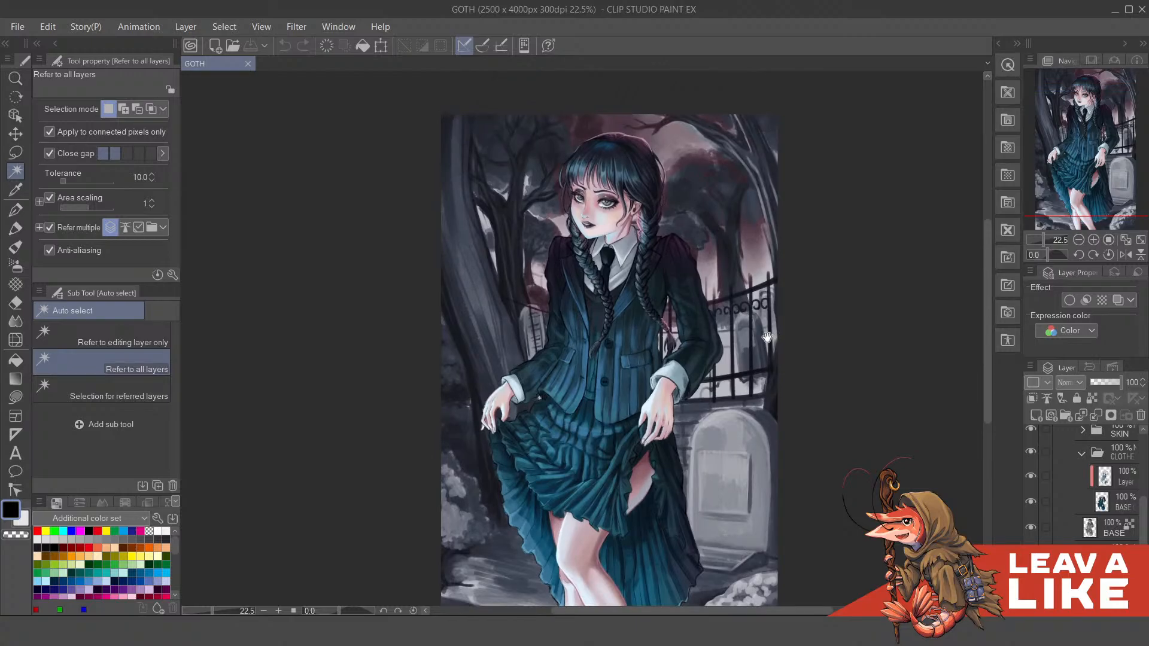
Step: Examine the whole GOTH illustration, from the figure's face down to her legs and the graveyard background
drag(772, 335, 691, 288)
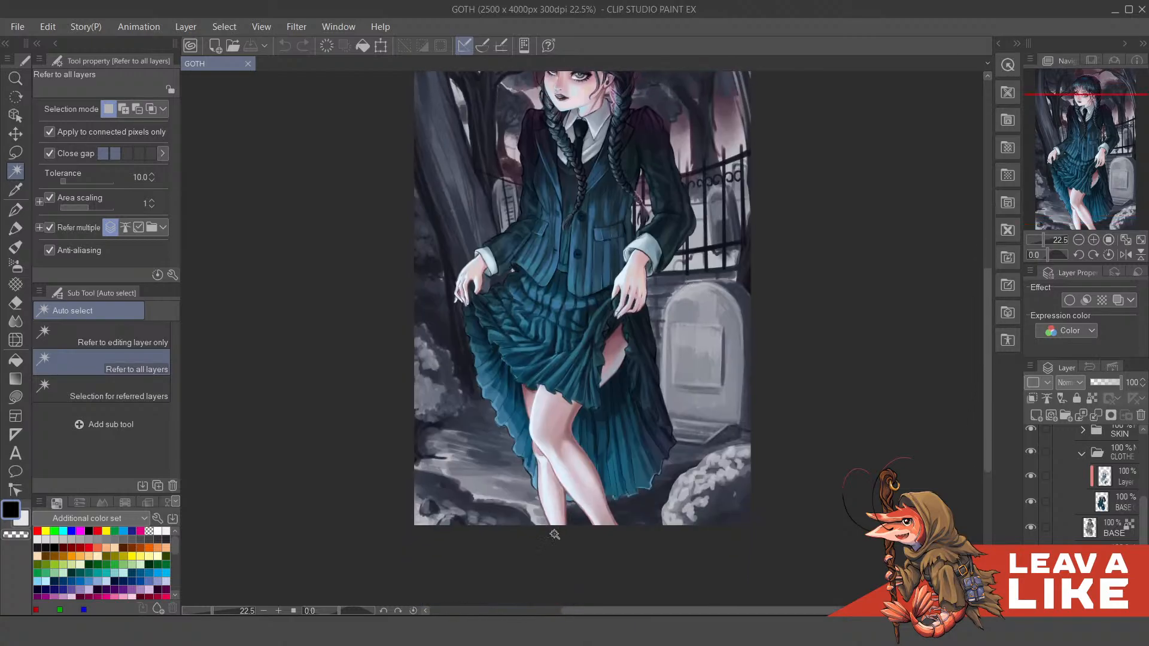
drag(761, 293, 710, 312)
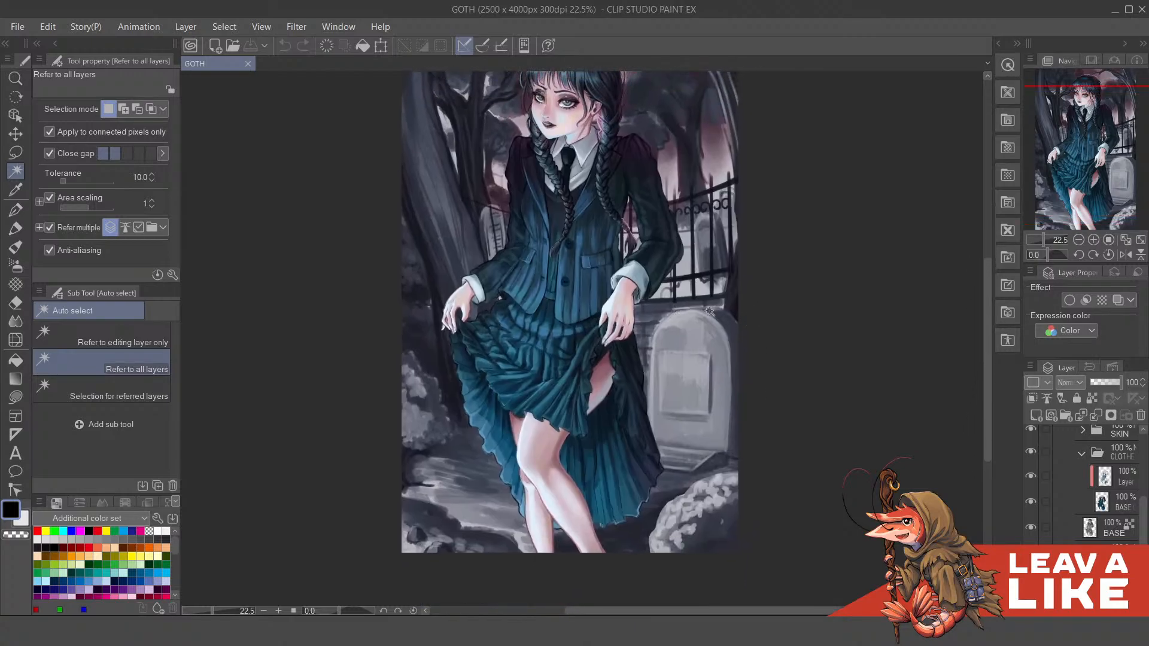
scroll(572, 383, down, 2)
drag(640, 331, 747, 285)
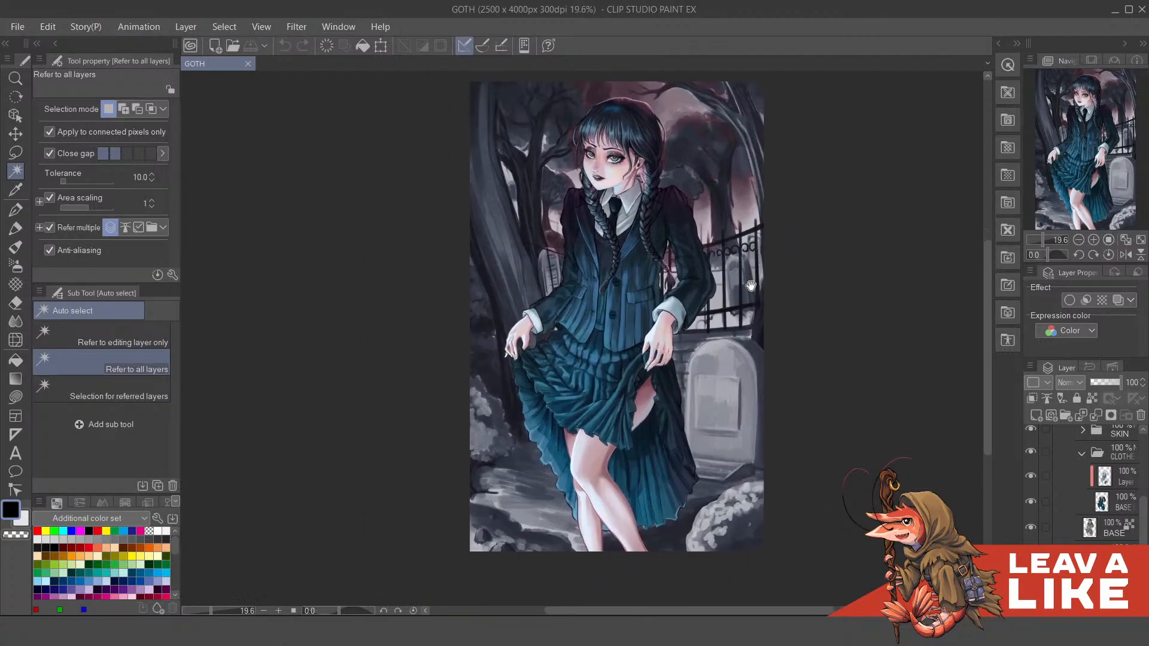
scroll(775, 364, up, 2)
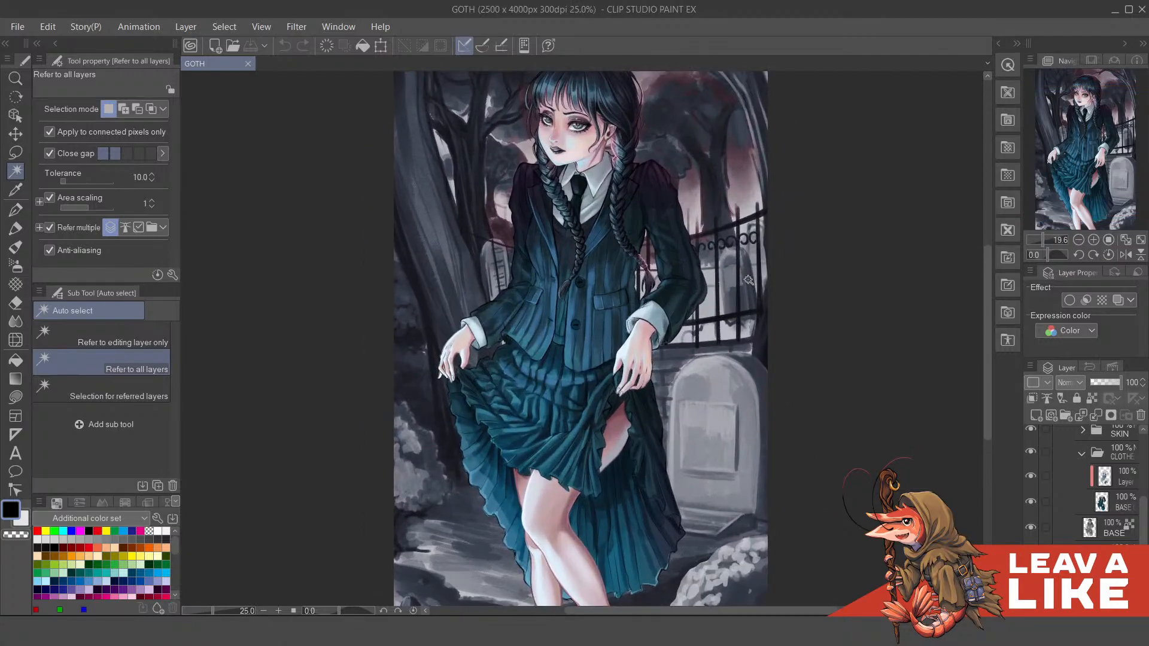
scroll(714, 293, up, 1)
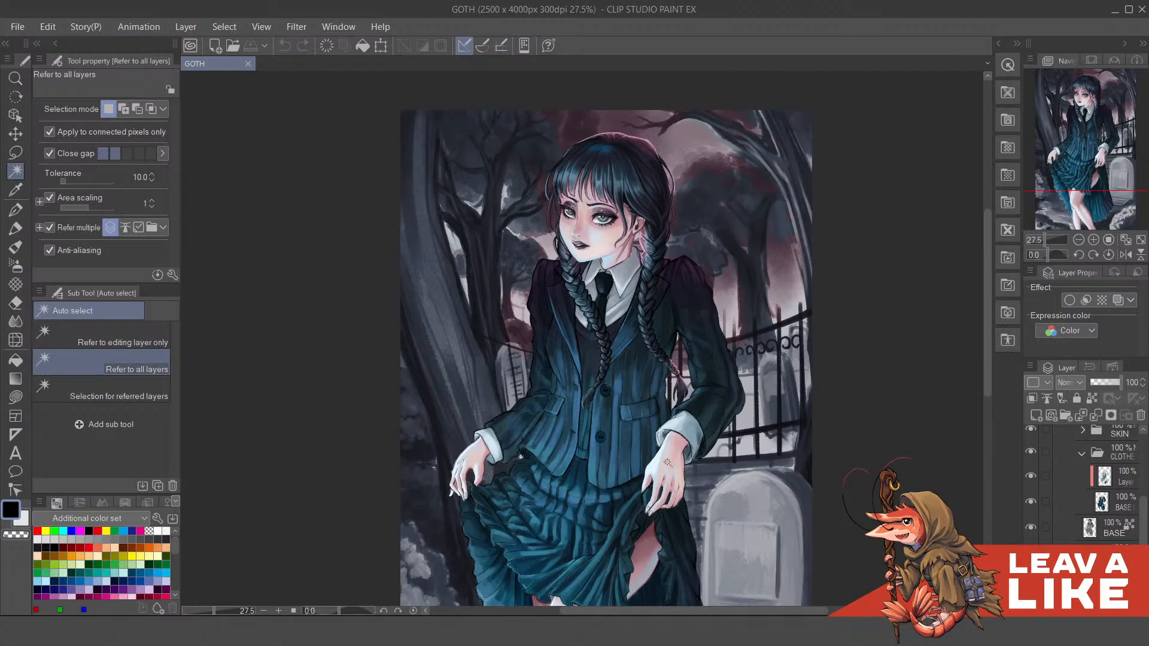
scroll(664, 461, up, 1)
scroll(473, 411, up, 1)
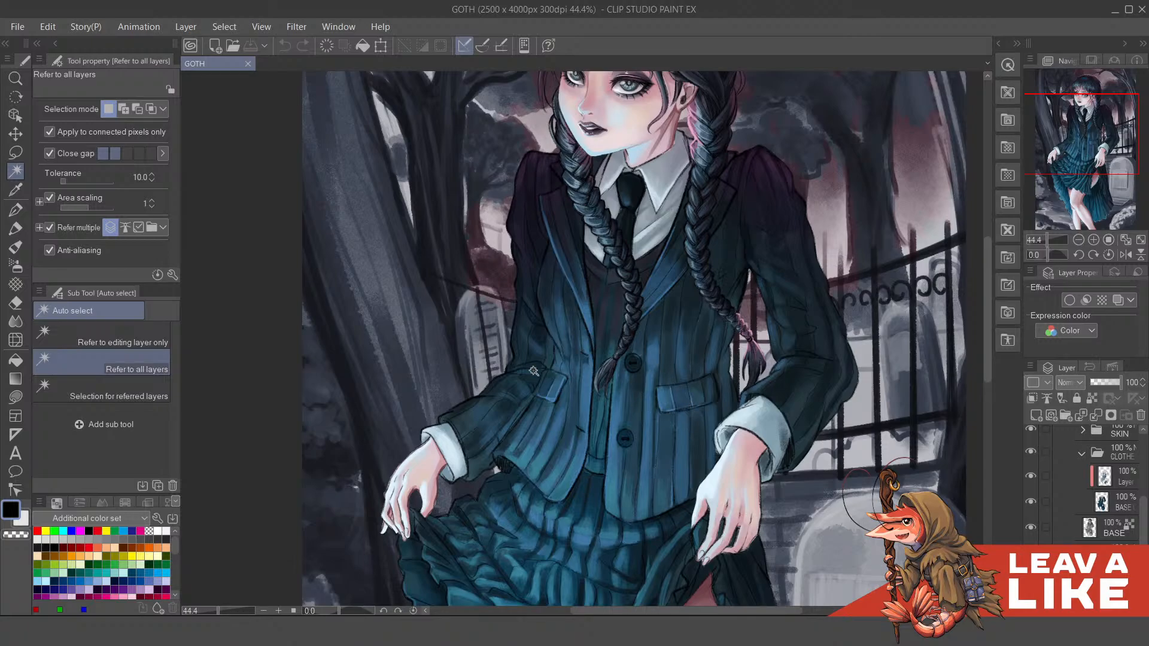
Step: Inspect the figure's upper body up close, covering the face, braids, collar, tie and striped jacket
scroll(533, 371, down, 1)
scroll(532, 293, up, 1)
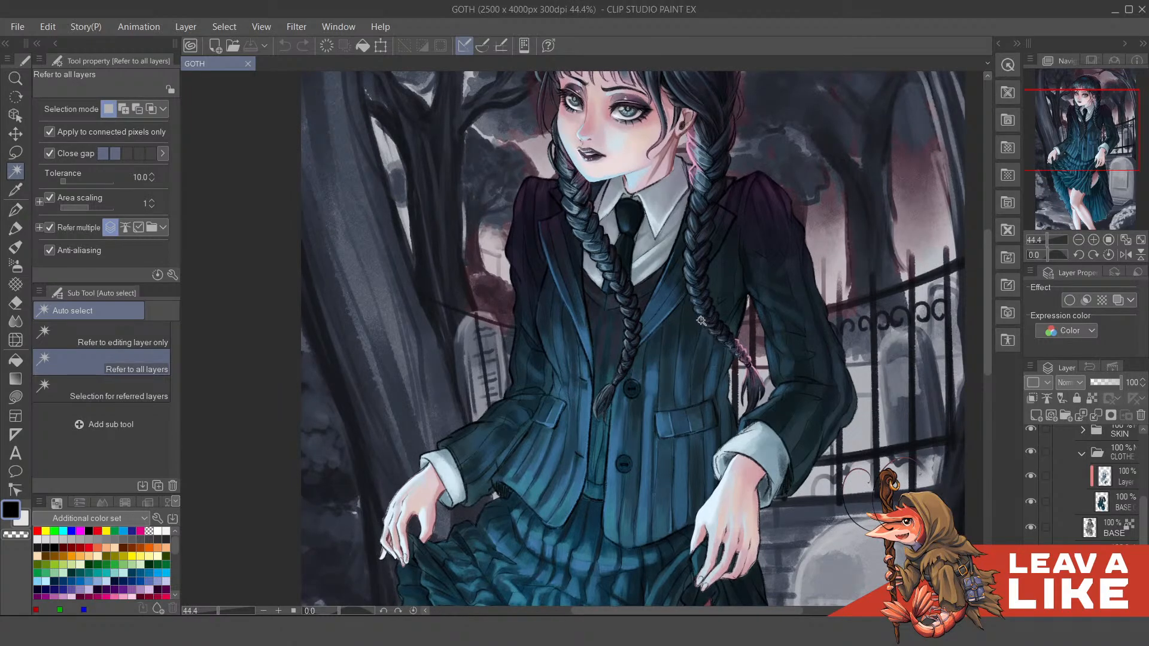
scroll(481, 259, up, 2)
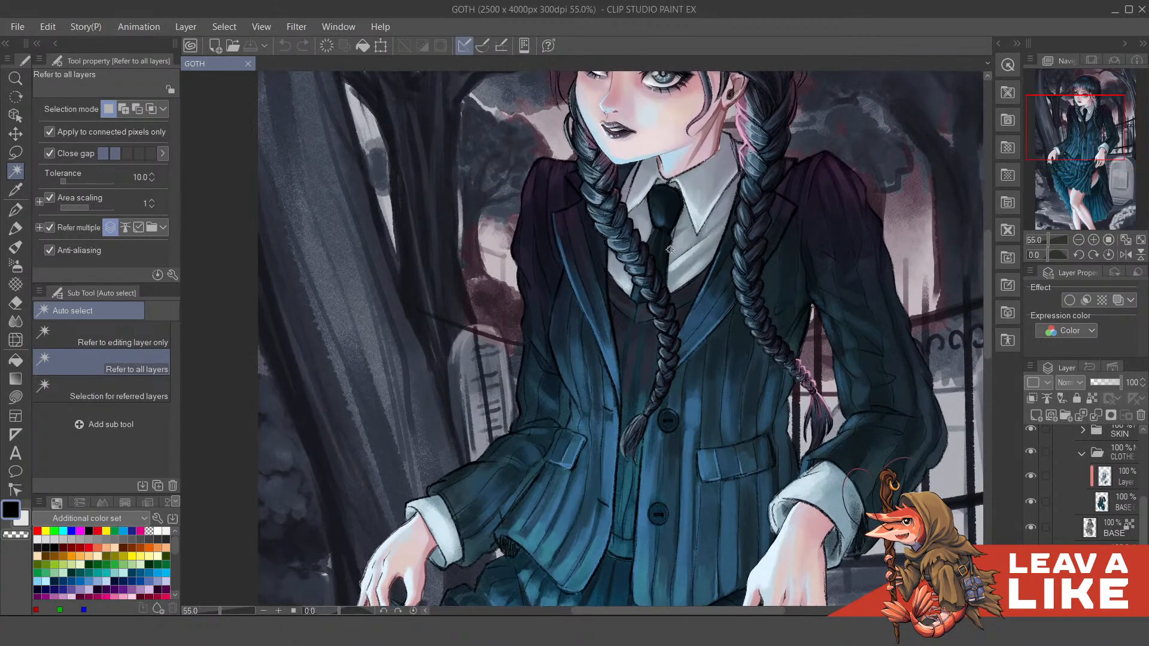
scroll(670, 249, down, 1)
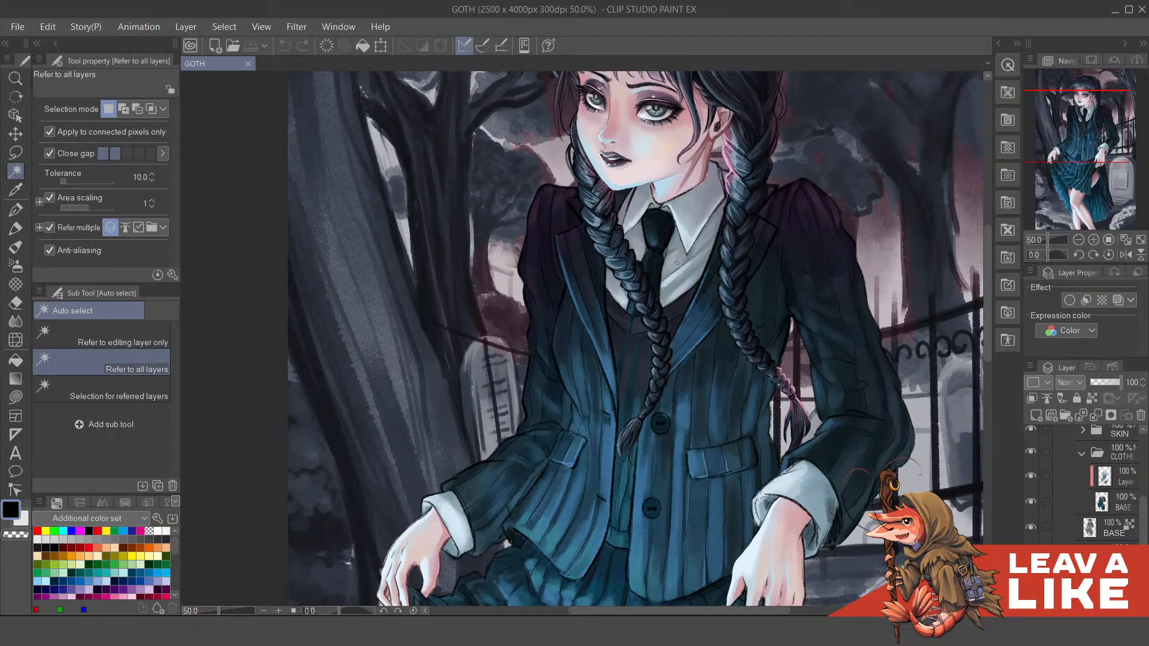
scroll(715, 239, down, 2)
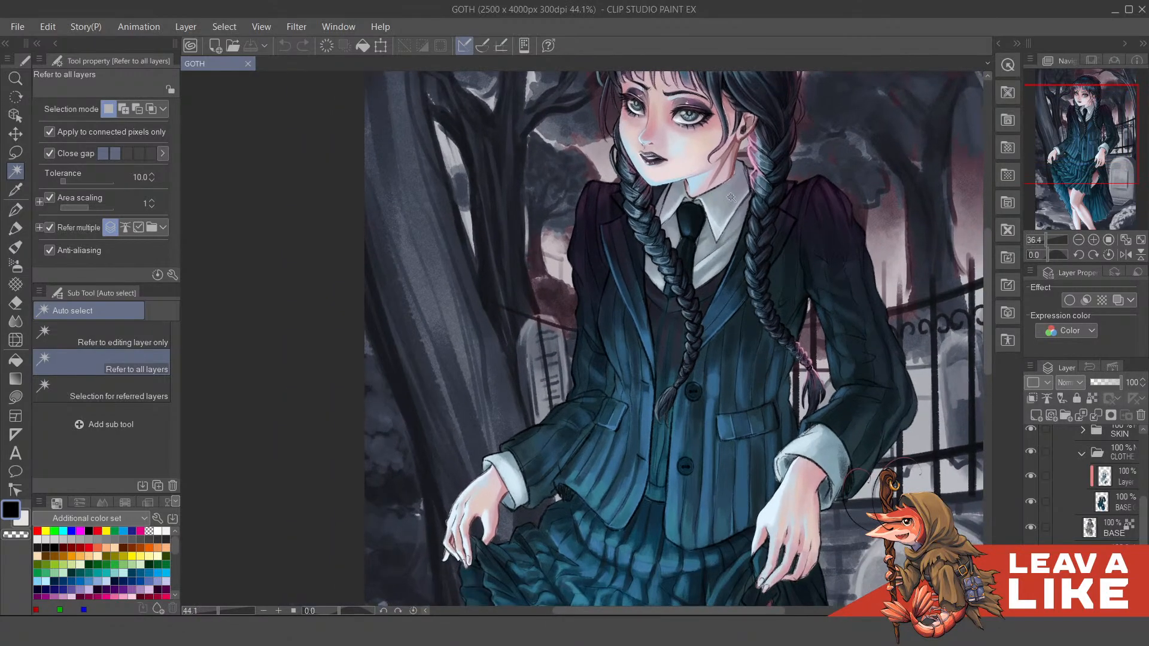
scroll(731, 197, up, 3)
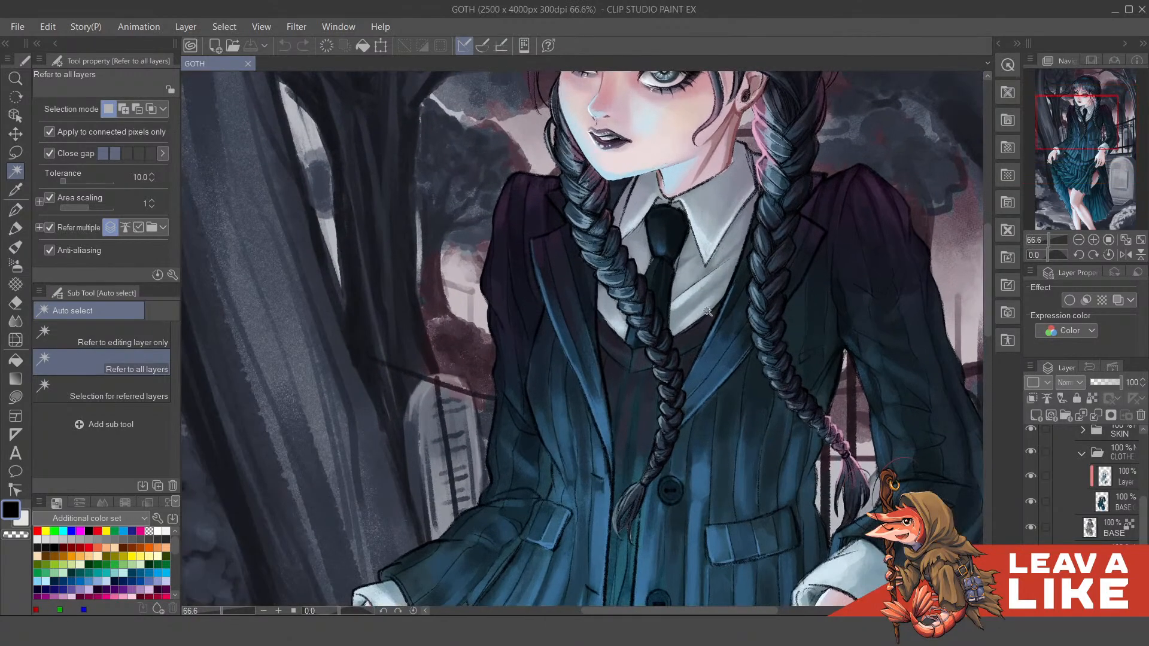
scroll(537, 354, down, 3)
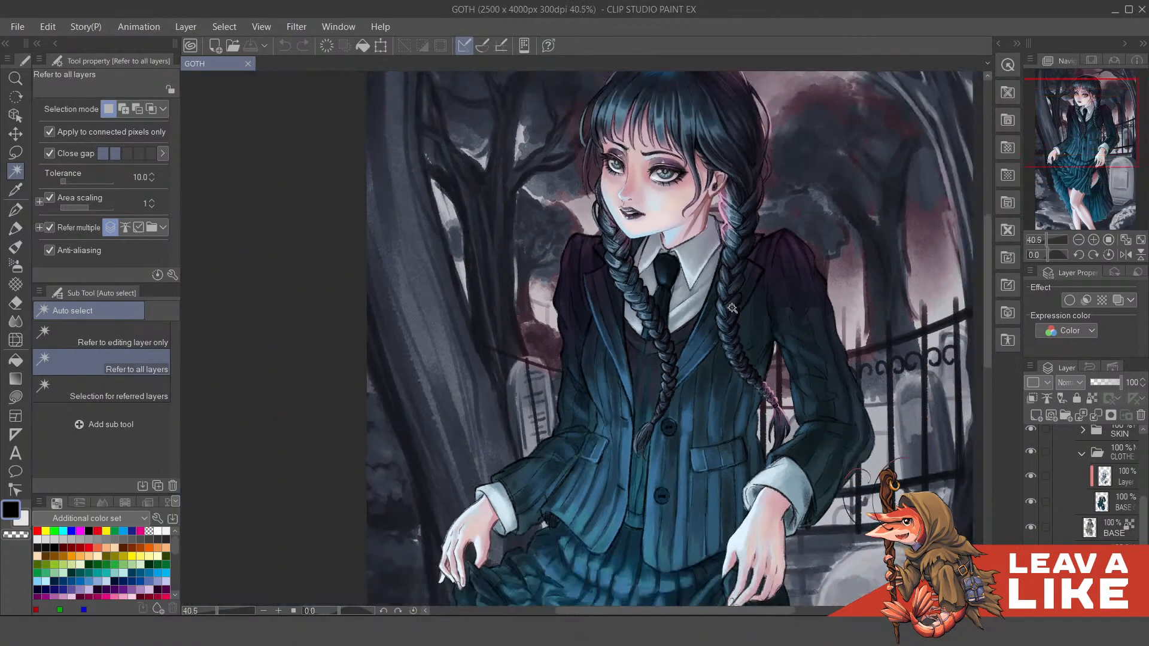
scroll(732, 308, down, 1)
scroll(689, 300, up, 1)
scroll(659, 297, down, 1)
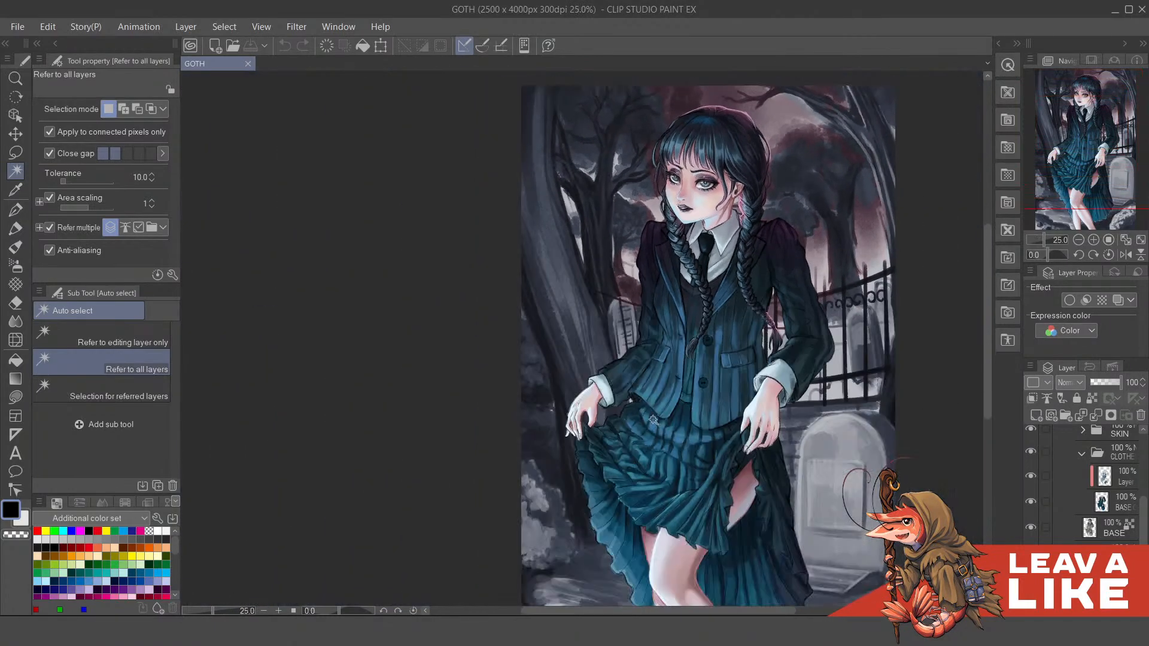
scroll(646, 294, down, 1)
scroll(657, 347, up, 1)
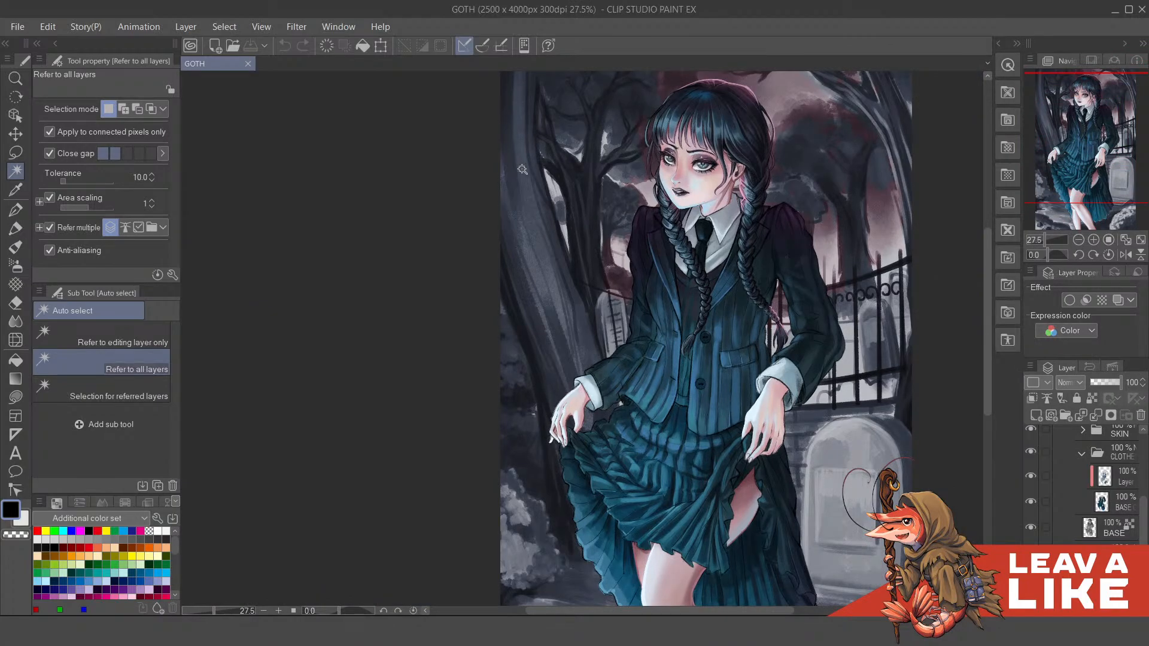
Step: Inspect the pleated skirt, legs, rocks and gravestone up close and compare them with the full composition
scroll(693, 339, down, 1)
scroll(844, 335, down, 1)
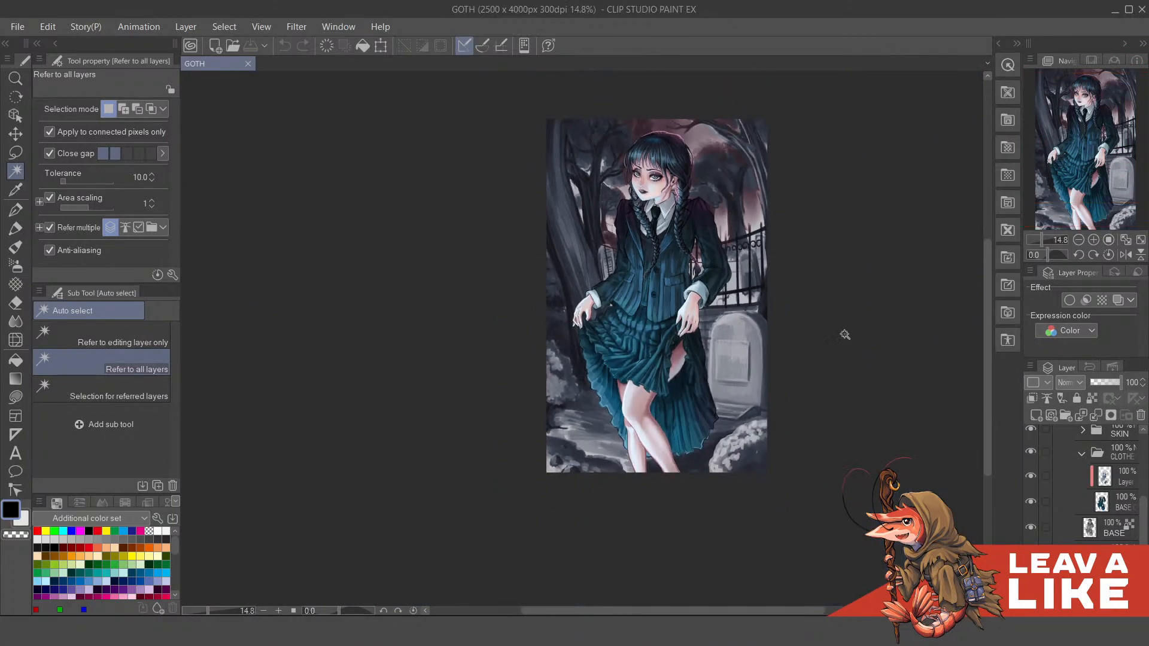
scroll(814, 342, up, 1)
scroll(652, 473, up, 1)
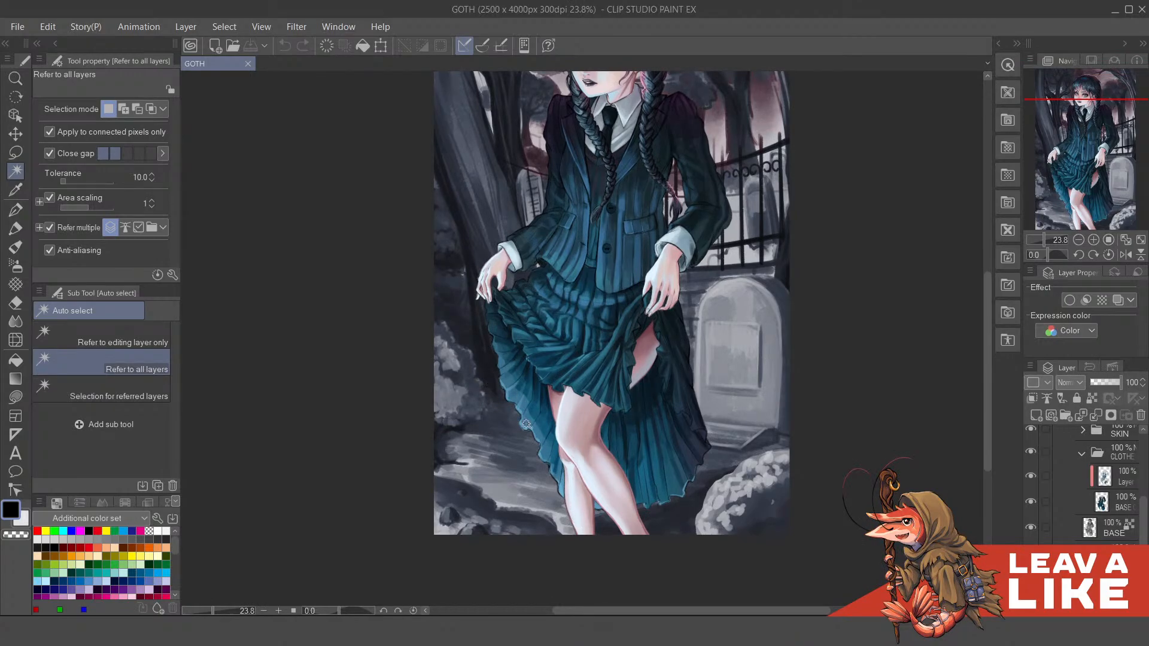
scroll(712, 517, down, 1)
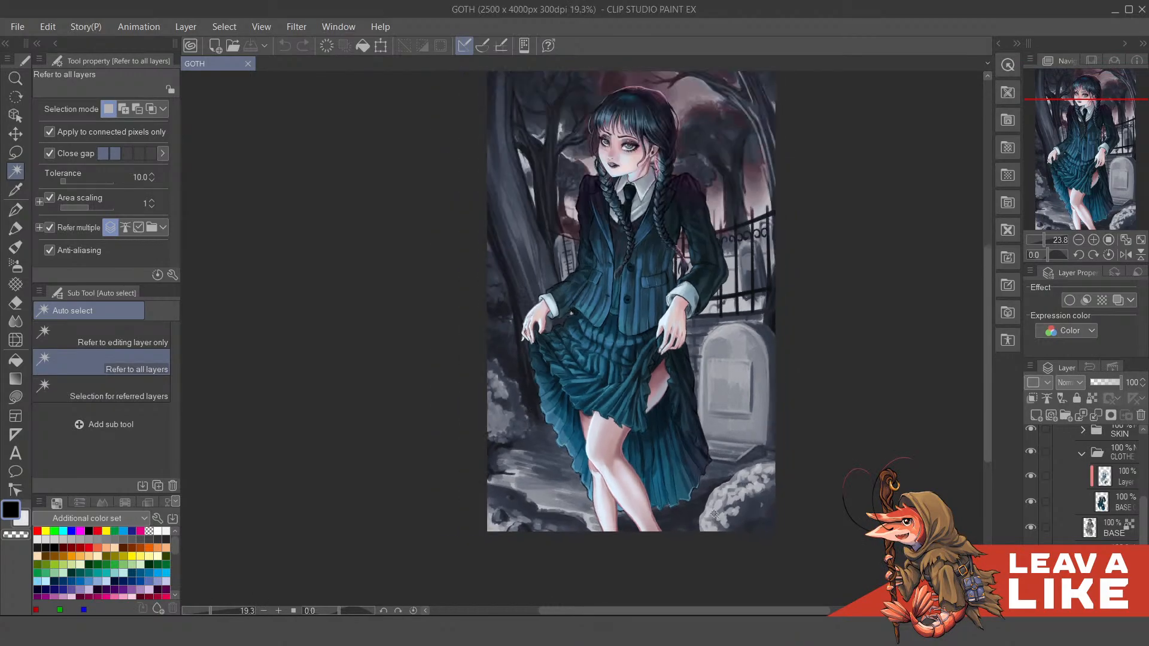
scroll(734, 512, up, 1)
scroll(735, 512, up, 1)
scroll(738, 520, up, 1)
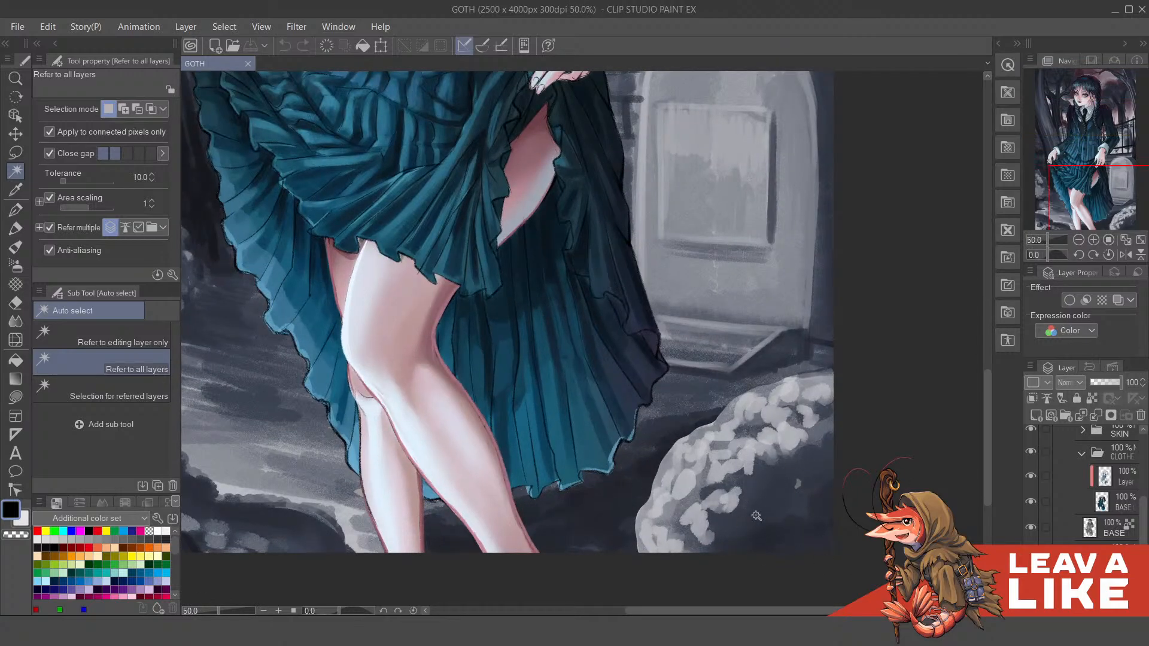
scroll(850, 503, down, 1)
scroll(802, 503, down, 1)
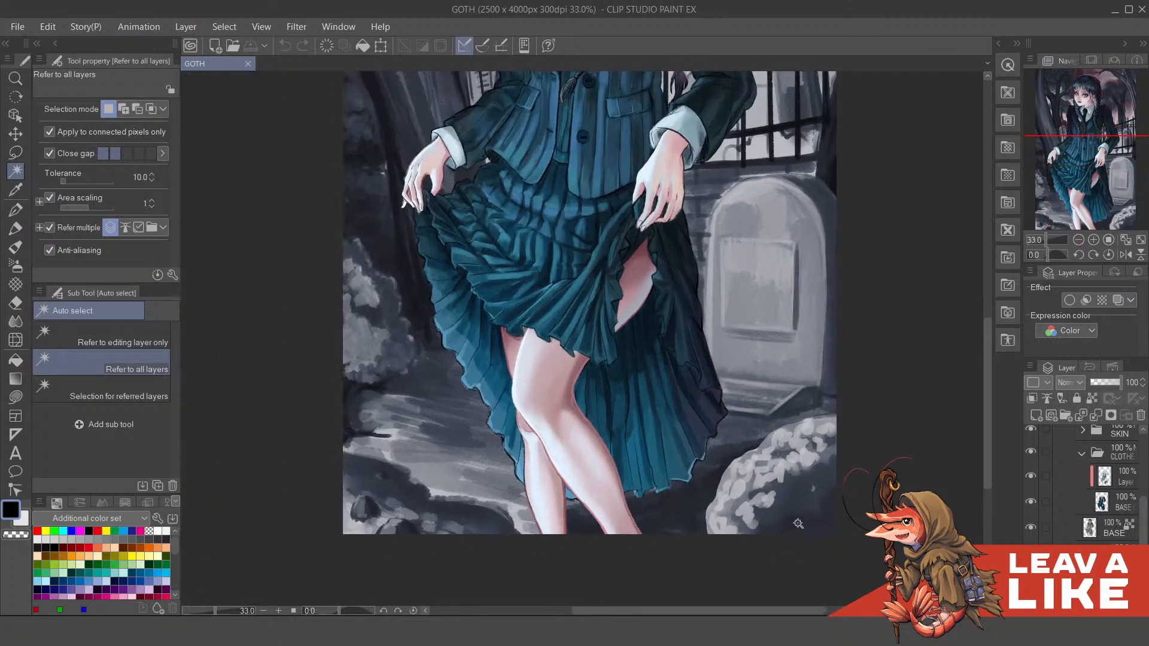
scroll(702, 506, down, 5)
scroll(444, 411, up, 4)
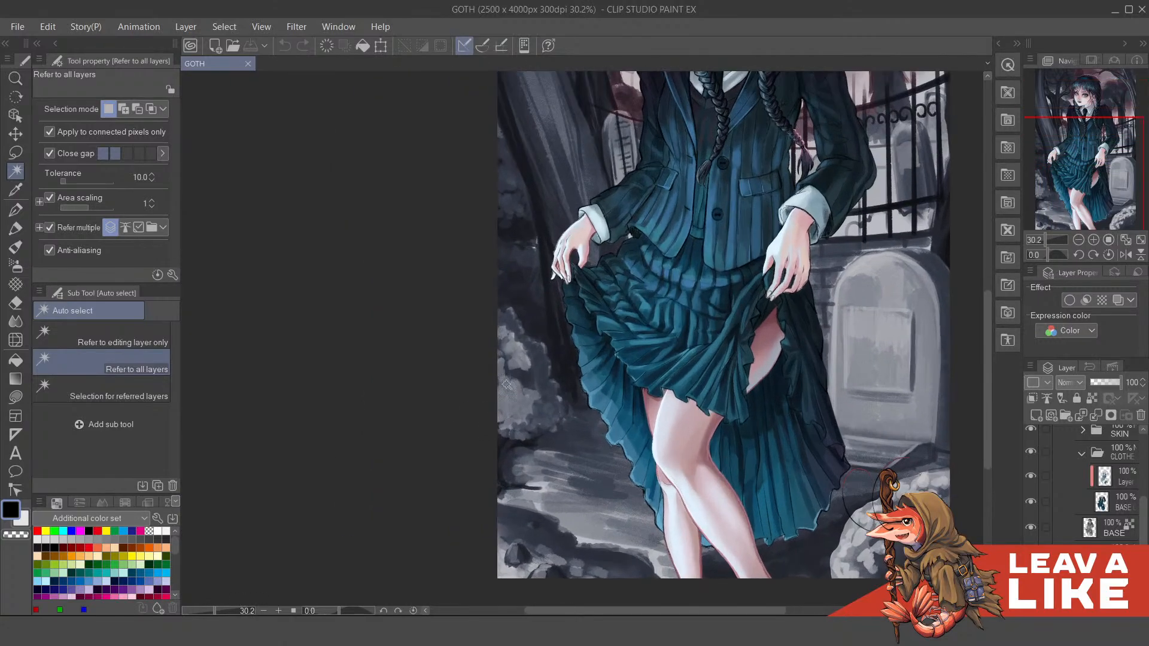
scroll(404, 489, down, 4)
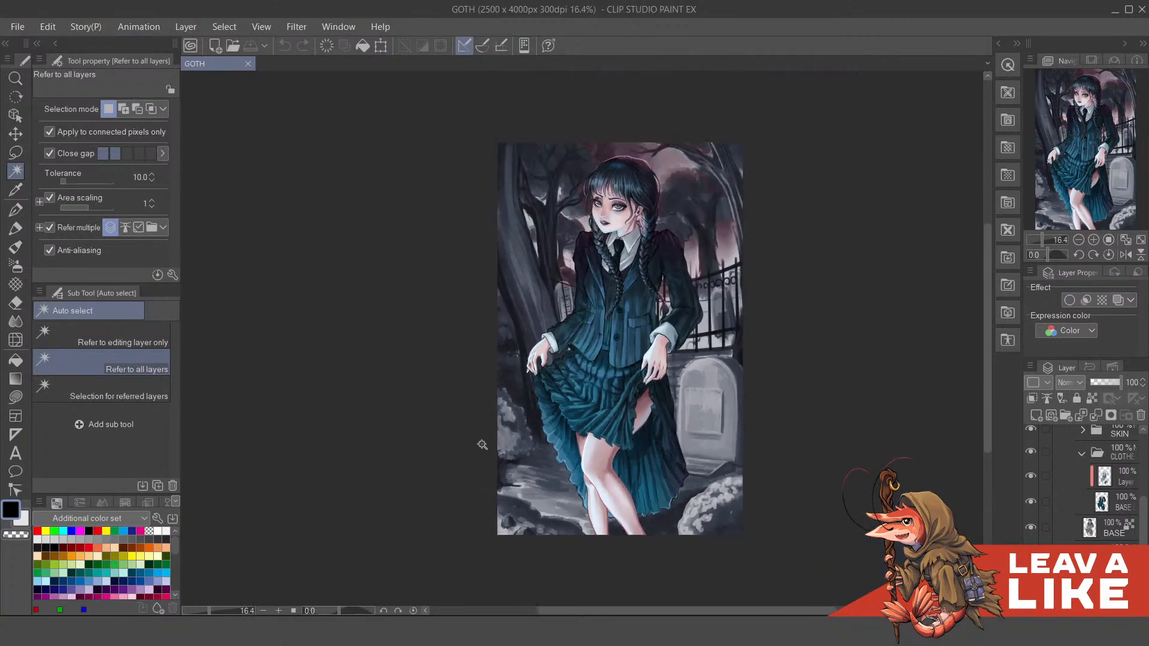
scroll(713, 305, up, 4)
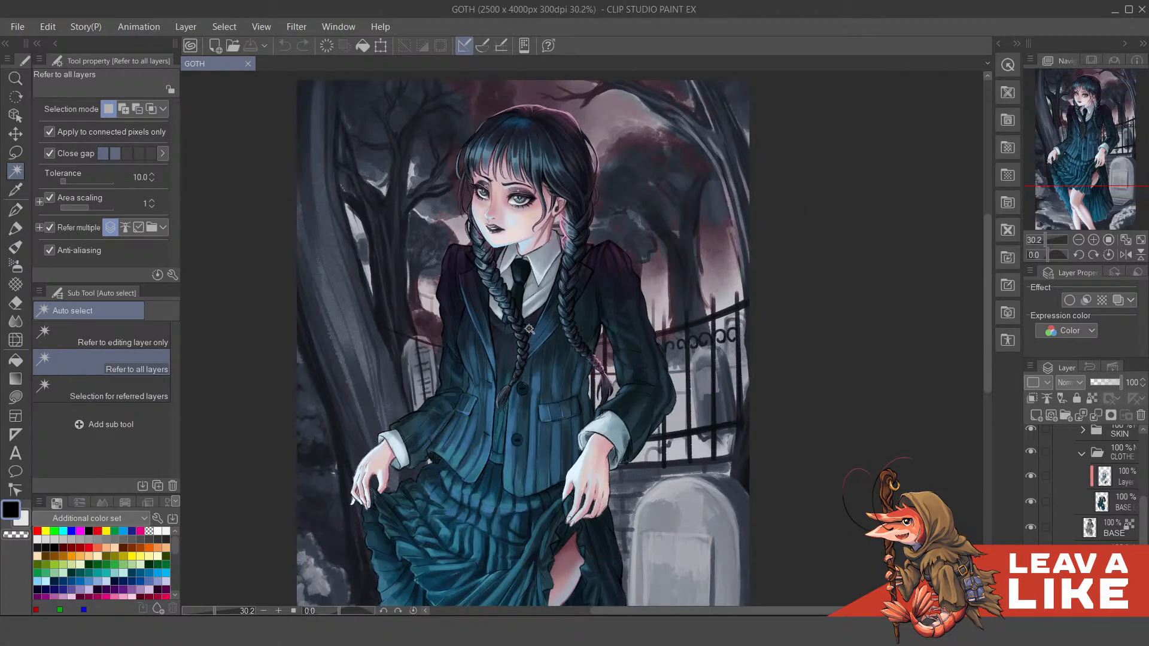
scroll(618, 213, down, 1)
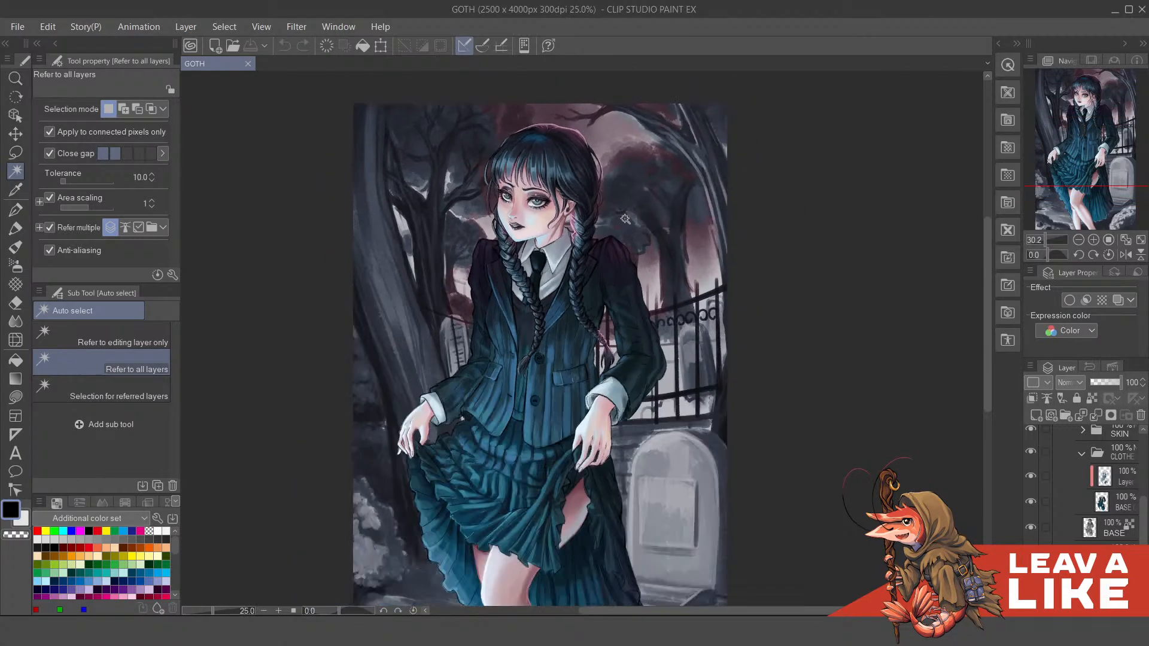
scroll(745, 204, down, 2)
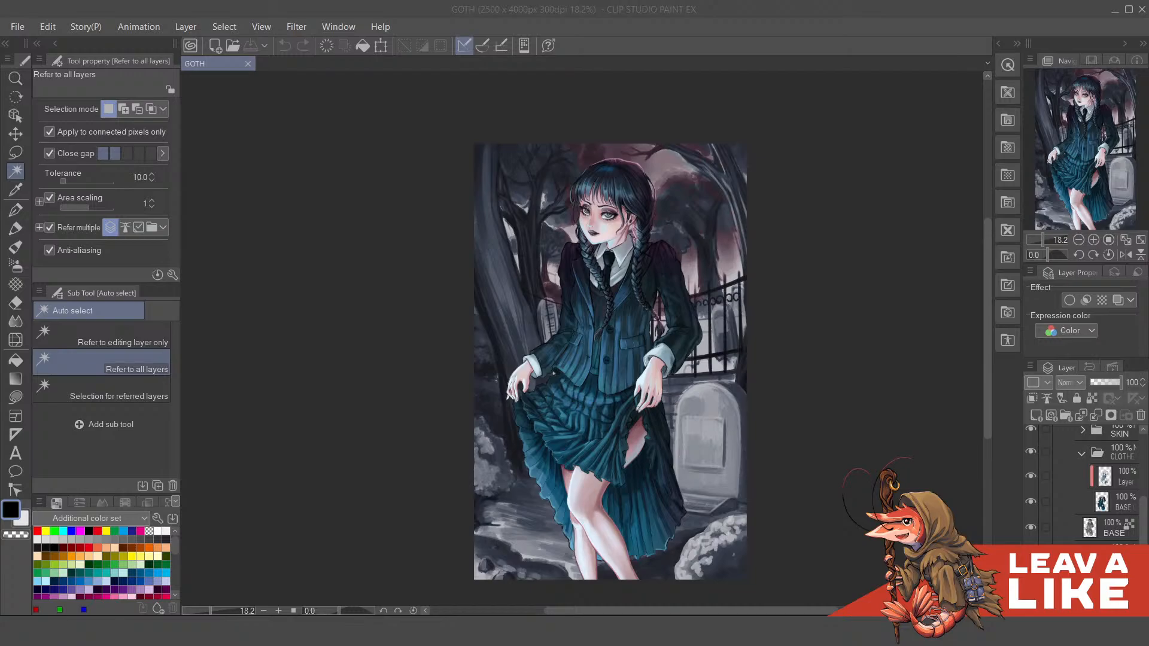
Step: Switch to File Explorer and open the Pictures folder on the Elements (E:) drive
drag(1148, 375, 648, 48)
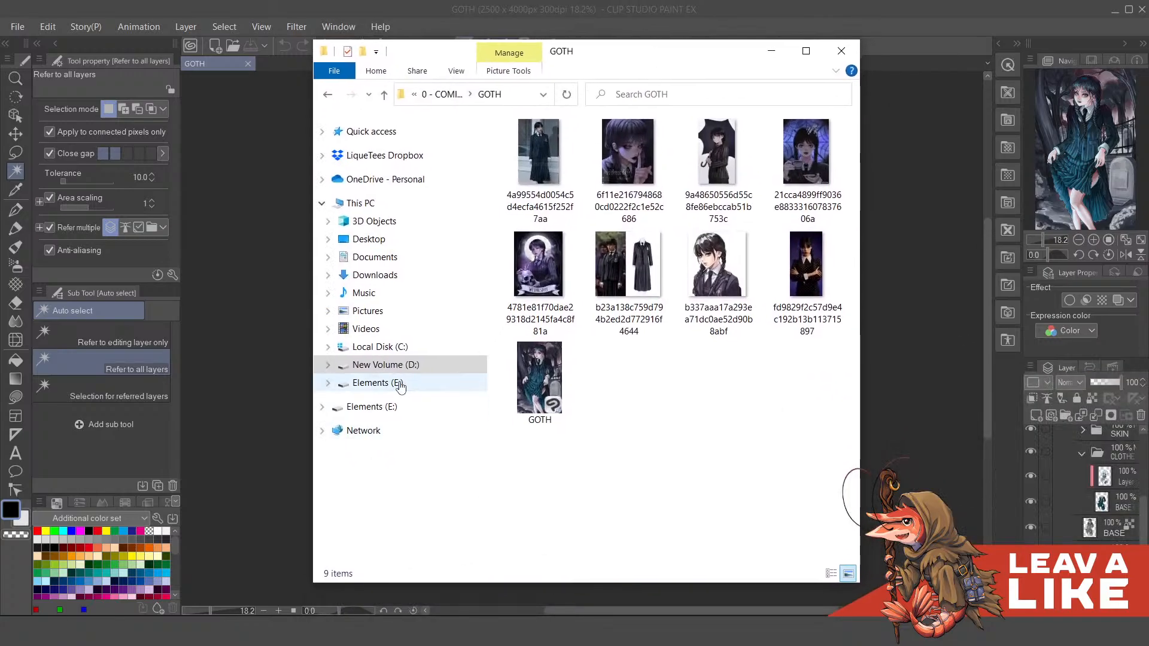
click(412, 365)
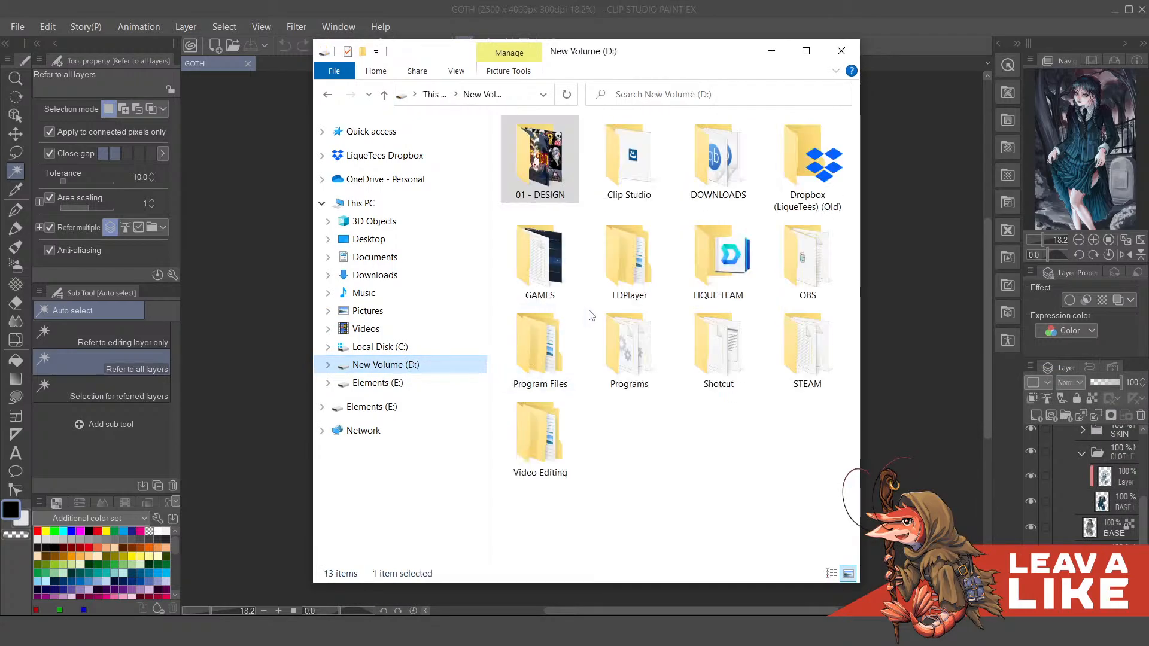
click(419, 385)
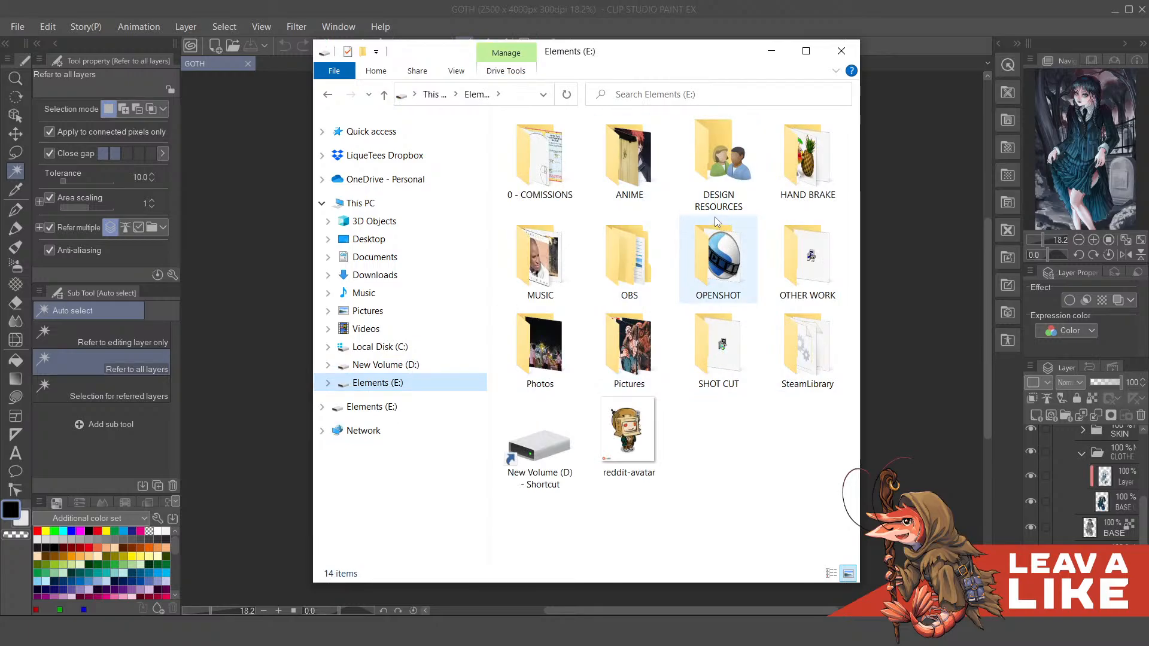
double_click(652, 341)
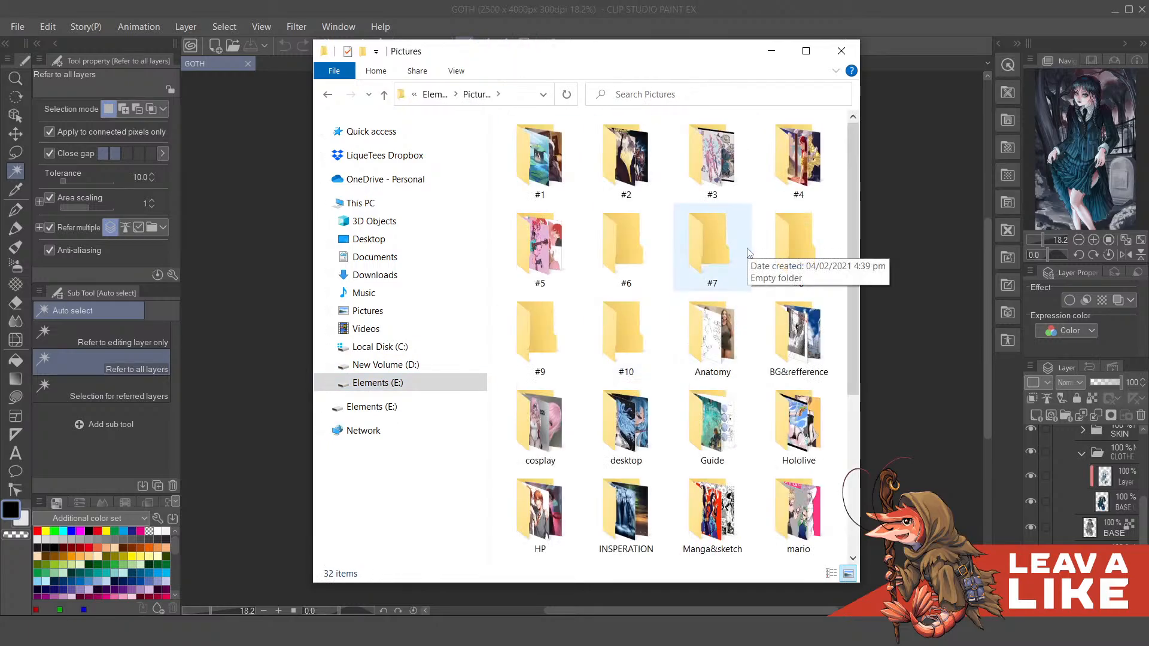
Step: Look through the subfolders of Pictures, checking the contents of the desktop folder and returning to the folder overview
scroll(749, 251, down, 5)
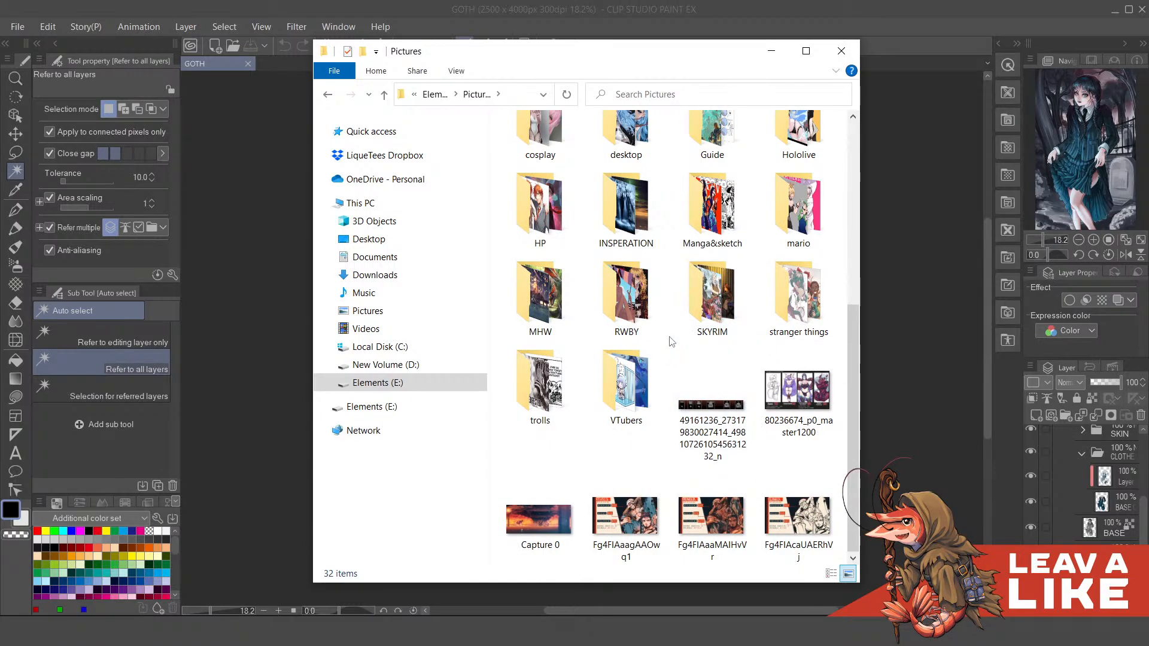
scroll(675, 335, up, 5)
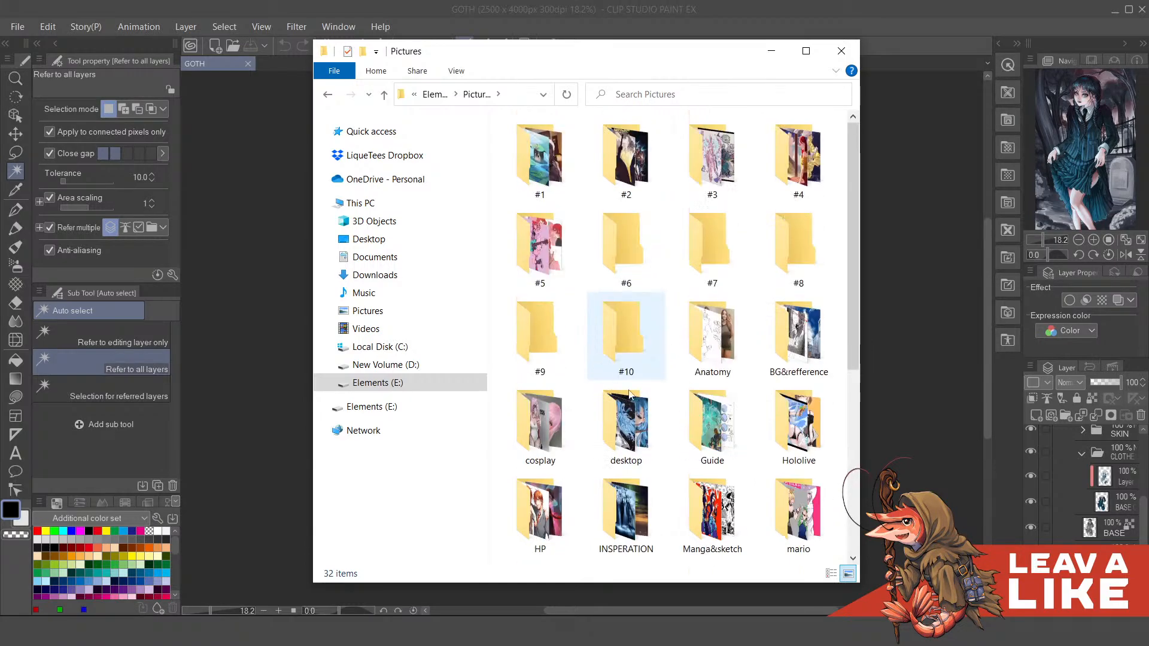
double_click(621, 439)
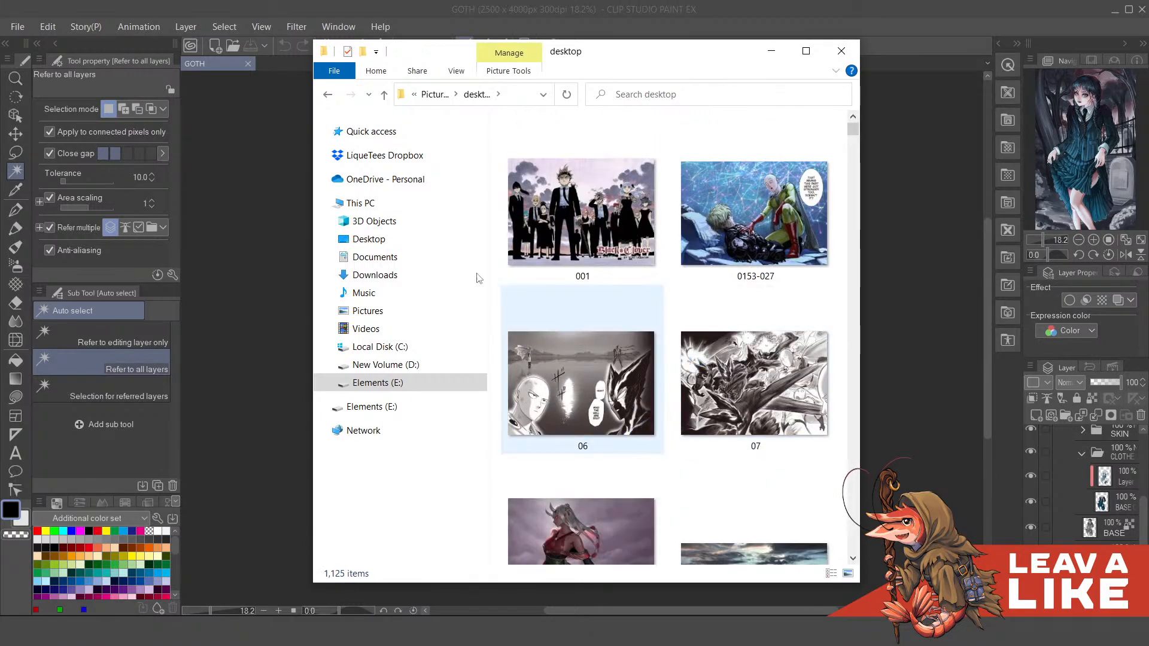
key(alt+Up)
scroll(680, 309, down, 5)
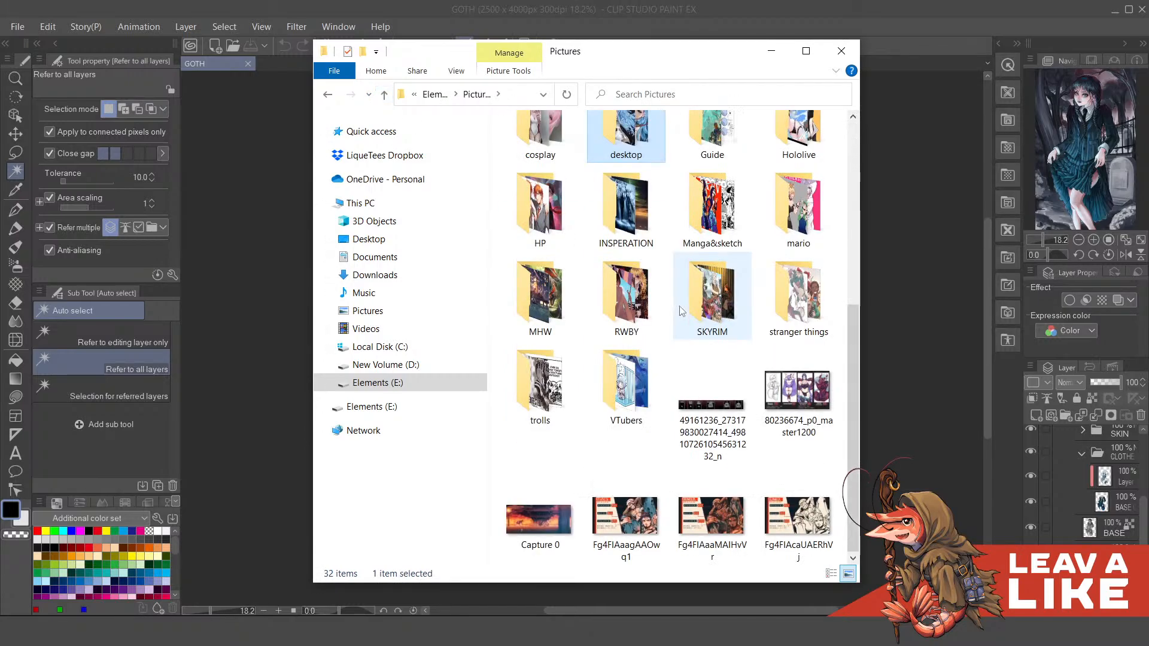
scroll(627, 234, up, 5)
scroll(628, 245, down, 4)
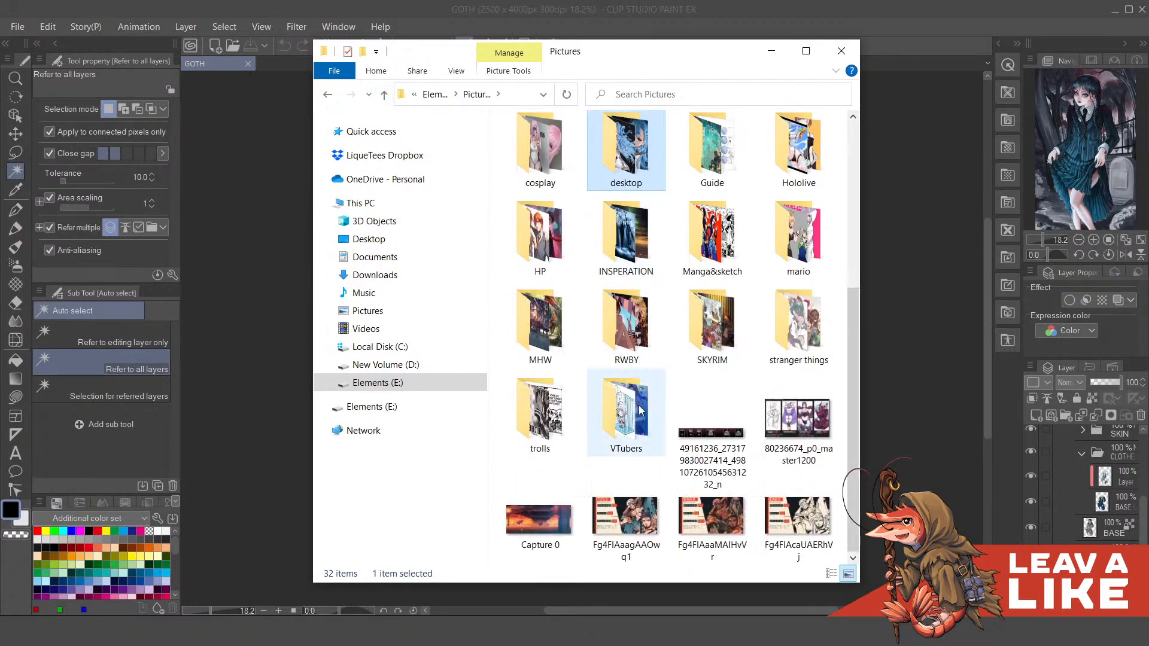
scroll(629, 270, up, 3)
Step: Browse the thumbnails in the desktop picture folder and open the image 77861107_p0 for viewing
double_click(631, 317)
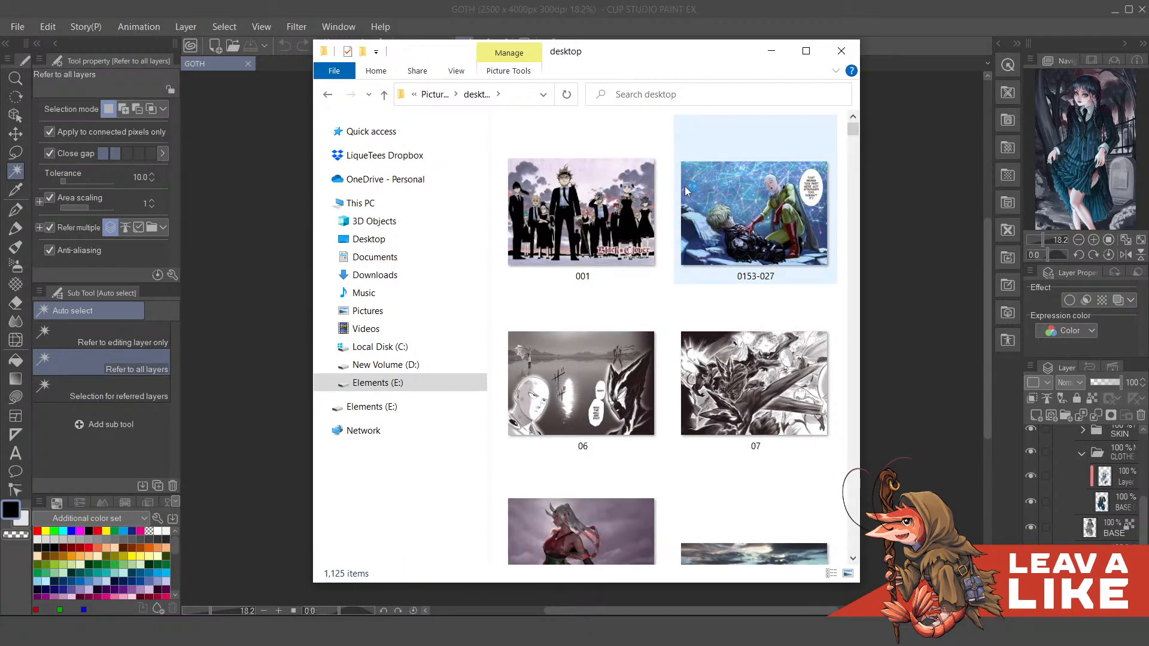
scroll(697, 313, down, 10)
scroll(697, 313, down, 15)
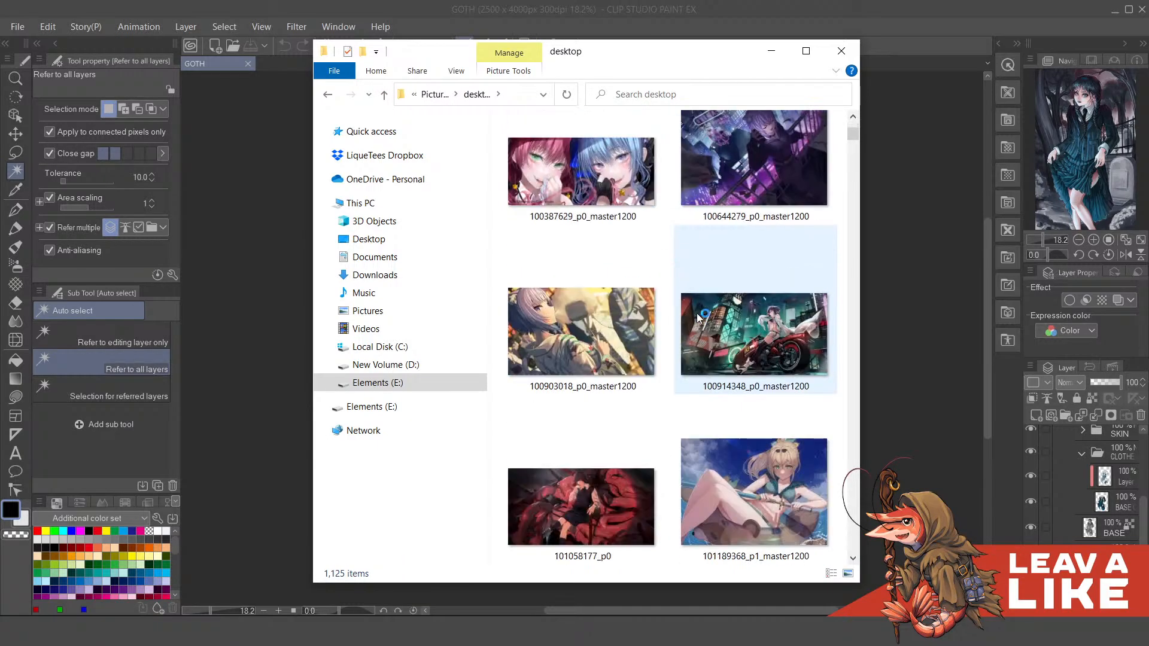
scroll(717, 316, down, 10)
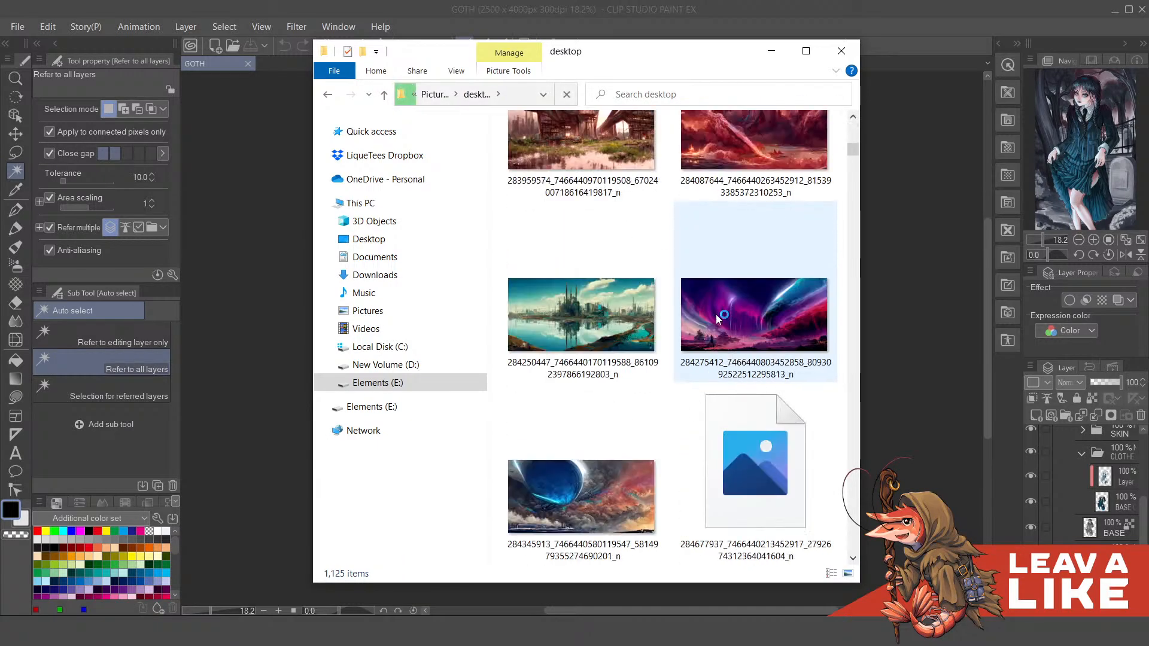
scroll(719, 316, down, 15)
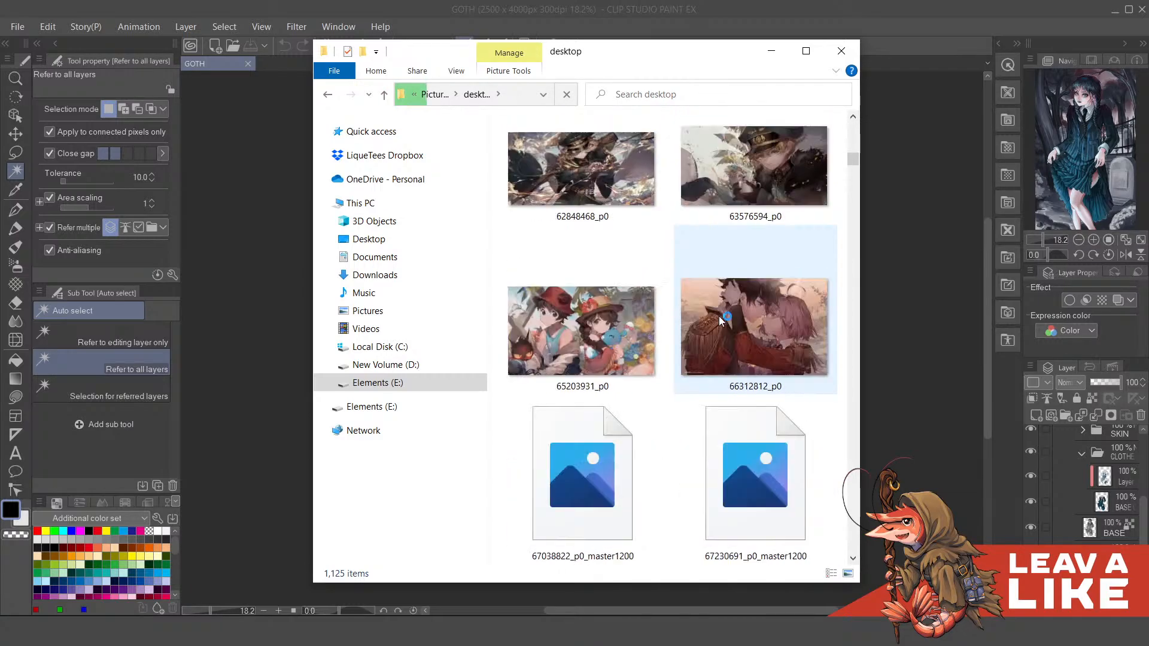
scroll(723, 318, down, 2)
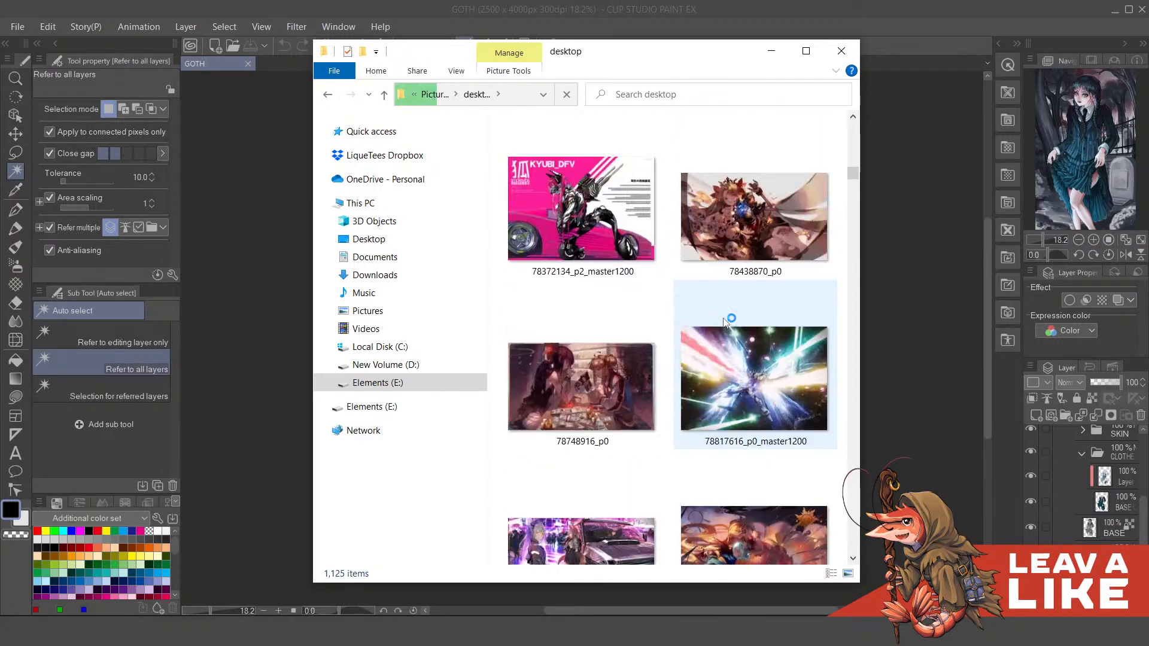
scroll(723, 318, up, 10)
click(620, 412)
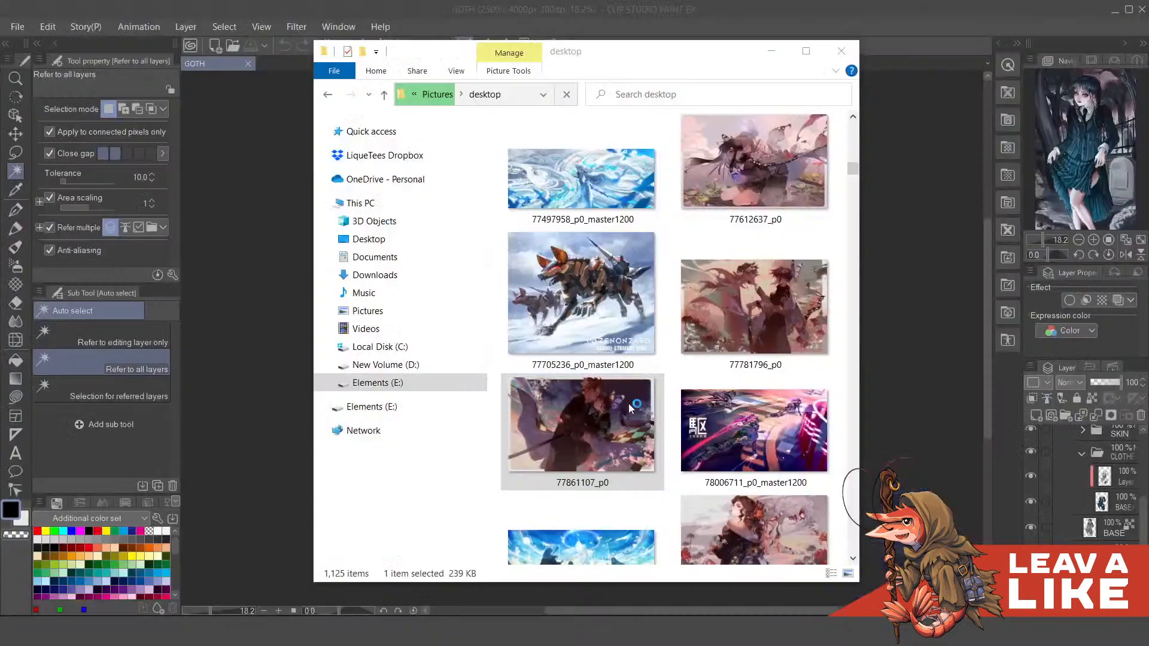
Step: Inspect the couple illustration 77861107_p0 as a whole and up close, focusing on the faces, hair and butterfly ornament
scroll(885, 319, up, 3)
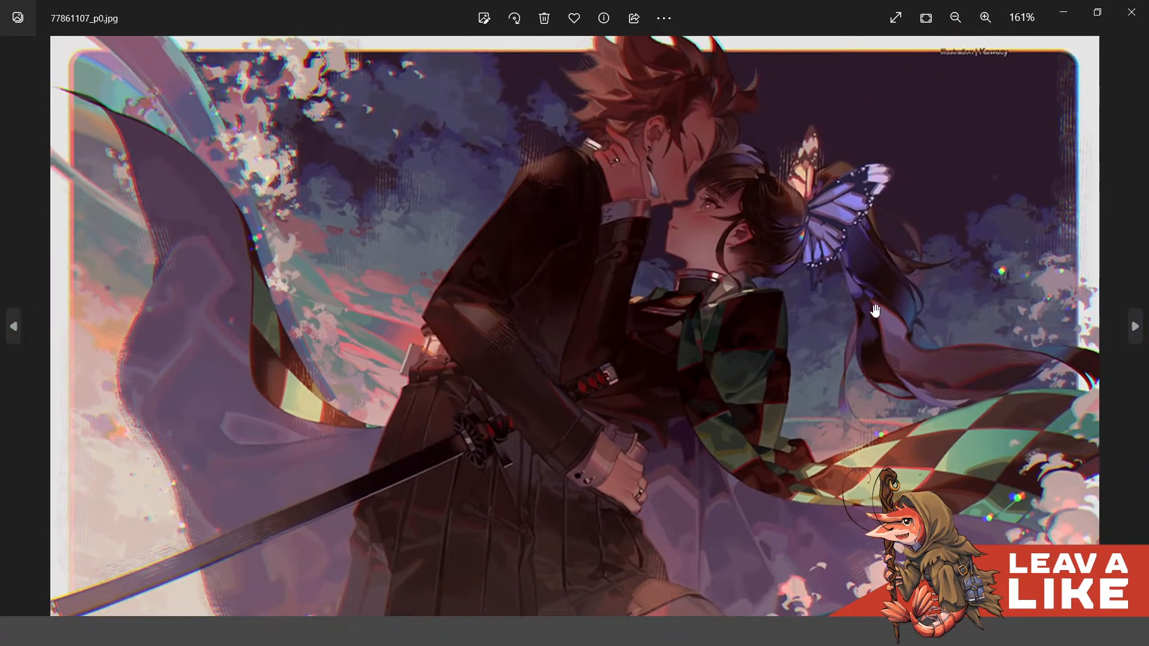
scroll(866, 275, down, 1)
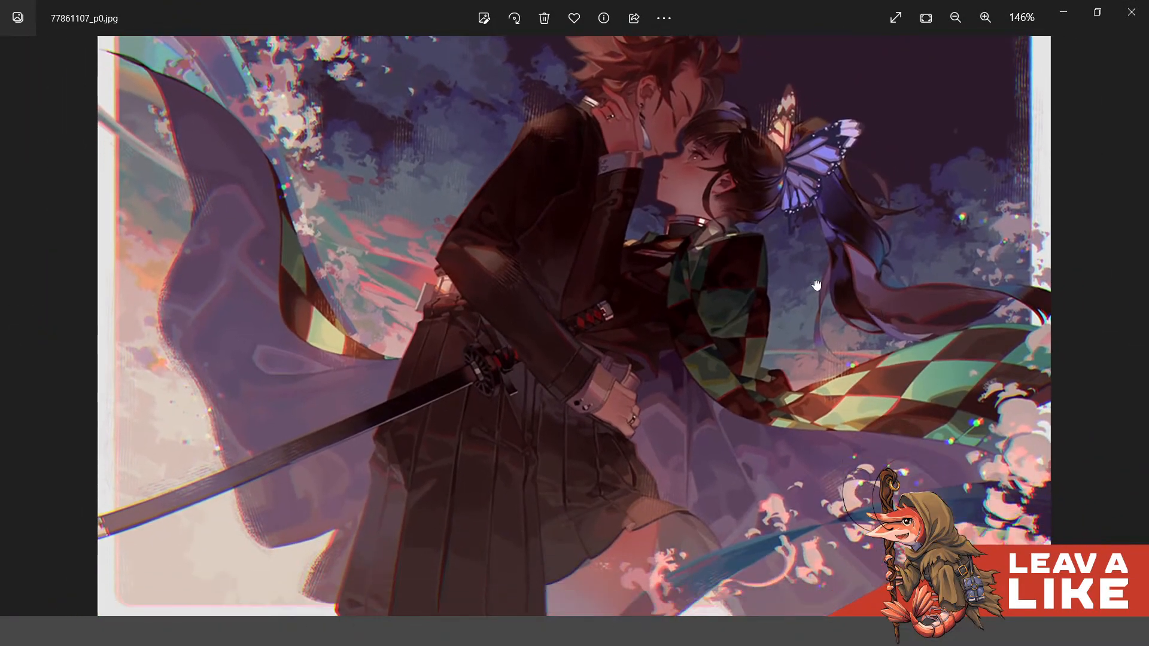
drag(828, 296, 853, 404)
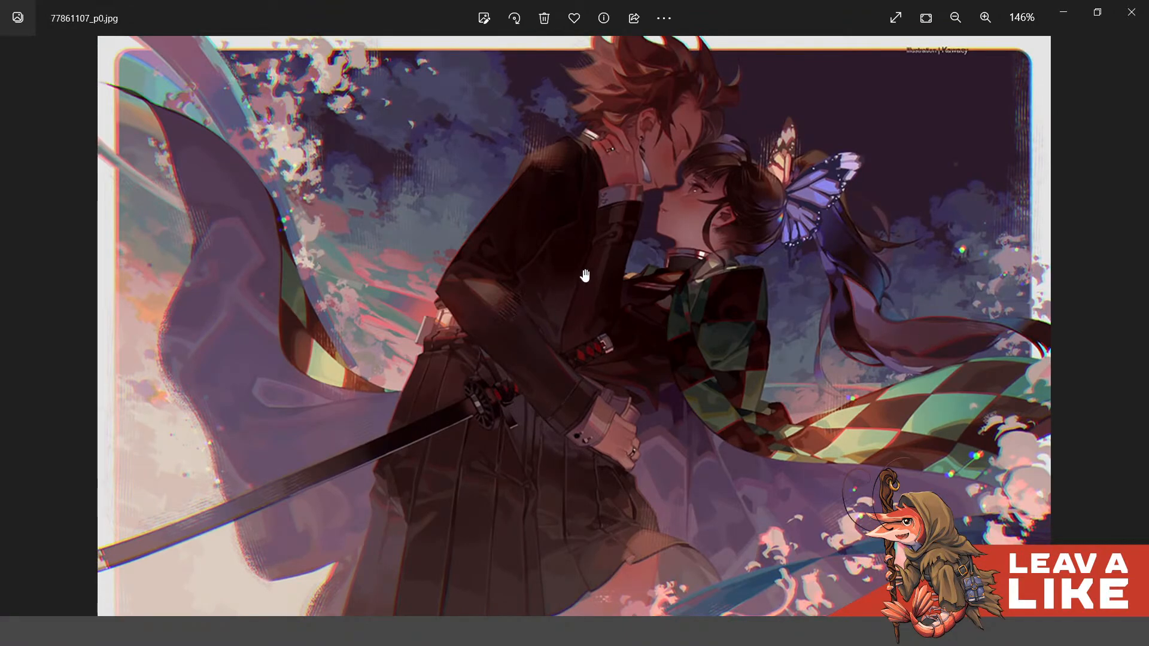
scroll(939, 174, up, 3)
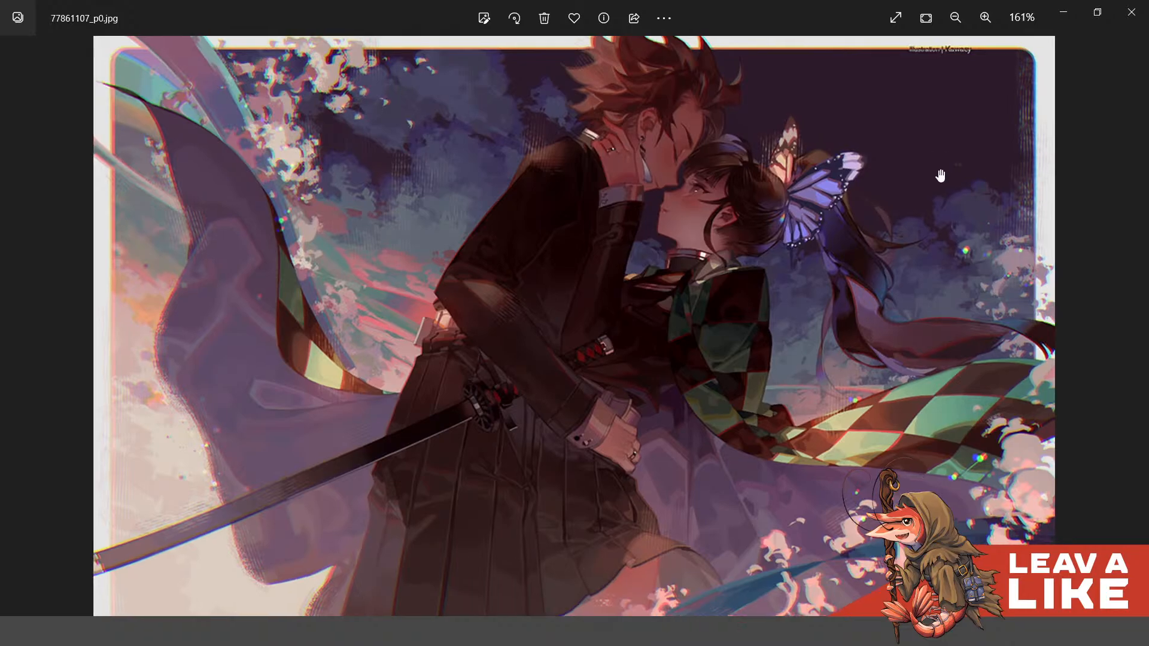
scroll(864, 347, up, 3)
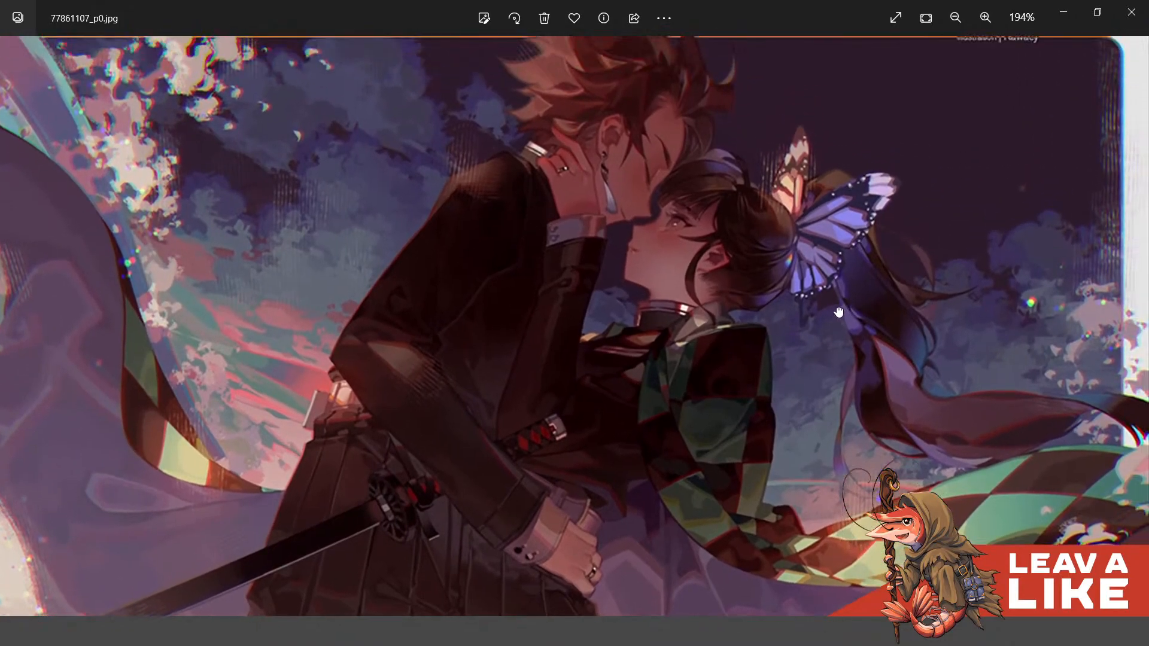
scroll(862, 221, up, 3)
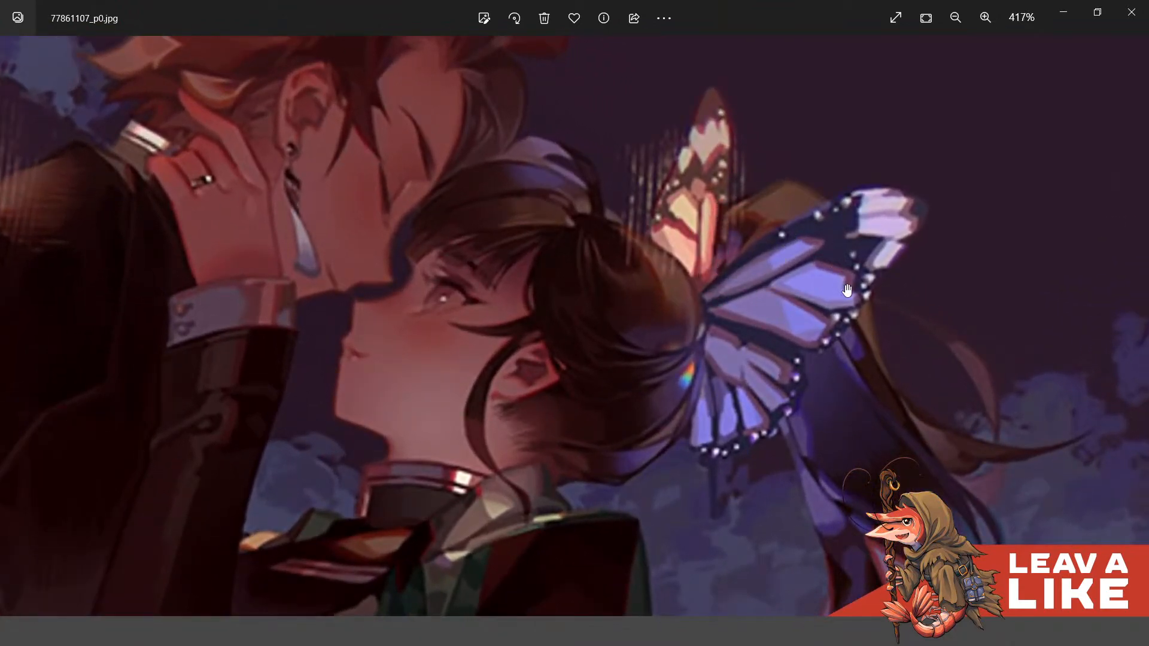
scroll(884, 259, down, 6)
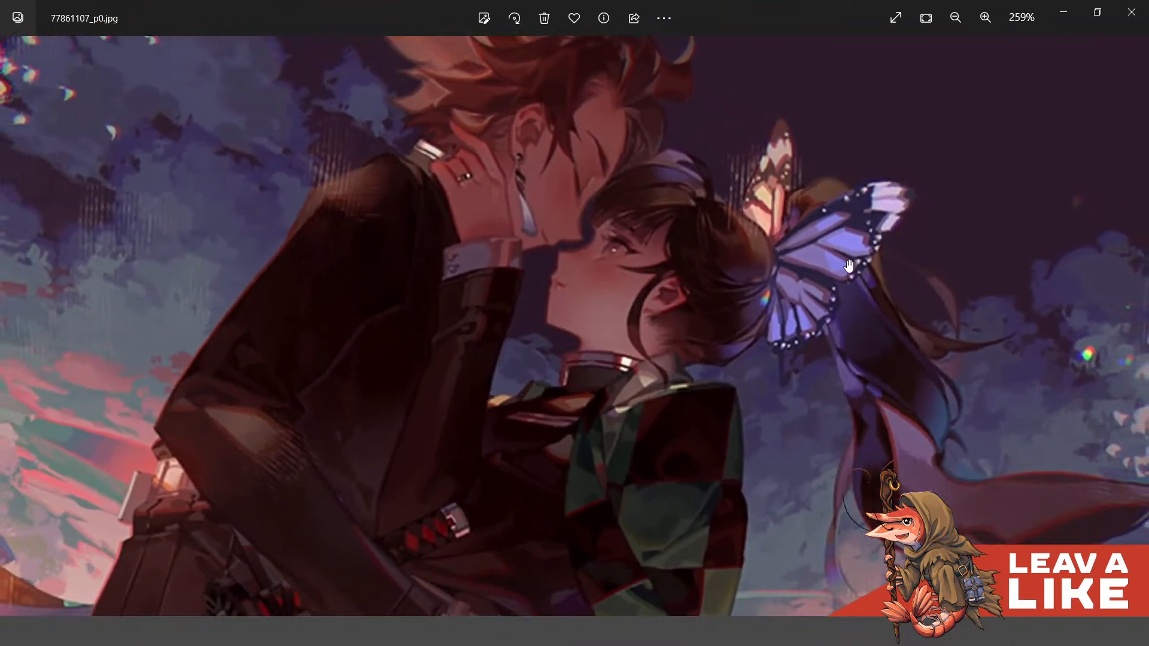
scroll(761, 249, up, 4)
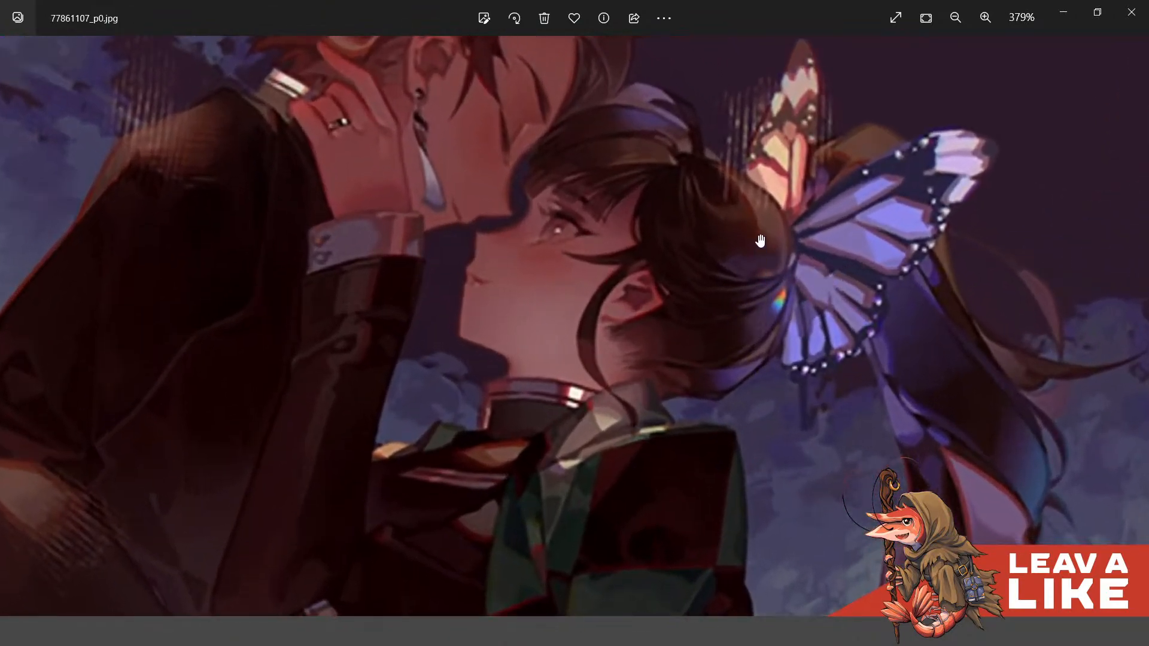
scroll(750, 248, down, 5)
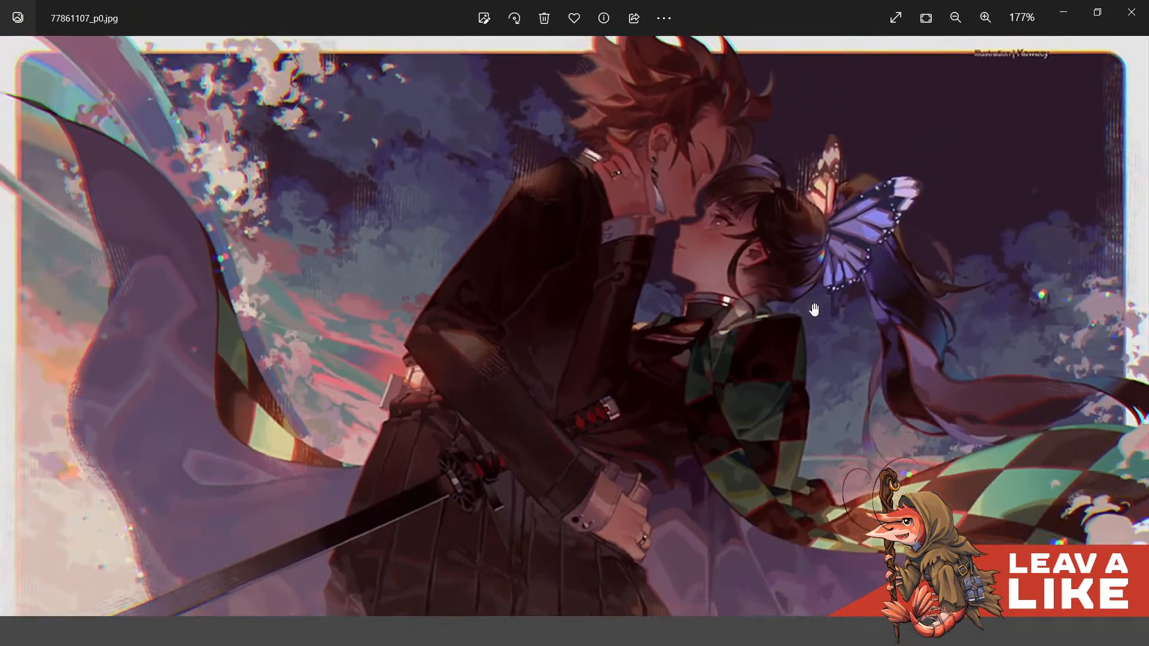
Step: Examine the sword, clasped hands and pleated clothing in the couple illustration, and close the picture
drag(774, 390, 772, 291)
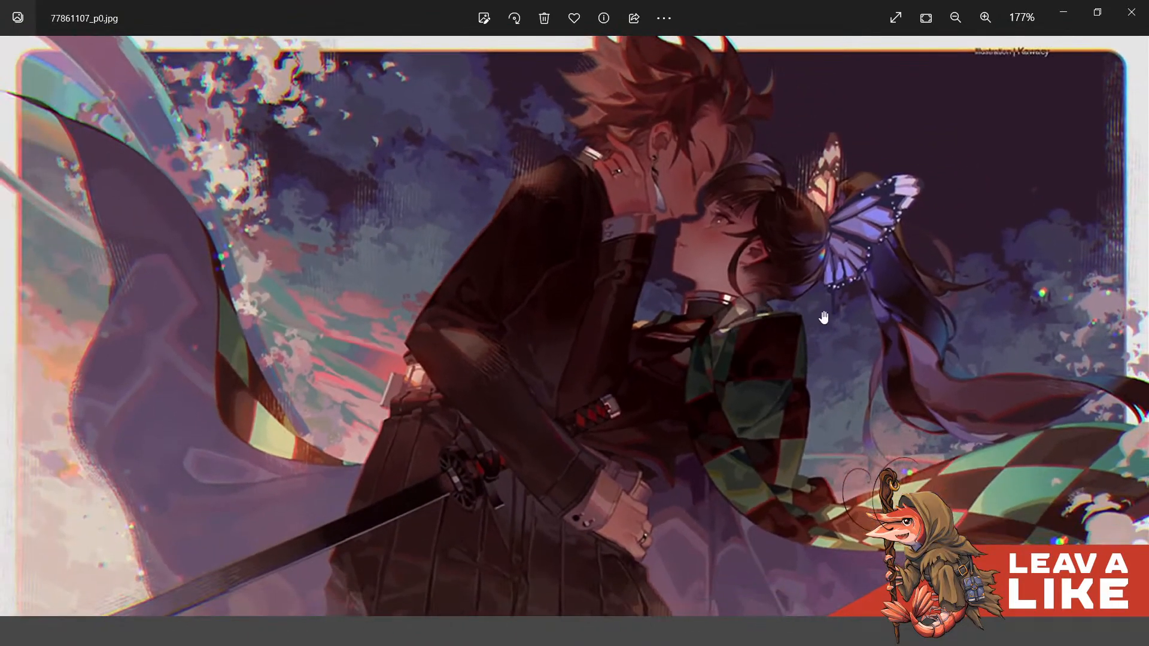
scroll(737, 473, down, 2)
scroll(645, 440, up, 1)
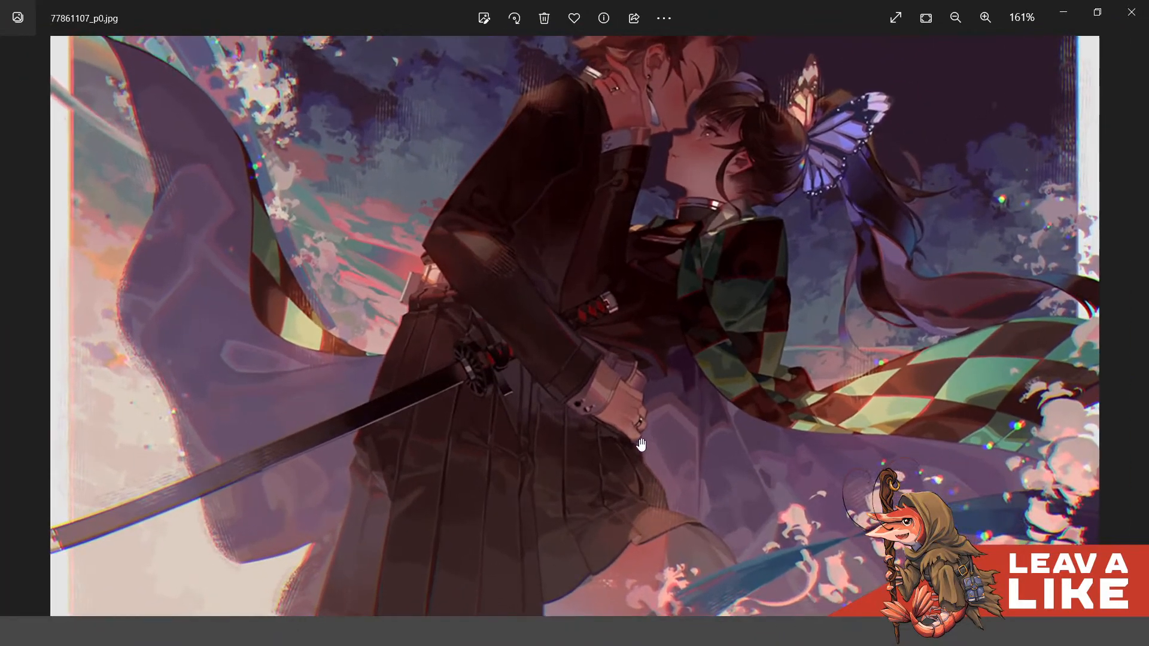
scroll(645, 437, down, 1)
key(alt+F4)
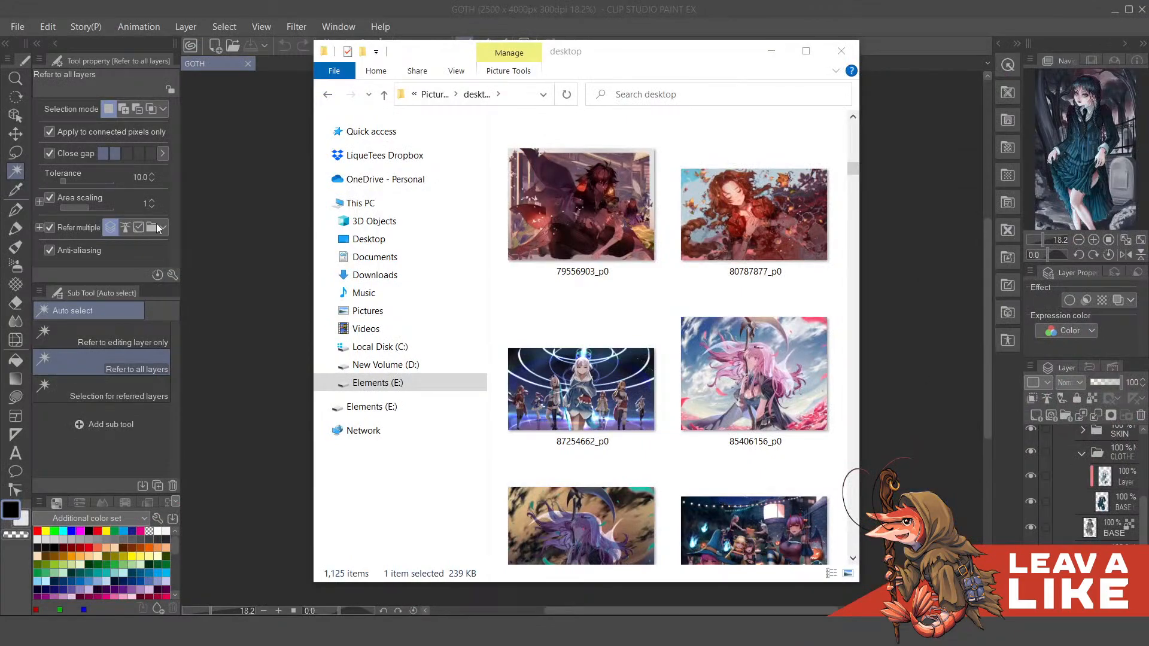
Step: Return to the Pictures folder and look over its subfolders for reference material
click(384, 94)
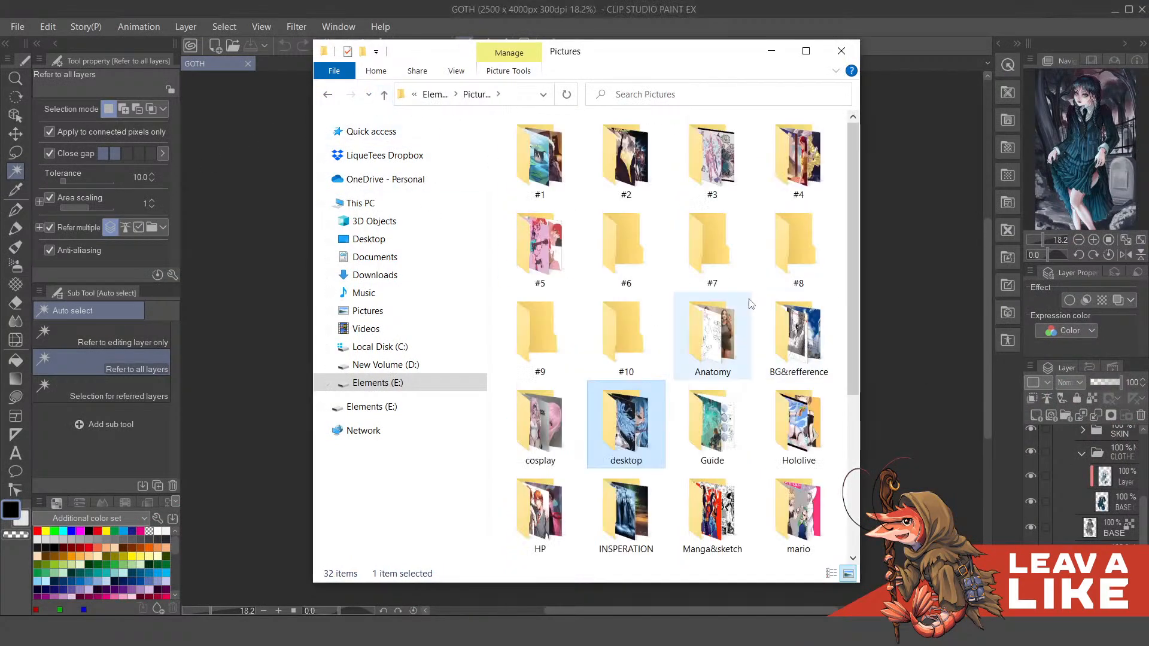
scroll(749, 335, down, 5)
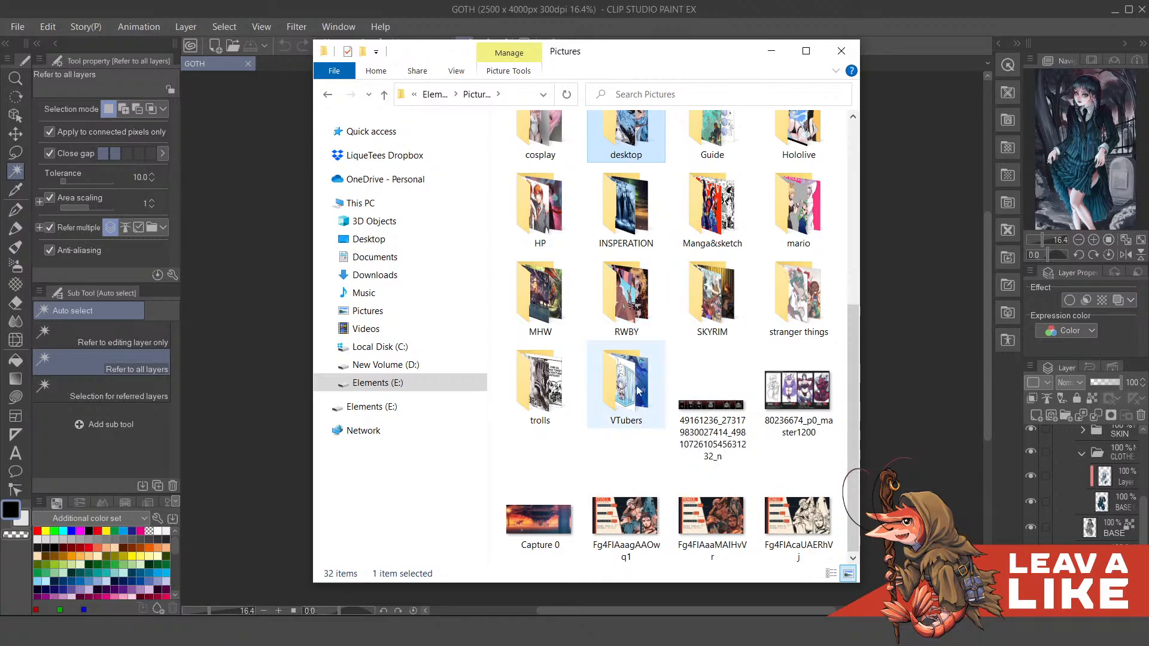
scroll(677, 365, up, 5)
scroll(676, 365, down, 4)
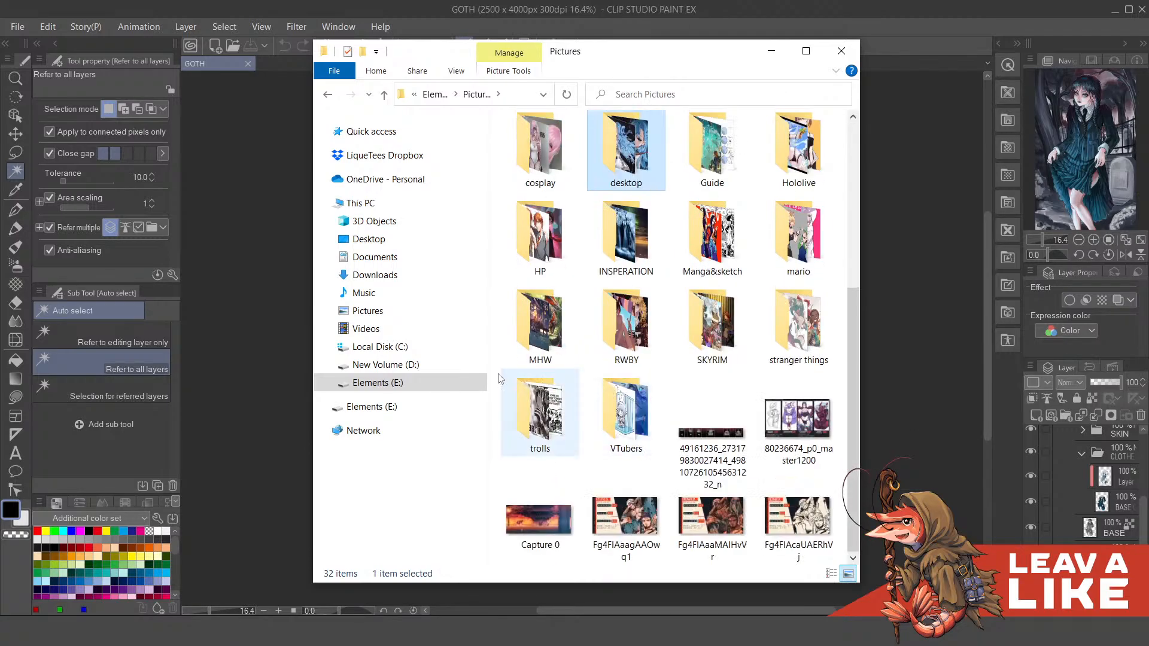
scroll(632, 277, up, 3)
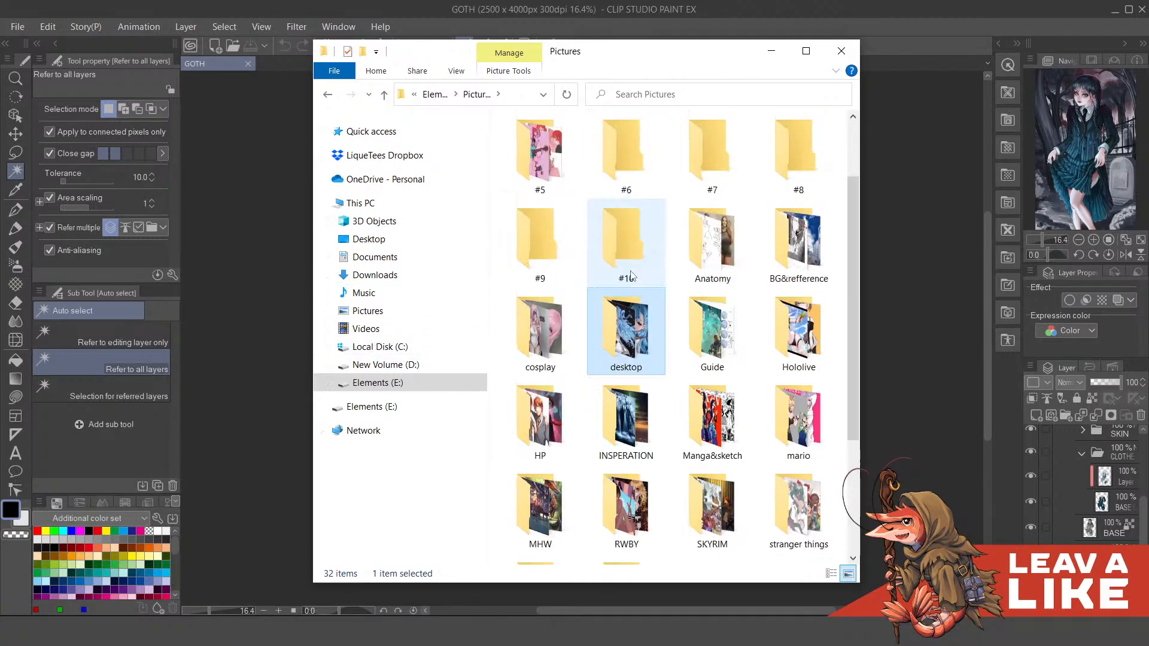
scroll(670, 371, down, 3)
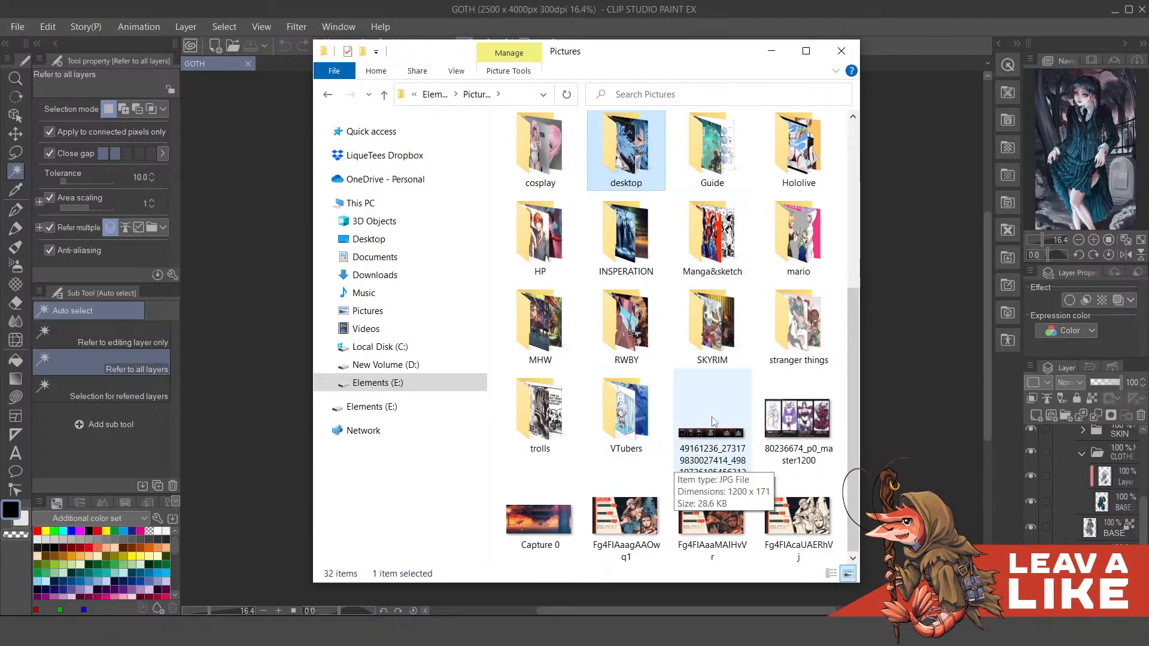
scroll(712, 421, up, 3)
Step: Open the BG&refference folder and browse its city photos, architecture drawings and cutaway sketches
click(816, 257)
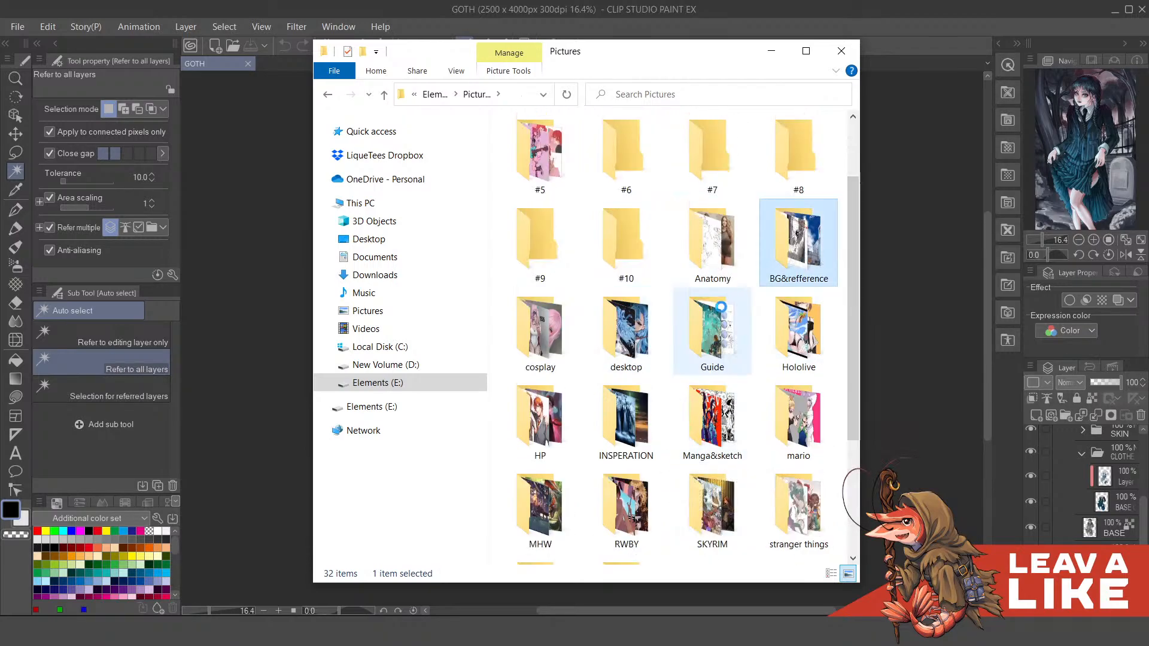
double_click(788, 263)
scroll(785, 264, down, 20)
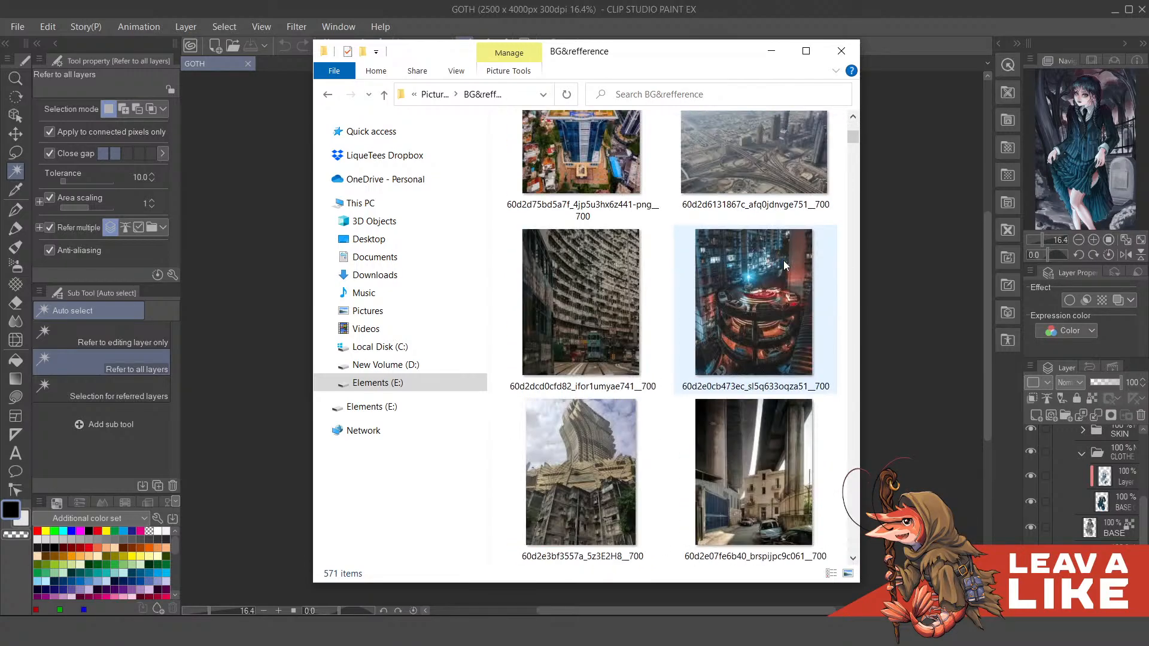
scroll(785, 272, down, 15)
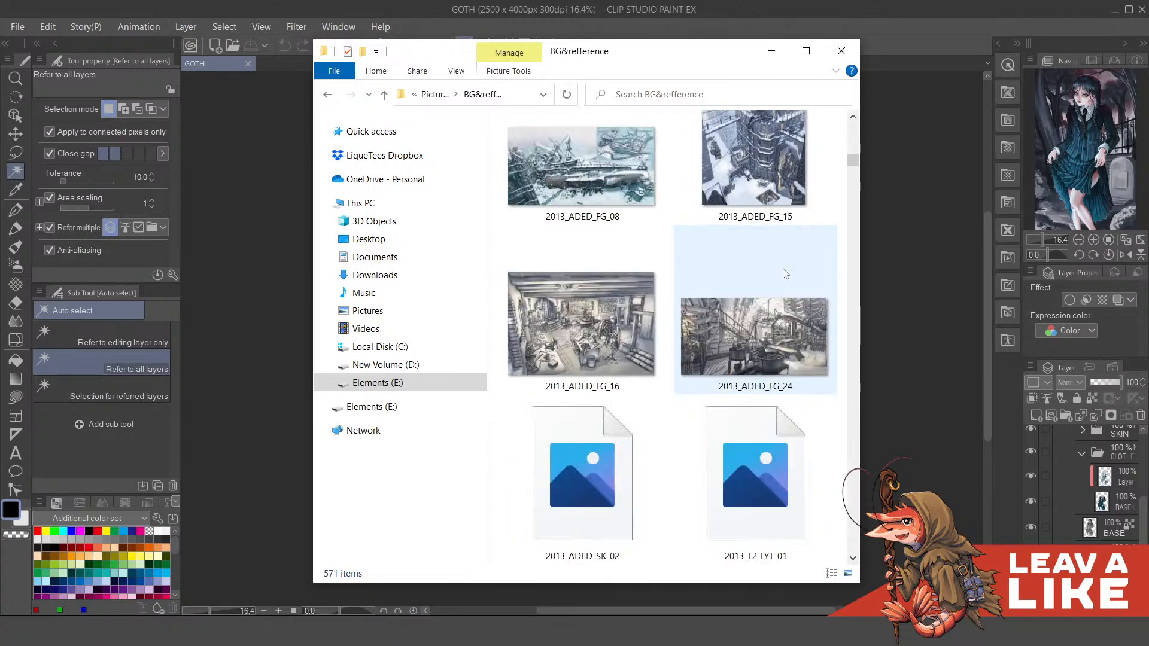
scroll(784, 273, down, 15)
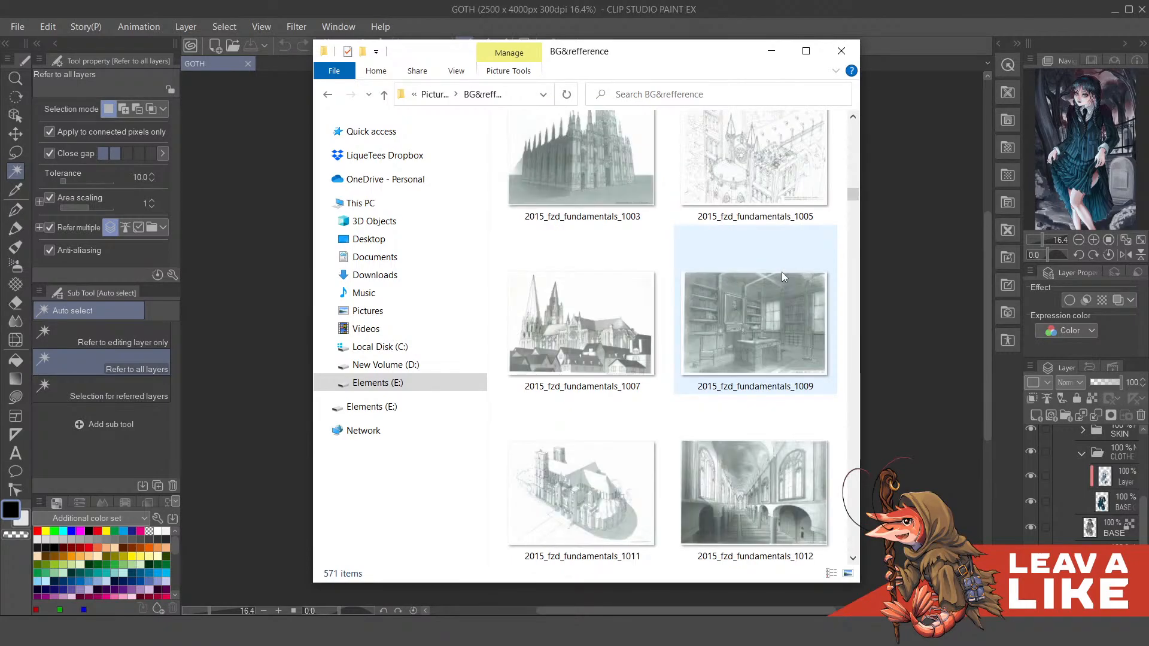
scroll(812, 282, down, 15)
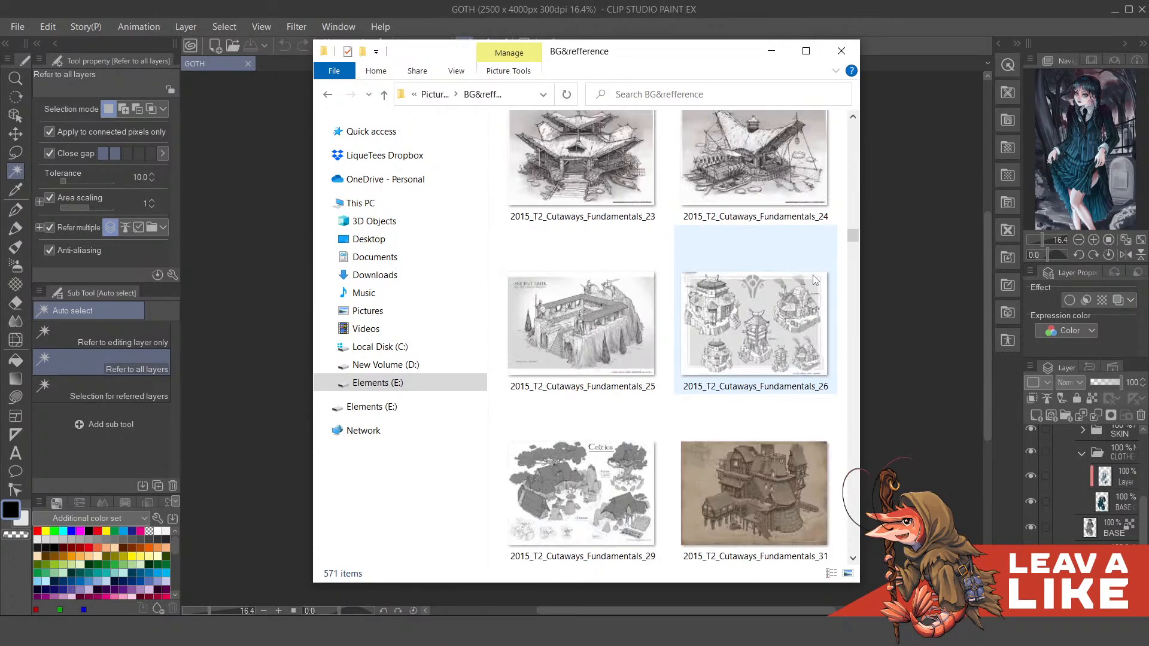
scroll(816, 274, down, 5)
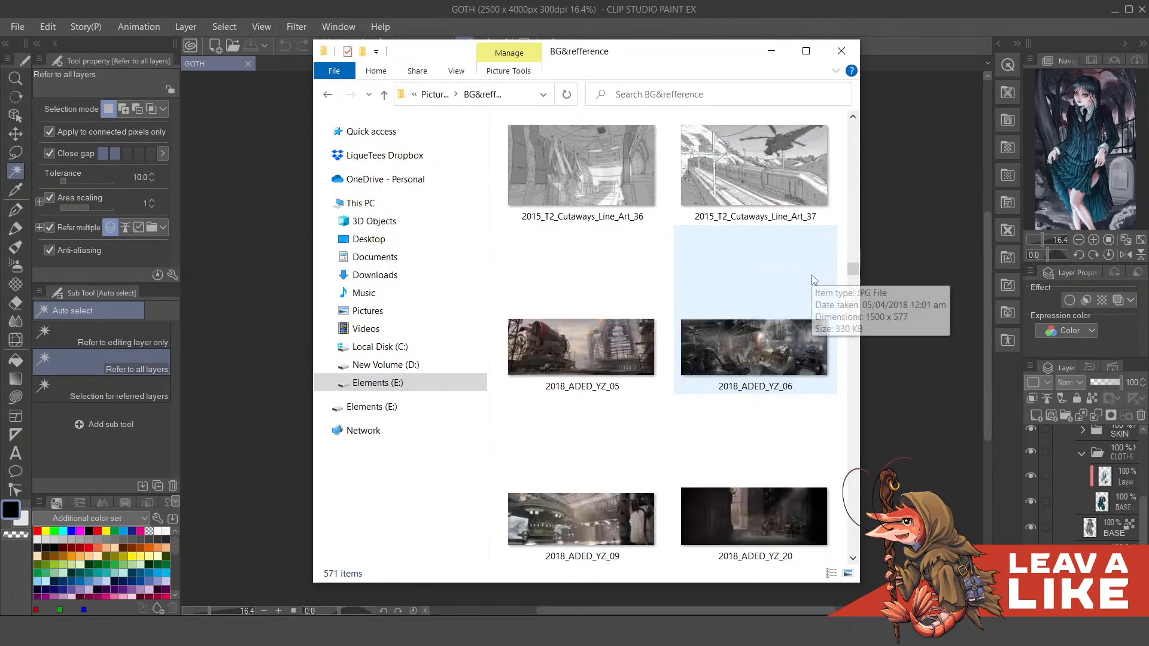
Step: Browse the environment concepts, island photos, composition thumbnails and street pictures further on in the BG&refference folder
scroll(816, 281, down, 20)
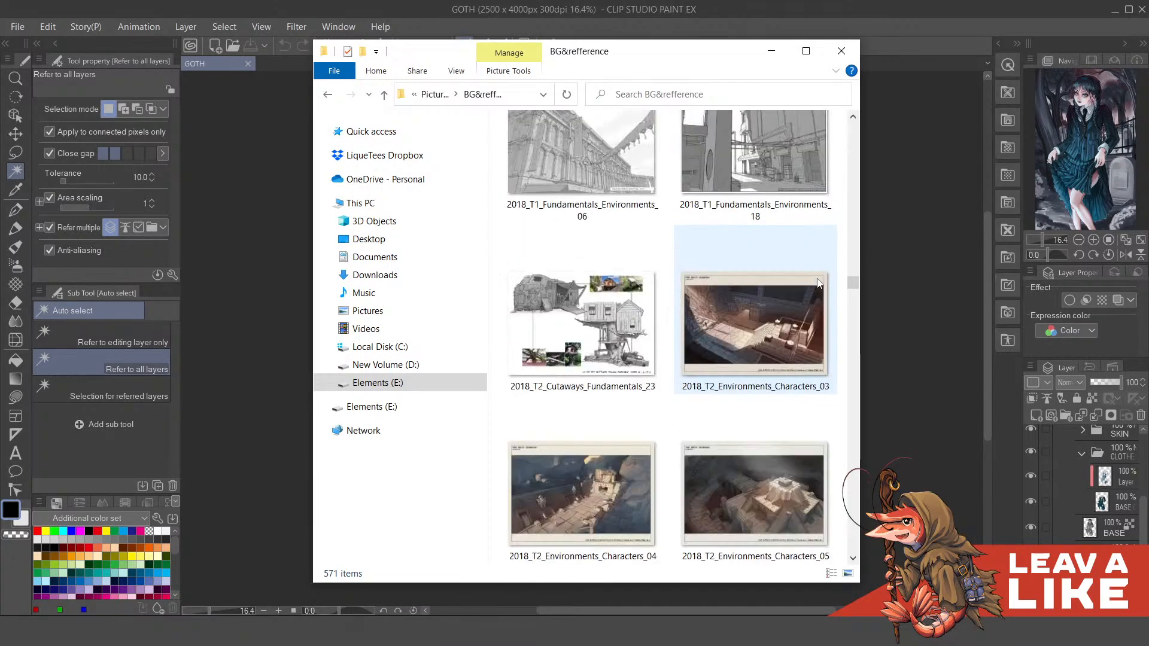
scroll(817, 285, down, 10)
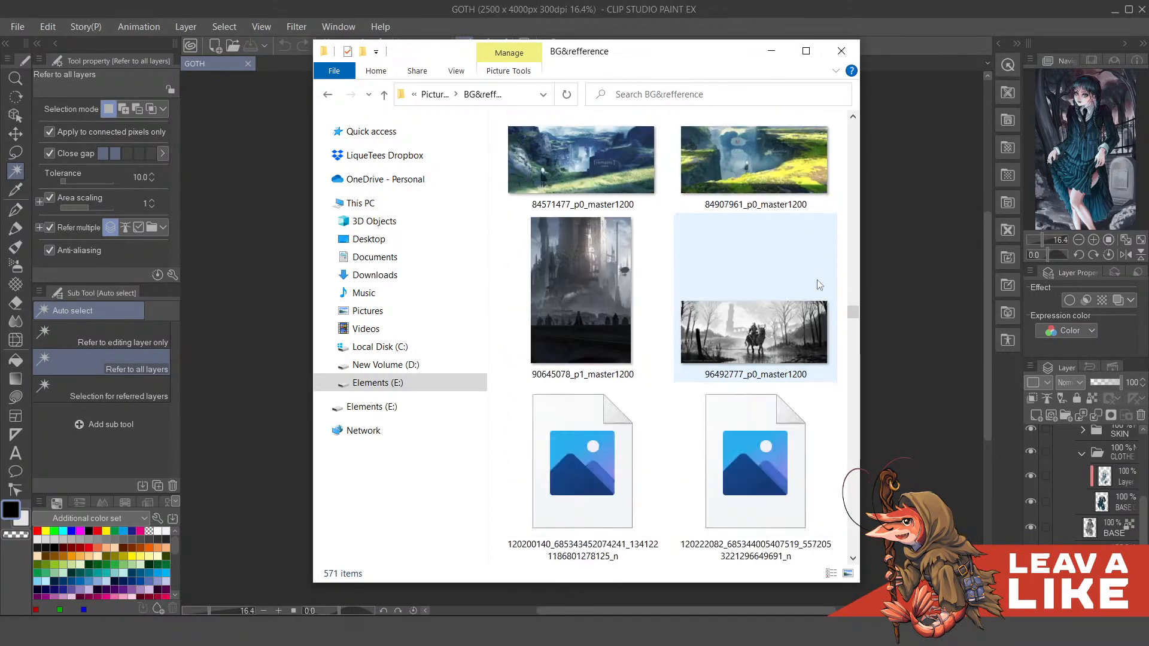
scroll(819, 284, down, 20)
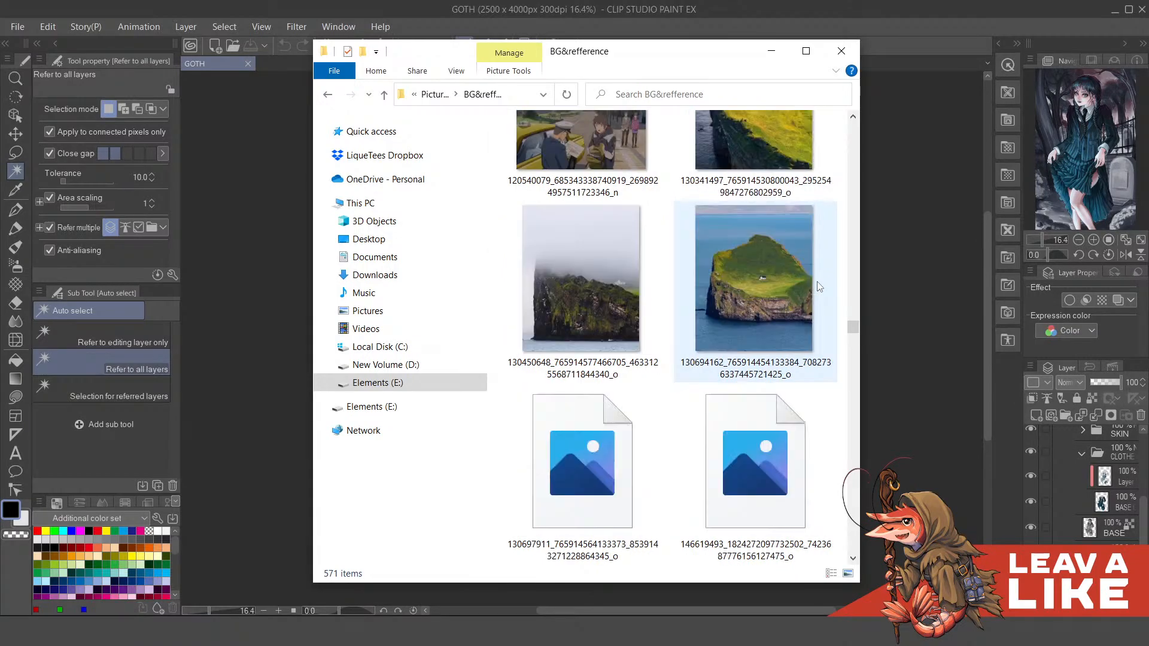
scroll(820, 288, down, 20)
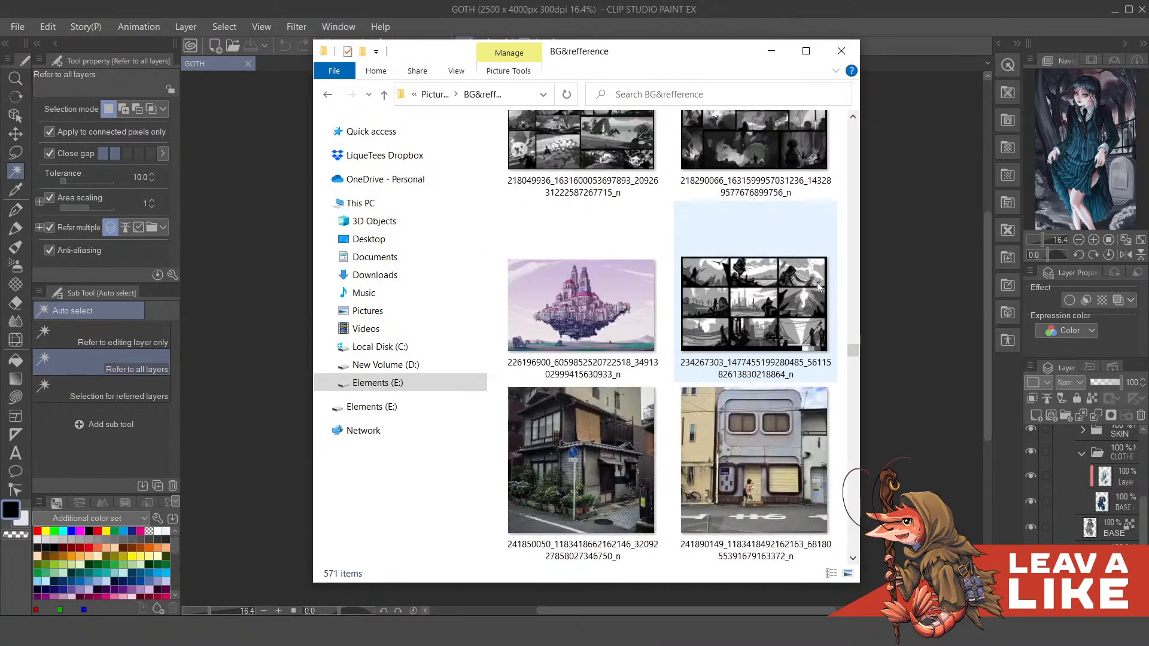
scroll(817, 281, down, 10)
scroll(817, 281, down, 3)
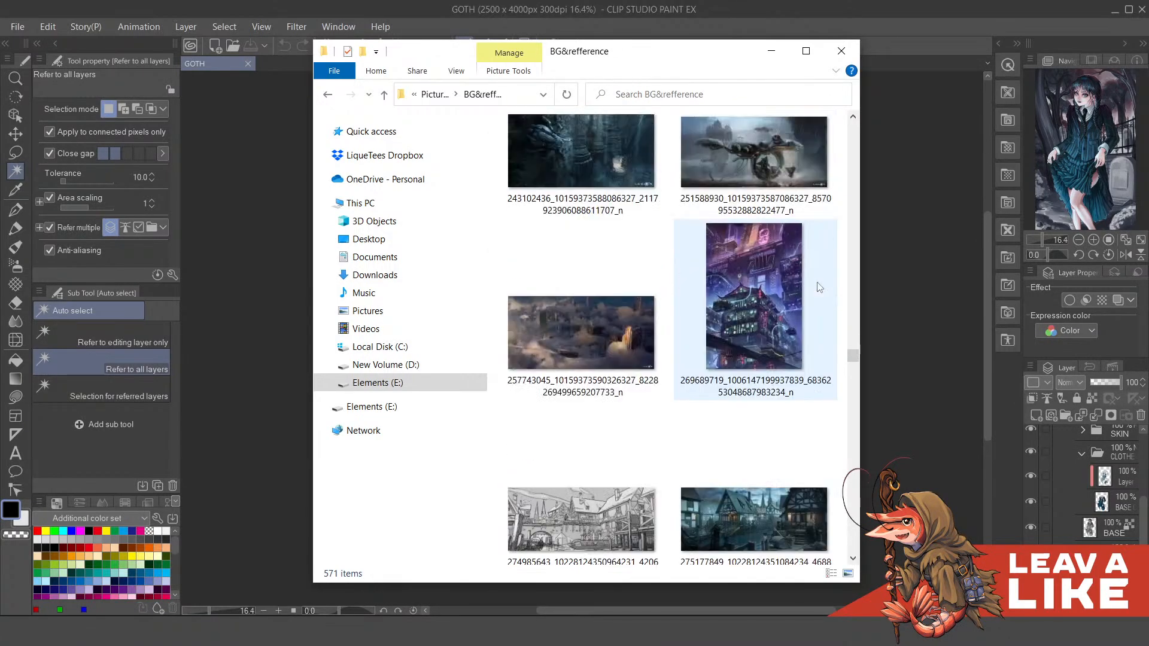
scroll(817, 283, up, 3)
scroll(817, 284, down, 20)
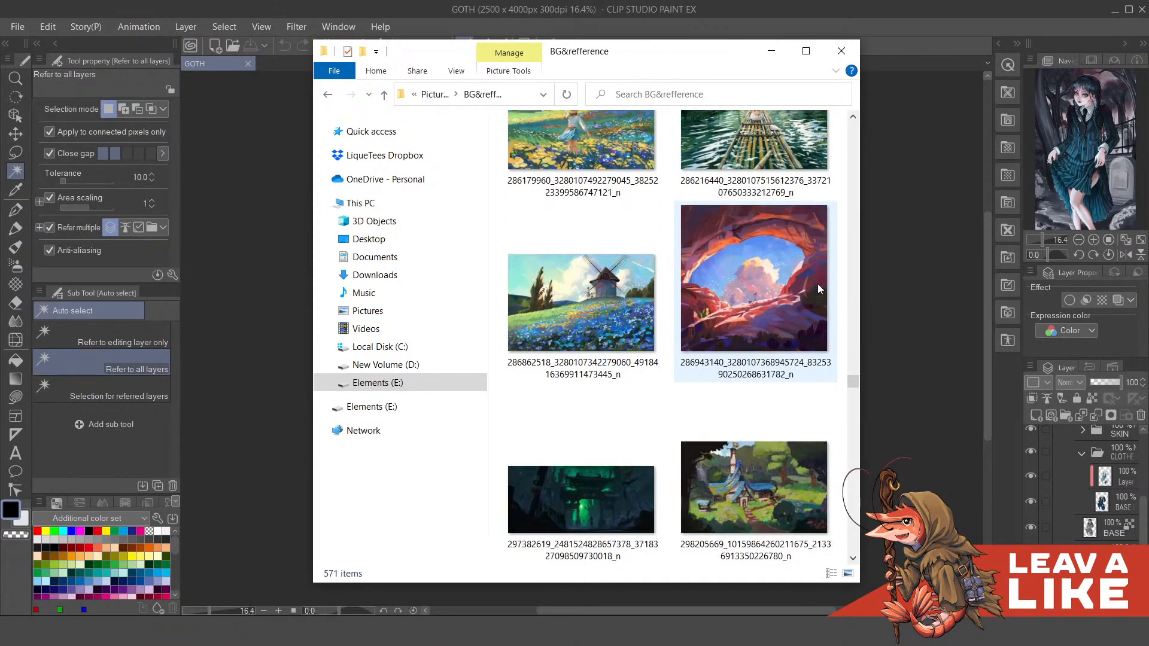
Step: Find the painting of the temple gate with green light among the landscapes, view it enlarged, and close it
scroll(820, 288, up, 3)
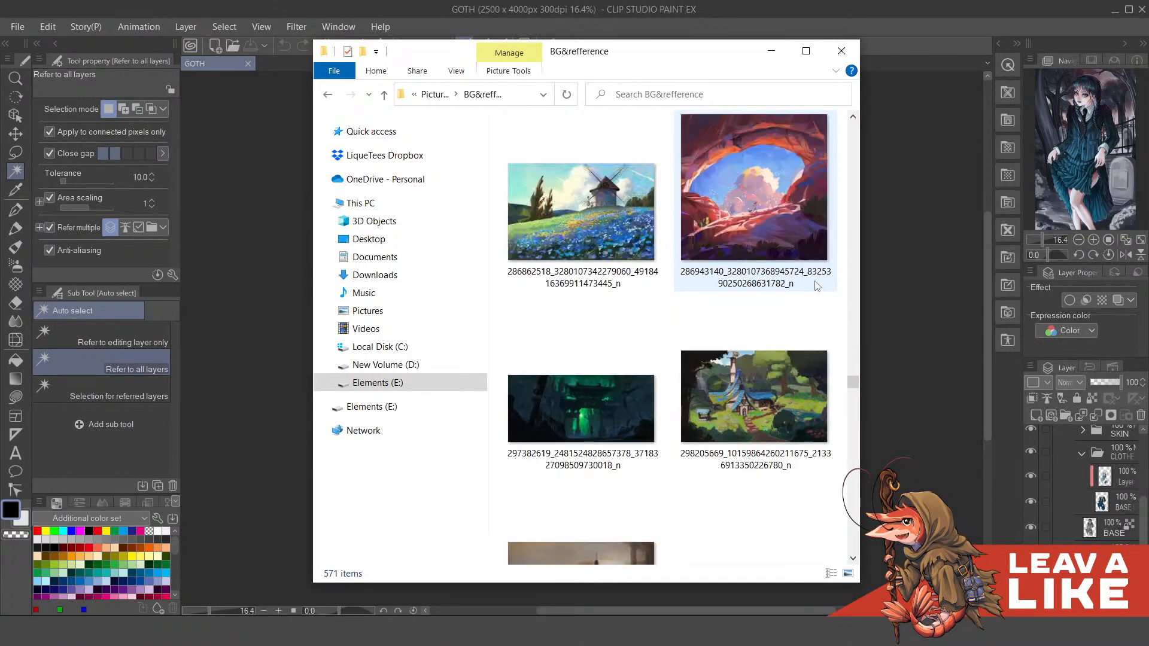
scroll(765, 223, down, 3)
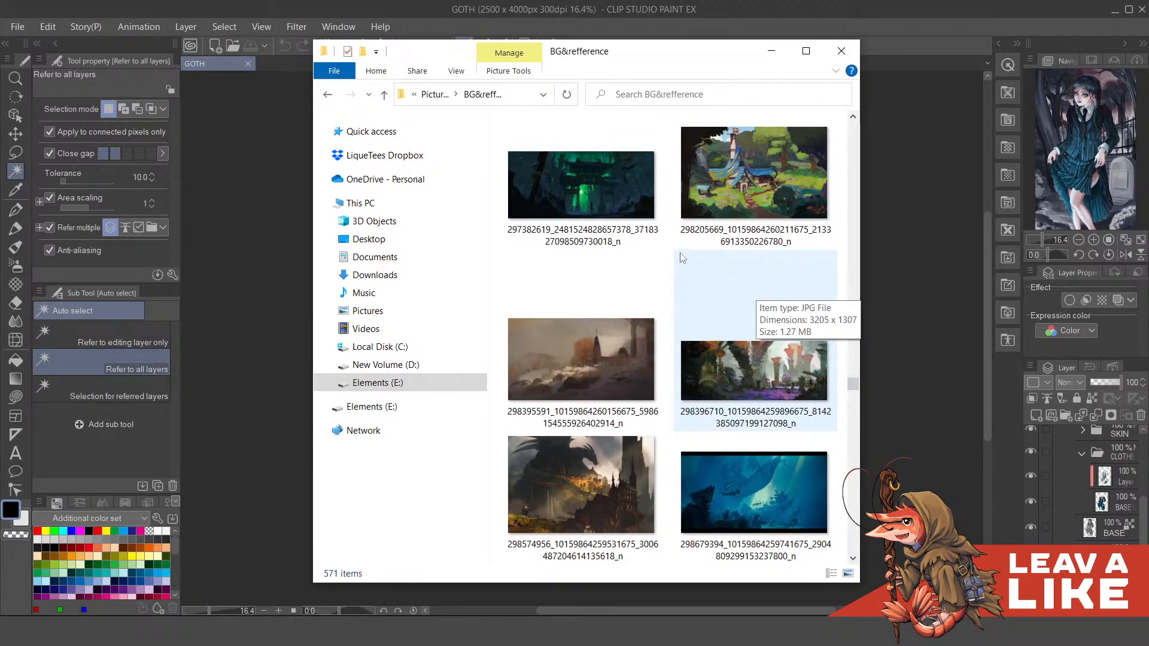
double_click(622, 195)
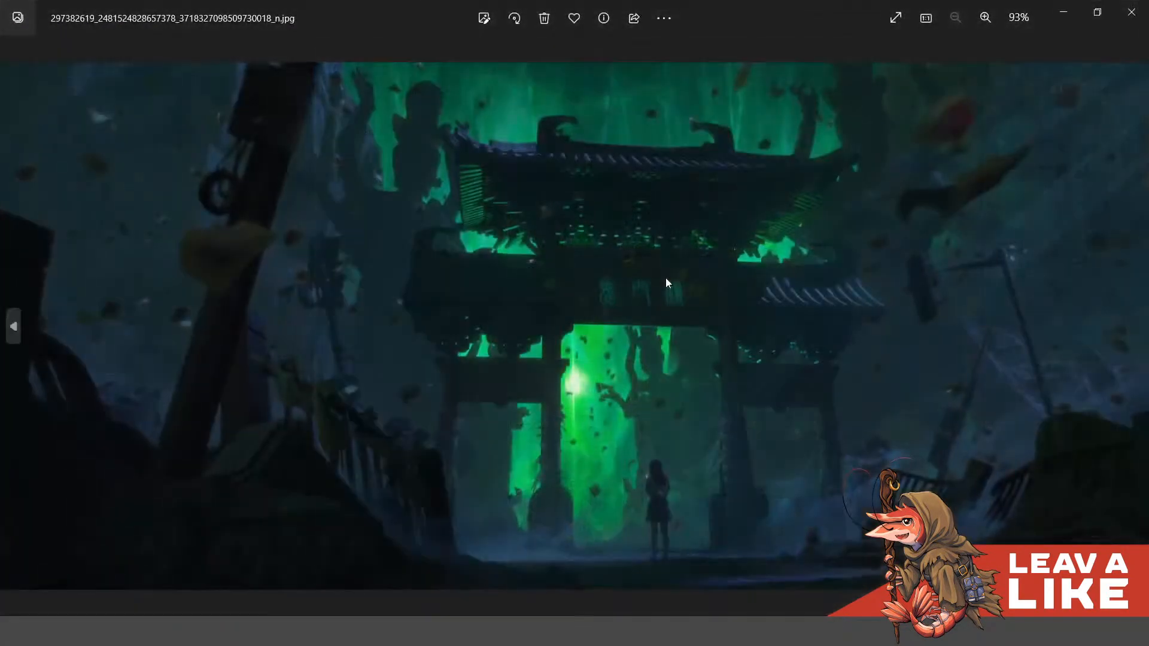
key(alt+F4)
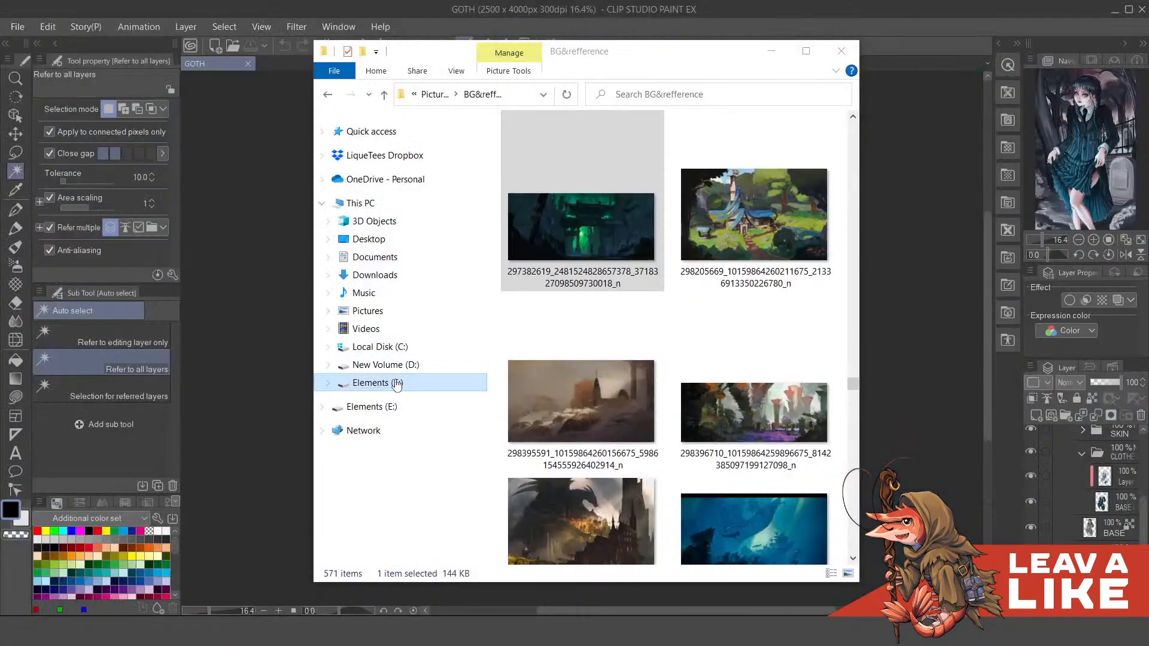
Step: Browse the robot images, perspective sketches, black-and-white scenes and room cutaways further on in the BG&refference folder
scroll(835, 450, down, 10)
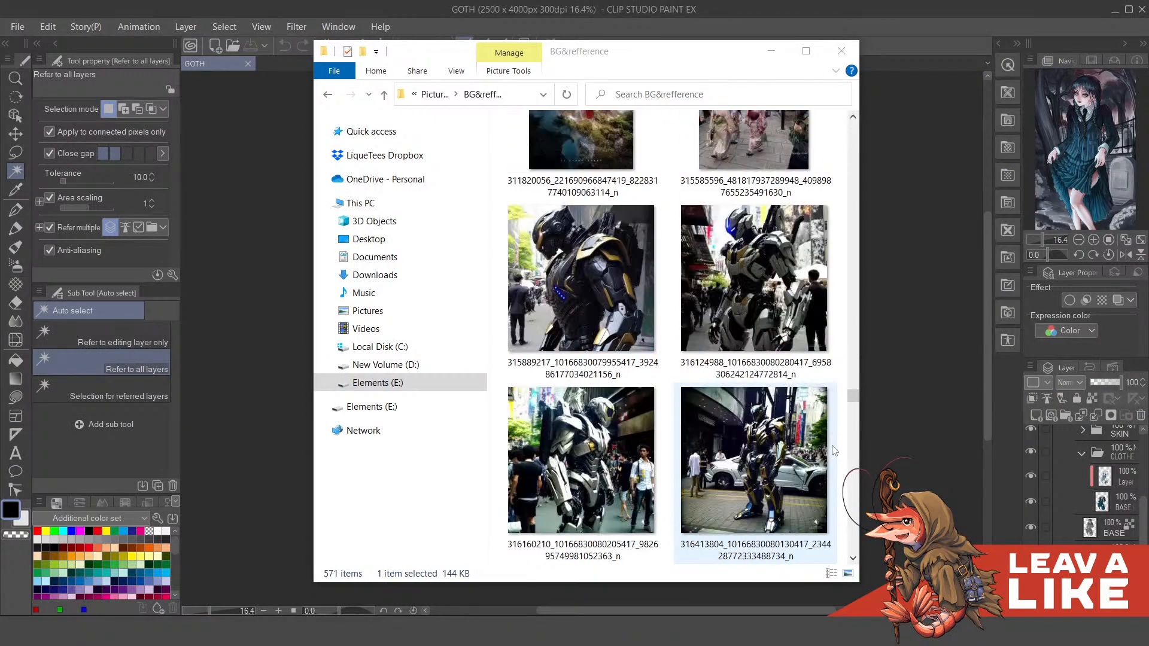
scroll(835, 451, down, 20)
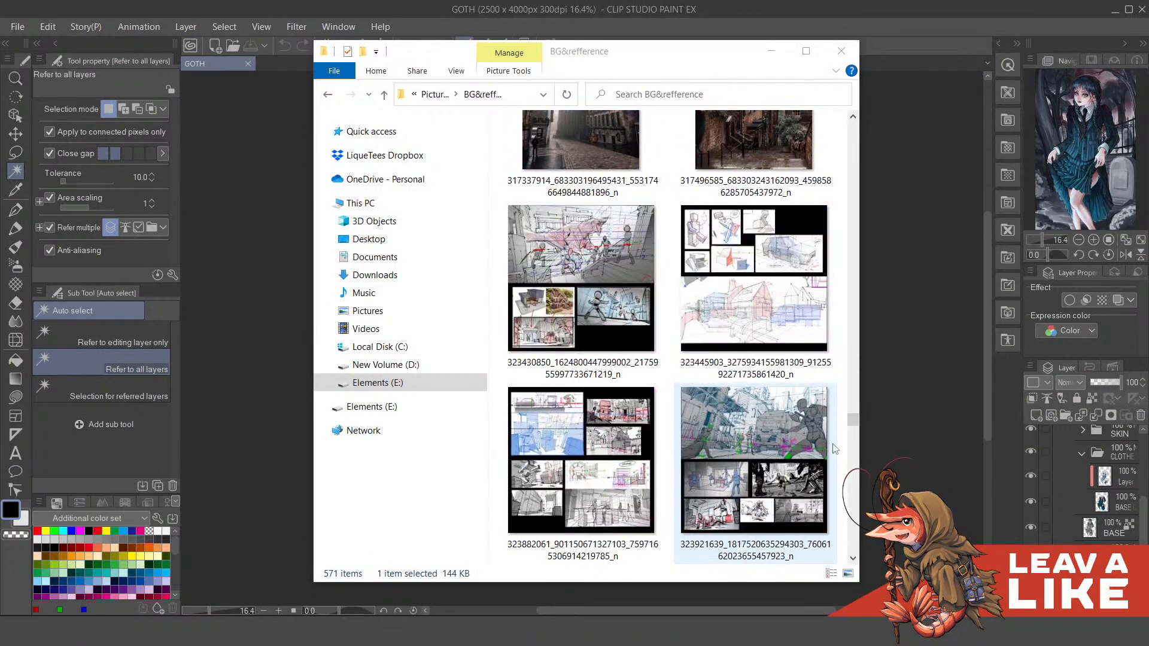
scroll(835, 450, down, 20)
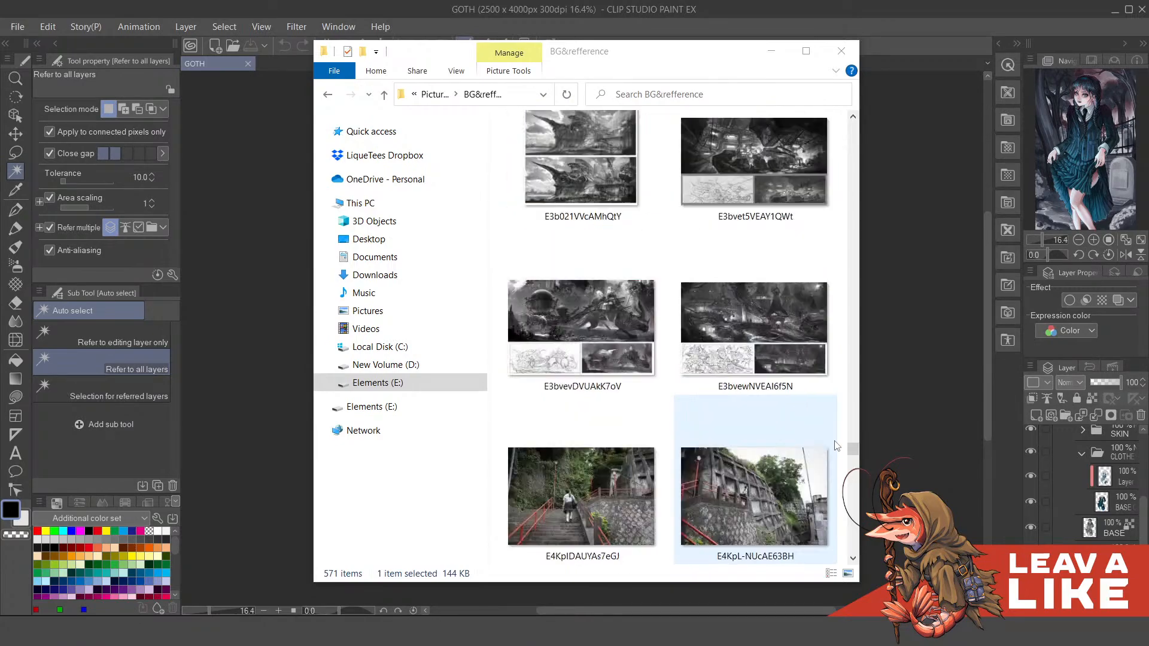
scroll(837, 446, down, 20)
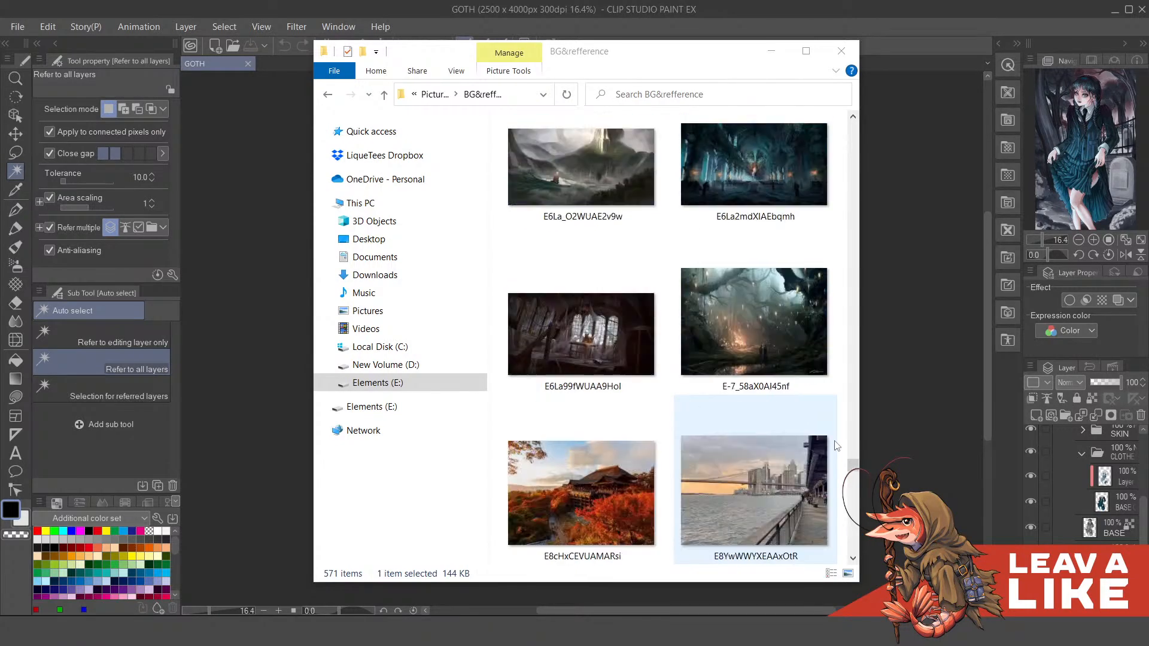
scroll(837, 446, down, 20)
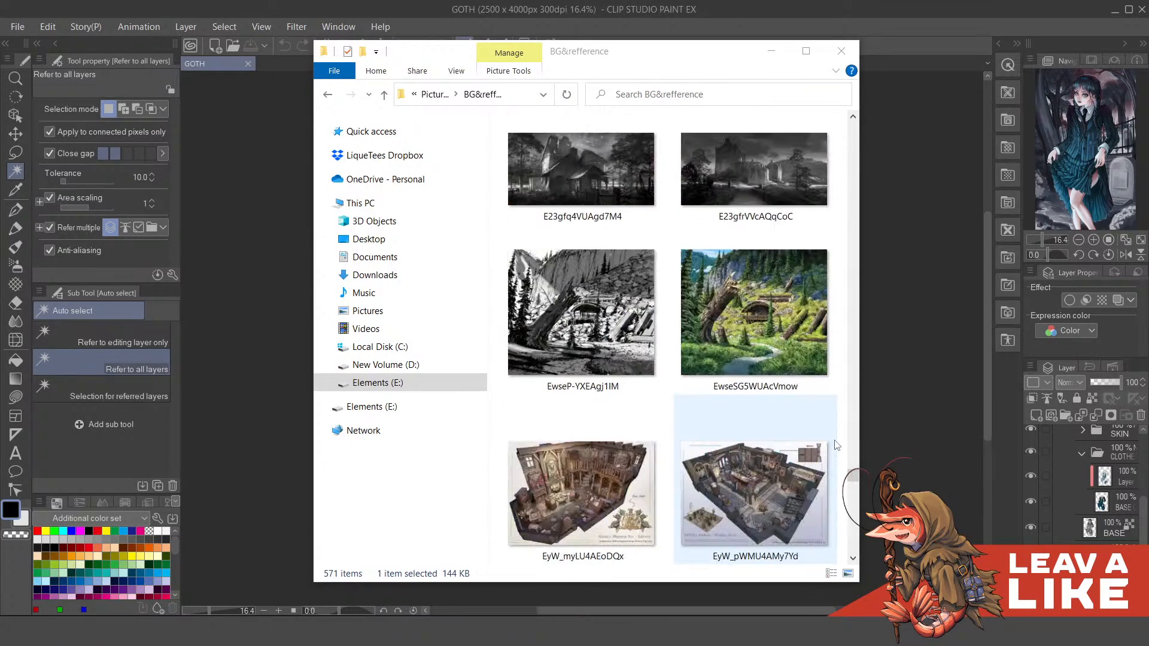
scroll(837, 444, down, 20)
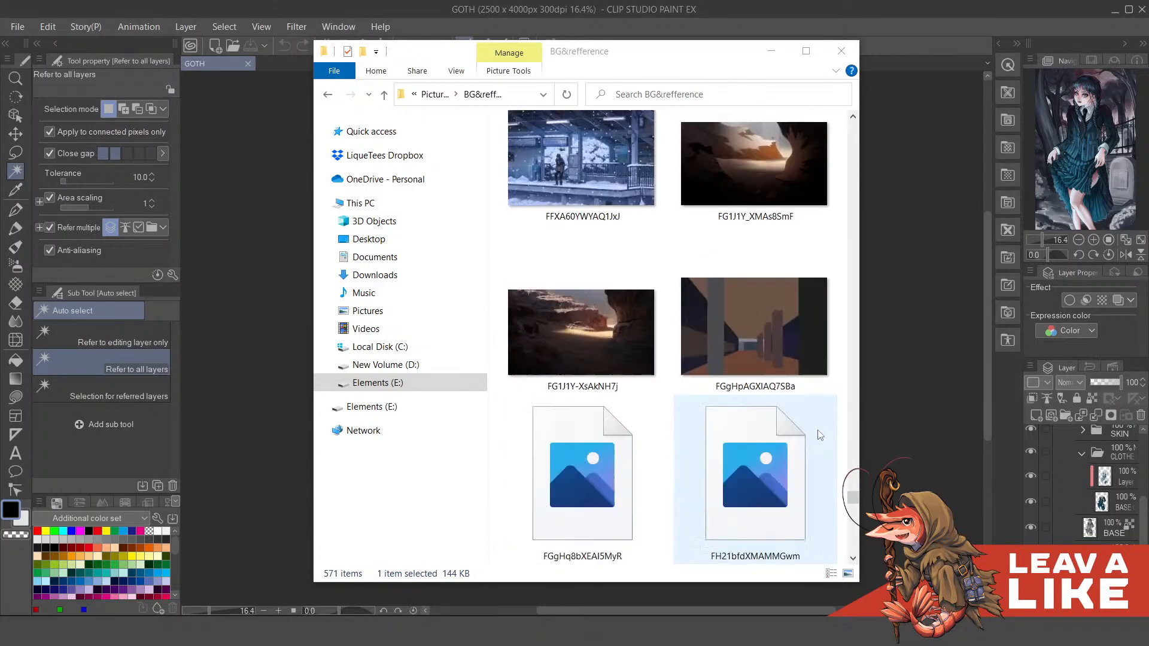
scroll(820, 436, down, 20)
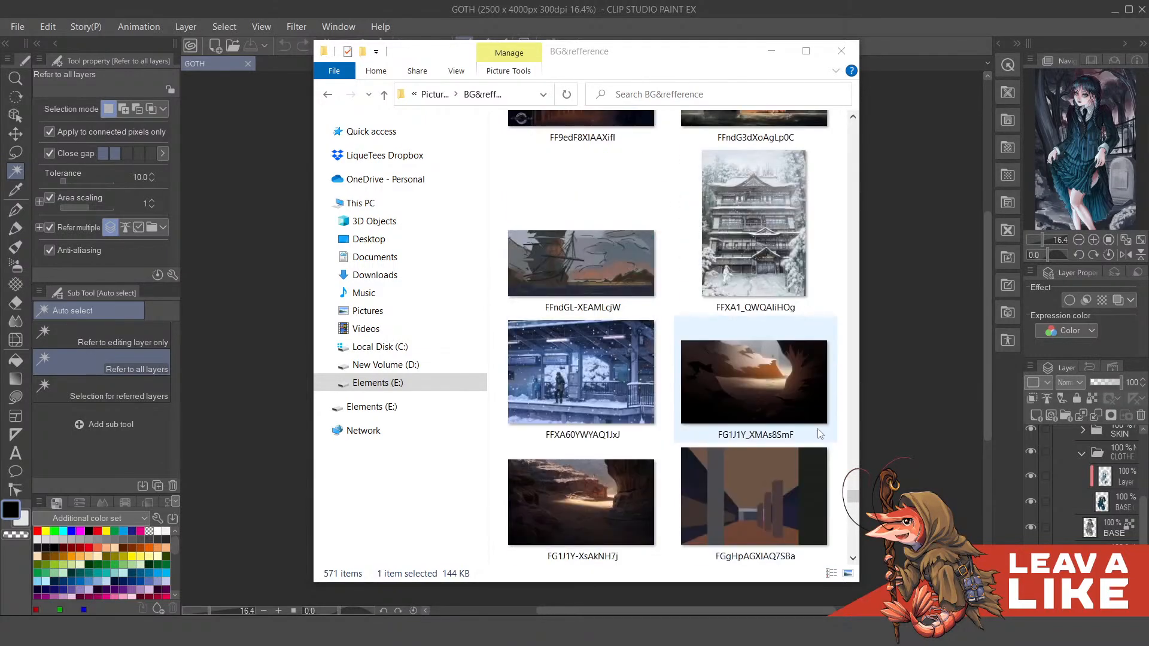
Step: Go back to the painting of the burning house in the snow, view it enlarged, and close it
scroll(761, 421, up, 15)
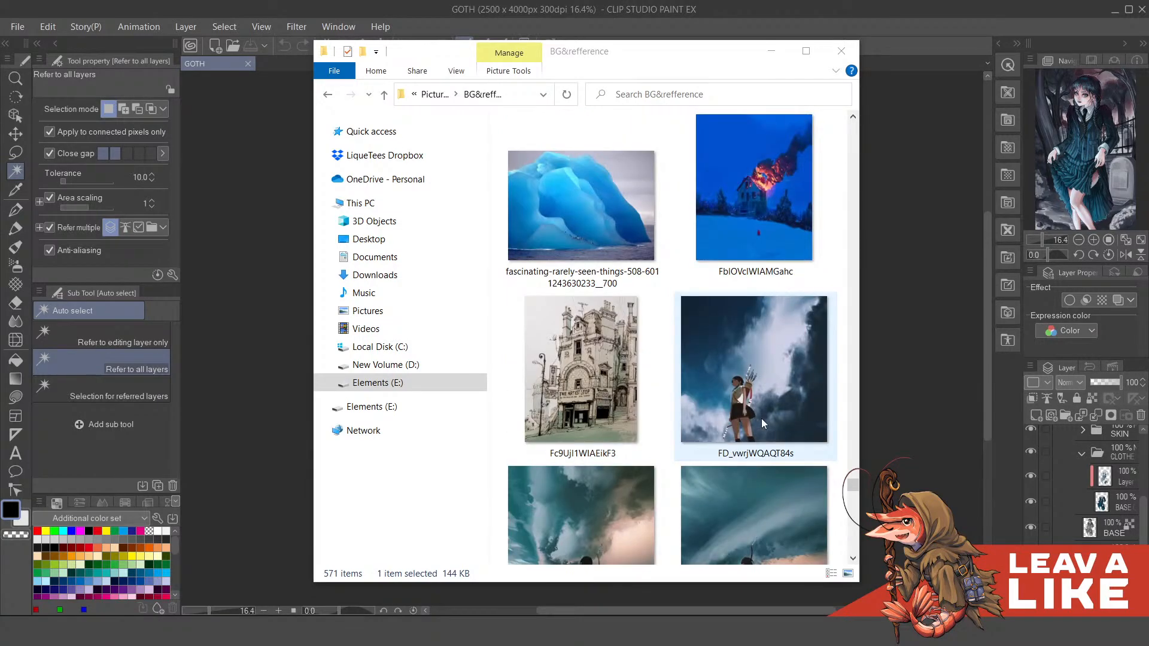
scroll(762, 418, up, 6)
scroll(761, 418, down, 3)
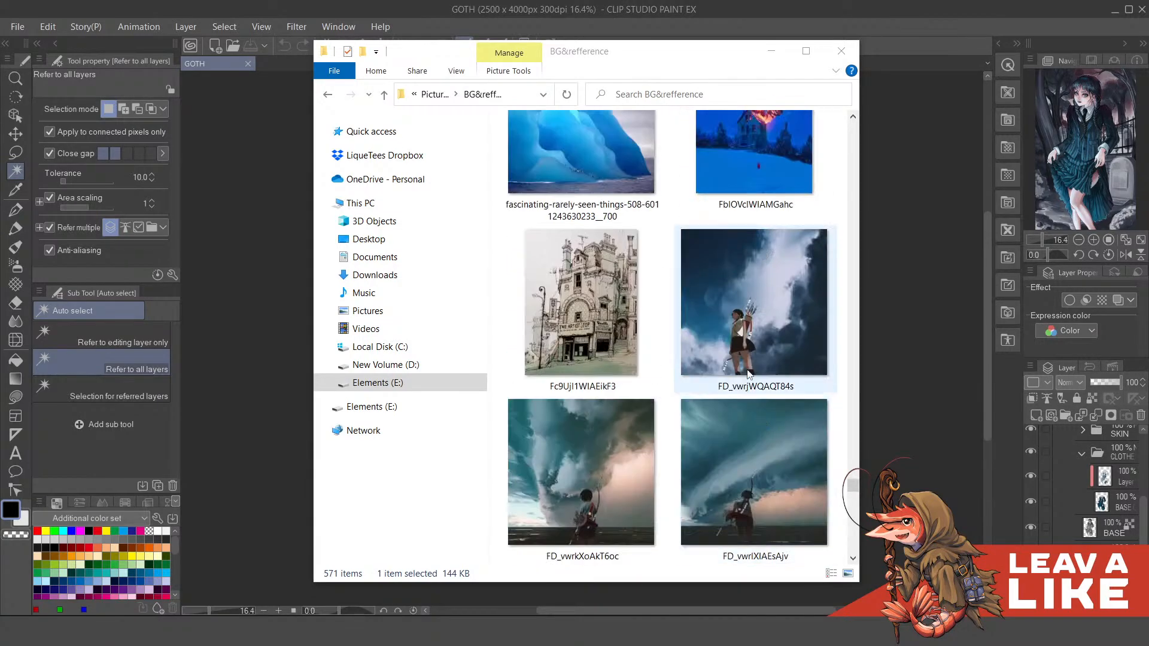
double_click(756, 238)
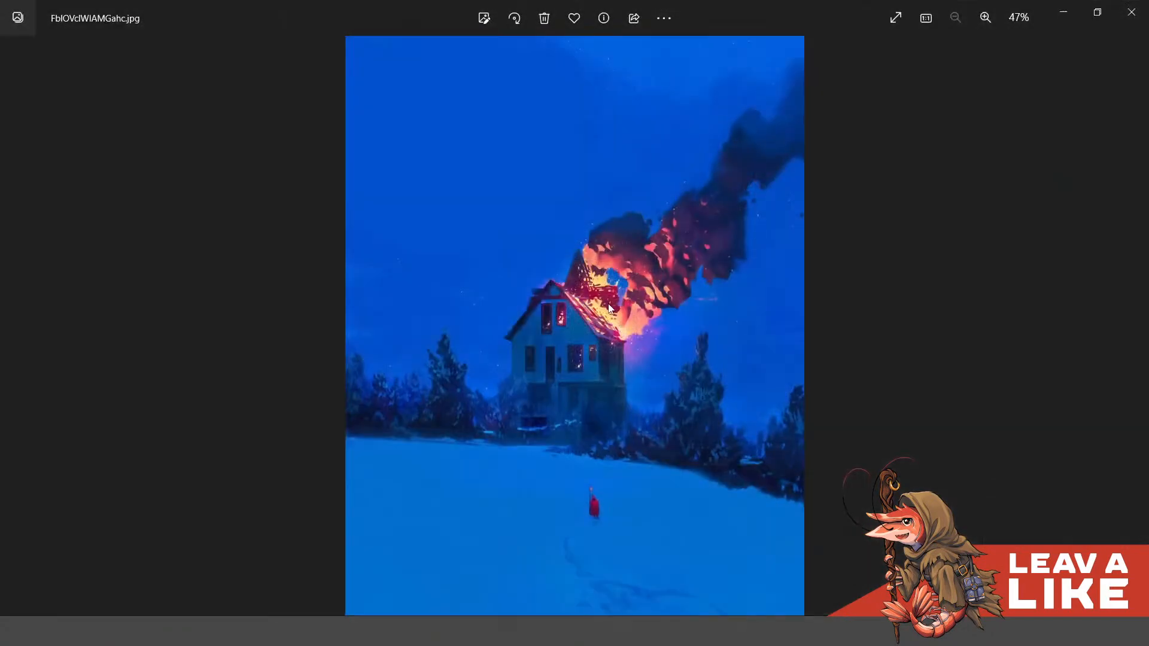
key(alt+F4)
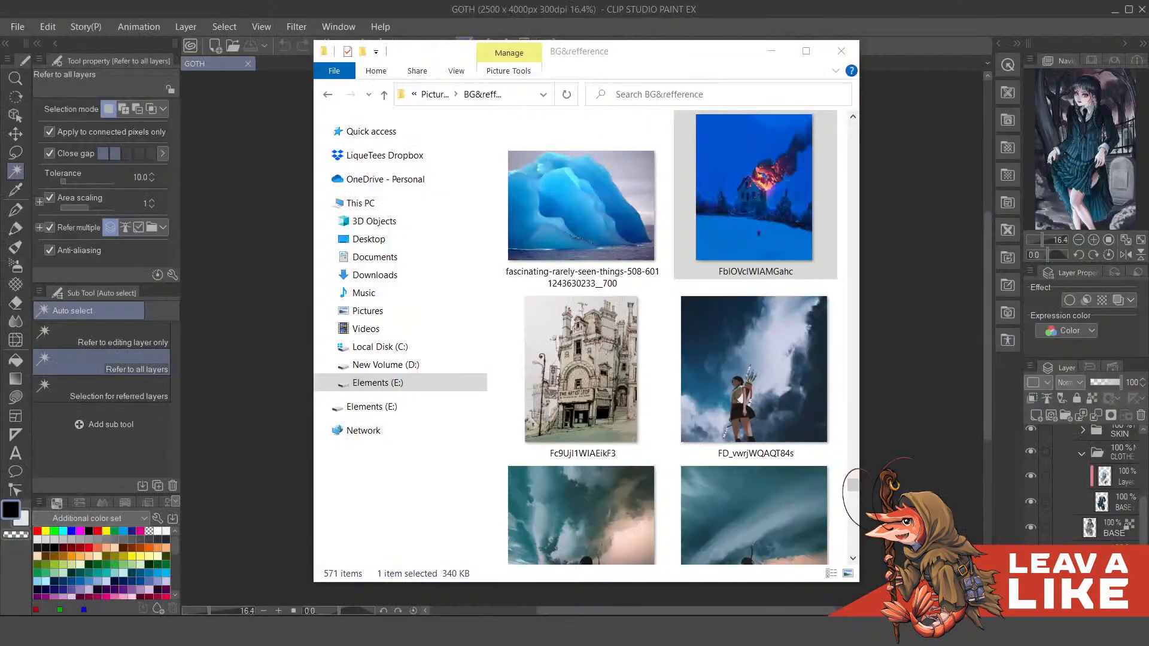
Step: Browse the ruin, misty landscape and sunlit forest paintings in the later part of the BG&refference folder
scroll(658, 341, down, 15)
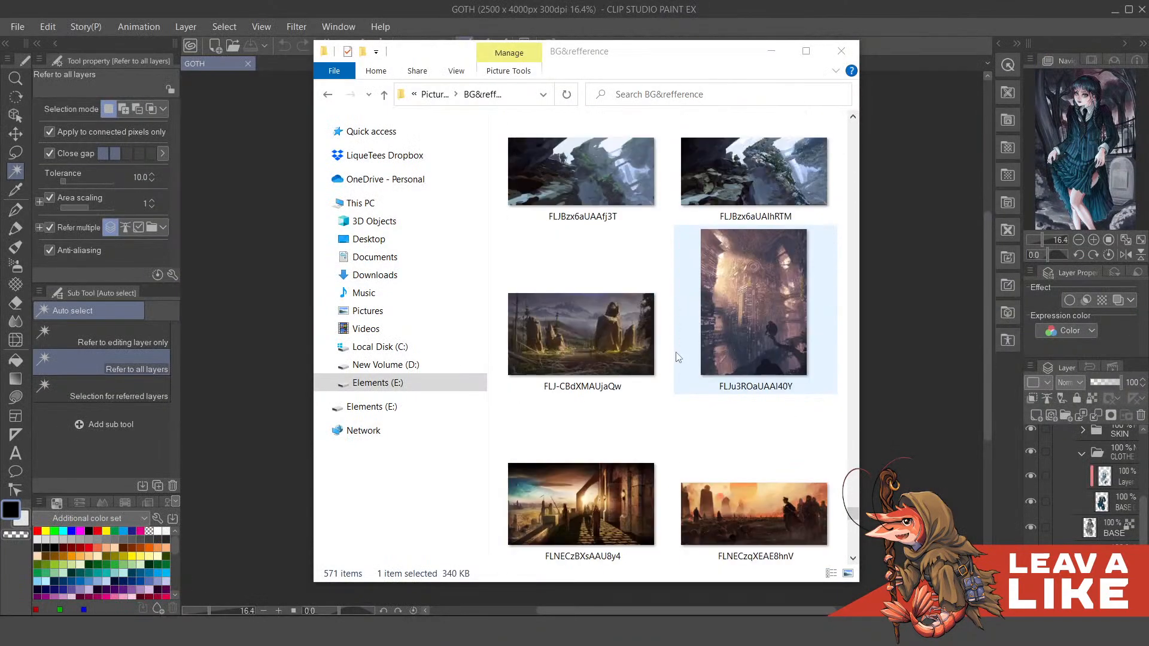
scroll(679, 357, down, 10)
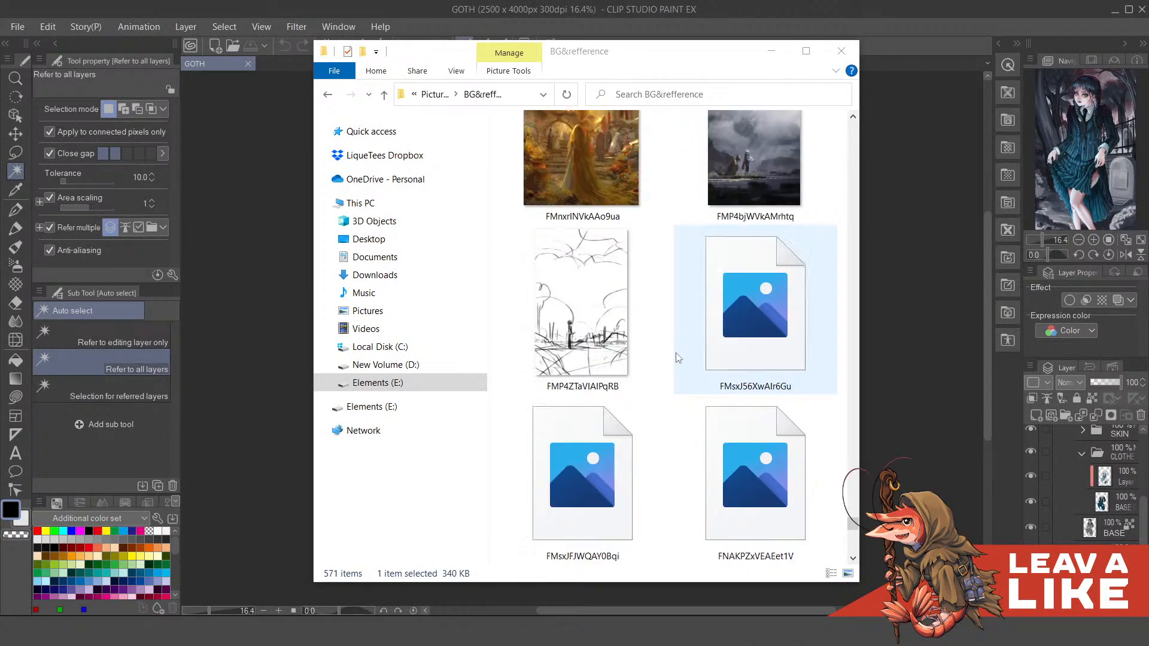
scroll(678, 358, down, 2)
scroll(676, 362, up, 3)
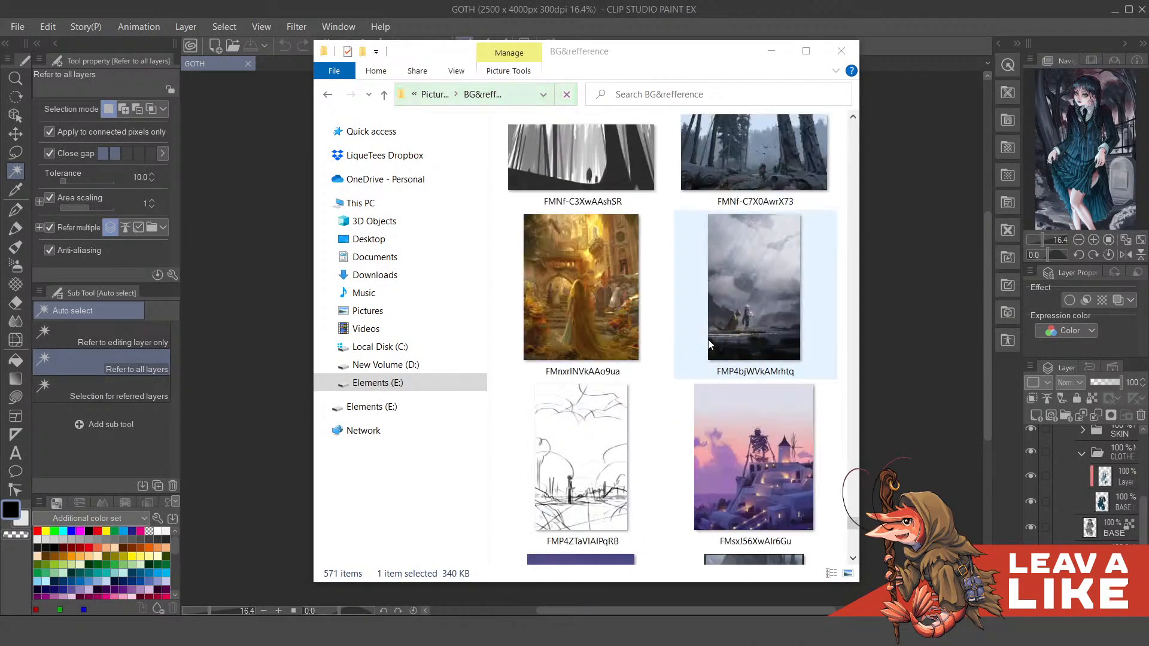
scroll(688, 358, down, 5)
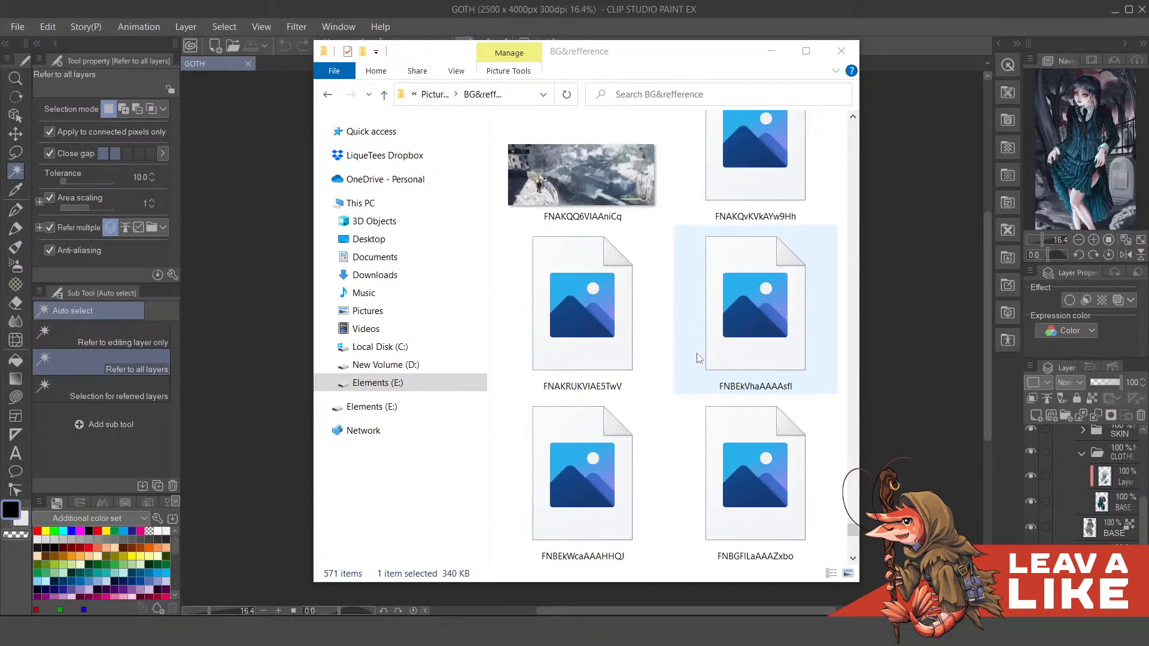
scroll(668, 366, down, 3)
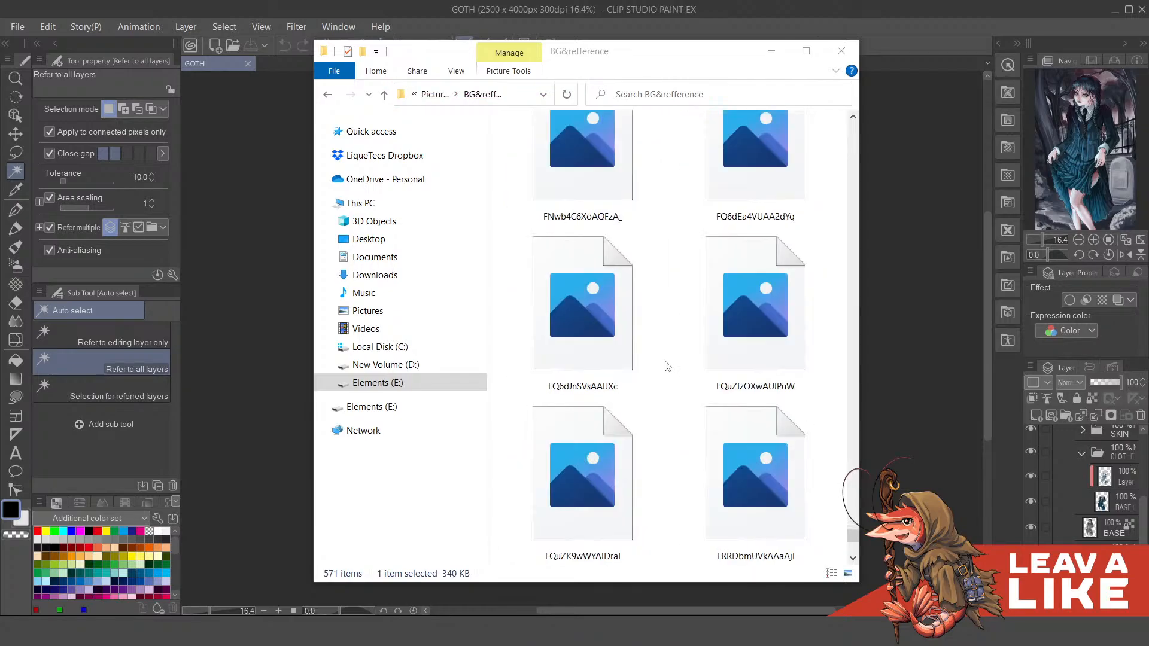
scroll(668, 366, up, 1)
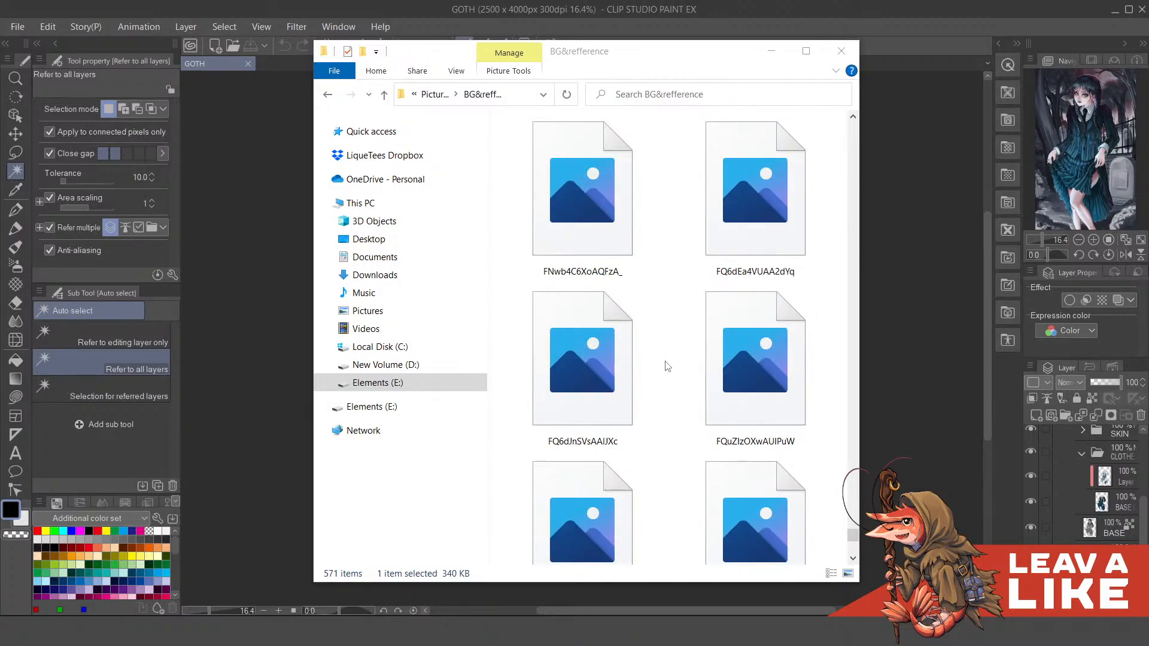
scroll(668, 366, up, 5)
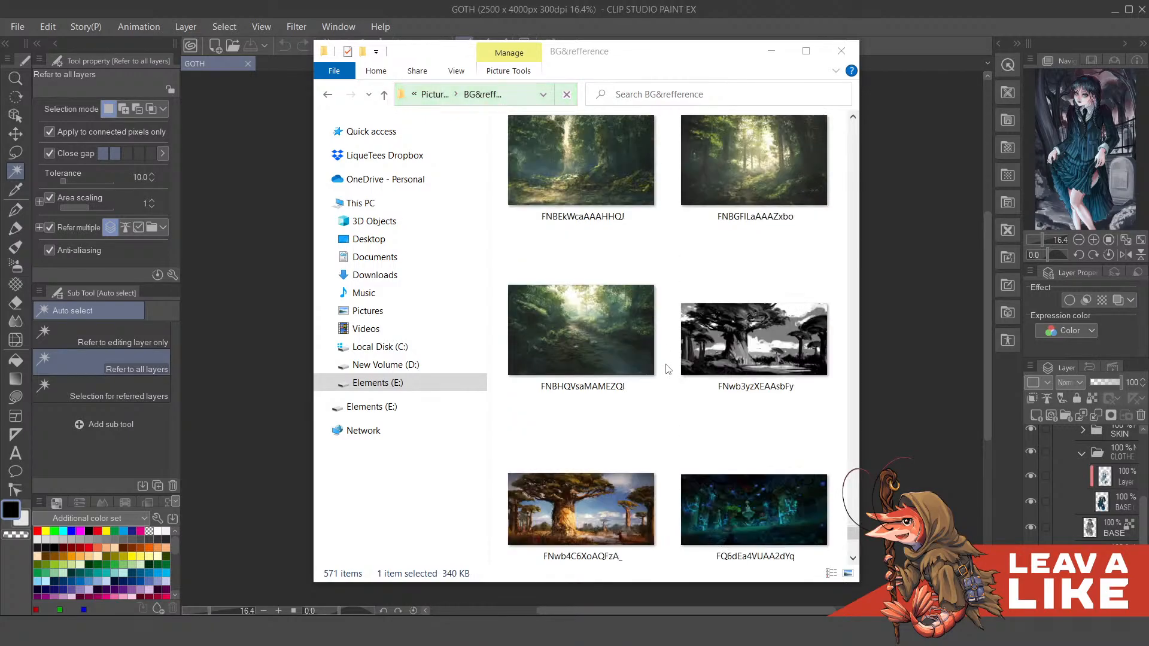
Step: Look through the remaining BG&refference images, from the forest and baobab paintings to the South Korea photos and last concept pieces
scroll(668, 369, down, 9)
scroll(668, 369, up, 3)
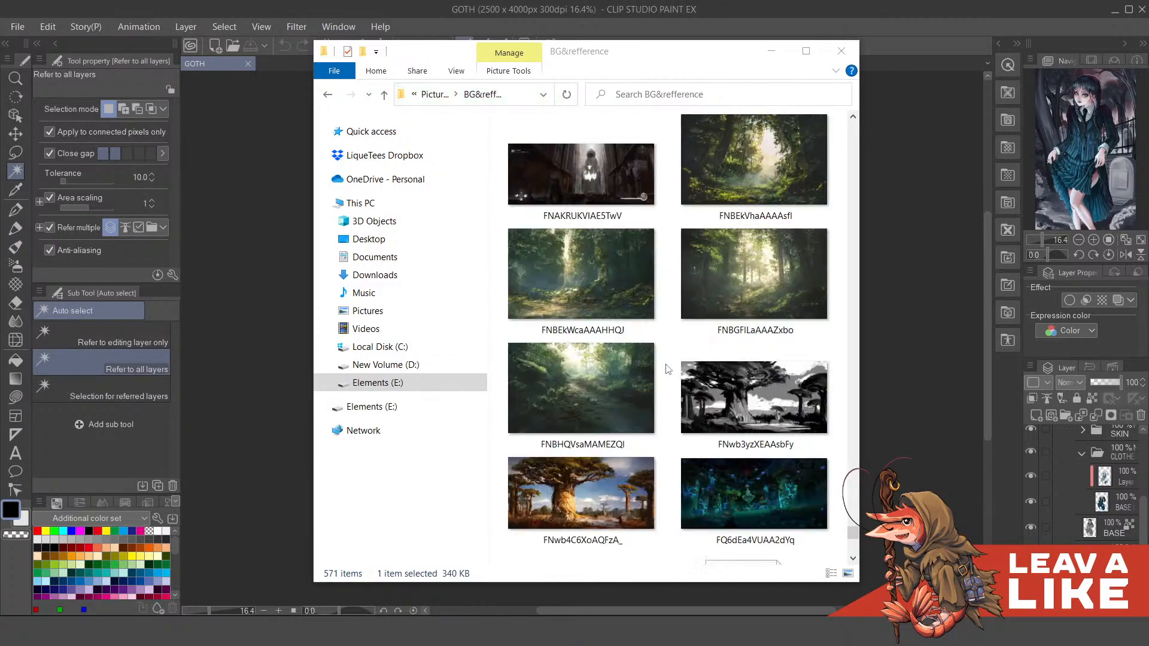
scroll(667, 369, down, 3)
scroll(668, 369, down, 15)
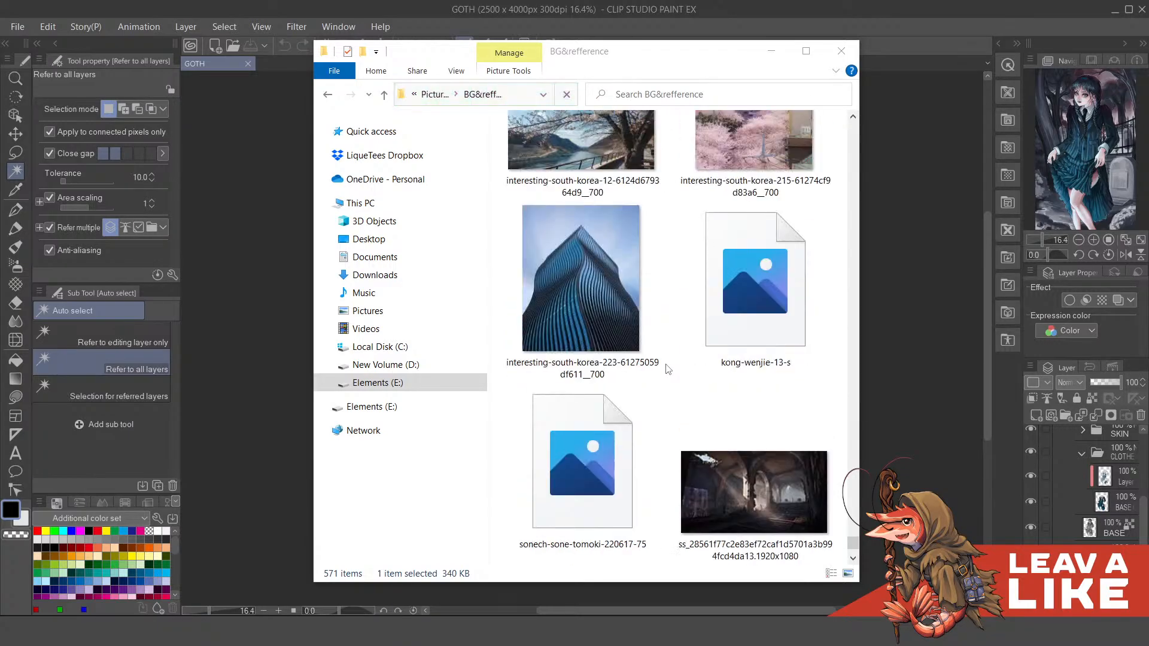
scroll(668, 369, down, 5)
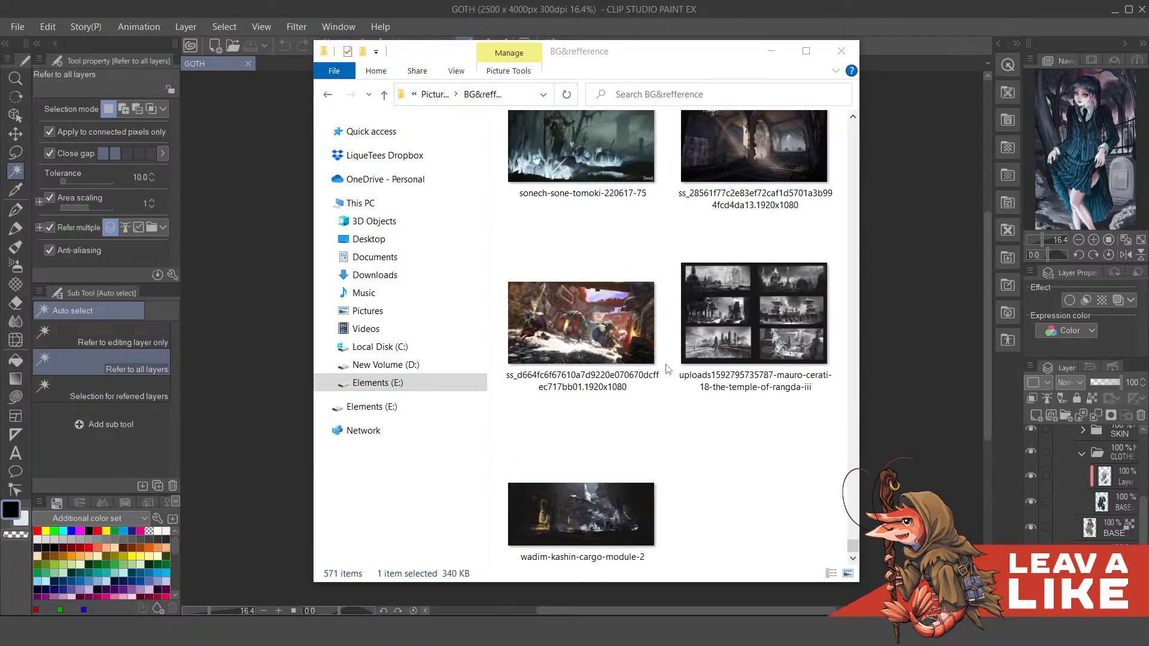
scroll(668, 369, up, 1)
scroll(668, 369, down, 1)
scroll(664, 371, up, 18)
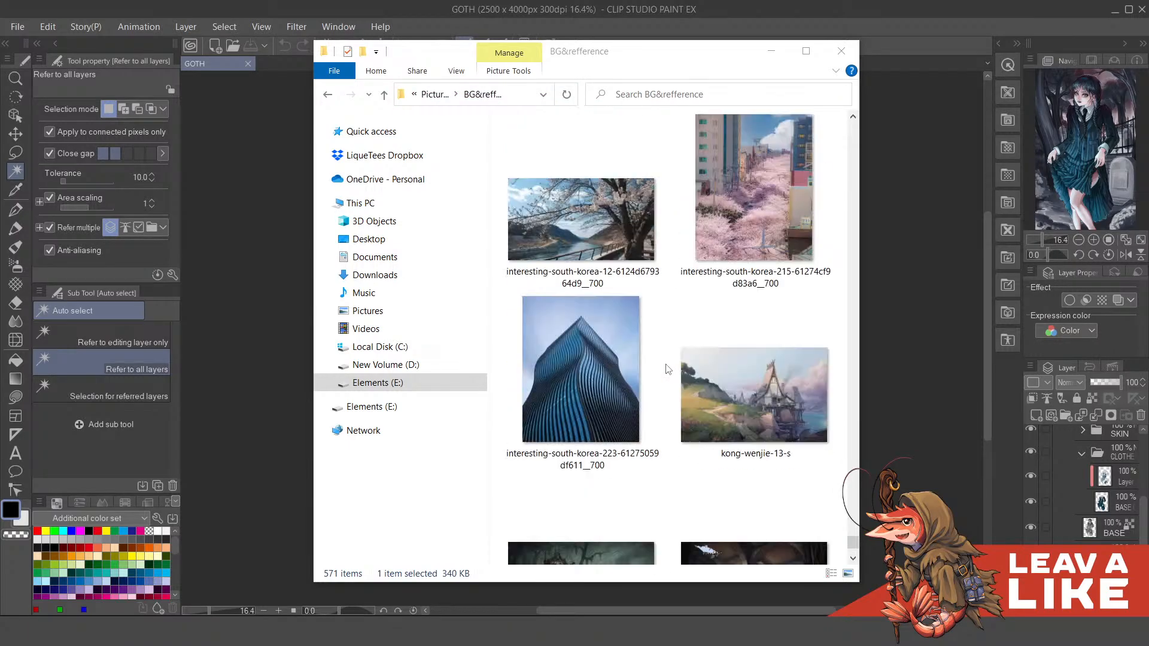
Step: Leave BG&refference for the parent Pictures folder and look over its subfolders and loose images
click(383, 94)
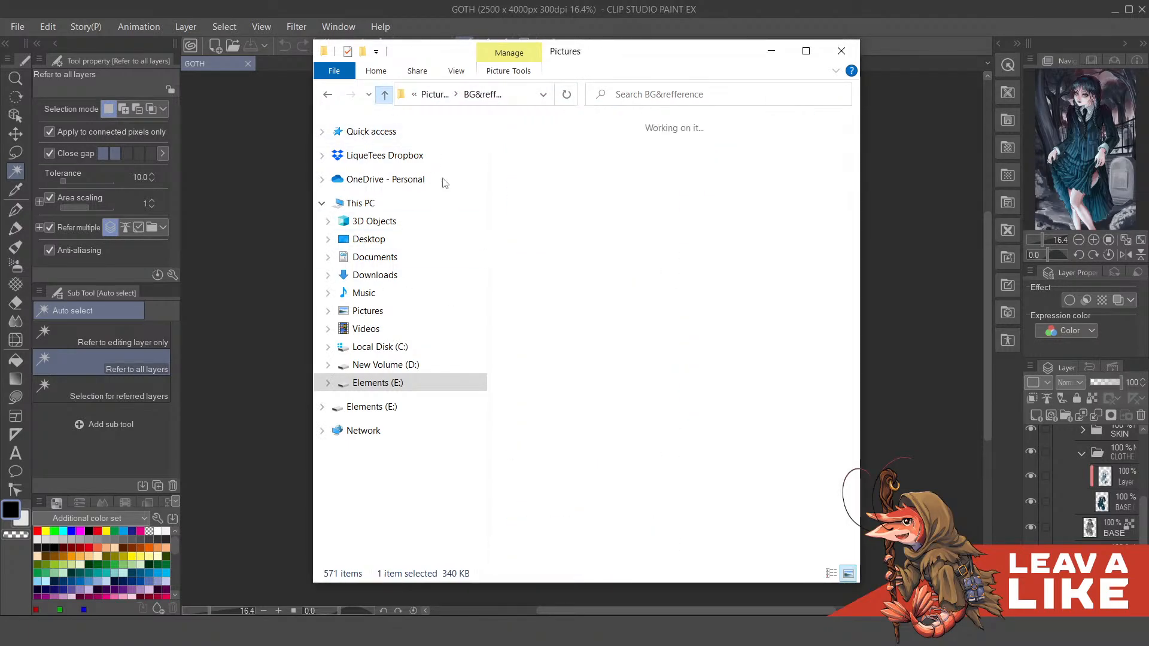
scroll(678, 542, down, 4)
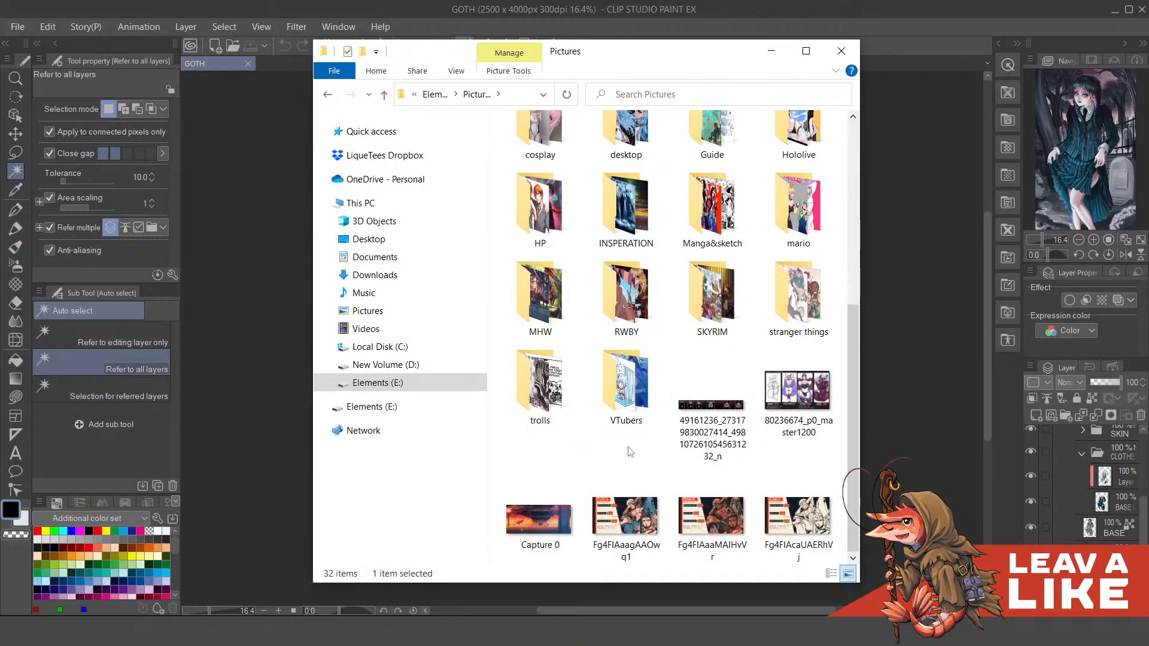
scroll(630, 451, up, 4)
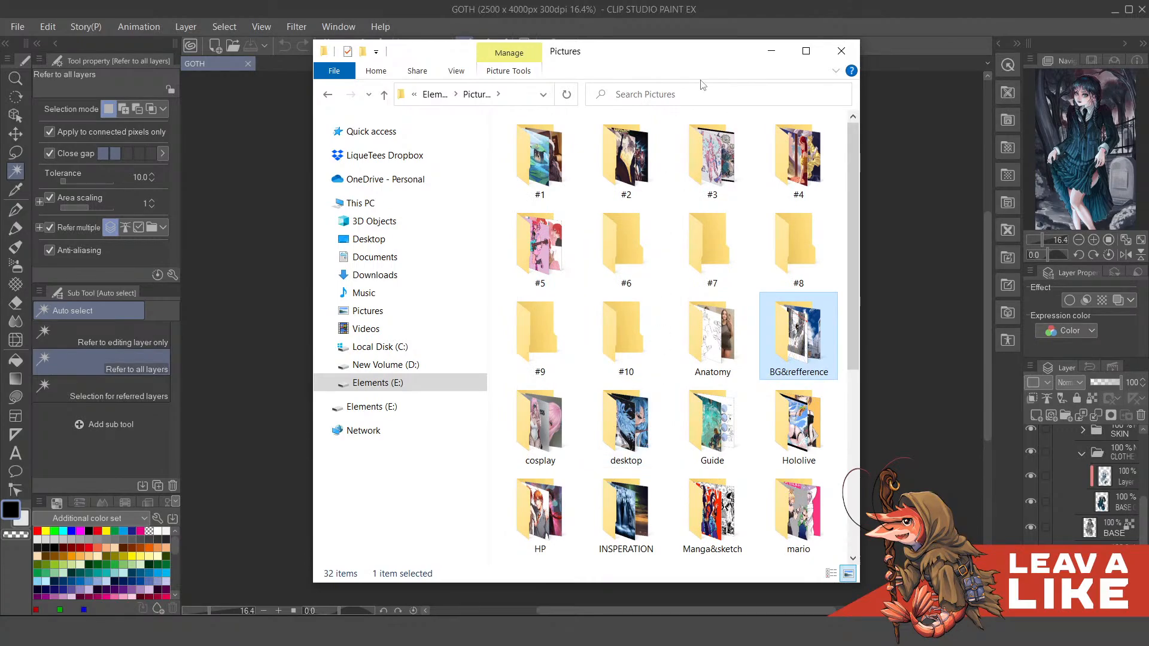
Step: Open the Guide folder and look through its first part, from the mecha and clothing references to the chart of eye colours
scroll(648, 359, down, 4)
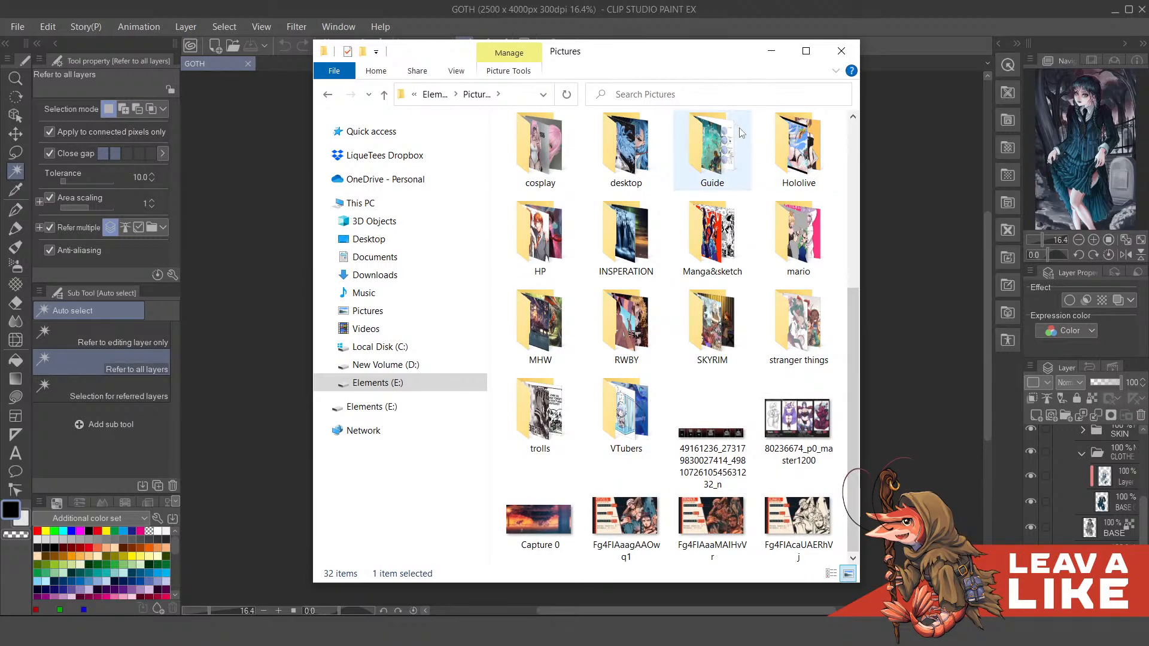
double_click(734, 169)
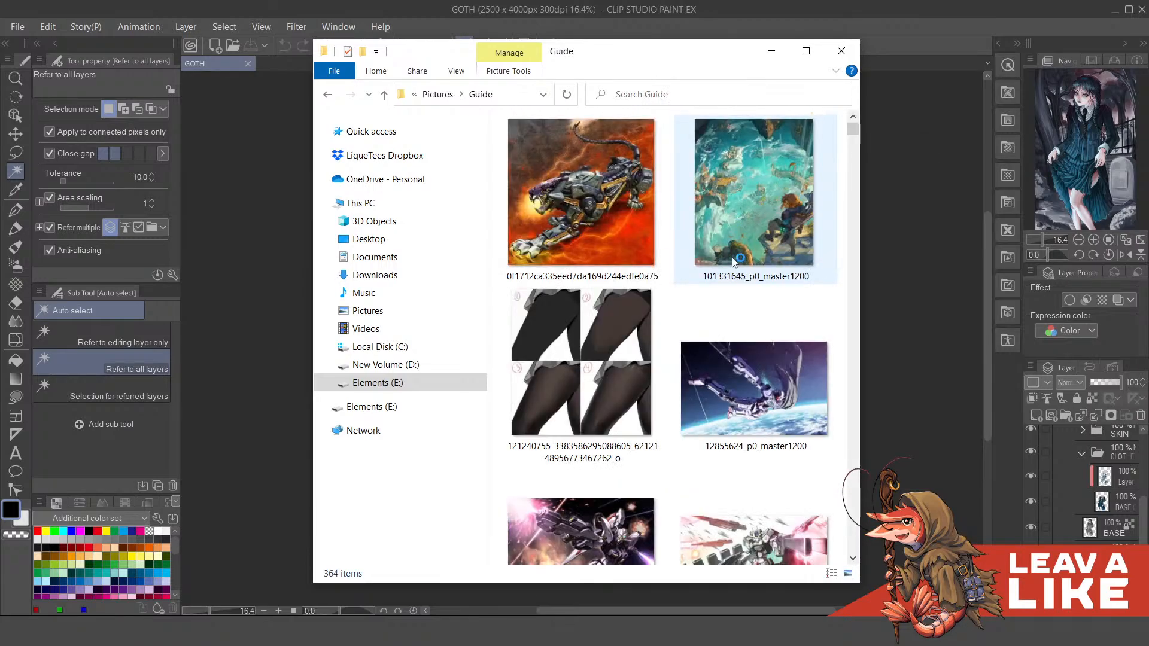
scroll(734, 262, down, 10)
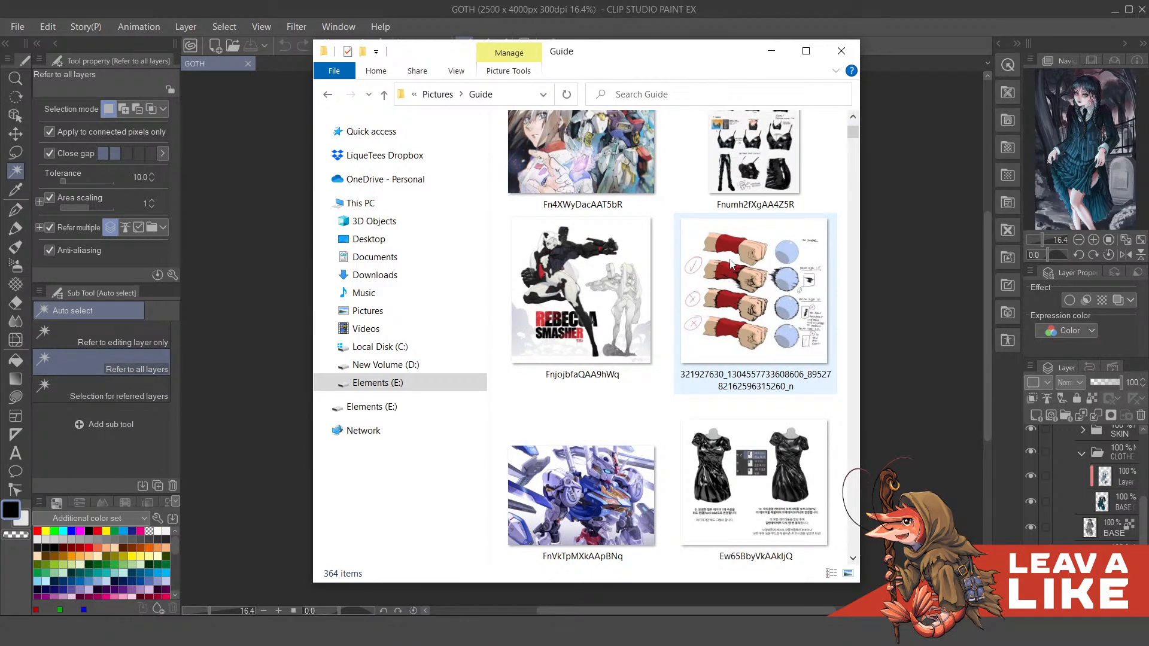
scroll(730, 264, down, 10)
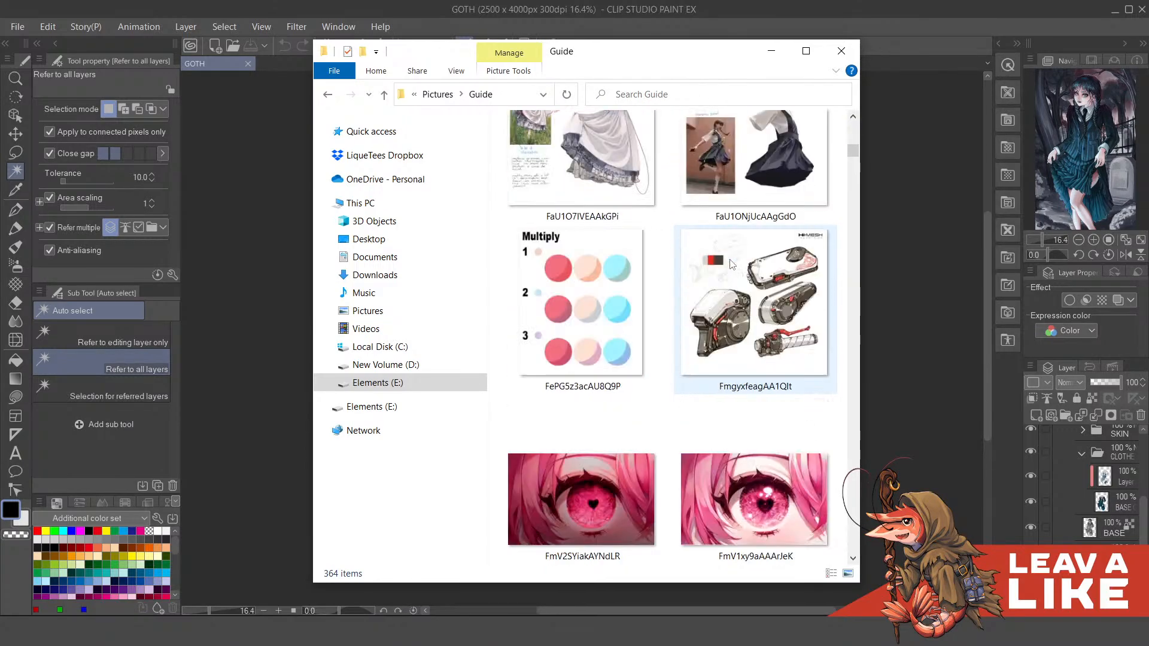
scroll(730, 263, down, 12)
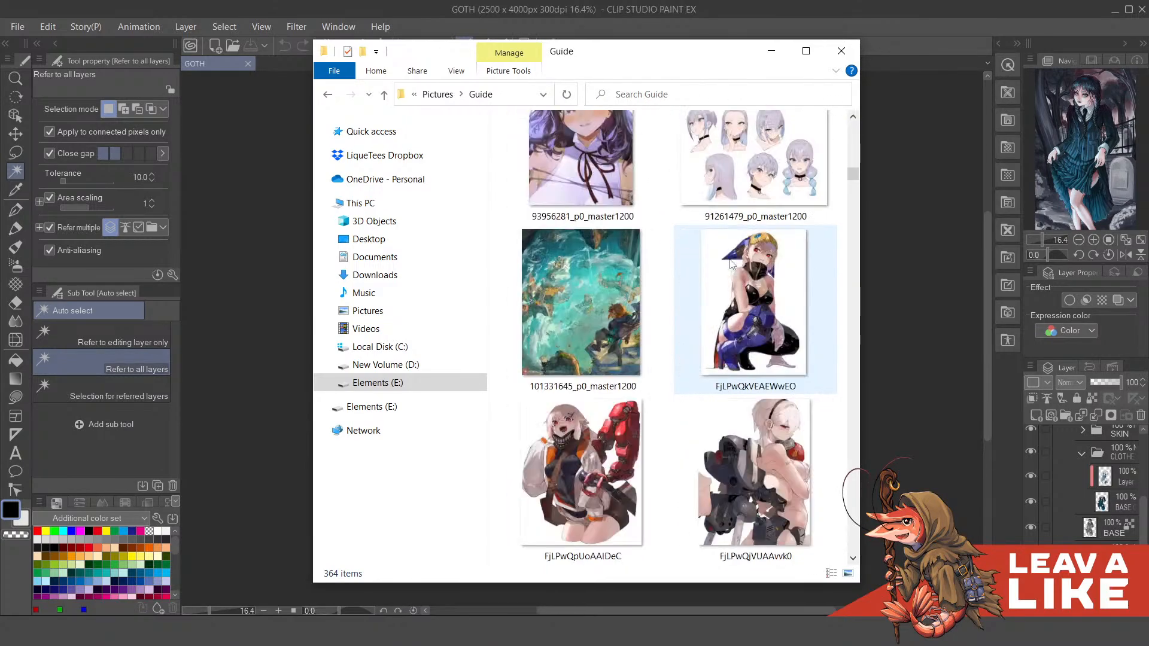
scroll(730, 264, down, 12)
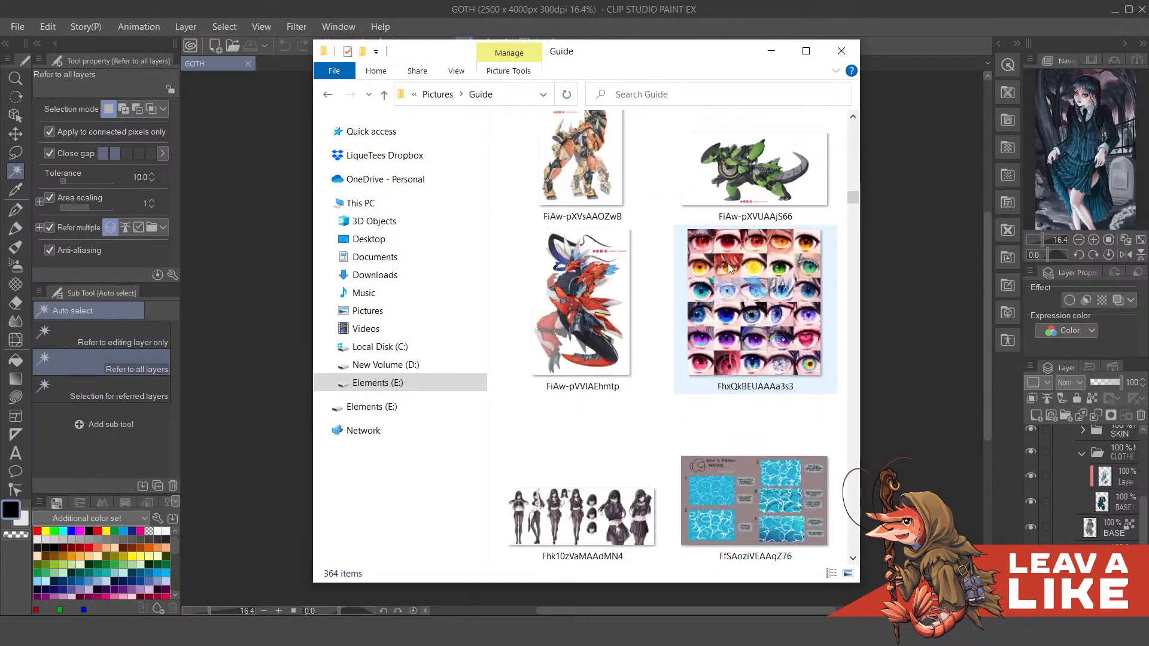
scroll(728, 263, down, 6)
Step: Select the water drawing tutorial in the Guide folder and look over the explosion guide, Monica Ding stages, magic effects and robot art
scroll(727, 264, up, 8)
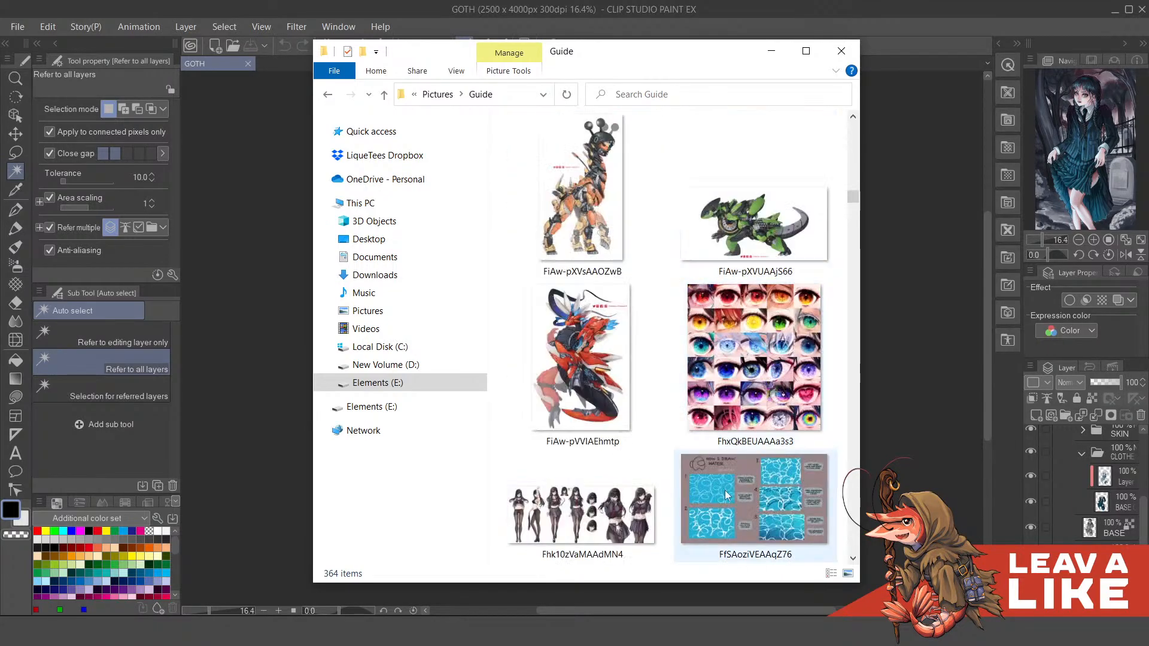
scroll(728, 494, down, 4)
click(745, 238)
scroll(746, 235, down, 1)
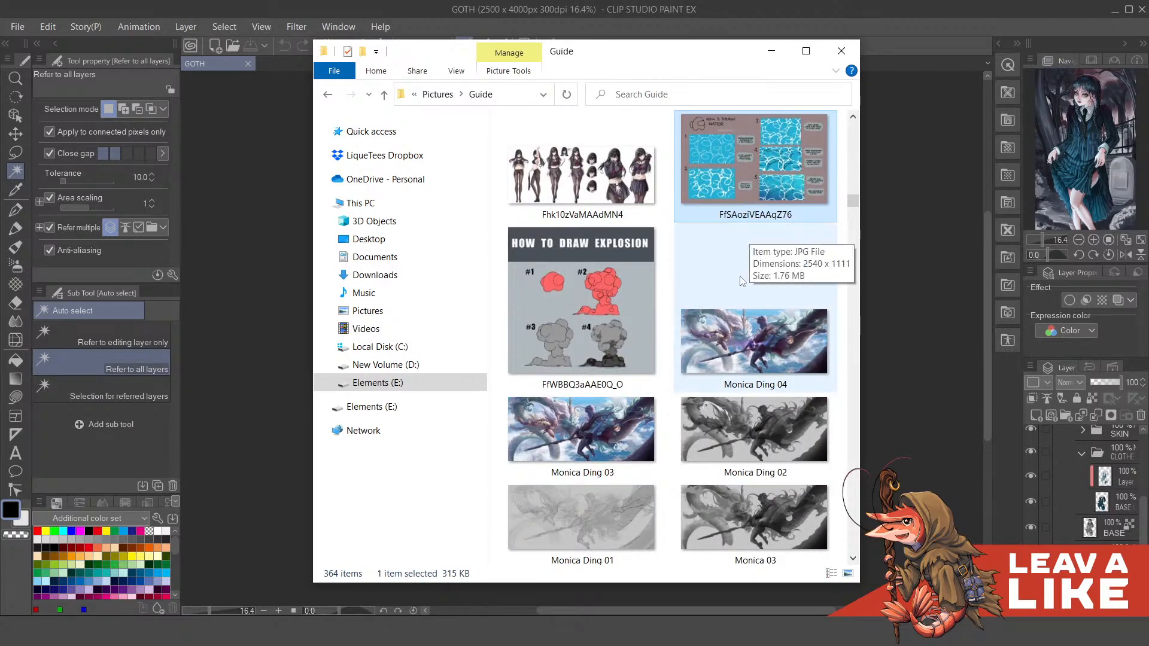
scroll(742, 275, down, 5)
scroll(741, 279, down, 6)
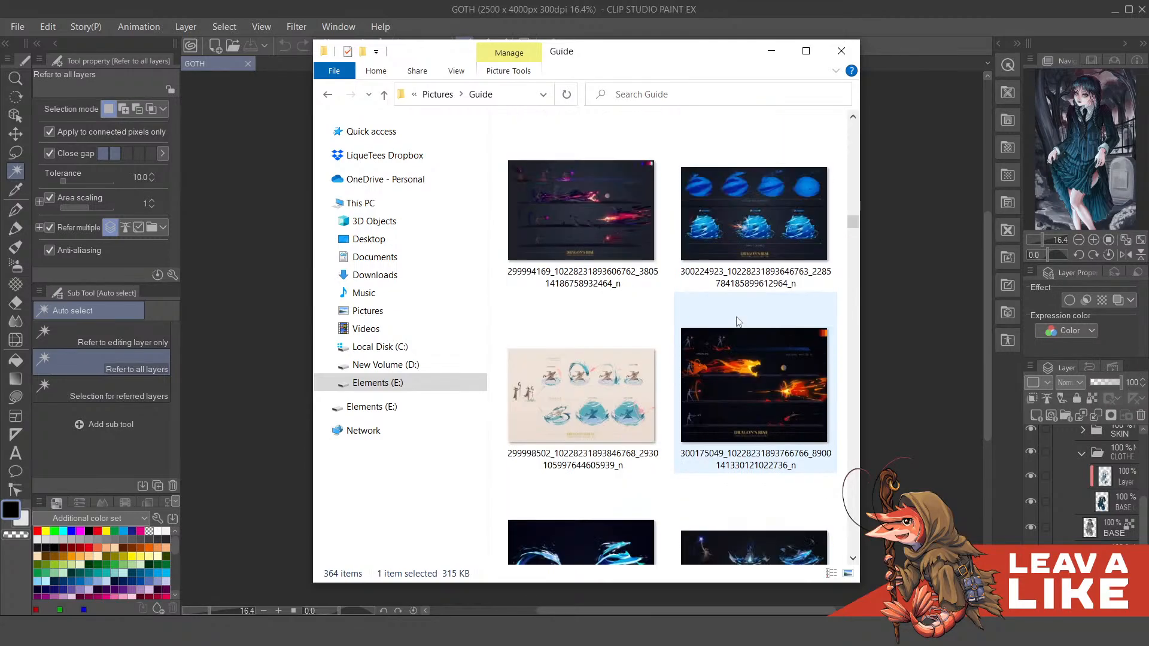
scroll(736, 317, down, 3)
scroll(715, 335, down, 3)
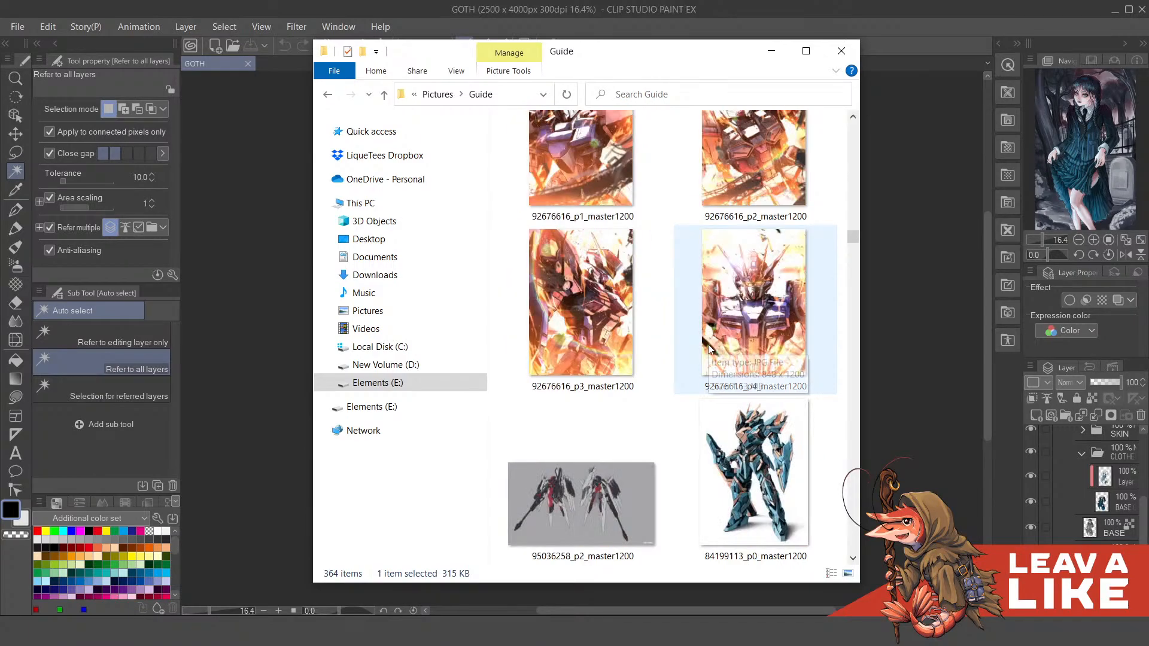
Step: Browse further through the Guide folder's mecha and dragon art, commission sheets, fantasy characters and armour designs
scroll(709, 347, down, 10)
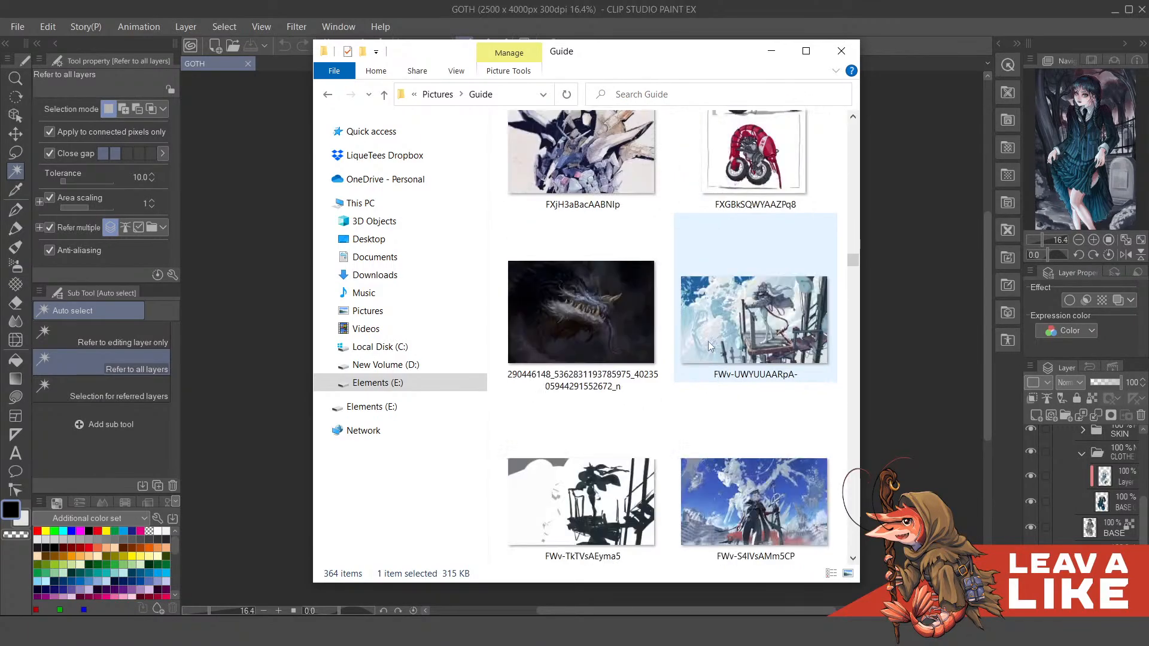
scroll(710, 343, down, 10)
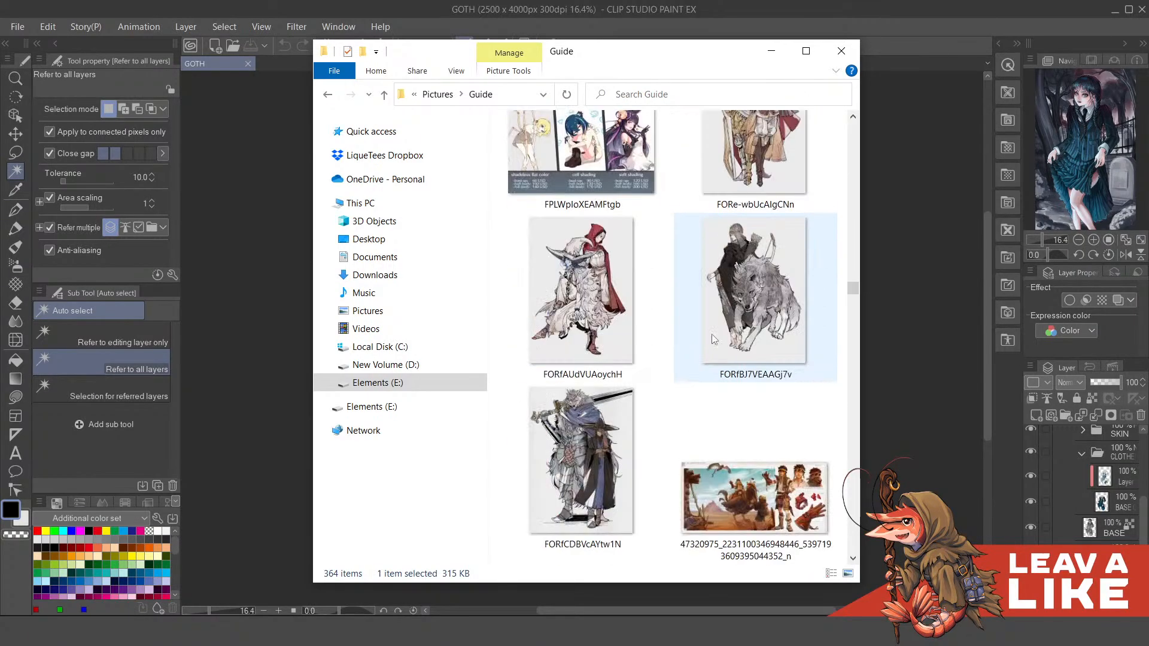
scroll(713, 339, up, 8)
scroll(712, 338, down, 4)
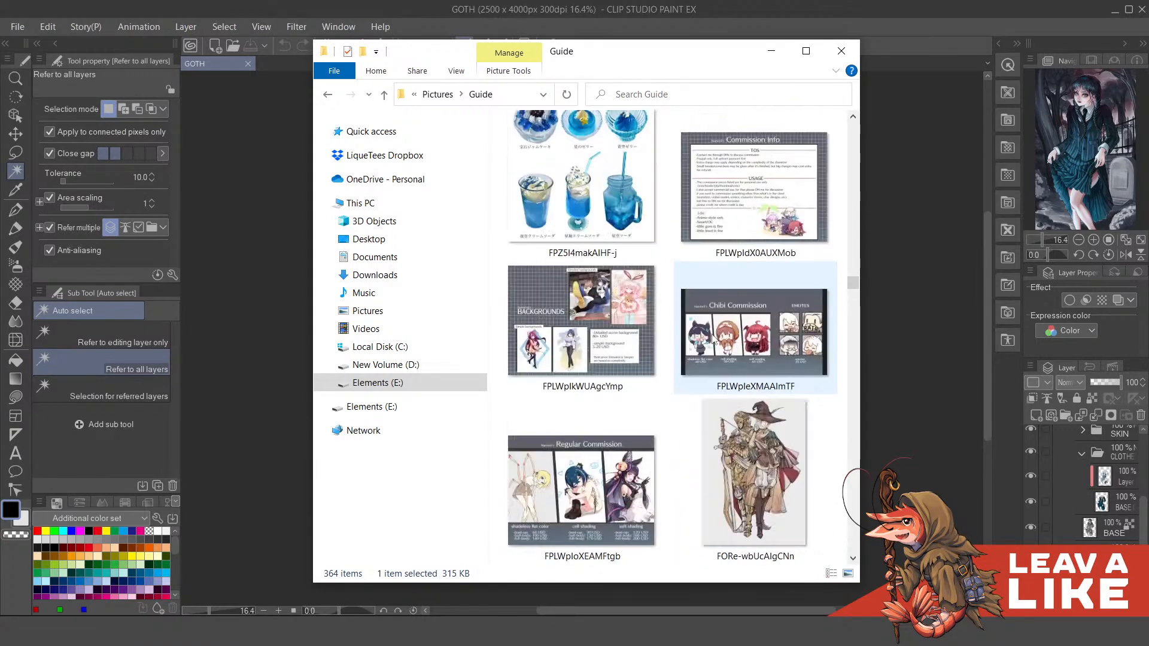
scroll(713, 339, down, 8)
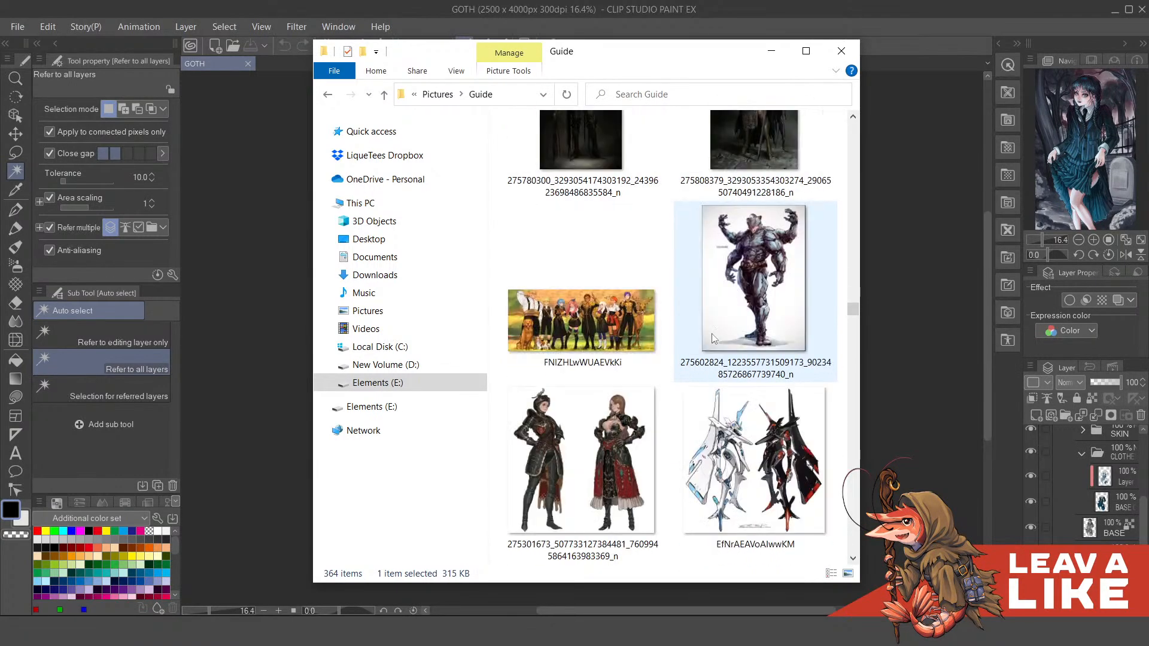
Step: Return to the early Guide images and review the black dress tutorials, mechanical creatures, ship painting and costume sheets
scroll(712, 339, up, 15)
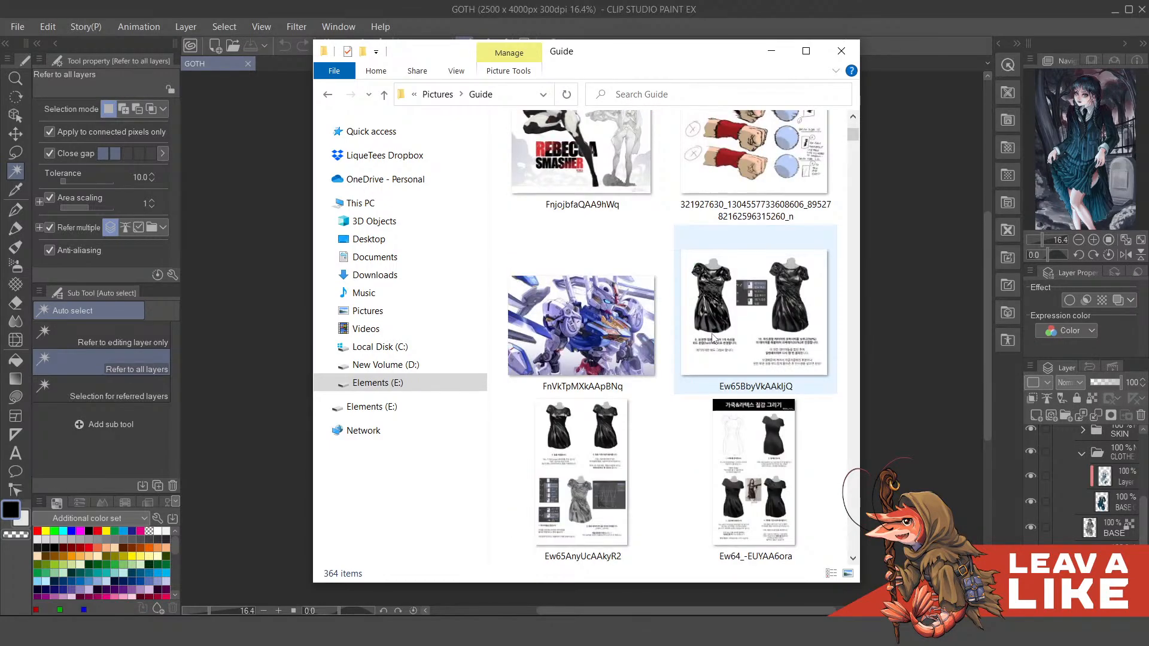
scroll(713, 338, down, 10)
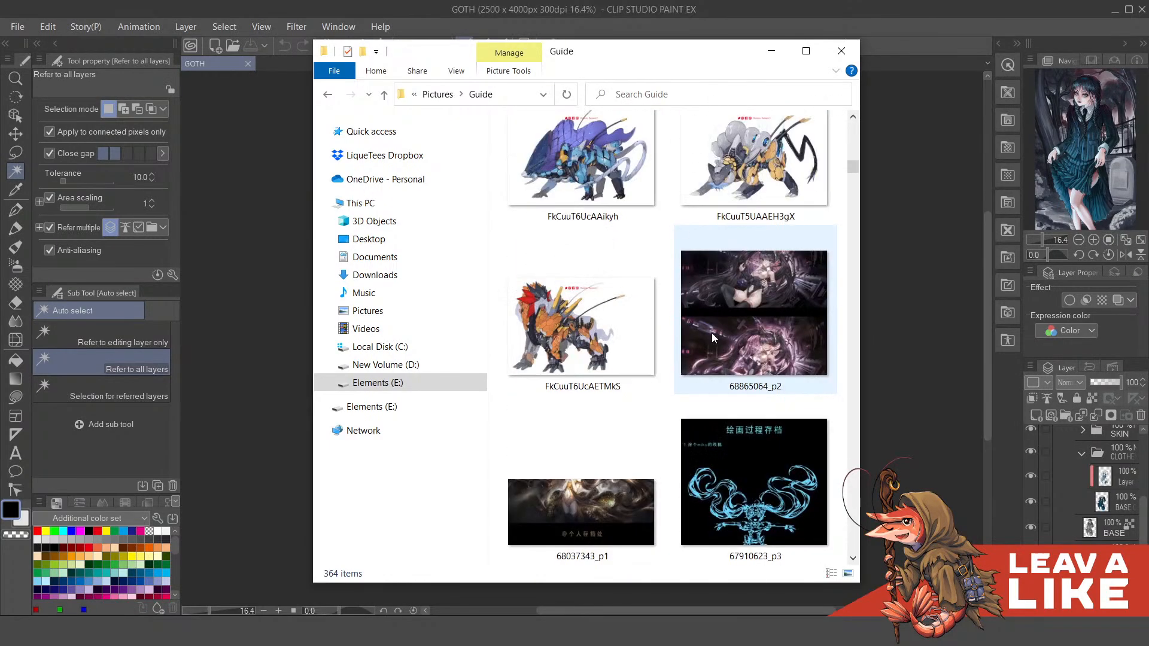
scroll(712, 337, down, 2)
scroll(711, 338, up, 3)
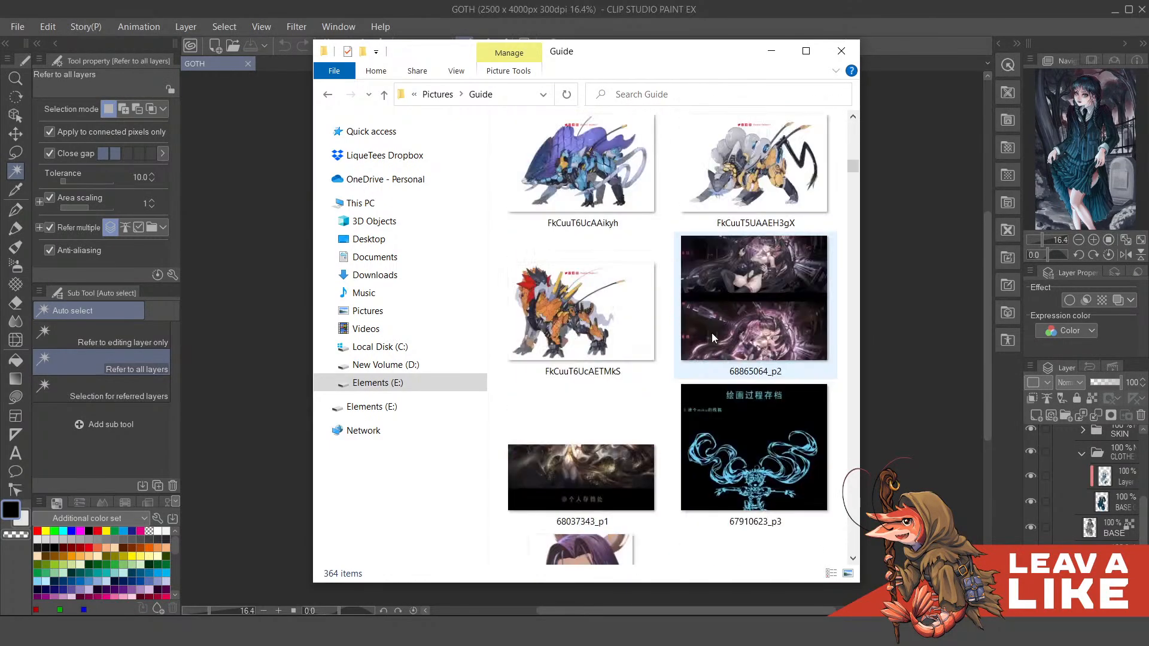
scroll(712, 338, down, 6)
scroll(712, 337, down, 3)
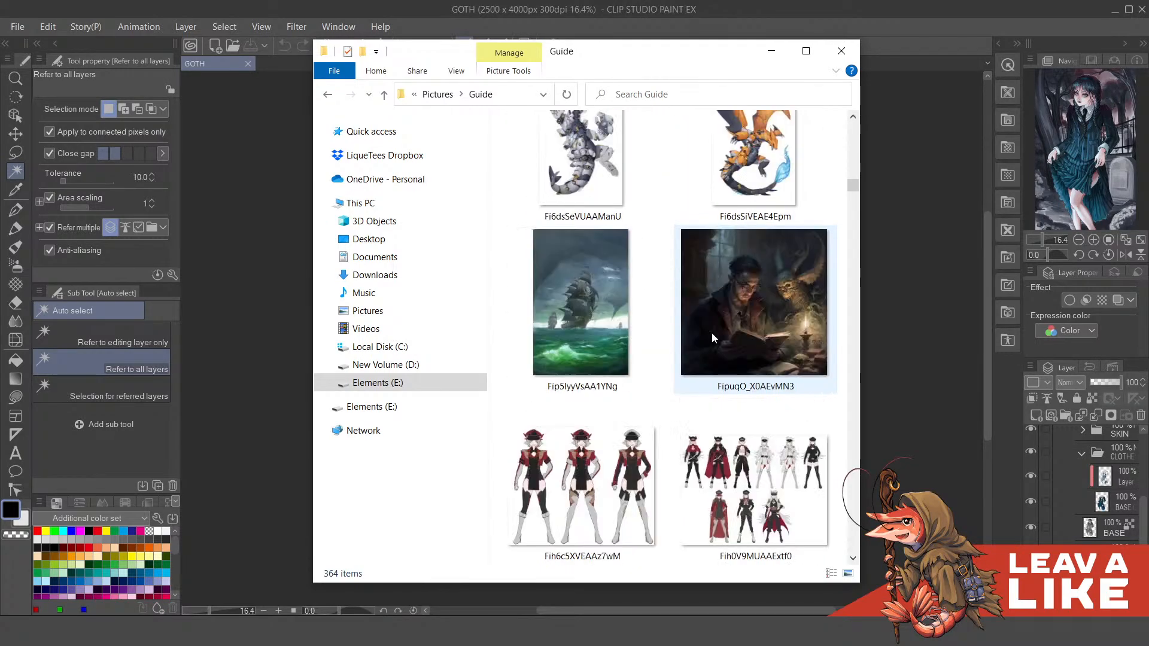
Step: Move the folder window off the canvas and inspect the GOTH illustration up close, from the face to the legs
drag(695, 51, 1148, 227)
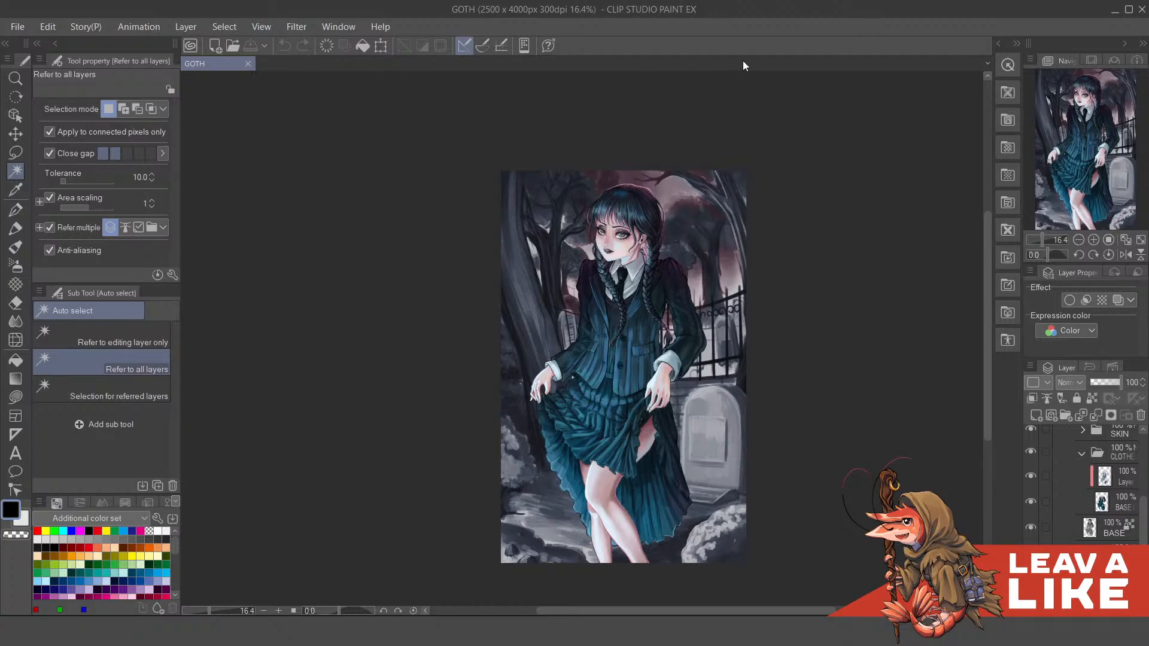
scroll(760, 263, up, 3)
scroll(735, 271, down, 2)
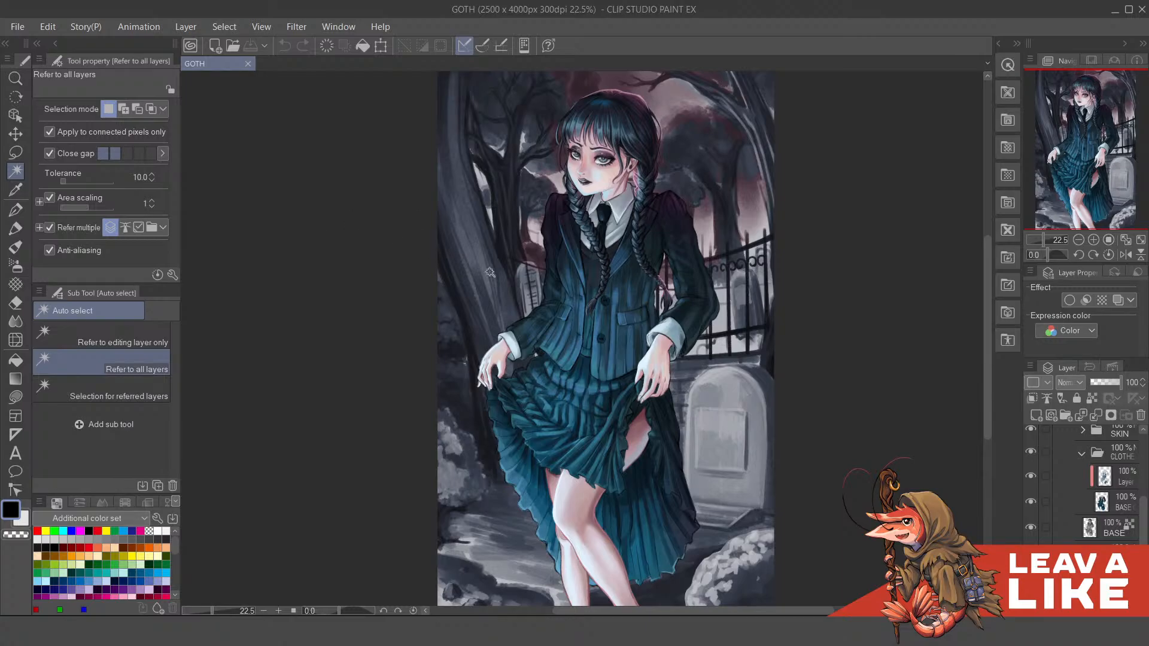
scroll(605, 263, up, 1)
scroll(758, 257, down, 4)
scroll(715, 447, up, 4)
scroll(1115, 532, down, 3)
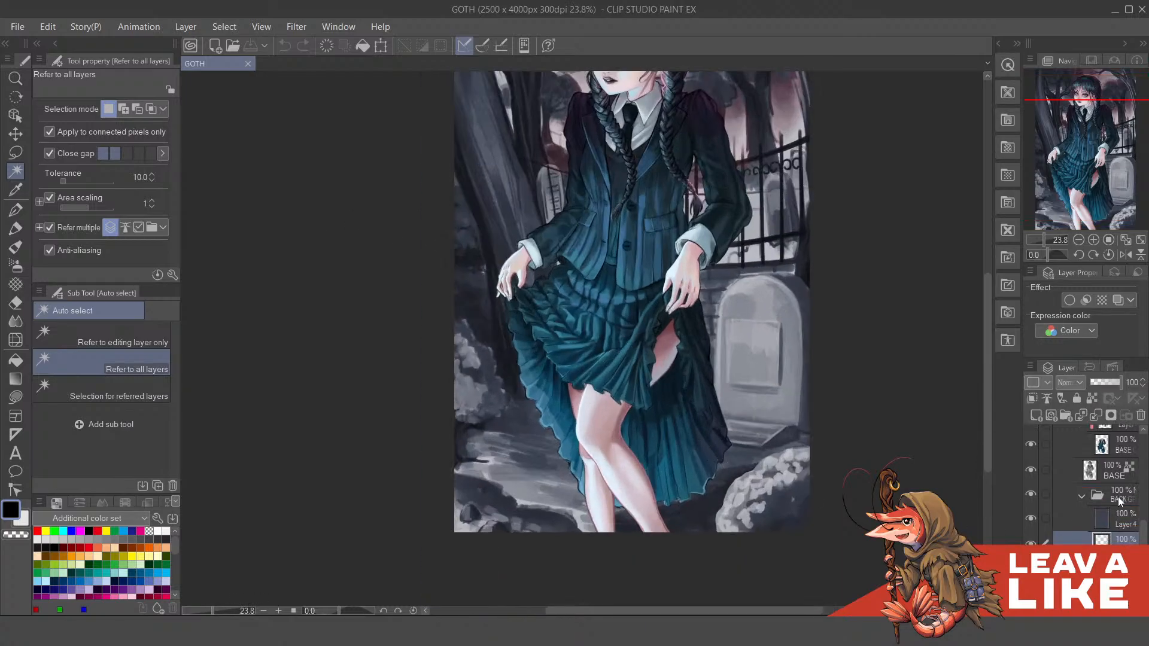
Step: Hide the background folder, turn off Layer 4, select the layer below Layer 2, and show the folder again
click(1118, 497)
click(1034, 493)
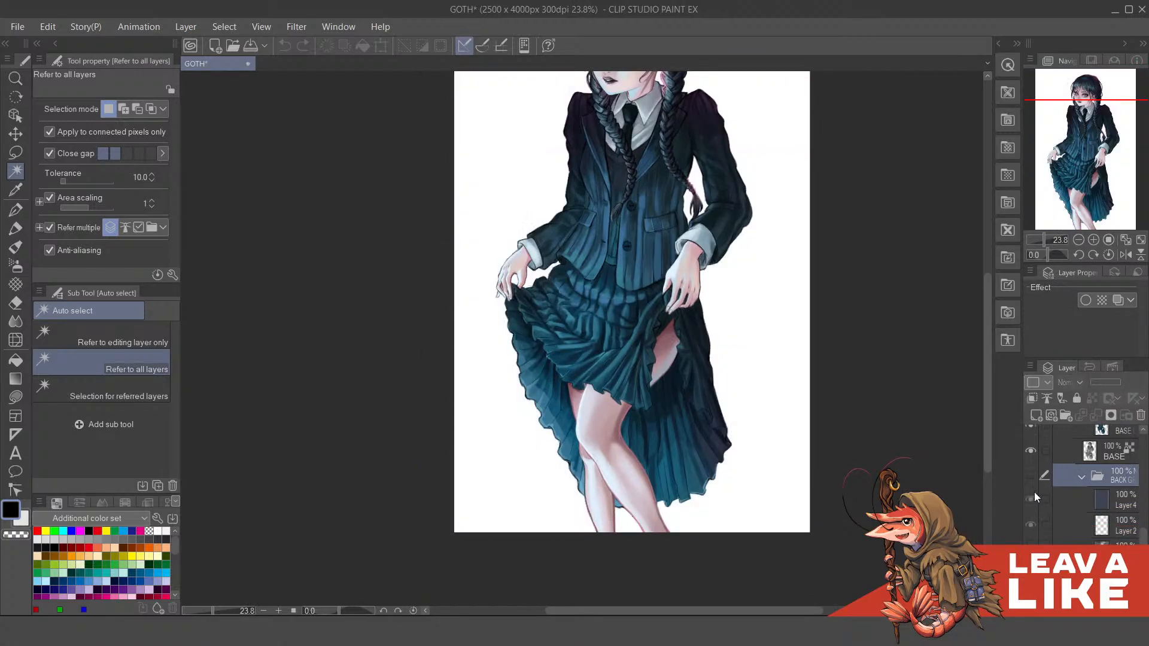
scroll(1131, 537, down, 1)
click(1117, 506)
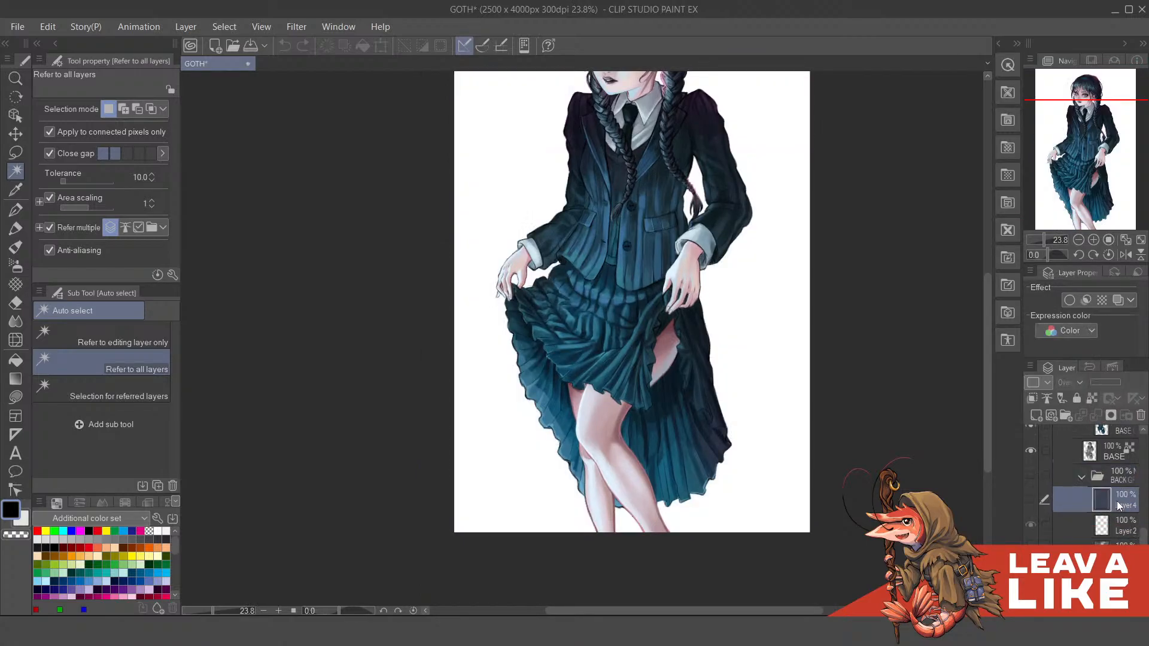
click(1100, 542)
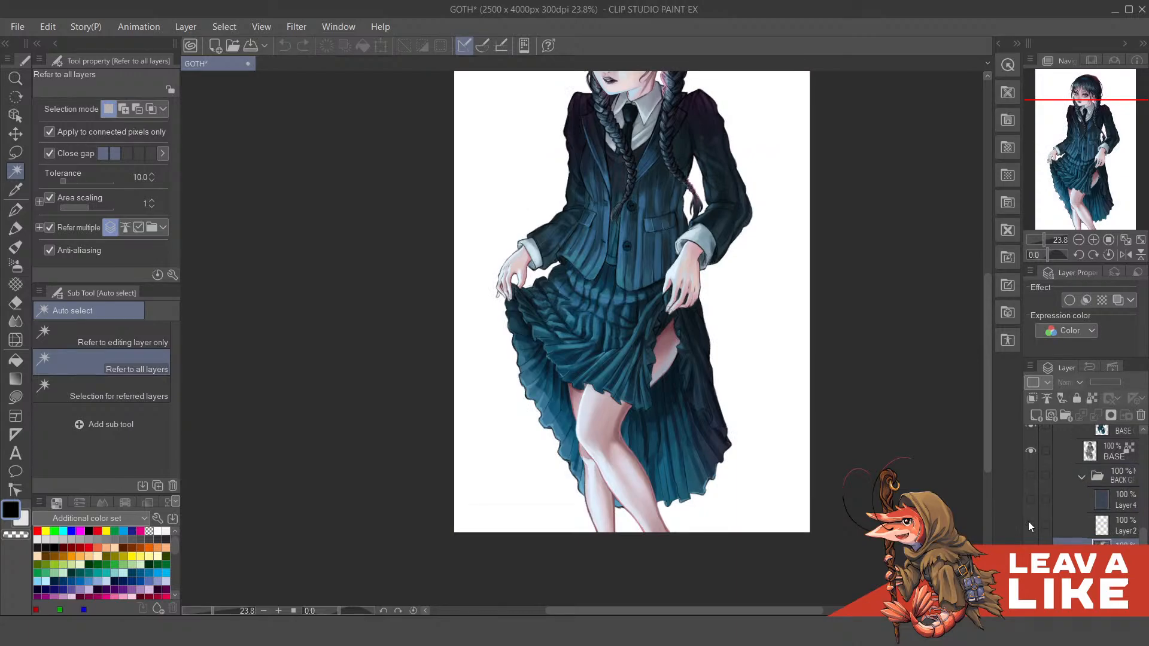
click(1029, 475)
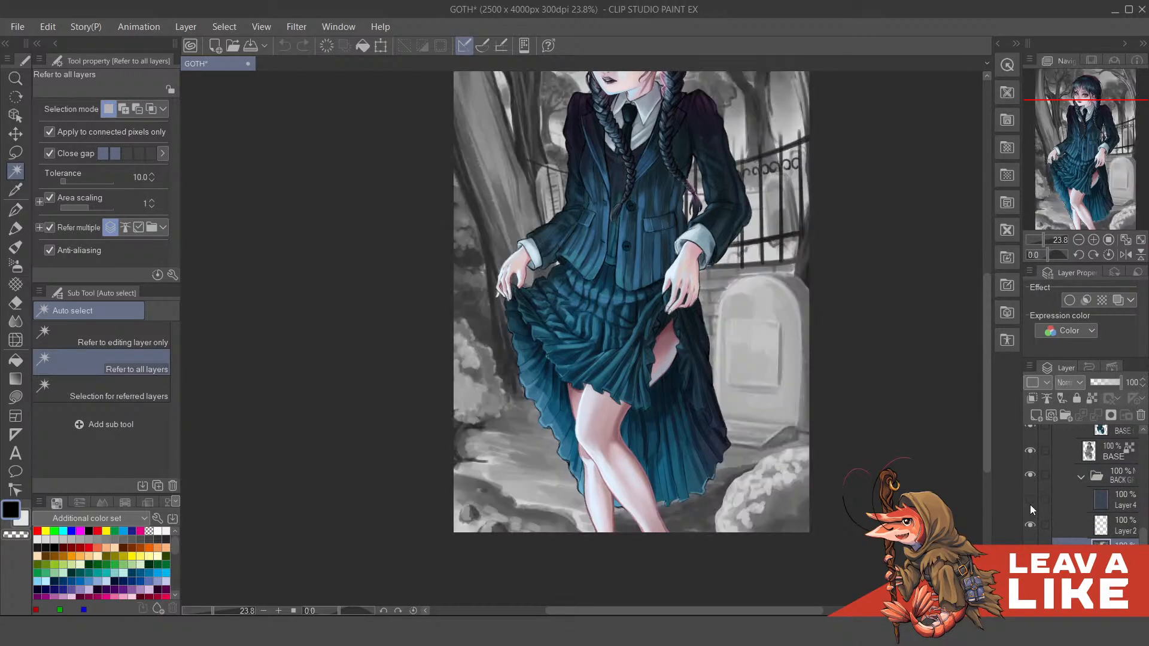
Step: Toggle Layer 4's visibility to compare the tinted and greyscale backgrounds, leaving the layer hidden
click(1030, 506)
click(1030, 505)
click(1030, 505)
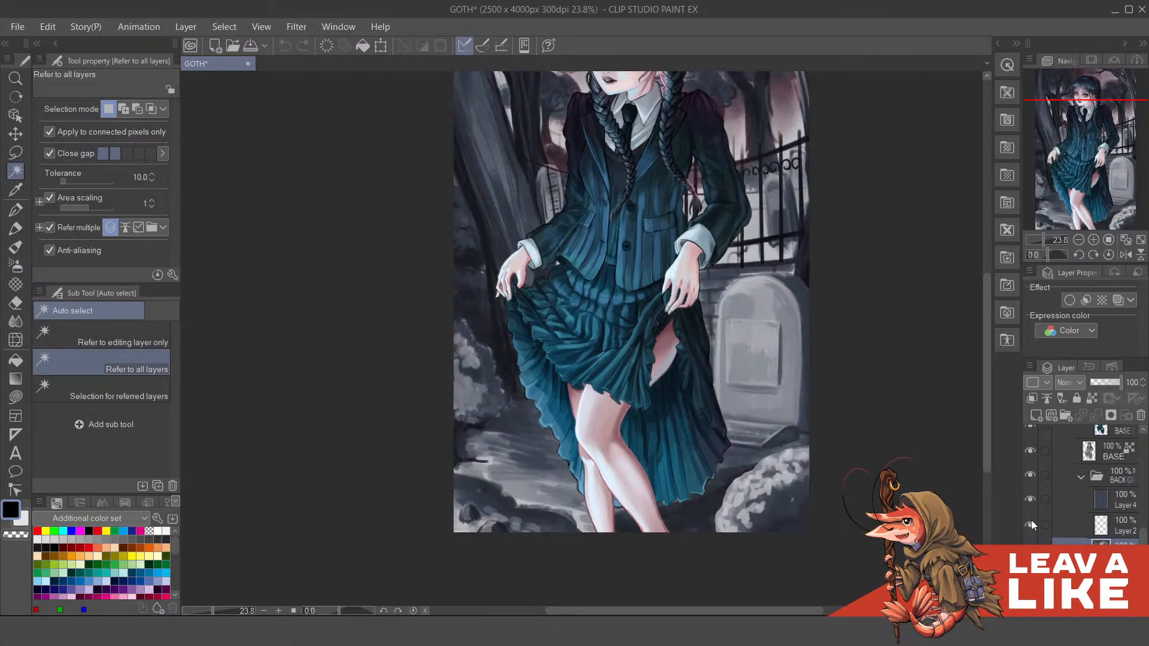
scroll(697, 424, down, 2)
click(1030, 500)
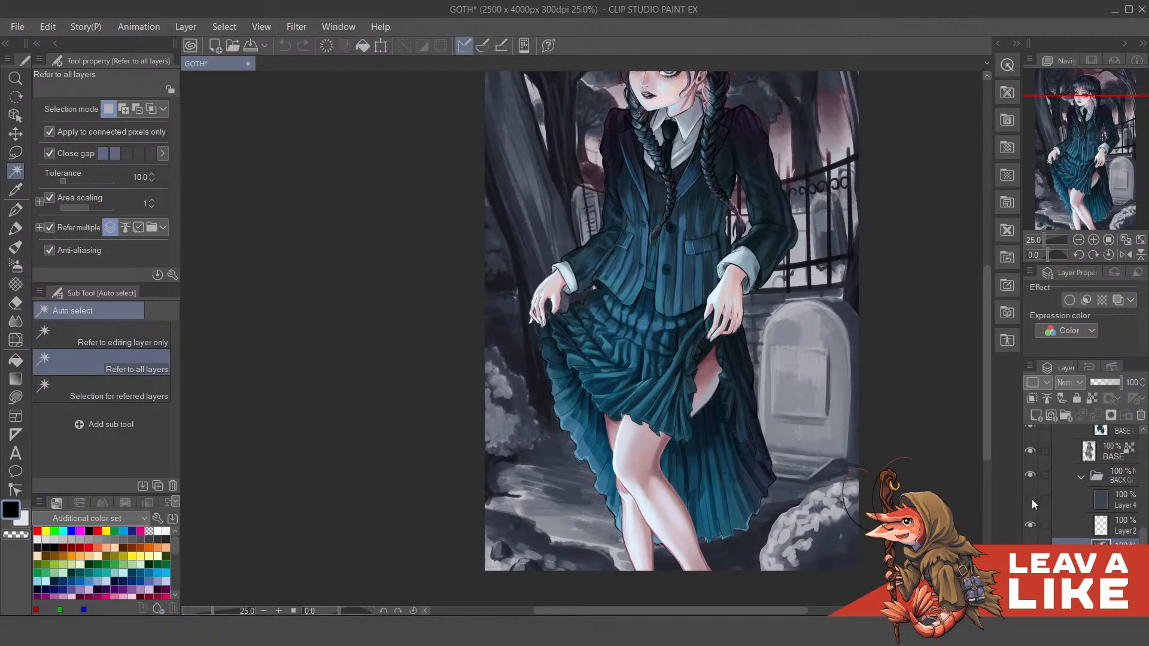
scroll(694, 385, up, 4)
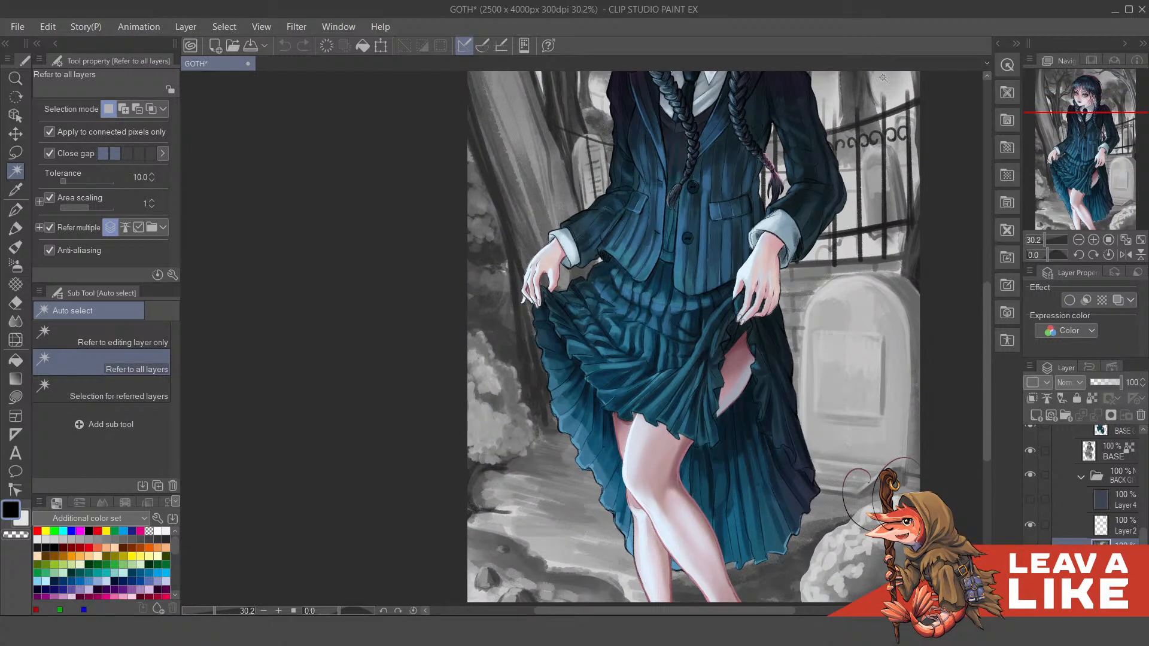
Step: Frame the gravestone and skirt, try the Real G-Pen and Soft airbrush, and choose the Felt pen 2 pencil at size 30
drag(782, 451, 638, 419)
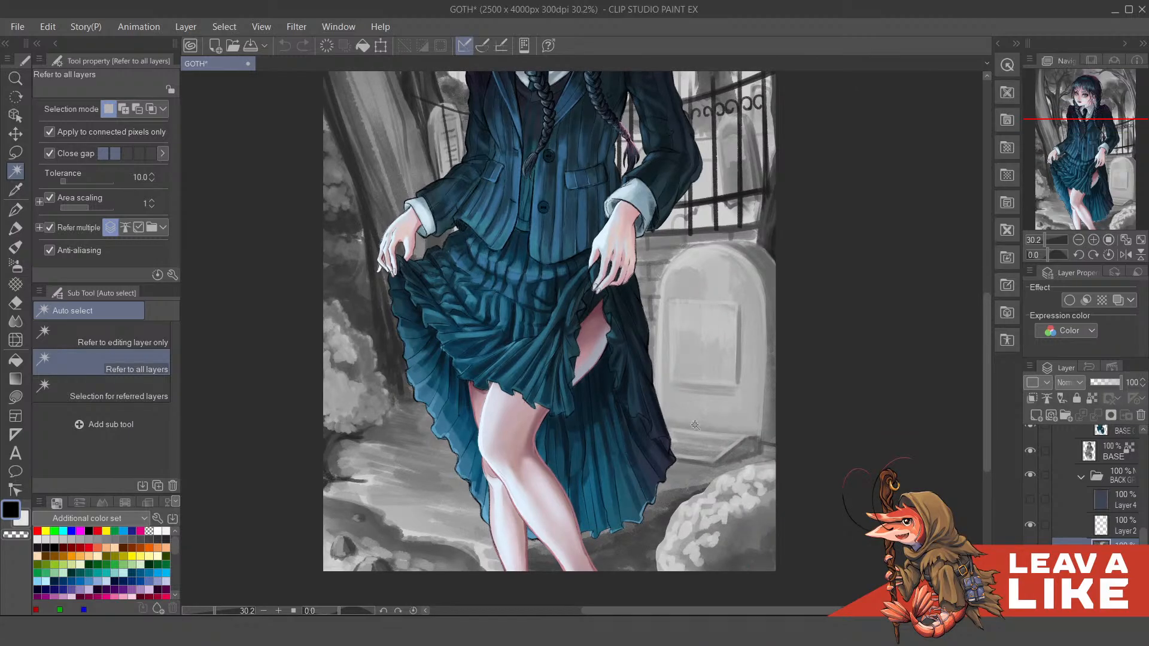
key(p)
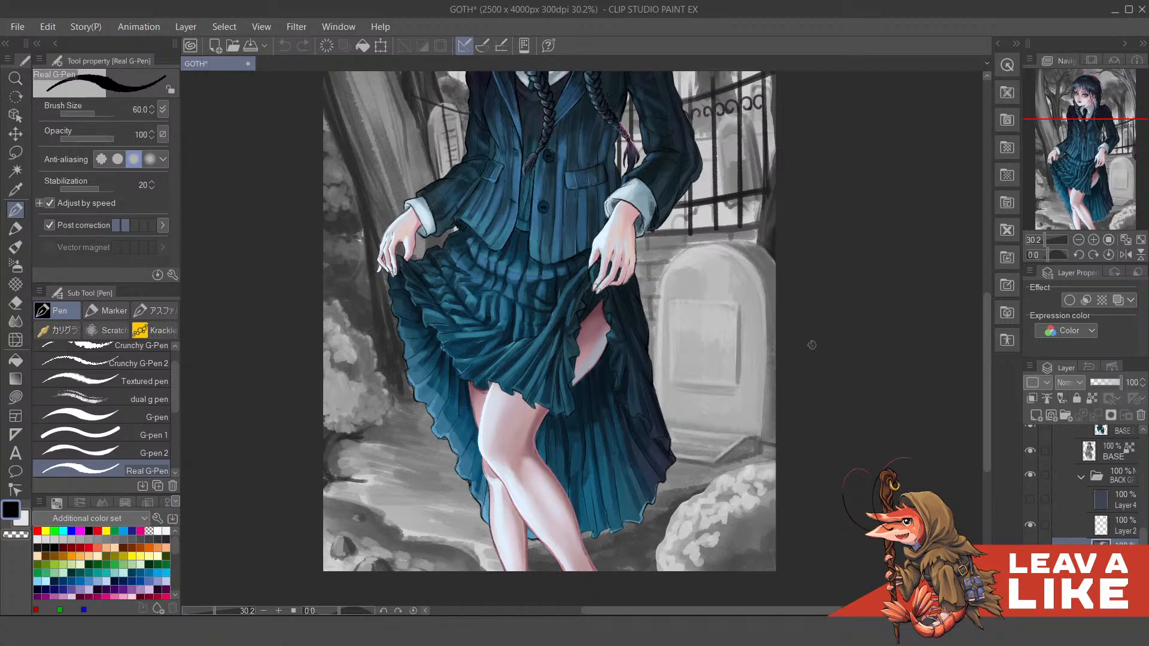
scroll(738, 390, down, 3)
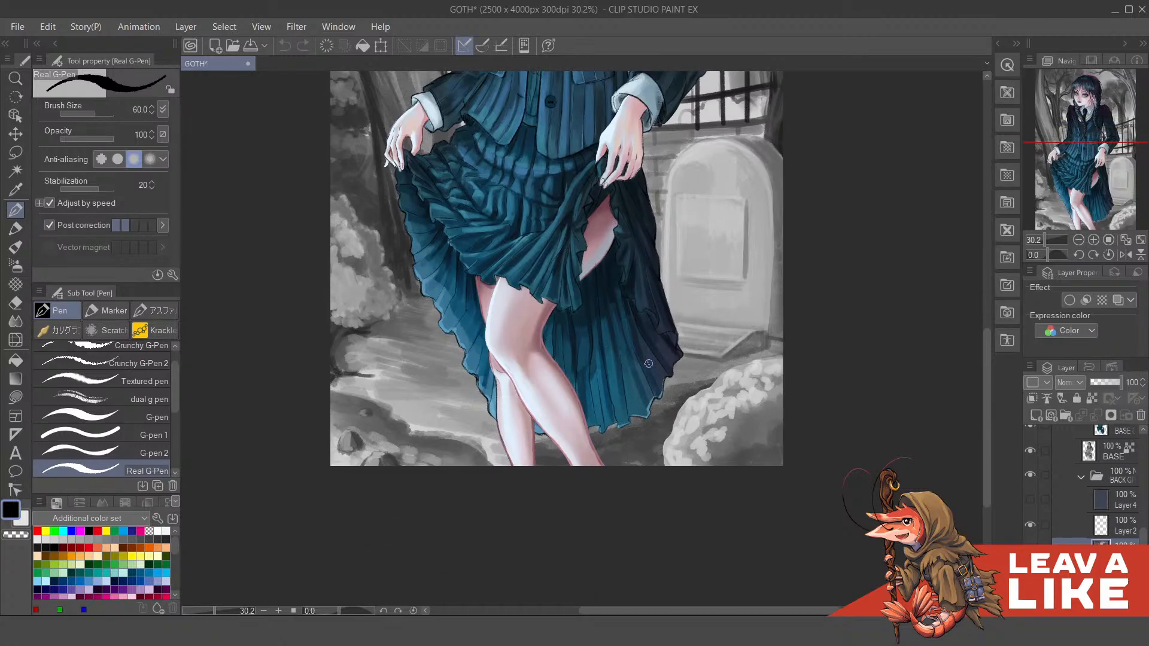
key(b)
key(b)
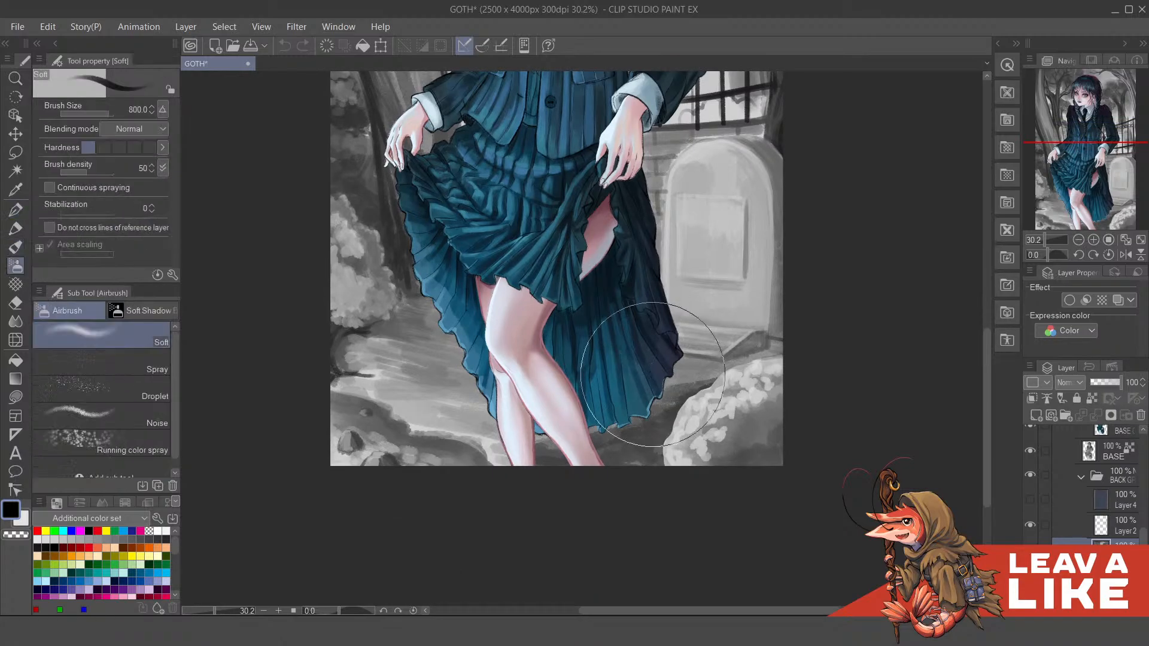
key(p)
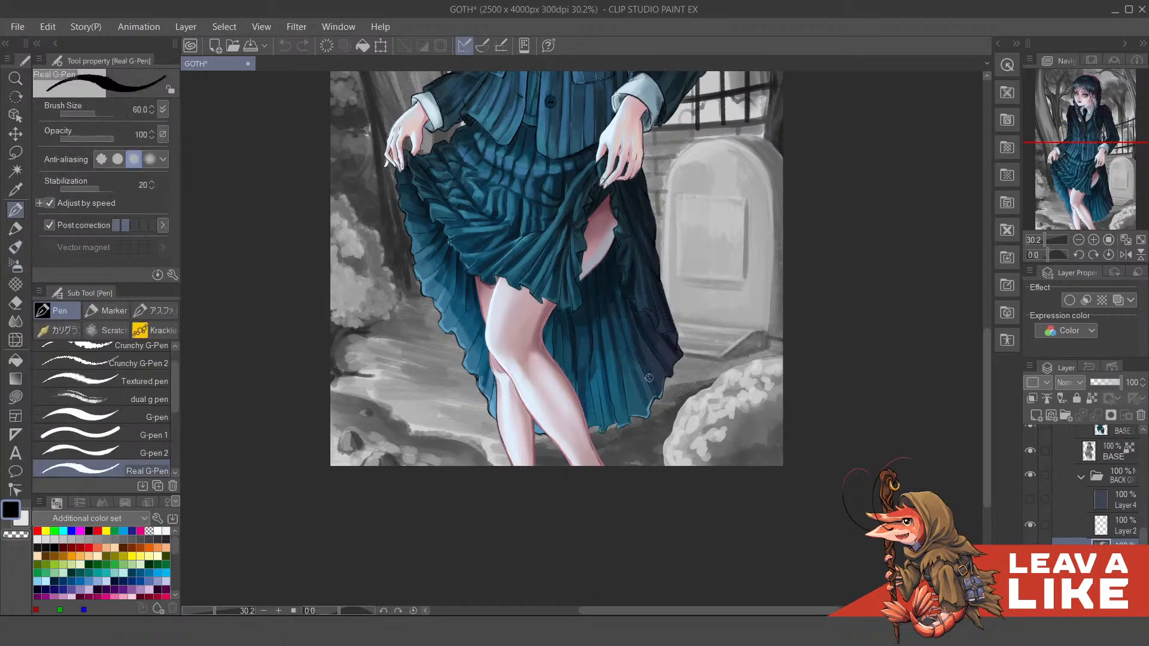
key(p)
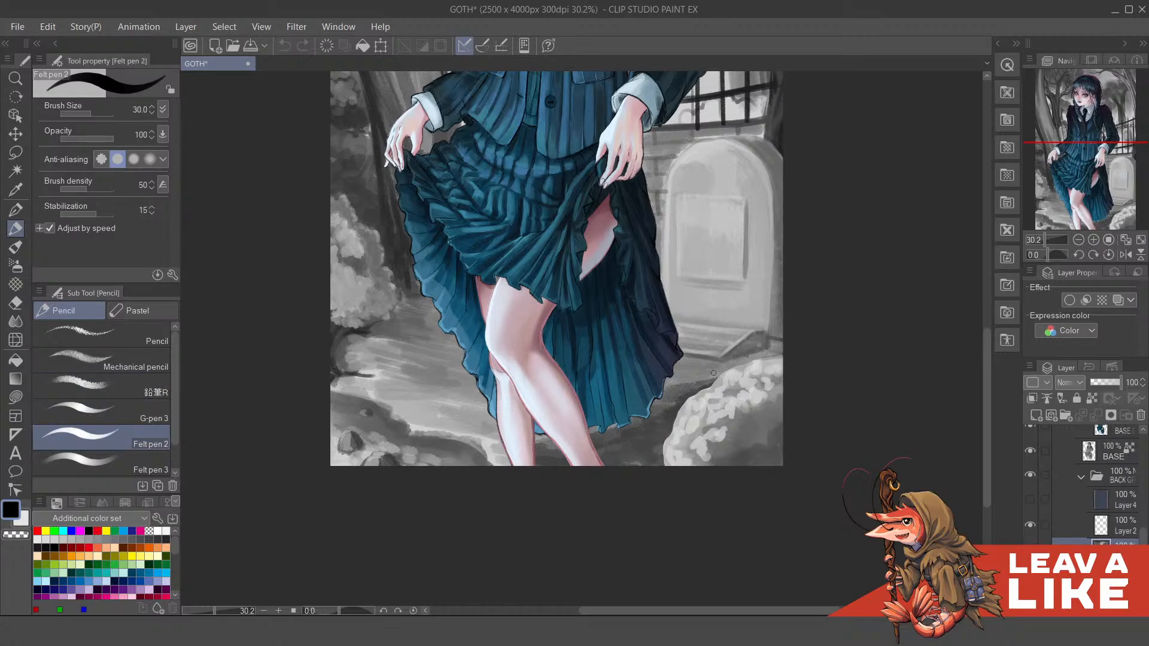
Step: Try short Felt pen 2 strokes on the ground by the gravestone with swapped drawing colours, and undo them
mouse_move(713, 367)
mouse_down()
mouse_move(712, 395)
mouse_move(722, 365)
mouse_up()
key(ctrl+z)
key(x)
key(ctrl+z)
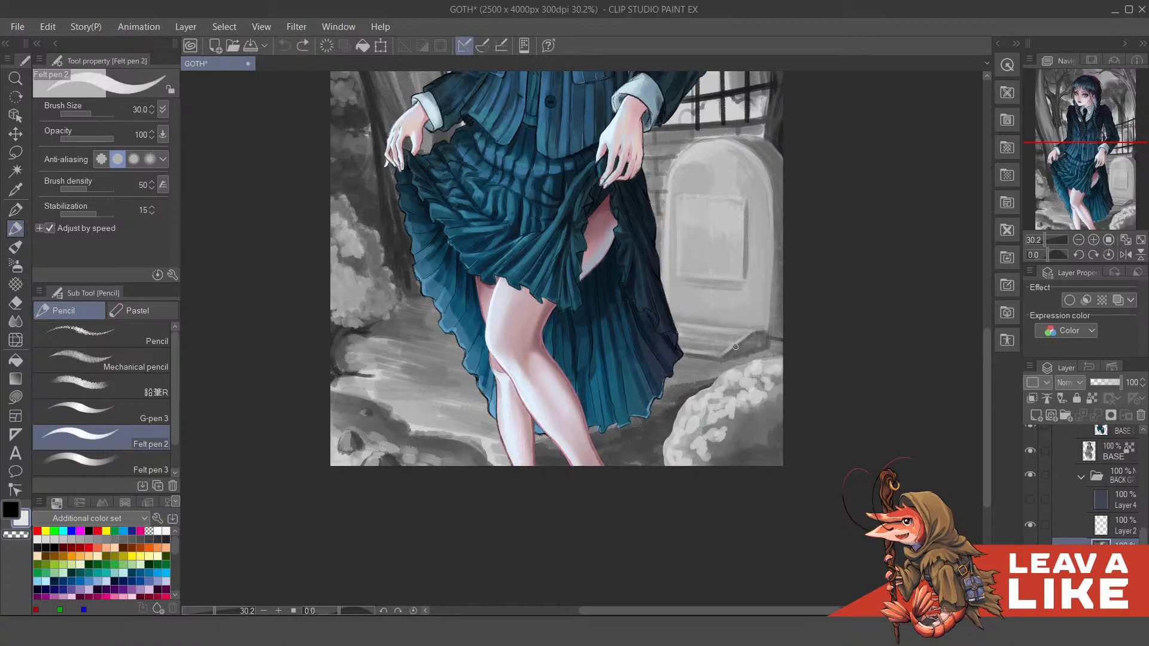
Step: Try a Felt pen 2 stroke at size 120 above the bush beside the gravestone, and undo it
scroll(728, 362, up, 2)
key(])
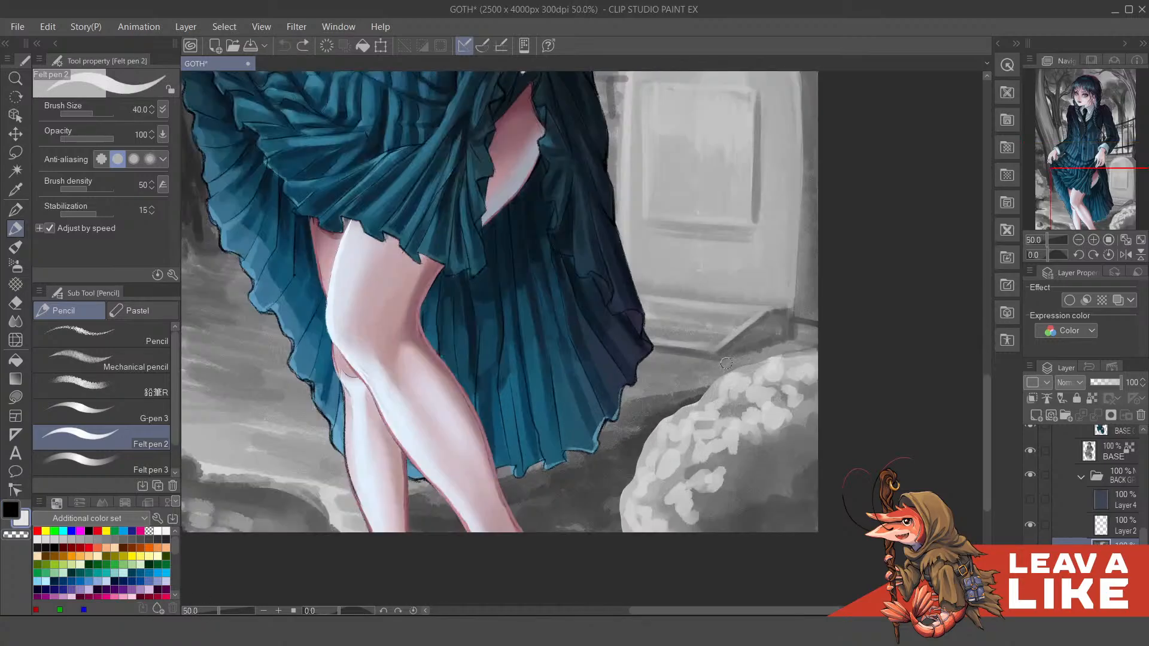
key(])
key(])
key(])
key(])
key(])
key(])
drag(695, 372, 689, 396)
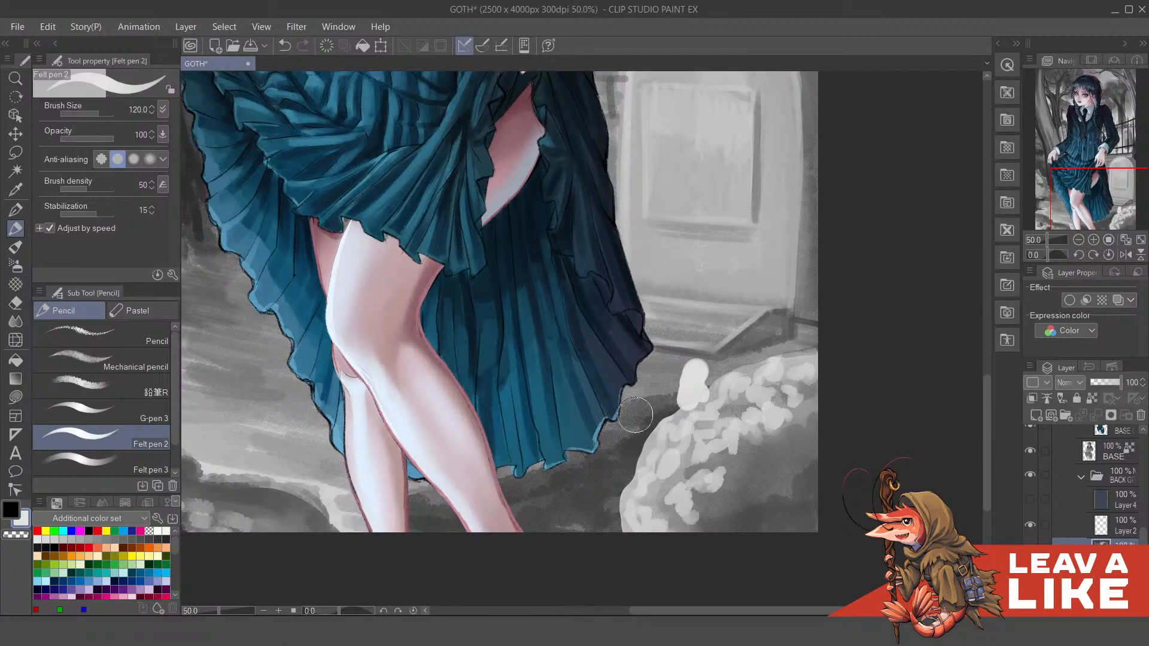
key(ctrl+z)
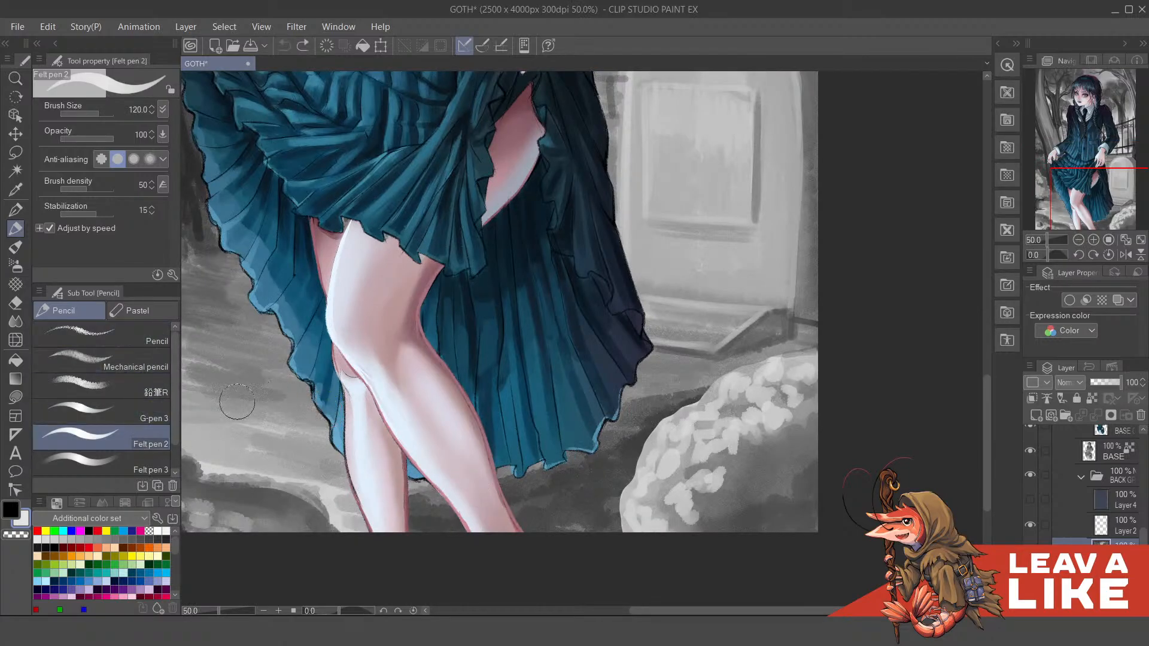
Step: Try a Mechanical pencil stroke at size 100 on the ground near the bush, and undo it
click(102, 359)
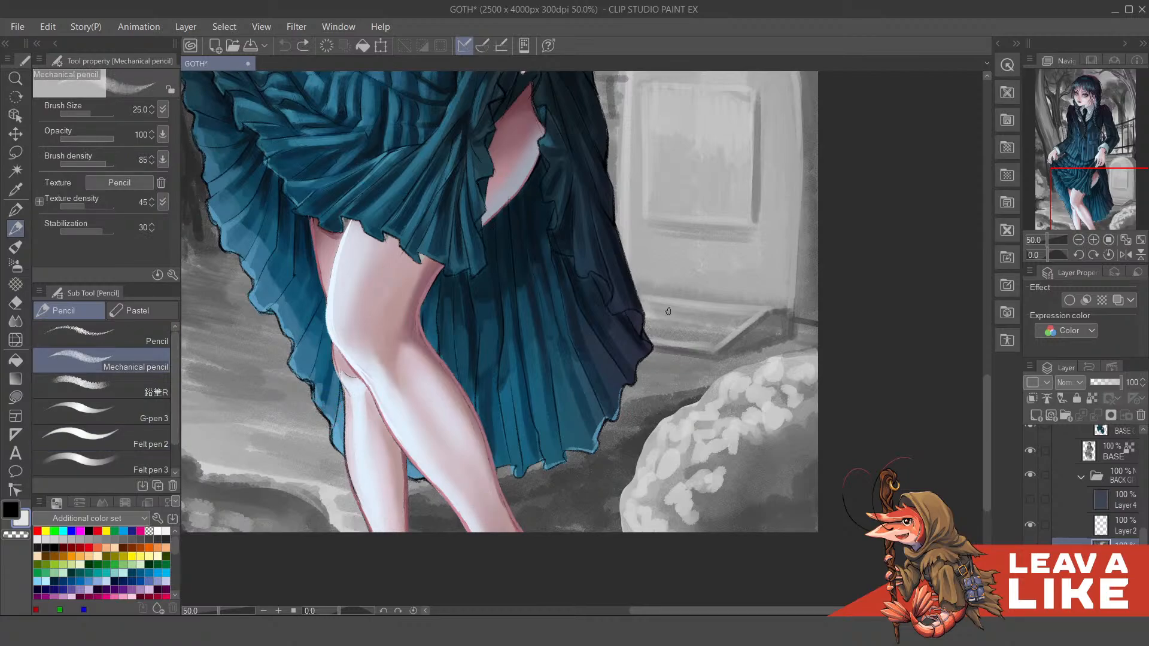
drag(680, 371, 695, 377)
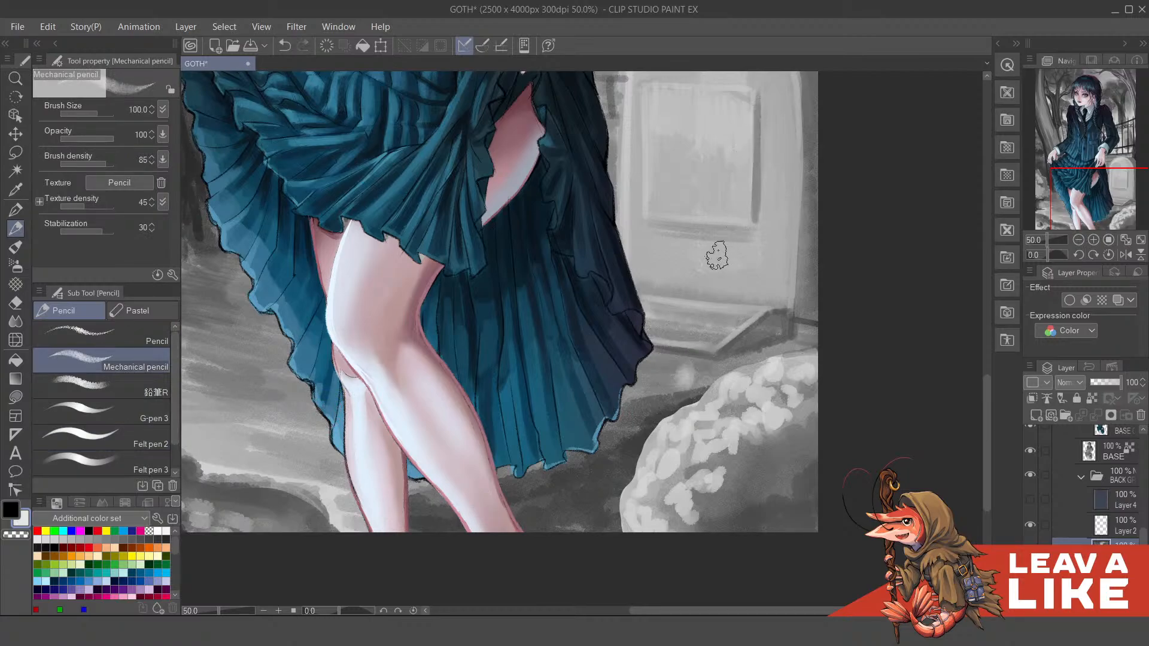
key(ctrl+z)
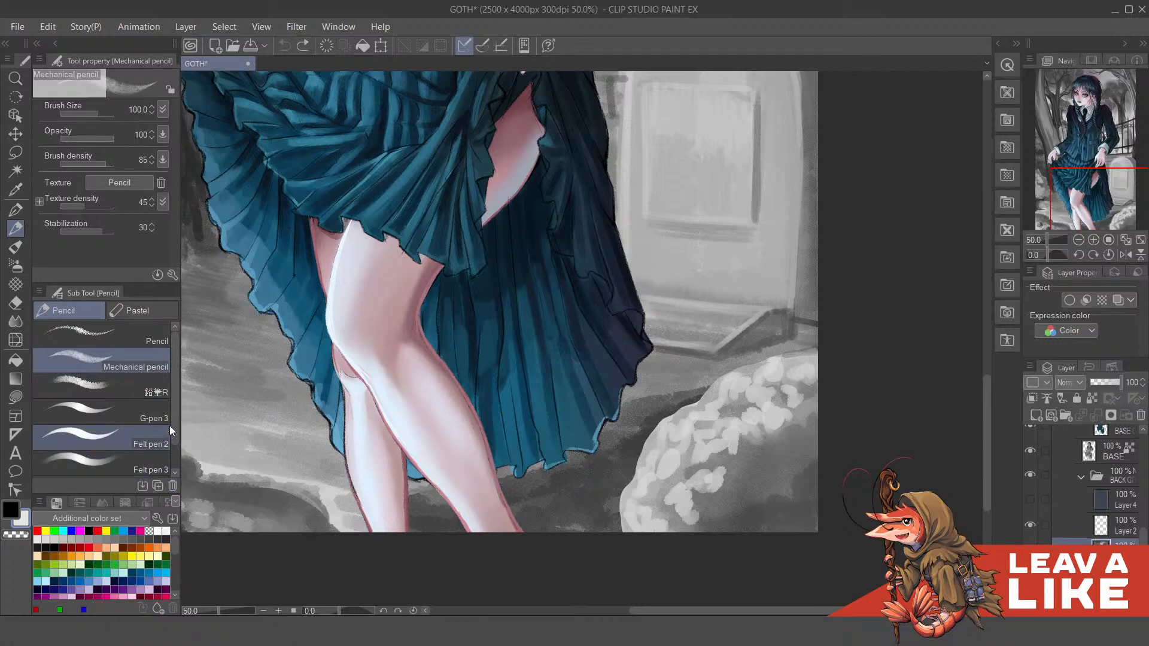
Step: Try single strokes with Felt pen 2 and G-pen 3 near the gravestone's base, and undo them
scroll(173, 437, down, 1)
click(102, 407)
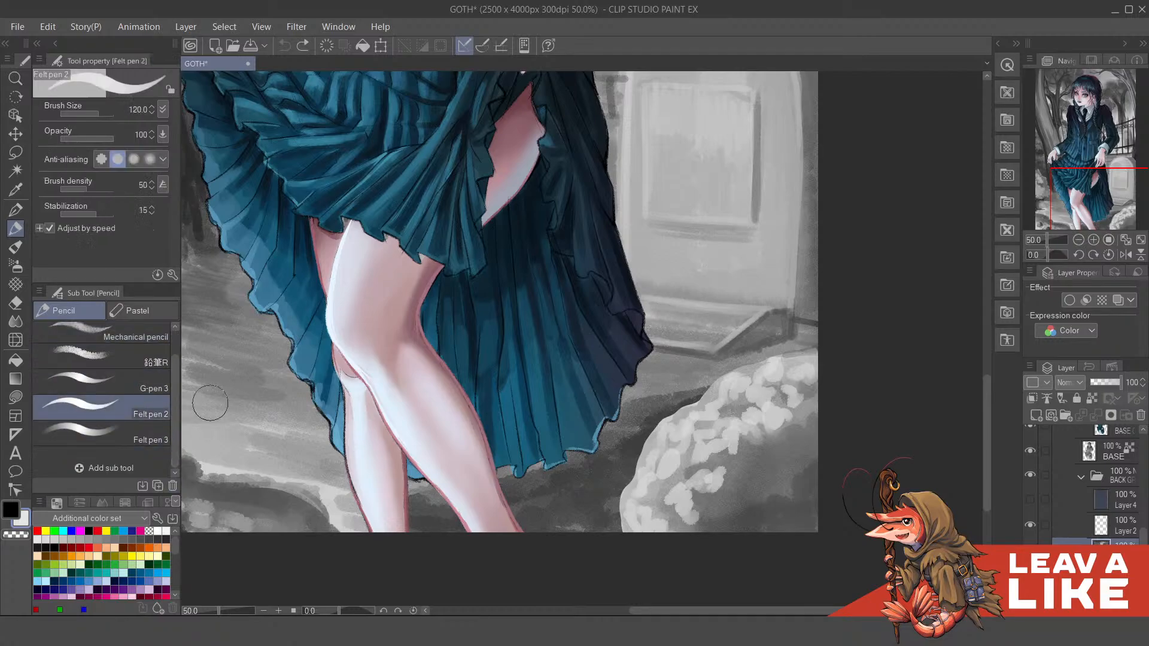
mouse_move(672, 360)
mouse_down()
mouse_move(692, 377)
mouse_move(723, 369)
mouse_up()
key(ctrl+z)
click(143, 385)
drag(631, 360, 652, 374)
key(ctrl+z)
key(ctrl+z)
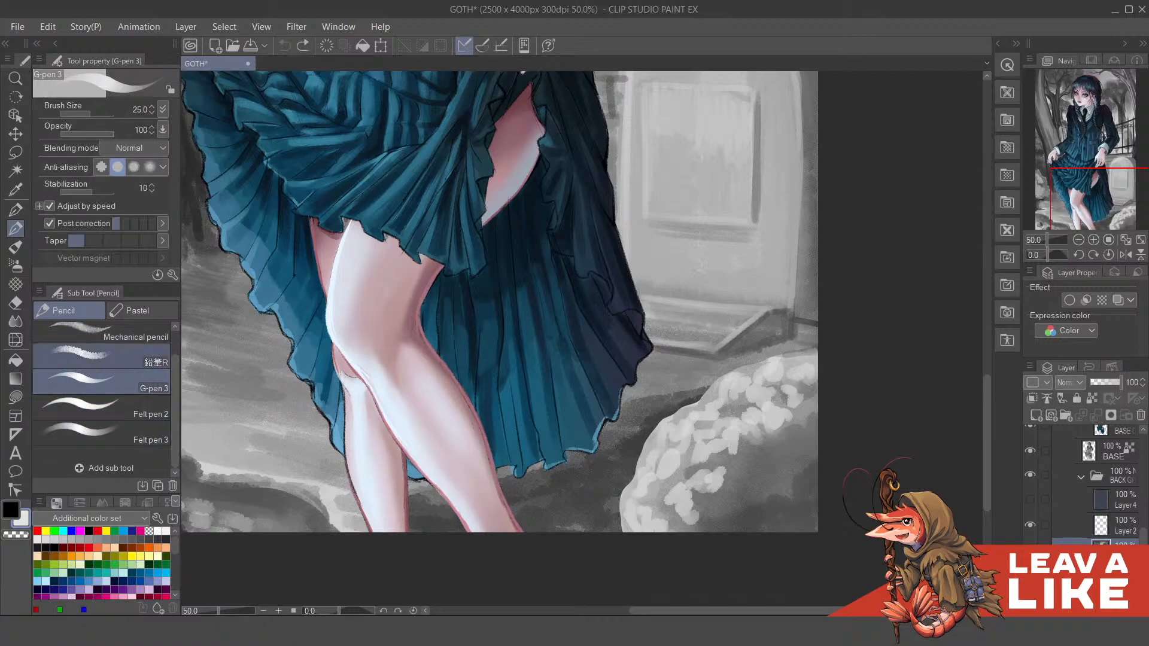
Step: Choose the 鉛筆R pencil and set its brush size to 100
click(153, 362)
key(bracketright)
key(bracketright)
key(bracketright)
key(bracketright)
key(bracketright)
key(bracketright)
key(bracketright)
key(bracketright)
key(bracketright)
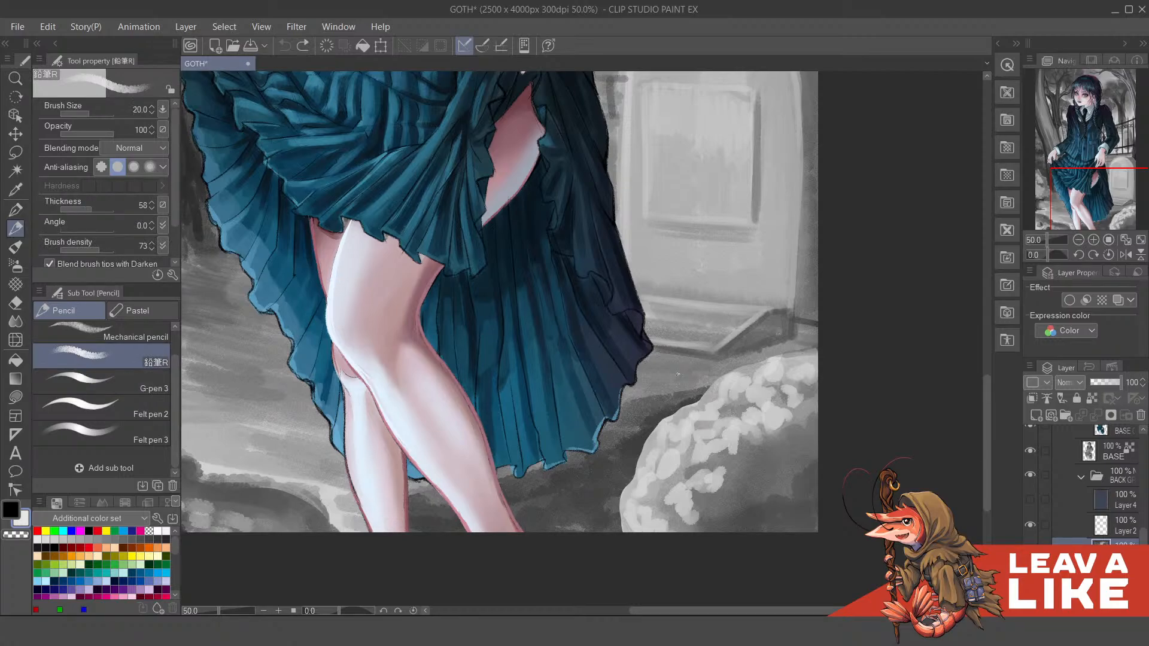
Step: Paint broad white foliage highlights along the upper edge of the bush and down its lower part
drag(674, 368, 814, 368)
key(ctrl+z)
mouse_move(741, 384)
mouse_down()
mouse_move(730, 406)
mouse_move(717, 387)
mouse_move(711, 394)
mouse_move(741, 364)
mouse_move(760, 379)
mouse_move(816, 360)
mouse_up()
mouse_move(686, 408)
mouse_down()
mouse_move(703, 424)
mouse_move(724, 387)
mouse_move(752, 375)
mouse_move(783, 377)
mouse_move(795, 400)
mouse_move(819, 382)
mouse_up()
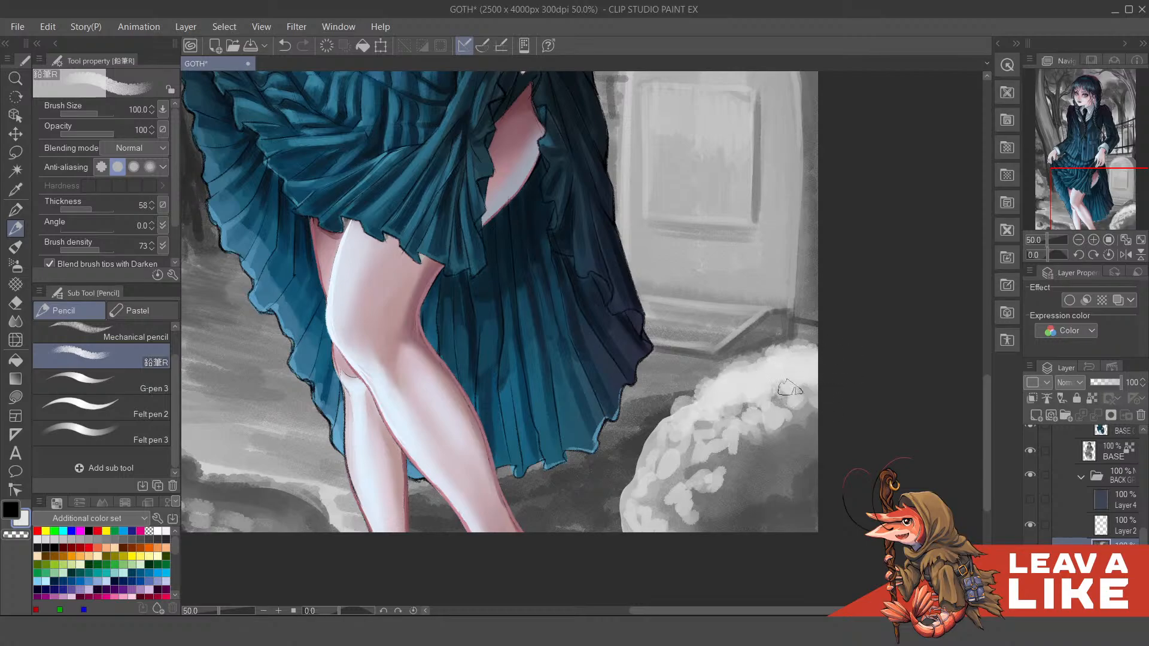
mouse_move(692, 499)
mouse_down()
mouse_move(704, 471)
mouse_move(693, 507)
mouse_move(730, 495)
mouse_move(709, 520)
mouse_move(673, 513)
mouse_move(683, 484)
mouse_move(652, 497)
mouse_up()
Step: Sample light grey from the bush and blend its midtones, reducing the 鉛筆R brush size to 70
alt+click(791, 422)
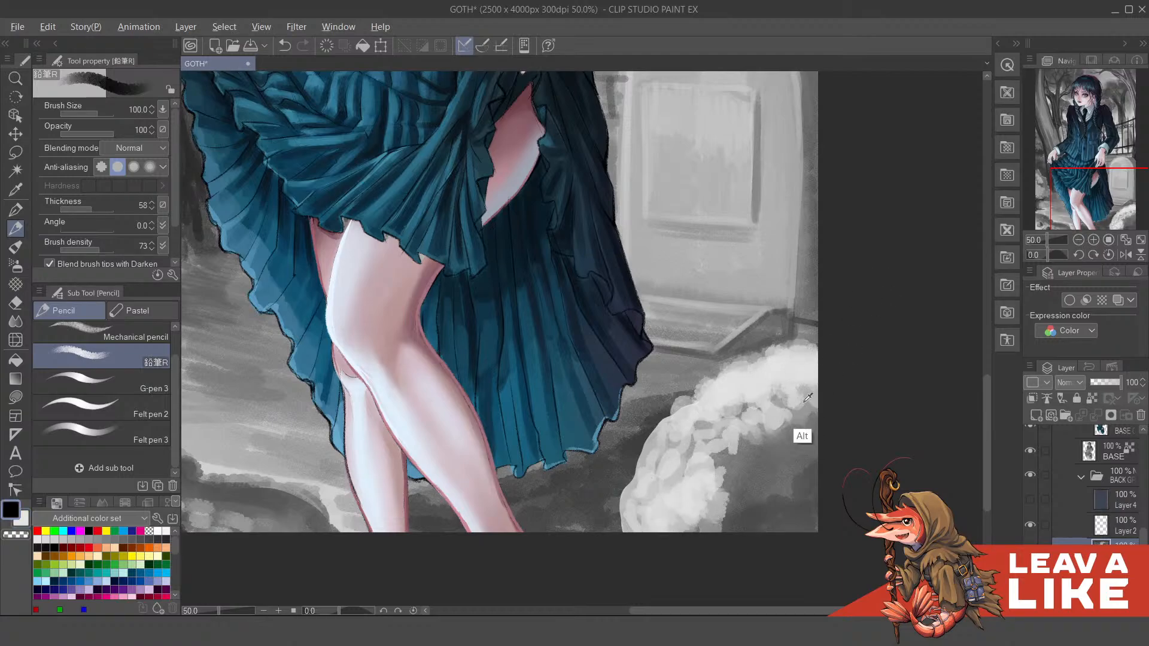
mouse_move(806, 368)
mouse_down()
mouse_move(810, 356)
mouse_move(772, 359)
mouse_move(815, 358)
mouse_up()
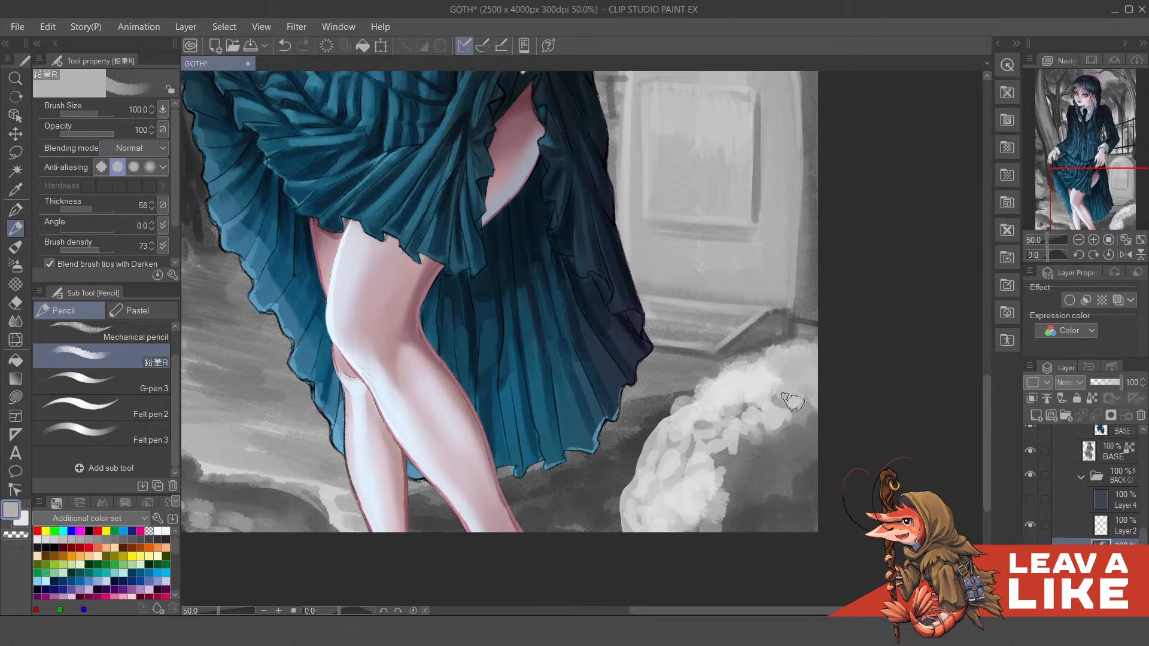
mouse_move(796, 400)
mouse_down()
mouse_move(807, 425)
mouse_move(808, 407)
mouse_move(775, 428)
mouse_move(744, 423)
mouse_move(753, 436)
mouse_move(744, 464)
mouse_move(722, 444)
mouse_move(736, 429)
mouse_move(727, 420)
mouse_move(736, 472)
mouse_move(717, 441)
mouse_move(687, 452)
mouse_move(682, 472)
mouse_move(676, 436)
mouse_move(690, 460)
mouse_move(709, 447)
mouse_move(672, 485)
mouse_move(655, 478)
mouse_move(630, 520)
mouse_move(650, 514)
mouse_move(646, 501)
mouse_move(622, 528)
mouse_move(631, 532)
mouse_move(631, 484)
mouse_move(647, 481)
mouse_move(640, 464)
mouse_move(647, 456)
mouse_move(640, 475)
mouse_move(660, 446)
mouse_move(646, 446)
mouse_move(670, 439)
mouse_up()
key(ctrl+z)
key(bracketleft)
key(bracketleft)
mouse_move(681, 481)
mouse_down()
mouse_move(698, 437)
mouse_move(724, 462)
mouse_move(726, 488)
mouse_move(739, 457)
mouse_move(723, 440)
mouse_move(772, 389)
mouse_up()
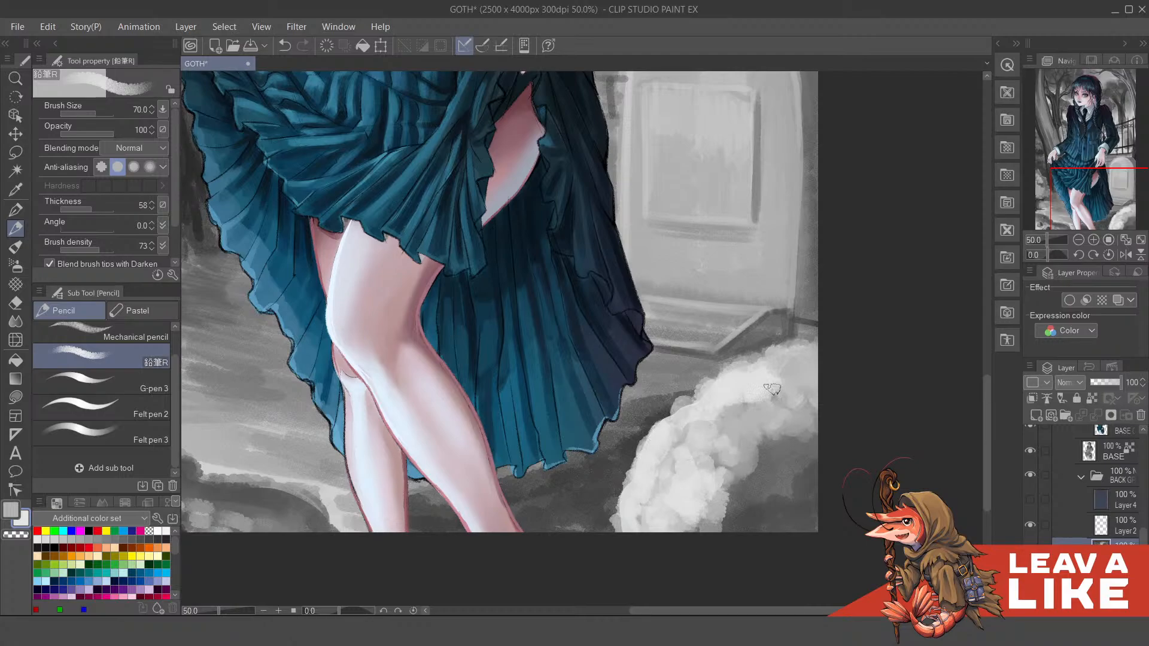
Step: Flip the canvas view horizontally and paint grey foliage clumps between the bush's bright edge and its shadowed area
key(h)
scroll(772, 389, down, 4)
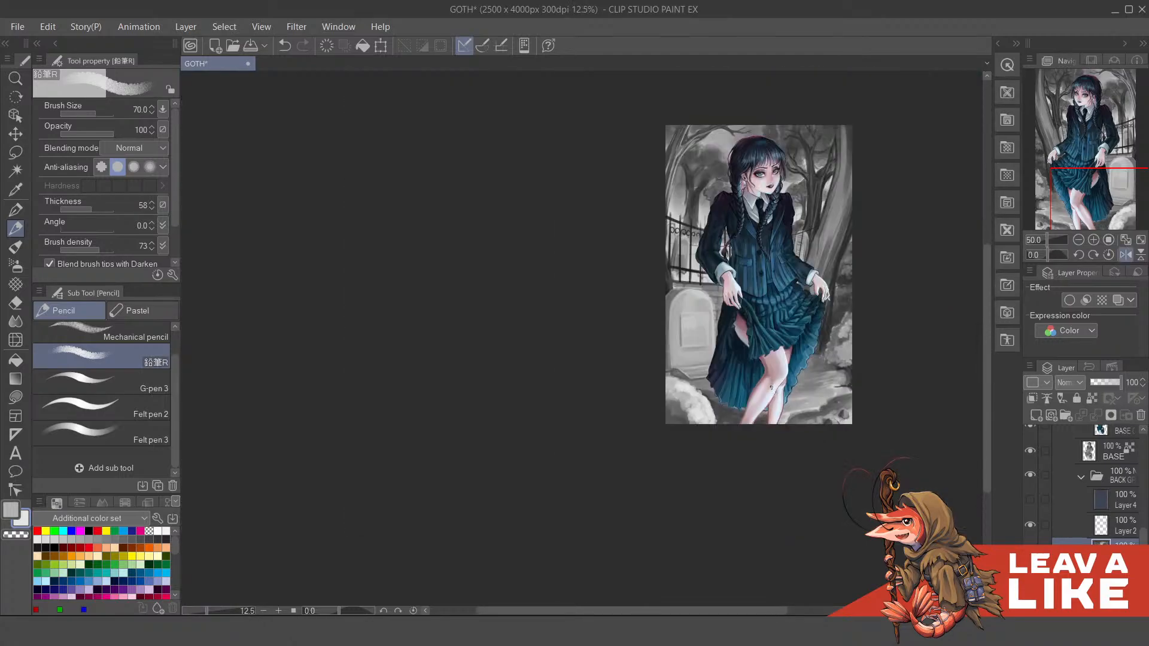
scroll(733, 388, up, 2)
drag(678, 358, 648, 392)
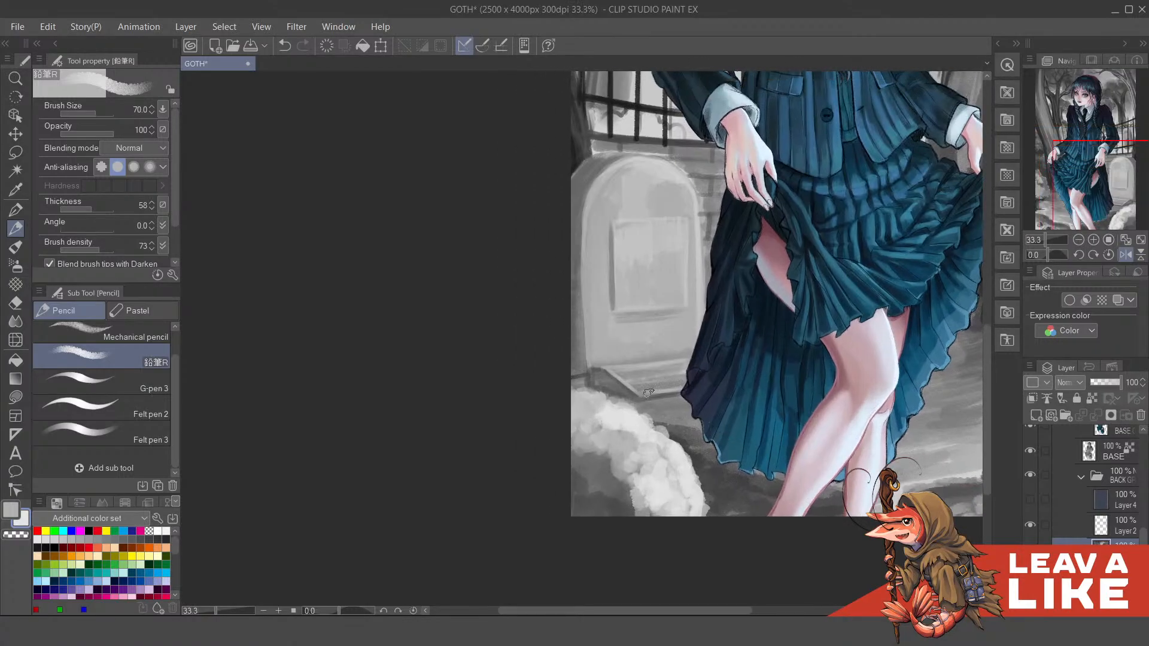
scroll(671, 447, up, 2)
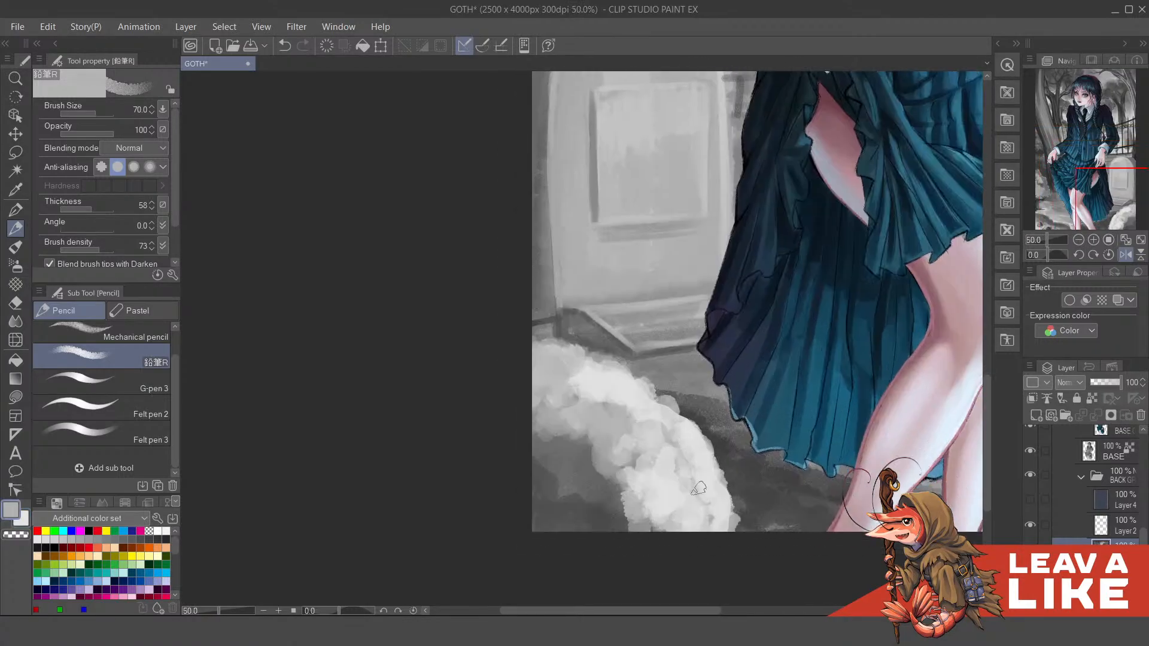
mouse_move(625, 461)
mouse_down()
mouse_move(639, 505)
mouse_move(620, 512)
mouse_move(620, 492)
mouse_move(617, 514)
mouse_move(636, 522)
mouse_move(611, 495)
mouse_move(595, 507)
mouse_move(587, 493)
mouse_move(622, 530)
mouse_move(604, 527)
mouse_move(608, 475)
mouse_move(583, 456)
mouse_move(574, 430)
mouse_move(553, 427)
mouse_move(561, 413)
mouse_move(550, 412)
mouse_move(566, 427)
mouse_move(533, 440)
mouse_move(535, 397)
mouse_move(581, 458)
mouse_move(606, 456)
mouse_move(541, 435)
mouse_move(534, 404)
mouse_move(596, 475)
mouse_move(585, 501)
mouse_move(552, 488)
mouse_move(602, 517)
mouse_move(569, 489)
mouse_up()
alt+click(587, 524)
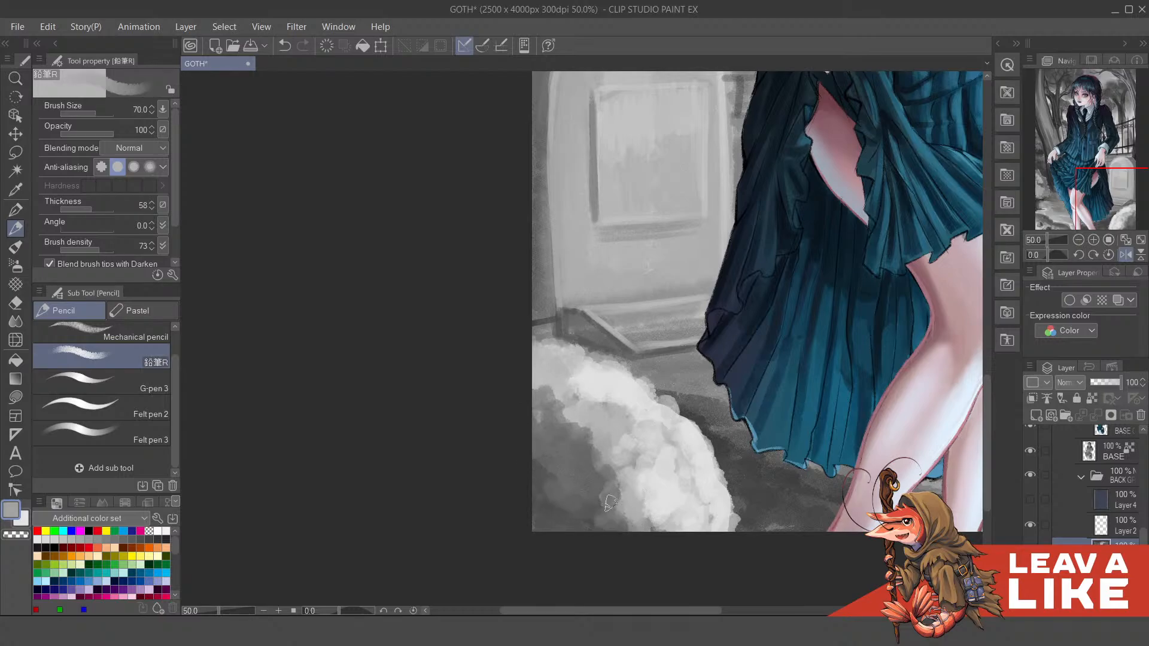
mouse_move(598, 520)
mouse_down()
mouse_move(627, 534)
mouse_move(602, 533)
mouse_move(614, 485)
mouse_move(598, 496)
mouse_move(584, 476)
mouse_up()
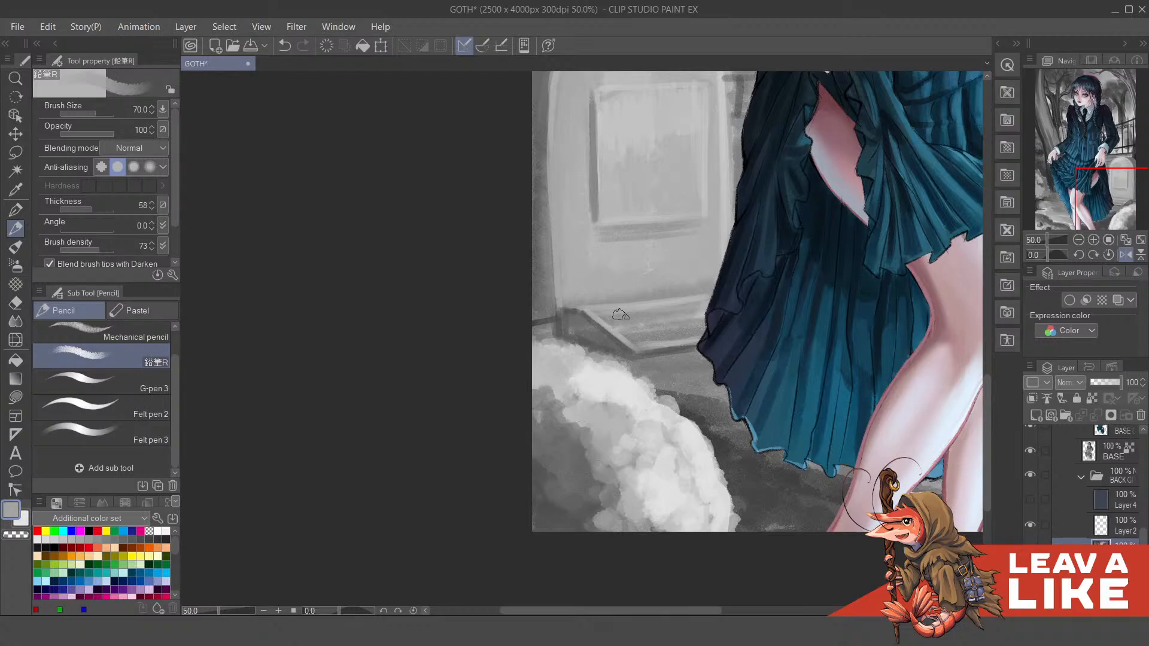
Step: Try large grey dabs at size 70 in the bush's shadowed area, and undo them
drag(572, 446, 571, 473)
mouse_move(549, 434)
mouse_down()
mouse_move(544, 422)
mouse_move(563, 440)
mouse_up()
scroll(593, 530, down, 2)
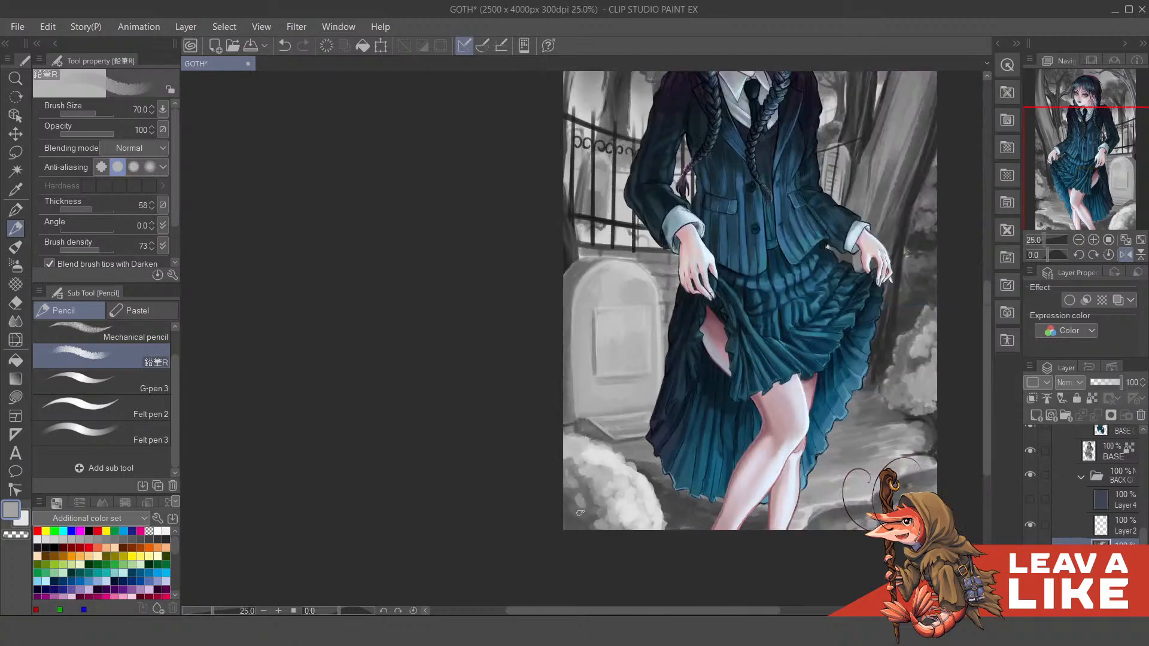
scroll(586, 515, up, 2)
key(ctrl+z)
key(ctrl+z)
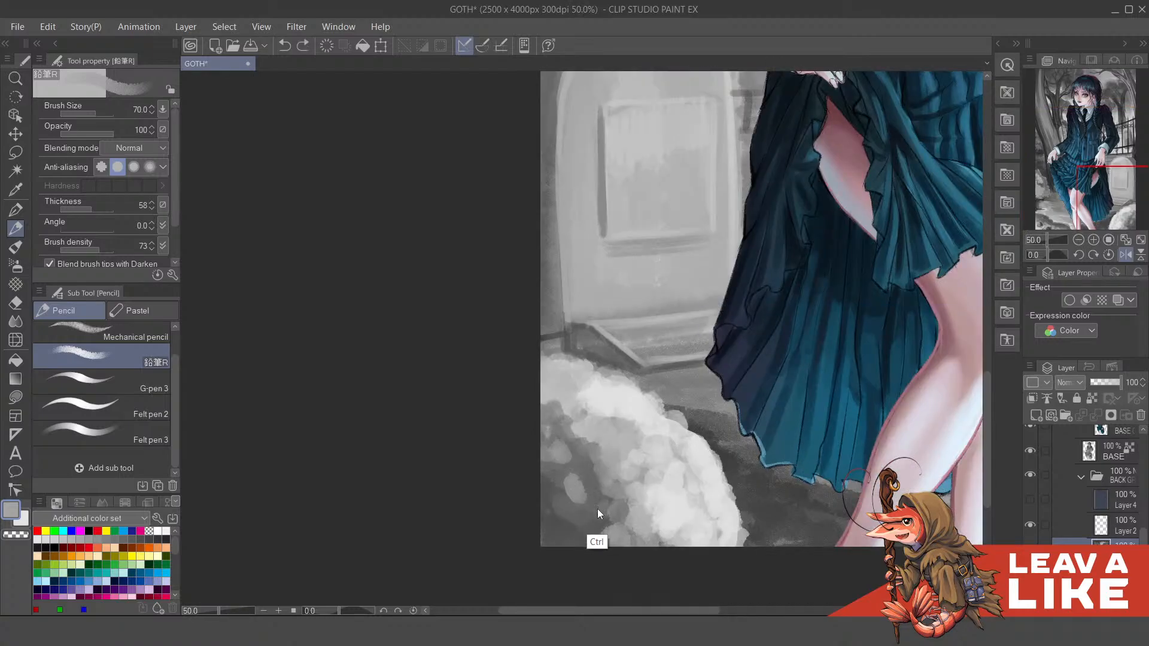
key(ctrl+z)
key(ctrl+z)
key(ctrl+z)
Step: Reduce the brush size to 40 and dab small grey leaf spots into the bush's dark area
key(bracketleft)
key(bracketleft)
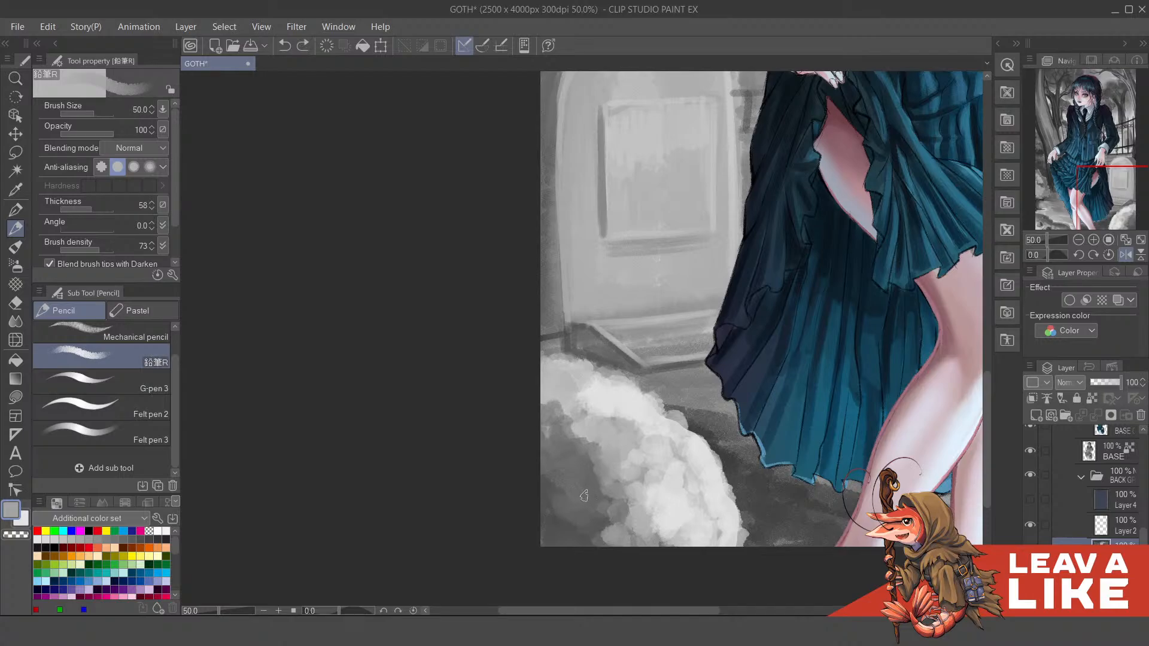
click(577, 489)
click(593, 485)
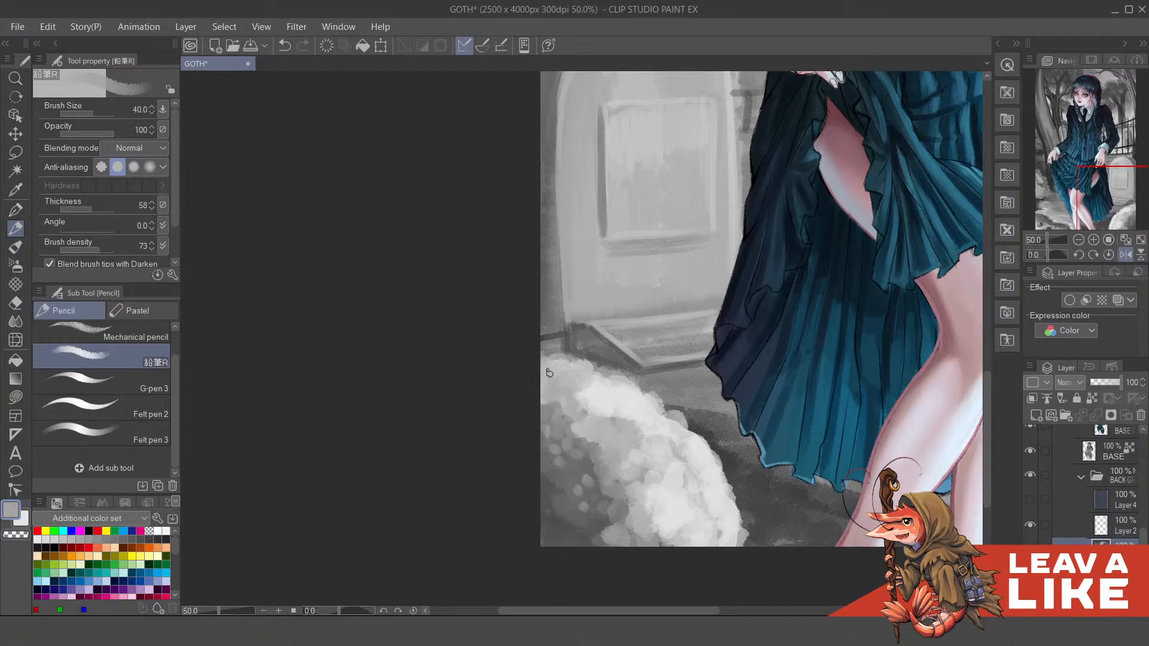
Step: Sample mid and dark greys from the bush and dab leaf shadows on its upper part and along its lower edge
alt+click(546, 422)
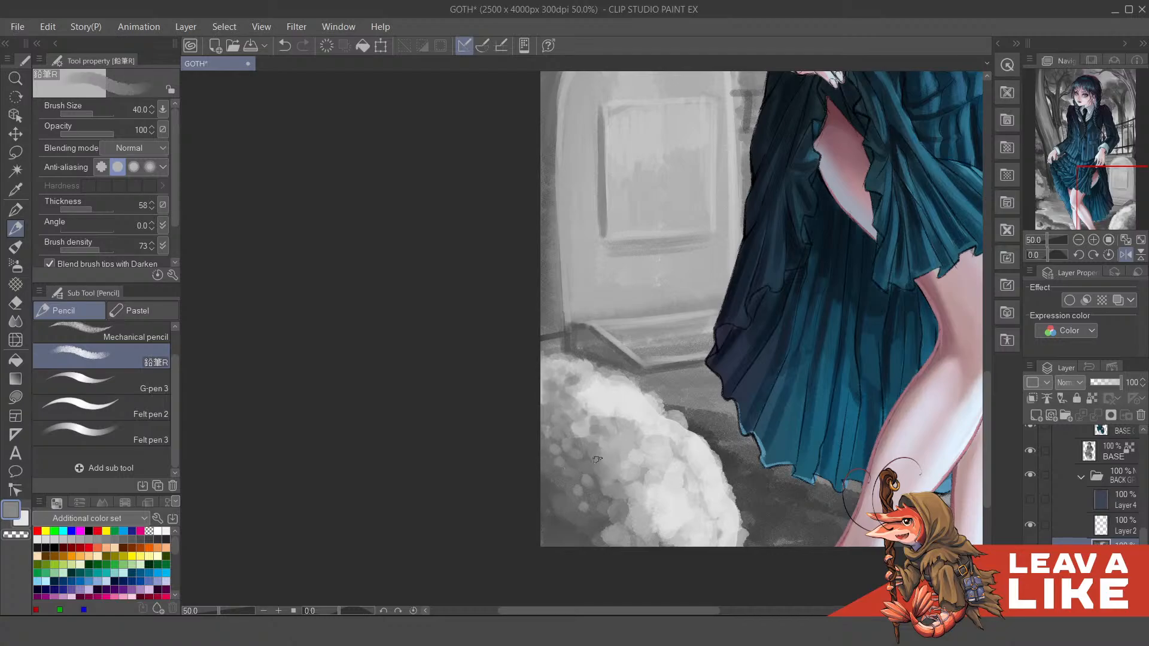
drag(627, 474, 622, 468)
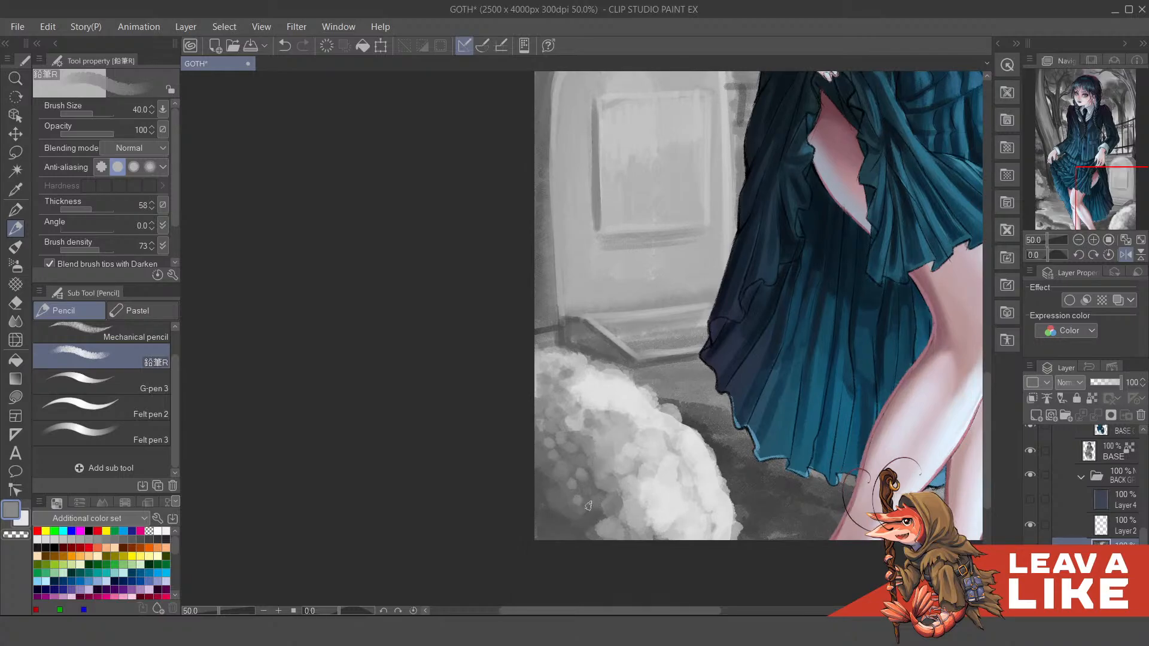
alt+click(607, 529)
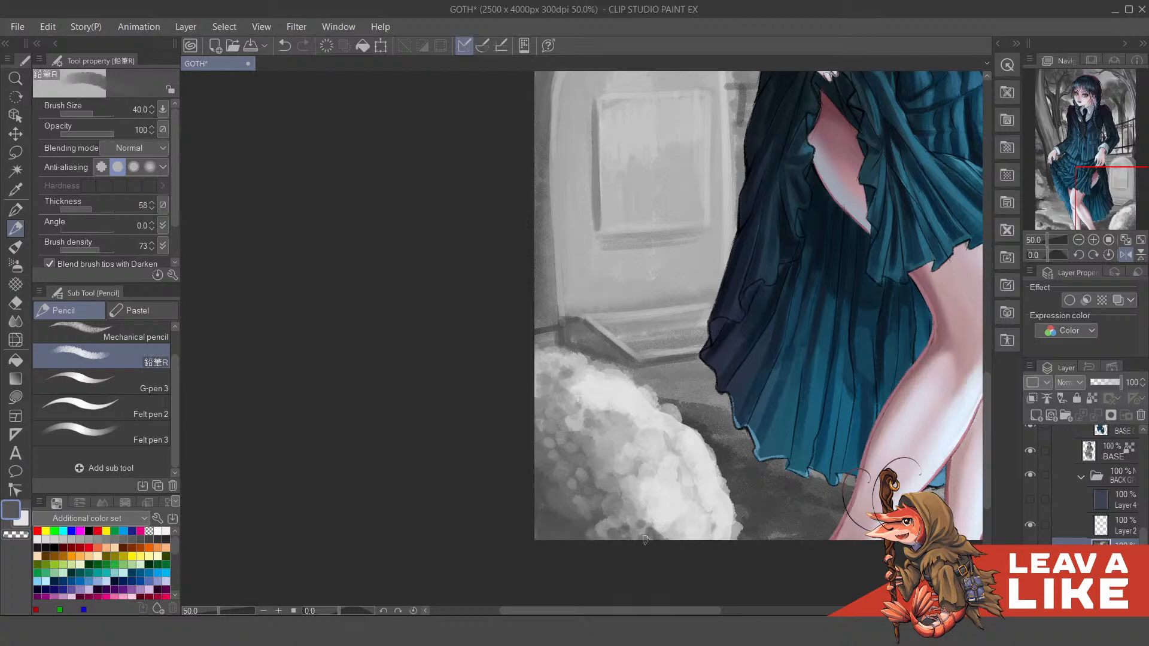
alt+click(564, 525)
drag(543, 526, 577, 531)
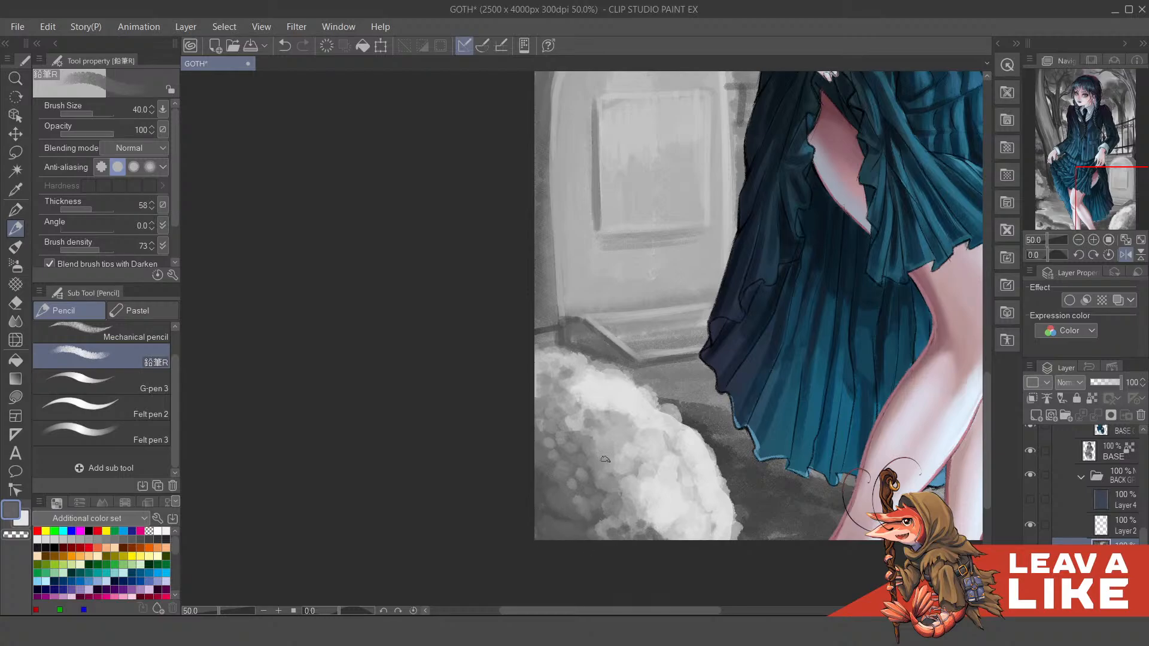
Step: Sample light and mid greys and build up small leaf dabs throughout the bush's shadowed area
alt+click(640, 496)
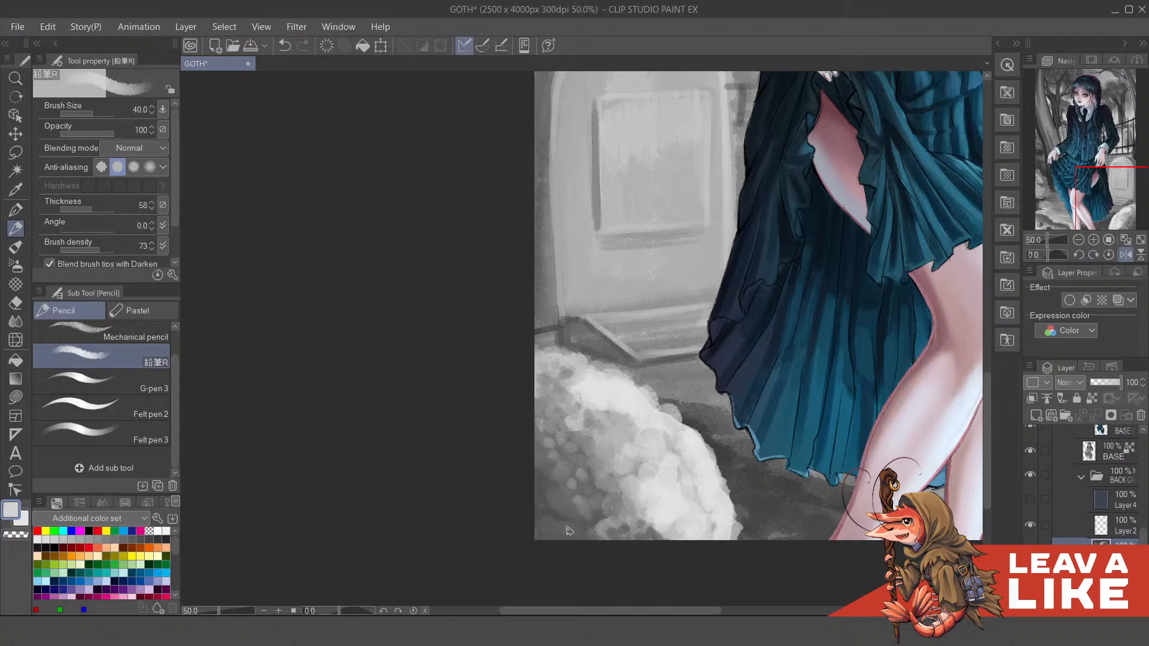
alt+click(587, 516)
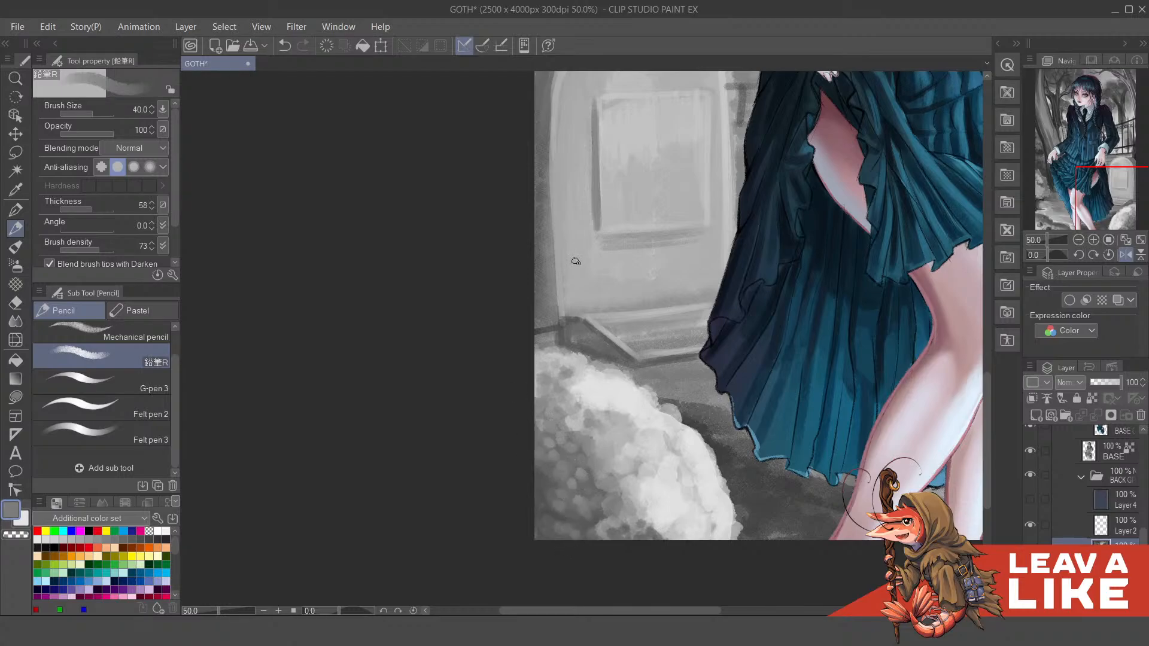
scroll(610, 429, down, 2)
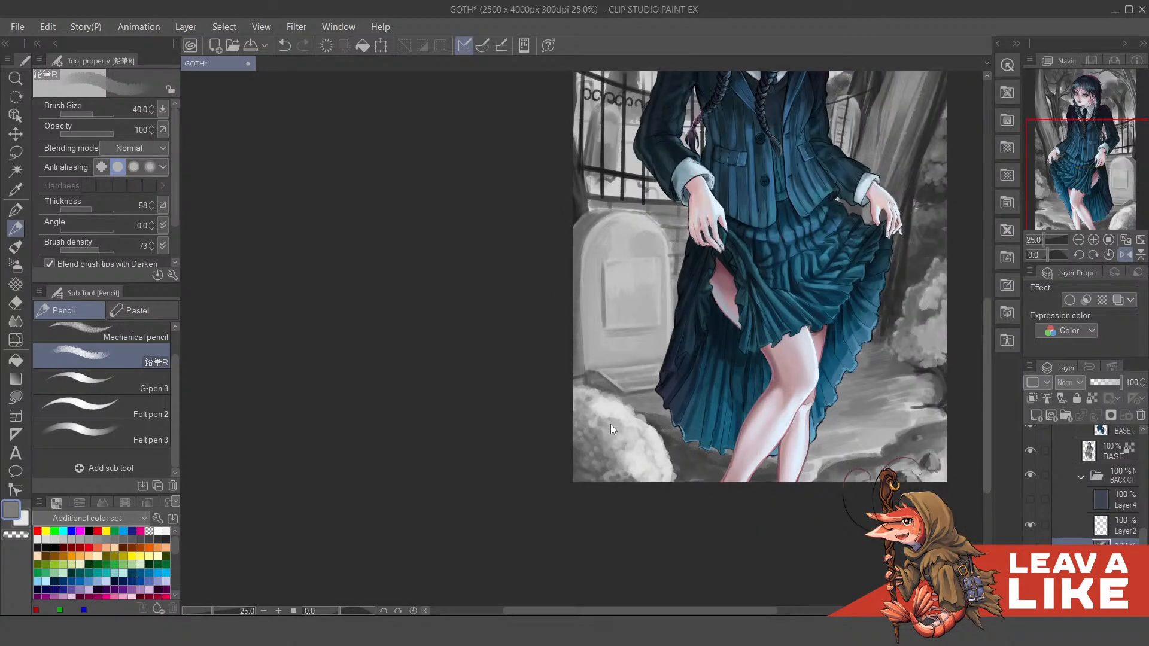
scroll(610, 425, up, 3)
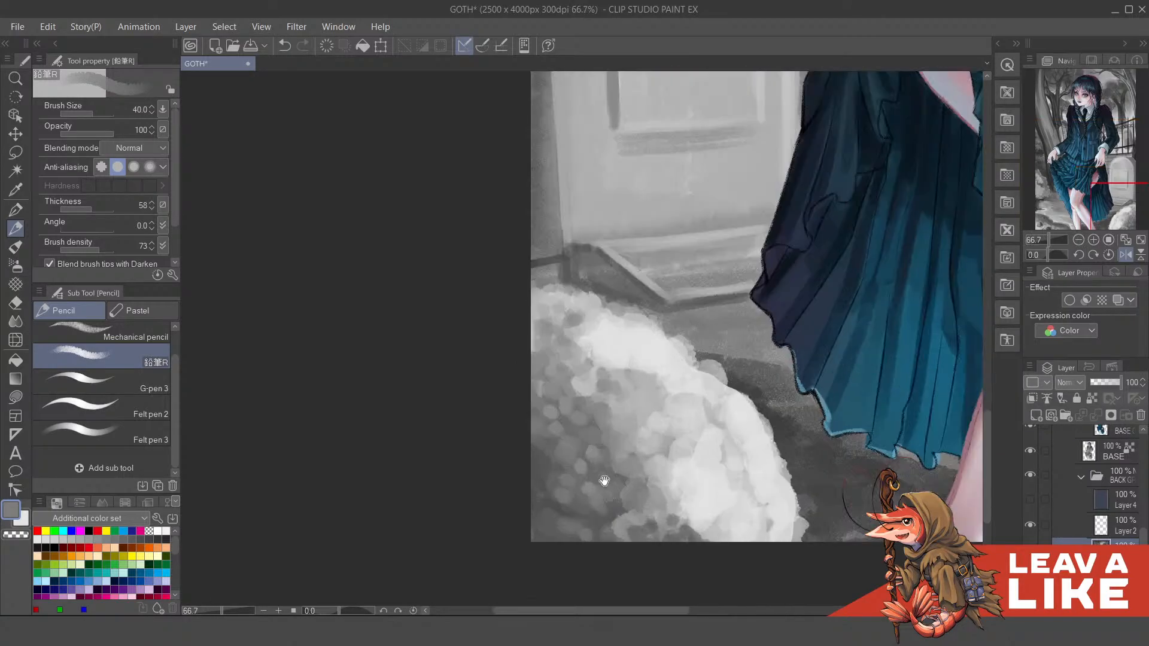
drag(605, 481, 607, 487)
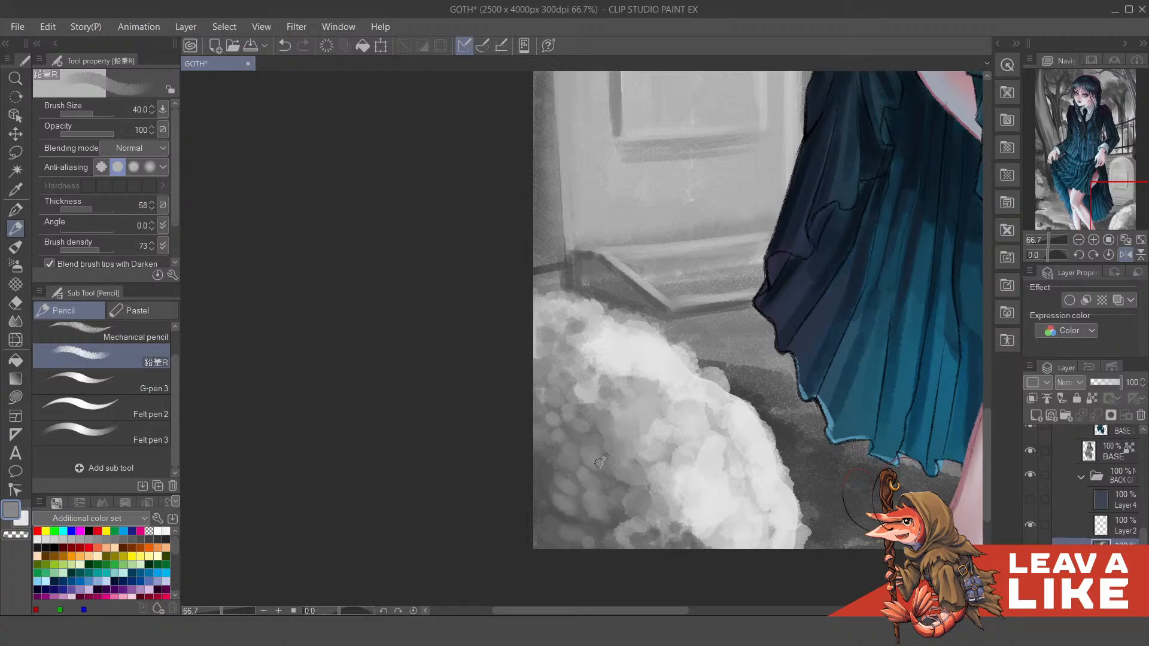
drag(597, 456, 608, 495)
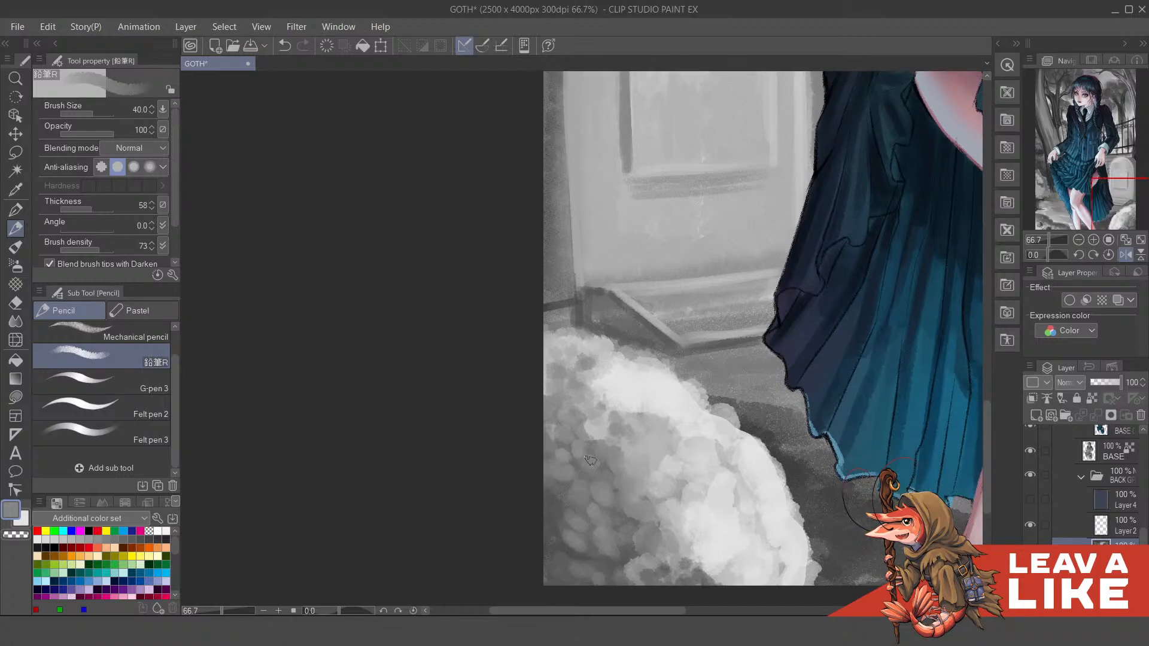
drag(631, 457, 683, 433)
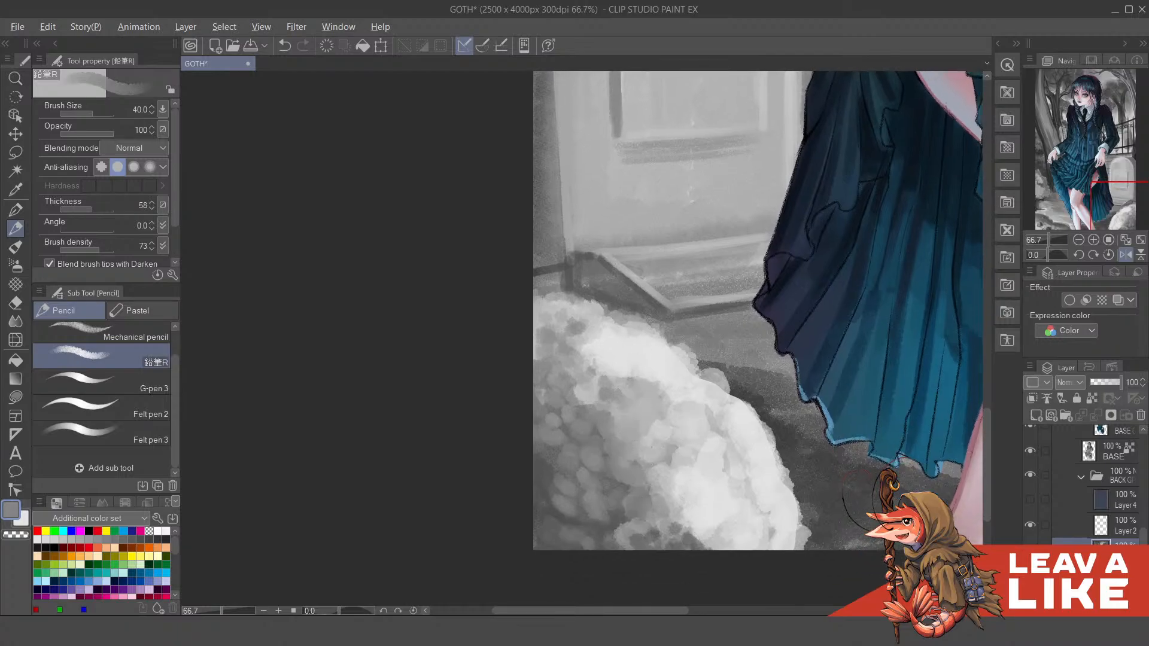
Step: Sample near-white from the bush and dab leaf highlights over its lower bright area
drag(707, 510, 673, 459)
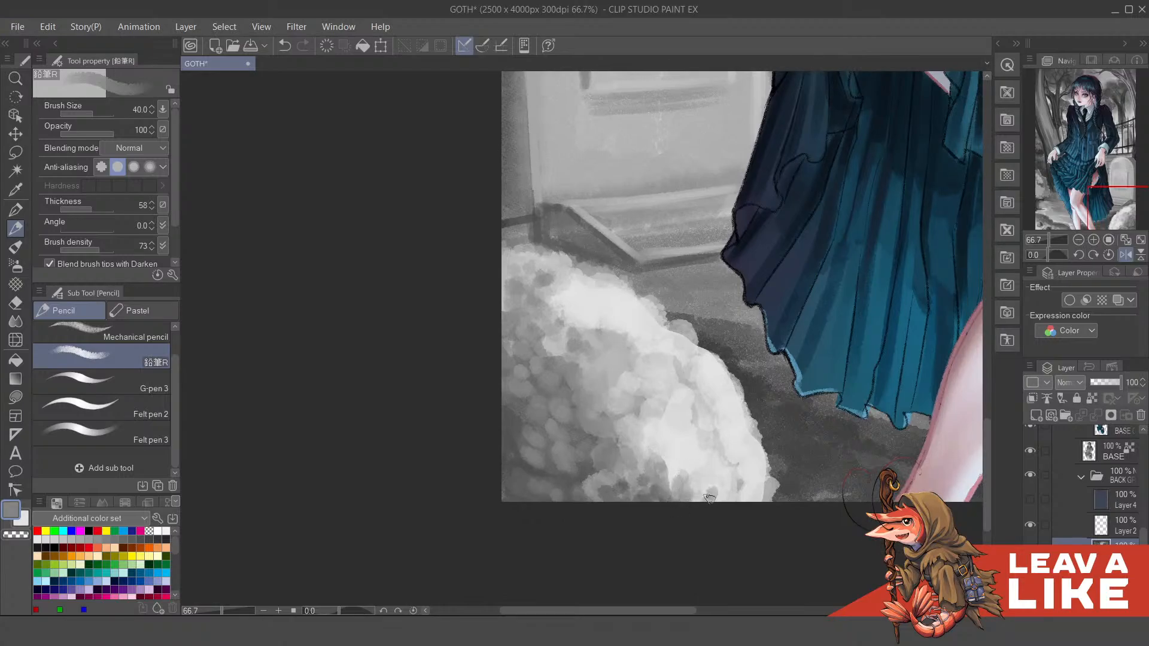
alt+click(684, 474)
mouse_move(684, 474)
mouse_down()
mouse_move(688, 494)
mouse_move(681, 457)
mouse_up()
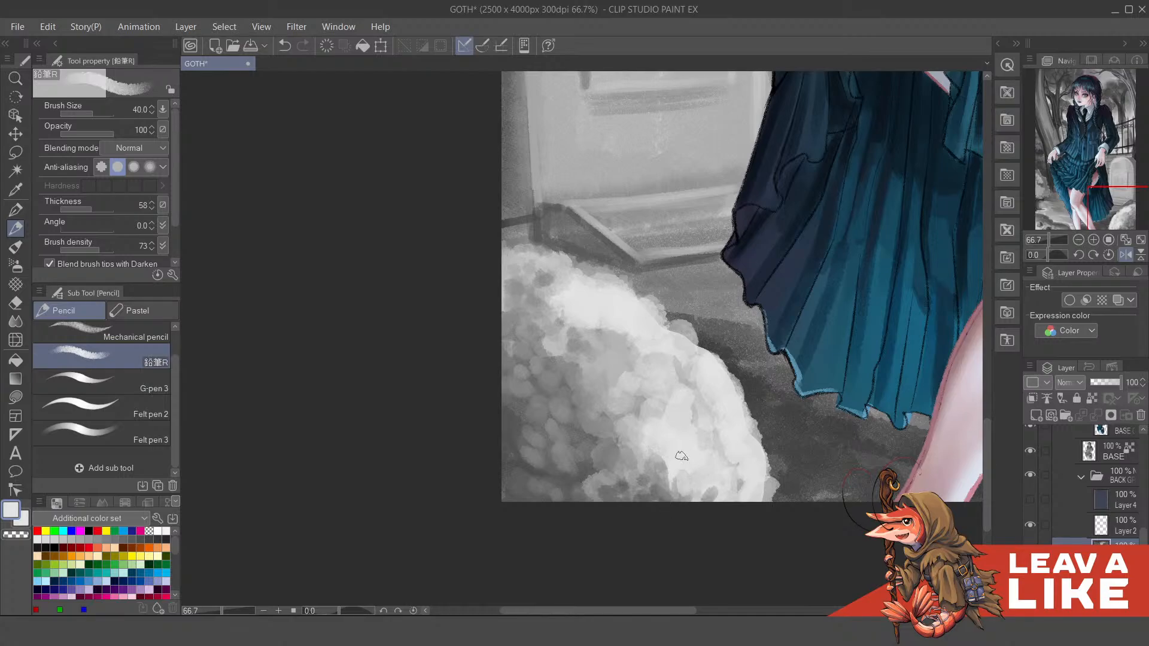
Step: Mirror the canvas view, sample a mid grey from the bush and dab leaf shadows across its bright area and upper curve
key(h)
drag(566, 400, 626, 376)
alt+click(564, 469)
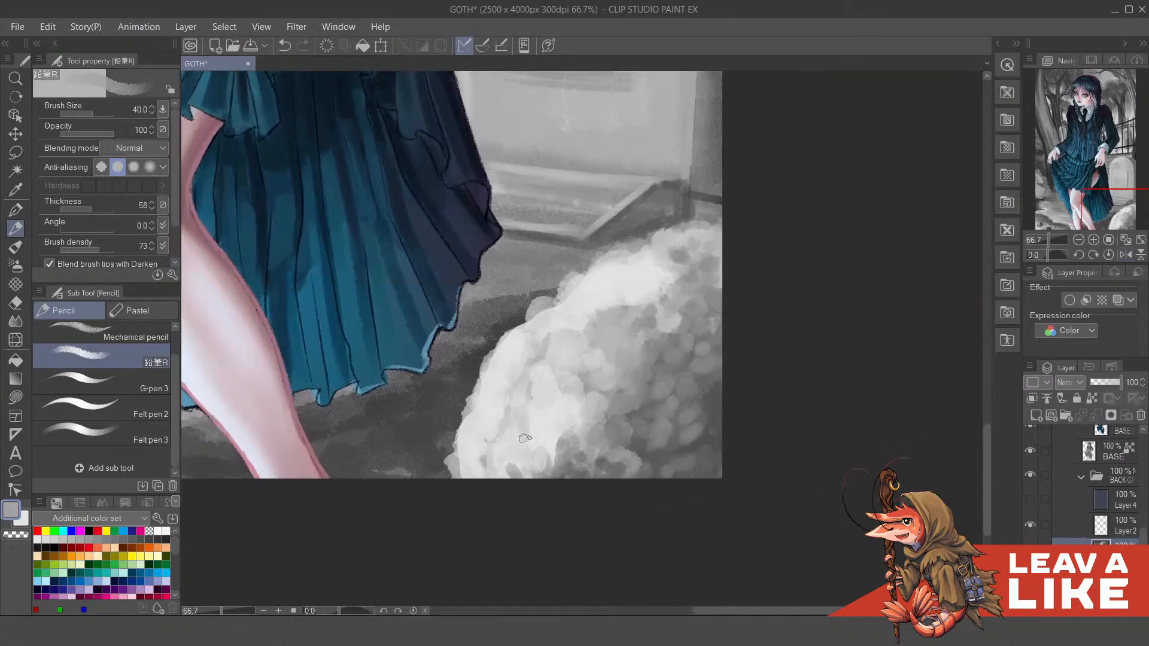
mouse_move(553, 417)
mouse_down()
mouse_move(501, 439)
mouse_move(507, 454)
mouse_move(484, 445)
mouse_move(491, 430)
mouse_move(492, 466)
mouse_up()
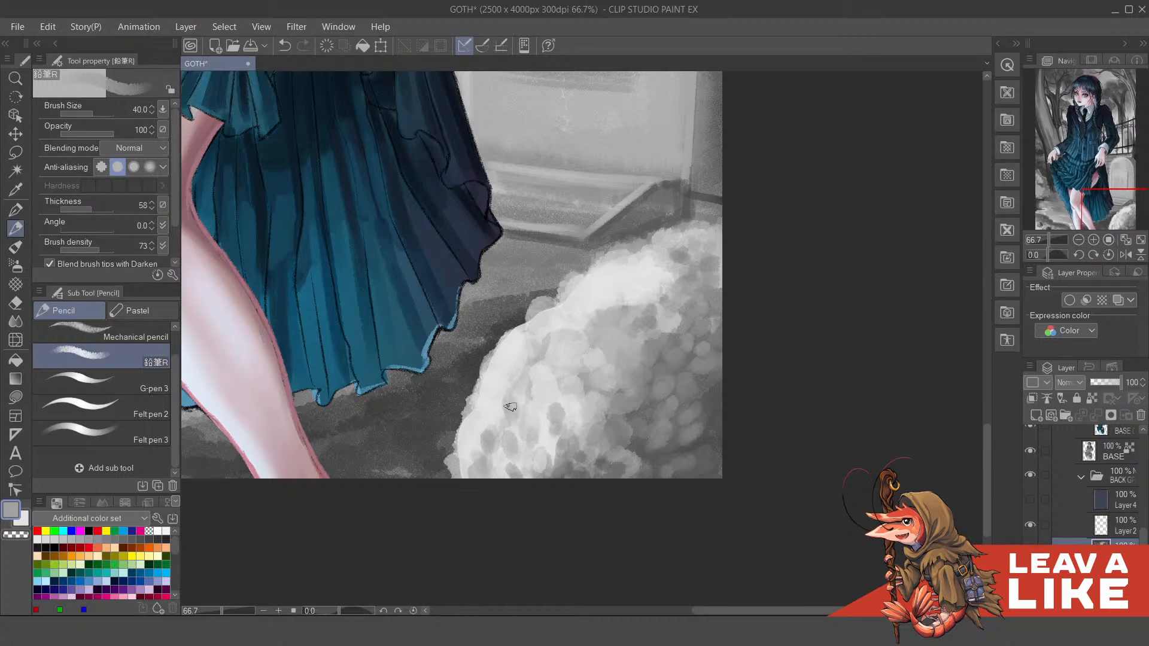
drag(493, 419, 545, 394)
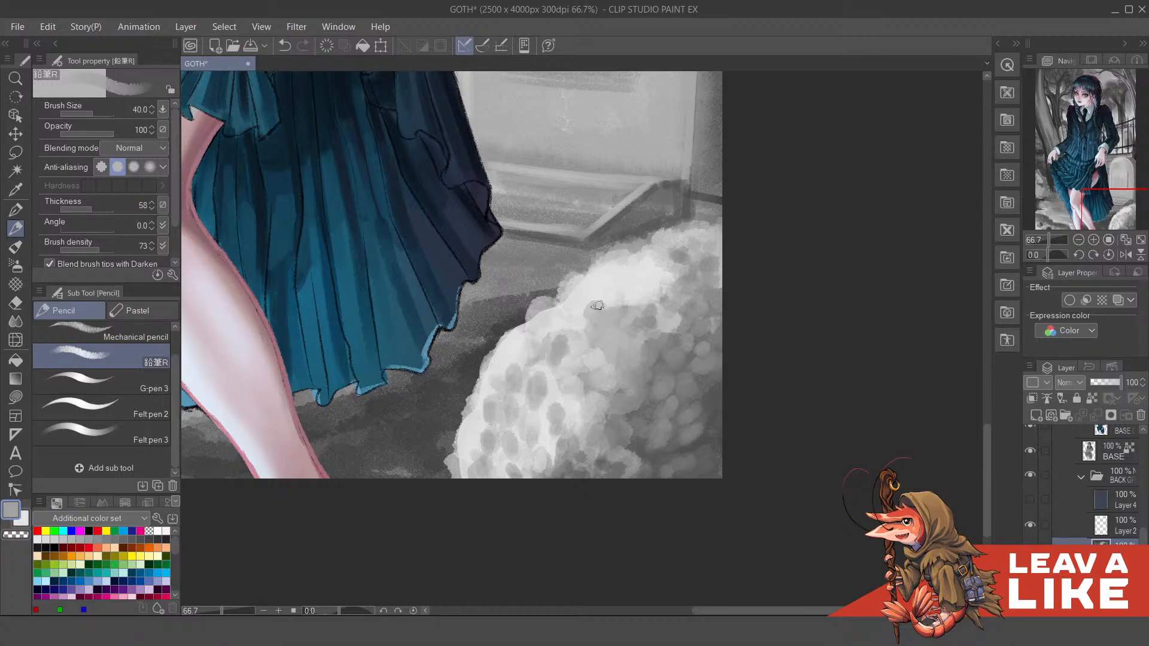
drag(597, 306, 574, 333)
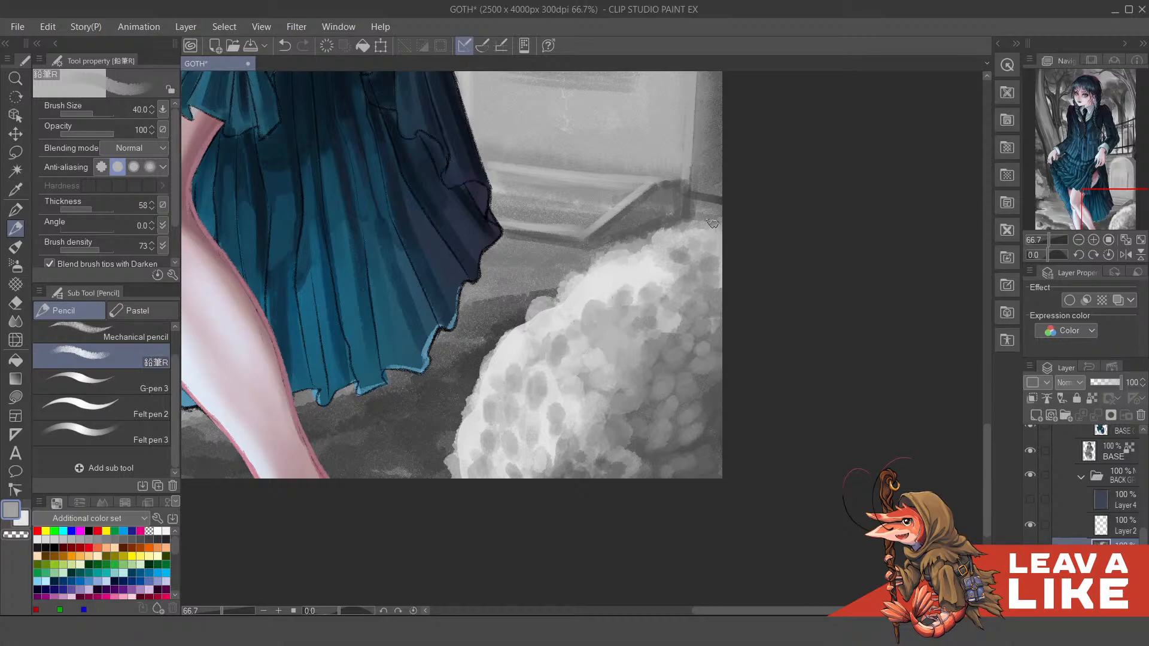
Step: Restore the view orientation, sample near-white and light grey, and soften the leaf spots in the bush's lower bright area
scroll(745, 170, down, 2)
key(h)
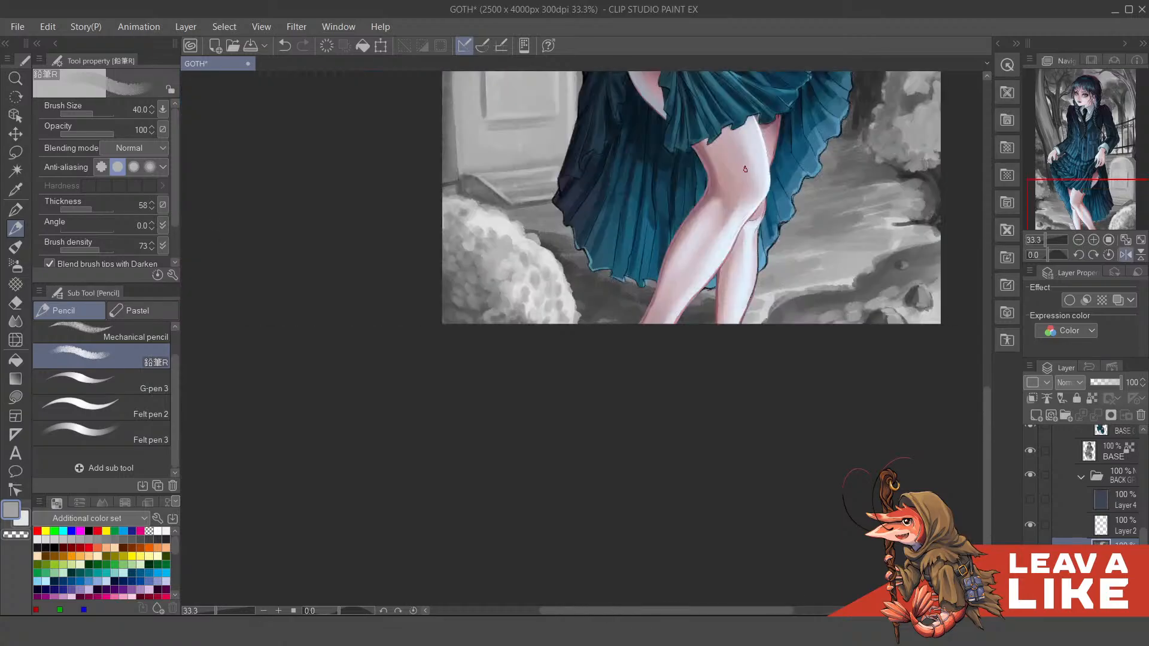
drag(565, 239, 634, 338)
scroll(619, 394, up, 2)
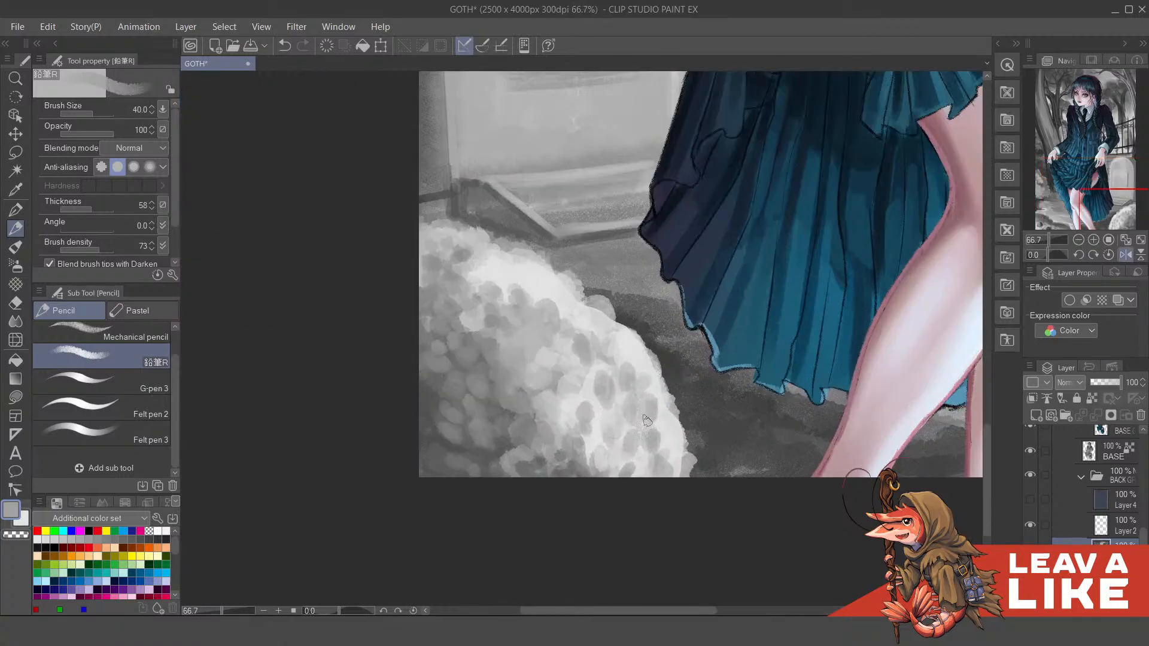
alt+click(601, 426)
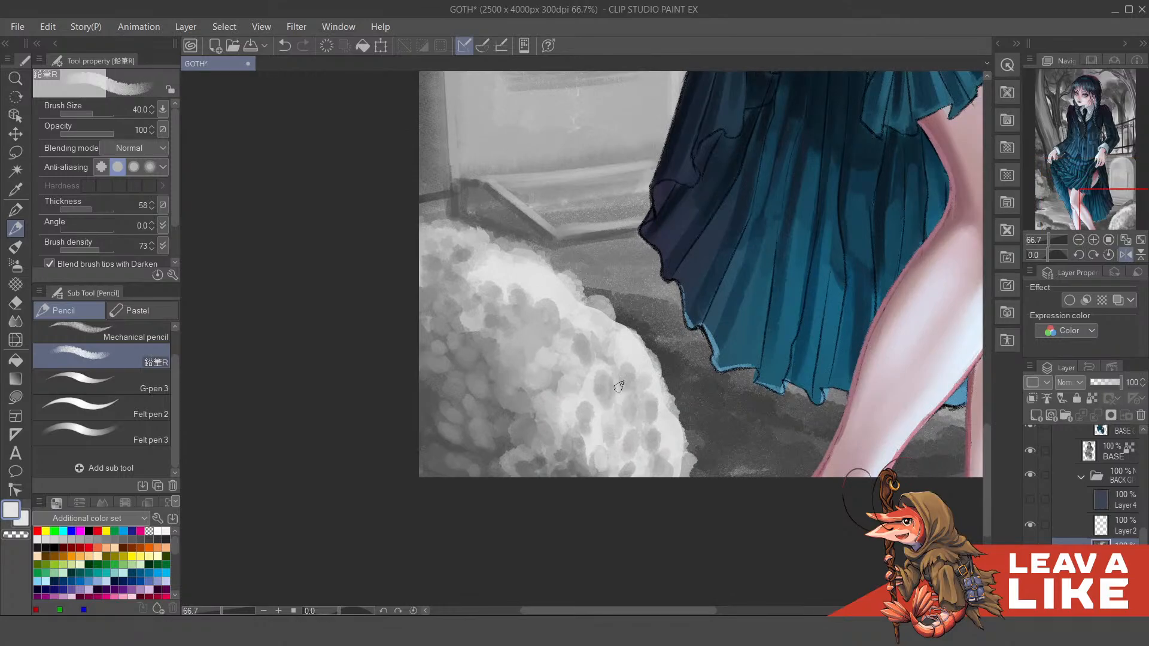
alt+click(659, 428)
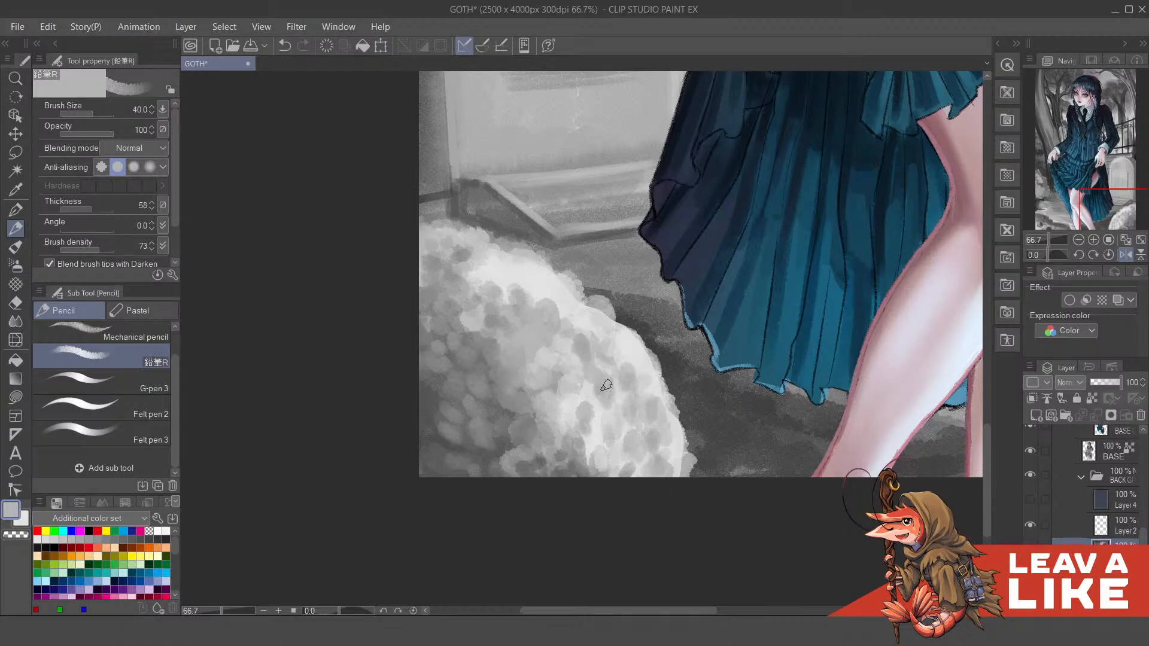
mouse_move(589, 413)
mouse_down()
mouse_move(566, 412)
mouse_move(598, 434)
mouse_up()
scroll(616, 326, up, 2)
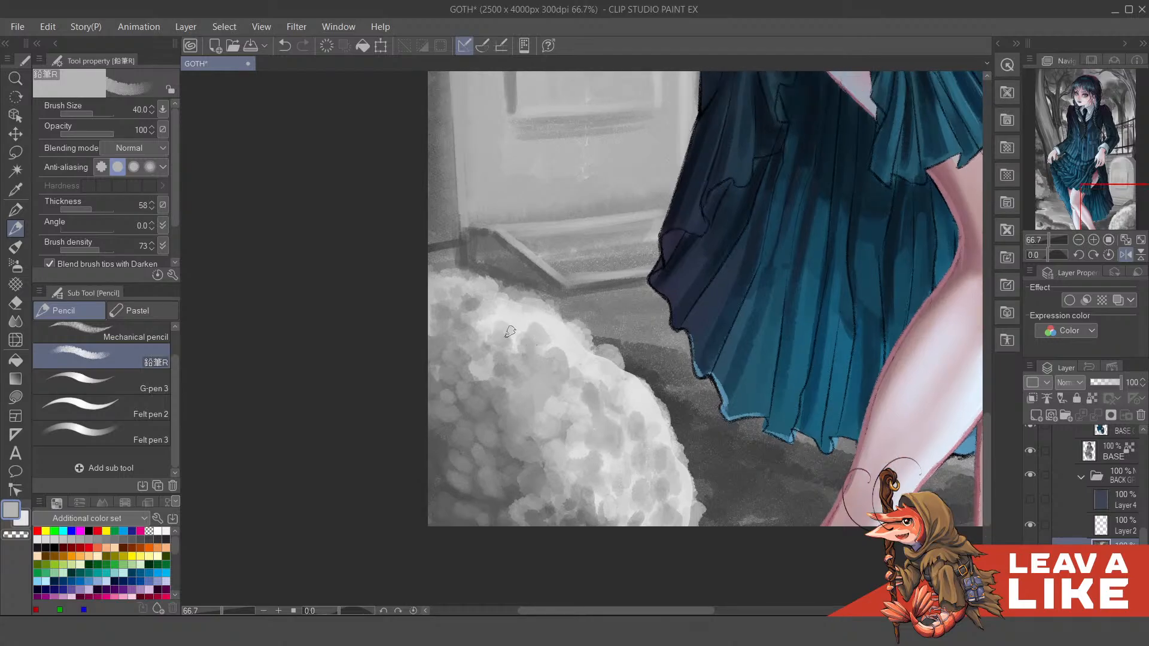
Step: Sample dark and mid greys from the bush and dab leaf shadows into its upper corner near the gravestone
scroll(569, 380, down, 3)
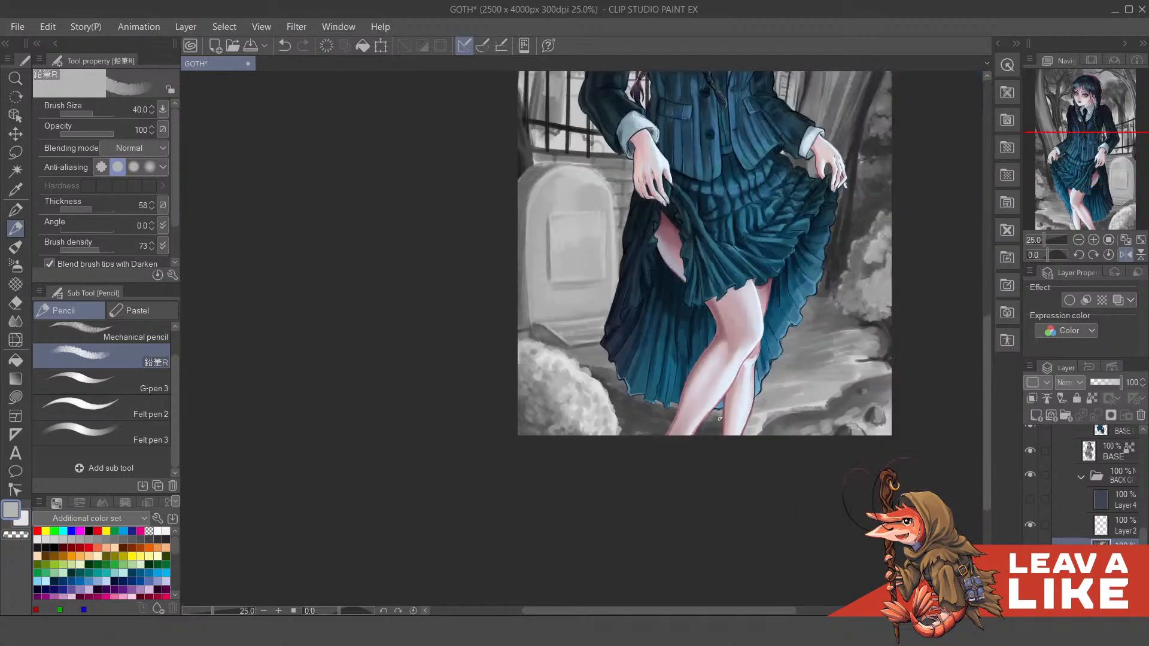
scroll(710, 388, down, 3)
scroll(627, 414, up, 4)
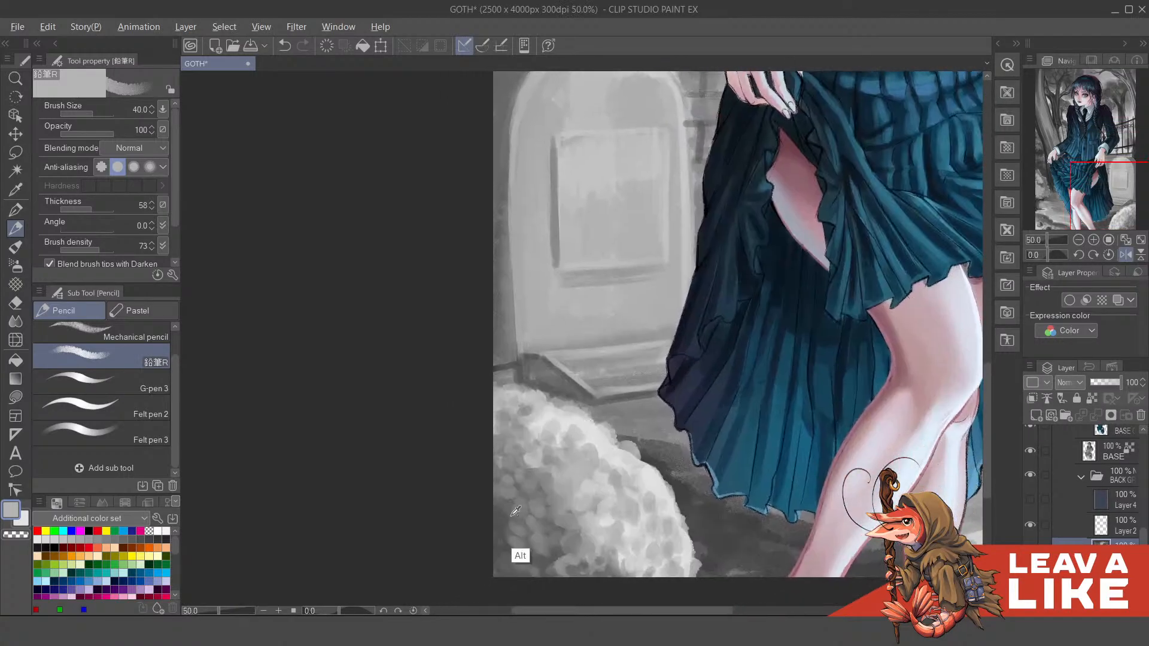
alt+click(515, 511)
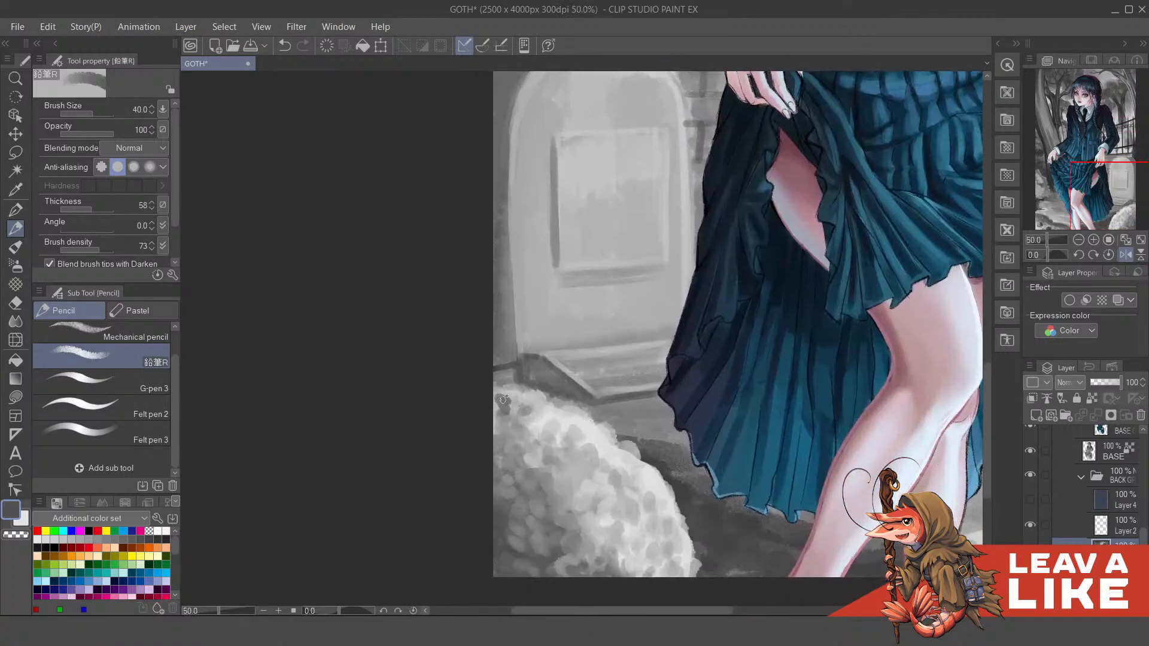
mouse_move(499, 423)
mouse_down()
mouse_move(505, 396)
mouse_move(516, 395)
mouse_move(506, 386)
mouse_move(493, 410)
mouse_move(517, 395)
mouse_move(501, 455)
mouse_up()
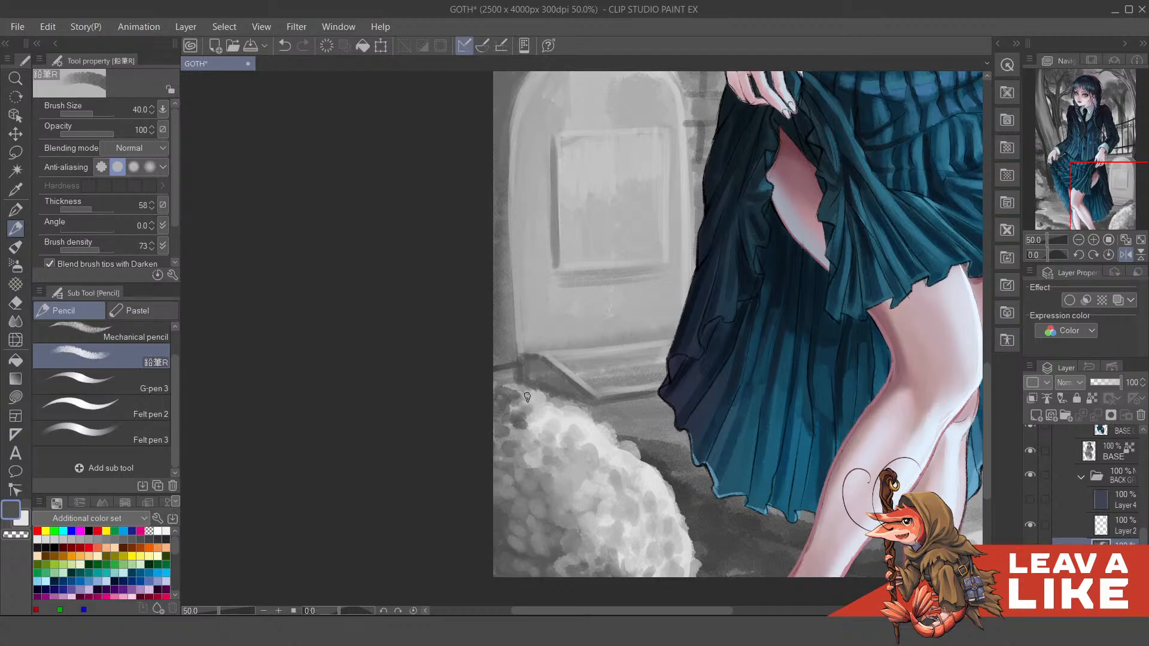
alt+click(548, 501)
alt+click(516, 498)
alt+click(532, 476)
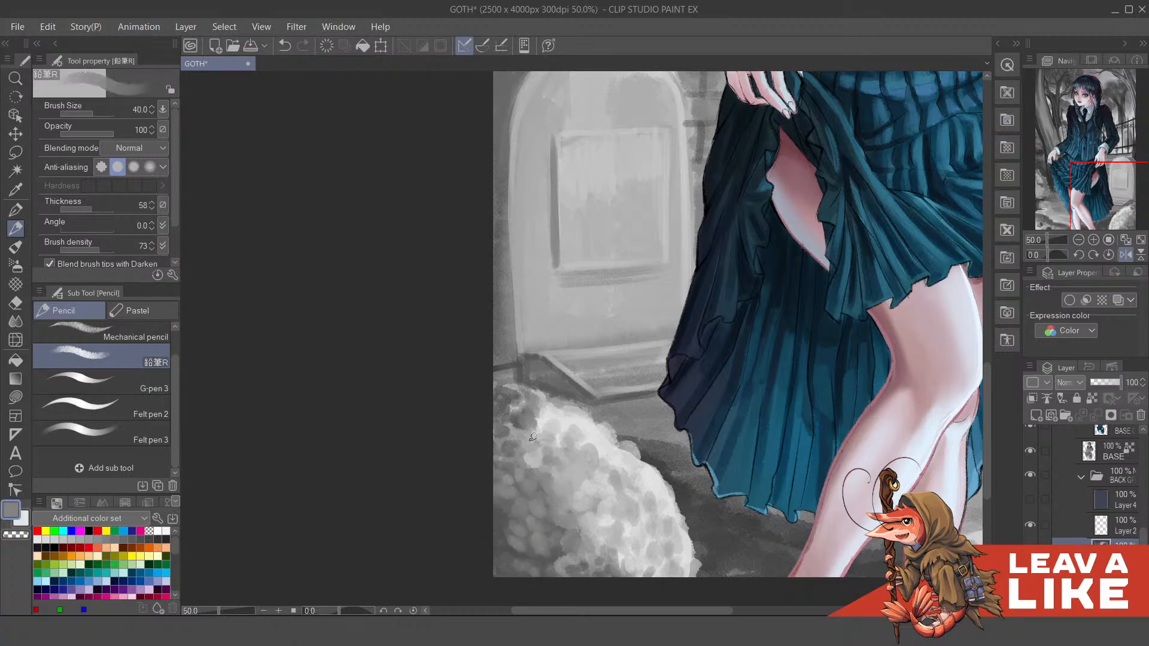
Step: Sample near-white and dab leaf highlights over the foreground bush's lit middle and outer edge
mouse_move(625, 466)
mouse_down()
mouse_move(584, 375)
mouse_move(599, 407)
mouse_up()
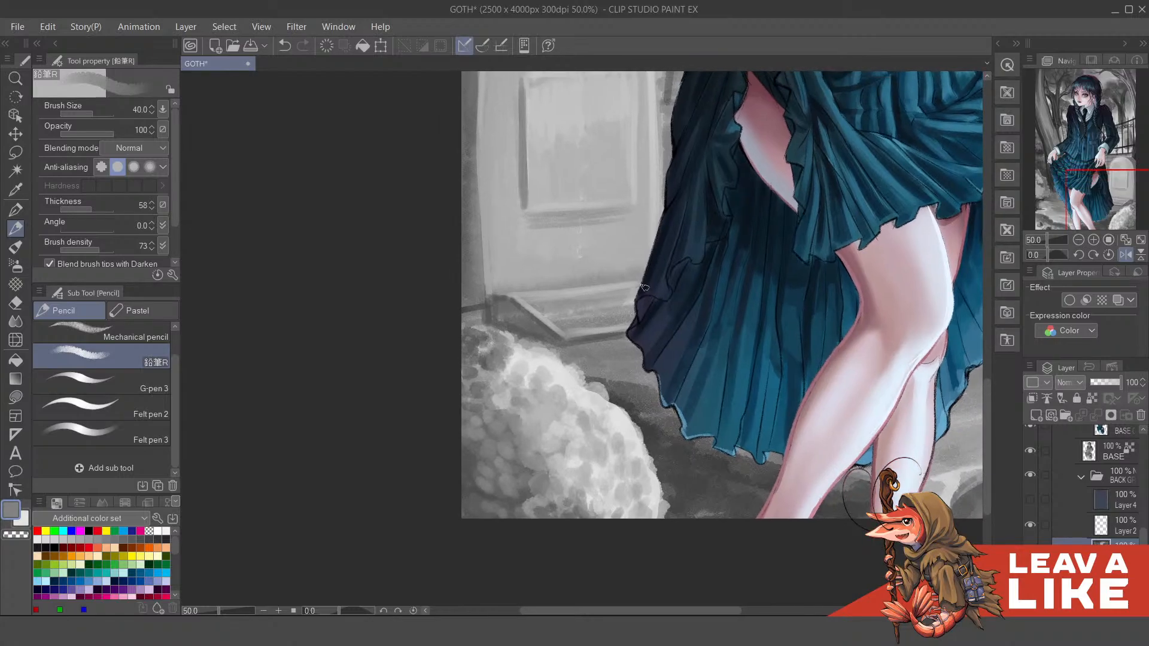
alt+click(572, 417)
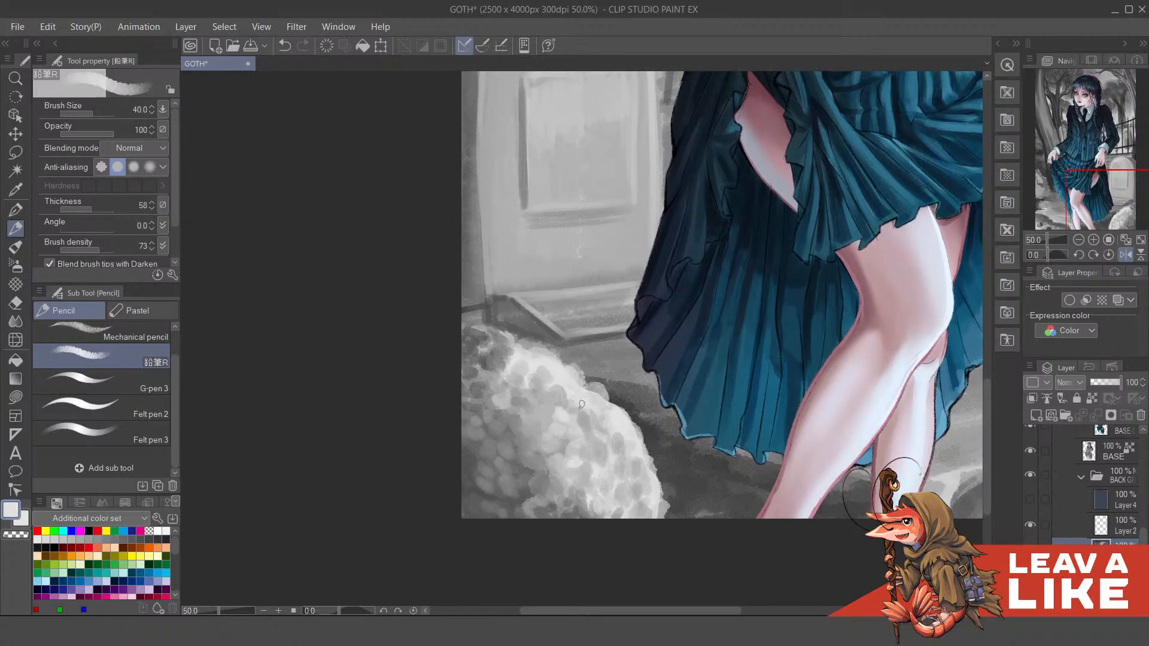
mouse_move(543, 411)
mouse_down()
mouse_move(557, 374)
mouse_move(548, 386)
mouse_move(563, 410)
mouse_move(541, 375)
mouse_move(562, 363)
mouse_up()
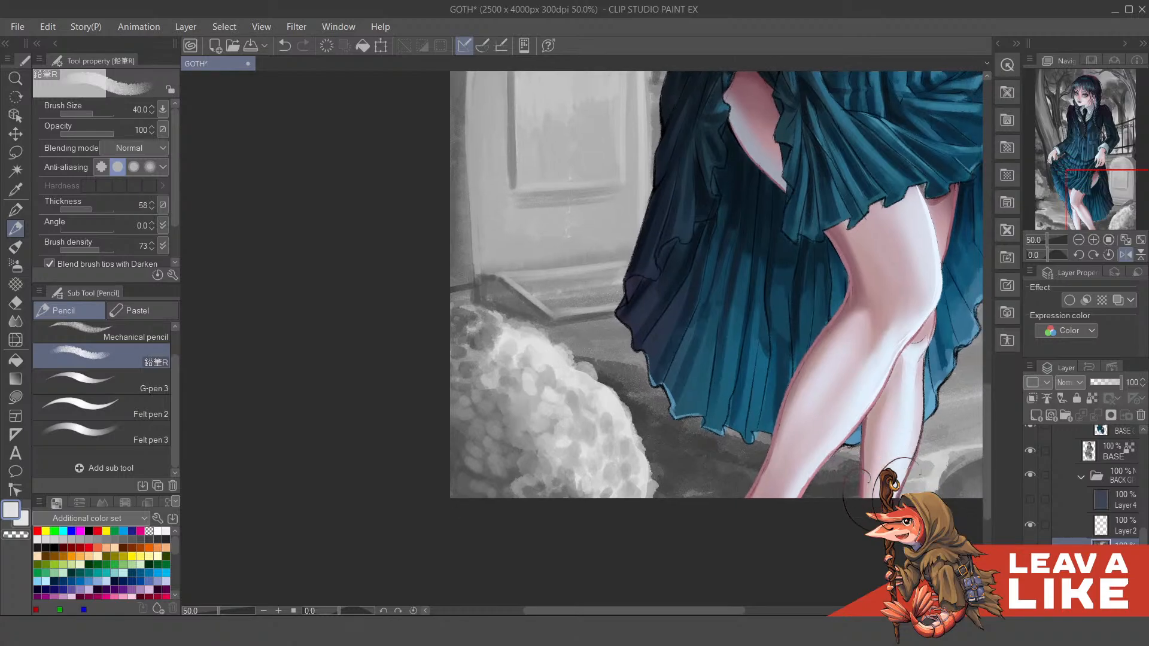
drag(582, 436, 606, 416)
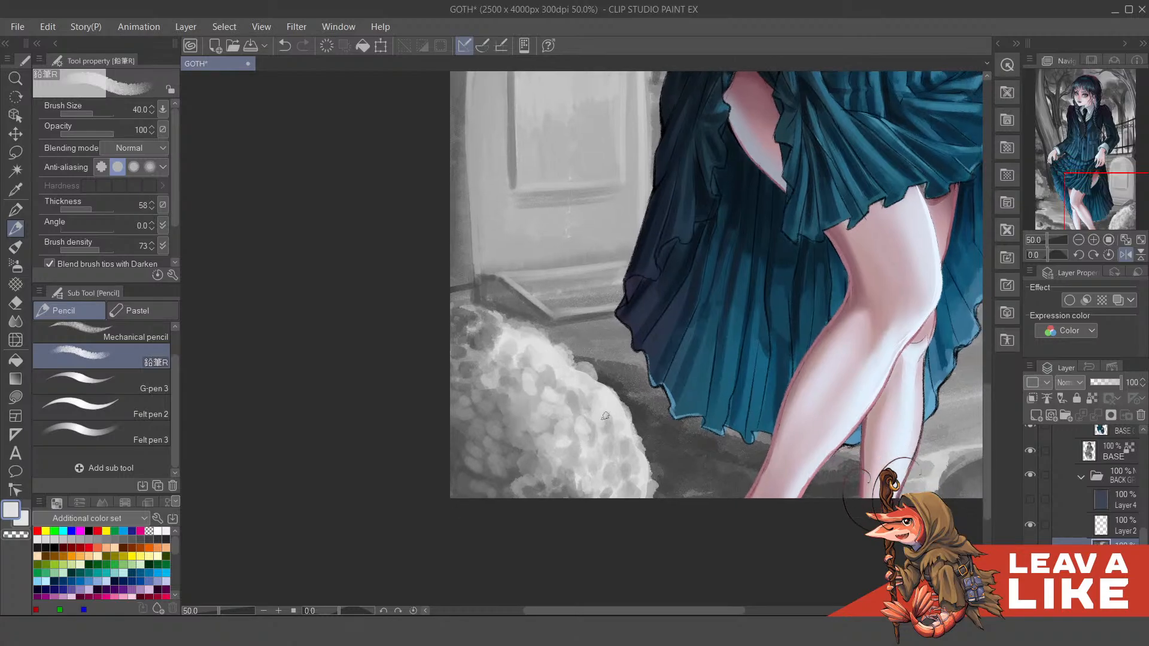
scroll(680, 317, down, 2)
scroll(680, 317, up, 2)
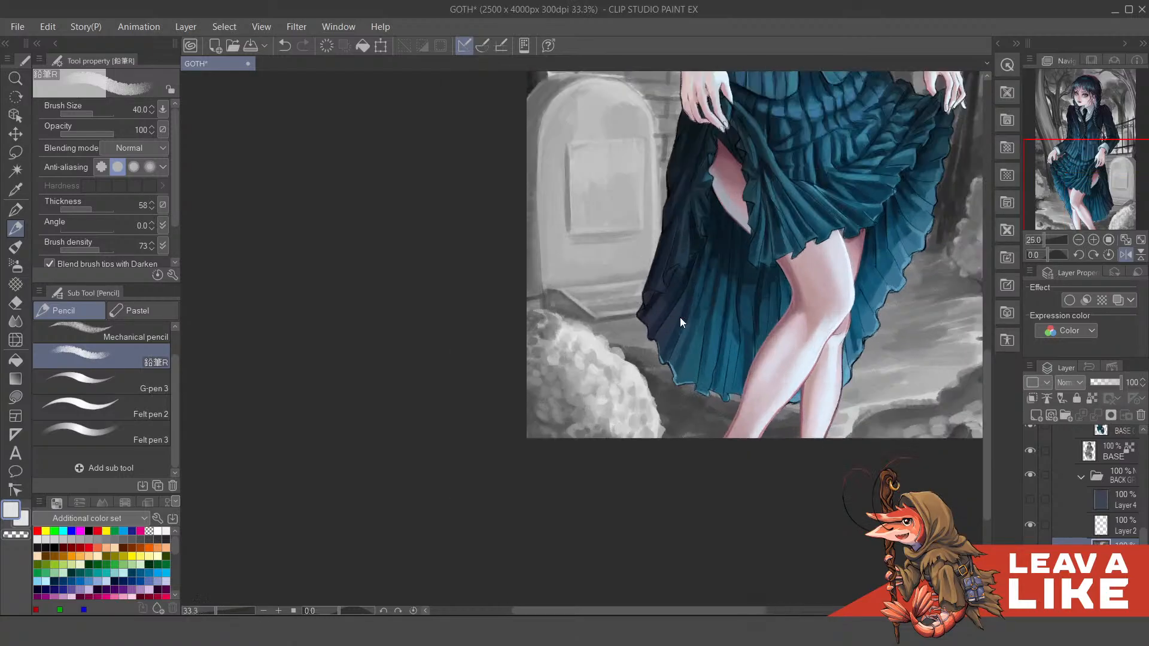
mouse_move(639, 383)
mouse_down()
mouse_move(650, 390)
mouse_move(600, 352)
mouse_up()
mouse_move(649, 411)
mouse_down()
mouse_move(635, 377)
mouse_move(656, 423)
mouse_up()
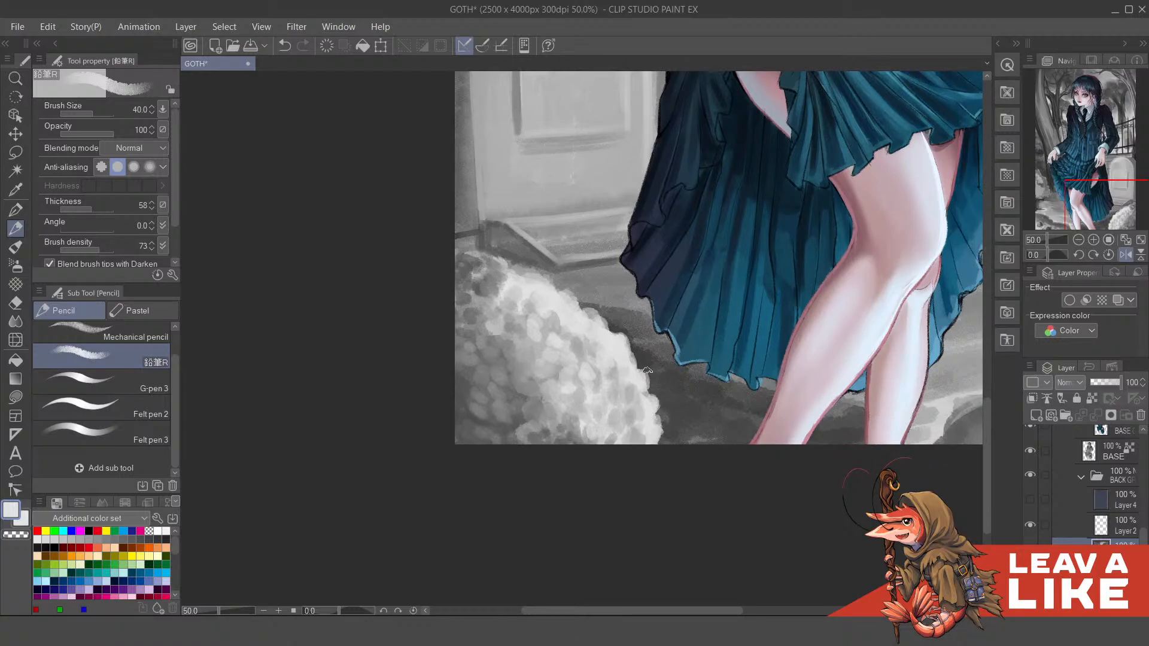
Step: Dab near-white leaf highlights over the lower part of the second bush, beside the tree trunk and skirt
scroll(648, 370, down, 2)
drag(960, 375, 647, 375)
drag(667, 305, 831, 361)
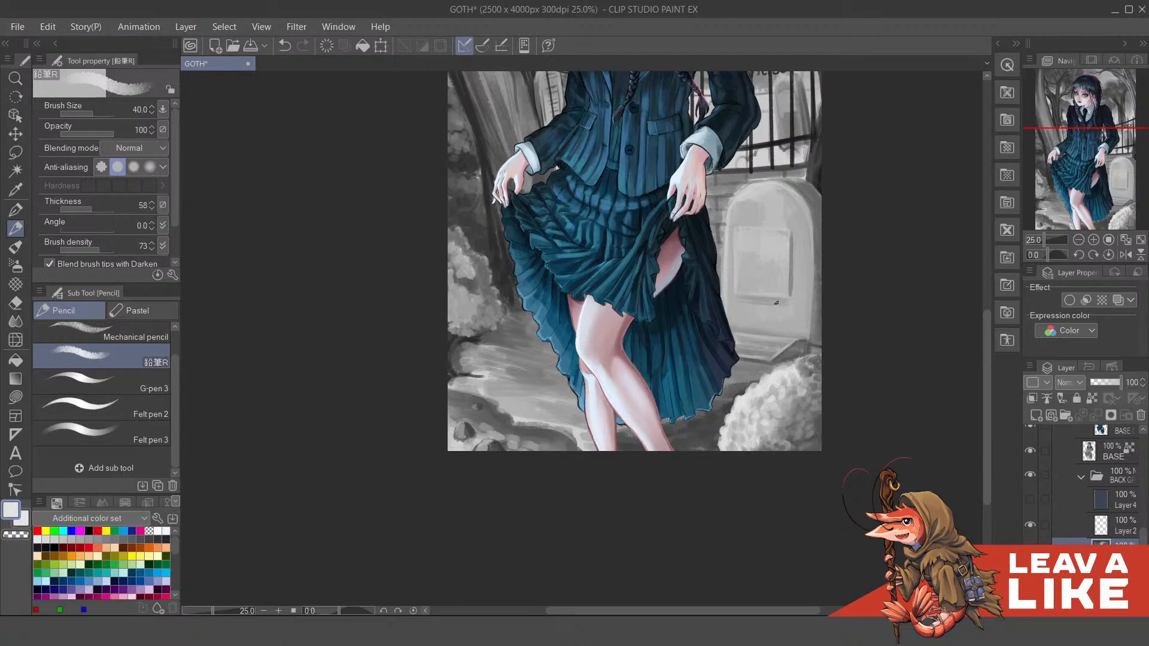
scroll(480, 283, up, 4)
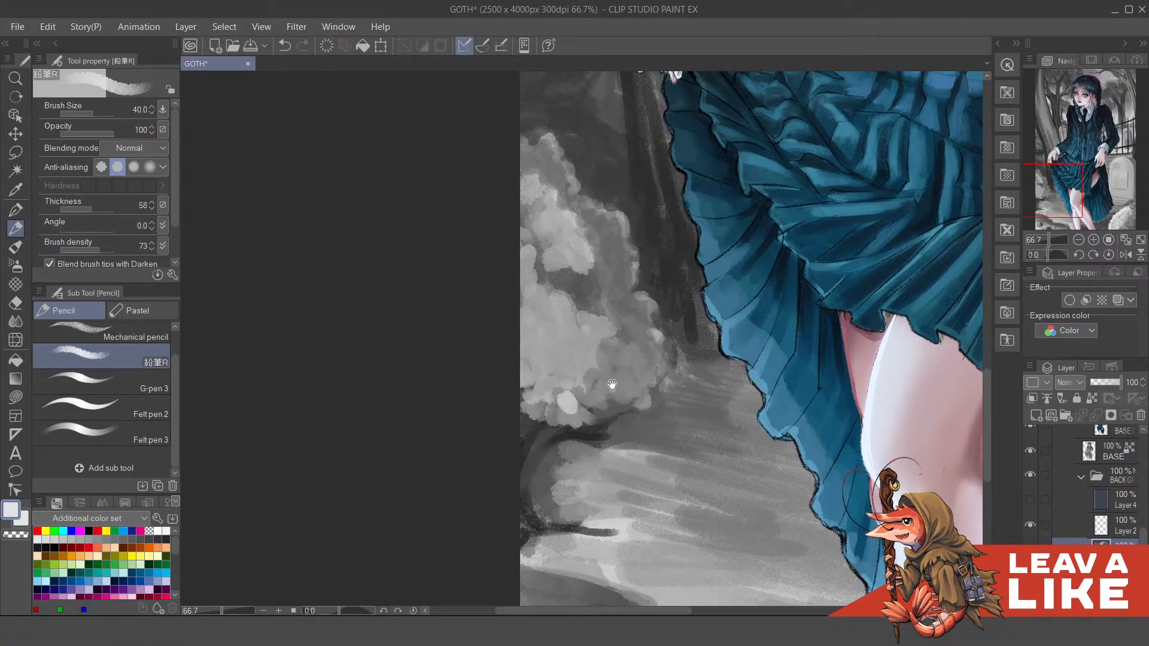
mouse_move(612, 385)
mouse_down()
mouse_move(613, 353)
mouse_move(625, 373)
mouse_move(640, 367)
mouse_move(644, 339)
mouse_move(627, 348)
mouse_move(625, 335)
mouse_move(644, 336)
mouse_move(587, 364)
mouse_move(606, 341)
mouse_move(553, 395)
mouse_move(569, 396)
mouse_move(580, 377)
mouse_move(603, 395)
mouse_move(541, 363)
mouse_move(583, 344)
mouse_move(576, 359)
mouse_move(553, 346)
mouse_move(566, 342)
mouse_move(561, 356)
mouse_move(570, 310)
mouse_move(536, 348)
mouse_move(562, 318)
mouse_move(563, 343)
mouse_move(554, 338)
mouse_move(585, 316)
mouse_move(629, 326)
mouse_up()
mouse_move(564, 312)
mouse_down()
mouse_move(556, 292)
mouse_move(575, 317)
mouse_move(594, 322)
mouse_move(597, 310)
mouse_move(622, 324)
mouse_move(629, 344)
mouse_move(624, 335)
mouse_move(644, 335)
mouse_move(654, 352)
mouse_move(651, 340)
mouse_move(640, 373)
mouse_move(660, 327)
mouse_up()
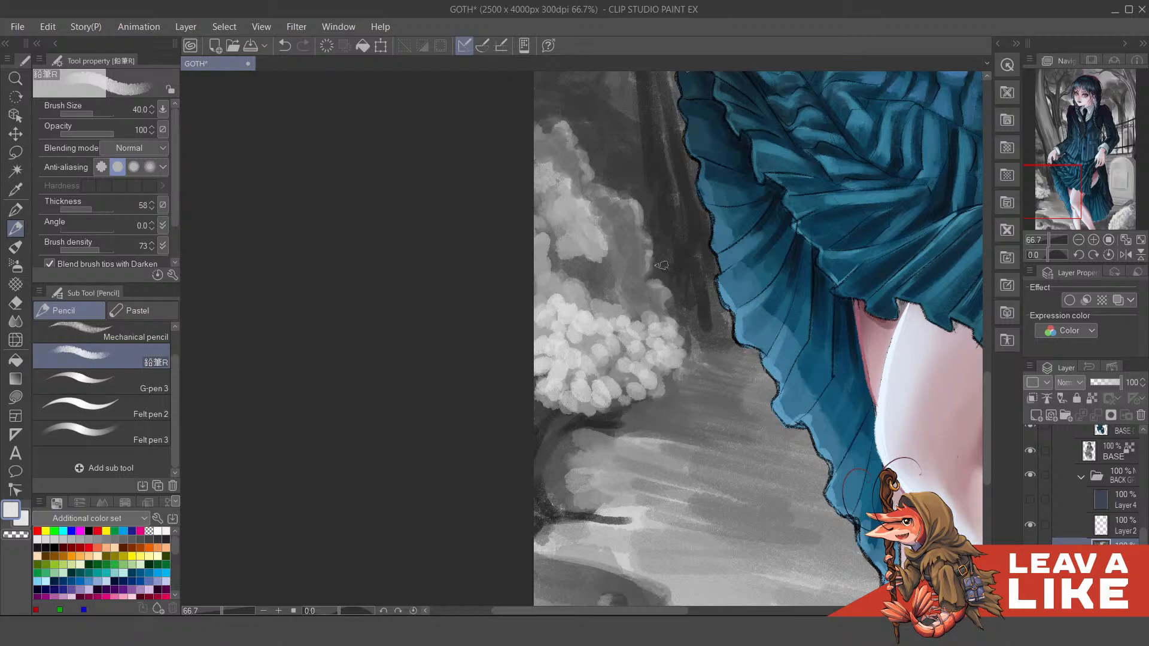
Step: Extend the second bush's highlights upward, and add light, mid and dark grey leaf dabs to its upper part
scroll(673, 201, down, 2)
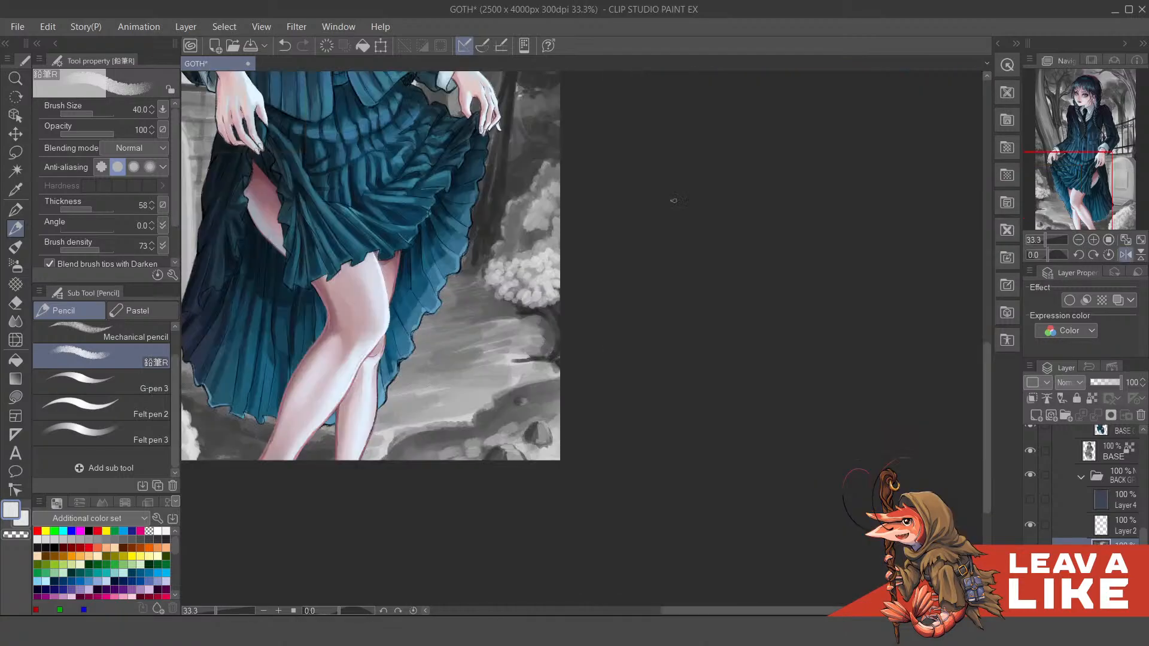
drag(661, 269, 800, 281)
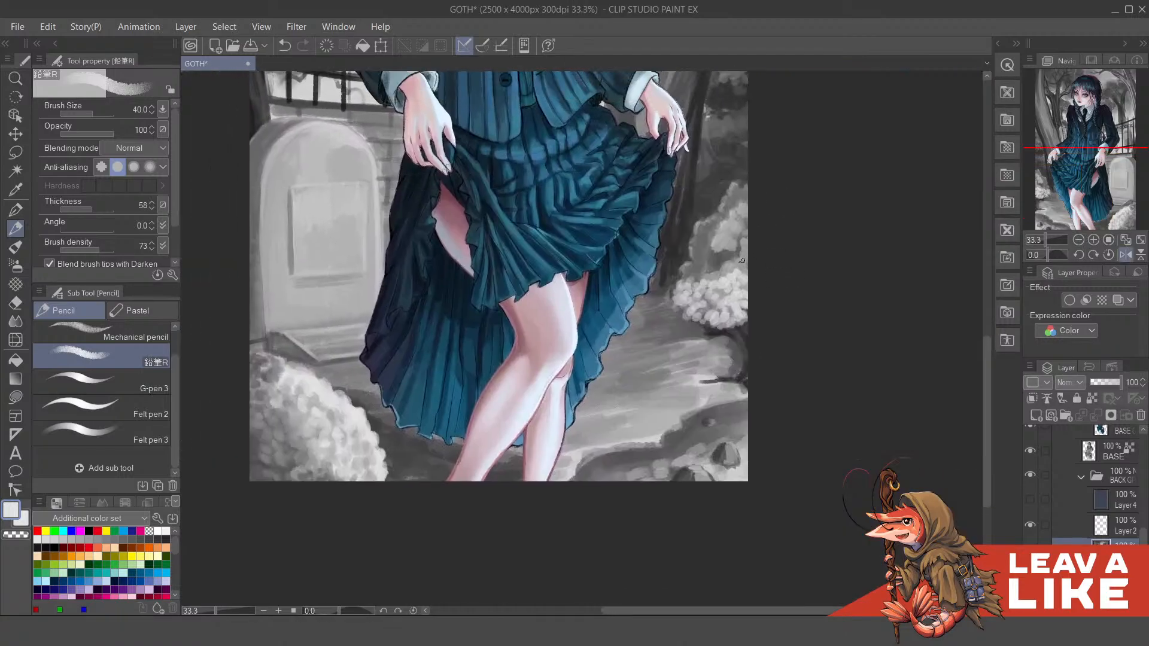
scroll(744, 266, up, 1)
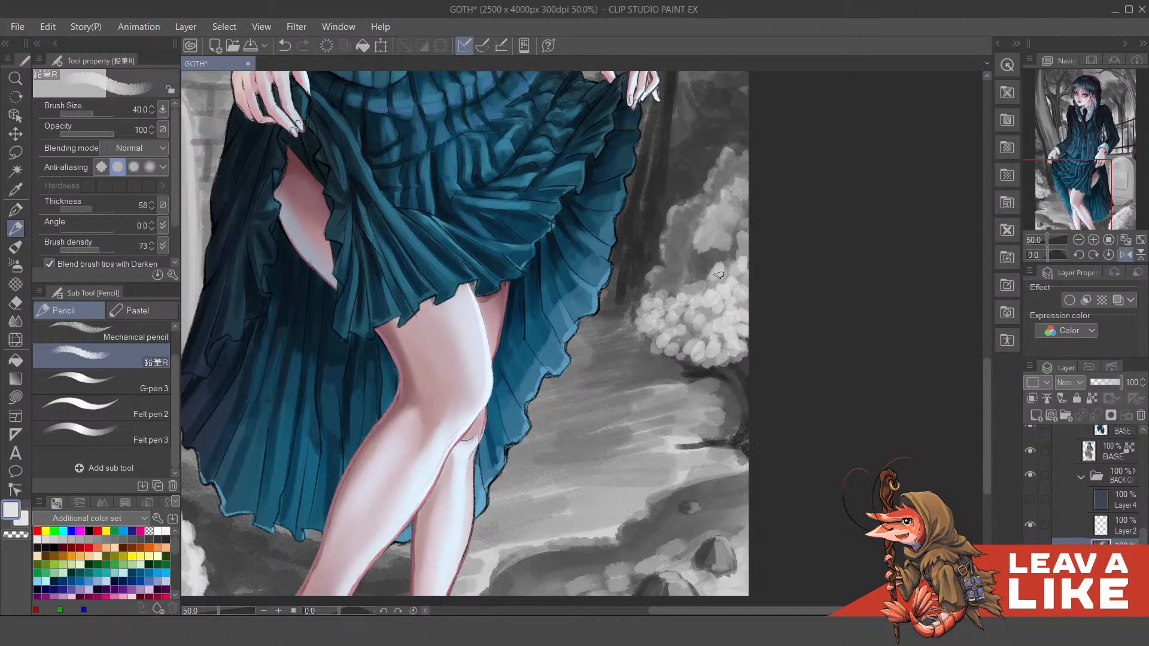
drag(739, 250, 734, 287)
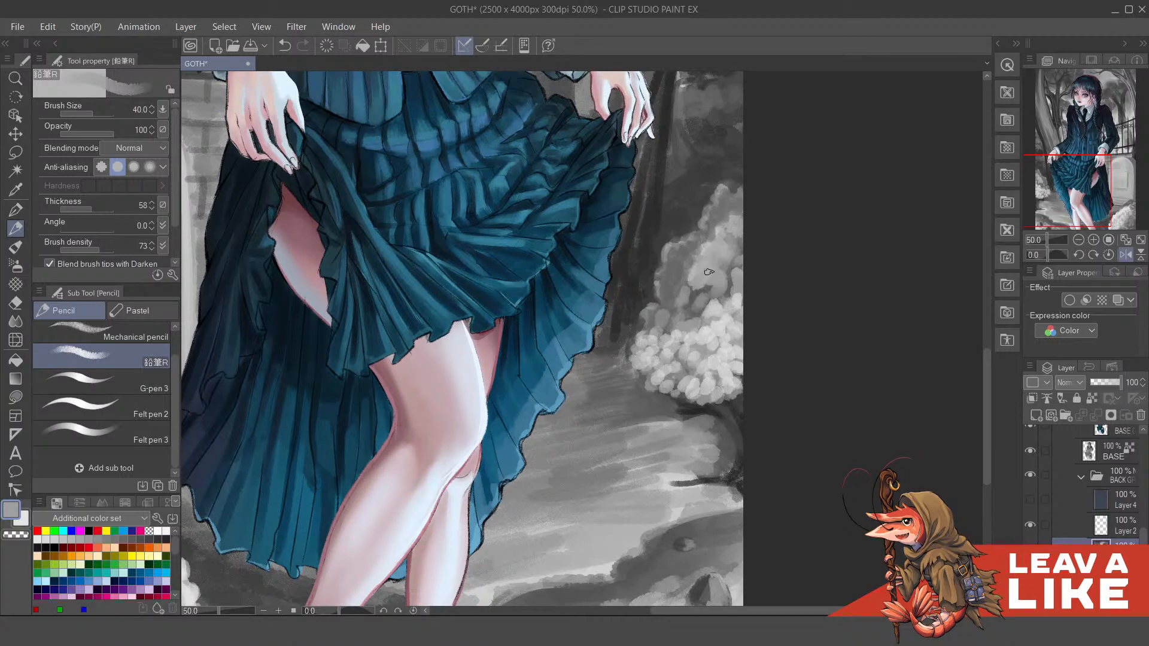
drag(709, 272, 700, 282)
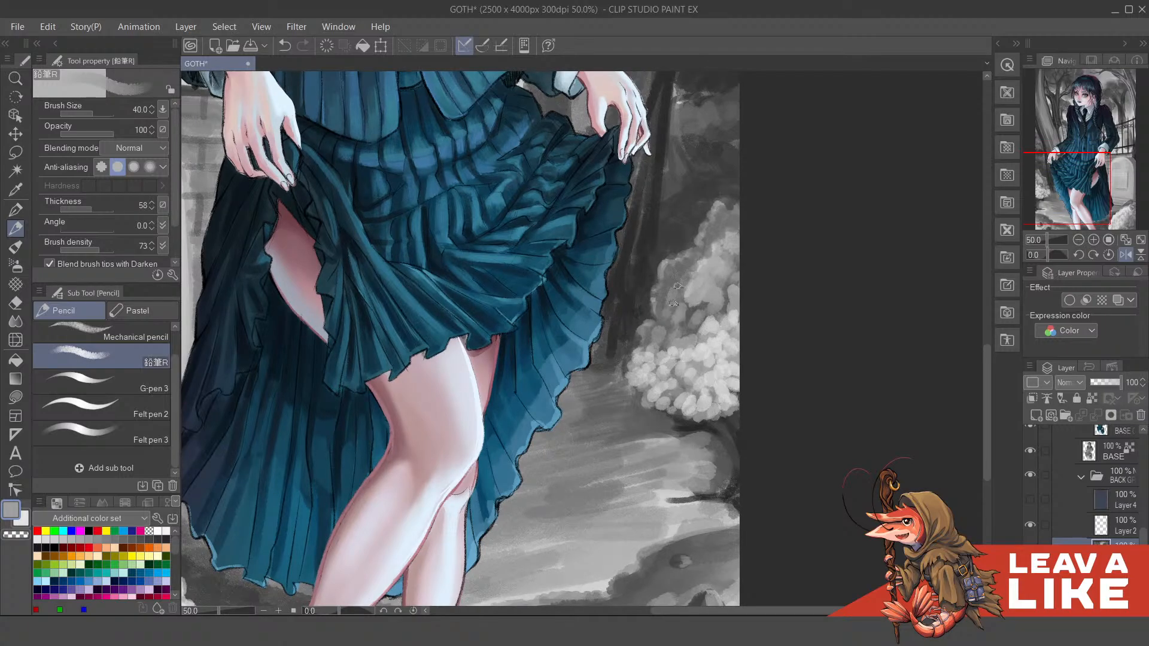
drag(726, 260, 674, 290)
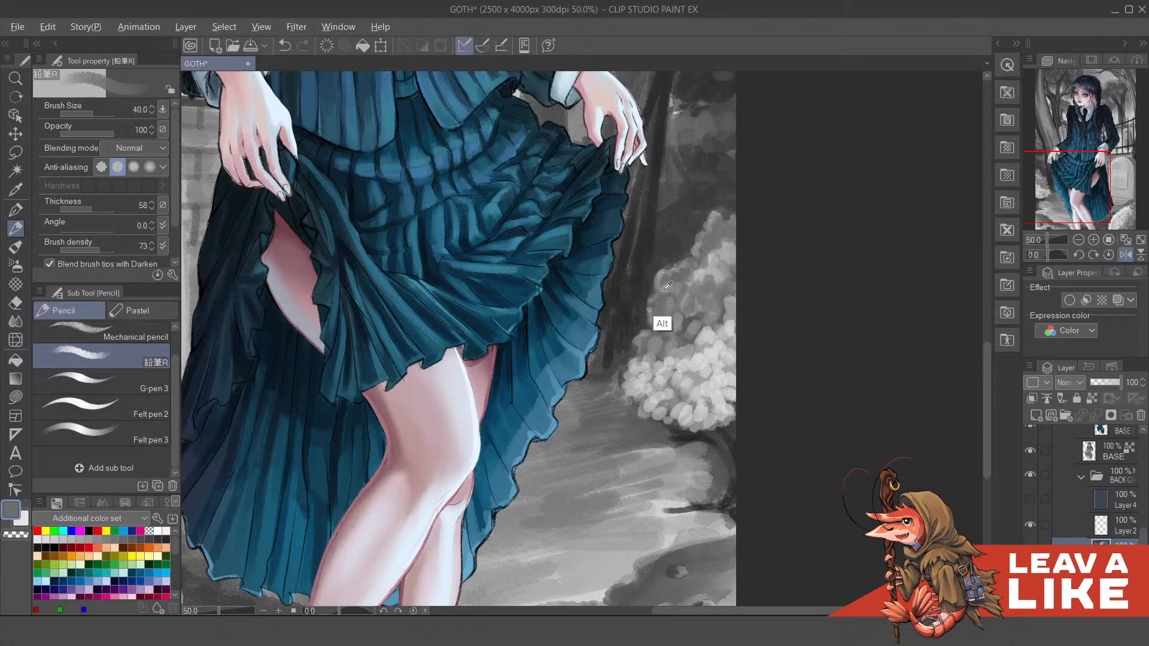
alt+click(658, 323)
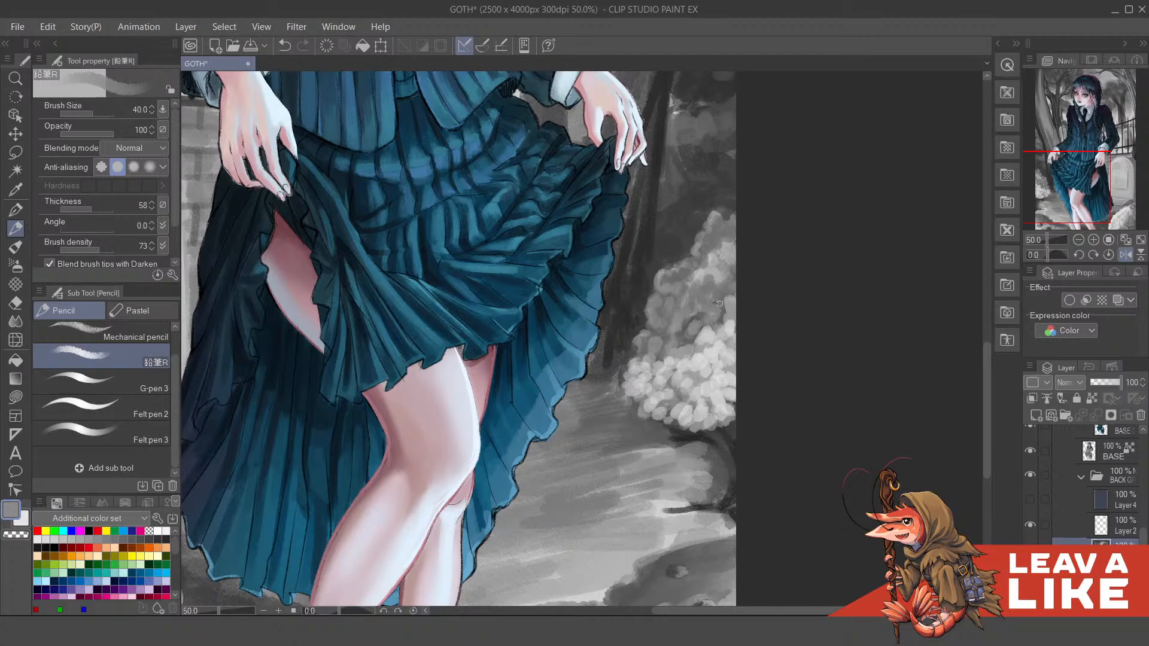
Step: Mirror the view, dab dark grey gaps between the second bush's leaves, and blend them with a sampled mid grey
scroll(745, 253, left, 5)
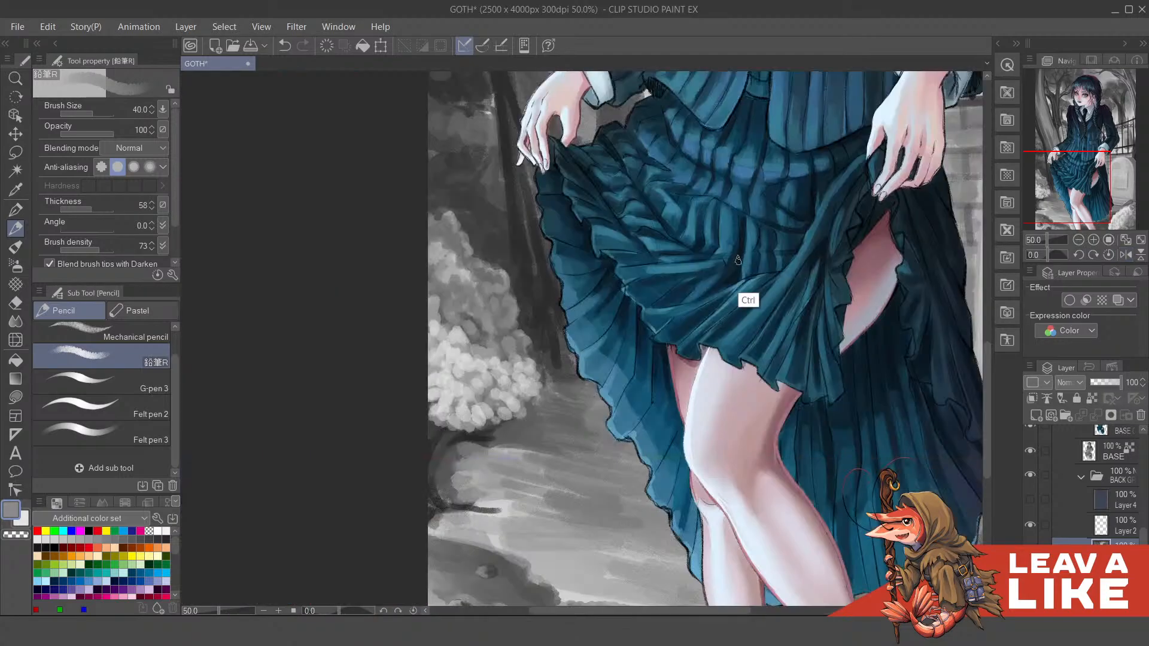
scroll(741, 265, down, 2)
scroll(735, 268, down, 3)
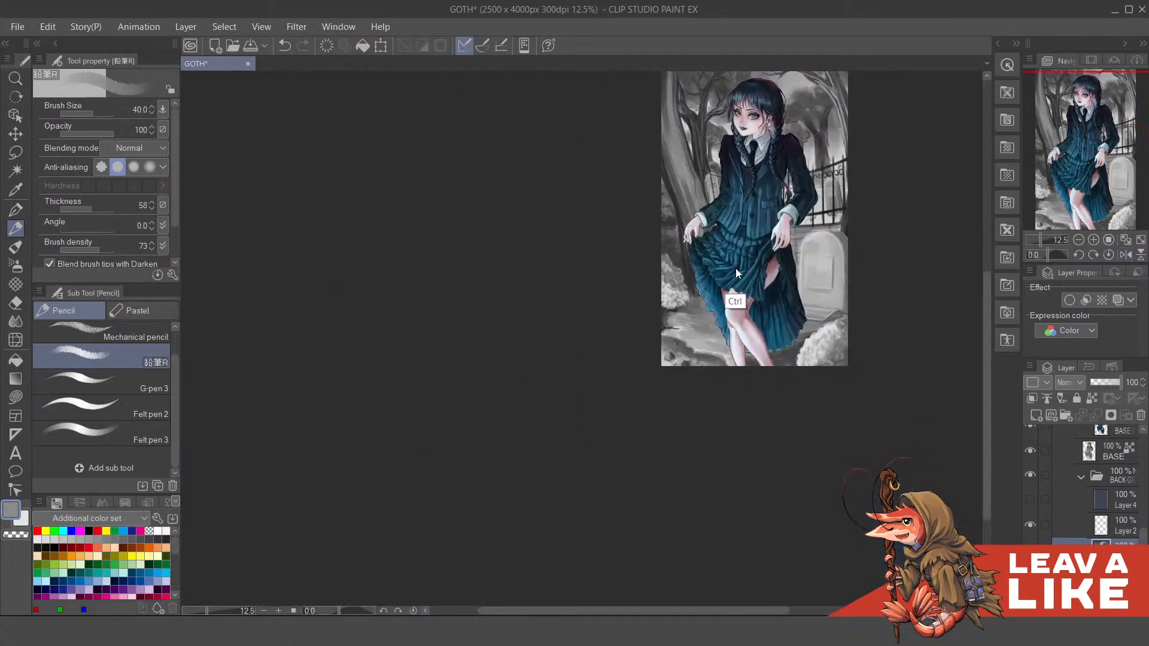
scroll(623, 252, up, 5)
drag(636, 312, 633, 327)
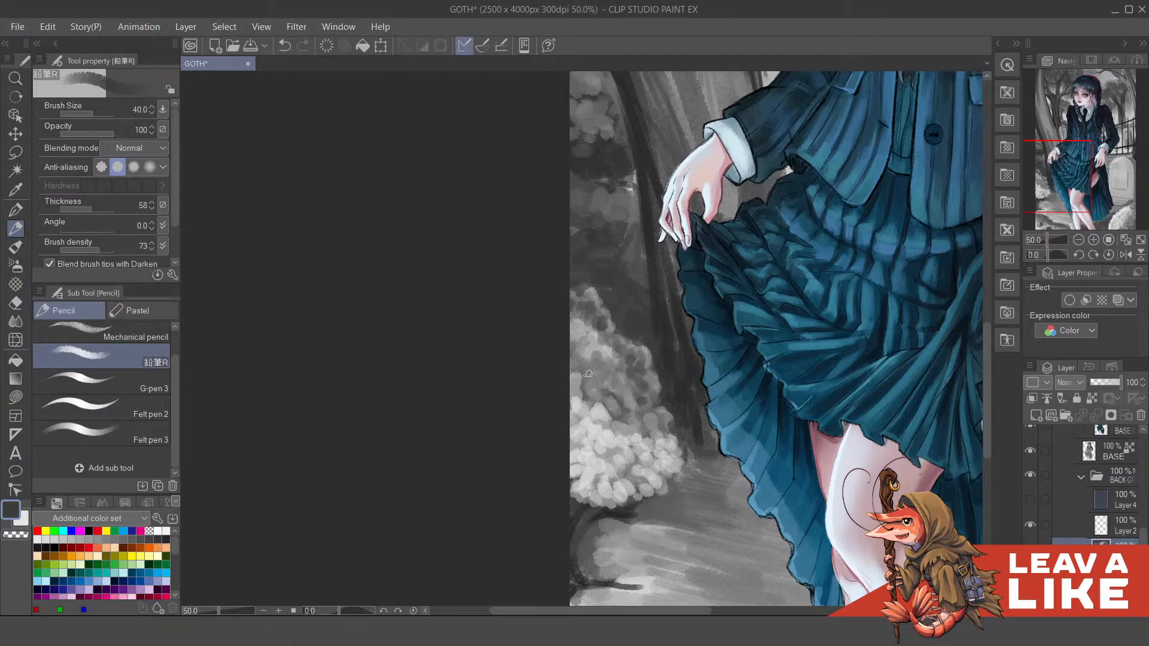
mouse_move(600, 374)
mouse_down()
mouse_move(566, 366)
mouse_move(602, 374)
mouse_up()
scroll(616, 419, down, 2)
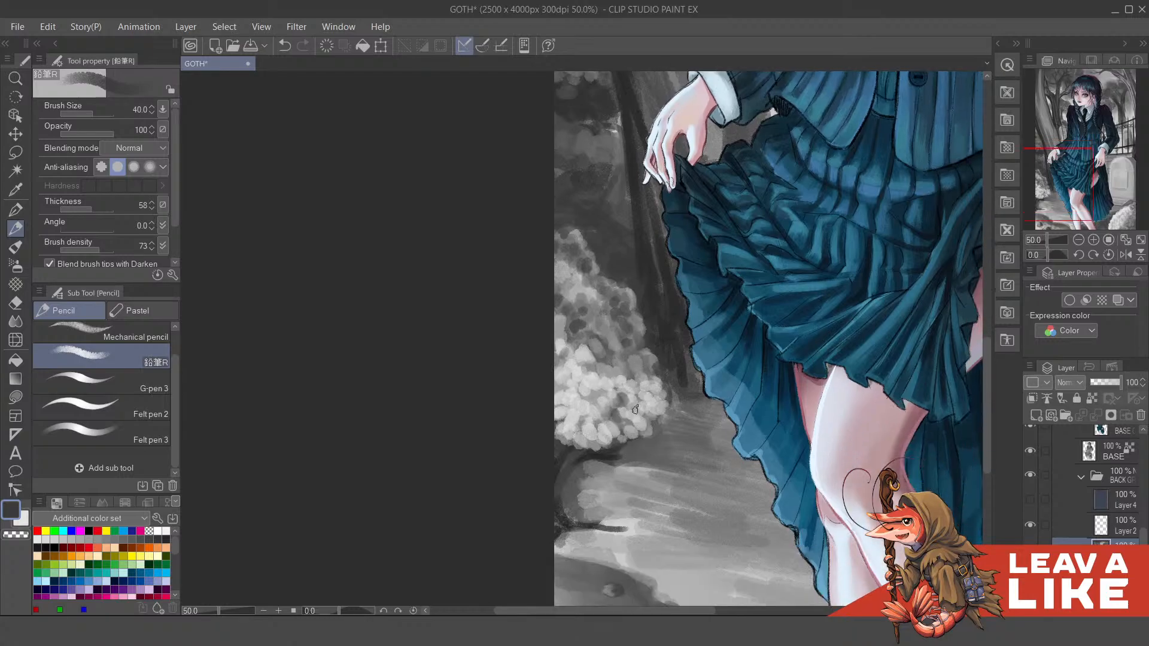
alt+click(602, 404)
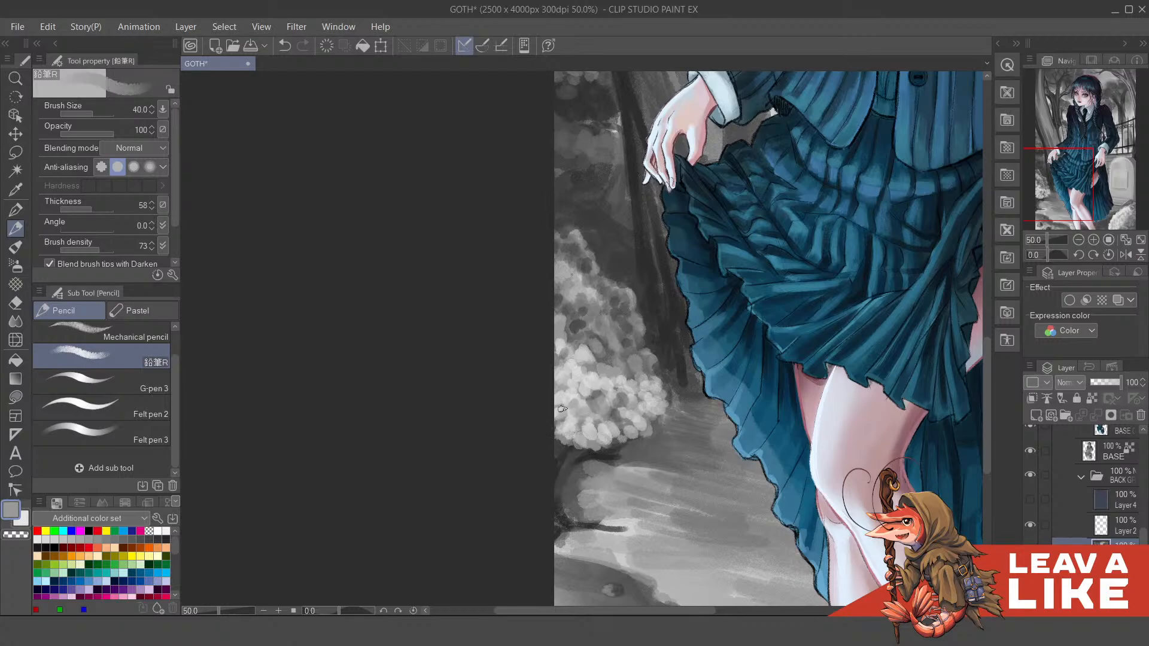
Step: Sample a dark grey and dab shadows along the second bush's outer edge beside the tree trunk
scroll(712, 207, down, 2)
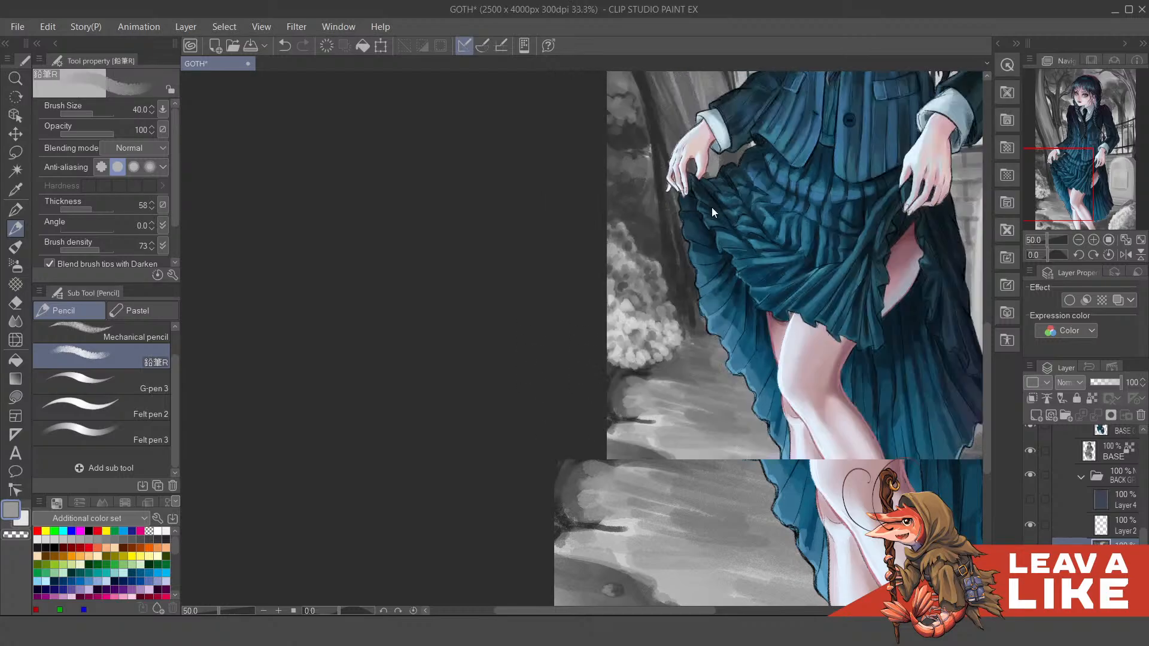
drag(733, 260, 646, 323)
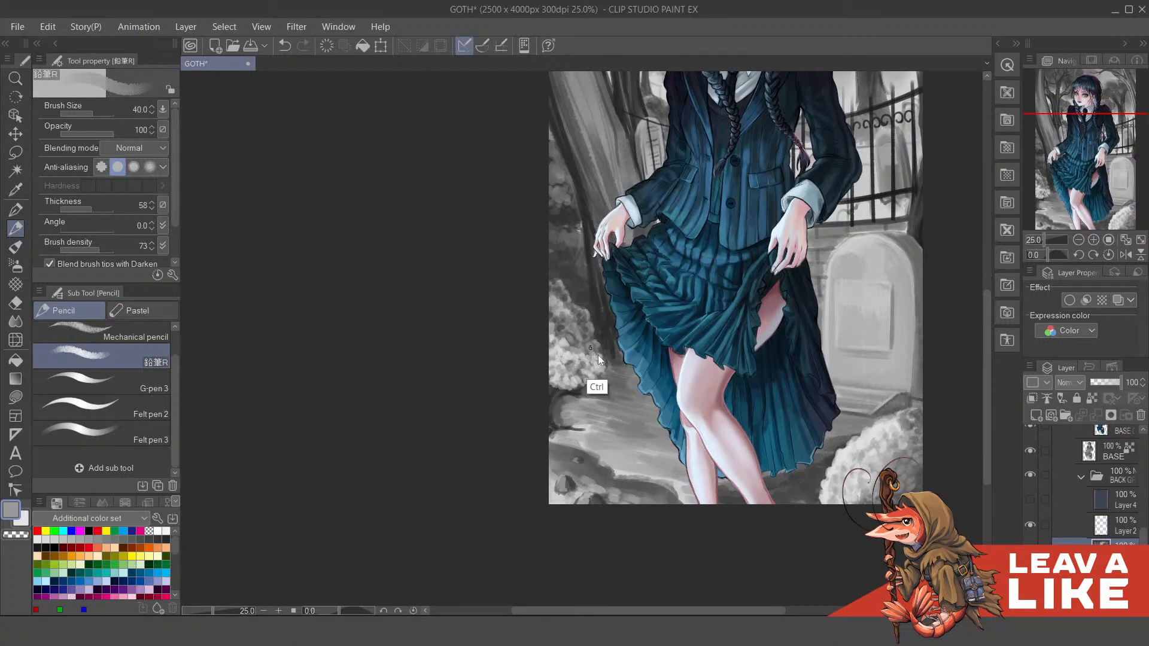
scroll(598, 354, up, 2)
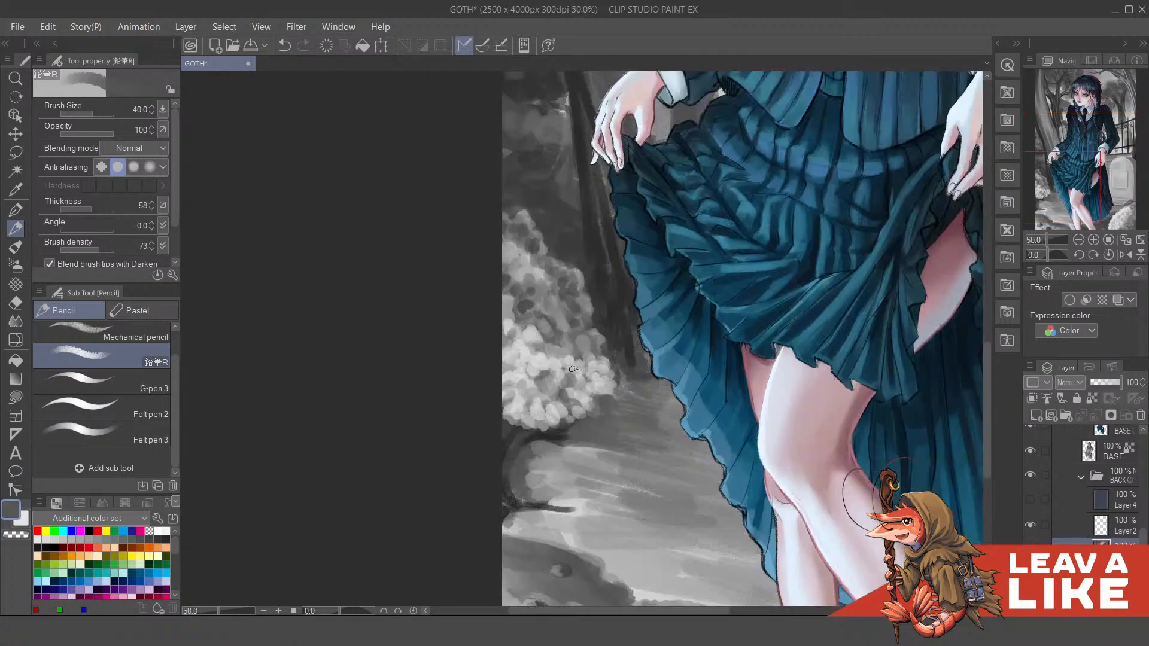
alt+click(527, 469)
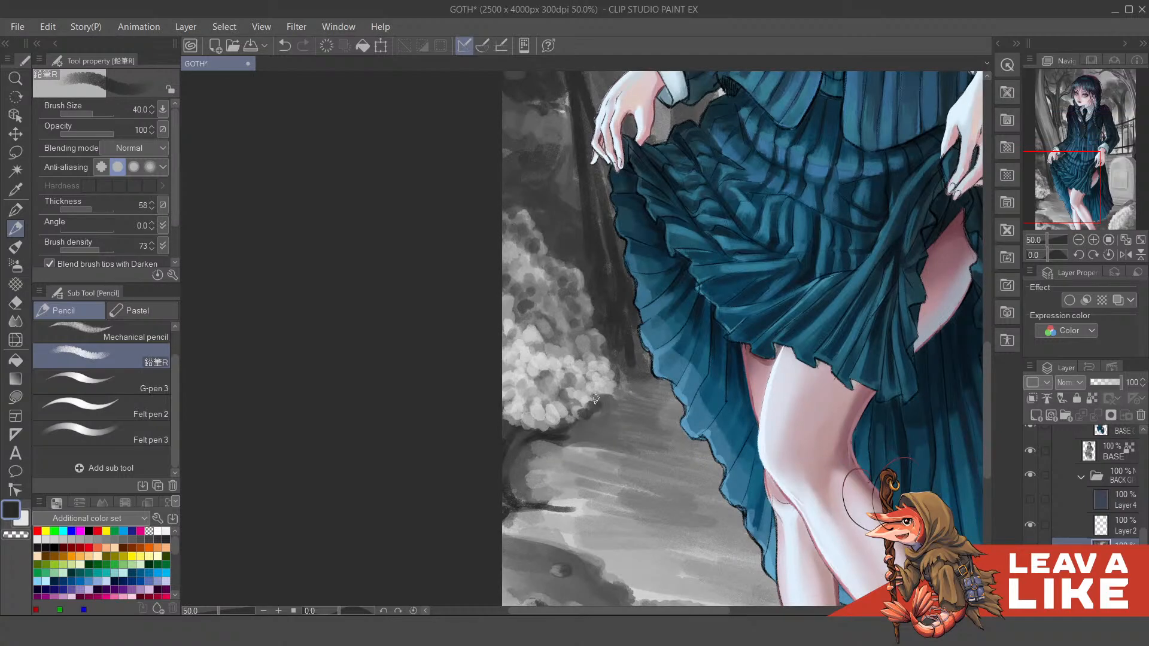
mouse_move(598, 391)
mouse_down()
mouse_move(621, 378)
mouse_move(605, 332)
mouse_up()
scroll(647, 202, down, 2)
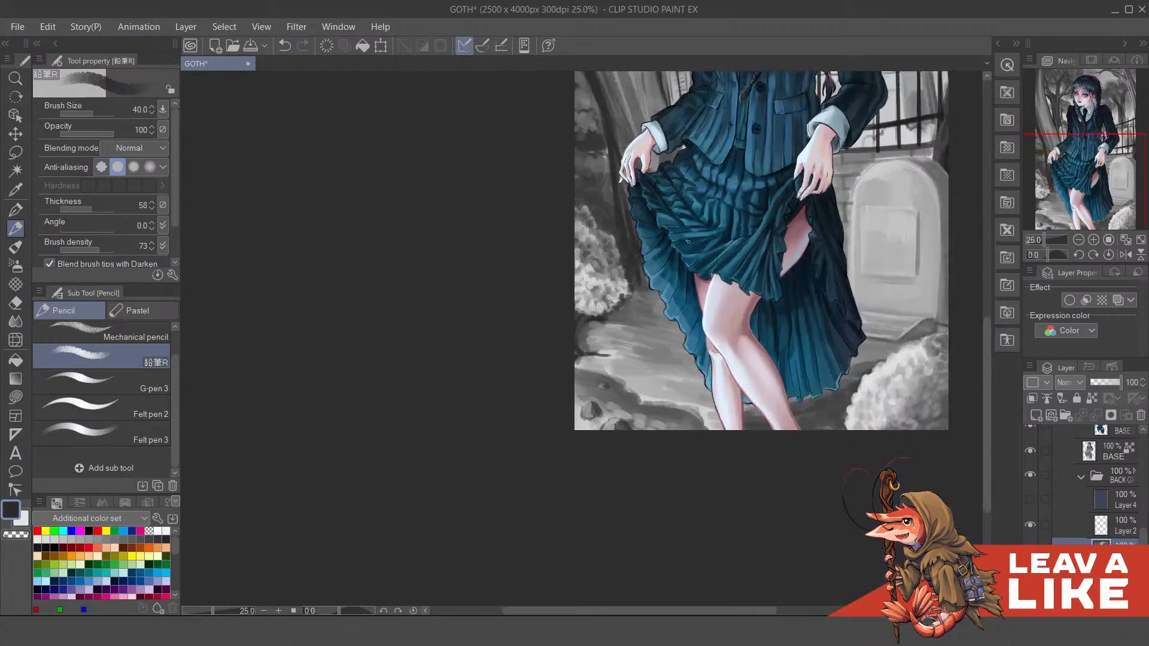
Step: Mirror the view, add dark gaps at the second bush's edge, and dab sampled near-white leaf highlights up its outer half
key(h)
scroll(541, 335, up, 3)
drag(538, 333, 544, 375)
mouse_move(599, 342)
mouse_down()
mouse_move(535, 380)
mouse_move(522, 368)
mouse_move(535, 335)
mouse_move(553, 344)
mouse_move(545, 360)
mouse_move(538, 329)
mouse_move(549, 329)
mouse_move(544, 368)
mouse_move(560, 331)
mouse_move(550, 368)
mouse_move(584, 406)
mouse_up()
alt+click(627, 305)
alt+click(614, 383)
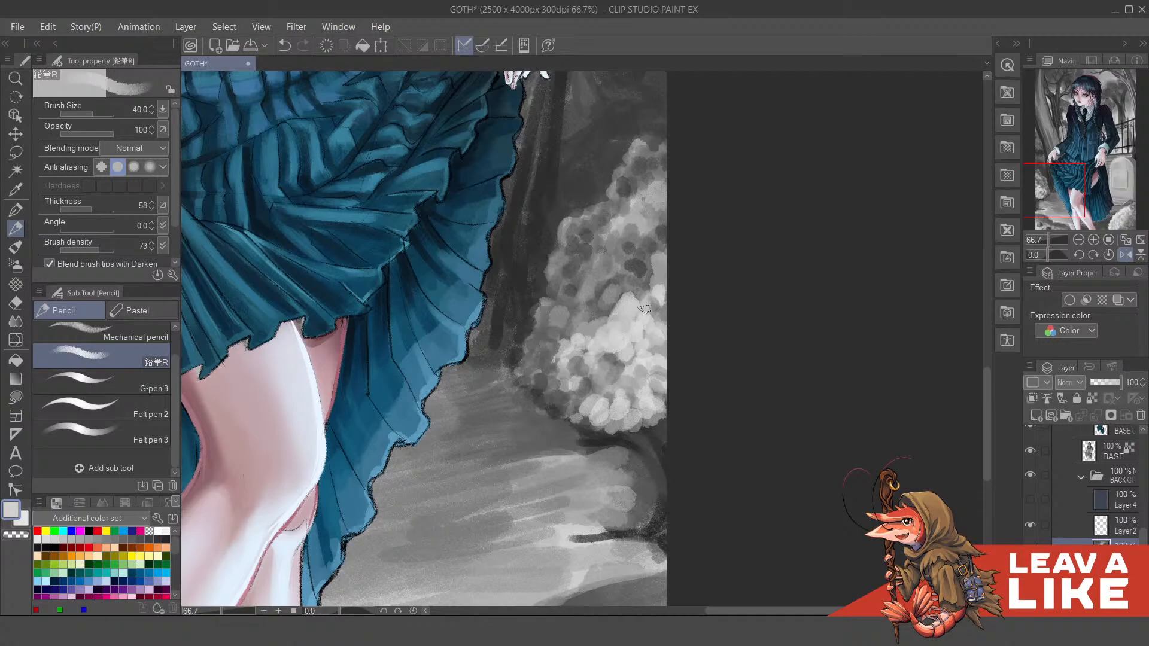
mouse_move(645, 304)
mouse_down()
mouse_move(653, 261)
mouse_move(663, 274)
mouse_move(639, 290)
mouse_move(652, 241)
mouse_move(659, 291)
mouse_move(650, 246)
mouse_move(658, 223)
mouse_move(666, 239)
mouse_move(665, 219)
mouse_up()
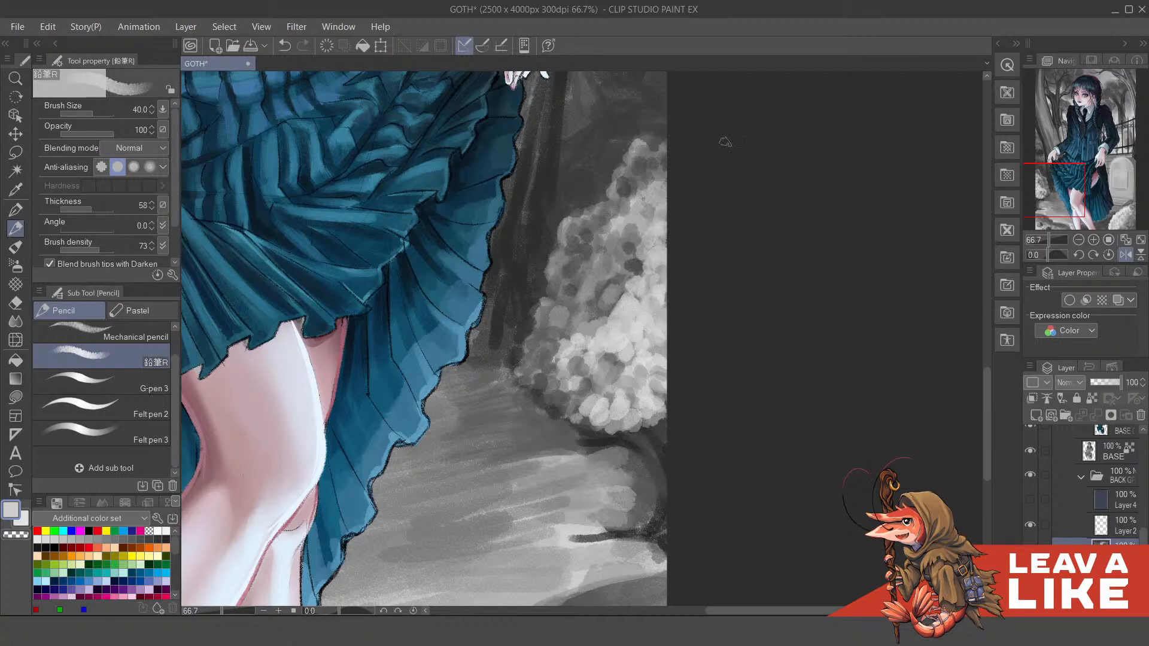
Step: Examine the overall greyscale background from a distance, comparing the second bush with the foreground bush
scroll(737, 185, down, 3)
scroll(829, 445, up, 3)
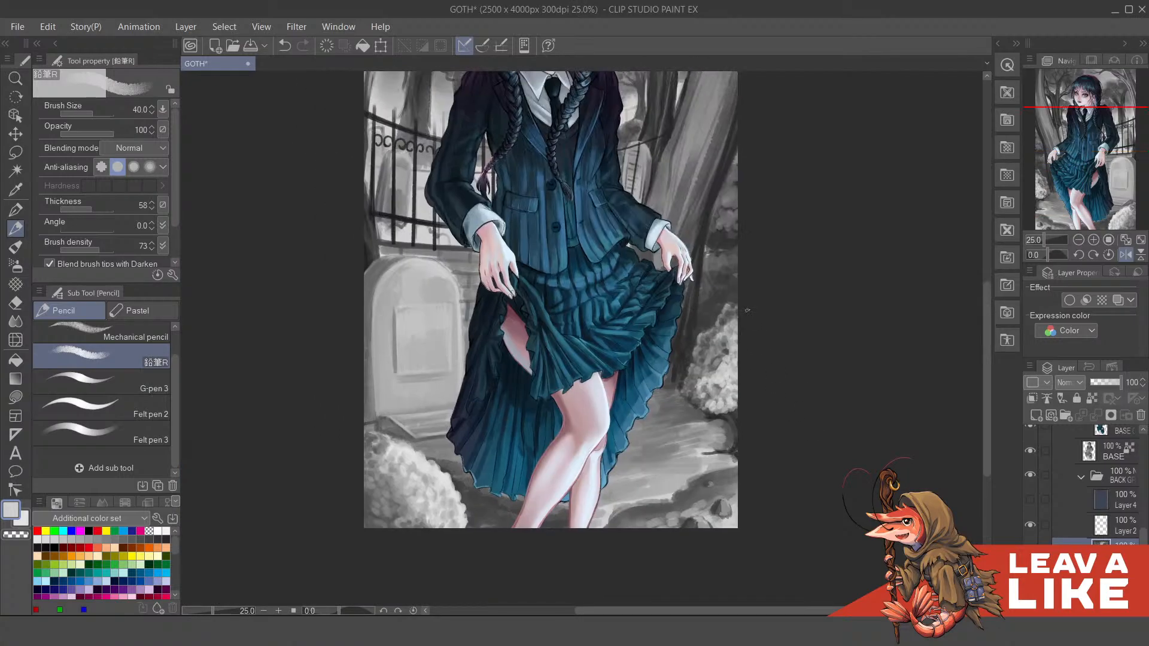
scroll(811, 349, down, 1)
scroll(635, 383, up, 1)
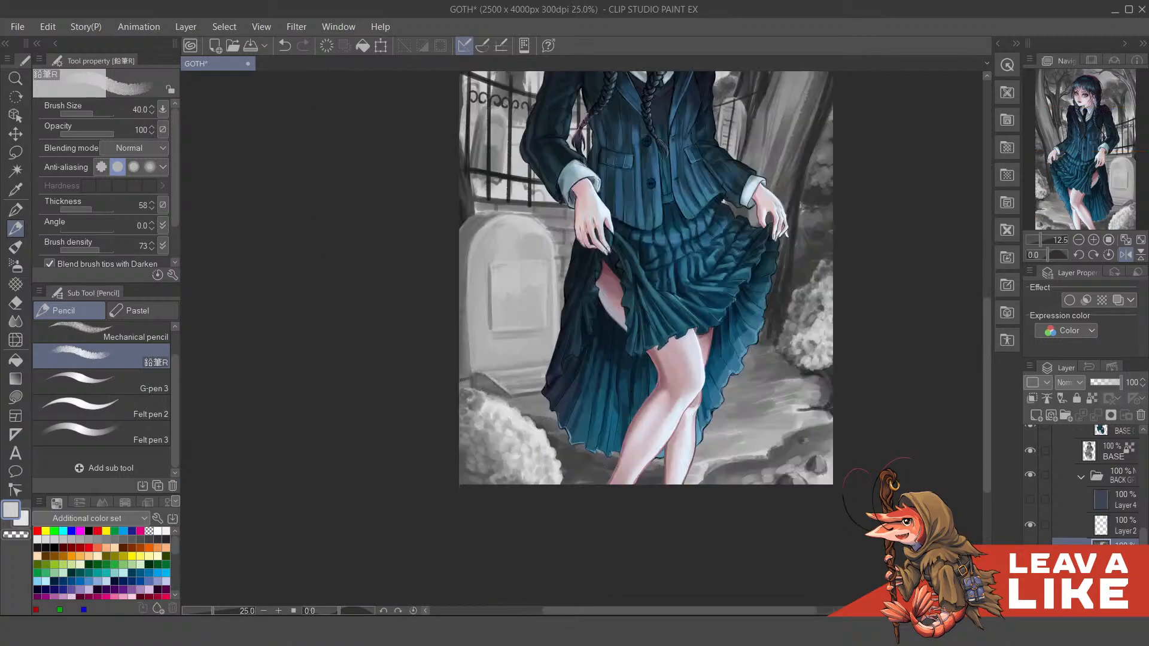
drag(811, 441, 768, 412)
mouse_move(778, 403)
mouse_down()
mouse_move(766, 379)
mouse_move(780, 424)
mouse_up()
drag(692, 432, 788, 345)
scroll(526, 420, up, 2)
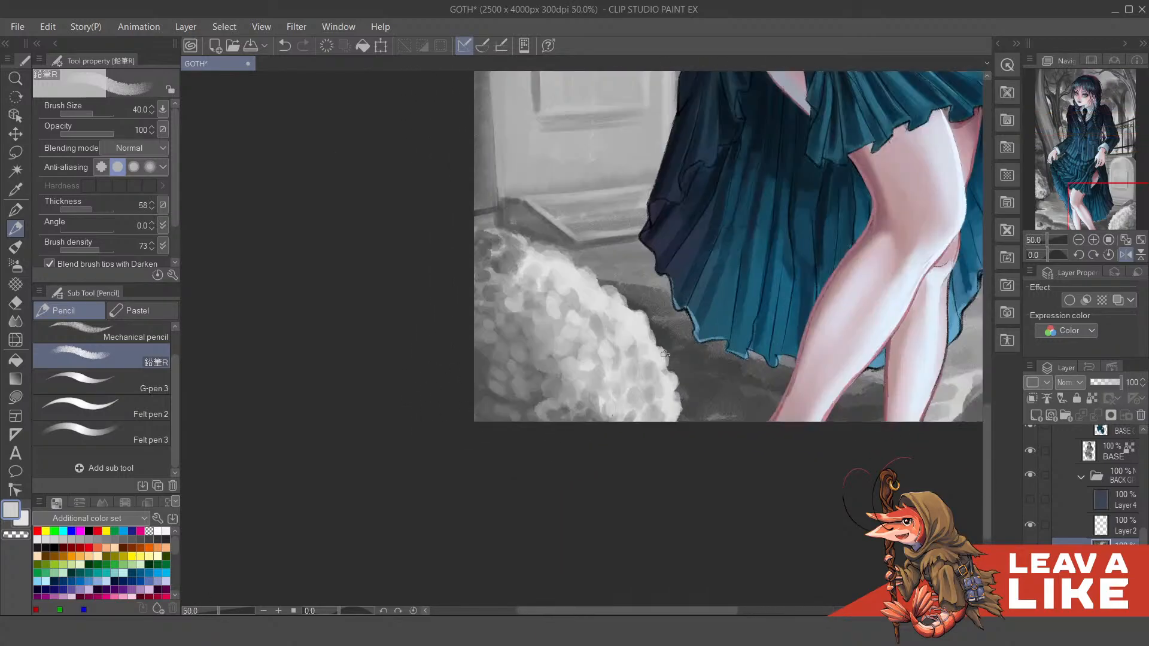
drag(584, 434, 555, 526)
click(127, 389)
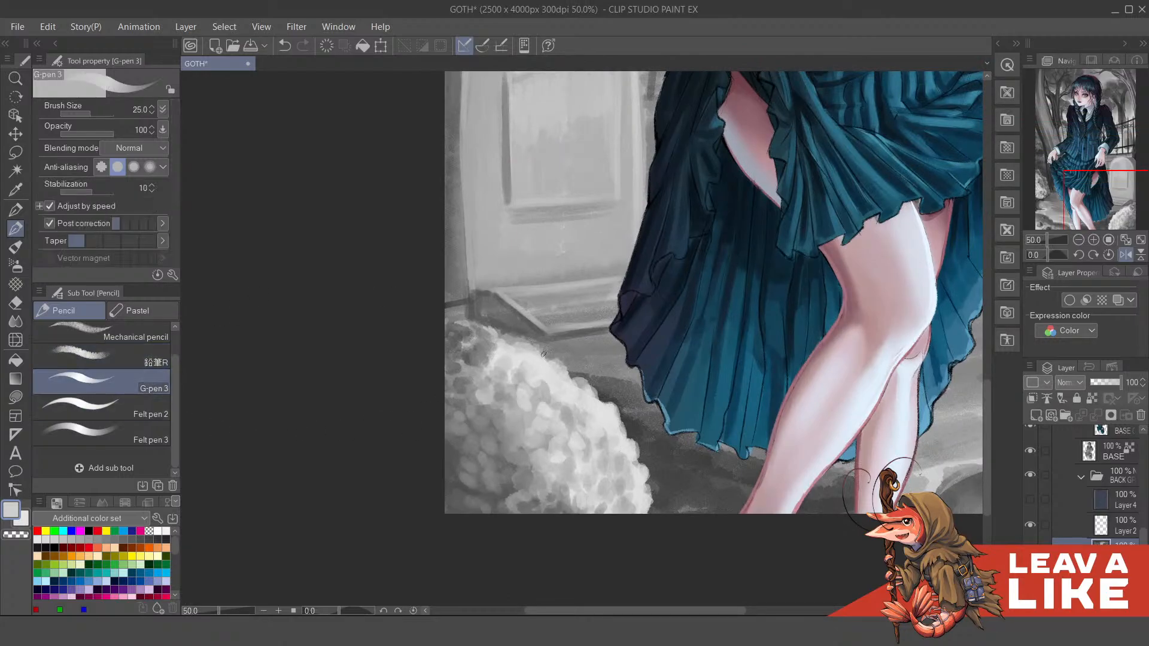
drag(557, 370, 575, 438)
scroll(584, 464, up, 2)
key(ctrl+z)
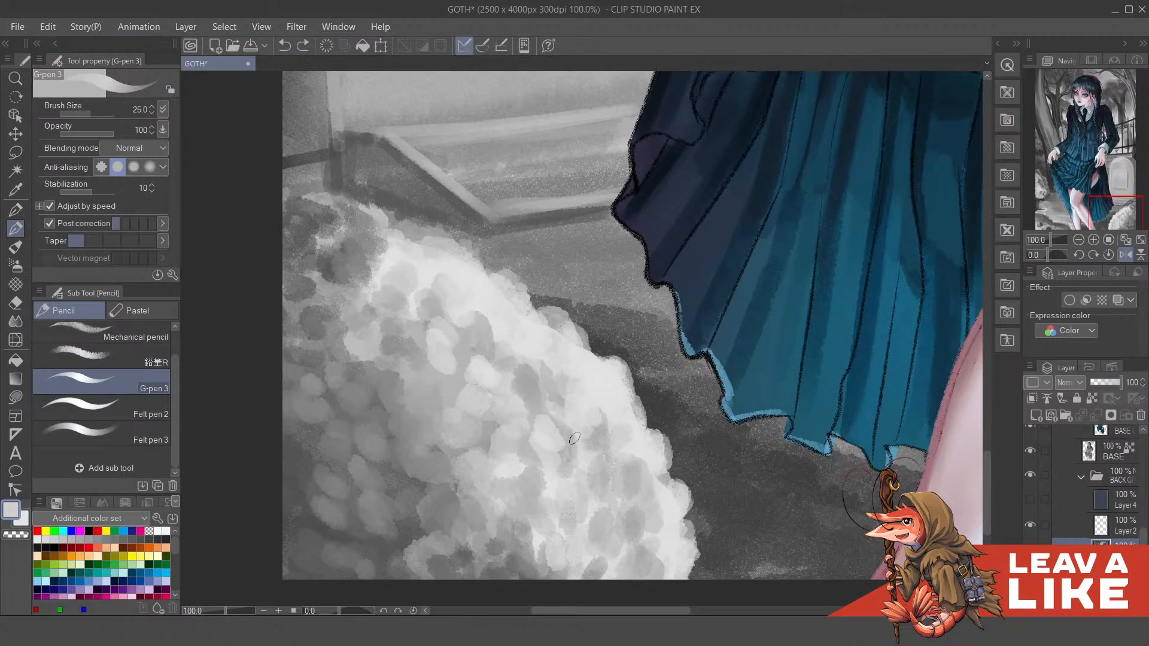
Step: Choose the Mechanical pencil, try two strokes on the foreground bush's lit area, and undo them
click(145, 332)
drag(548, 441, 579, 467)
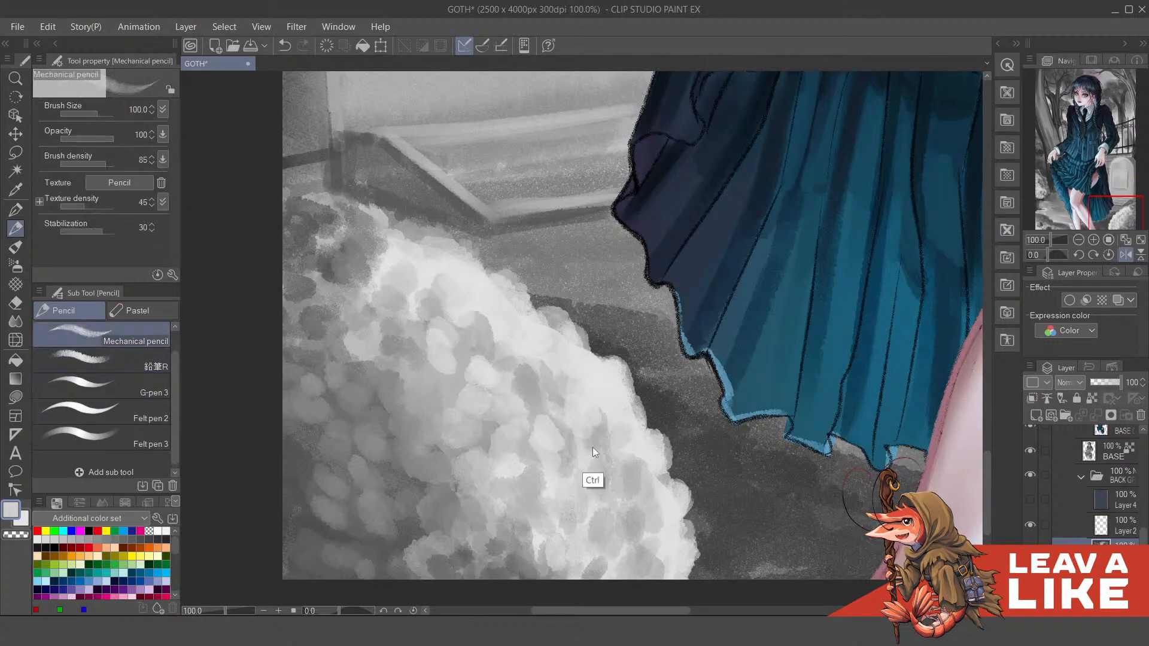
key(ctrl+z)
drag(535, 394, 579, 485)
key(ctrl+z)
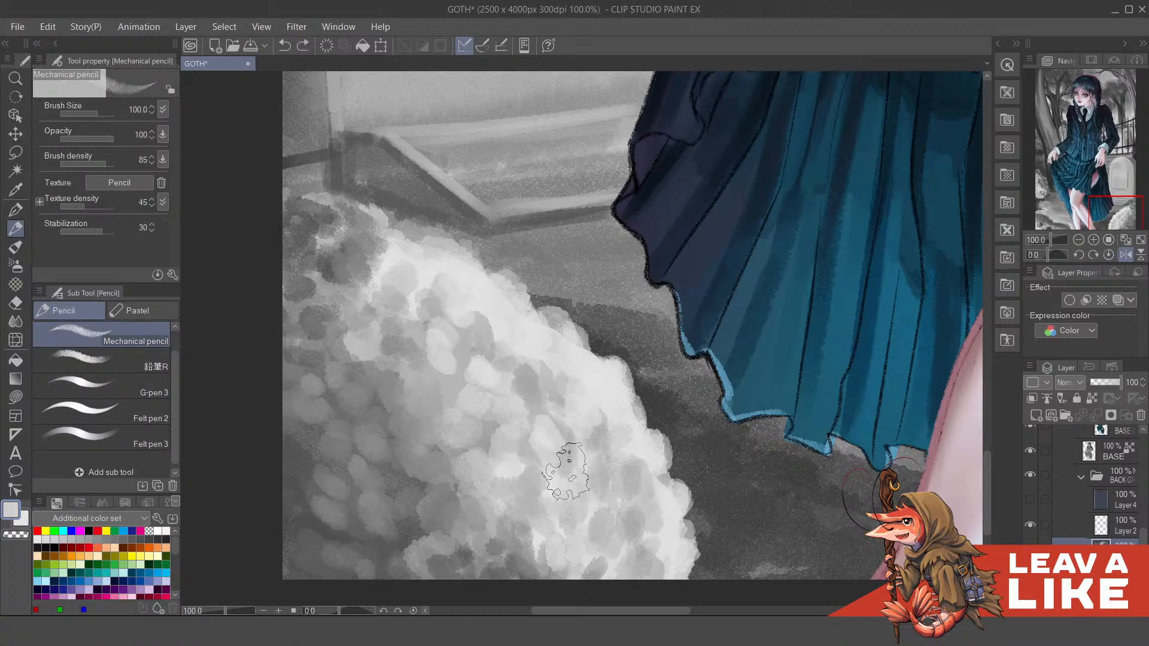
key(p)
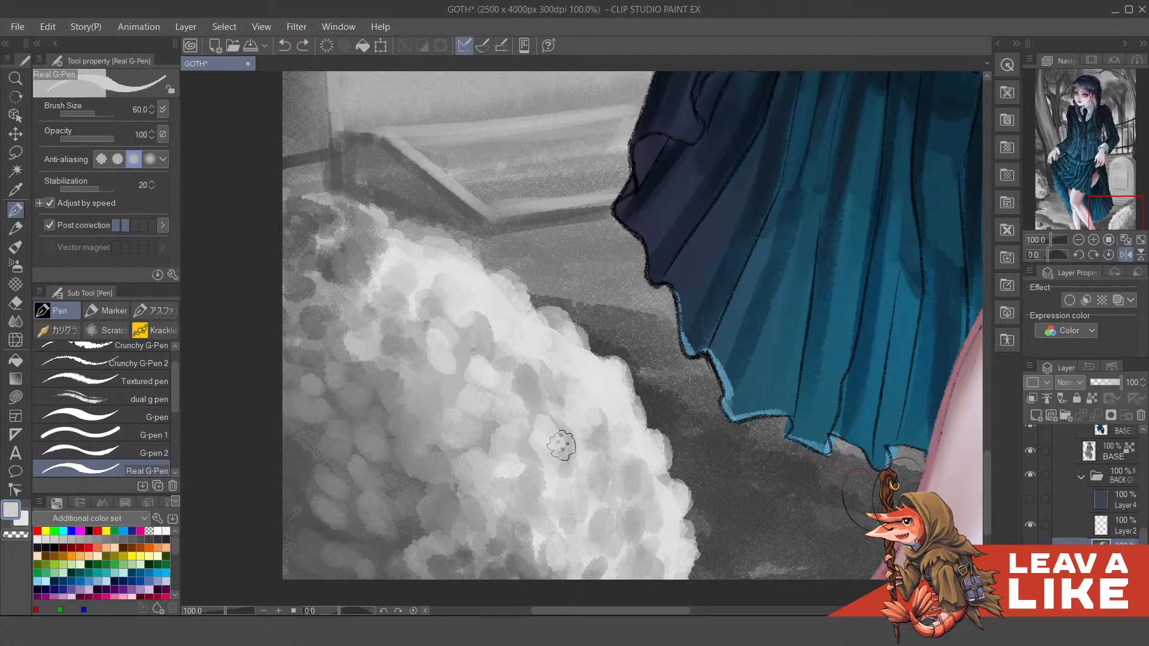
key(p)
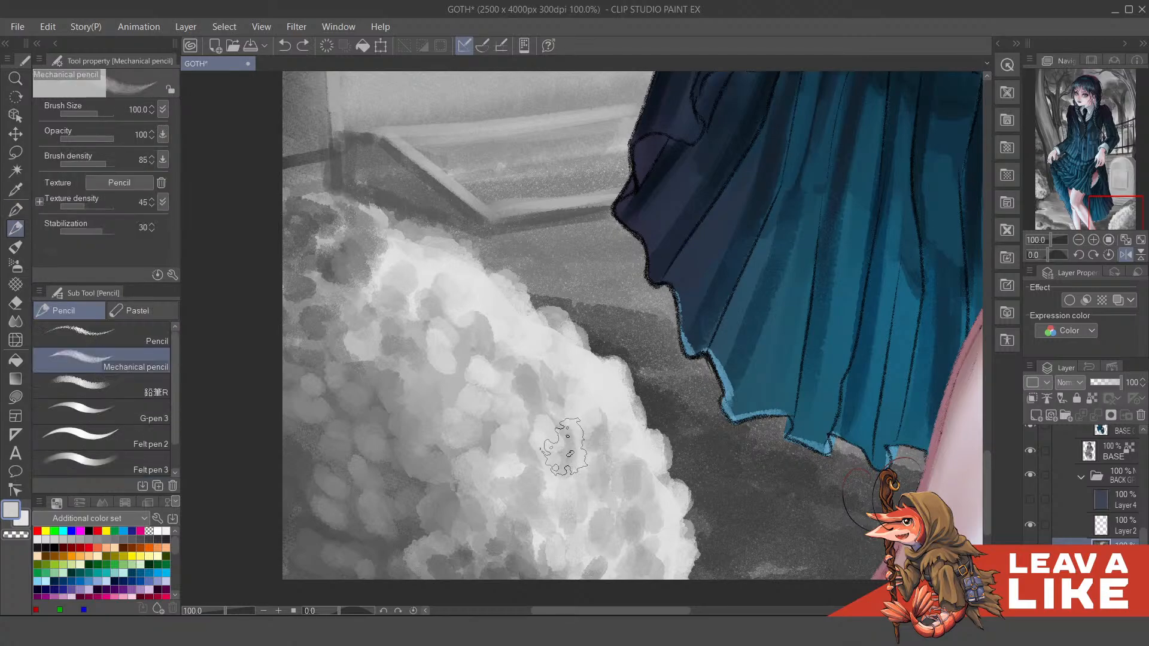
Step: Reduce the Mechanical pencil's size to 15, sample a dark grey, and sketch thin leaf outlines in the middle of the foreground bush
key(bracketleft)
key(bracketleft)
key(bracketleft)
key(bracketleft)
key(bracketleft)
key(bracketleft)
key(F5)
key(F5)
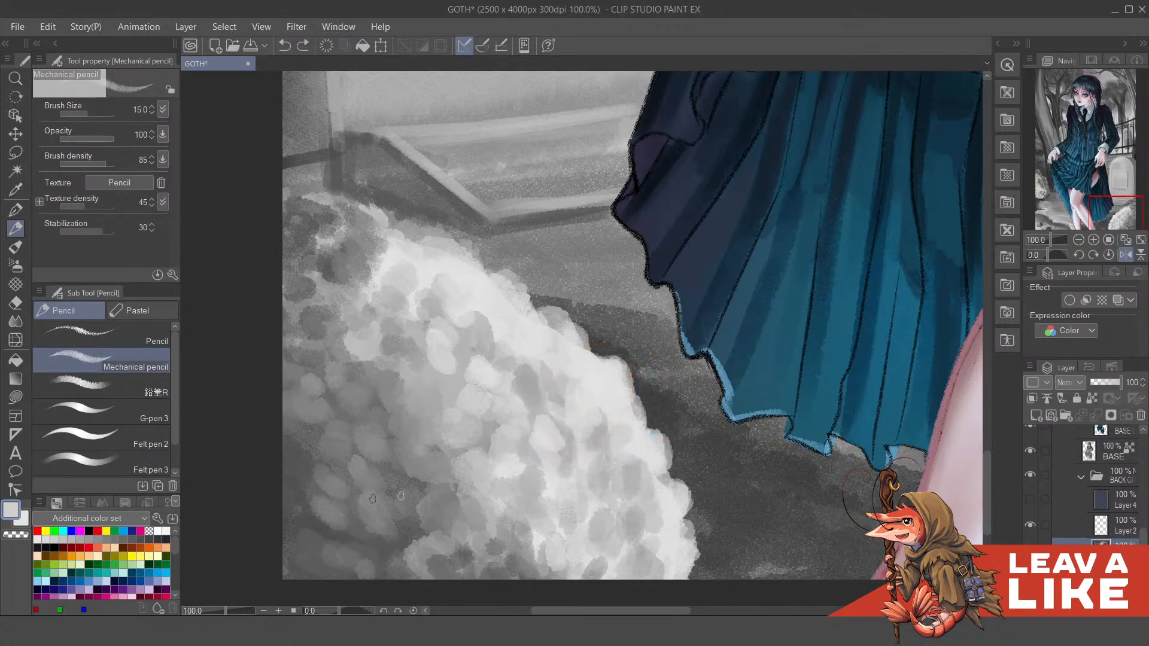
alt+click(288, 503)
mouse_move(458, 451)
mouse_down()
mouse_move(456, 498)
mouse_move(432, 484)
mouse_move(461, 500)
mouse_move(421, 494)
mouse_move(440, 495)
mouse_move(447, 473)
mouse_move(472, 503)
mouse_move(473, 466)
mouse_move(515, 476)
mouse_move(523, 464)
mouse_move(522, 498)
mouse_move(535, 506)
mouse_move(663, 350)
mouse_up()
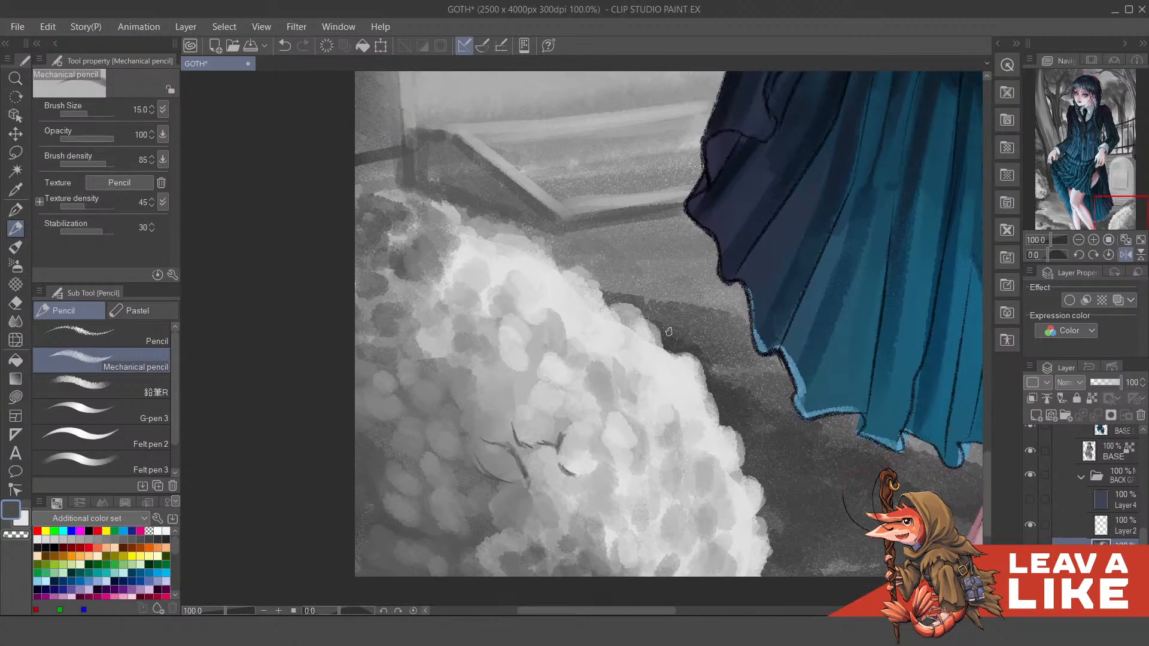
Step: Switch to the reference image Bush 05.jpg to study its leaf clusters and silhouette, and return to the illustration
scroll(663, 349, down, 4)
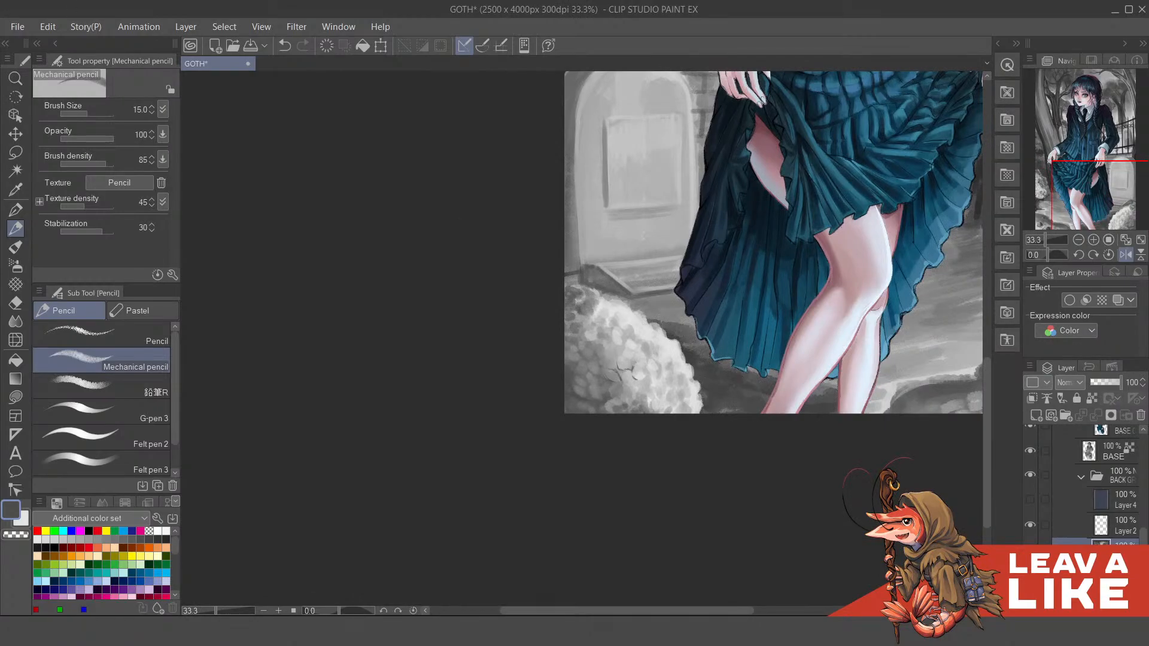
key(super+d)
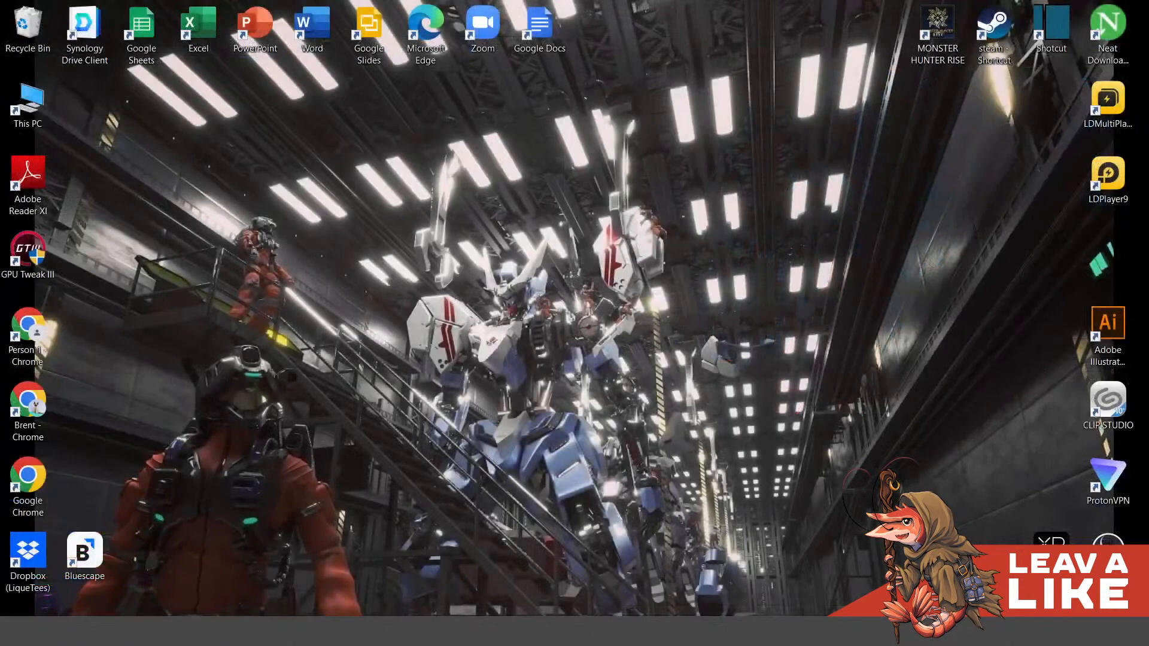
key(super+d)
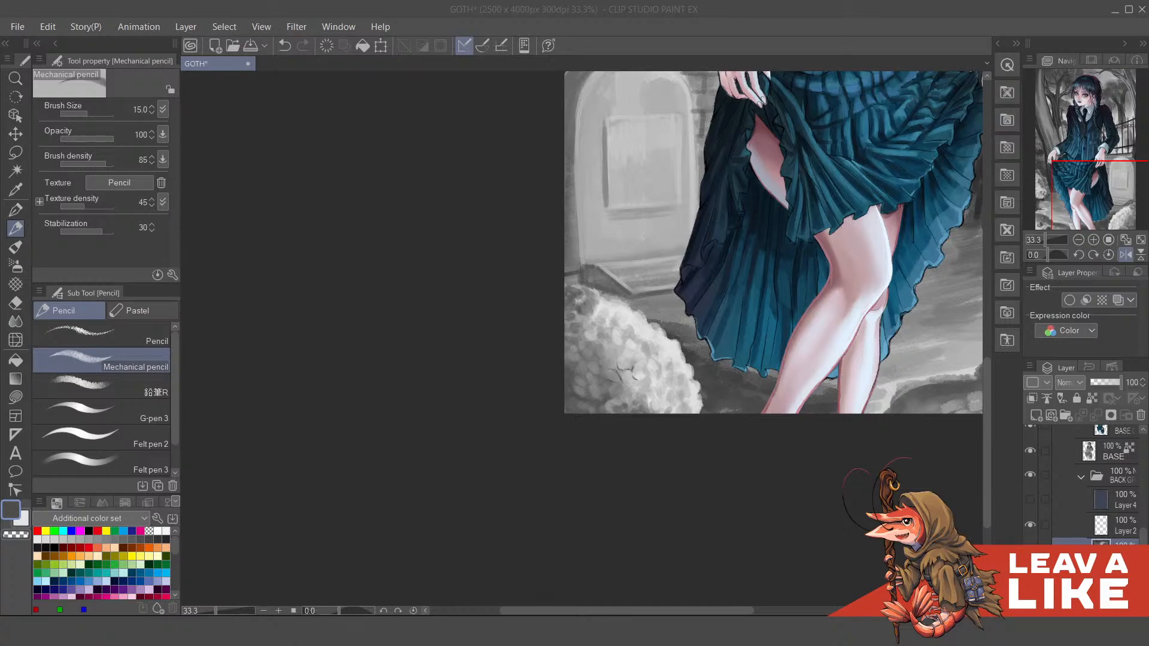
key(alt+Tab)
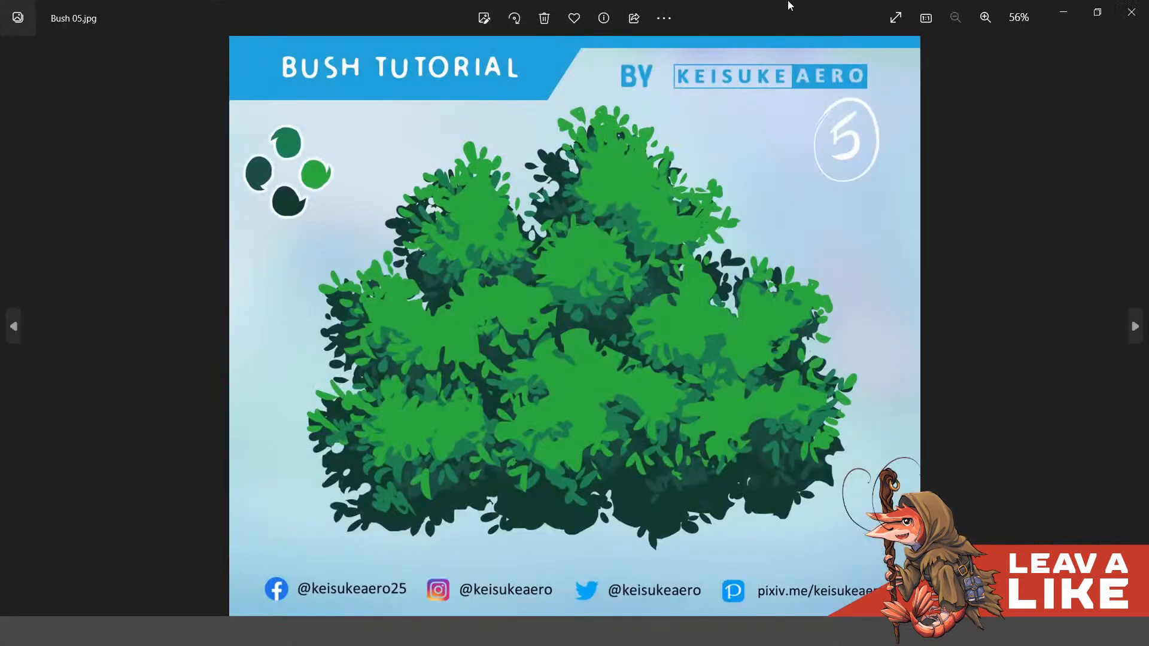
key(alt+Tab)
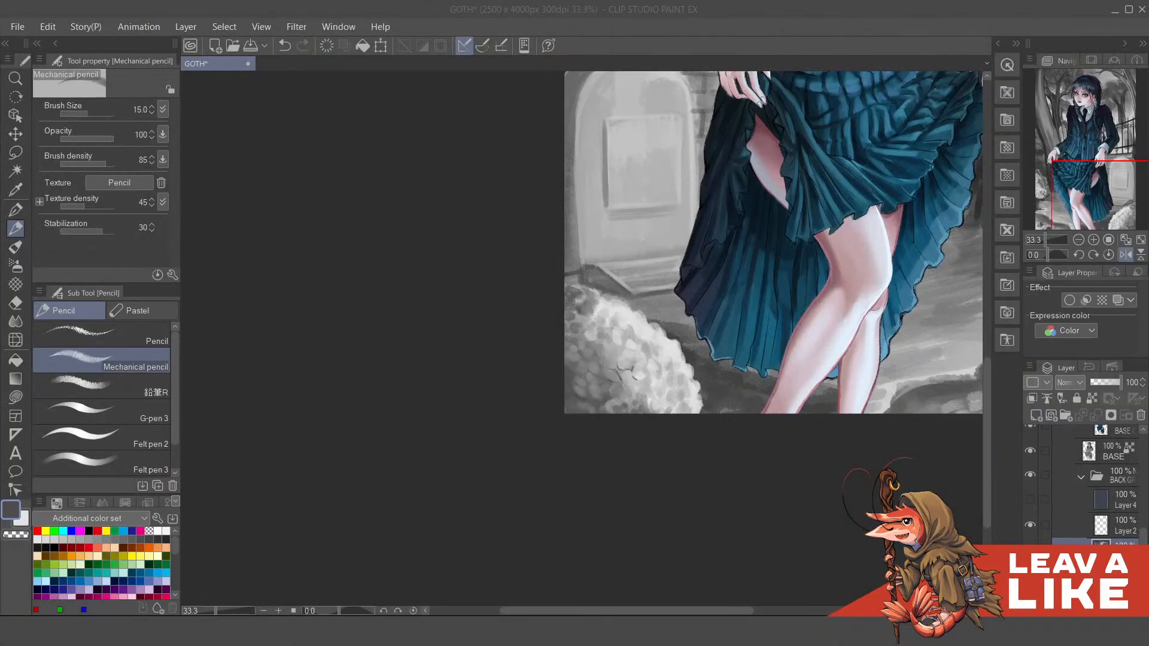
Step: Sample near-white, enlarge the Mechanical pencil to size 40, and paint protruding leaf tips along the foreground bush's outer edge
scroll(591, 270, up, 2)
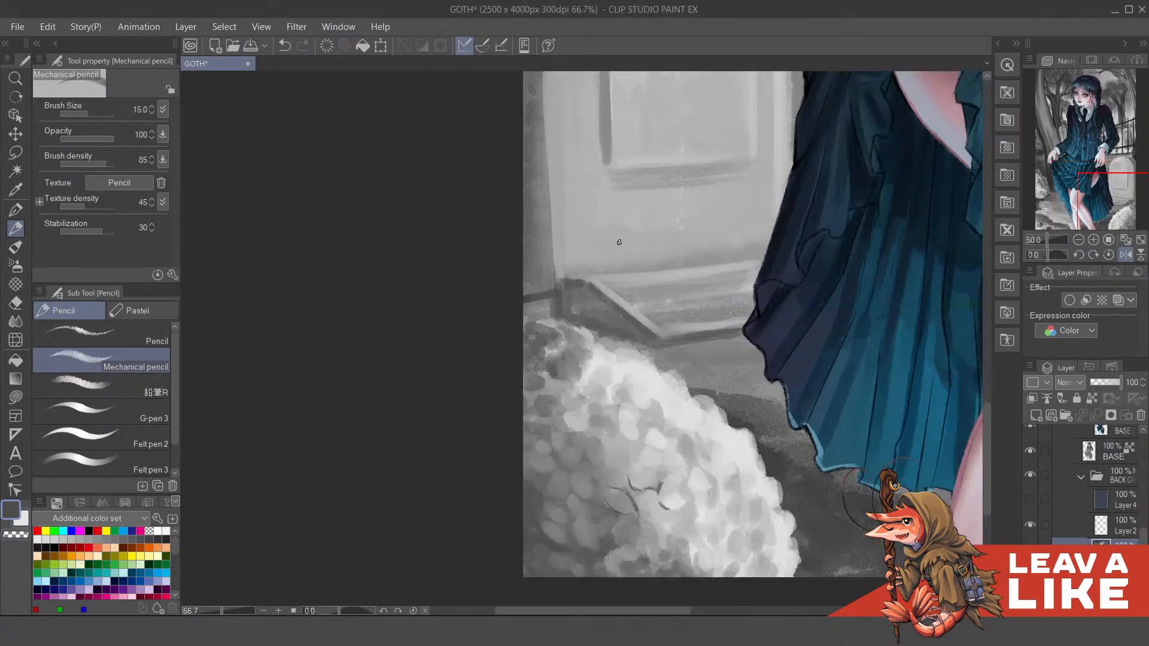
scroll(714, 363, down, 3)
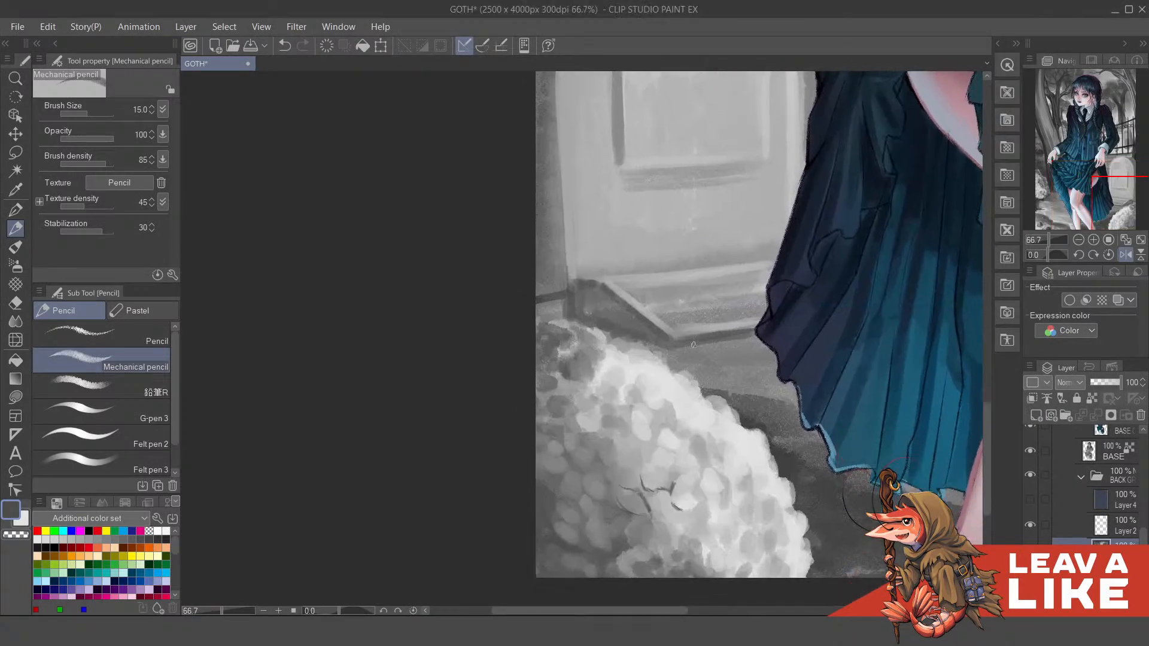
alt+click(670, 394)
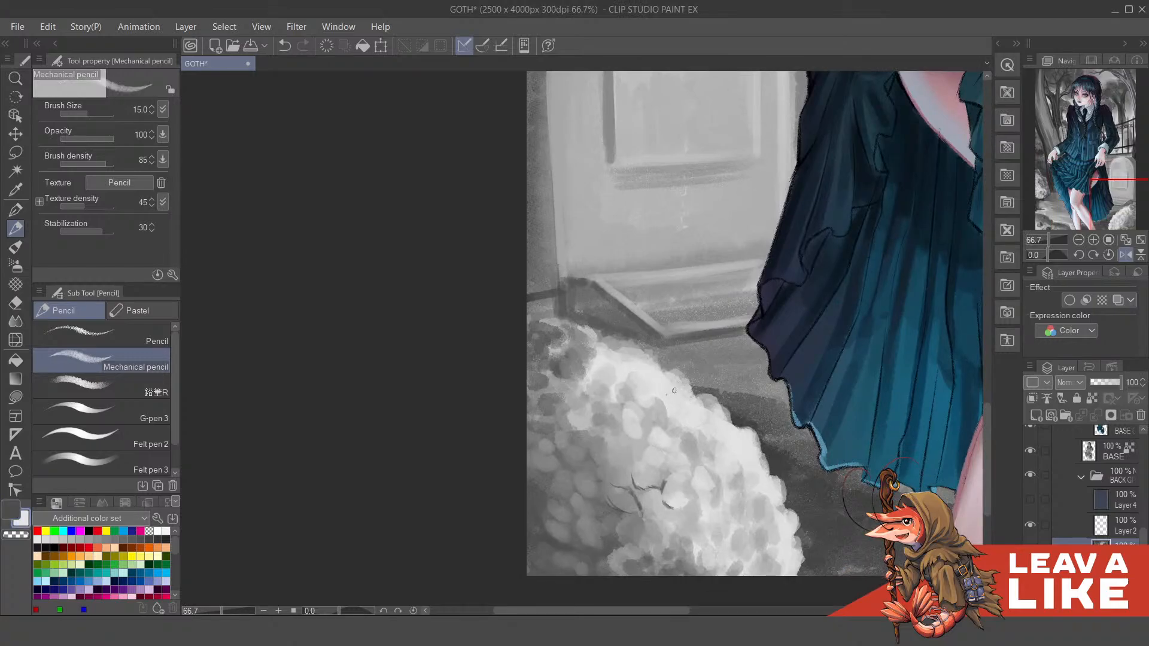
mouse_move(674, 392)
mouse_down()
mouse_move(675, 361)
mouse_move(689, 397)
mouse_move(678, 376)
mouse_move(693, 299)
mouse_move(729, 369)
mouse_move(707, 404)
mouse_move(777, 402)
mouse_move(751, 413)
mouse_up()
key(ctrl+z)
key(bracketright)
key(bracketright)
key(bracketright)
key(bracketright)
key(bracketright)
scroll(689, 383, down, 1)
scroll(737, 423, down, 1)
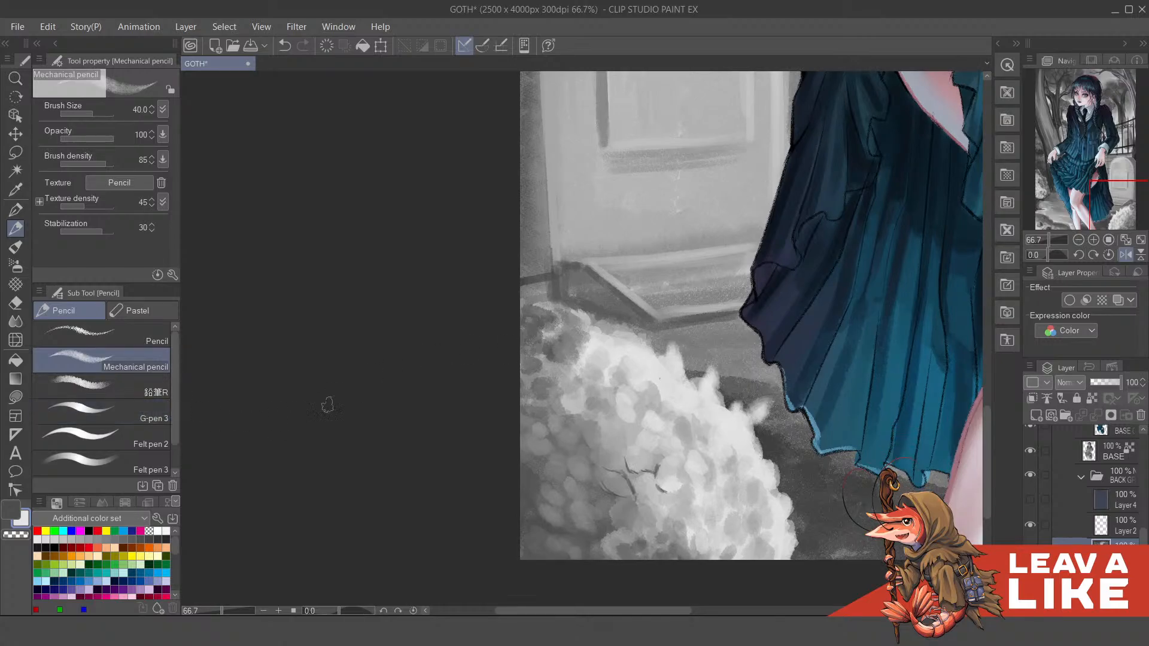
Step: Switch to the 鉛筆R pencil and paint rounded near-white leaf tips along the foreground bush's upper and outer edge
click(142, 387)
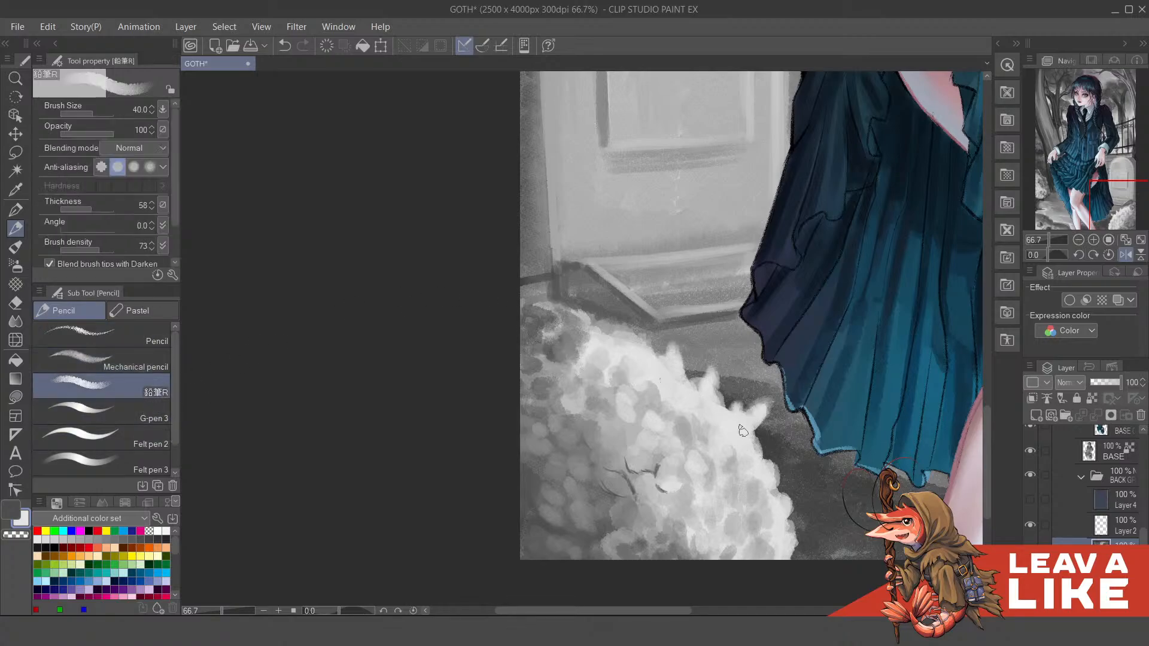
drag(759, 420, 726, 402)
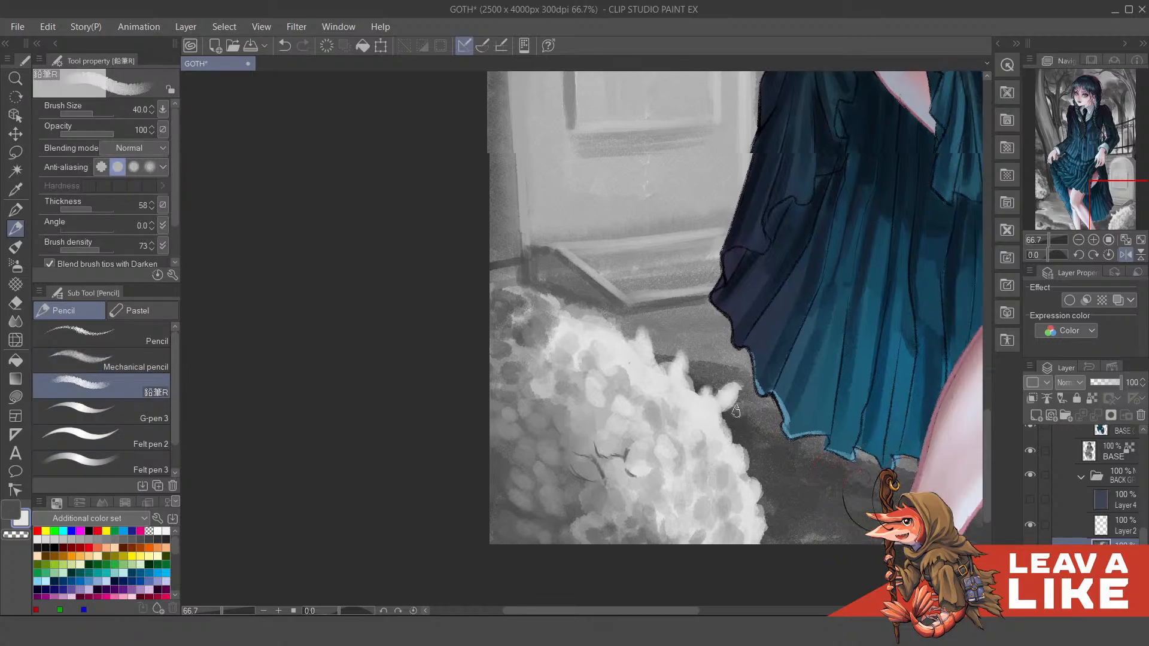
mouse_move(678, 365)
mouse_down()
mouse_move(682, 380)
mouse_move(639, 316)
mouse_move(649, 365)
mouse_up()
mouse_move(726, 406)
mouse_down()
mouse_move(706, 381)
mouse_move(718, 400)
mouse_up()
mouse_move(718, 443)
mouse_down()
mouse_move(745, 450)
mouse_move(741, 496)
mouse_up()
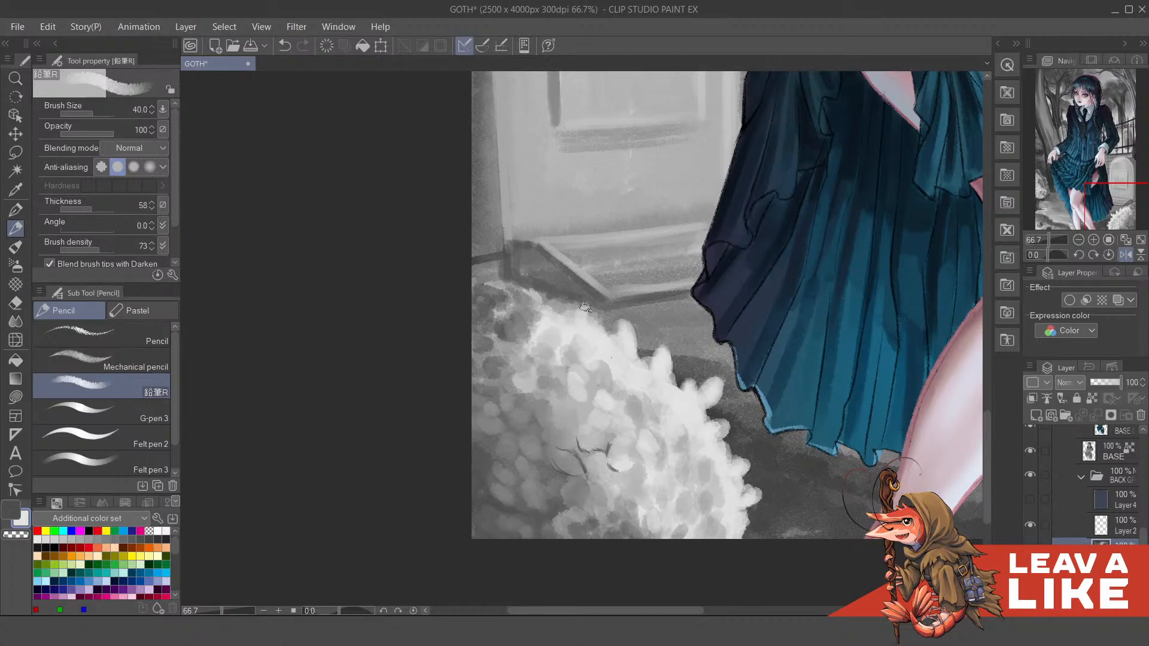
mouse_move(589, 308)
mouse_down()
mouse_move(558, 319)
mouse_move(550, 309)
mouse_move(564, 339)
mouse_move(558, 324)
mouse_move(585, 334)
mouse_move(585, 312)
mouse_move(614, 368)
mouse_move(611, 339)
mouse_move(617, 360)
mouse_move(647, 350)
mouse_move(666, 367)
mouse_move(667, 339)
mouse_move(662, 364)
mouse_move(654, 346)
mouse_move(540, 339)
mouse_move(610, 345)
mouse_up()
Step: Sample a dark grey and dab shadows between the leaf tips along the foreground bush's upper edge
alt+click(553, 346)
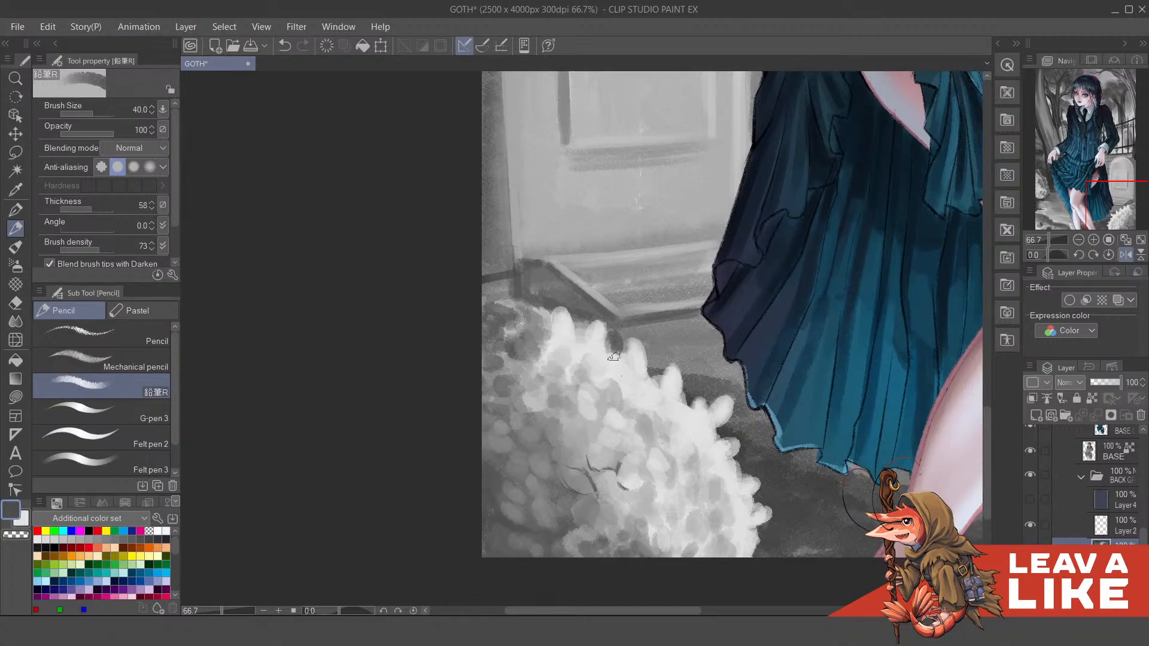
mouse_move(636, 383)
mouse_down()
mouse_move(629, 361)
mouse_move(643, 349)
mouse_move(678, 363)
mouse_move(672, 323)
mouse_up()
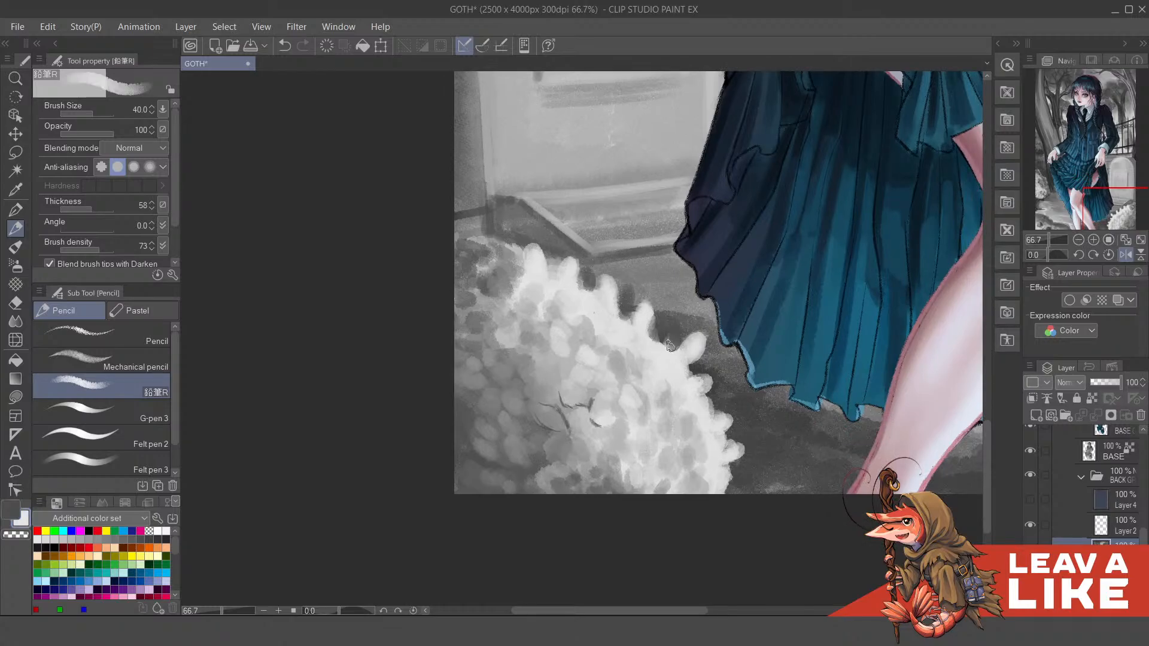
drag(673, 298, 646, 412)
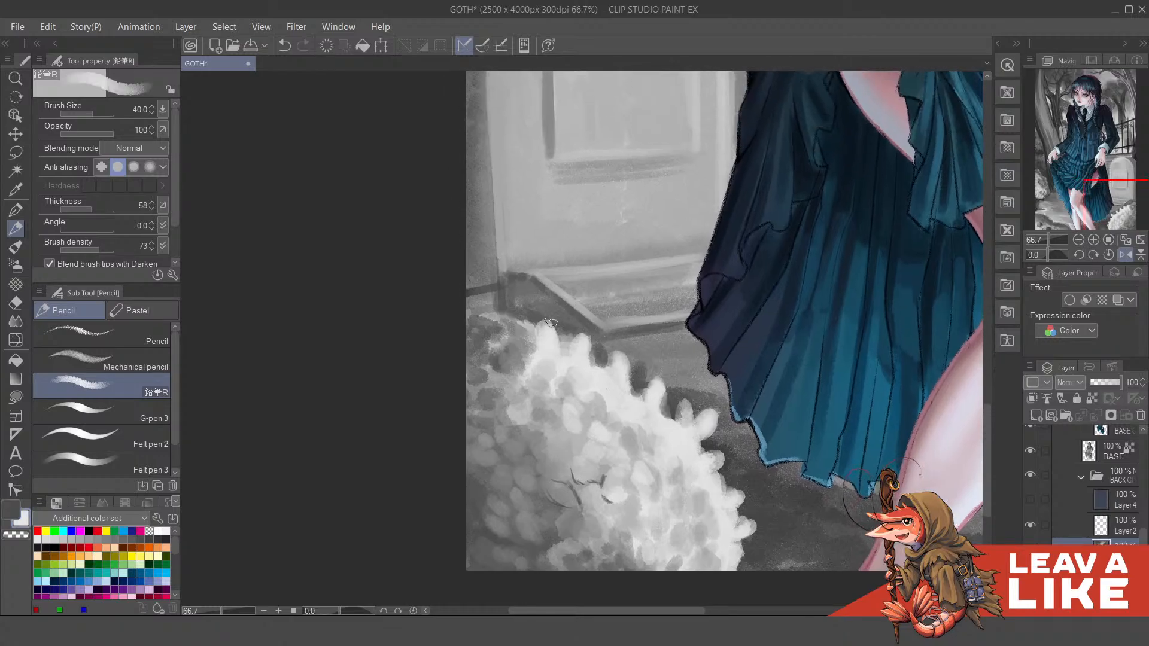
Step: Return the view to its unmirrored orientation and paint near-white leaf tips along the foreground bush's lower outer edge
ctrl+alt+click(655, 240)
key(h)
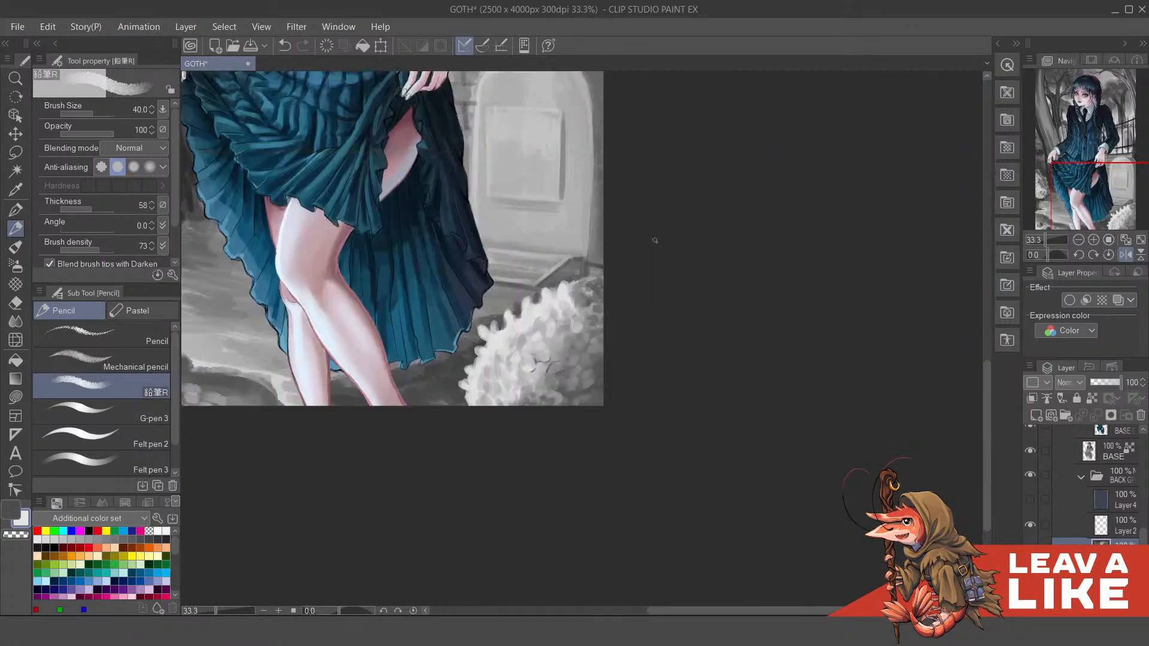
ctrl+click(566, 303)
drag(531, 437, 664, 324)
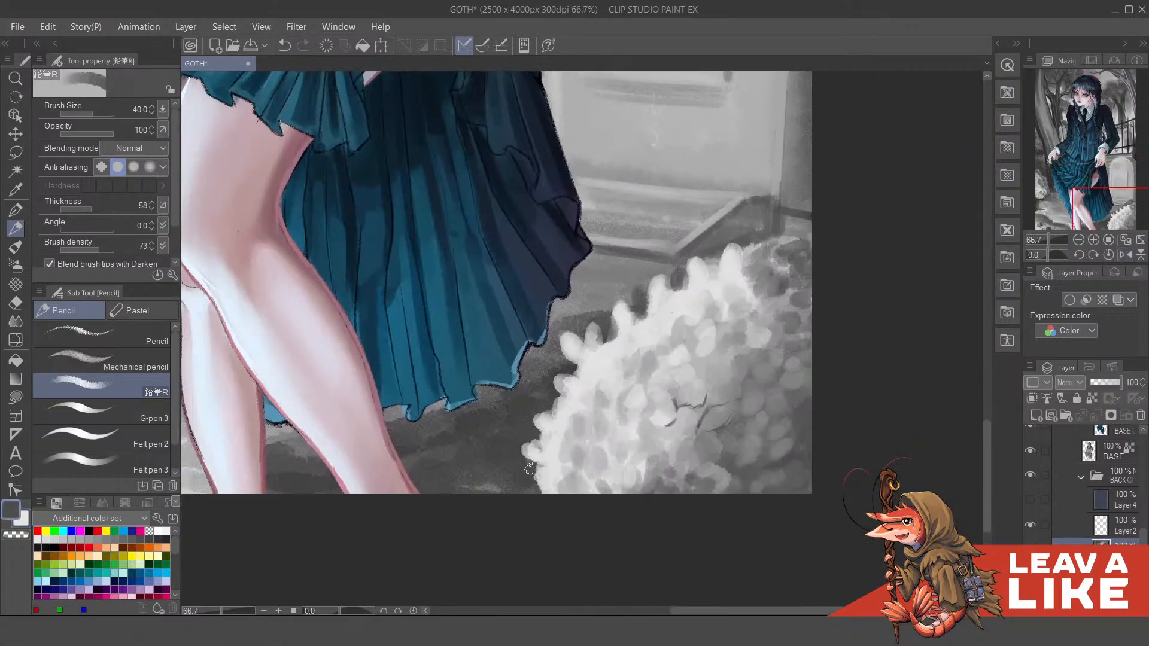
mouse_move(522, 475)
mouse_down()
mouse_move(545, 473)
mouse_move(514, 482)
mouse_up()
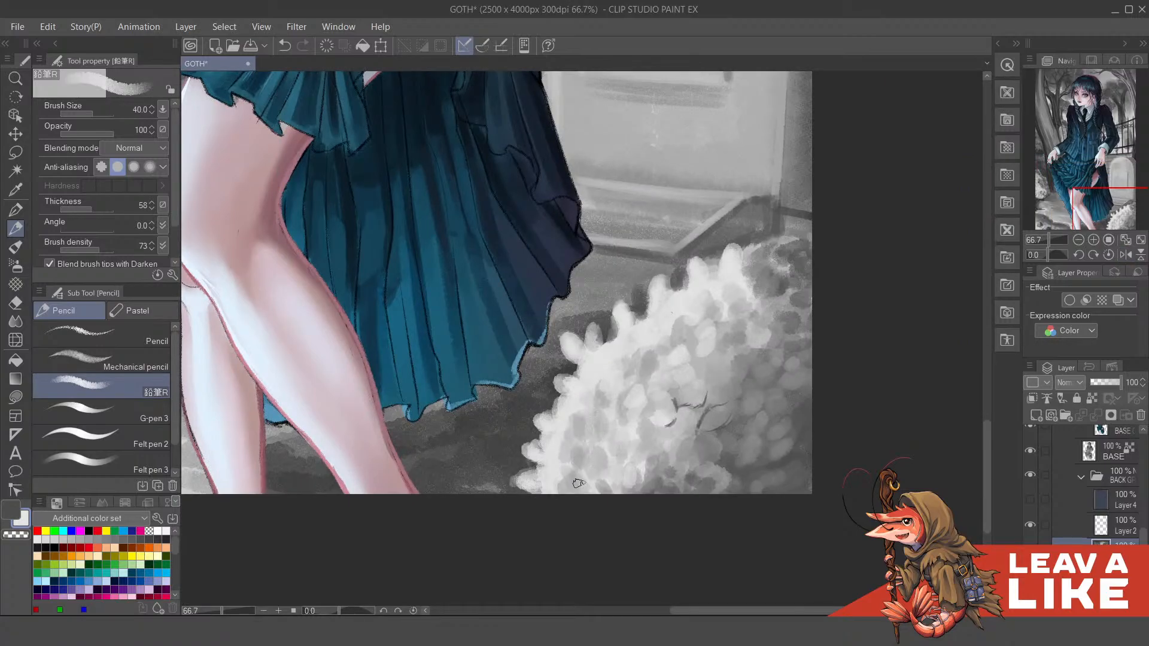
drag(645, 428, 628, 413)
mouse_move(543, 444)
mouse_down()
mouse_move(554, 470)
mouse_move(563, 464)
mouse_move(548, 452)
mouse_move(536, 472)
mouse_move(522, 456)
mouse_move(516, 463)
mouse_up()
scroll(695, 277, down, 6)
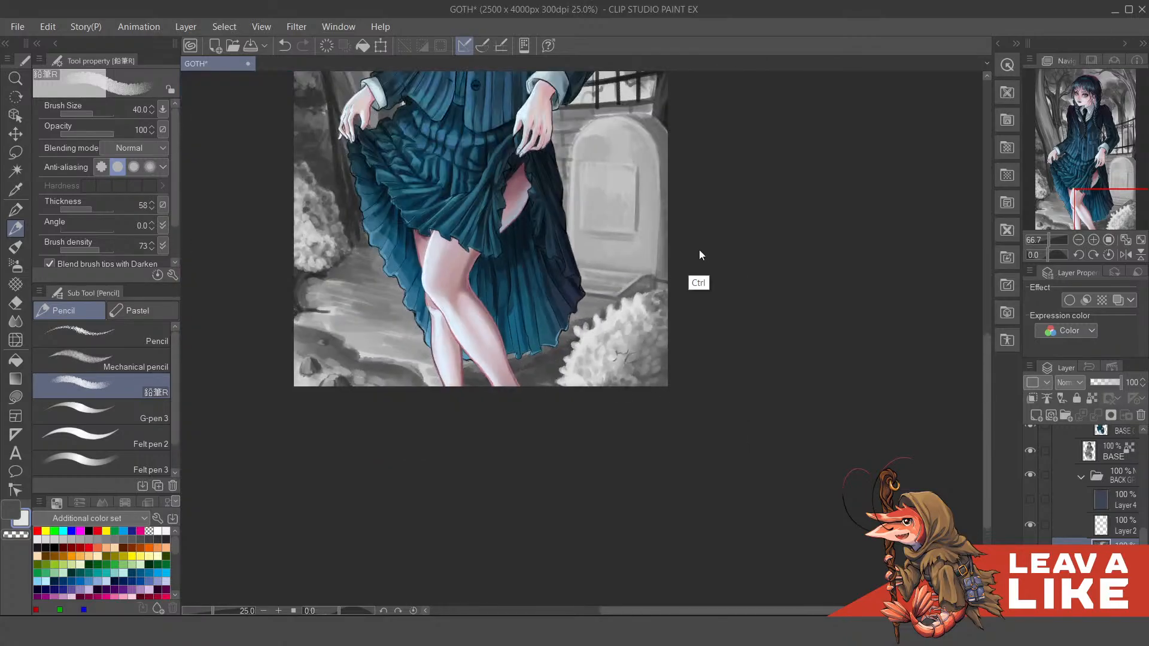
scroll(682, 344, up, 5)
drag(626, 291, 668, 385)
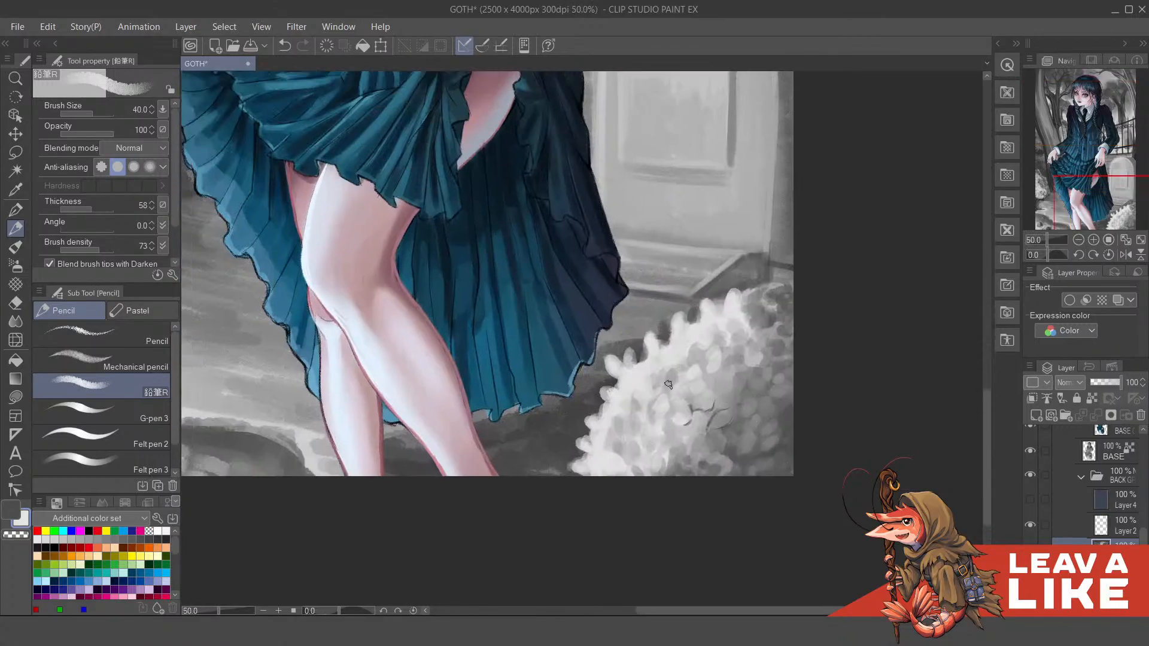
Step: Reduce the 鉛筆R pencil to size 15 and paint narrow dark grey gaps between the leaves in the foreground bush's centre and lower part
scroll(639, 410, down, 2)
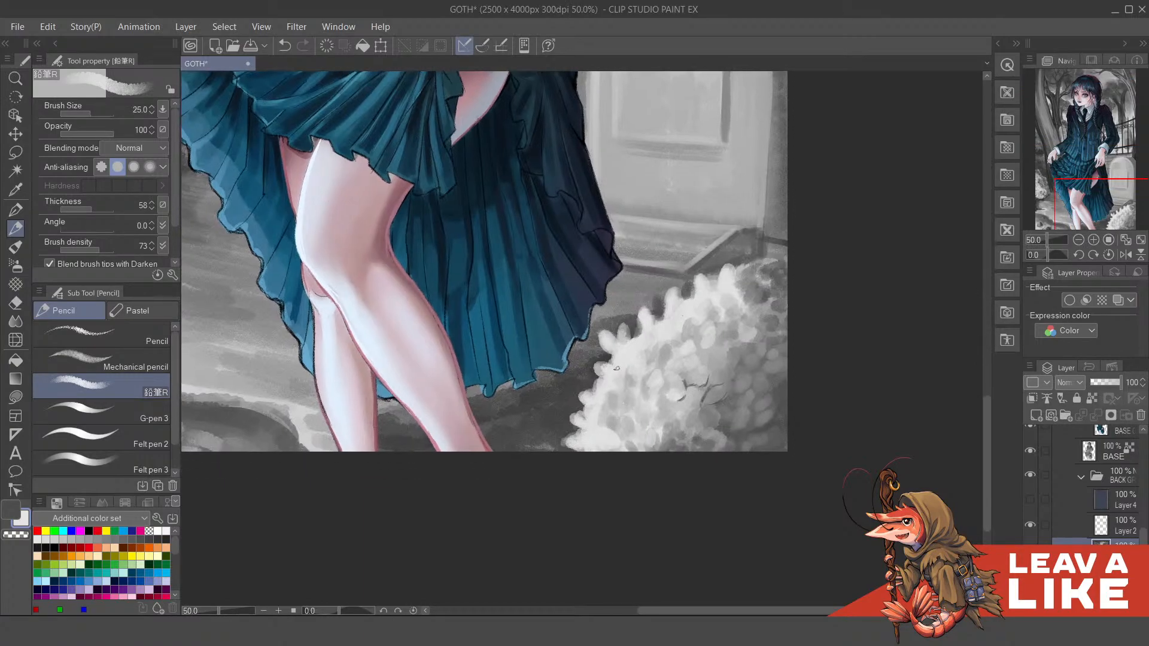
key(bracketleft)
key(bracketleft)
key(bracketleft)
scroll(636, 403, up, 2)
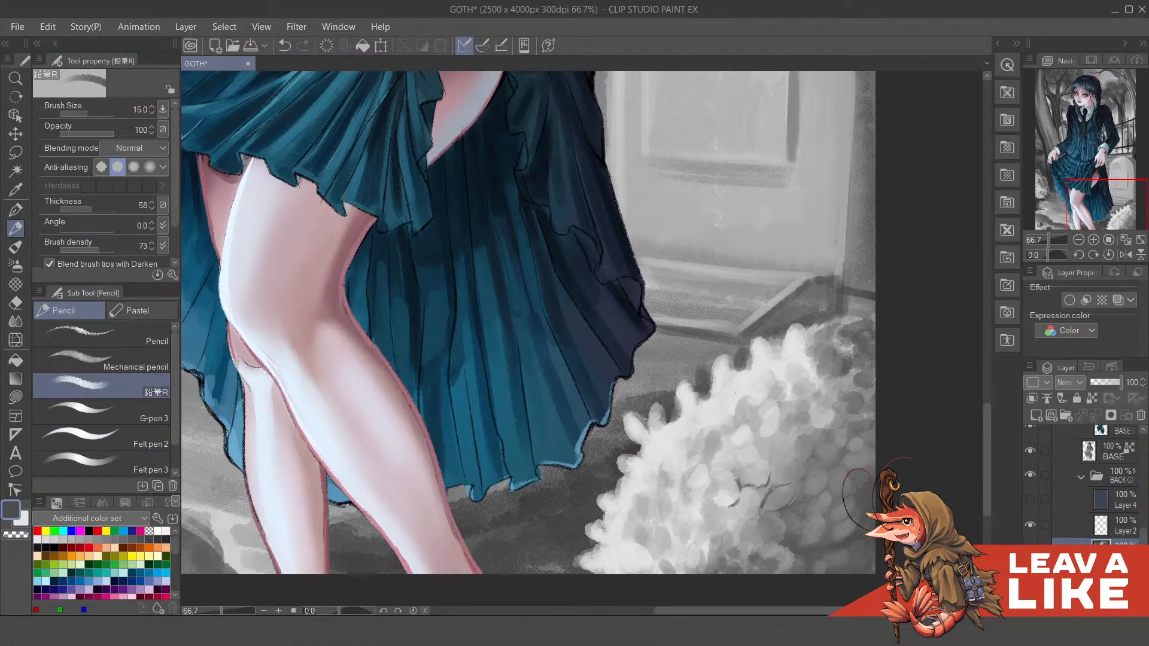
scroll(645, 420, down, 3)
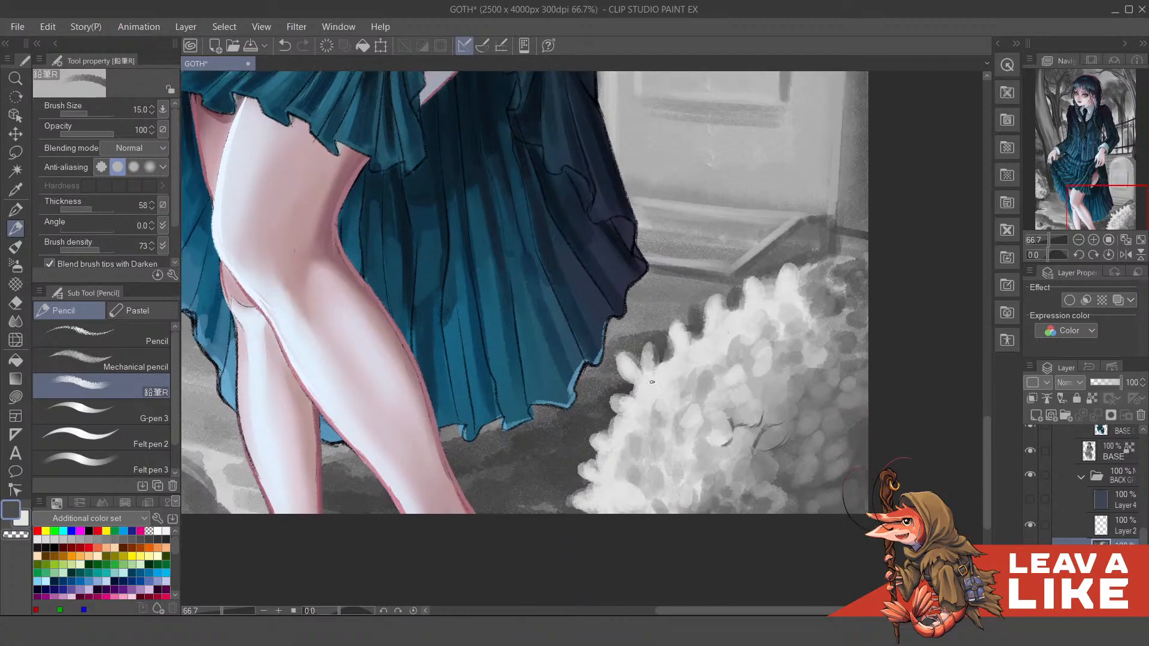
scroll(706, 382, down, 2)
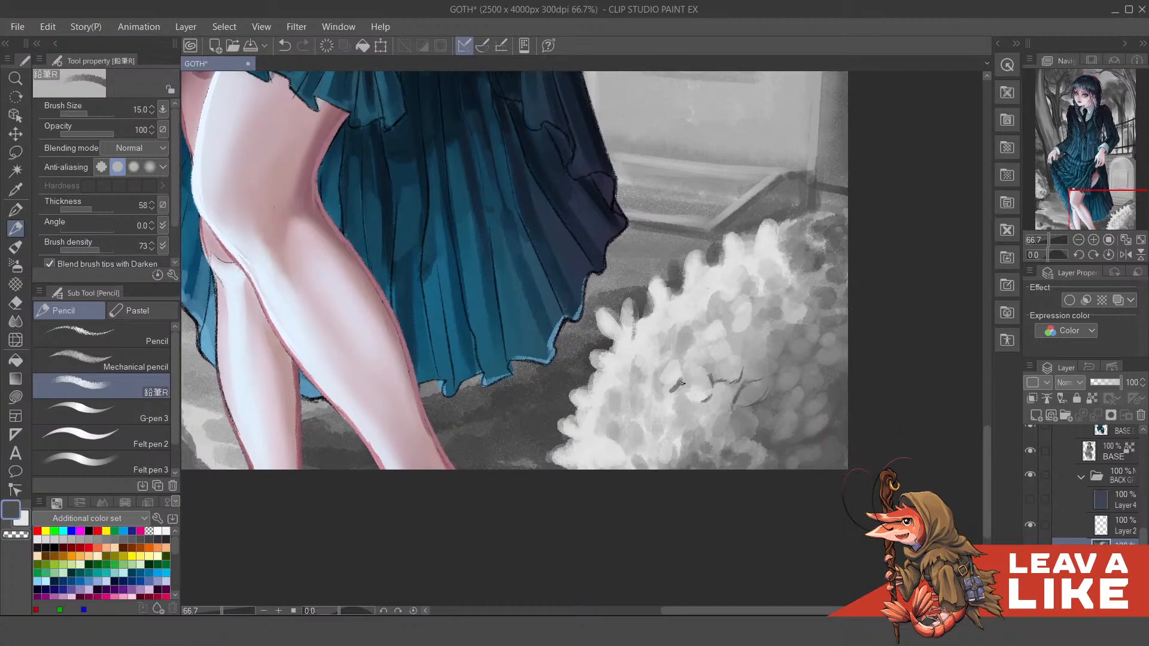
drag(682, 383, 680, 383)
drag(680, 386, 671, 415)
scroll(680, 389, down, 1)
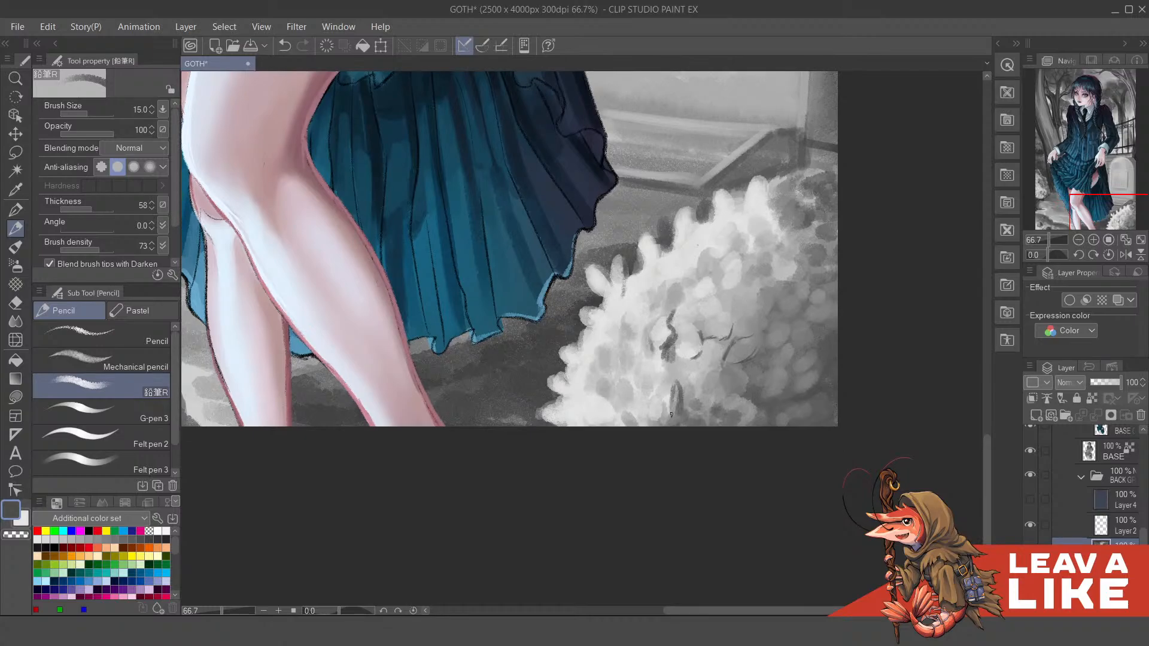
scroll(755, 392, down, 1)
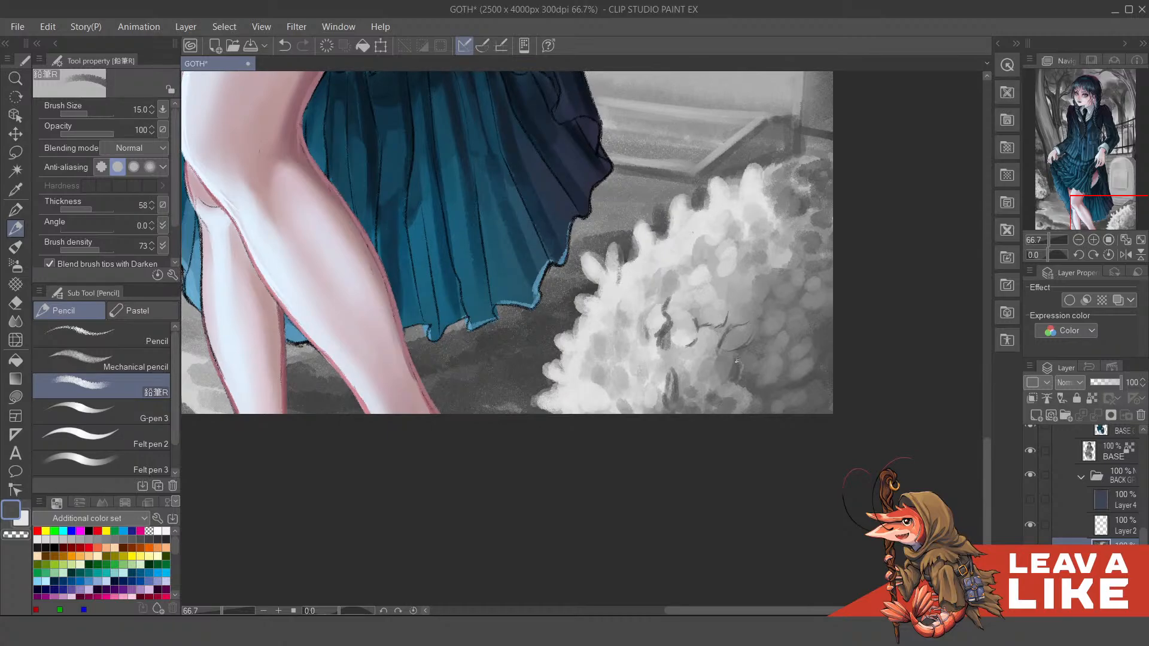
Step: Paint dark branching gaps between the leaves on the foreground bush's shaded side, and mirror the view to check them
drag(803, 329, 761, 325)
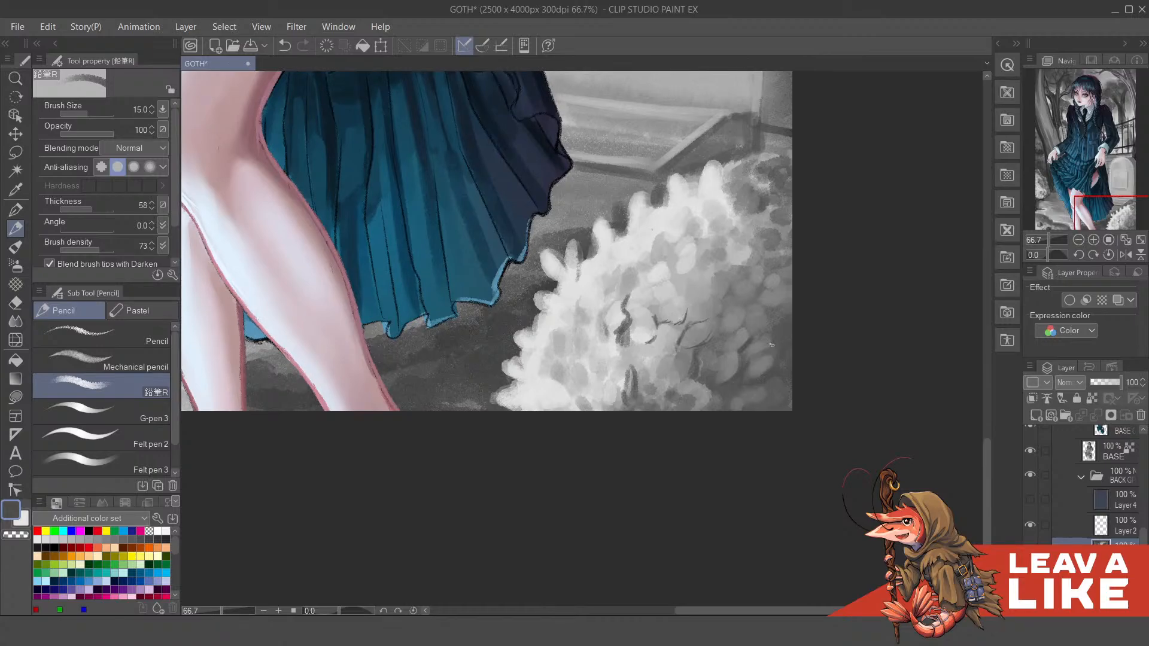
drag(743, 316, 749, 339)
key(h)
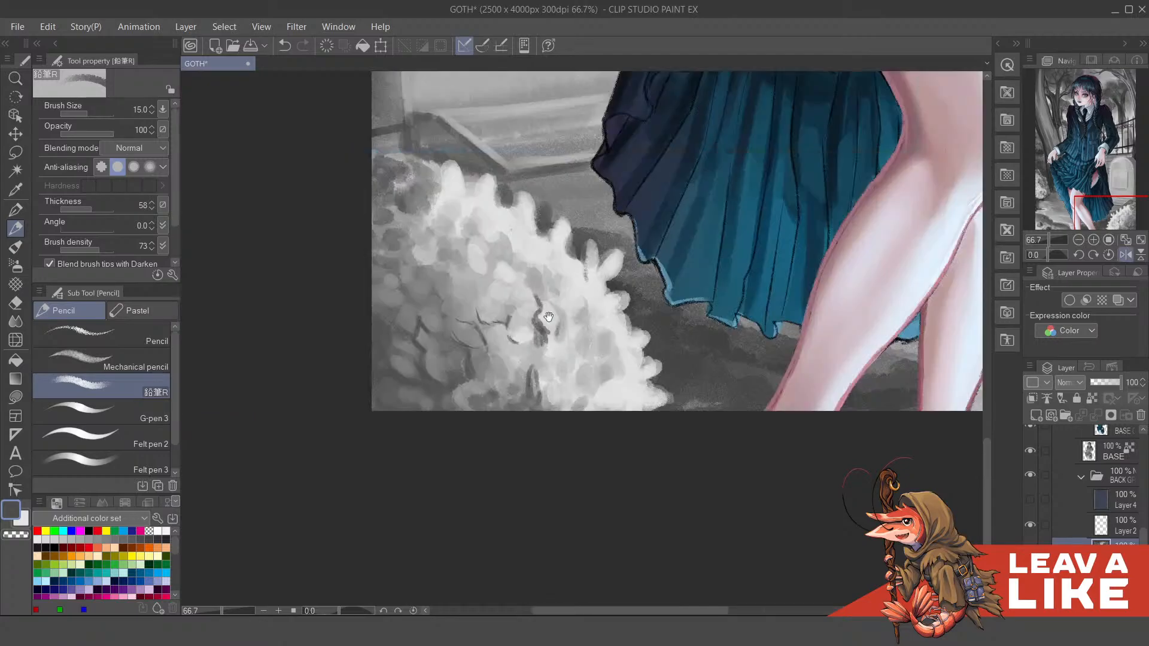
Step: Trim the thick dark gap in the bush's centre with light grey and add a short dark stroke beside it
drag(548, 317, 629, 370)
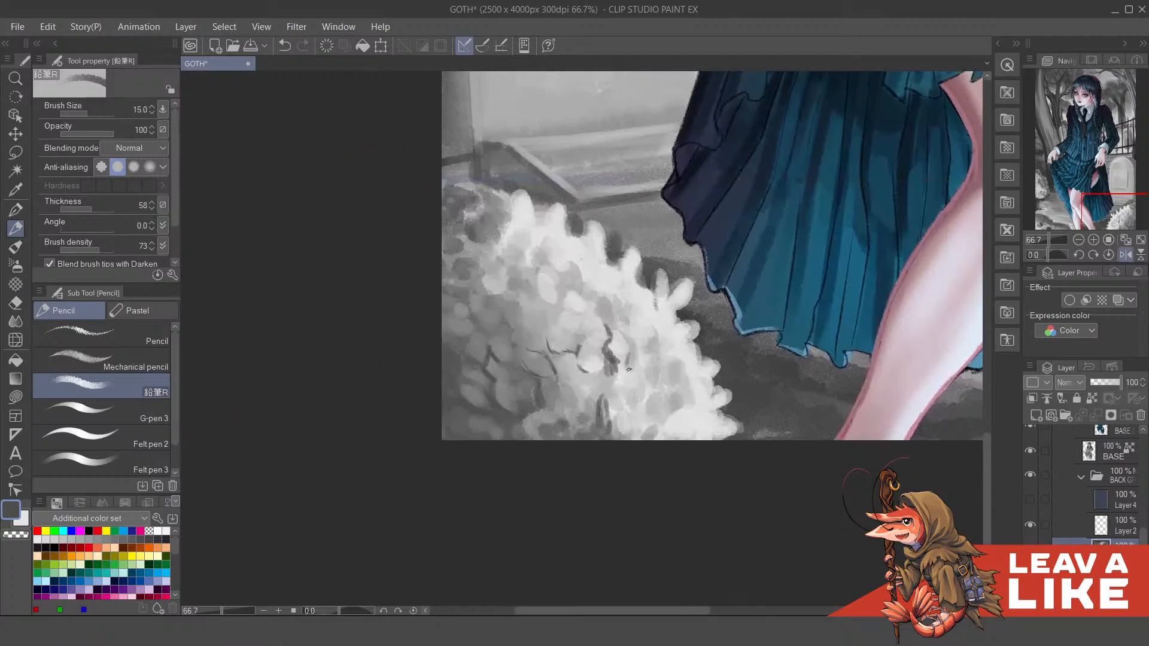
key(x)
key(x)
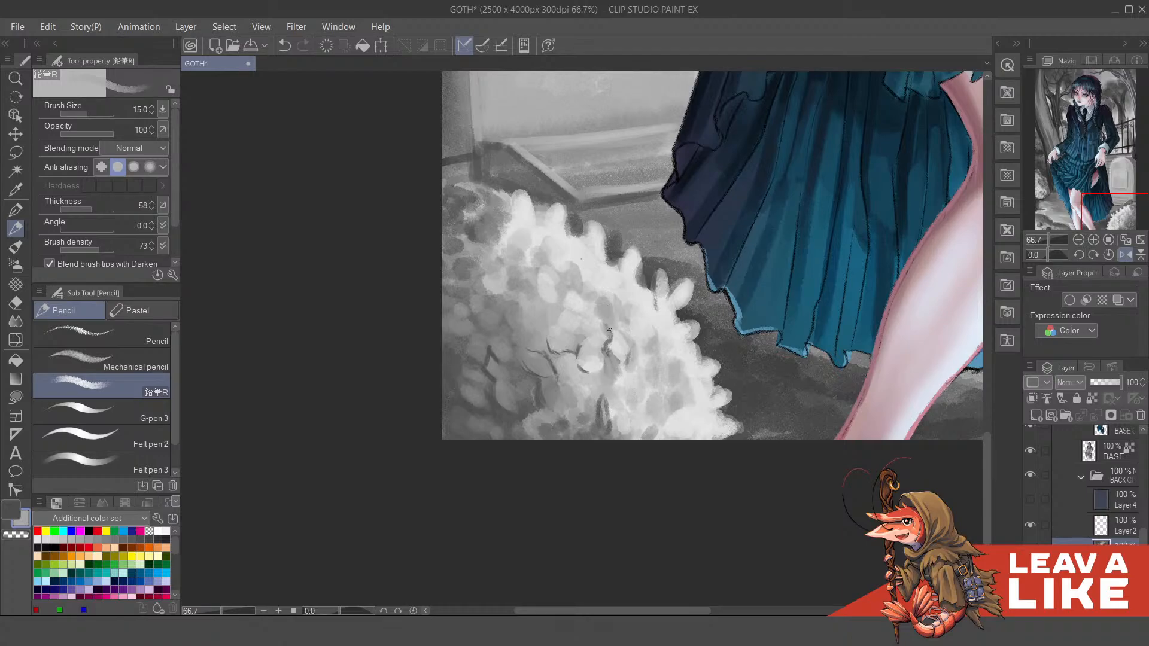
key(x)
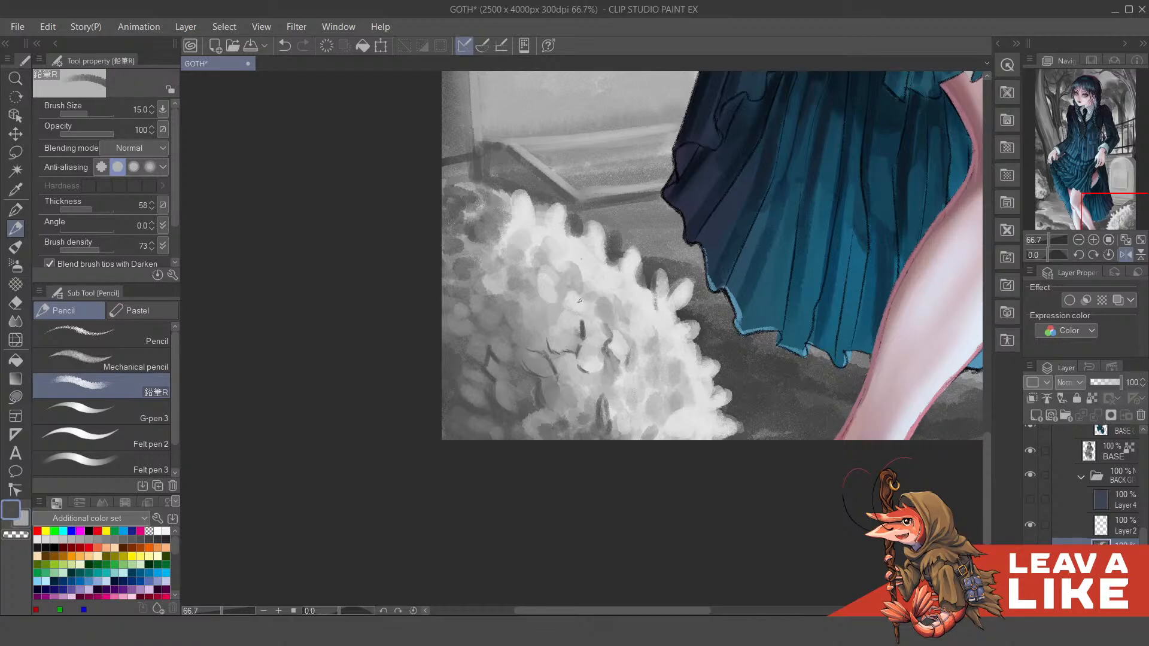
Step: Undo the last dark stroke, reduce the pencil to size 10, and draw thin dark outlines around leaves in the bush's centre
key(ctrl+z)
key(bracketleft)
key(bracketleft)
drag(582, 331, 587, 352)
key(x)
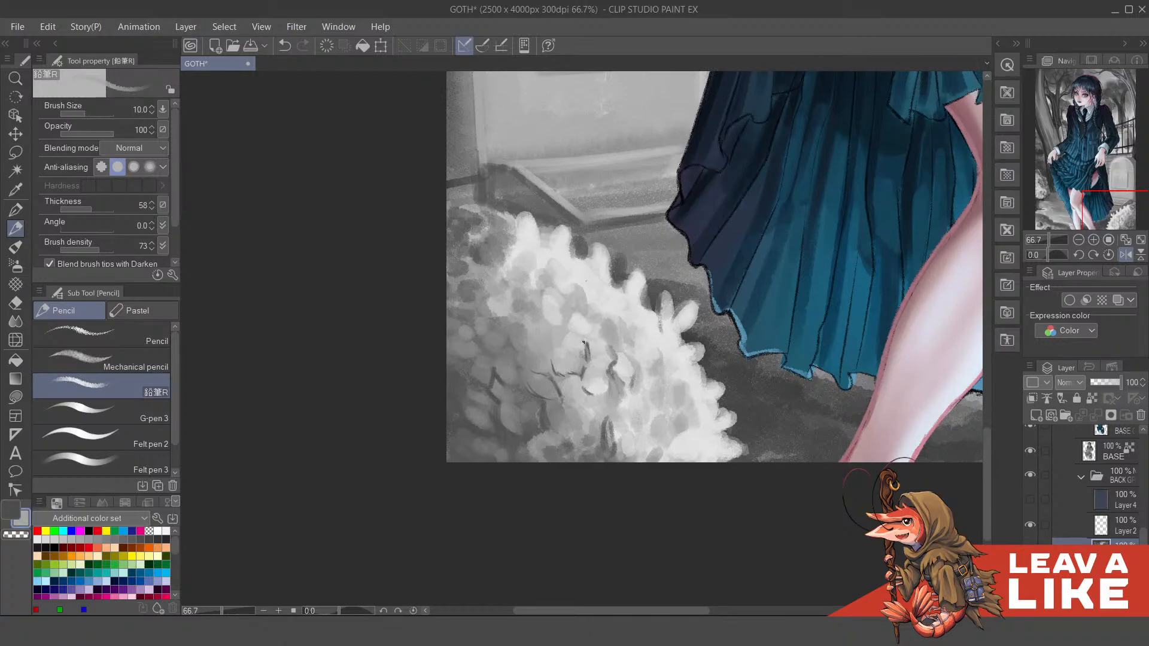
key(x)
drag(583, 333, 584, 359)
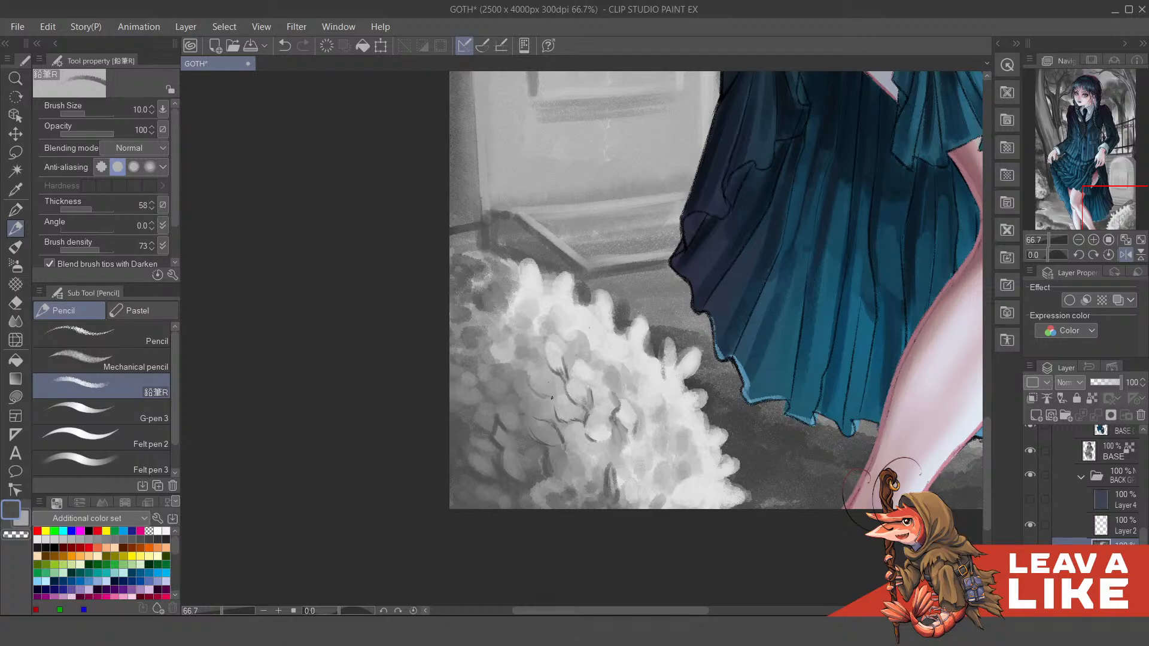
mouse_move(546, 382)
mouse_down()
mouse_move(559, 394)
mouse_move(586, 348)
mouse_move(617, 346)
mouse_up()
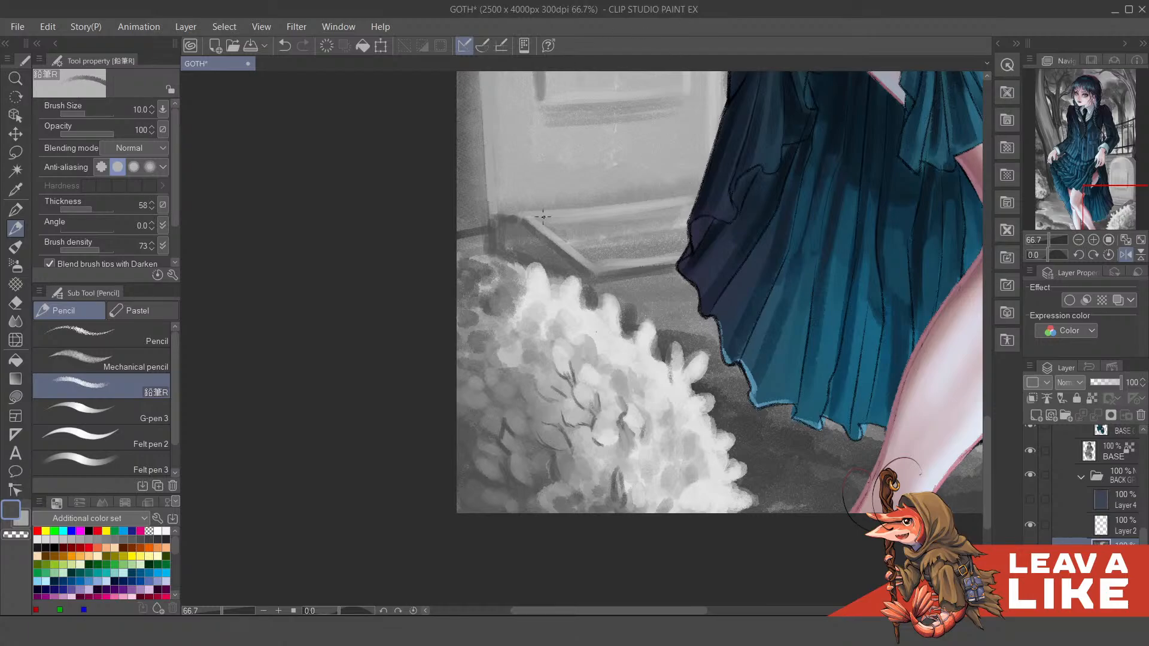
Step: Extend the dark leaf outlines and stems through the bush's central cluster, alternating dark and light grey to shape the leaves
scroll(599, 413, up, 1)
mouse_move(596, 376)
mouse_down()
mouse_move(566, 407)
mouse_move(591, 436)
mouse_move(580, 411)
mouse_move(589, 408)
mouse_move(559, 434)
mouse_move(548, 416)
mouse_move(569, 437)
mouse_move(544, 465)
mouse_move(553, 477)
mouse_move(568, 479)
mouse_move(579, 434)
mouse_up()
key(x)
key(x)
scroll(568, 417, down, 1)
mouse_move(570, 403)
mouse_down()
mouse_move(580, 443)
mouse_move(616, 487)
mouse_up()
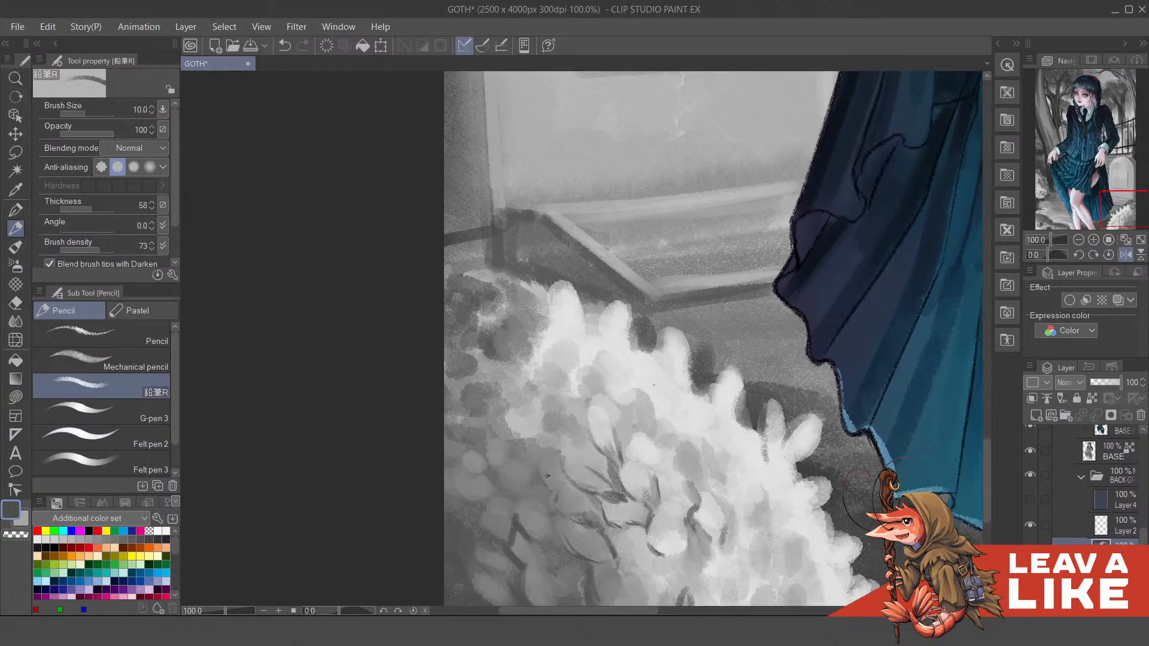
mouse_move(542, 482)
mouse_down()
mouse_move(582, 495)
mouse_move(568, 480)
mouse_move(595, 509)
mouse_move(580, 487)
mouse_up()
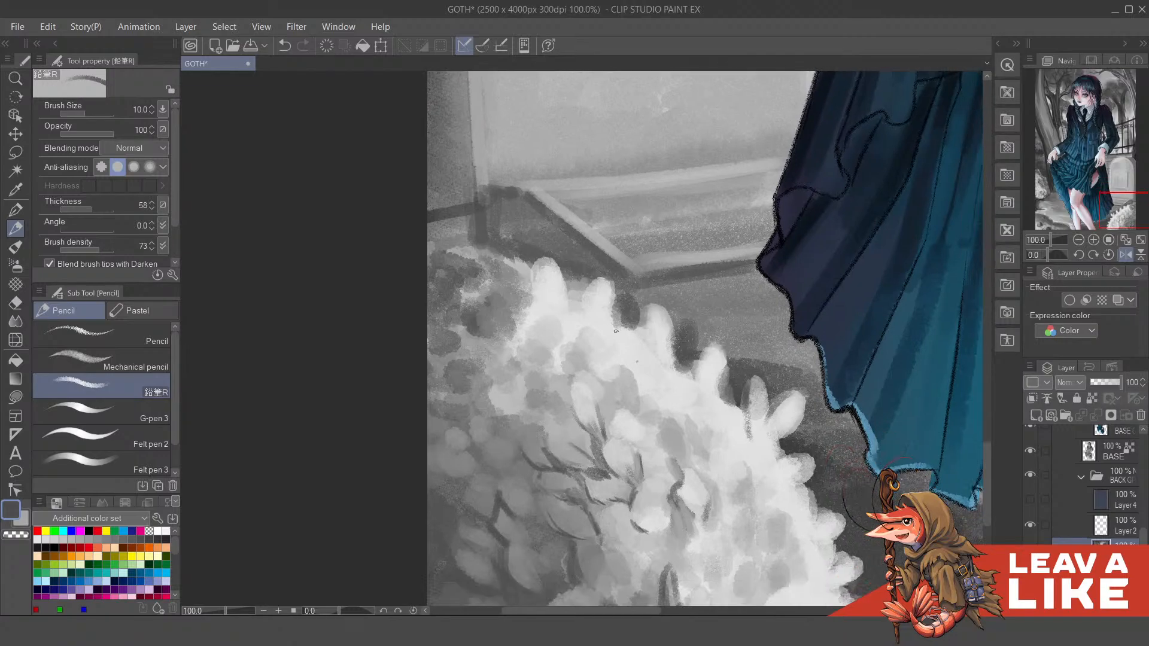
Step: Unmirror the view, rotate the canvas to -15°, and outline another leaf on the lit side of the central cluster
key(ctrl+minus)
key(h)
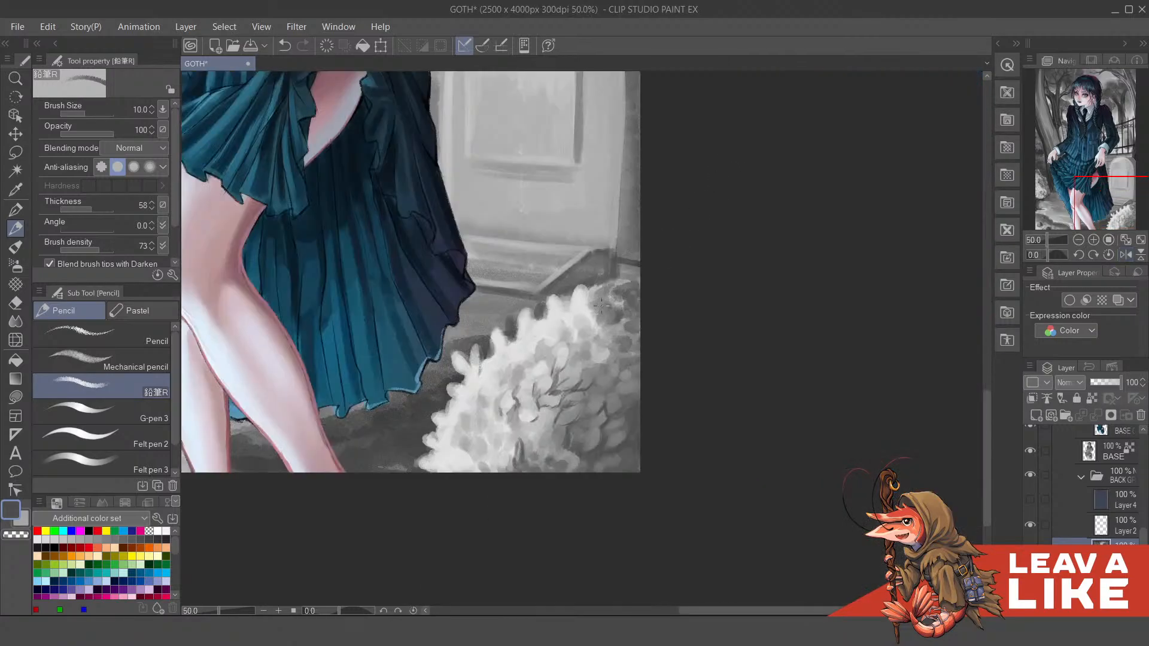
key(minus)
key(minus)
key(minus)
key(ctrl+plus)
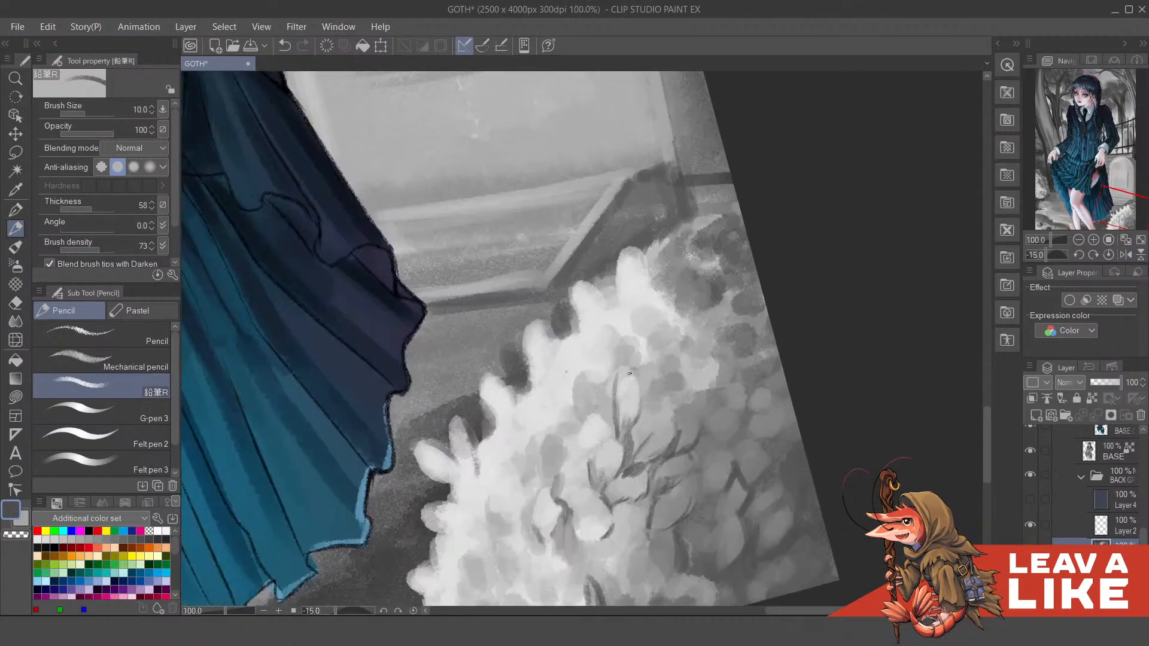
scroll(616, 407, down, 1)
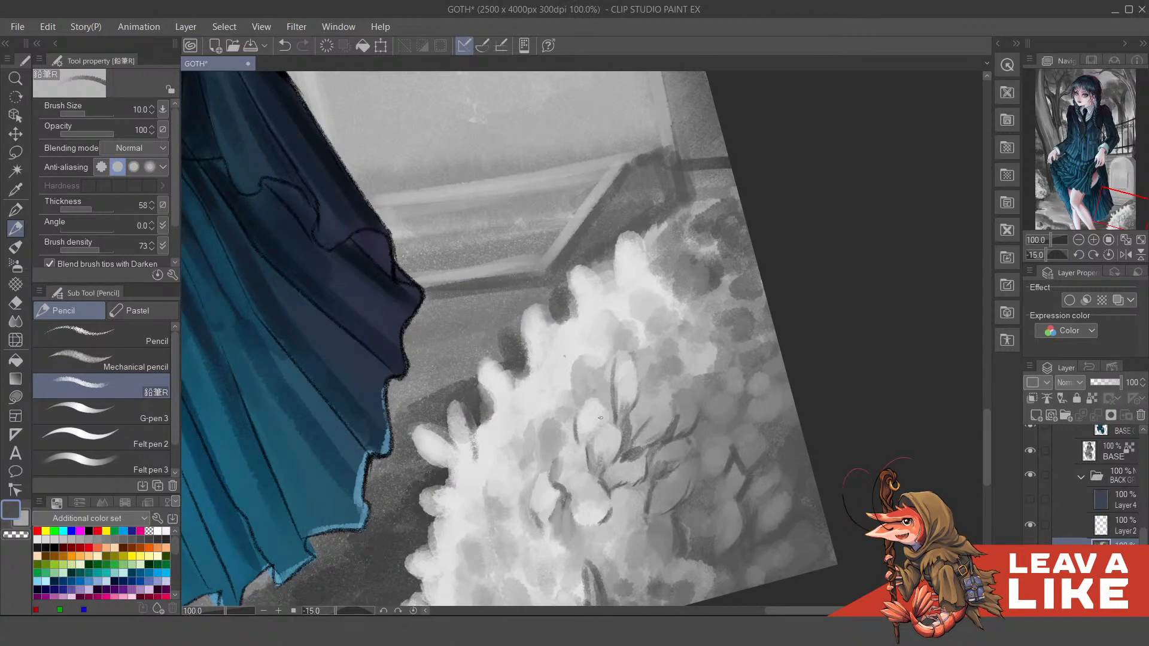
key(x)
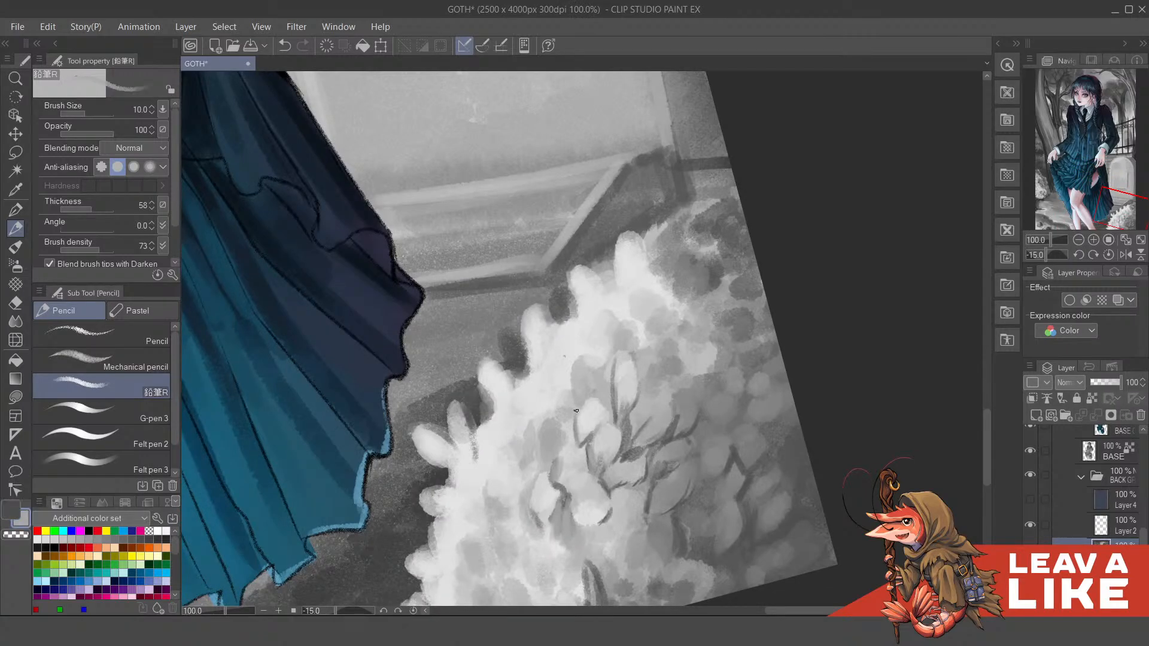
scroll(610, 410, down, 2)
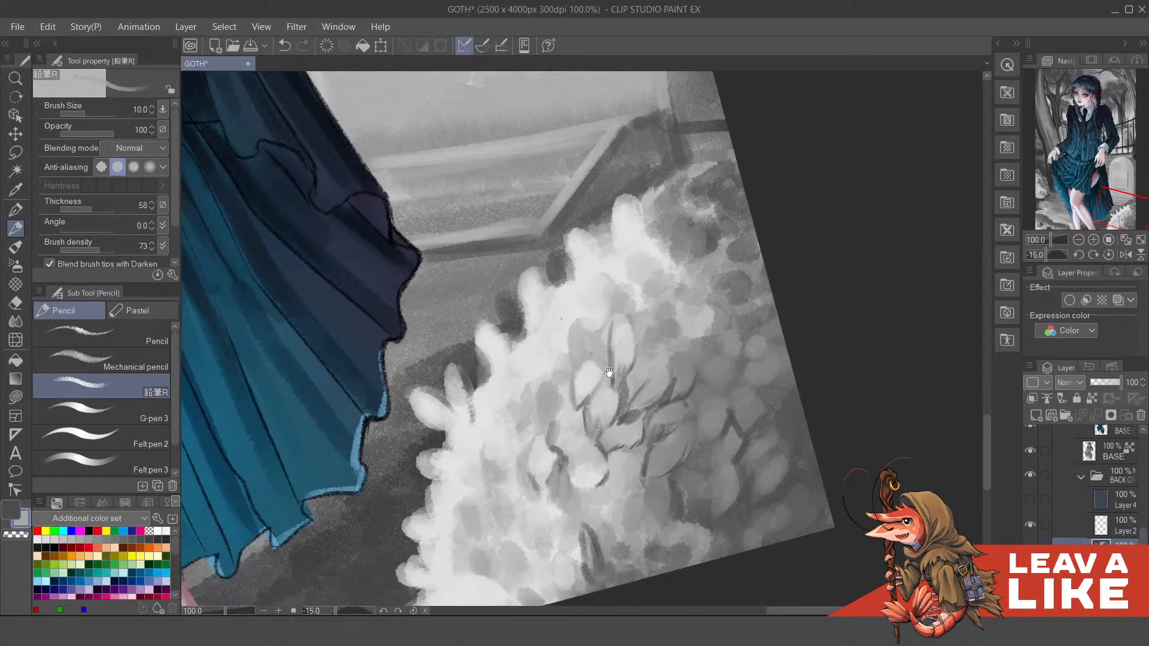
Step: Paint pointed dark outlines around the lit leaves of the central cluster, undo a stray stroke, and refine their edges with light grey
key(x)
mouse_move(581, 410)
mouse_down()
mouse_move(552, 430)
mouse_move(576, 411)
mouse_move(581, 429)
mouse_move(557, 419)
mouse_move(557, 447)
mouse_move(550, 435)
mouse_move(573, 407)
mouse_move(585, 433)
mouse_move(577, 425)
mouse_move(565, 480)
mouse_move(551, 443)
mouse_move(559, 472)
mouse_move(552, 438)
mouse_move(560, 456)
mouse_move(586, 444)
mouse_move(570, 474)
mouse_move(598, 452)
mouse_move(594, 477)
mouse_up()
key(x)
key(x)
key(ctrl+z)
key(x)
scroll(604, 392, down, 1)
key(x)
key(x)
scroll(603, 474, down, 2)
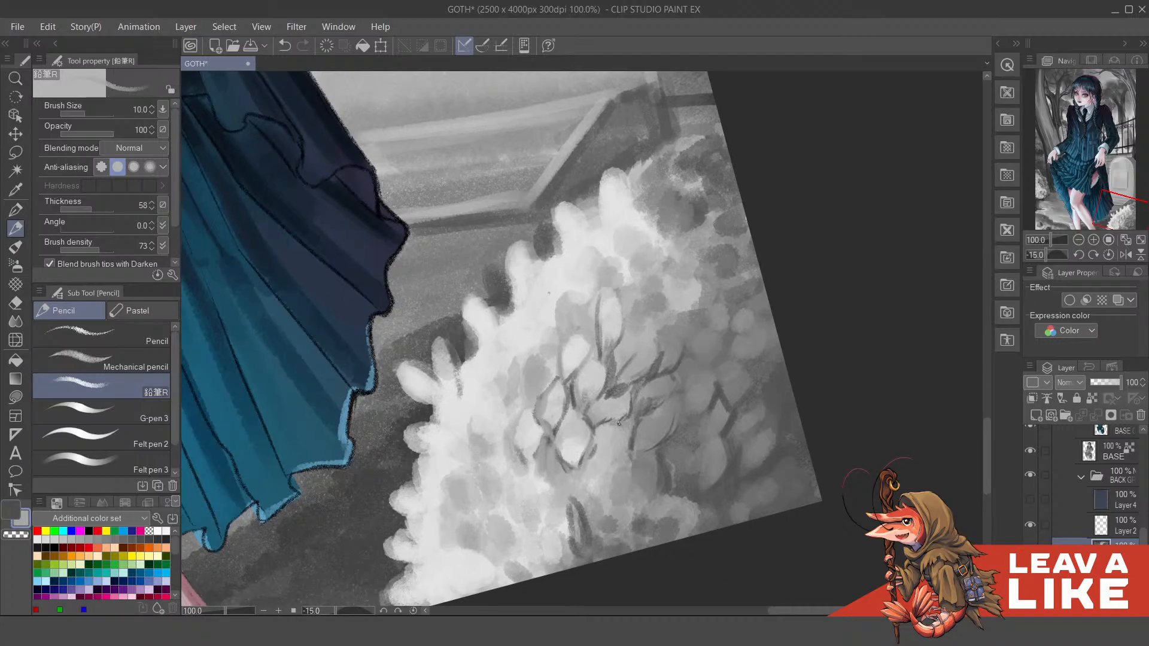
Step: Rotate the canvas to 10° and outline an oval leaf in dark grey just below the central leaf cluster
scroll(736, 106, down, 2)
key(asciicircum)
key(asciicircum)
key(asciicircum)
key(asciicircum)
key(asciicircum)
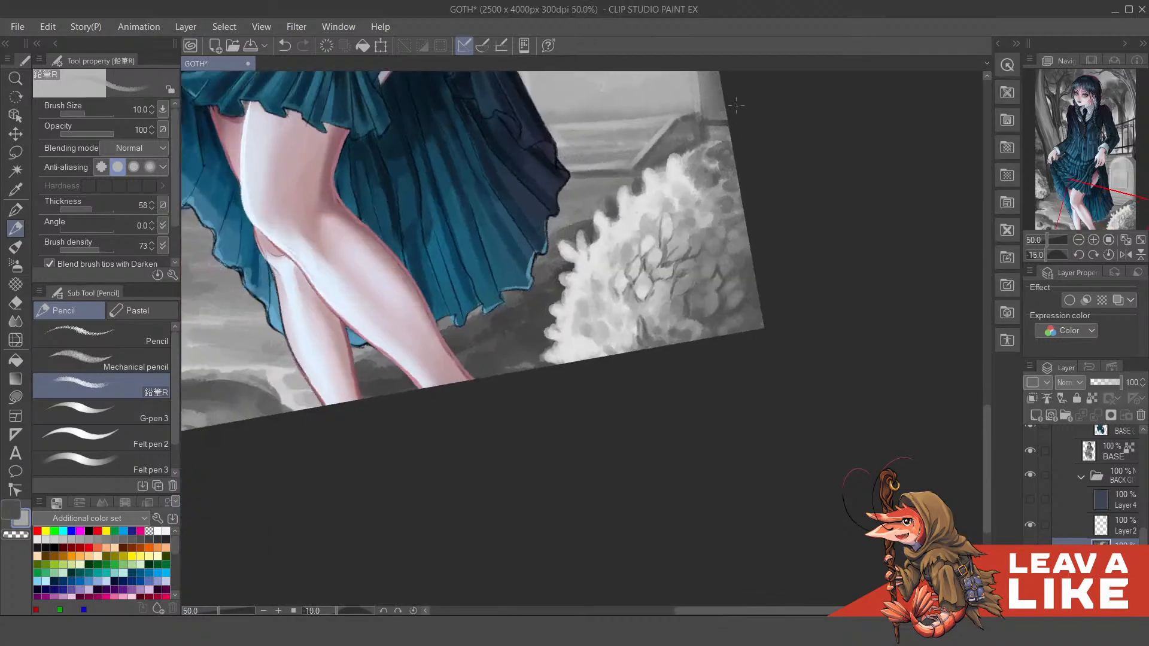
scroll(803, 75, down, 1)
scroll(756, 191, up, 3)
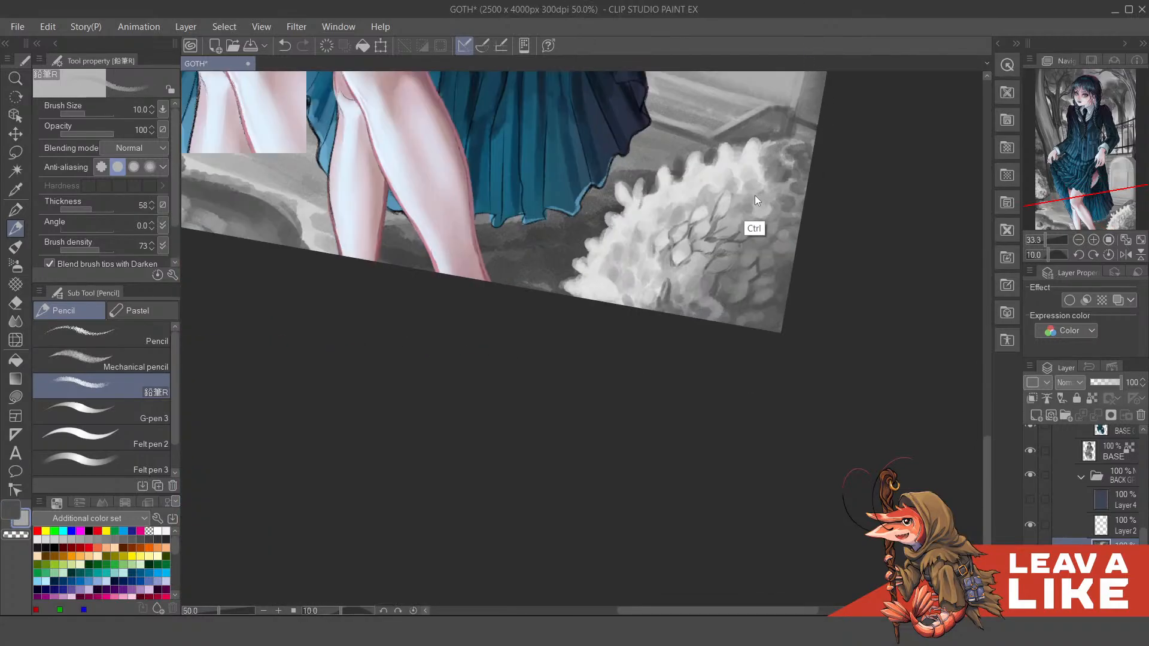
drag(693, 367, 708, 417)
key(x)
mouse_move(611, 401)
mouse_down()
mouse_move(644, 389)
mouse_move(637, 416)
mouse_move(656, 402)
mouse_up()
key(x)
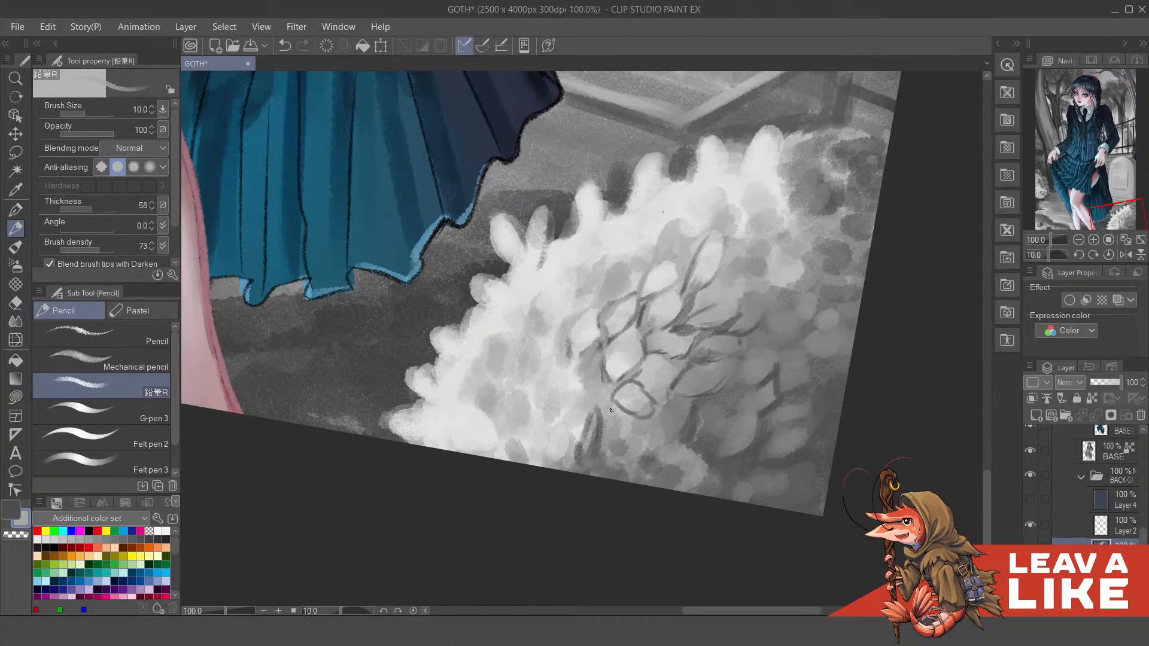
Step: Paint a dark gap beside the new oval leaf, linking it to the shadow near the bush's base
key(x)
key(x)
drag(605, 397, 599, 434)
scroll(737, 172, down, 2)
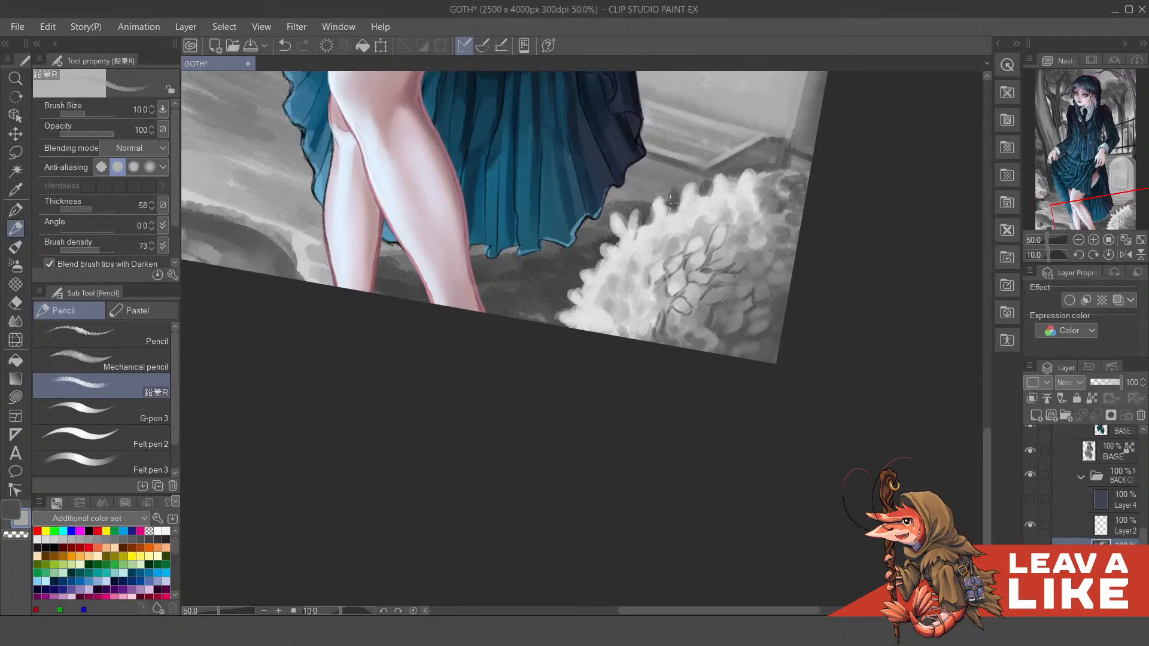
Step: Paint dark grey outlines around a narrow leaf just inside the bush's upper rim, adjusting its edges with the alternate colour
scroll(810, 183, down, 2)
scroll(727, 141, up, 4)
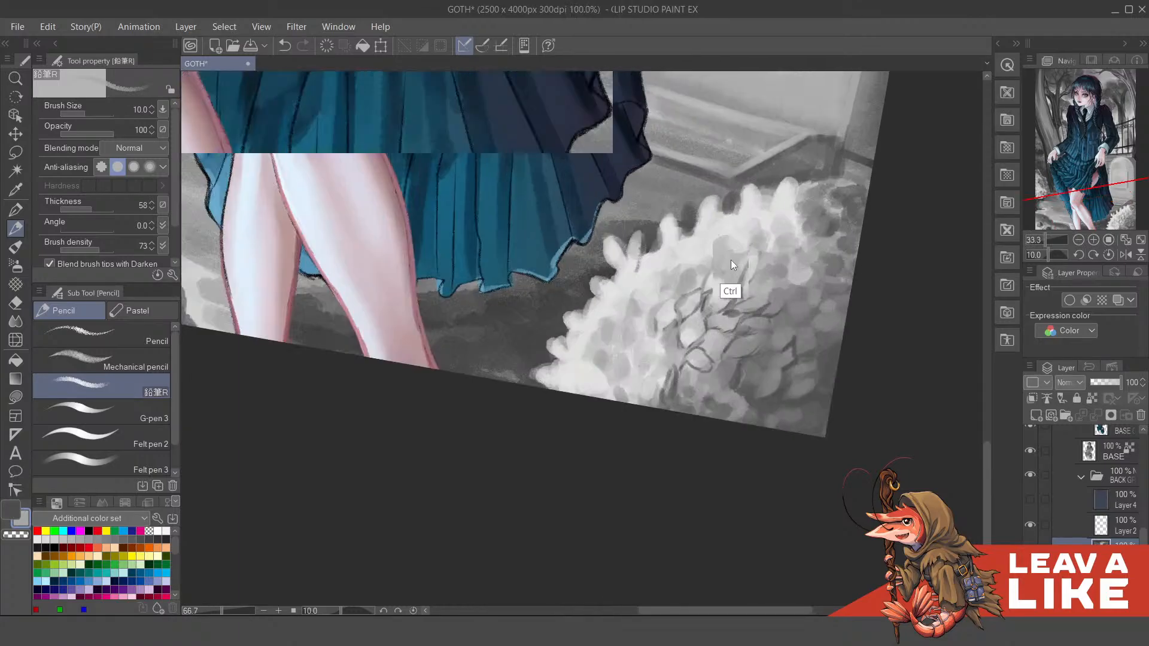
scroll(730, 259, up, 2)
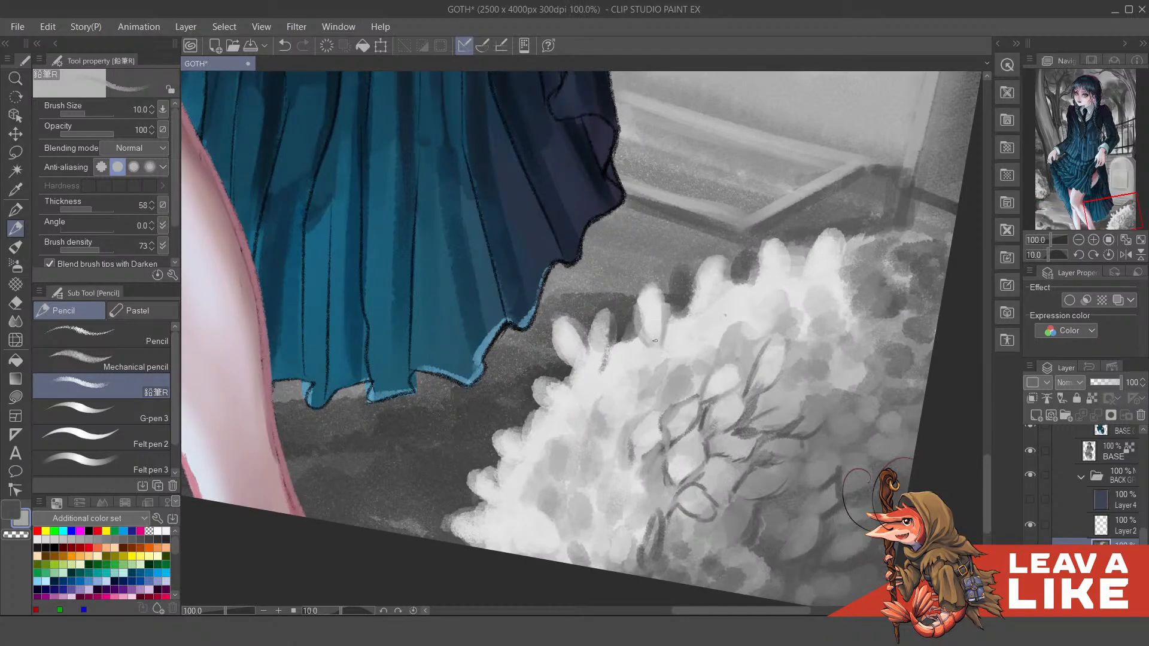
alt+click(654, 354)
drag(655, 365, 671, 346)
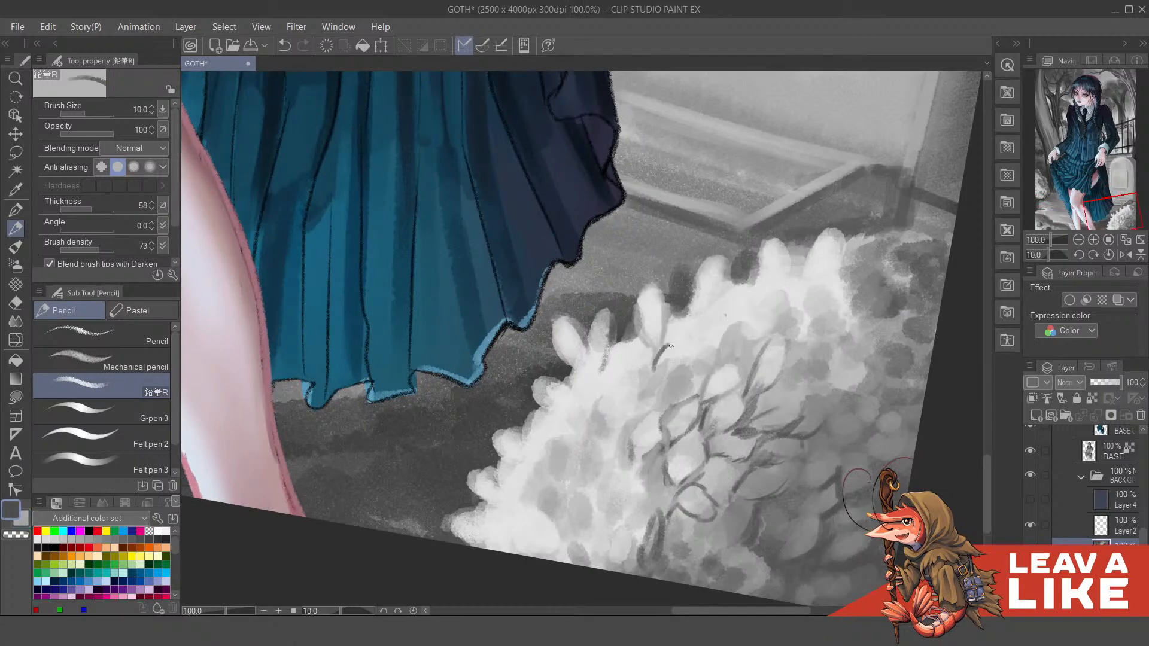
alt+click(673, 345)
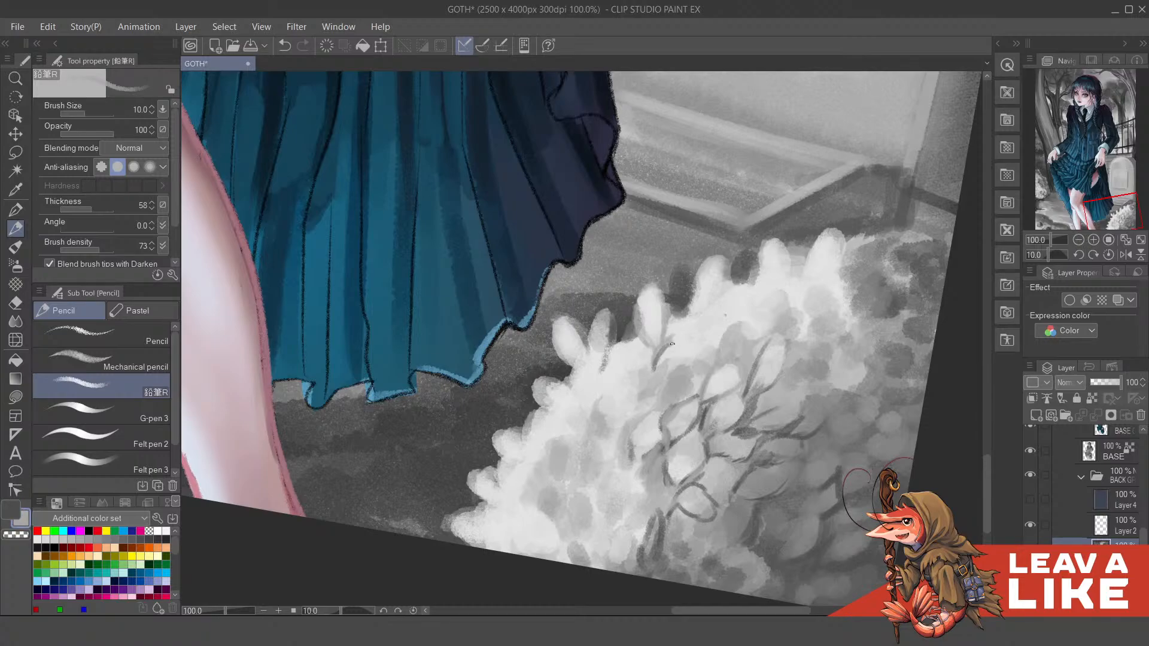
drag(677, 347, 664, 374)
mouse_move(675, 309)
mouse_down()
mouse_move(670, 337)
mouse_move(680, 338)
mouse_move(687, 380)
mouse_up()
key(x)
mouse_move(696, 318)
mouse_down()
mouse_move(700, 358)
mouse_move(695, 331)
mouse_move(680, 343)
mouse_move(685, 386)
mouse_move(701, 346)
mouse_up()
key(x)
scroll(661, 292, down, 1)
scroll(856, 110, down, 1)
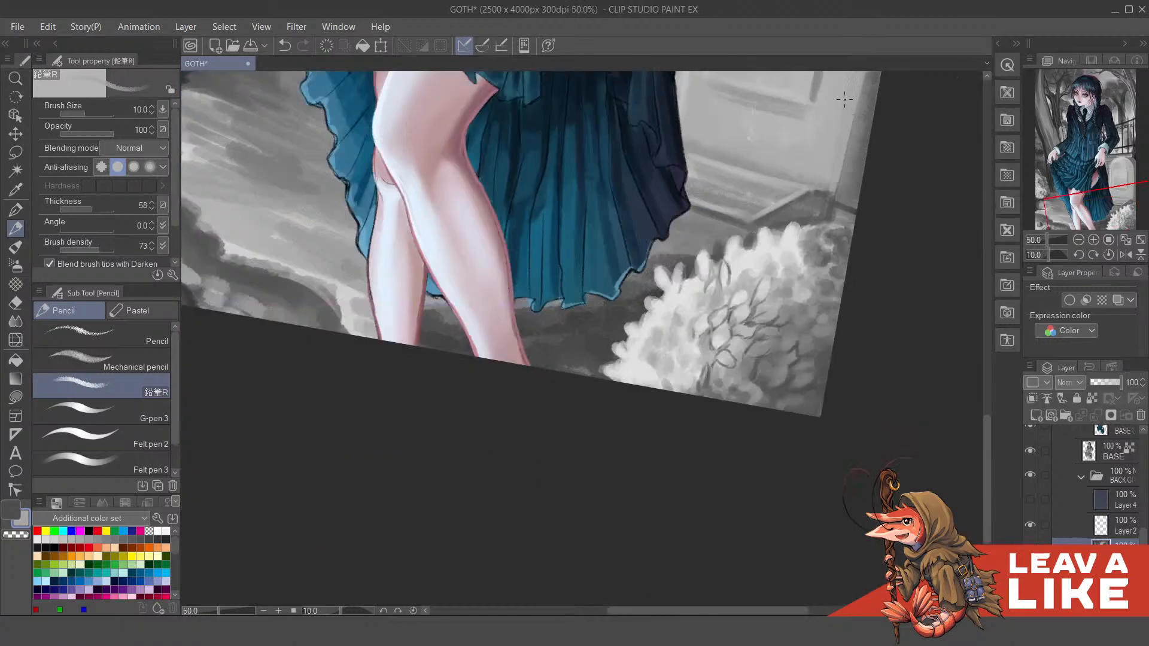
Step: Shape the dark leaf behind the bush's rim into a pointed tip
scroll(796, 150, up, 2)
scroll(763, 206, up, 1)
scroll(703, 379, down, 2)
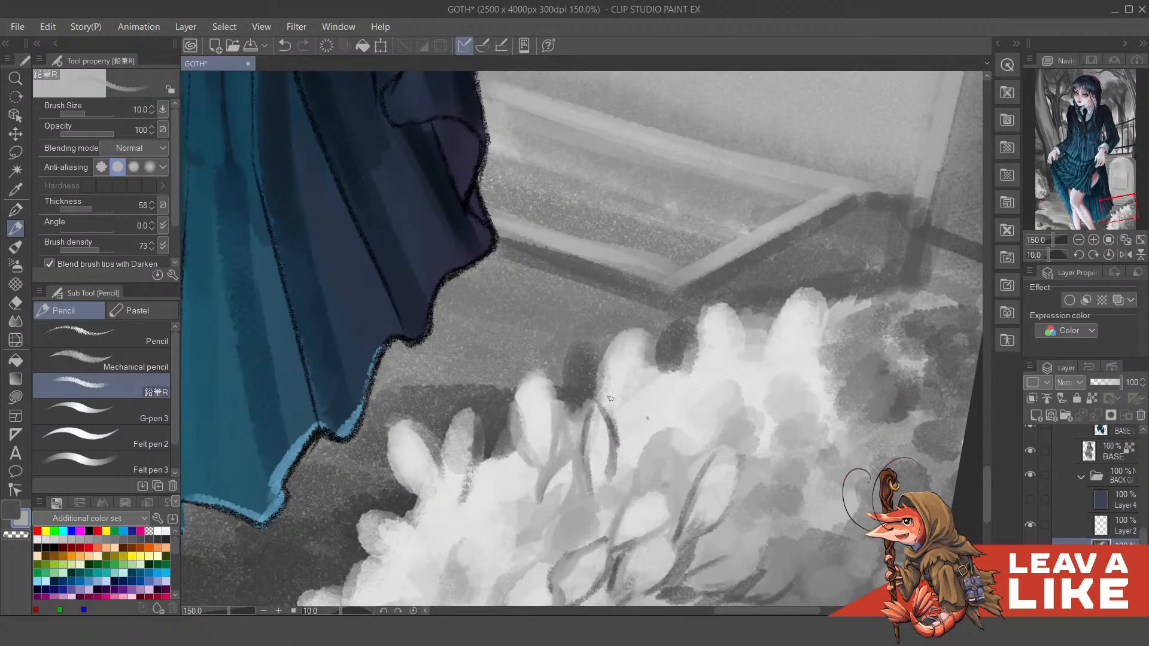
key(x)
mouse_move(575, 383)
mouse_down()
mouse_move(578, 340)
mouse_move(592, 362)
mouse_up()
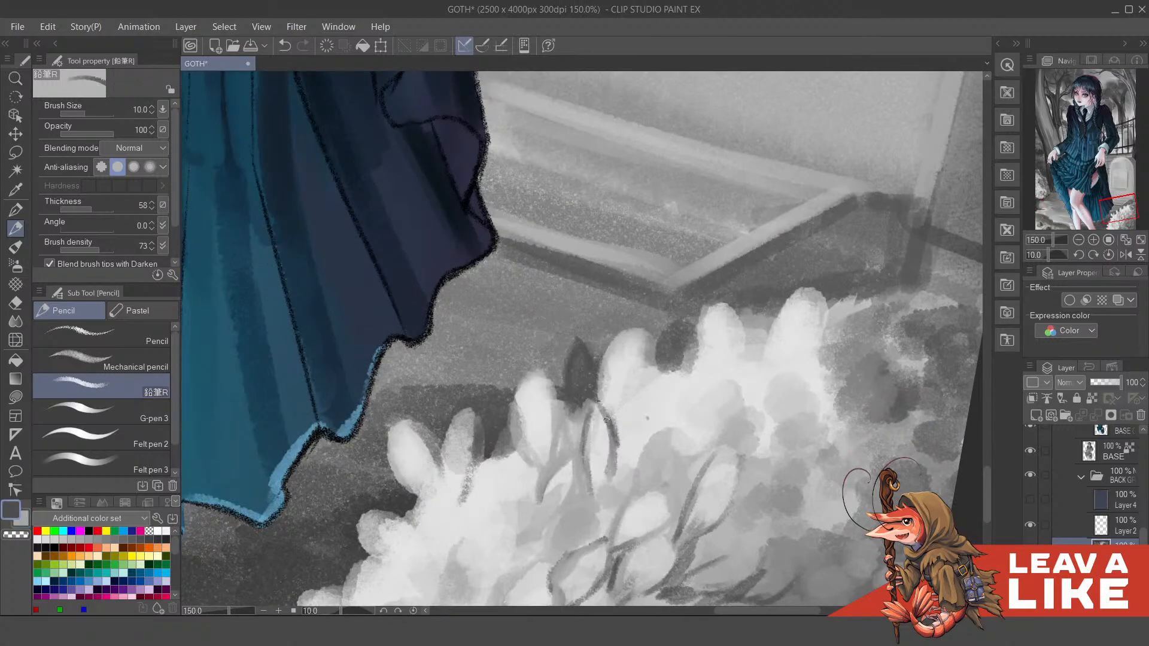
key(x)
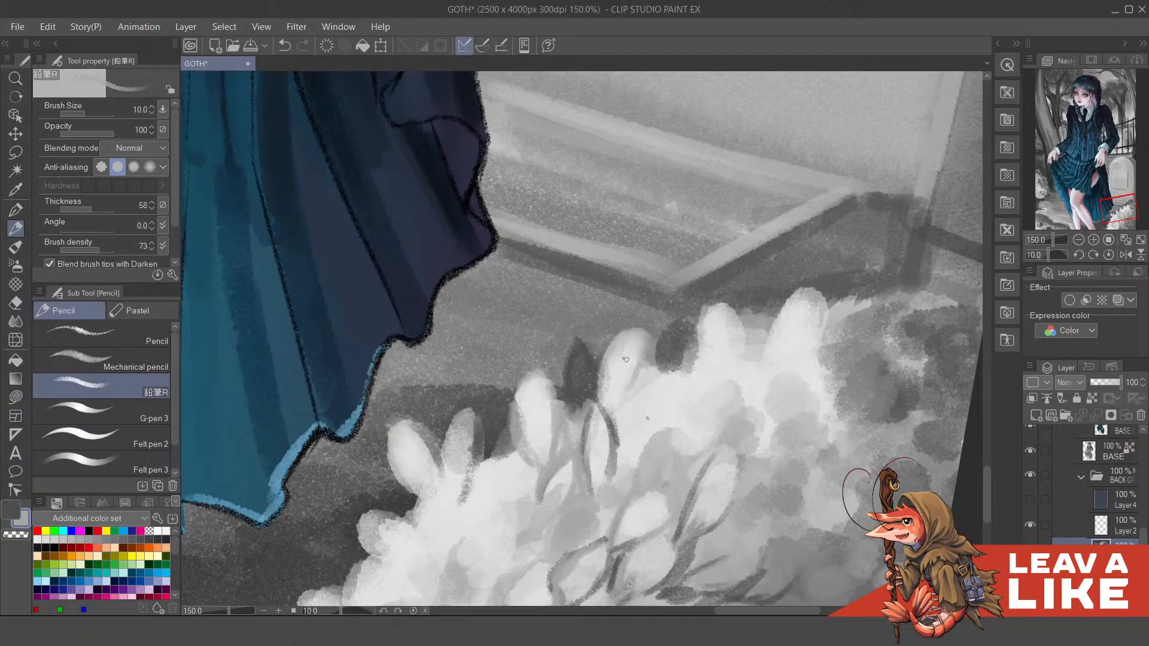
Step: Refine the light rim leaf beside the dark pointed leaf and paint dark lines along its lower edges
key(x)
mouse_move(645, 342)
mouse_down()
mouse_move(608, 417)
mouse_move(643, 368)
mouse_move(644, 333)
mouse_up()
key(x)
key(x)
mouse_move(633, 389)
mouse_down()
mouse_move(661, 366)
mouse_move(654, 388)
mouse_move(608, 426)
mouse_move(650, 398)
mouse_move(615, 456)
mouse_up()
key(x)
scroll(828, 487, down, 2)
key(ctrl+minus)
key(ctrl+minus)
key(ctrl+minus)
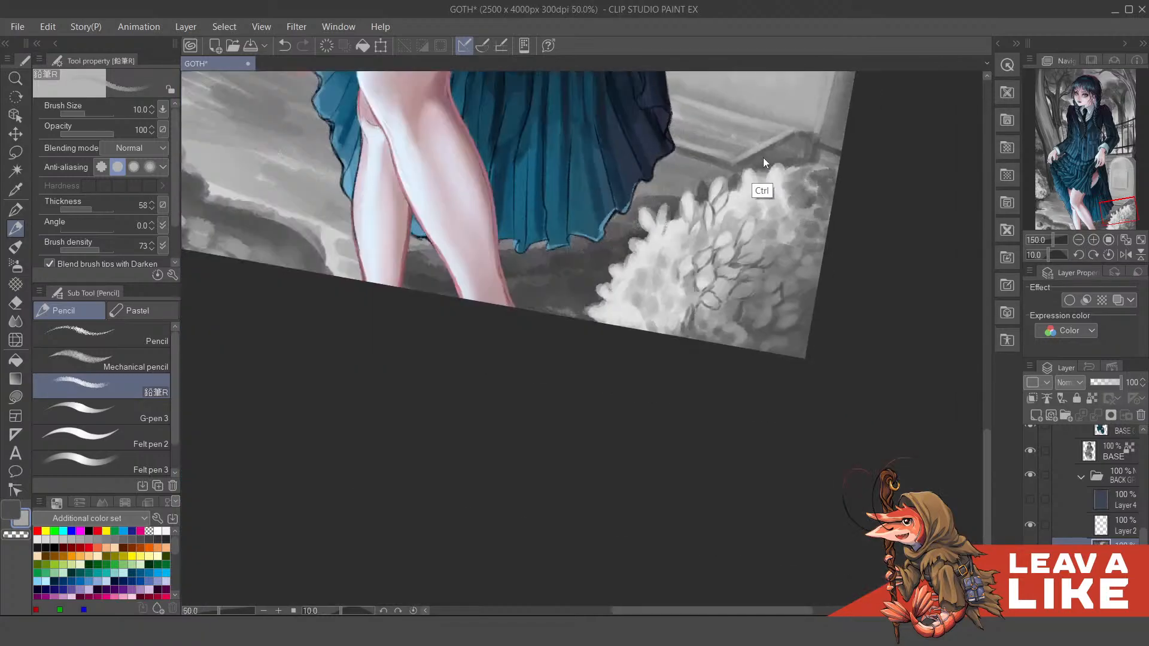
Step: Outline the next light leaf along the bush's upper rim and darken the gap beneath it
key(ctrl+plus)
key(ctrl+plus)
scroll(770, 229, up, 2)
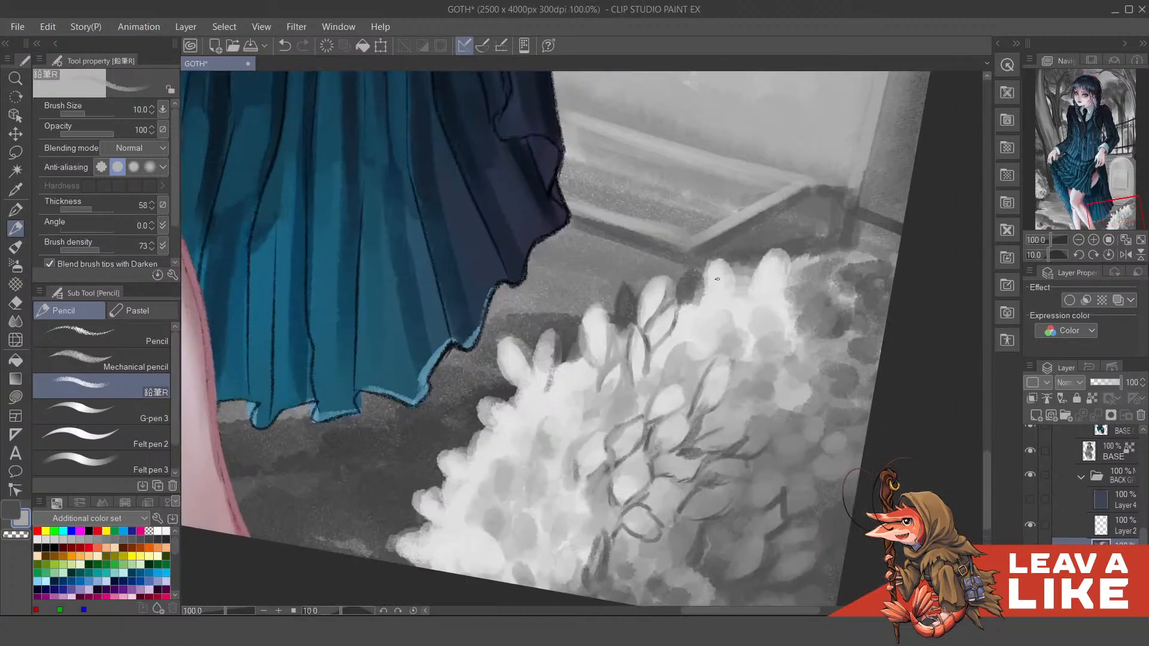
key(x)
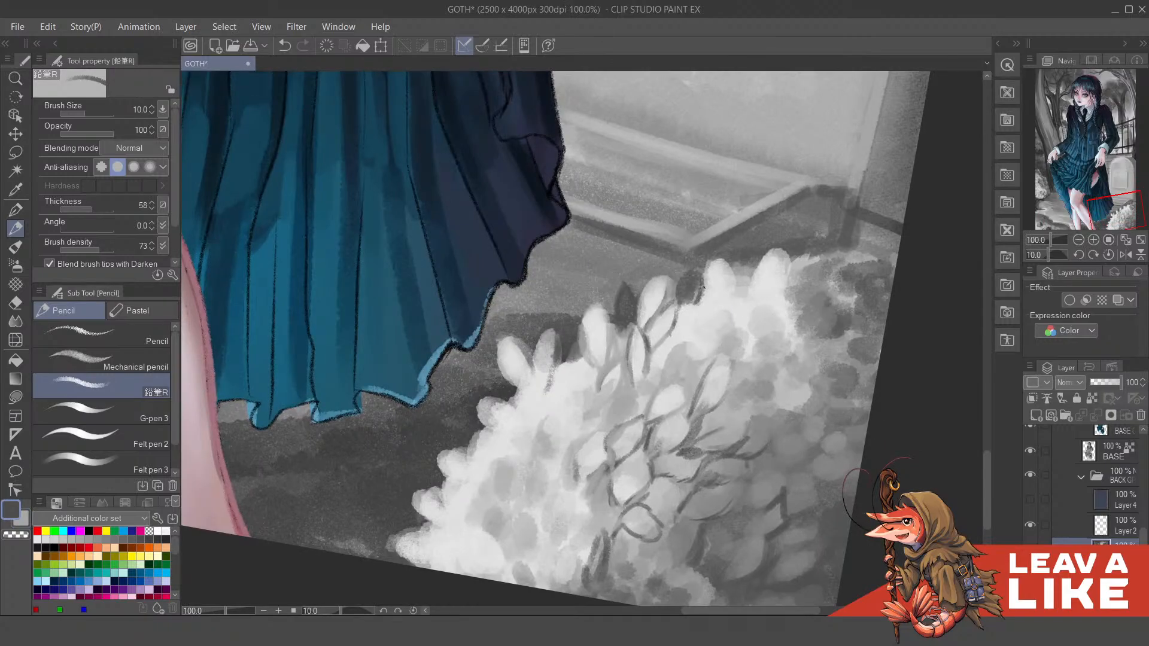
mouse_move(721, 261)
mouse_down()
mouse_move(703, 288)
mouse_move(712, 319)
mouse_move(704, 289)
mouse_move(709, 305)
mouse_move(720, 288)
mouse_move(708, 315)
mouse_move(702, 291)
mouse_move(689, 312)
mouse_move(702, 305)
mouse_move(696, 343)
mouse_up()
key(x)
key(x)
key(x)
drag(700, 302, 684, 349)
key(x)
key(x)
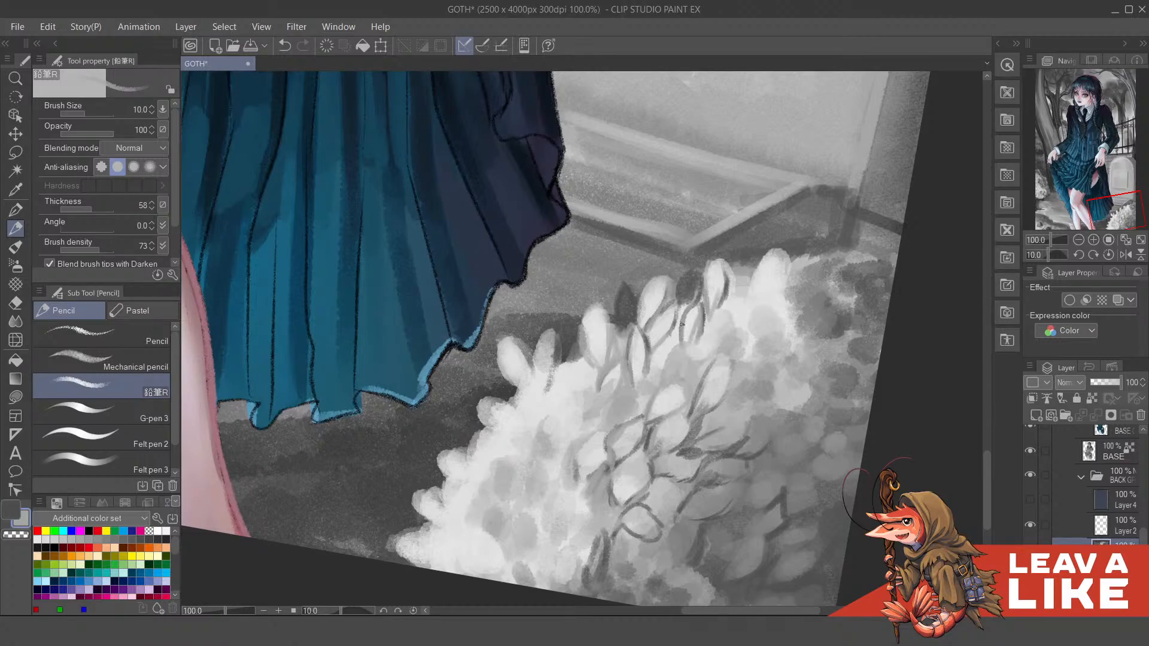
Step: Add dark strokes around the small leaf below that rim leaf and undo the last stray stroke
mouse_move(681, 319)
mouse_down()
mouse_move(688, 350)
mouse_move(737, 350)
mouse_move(723, 358)
mouse_up()
key(x)
key(ctrl+z)
key(x)
scroll(718, 299, up, 1)
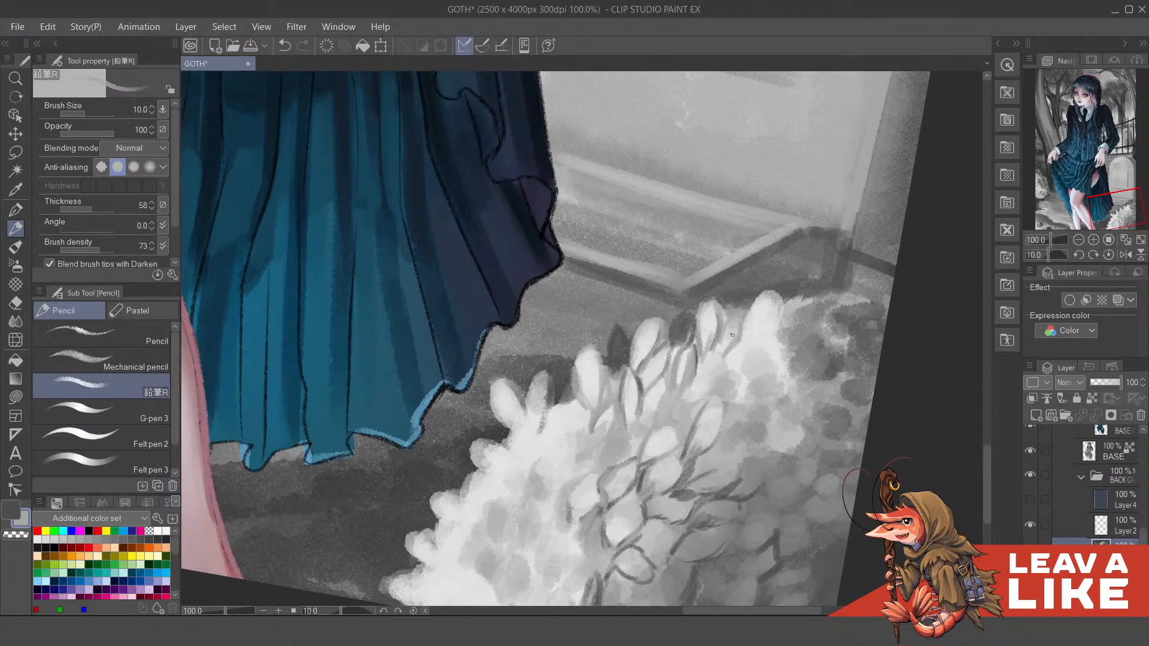
Step: Mirror the view and rotate the canvas to 0° to check the bush's shape
scroll(795, 143, down, 2)
key(h)
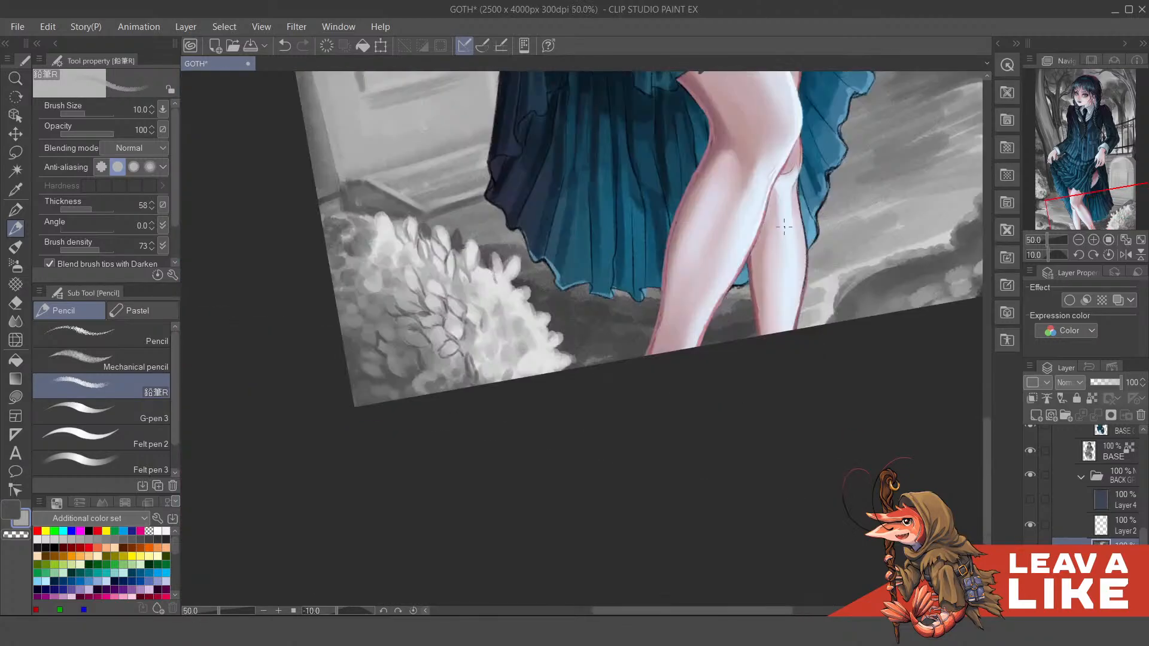
drag(657, 266, 743, 346)
key(ctrl+minus)
key(asciicircum)
key(asciicircum)
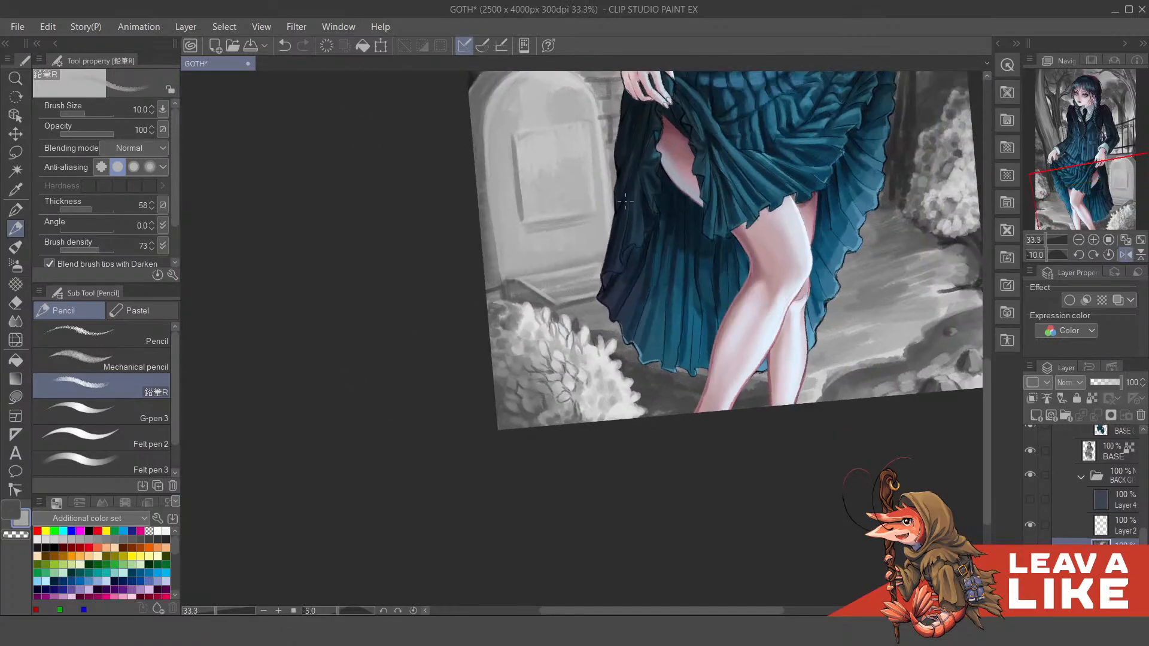
scroll(594, 320, up, 3)
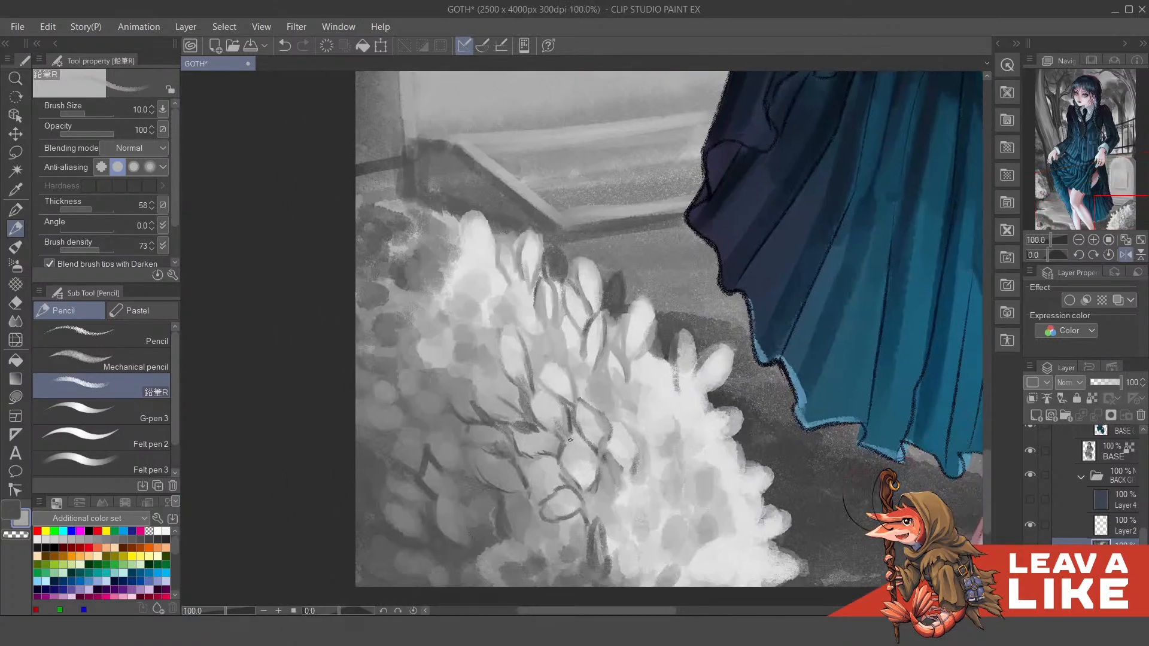
drag(530, 454, 546, 478)
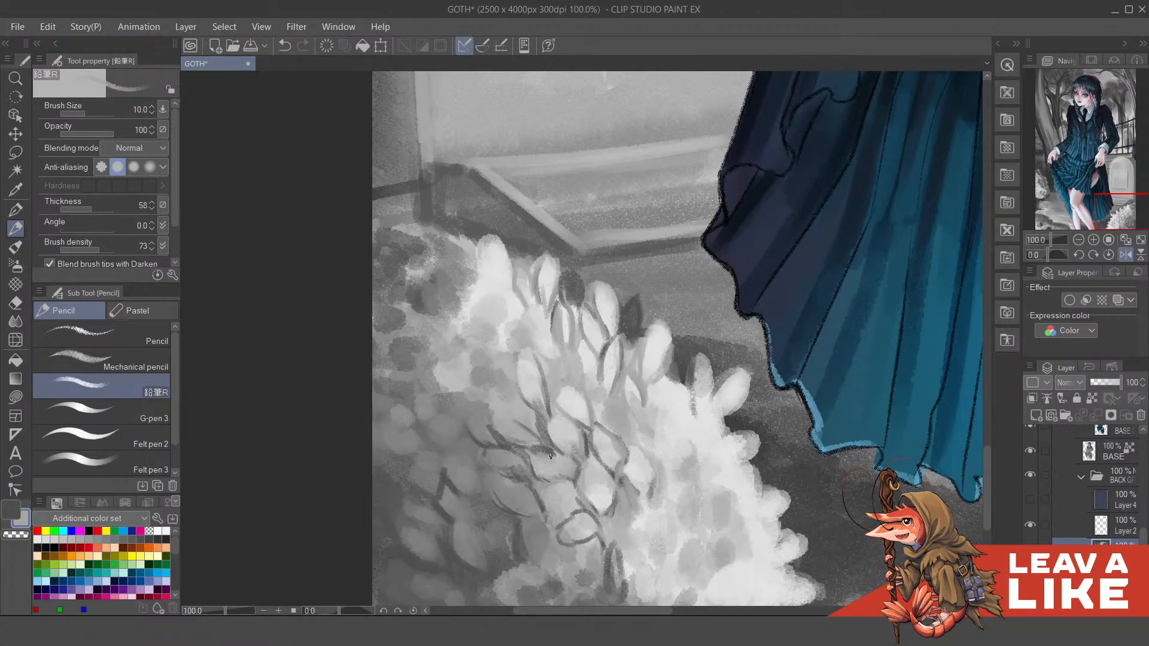
Step: Paint dark outlines around more leaves on the shaded side of the central cluster and save the illustration
mouse_move(549, 454)
mouse_down()
mouse_move(549, 481)
mouse_move(539, 472)
mouse_move(560, 462)
mouse_up()
alt+click(541, 454)
key(x)
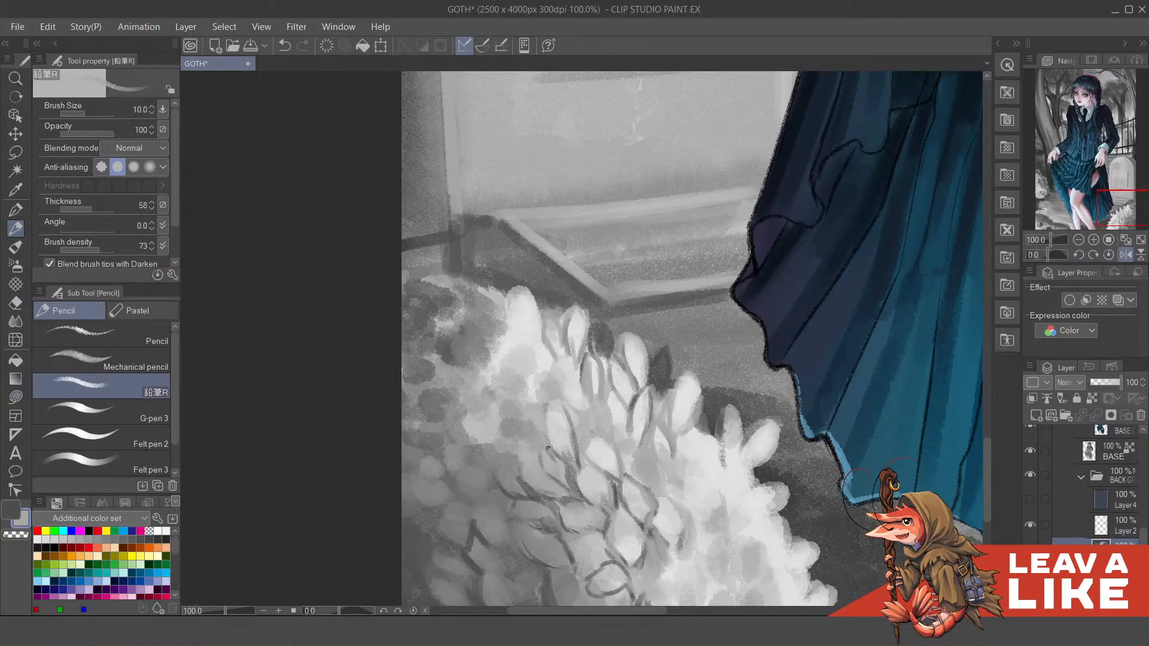
mouse_move(532, 477)
mouse_down()
mouse_move(604, 474)
mouse_move(601, 485)
mouse_move(625, 494)
mouse_move(645, 487)
mouse_up()
key(x)
mouse_move(706, 533)
mouse_down()
mouse_move(656, 440)
mouse_move(655, 482)
mouse_move(693, 530)
mouse_up()
mouse_move(606, 443)
mouse_down()
mouse_move(619, 476)
mouse_move(615, 463)
mouse_move(627, 464)
mouse_up()
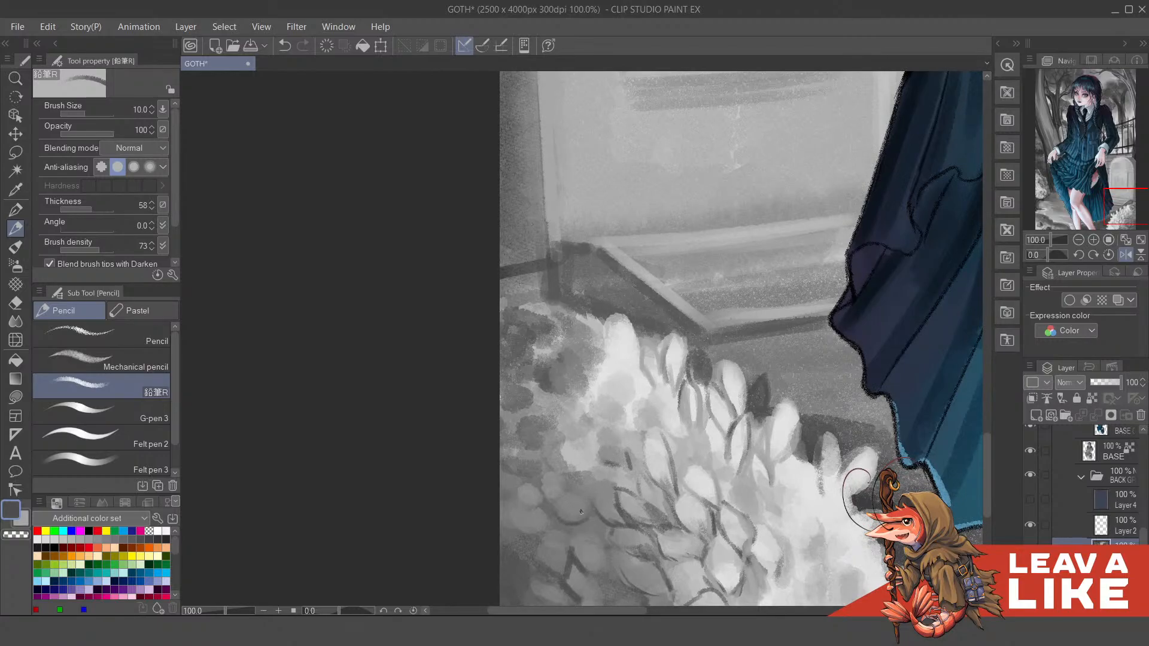
scroll(616, 505, down, 3)
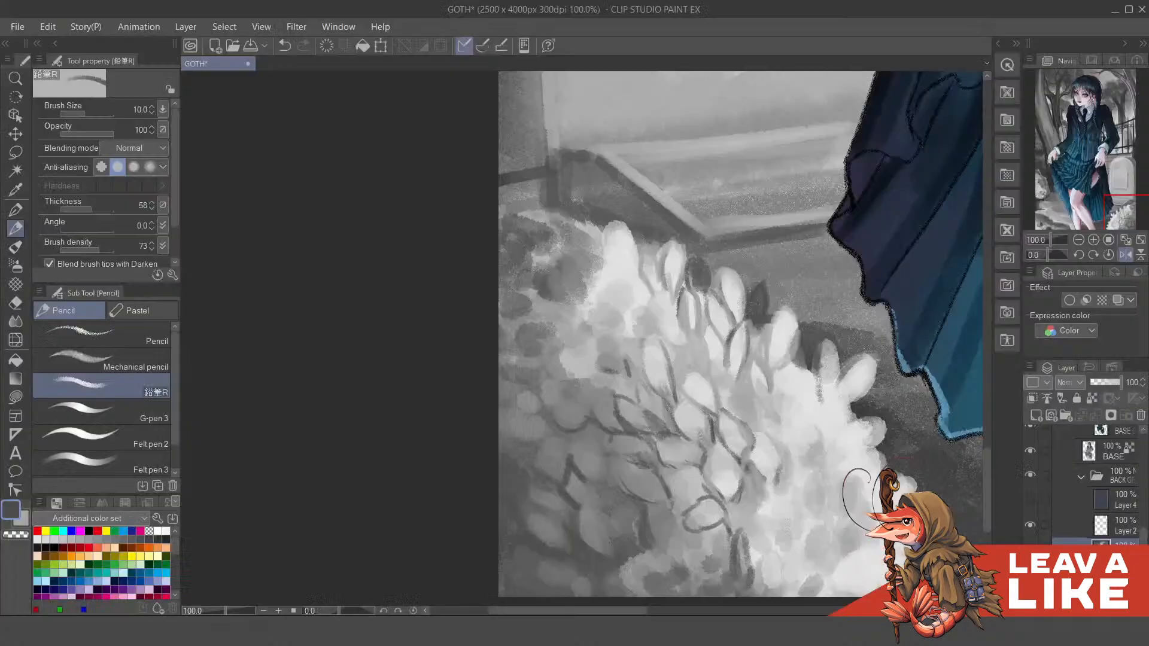
key(ctrl+s)
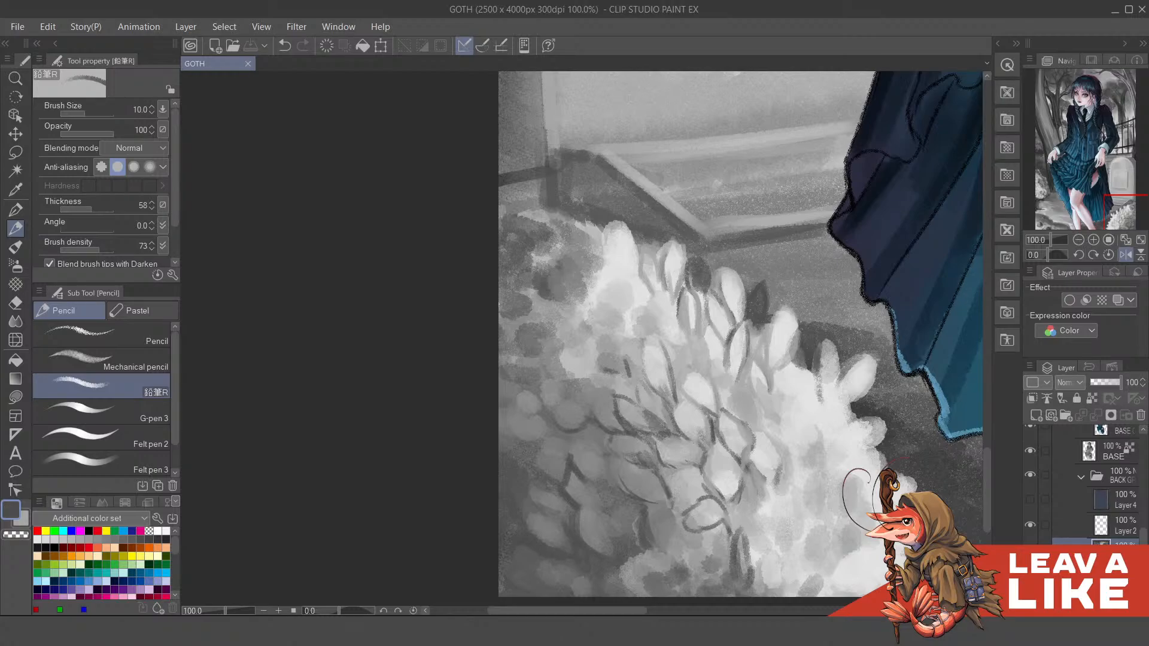
Step: Undo a trial stroke on the bright rim leaf and outline a rounded leaf just below it in dark grey
scroll(657, 328, up, 2)
drag(642, 393, 644, 403)
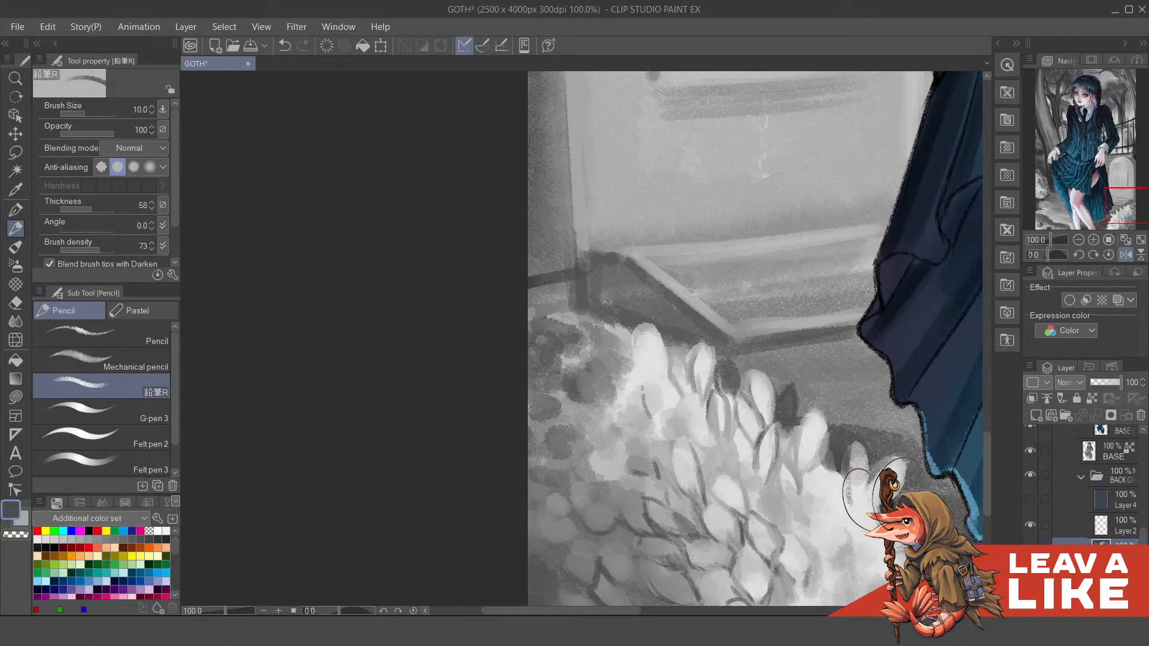
key(ctrl+z)
scroll(658, 365, up, 1)
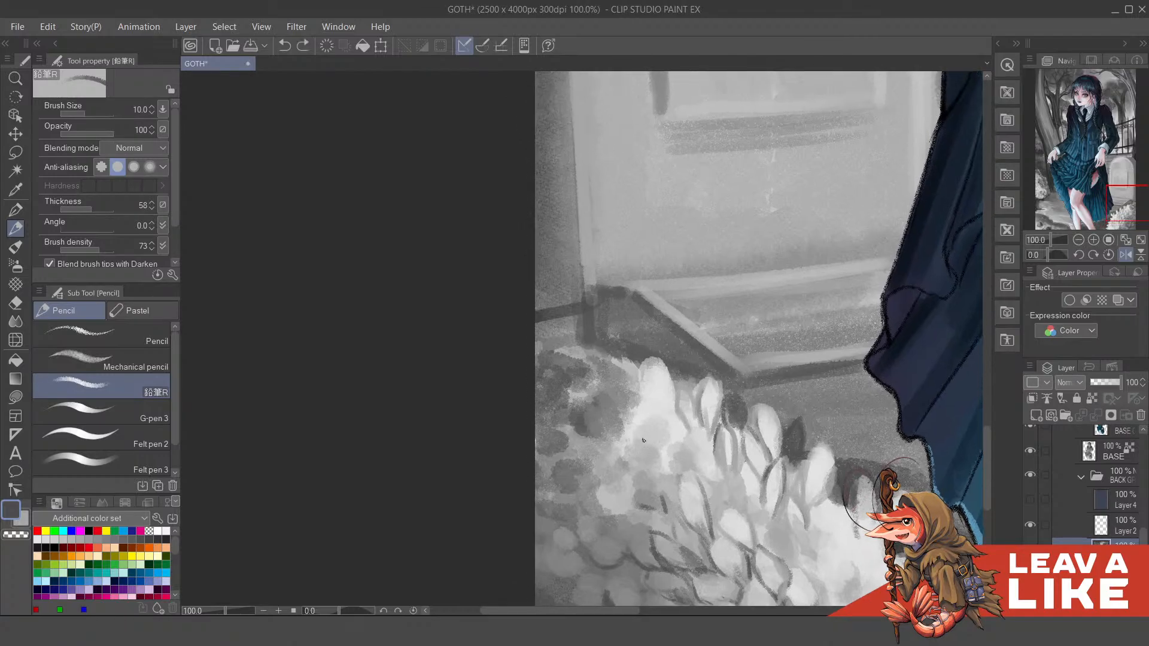
drag(640, 448, 638, 433)
key(x)
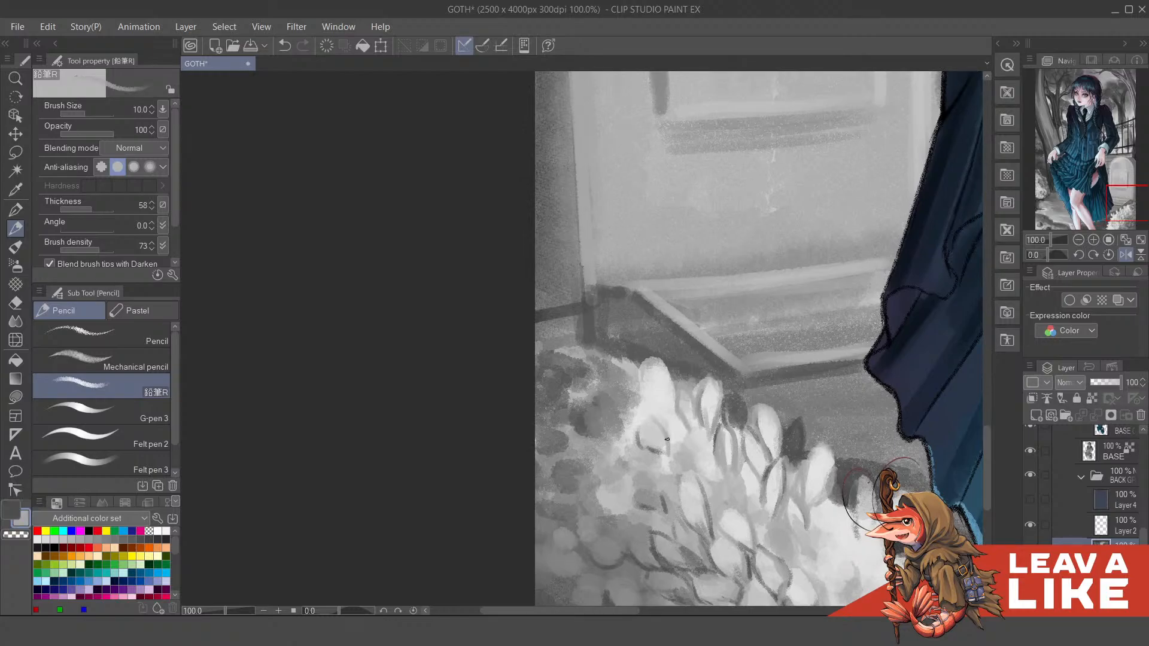
scroll(667, 439, down, 2)
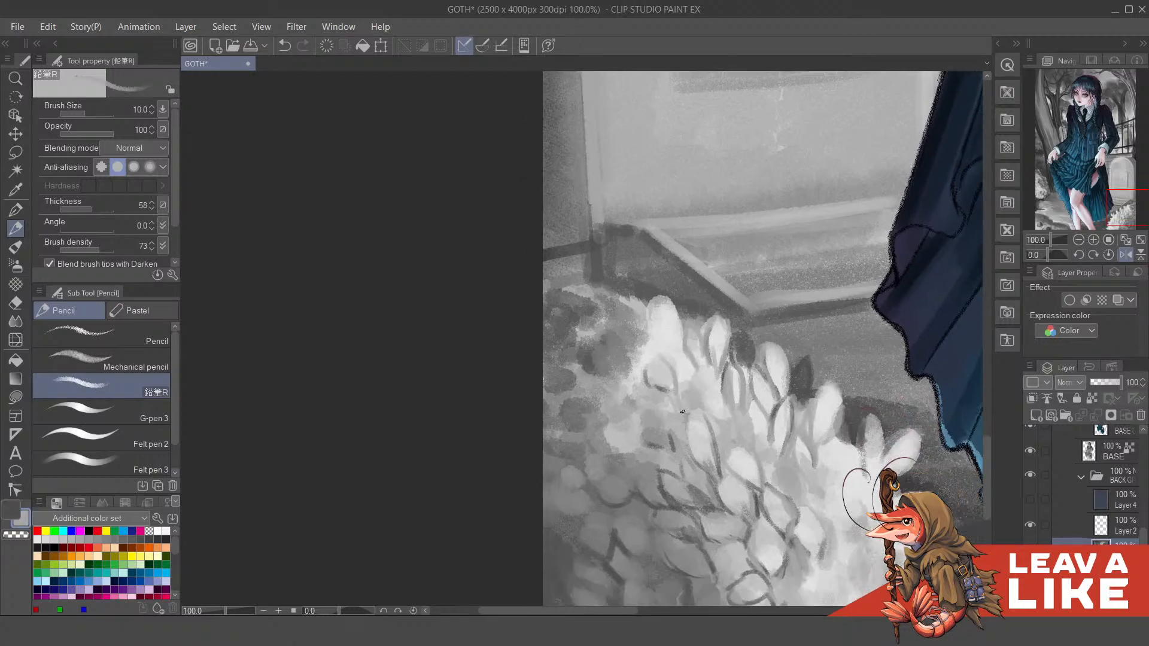
Step: Extend the dark outlines from the rounded leaf toward the central cluster, defining elongated leaves between them
key(x)
mouse_move(673, 390)
mouse_down()
mouse_move(687, 422)
mouse_move(690, 385)
mouse_move(693, 407)
mouse_move(729, 429)
mouse_up()
key(x)
mouse_move(753, 445)
mouse_down()
mouse_move(758, 341)
mouse_move(732, 355)
mouse_up()
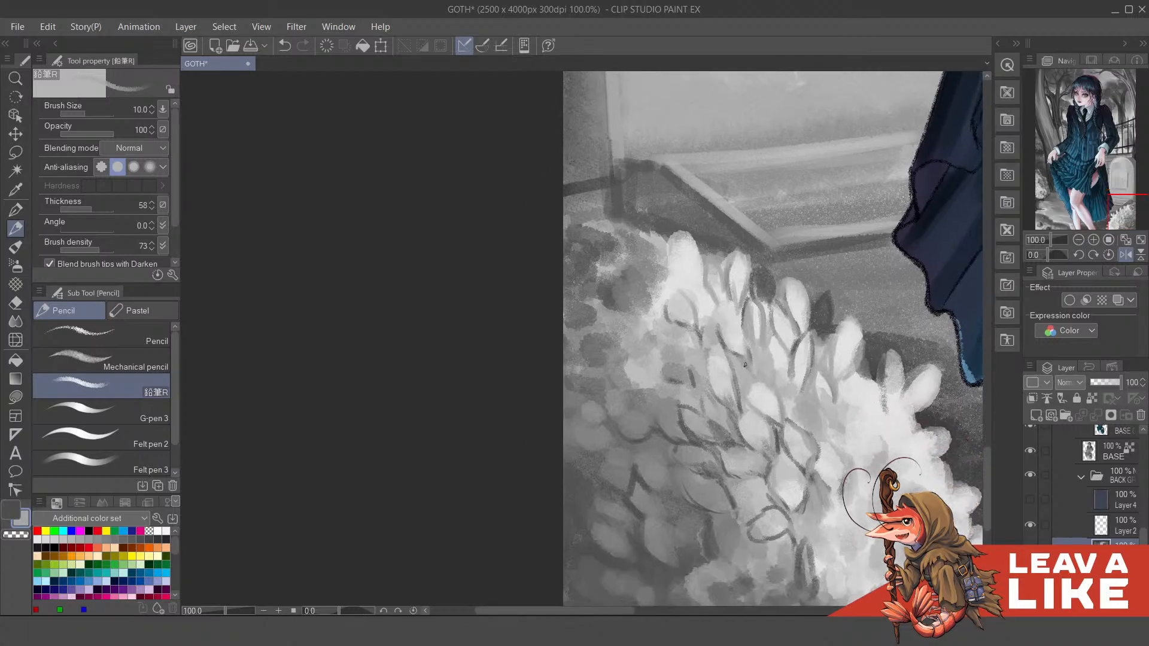
scroll(873, 145, down, 2)
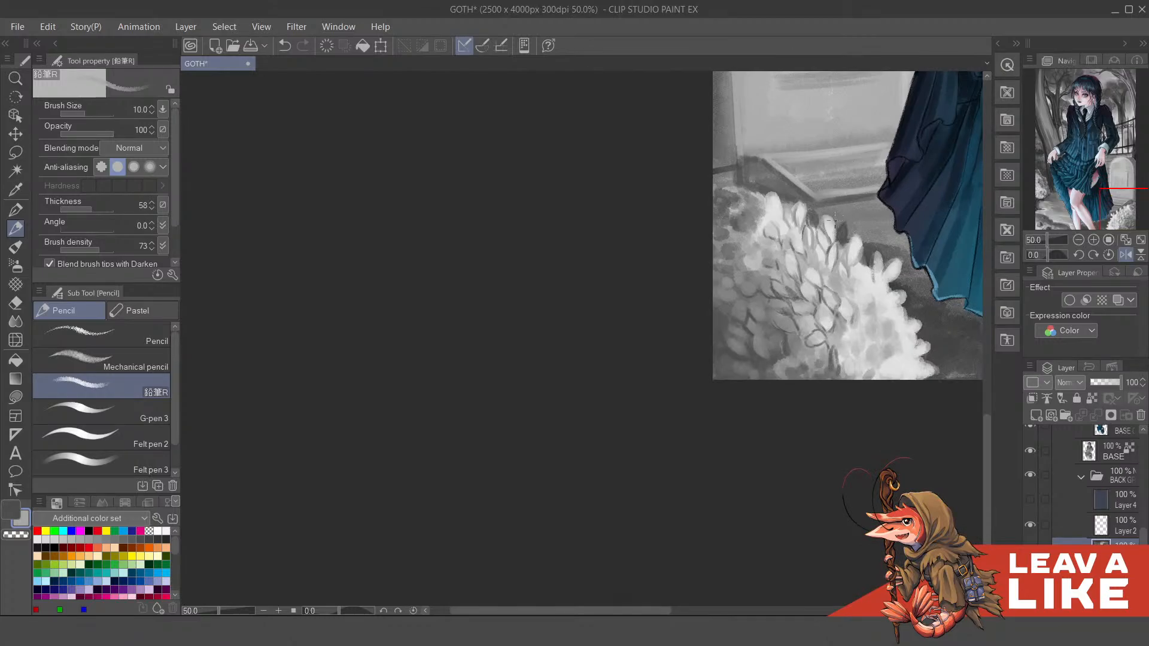
scroll(831, 235, up, 2)
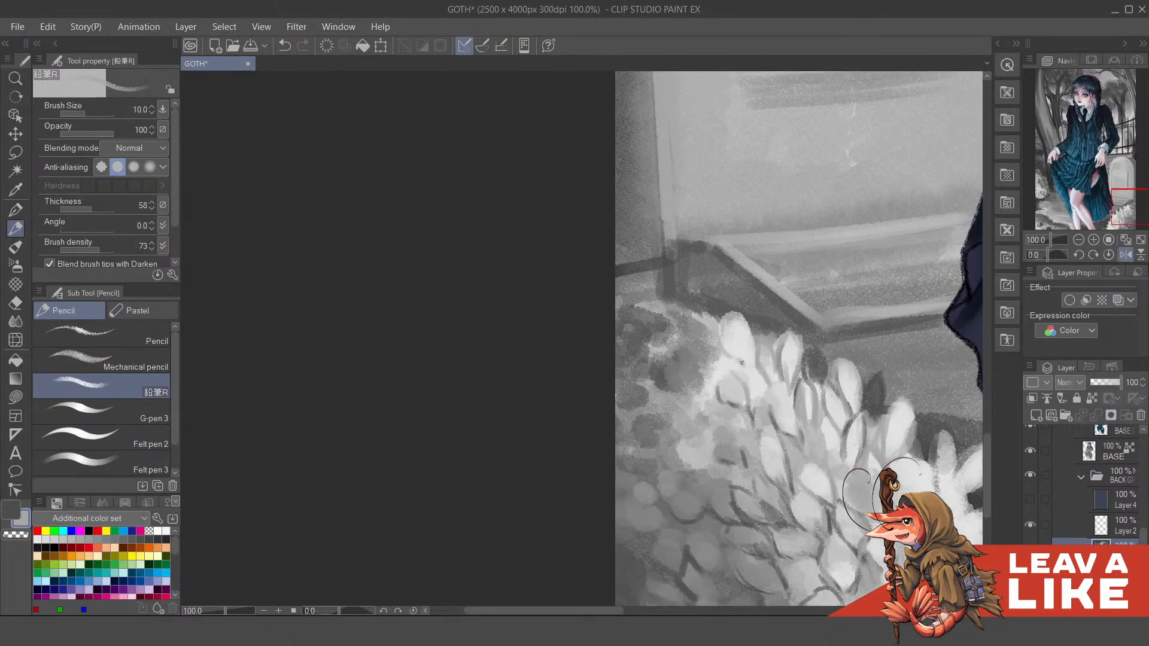
Step: Outline a dark leaf in the bush's shaded upper corner beside the bright rim leaves, undoing a stray stroke
mouse_move(756, 351)
mouse_down()
mouse_move(757, 412)
mouse_move(741, 392)
mouse_move(712, 394)
mouse_move(707, 442)
mouse_move(702, 421)
mouse_move(715, 443)
mouse_up()
alt+click(685, 410)
mouse_move(711, 402)
mouse_down()
mouse_move(693, 385)
mouse_move(728, 422)
mouse_move(724, 410)
mouse_move(728, 429)
mouse_move(723, 388)
mouse_move(748, 386)
mouse_move(778, 413)
mouse_move(771, 386)
mouse_move(792, 398)
mouse_up()
key(ctrl+z)
key(x)
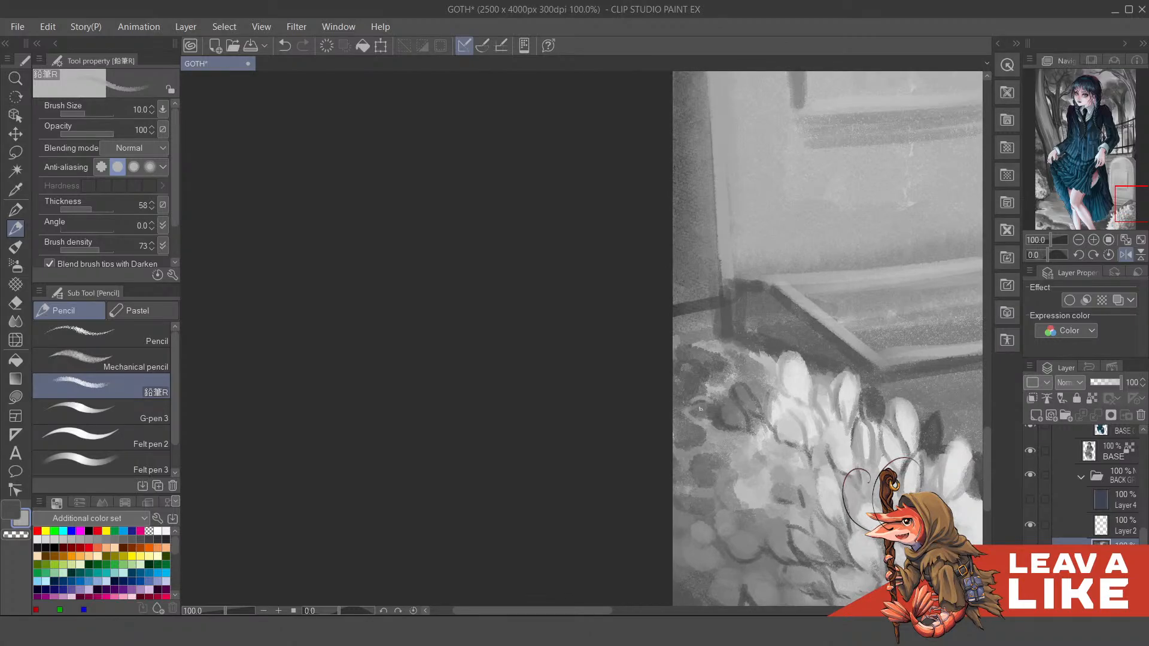
Step: Paint light grey outlines of pointed leaves in the bush's shaded upper corner near the canvas edge
mouse_move(705, 405)
mouse_down()
mouse_move(733, 354)
mouse_move(695, 377)
mouse_move(700, 398)
mouse_move(694, 361)
mouse_move(679, 377)
mouse_move(709, 373)
mouse_up()
mouse_move(784, 426)
mouse_down()
mouse_move(781, 346)
mouse_move(790, 366)
mouse_up()
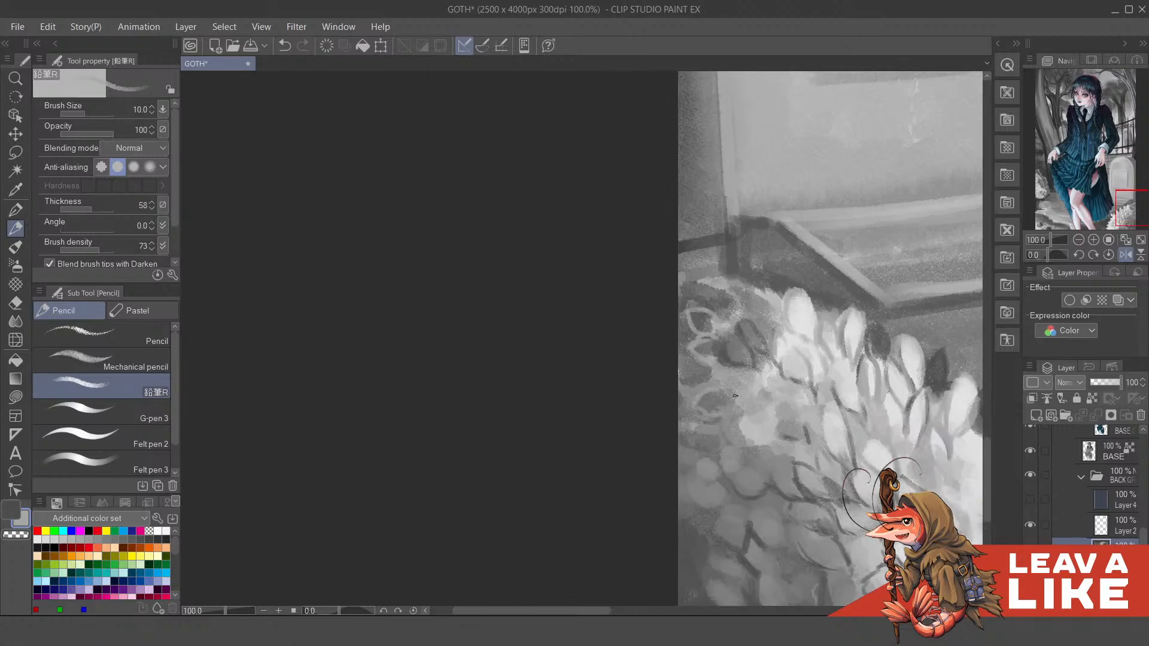
drag(768, 394, 757, 322)
key(ctrl+minus)
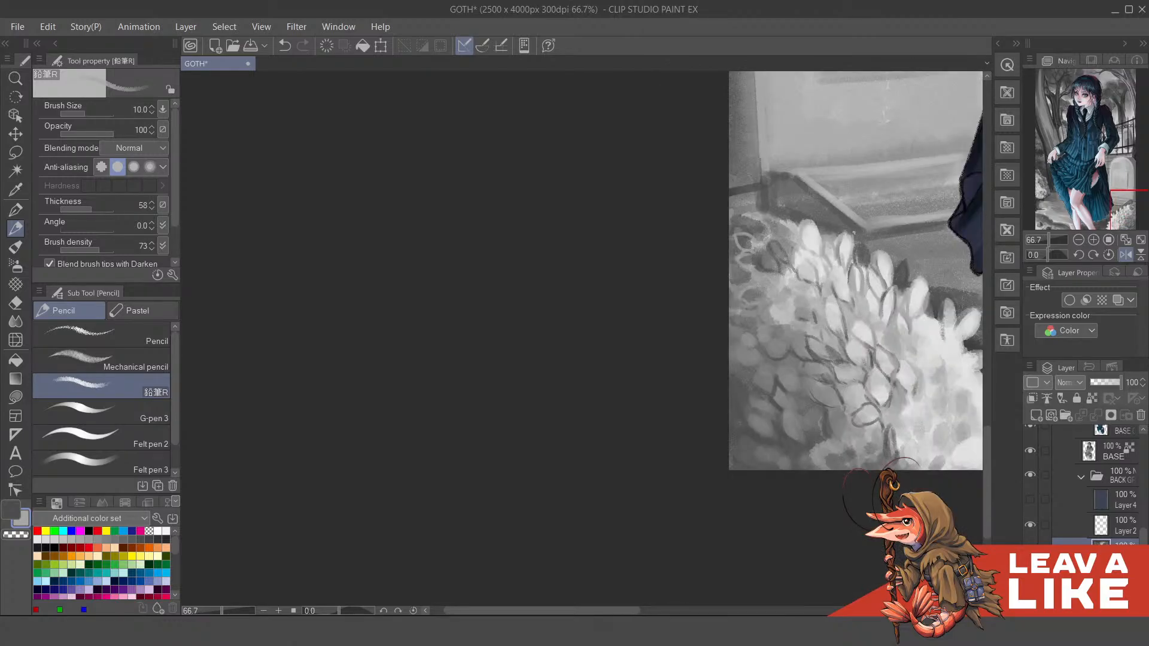
Step: Unmirror the view, replace a trial stroke with a slanted grey leaf and dark gap on the upper rim, and mirror the view again
key(h)
key(ctrl+plus)
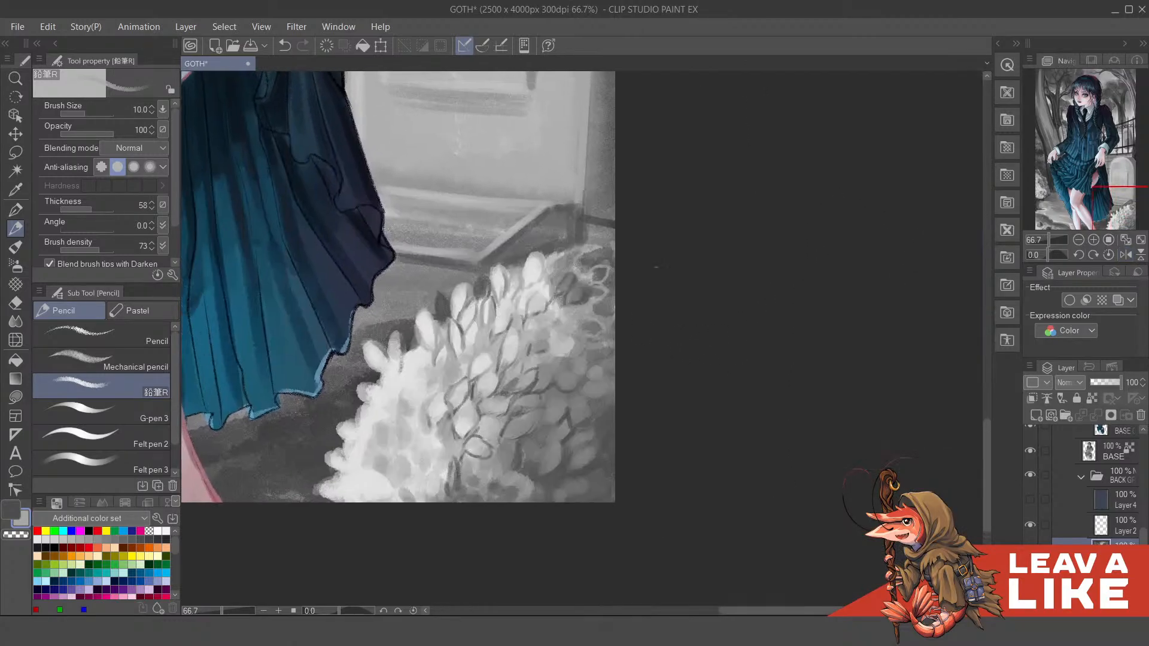
key(ctrl+plus)
drag(627, 329, 603, 396)
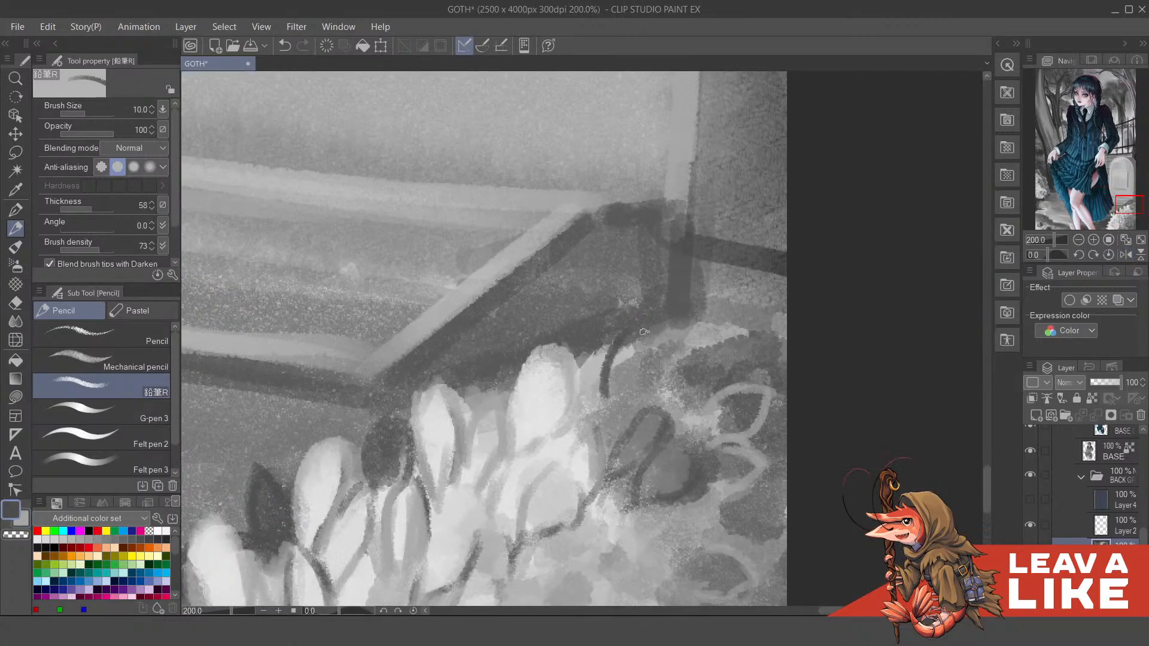
key(ctrl+z)
alt+click(625, 352)
mouse_move(624, 352)
mouse_down()
mouse_move(649, 336)
mouse_move(622, 395)
mouse_move(629, 358)
mouse_move(614, 377)
mouse_move(603, 346)
mouse_move(606, 378)
mouse_move(562, 434)
mouse_move(586, 408)
mouse_up()
alt+click(606, 375)
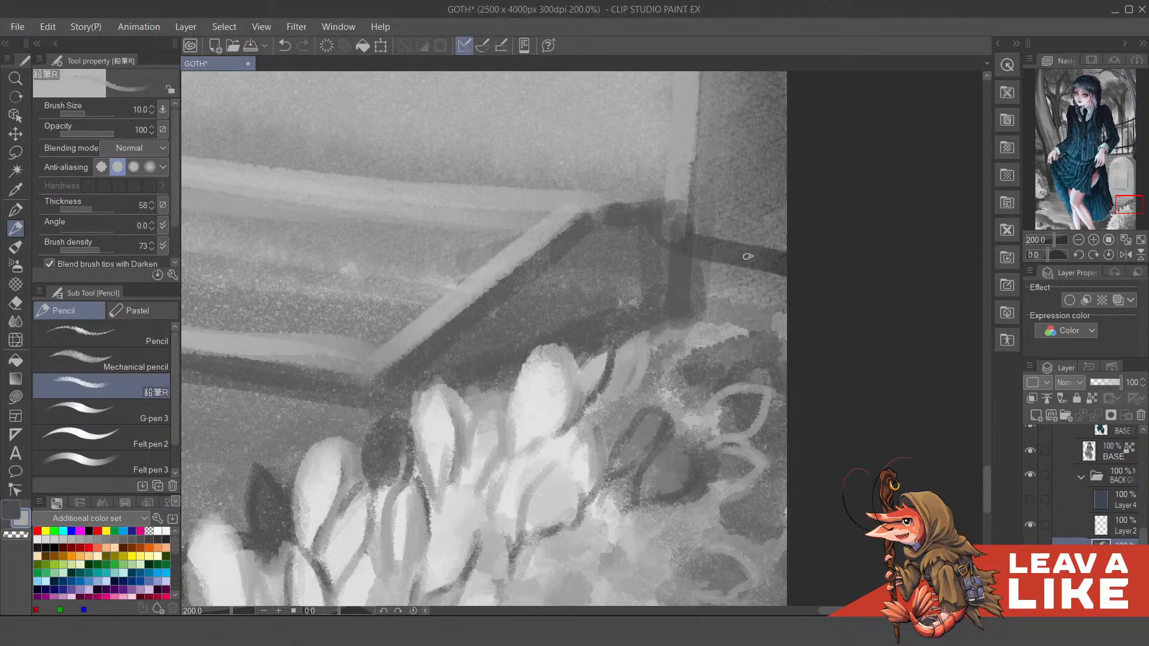
scroll(753, 281, down, 4)
key(h)
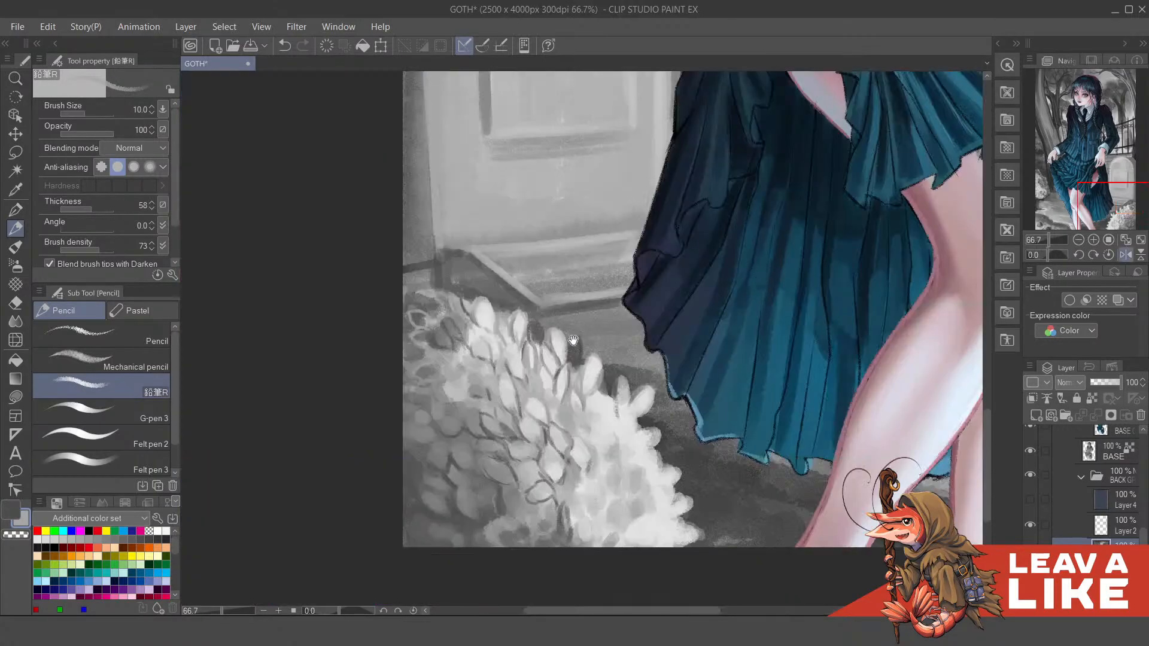
Step: Define an elongated bright leaf in the bush's upper central cluster with dark and light grey strokes along its lower edge
mouse_move(491, 323)
mouse_down()
mouse_move(546, 423)
mouse_move(542, 446)
mouse_move(541, 416)
mouse_move(520, 398)
mouse_move(546, 448)
mouse_move(526, 435)
mouse_up()
scroll(545, 423, up, 4)
key(x)
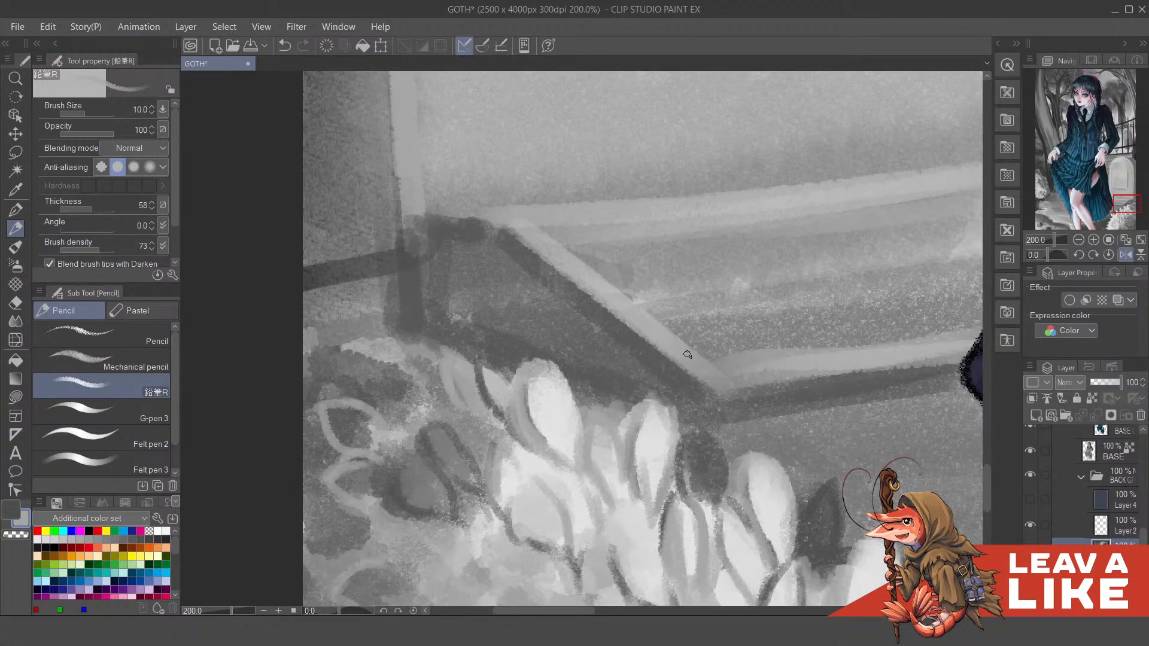
scroll(753, 339, down, 4)
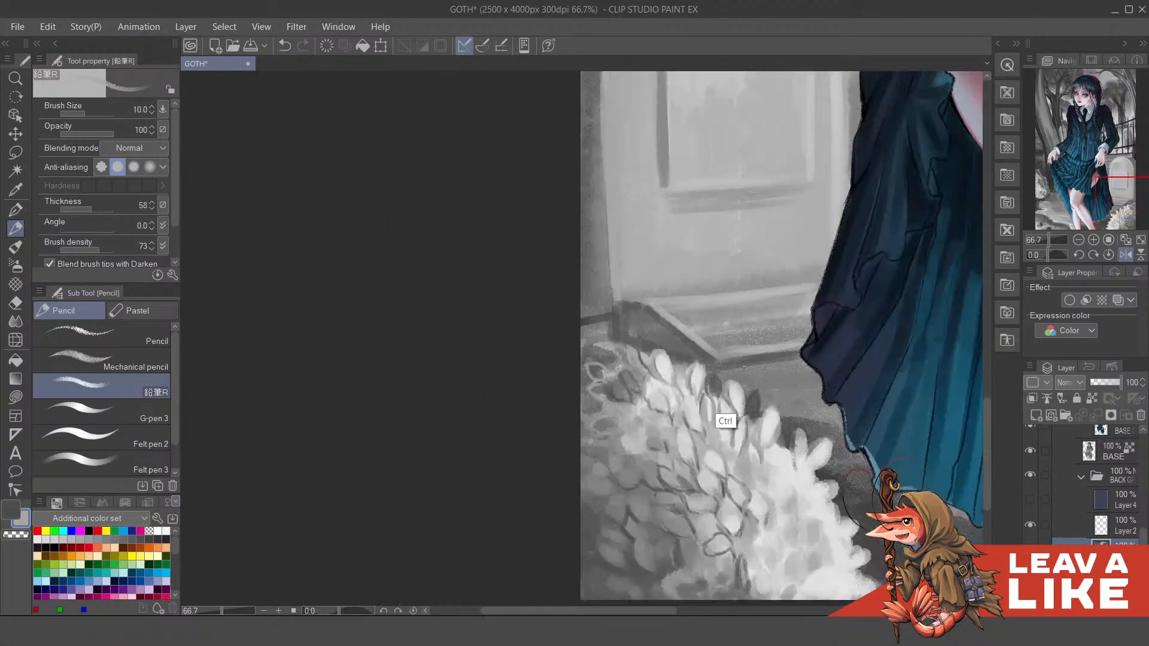
scroll(726, 415, up, 3)
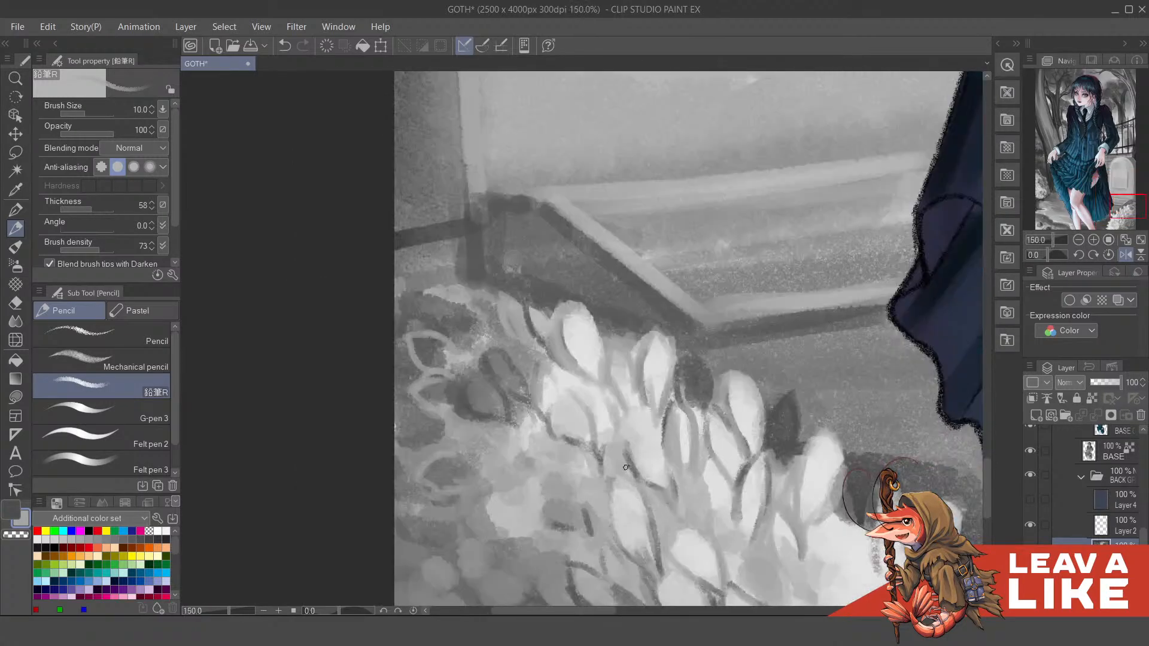
key(x)
drag(628, 466, 674, 504)
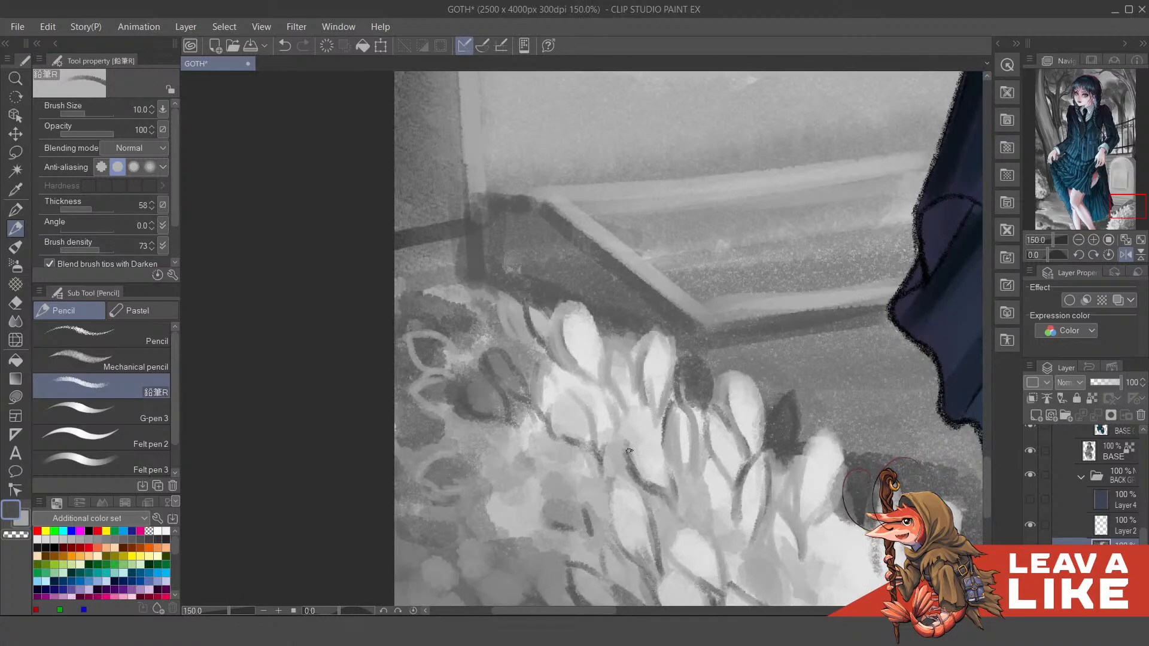
key(x)
drag(629, 450, 633, 465)
mouse_move(629, 413)
mouse_down()
mouse_move(651, 425)
mouse_move(672, 484)
mouse_up()
Step: Shape a grey leaf with a lighter edge over the dark patch in the bush's shaded upper corner
scroll(668, 382, down, 3)
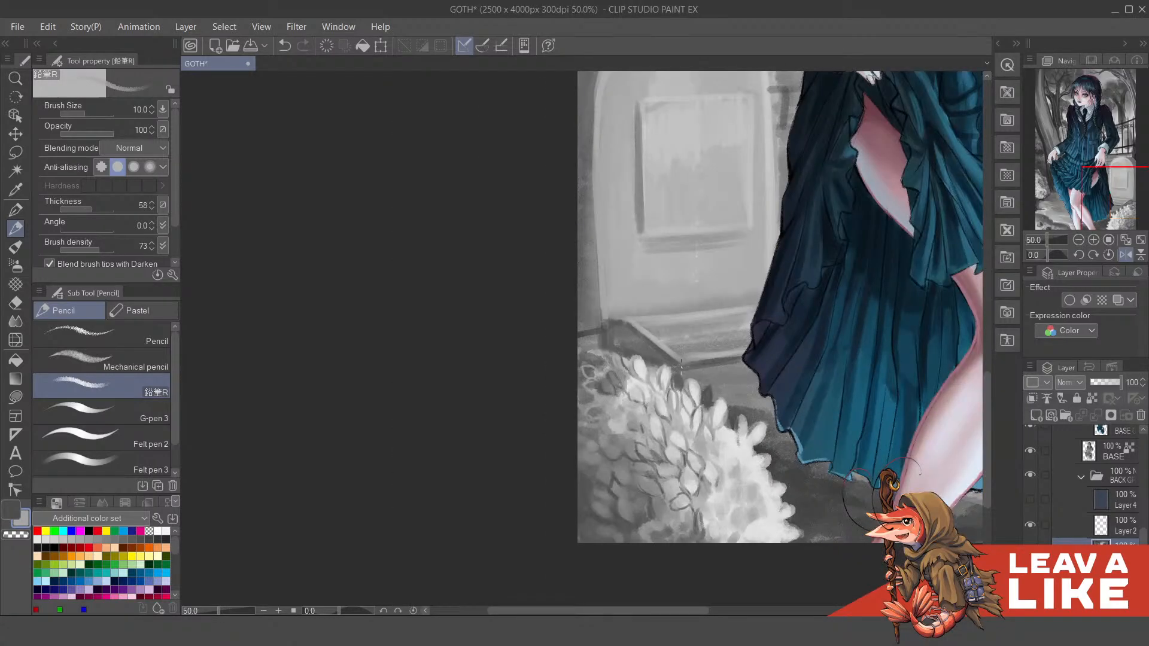
scroll(602, 342, up, 3)
drag(606, 433, 612, 458)
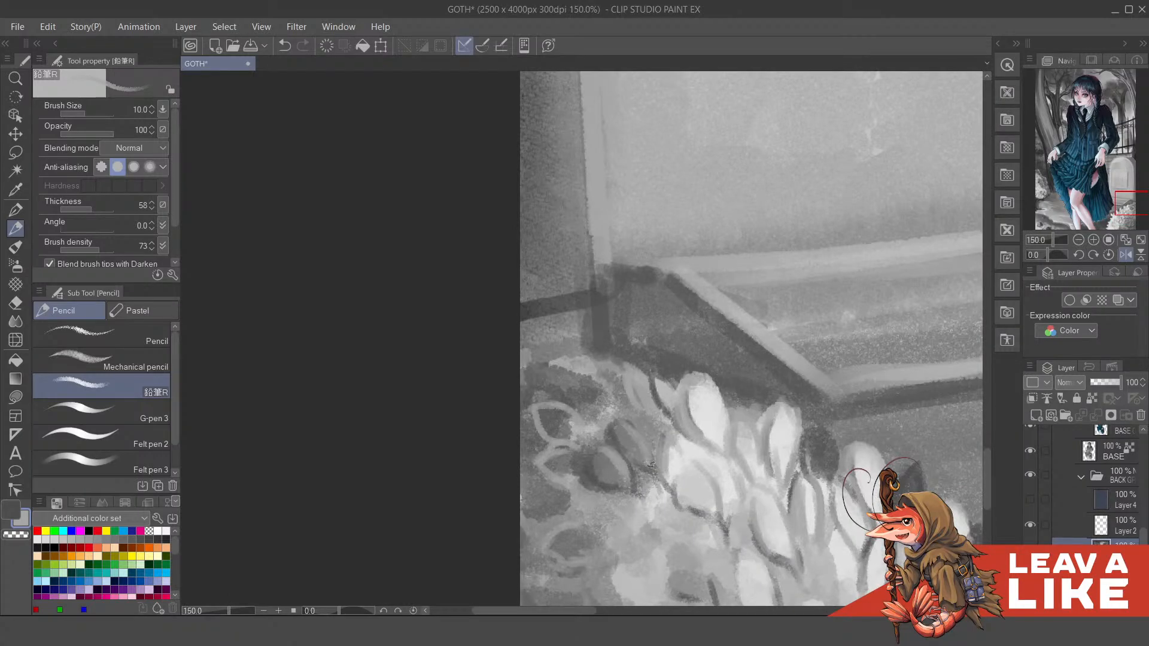
drag(653, 475, 707, 409)
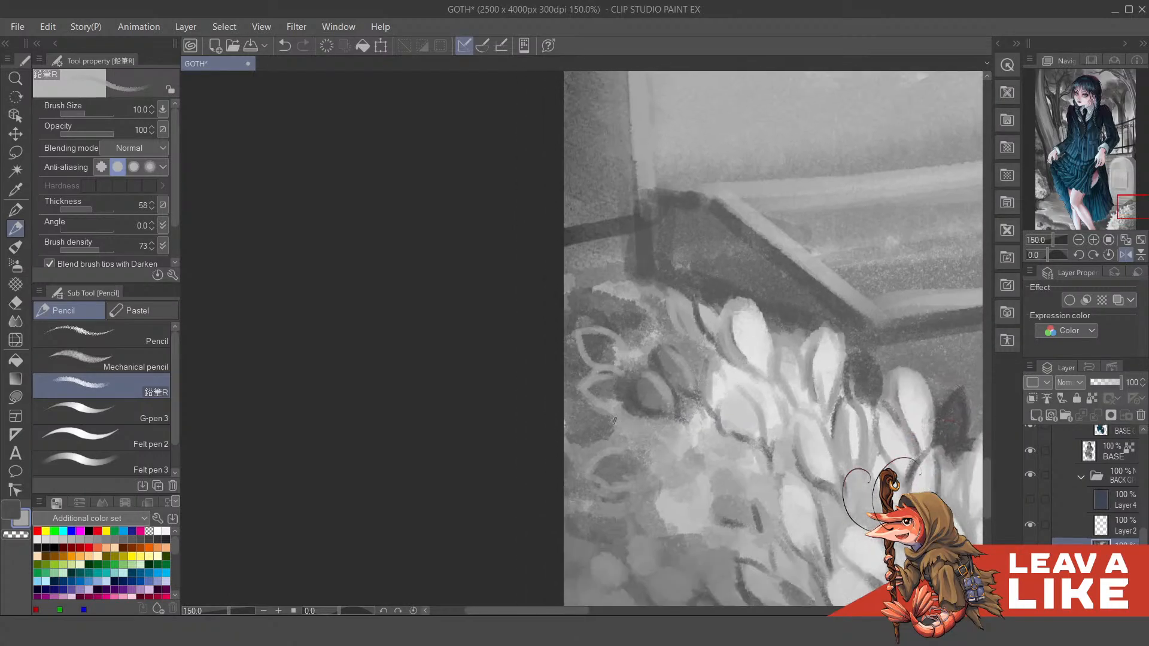
mouse_move(619, 417)
mouse_down()
mouse_move(580, 462)
mouse_move(605, 419)
mouse_move(568, 449)
mouse_move(620, 440)
mouse_up()
Step: Outline a rounded leaf below the shaded corner leaf and paint a dark gap between it and the bright leaves
scroll(824, 258, down, 3)
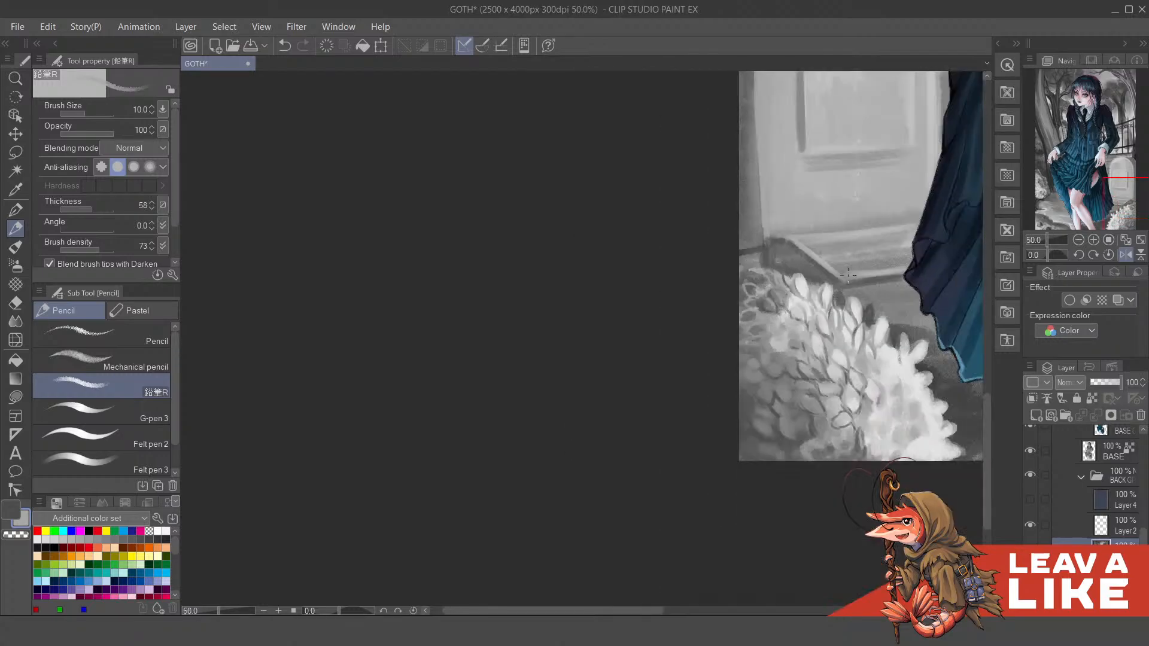
scroll(838, 332, up, 3)
drag(808, 245, 856, 387)
key(x)
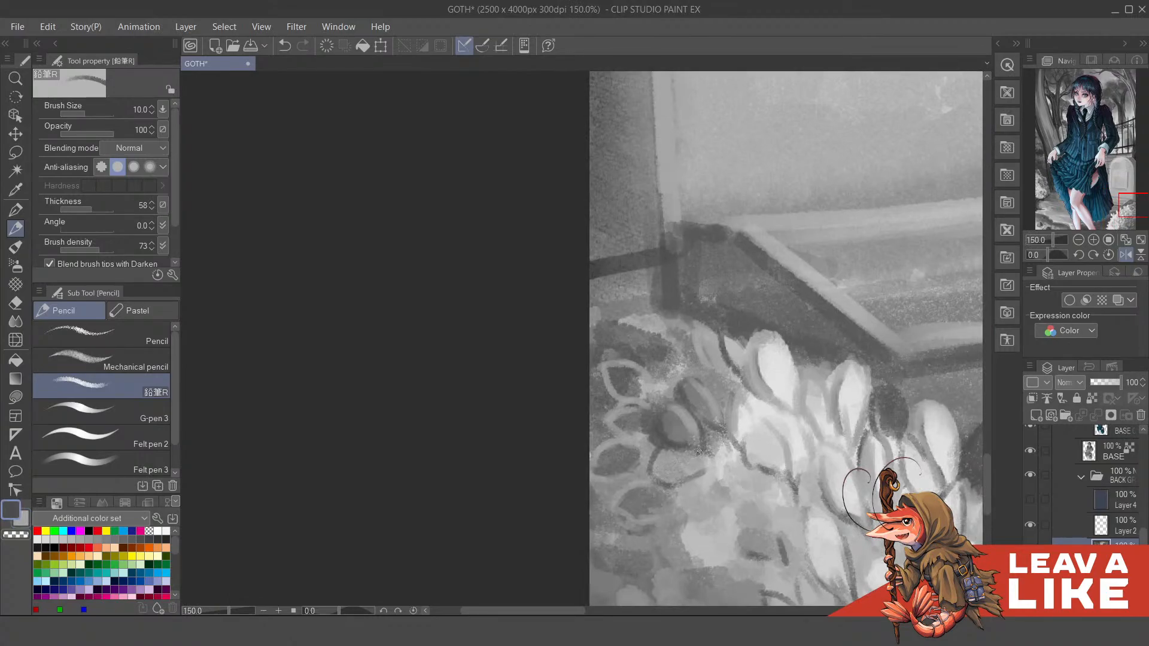
mouse_move(718, 473)
mouse_down()
mouse_move(713, 439)
mouse_move(697, 443)
mouse_move(733, 462)
mouse_move(720, 421)
mouse_up()
mouse_move(725, 461)
mouse_down()
mouse_move(762, 463)
mouse_move(755, 441)
mouse_move(789, 476)
mouse_move(791, 452)
mouse_up()
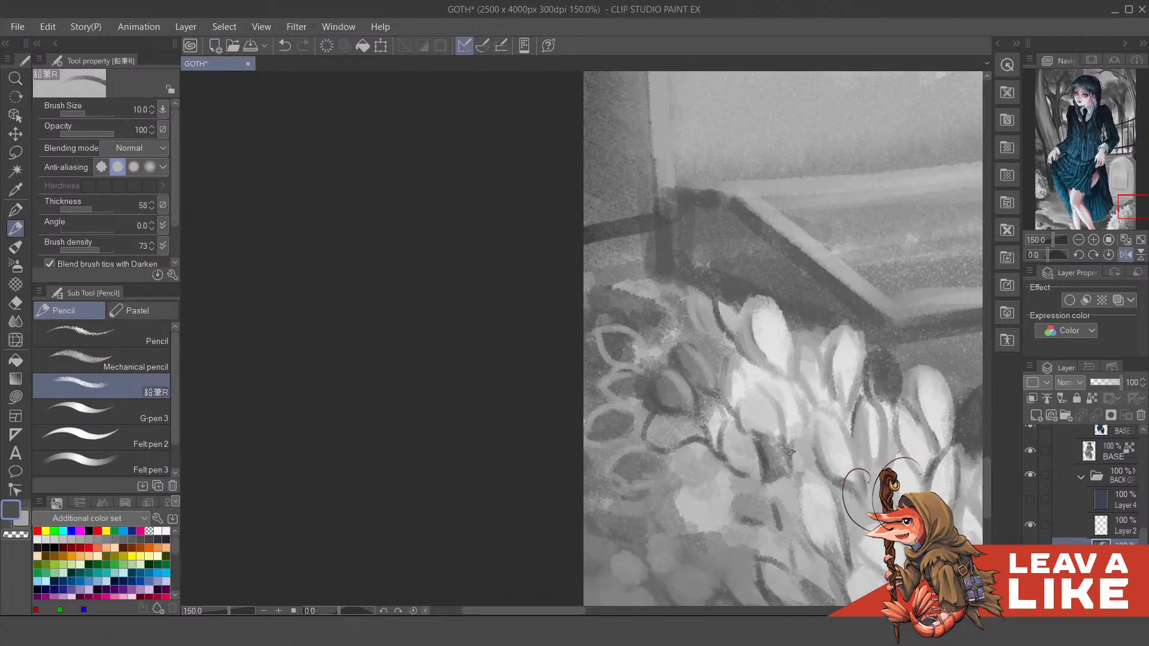
Step: Unmirror the view, tilt the canvas to 10 degrees, and shape grey leaves in the bush's bright lower section
scroll(791, 452, down, 2)
scroll(799, 235, right, 5)
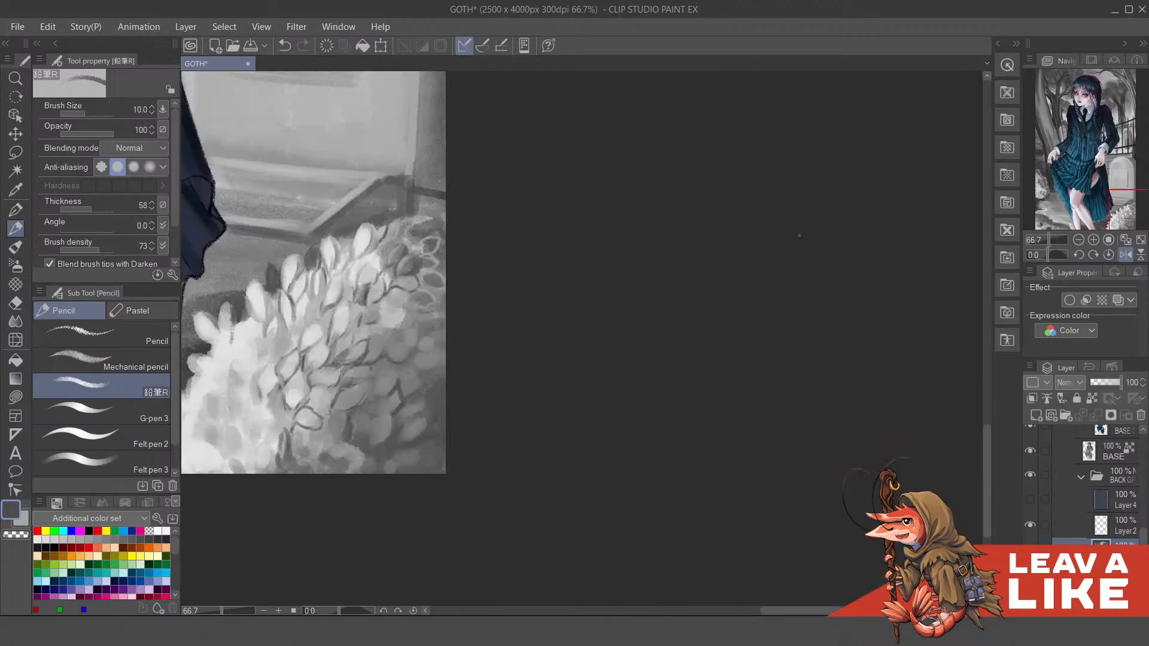
key(minus)
key(minus)
key(minus)
key(minus)
key(minus)
key(minus)
scroll(456, 282, up, 1)
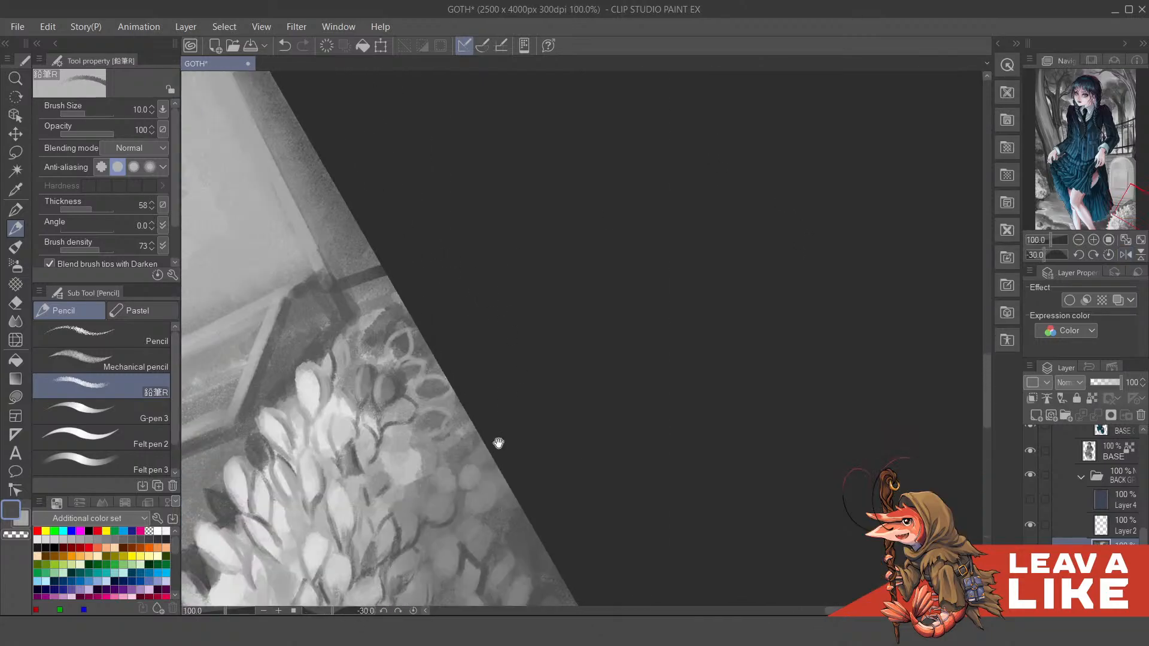
drag(499, 443, 711, 244)
scroll(749, 303, down, 3)
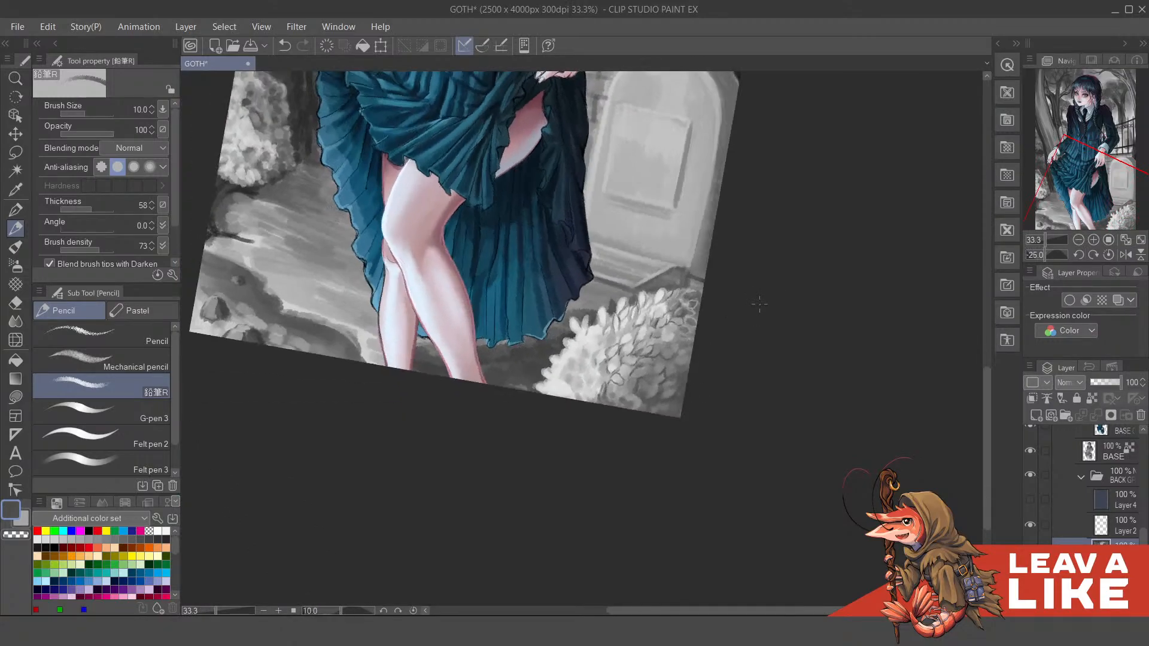
scroll(595, 332, up, 2)
scroll(539, 419, up, 1)
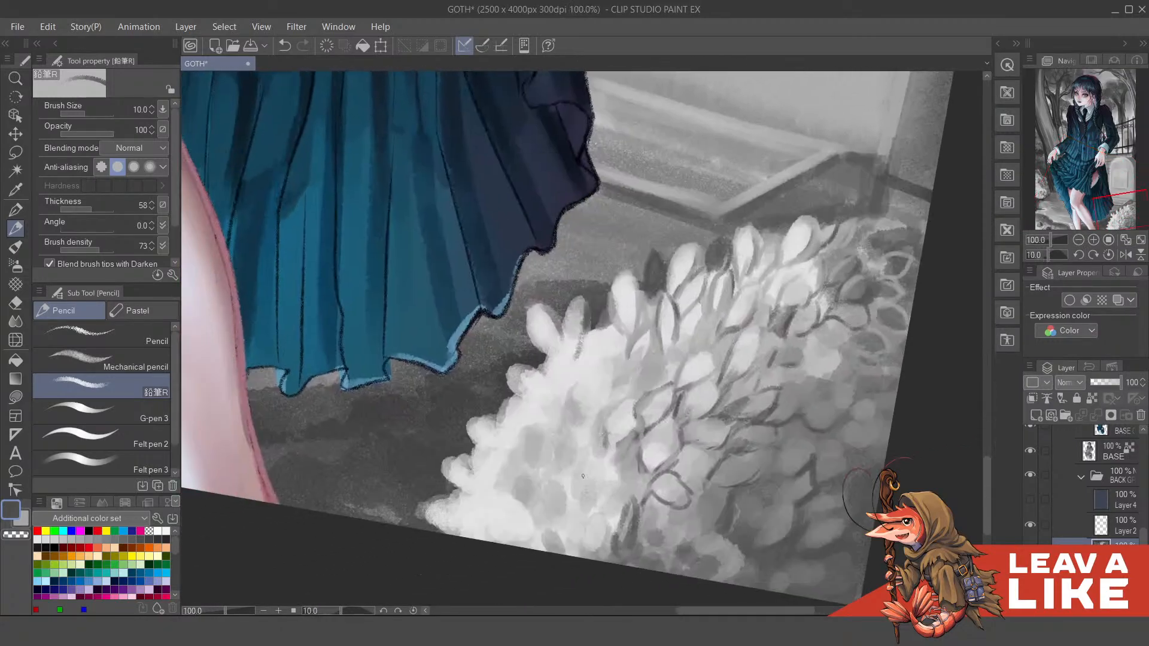
drag(533, 520, 515, 488)
alt+click(515, 486)
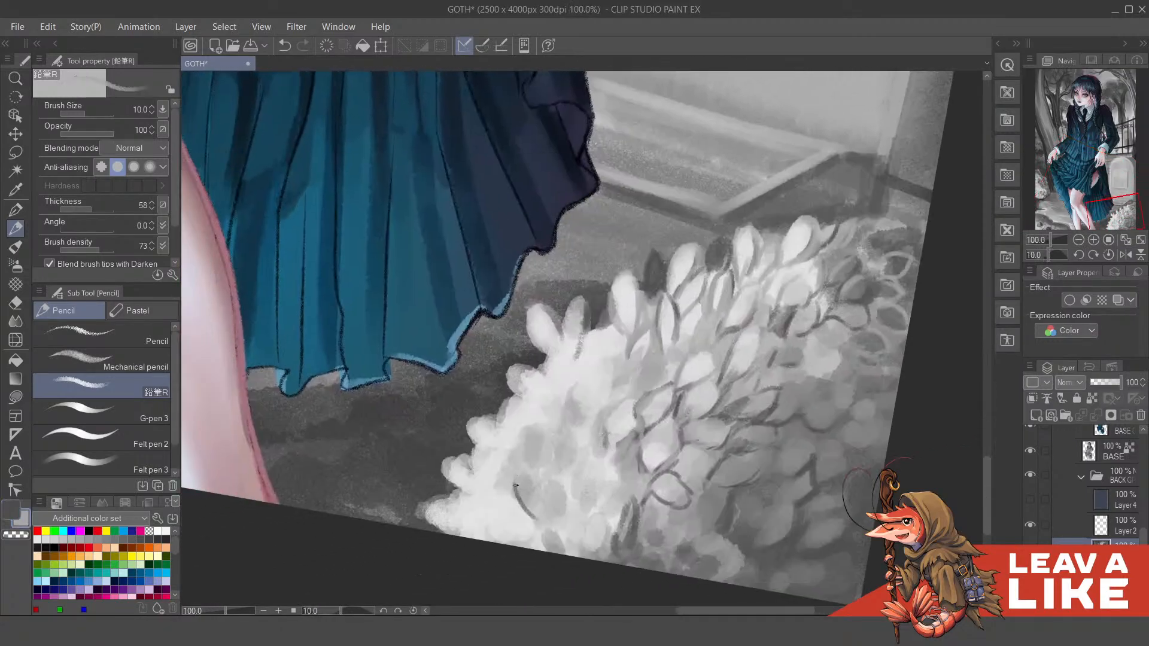
mouse_move(532, 473)
mouse_down()
mouse_move(540, 514)
mouse_move(526, 489)
mouse_up()
drag(496, 525, 514, 526)
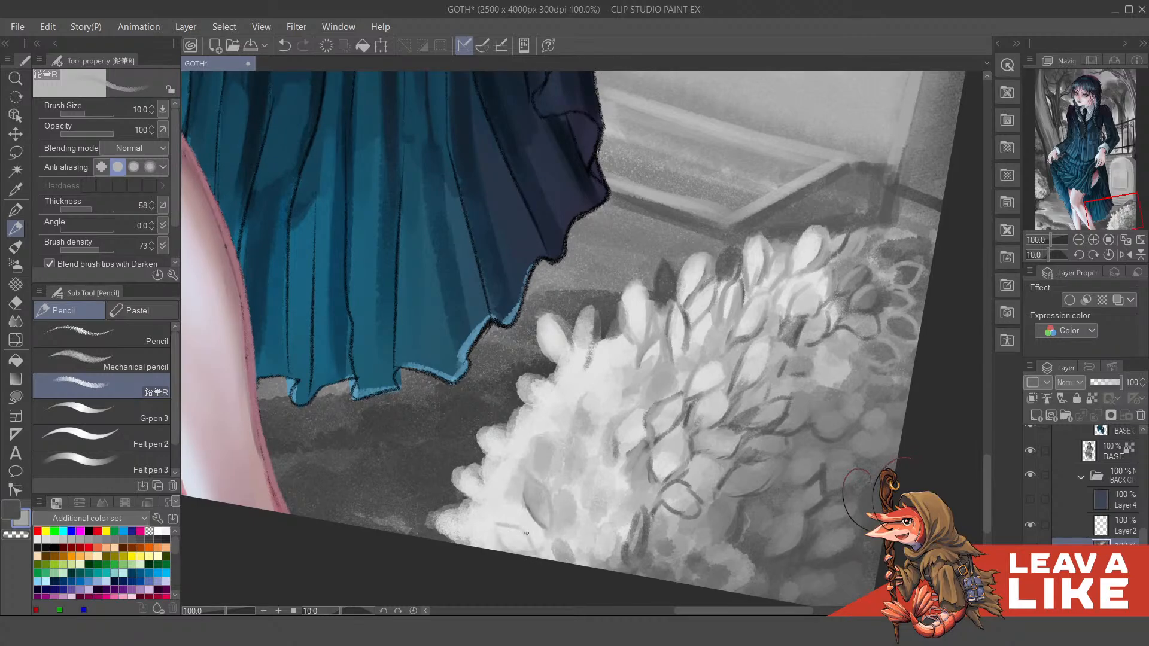
Step: Add thin grey outlines of pointed leaves along the lower edge of the bush's bright section
scroll(535, 533, up, 1)
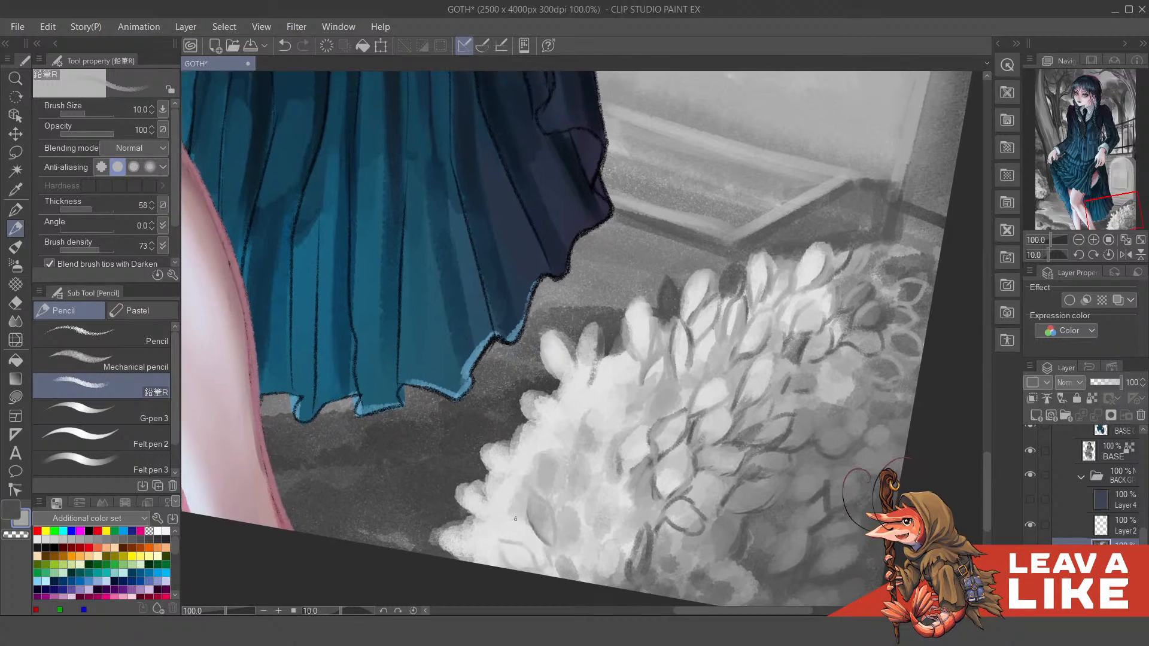
mouse_move(520, 486)
mouse_down()
mouse_move(511, 513)
mouse_move(530, 534)
mouse_up()
scroll(510, 524, down, 1)
mouse_move(534, 507)
mouse_down()
mouse_move(507, 501)
mouse_move(537, 515)
mouse_up()
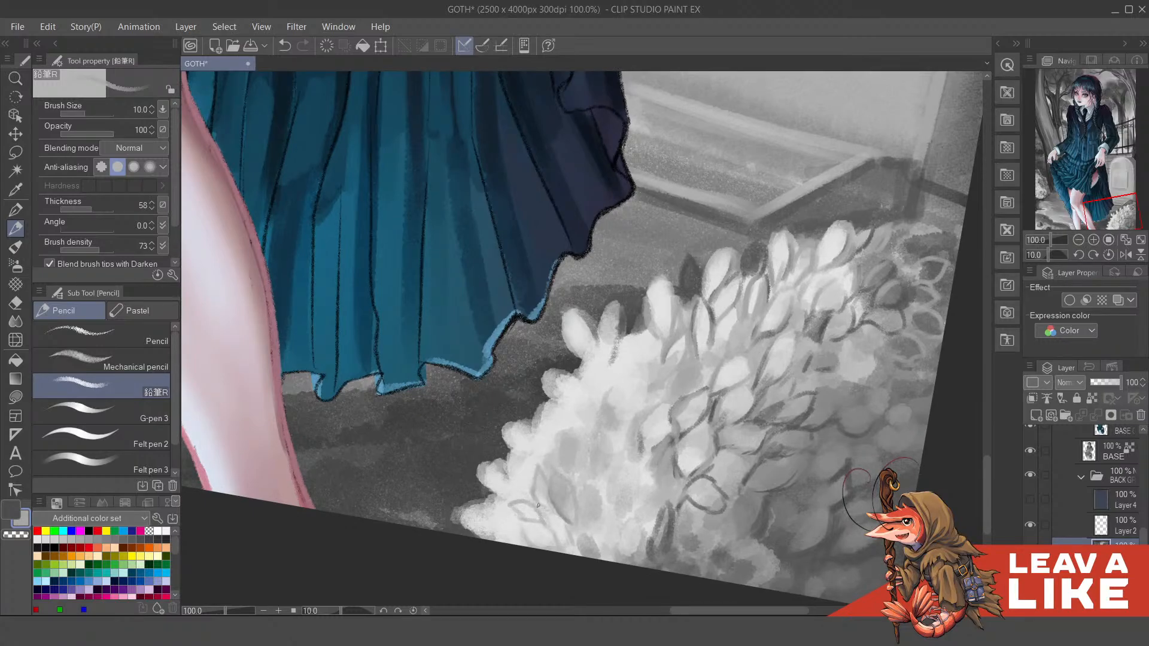
drag(549, 545, 575, 527)
drag(608, 488, 620, 508)
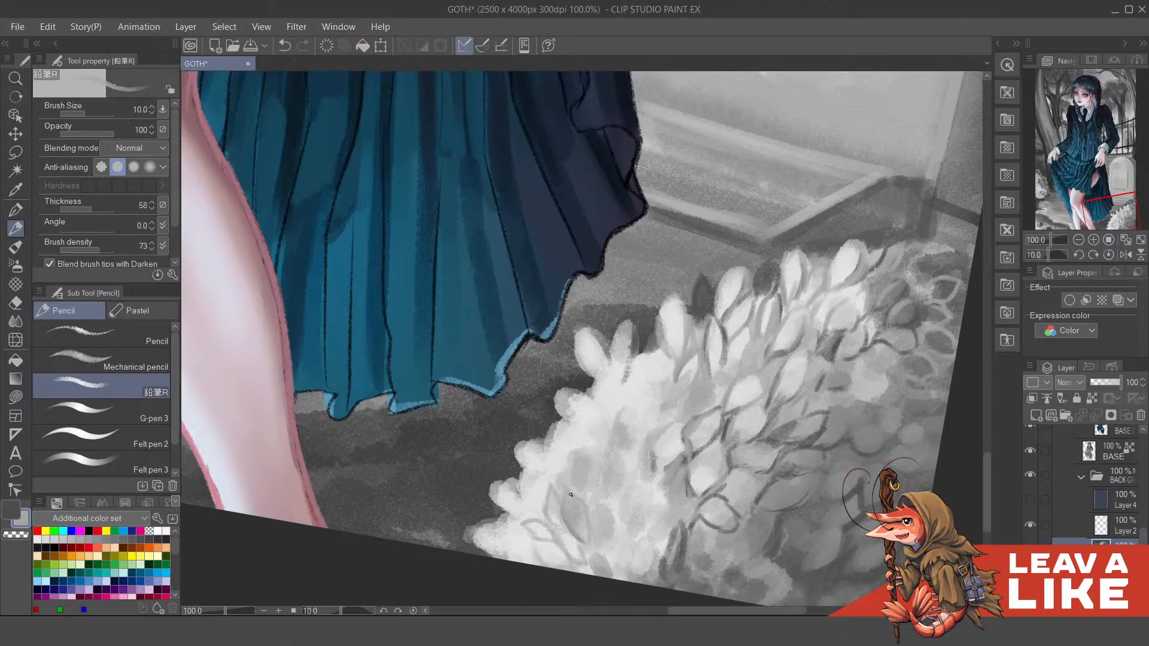
Step: Sample greys from the bush and outline leaves along its bright outer rim, undoing one long stroke
alt+click(538, 522)
alt+click(638, 408)
scroll(514, 522, up, 1)
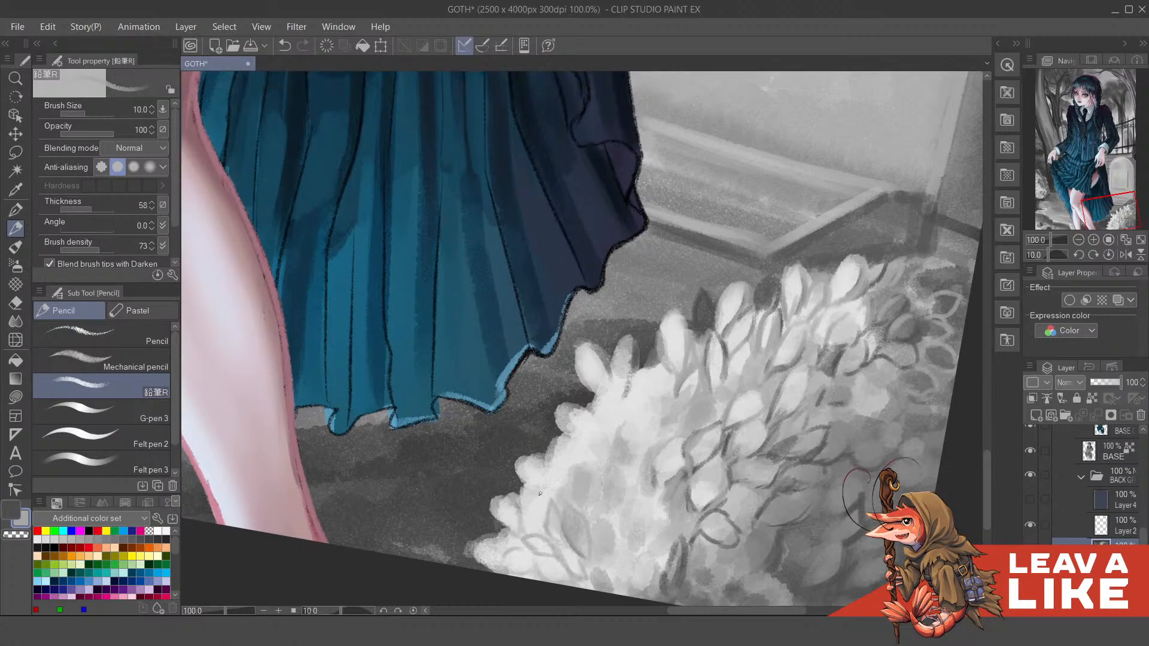
mouse_move(537, 498)
mouse_down()
mouse_move(524, 518)
mouse_move(555, 491)
mouse_up()
mouse_move(574, 449)
mouse_down()
mouse_move(561, 489)
mouse_move(589, 520)
mouse_up()
key(ctrl+z)
scroll(590, 461, up, 1)
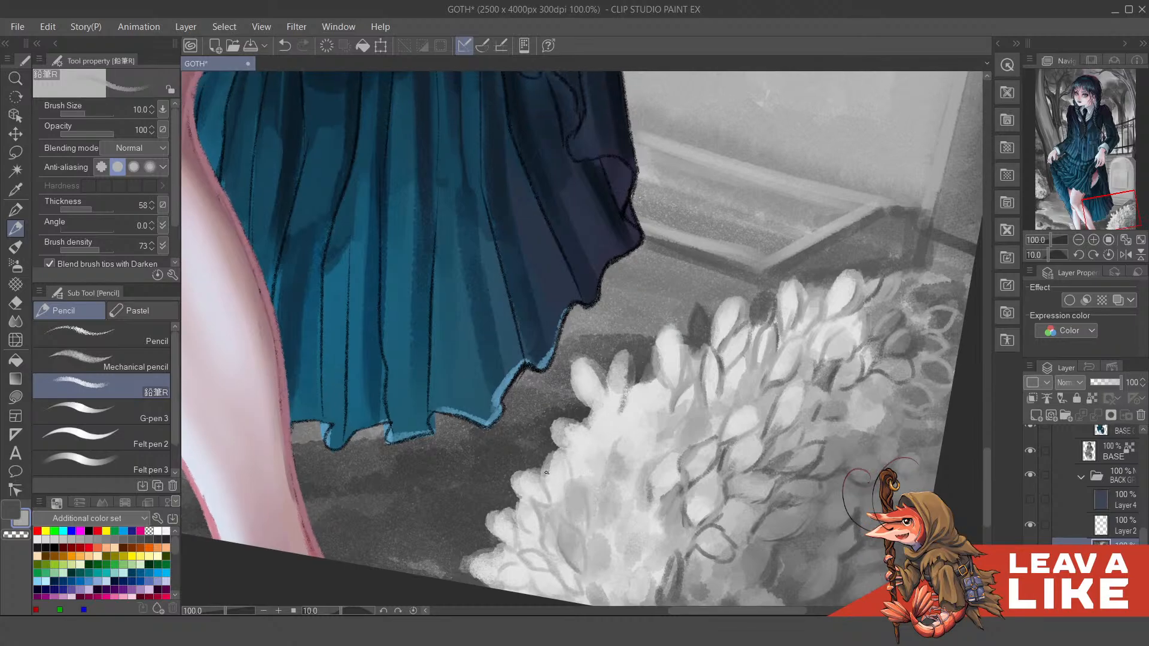
drag(548, 479, 559, 499)
Step: Mirror the view and paint a bright leaf between the outlined leaves just below the bush's upper rim
scroll(856, 149, down, 1)
key(h)
drag(644, 352, 713, 433)
scroll(498, 559, up, 3)
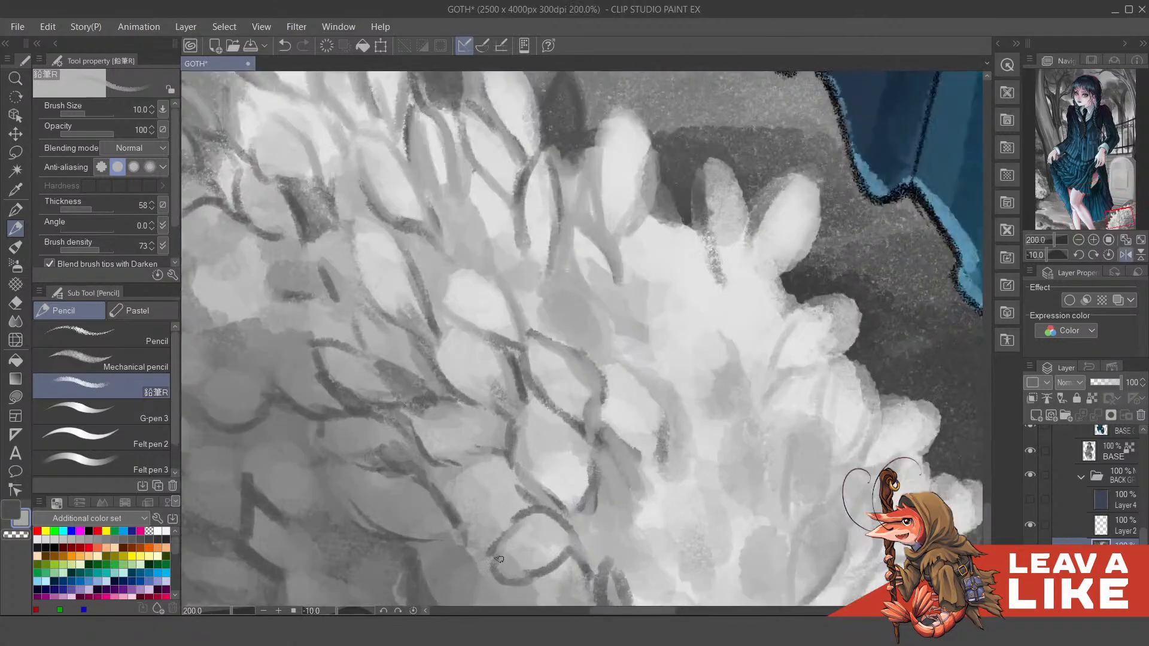
drag(522, 402, 584, 509)
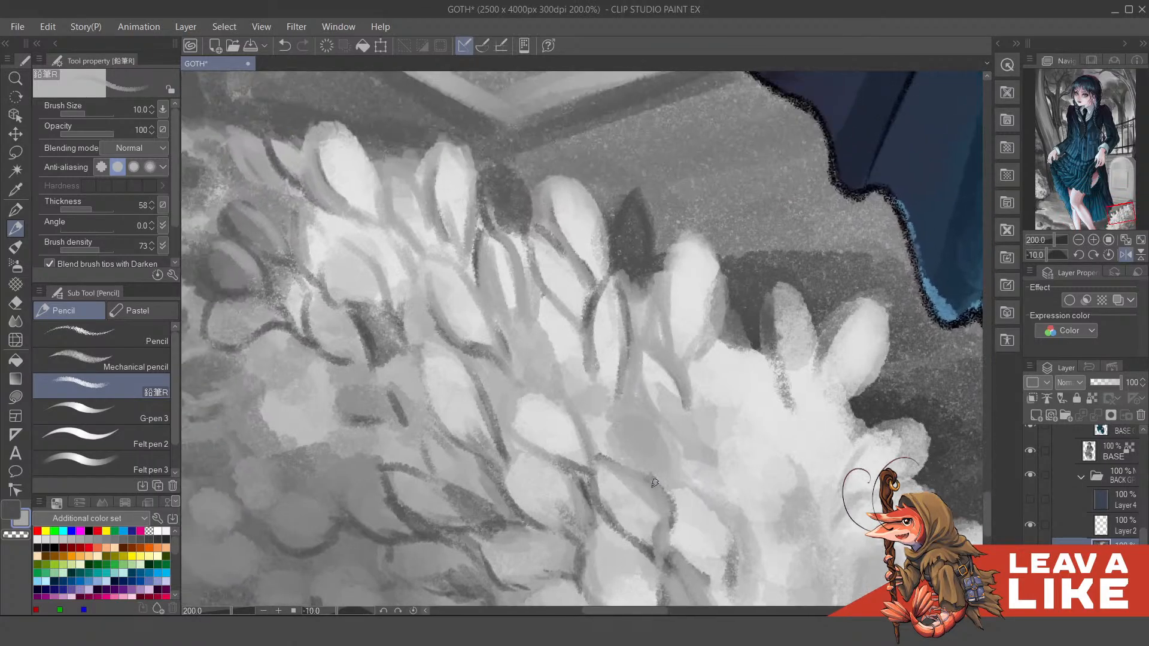
drag(647, 477, 663, 463)
drag(616, 389, 626, 426)
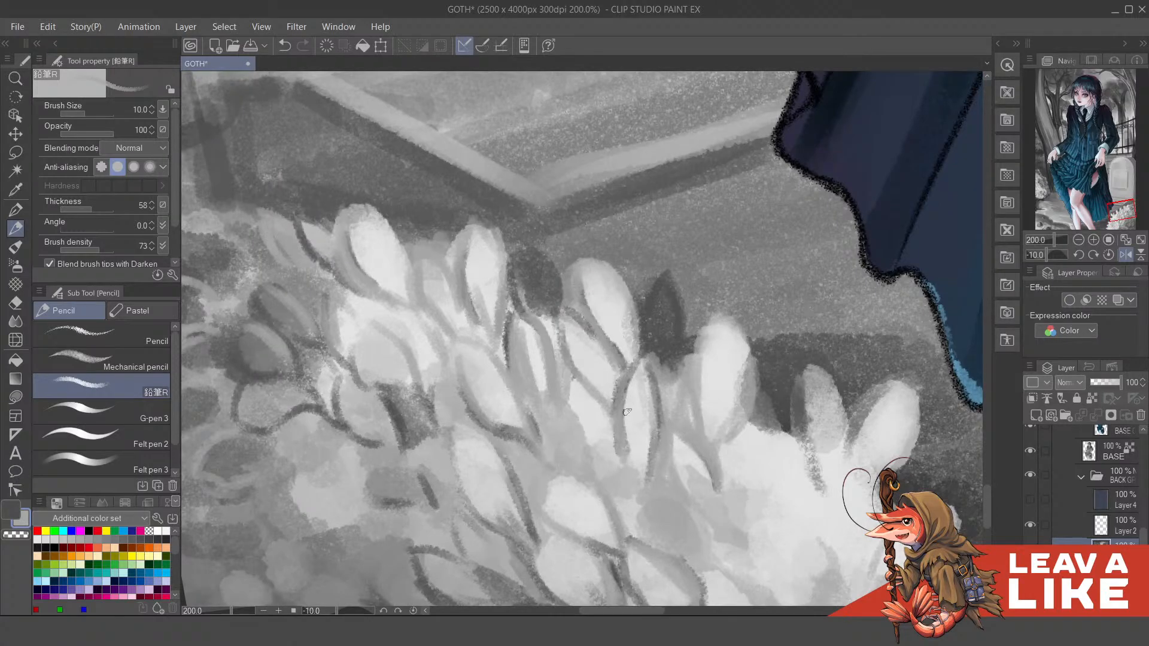
Step: Paint a lighter stroke inside the dark pointed rim leaf and a grey pointed leaf in the gap farther down the rim
scroll(656, 433, up, 2)
drag(662, 326, 662, 388)
drag(851, 371, 842, 358)
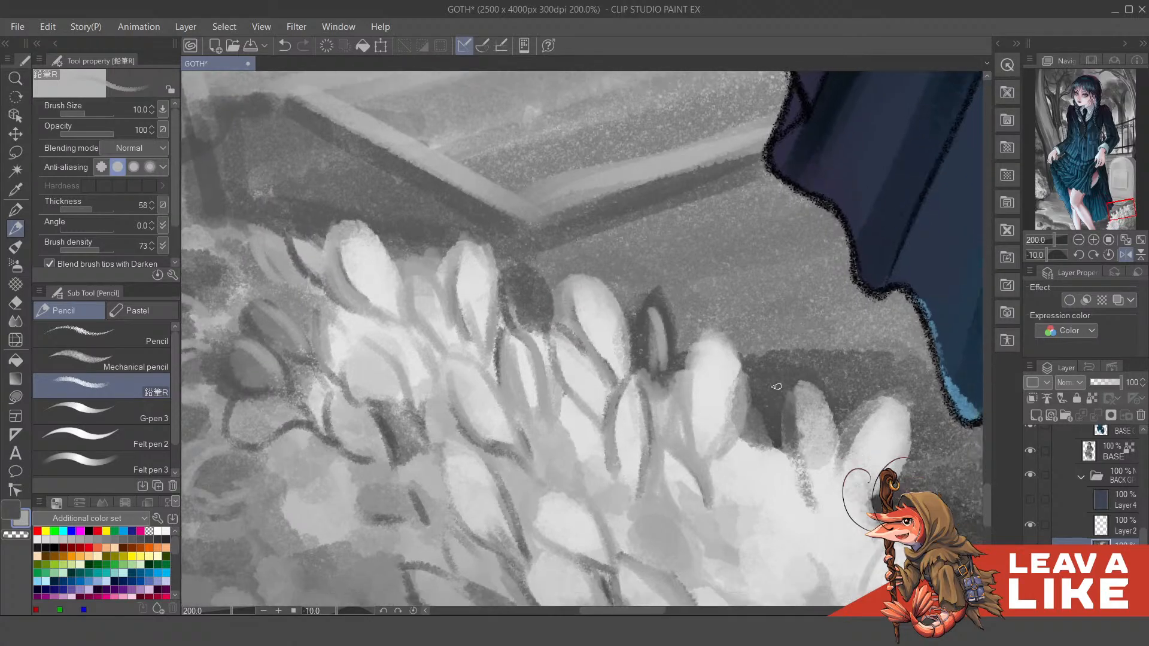
mouse_move(773, 383)
mouse_down()
mouse_move(762, 404)
mouse_move(763, 389)
mouse_move(779, 388)
mouse_move(763, 393)
mouse_move(782, 430)
mouse_up()
scroll(820, 301, down, 2)
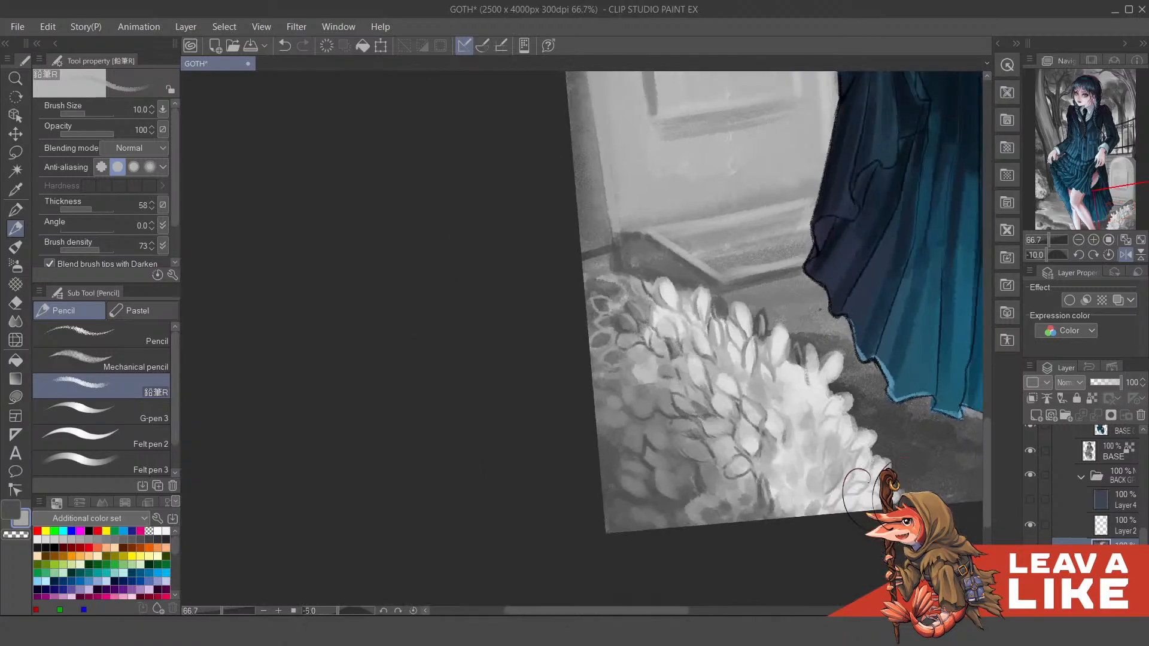
Step: Refine the pointed rim leaf and turn the dark rounded patch above it into a grey leaf with a lighter edge
scroll(795, 371, up, 2)
mouse_move(700, 339)
mouse_down()
mouse_move(709, 323)
mouse_move(715, 383)
mouse_move(697, 335)
mouse_move(708, 387)
mouse_up()
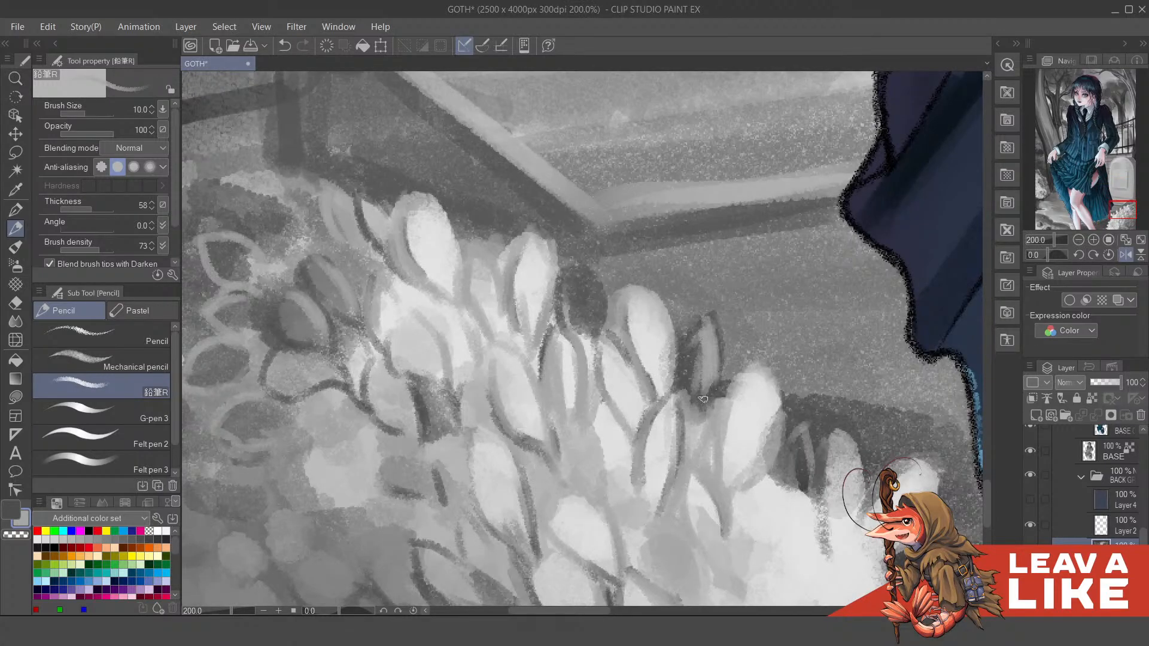
drag(703, 326, 724, 422)
mouse_move(610, 414)
mouse_down()
mouse_move(617, 376)
mouse_move(596, 356)
mouse_move(581, 383)
mouse_move(591, 352)
mouse_move(622, 407)
mouse_up()
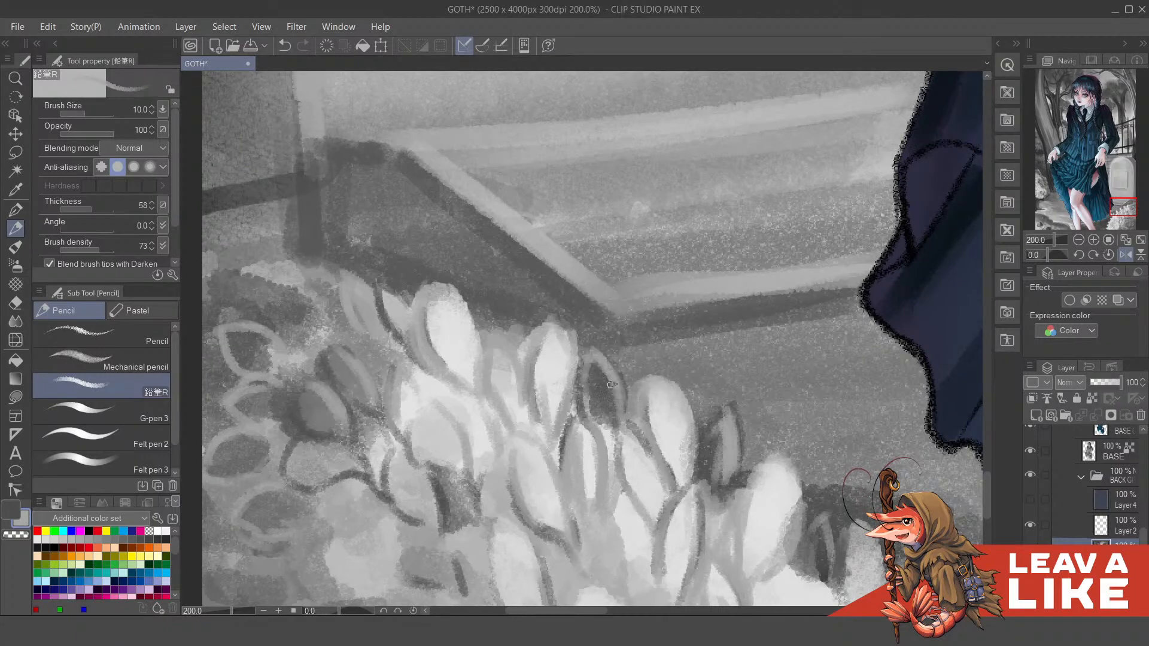
scroll(754, 200, down, 3)
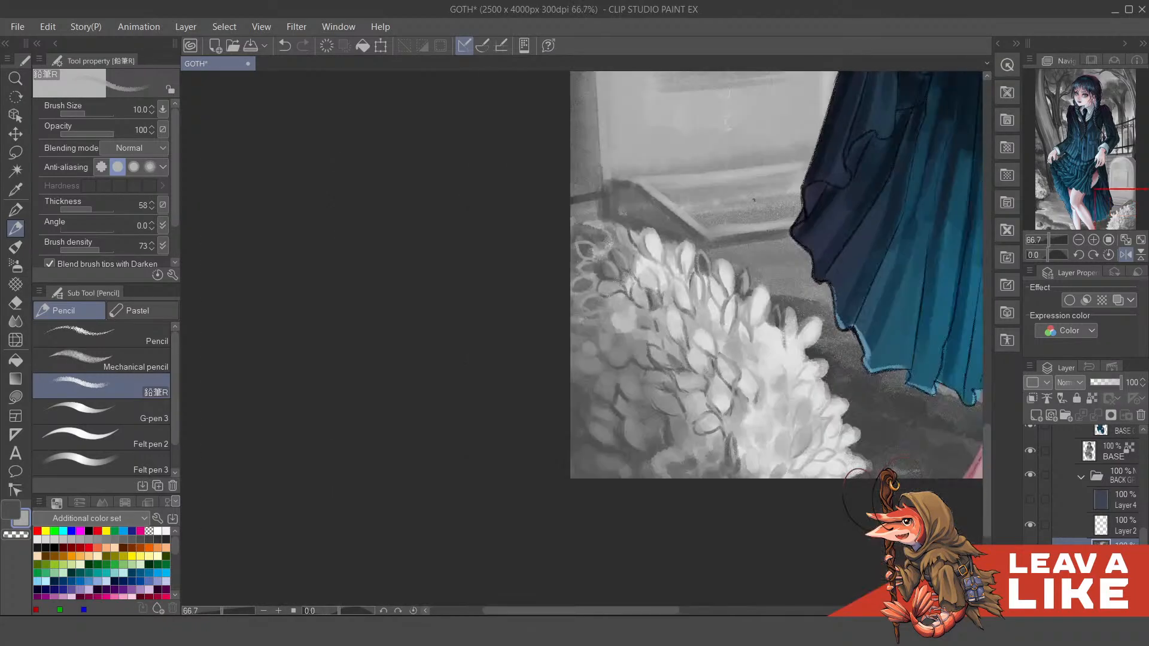
scroll(718, 299, up, 3)
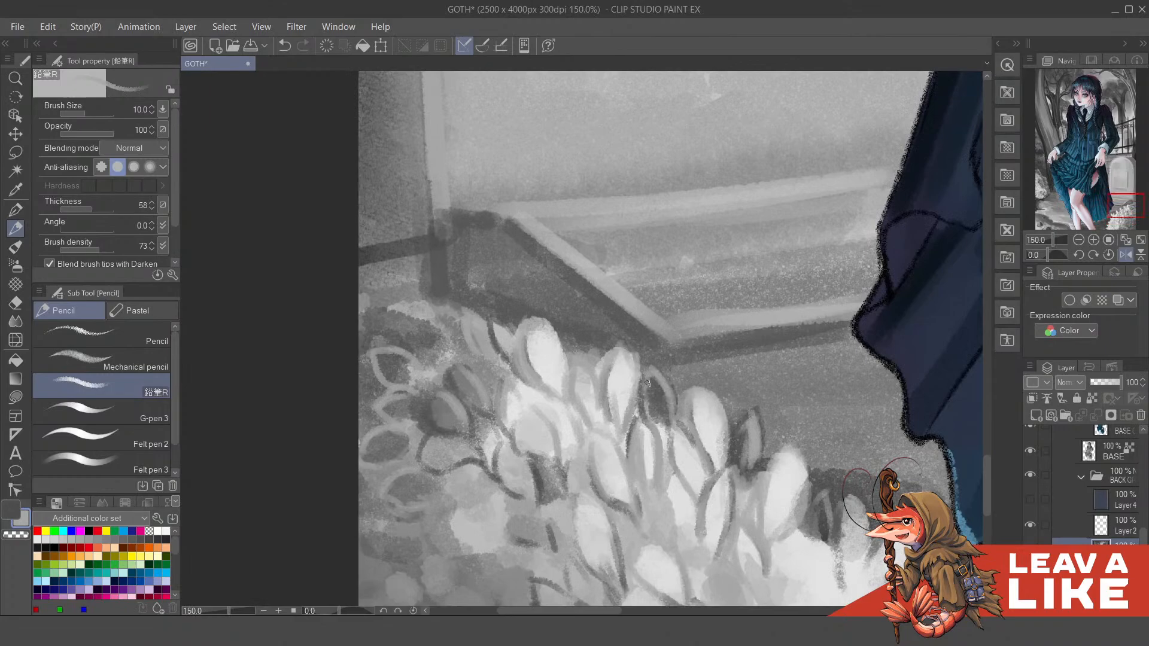
mouse_move(647, 384)
mouse_down()
mouse_move(655, 419)
mouse_move(661, 383)
mouse_move(670, 431)
mouse_move(650, 388)
mouse_move(663, 427)
mouse_up()
key(x)
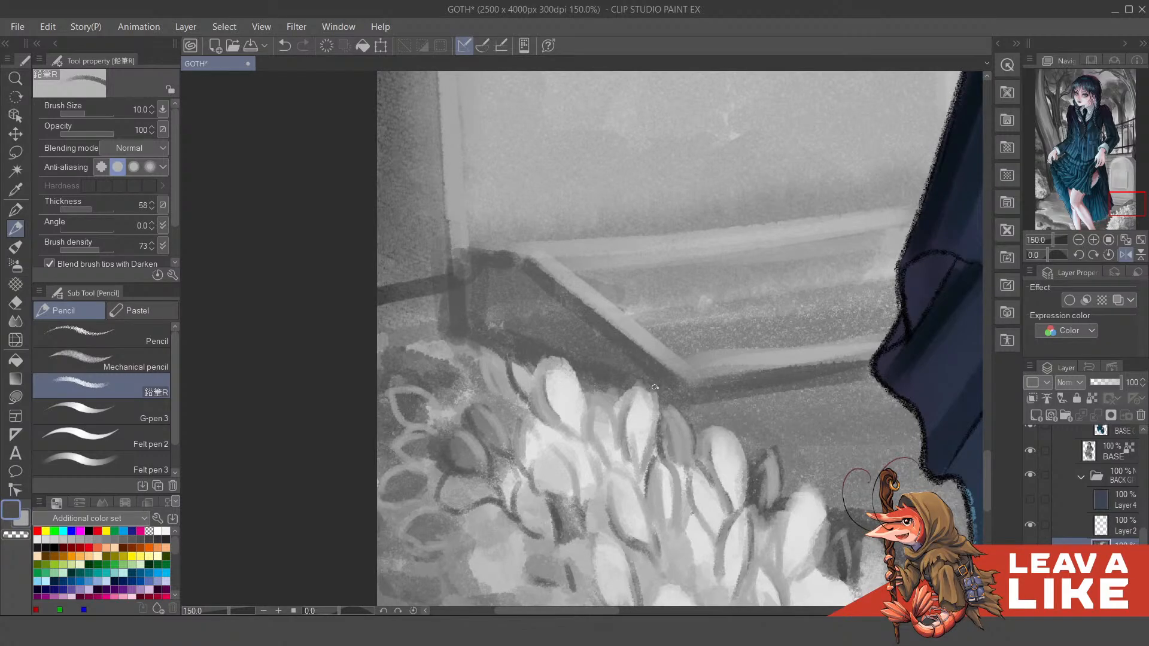
Step: Show the dark tint of Layer 4 over the greyscale background to check the bush, and hide it again
click(1029, 524)
click(1030, 524)
click(1031, 522)
click(1033, 501)
click(1033, 505)
click(1032, 504)
scroll(839, 231, down, 4)
drag(933, 329, 661, 438)
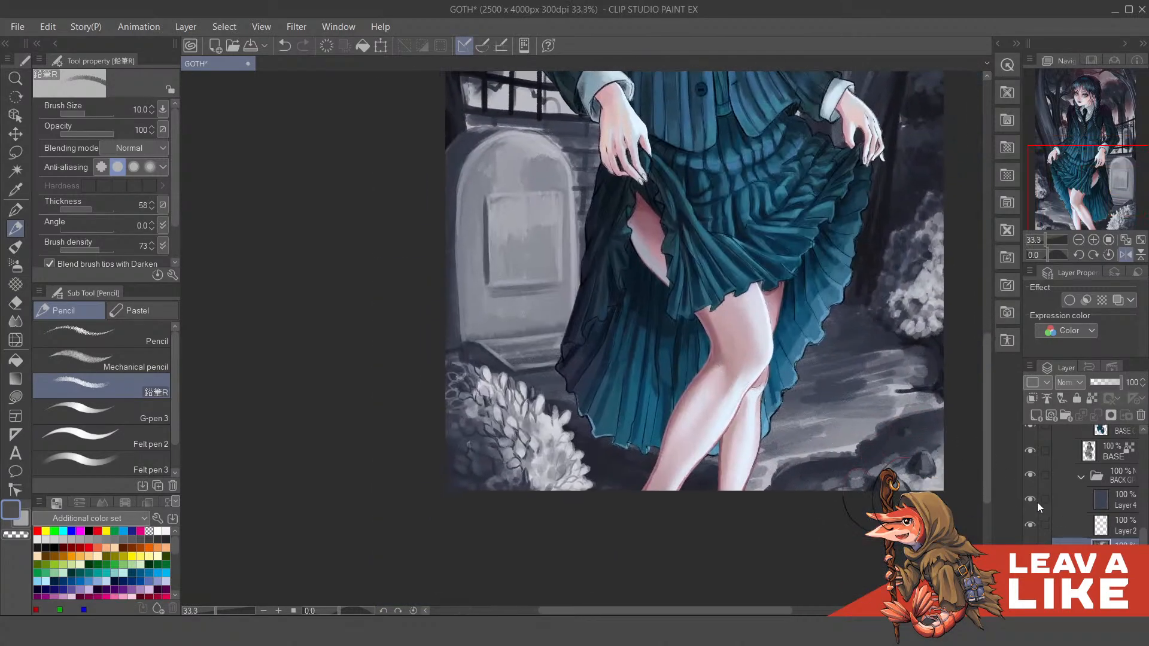
click(1033, 501)
Step: Refine the bright leaves just below the bush's upper rim with alternating light and dark pencil strokes
scroll(543, 361, up, 4)
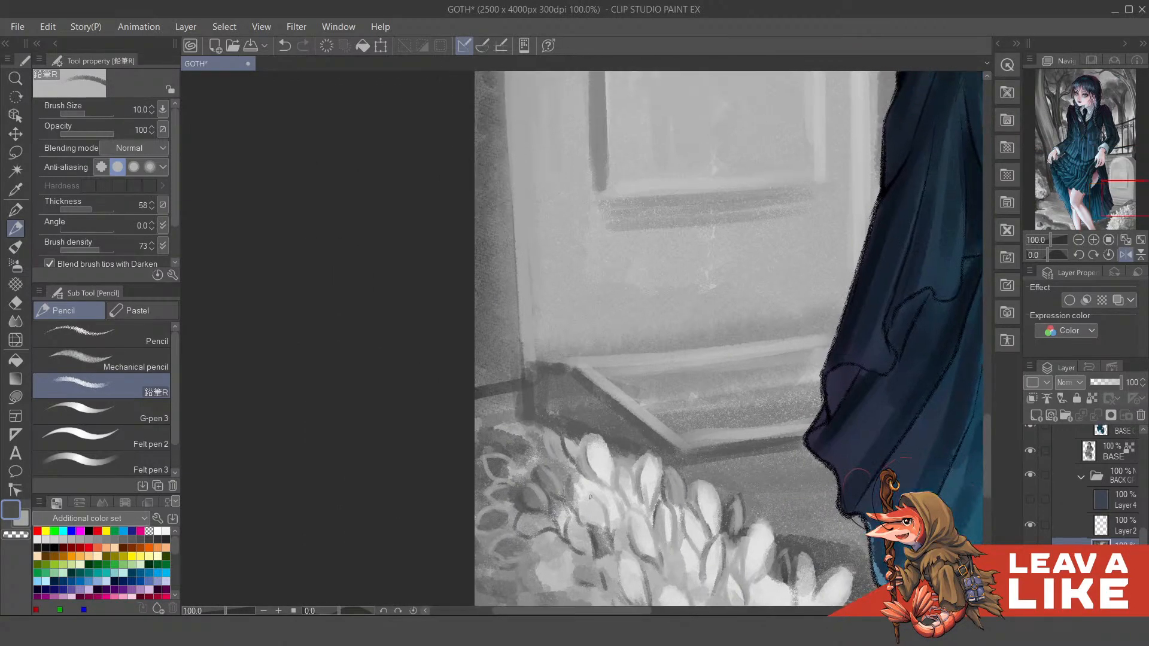
drag(582, 473, 598, 488)
key(x)
drag(621, 507, 630, 387)
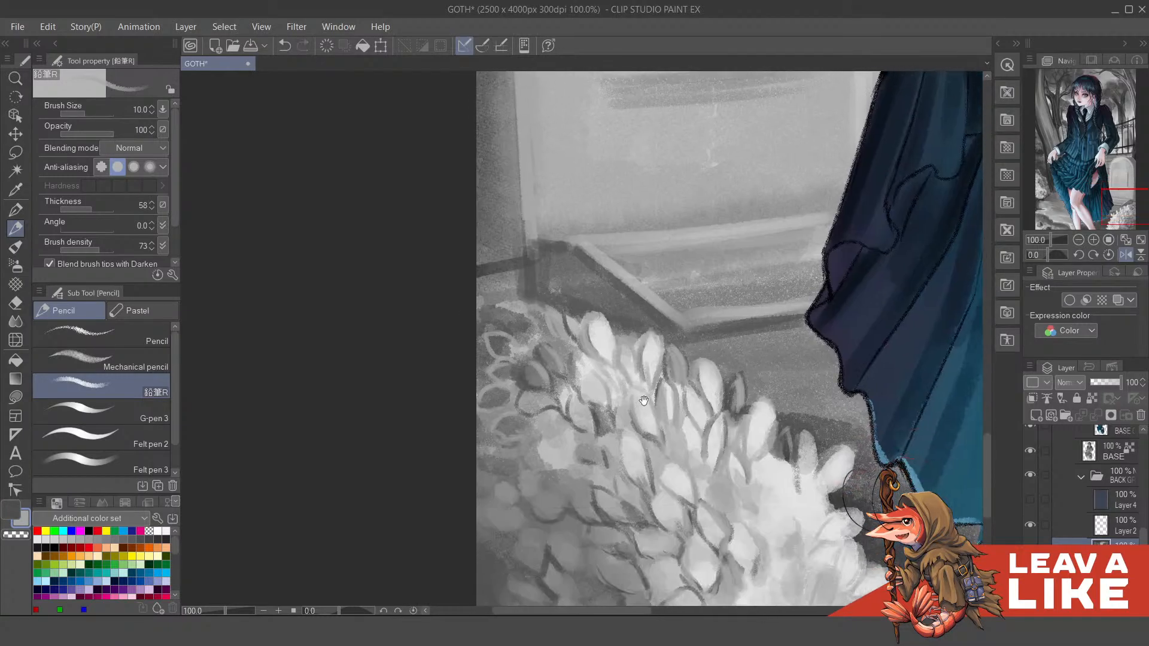
key(x)
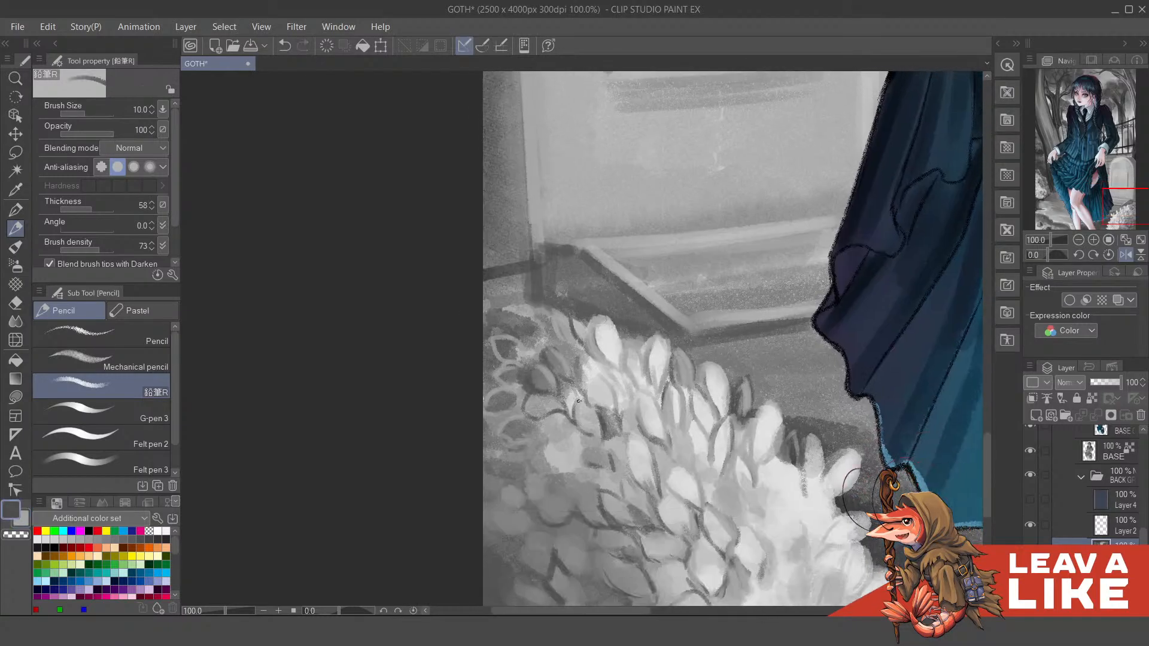
drag(580, 405, 636, 428)
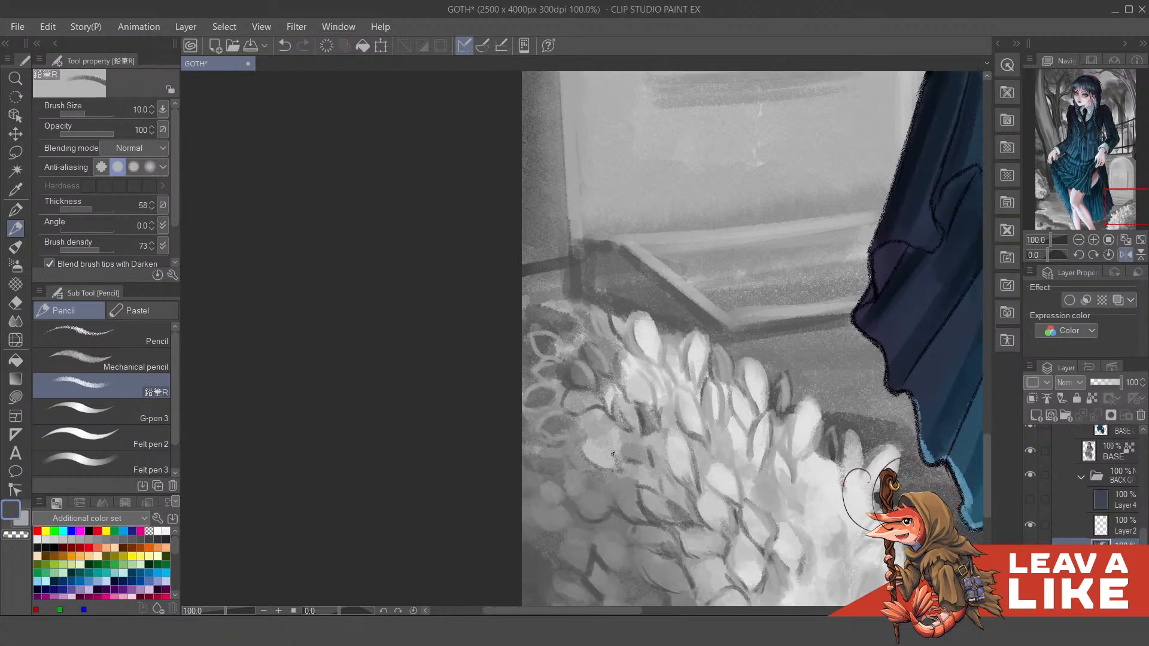
Step: Outline the bright leaf at the edge of the bush's shaded area and touch up the leaf edges beside it
mouse_move(612, 454)
mouse_down()
mouse_move(675, 479)
mouse_move(657, 439)
mouse_move(669, 470)
mouse_up()
key(x)
mouse_move(677, 369)
mouse_down()
mouse_move(669, 354)
mouse_move(675, 368)
mouse_up()
mouse_move(653, 450)
mouse_down()
mouse_move(676, 481)
mouse_move(665, 443)
mouse_up()
key(x)
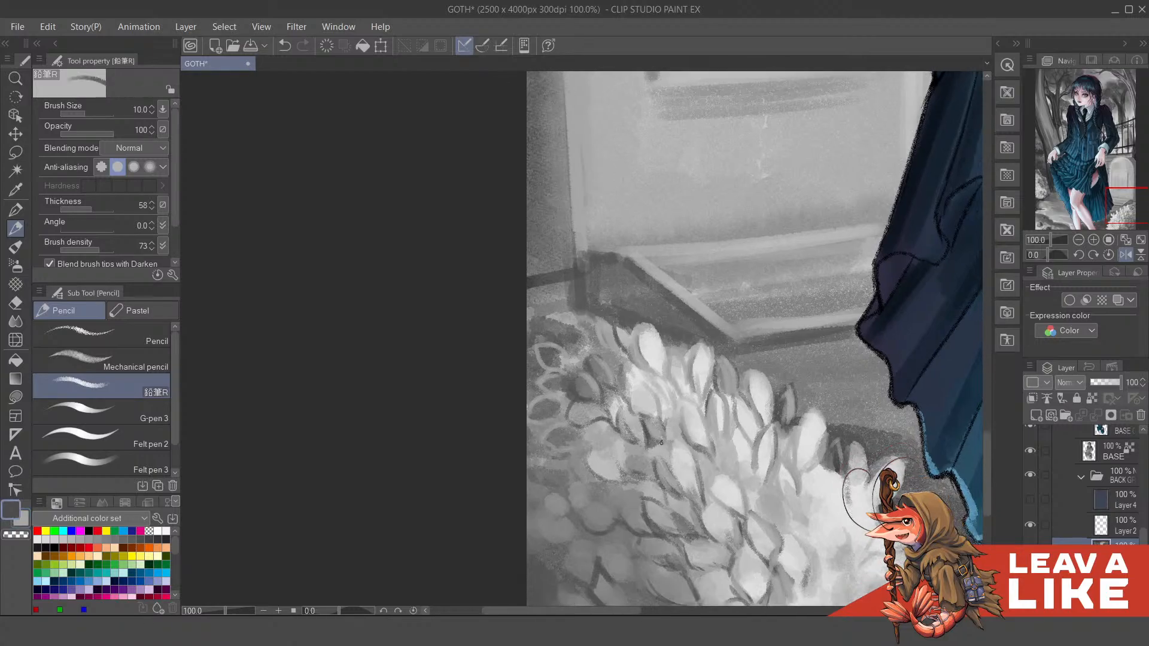
Step: Undo a trial light stroke and rework the leaf edge beside the dark branching gap in the bush's shaded lower area
scroll(671, 456, down, 2)
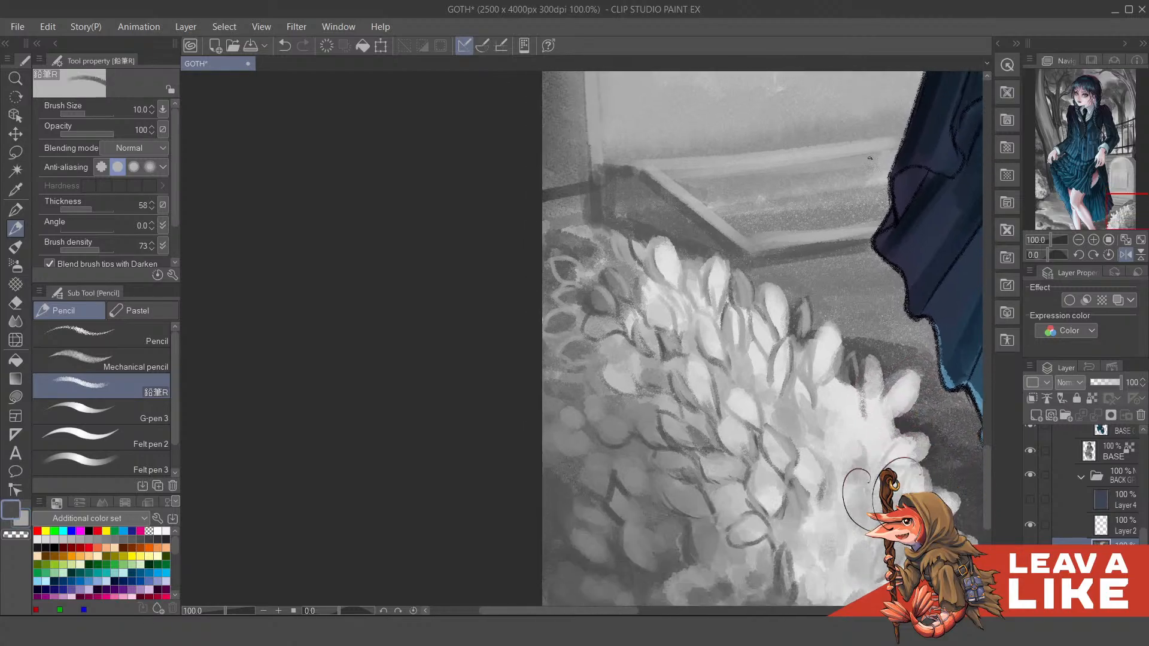
scroll(863, 245, down, 2)
scroll(879, 260, up, 1)
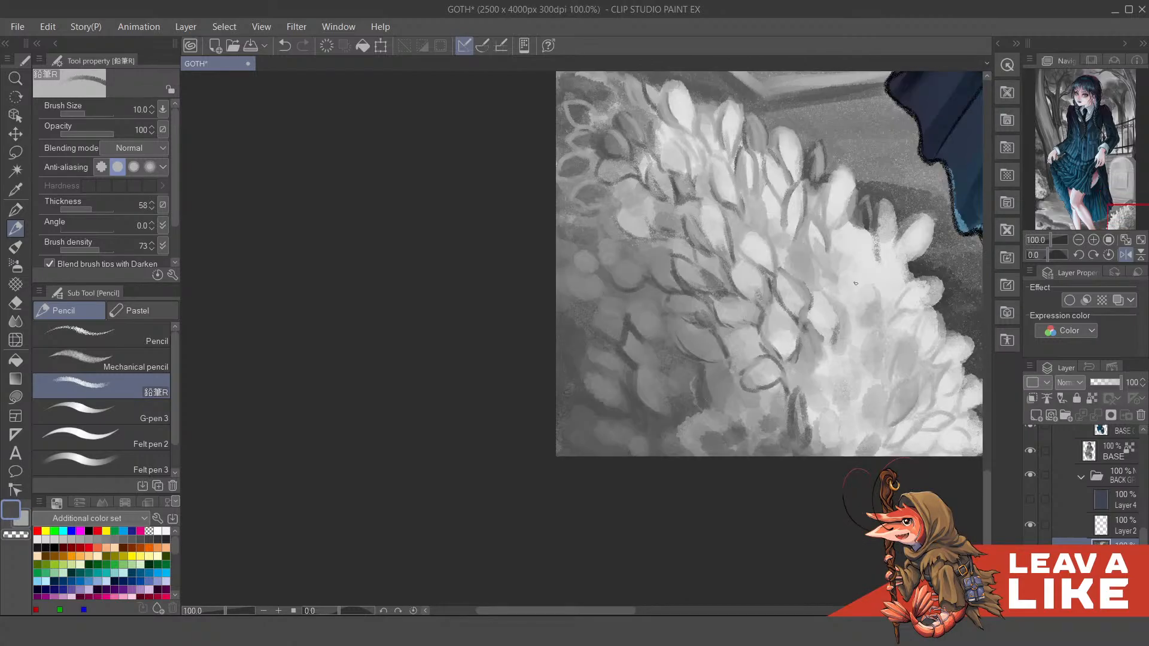
scroll(665, 443, up, 1)
drag(660, 464, 666, 434)
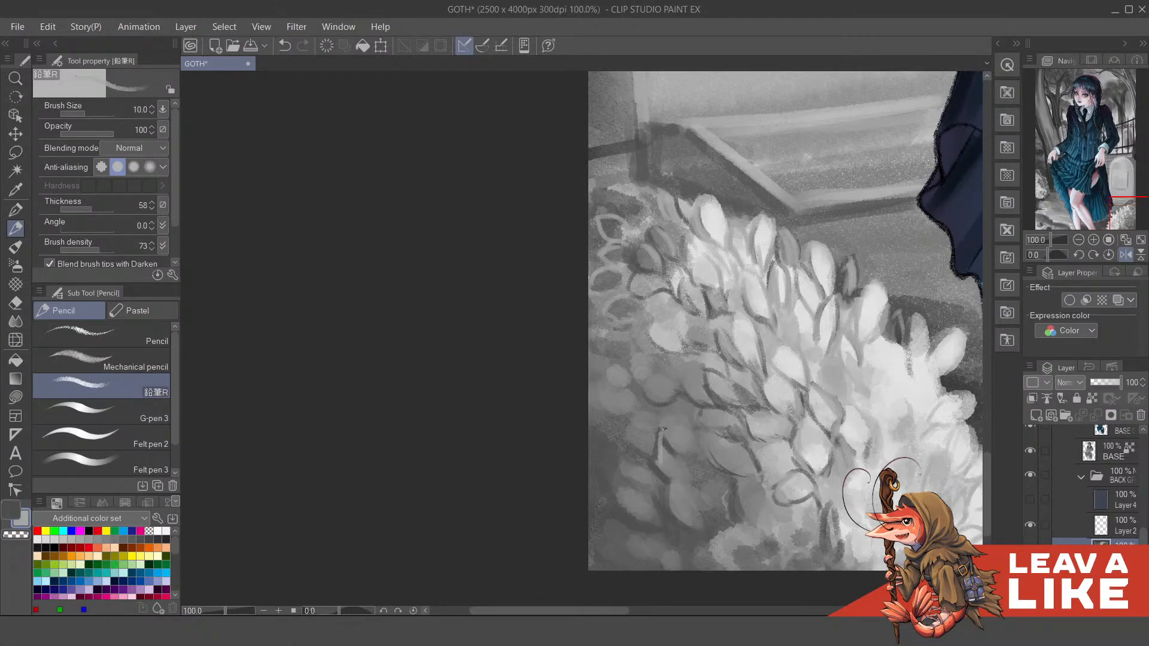
key(ctrl+z)
scroll(664, 443, up, 1)
key(x)
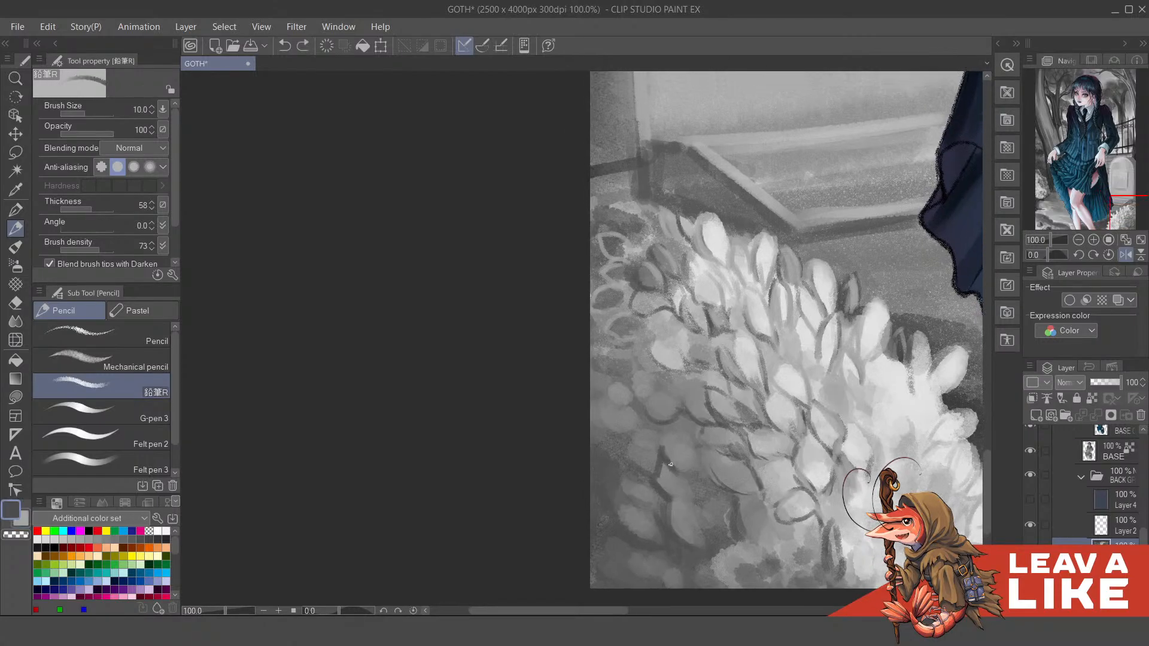
drag(656, 437, 707, 480)
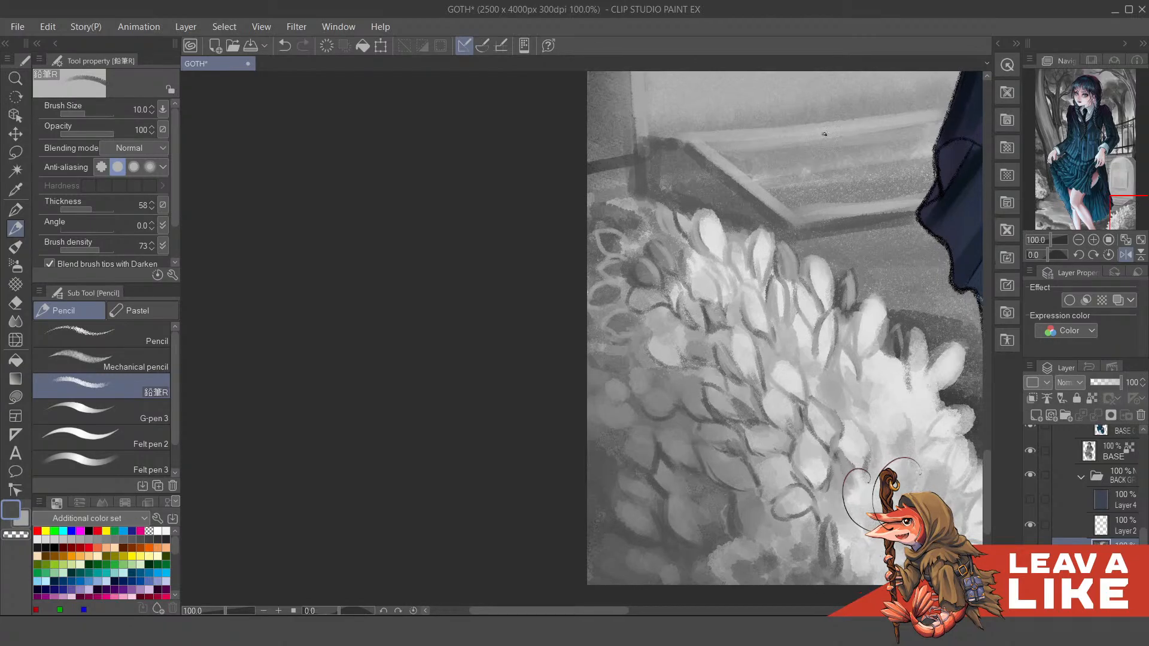
Step: Undo the last stroke and soften the upper outline of the rounded leaf near the bush's base
scroll(910, 206, down, 2)
scroll(910, 205, up, 1)
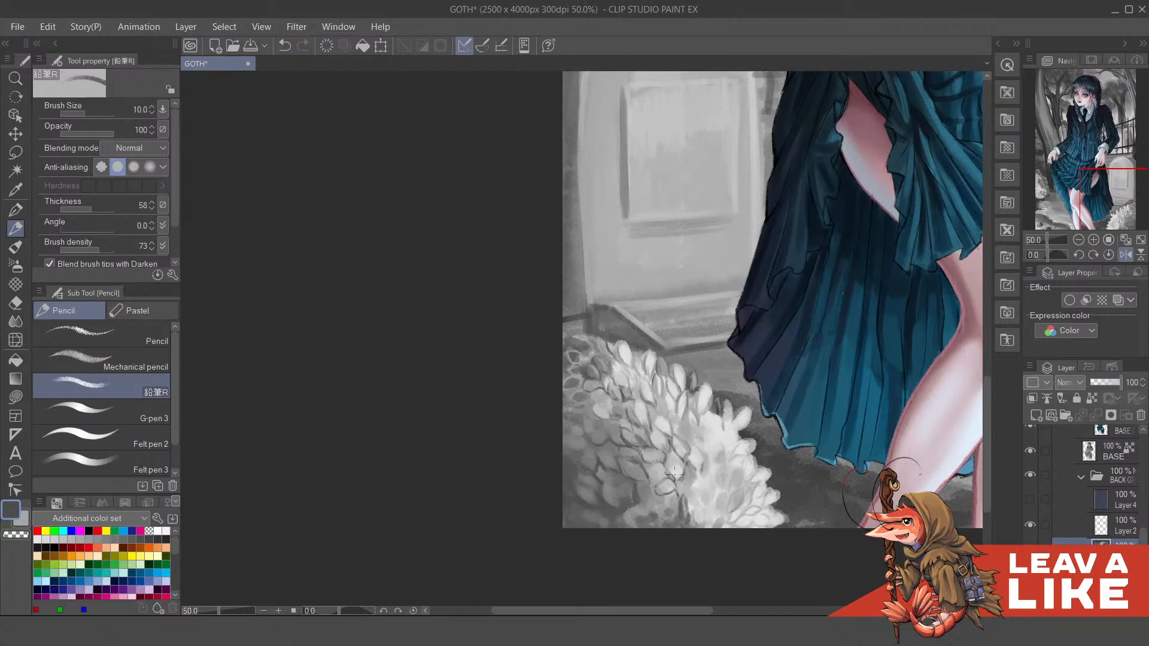
scroll(674, 474, up, 3)
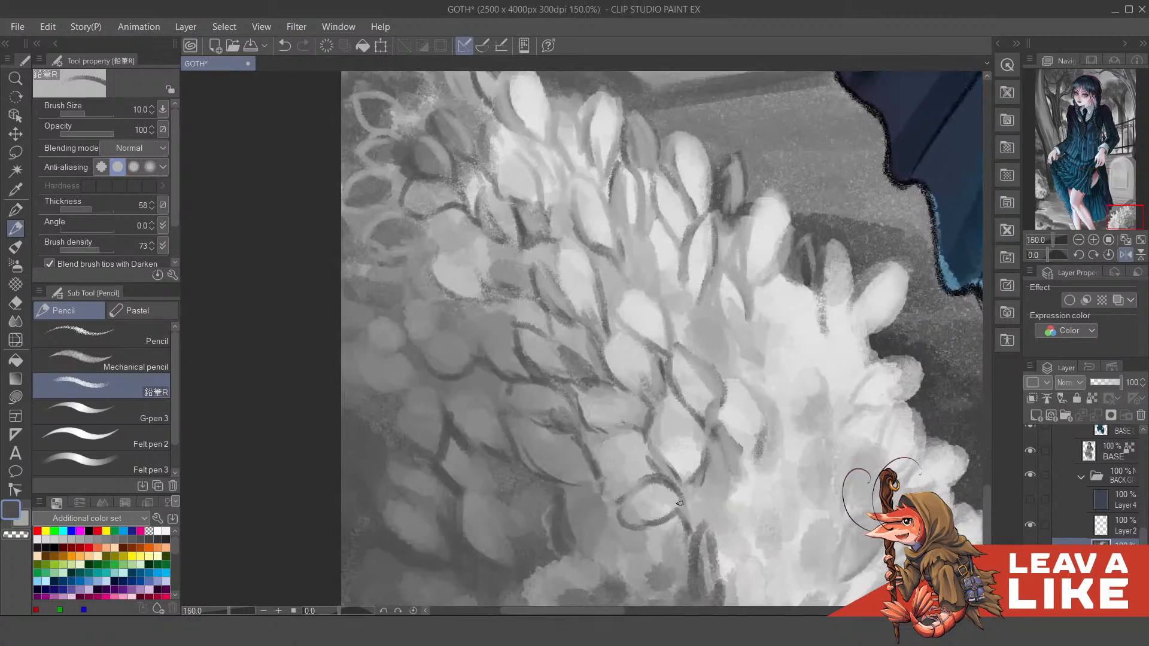
key(ctrl+z)
key(x)
drag(667, 492, 651, 470)
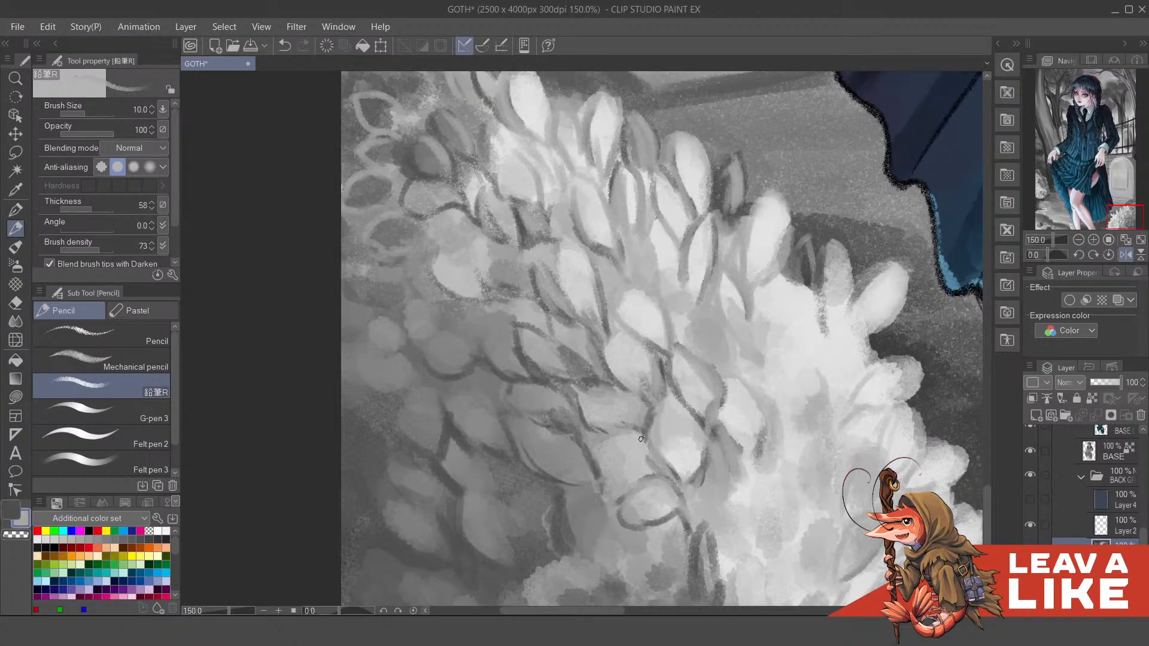
scroll(659, 491, down, 1)
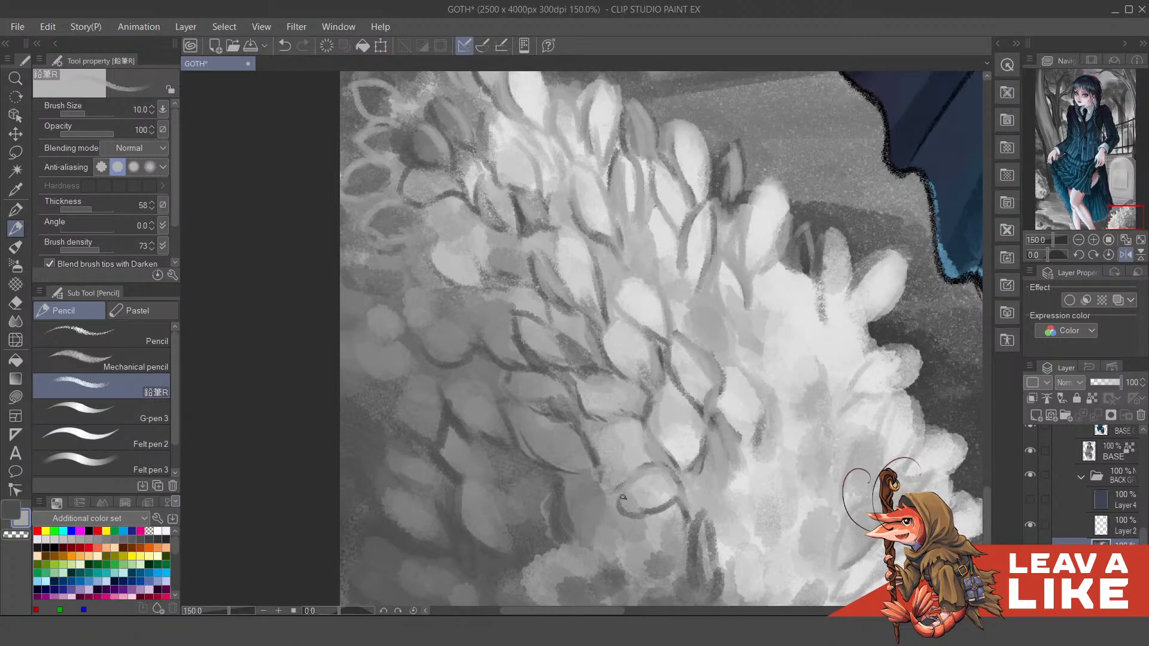
Step: Draw a small curled leaf below the rounded leaf and darken the gap beneath it
key(x)
mouse_move(623, 506)
mouse_down()
mouse_move(686, 516)
mouse_move(691, 502)
mouse_move(656, 542)
mouse_move(677, 564)
mouse_up()
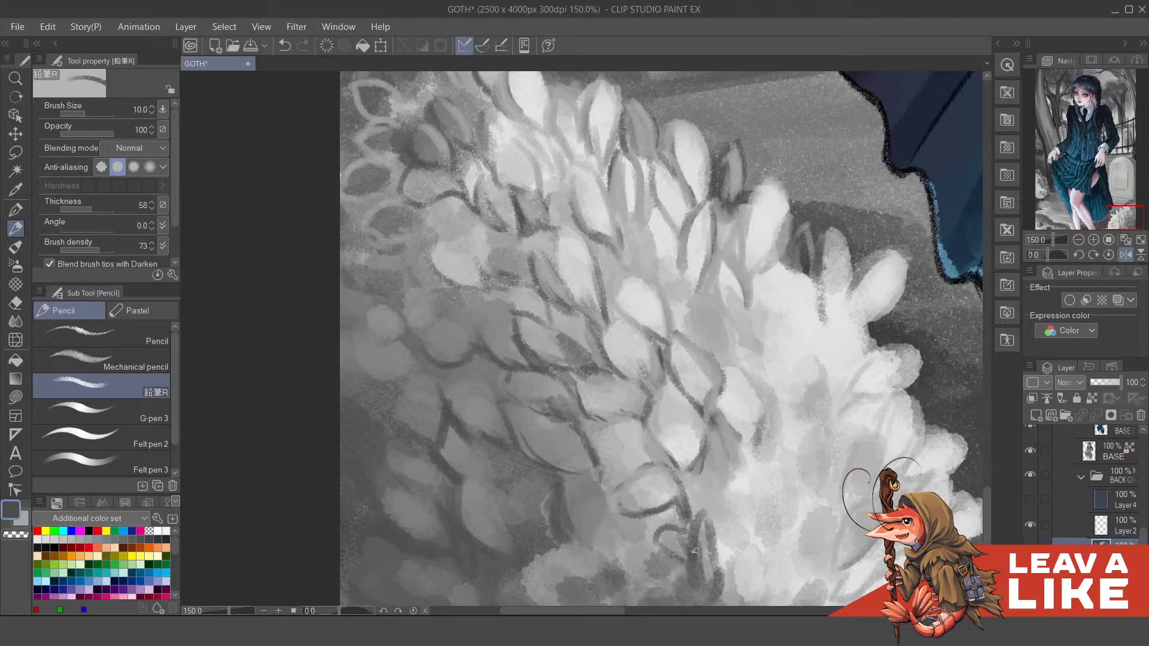
scroll(718, 479, down, 1)
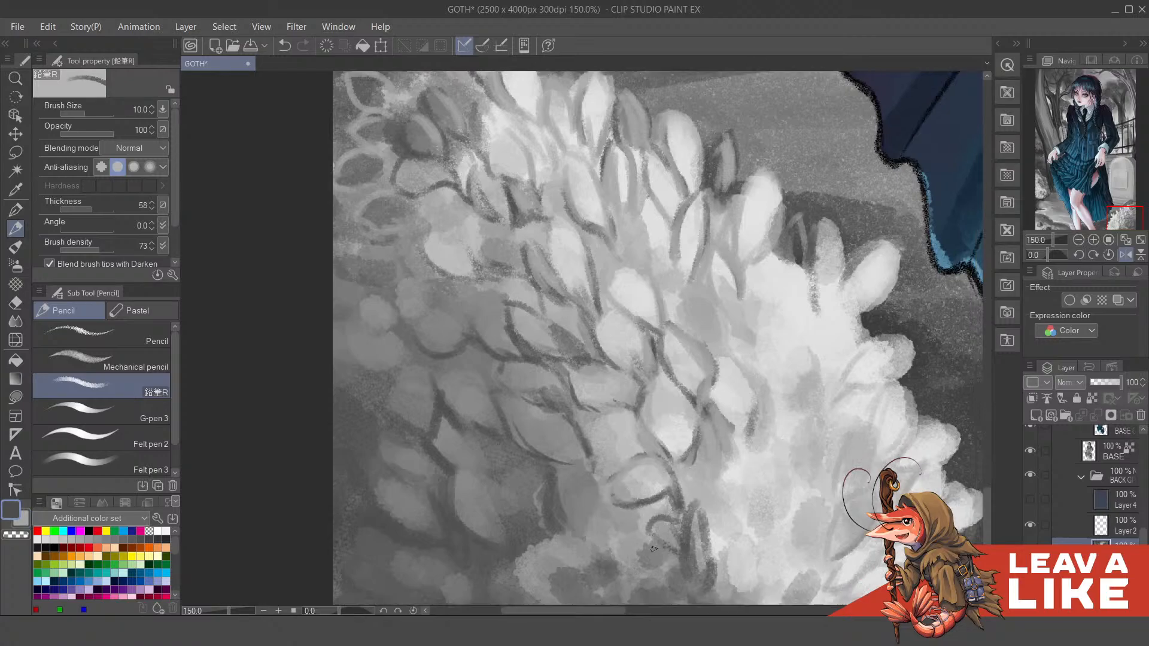
mouse_move(633, 565)
mouse_down()
mouse_move(653, 537)
mouse_move(677, 550)
mouse_move(671, 558)
mouse_up()
scroll(738, 543, down, 2)
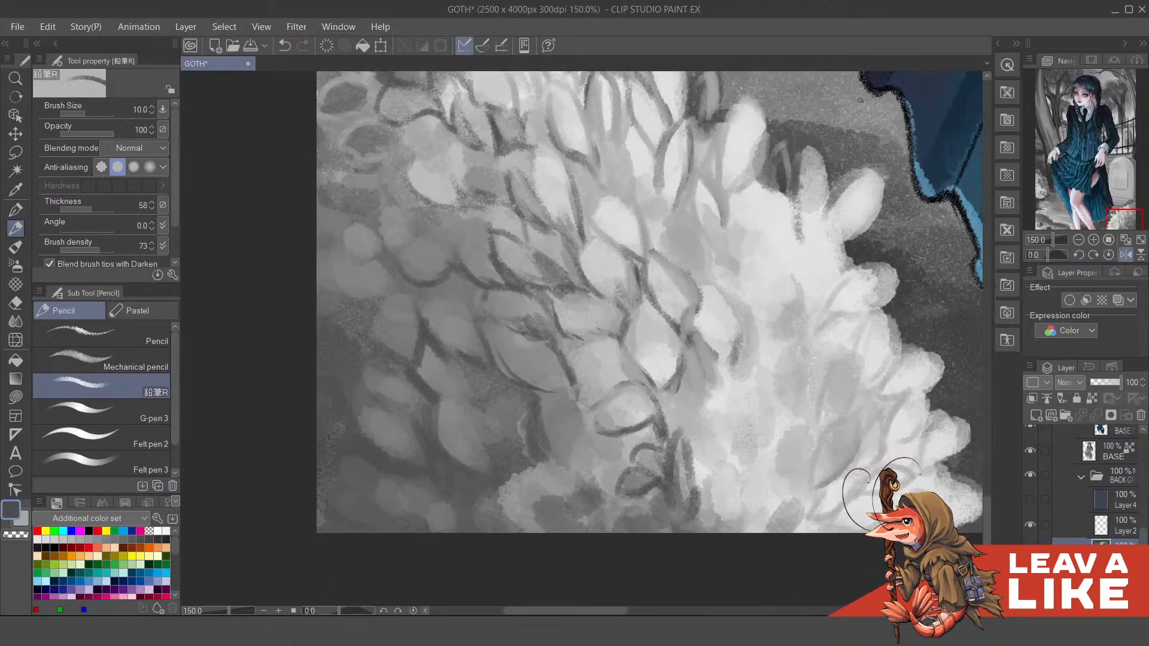
Step: Mirror the view and outline new leaves with curved grey strokes in the bright area near the bush's base
scroll(811, 273, right, 5)
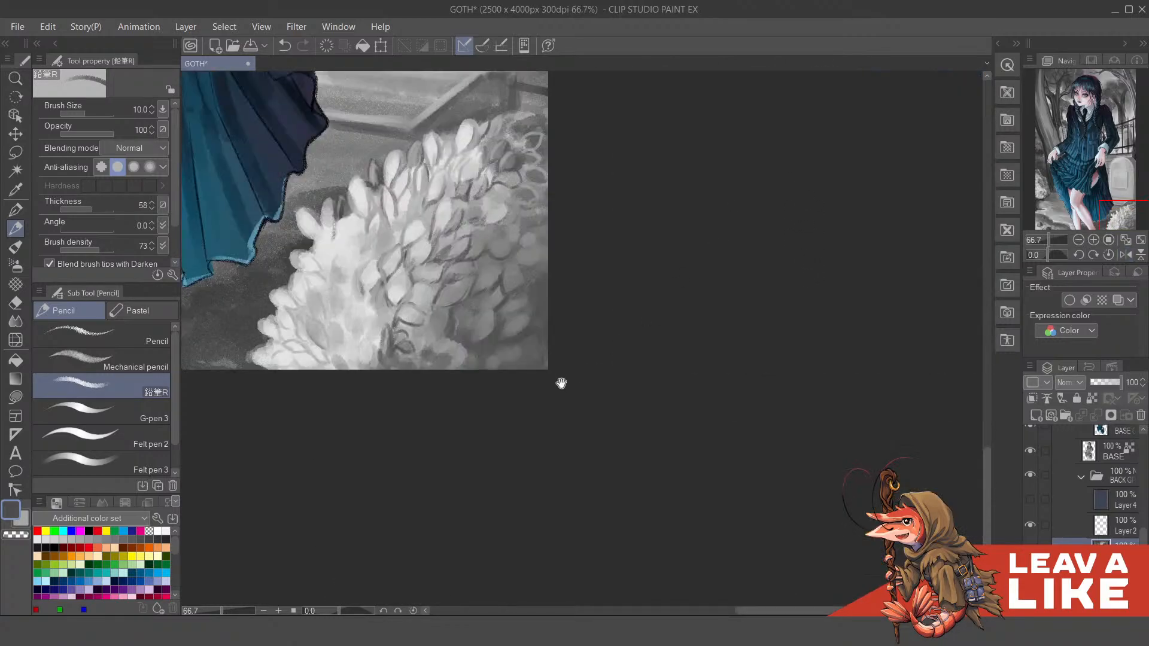
scroll(559, 382, up, 5)
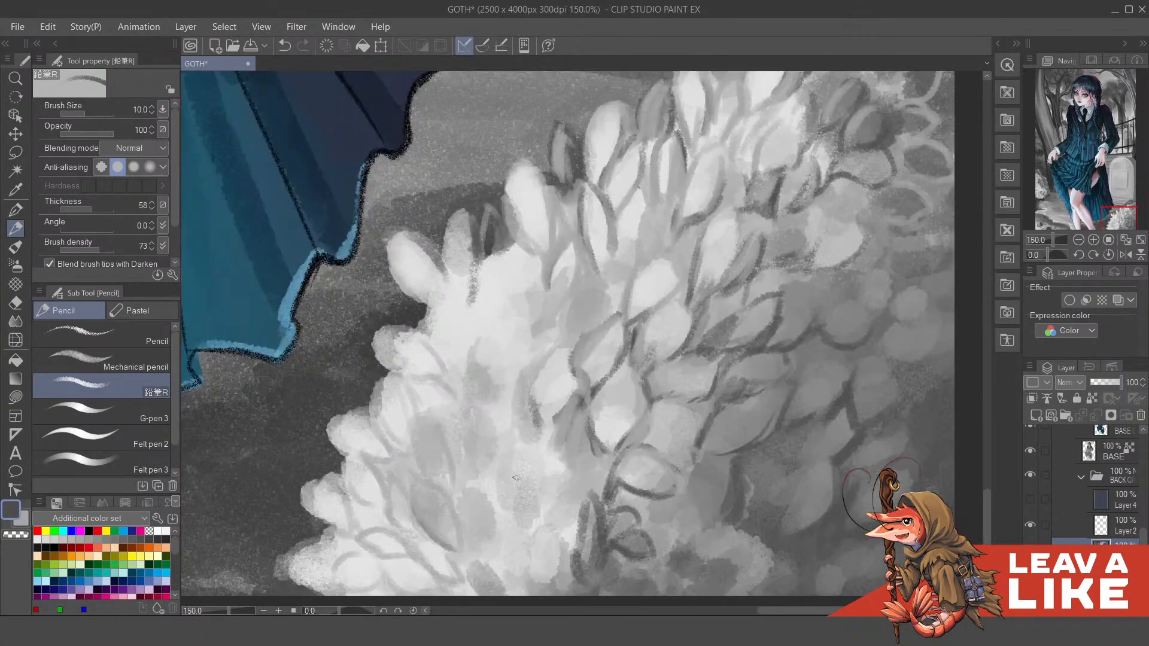
mouse_move(507, 491)
mouse_down()
mouse_move(509, 509)
mouse_move(518, 449)
mouse_move(540, 503)
mouse_move(536, 530)
mouse_up()
scroll(550, 478, down, 2)
mouse_move(550, 478)
mouse_down()
mouse_move(558, 516)
mouse_move(541, 557)
mouse_up()
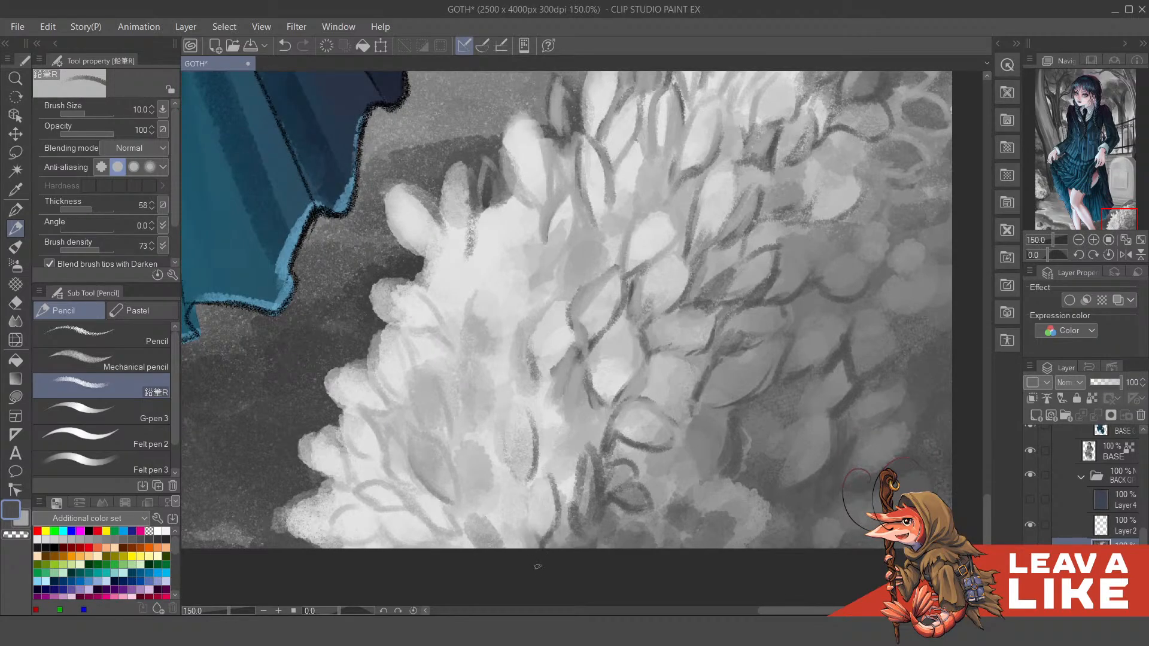
mouse_move(514, 492)
mouse_down()
mouse_move(615, 496)
mouse_move(570, 548)
mouse_move(598, 584)
mouse_move(575, 564)
mouse_up()
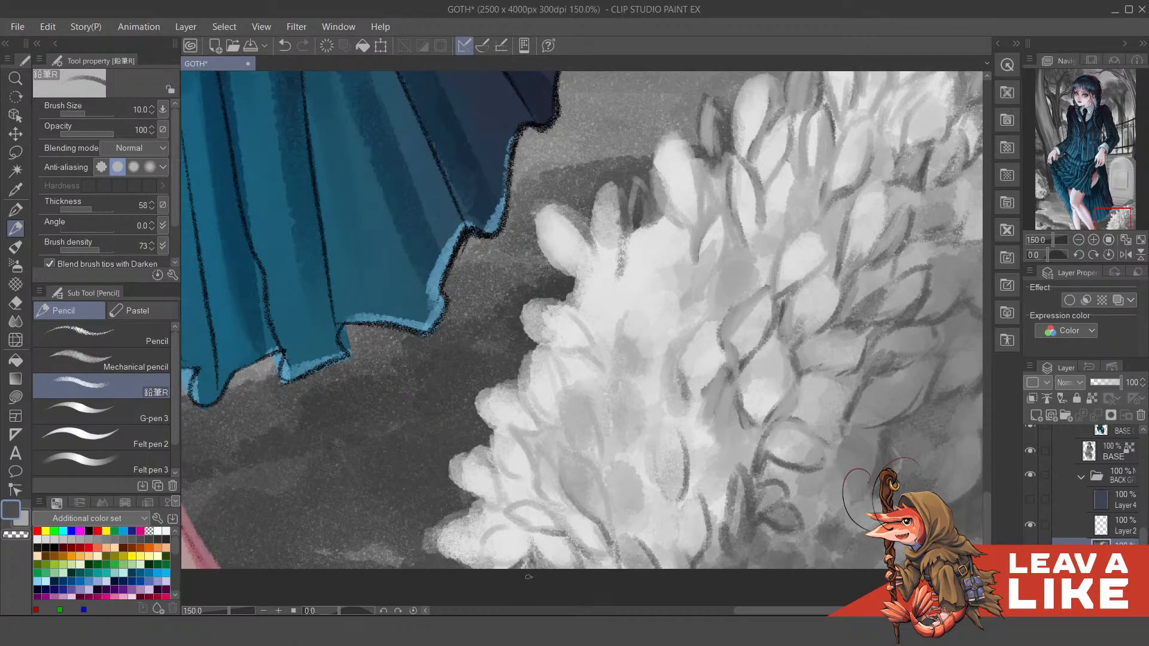
Step: Outline a pointed leaf in the middle of the bush's bright area and mark the grey gaps below it
scroll(628, 472, up, 1)
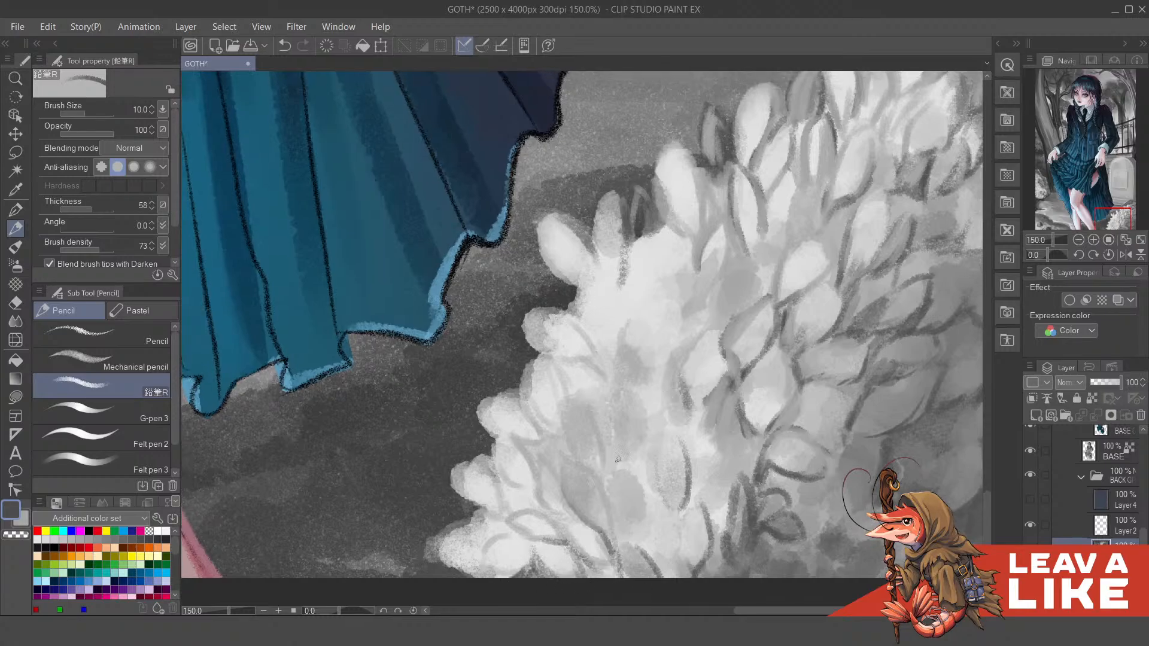
drag(639, 513, 632, 527)
drag(644, 486, 623, 545)
mouse_move(617, 504)
mouse_down()
mouse_move(611, 547)
mouse_move(628, 526)
mouse_up()
scroll(626, 455, up, 1)
mouse_move(616, 463)
mouse_down()
mouse_move(635, 516)
mouse_move(656, 447)
mouse_move(641, 424)
mouse_move(609, 465)
mouse_move(637, 415)
mouse_move(650, 463)
mouse_up()
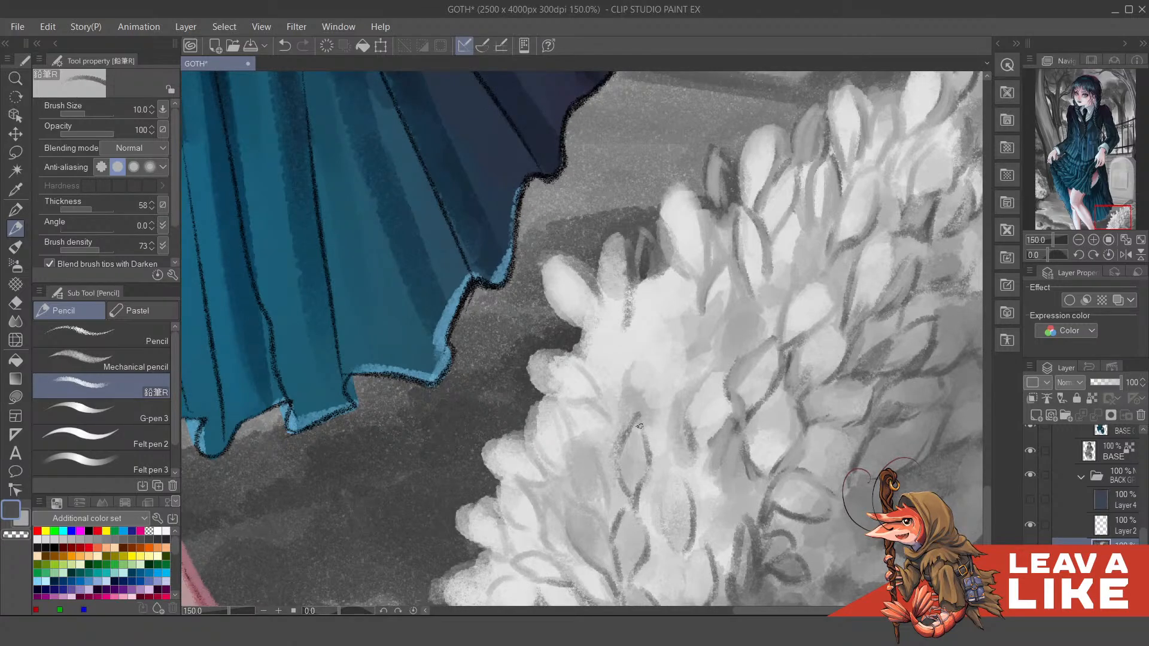
Step: Separate the remaining bright mass below the bush's rim into leaves with grey gaps and light strokes
scroll(778, 201, down, 2)
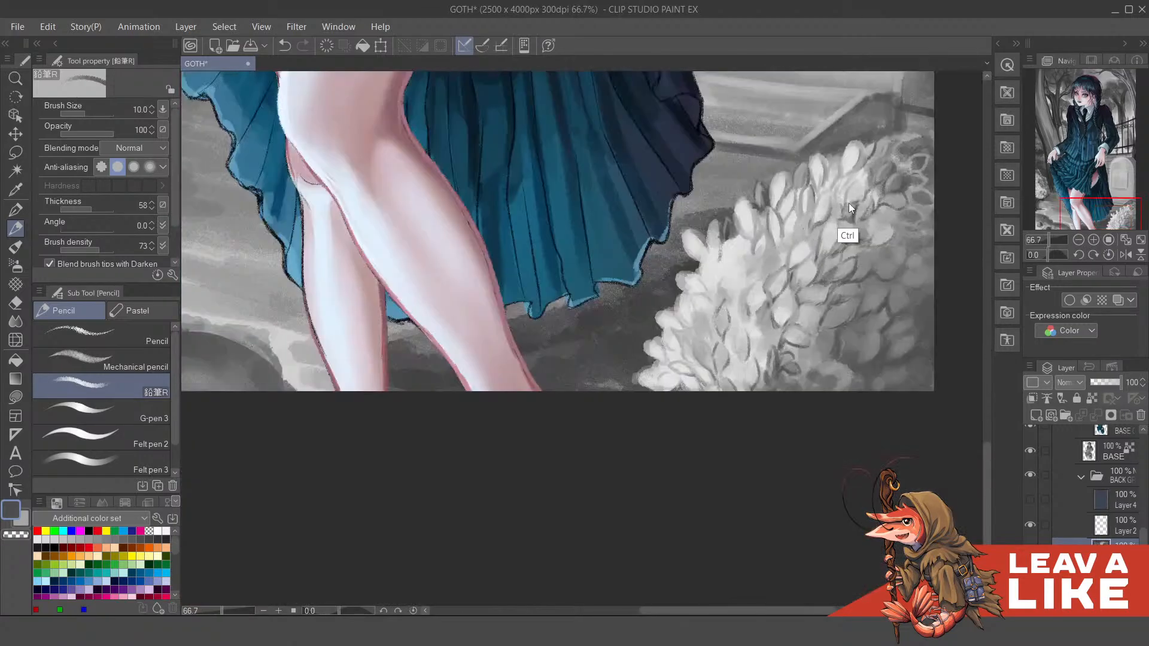
scroll(848, 203, up, 1)
drag(785, 320, 781, 392)
drag(633, 361, 652, 410)
key(x)
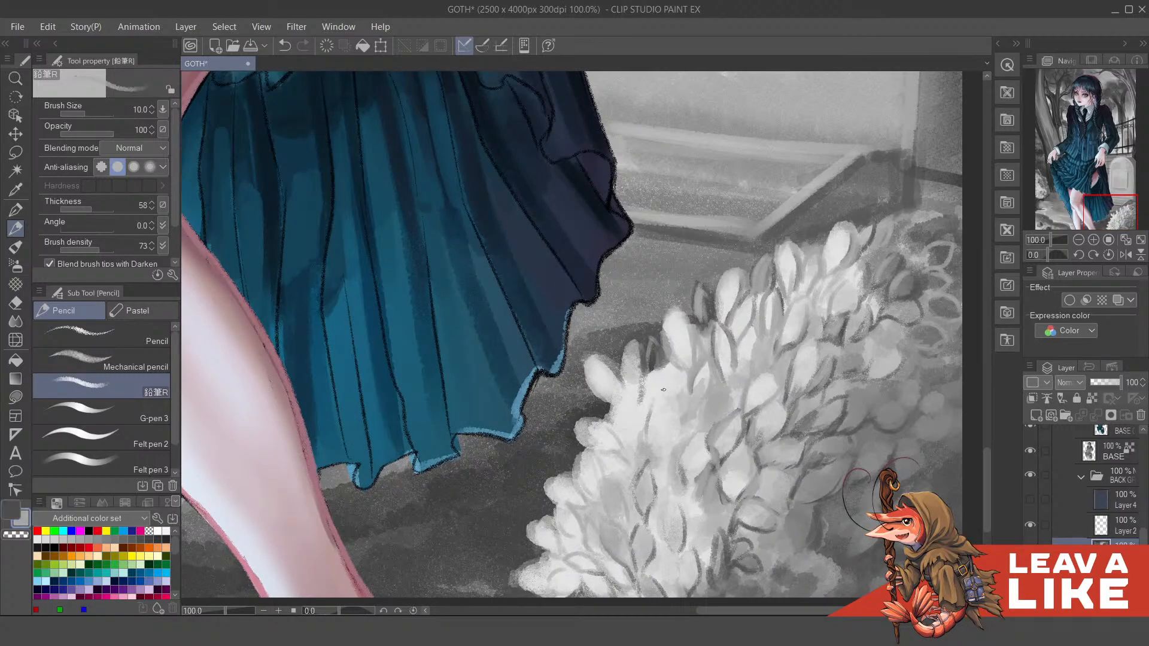
drag(670, 422, 659, 451)
mouse_move(637, 397)
mouse_down()
mouse_move(645, 423)
mouse_move(623, 385)
mouse_up()
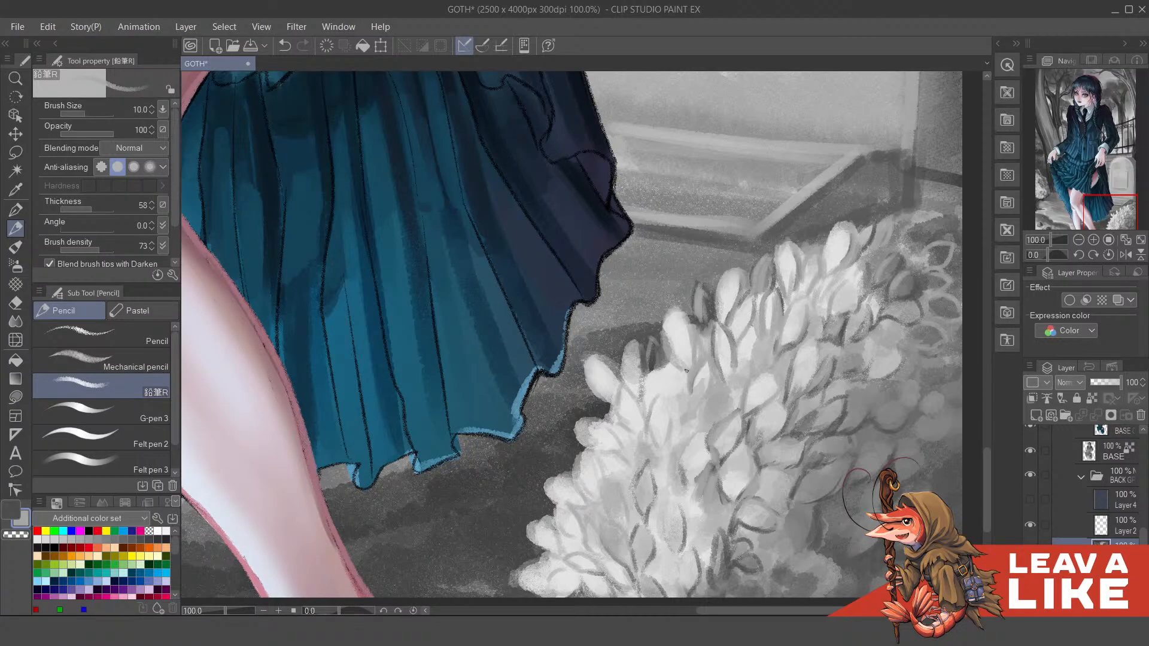
drag(666, 366, 663, 386)
drag(770, 292, 762, 351)
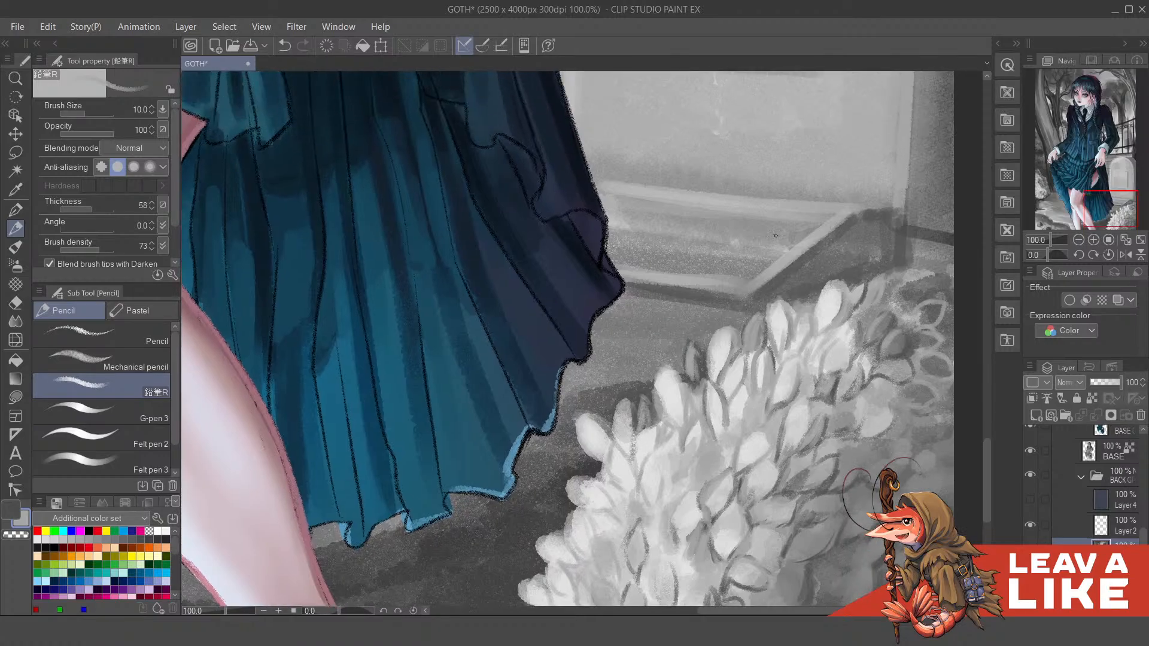
Step: Mirror the view and check the foreground bush against the whole lower half of the illustration
scroll(775, 235, down, 2)
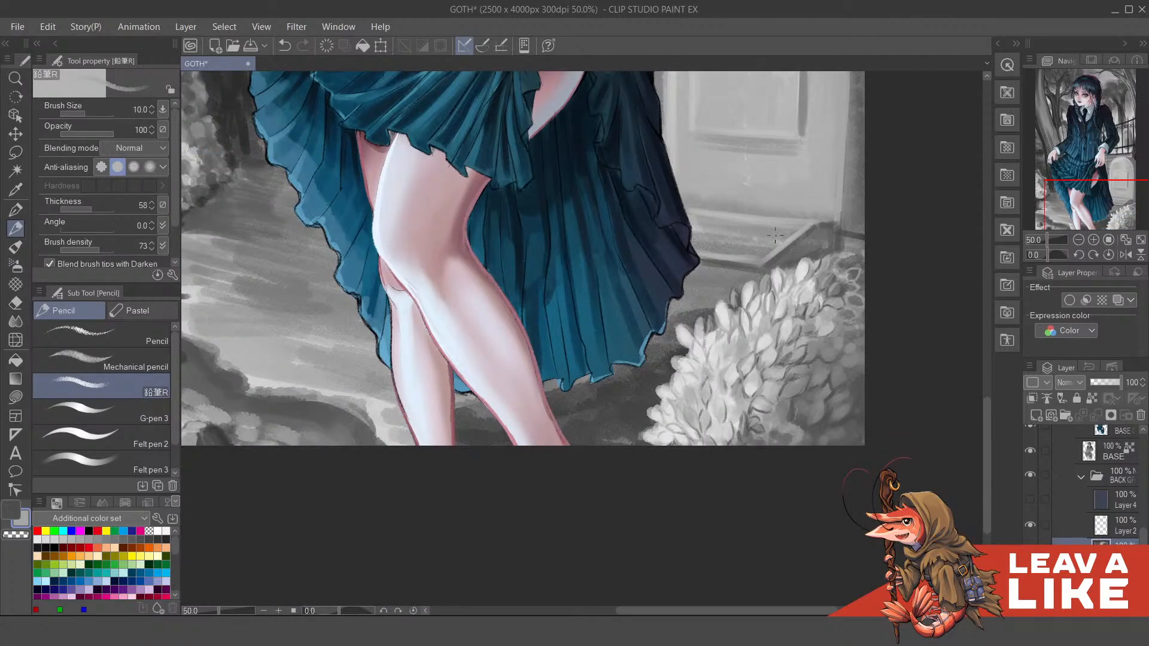
key(h)
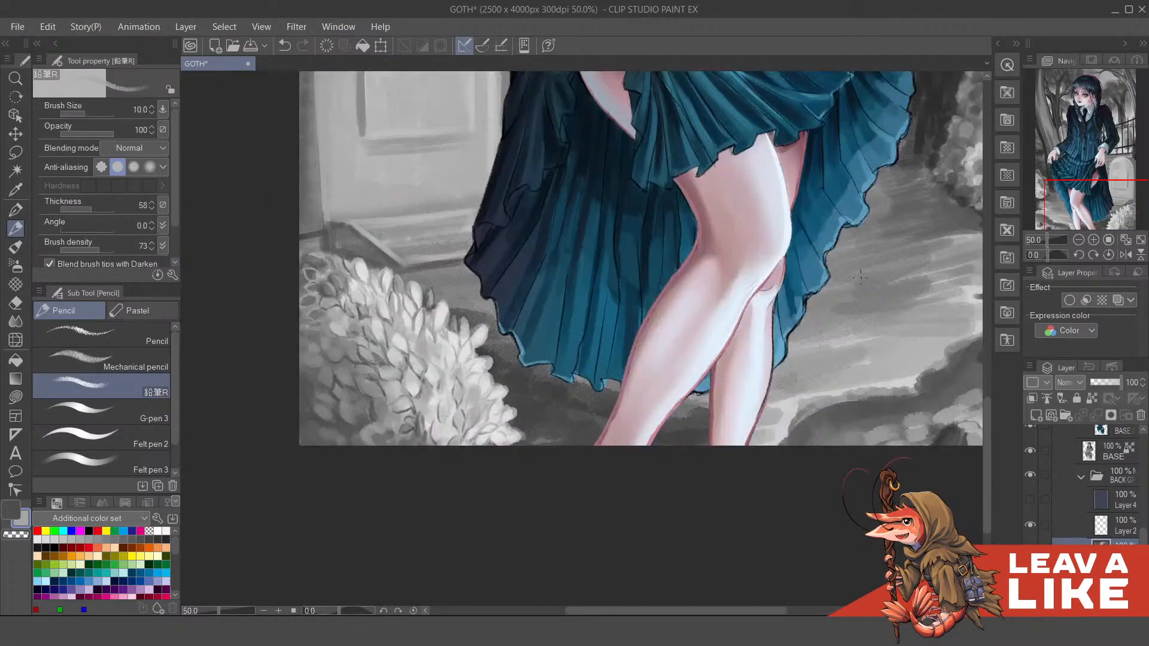
scroll(841, 271, down, 1)
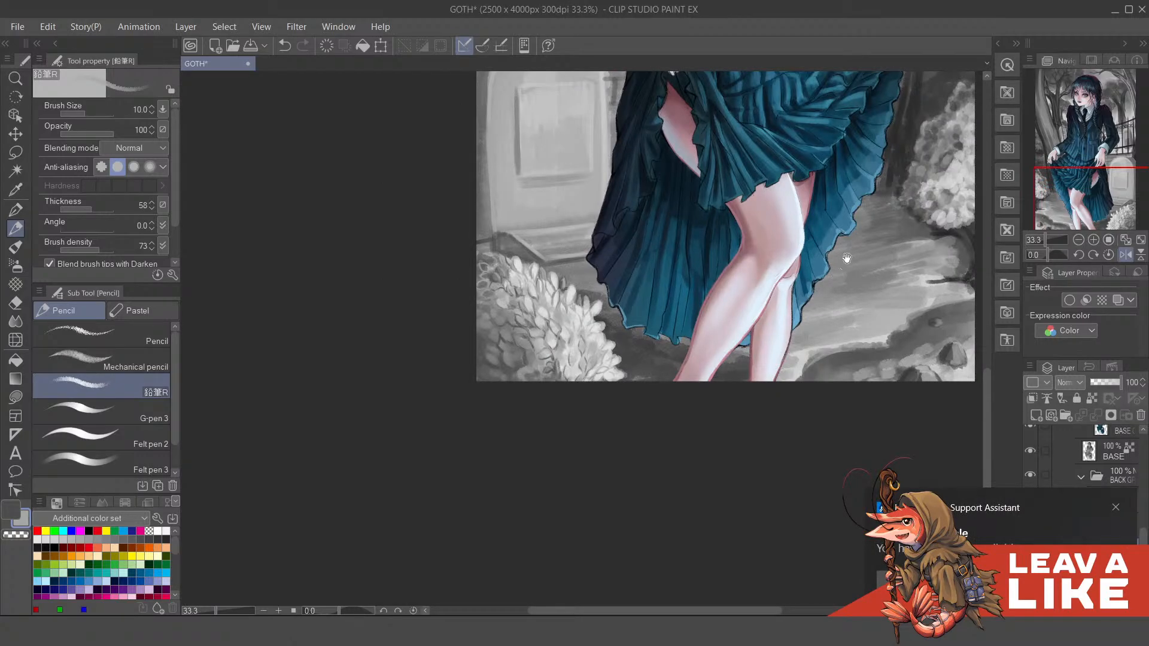
drag(856, 230, 793, 321)
mouse_move(883, 269)
mouse_down()
mouse_move(854, 288)
mouse_move(905, 274)
mouse_move(874, 300)
mouse_move(882, 399)
mouse_move(842, 308)
mouse_move(872, 331)
mouse_up()
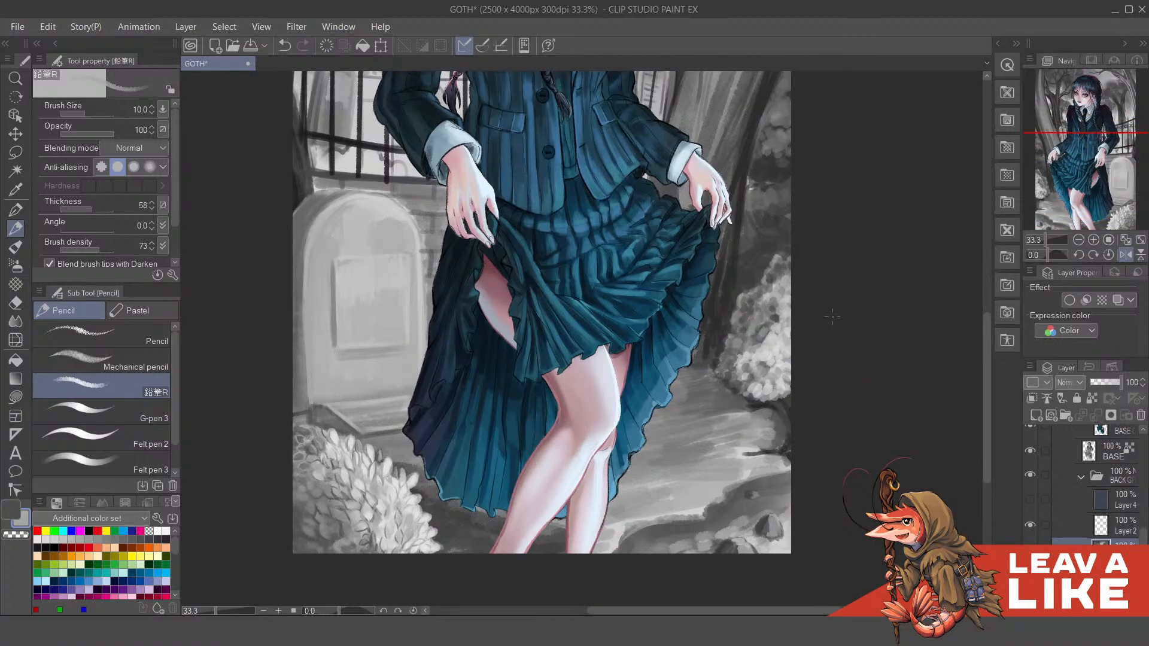
Step: Enlarge the pencil brush to 70 for working on the round-leaved bush behind the skirt
scroll(805, 362, up, 3)
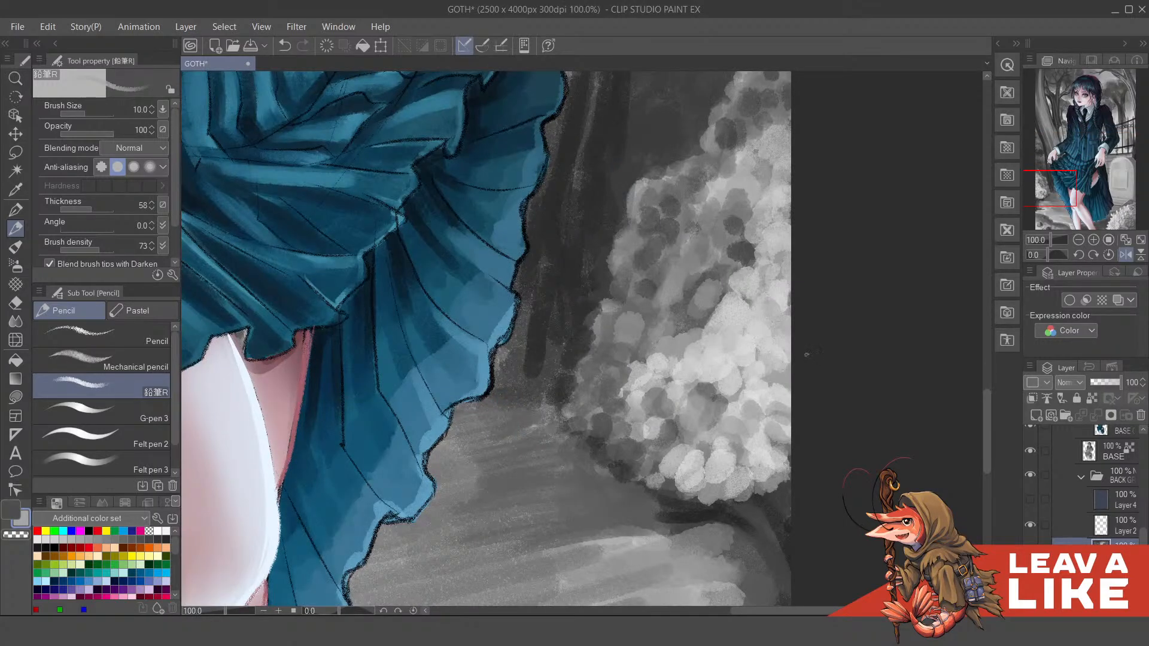
drag(810, 396, 806, 368)
drag(769, 407, 759, 415)
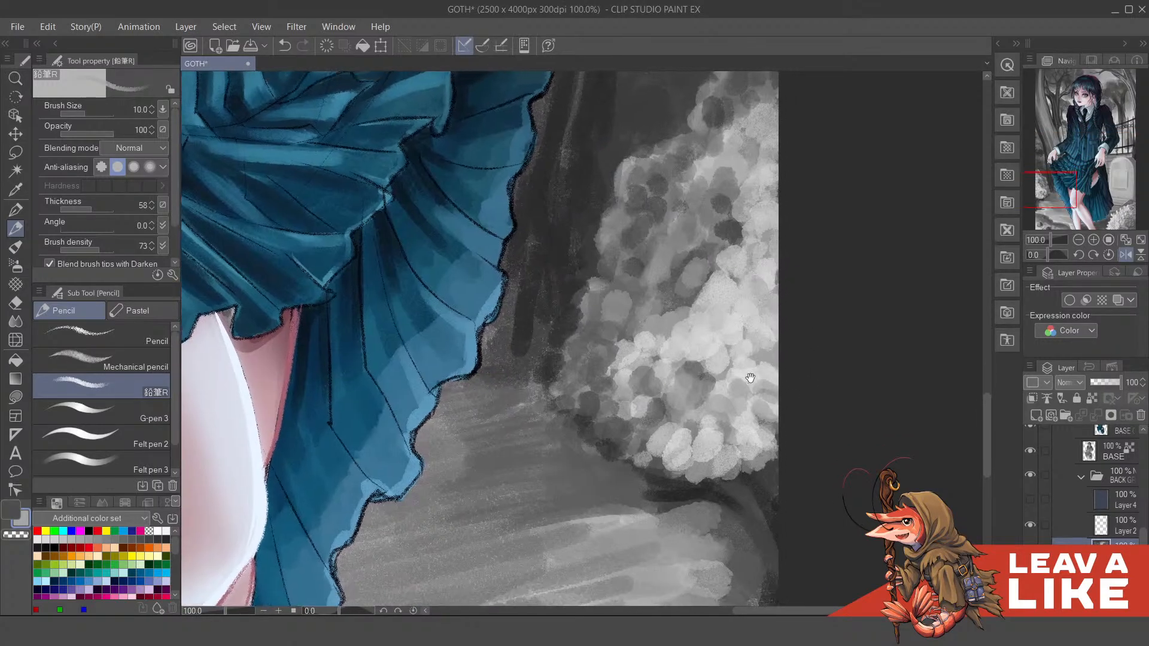
key(alt)
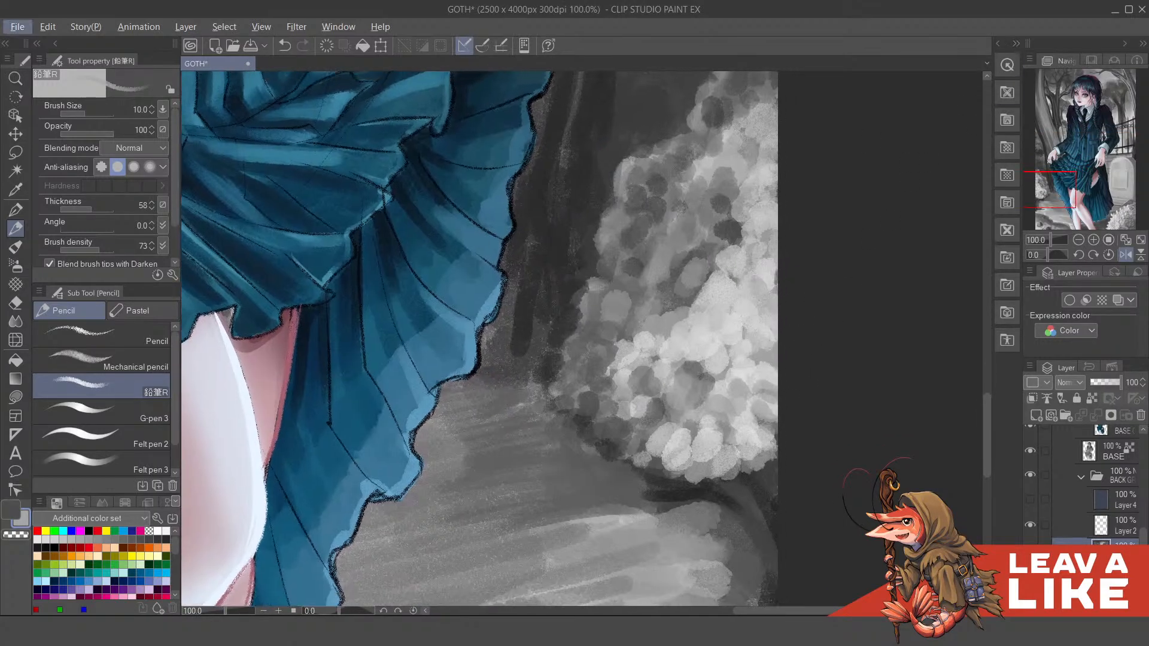
key(alt+Tab)
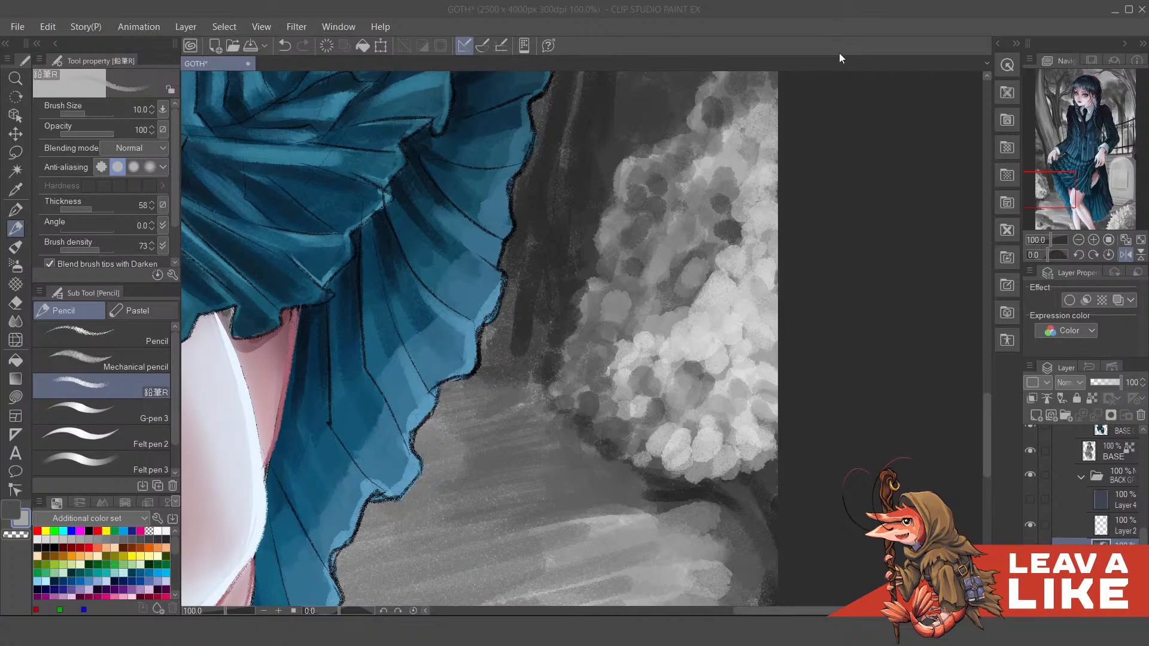
drag(707, 269, 709, 329)
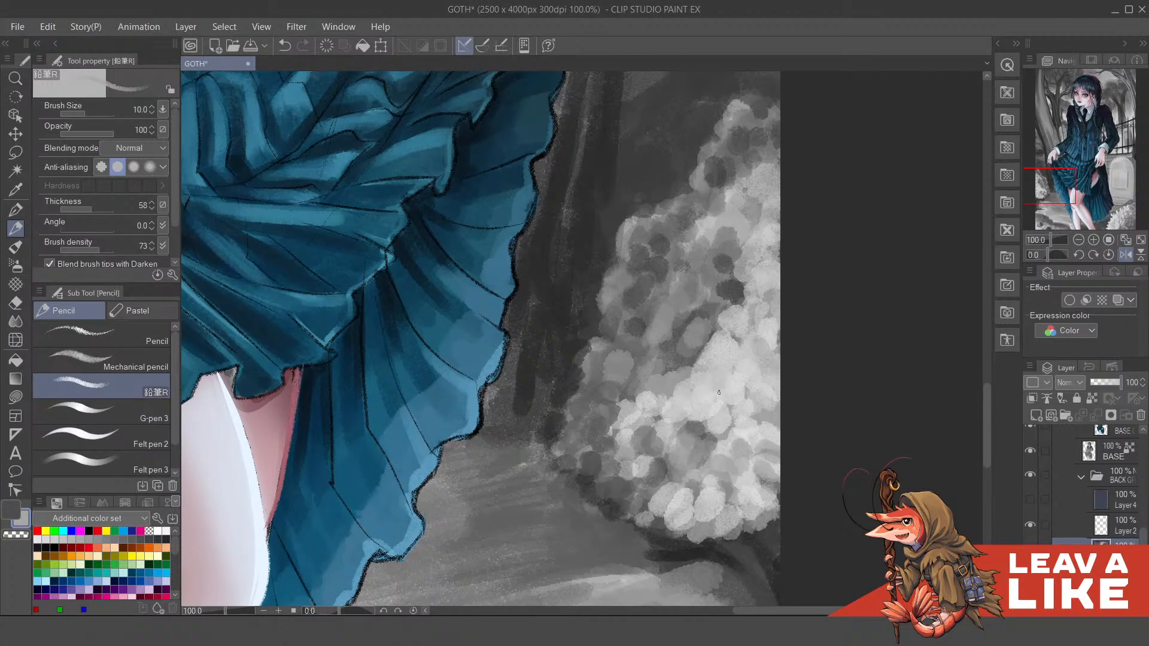
key(bracketright)
key(bracketright)
key(bracketright)
key(bracketright)
key(bracketright)
key(bracketright)
key(bracketright)
key(bracketright)
key(bracketright)
key(bracketright)
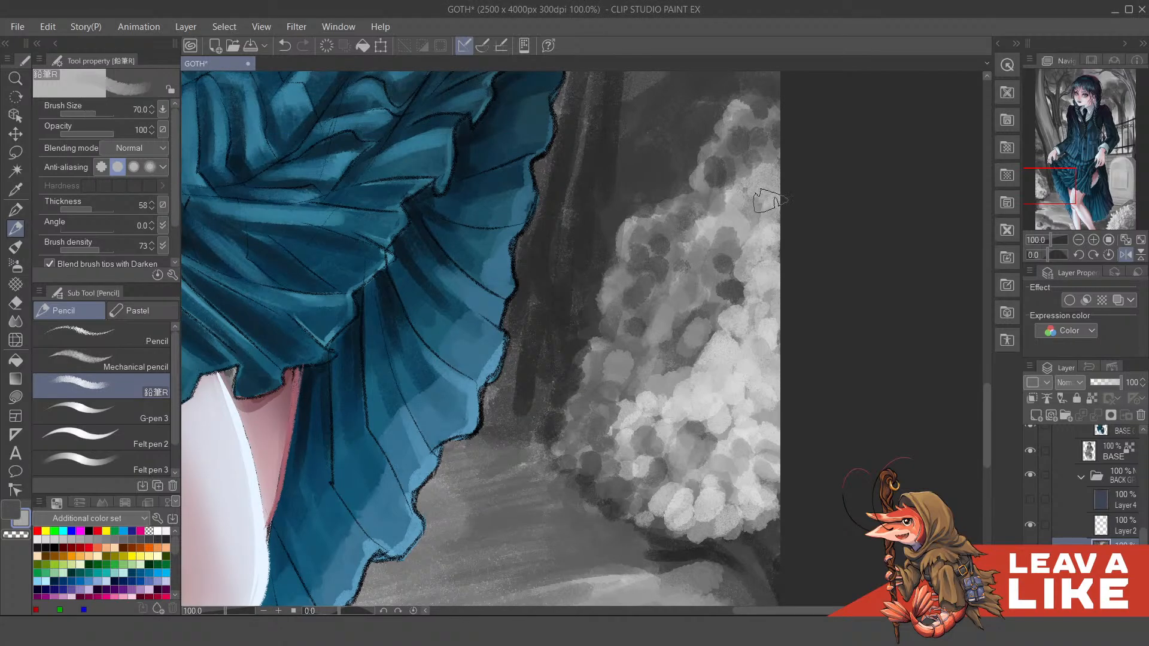
Step: Sample a mid grey from the bush and paint over its bright and dark dabs to form a flat base
scroll(754, 311, up, 5)
key(alt)
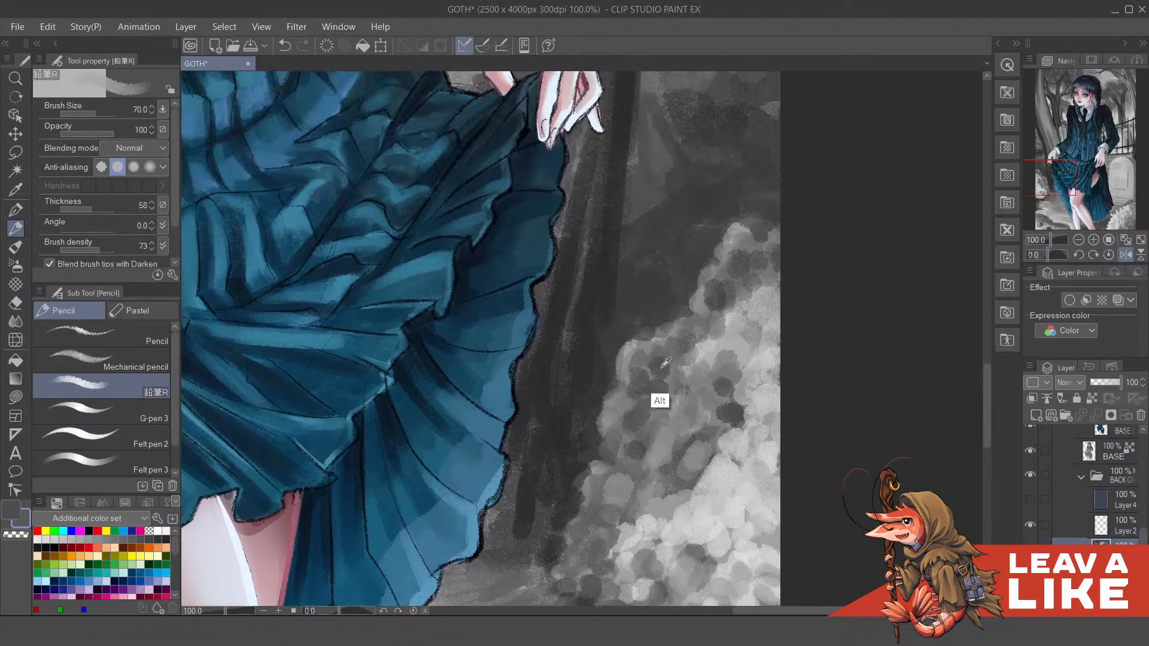
alt+click(665, 362)
mouse_move(652, 398)
mouse_down()
mouse_move(692, 354)
mouse_move(689, 374)
mouse_move(739, 283)
mouse_move(750, 281)
mouse_move(756, 328)
mouse_up()
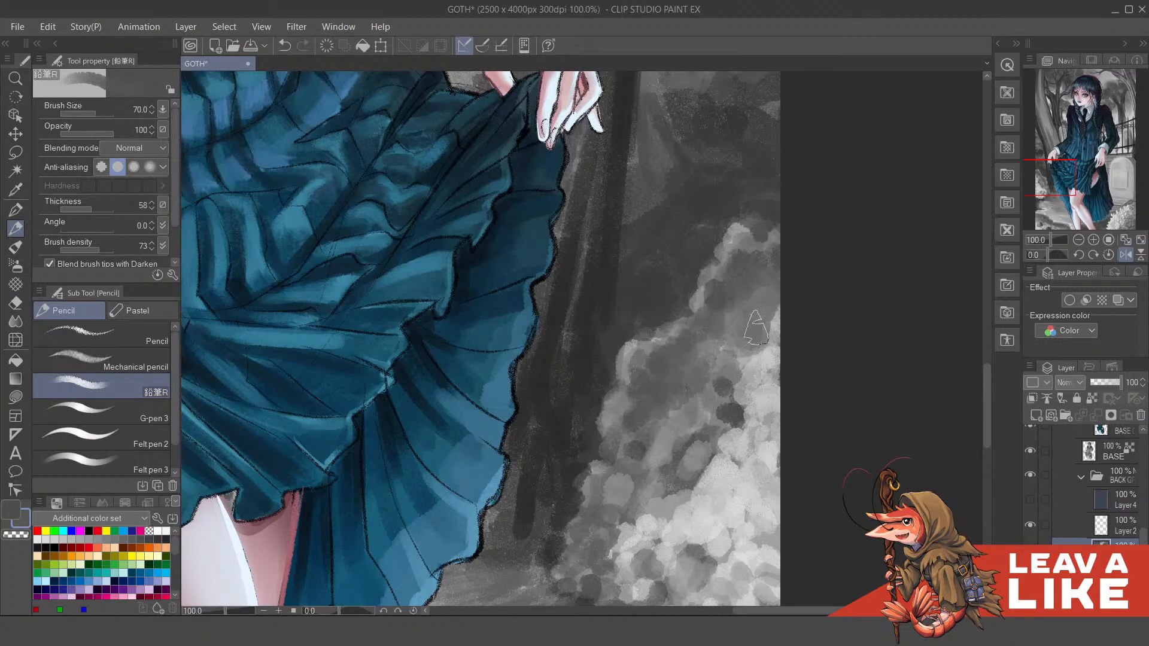
scroll(756, 328, down, 2)
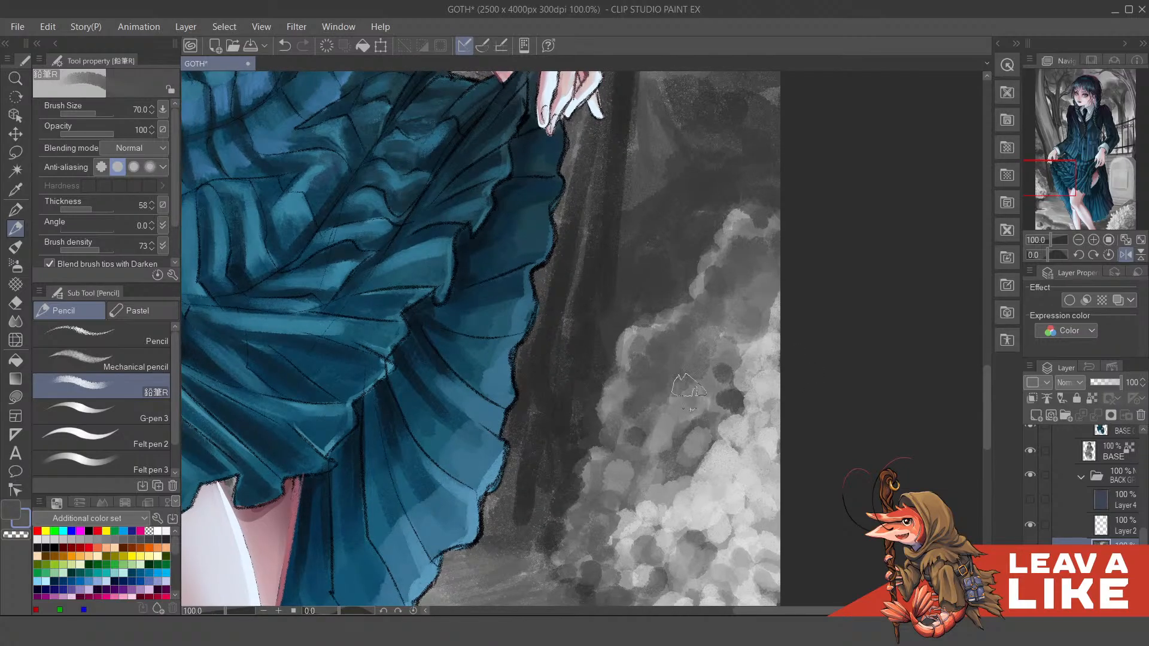
mouse_move(688, 389)
mouse_down()
mouse_move(646, 384)
mouse_move(631, 415)
mouse_move(674, 365)
mouse_move(689, 408)
mouse_move(689, 388)
mouse_up()
mouse_move(652, 455)
mouse_down()
mouse_move(624, 439)
mouse_move(635, 485)
mouse_move(667, 494)
mouse_move(729, 351)
mouse_move(762, 391)
mouse_move(770, 341)
mouse_up()
mouse_move(778, 421)
mouse_down()
mouse_move(767, 350)
mouse_move(643, 486)
mouse_move(633, 474)
mouse_move(681, 450)
mouse_move(720, 498)
mouse_move(768, 477)
mouse_move(775, 450)
mouse_move(700, 528)
mouse_move(762, 502)
mouse_move(785, 469)
mouse_move(738, 415)
mouse_move(779, 343)
mouse_move(810, 376)
mouse_move(728, 443)
mouse_move(681, 378)
mouse_move(721, 308)
mouse_move(647, 359)
mouse_move(697, 283)
mouse_move(782, 225)
mouse_up()
drag(783, 287, 787, 353)
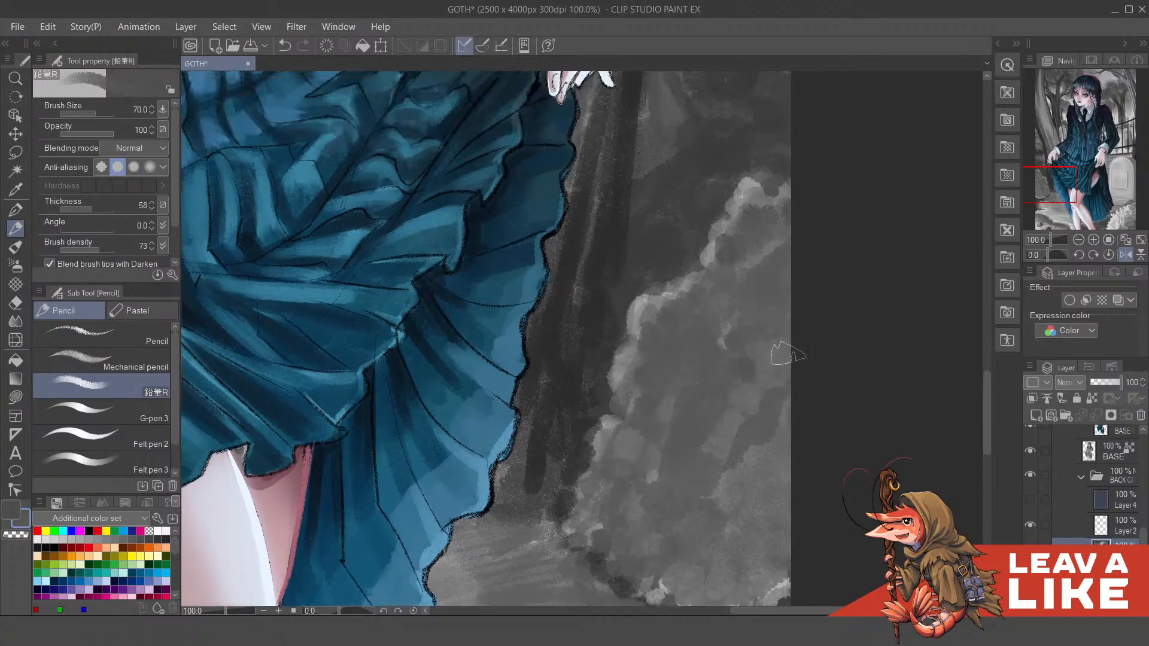
Step: Pick a lighter grey, reduce the brush size to 30 and paint rounded foliage clumps across the bush
key(F6)
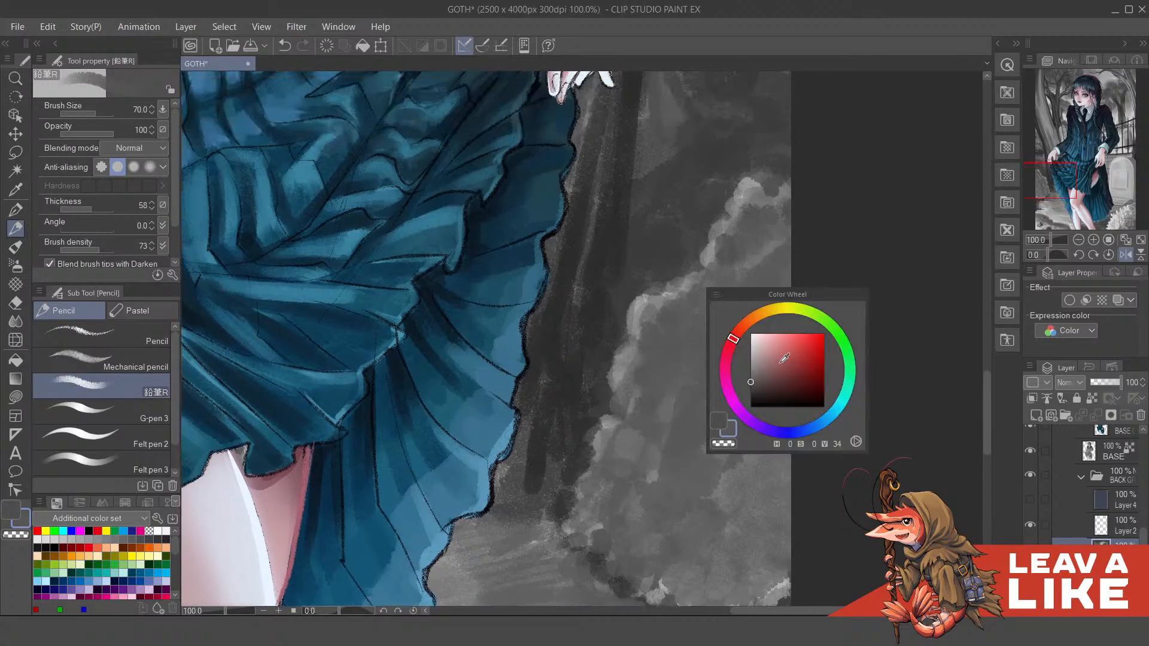
click(753, 358)
mouse_move(674, 363)
mouse_down()
mouse_move(677, 337)
mouse_move(720, 319)
mouse_move(696, 310)
mouse_move(662, 328)
mouse_move(662, 316)
mouse_move(648, 347)
mouse_move(671, 348)
mouse_move(668, 324)
mouse_move(643, 321)
mouse_move(672, 302)
mouse_move(688, 323)
mouse_move(690, 347)
mouse_move(675, 328)
mouse_move(693, 348)
mouse_move(661, 361)
mouse_move(696, 365)
mouse_move(674, 388)
mouse_move(640, 373)
mouse_move(646, 333)
mouse_move(662, 334)
mouse_move(644, 318)
mouse_move(700, 312)
mouse_move(706, 346)
mouse_up()
key(ctrl+z)
key(bracketleft)
key(bracketleft)
key(bracketleft)
key(bracketleft)
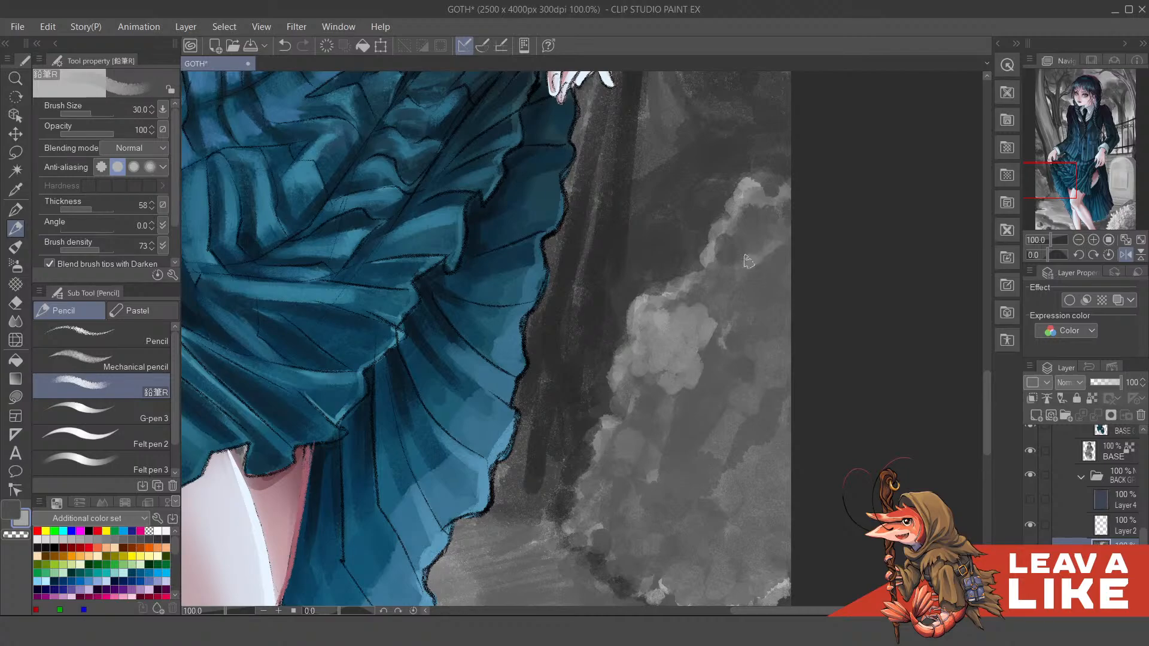
mouse_move(748, 262)
mouse_down()
mouse_move(735, 282)
mouse_move(754, 274)
mouse_move(739, 275)
mouse_move(739, 225)
mouse_move(753, 212)
mouse_move(735, 245)
mouse_move(772, 213)
mouse_move(779, 249)
mouse_move(757, 260)
mouse_move(758, 238)
mouse_move(725, 270)
mouse_move(788, 282)
mouse_move(786, 296)
mouse_move(755, 308)
mouse_move(783, 298)
mouse_move(794, 263)
mouse_move(786, 333)
mouse_move(759, 323)
mouse_move(746, 334)
mouse_move(743, 314)
mouse_move(787, 323)
mouse_up()
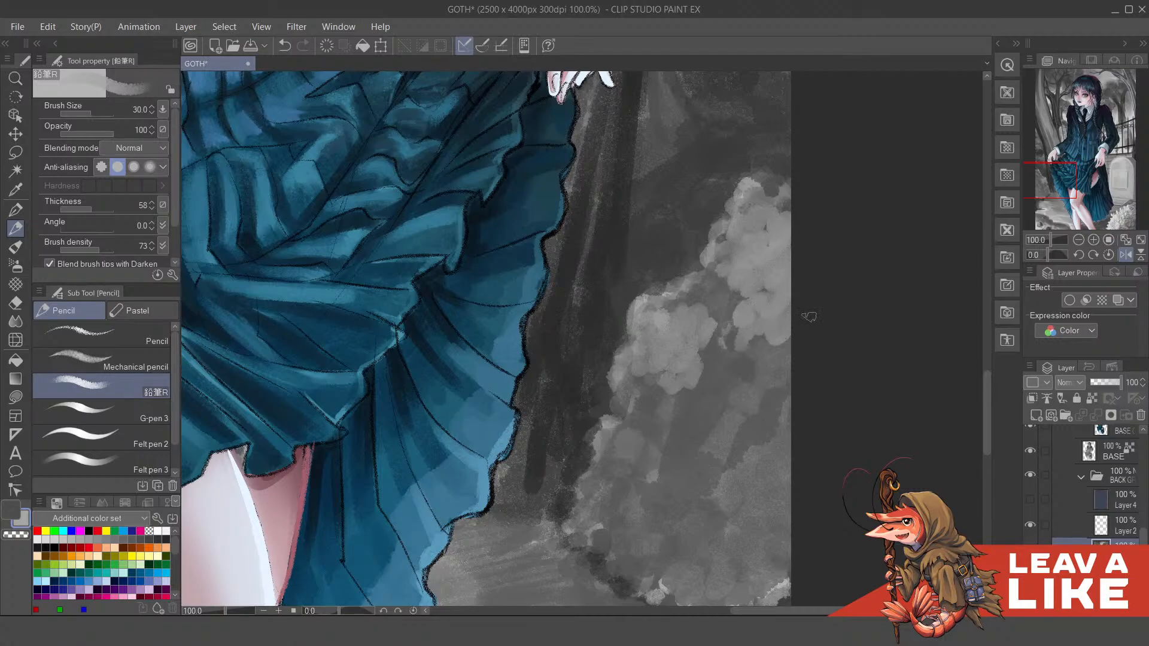
mouse_move(767, 399)
mouse_down()
mouse_move(772, 377)
mouse_move(748, 359)
mouse_move(778, 359)
mouse_move(787, 391)
mouse_move(736, 395)
mouse_move(712, 413)
mouse_move(760, 419)
mouse_move(808, 400)
mouse_move(766, 389)
mouse_move(727, 443)
mouse_move(751, 464)
mouse_move(811, 435)
mouse_move(765, 369)
mouse_up()
mouse_move(760, 506)
mouse_down()
mouse_move(742, 487)
mouse_move(725, 518)
mouse_move(757, 471)
mouse_move(775, 496)
mouse_move(764, 452)
mouse_move(750, 454)
mouse_move(780, 445)
mouse_move(795, 485)
mouse_move(762, 458)
mouse_move(733, 463)
mouse_move(707, 515)
mouse_move(678, 493)
mouse_move(740, 472)
mouse_move(629, 425)
mouse_move(656, 425)
mouse_move(662, 458)
mouse_move(638, 436)
mouse_move(625, 464)
mouse_move(606, 455)
mouse_move(626, 429)
mouse_move(607, 452)
mouse_move(623, 396)
mouse_move(633, 417)
mouse_move(665, 424)
mouse_move(632, 405)
mouse_move(667, 395)
mouse_move(672, 426)
mouse_move(687, 417)
mouse_move(701, 437)
mouse_move(615, 431)
mouse_move(593, 458)
mouse_move(621, 475)
mouse_move(667, 468)
mouse_move(654, 445)
mouse_move(612, 431)
mouse_move(641, 382)
mouse_move(689, 417)
mouse_move(725, 388)
mouse_up()
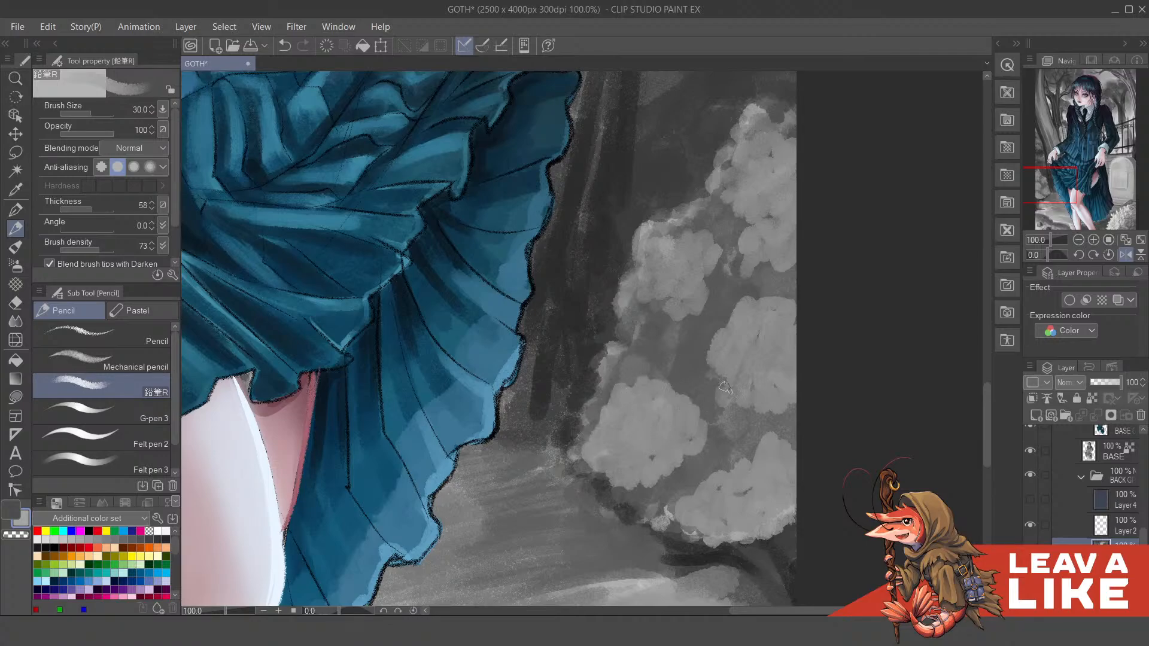
Step: Try highlights in a lighter grey with brightness 74 on the bush's lower foliage clumps
key(ctrl+minus)
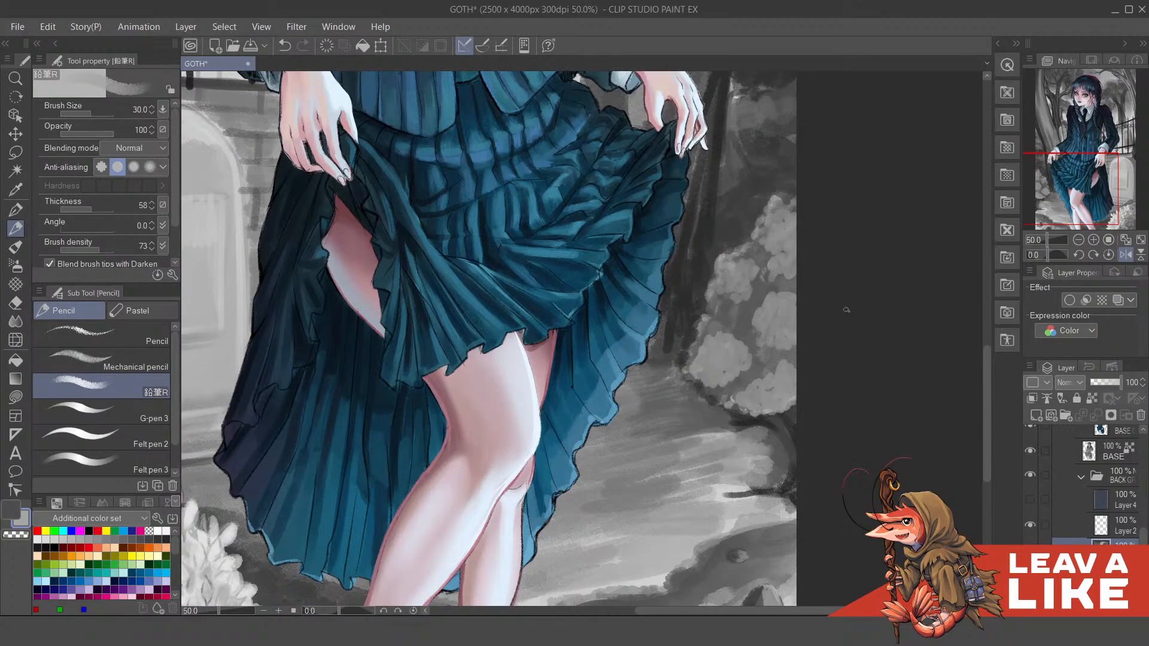
key(ctrl+plus)
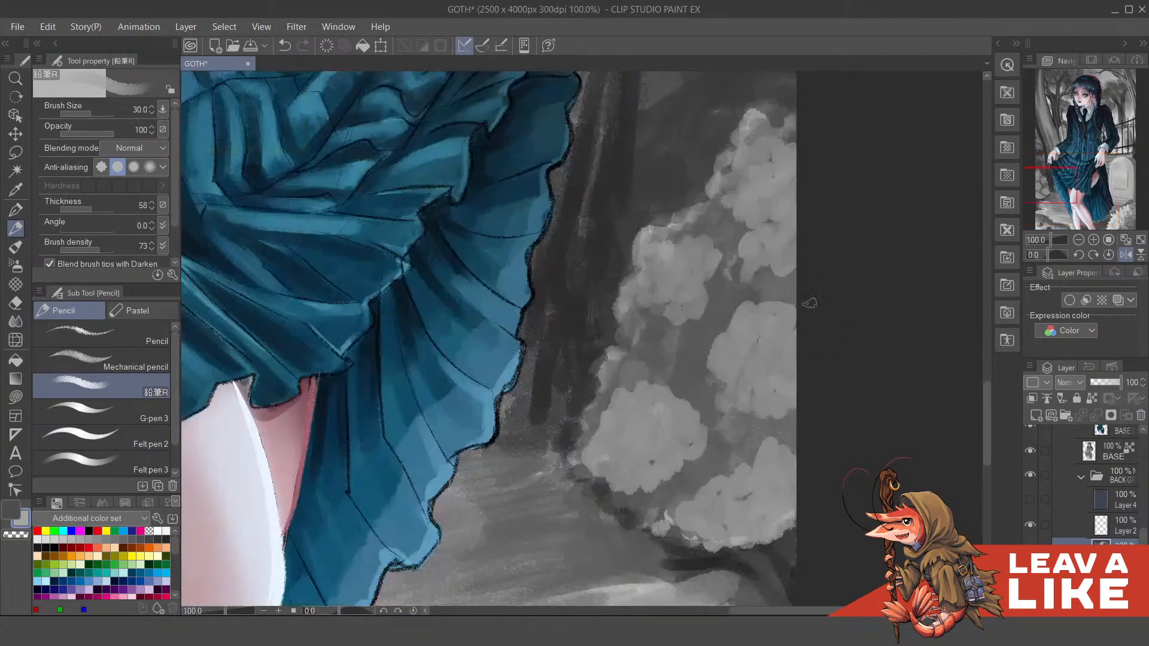
drag(811, 323, 820, 367)
right_click(820, 367)
click(789, 342)
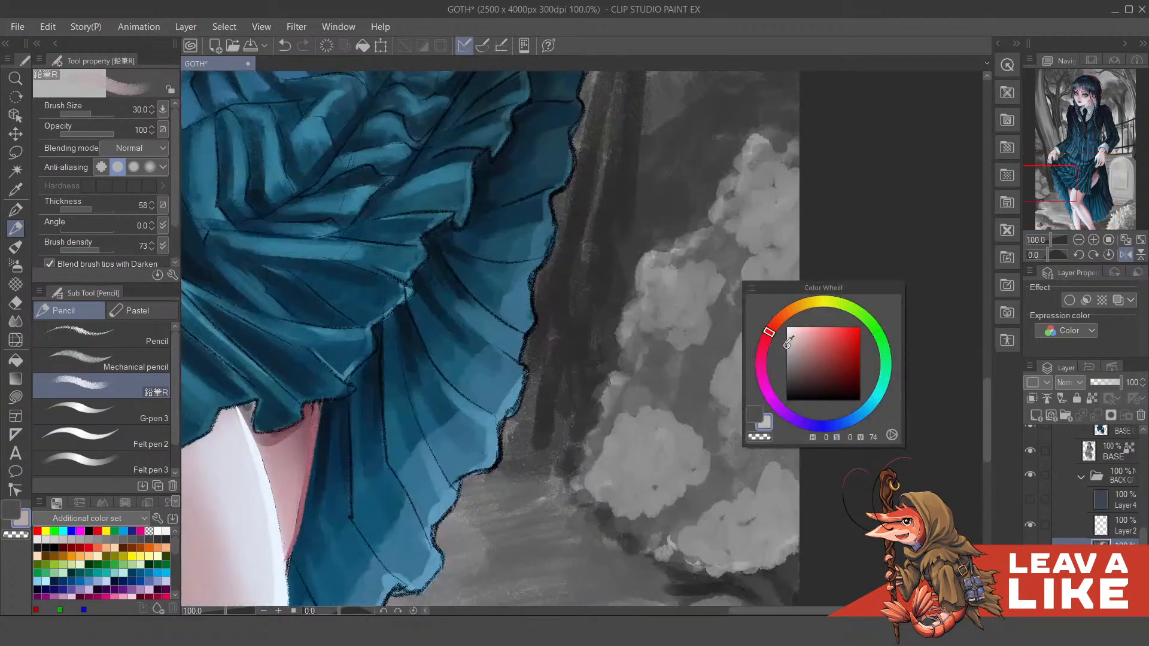
scroll(690, 497, down, 2)
mouse_move(691, 496)
mouse_down()
mouse_move(756, 506)
mouse_move(778, 488)
mouse_move(794, 440)
mouse_move(769, 484)
mouse_up()
key(ctrl+z)
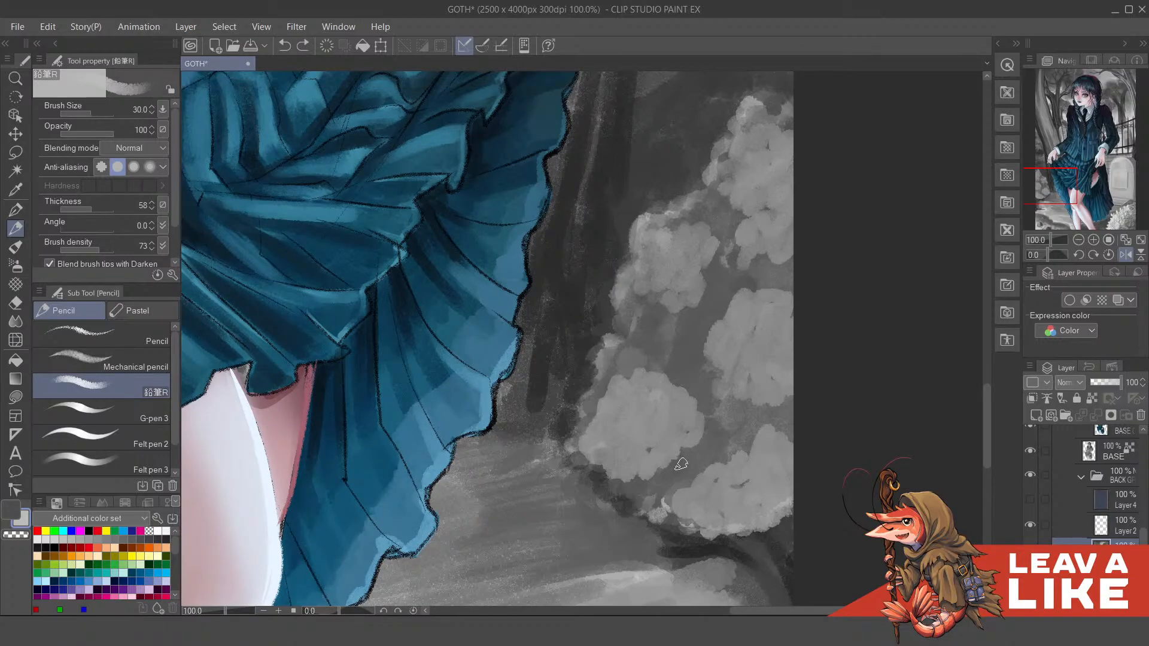
Step: Touch up the bush's lower clumps with the mid grey of the foliage
drag(681, 463, 673, 455)
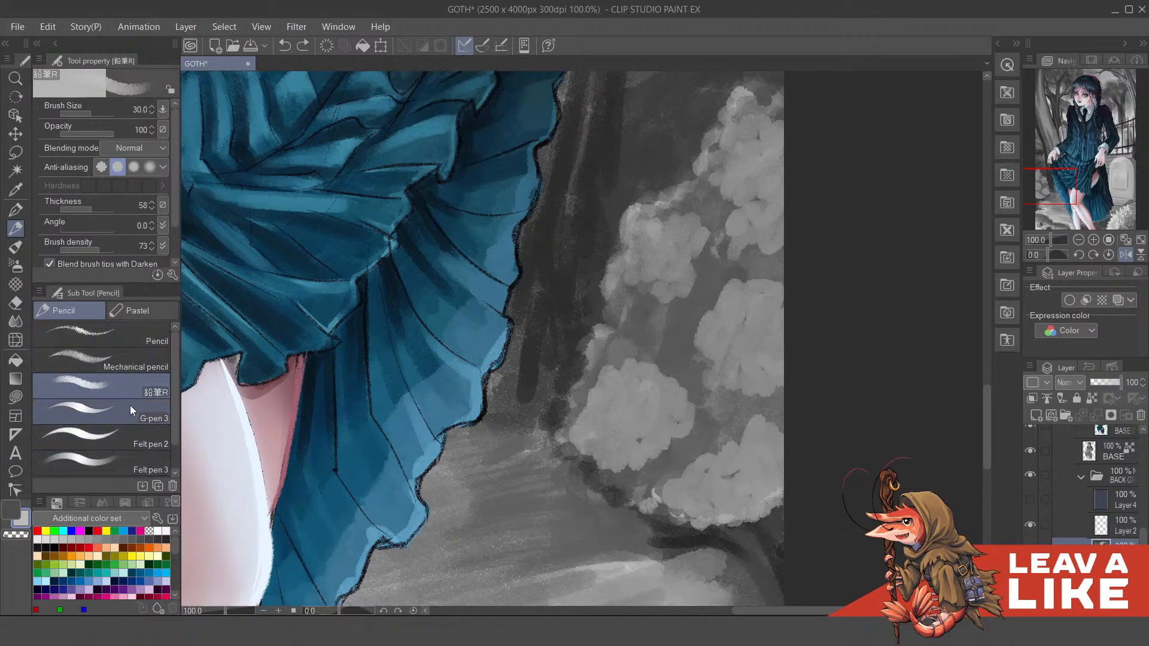
drag(702, 404, 715, 433)
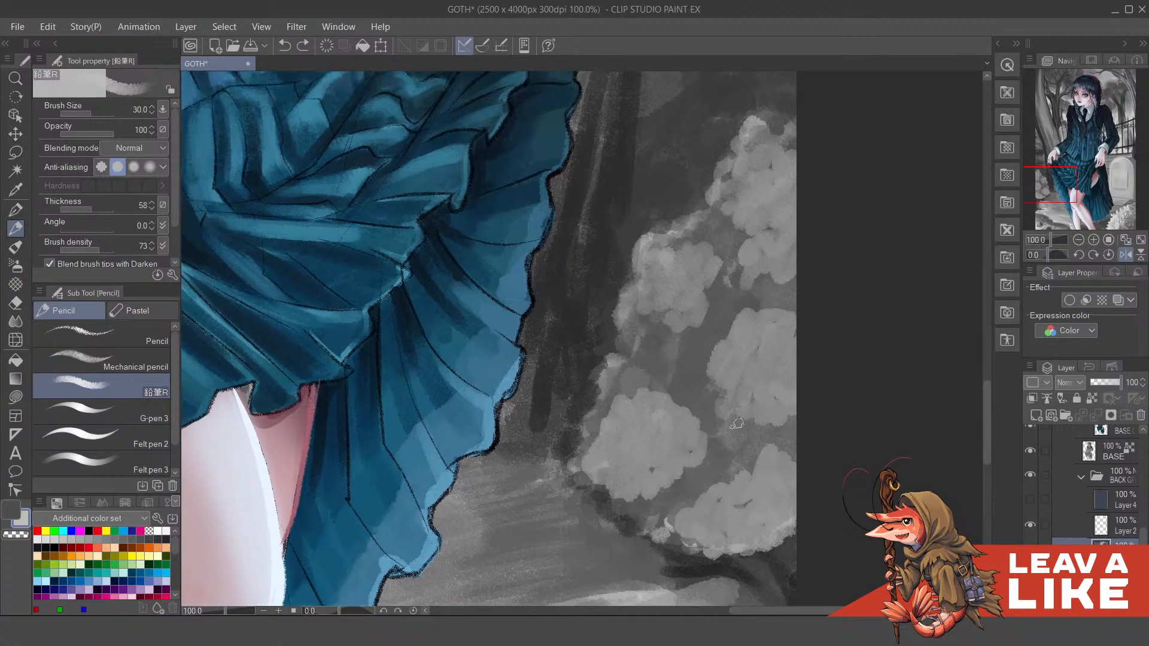
key(x)
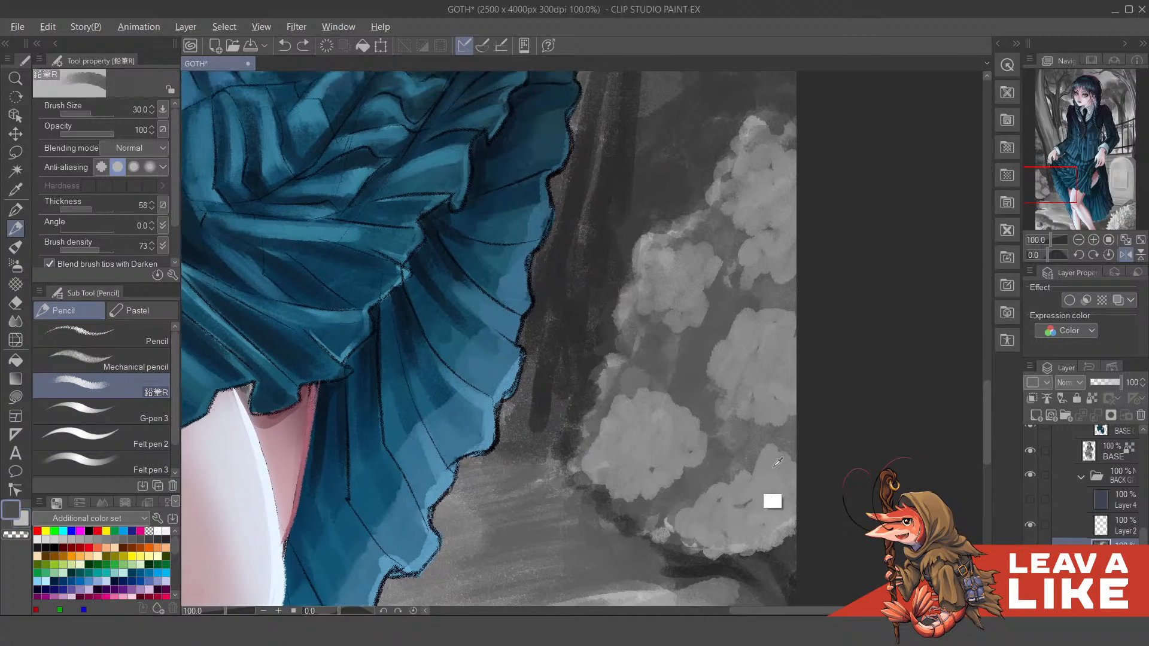
key(x)
drag(779, 456, 800, 453)
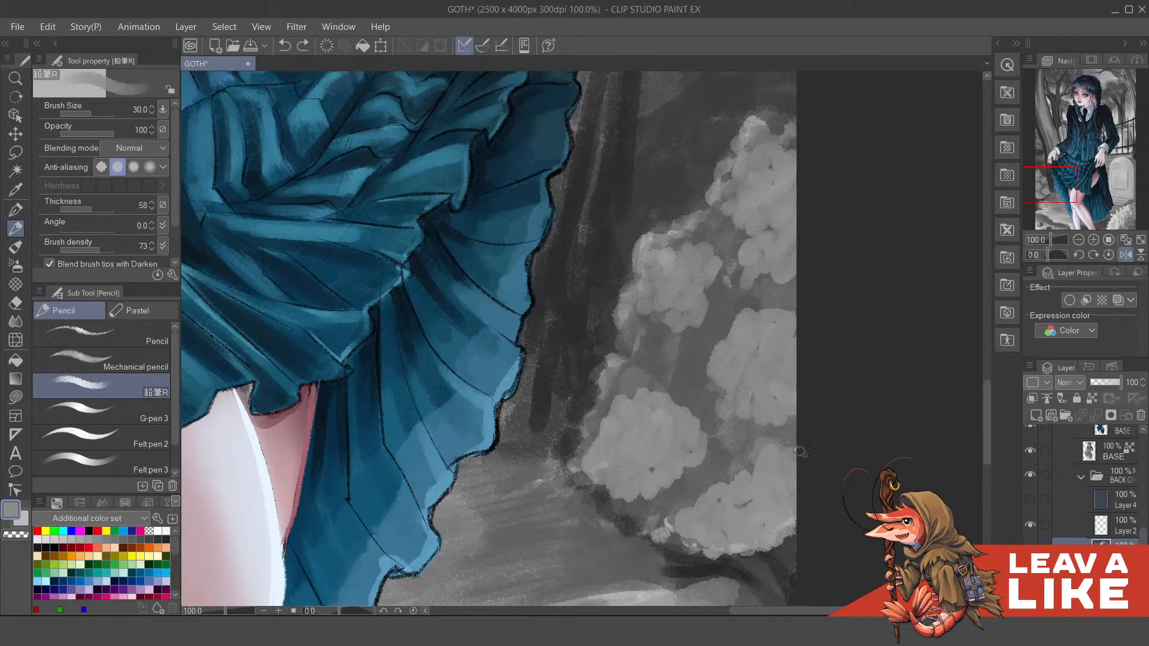
Step: Reduce the brush size to 12 and paint small leafy edges around the bush's lower clumps
key(bracketleft)
key(bracketleft)
key(bracketleft)
key(bracketleft)
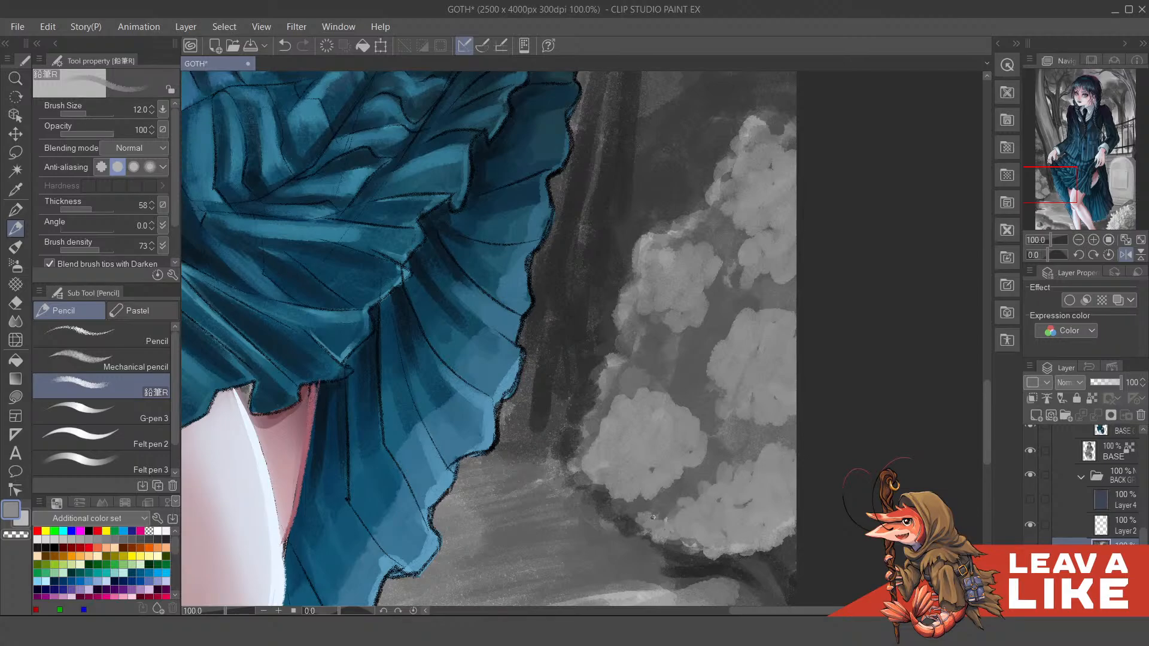
drag(693, 471, 697, 477)
drag(682, 490, 695, 494)
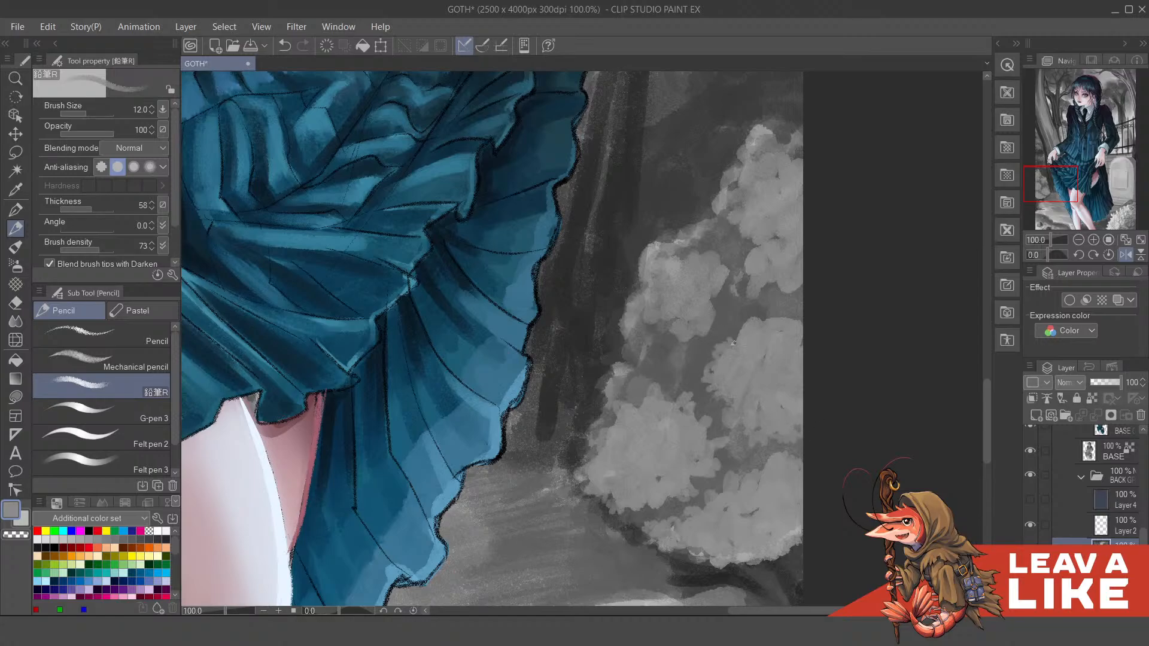
Step: Break up the outlines of the middle and upper bush clumps with small leaf strokes
drag(733, 334, 767, 325)
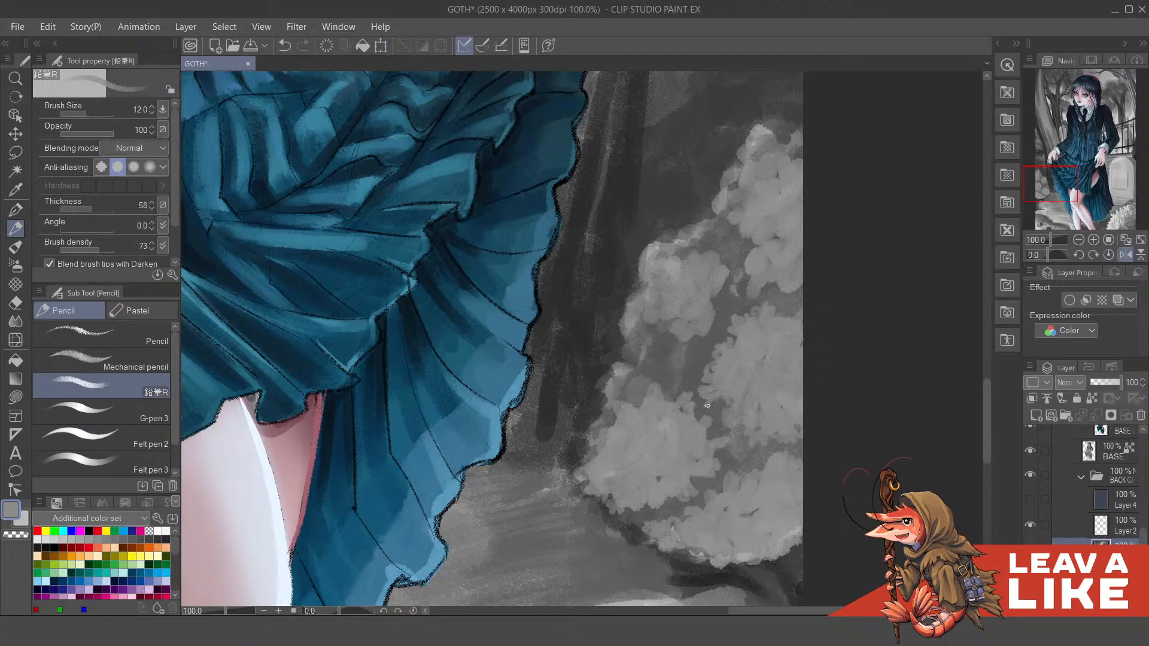
drag(778, 323, 775, 395)
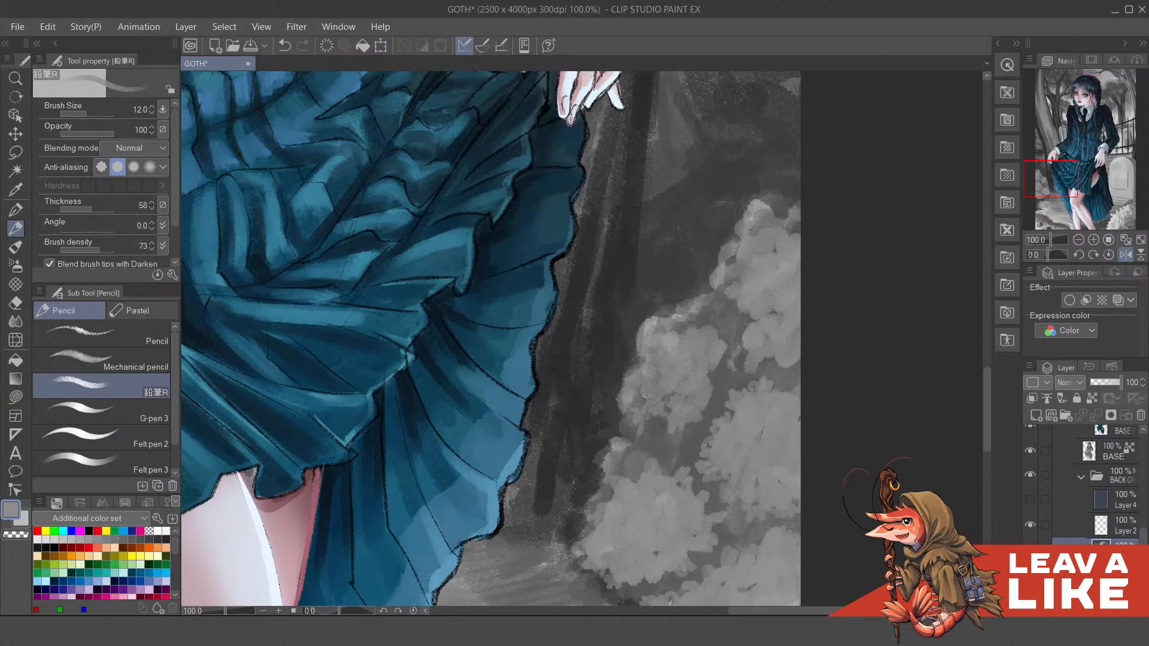
drag(714, 394, 717, 390)
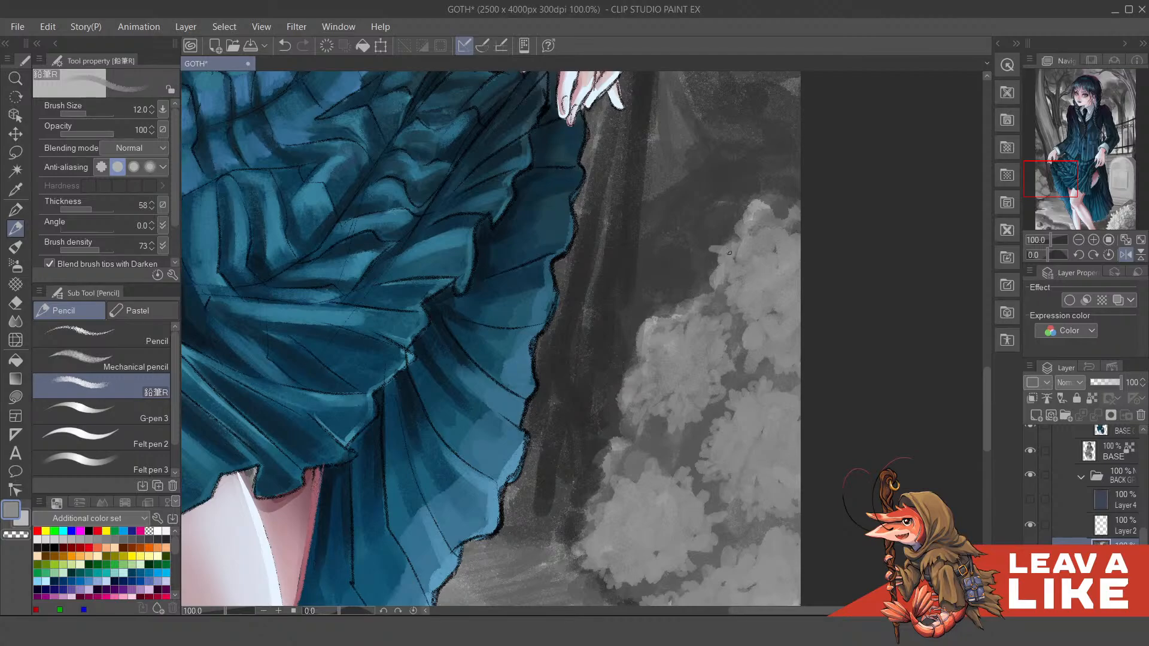
scroll(491, 338, up, 3)
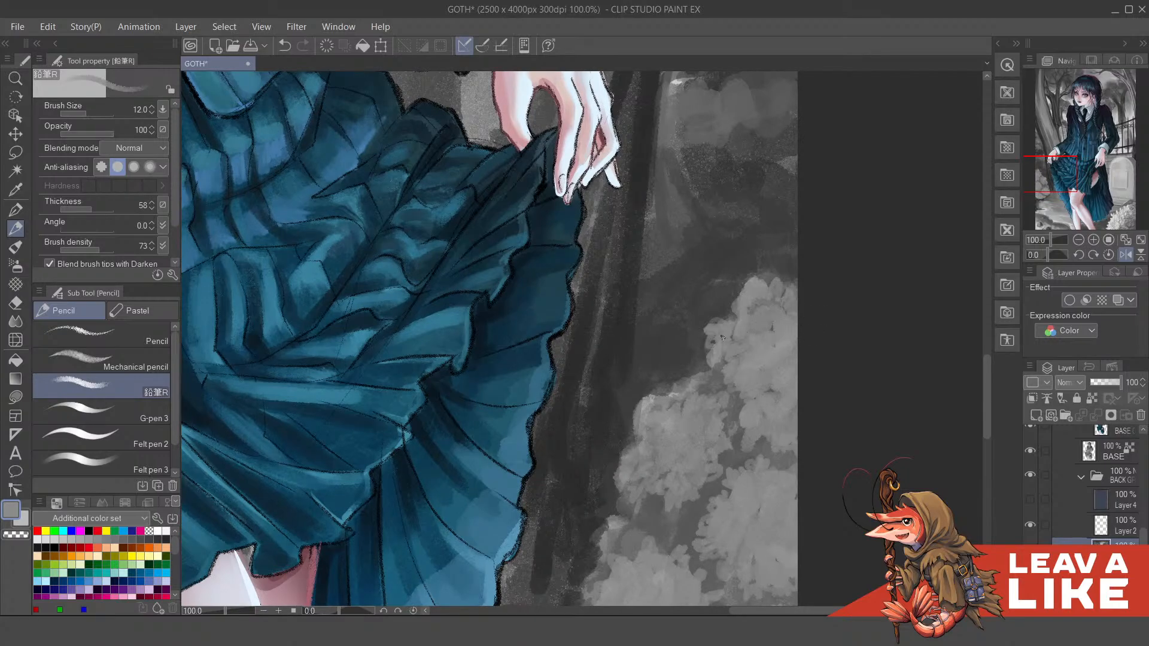
click(698, 355)
Step: Extend the lower-left clump's outline outward with pointed leaf strokes beside the skirt
scroll(908, 156, down, 2)
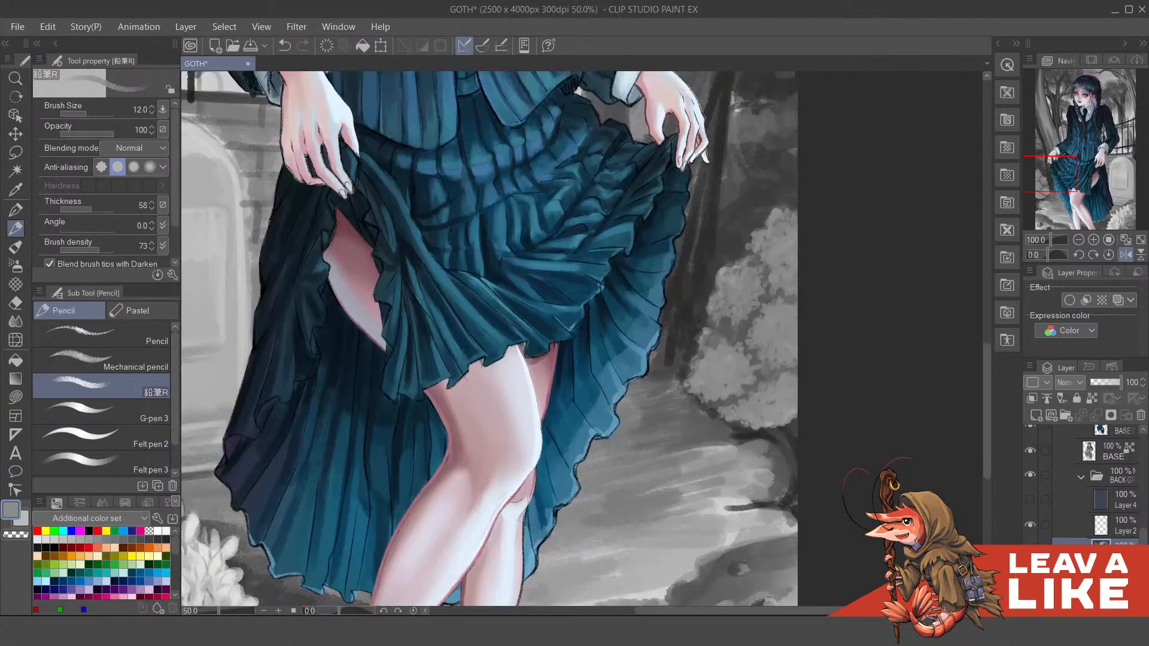
scroll(821, 342, up, 2)
drag(690, 413, 720, 421)
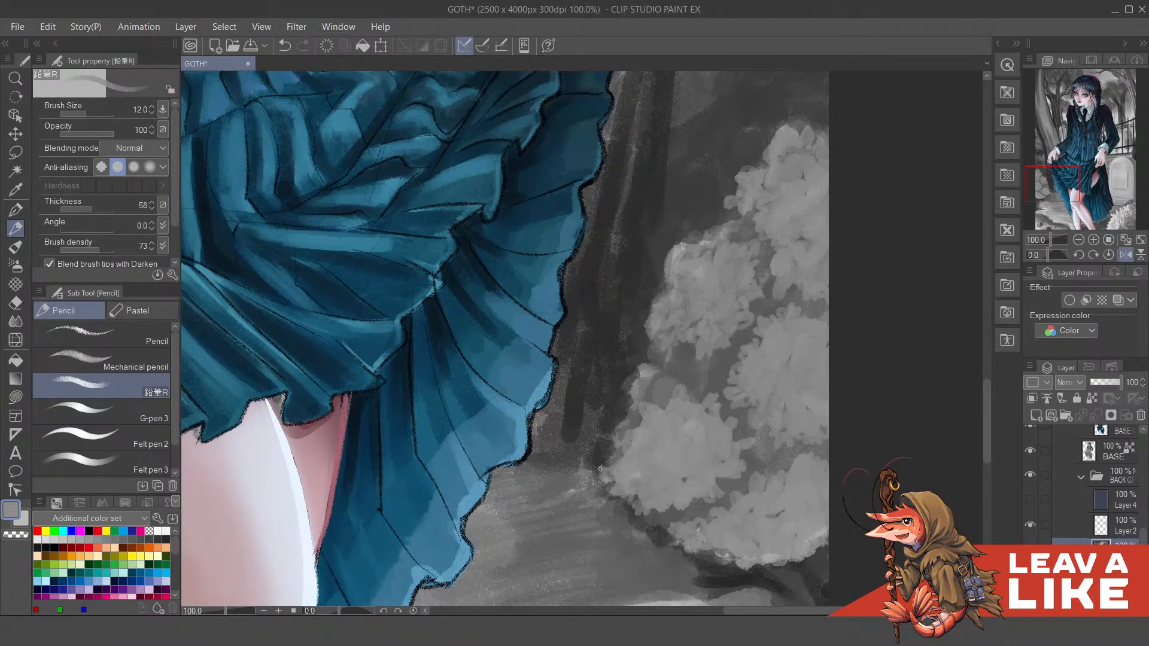
mouse_move(608, 457)
mouse_down()
mouse_move(611, 427)
mouse_move(616, 412)
mouse_move(631, 432)
mouse_move(613, 424)
mouse_move(646, 411)
mouse_move(625, 388)
mouse_move(625, 400)
mouse_move(635, 372)
mouse_move(657, 386)
mouse_up()
mouse_move(601, 460)
mouse_down()
mouse_move(620, 394)
mouse_move(685, 415)
mouse_up()
key(ctrl+minus)
key(ctrl+minus)
key(ctrl+plus)
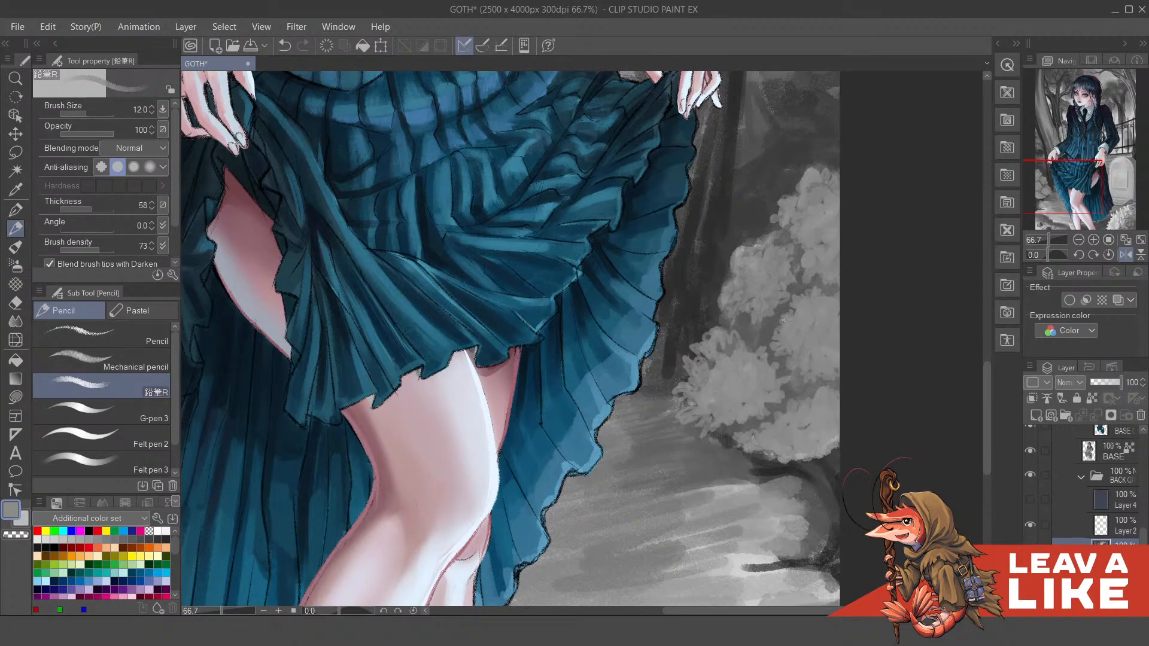
Step: Switch to the lighter grey, raise its brightness to 79 and undo the trial stroke on the bush
scroll(783, 321, down, 2)
scroll(817, 164, down, 1)
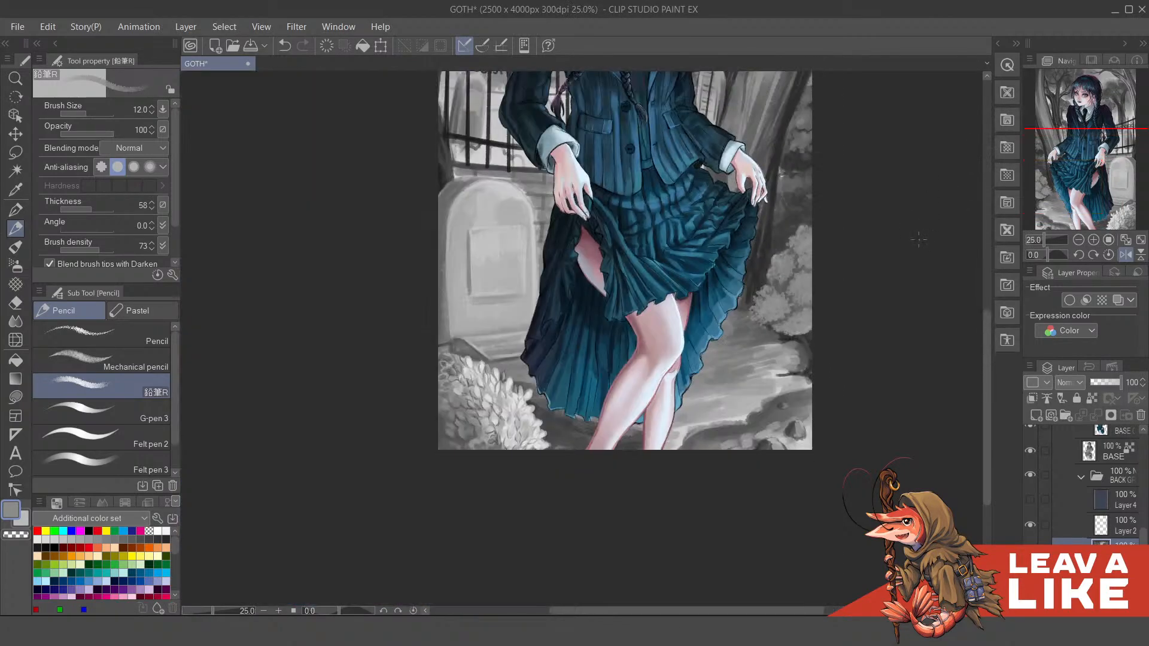
scroll(918, 240, up, 2)
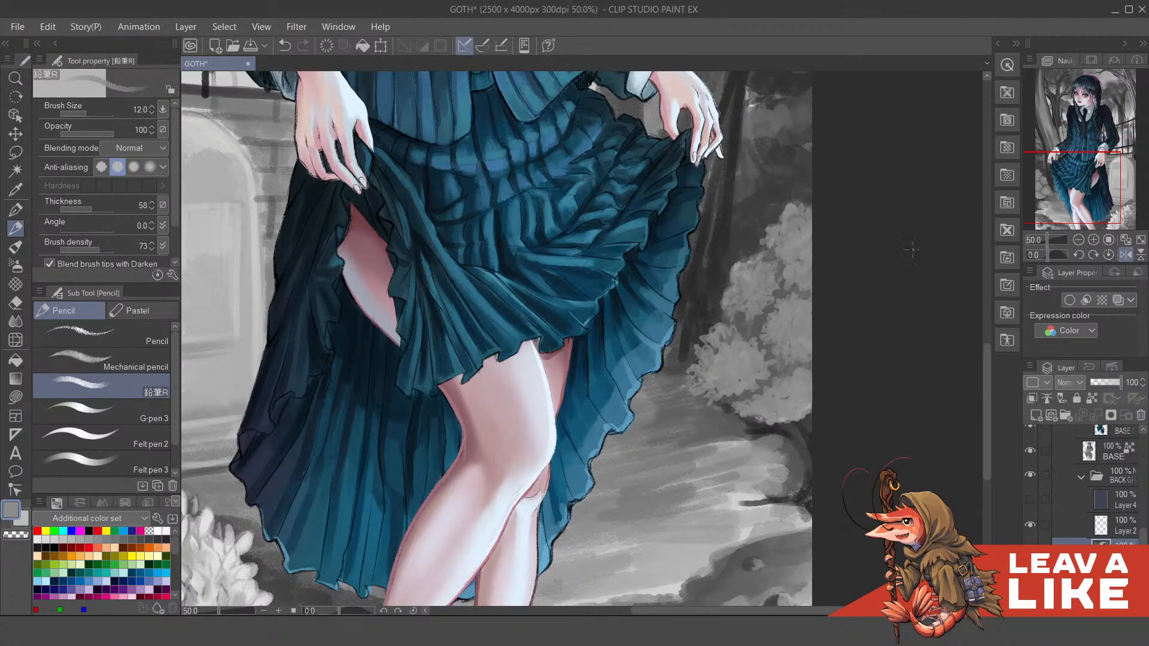
scroll(867, 349, up, 1)
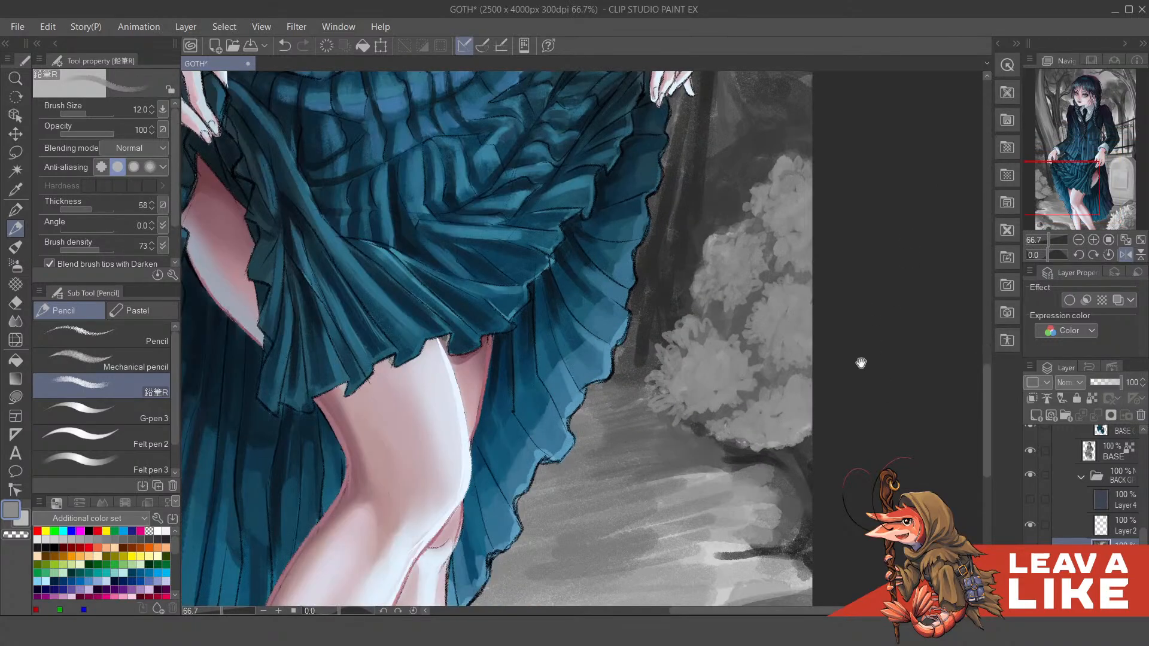
key(c)
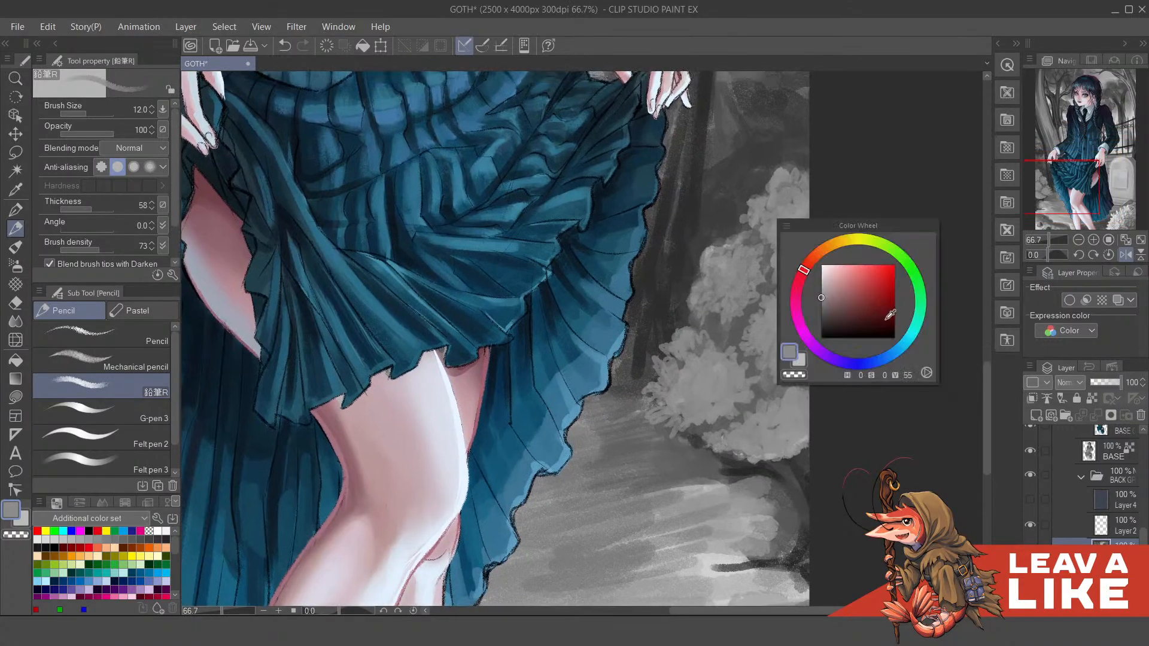
key(x)
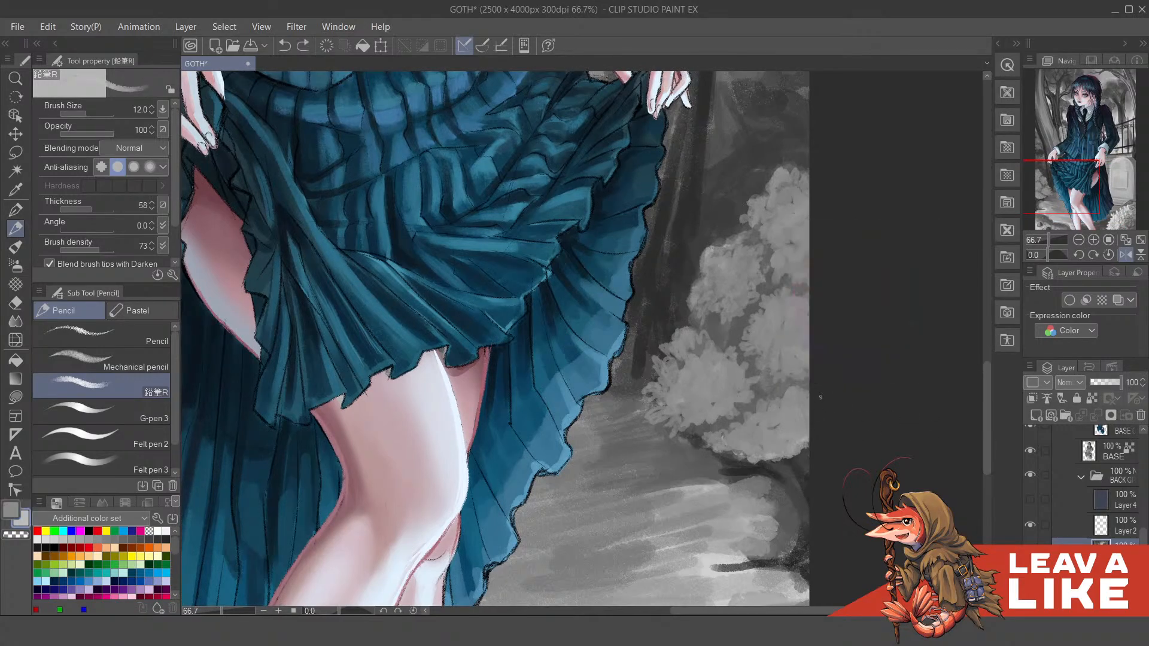
key(c)
click(786, 357)
drag(858, 352, 846, 337)
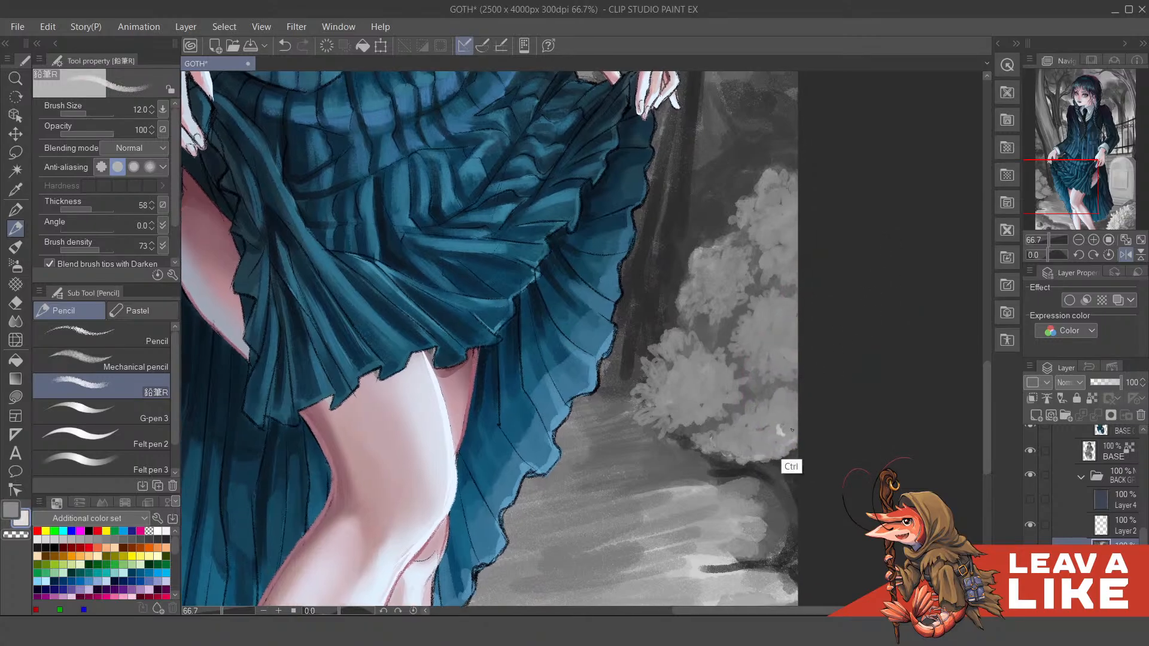
key(c)
click(748, 395)
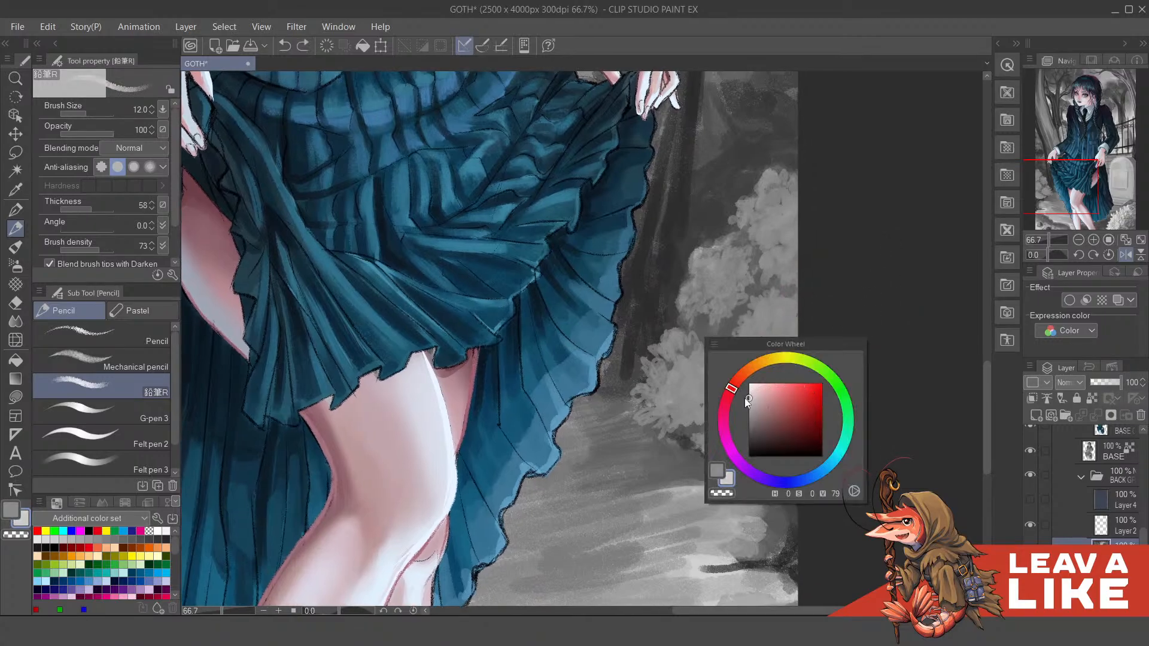
key(ctrl+z)
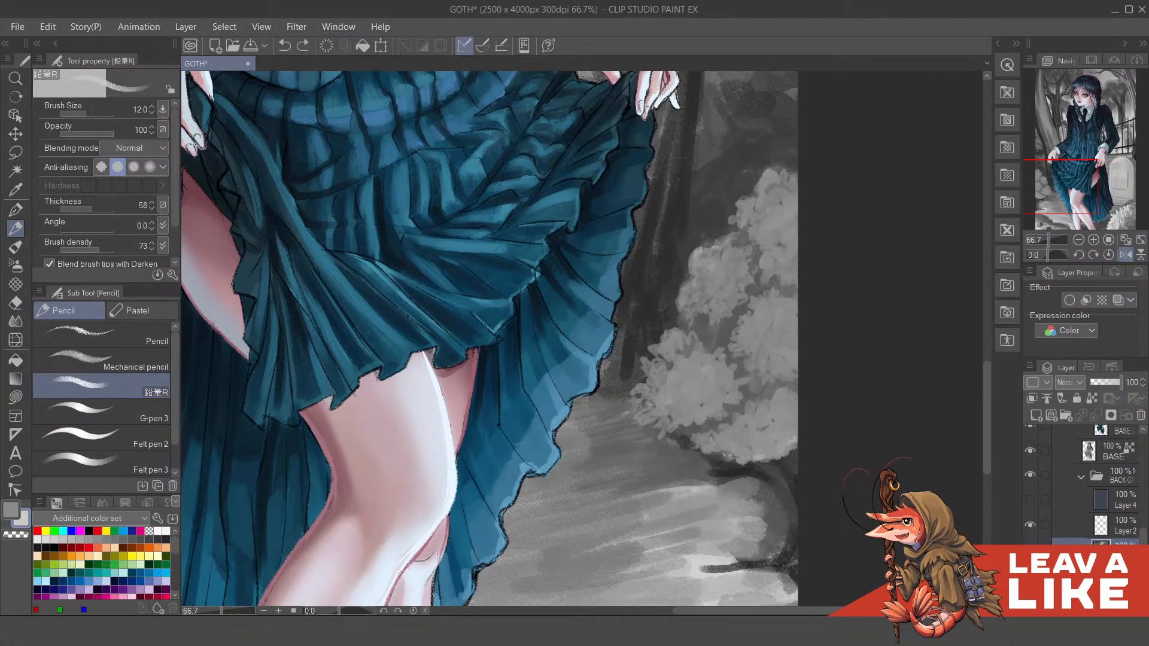
Step: Increase the brush size to 20 and paint light leaf highlights on the bush's lower, middle and right-edge clumps
key(bracketright)
key(bracketright)
key(bracketright)
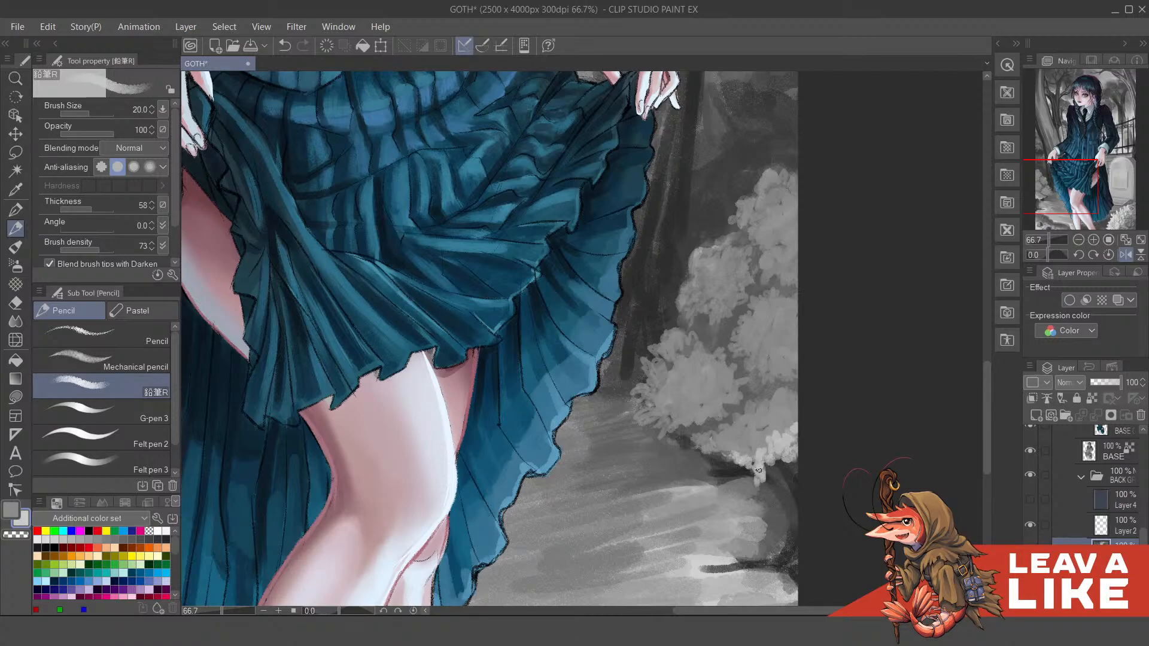
drag(759, 470, 765, 465)
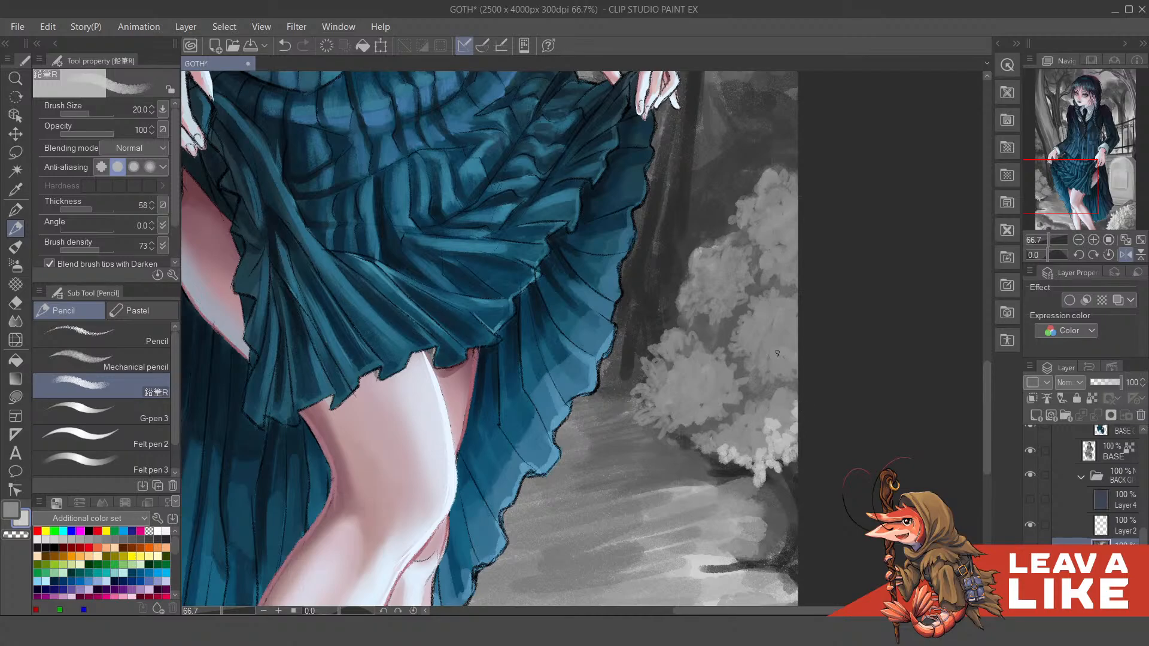
mouse_move(772, 362)
mouse_down()
mouse_move(761, 354)
mouse_move(784, 347)
mouse_move(797, 368)
mouse_move(795, 341)
mouse_move(783, 351)
mouse_move(751, 336)
mouse_move(766, 353)
mouse_move(777, 353)
mouse_move(740, 336)
mouse_move(797, 329)
mouse_up()
mouse_move(732, 390)
mouse_down()
mouse_move(744, 396)
mouse_move(735, 387)
mouse_move(700, 430)
mouse_move(701, 413)
mouse_move(678, 428)
mouse_move(726, 425)
mouse_move(705, 423)
mouse_move(730, 419)
mouse_up()
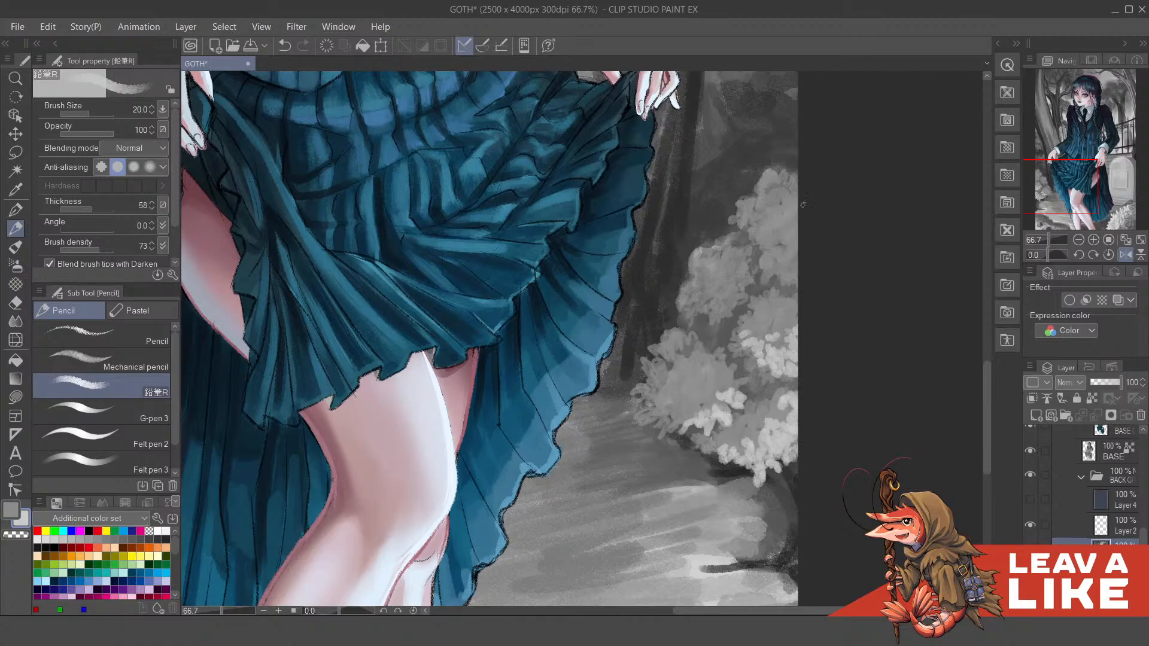
Step: Mirror the canvas view and dab light leaf highlights across the bush clump nearest the skirt and the one above it
click(1125, 255)
drag(602, 333, 812, 379)
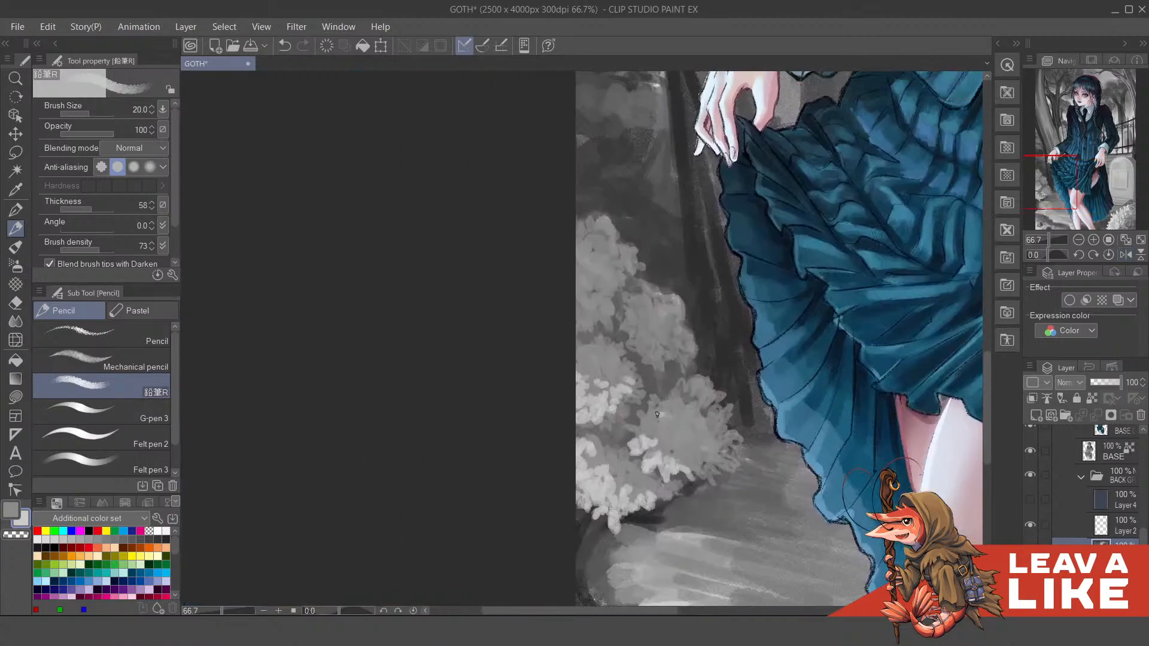
mouse_move(638, 420)
mouse_down()
mouse_move(665, 418)
mouse_move(661, 398)
mouse_move(670, 409)
mouse_move(653, 432)
mouse_move(629, 430)
mouse_move(670, 424)
mouse_move(674, 437)
mouse_move(676, 419)
mouse_move(667, 447)
mouse_move(683, 460)
mouse_move(698, 452)
mouse_move(704, 476)
mouse_move(694, 477)
mouse_move(725, 472)
mouse_move(740, 461)
mouse_up()
drag(698, 414, 702, 411)
mouse_move(701, 413)
mouse_down()
mouse_move(724, 408)
mouse_move(736, 454)
mouse_up()
mouse_move(670, 382)
mouse_down()
mouse_move(702, 391)
mouse_move(685, 401)
mouse_move(705, 409)
mouse_move(710, 392)
mouse_move(720, 400)
mouse_move(676, 375)
mouse_up()
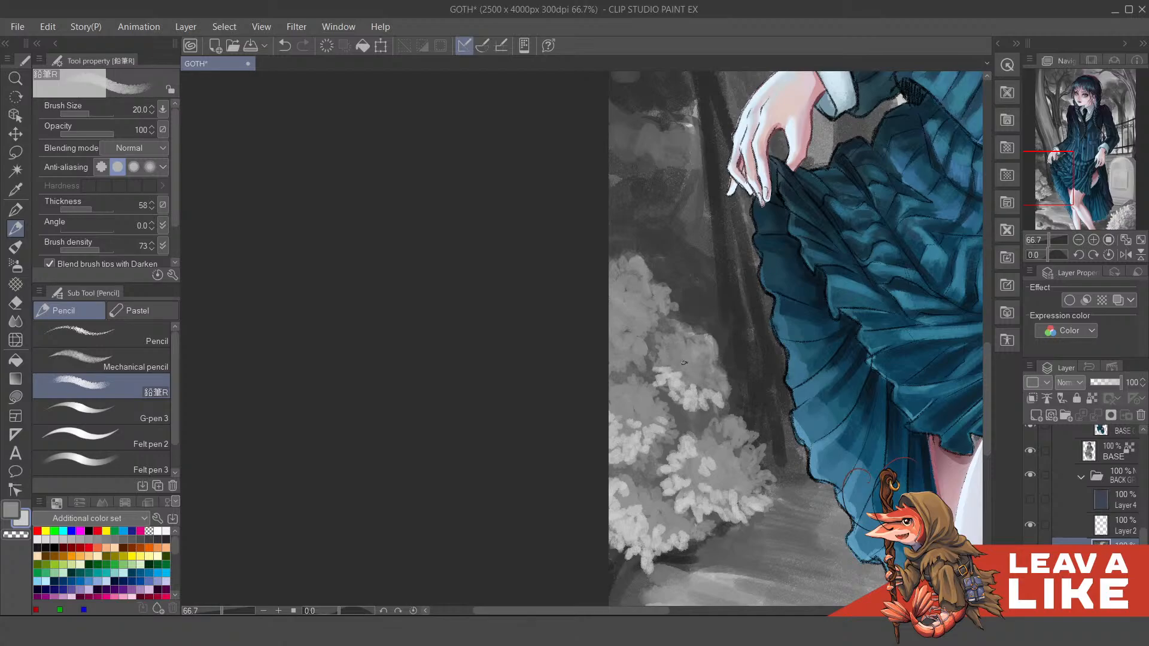
drag(706, 367, 731, 384)
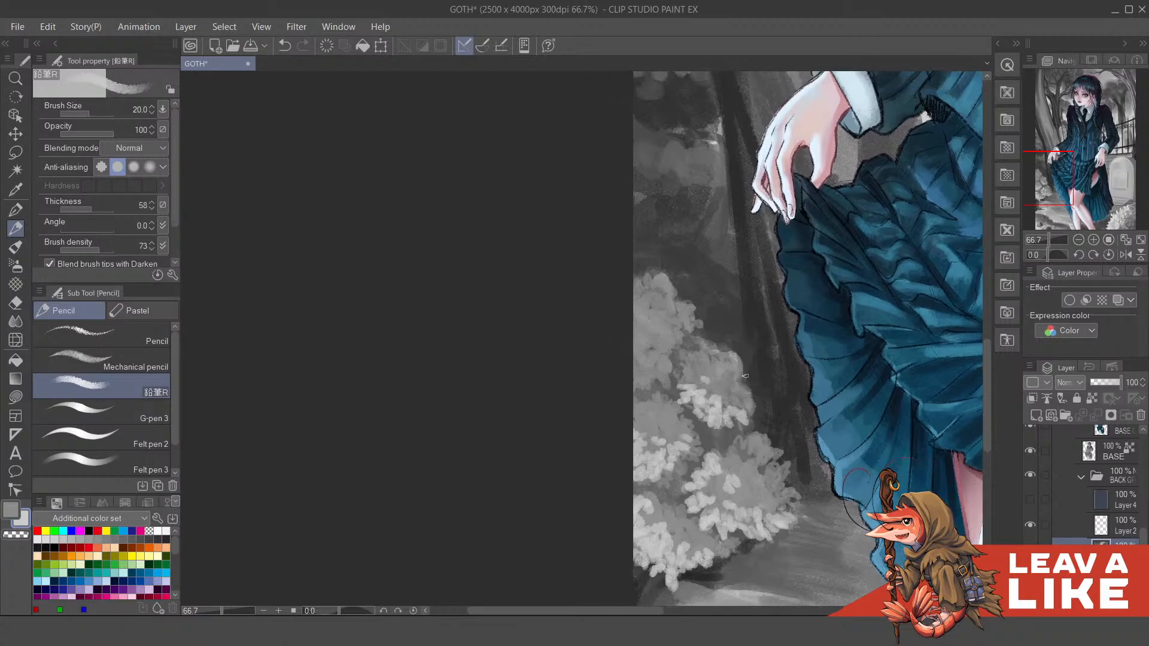
mouse_move(651, 369)
mouse_down()
mouse_move(638, 383)
mouse_move(634, 369)
mouse_move(677, 377)
mouse_move(674, 363)
mouse_move(640, 354)
mouse_move(668, 361)
mouse_move(877, 240)
mouse_up()
Step: Examine the bush highlights against the whole illustration in mirrored and normal views
key(h)
scroll(851, 273, down, 3)
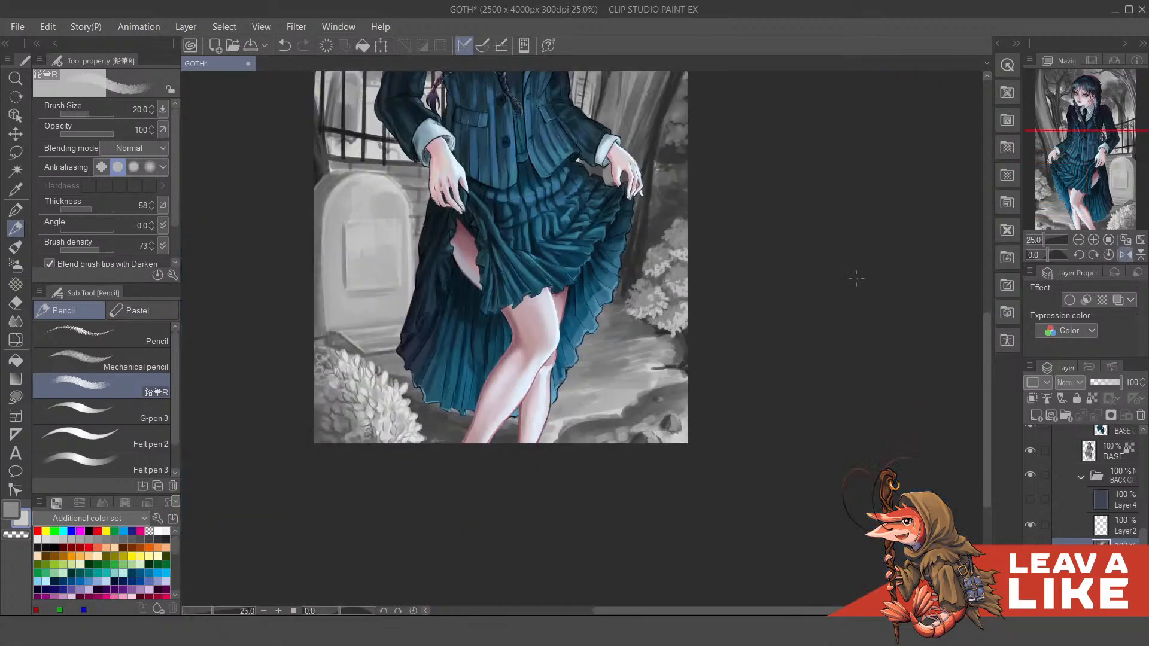
scroll(853, 285, down, 2)
key(h)
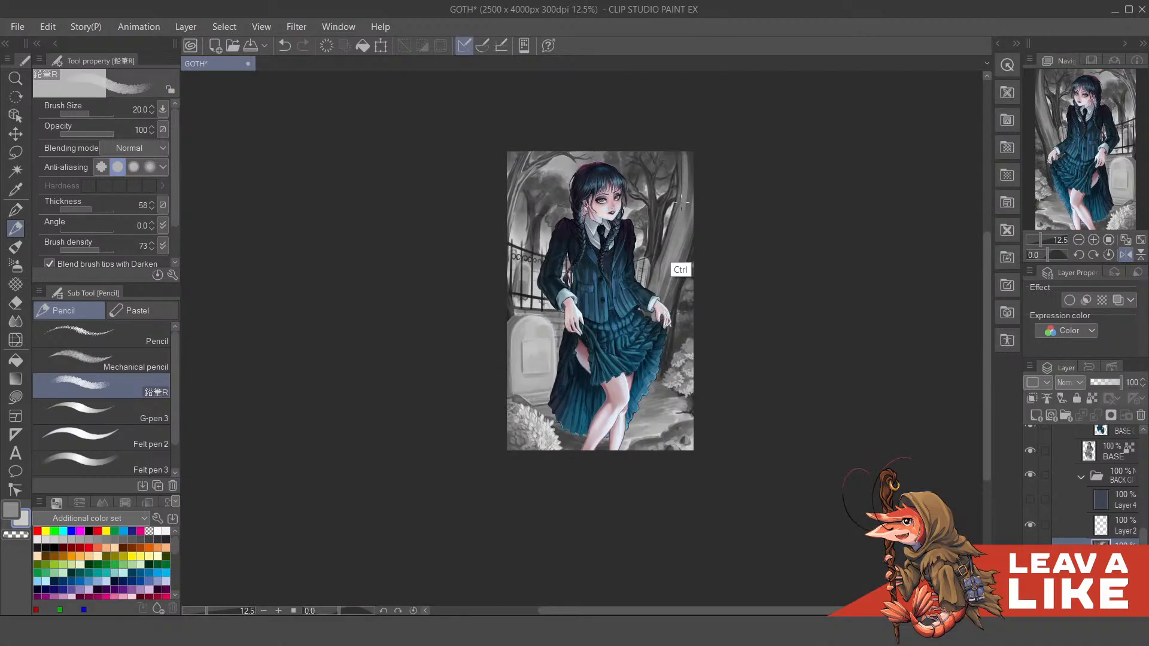
scroll(706, 387, up, 4)
scroll(705, 395, down, 3)
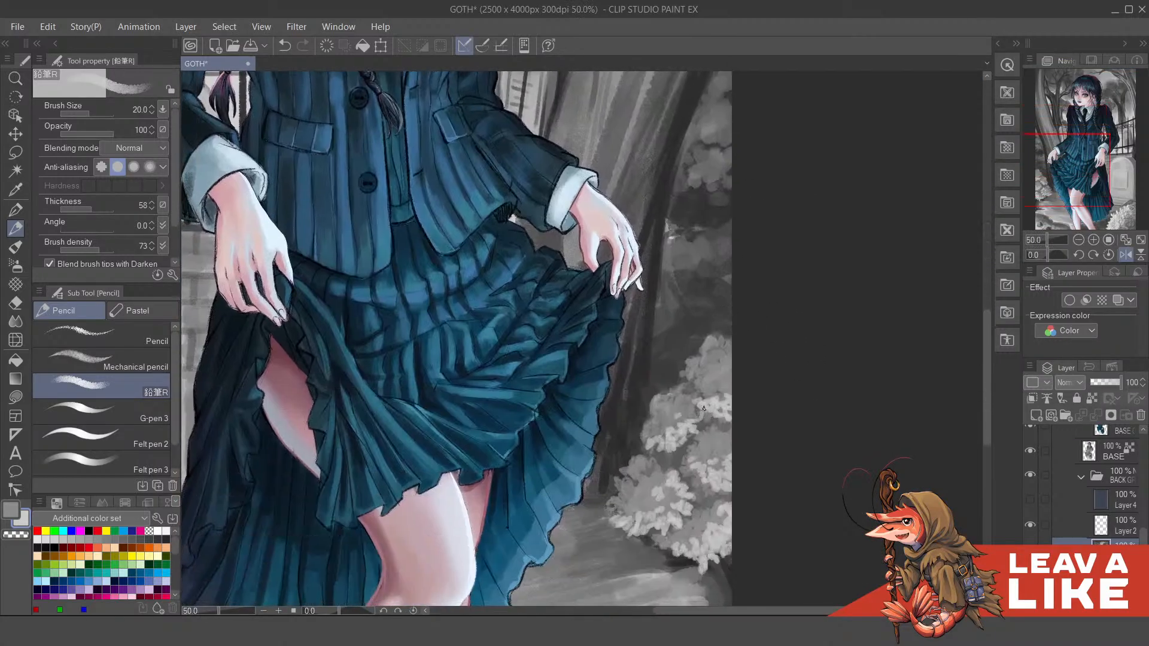
scroll(663, 448, down, 2)
scroll(664, 443, up, 2)
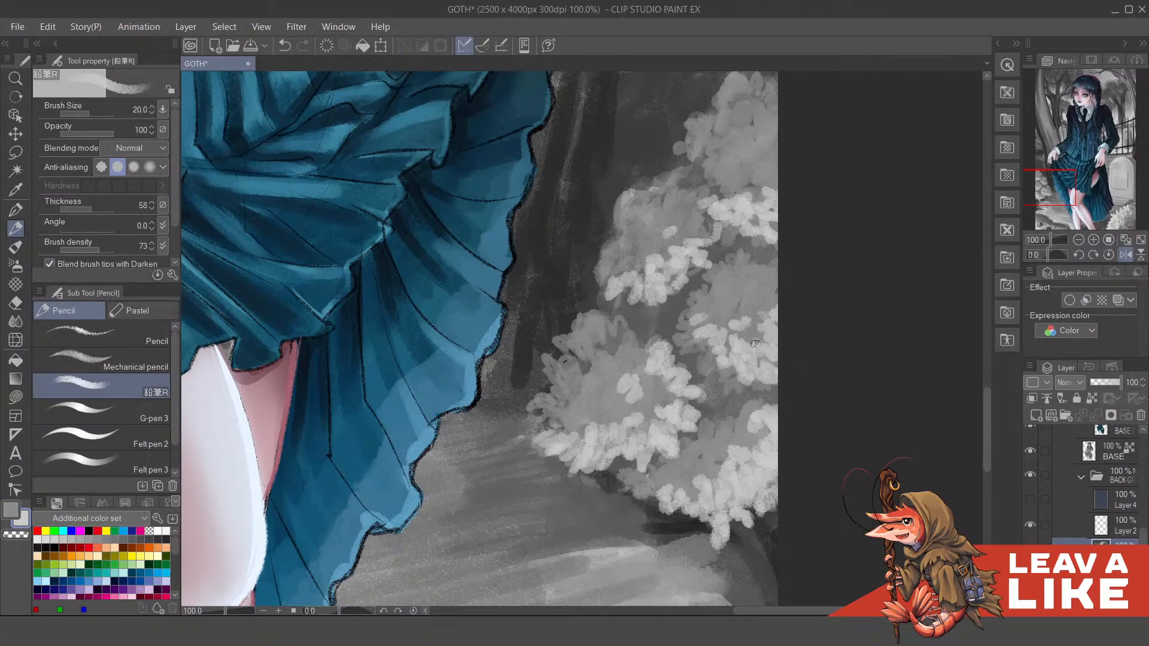
Step: Build up light leaf highlights along the lower sides of the bush's two upper clumps
scroll(727, 334, up, 4)
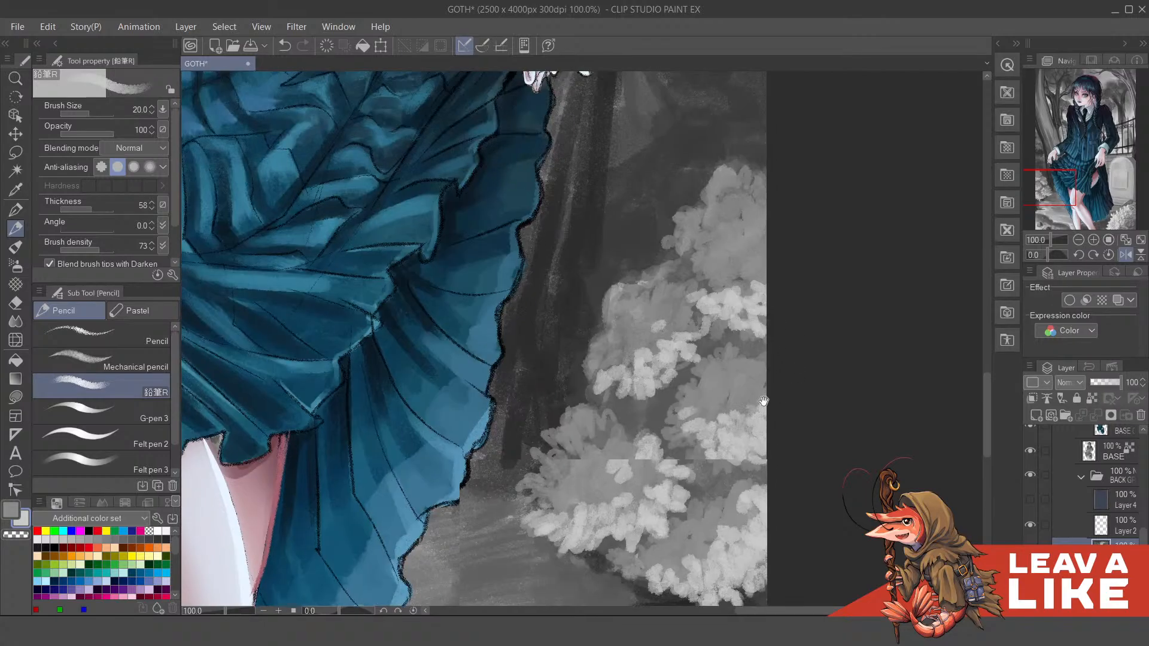
mouse_move(740, 329)
mouse_down()
mouse_move(760, 342)
mouse_move(767, 325)
mouse_move(782, 332)
mouse_move(775, 367)
mouse_move(743, 376)
mouse_move(765, 354)
mouse_move(702, 374)
mouse_move(693, 390)
mouse_move(744, 325)
mouse_move(727, 336)
mouse_move(704, 311)
mouse_move(734, 336)
mouse_move(770, 326)
mouse_up()
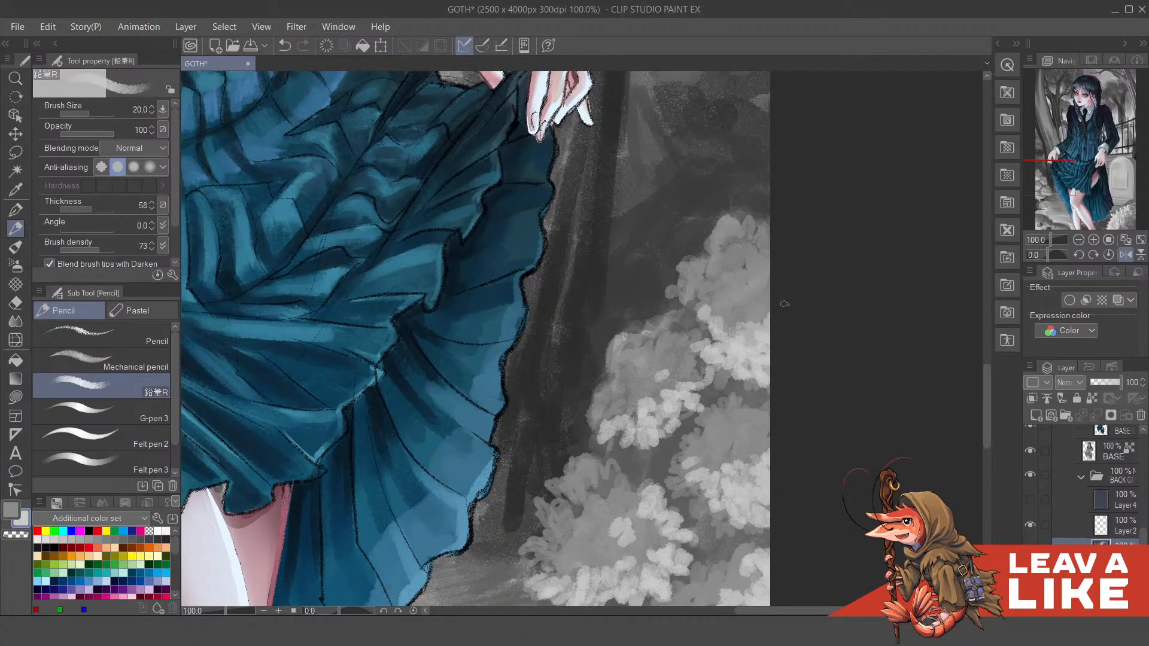
mouse_move(677, 385)
mouse_down()
mouse_move(700, 368)
mouse_move(634, 419)
mouse_move(607, 419)
mouse_move(701, 361)
mouse_move(678, 377)
mouse_move(677, 355)
mouse_up()
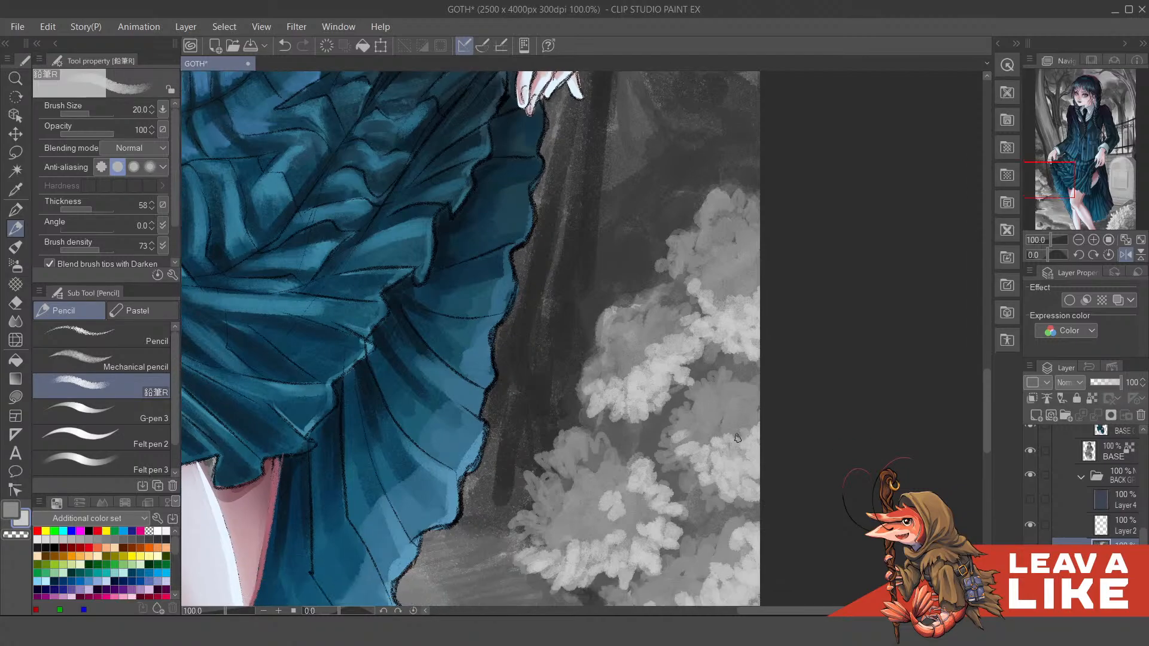
Step: Extend the light leaf highlights over the bush's middle-right and lower clumps, including the ragged bottom edge
mouse_move(738, 438)
mouse_down()
mouse_move(762, 418)
mouse_move(741, 425)
mouse_up()
mouse_move(640, 539)
mouse_down()
mouse_move(667, 435)
mouse_move(650, 467)
mouse_move(623, 471)
mouse_move(652, 431)
mouse_move(625, 487)
mouse_move(561, 482)
mouse_move(611, 476)
mouse_move(628, 449)
mouse_move(726, 446)
mouse_up()
drag(715, 537, 692, 485)
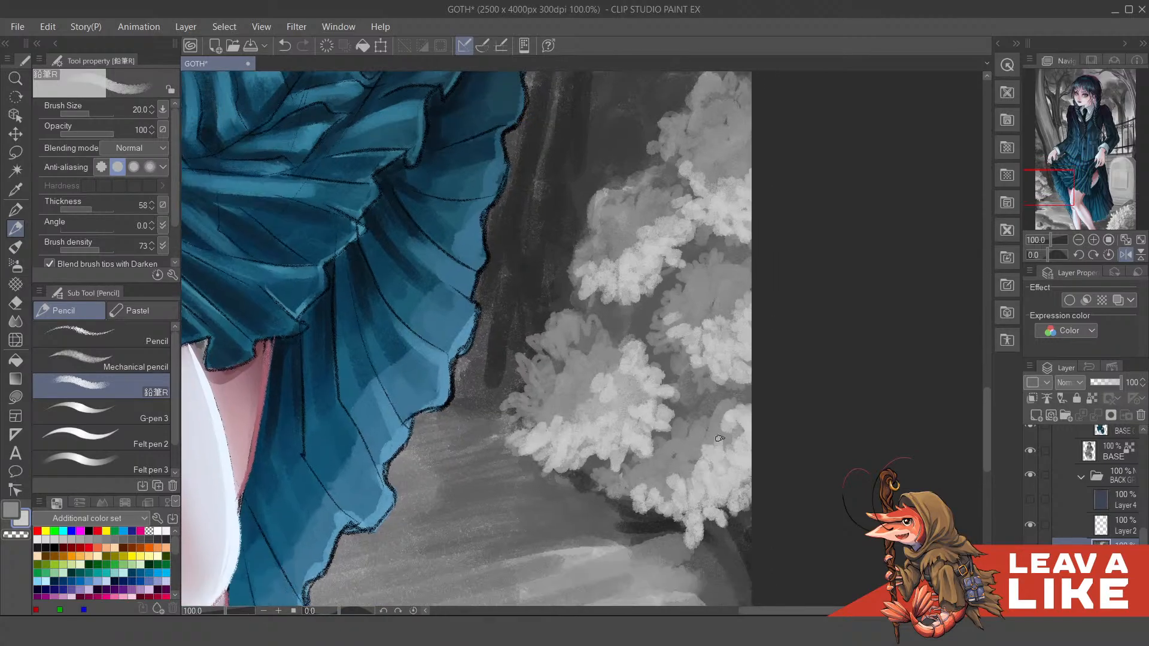
drag(786, 505, 778, 476)
mouse_move(654, 479)
mouse_down()
mouse_move(615, 483)
mouse_move(593, 457)
mouse_up()
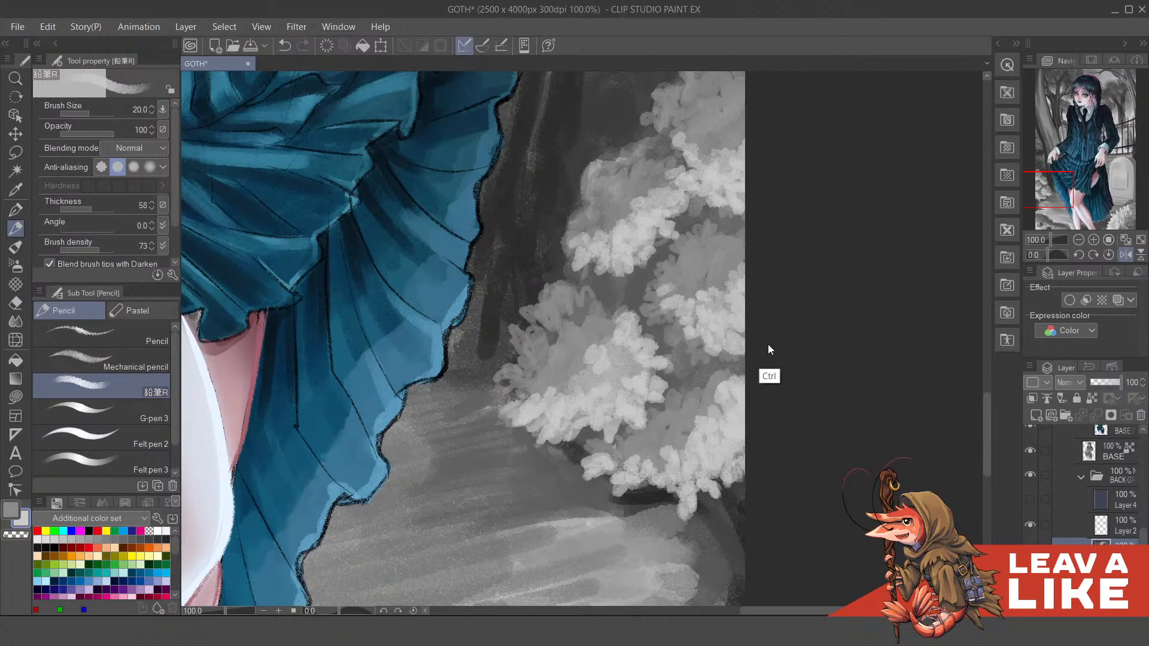
mouse_move(661, 464)
mouse_down()
mouse_move(667, 437)
mouse_move(698, 429)
mouse_up()
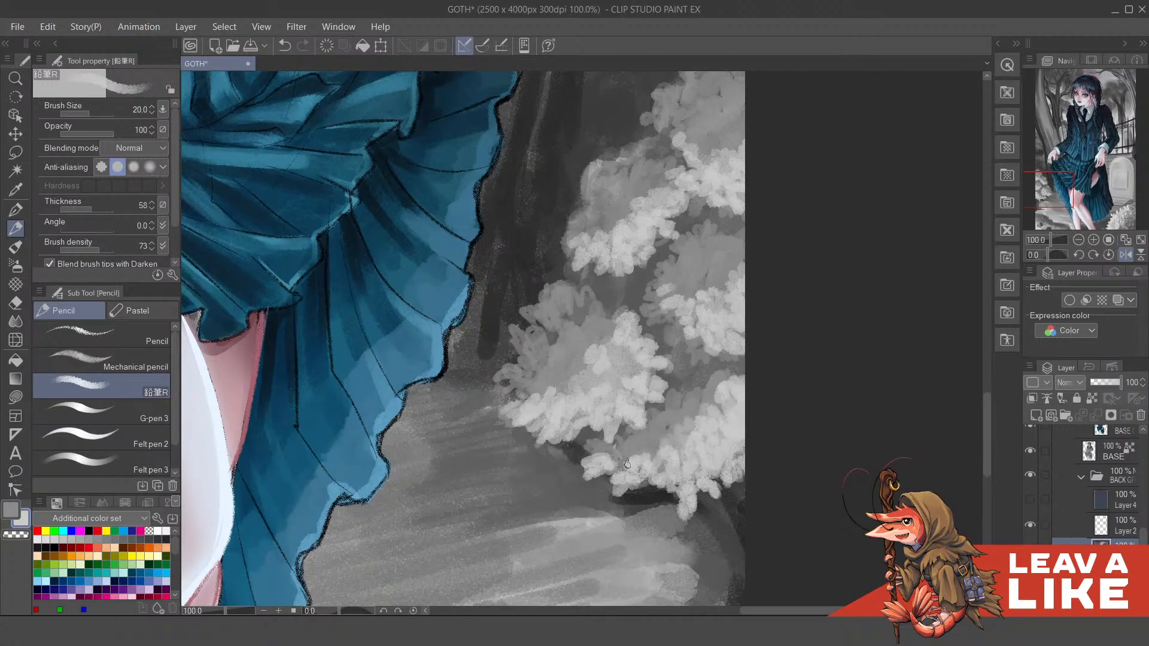
Step: Examine the highlighted bush against the figure, gravestone and path, including in a mirrored view
scroll(826, 317, down, 2)
scroll(837, 316, down, 1)
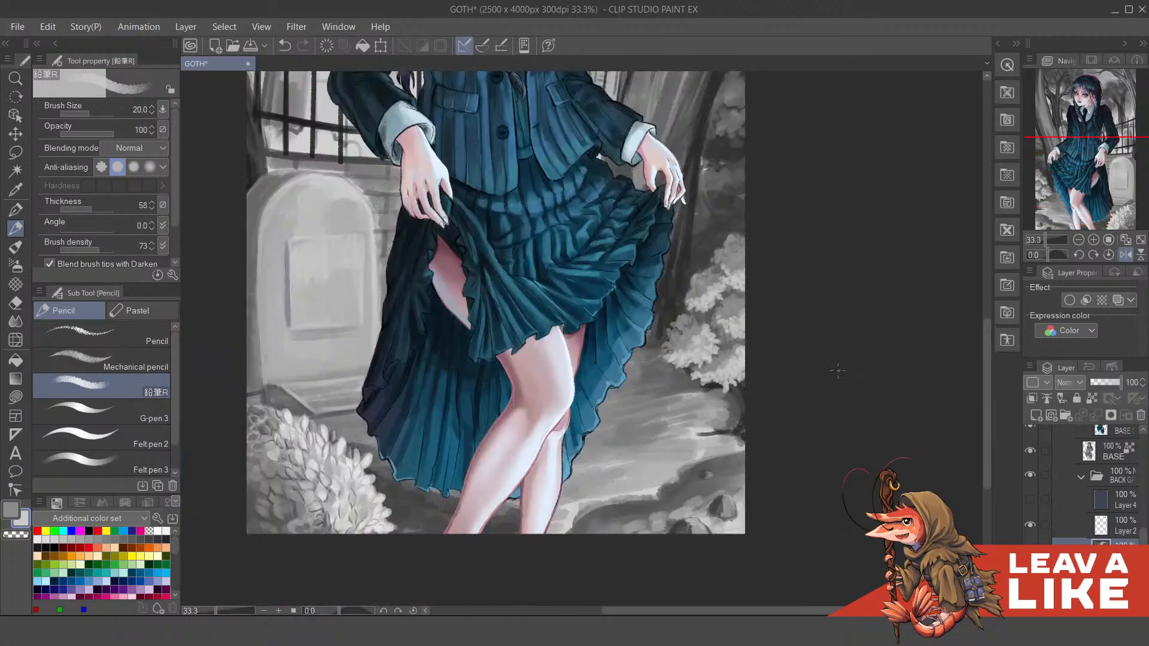
drag(837, 377, 845, 465)
drag(811, 423, 874, 298)
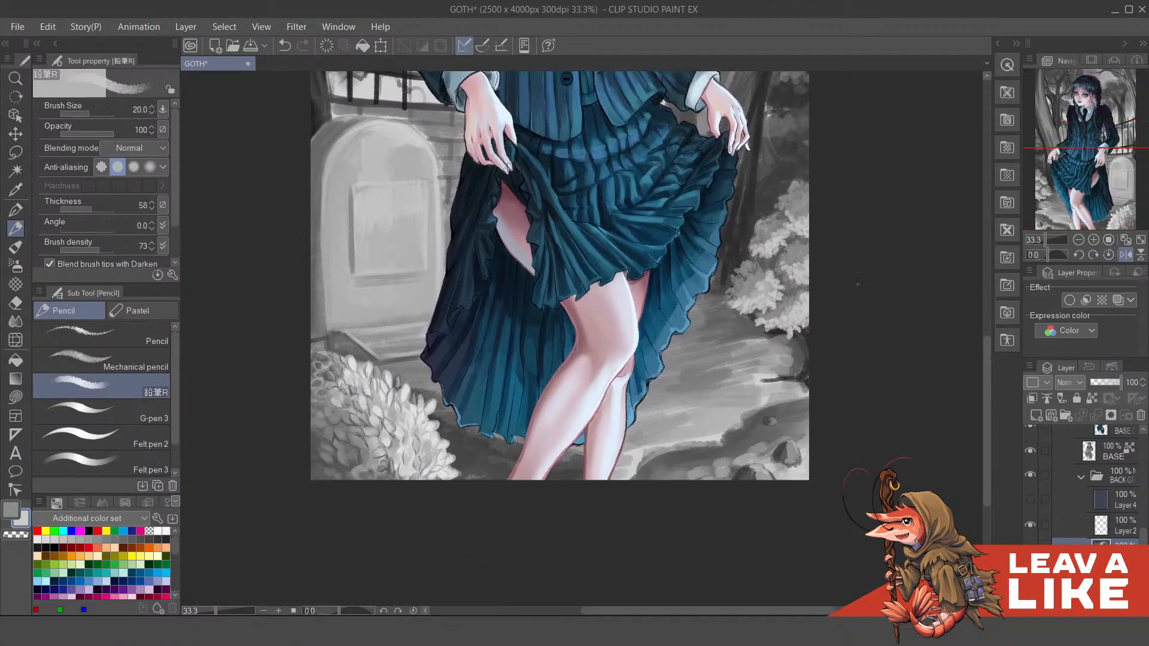
scroll(844, 321, up, 1)
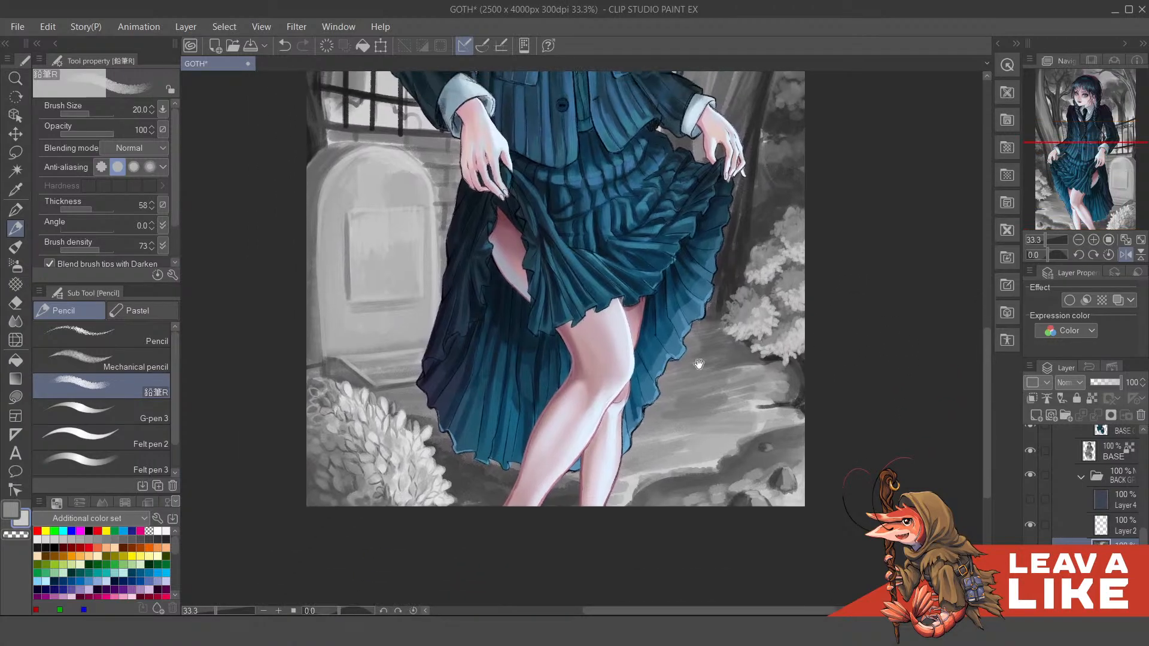
scroll(682, 358, up, 1)
scroll(777, 307, down, 1)
scroll(772, 276, up, 1)
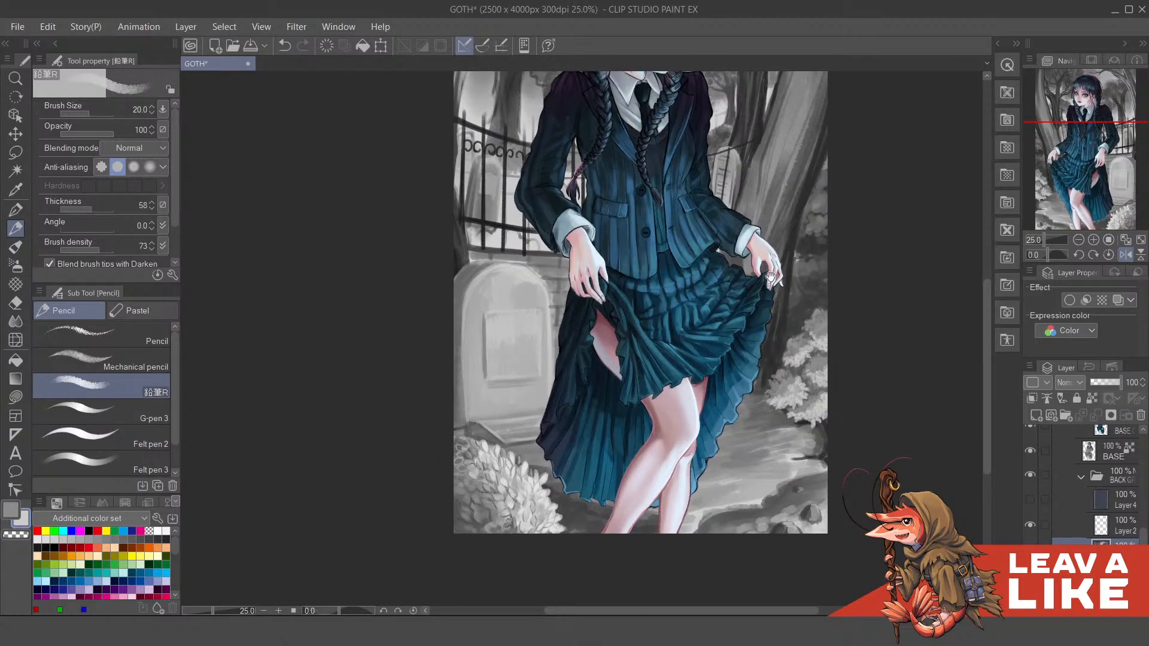
key(h)
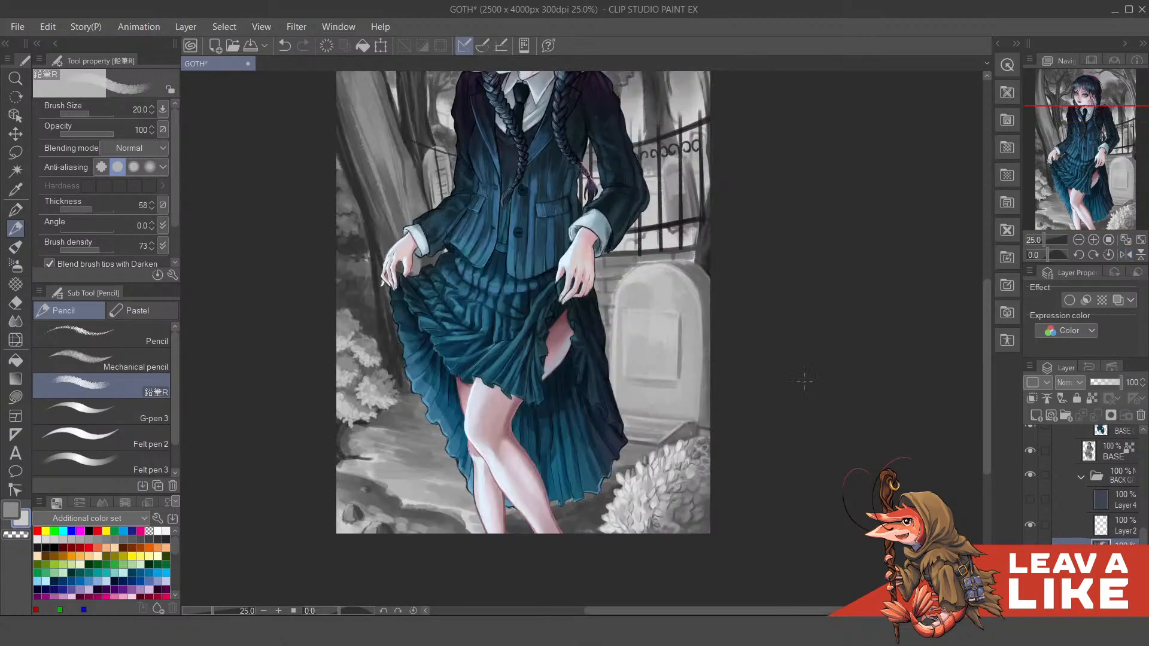
Step: Paint dark grey gaps and small leaf edges into the distant foliage behind the tree trunk, above the bush
scroll(586, 257, up, 3)
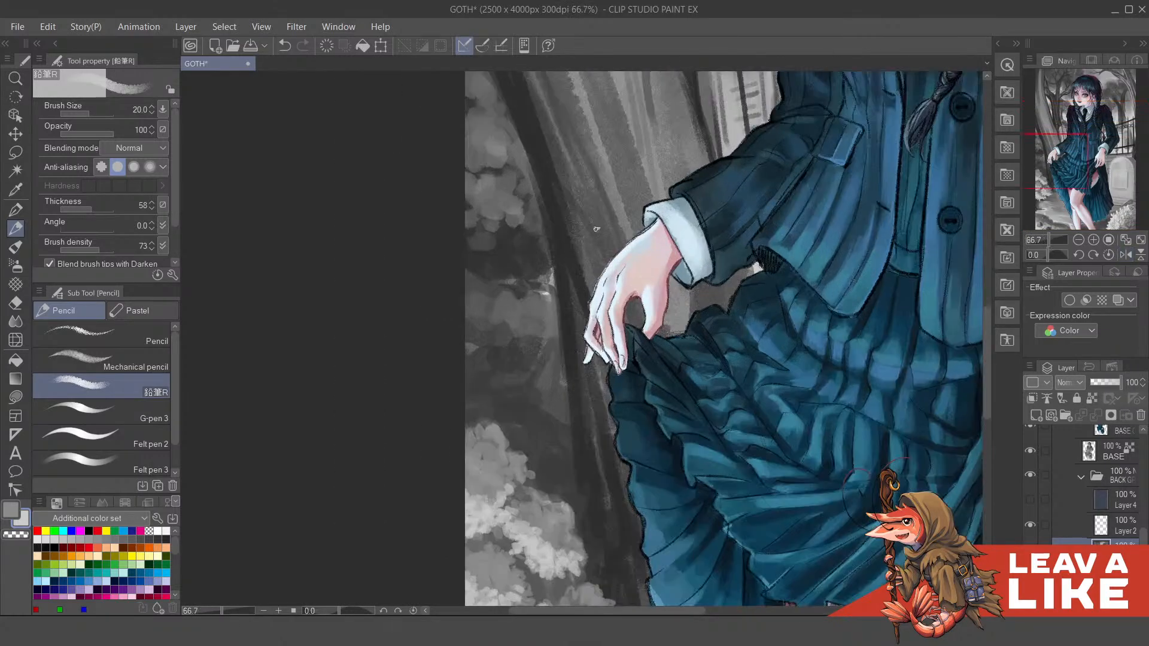
drag(509, 359, 632, 371)
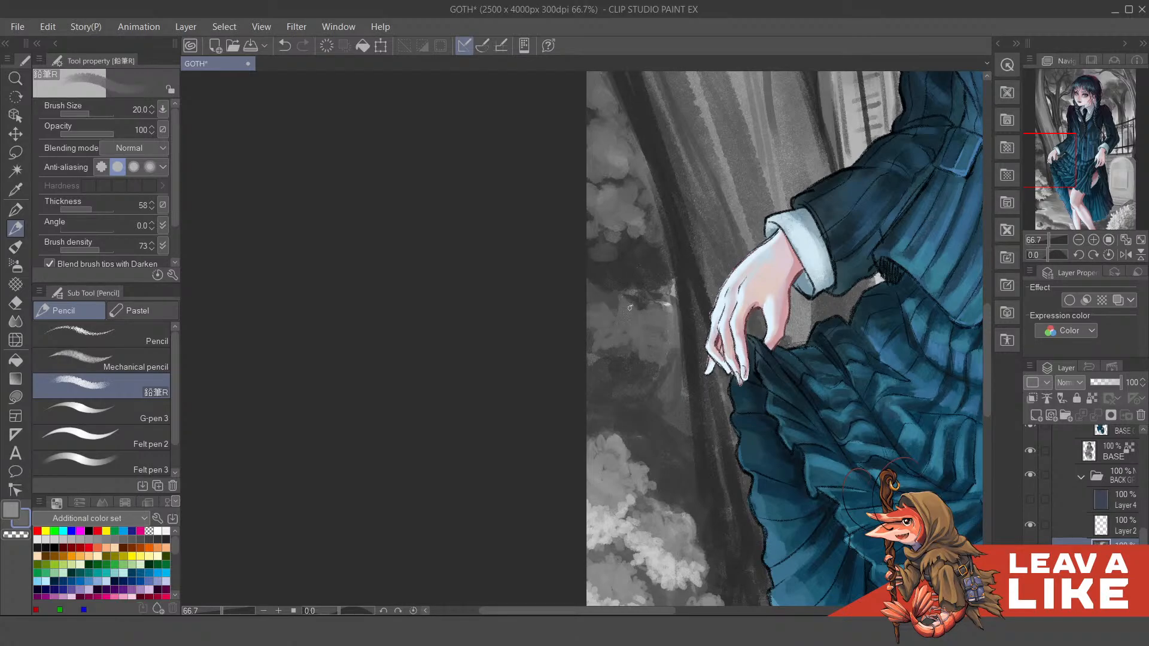
scroll(676, 281, up, 4)
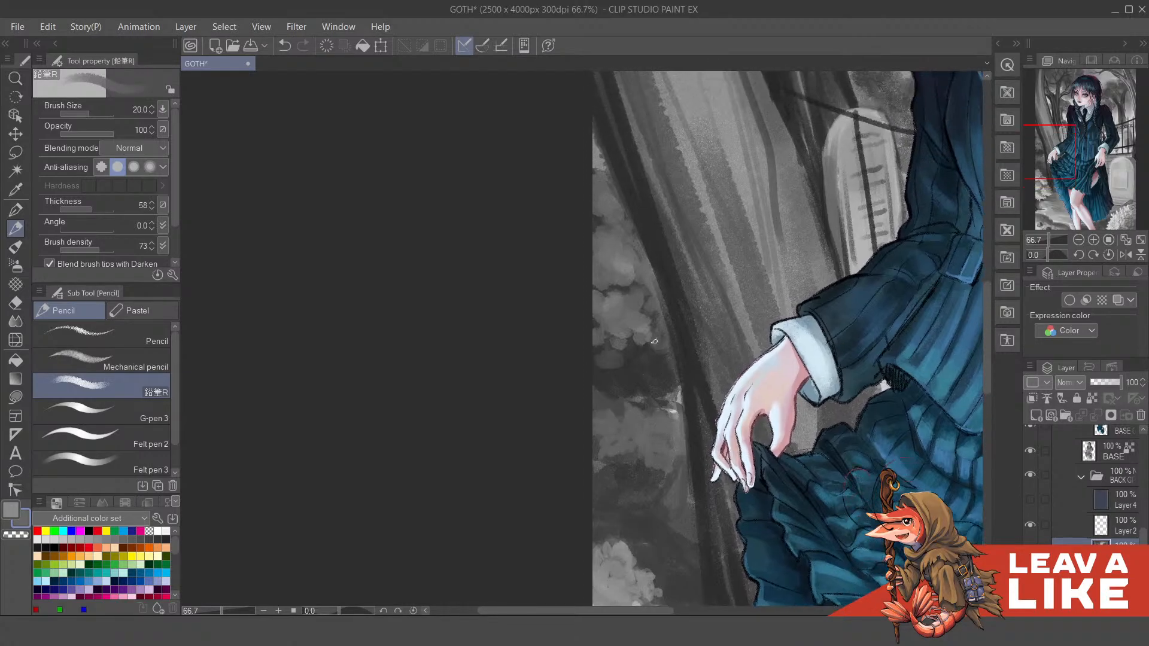
scroll(649, 335, up, 1)
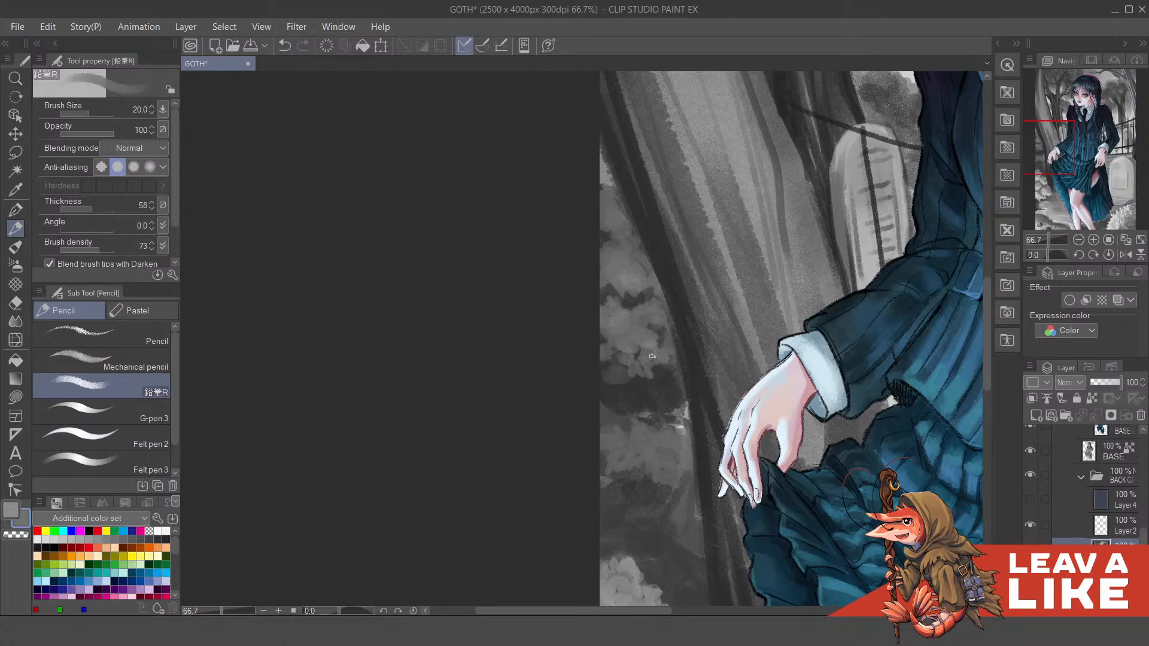
mouse_move(652, 356)
mouse_down()
mouse_move(604, 355)
mouse_move(607, 365)
mouse_move(597, 345)
mouse_move(586, 349)
mouse_move(610, 335)
mouse_move(628, 382)
mouse_up()
alt+click(673, 378)
Step: Paint dim grey leaf strokes into the dark foliage between the raised hand and the bush, tilting the canvas view 5 degrees
scroll(764, 207, down, 2)
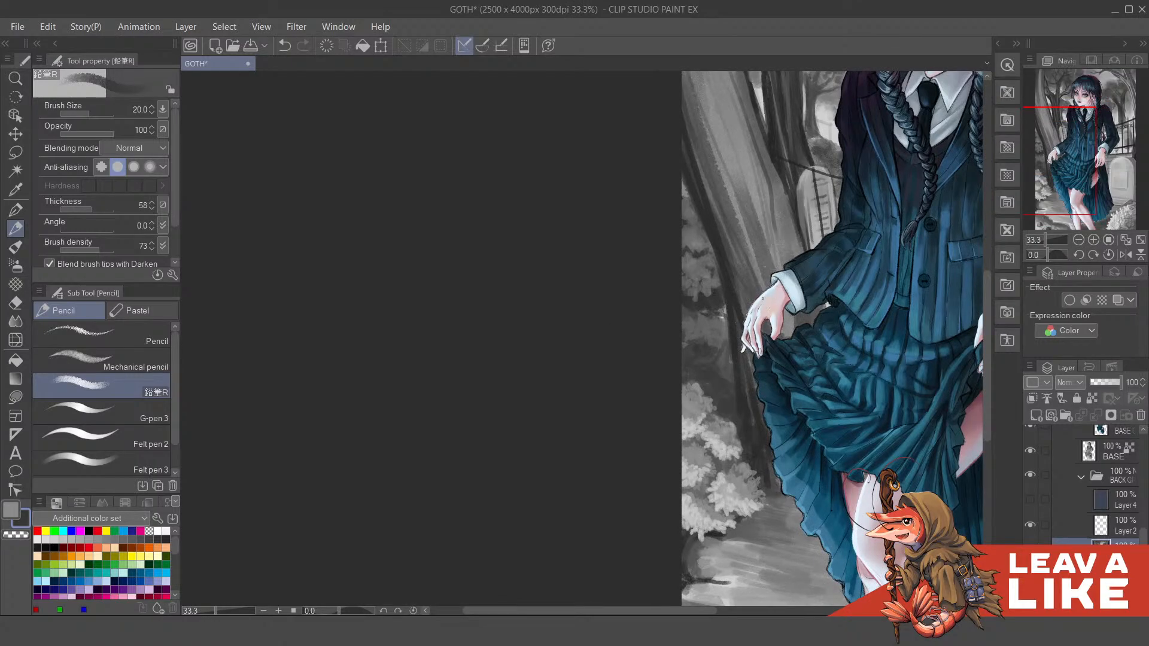
scroll(741, 359, up, 2)
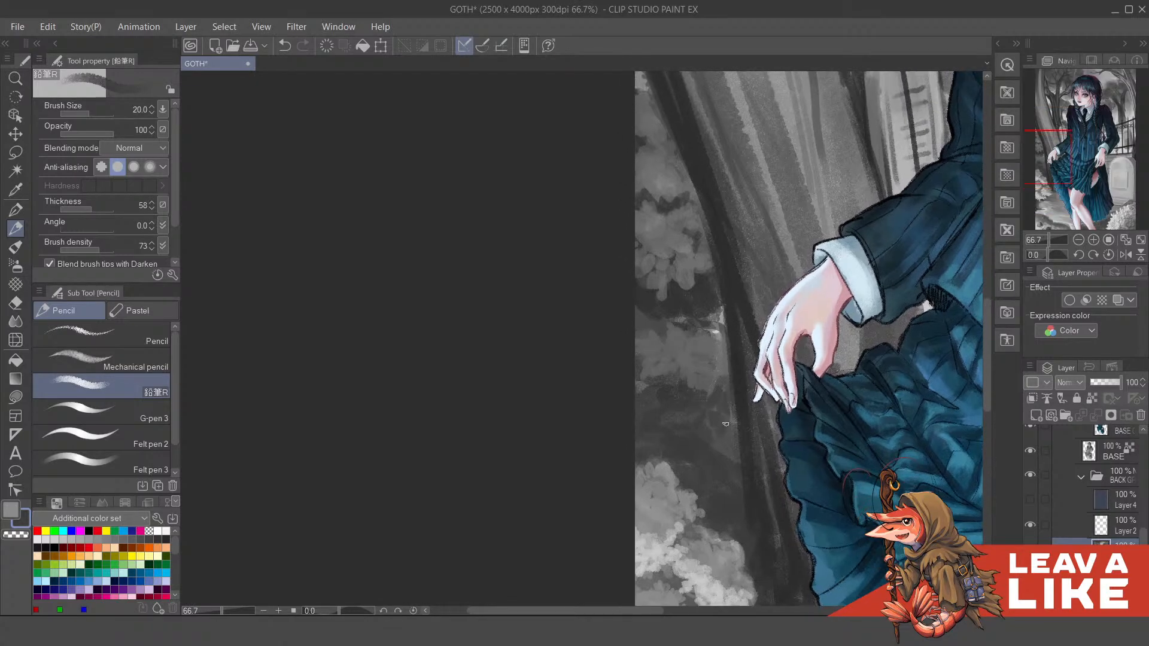
scroll(734, 419, down, 2)
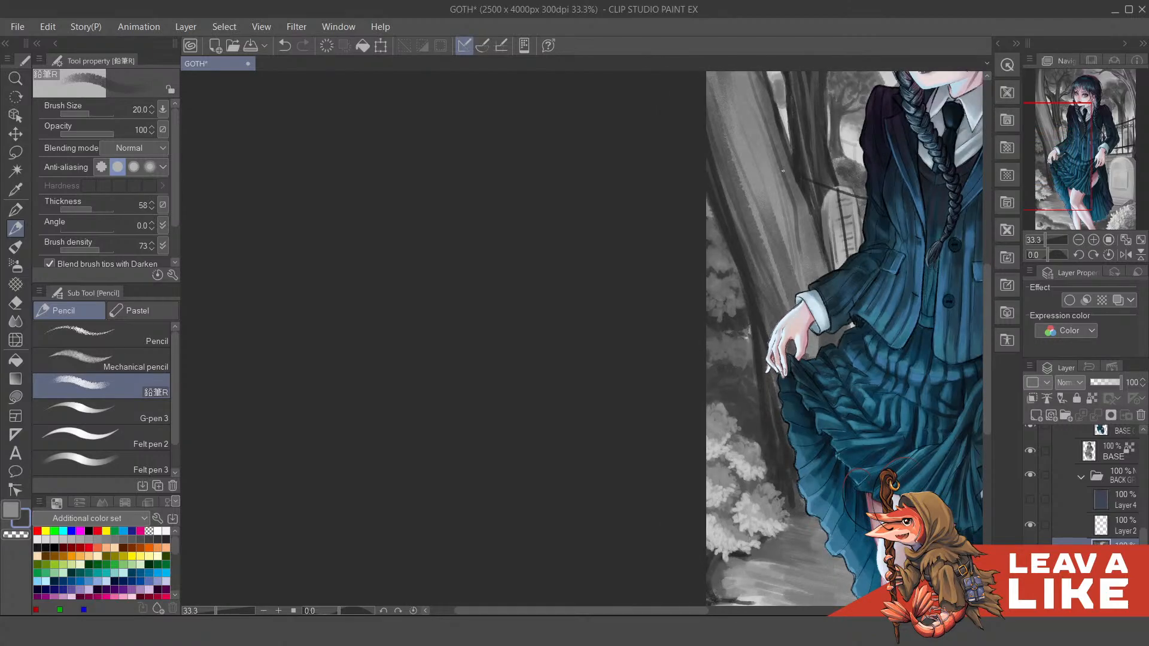
scroll(835, 245, down, 2)
key(^)
scroll(817, 304, up, 3)
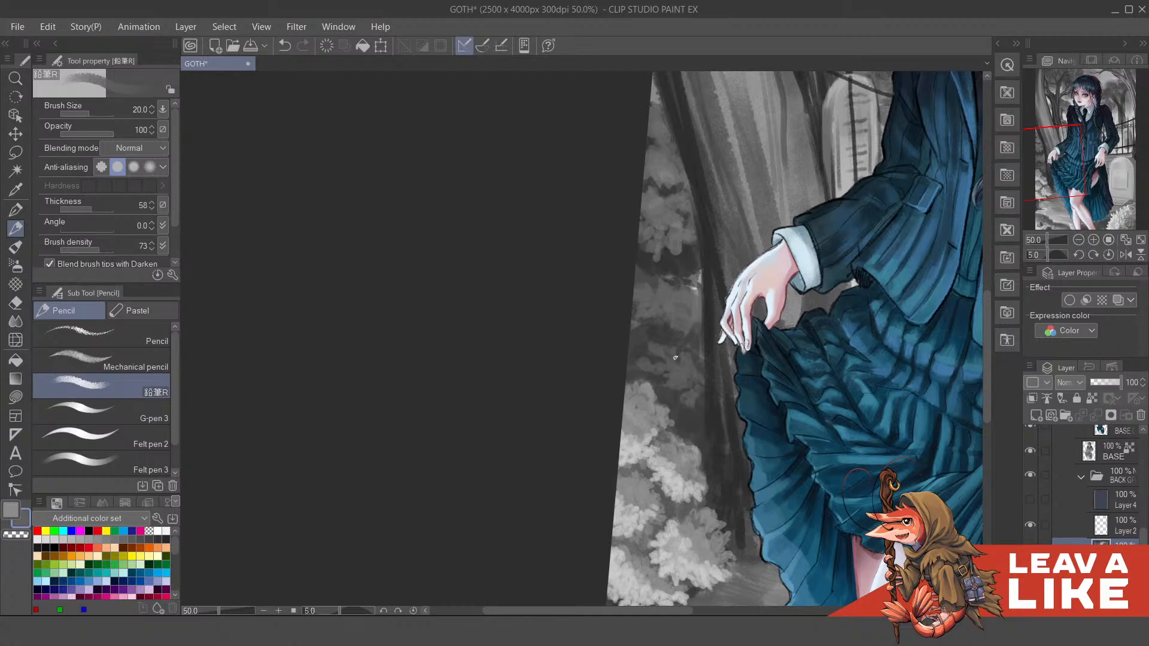
Step: Sample the path's mid grey and paint shadow strokes over the light path edge beneath the bush
scroll(728, 347, down, 2)
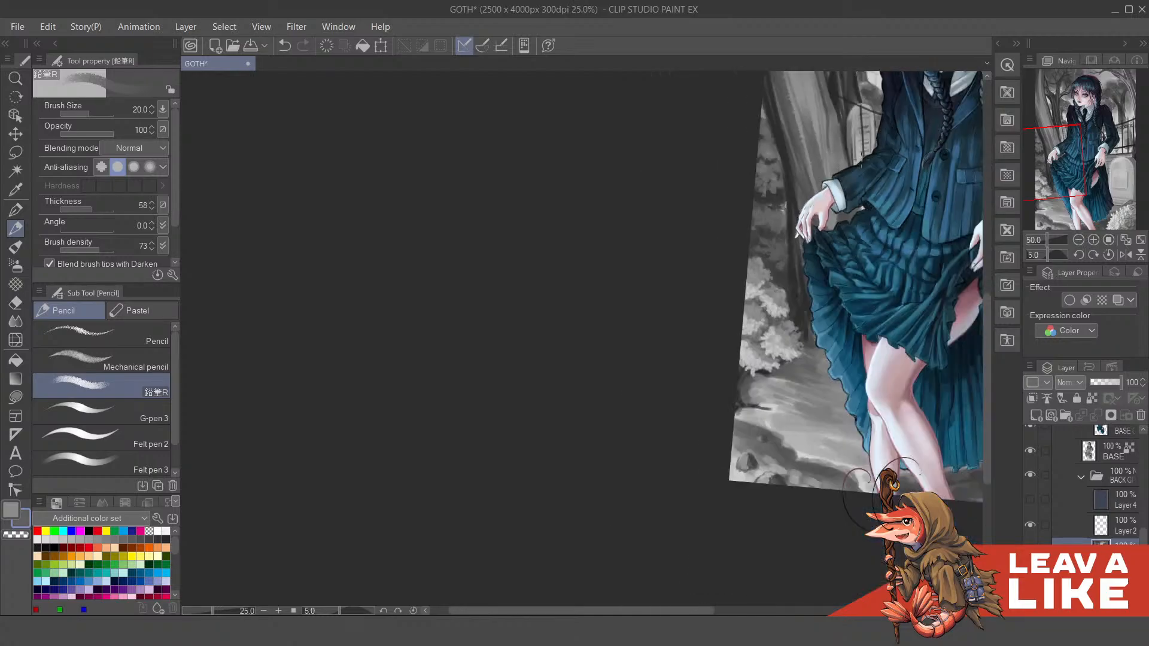
drag(958, 257, 846, 382)
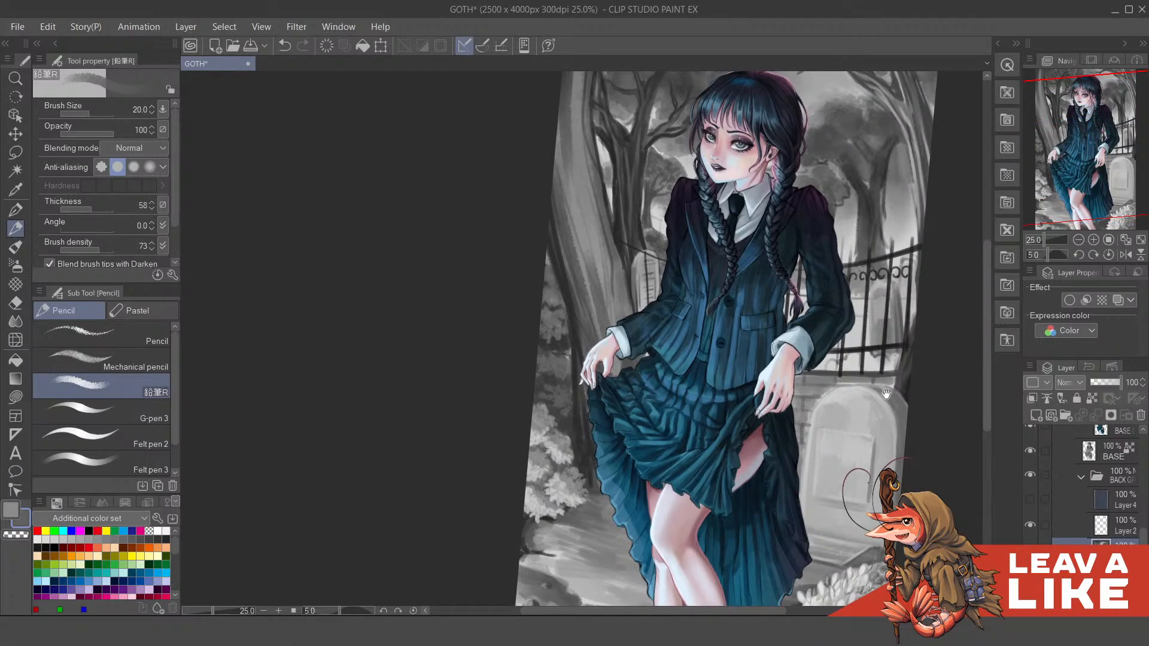
mouse_move(909, 353)
mouse_down()
mouse_move(862, 373)
mouse_move(852, 398)
mouse_move(860, 359)
mouse_move(808, 353)
mouse_move(832, 360)
mouse_up()
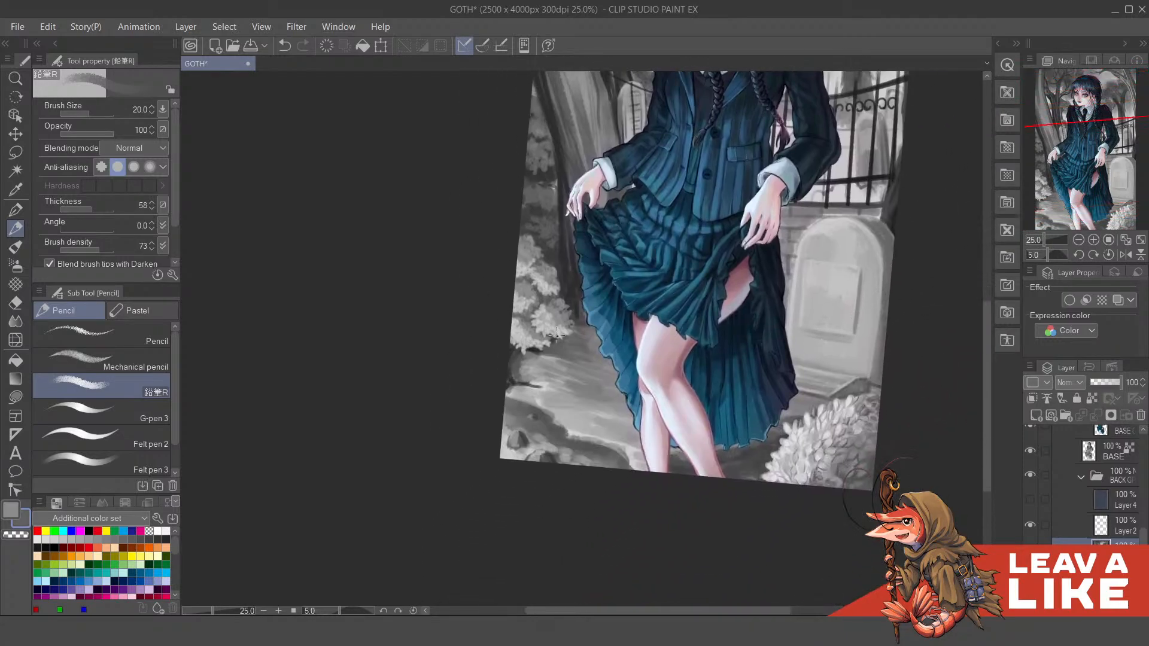
scroll(629, 341, up, 1)
drag(590, 383, 636, 412)
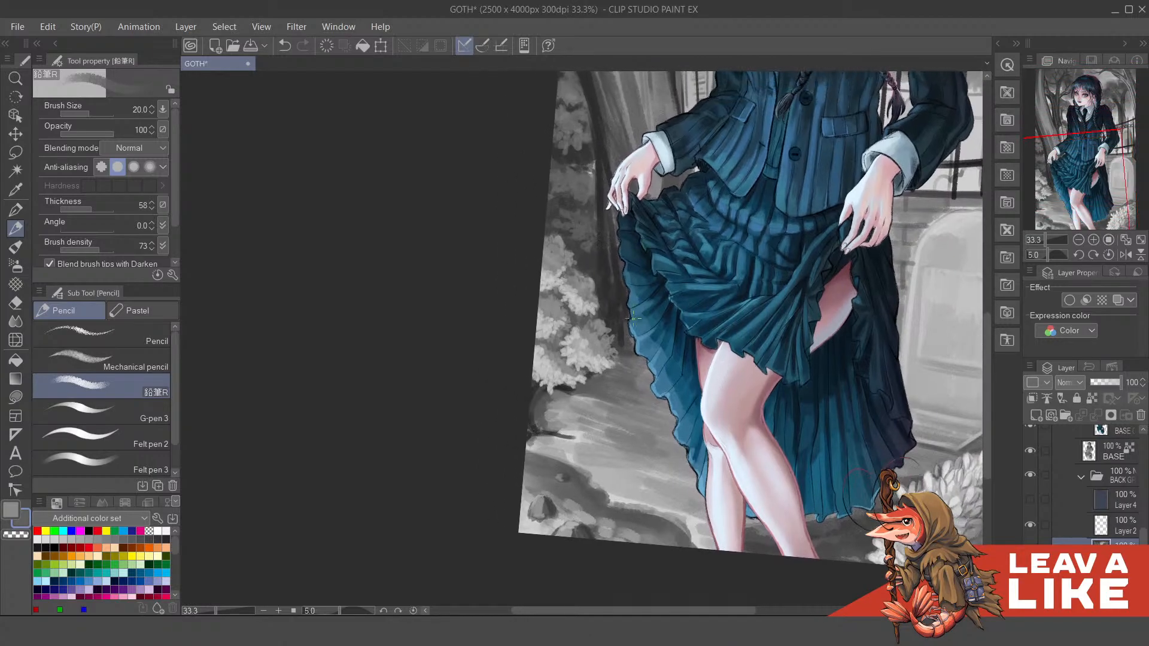
scroll(645, 405, up, 1)
drag(628, 406, 645, 412)
alt+click(585, 382)
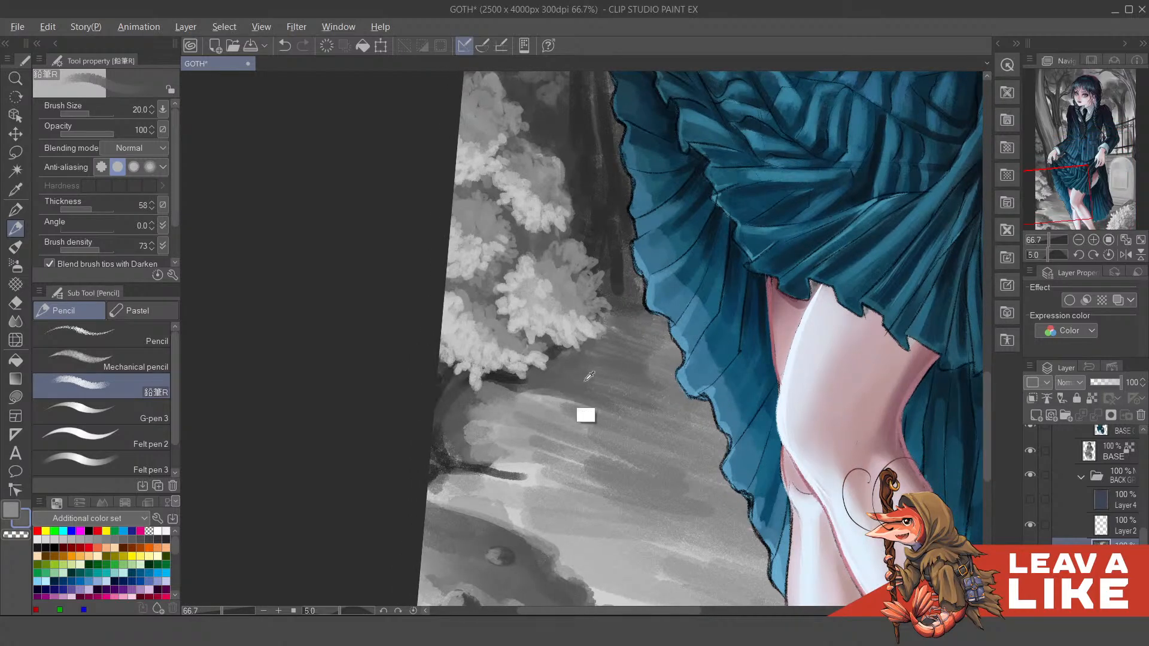
drag(502, 399, 573, 401)
drag(500, 396, 573, 404)
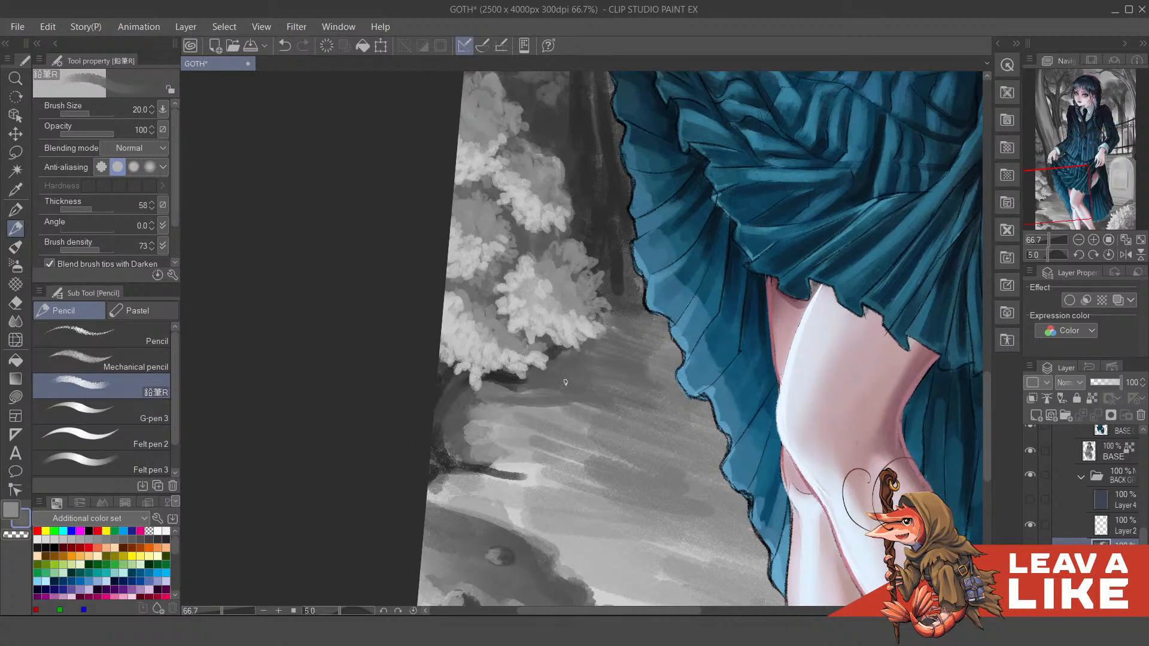
Step: Sample greys around the bush's base and paint shadow strokes across the path beneath the bush
drag(492, 414, 550, 417)
alt+click(463, 409)
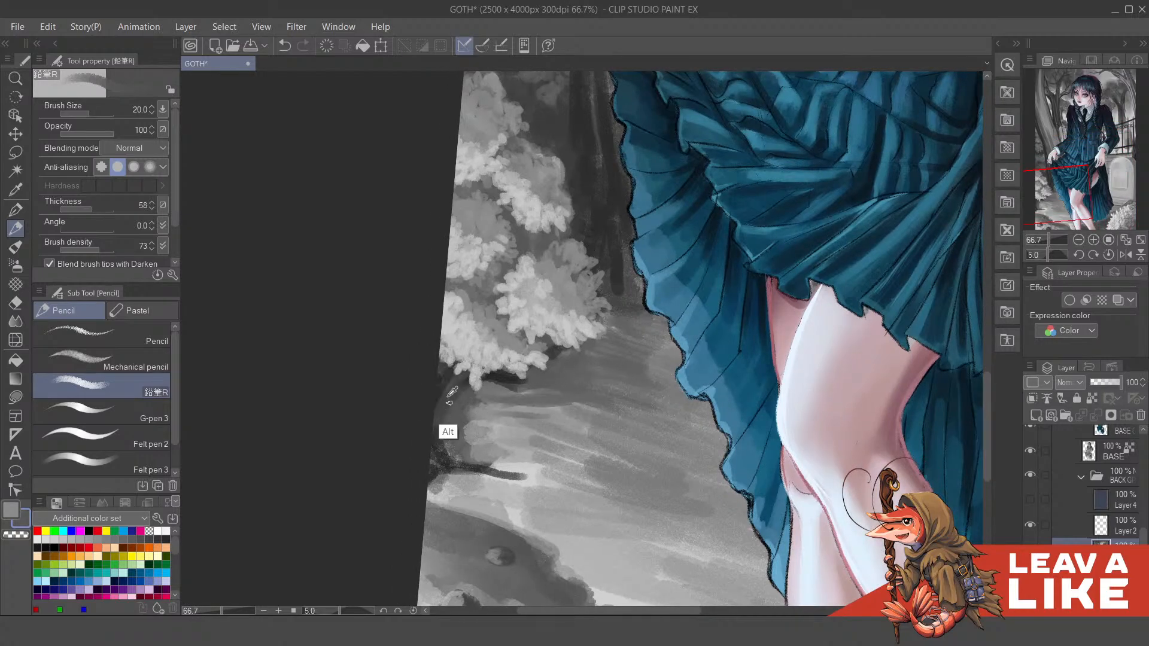
alt+click(442, 383)
mouse_move(452, 373)
mouse_down()
mouse_move(435, 430)
mouse_move(547, 408)
mouse_up()
alt+click(463, 410)
mouse_move(476, 395)
mouse_down()
mouse_move(558, 401)
mouse_move(493, 394)
mouse_move(507, 379)
mouse_move(557, 389)
mouse_move(509, 388)
mouse_move(571, 393)
mouse_up()
mouse_move(491, 426)
mouse_down()
mouse_move(581, 426)
mouse_move(603, 412)
mouse_up()
Step: Paint sampled grey strokes across the path between the bush and the skirt hem in a mirrored view
key(h)
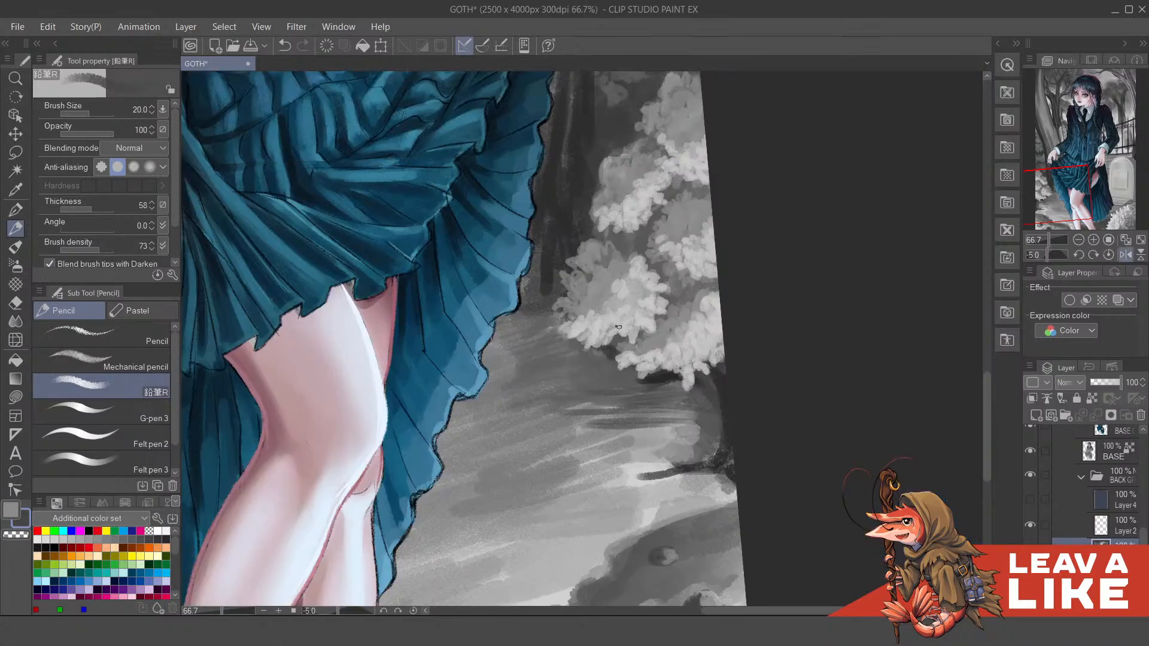
scroll(707, 224, down, 3)
scroll(700, 257, up, 2)
drag(699, 259, 729, 271)
alt+click(659, 409)
mouse_move(649, 371)
mouse_down()
mouse_move(739, 352)
mouse_move(723, 348)
mouse_up()
drag(637, 358, 710, 342)
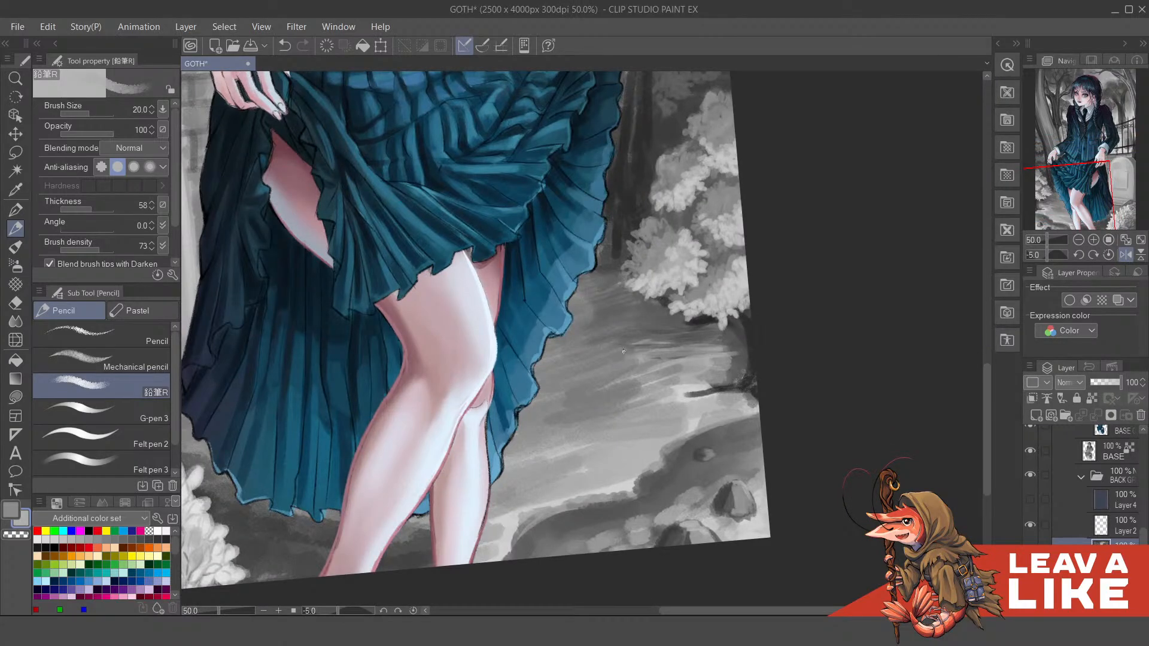
mouse_move(602, 358)
mouse_down()
mouse_move(684, 340)
mouse_move(643, 338)
mouse_up()
key(h)
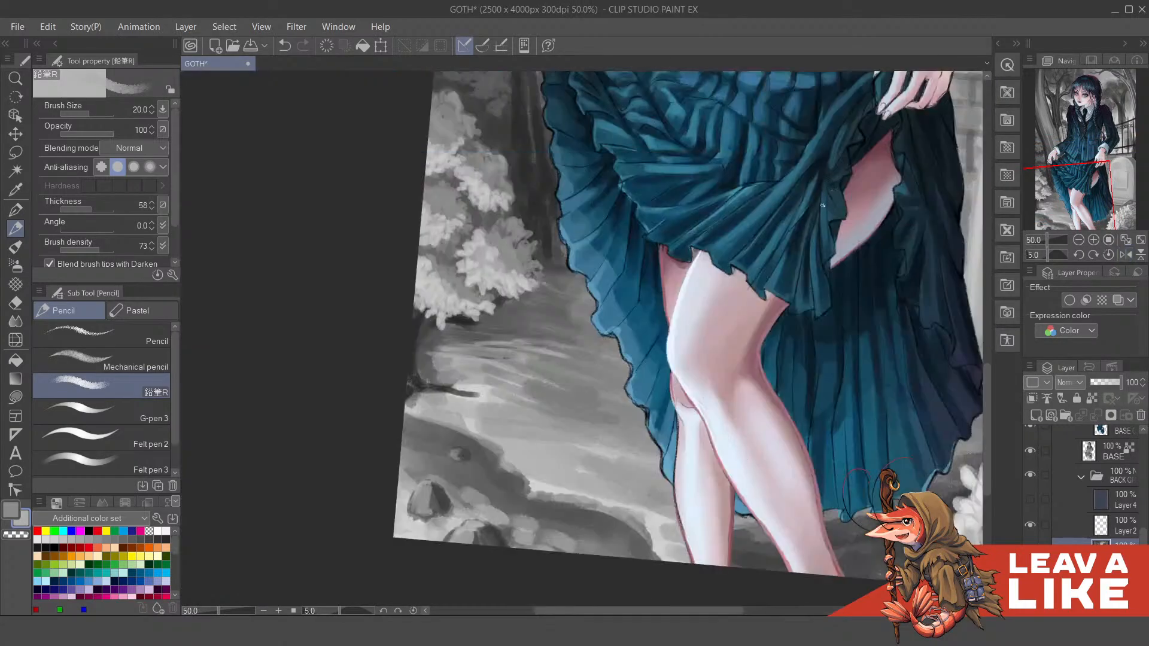
Step: Tilt the canvas view to -30 degrees and brush a grey stroke along the path beside the skirt hem
scroll(838, 239, down, 1)
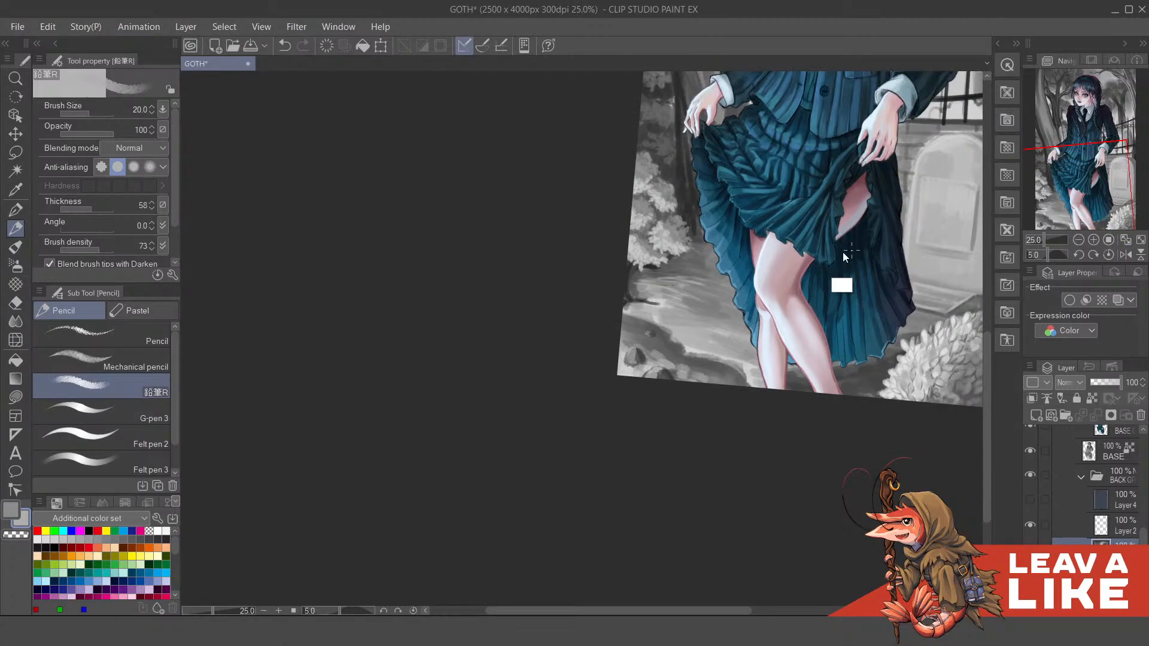
drag(843, 253, 664, 284)
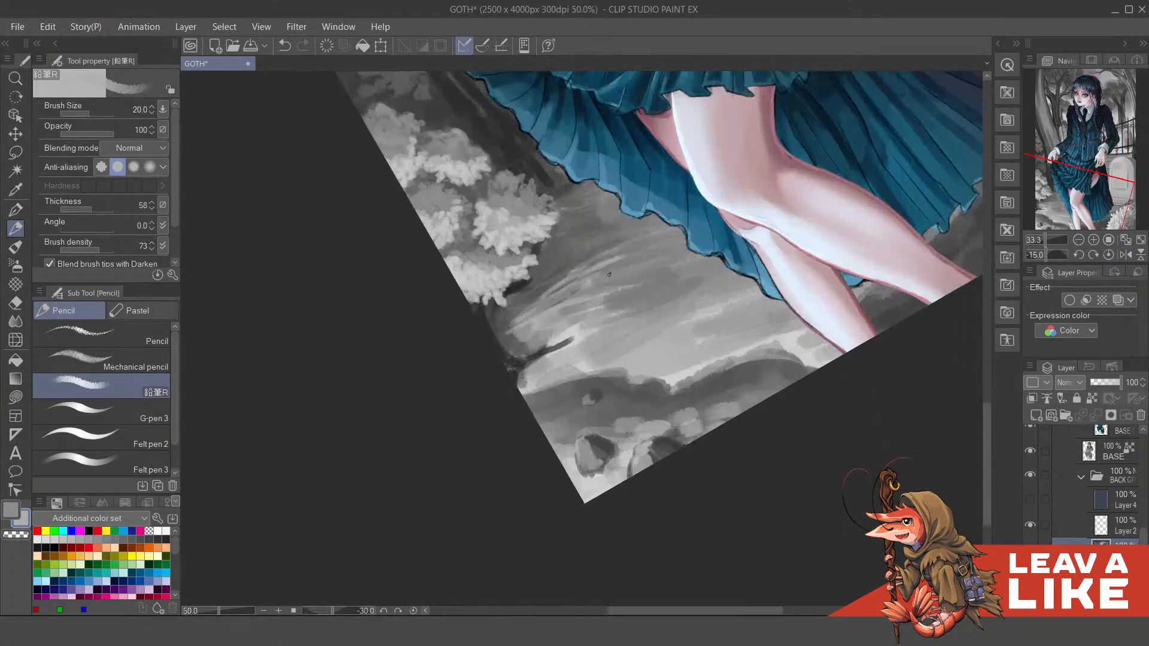
scroll(664, 284, up, 1)
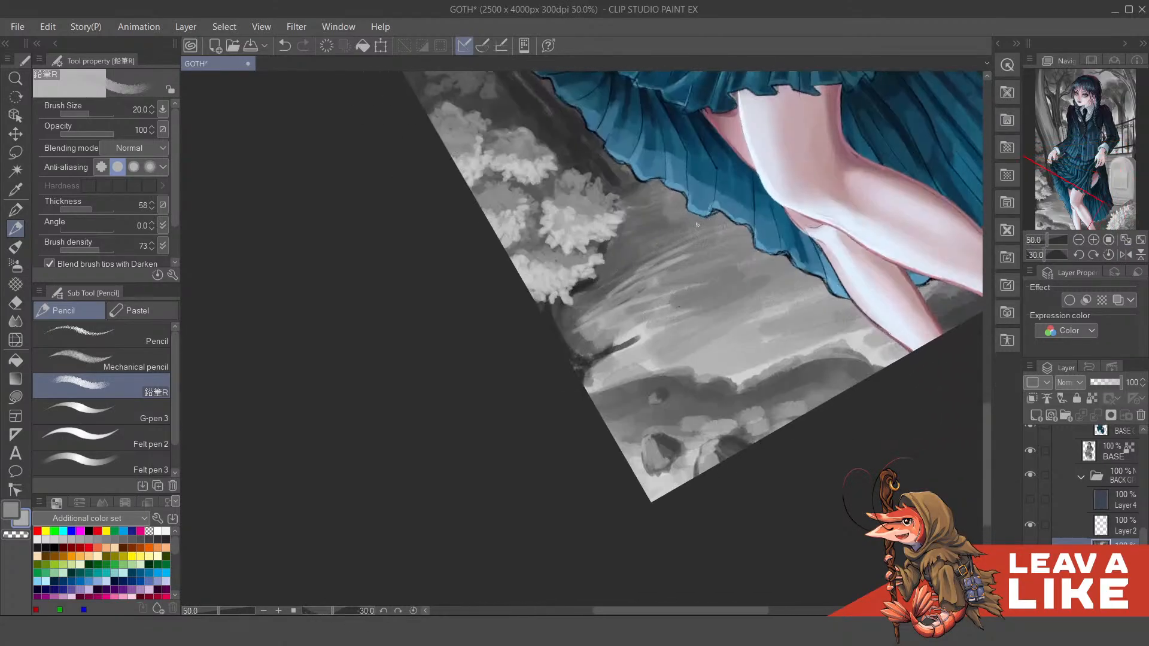
drag(709, 221, 653, 248)
Step: Examine the bush and the shaded path against the whole figure with the canvas view tilted 5 degrees
scroll(864, 200, down, 2)
scroll(832, 263, down, 2)
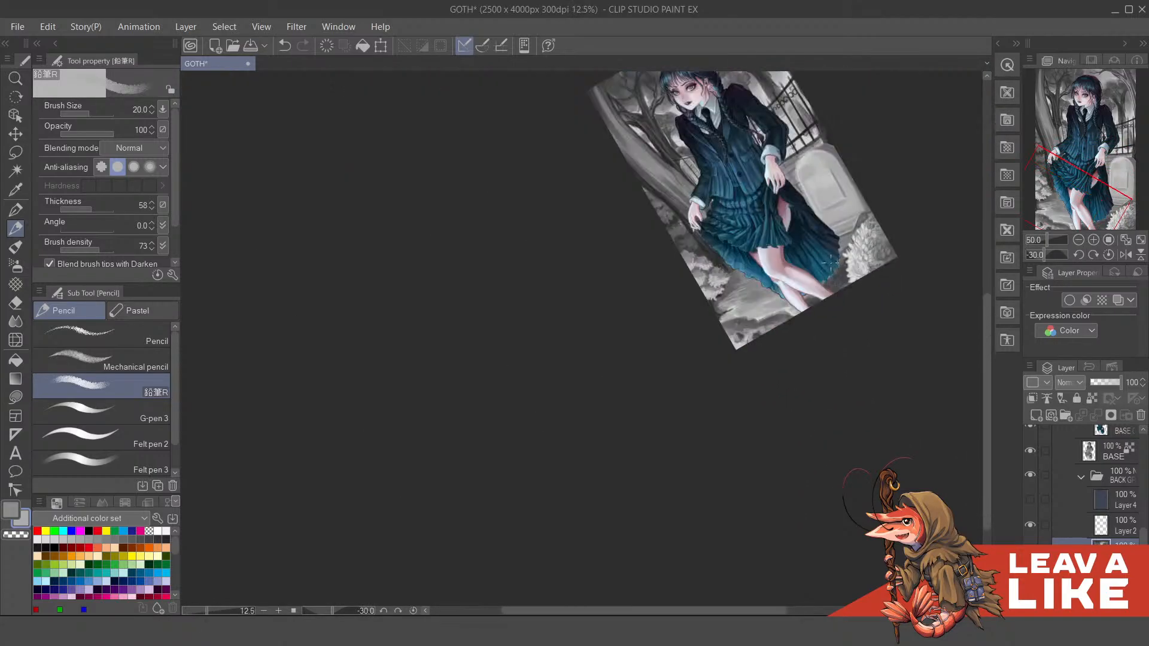
drag(830, 262, 844, 372)
scroll(844, 371, up, 2)
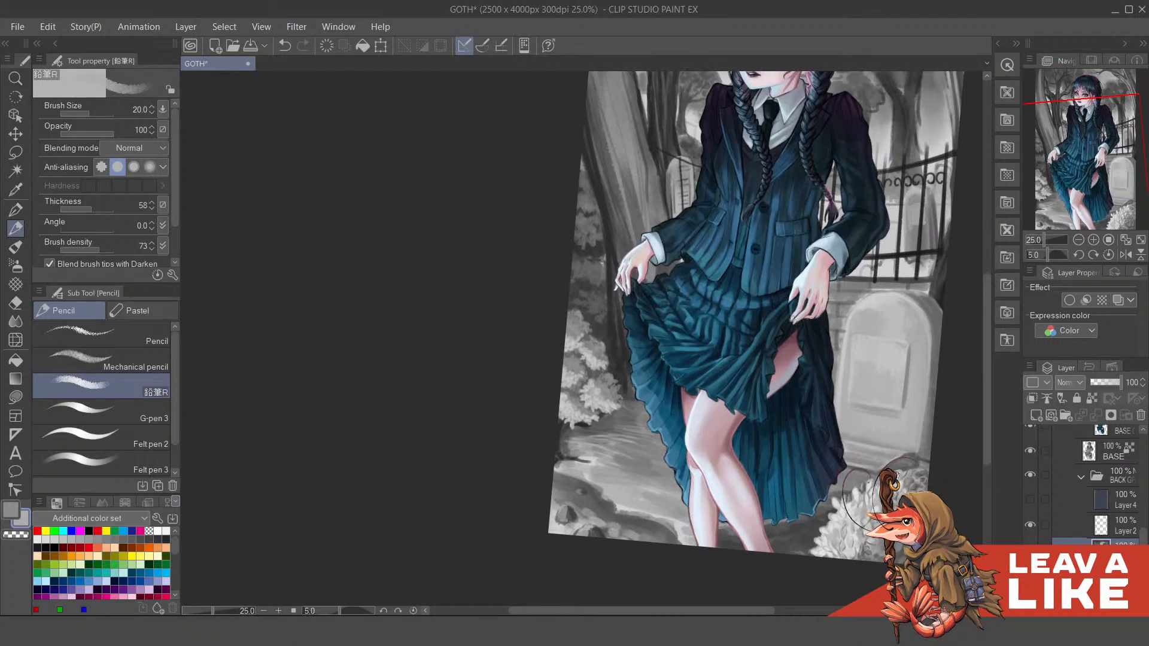
drag(874, 479, 863, 463)
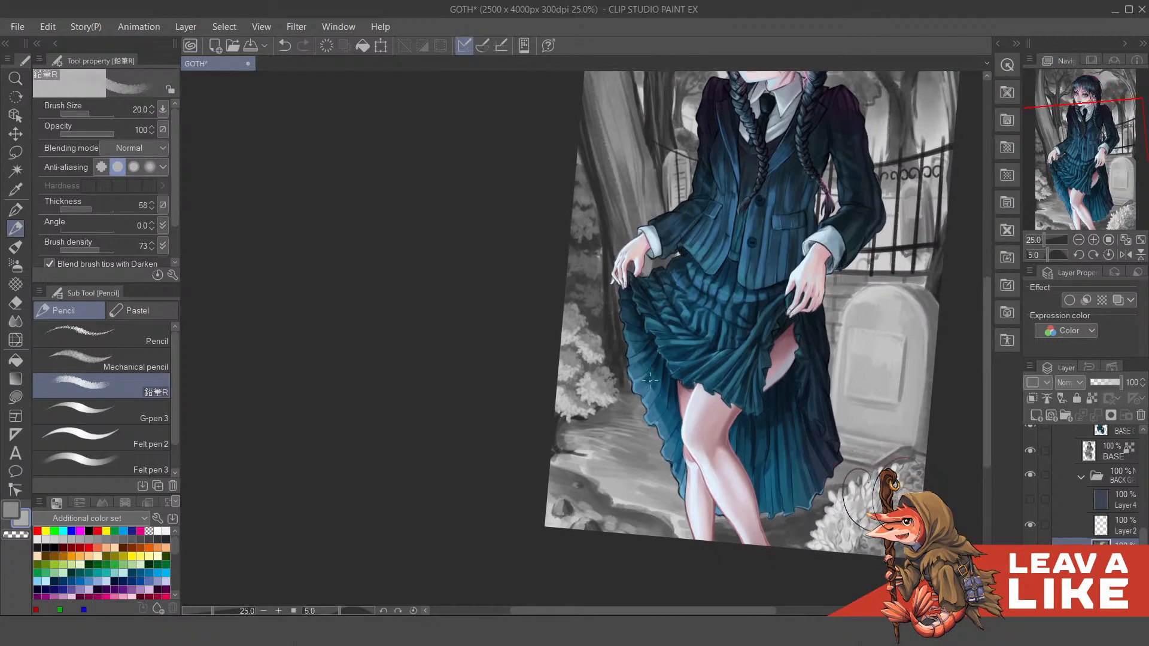
scroll(636, 432, up, 2)
drag(575, 433, 598, 440)
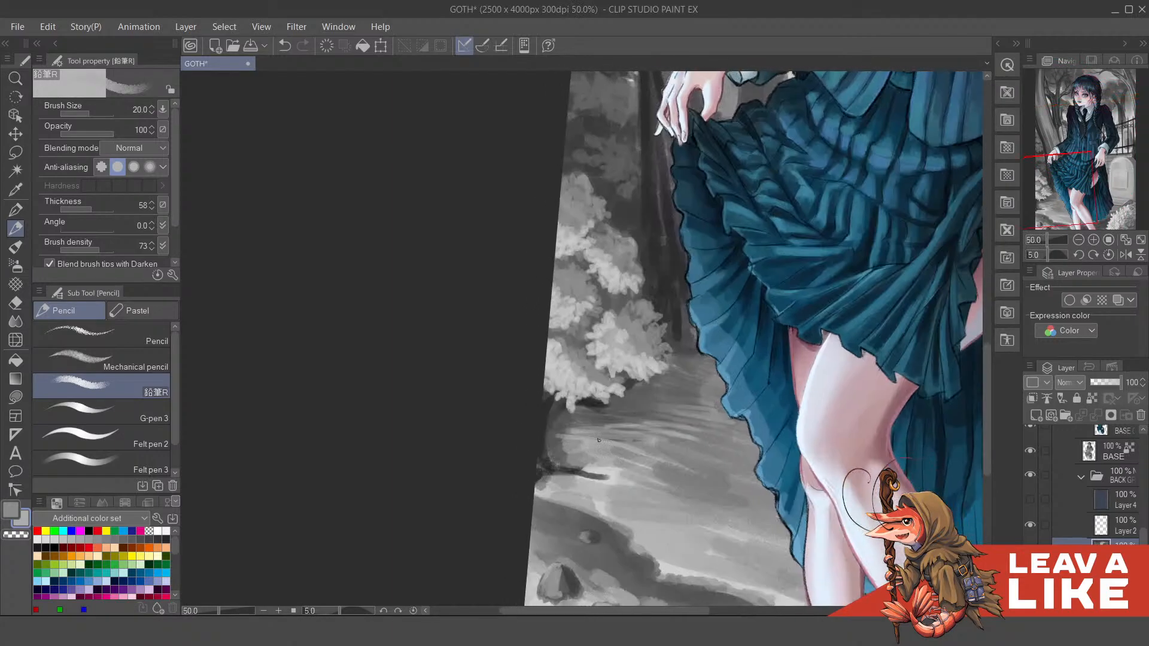
alt+click(543, 487)
drag(543, 487, 539, 502)
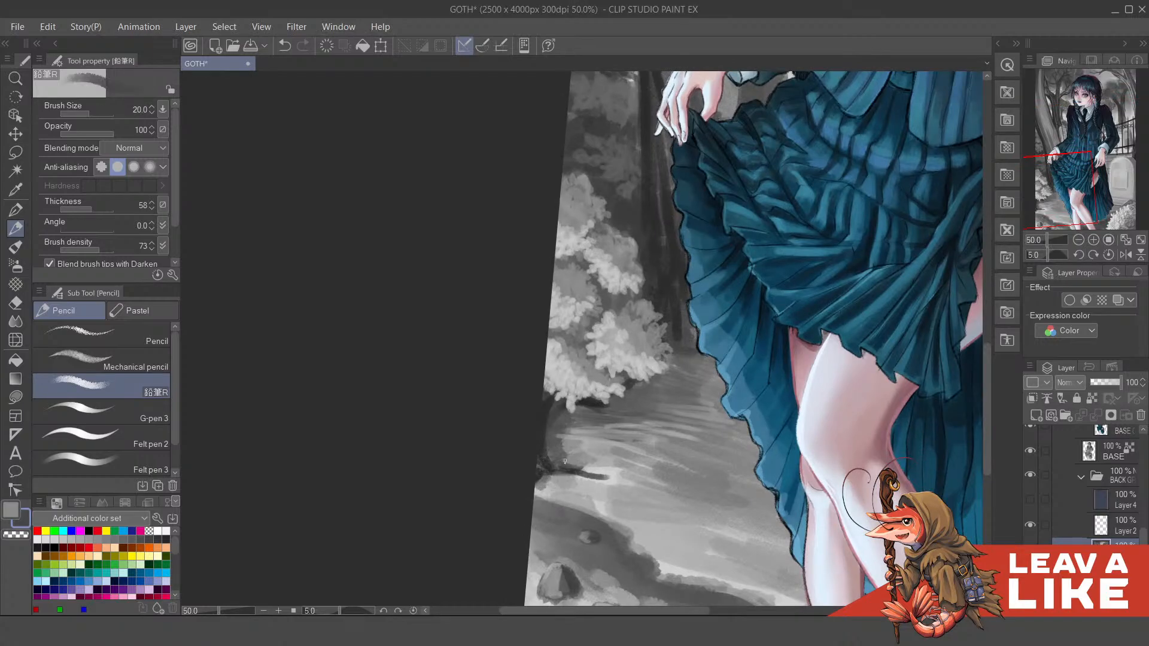
key(ctrl+z)
drag(557, 440, 554, 466)
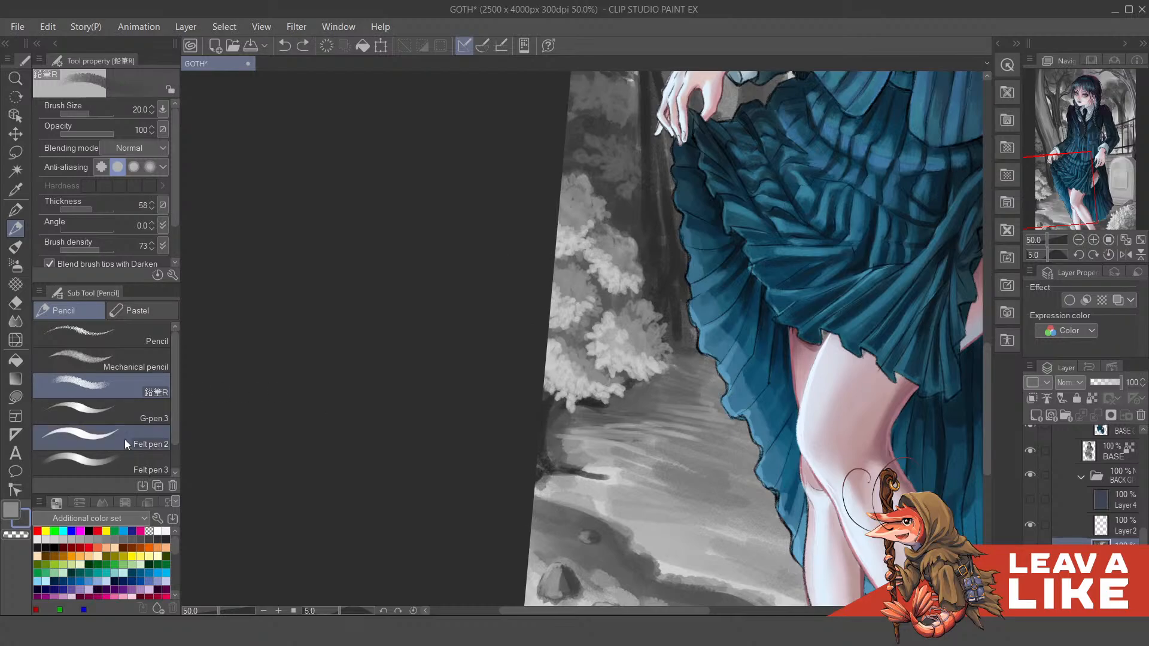
Step: Paint the bush's dark trunk and the root reaching over the path with Felt pen 2 at size 15
click(101, 438)
scroll(614, 423, up, 1)
key(bracketleft)
key(bracketleft)
key(bracketleft)
key(bracketleft)
key(bracketleft)
key(bracketleft)
key(bracketleft)
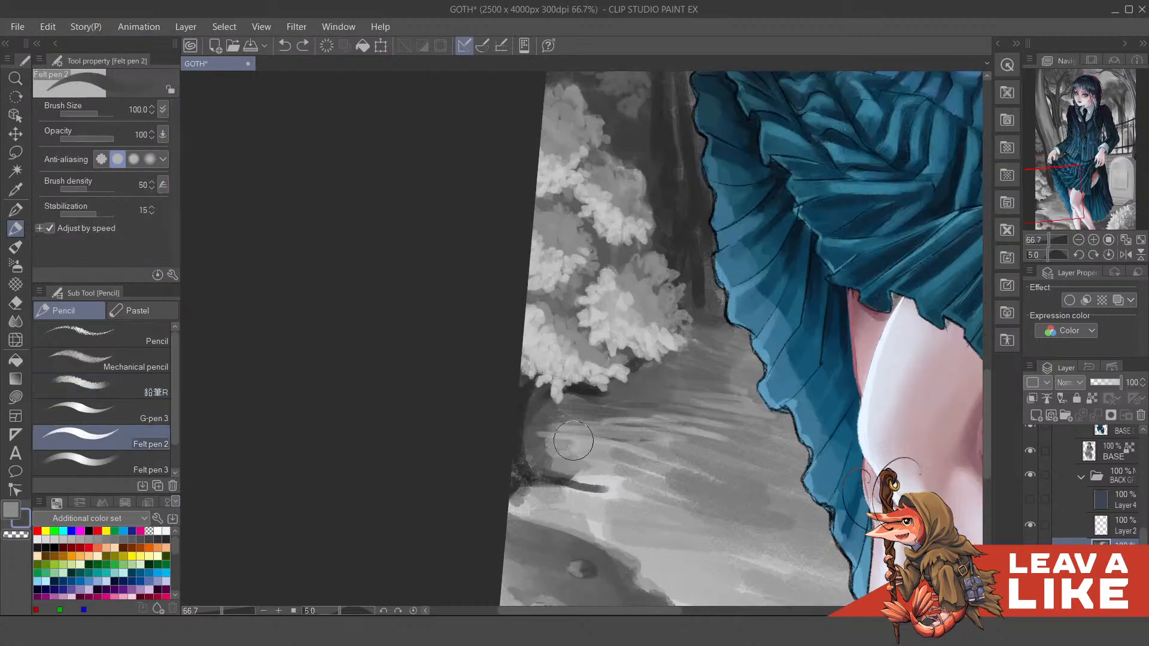
key(bracketleft)
key(bracketleft)
key(bracketleft)
key(bracketleft)
key(bracketleft)
mouse_move(522, 446)
mouse_down()
mouse_move(590, 485)
mouse_move(544, 469)
mouse_move(511, 427)
mouse_move(596, 489)
mouse_move(535, 482)
mouse_move(601, 493)
mouse_move(591, 481)
mouse_move(621, 497)
mouse_up()
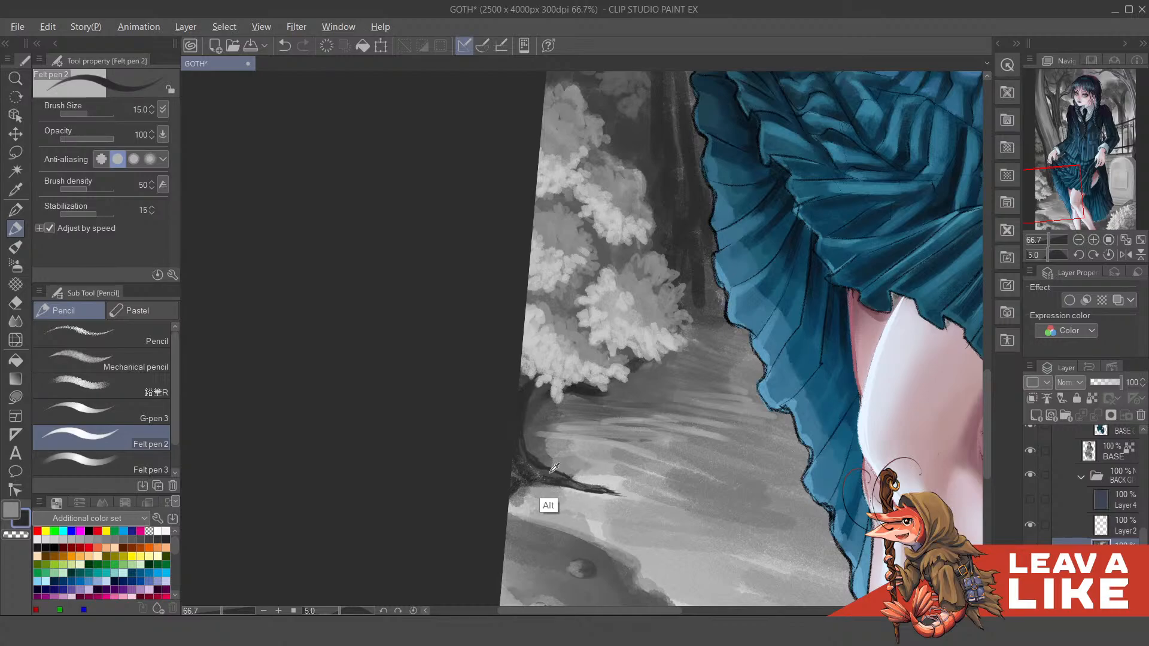
Step: Add light grey edge strokes to the bush's trunk and root, undo stray ones, and repaint the trunk in sampled dark grey
alt+click(633, 544)
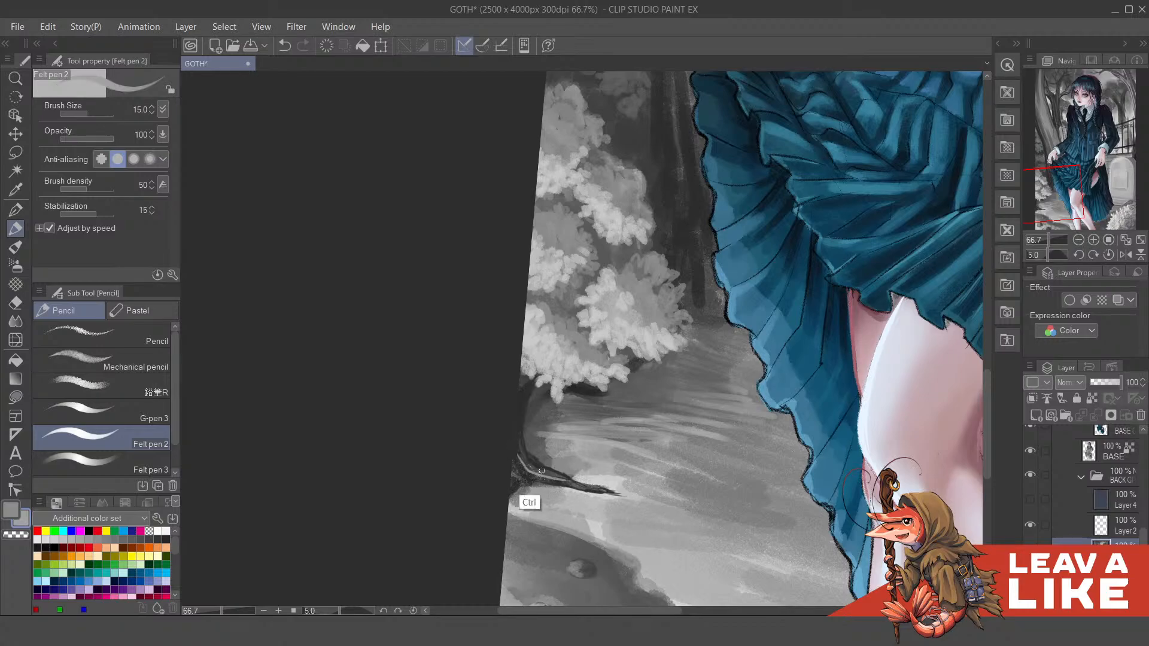
mouse_move(518, 441)
mouse_down()
mouse_move(544, 483)
mouse_move(558, 482)
mouse_move(521, 466)
mouse_move(529, 381)
mouse_up()
key(ctrl+z)
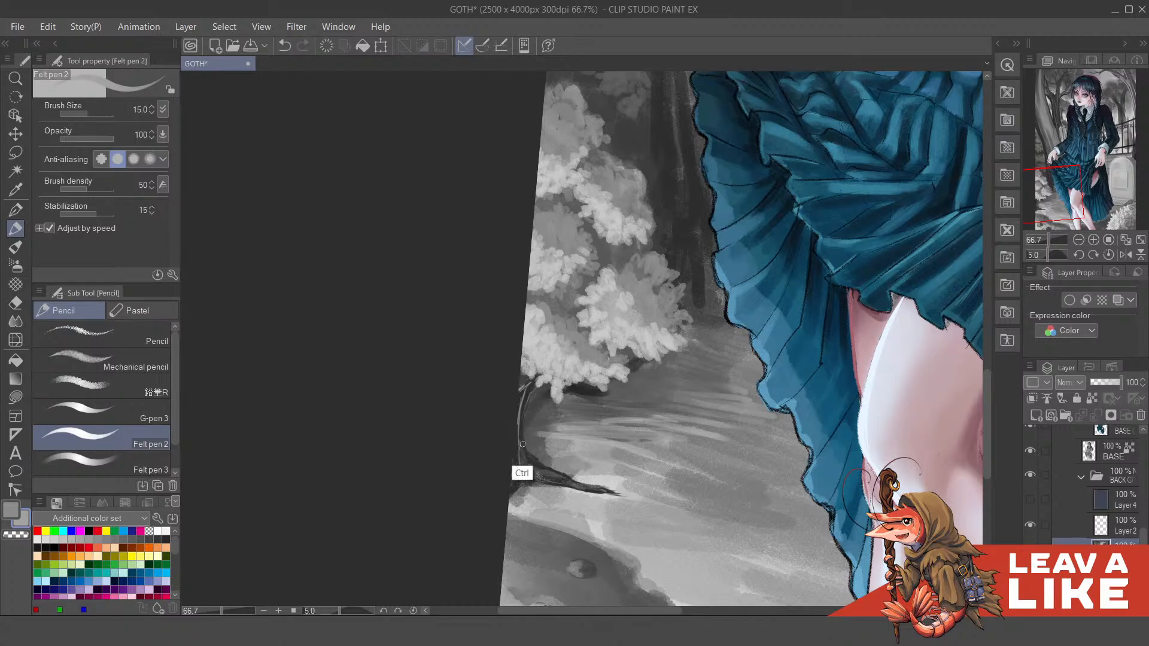
key(ctrl+z)
alt+click(539, 470)
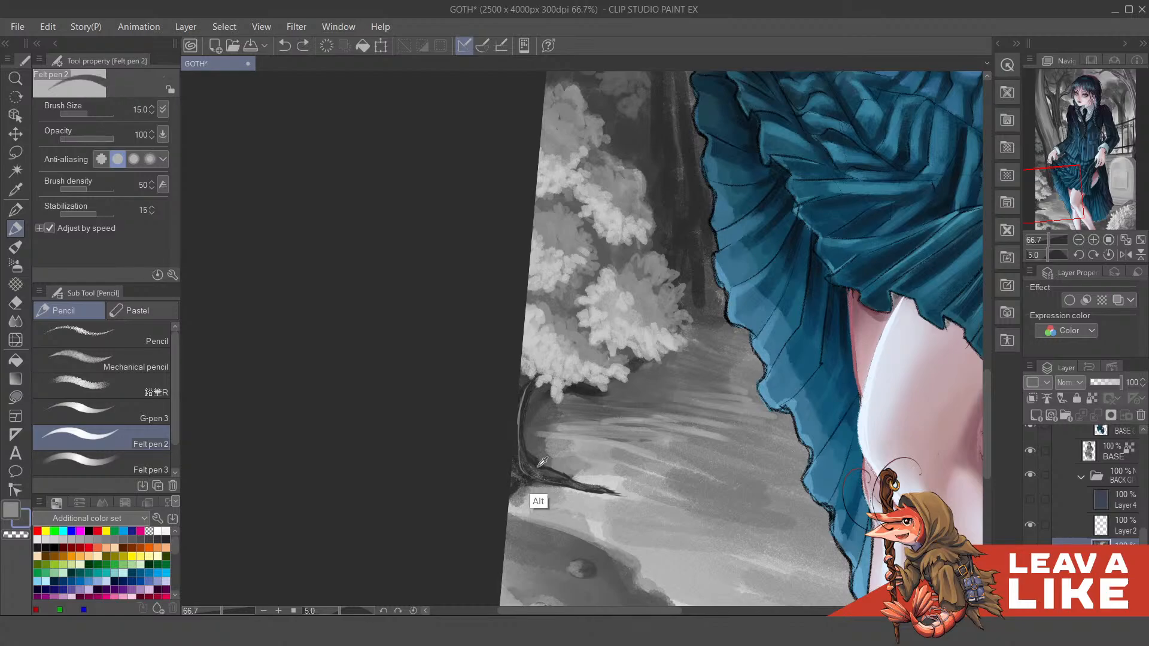
drag(519, 443, 521, 393)
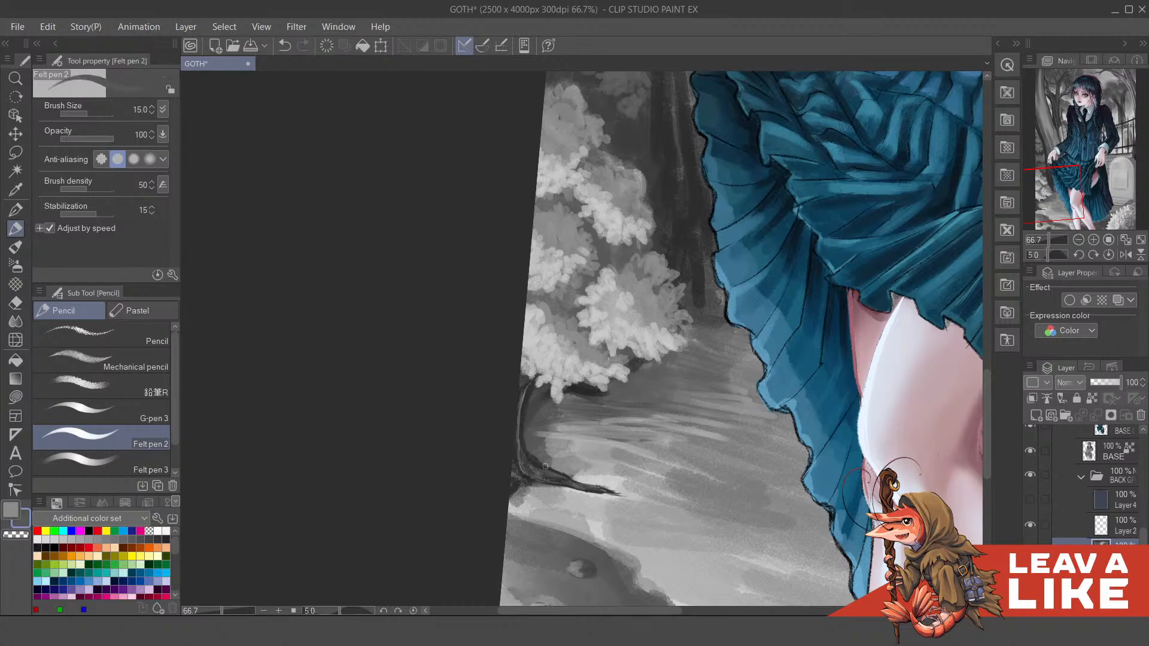
scroll(693, 177, down, 2)
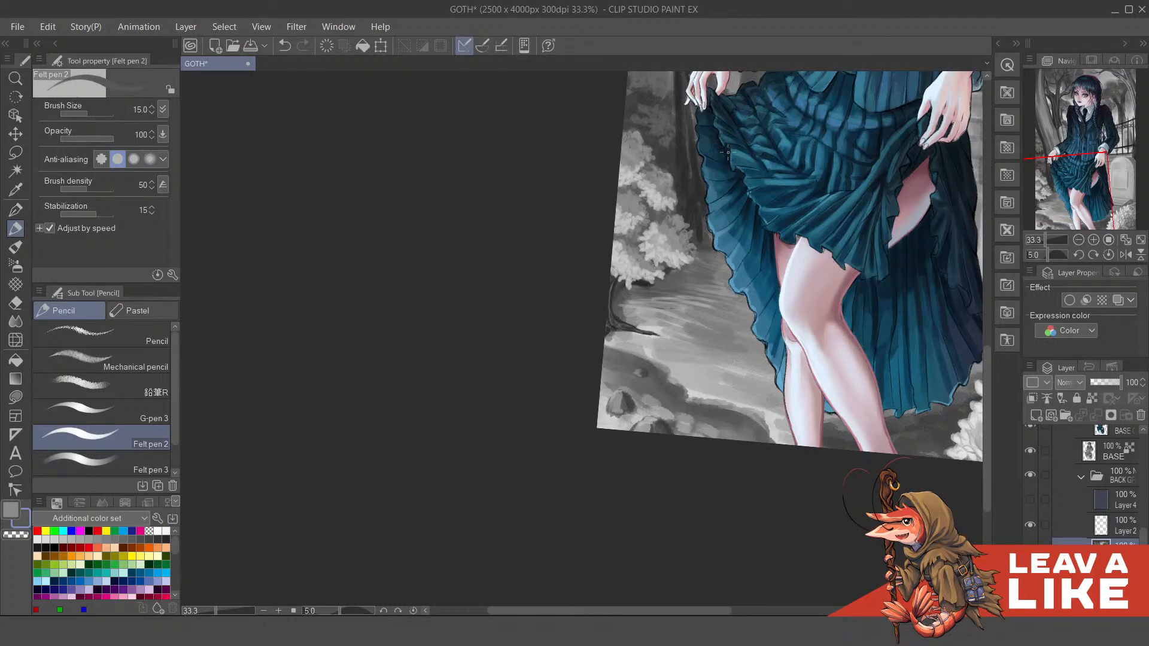
Step: Paint thin dark branches in the gaps between the bush's leaf clusters with the 鉛筆R pencil at size 12
scroll(631, 251, up, 3)
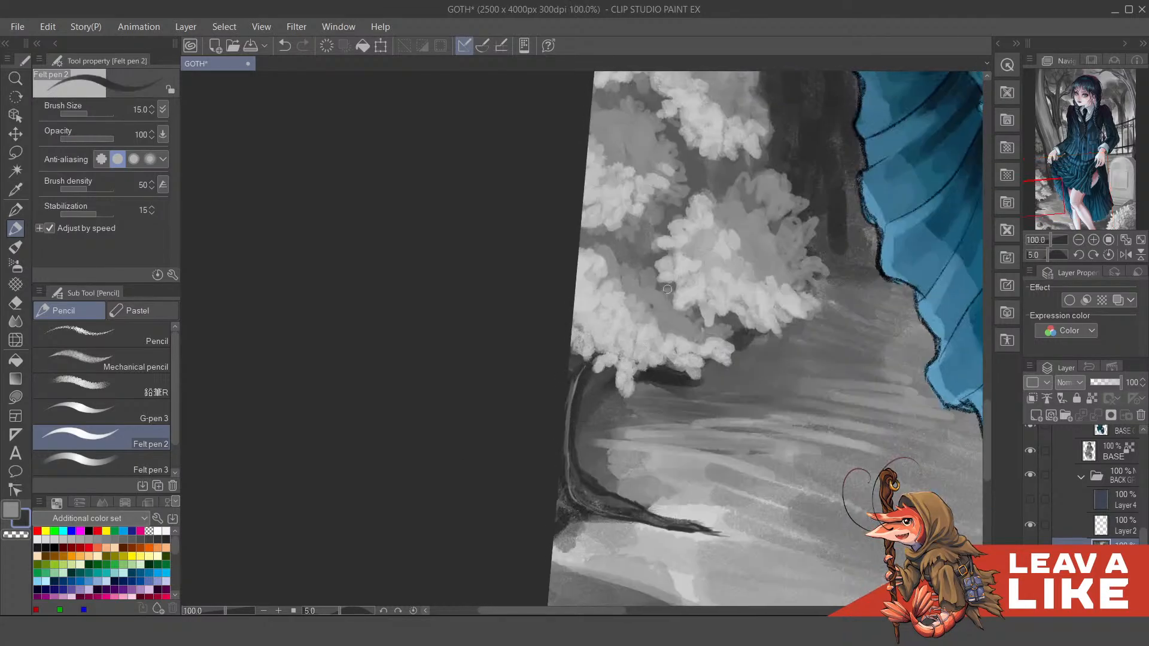
mouse_move(663, 286)
mouse_down()
mouse_move(655, 350)
mouse_move(653, 288)
mouse_up()
key(ctrl+z)
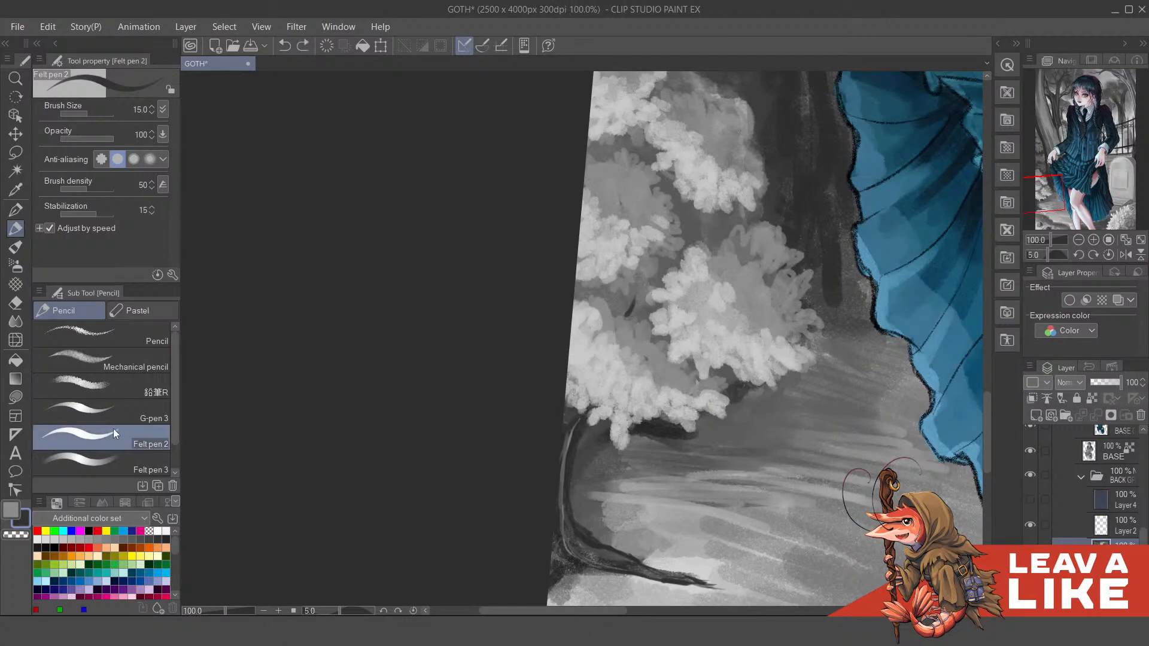
click(117, 389)
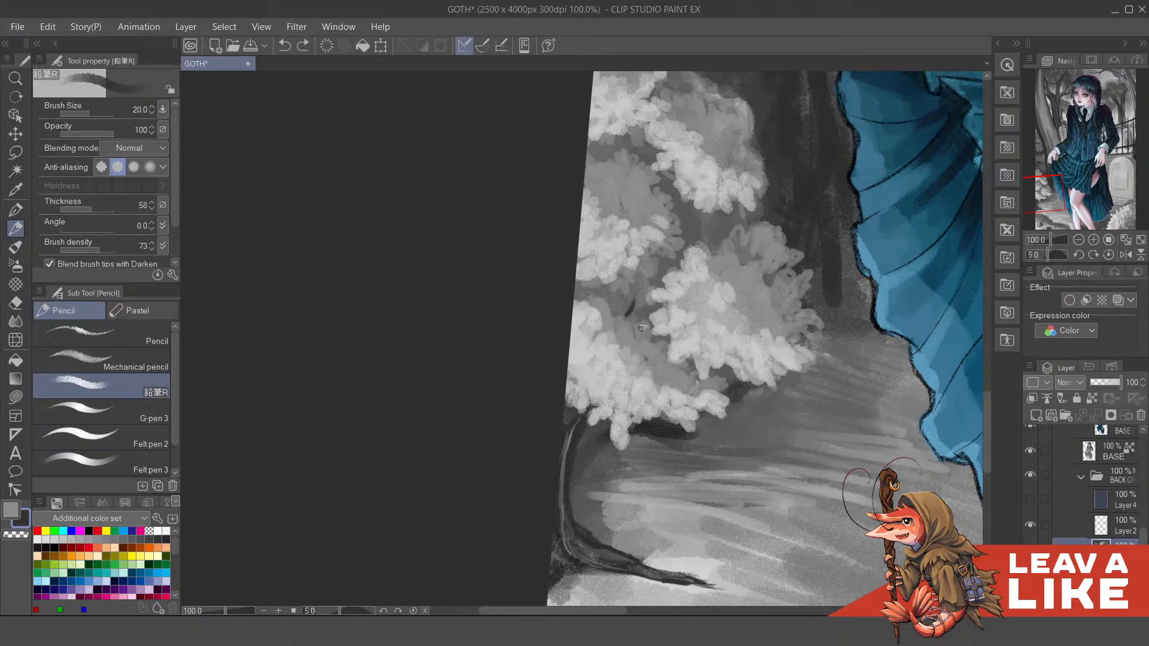
key(bracketleft)
key(bracketleft)
mouse_move(625, 316)
mouse_down()
mouse_move(662, 261)
mouse_move(688, 259)
mouse_move(688, 243)
mouse_move(688, 276)
mouse_move(677, 270)
mouse_move(685, 236)
mouse_move(701, 253)
mouse_move(679, 267)
mouse_up()
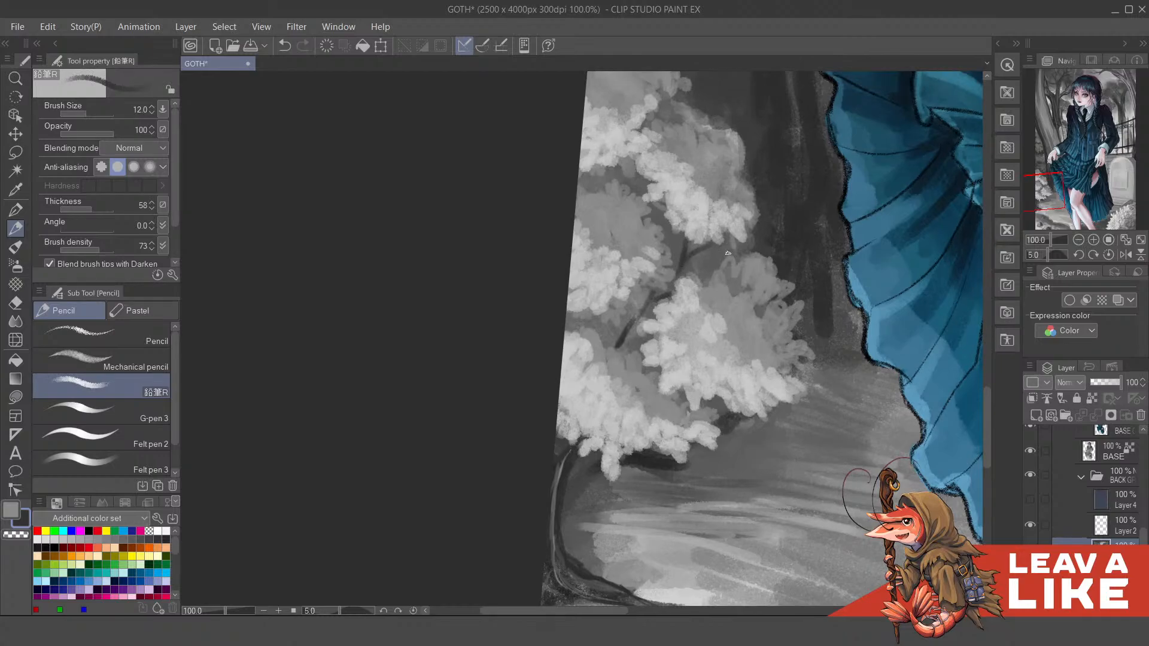
drag(695, 253, 700, 261)
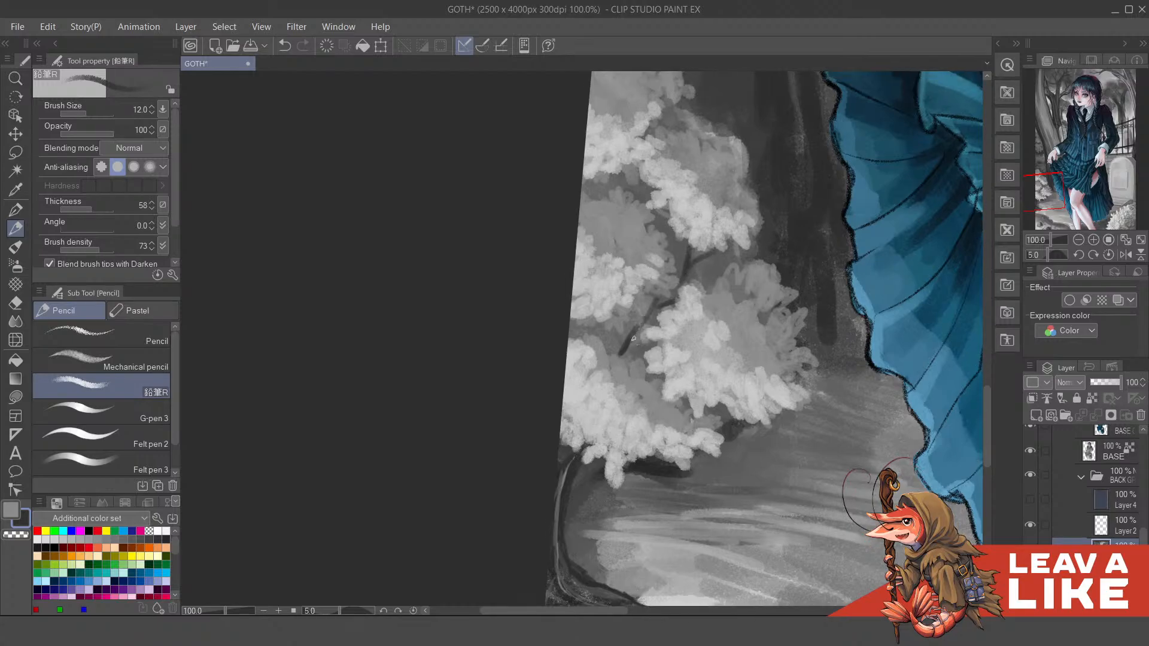
drag(605, 324, 609, 351)
scroll(608, 284, up, 1)
scroll(609, 284, up, 3)
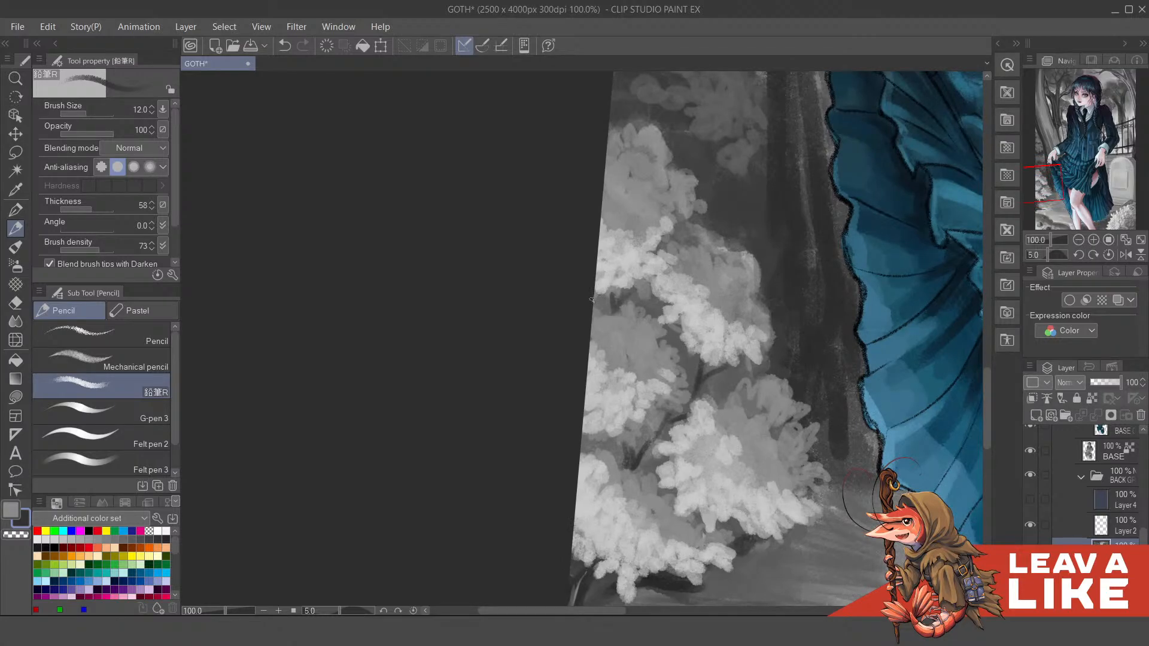
scroll(651, 377, down, 1)
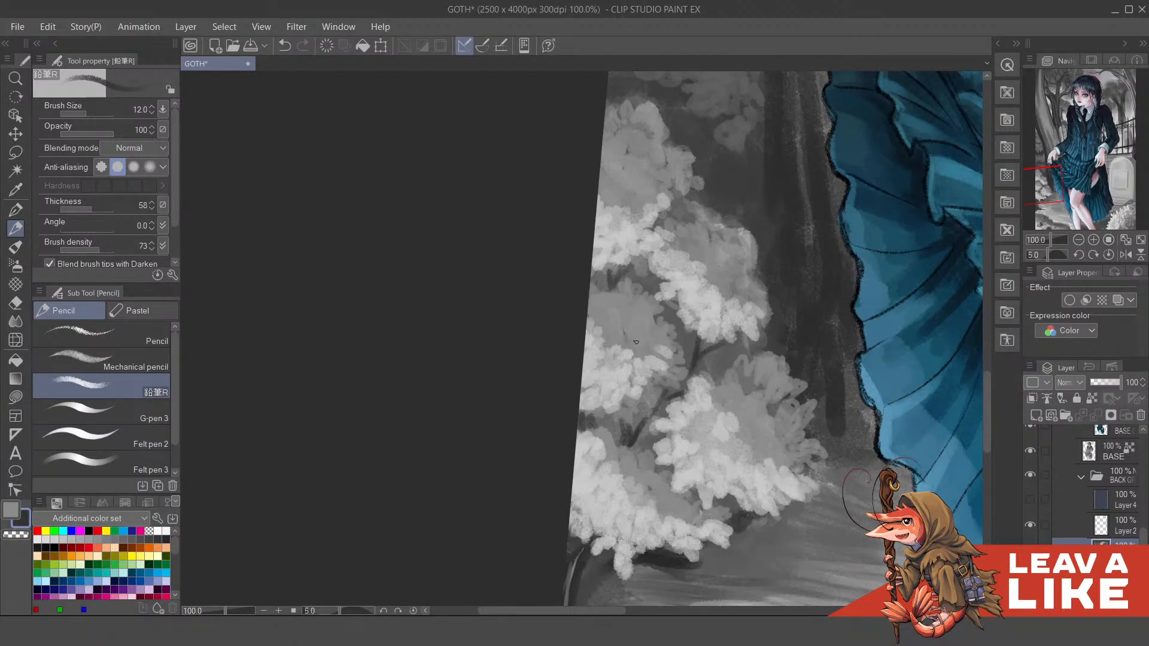
Step: Examine the path, both bushes, the gravestone and the whole figure in a mirrored view
scroll(841, 112, down, 3)
drag(872, 297, 699, 417)
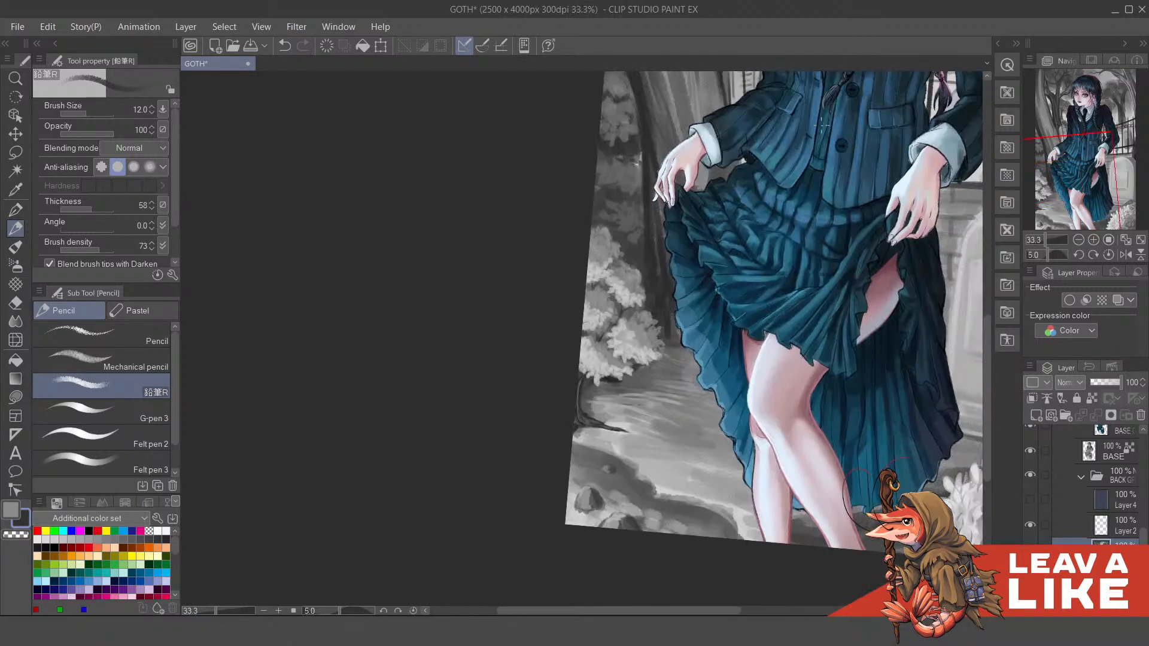
key(h)
drag(378, 429, 739, 317)
scroll(519, 365, up, 2)
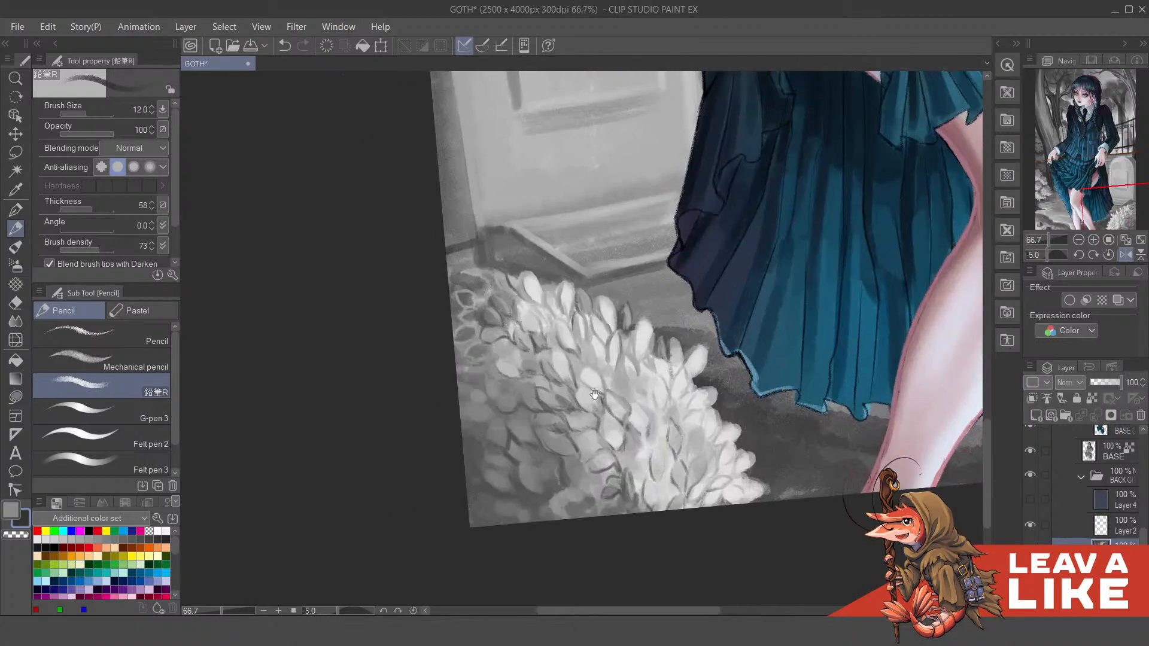
scroll(767, 320, down, 3)
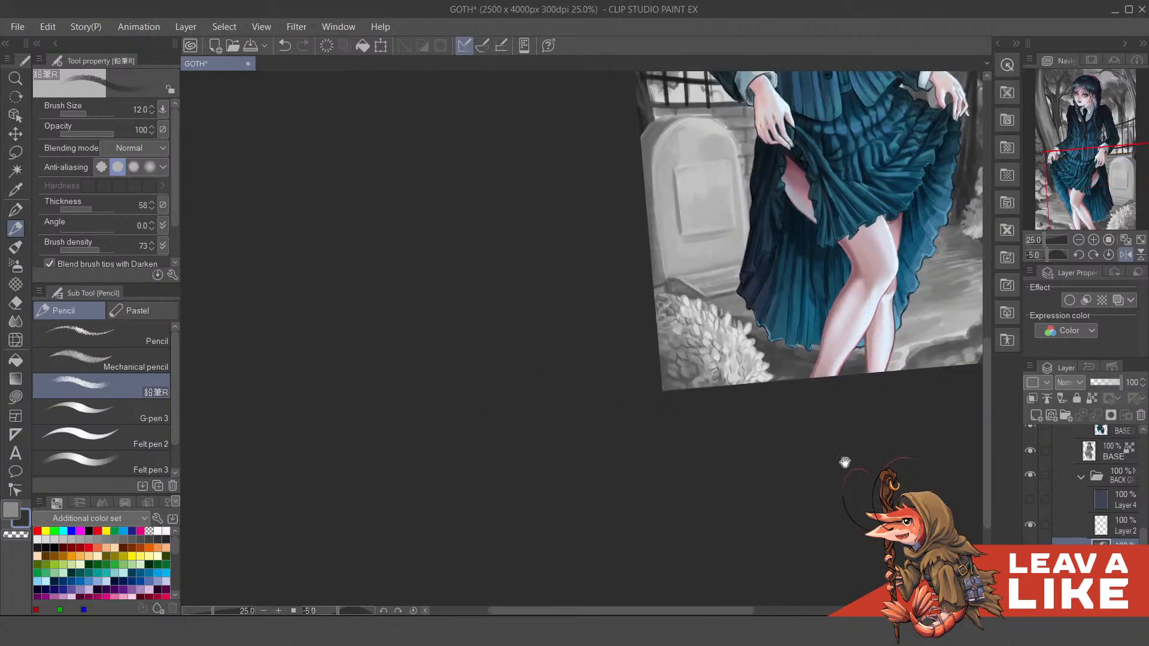
drag(845, 462, 582, 583)
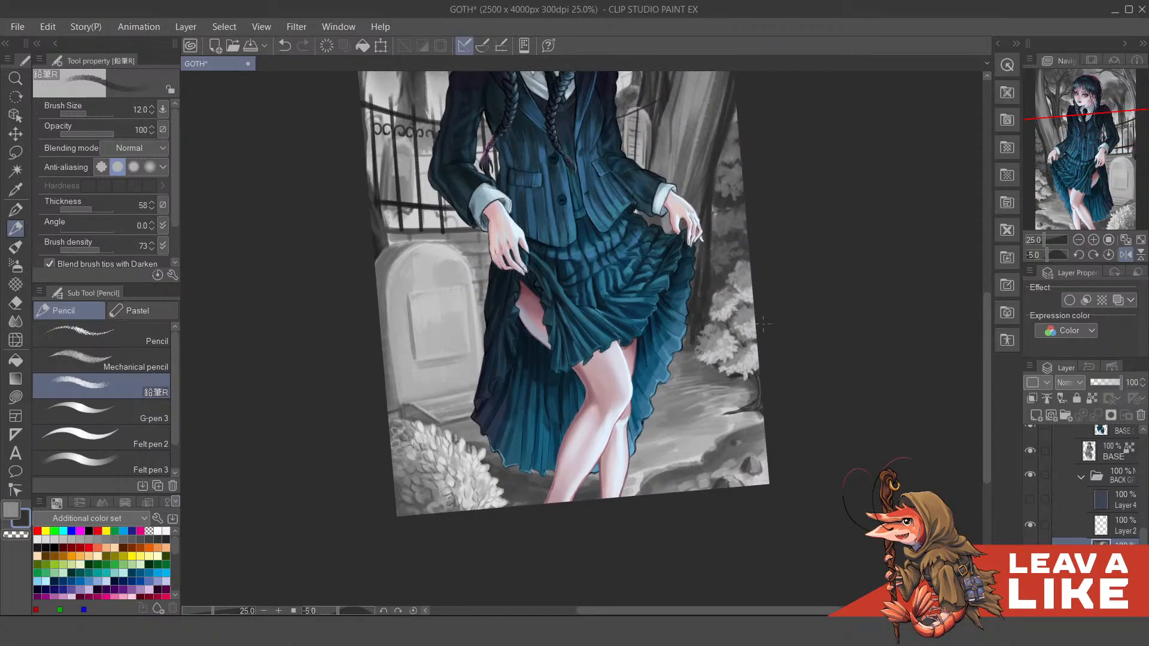
drag(764, 329, 780, 403)
drag(696, 332, 644, 396)
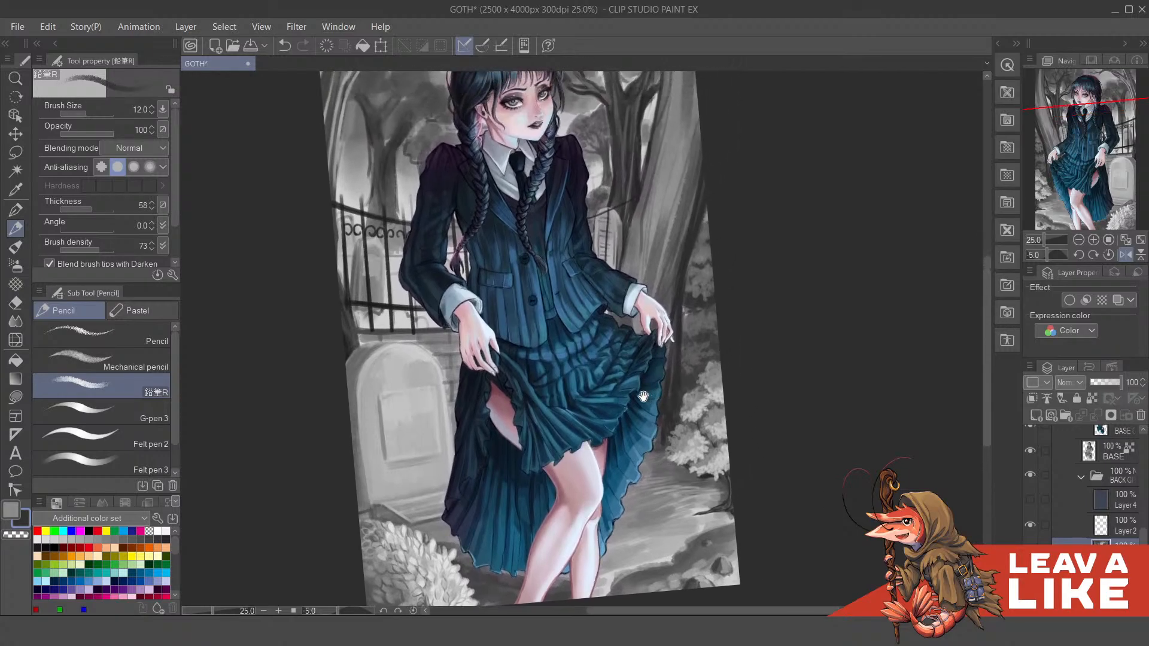
drag(739, 311, 748, 362)
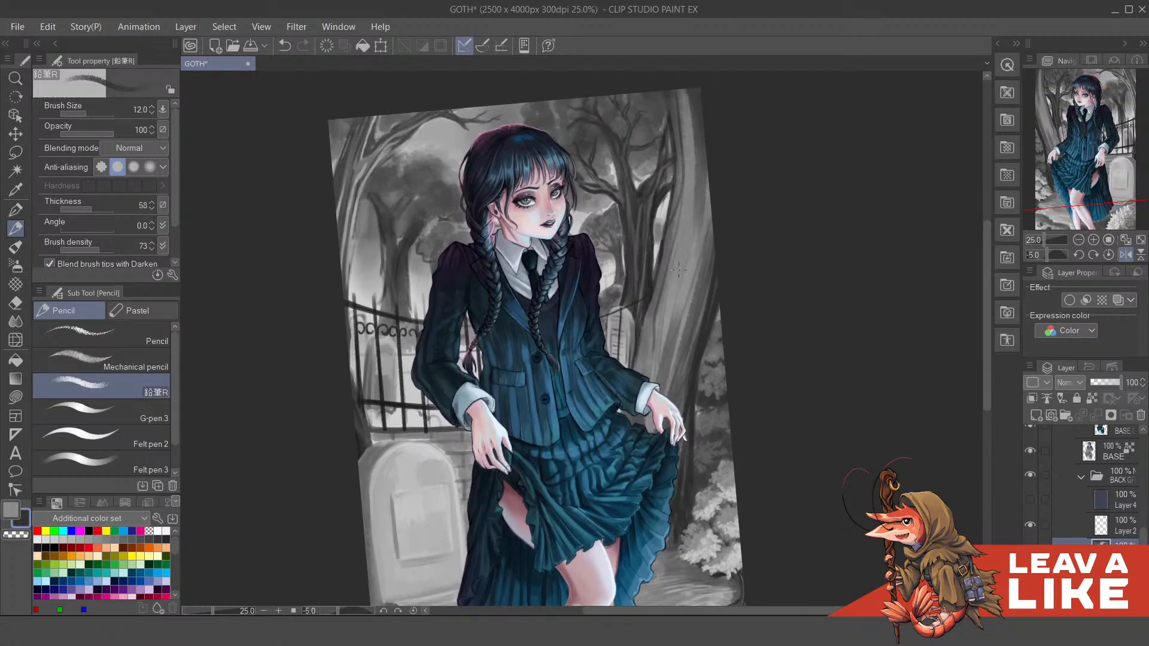
Step: Straighten the mirrored canvas view to 0 degrees around the figure's head and the trees beside it
key(asciicircum)
key(minus)
scroll(660, 262, up, 3)
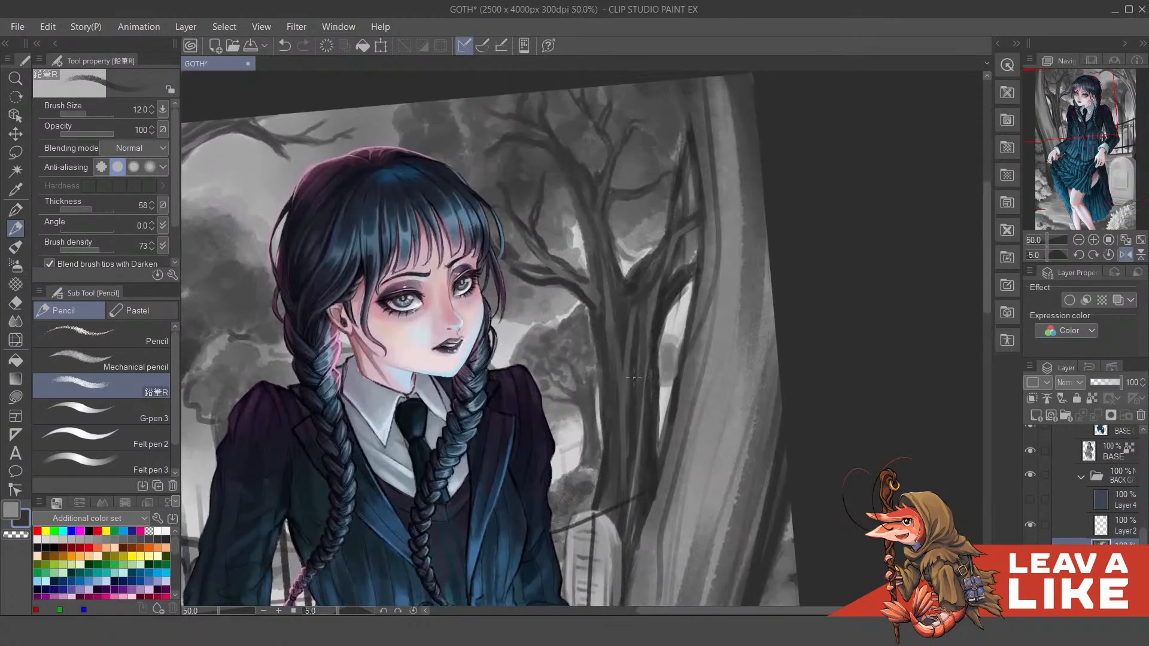
key(asciicircum)
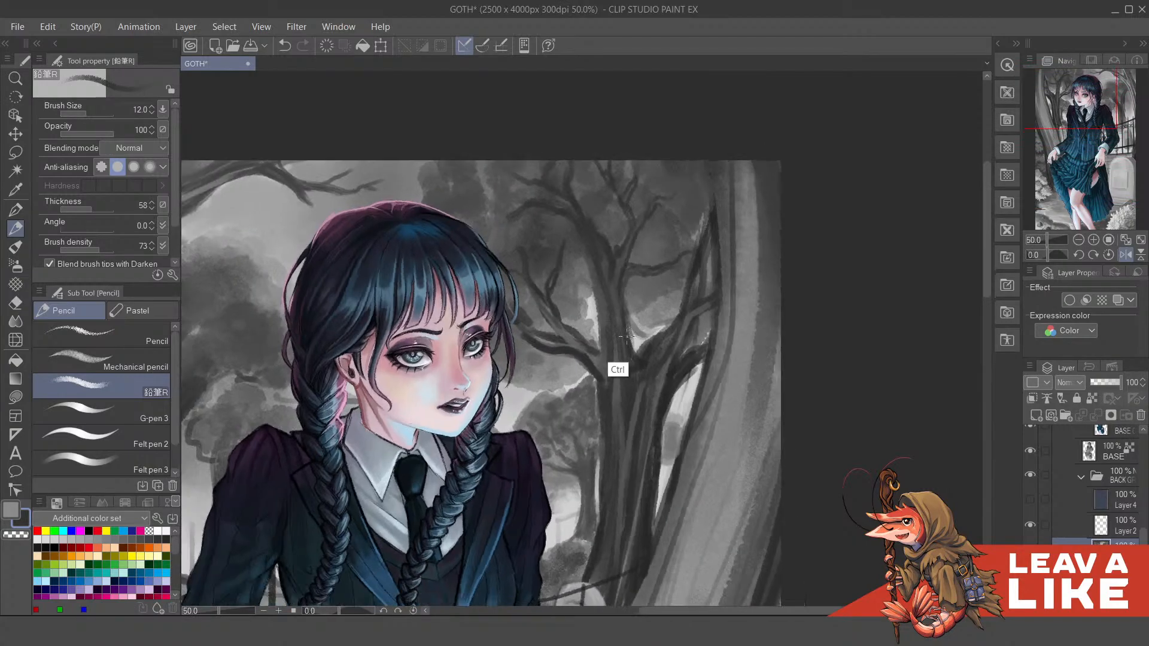
Step: Paint a stroke in sampled grey along the lower tree branches beside the figure's head
scroll(627, 336, up, 3)
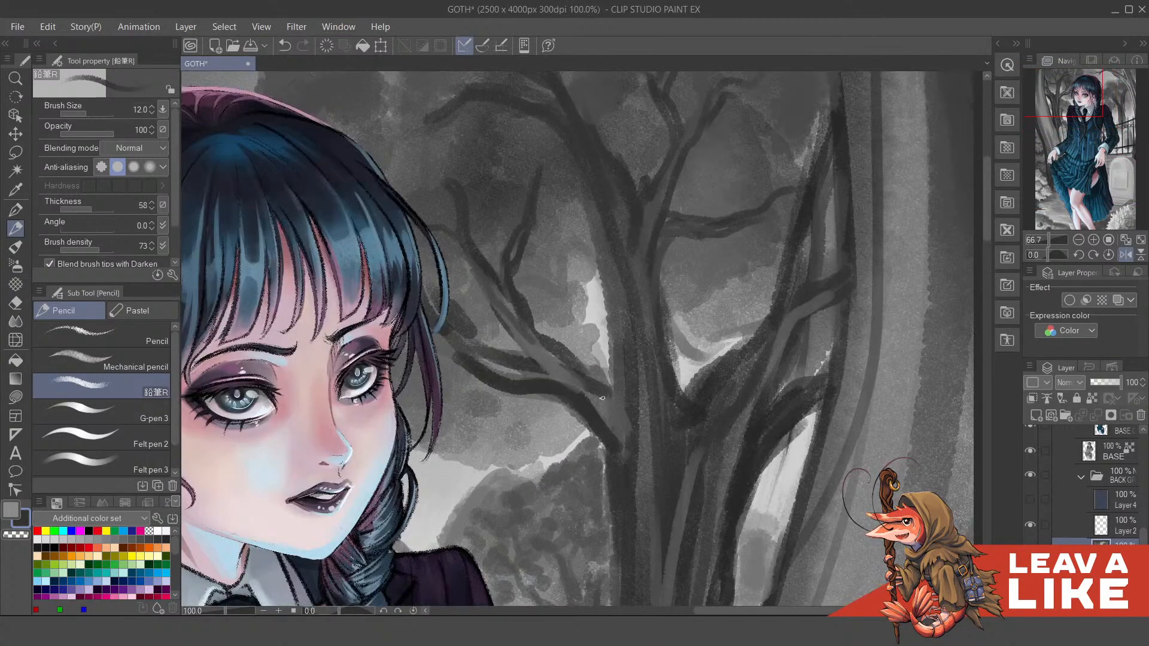
key(alt)
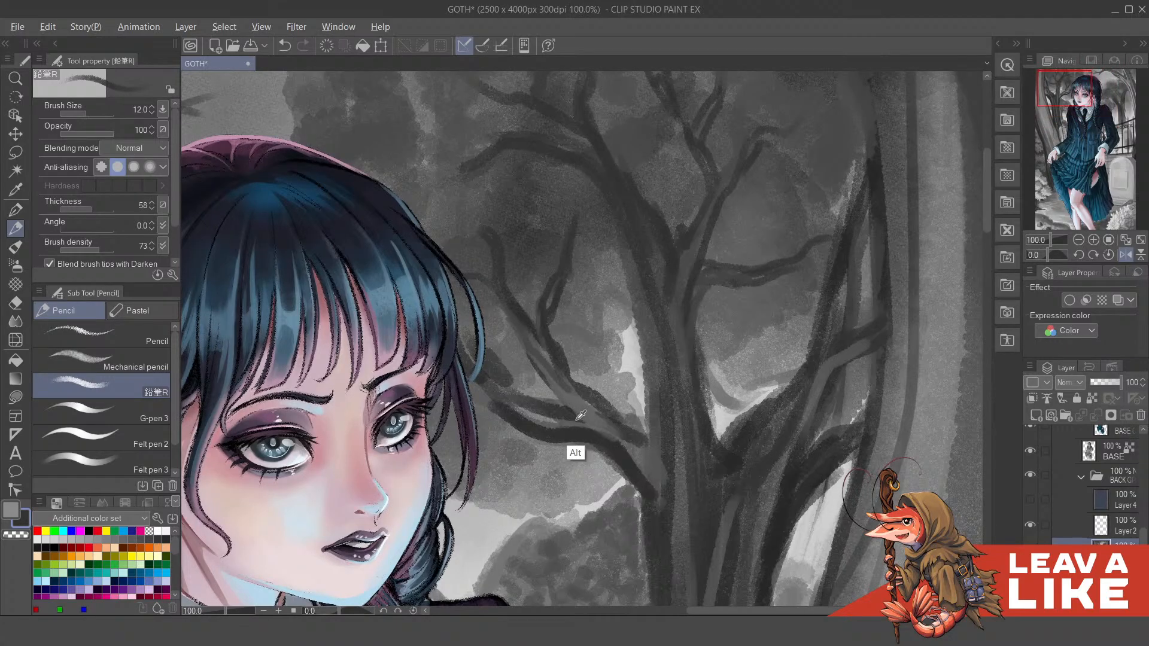
drag(513, 401, 544, 422)
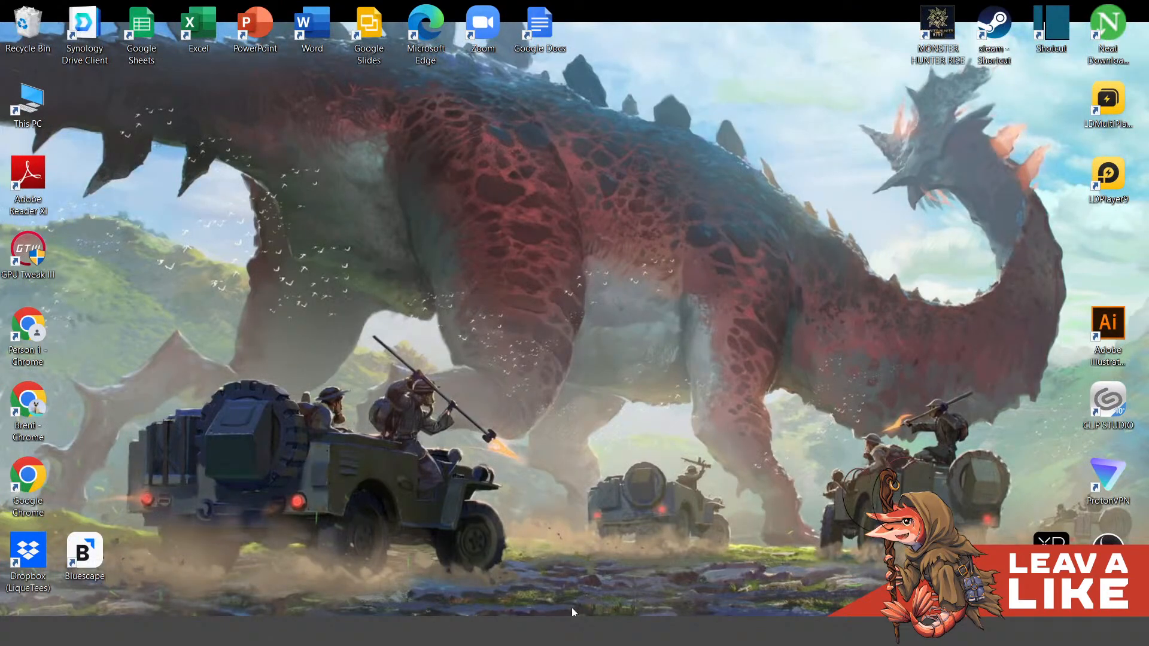
Step: Reopen the GOTH illustration in Clip Studio Paint and examine the background around the whole figure
mouse_move(574, 625)
click(497, 526)
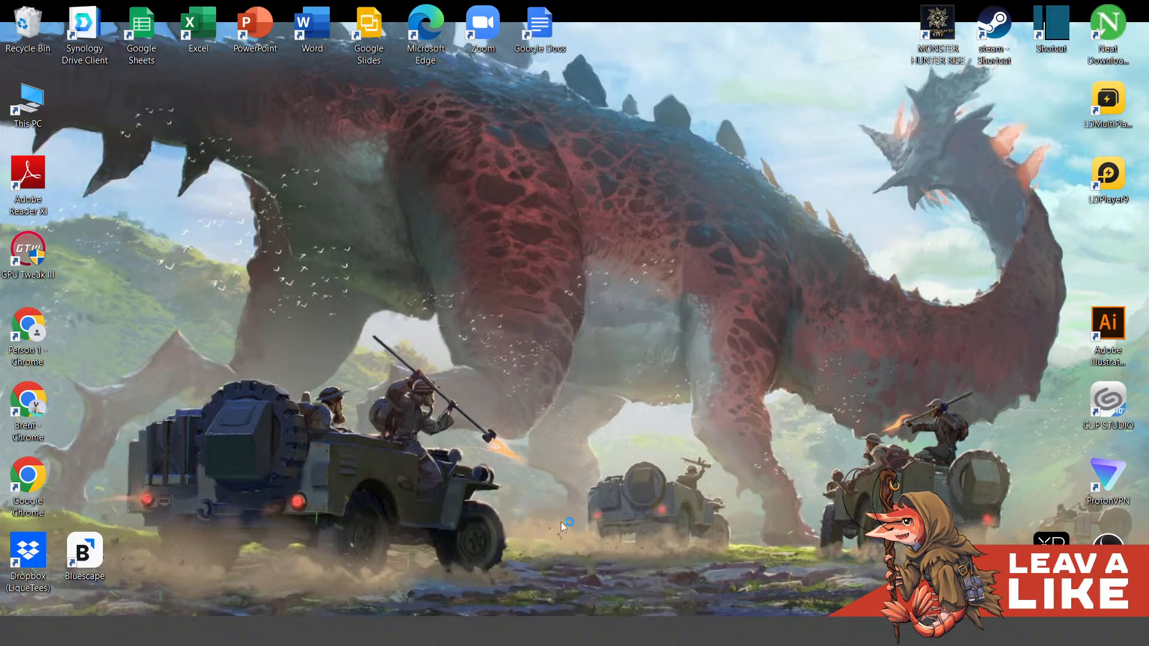
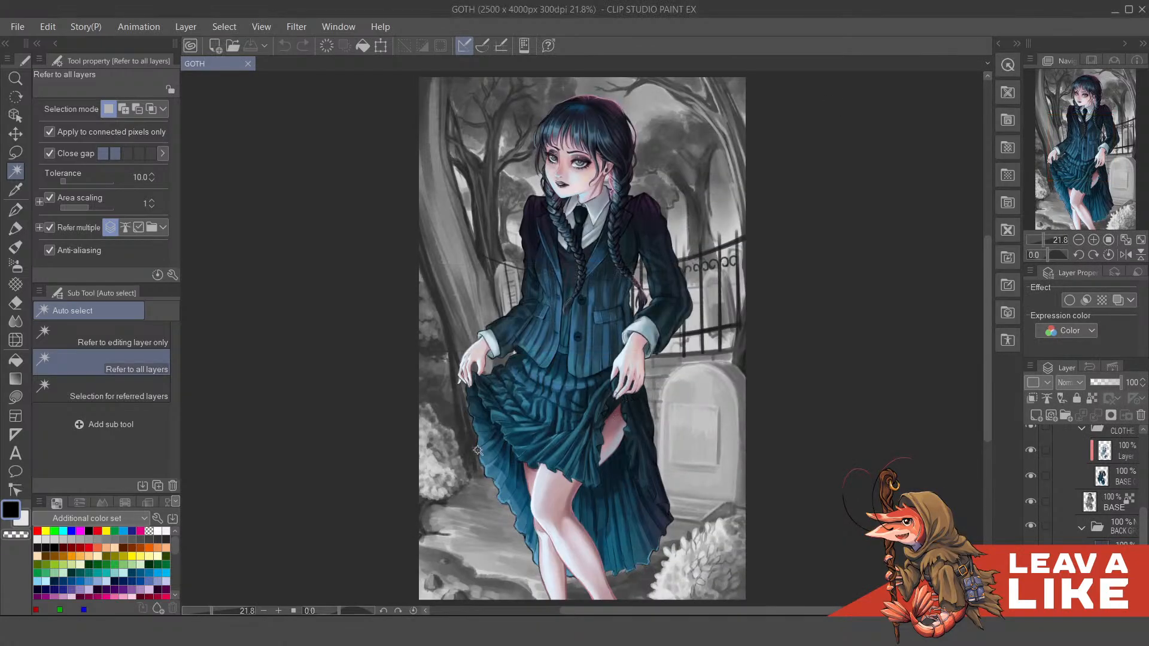
scroll(479, 451, up, 2)
scroll(585, 267, down, 1)
scroll(585, 266, down, 1)
scroll(654, 500, up, 1)
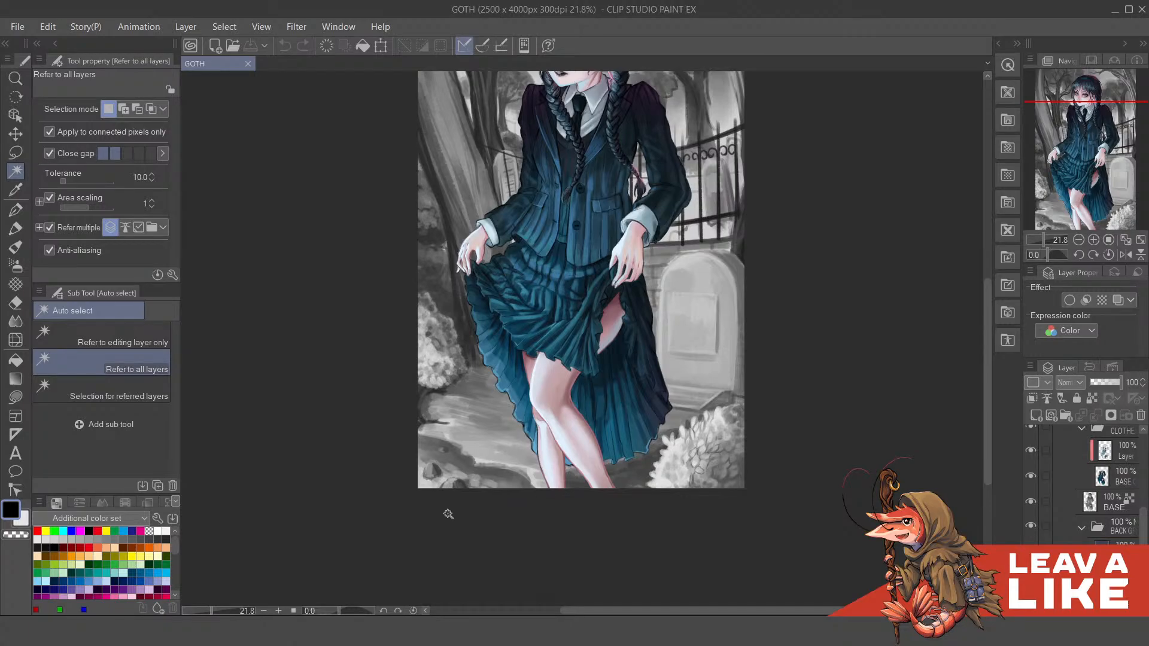
scroll(449, 514, down, 2)
scroll(685, 346, up, 1)
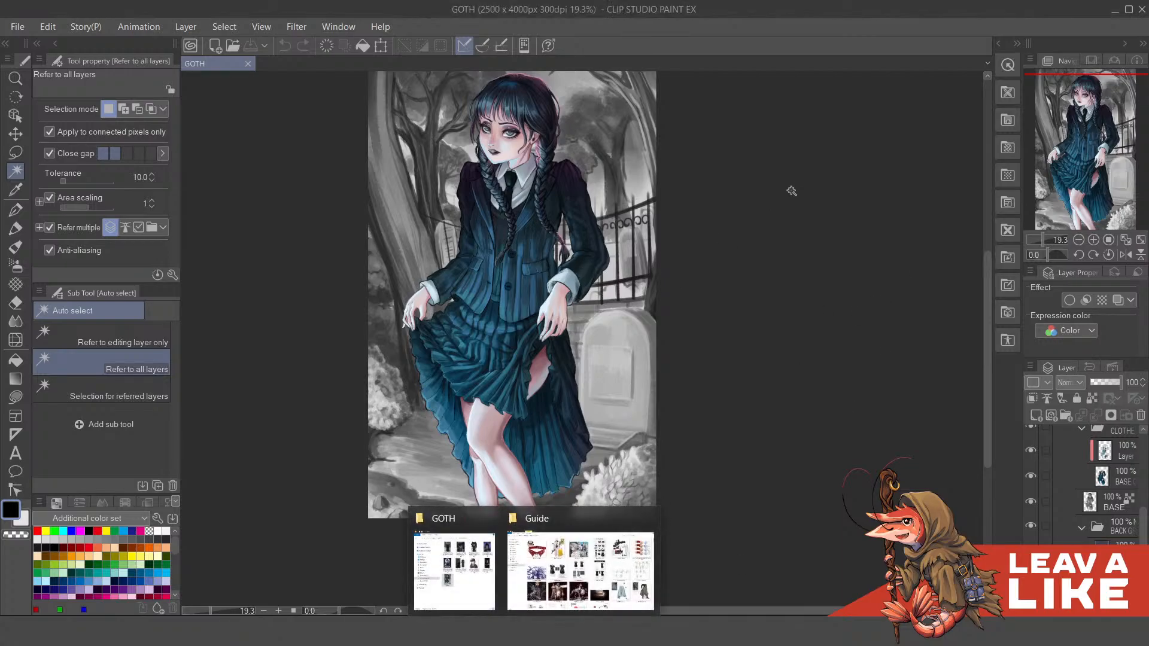
scroll(664, 120, up, 3)
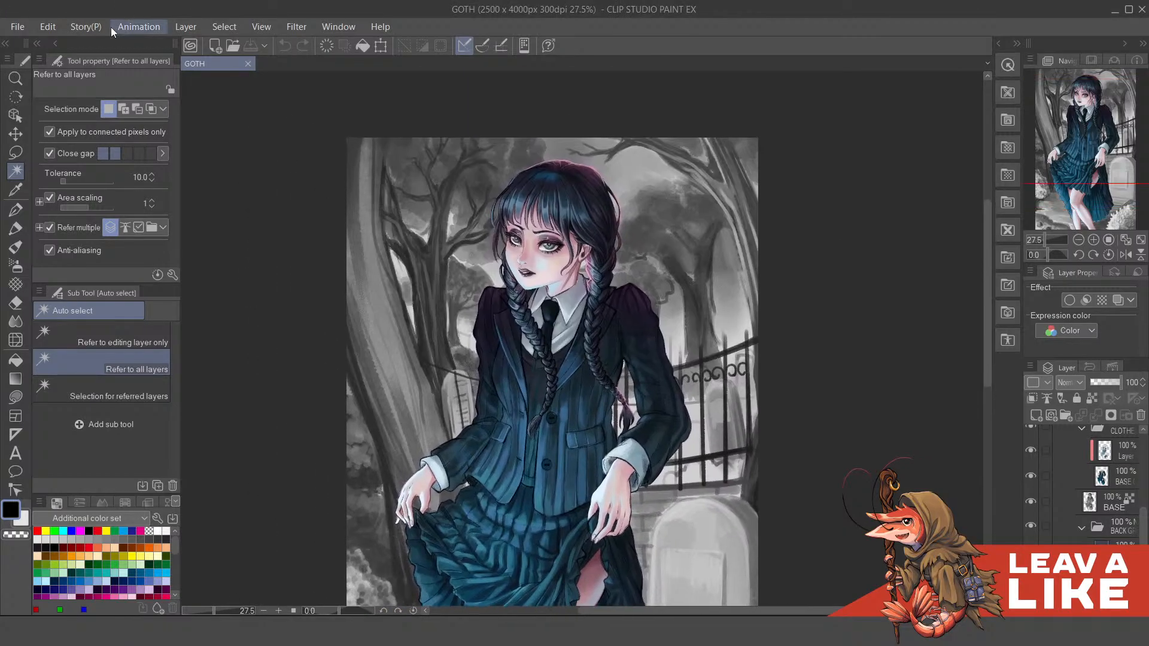
click(18, 28)
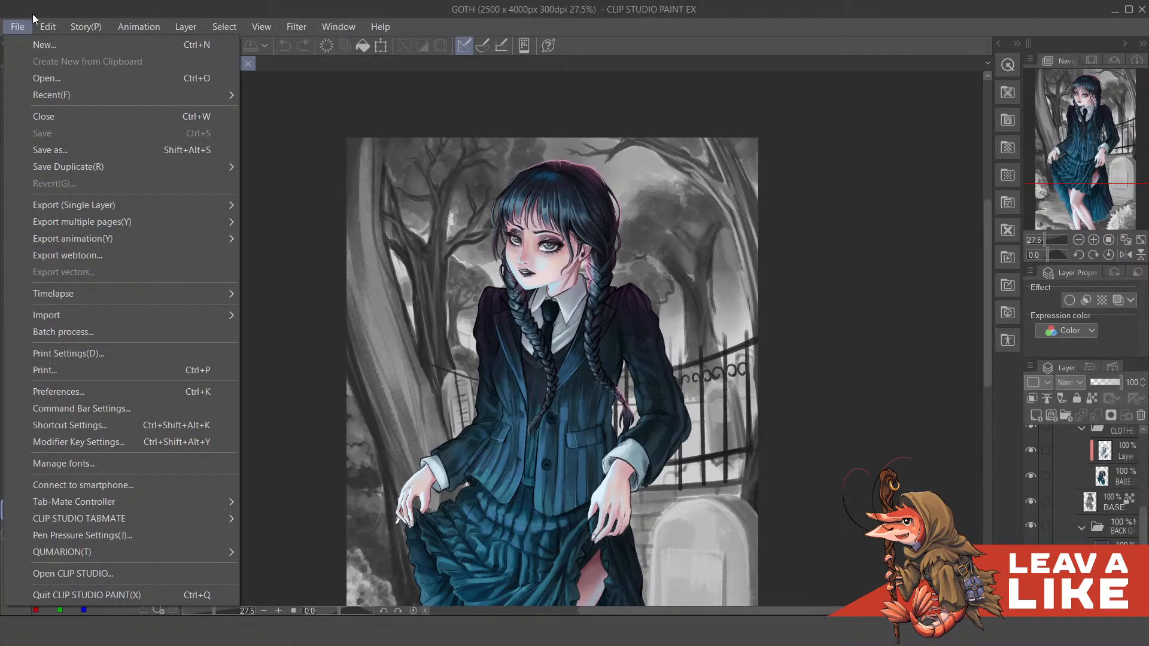
mouse_move(273, 30)
mouse_move(222, 34)
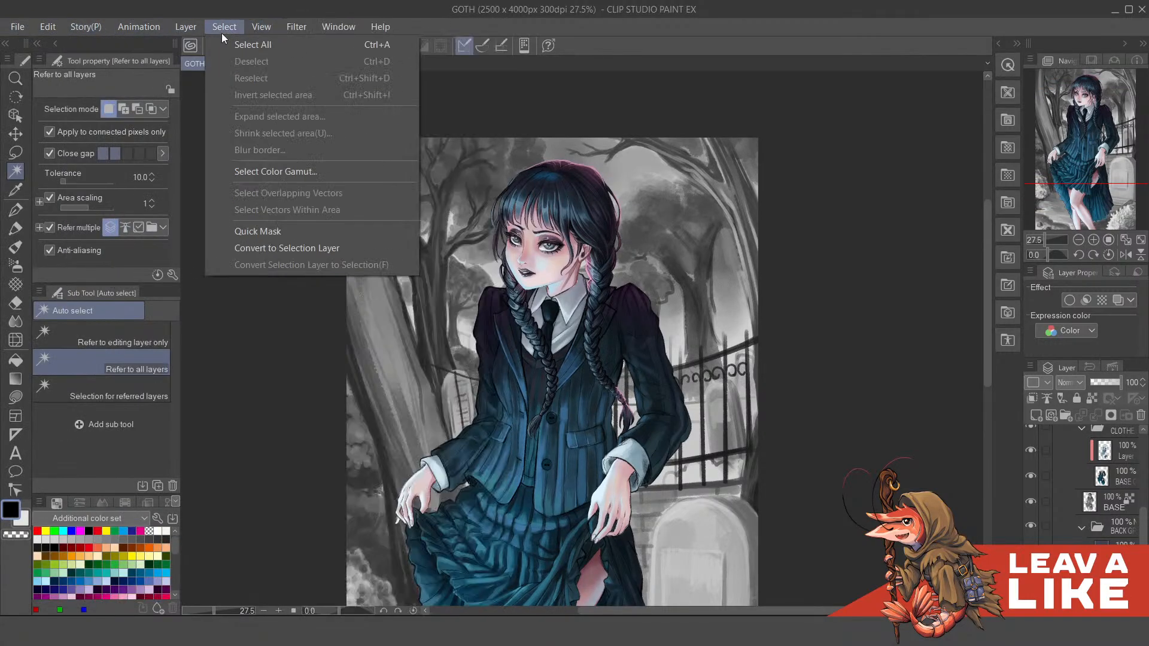
mouse_move(307, 30)
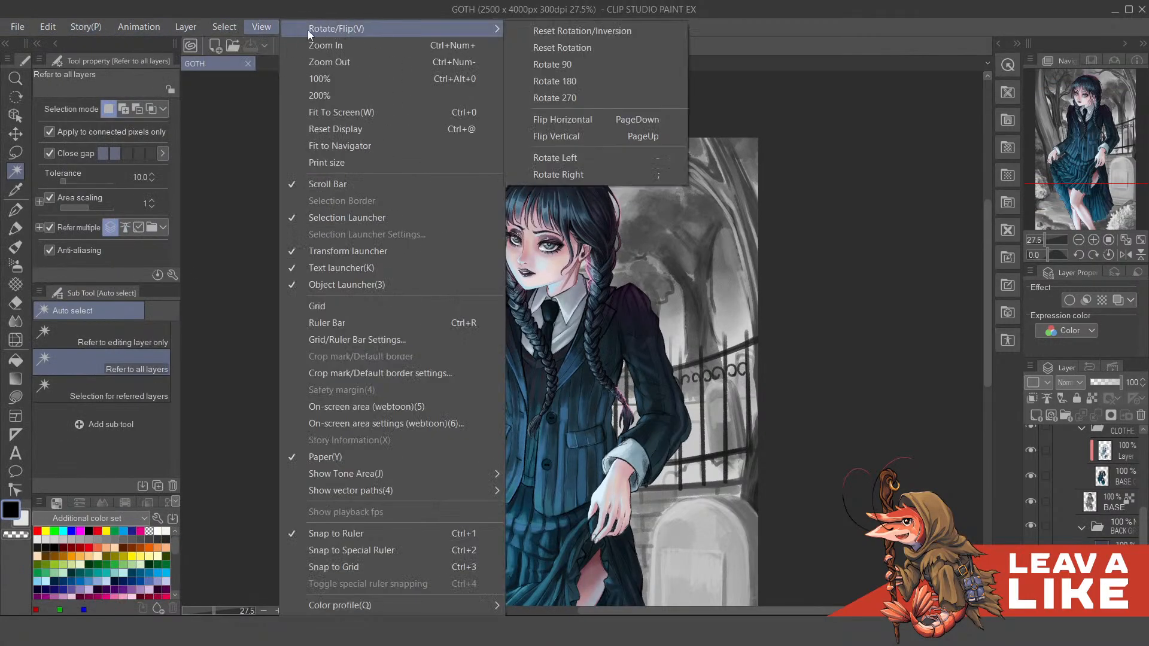
click(271, 27)
click(381, 27)
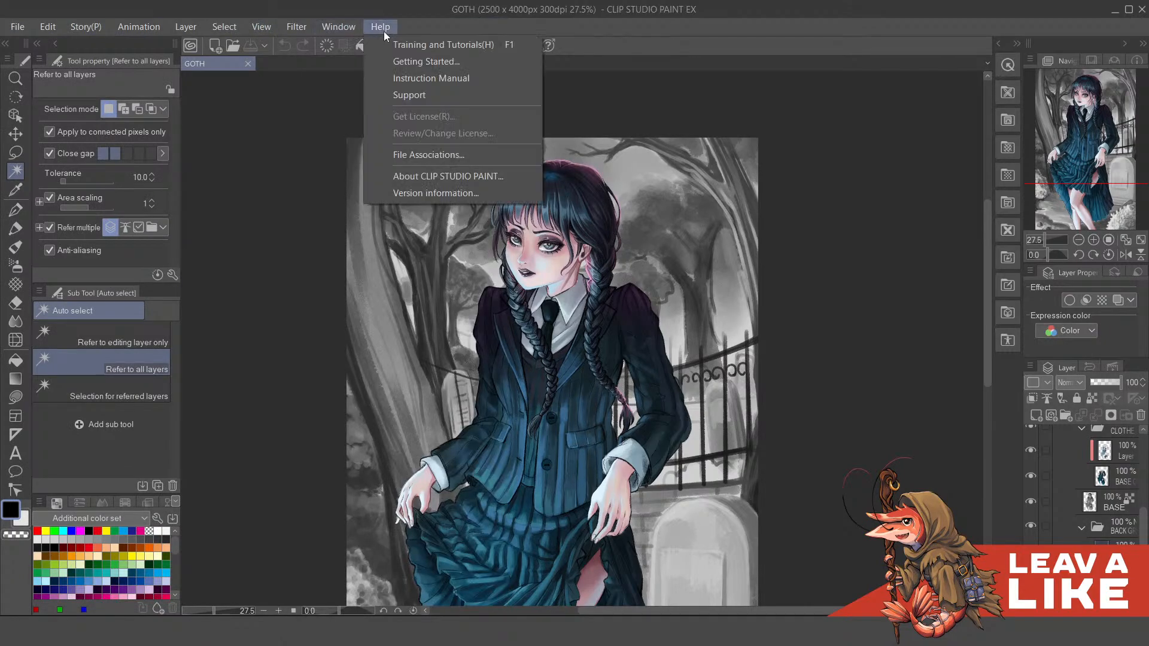
click(457, 4)
scroll(613, 190, down, 7)
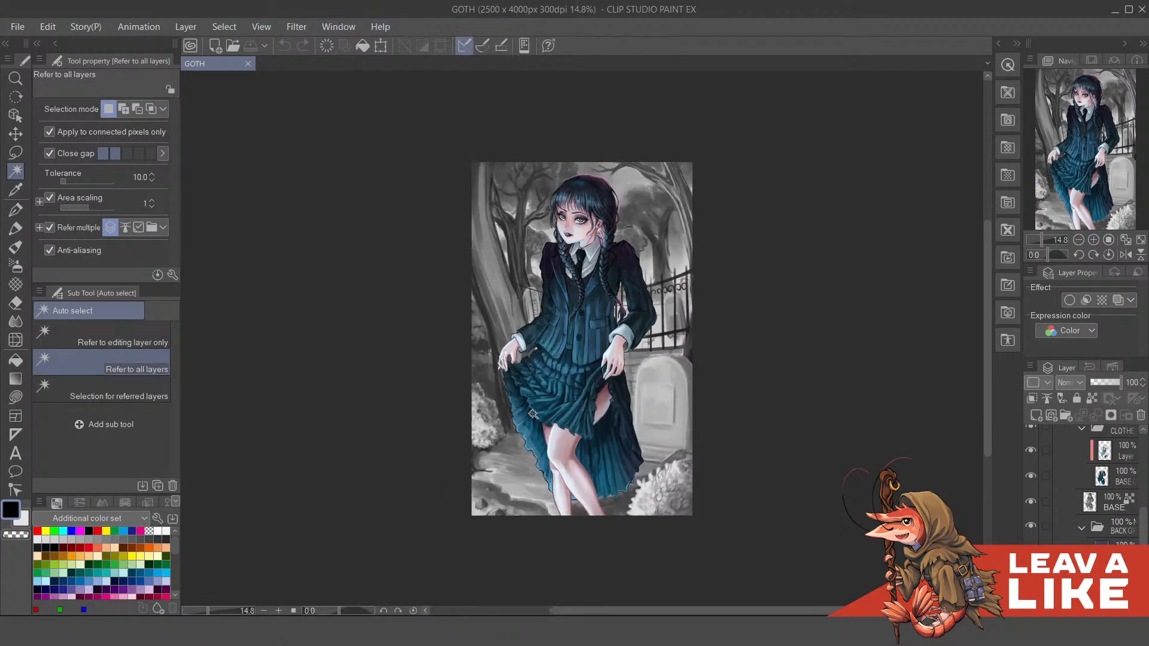
scroll(534, 415, up, 8)
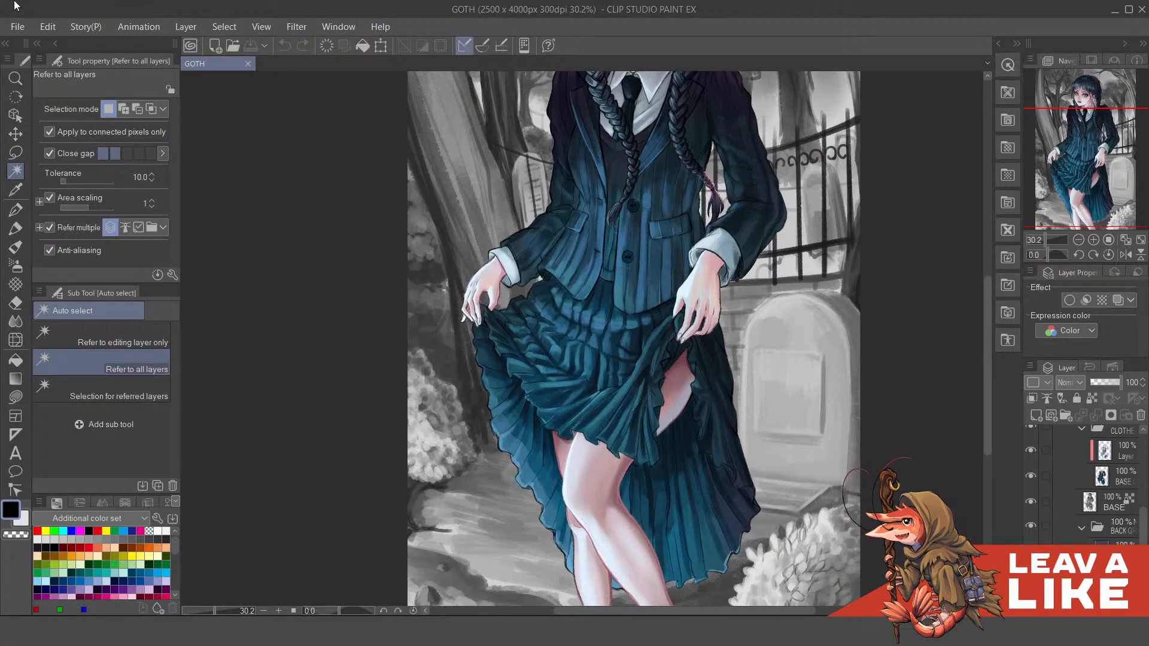
drag(756, 370, 745, 221)
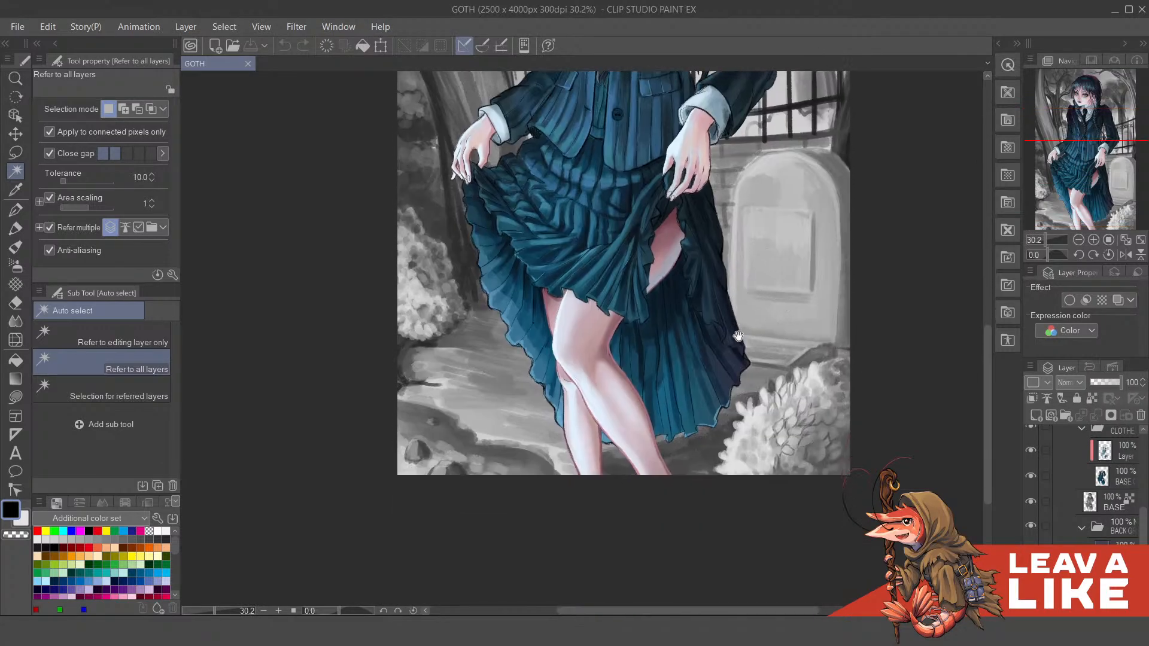
drag(738, 336, 737, 395)
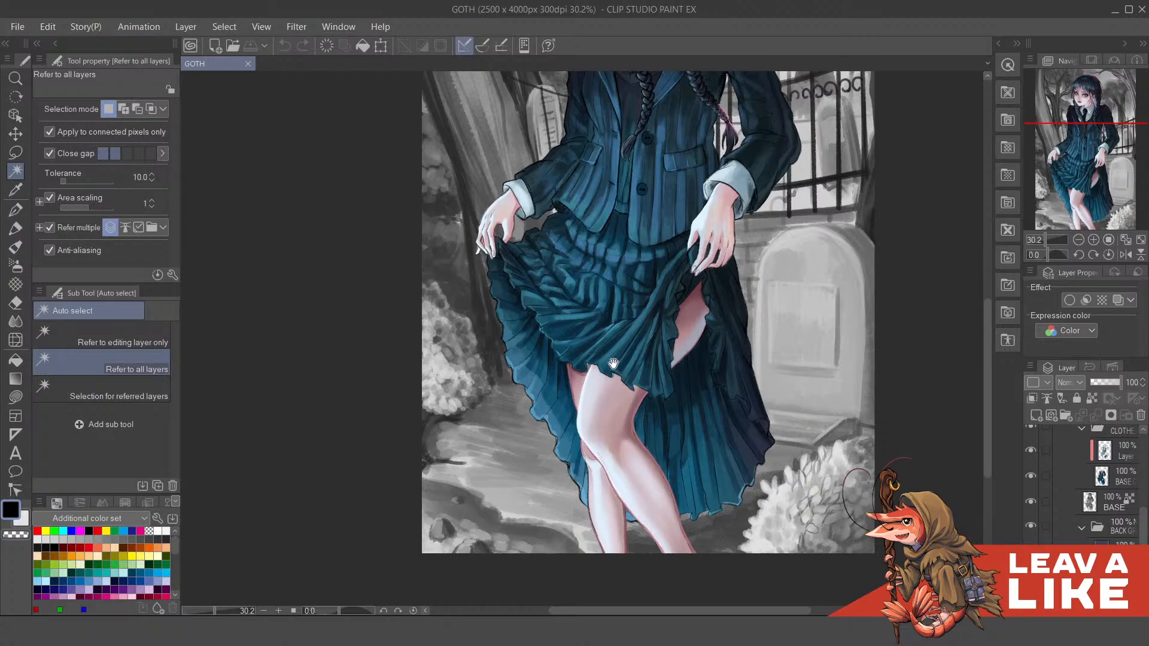
drag(613, 364, 632, 408)
Step: Mark the bush beside the skirt with red Real G-Pen strokes at size 60, and undo the marks
key(p)
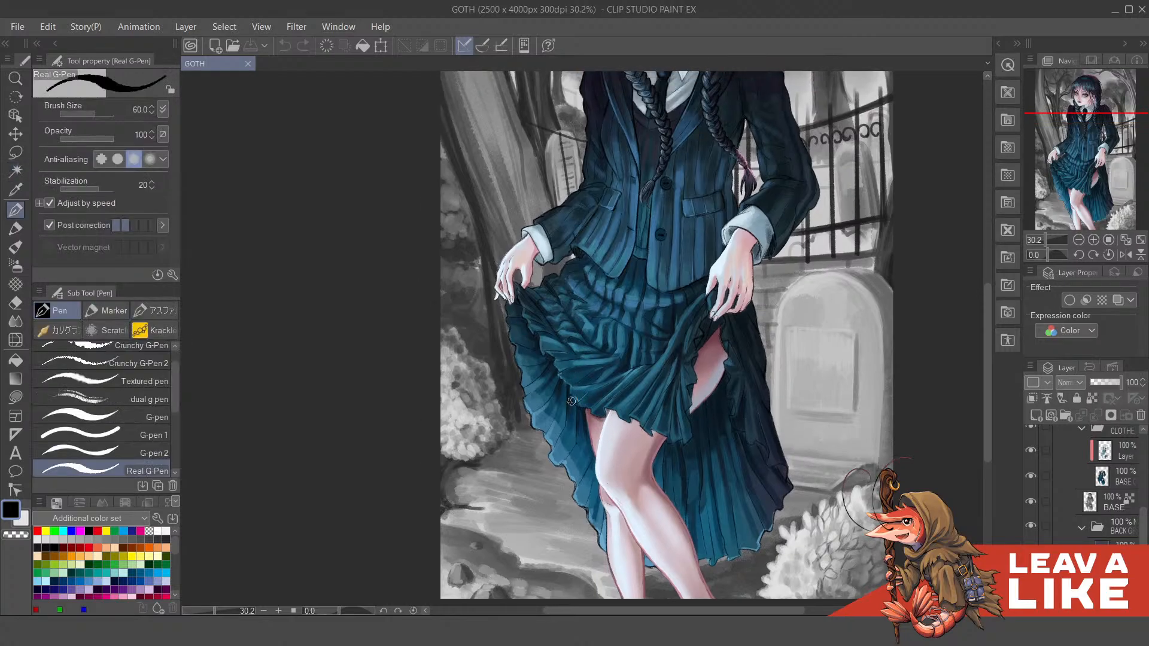
drag(546, 457, 564, 423)
key(x)
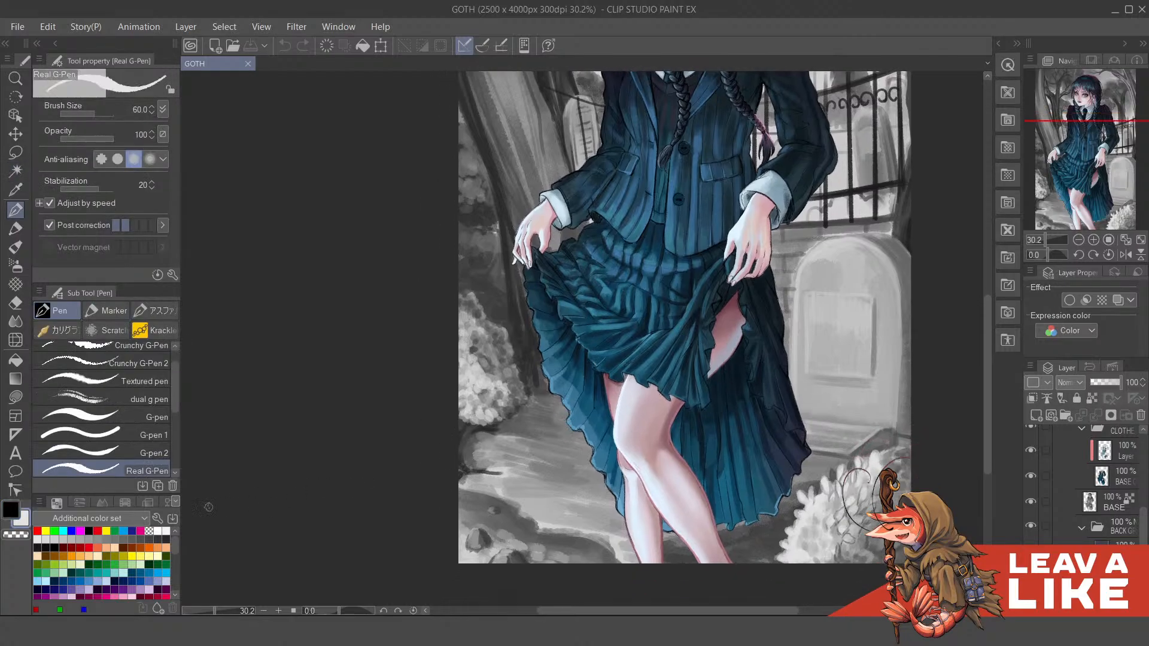
click(97, 531)
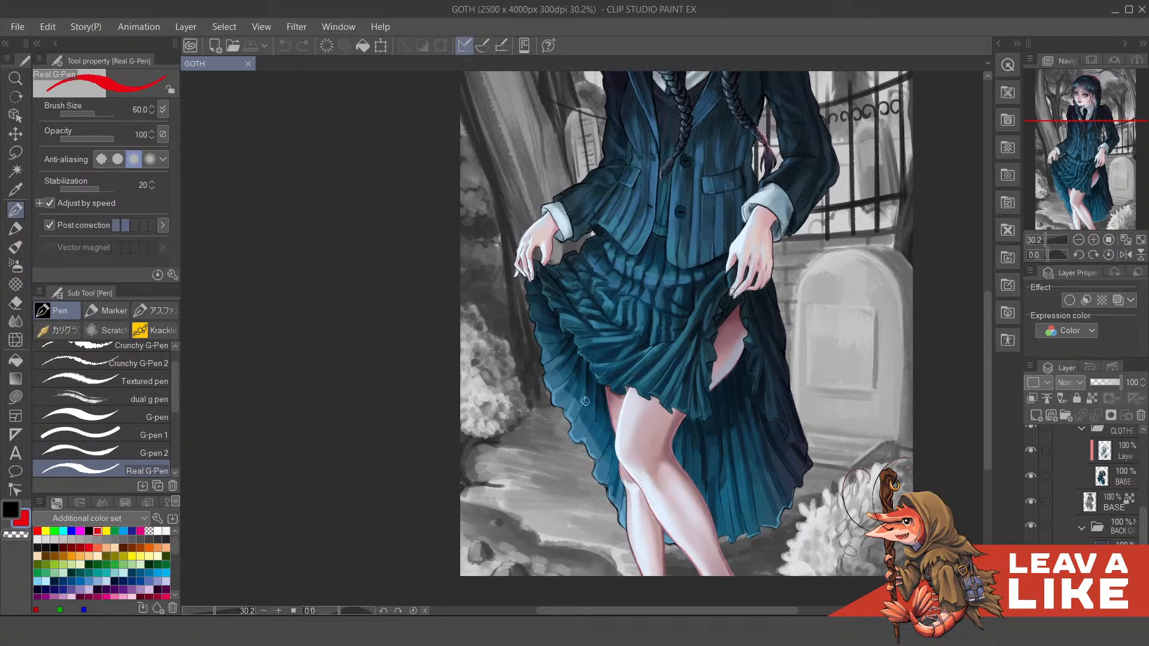
scroll(584, 413, up, 1)
drag(630, 390, 639, 411)
drag(506, 353, 538, 485)
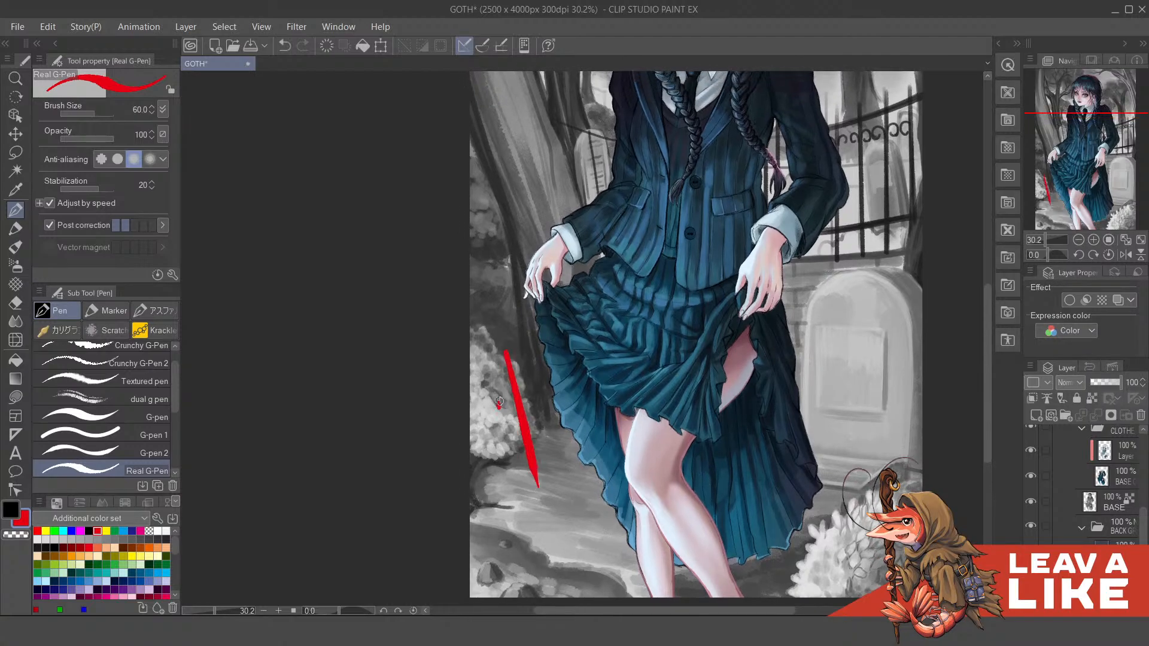
drag(550, 372, 498, 408)
drag(559, 413, 516, 471)
key(ctrl+z)
key(ctrl+z)
key(ctrl+z)
Step: Handwrite "Darn IT!!" in red with the Real G-Pen over the path beside the figure's legs
drag(707, 435, 714, 347)
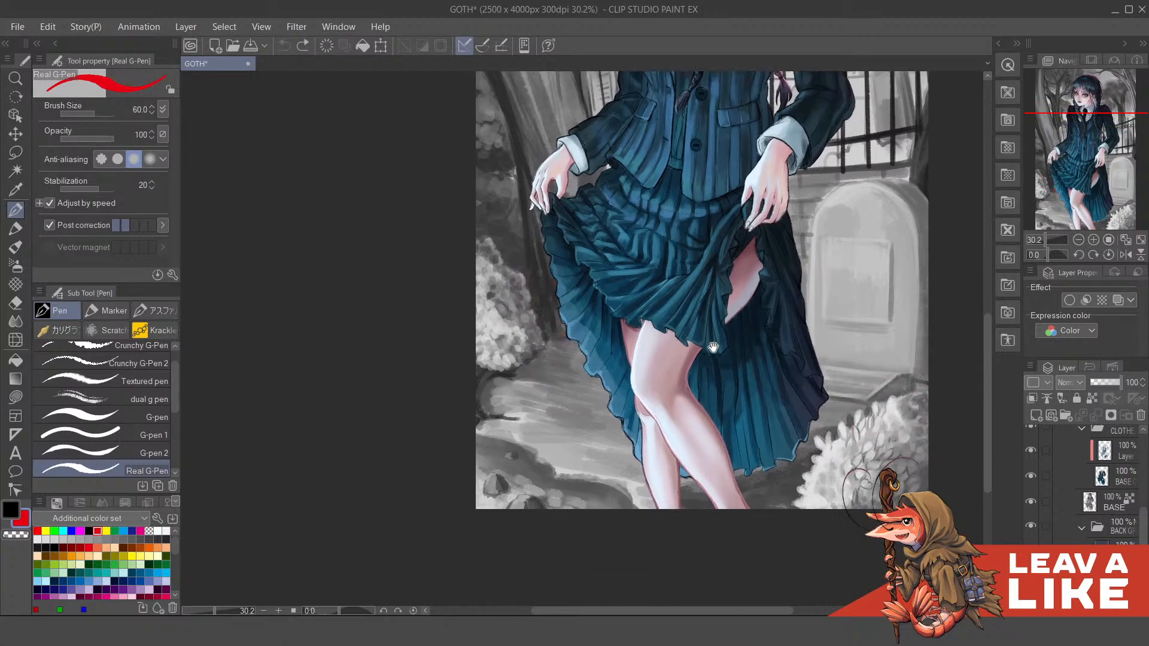
drag(510, 397, 516, 445)
mouse_move(505, 413)
mouse_down()
mouse_move(524, 409)
mouse_move(515, 446)
mouse_up()
drag(547, 428, 551, 450)
mouse_move(558, 446)
mouse_down()
mouse_move(564, 421)
mouse_move(582, 448)
mouse_up()
drag(520, 468, 517, 501)
drag(514, 465, 529, 463)
drag(512, 501, 532, 499)
mouse_move(538, 467)
mouse_down()
mouse_move(564, 463)
mouse_move(550, 504)
mouse_up()
mouse_move(586, 454)
mouse_down()
mouse_move(582, 497)
mouse_move(607, 492)
mouse_up()
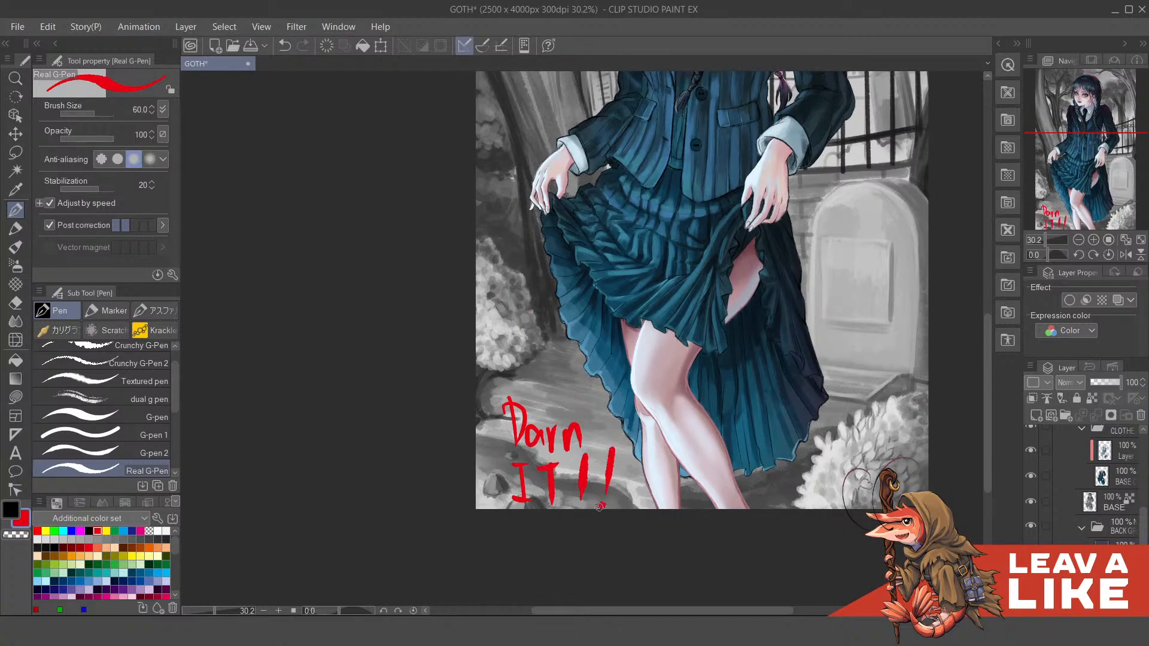
Step: Undo all strokes of the red handwriting on the path
scroll(736, 351, up, 2)
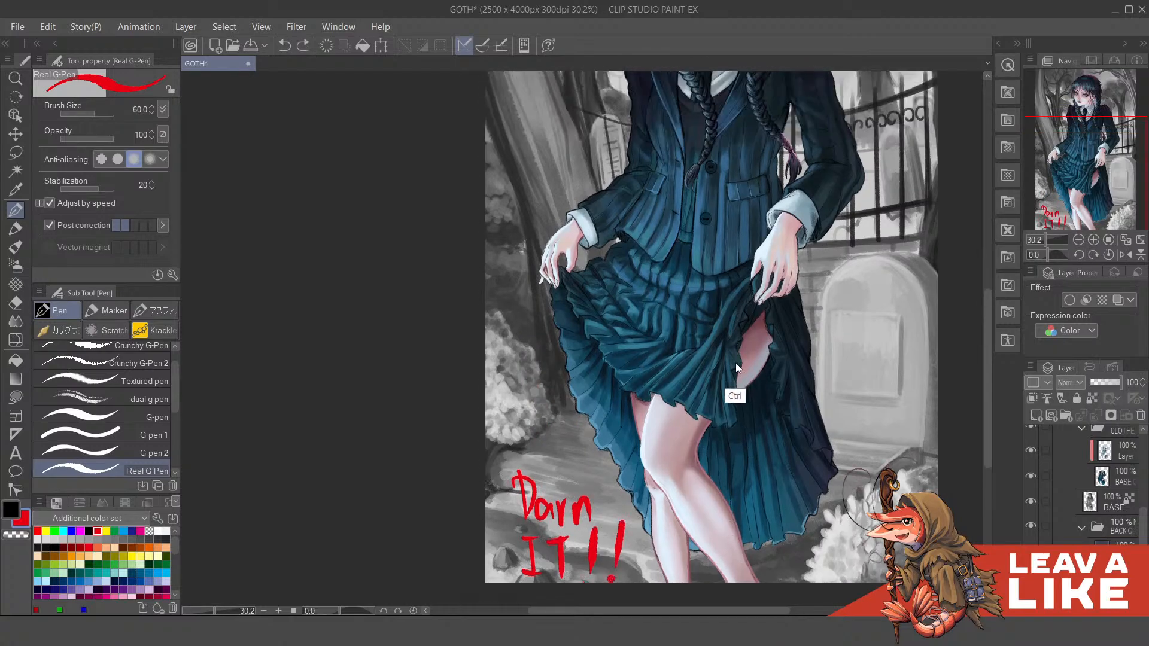
key(ctrl+z)
key(ctrl+z)
key(ctrl+z)
key(ctrl+z)
key(ctrl+z)
key(ctrl+z)
key(ctrl+z)
key(ctrl+z)
key(ctrl+z)
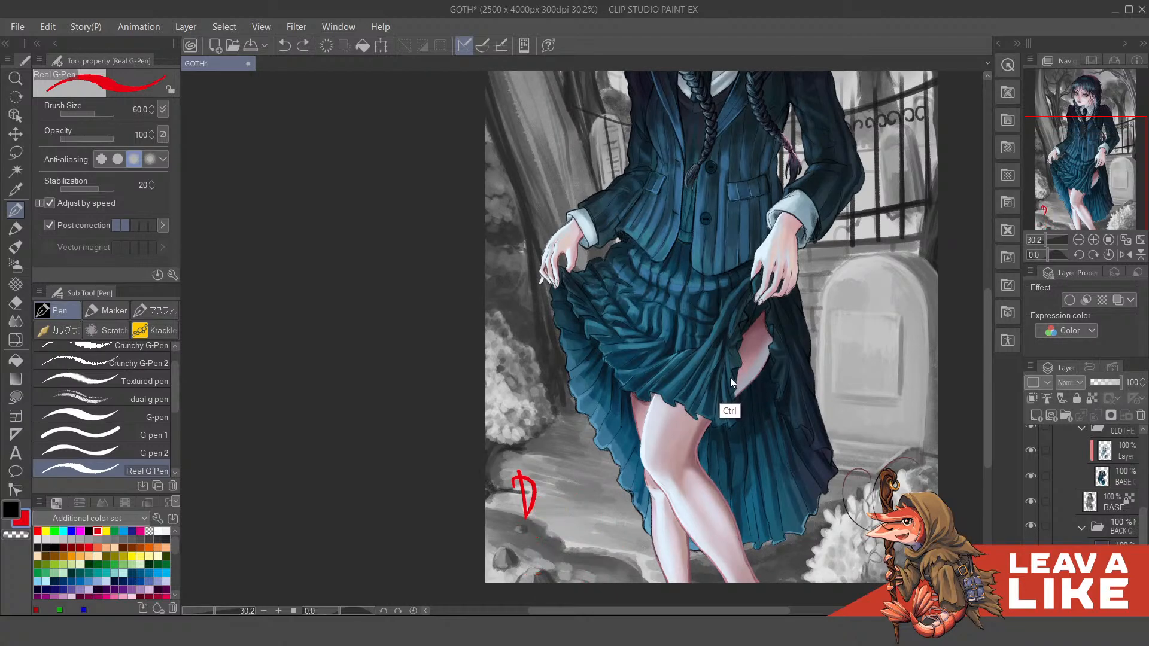
key(ctrl+z)
Step: Switch to the Textured pen and enlarge its brush size to 100 for repainting the bush beside the skirt
drag(555, 463, 610, 434)
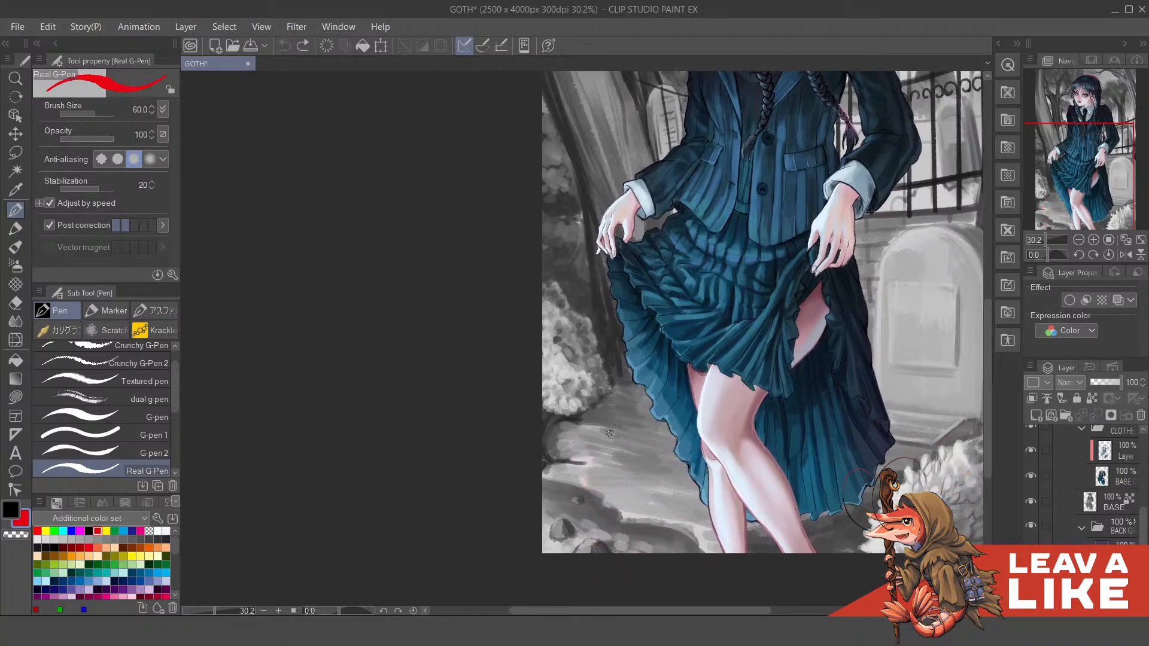
drag(366, 453, 356, 448)
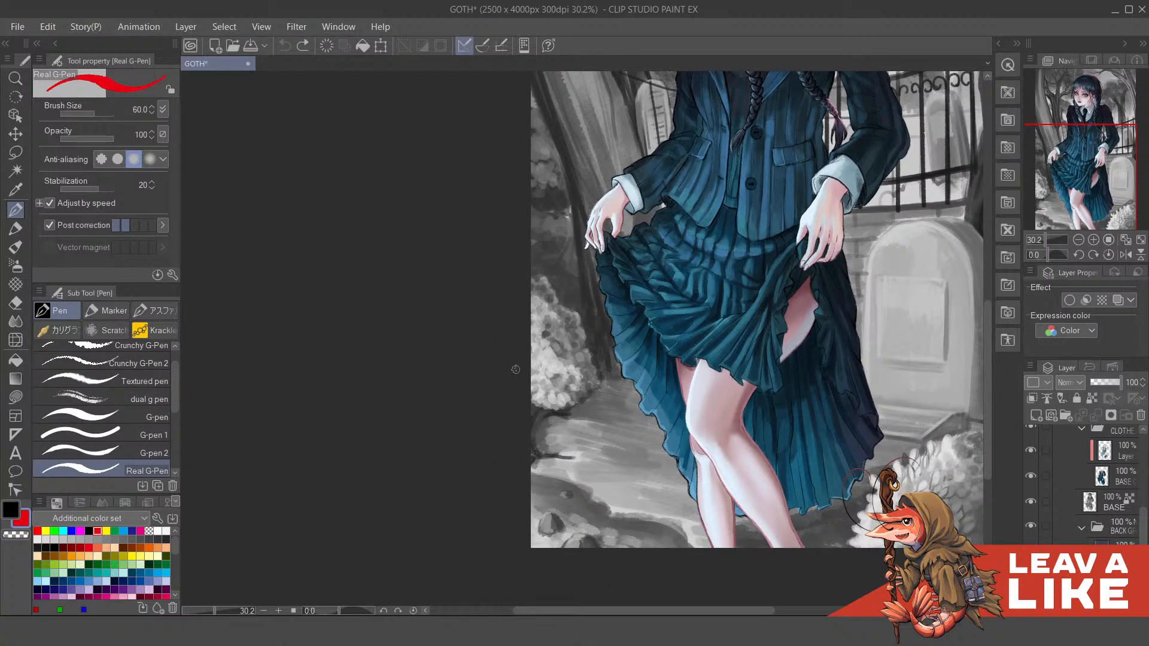
scroll(576, 391, up, 1)
drag(584, 390, 574, 435)
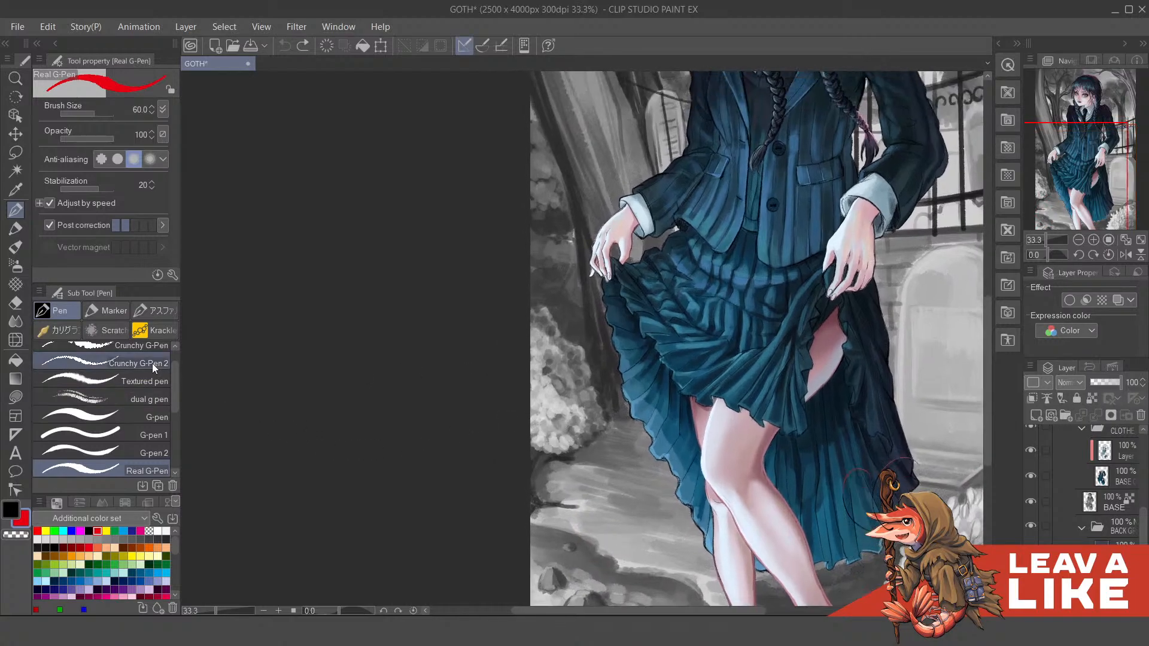
scroll(176, 389, up, 1)
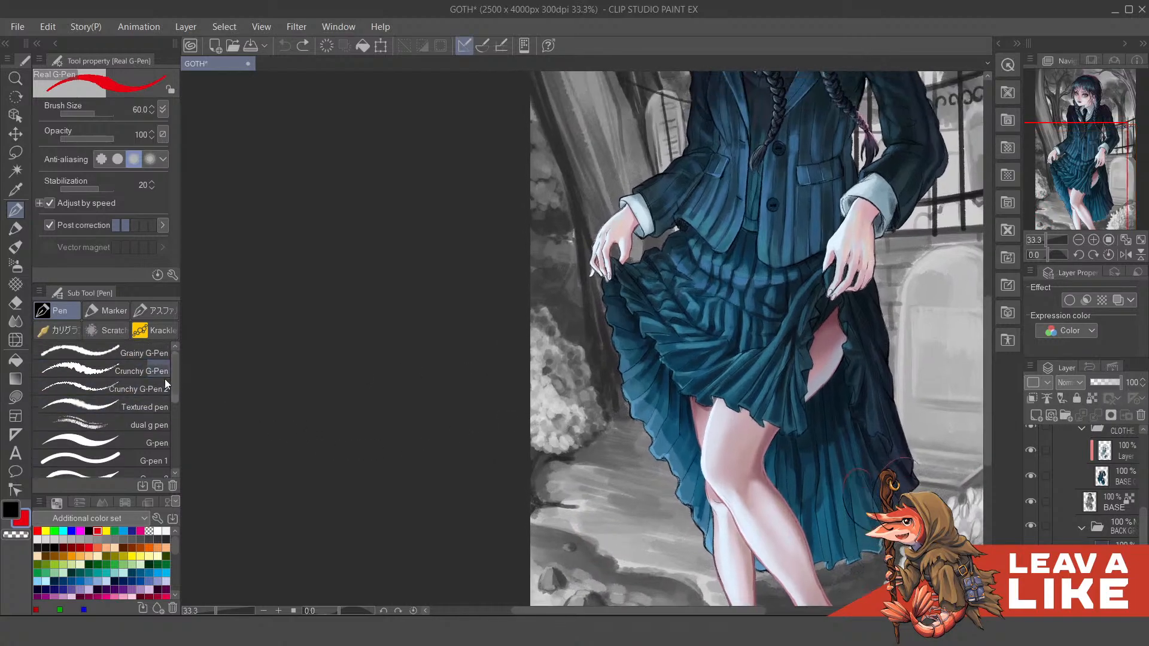
click(145, 409)
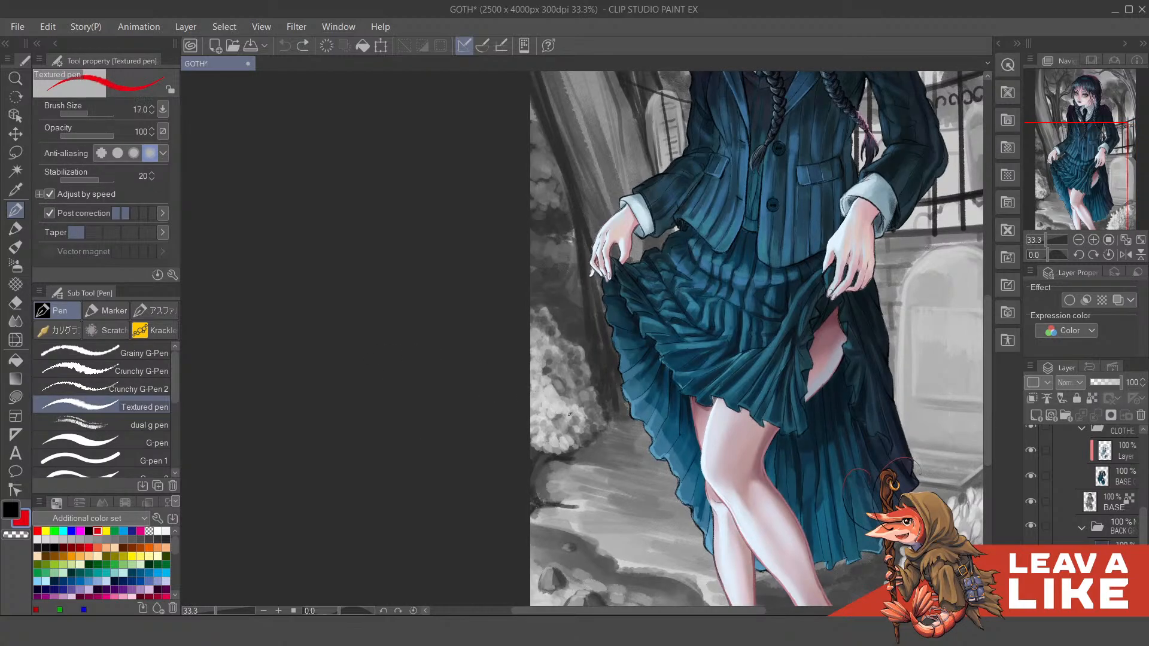
key(bracketright)
key(bracketright)
key(bracketright)
key(bracketright)
key(bracketright)
key(bracketright)
key(bracketright)
key(bracketright)
drag(567, 298, 605, 464)
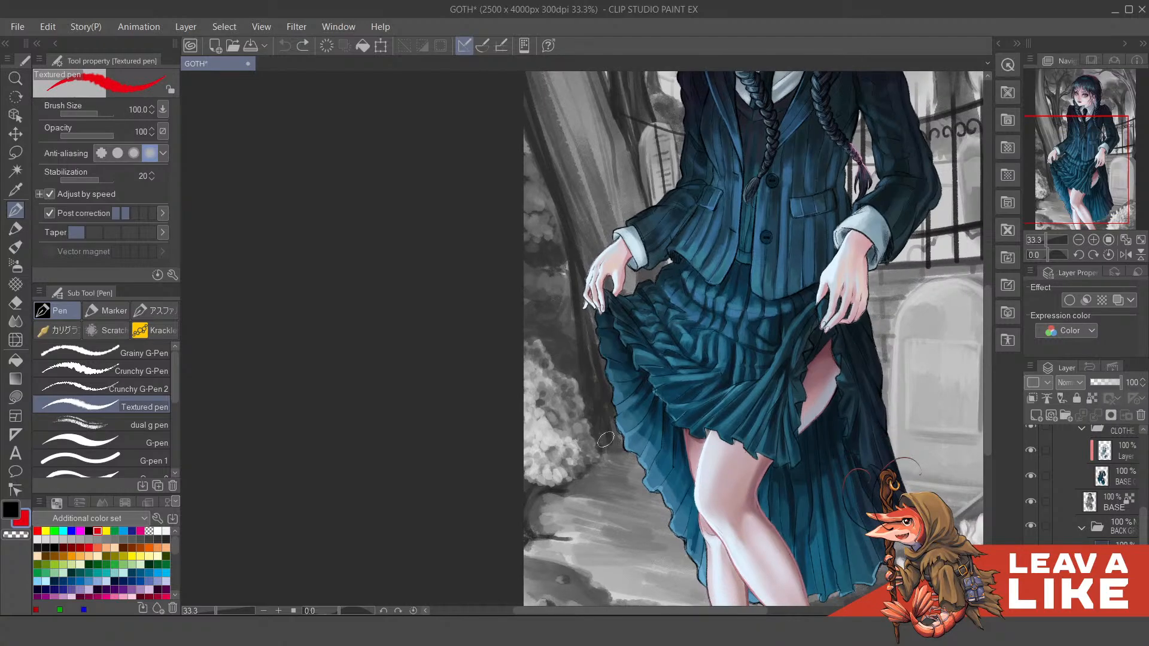
Step: Cover the light bush beside the skirt with sampled dark grey using the Textured pen at size 100
alt+click(572, 426)
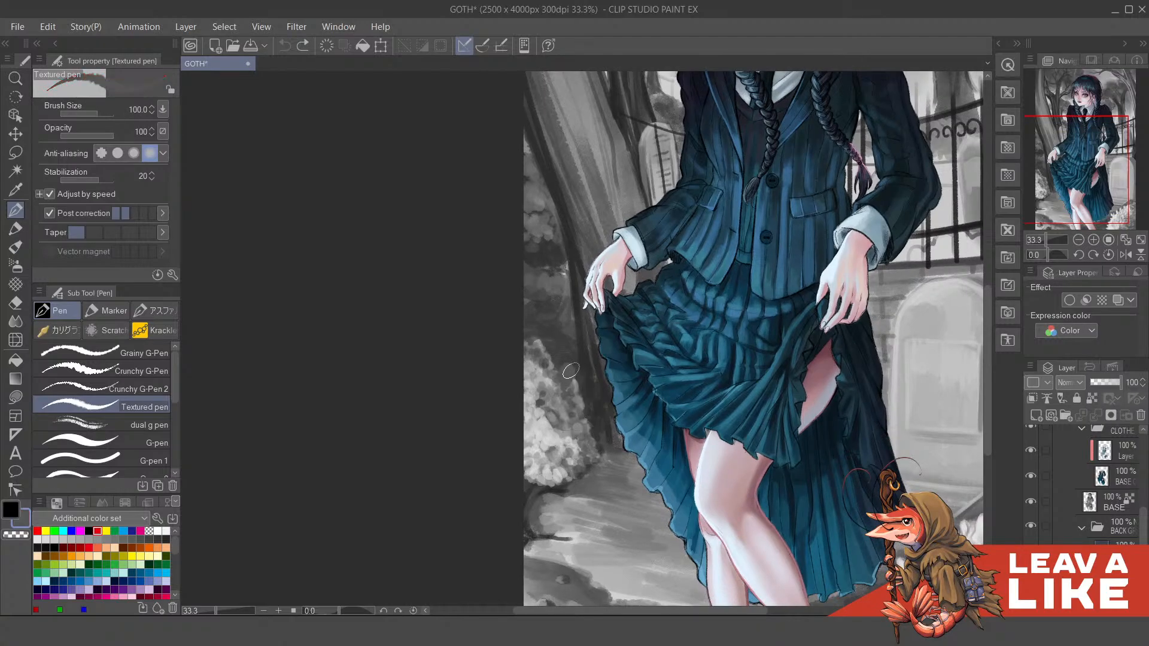
mouse_move(571, 371)
mouse_down()
mouse_move(547, 345)
mouse_move(532, 348)
mouse_move(571, 361)
mouse_move(515, 372)
mouse_move(556, 393)
mouse_move(554, 421)
mouse_move(531, 375)
mouse_move(589, 394)
mouse_move(593, 444)
mouse_move(624, 421)
mouse_move(605, 448)
mouse_up()
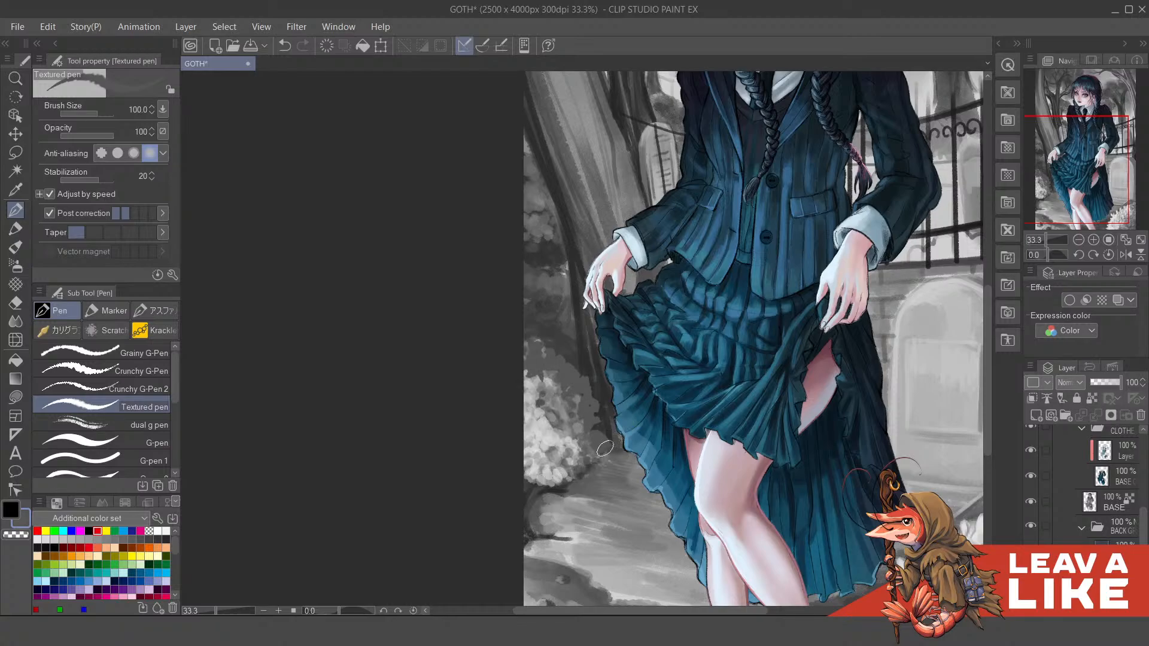
mouse_move(529, 329)
mouse_down()
mouse_move(558, 354)
mouse_move(545, 347)
mouse_move(549, 427)
mouse_move(521, 399)
mouse_move(537, 384)
mouse_move(547, 390)
mouse_move(568, 435)
mouse_move(532, 468)
mouse_move(553, 478)
mouse_move(534, 459)
mouse_move(521, 418)
mouse_move(528, 403)
mouse_move(572, 421)
mouse_move(584, 446)
mouse_move(524, 486)
mouse_up()
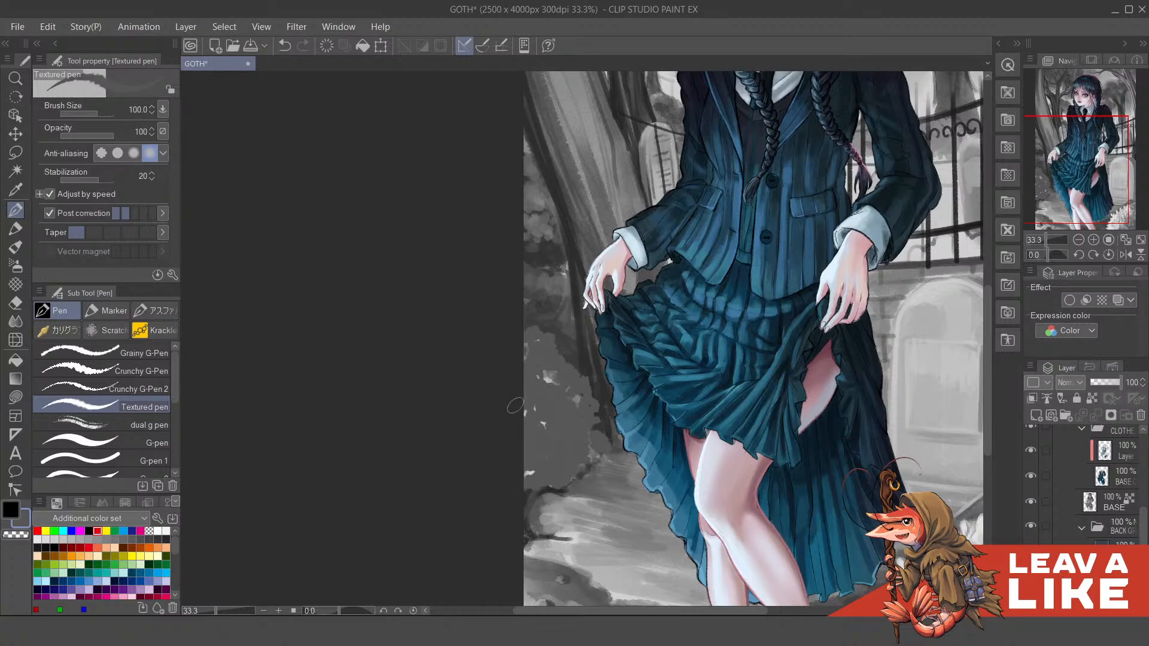
drag(534, 446, 547, 441)
click(545, 386)
mouse_move(597, 439)
mouse_down()
mouse_move(599, 463)
mouse_move(594, 449)
mouse_move(603, 473)
mouse_move(587, 468)
mouse_move(587, 414)
mouse_move(573, 459)
mouse_move(593, 469)
mouse_move(596, 453)
mouse_move(583, 462)
mouse_move(599, 444)
mouse_up()
Step: Paint leaf clusters in a sampled lighter grey across the lower part of the darkened bush
alt+click(580, 434)
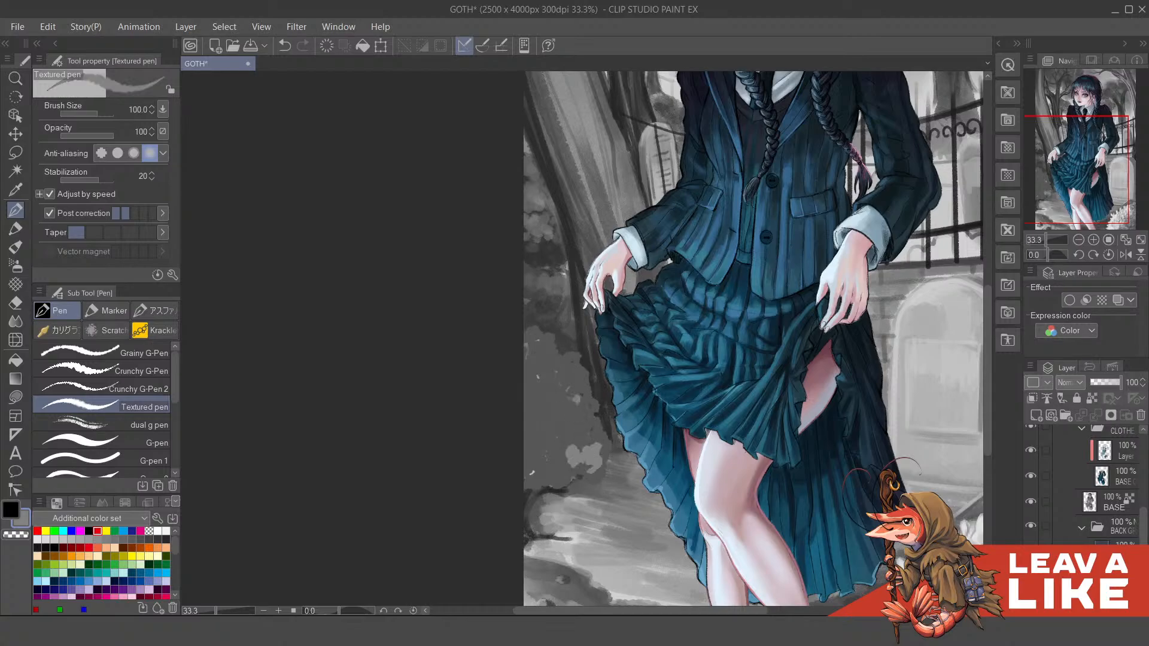
drag(655, 114, 676, 96)
mouse_move(563, 472)
mouse_down()
mouse_move(535, 469)
mouse_move(536, 480)
mouse_move(589, 486)
mouse_move(575, 476)
mouse_move(596, 473)
mouse_up()
mouse_move(517, 450)
mouse_down()
mouse_move(537, 449)
mouse_move(527, 422)
mouse_move(525, 468)
mouse_up()
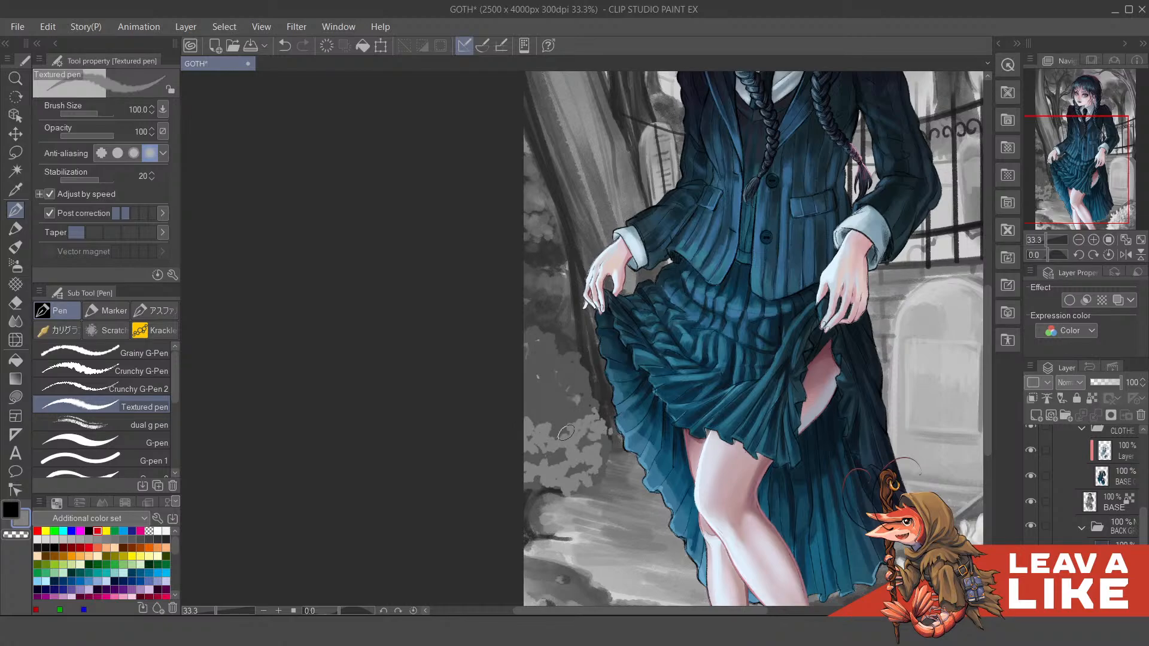
Step: Switch to the 鉛筆R pencil and enlarge its brush size to 30 for highlighting the bush beside the skirt
key(h)
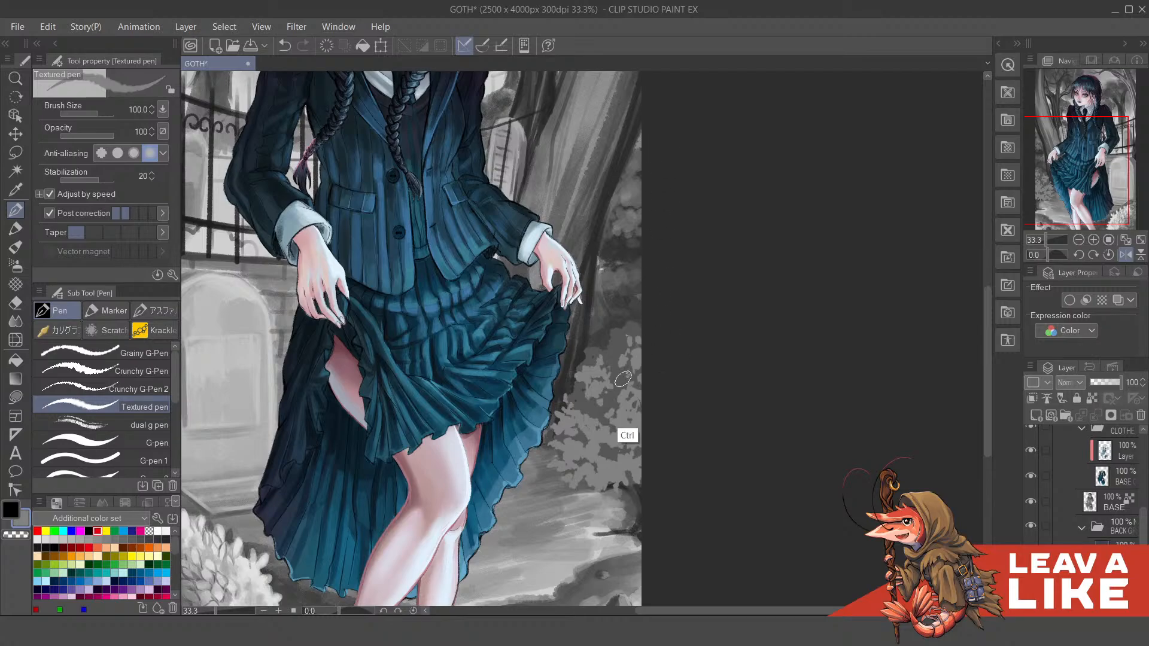
scroll(660, 375, up, 3)
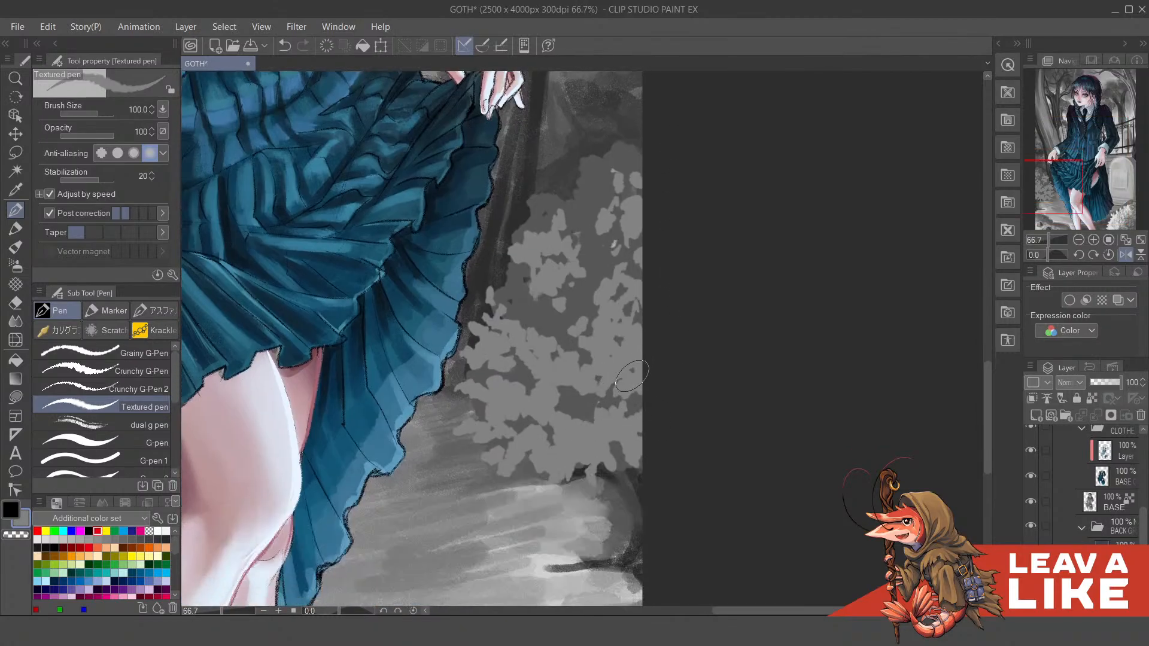
key(p)
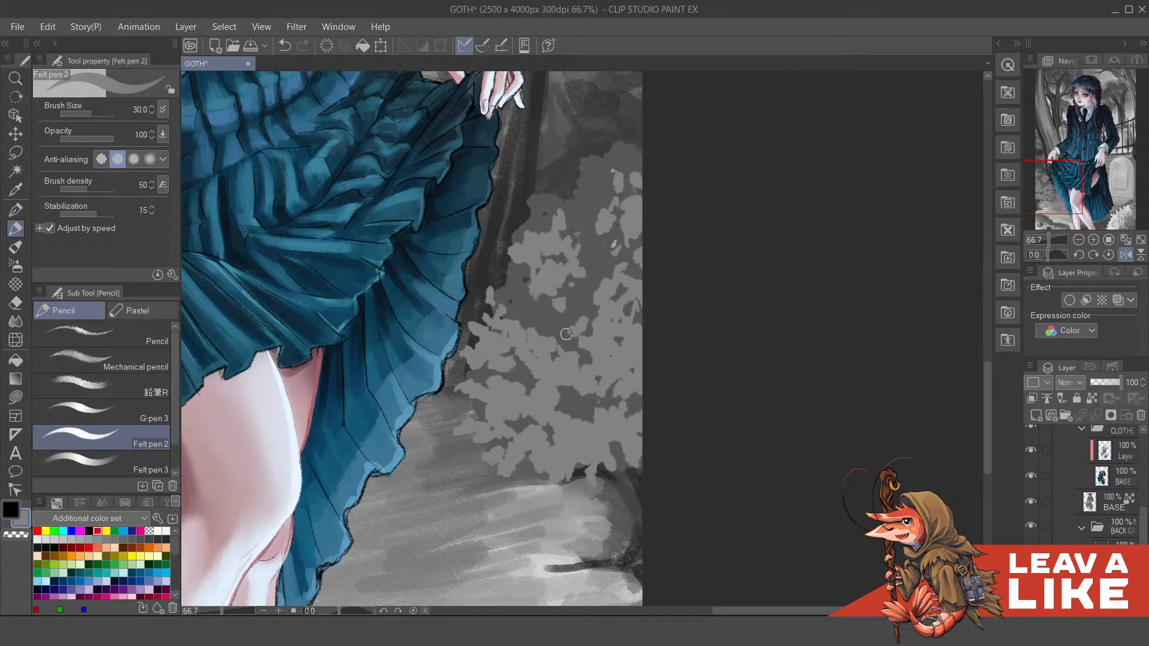
click(101, 386)
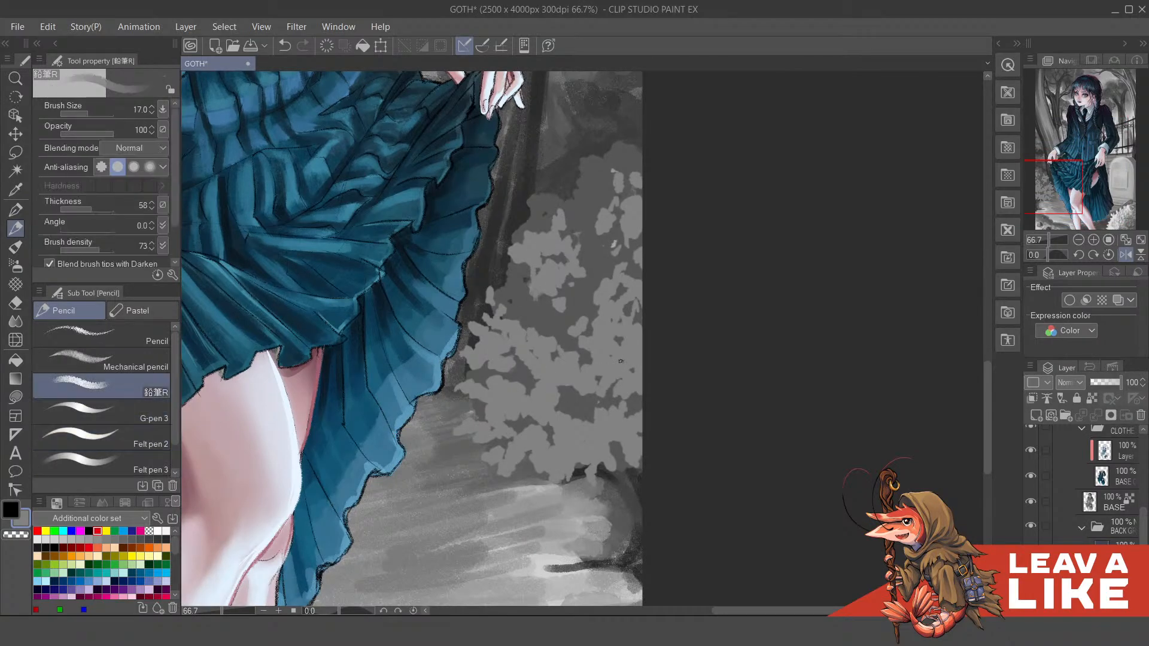
mouse_move(621, 362)
mouse_down()
mouse_move(614, 382)
mouse_move(648, 383)
mouse_up()
key(])
key(])
key(])
drag(637, 474, 671, 412)
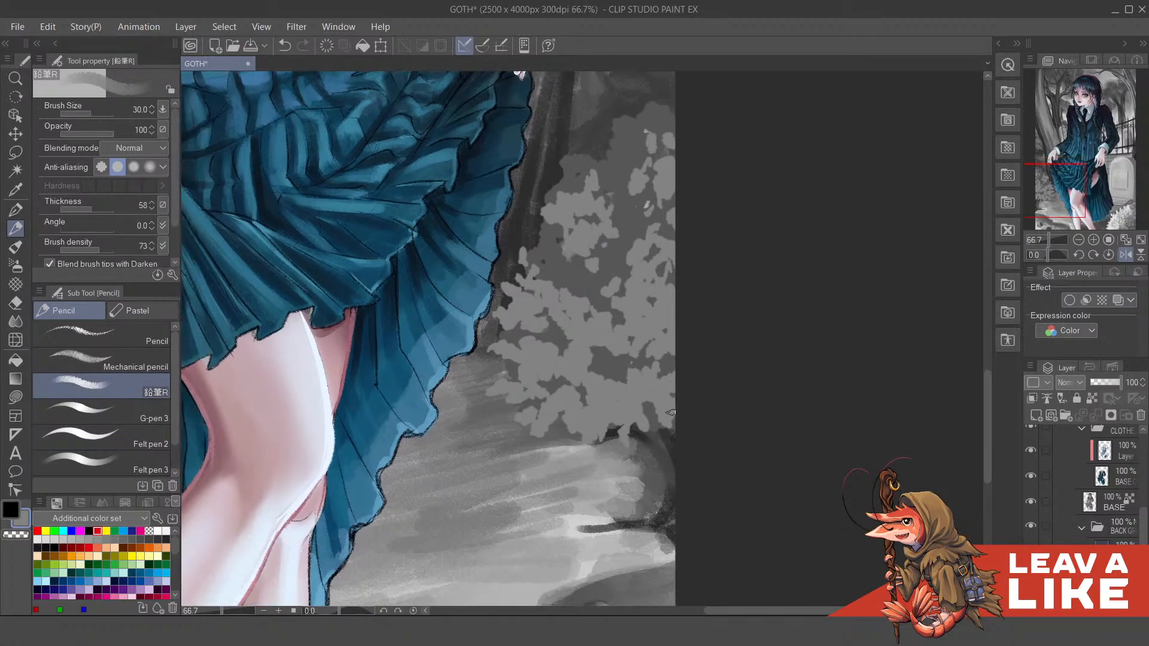
drag(667, 258, 670, 364)
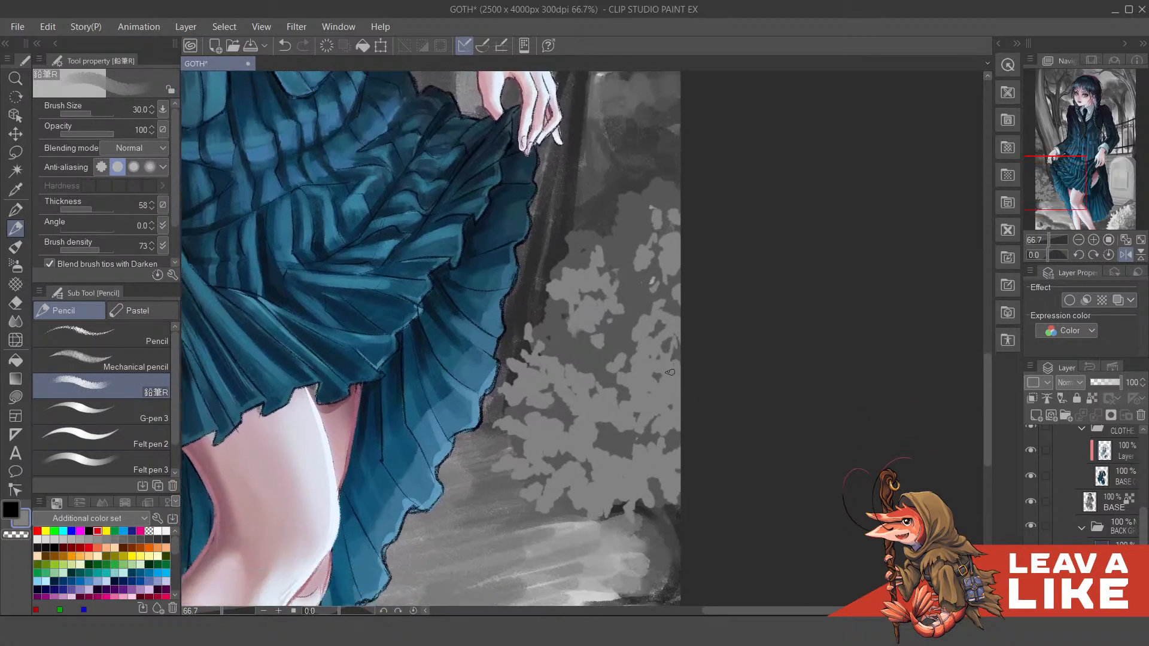
drag(672, 419, 667, 409)
Step: Choose a very light grey based on the sampled leaf tone and dab highlights on the bush's lowest leaves near the canvas edge
alt+click(667, 409)
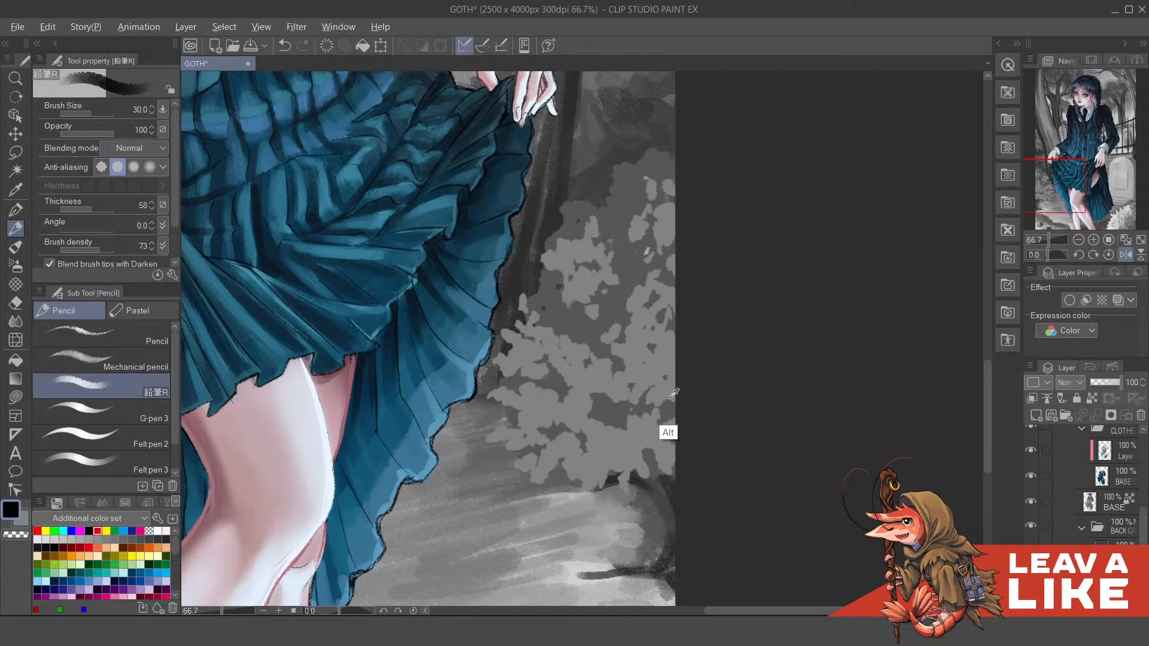
key(q)
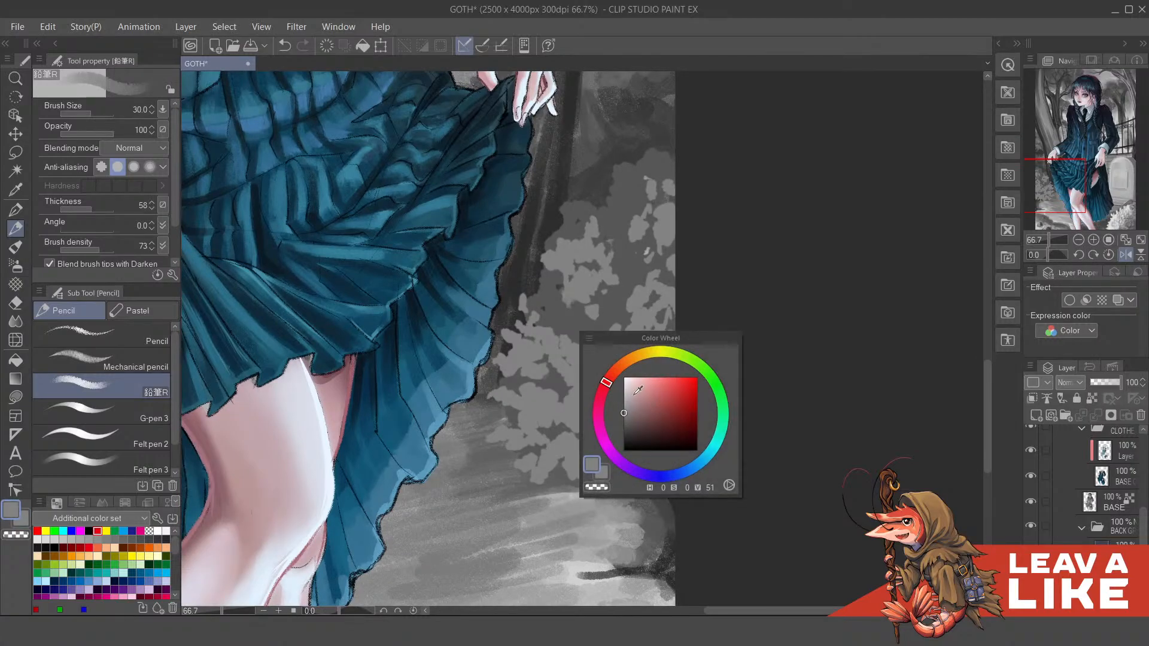
click(626, 390)
key(q)
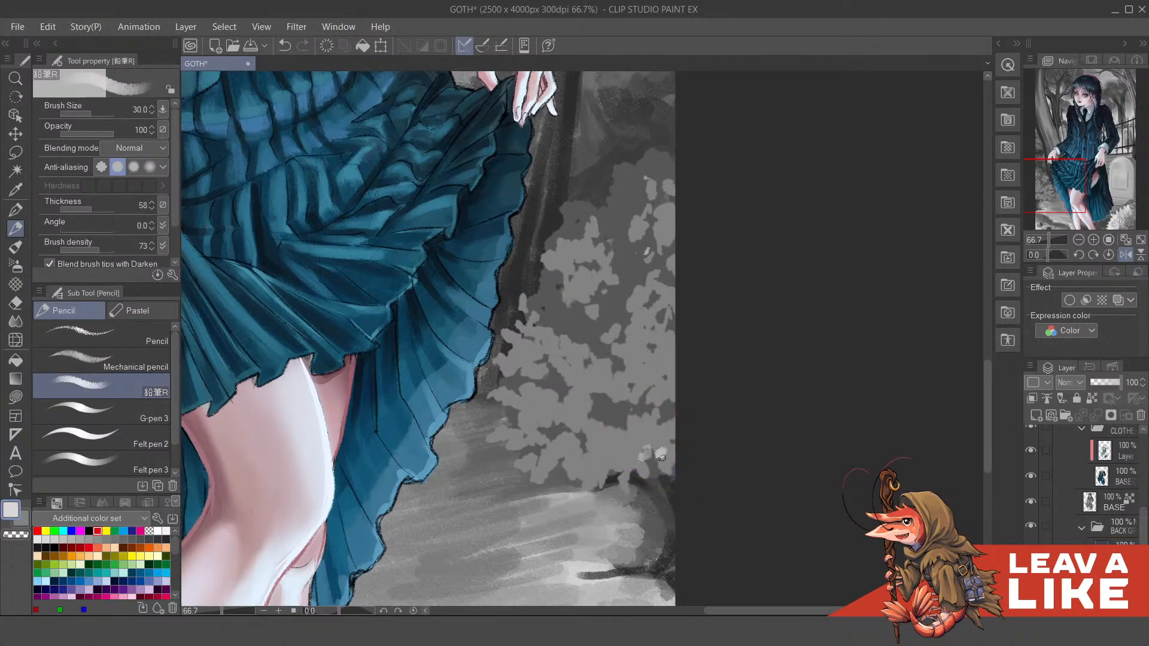
drag(661, 457, 682, 446)
mouse_move(612, 465)
mouse_down()
mouse_move(629, 440)
mouse_move(633, 459)
mouse_move(669, 435)
mouse_move(606, 459)
mouse_move(598, 481)
mouse_move(577, 476)
mouse_move(580, 458)
mouse_move(617, 442)
mouse_move(584, 457)
mouse_move(606, 441)
mouse_move(591, 433)
mouse_move(675, 433)
mouse_up()
scroll(702, 182, down, 2)
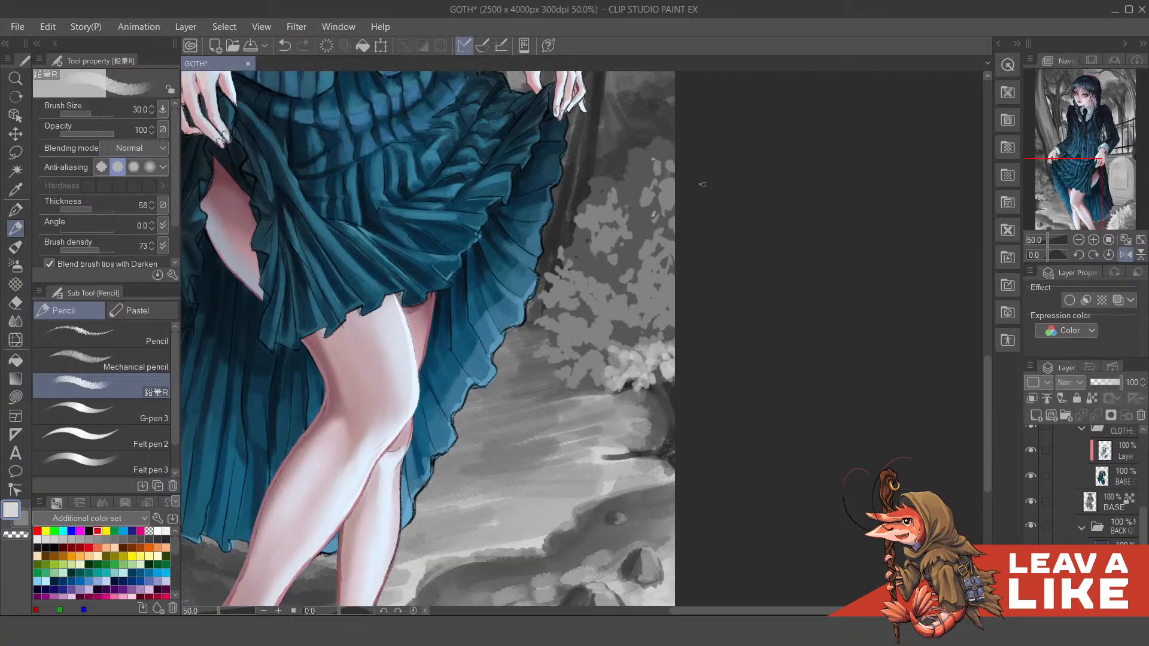
Step: Paint light grey leaf highlights along the lower edge and across the middle of the bush with the size 30 pencil
scroll(697, 215, left, 3)
scroll(696, 226, down, 2)
scroll(695, 226, up, 3)
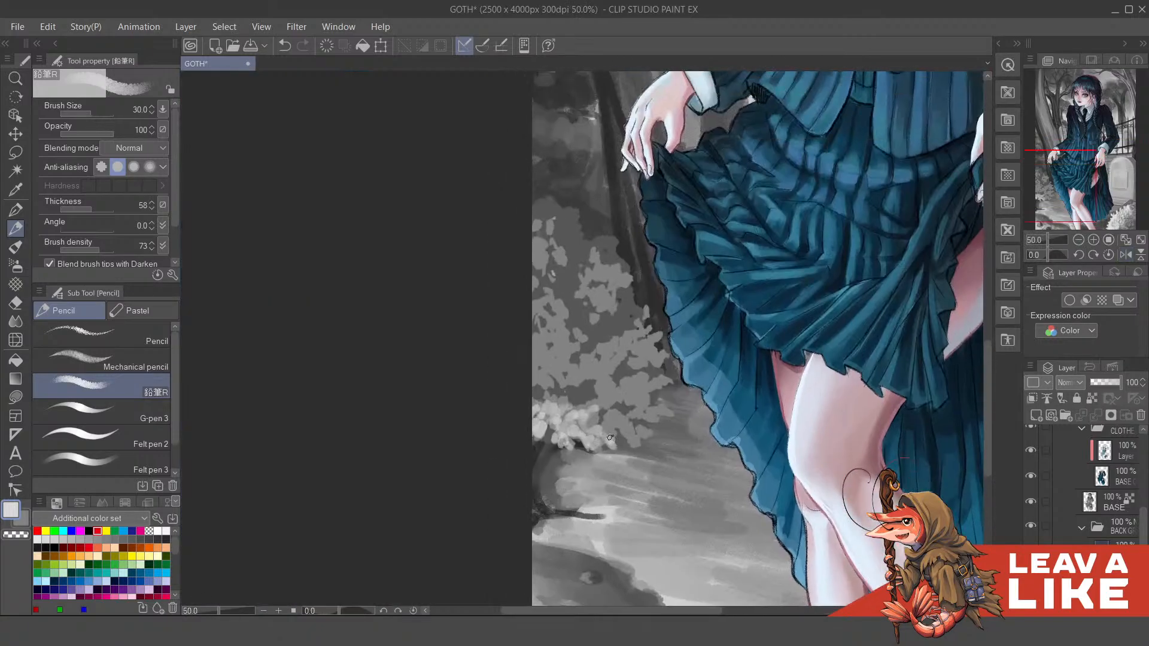
mouse_move(610, 438)
mouse_down()
mouse_move(625, 417)
mouse_move(608, 420)
mouse_move(647, 395)
mouse_move(635, 416)
mouse_move(656, 414)
mouse_move(643, 391)
mouse_move(599, 408)
mouse_up()
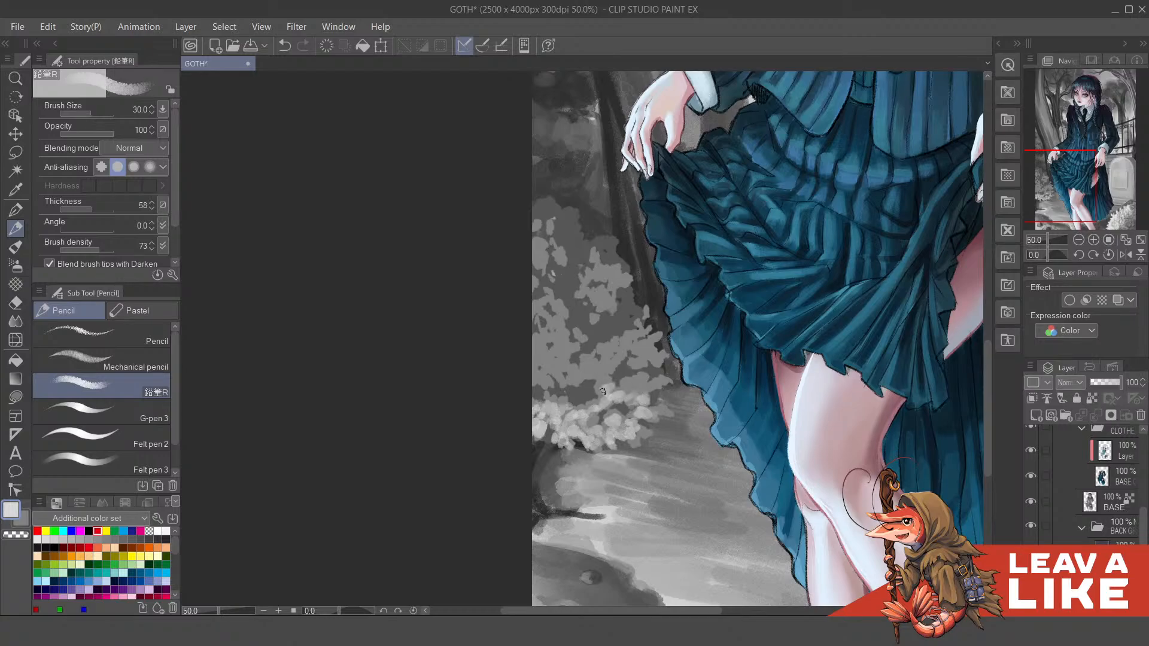
mouse_move(627, 386)
mouse_down()
mouse_move(569, 402)
mouse_move(585, 392)
mouse_move(573, 414)
mouse_up()
mouse_move(574, 367)
mouse_down()
mouse_move(557, 393)
mouse_move(565, 378)
mouse_move(544, 388)
mouse_move(542, 365)
mouse_move(552, 377)
mouse_move(534, 394)
mouse_move(551, 346)
mouse_up()
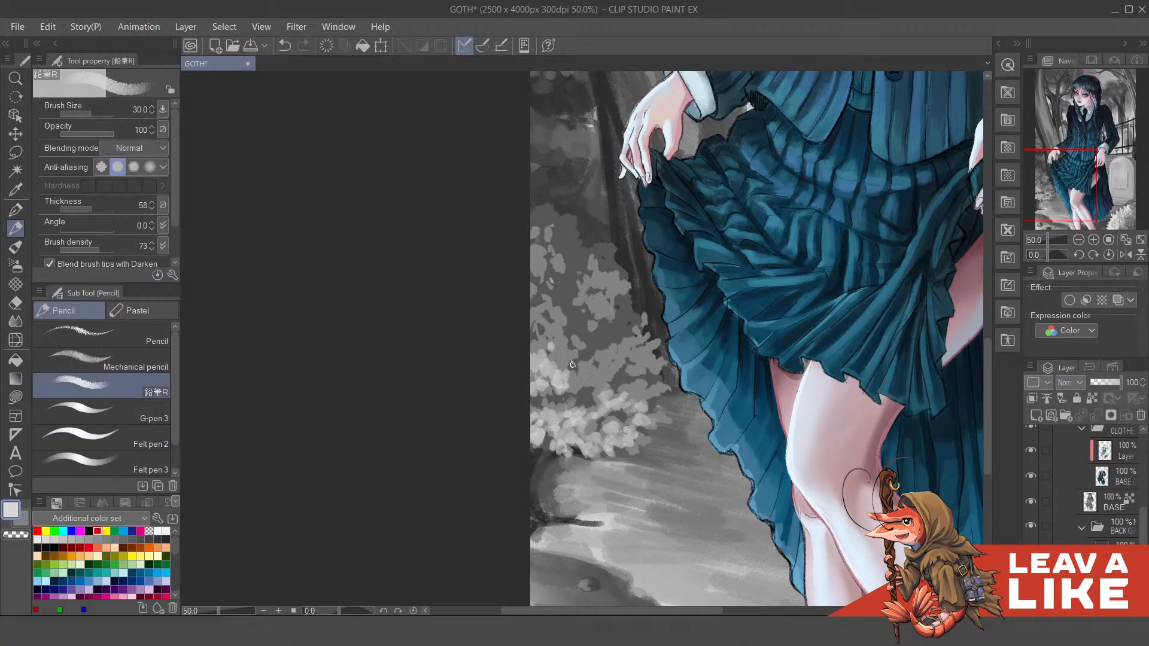
mouse_move(571, 388)
mouse_down()
mouse_move(587, 368)
mouse_move(596, 384)
mouse_move(608, 359)
mouse_move(630, 375)
mouse_move(610, 387)
mouse_move(621, 383)
mouse_move(626, 361)
mouse_move(633, 389)
mouse_up()
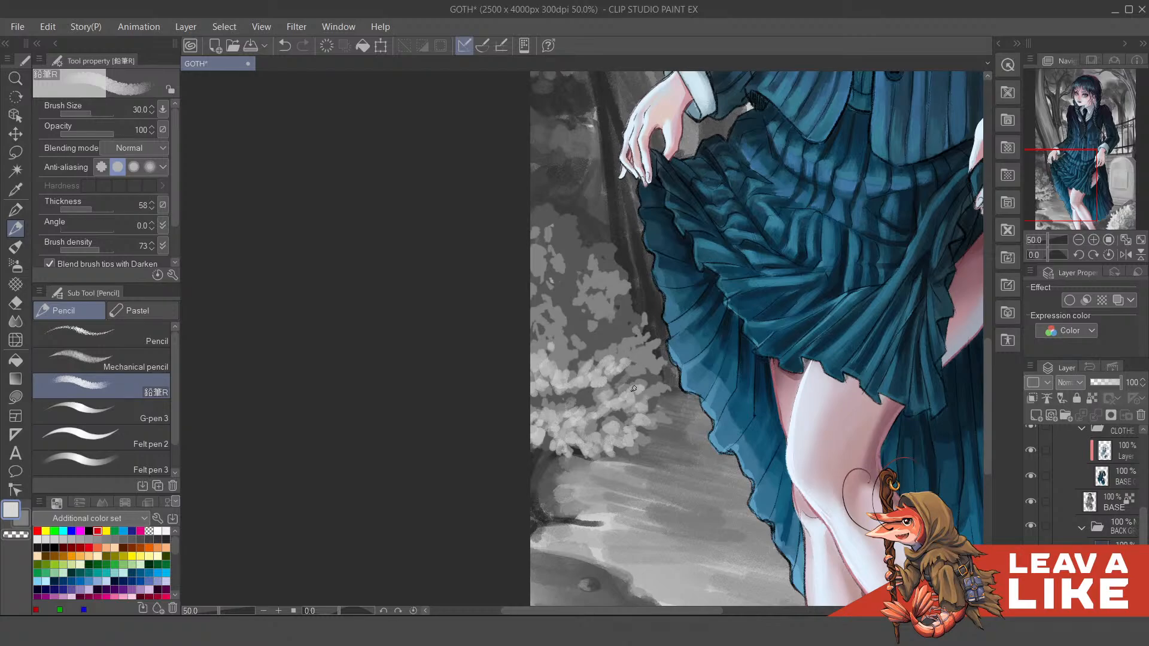
Step: Add light leaf highlights to the upper clusters of the bush, from the skirt side to the canvas edge
scroll(662, 145, down, 2)
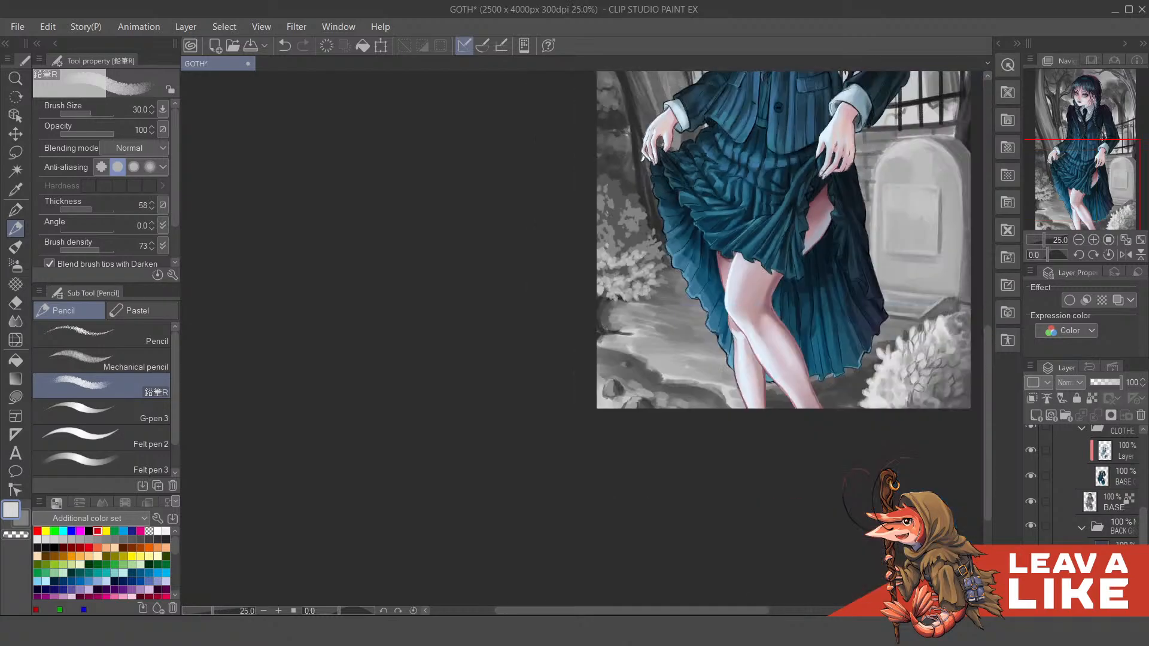
key(h)
drag(584, 313, 619, 400)
scroll(587, 300, up, 2)
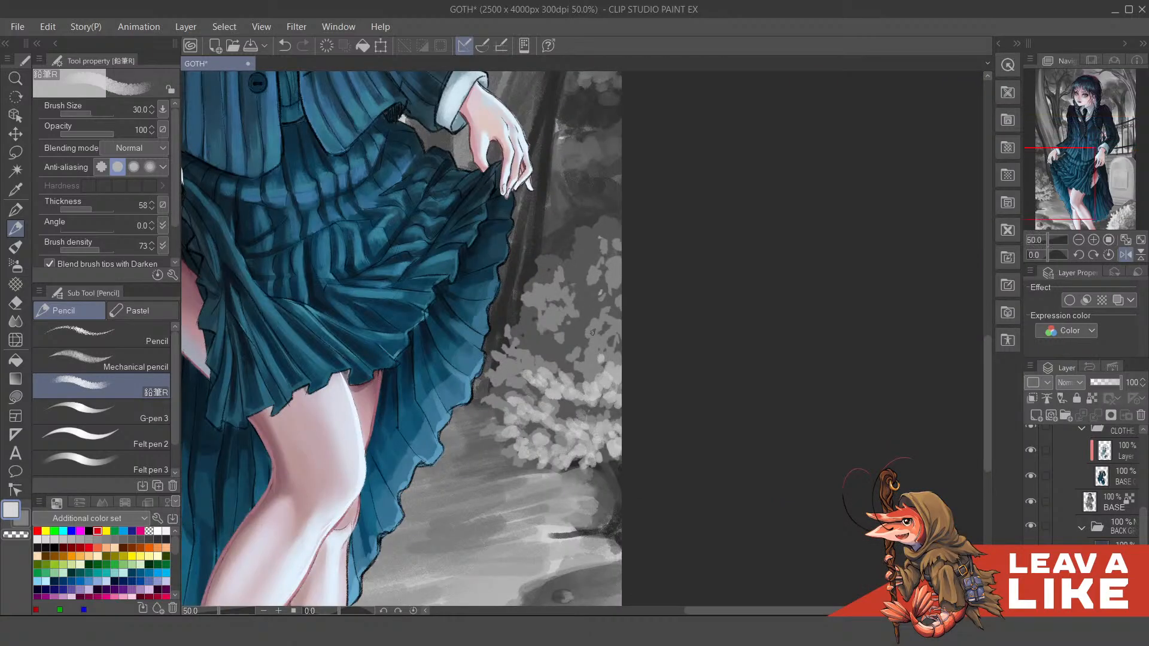
mouse_move(558, 340)
mouse_down()
mouse_move(557, 319)
mouse_move(544, 336)
mouse_move(531, 330)
mouse_move(534, 339)
mouse_move(542, 317)
mouse_move(565, 307)
mouse_move(552, 311)
mouse_move(557, 291)
mouse_up()
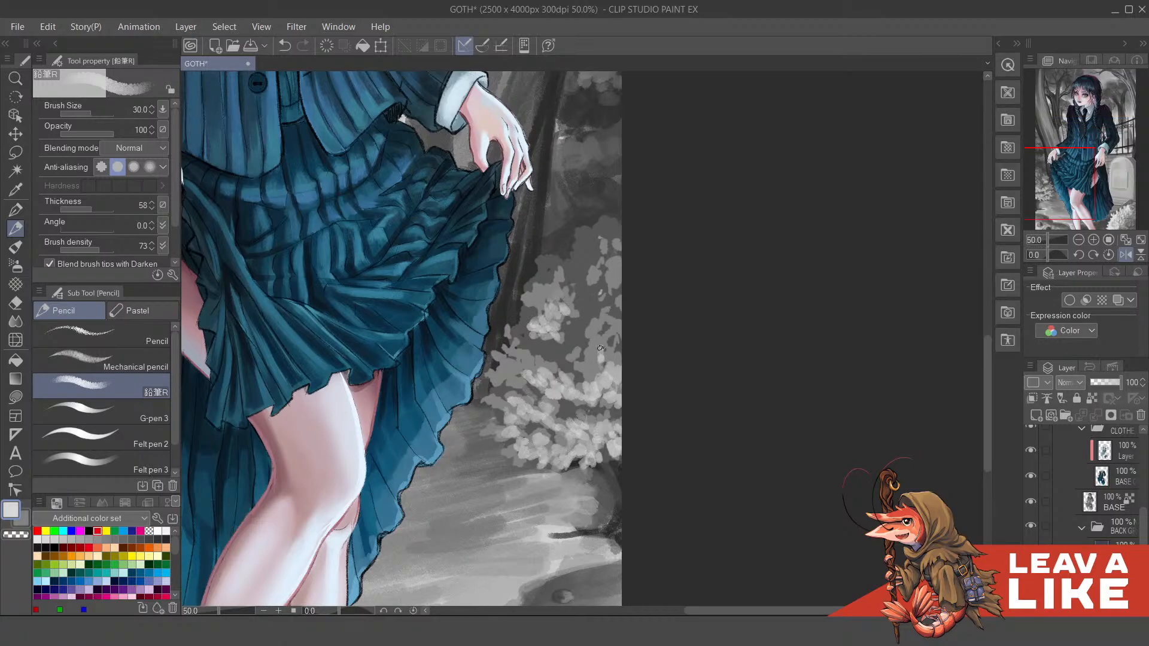
mouse_move(600, 347)
mouse_down()
mouse_move(593, 356)
mouse_move(611, 341)
mouse_move(611, 355)
mouse_move(613, 336)
mouse_move(619, 347)
mouse_move(579, 363)
mouse_move(572, 350)
mouse_move(584, 341)
mouse_up()
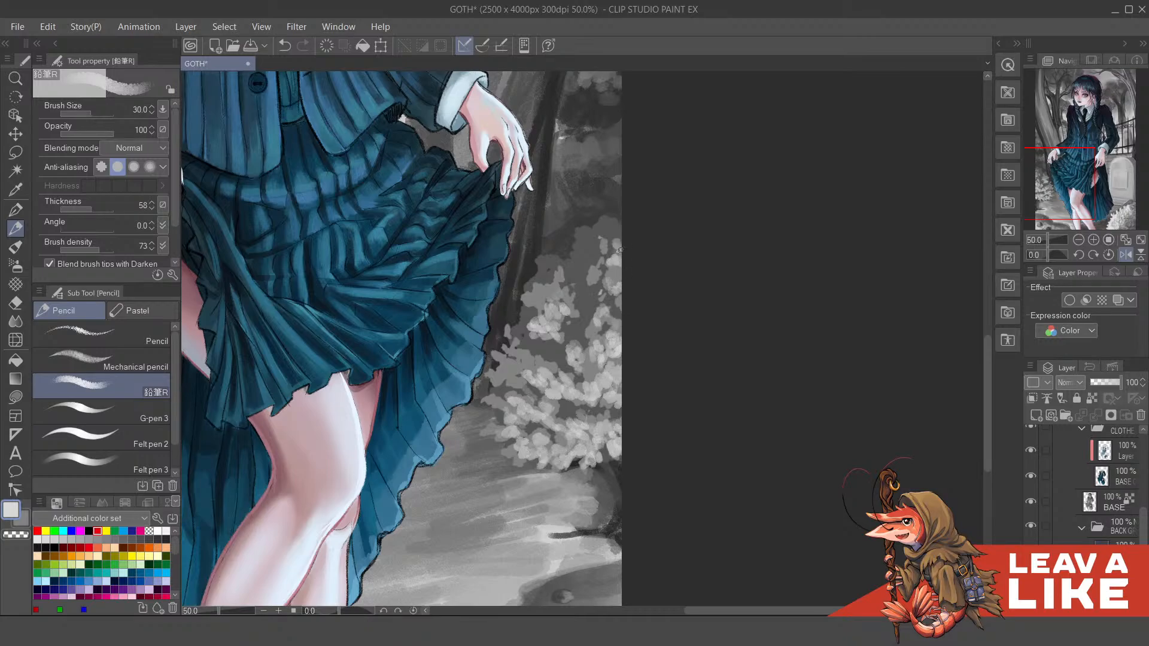
mouse_move(591, 276)
mouse_down()
mouse_move(589, 243)
mouse_move(602, 228)
mouse_move(619, 239)
mouse_up()
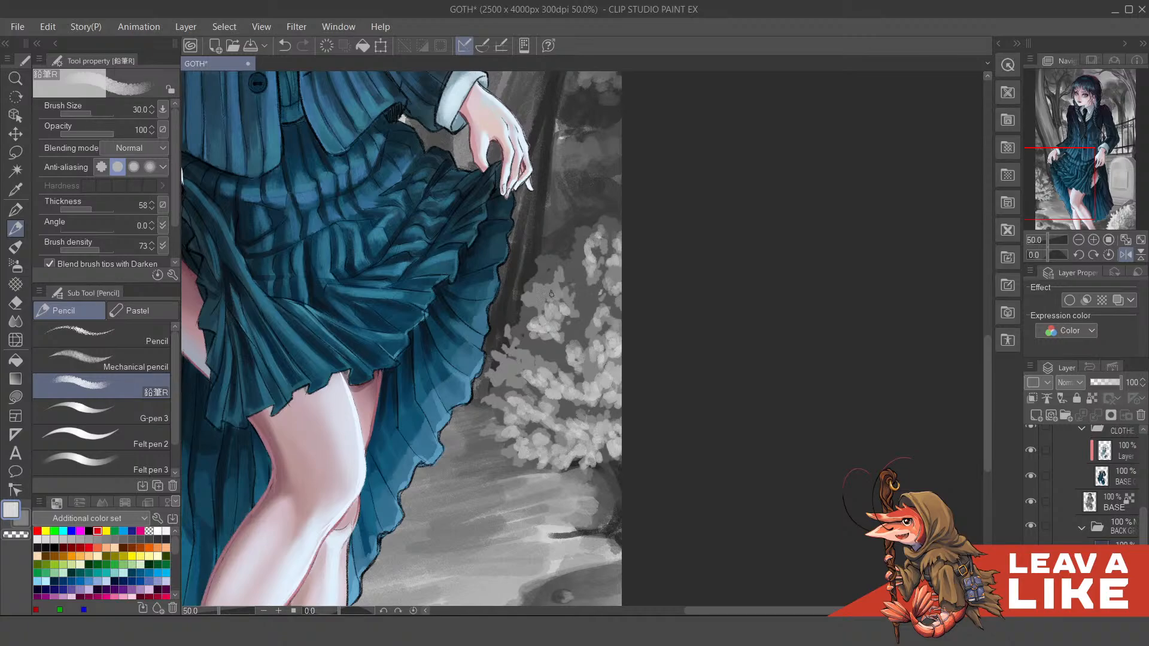
Step: Try light highlights on the top of the upper cluster nearest the skirt, and undo these strokes
mouse_move(552, 293)
mouse_down()
mouse_move(562, 276)
mouse_move(530, 296)
mouse_move(553, 257)
mouse_up()
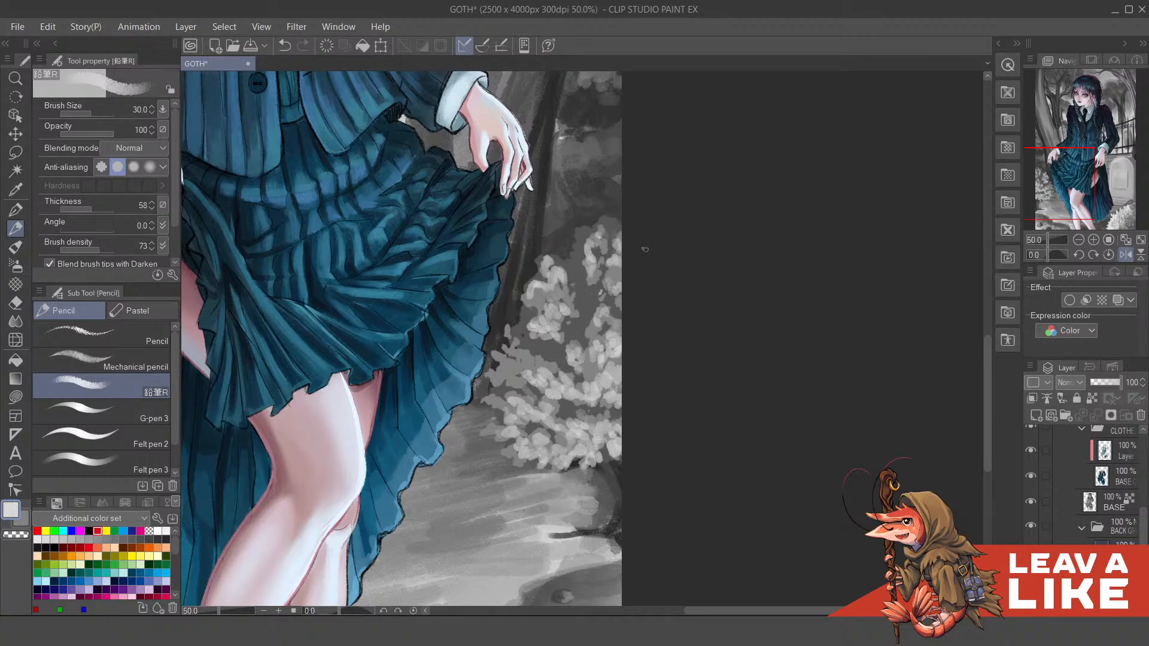
key(ctrl+z)
key(ctrl+z)
key(ctrl+z)
Step: Fill in more light leaf dabs on the bush's upper clusters and down its canvas-edge side
click(569, 287)
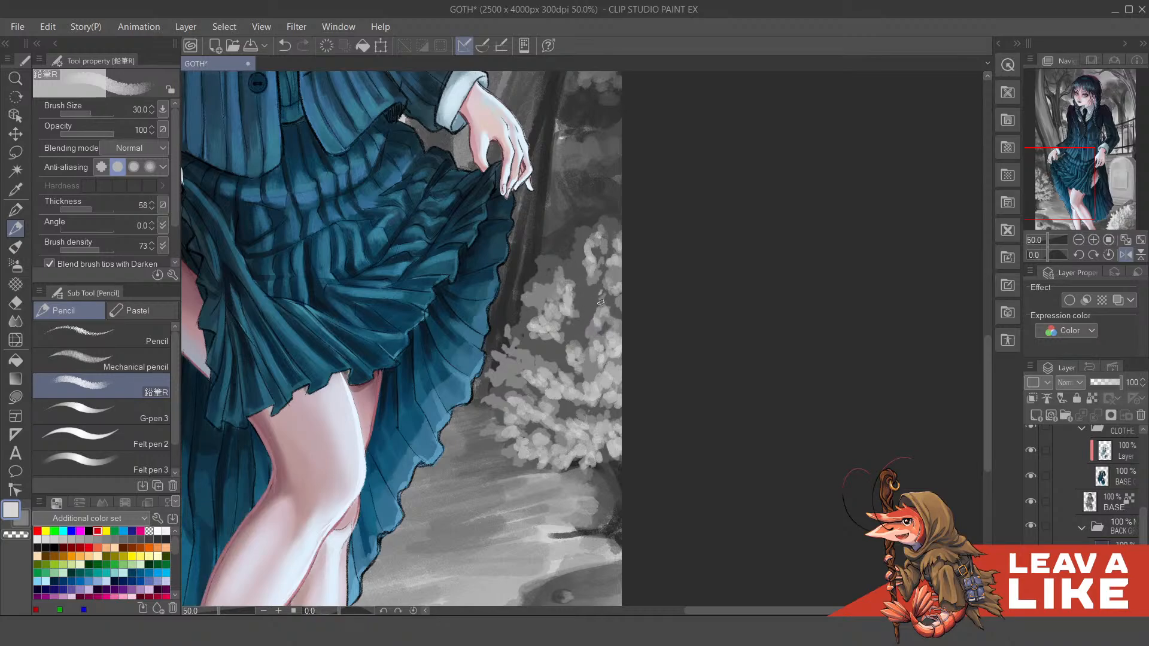
mouse_move(595, 291)
mouse_down()
mouse_move(617, 293)
mouse_move(620, 307)
mouse_move(607, 306)
mouse_up()
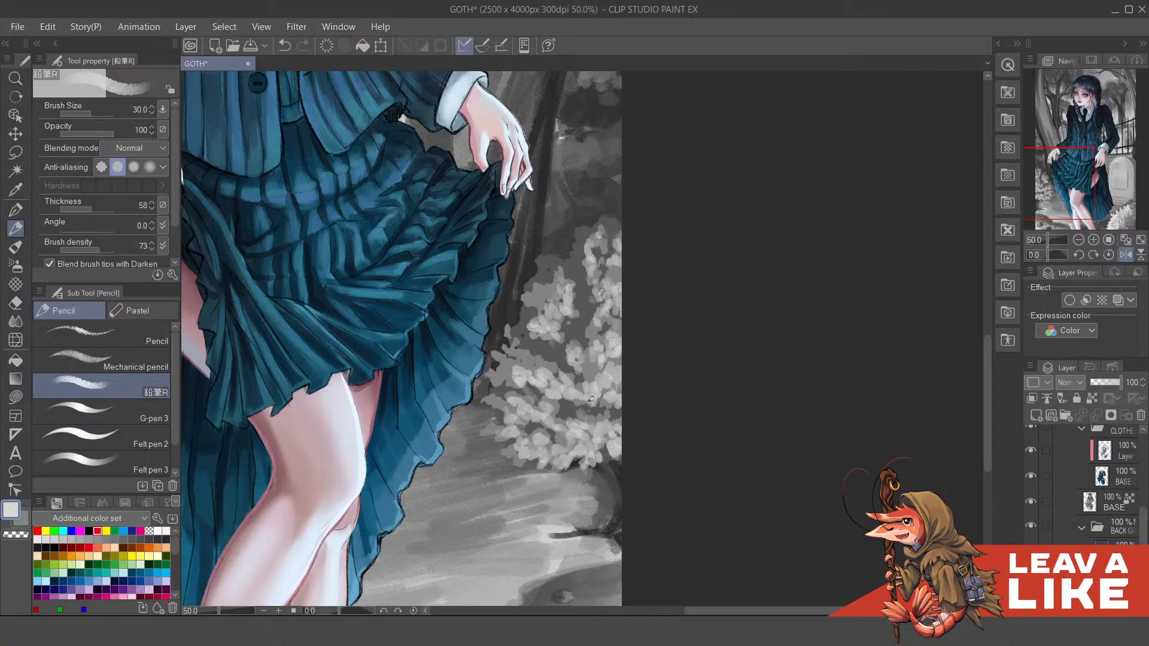
scroll(657, 269, down, 2)
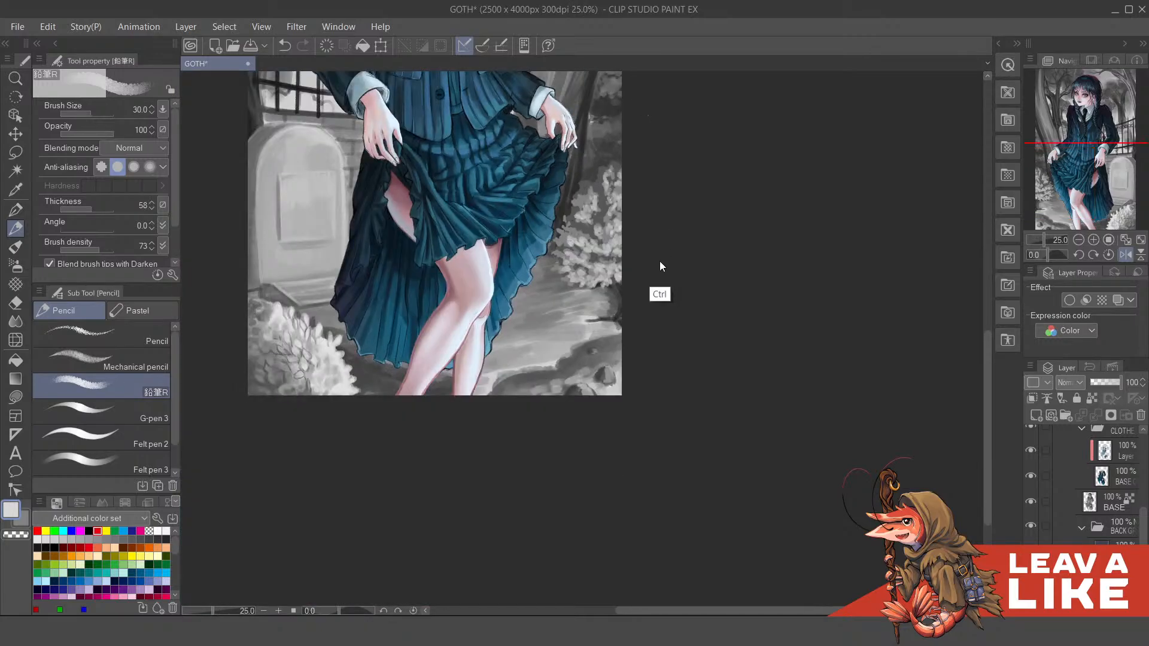
scroll(639, 277, up, 2)
drag(639, 277, 631, 364)
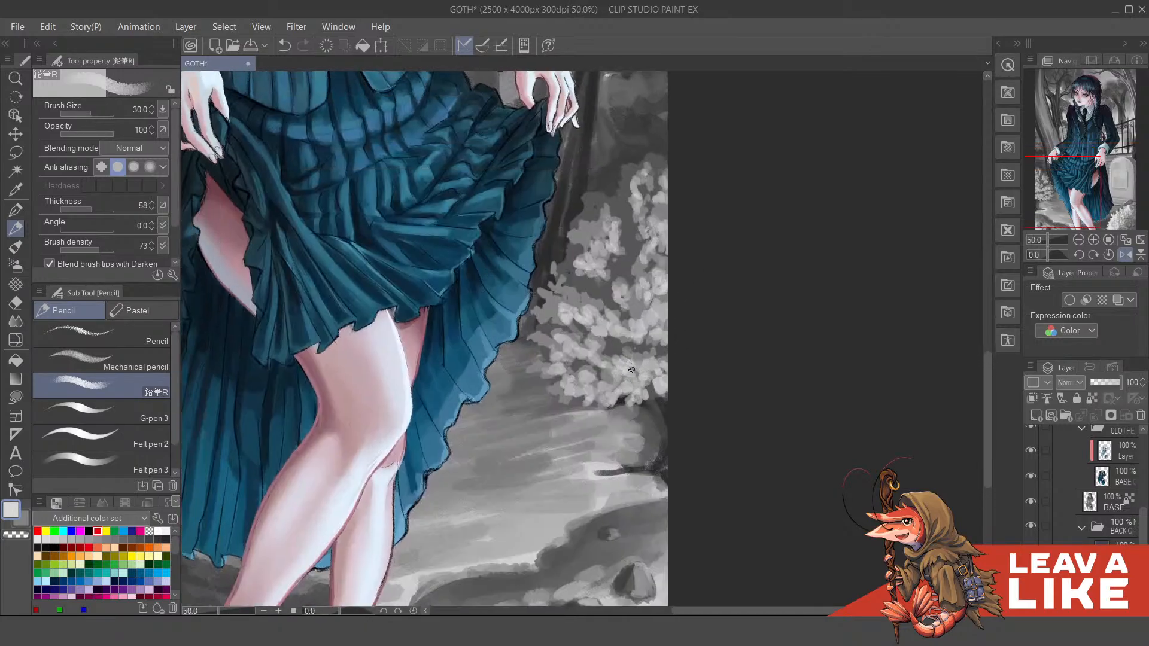
Step: Sample a dark grey from beneath the bush, undo the last stroke, and reduce the pencil's brush size to 15
alt+click(662, 401)
alt+click(620, 436)
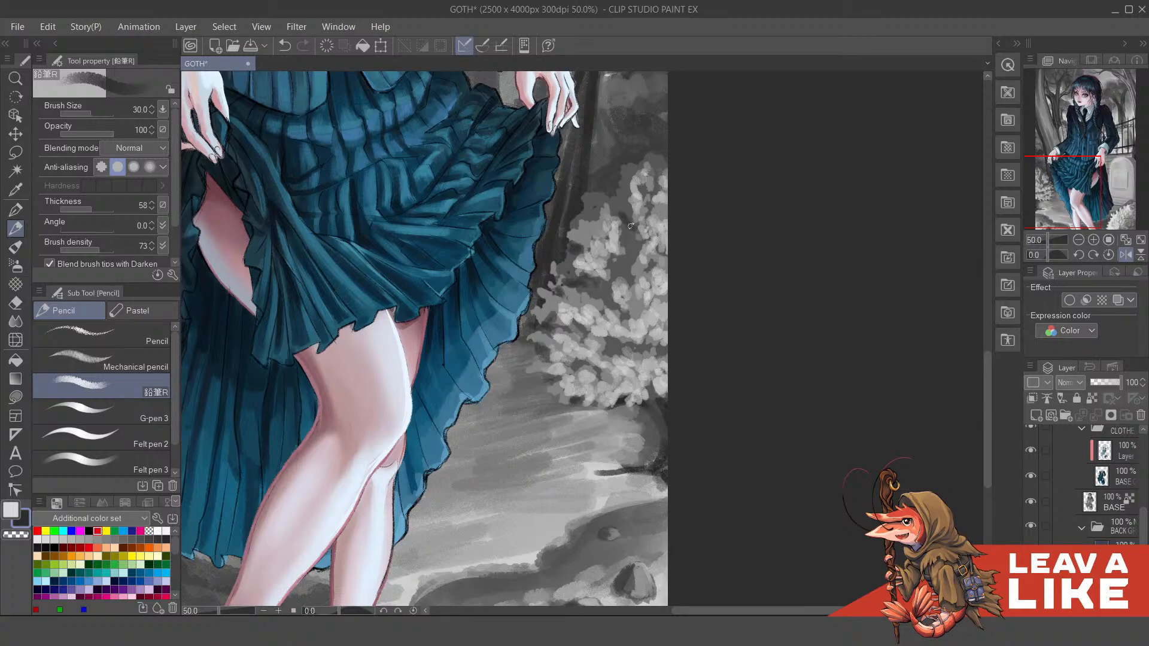
key(ctrl+z)
key(bracketleft)
key(bracketleft)
key(bracketleft)
key(bracketleft)
scroll(646, 251, up, 1)
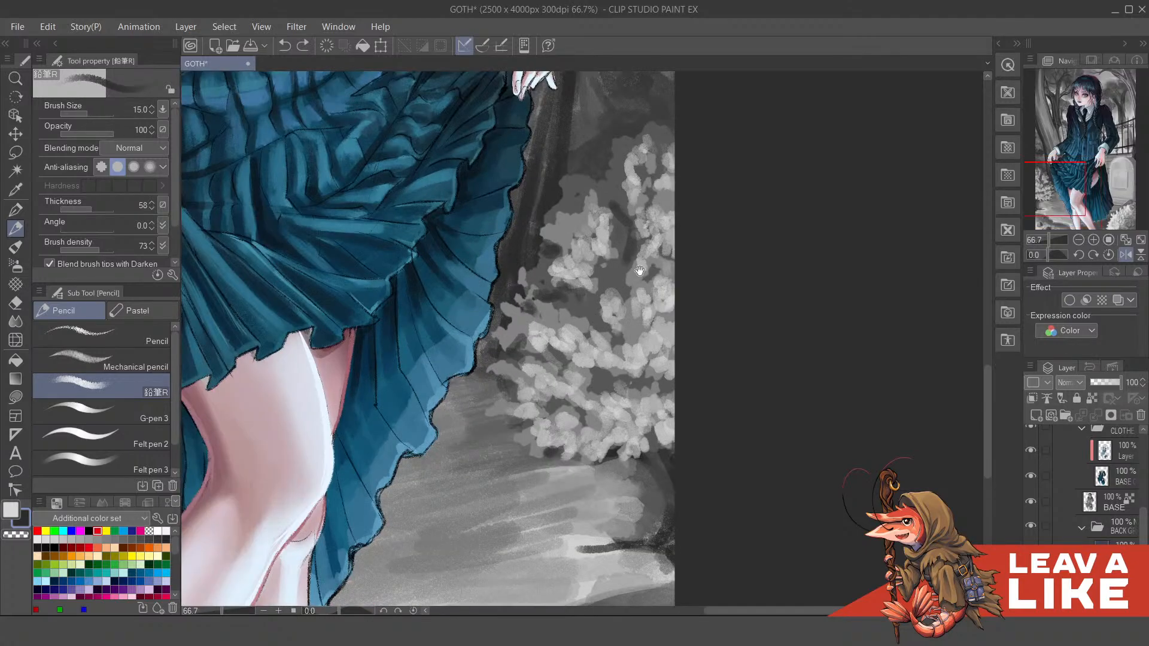
Step: Paint thin dark branches and shadow gaps between the light leaf clusters of the bush
drag(639, 270, 645, 332)
mouse_move(626, 289)
mouse_down()
mouse_move(634, 324)
mouse_move(626, 304)
mouse_move(636, 308)
mouse_up()
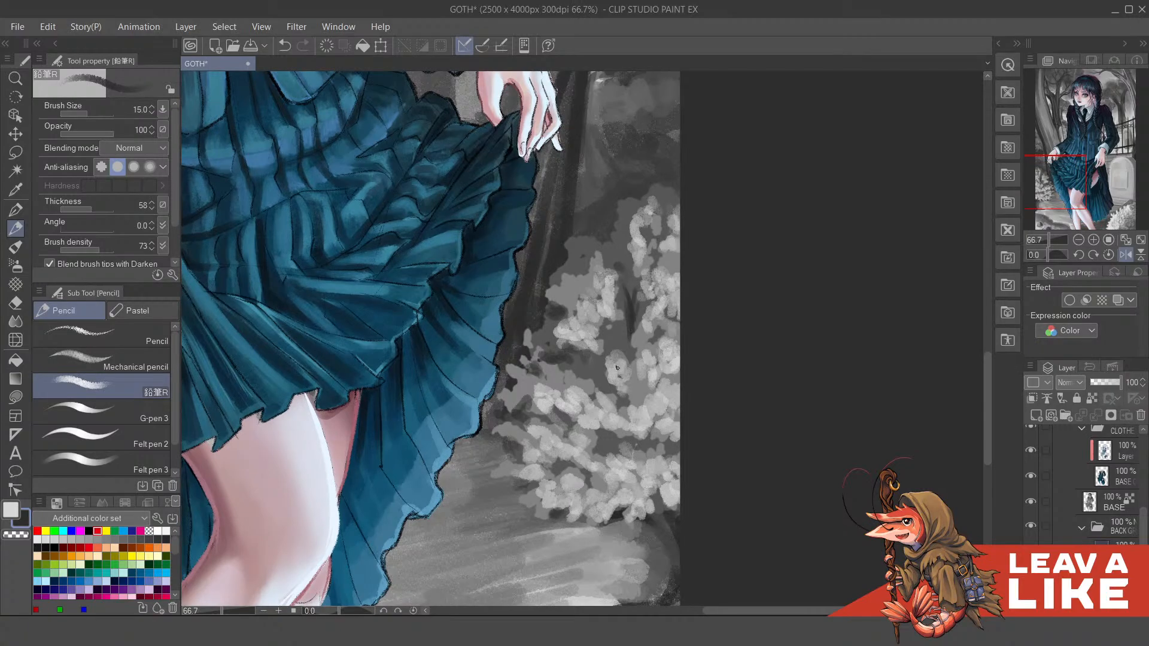
mouse_move(626, 353)
mouse_down()
mouse_move(627, 333)
mouse_move(633, 347)
mouse_up()
drag(628, 279, 629, 248)
mouse_move(598, 329)
mouse_down()
mouse_move(633, 349)
mouse_move(586, 346)
mouse_move(616, 389)
mouse_move(578, 358)
mouse_up()
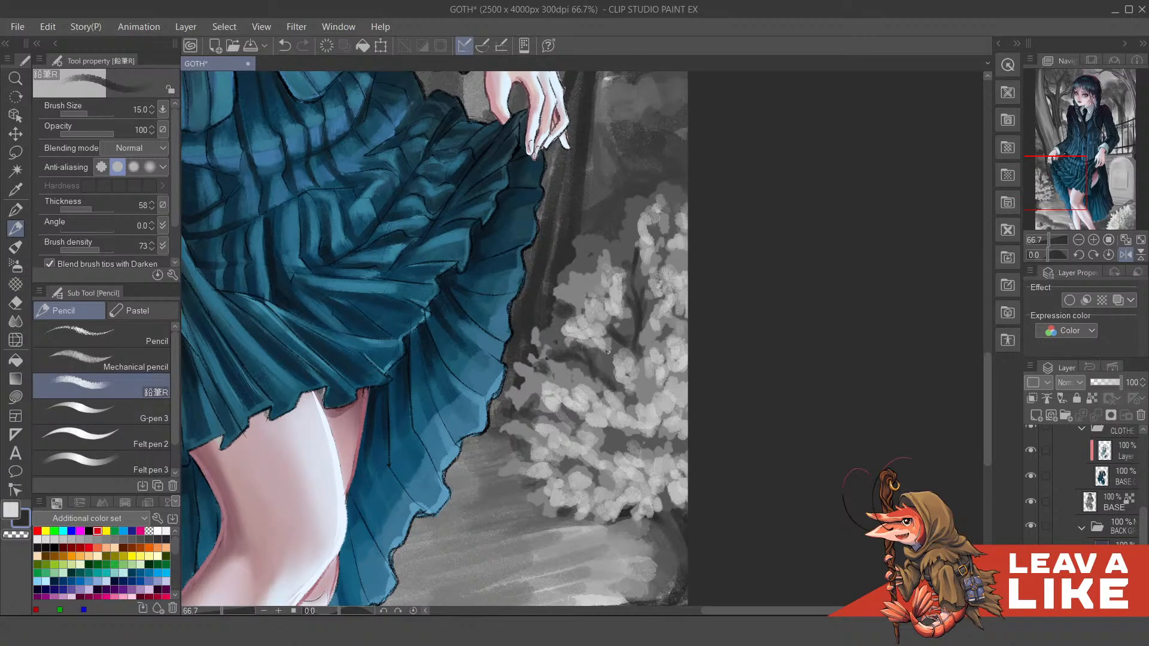
mouse_move(658, 355)
mouse_down()
mouse_move(650, 330)
mouse_move(638, 357)
mouse_up()
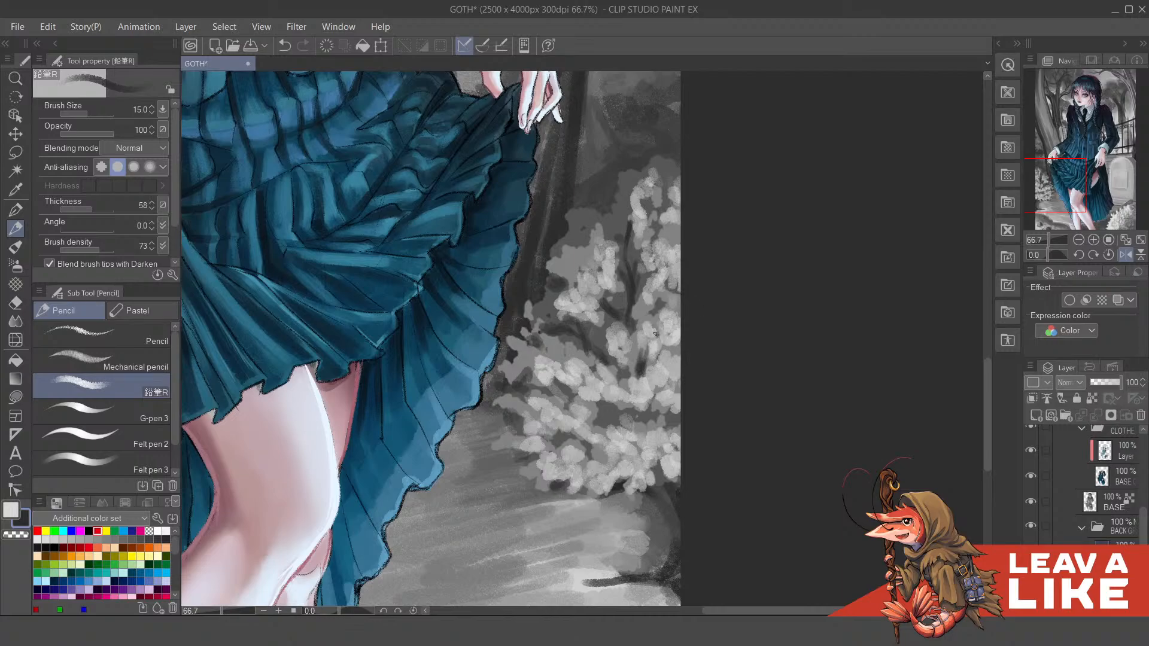
Step: Refine the bush's canvas-edge and lower clusters, alternating light leaf dabs with dark gaps at brush size 15
key(x)
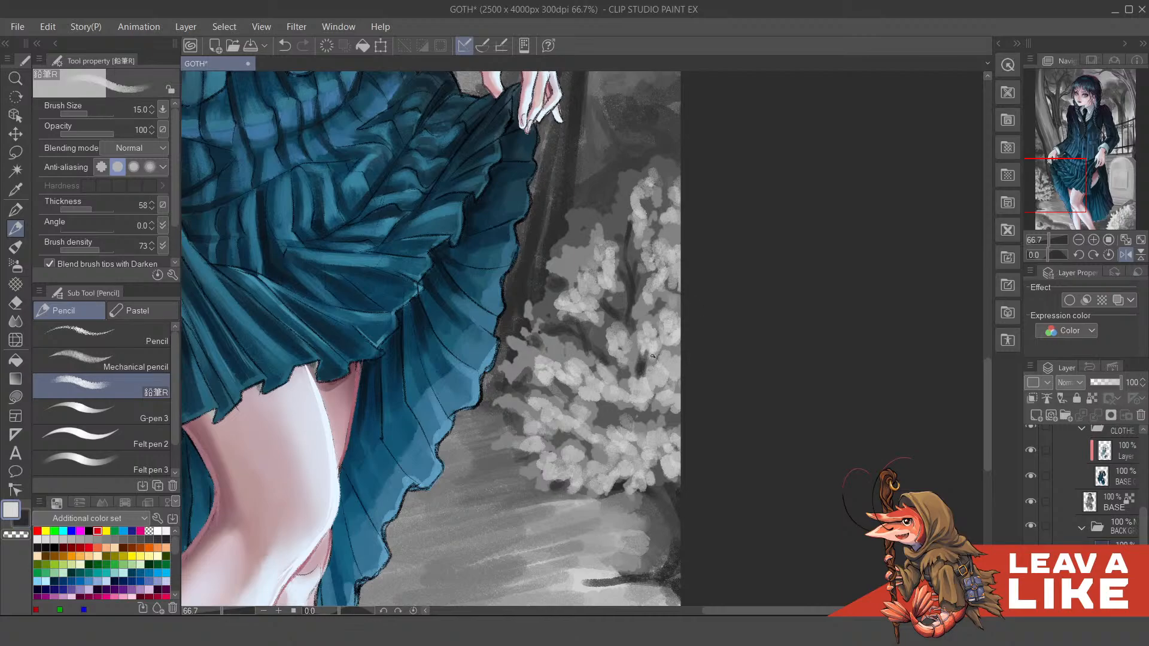
key(x)
mouse_move(662, 321)
mouse_down()
mouse_move(654, 302)
mouse_move(669, 279)
mouse_up()
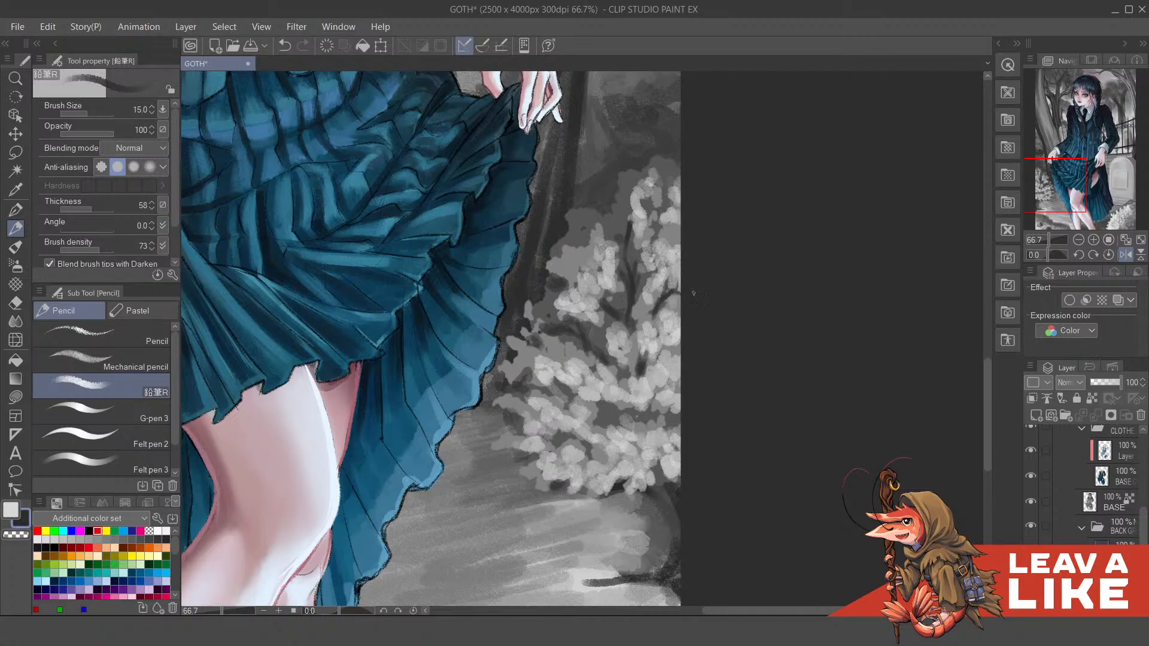
scroll(695, 293, up, 1)
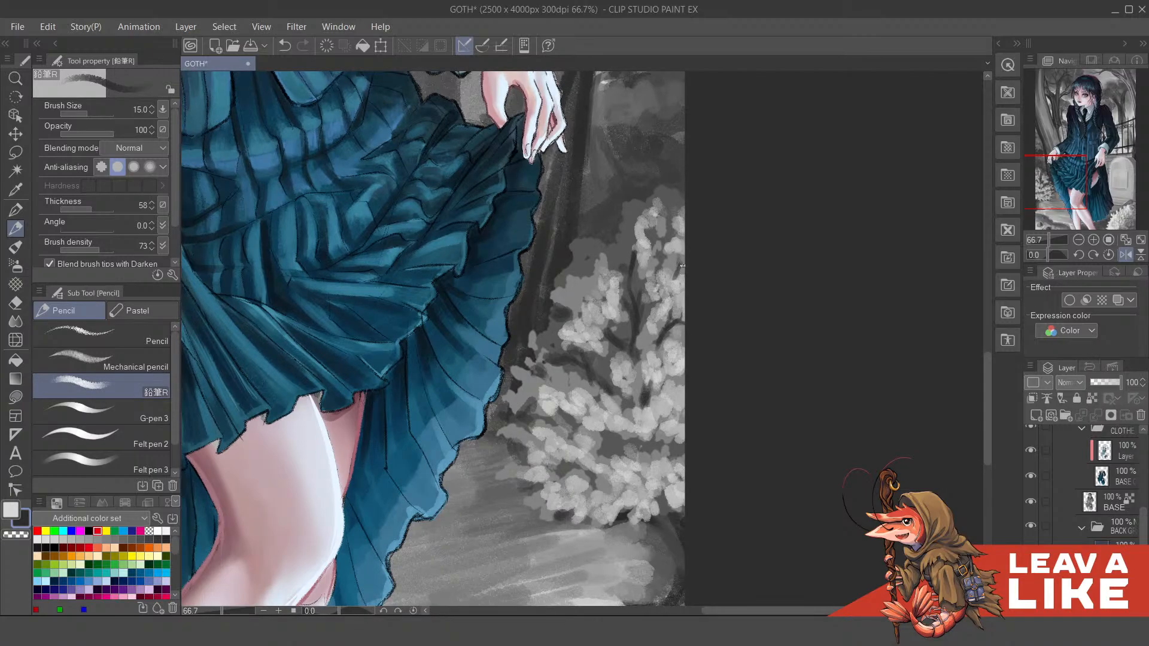
key(x)
scroll(718, 282, down, 2)
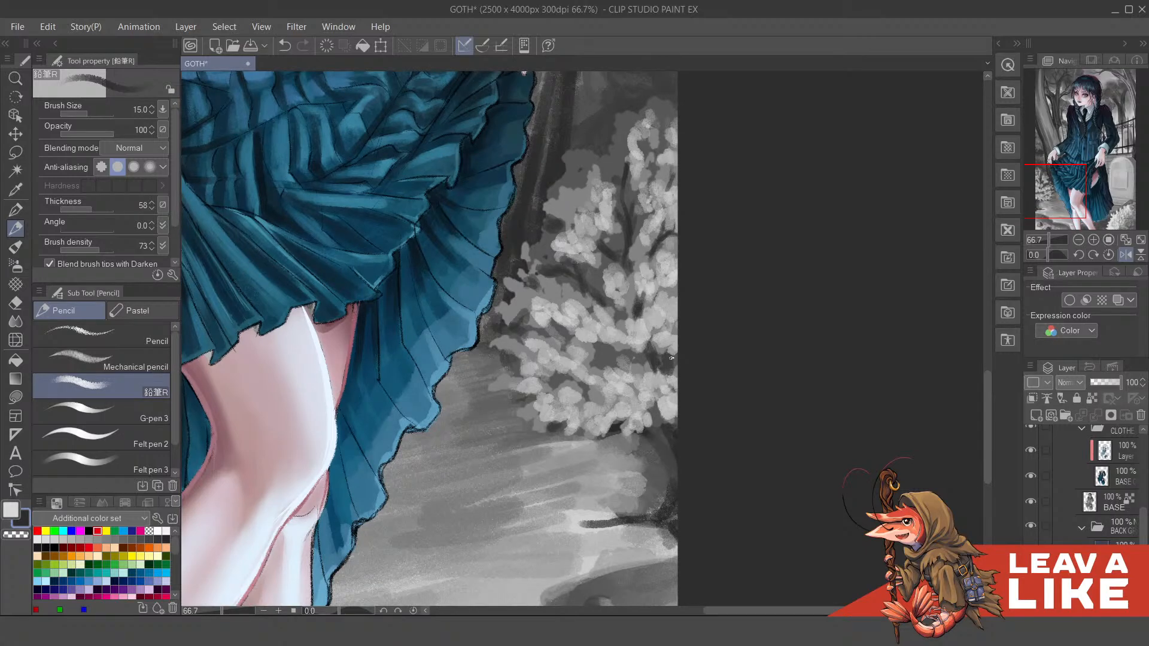
mouse_move(606, 352)
mouse_down()
mouse_move(619, 378)
mouse_move(625, 361)
mouse_move(592, 346)
mouse_move(601, 360)
mouse_up()
key(x)
key(x)
Step: Save the illustration, choosing to wait for the program to respond
scroll(713, 367, down, 5)
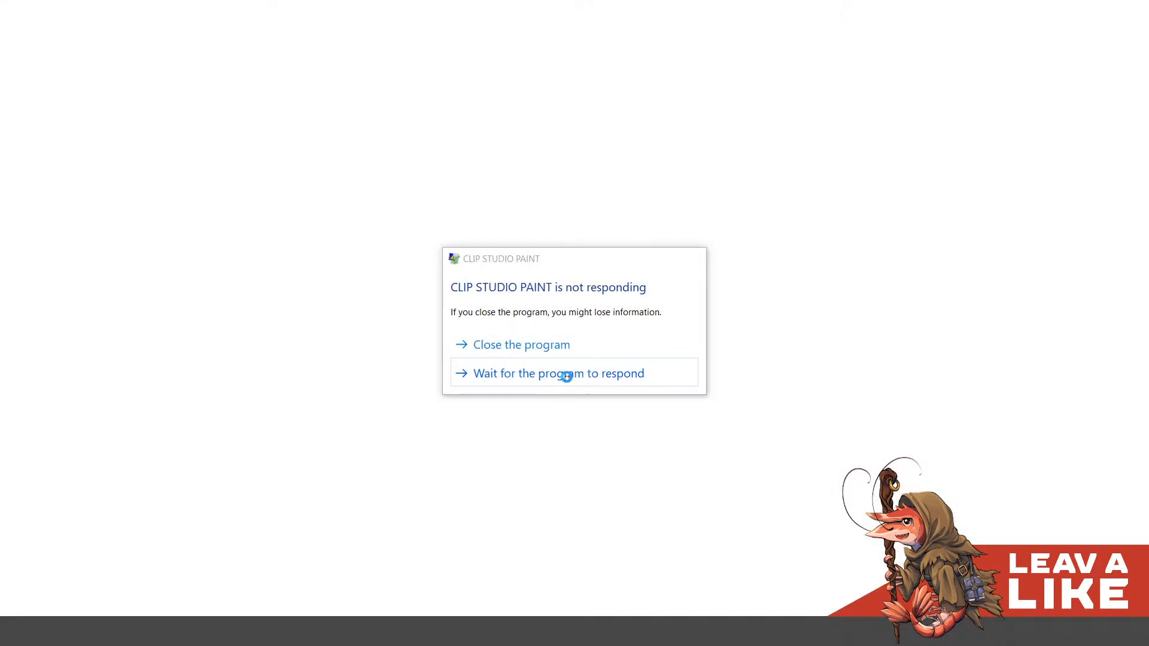
click(564, 374)
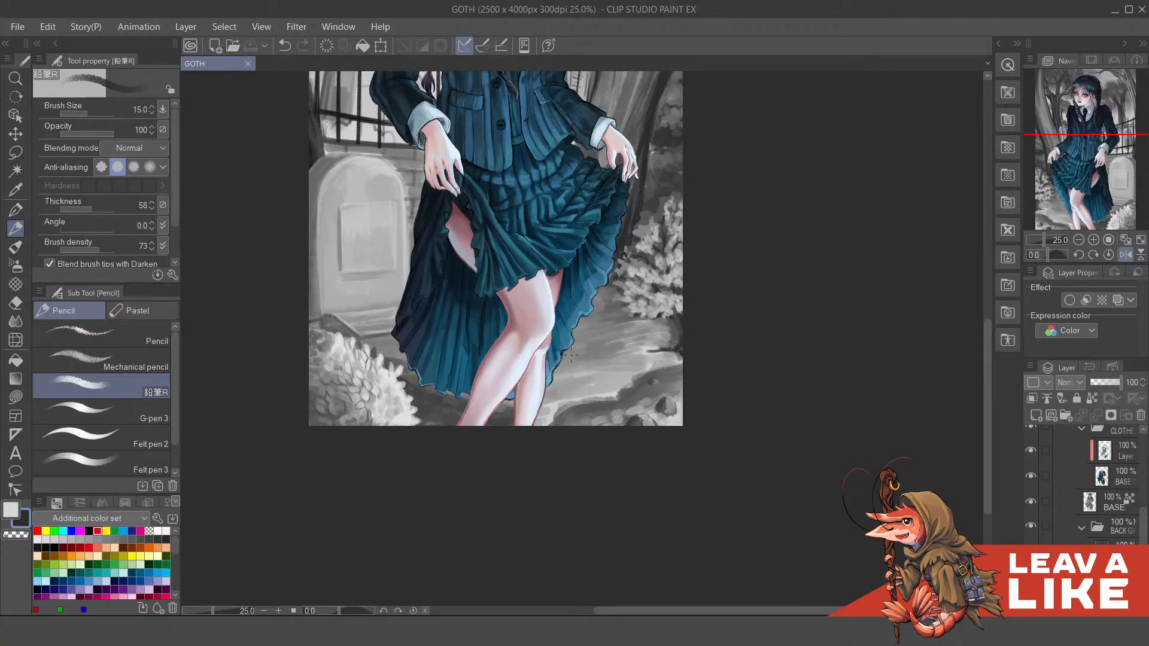
Step: Switch to the light grey drawing color and dab pencil leaf highlights along the bush's lower edge and middle clusters
scroll(688, 324, up, 3)
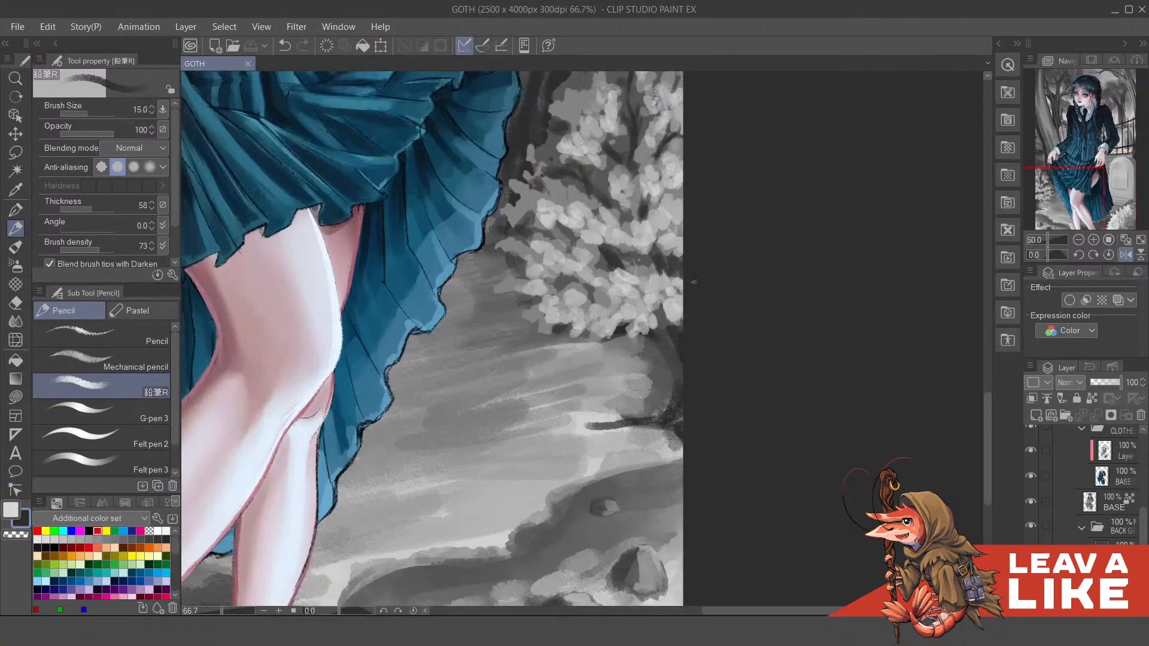
drag(695, 258, 705, 310)
key(x)
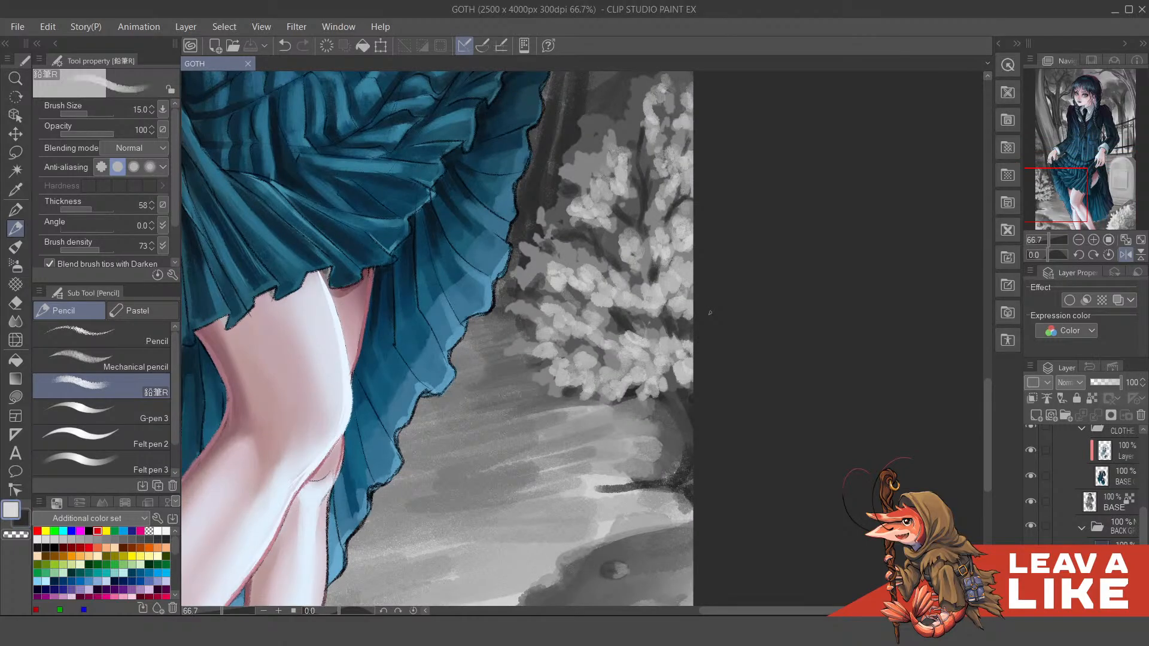
mouse_move(669, 362)
mouse_down()
mouse_move(684, 386)
mouse_move(672, 373)
mouse_move(651, 376)
mouse_move(689, 349)
mouse_move(699, 359)
mouse_move(655, 365)
mouse_move(665, 354)
mouse_move(642, 371)
mouse_move(635, 384)
mouse_move(646, 403)
mouse_move(666, 390)
mouse_move(720, 399)
mouse_up()
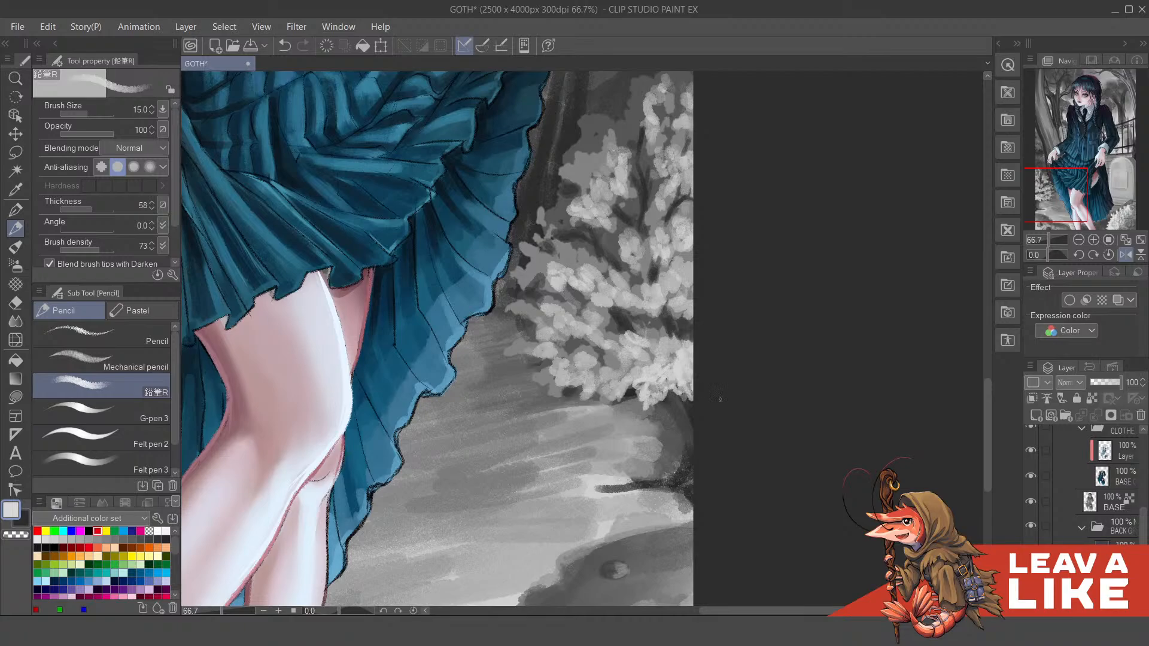
mouse_move(633, 384)
mouse_down()
mouse_move(619, 395)
mouse_move(553, 381)
mouse_up()
scroll(709, 271, up, 1)
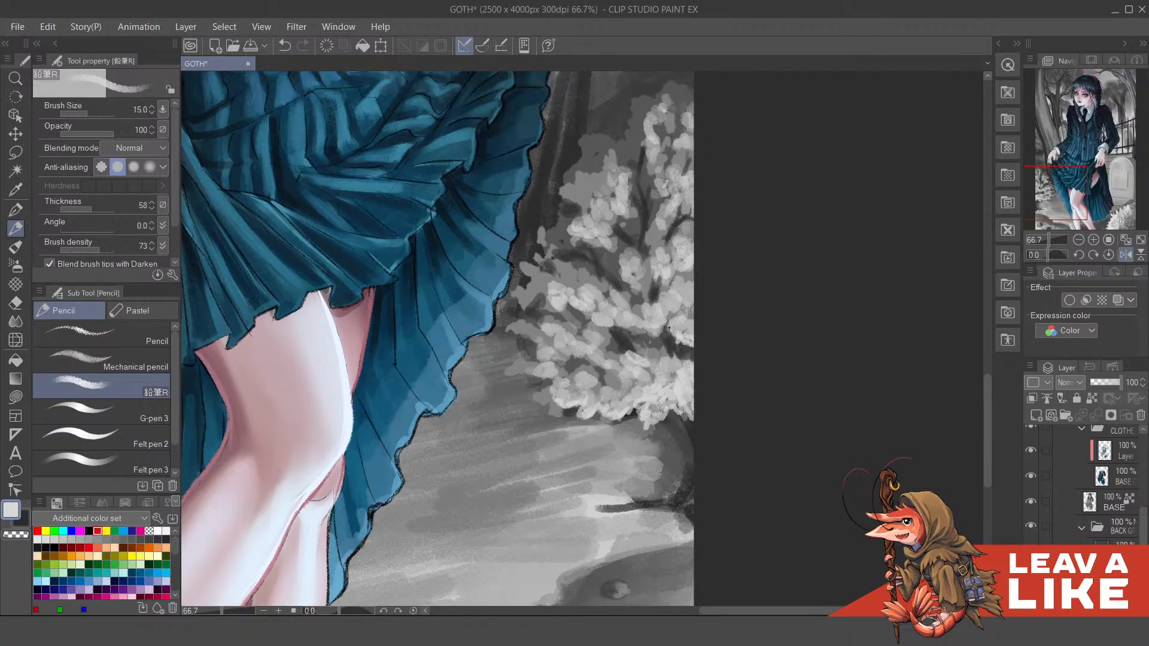
drag(662, 322, 623, 314)
scroll(658, 307, up, 1)
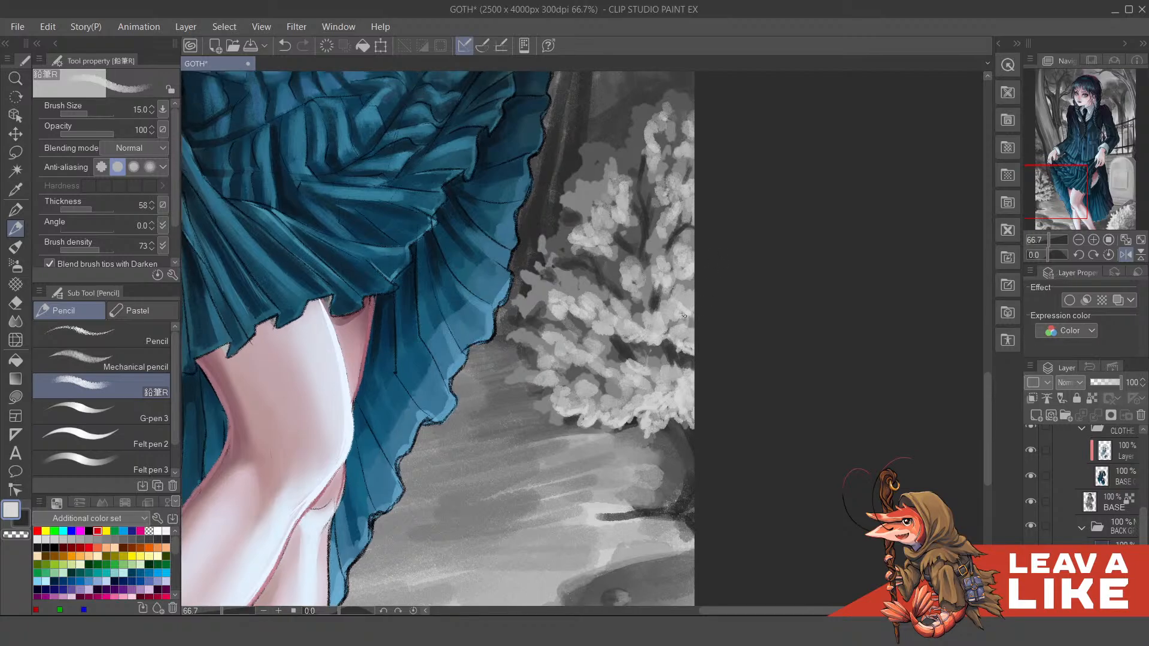
Step: Flip the canvas view horizontally and dab light leaf strokes across the bush's lower clusters
key(h)
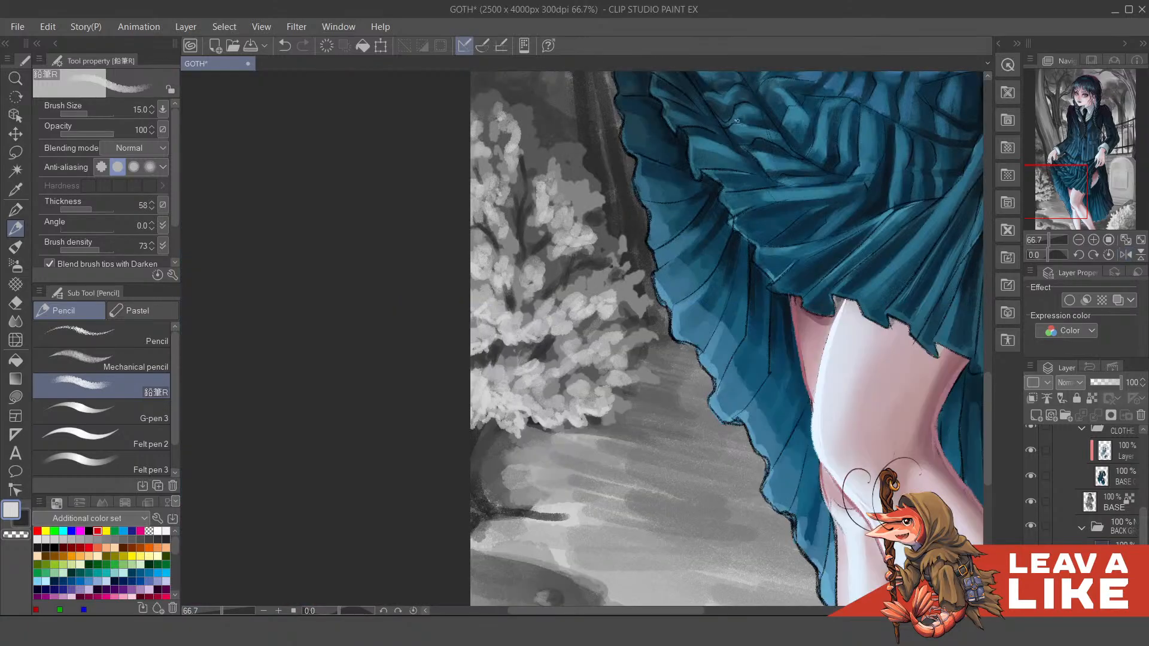
scroll(624, 371, left, 1)
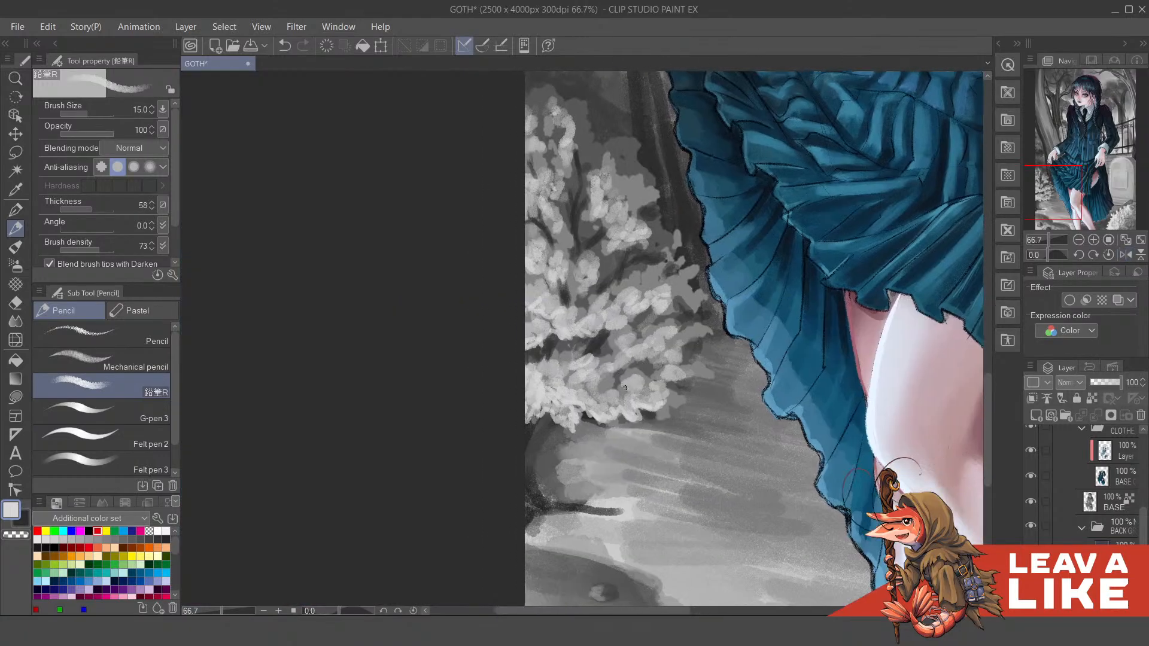
mouse_move(631, 364)
mouse_down()
mouse_move(608, 368)
mouse_move(662, 351)
mouse_move(661, 377)
mouse_up()
drag(595, 392, 611, 400)
drag(575, 348, 595, 361)
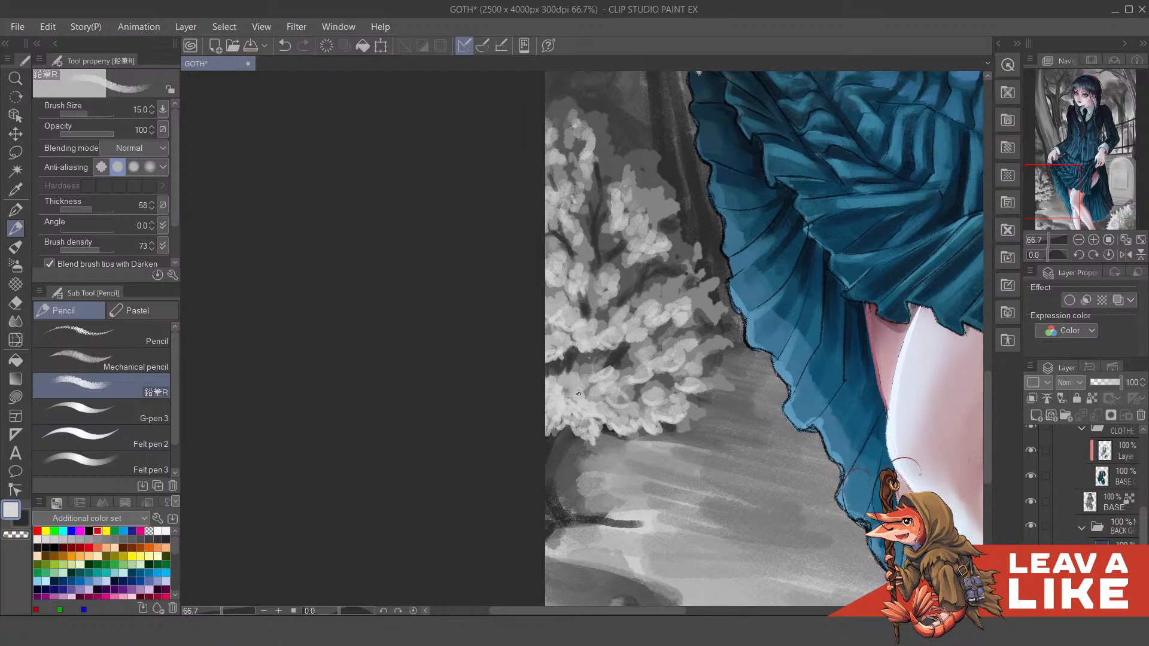
Step: Sample greys from the bush's lower clusters and blend leaf dabs near the canvas edge
alt+click(581, 377)
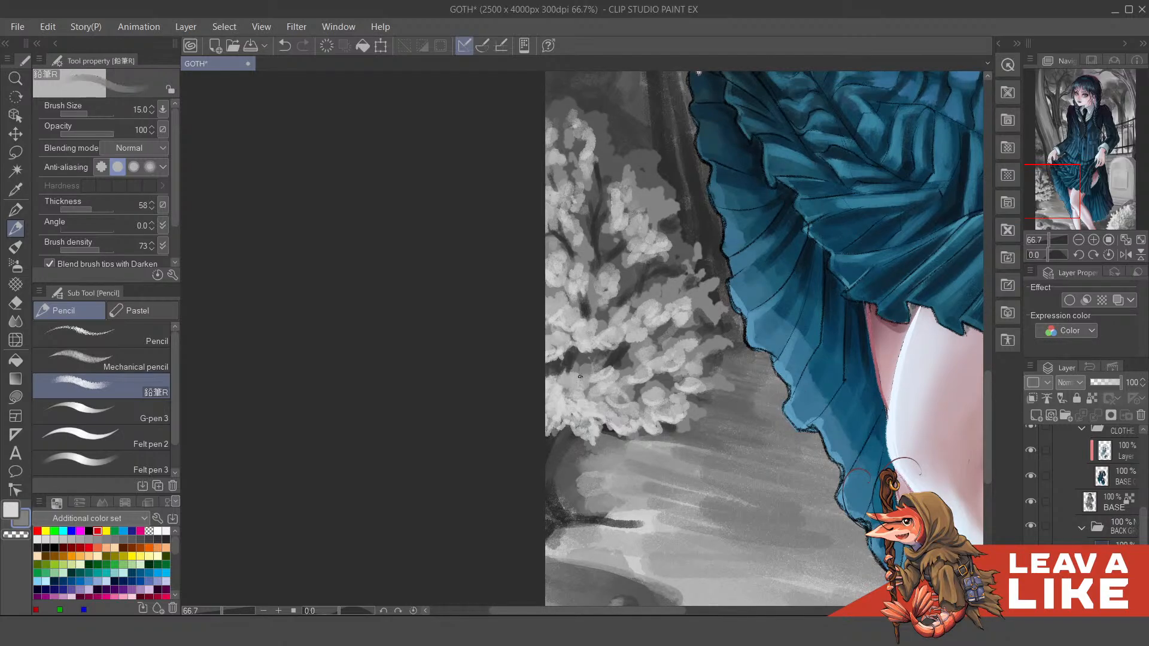
alt+click(598, 394)
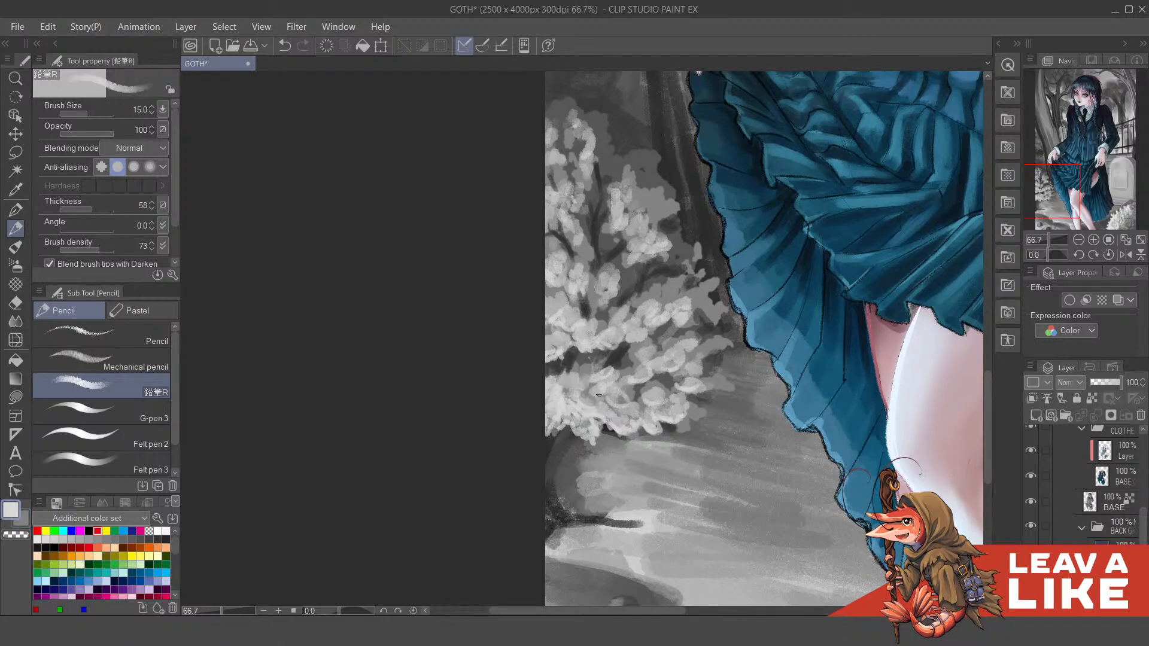
alt+click(571, 396)
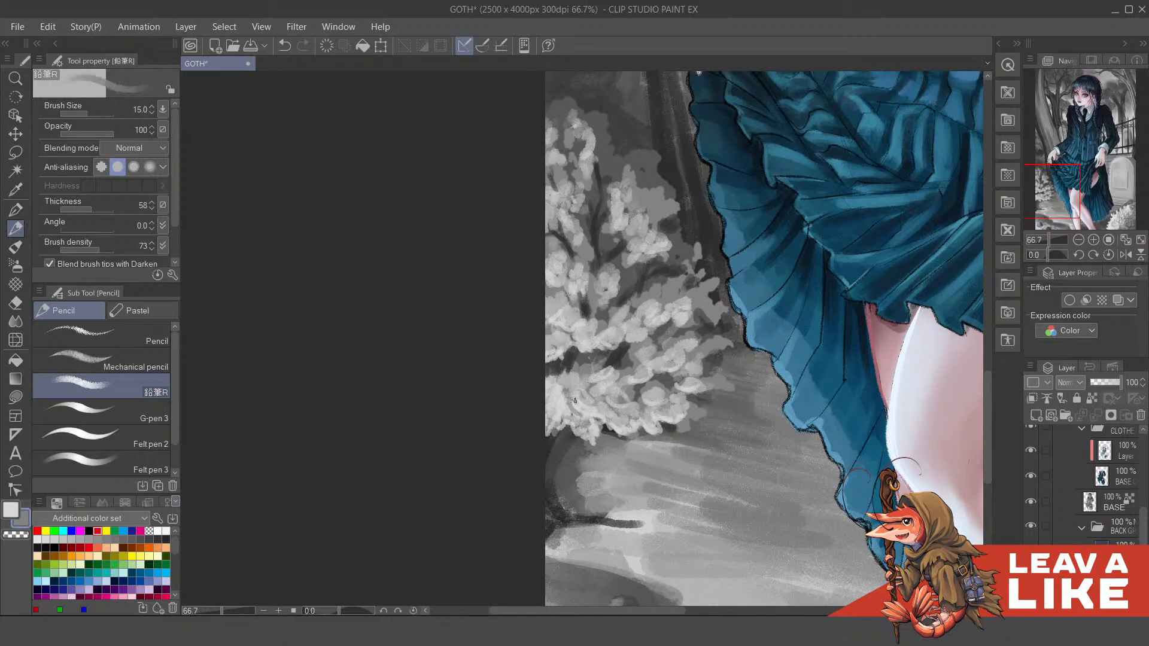
alt+click(584, 415)
drag(682, 309, 701, 322)
alt+click(580, 401)
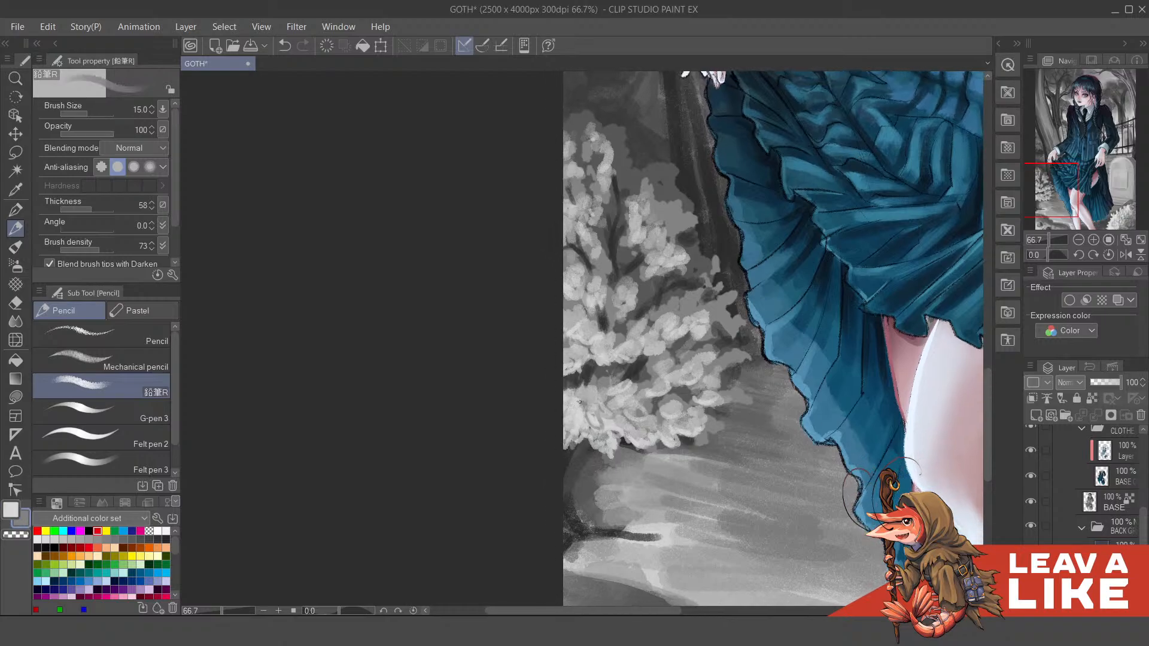
alt+click(572, 413)
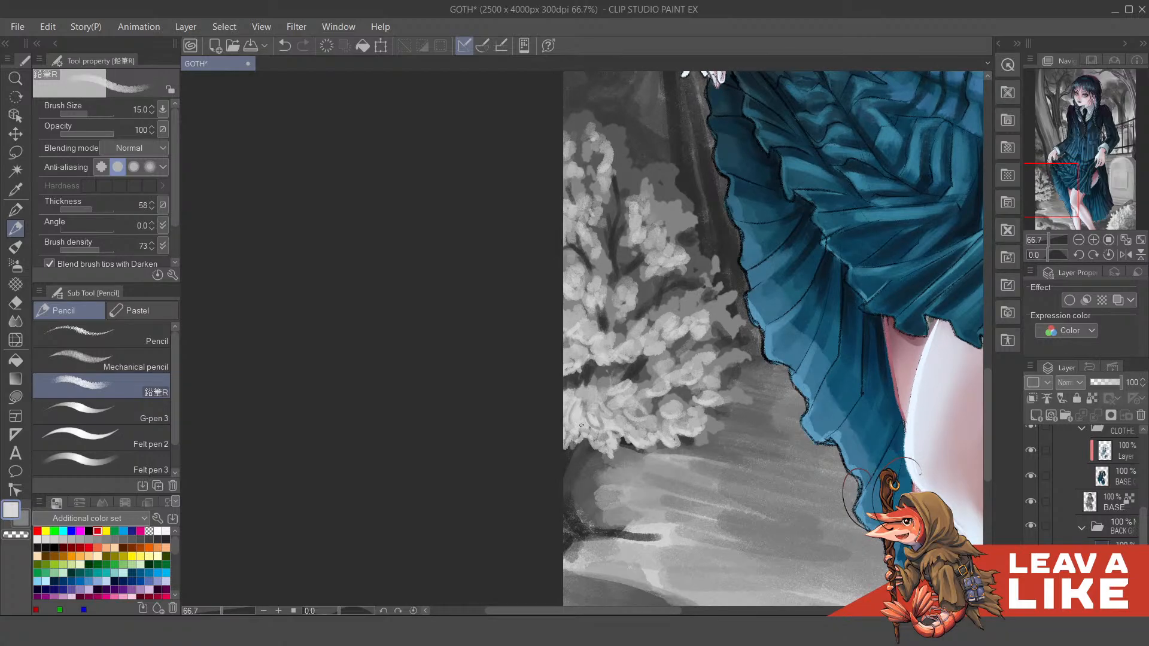
Step: Undo the last leaf stroke, resample a light grey from the bush, and add leaf dabs to its lower branches
scroll(766, 234, down, 2)
scroll(770, 259, up, 2)
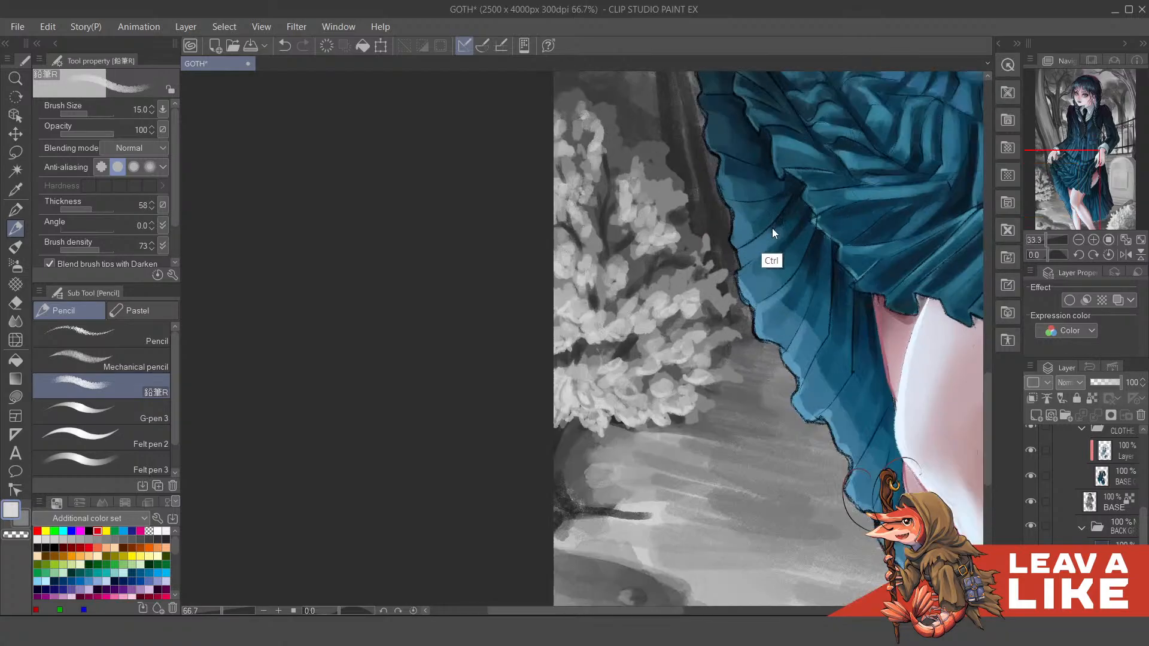
drag(659, 331, 684, 338)
alt+click(608, 402)
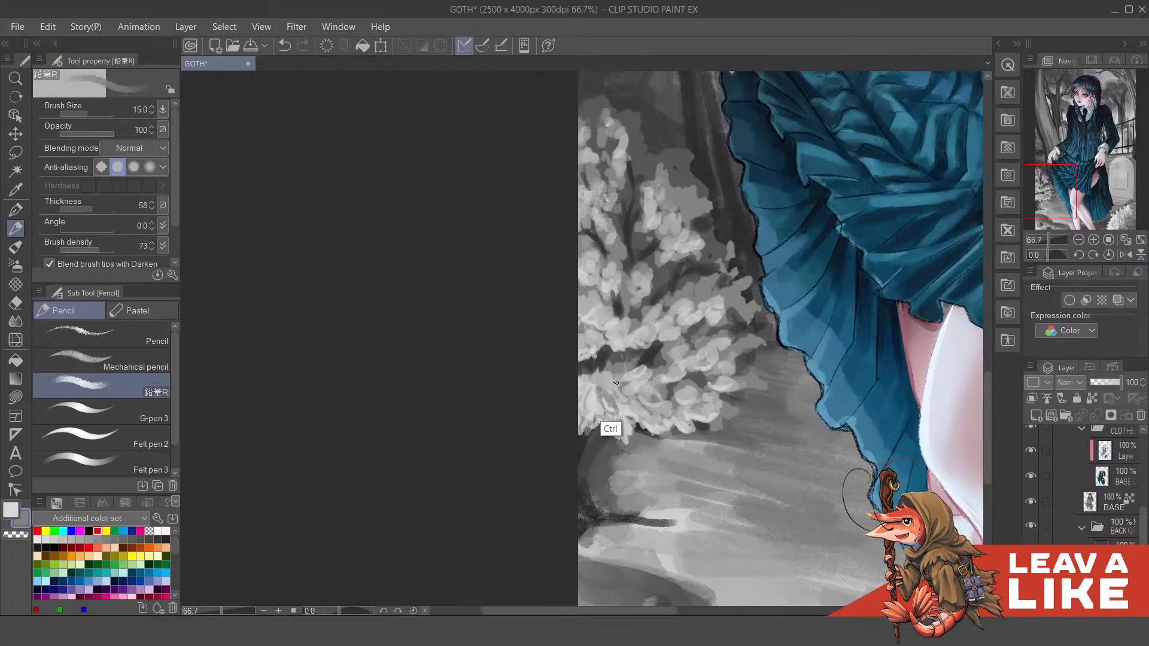
key(ctrl+z)
alt+click(601, 395)
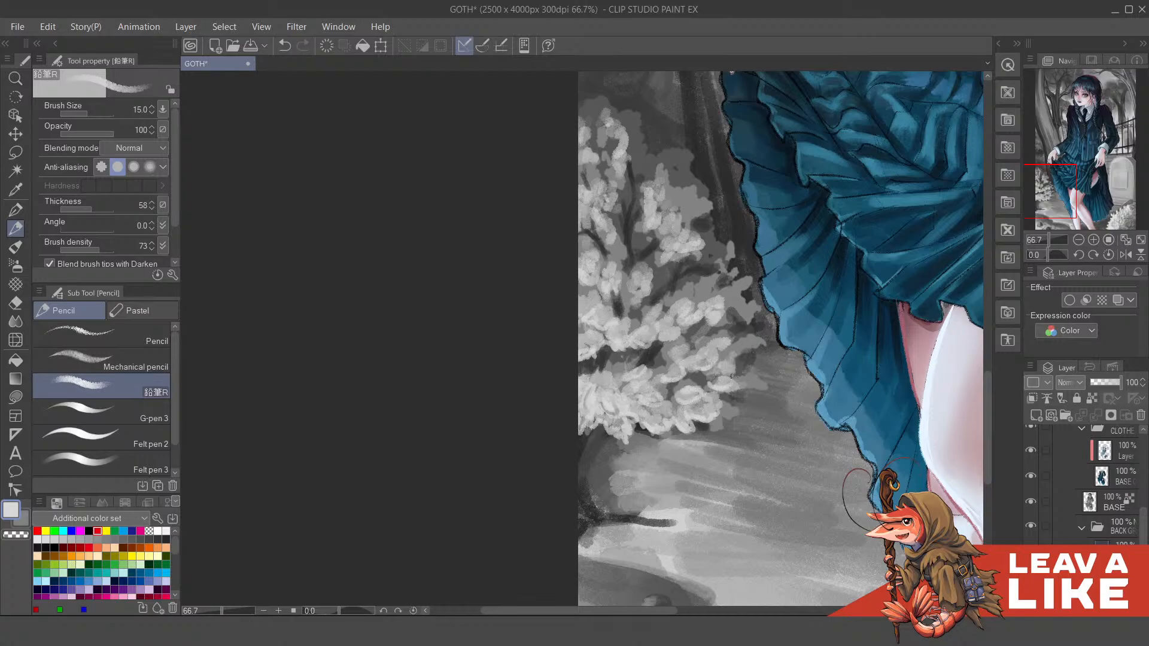
drag(750, 314, 701, 384)
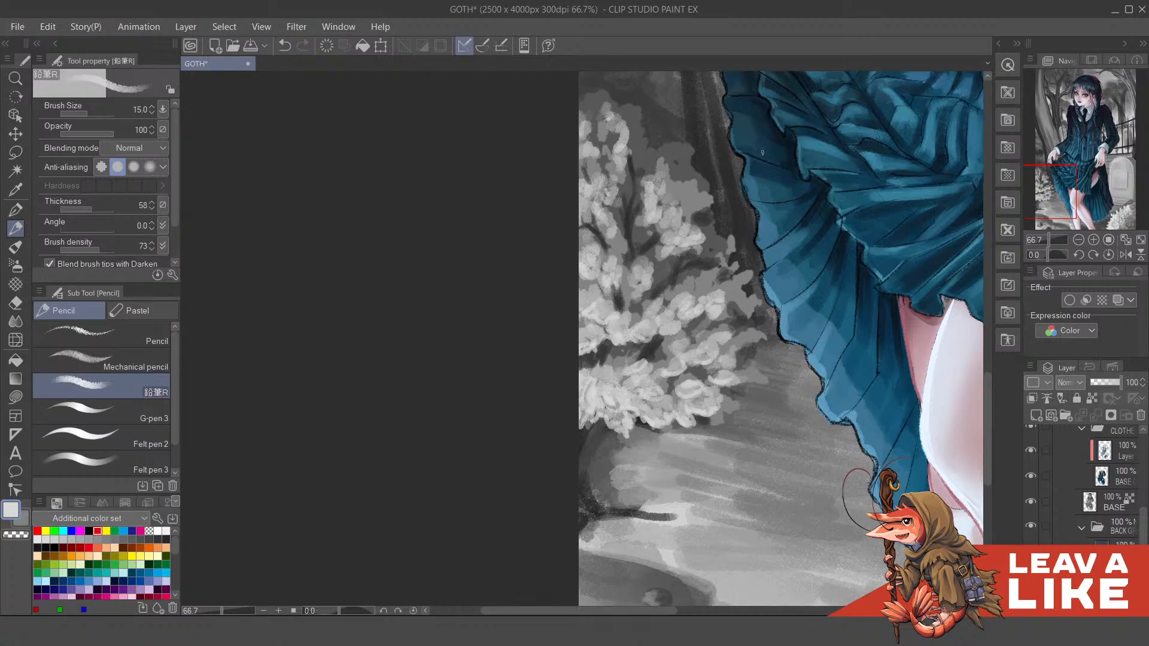
Step: Flip the canvas view horizontally again and switch to the Textured pen at brush size 40
scroll(772, 275, down, 2)
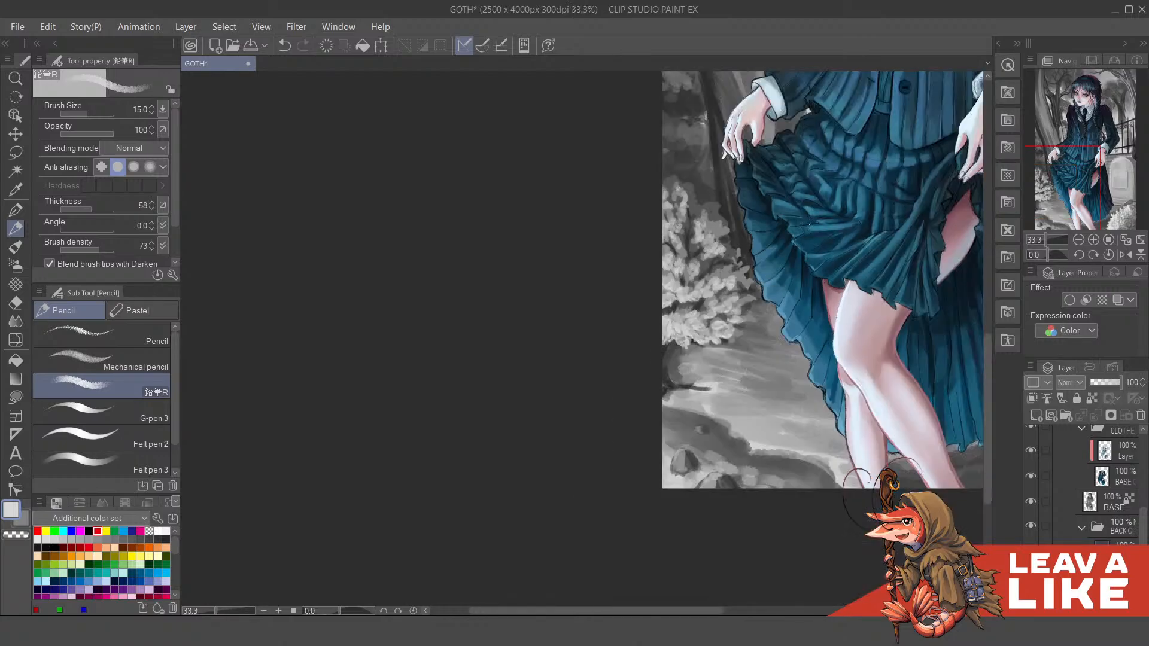
scroll(742, 299, up, 3)
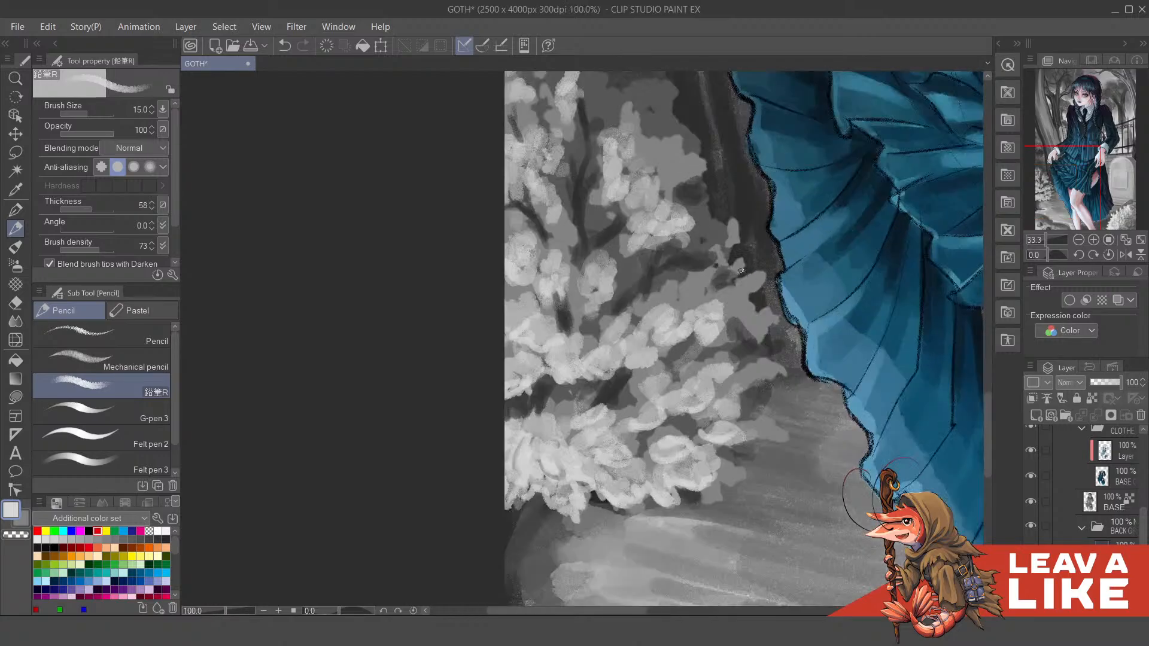
scroll(717, 251, down, 2)
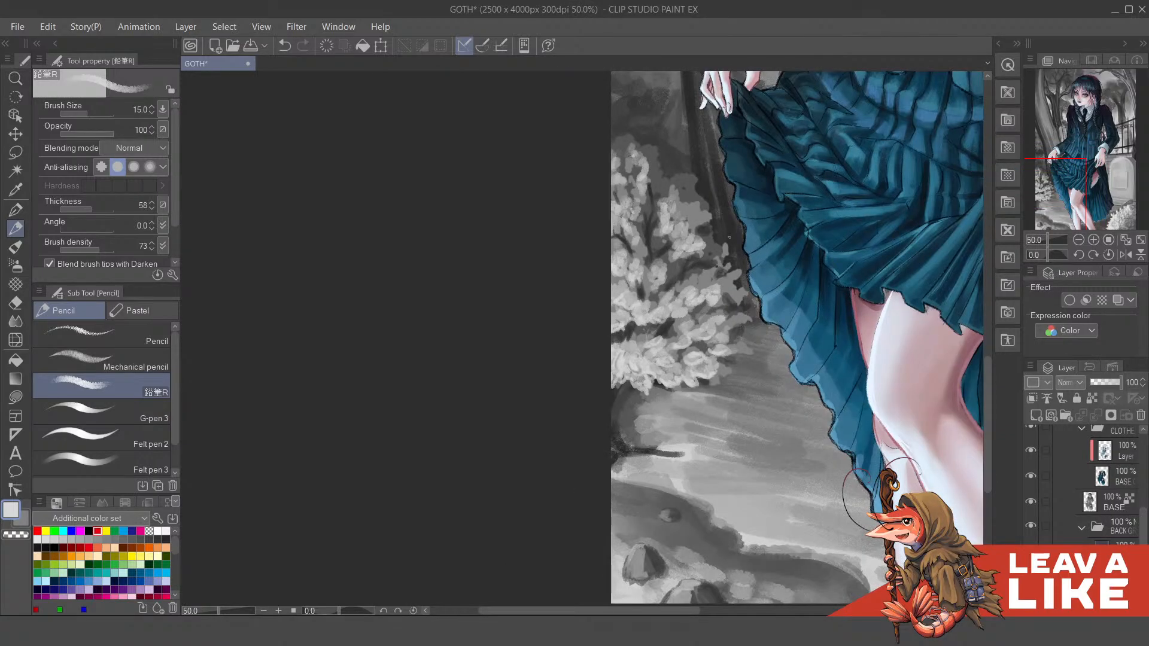
key(h)
scroll(439, 181, up, 1)
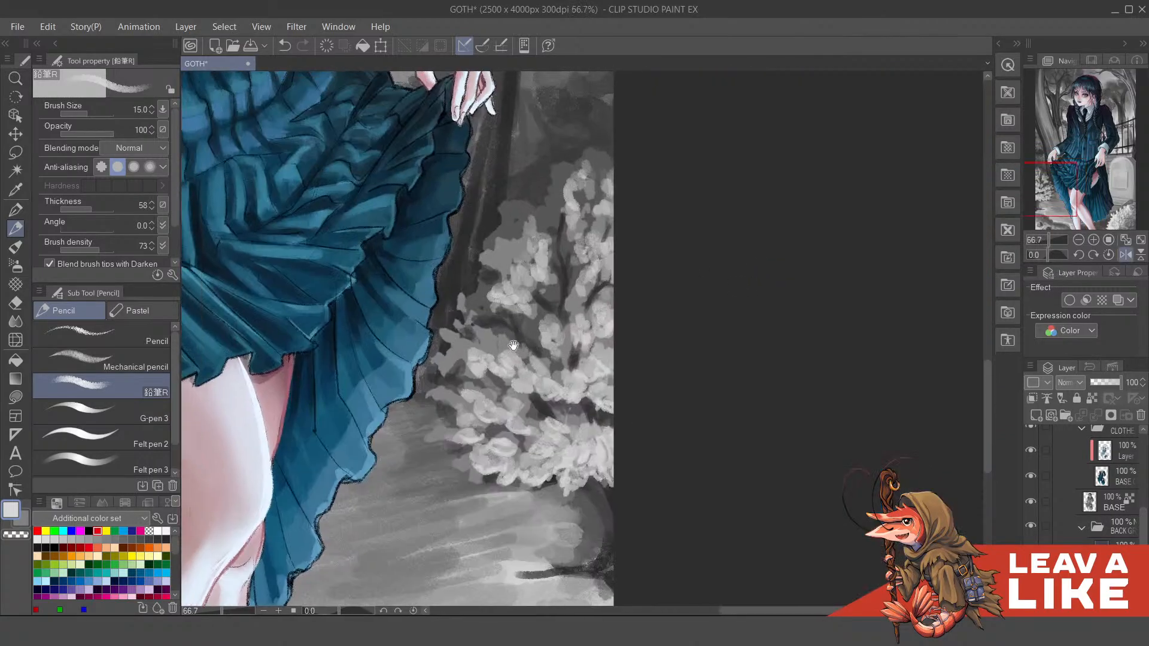
key(p)
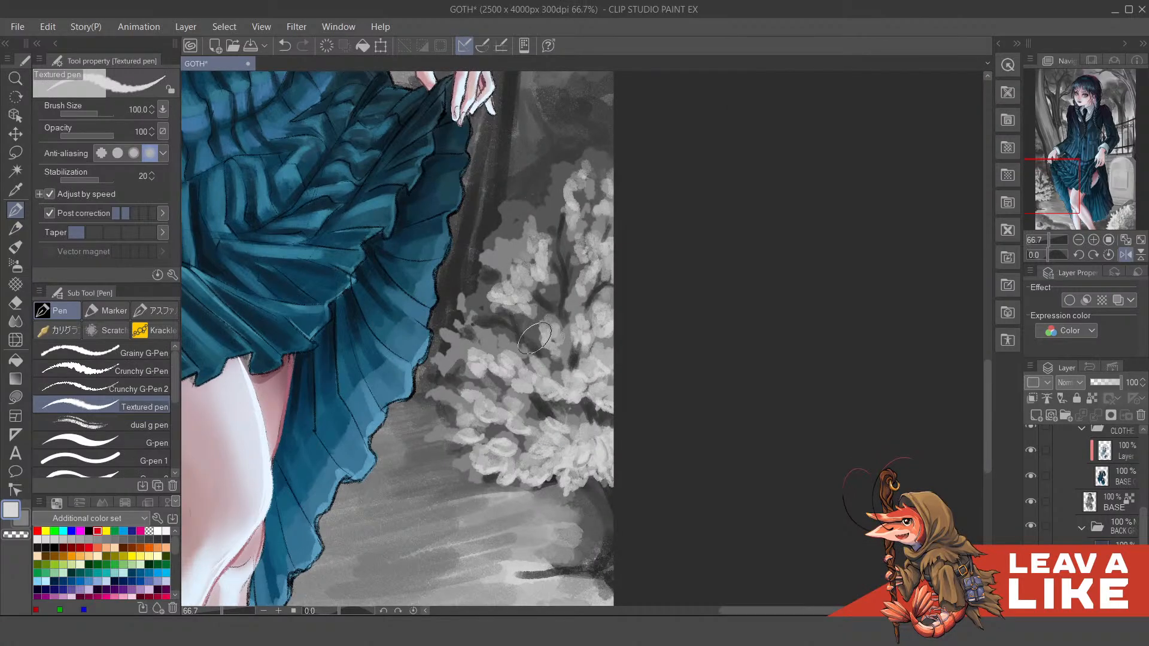
key(bracketleft)
key(bracketleft)
key(bracketleft)
key(bracketleft)
key(bracketleft)
key(bracketleft)
scroll(535, 364, up, 2)
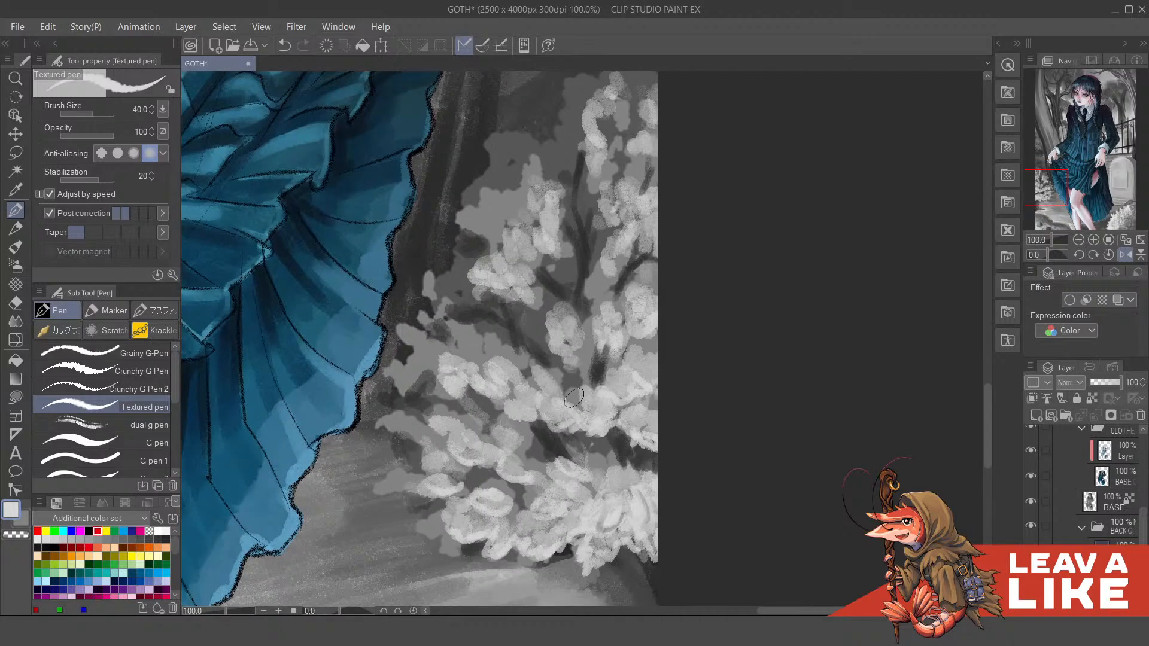
Step: Dab bright leaf highlights over the bush's middle and lower clusters with the Textured pen, undoing the last unwanted strokes
mouse_move(570, 408)
mouse_down()
mouse_move(580, 387)
mouse_move(572, 393)
mouse_move(643, 391)
mouse_up()
drag(641, 446, 611, 395)
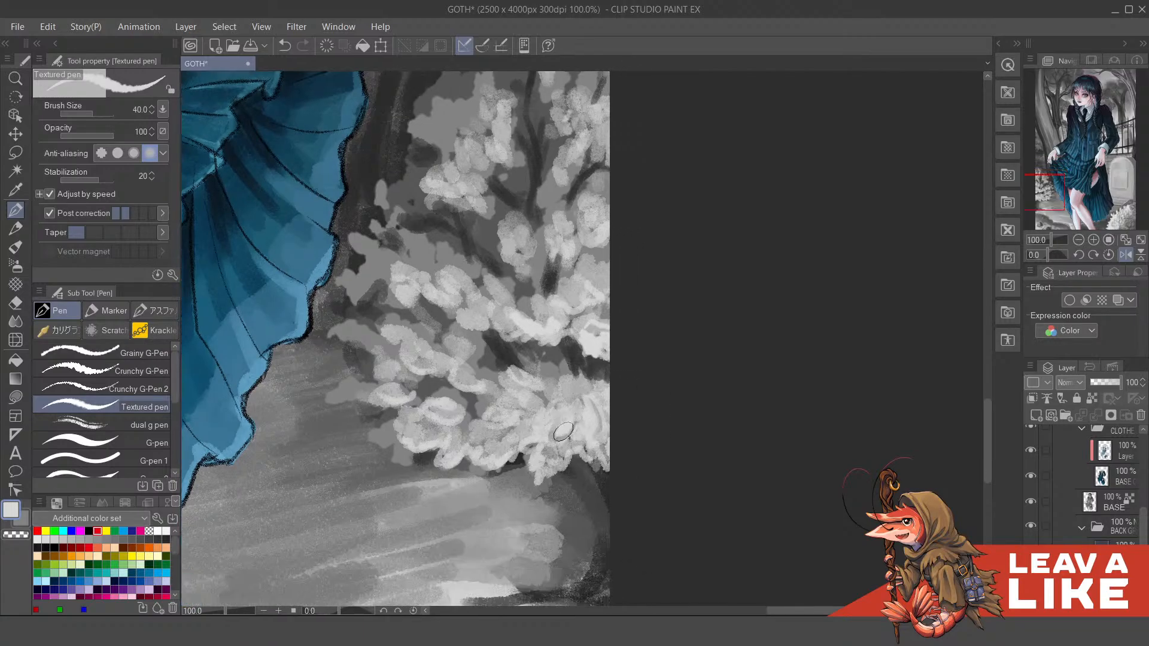
mouse_move(545, 443)
mouse_down()
mouse_move(584, 426)
mouse_move(598, 444)
mouse_move(610, 428)
mouse_move(585, 399)
mouse_move(609, 460)
mouse_move(616, 448)
mouse_move(564, 450)
mouse_move(566, 458)
mouse_move(566, 386)
mouse_move(507, 438)
mouse_move(523, 395)
mouse_move(487, 415)
mouse_move(479, 434)
mouse_move(492, 443)
mouse_move(453, 369)
mouse_move(439, 418)
mouse_move(484, 373)
mouse_move(486, 389)
mouse_move(465, 374)
mouse_move(492, 367)
mouse_move(537, 383)
mouse_move(490, 332)
mouse_move(498, 347)
mouse_move(473, 344)
mouse_up()
mouse_move(591, 304)
mouse_down()
mouse_move(615, 308)
mouse_move(570, 338)
mouse_move(571, 366)
mouse_move(589, 344)
mouse_move(578, 351)
mouse_move(556, 311)
mouse_move(574, 283)
mouse_move(565, 292)
mouse_move(615, 277)
mouse_move(584, 310)
mouse_move(603, 248)
mouse_up()
scroll(578, 309, up, 1)
key(ctrl+z)
scroll(603, 248, up, 1)
mouse_move(522, 338)
mouse_down()
mouse_move(513, 321)
mouse_move(524, 338)
mouse_move(535, 320)
mouse_move(524, 335)
mouse_move(536, 358)
mouse_up()
key(ctrl+z)
key(ctrl+z)
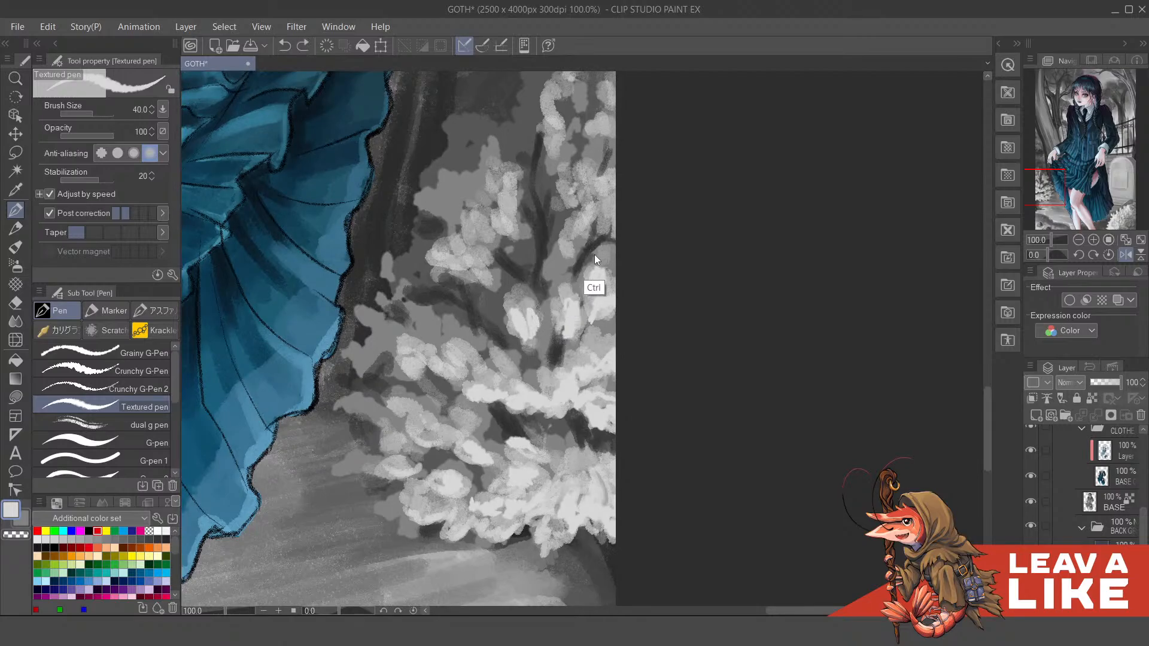
Step: Switch to the mid-grey secondary color and paint softer leaf strokes between the bush's bright clusters near the canvas edge
key(ctrl+minus)
key(ctrl+minus)
key(ctrl+minus)
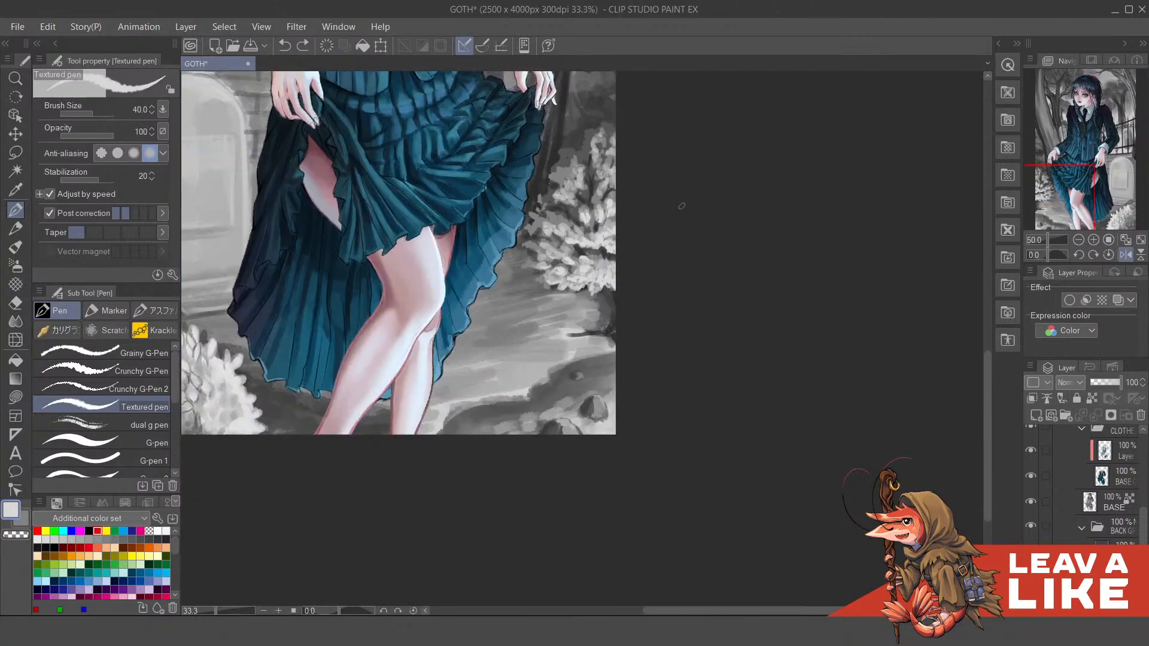
key(ctrl+plus)
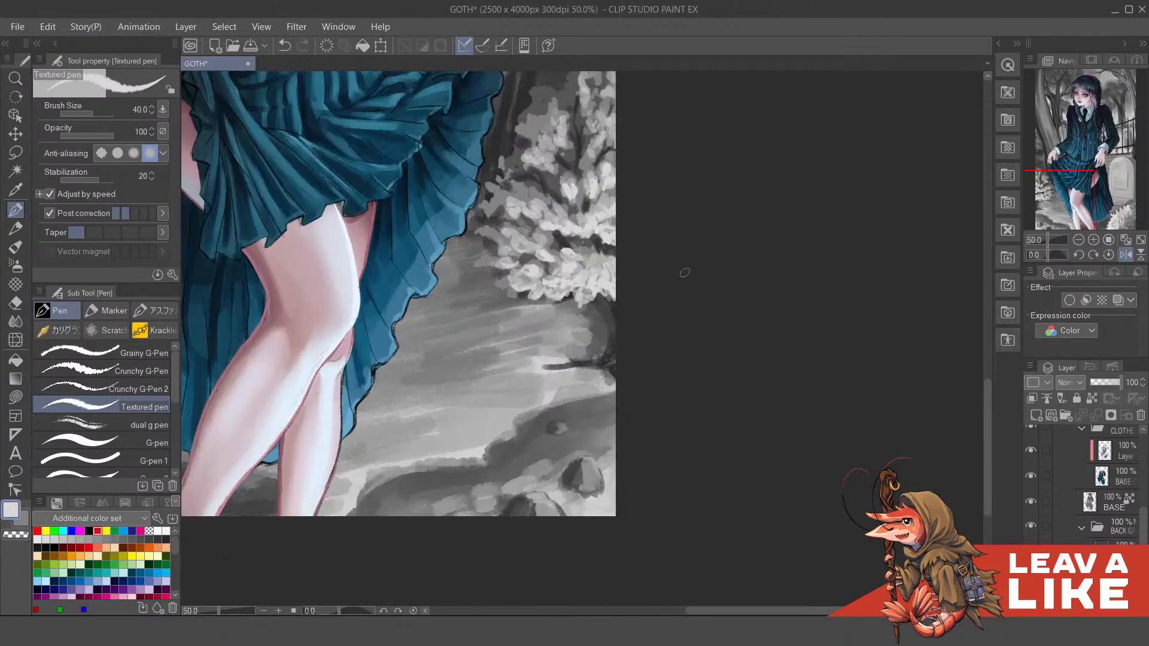
key(x)
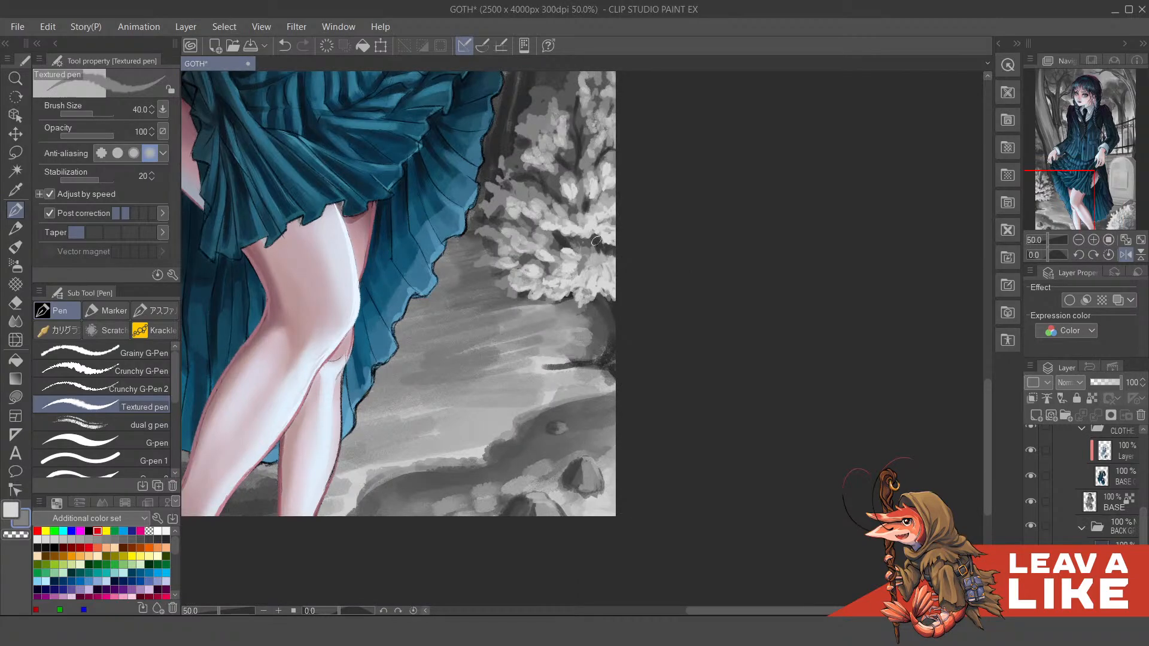
key(ctrl+plus)
drag(572, 258, 594, 253)
drag(602, 210, 596, 293)
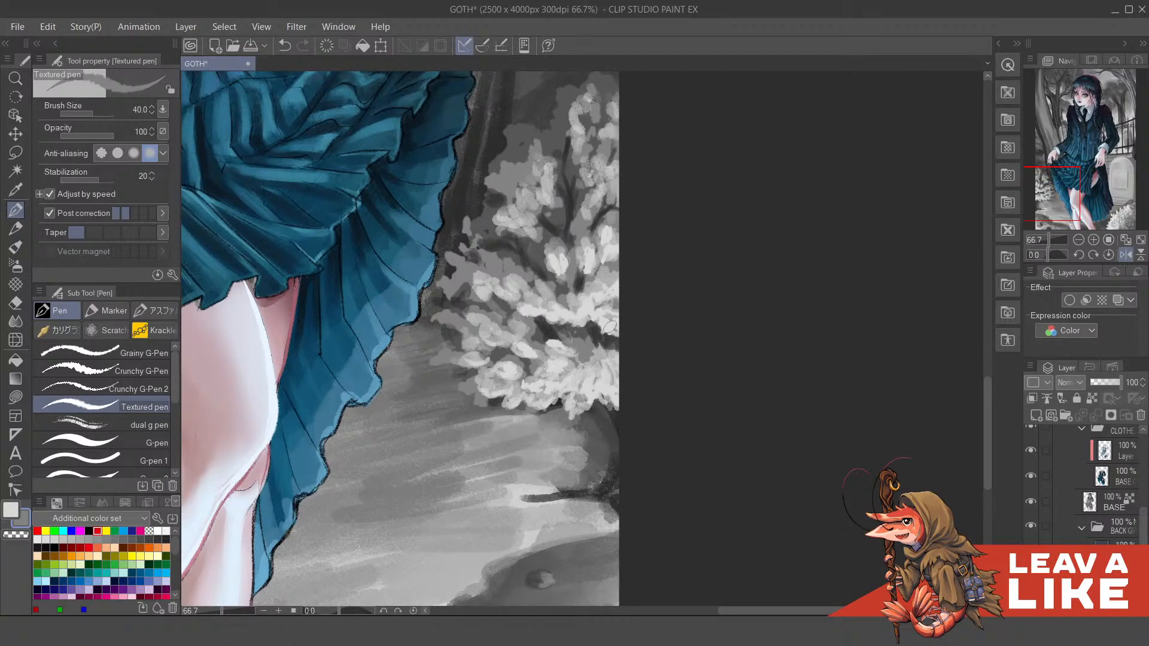
Step: Sample a dark grey and paint shadow gaps between the bush's middle and lower leaf clusters
alt+click(601, 371)
mouse_move(578, 352)
mouse_down()
mouse_move(575, 335)
mouse_move(587, 362)
mouse_move(590, 351)
mouse_up()
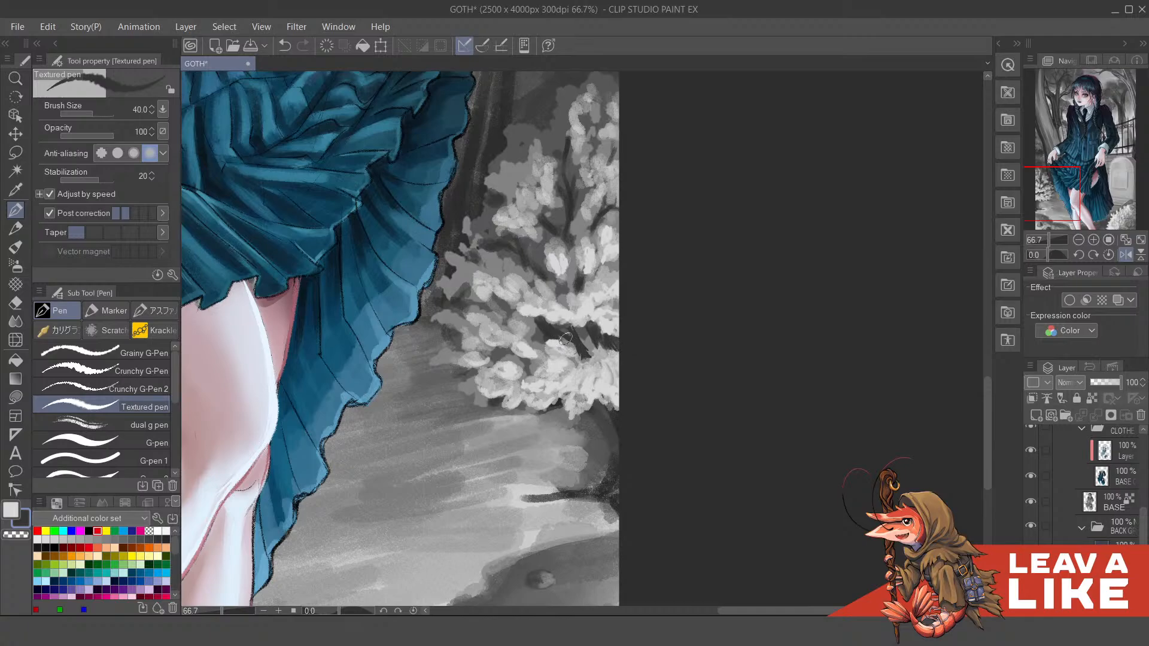
mouse_move(565, 340)
mouse_down()
mouse_move(581, 346)
mouse_move(592, 332)
mouse_up()
scroll(682, 238, down, 2)
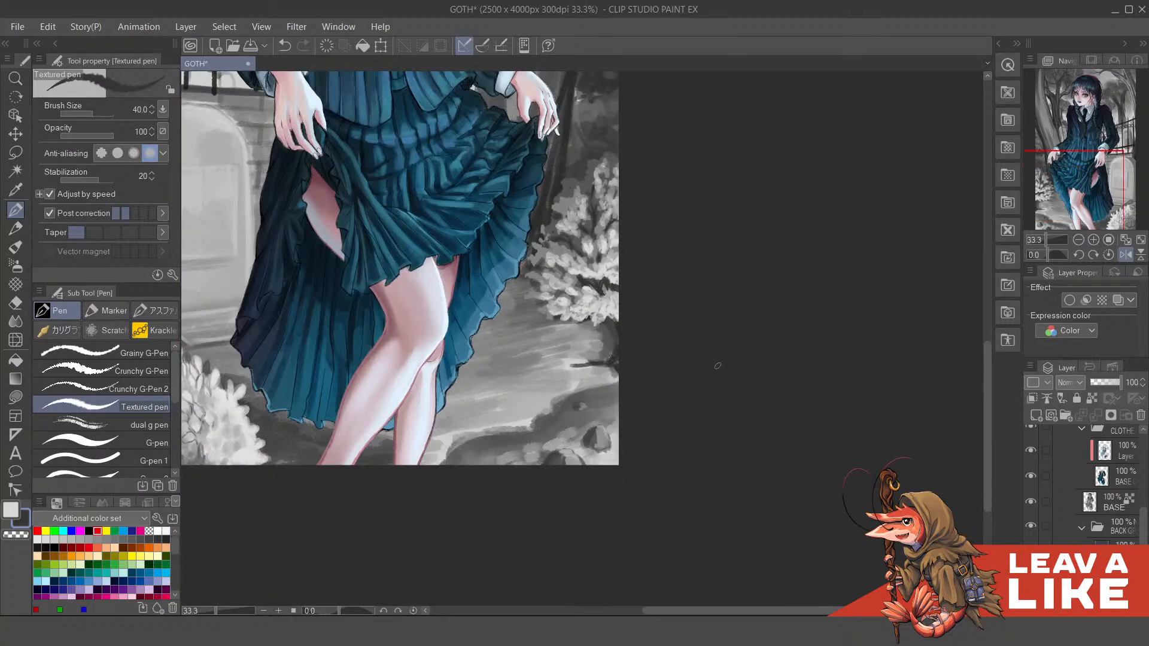
Step: Sample light greys from the bush and paint bright leaf tips along its lower cluster with the Textured pen at size 40
scroll(718, 369, left, 5)
scroll(767, 183, down, 3)
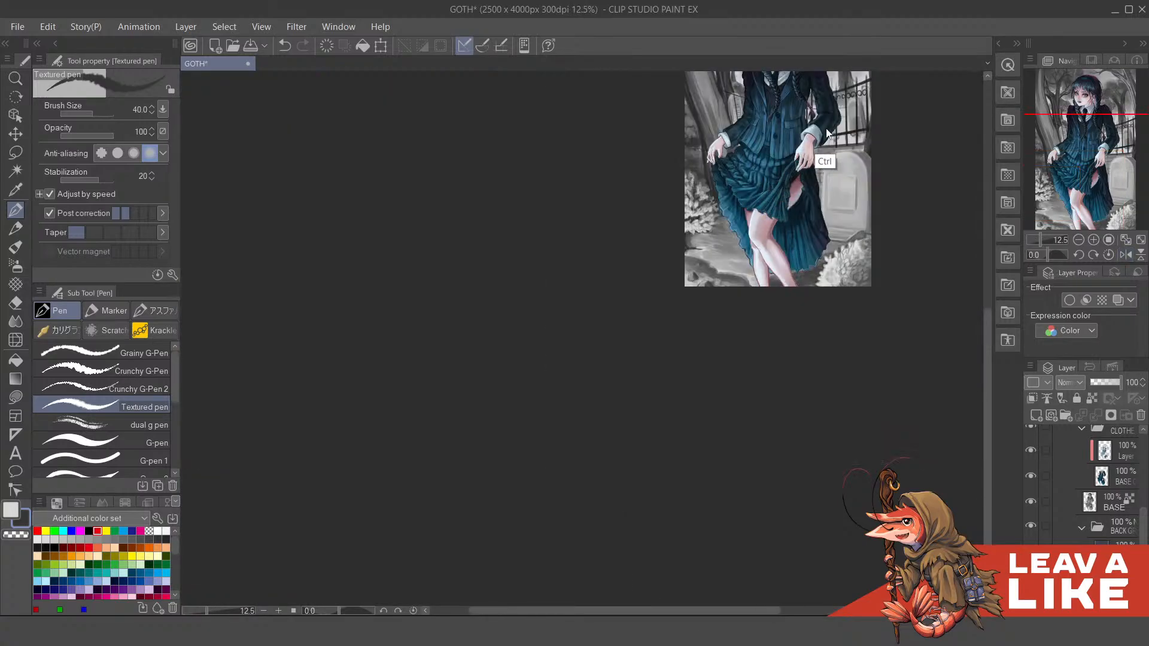
scroll(790, 156, up, 3)
scroll(634, 269, up, 1)
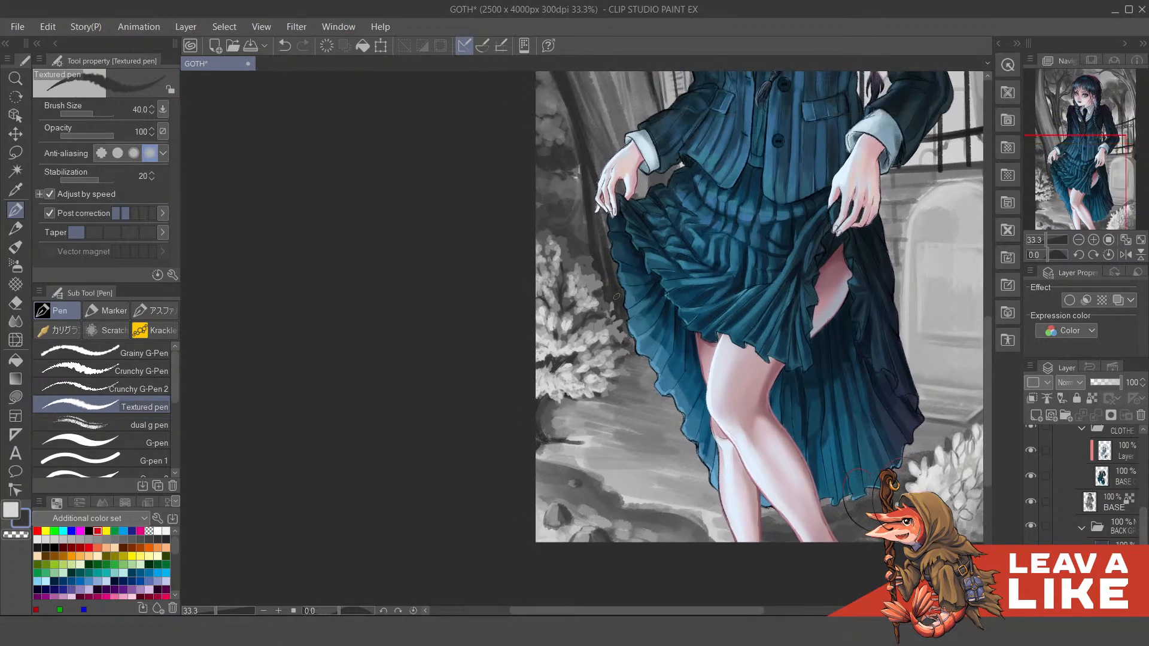
scroll(566, 353, up, 2)
scroll(560, 371, up, 2)
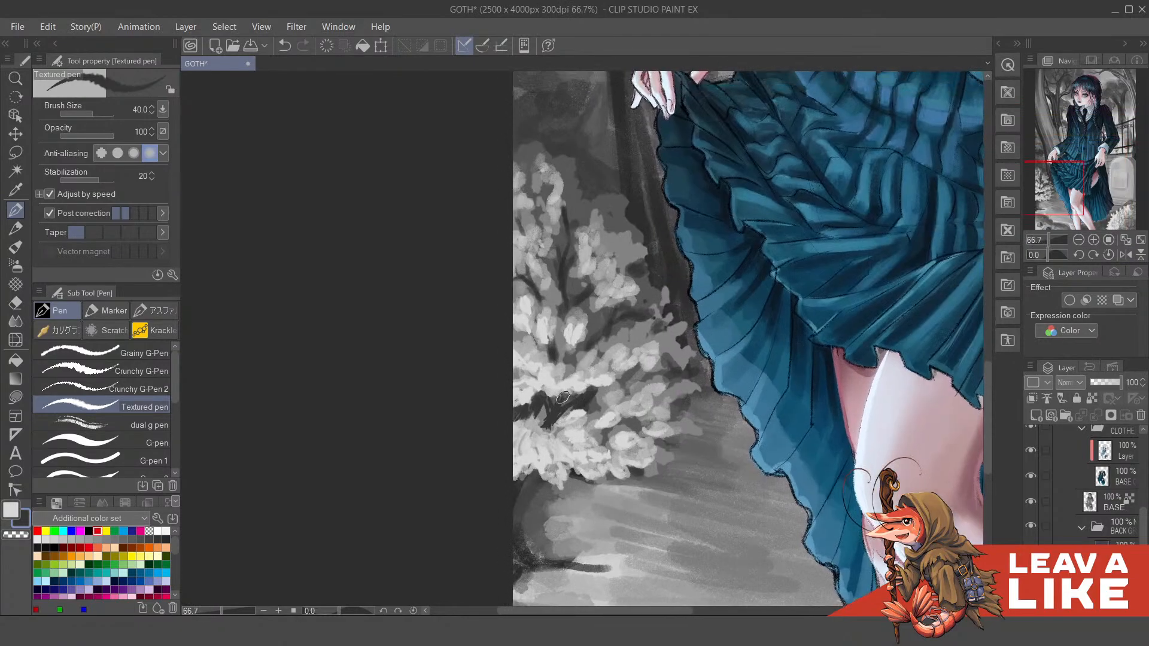
alt+click(549, 390)
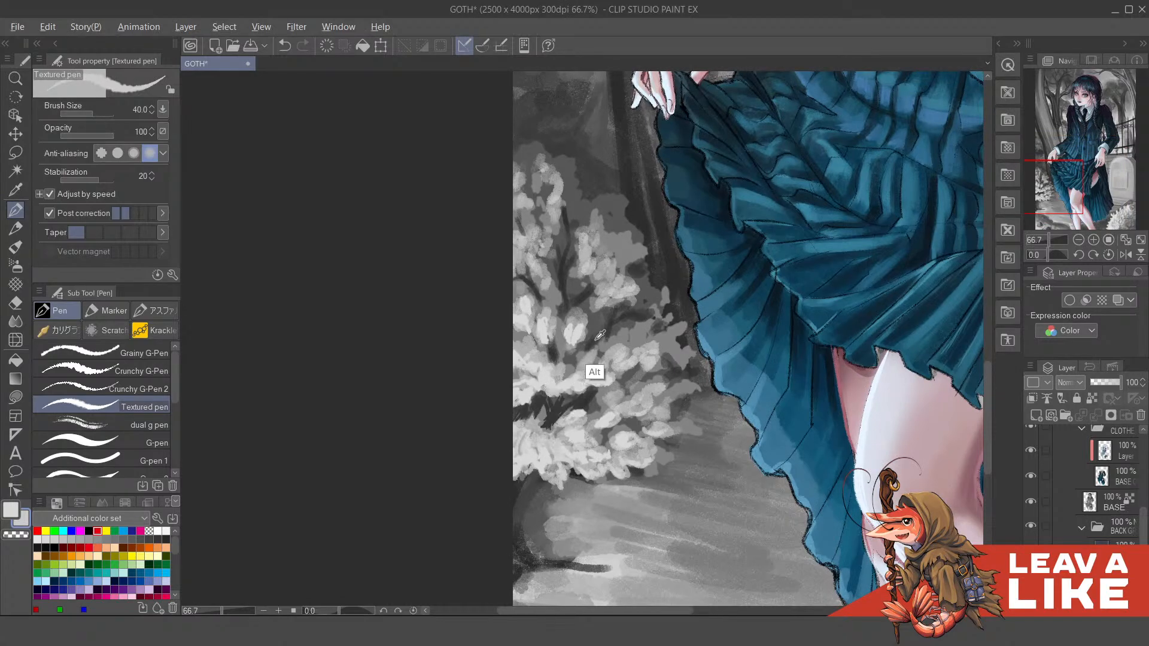
alt+click(558, 402)
alt+click(566, 390)
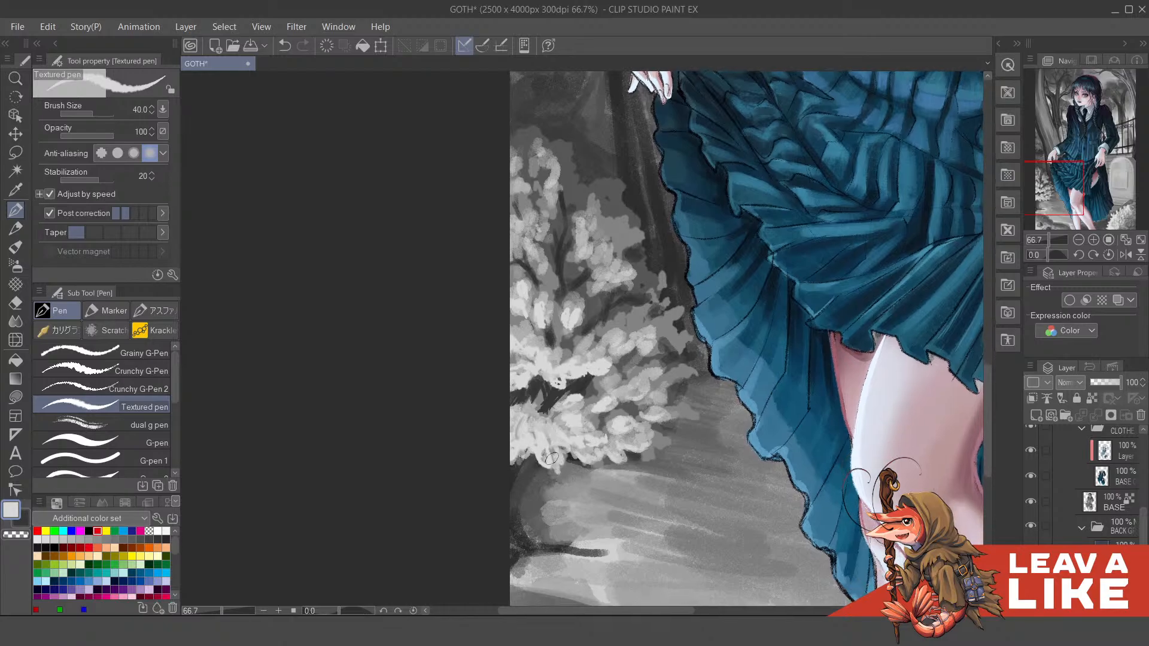
drag(552, 458, 521, 449)
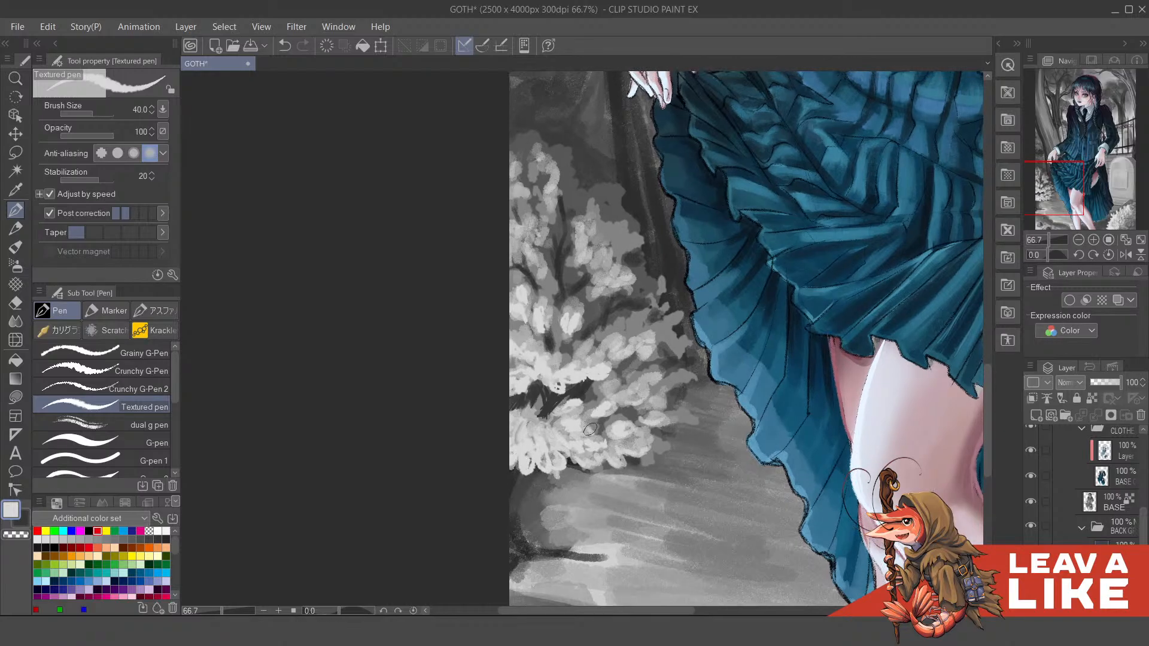
mouse_move(587, 461)
mouse_down()
mouse_move(630, 441)
mouse_move(605, 459)
mouse_move(623, 466)
mouse_move(607, 450)
mouse_move(653, 442)
mouse_up()
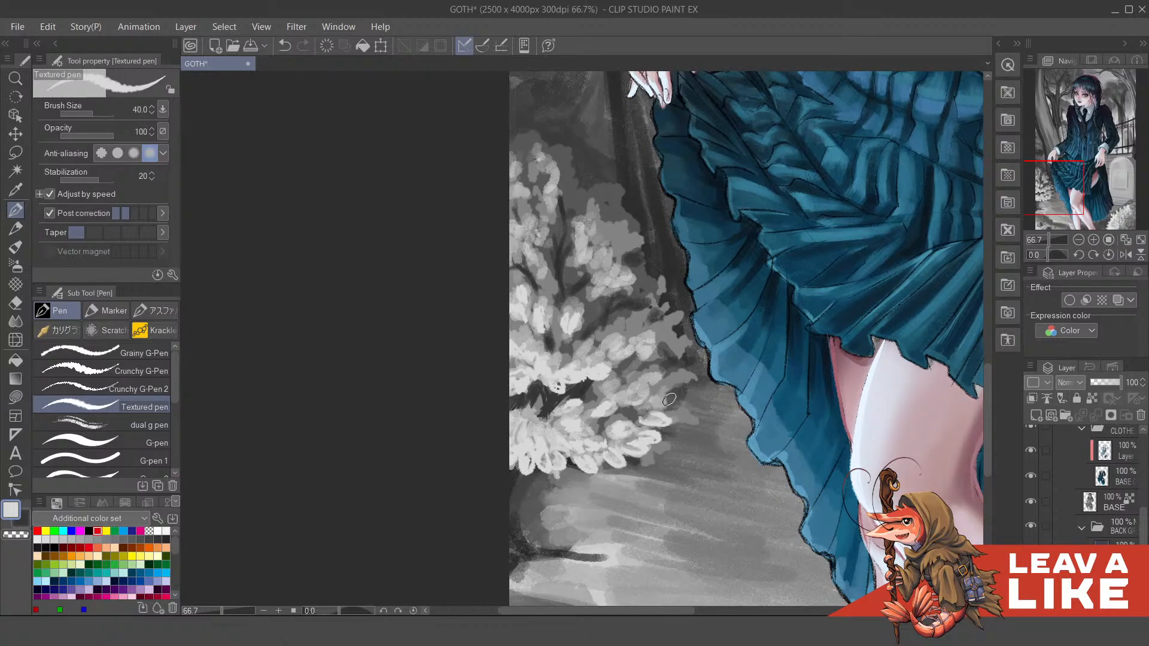
Step: Flip the canvas view horizontally and examine the bush both close up and against the rest of the illustration
key(h)
key(ctrl+minus)
key(ctrl+minus)
key(ctrl+minus)
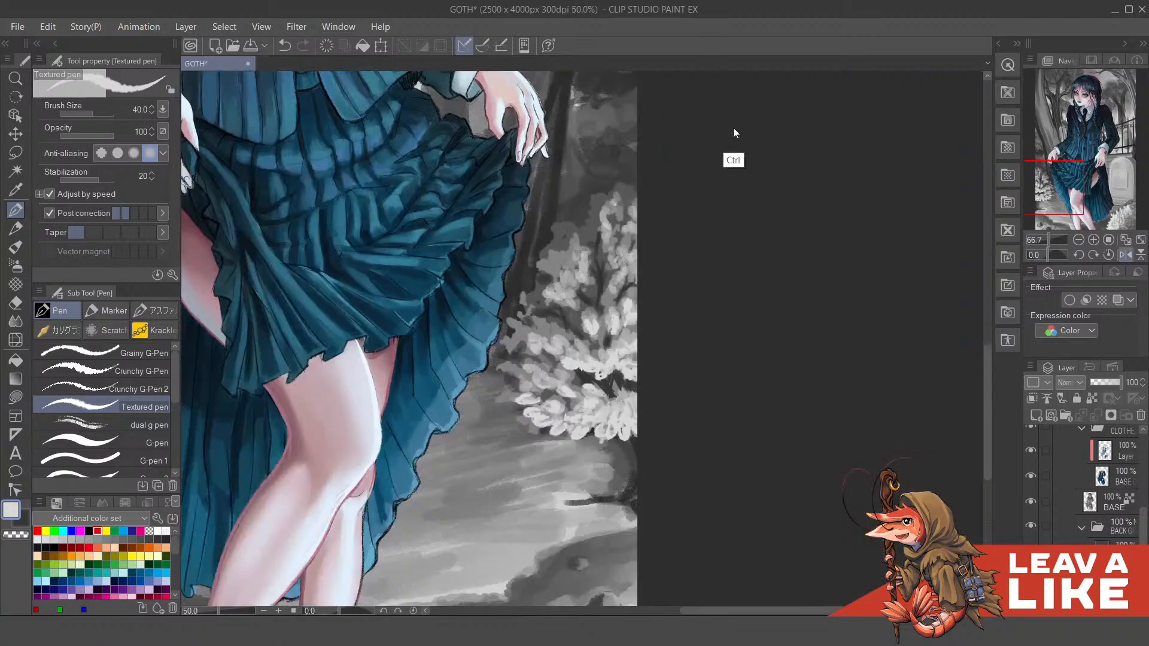
key(ctrl+plus)
key(ctrl+plus)
key(ctrl+plus)
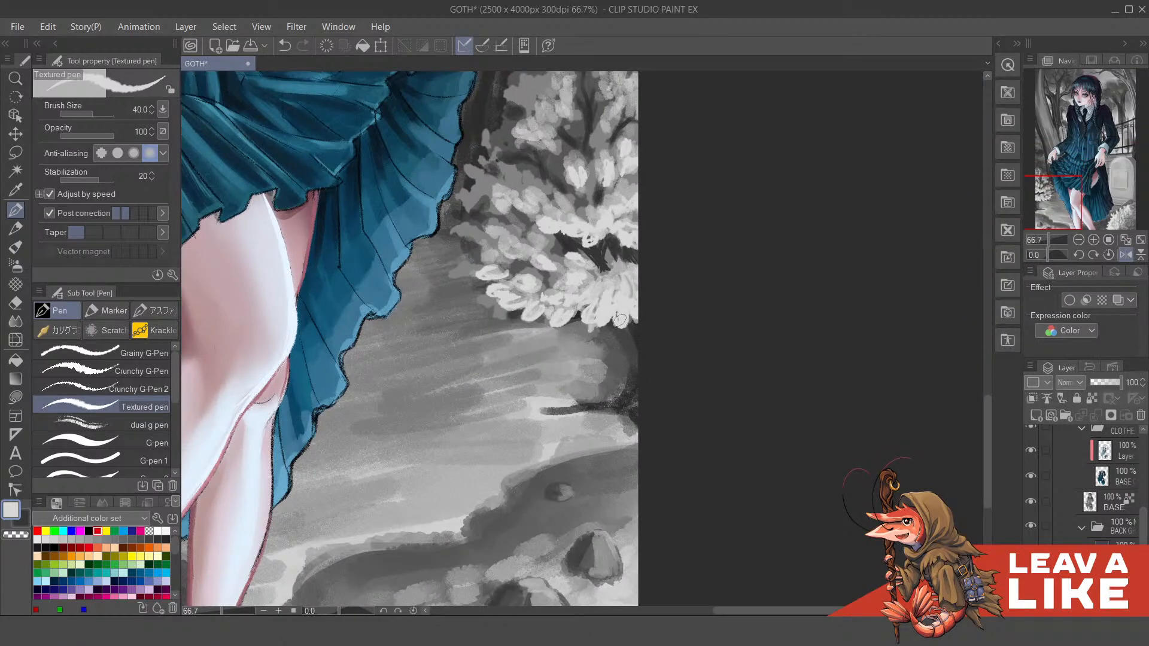
scroll(692, 377, up, 3)
key(ctrl+minus)
key(ctrl+minus)
key(ctrl+minus)
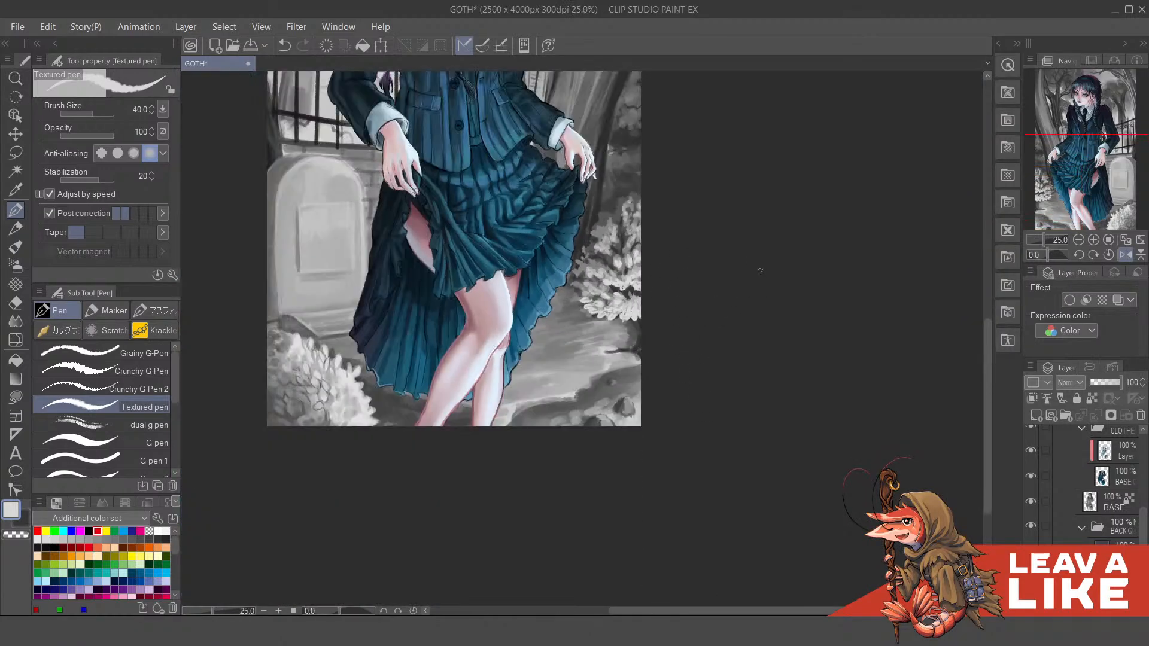
key(ctrl+plus)
key(ctrl+plus)
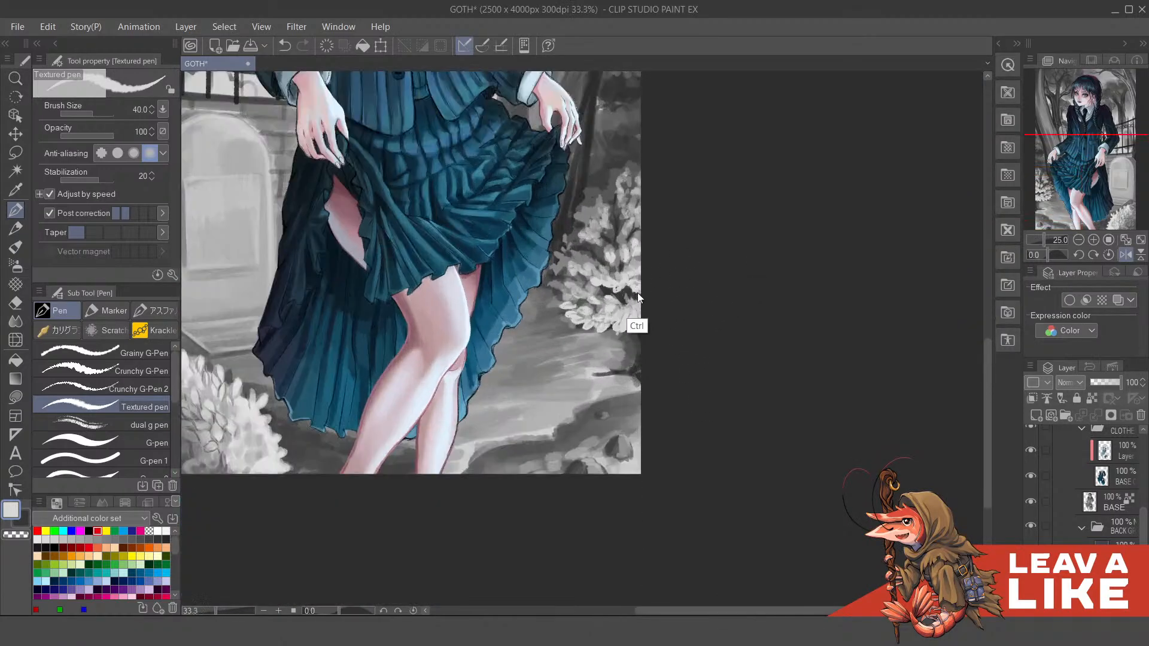
Step: Tilt the canvas to -5° and switch to the 鉛筆R pencil at size 15, painting mid-grey leaves inside the bush's lower cluster
key(minus)
key(minus)
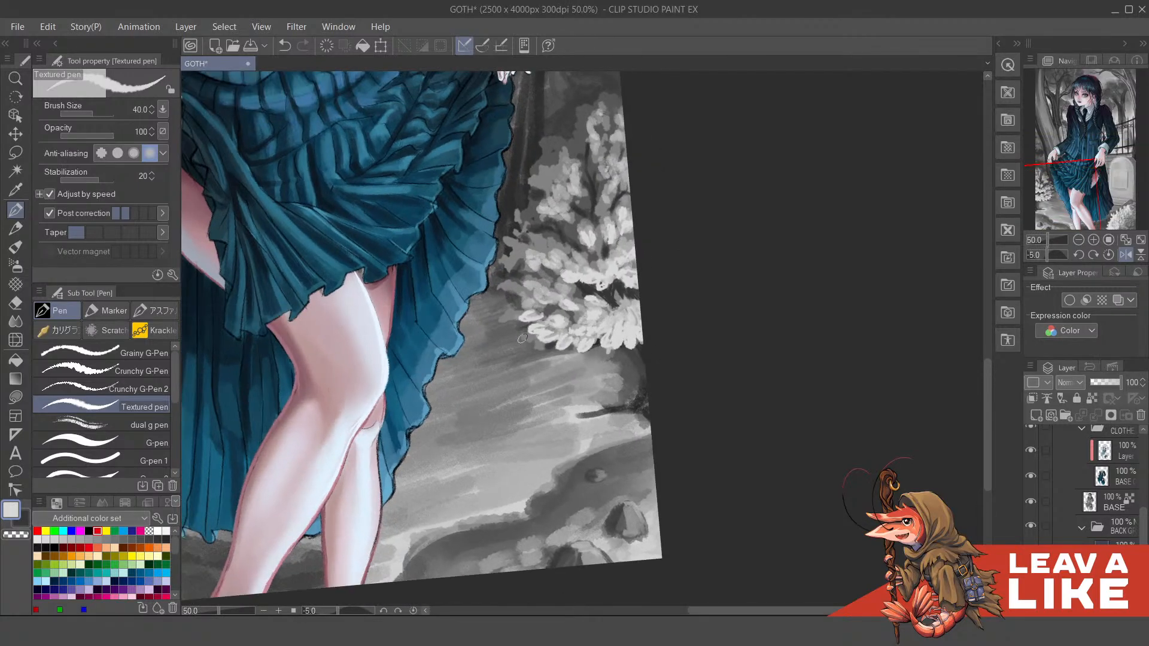
key(b)
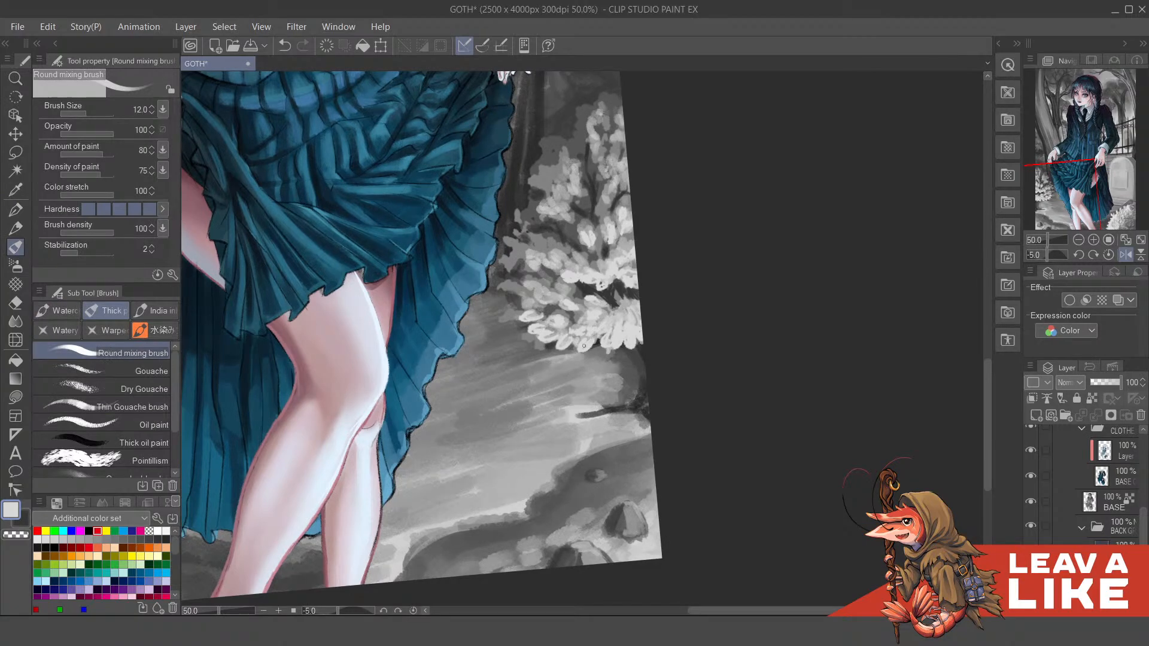
key(p)
key(p)
drag(621, 333, 600, 363)
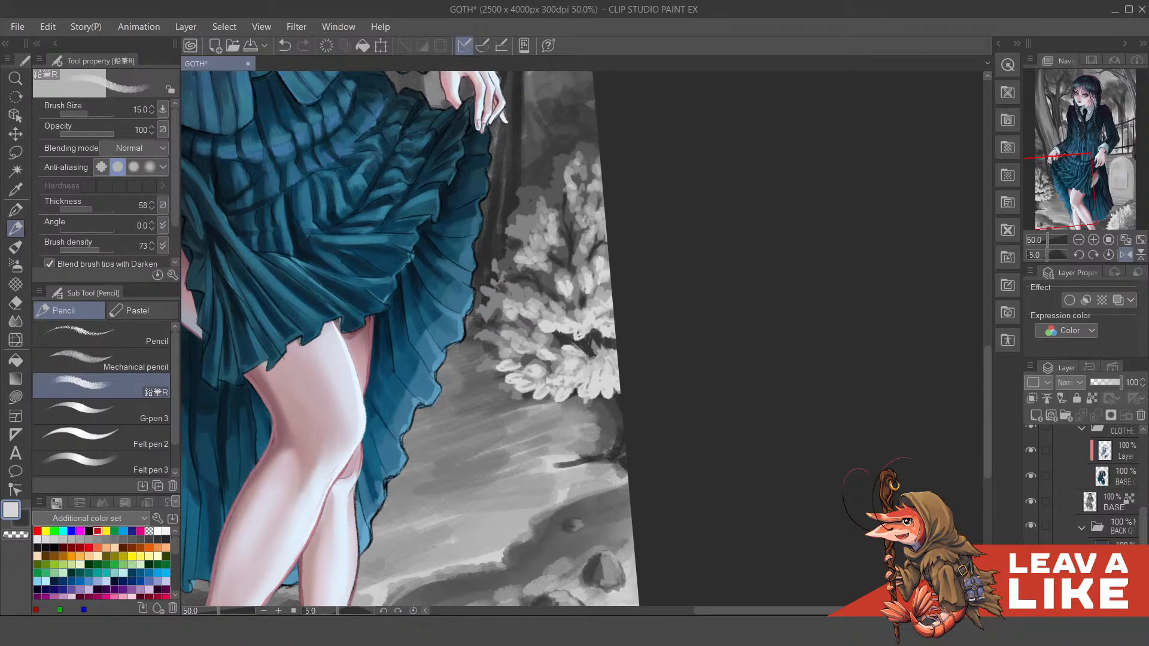
key(x)
alt+click(551, 285)
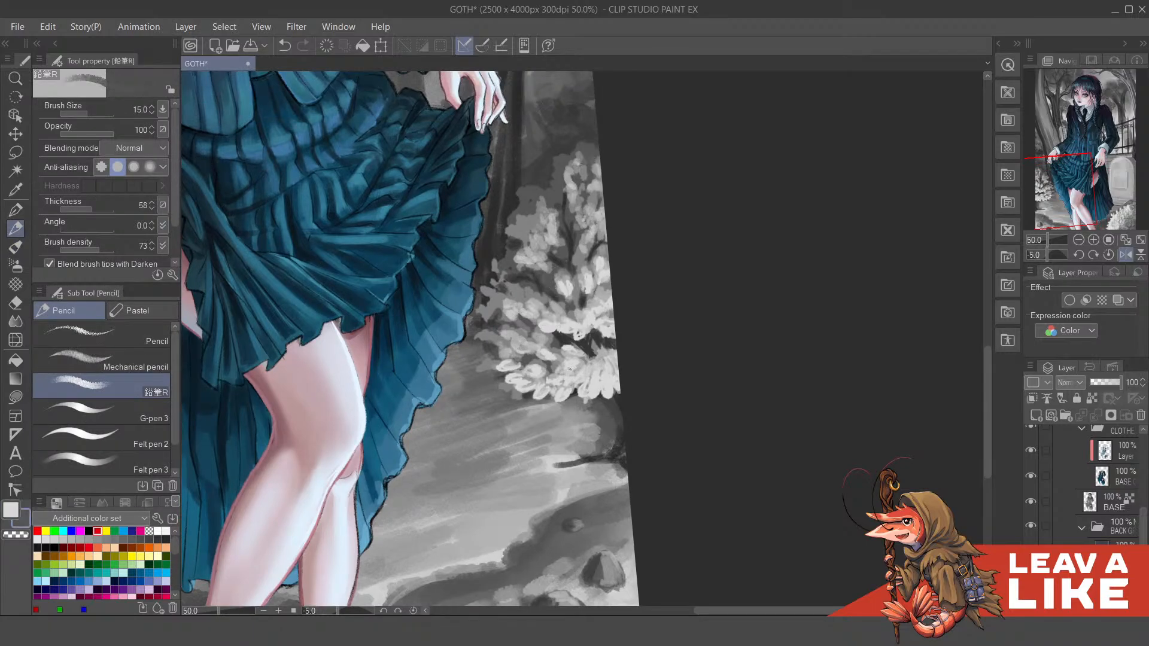
key(ctrl+z)
drag(580, 374, 585, 368)
mouse_move(573, 365)
mouse_down()
mouse_move(600, 340)
mouse_move(595, 372)
mouse_move(569, 373)
mouse_up()
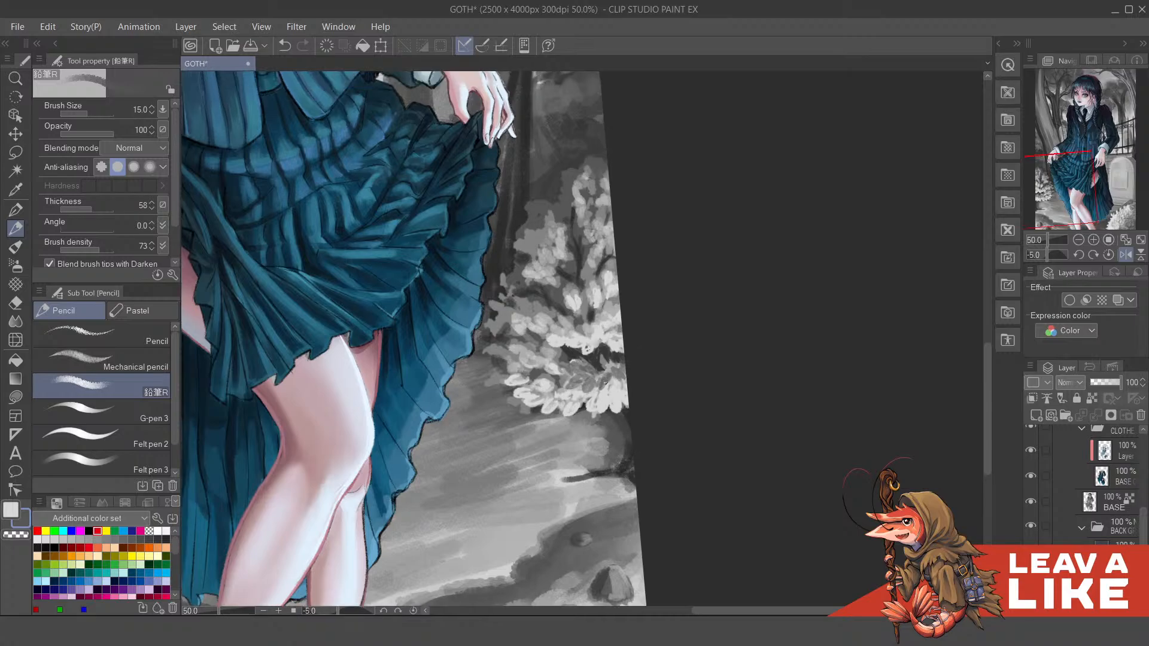
drag(675, 314, 673, 328)
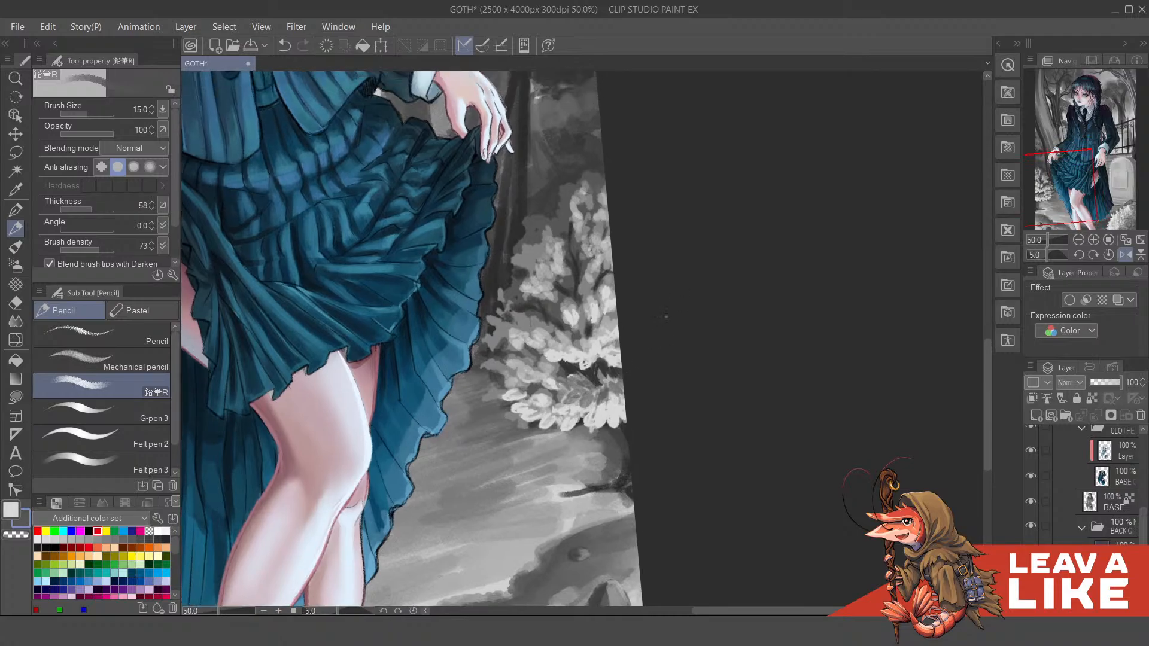
Step: Paint light leaf strokes with the 鉛筆R pencil in the bush's middle cluster along the canvas edge
scroll(741, 236, down, 5)
scroll(730, 311, up, 4)
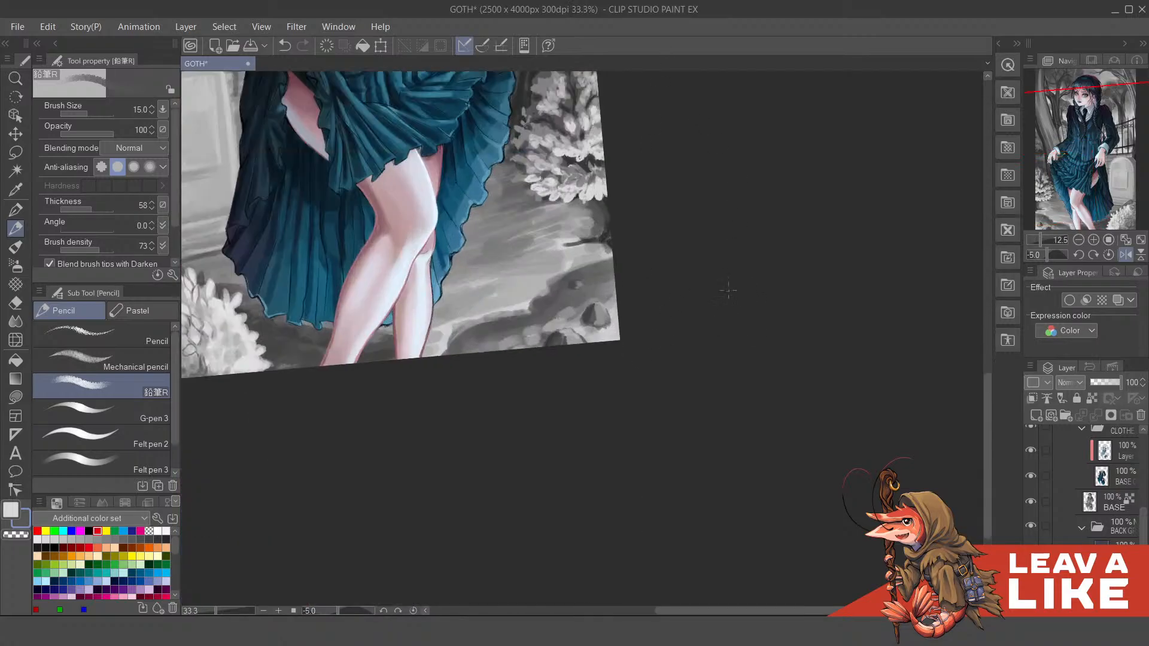
scroll(729, 367, up, 1)
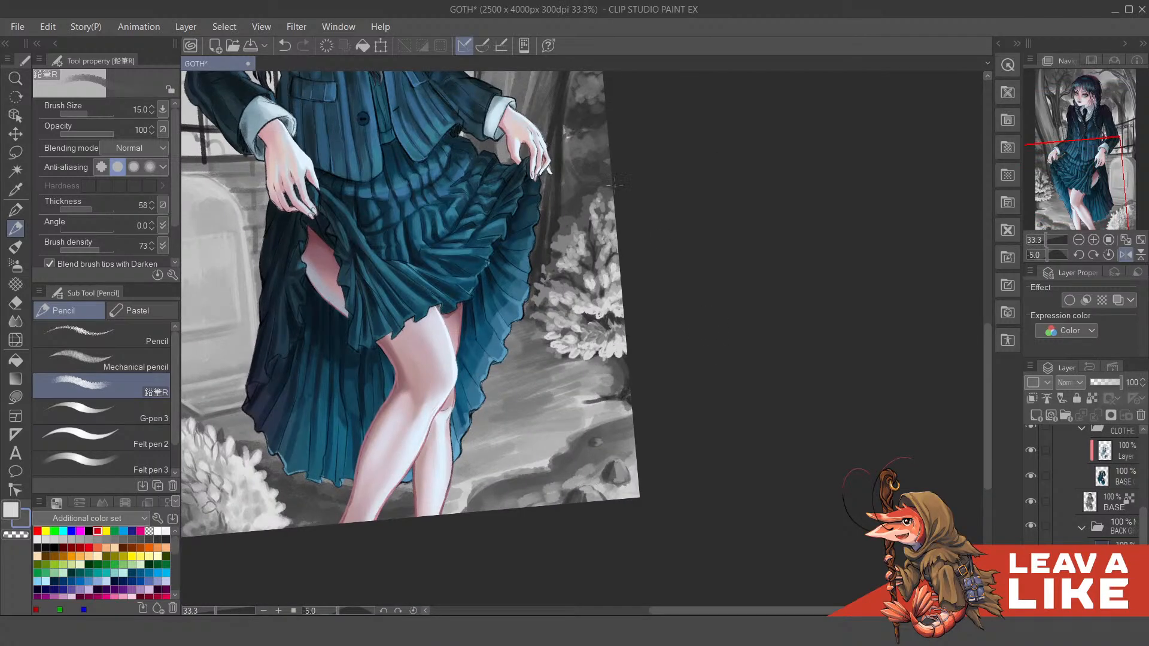
scroll(606, 316, up, 1)
scroll(606, 316, up, 1)
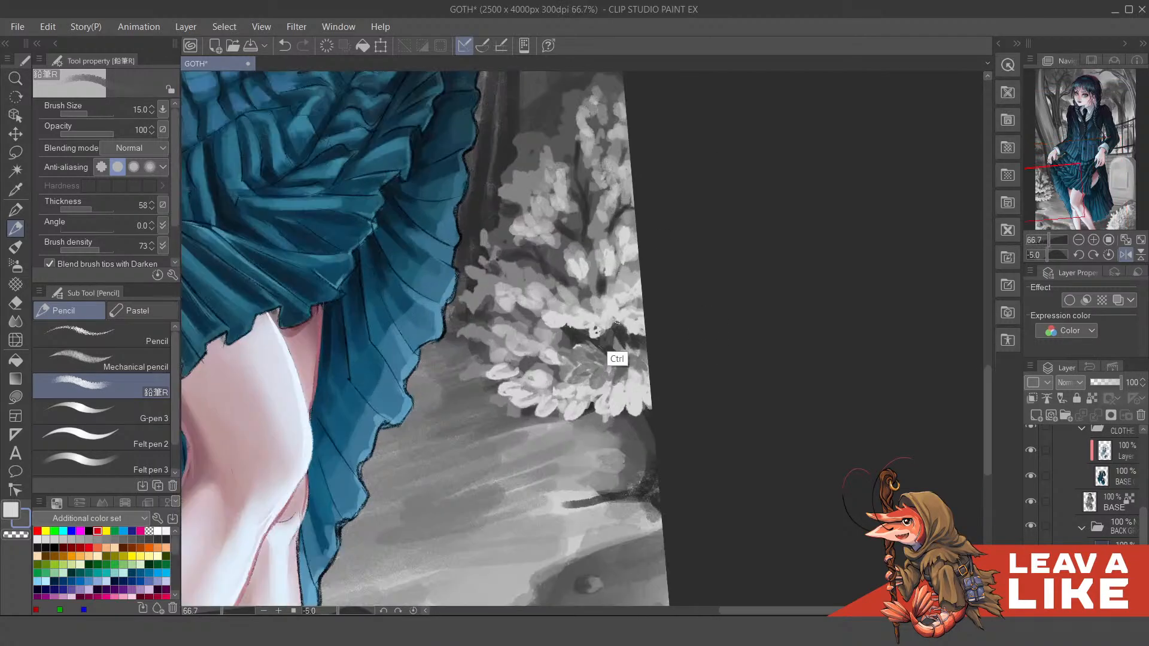
drag(629, 356, 638, 417)
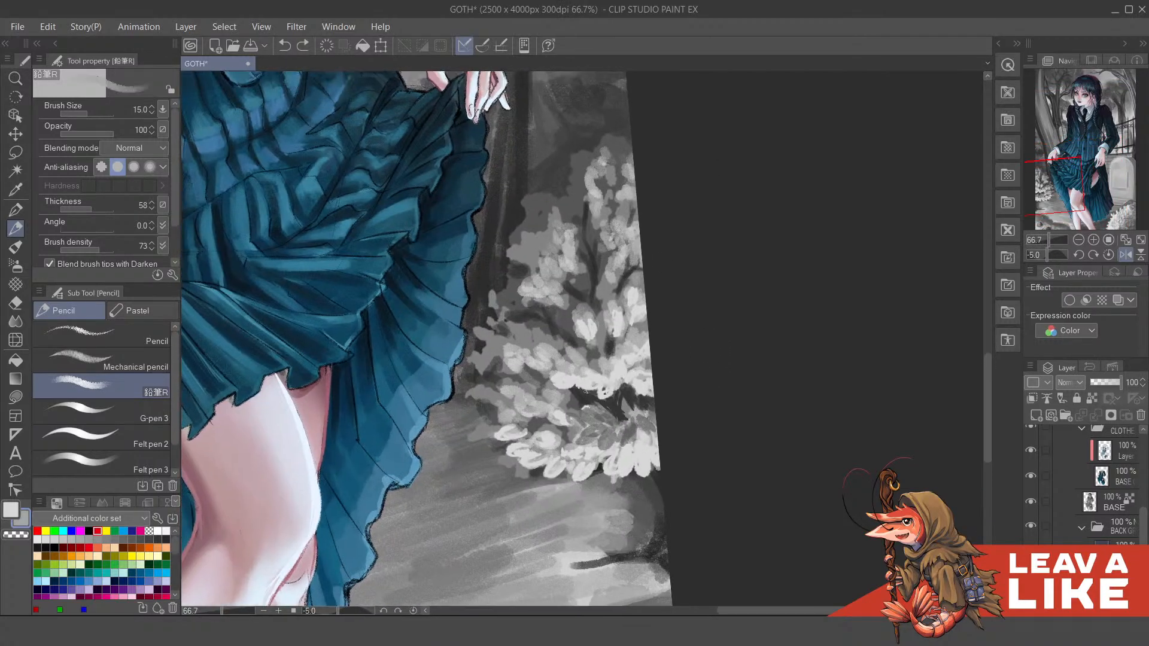
mouse_move(586, 392)
mouse_down()
mouse_move(648, 365)
mouse_move(576, 437)
mouse_up()
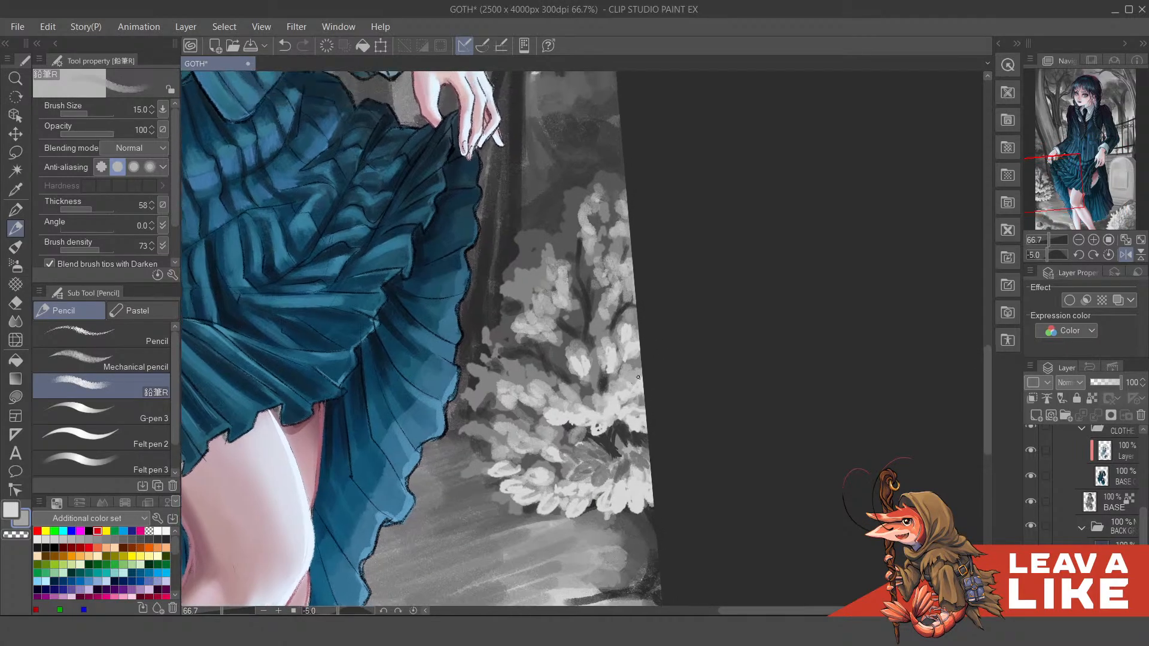
drag(629, 381, 626, 383)
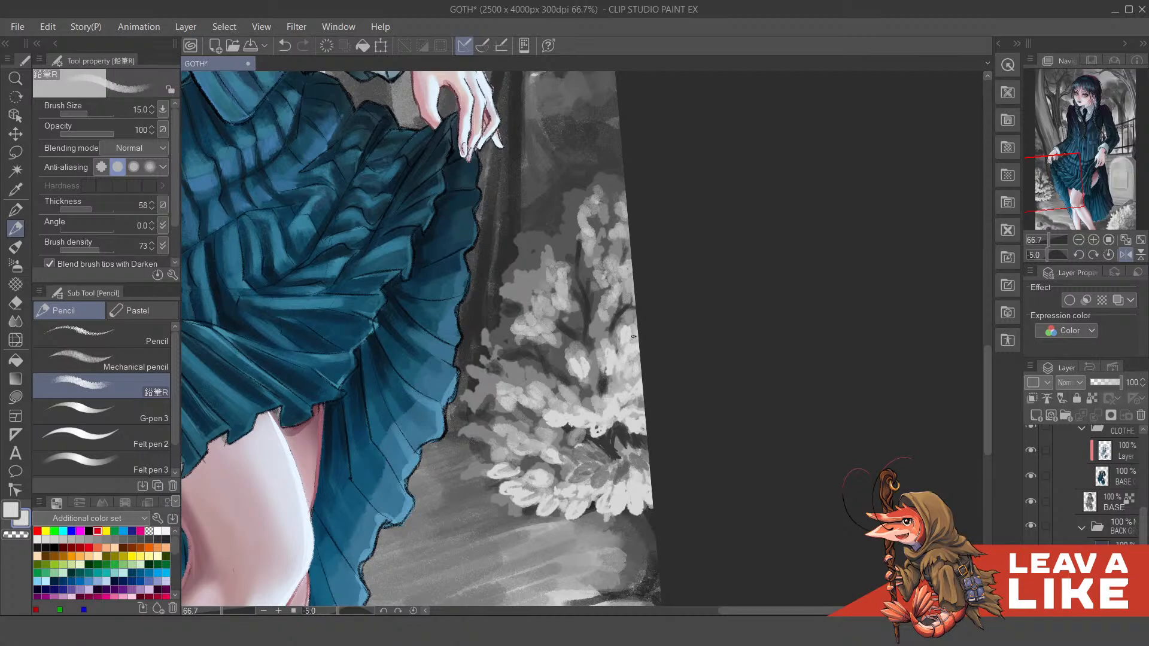
drag(634, 337, 631, 345)
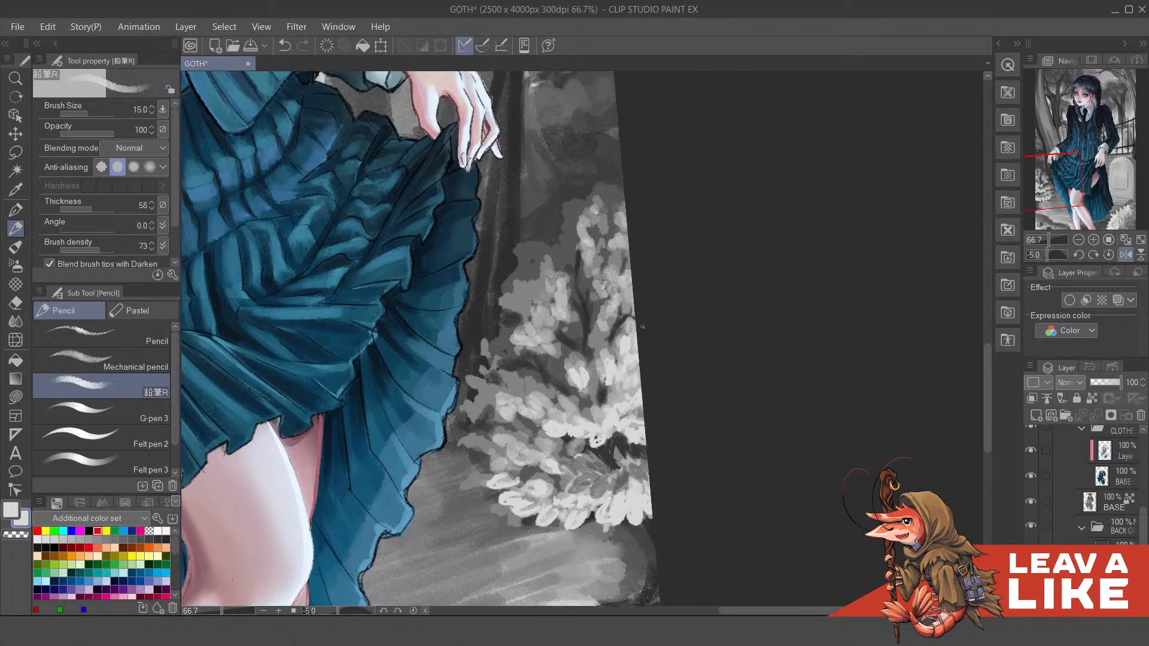
Step: Undo the last stroke in the bush's middle cluster, sample a grey there and define its individual leaves
scroll(642, 326, up, 1)
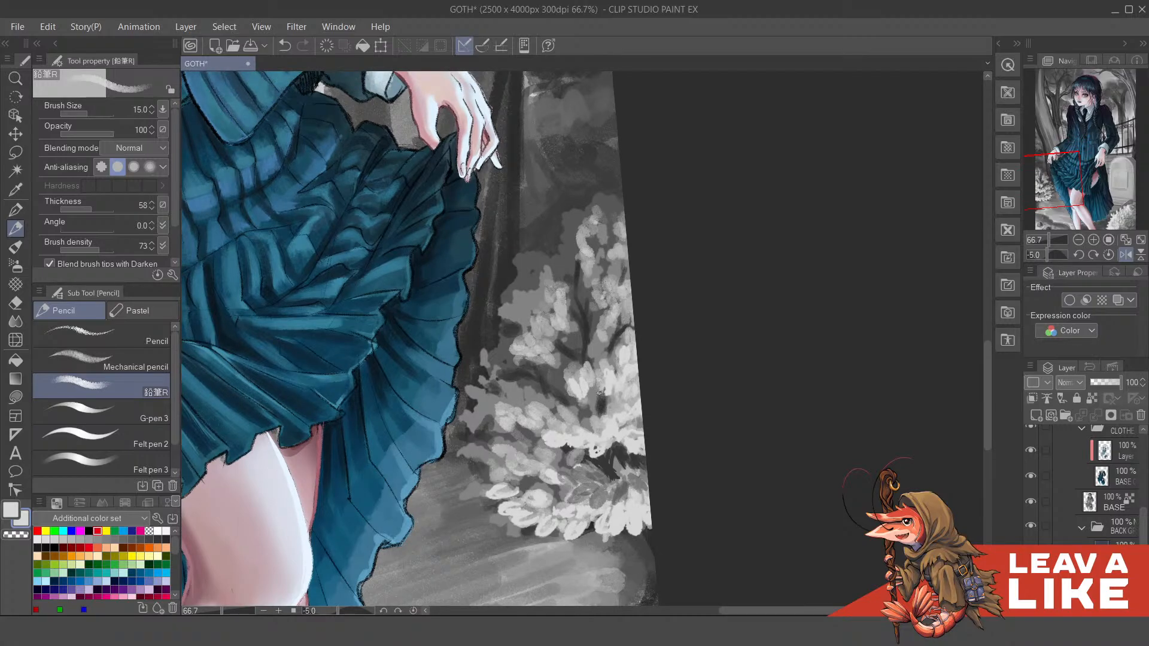
drag(564, 389, 573, 402)
scroll(595, 384, up, 1)
key(ctrl+z)
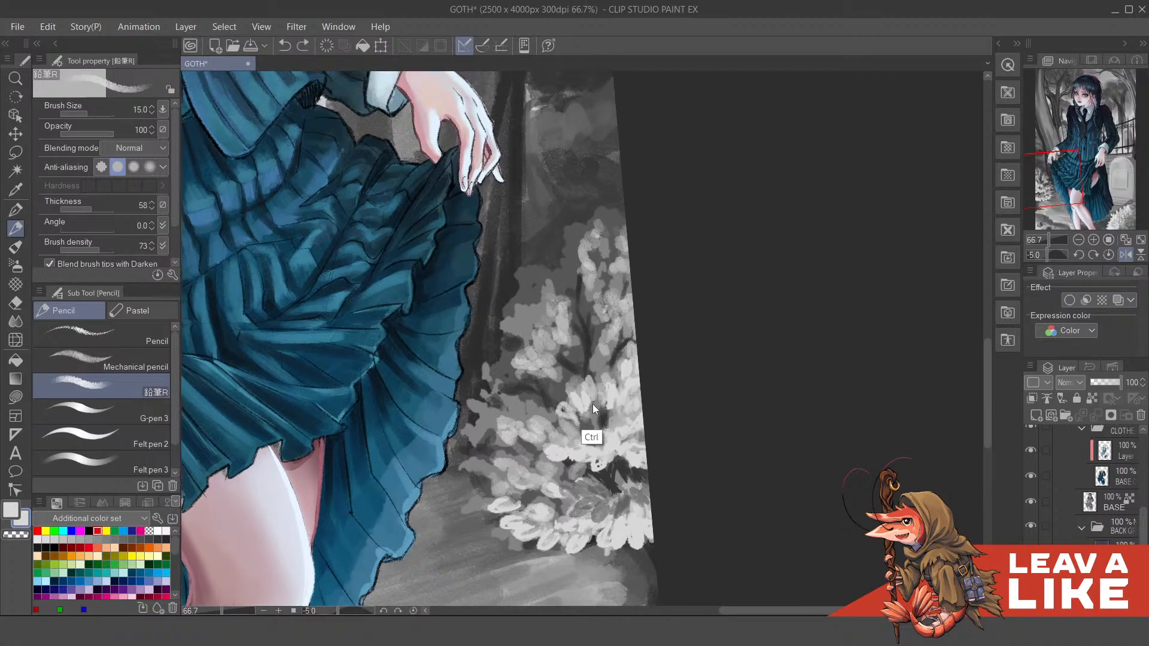
alt+click(576, 408)
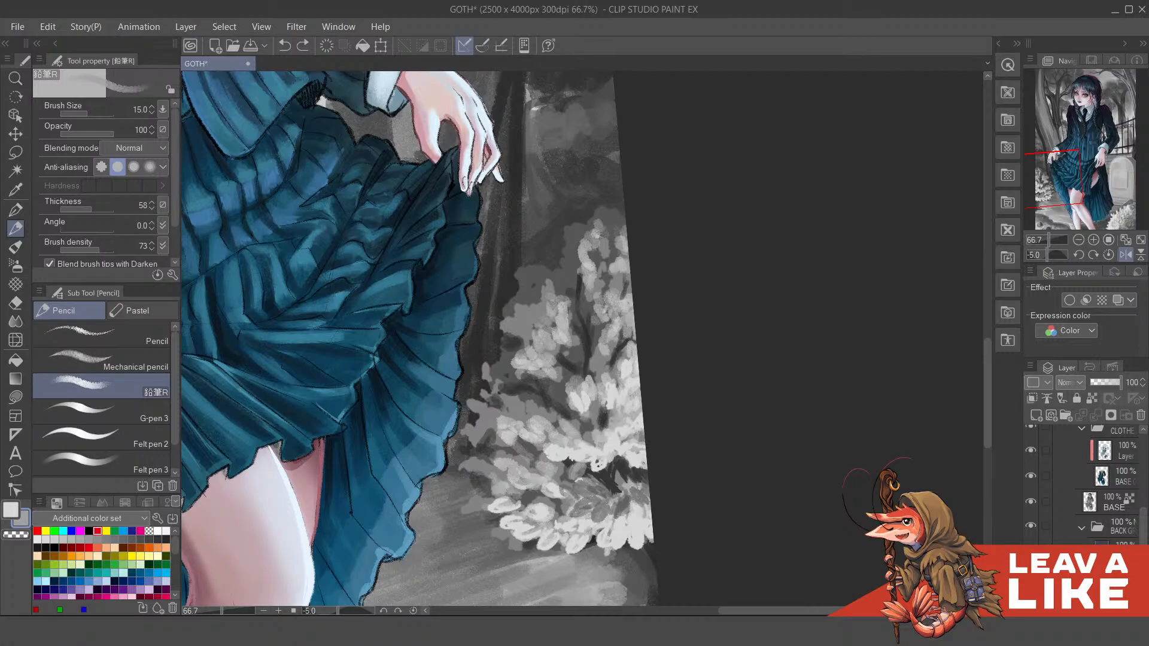
Step: Paint light grey leaf strokes over the bush's upper clusters beside the skirt with the 鉛筆R pencil
key(ctrl+s)
scroll(767, 307, down, 5)
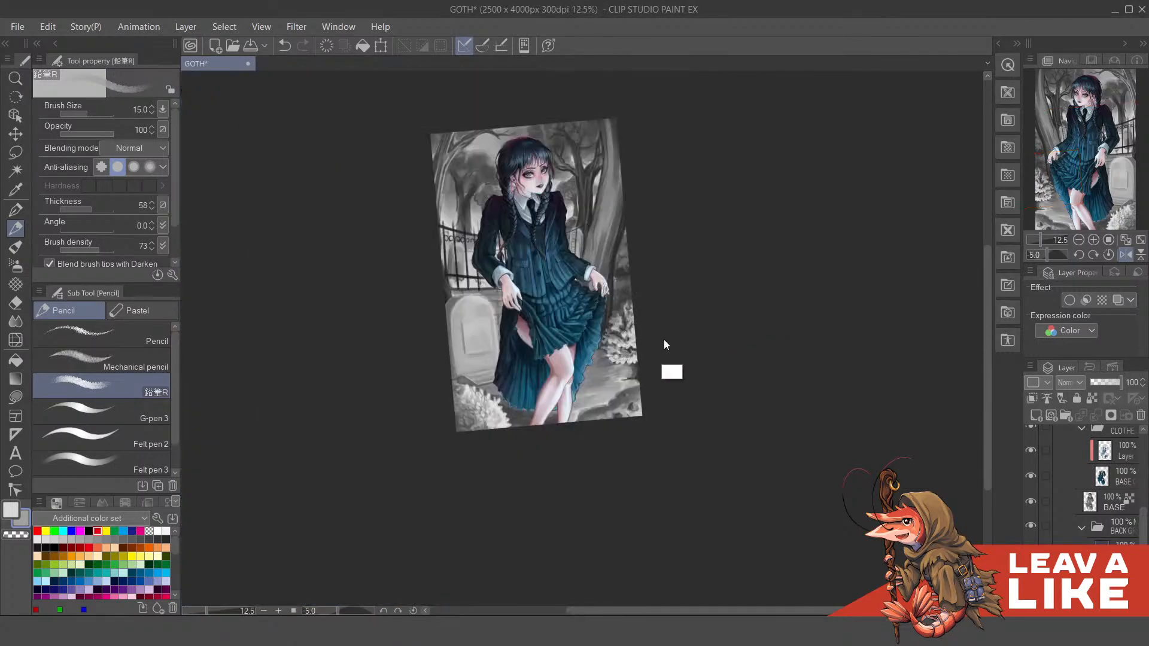
scroll(617, 350, up, 5)
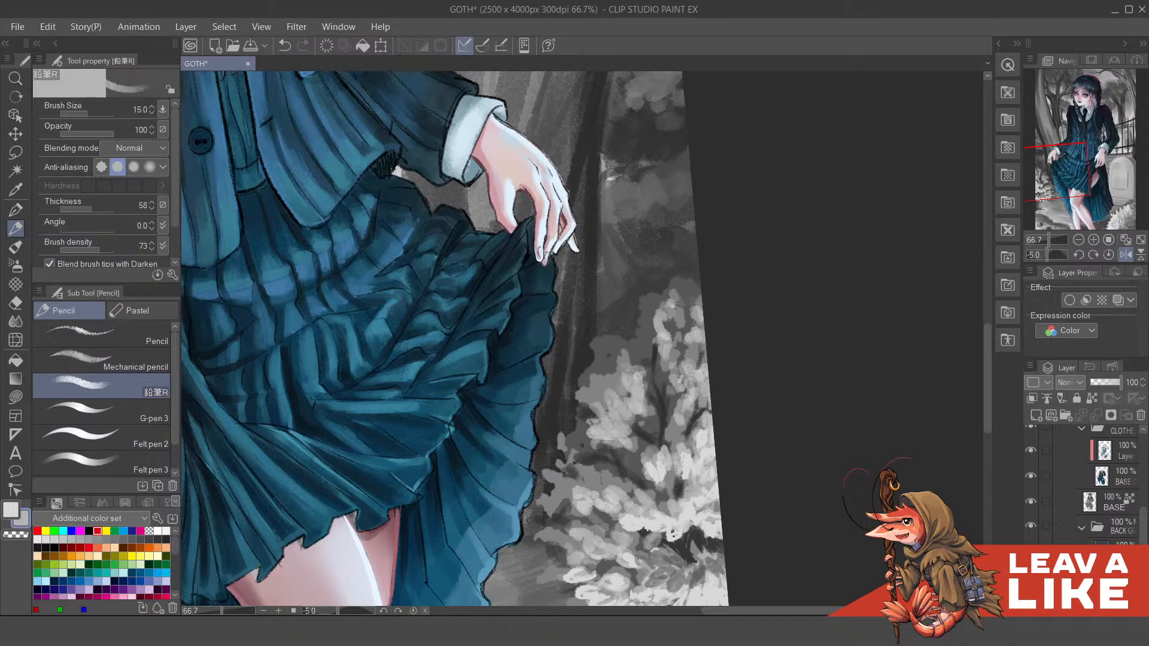
drag(583, 437, 580, 440)
scroll(618, 413, up, 2)
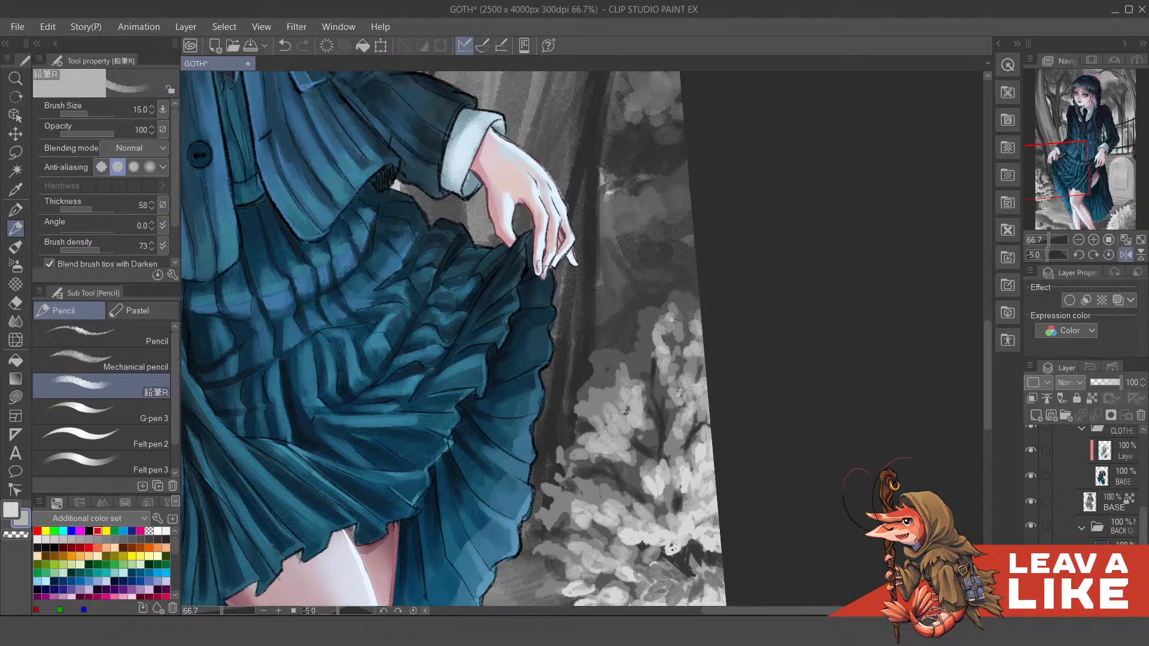
scroll(670, 320, down, 2)
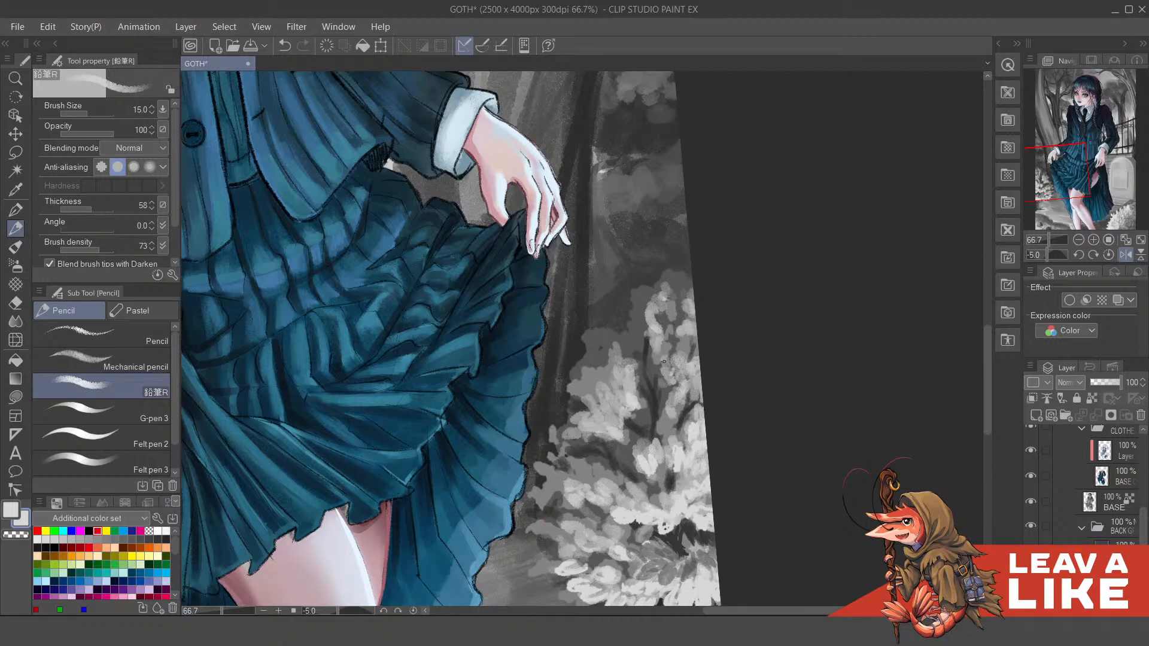
drag(659, 361, 668, 299)
key(ctrl)
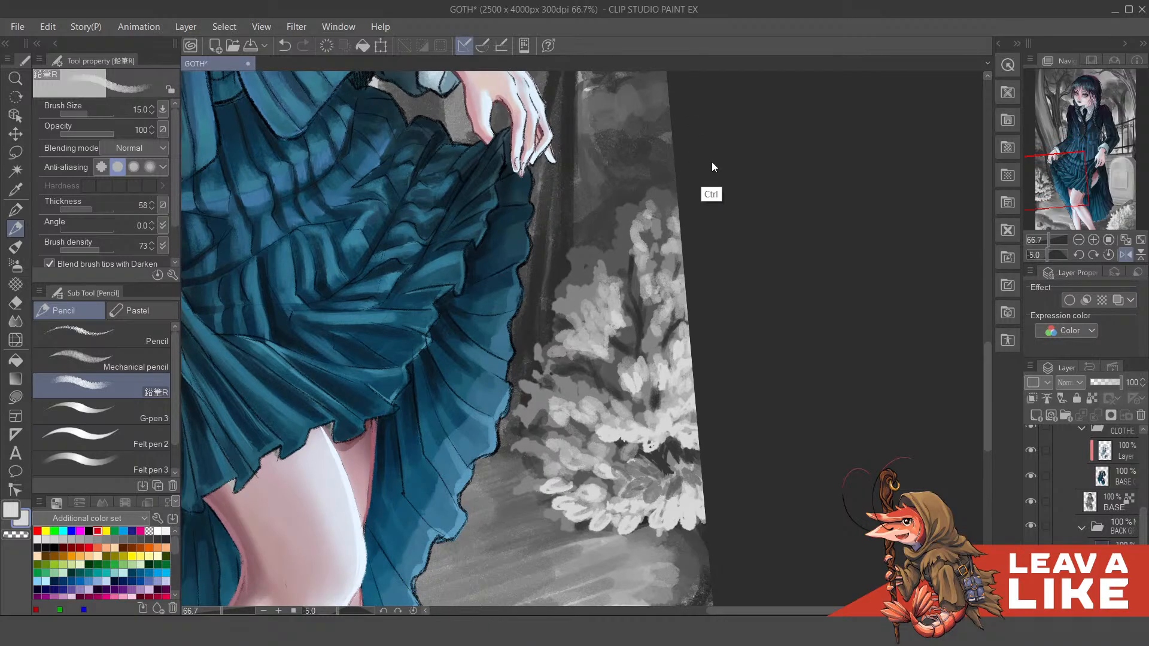
scroll(670, 324, down, 1)
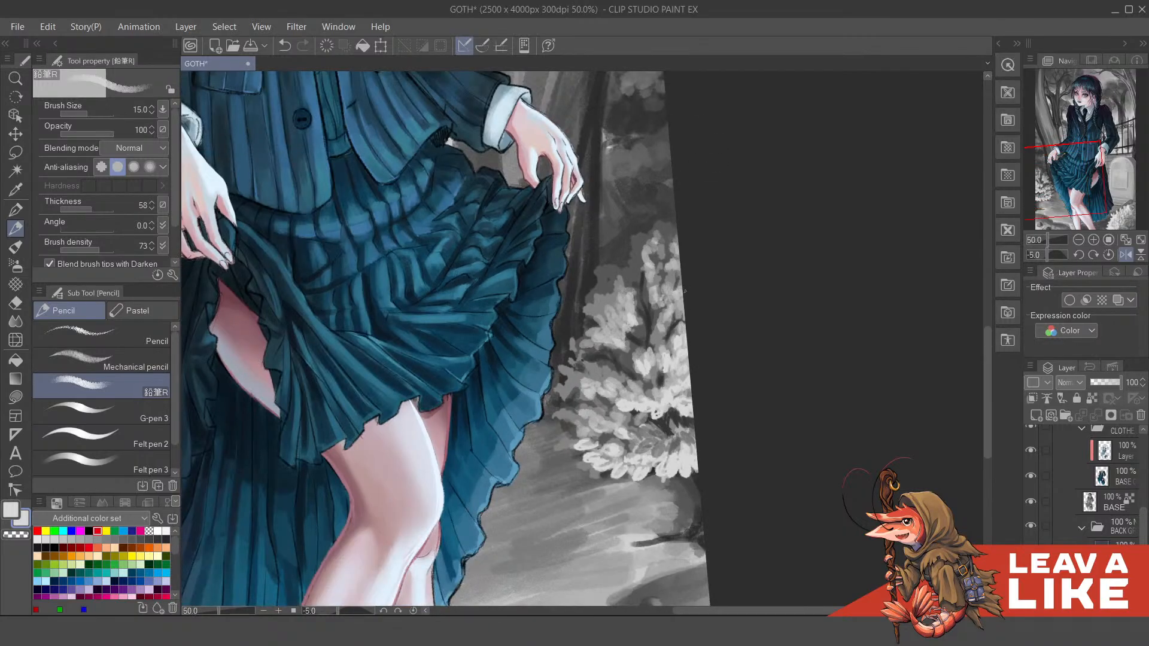
Step: Mirror the canvas view and paint light and mid-grey leaves around the stem between the bush's two upper clusters
key(h)
drag(676, 278, 734, 337)
scroll(594, 377, up, 2)
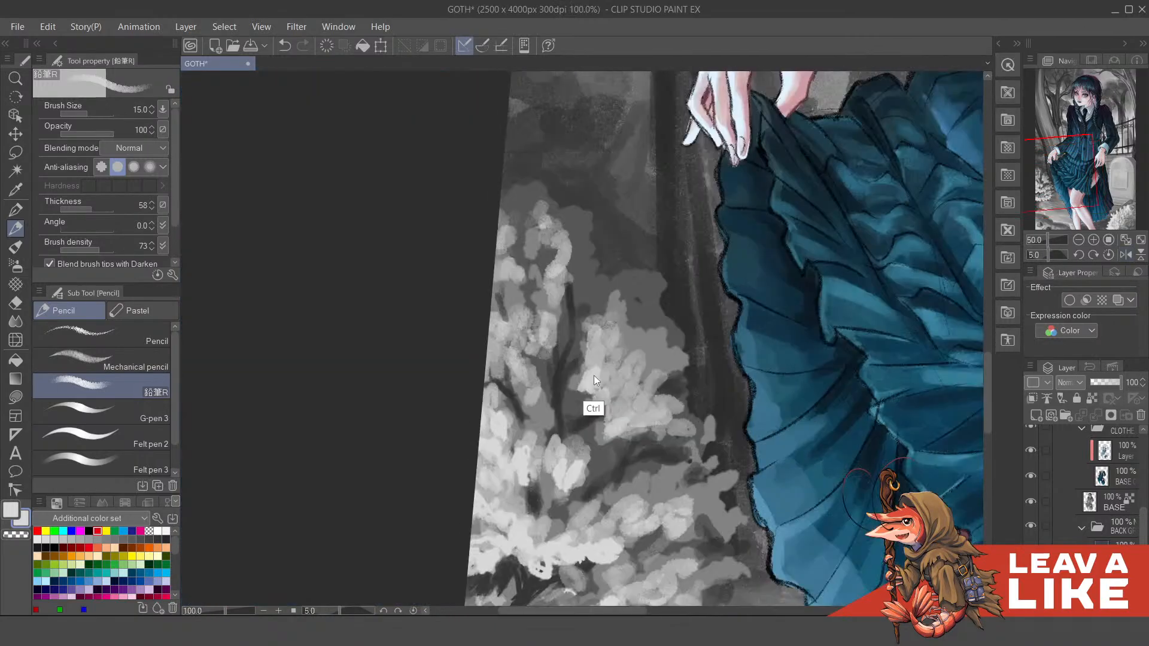
scroll(595, 377, up, 1)
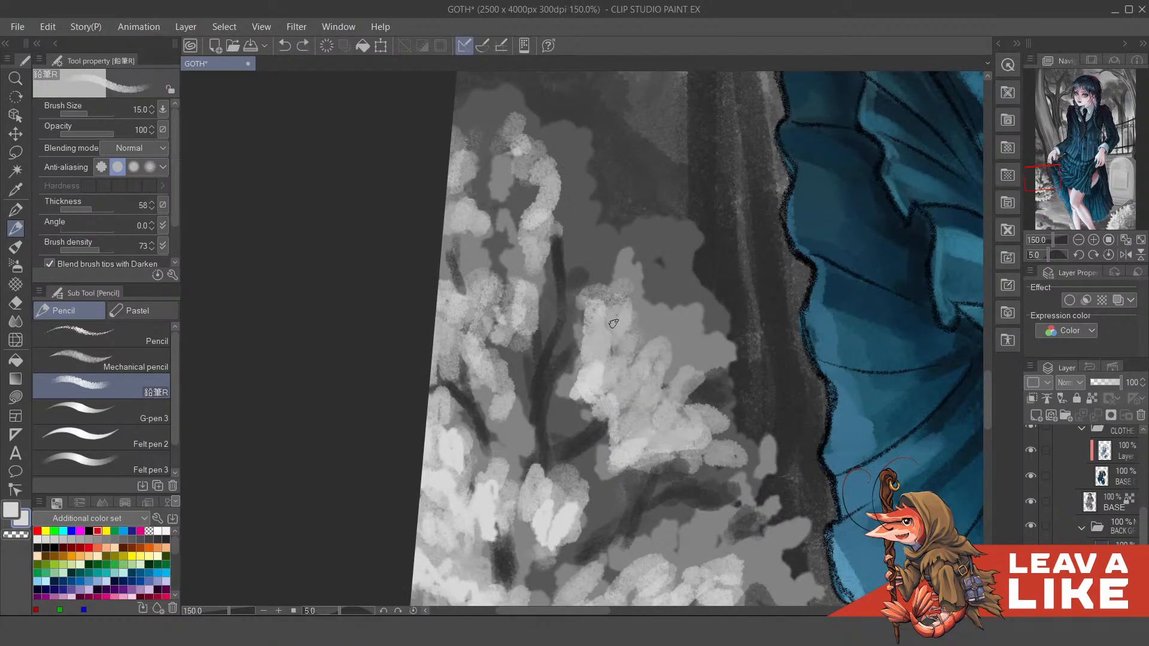
mouse_move(573, 356)
mouse_down()
mouse_move(558, 299)
mouse_move(544, 322)
mouse_move(547, 335)
mouse_move(573, 295)
mouse_move(548, 316)
mouse_move(566, 296)
mouse_move(562, 281)
mouse_move(553, 285)
mouse_move(565, 291)
mouse_move(562, 261)
mouse_move(554, 291)
mouse_up()
scroll(554, 317, up, 1)
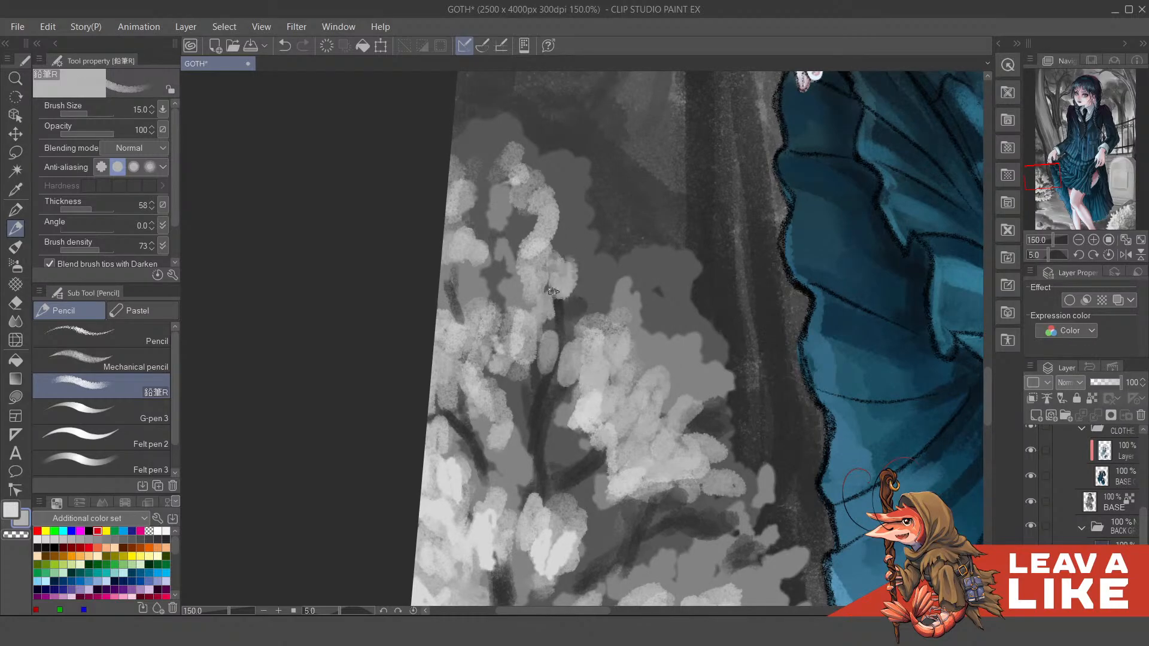
Step: Fill the bush's top cluster along the canvas edge with overlapping light grey leaf strokes using the 鉛筆R pencil
drag(568, 243, 588, 333)
mouse_move(525, 316)
mouse_down()
mouse_move(528, 346)
mouse_move(540, 331)
mouse_move(530, 335)
mouse_up()
drag(517, 397, 527, 335)
mouse_move(509, 283)
mouse_down()
mouse_move(521, 356)
mouse_move(507, 346)
mouse_up()
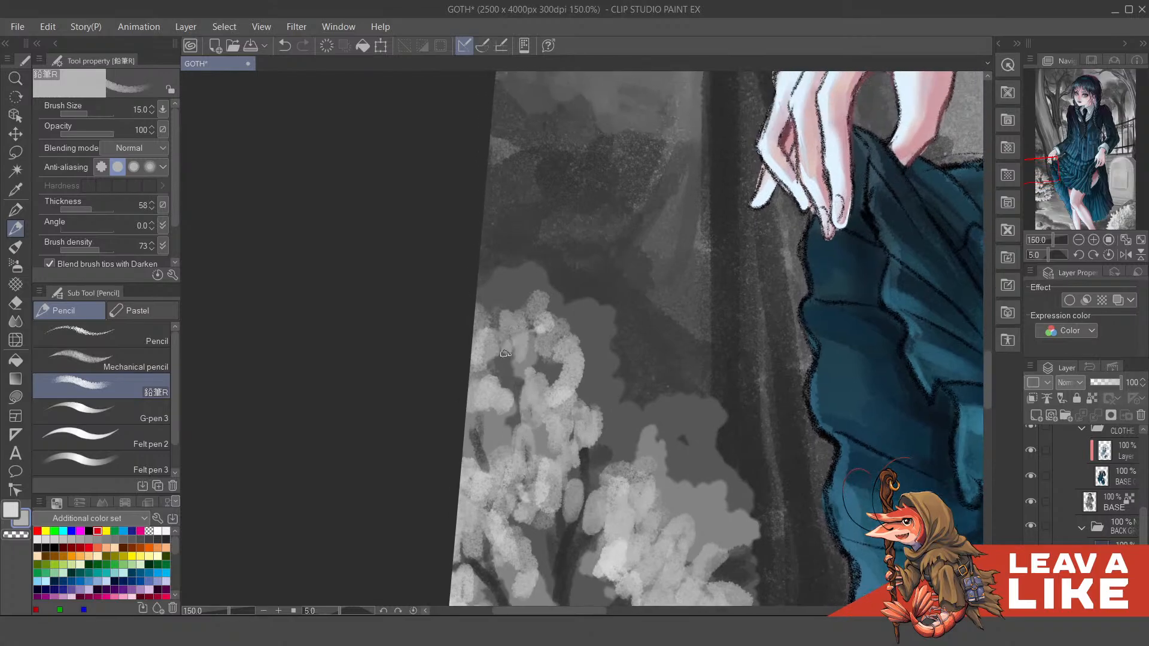
drag(611, 405, 584, 316)
drag(496, 279, 492, 300)
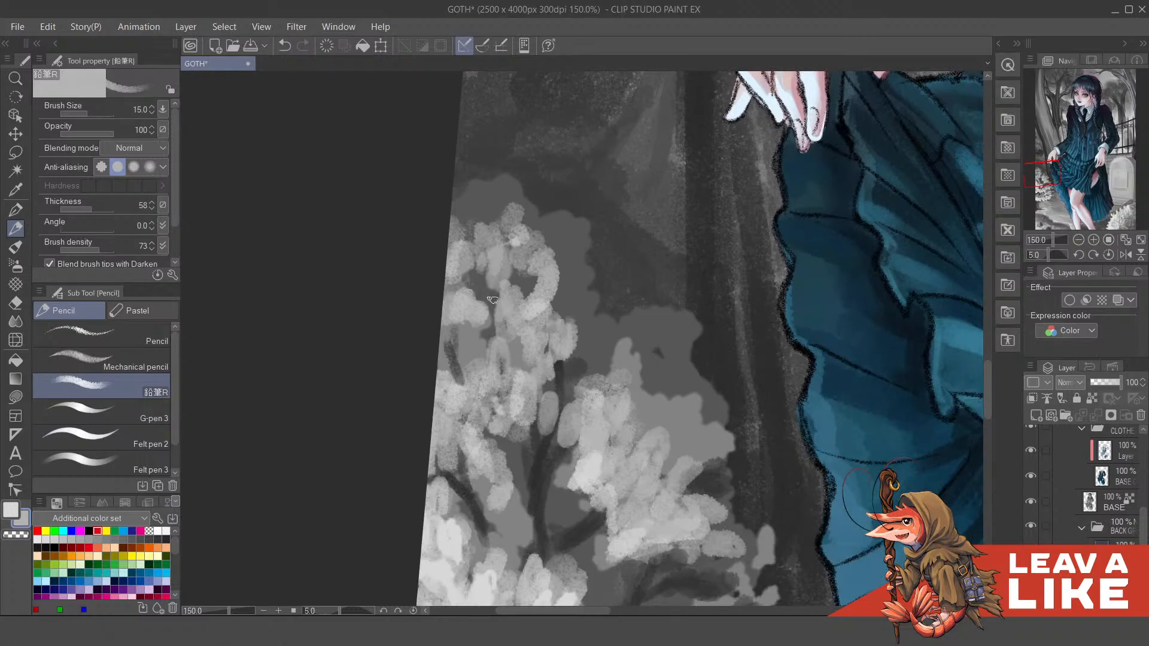
drag(481, 257, 486, 296)
drag(482, 203, 490, 282)
scroll(702, 225, down, 1)
scroll(701, 222, down, 1)
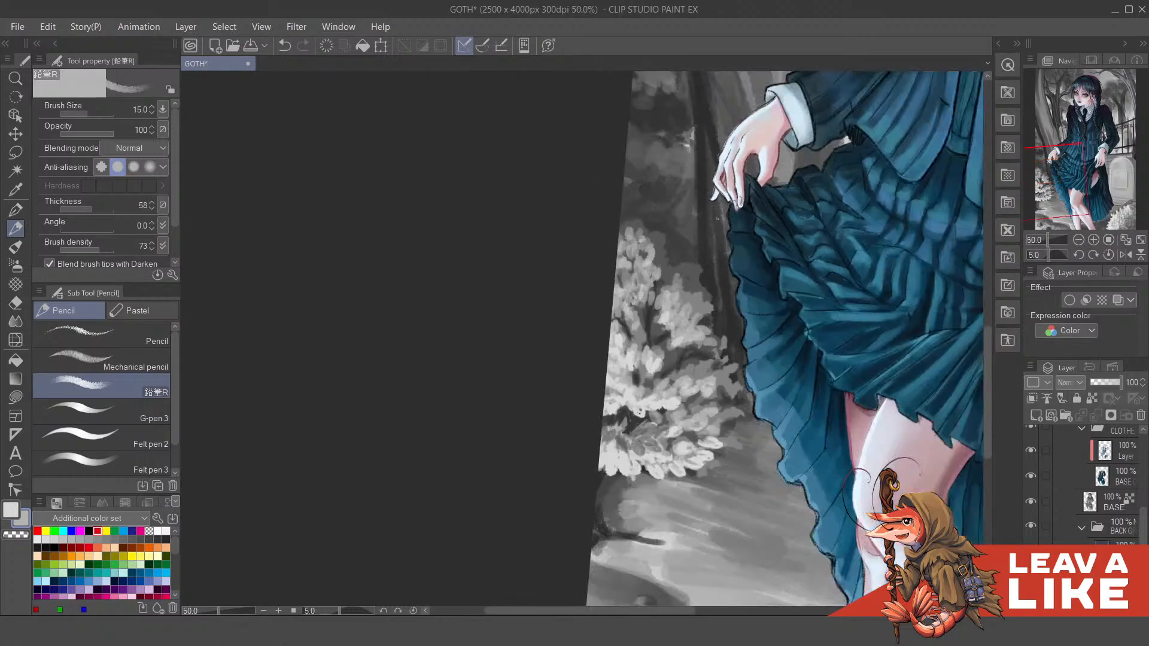
Step: Flip the view back and paint mid-grey leaves over the skirt-side cluster, breaking up its light patches and outer edge
key(h)
scroll(470, 304, up, 2)
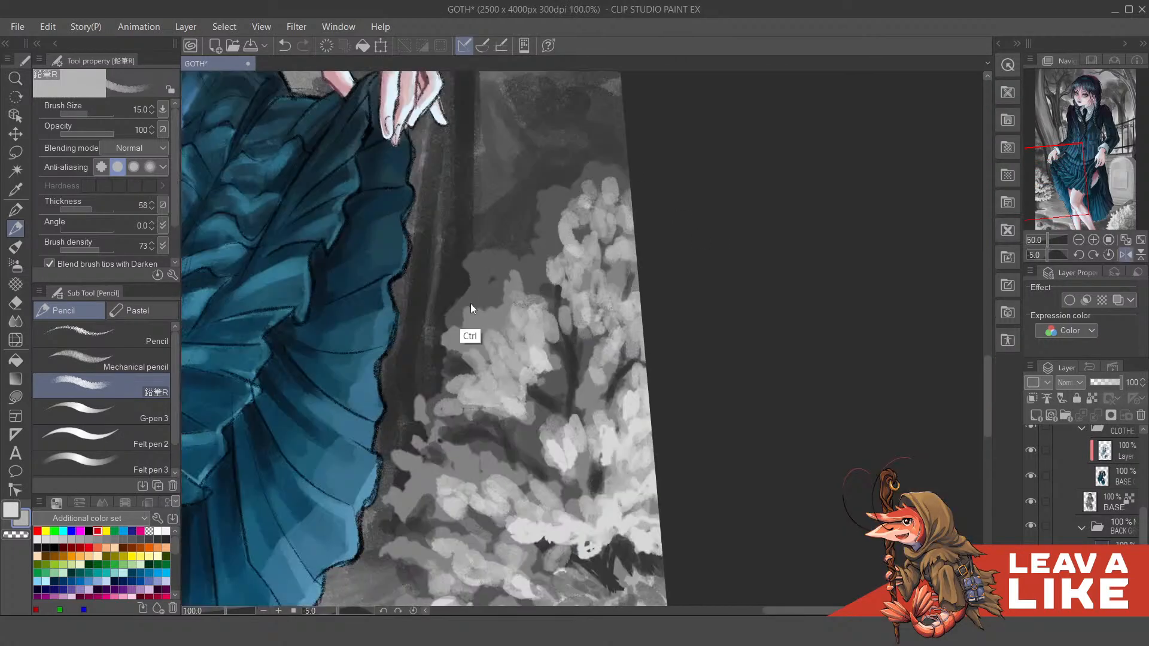
drag(542, 372, 550, 396)
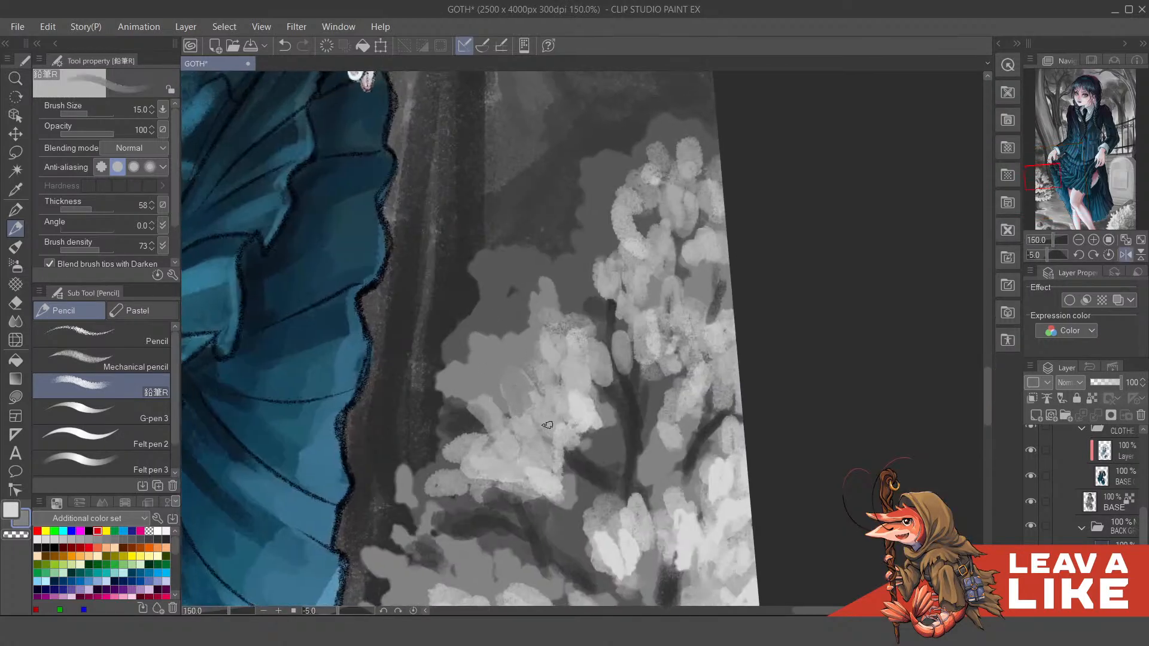
mouse_move(532, 446)
mouse_down()
mouse_move(515, 375)
mouse_move(555, 383)
mouse_move(541, 338)
mouse_move(560, 337)
mouse_move(561, 312)
mouse_up()
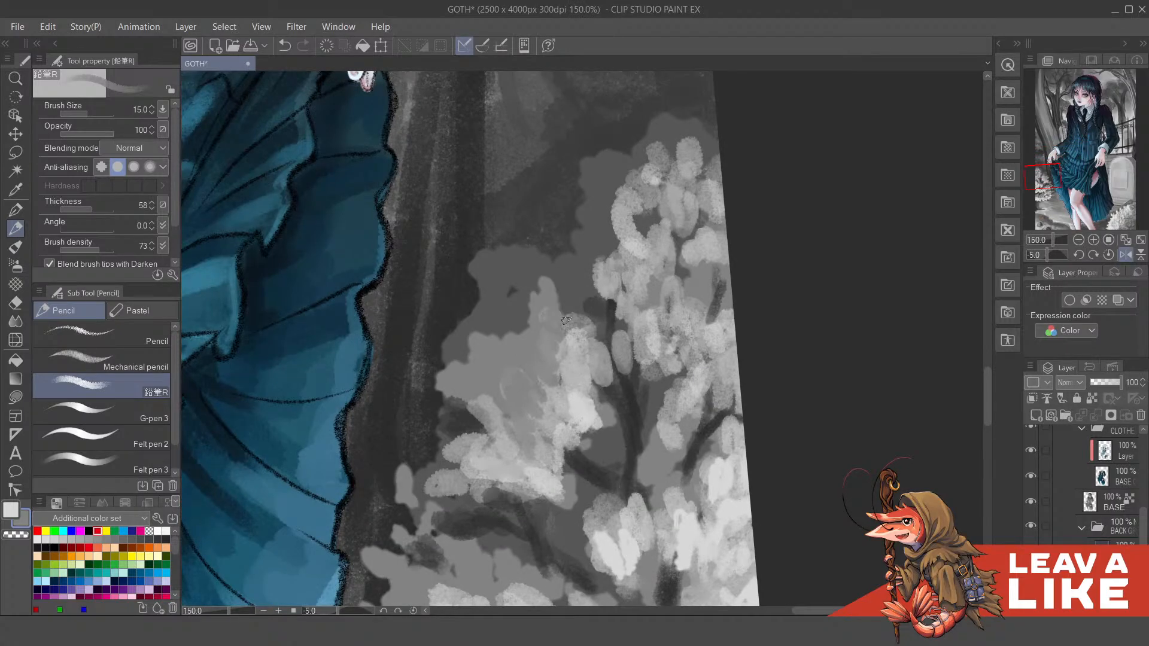
drag(492, 325, 513, 367)
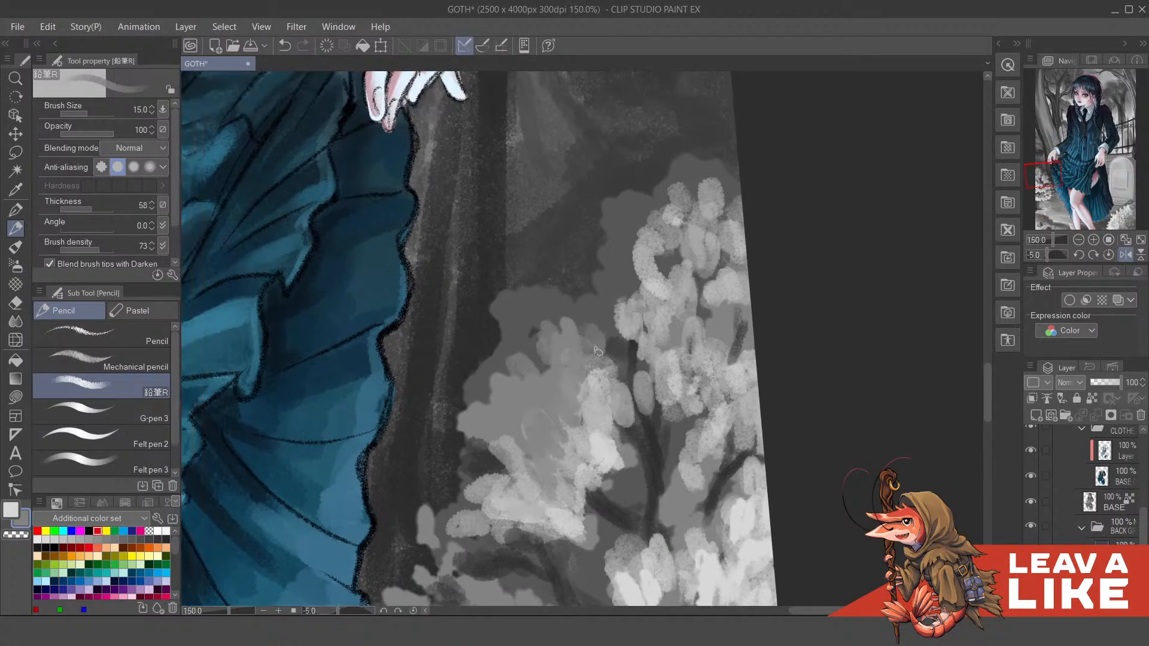
mouse_move(509, 359)
mouse_down()
mouse_move(524, 405)
mouse_move(493, 417)
mouse_up()
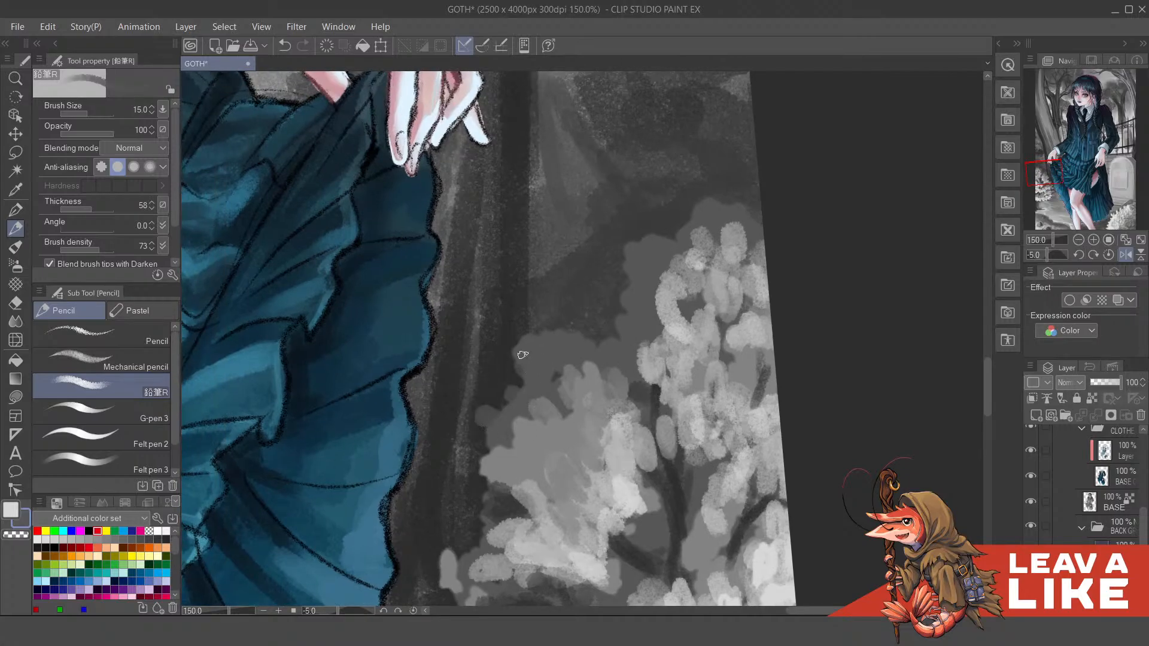
Step: Paint dark grey leaves along the silhouettes of the bush's upper clusters where they meet the dark background
mouse_move(535, 350)
mouse_down()
mouse_move(546, 333)
mouse_move(573, 352)
mouse_move(570, 342)
mouse_move(593, 339)
mouse_up()
mouse_move(527, 353)
mouse_down()
mouse_move(502, 364)
mouse_move(512, 371)
mouse_move(500, 365)
mouse_move(550, 313)
mouse_up()
mouse_move(642, 287)
mouse_down()
mouse_move(617, 281)
mouse_move(638, 261)
mouse_move(635, 236)
mouse_move(670, 238)
mouse_move(655, 226)
mouse_move(673, 242)
mouse_move(725, 200)
mouse_move(760, 227)
mouse_up()
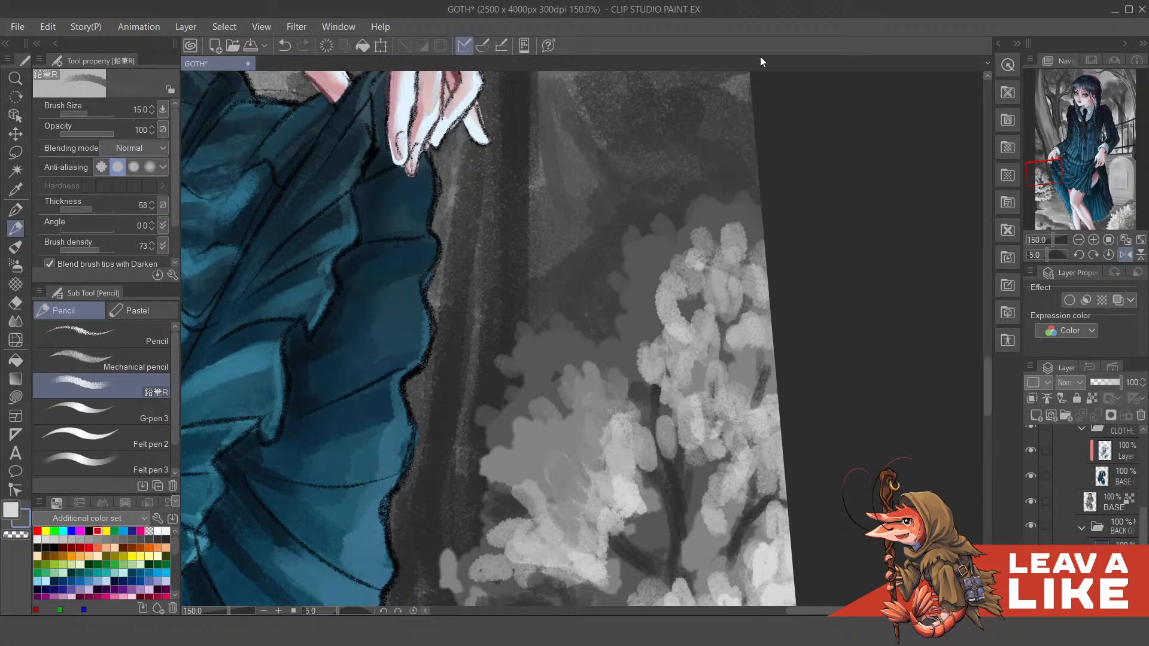
key(ctrl+minus)
key(ctrl+minus)
key(ctrl+plus)
key(ctrl+plus)
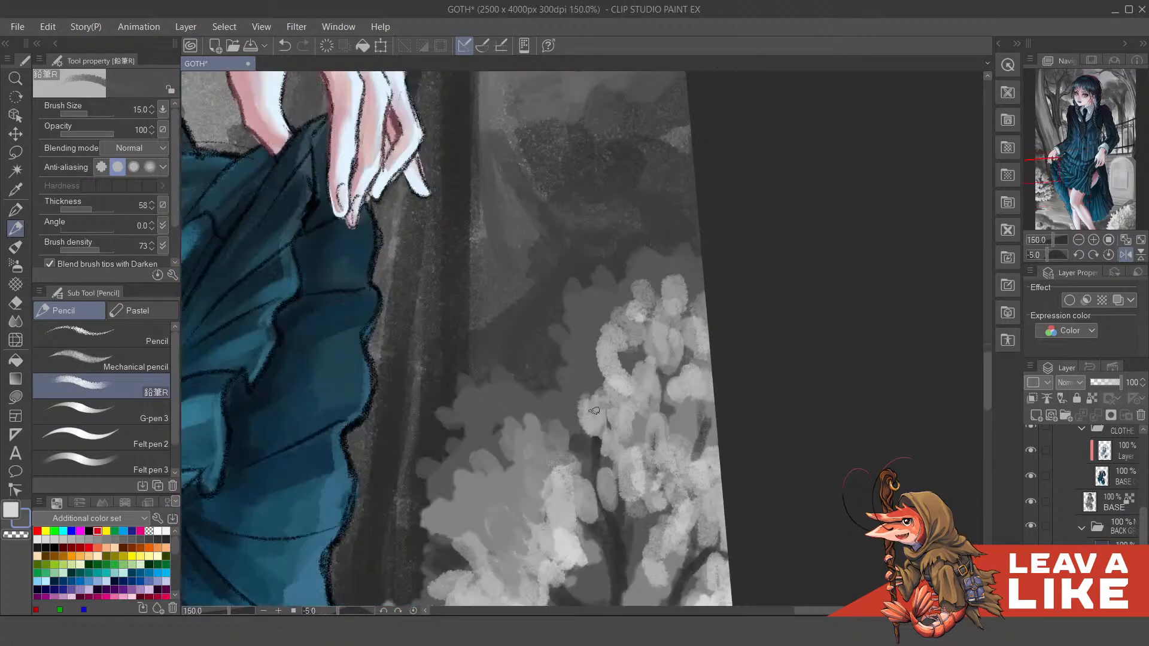
key(ctrl)
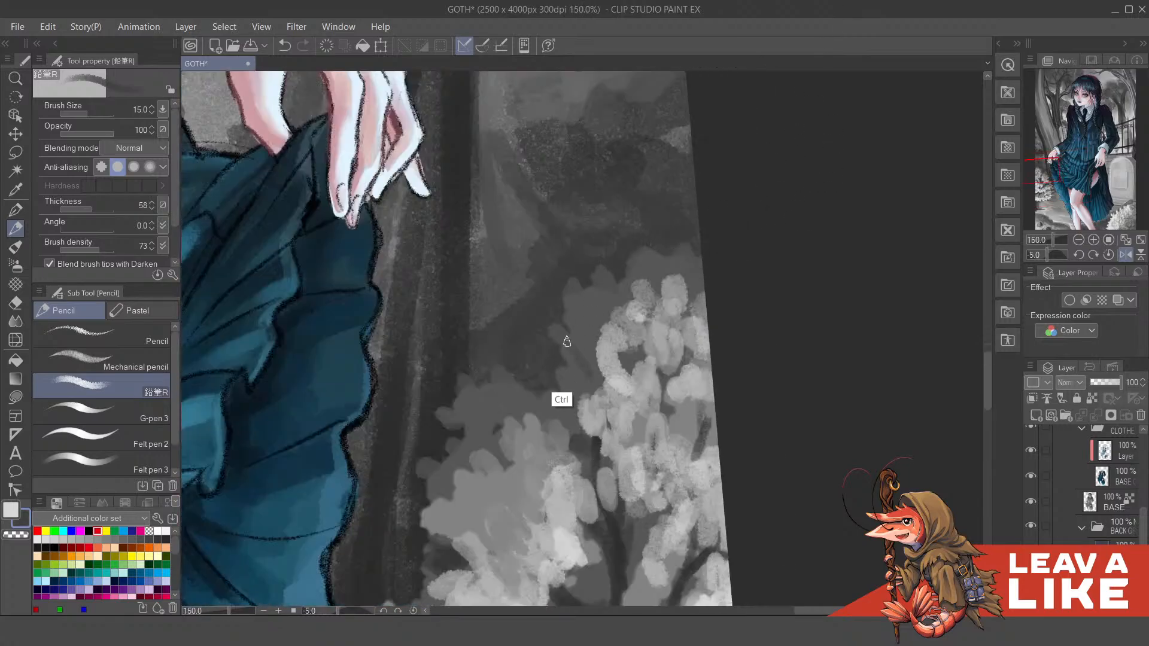
key(ctrl+z)
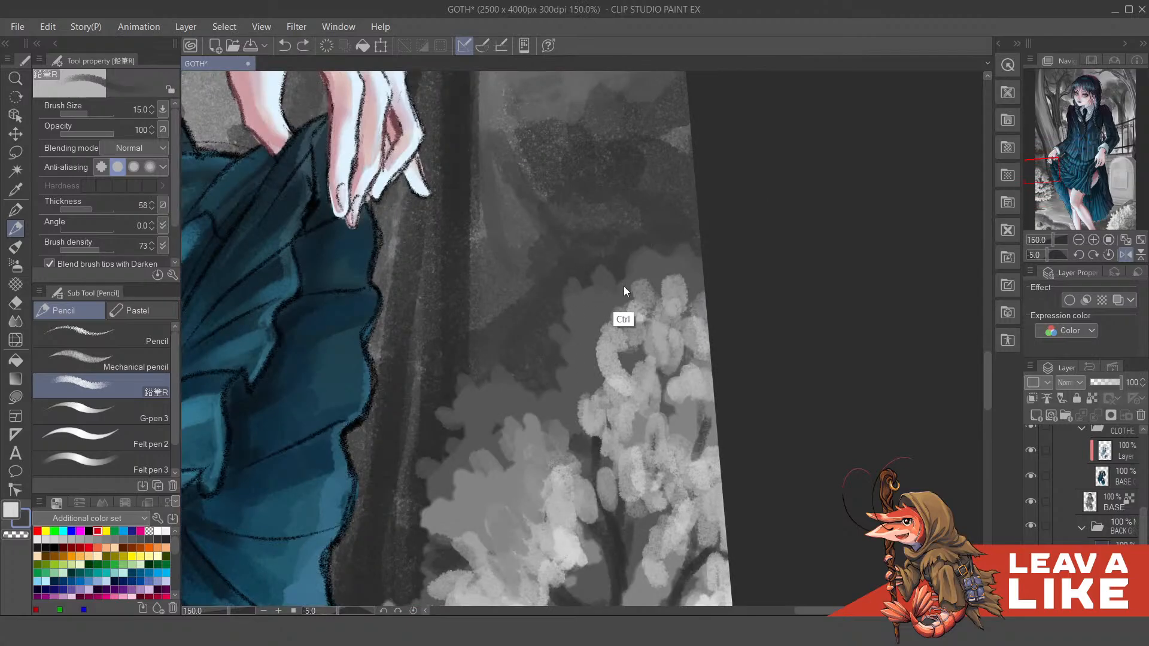
key(ctrl+y)
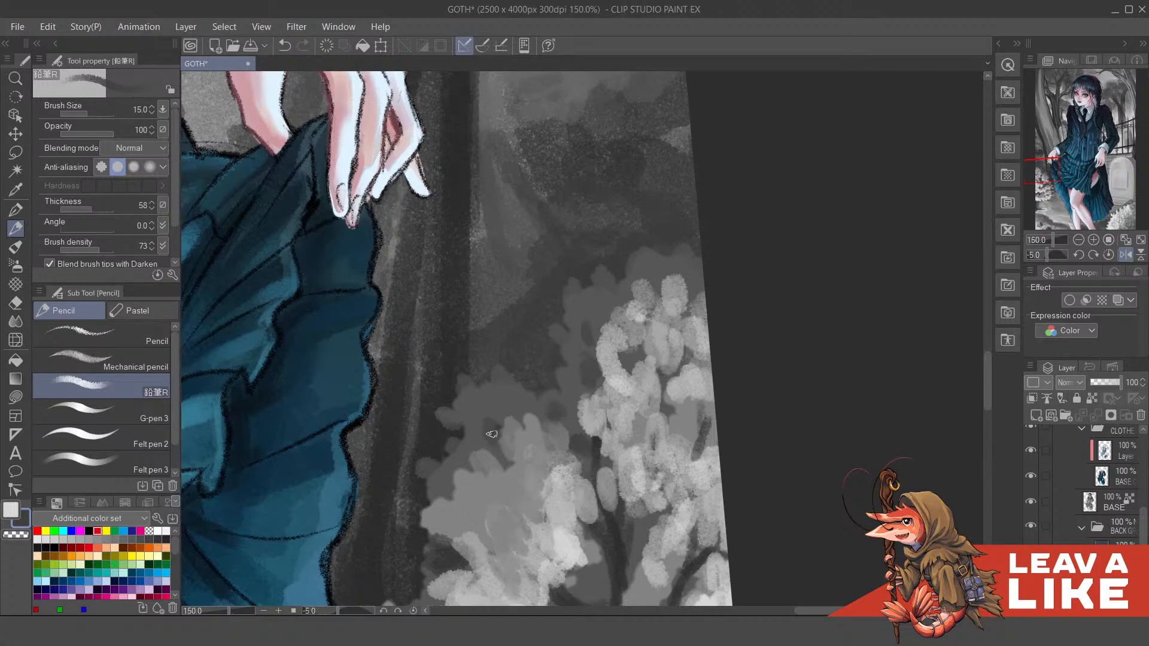
Step: Paint darker gaps and mid-grey leaves inside the skirt-side cluster to separate its individual leaves
scroll(655, 151, down, 3)
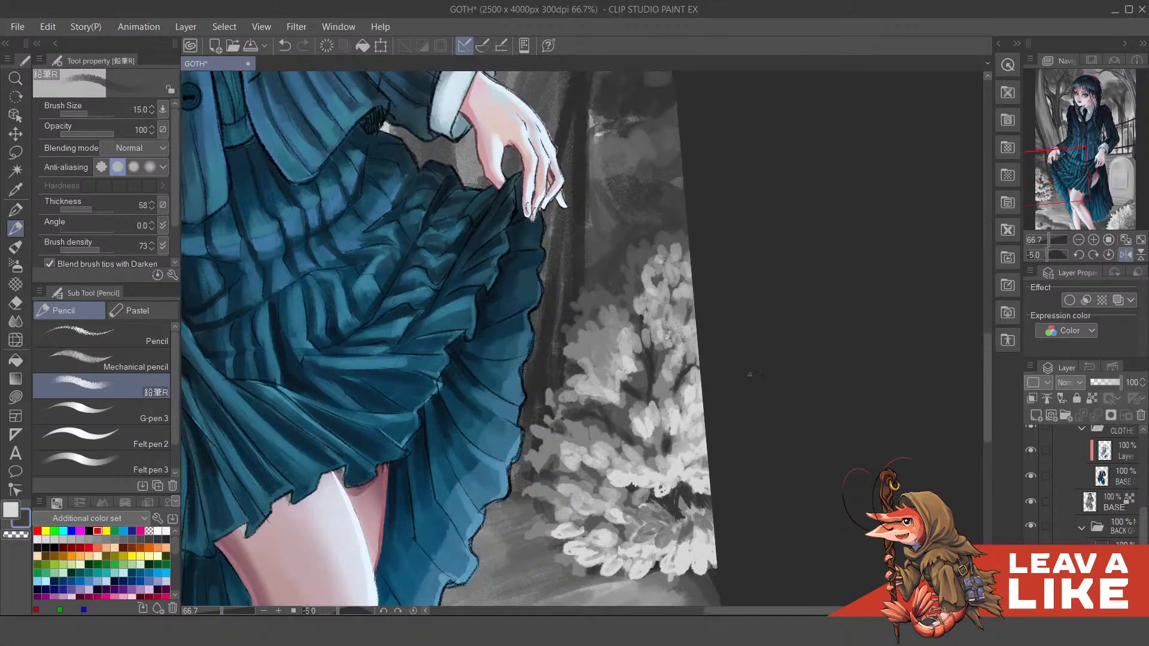
scroll(760, 390, up, 5)
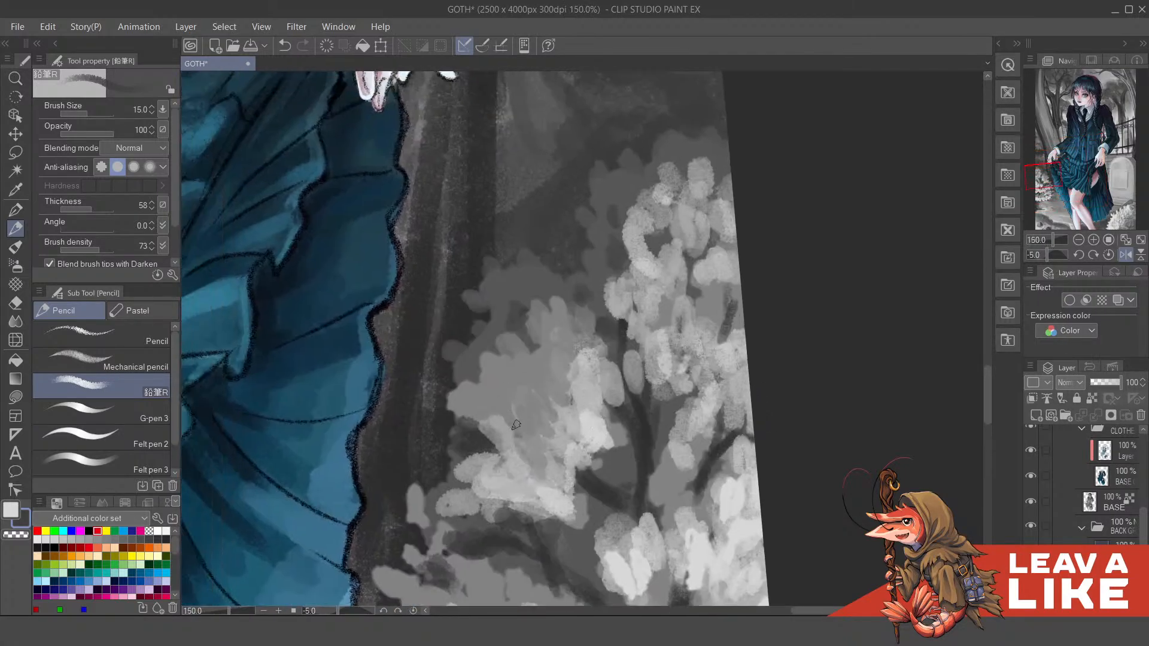
mouse_move(515, 425)
mouse_down()
mouse_move(508, 401)
mouse_move(486, 410)
mouse_move(494, 393)
mouse_move(490, 412)
mouse_move(534, 371)
mouse_up()
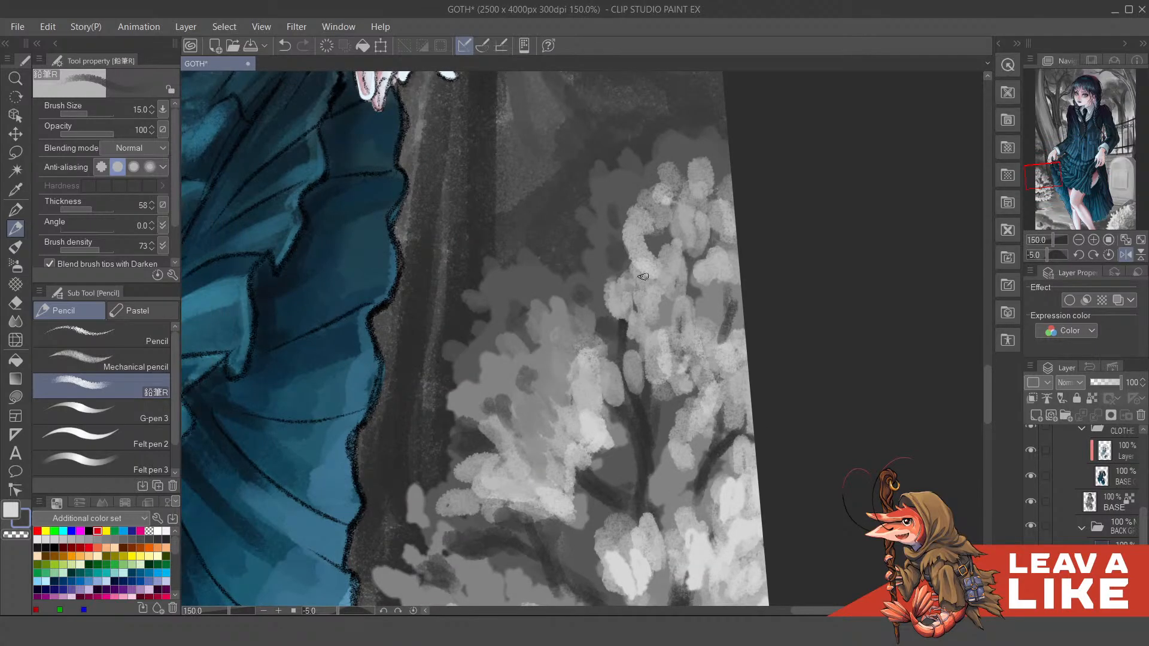
drag(589, 307, 604, 308)
mouse_move(536, 392)
mouse_down()
mouse_move(549, 377)
mouse_move(512, 414)
mouse_up()
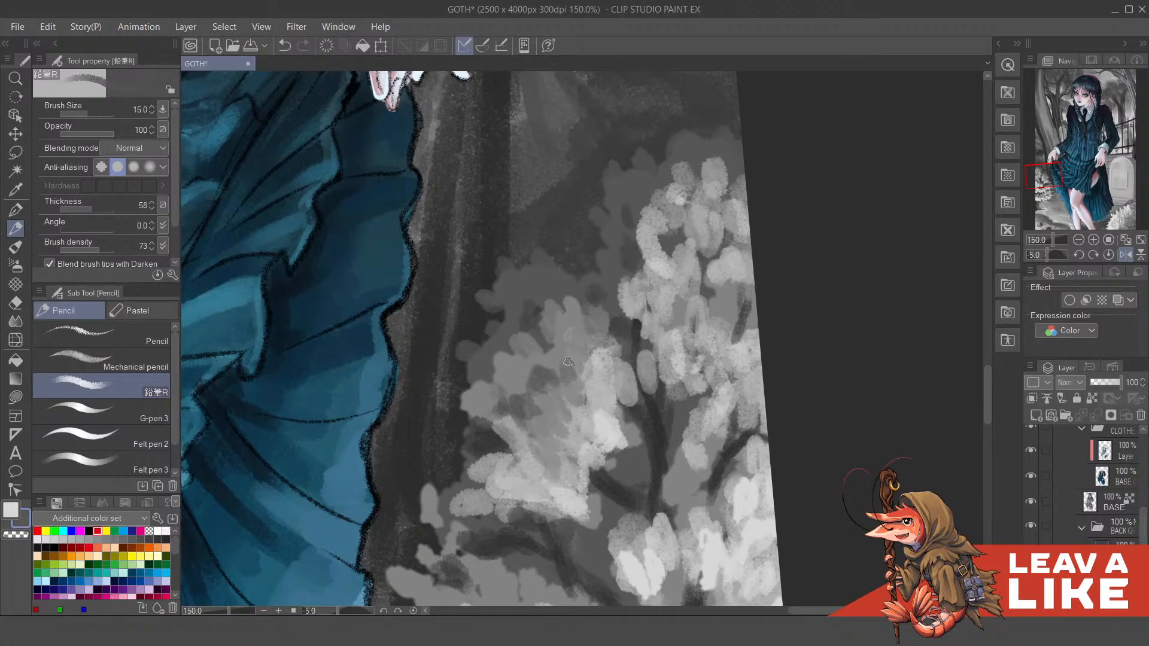
drag(576, 369, 589, 345)
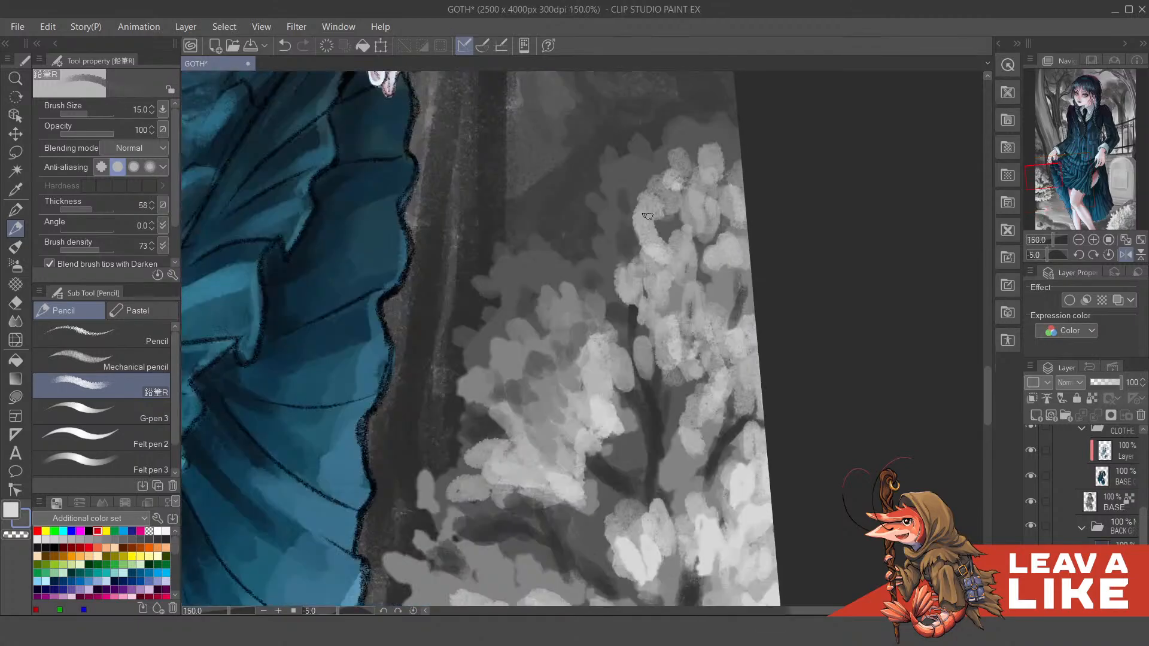
Step: Sample a mid-grey from the bush and paint leaves over the crown of the top cluster beside the canvas edge
scroll(635, 241, up, 2)
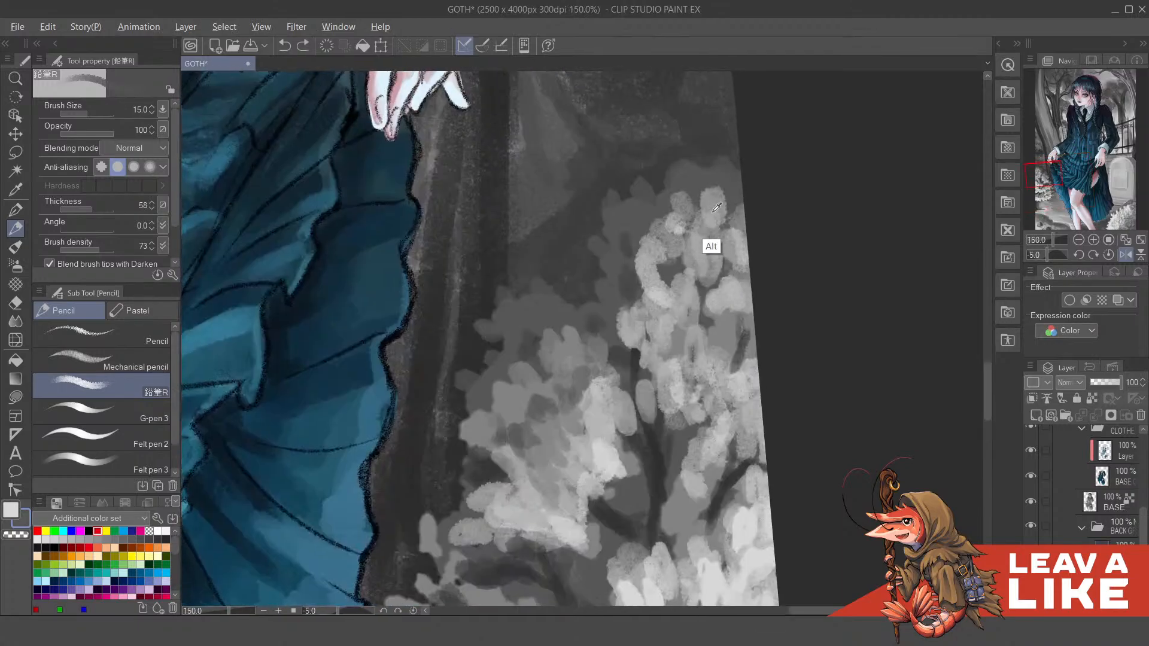
key(alt)
alt+click(580, 352)
mouse_move(641, 281)
mouse_down()
mouse_move(643, 248)
mouse_move(664, 251)
mouse_move(674, 218)
mouse_move(685, 224)
mouse_move(652, 266)
mouse_move(631, 243)
mouse_move(650, 256)
mouse_up()
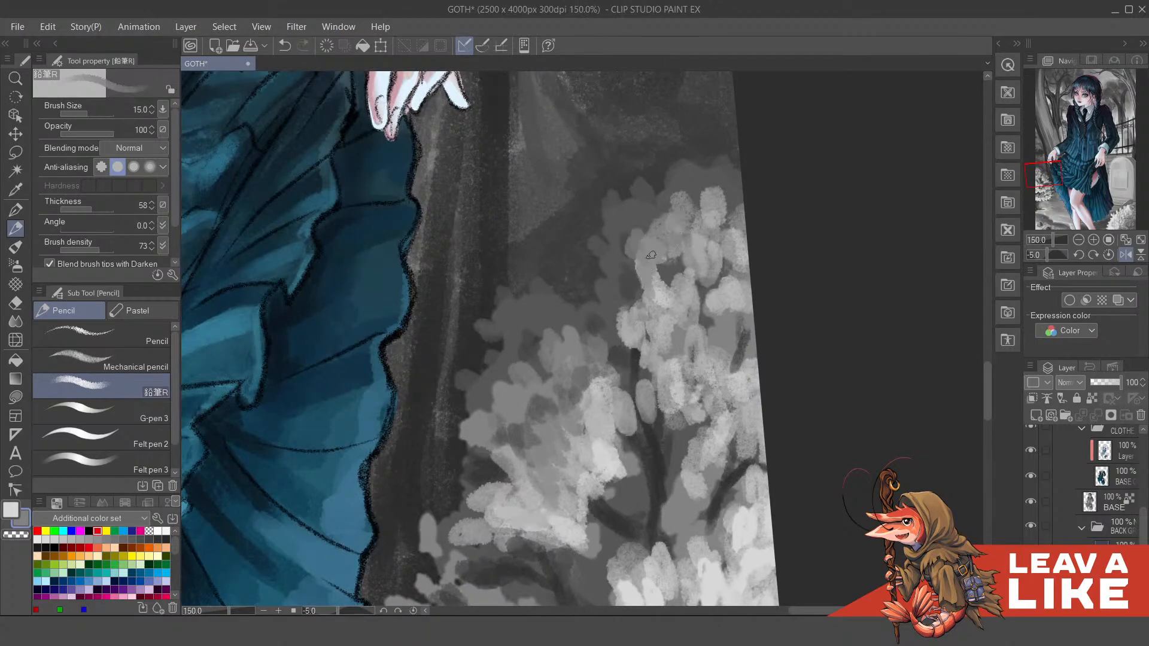
mouse_move(714, 211)
mouse_down()
mouse_move(682, 212)
mouse_move(683, 235)
mouse_move(664, 224)
mouse_move(688, 204)
mouse_move(668, 249)
mouse_move(709, 245)
mouse_move(725, 214)
mouse_move(738, 219)
mouse_move(714, 200)
mouse_move(730, 198)
mouse_move(717, 187)
mouse_move(691, 233)
mouse_move(679, 194)
mouse_move(687, 188)
mouse_move(697, 207)
mouse_move(737, 186)
mouse_move(744, 215)
mouse_up()
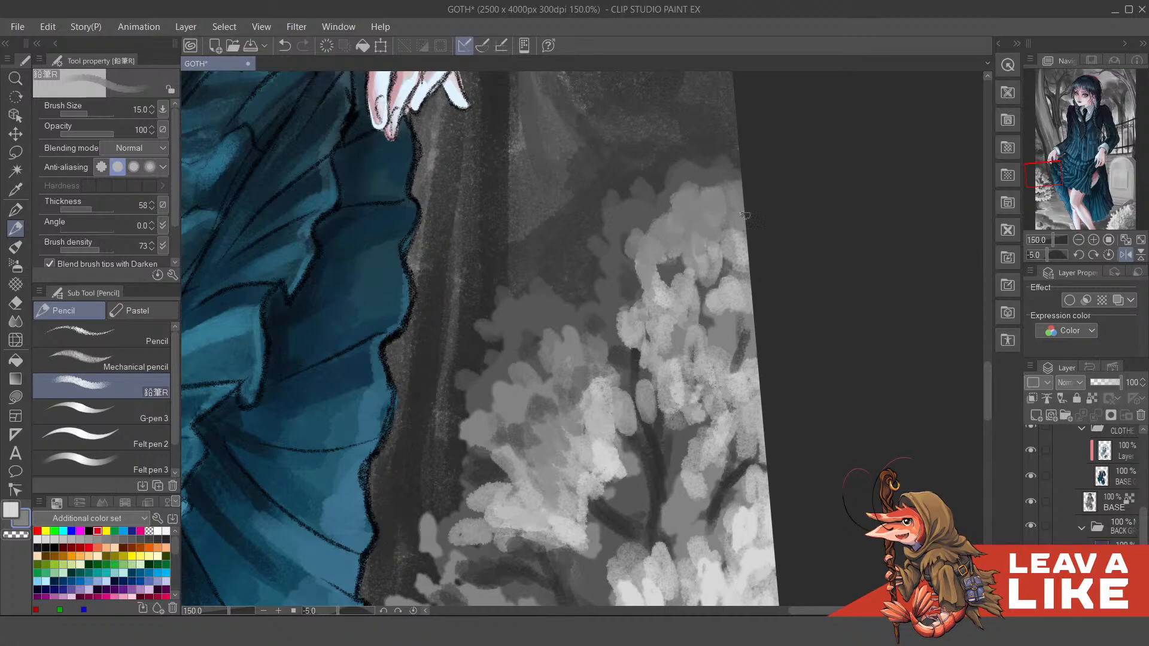
mouse_move(632, 243)
mouse_down()
mouse_move(622, 263)
mouse_move(661, 303)
mouse_up()
scroll(747, 176, down, 4)
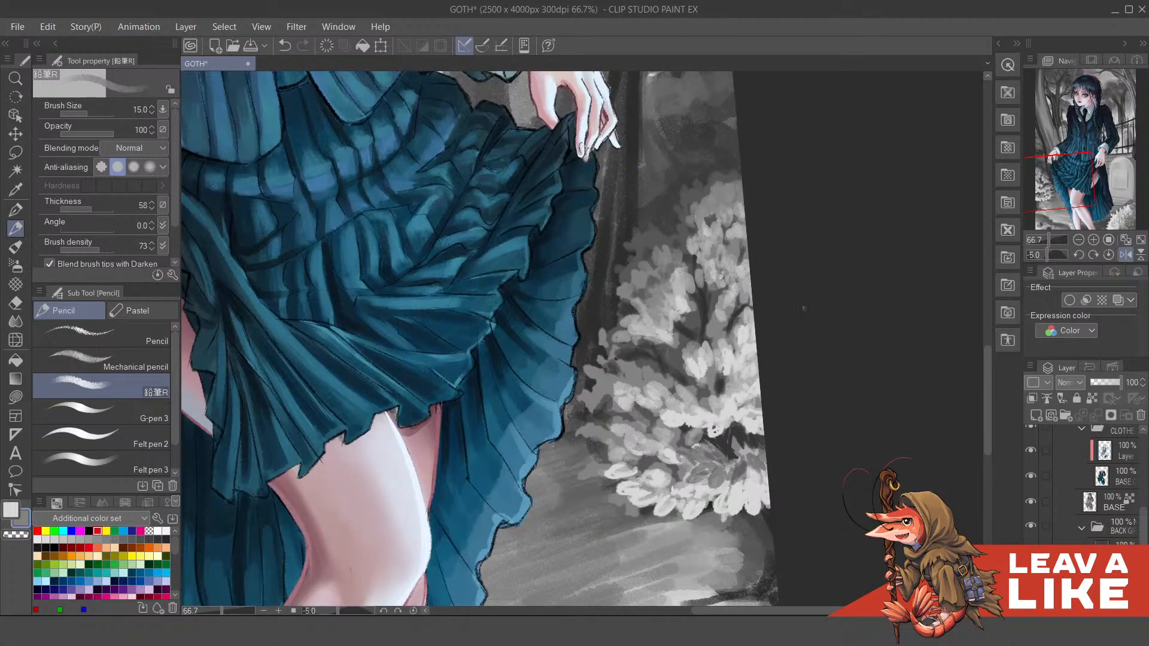
Step: Mirror the canvas view and paint dark branches and leaf gaps inside the bush's top cluster
key(h)
drag(624, 122, 696, 133)
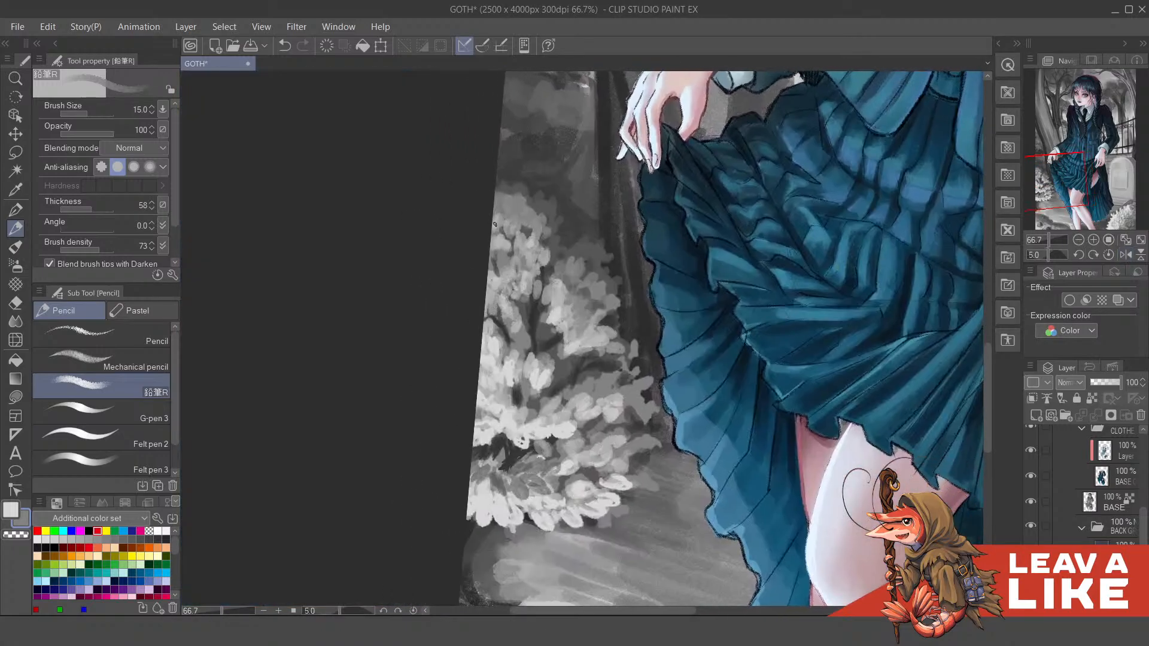
scroll(495, 224, up, 4)
drag(505, 298, 619, 388)
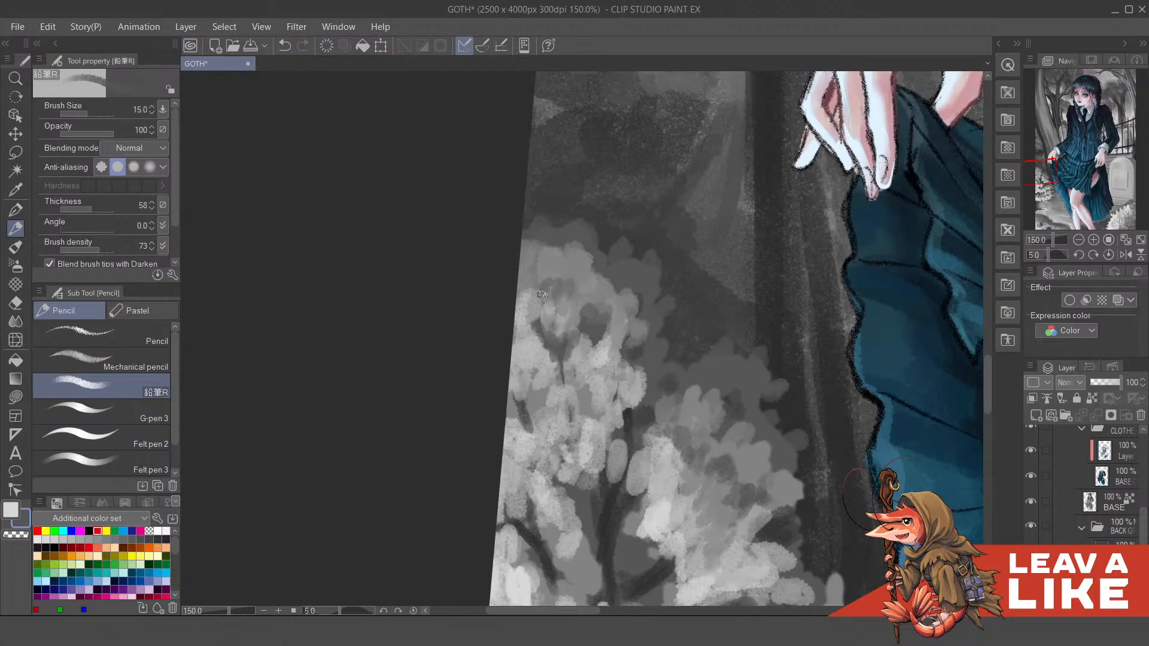
scroll(758, 257, down, 5)
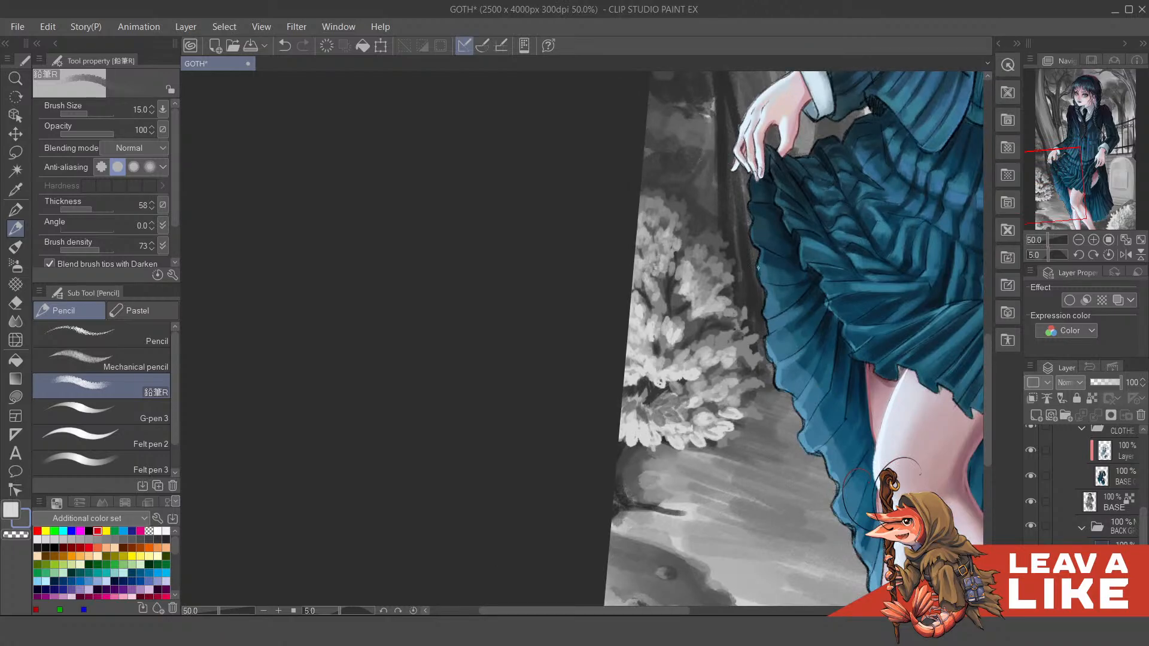
Step: Soften the top cluster's dark gap with light leaves, sample its grey and extend small leaves along the outer edge
scroll(758, 267, up, 5)
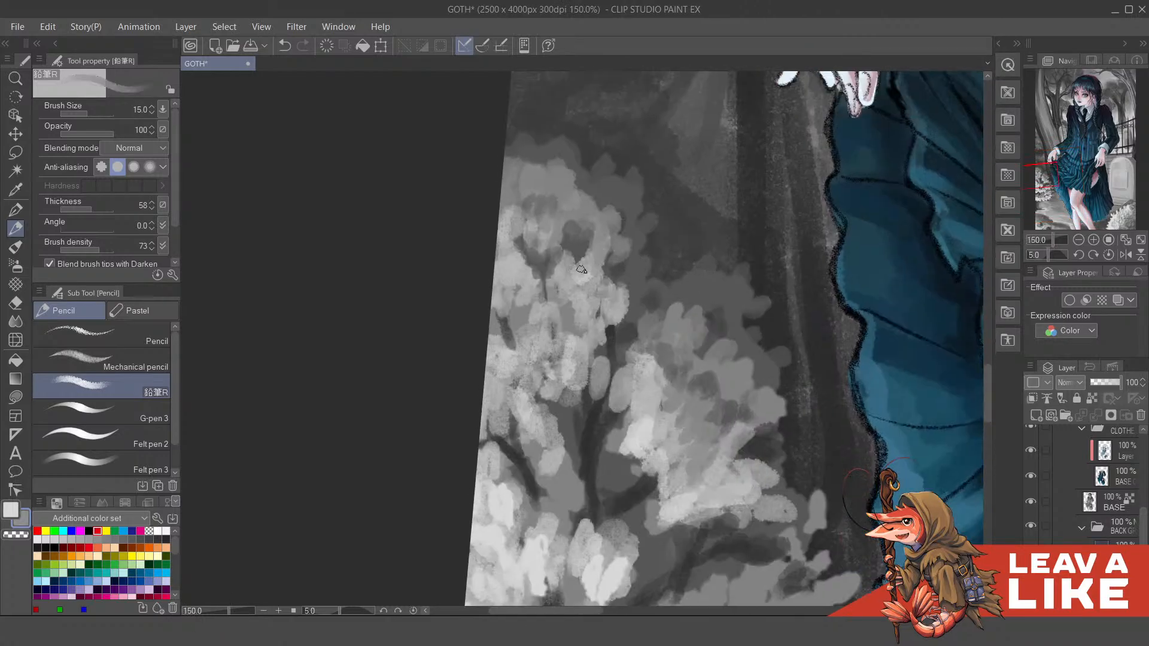
drag(592, 277, 589, 317)
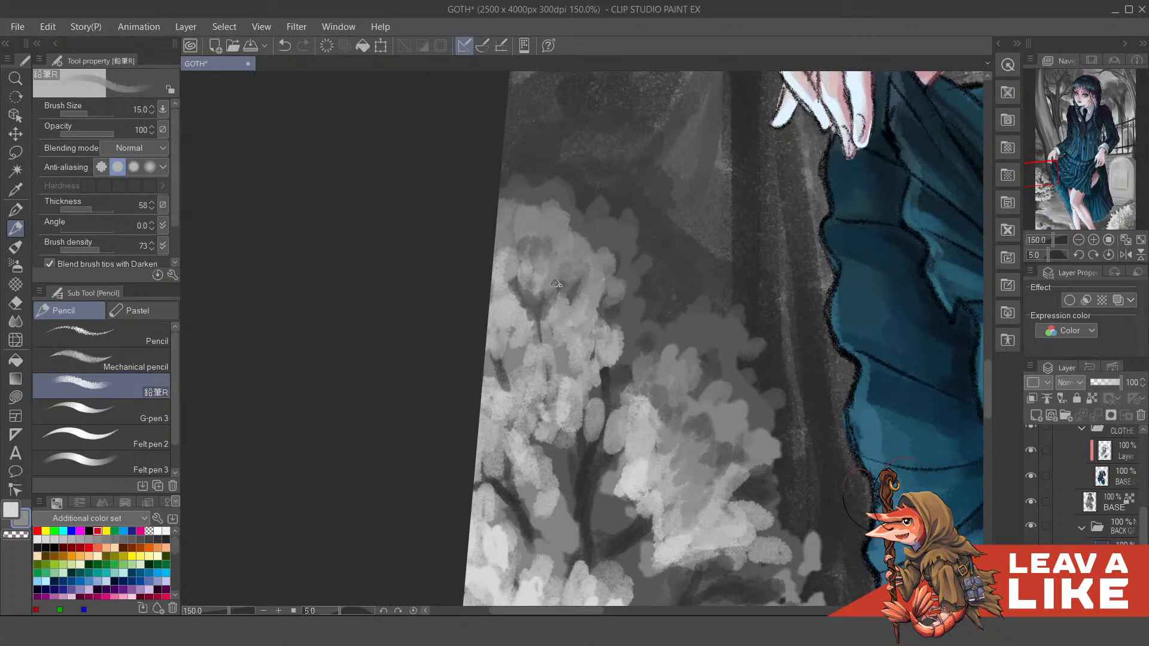
mouse_move(556, 288)
mouse_down()
mouse_move(580, 317)
mouse_move(577, 282)
mouse_move(593, 290)
mouse_move(557, 289)
mouse_move(551, 336)
mouse_up()
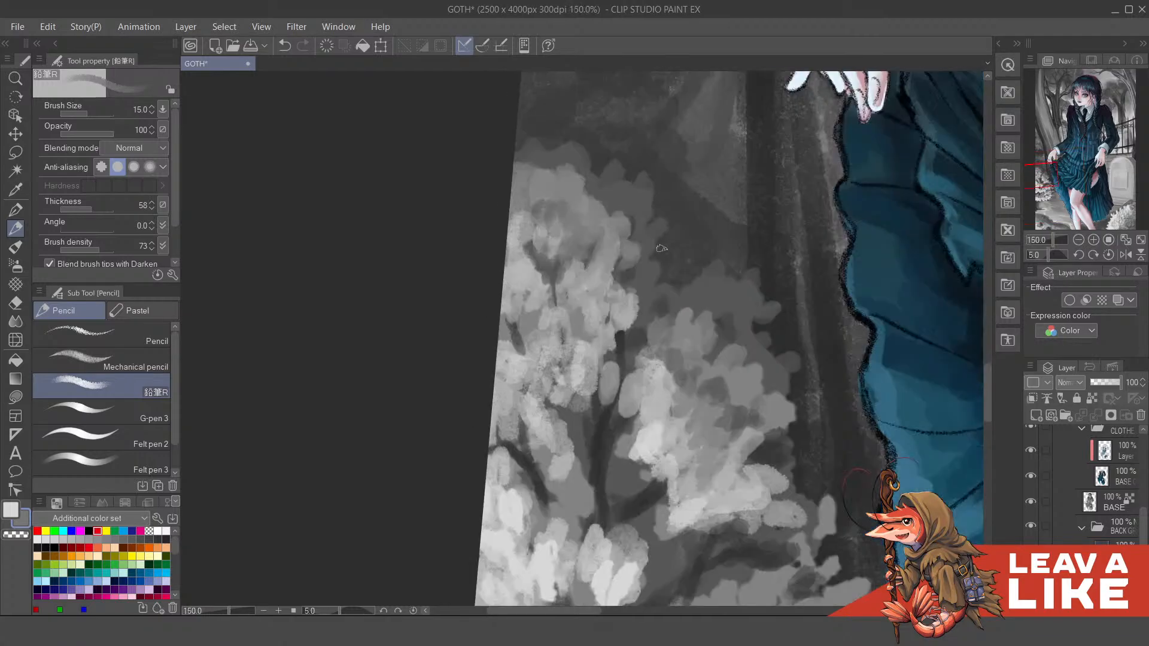
key(alt)
alt+click(618, 239)
mouse_move(627, 221)
mouse_down()
mouse_move(616, 200)
mouse_move(630, 198)
mouse_up()
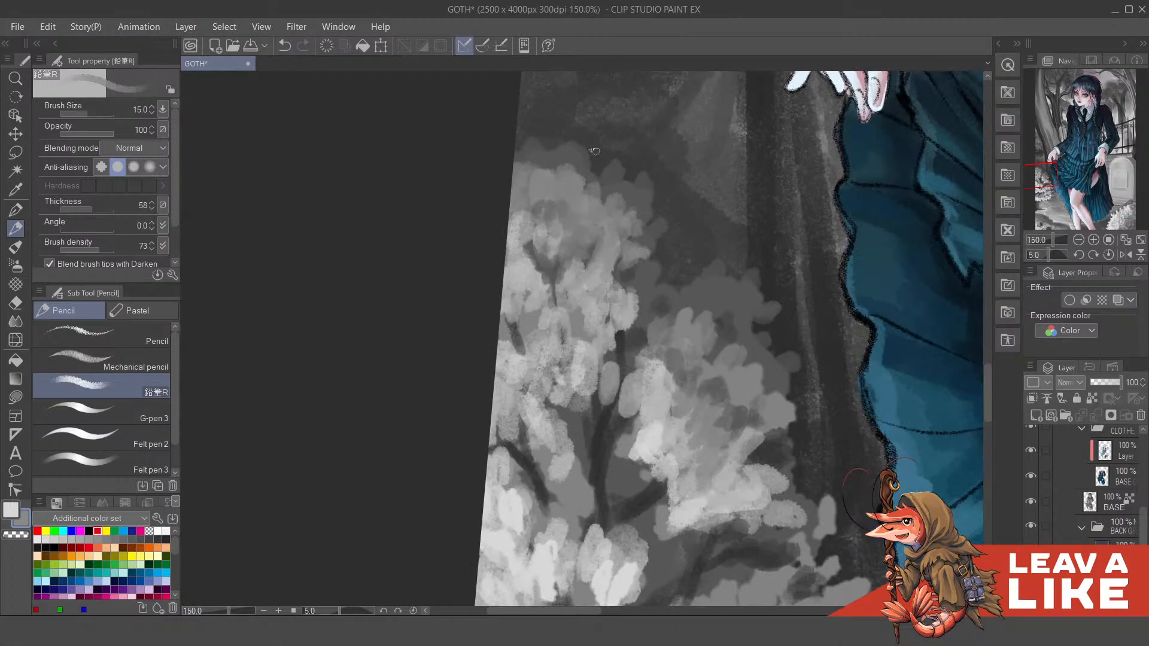
Step: Flip the view back, sample greys from the top cluster and add leaves to its crown at the canvas edge
key(h)
drag(675, 167, 714, 274)
alt+click(653, 264)
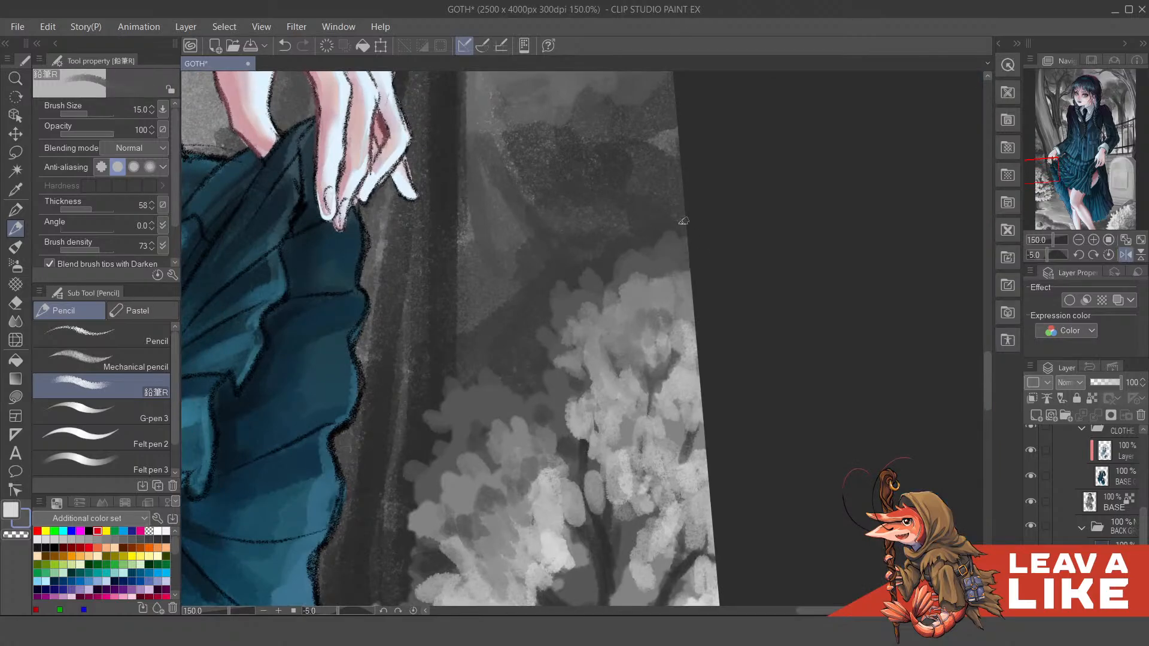
alt+click(663, 320)
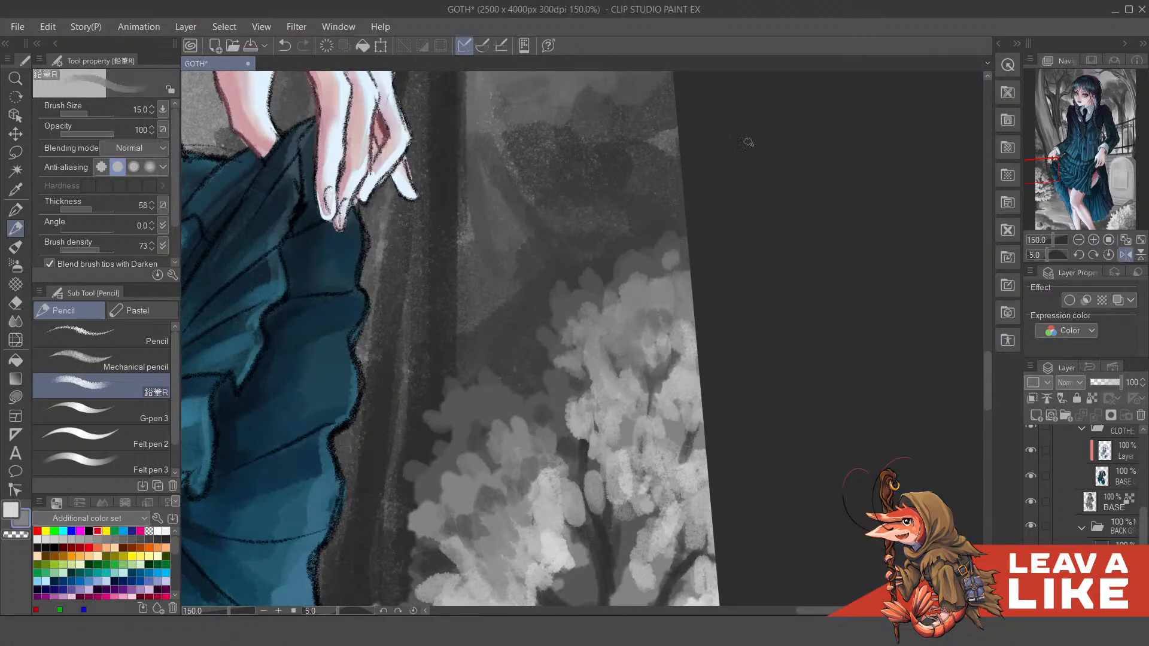
scroll(748, 143, down, 2)
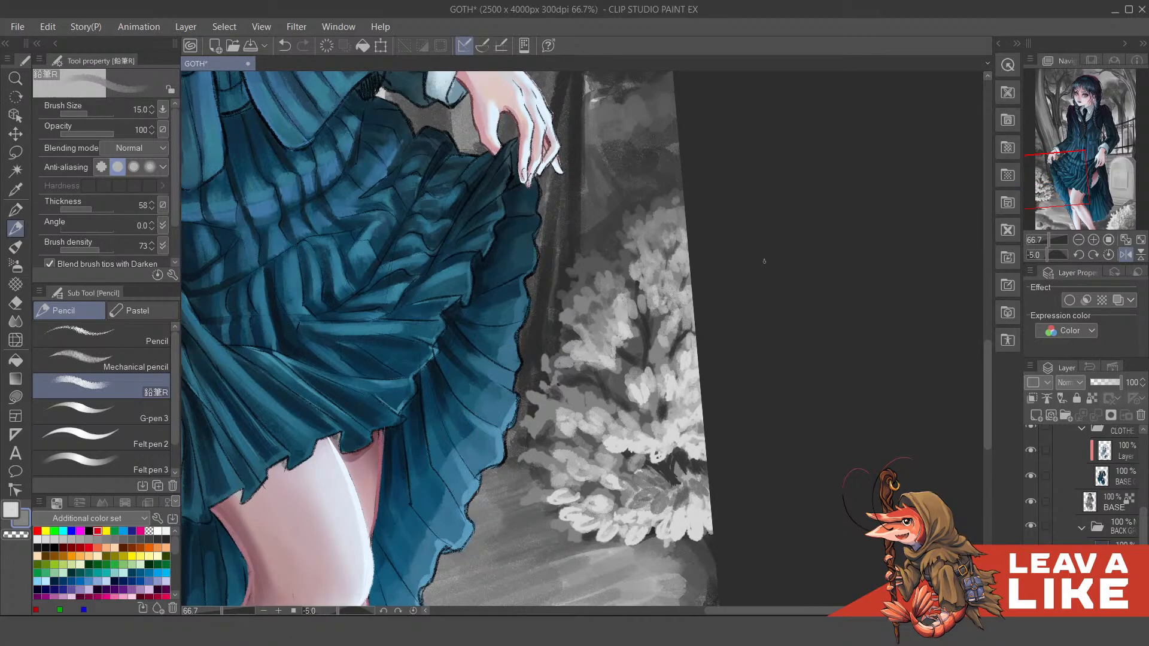
Step: Sample a light grey from the bush's small central leaf cluster and paint more leaves over it and beside it
scroll(763, 261, down, 2)
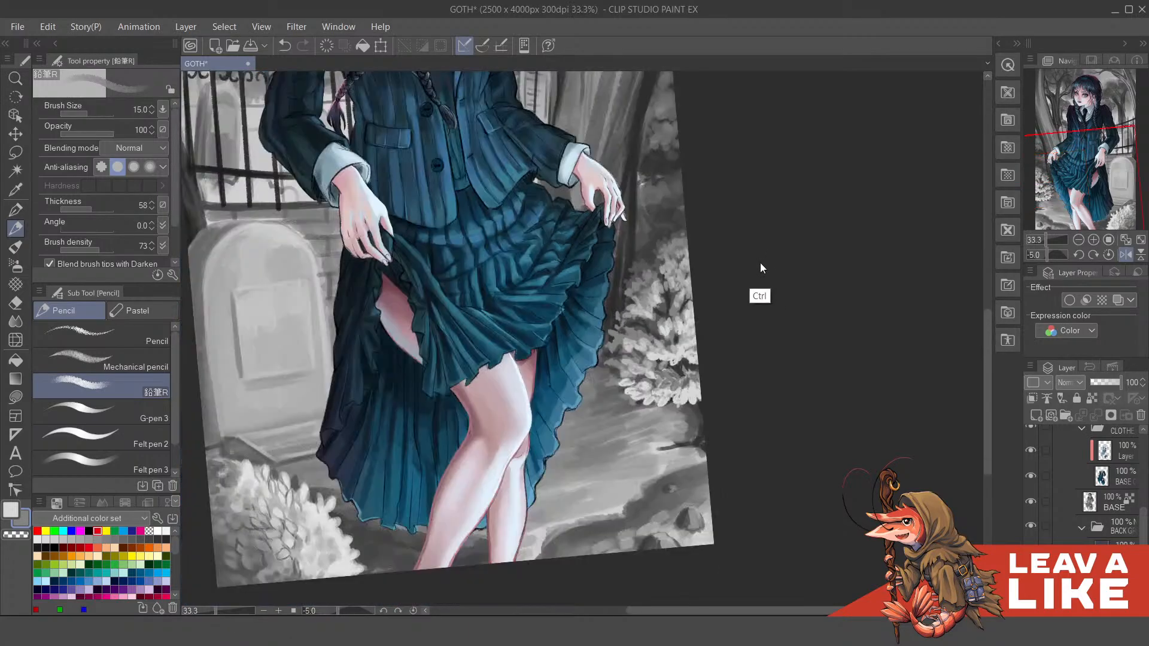
scroll(759, 267, up, 3)
scroll(744, 287, down, 1)
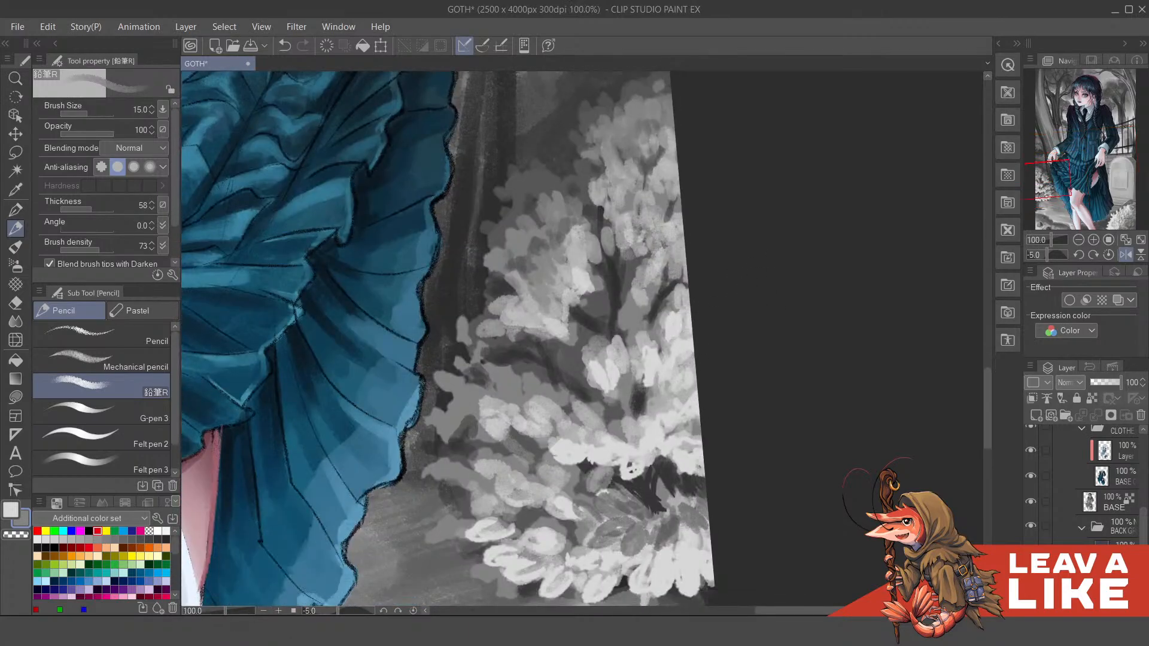
scroll(608, 383, up, 2)
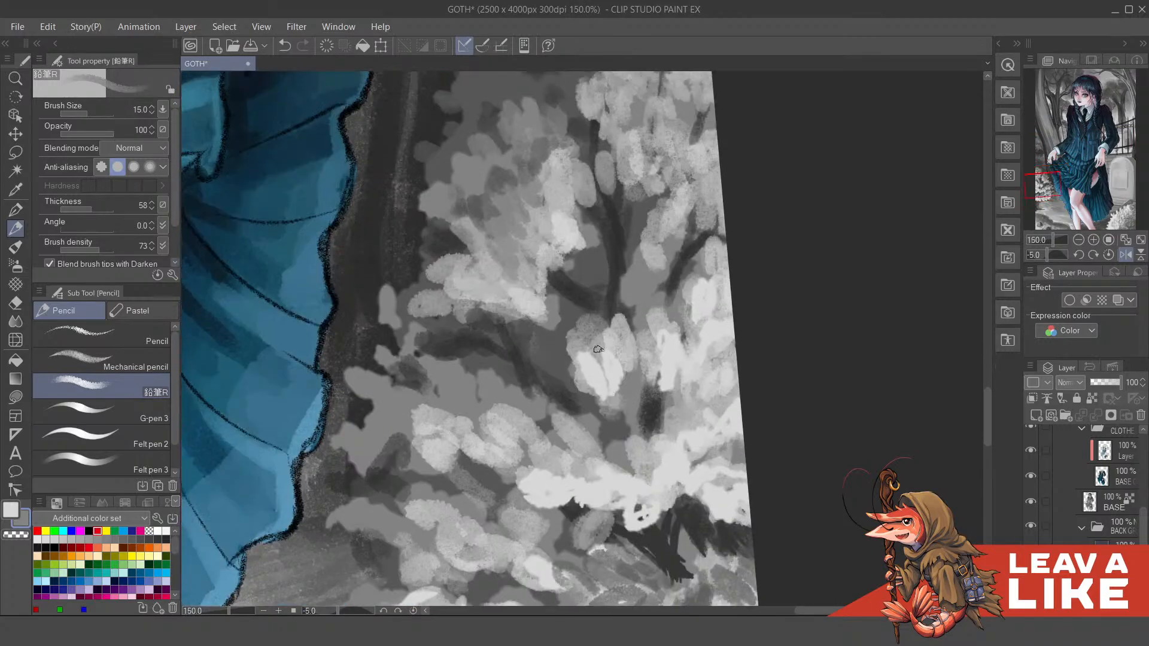
scroll(592, 334, up, 1)
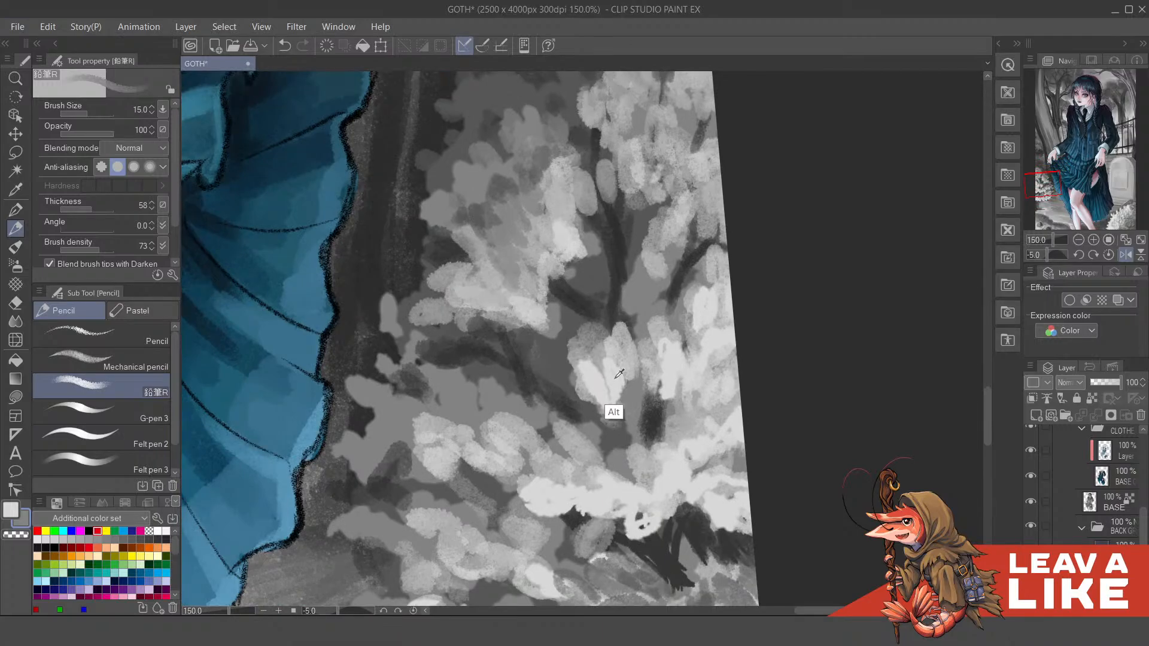
alt+click(604, 362)
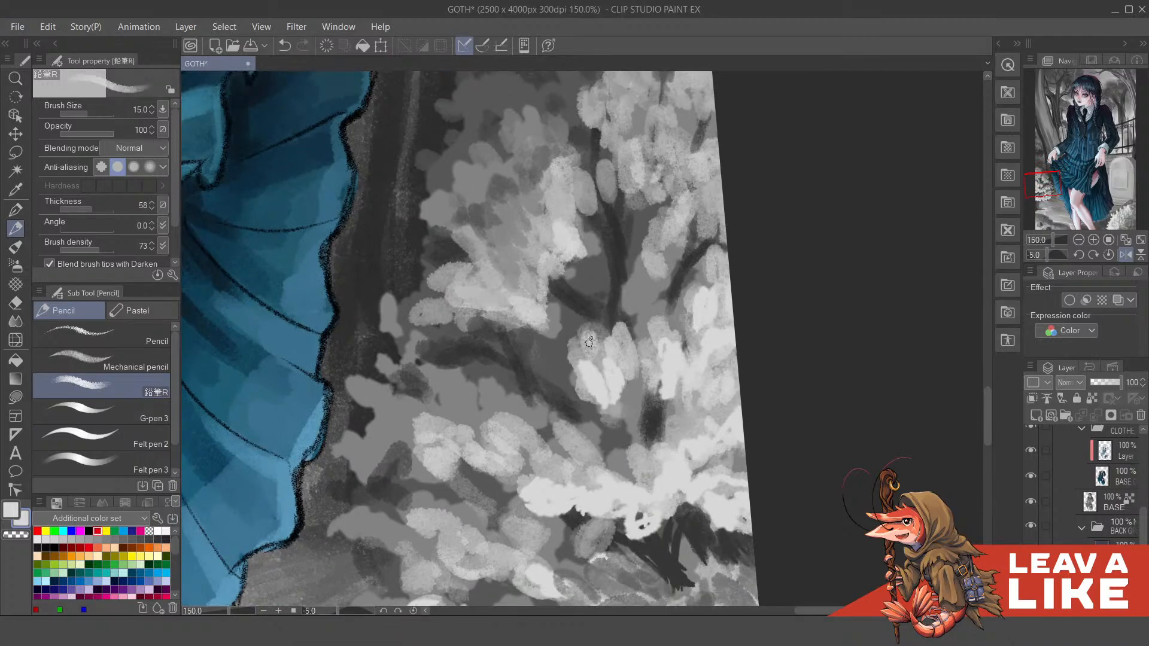
drag(589, 341, 598, 356)
mouse_move(666, 364)
mouse_down()
mouse_move(669, 312)
mouse_move(673, 334)
mouse_up()
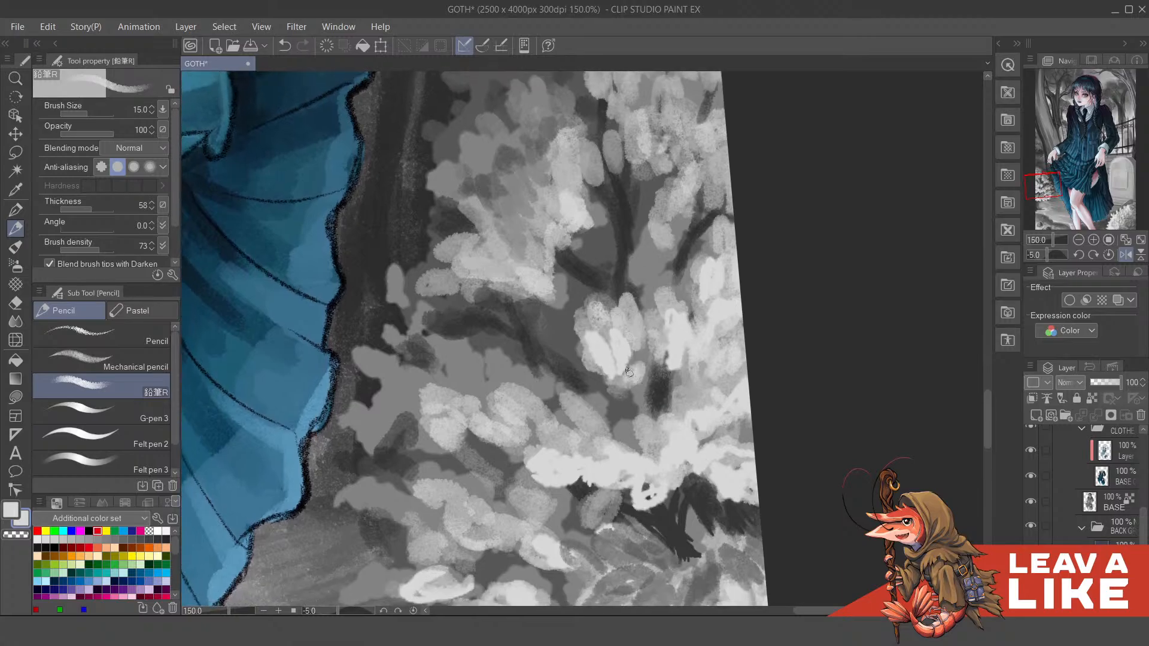
drag(645, 376, 654, 387)
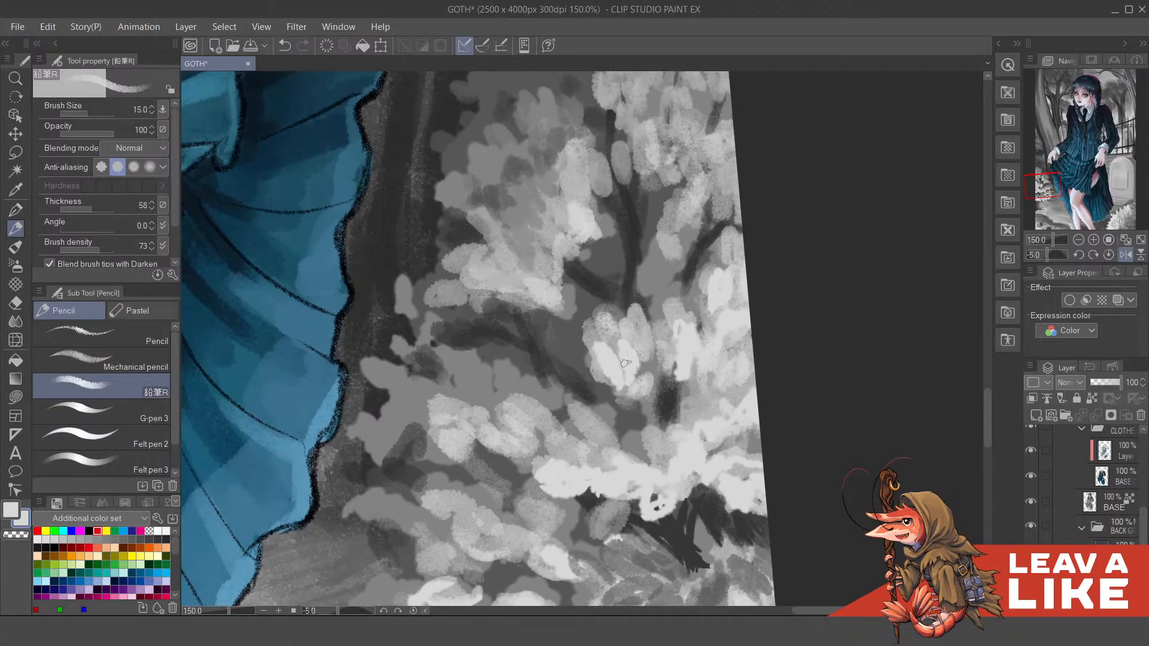
Step: Resample a grey, paint small leaves around the central cluster and along the dark branches, and undo the last two strokes
key(alt)
alt+click(597, 367)
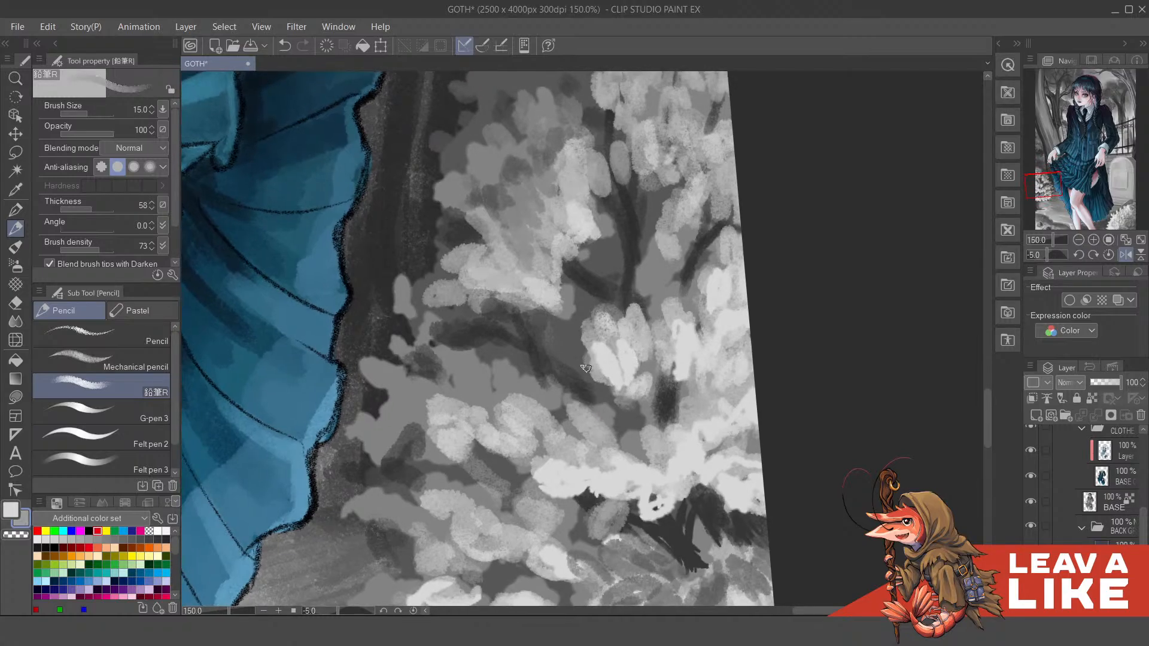
drag(571, 327, 593, 337)
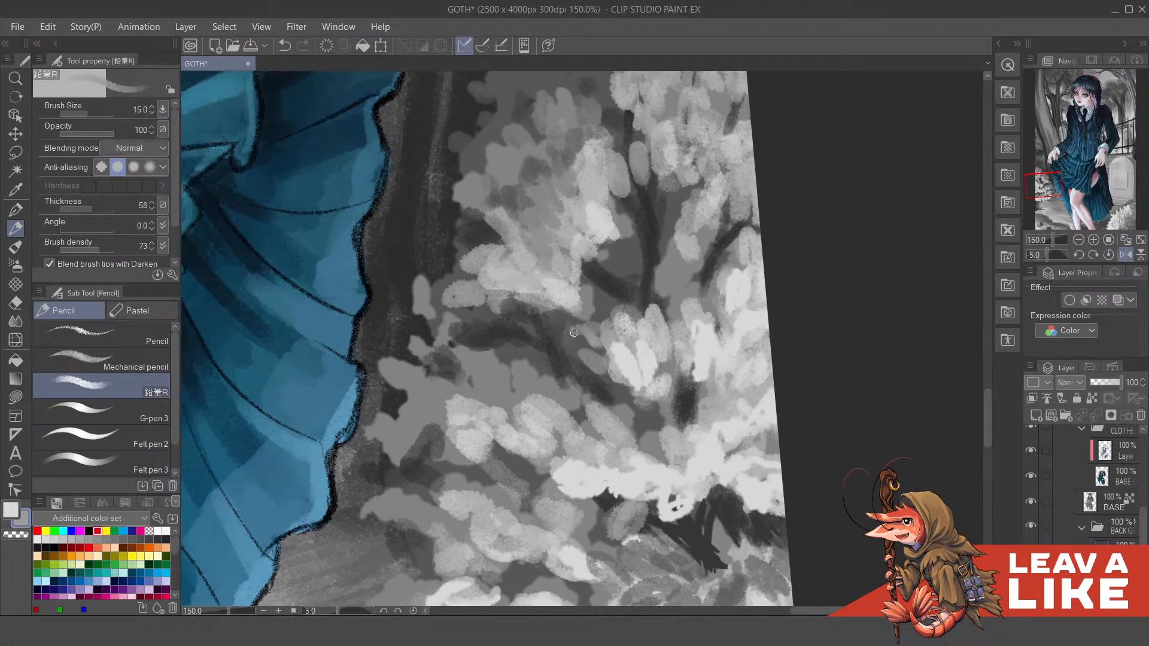
mouse_move(679, 294)
mouse_down()
mouse_move(691, 320)
mouse_move(680, 284)
mouse_move(699, 278)
mouse_move(701, 322)
mouse_move(663, 321)
mouse_move(650, 298)
mouse_move(660, 318)
mouse_move(697, 272)
mouse_move(696, 309)
mouse_move(654, 311)
mouse_move(665, 325)
mouse_move(683, 308)
mouse_move(680, 289)
mouse_move(689, 312)
mouse_up()
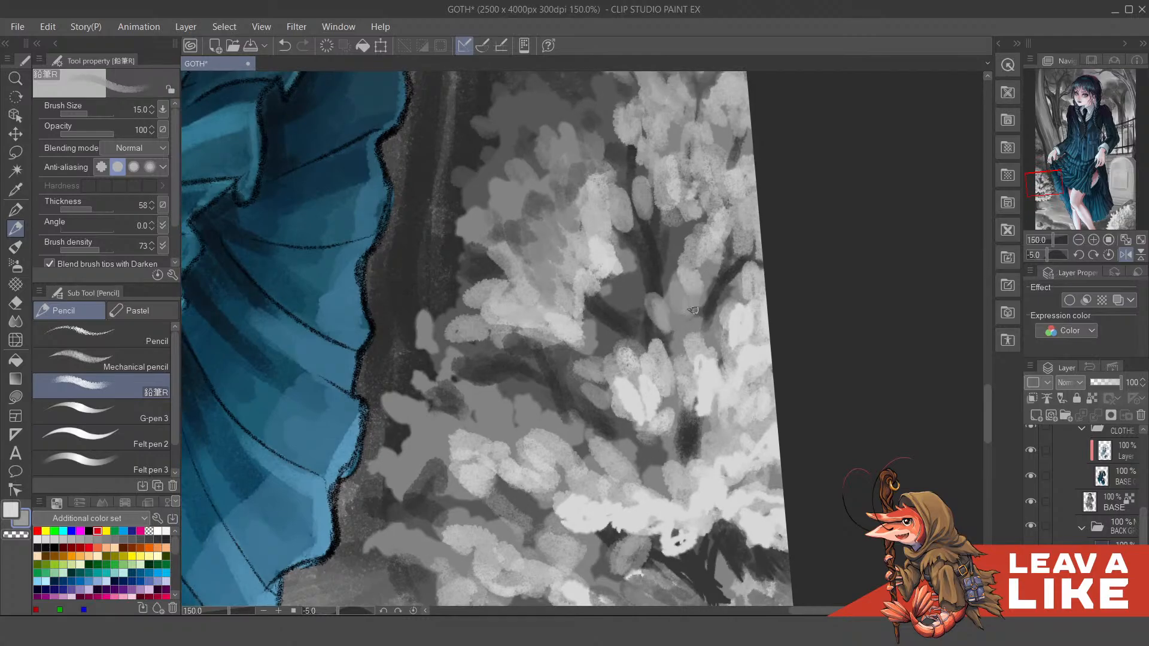
key(ctrl+z)
key(ctrl+z)
Step: Flip the canvas view back, sample a light grey and fill the bush's upper cluster with leaves beside the canvas edge
key(h)
key(ctrl+minus)
key(ctrl+minus)
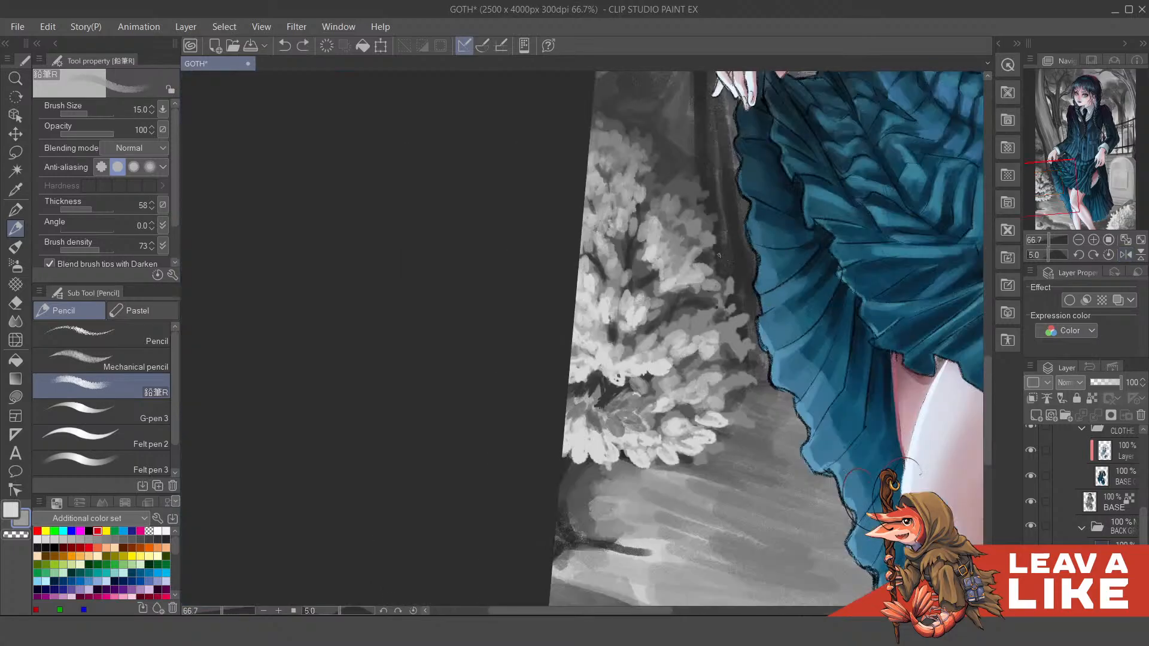
key(ctrl+plus)
key(ctrl+plus)
drag(601, 205, 610, 299)
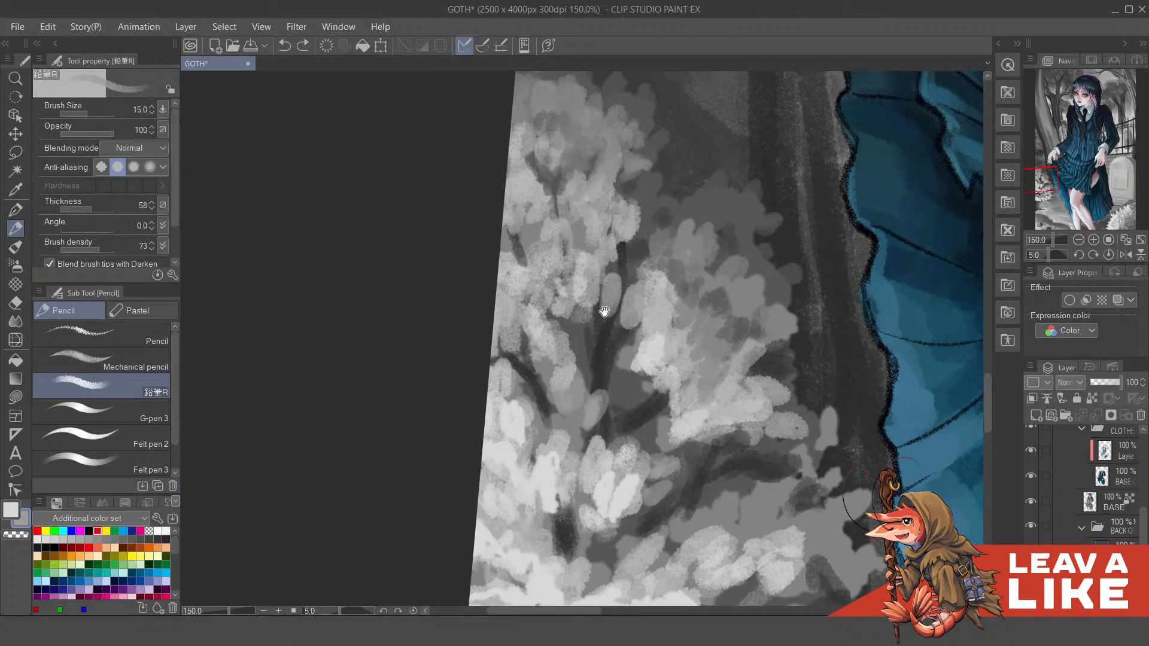
alt+click(597, 276)
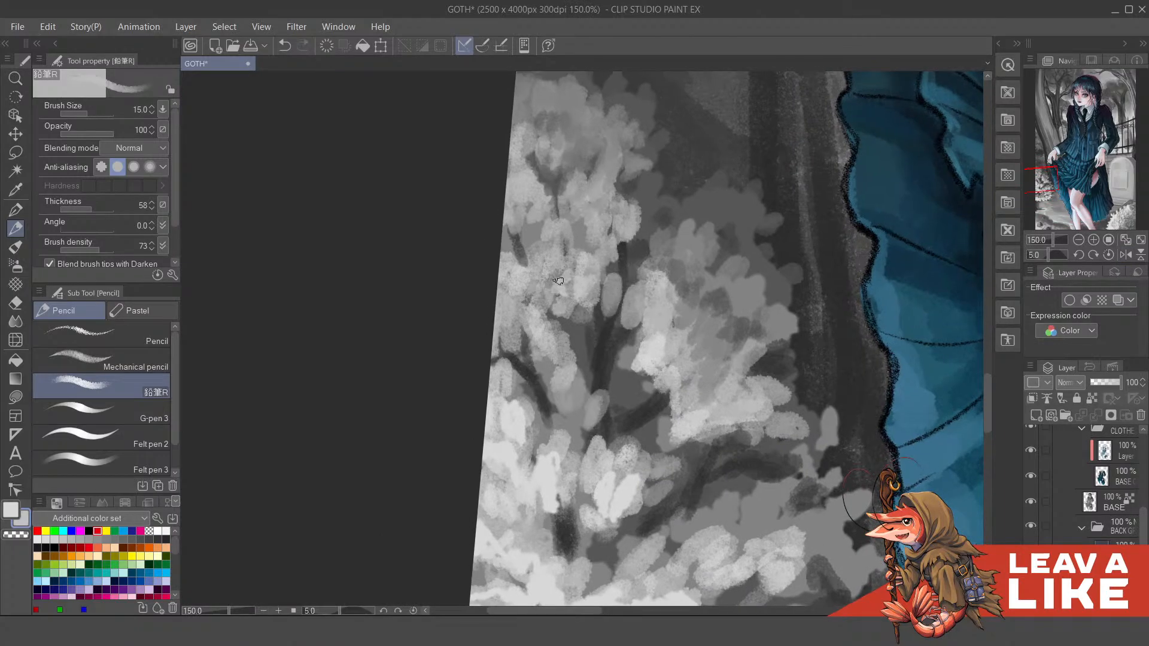
mouse_move(550, 308)
mouse_down()
mouse_move(527, 278)
mouse_move(524, 296)
mouse_move(553, 251)
mouse_move(567, 274)
mouse_move(550, 242)
mouse_move(538, 242)
mouse_move(552, 287)
mouse_move(544, 274)
mouse_up()
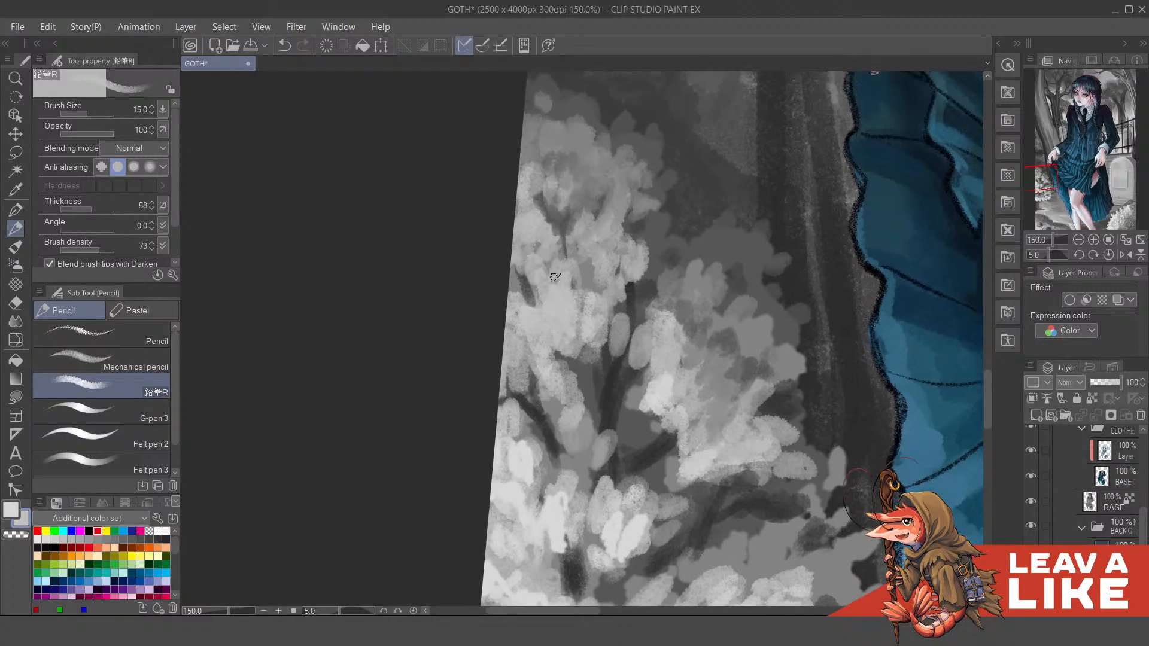
Step: Touch up the leaves at the bush's crown and save the illustration
scroll(570, 296, up, 3)
mouse_move(541, 257)
mouse_down()
mouse_move(574, 248)
mouse_move(561, 264)
mouse_move(544, 232)
mouse_move(536, 249)
mouse_move(531, 228)
mouse_move(522, 240)
mouse_move(532, 197)
mouse_move(509, 246)
mouse_move(549, 172)
mouse_up()
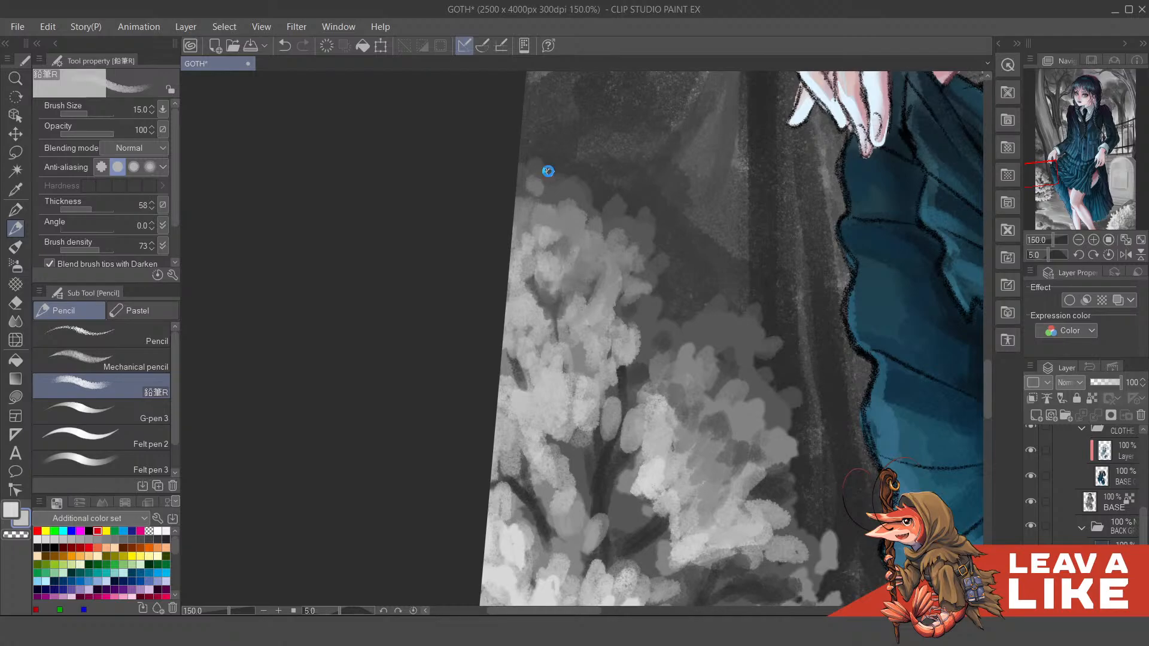
key(ctrl+s)
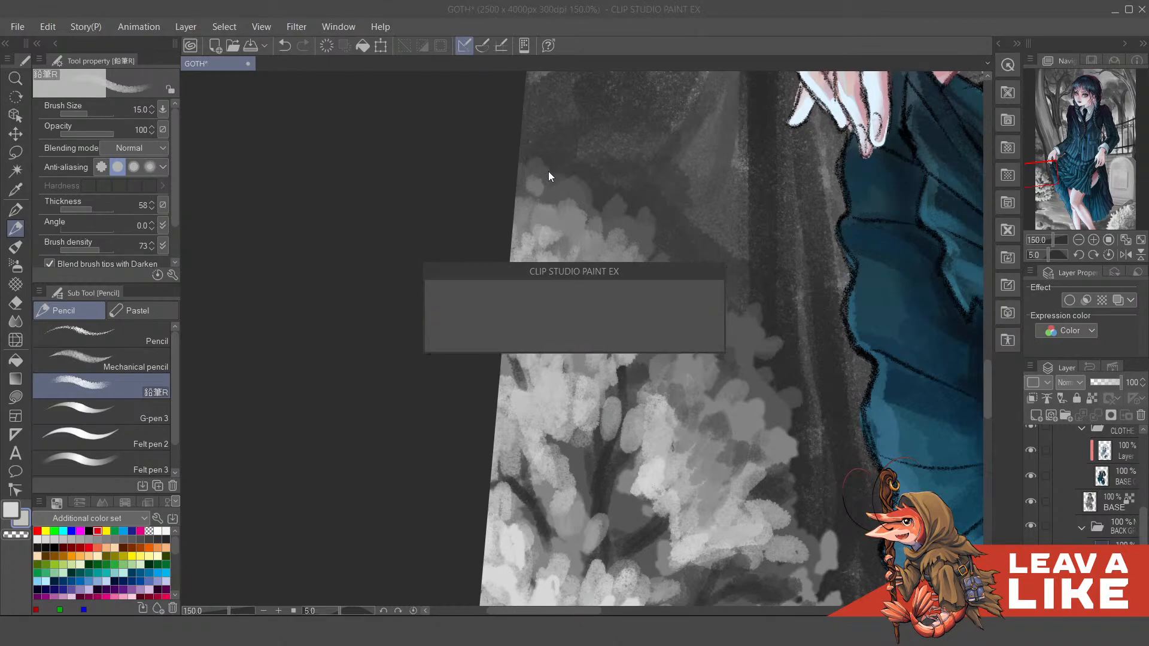
Step: Paint darker grey leaves into the gap between the branches and the bush's inner cluster
drag(717, 441, 750, 257)
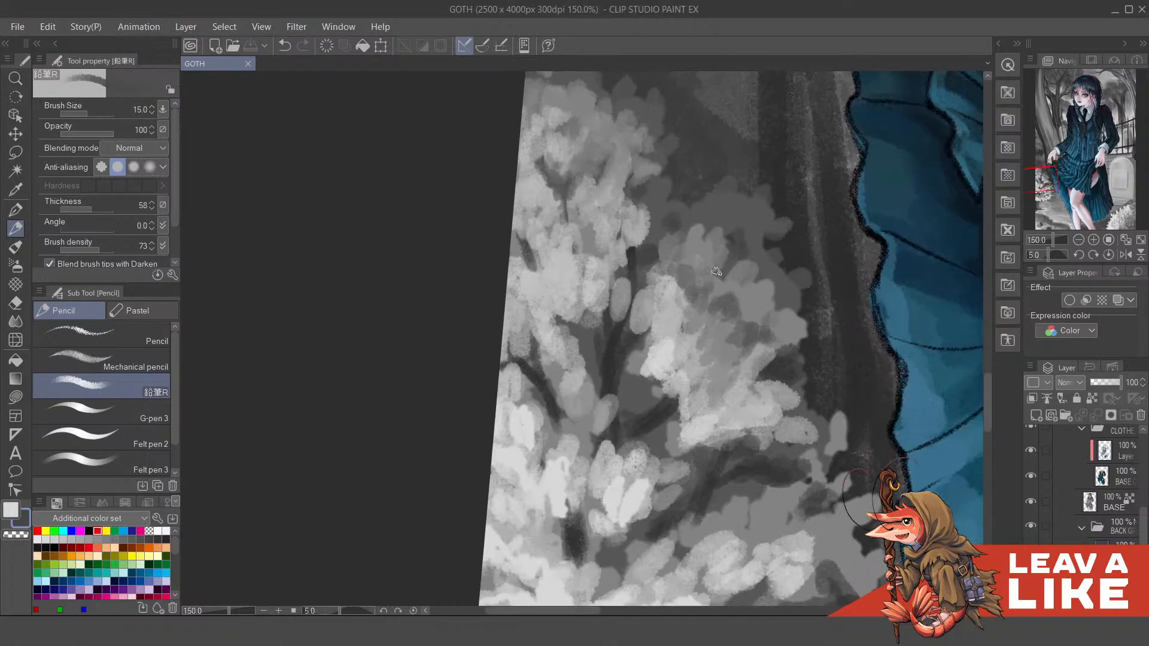
drag(677, 310, 684, 332)
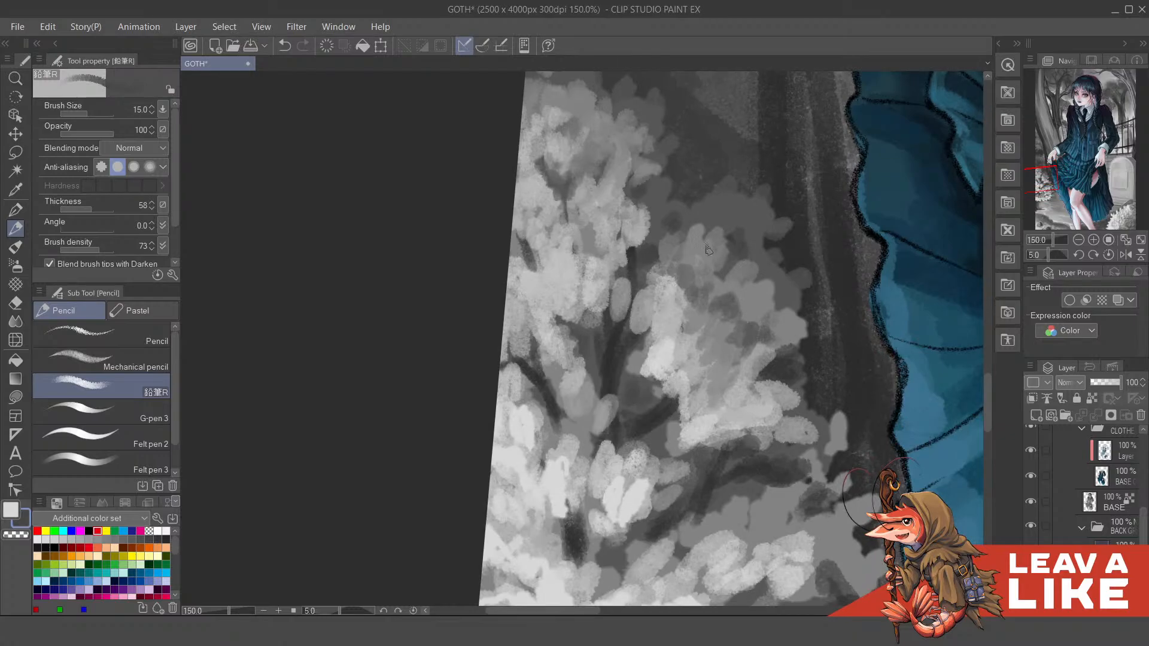
scroll(778, 230, down, 5)
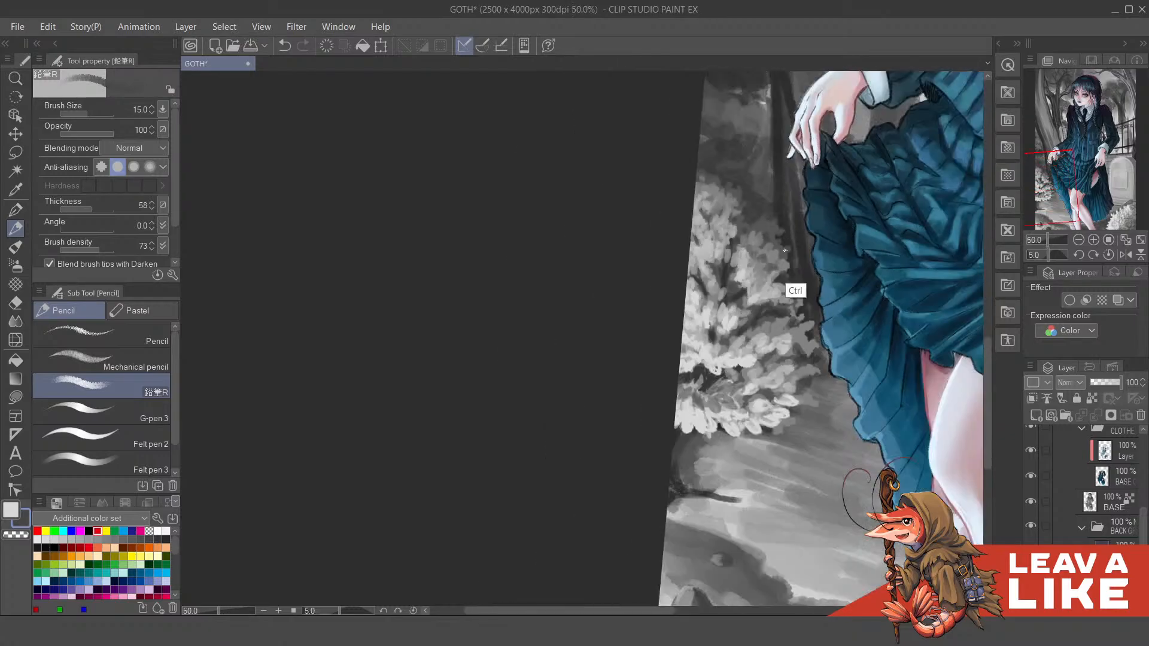
scroll(781, 261, up, 5)
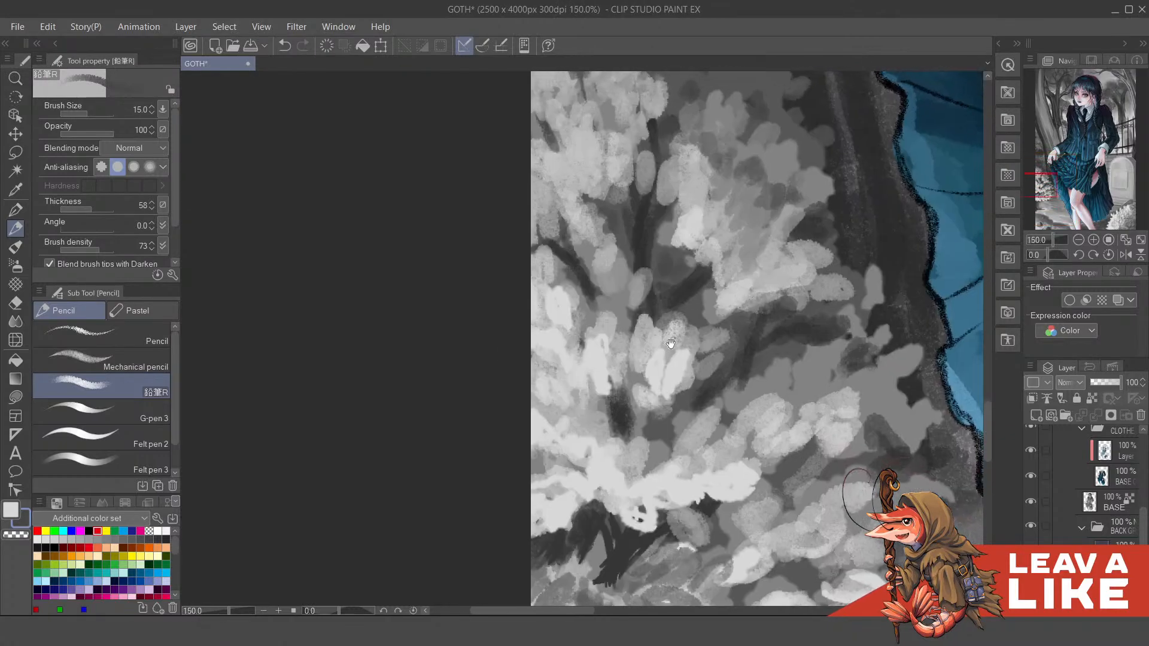
Step: Reduce the brush size to 6 and draw thin dark twigs below the central cluster, refining their edges with light strokes
alt+click(626, 353)
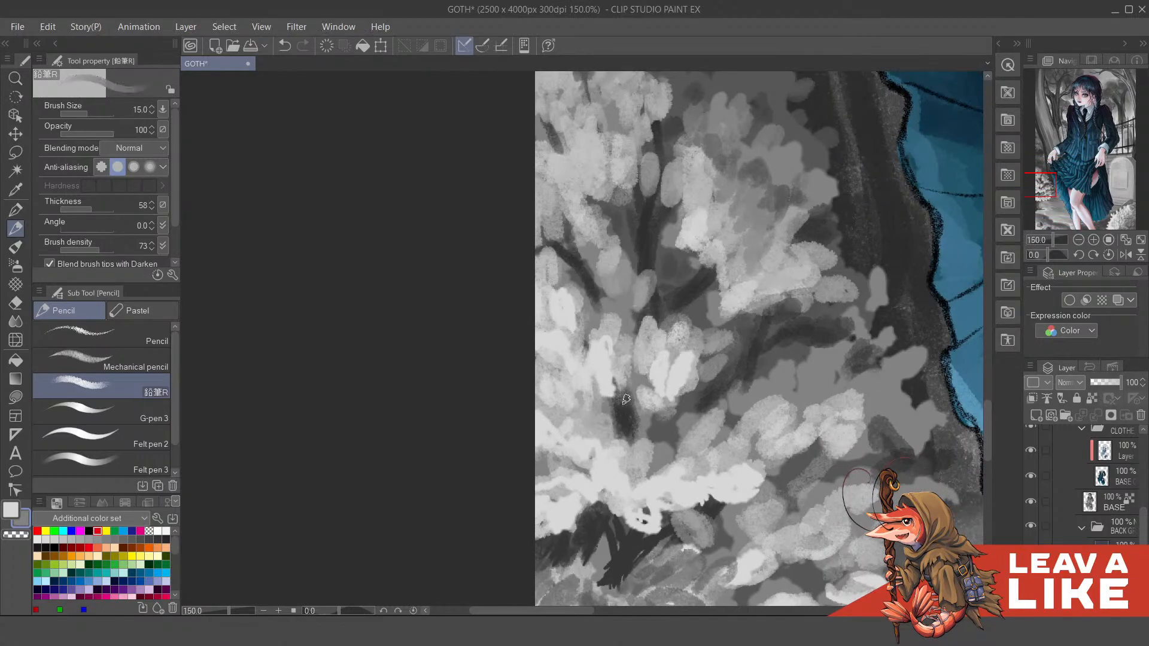
key(bracketleft)
key(bracketleft)
key(bracketleft)
key(bracketleft)
key(x)
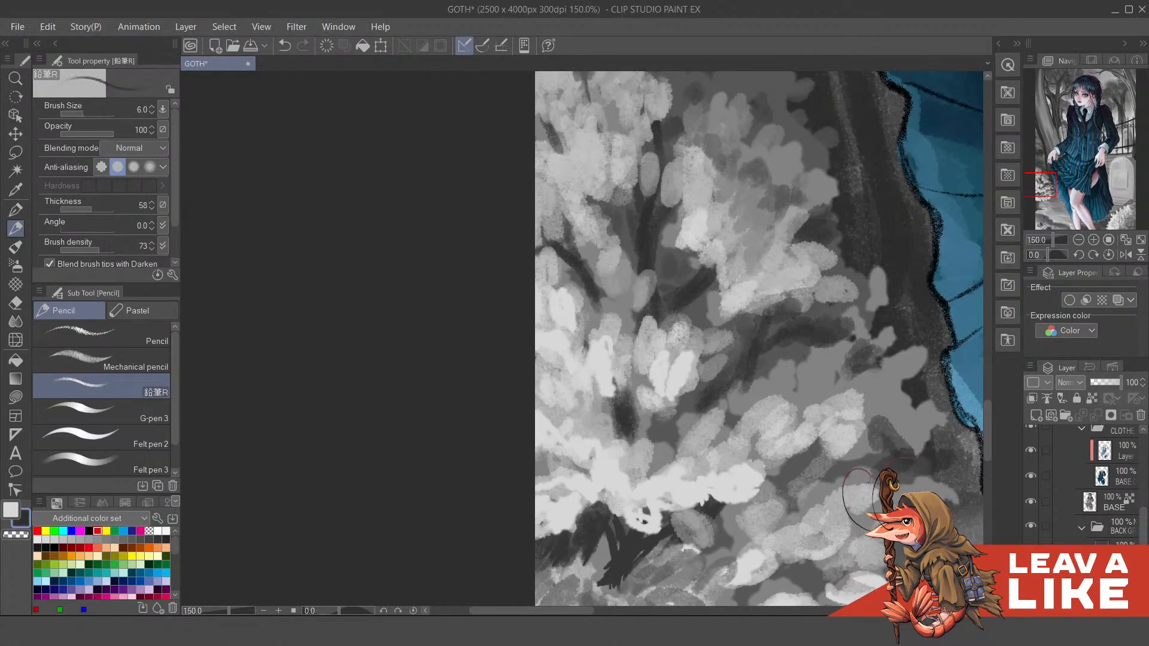
mouse_move(573, 410)
mouse_down()
mouse_move(600, 440)
mouse_move(579, 412)
mouse_up()
drag(690, 361, 698, 369)
mouse_move(592, 413)
mouse_down()
mouse_move(623, 438)
mouse_move(594, 414)
mouse_move(641, 395)
mouse_up()
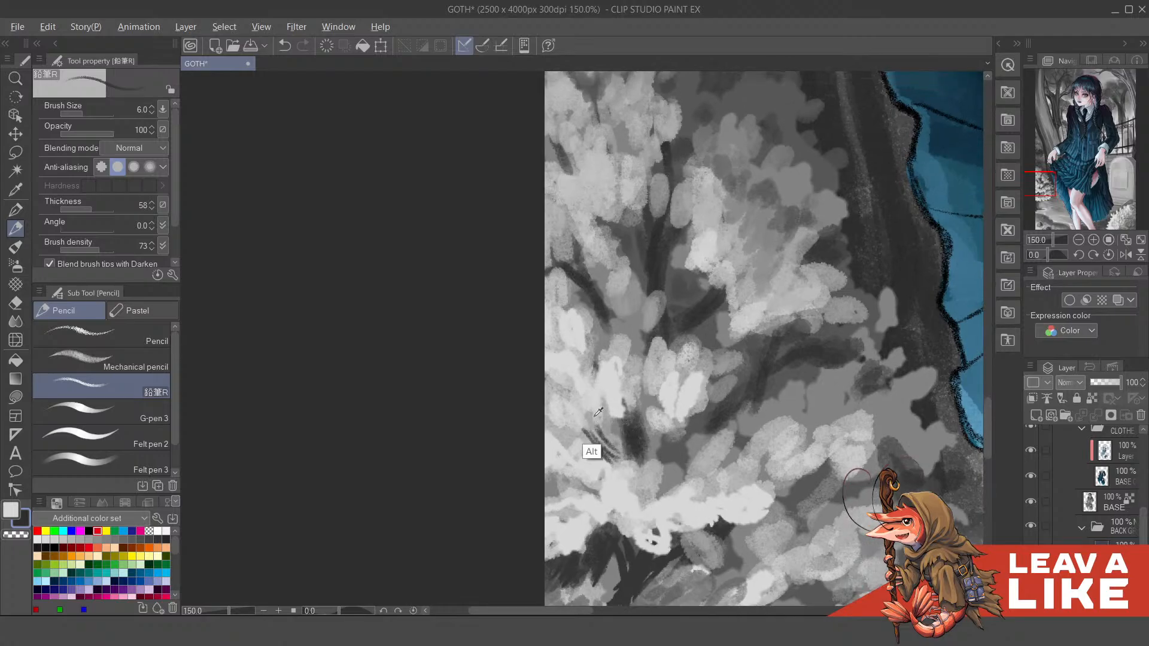
drag(613, 458, 593, 428)
key(ctrl+z)
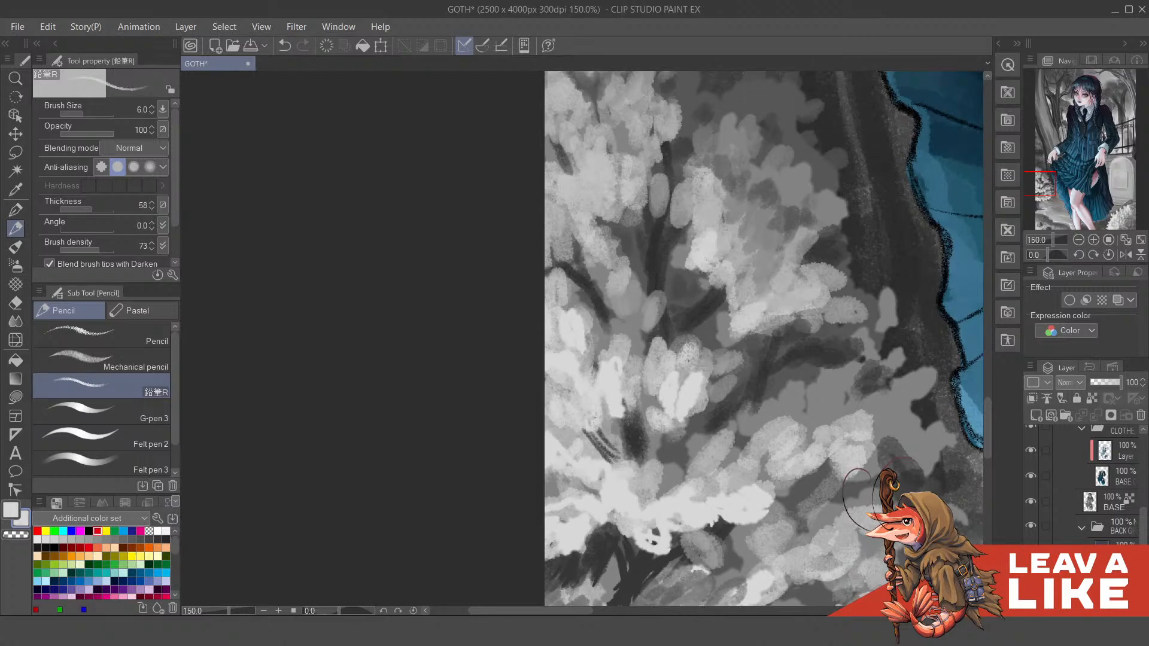
drag(605, 403, 613, 414)
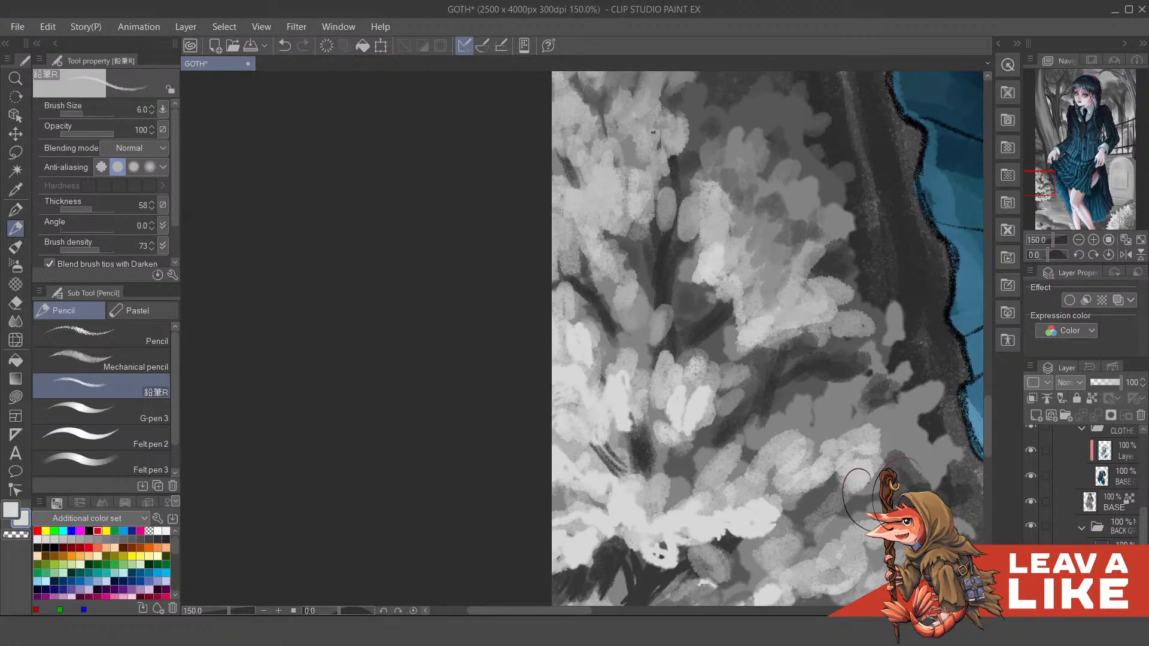
Step: Enlarge the brush to 12 and paint light leaves over the bright lower cluster and the foliage around it
scroll(720, 184, down, 3)
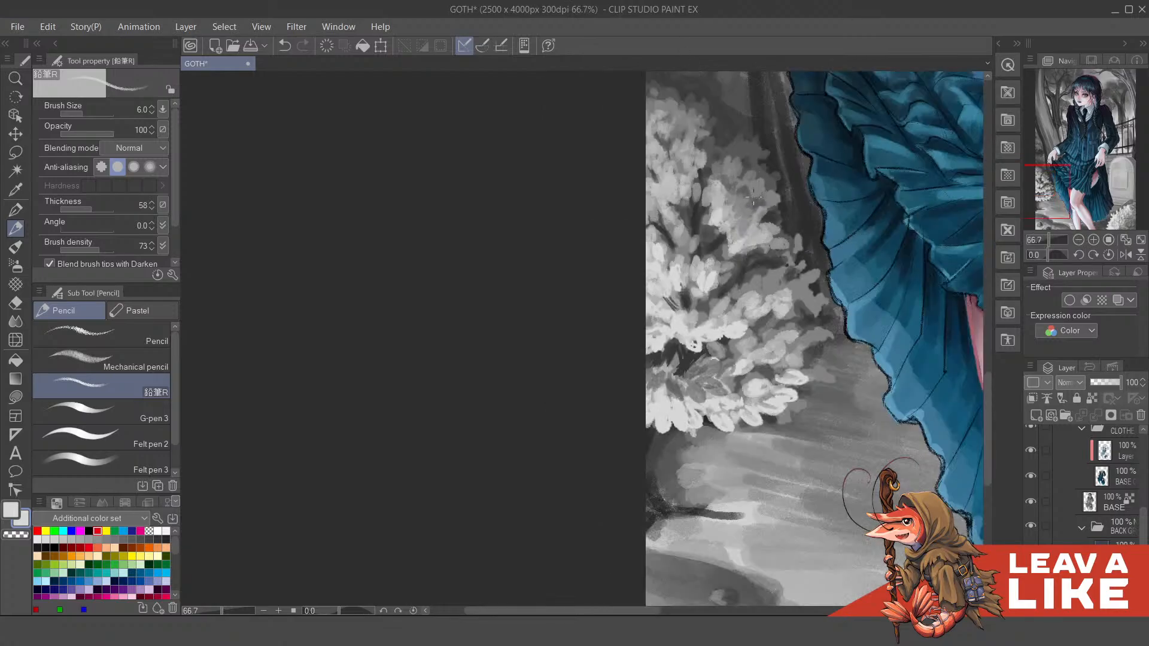
scroll(722, 319, up, 3)
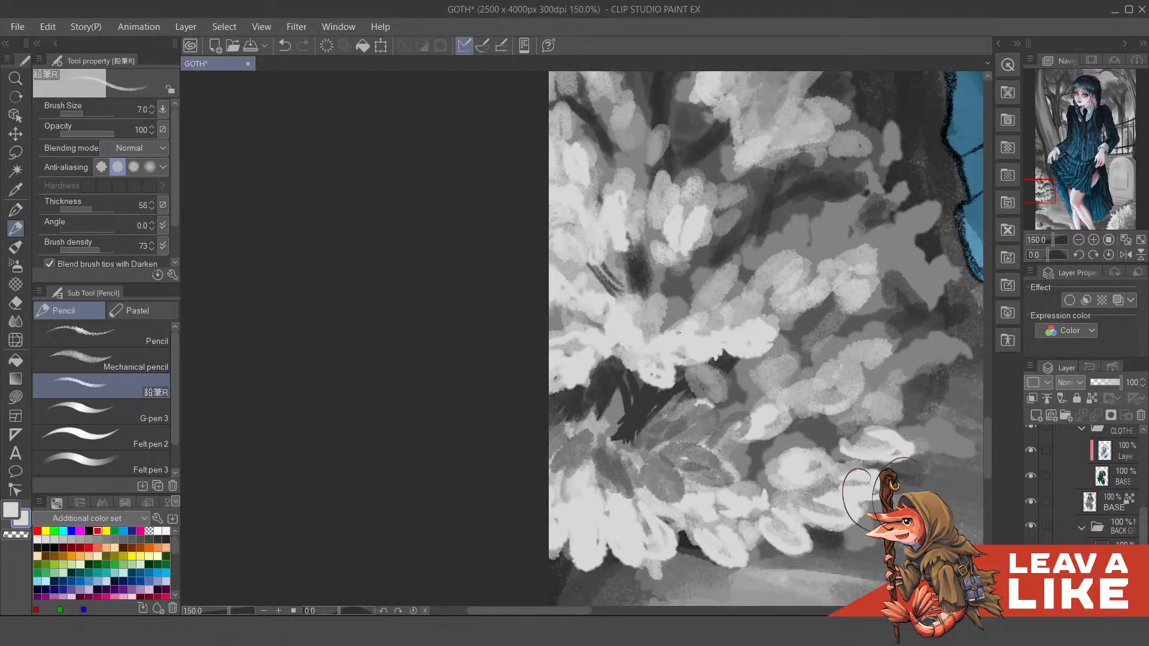
key(bracketright)
key(bracketright)
key(bracketright)
drag(627, 367, 641, 364)
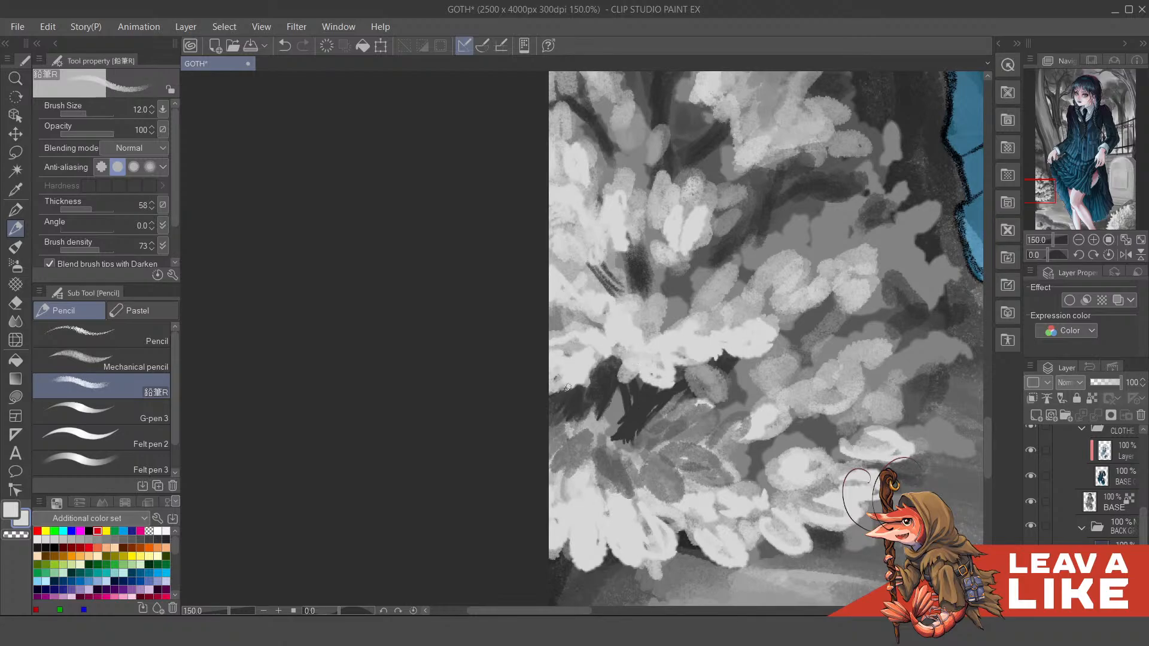
drag(568, 387, 576, 401)
drag(737, 215, 728, 239)
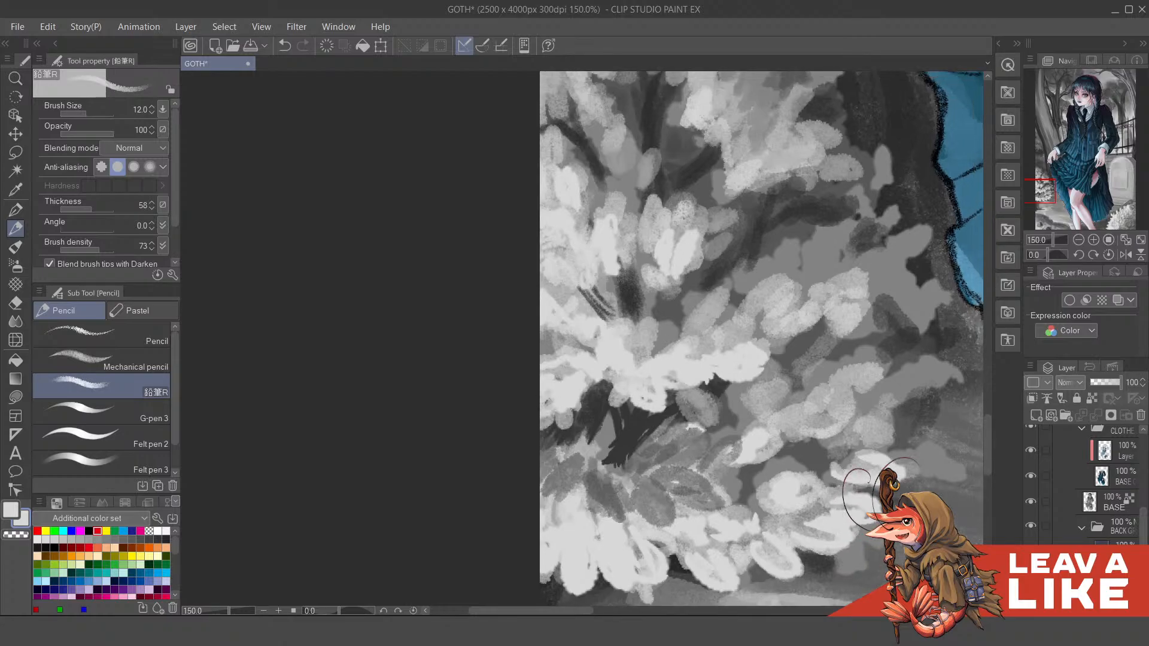
drag(696, 386, 712, 395)
Step: Sample a grey from the lower cluster facing the skirt and extend its leaves toward the bush's center
scroll(772, 365, down, 4)
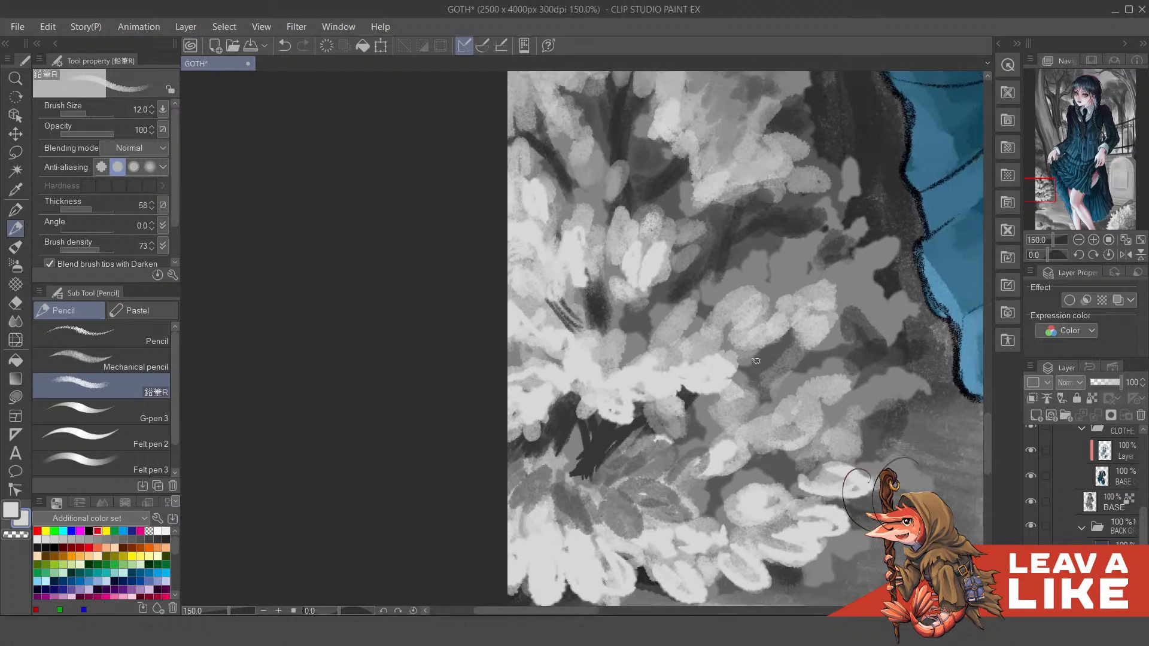
scroll(785, 321, up, 4)
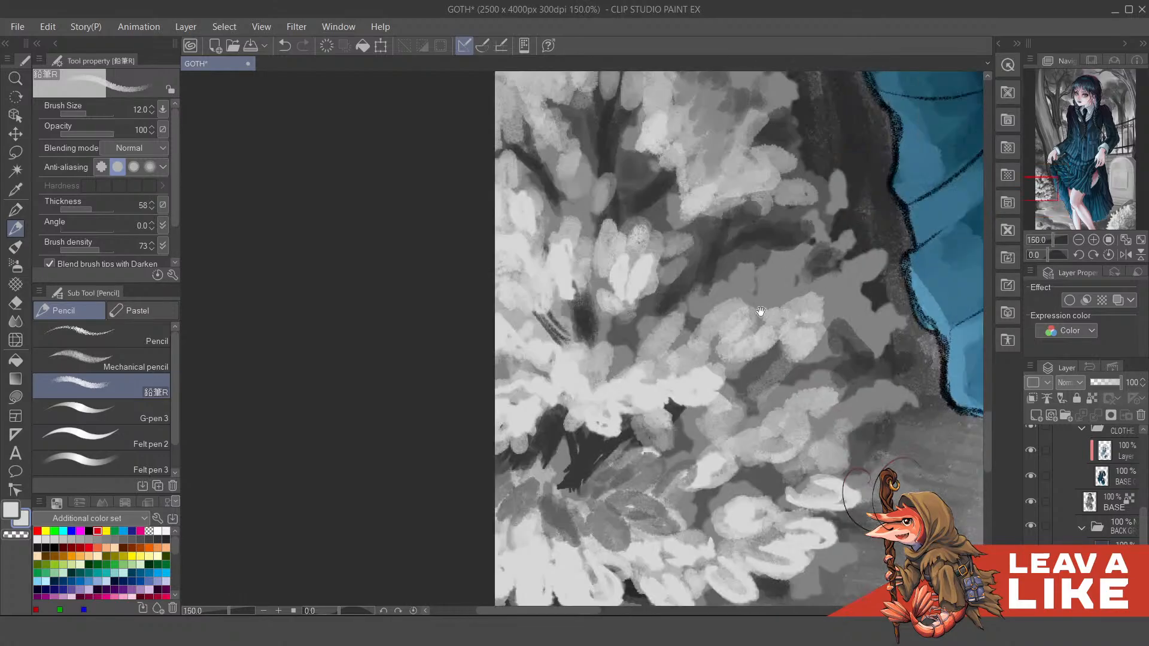
alt+click(744, 333)
mouse_move(734, 340)
mouse_down()
mouse_move(779, 332)
mouse_move(763, 345)
mouse_move(778, 356)
mouse_move(716, 331)
mouse_move(708, 353)
mouse_move(688, 349)
mouse_move(675, 369)
mouse_move(648, 370)
mouse_up()
key(ctrl+minus)
key(ctrl+minus)
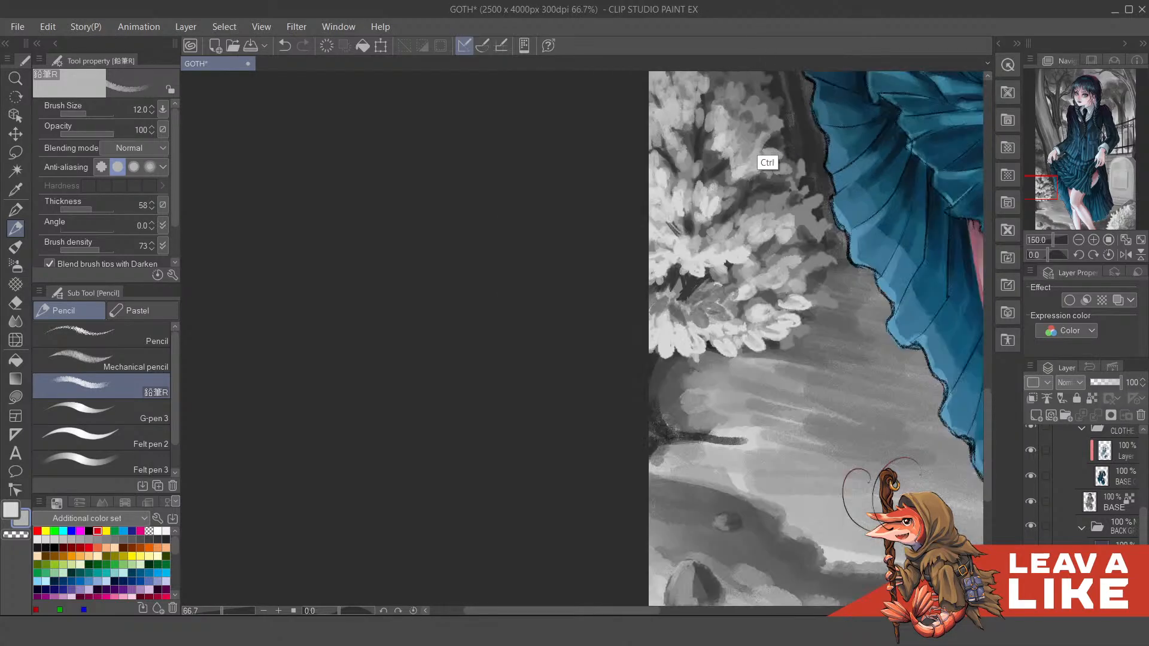
Step: Mirror the canvas view and paint grey leaves around the thin twigs near the canvas edge
key(h)
drag(621, 254, 733, 381)
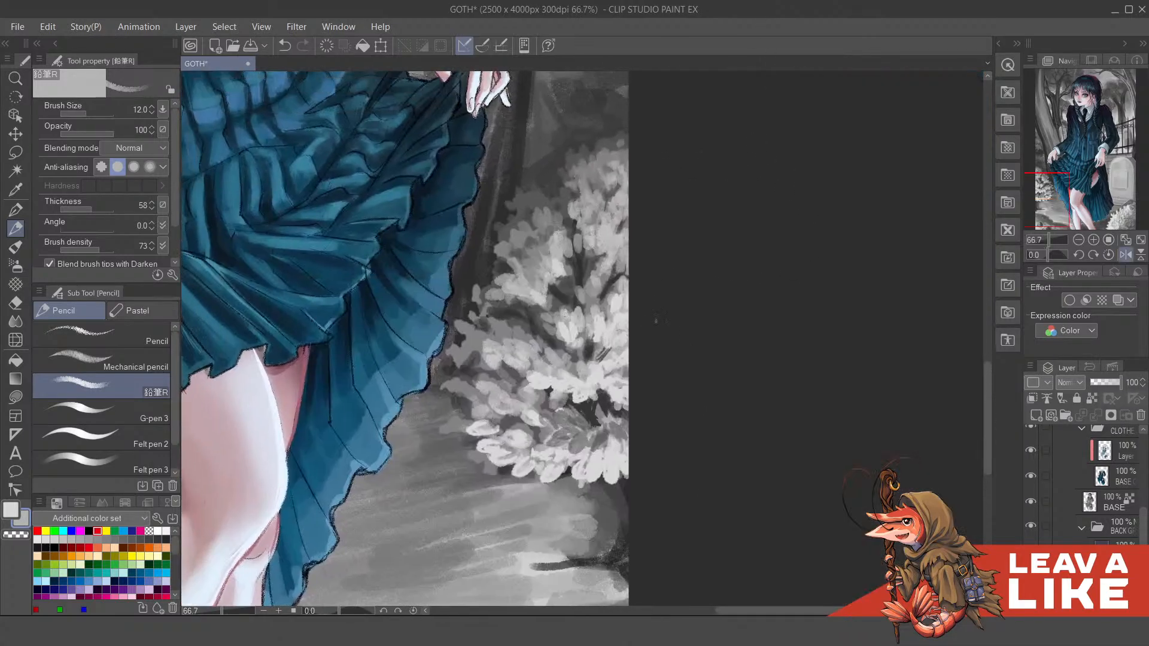
scroll(619, 341, up, 3)
drag(627, 342, 676, 312)
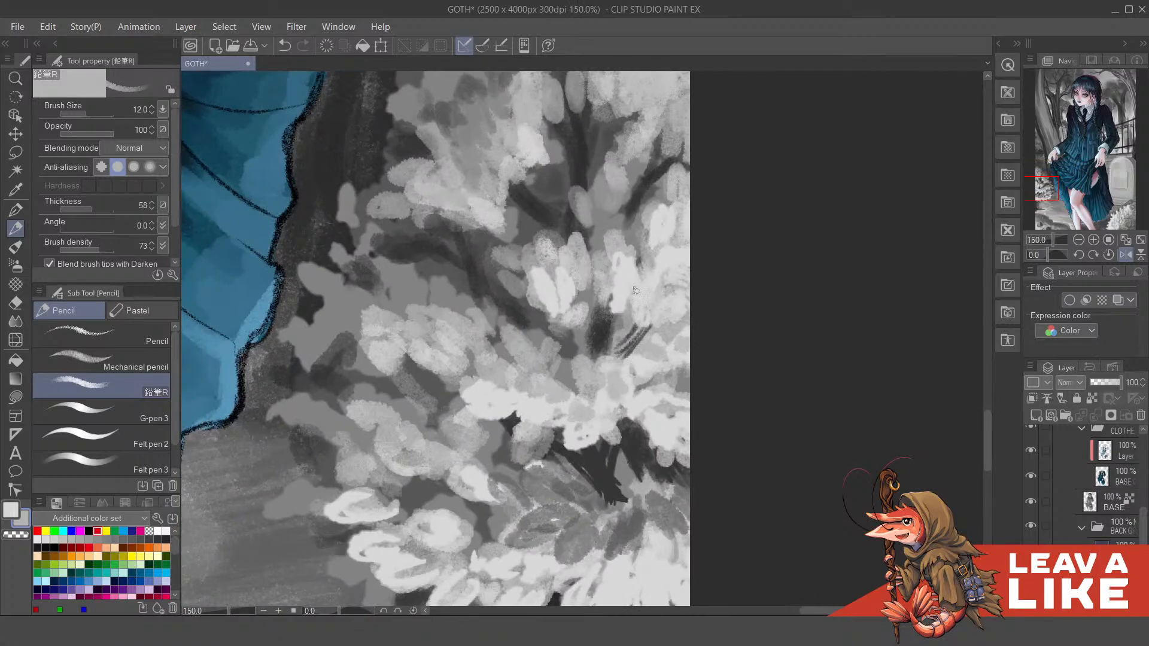
drag(632, 315, 625, 350)
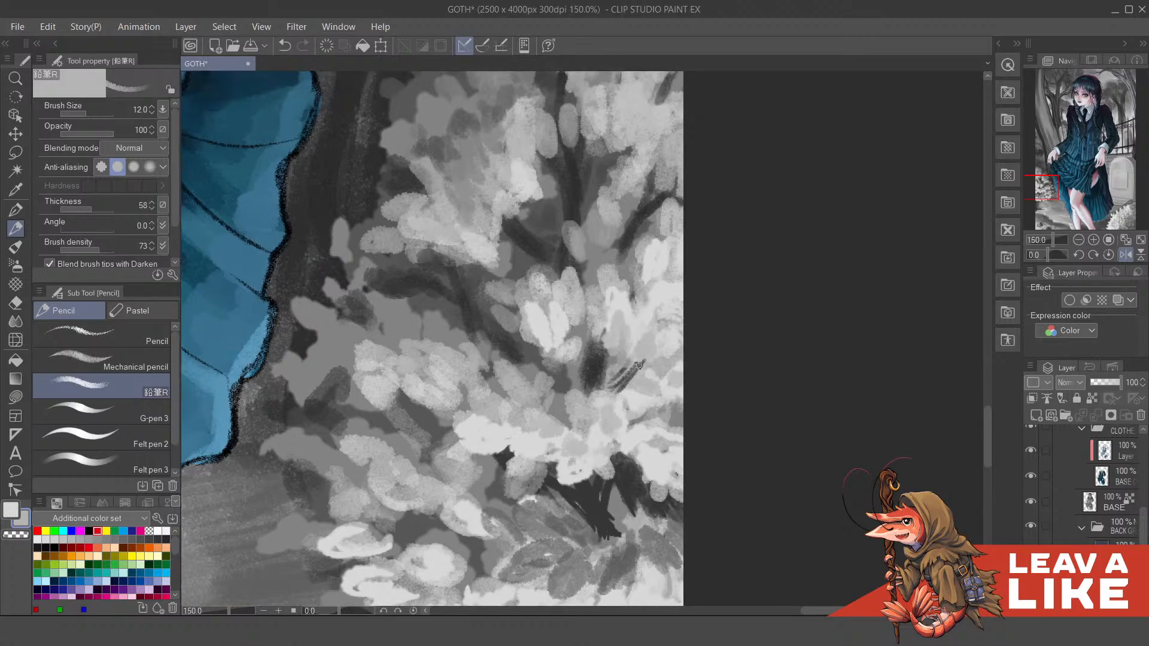
Step: Paint grey centers into the bright outlined leaves near the canvas edge in the bush's lowest row
drag(680, 336, 687, 360)
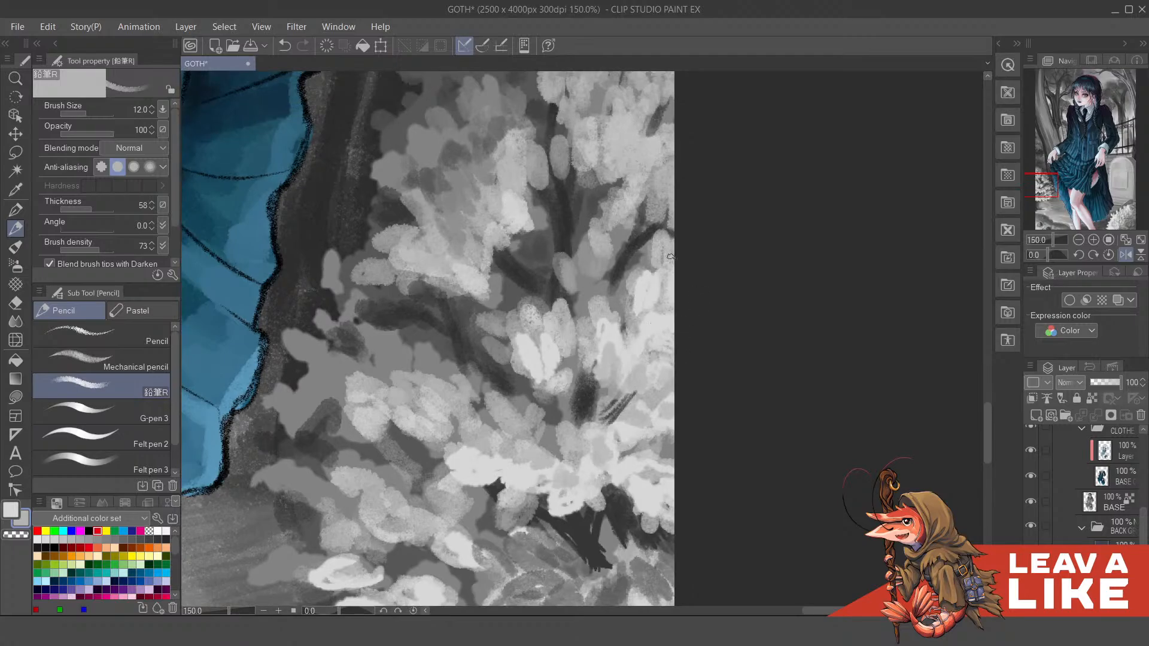
scroll(741, 153, down, 3)
scroll(689, 313, up, 3)
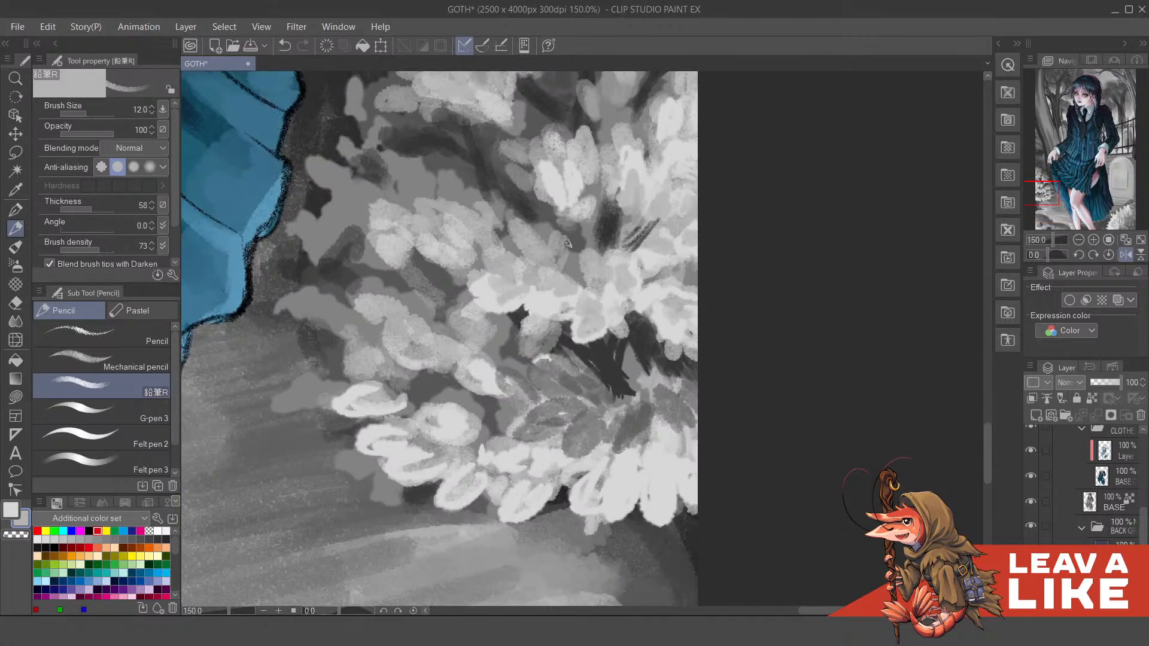
scroll(700, 225, down, 2)
scroll(633, 311, up, 1)
scroll(633, 311, up, 1)
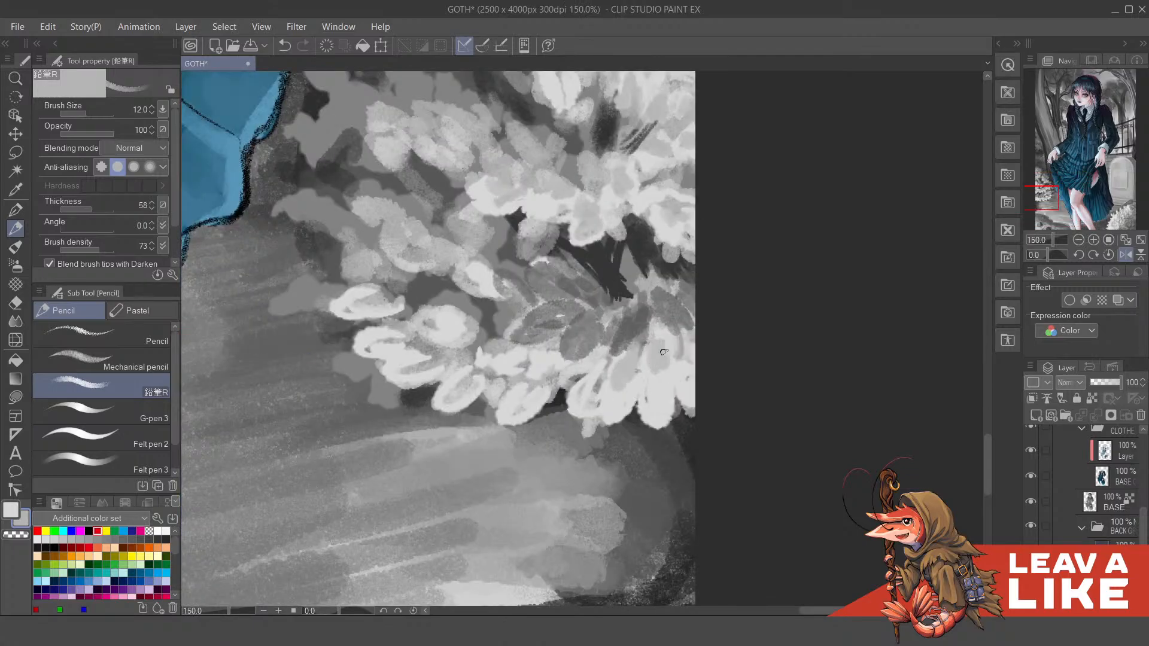
mouse_move(654, 346)
mouse_down()
mouse_move(655, 377)
mouse_move(673, 374)
mouse_up()
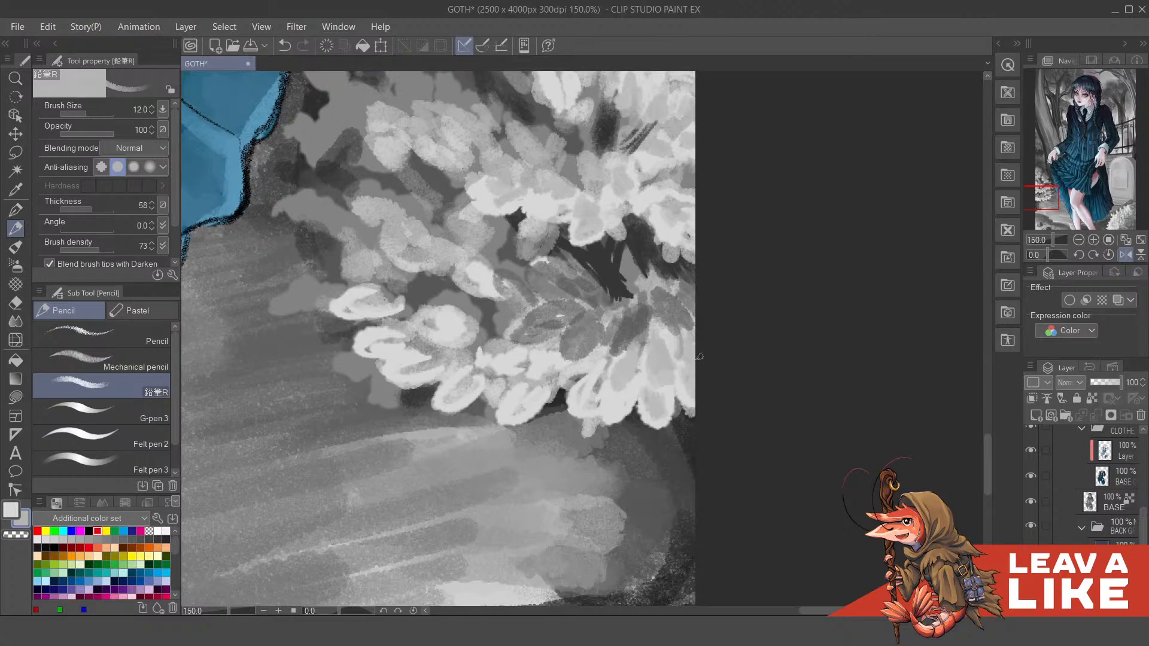
scroll(732, 331, down, 3)
scroll(652, 333, up, 3)
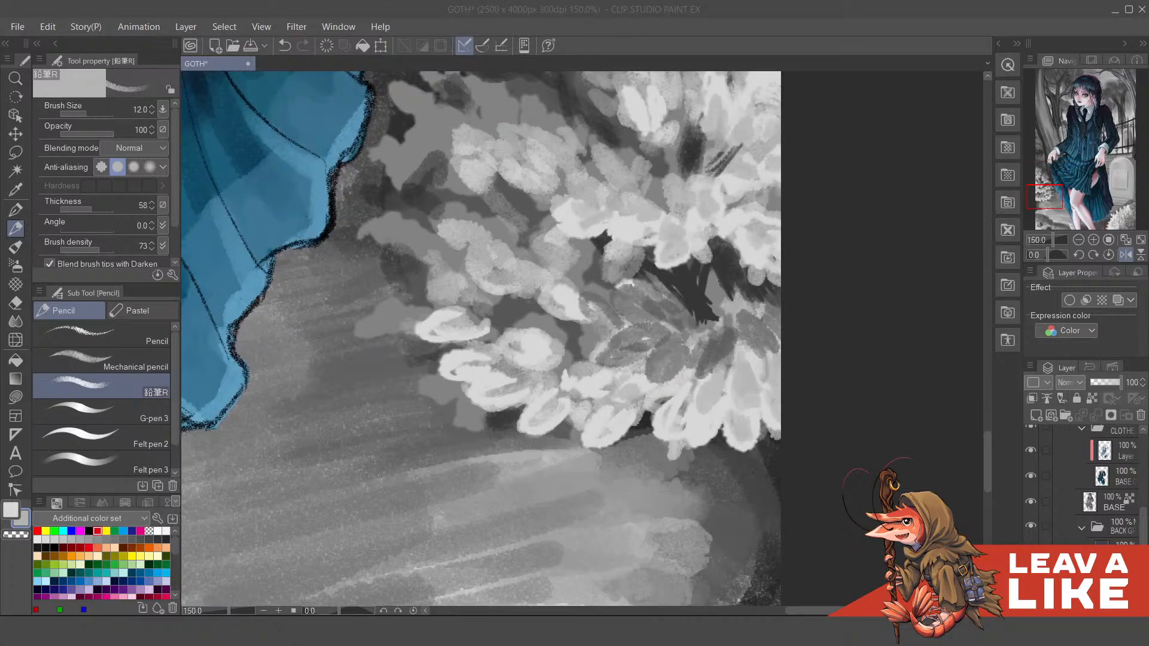
Step: Fill the outlined leaf at the bush's lower skirt-facing edge and shade the oval leaf above it with sampled greys
drag(580, 274, 708, 417)
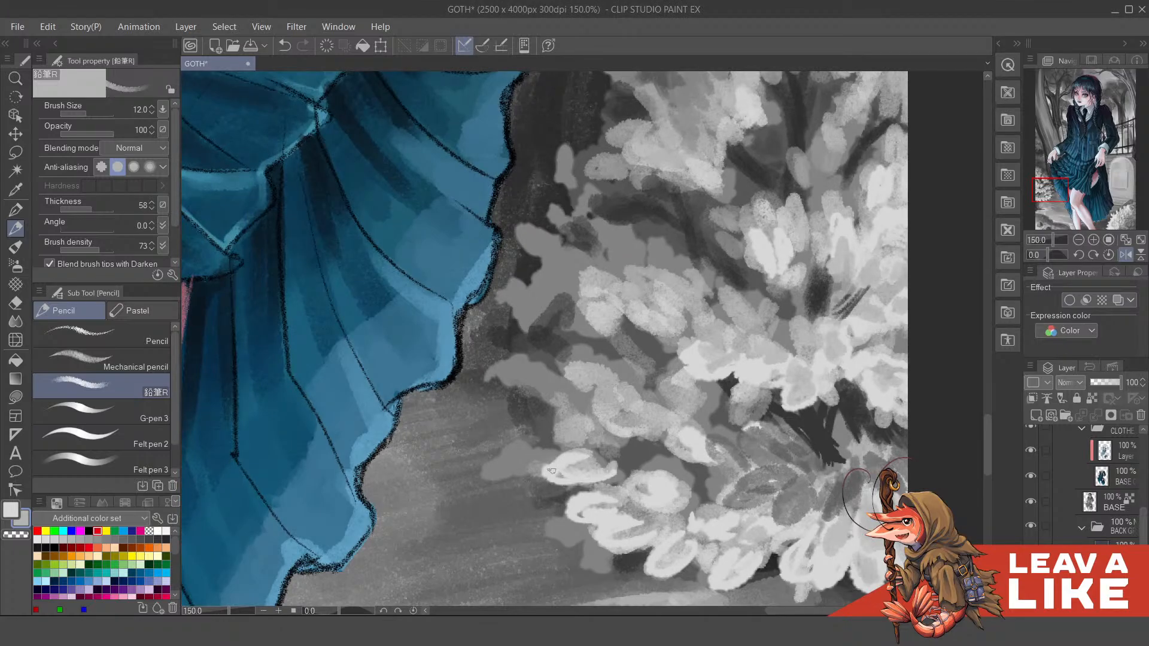
drag(551, 473, 588, 454)
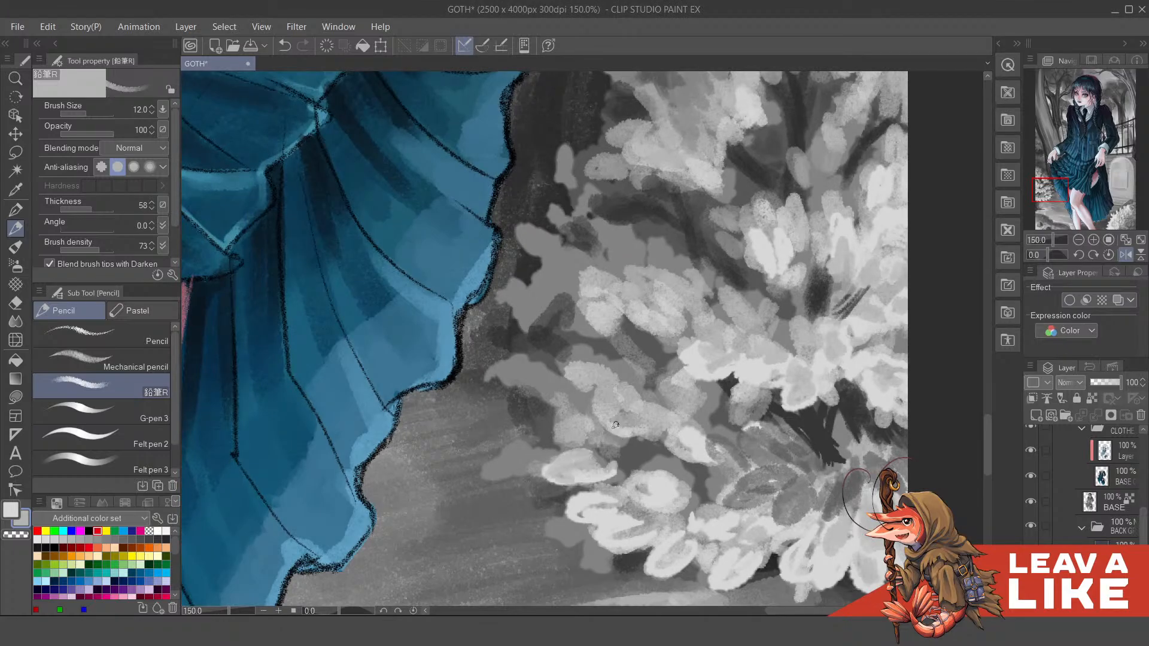
drag(693, 365, 694, 378)
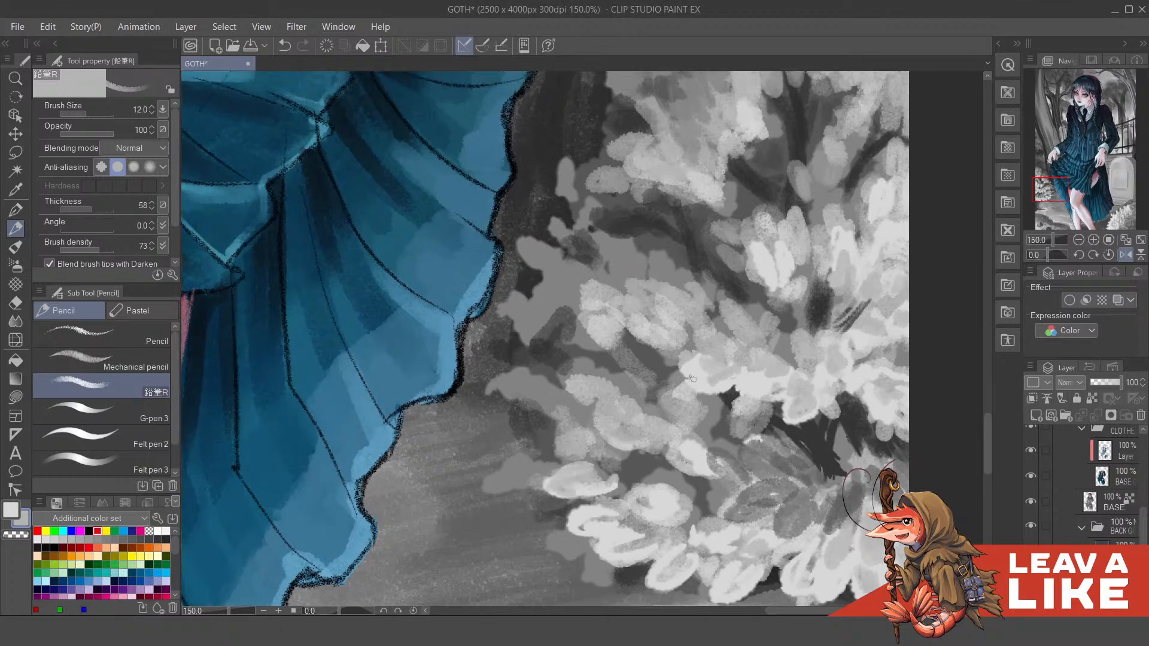
alt+click(661, 412)
mouse_move(603, 424)
mouse_down()
mouse_move(656, 422)
mouse_move(611, 428)
mouse_up()
alt+click(677, 403)
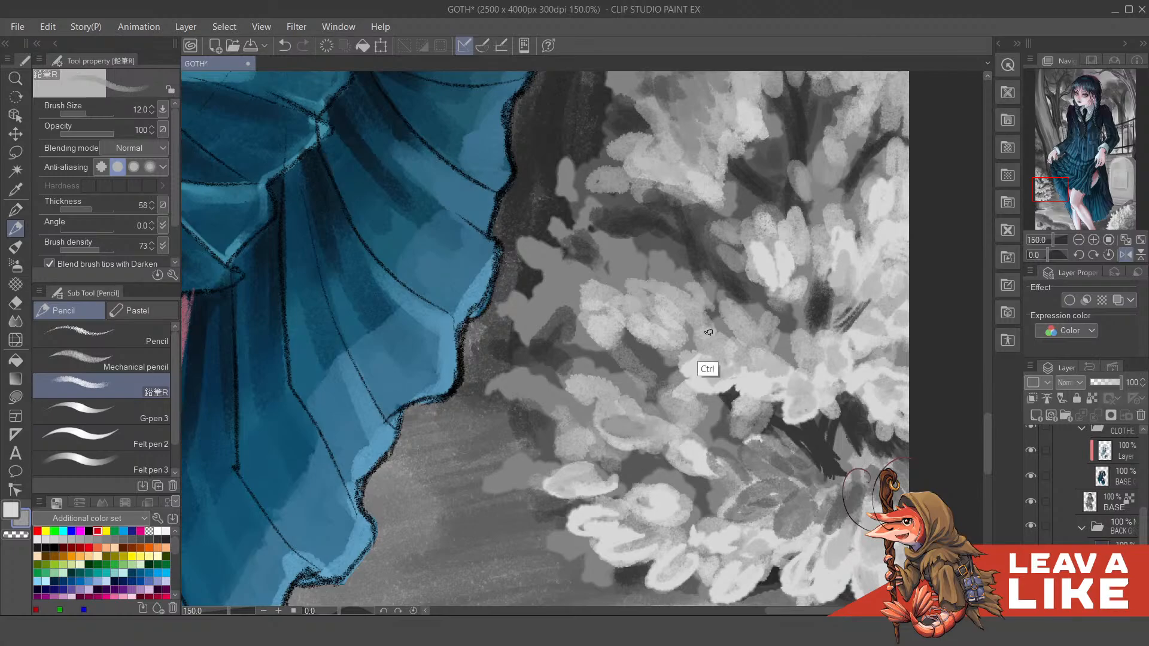
Step: Sample a grey from the lower foliage and paint leaves across the lower cluster facing the skirt
scroll(720, 338, down, 3)
scroll(720, 342, up, 3)
drag(714, 355, 726, 368)
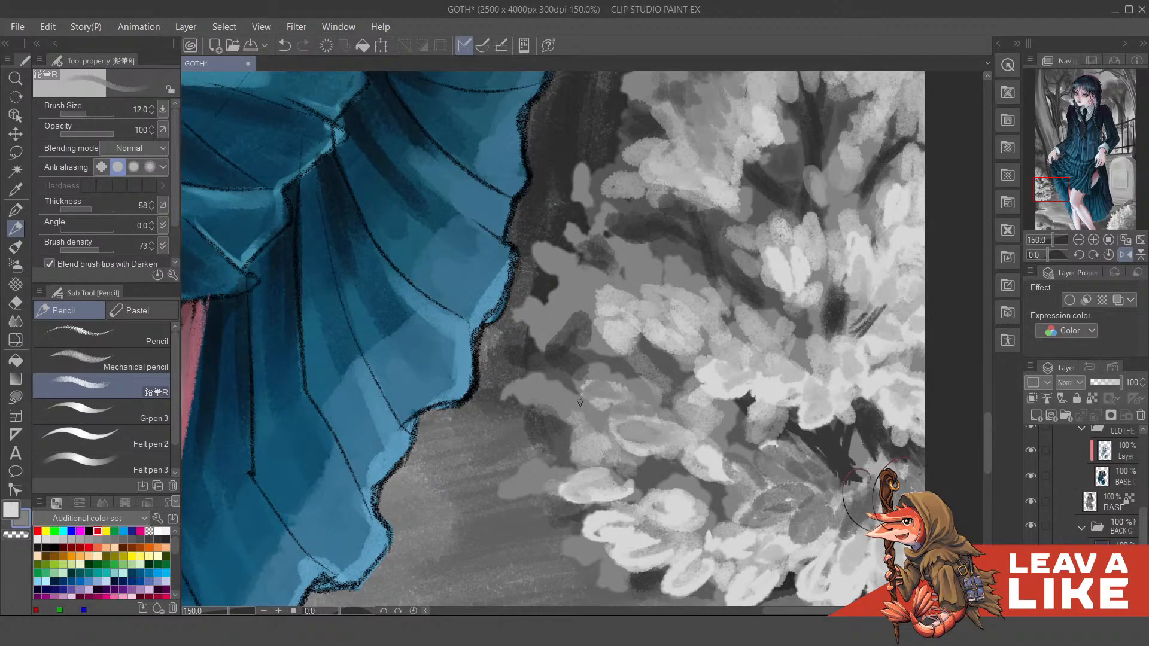
alt+click(604, 439)
mouse_move(561, 398)
mouse_down()
mouse_move(576, 404)
mouse_move(542, 418)
mouse_move(595, 420)
mouse_up()
drag(687, 347, 695, 363)
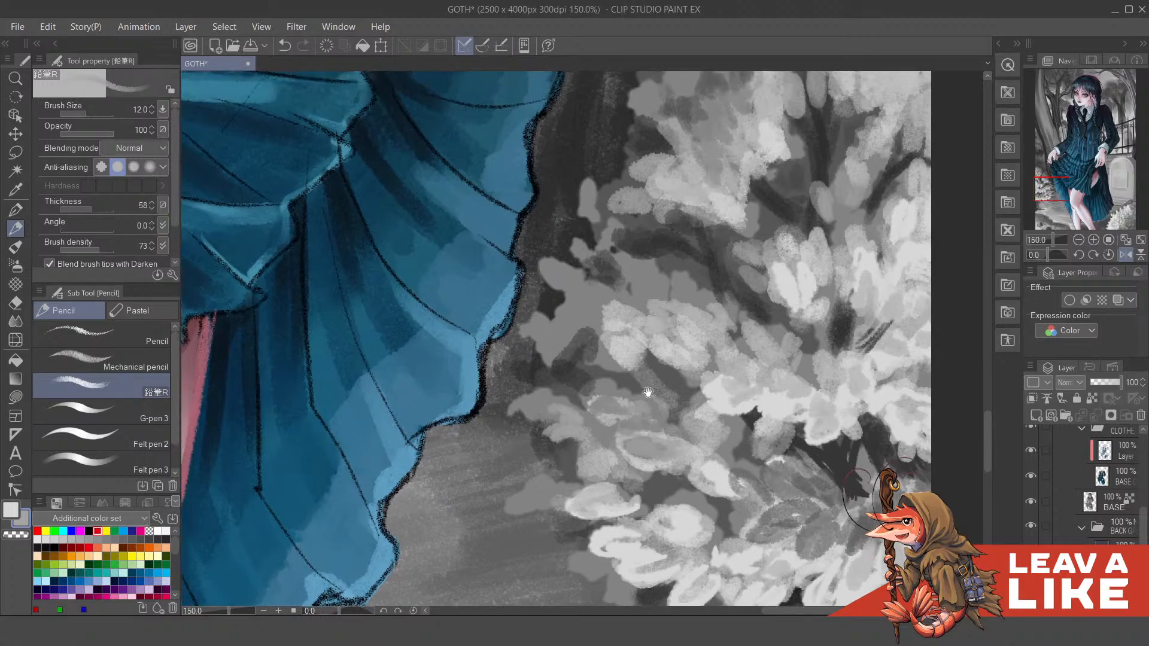
drag(626, 359, 637, 396)
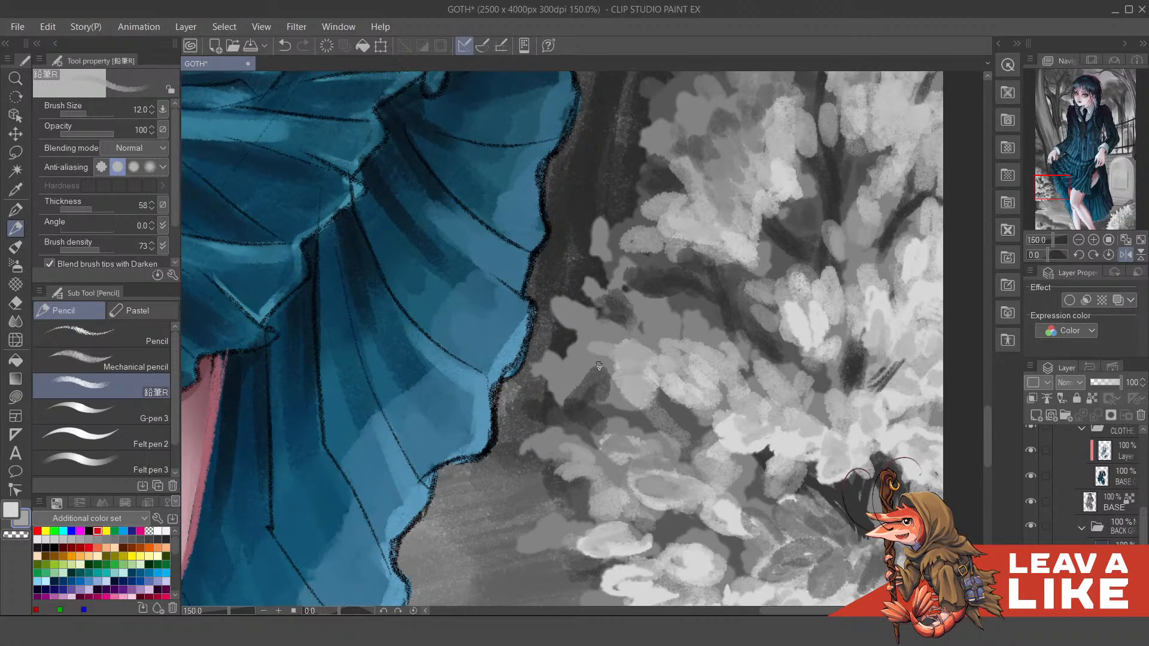
Step: Paint grey leaves over the flat middle clump beside the skirt, undo the last leaf stroke and refine the cluster below
mouse_move(600, 366)
mouse_down()
mouse_move(660, 324)
mouse_move(642, 319)
mouse_move(671, 334)
mouse_up()
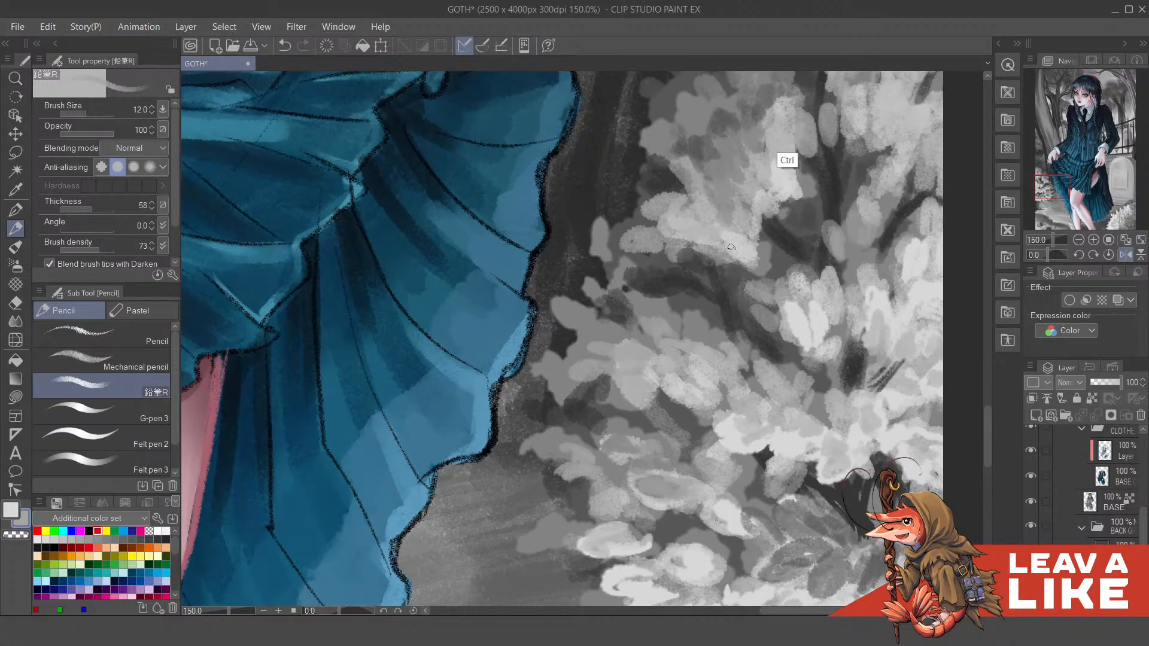
scroll(788, 159, down, 3)
drag(750, 251, 609, 349)
scroll(609, 349, up, 3)
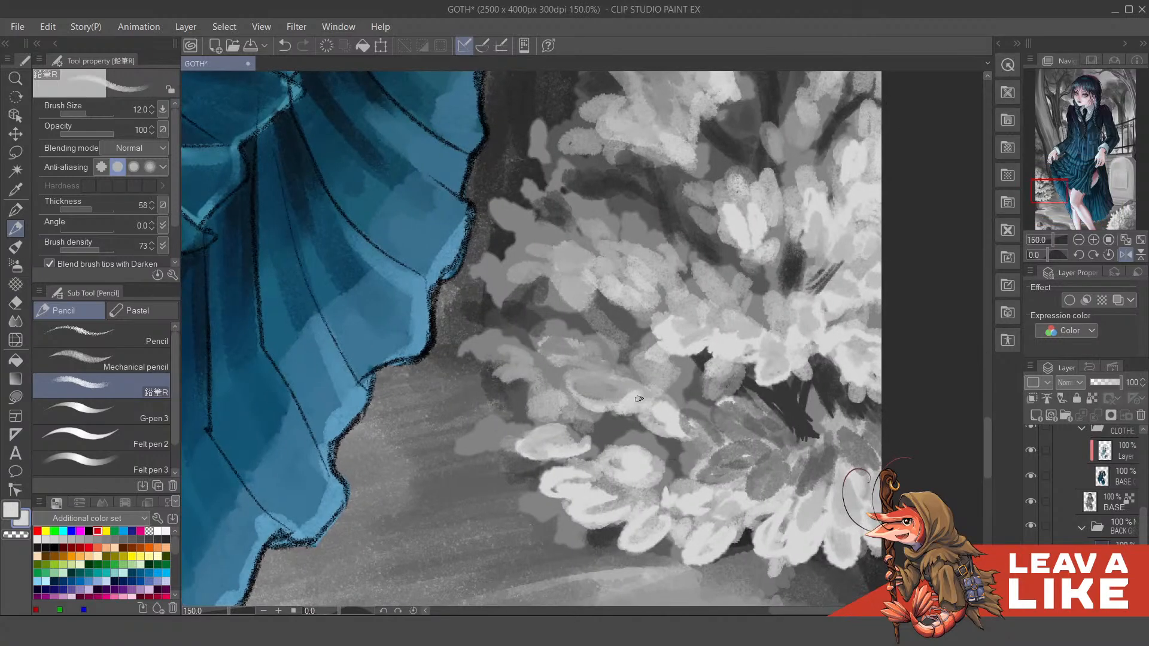
key(ctrl+z)
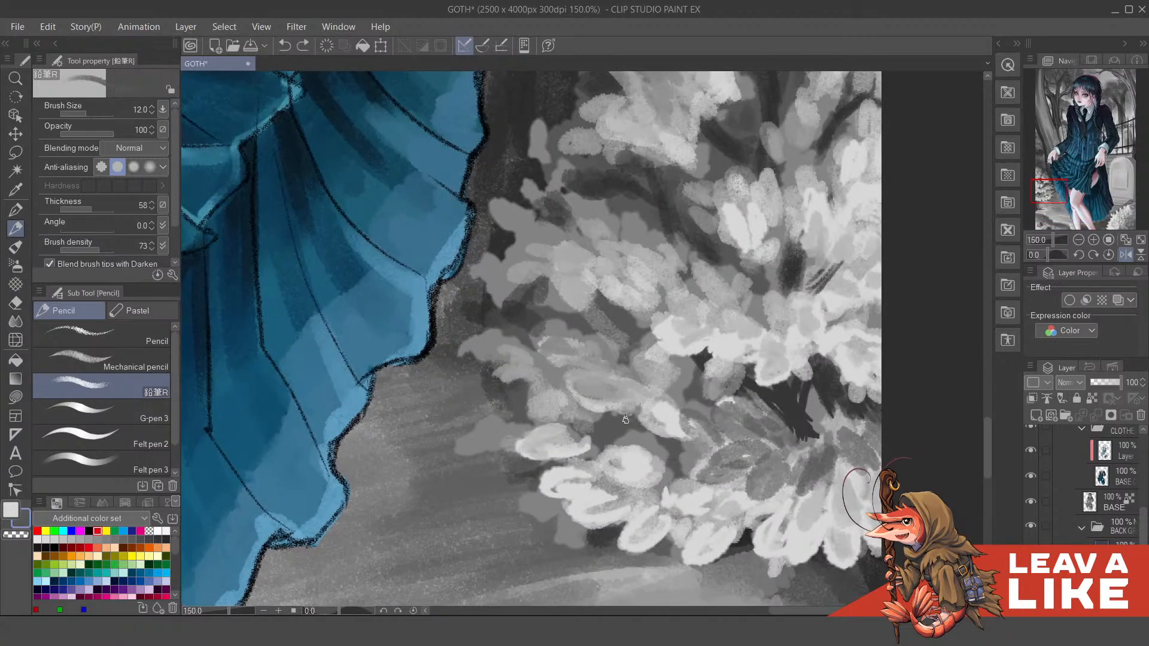
drag(619, 425, 656, 399)
mouse_move(809, 401)
mouse_down()
mouse_move(797, 414)
mouse_move(704, 335)
mouse_move(718, 377)
mouse_move(737, 385)
mouse_move(742, 334)
mouse_move(808, 430)
mouse_up()
Step: Draw thin dark branches in the dim background above the bush, beside the hand lifting the skirt
scroll(742, 333, down, 4)
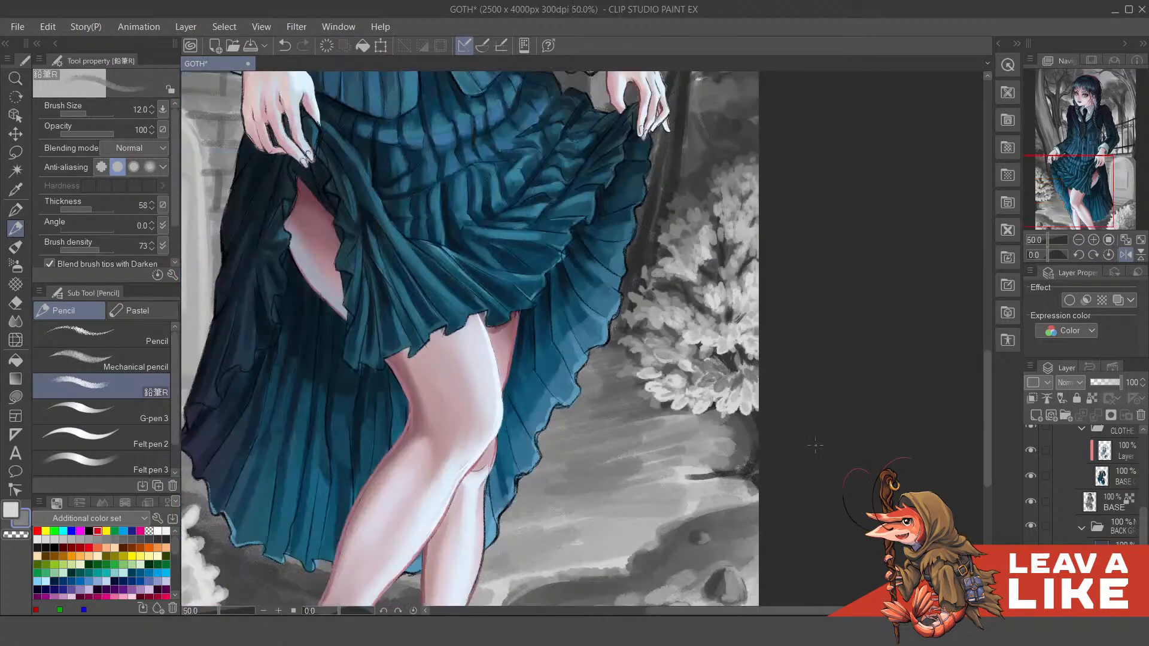
key(ctrl)
scroll(802, 436, down, 1)
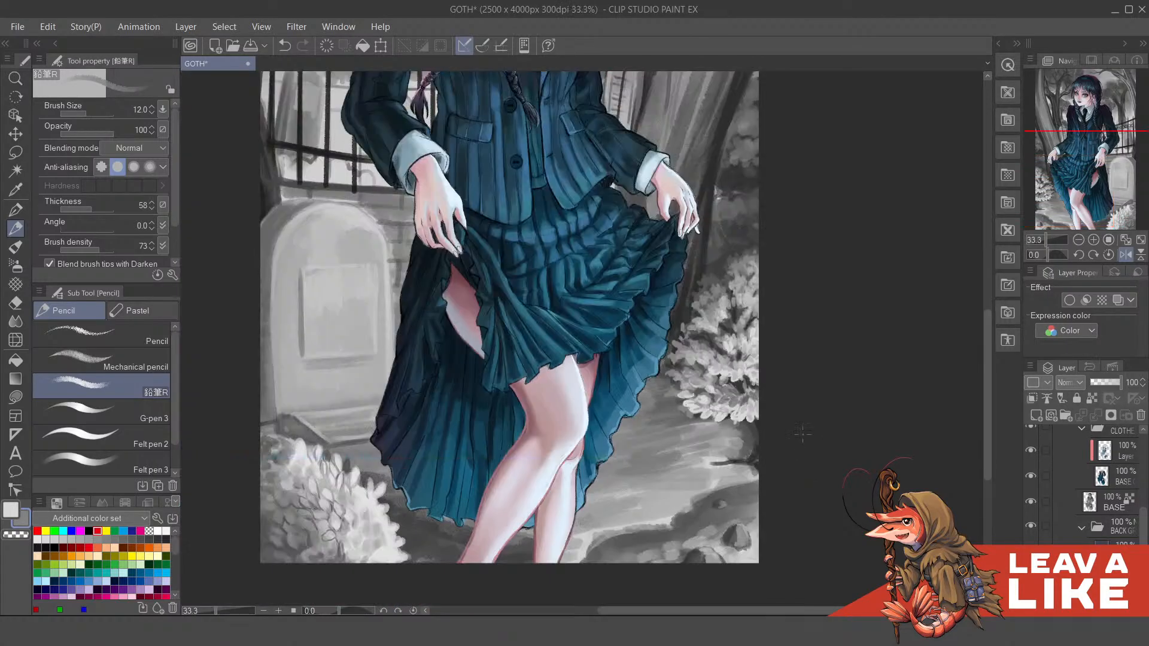
key(space)
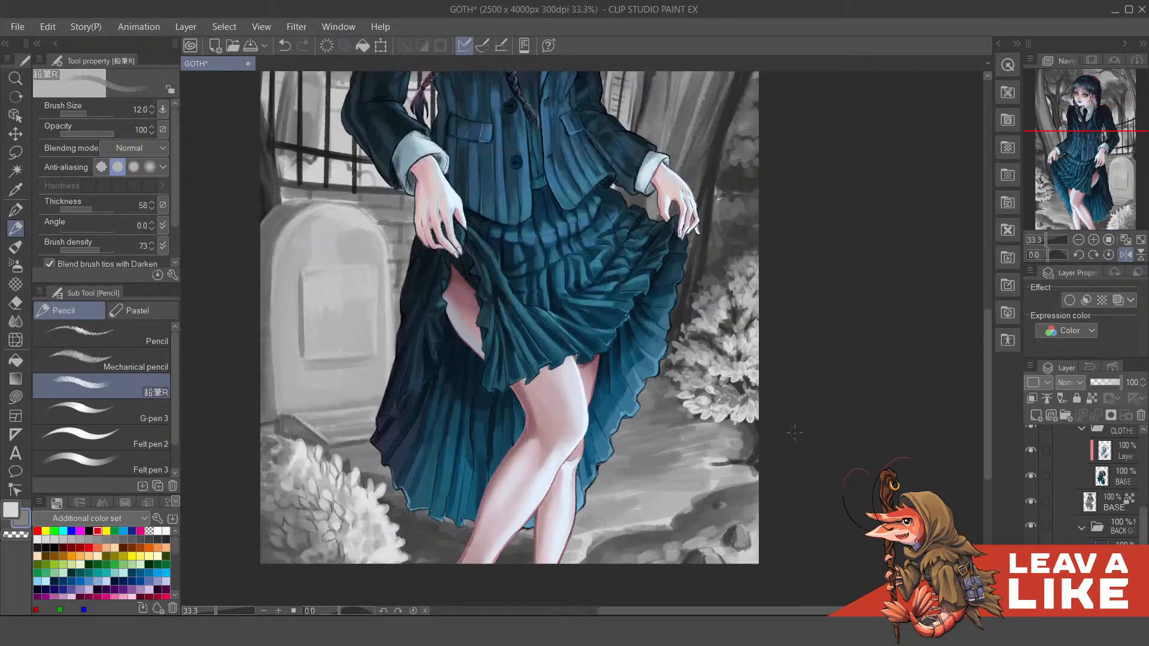
drag(817, 465, 705, 459)
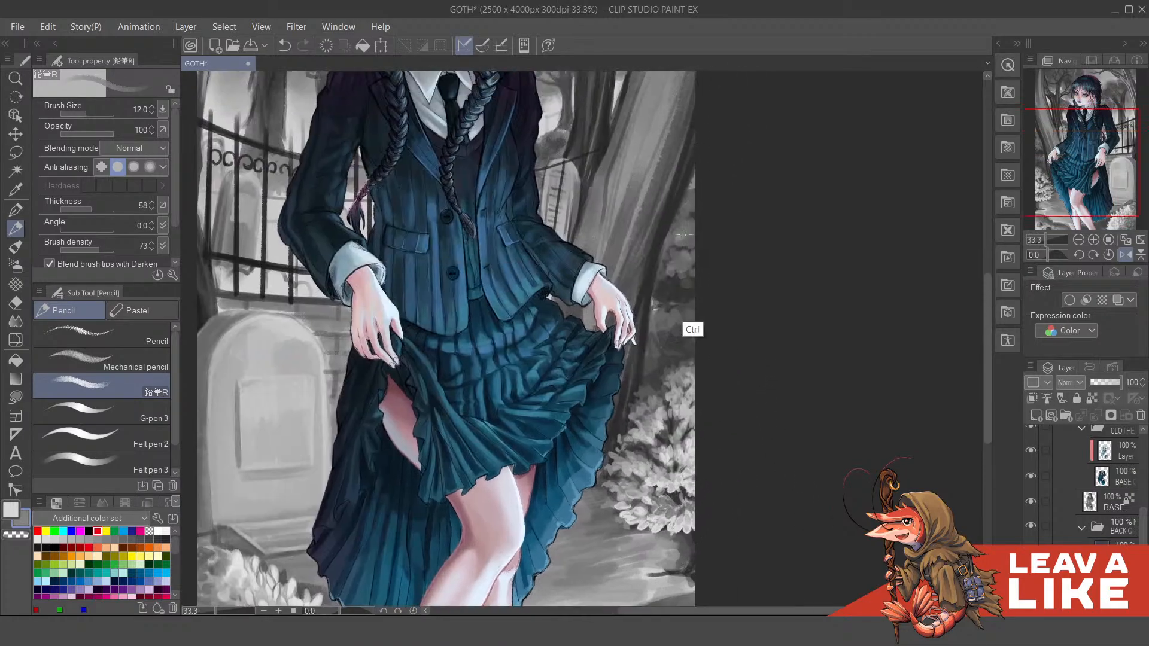
scroll(692, 329, up, 2)
scroll(686, 389, down, 1)
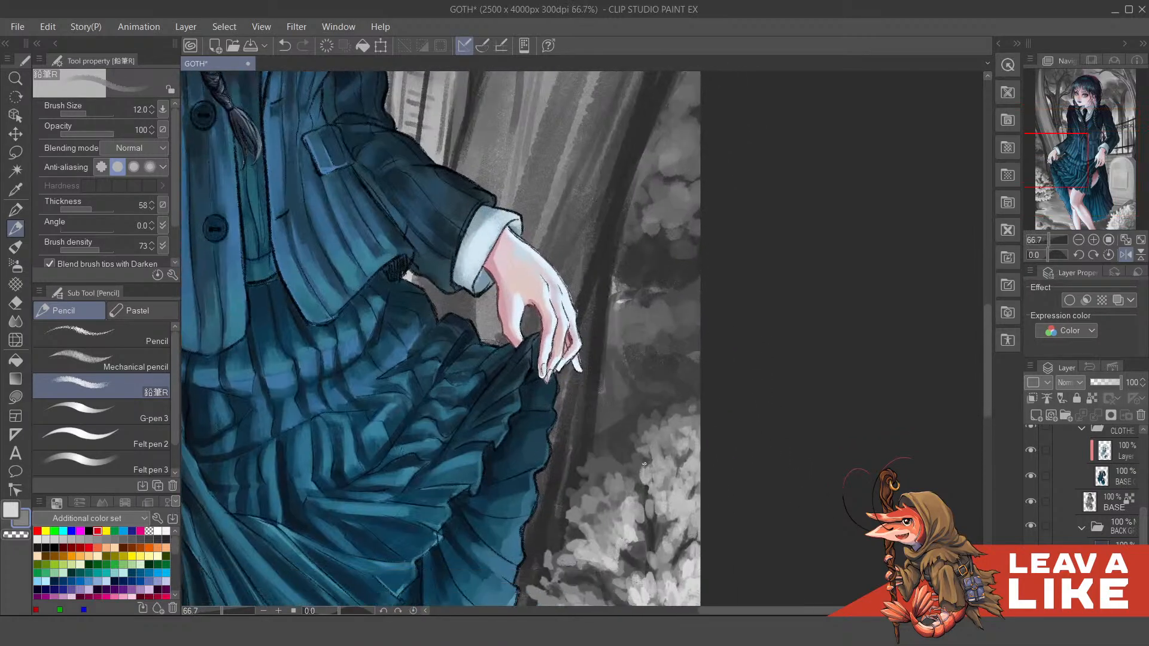
drag(657, 496, 649, 472)
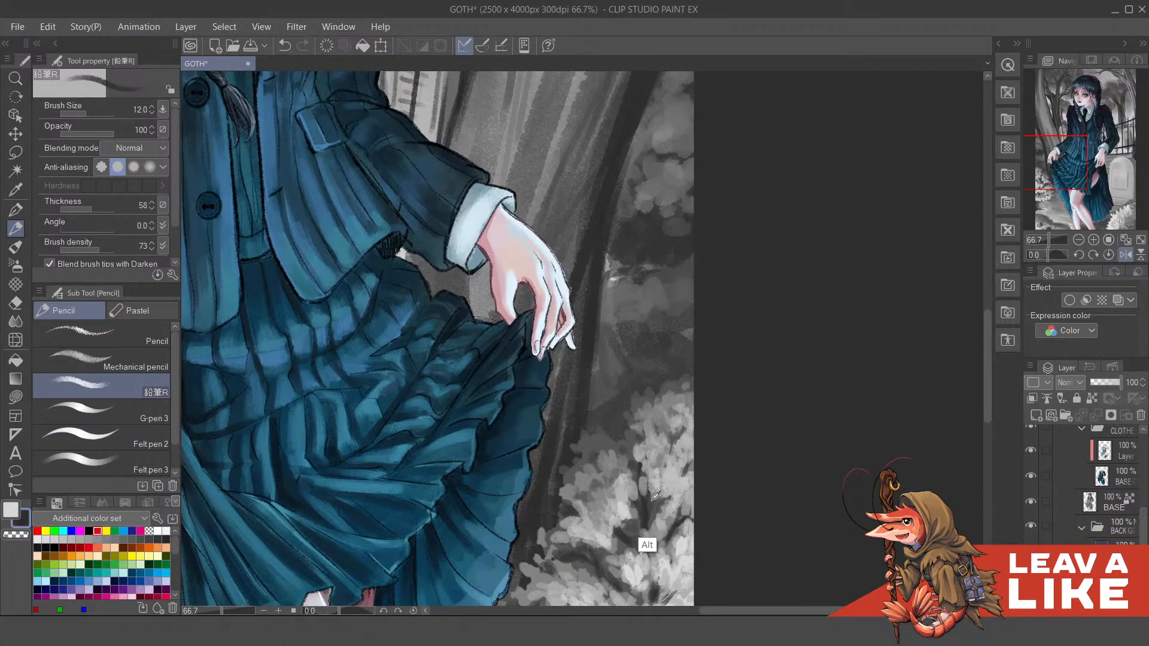
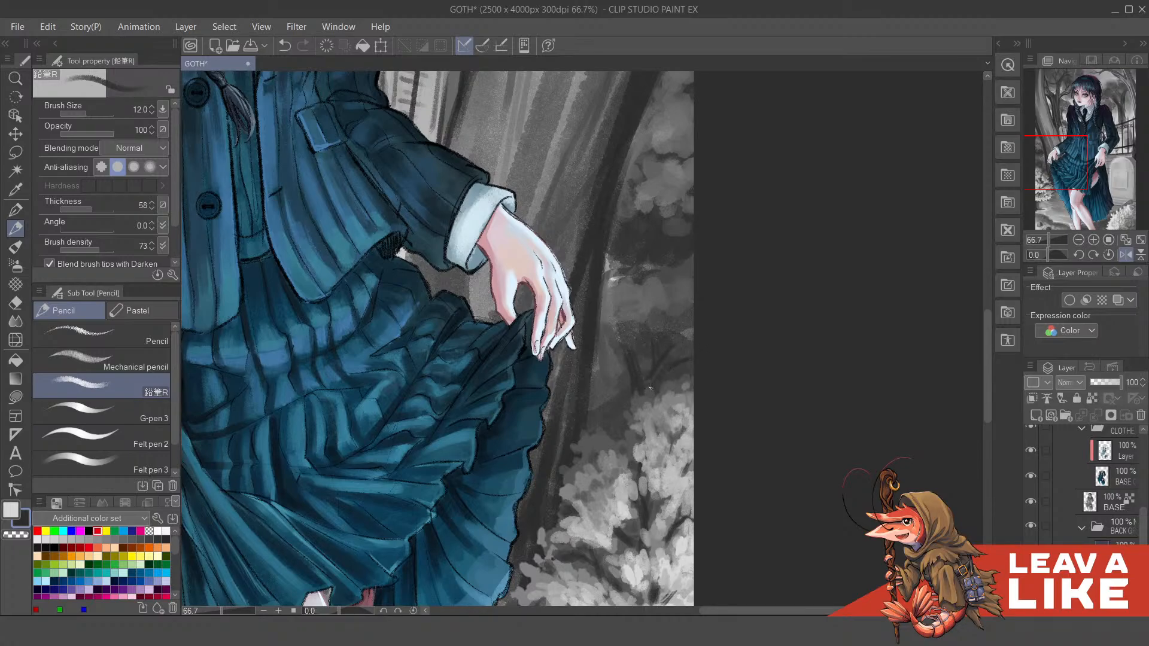
drag(621, 354, 622, 376)
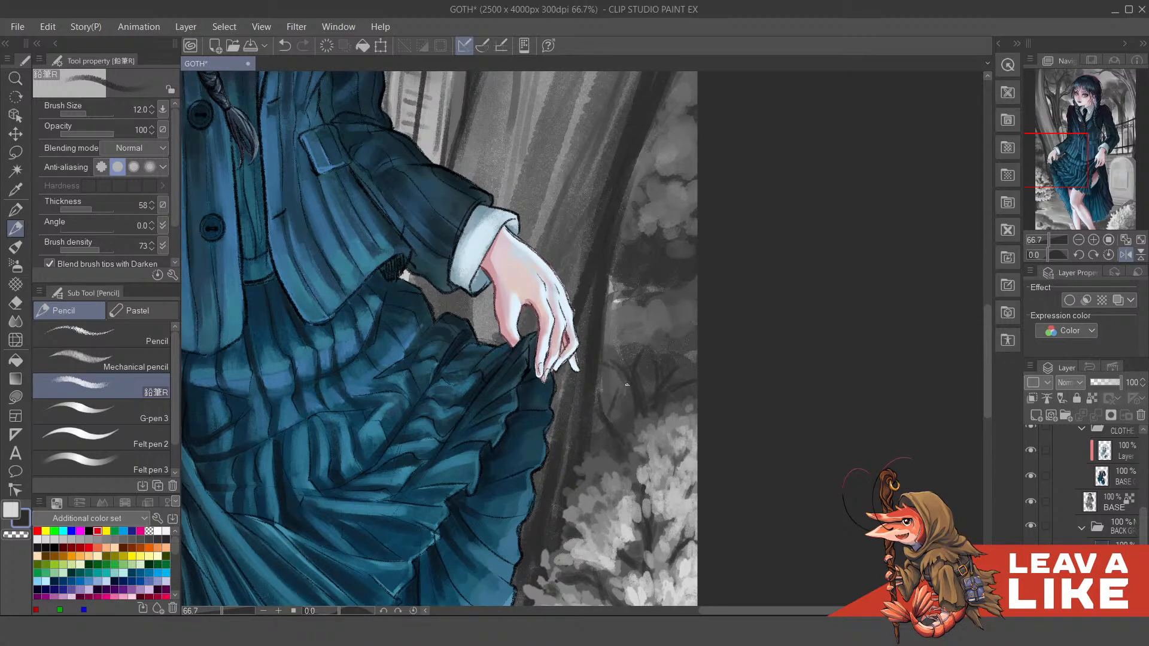
drag(626, 385, 616, 407)
Step: Restore the unmirrored canvas view, enlarge the brush to 25 and paint grey foliage around the dark branches beside the tree trunk
scroll(724, 302, down, 2)
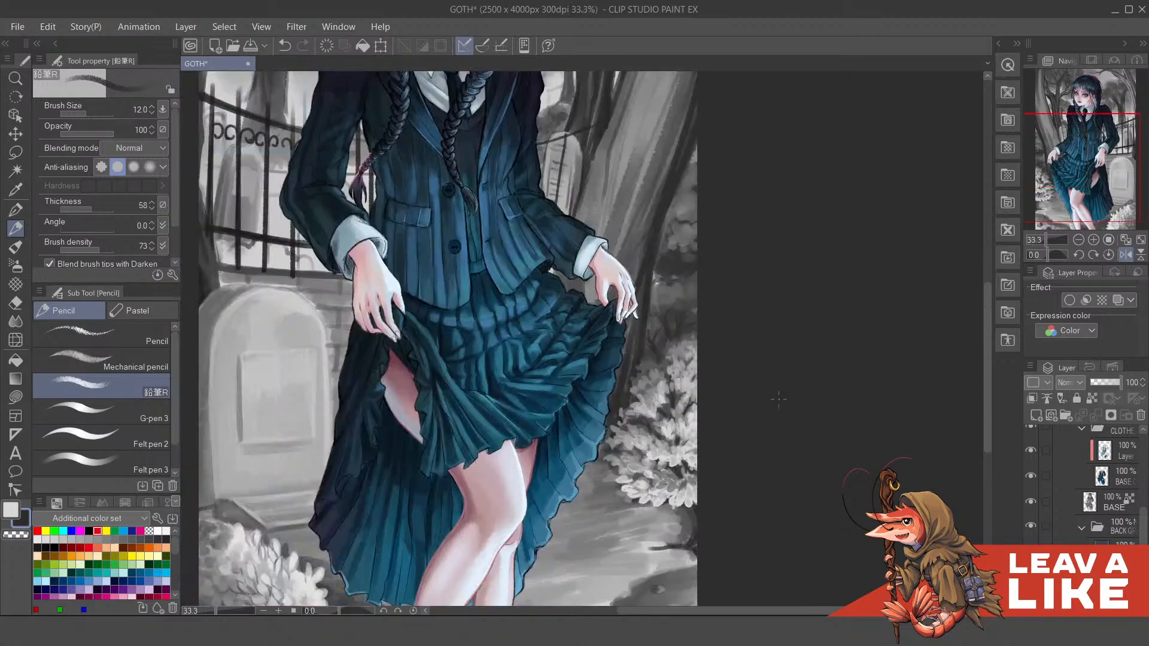
scroll(746, 371, up, 1)
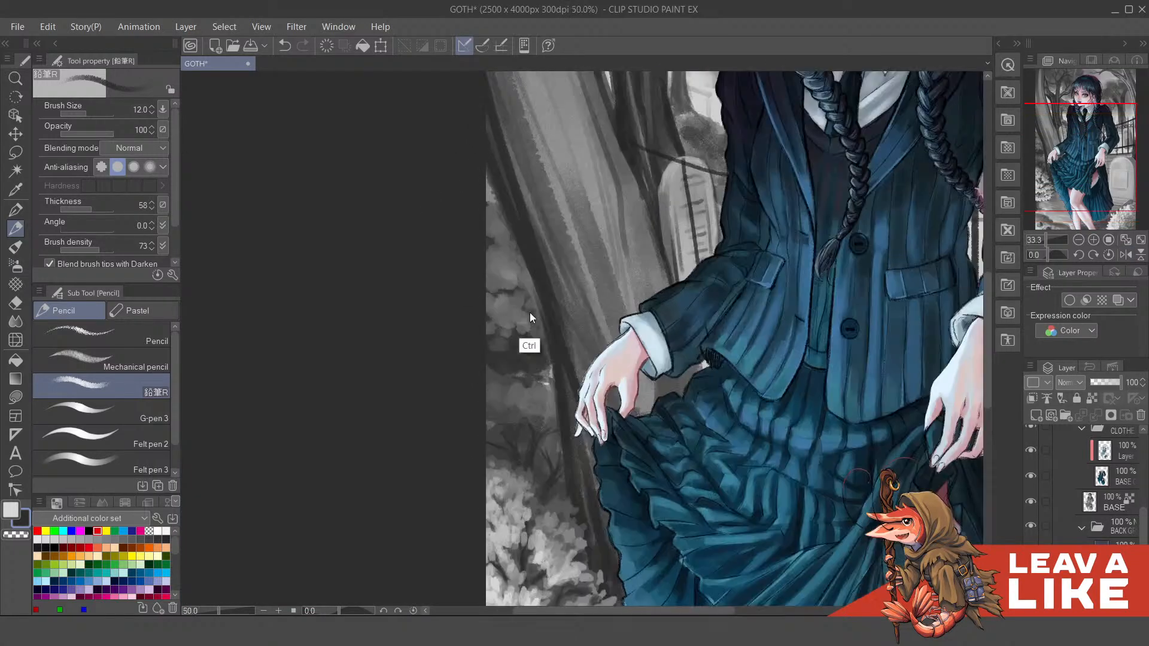
scroll(530, 317, up, 2)
drag(574, 450, 576, 391)
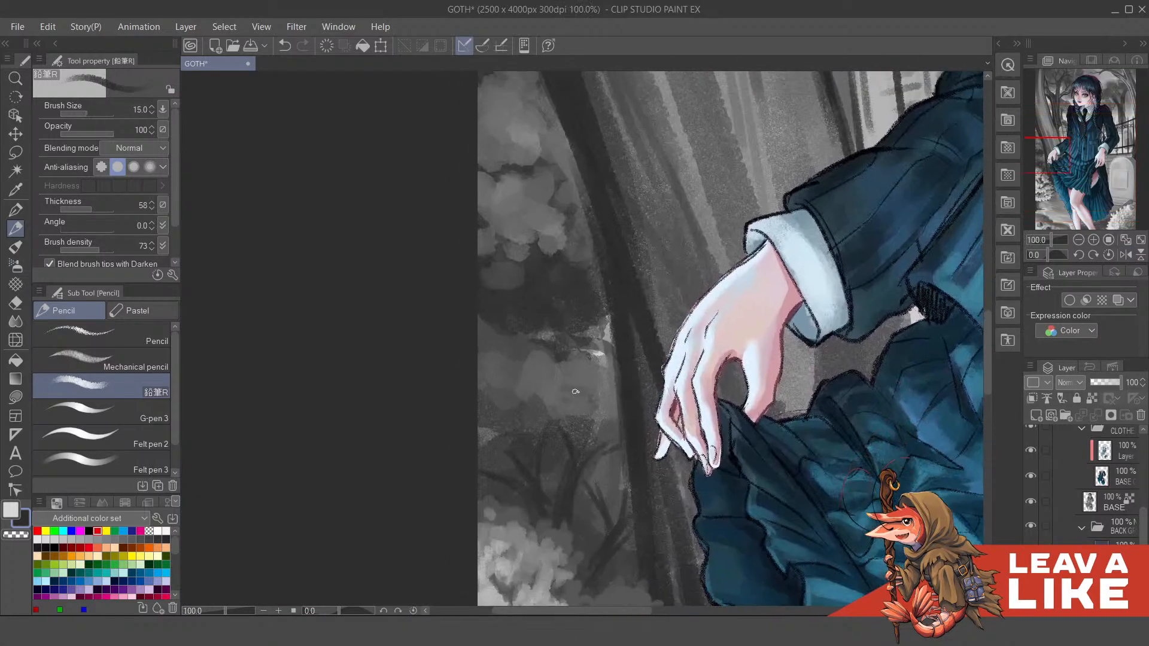
key(bracketright)
key(bracketright)
key(bracketright)
key(bracketright)
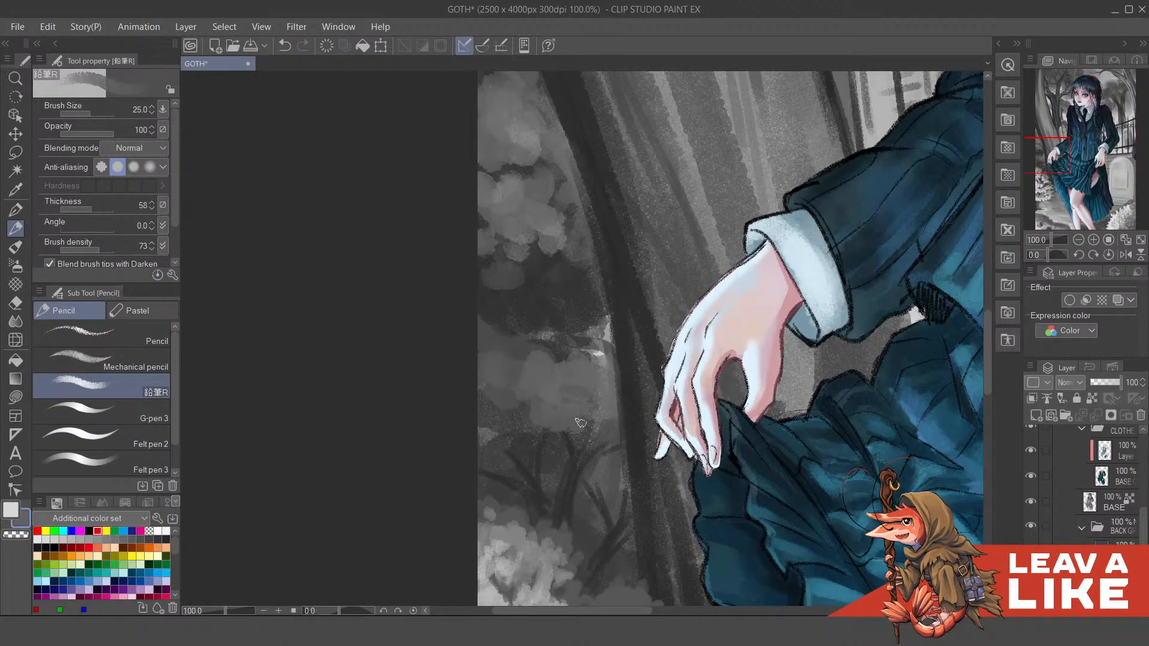
drag(567, 389, 592, 476)
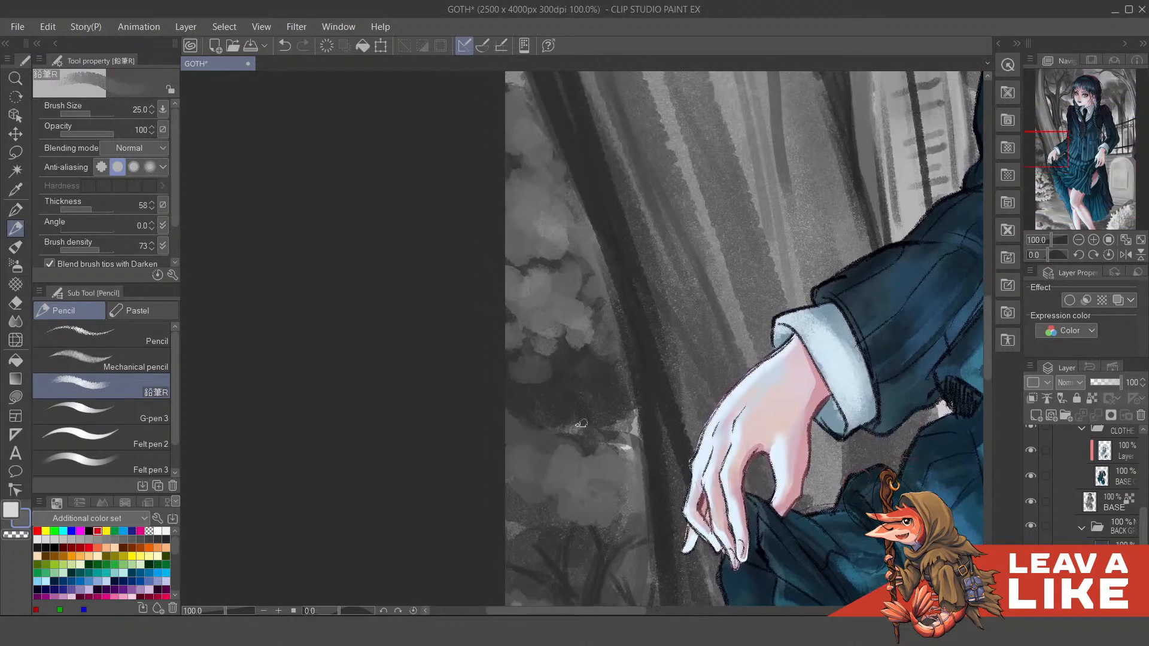
drag(595, 416, 611, 467)
Step: Save the illustration and review the bush against the whole figure and graveyard background
scroll(581, 377, down, 2)
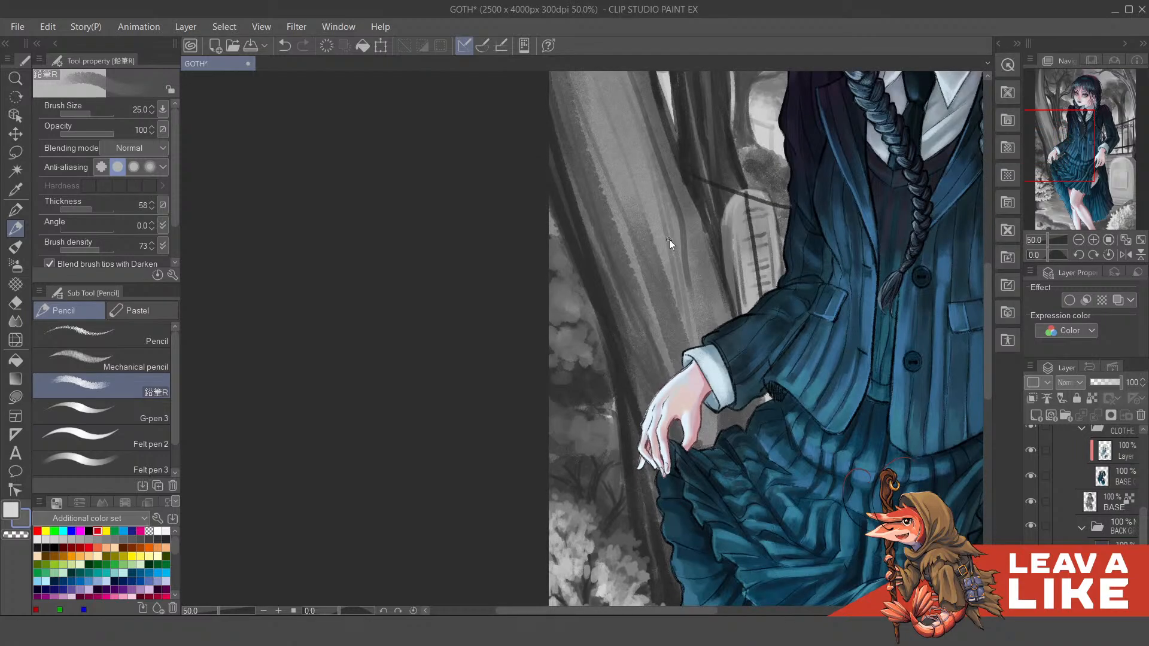
key(ctrl+s)
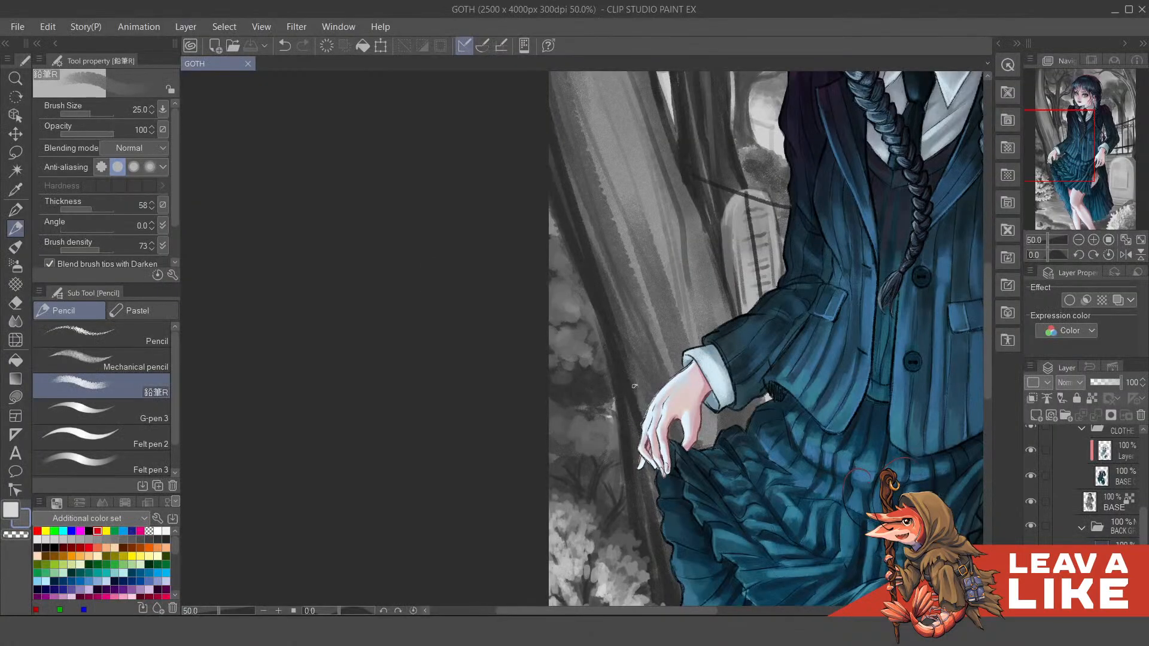
drag(655, 460, 610, 273)
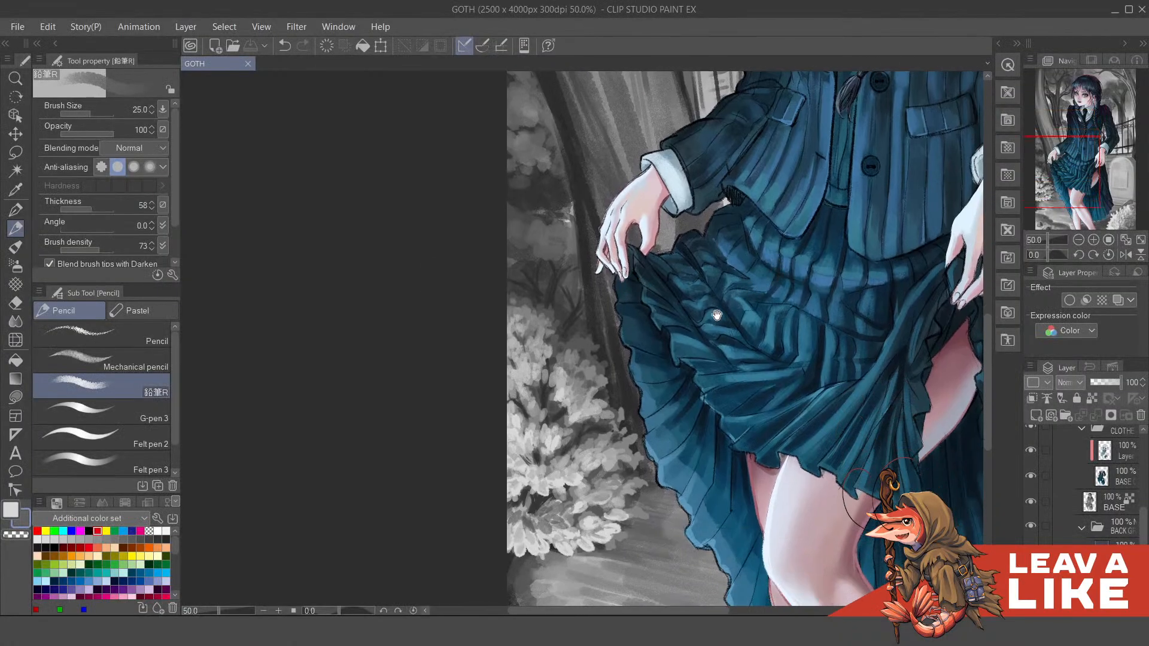
drag(704, 331, 684, 328)
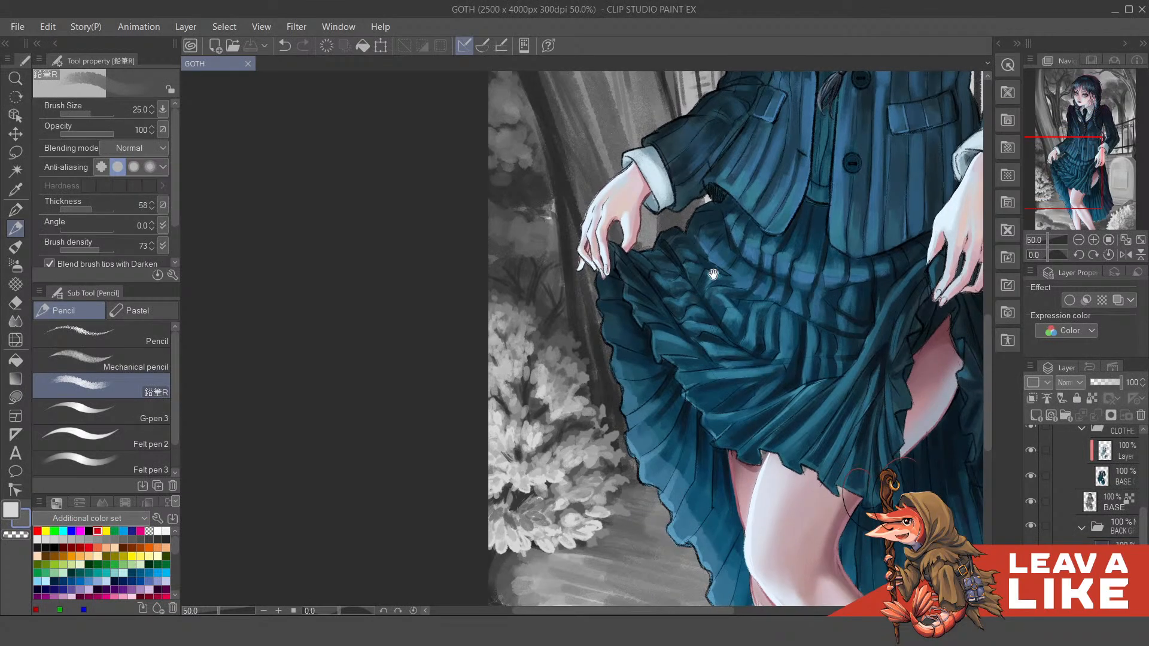
mouse_move(713, 274)
mouse_down()
mouse_move(712, 259)
mouse_move(676, 270)
mouse_up()
scroll(673, 225, down, 2)
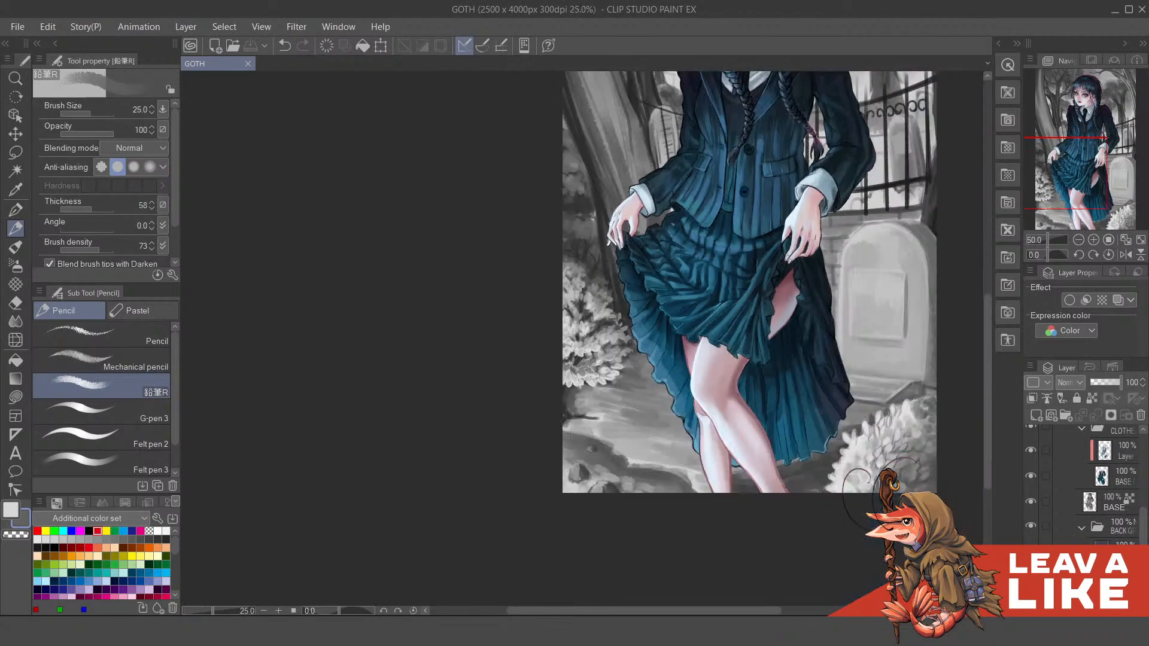
drag(923, 296, 788, 399)
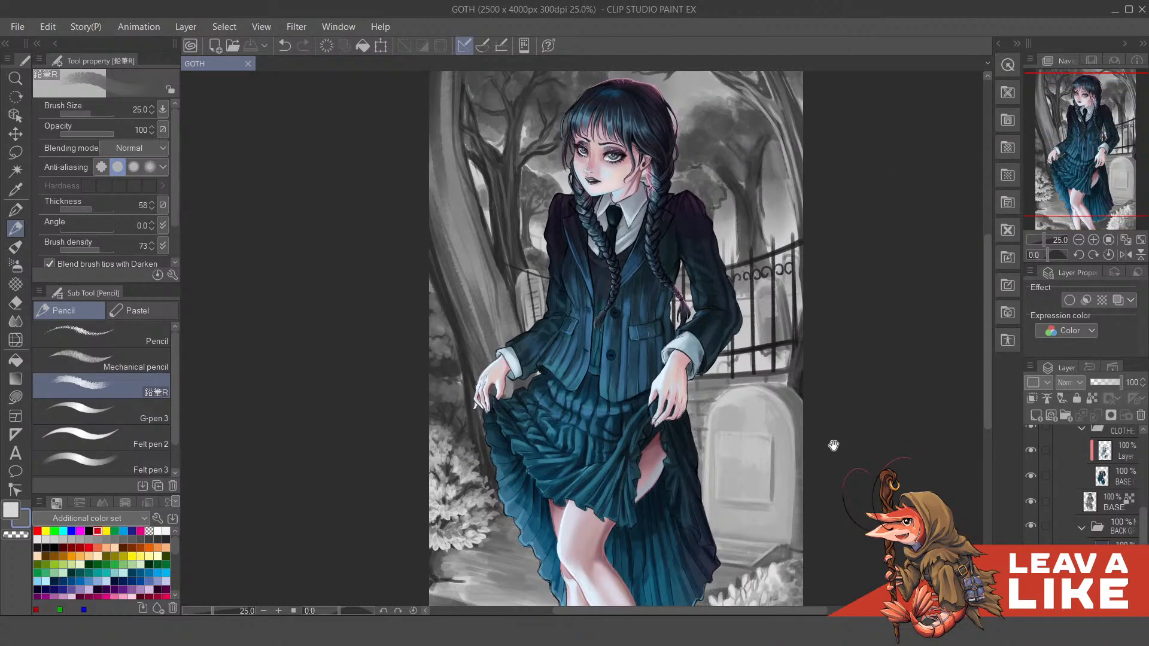
drag(836, 449, 821, 422)
drag(632, 381, 616, 415)
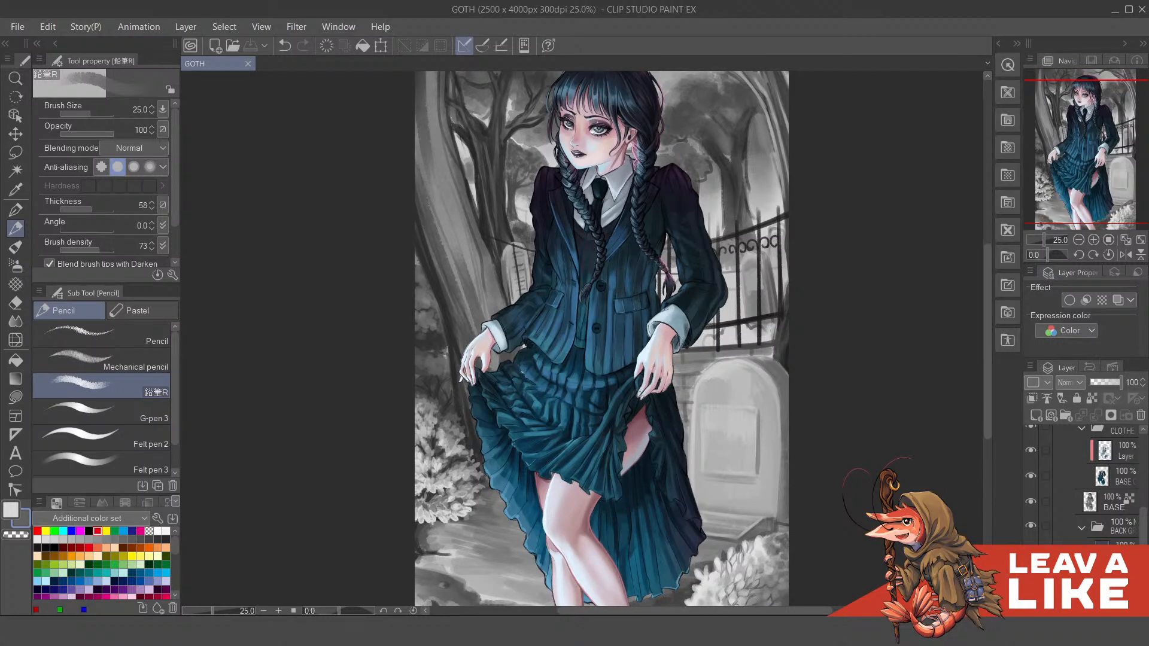
Step: Review the figure against the graveyard background, temporarily hiding the COLOR folder and the hair, skin and clothes layers
scroll(521, 372, up, 1)
drag(462, 377, 502, 480)
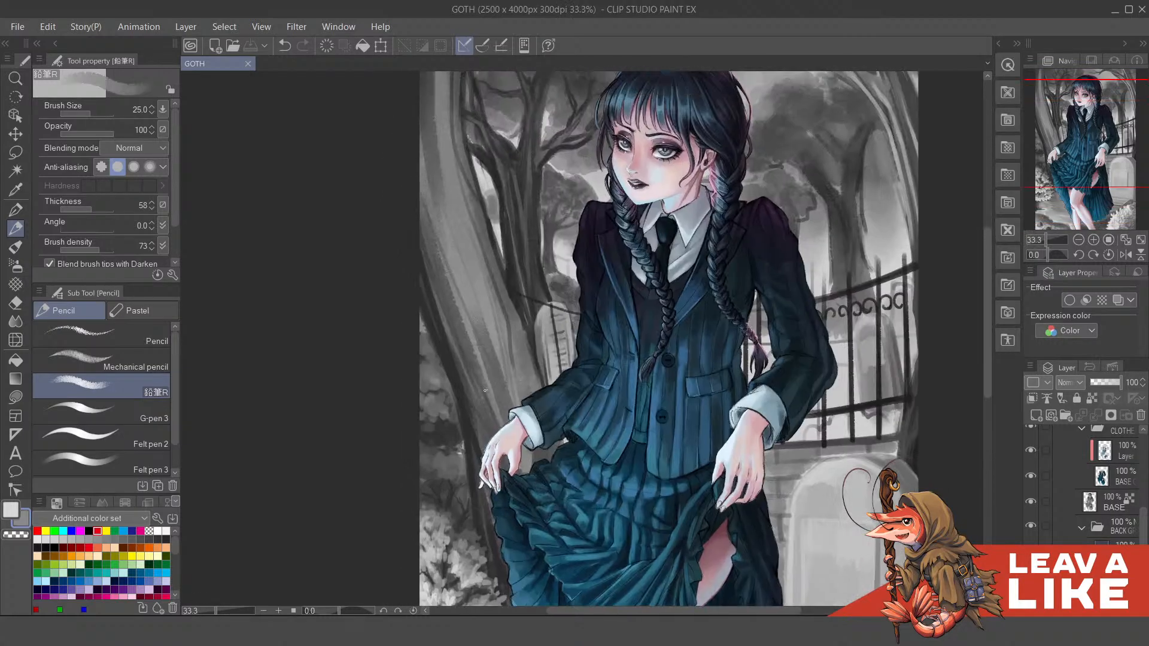
mouse_move(464, 371)
mouse_down()
mouse_move(482, 431)
mouse_move(503, 456)
mouse_up()
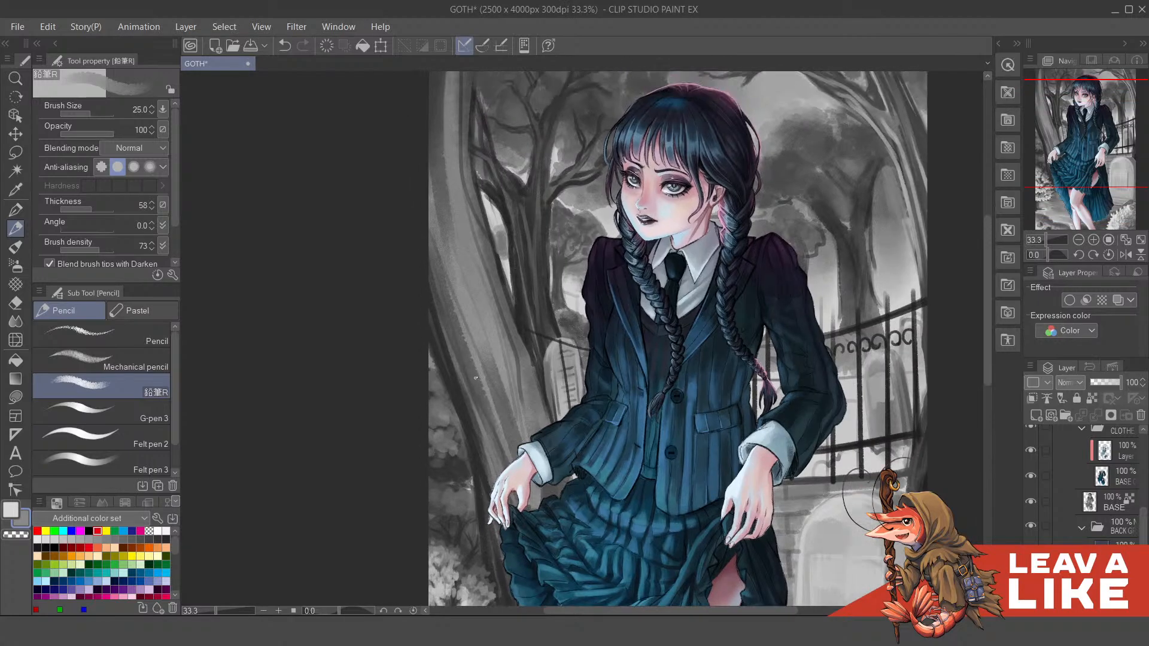
mouse_move(528, 593)
mouse_down()
mouse_move(487, 385)
mouse_move(466, 426)
mouse_move(508, 532)
mouse_up()
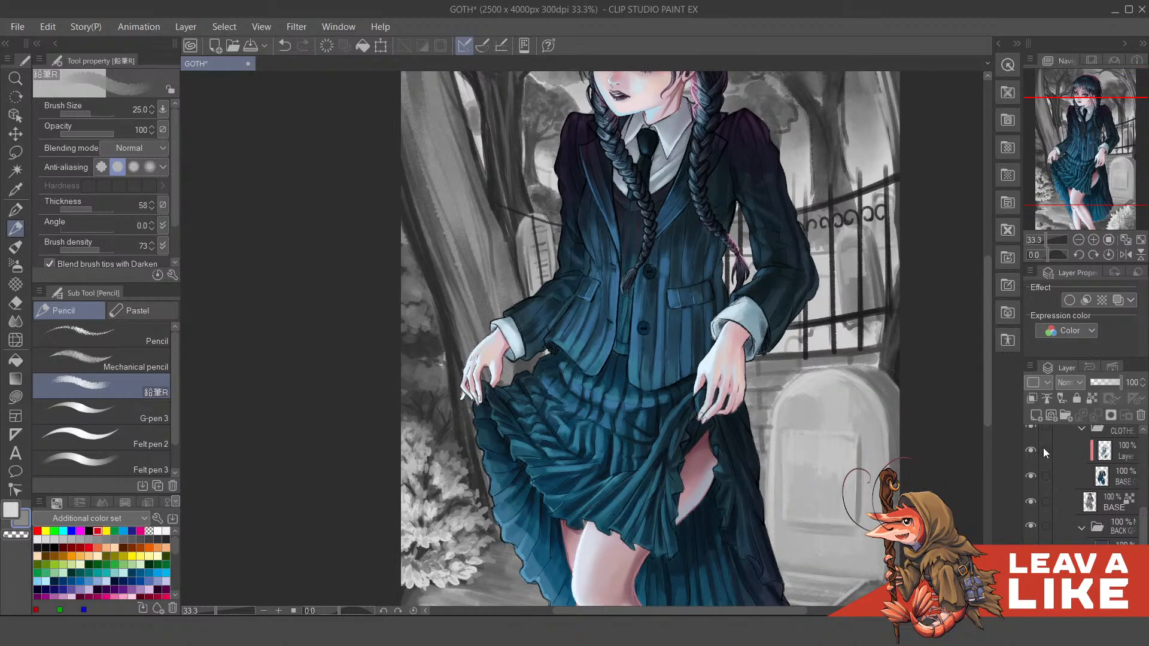
scroll(1140, 515, up, 2)
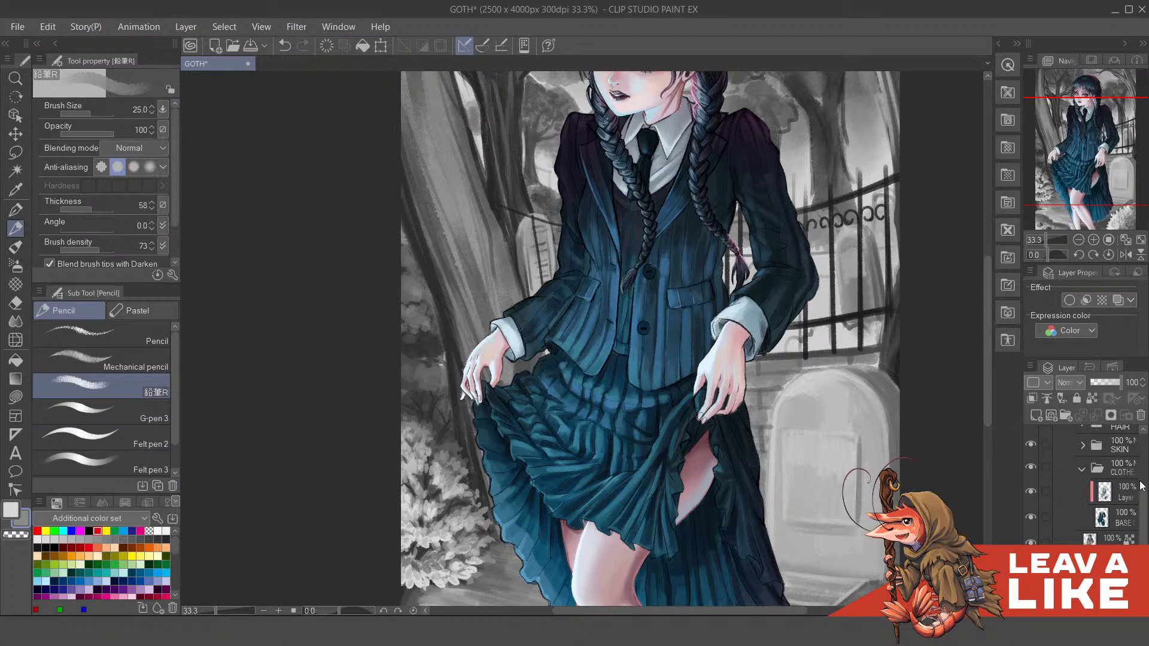
scroll(1140, 486, up, 3)
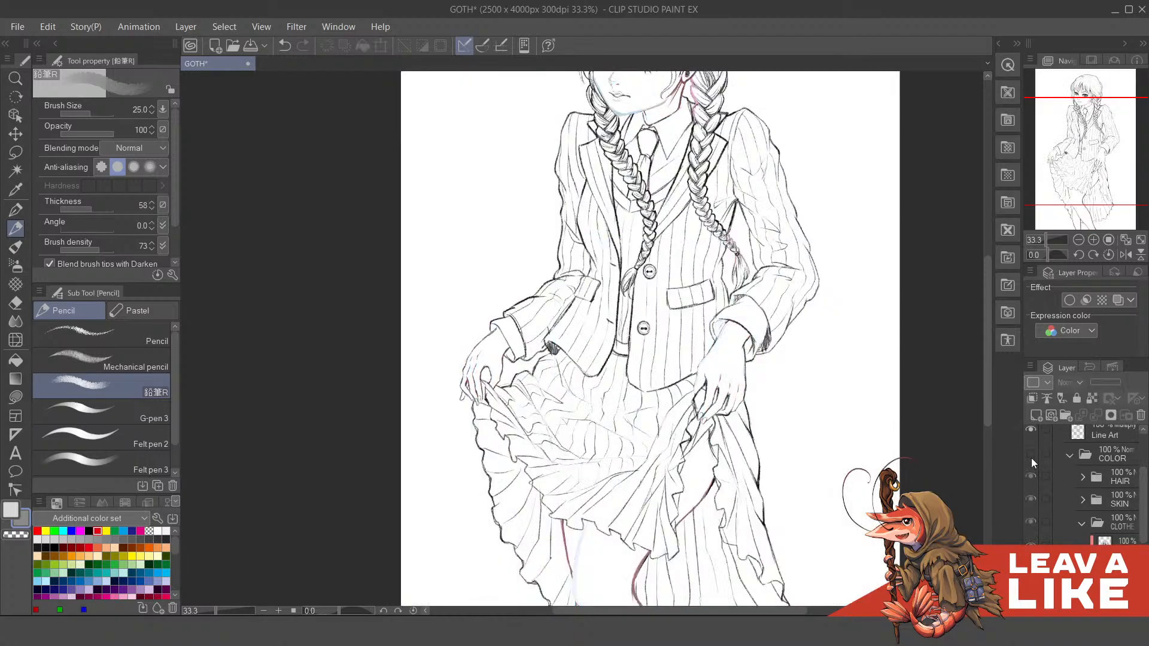
click(1032, 456)
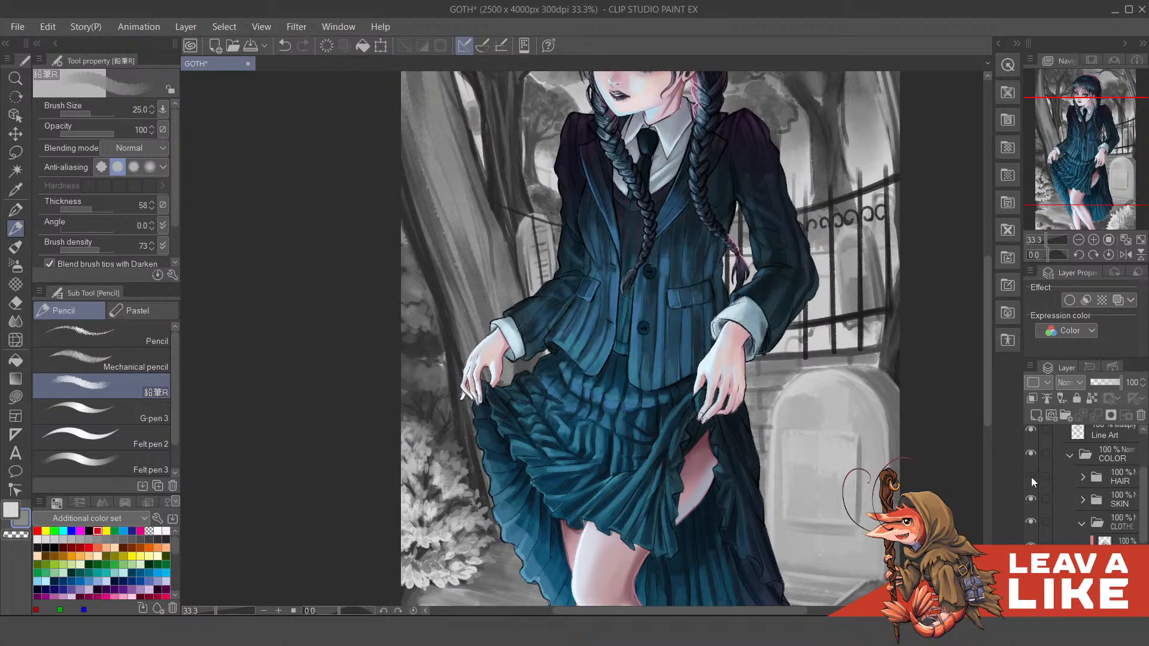
drag(1032, 476, 1037, 512)
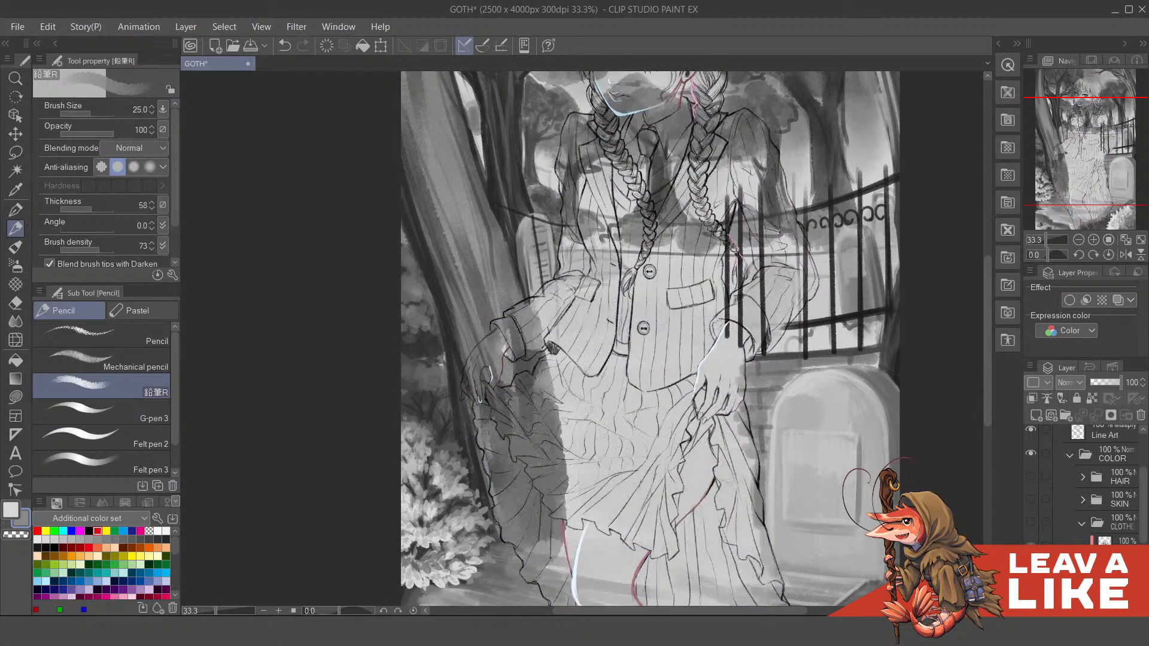
mouse_move(1032, 477)
mouse_down()
mouse_move(1040, 524)
mouse_move(1032, 474)
mouse_up()
drag(1142, 501, 1146, 545)
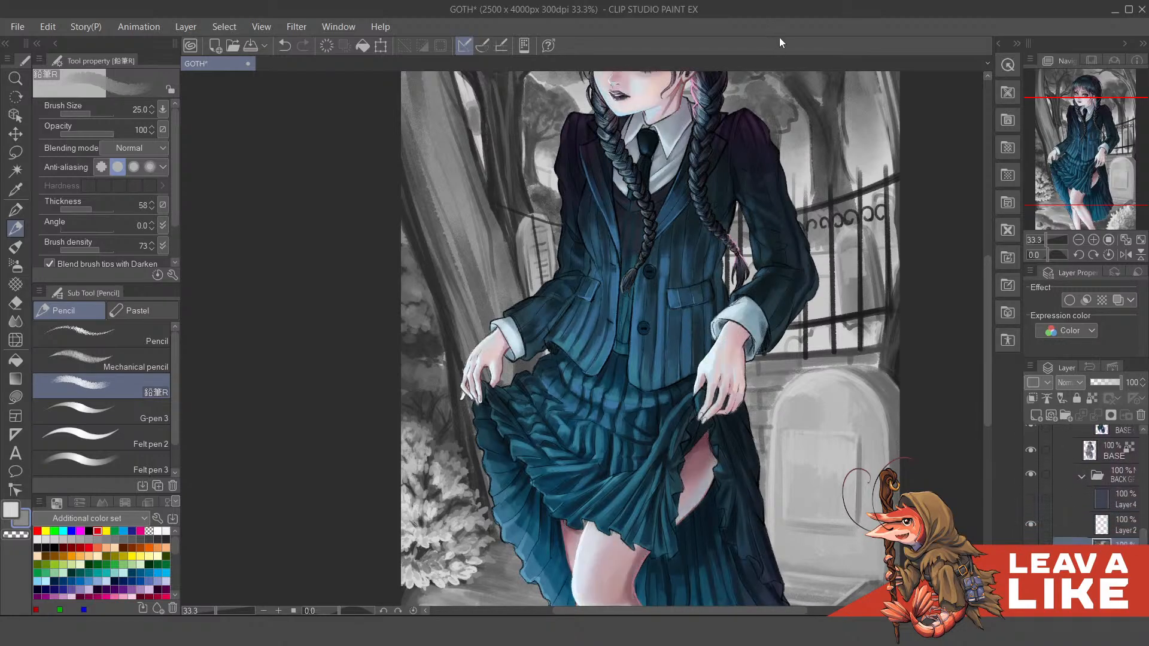
Step: Sample a foliage grey and paint small leaf dabs along the lower edge of the upper clump beside the tree trunk
drag(635, 376, 720, 317)
scroll(519, 361, up, 2)
scroll(518, 360, up, 1)
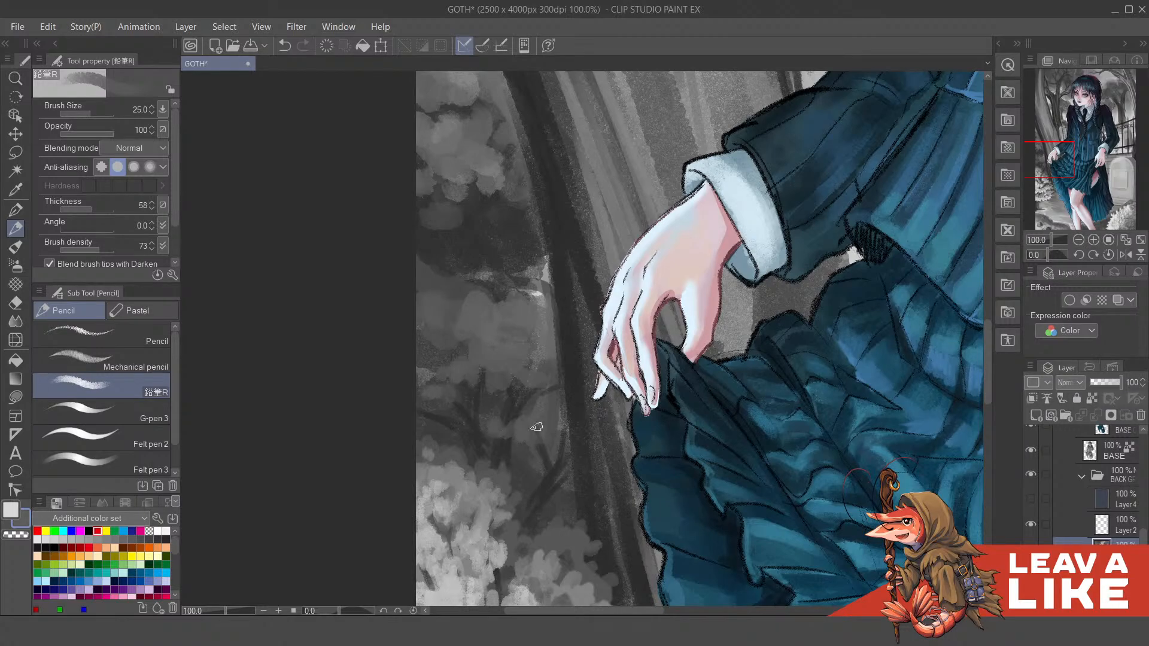
scroll(513, 354, up, 1)
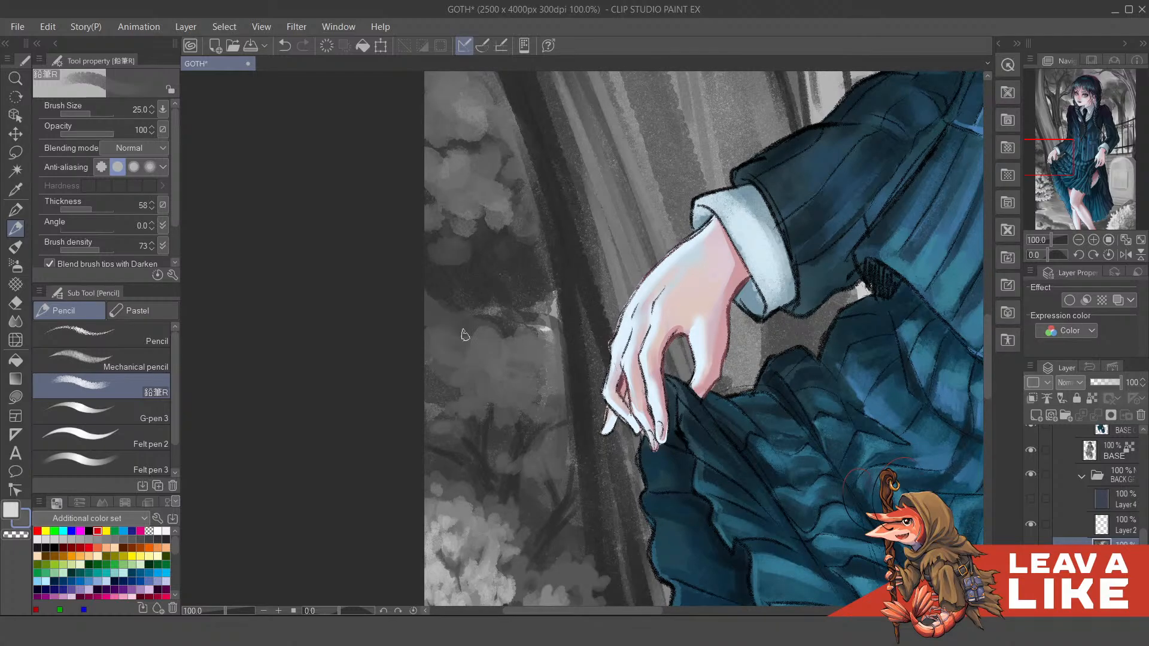
scroll(505, 299, up, 3)
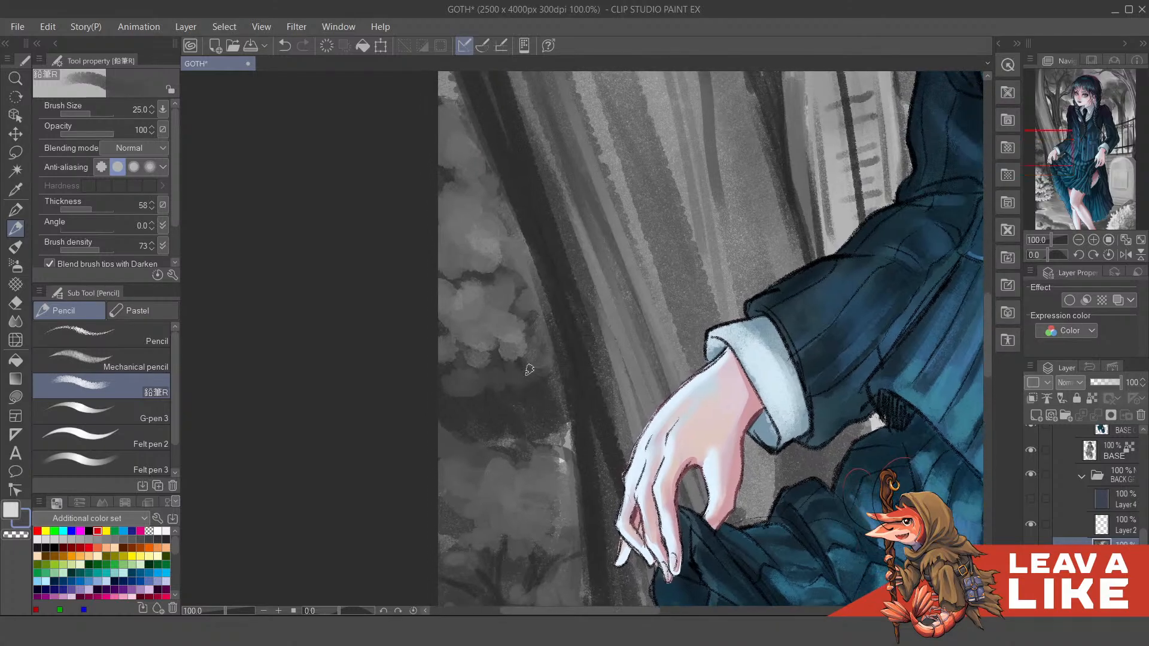
key(alt)
alt+click(487, 362)
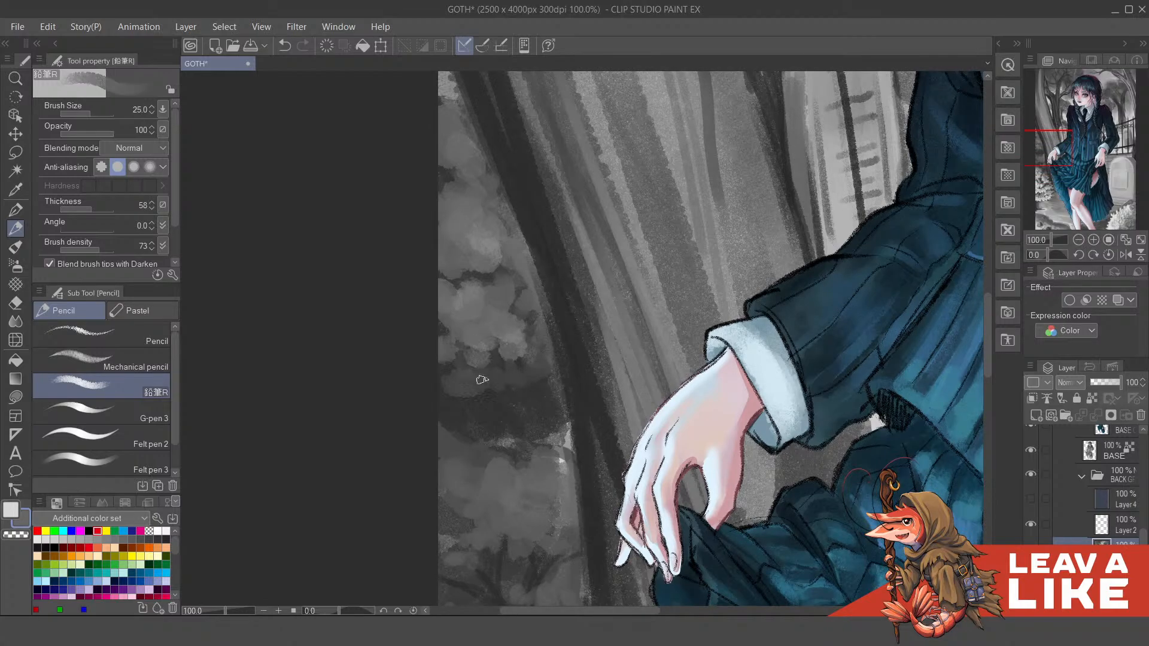
mouse_move(504, 379)
mouse_down()
mouse_move(548, 373)
mouse_move(537, 373)
mouse_move(546, 397)
mouse_move(504, 400)
mouse_move(521, 382)
mouse_move(532, 396)
mouse_move(502, 371)
mouse_move(442, 389)
mouse_up()
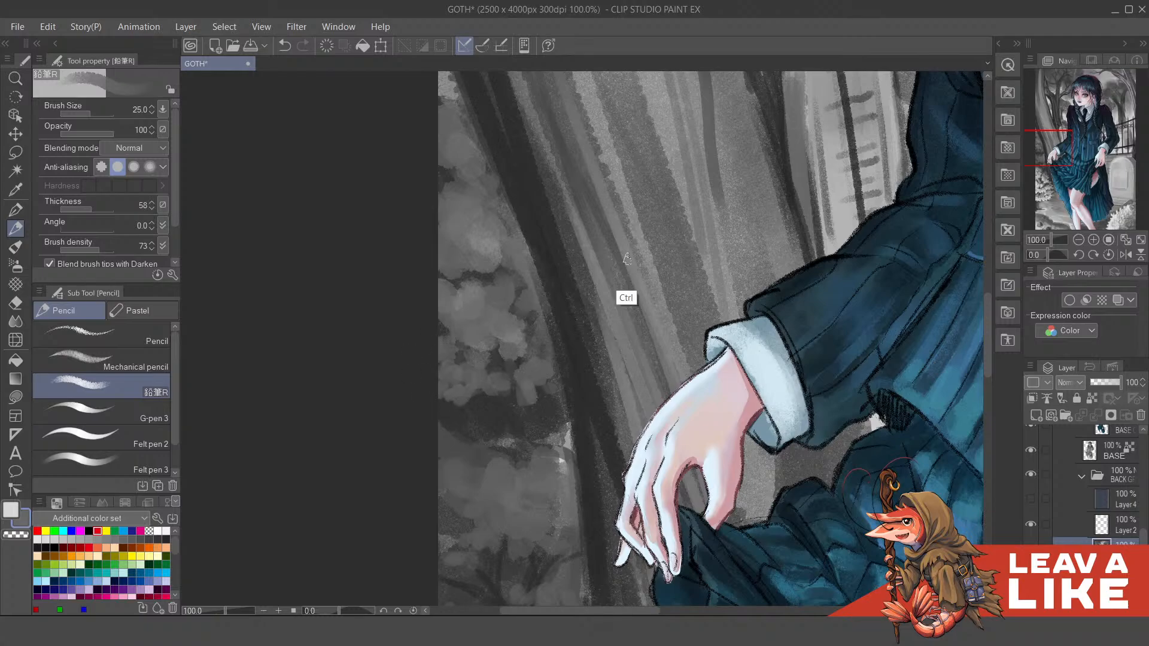
Step: Paint grey leaf dabs over the dim middle foliage clump between the tree trunk and the canvas edge, beside the lifted hand
scroll(662, 260, down, 4)
scroll(661, 292, up, 2)
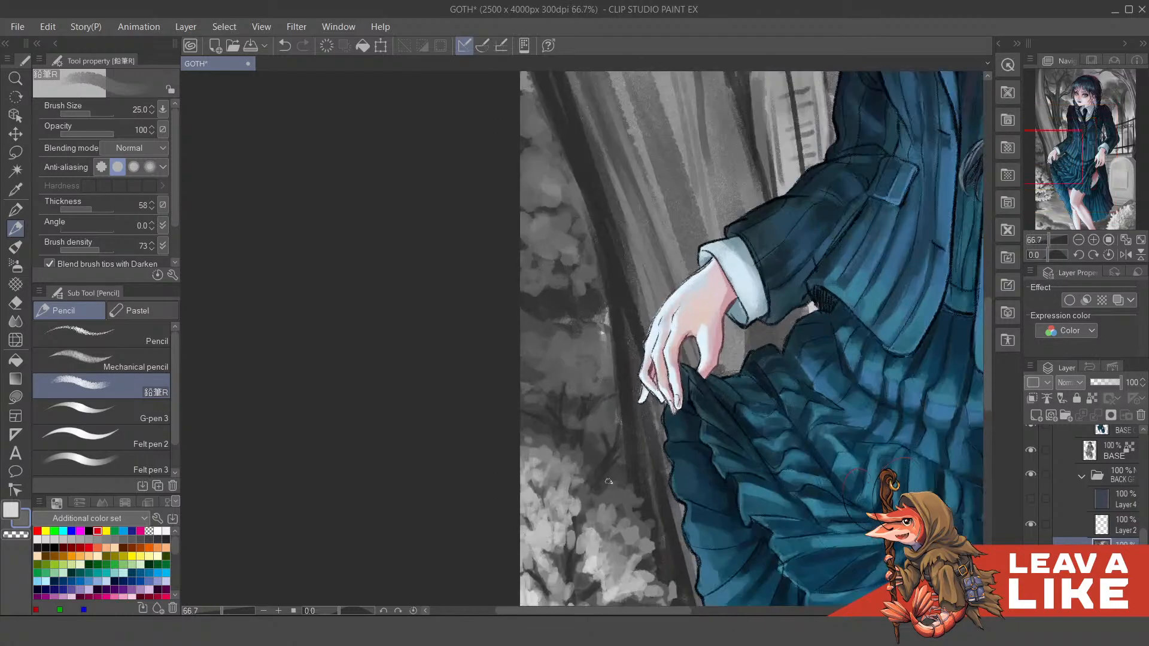
key(alt)
key(alt)
drag(626, 432, 610, 382)
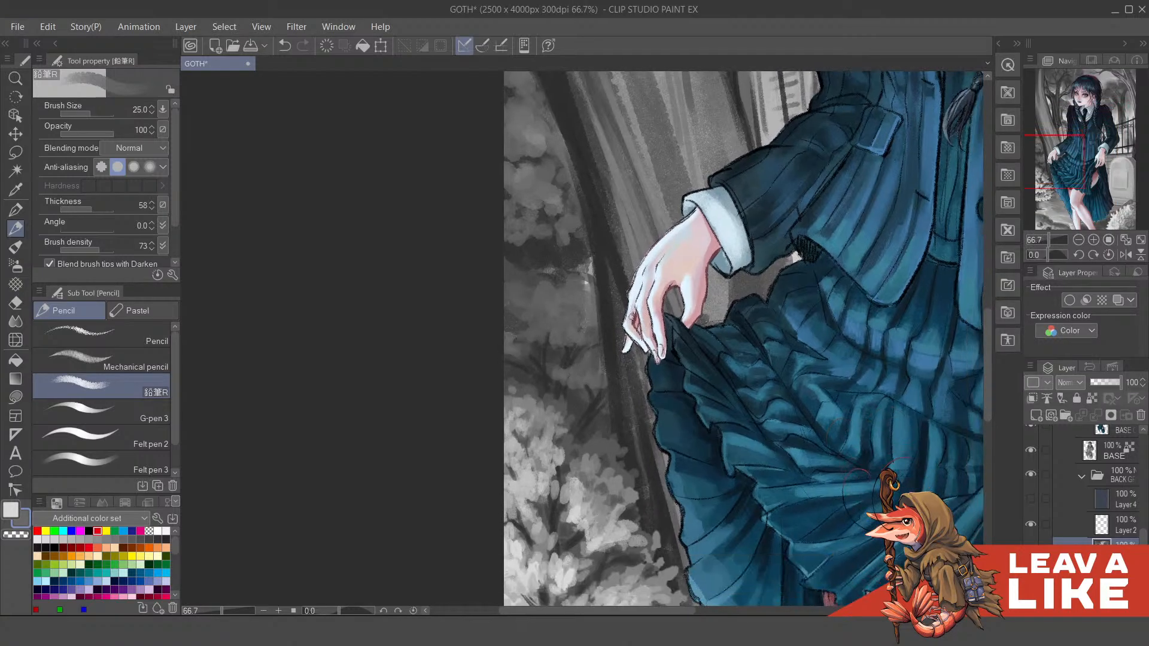
key(F6)
click(612, 343)
click(509, 337)
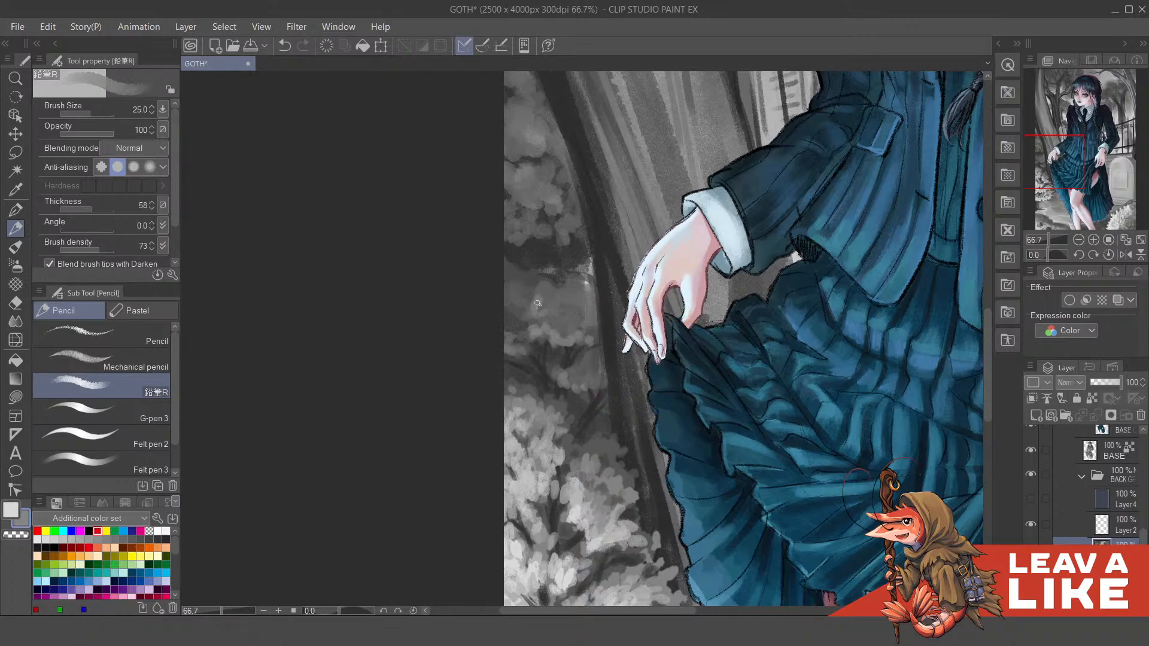
Step: Mirror the canvas view and paint dark shadow in the gap between the upper and middle foliage clumps
scroll(673, 250, down, 2)
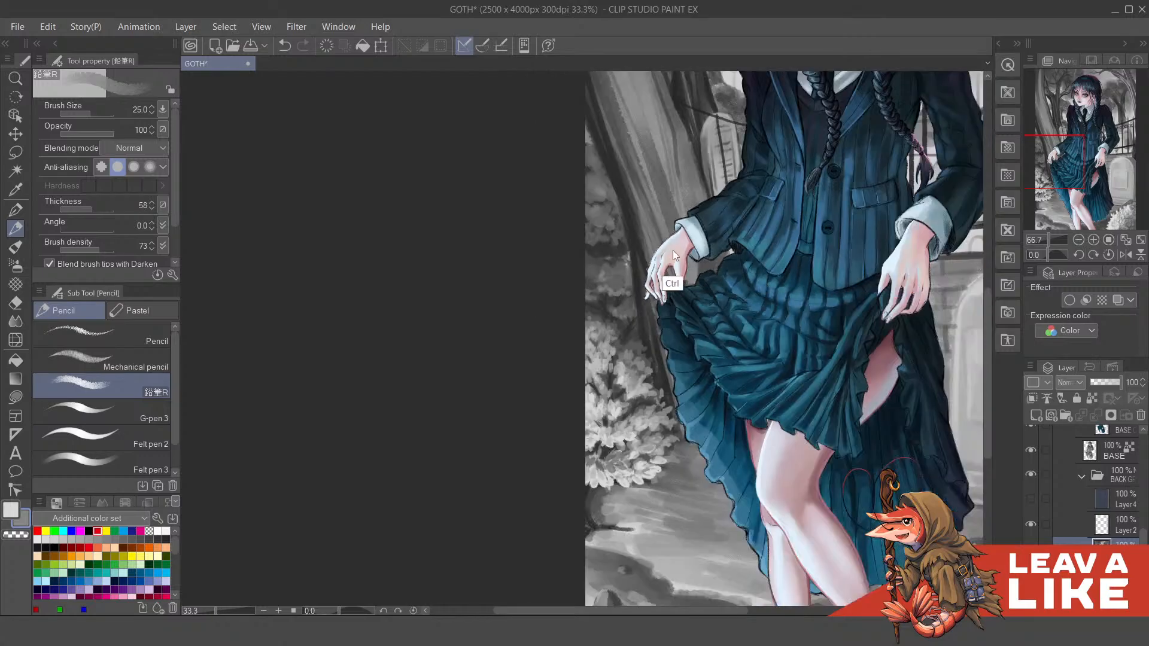
drag(674, 267, 273, 254)
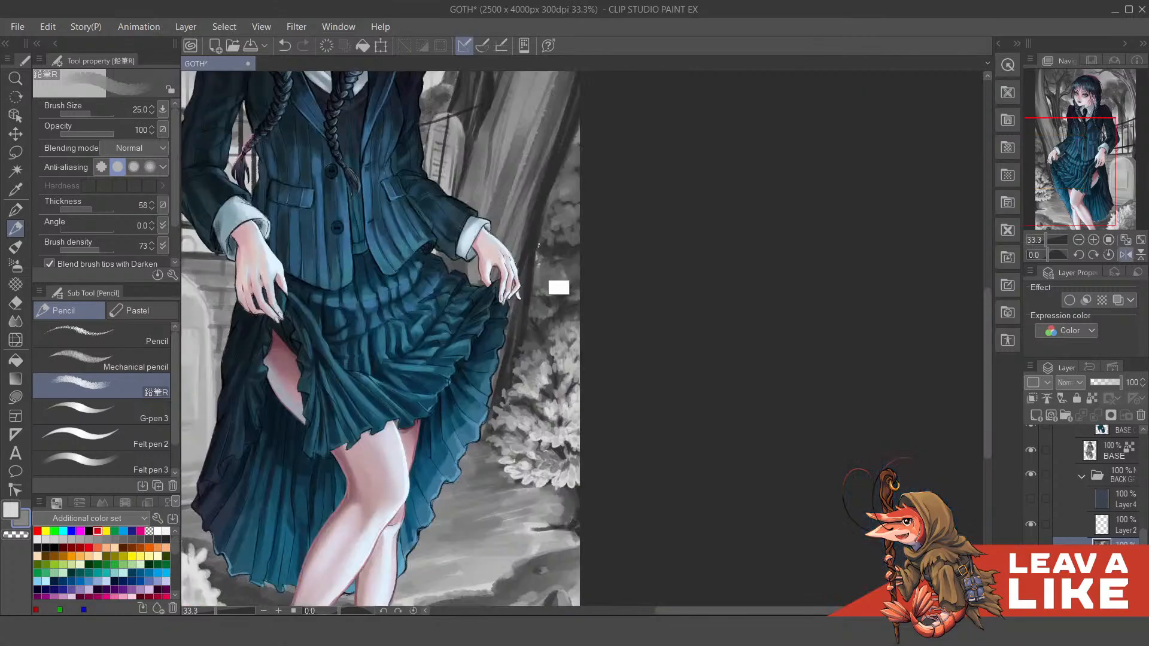
scroll(551, 282, up, 3)
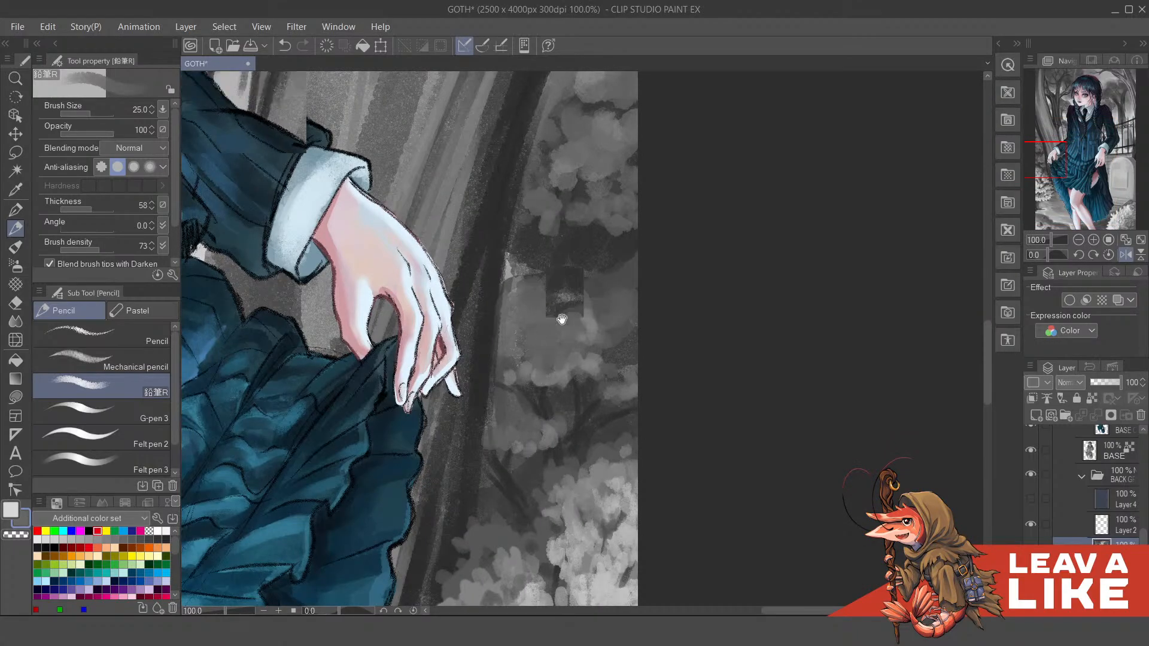
drag(520, 274, 513, 337)
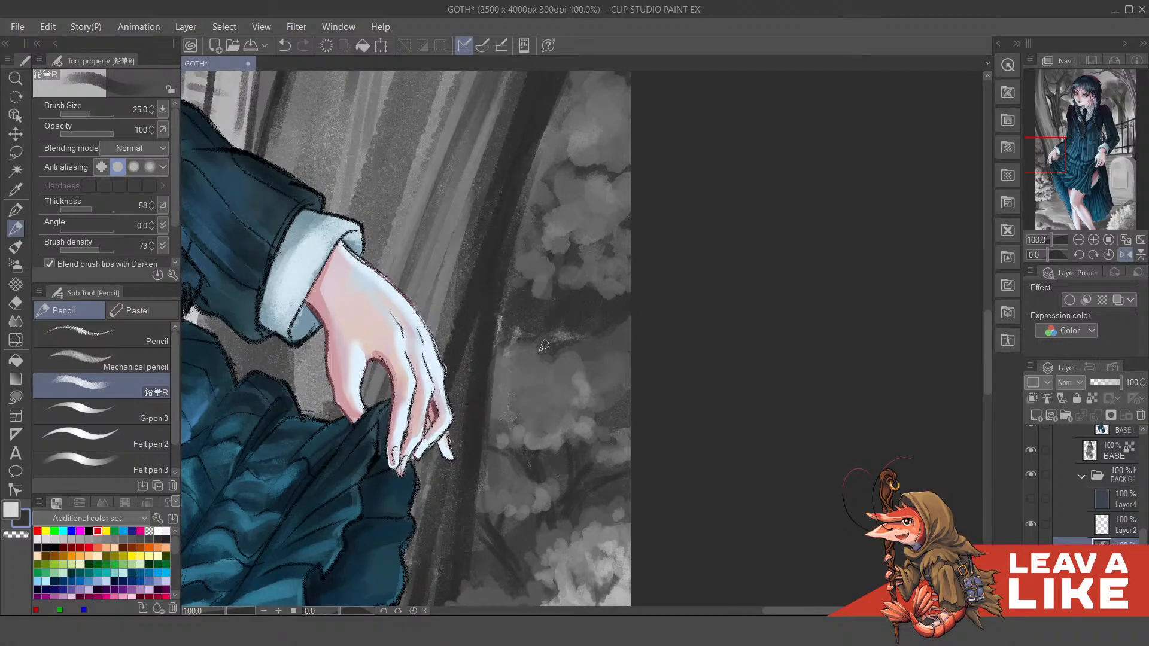
Step: Undo the last stroke, darken the outer side of the middle clump, restore the unmirrored view and add grey leaves to it
scroll(693, 220, down, 3)
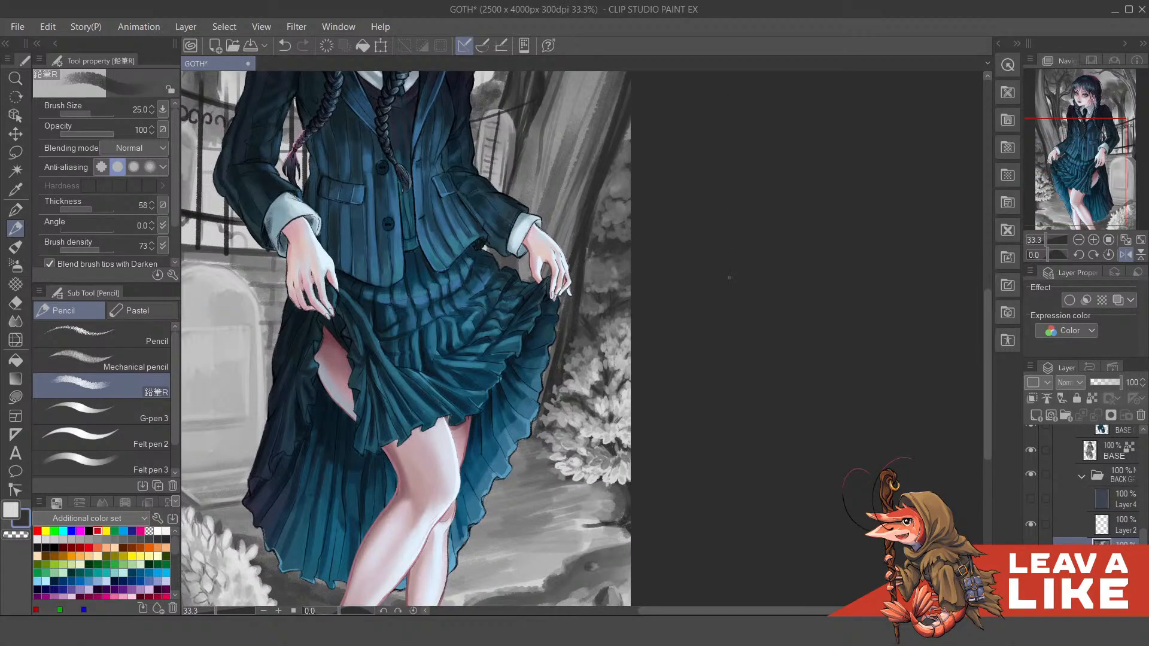
scroll(609, 271, up, 2)
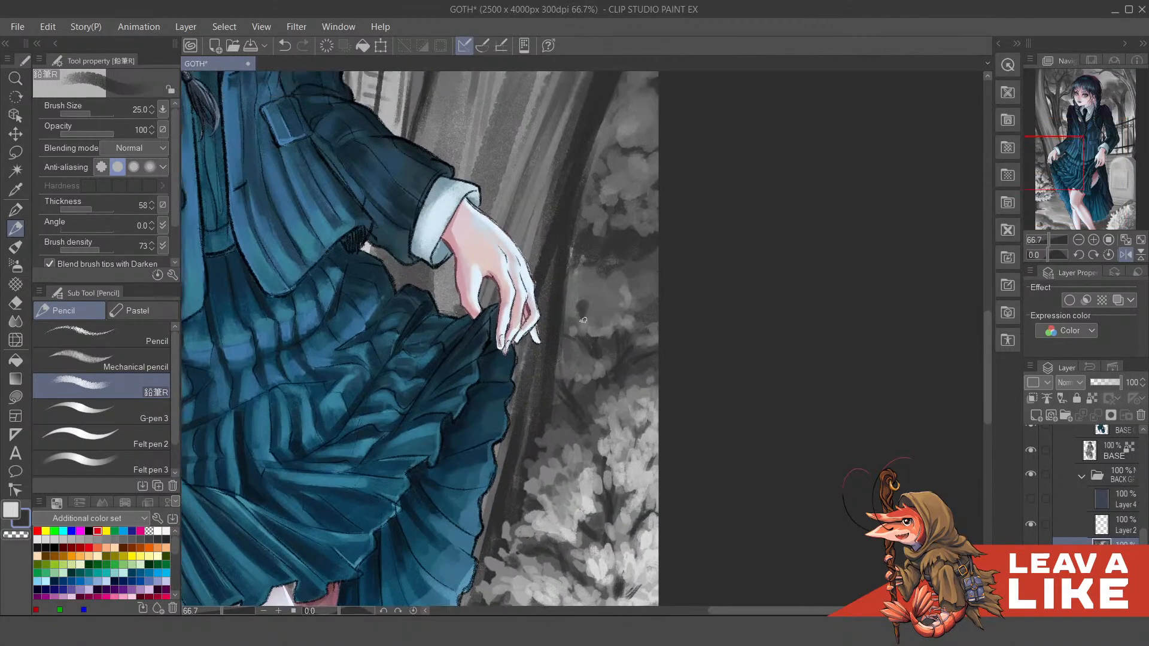
key(ctrl+z)
mouse_move(650, 262)
mouse_down()
mouse_move(643, 287)
mouse_move(629, 267)
mouse_move(636, 281)
mouse_up()
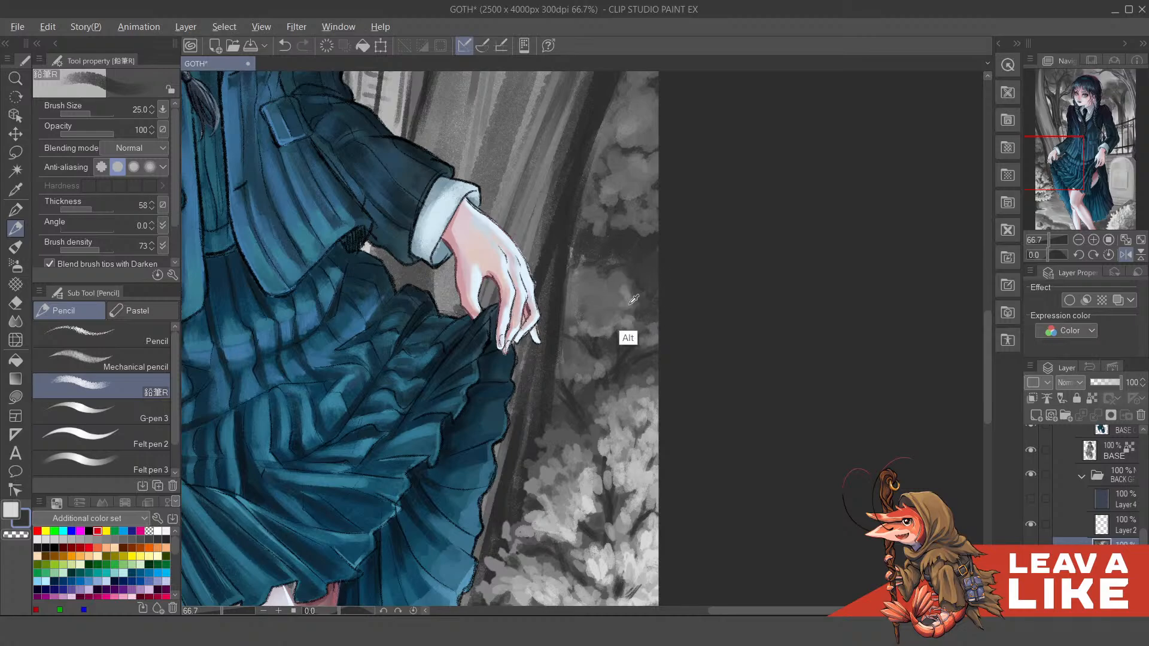
alt+click(633, 301)
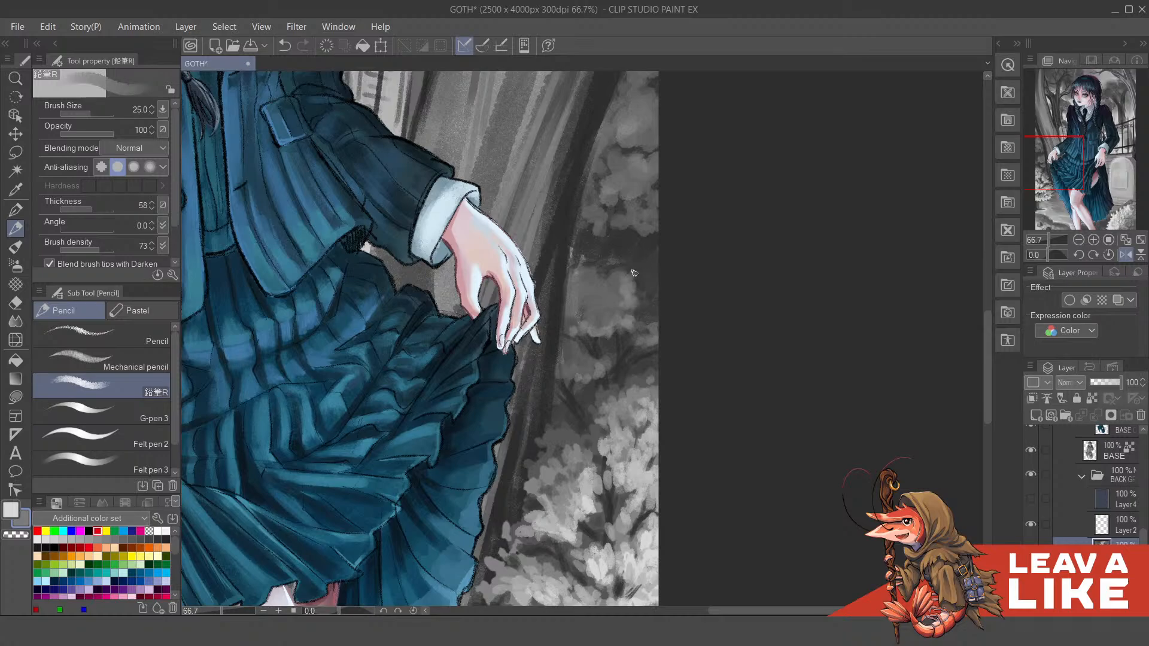
key(h)
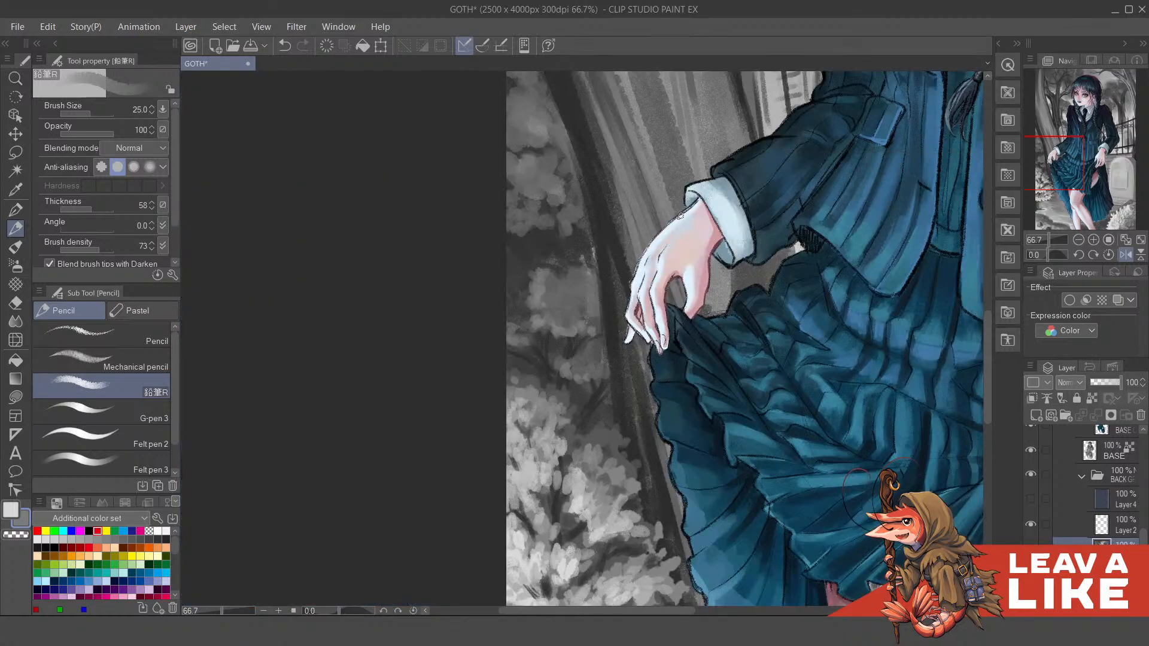
drag(563, 310, 566, 308)
scroll(689, 285, down, 2)
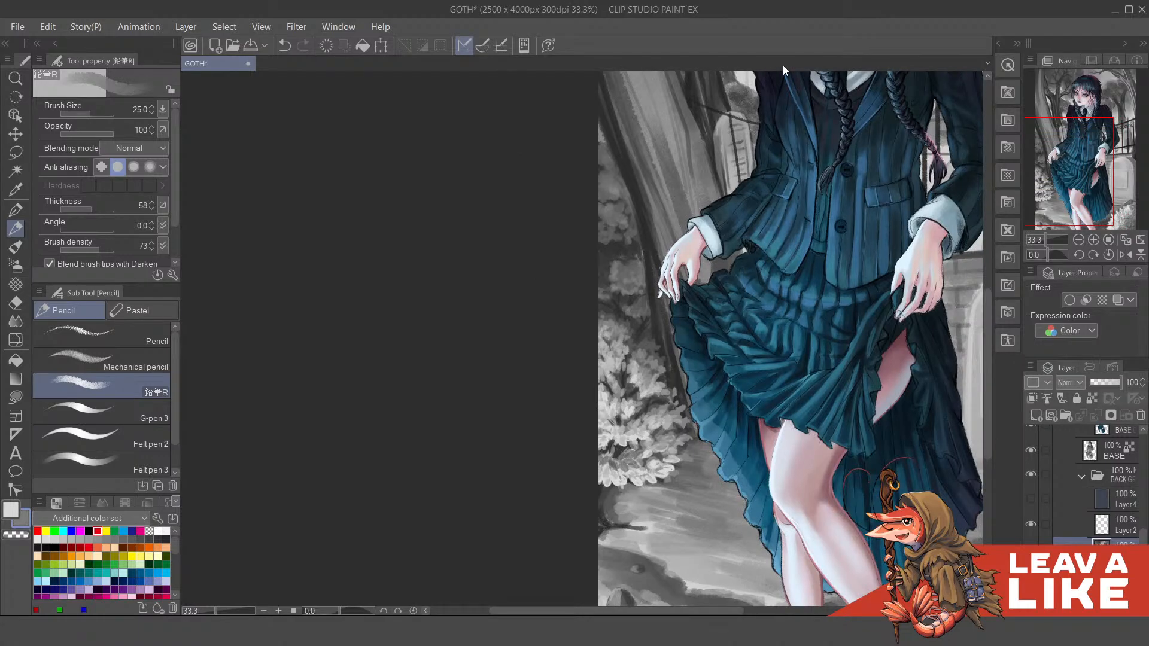
Step: Sample dark and mid greys from the upper foliage and paint the shadowed gap separating its leaf clumps beside the trunk
key(ctrl+plus)
key(ctrl+plus)
drag(675, 185, 645, 431)
key(ctrl+plus)
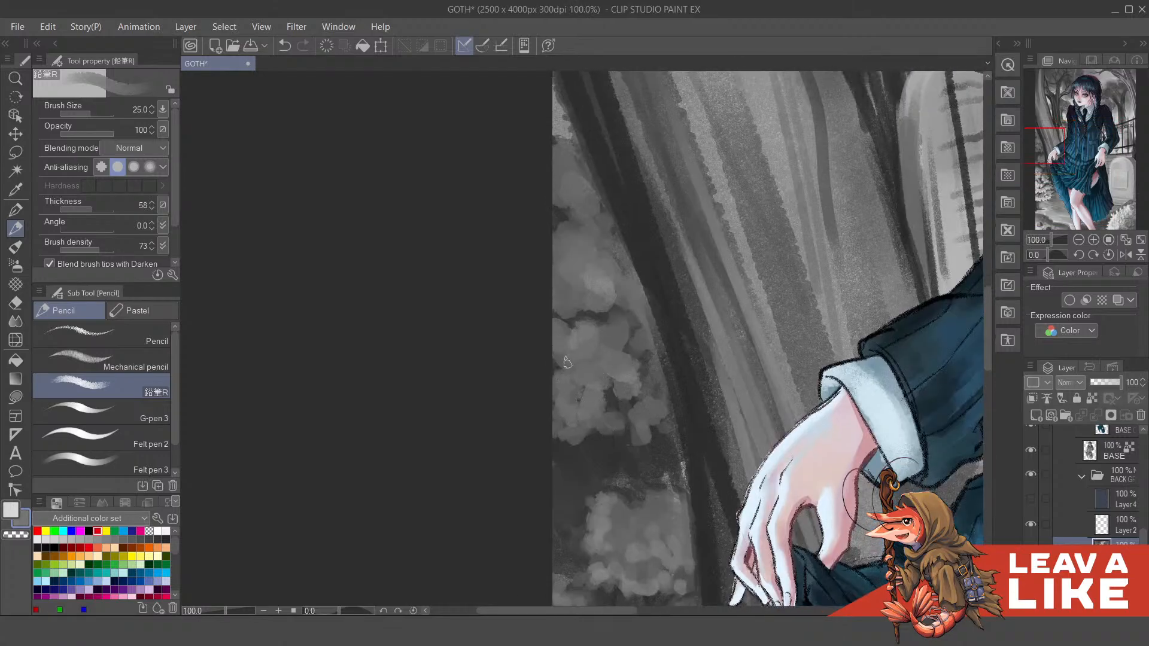
alt+click(599, 308)
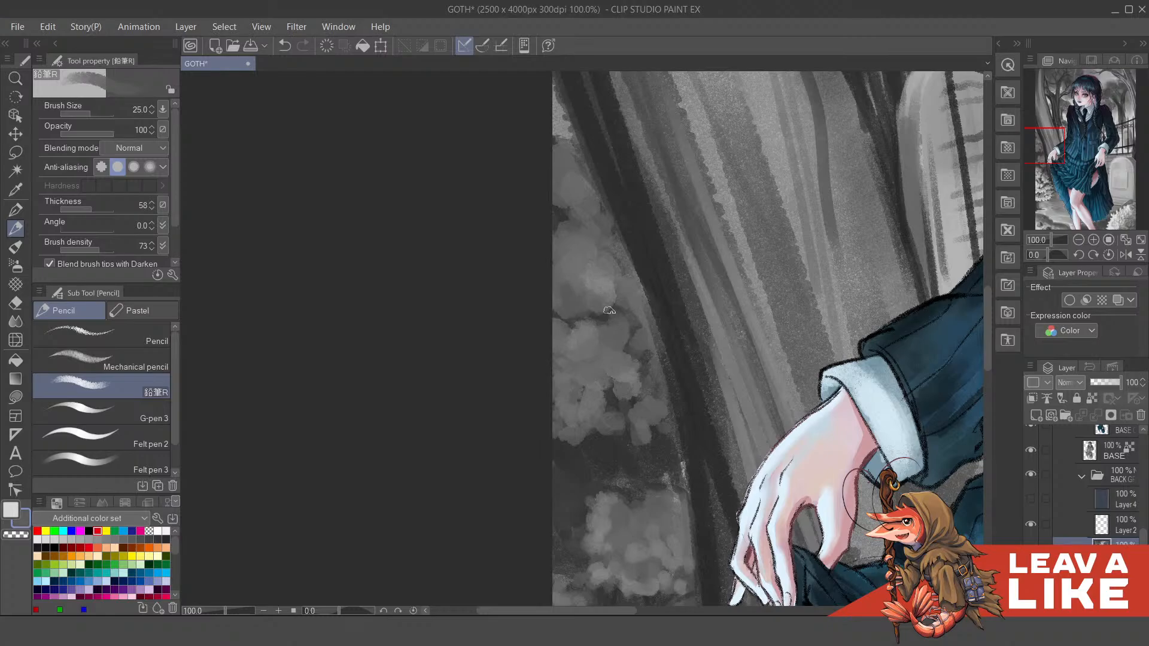
alt+click(596, 354)
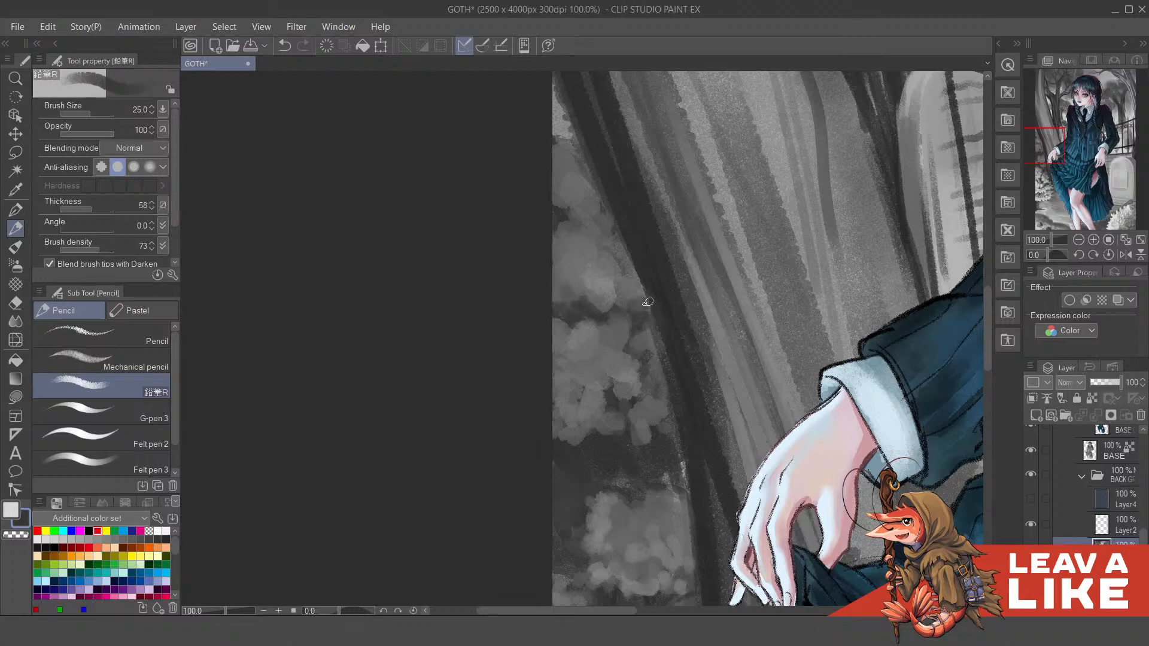
Step: Touch up the dark gap between the bushes beside the tree trunk with greys sampled from the foliage
alt+click(599, 395)
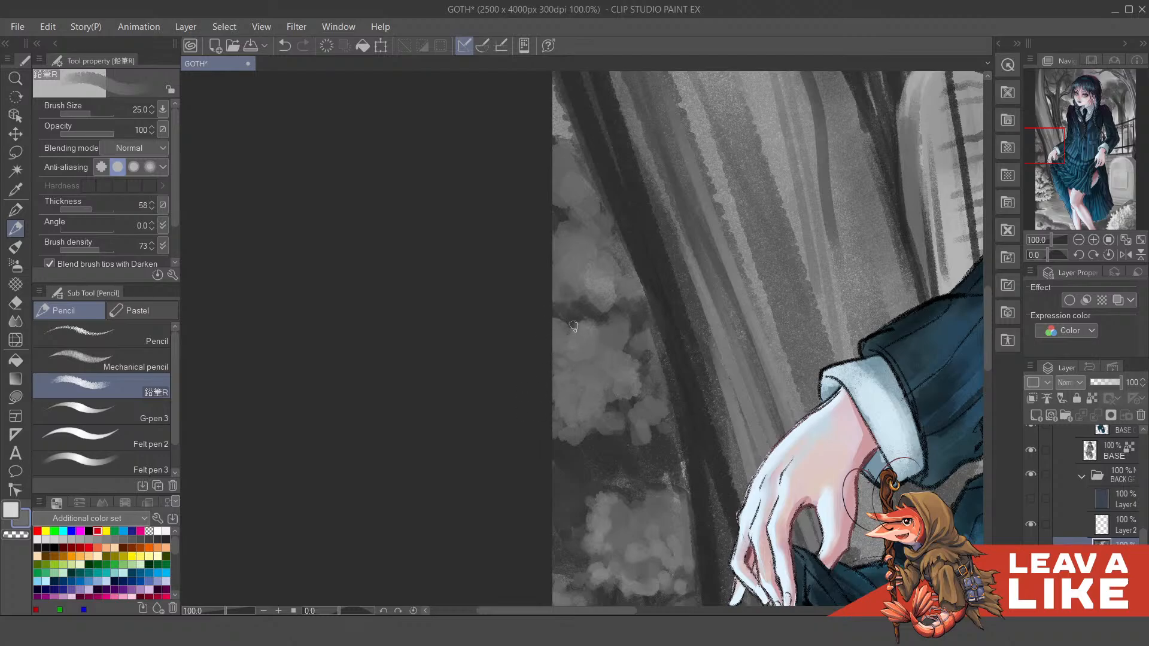
scroll(713, 249, down, 2)
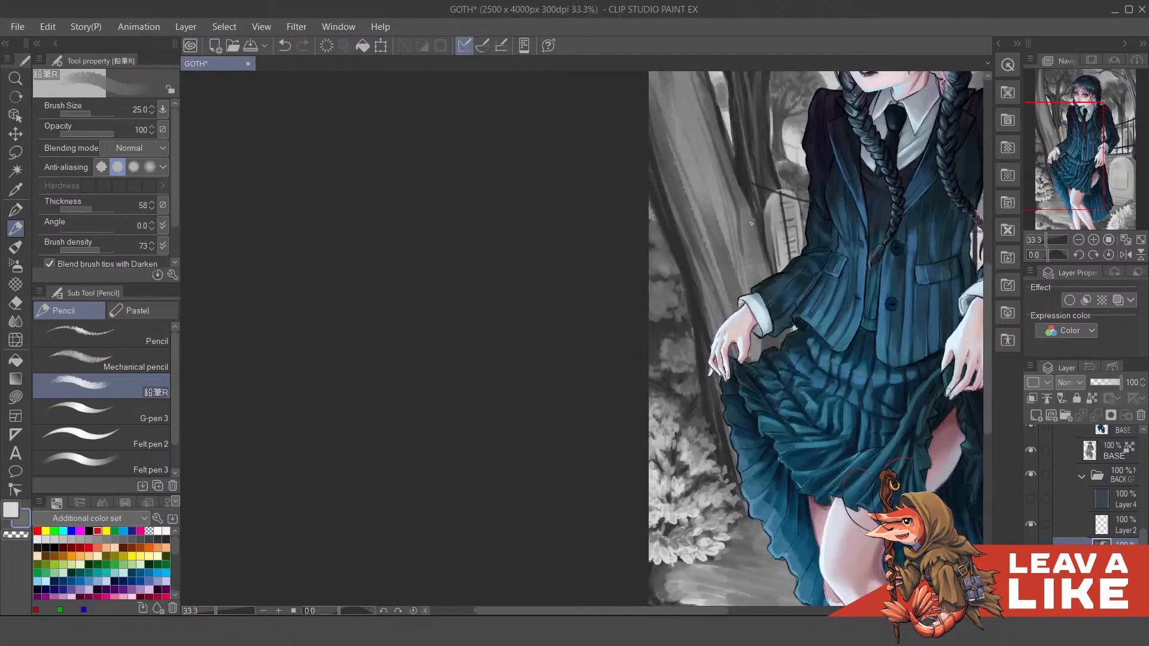
key(h)
drag(652, 252, 811, 228)
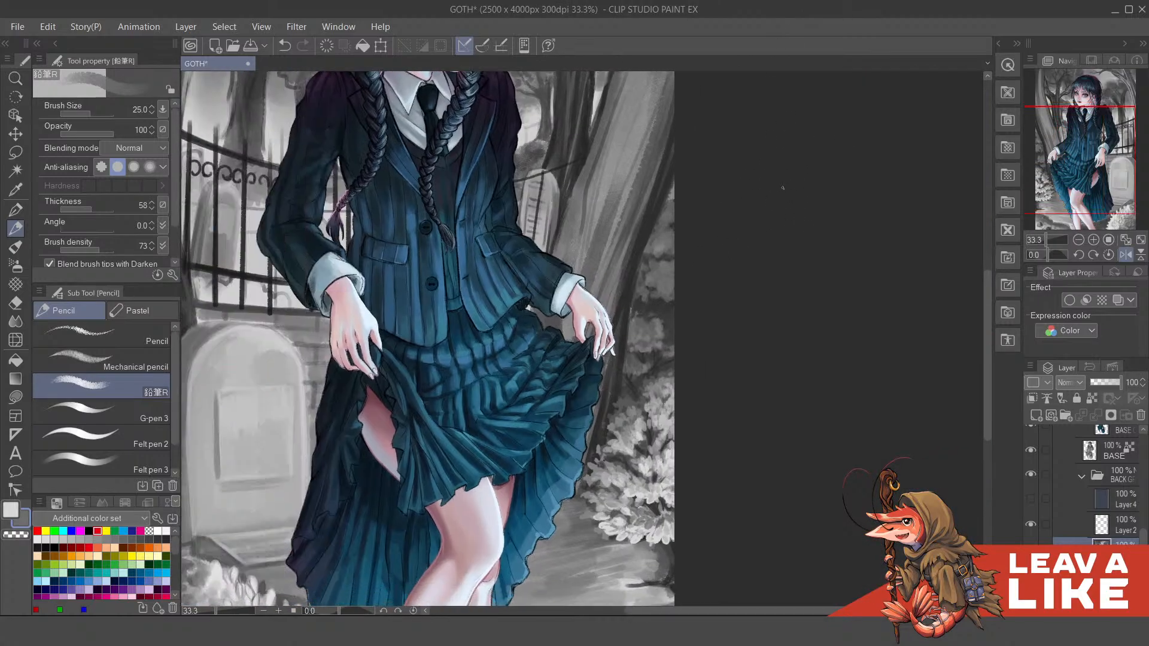
scroll(785, 195, down, 1)
scroll(681, 261, up, 3)
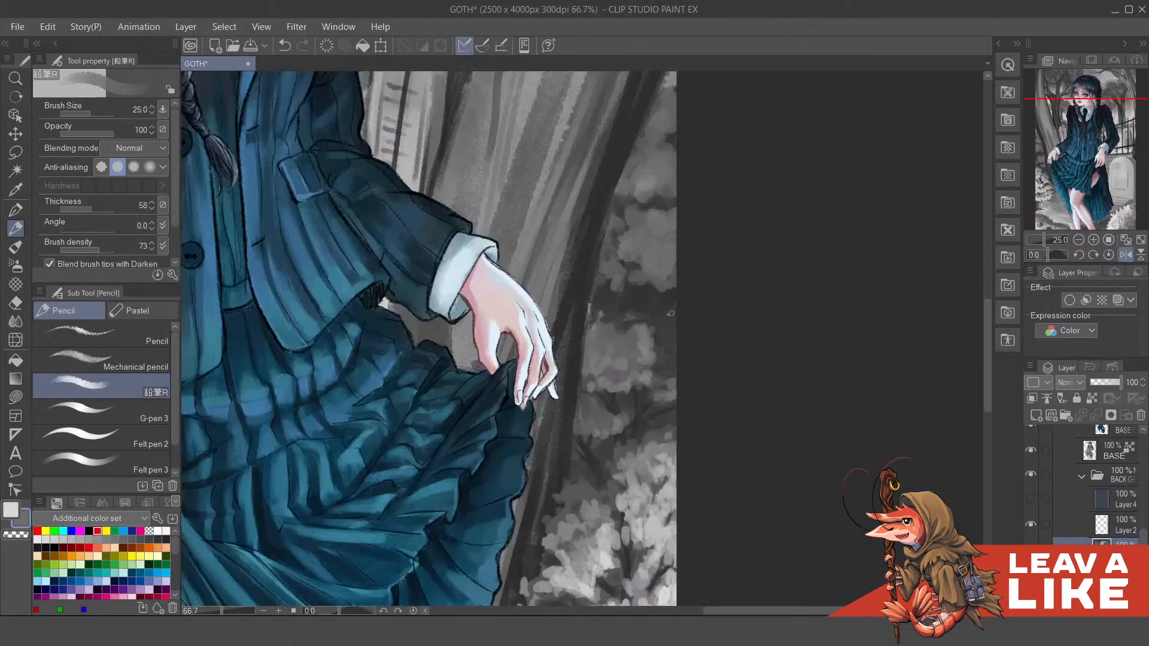
alt+click(620, 450)
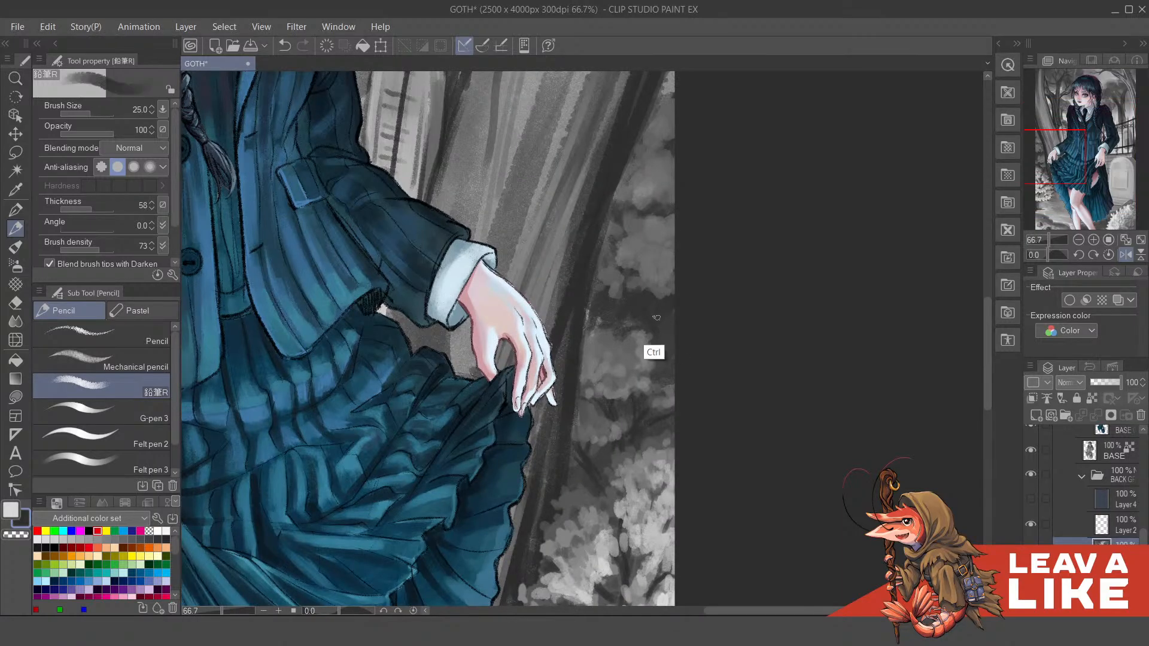
key(ctrl+z)
alt+click(598, 316)
click(649, 331)
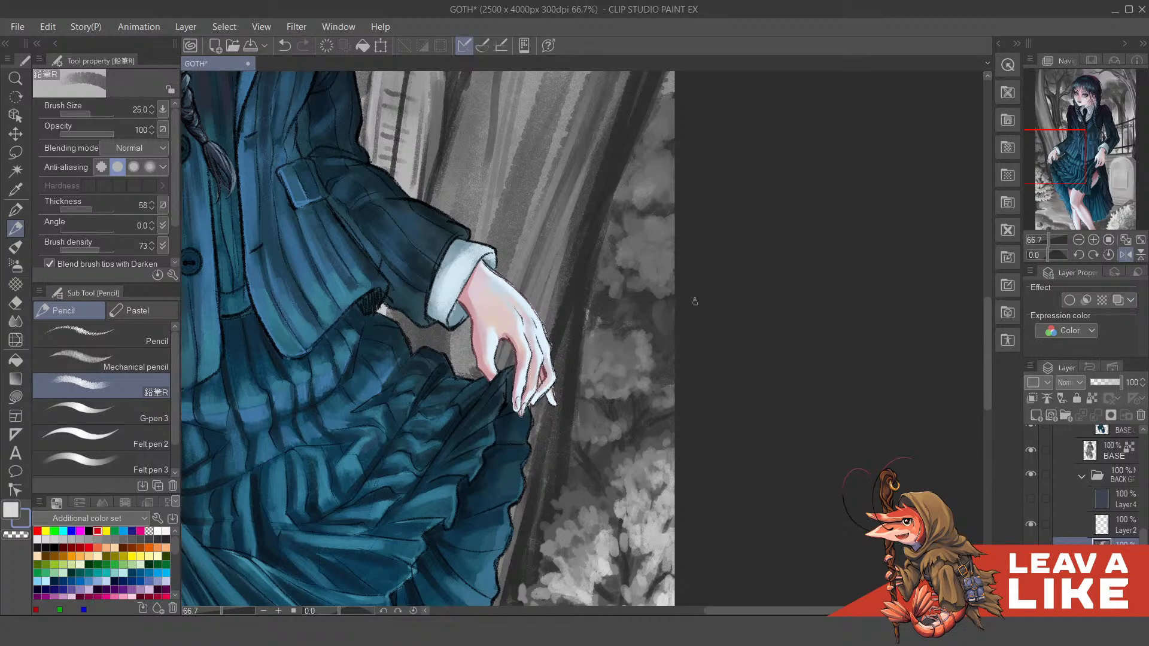
Step: Redraw the dark grey fence rail between the jacket sleeve and the tree trunk with the pencil at brush size 17
key(ctrl+minus)
key(ctrl+minus)
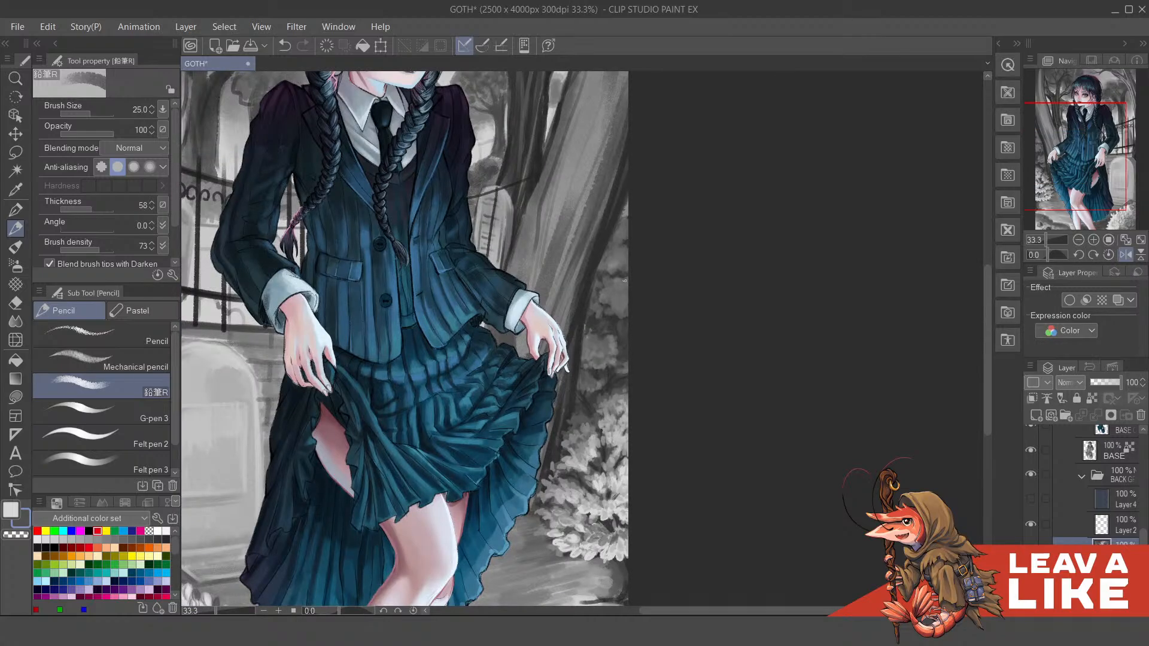
drag(570, 236, 671, 278)
key(asciicircum)
key(asciicircum)
key(asciicircum)
key(asciicircum)
key(asciicircum)
key(asciicircum)
key(asciicircum)
key(asciicircum)
key(asciicircum)
key(asciicircum)
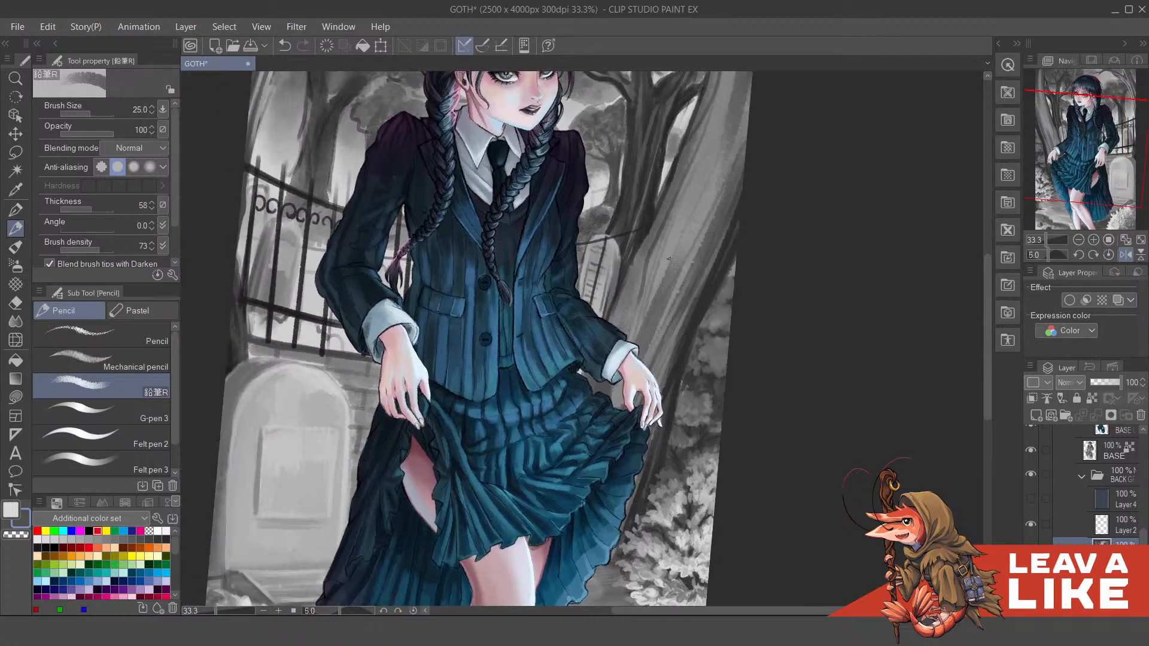
key(ctrl+plus)
drag(509, 77, 550, 345)
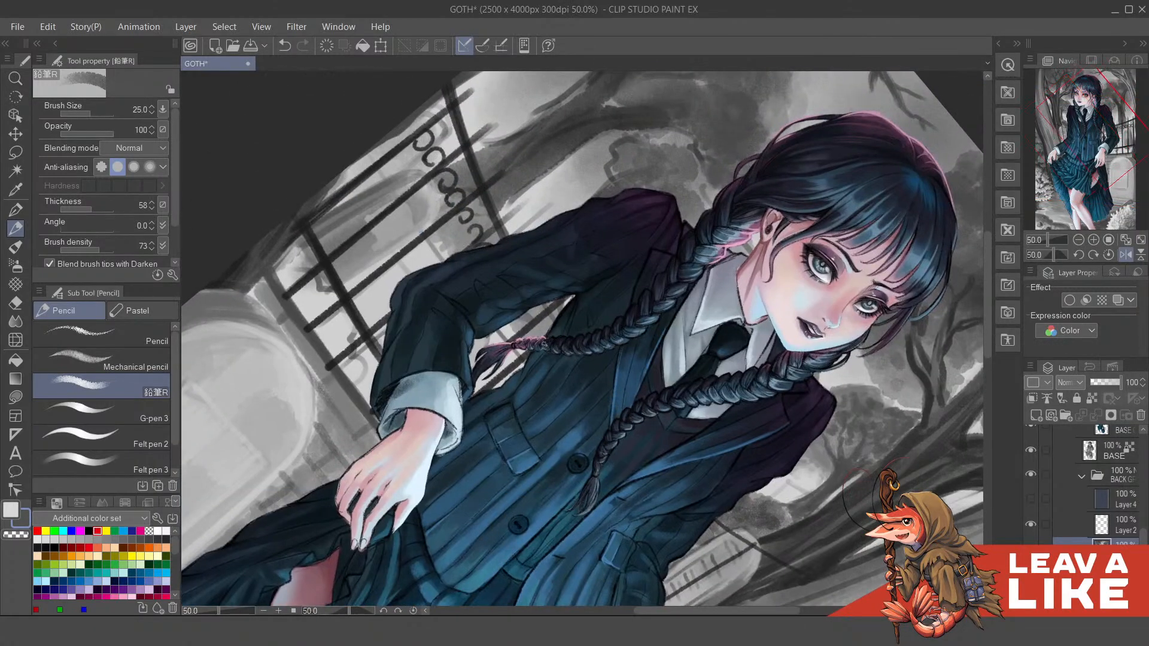
scroll(502, 182, up, 1)
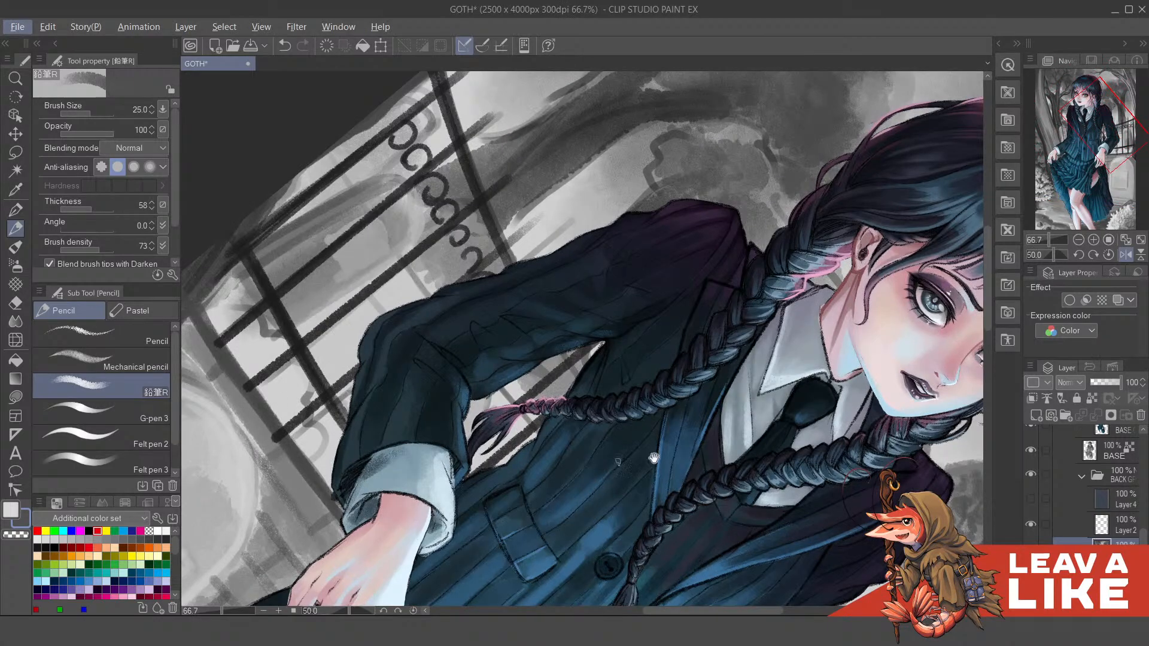
drag(654, 458, 480, 241)
key(F1)
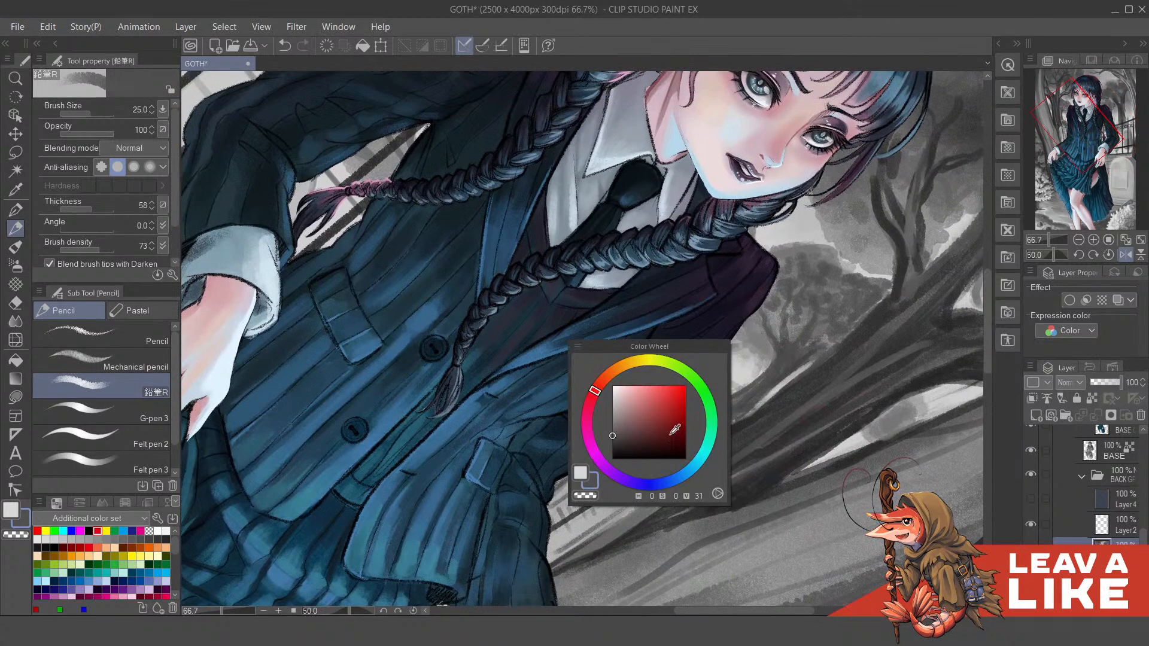
click(616, 436)
key(F1)
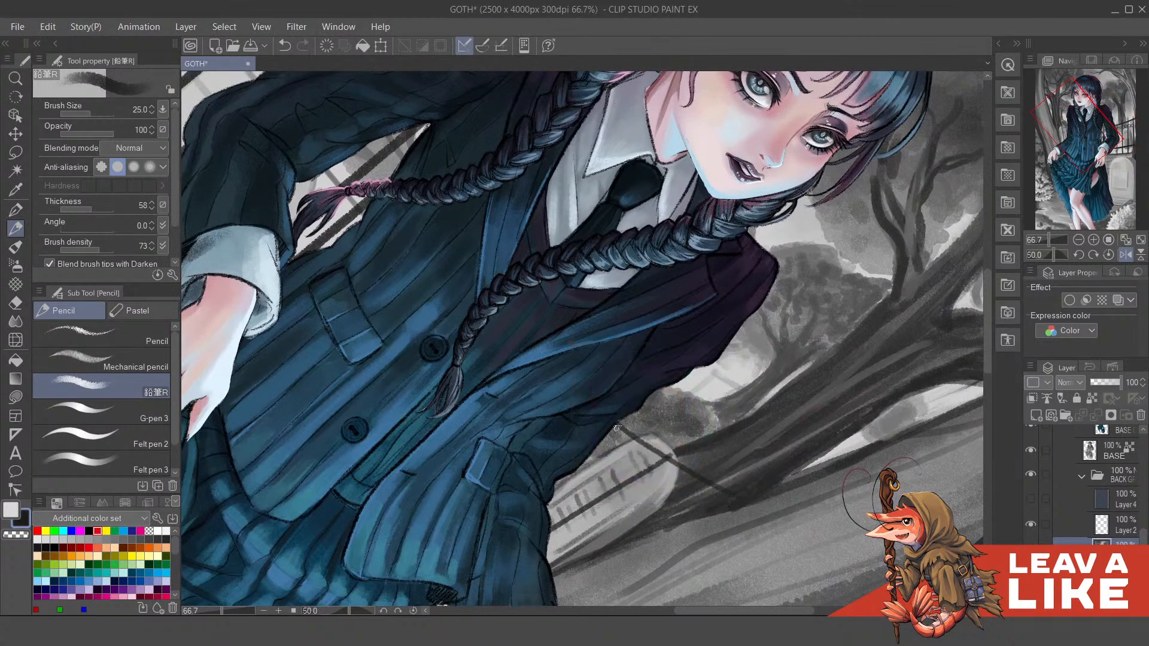
drag(616, 428, 703, 489)
key(ctrl+z)
key(bracketleft)
key(bracketleft)
drag(625, 433, 712, 491)
key(ctrl+z)
drag(617, 425, 738, 500)
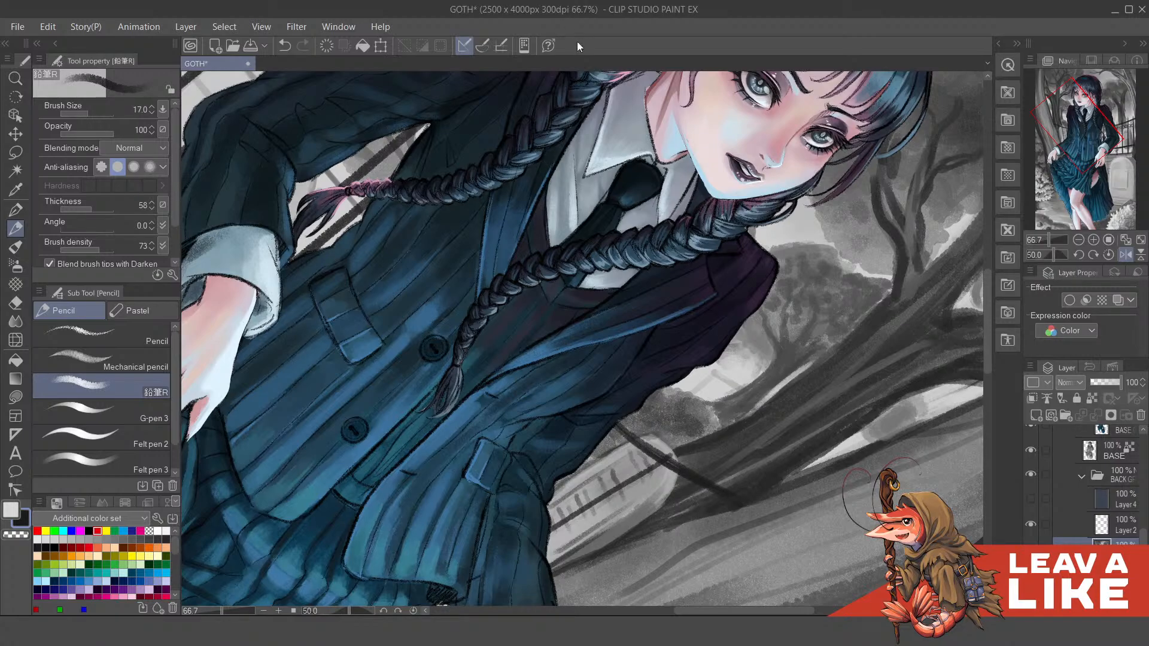
Step: Paint a dark vertical fence bar running down from the rail, in front of the pale gravestone beside the sleeve
key(minus)
key(minus)
key(minus)
key(minus)
key(minus)
key(minus)
key(minus)
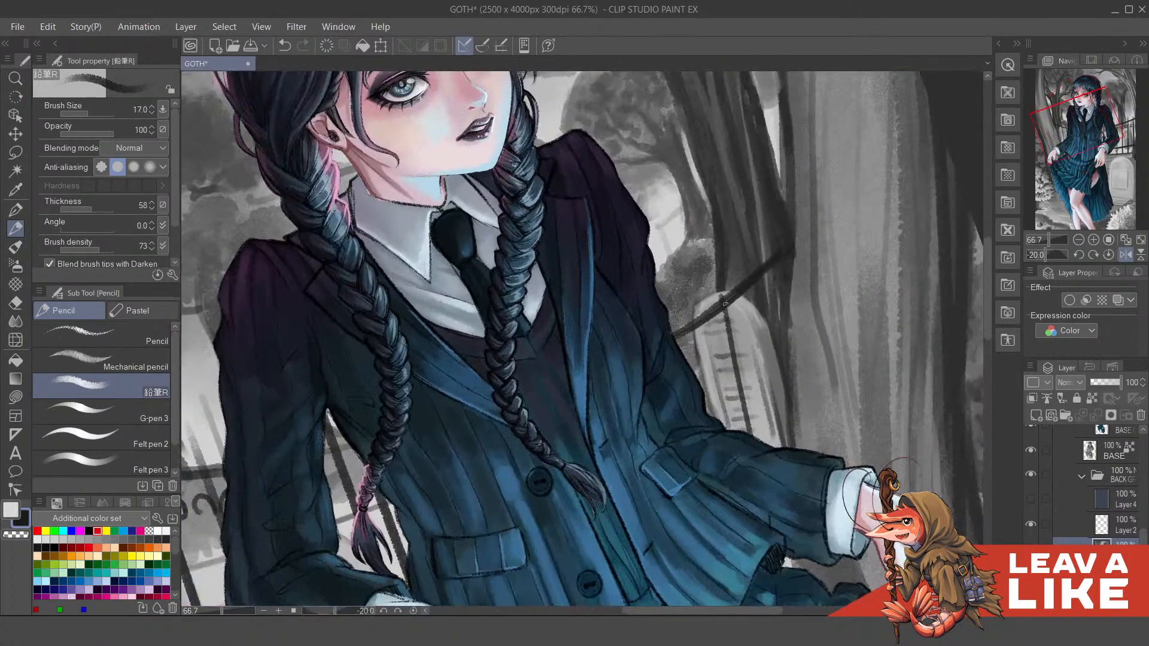
drag(726, 304, 747, 429)
key(ctrl+z)
mouse_move(726, 306)
mouse_down()
mouse_move(744, 413)
mouse_move(749, 403)
mouse_up()
key(ctrl+z)
drag(727, 309, 755, 440)
drag(738, 355, 755, 440)
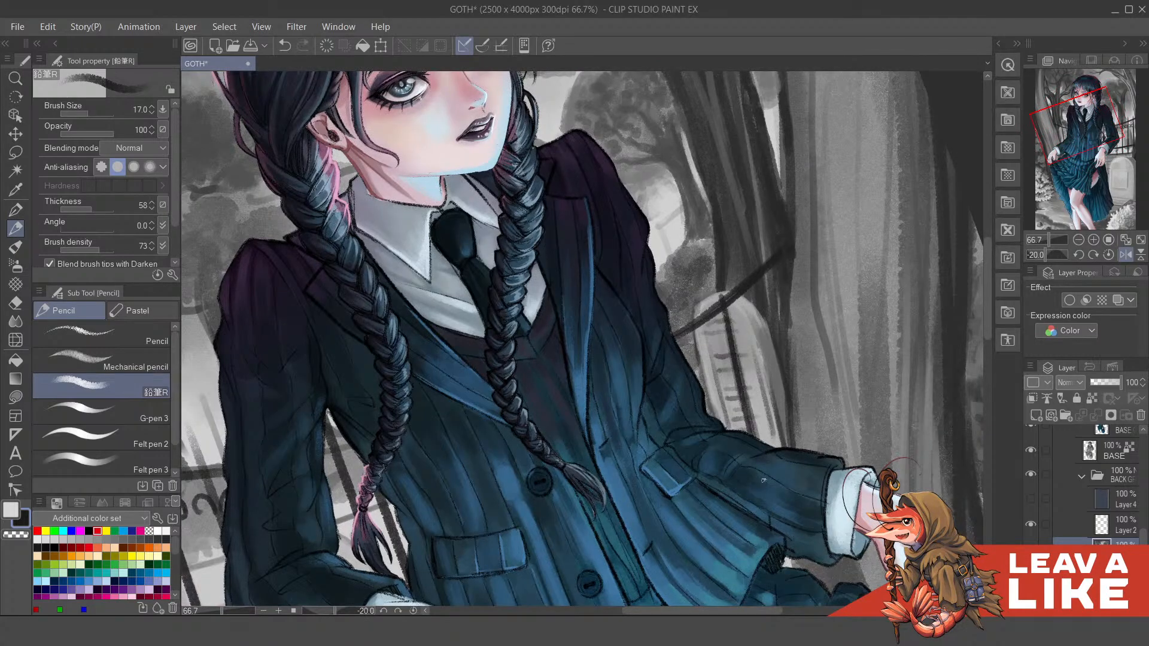
Step: Examine the whole illustration at a reduced zoom, from the figure's head down to the lower edge of the background
scroll(789, 365, down, 3)
key(asciicircum)
key(asciicircum)
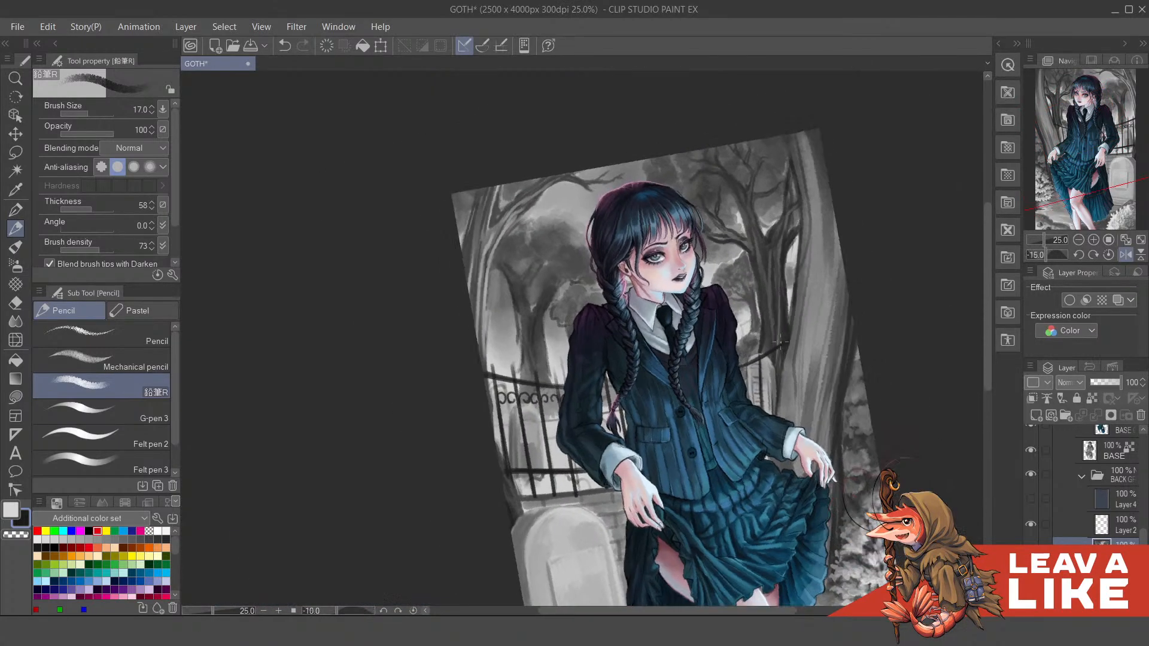
scroll(803, 362, down, 3)
key(asciicircum)
scroll(790, 328, up, 3)
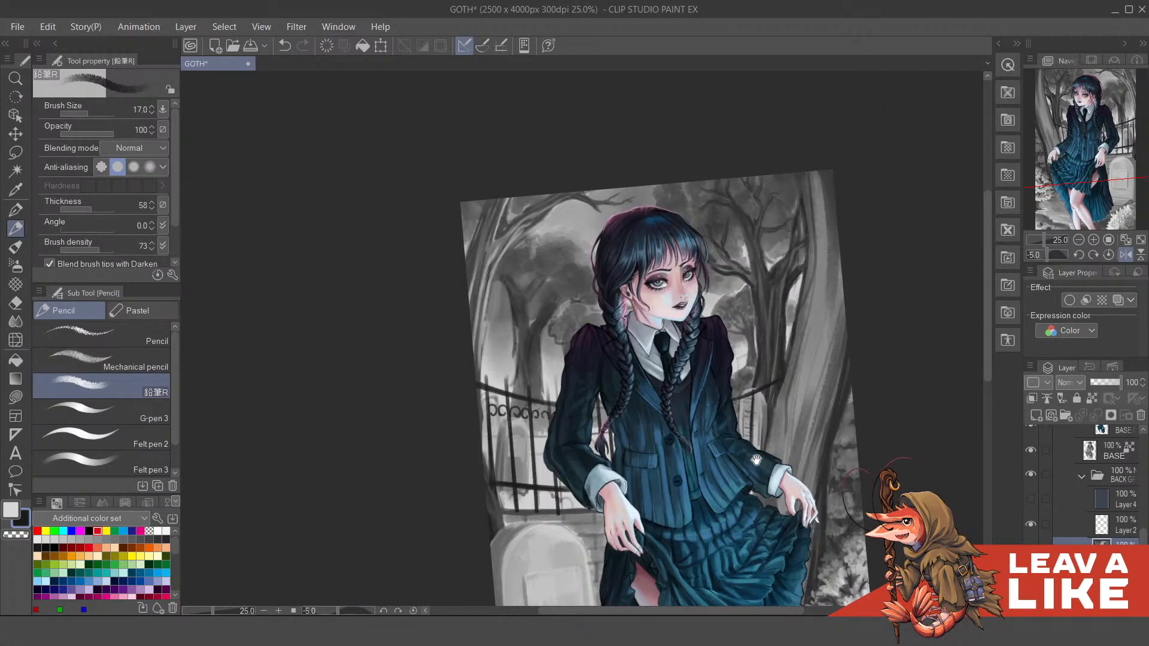
drag(774, 448, 746, 356)
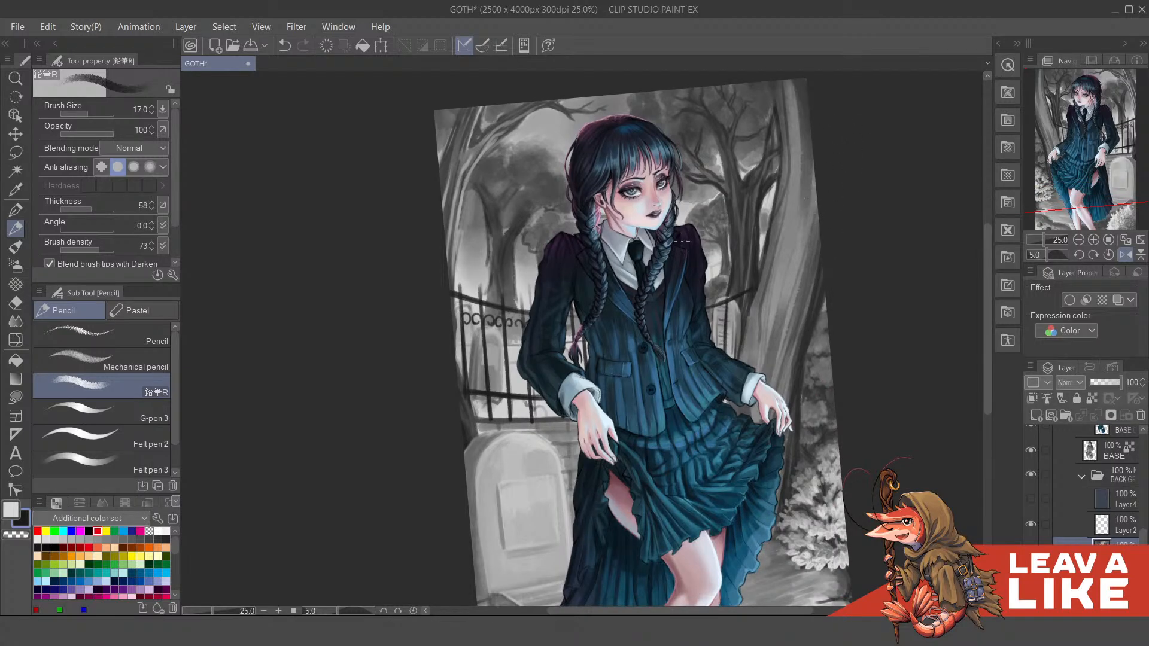
drag(667, 494, 761, 338)
drag(852, 363, 789, 374)
drag(860, 410, 820, 383)
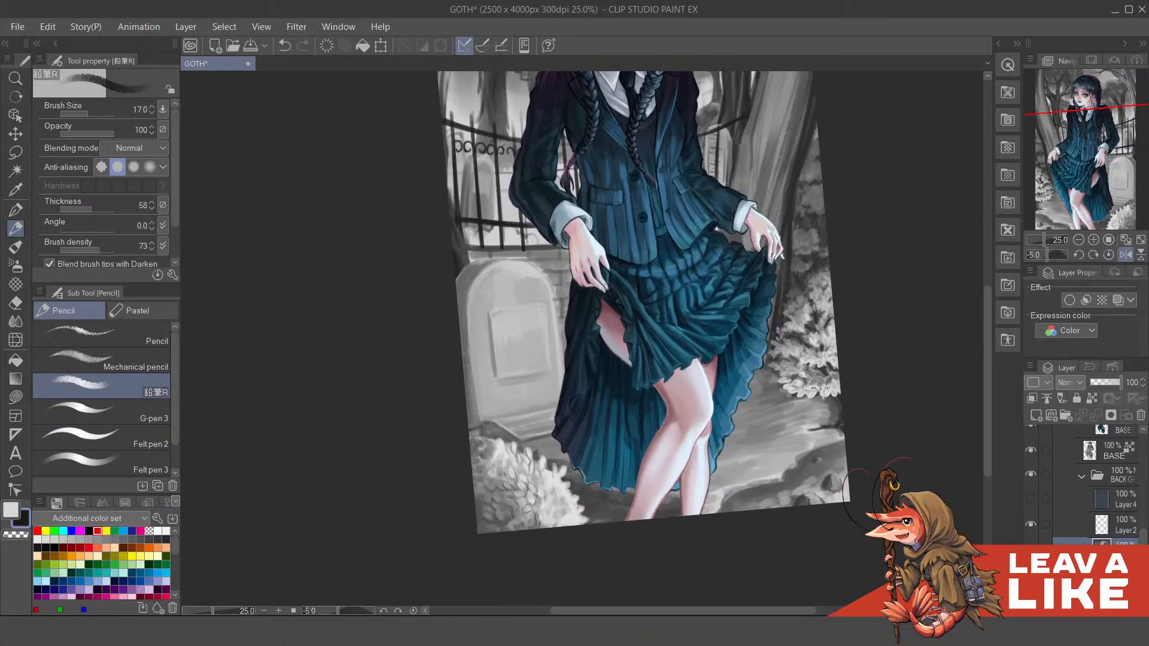
drag(848, 428, 811, 410)
drag(818, 319, 819, 457)
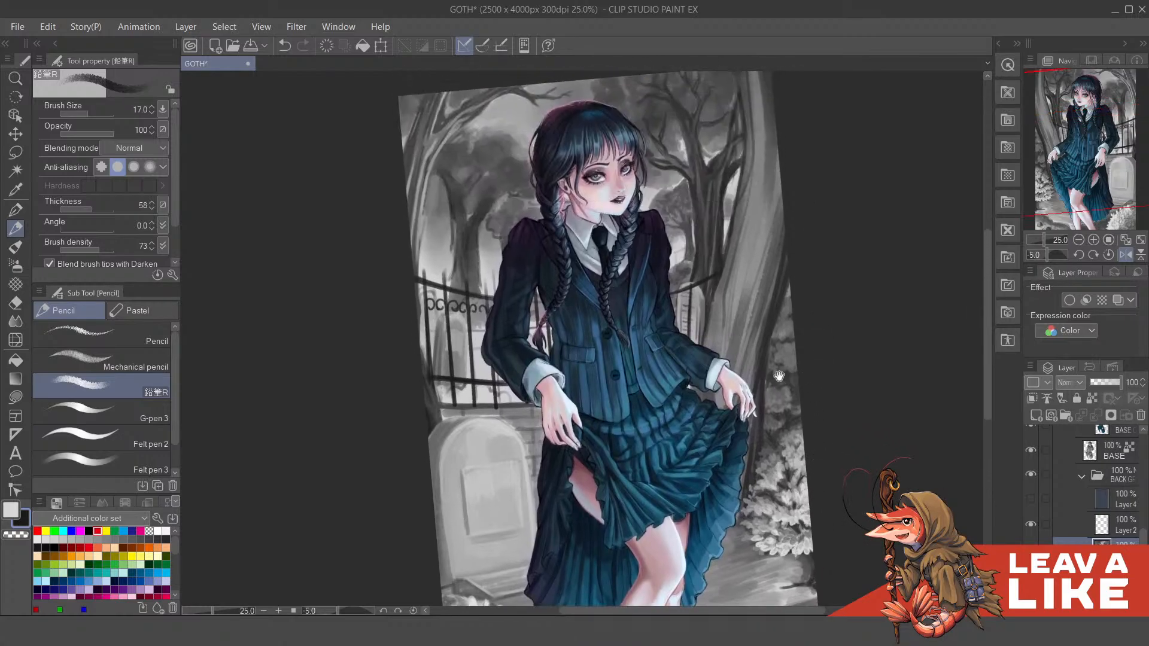
drag(766, 330, 765, 411)
Step: Try a stroke along the upper edge of the large tree trunk with a grey sampled from the background trees
key(asciicircum)
ctrl+click(739, 168)
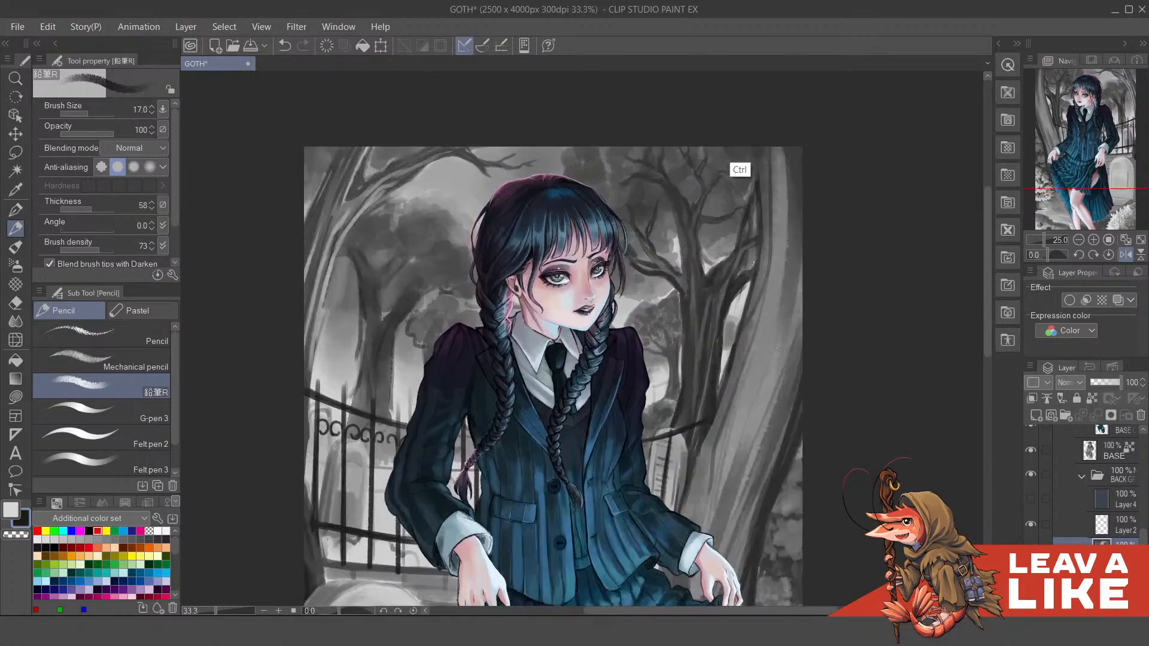
ctrl+click(756, 291)
ctrl+click(755, 291)
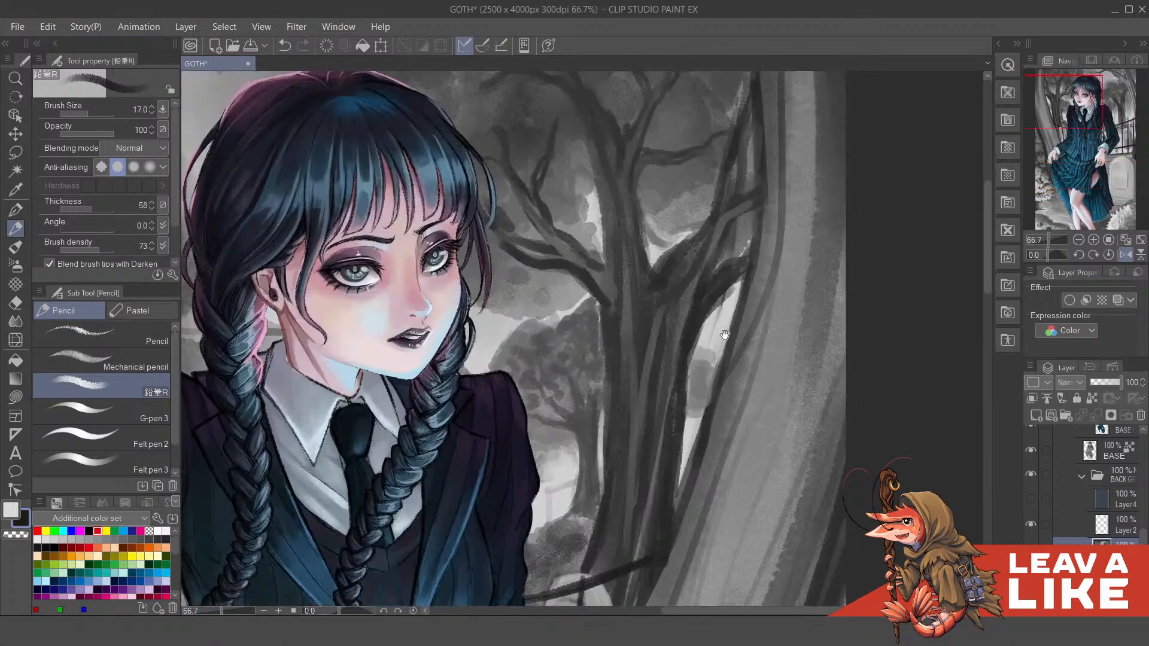
mouse_move(710, 288)
mouse_down()
mouse_move(703, 367)
mouse_move(717, 293)
mouse_up()
alt+click(729, 288)
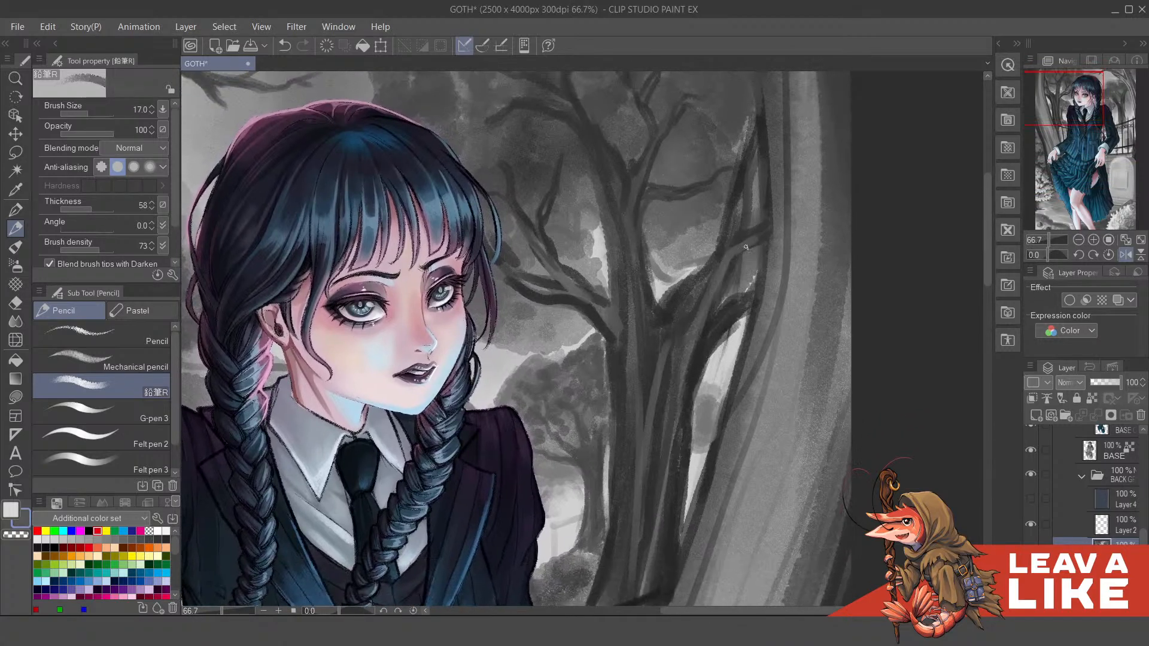
drag(754, 246, 722, 290)
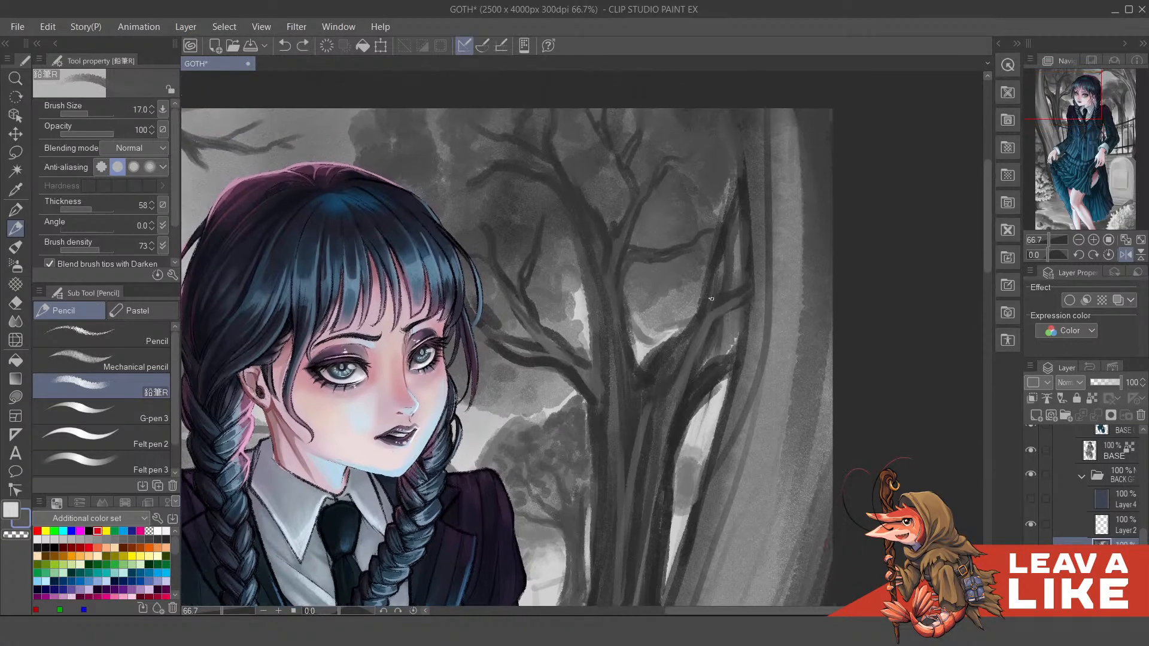
mouse_move(734, 224)
mouse_down()
mouse_move(730, 239)
mouse_move(725, 186)
mouse_move(745, 297)
mouse_up()
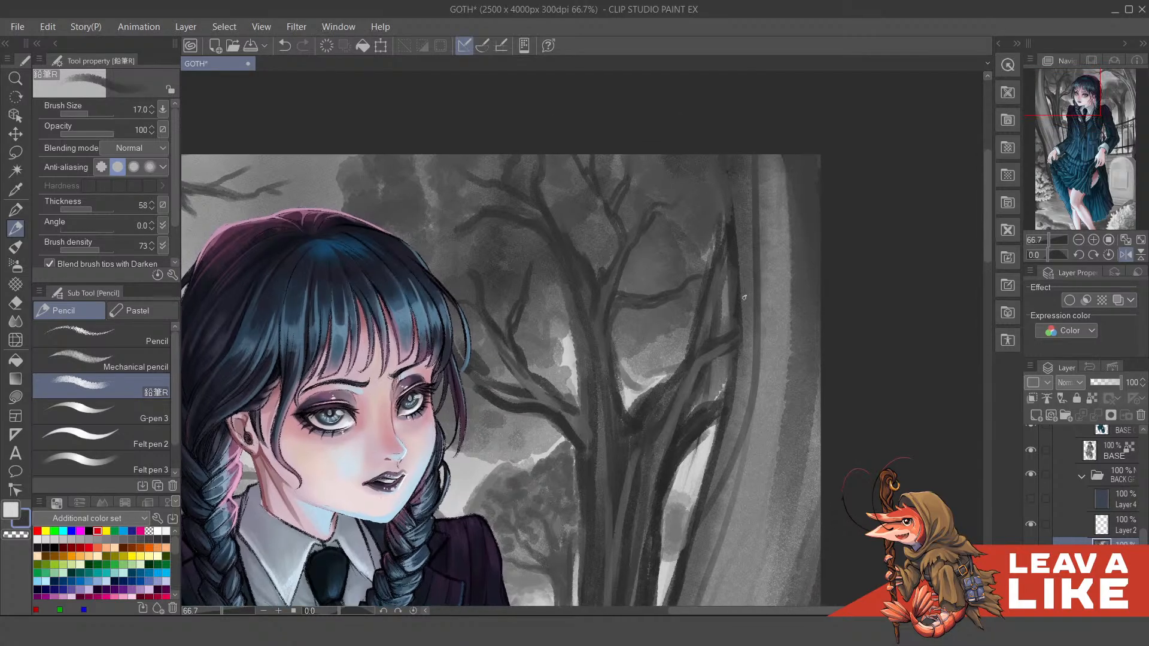
drag(726, 170, 722, 212)
key(ctrl+z)
Step: Outline the inner edge of the large tree trunk in black, from the canvas top down past the branch fork
key(F4)
click(728, 296)
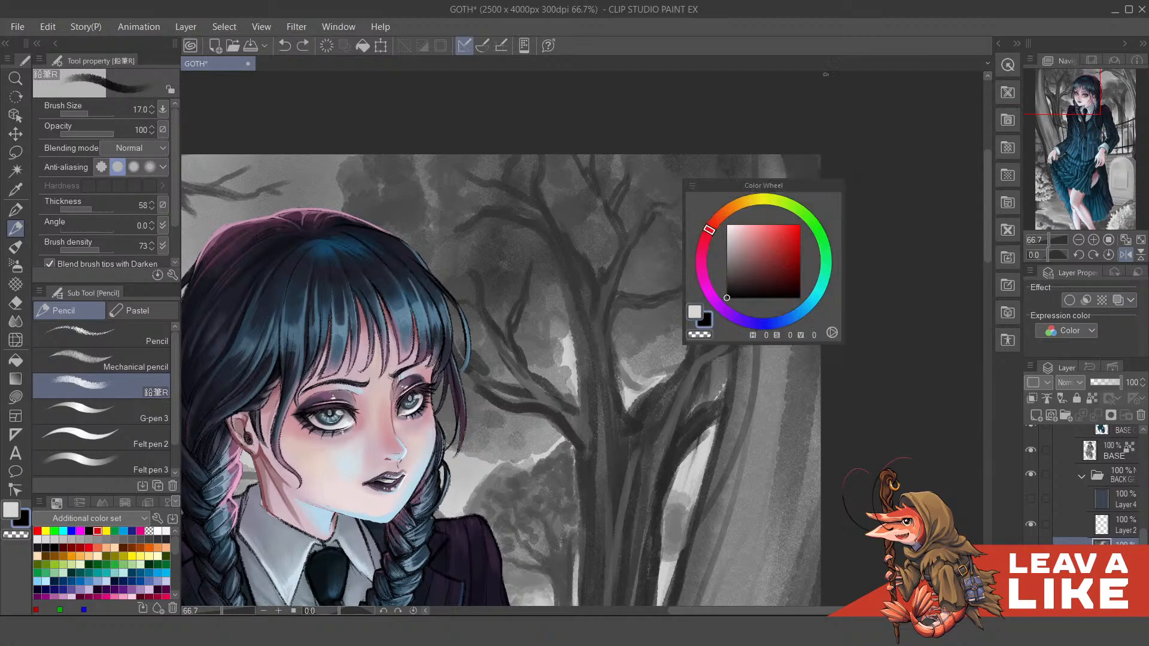
drag(720, 154, 730, 228)
drag(721, 176, 733, 250)
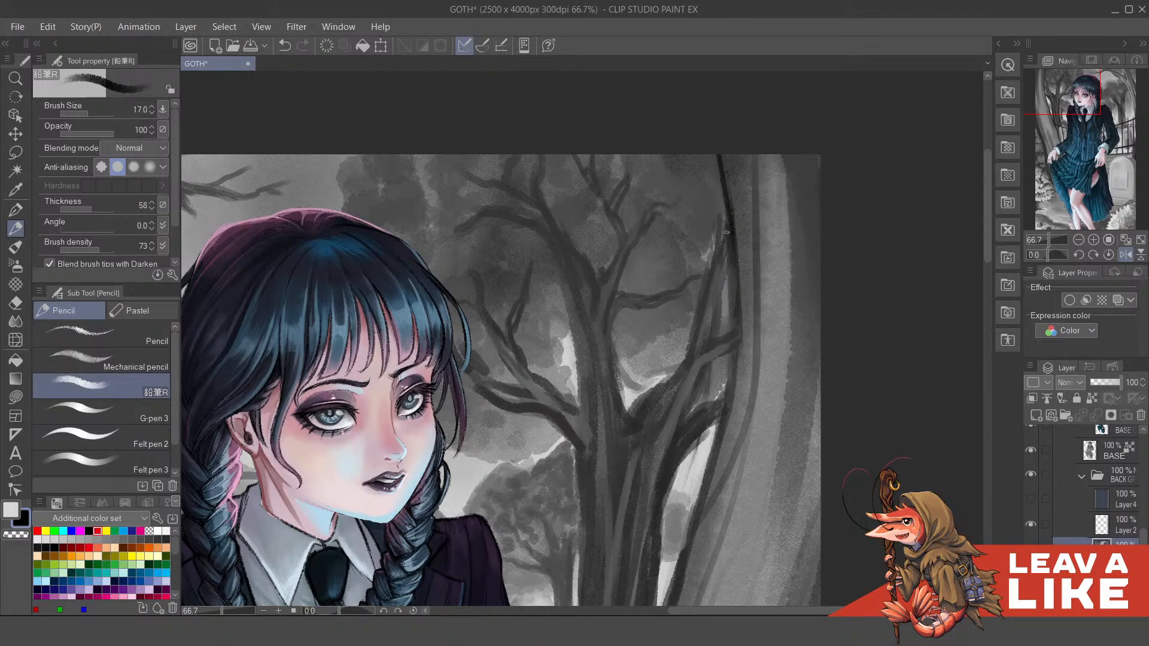
drag(738, 292, 741, 365)
drag(736, 322, 726, 408)
drag(735, 346, 718, 424)
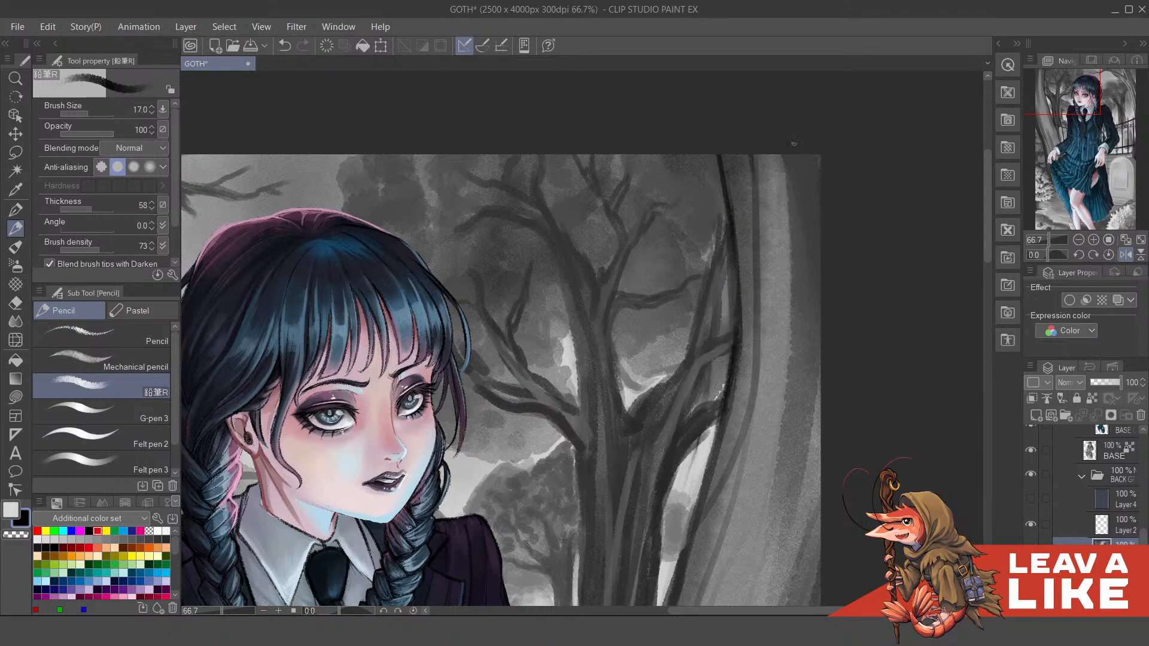
drag(787, 156, 806, 251)
key(ctrl+z)
drag(716, 151, 726, 207)
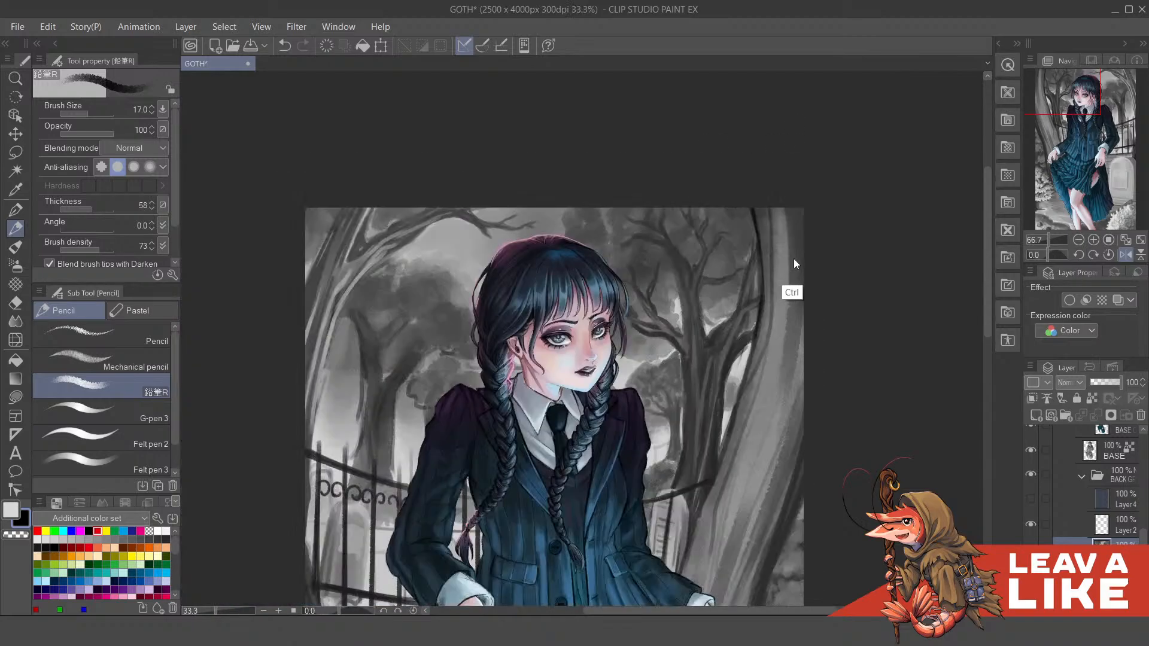
Step: Mirror the canvas view and try a black stroke where the branch meets the large trunk
scroll(794, 258, down, 2)
drag(415, 180, 468, 183)
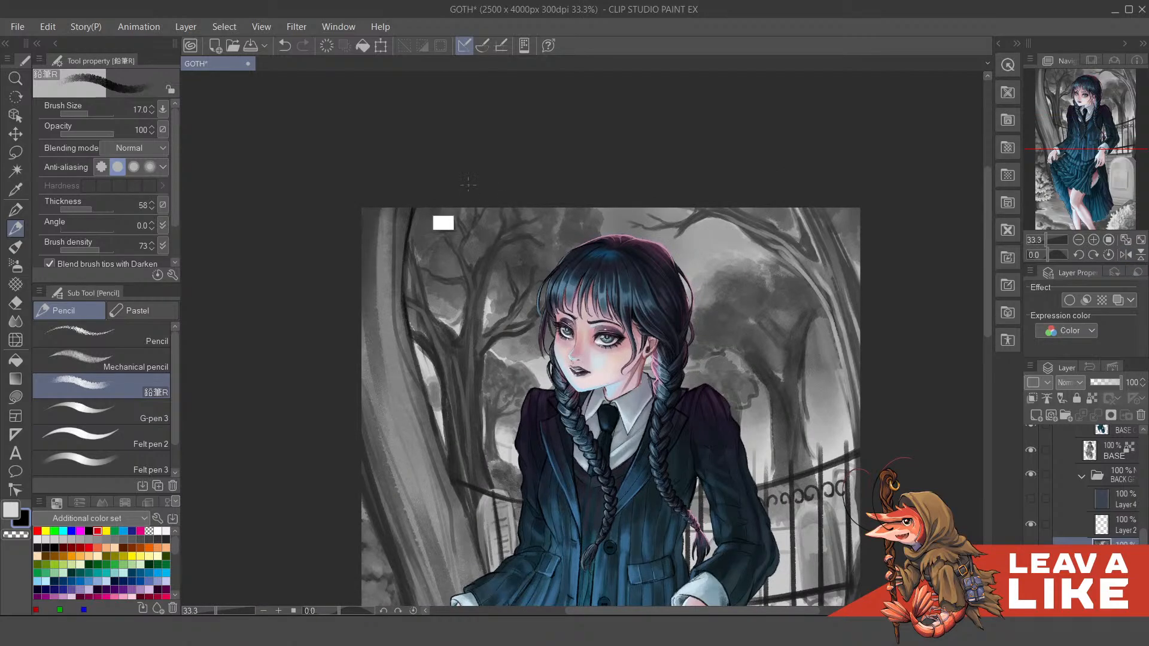
scroll(468, 184, up, 2)
mouse_move(371, 394)
mouse_down()
mouse_move(440, 437)
mouse_move(427, 405)
mouse_up()
key(ctrl+z)
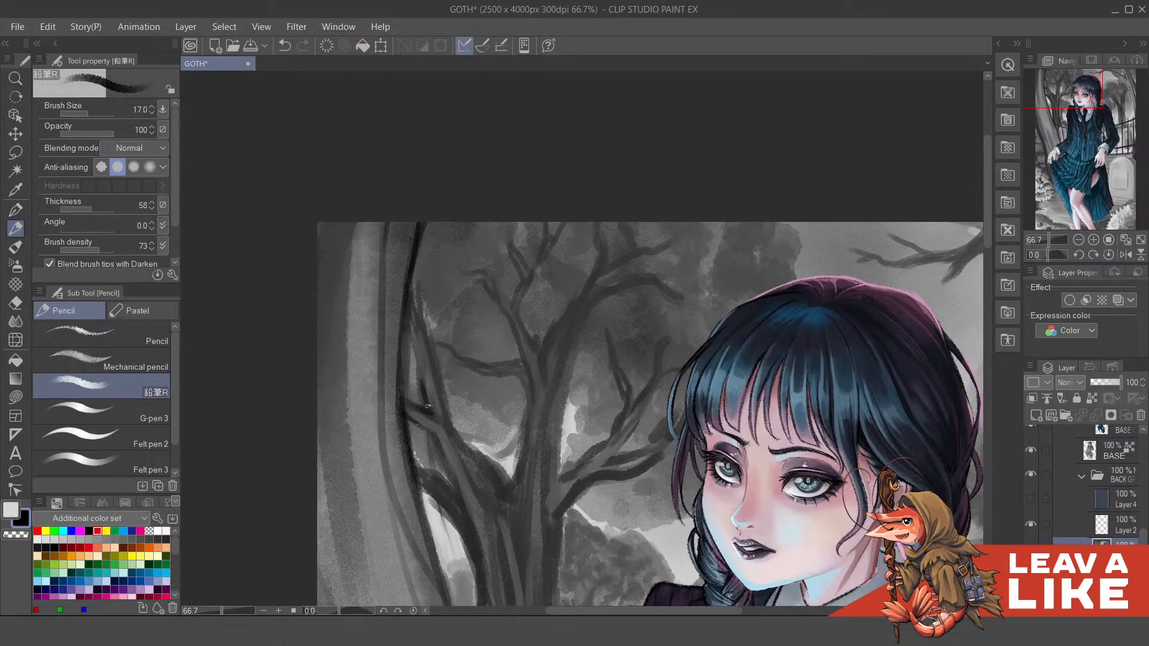
Step: Try black contour strokes on the thick branch of the neighbouring tree, undoing the attempts
scroll(416, 357, down, 3)
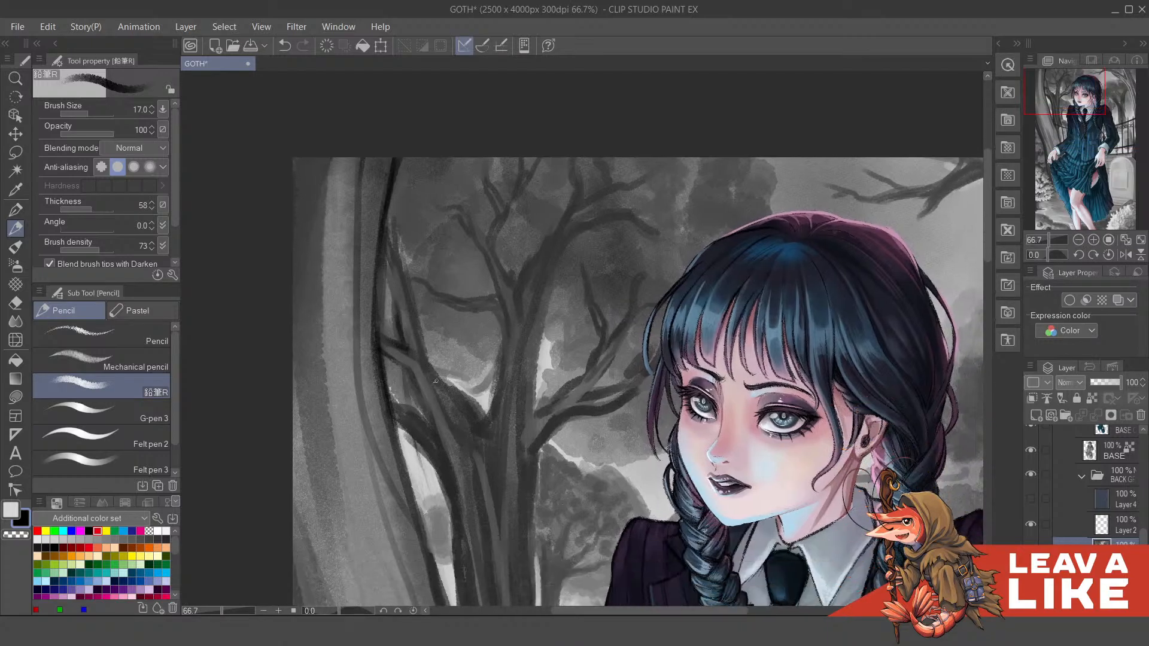
drag(438, 381, 482, 420)
key(ctrl+z)
drag(448, 385, 482, 420)
key(ctrl+z)
key(ctrl+z)
key(ctrl+z)
key(ctrl+z)
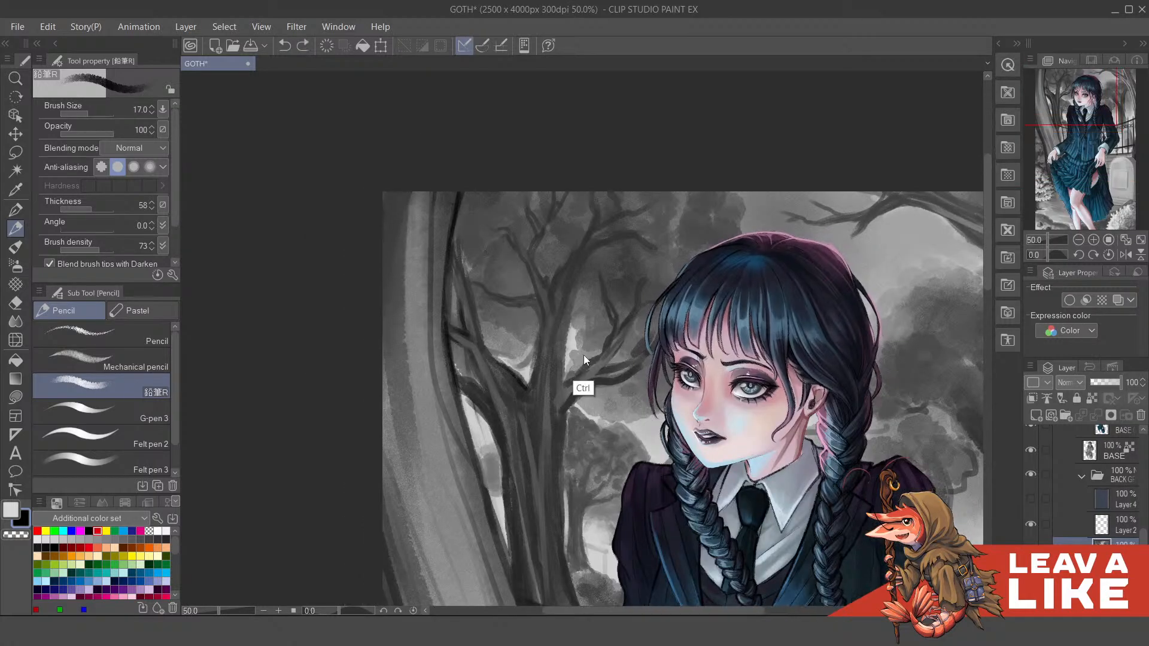
key(ctrl+z)
key(ctrl+z)
key(ctrl+z)
key(ctrl+z)
Step: Set the pencil size to 12, choose a near-black grey with value 11, and darken the branches beside the large trunk
key(bracketleft)
key(bracketleft)
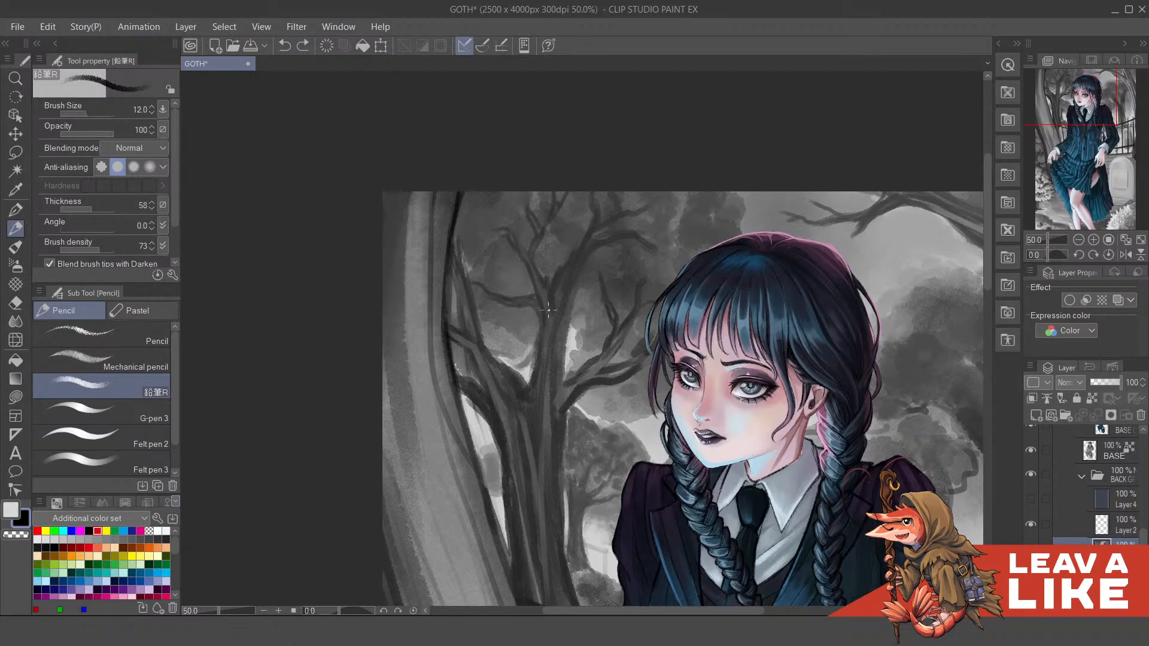
scroll(455, 333, up, 1)
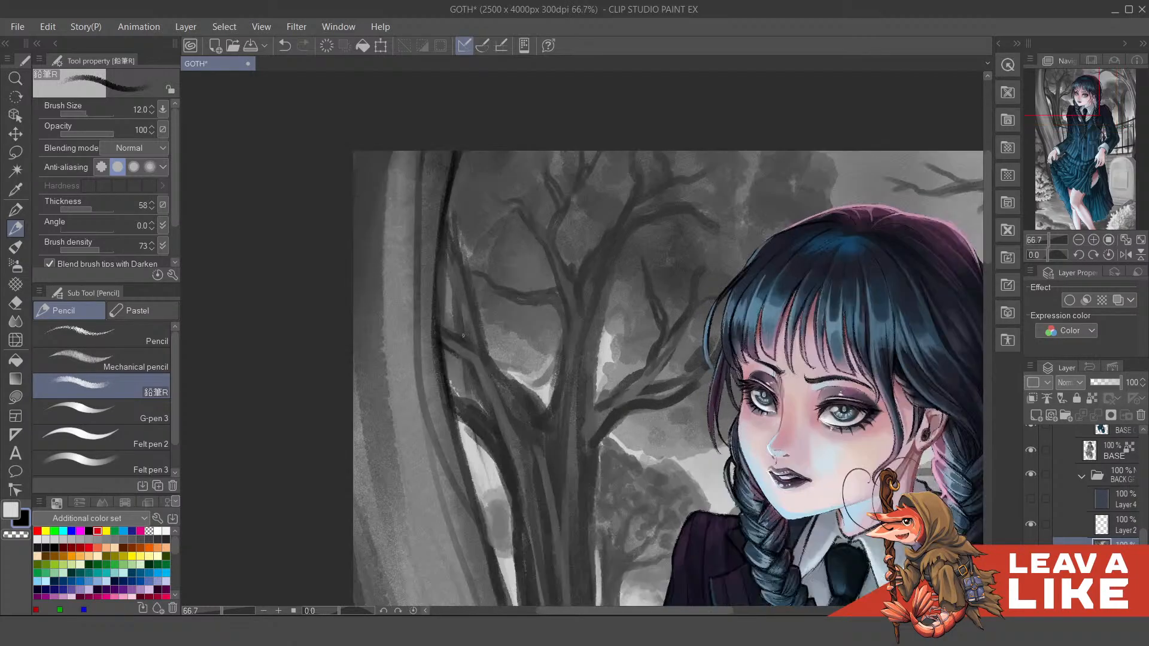
key(F6)
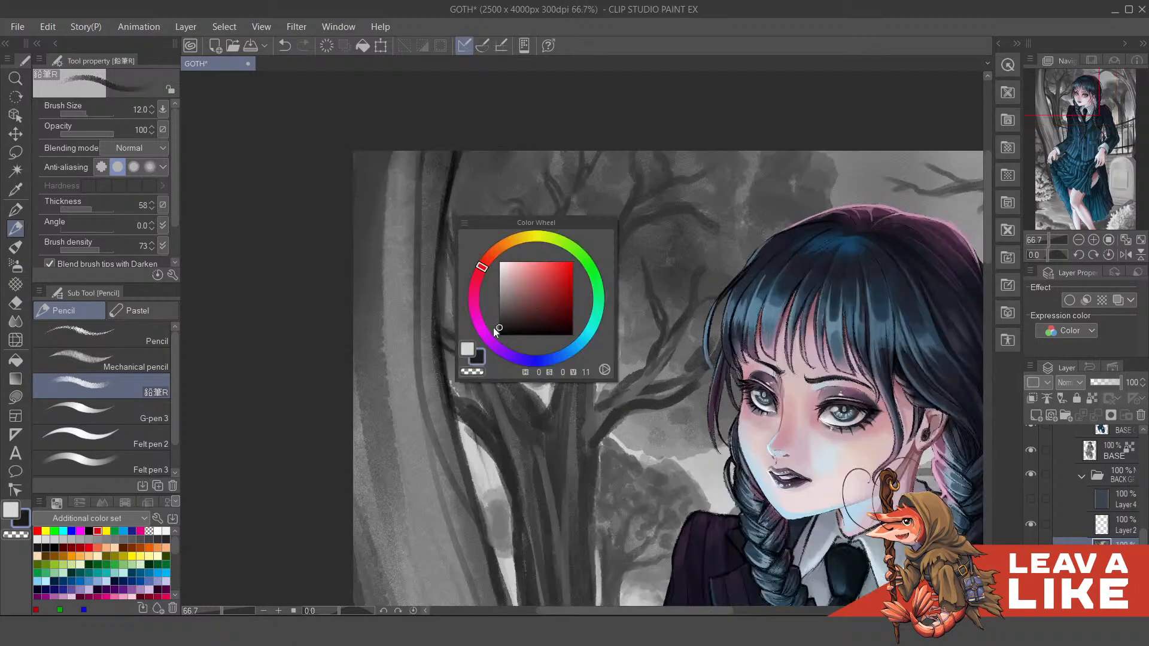
mouse_move(469, 342)
mouse_down()
mouse_move(460, 311)
mouse_move(540, 410)
mouse_move(519, 403)
mouse_move(495, 419)
mouse_move(471, 400)
mouse_move(486, 411)
mouse_up()
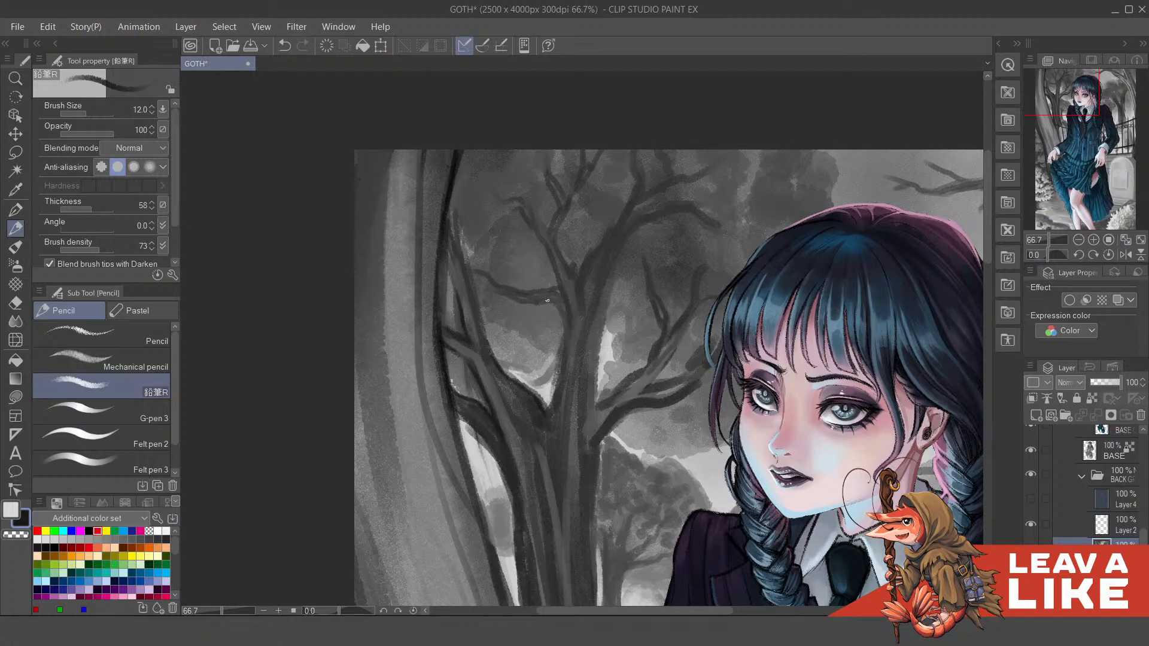
Step: Extend the tip of the thin side branch toward the large trunk with dark grey sampled from the tree
drag(547, 301, 550, 351)
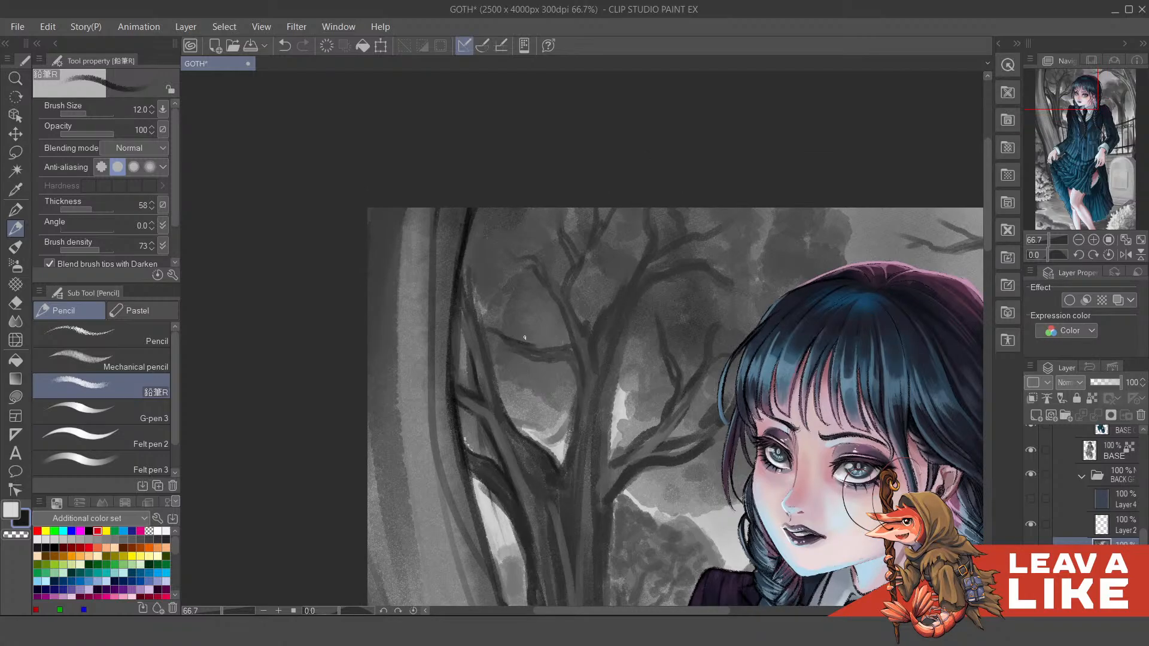
drag(488, 332, 498, 335)
key(ctrl+z)
key(alt)
alt+click(582, 349)
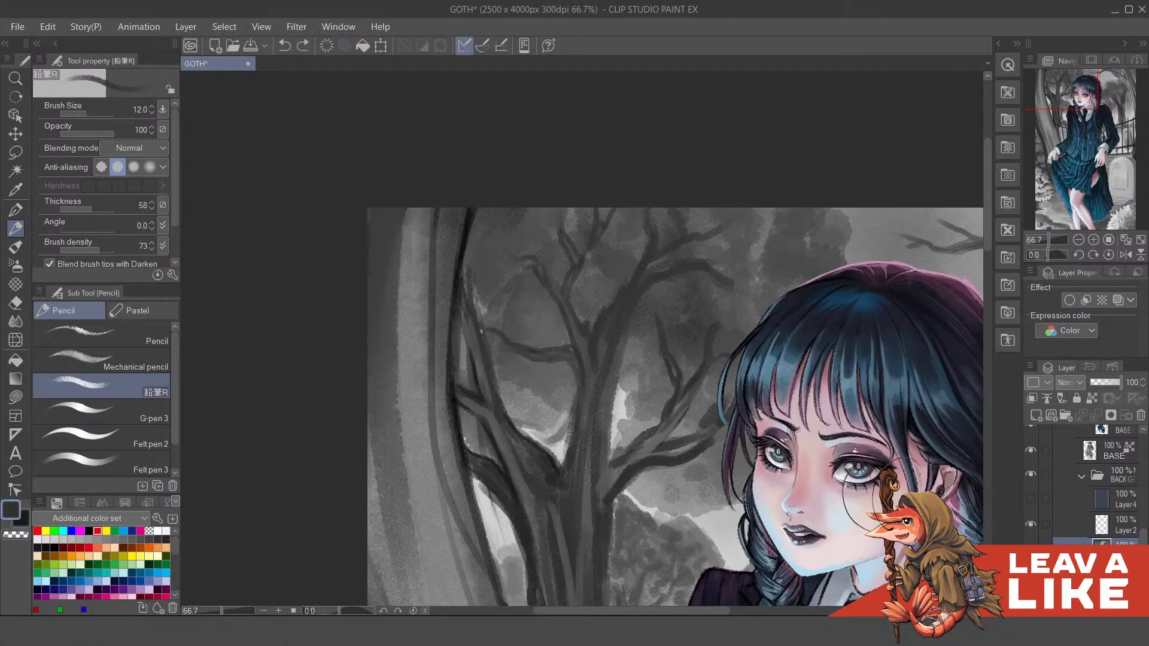
drag(482, 330, 504, 343)
drag(590, 392, 596, 414)
Step: Undo the black accent on the side branch and paint thin dark grey twigs rising from that branch
key(x)
drag(498, 349, 514, 360)
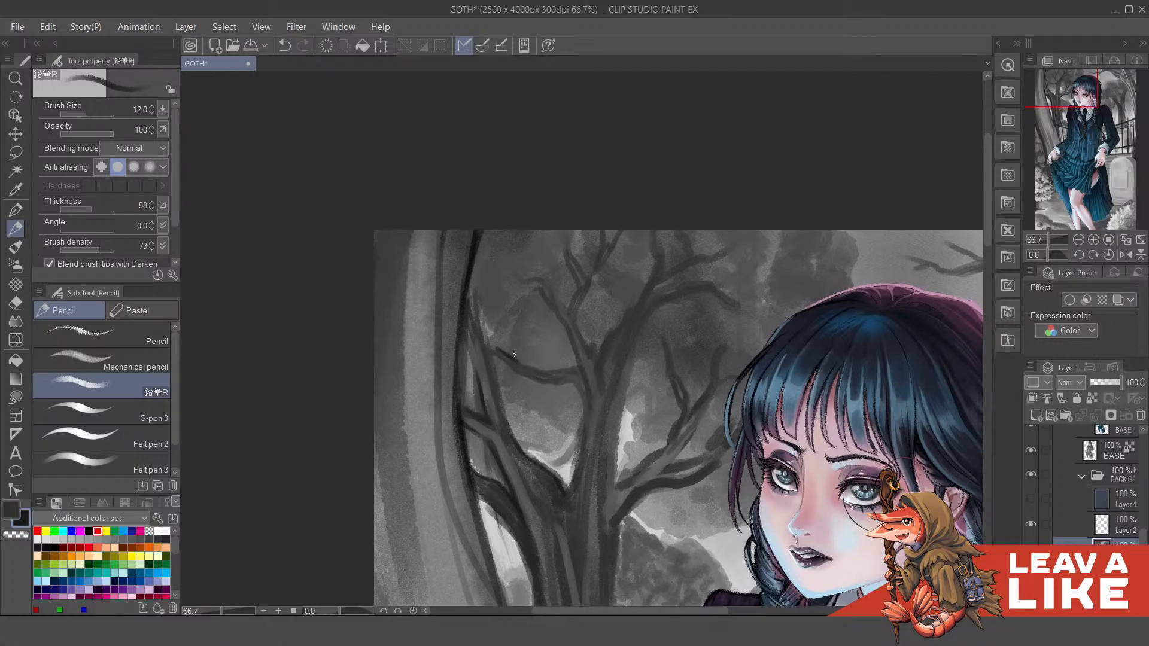
key(x)
key(ctrl+z)
mouse_move(523, 364)
mouse_down()
mouse_move(523, 325)
mouse_move(495, 314)
mouse_move(536, 309)
mouse_up()
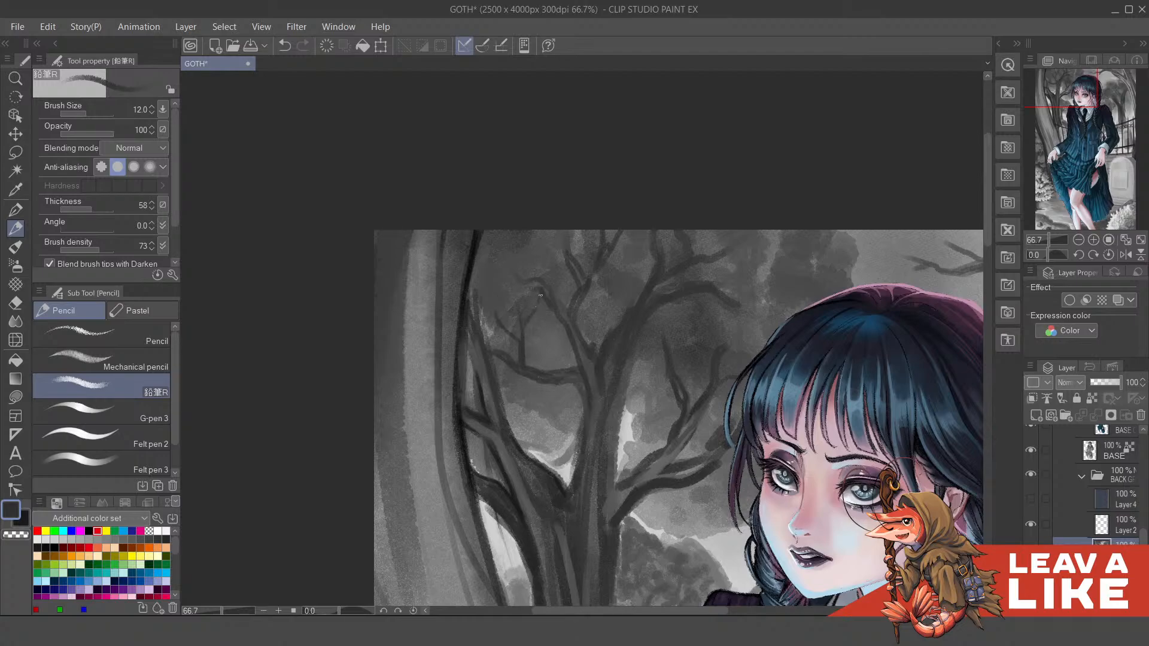
mouse_move(542, 373)
mouse_down()
mouse_move(557, 357)
mouse_move(560, 375)
mouse_move(553, 336)
mouse_up()
Step: Mirror the canvas view, lengthen the upper branch until it reaches the large trunk, and darken the fork below it
scroll(597, 237, down, 2)
drag(797, 248, 656, 264)
scroll(646, 312, up, 3)
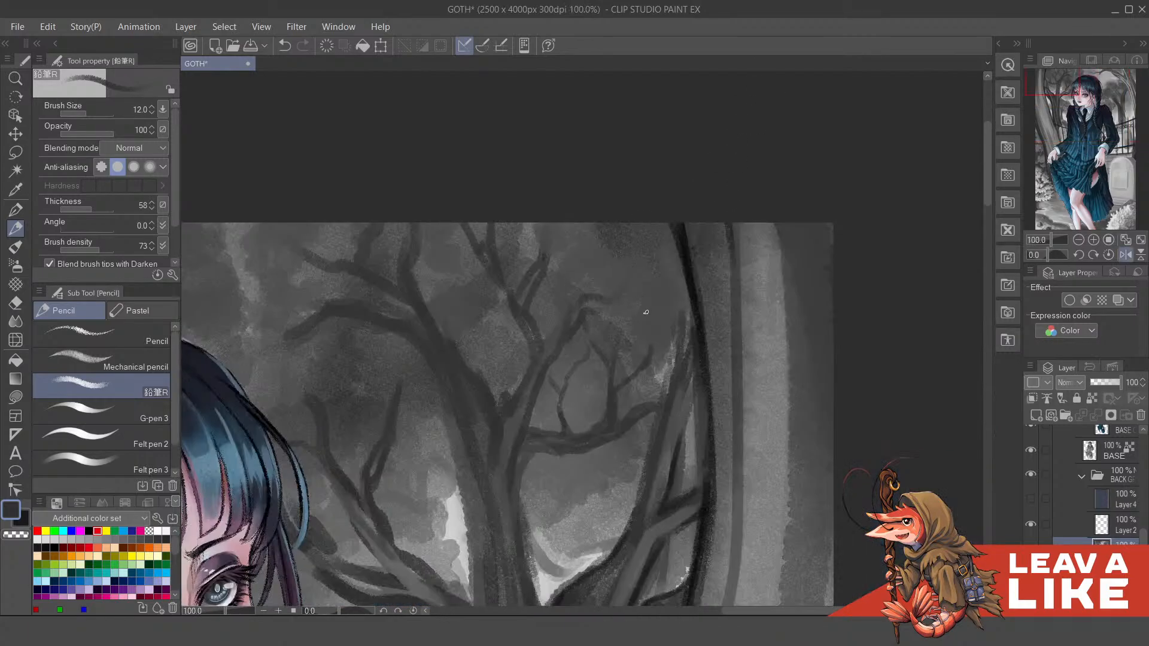
mouse_move(591, 302)
mouse_down()
mouse_move(644, 247)
mouse_move(630, 270)
mouse_move(664, 246)
mouse_move(672, 240)
mouse_up()
mouse_move(545, 344)
mouse_down()
mouse_move(542, 286)
mouse_move(562, 319)
mouse_up()
key(x)
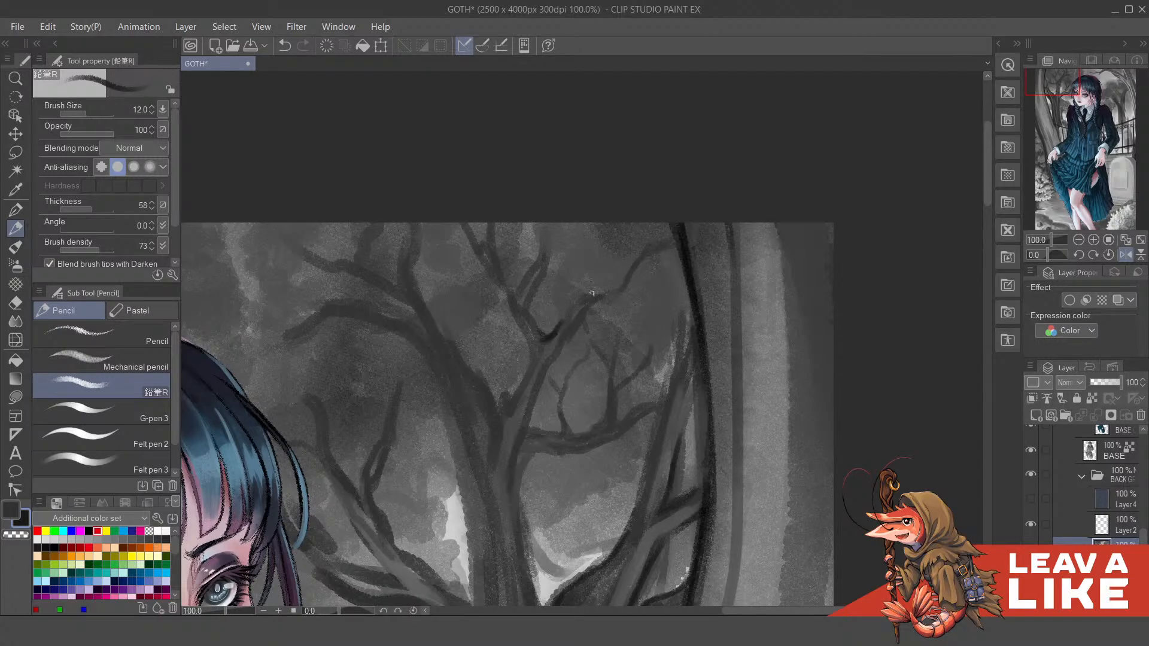
Step: Thicken the upper trunk of the neighbouring tree in dark grey up toward the canvas top
scroll(771, 108, down, 3)
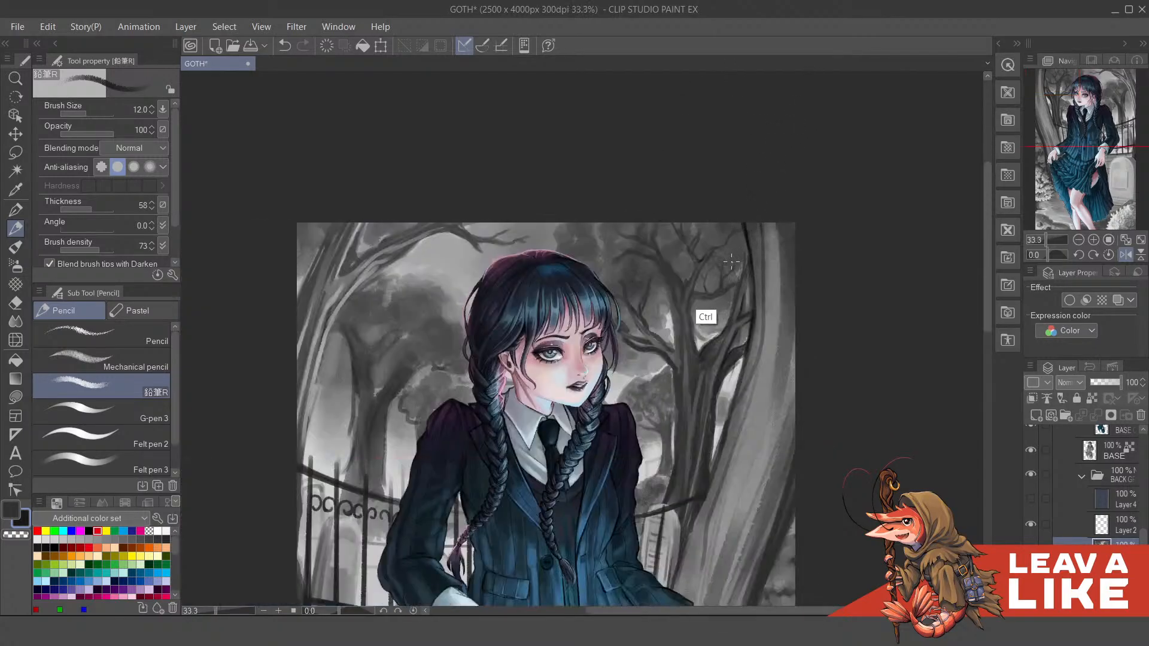
scroll(710, 287, up, 3)
scroll(698, 319, up, 1)
key(c)
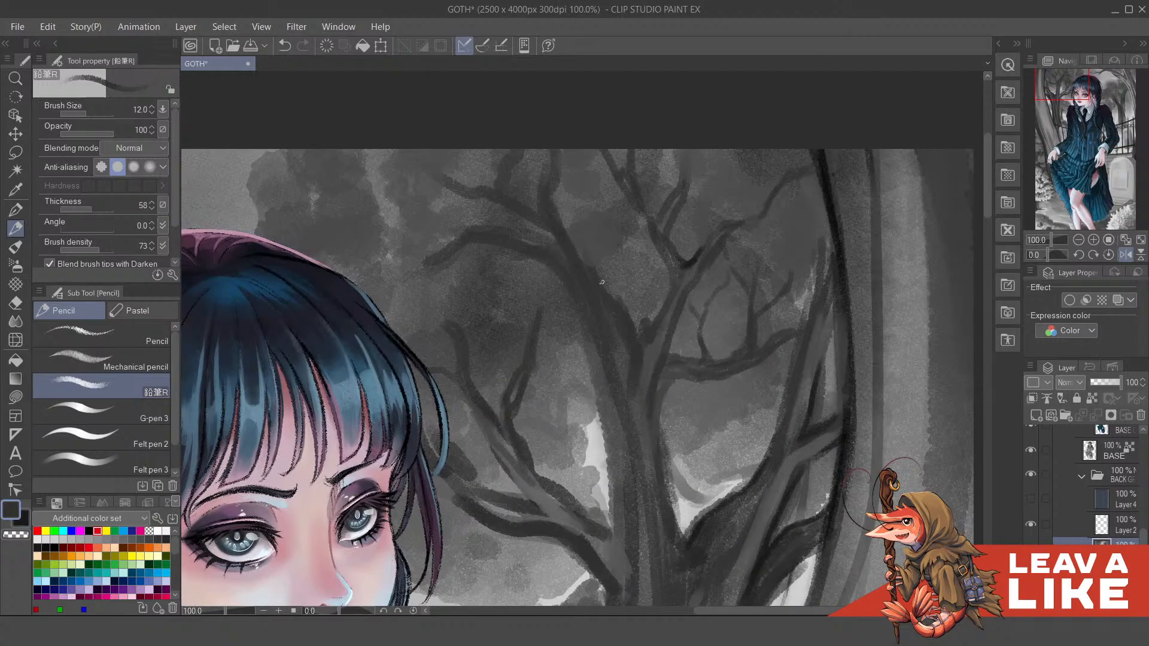
mouse_move(580, 257)
mouse_down()
mouse_move(562, 216)
mouse_move(569, 151)
mouse_move(550, 160)
mouse_up()
Step: Outline the upper trunk's edge in near-black down into the main fork and shade the trunk just below it
key(c)
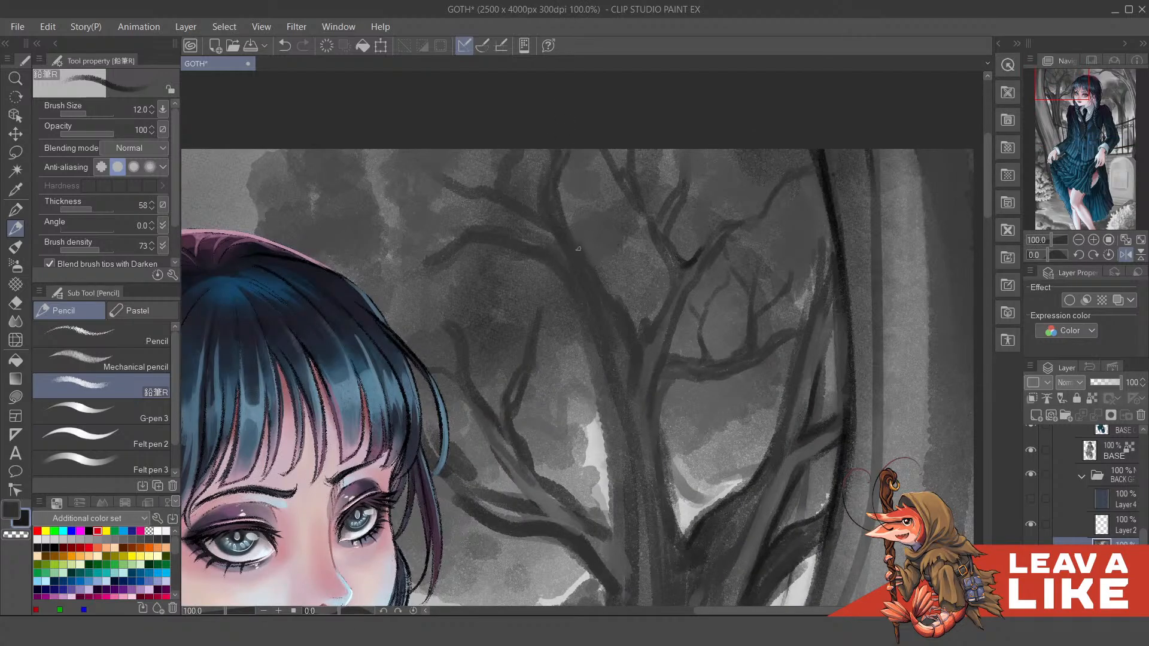
mouse_move(575, 233)
mouse_down()
mouse_move(636, 345)
mouse_move(661, 296)
mouse_move(651, 241)
mouse_up()
key(x)
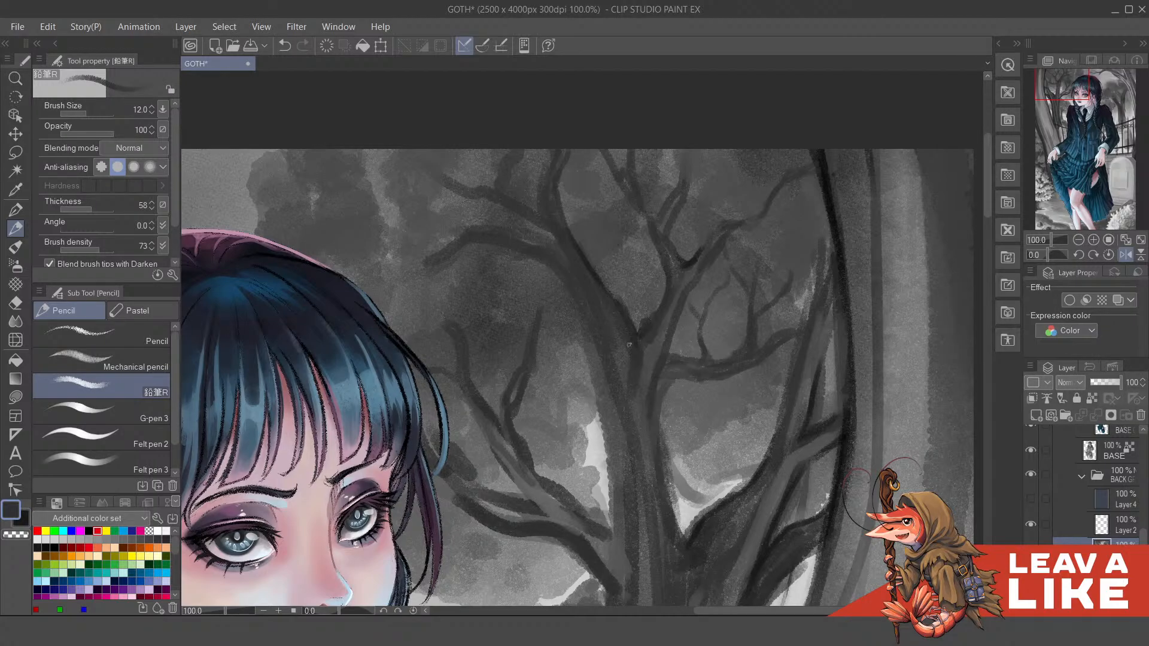
key(x)
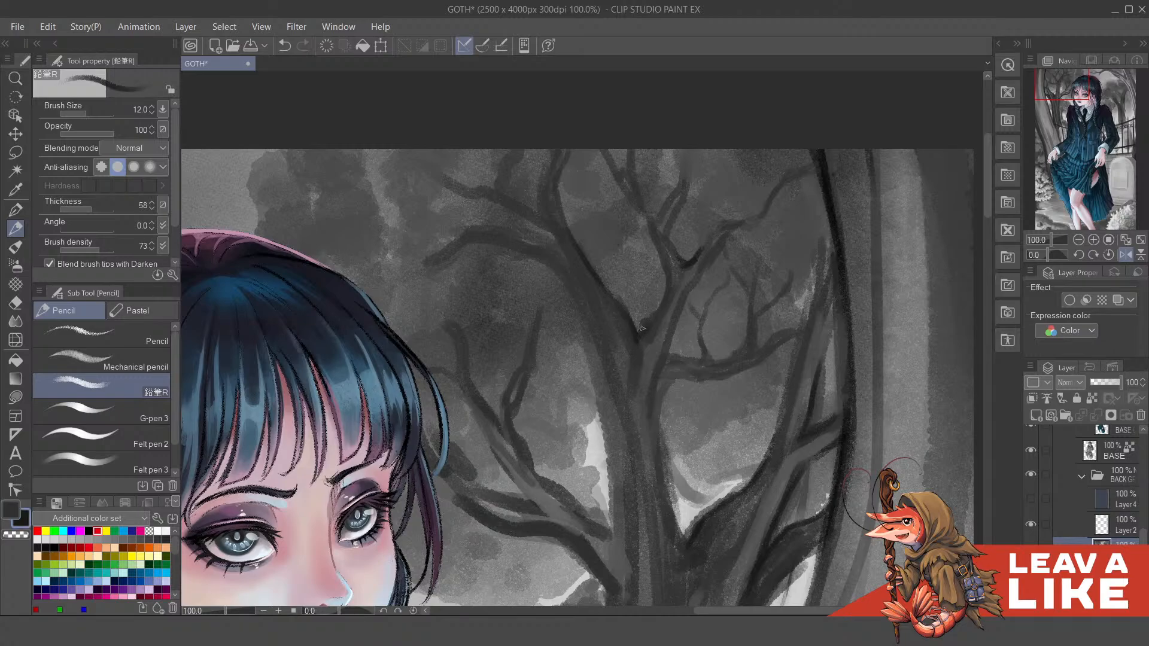
drag(644, 383, 635, 423)
key(x)
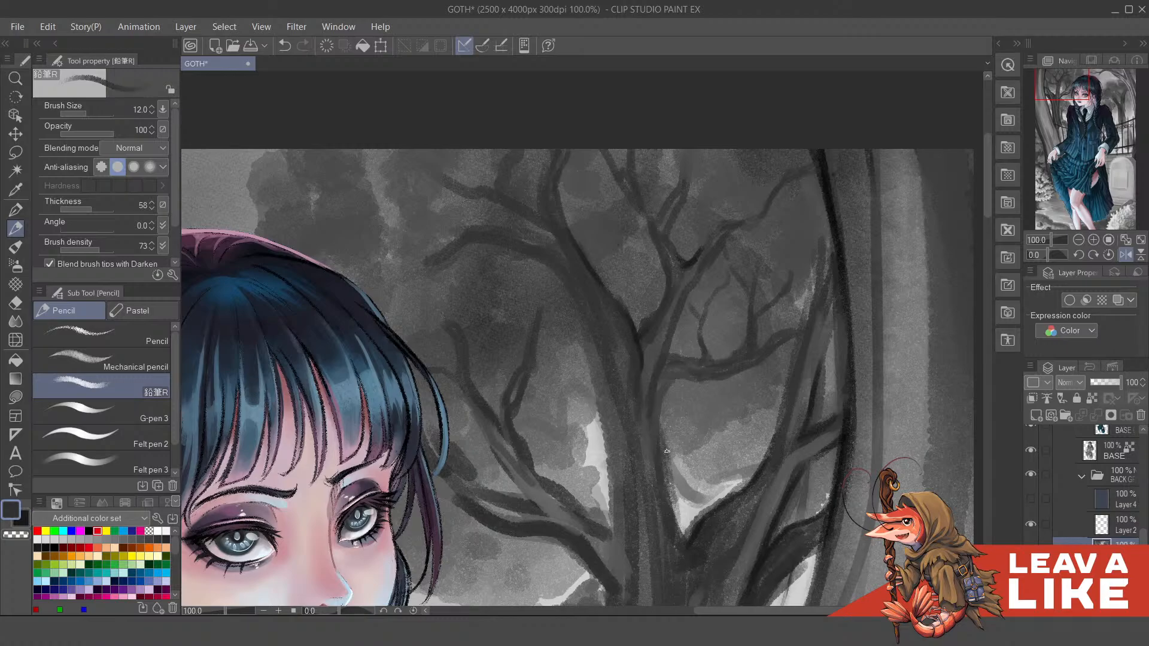
Step: Examine the whole illustration unmirrored at reduced zoom to judge the reworked tree against the figure
scroll(759, 314, down, 2)
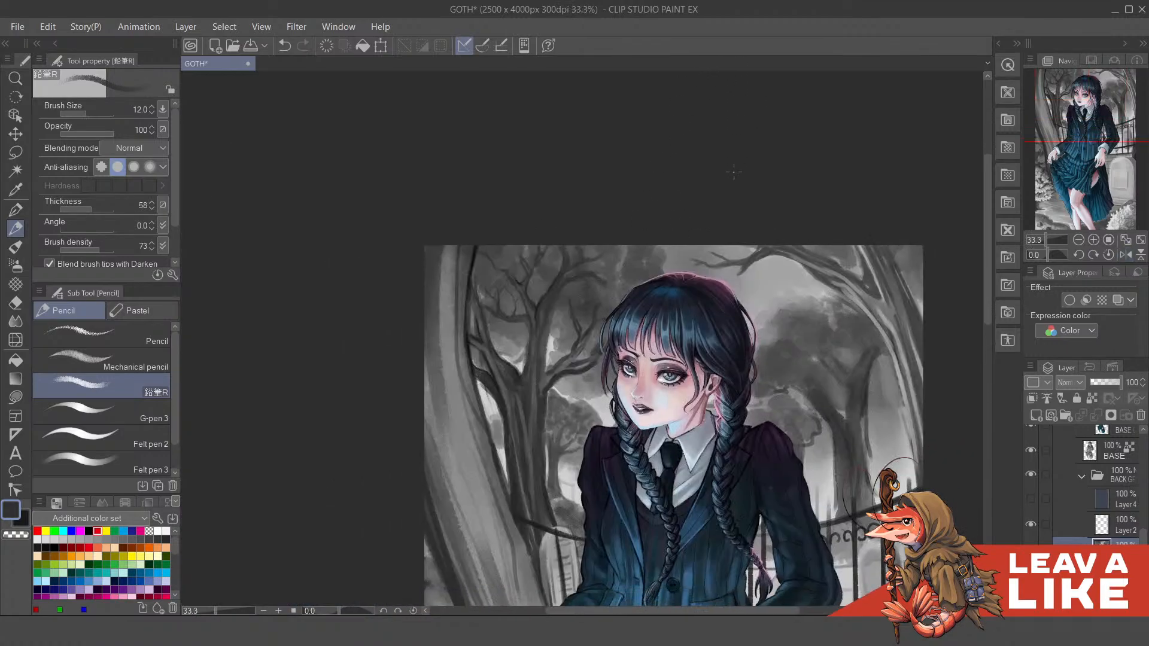
scroll(658, 258, down, 1)
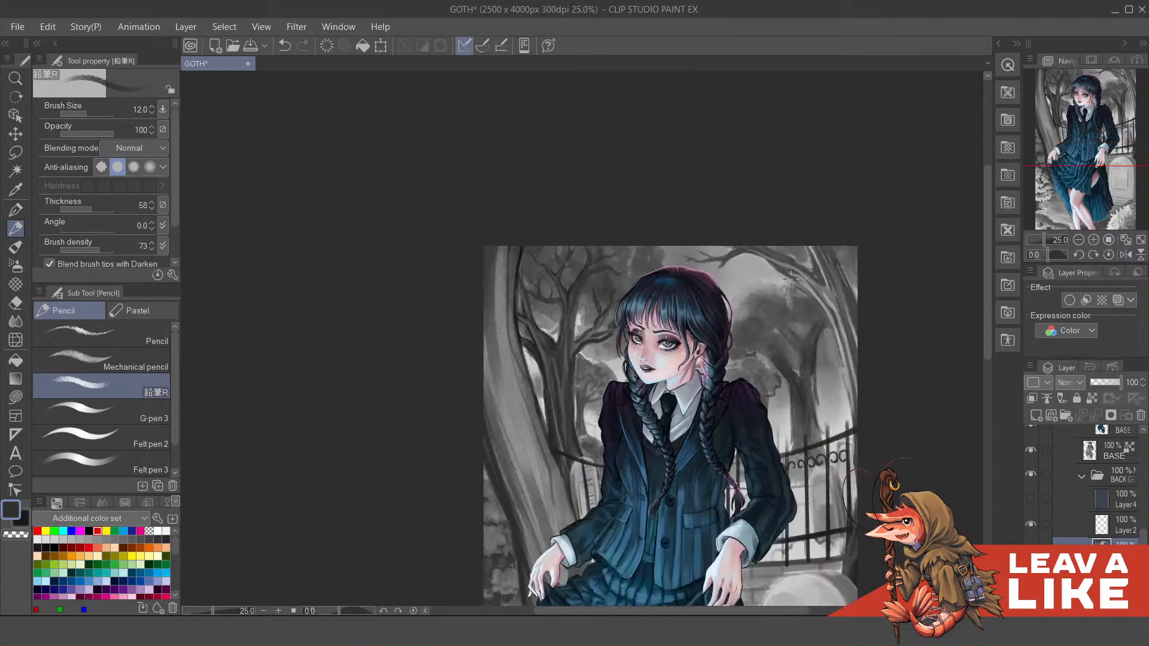
key(^)
scroll(814, 269, down, 2)
key(-)
scroll(799, 295, up, 1)
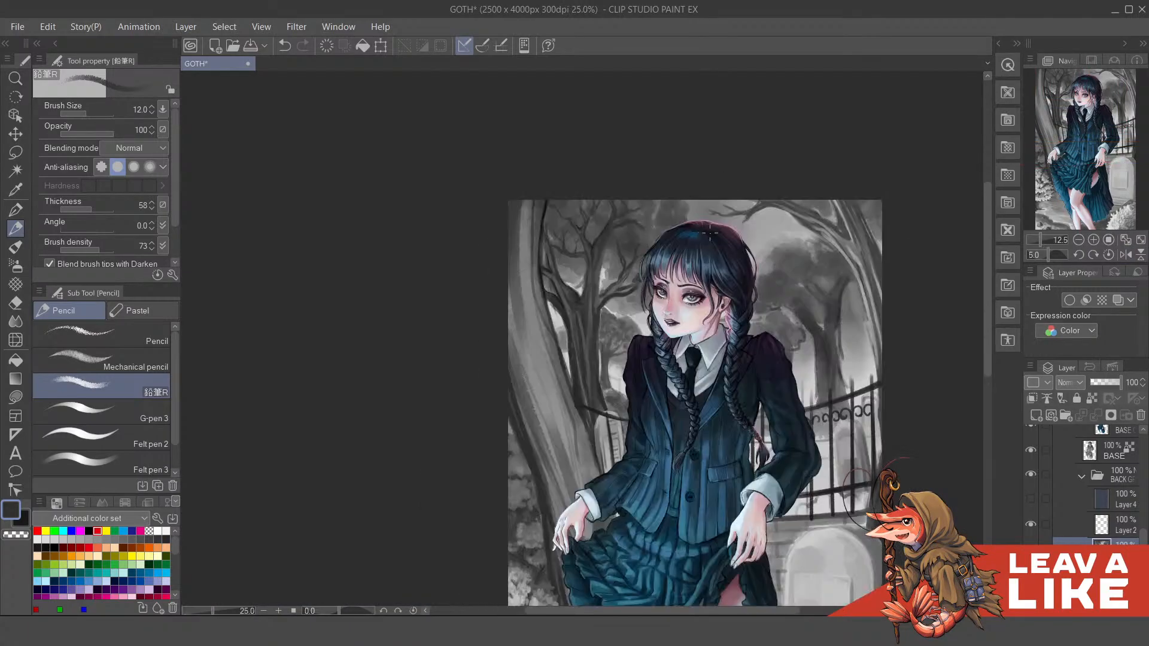
scroll(628, 338, up, 1)
scroll(627, 338, up, 3)
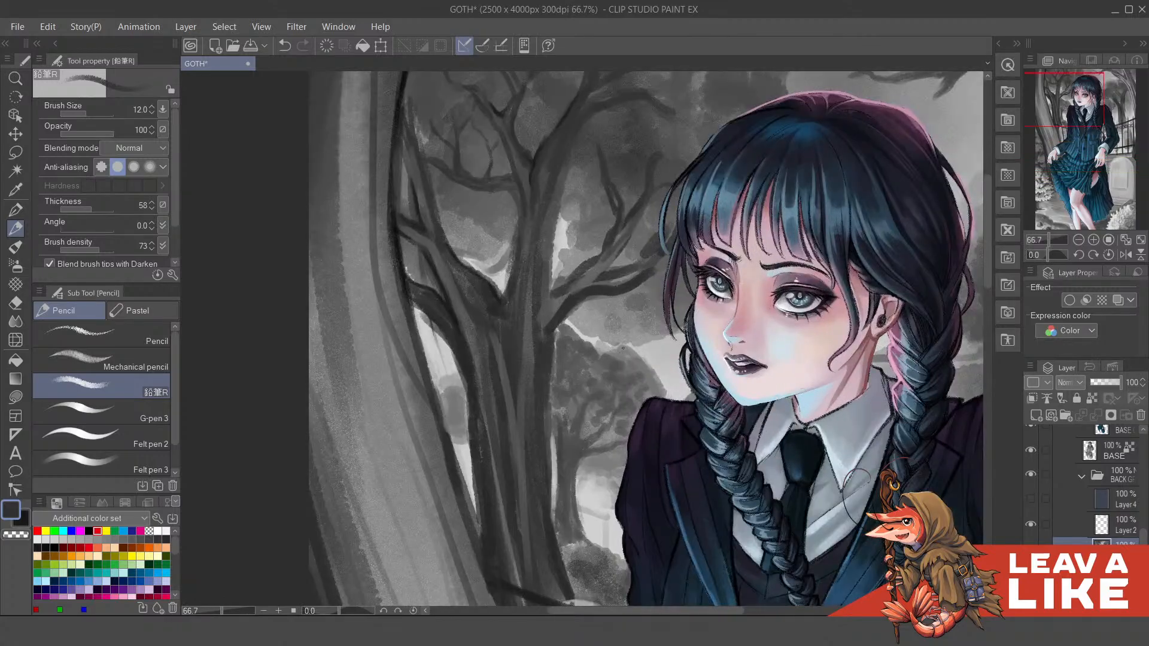
Step: Rotate the canvas view to -5 degrees and trim the upper edge of the thick forked branch with light grey
key(-)
key(-)
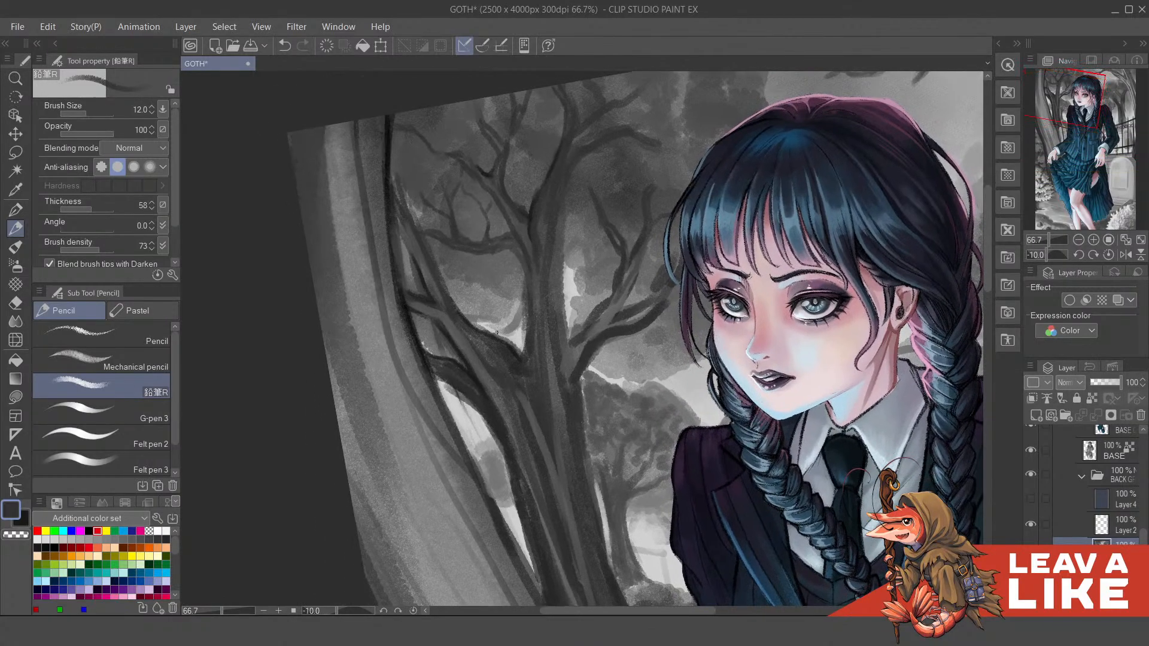
key(^)
scroll(496, 332, up, 1)
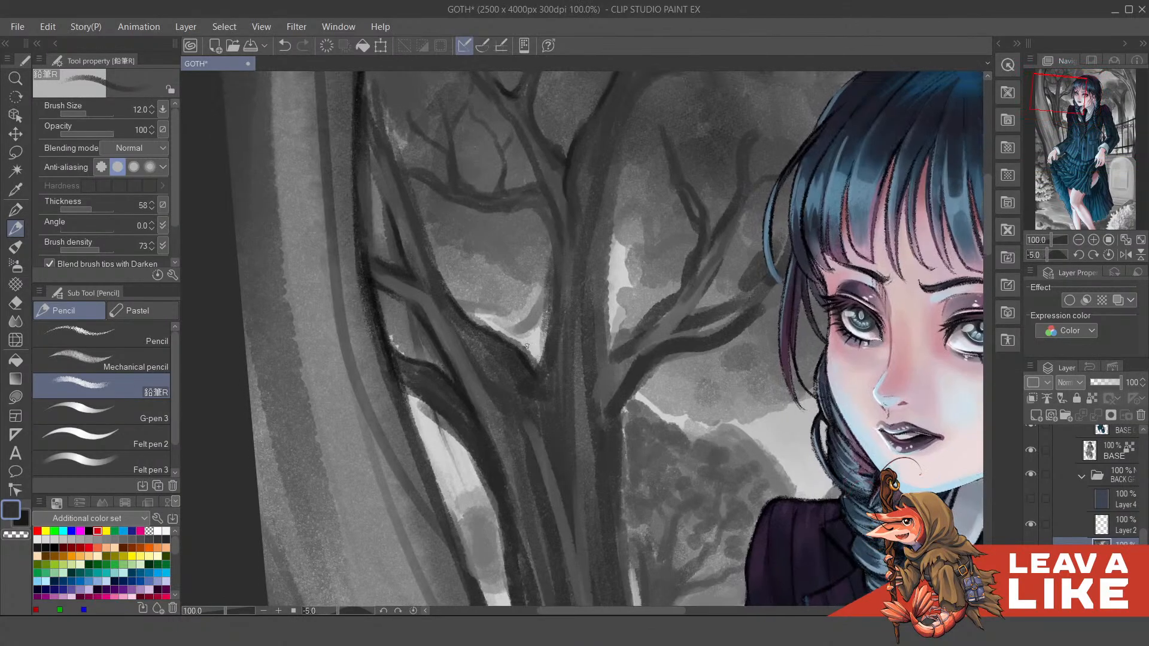
key(x)
drag(477, 319, 531, 361)
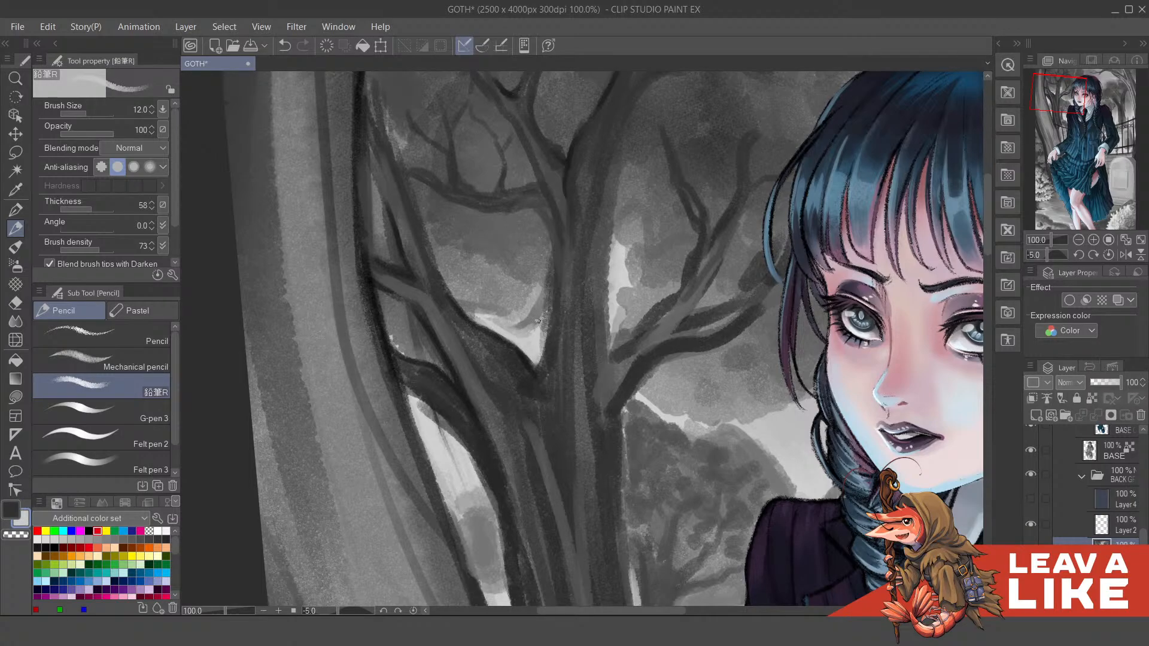
scroll(680, 243, down, 3)
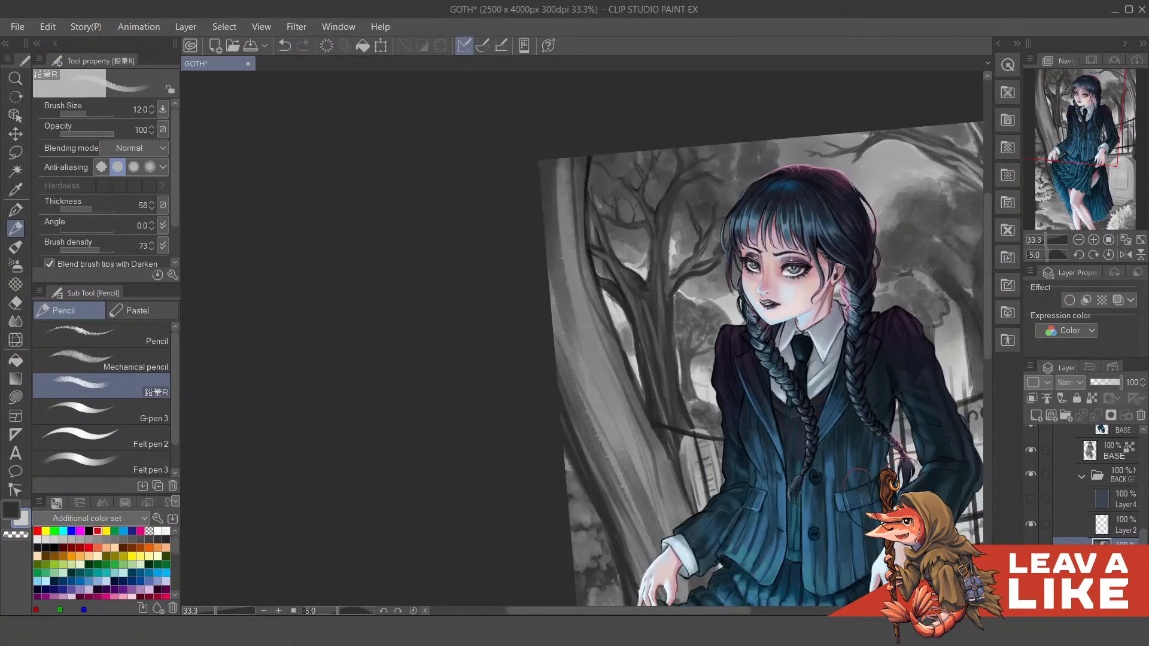
Step: Brighten the sky gap between the thick branch and the main trunk with light grey, cleaning up both edges
scroll(608, 290, up, 3)
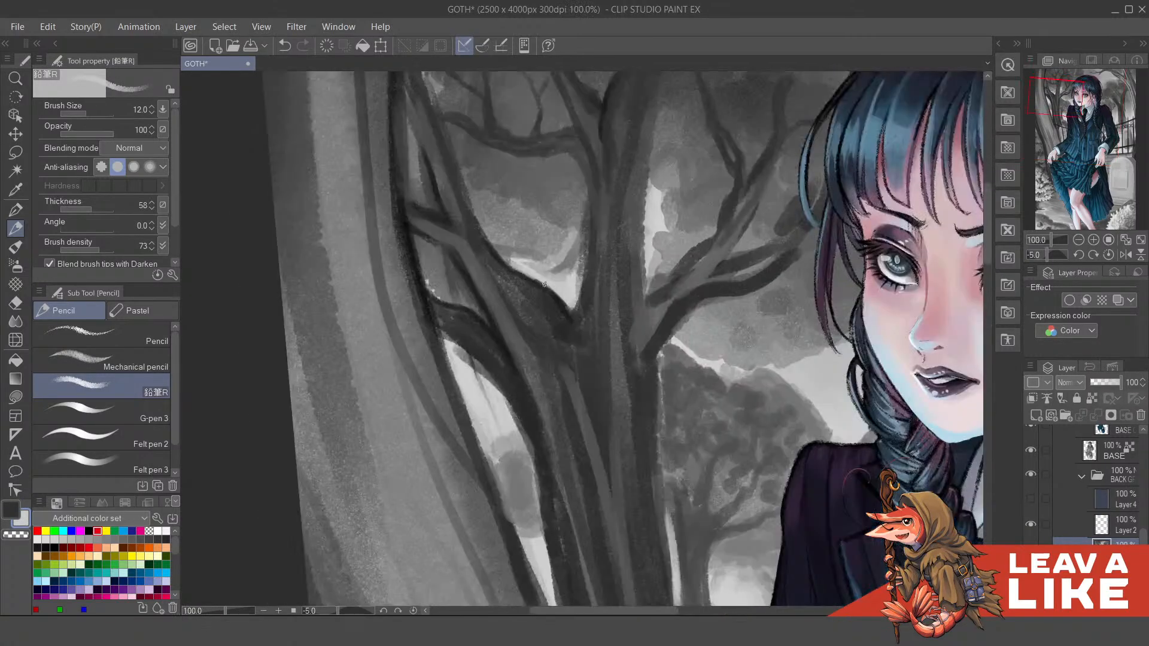
drag(551, 291, 571, 312)
drag(532, 274, 566, 267)
scroll(579, 163, down, 2)
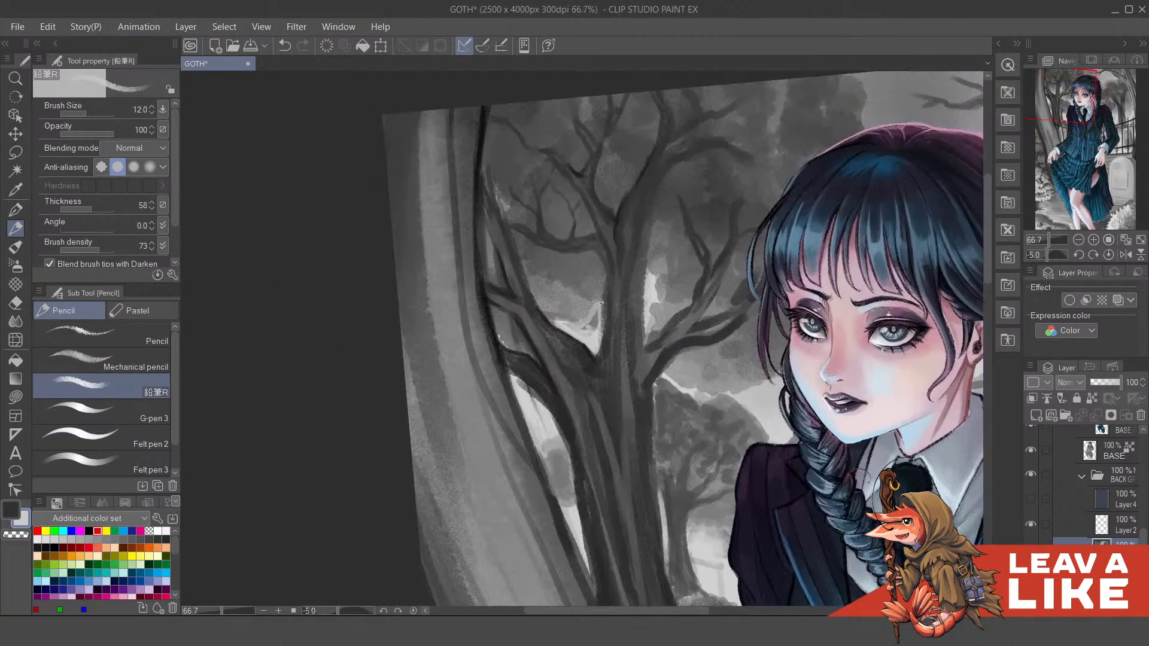
mouse_move(601, 304)
mouse_down()
mouse_move(594, 328)
mouse_move(604, 282)
mouse_move(597, 301)
mouse_up()
mouse_move(578, 325)
mouse_down()
mouse_move(547, 320)
mouse_move(577, 319)
mouse_move(560, 322)
mouse_up()
scroll(795, 176, down, 2)
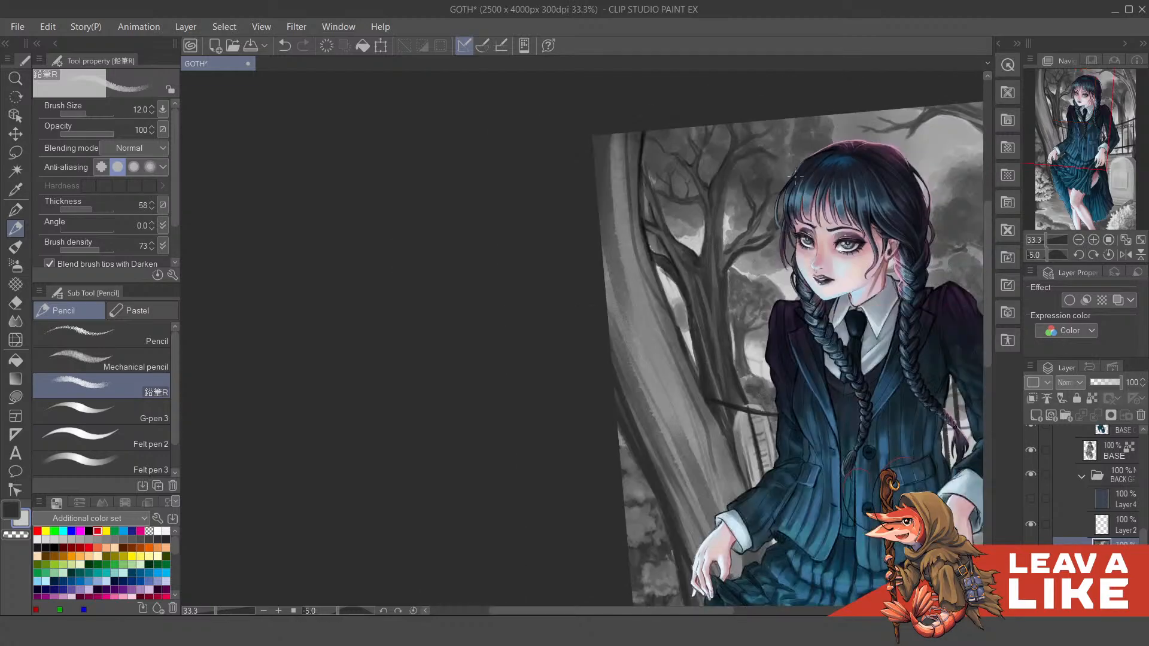
Step: Mirror the canvas view and extend the curved upper branch toward the girl's hair in dark grey, adding a small offshoot
key(h)
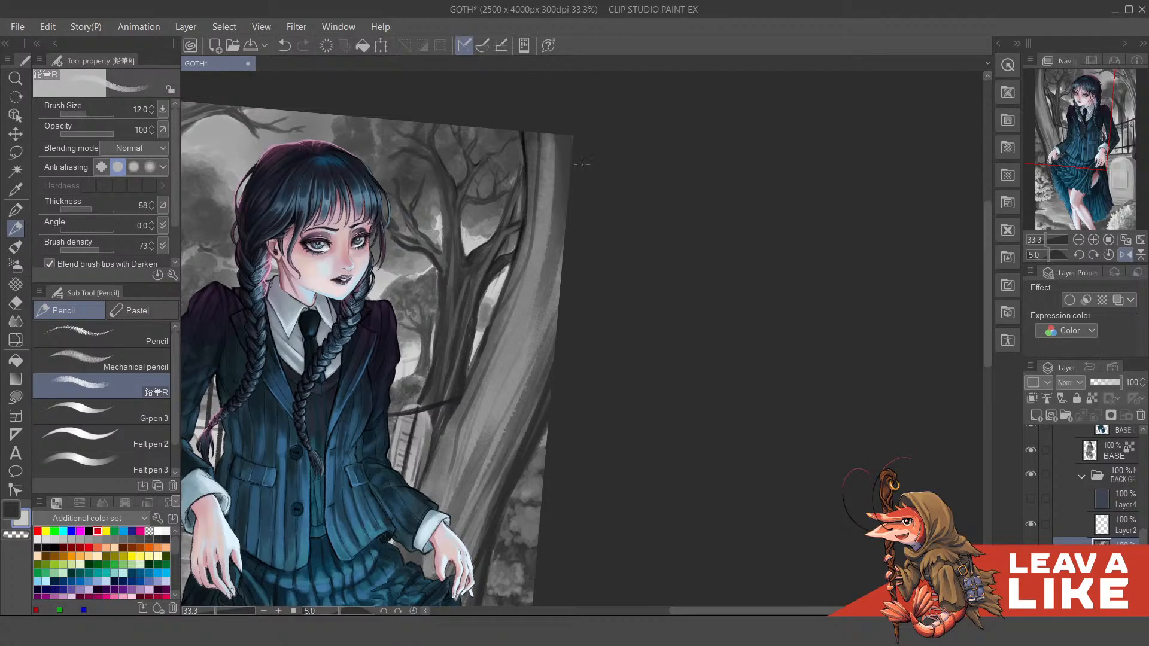
drag(623, 180, 724, 205)
scroll(549, 146, up, 4)
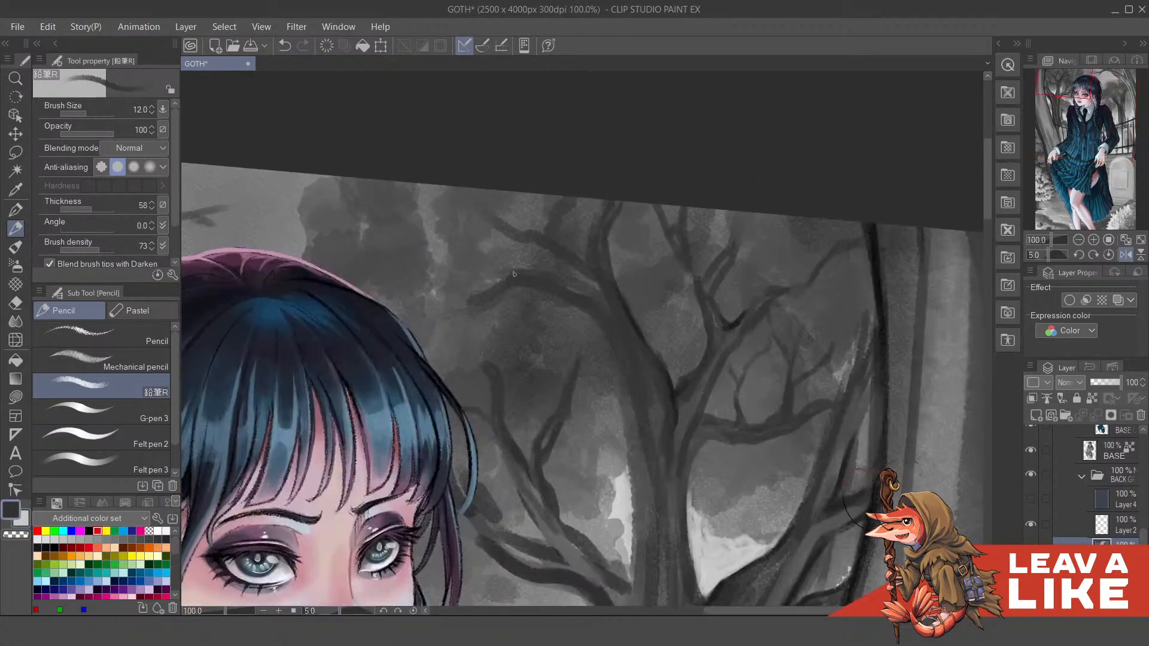
mouse_move(509, 275)
mouse_down()
mouse_move(455, 300)
mouse_move(421, 279)
mouse_up()
drag(492, 272, 479, 261)
Step: Lengthen the tips of the neighbouring tree's topmost branches with thin dark grey twigs near the canvas top
scroll(538, 246, up, 1)
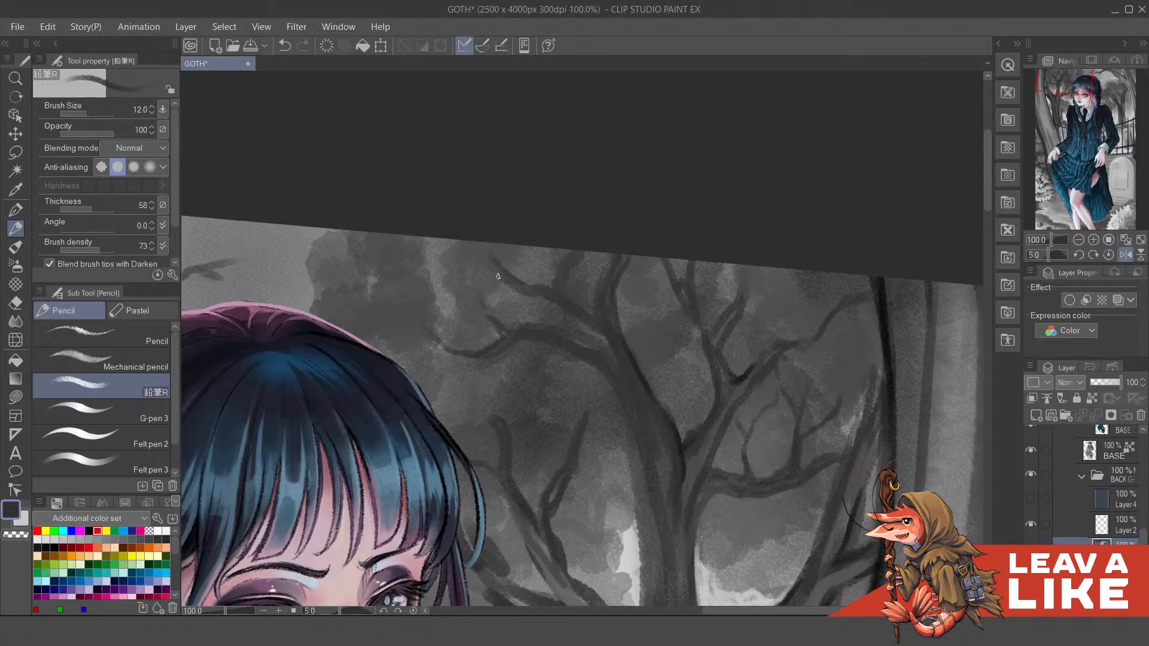
drag(494, 259, 489, 245)
drag(564, 279, 557, 256)
drag(740, 292, 750, 266)
scroll(815, 238, down, 3)
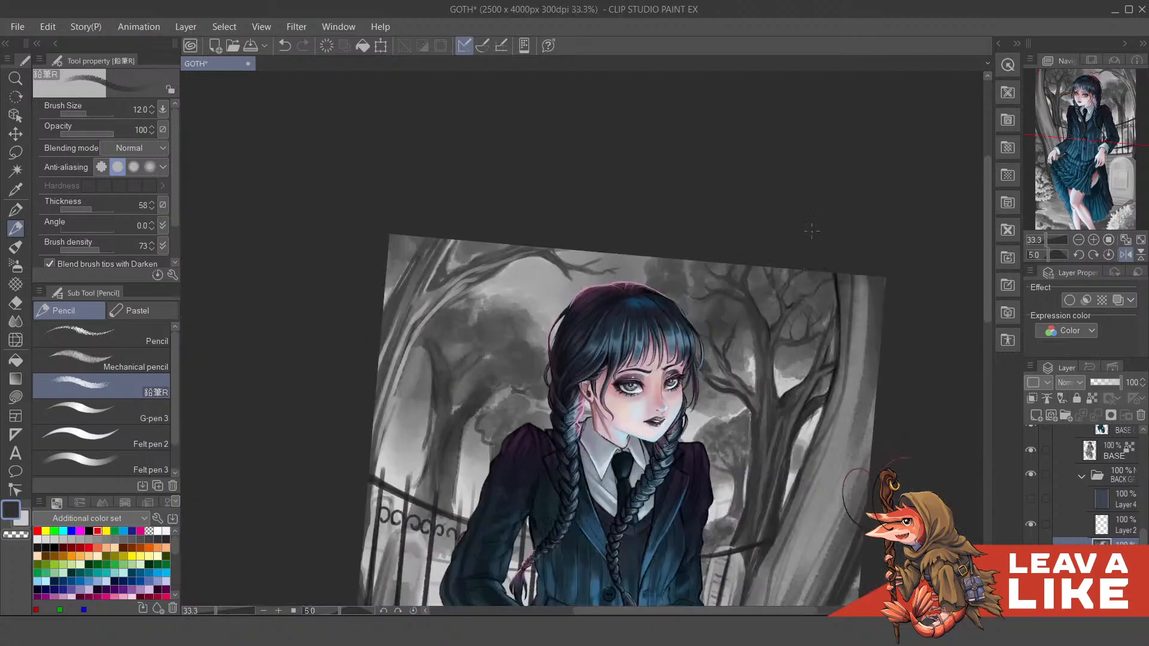
Step: Clean up the edges of the neighbouring tree's low branch beside the girl's hair with grey tones sampled from the painting
scroll(730, 268, up, 2)
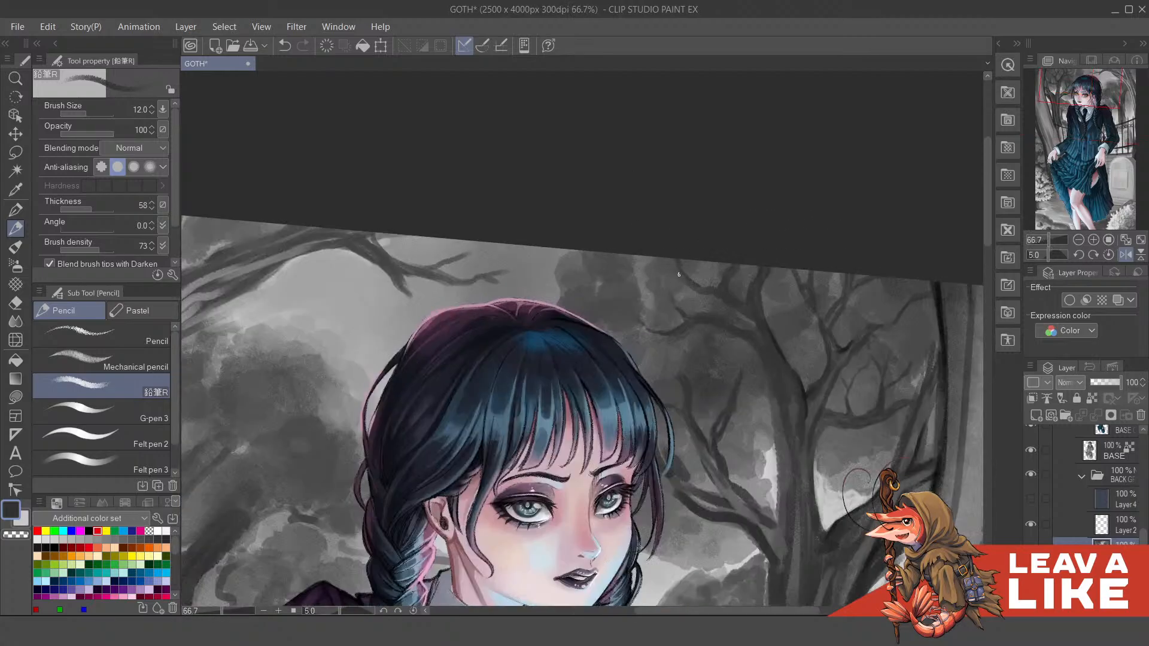
scroll(715, 182, down, 2)
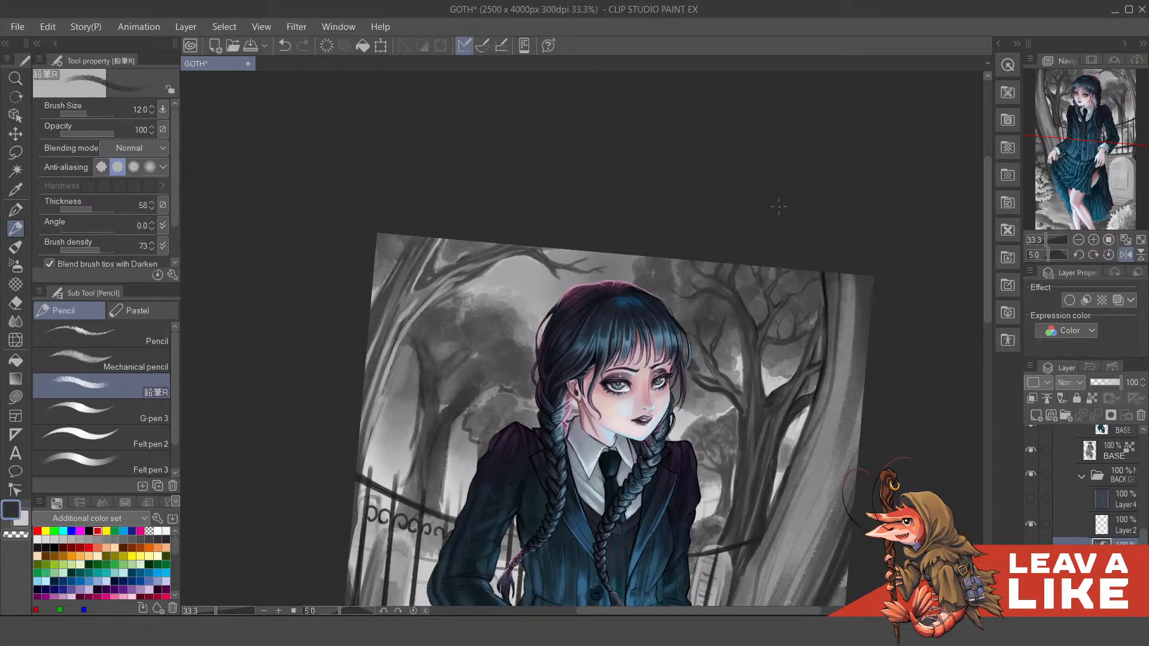
scroll(771, 213, down, 1)
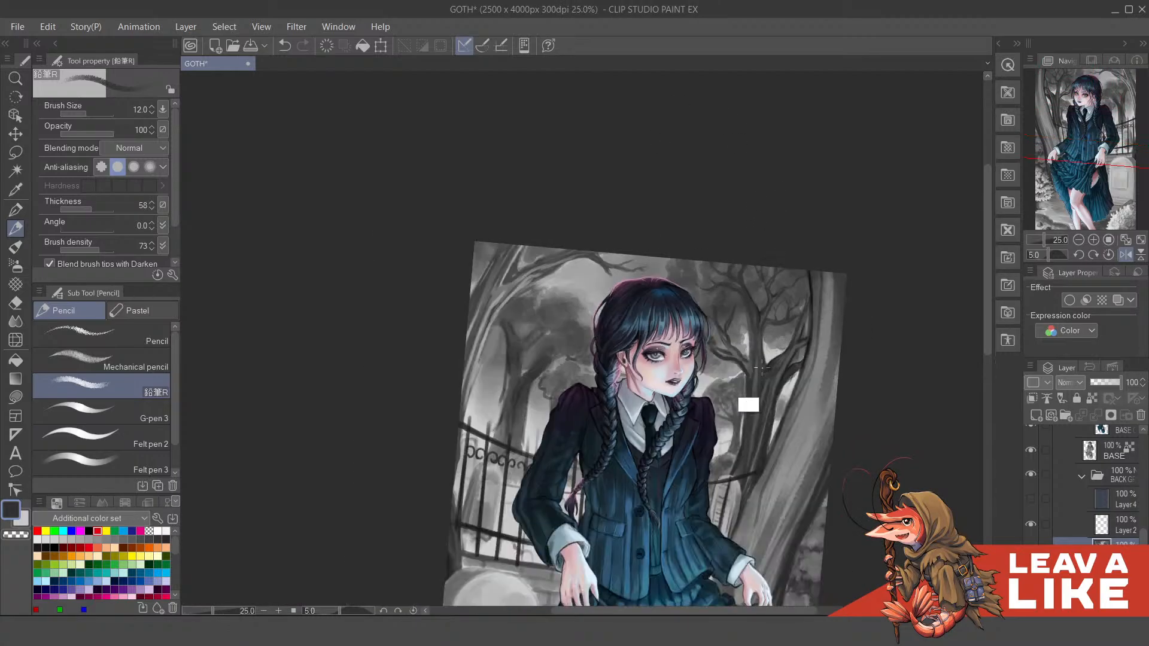
scroll(747, 403, up, 4)
drag(644, 281, 682, 401)
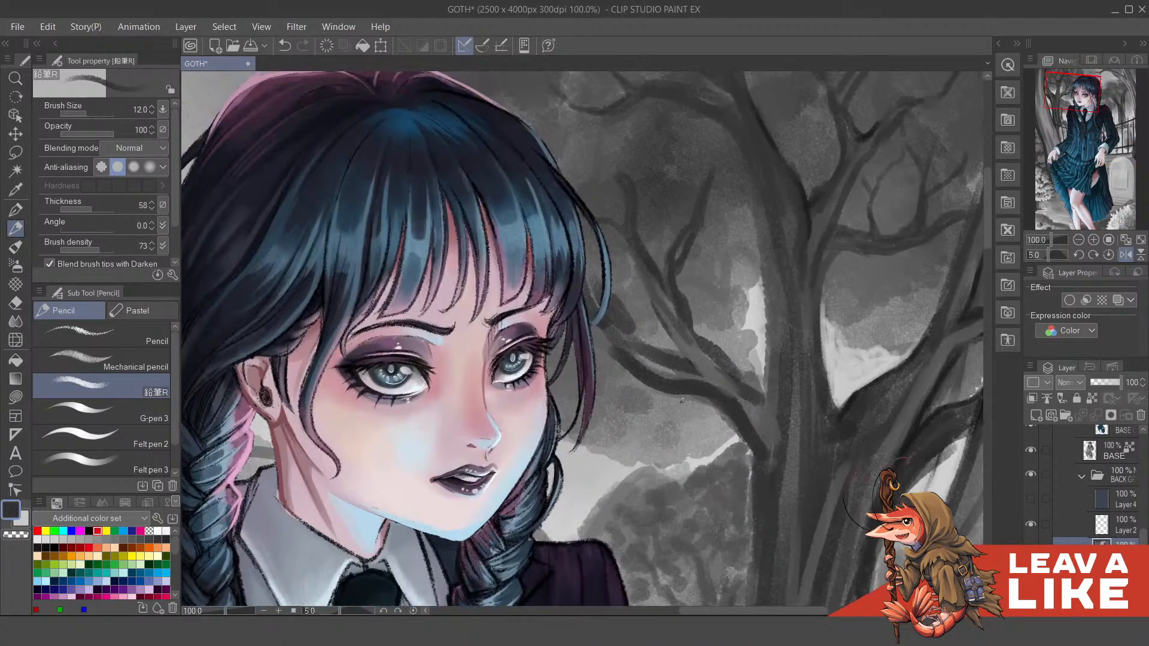
alt+click(681, 400)
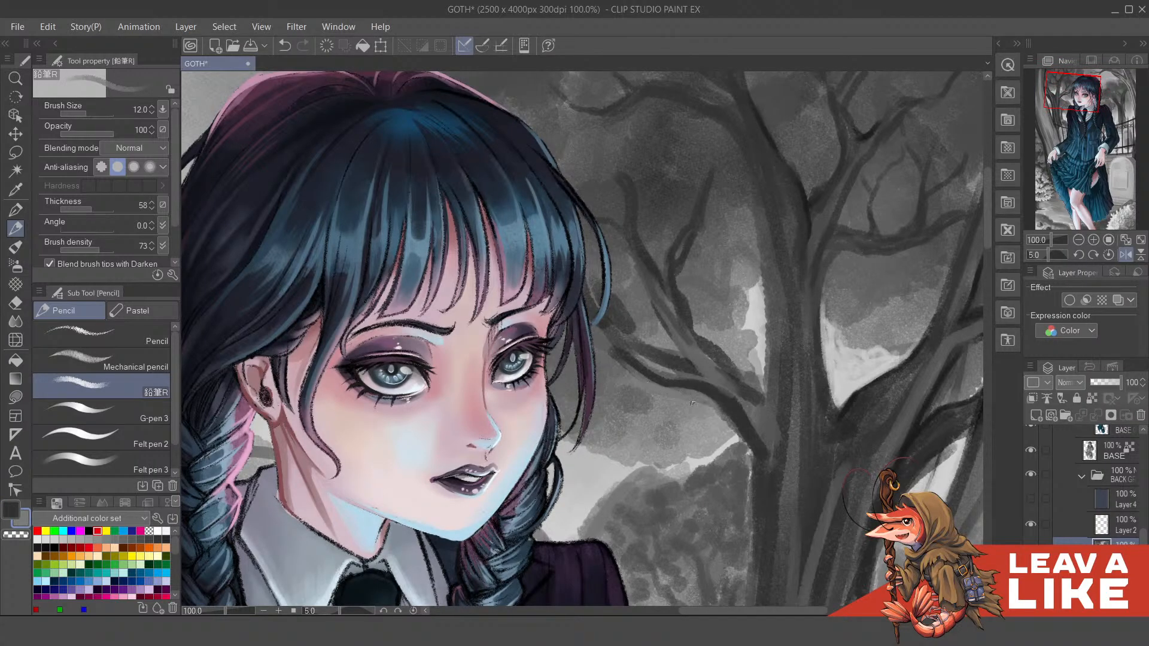
alt+click(601, 334)
scroll(599, 347, up, 2)
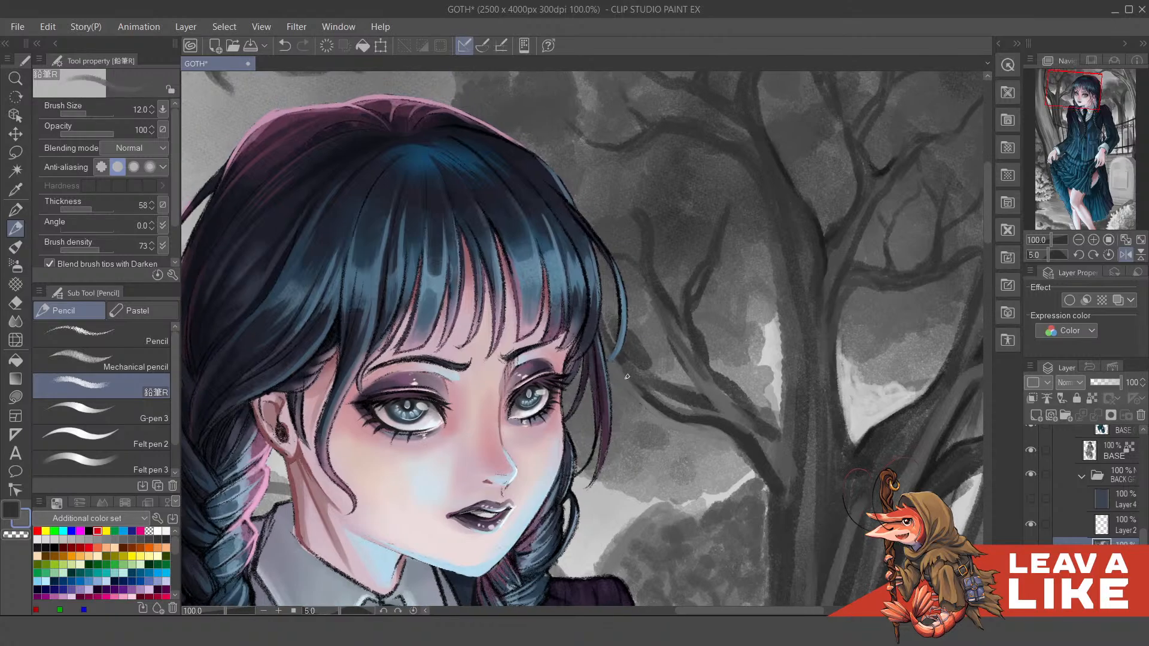
scroll(633, 374, down, 1)
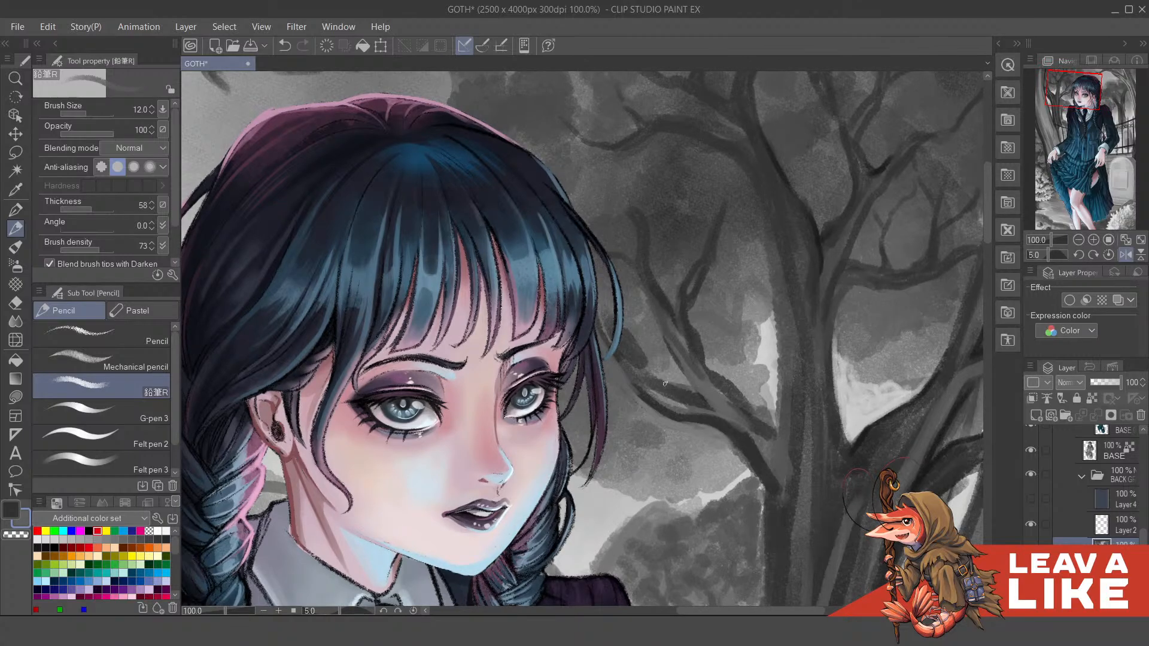
Step: Define the fork where the upright twig meets the low branch, sampling nearby greys to separate the two limbs
alt+click(631, 364)
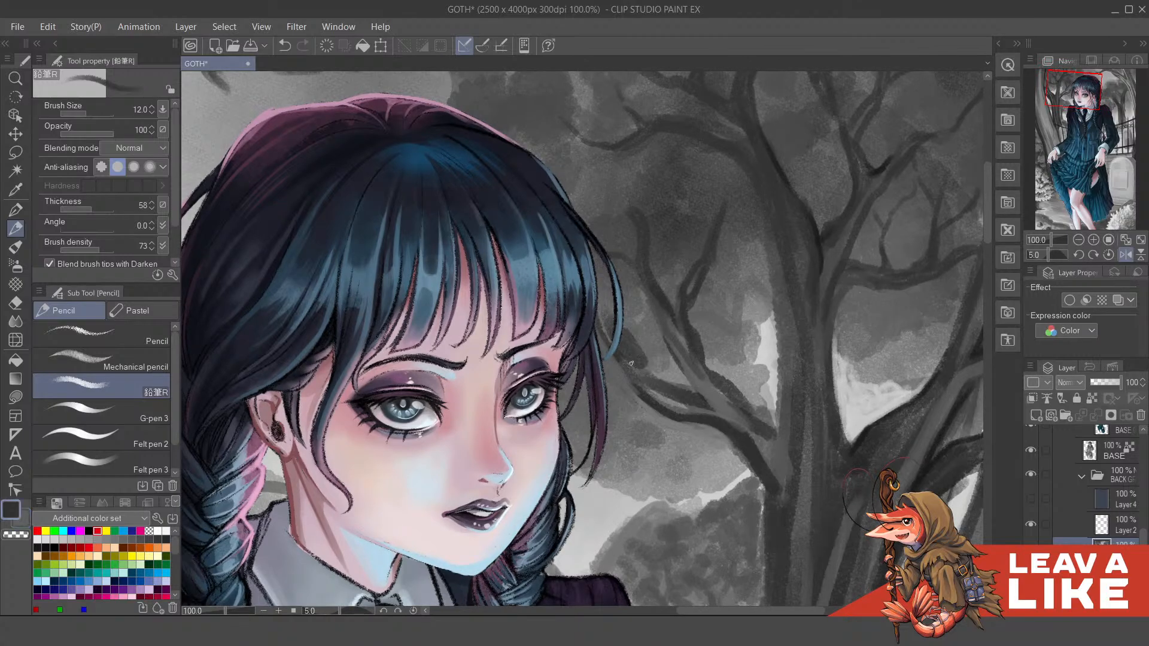
drag(684, 390, 691, 402)
alt+click(675, 387)
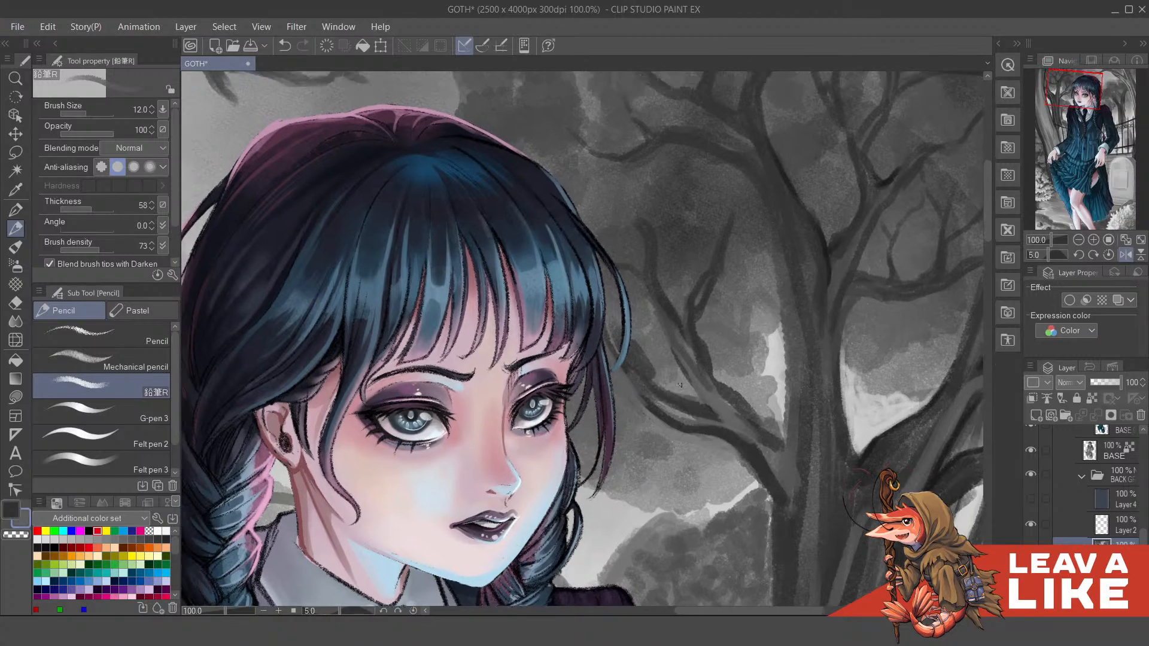
alt+click(676, 384)
alt+click(703, 410)
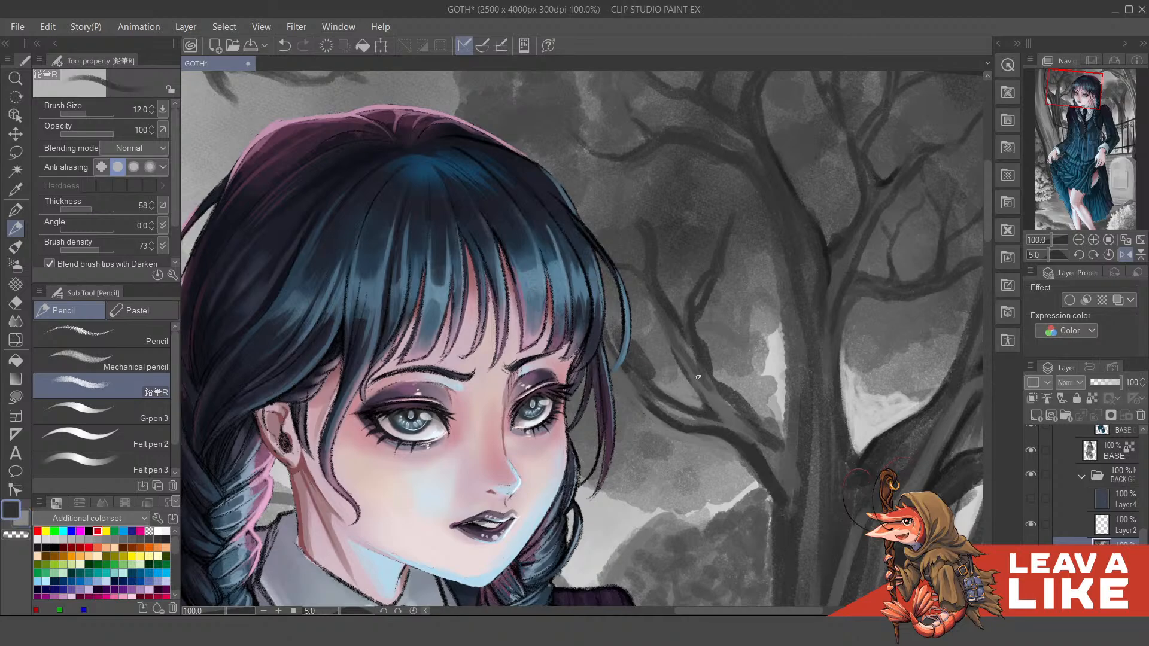
scroll(724, 217, down, 3)
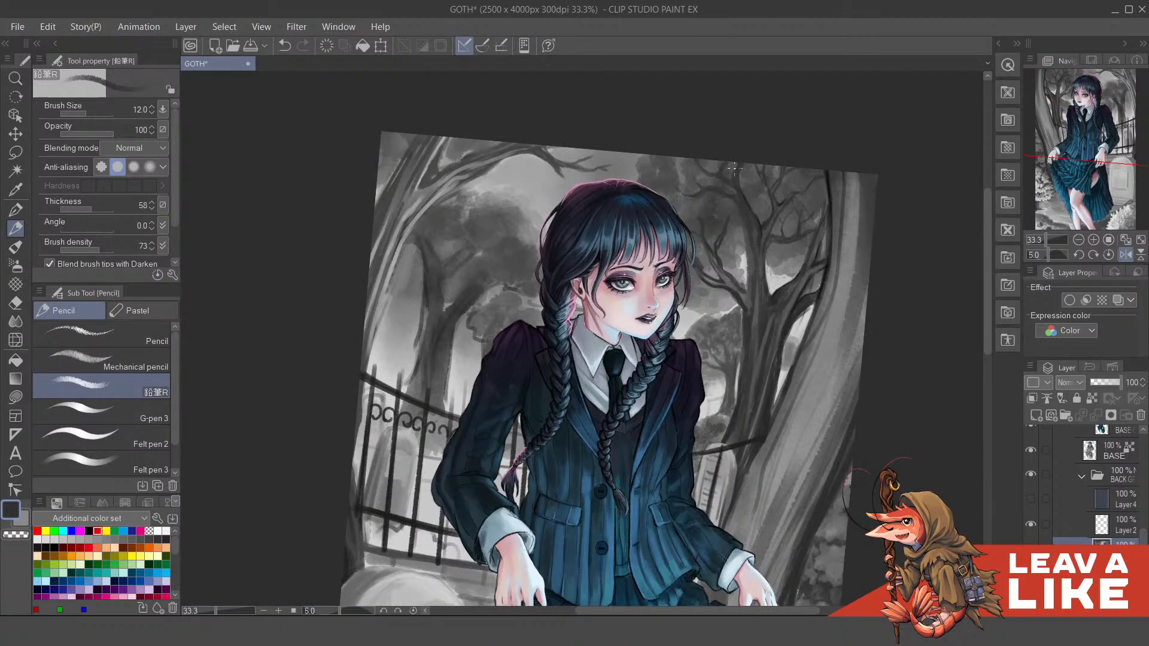
Step: Extend the low branch up behind the girl's loose hair strand in dark grey and clean its lower edge toward the trunk
scroll(734, 199, up, 3)
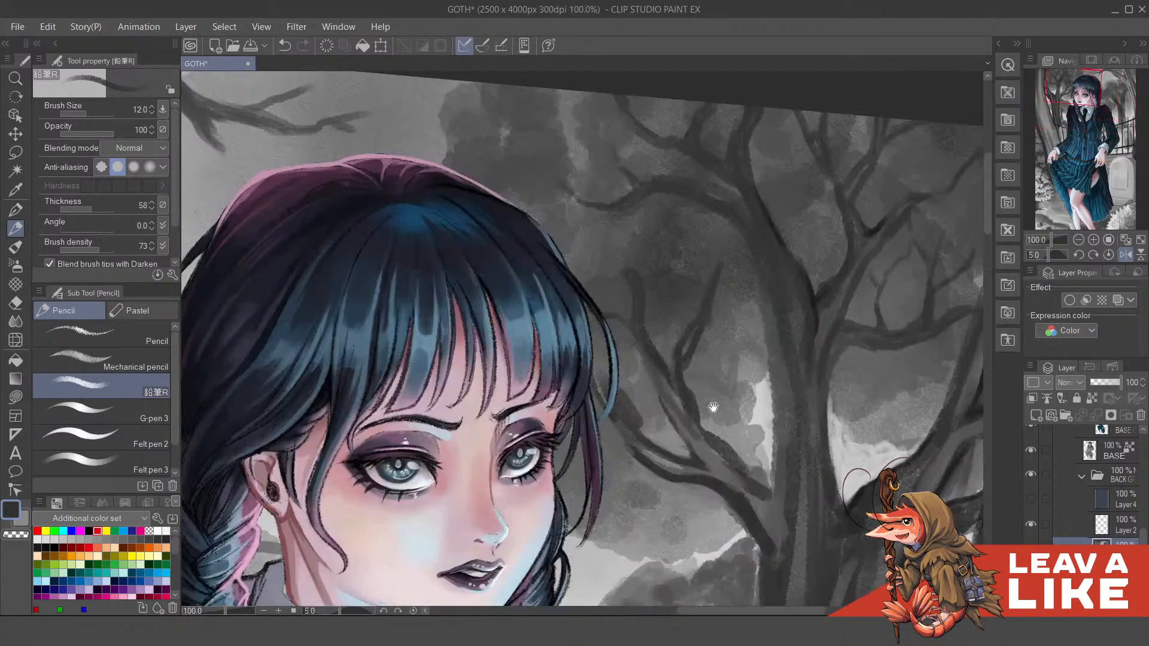
drag(713, 407, 717, 389)
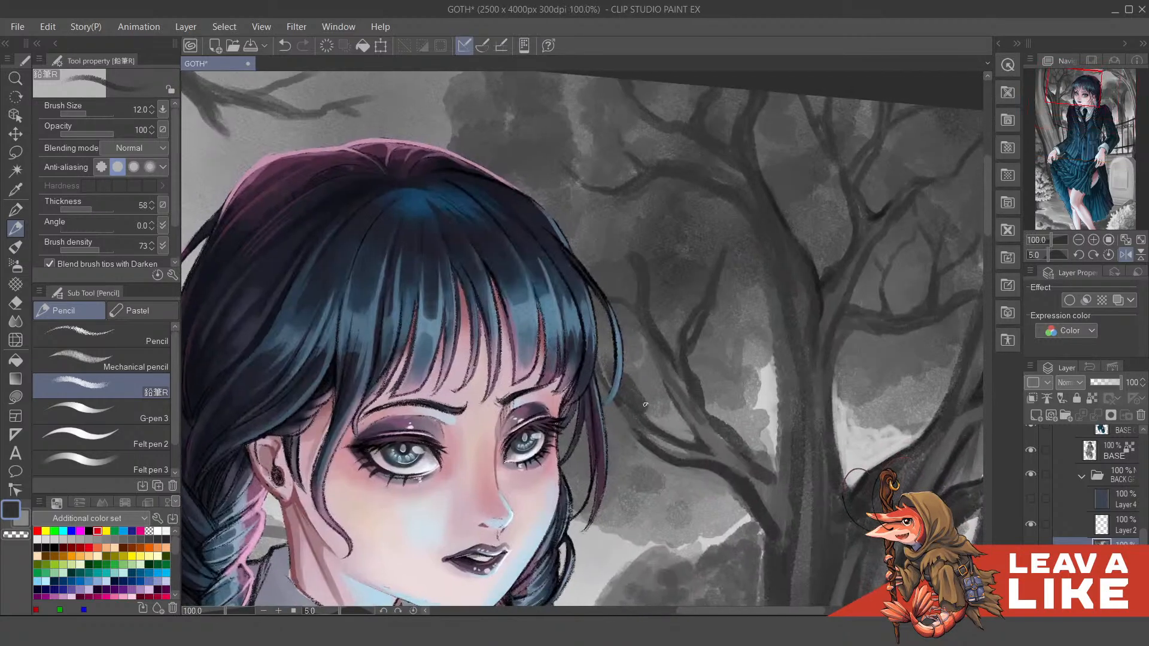
drag(648, 415, 651, 425)
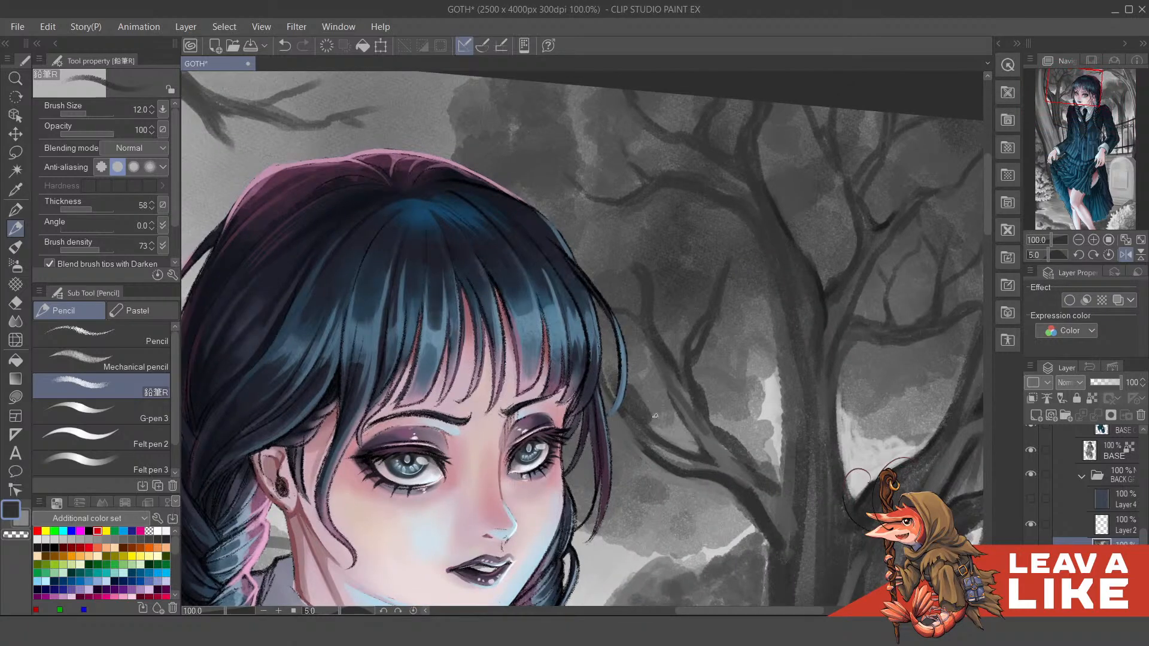
key(x)
alt+click(648, 448)
drag(633, 390, 652, 422)
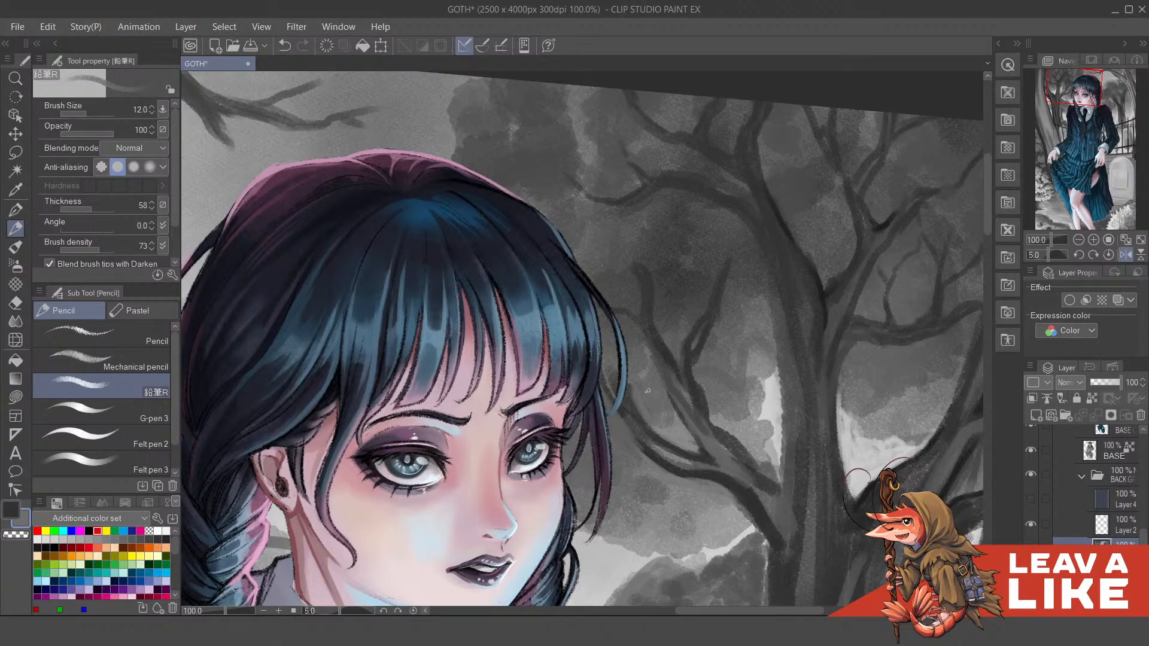
drag(650, 472, 647, 466)
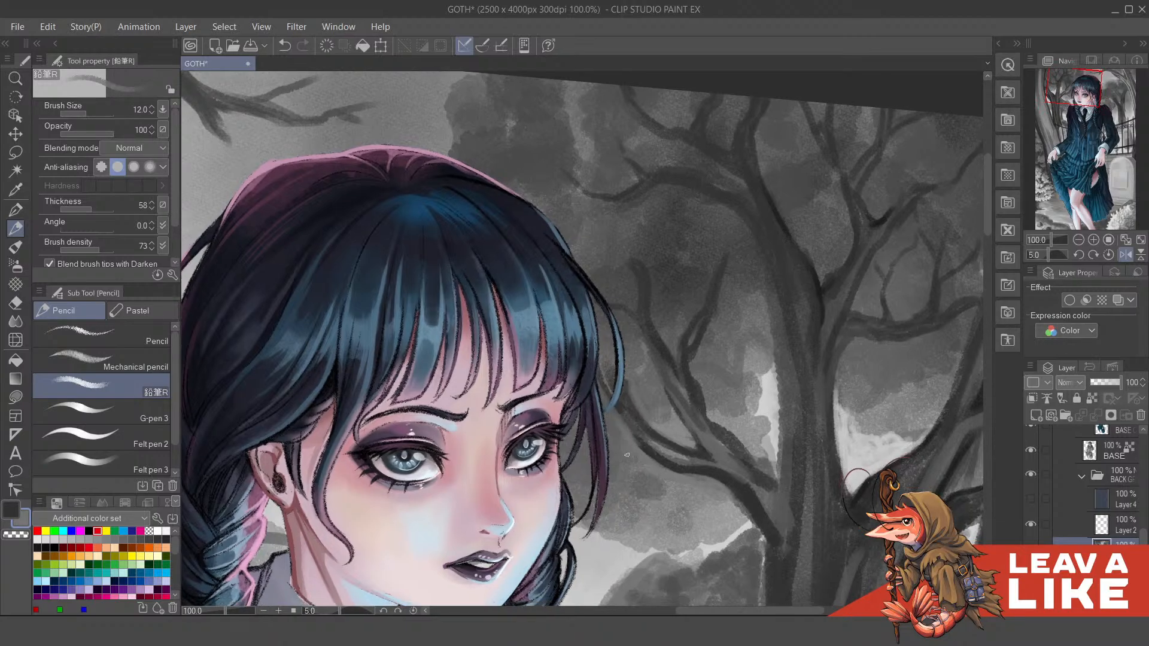
mouse_move(644, 453)
mouse_down()
mouse_move(690, 474)
mouse_move(676, 469)
mouse_up()
mouse_move(726, 498)
mouse_down()
mouse_move(674, 410)
mouse_move(726, 469)
mouse_up()
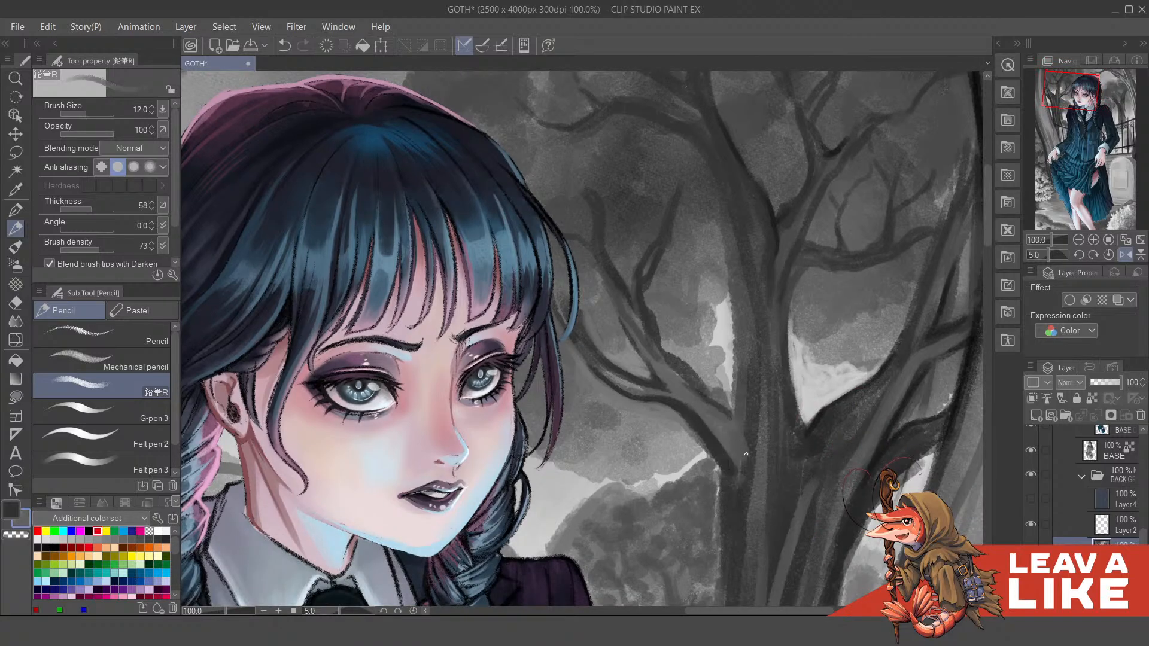
Step: Strengthen the forked limb from its upright twigs down to the trunk, refining both sides with alternating grey tones
drag(698, 373, 700, 390)
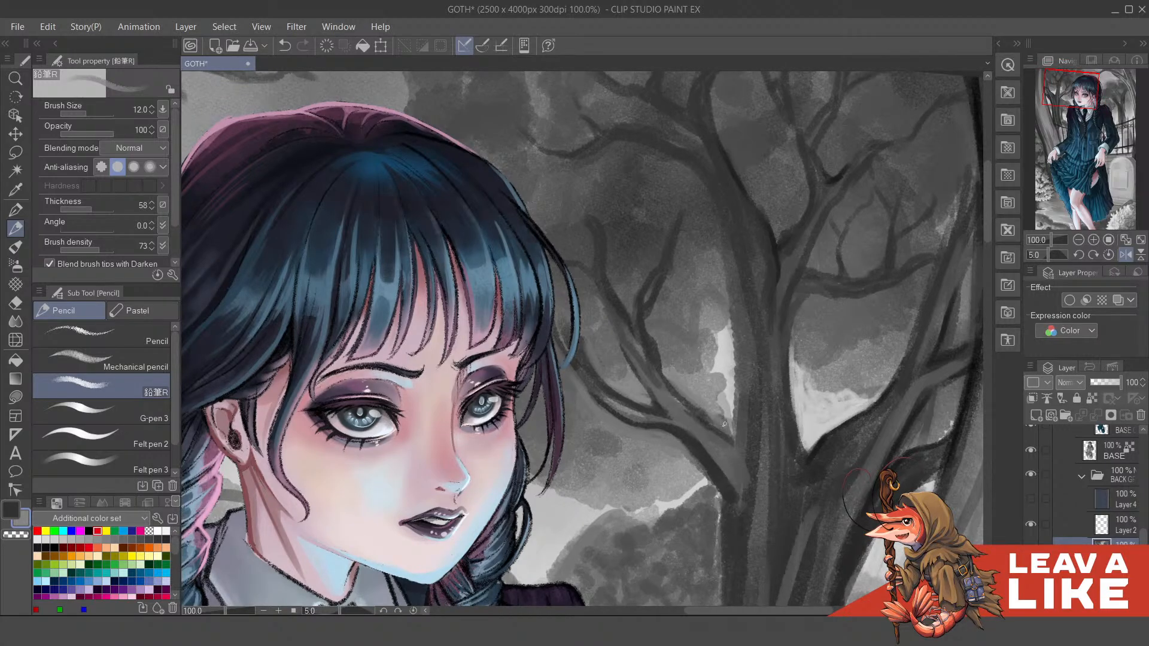
drag(693, 403, 709, 417)
drag(654, 357, 664, 369)
drag(663, 369, 680, 413)
drag(674, 402, 670, 400)
key(x)
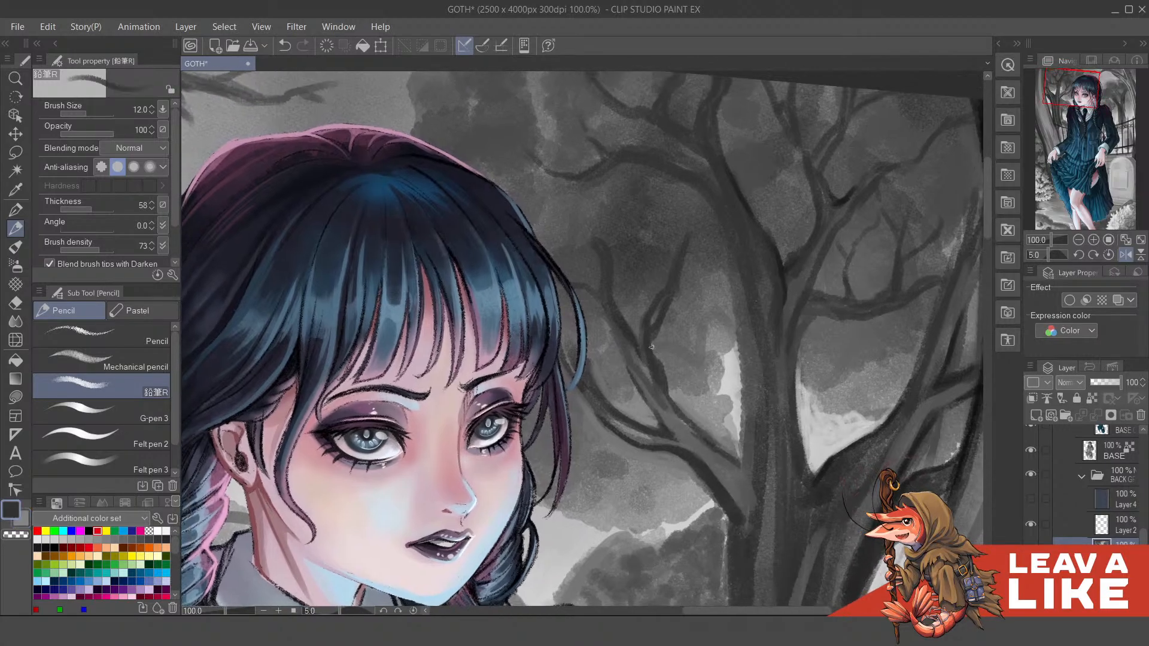
mouse_move(651, 349)
mouse_down()
mouse_move(690, 420)
mouse_move(742, 457)
mouse_move(741, 444)
mouse_move(742, 464)
mouse_up()
mouse_move(741, 404)
mouse_down()
mouse_move(740, 456)
mouse_move(741, 365)
mouse_up()
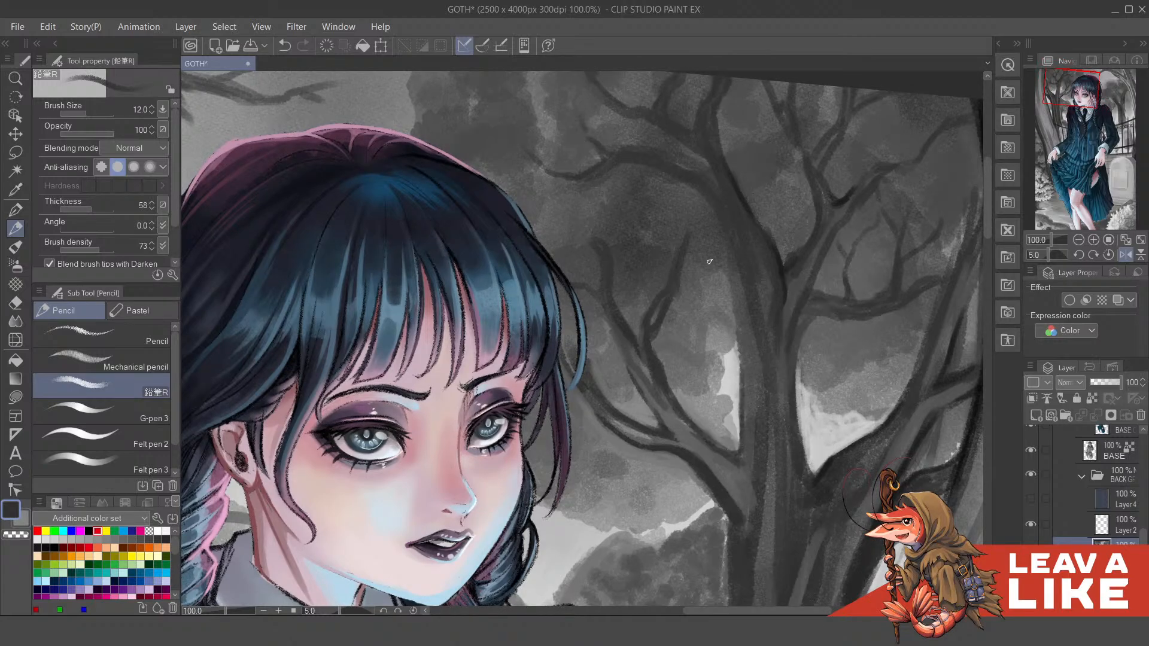
Step: Blend the junction of the low branch and the main trunk with sampled dark grey strokes along the bark
scroll(758, 198, down, 3)
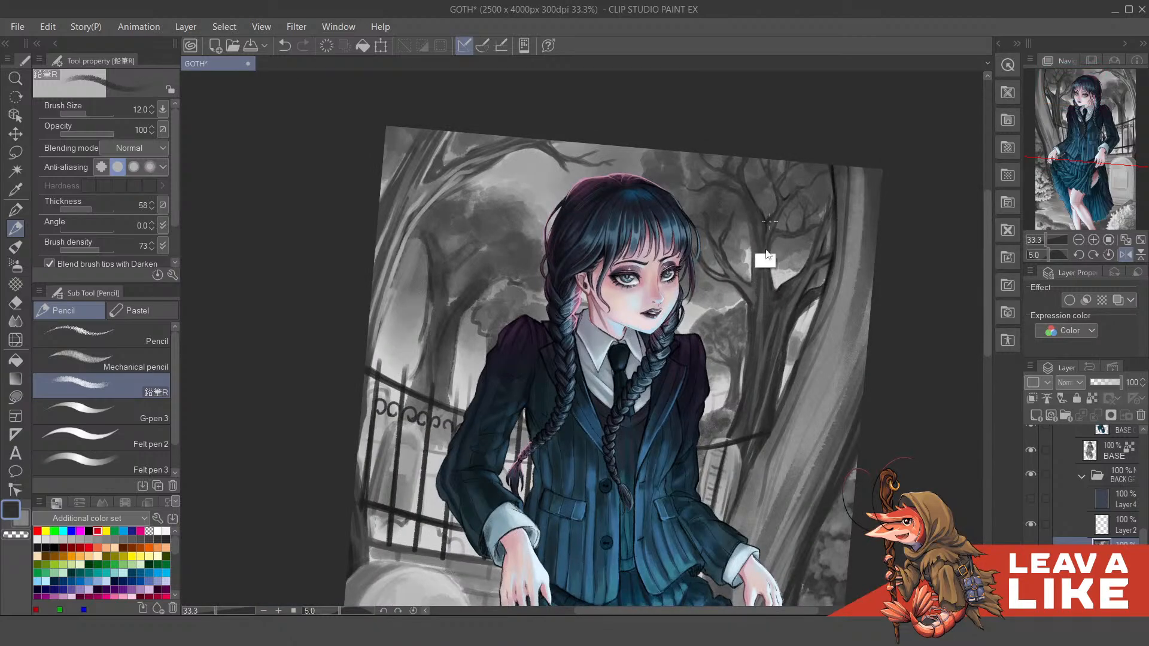
scroll(759, 256, up, 3)
mouse_move(725, 436)
mouse_down()
mouse_move(703, 362)
mouse_move(688, 365)
mouse_move(702, 453)
mouse_up()
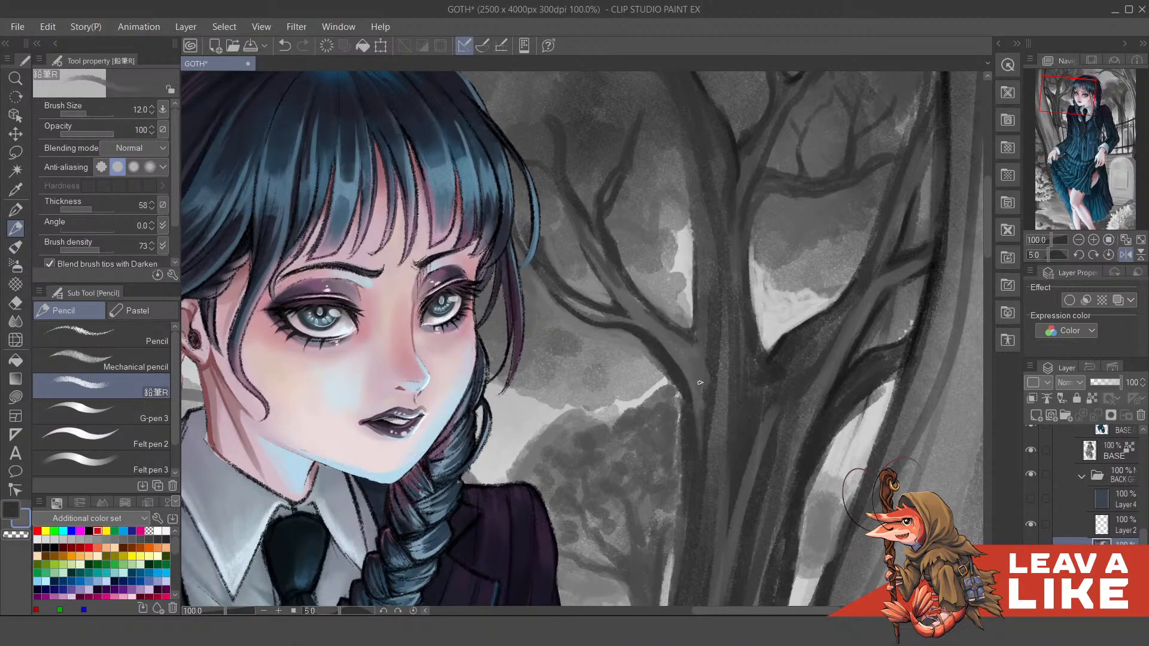
drag(710, 408, 693, 362)
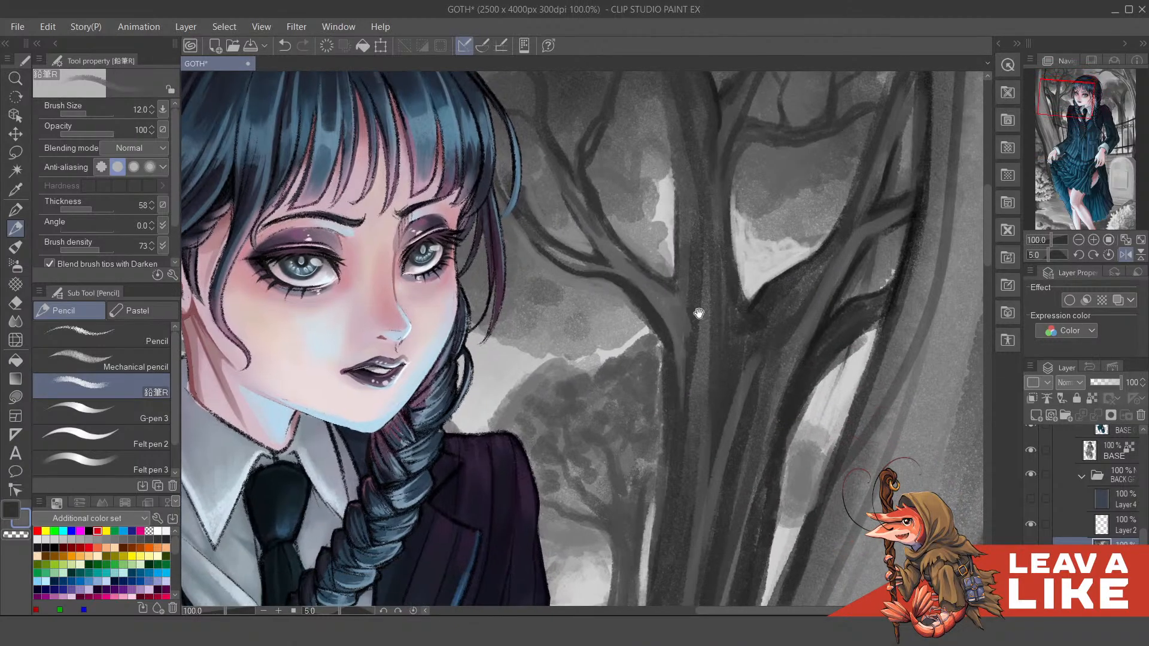
drag(699, 302, 689, 371)
alt+click(689, 352)
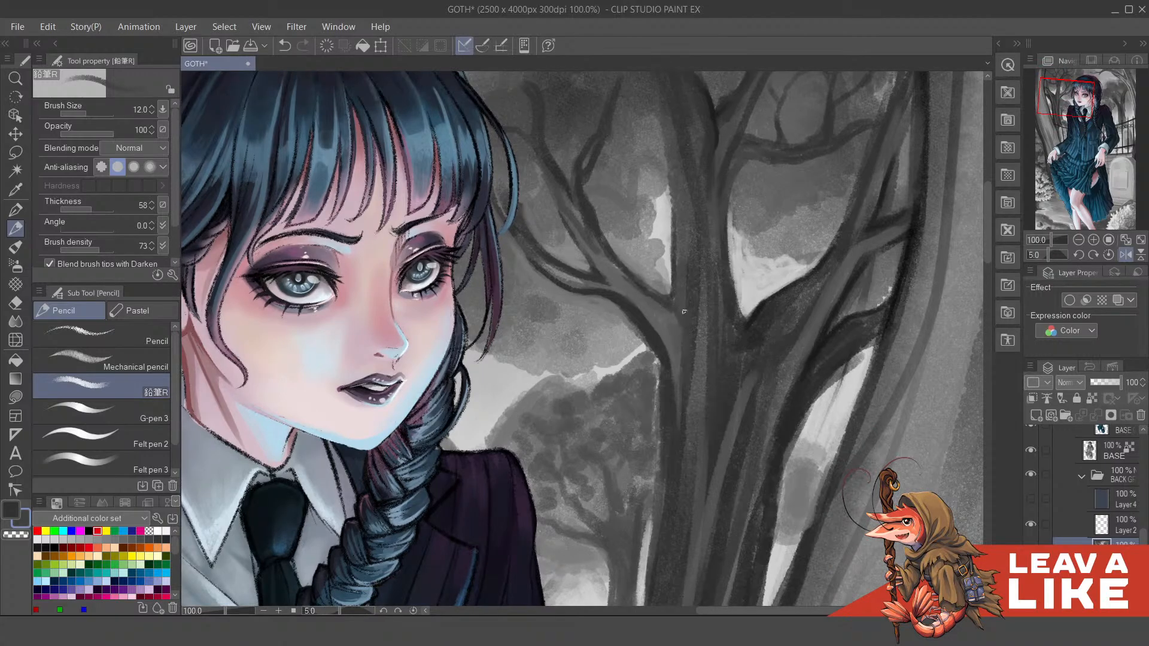
drag(654, 303, 669, 326)
Step: Reset the canvas rotation to 0 degrees and rework the dark foliage edge above the girl's head with sampled greys
scroll(756, 228, down, 3)
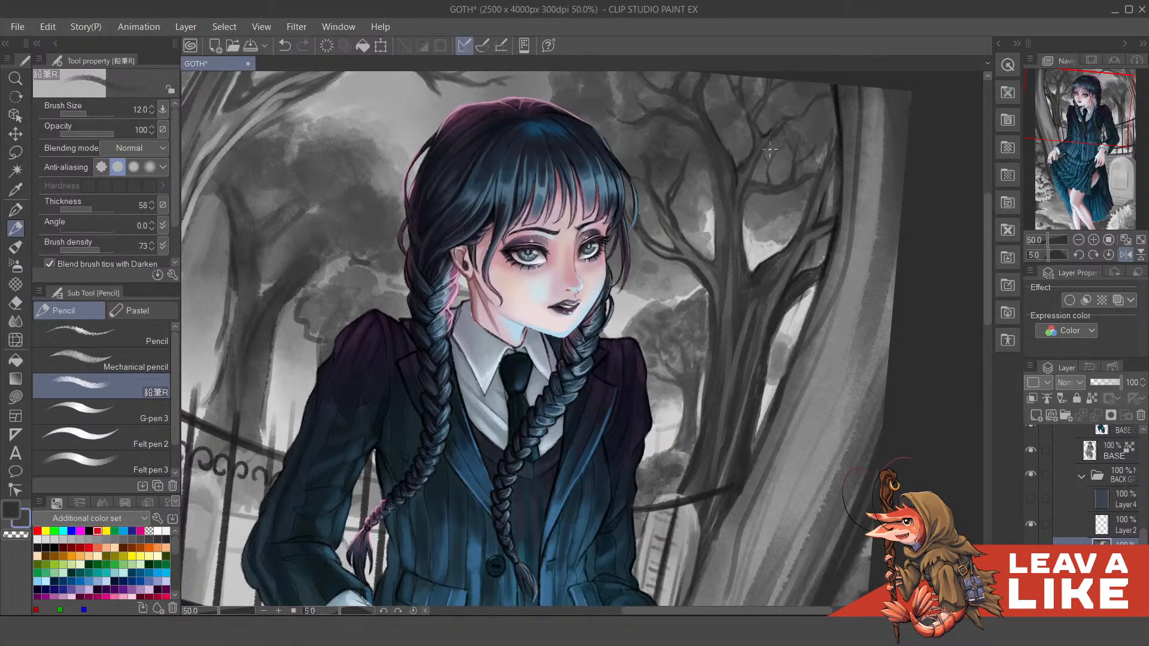
key(ctrl+@)
scroll(832, 211, down, 2)
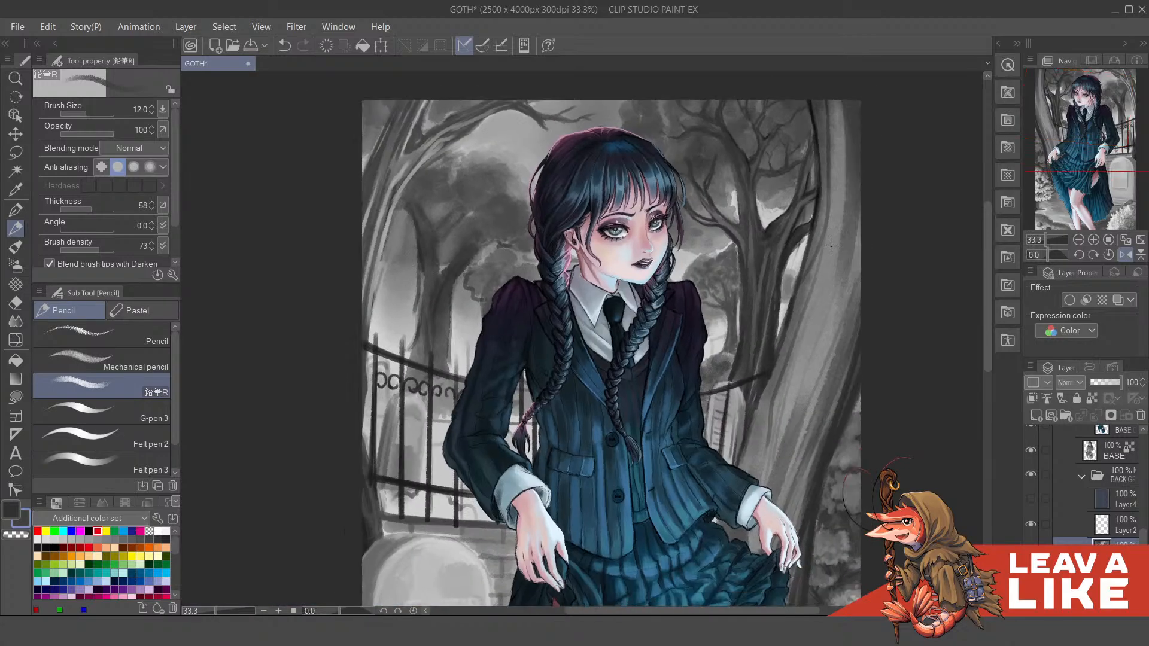
scroll(752, 132, up, 3)
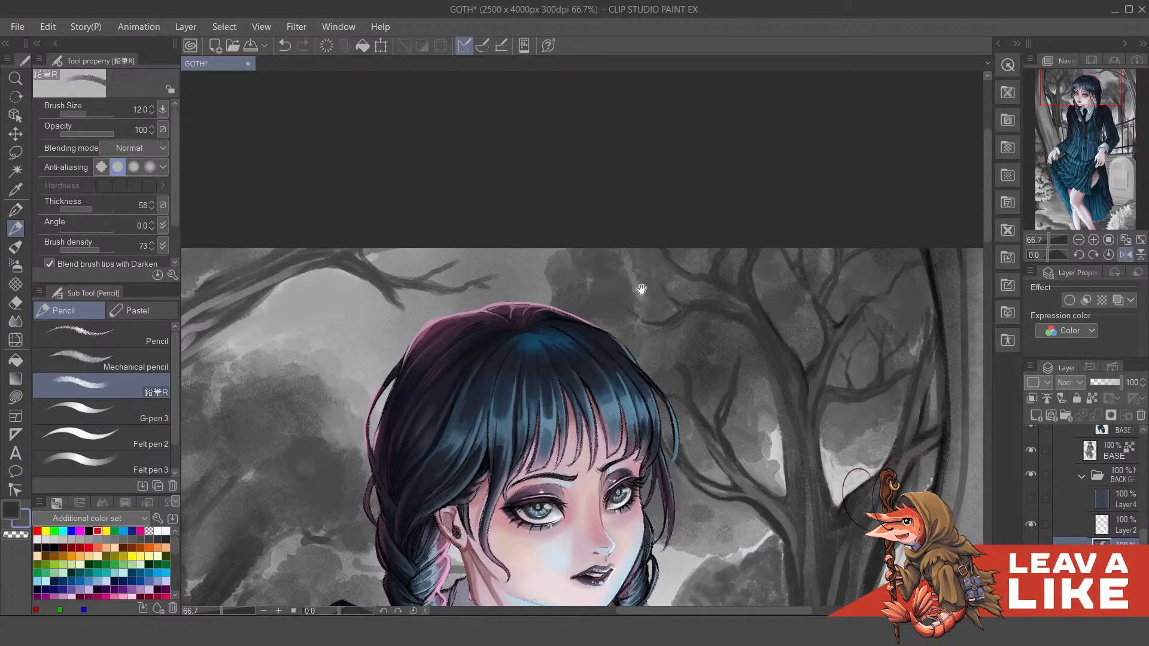
alt+click(634, 318)
mouse_move(626, 277)
mouse_down()
mouse_move(616, 252)
mouse_move(649, 228)
mouse_move(667, 253)
mouse_move(643, 263)
mouse_up()
alt+click(580, 282)
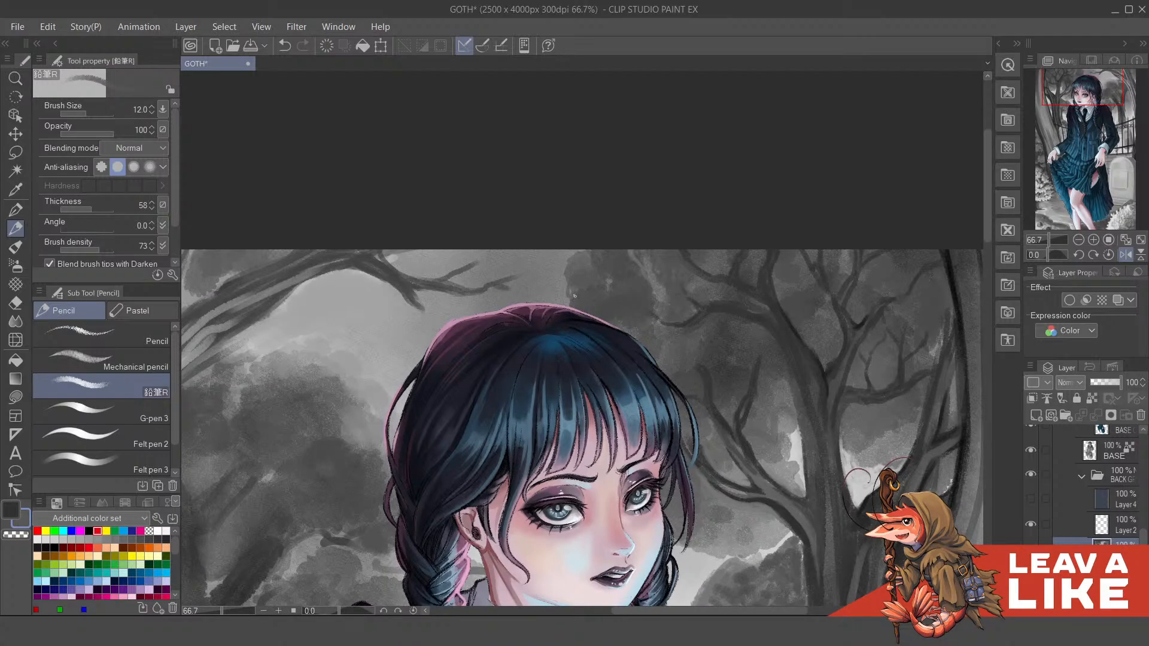
drag(564, 275, 579, 250)
scroll(692, 236, down, 2)
scroll(718, 246, up, 3)
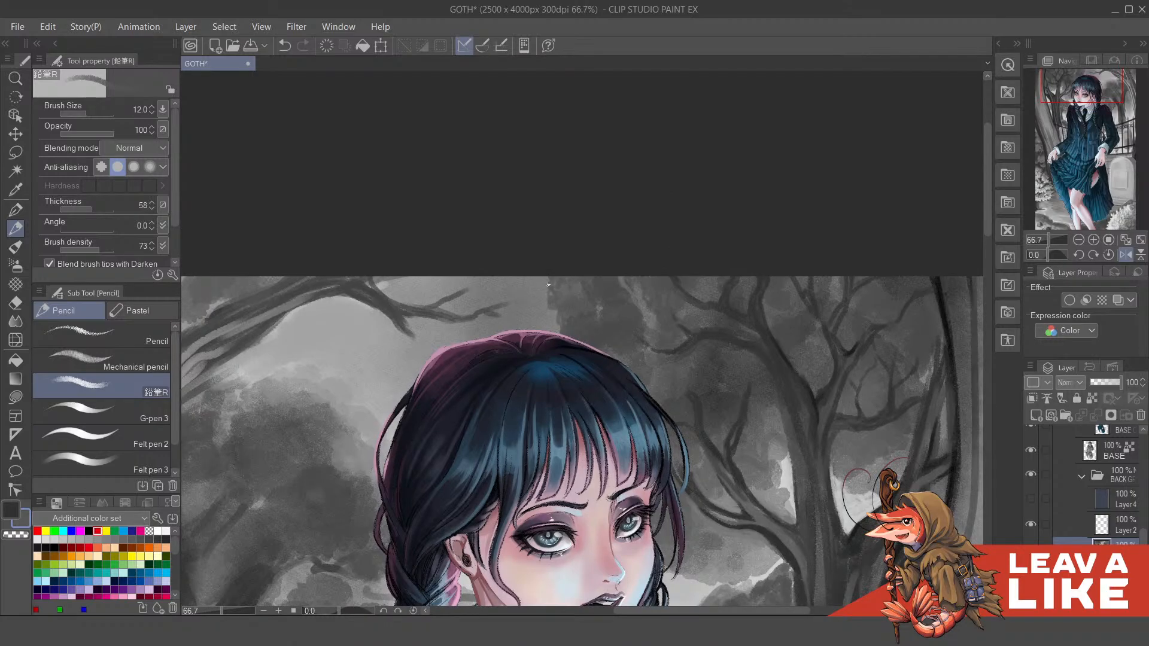
scroll(557, 273, down, 2)
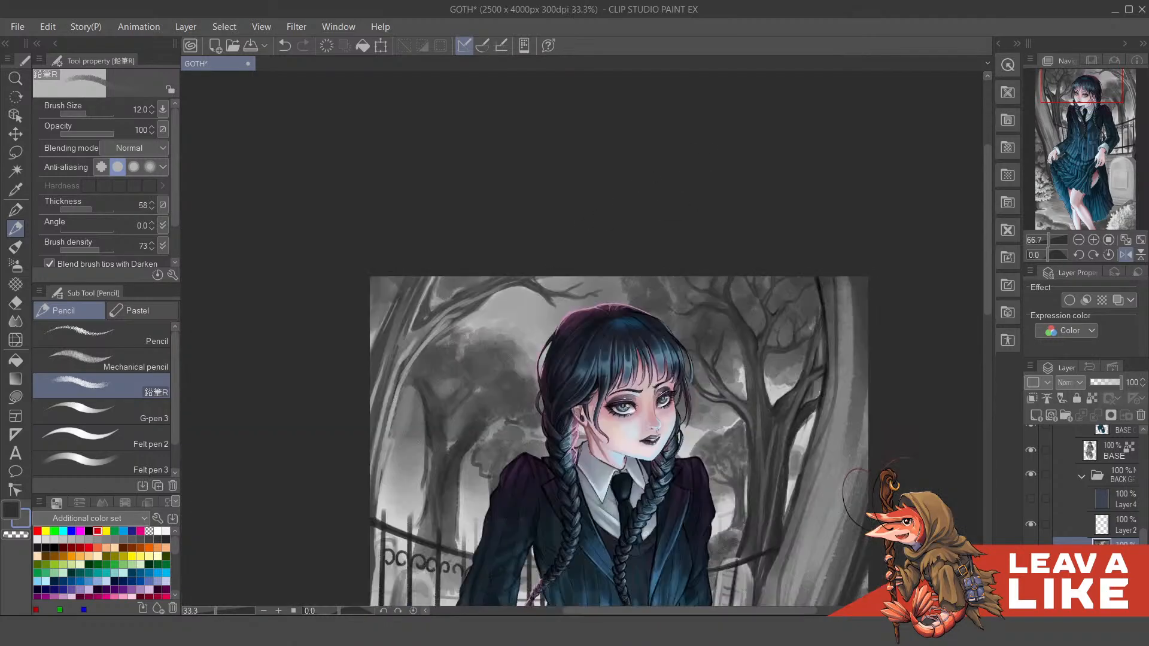
Step: Touch up the foliage and thin branches between the girl's hair and the neighbouring tree's crown with grey pencil strokes
drag(873, 350, 769, 279)
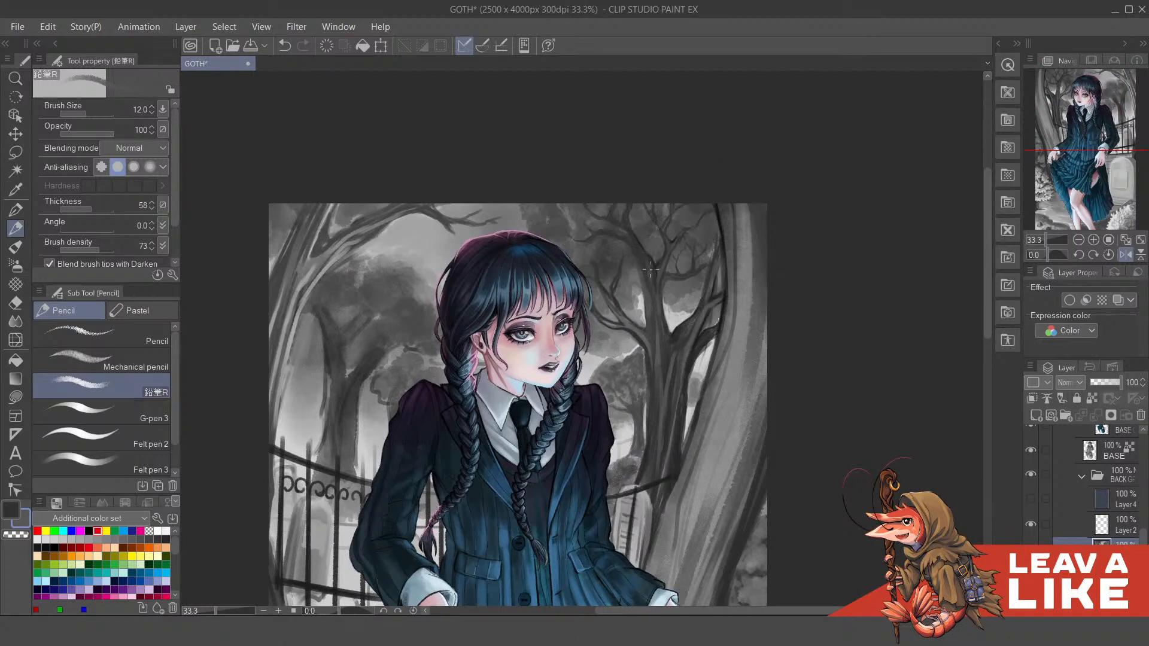
scroll(647, 273, up, 2)
drag(590, 326, 592, 343)
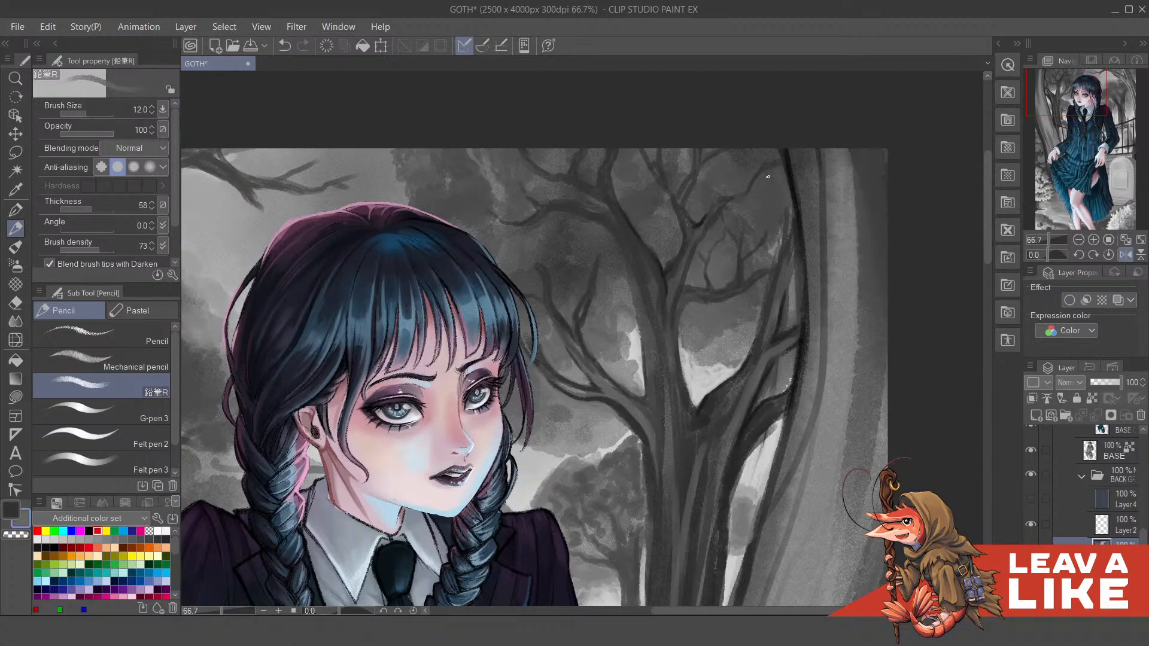
drag(661, 252, 682, 315)
drag(580, 320, 583, 332)
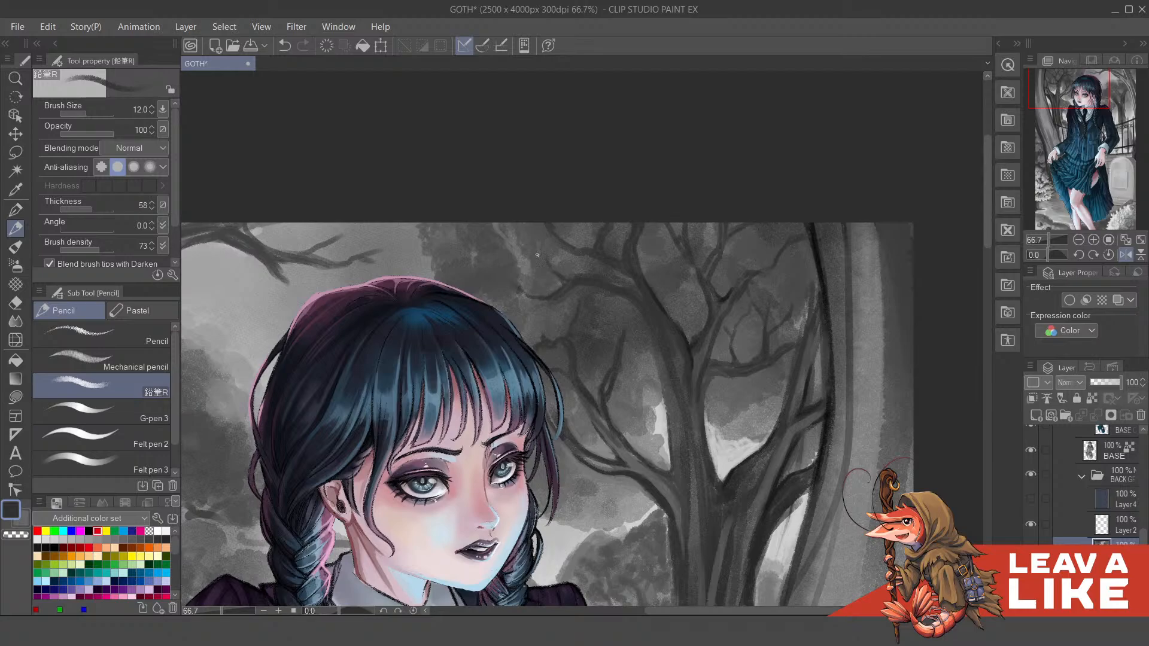
scroll(684, 186, down, 3)
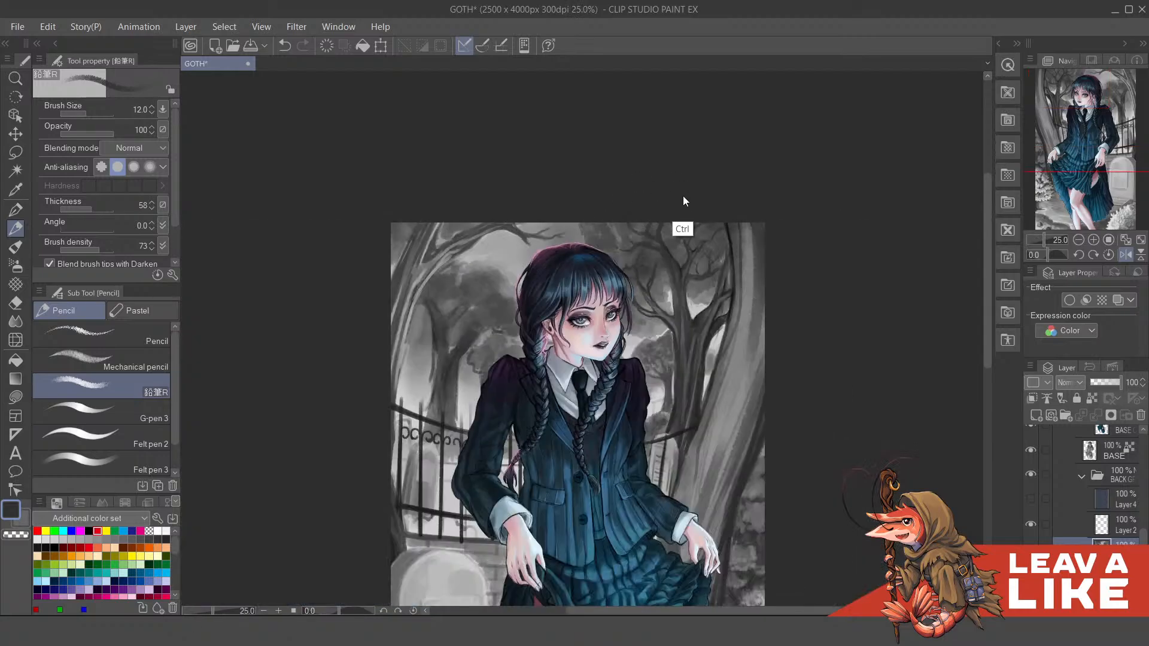
scroll(689, 224, up, 3)
scroll(682, 251, up, 1)
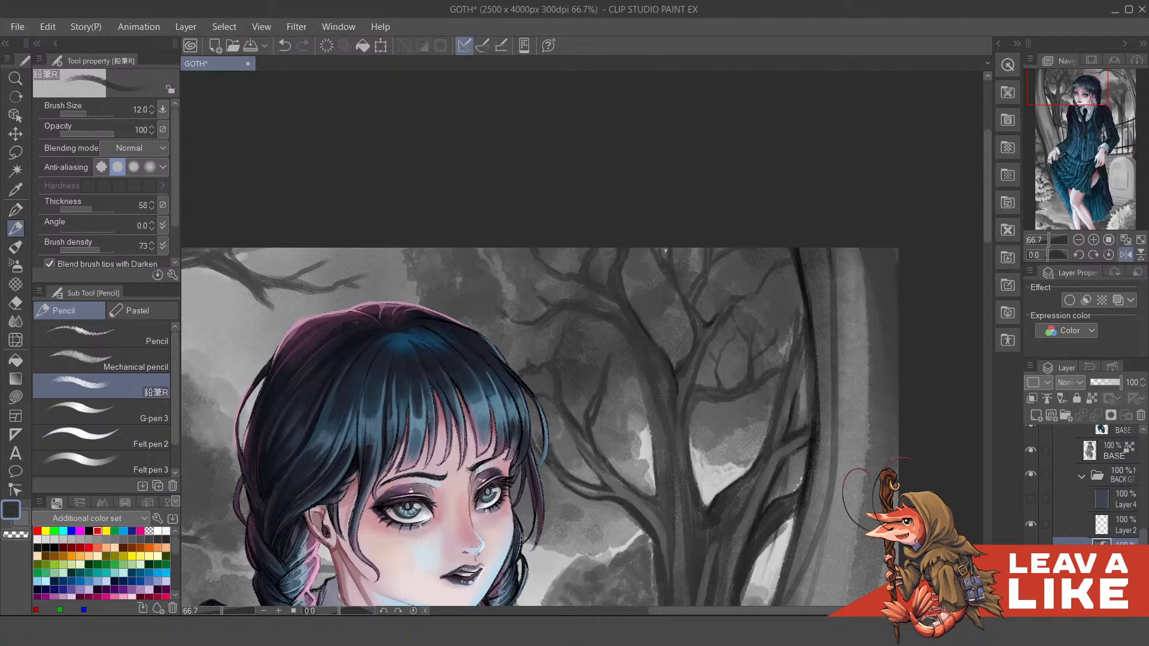
Step: Undo the last stroke and refine the forked upper branches in the large tree's crown, alternating the two dark grey tones
key(ctrl+z)
scroll(684, 287, up, 1)
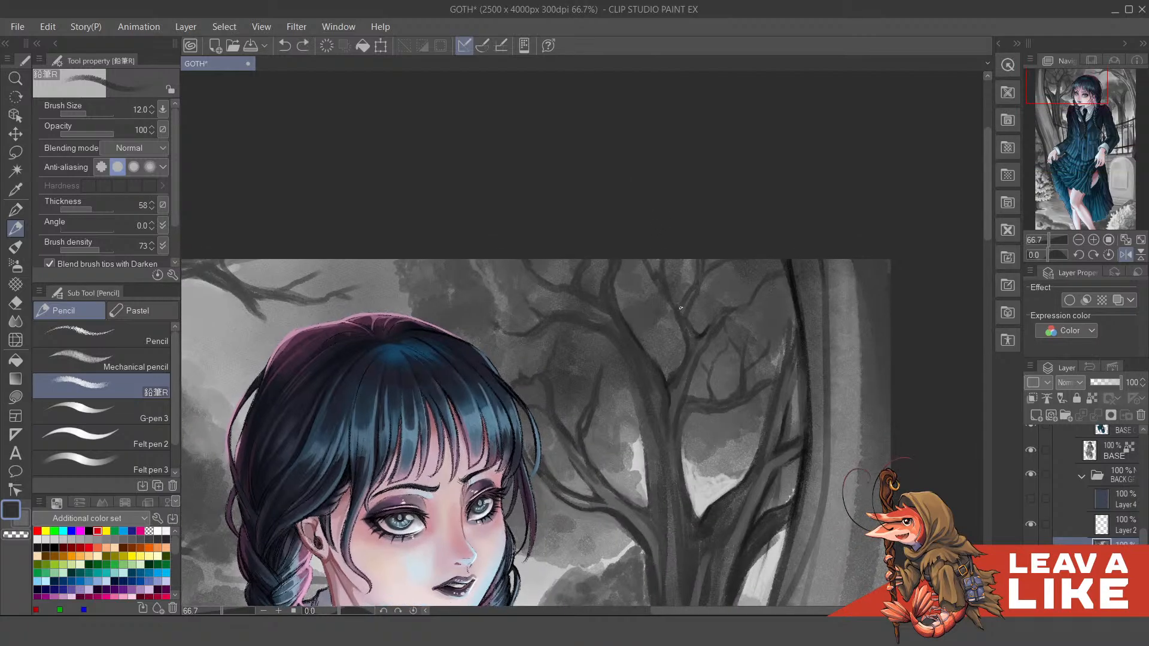
drag(661, 284, 691, 332)
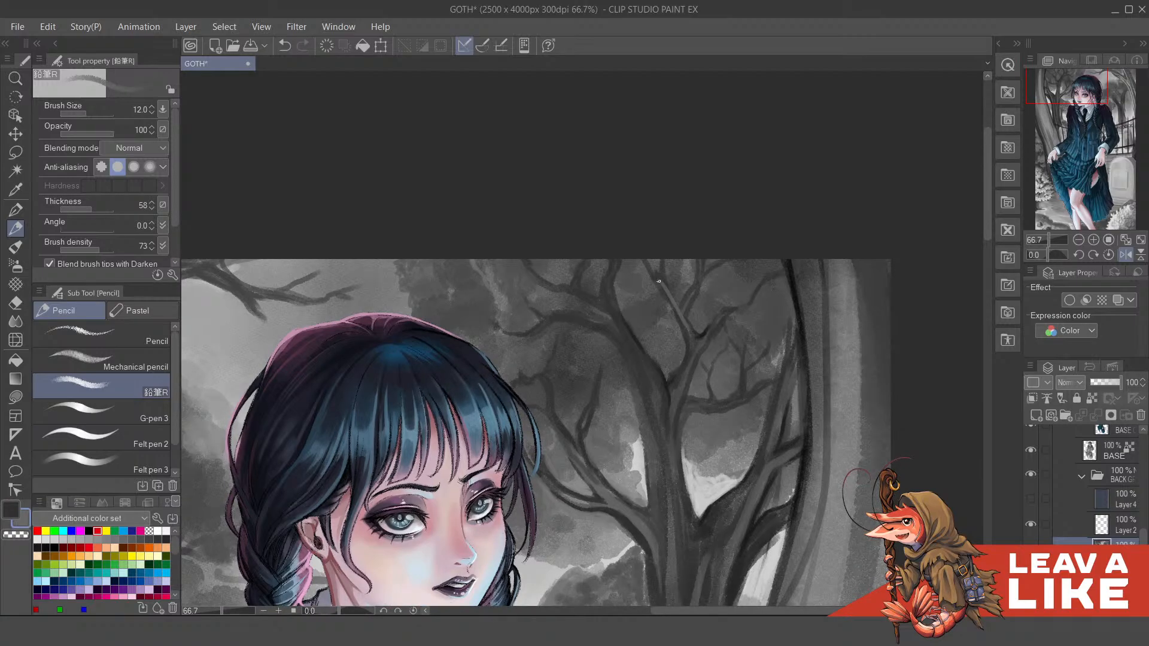
key(x)
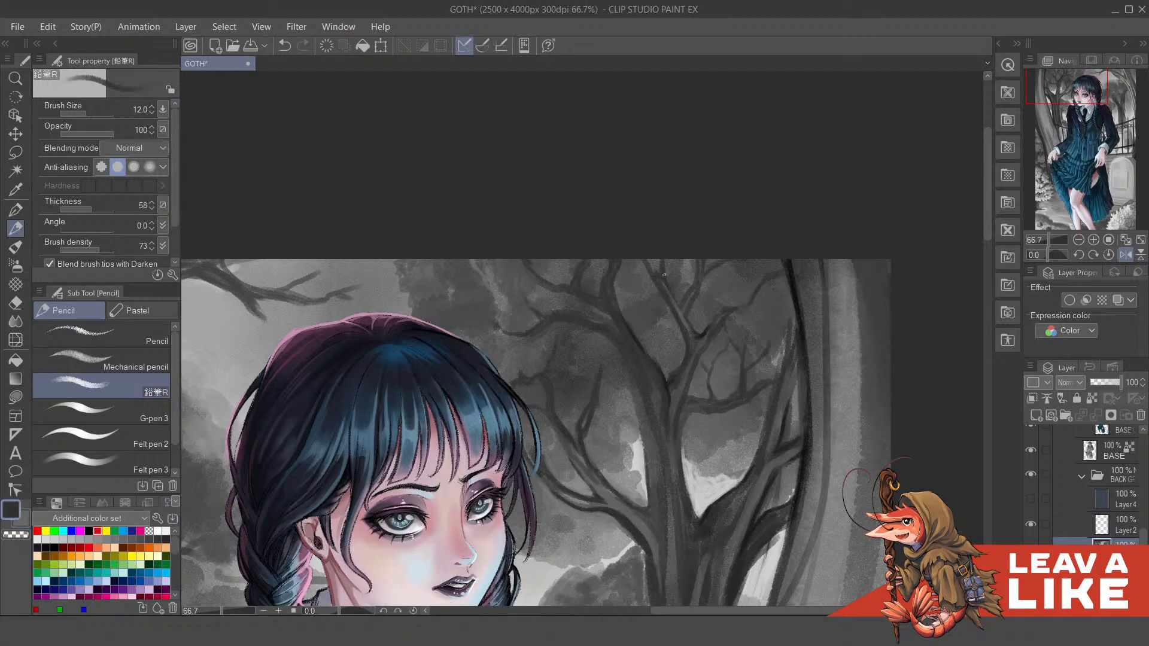
key(x)
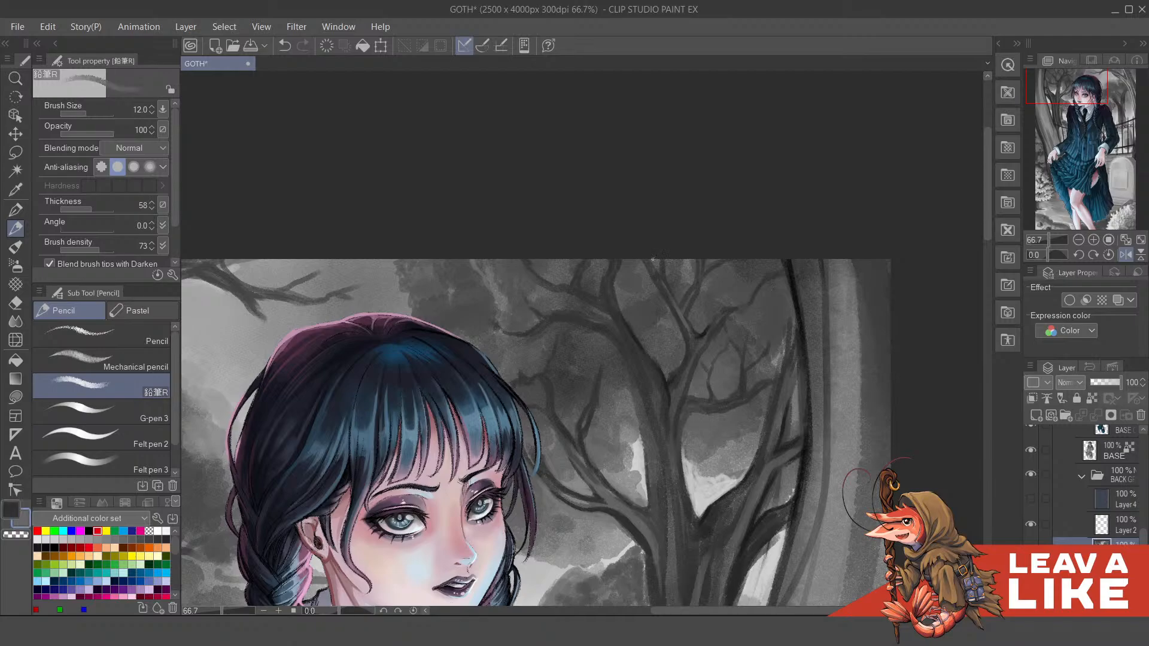
key(x)
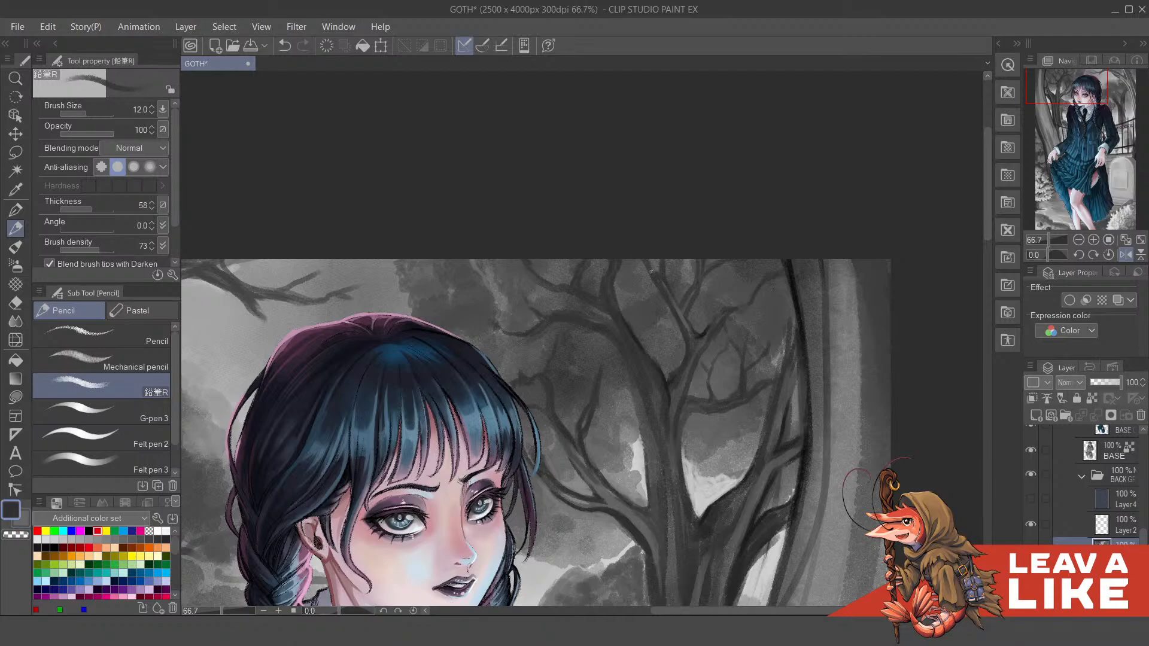
key(x)
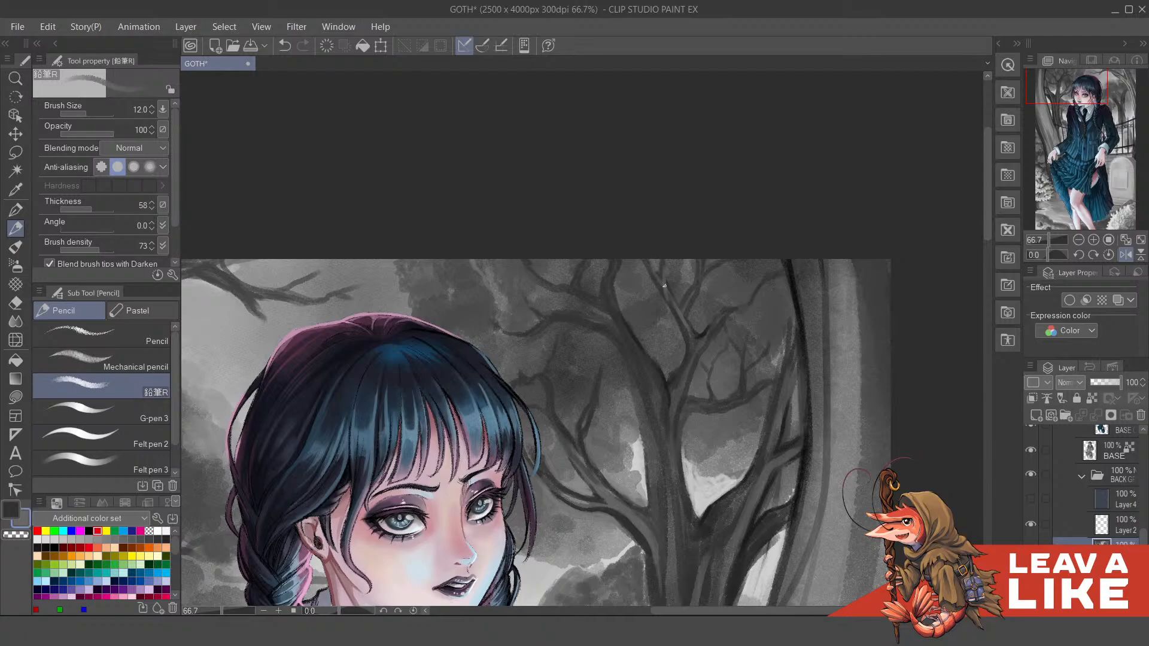
key(x)
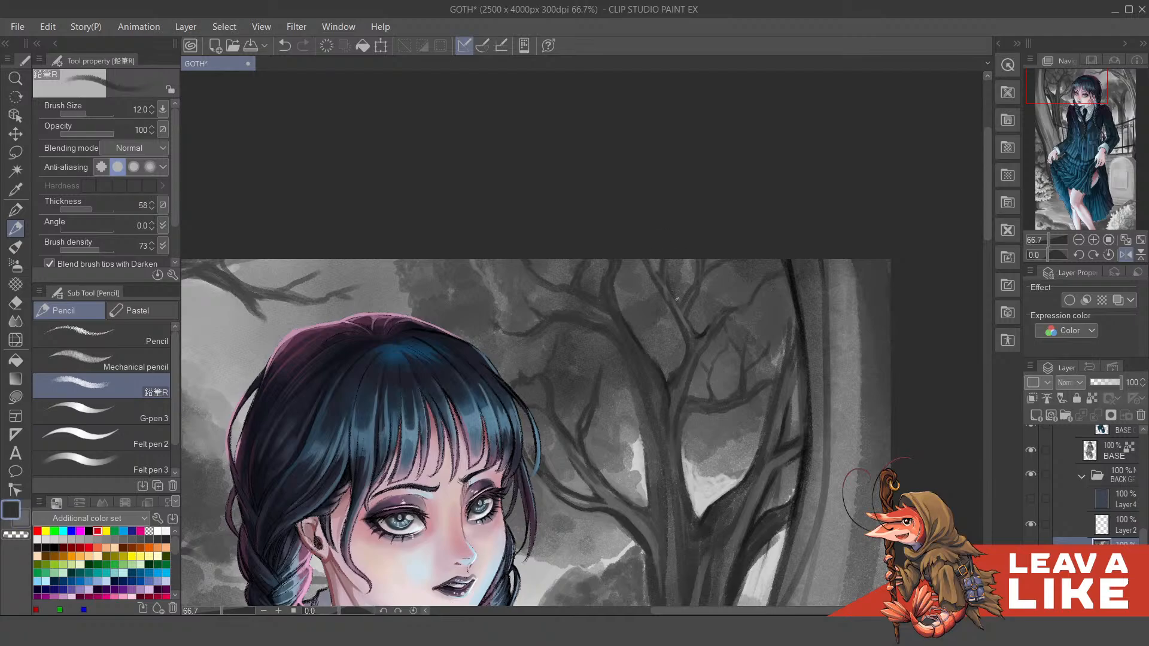
Step: Mirror the canvas view and paint a winding lighter gap in the dark foliage beside the girl's hair with sampled greys
key(h)
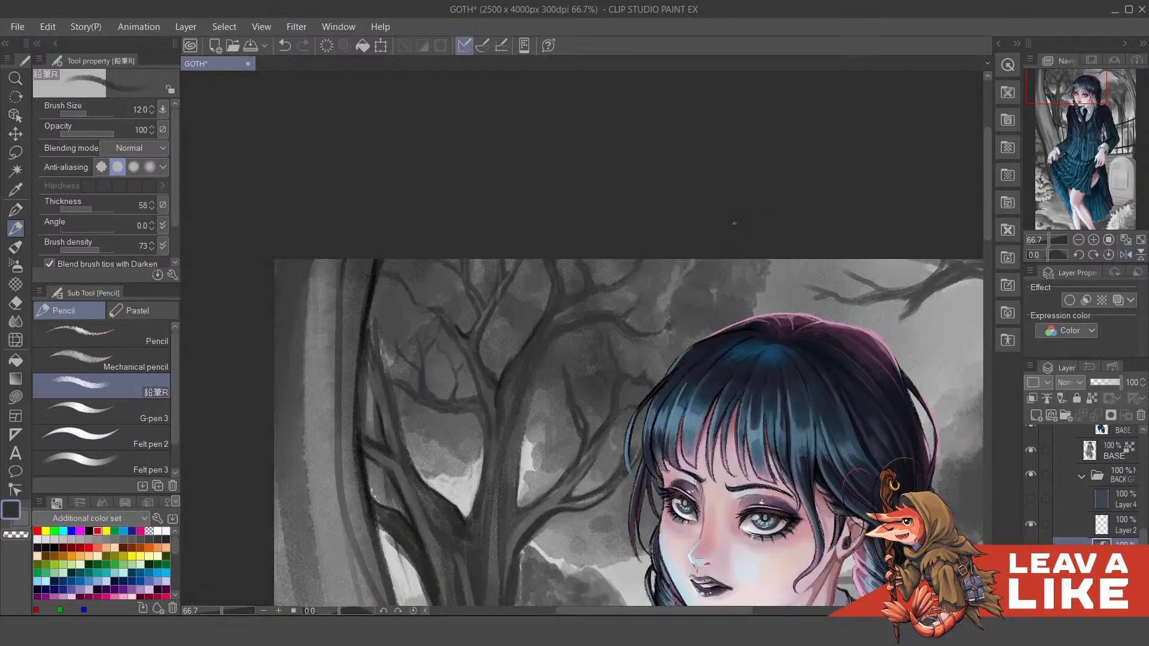
drag(568, 257, 687, 362)
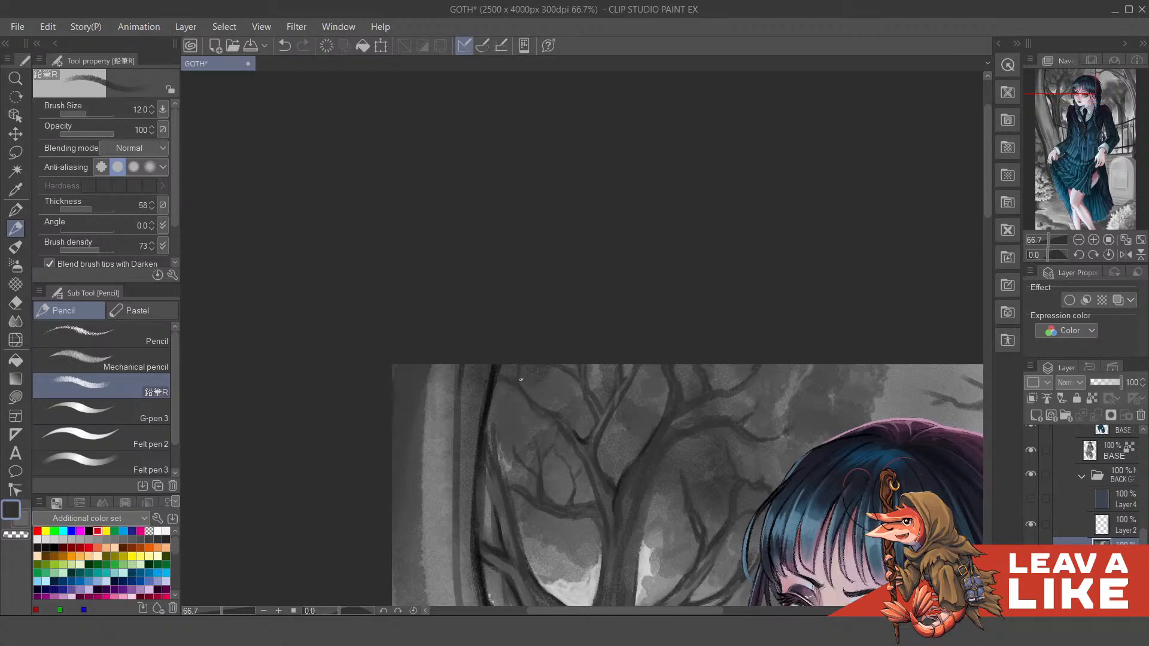
scroll(672, 223, down, 4)
scroll(825, 224, down, 2)
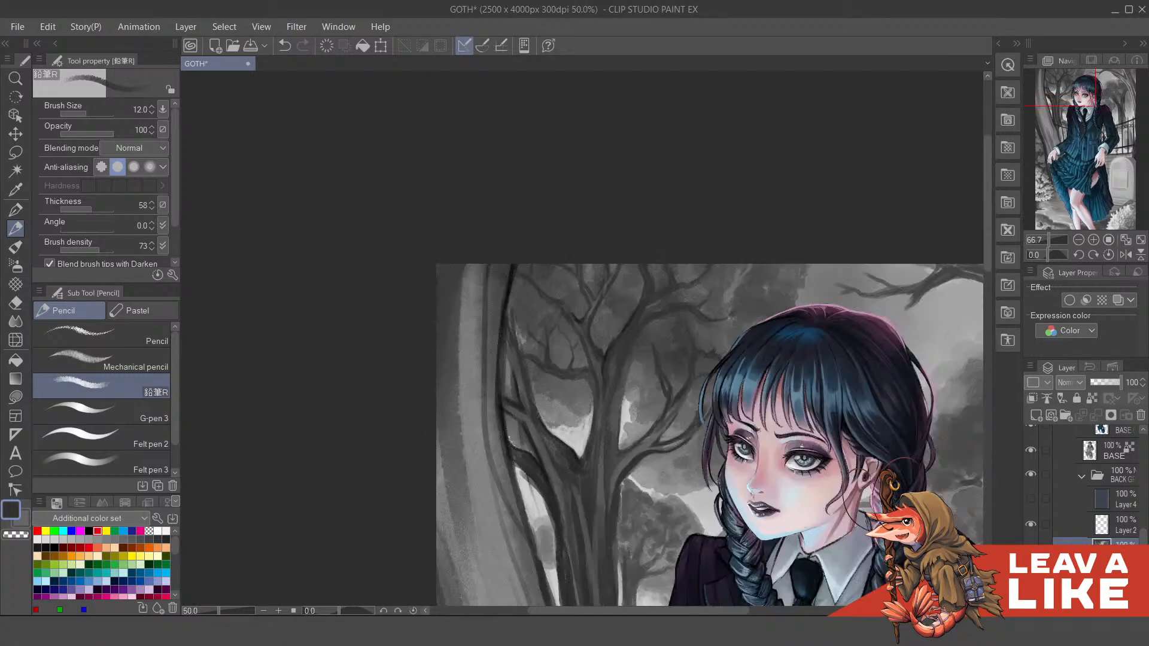
drag(873, 362, 815, 308)
scroll(814, 307, up, 1)
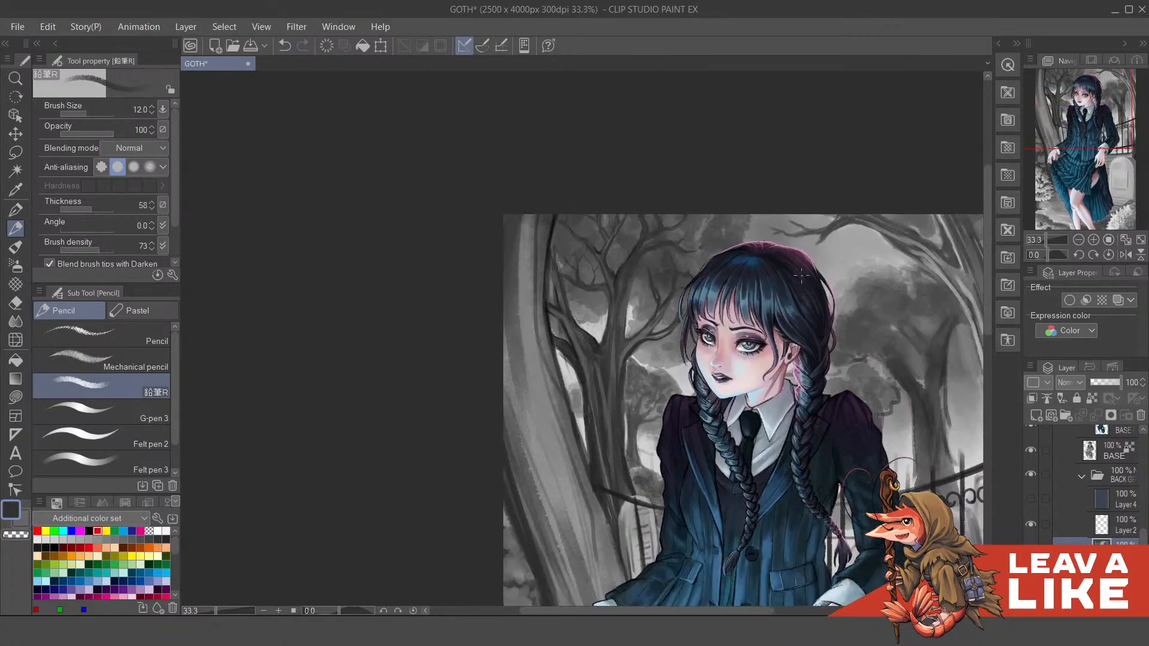
scroll(715, 248, up, 2)
drag(708, 259, 720, 272)
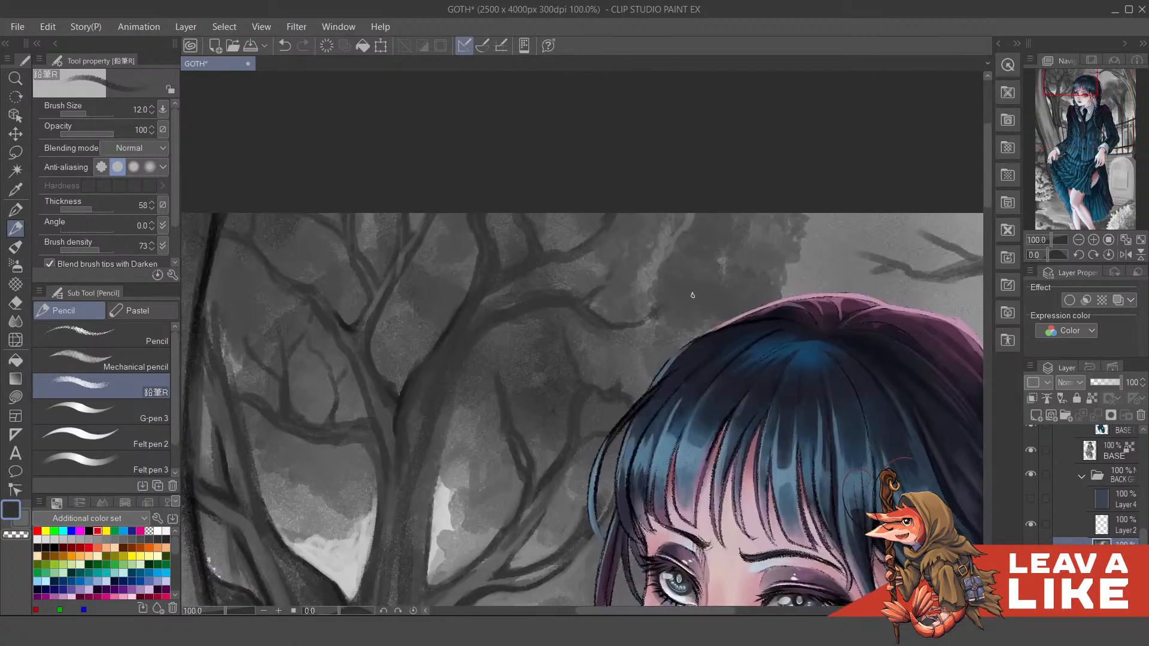
key(alt)
alt+click(662, 284)
mouse_move(661, 261)
mouse_down()
mouse_move(680, 309)
mouse_move(663, 313)
mouse_move(662, 301)
mouse_move(649, 322)
mouse_move(687, 331)
mouse_up()
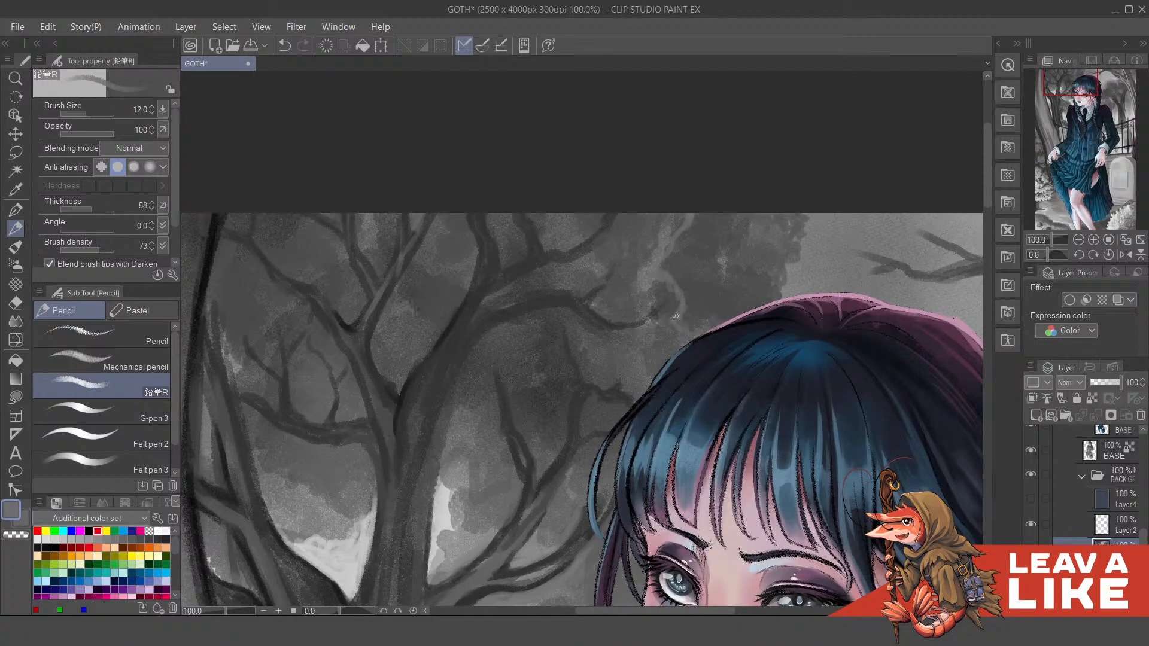
alt+click(675, 315)
alt+click(656, 291)
alt+click(655, 271)
drag(660, 277, 681, 322)
Step: Brighten the sky band above the rounded bush beside the trunk with a sampled light grey at brush size 25
scroll(776, 231, down, 2)
scroll(786, 227, down, 1)
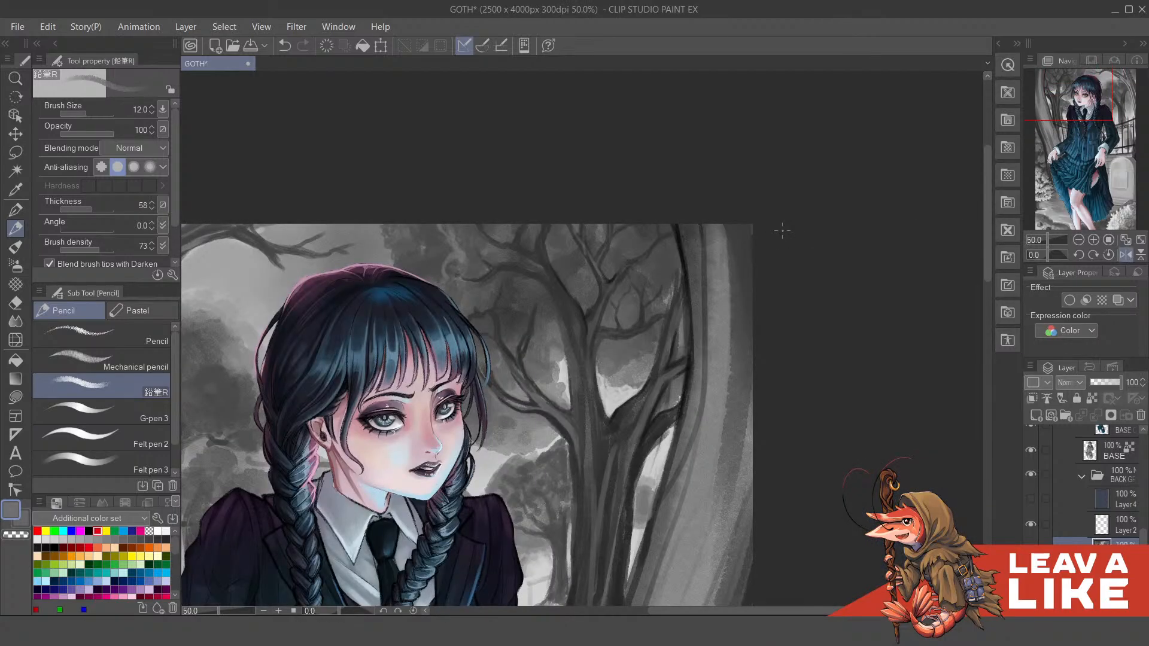
key(h)
drag(764, 296, 771, 299)
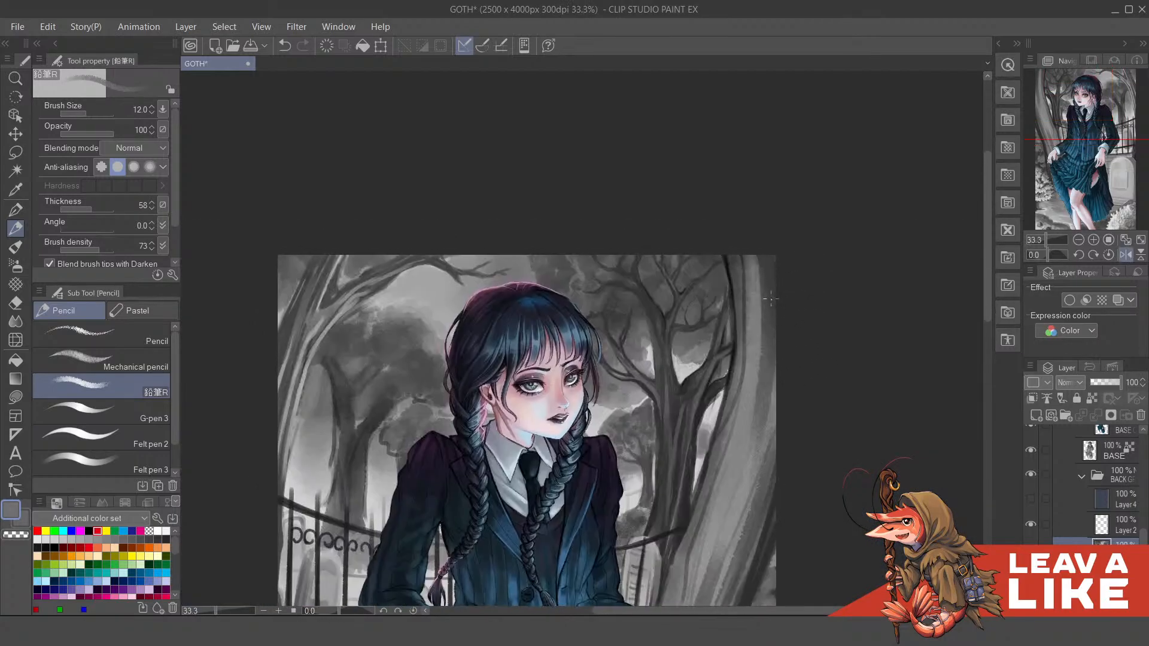
drag(775, 341, 770, 312)
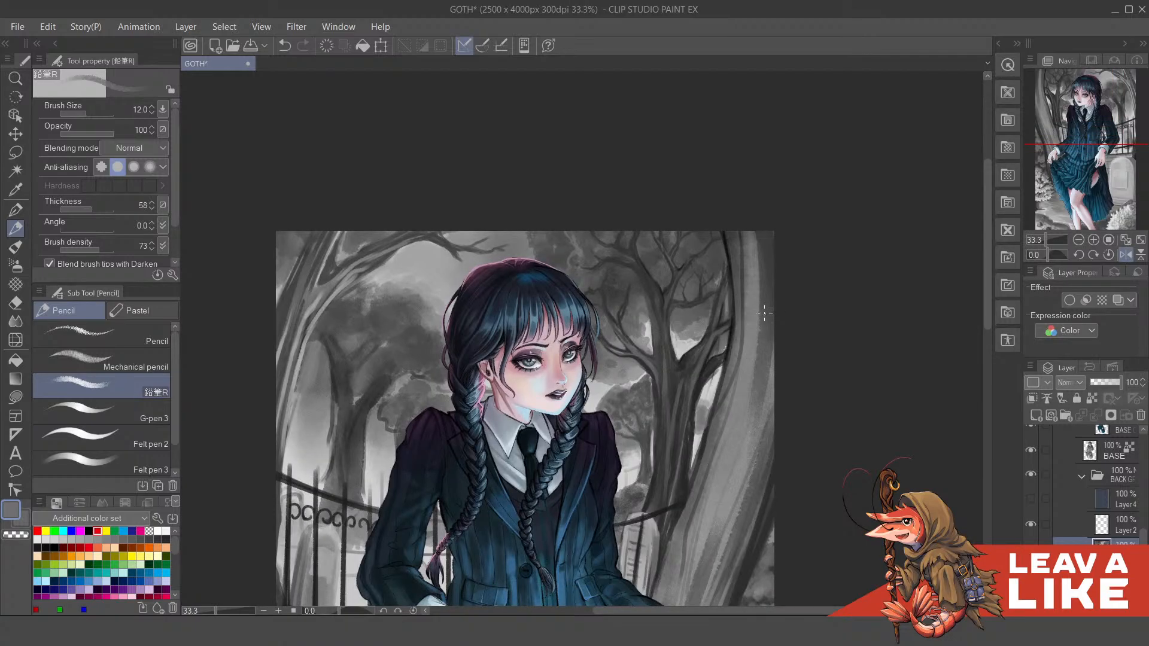
scroll(635, 365, up, 3)
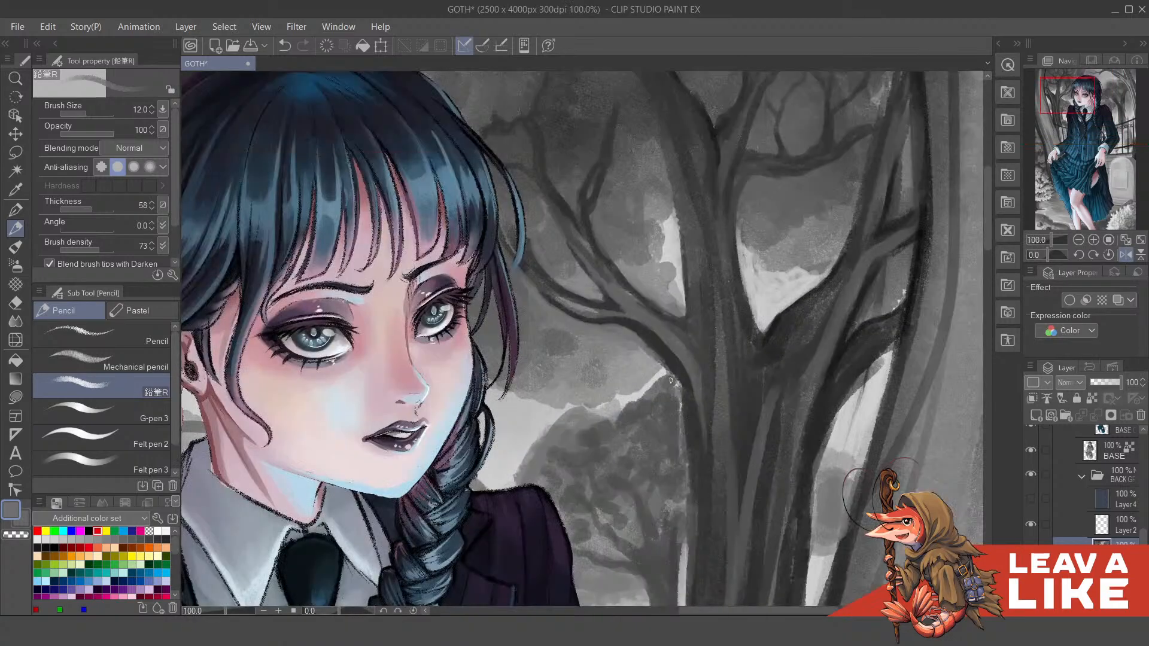
drag(660, 372, 658, 387)
key(alt)
alt+click(655, 392)
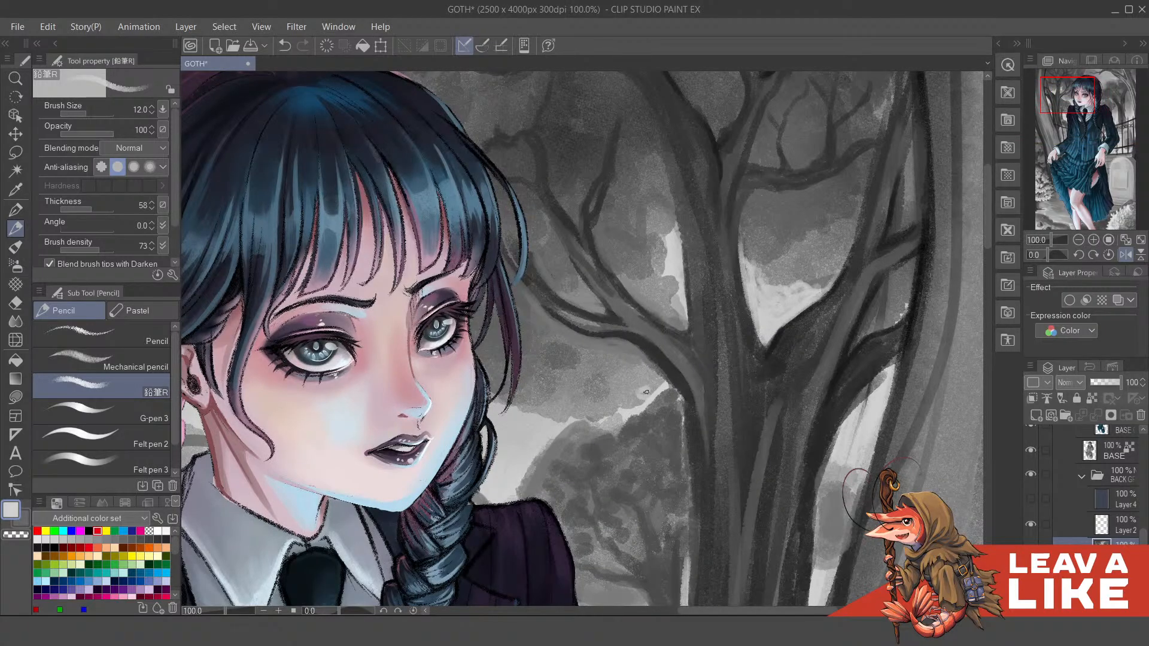
key(bracketright)
key(bracketright)
key(bracketright)
key(bracketright)
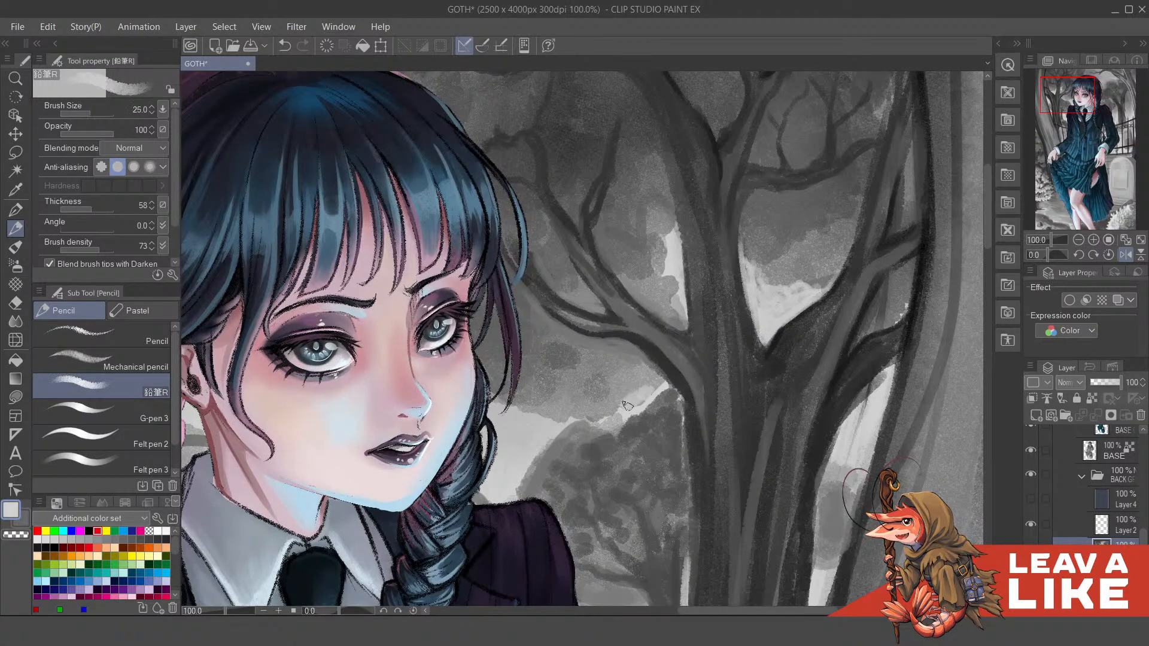
mouse_move(590, 417)
mouse_down()
mouse_move(541, 415)
mouse_move(586, 416)
mouse_move(682, 314)
mouse_move(630, 401)
mouse_move(655, 377)
mouse_move(666, 390)
mouse_move(525, 410)
mouse_move(554, 394)
mouse_move(640, 398)
mouse_move(622, 383)
mouse_move(643, 387)
mouse_move(616, 391)
mouse_up()
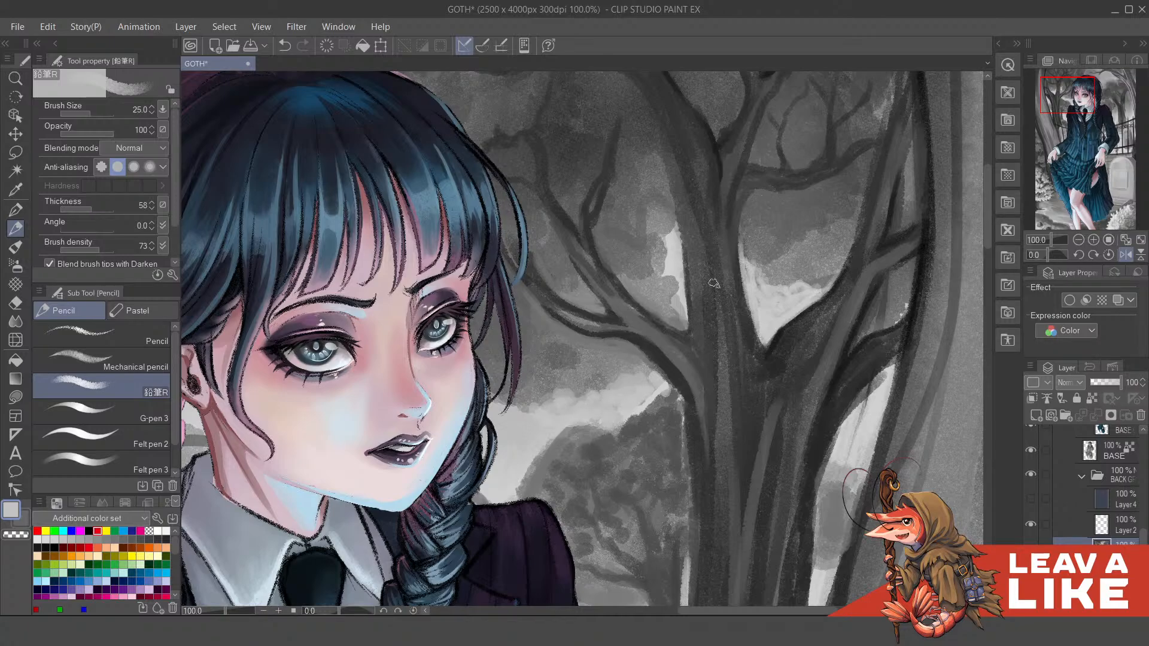
Step: Add sampled light sky grey to the upper end of the foliage gap above the girl's hair
scroll(767, 255, down, 2)
scroll(771, 254, down, 1)
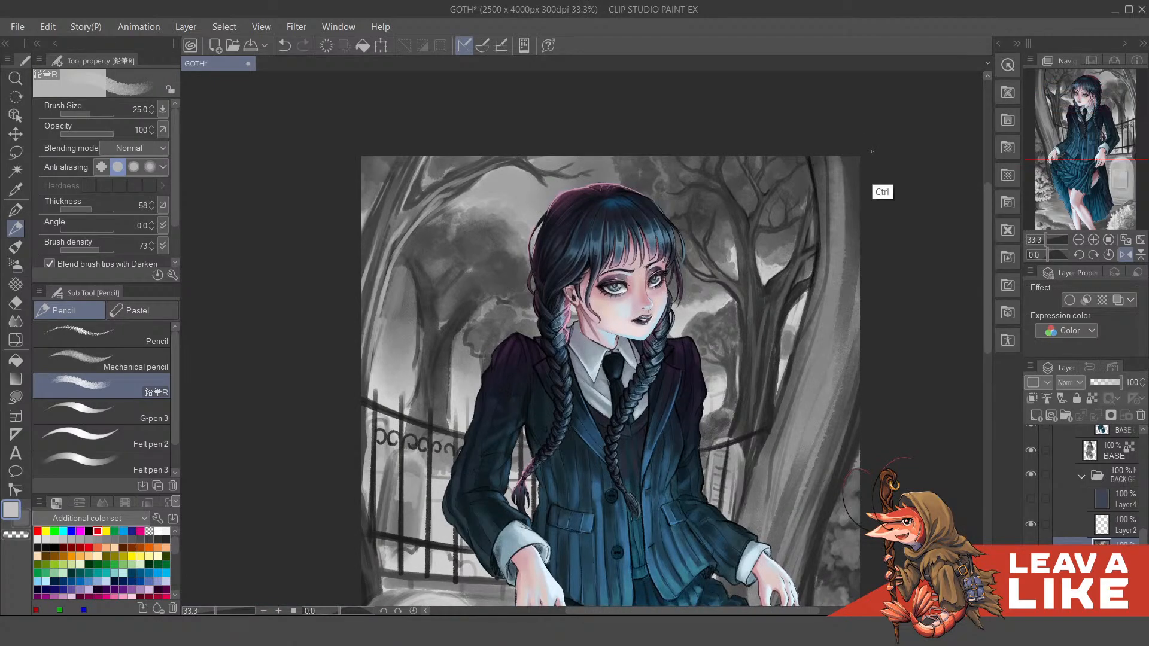
scroll(869, 149, down, 1)
mouse_move(652, 261)
mouse_down()
mouse_move(473, 261)
mouse_move(586, 374)
mouse_up()
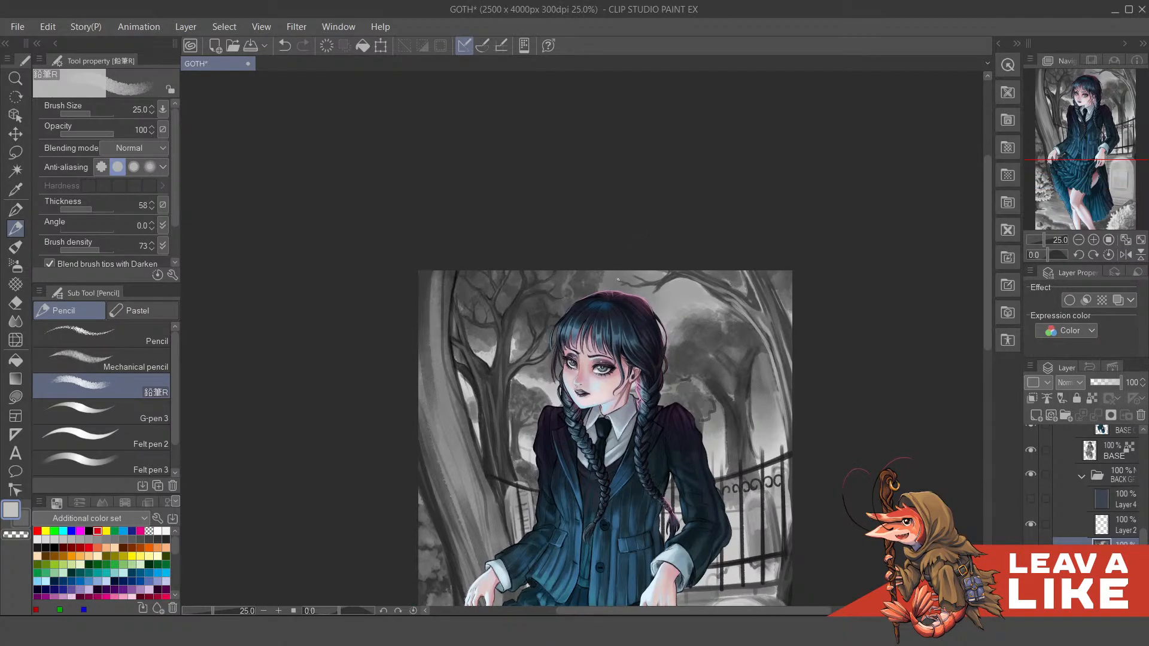
scroll(584, 295, up, 4)
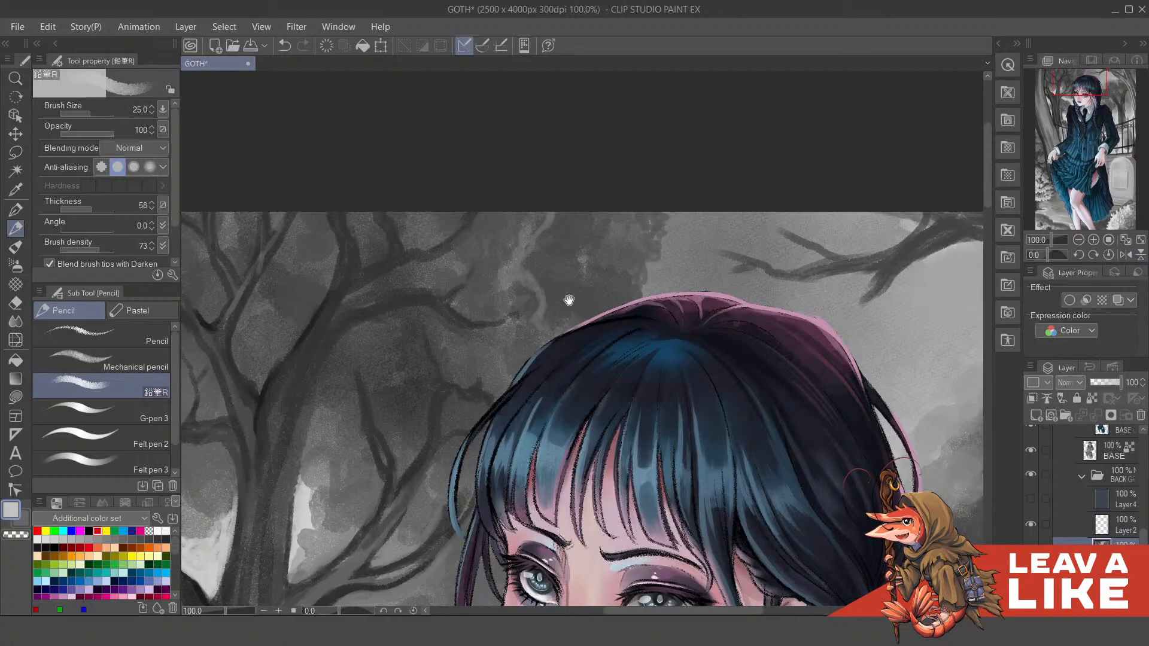
drag(569, 300, 599, 367)
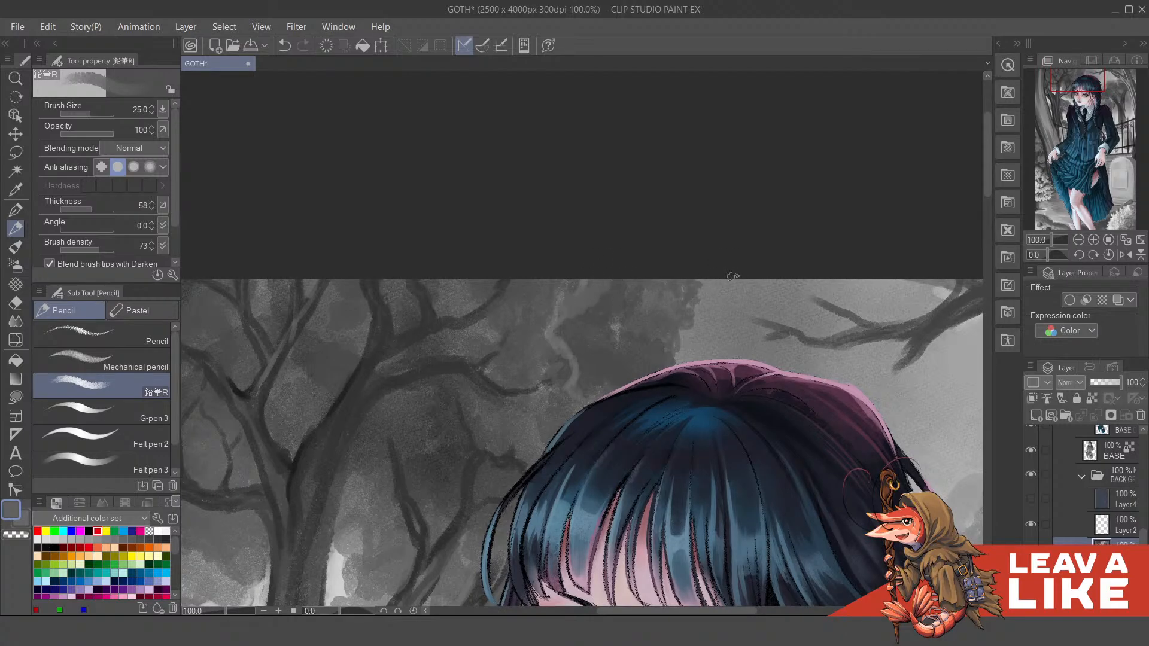
key(alt)
alt+click(333, 570)
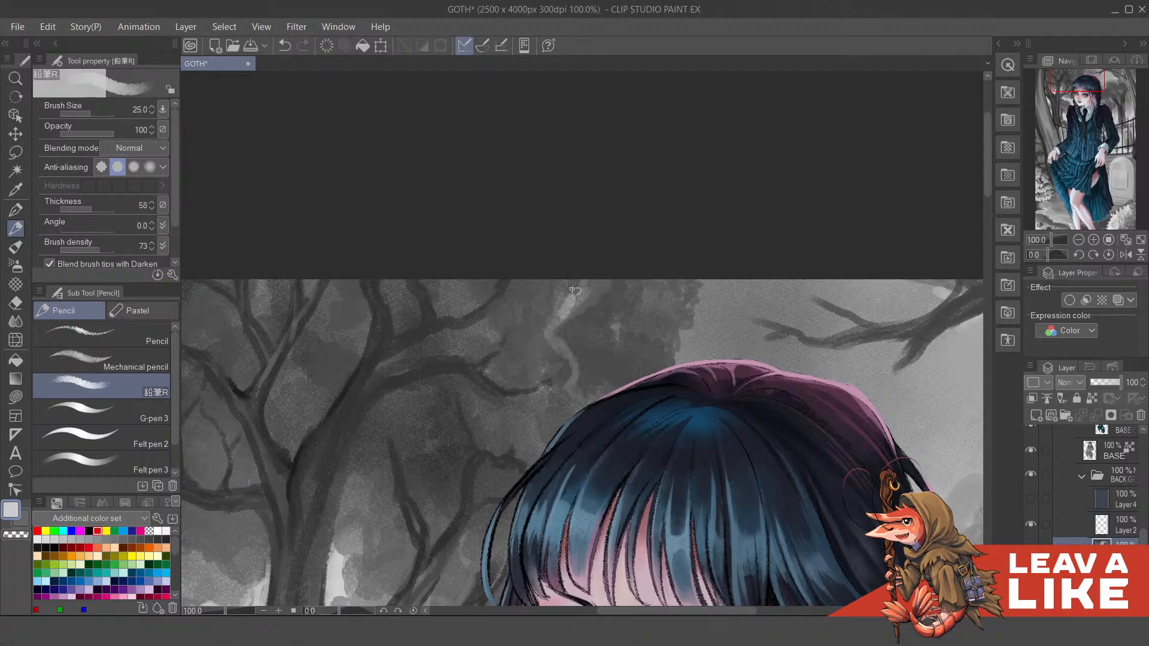
key(ctrl+z)
key(ctrl+y)
Step: Rework the foliage gap above the hair with dark grey, laying a brighter light grey strip from the canvas edge downward
scroll(677, 179, down, 3)
scroll(651, 310, up, 3)
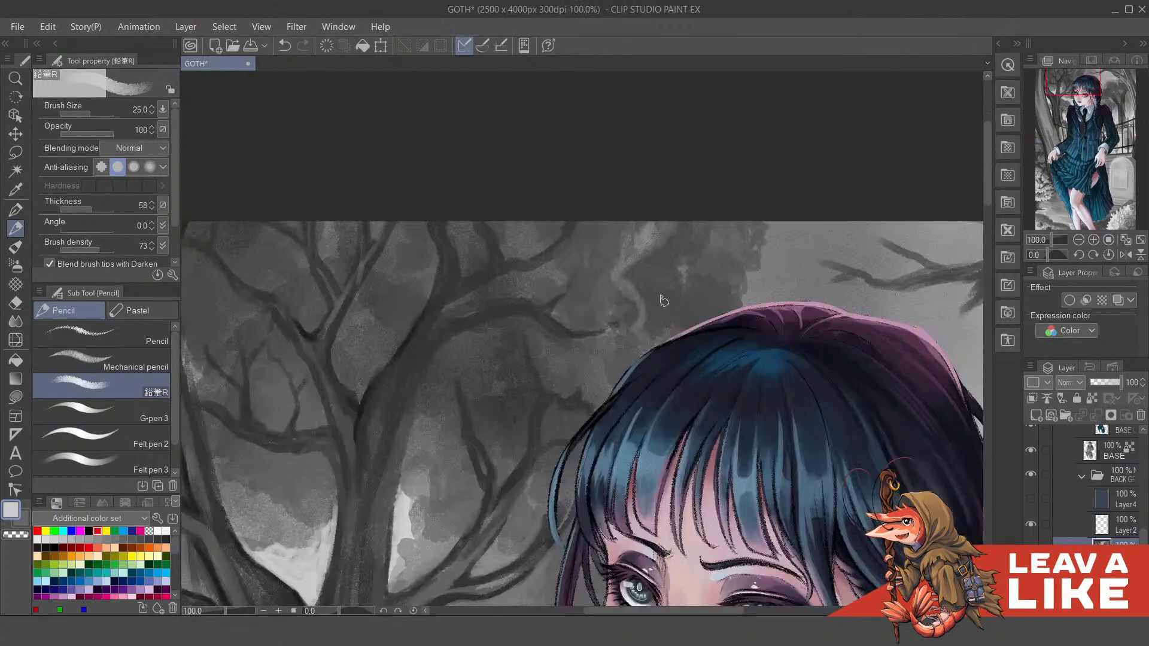
drag(639, 283, 637, 301)
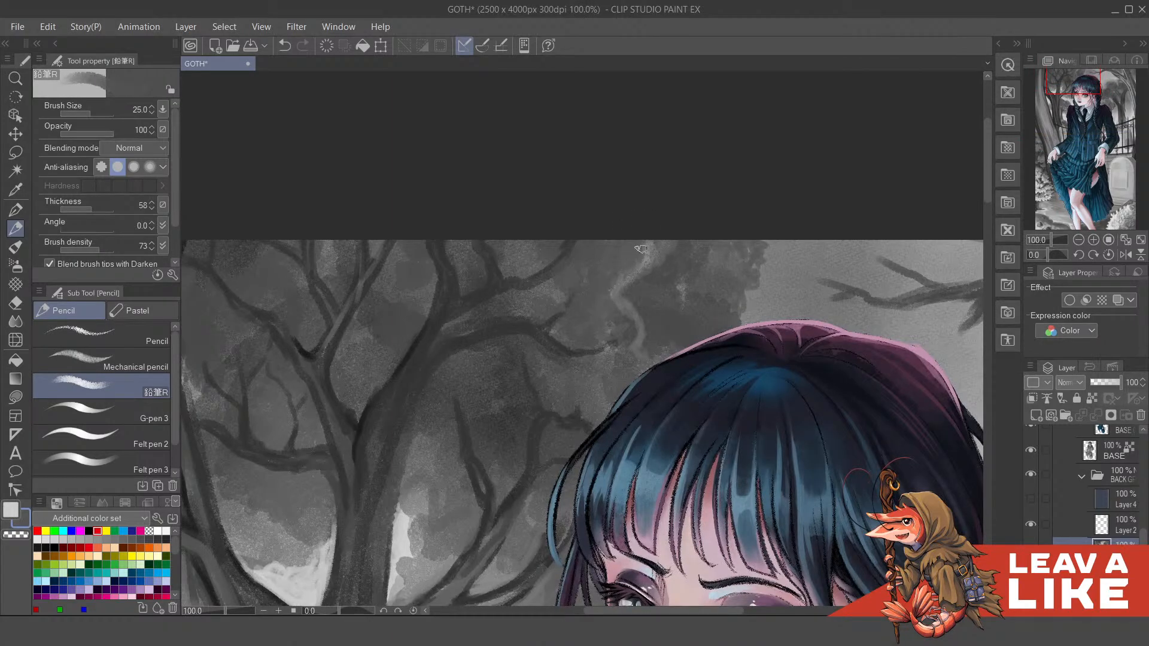
key(x)
mouse_move(629, 283)
mouse_down()
mouse_move(641, 313)
mouse_move(663, 244)
mouse_up()
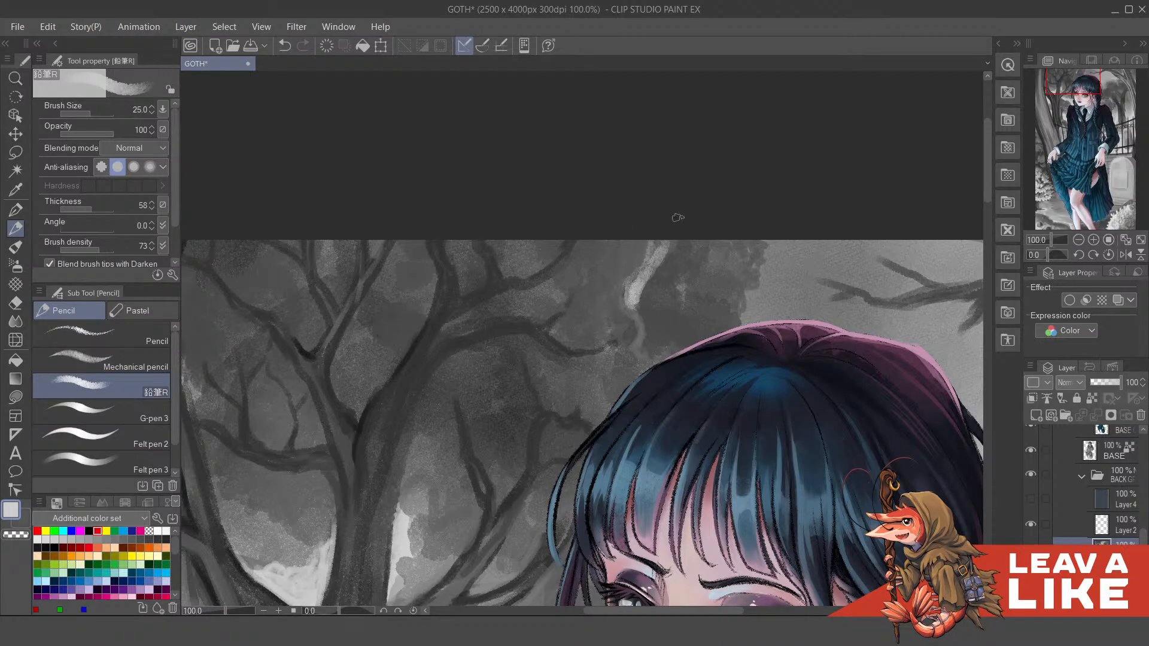
Step: Mirror the canvas view and narrow the bright foliage gap with sampled mid-grey strokes along its sides
key(h)
mouse_move(541, 311)
mouse_down()
mouse_move(549, 339)
mouse_move(523, 293)
mouse_move(540, 402)
mouse_move(552, 346)
mouse_move(555, 364)
mouse_move(538, 392)
mouse_move(547, 330)
mouse_move(525, 280)
mouse_up()
alt+click(523, 326)
alt+click(551, 379)
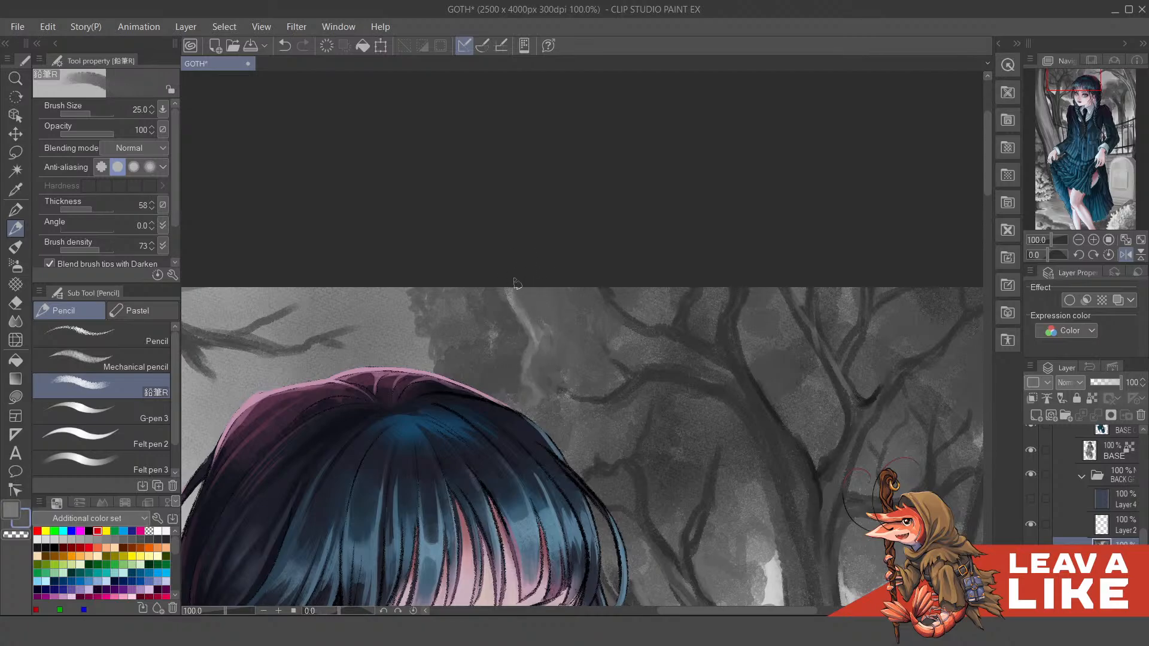
drag(521, 320, 510, 288)
drag(742, 195, 682, 151)
scroll(727, 132, down, 4)
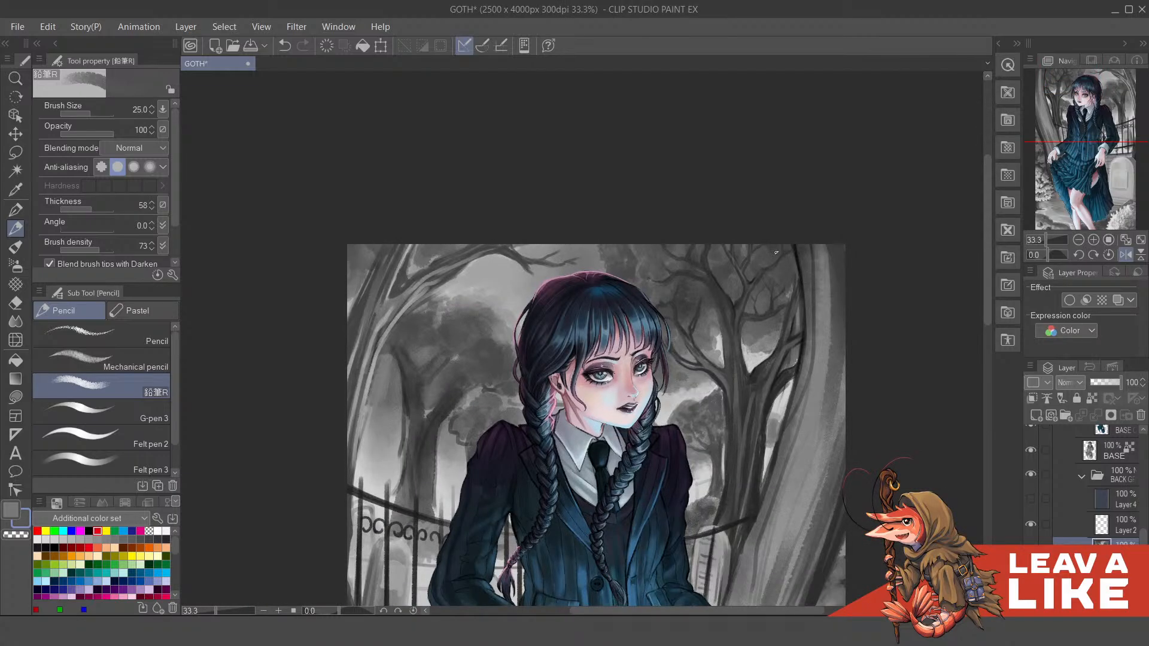
Step: Reduce the brush size to 12 and shade the low branch where it joins the main trunk with a sampled grey
scroll(733, 359, up, 4)
drag(638, 342, 664, 418)
key(bracketleft)
key(bracketleft)
key(bracketleft)
key(bracketleft)
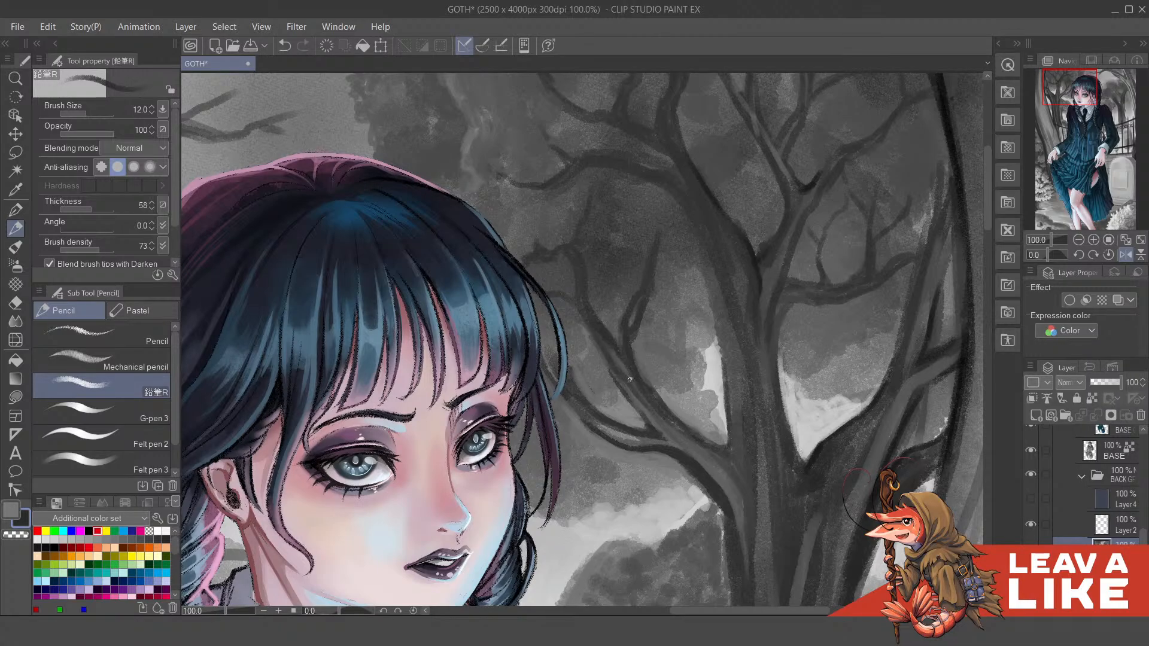
mouse_move(752, 492)
mouse_down()
mouse_move(650, 401)
mouse_move(667, 410)
mouse_up()
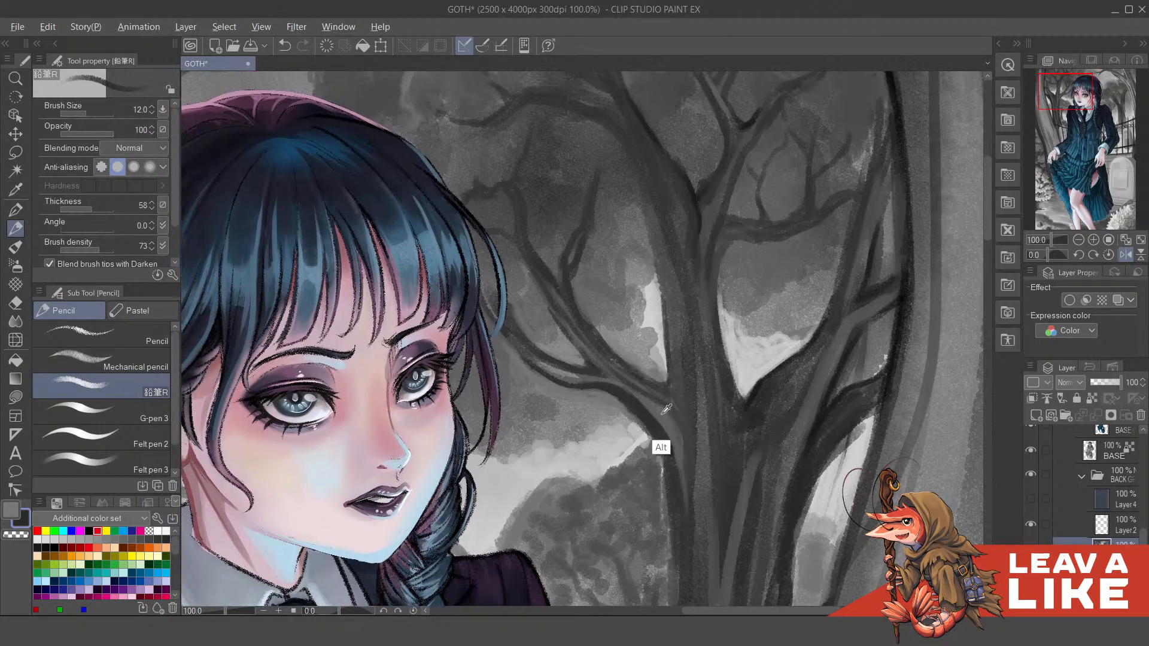
alt+click(666, 409)
drag(604, 379, 676, 456)
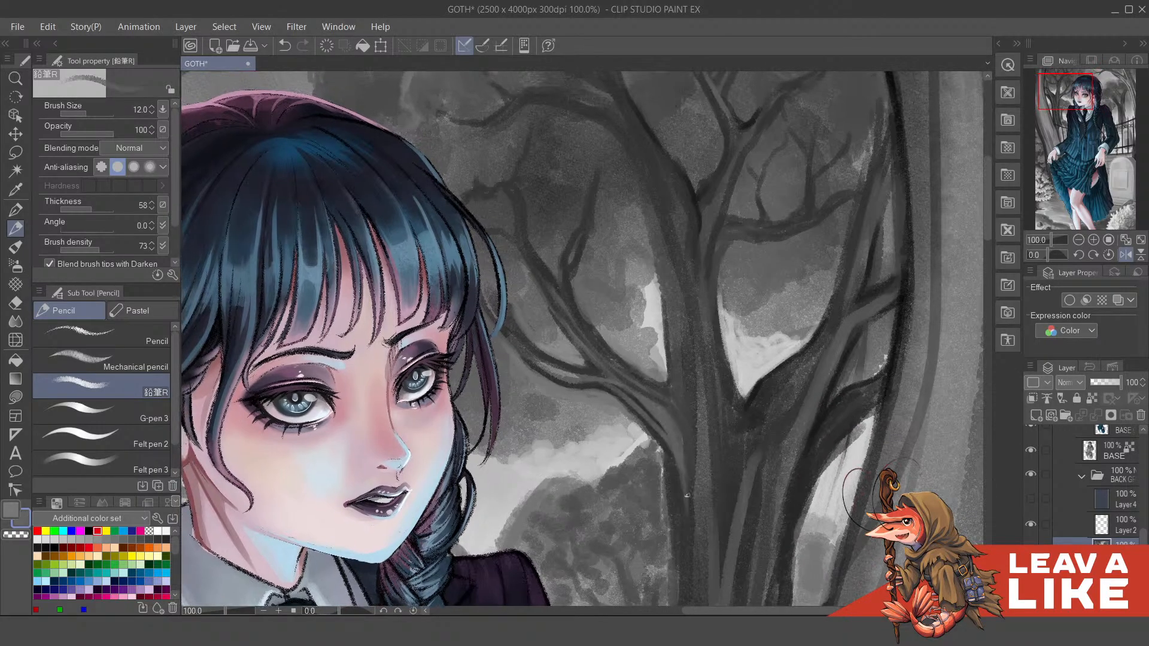
Step: Add short grey strokes along the main trunk's edge beside the round foliage, undoing one stray stroke
mouse_move(677, 417)
mouse_down()
mouse_move(626, 361)
mouse_move(631, 325)
mouse_up()
mouse_move(656, 381)
mouse_down()
mouse_move(655, 429)
mouse_move(622, 306)
mouse_up()
key(ctrl+z)
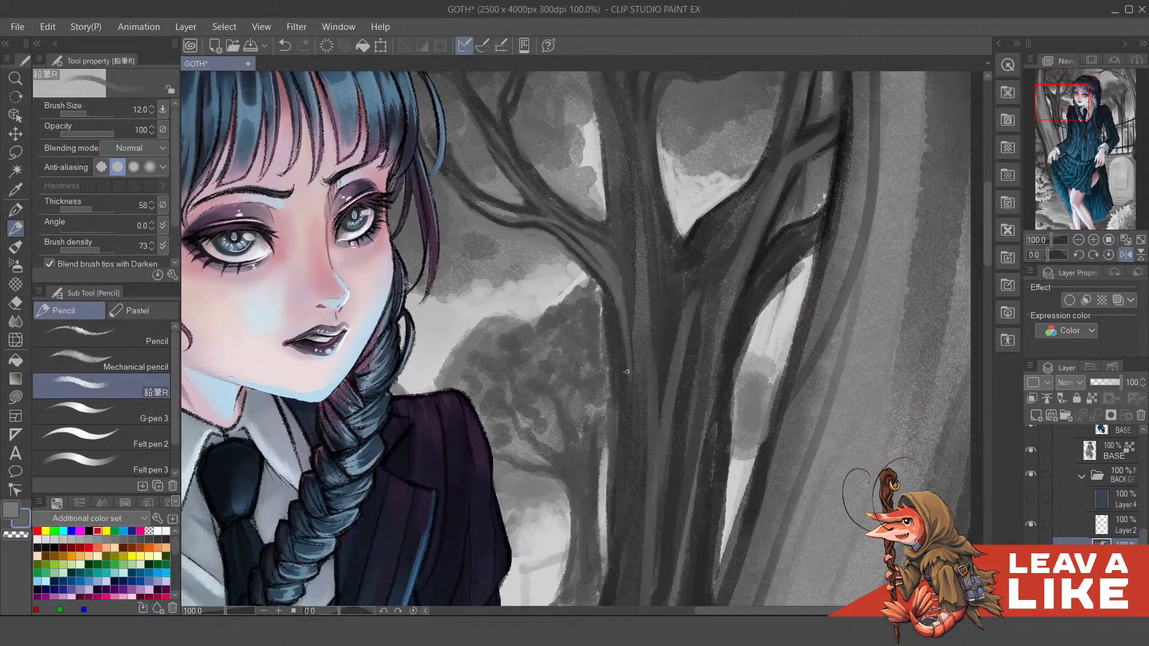
drag(626, 416, 624, 472)
drag(625, 365, 620, 357)
alt+click(596, 344)
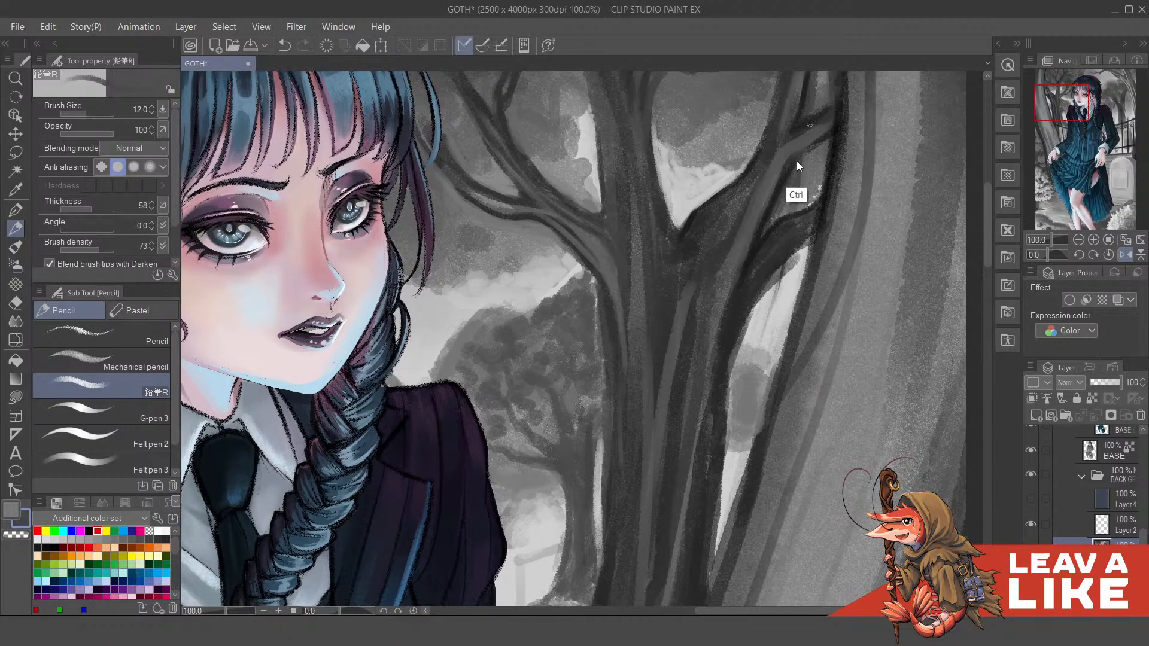
Step: Paint long downward pencil strokes on the lower part of the main trunk, next to the thick light trunk
scroll(796, 160, down, 3)
scroll(776, 160, up, 2)
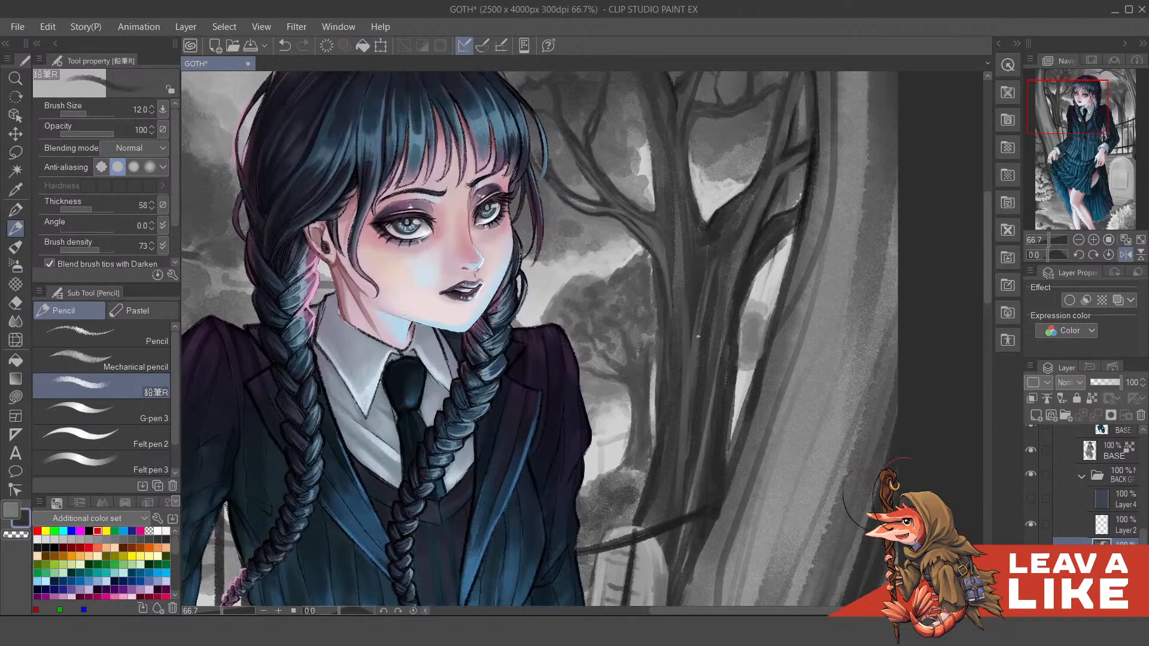
scroll(692, 364, down, 2)
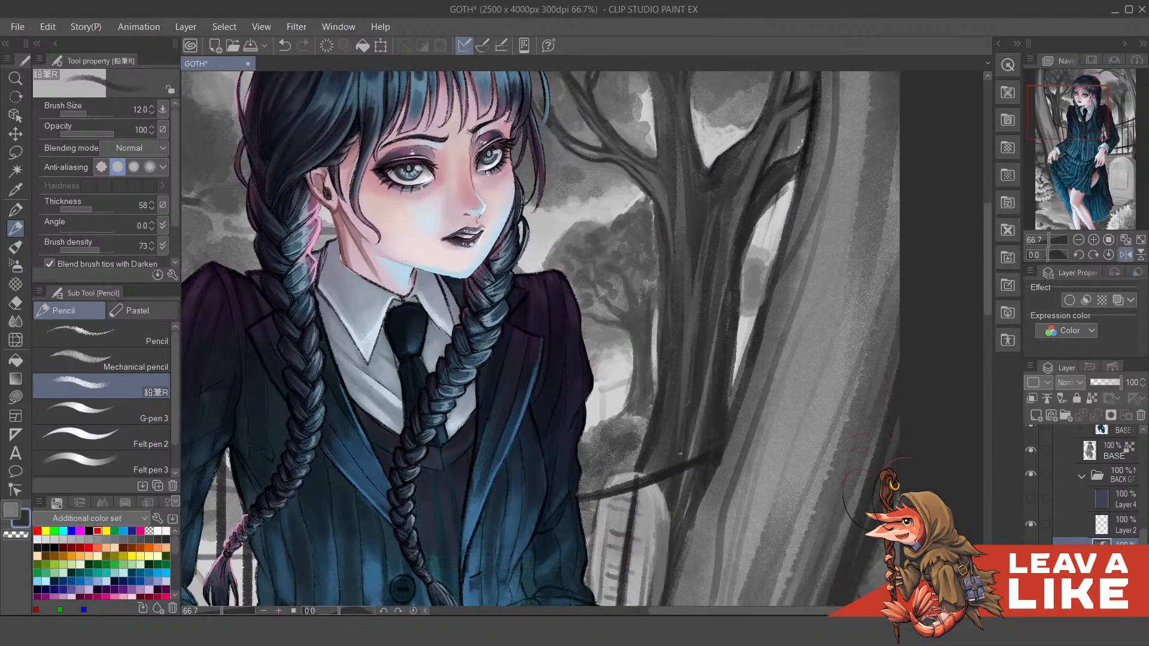
scroll(707, 331, up, 3)
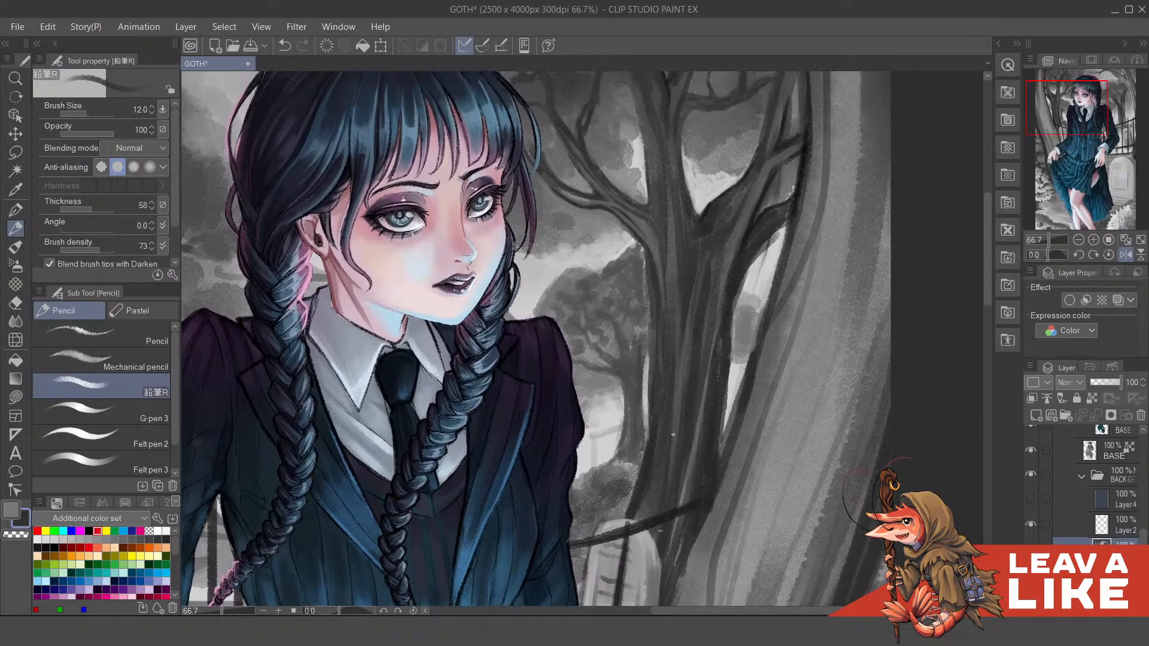
scroll(798, 293, down, 2)
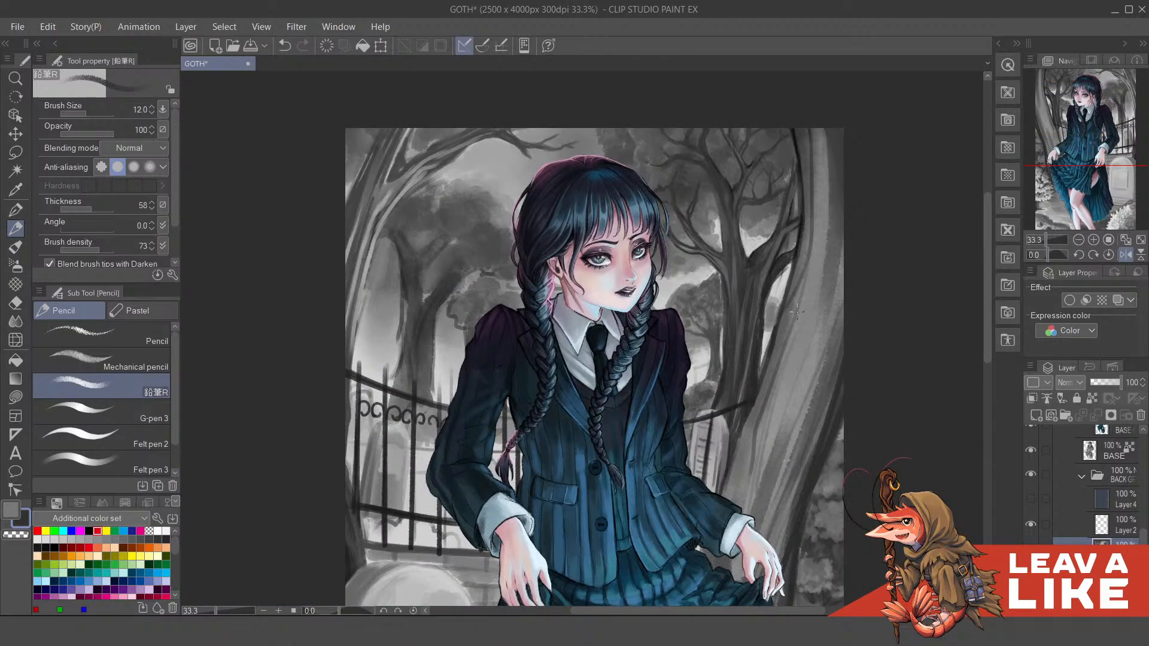
scroll(797, 311, up, 2)
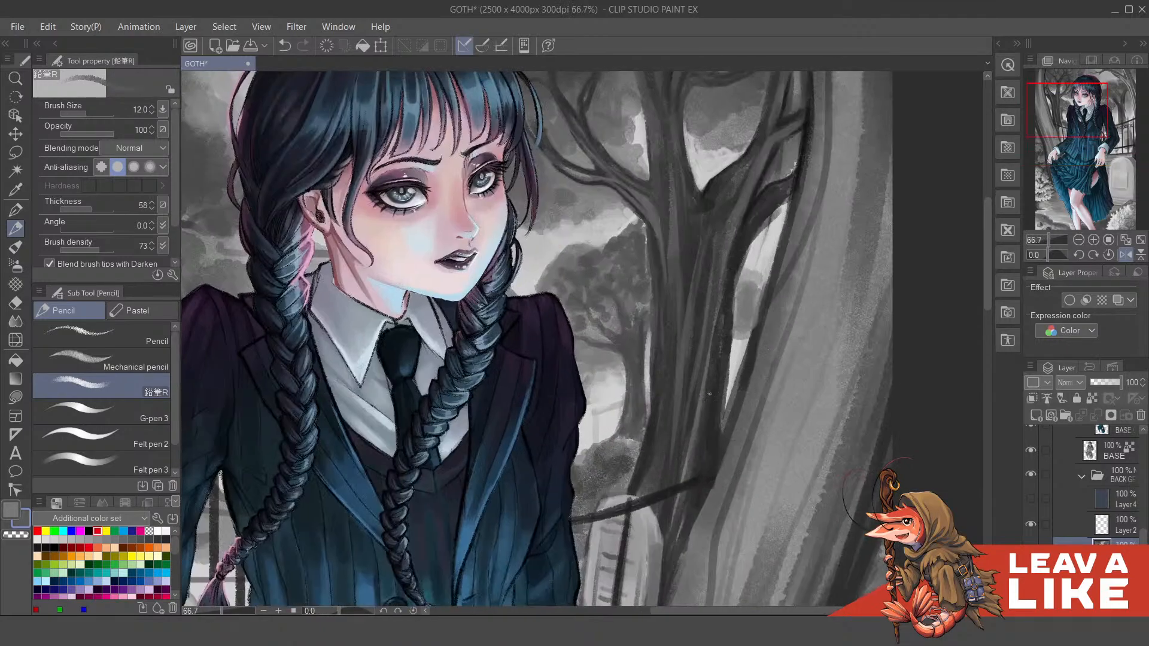
drag(710, 394, 698, 480)
drag(717, 381, 706, 479)
Step: Rotate the canvas view and touch up the trunk's base and the fence post around the gravestone with sampled grey
scroll(802, 246, down, 2)
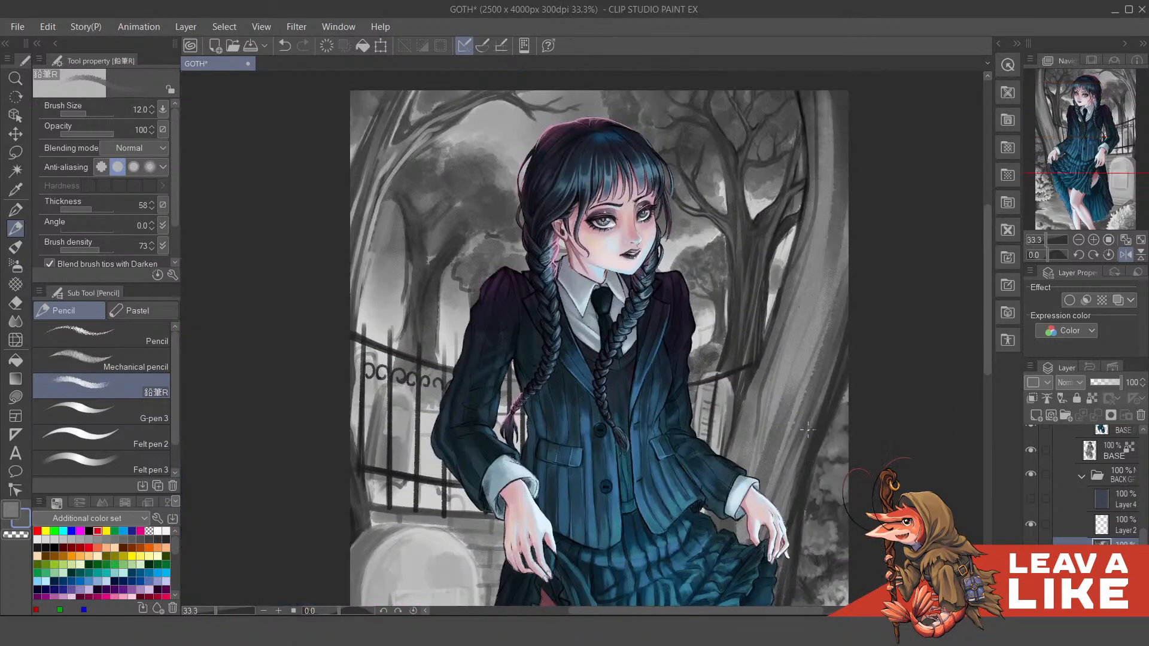
scroll(799, 414, up, 2)
key(minus)
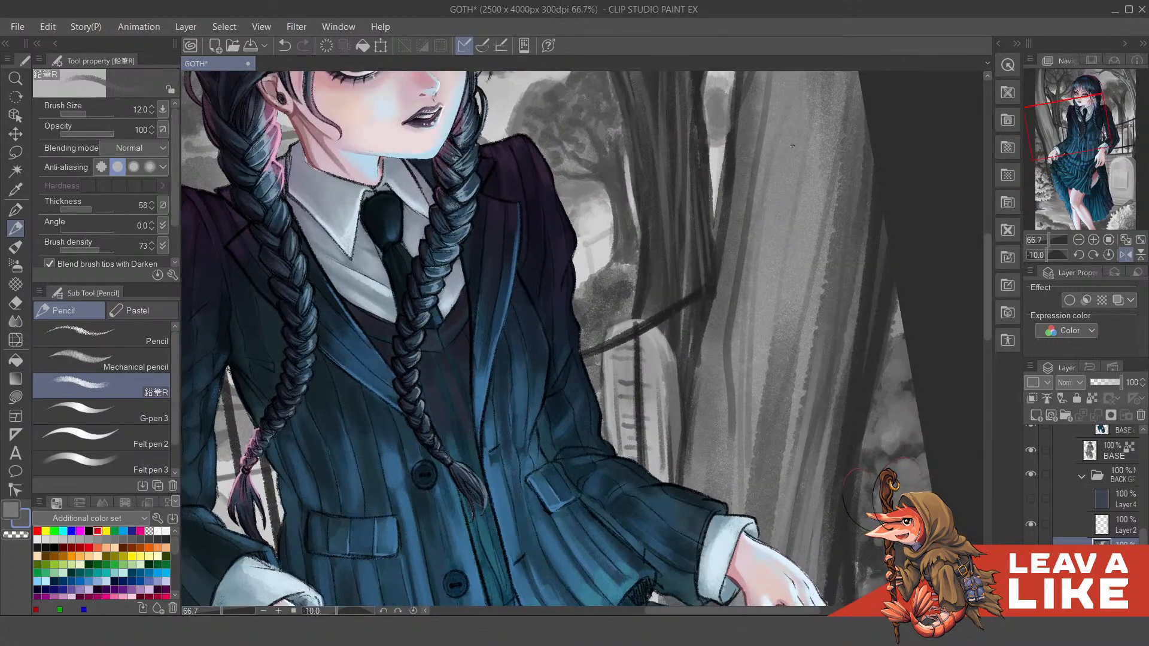
drag(663, 369, 671, 396)
alt+click(649, 450)
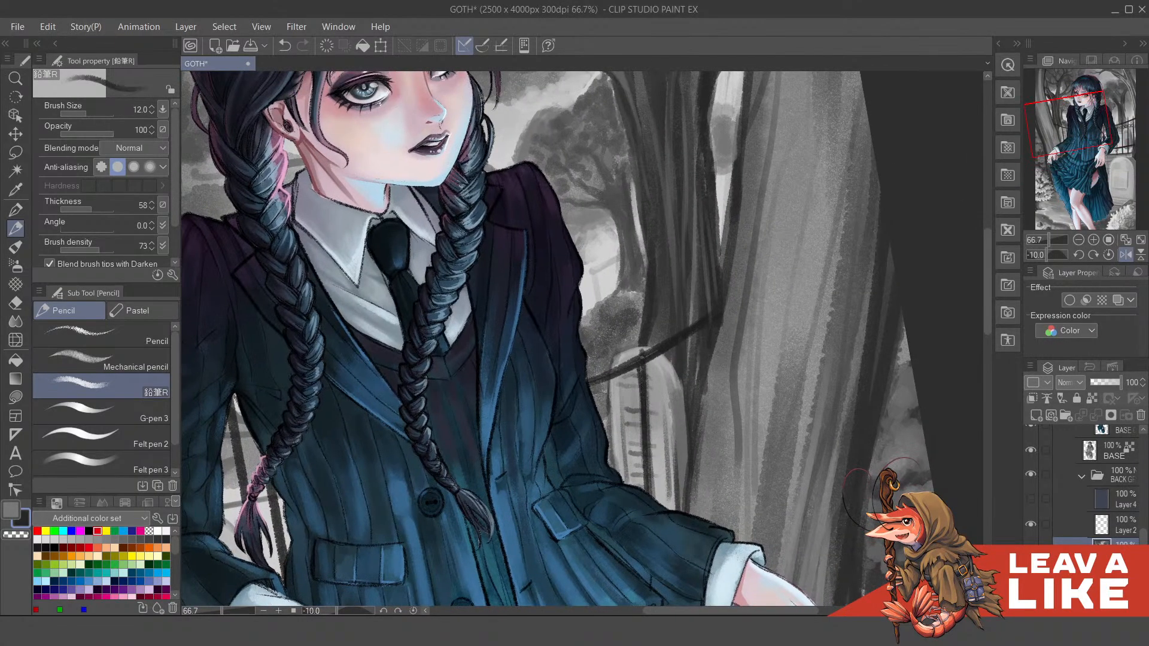
drag(648, 392, 651, 487)
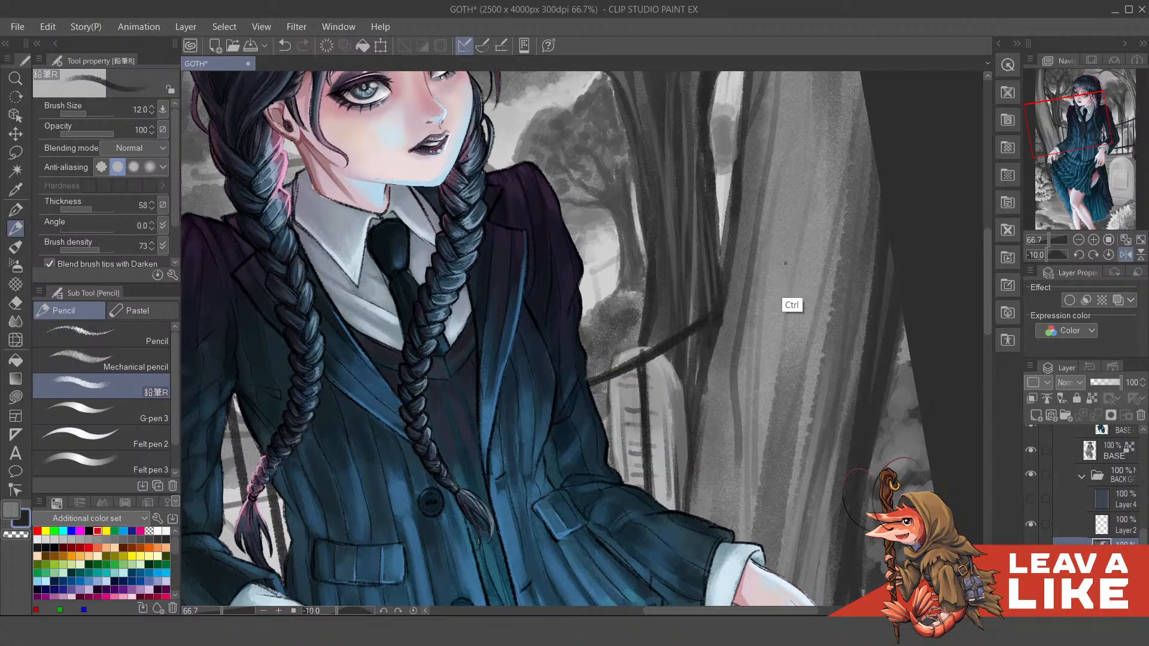
Step: Return the canvas view to its upright, unmirrored orientation and check the whole illustration
scroll(790, 287, down, 2)
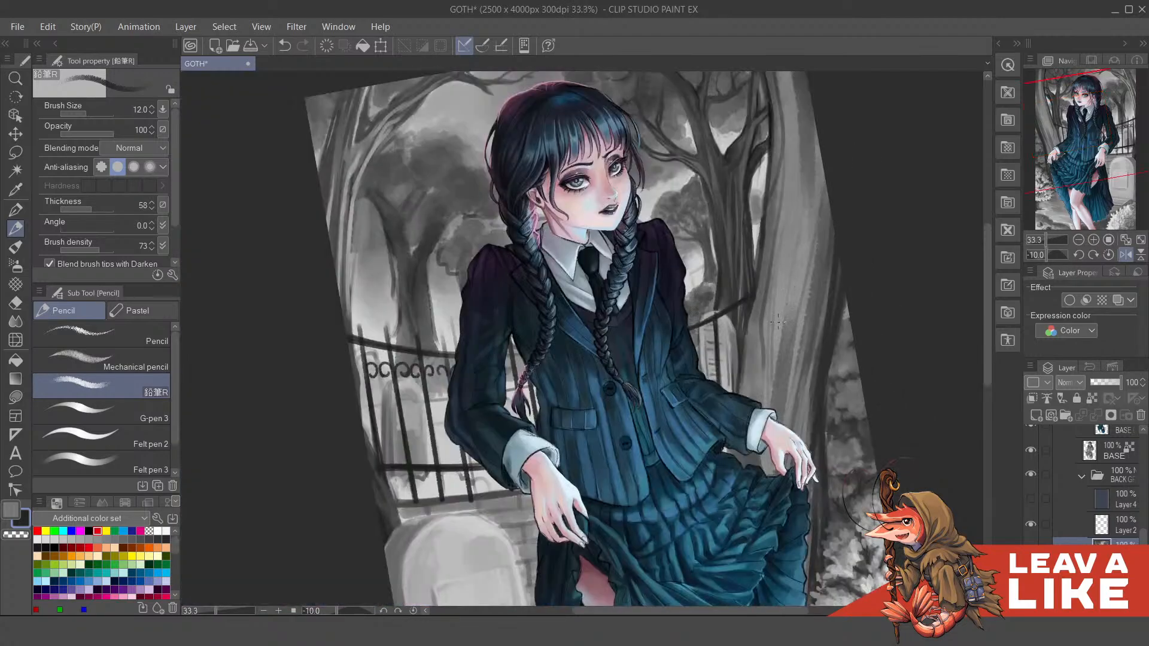
scroll(780, 317, down, 1)
key(asciicircum)
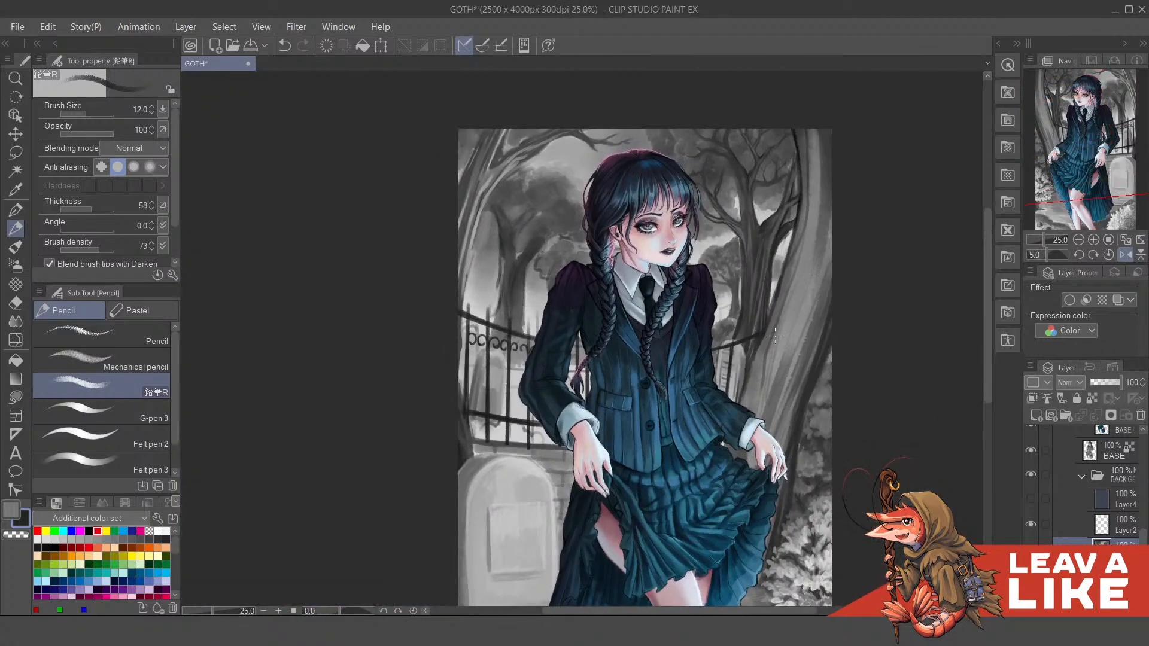
scroll(781, 334, down, 2)
key(h)
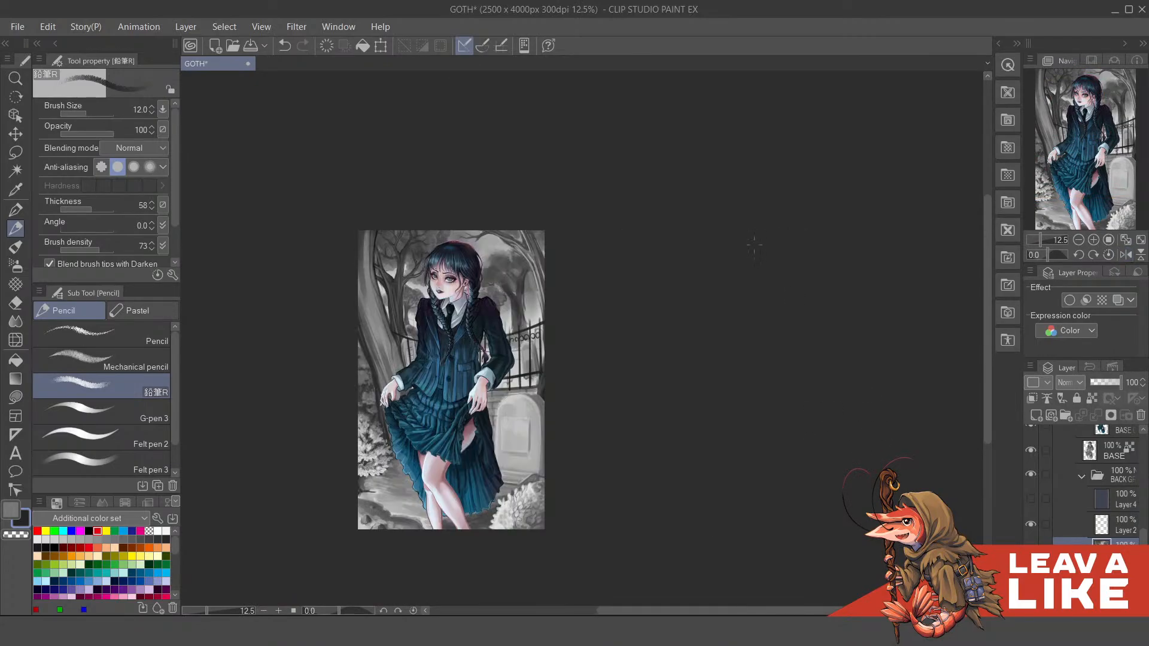
scroll(754, 245, up, 2)
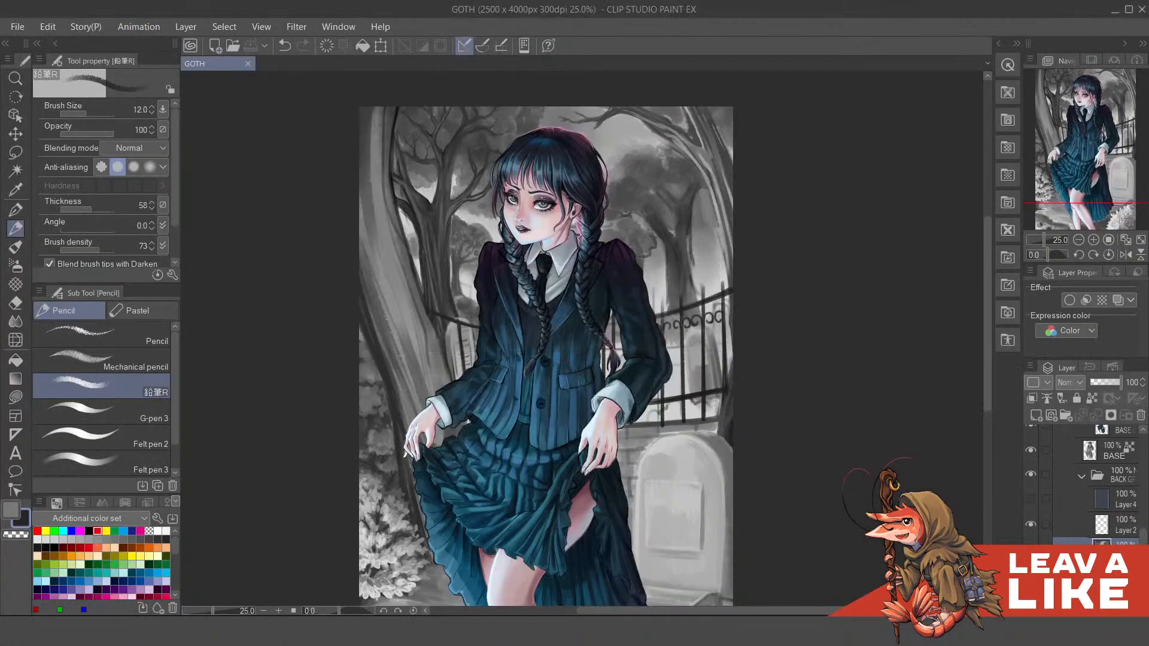
Step: Rework the fork of the tree at the canvas edge behind the girl, alternating dark and mid-grey strokes
scroll(706, 184, up, 2)
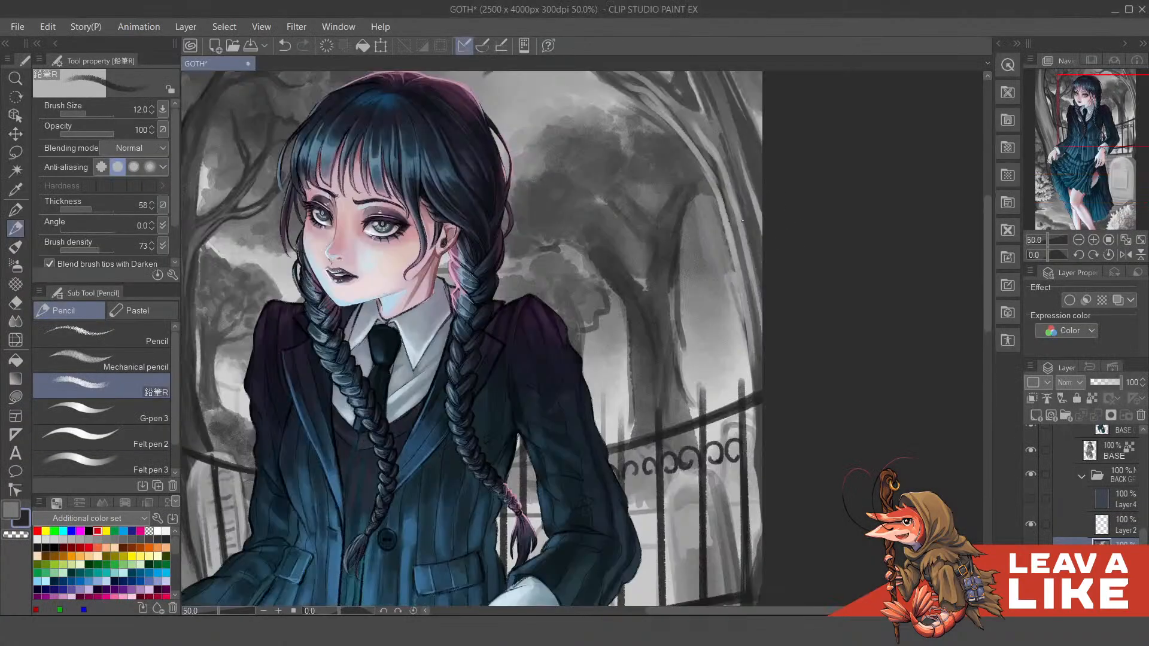
mouse_move(750, 217)
mouse_down()
mouse_move(748, 317)
mouse_move(696, 335)
mouse_move(804, 214)
mouse_move(721, 345)
mouse_move(705, 394)
mouse_move(687, 348)
mouse_move(698, 359)
mouse_up()
alt+click(670, 326)
key(ctrl+z)
key(x)
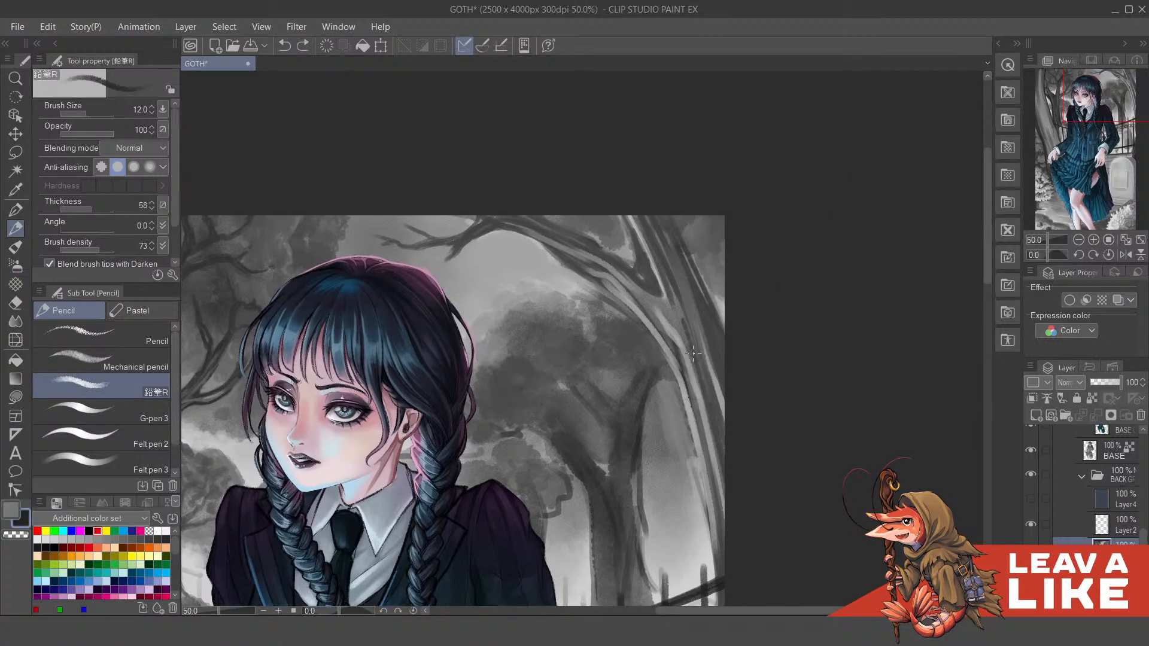
mouse_move(682, 298)
mouse_down()
mouse_move(644, 303)
mouse_move(679, 337)
mouse_up()
scroll(694, 316, up, 3)
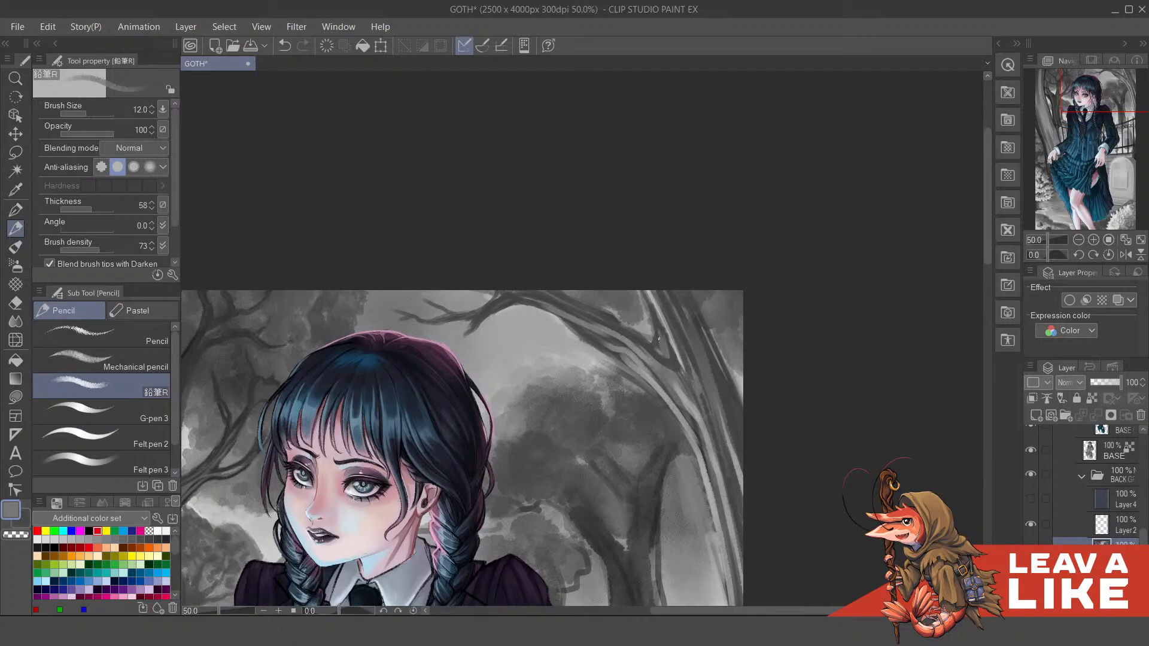
drag(685, 326, 676, 412)
key(x)
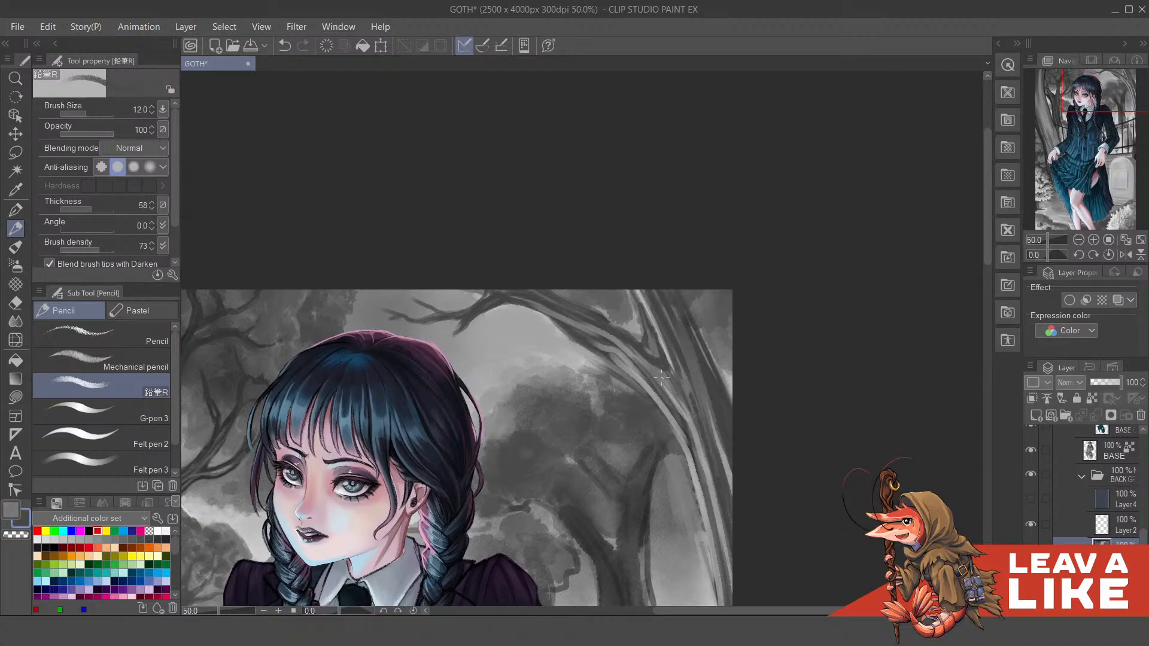
mouse_move(704, 412)
mouse_down()
mouse_move(651, 302)
mouse_move(669, 429)
mouse_up()
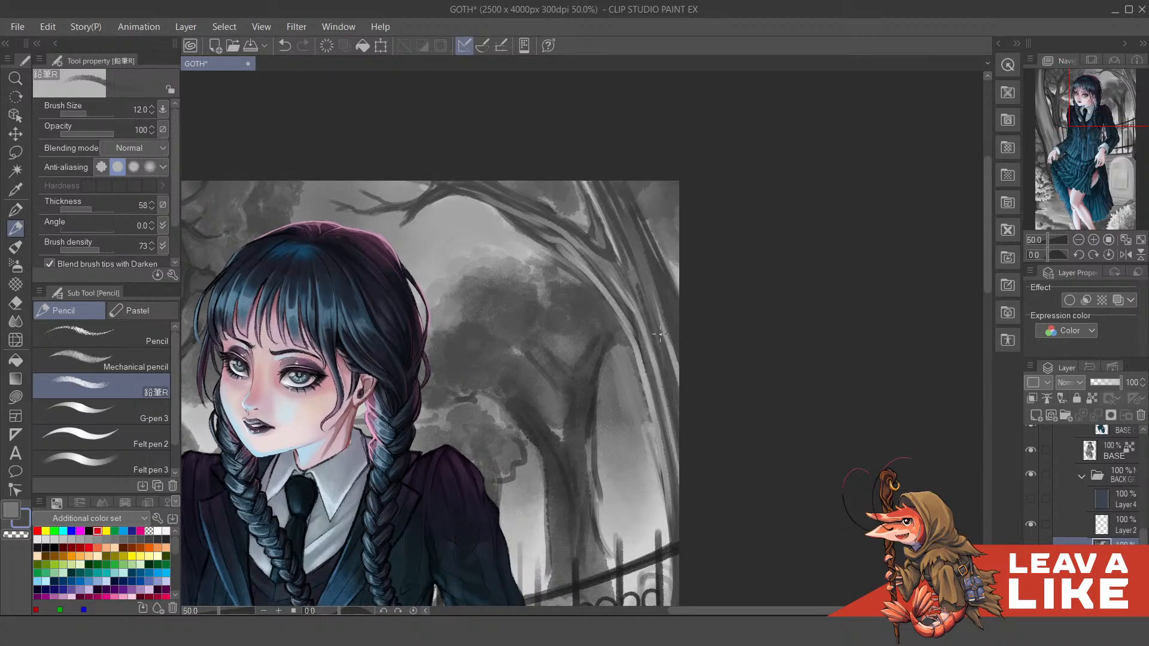
Step: Sample greys from the tree at the canvas edge and extend its bark lines down the middle of the trunk
alt+click(659, 357)
drag(651, 335, 673, 404)
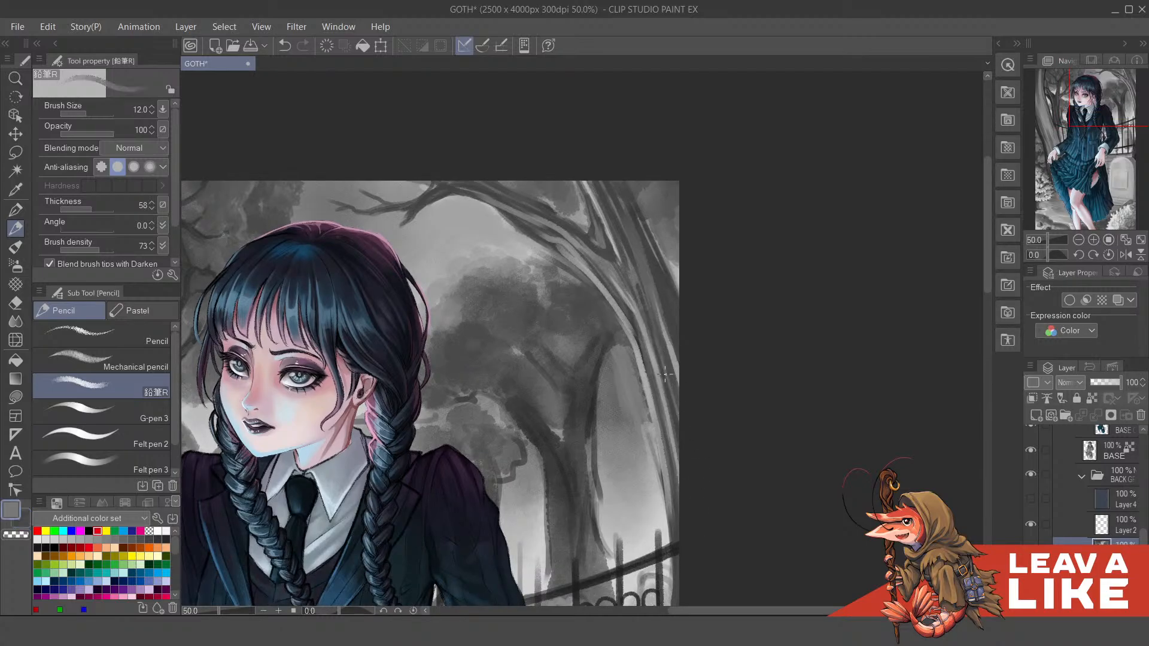
drag(667, 332, 678, 370)
alt+click(640, 343)
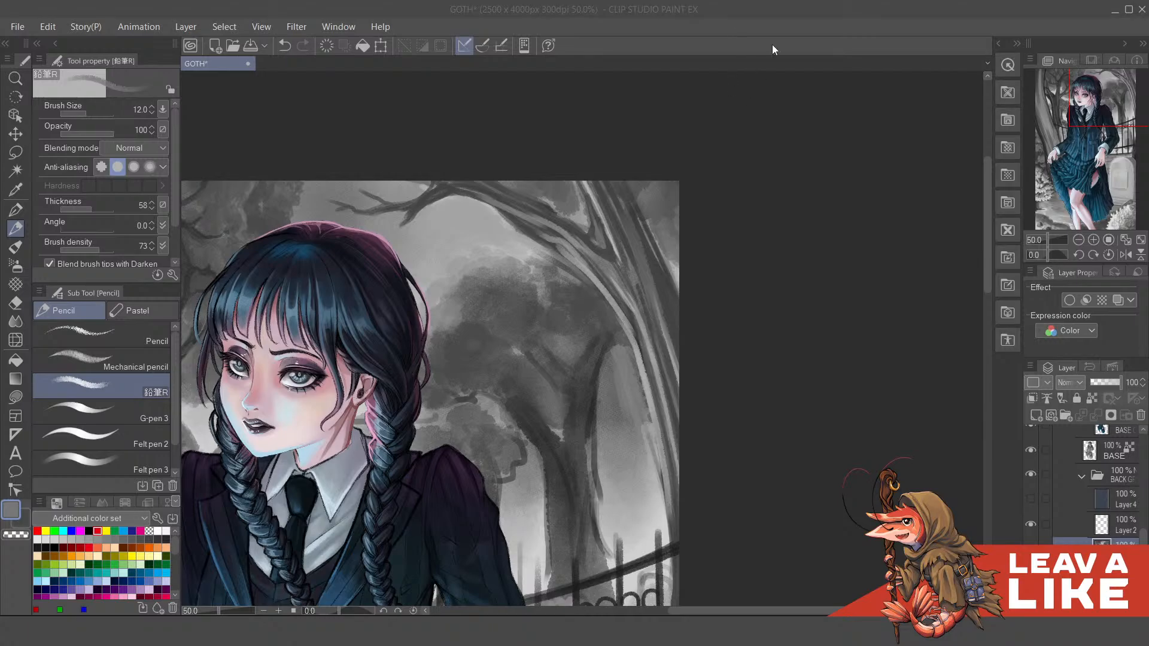
drag(669, 493, 635, 398)
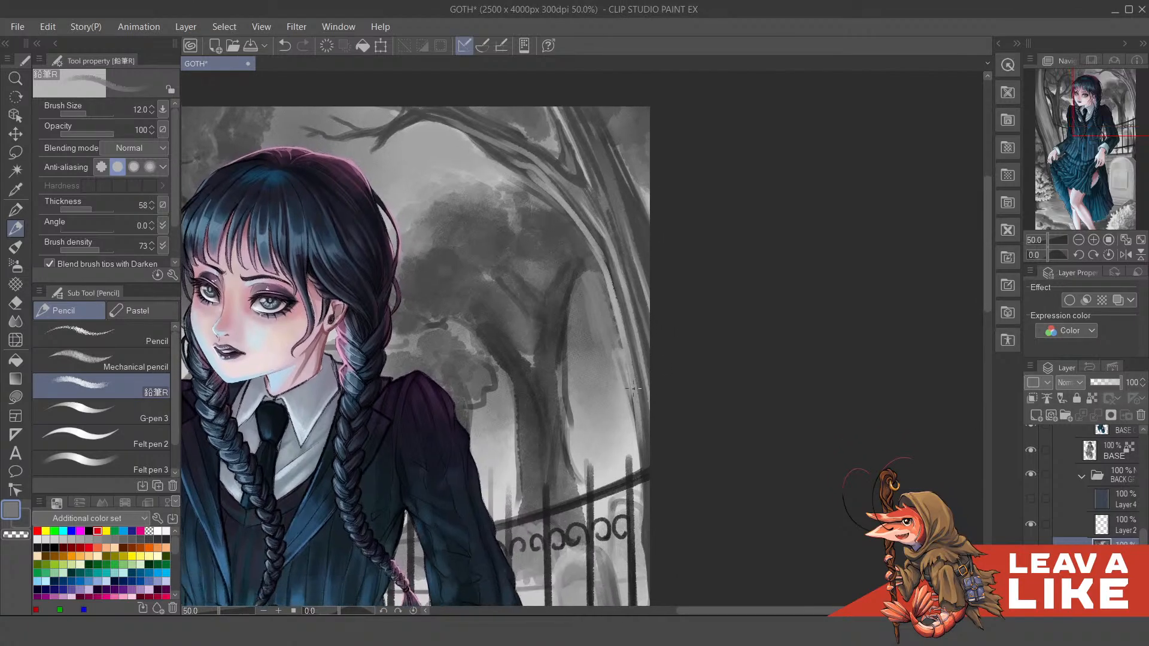
Step: Continue the edge tree's bark with long sampled-grey strokes running down the trunk toward the iron fence
drag(623, 359, 627, 389)
alt+click(627, 415)
drag(616, 308, 628, 392)
drag(620, 343, 636, 459)
mouse_move(635, 399)
mouse_down()
mouse_move(635, 414)
mouse_move(666, 368)
mouse_move(635, 390)
mouse_move(647, 497)
mouse_up()
alt+click(637, 368)
scroll(656, 397, up, 3)
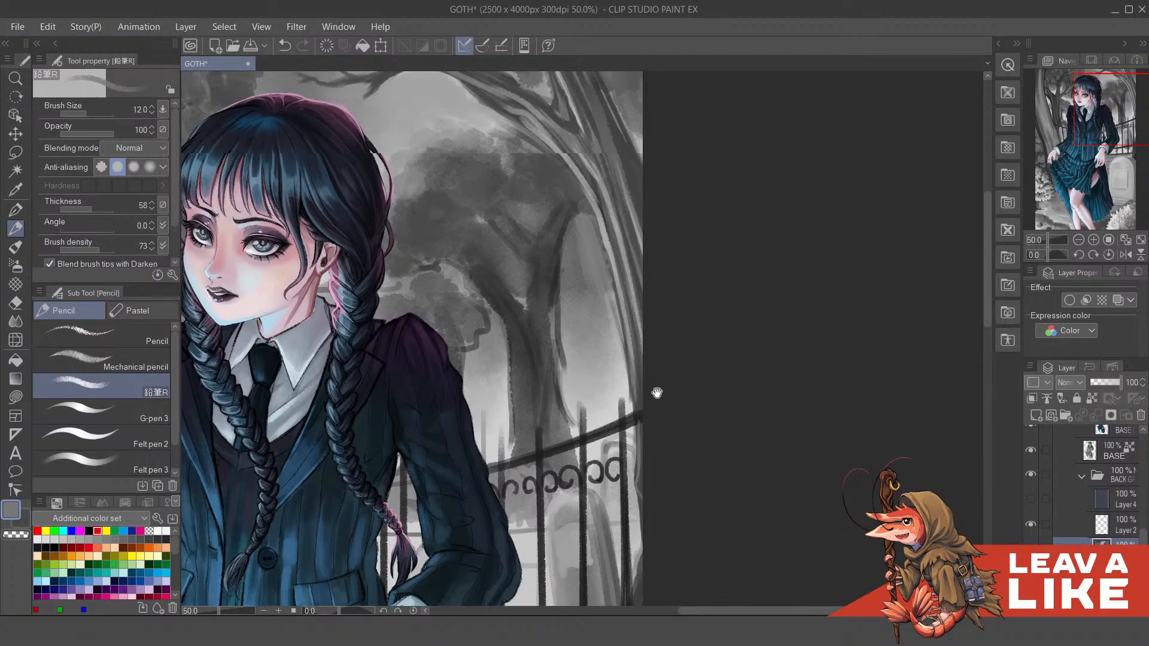
Step: Sample a light sky grey, enlarge the brush to 30 and brighten the gap along the edge tree's inner side, redoing unsuitable strokes
alt+click(611, 313)
drag(610, 313, 620, 388)
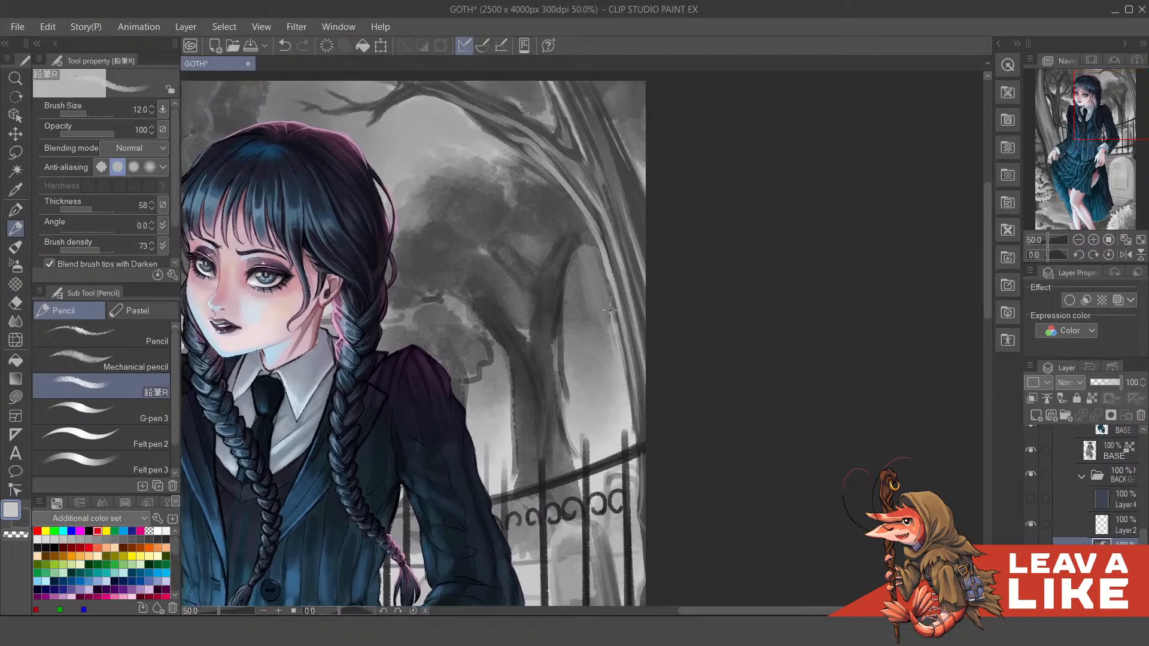
drag(618, 333, 620, 380)
key(ctrl+z)
key(bracketright)
key(bracketright)
key(bracketright)
key(bracketright)
key(bracketright)
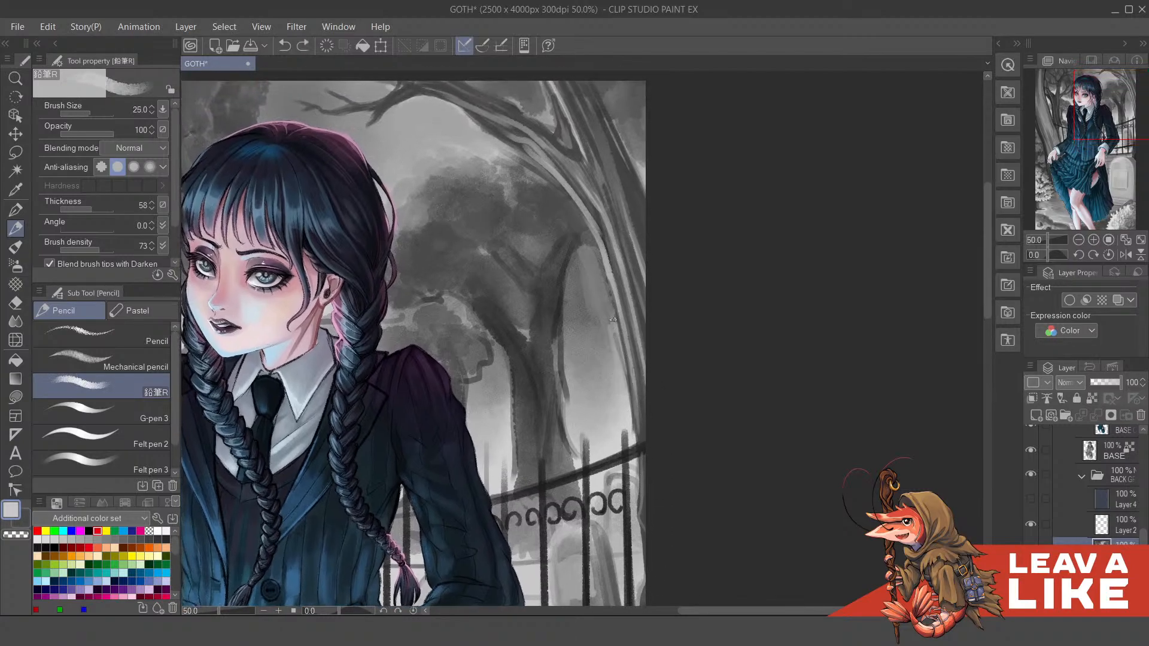
mouse_move(610, 311)
mouse_down()
mouse_move(624, 404)
mouse_move(638, 399)
mouse_up()
key(ctrl+z)
drag(613, 313, 621, 411)
scroll(633, 365, up, 2)
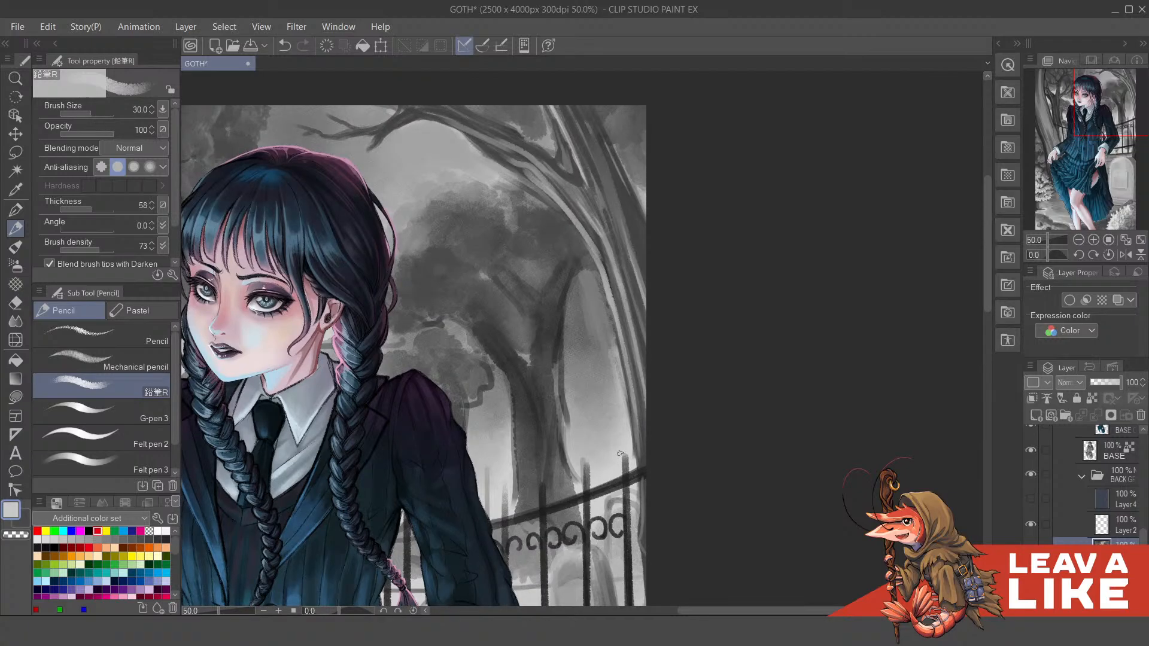
Step: Enlarge the brush to 80 and blend the misty sky between the edge tree and the distant tree with sampled greys
scroll(618, 418, down, 1)
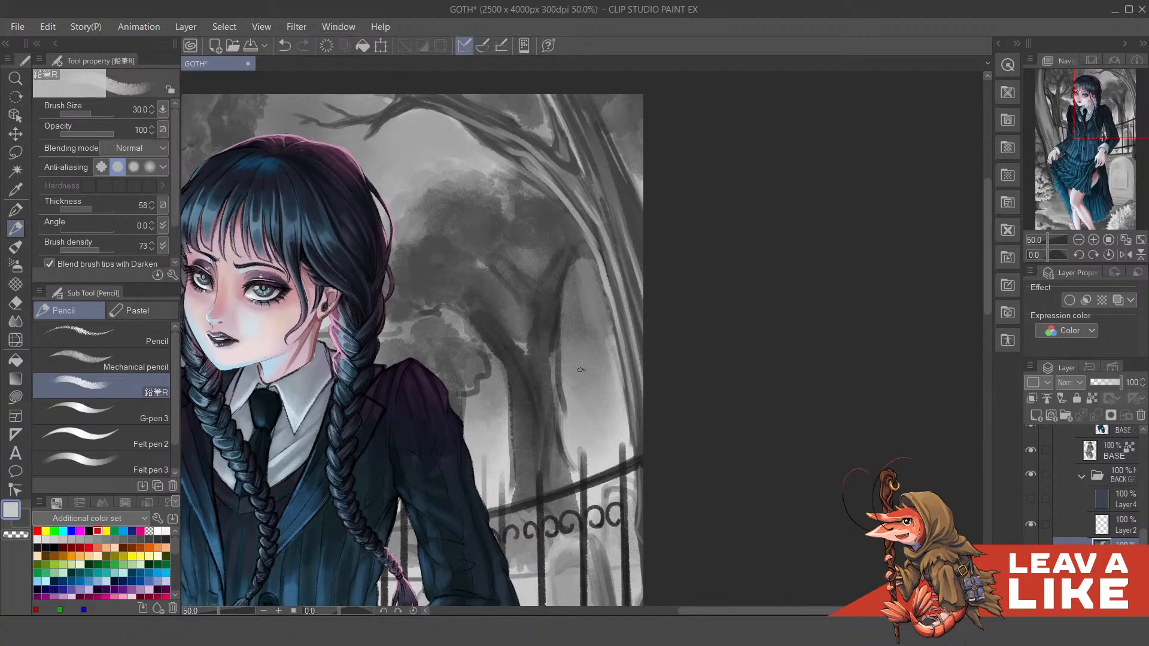
key(bracketright)
key(bracketright)
key(bracketright)
key(bracketright)
drag(600, 340, 599, 387)
ctrl+click(604, 376)
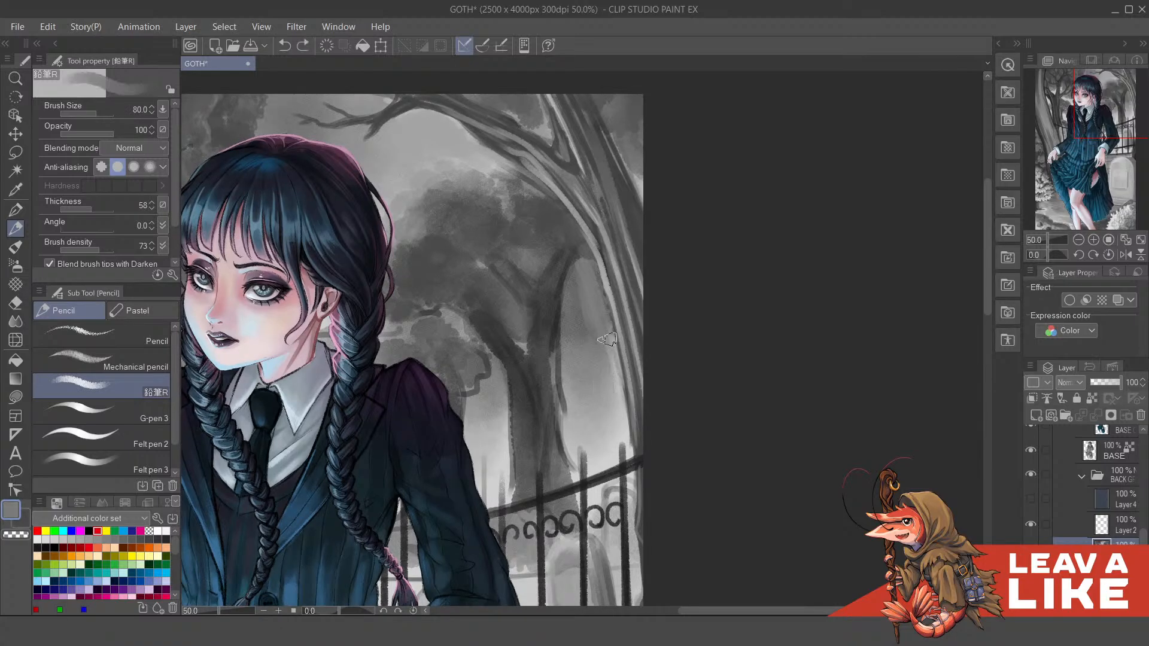
ctrl+click(606, 452)
drag(614, 411, 601, 335)
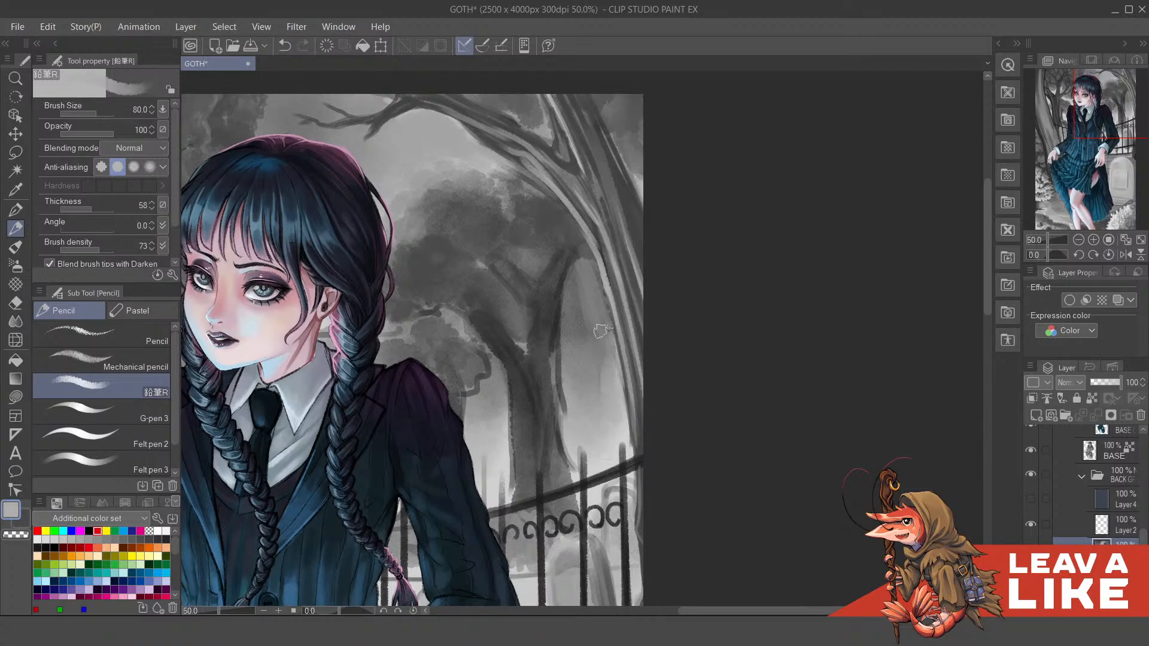
key(ctrl+z)
drag(611, 392, 593, 295)
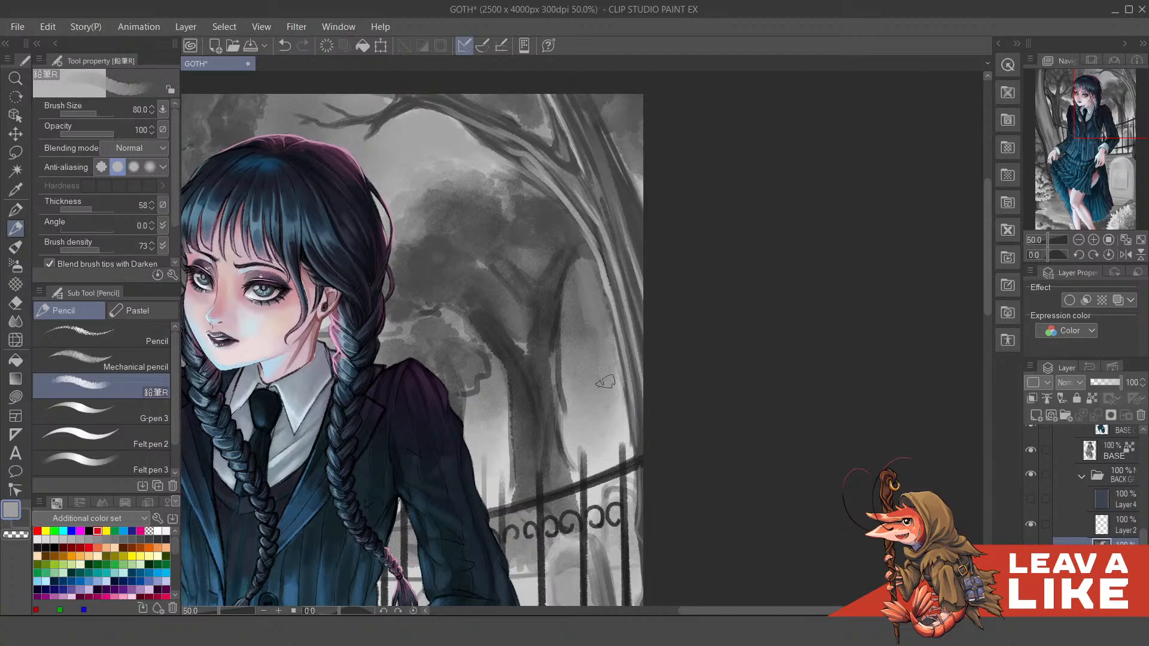
Step: Mirror the canvas, rotate it to -10° and touch up the misty gap along the edge tree's inner side with grey
scroll(760, 229, down, 2)
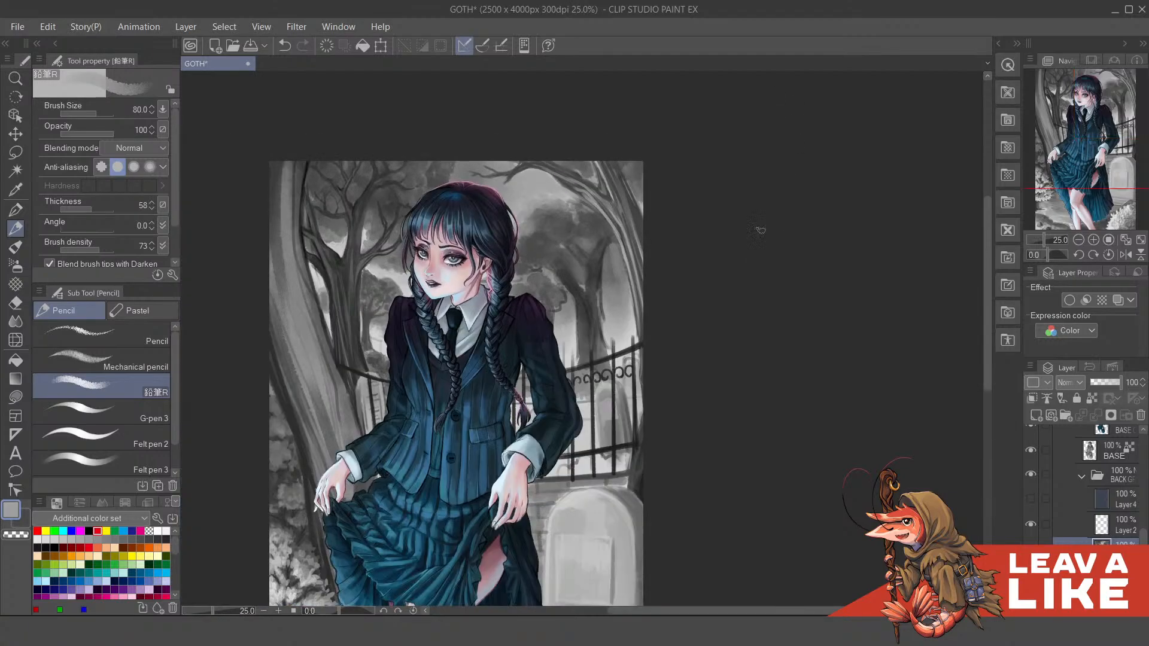
key(h)
drag(752, 156, 817, 79)
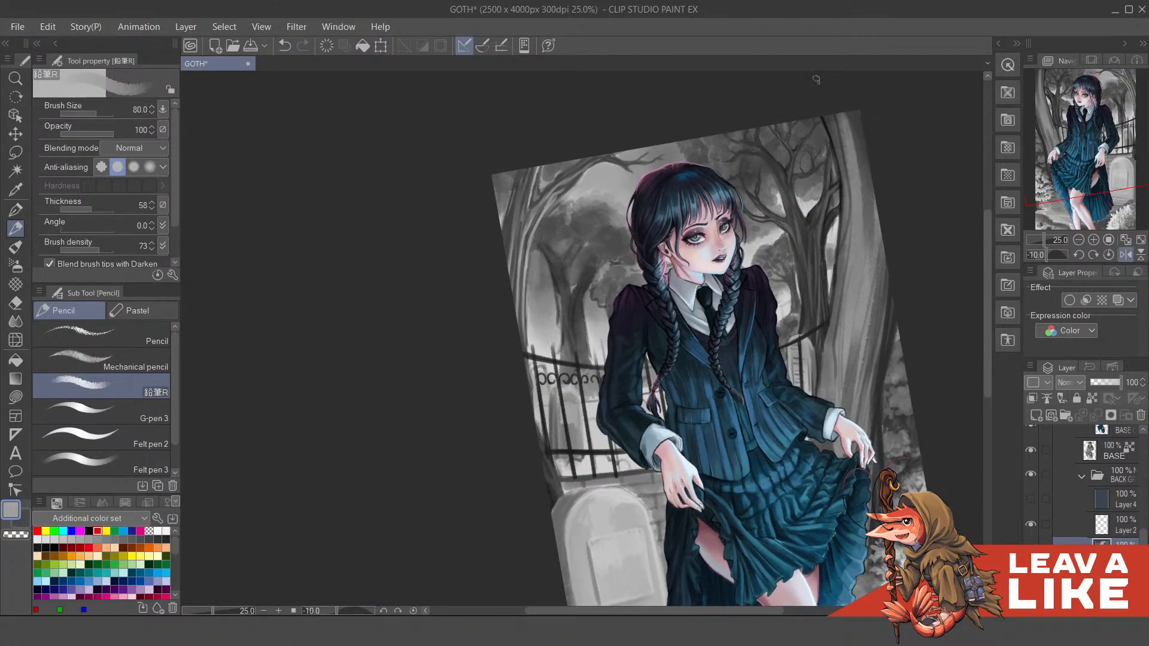
scroll(554, 281, up, 2)
drag(503, 337, 503, 362)
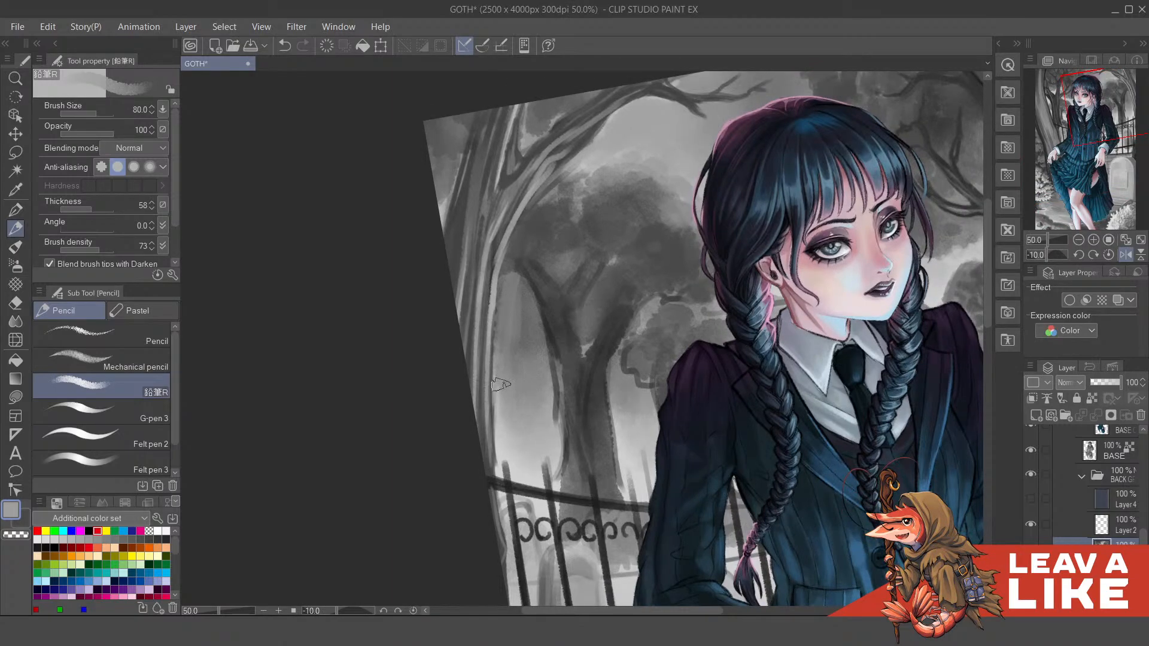
key(x)
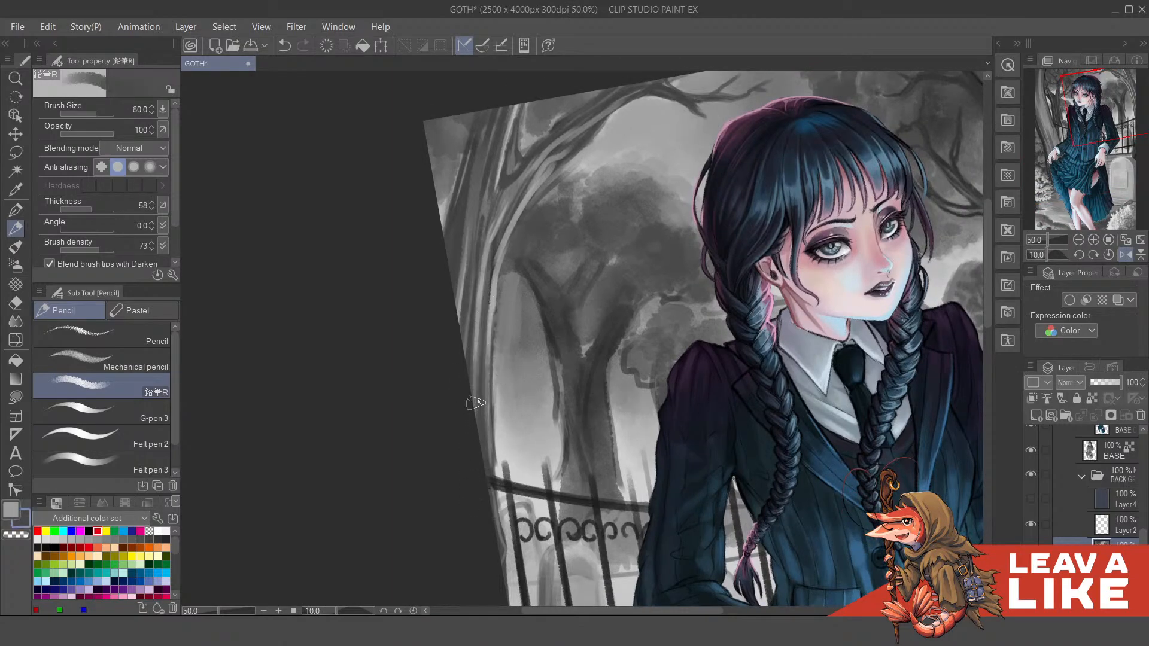
Step: Unmirror the canvas, reduce the brush size to 17 and touch up the bark around the edge tree's fork, undoing the last stroke
scroll(494, 306, up, 3)
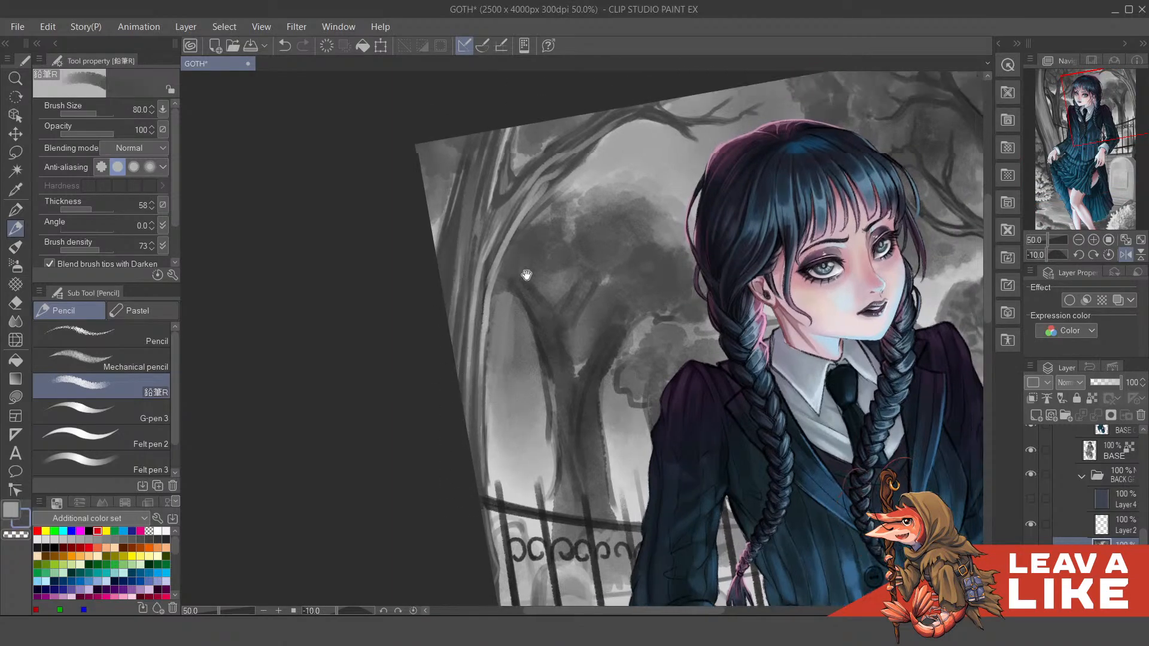
drag(627, 169, 623, 187)
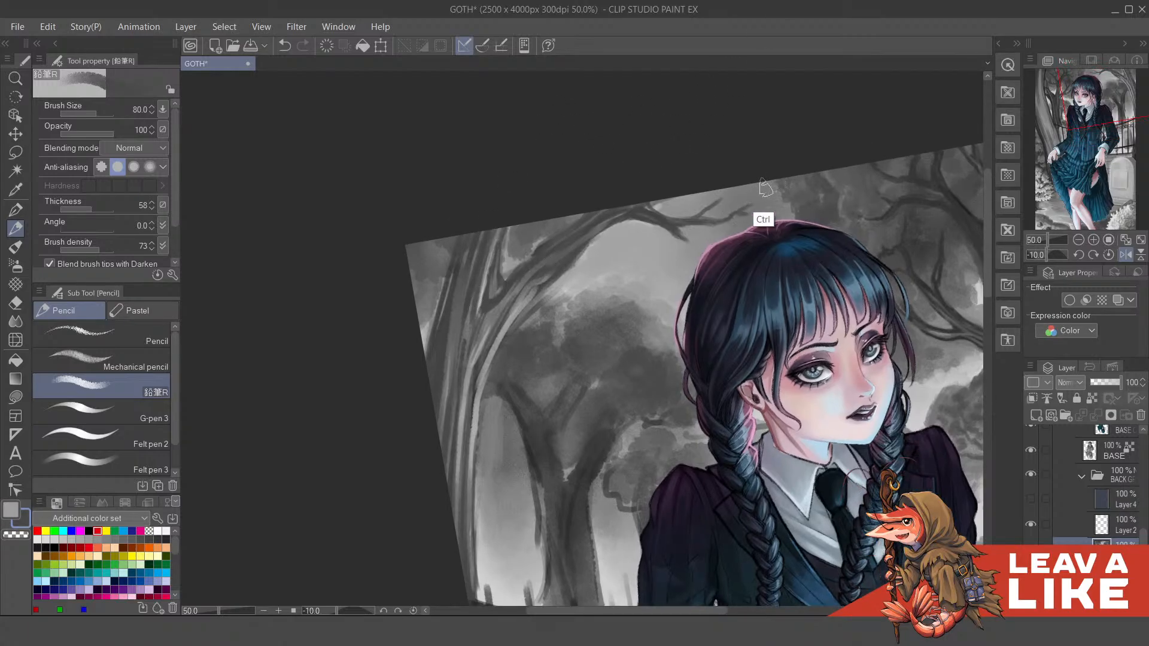
key(ctrl+minus)
key(h)
drag(681, 331, 677, 379)
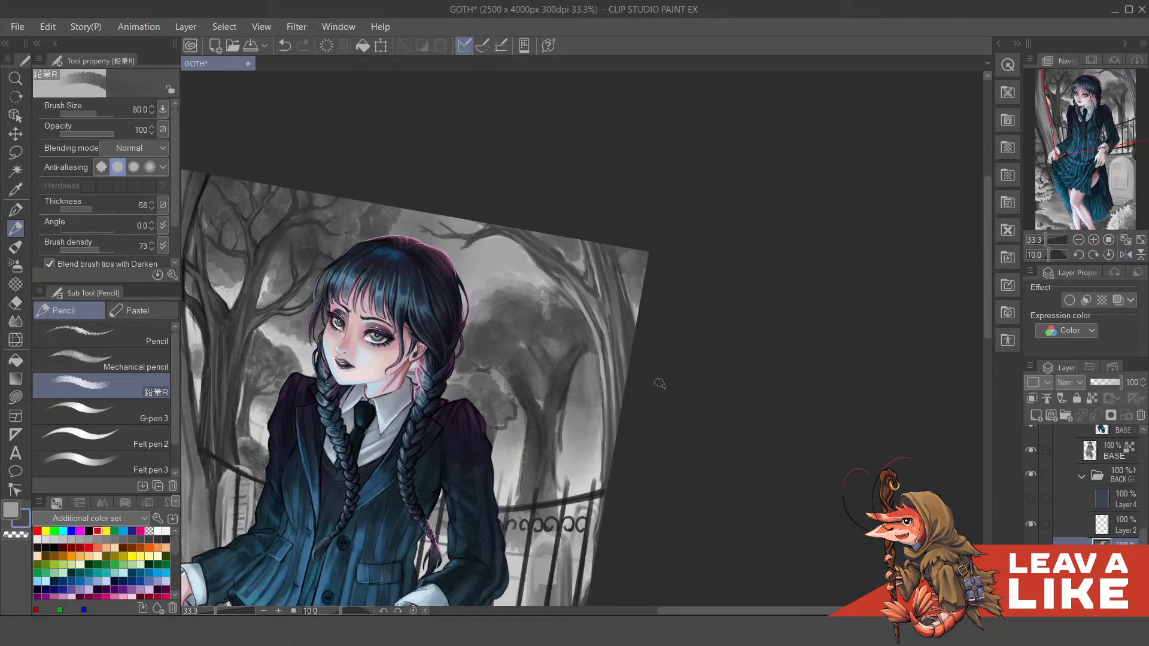
scroll(509, 215, up, 1)
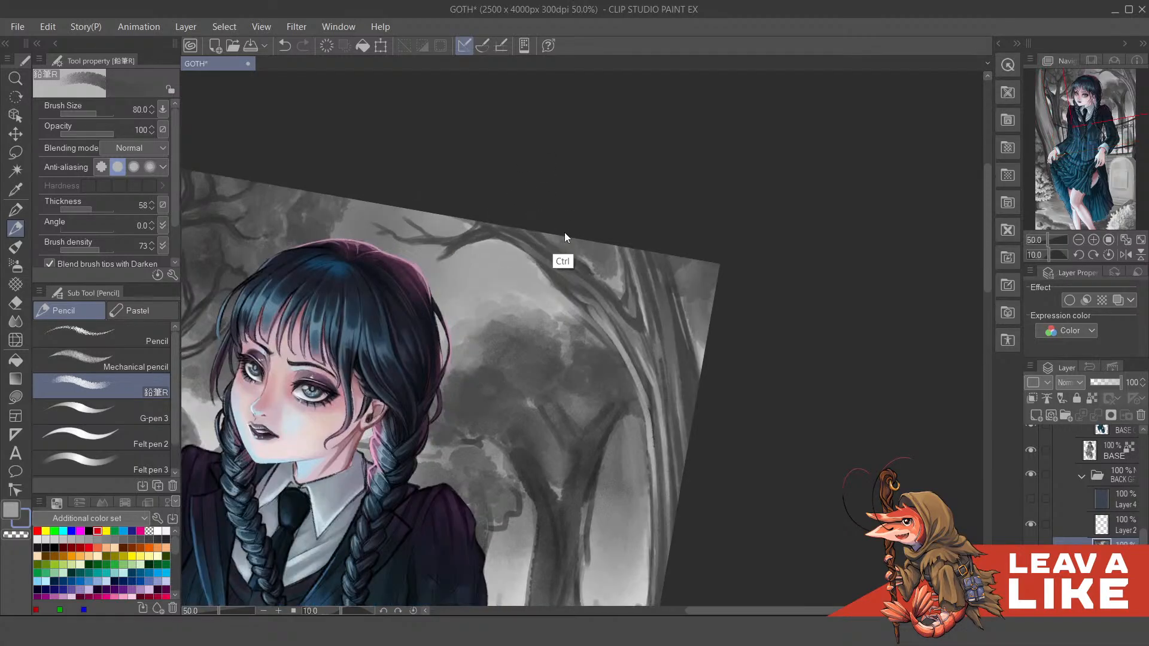
scroll(565, 237, up, 1)
drag(559, 269, 570, 337)
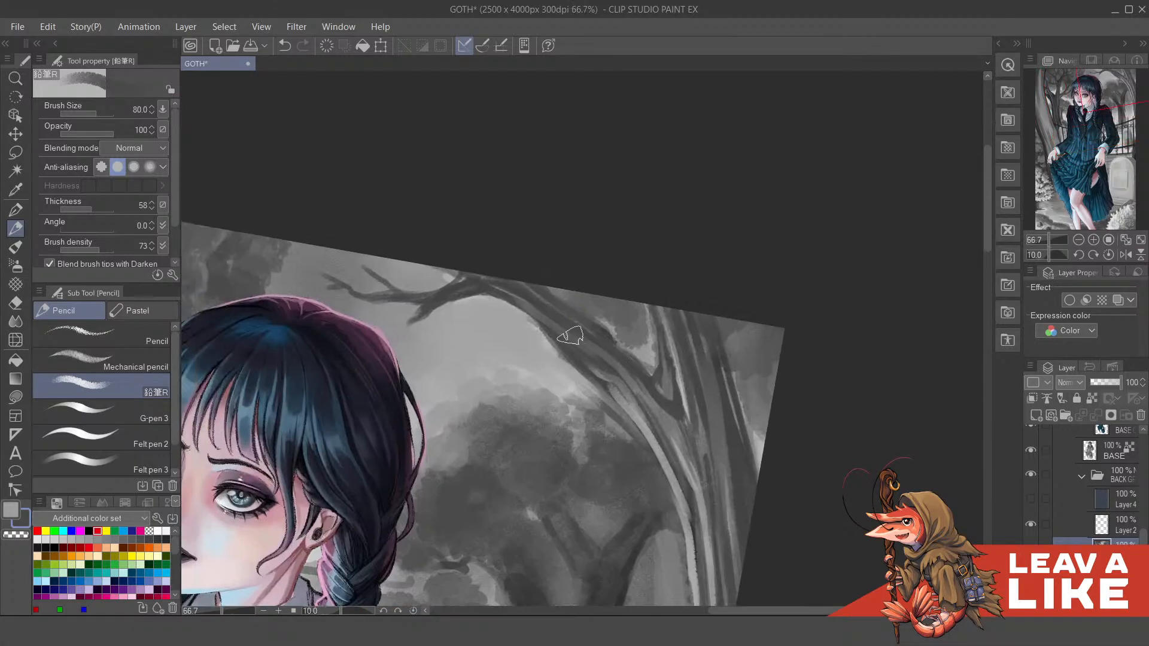
key(bracketleft)
key(bracketleft)
key(bracketleft)
key(bracketleft)
key(bracketleft)
key(bracketleft)
key(bracketleft)
key(bracketleft)
drag(674, 374, 672, 379)
drag(584, 374, 595, 392)
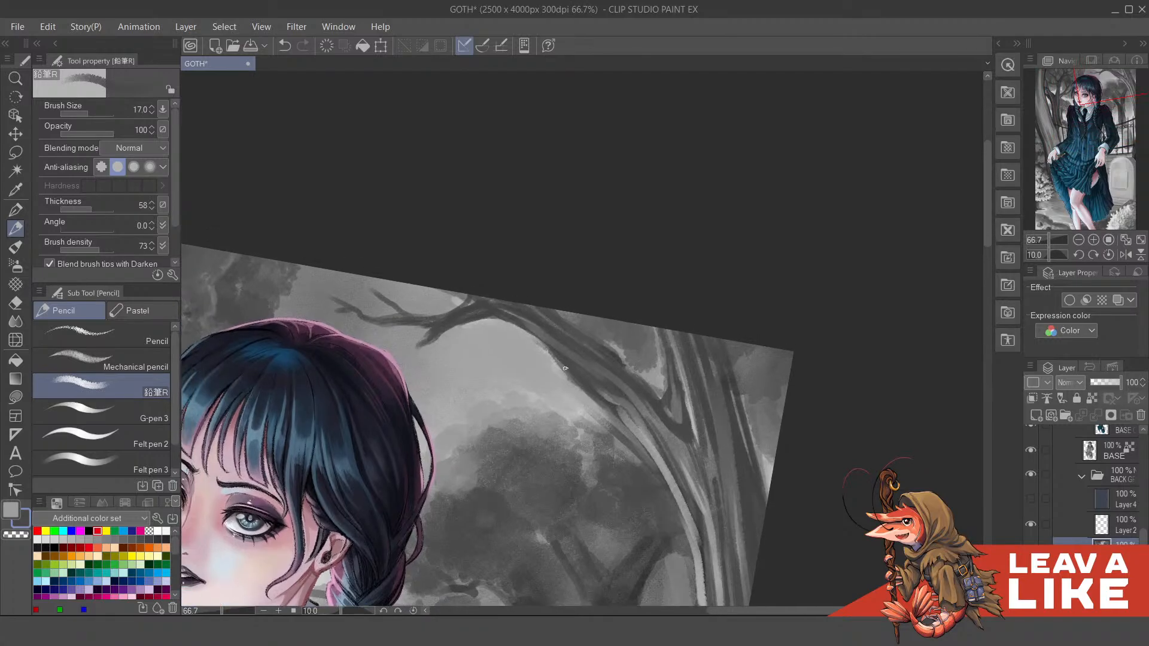
key(ctrl+z)
Step: Sample a dark grey and darken the edge tree's outer contour below the canvas corner, redoing the first stroke
drag(670, 395, 620, 213)
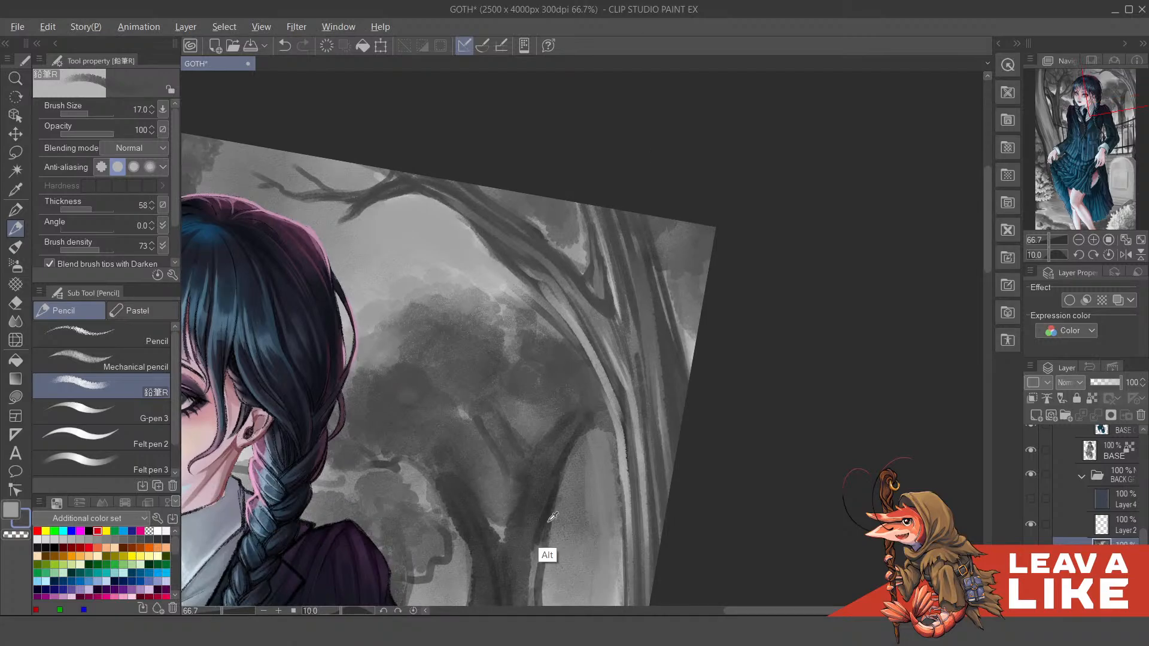
drag(657, 284, 686, 389)
key(ctrl+z)
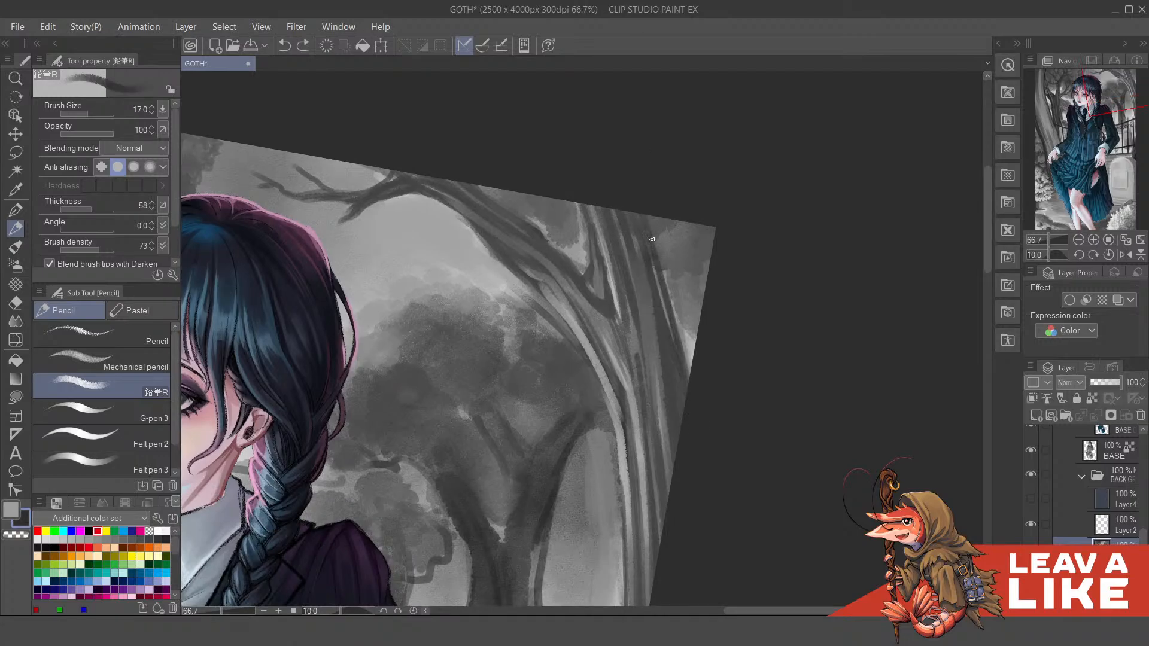
drag(652, 241, 691, 374)
scroll(687, 458, up, 3)
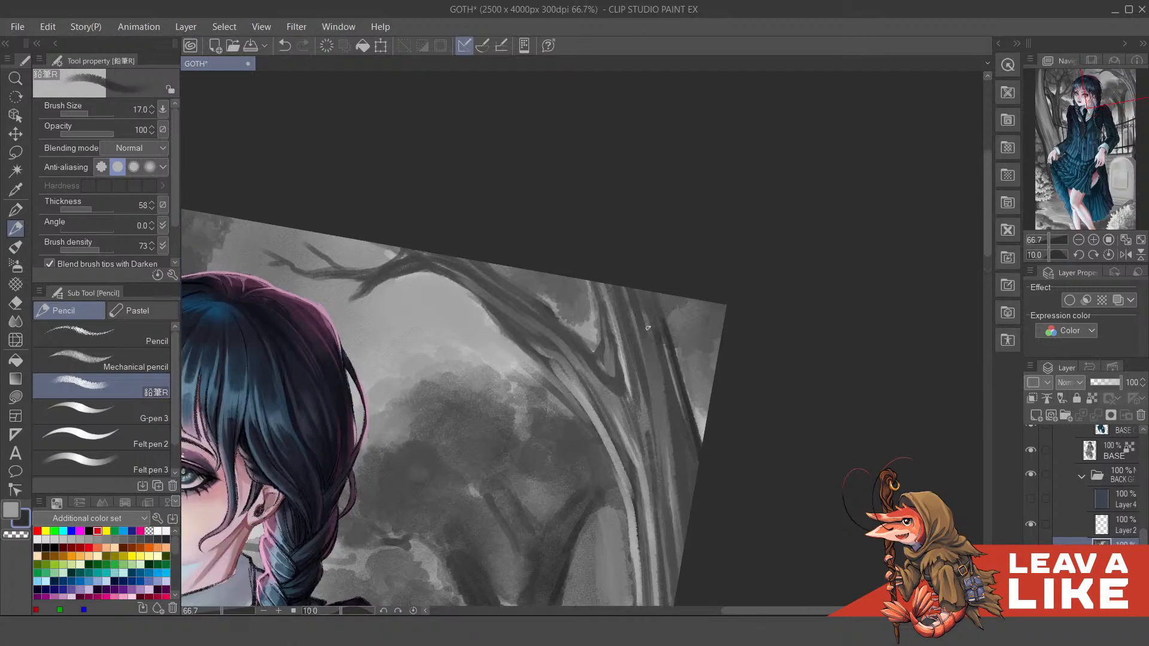
scroll(652, 289, up, 2)
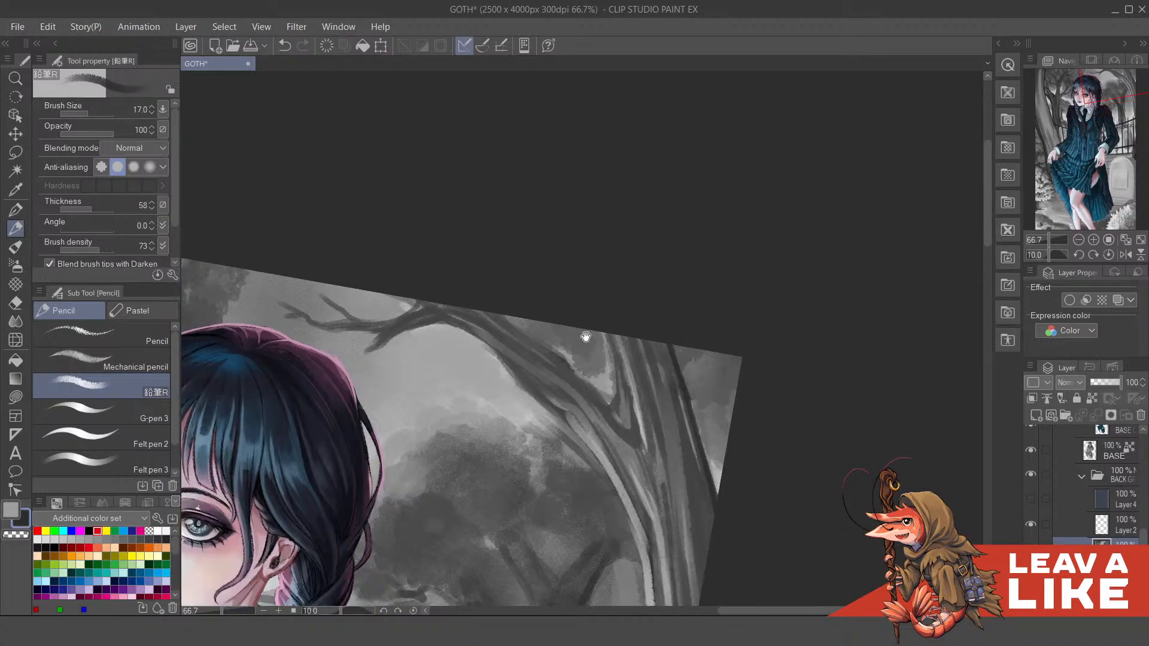
Step: Darken the upper edge of the edge tree's arching branch down into the fork with thin strokes
drag(585, 337, 609, 378)
drag(516, 353, 579, 402)
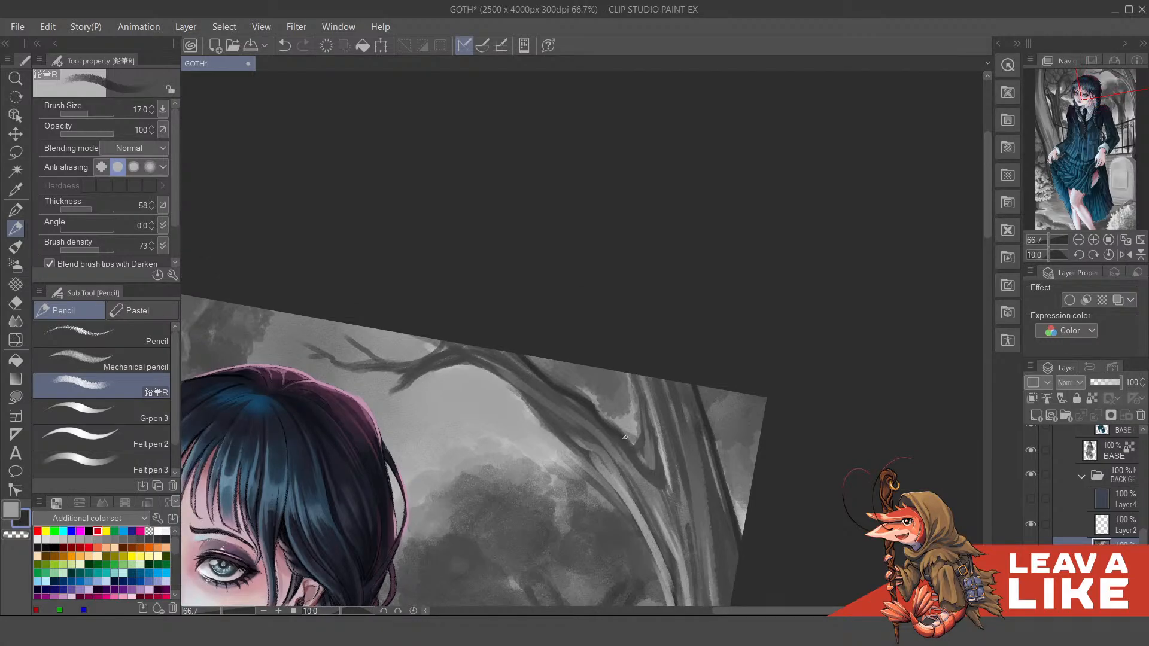
drag(624, 438, 639, 460)
drag(634, 397, 647, 406)
key(ctrl+minus)
key(ctrl+minus)
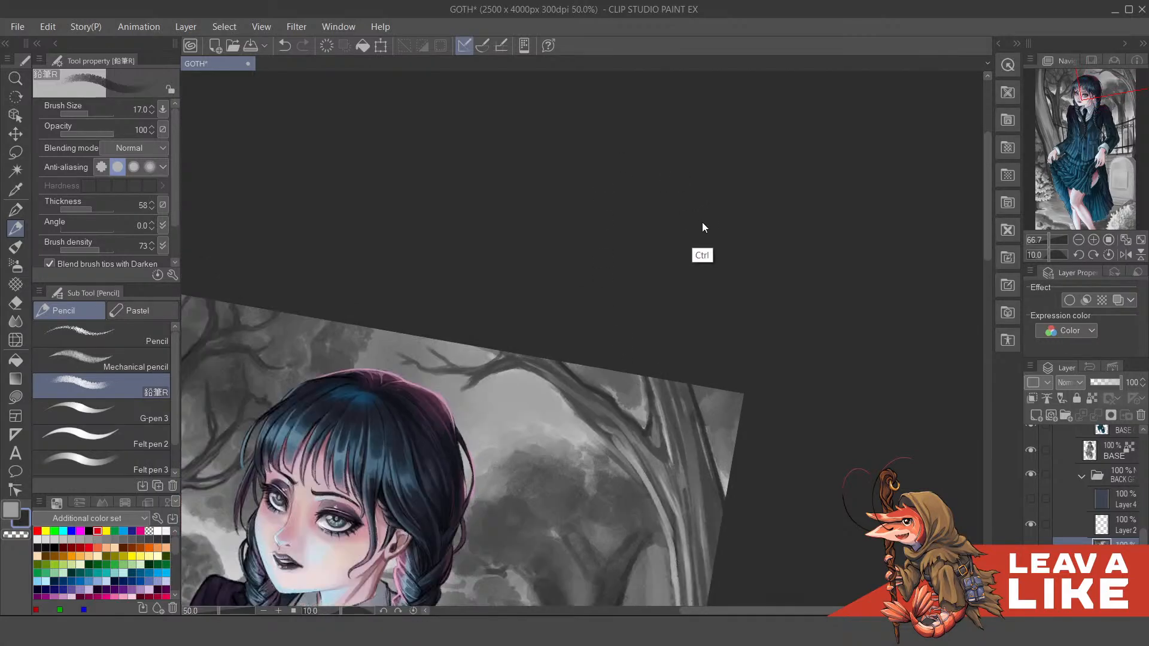
Step: Mirror the canvas again and add a dark bark line along the upright trunk just above the edge tree's fork
key(h)
drag(694, 306, 729, 135)
key(ctrl+plus)
key(ctrl+plus)
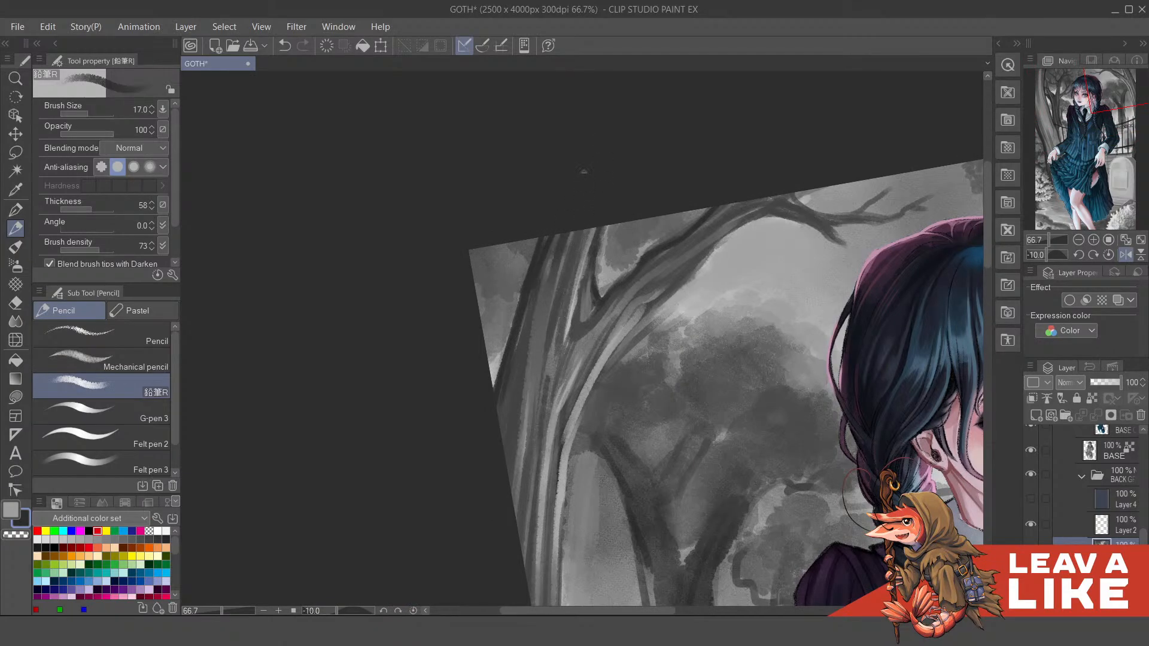
key(ctrl+minus)
key(ctrl+minus)
key(ctrl+plus)
key(ctrl+plus)
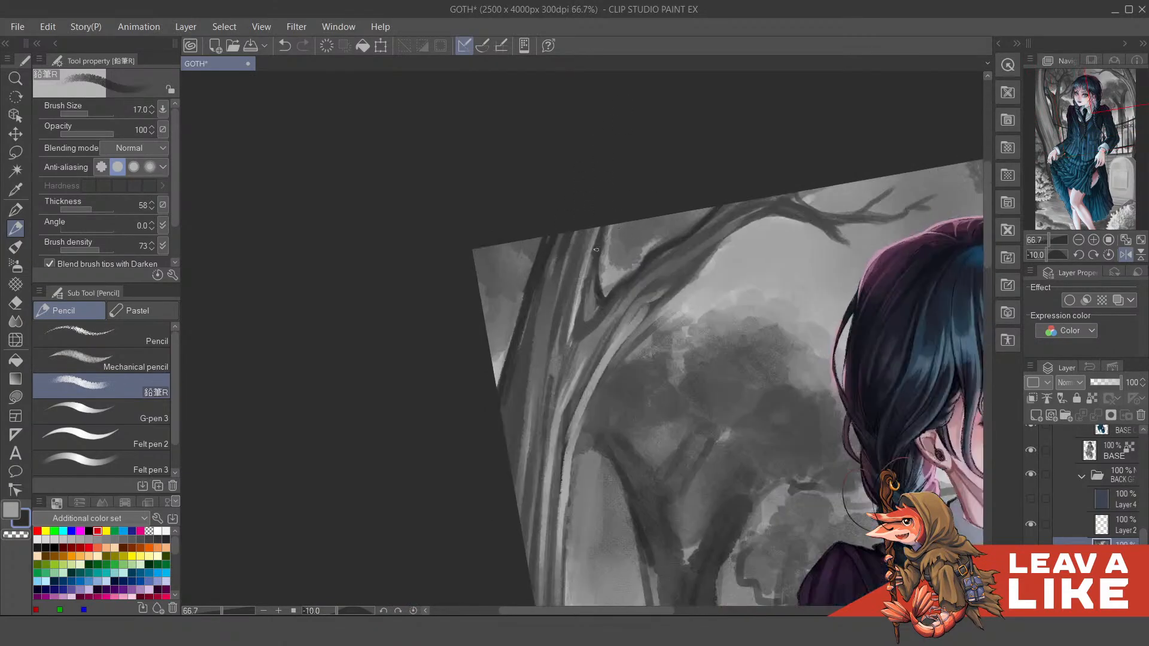
drag(588, 256, 598, 227)
Step: Reset the canvas rotation to 0 and examine the background trees against the whole mirrored figure
key(ctrl+minus)
key(ctrl+minus)
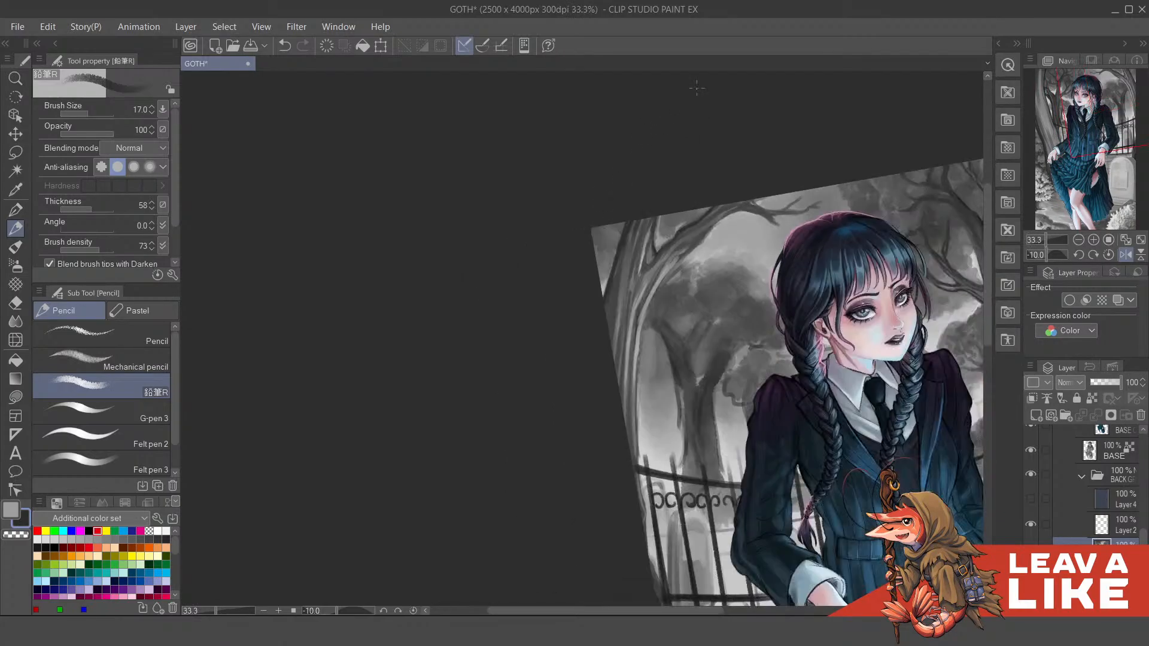
key(^)
key(^)
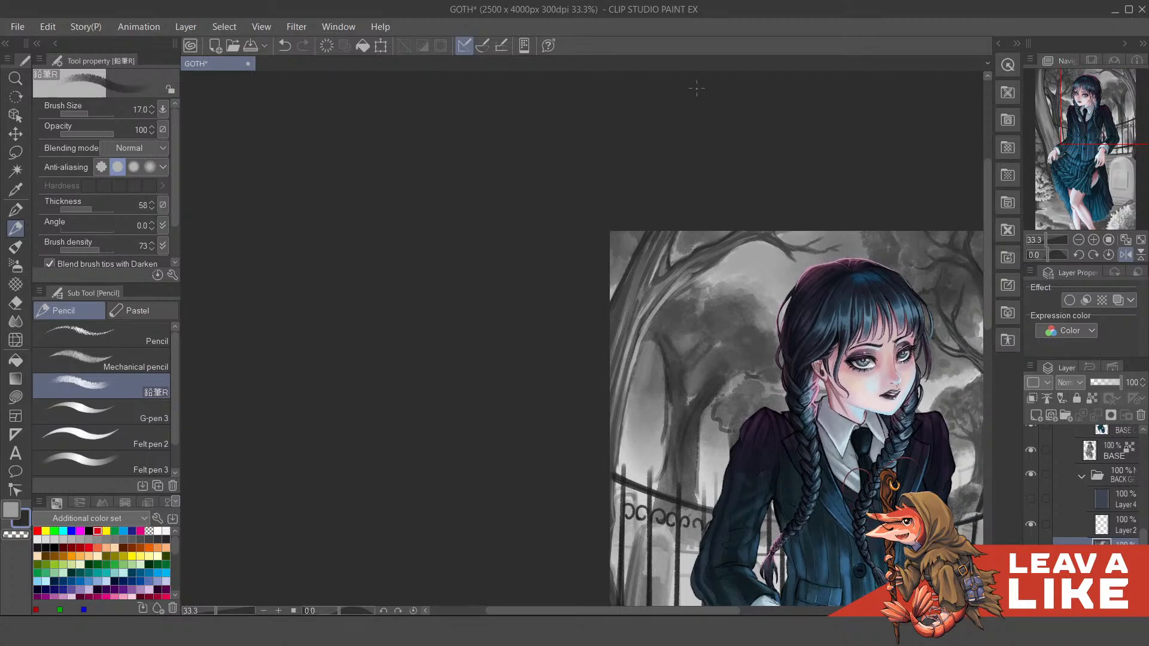
key(ctrl+minus)
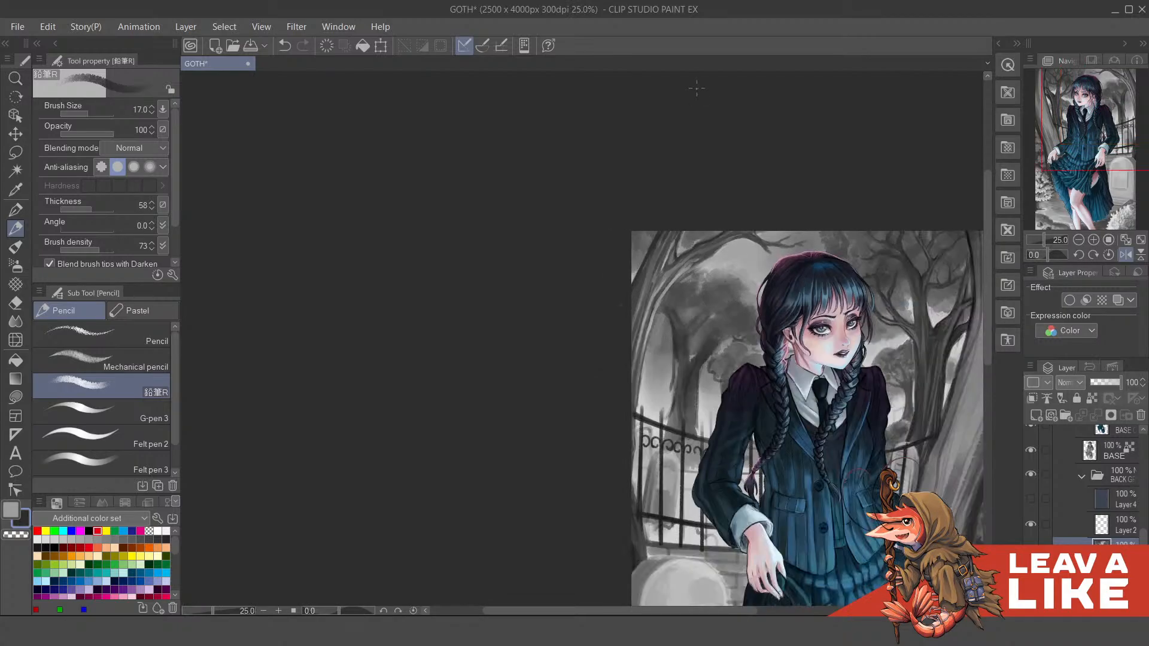
scroll(647, 376, up, 2)
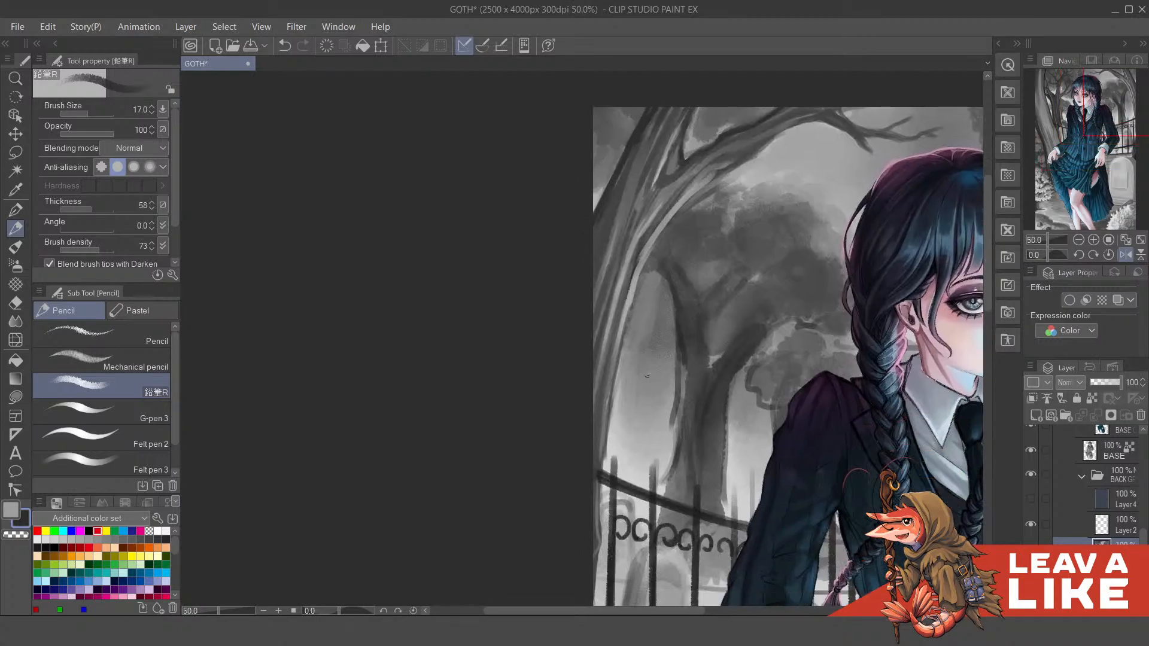
scroll(690, 335, right, 3)
scroll(689, 336, up, 1)
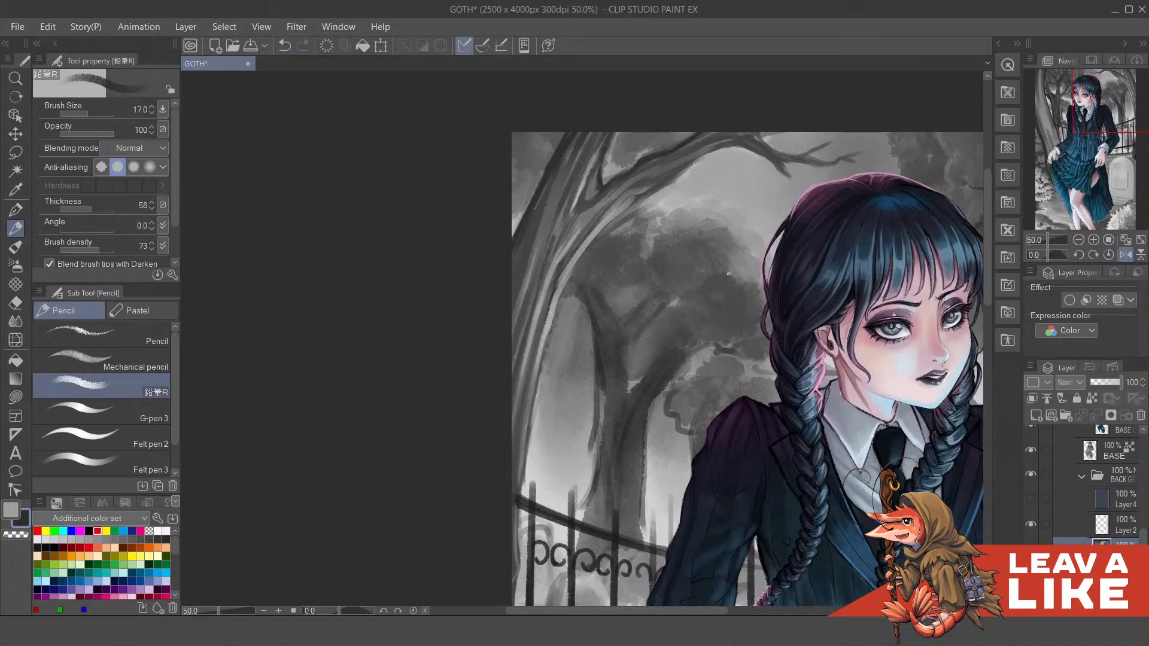
scroll(728, 273, down, 1)
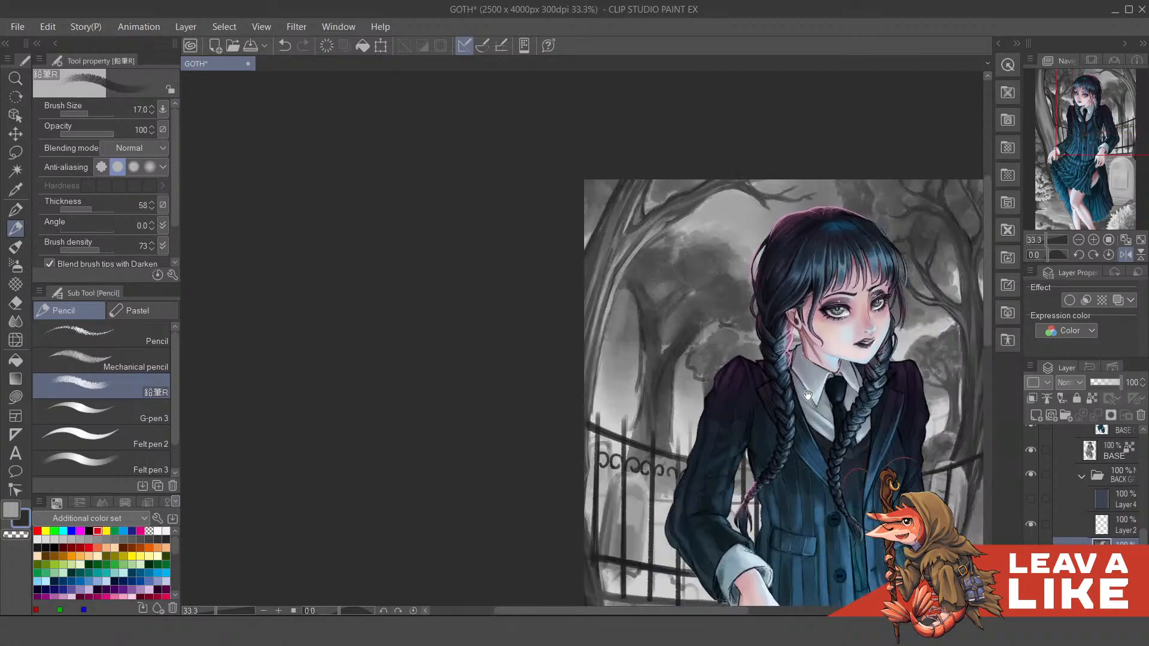
drag(808, 395, 667, 327)
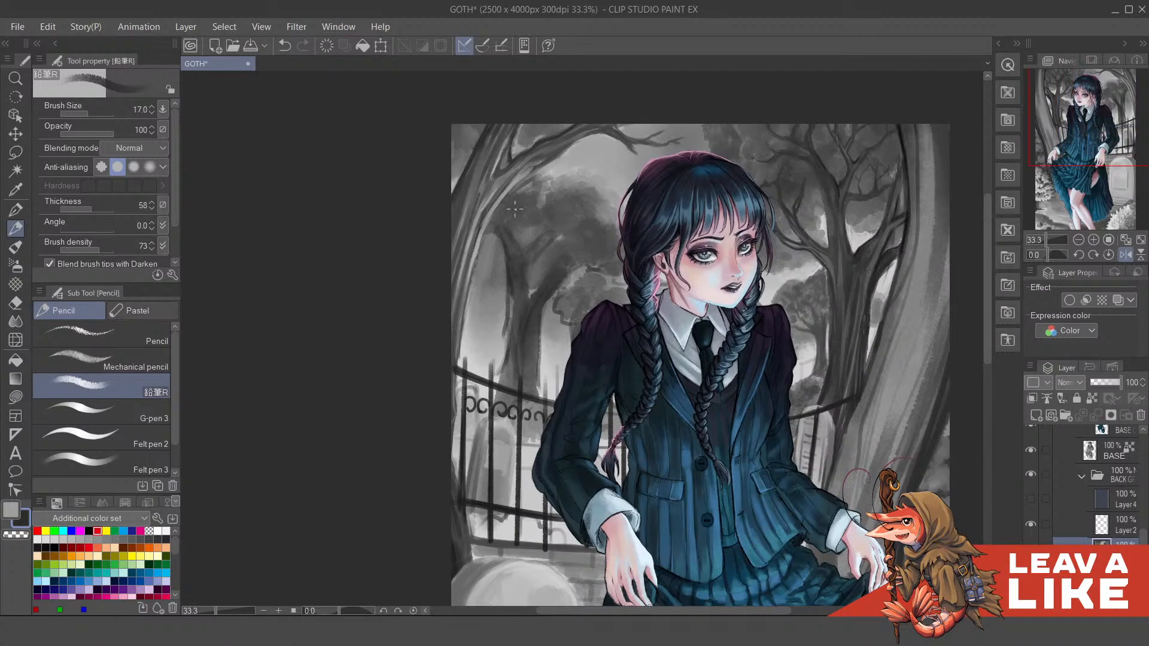
Step: Enlarge the brush to 70 and refine the distant tree's trunk edges and the surrounding mist above the fence with sampled greys
scroll(513, 299, up, 2)
drag(513, 298, 521, 355)
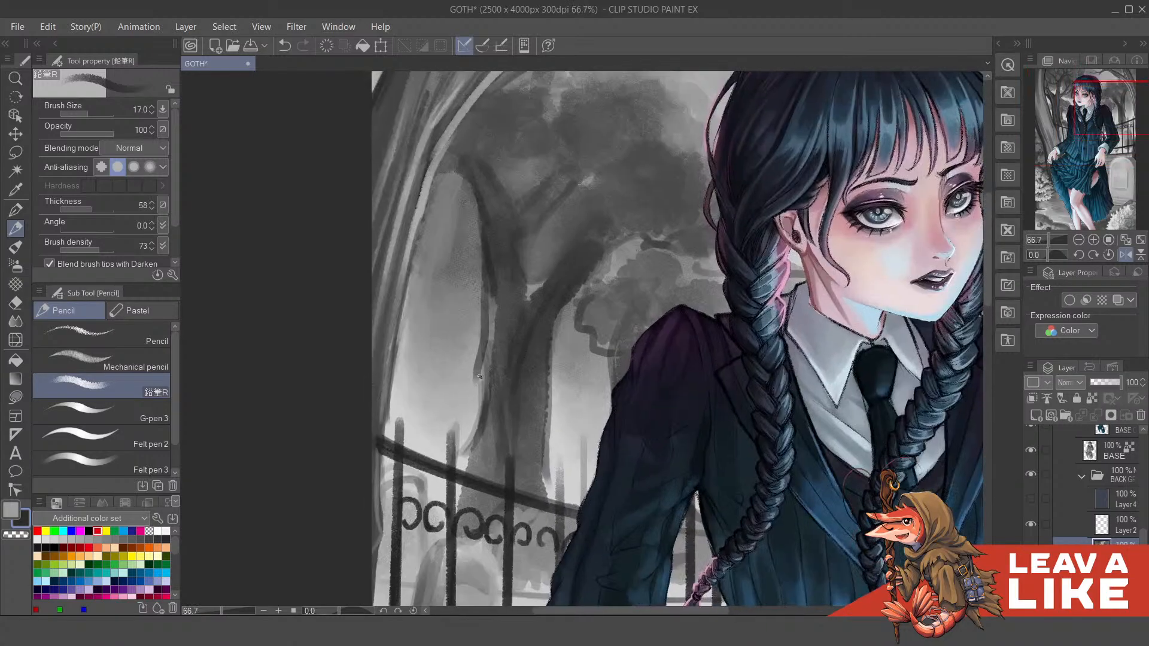
key(])
key(])
key(])
key(])
key(])
key(])
key(])
alt+click(458, 437)
mouse_move(463, 401)
mouse_down()
mouse_move(471, 310)
mouse_move(470, 407)
mouse_move(477, 300)
mouse_move(470, 359)
mouse_up()
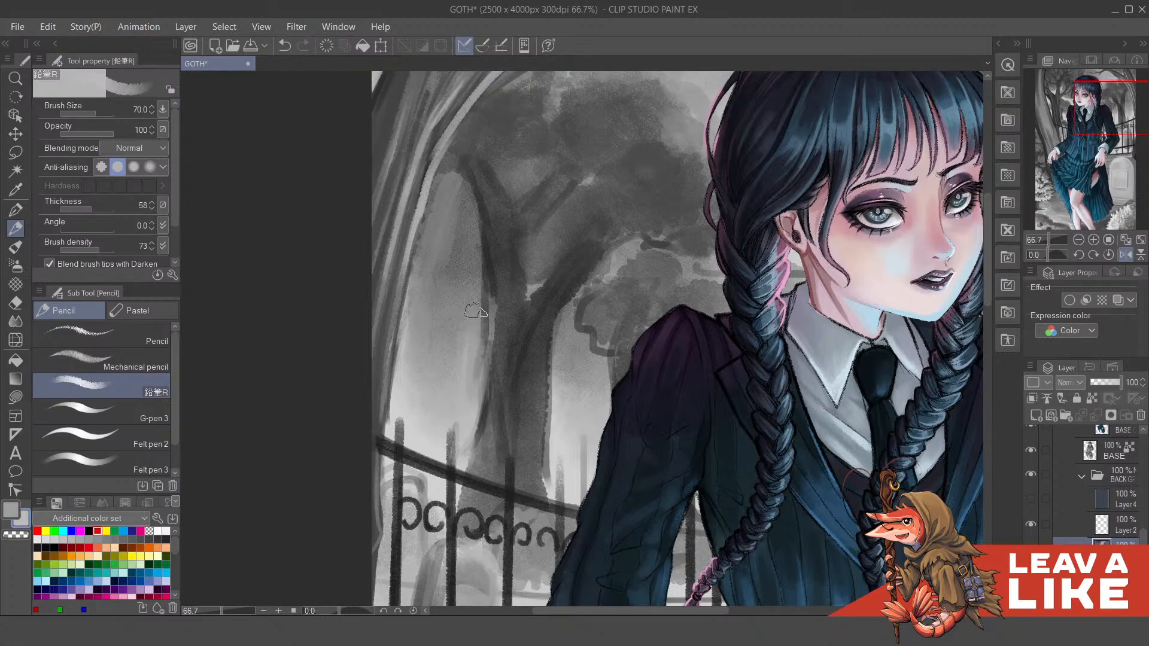
scroll(476, 311, down, 1)
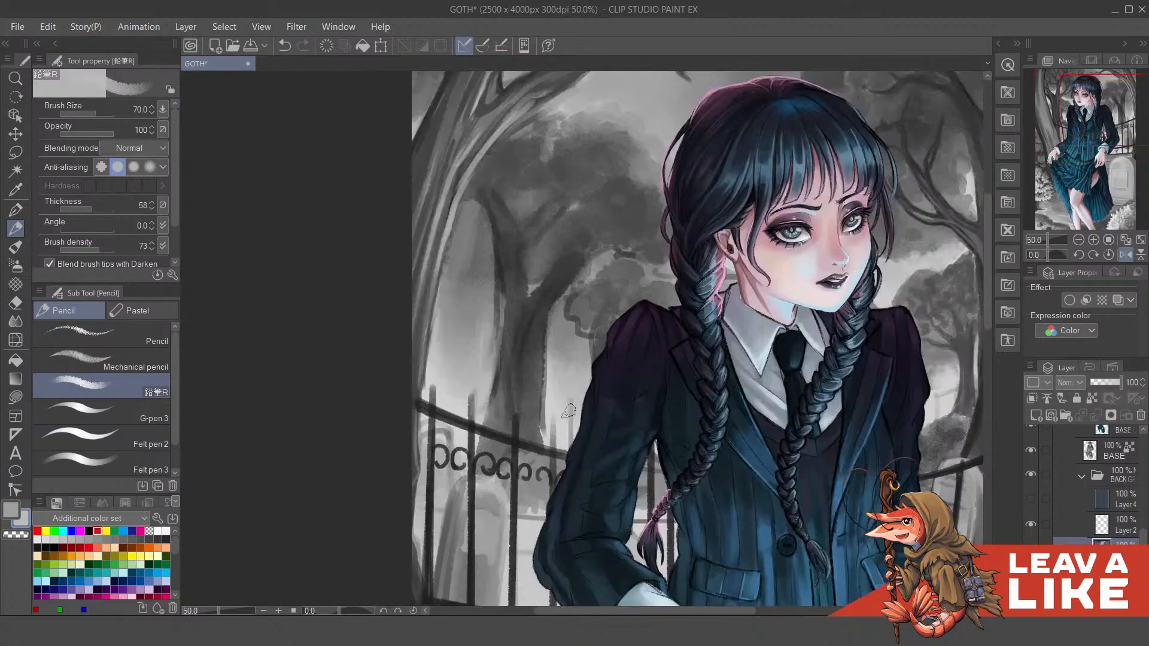
drag(534, 366, 541, 417)
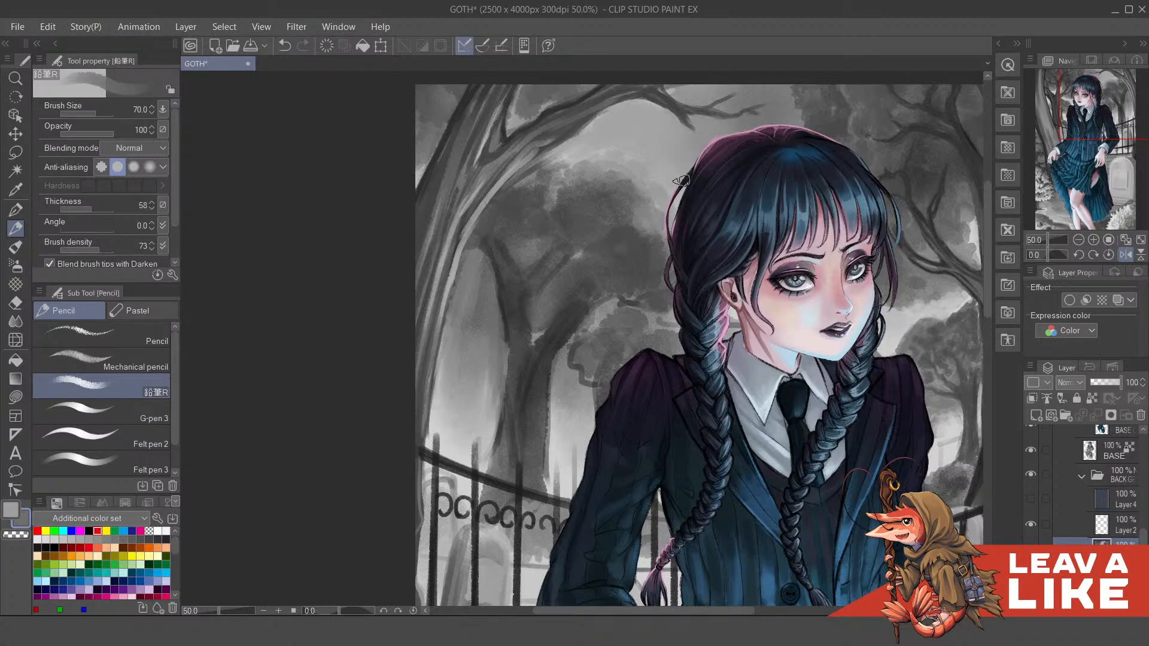
Step: Examine the overall composition and the distant tree's trunk and foliage at different magnifications
scroll(694, 216, down, 4)
scroll(712, 210, up, 2)
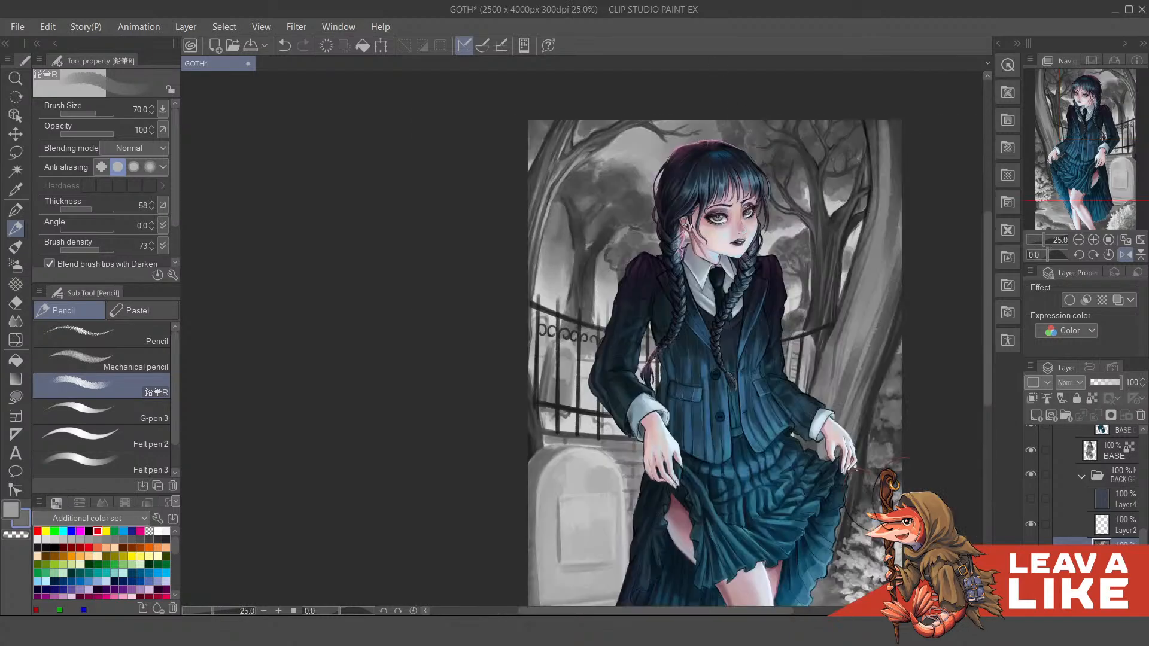
scroll(653, 314, up, 1)
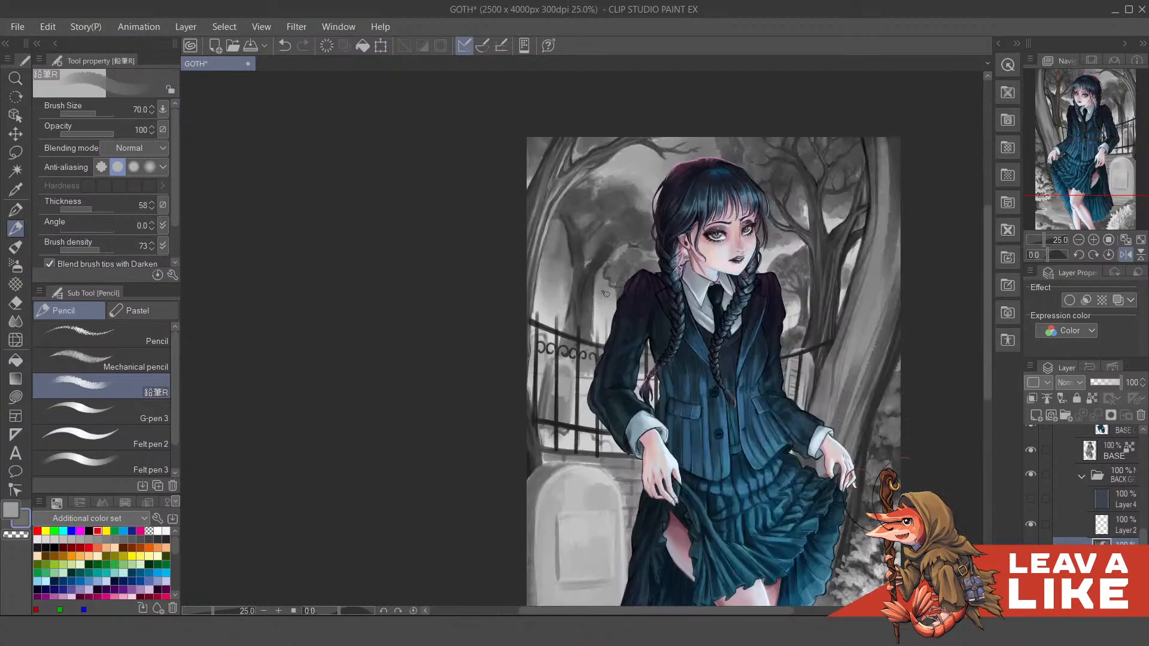
scroll(613, 274, up, 1)
drag(627, 264, 619, 350)
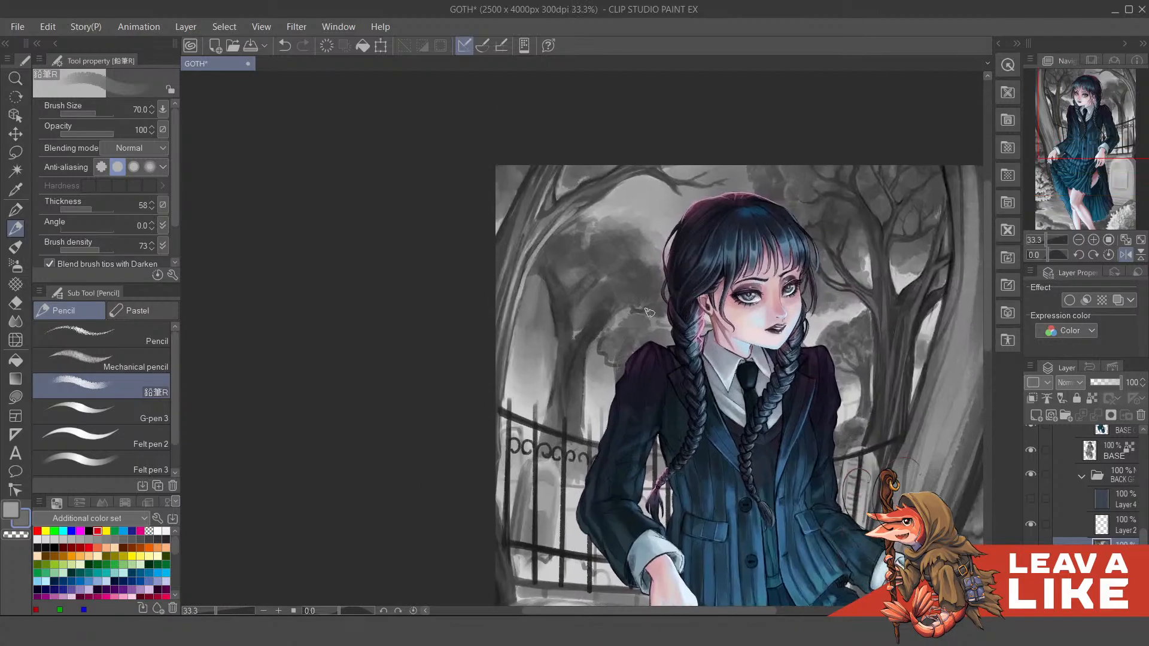
scroll(728, 177, down, 1)
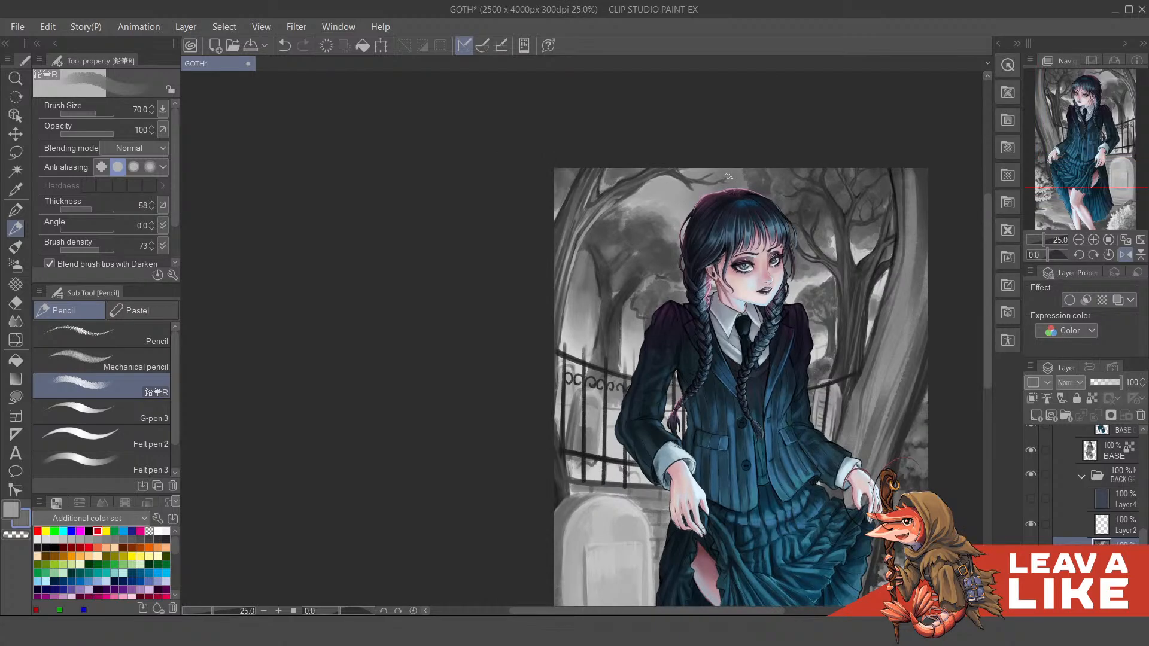
scroll(728, 177, up, 1)
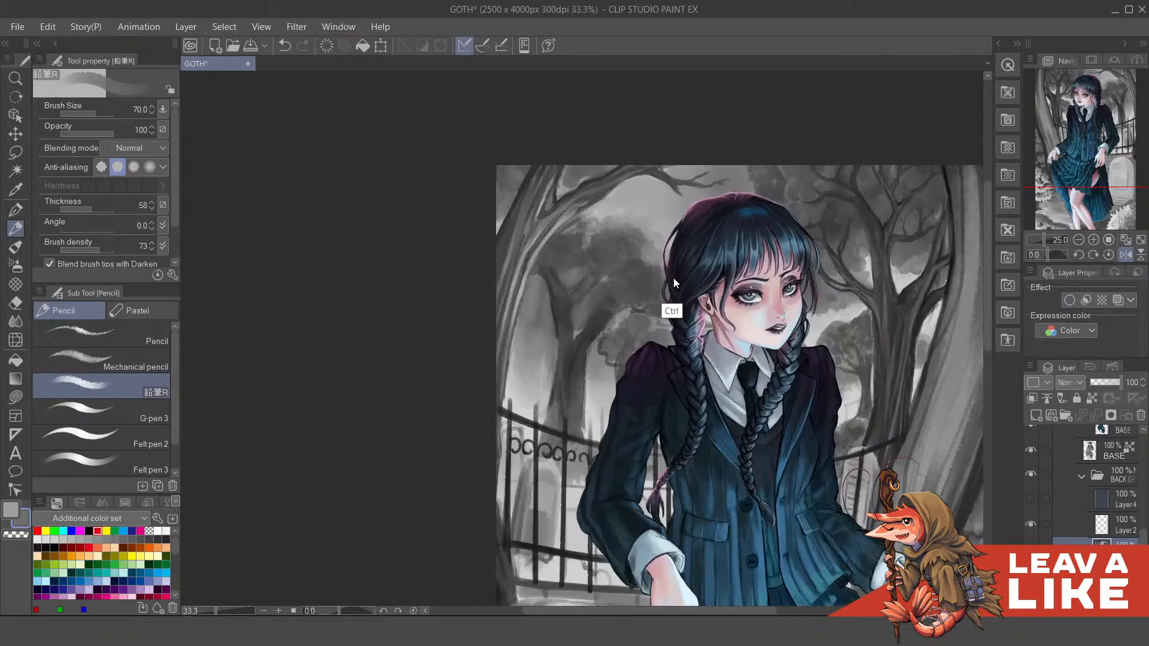
scroll(596, 314, up, 1)
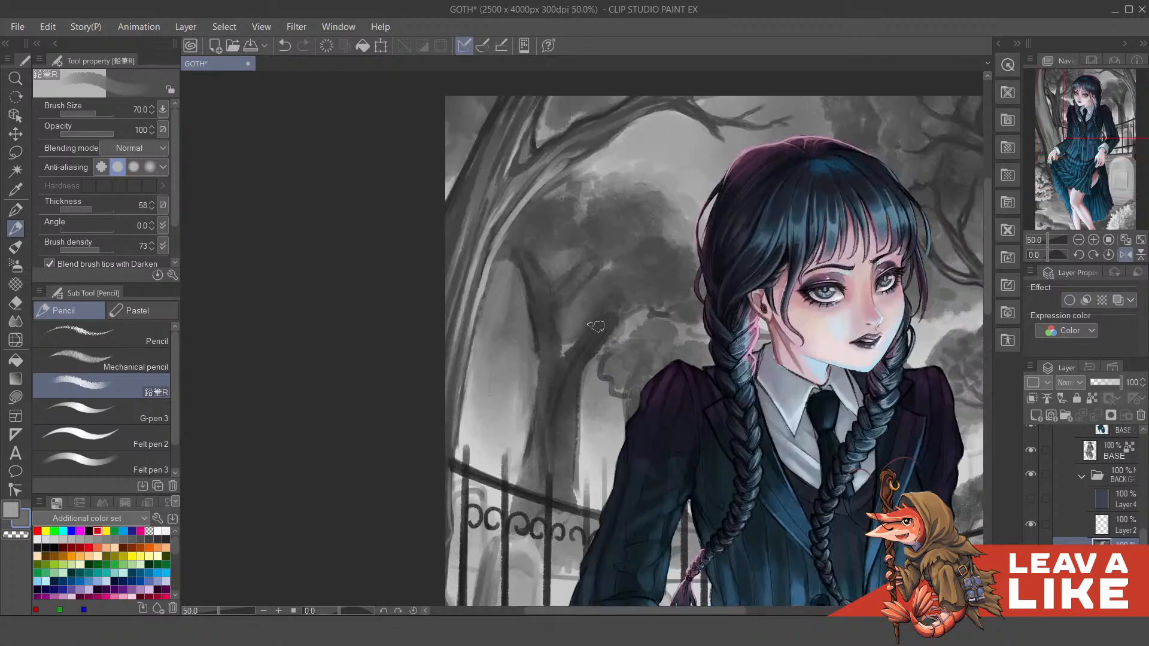
Step: Reduce the brush to 20 and touch up the distant tree's trunk and fork with sampled light and dark greys
key(bracketleft)
key(bracketleft)
mouse_move(578, 307)
mouse_down()
mouse_move(591, 369)
mouse_move(580, 382)
mouse_up()
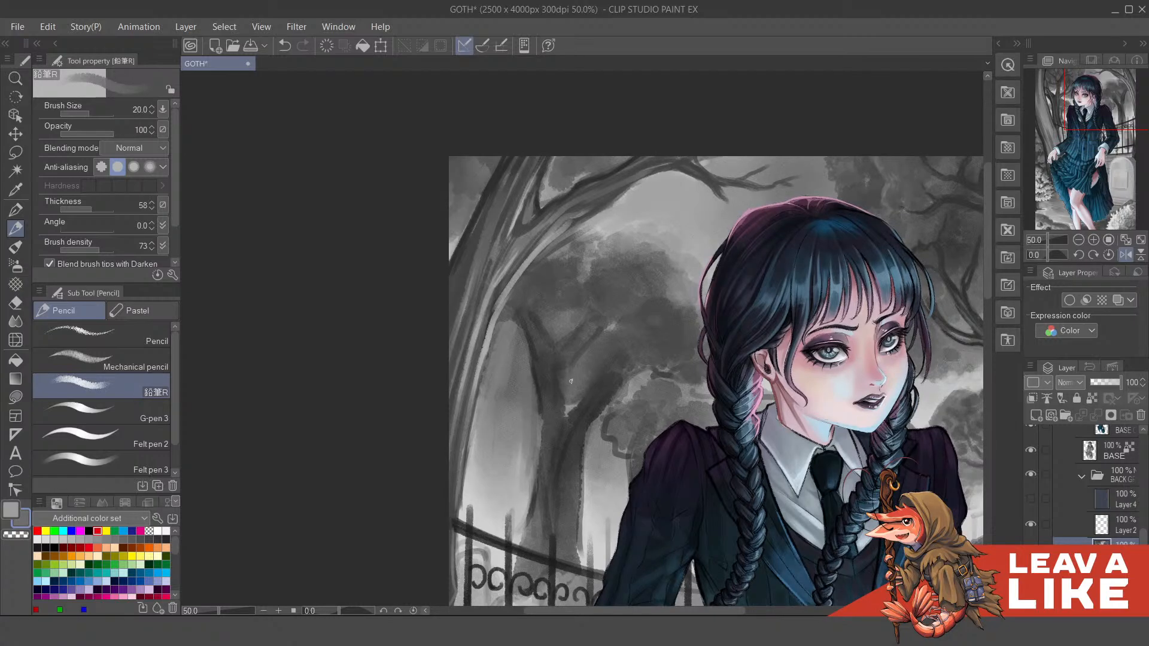
alt+click(599, 335)
key(ctrl+z)
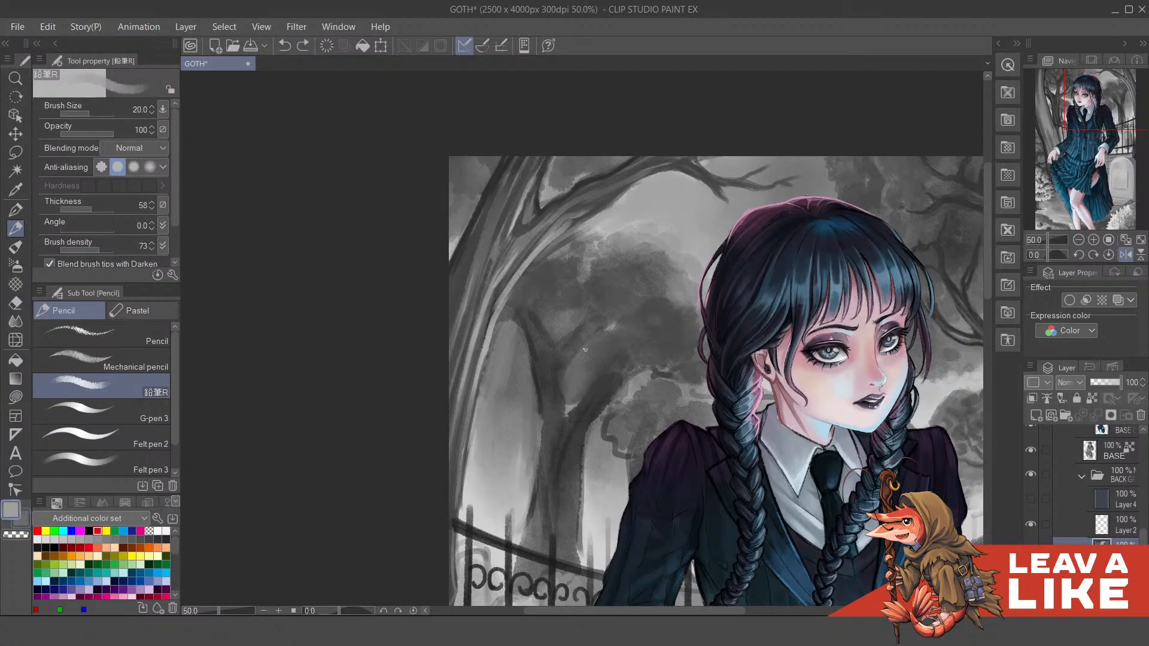
alt+click(533, 377)
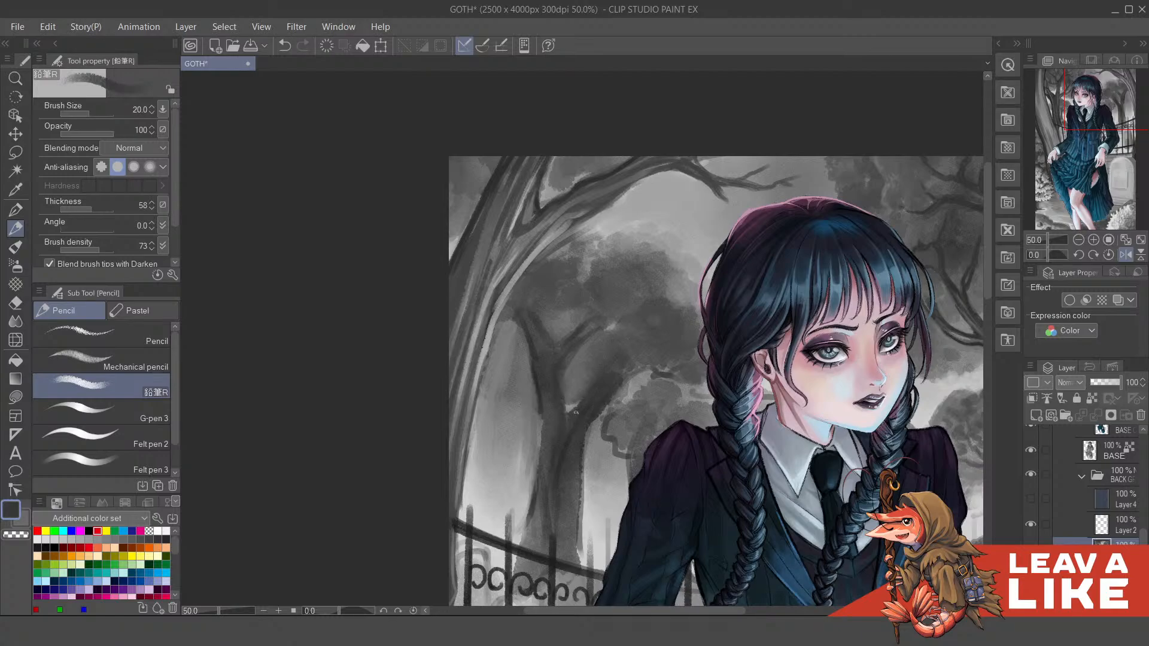
drag(578, 412, 581, 401)
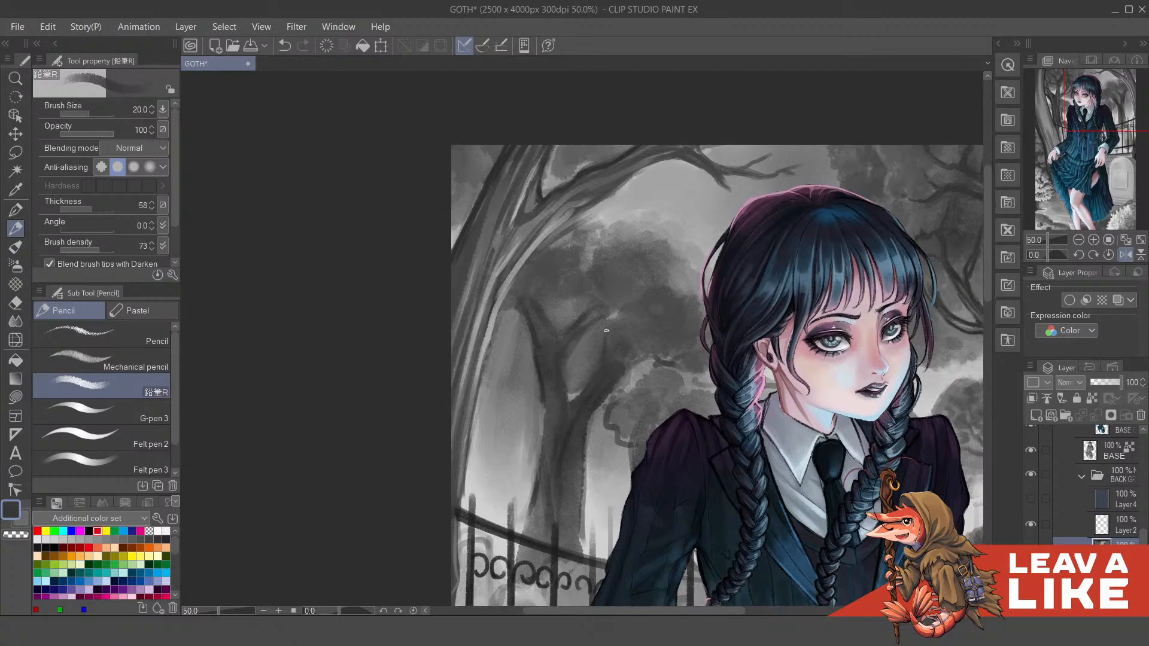
key(ctrl+z)
Step: Enlarge the brush to 40 and extend the distant tree's limb nearest the figure up into the foliage in dark grey
key(x)
drag(587, 385, 603, 364)
key(ctrl+z)
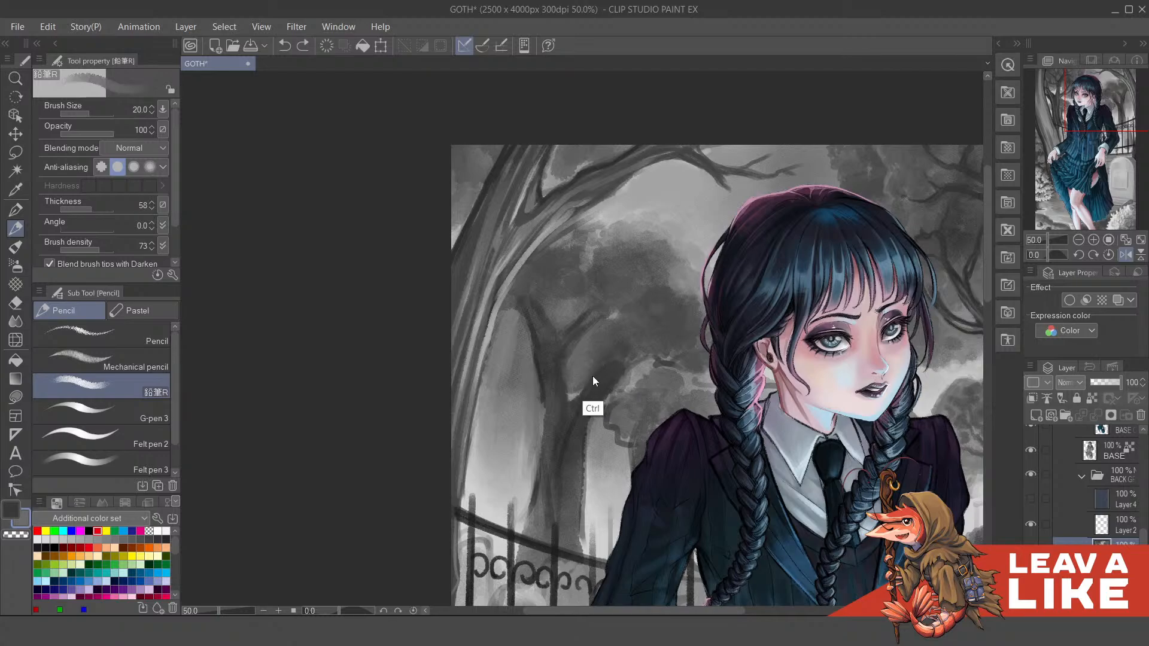
key(bracketright)
drag(578, 392, 617, 347)
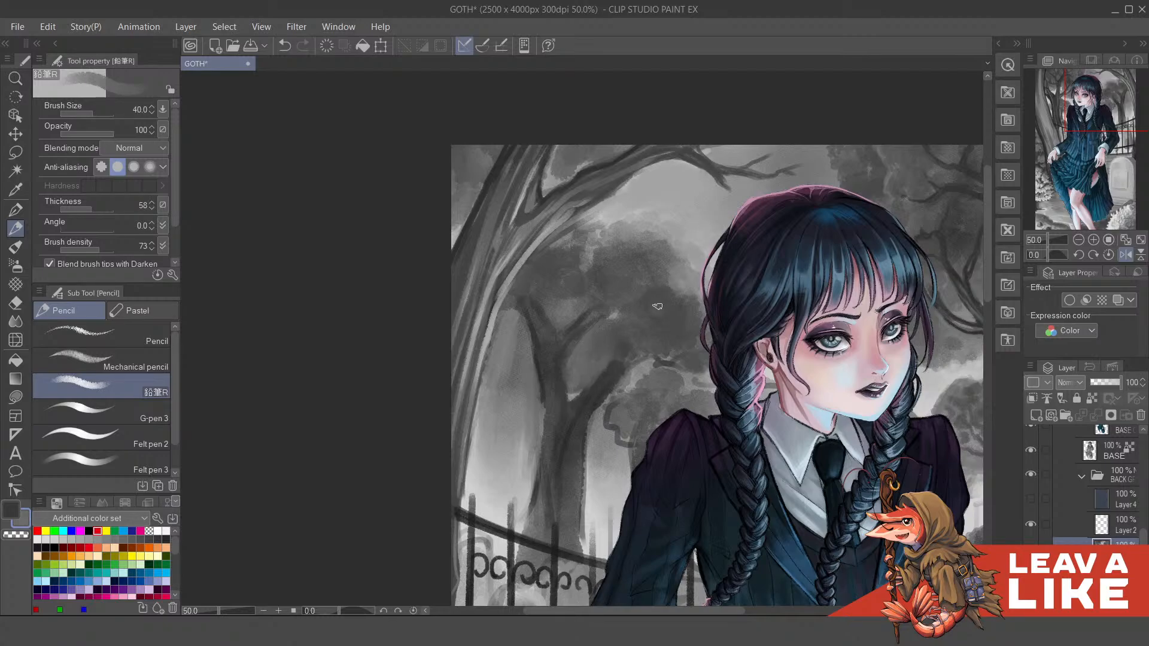
Step: Flip the canvas back to unmirrored, touch up the mist beside the distant trunk above the fence, and save the illustration
key(h)
key(ctrl+minus)
key(ctrl+plus)
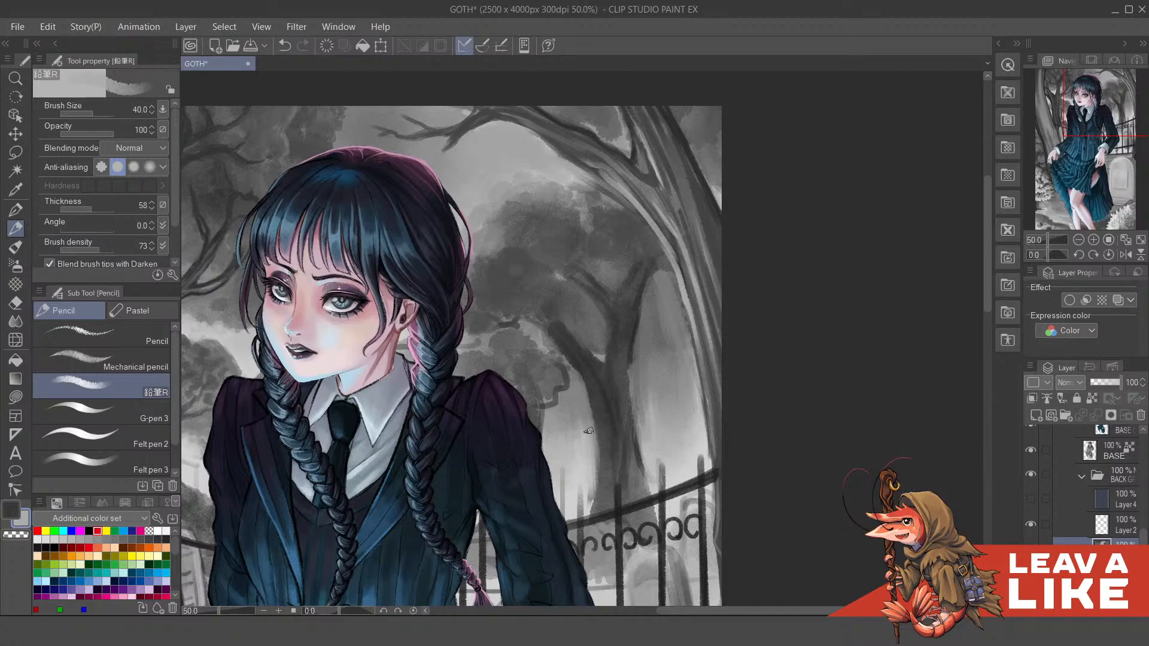
drag(593, 458, 597, 489)
scroll(634, 375, down, 1)
scroll(640, 359, down, 1)
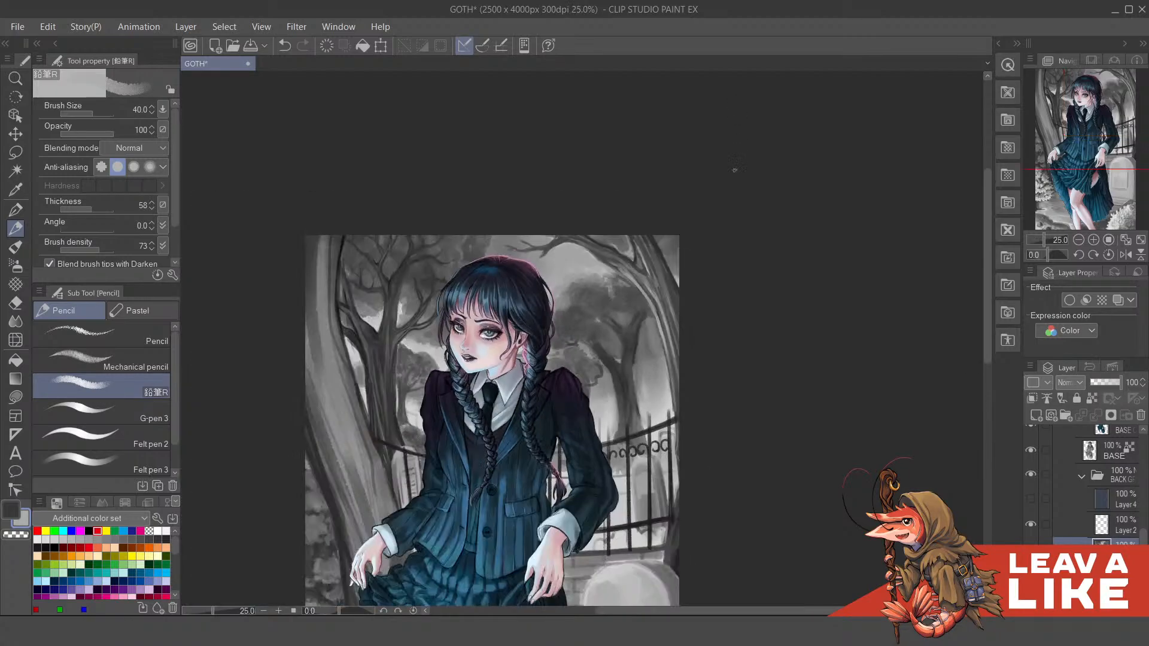
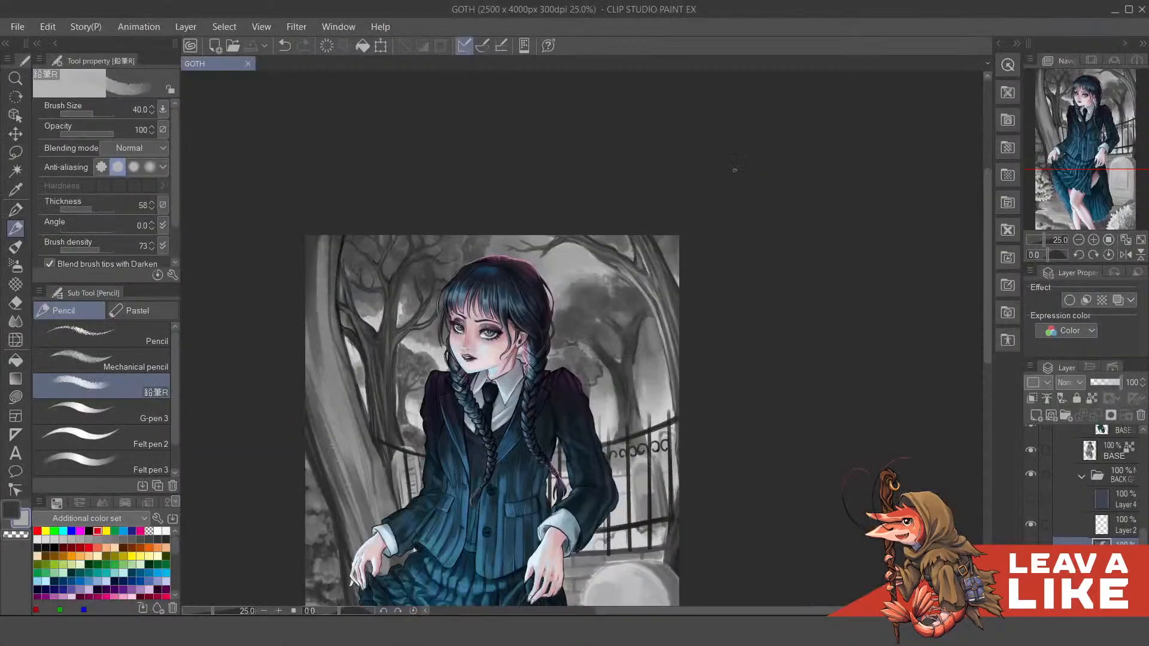
Step: Reduce the brush to 20 and refine the edges of the distant tree's limb beside the figure
scroll(687, 415, up, 4)
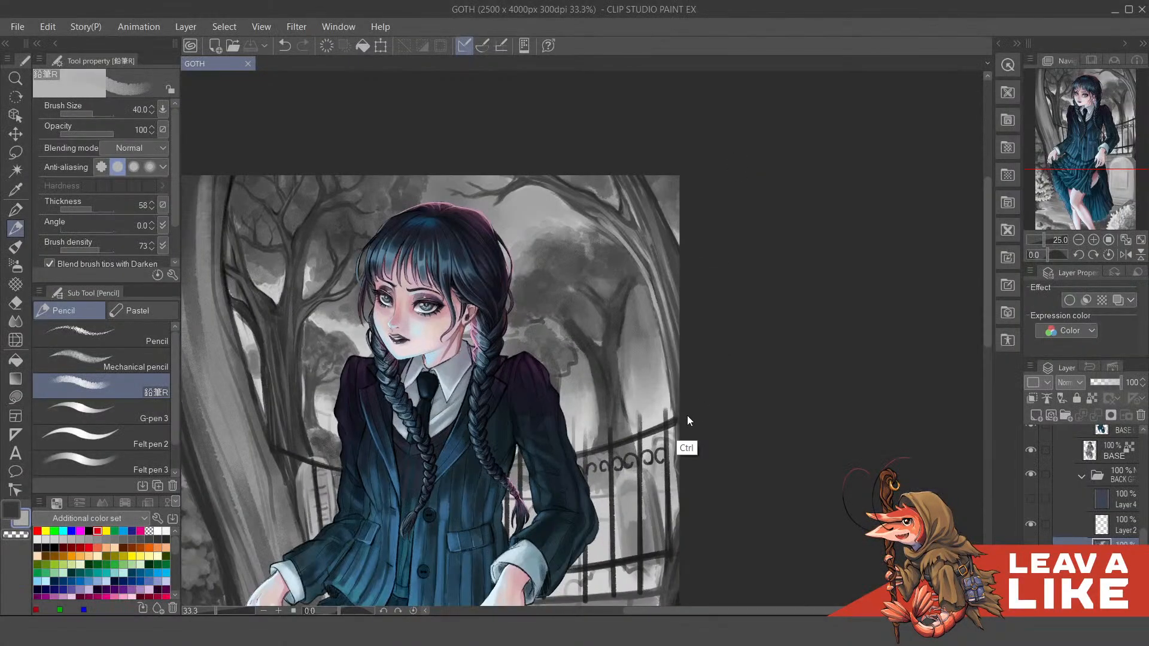
drag(575, 282, 631, 429)
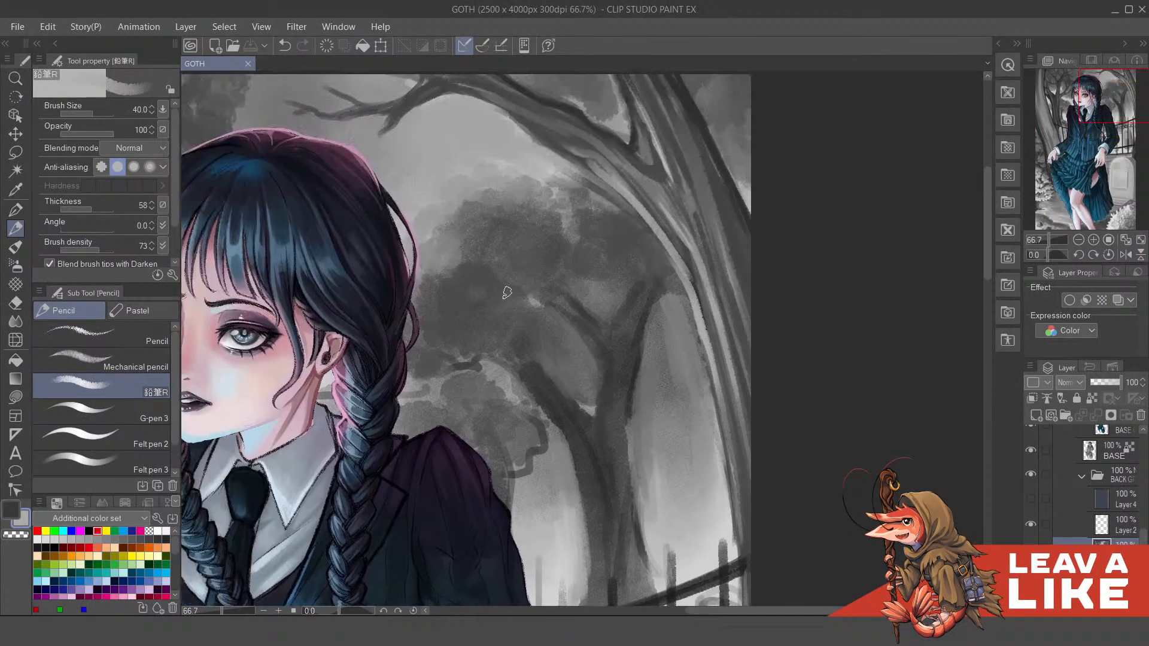
key(bracketleft)
drag(557, 342, 580, 396)
drag(557, 411, 549, 416)
key(x)
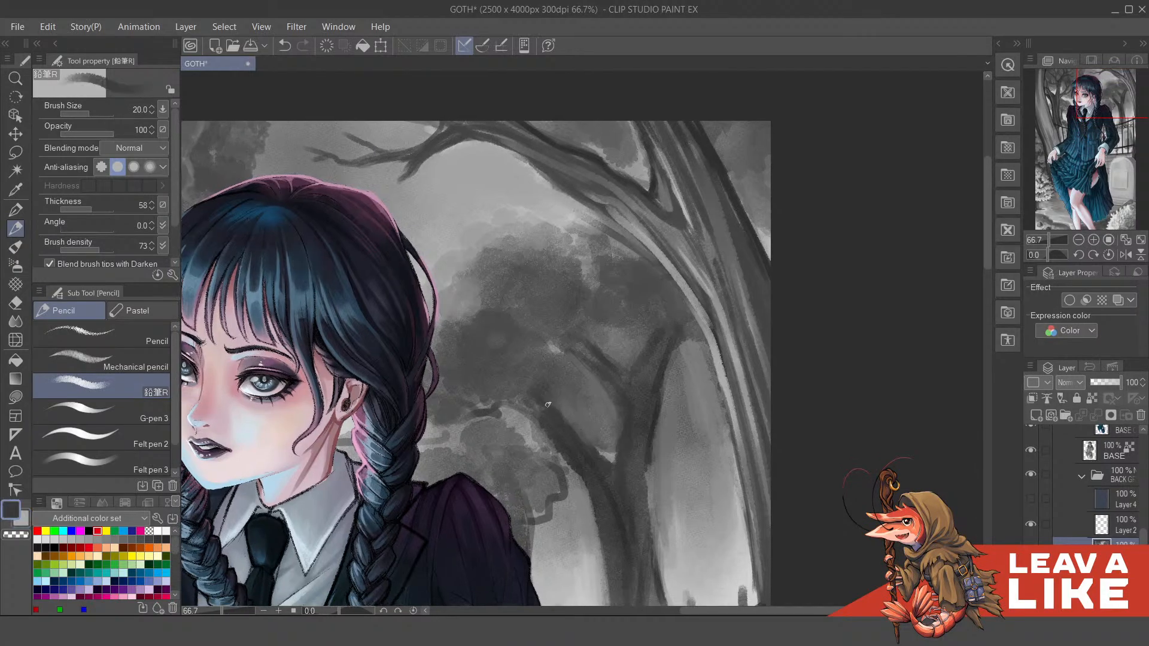
Step: Add a short upright offshoot to the distant tree's limb nearest the figure and darken the upper fork
mouse_move(550, 369)
mouse_down()
mouse_move(557, 410)
mouse_move(560, 397)
mouse_up()
key(ctrl+z)
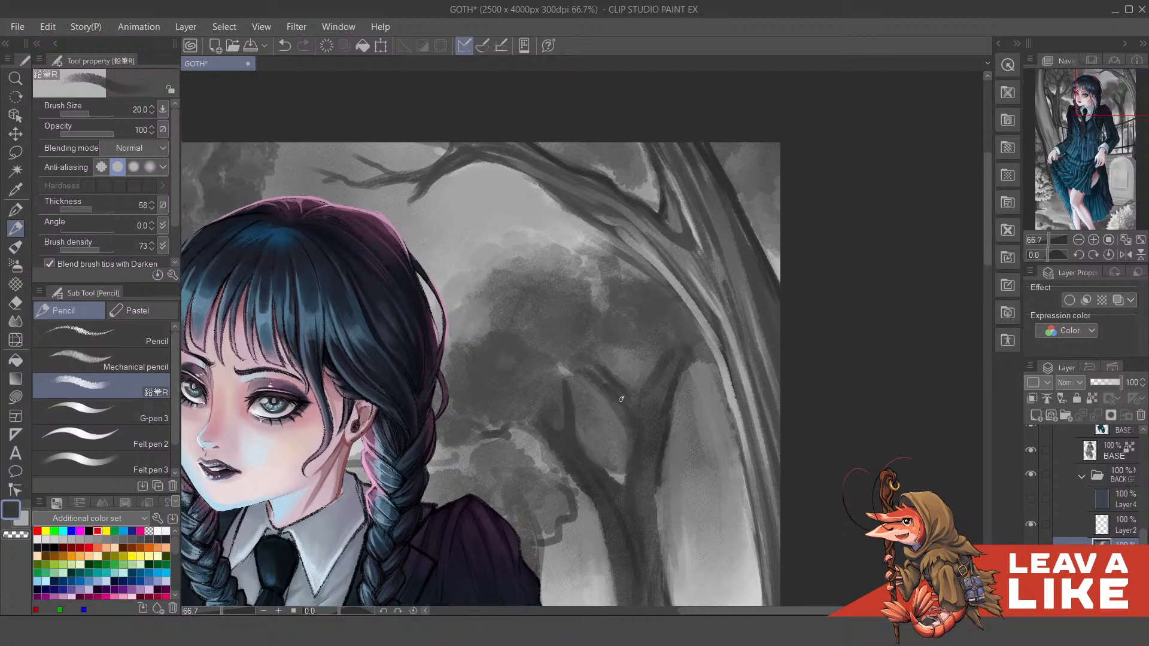
drag(629, 397, 661, 350)
scroll(620, 373, down, 3)
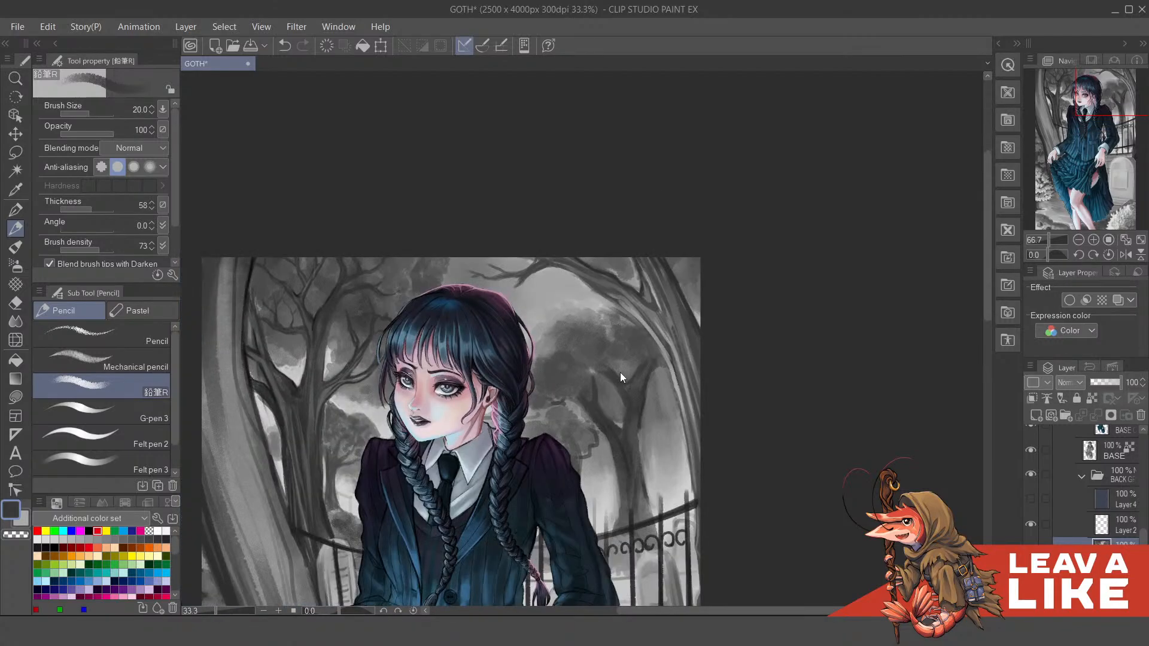
Step: Mirror the canvas and darken the distant tree's trunk around and below its fork with fine strokes
key(h)
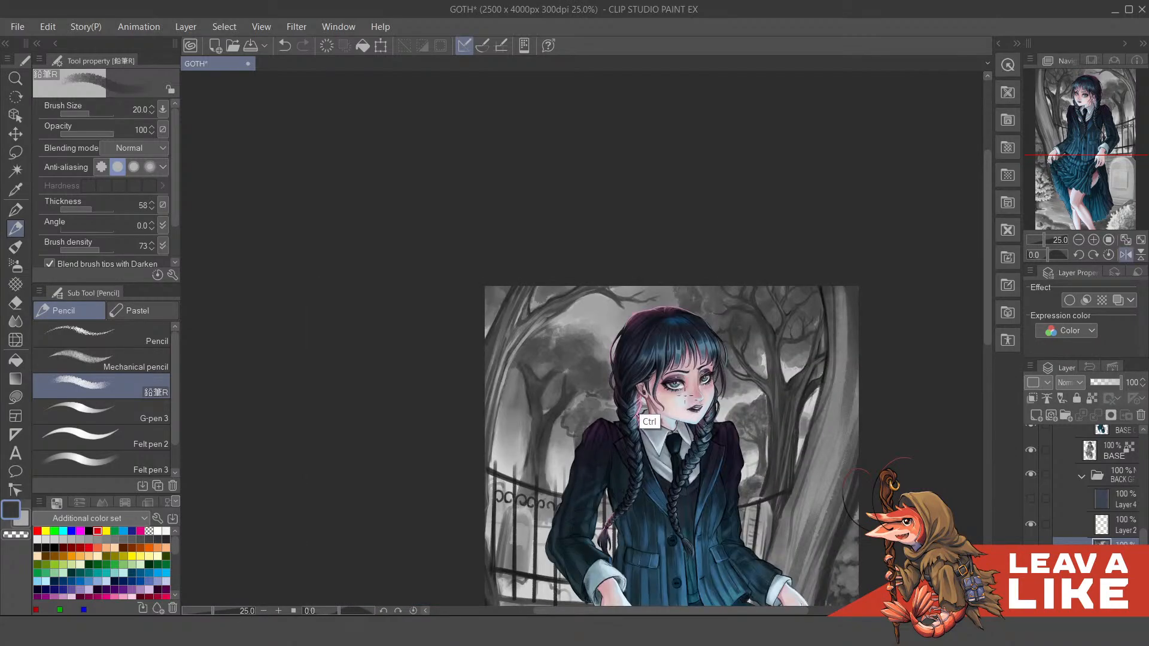
scroll(589, 371, up, 2)
mouse_move(501, 389)
mouse_down()
mouse_move(569, 370)
mouse_move(542, 424)
mouse_move(526, 531)
mouse_up()
scroll(547, 457, down, 2)
mouse_move(535, 456)
mouse_down()
mouse_move(524, 498)
mouse_move(542, 440)
mouse_up()
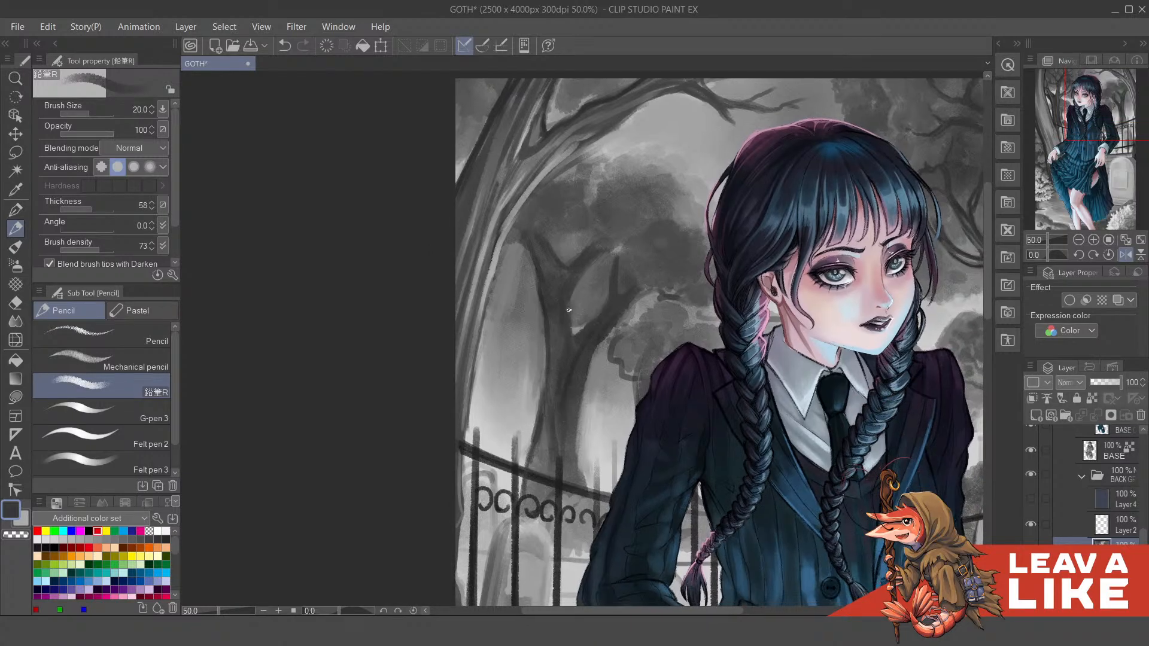
key(ctrl+z)
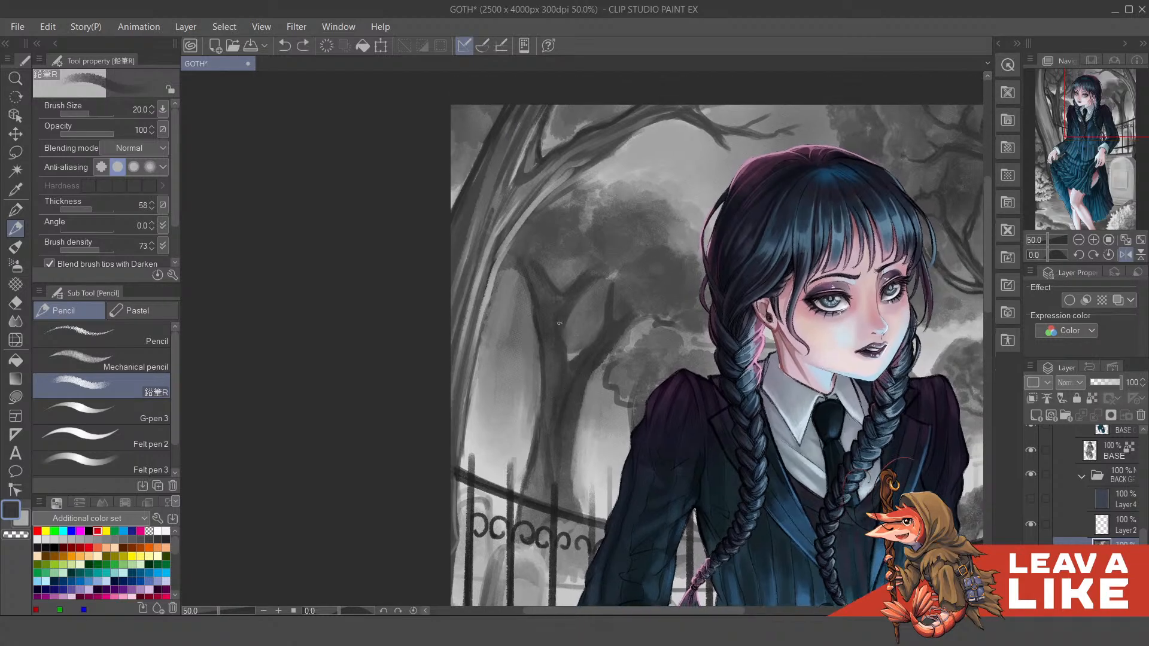
drag(560, 323, 560, 338)
scroll(659, 228, down, 1)
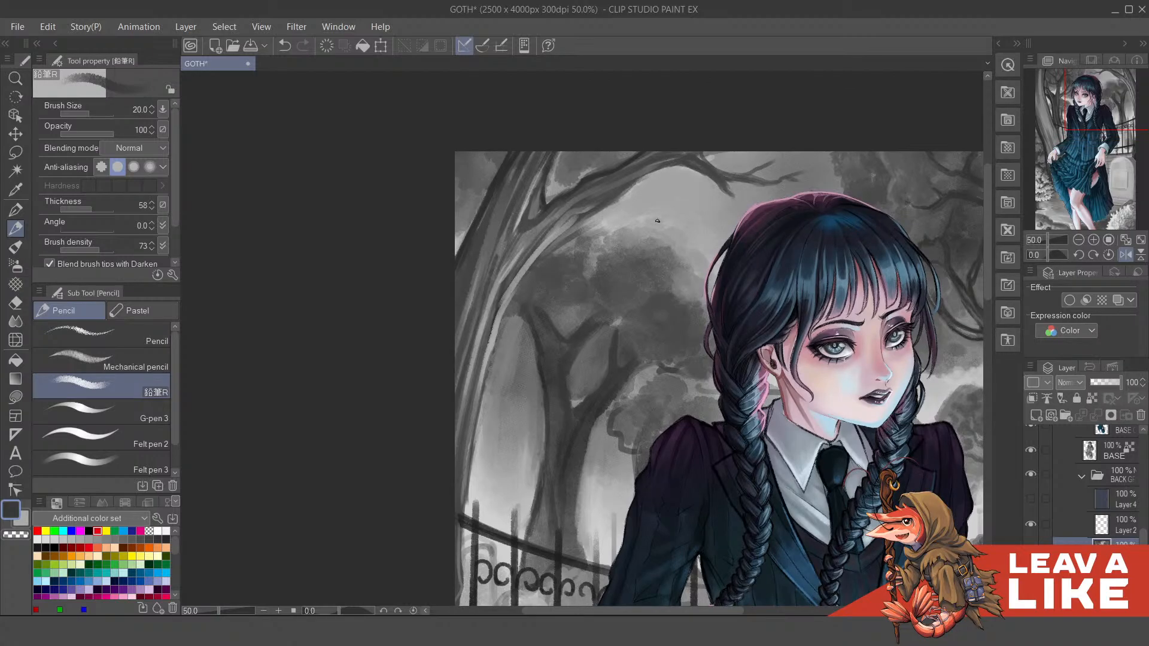
Step: Draw a thin side branch with a small twig from the distant trunk towards the large edge tree, redoing unsatisfactory strokes
scroll(658, 226, down, 1)
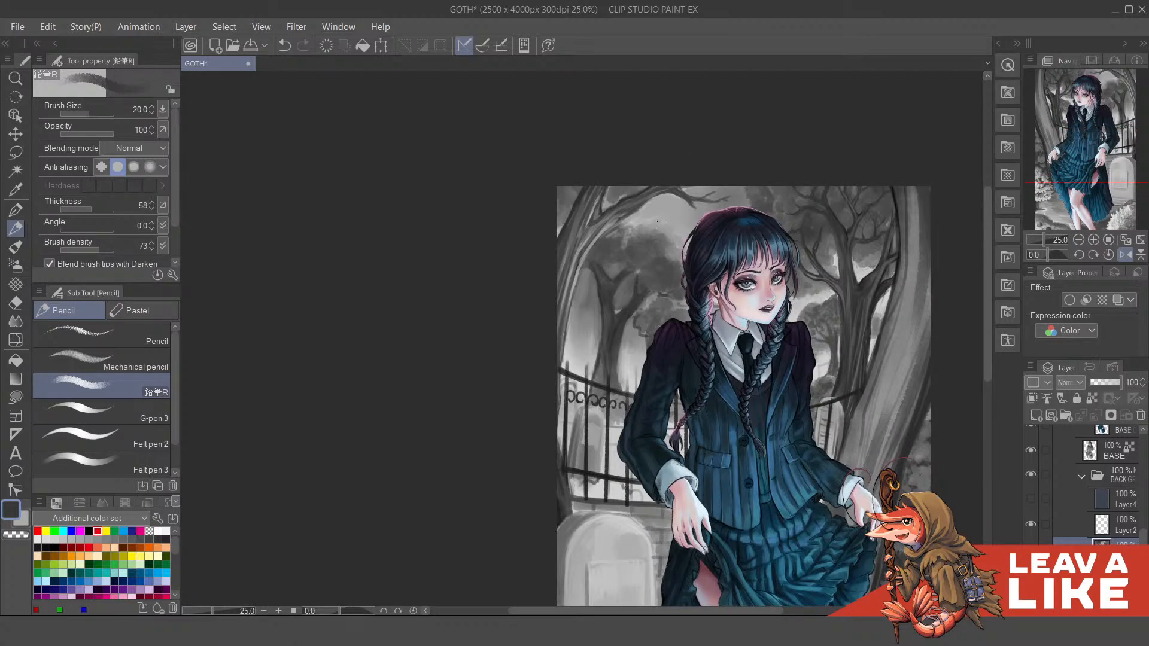
scroll(595, 345, up, 2)
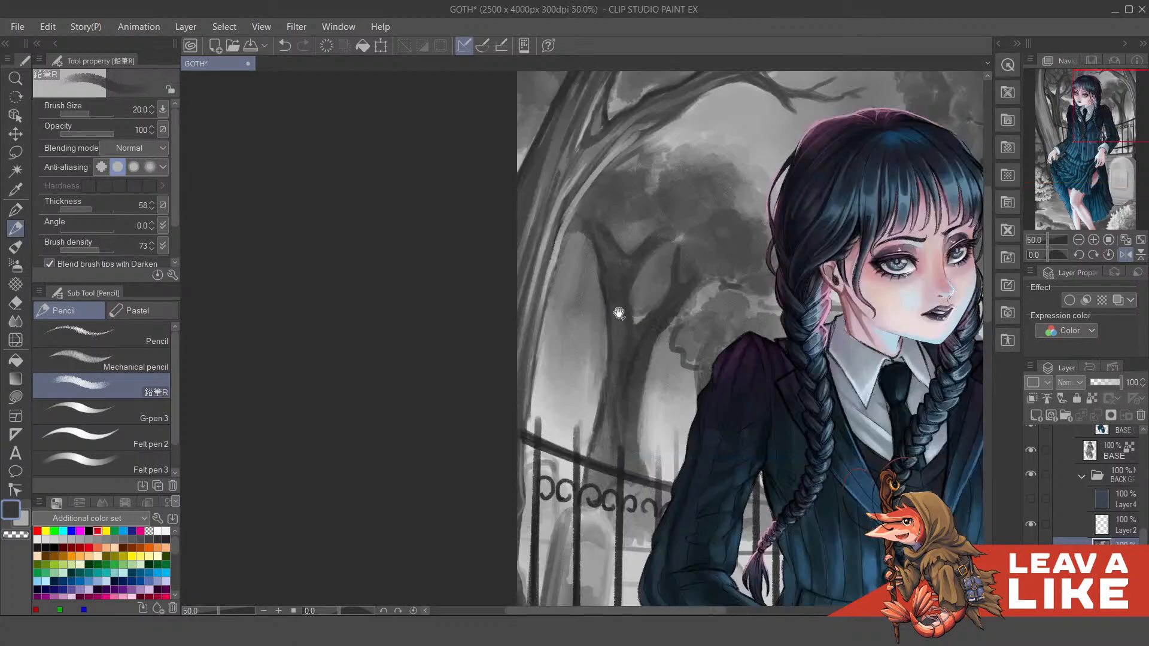
key(ctrl+z)
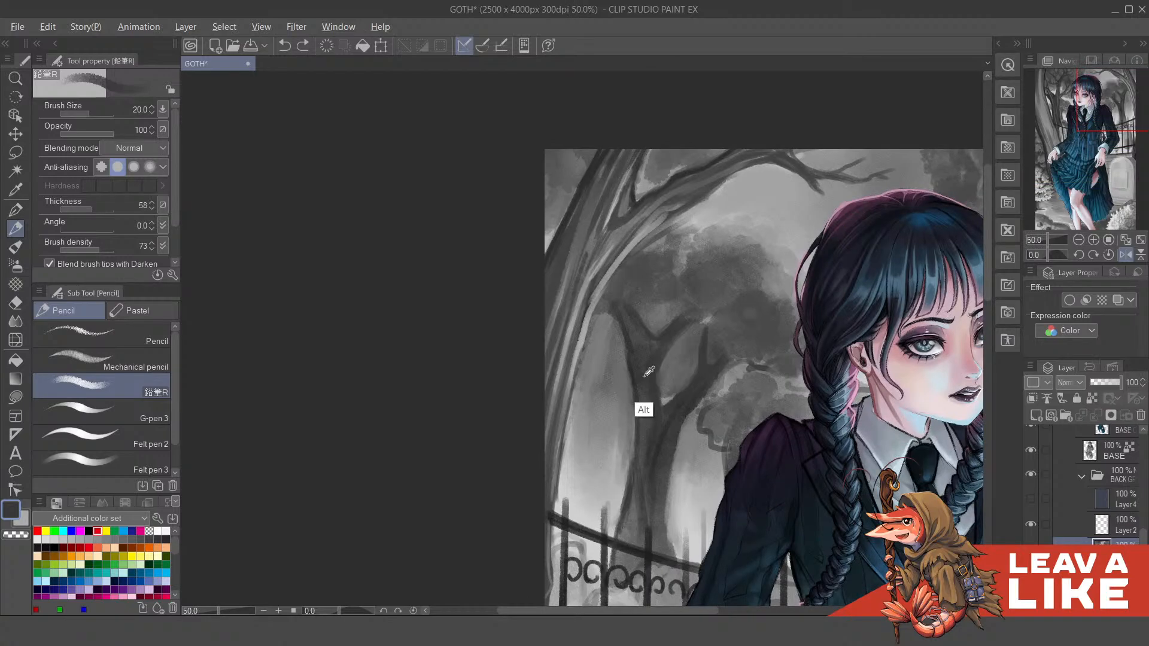
drag(594, 334, 623, 376)
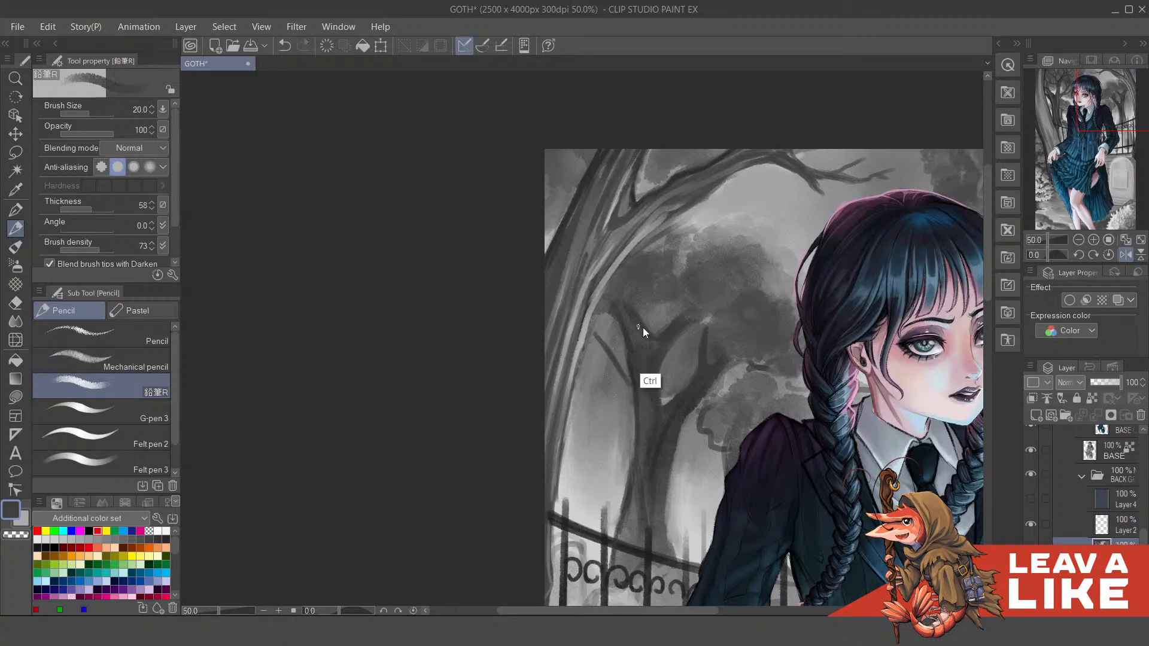
key(ctrl+z)
mouse_move(593, 336)
mouse_down()
mouse_move(624, 381)
mouse_move(628, 368)
mouse_up()
key(ctrl+z)
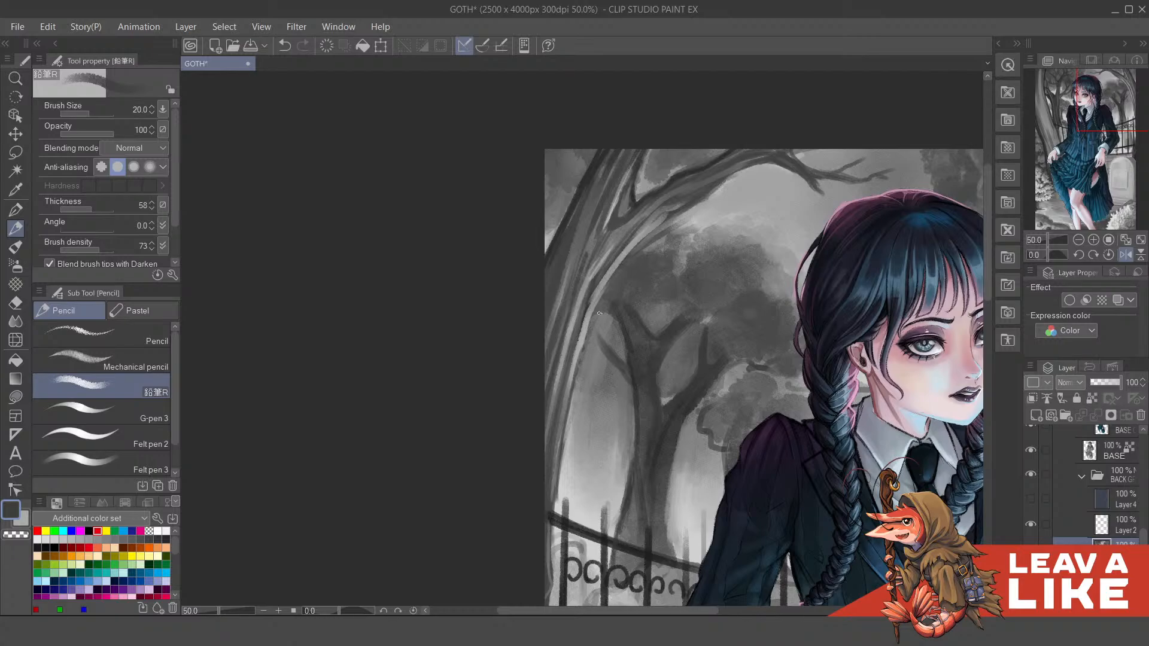
mouse_move(599, 313)
mouse_down()
mouse_move(613, 351)
mouse_move(591, 308)
mouse_move(611, 347)
mouse_move(588, 332)
mouse_up()
scroll(744, 143, down, 3)
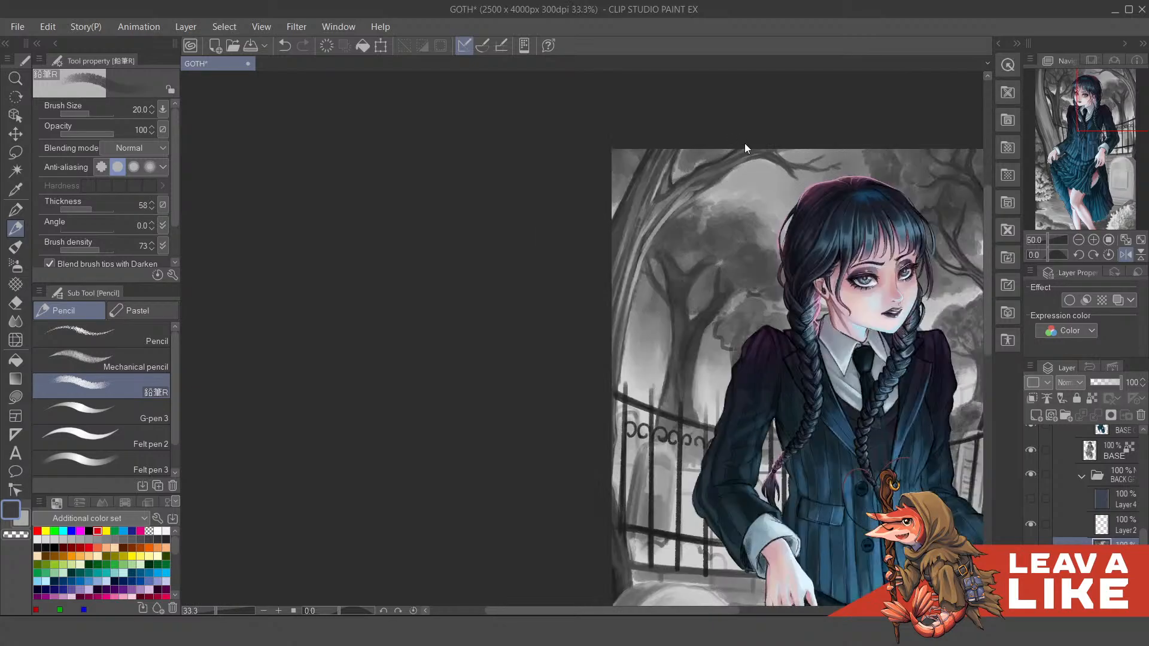
Step: Add a second thin branch curving from the distant trunk towards the edge tree and check it against the whole composition
scroll(744, 142, up, 3)
drag(639, 328, 648, 344)
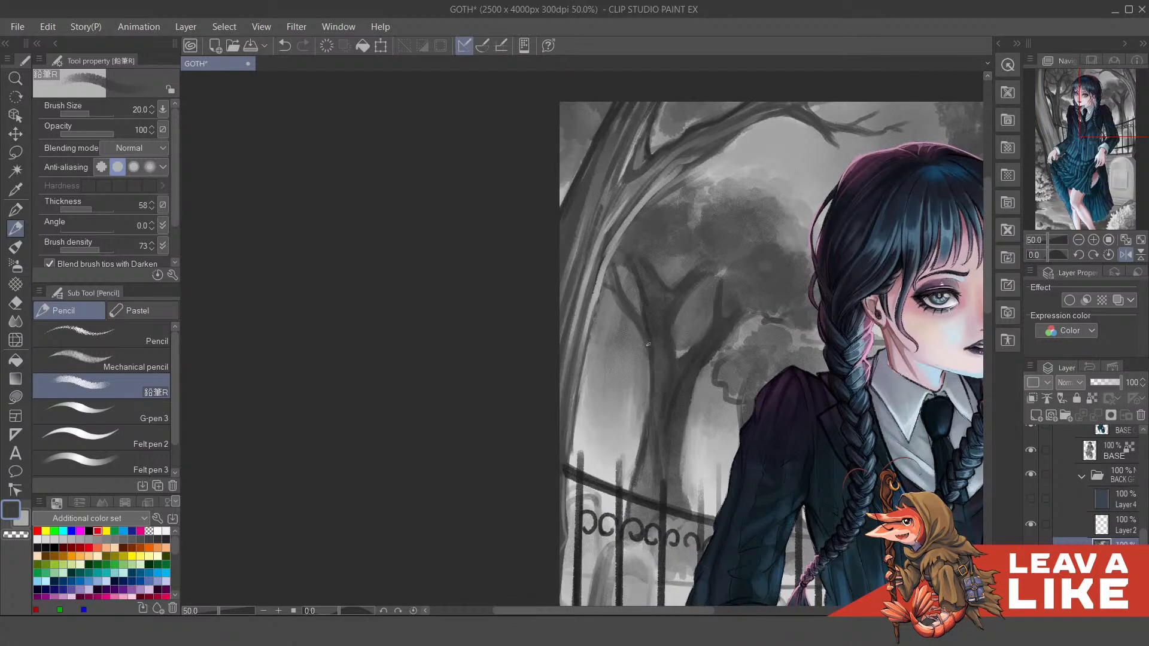
scroll(646, 389, up, 1)
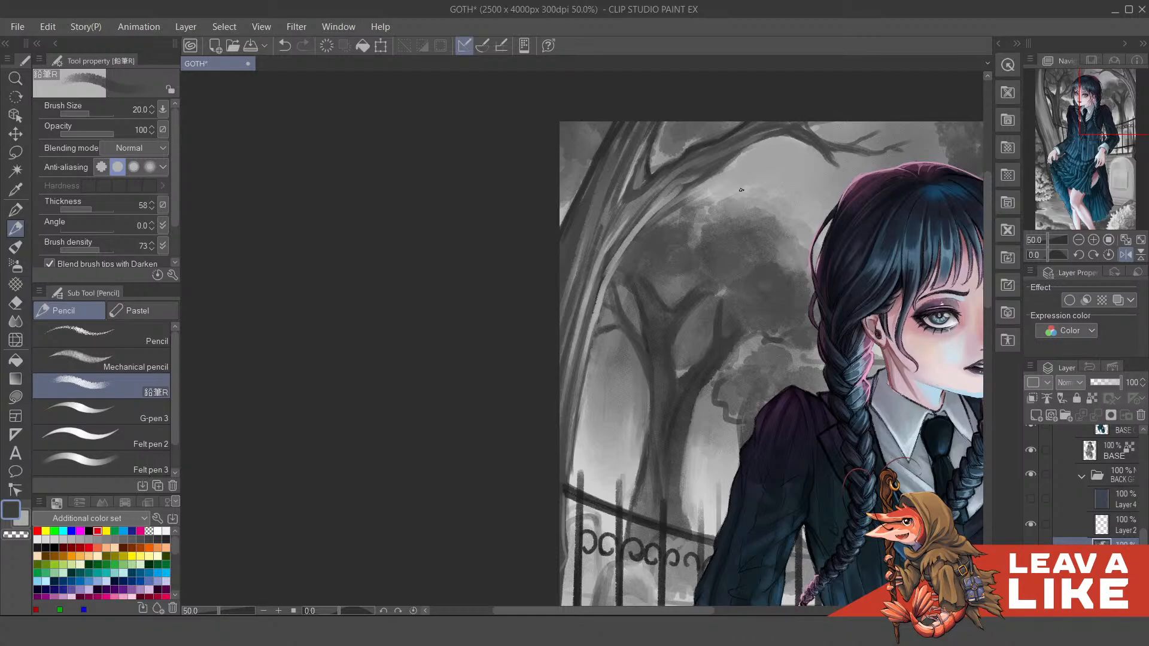
scroll(749, 166, down, 4)
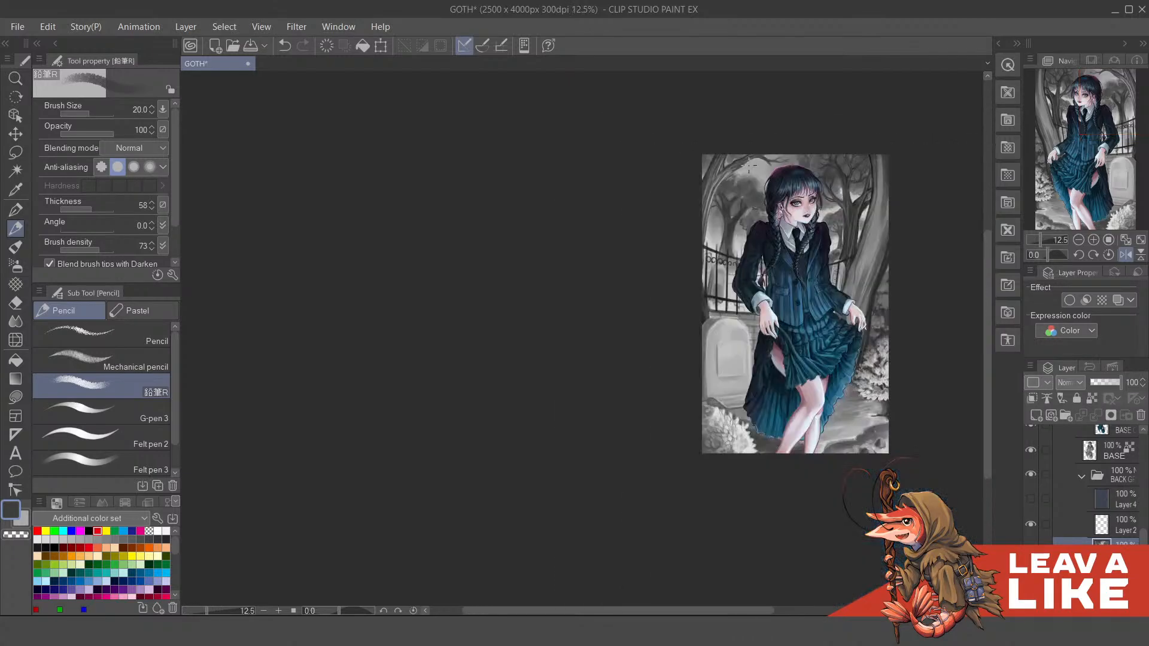
scroll(795, 180, up, 4)
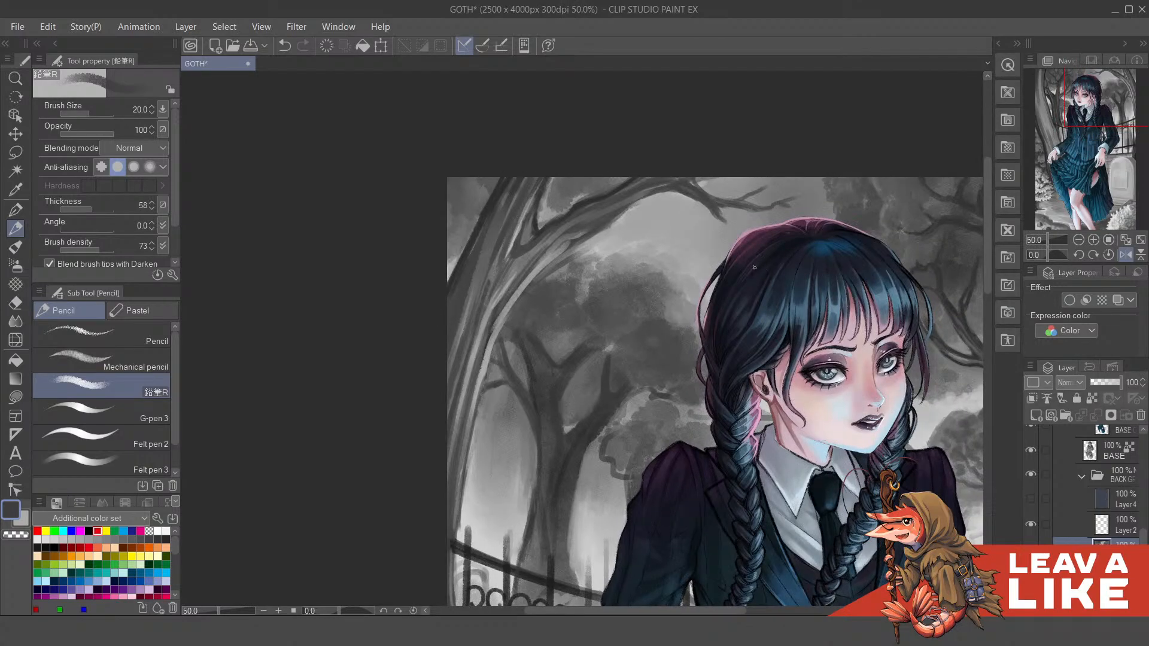
drag(871, 336, 845, 340)
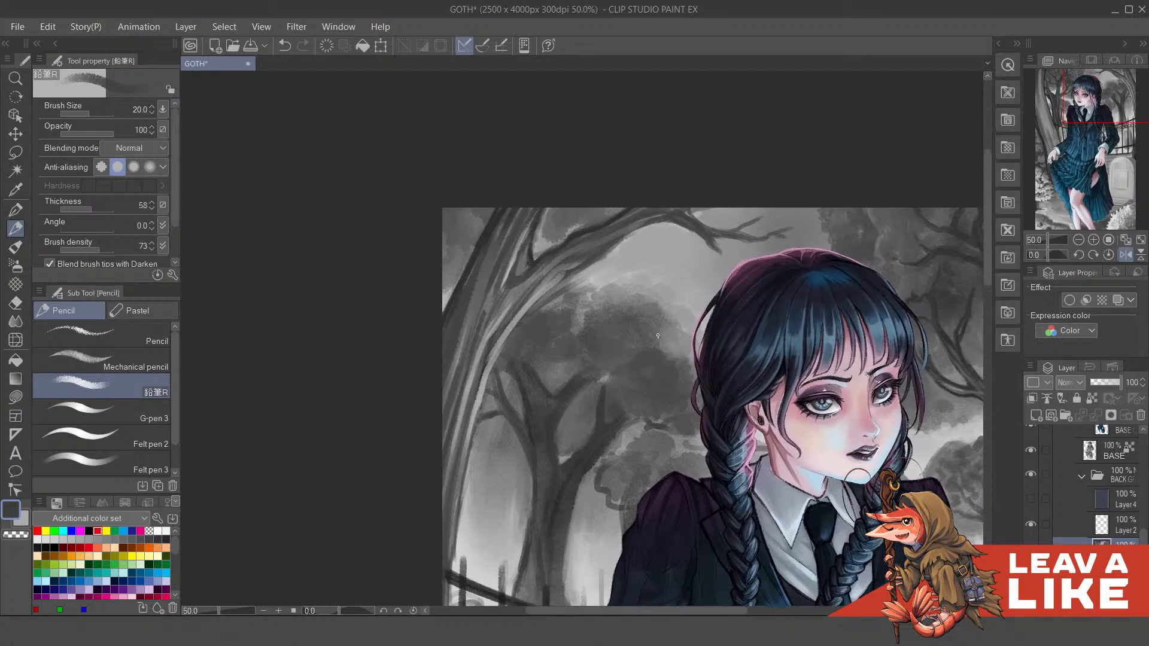
Step: Choose a darker grey on the color wheel and add a dark foliage stroke above the distant tree's outer branch
key(w)
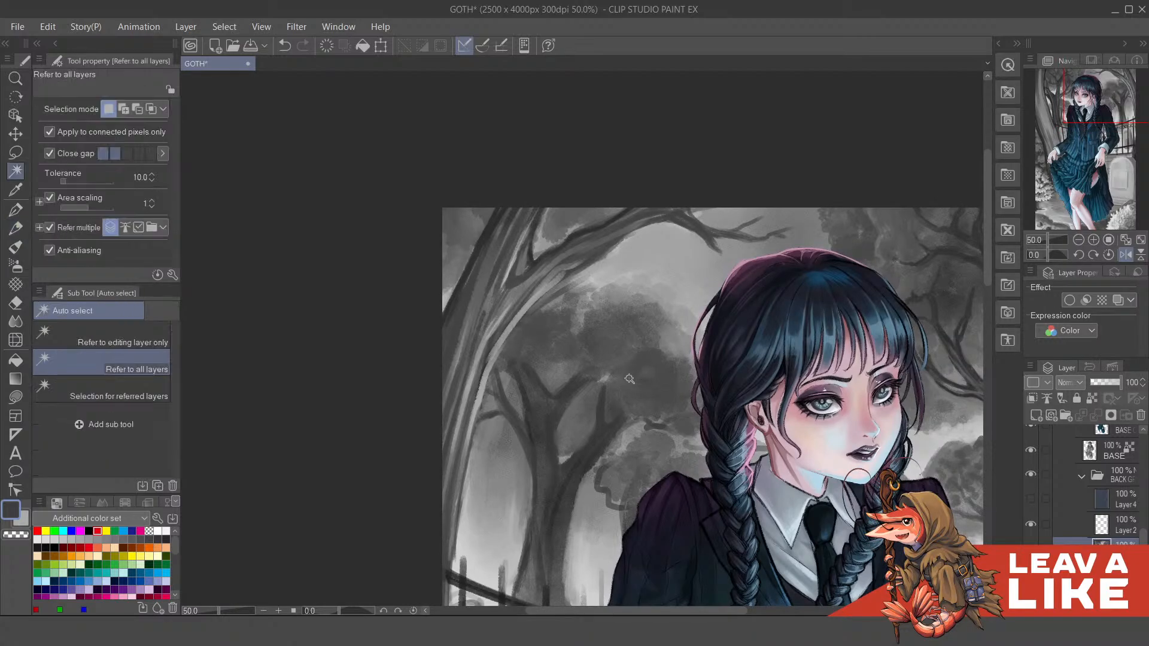
key(p)
drag(616, 357, 622, 382)
key(F8)
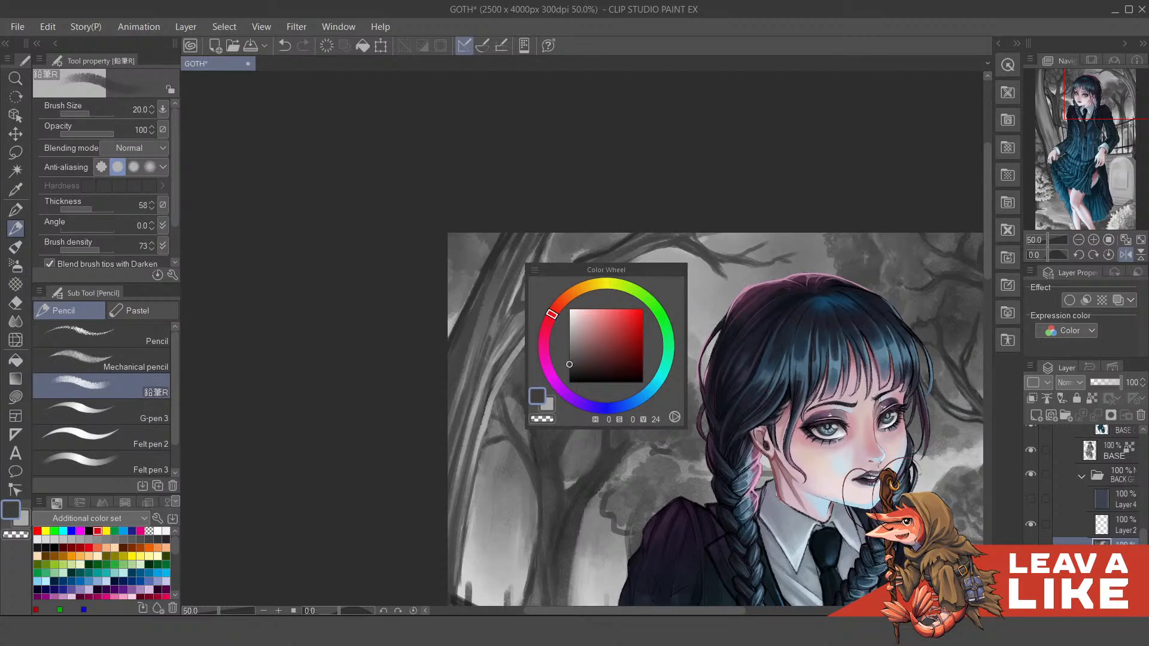
click(569, 373)
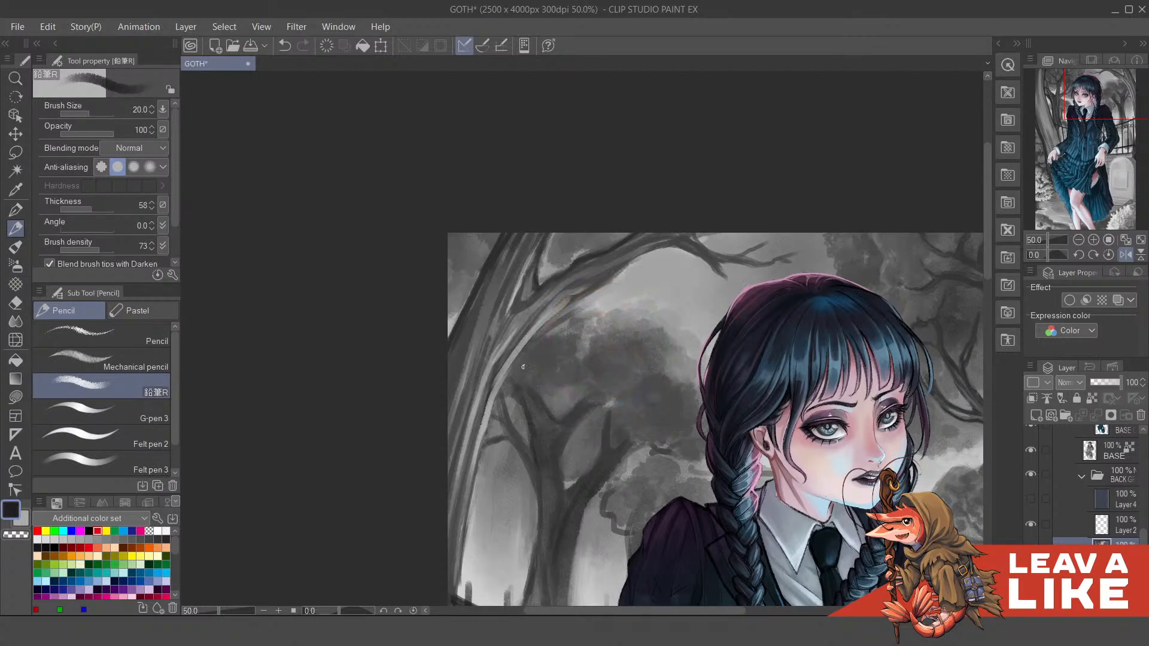
drag(517, 388, 535, 382)
Step: Enlarge the brush to 60 and paint dark foliage patches around the distant tree's upper branches with sampled dark greys
key(bracketright)
key(bracketright)
key(bracketright)
key(bracketright)
key(bracketright)
alt+click(537, 374)
alt+click(520, 384)
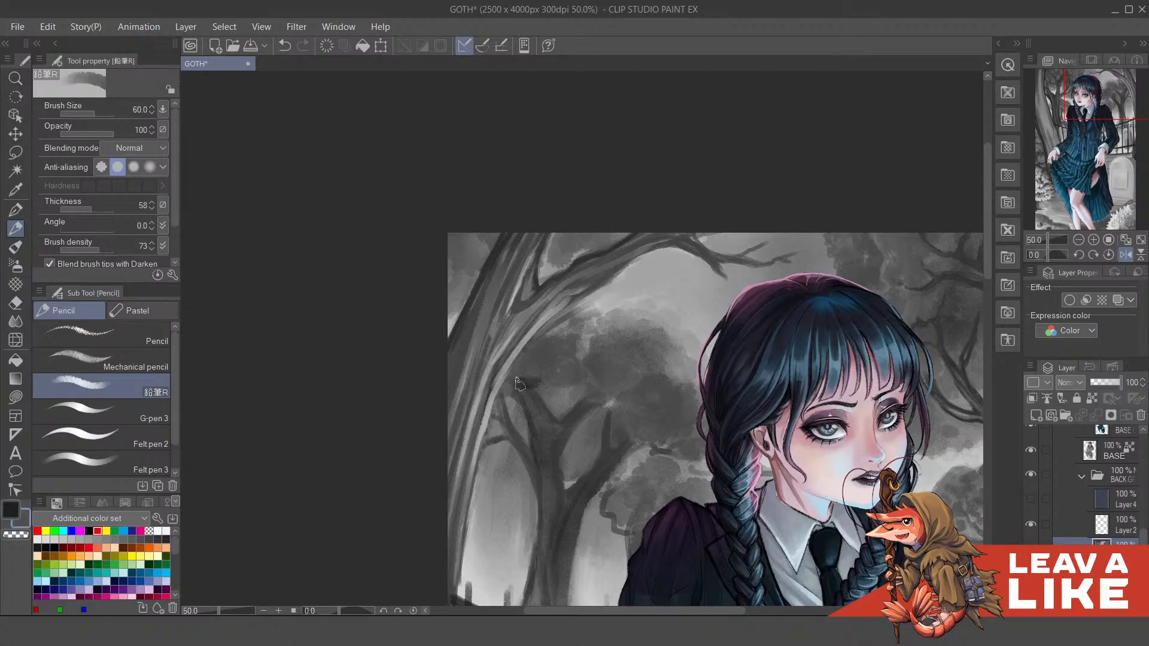
alt+click(586, 376)
mouse_move(577, 369)
mouse_down()
mouse_move(610, 371)
mouse_move(615, 381)
mouse_move(555, 374)
mouse_move(586, 361)
mouse_move(584, 378)
mouse_move(633, 415)
mouse_move(627, 427)
mouse_move(610, 412)
mouse_move(634, 436)
mouse_up()
key(ctrl+z)
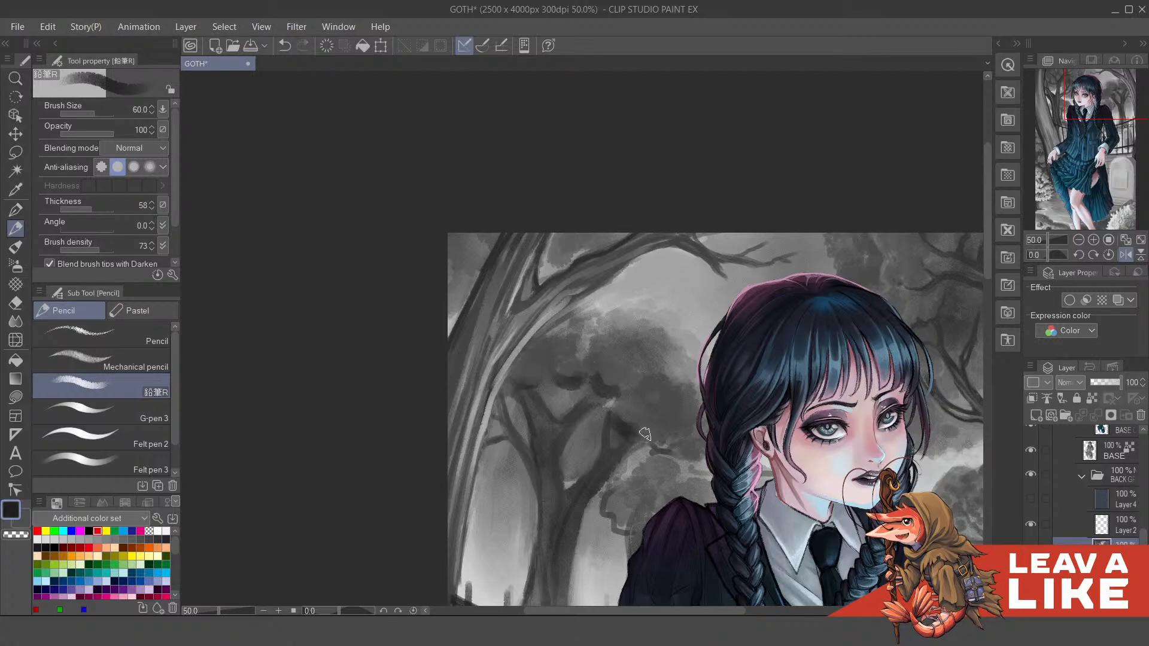
scroll(635, 307, down, 1)
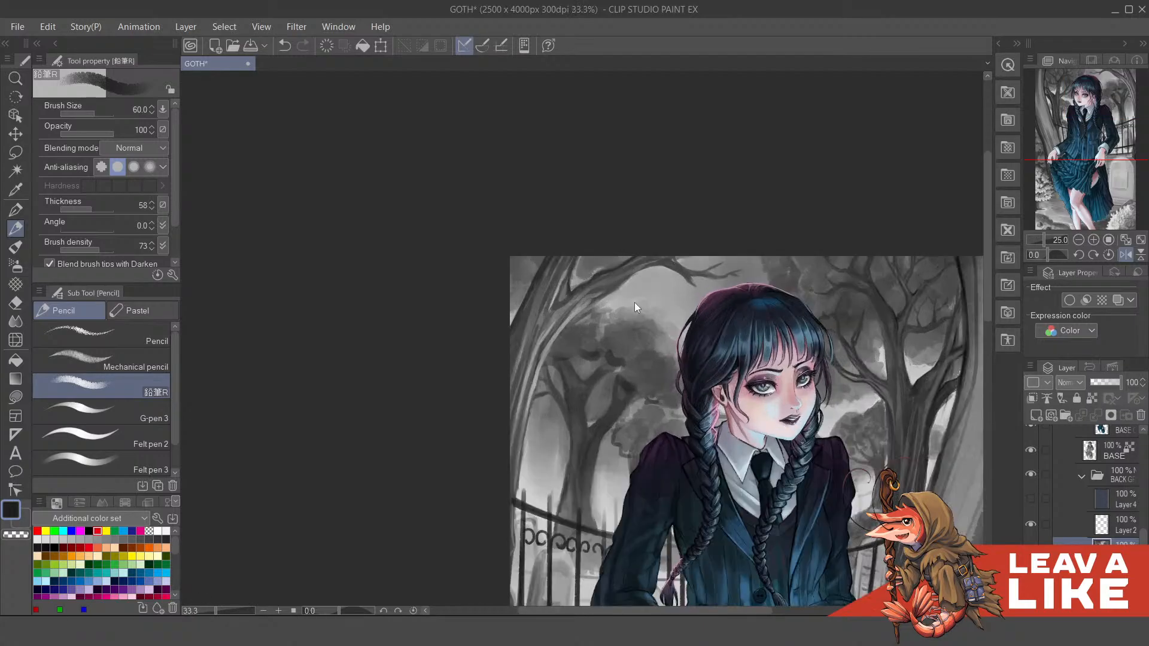
Step: Darken the distant tree's foliage beside the girl's hair with size 60 brush strokes and check it against the composition
scroll(634, 303, up, 1)
drag(624, 376, 631, 400)
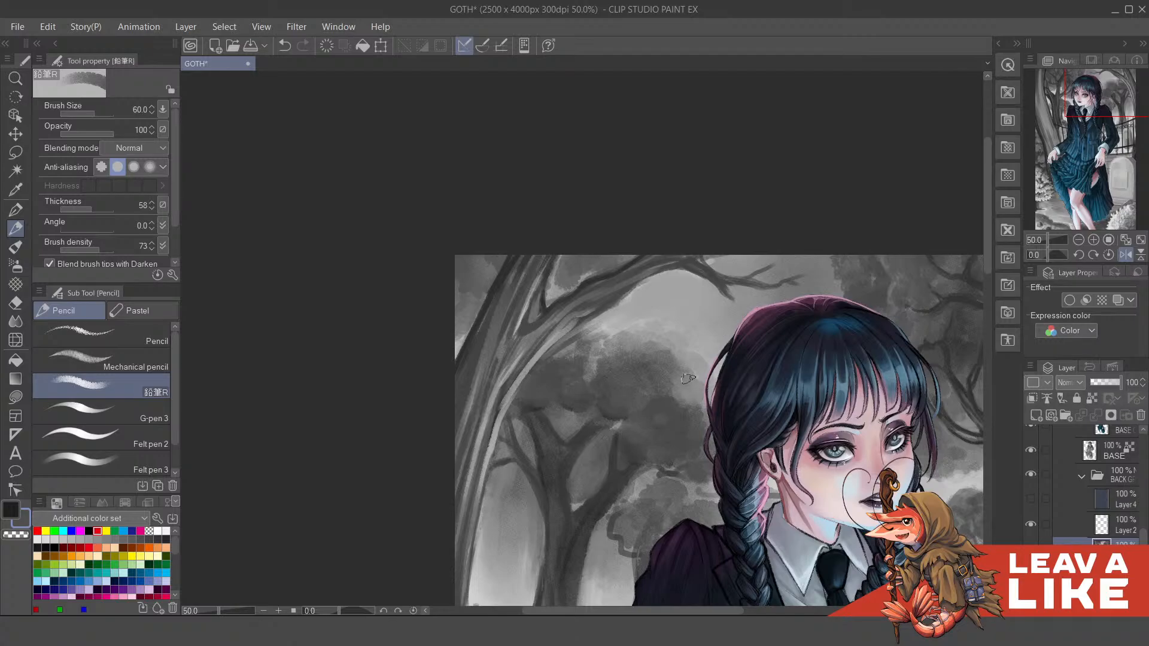
scroll(688, 378, down, 3)
scroll(781, 371, up, 1)
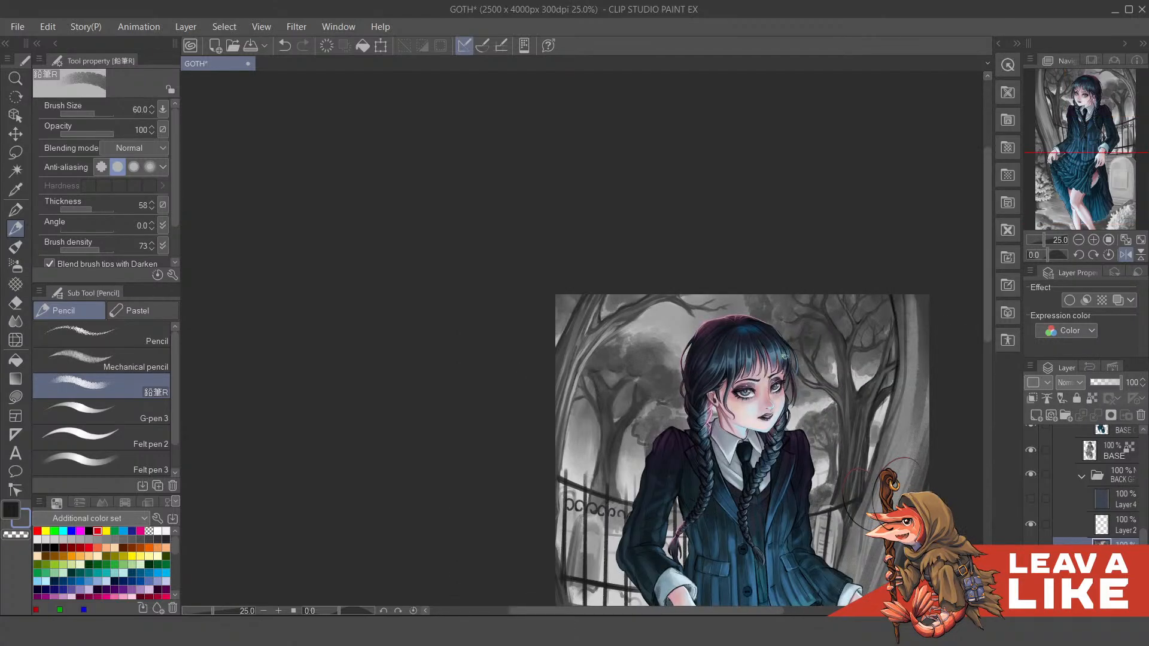
scroll(640, 419, up, 2)
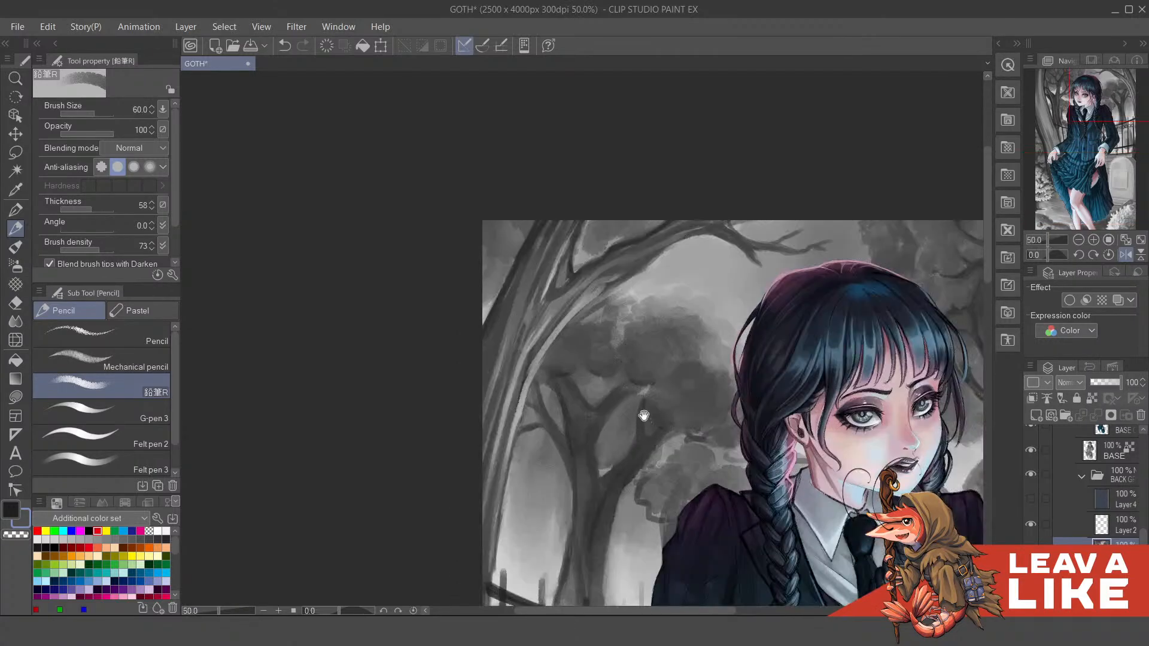
drag(646, 398, 636, 429)
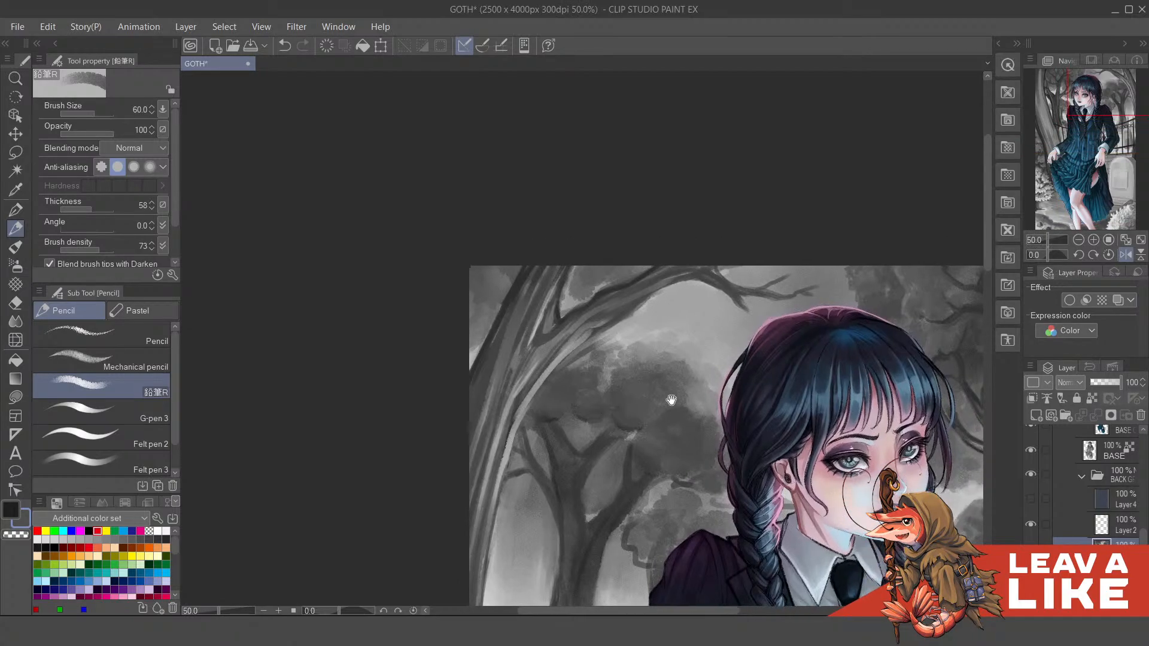
drag(639, 389, 632, 387)
scroll(740, 274, down, 3)
scroll(739, 274, up, 1)
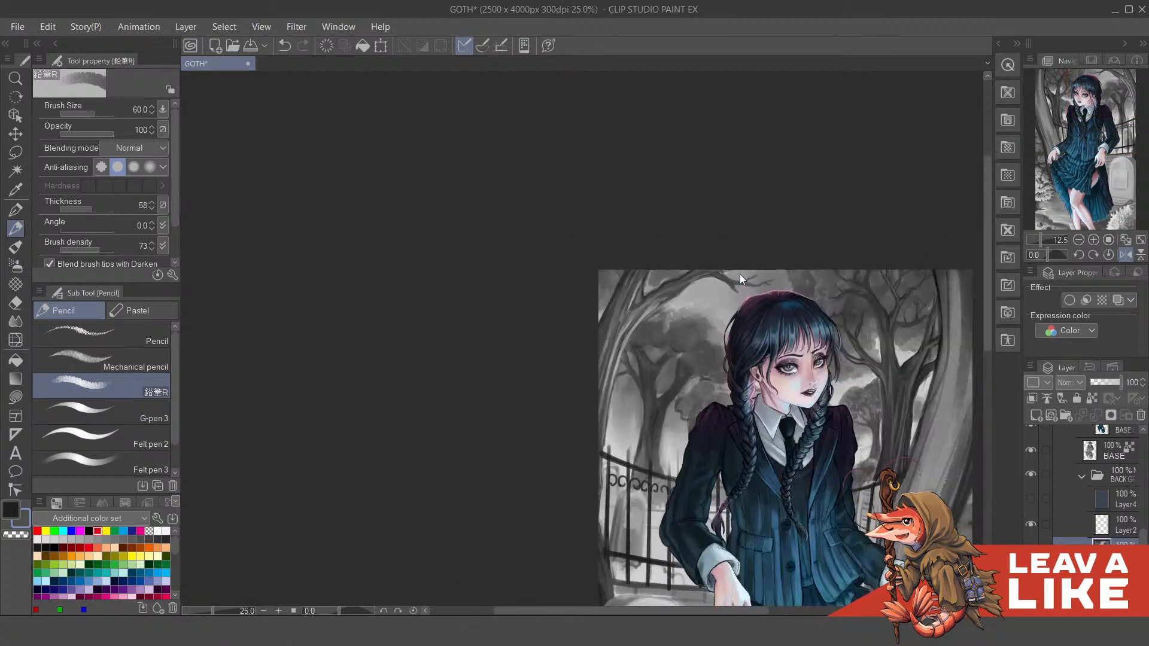
scroll(698, 404, up, 1)
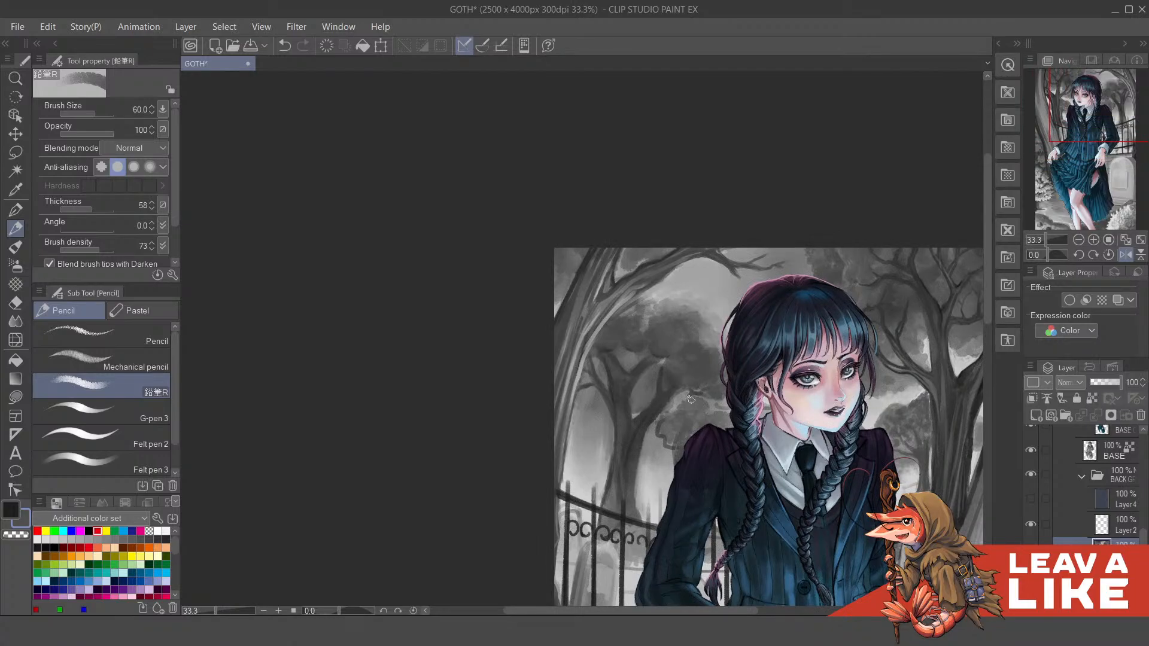
scroll(677, 392, up, 1)
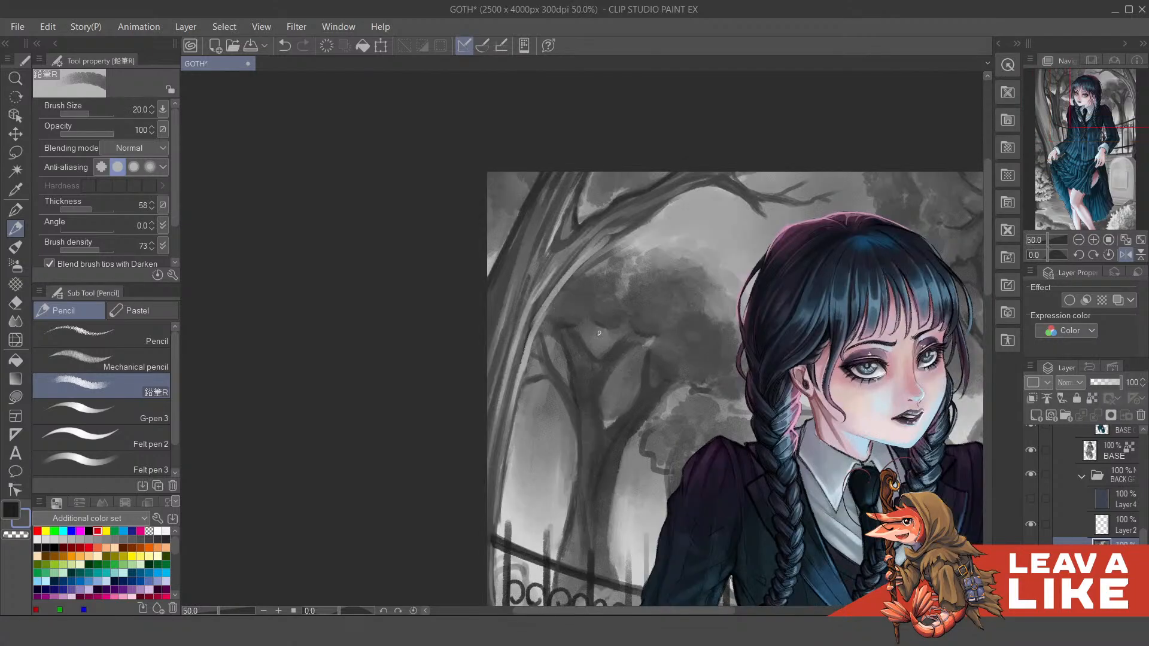
Step: Reduce the brush to 15 and draw thin dark branches at the distant tree's upper fork with a sampled grey
key(bracketleft)
key(bracketleft)
key(bracketleft)
key(bracketleft)
key(bracketleft)
key(bracketleft)
key(bracketleft)
drag(626, 359, 620, 420)
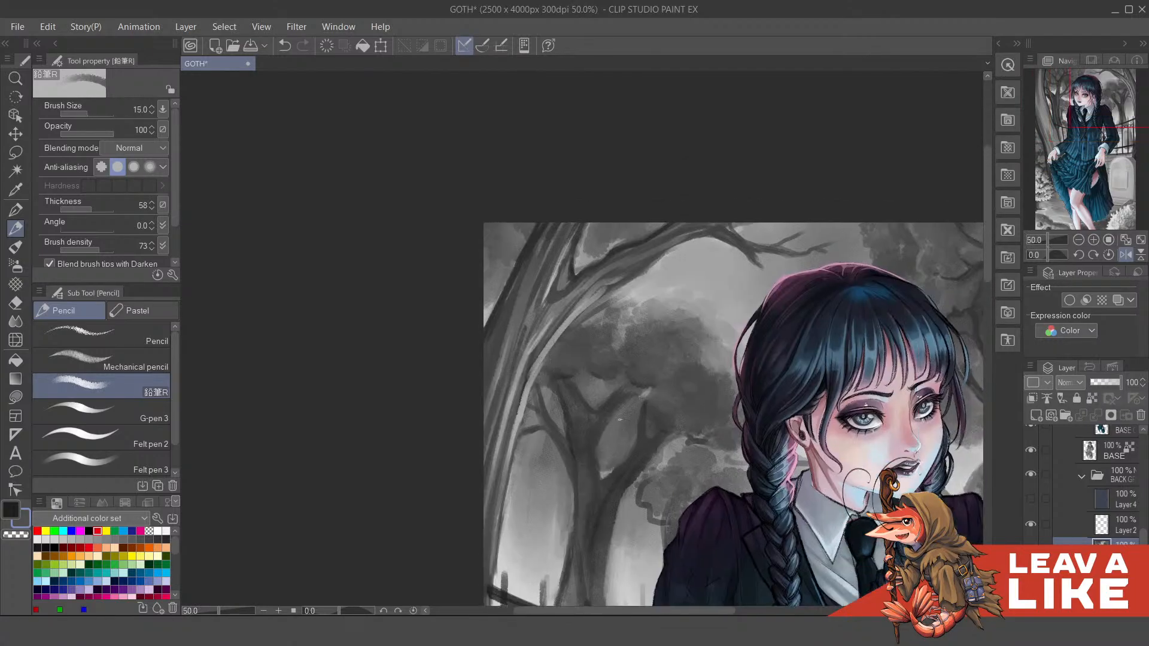
alt+click(612, 384)
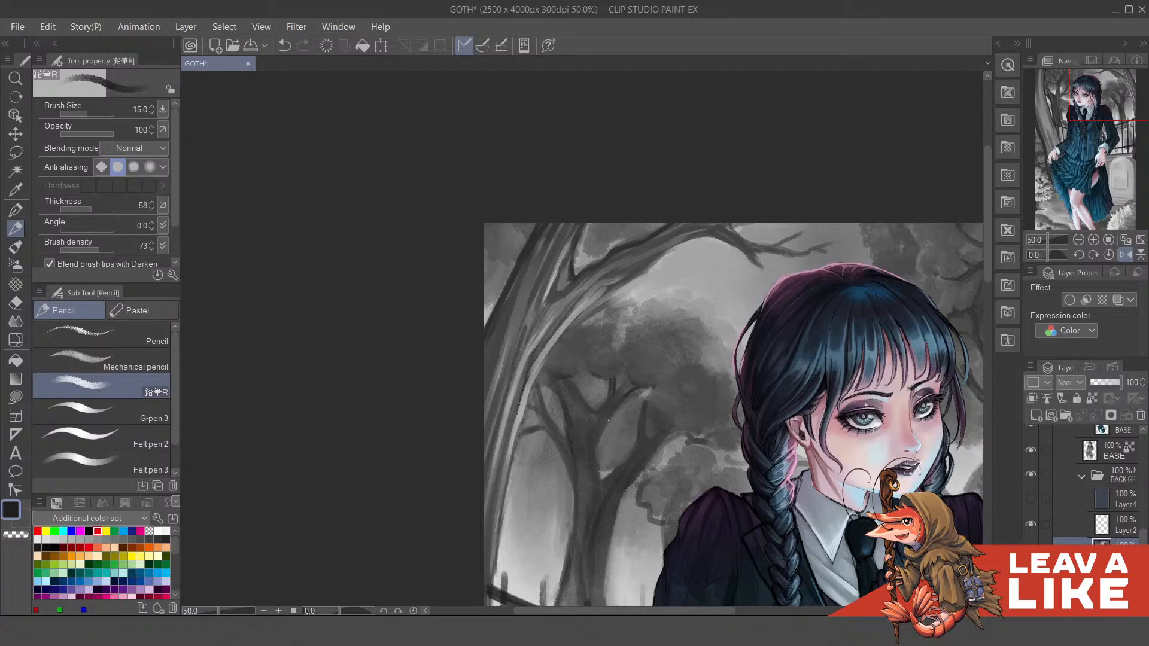
drag(607, 419, 603, 436)
drag(569, 378, 583, 408)
Step: Shade the distant tree's trunk with thin vertical dark strokes, undoing and redrawing unsatisfactory ones
scroll(748, 274, down, 2)
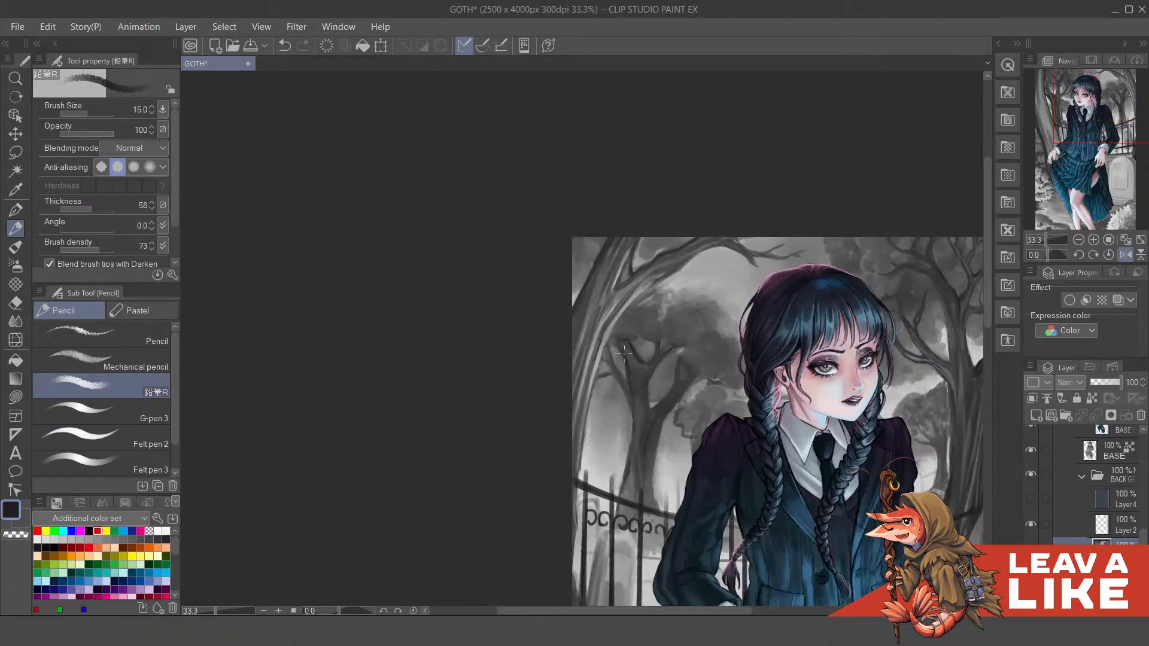
drag(612, 358, 614, 365)
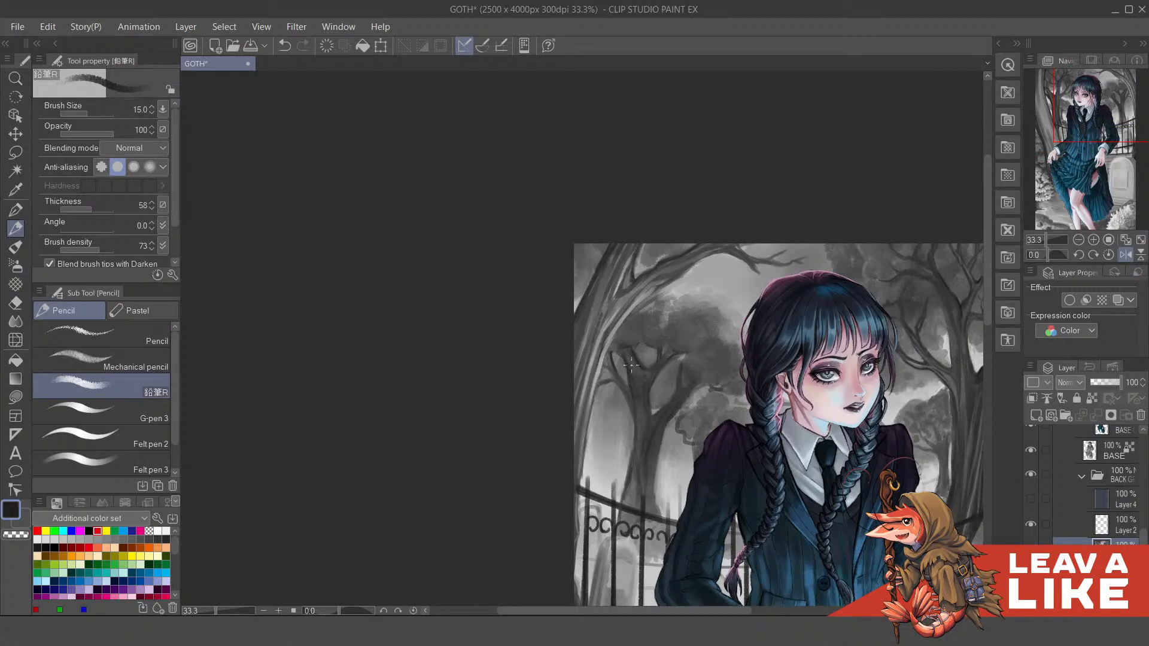
key(ctrl+z)
drag(647, 429, 645, 413)
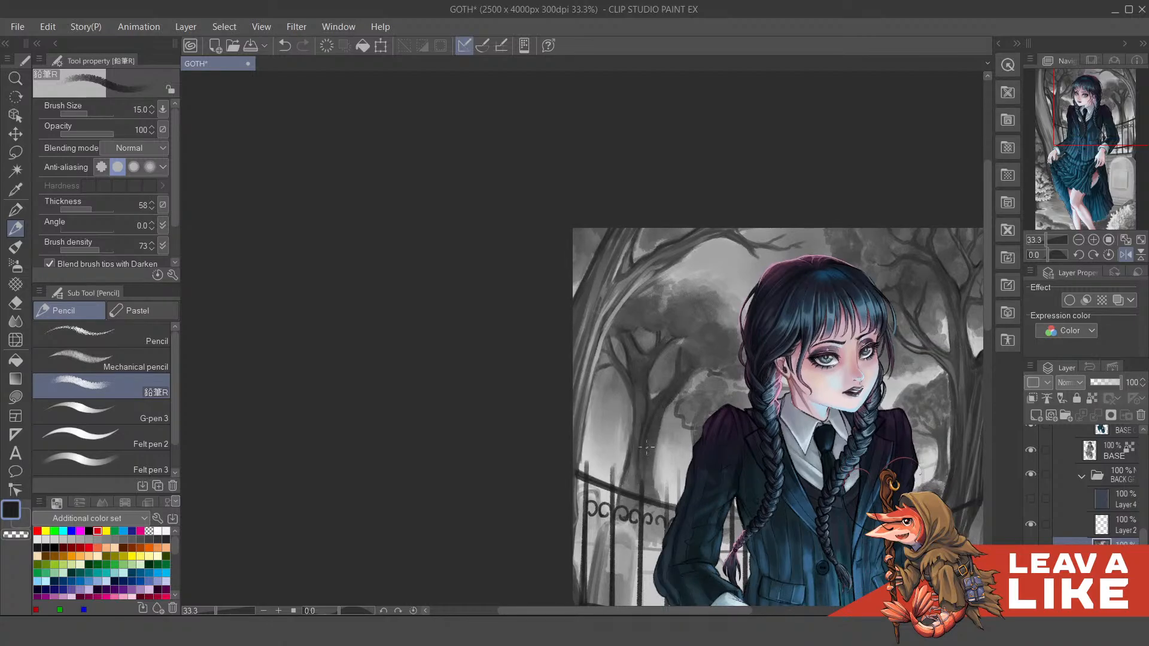
drag(662, 422, 663, 478)
key(ctrl+z)
drag(654, 429, 652, 473)
key(ctrl+z)
drag(657, 421, 653, 471)
drag(659, 428, 652, 471)
Step: Flip the canvas view horizontally and rotate it 5 degrees to examine the distant tree's shape
key(h)
key(asciicircum)
key(ctrl+minus)
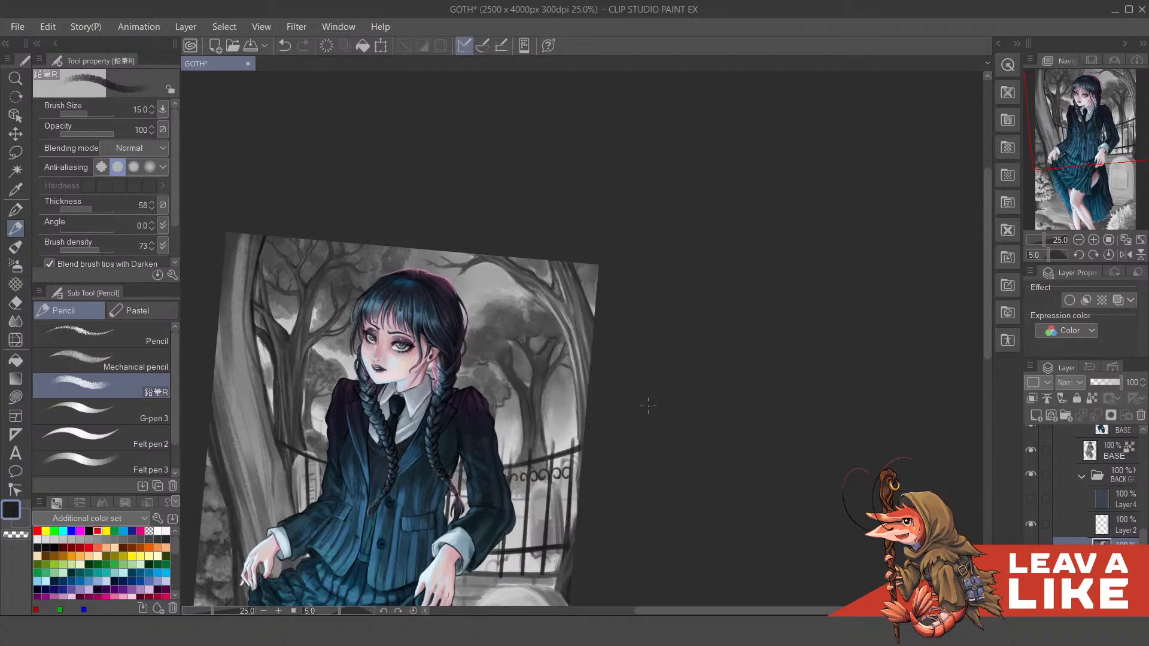
ctrl+click(589, 440)
drag(479, 352, 548, 394)
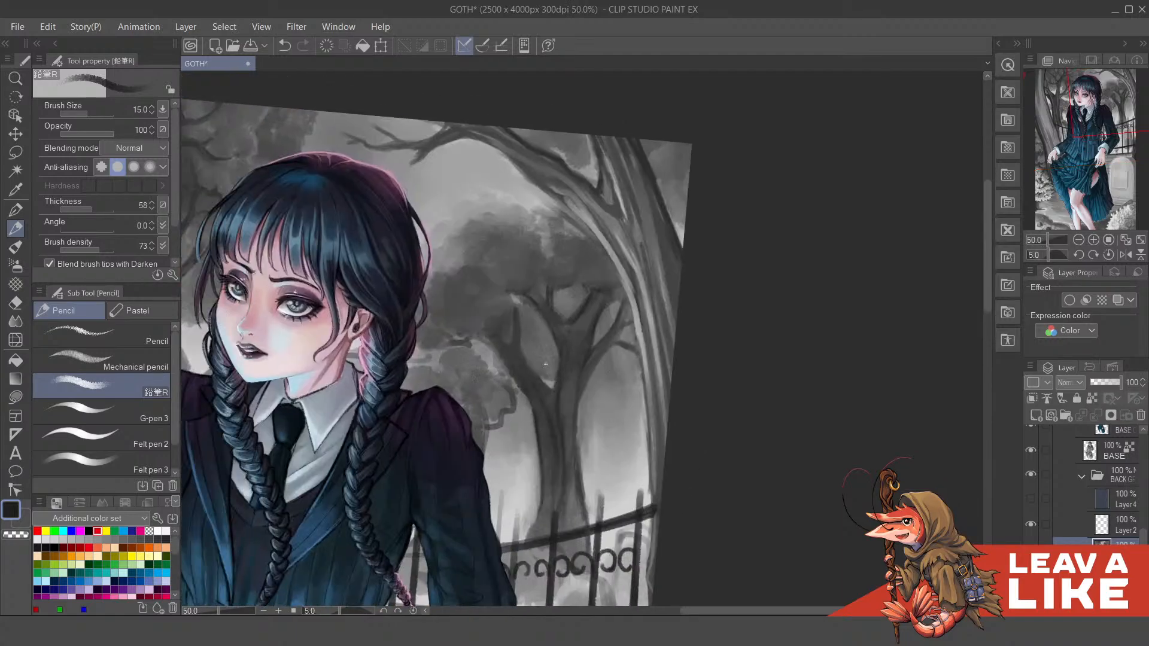
Step: Enlarge the brush to 50 and fill in the bush foliage between the girl's shoulder and the distant trunk with greys
key(bracketright)
key(bracketright)
key(bracketright)
key(bracketright)
key(bracketright)
key(bracketright)
scroll(506, 394, up, 1)
mouse_move(509, 398)
mouse_down()
mouse_move(520, 431)
mouse_move(503, 462)
mouse_move(502, 444)
mouse_move(486, 467)
mouse_move(487, 447)
mouse_move(464, 455)
mouse_move(523, 432)
mouse_up()
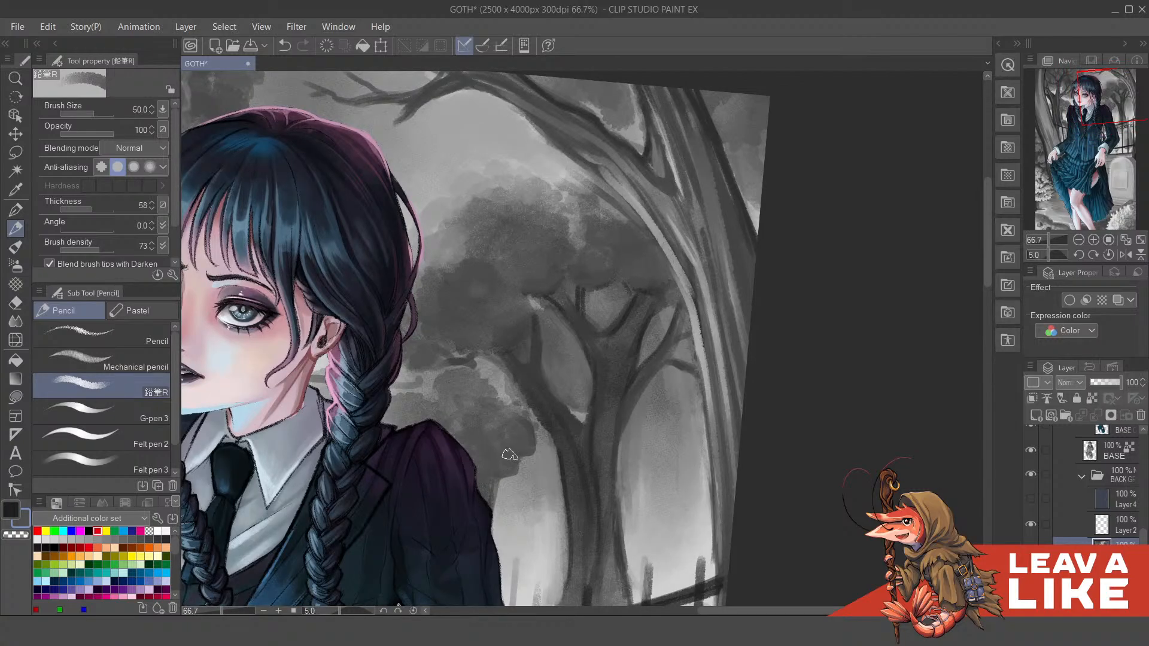
mouse_move(523, 494)
mouse_down()
mouse_move(521, 472)
mouse_move(490, 476)
mouse_move(522, 453)
mouse_move(534, 421)
mouse_move(539, 433)
mouse_up()
alt+click(513, 500)
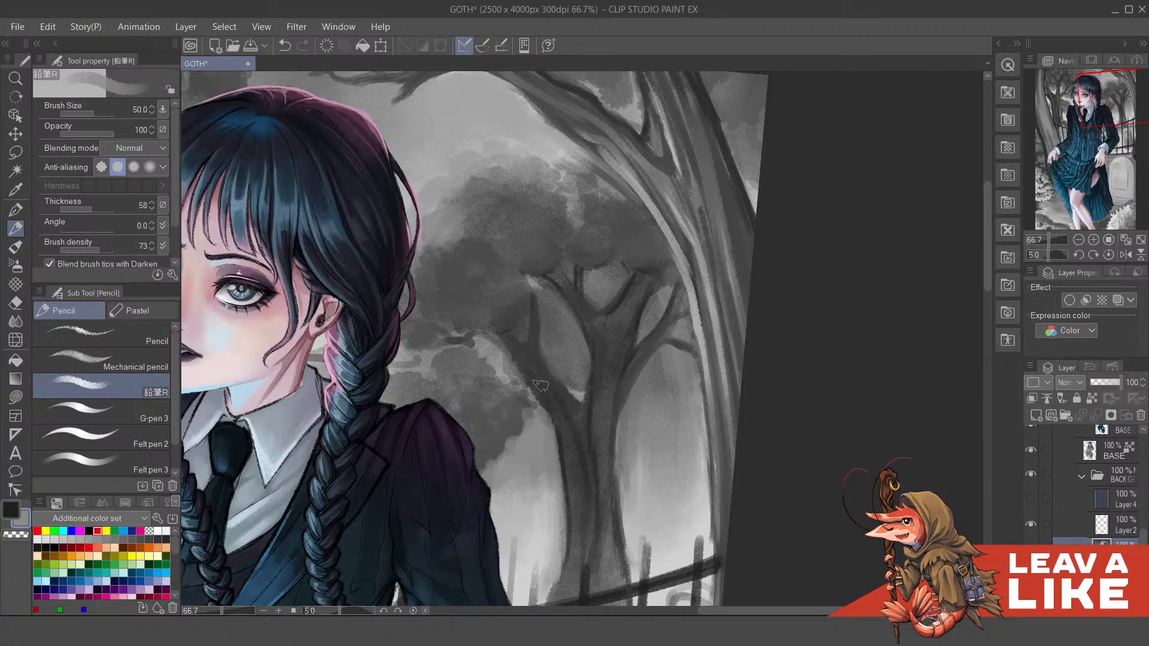
Step: Cover the light gap between the distant tree's low branch and the bush beside the braid with grey
scroll(609, 344, down, 2)
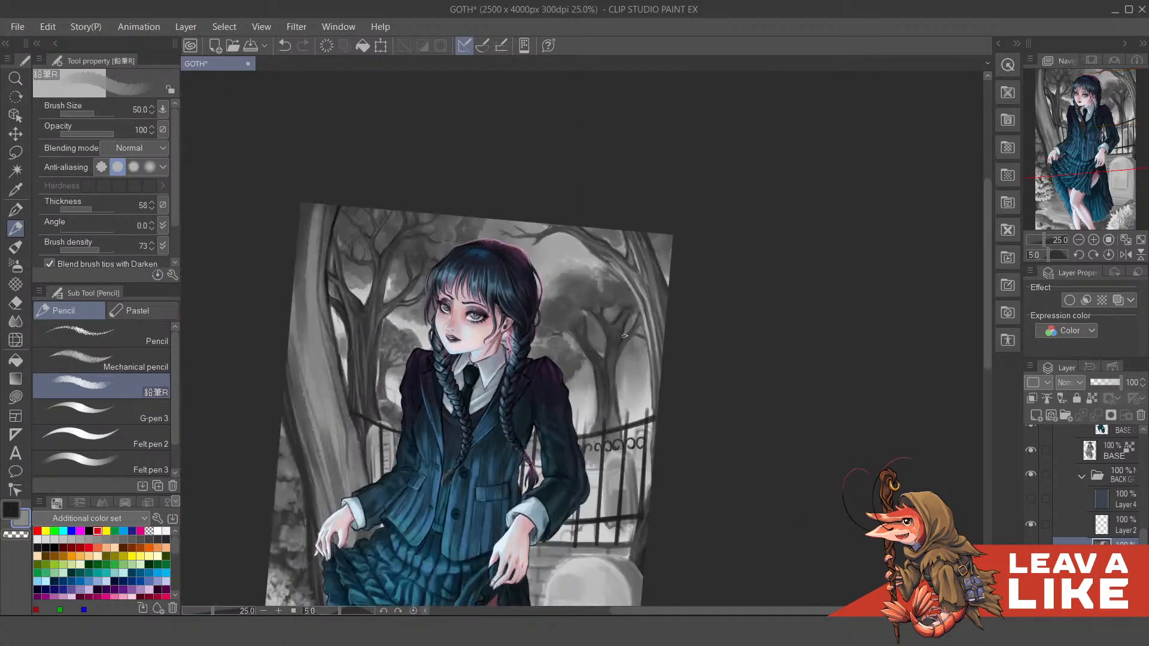
scroll(541, 361, up, 2)
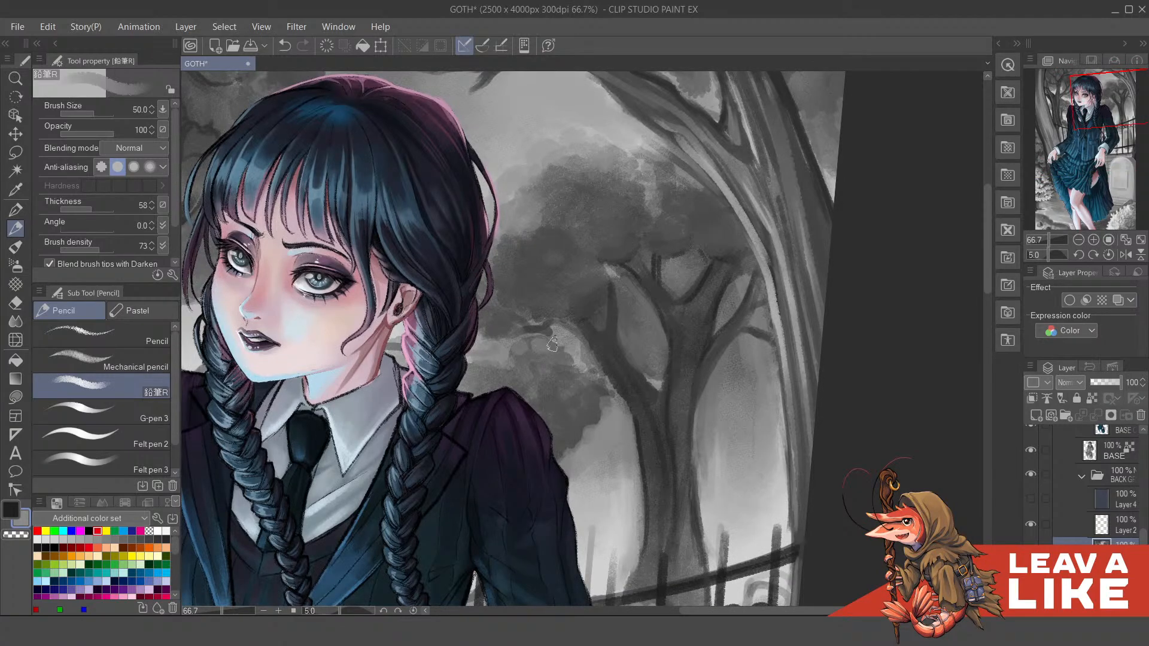
mouse_move(553, 346)
mouse_down()
mouse_move(523, 349)
mouse_move(543, 347)
mouse_move(504, 369)
mouse_move(504, 381)
mouse_move(468, 326)
mouse_up()
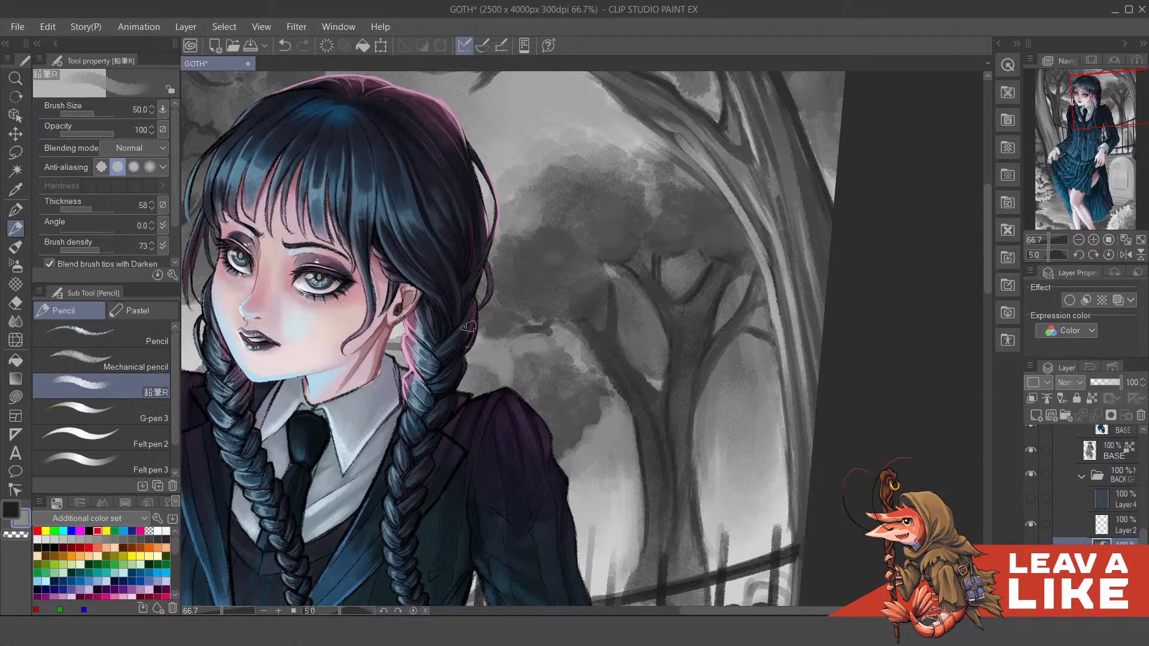
scroll(655, 262, down, 2)
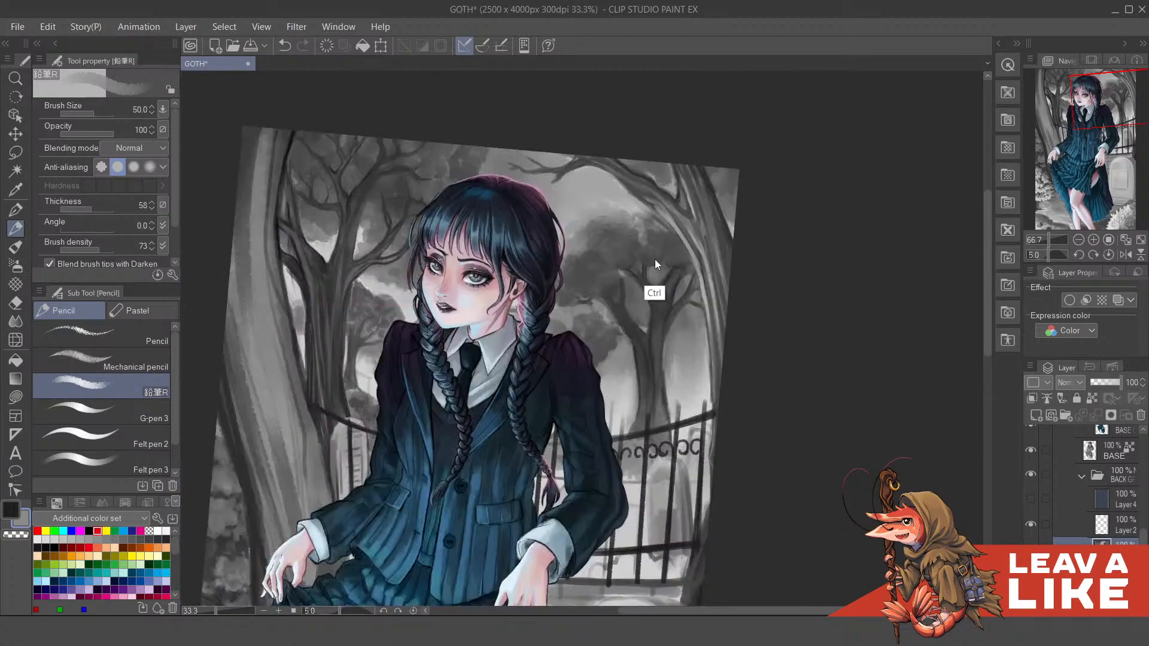
Step: Reduce the brush to 17, sample a dark grey and draw a side branch towards the girl's braid, redoing unsatisfactory strokes
scroll(638, 284, up, 1)
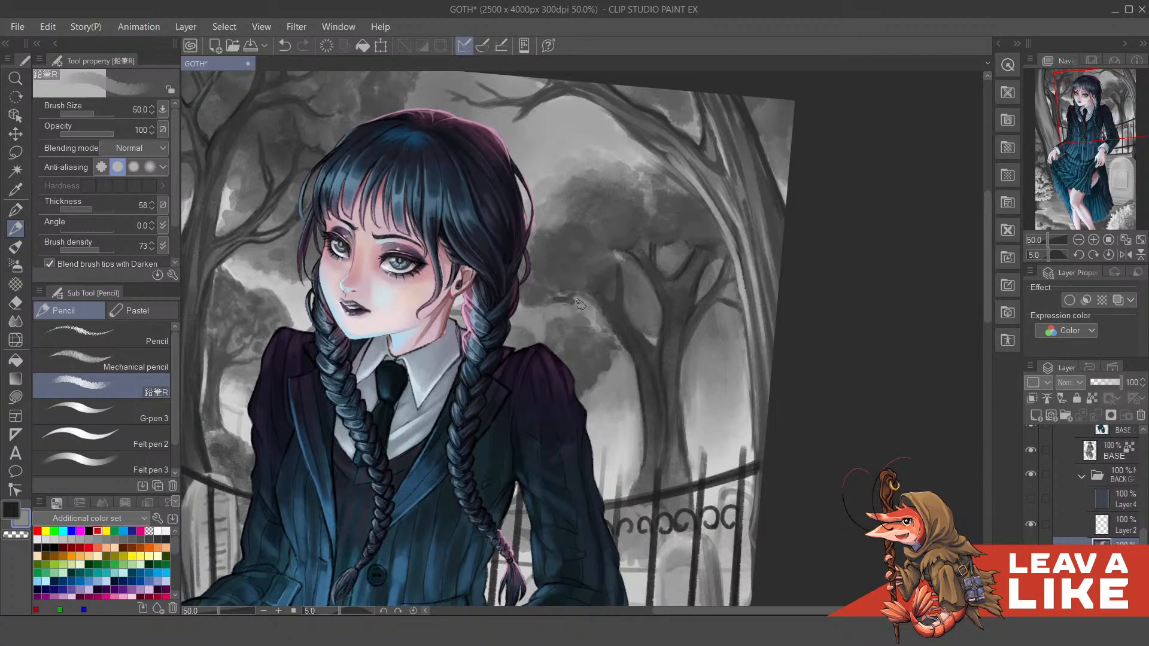
key(bracketleft)
key(bracketleft)
key(bracketleft)
key(bracketleft)
scroll(589, 204, up, 1)
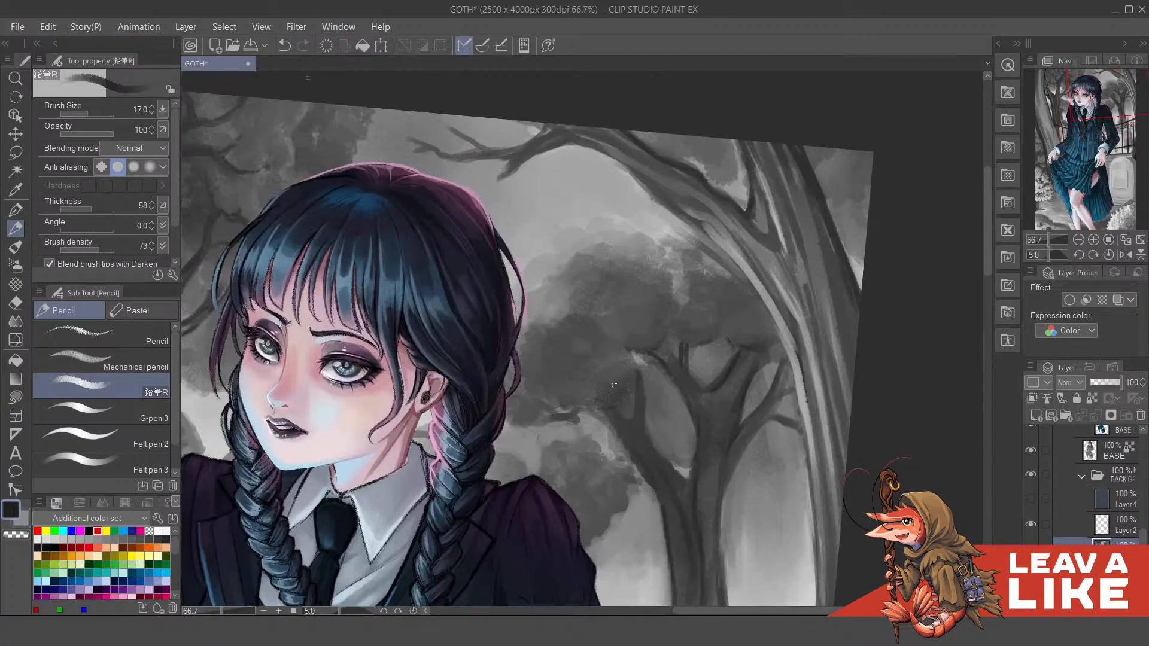
alt+click(640, 430)
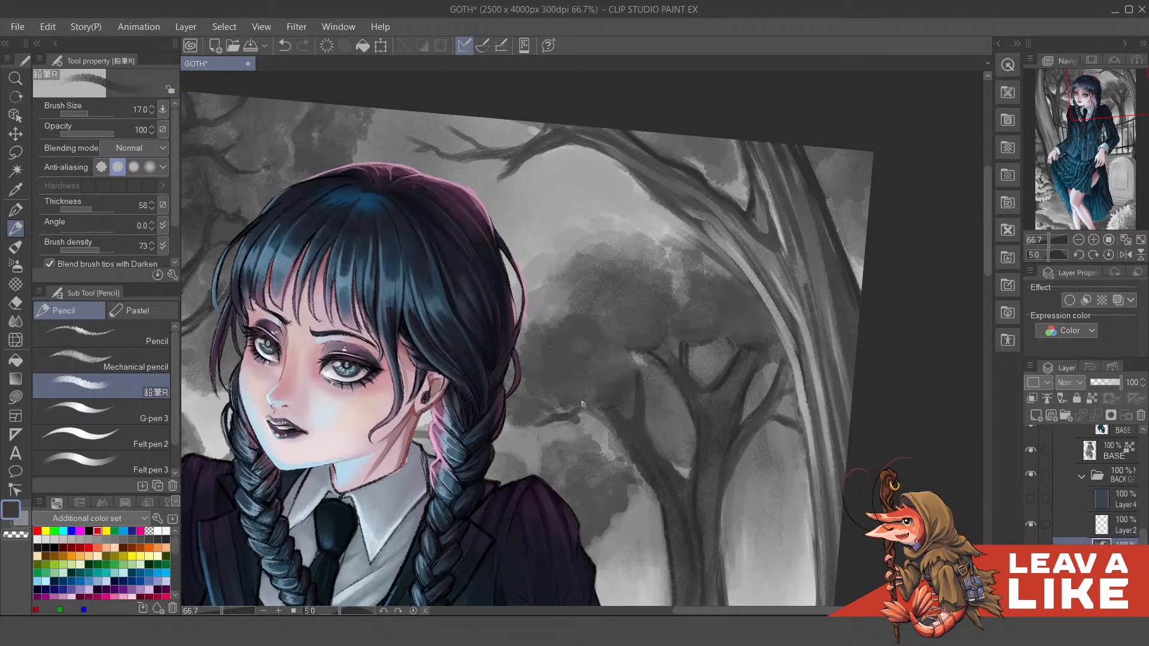
key(ctrl+z)
drag(541, 422, 608, 426)
key(ctrl+z)
drag(592, 414, 614, 429)
Step: Add small dark twigs and connecting branches within the distant tree's crown and check them against the composition
drag(638, 377, 647, 386)
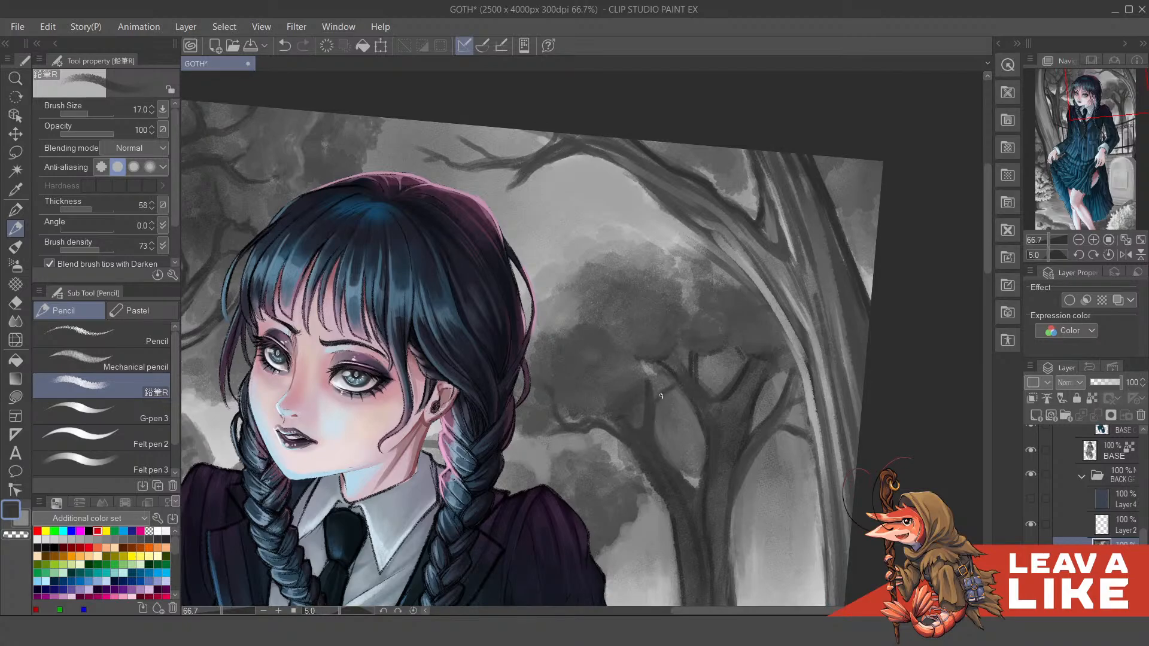
drag(660, 374, 657, 389)
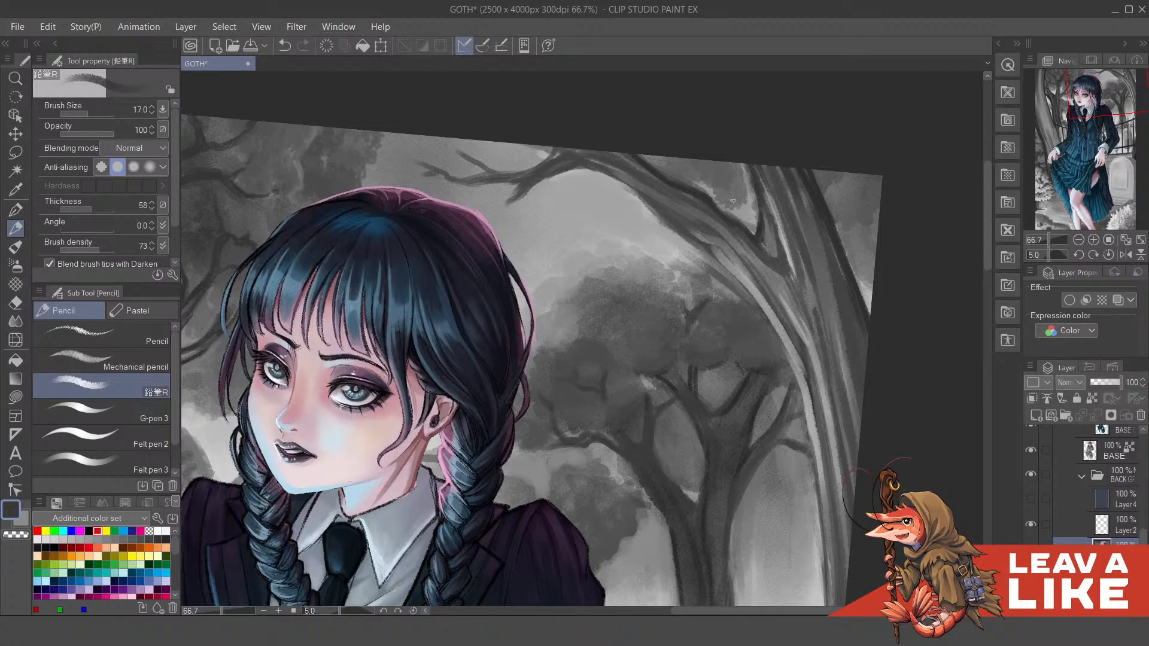
scroll(834, 86, down, 2)
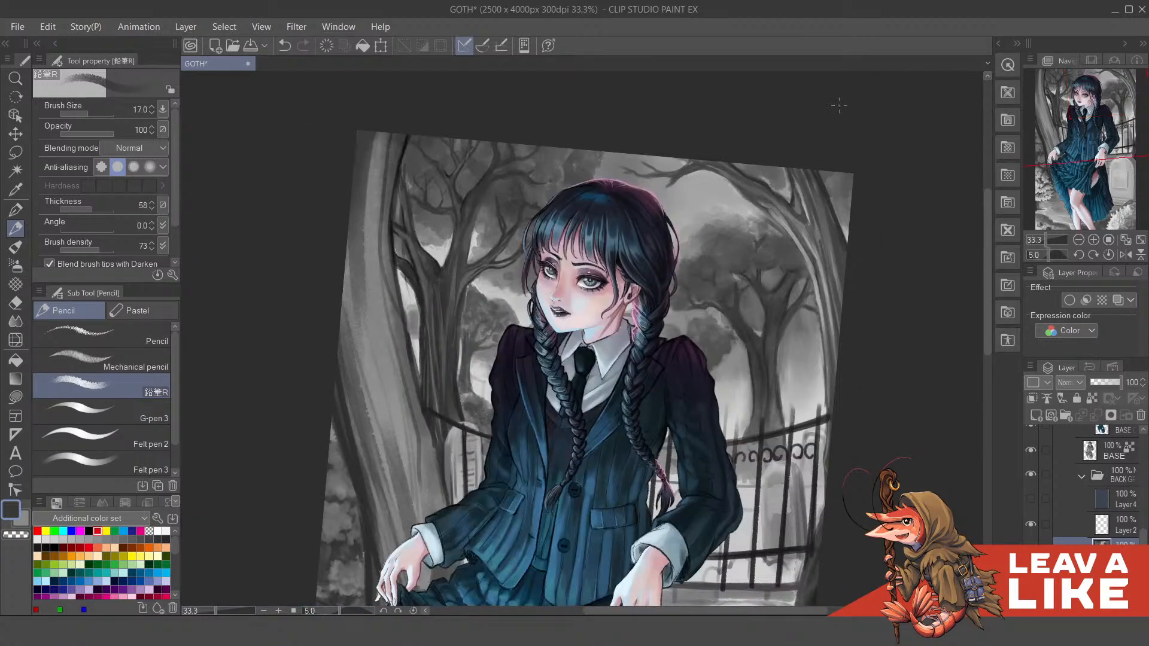
scroll(814, 239, up, 2)
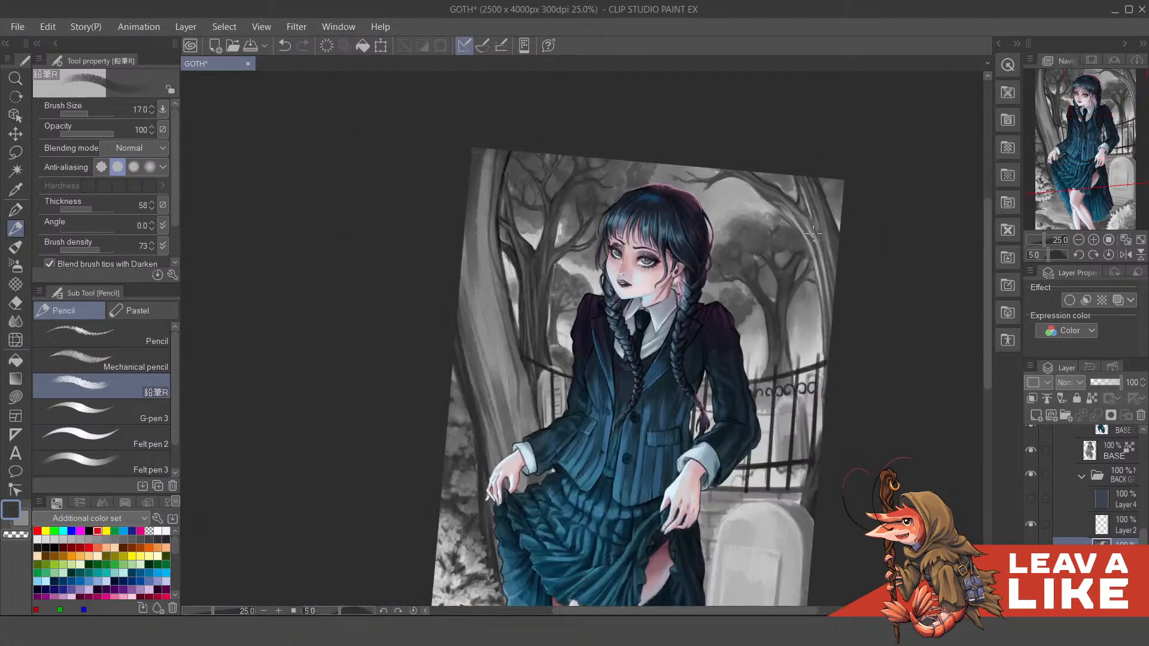
scroll(807, 268, up, 1)
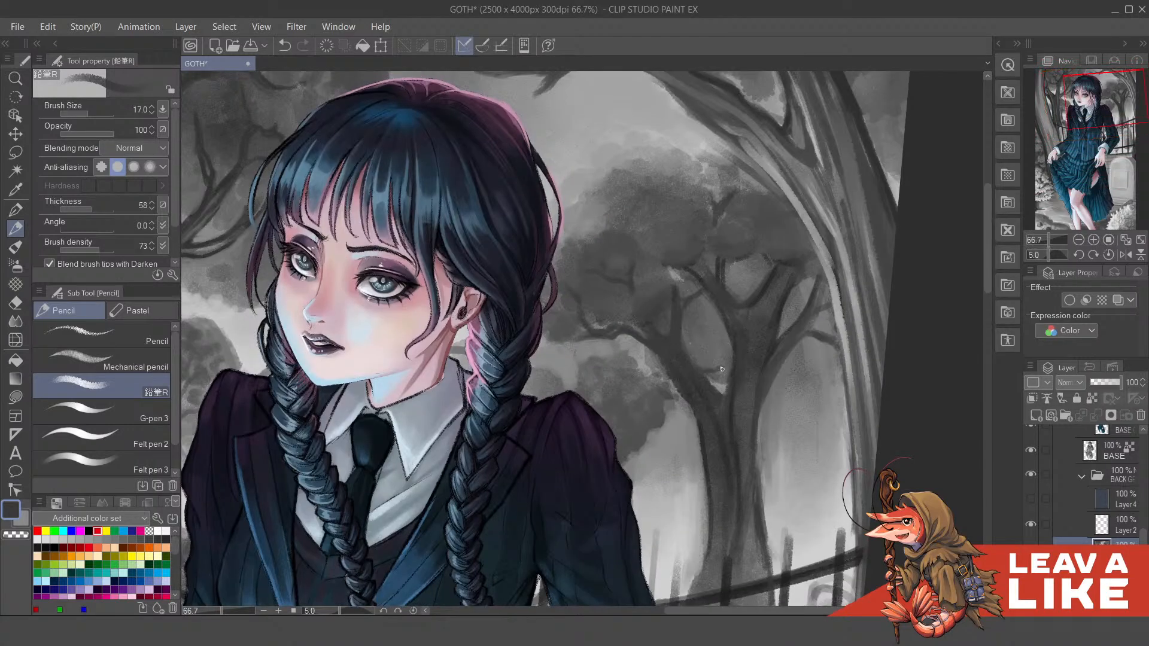
Step: Undo the last stroke, enlarge the brush to 40 and paint a dark foliage patch in the distant trunk's fork
key(ctrl+z)
key(bracketright)
key(bracketright)
key(bracketright)
key(bracketright)
mouse_move(703, 344)
mouse_down()
mouse_move(722, 347)
mouse_move(699, 355)
mouse_move(722, 370)
mouse_move(709, 335)
mouse_move(719, 338)
mouse_move(697, 353)
mouse_move(729, 349)
mouse_up()
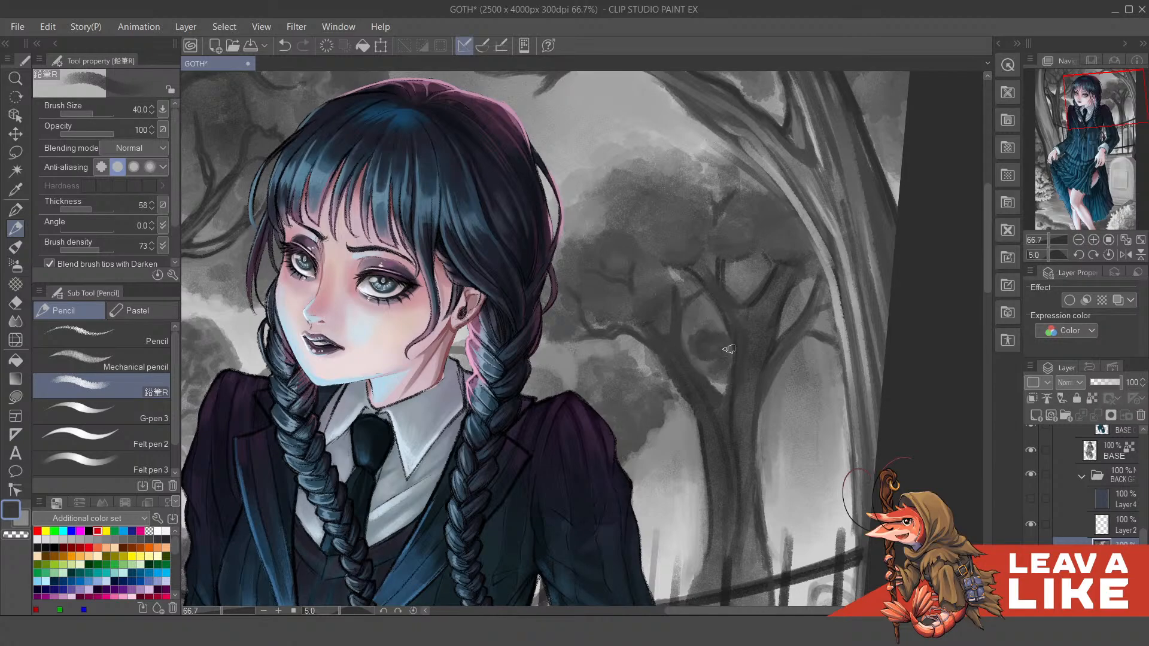
Step: Flip the canvas view back and compare the distant tree with the last foliage stroke undone and restored
scroll(769, 224, down, 2)
key(h)
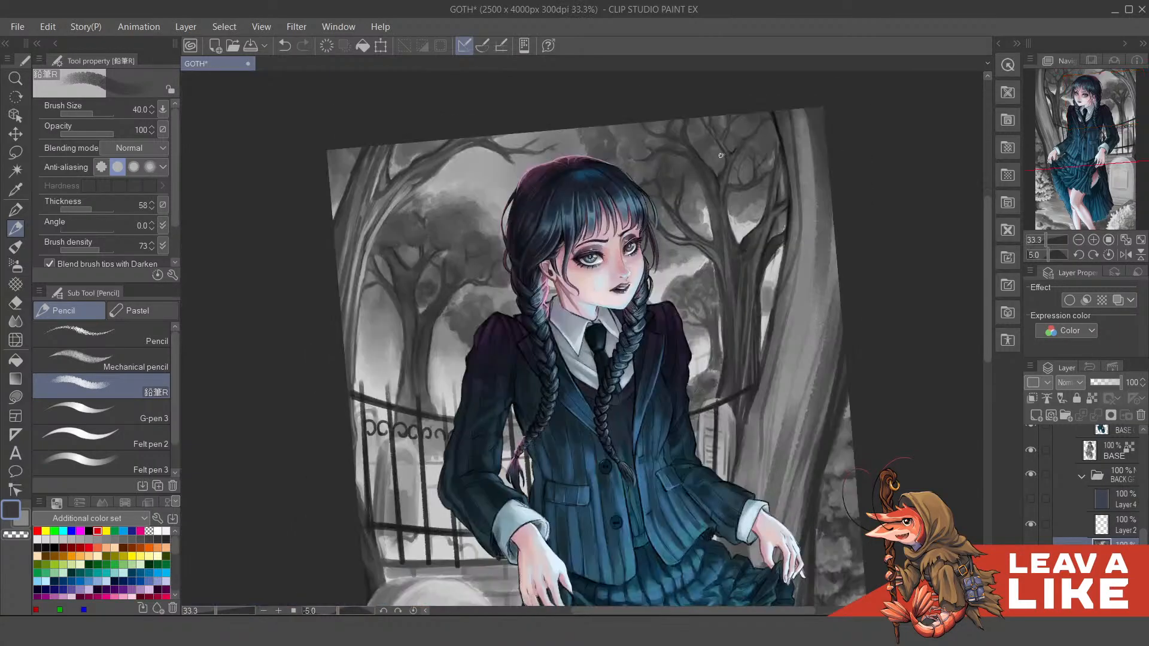
scroll(413, 285, up, 2)
drag(505, 309, 581, 390)
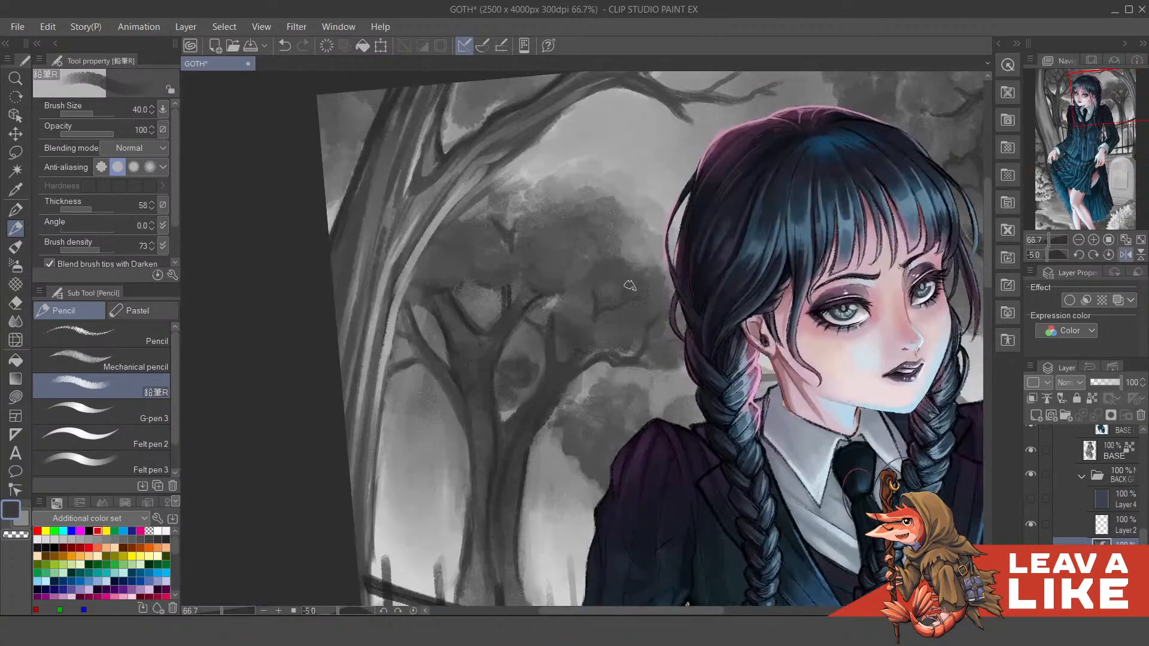
key(ctrl+z)
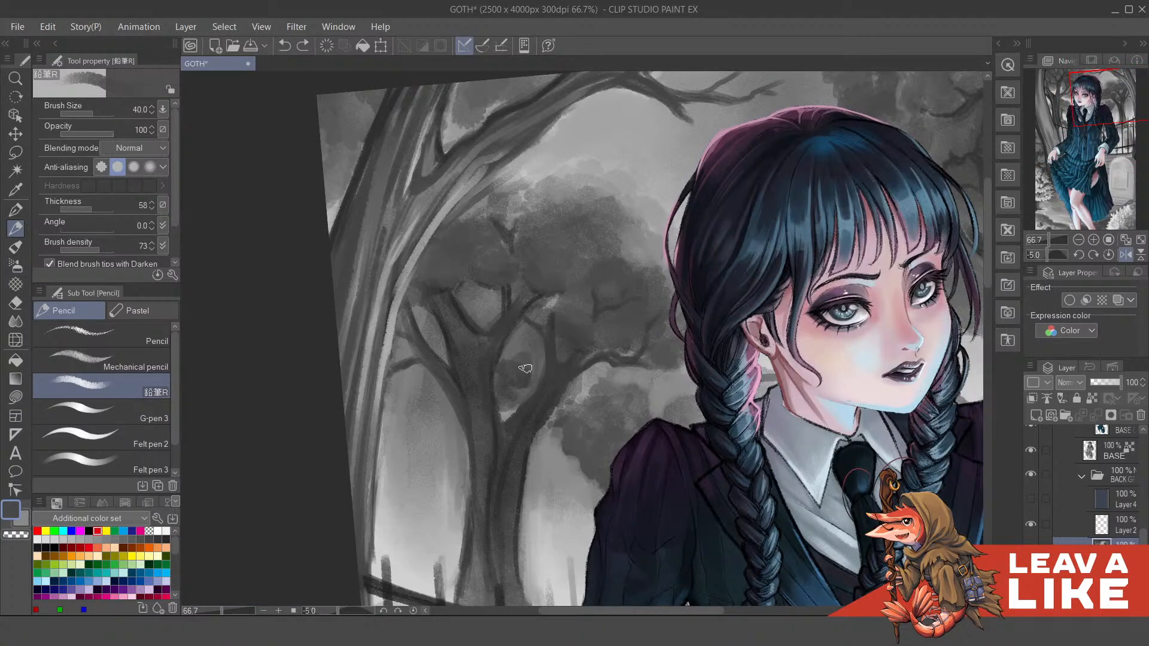
key(ctrl+y)
Step: Paint a dark foliage patch below the distant tree's side branch near the edge tree and check the overall composition
mouse_move(418, 381)
mouse_down()
mouse_move(403, 387)
mouse_move(418, 390)
mouse_move(406, 371)
mouse_move(494, 258)
mouse_move(422, 360)
mouse_move(423, 395)
mouse_move(403, 370)
mouse_move(396, 396)
mouse_move(424, 386)
mouse_up()
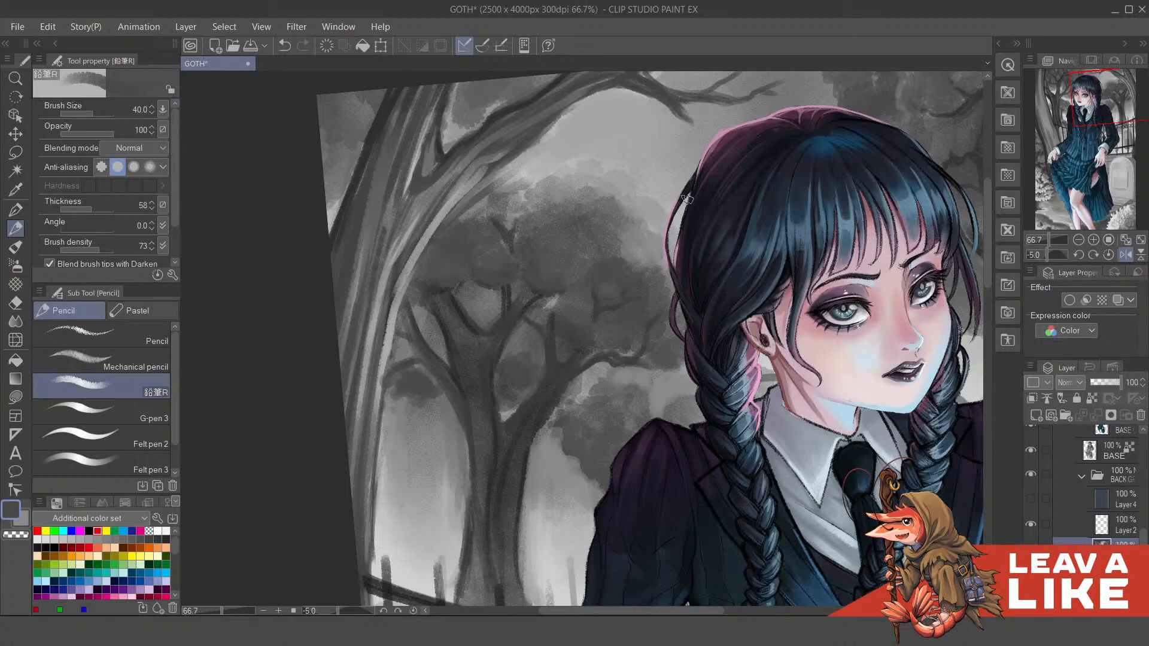
scroll(712, 142, down, 2)
scroll(606, 258, up, 2)
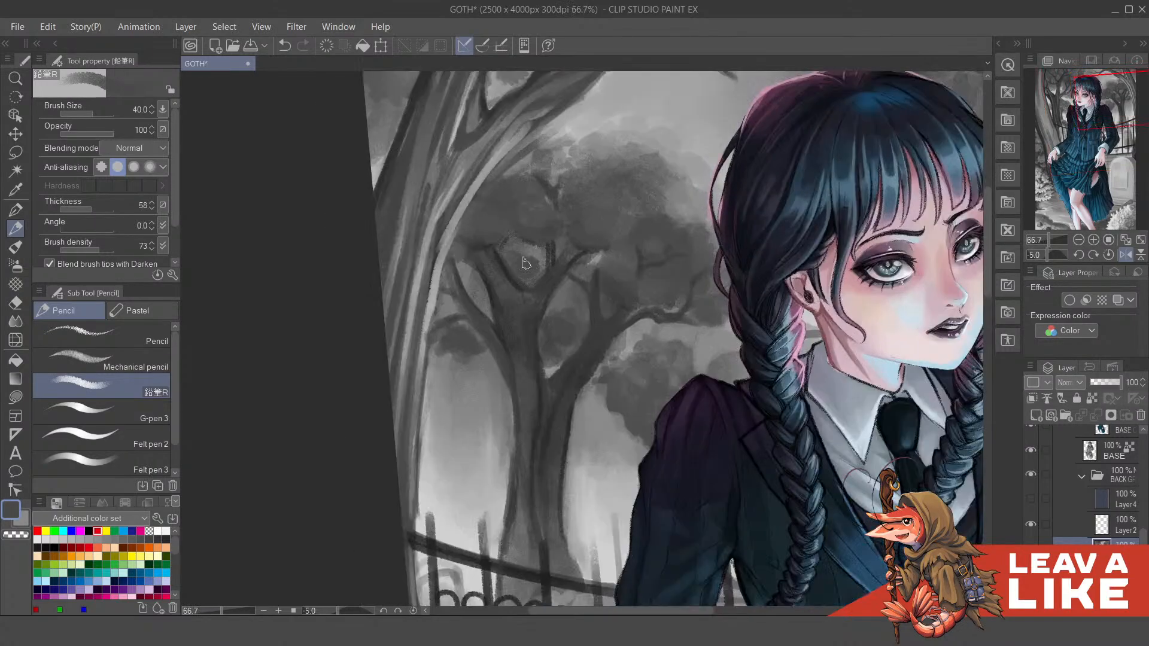
scroll(683, 185, down, 2)
scroll(590, 213, up, 2)
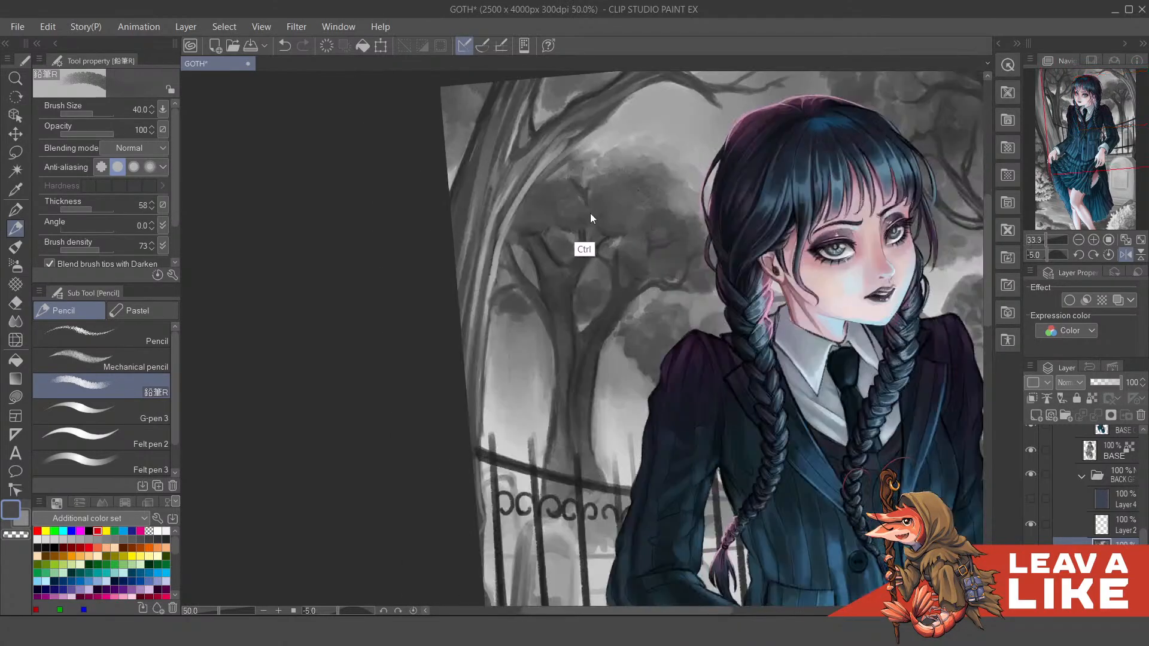
Step: Paint dark foliage beneath the distant tree's side branches and above the girl's shoulder, checking the clumps against the composition
scroll(592, 209, down, 2)
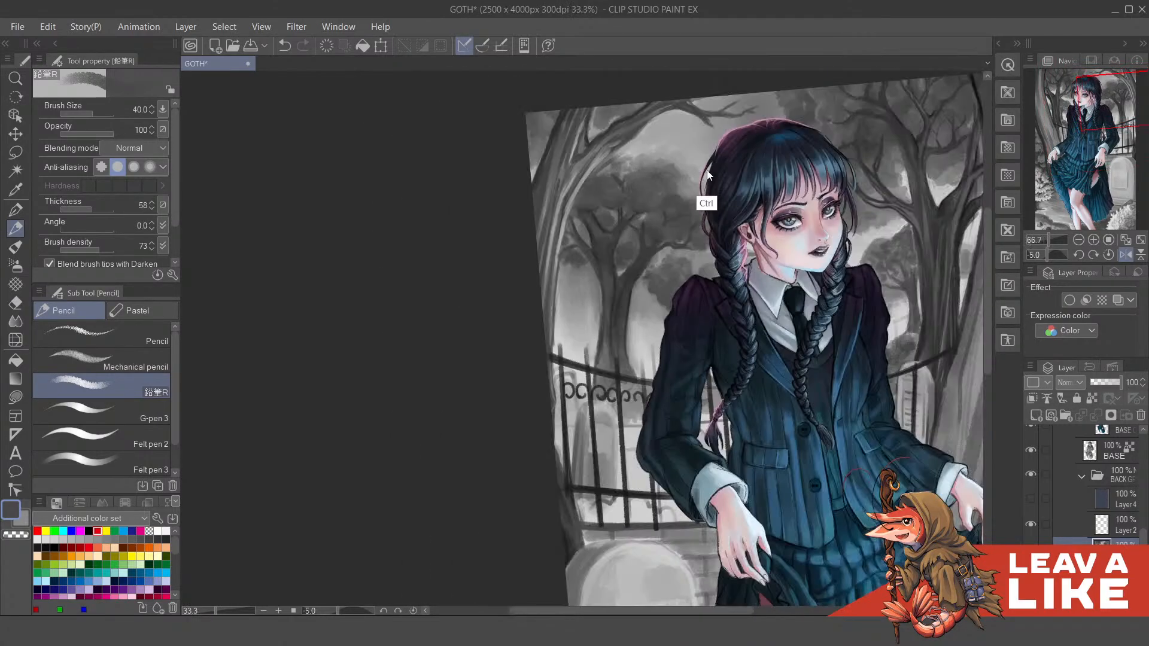
scroll(561, 292, up, 2)
mouse_move(522, 293)
mouse_down()
mouse_move(526, 307)
mouse_move(557, 290)
mouse_up()
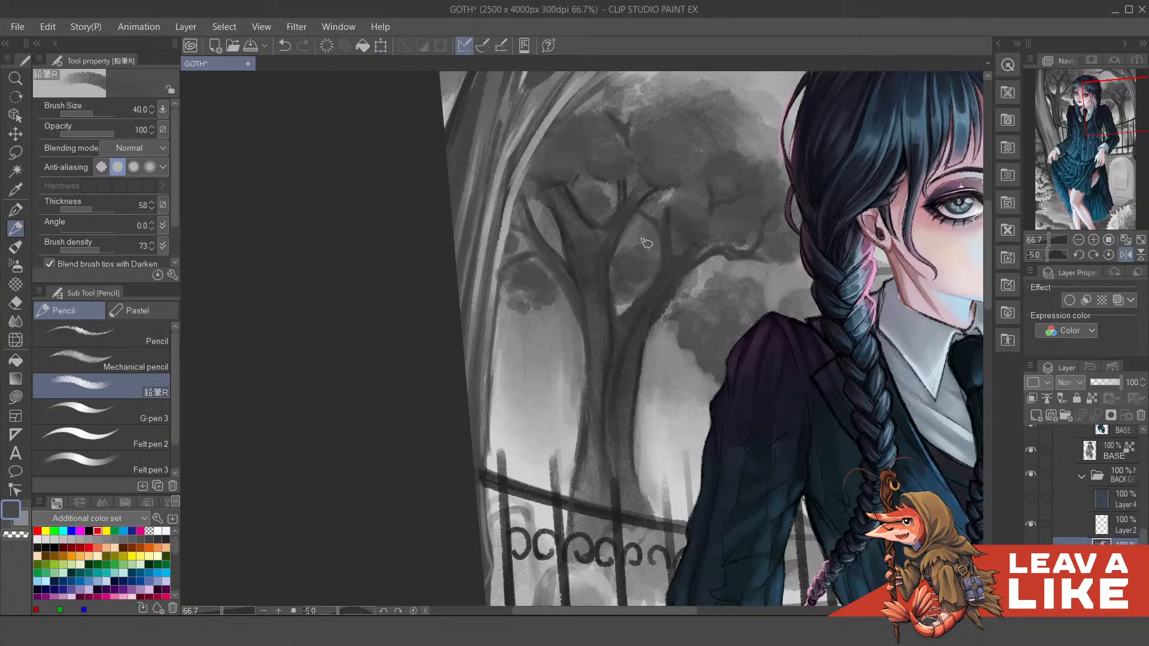
scroll(721, 227, down, 1)
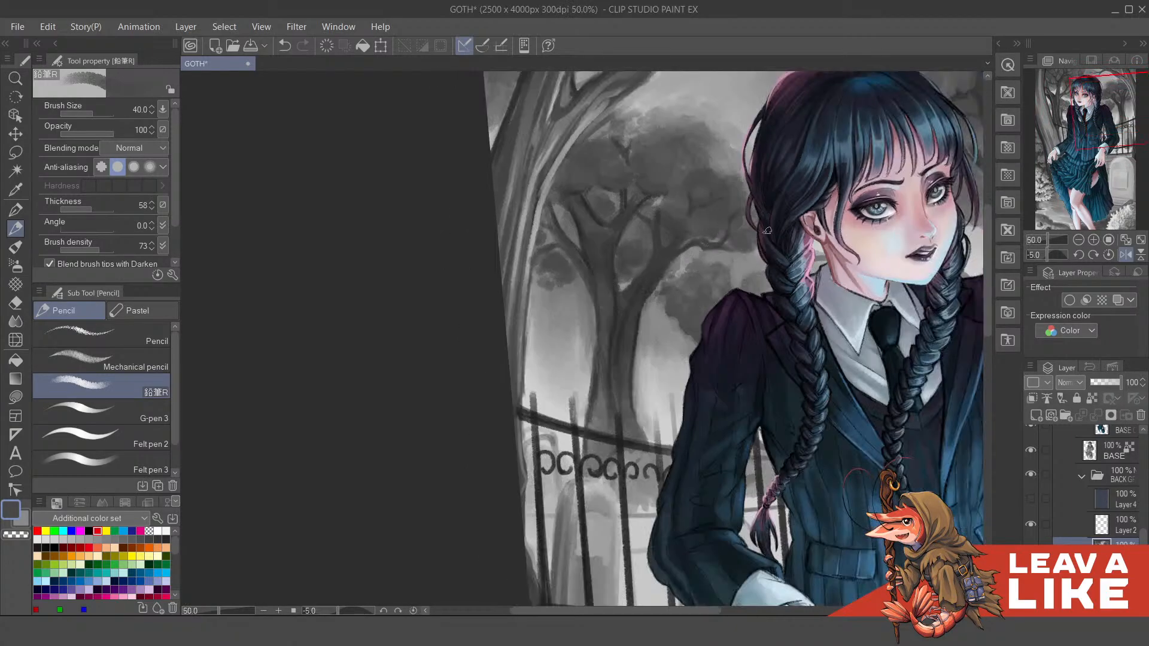
scroll(725, 259, up, 3)
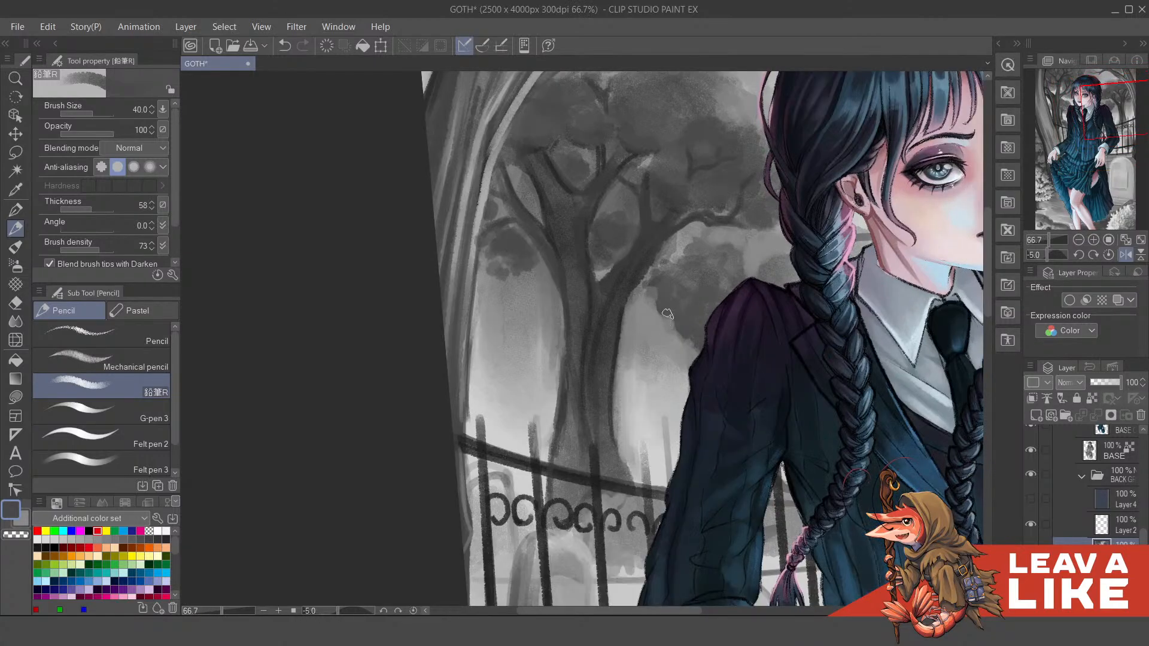
mouse_move(669, 316)
mouse_down()
mouse_move(650, 308)
mouse_move(704, 288)
mouse_up()
scroll(780, 239, down, 2)
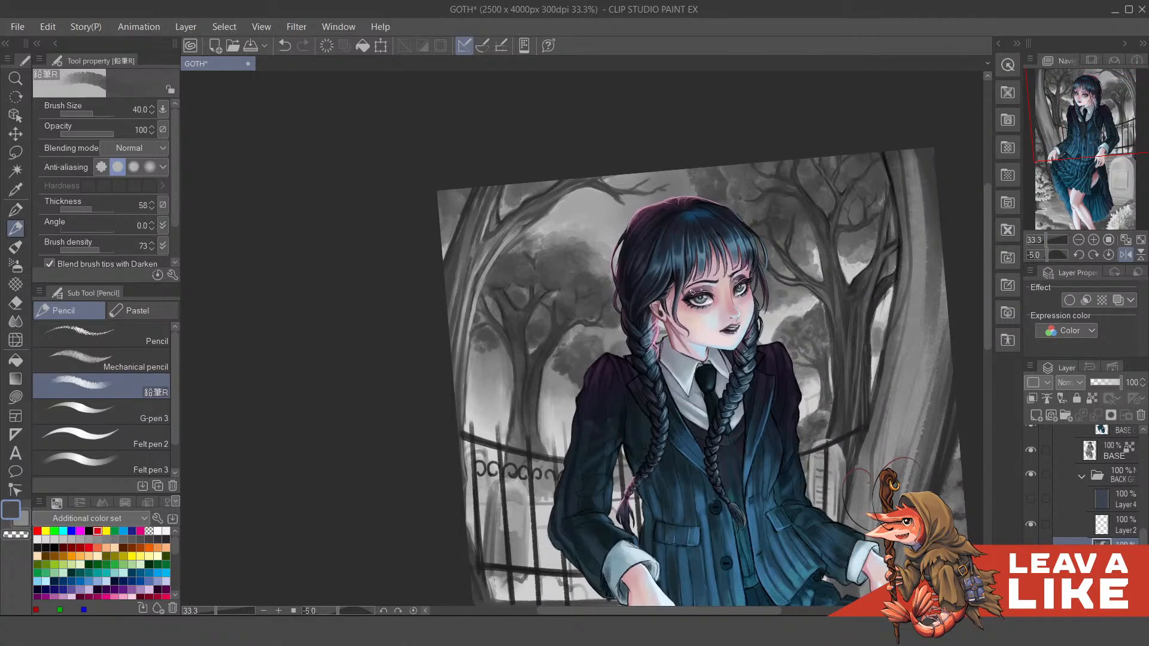
Step: Paint pale cloud patches between the distant tree's side branch and the shoulder foliage, softening them with sampled mid and dark greys
scroll(619, 326, up, 1)
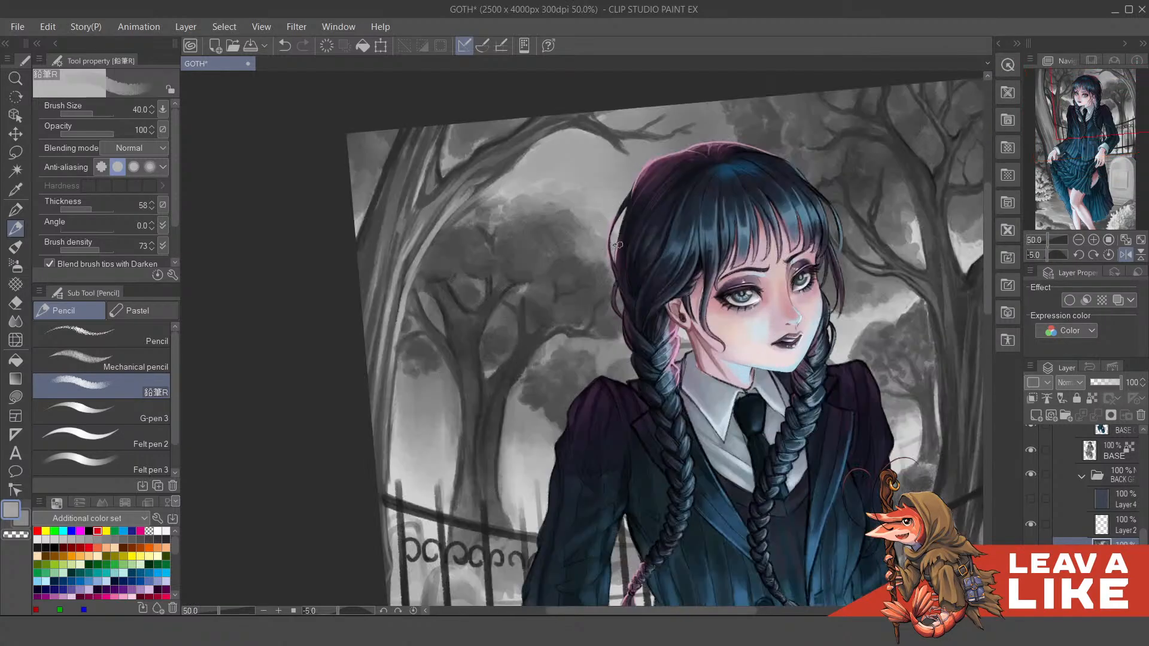
mouse_move(573, 355)
mouse_down()
mouse_move(586, 362)
mouse_move(559, 359)
mouse_move(630, 375)
mouse_move(625, 361)
mouse_up()
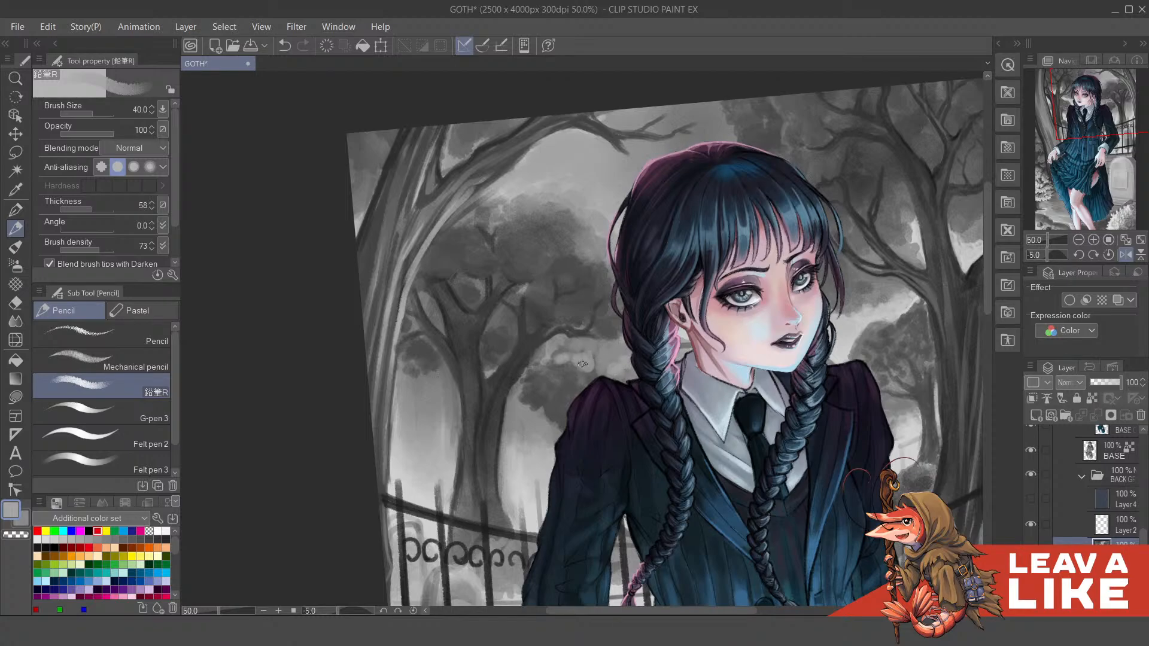
scroll(609, 329, up, 1)
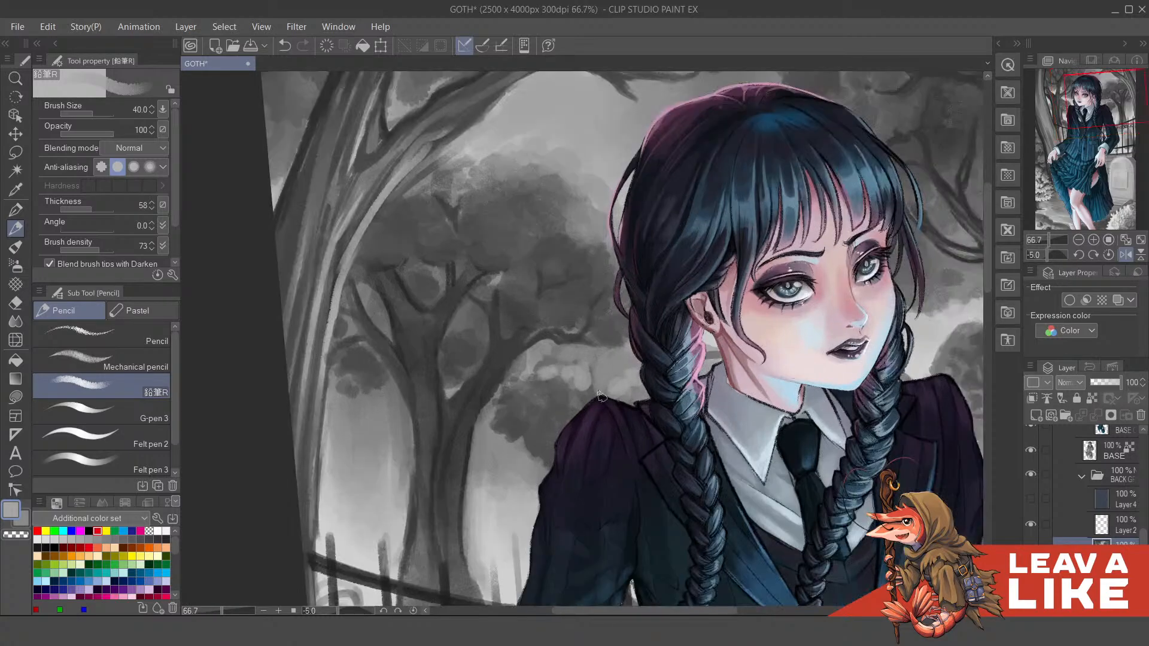
alt+click(589, 258)
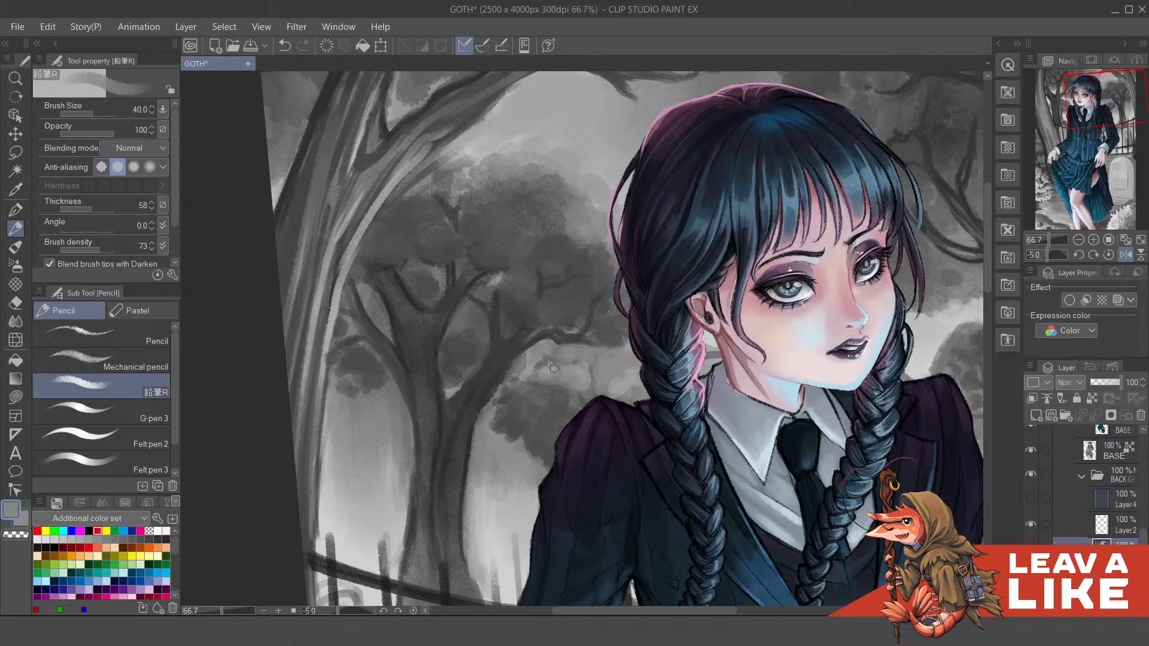
alt+click(564, 388)
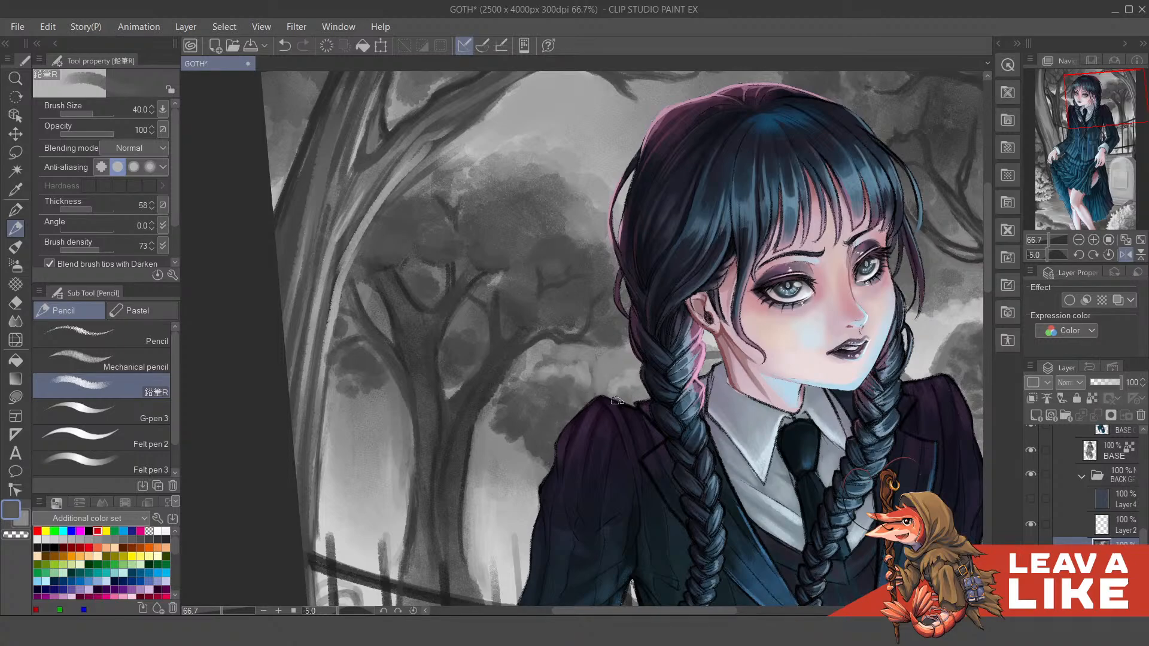
Step: Flip the canvas view, reduce the brush to 20 and refine the pale sky beneath the distant tree's side branch with sampled greys
scroll(686, 317, down, 2)
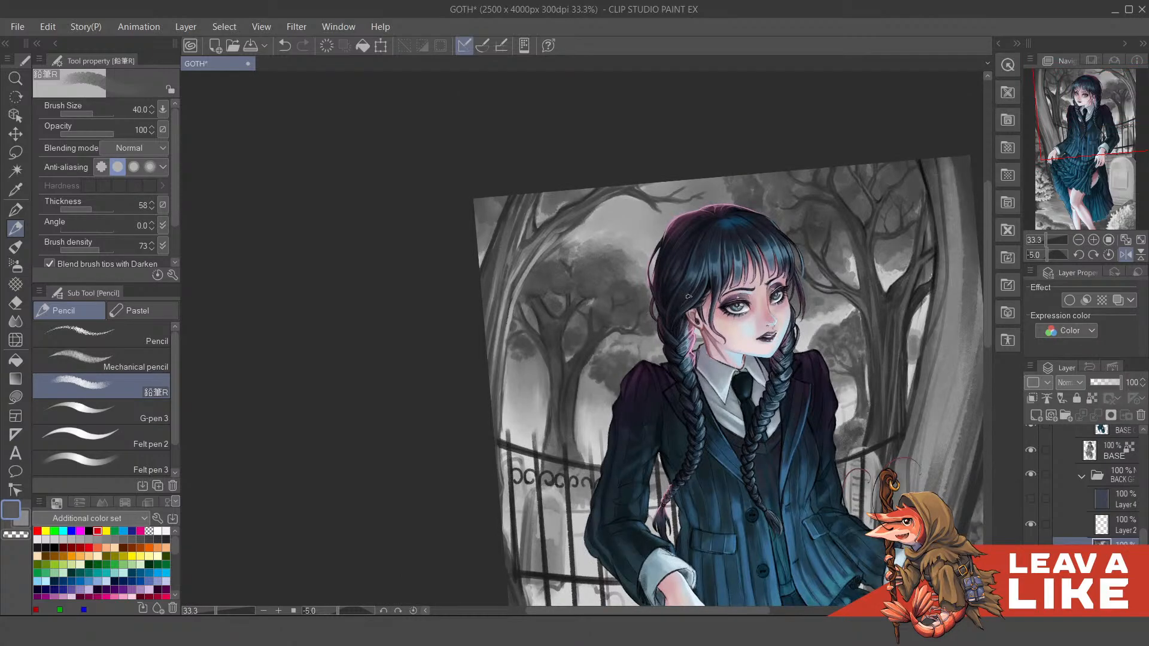
key(h)
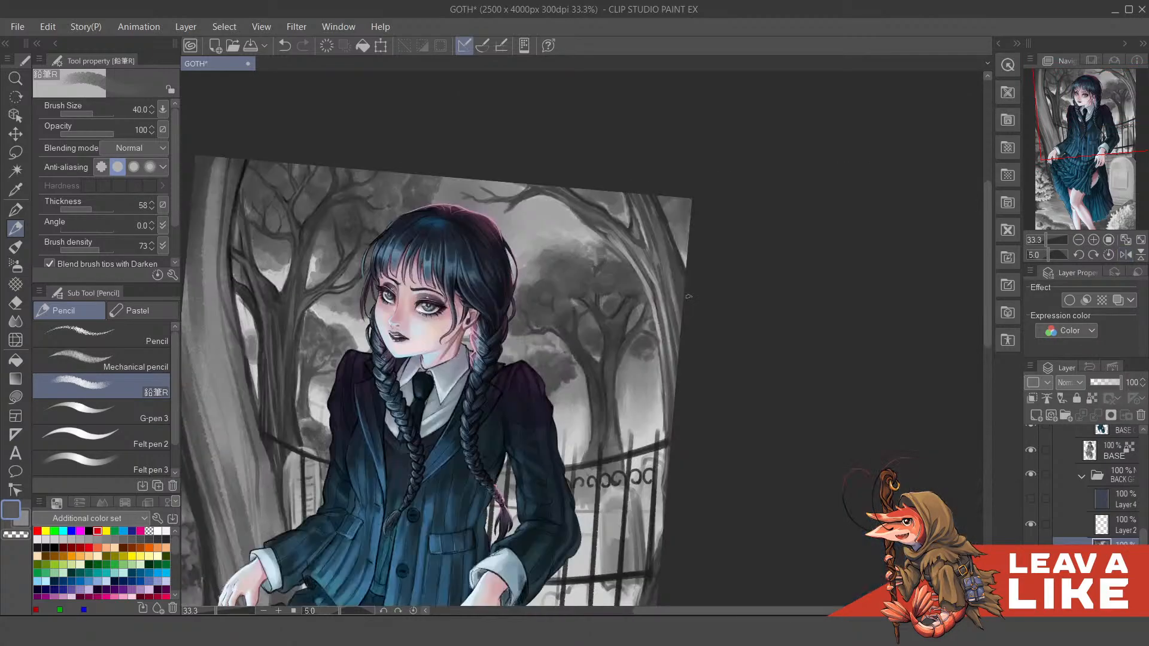
scroll(542, 335, up, 3)
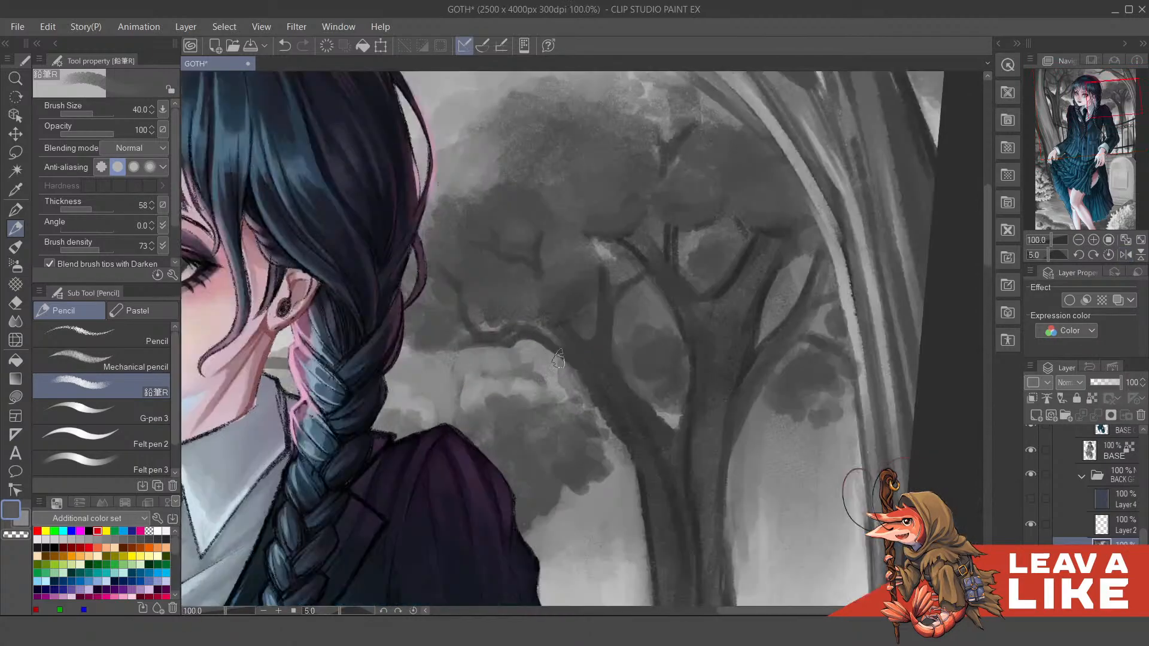
key(bracketleft)
key(bracketleft)
key(bracketleft)
alt+click(519, 366)
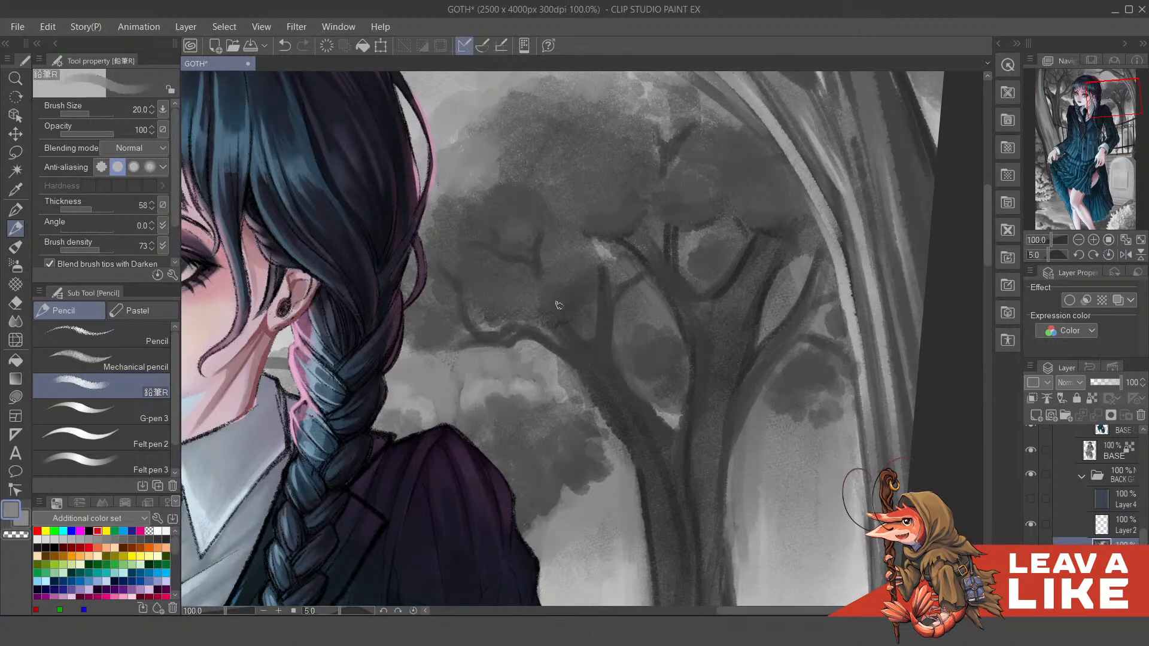
drag(630, 292, 568, 461)
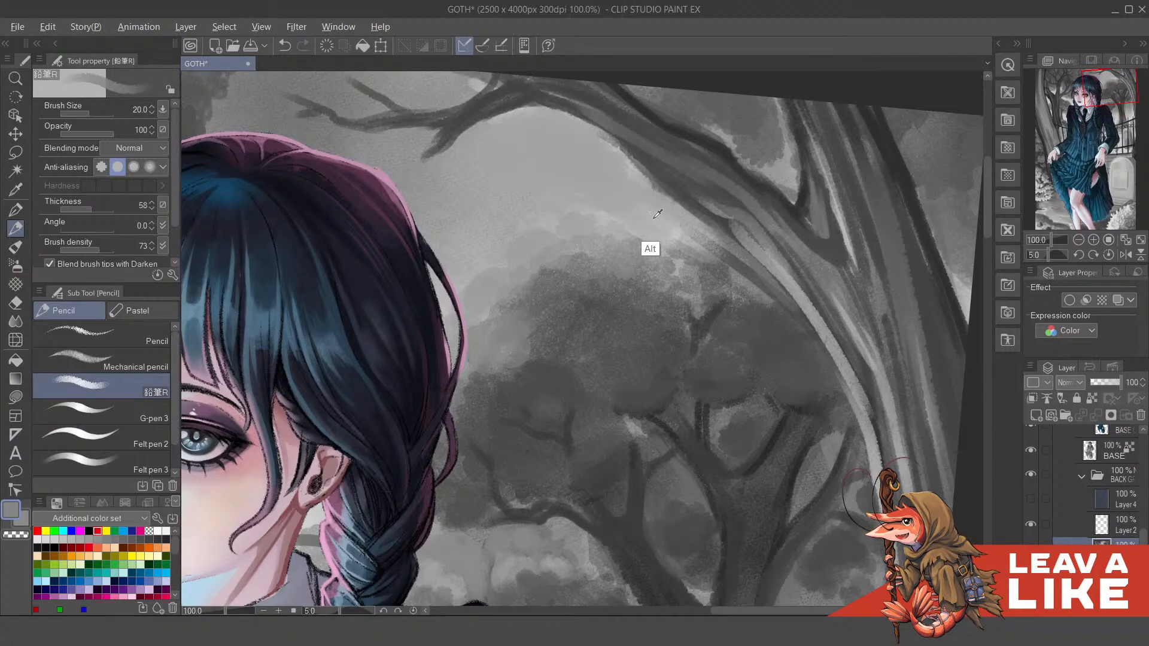
alt+click(619, 217)
drag(514, 548, 514, 432)
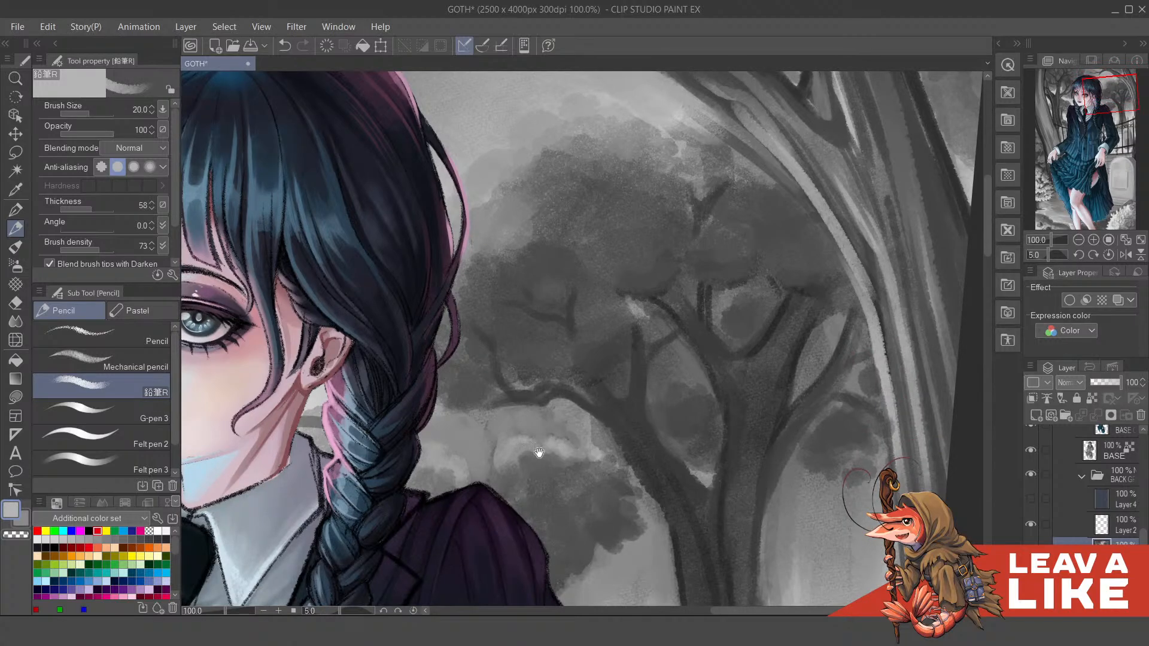
drag(537, 452, 544, 449)
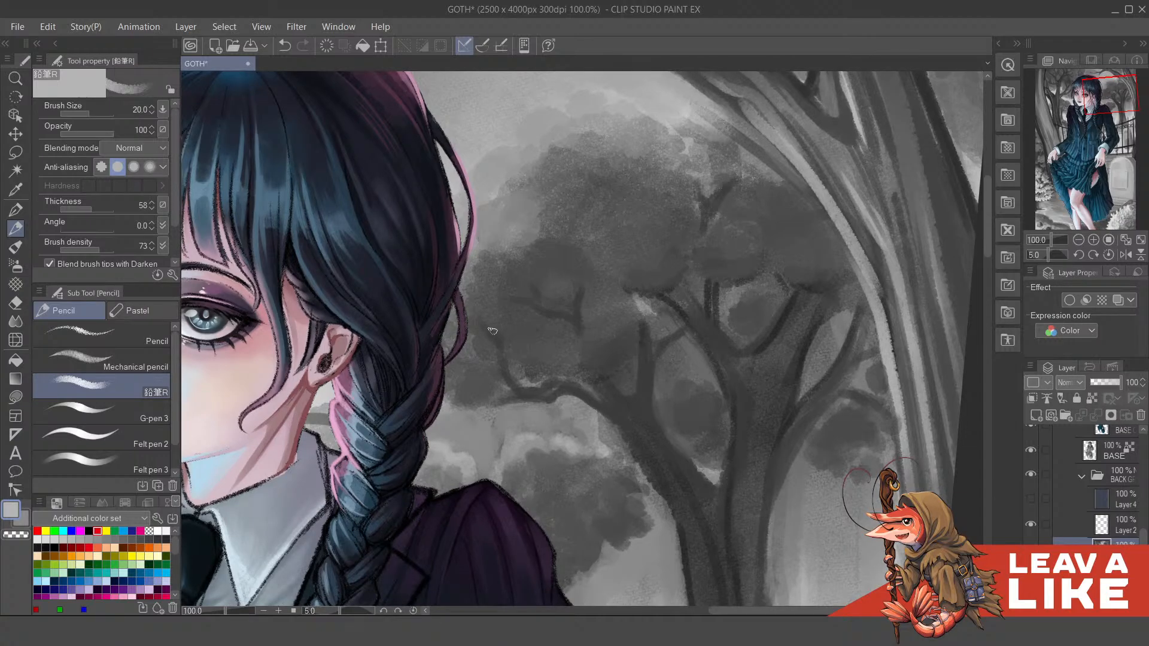
Step: Check the overall composition, straighten the canvas to 0 degrees and smooth the small background tree's crown with sampled greys
scroll(492, 331, down, 3)
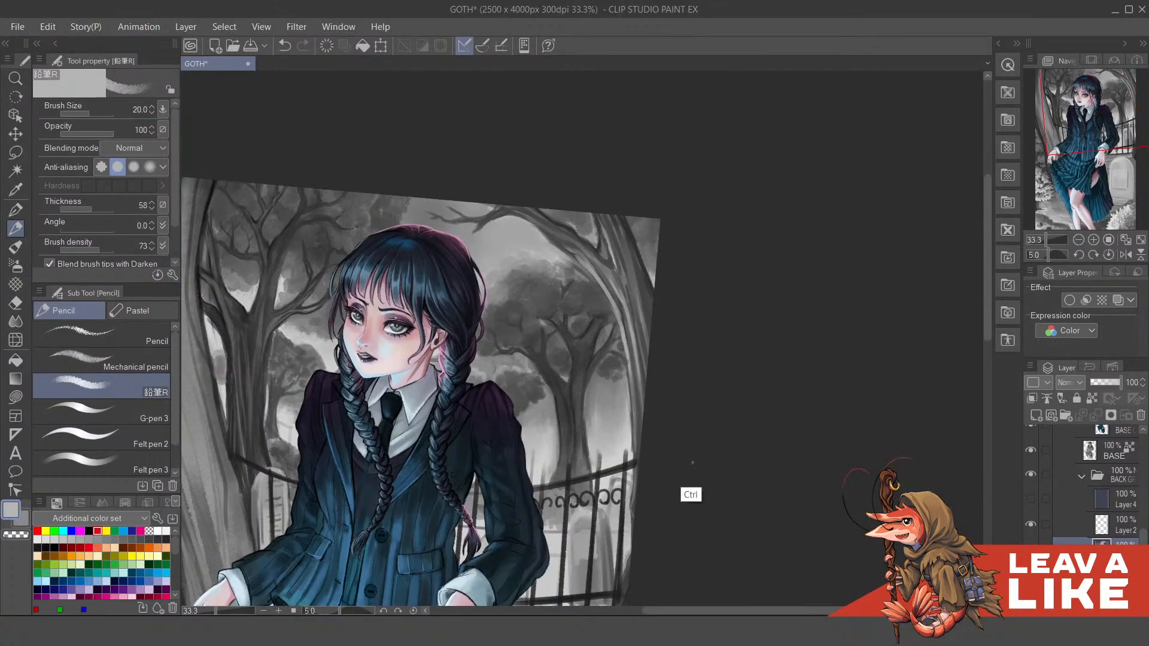
scroll(688, 487, down, 1)
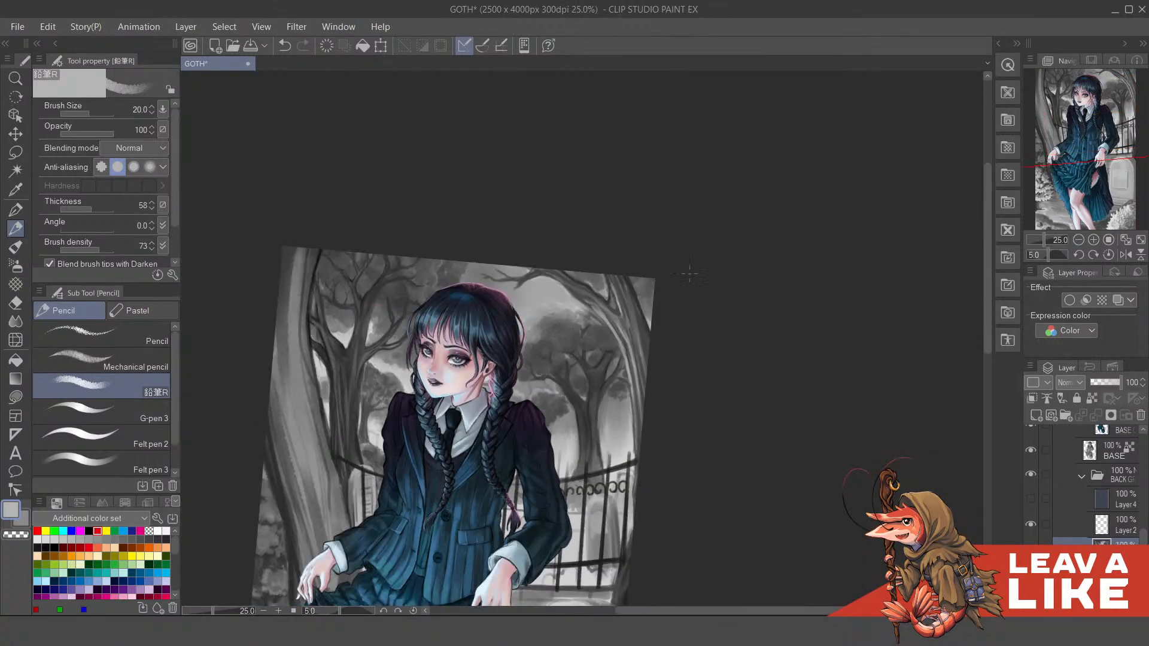
drag(617, 360, 628, 339)
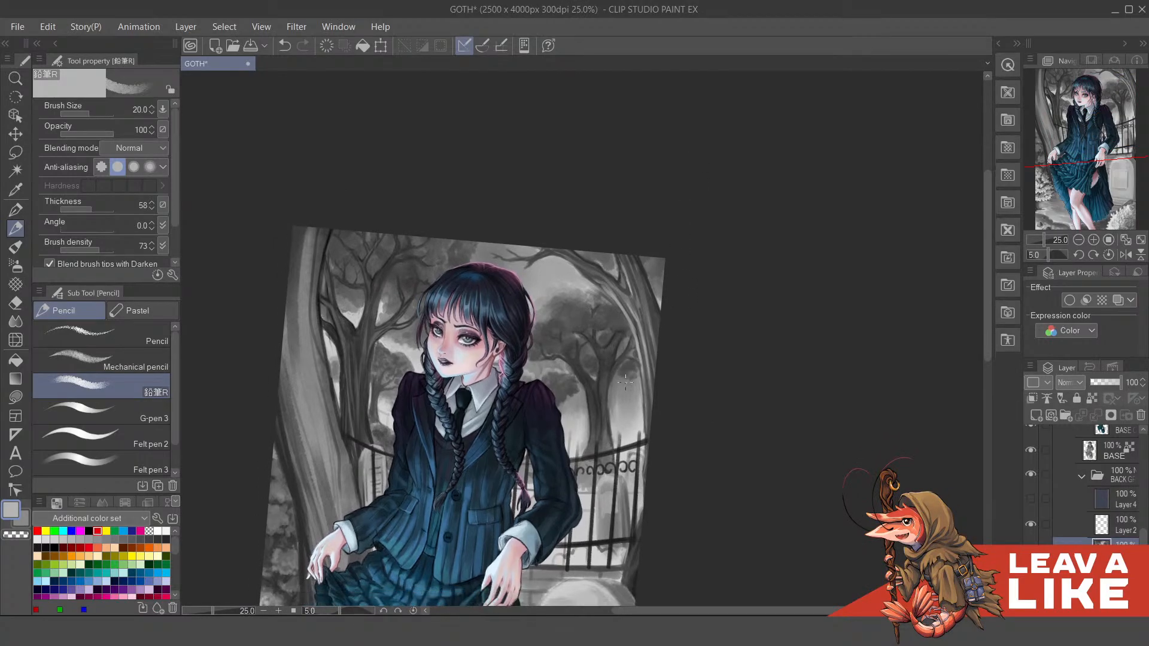
drag(620, 380, 648, 359)
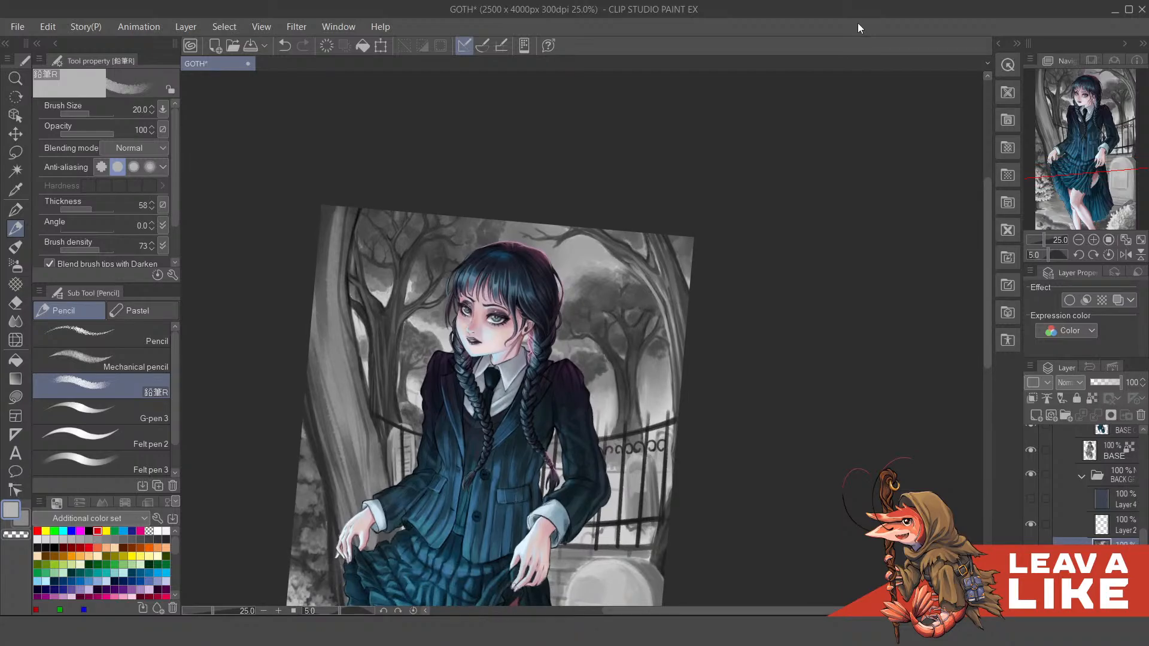
scroll(416, 332, up, 4)
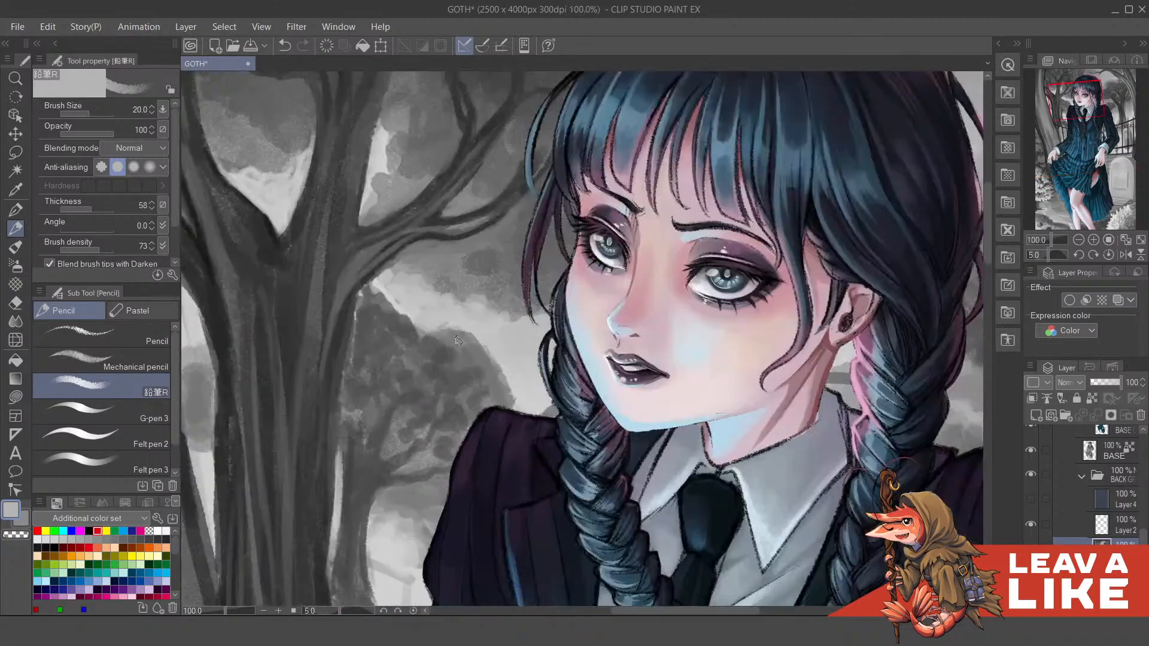
key(minus)
drag(523, 357, 557, 363)
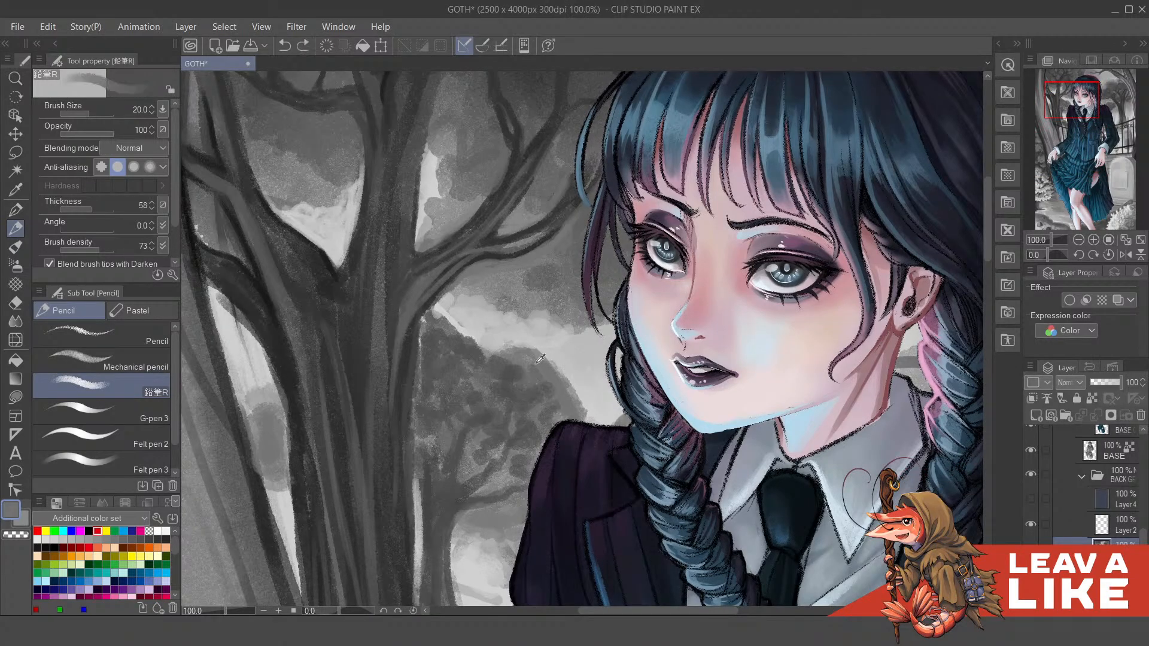
alt+click(537, 363)
alt+click(569, 403)
alt+click(567, 388)
drag(506, 358, 500, 358)
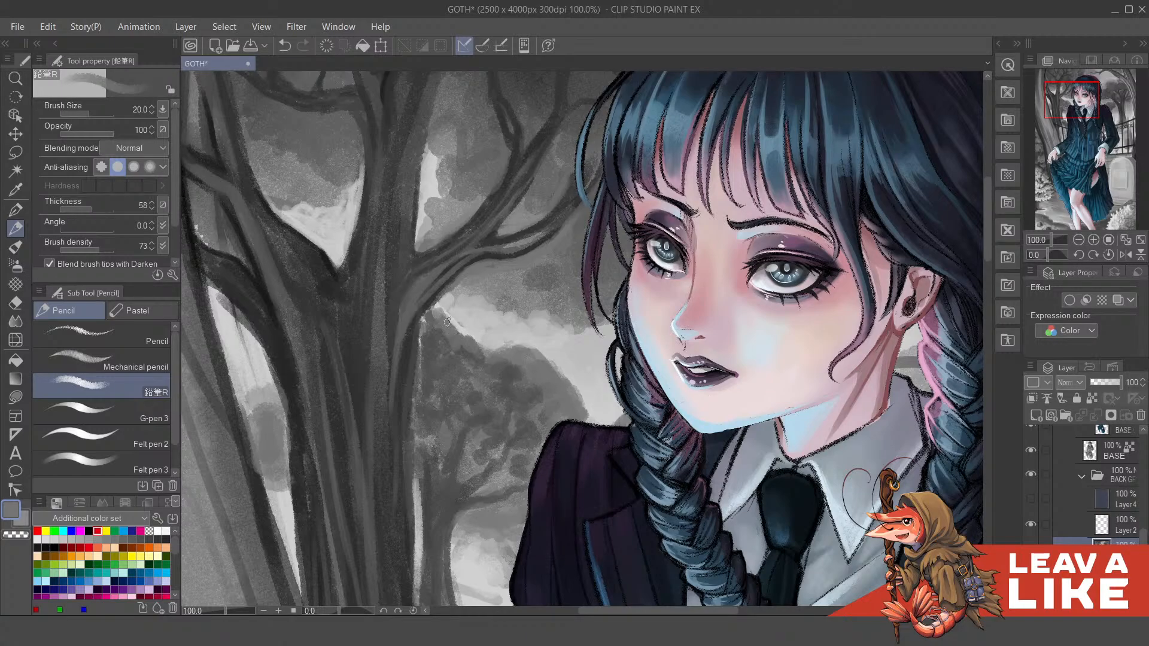
drag(441, 310, 456, 328)
Step: Flip the canvas view and paint the small background tree's foliage and branches with a sampled dark grey
key(h)
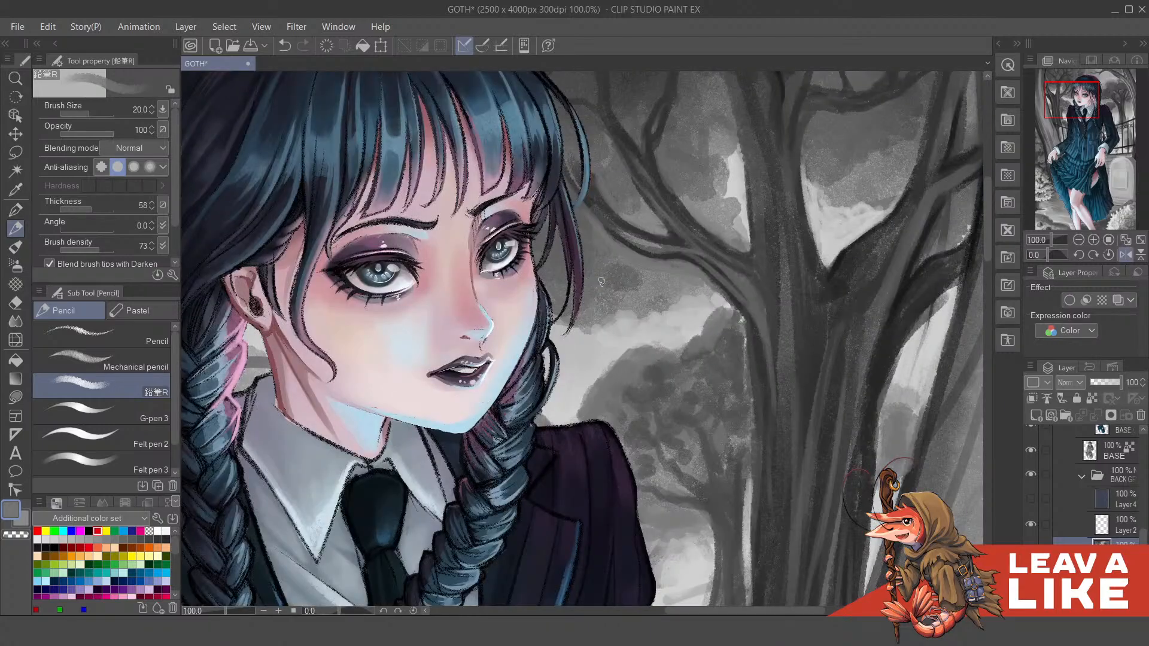
scroll(652, 241, down, 4)
scroll(668, 299, up, 1)
scroll(666, 296, up, 2)
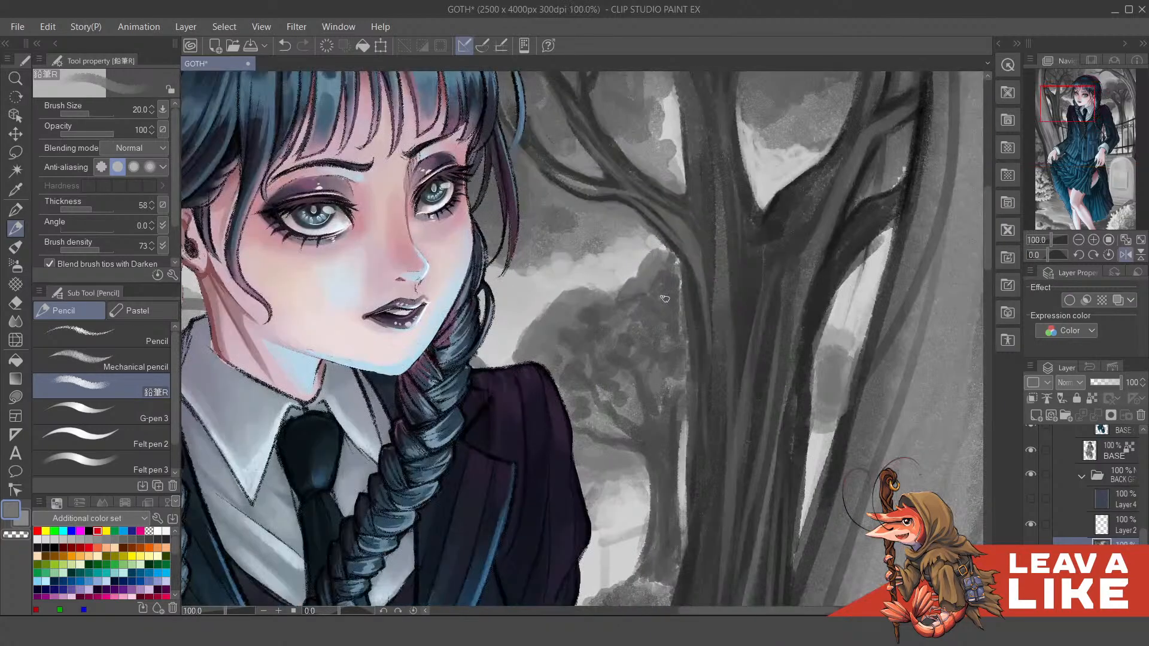
alt+click(598, 328)
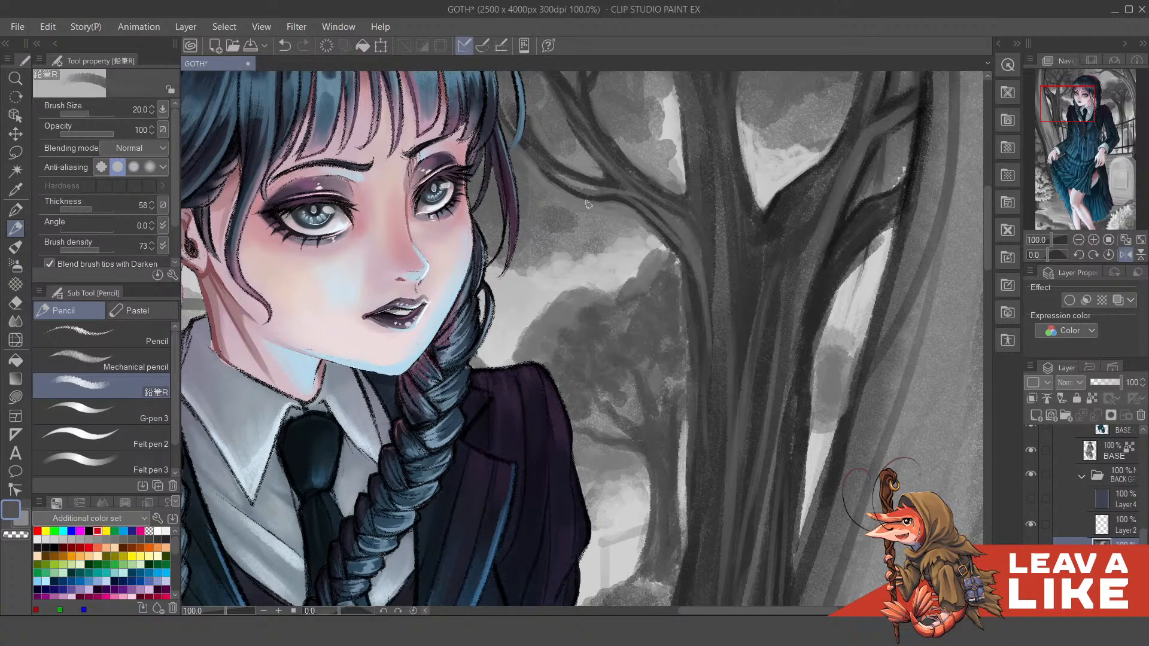
Step: Paint pale clouds in the gap between the jacket shoulder and the small tree's trunk using the sampled sky tone
scroll(665, 372, down, 3)
scroll(653, 381, up, 3)
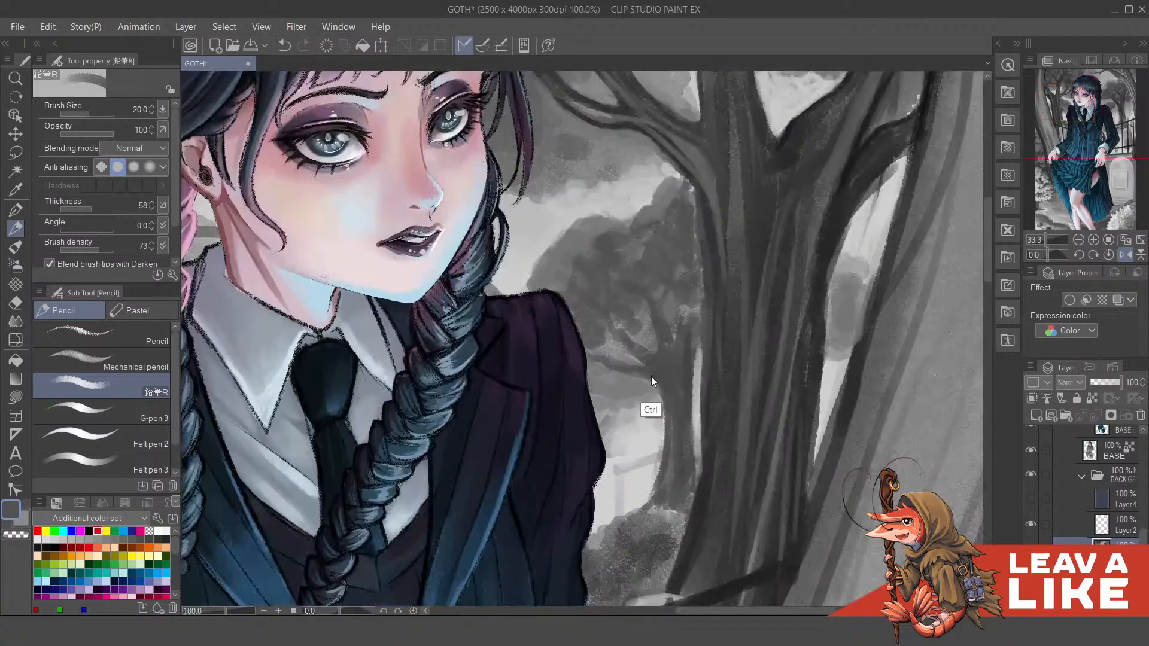
scroll(651, 382, up, 2)
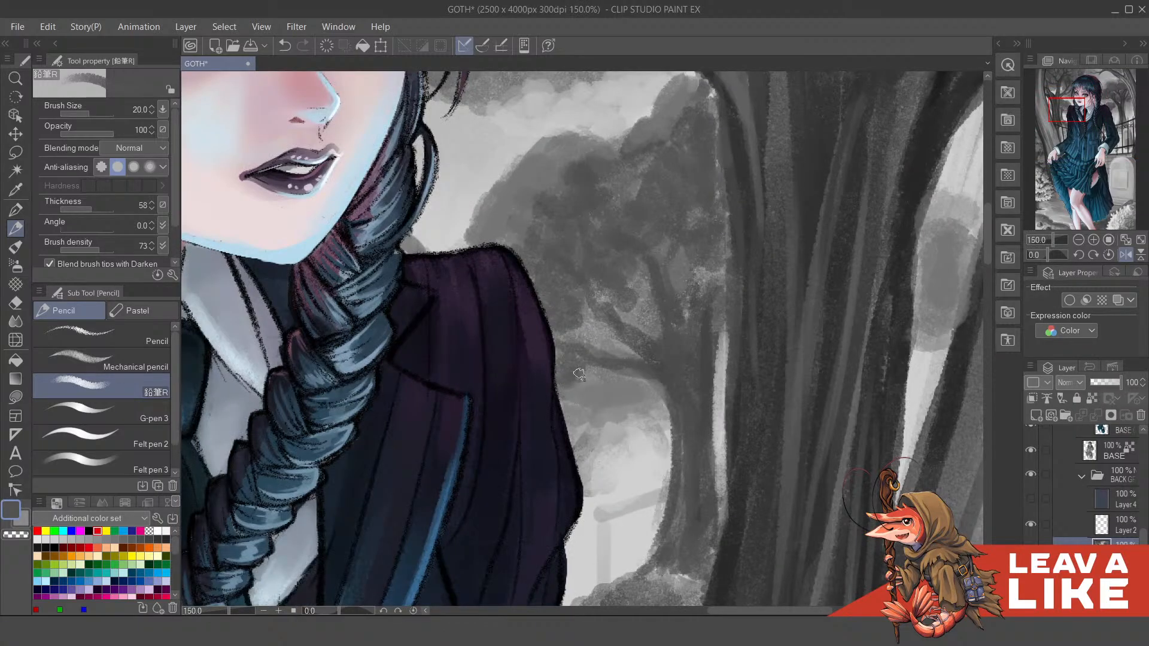
alt+click(634, 485)
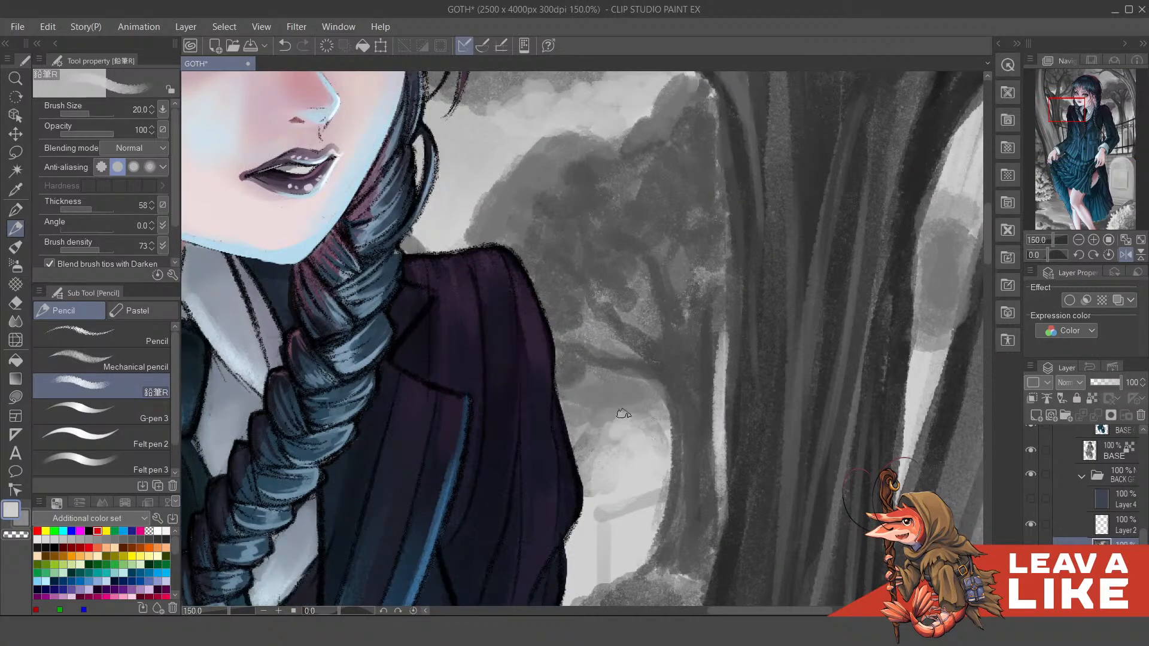
mouse_move(623, 414)
mouse_down()
mouse_move(642, 435)
mouse_move(607, 435)
mouse_move(580, 477)
mouse_move(574, 449)
mouse_move(601, 491)
mouse_up()
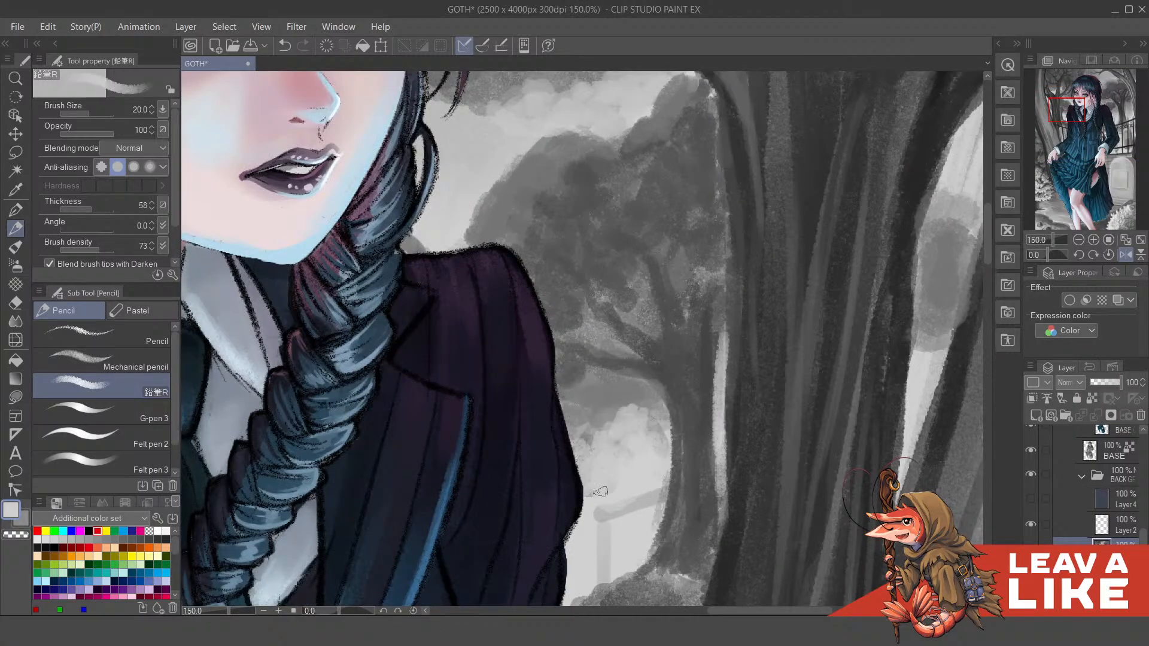
Step: Reduce the pencil brush to 8 for the pale sky gap between the jacket shoulder and the small tree
drag(657, 456, 675, 256)
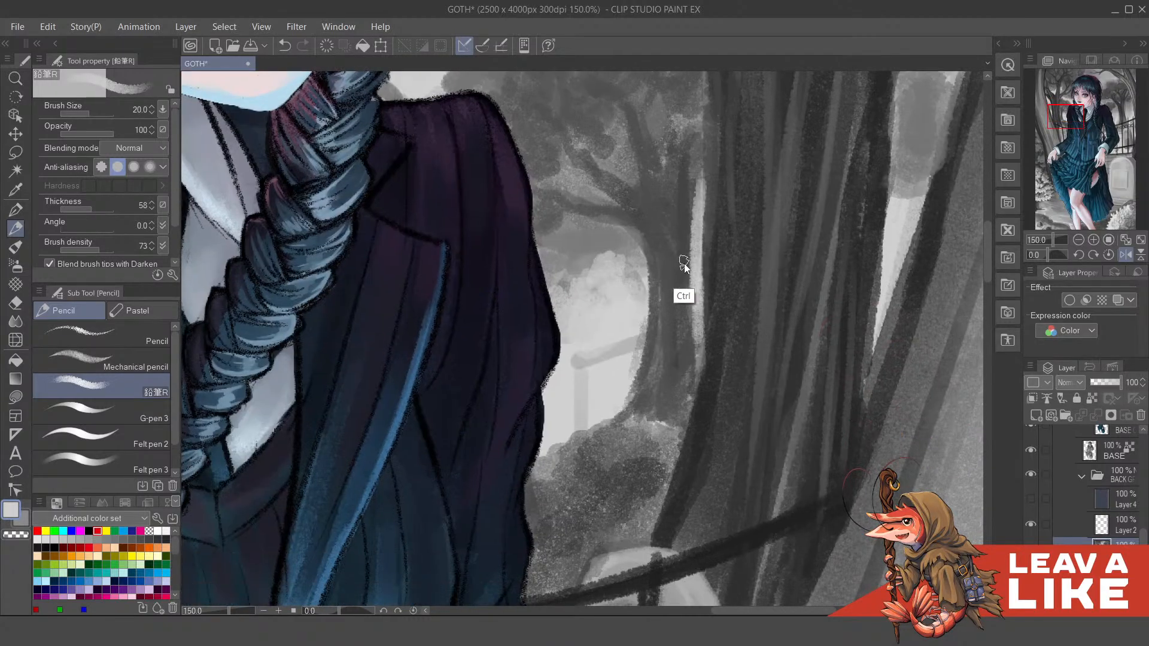
scroll(686, 261, down, 3)
scroll(688, 287, up, 3)
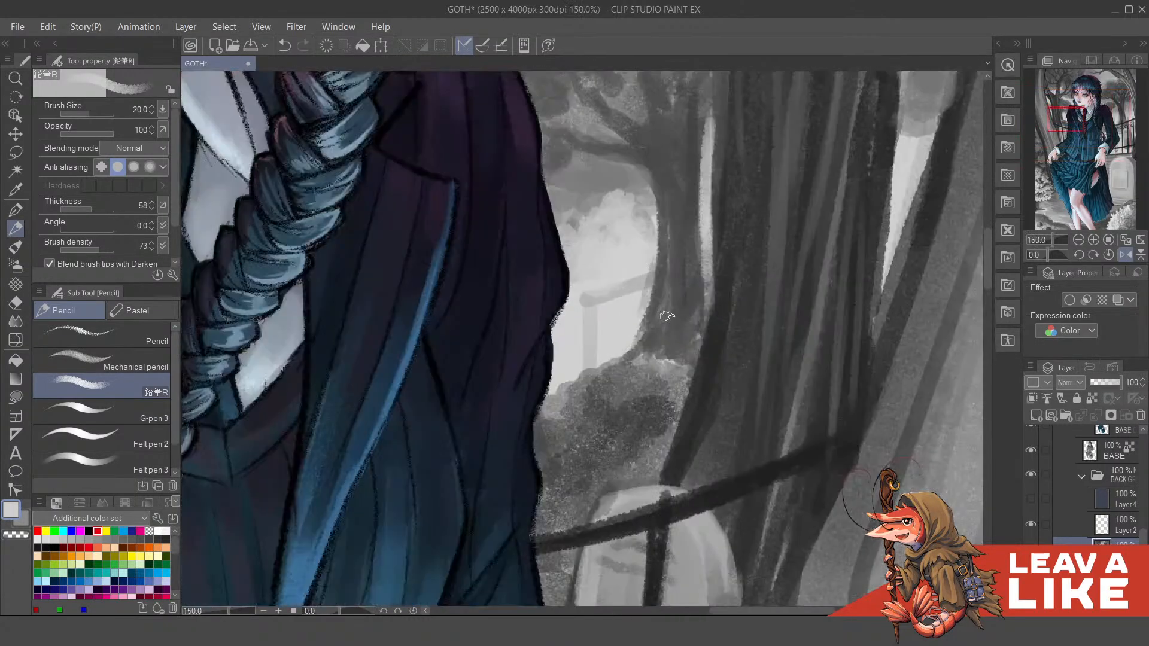
key(bracketleft)
key(bracketleft)
key(bracketleft)
key(bracketleft)
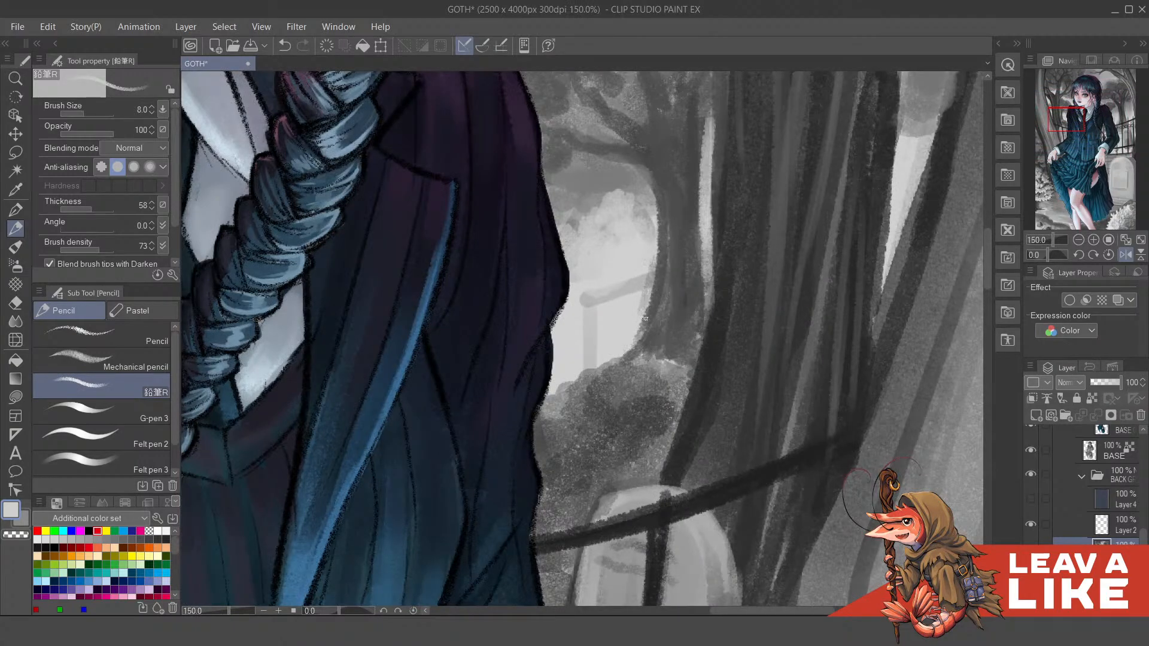
drag(599, 335, 601, 391)
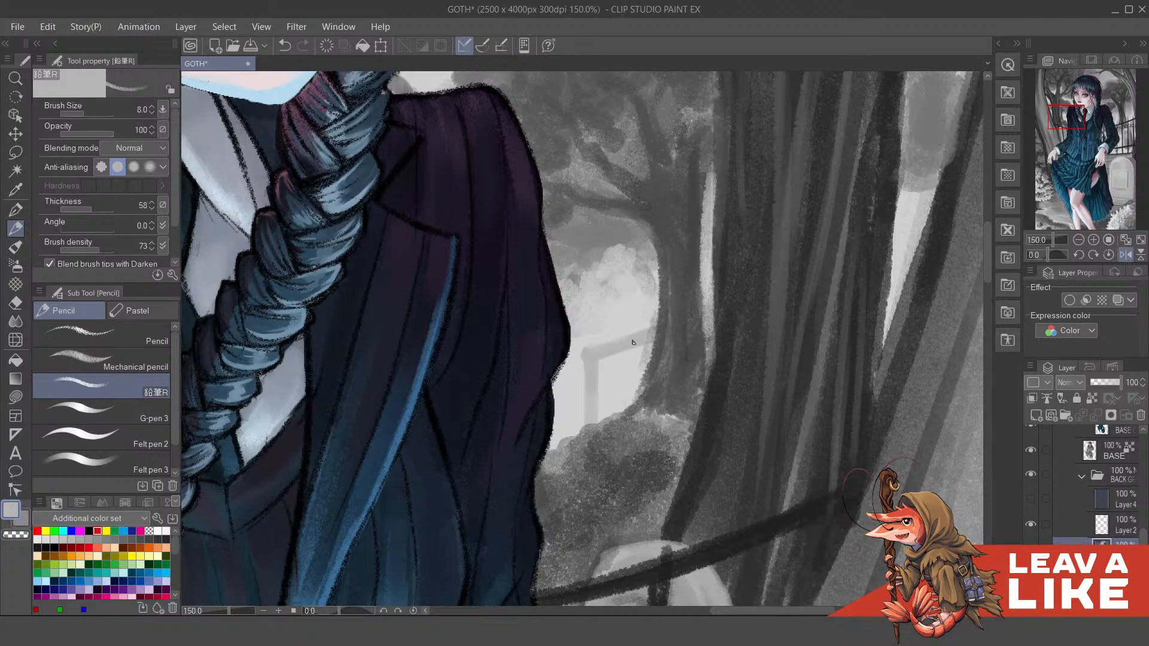
scroll(686, 300, up, 2)
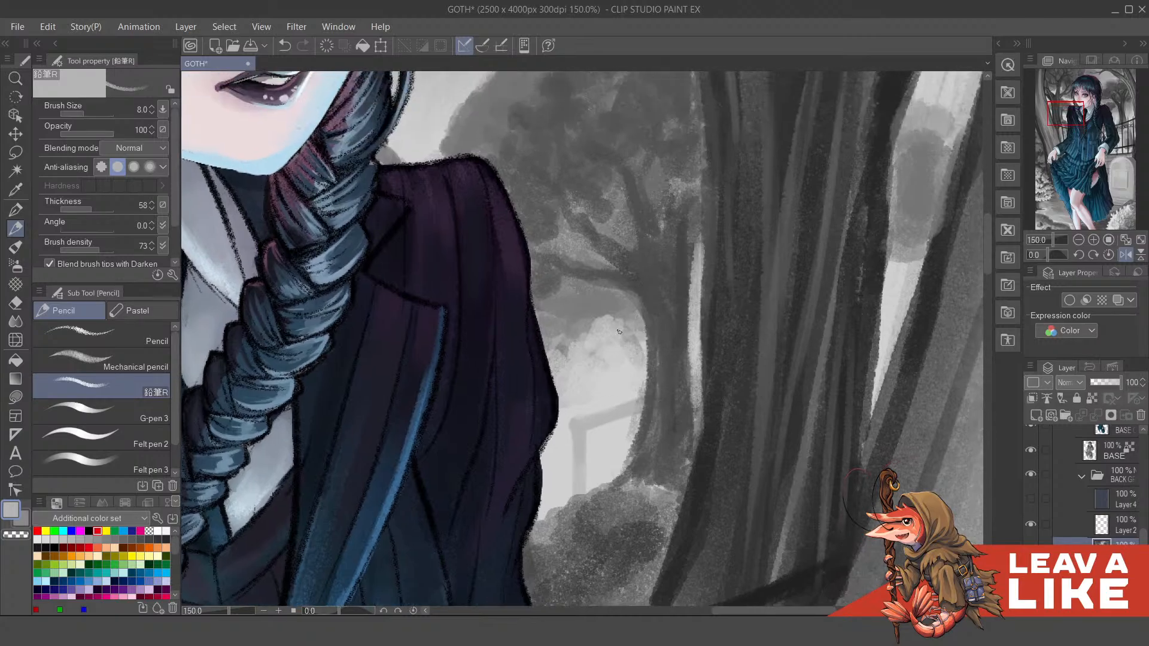
scroll(628, 383, up, 2)
Step: Set the brush size to 20 and smooth the pale sky gap beside the small tree's trunk with the sampled sky tone
key(bracketright)
key(bracketright)
key(bracketright)
key(bracketright)
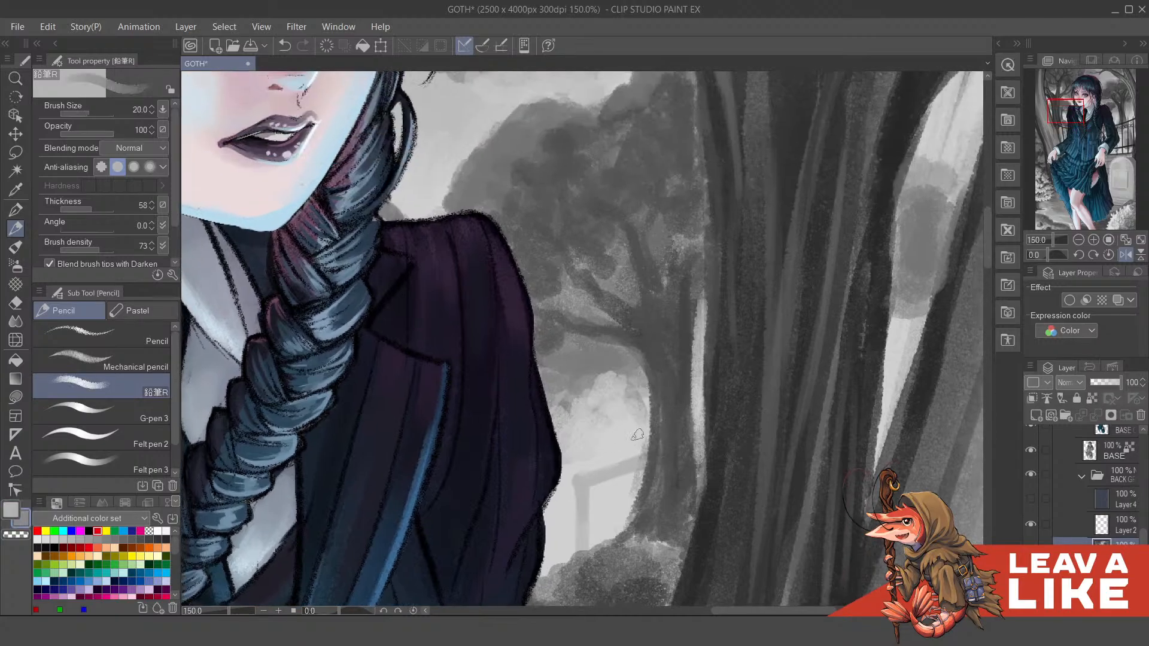
key(x)
key(ctrl+z)
alt+click(635, 428)
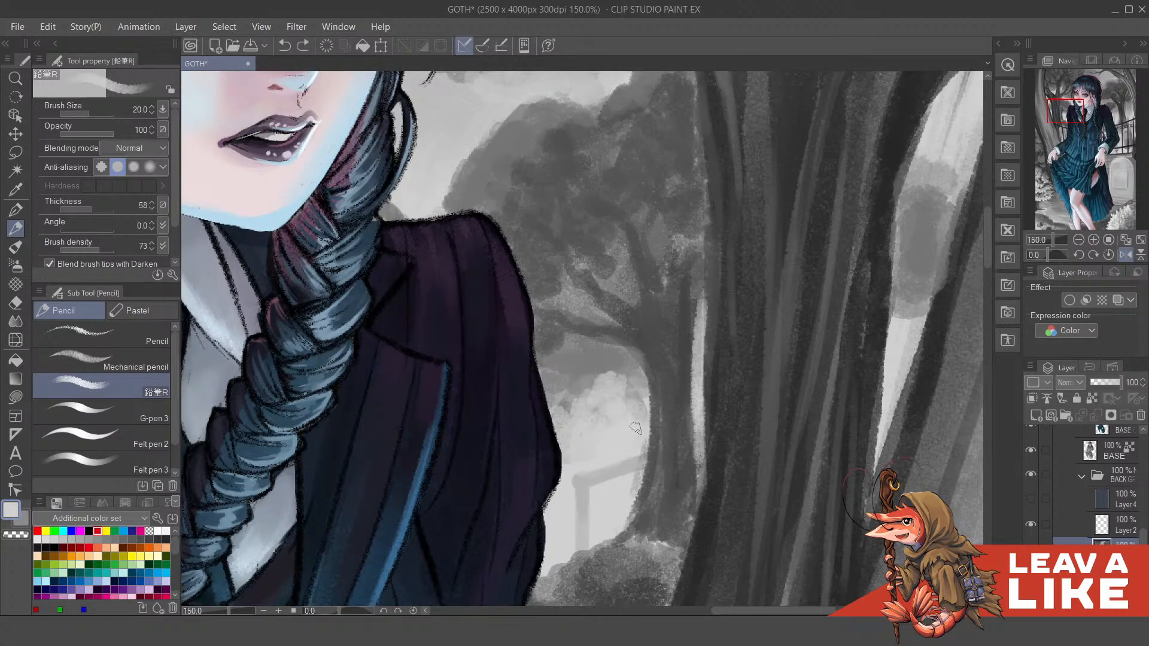
drag(644, 396, 642, 421)
mouse_move(572, 414)
mouse_down()
mouse_move(552, 387)
mouse_move(579, 405)
mouse_move(632, 384)
mouse_move(599, 386)
mouse_move(586, 394)
mouse_move(636, 390)
mouse_move(637, 401)
mouse_move(616, 400)
mouse_move(628, 380)
mouse_move(568, 396)
mouse_move(541, 384)
mouse_up()
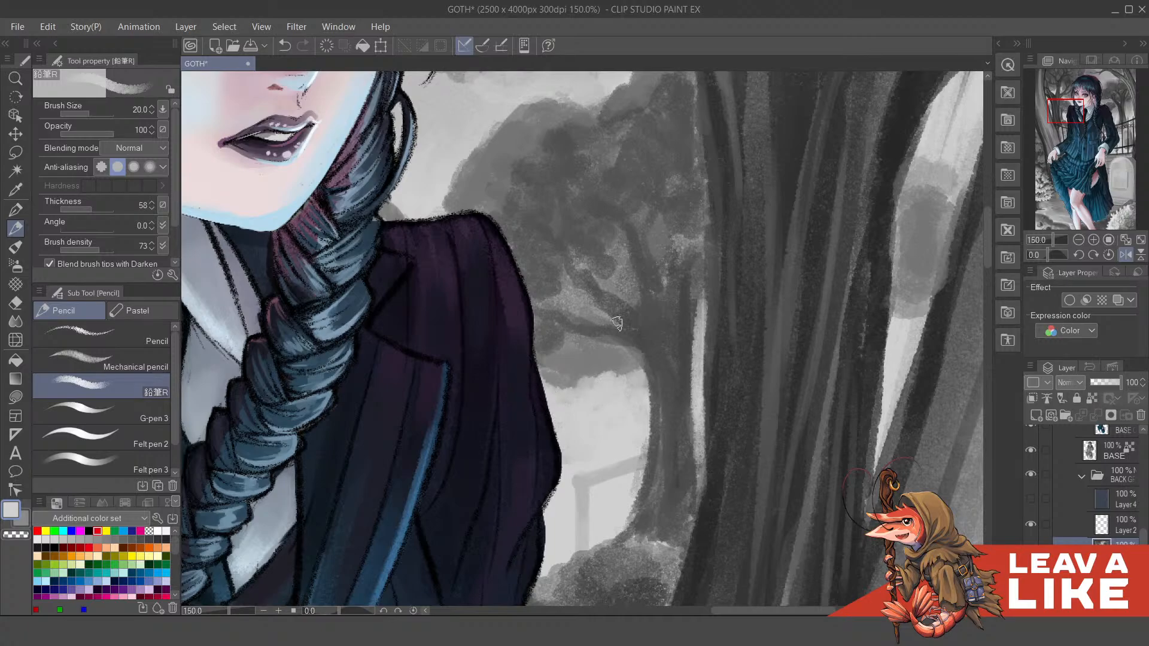
Step: Paint darker distant foliage in the narrow gap between the two large trunks using a sampled grey
scroll(617, 323, down, 4)
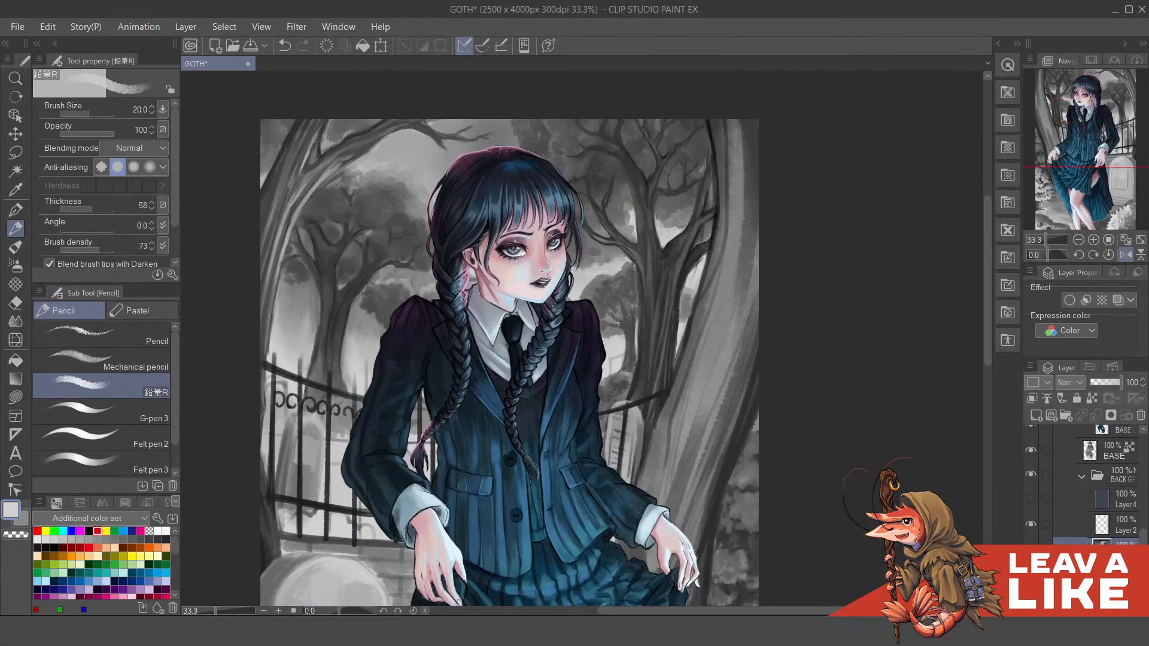
scroll(674, 311, up, 2)
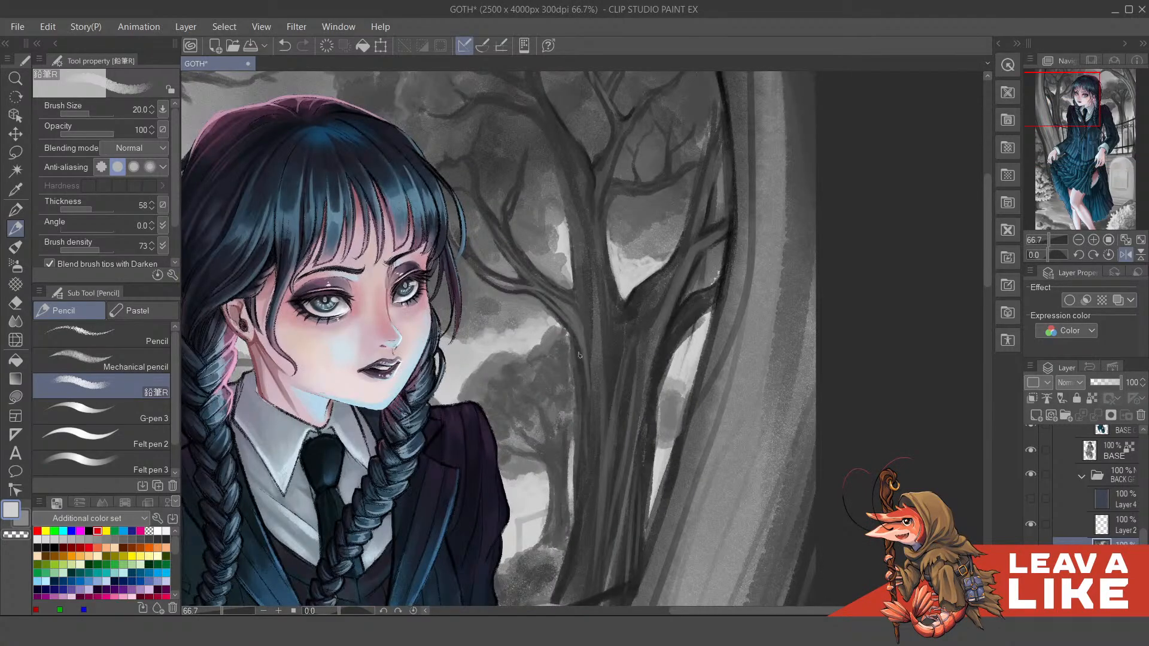
drag(526, 373, 587, 374)
alt+click(526, 430)
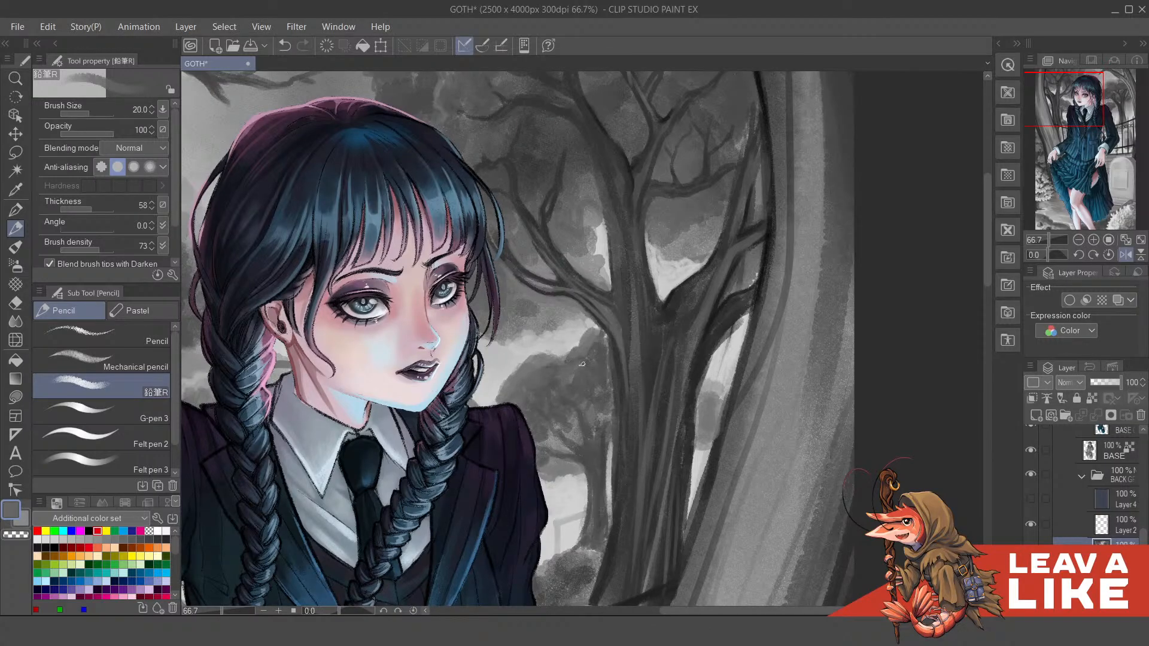
alt+click(597, 402)
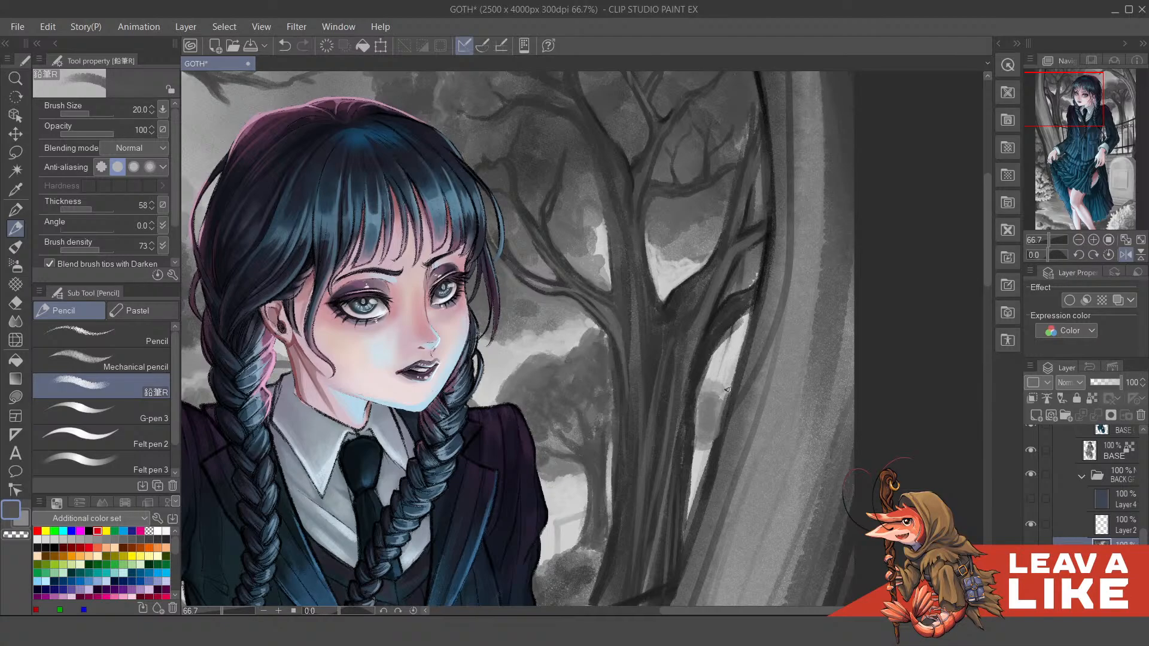
scroll(708, 436, up, 1)
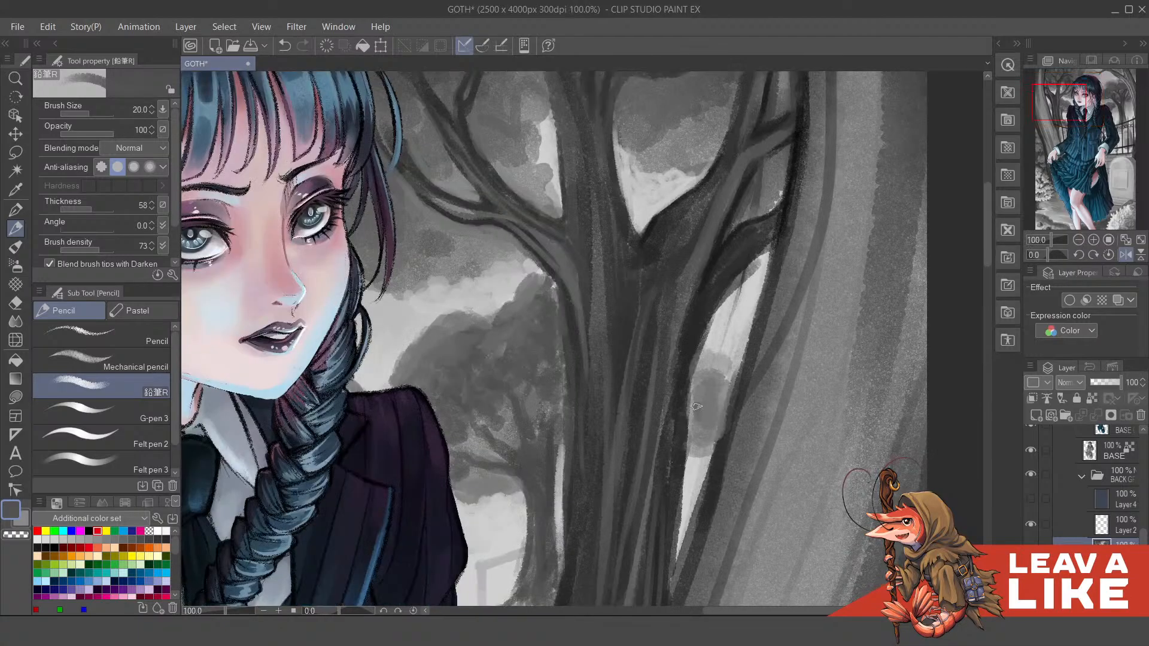
mouse_move(697, 407)
mouse_down()
mouse_move(697, 440)
mouse_move(710, 405)
mouse_move(697, 401)
mouse_move(718, 404)
mouse_move(714, 413)
mouse_up()
scroll(793, 269, down, 2)
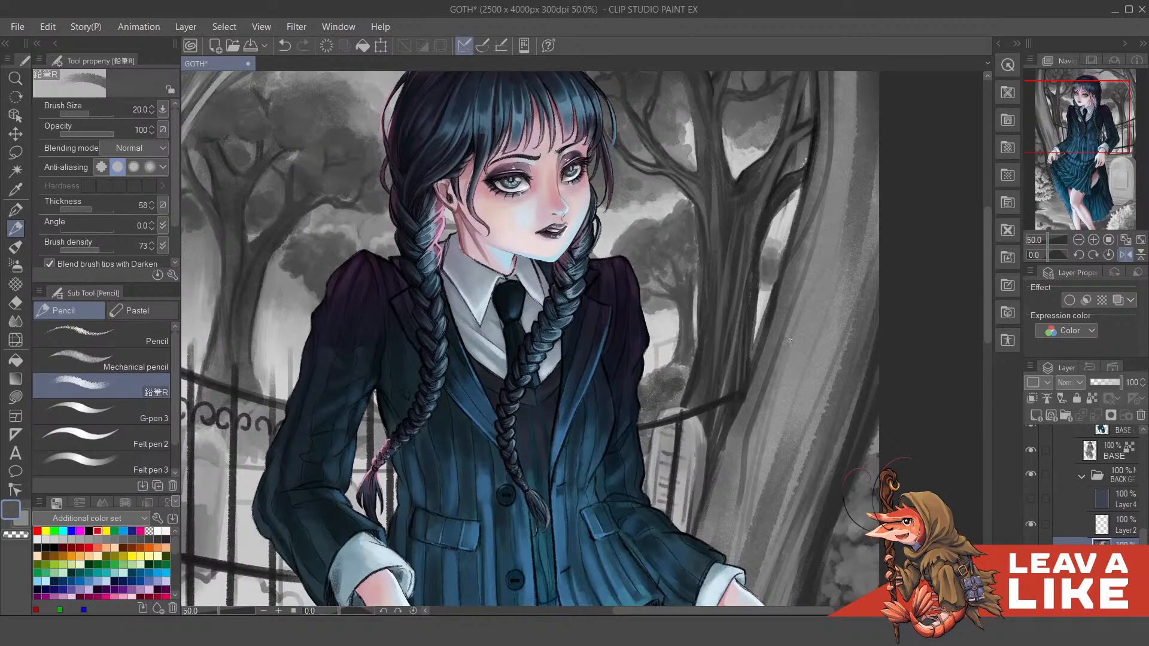
Step: Rotate the canvas to 30 degrees and darken the inner edge of the large foreground trunk with a sampled near-black grey
scroll(790, 341, up, 2)
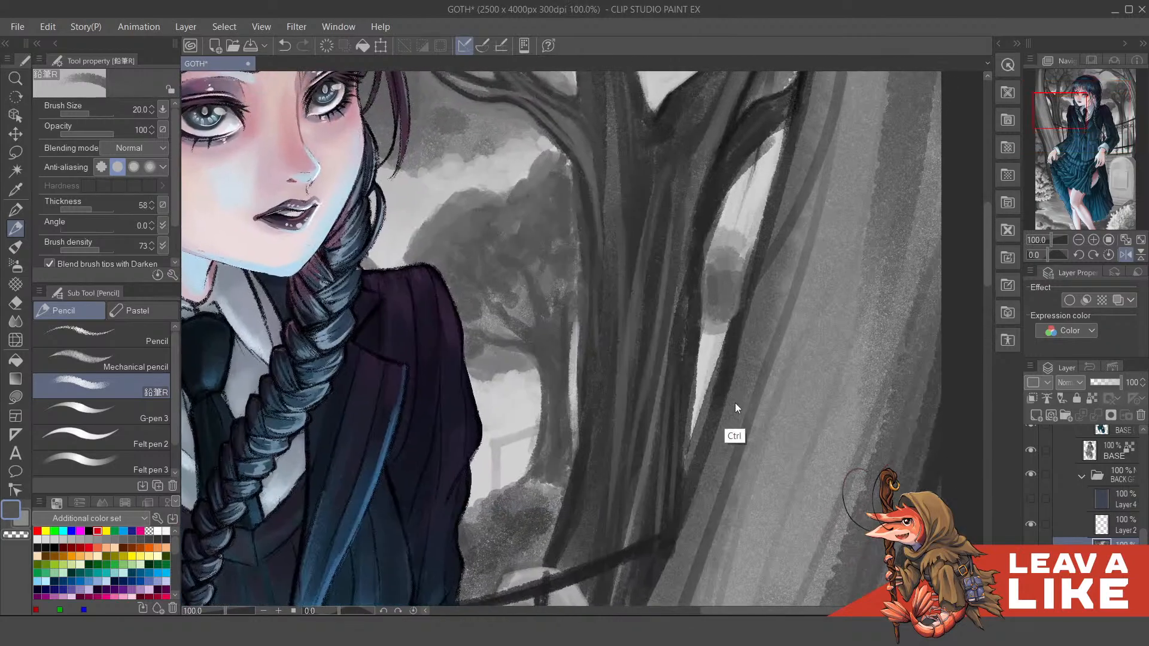
scroll(756, 380, down, 2)
key(asciicircum)
key(asciicircum)
key(asciicircum)
scroll(831, 352, up, 1)
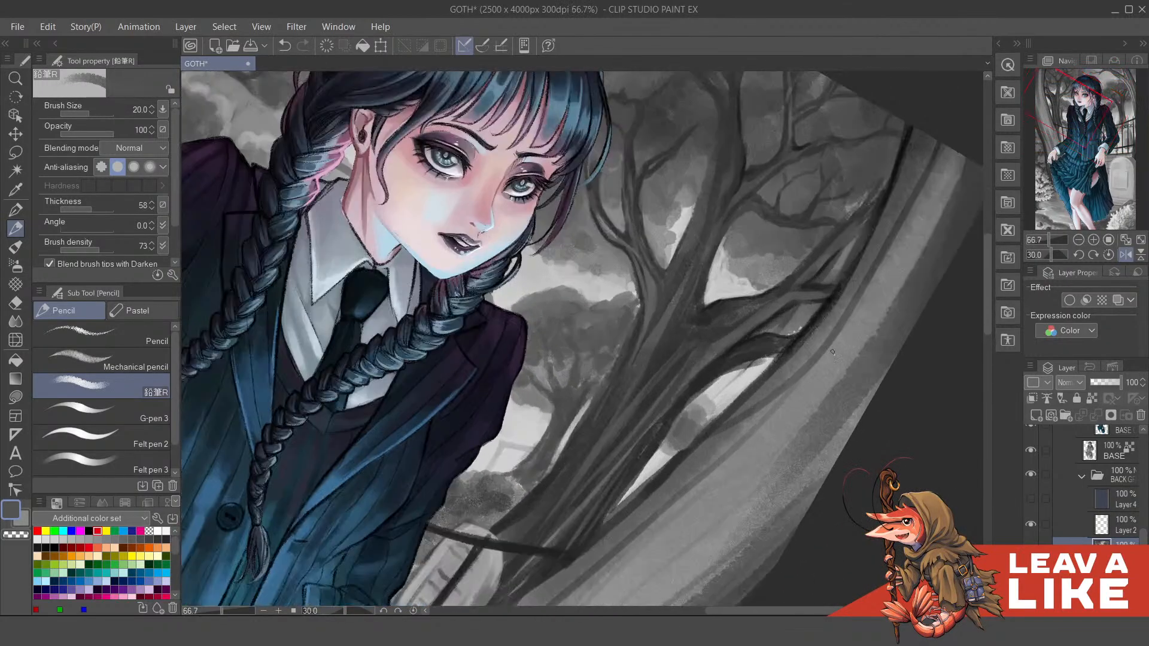
alt+click(907, 136)
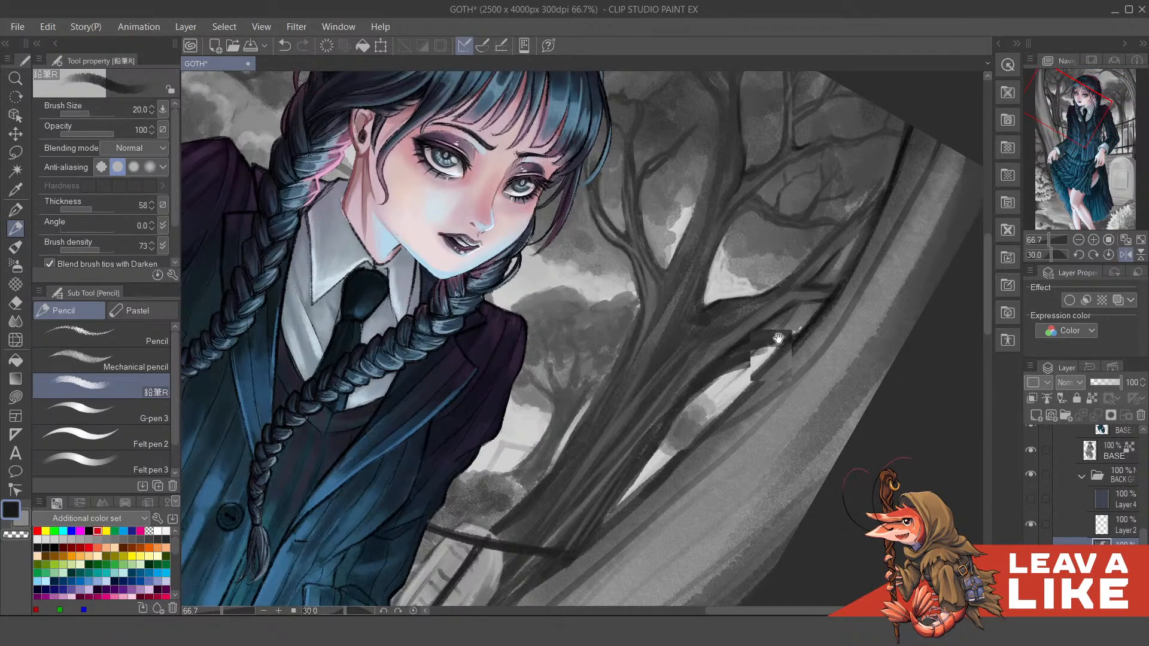
drag(783, 340, 821, 264)
drag(628, 466, 799, 311)
drag(726, 377, 914, 153)
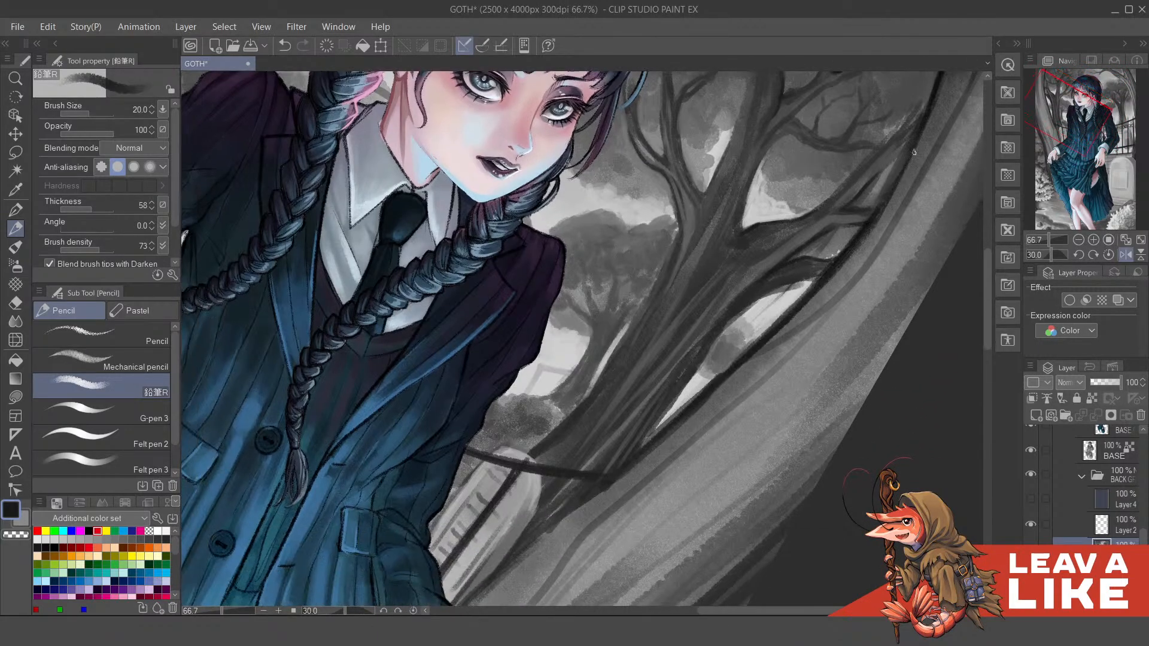
mouse_move(886, 195)
mouse_down()
mouse_move(818, 303)
mouse_move(862, 182)
mouse_up()
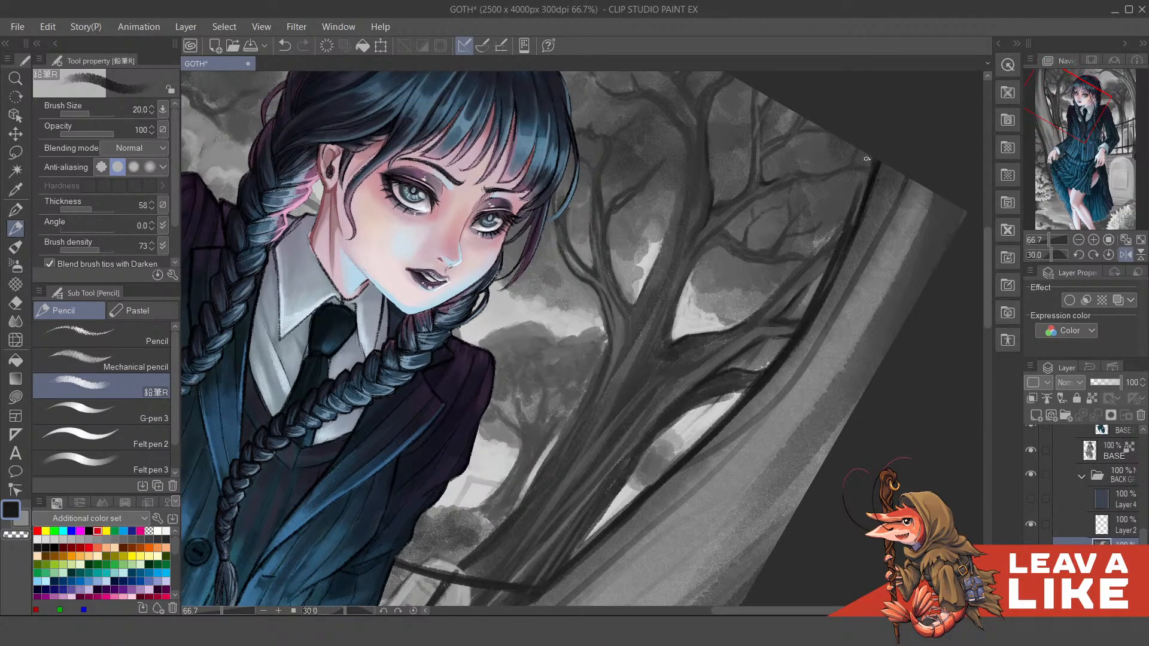
key(ctrl+z)
drag(811, 315, 879, 150)
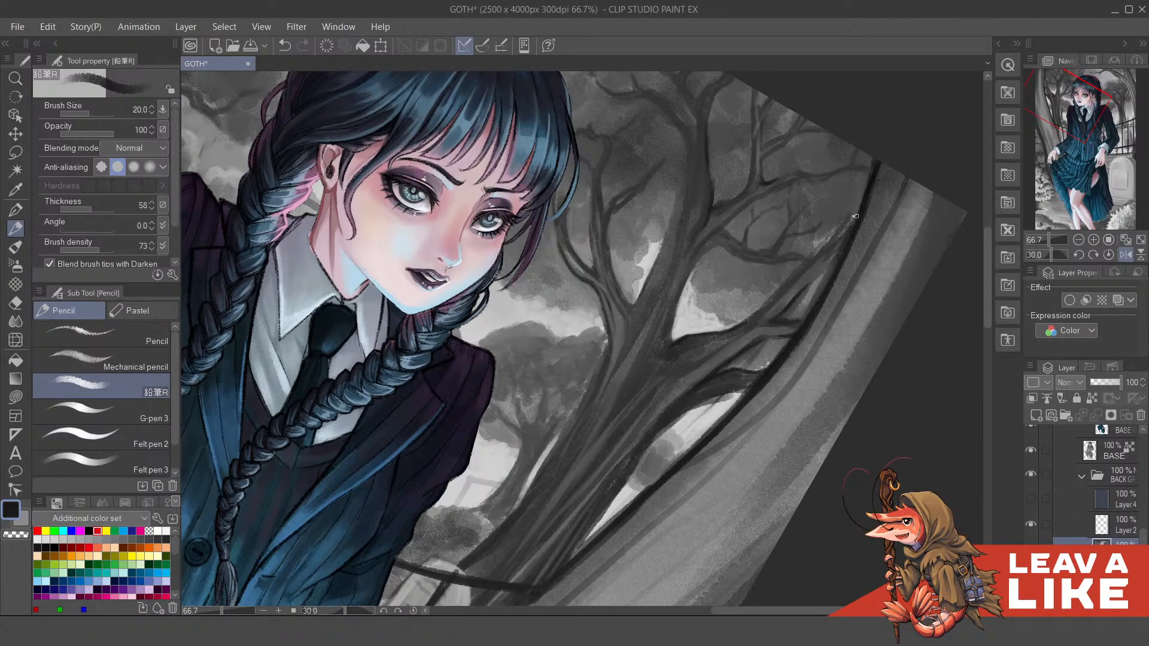
Step: Straighten the canvas to 0 degrees and clean up the narrow sky gap between the two large trunks with the sampled pale grey
scroll(855, 216, down, 1)
key(minus)
key(minus)
scroll(713, 404, up, 2)
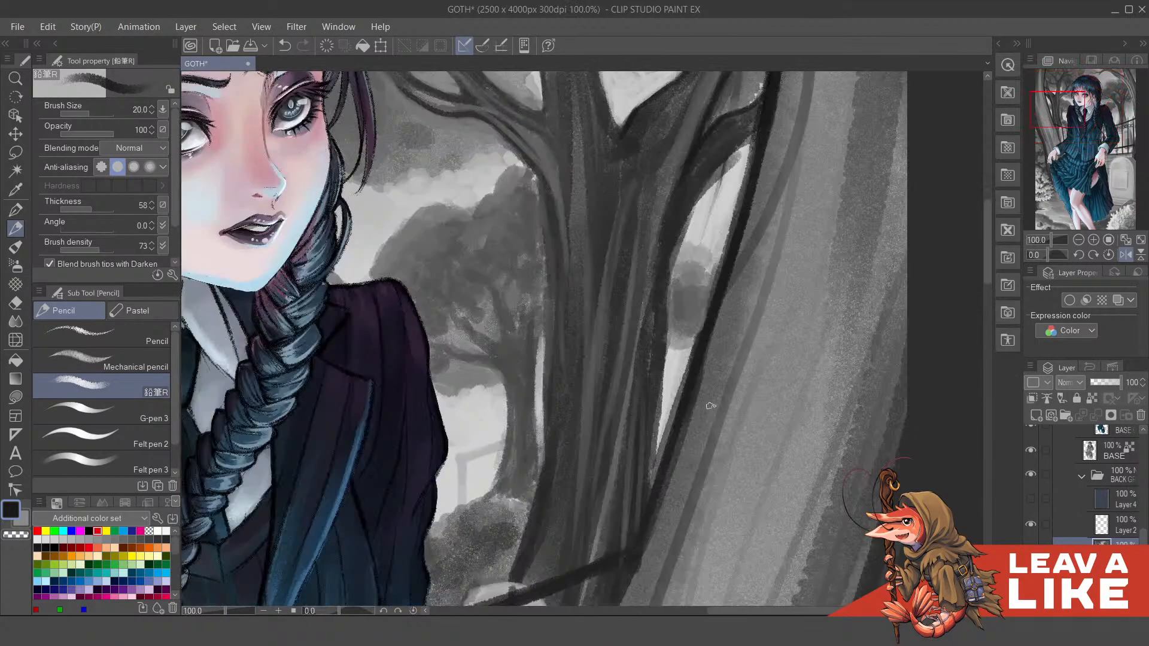
alt+click(671, 392)
mouse_move(686, 359)
mouse_down()
mouse_move(655, 434)
mouse_move(670, 387)
mouse_move(648, 510)
mouse_move(672, 366)
mouse_move(655, 497)
mouse_up()
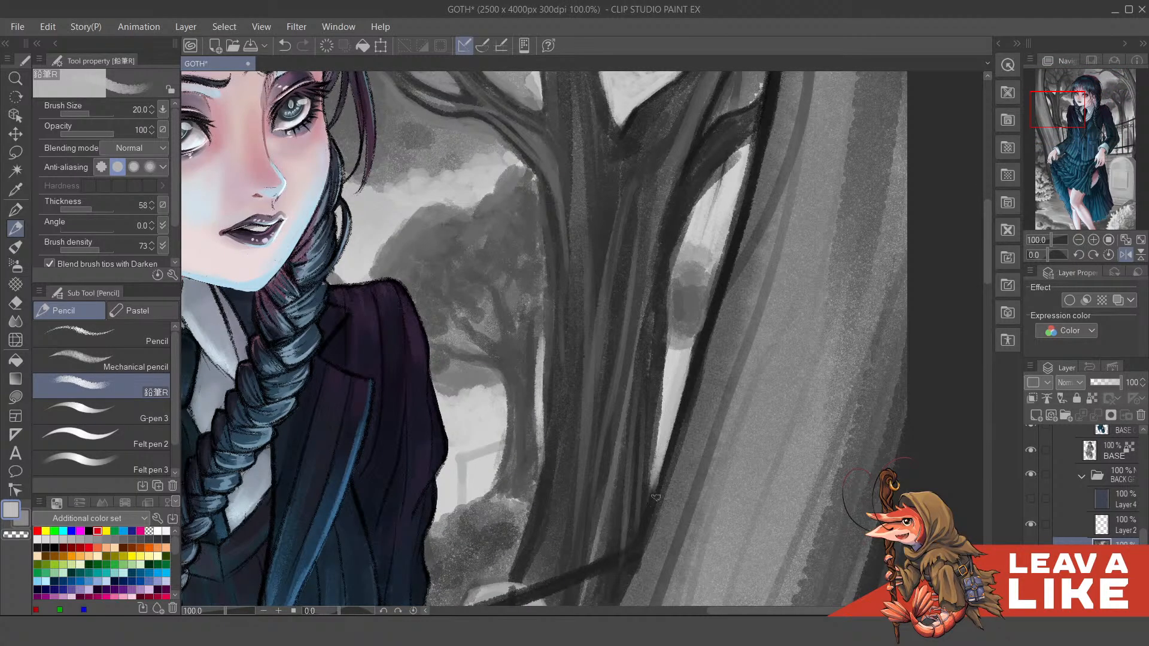
drag(722, 315, 692, 447)
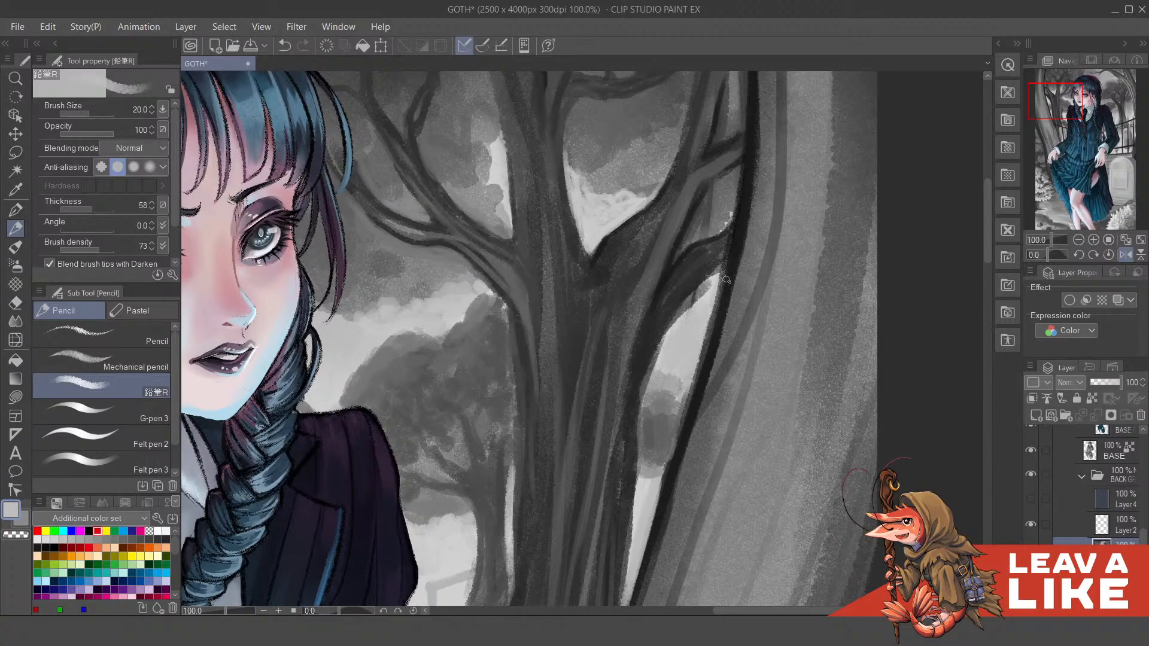
drag(674, 336, 691, 312)
Step: Check the whole composition and flip the canvas view to compare the background's balance
scroll(770, 268, down, 3)
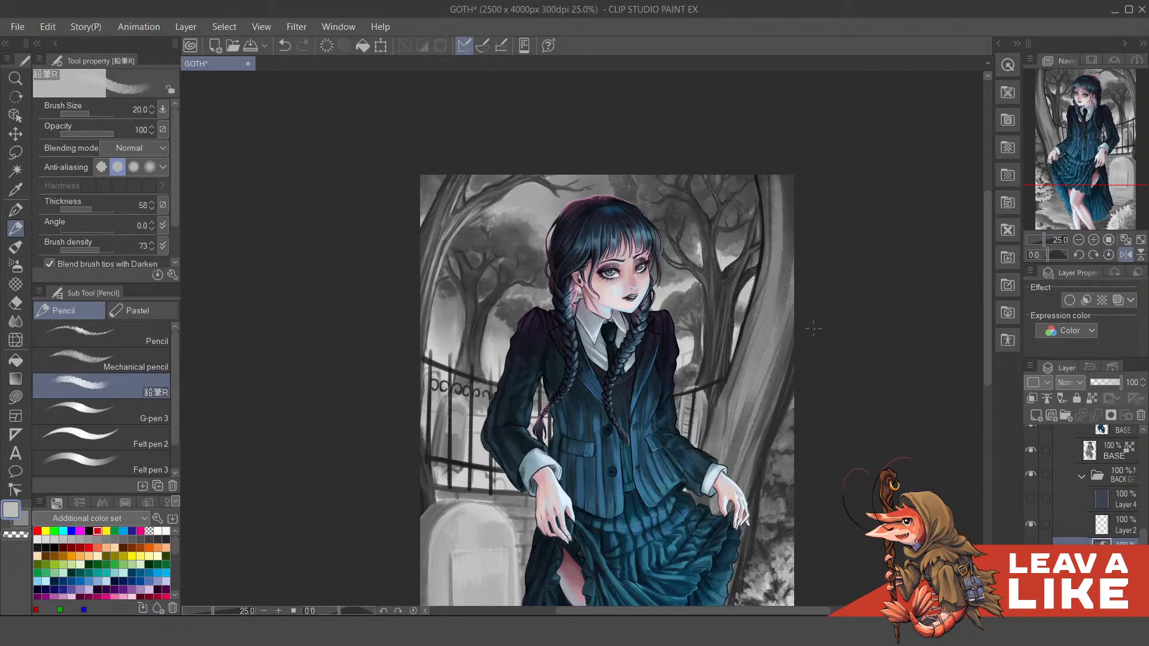
scroll(813, 368, down, 2)
scroll(813, 395, up, 3)
scroll(819, 464, down, 2)
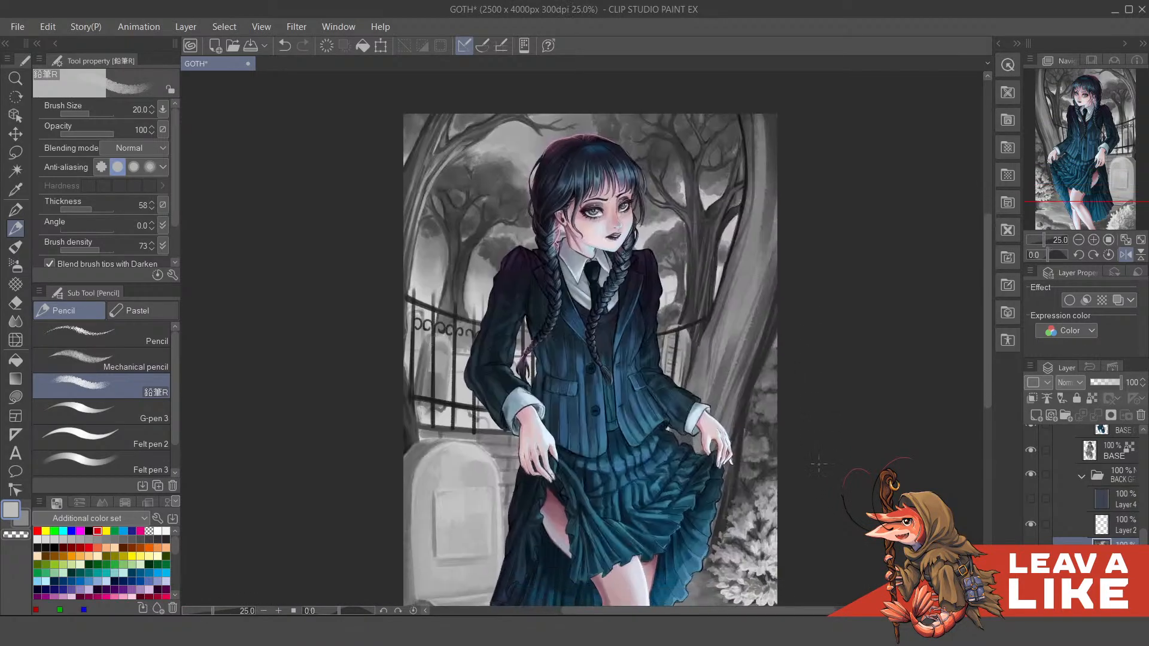
scroll(811, 367, down, 1)
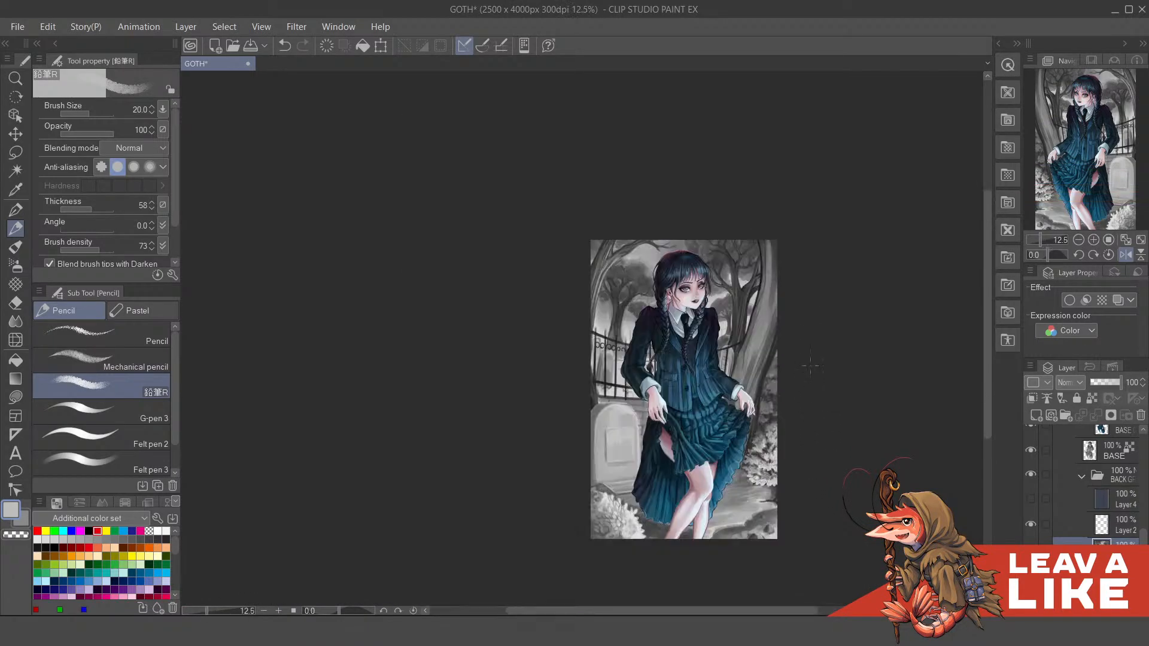
drag(811, 366, 609, 366)
scroll(599, 368, up, 1)
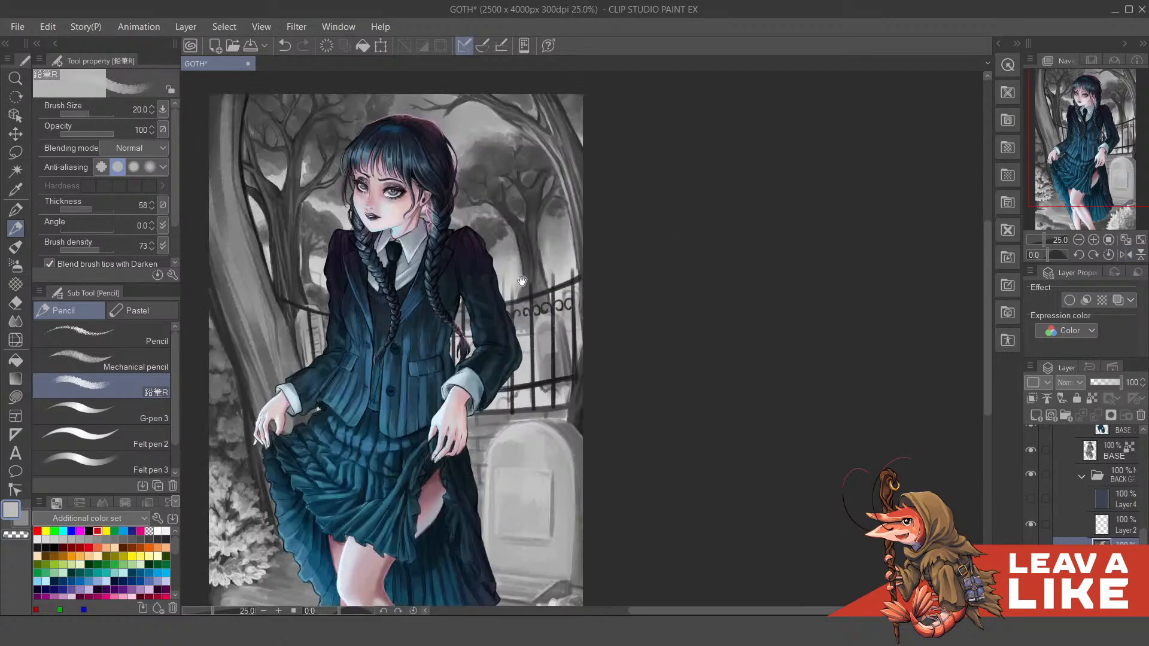
drag(523, 282, 681, 341)
Step: Refine the edge of the small background tree's trunk with a dark grey sampled from the large tree
scroll(470, 308, up, 2)
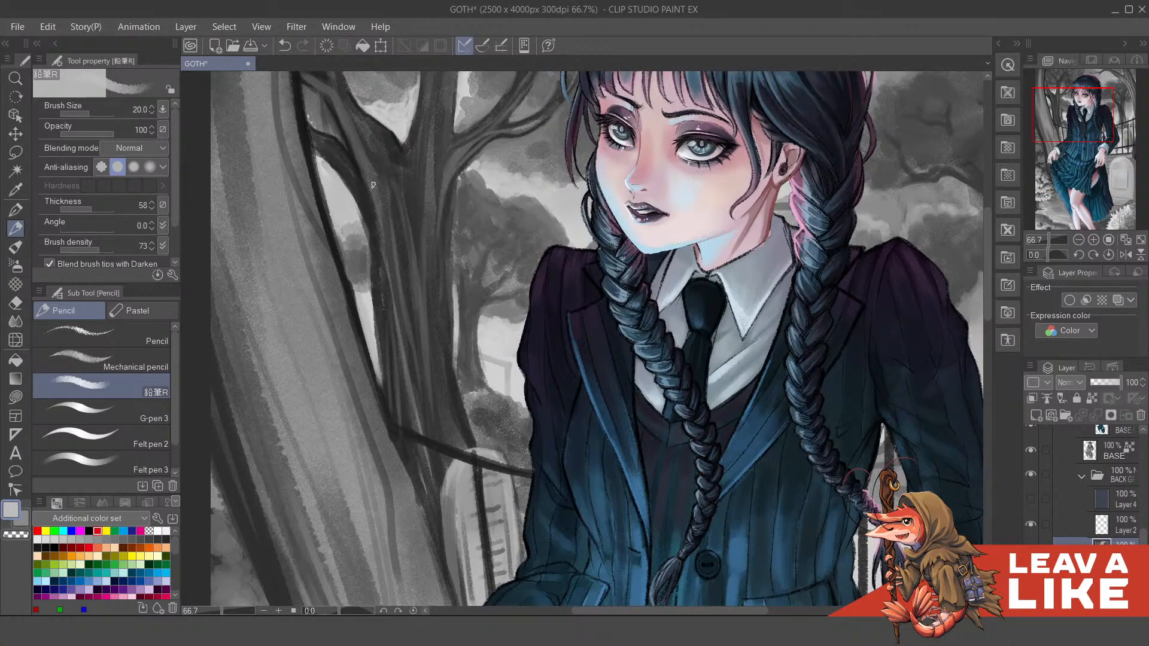
alt+click(385, 222)
drag(471, 304, 469, 356)
key(ctrl+z)
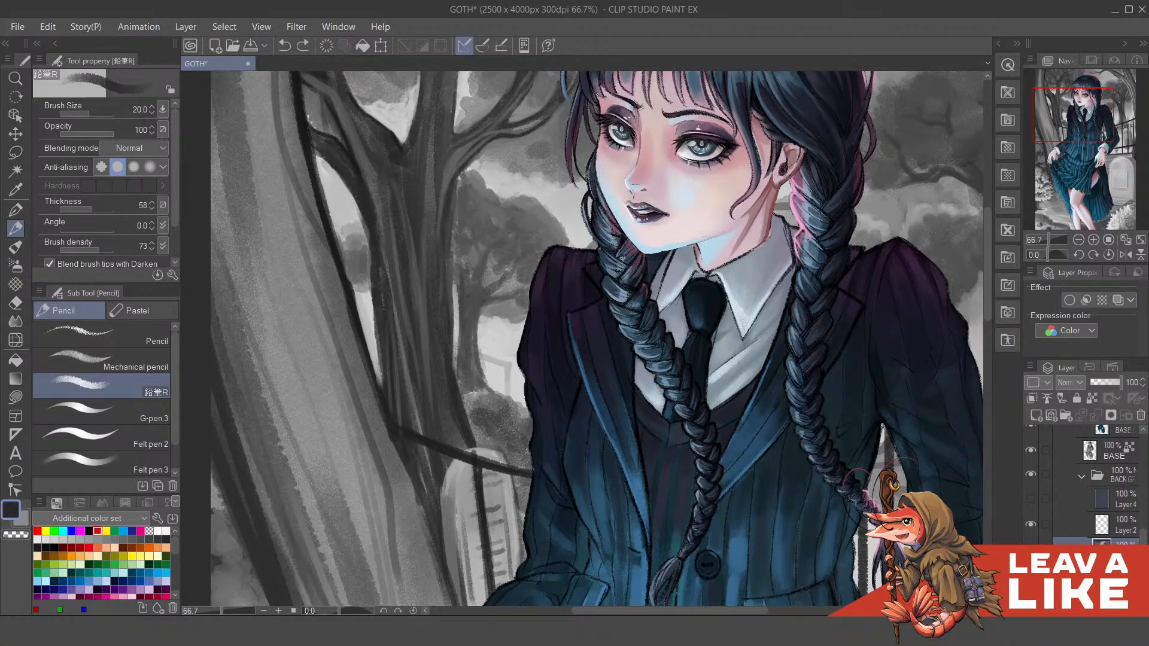
mouse_move(473, 301)
mouse_down()
mouse_move(484, 390)
mouse_move(462, 395)
mouse_move(475, 401)
mouse_up()
key(ctrl+z)
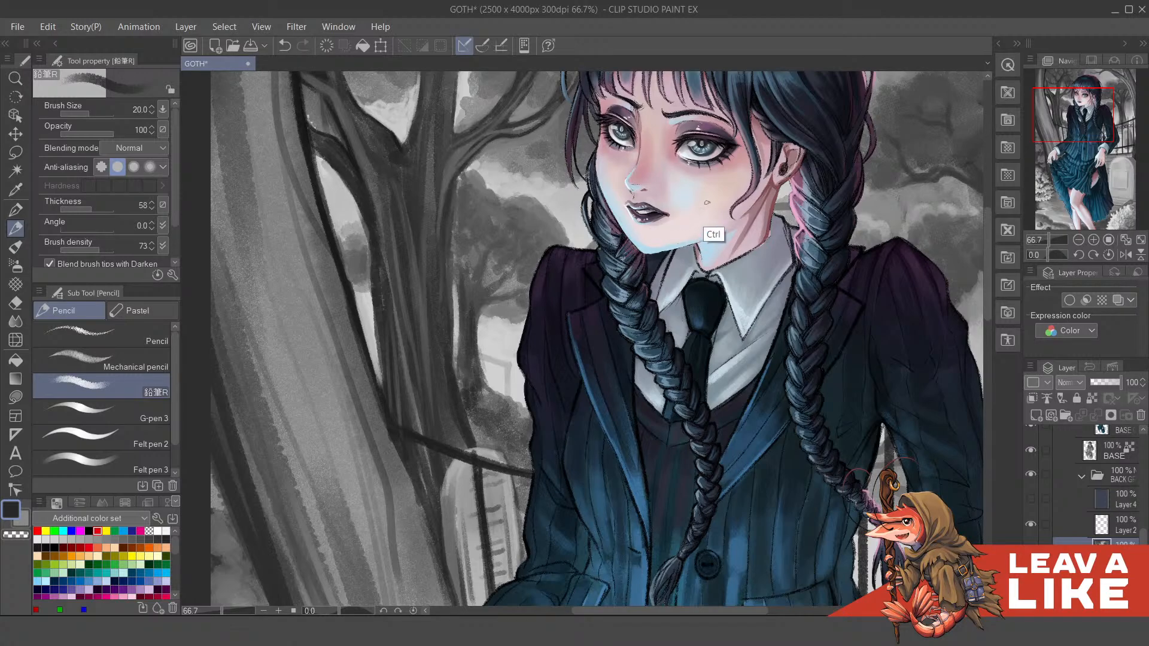
Step: Paint rounded dark grey bushes behind the fence's lower bars, beside the girl's sleeve and above the stone wall
scroll(730, 192, down, 2)
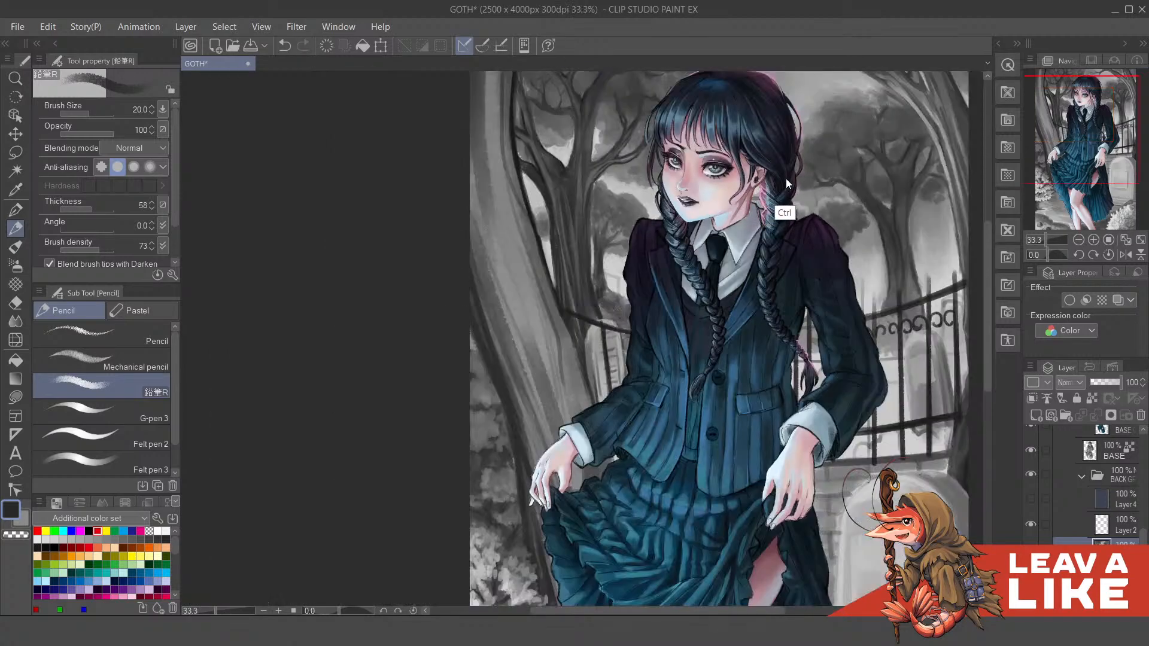
scroll(785, 178, down, 1)
scroll(748, 269, right, 5)
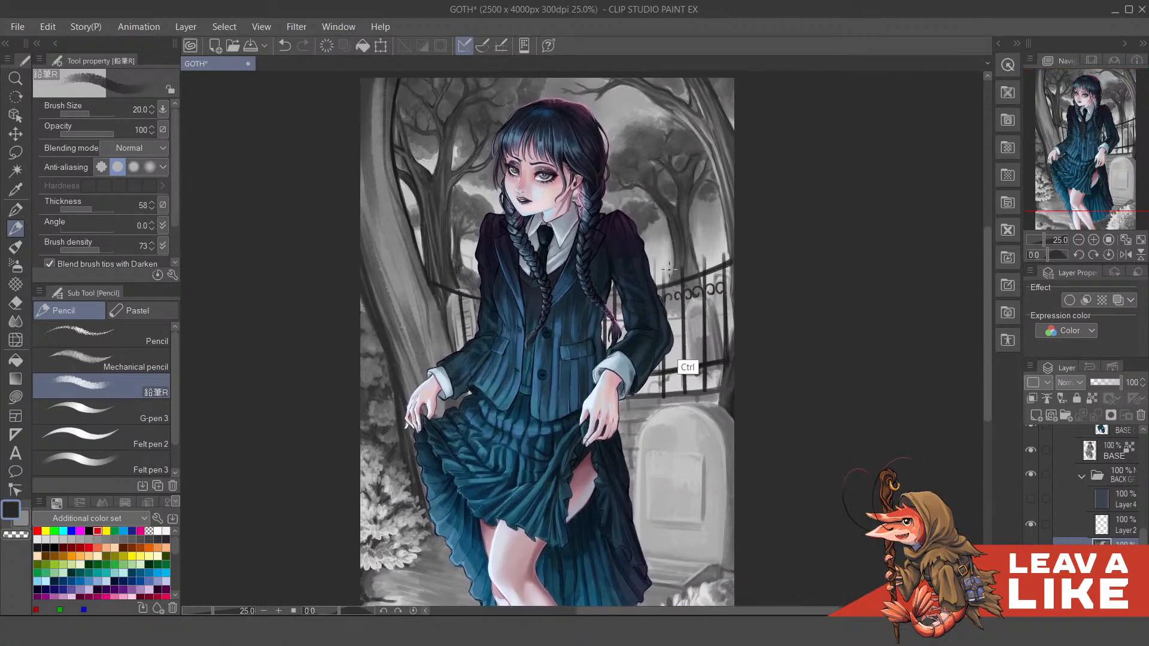
scroll(732, 325, up, 3)
scroll(746, 333, up, 1)
scroll(718, 359, down, 1)
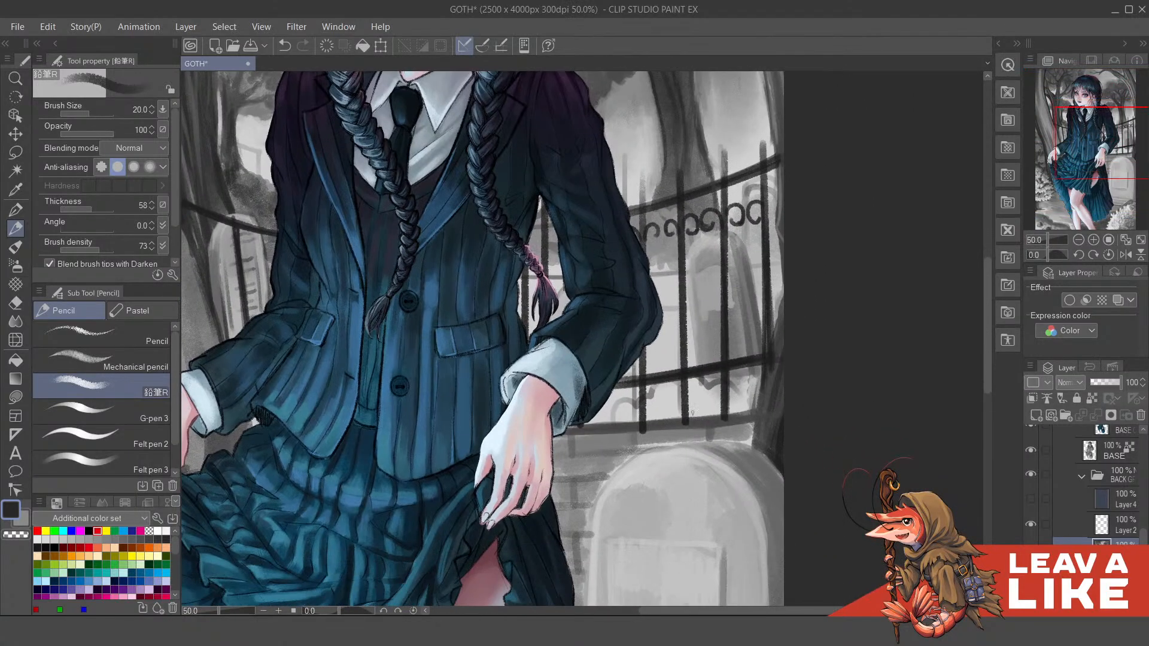
scroll(641, 402, up, 1)
mouse_move(600, 408)
mouse_down()
mouse_move(610, 432)
mouse_move(572, 423)
mouse_move(614, 387)
mouse_move(626, 398)
mouse_move(597, 432)
mouse_move(610, 411)
mouse_move(629, 418)
mouse_move(600, 427)
mouse_move(639, 426)
mouse_move(607, 390)
mouse_move(629, 398)
mouse_move(627, 423)
mouse_up()
key(ctrl+z)
drag(668, 383, 642, 456)
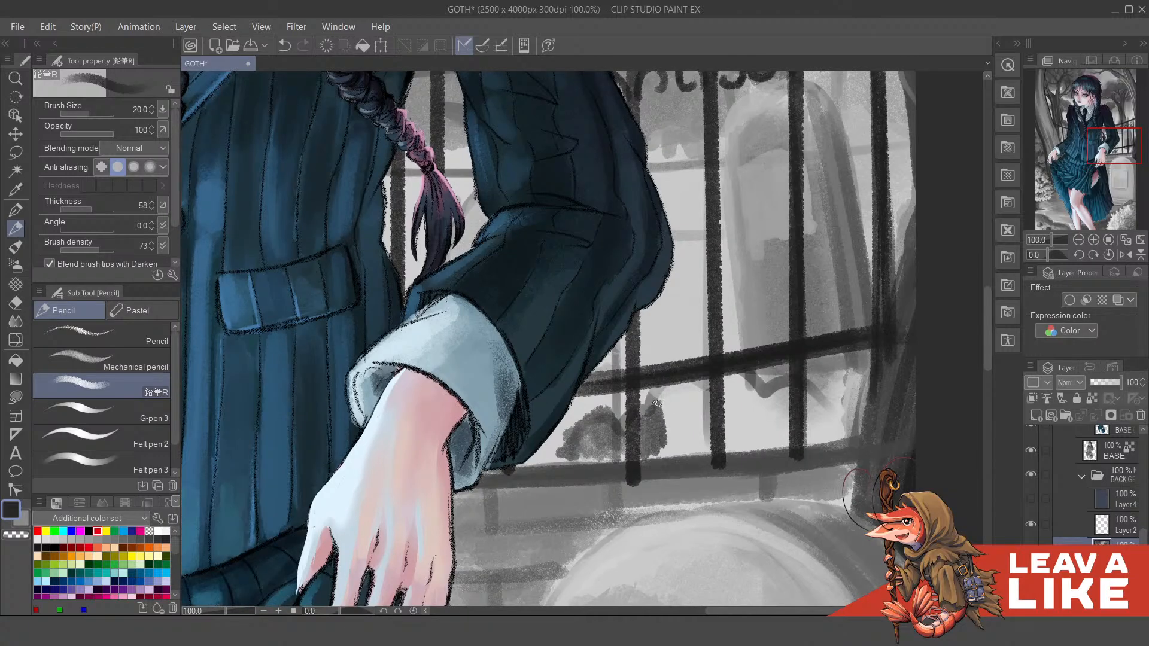
mouse_move(656, 403)
mouse_down()
mouse_move(685, 444)
mouse_move(699, 436)
mouse_move(656, 455)
mouse_move(699, 446)
mouse_move(705, 406)
mouse_move(683, 398)
mouse_up()
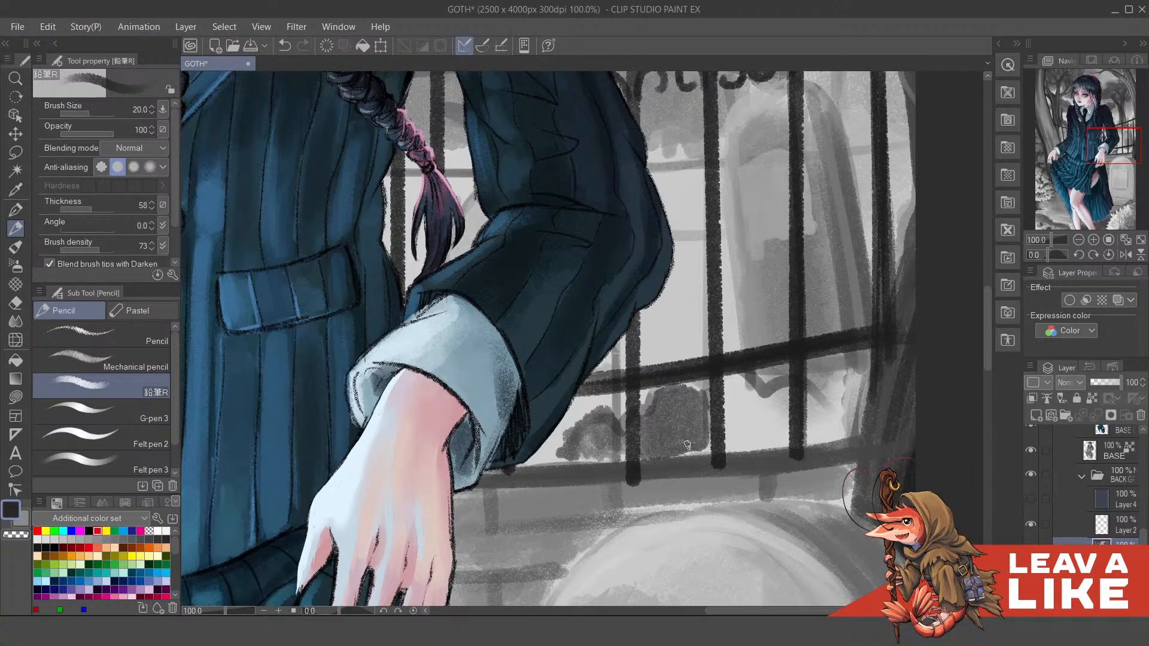
drag(708, 447, 690, 383)
mouse_move(605, 449)
mouse_down()
mouse_move(622, 458)
mouse_move(567, 464)
mouse_move(616, 443)
mouse_move(607, 434)
mouse_move(586, 452)
mouse_up()
key(ctrl+z)
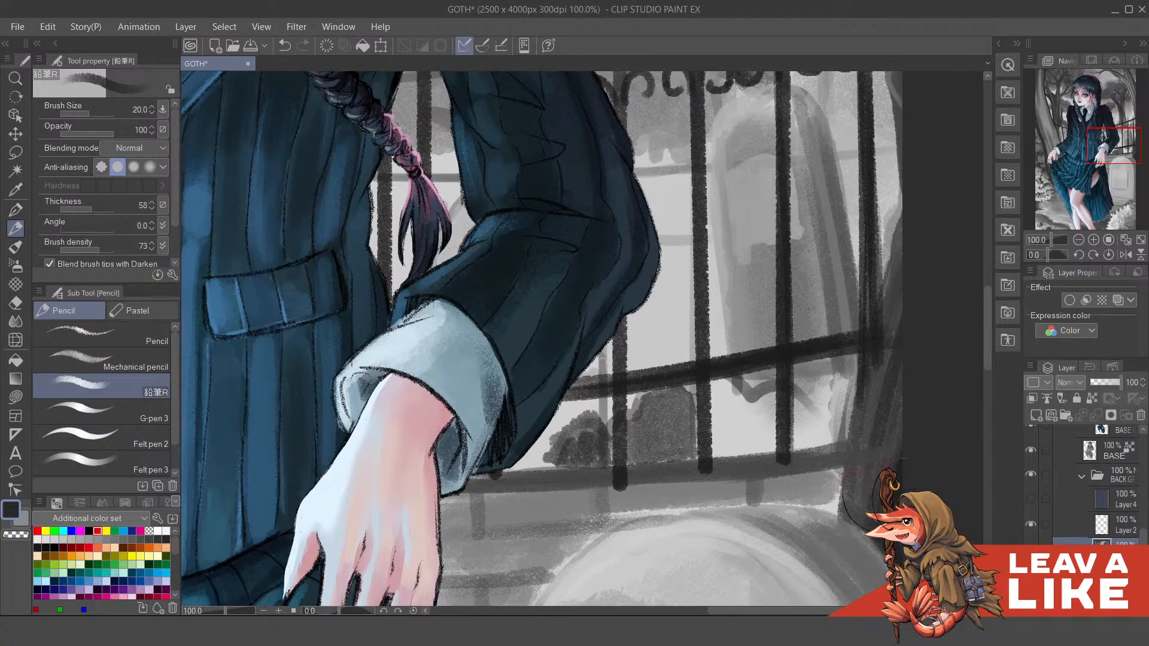
Step: Extend the dark grey bushes between the remaining fence bars as far as the tree trunk at the canvas edge
mouse_move(730, 392)
mouse_down()
mouse_move(768, 443)
mouse_move(739, 441)
mouse_move(732, 453)
mouse_move(765, 449)
mouse_move(769, 425)
mouse_move(771, 451)
mouse_move(769, 407)
mouse_move(715, 390)
mouse_up()
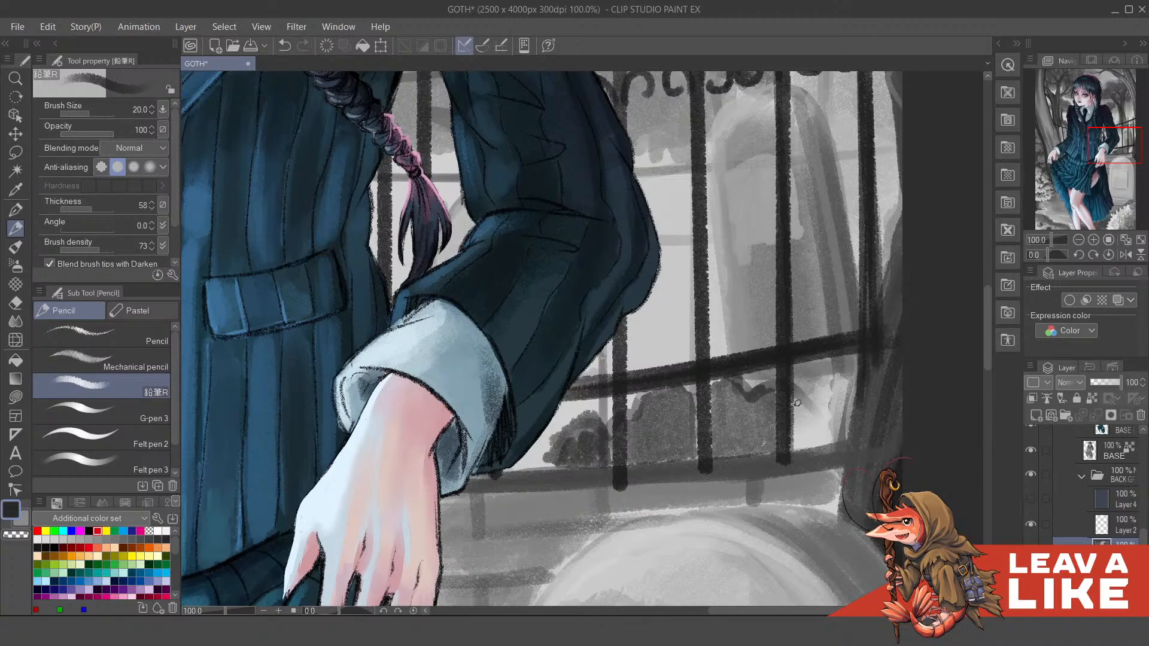
mouse_move(797, 403)
mouse_down()
mouse_move(798, 433)
mouse_move(808, 408)
mouse_move(817, 430)
mouse_move(797, 447)
mouse_move(823, 429)
mouse_move(820, 437)
mouse_move(844, 415)
mouse_up()
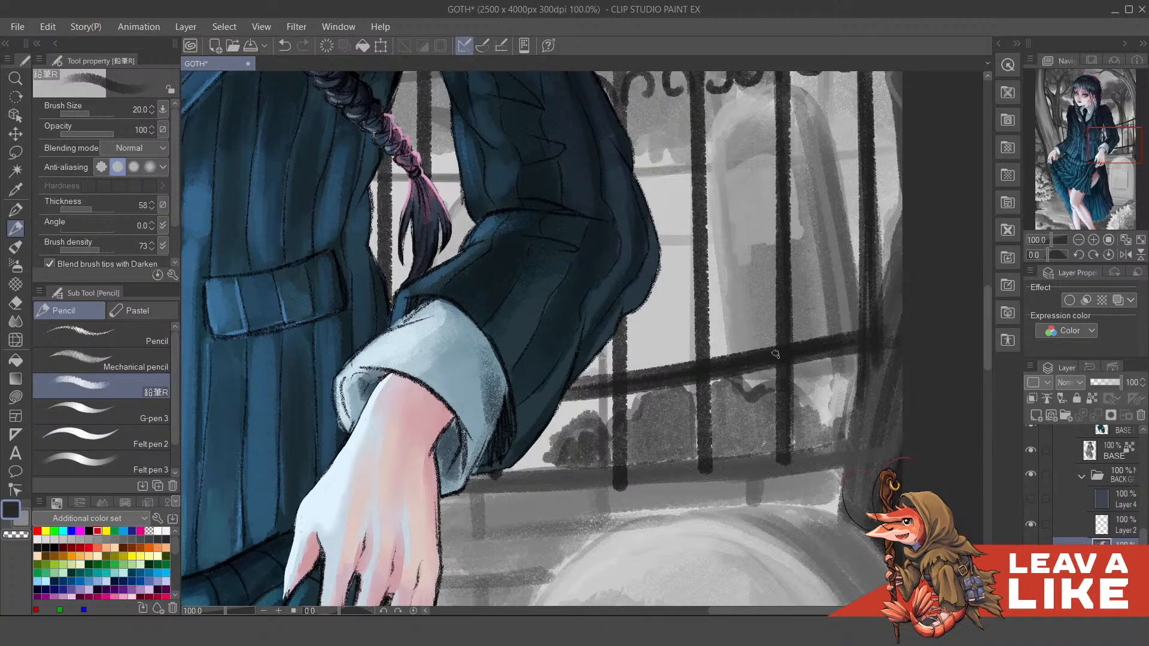
drag(735, 408, 732, 412)
scroll(755, 197, down, 4)
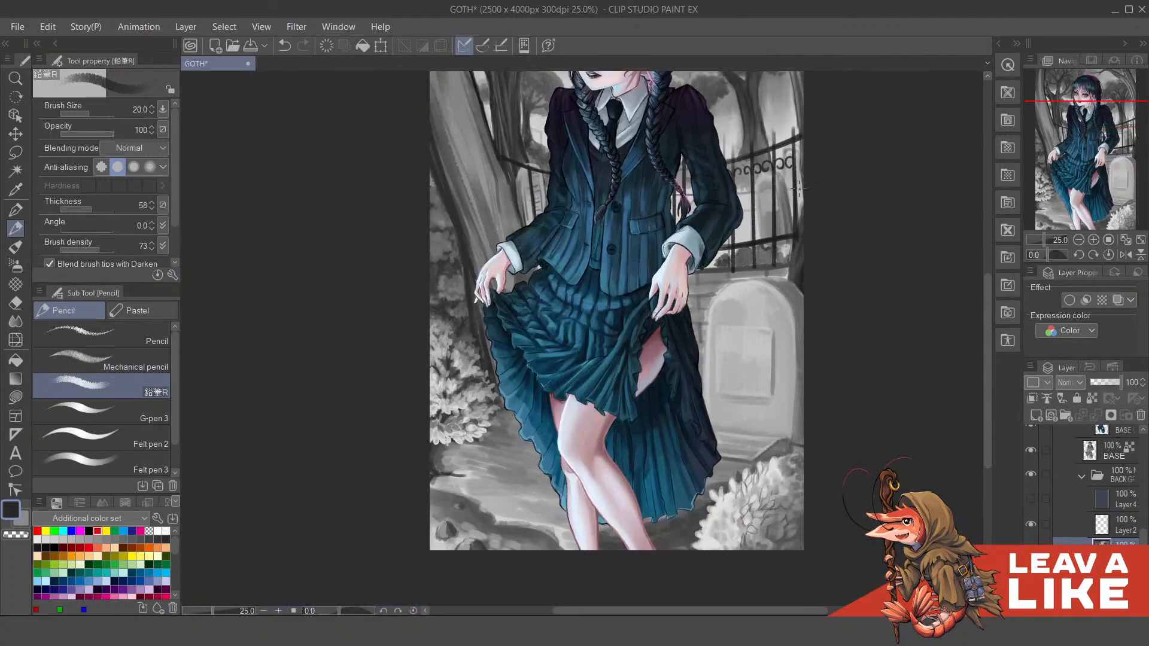
scroll(789, 199, up, 4)
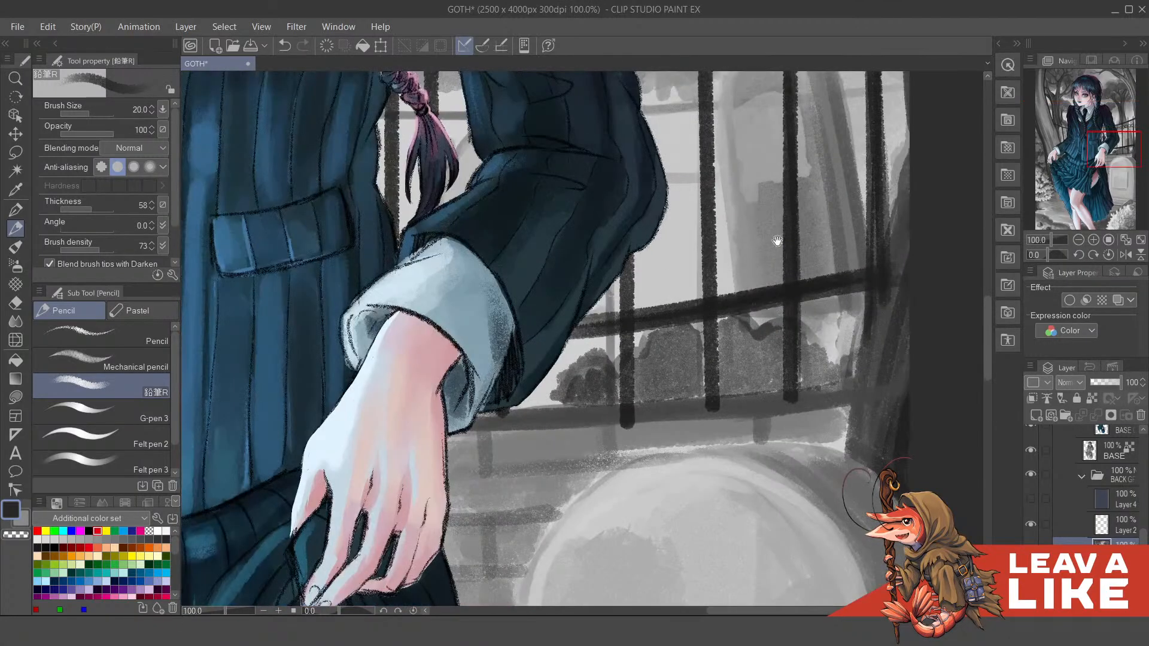
Step: Switch to the lighter grey and model the rounded tops of the bushes behind the fence
drag(777, 241, 765, 300)
key(x)
mouse_move(599, 414)
mouse_down()
mouse_move(570, 434)
mouse_move(580, 446)
mouse_move(590, 438)
mouse_move(577, 435)
mouse_move(582, 450)
mouse_move(589, 434)
mouse_move(542, 464)
mouse_move(571, 460)
mouse_move(581, 441)
mouse_move(590, 462)
mouse_move(597, 452)
mouse_move(575, 455)
mouse_move(588, 433)
mouse_move(606, 440)
mouse_move(643, 406)
mouse_move(632, 428)
mouse_move(659, 415)
mouse_move(639, 437)
mouse_move(668, 436)
mouse_move(663, 413)
mouse_move(677, 403)
mouse_move(676, 440)
mouse_move(649, 434)
mouse_move(656, 401)
mouse_move(669, 438)
mouse_move(635, 448)
mouse_move(635, 463)
mouse_move(727, 415)
mouse_move(716, 409)
mouse_move(715, 432)
mouse_move(688, 410)
mouse_move(692, 420)
mouse_move(700, 399)
mouse_move(723, 432)
mouse_move(724, 396)
mouse_move(717, 413)
mouse_move(748, 408)
mouse_move(732, 445)
mouse_up()
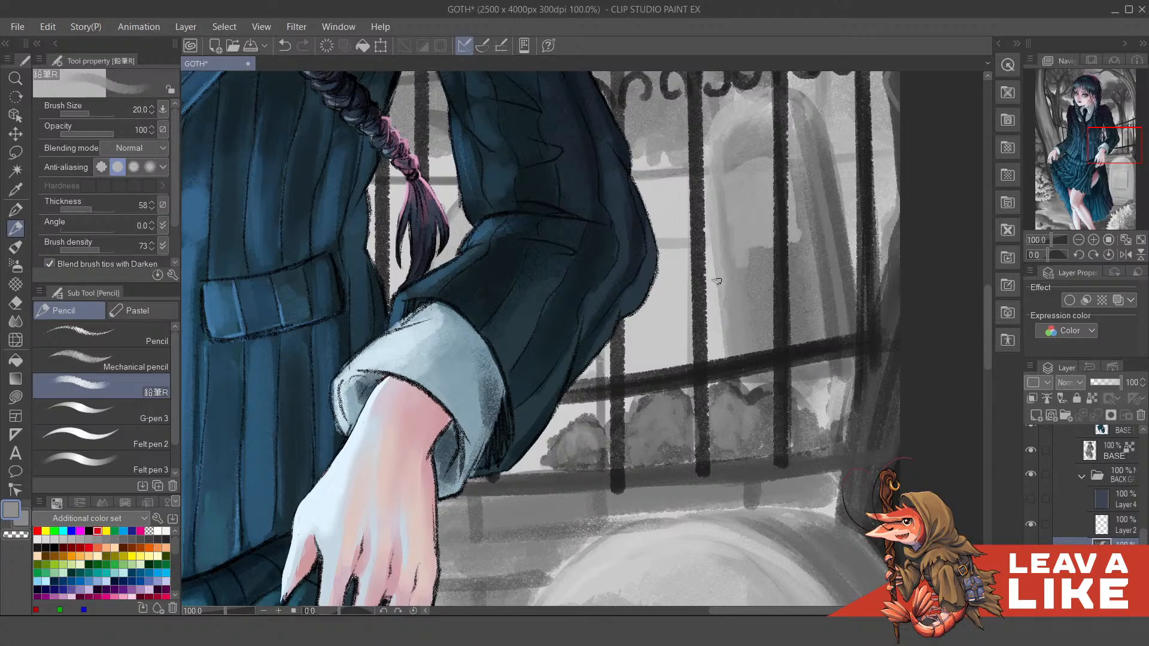
scroll(814, 204, down, 3)
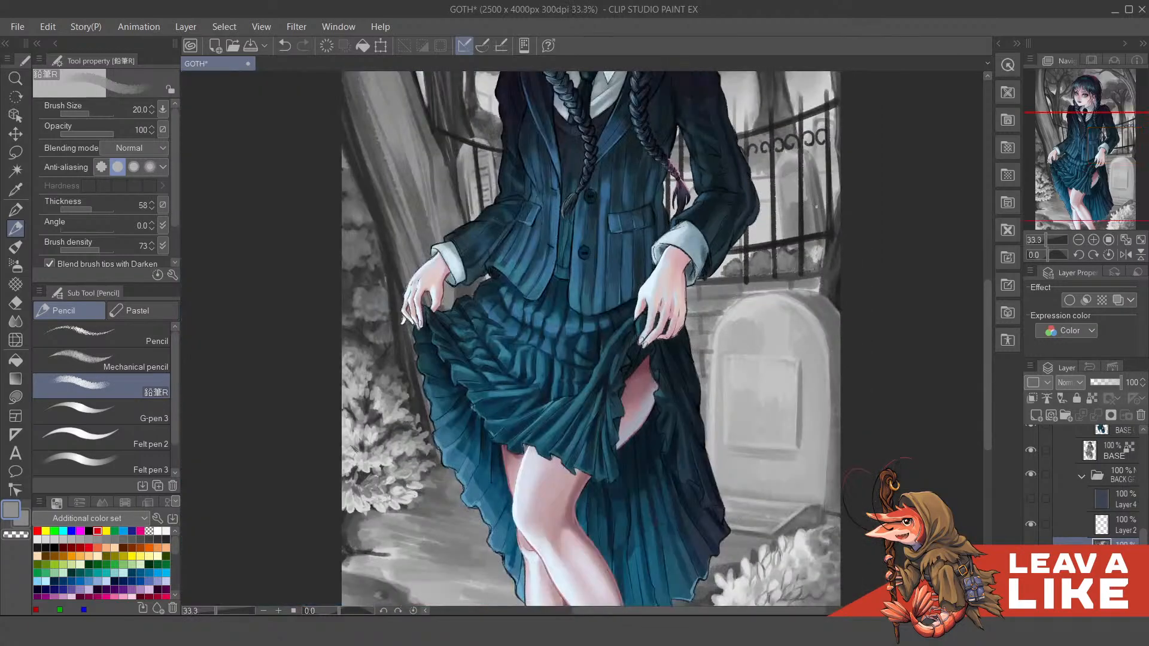
scroll(830, 229, up, 2)
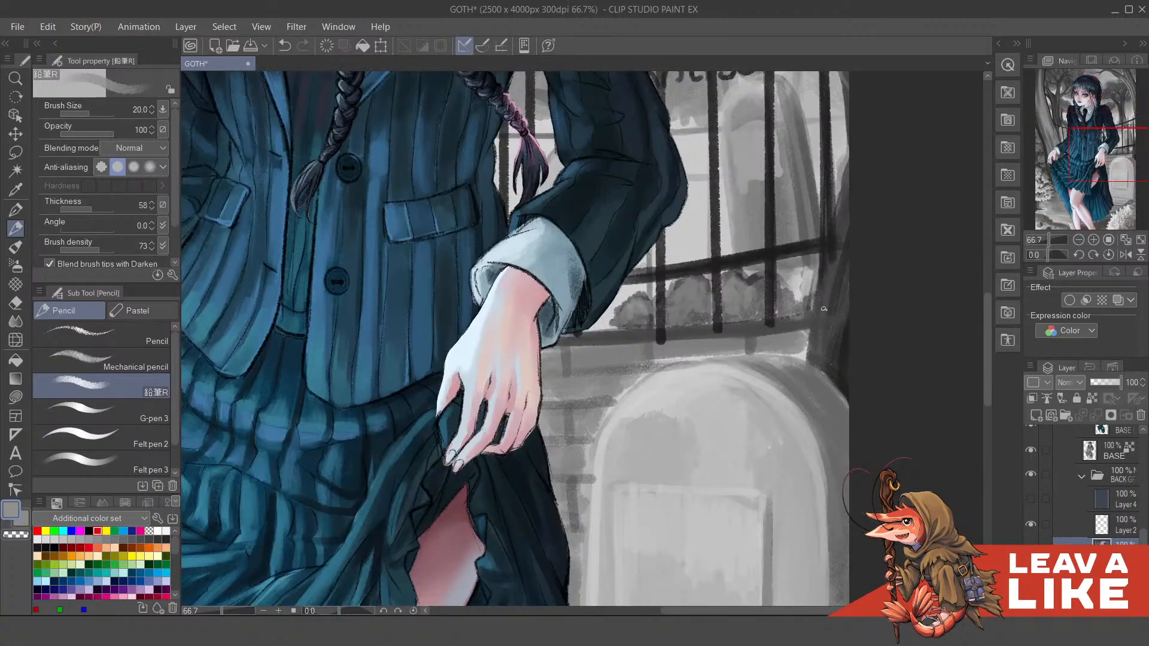
Step: Save the GOTH illustration
drag(652, 500, 858, 151)
scroll(635, 297, down, 2)
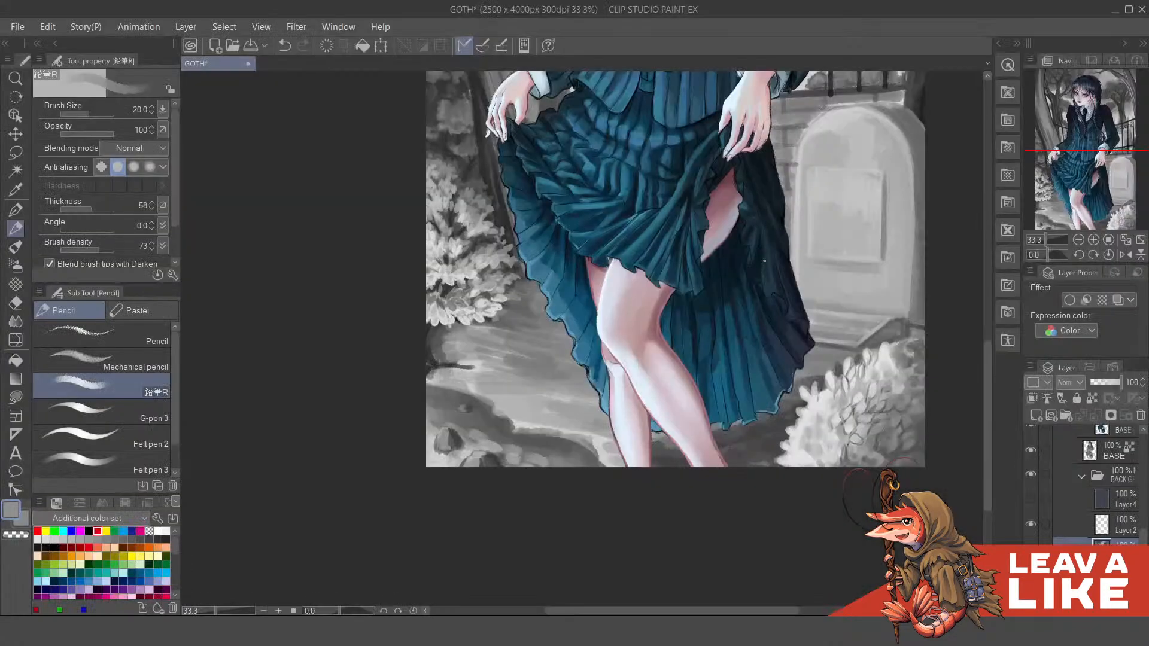
key(ctrl+s)
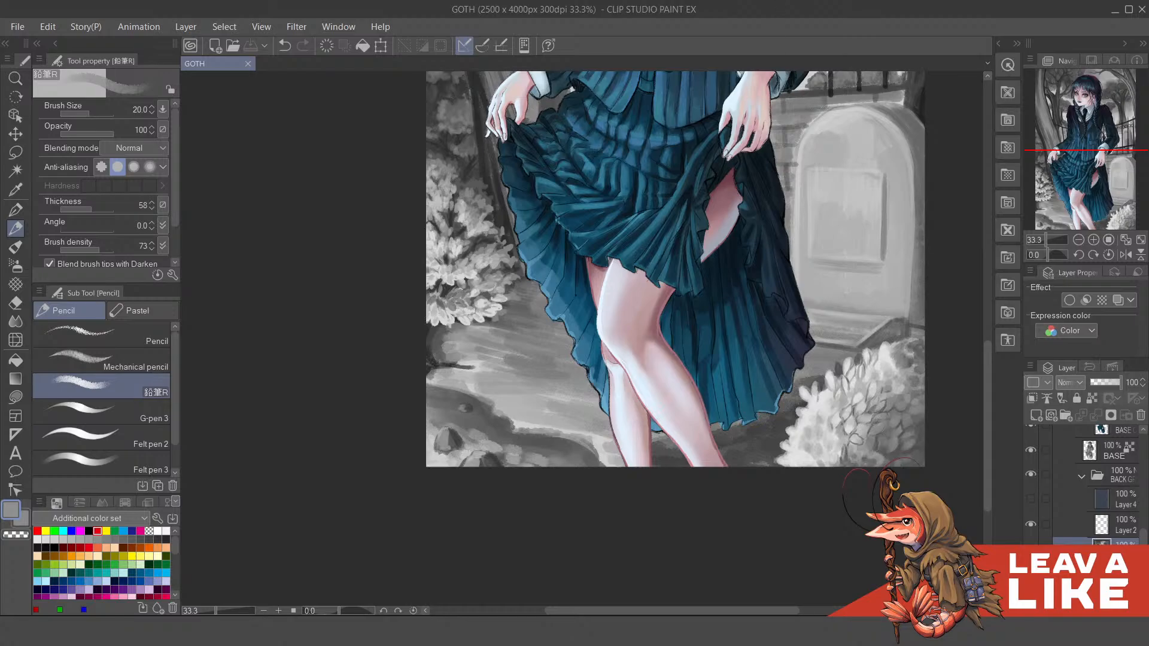
Step: Show Layer 4 temporarily to examine the whole composition with its dark tint, and hide the layer again
mouse_move(774, 87)
mouse_down()
mouse_move(708, 339)
mouse_move(727, 250)
mouse_up()
click(1030, 498)
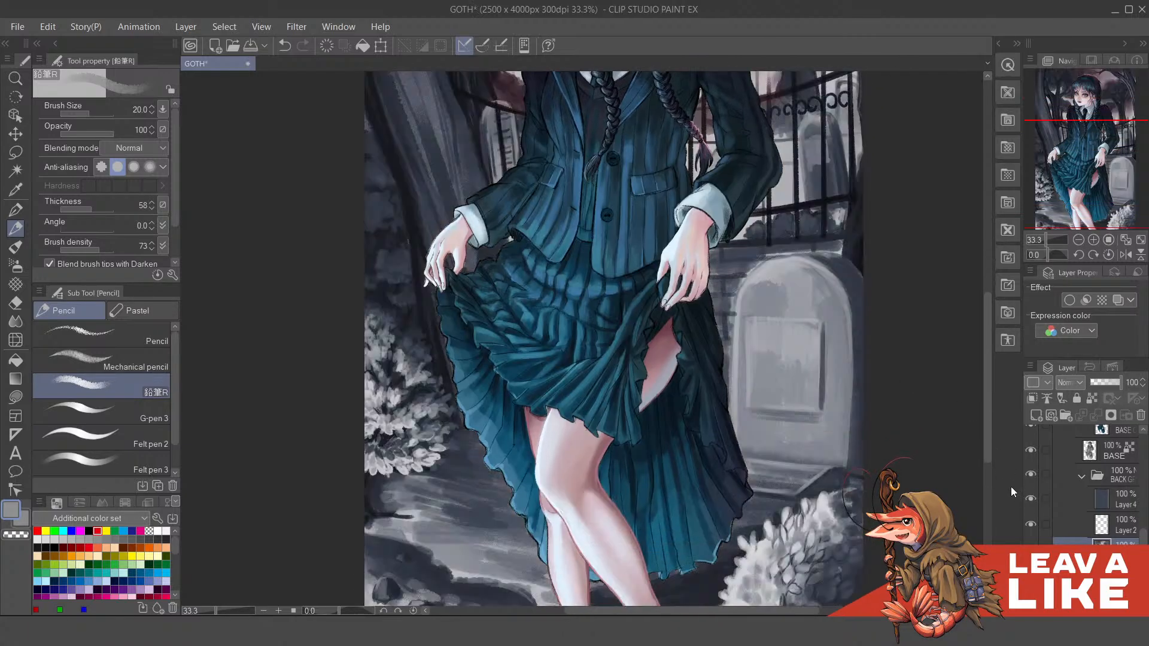
drag(789, 361, 761, 417)
scroll(788, 303, down, 3)
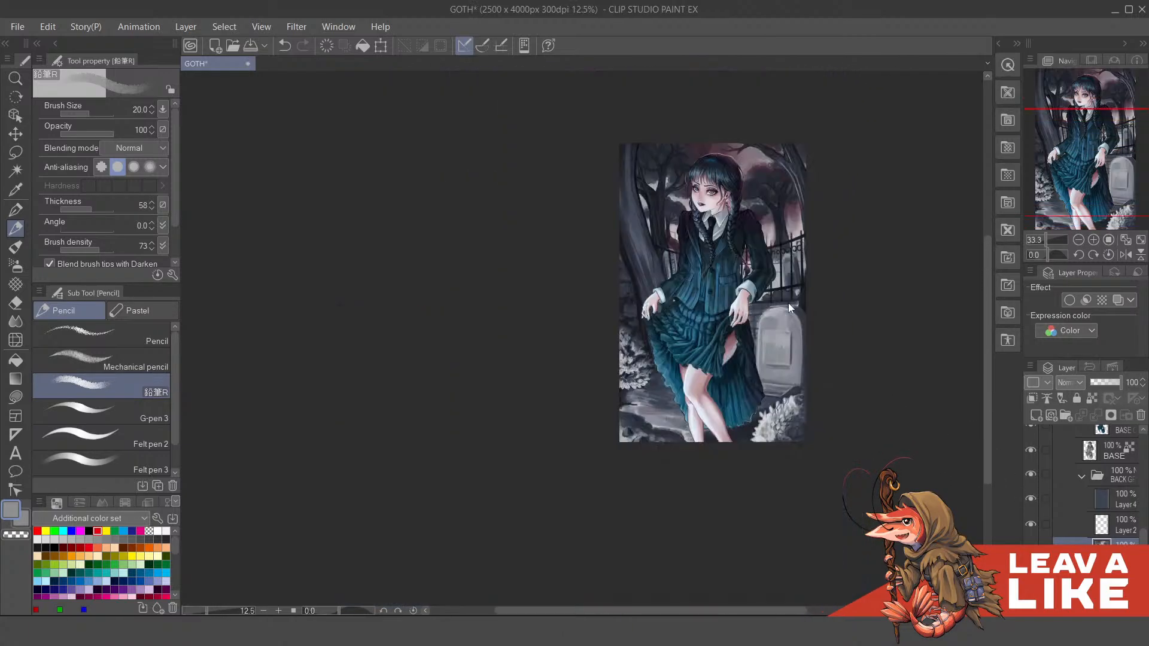
scroll(810, 268, up, 2)
mouse_move(839, 260)
mouse_down()
mouse_move(826, 377)
mouse_move(828, 349)
mouse_up()
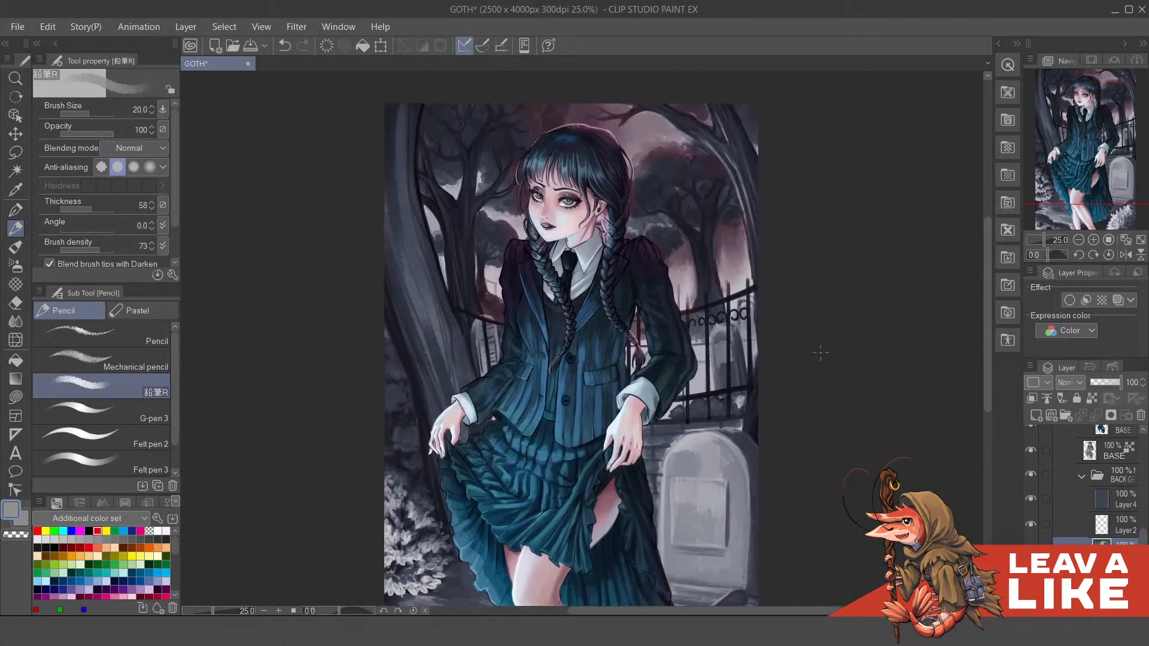
drag(846, 418, 862, 358)
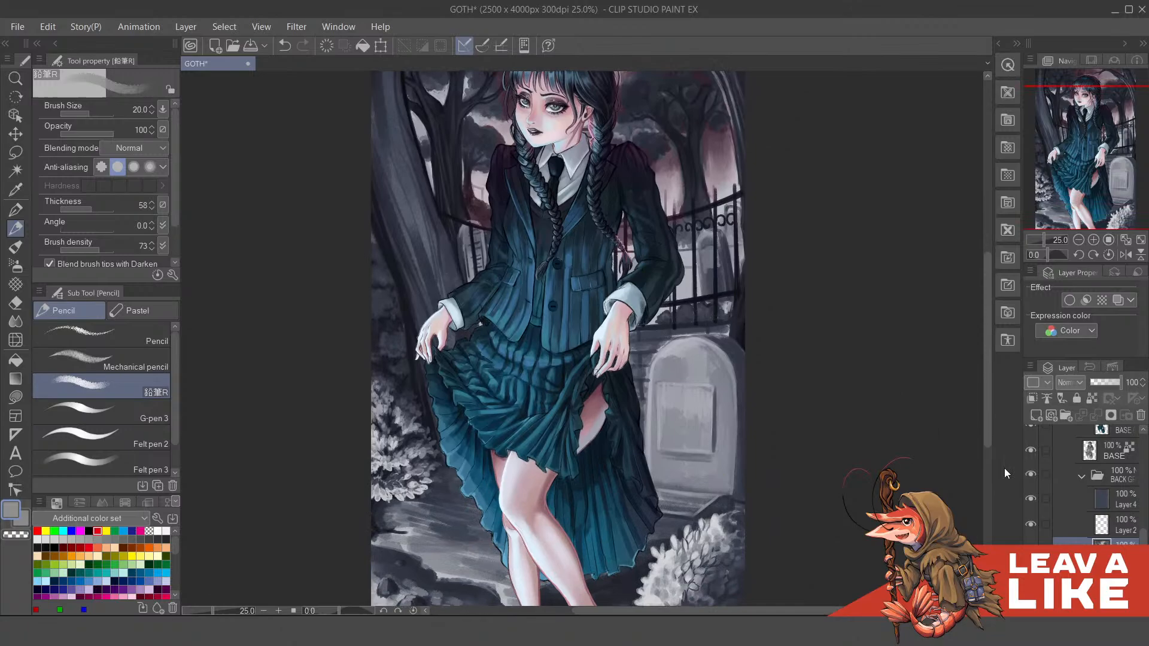
click(1030, 498)
drag(783, 499, 813, 470)
drag(784, 430, 761, 394)
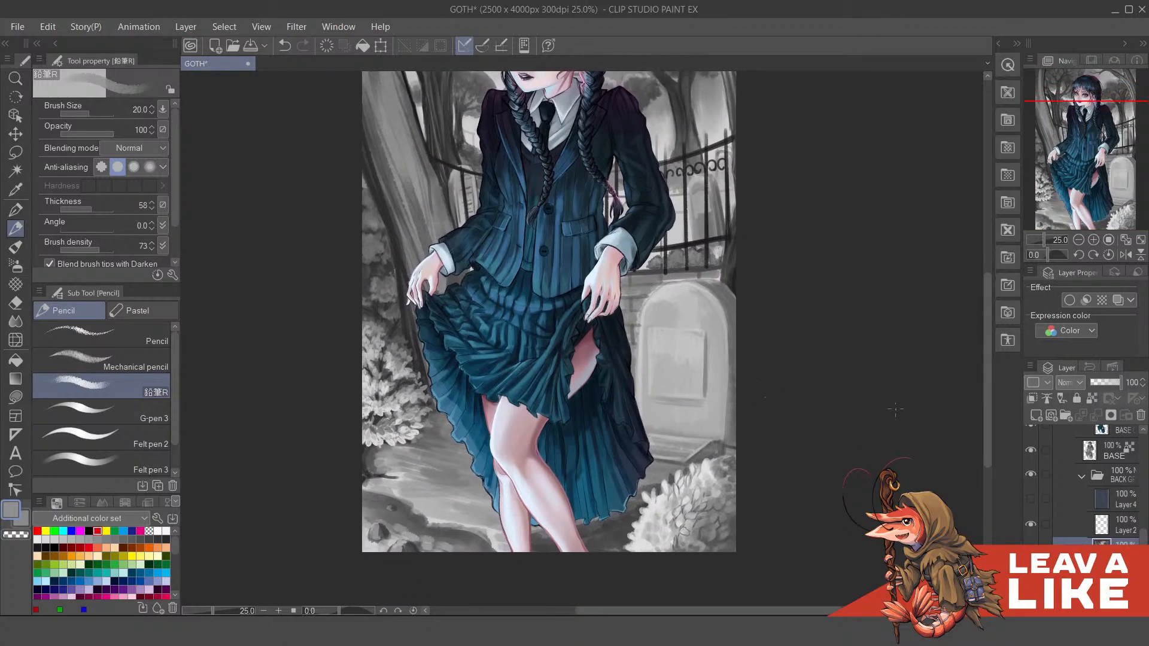
Step: Paint a small distant tombstone in mid grey behind the fence, between the girl's elbow and the large background tombstone
drag(823, 379, 821, 419)
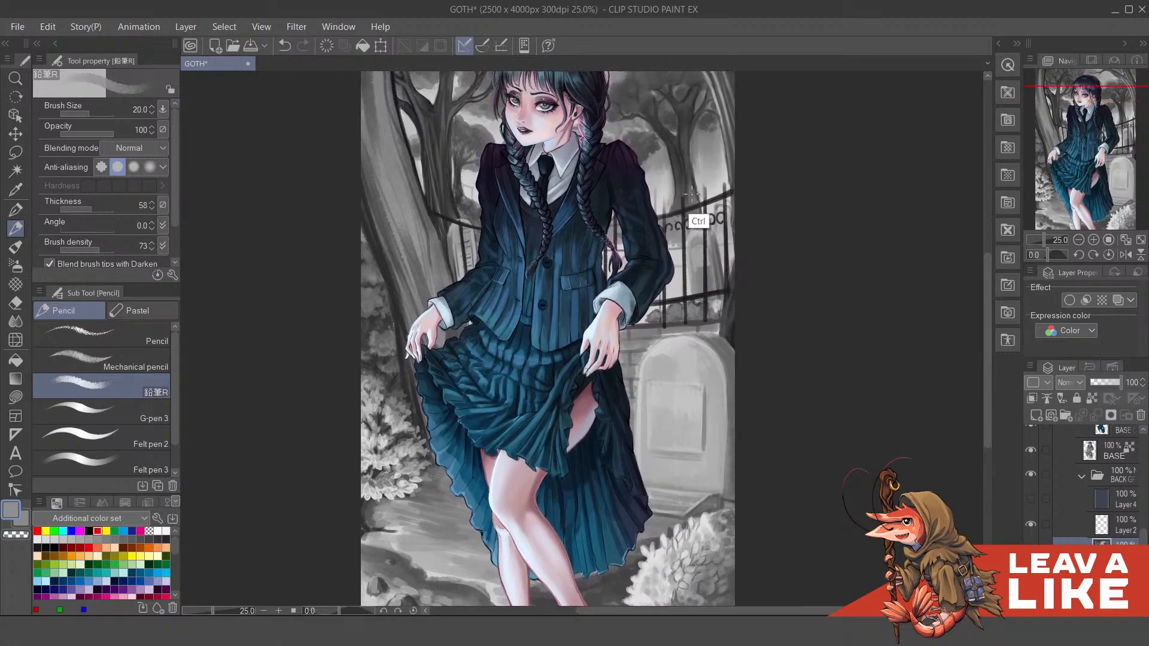
scroll(699, 222, up, 3)
drag(659, 331, 677, 351)
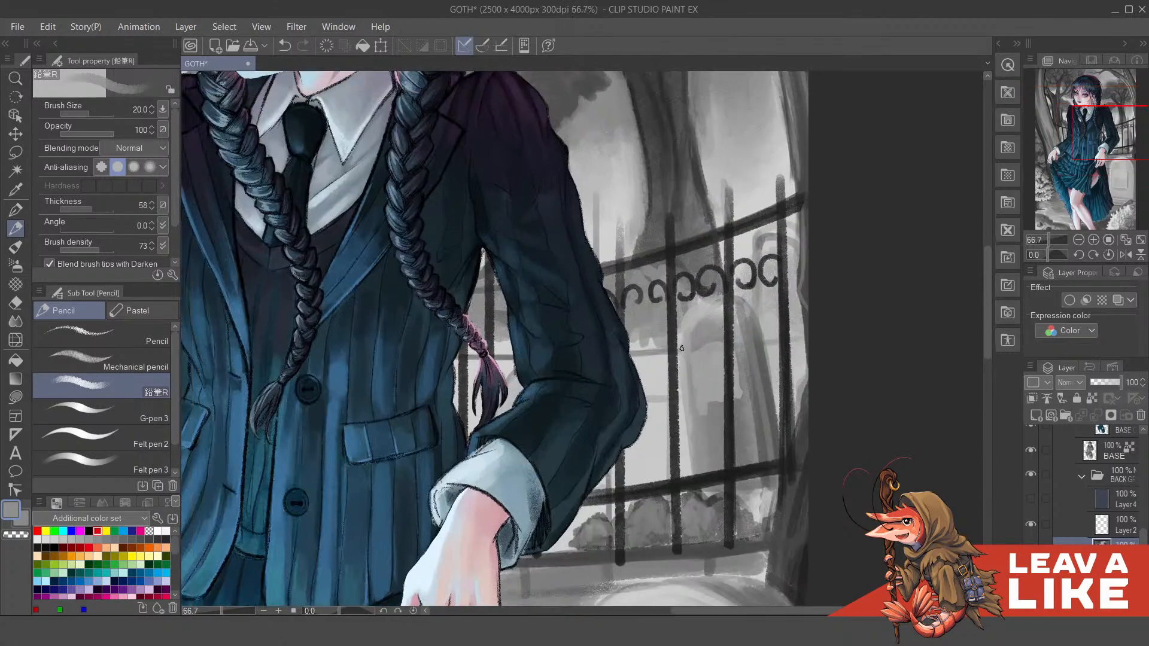
drag(712, 246, 729, 265)
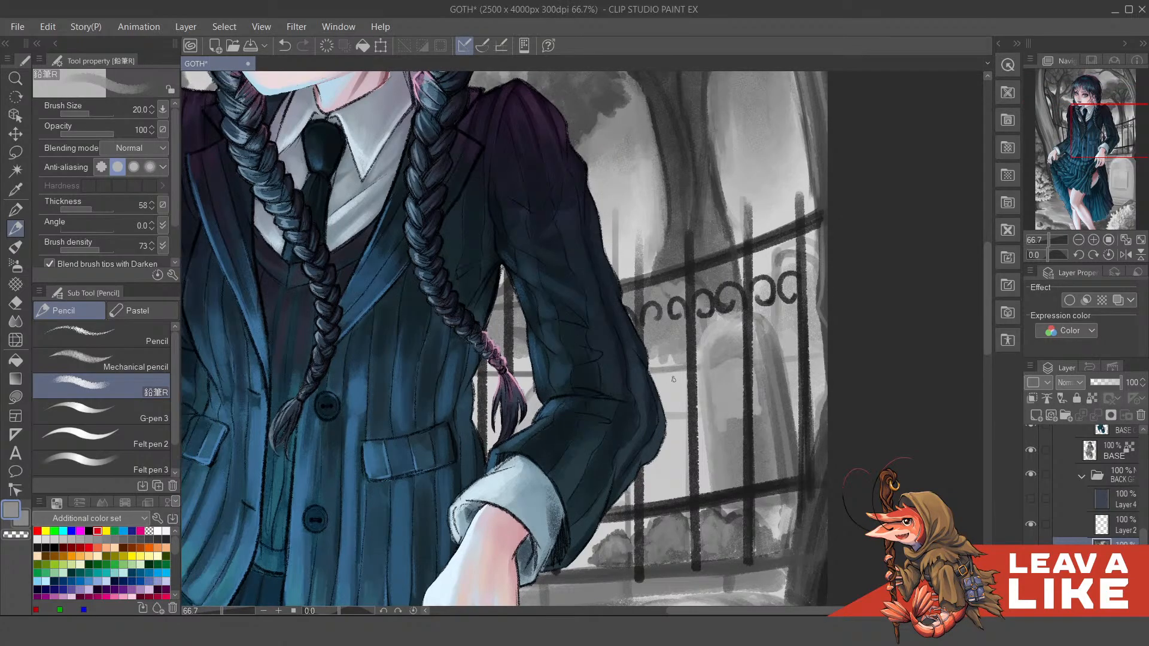
key(ctrl+z)
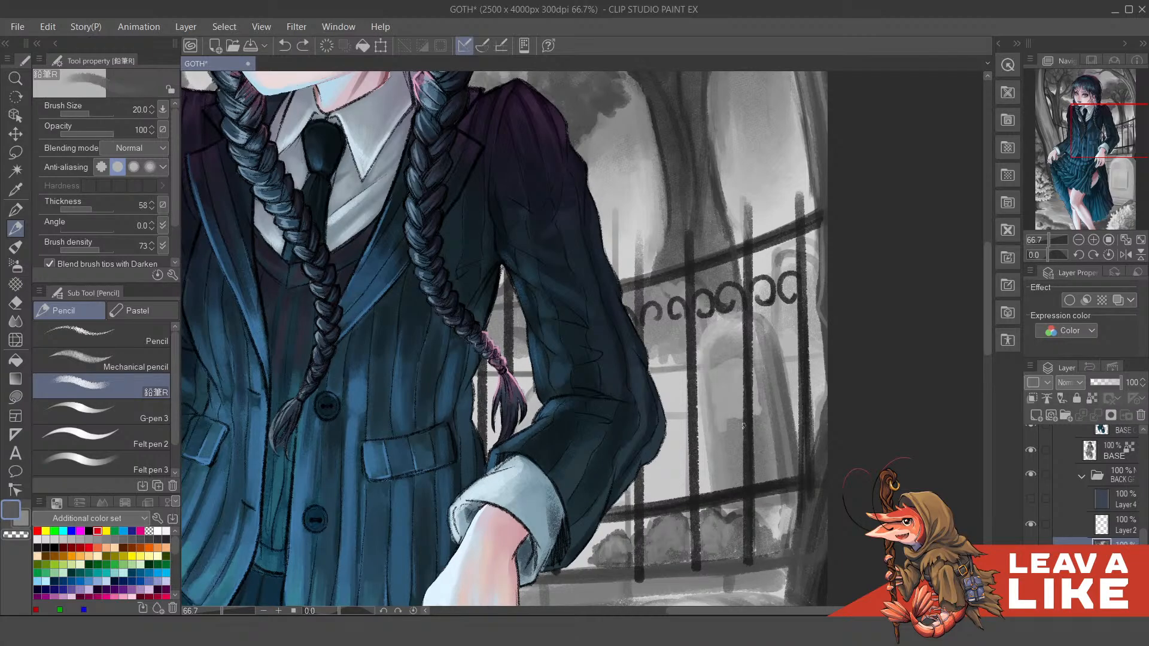
mouse_move(664, 362)
mouse_down()
mouse_move(661, 374)
mouse_move(667, 359)
mouse_move(676, 371)
mouse_move(653, 383)
mouse_move(668, 380)
mouse_move(655, 341)
mouse_move(682, 374)
mouse_move(677, 388)
mouse_up()
key(ctrl+z)
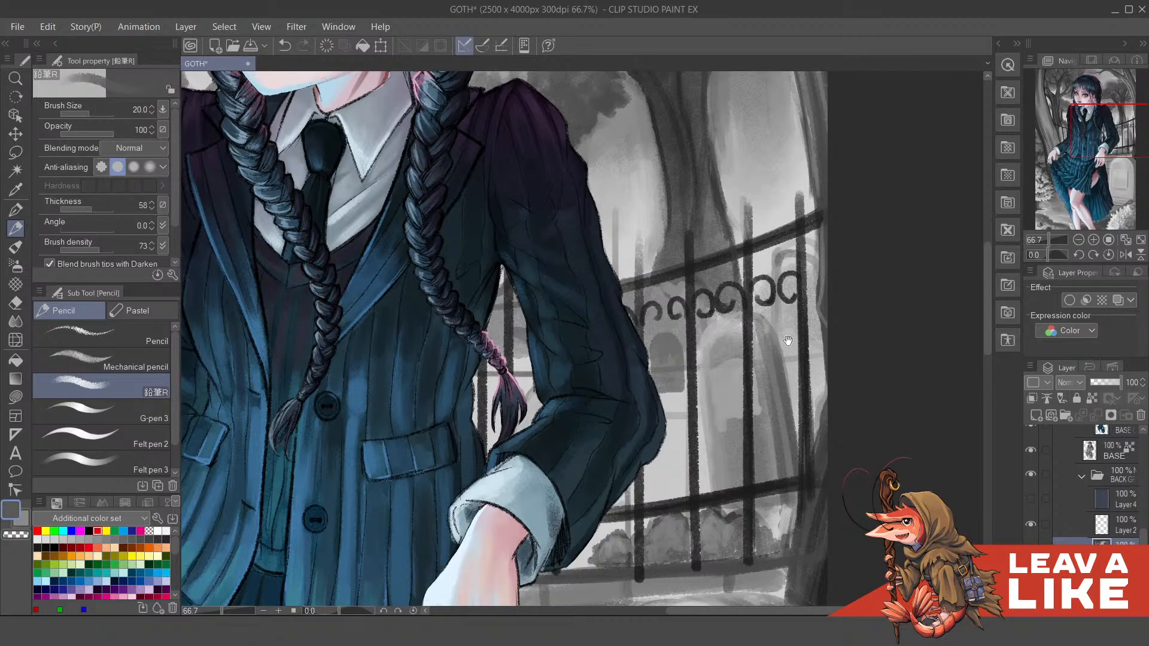
Step: Add more small mid-grey graves in the distance between the large background tombstone and the canvas edge
mouse_move(788, 340)
mouse_down()
mouse_move(759, 342)
mouse_move(766, 384)
mouse_move(767, 348)
mouse_move(799, 360)
mouse_move(785, 365)
mouse_move(778, 337)
mouse_up()
mouse_move(771, 381)
mouse_down()
mouse_move(794, 392)
mouse_move(788, 380)
mouse_up()
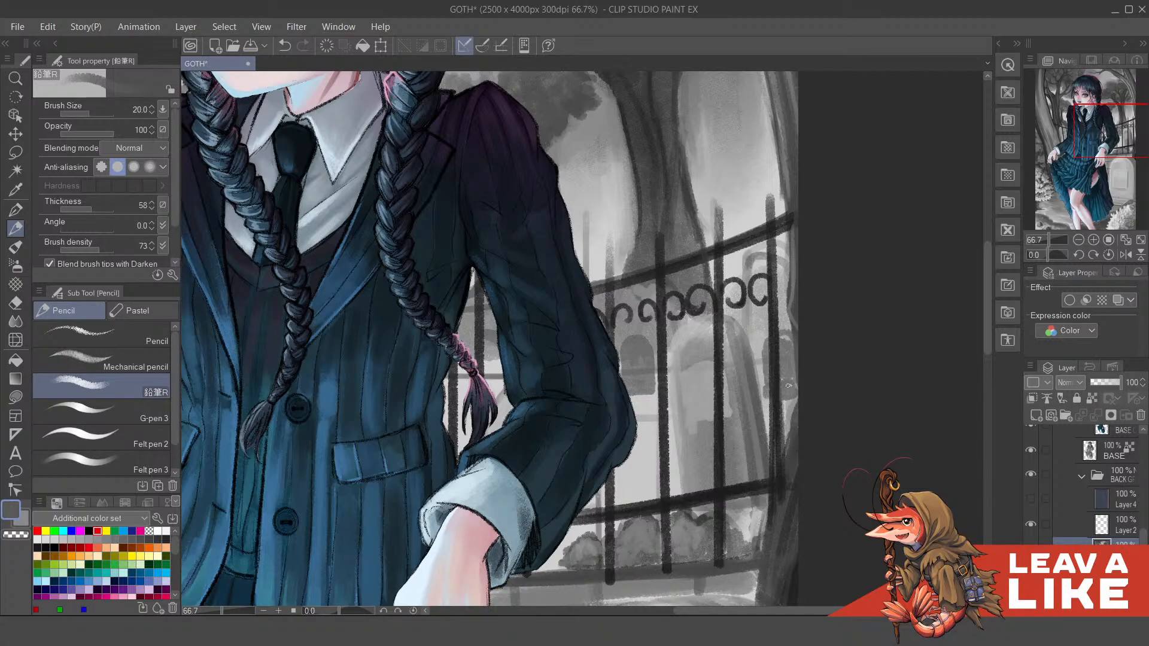
scroll(736, 294, down, 2)
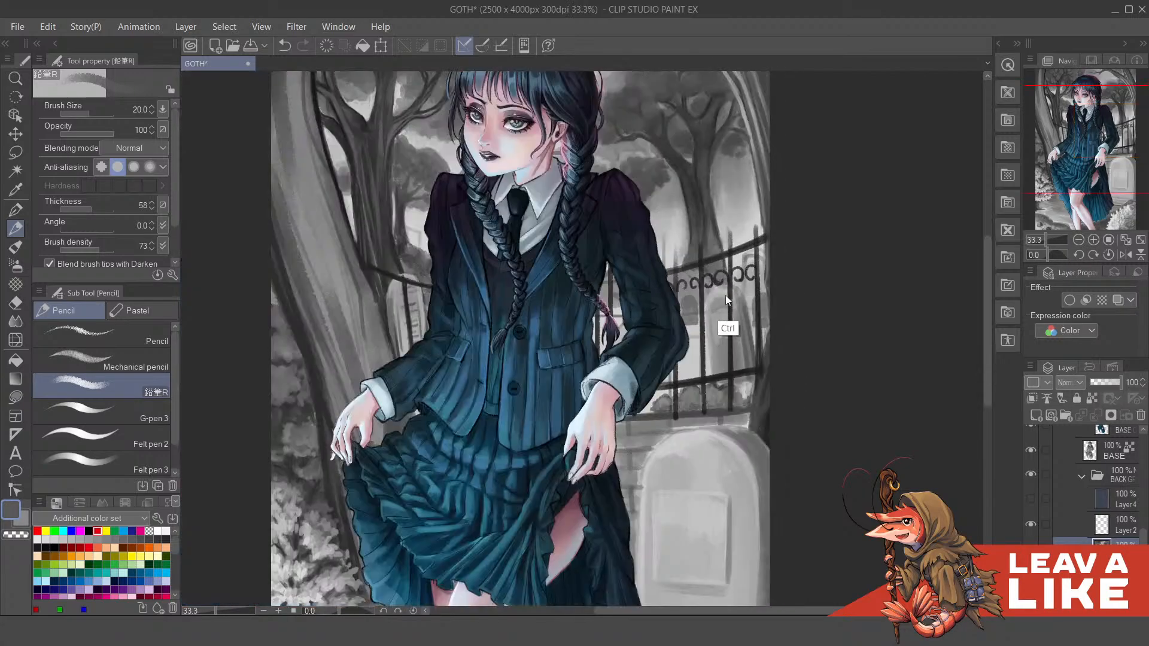
scroll(658, 299, up, 1)
scroll(642, 309, up, 1)
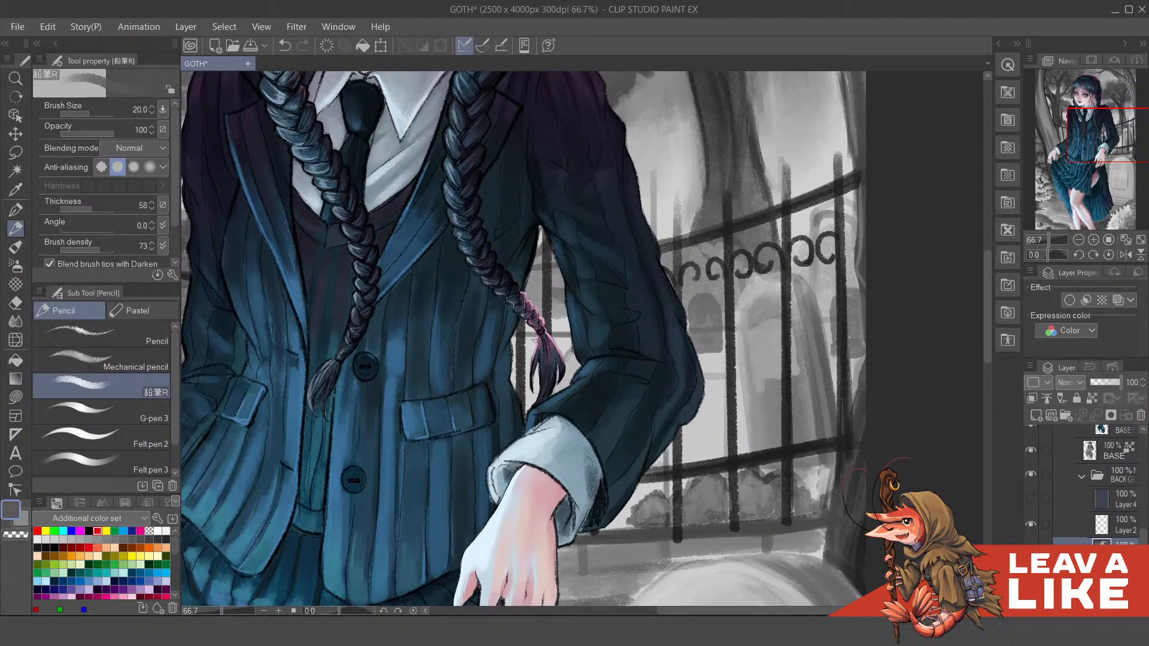
drag(786, 299, 717, 310)
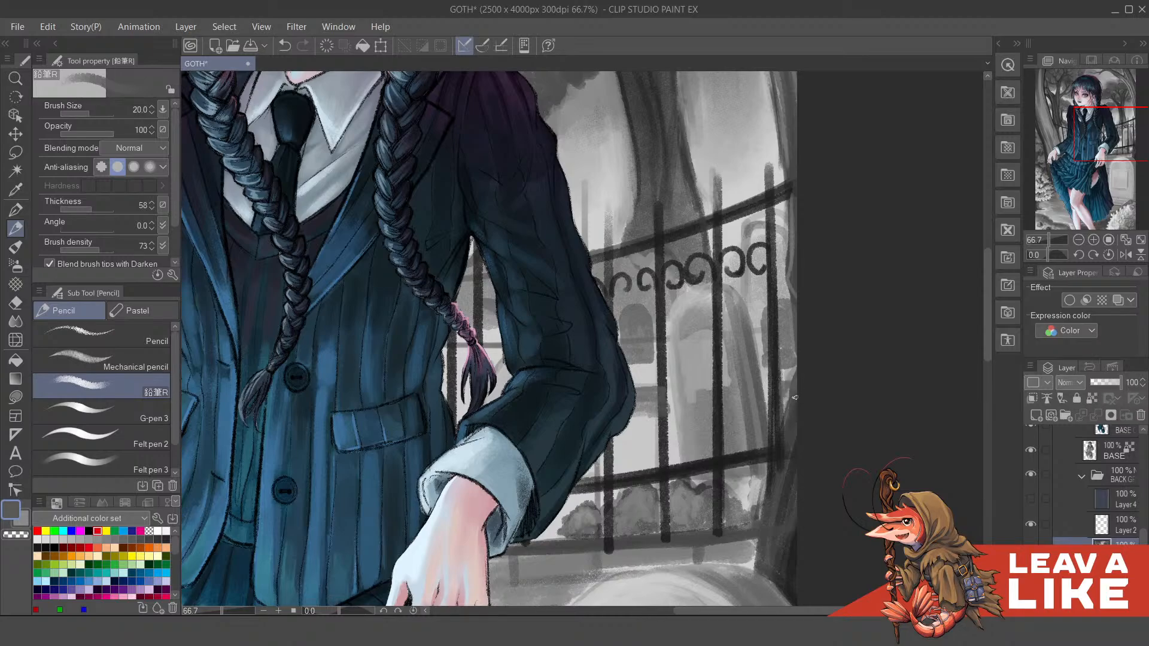
Step: Rotate the canvas to 55 degrees and touch up the grey background between the fence bars beside the girl's sleeve
scroll(790, 383, down, 3)
scroll(757, 362, up, 3)
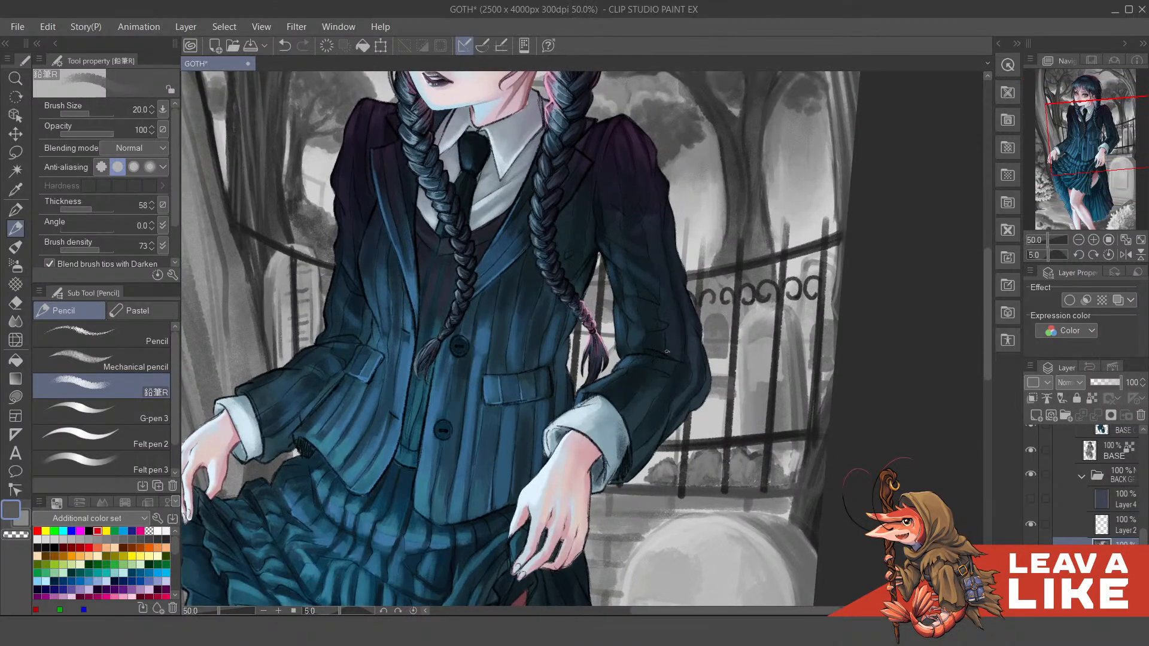
drag(667, 351, 575, 484)
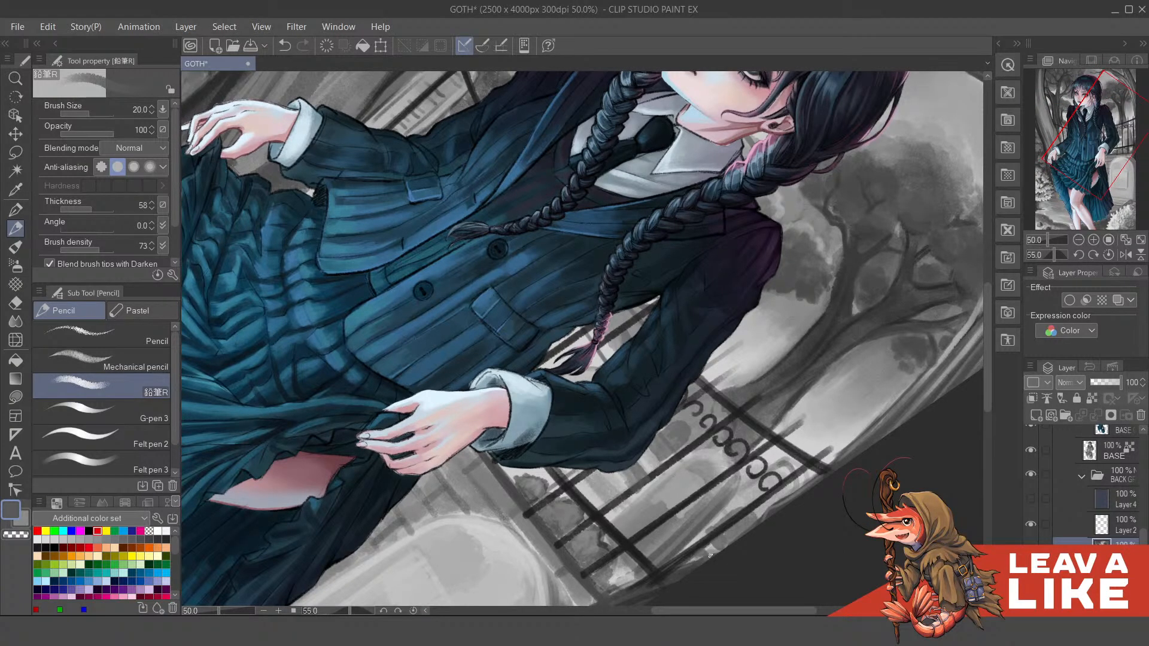
drag(689, 536, 686, 531)
drag(501, 461, 527, 483)
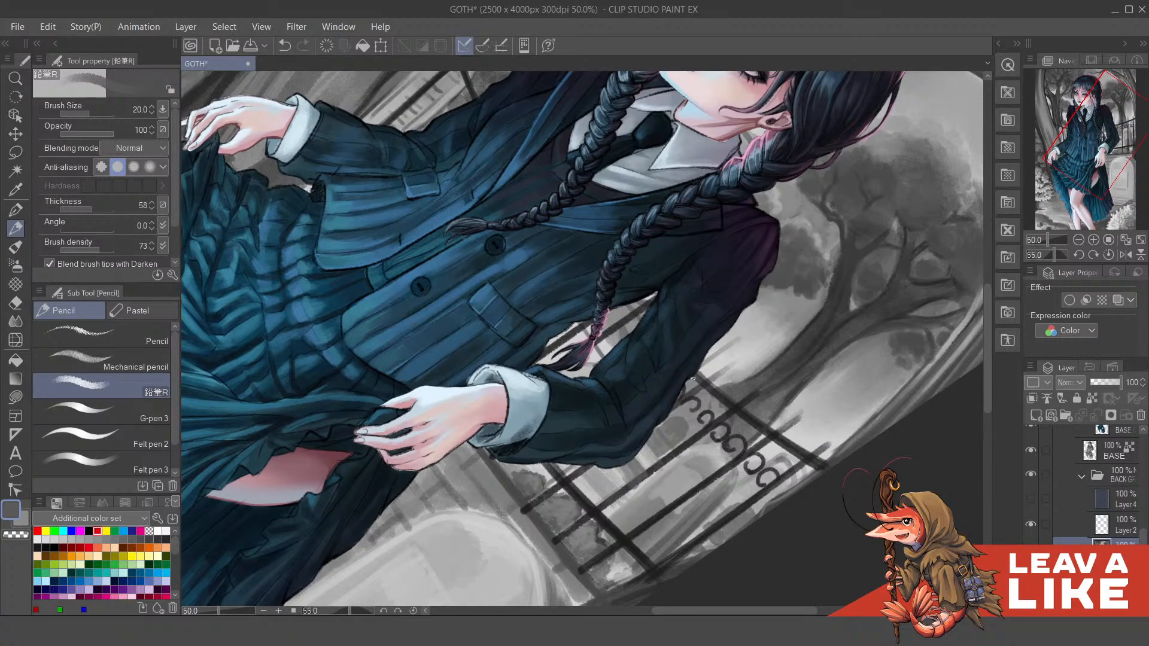
scroll(693, 379, down, 1)
scroll(623, 513, up, 1)
mouse_move(644, 505)
mouse_down()
mouse_move(663, 516)
mouse_move(654, 497)
mouse_up()
Step: Rotate the canvas back to 5 degrees while examining the fence and graves against the whole composition
scroll(752, 527, down, 1)
key(minus)
key(minus)
key(minus)
key(minus)
key(minus)
key(minus)
key(minus)
key(minus)
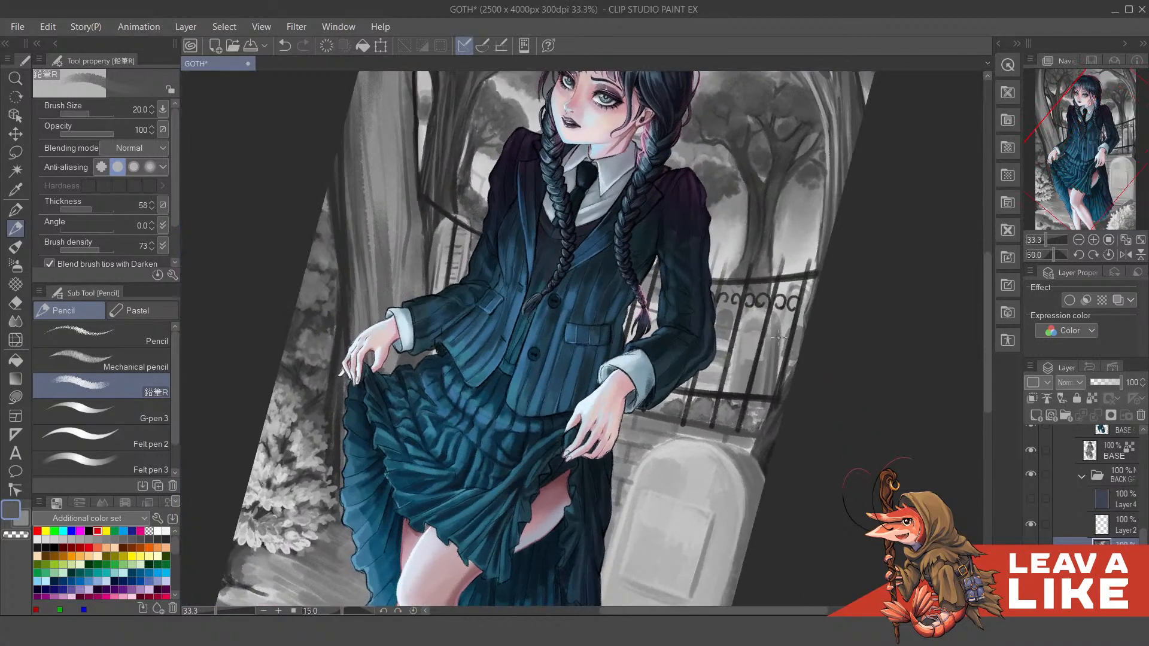
scroll(780, 338, down, 1)
key(minus)
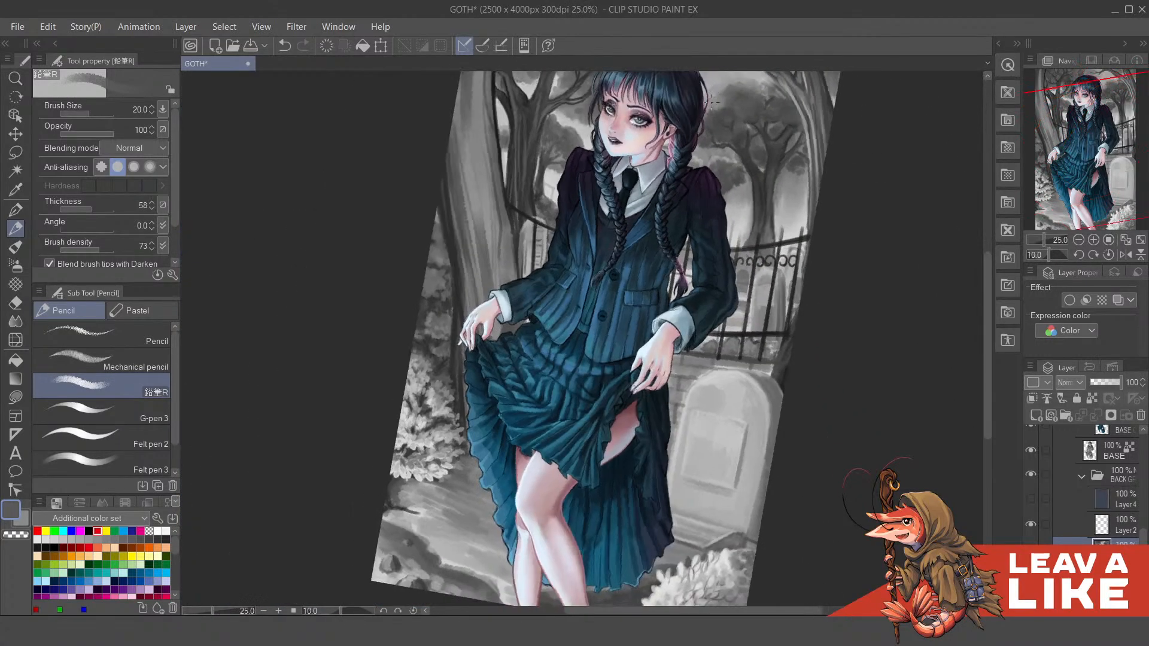
scroll(770, 326, up, 2)
key(minus)
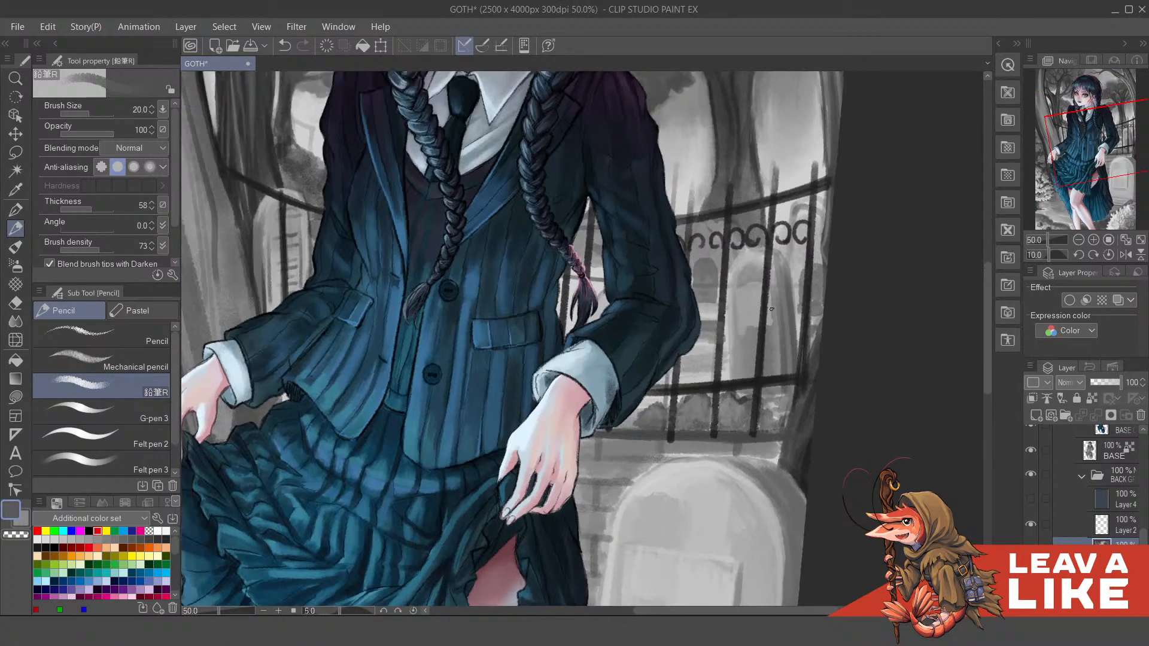
Step: Sample a lighter grey from the background and touch up the face of the large tombstone behind the fence bars
mouse_move(771, 314)
mouse_down()
mouse_move(753, 281)
mouse_move(725, 279)
mouse_move(733, 300)
mouse_up()
alt+click(698, 405)
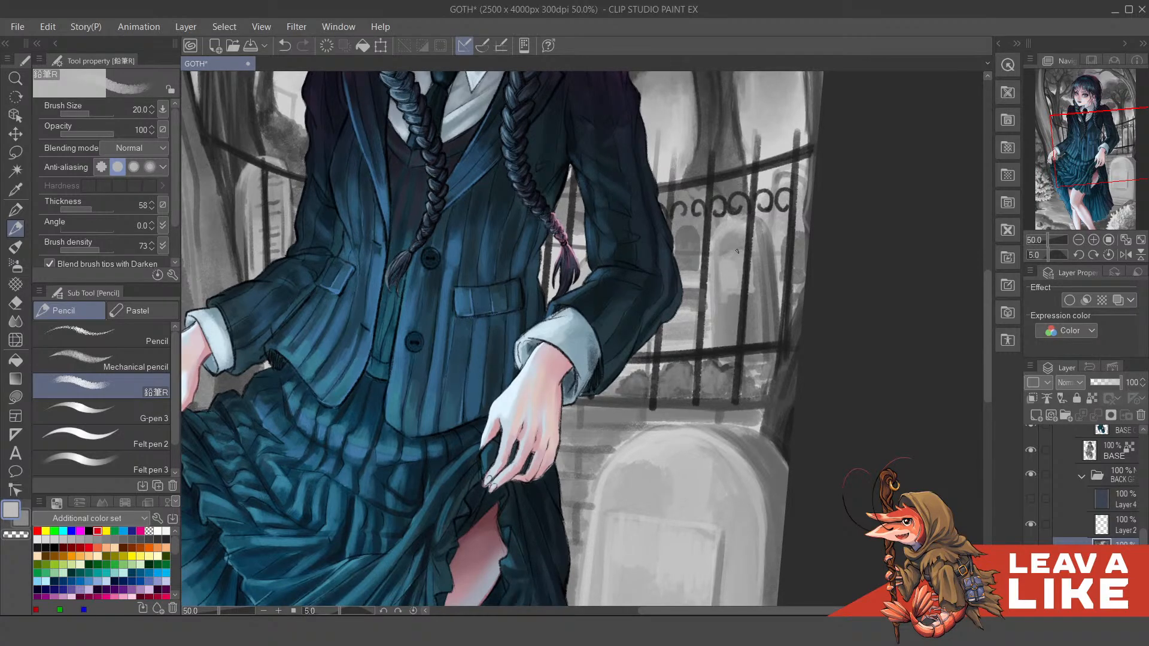
scroll(741, 253, up, 1)
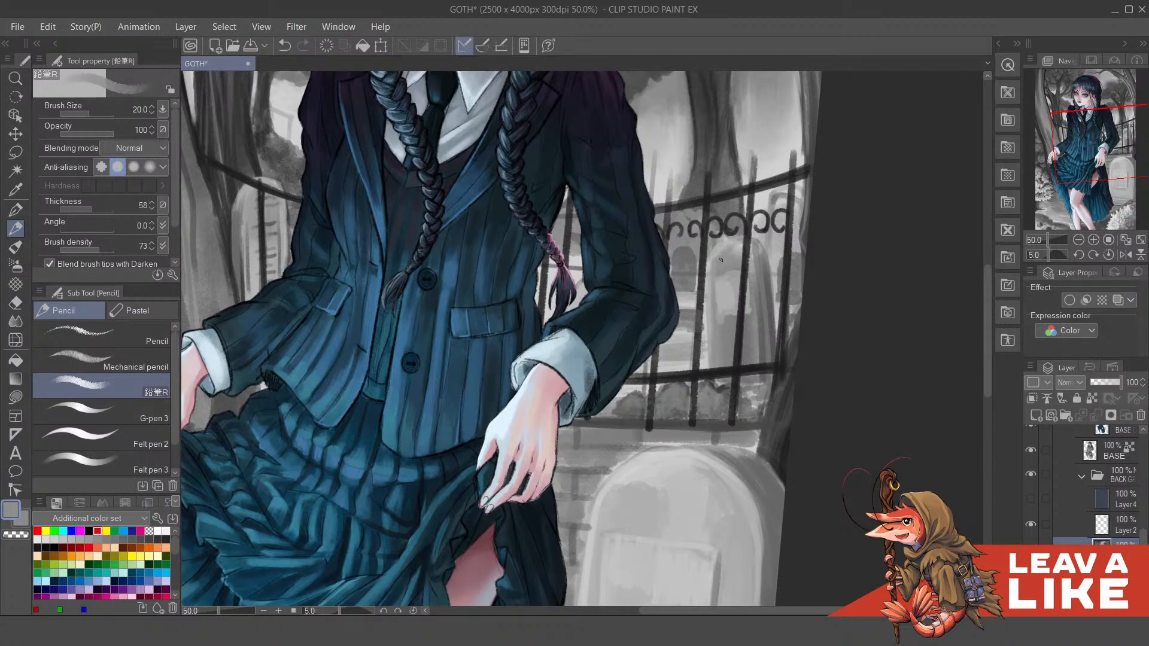
scroll(750, 254, up, 1)
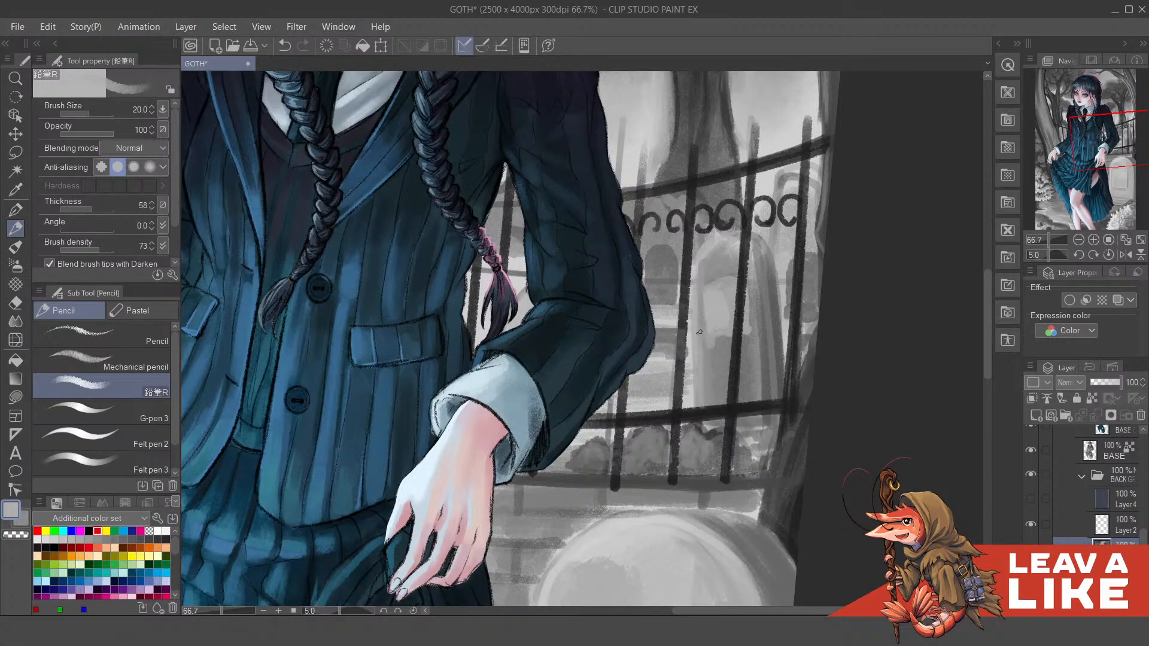
Step: Mirror the canvas view horizontally and straighten it to 0 degrees to check the background against the whole figure
key(ctrl)
key(ctrl+minus)
key(ctrl+minus)
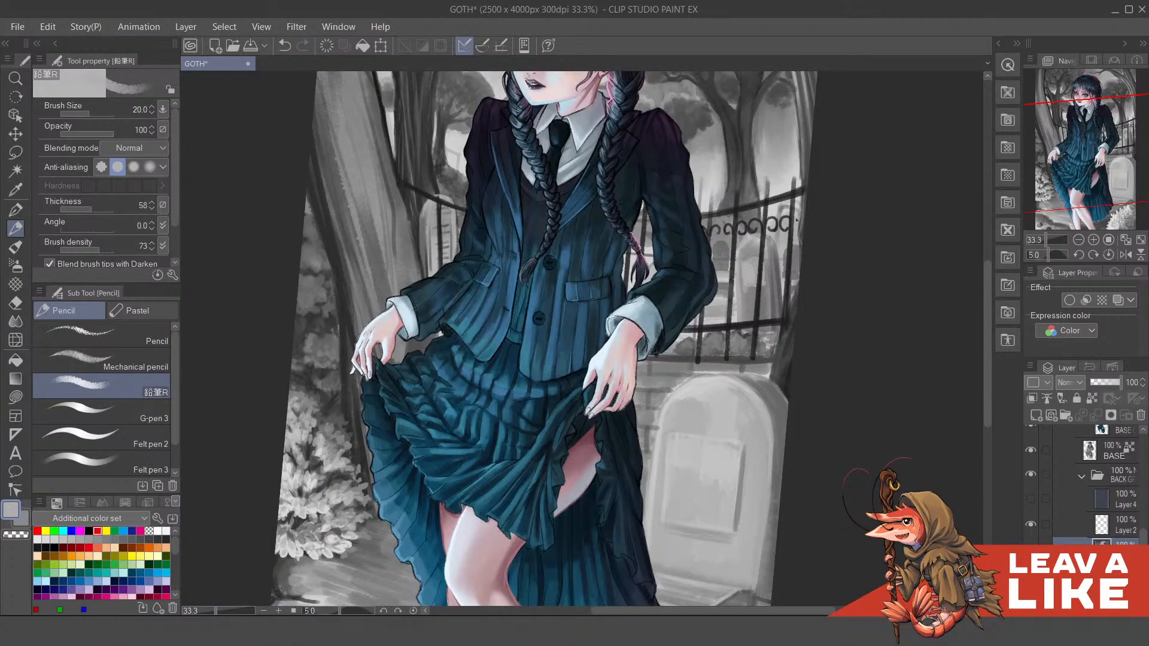
key(h)
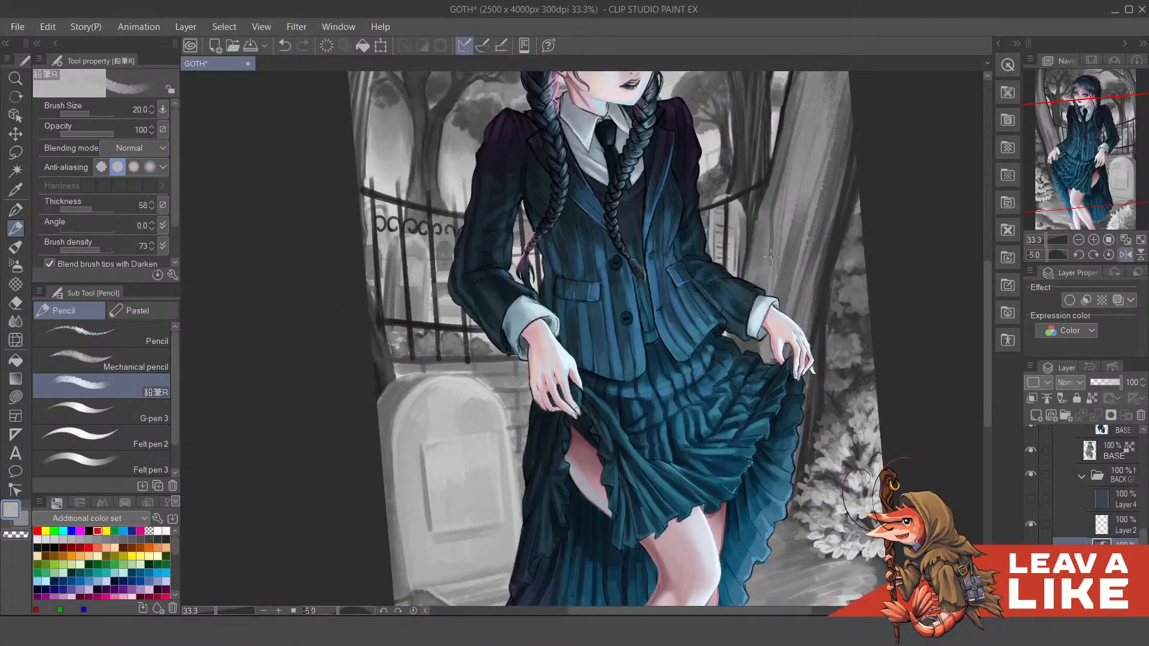
scroll(776, 258, down, 1)
scroll(774, 260, up, 1)
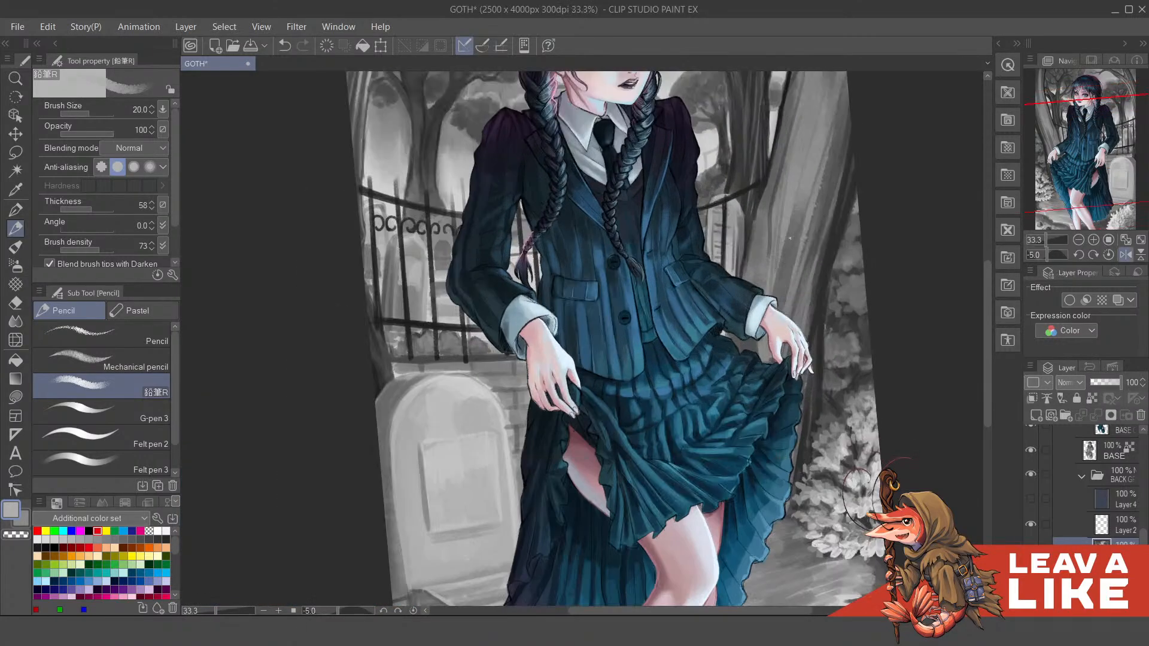
scroll(776, 233, down, 4)
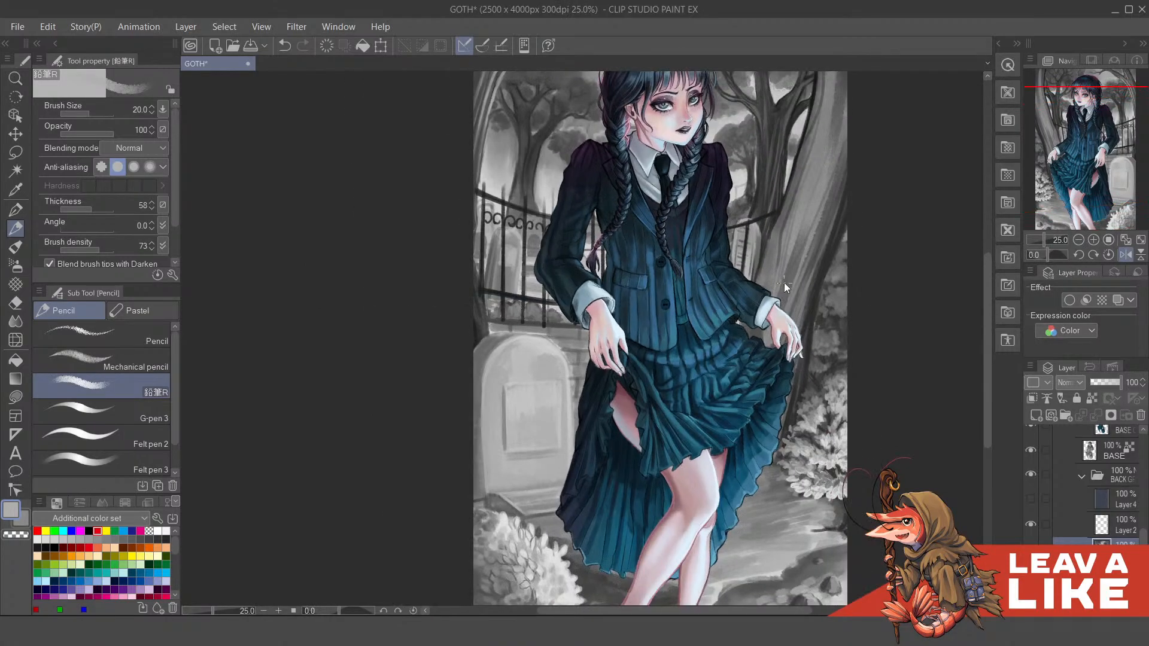
Step: Show Layer 4 in the background folder and make it the active layer
drag(840, 365, 808, 356)
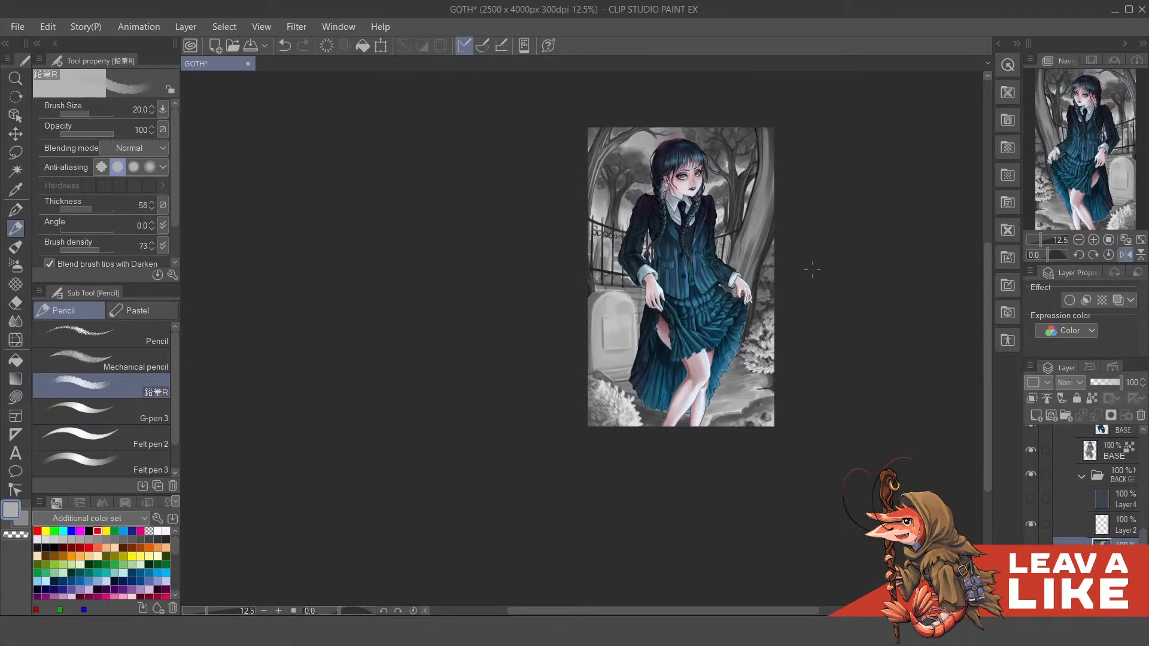
scroll(753, 466, right, 2)
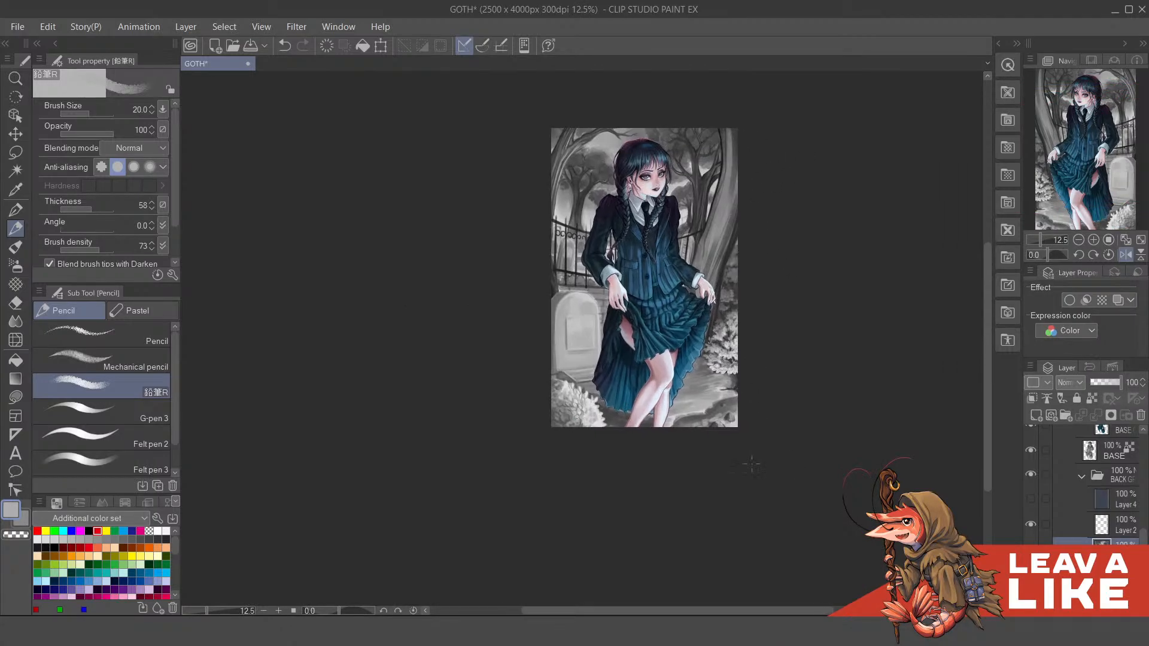
scroll(708, 338, up, 2)
scroll(775, 223, up, 3)
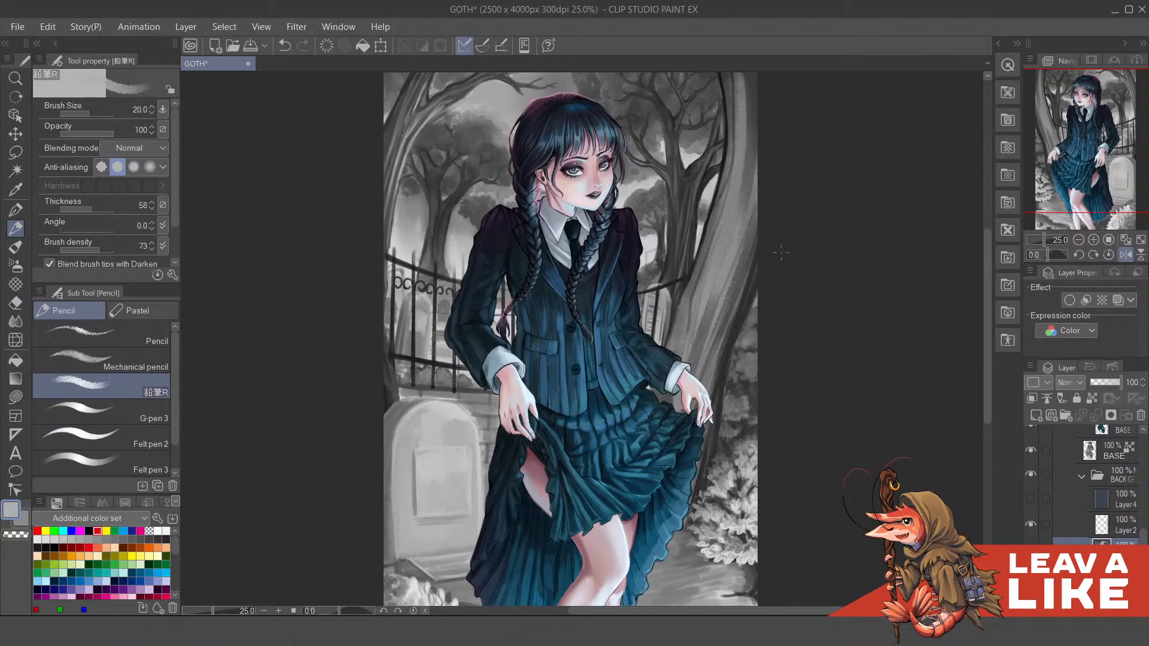
scroll(781, 253, down, 2)
scroll(781, 252, up, 2)
click(1030, 500)
click(1103, 504)
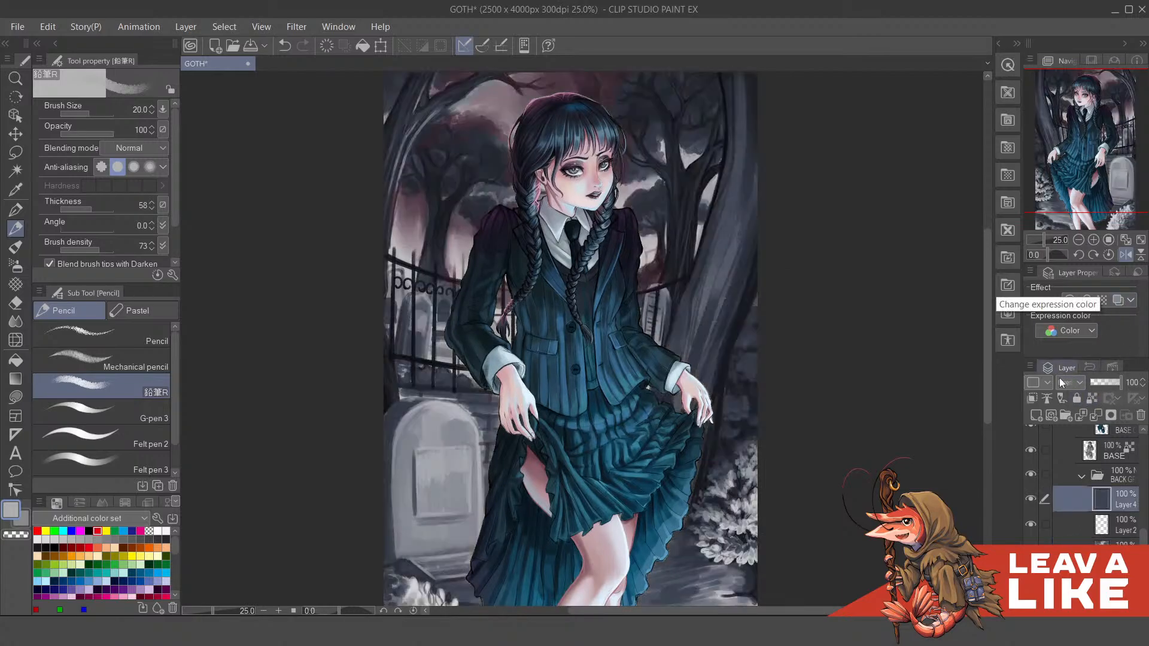
Step: With the Textured pen, sample slate blue and maroon from Layer 4 under temporary Normal blending, and restore its Overlay blending
key(p)
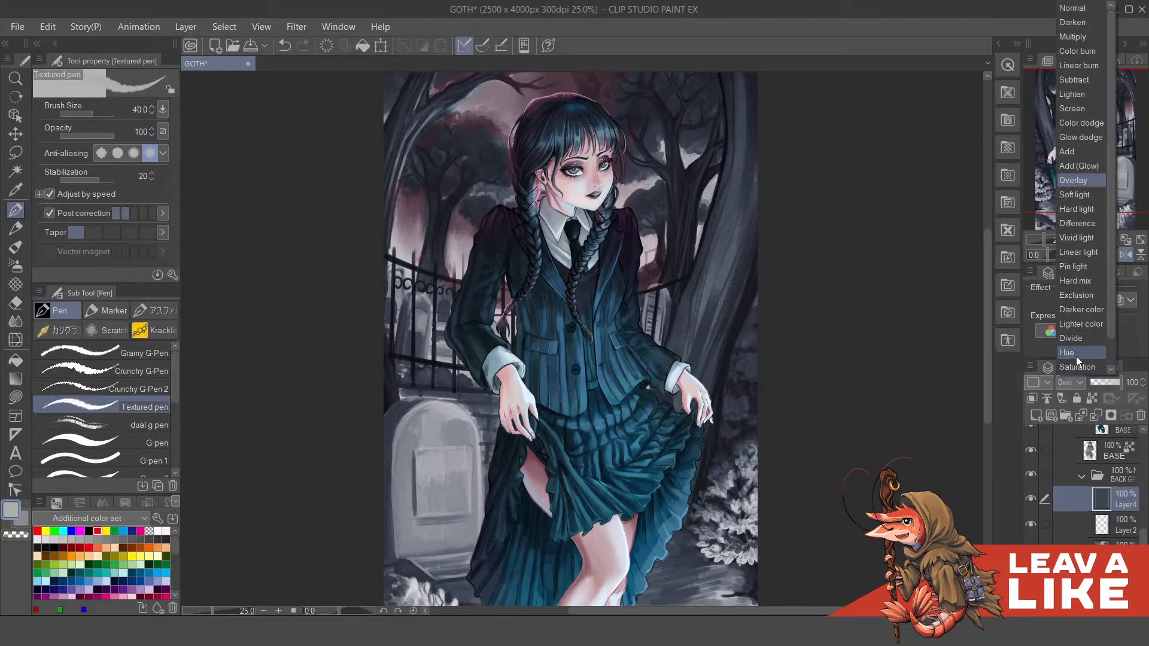
click(1073, 8)
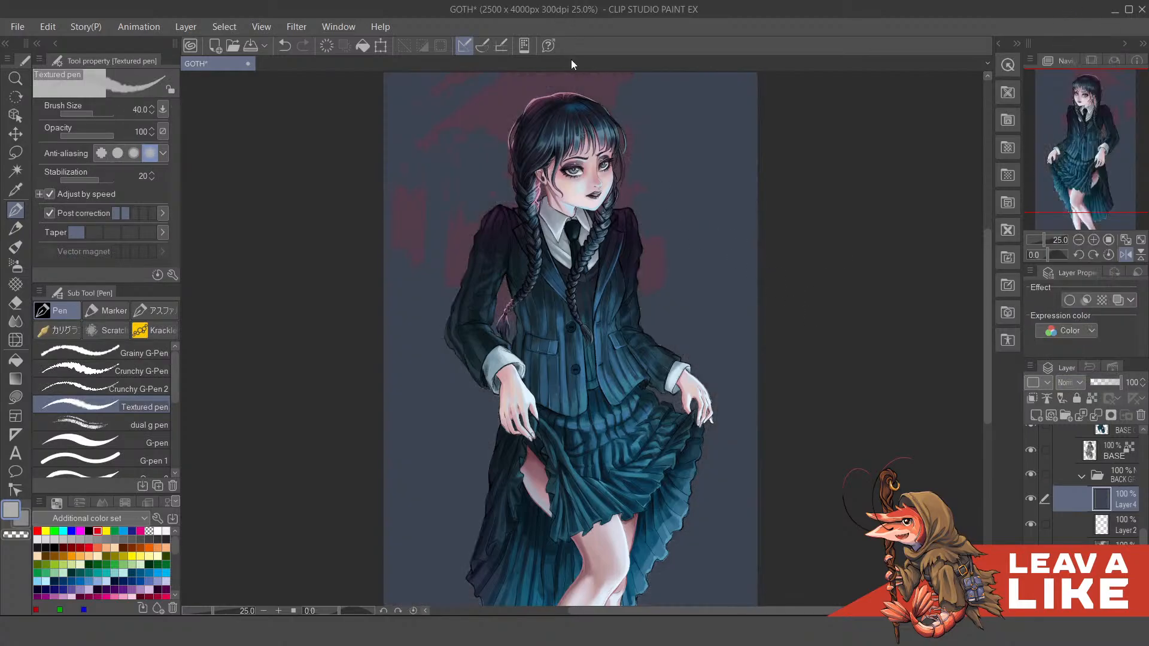
alt+click(426, 354)
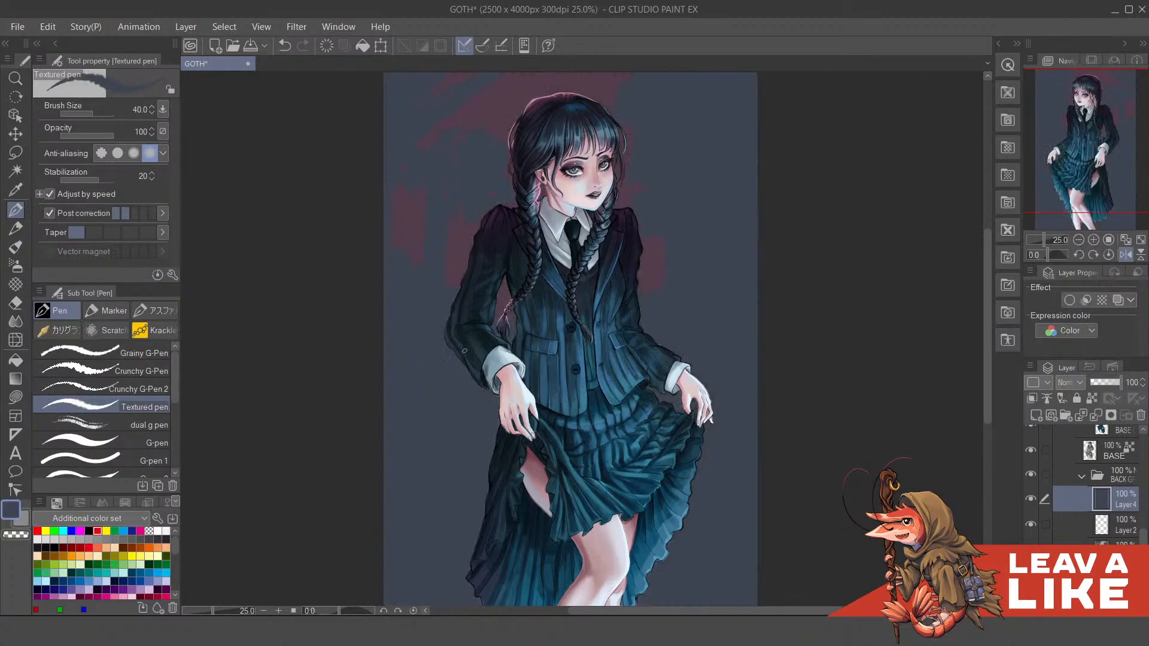
alt+click(498, 149)
key(ctrl+z)
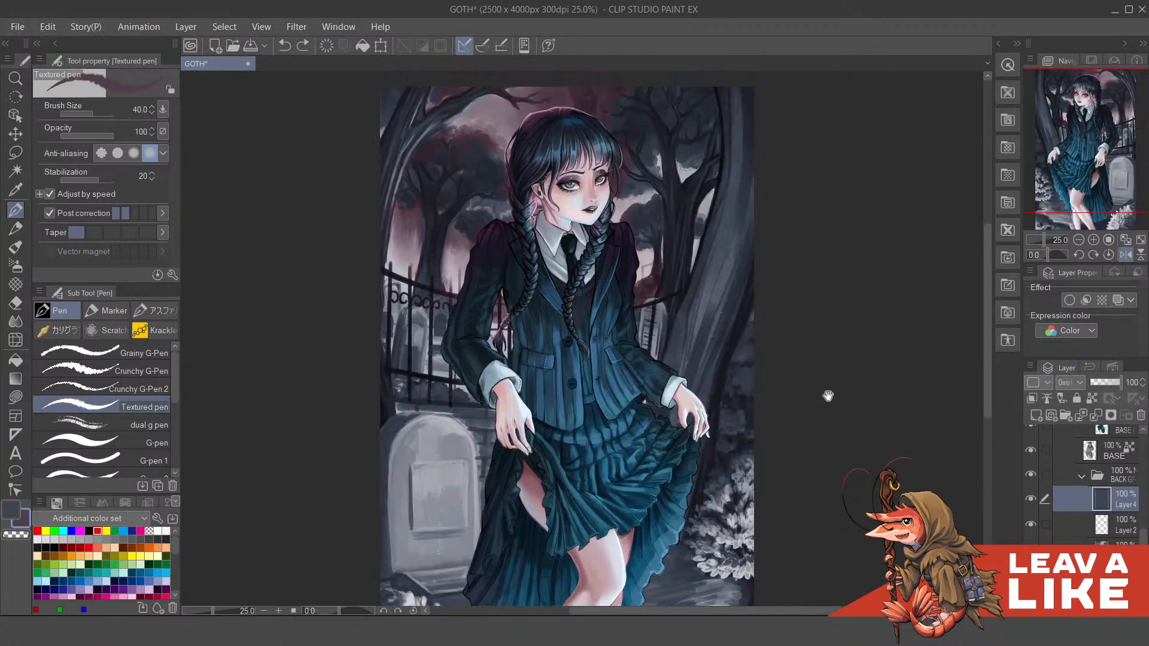
Step: Paint a maroon stroke in the sky gap between the tree branches beside the head and check it briefly in Normal blending
scroll(677, 177, up, 3)
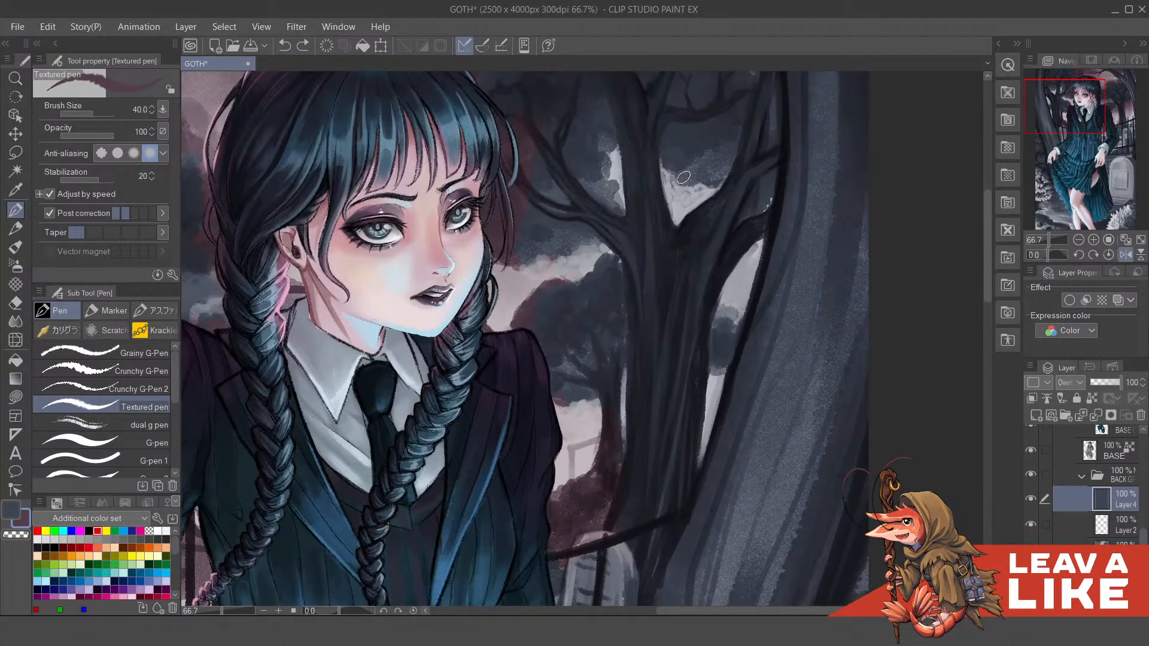
mouse_move(625, 312)
mouse_down()
mouse_move(622, 297)
mouse_move(627, 327)
mouse_up()
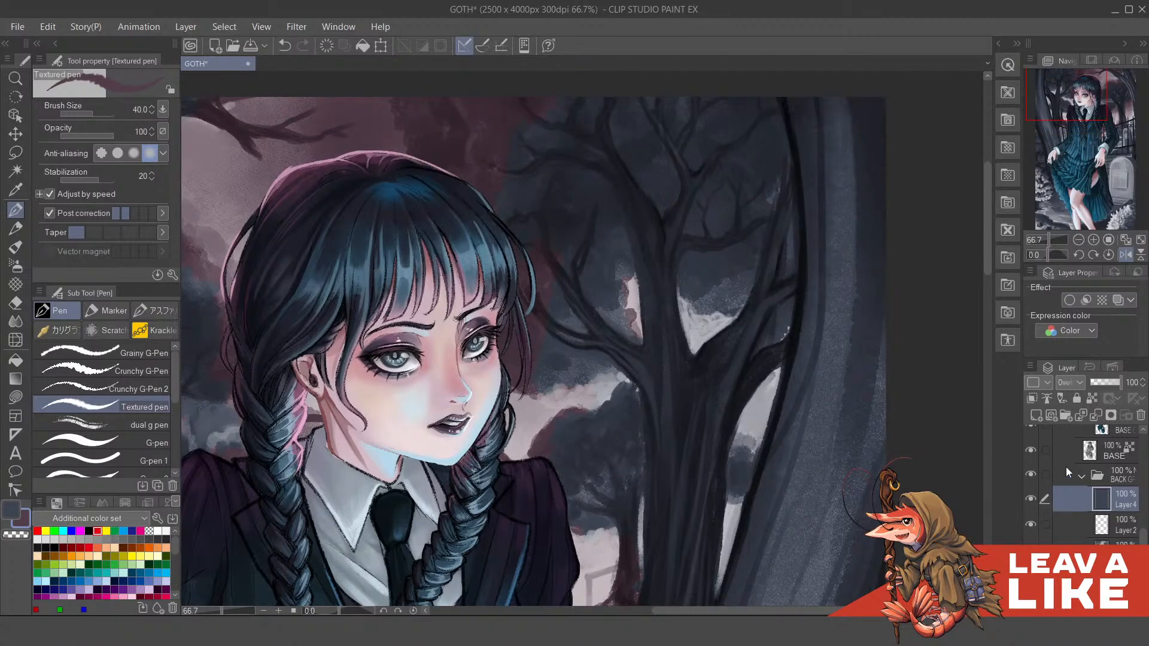
click(1066, 383)
click(1075, 10)
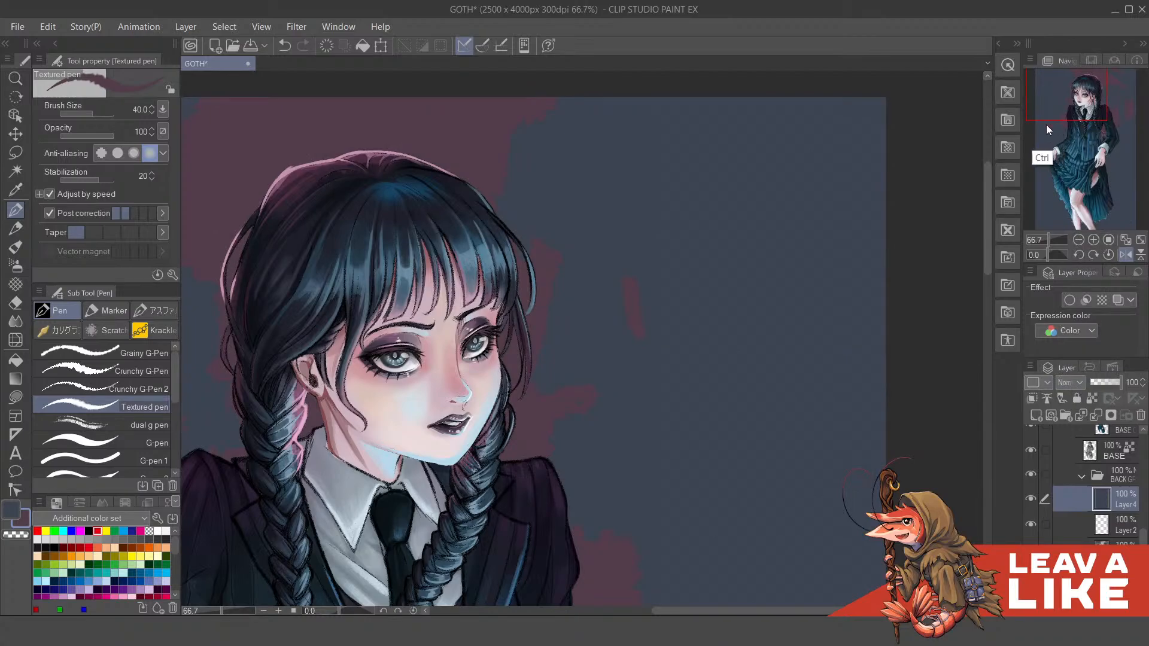
key(ctrl+z)
Step: Paint maroon over the sky gaps in the tree's fork and between the tree and the large trunk
mouse_move(631, 302)
mouse_down()
mouse_move(625, 331)
mouse_move(635, 335)
mouse_move(633, 286)
mouse_up()
mouse_move(679, 322)
mouse_down()
mouse_move(715, 326)
mouse_move(697, 350)
mouse_move(729, 327)
mouse_move(688, 296)
mouse_move(703, 316)
mouse_move(738, 309)
mouse_move(693, 314)
mouse_move(679, 291)
mouse_move(698, 332)
mouse_move(731, 311)
mouse_up()
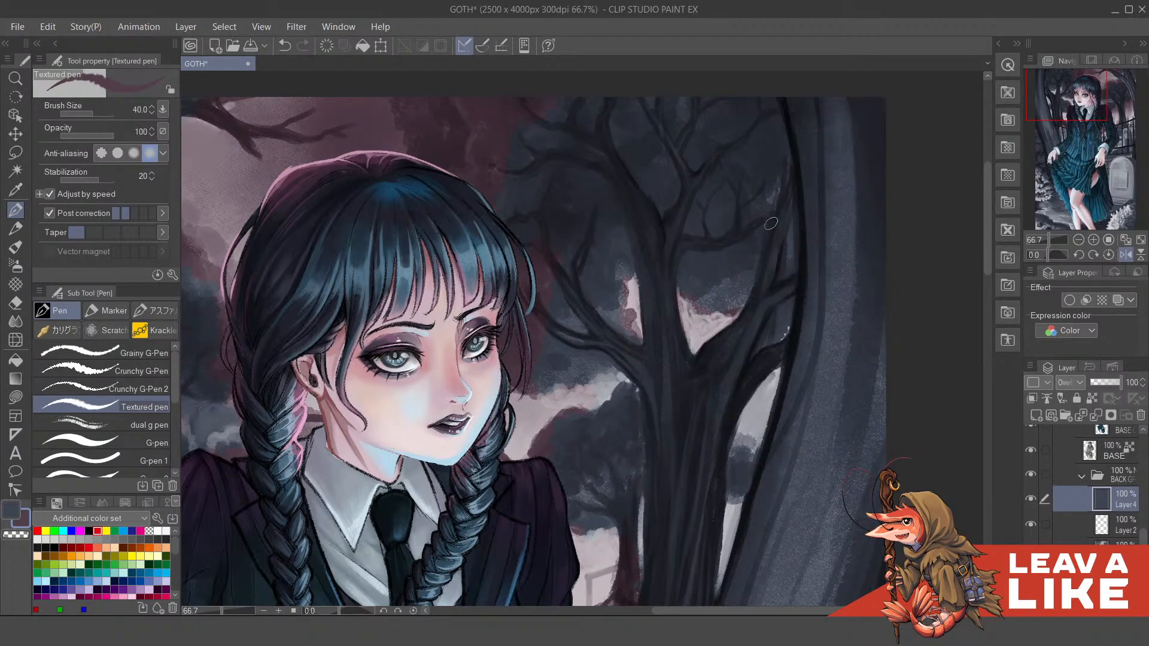
drag(774, 204, 766, 158)
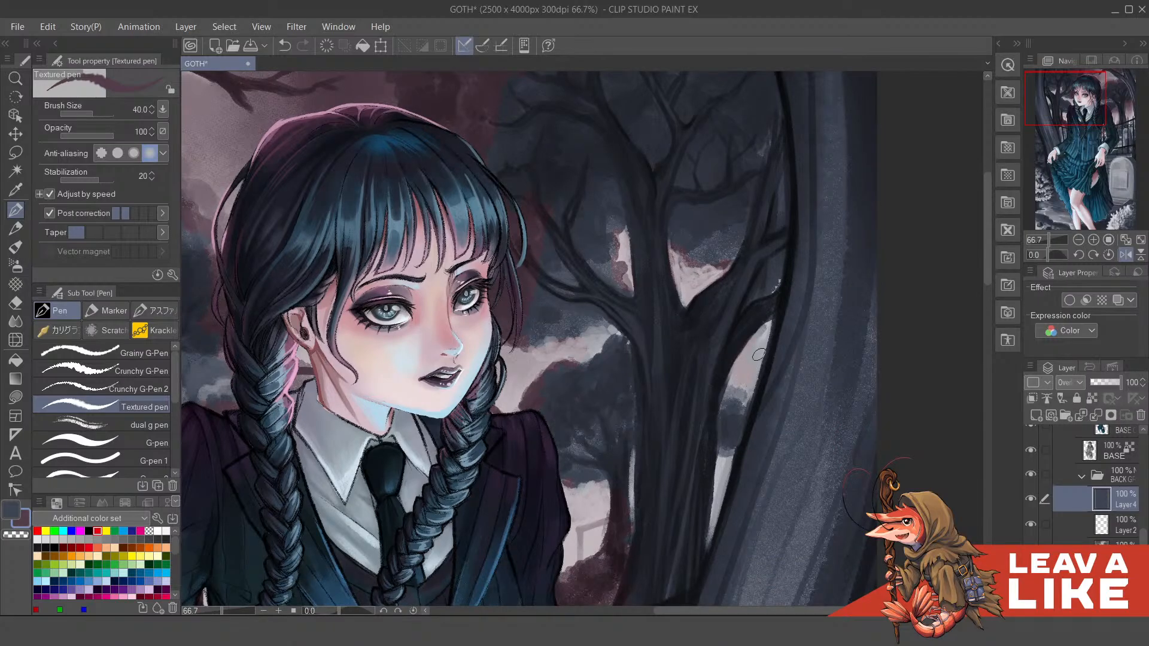
mouse_move(759, 355)
mouse_down()
mouse_move(769, 328)
mouse_move(734, 396)
mouse_move(744, 403)
mouse_up()
Step: Examine the maroon and slate tint on the trees, sky, fence and gravestones around the figure
scroll(771, 77, down, 2)
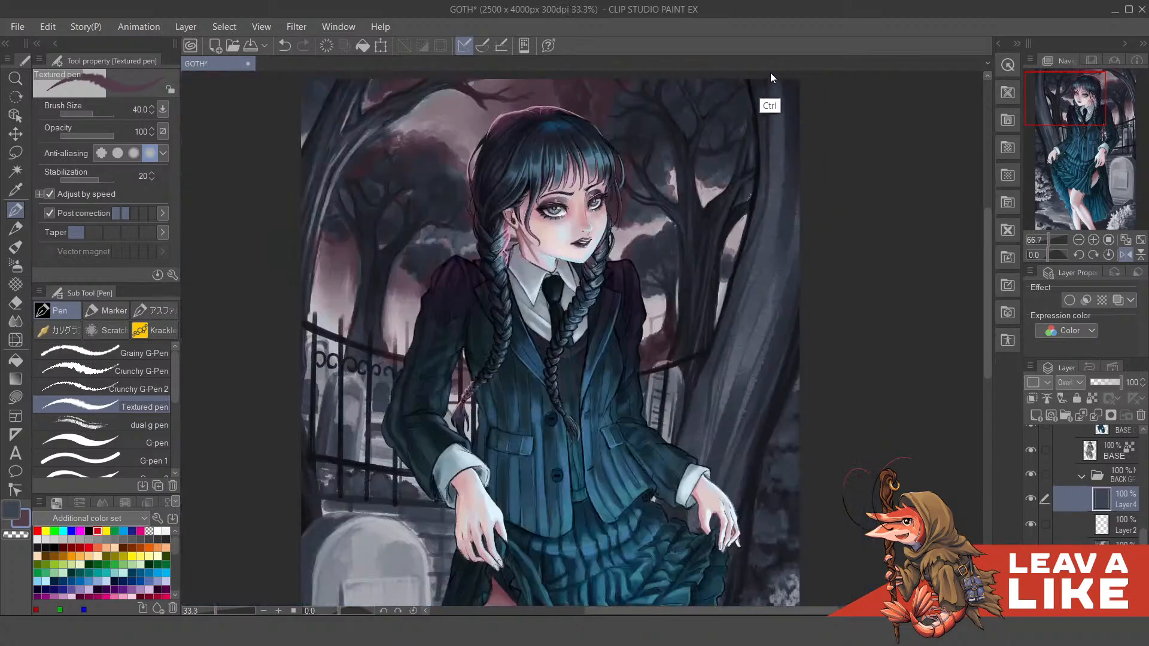
scroll(771, 75, down, 1)
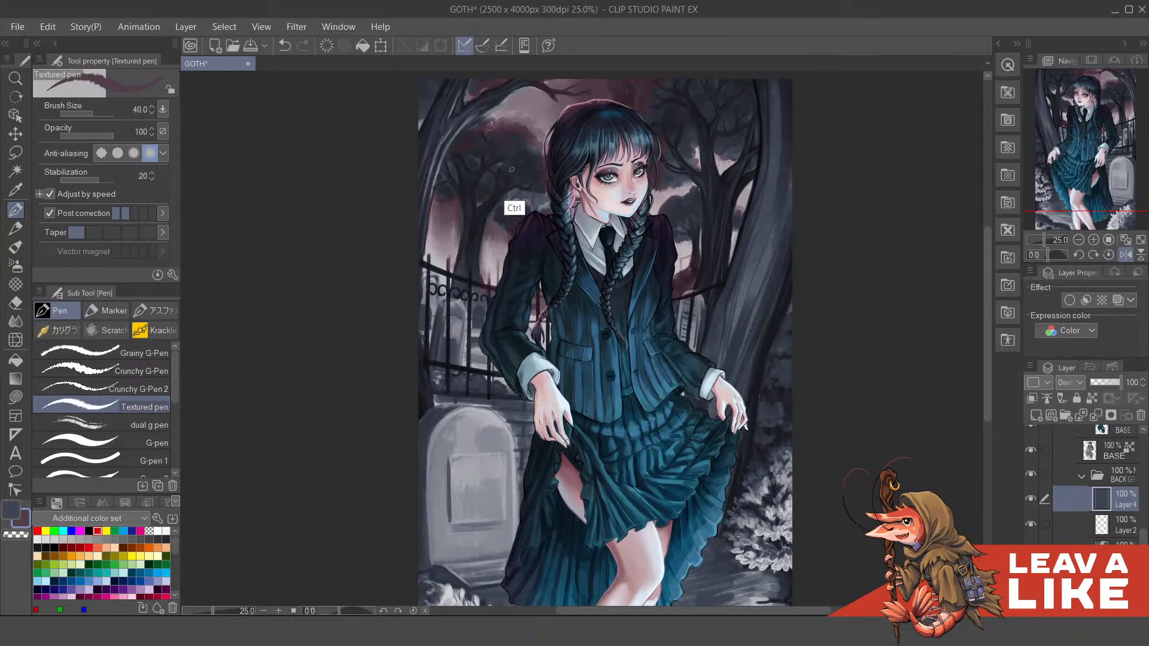
scroll(512, 198, up, 3)
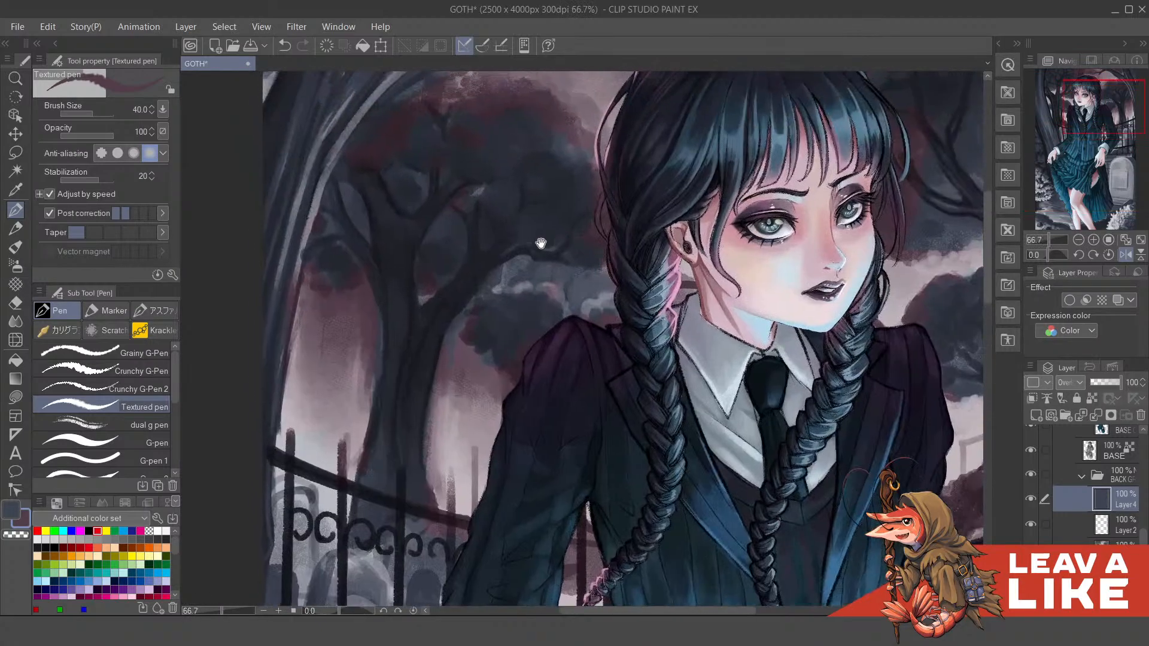
scroll(533, 299, left, 2)
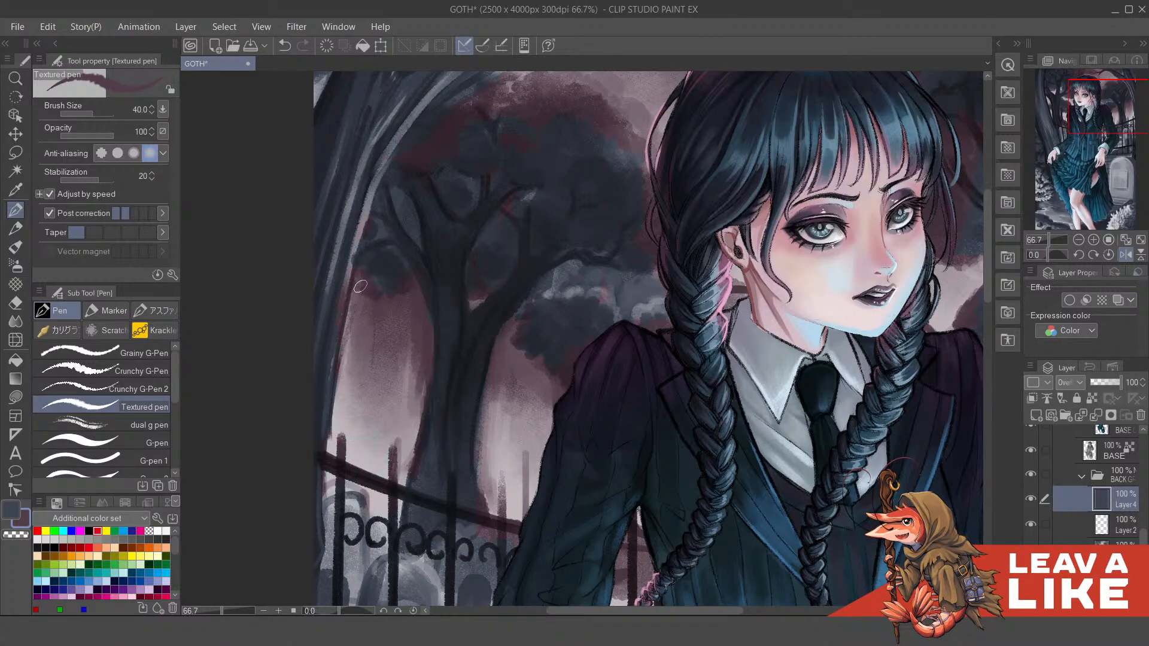
scroll(328, 419, up, 6)
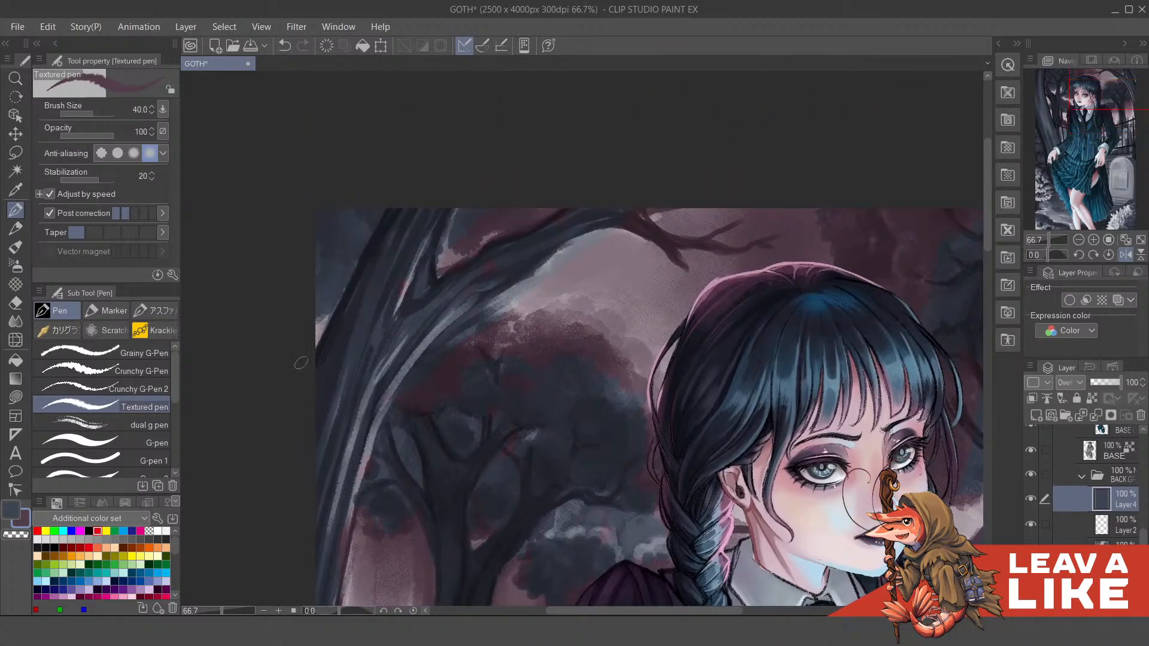
drag(680, 384, 589, 207)
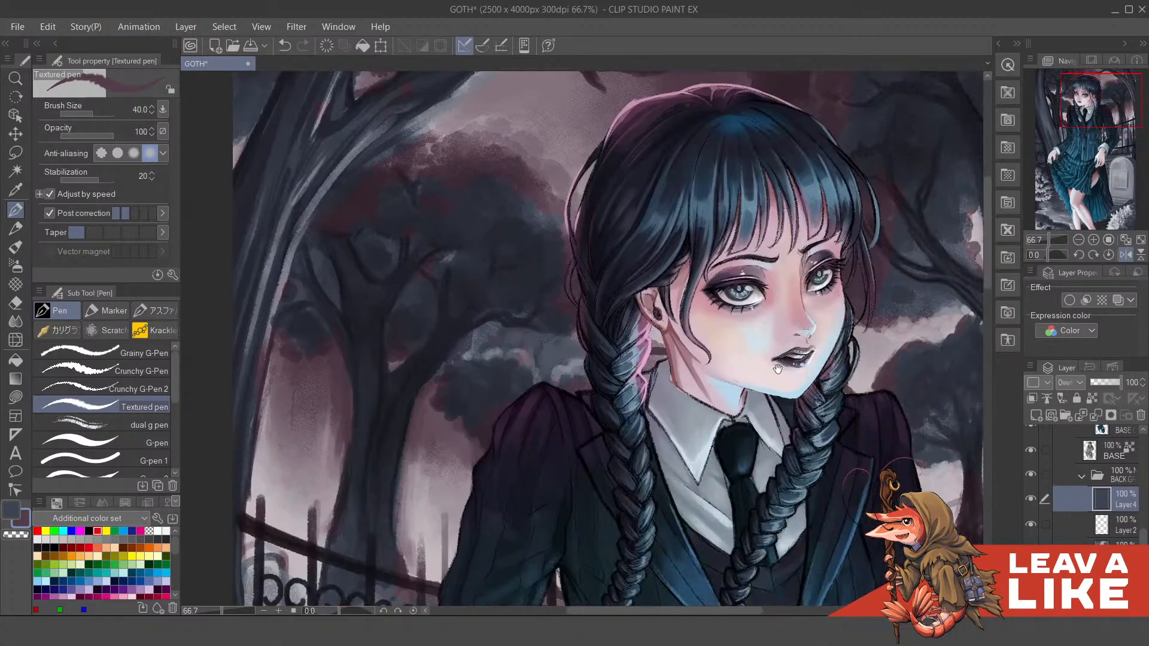
scroll(599, 341, right, 2)
scroll(539, 347, down, 8)
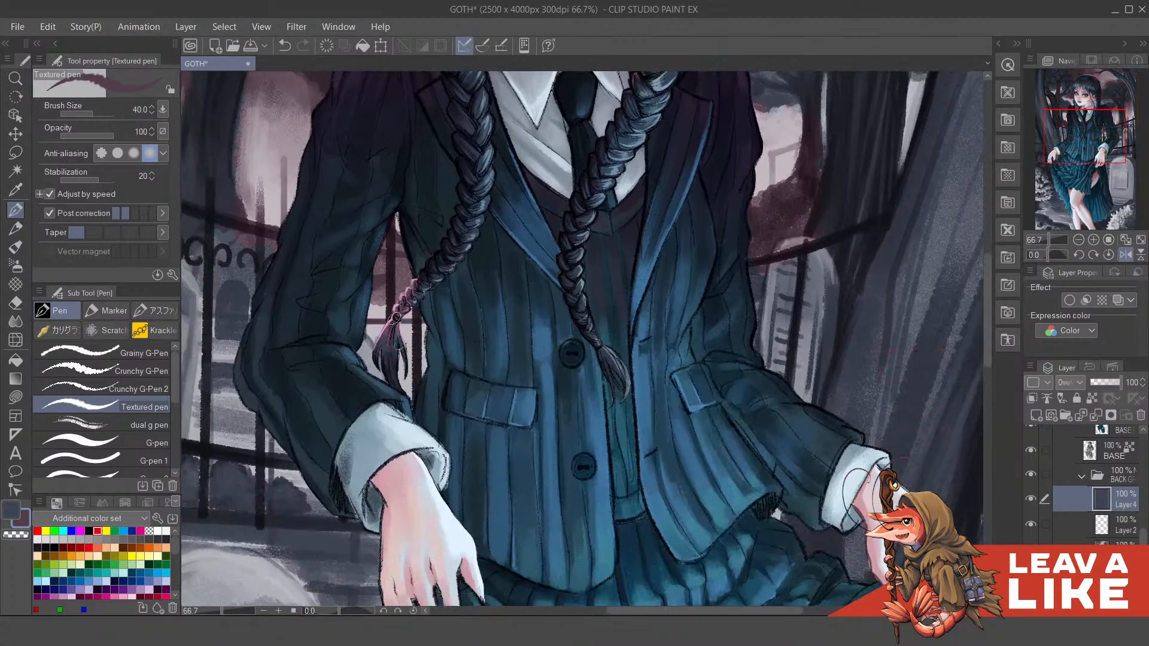
scroll(742, 263, right, 3)
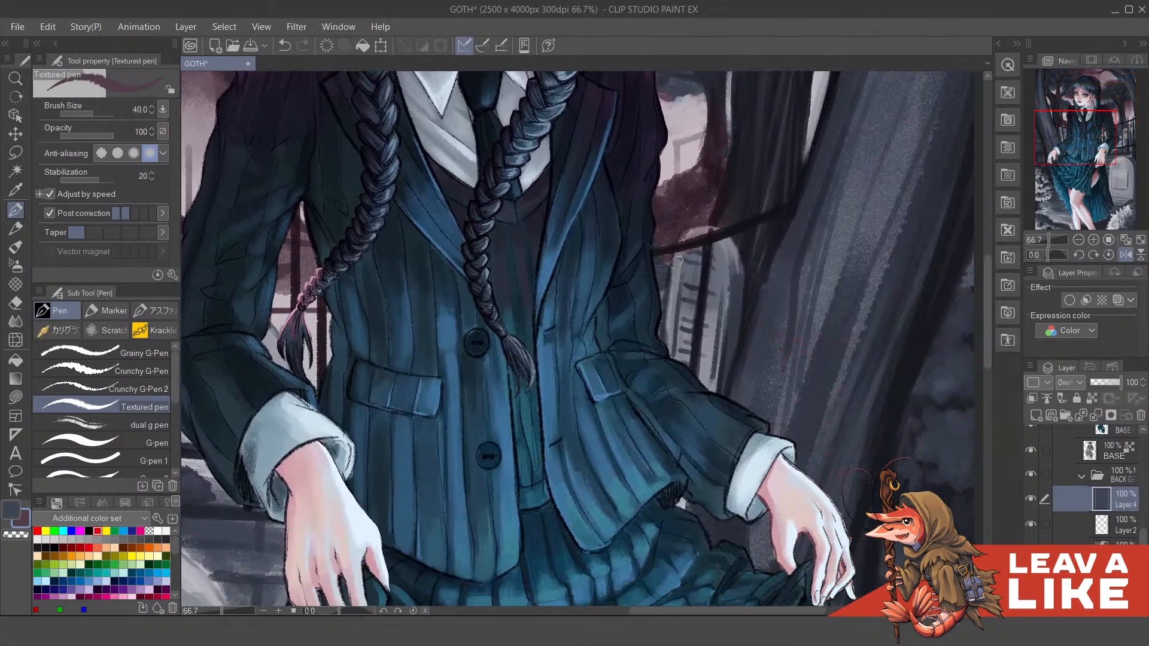
scroll(670, 233, up, 2)
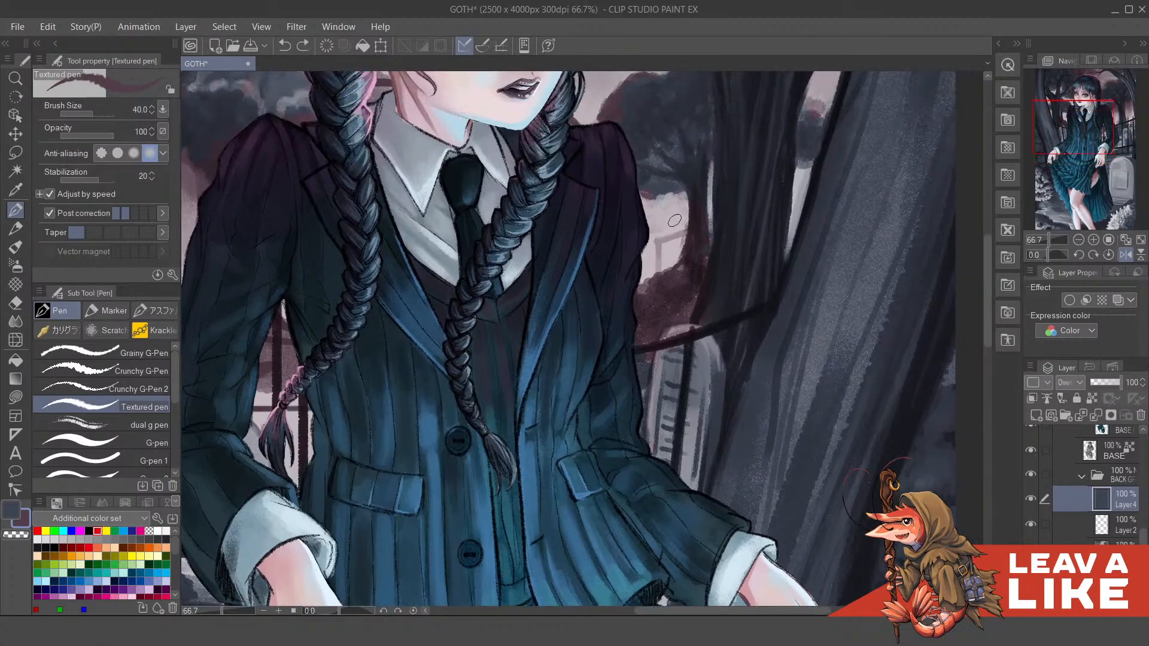
scroll(662, 212, up, 2)
scroll(662, 212, right, 2)
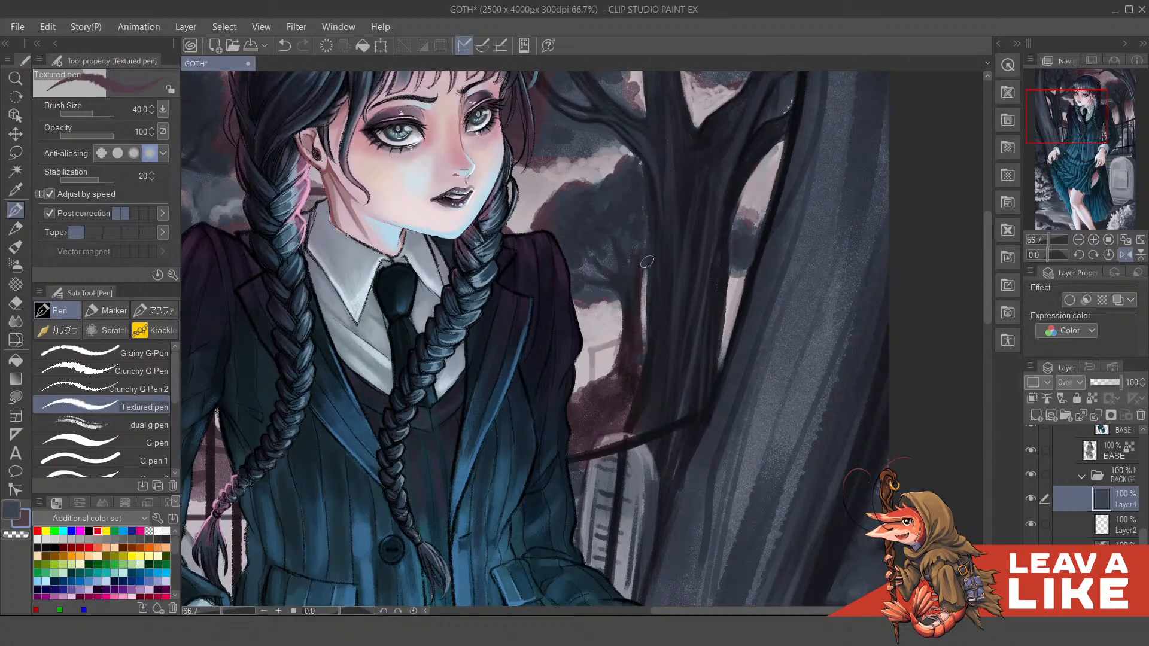
Step: Add maroon along the narrow sky gap beside the edge of the large trunk
drag(853, 248, 635, 265)
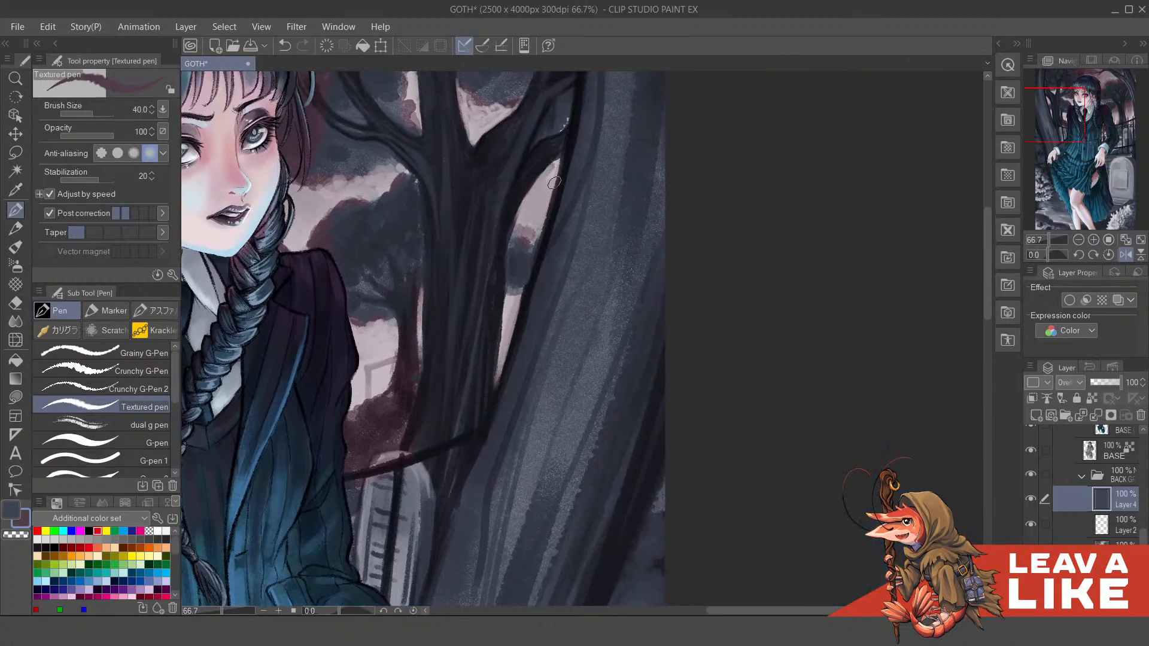
drag(558, 152, 539, 256)
scroll(566, 241, down, 3)
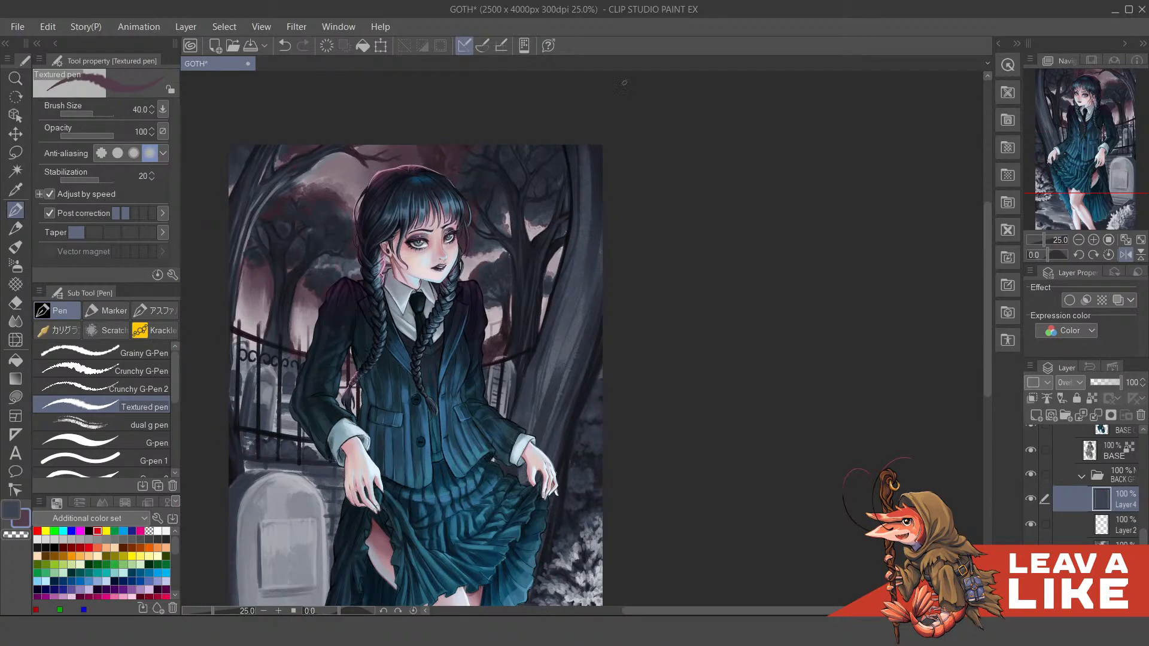
Step: Sample slate blue from the foliage of the tree behind the braid and touch up the maroon patches there
drag(428, 198, 586, 306)
scroll(461, 324, up, 2)
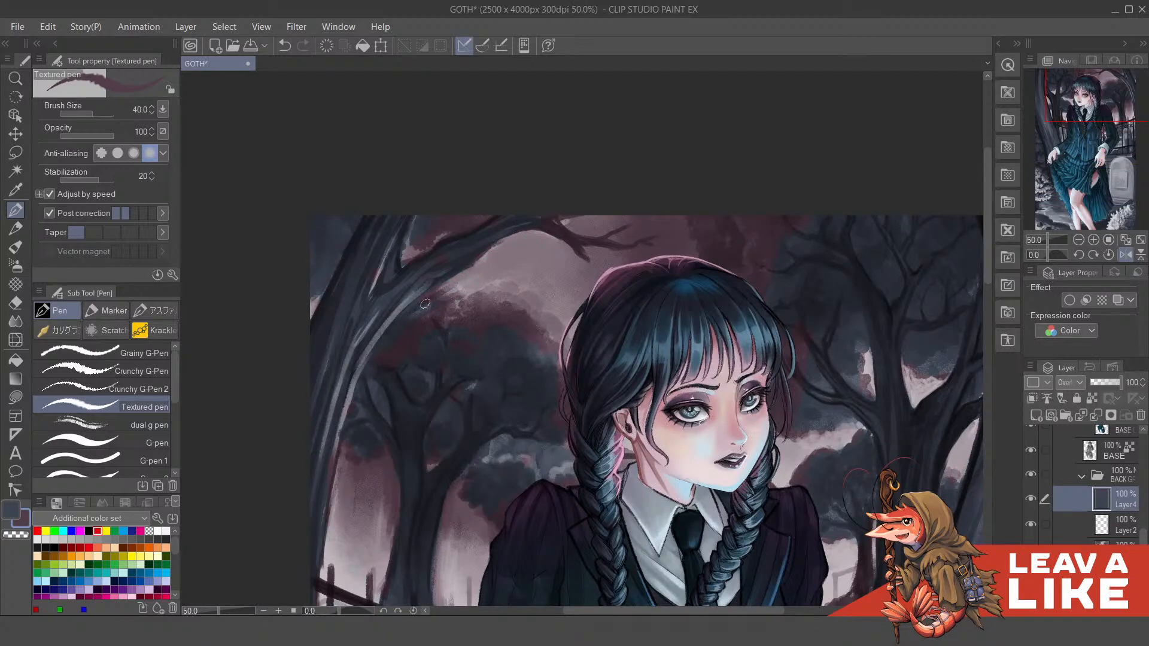
scroll(443, 328, up, 1)
alt+click(410, 370)
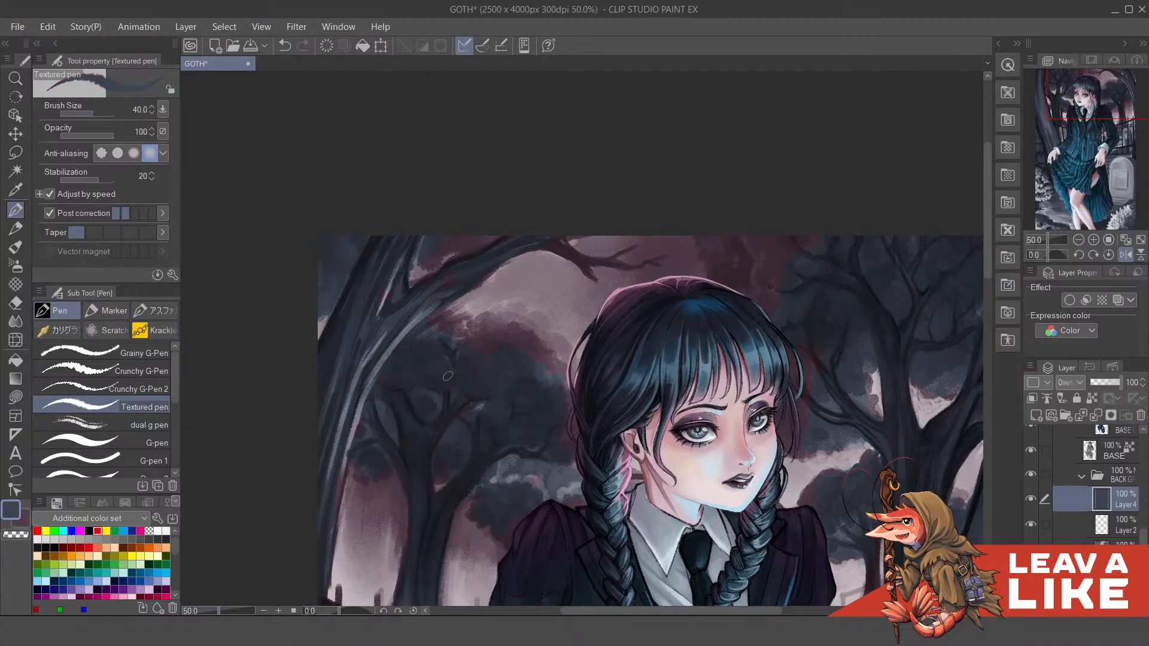
scroll(453, 395, down, 1)
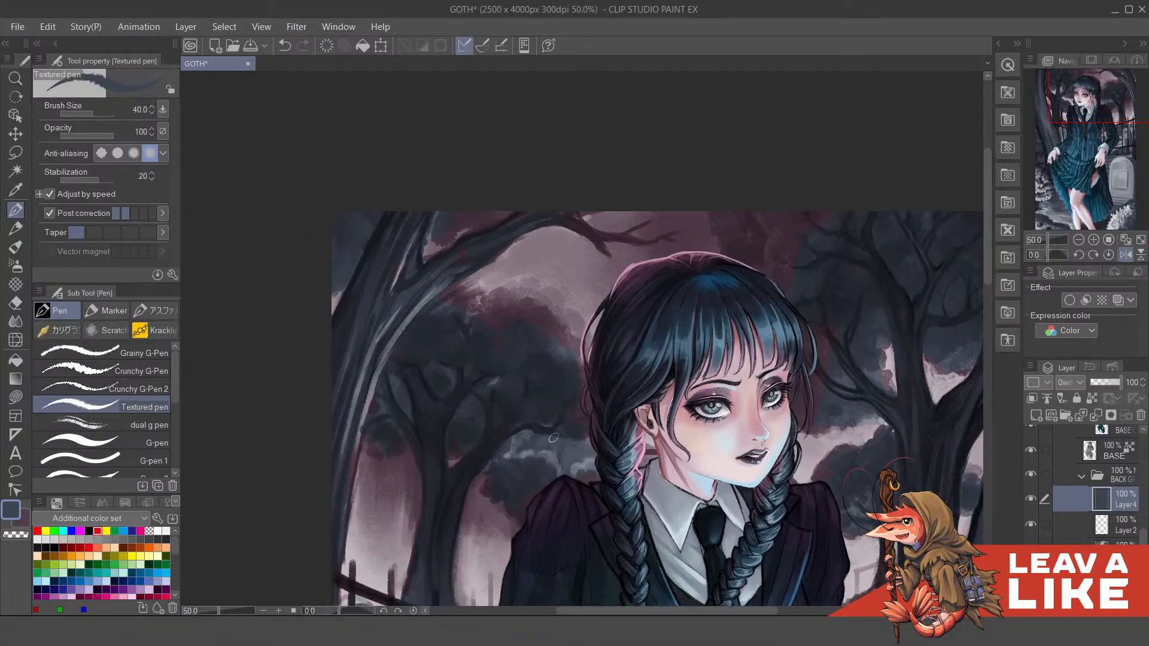
scroll(583, 428, down, 1)
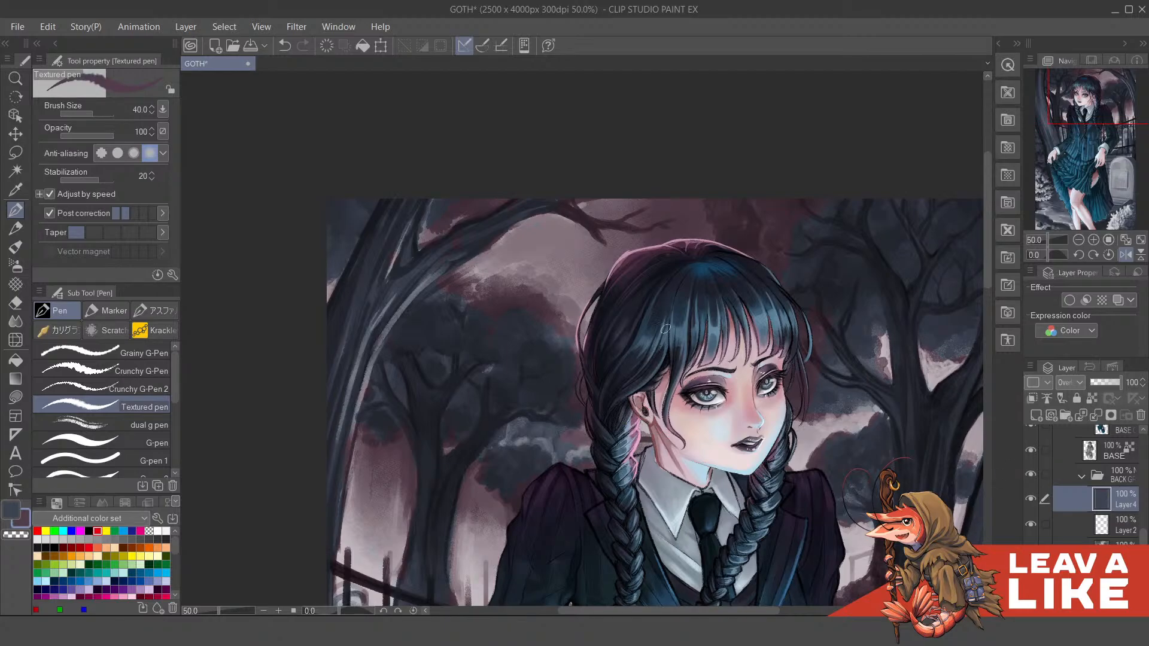
Step: Flip the canvas view horizontally and examine the background tint across the whole illustration
scroll(757, 190, down, 2)
scroll(778, 251, down, 1)
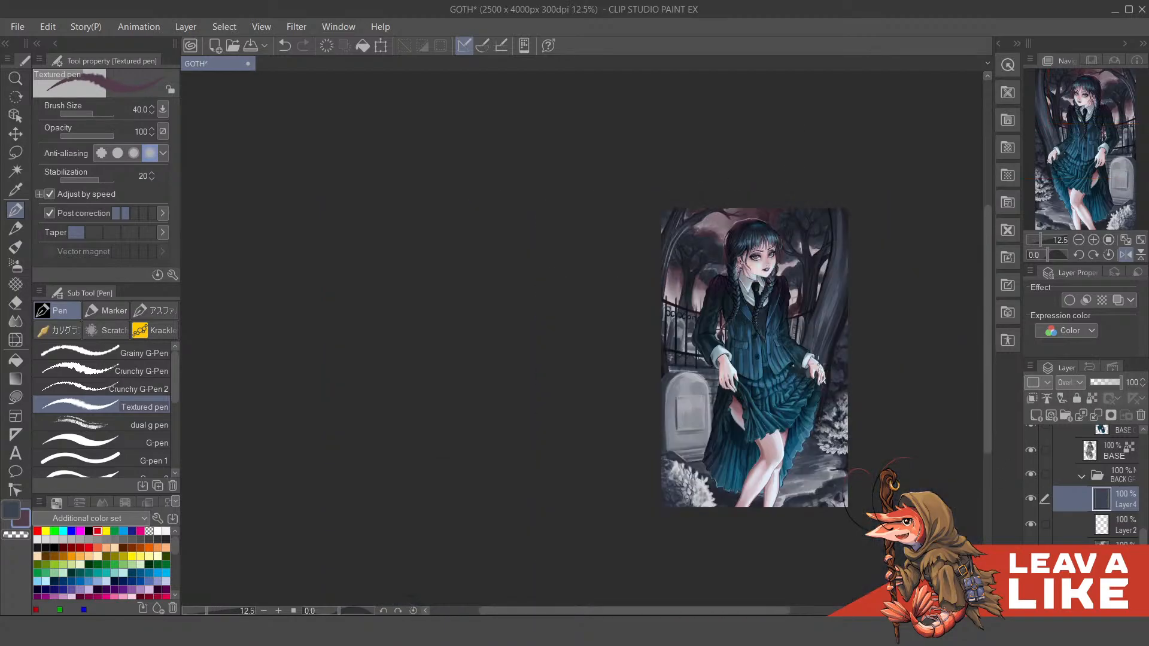
scroll(757, 378, up, 2)
drag(762, 215, 736, 397)
key(h)
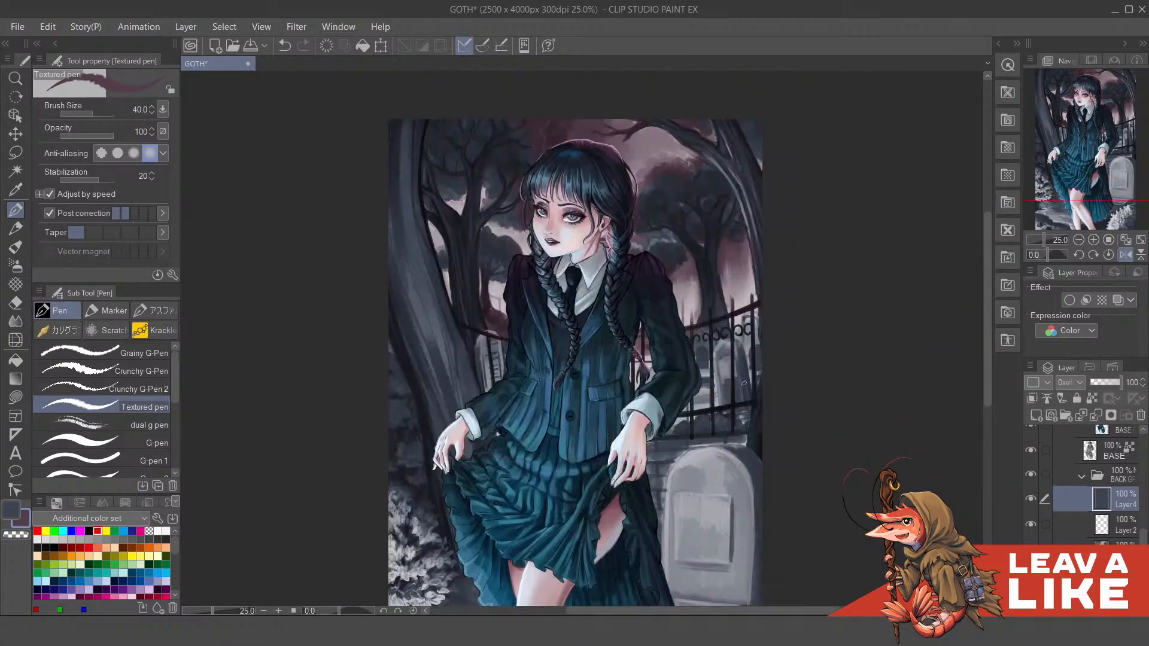
drag(682, 327, 676, 359)
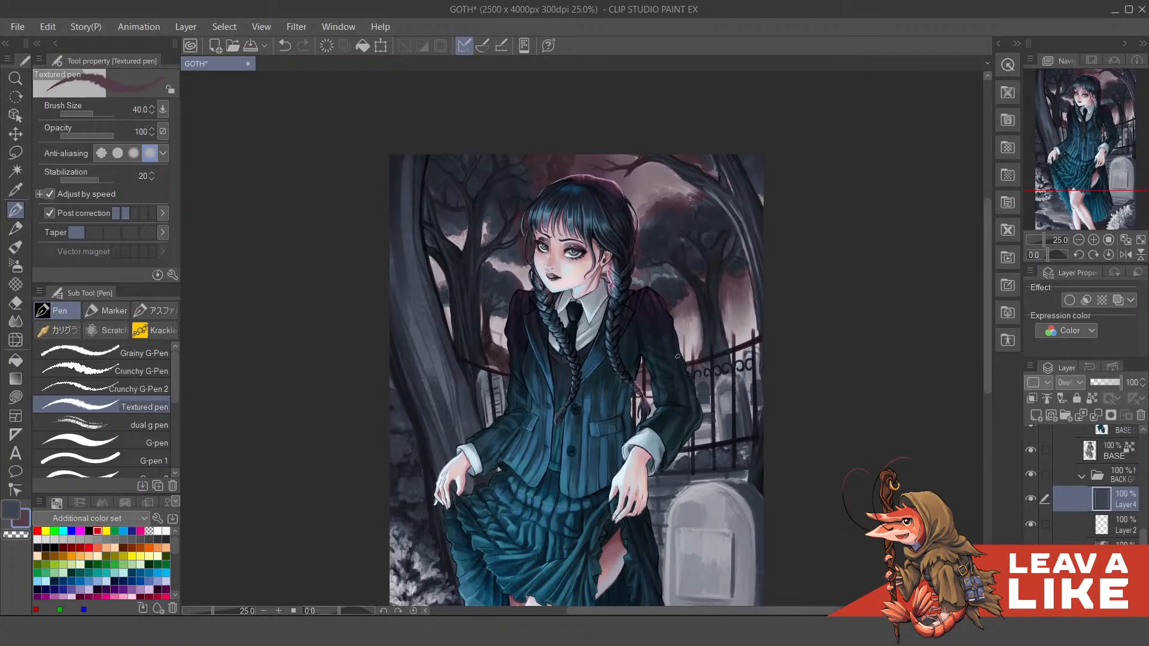
drag(622, 340, 674, 429)
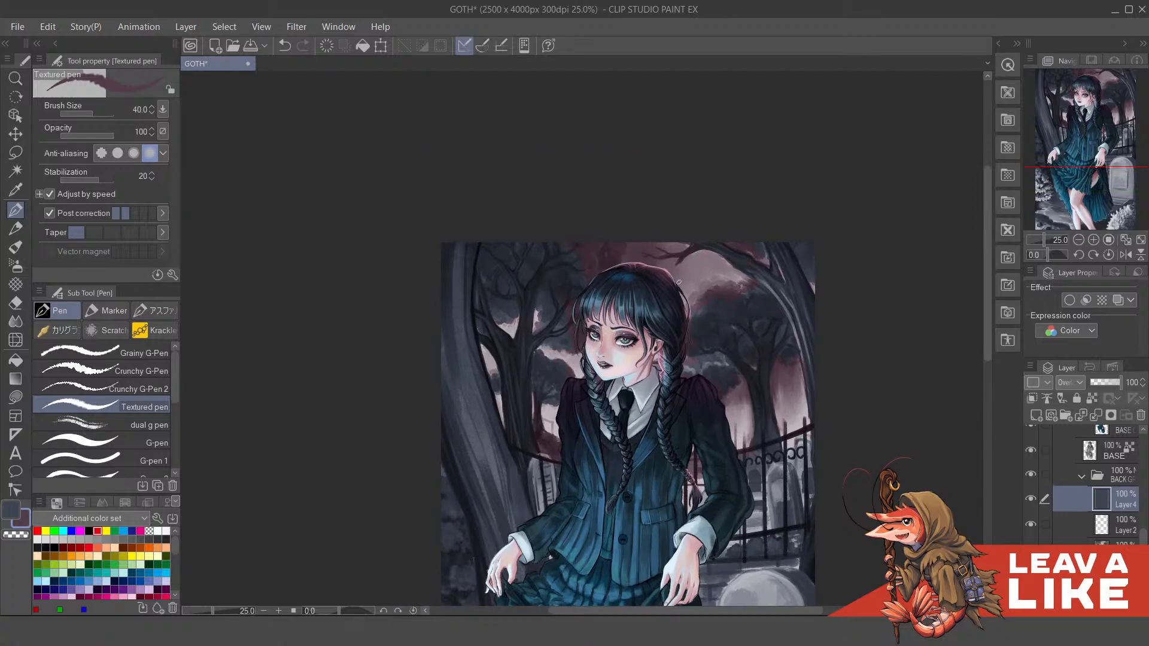
drag(678, 282, 688, 269)
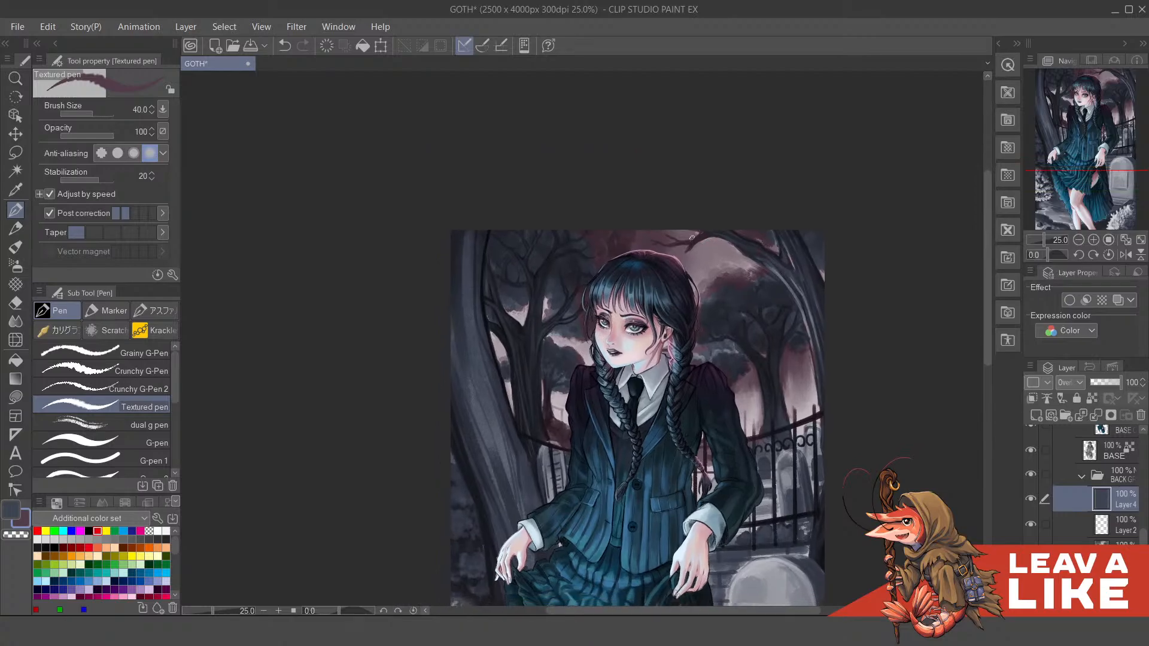
drag(632, 371, 653, 304)
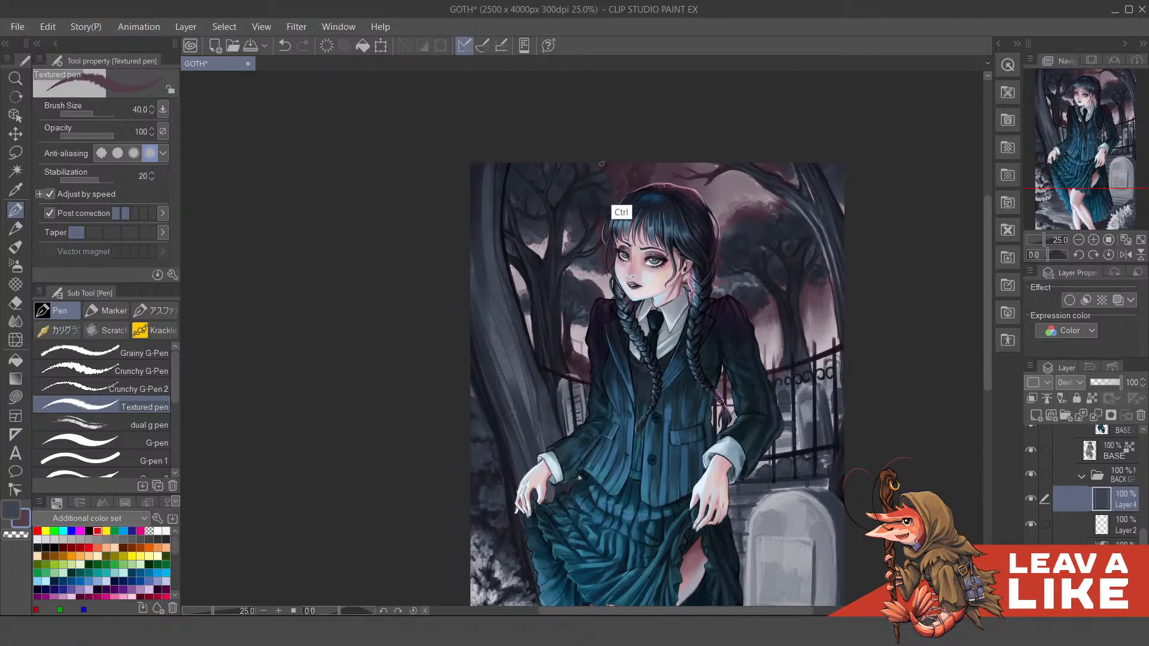
Step: Examine the tint on the trees, sky, fence and gravestones up close and across the whole tilted and straightened canvas
scroll(611, 209, up, 2)
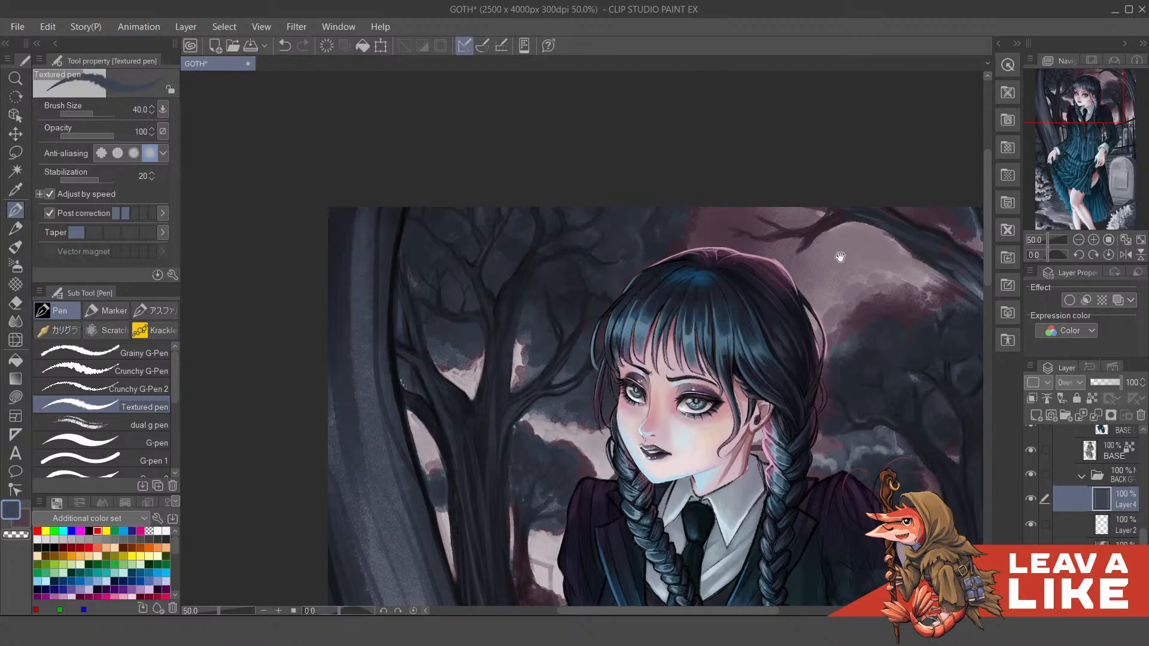
drag(840, 257, 774, 245)
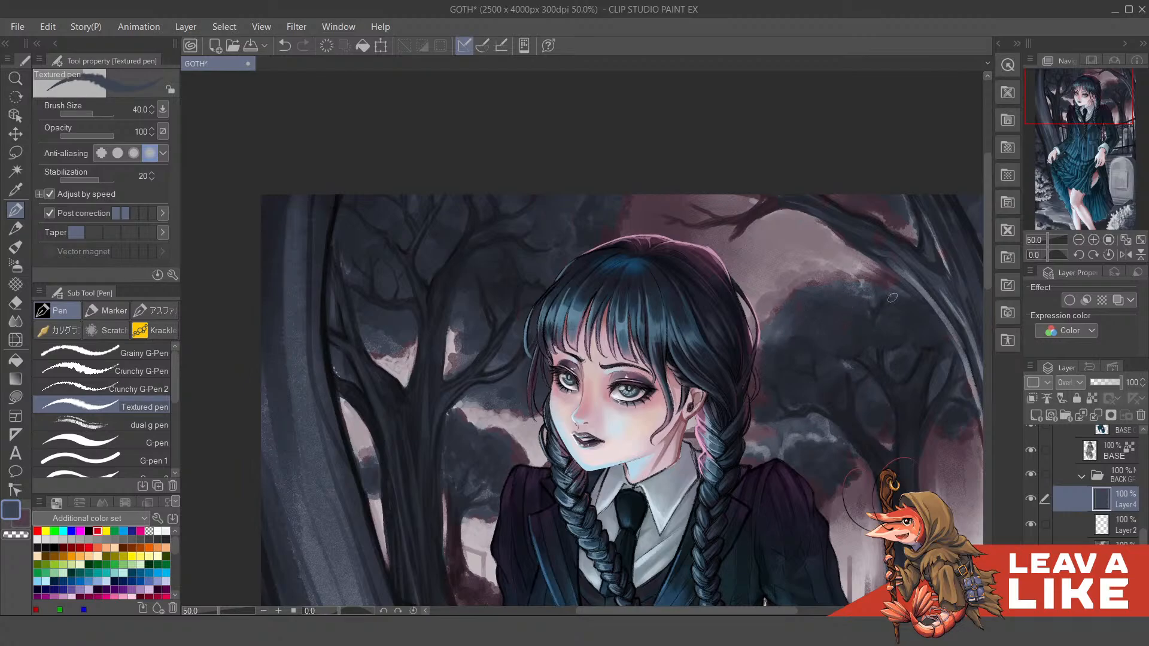
scroll(889, 166, down, 1)
drag(831, 334, 762, 252)
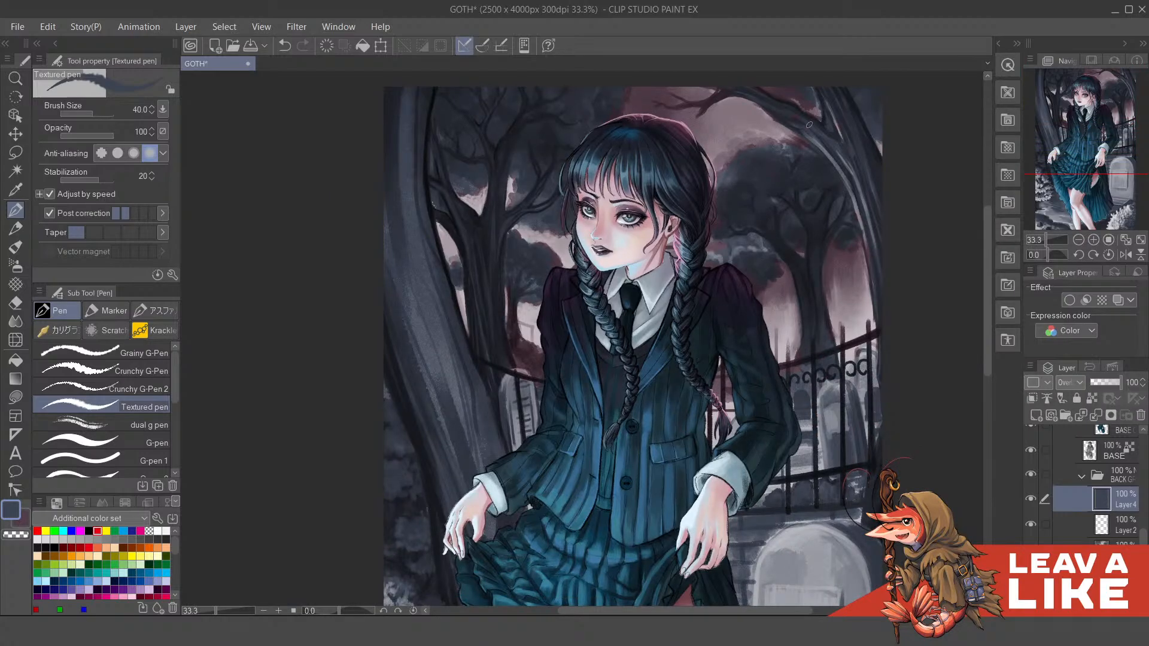
scroll(809, 124, down, 1)
scroll(839, 288, down, 2)
key(^)
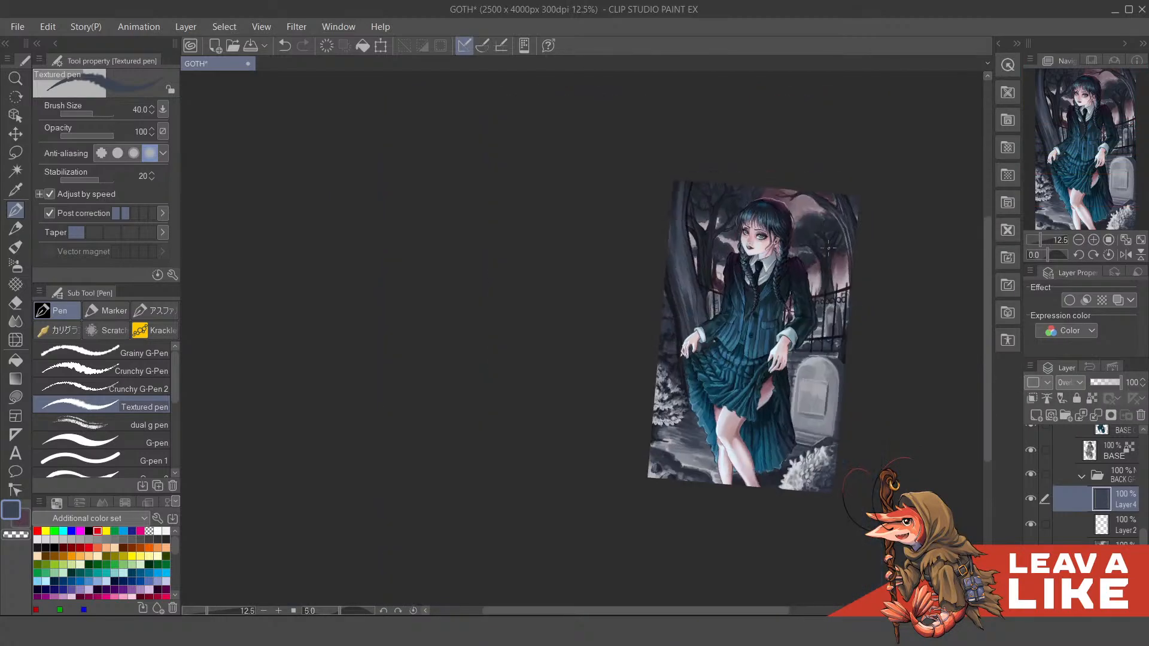
scroll(831, 288, up, 2)
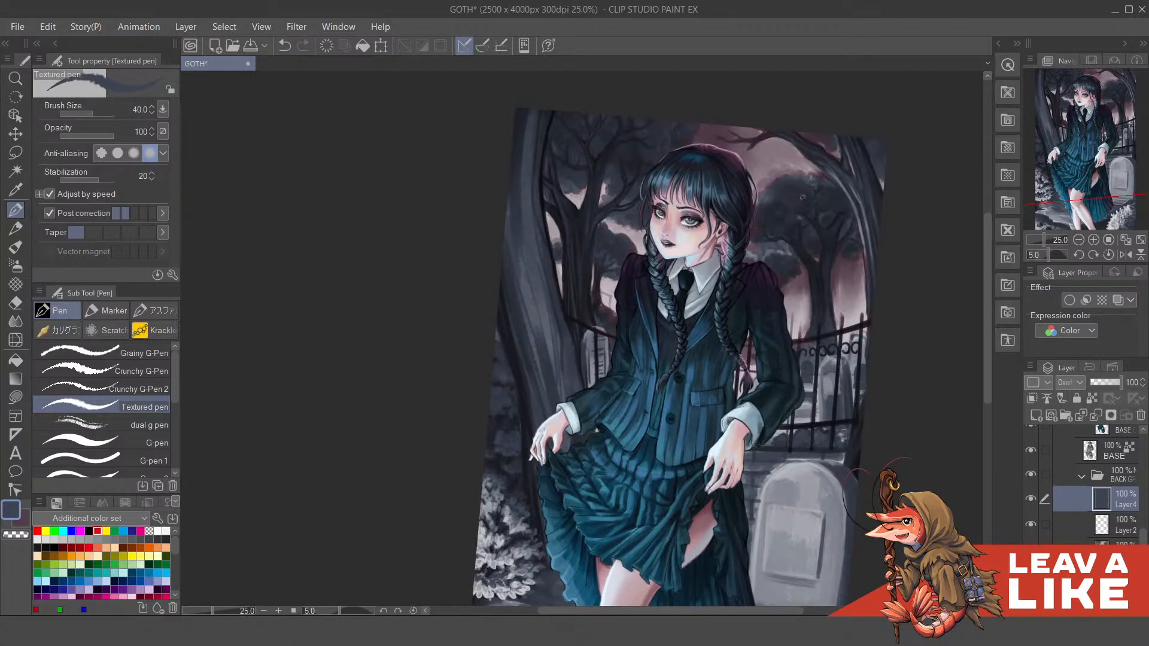
scroll(802, 196, up, 1)
scroll(683, 192, up, 1)
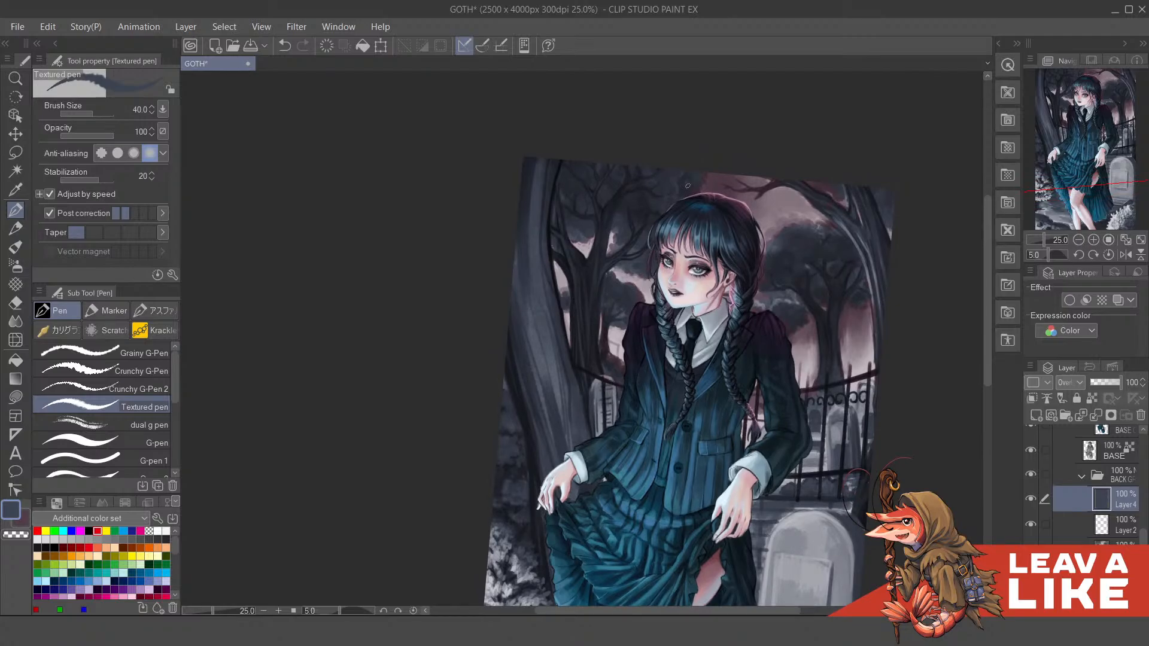
scroll(688, 185, down, 3)
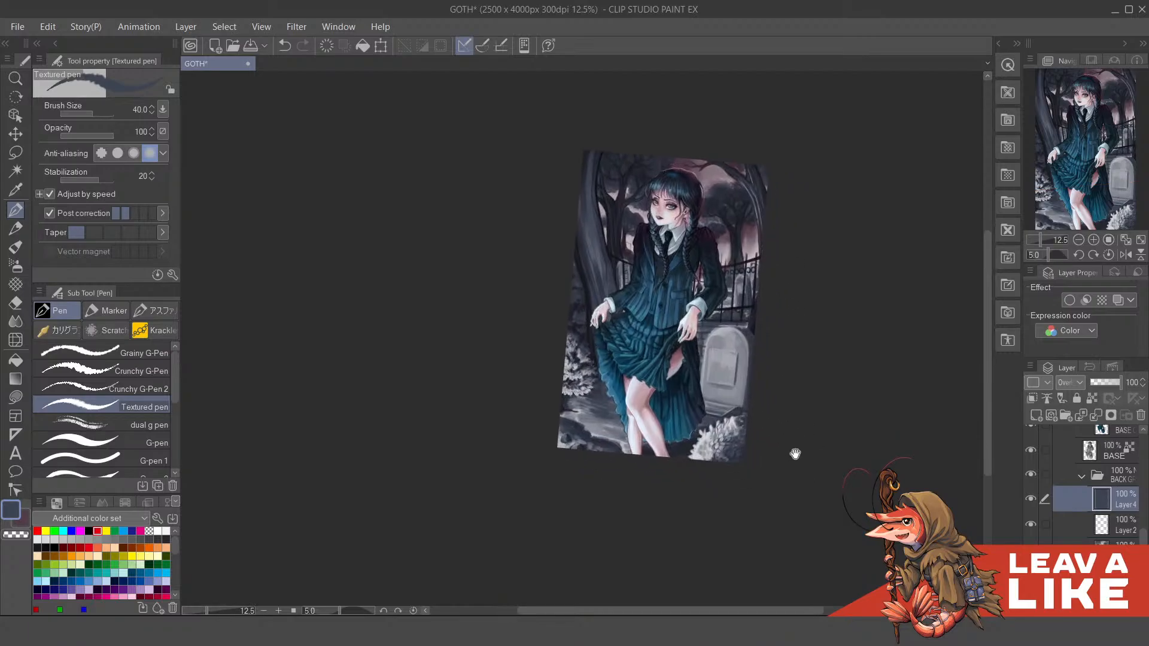
key(minus)
scroll(755, 354, up, 3)
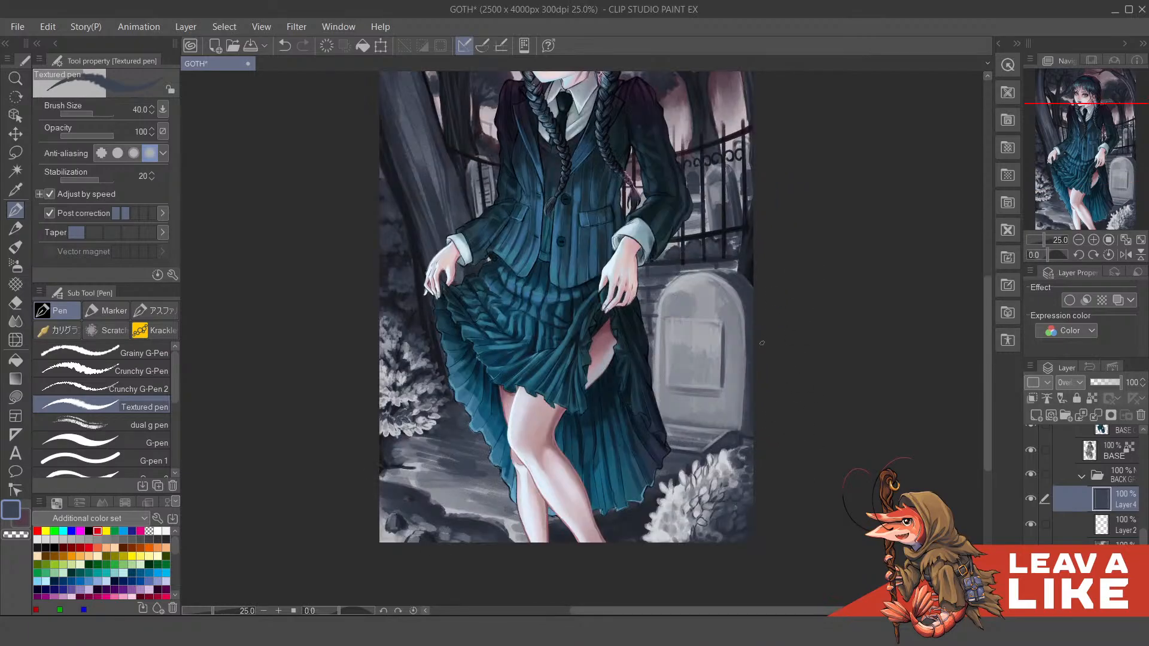
drag(775, 292, 786, 448)
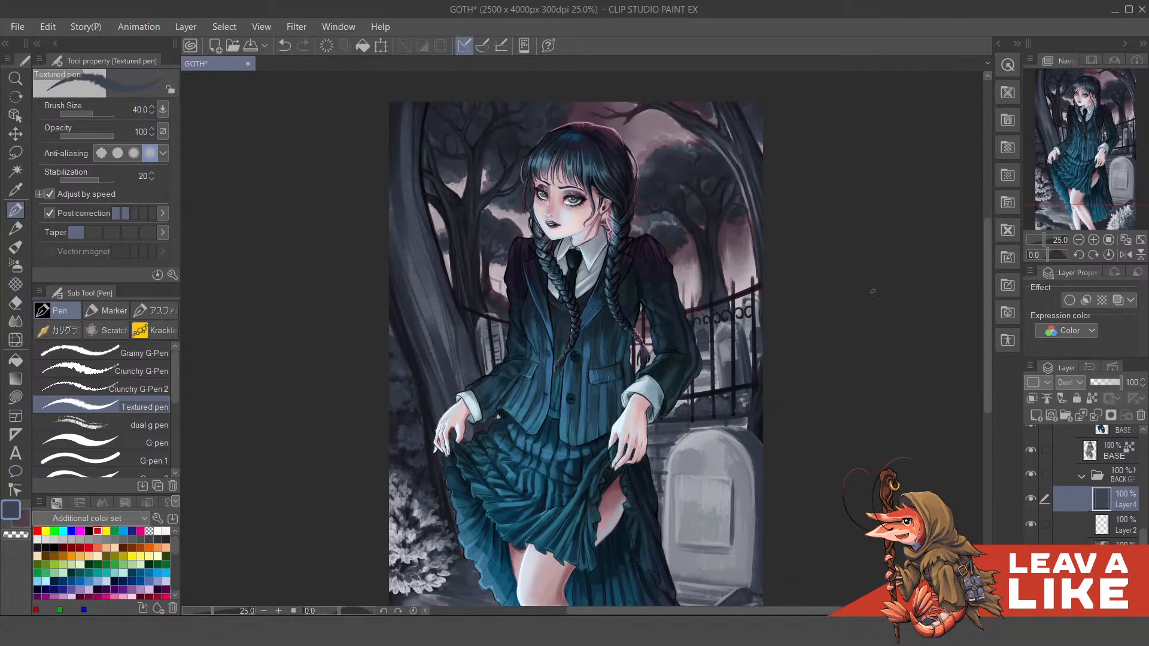
Step: Merge Layer 2 into the layer beneath it in the background folder
ctrl+click(1100, 527)
key(ctrl+d)
click(1105, 523)
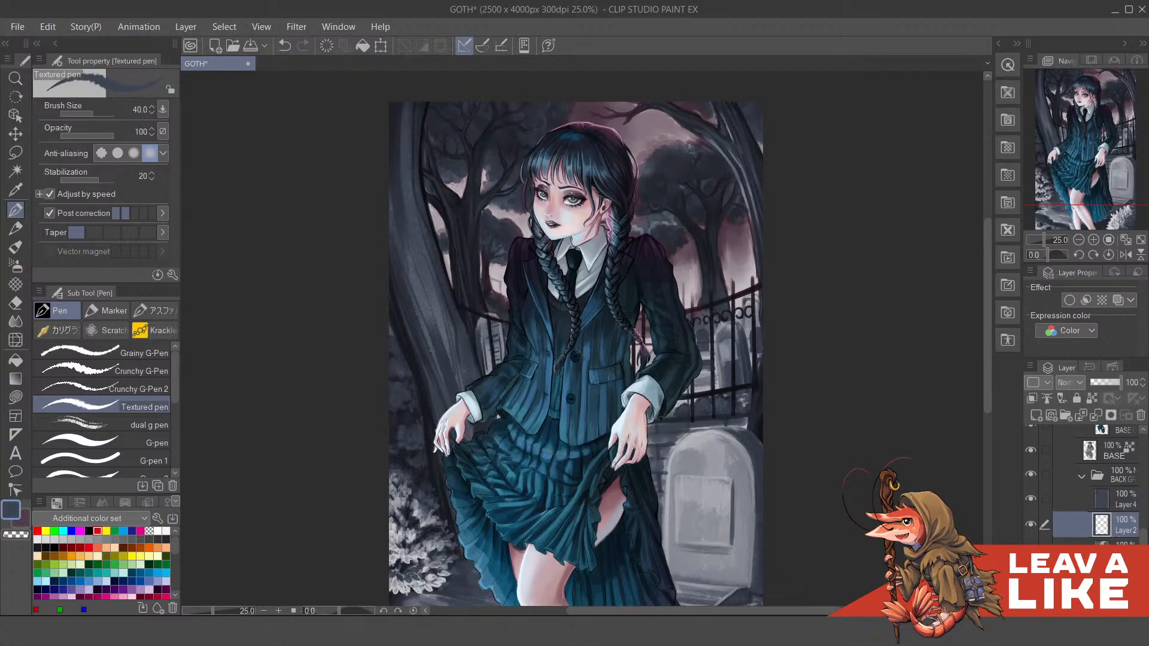
key(ctrl+e)
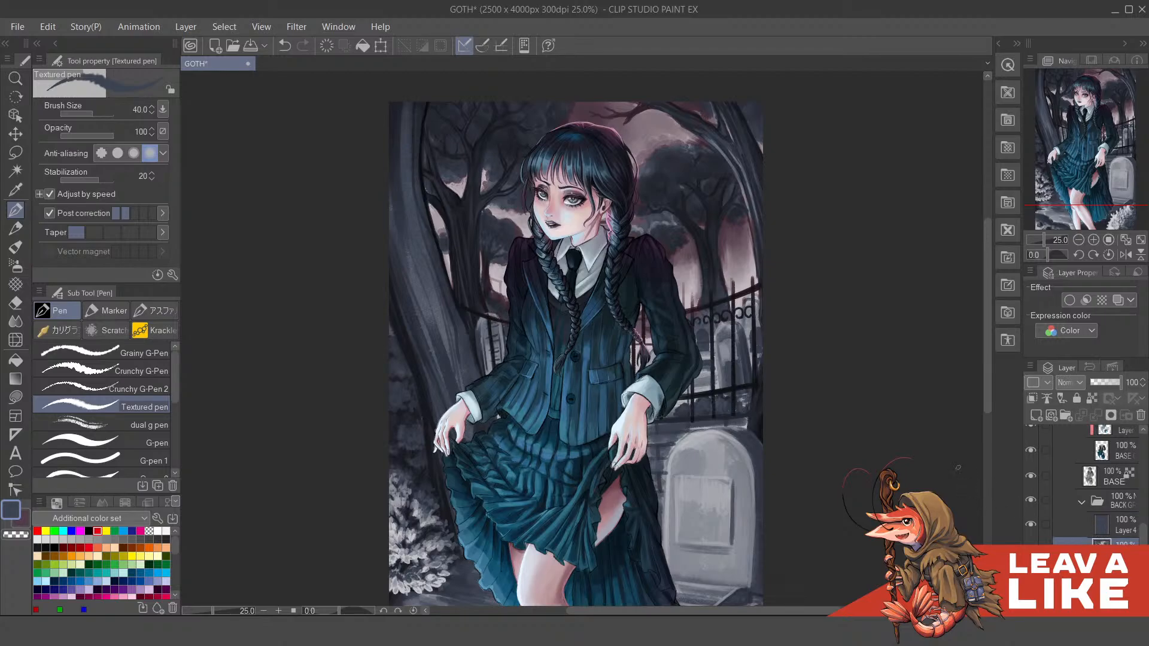
scroll(952, 426, down, 2)
scroll(952, 426, up, 2)
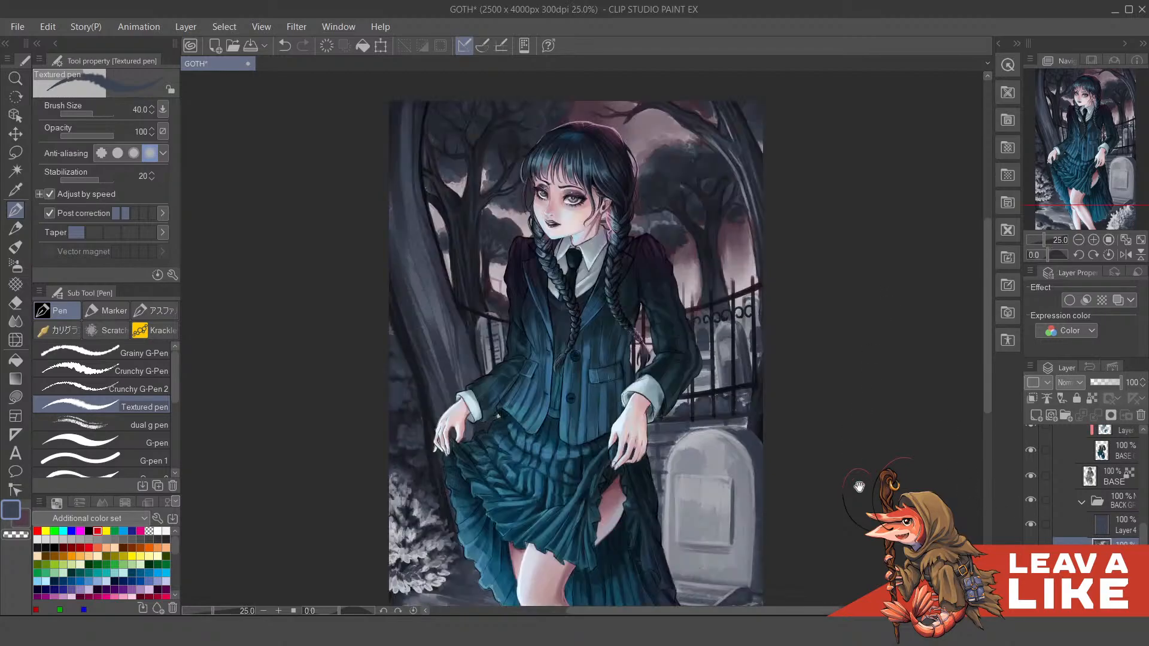
drag(859, 487, 865, 425)
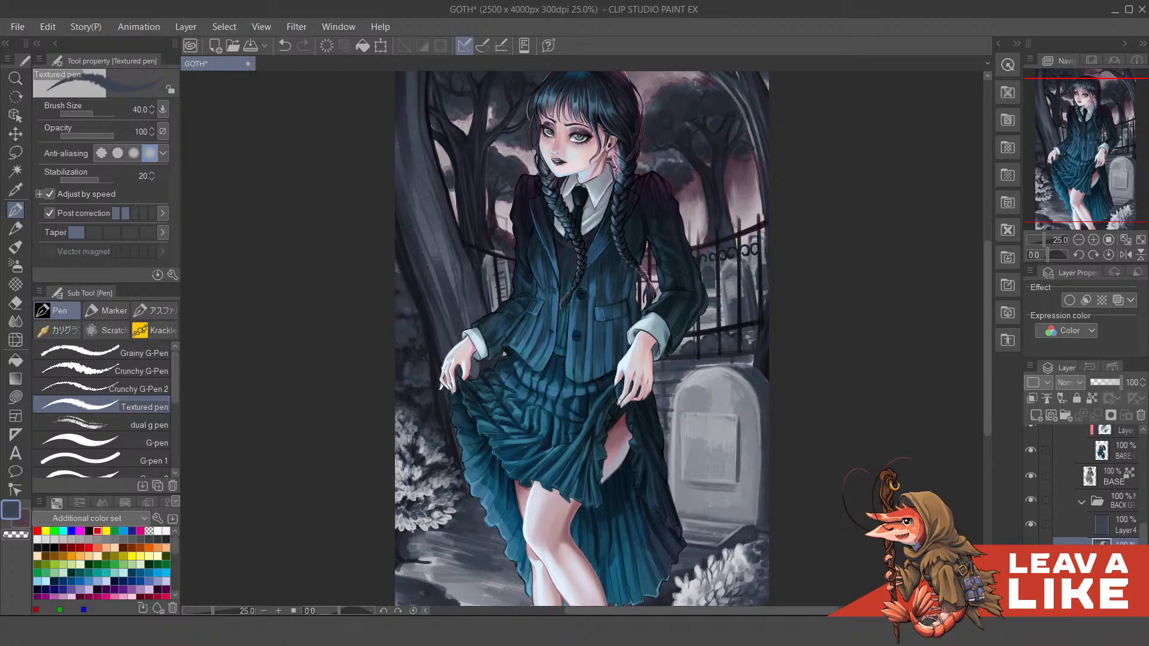
Step: Switch to the 鉛筆R pencil on the layer below Layer 4 and touch up the edge of the large trunk
click(1098, 528)
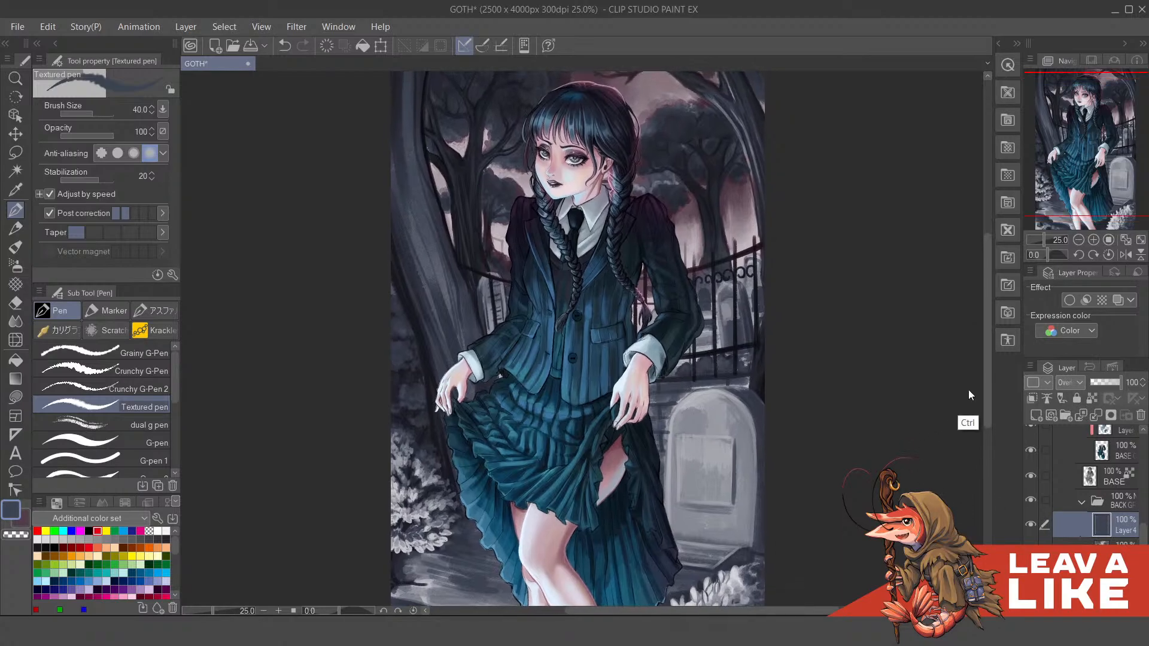
drag(517, 260, 562, 393)
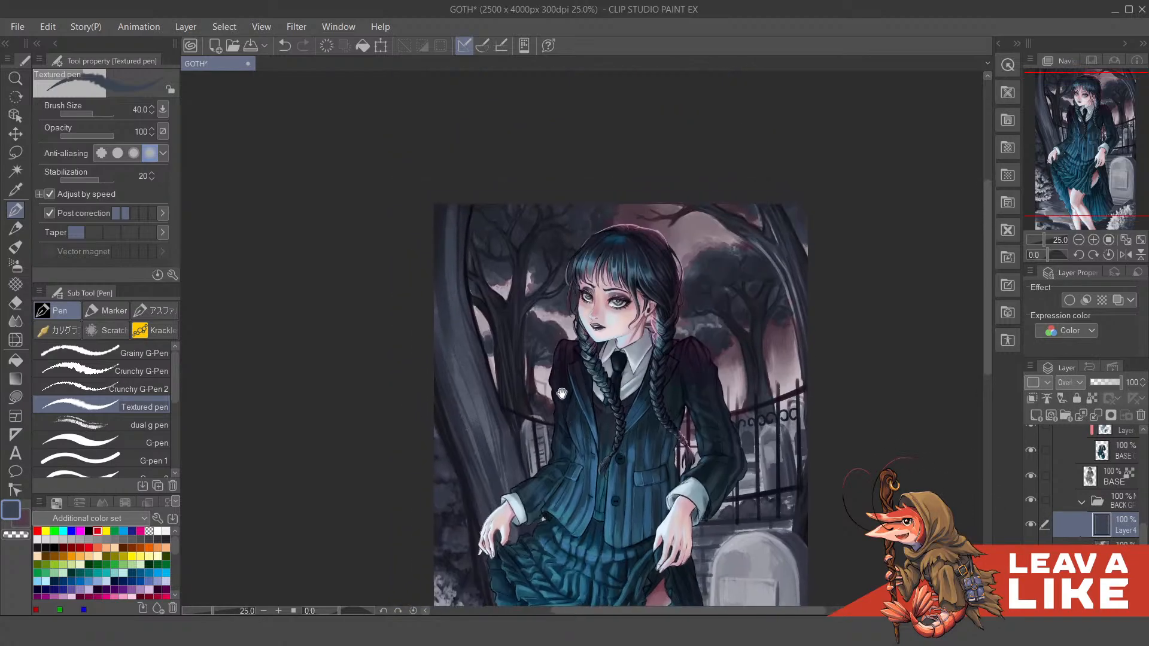
scroll(625, 200, up, 2)
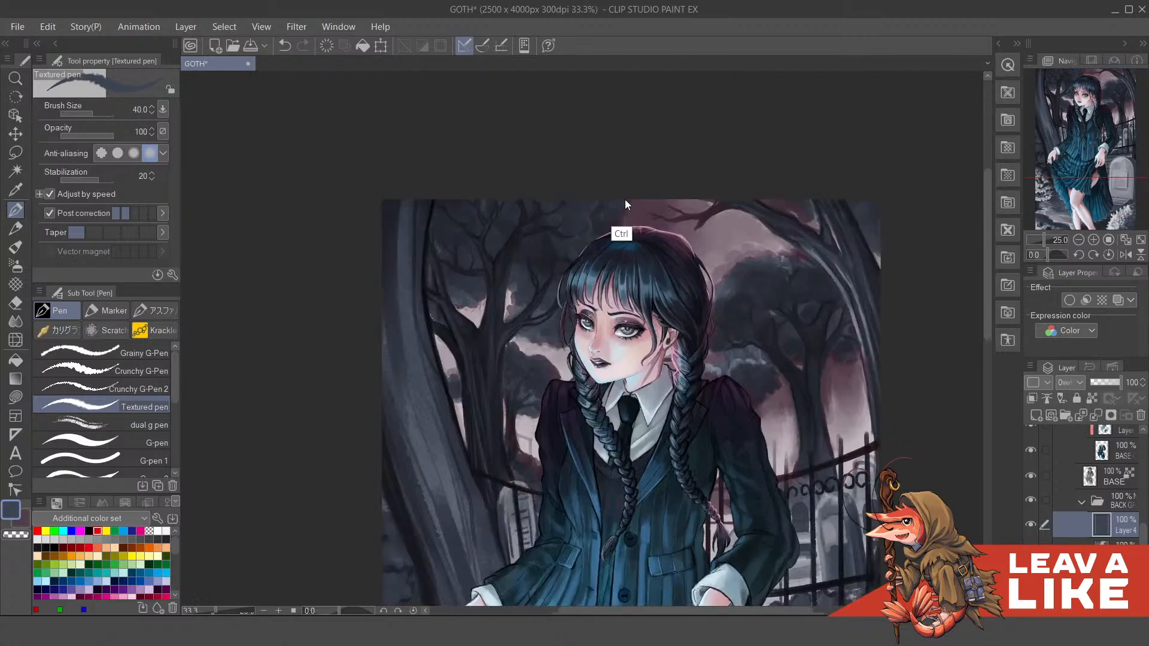
drag(356, 350, 428, 385)
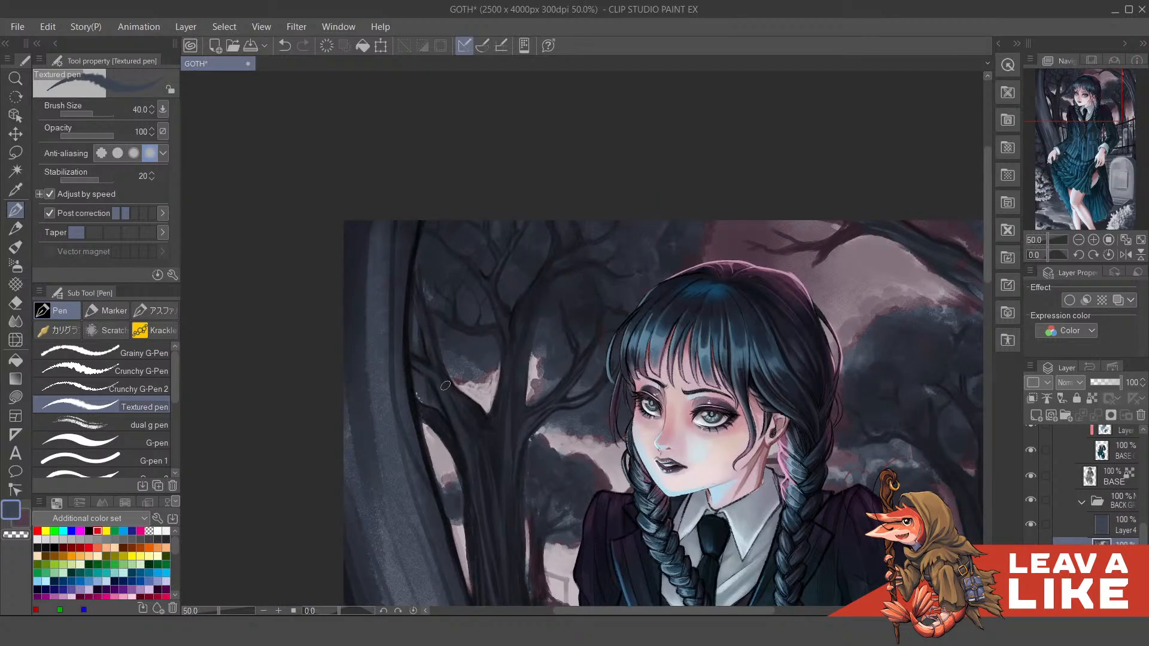
key(p)
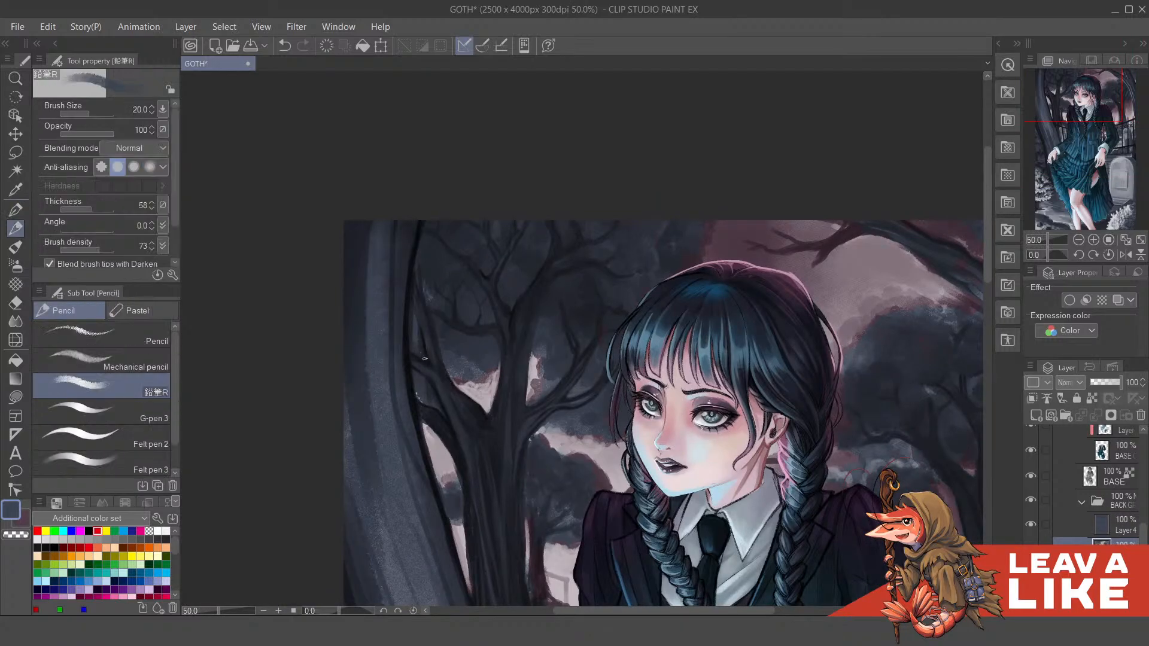
scroll(410, 439, up, 2)
mouse_move(413, 389)
mouse_down()
mouse_move(435, 348)
mouse_move(421, 398)
mouse_up()
Step: Compare the background with Layer 4 hidden and shown, and merge Layer 4 into the painted layer below it
click(1030, 525)
scroll(430, 364, up, 1)
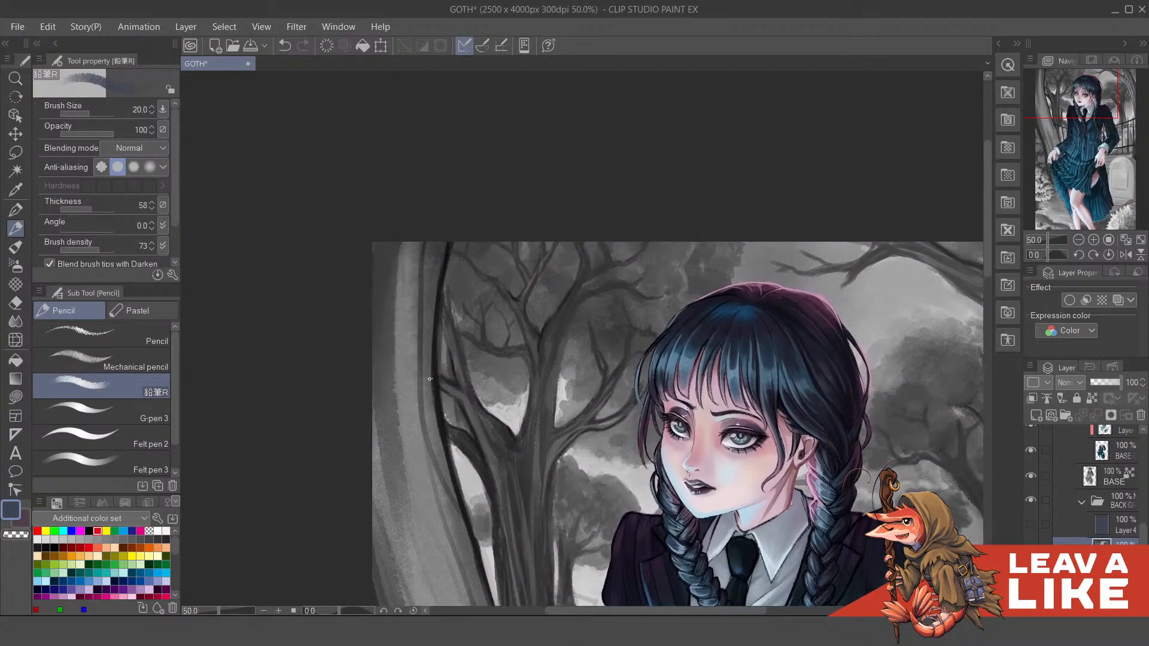
click(1030, 525)
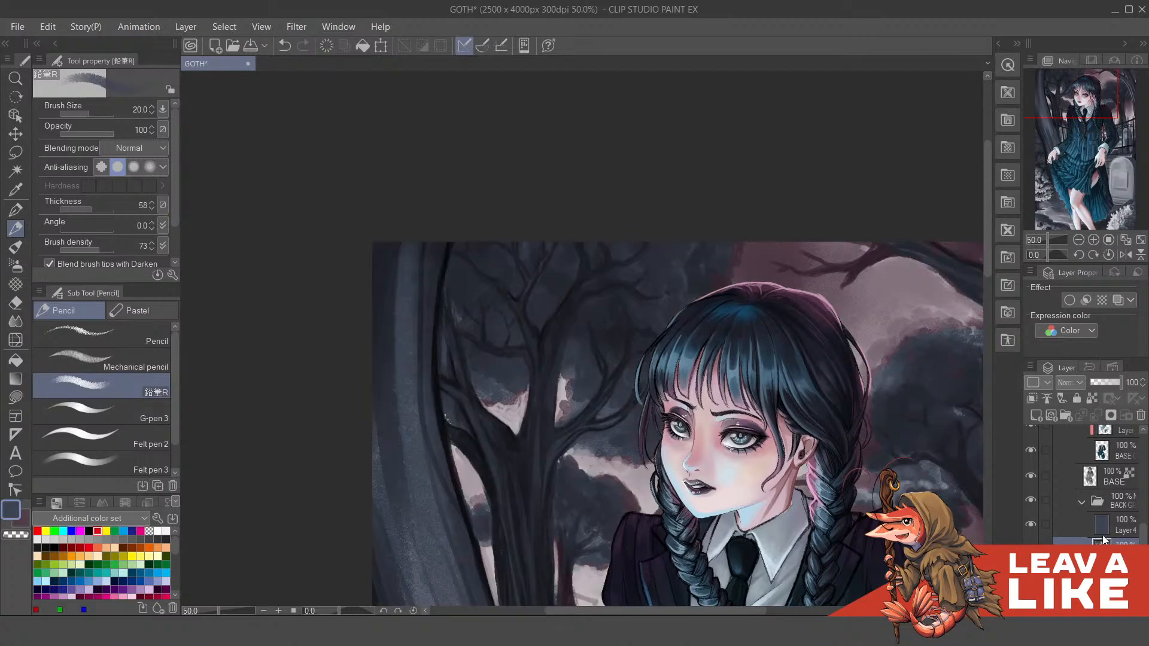
click(1068, 520)
scroll(1046, 491, up, 1)
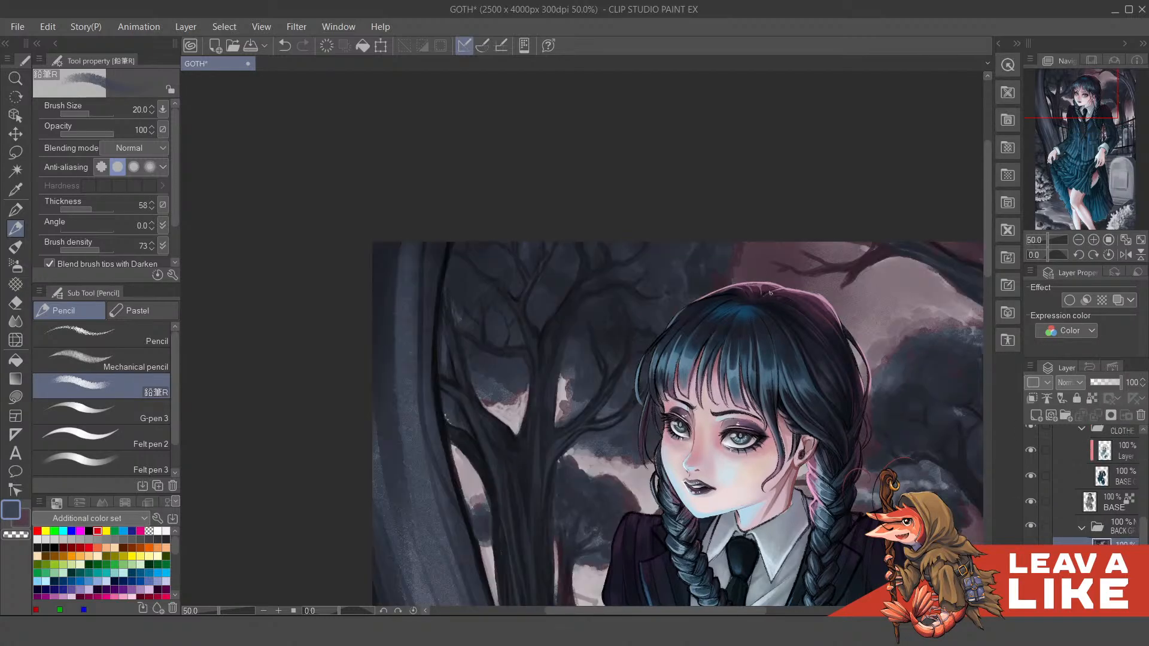
Step: Sample dark slate from the large trunk's edge and paint over the light speckles between it and the branching tree behind
drag(451, 286, 463, 284)
alt+click(450, 280)
mouse_move(461, 244)
mouse_down()
mouse_move(448, 366)
mouse_move(459, 434)
mouse_up()
drag(451, 354, 452, 379)
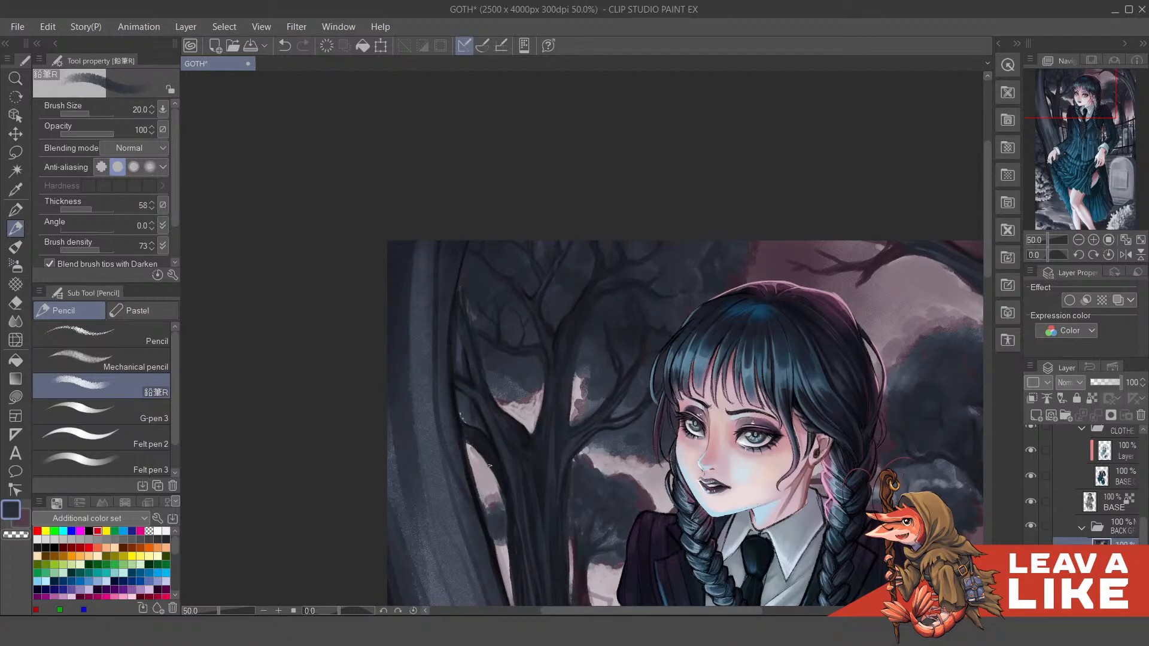
drag(474, 463, 465, 419)
key(ctrl+y)
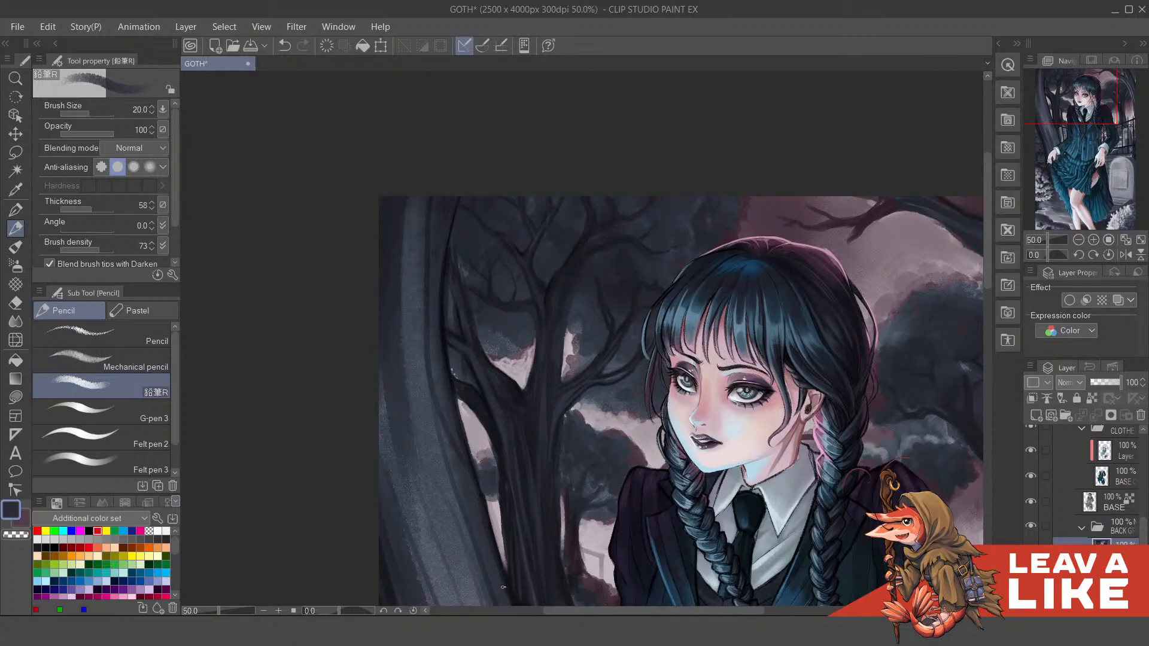
drag(501, 513, 508, 375)
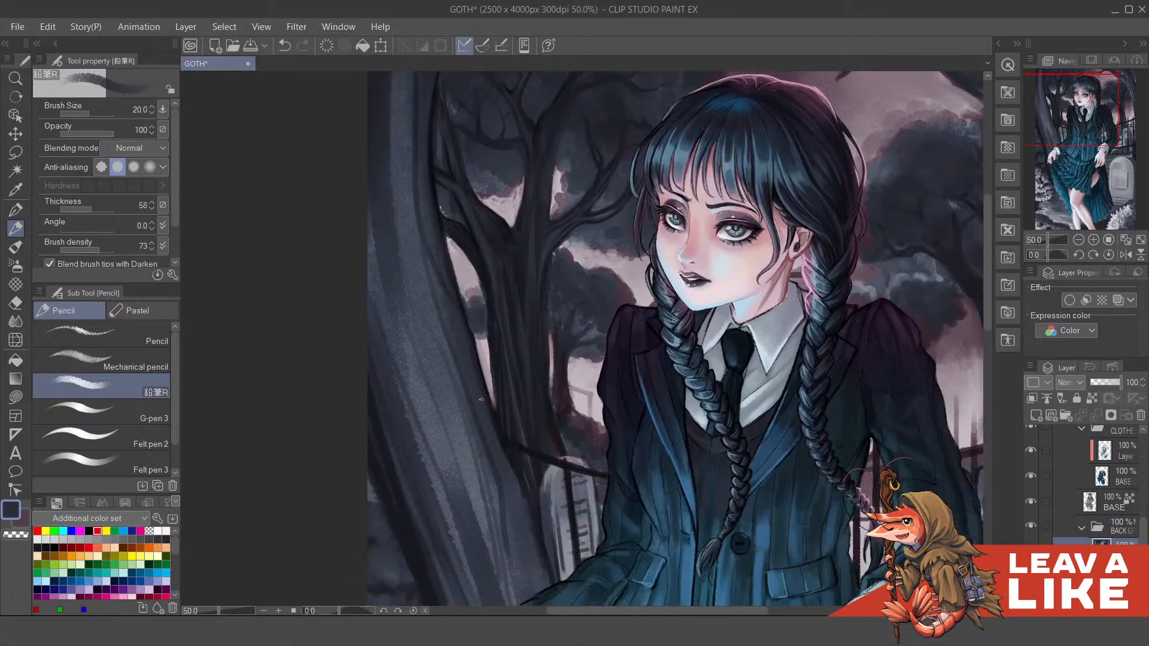
drag(514, 482, 505, 427)
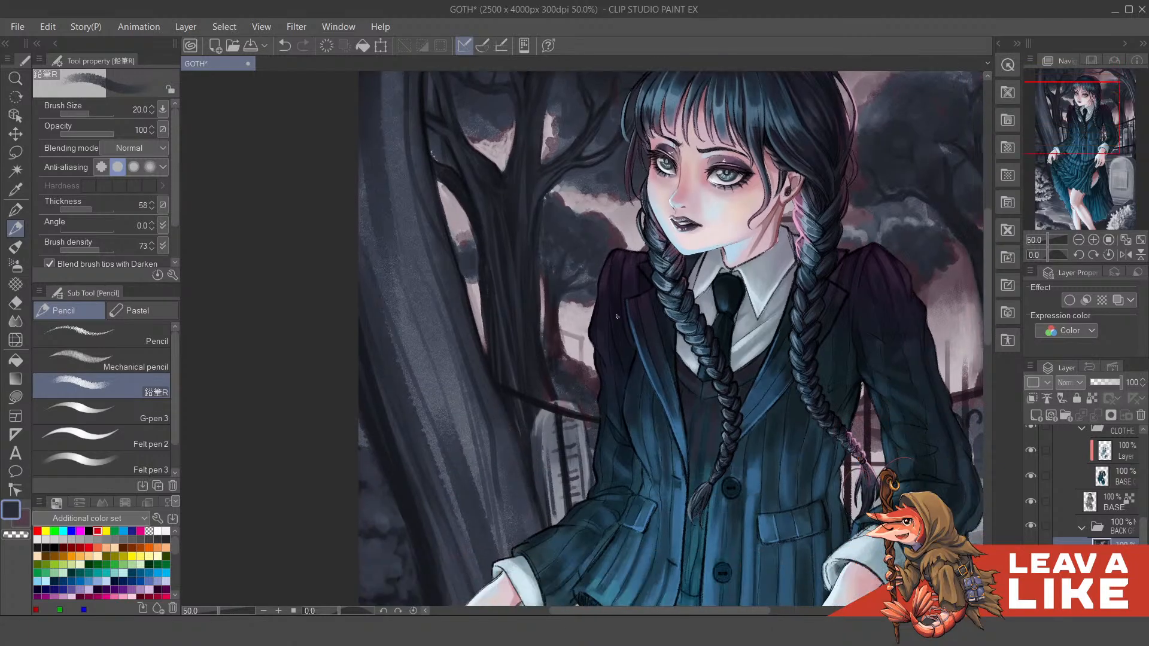
Step: Sample slate tones from the arching tree behind the figure and paint over the light streaks on its trunk and fork
scroll(713, 229, down, 2)
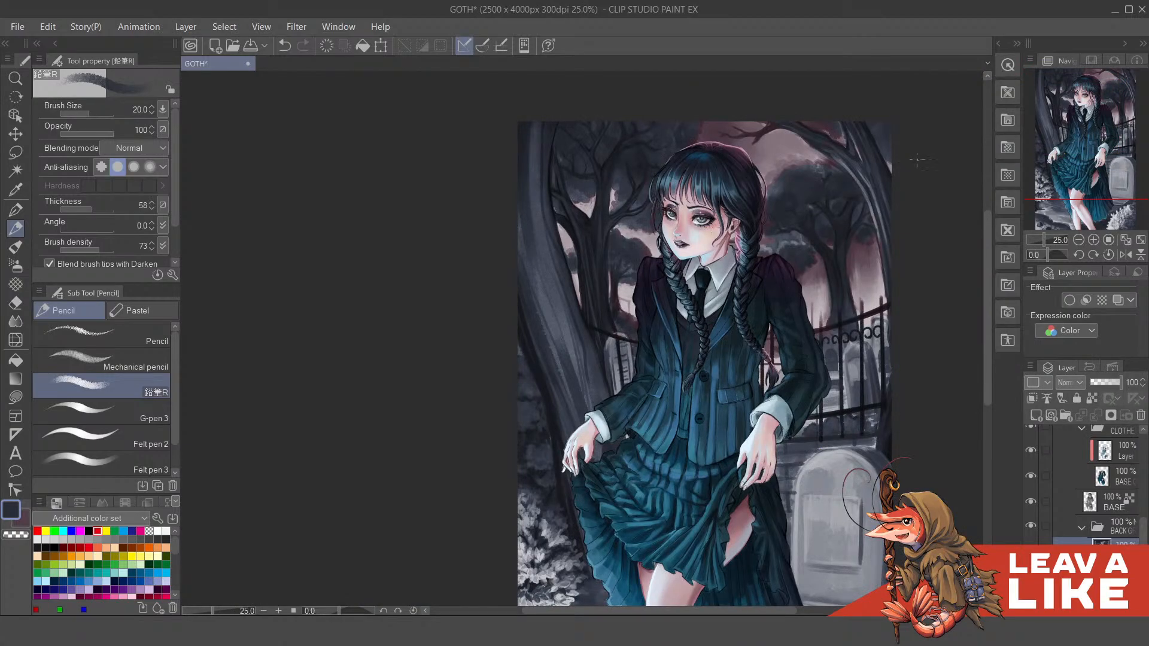
drag(863, 378, 718, 321)
scroll(718, 321, up, 3)
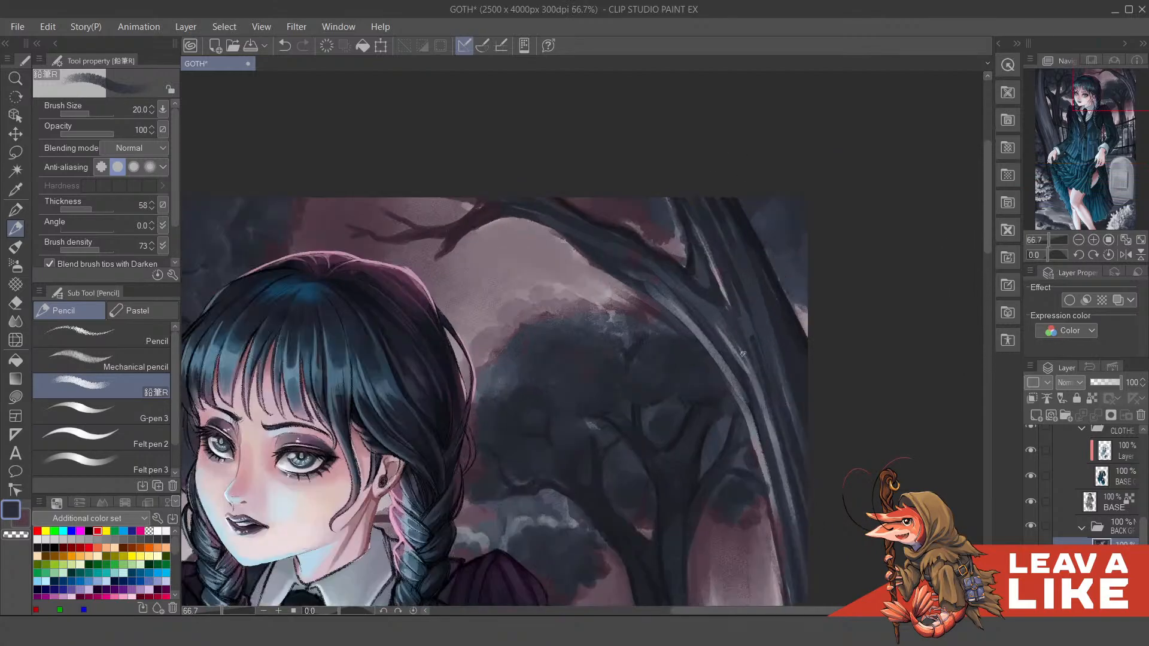
alt+click(740, 397)
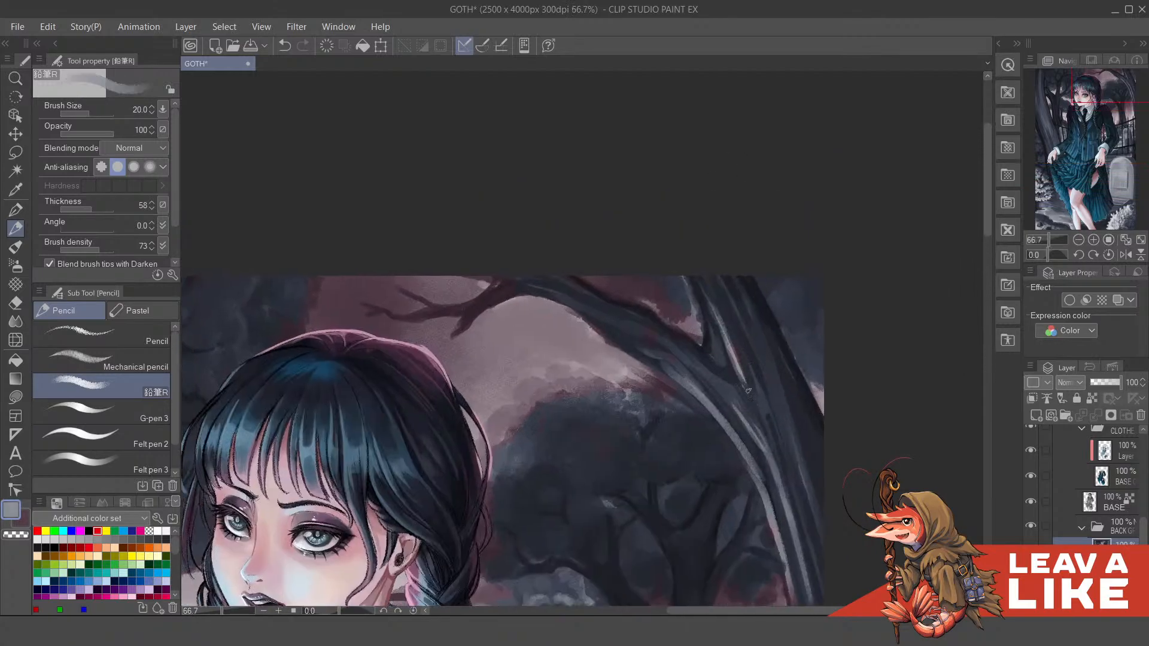
alt+click(733, 341)
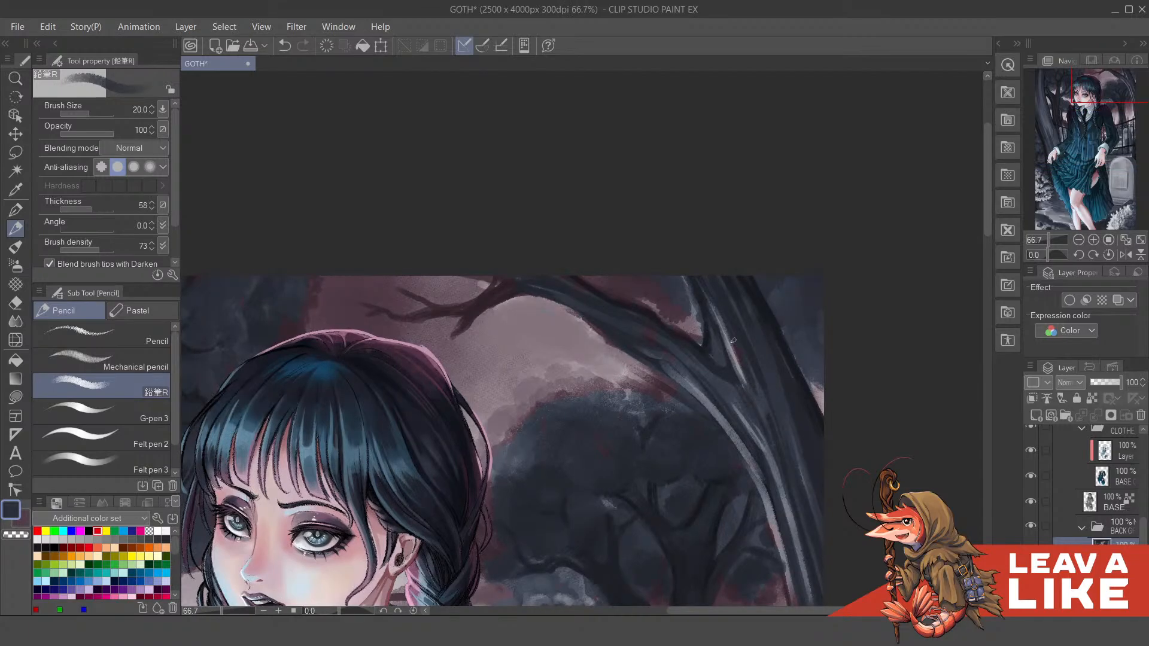
drag(665, 371, 687, 413)
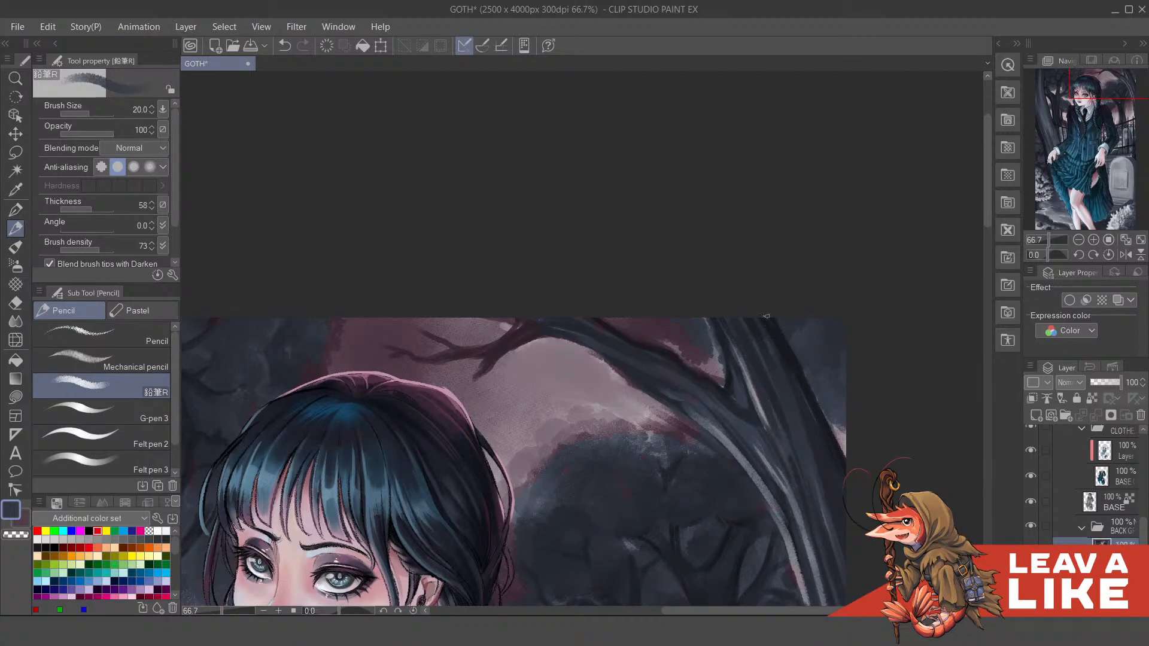
scroll(723, 233, down, 3)
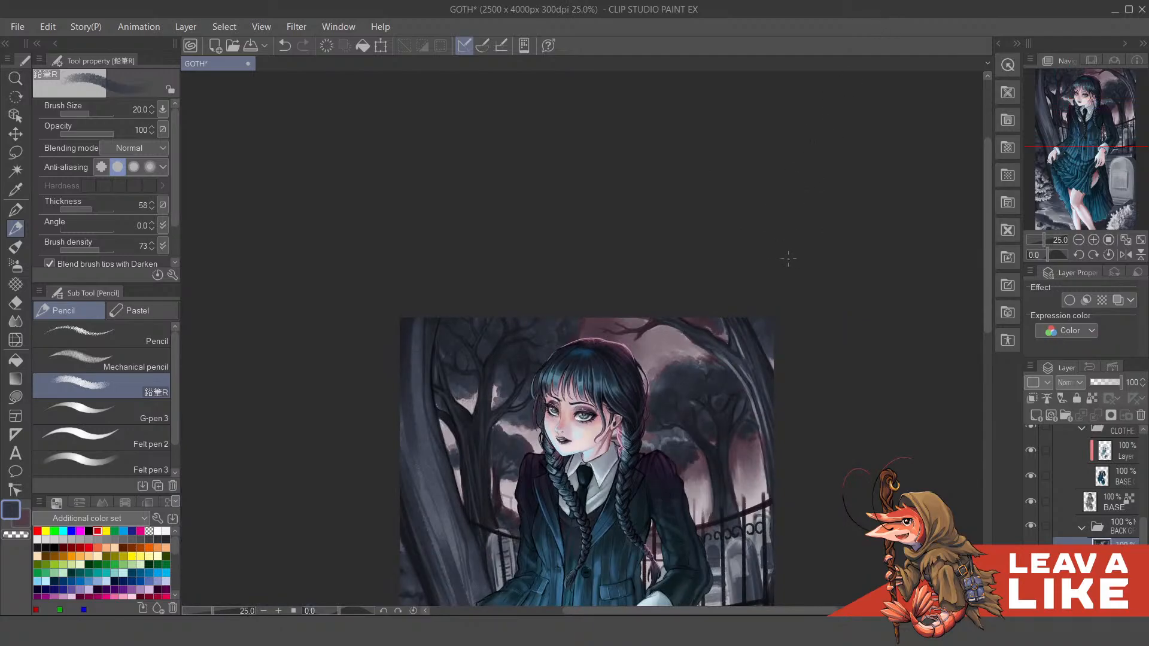
drag(781, 302, 703, 174)
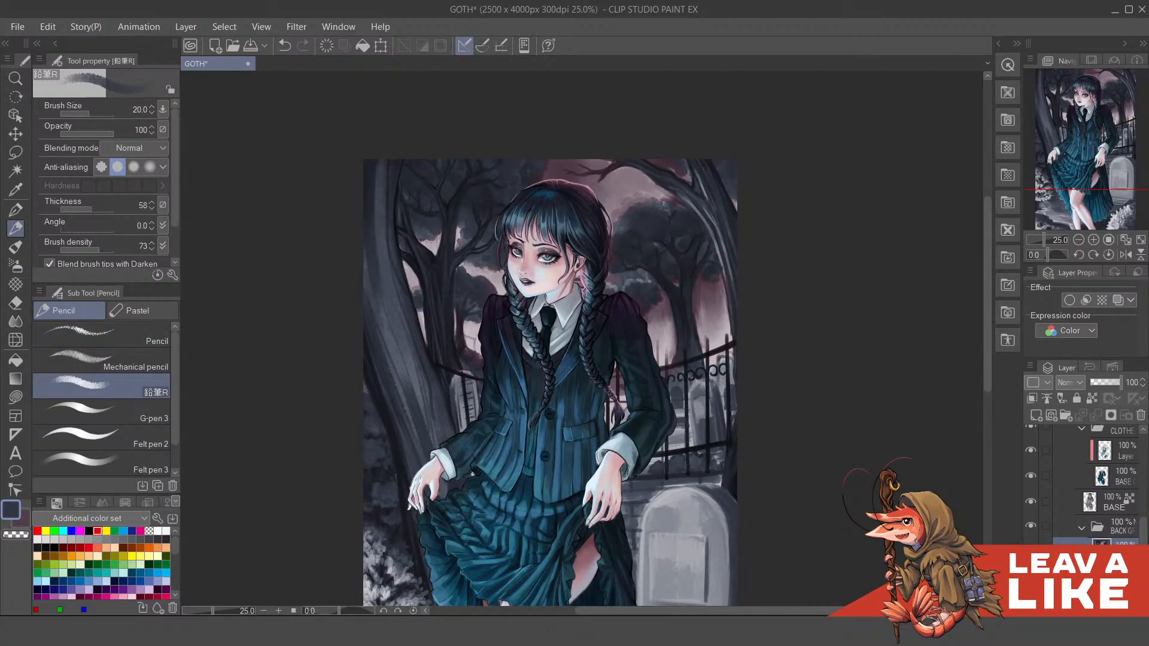
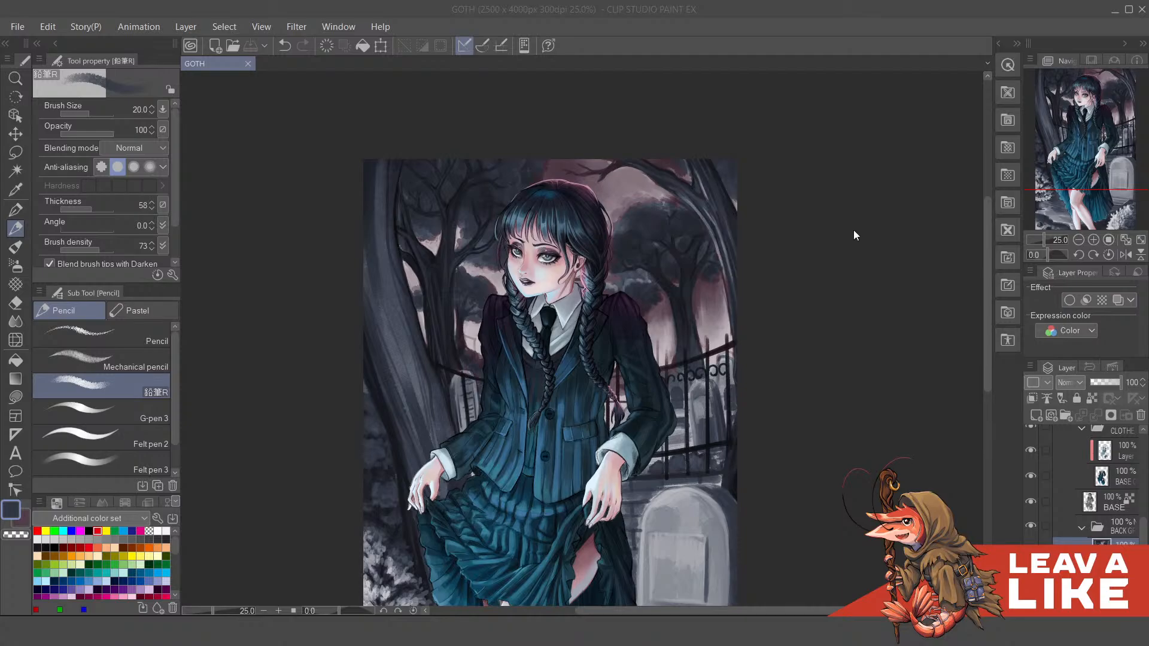
Step: Add a new raster layer above the merged background painting
click(864, 250)
scroll(772, 405, down, 3)
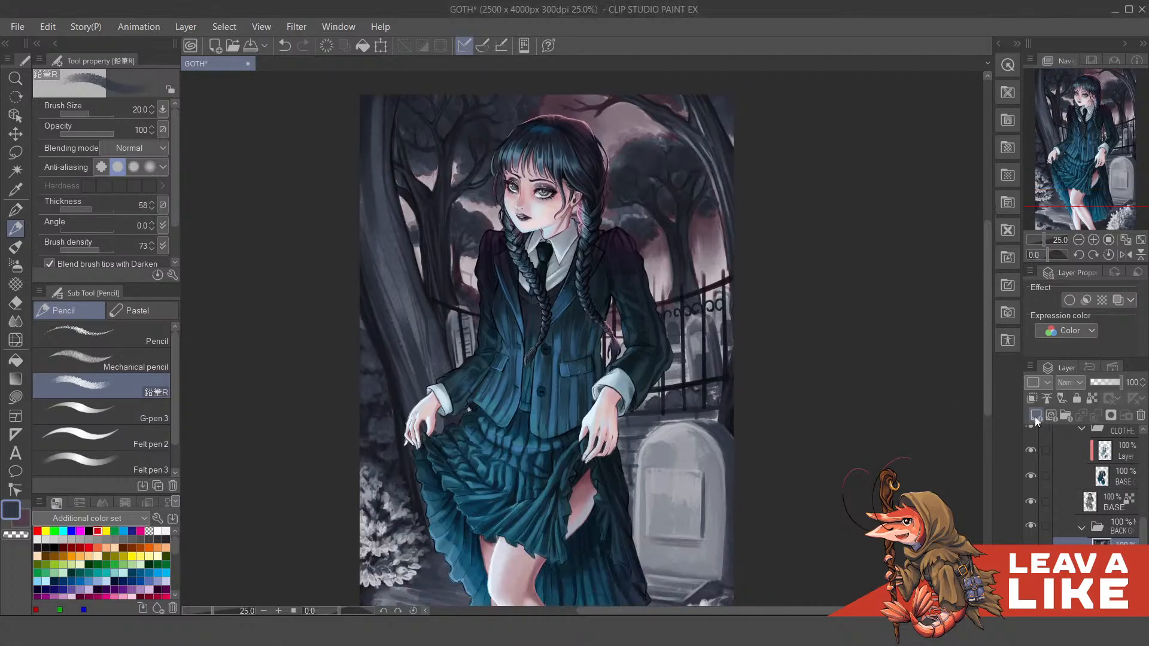
drag(490, 257, 511, 334)
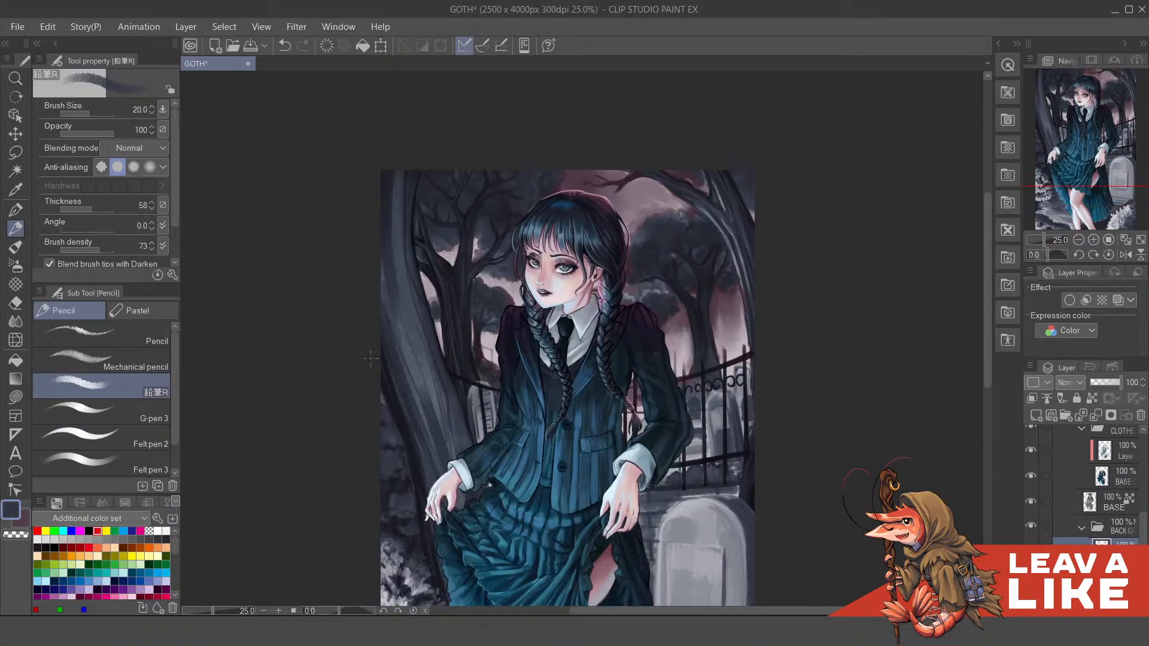
Step: Switch to the Felt pen 2 brush and choose a pale bluish-white colour, testing a stroke on the large trunk
click(135, 459)
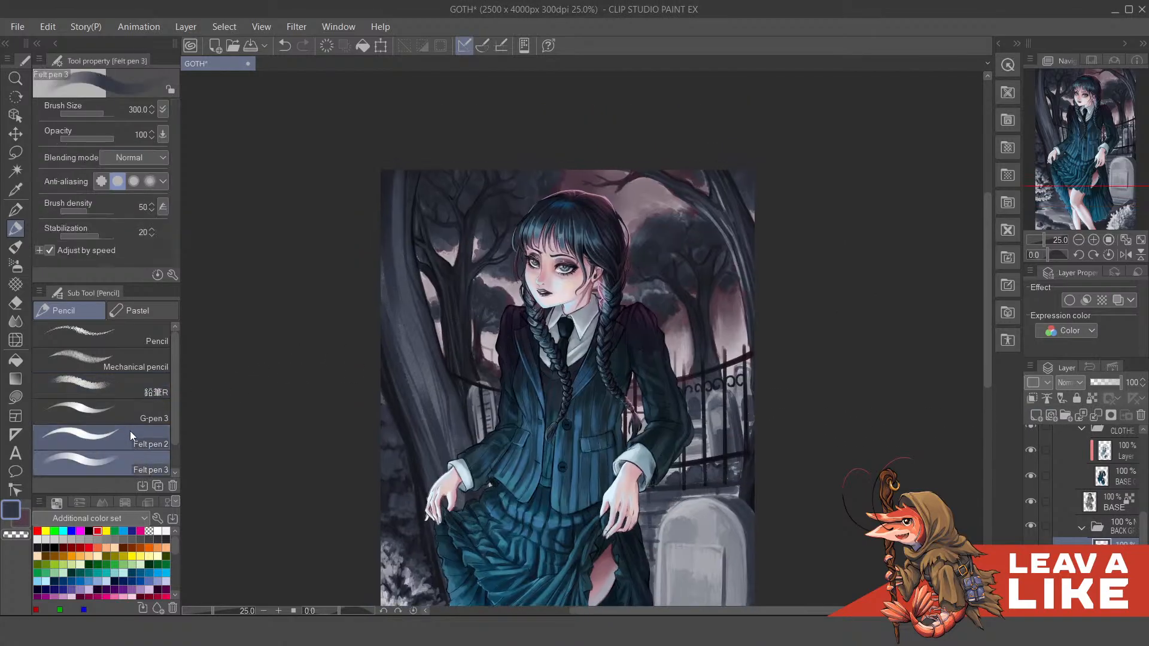
click(130, 431)
drag(397, 271, 432, 371)
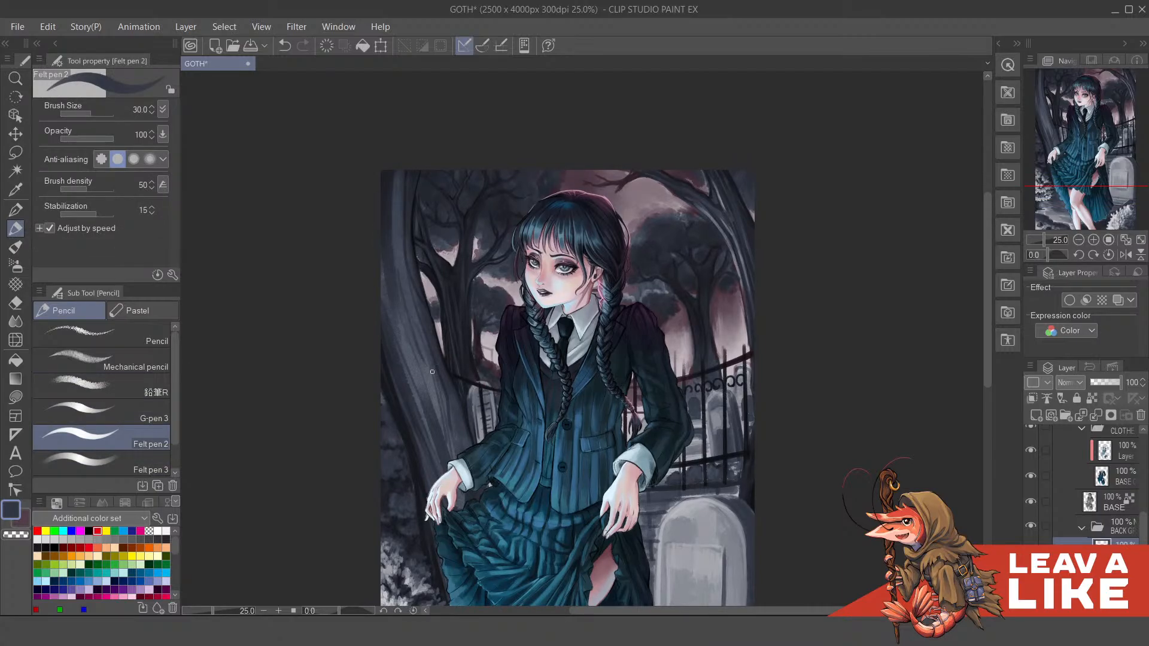
key(ctrl+z)
key(c)
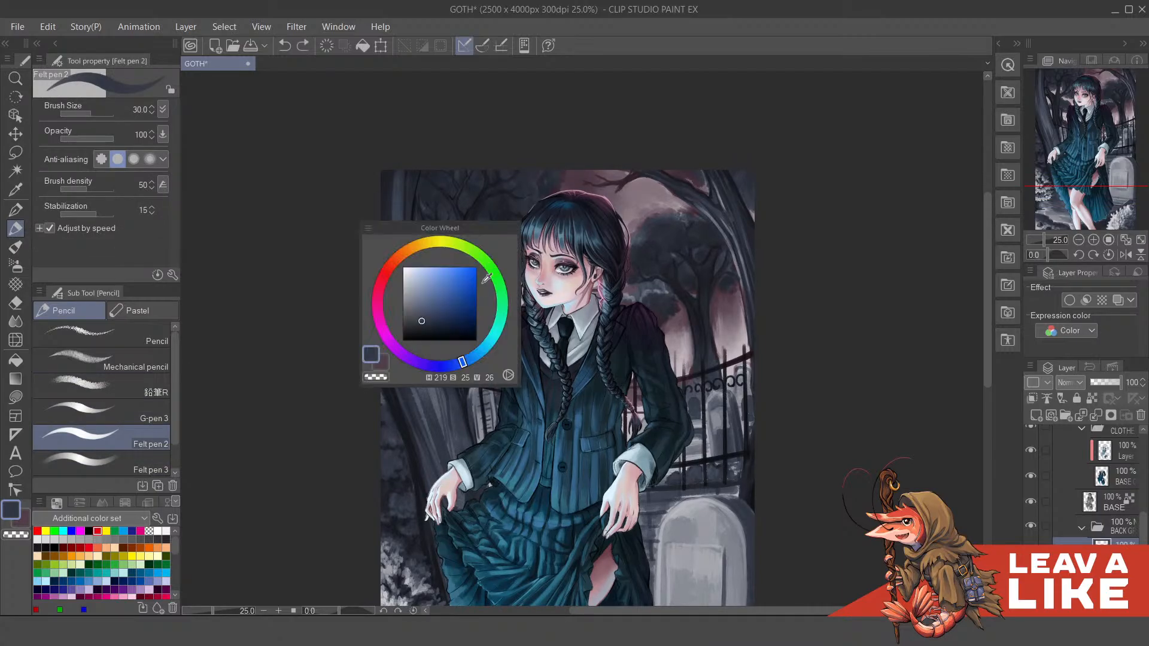
click(410, 275)
drag(396, 212, 405, 304)
scroll(397, 266, up, 3)
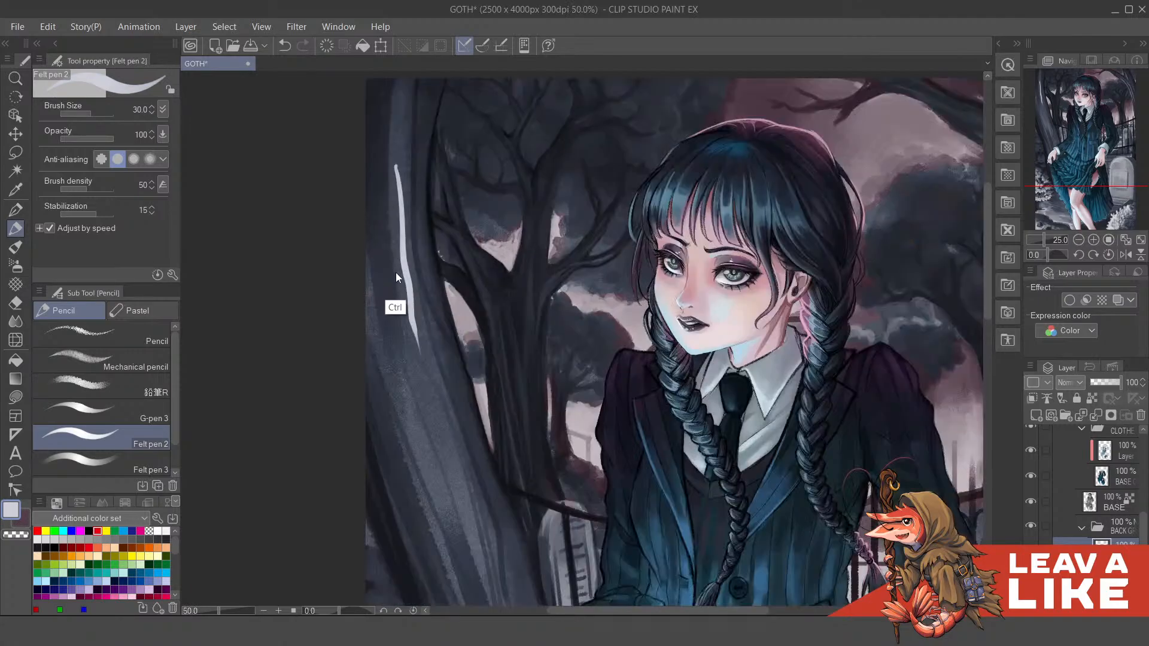
key(ctrl+z)
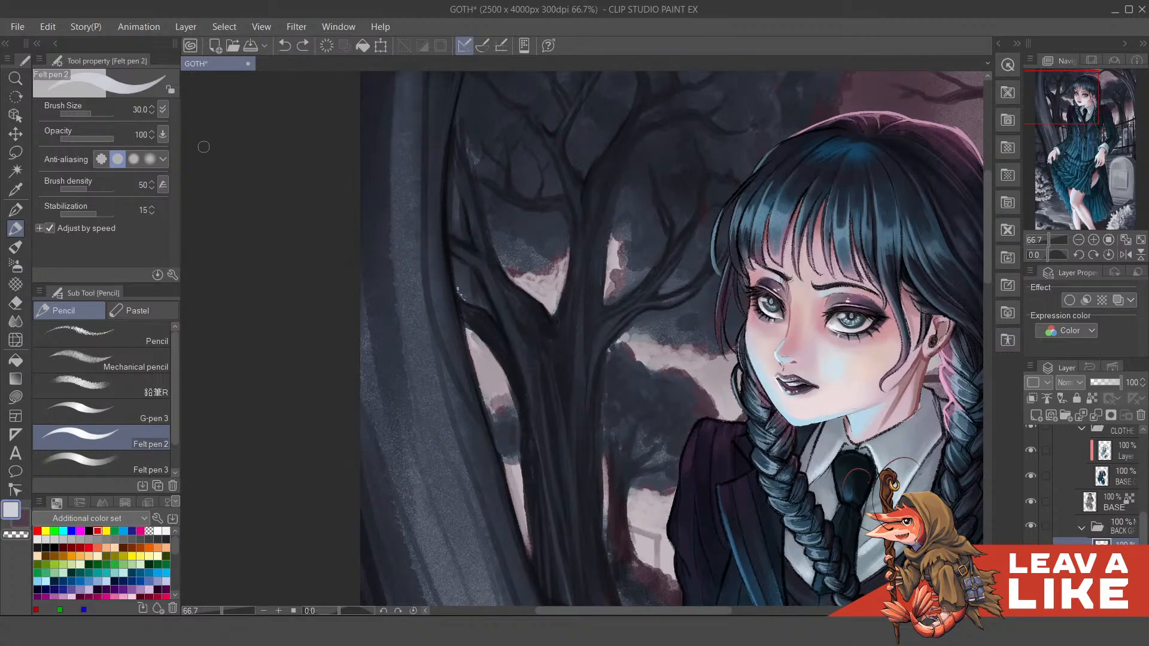
Step: Lower the minimum value for pen pressure in the Felt pen 2 opacity dynamics to 6
click(162, 110)
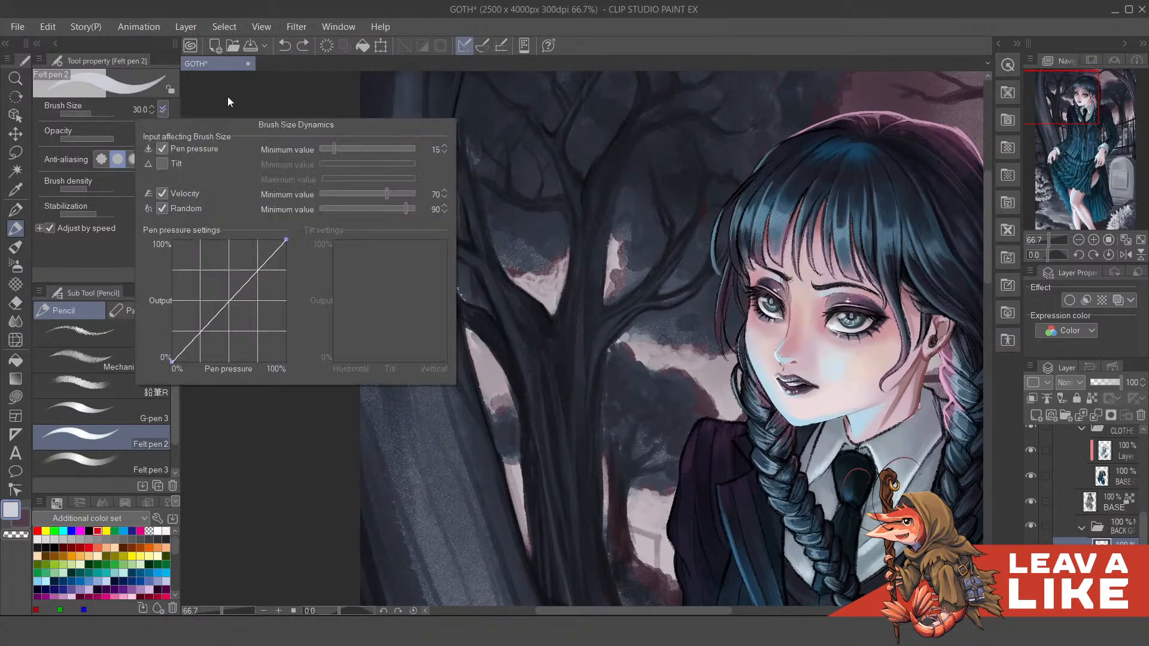
click(271, 99)
click(163, 134)
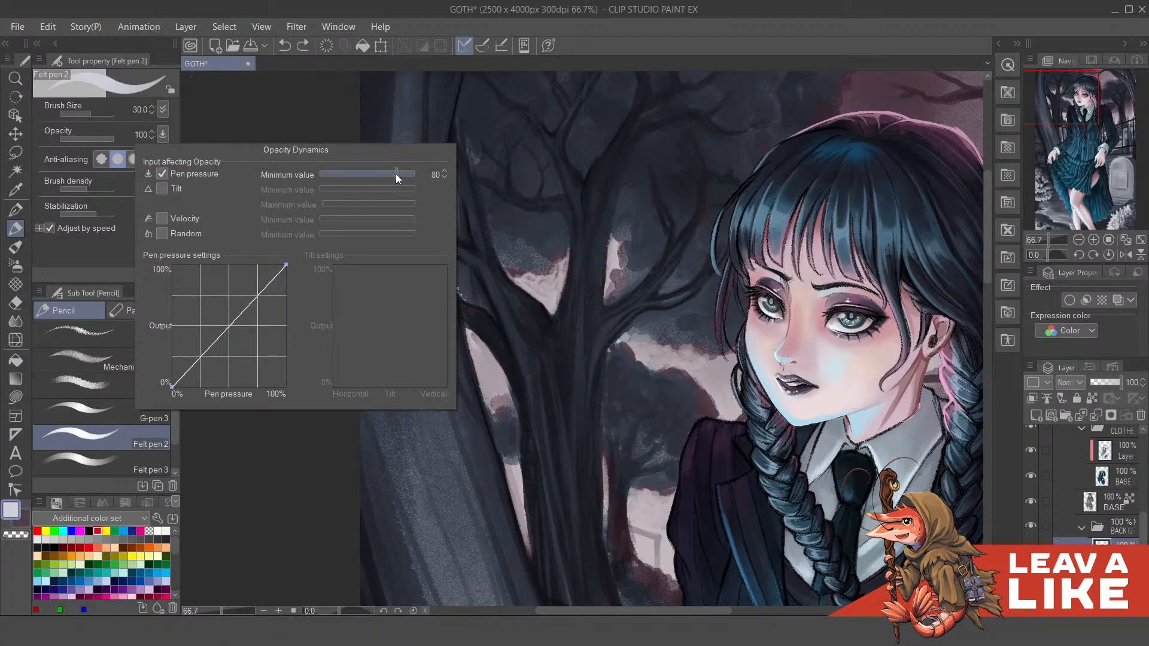
drag(396, 173, 325, 162)
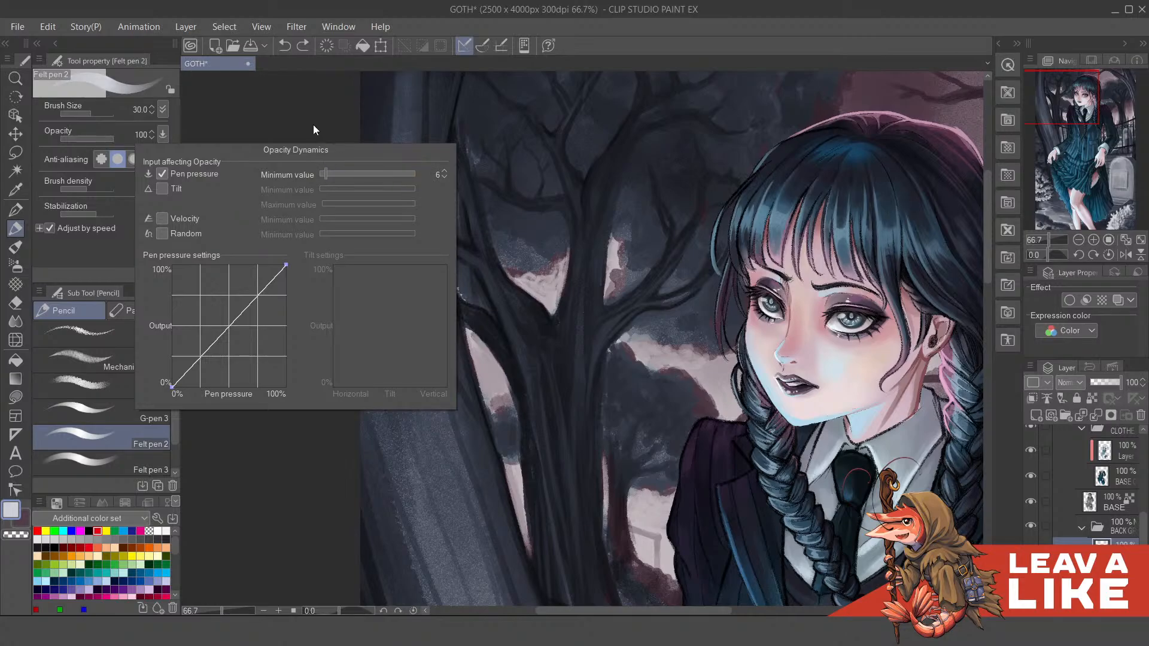
click(285, 110)
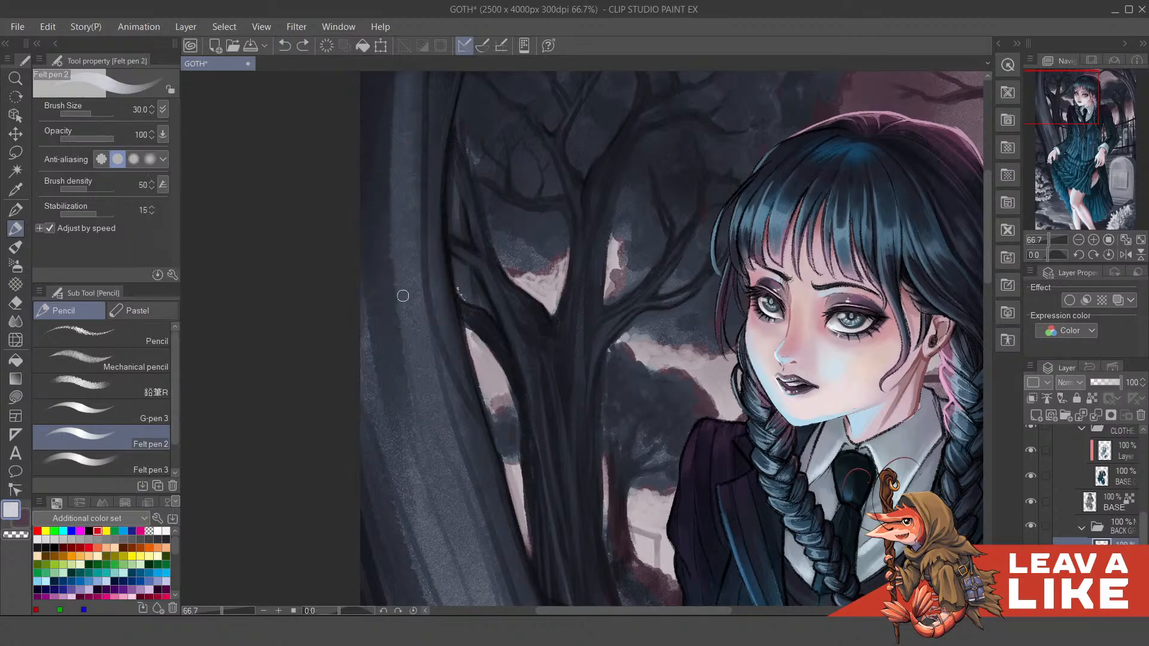
drag(406, 289, 455, 473)
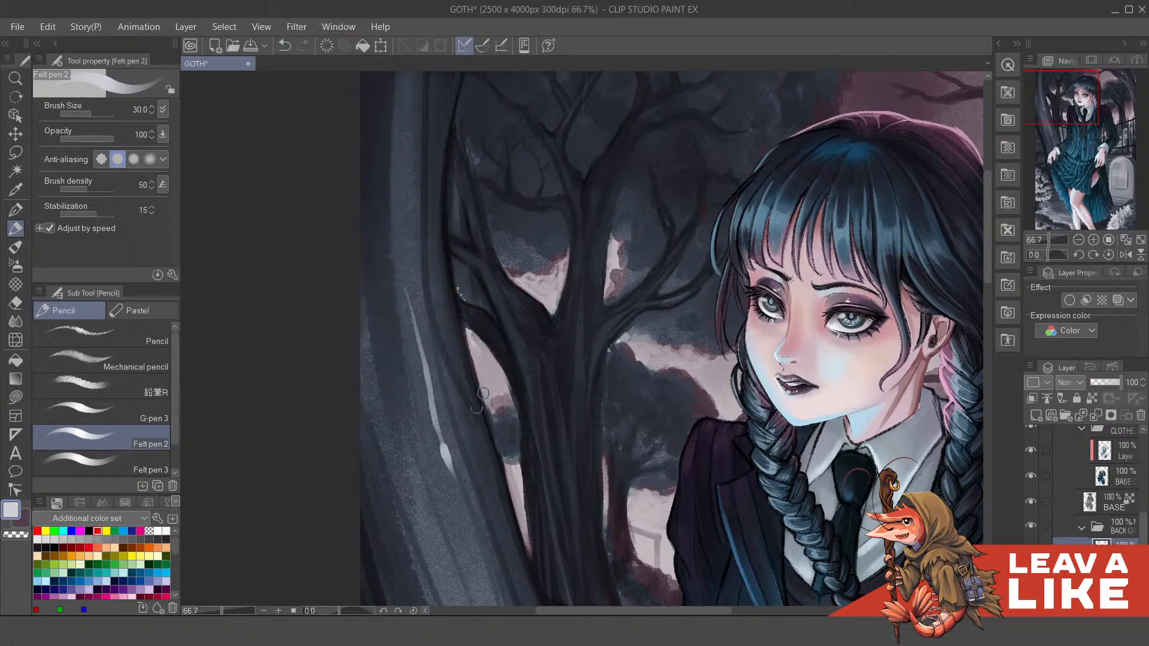
key(ctrl+z)
drag(442, 135, 448, 301)
key(ctrl+z)
Step: Draw a thin pale highlight along the large trunk's inner edge with brush size 12, and lower the layer opacity to 55%
key(bracketleft)
key(bracketleft)
key(bracketleft)
key(bracketleft)
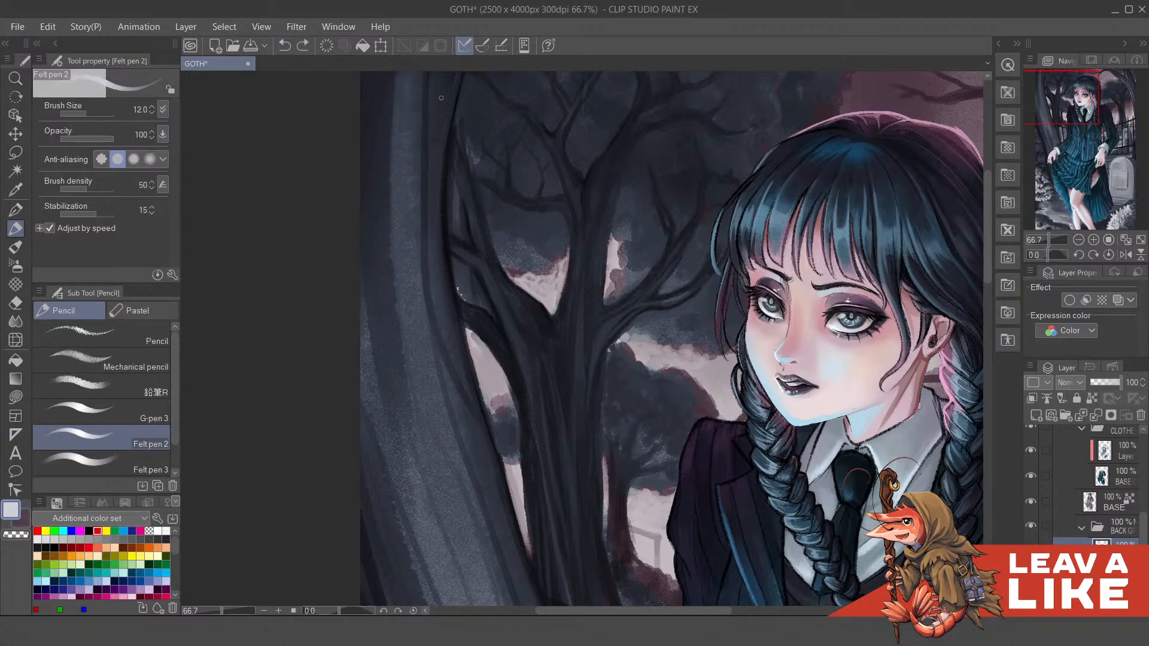
drag(437, 193, 459, 353)
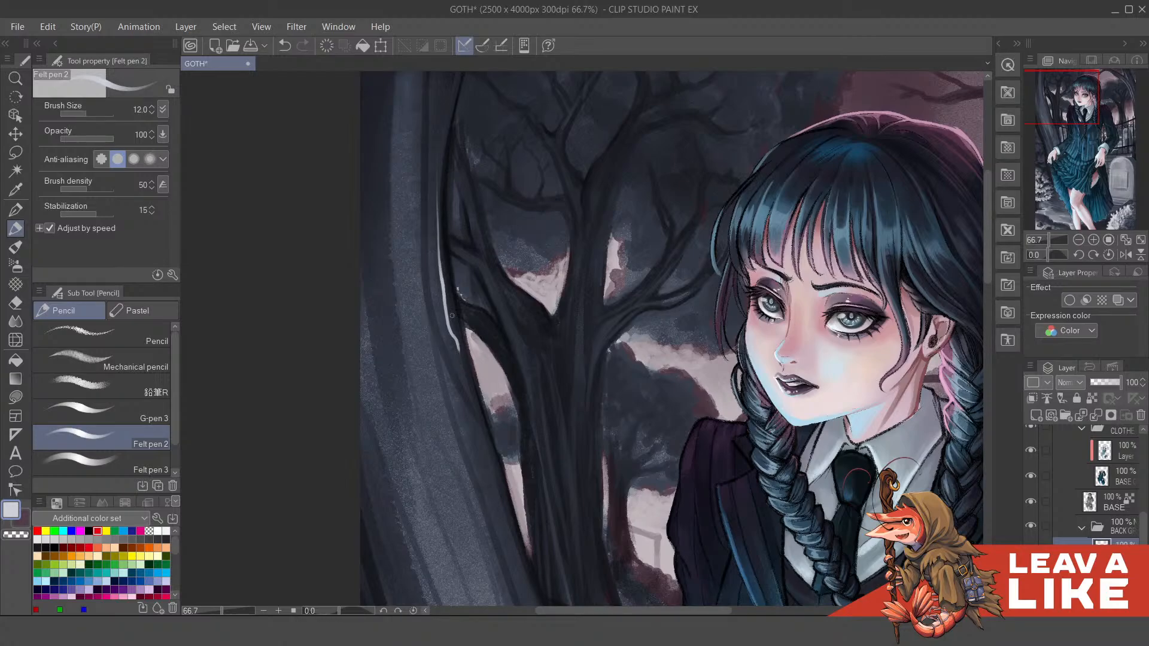
scroll(486, 163, down, 2)
scroll(486, 163, up, 1)
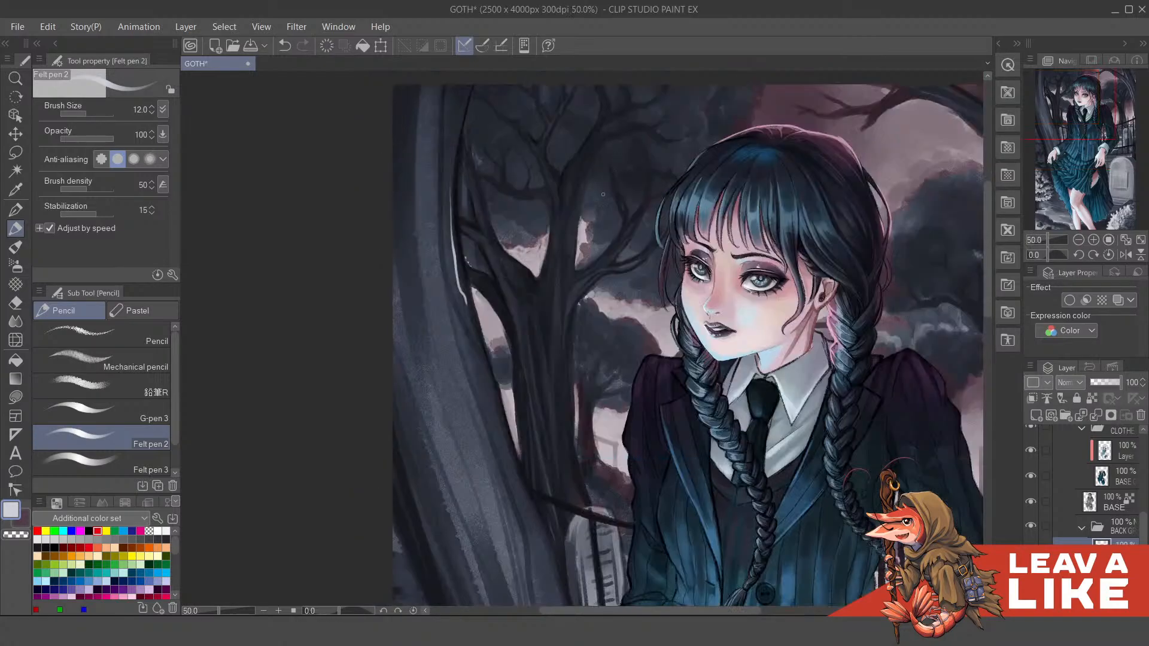
click(1107, 382)
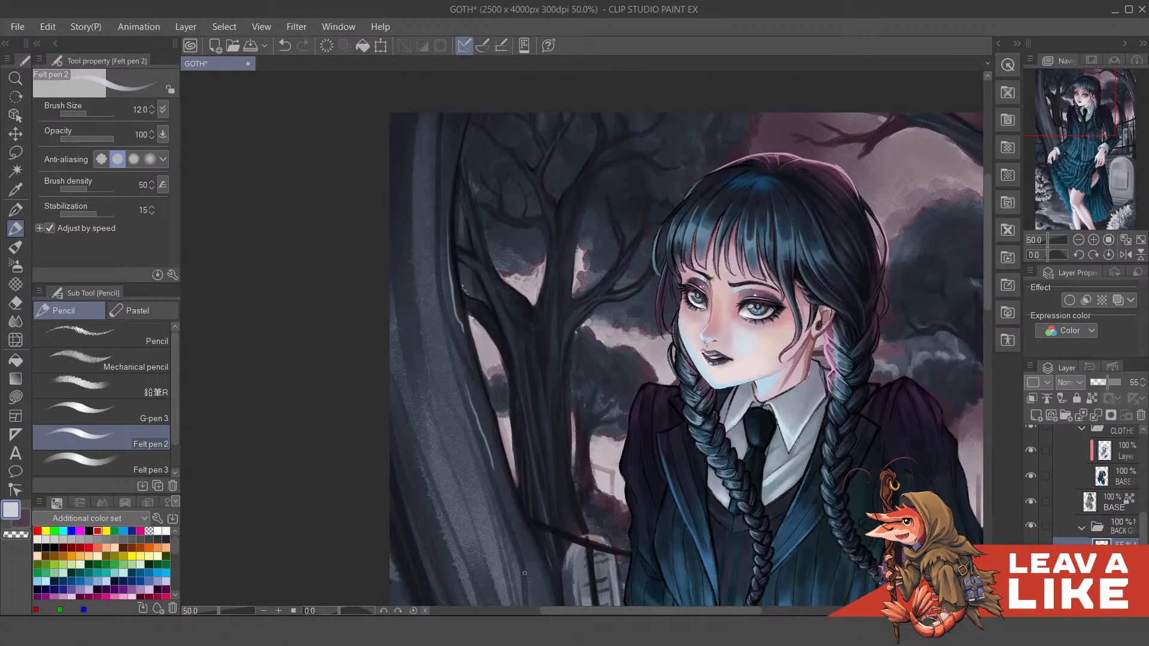
Step: Extend the thin pale bark highlights down the lower part of the large trunk beside the figure's sleeve
mouse_move(491, 464)
mouse_down()
mouse_move(481, 386)
mouse_move(505, 470)
mouse_move(471, 370)
mouse_move(501, 465)
mouse_up()
key(ctrl+z)
key(ctrl+z)
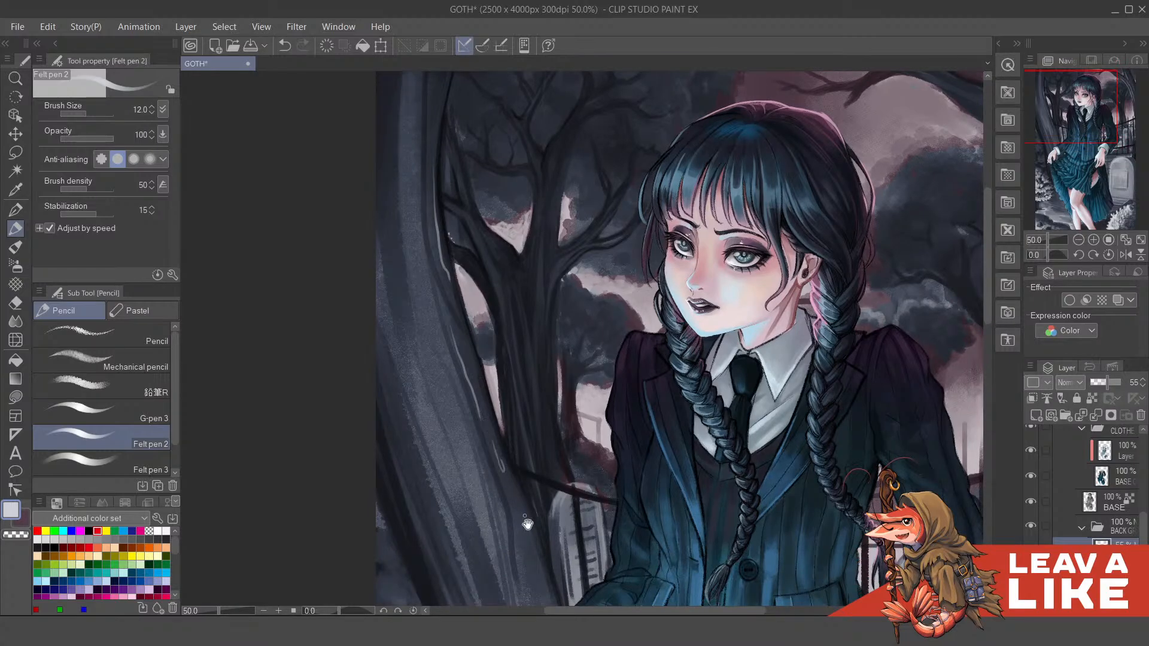
mouse_move(527, 524)
mouse_down()
mouse_move(492, 440)
mouse_move(511, 514)
mouse_up()
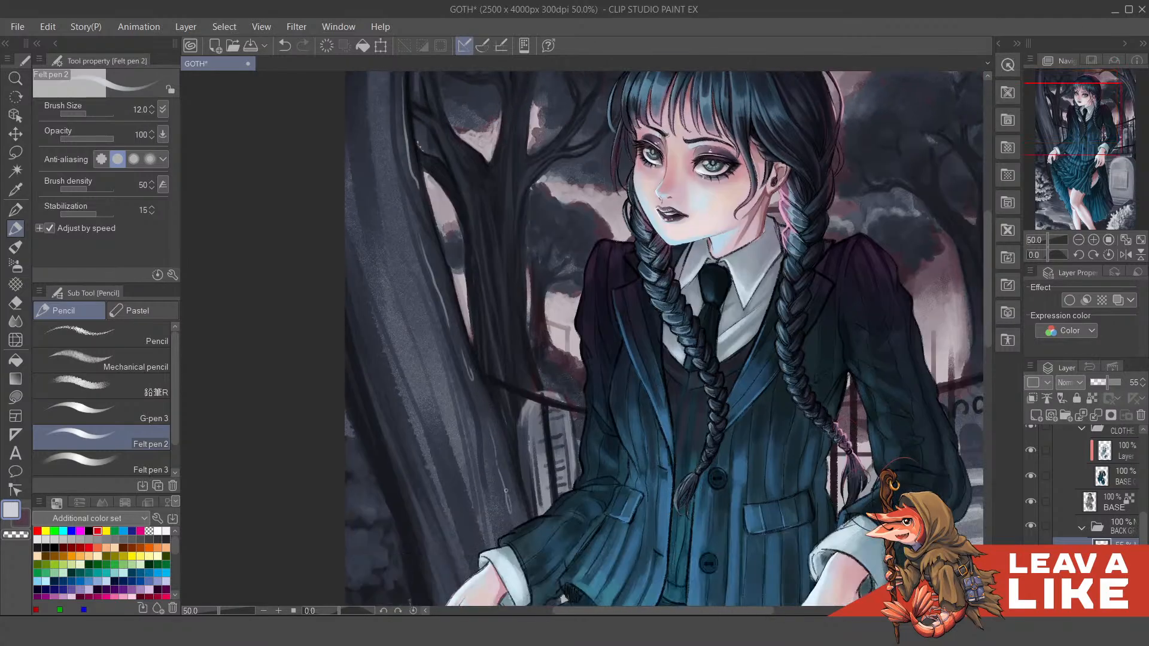
drag(510, 472, 518, 510)
scroll(614, 190, down, 1)
Step: Add fine pale bark lines to the large trunk with the canvas view mirrored, restore the view and save the illustration
click(1126, 255)
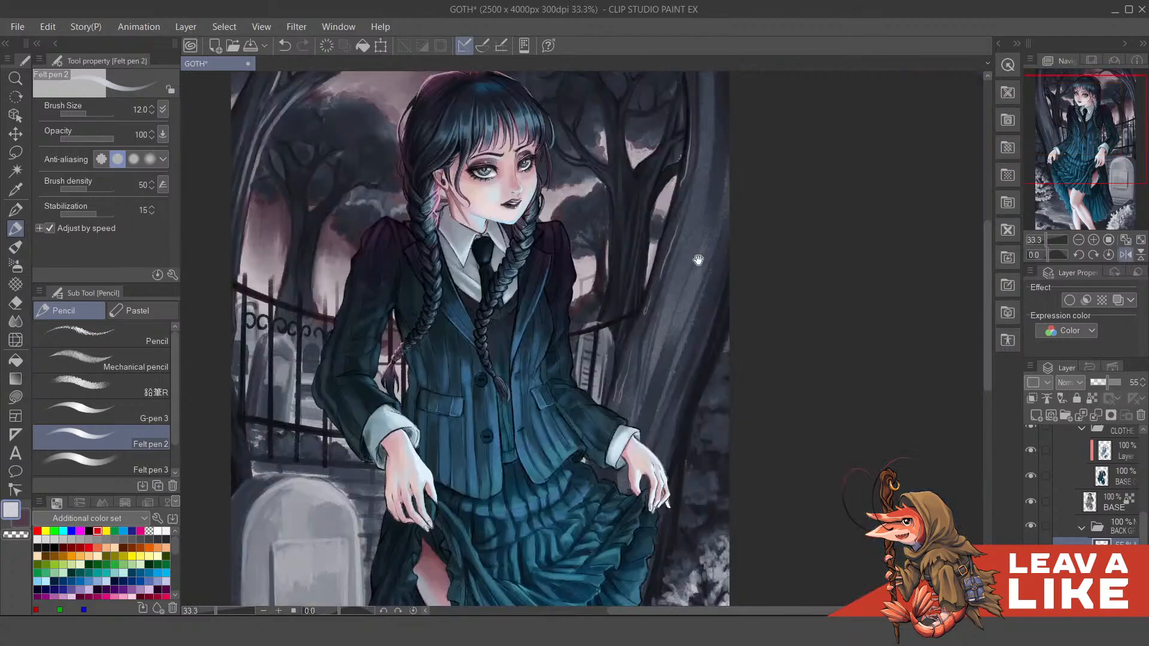
drag(698, 259, 584, 263)
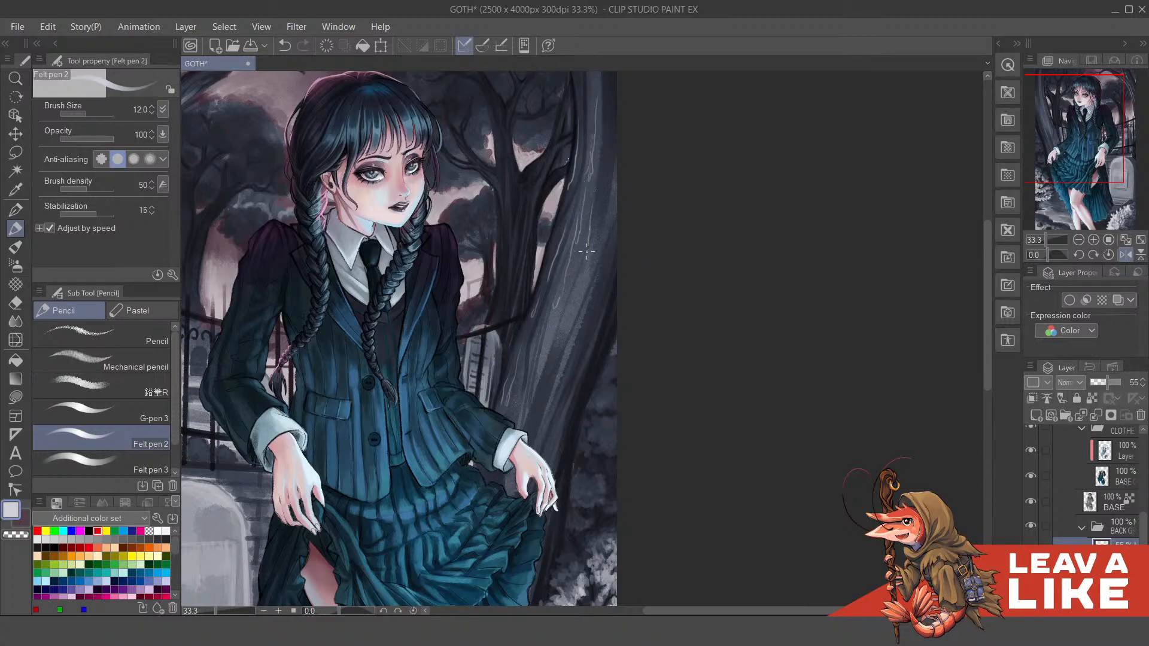
key(ctrl+z)
key(ctrl+z)
drag(594, 156, 595, 140)
key(h)
scroll(763, 359, up, 3)
key(ctrl+z)
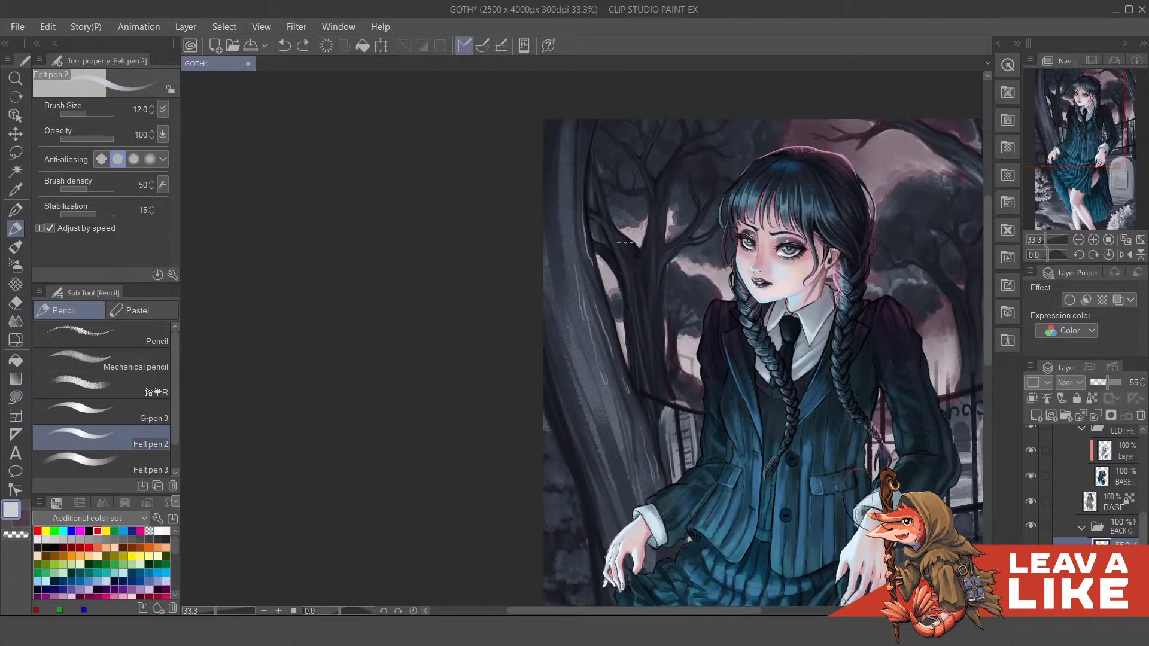
key(ctrl+s)
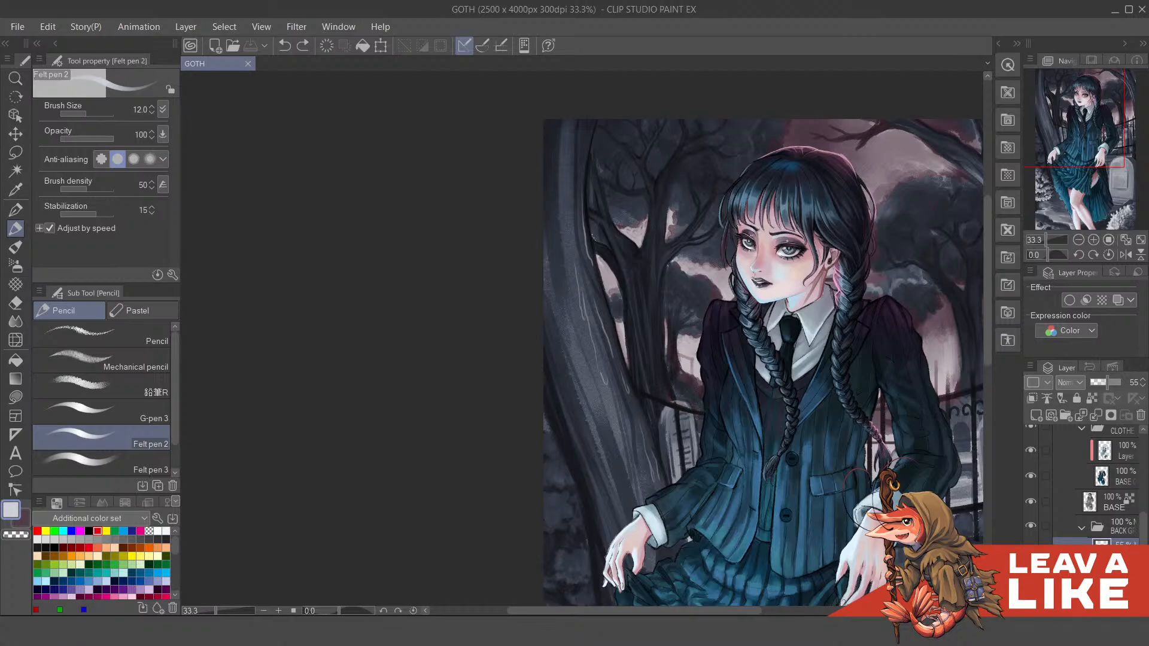
Step: Increase the Felt pen 2 brush size to 100 while testing broader highlight strokes on the large trunk
drag(640, 273, 569, 276)
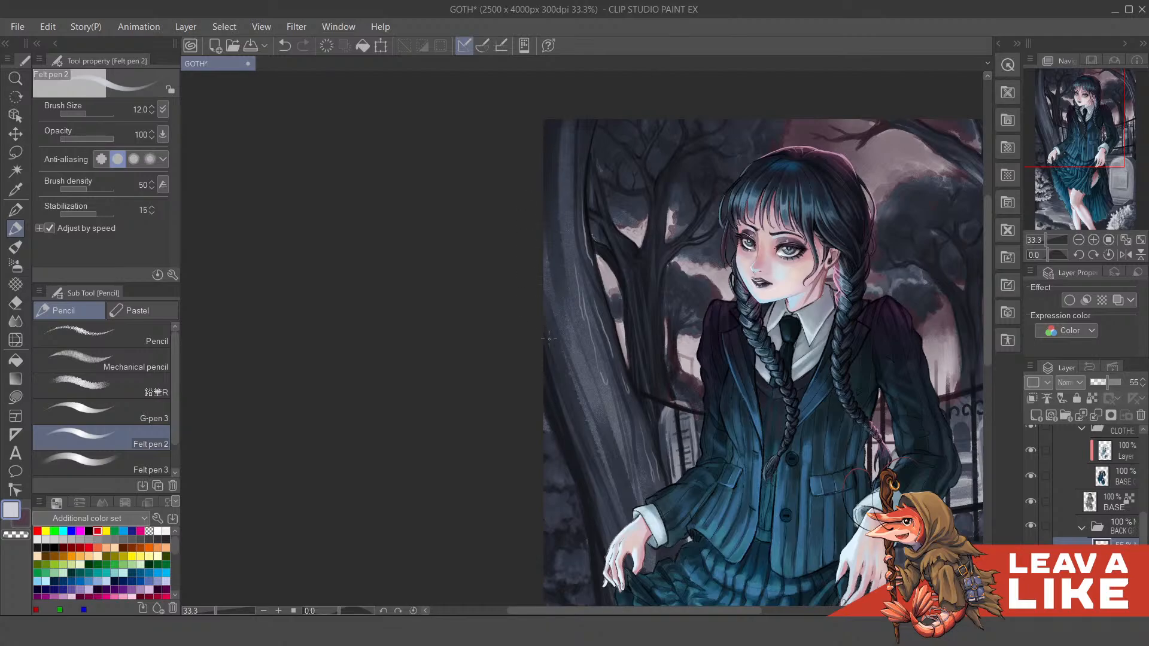
key(])
key(])
key(])
key(])
key(])
key(])
key(])
key(])
key(])
key(])
key(])
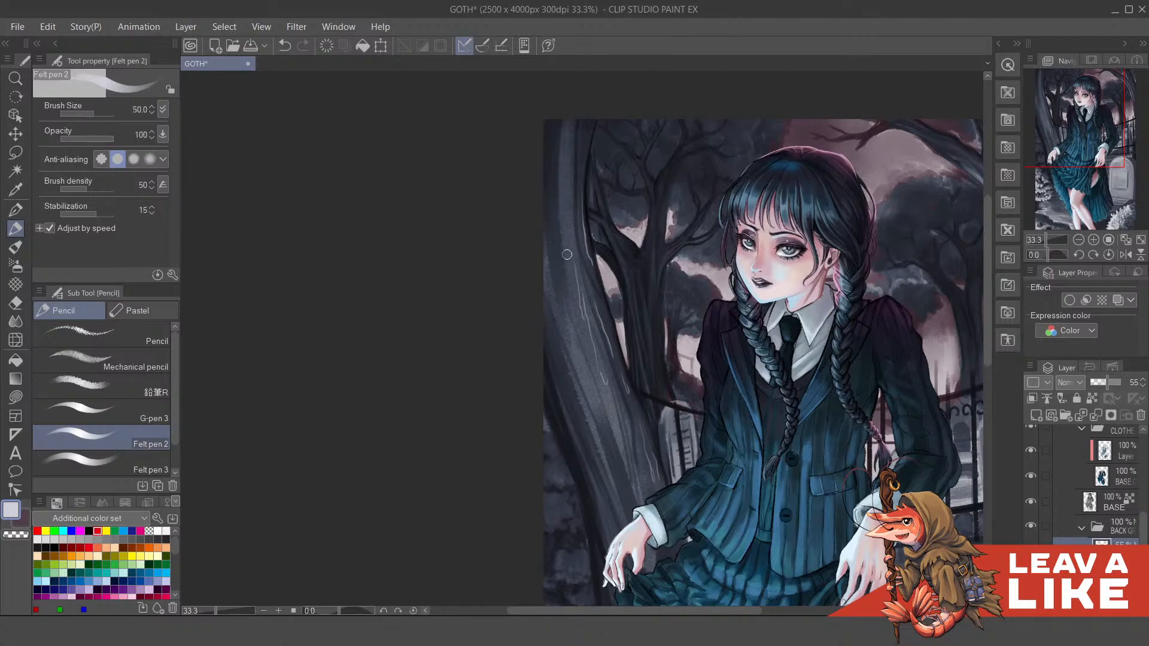
drag(575, 282, 567, 158)
key(ctrl+z)
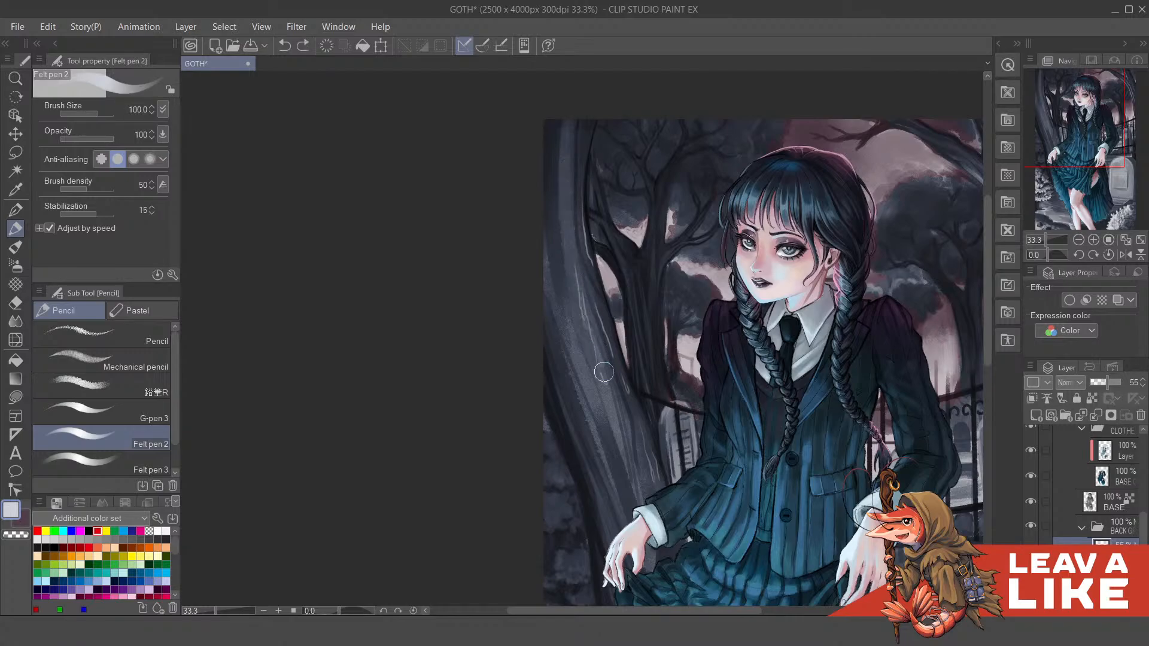
mouse_move(595, 329)
mouse_down()
mouse_move(576, 348)
mouse_move(568, 331)
mouse_move(596, 406)
mouse_up()
key(ctrl+z)
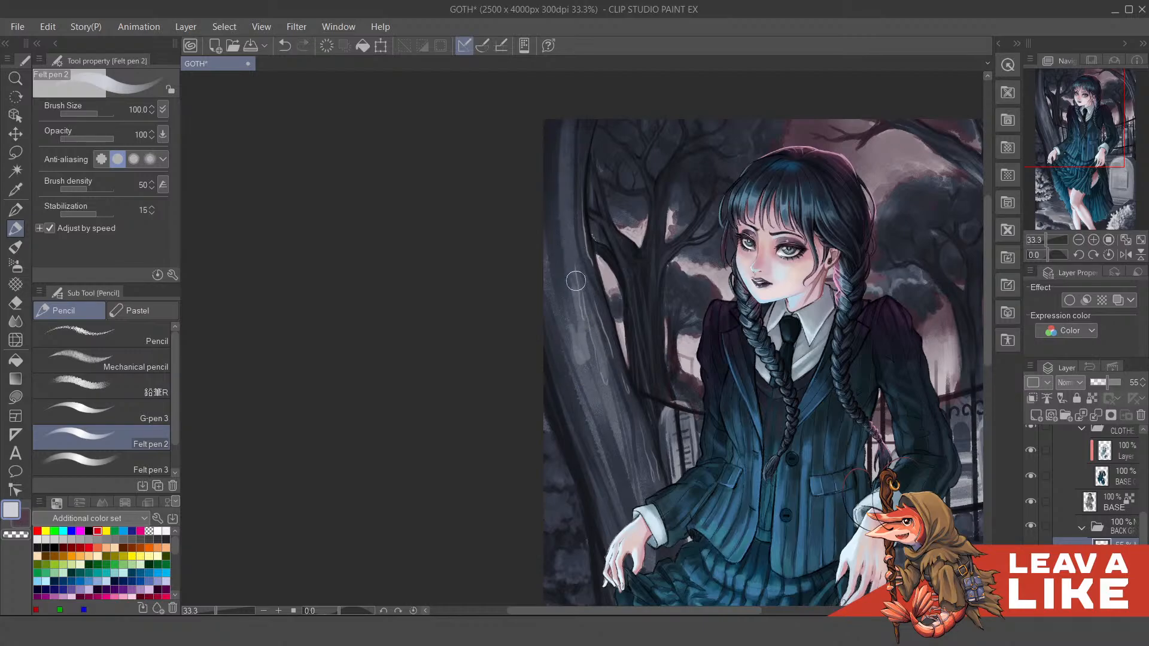
Step: Try broad pale highlights on the large trunk and the branching tree behind it, and undo them
drag(577, 281, 570, 173)
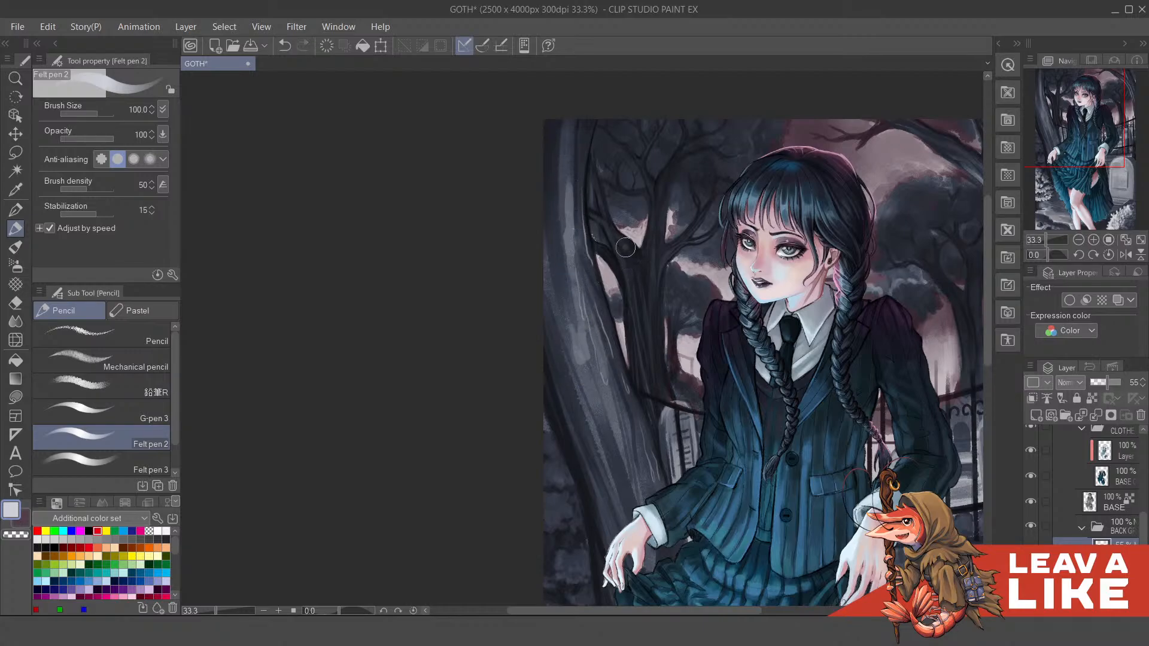
mouse_move(628, 251)
mouse_down()
mouse_move(652, 297)
mouse_move(659, 361)
mouse_move(655, 296)
mouse_up()
scroll(656, 298, right, 3)
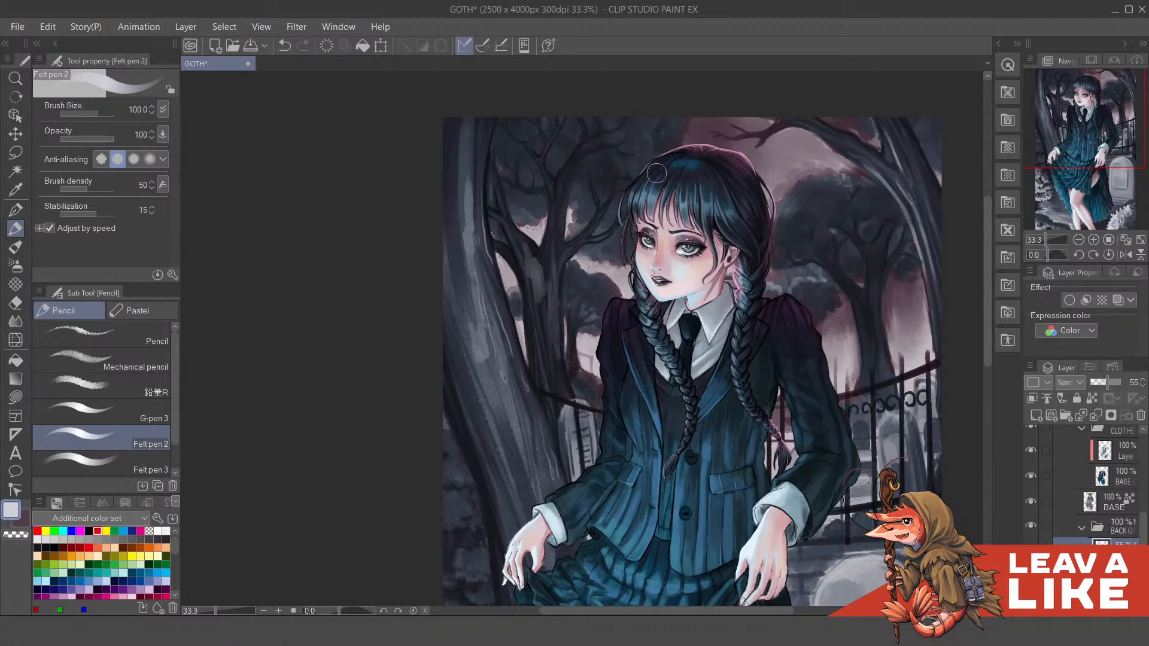
key(ctrl+z)
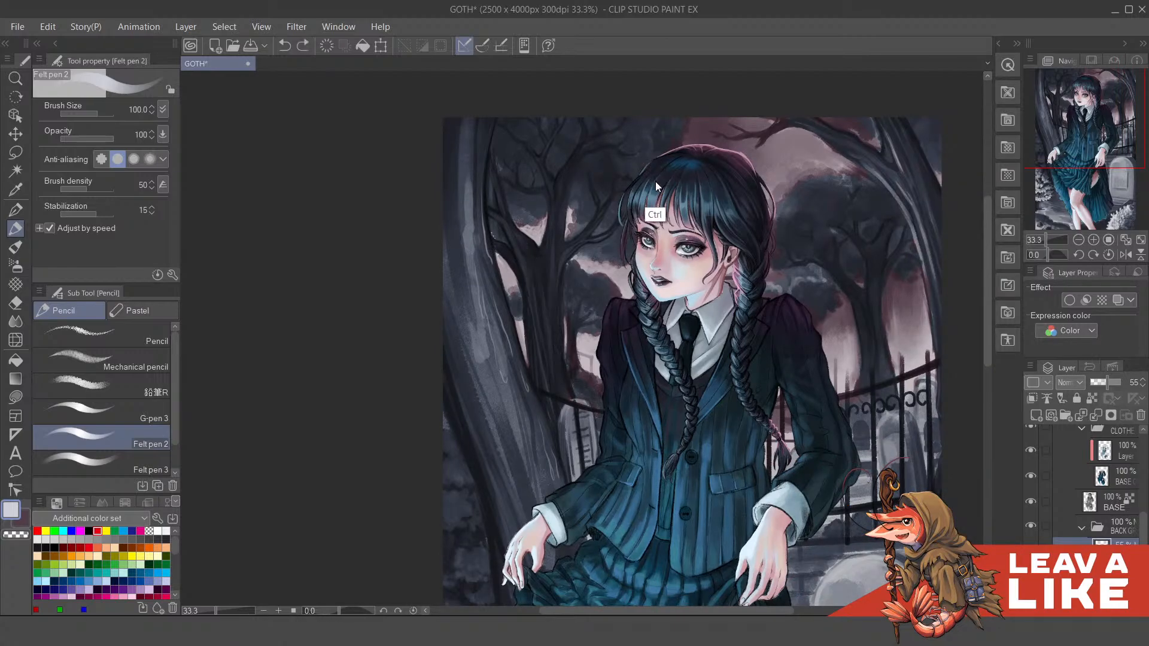
key(ctrl+z)
key(ctrl+z)
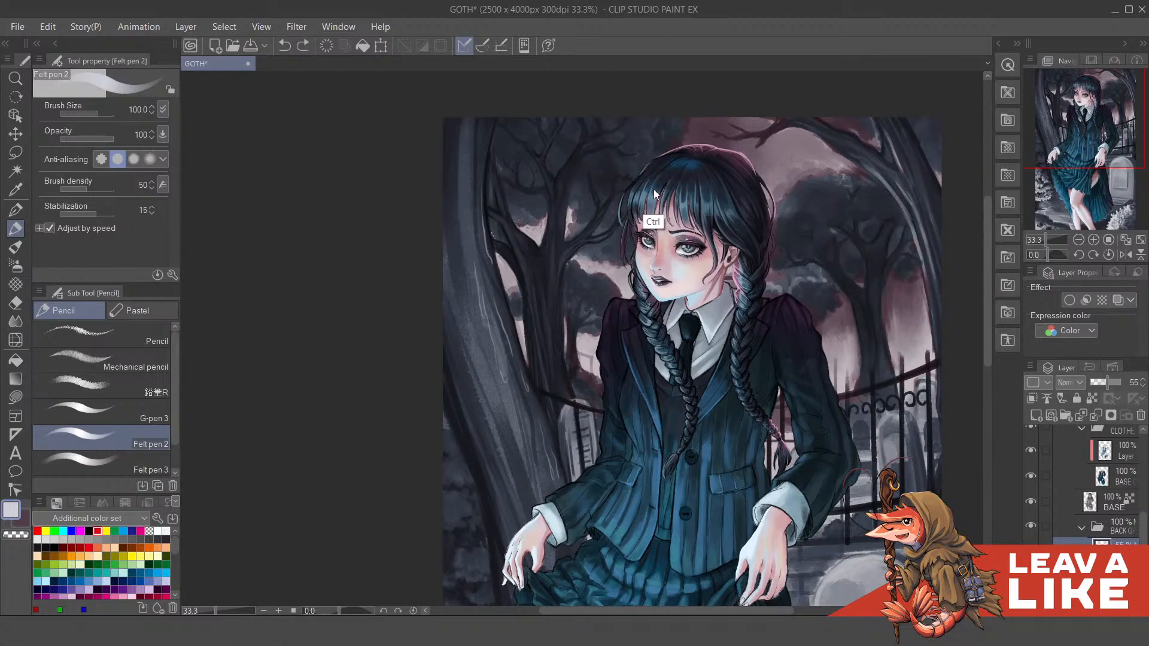
Step: Try broad strokes in darker blue-grey tones on the large trunk, and undo them
key(c)
click(611, 181)
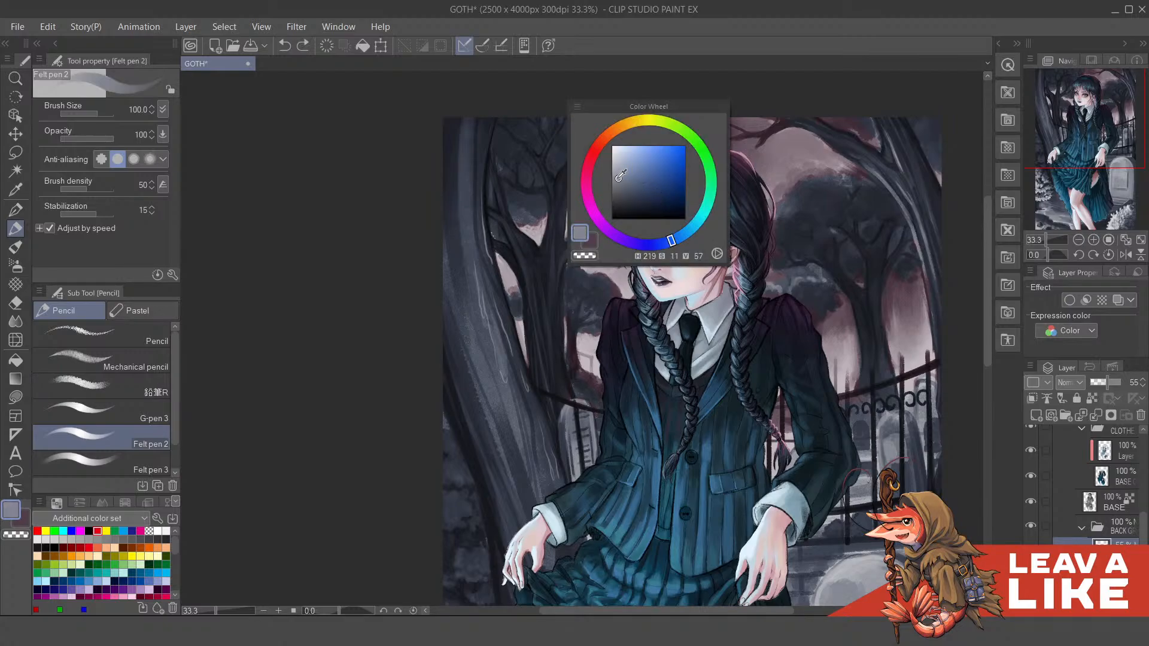
drag(488, 286, 518, 377)
key(ctrl+z)
key(c)
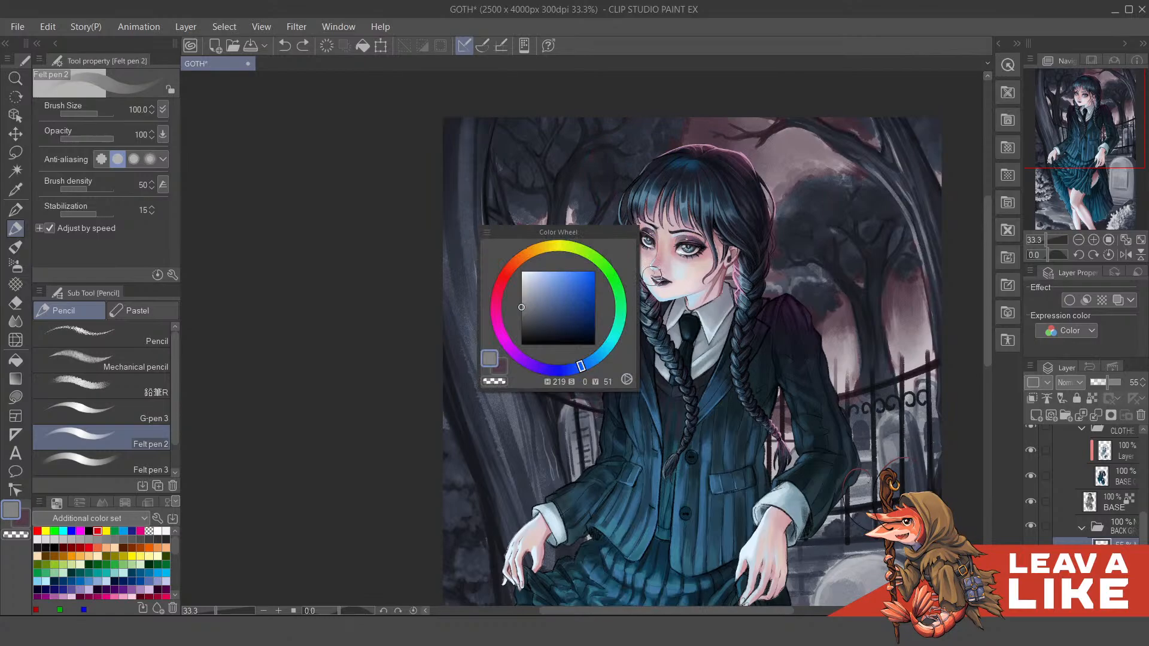
click(533, 310)
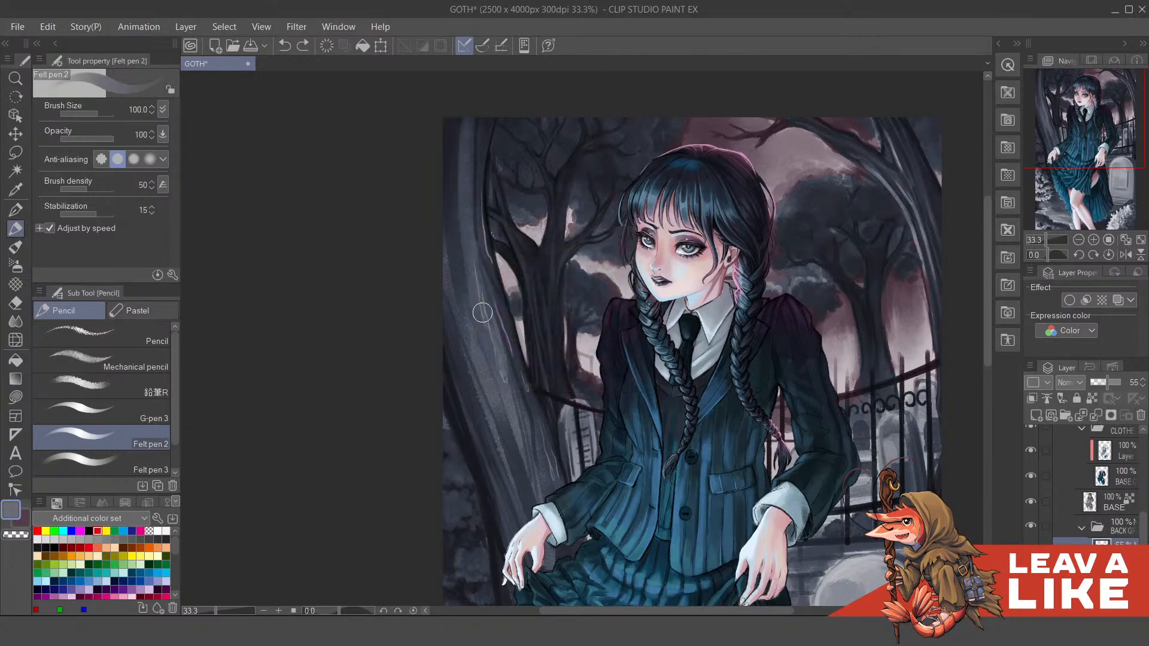
mouse_move(484, 290)
mouse_down()
mouse_move(470, 209)
mouse_move(488, 122)
mouse_up()
key(ctrl+z)
key(ctrl+z)
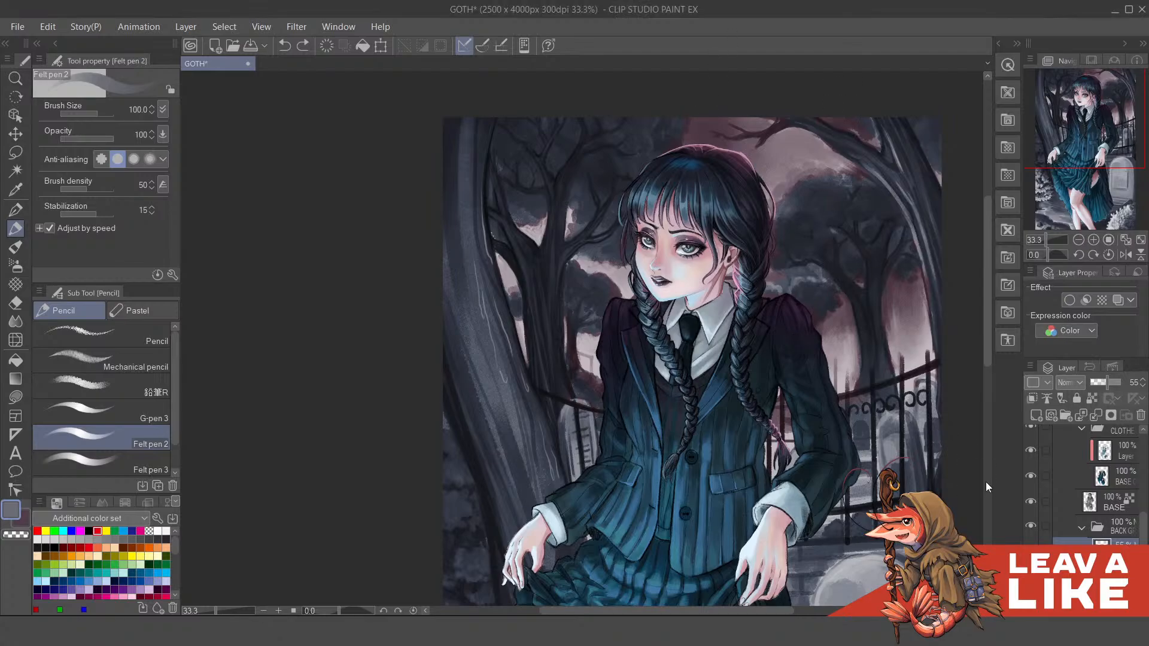
Step: Choose a very pale blue-grey drawing colour and reduce the Felt pen 2 brush size to 17
drag(751, 286, 720, 300)
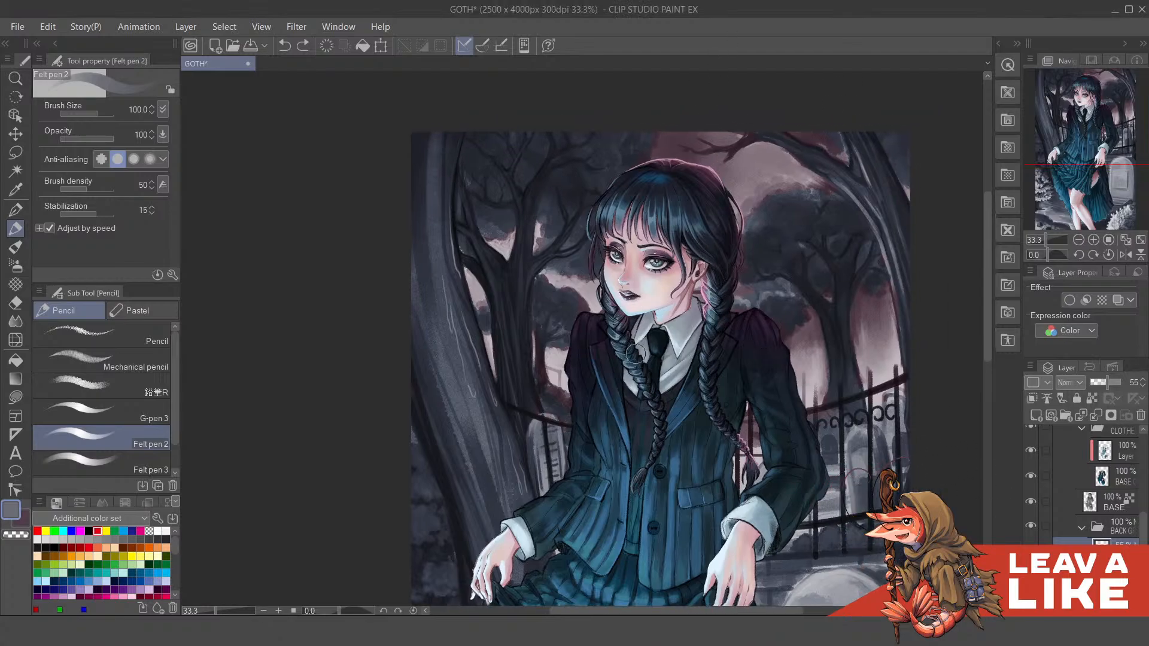
key(c)
drag(647, 293, 641, 292)
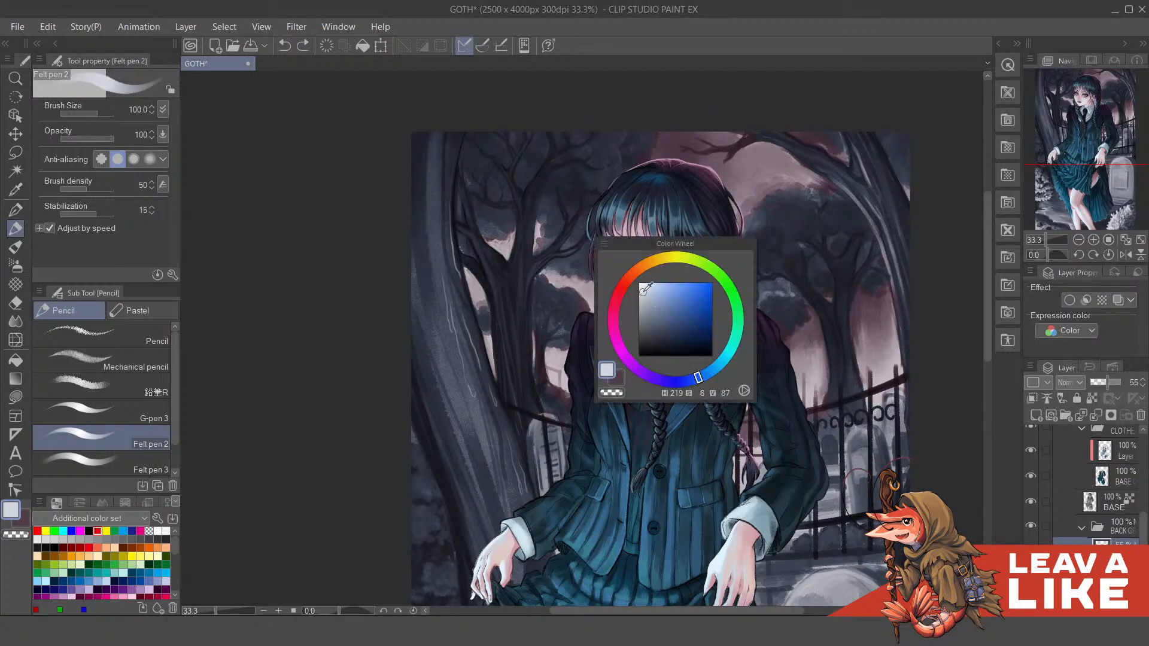
key(bracketleft)
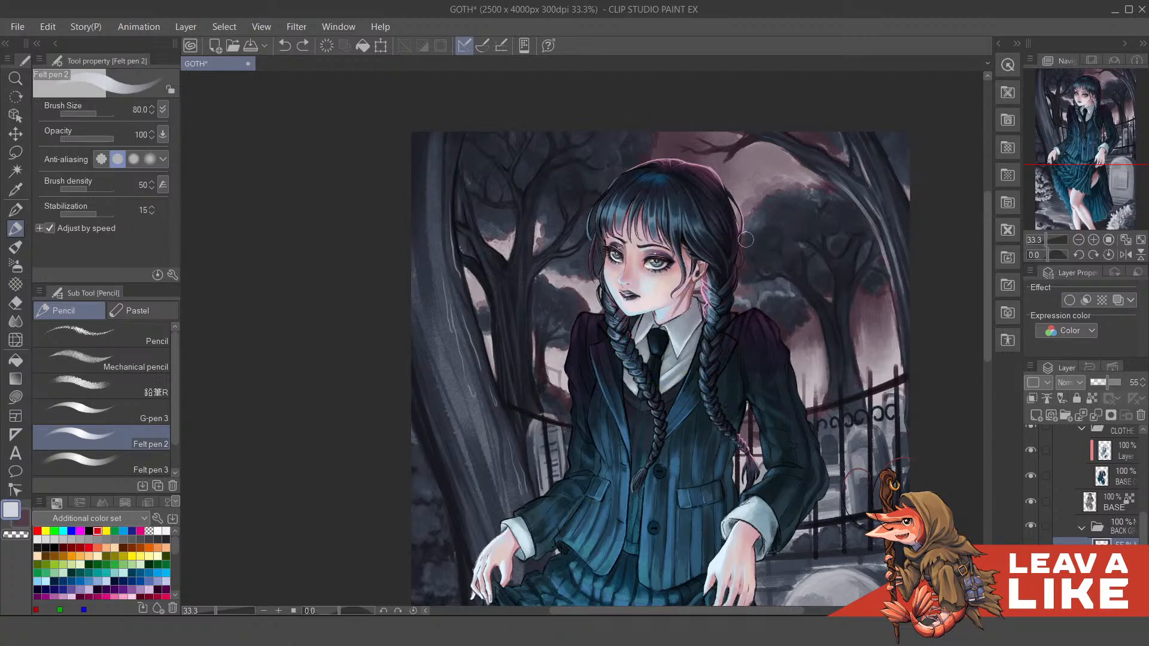
key(bracketleft)
key(bracketleft)
key(bracketleft)
key(bracketleft)
key(bracketleft)
key(bracketleft)
key(bracketleft)
key(bracketleft)
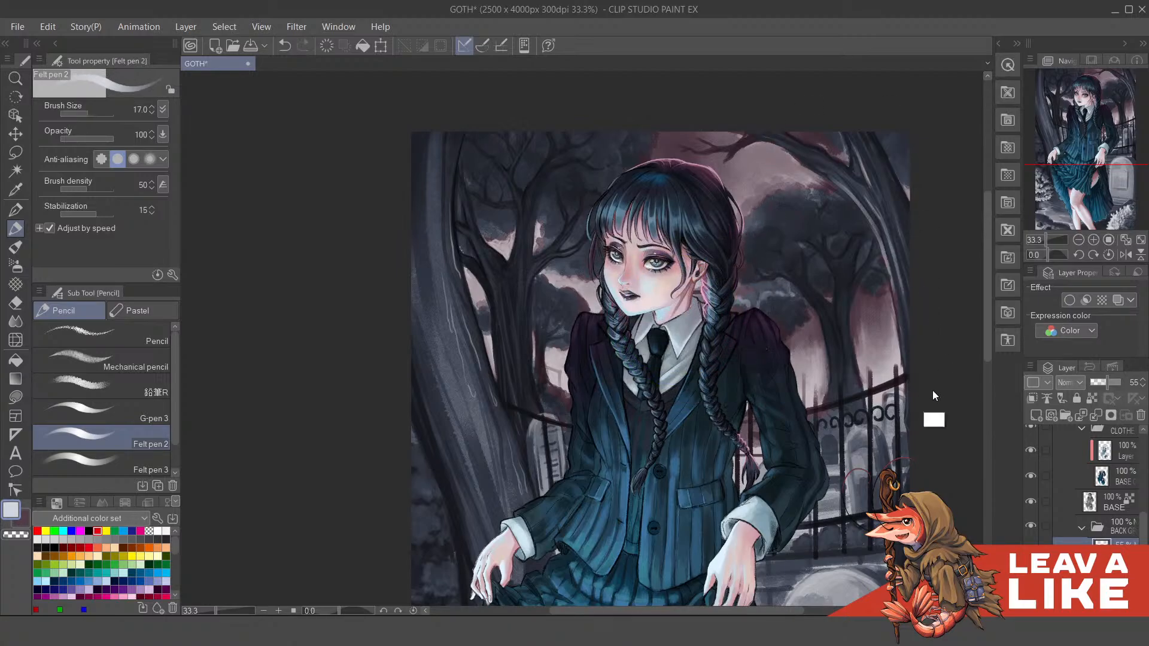
Step: Try a thin pale stroke on the background, undo it, and raise the highlight layer's opacity to 100
drag(592, 363, 591, 364)
key(ctrl+z)
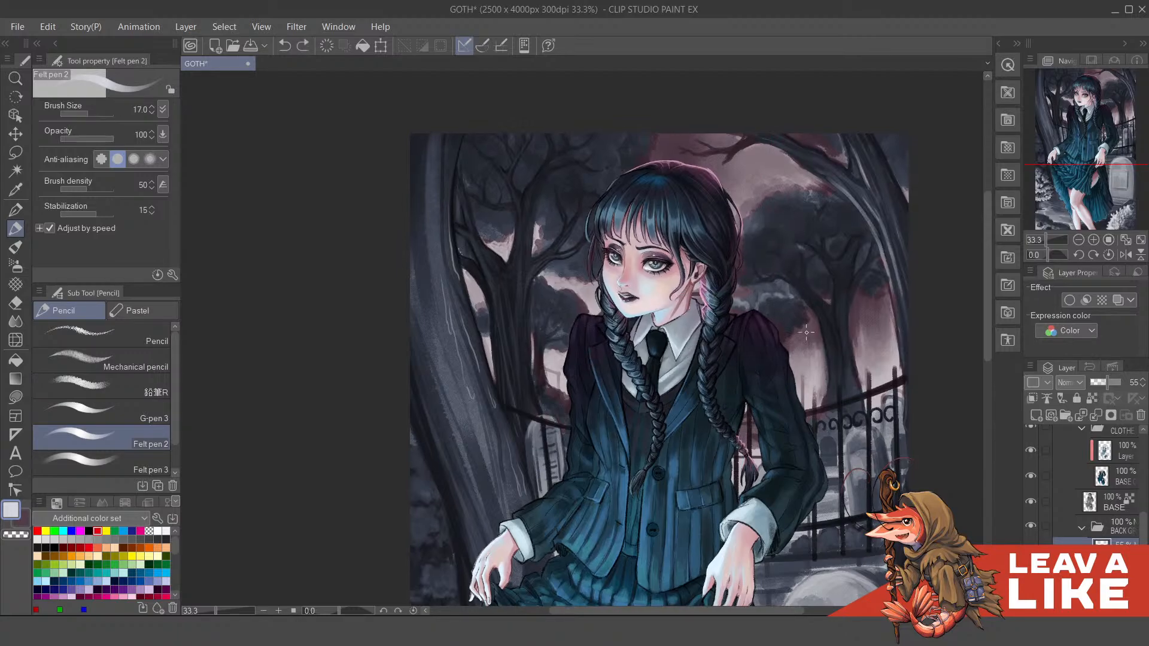
drag(814, 371, 803, 357)
key(ctrl+minus)
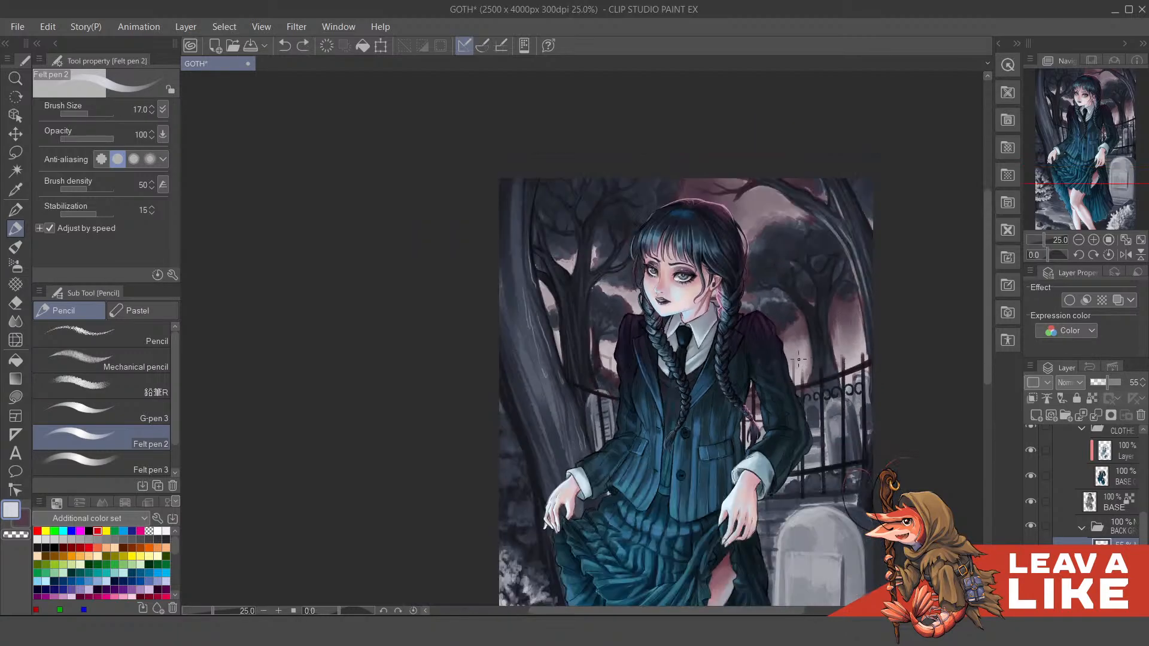
scroll(797, 358, up, 1)
mouse_move(663, 361)
mouse_down()
mouse_move(689, 410)
mouse_move(707, 391)
mouse_up()
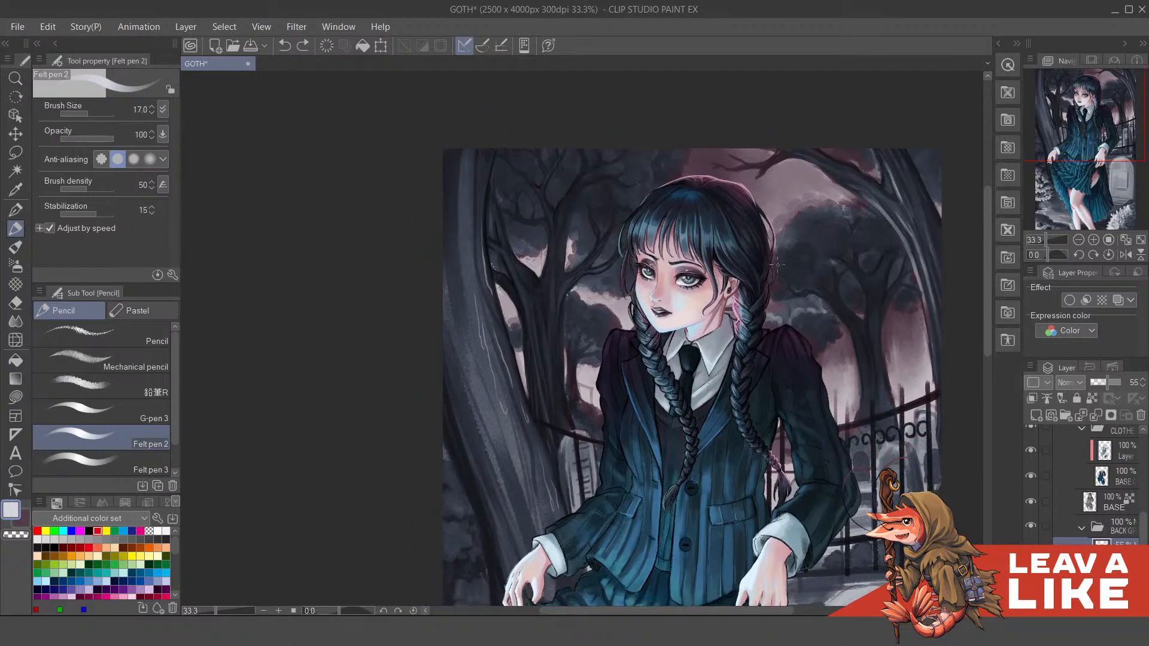
drag(777, 265, 779, 276)
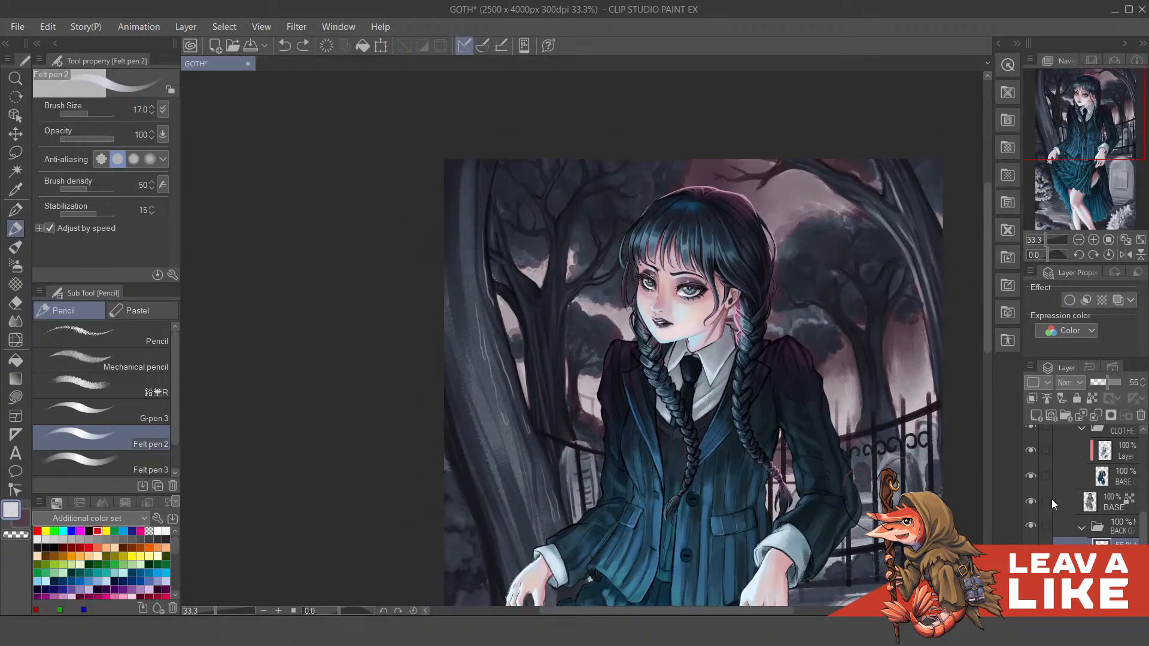
drag(1108, 383, 1122, 382)
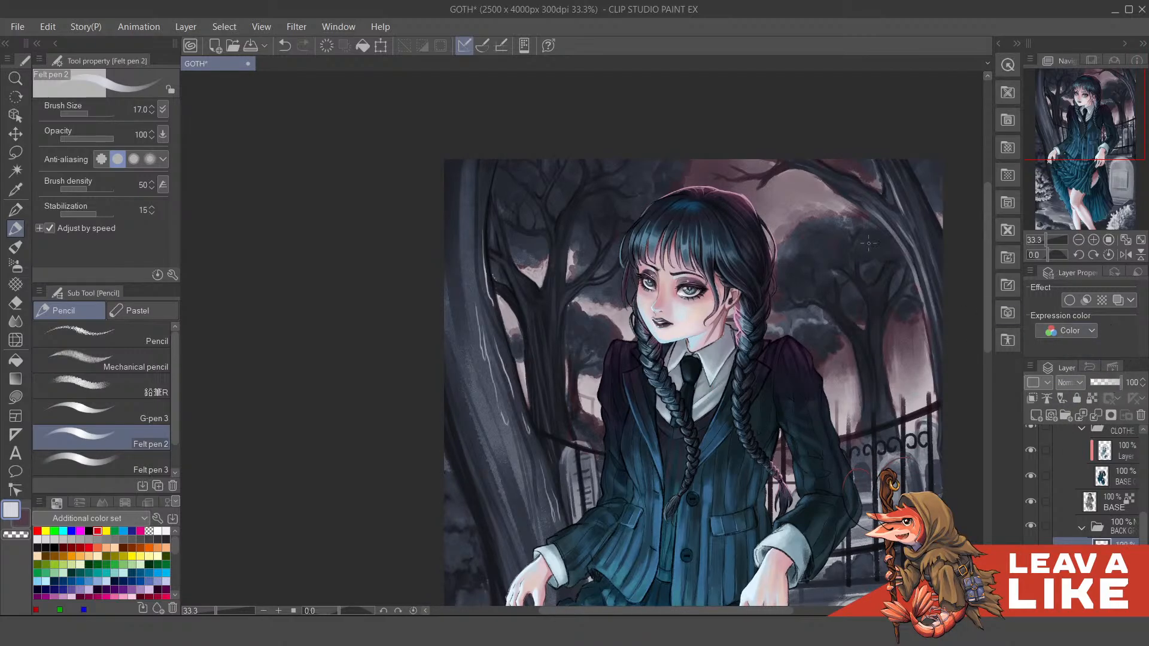
Step: Enlarge Felt pen 2 to 70, switch to the 鉛筆R pencil and set its brush size to 80
drag(613, 400, 618, 411)
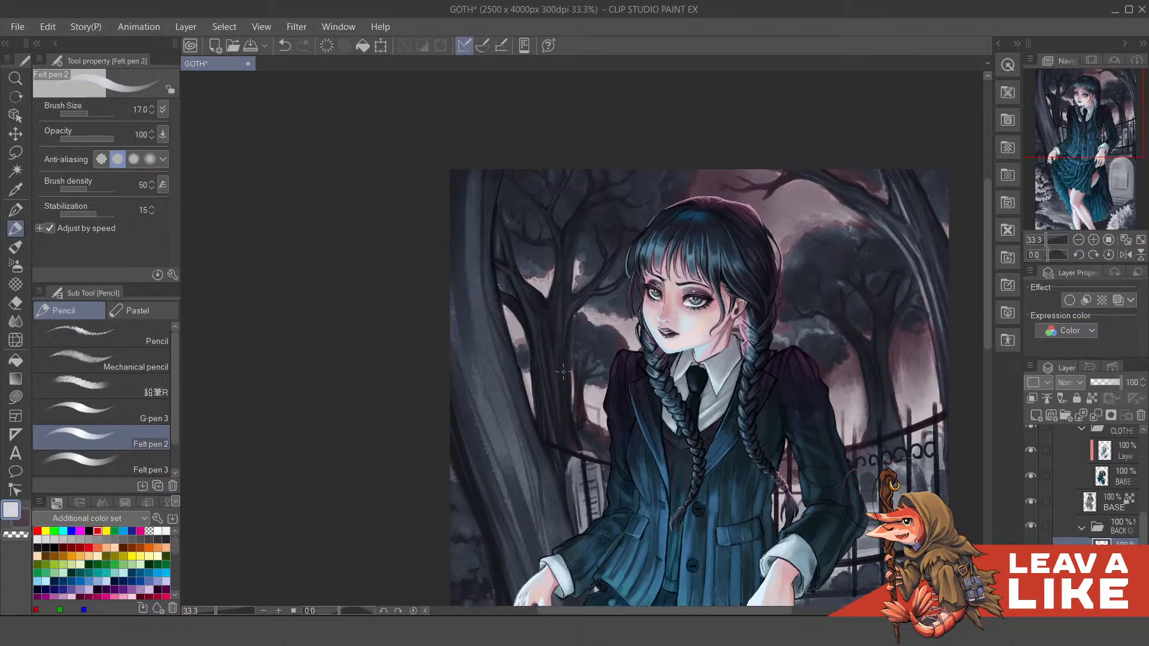
drag(681, 316, 693, 314)
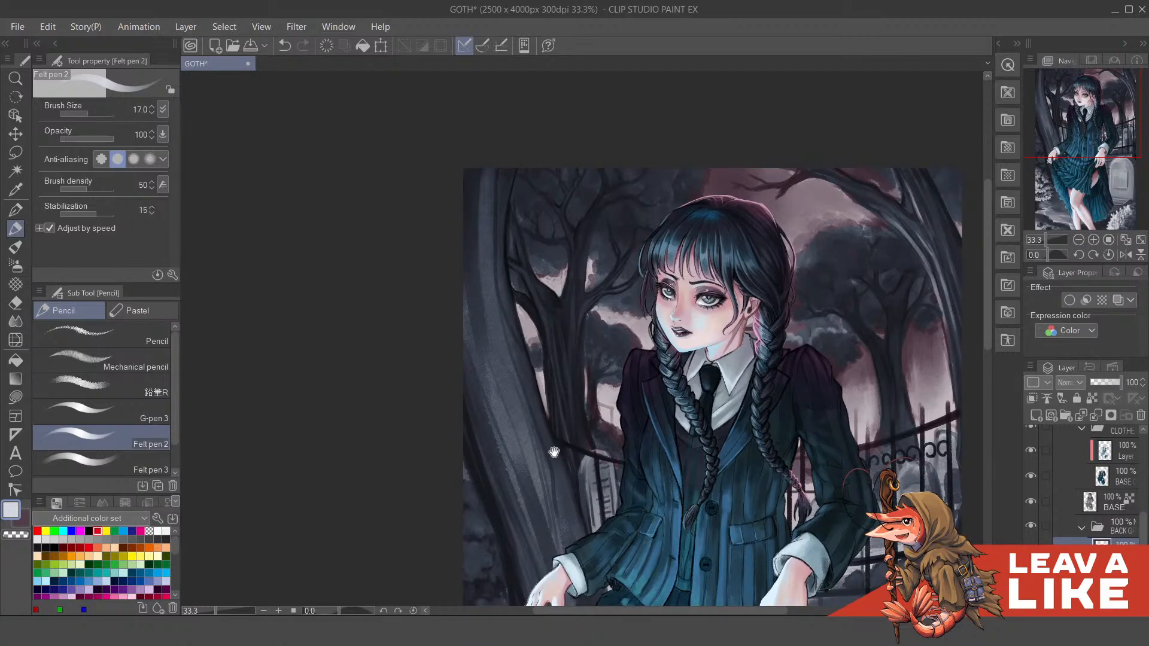
drag(554, 453, 535, 415)
key(bracketright)
key(bracketright)
key(bracketright)
key(bracketright)
key(bracketright)
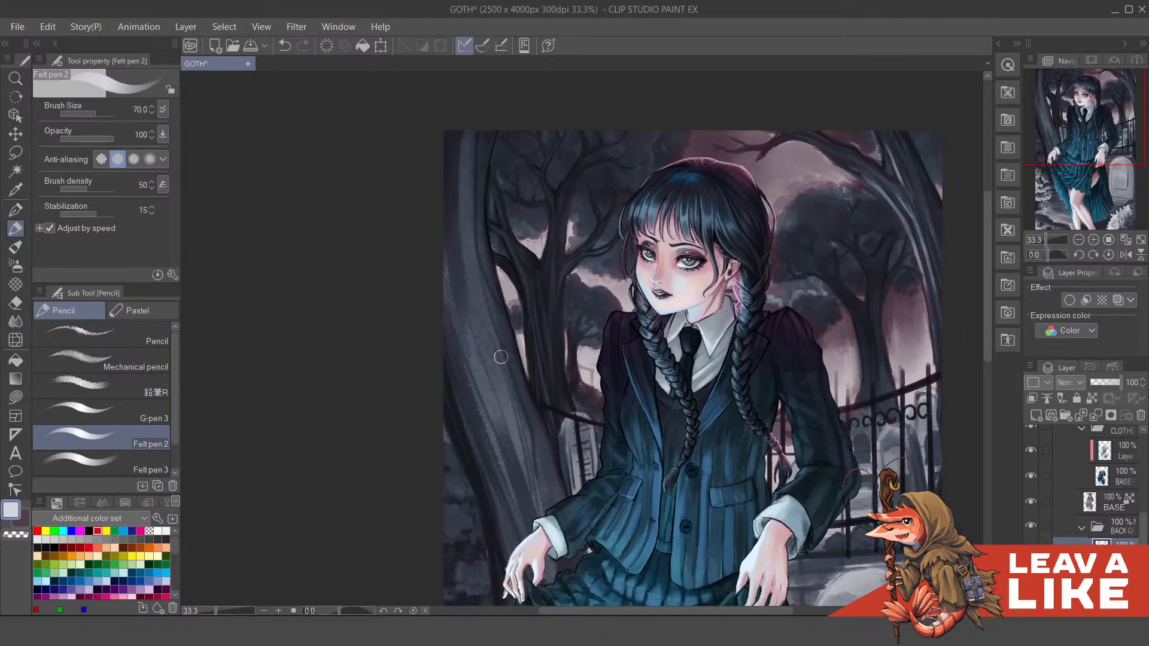
click(125, 387)
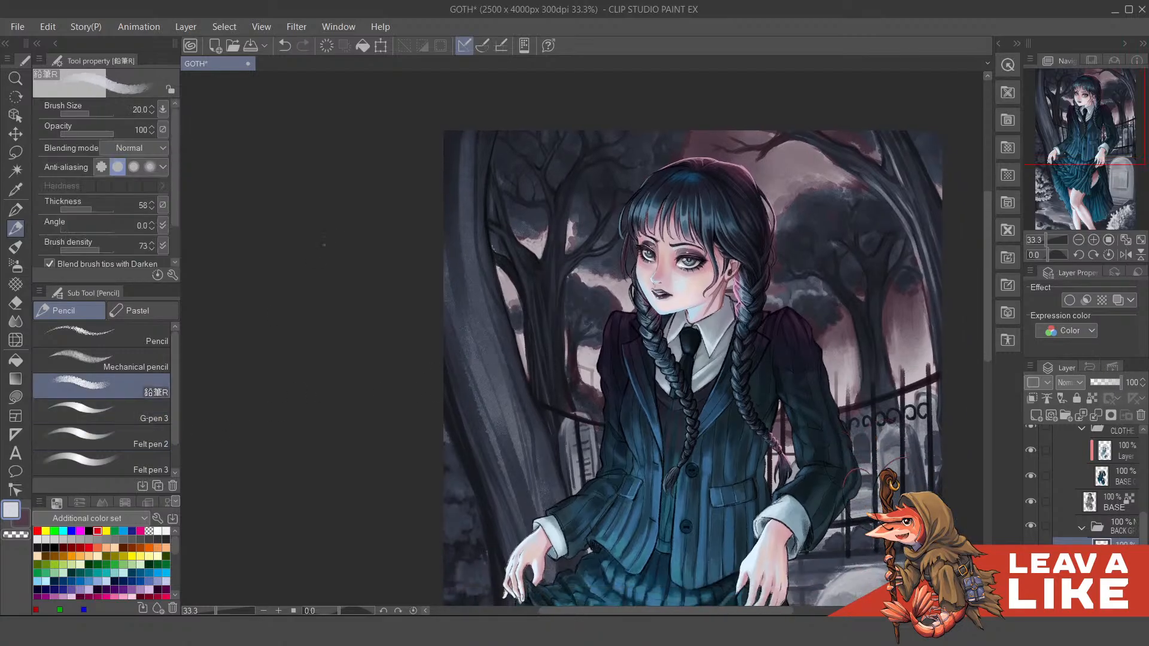
key(bracketright)
drag(501, 331, 505, 386)
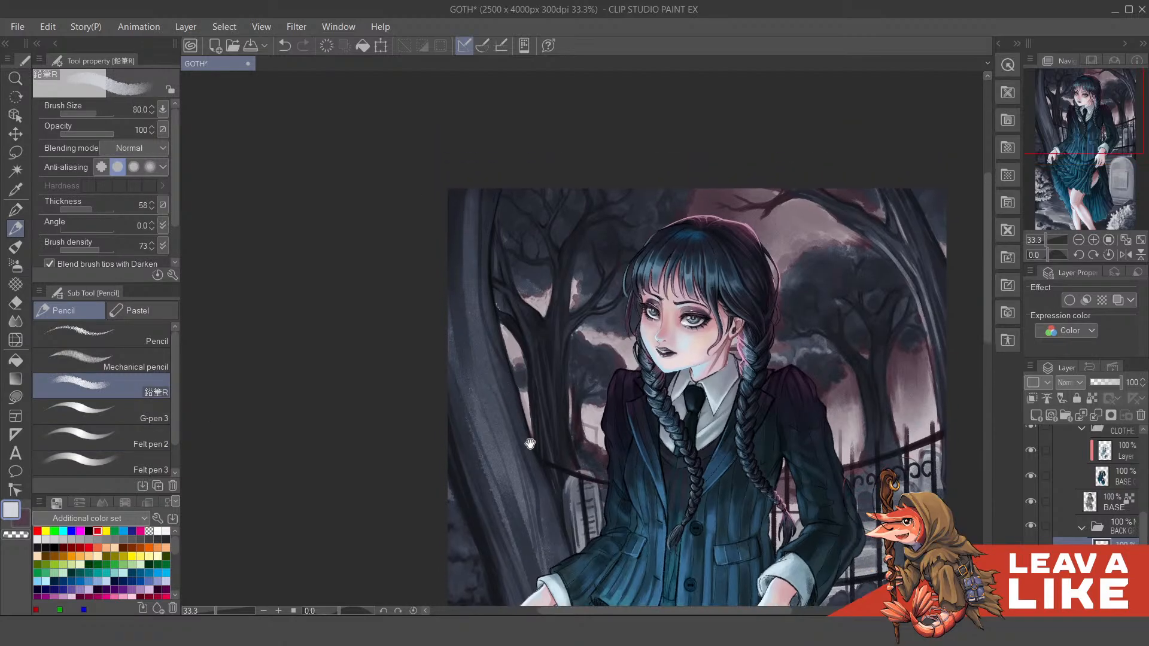
Step: Merge the bark highlight layer down into the background painting below it
drag(531, 437, 514, 401)
scroll(519, 405, down, 5)
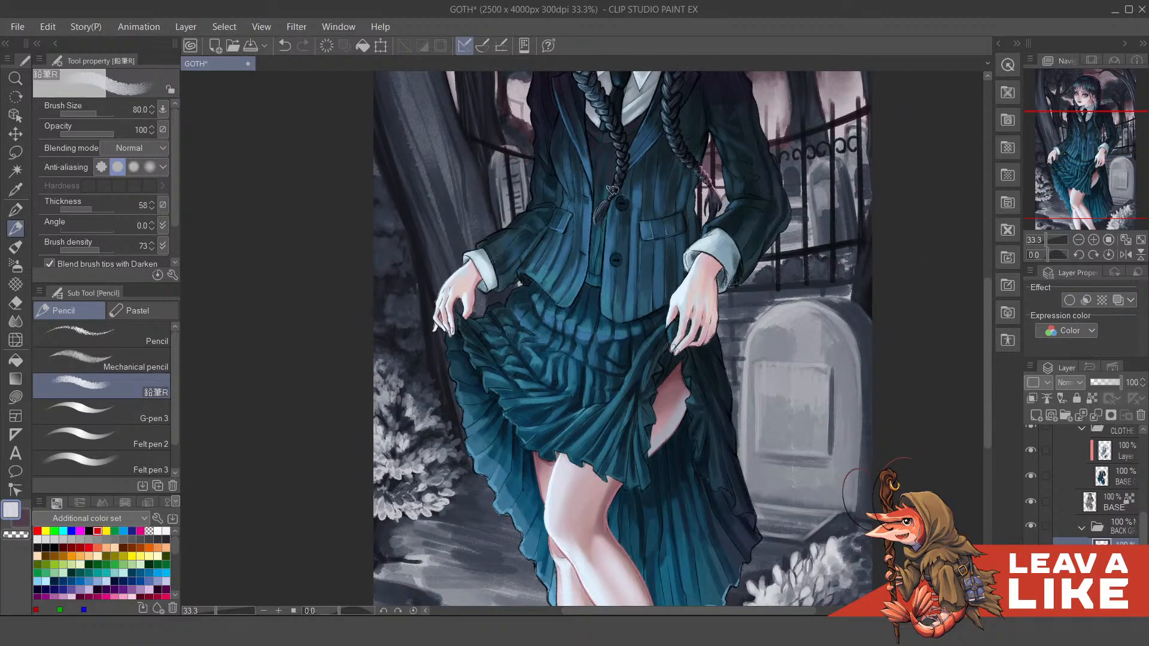
drag(758, 240, 757, 260)
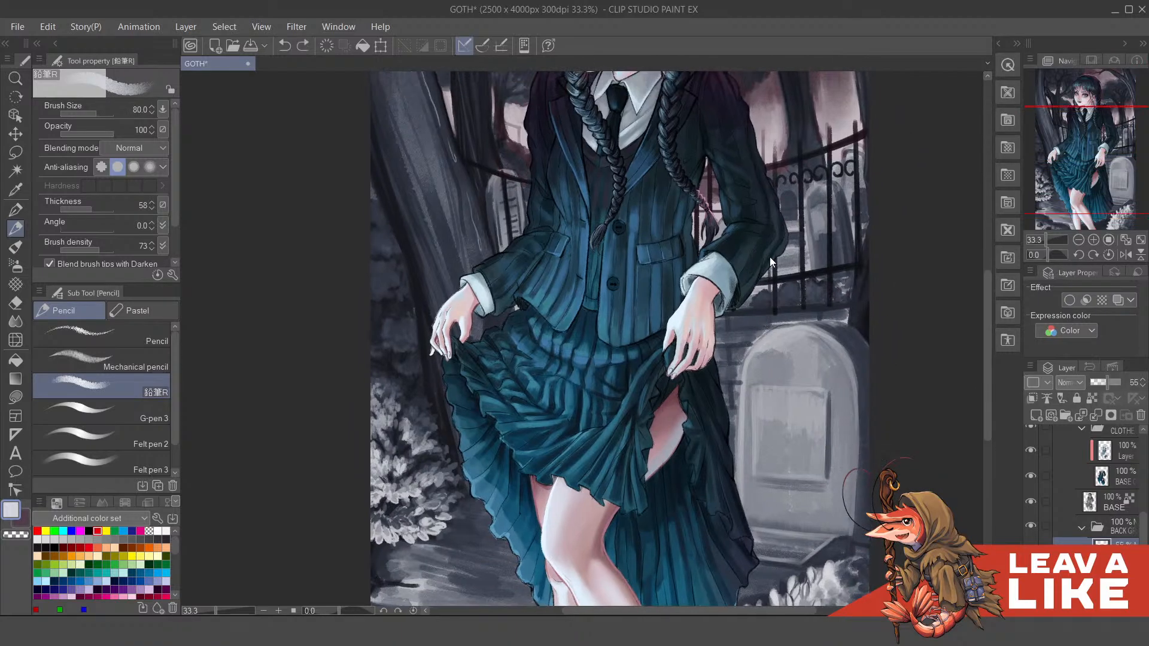
key(ctrl+e)
key(ctrl+e)
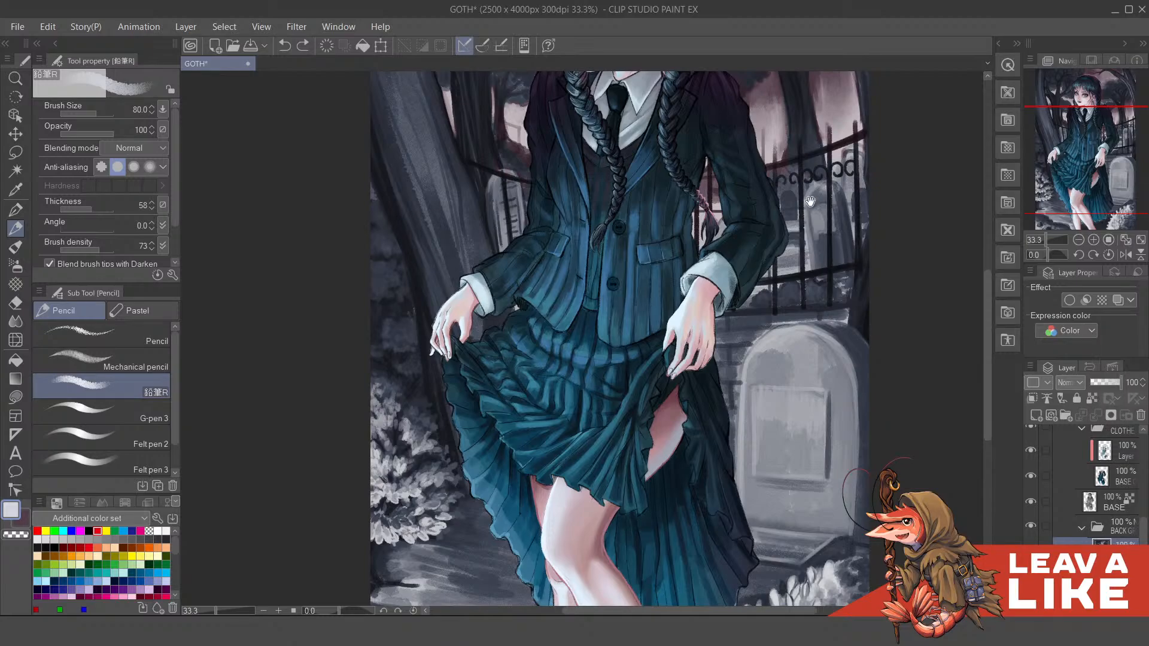
Step: Add a new layer in the background folder and change its blending mode from Normal for tinting the scenery
scroll(808, 203, up, 5)
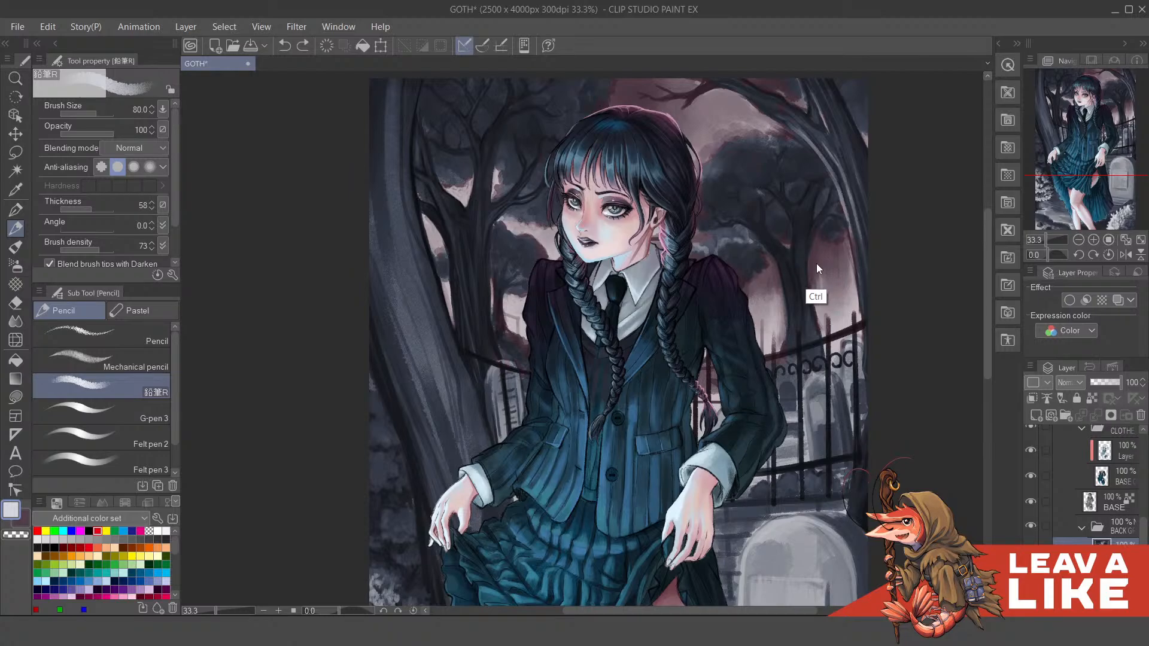
drag(824, 425, 816, 308)
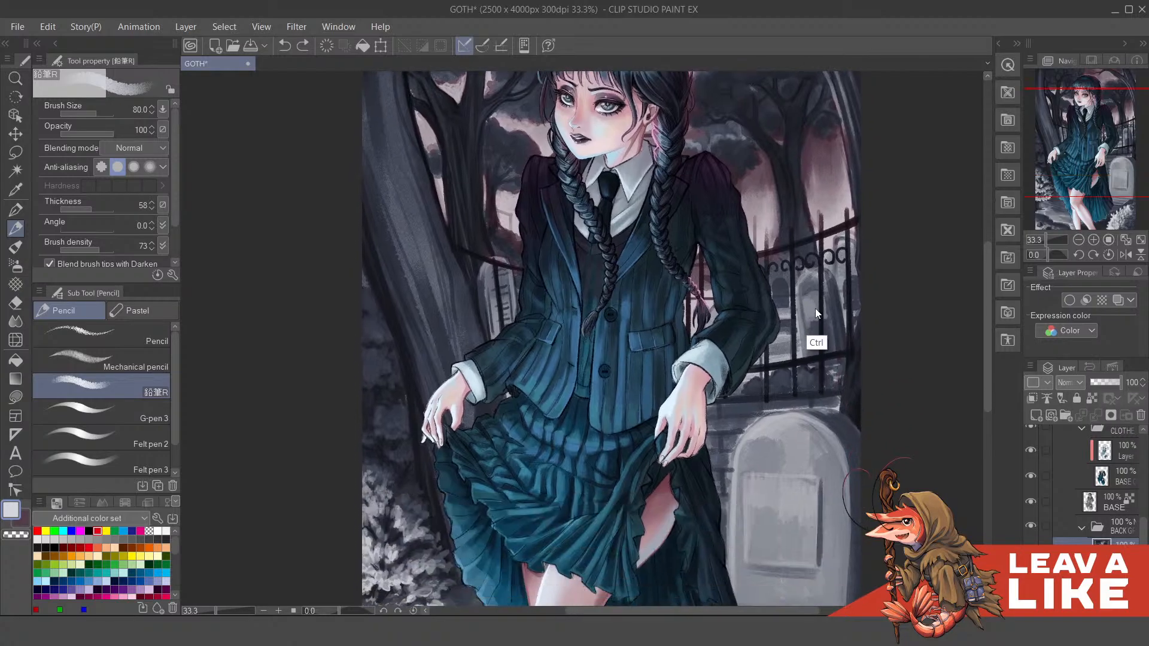
ctrl+click(815, 308)
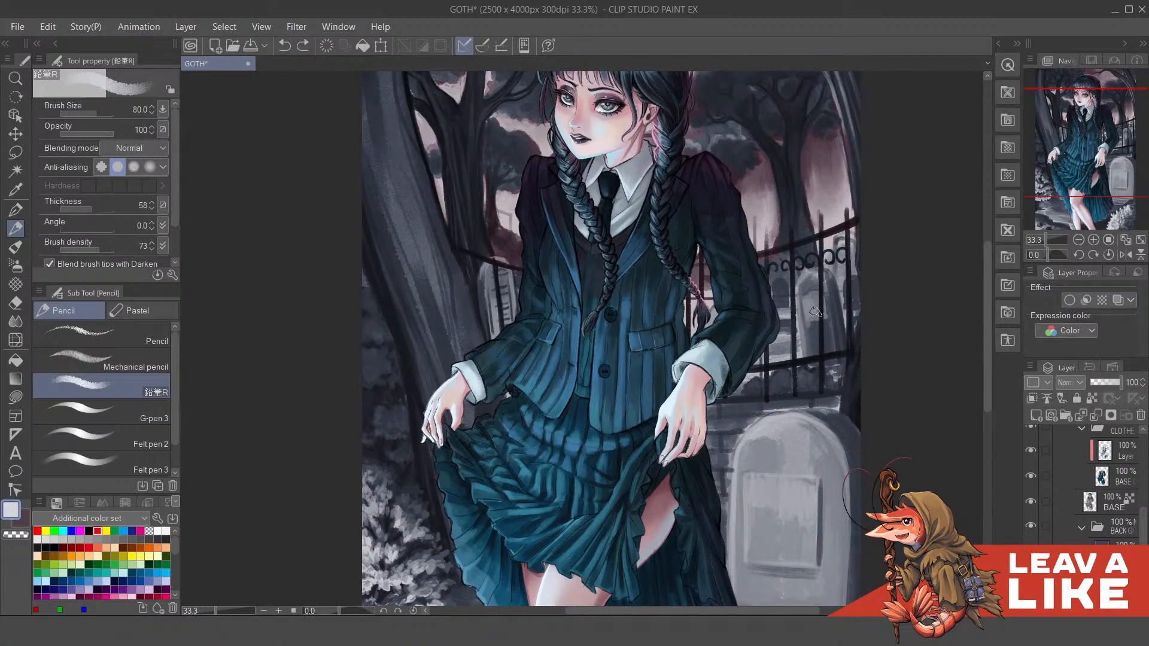
scroll(815, 311, down, 2)
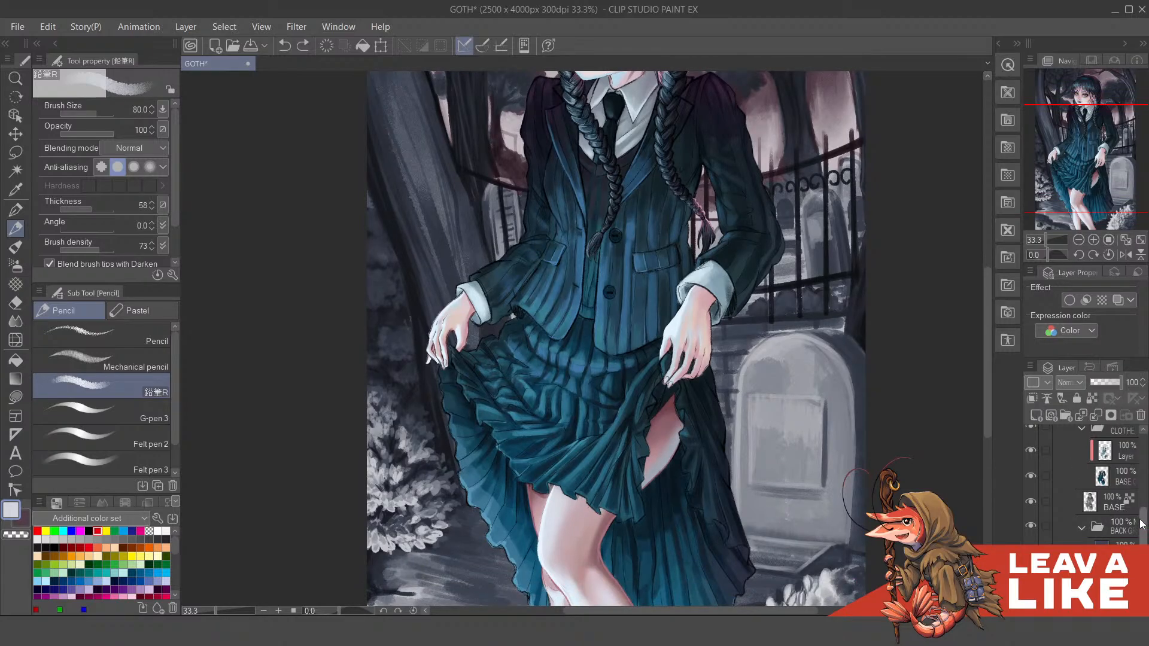
click(1121, 527)
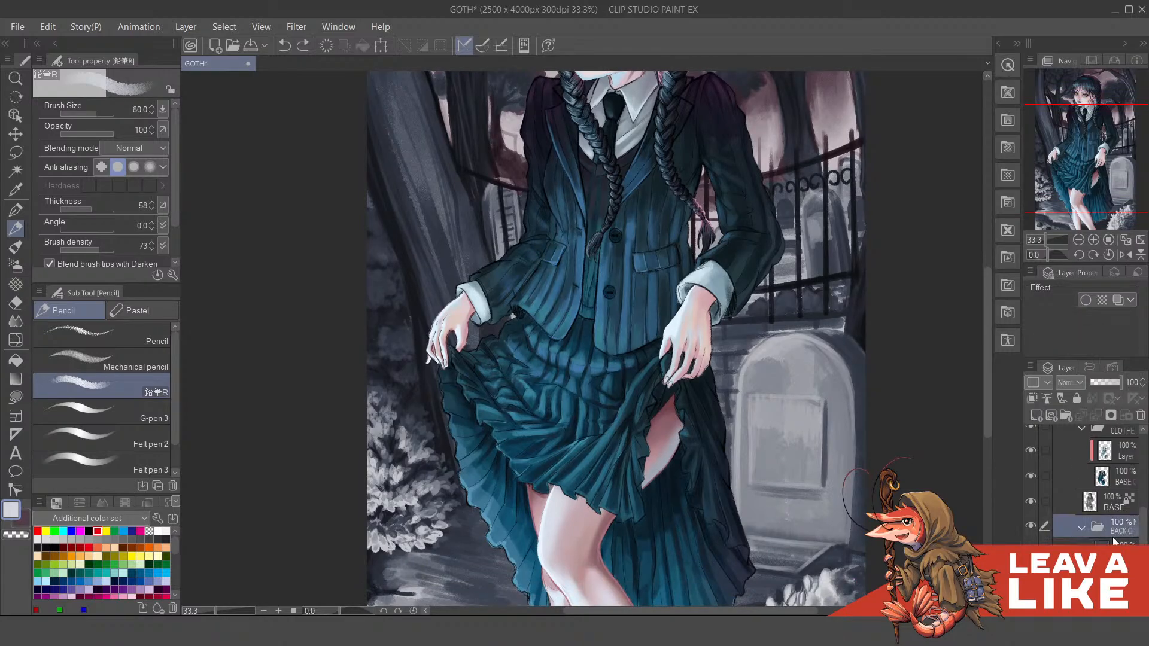
click(1120, 553)
click(1121, 578)
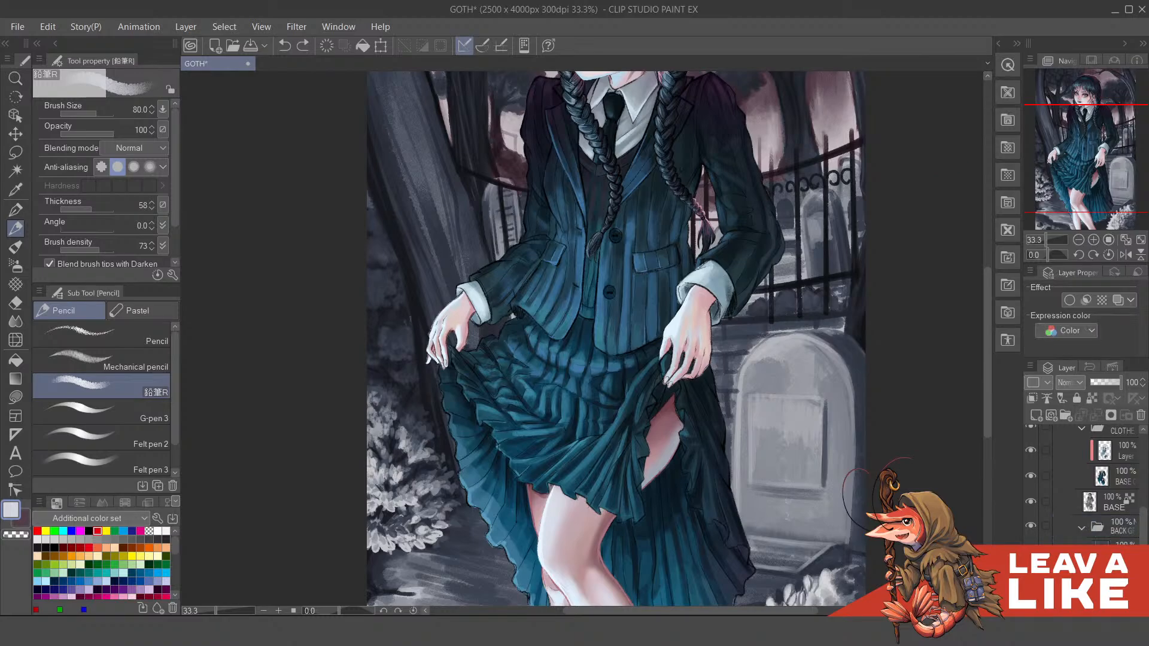
drag(775, 117, 763, 244)
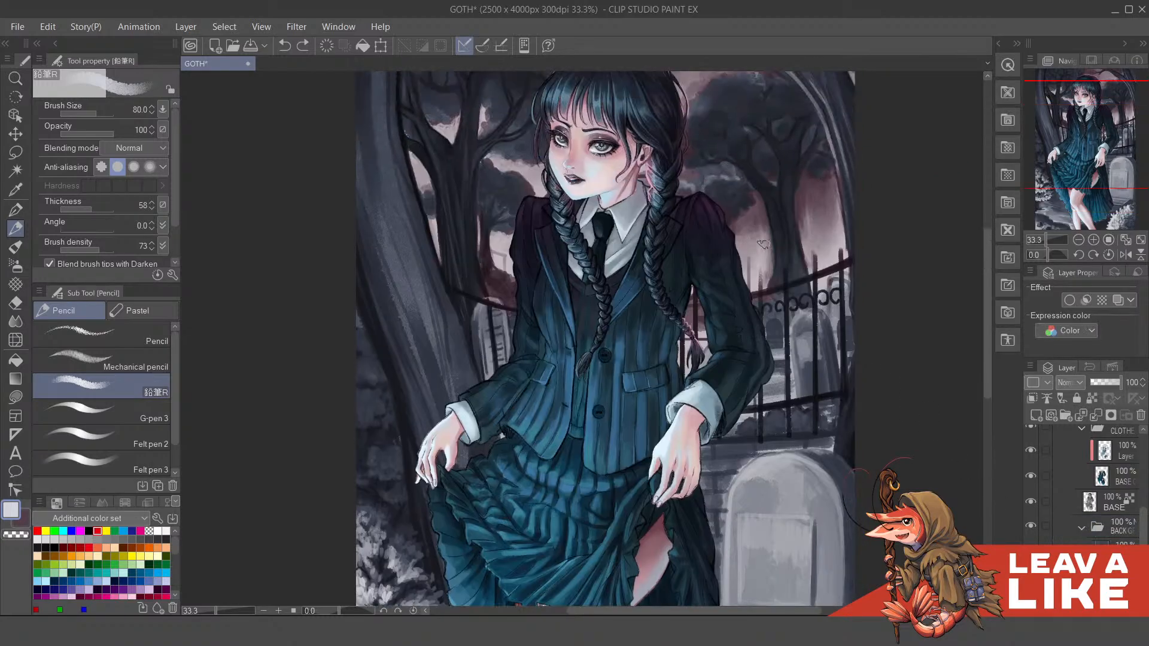
scroll(880, 342, down, 2)
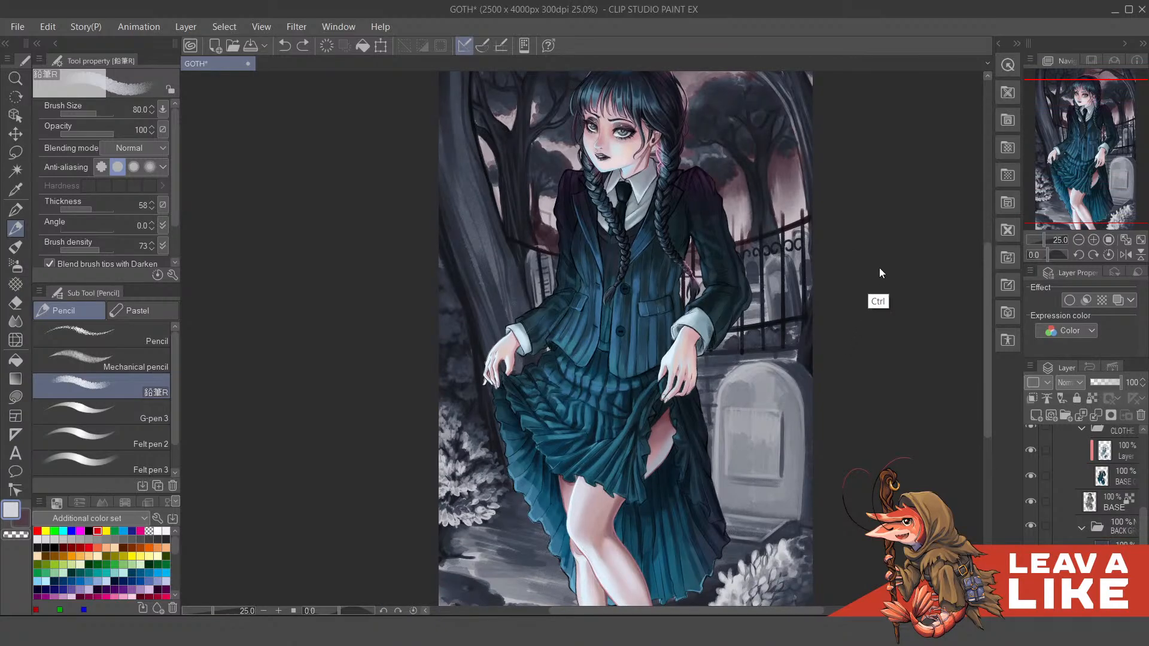
click(1077, 543)
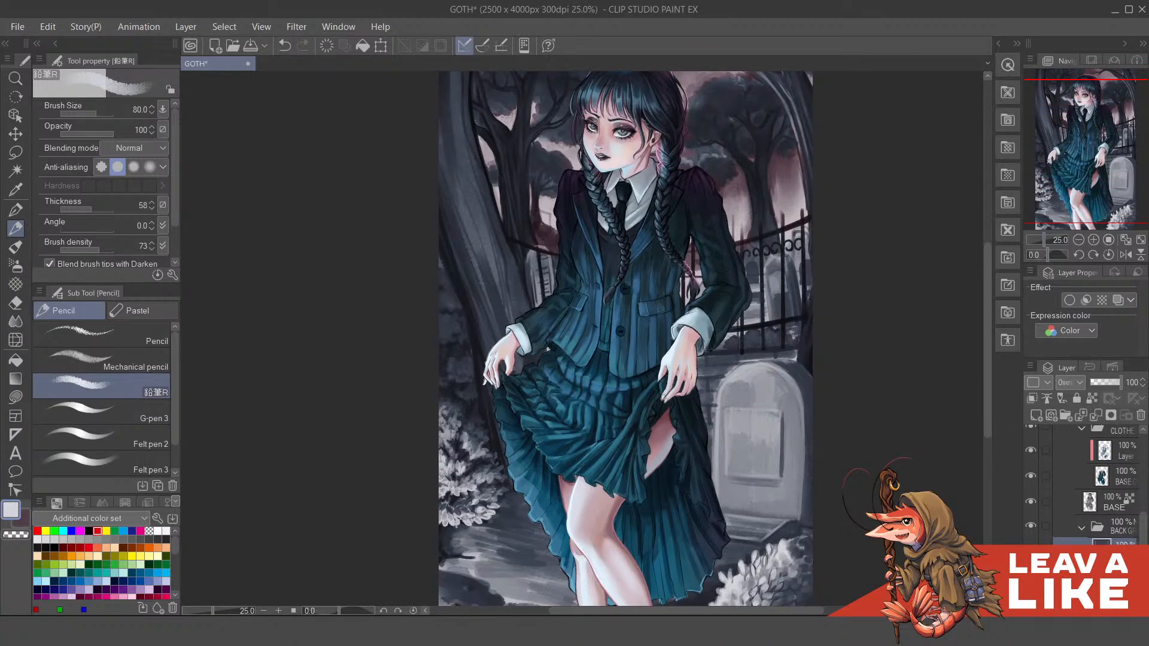
Step: Change the secondary colour to a muted dark teal, testing strokes on the large trunk and background and undoing them
drag(524, 315, 529, 349)
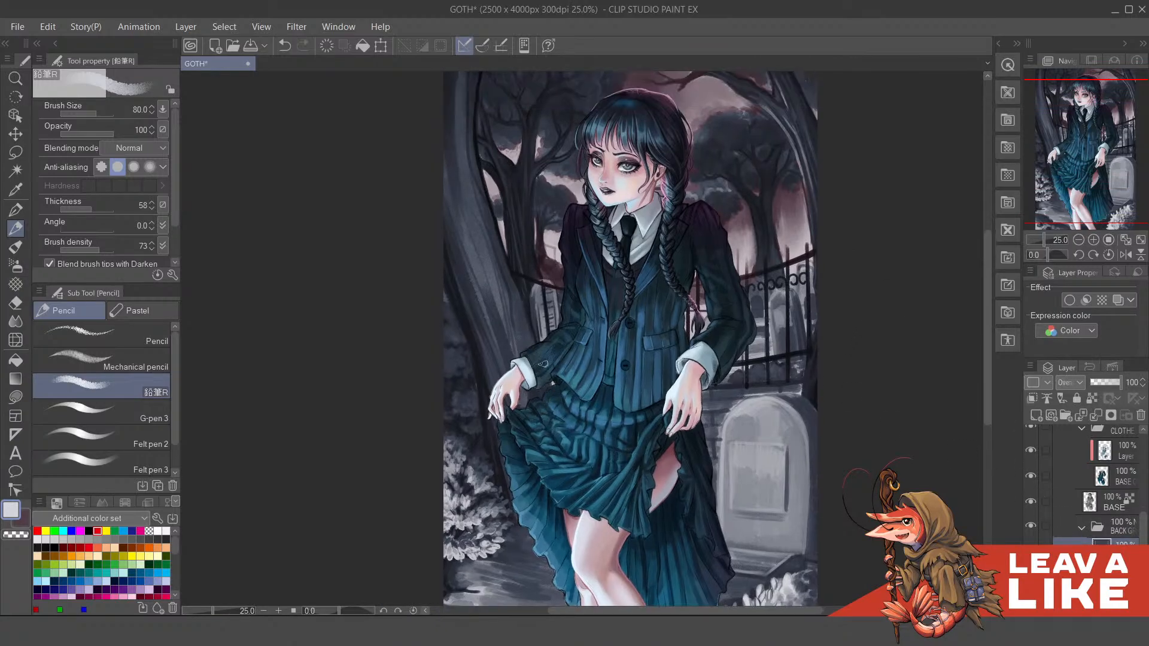
key(x)
key(c)
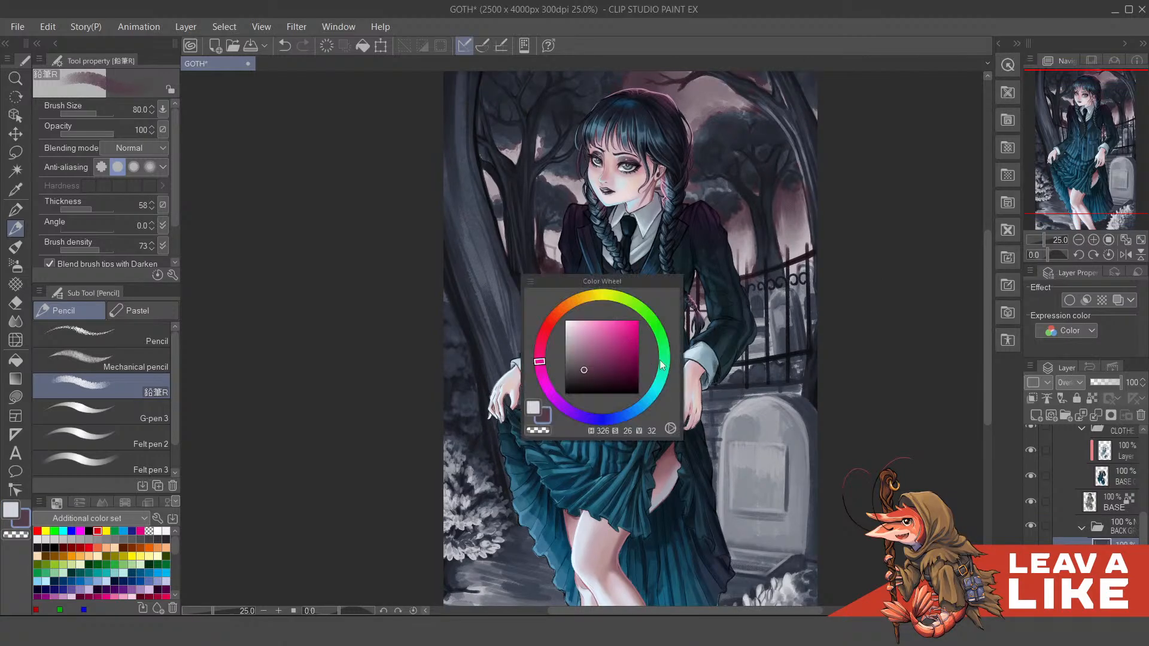
click(661, 381)
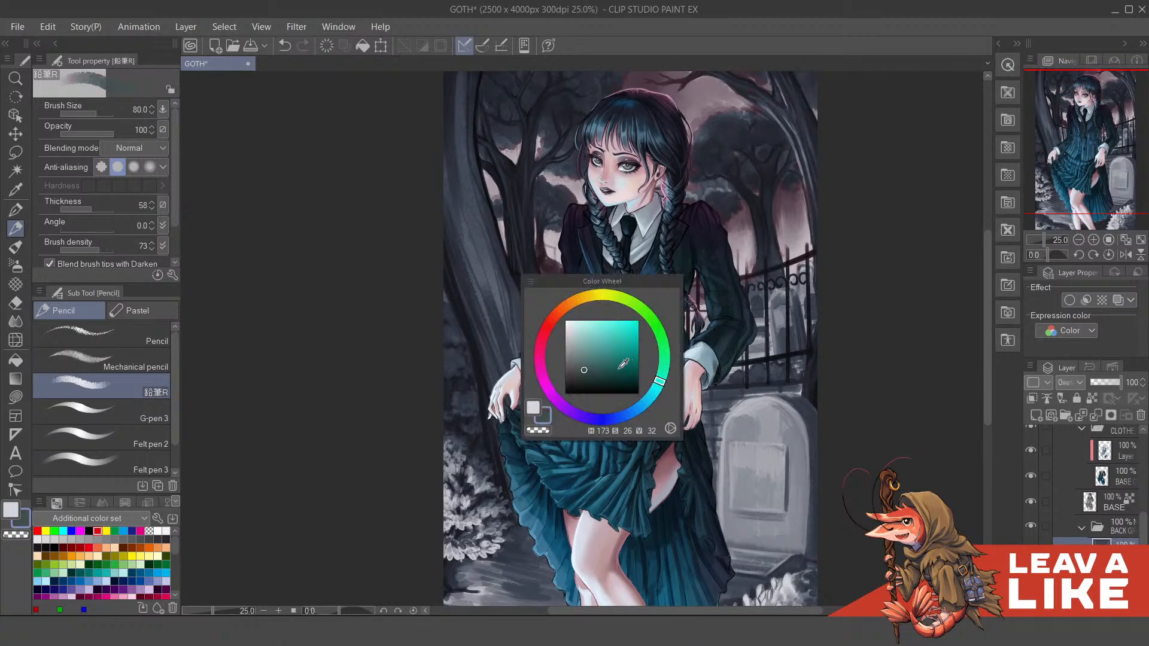
click(617, 359)
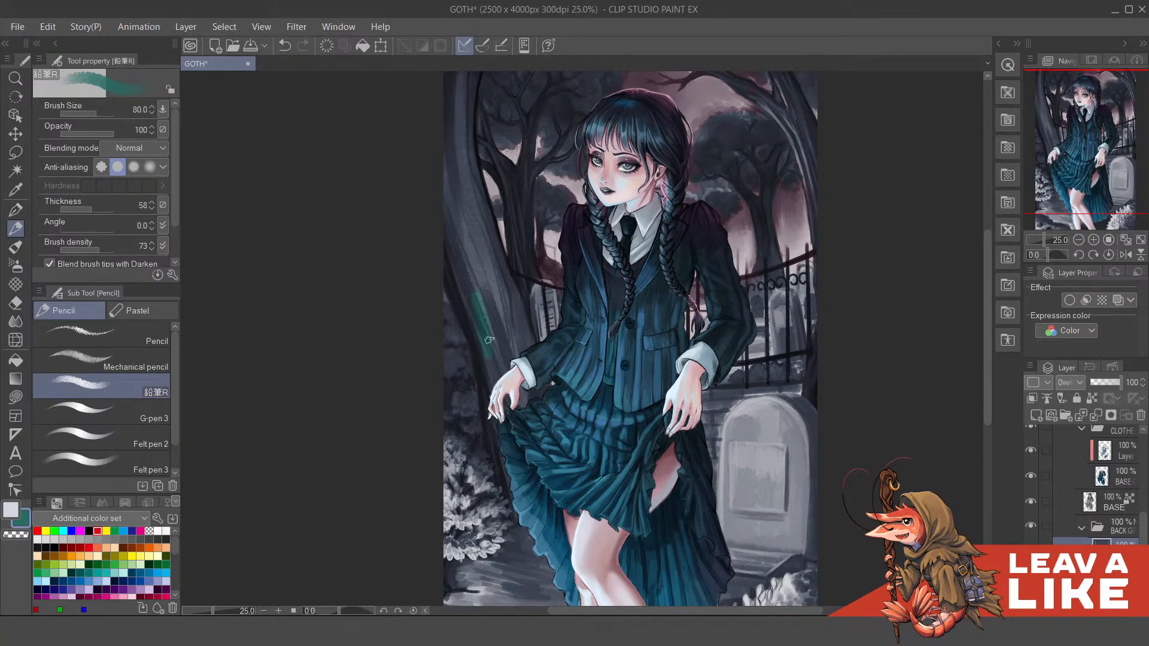
key(c)
click(716, 280)
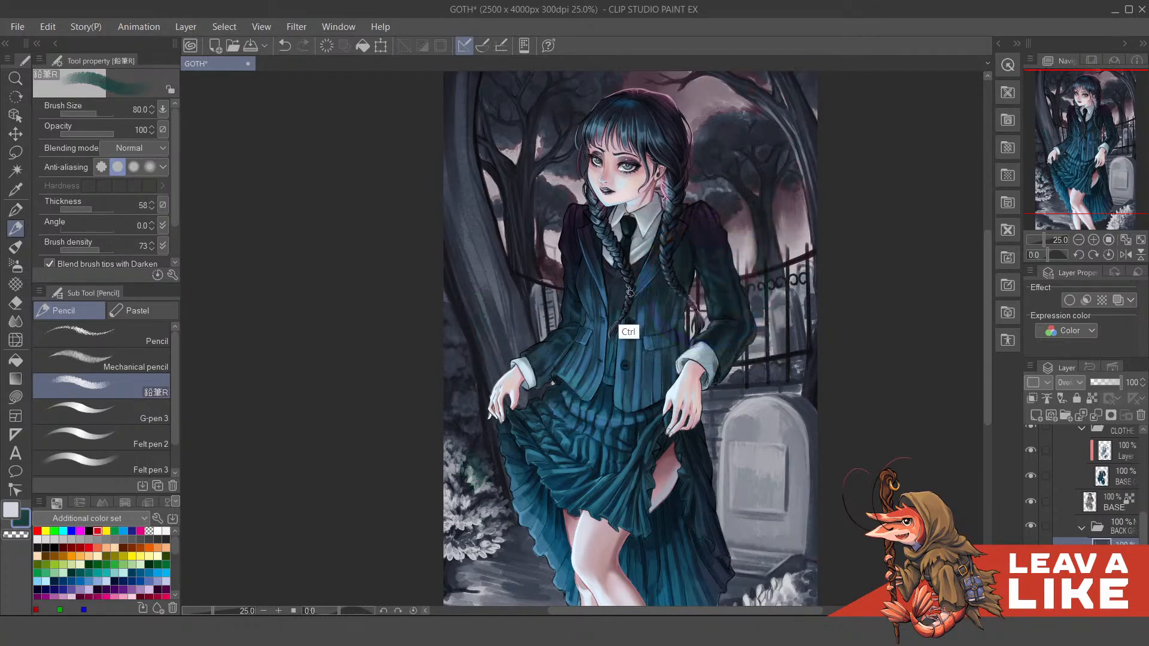
key(c)
click(654, 340)
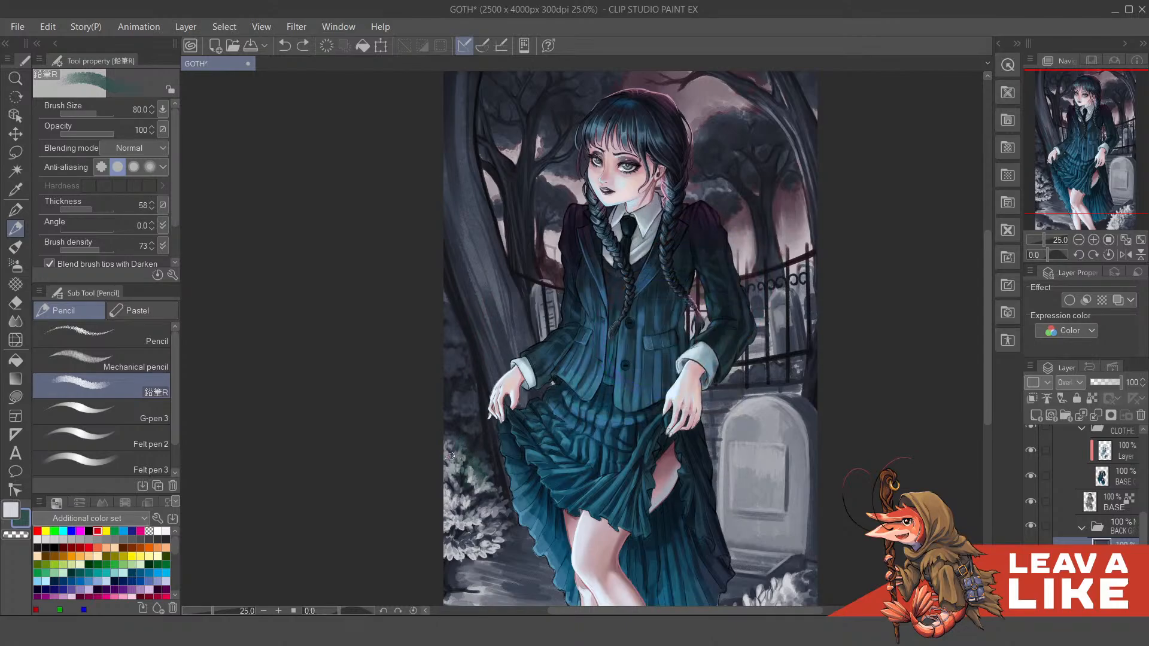
click(604, 276)
key(ctrl+z)
Step: Tint the bush beside the large trunk teal using the Textured pen at brush size 200
scroll(473, 478, down, 2)
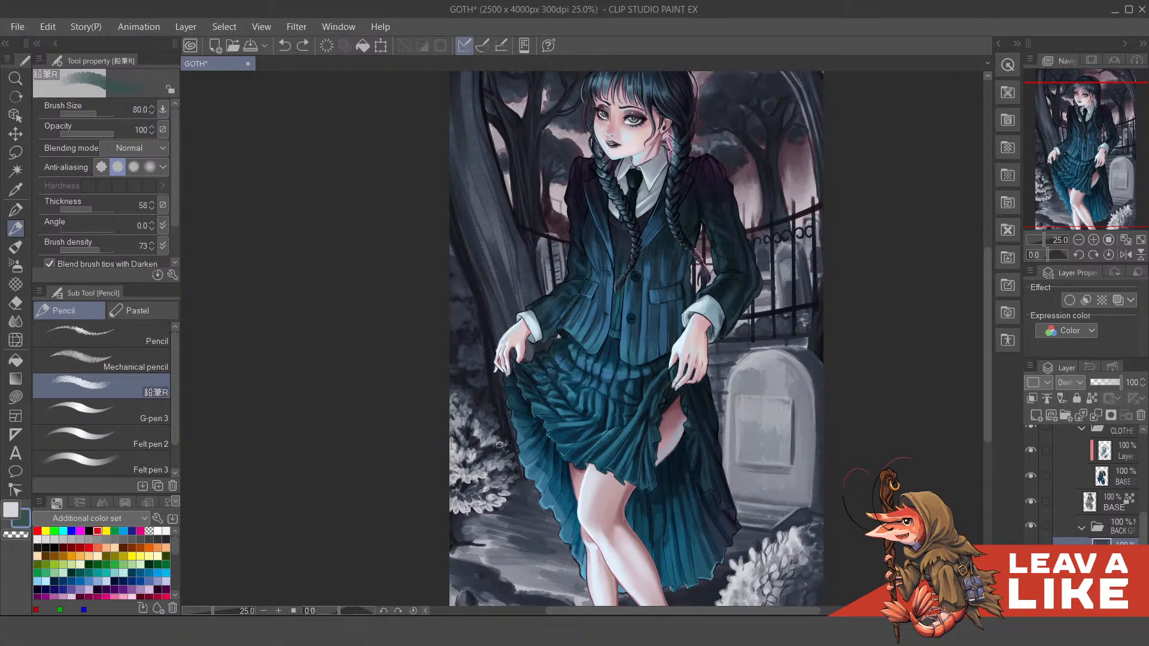
key(p)
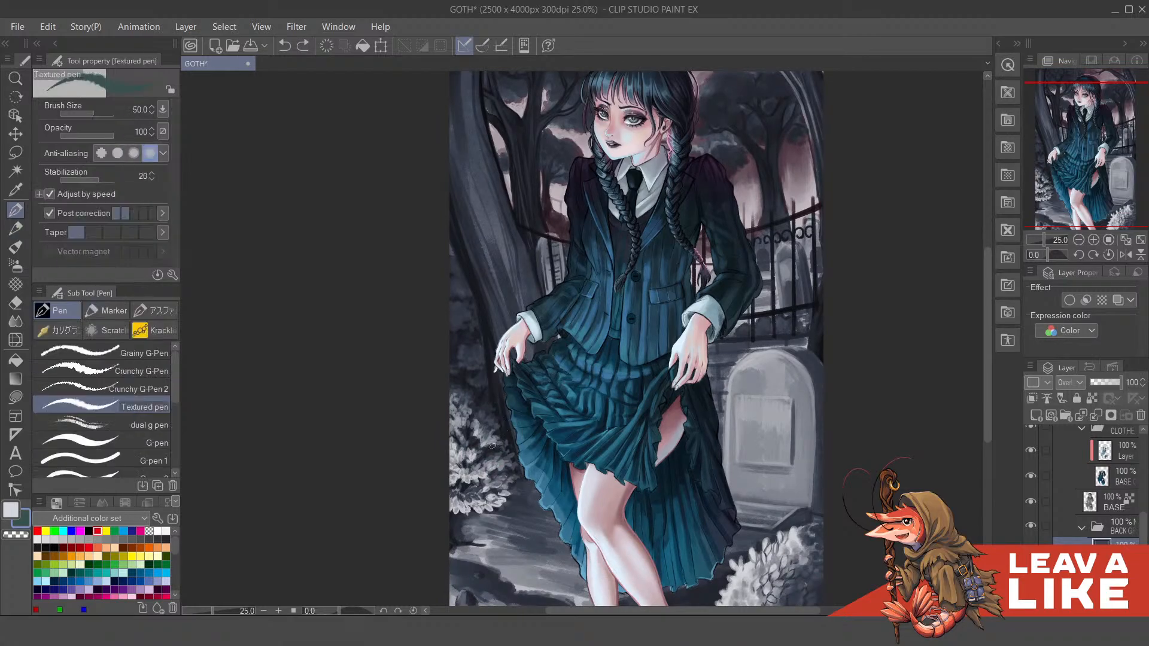
key(bracketright)
key(bracketright)
key(bracketright)
key(bracketright)
key(bracketright)
key(bracketright)
mouse_move(496, 452)
mouse_down()
mouse_move(470, 450)
mouse_move(457, 457)
mouse_move(459, 420)
mouse_move(475, 440)
mouse_move(485, 432)
mouse_move(463, 402)
mouse_move(453, 425)
mouse_move(449, 398)
mouse_move(488, 449)
mouse_move(464, 444)
mouse_move(448, 486)
mouse_move(484, 496)
mouse_move(493, 480)
mouse_move(496, 496)
mouse_move(474, 476)
mouse_move(464, 482)
mouse_move(478, 467)
mouse_move(500, 487)
mouse_move(459, 512)
mouse_move(488, 501)
mouse_up()
Step: Tint the bush in front of the gravestone teal and check the whole illustration
drag(604, 468, 529, 329)
mouse_move(658, 461)
mouse_down()
mouse_move(634, 475)
mouse_move(629, 495)
mouse_move(656, 468)
mouse_move(675, 490)
mouse_move(695, 438)
mouse_move(725, 461)
mouse_move(710, 481)
mouse_move(671, 461)
mouse_move(638, 479)
mouse_move(638, 453)
mouse_move(652, 463)
mouse_move(664, 435)
mouse_move(684, 446)
mouse_move(702, 414)
mouse_move(733, 440)
mouse_up()
scroll(683, 287, down, 2)
scroll(680, 290, up, 1)
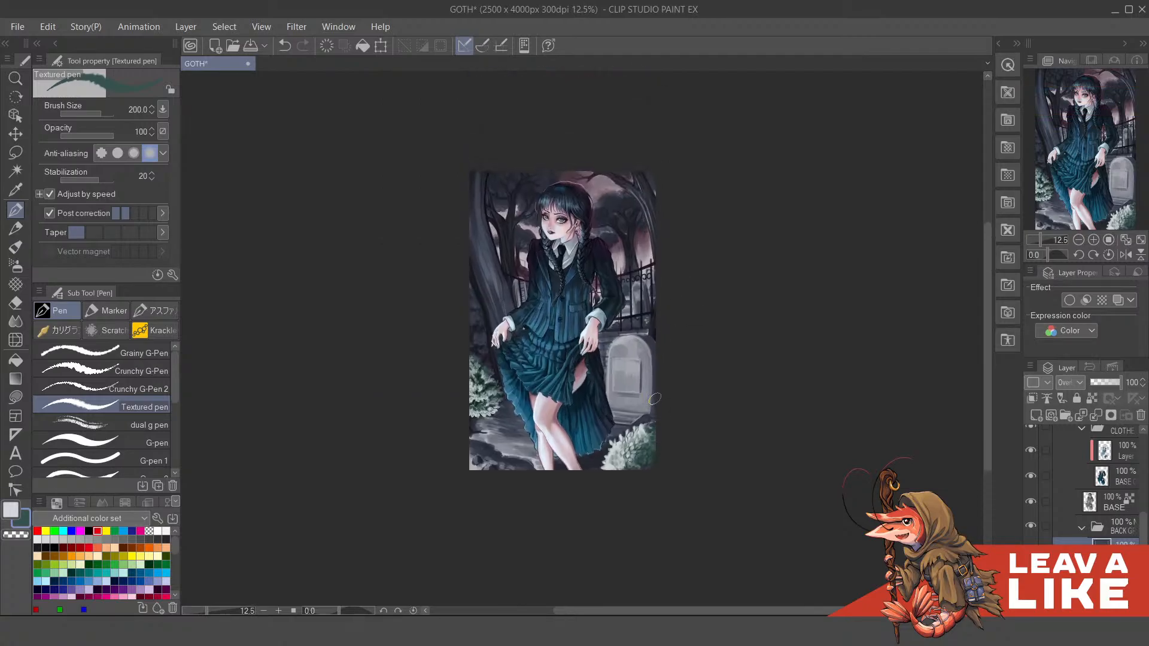
Step: Paint the ground below the bush beside the skirt with sampled greys using the 鉛筆R pencil at brush size 80
drag(783, 470, 764, 443)
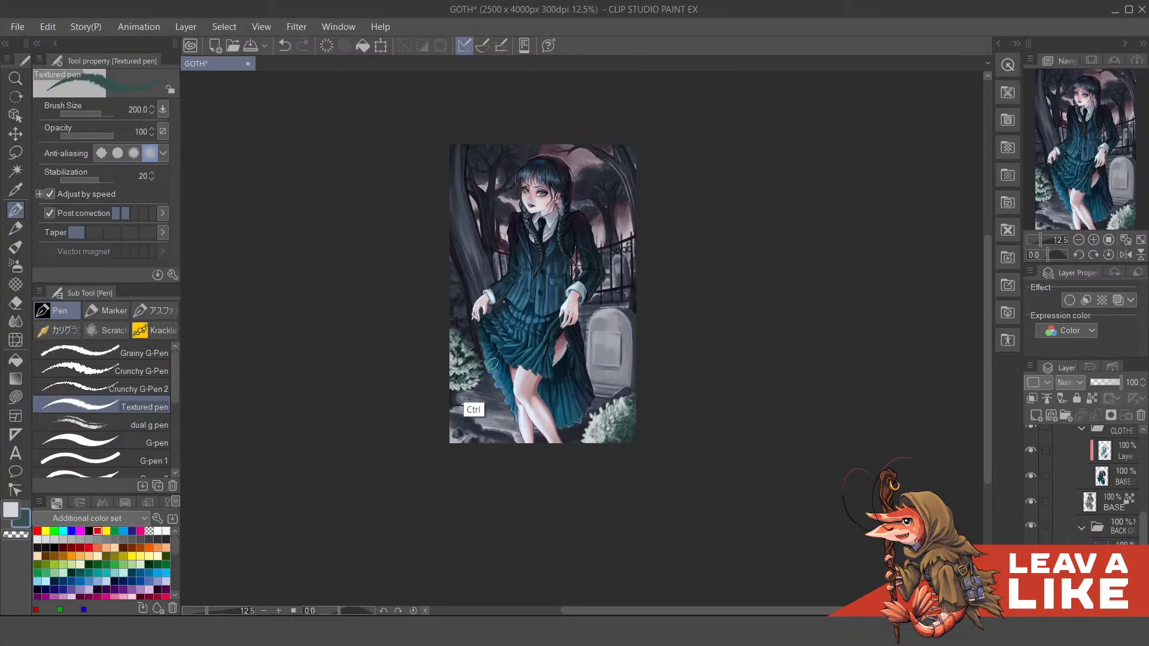
scroll(474, 403, up, 4)
key(p)
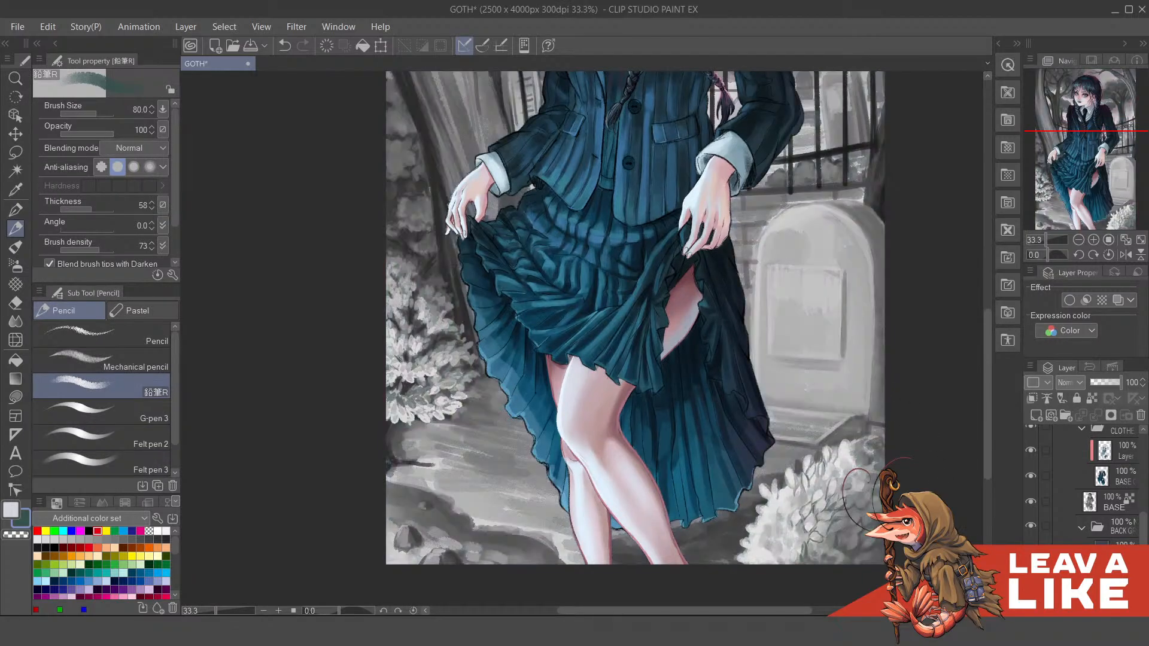
drag(534, 412, 553, 423)
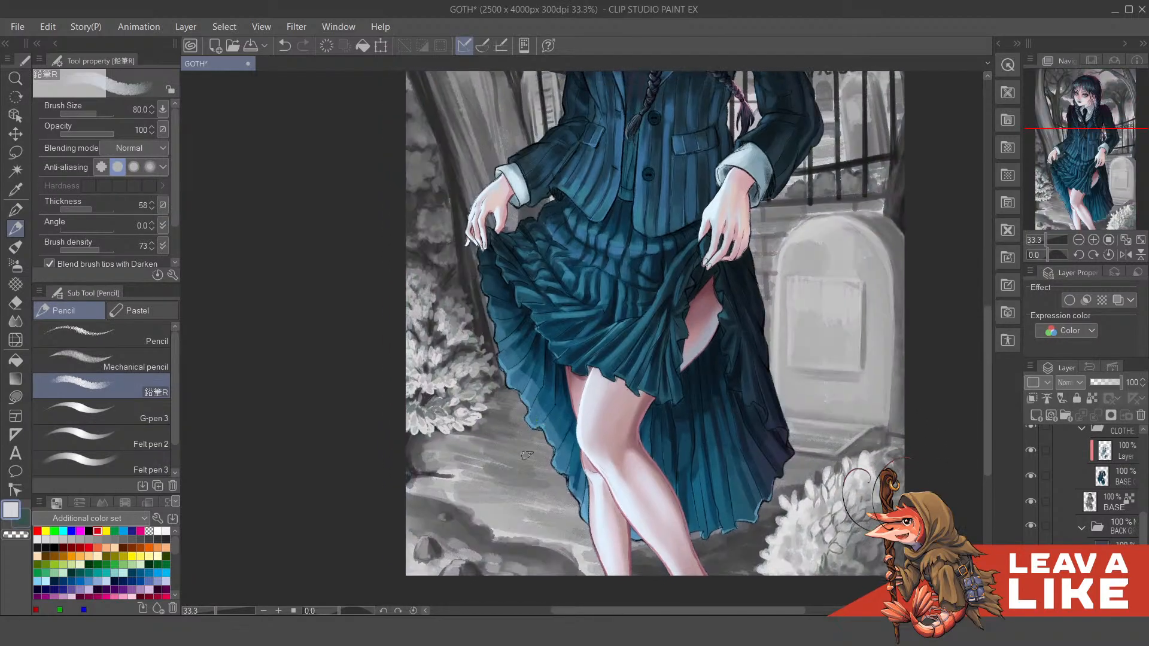
alt+click(501, 430)
alt+click(422, 443)
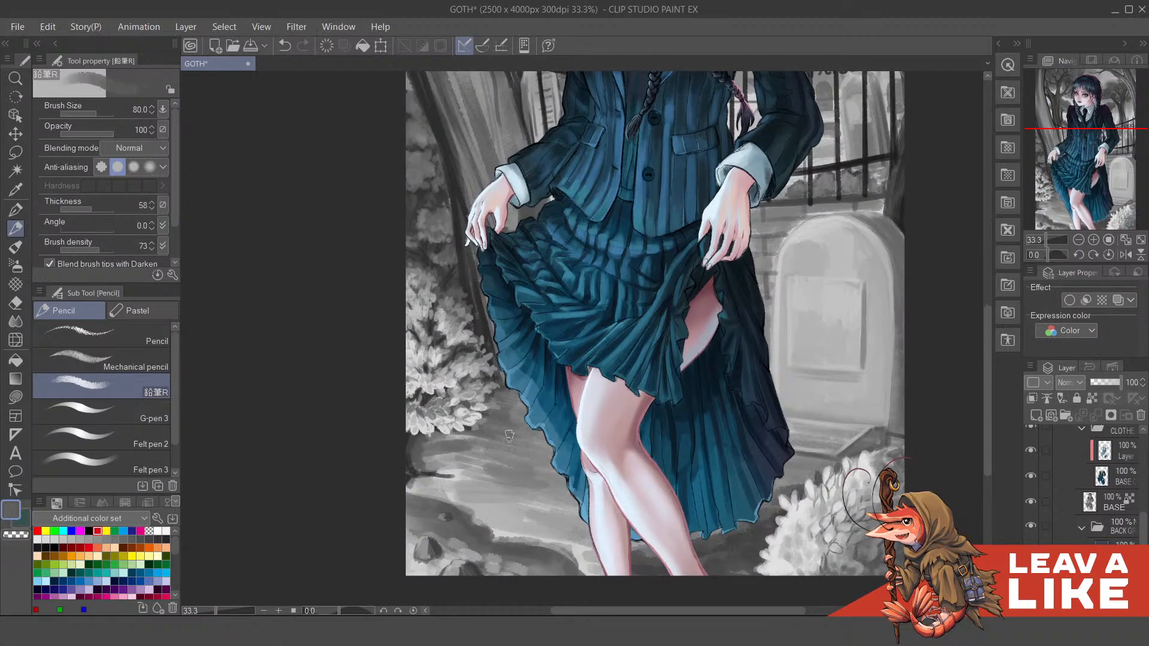
mouse_move(438, 460)
mouse_down()
mouse_move(471, 461)
mouse_move(420, 446)
mouse_move(481, 445)
mouse_move(450, 475)
mouse_move(437, 469)
mouse_move(468, 456)
mouse_move(499, 464)
mouse_move(435, 461)
mouse_move(512, 446)
mouse_move(514, 433)
mouse_move(487, 480)
mouse_move(559, 463)
mouse_up()
alt+click(451, 475)
Step: Undo the last ground stroke and paint light grey strokes along the path beside the legs
key(h)
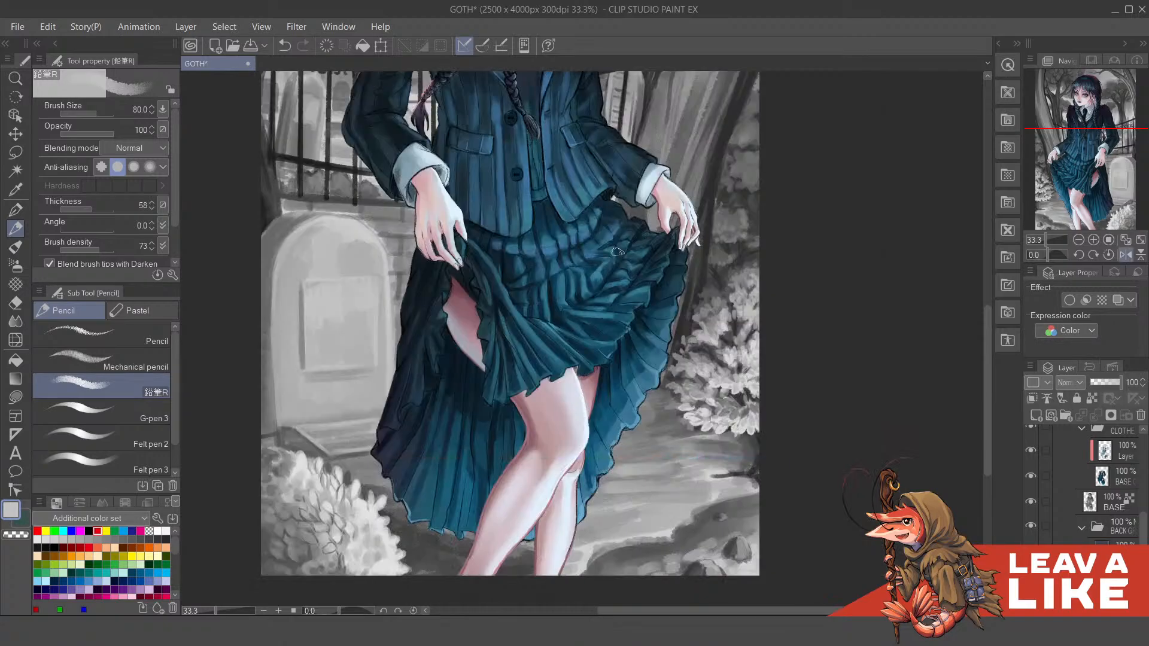
key(minus)
key(minus)
key(minus)
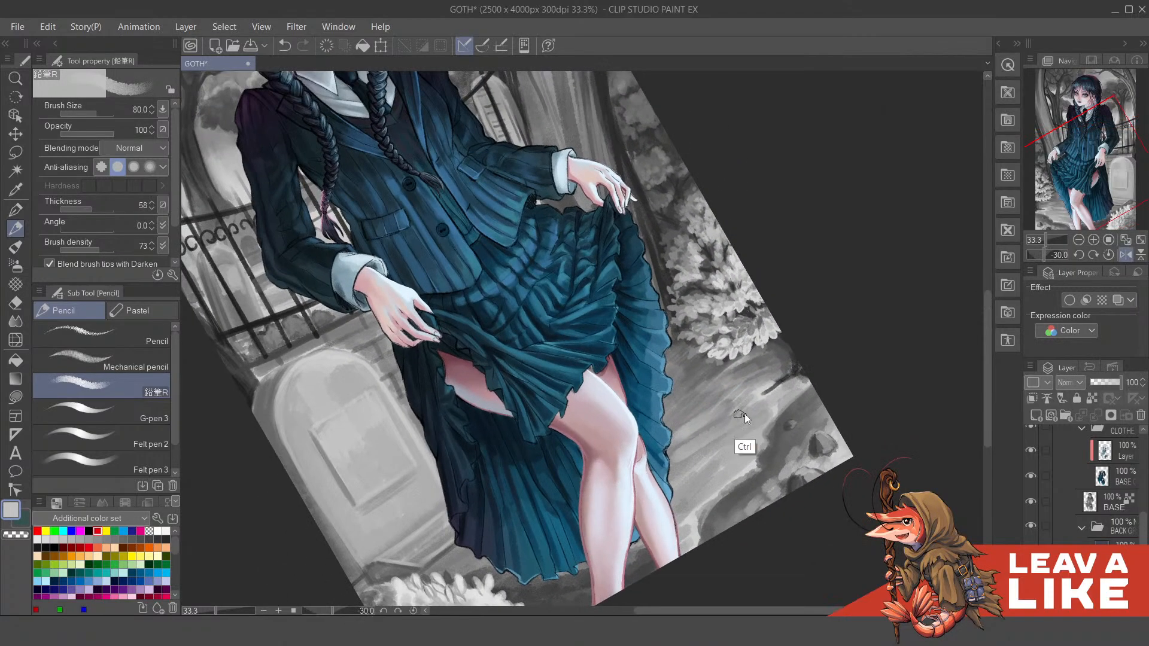
key(ctrl+z)
mouse_move(754, 395)
mouse_down()
mouse_move(671, 430)
mouse_move(679, 405)
mouse_move(743, 386)
mouse_move(678, 409)
mouse_move(757, 423)
mouse_move(687, 458)
mouse_move(695, 440)
mouse_move(677, 446)
mouse_move(713, 470)
mouse_move(699, 496)
mouse_move(708, 461)
mouse_move(717, 485)
mouse_move(758, 419)
mouse_up()
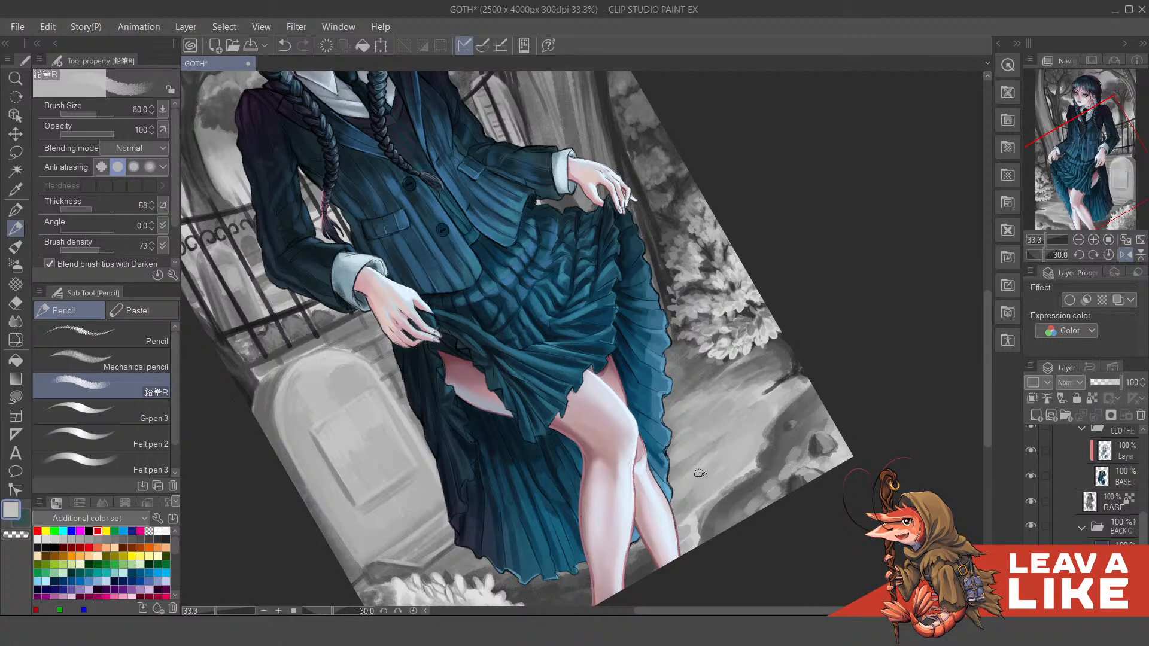
mouse_move(682, 530)
mouse_down()
mouse_move(667, 562)
mouse_move(618, 569)
mouse_up()
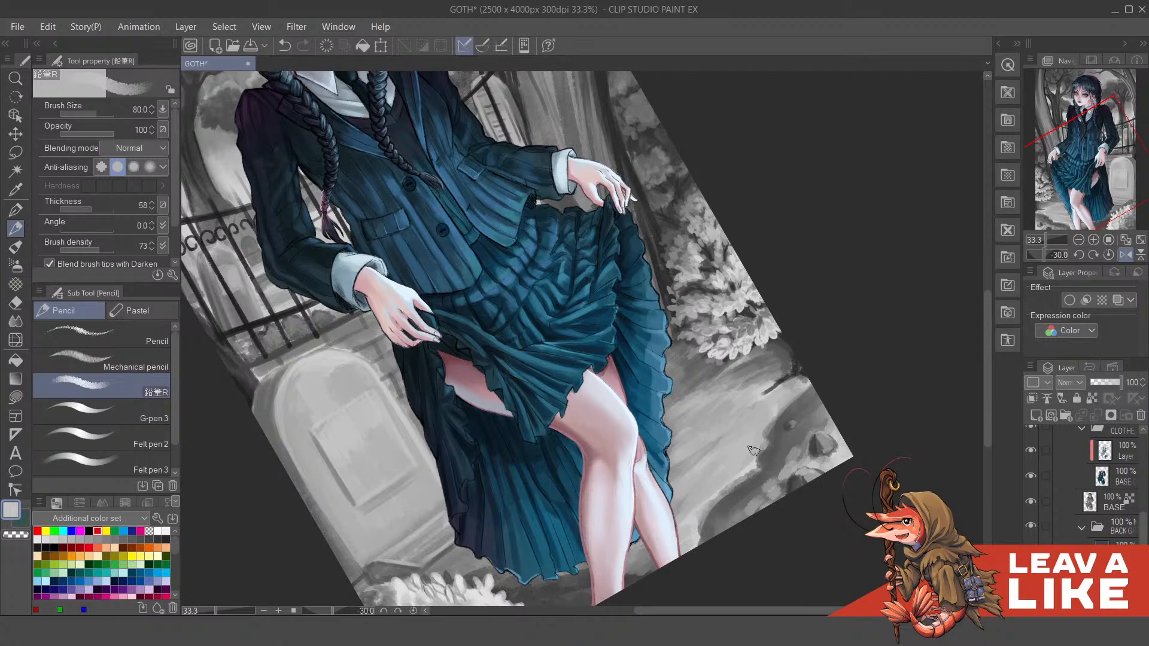
Step: Shade the underside of the bush by the path with a sampled dark grey at brush size 25
key(ctrl+minus)
key(asciicircum)
key(asciicircum)
key(asciicircum)
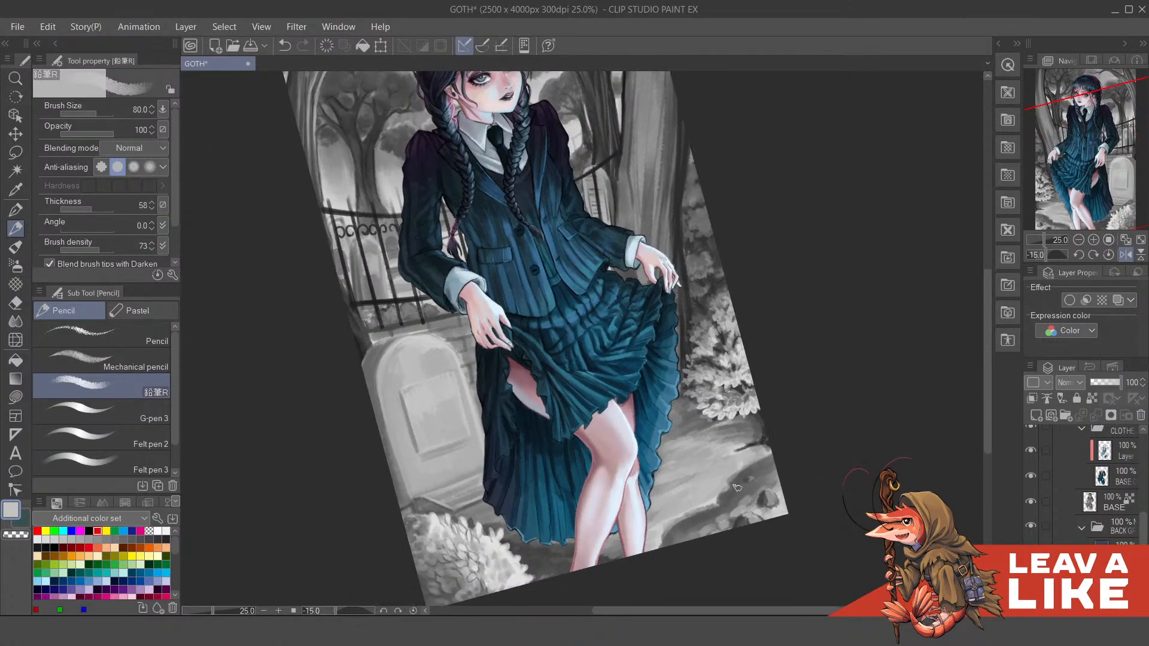
scroll(726, 501, down, 2)
key(asciicircum)
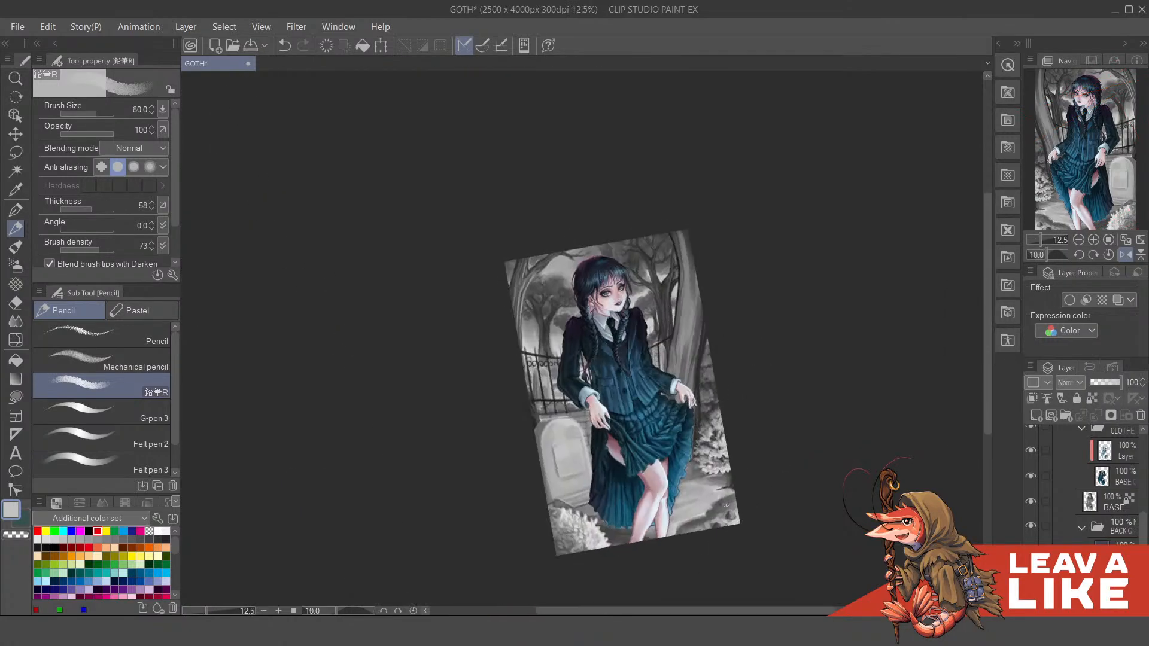
scroll(726, 505, up, 4)
key(asciicircum)
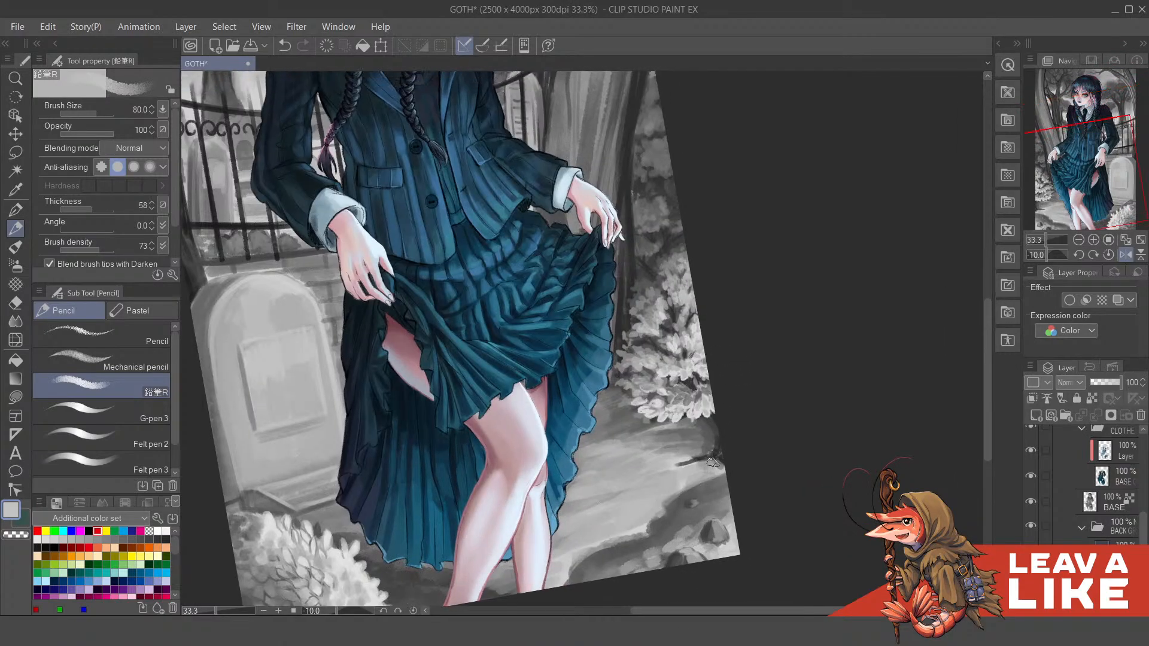
scroll(724, 473, up, 2)
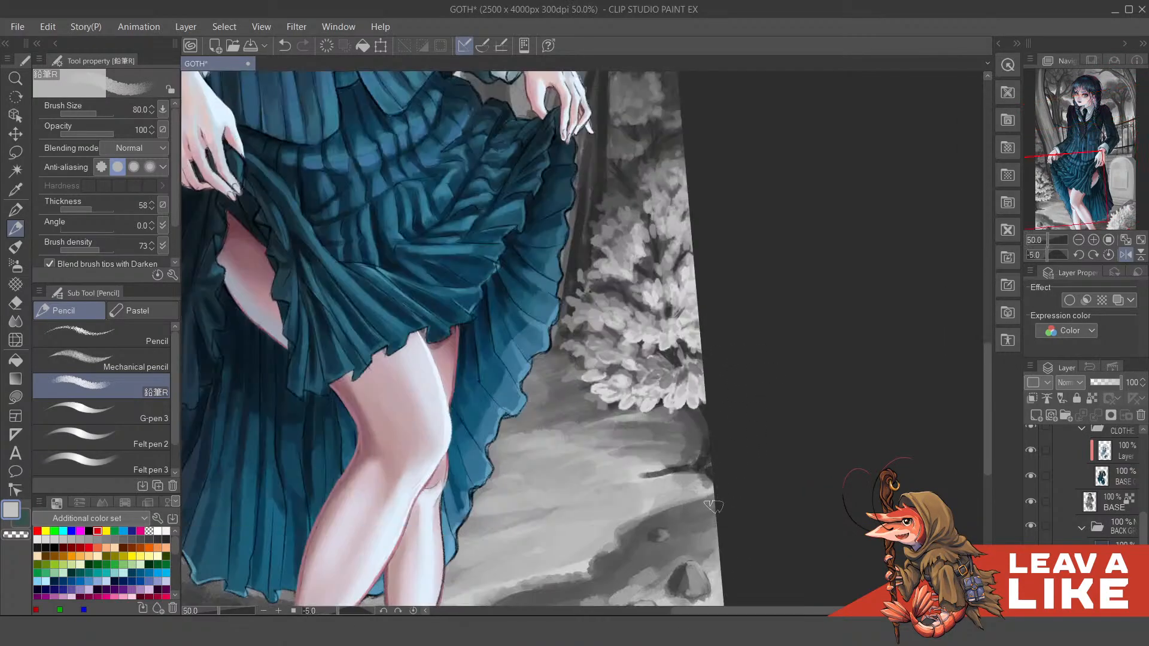
drag(719, 459, 713, 473)
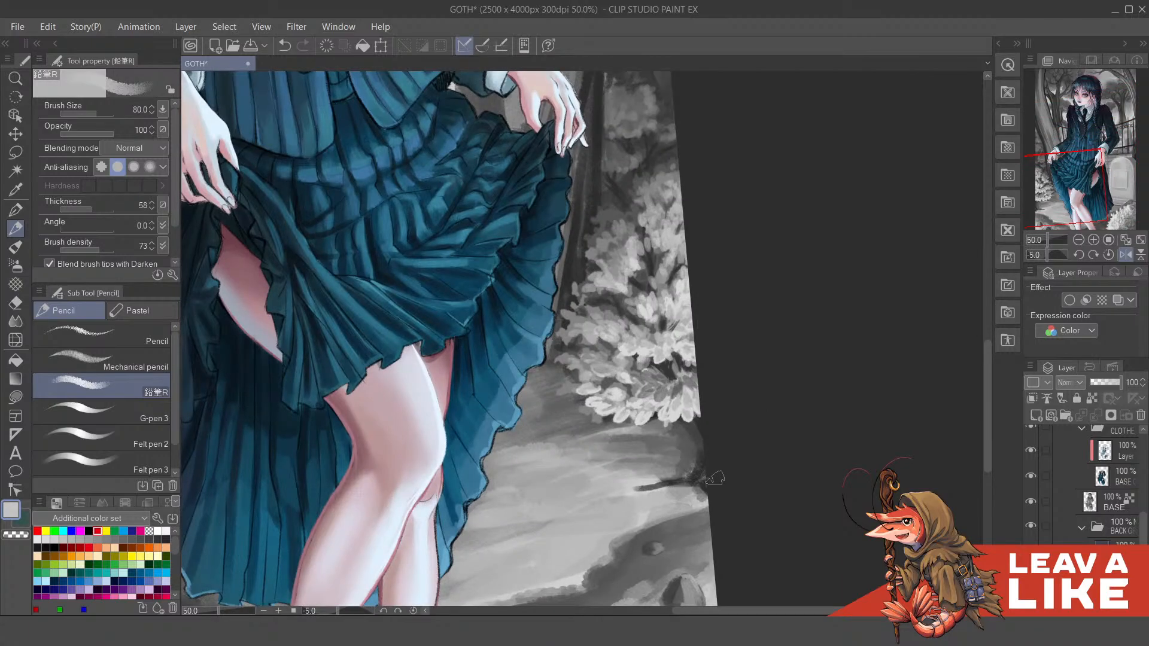
key(bracketleft)
key(bracketleft)
alt+click(664, 410)
drag(679, 368, 676, 372)
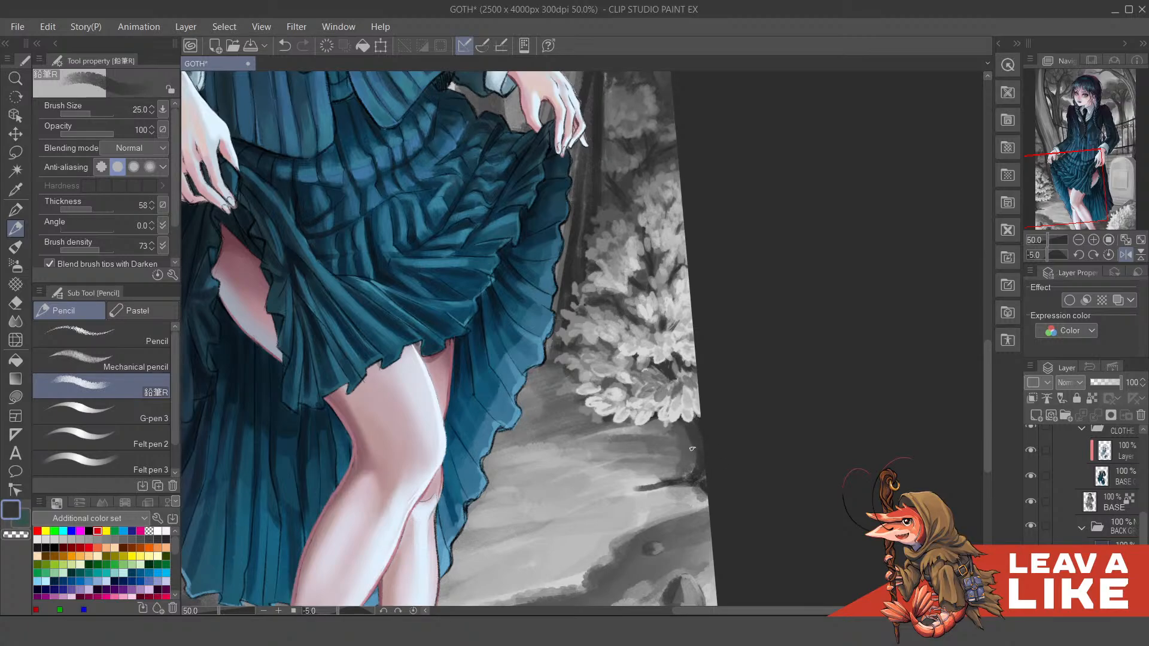
Step: Refine the thin dark trunk under the bush at brush size 12, redoing one stroke with a sampled grey
key(bracketleft)
key(bracketleft)
key(bracketleft)
drag(715, 409, 705, 413)
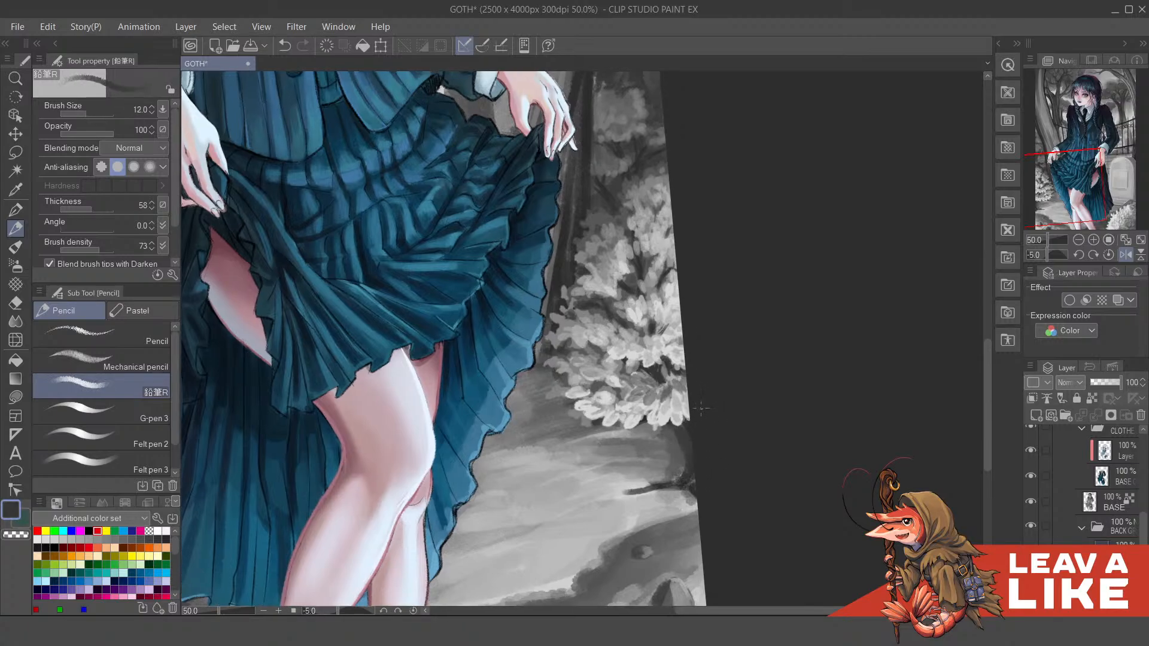
alt+click(687, 450)
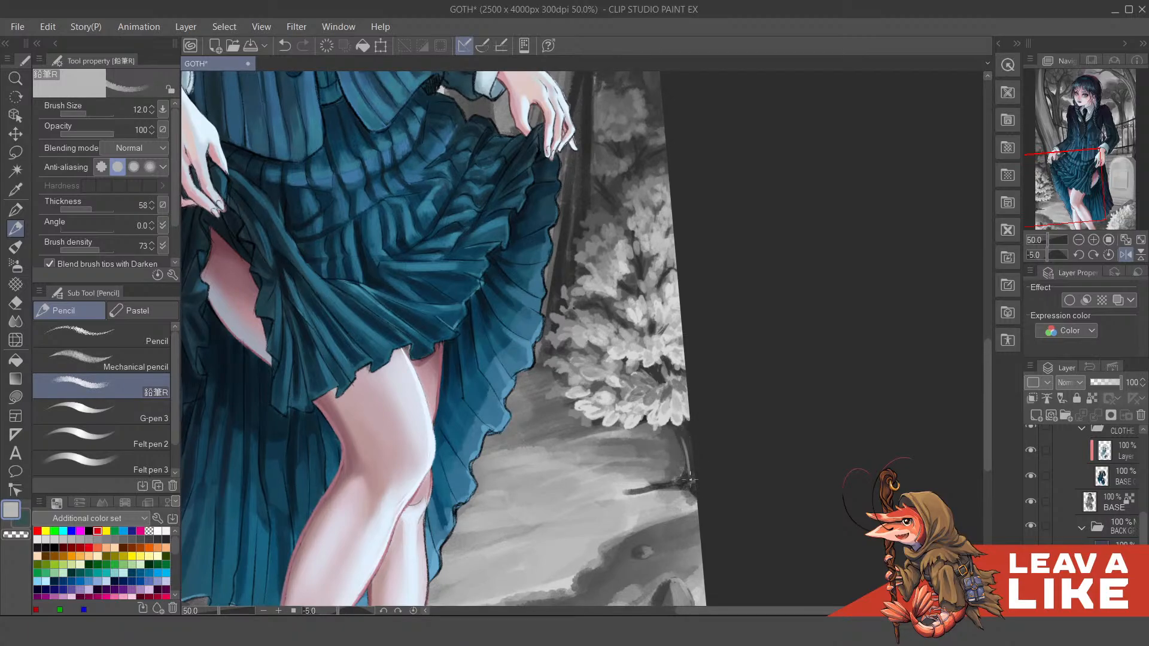
key(ctrl+z)
drag(677, 429, 687, 458)
key(ctrl+minus)
key(ctrl+minus)
key(asciicircum)
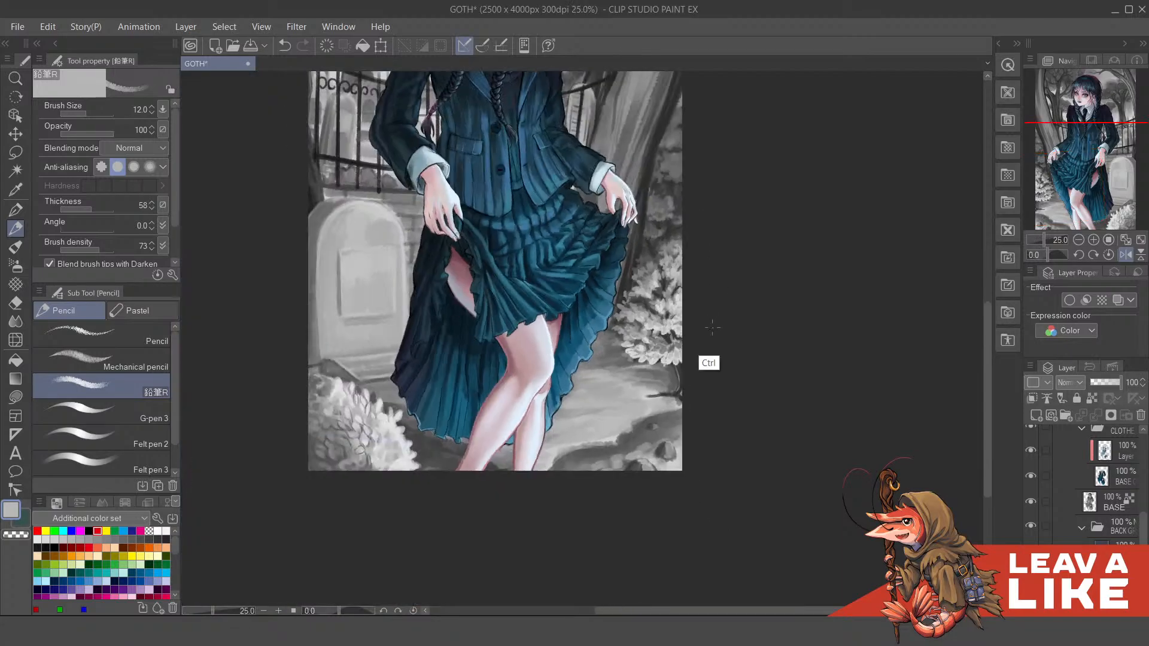
Step: Try a thin dark grass blade on the ground between the skirt hem and the bush
key(ctrl+plus)
drag(633, 380, 638, 413)
drag(556, 448, 624, 446)
alt+click(407, 543)
drag(666, 376, 664, 414)
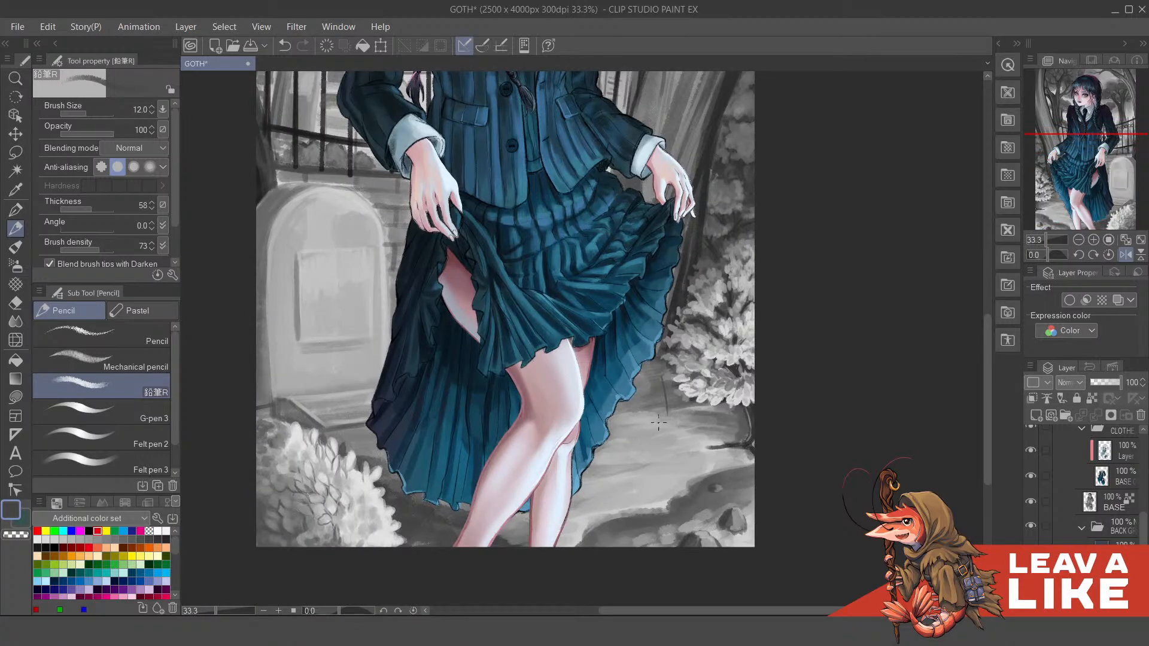
key(ctrl+z)
Step: Switch to the Felt pen 2 brush and set the minimum value of its pen-pressure opacity to 56
key(bracketright)
key(bracketright)
key(bracketright)
click(126, 356)
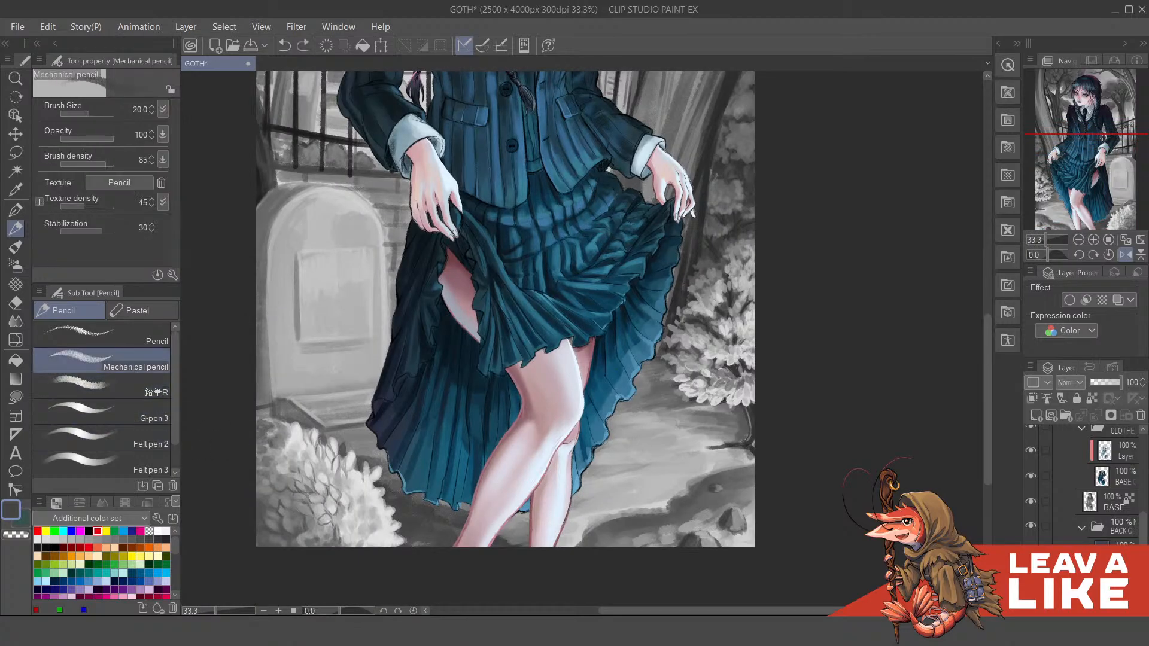
scroll(662, 395, up, 1)
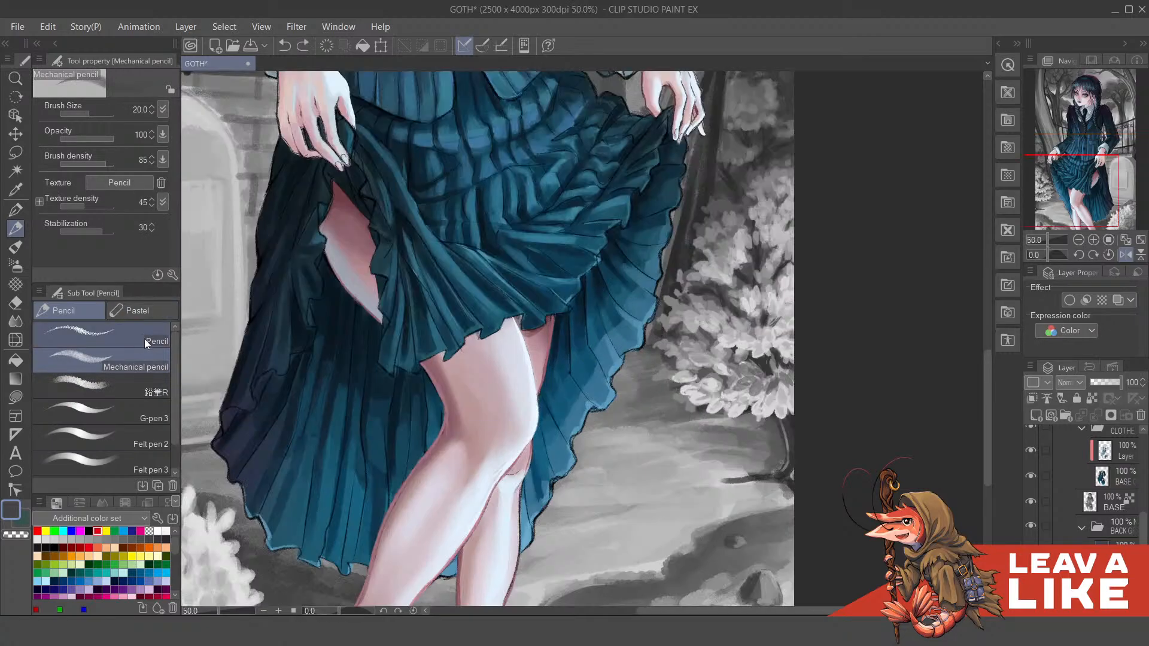
click(133, 439)
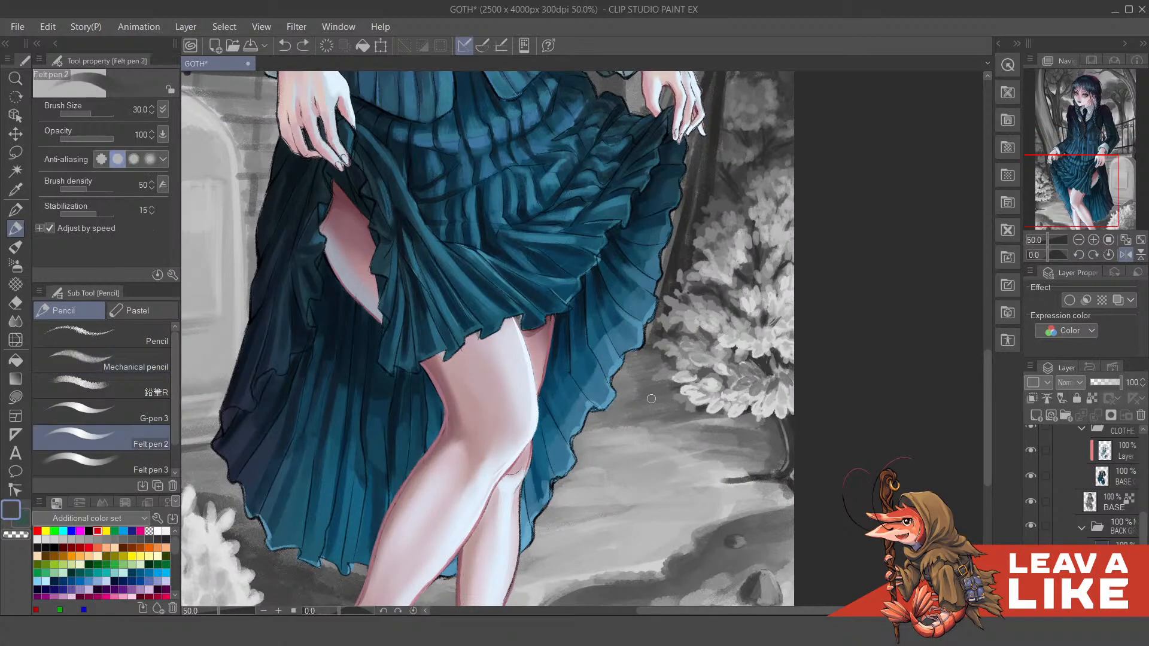
click(164, 108)
click(163, 134)
drag(332, 173, 374, 181)
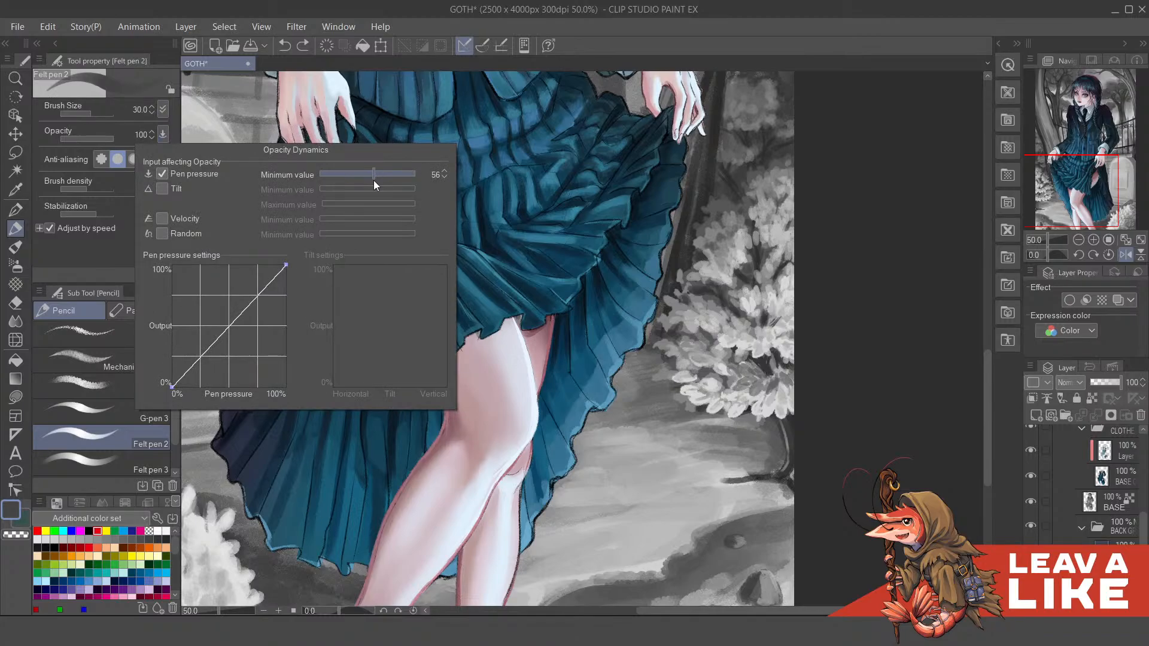
click(673, 390)
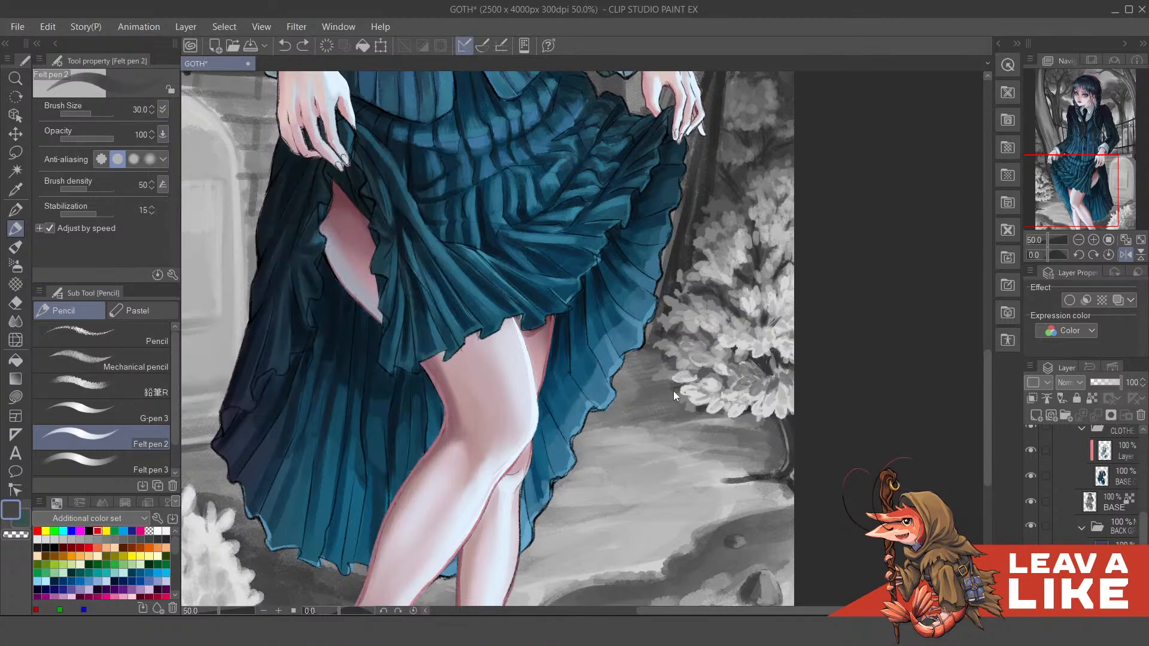
Step: Reduce the brush size to 15, testing grass blades beside the bush and undoing them
drag(692, 443, 661, 392)
key(ctrl+z)
key(bracketleft)
key(bracketleft)
key(bracketleft)
key(bracketleft)
key(ctrl+z)
key(ctrl+z)
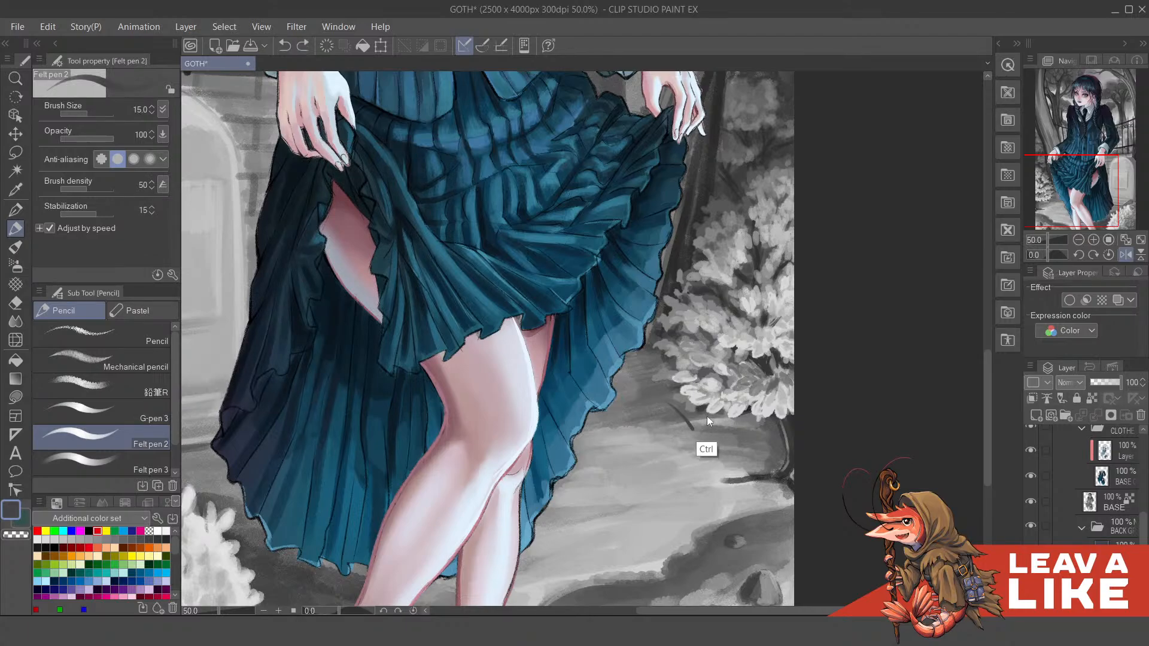
Step: Draw dark grey grass blades on the ground between the bush and the skirt hem, checking them in a mirrored view
key(F10)
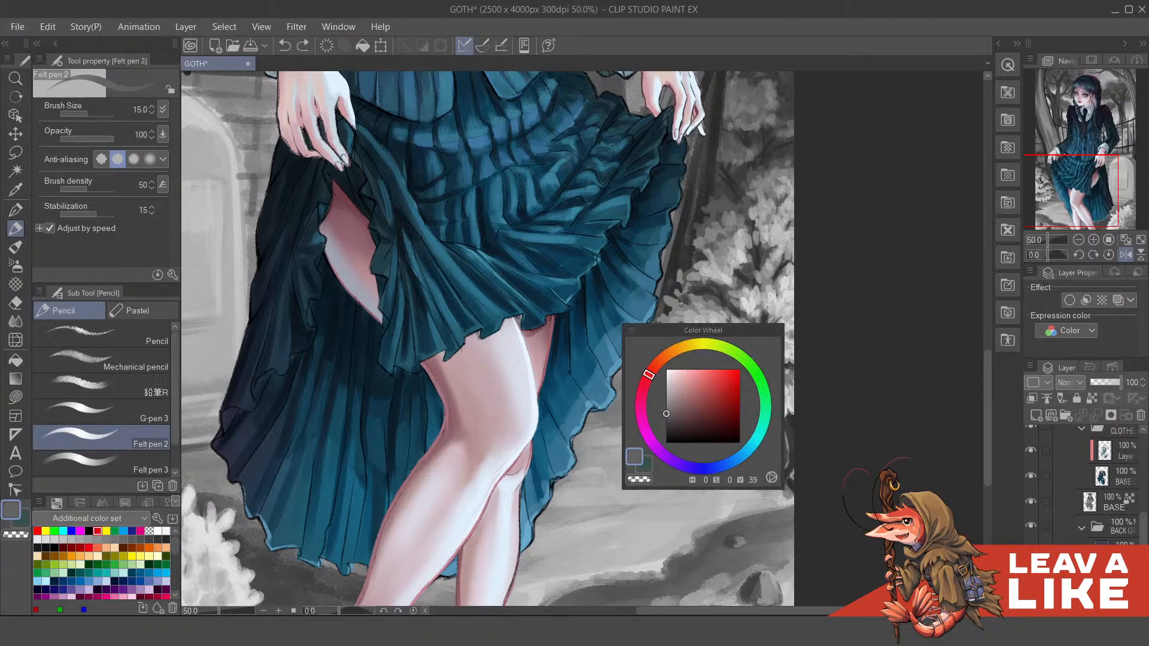
key(F10)
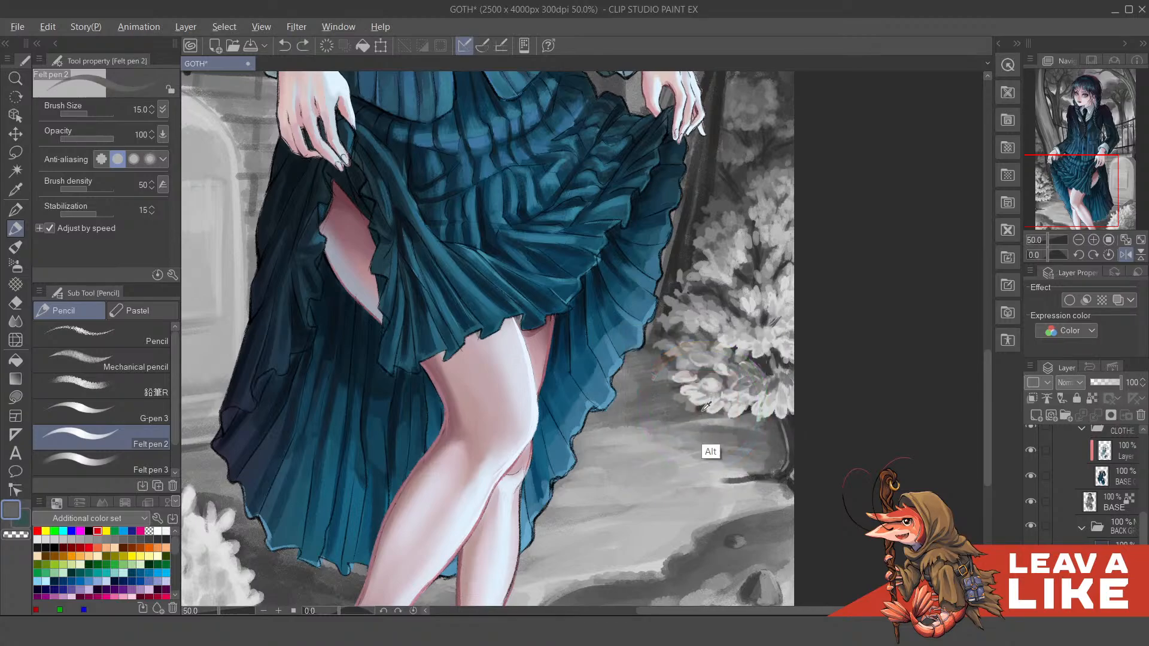
mouse_move(693, 428)
mouse_down()
mouse_move(659, 410)
mouse_move(686, 422)
mouse_move(653, 378)
mouse_move(670, 373)
mouse_move(677, 393)
mouse_move(643, 372)
mouse_move(654, 384)
mouse_move(645, 343)
mouse_move(654, 371)
mouse_move(662, 359)
mouse_move(647, 354)
mouse_move(617, 374)
mouse_up()
key(h)
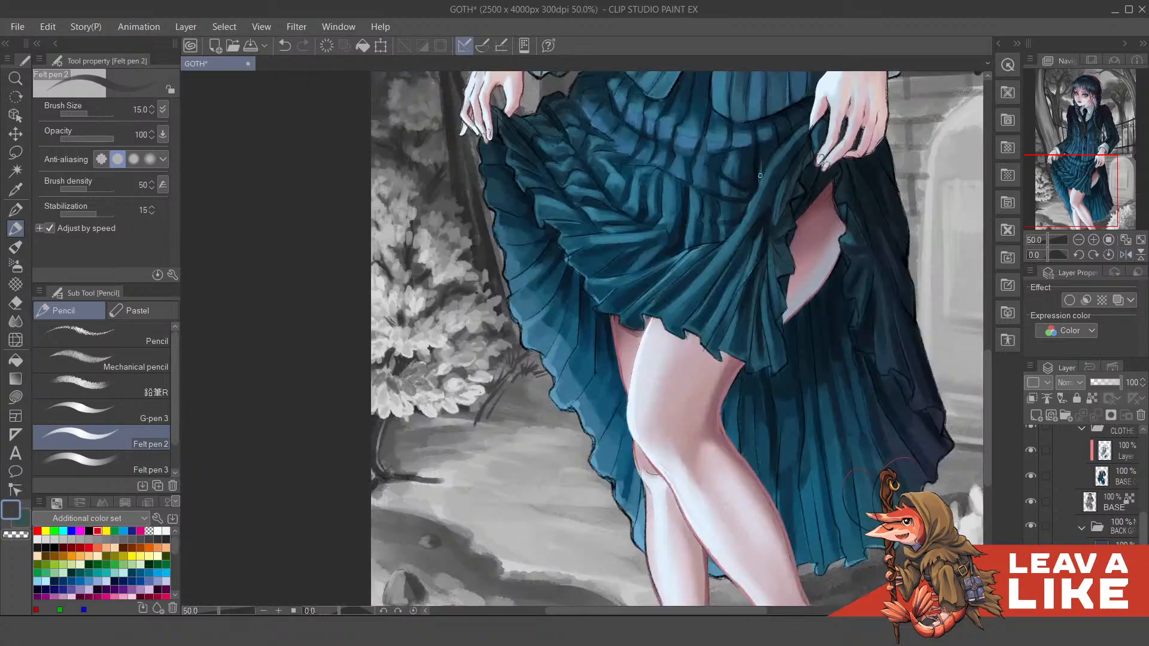
drag(546, 388, 552, 378)
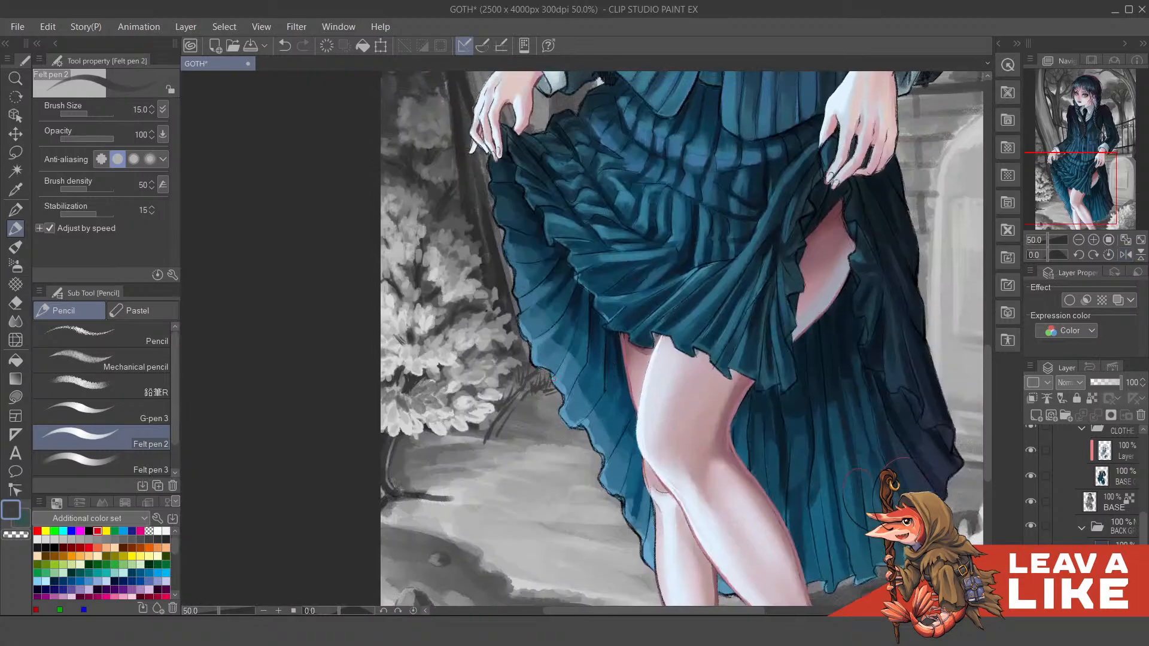
drag(520, 412, 517, 390)
drag(491, 438, 495, 425)
key(ctrl+z)
mouse_move(498, 432)
mouse_down()
mouse_move(522, 434)
mouse_move(501, 421)
mouse_move(532, 422)
mouse_move(517, 418)
mouse_move(536, 398)
mouse_move(518, 416)
mouse_move(510, 389)
mouse_move(524, 422)
mouse_move(525, 401)
mouse_move(544, 411)
mouse_move(545, 379)
mouse_move(526, 372)
mouse_move(527, 395)
mouse_move(550, 370)
mouse_up()
scroll(776, 193, down, 2)
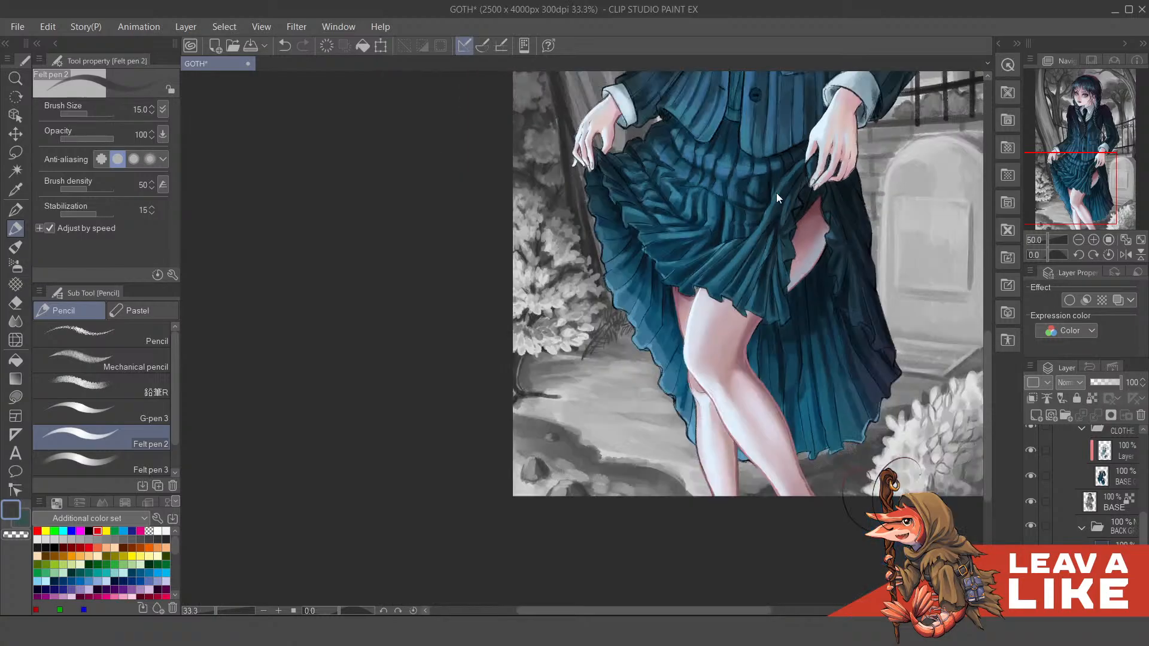
Step: Extend the grass below the bush towards its trunk and thicken the blades beside the skirt hem
scroll(777, 192, up, 2)
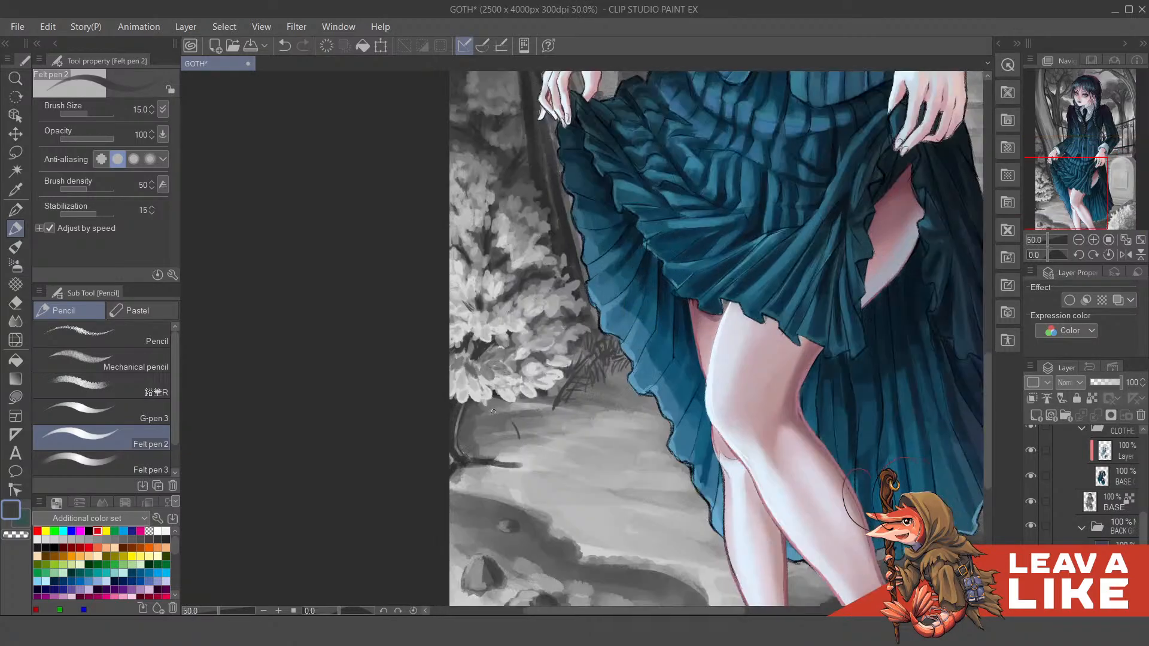
mouse_move(520, 440)
mouse_down()
mouse_move(539, 401)
mouse_move(533, 441)
mouse_move(517, 400)
mouse_up()
mouse_move(529, 442)
mouse_down()
mouse_move(523, 401)
mouse_move(526, 442)
mouse_move(552, 403)
mouse_up()
mouse_move(554, 420)
mouse_down()
mouse_move(579, 401)
mouse_move(580, 390)
mouse_move(564, 388)
mouse_up()
key(h)
mouse_move(565, 395)
mouse_down()
mouse_move(556, 379)
mouse_move(565, 392)
mouse_up()
mouse_move(574, 394)
mouse_down()
mouse_move(571, 378)
mouse_move(536, 372)
mouse_move(551, 369)
mouse_move(537, 381)
mouse_up()
drag(555, 398, 547, 384)
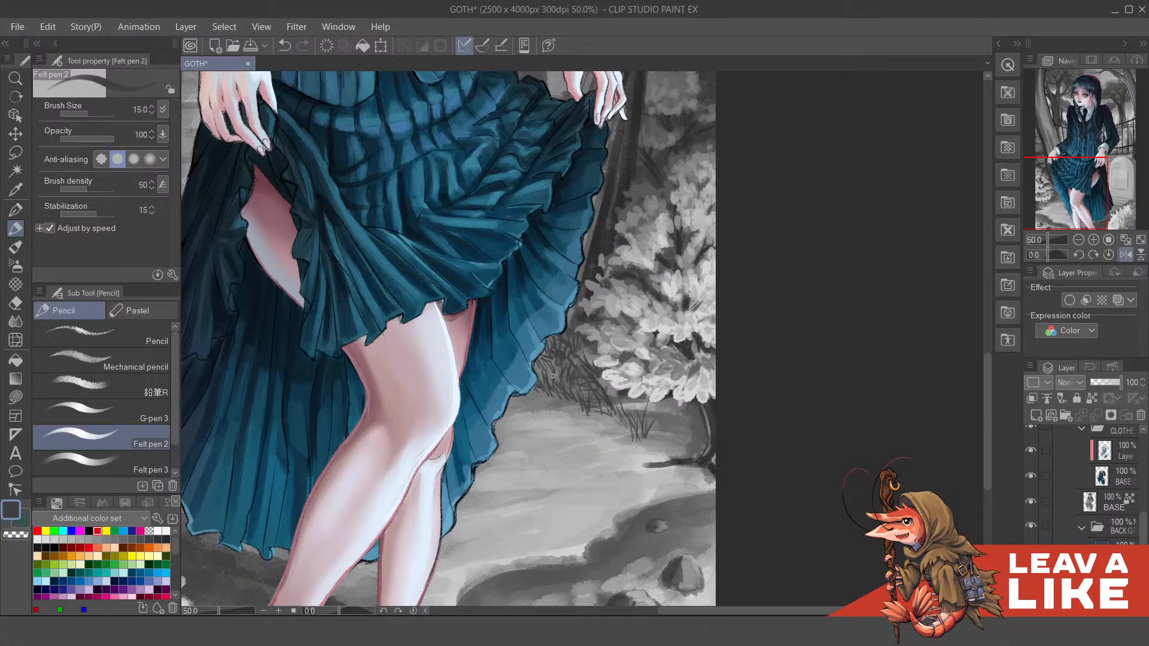
Step: Fill the ground around the bush's trunk with more dark grass blades
scroll(650, 420, down, 1)
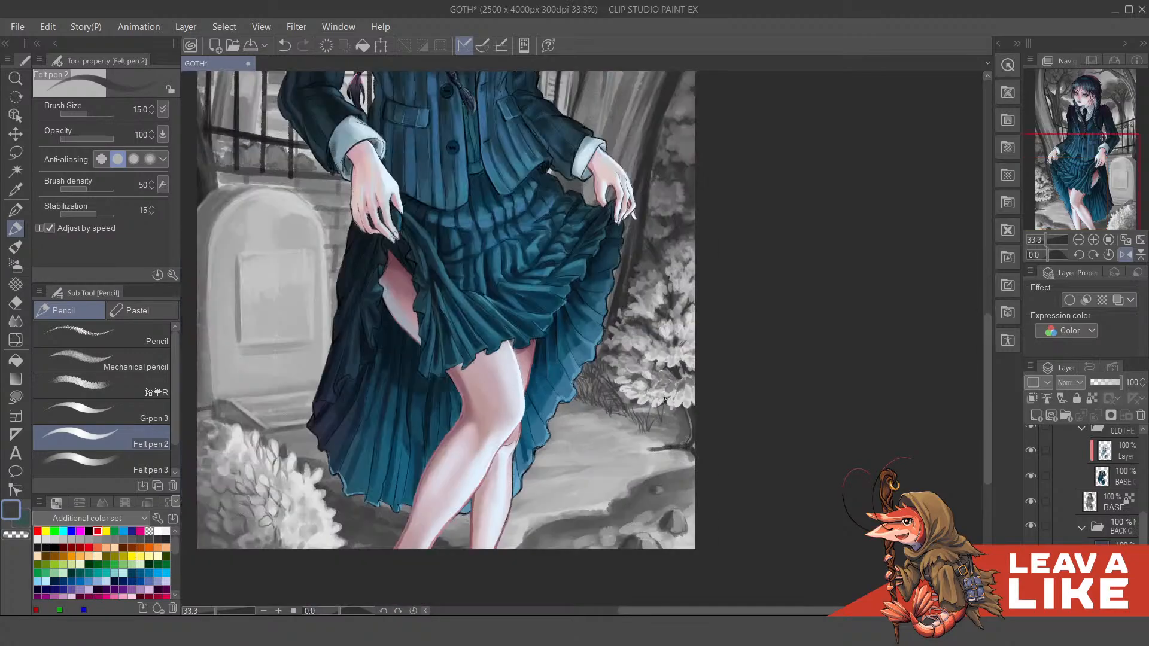
scroll(674, 435, up, 1)
mouse_move(663, 471)
mouse_down()
mouse_move(672, 429)
mouse_move(666, 469)
mouse_move(673, 435)
mouse_move(668, 467)
mouse_move(687, 439)
mouse_move(657, 461)
mouse_move(634, 422)
mouse_move(652, 462)
mouse_move(645, 414)
mouse_up()
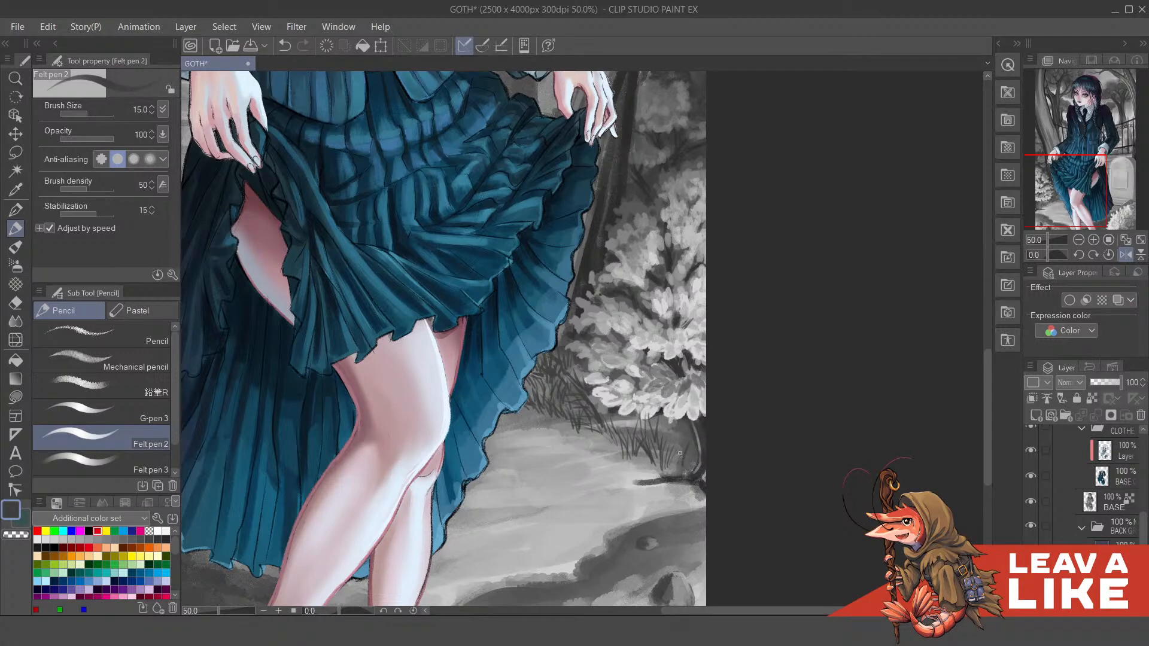
drag(680, 468, 670, 437)
drag(673, 466, 668, 443)
drag(677, 448, 667, 419)
drag(650, 378, 684, 355)
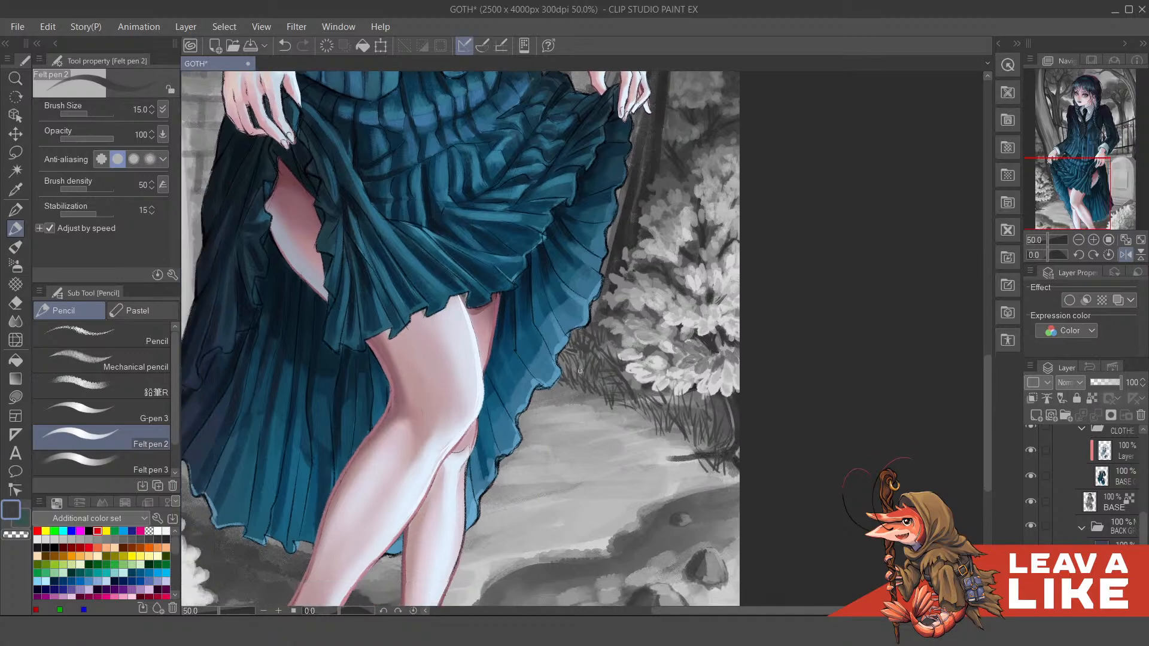
mouse_move(568, 375)
mouse_down()
mouse_move(580, 402)
mouse_move(449, 410)
mouse_up()
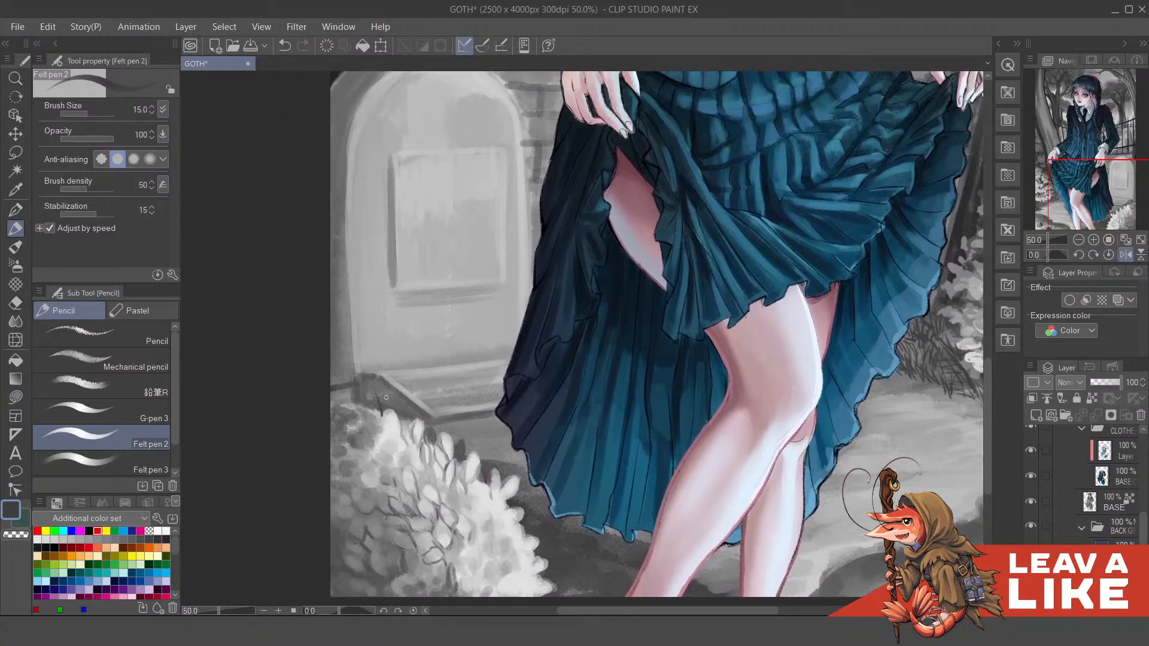
Step: Draw dark grass blades at the base of the tombstone, just behind the foreground bush
mouse_move(344, 431)
mouse_down()
mouse_move(334, 403)
mouse_move(380, 384)
mouse_move(379, 349)
mouse_up()
drag(391, 412, 399, 359)
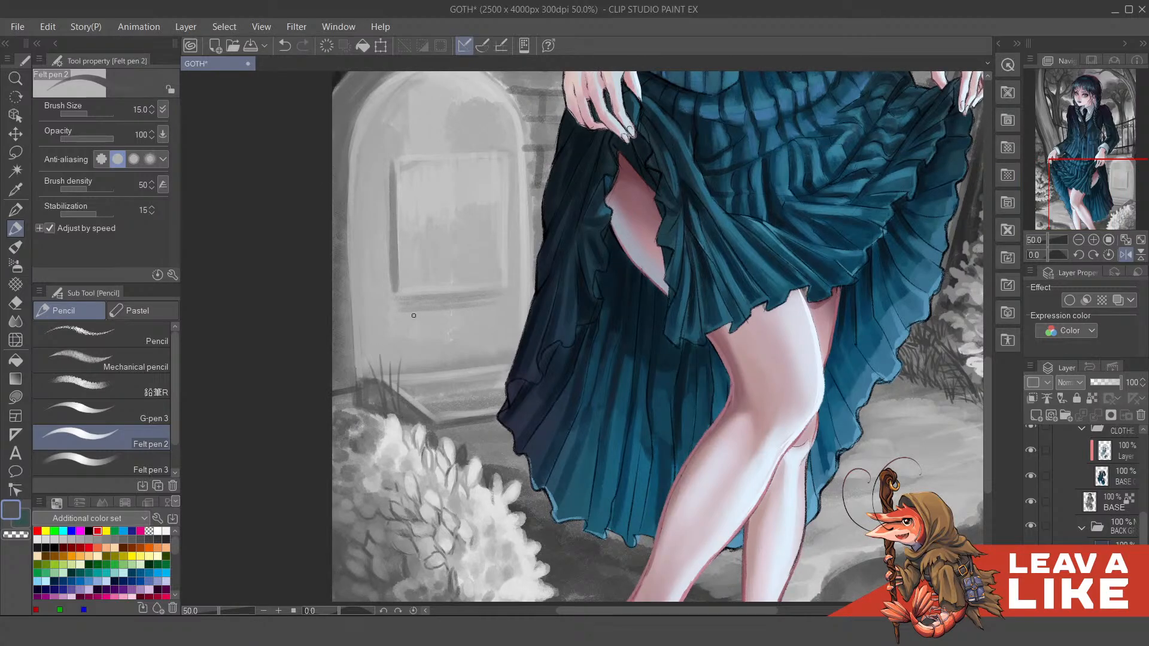
drag(839, 287, 716, 276)
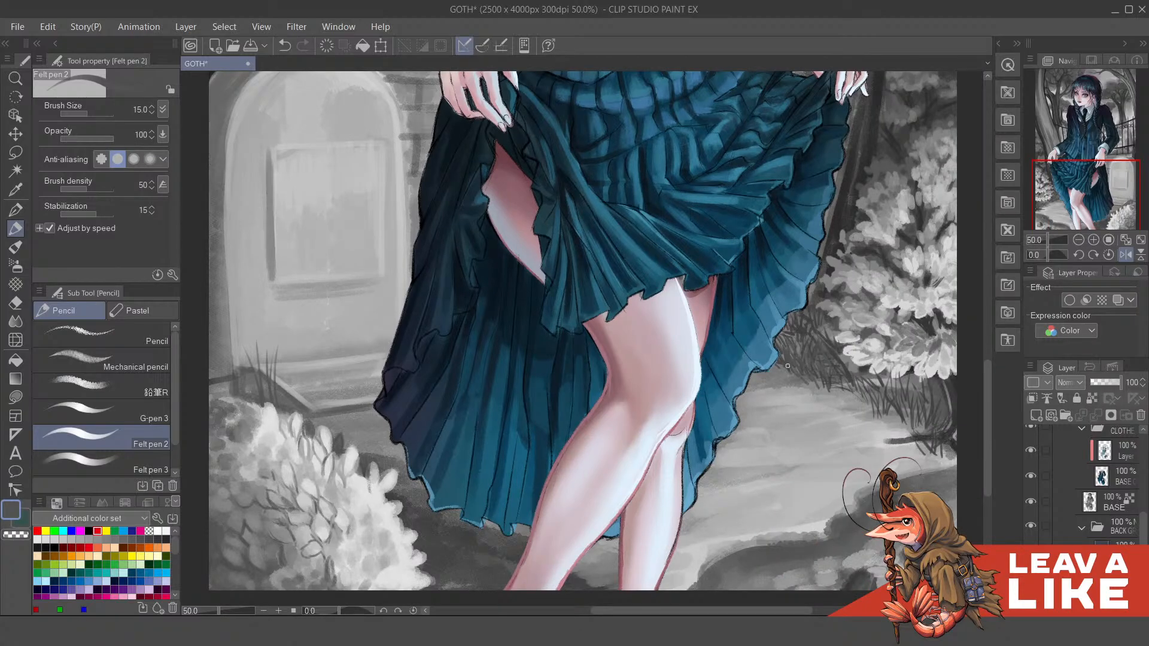
drag(787, 365, 781, 372)
drag(584, 335, 532, 315)
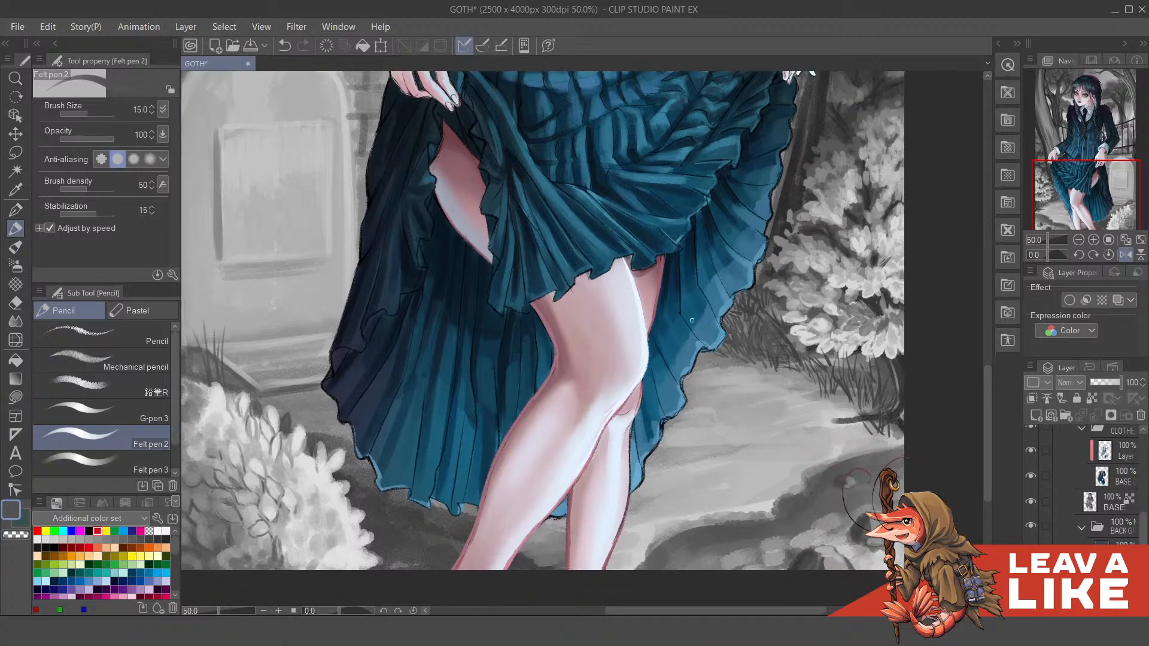
key(ctrl+z)
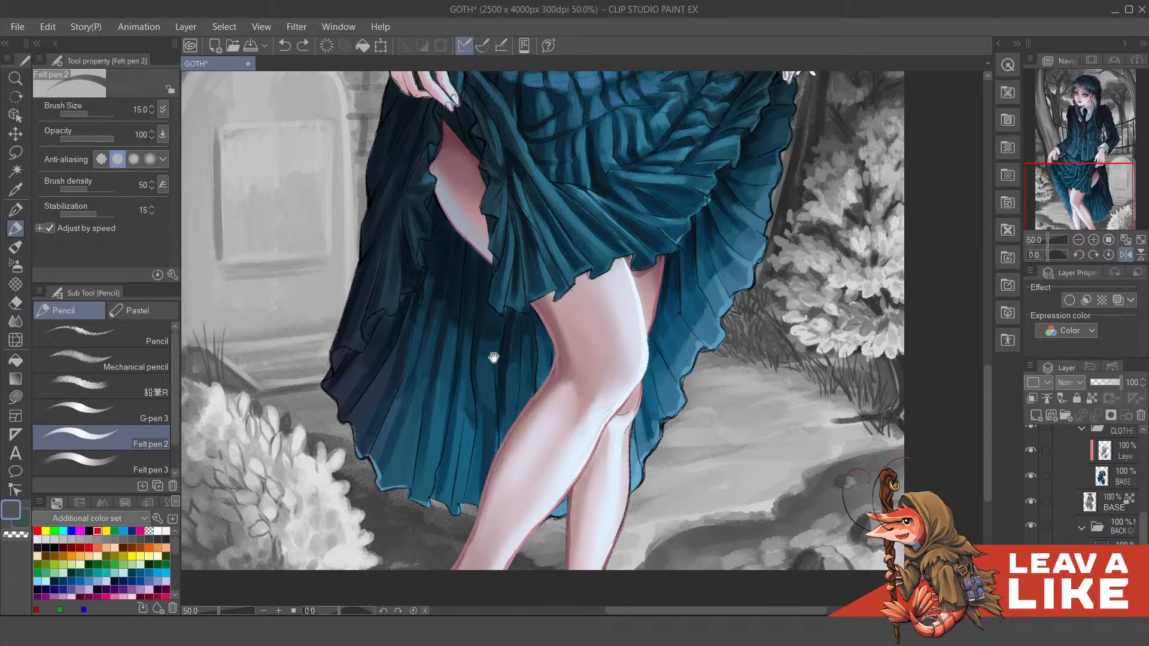
mouse_move(217, 362)
mouse_down()
mouse_move(366, 411)
mouse_move(311, 389)
mouse_move(332, 362)
mouse_up()
key(ctrl+y)
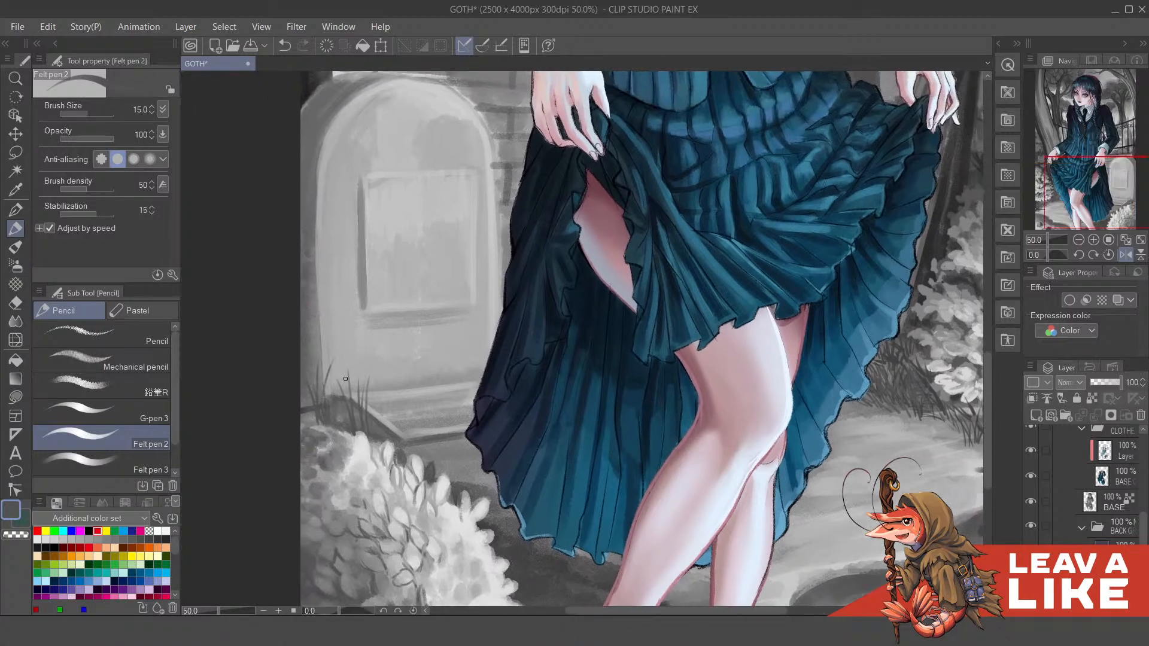
Step: Increase the brush size to 20 and add thicker dark grass blades between the tombstone's base and the skirt hem
key(bracketright)
key(bracketright)
drag(325, 402, 326, 368)
mouse_move(447, 448)
mouse_down()
mouse_move(451, 425)
mouse_move(461, 437)
mouse_move(455, 448)
mouse_move(422, 444)
mouse_move(435, 432)
mouse_up()
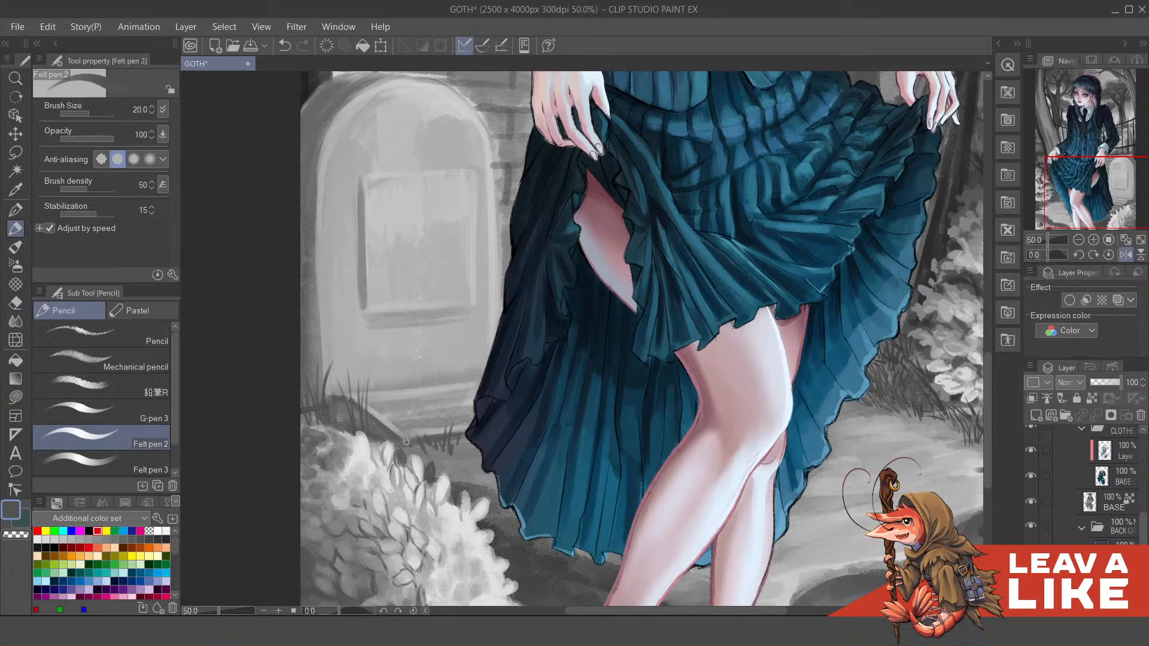
scroll(620, 300, down, 2)
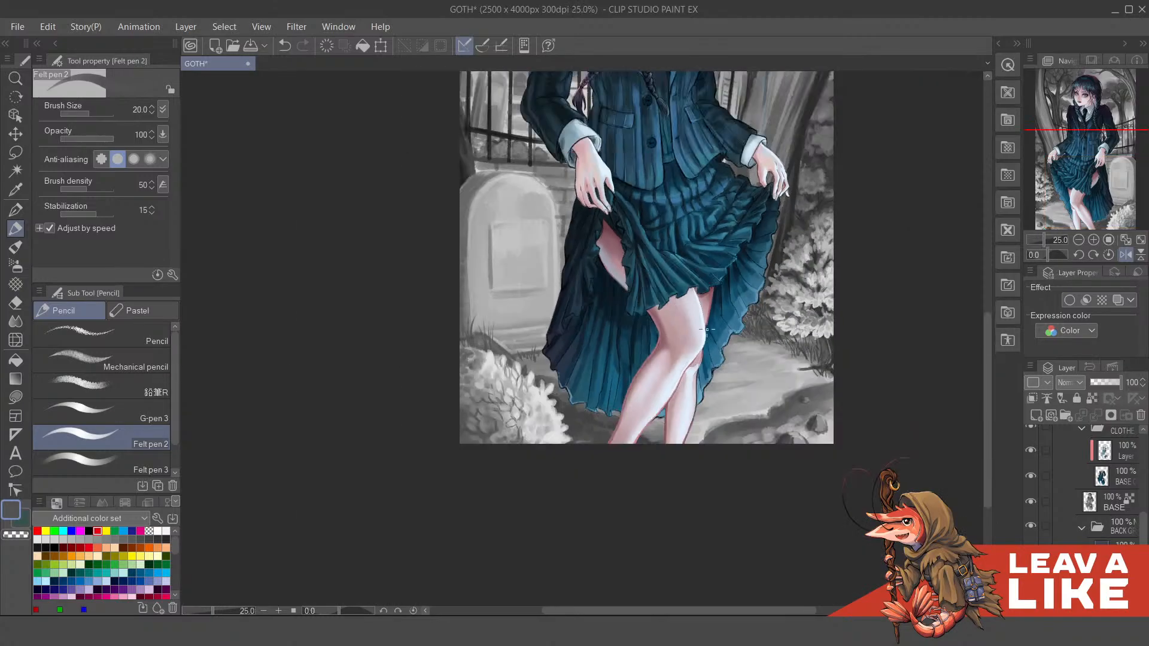
scroll(739, 413, up, 1)
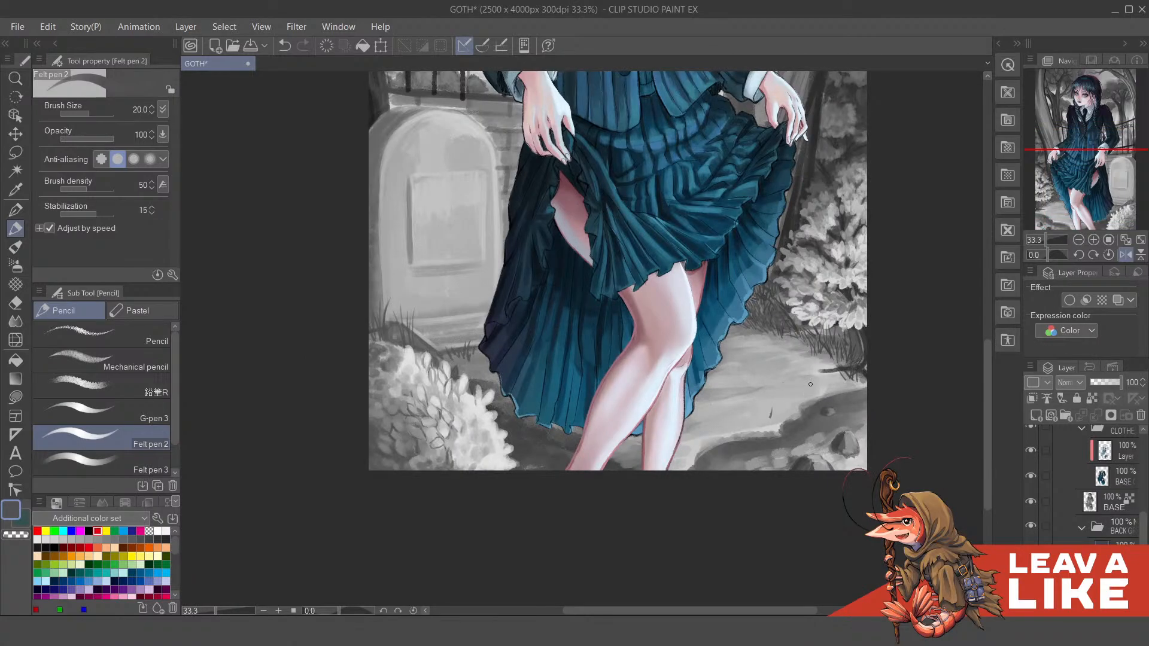
Step: Sample a grey from the path, reduce the brush size to 15 and draw small grass tufts on it, checking the mirrored view
scroll(739, 432, up, 1)
alt+click(705, 390)
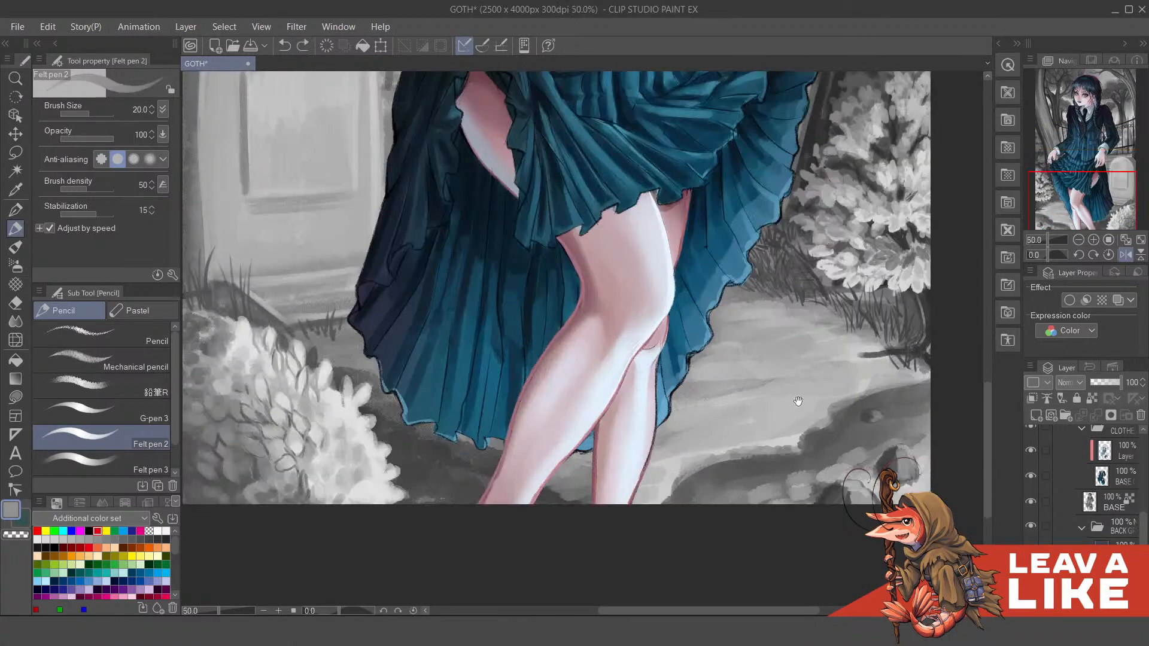
mouse_move(798, 401)
mouse_down()
mouse_move(746, 378)
mouse_move(722, 402)
mouse_move(724, 388)
mouse_move(734, 405)
mouse_move(736, 395)
mouse_move(689, 340)
mouse_move(711, 352)
mouse_move(701, 327)
mouse_move(717, 357)
mouse_move(717, 318)
mouse_move(708, 360)
mouse_move(699, 331)
mouse_move(705, 362)
mouse_move(669, 346)
mouse_move(657, 320)
mouse_move(672, 338)
mouse_up()
key(ctrl+z)
key(ctrl+z)
key(ctrl+z)
key(bracketleft)
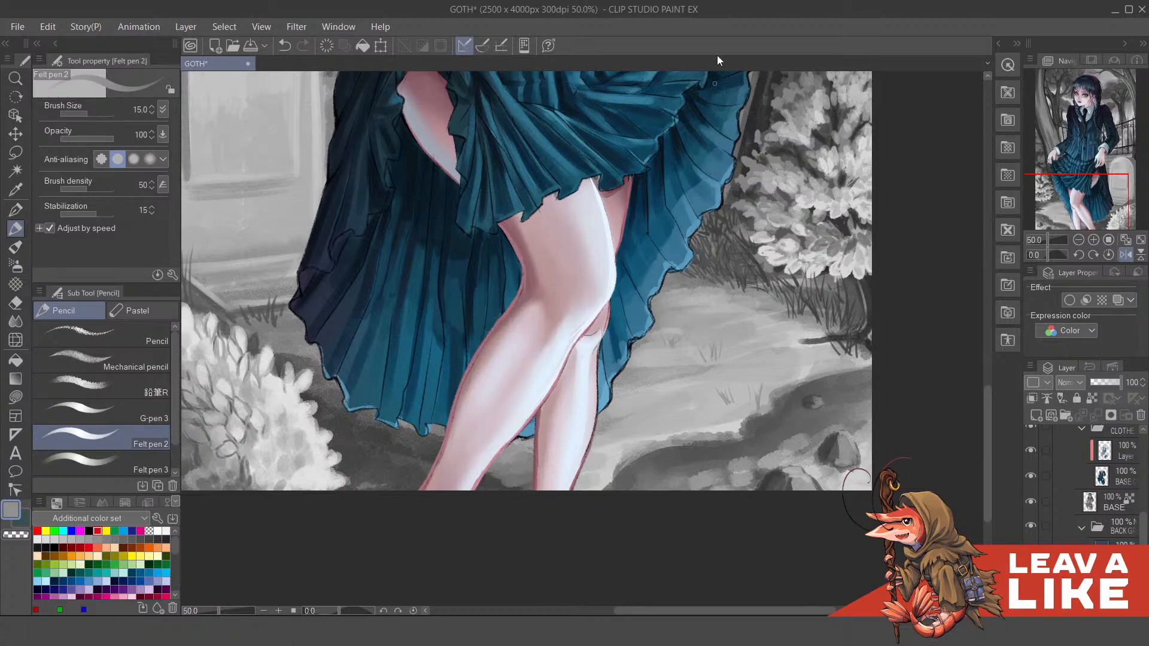
key(h)
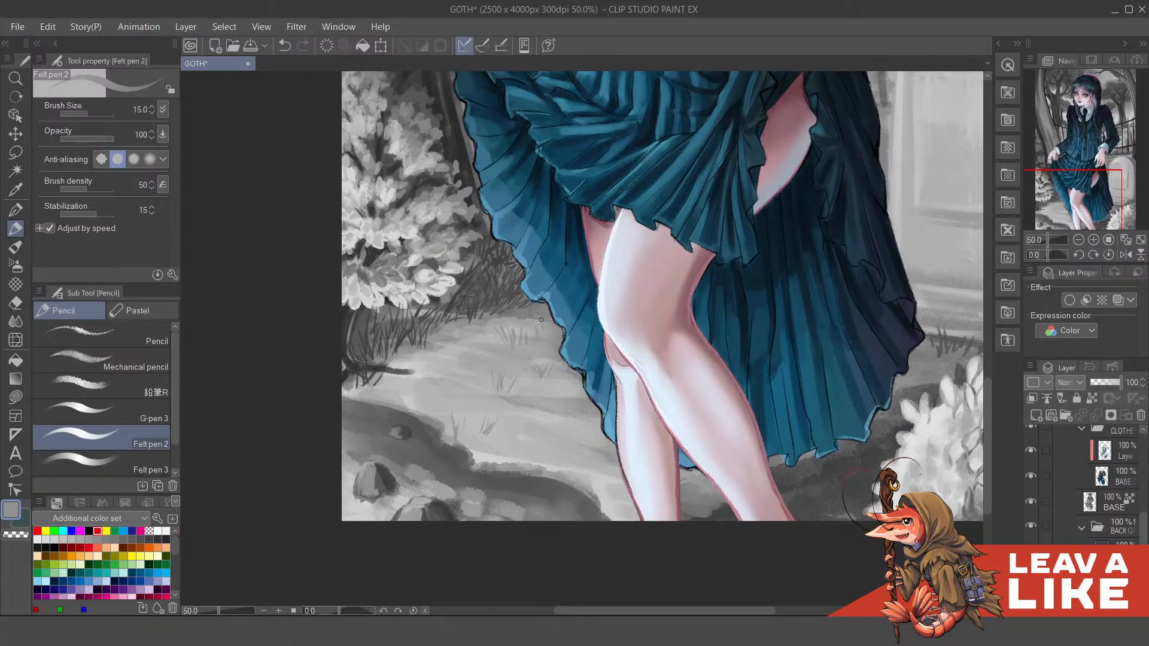
drag(693, 395, 684, 379)
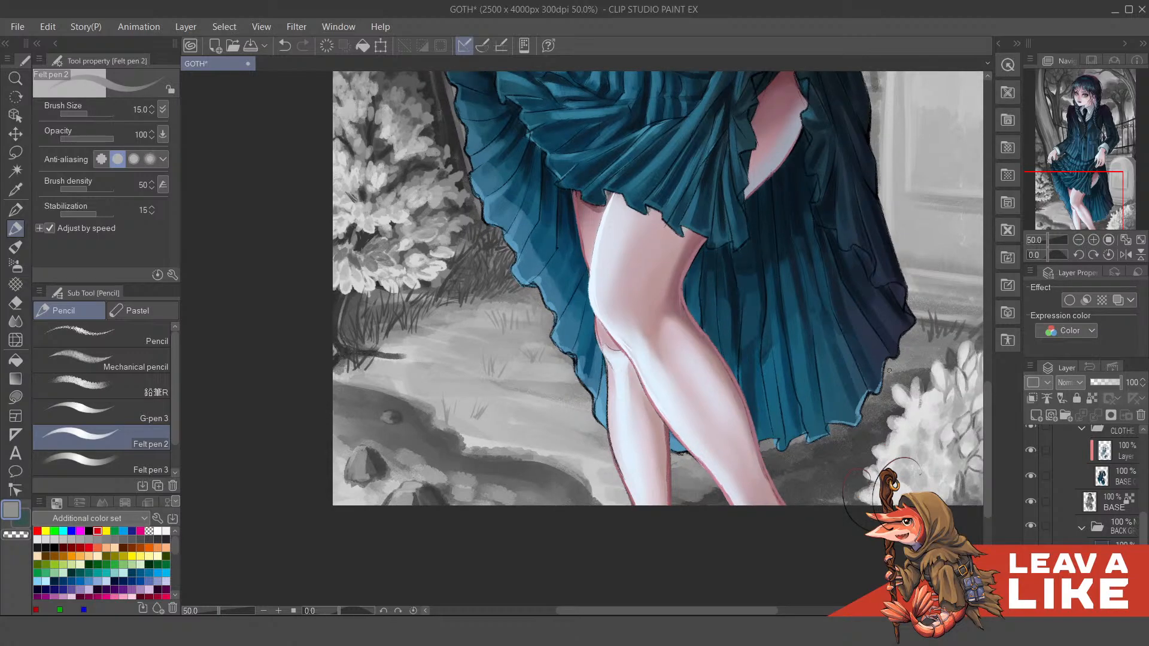
Step: Fill the ground between the skirt hem, tombstone and foreground bush with more dark grass blades
drag(916, 339, 860, 329)
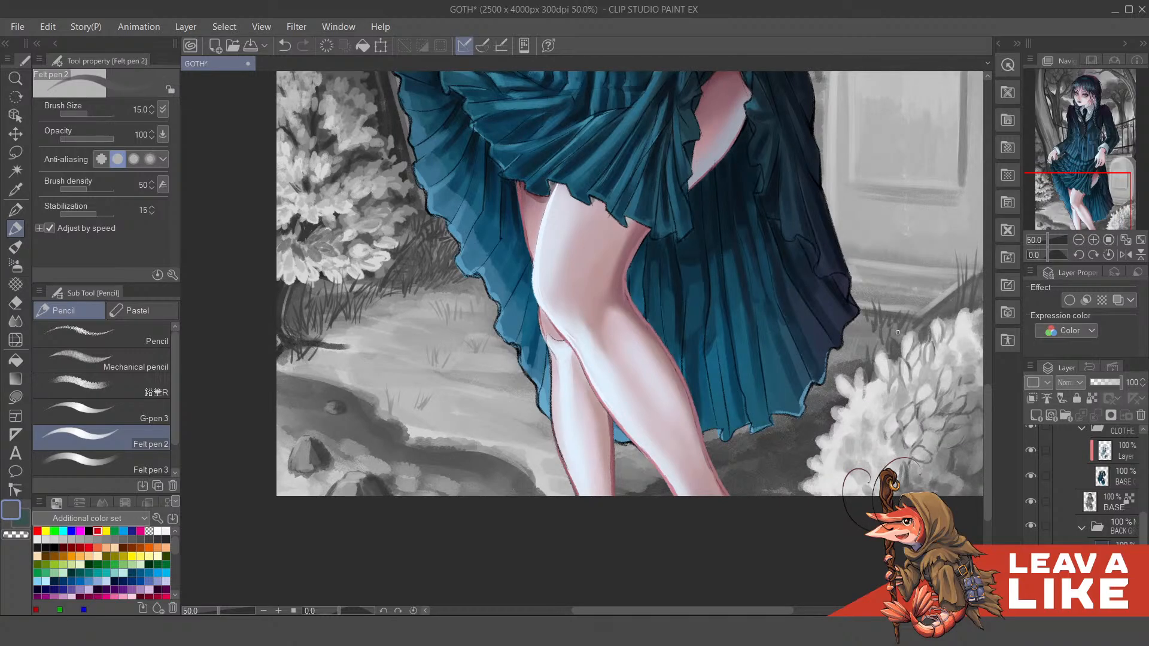
mouse_move(889, 310)
mouse_down()
mouse_move(793, 340)
mouse_move(786, 280)
mouse_move(799, 269)
mouse_up()
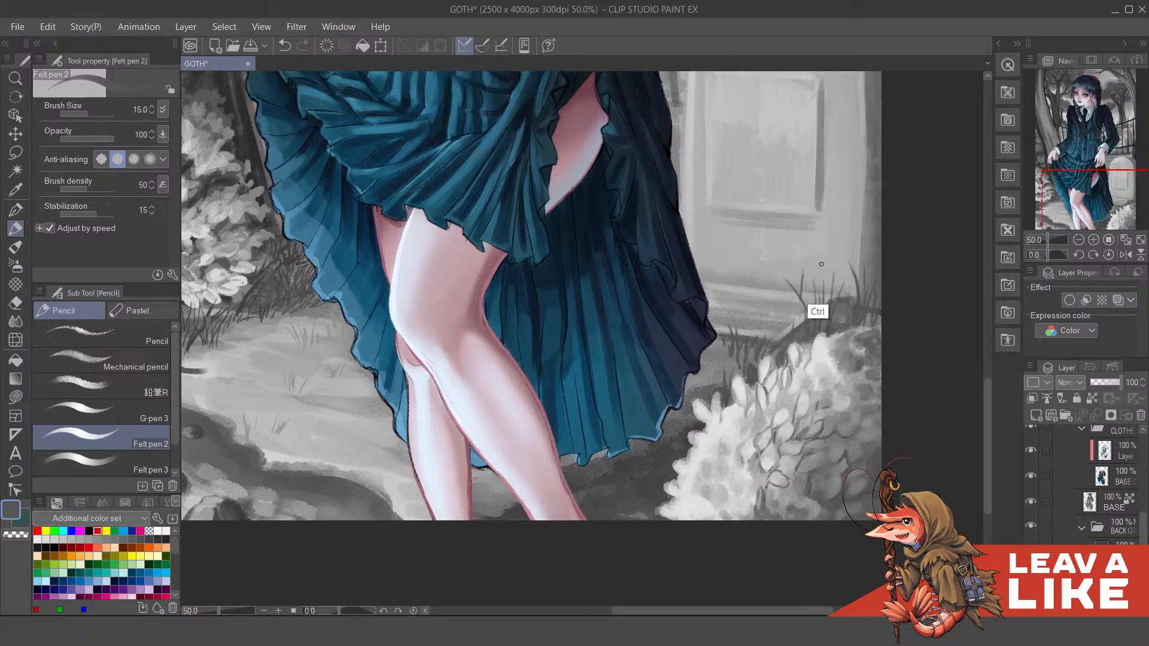
key(ctrl+z)
drag(721, 366, 721, 345)
mouse_move(736, 372)
mouse_down()
mouse_move(734, 356)
mouse_move(703, 360)
mouse_up()
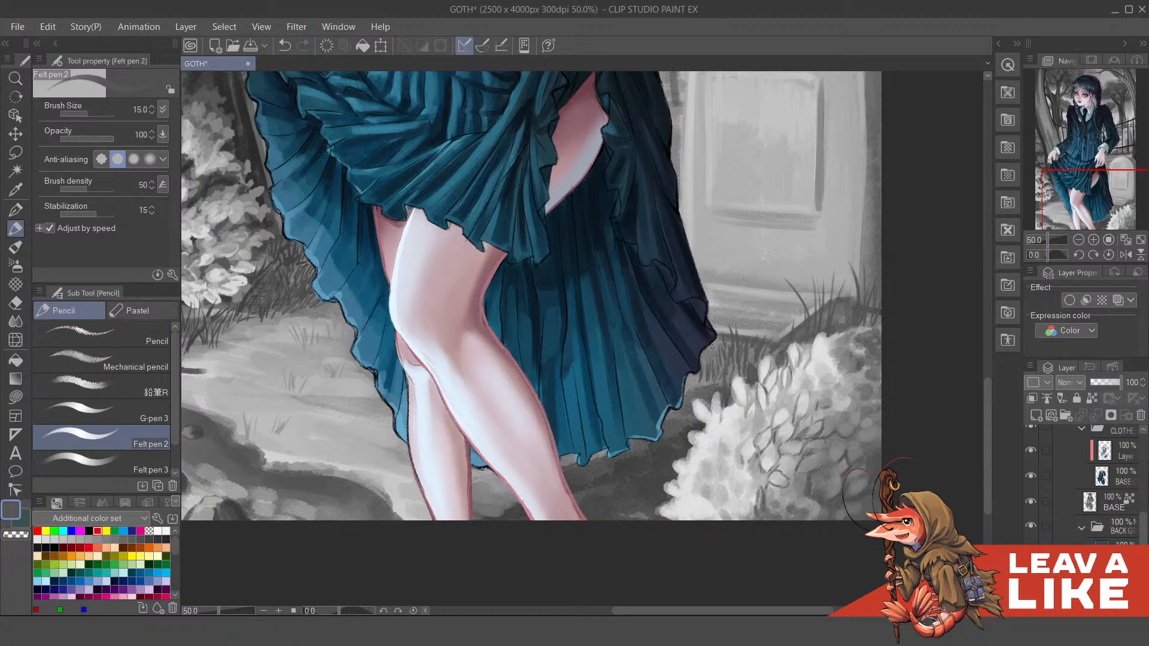
Step: Select the background's colour layer and tint the bush beside the large tree dark teal with the Textured pen at size 200
scroll(735, 205, down, 5)
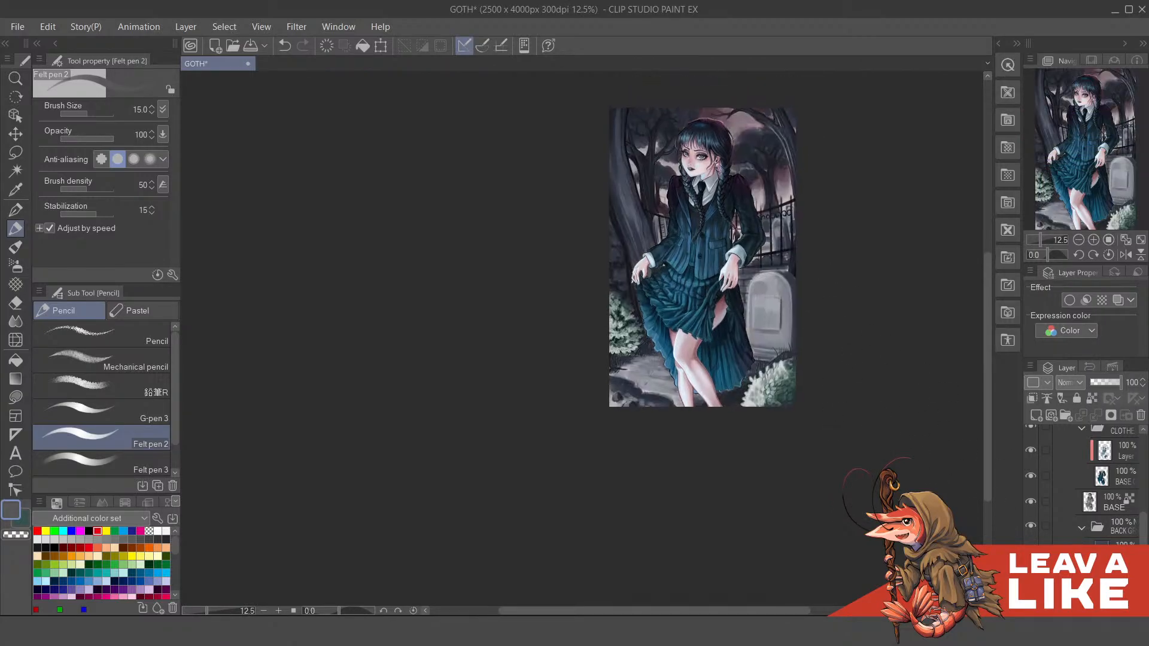
scroll(686, 294, up, 2)
drag(686, 239, 701, 469)
drag(683, 277, 668, 297)
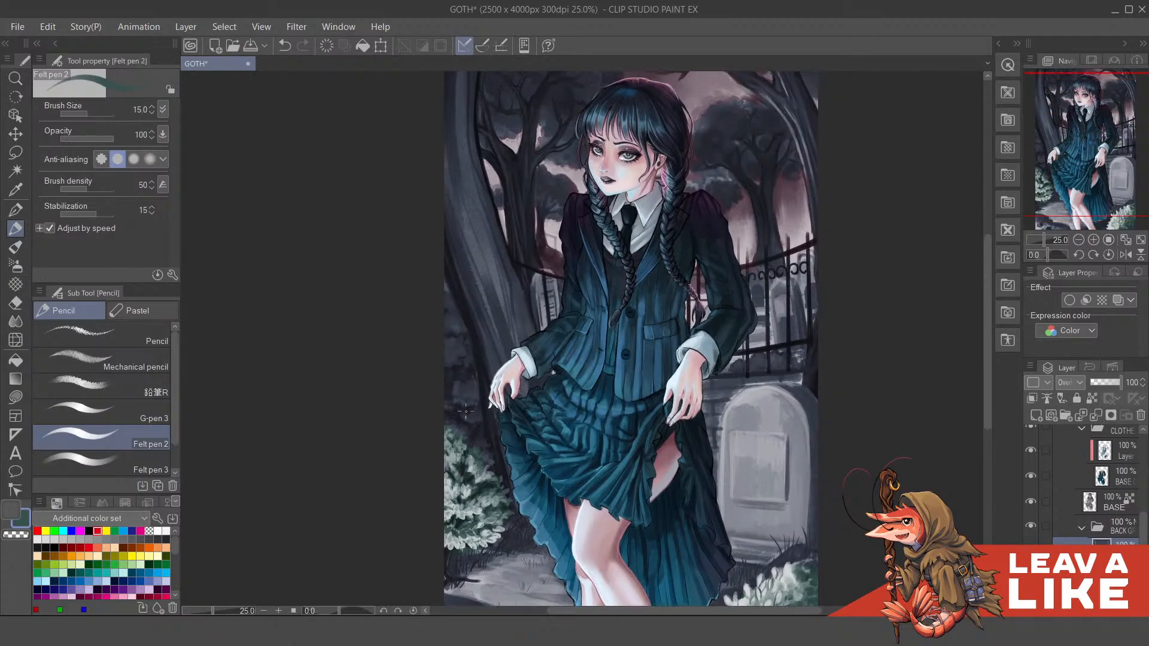
key(p)
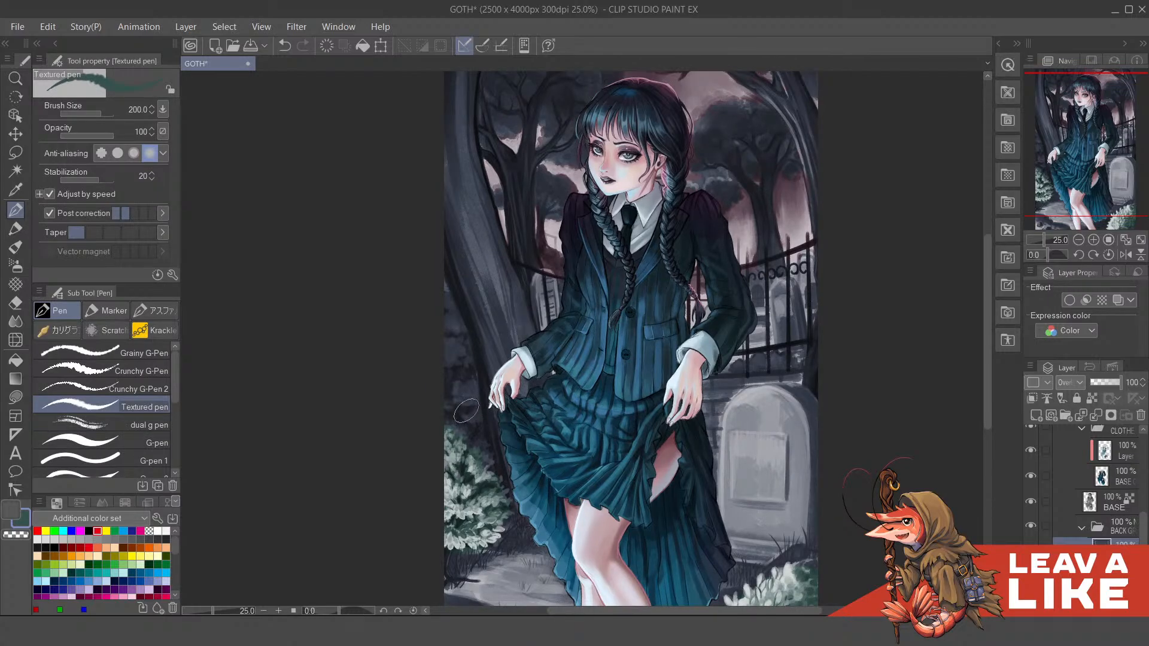
mouse_move(473, 396)
mouse_down()
mouse_move(448, 413)
mouse_move(455, 426)
mouse_move(442, 408)
mouse_move(503, 475)
mouse_move(447, 430)
mouse_move(502, 521)
mouse_move(503, 551)
mouse_move(469, 562)
mouse_move(483, 573)
mouse_move(456, 569)
mouse_up()
drag(601, 494, 587, 424)
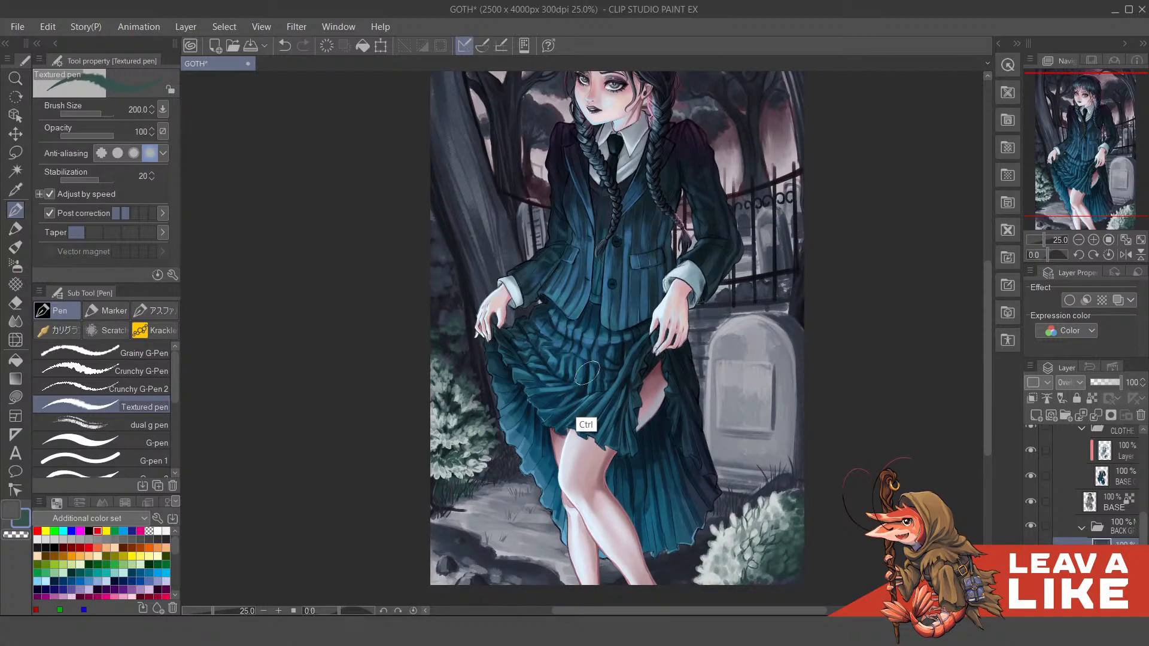
key(ctrl+z)
Step: Adjust the colour to dark teal (H 173, S 44, V 22) and tint the grassy ground along the path and around the foreground bush
key(F7)
click(582, 413)
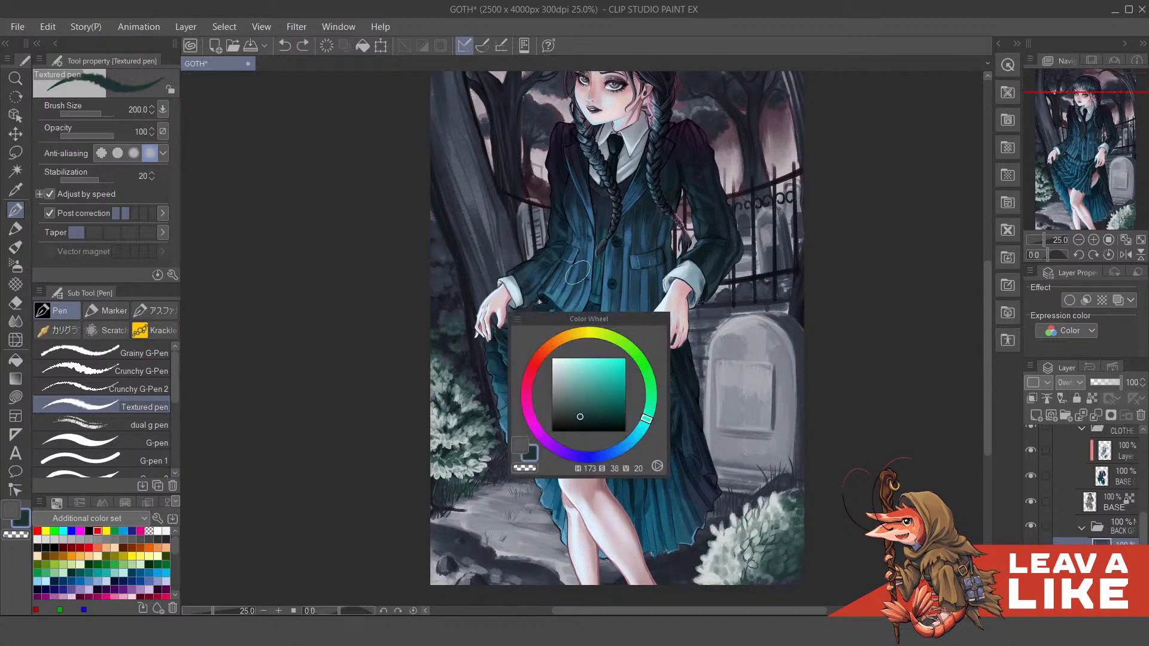
drag(461, 500, 467, 488)
key(ctrl+z)
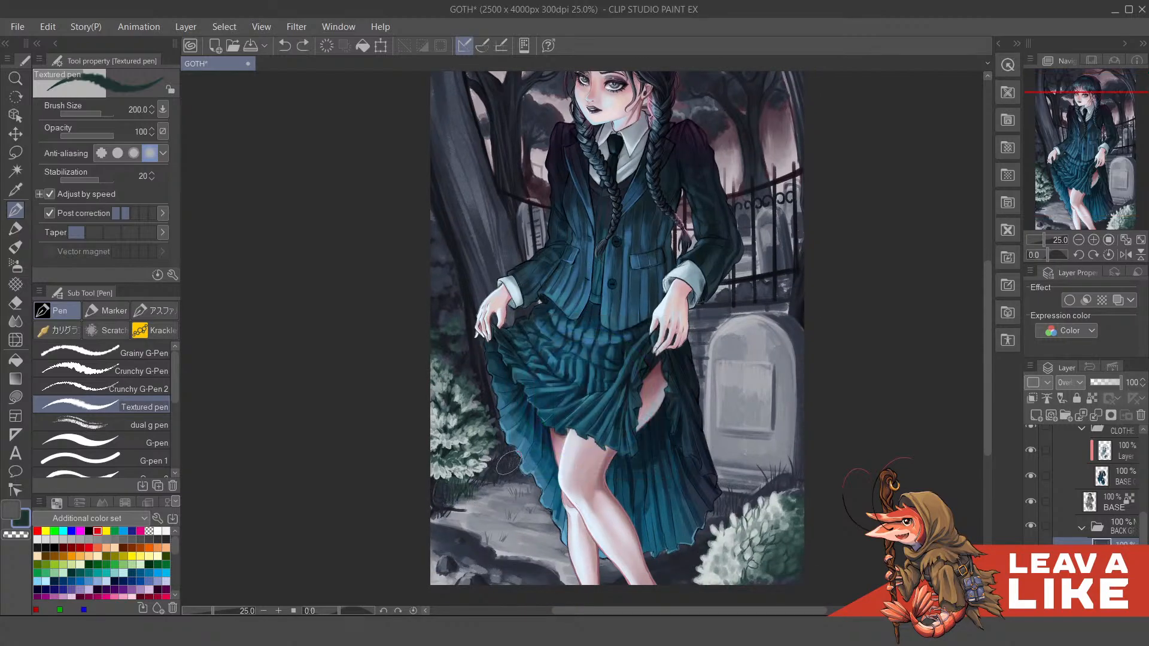
key(F7)
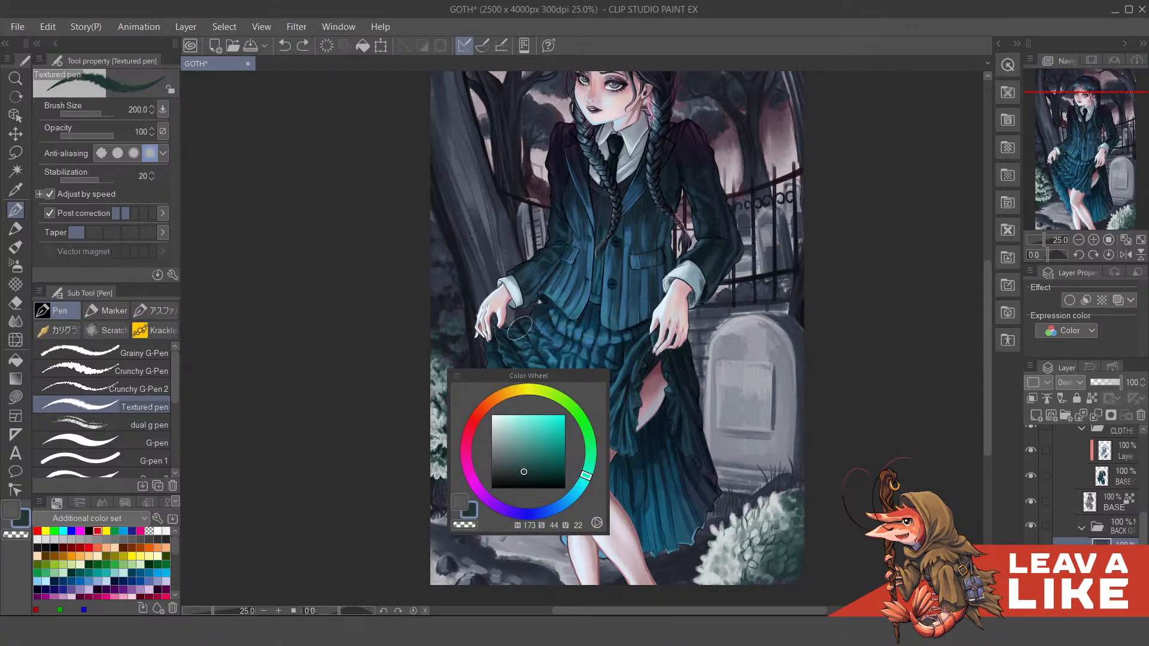
click(526, 456)
mouse_move(444, 506)
mouse_down()
mouse_move(511, 469)
mouse_move(498, 447)
mouse_move(505, 475)
mouse_move(539, 489)
mouse_move(484, 488)
mouse_move(547, 492)
mouse_move(481, 492)
mouse_move(562, 514)
mouse_move(462, 516)
mouse_move(524, 525)
mouse_move(571, 497)
mouse_up()
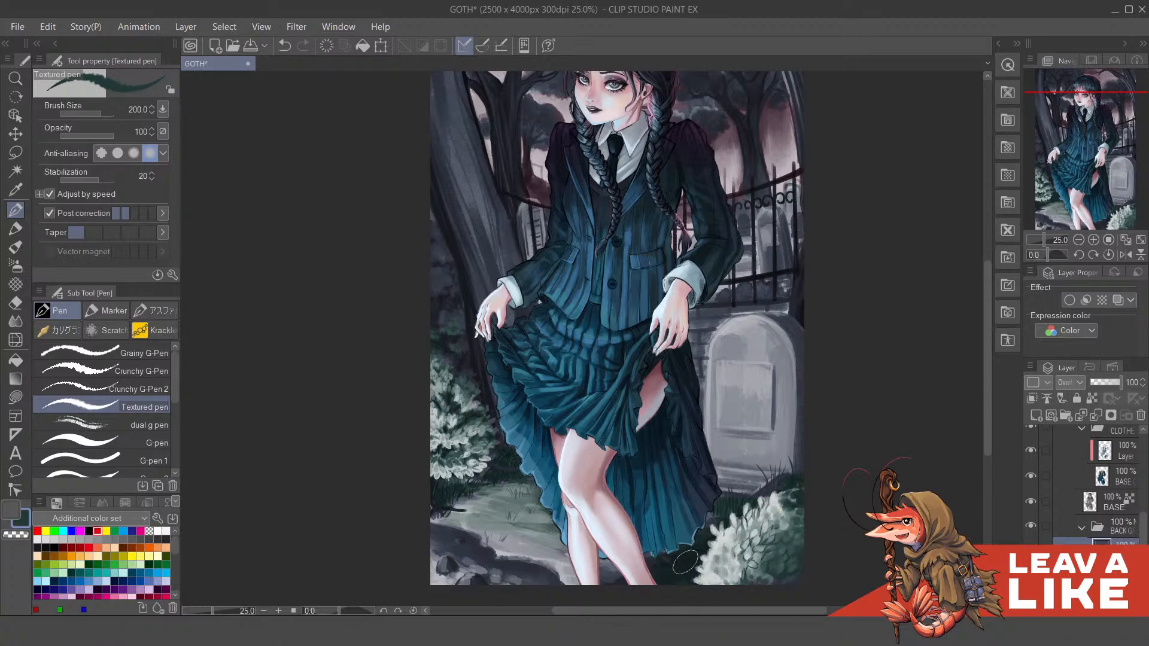
drag(826, 547, 642, 445)
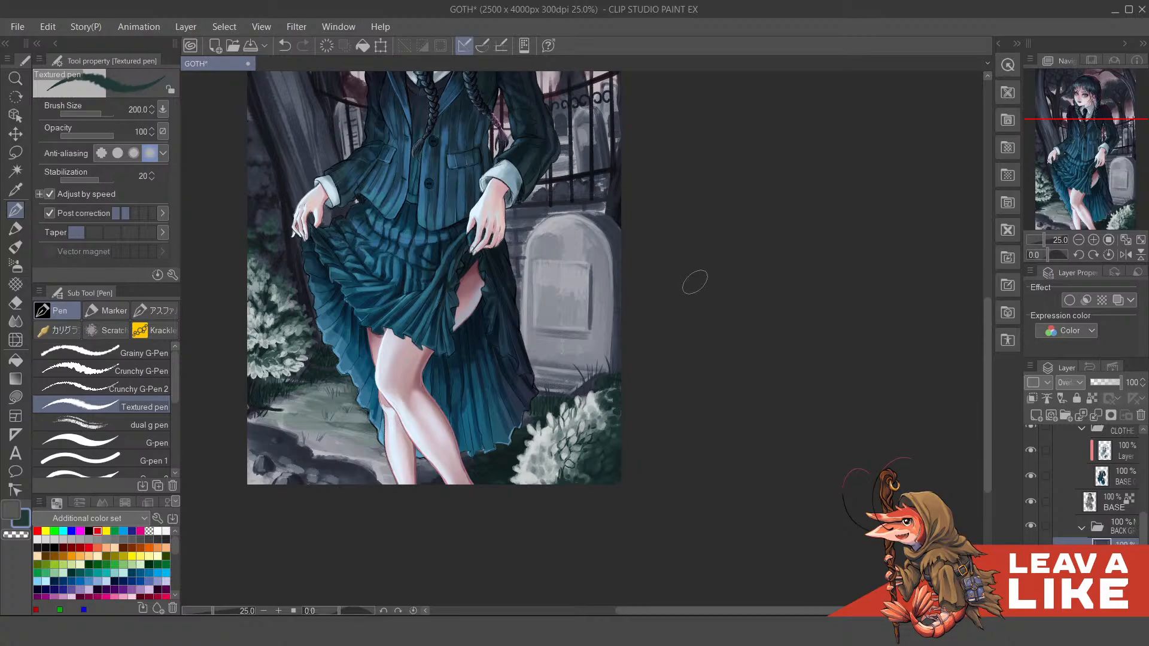
Step: Shift the painting colour to dark blue with hue 209 and brush it along the large tree trunk
scroll(694, 280, down, 1)
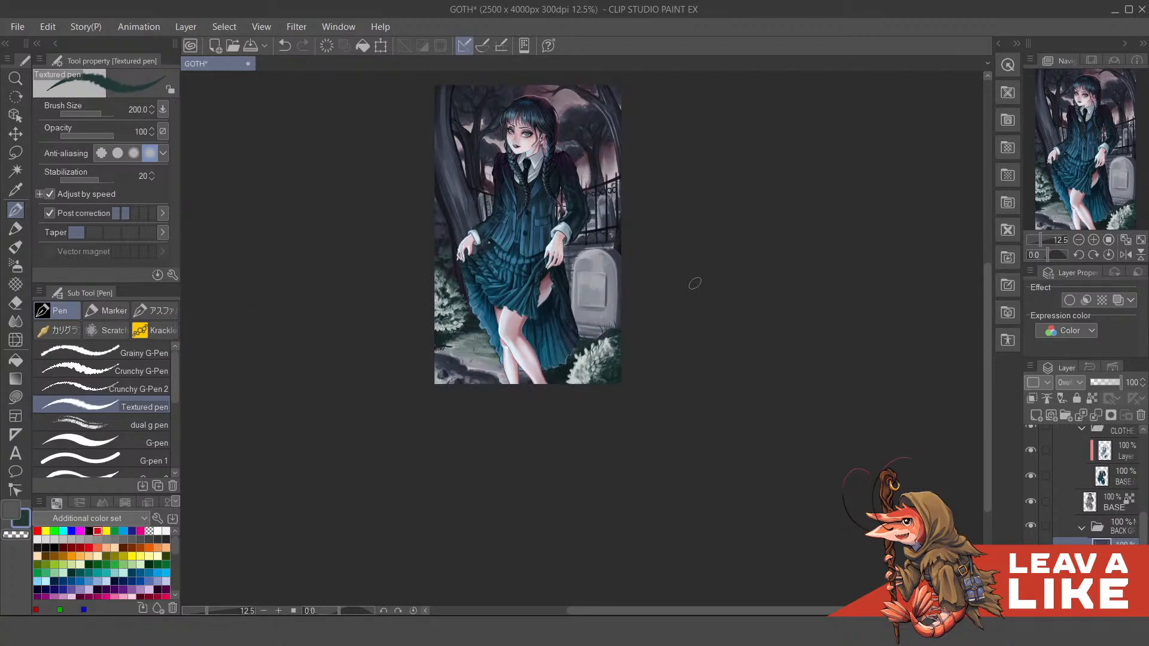
scroll(623, 283, up, 1)
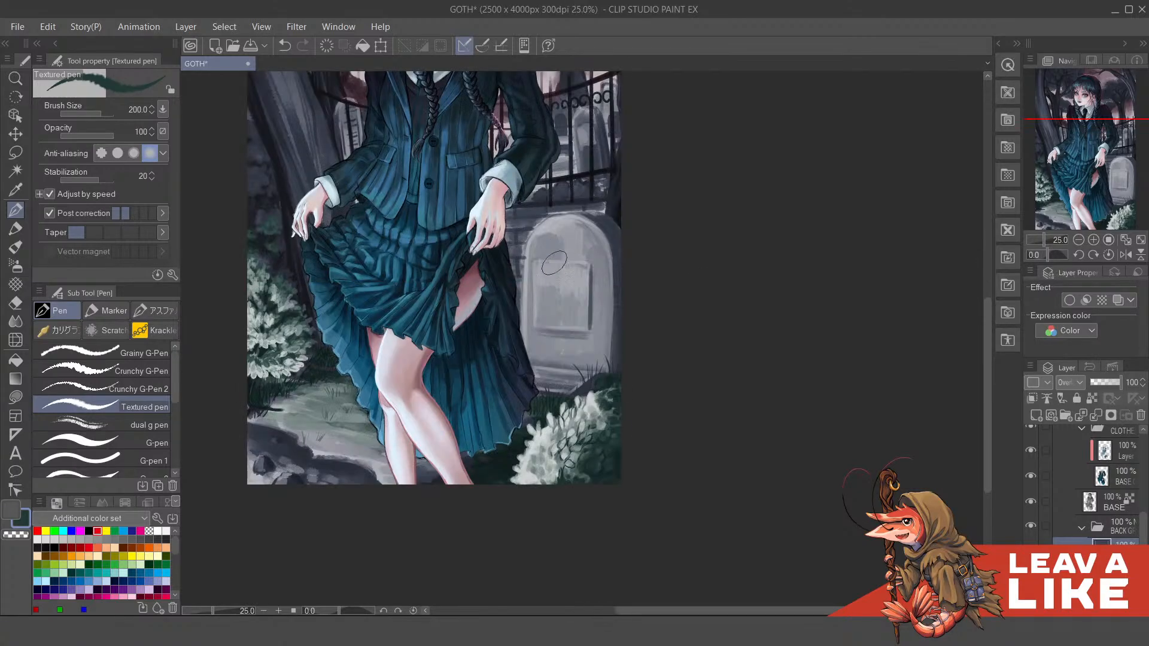
drag(453, 157, 559, 336)
drag(505, 370, 520, 389)
key(F1)
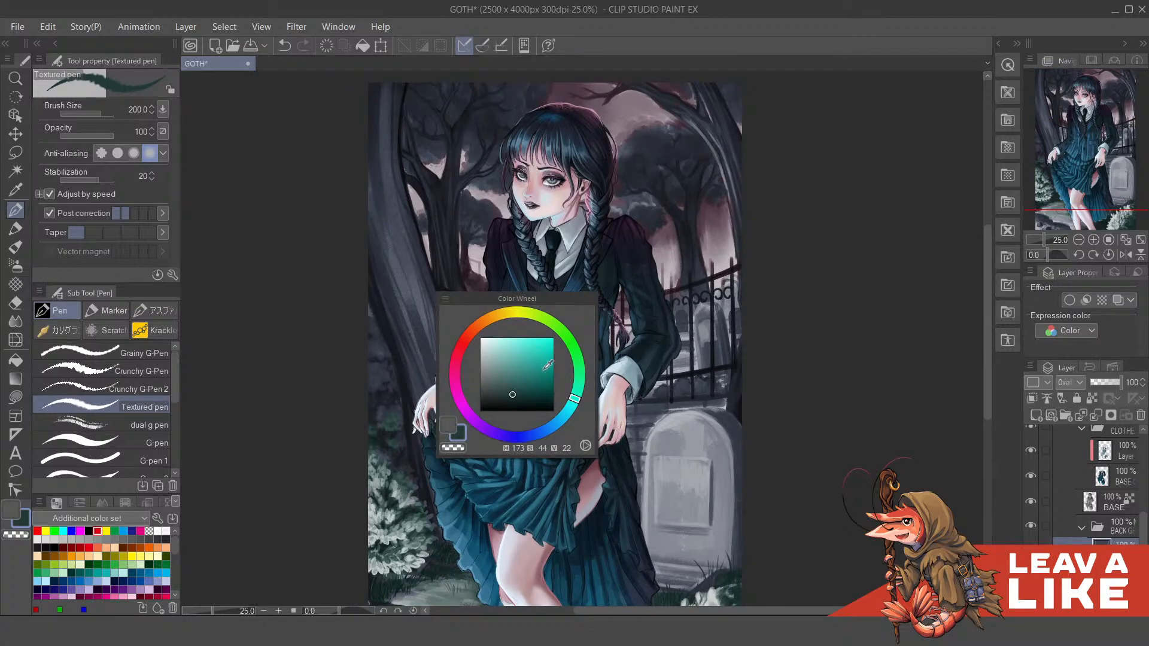
mouse_move(557, 427)
mouse_down()
mouse_move(524, 438)
mouse_move(552, 436)
mouse_up()
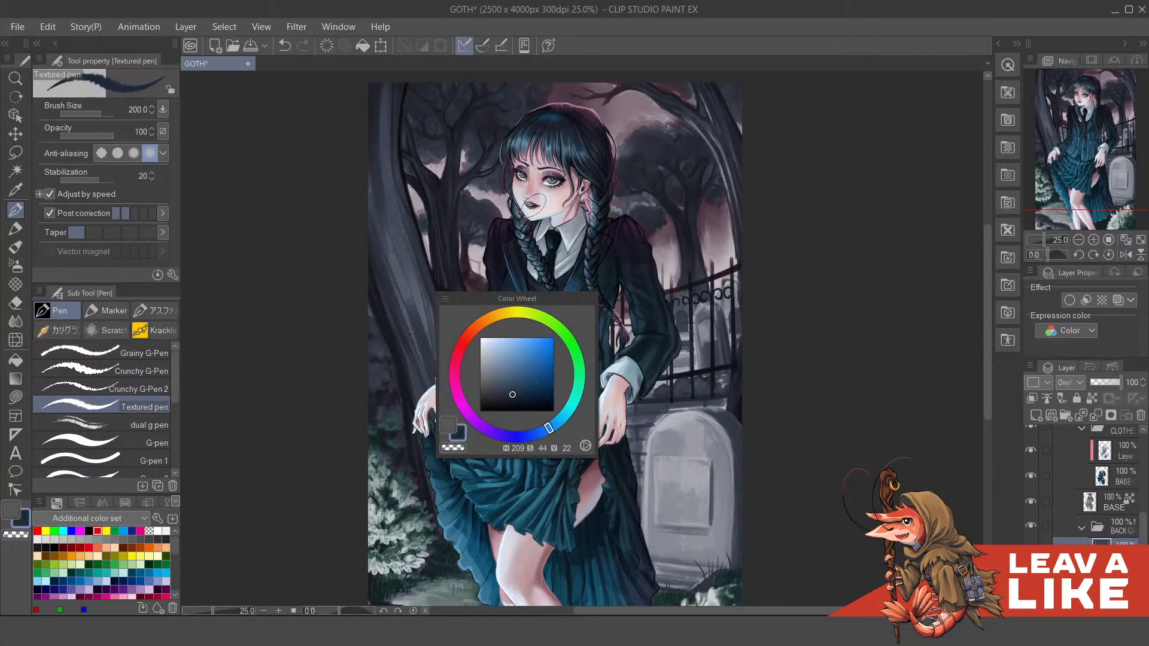
drag(402, 203, 415, 326)
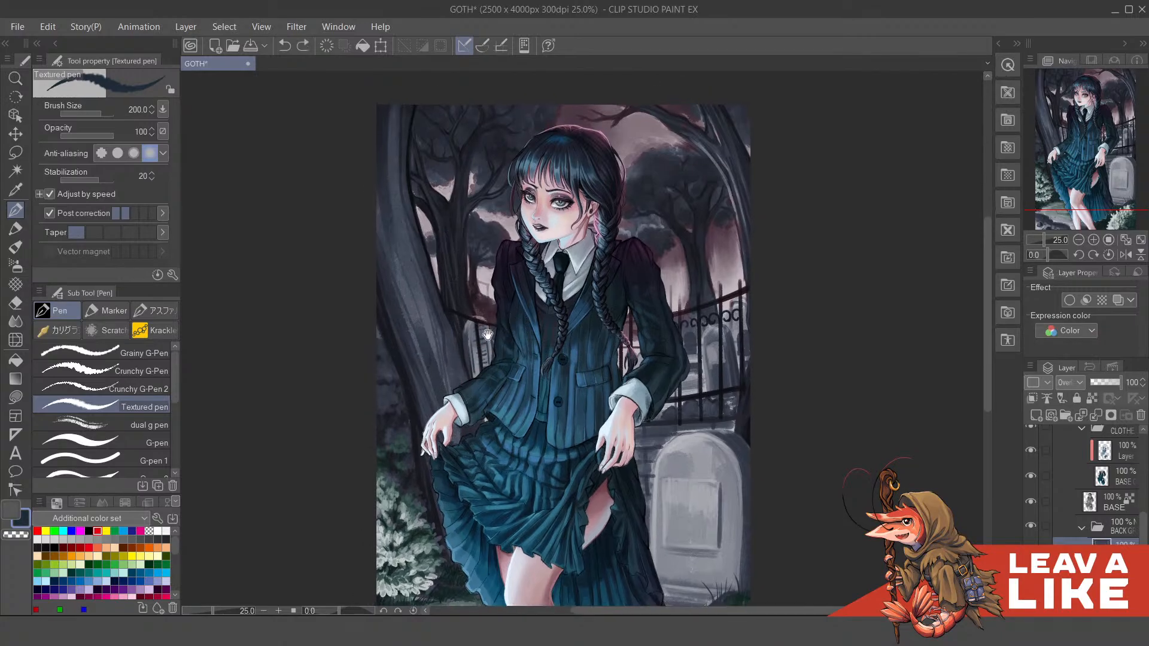
Step: Switch to the 鉛筆R pencil at size 80 and paint brighter blue accents on the large trunk and the smaller tree behind it
key(p)
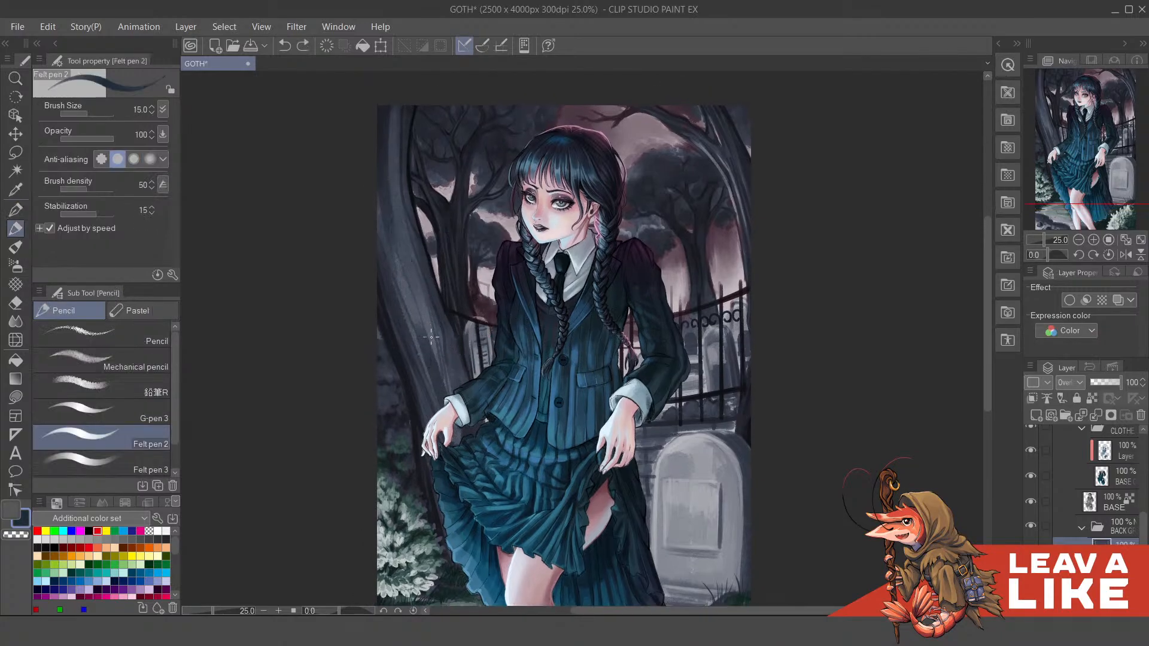
click(102, 386)
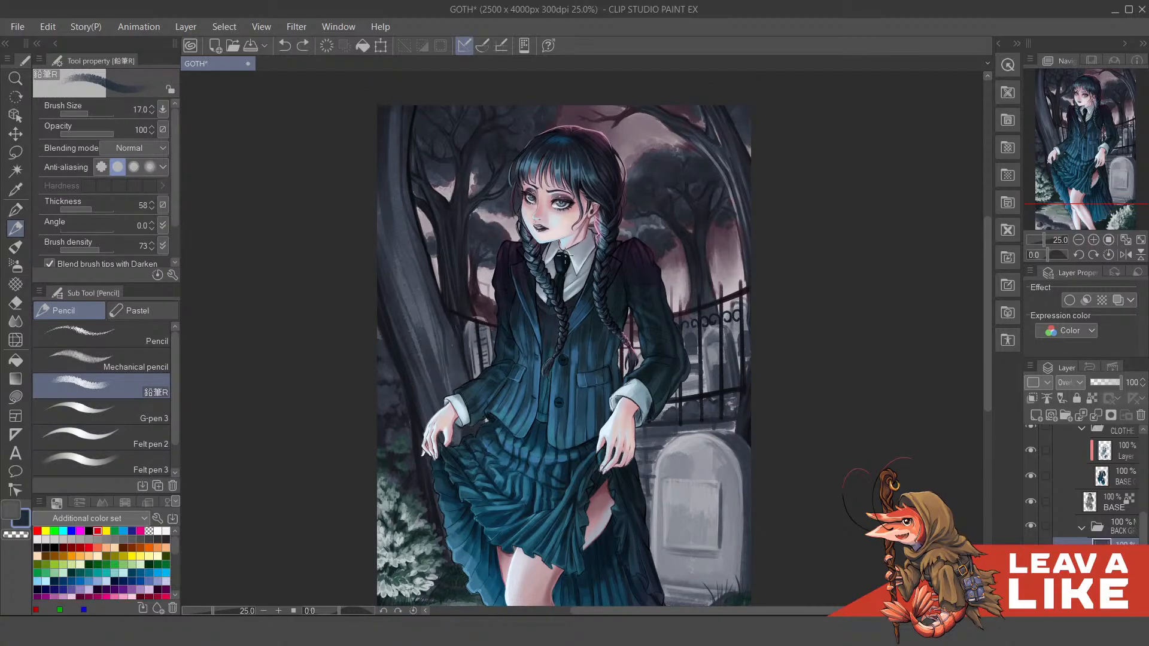
click(583, 233)
drag(423, 350, 443, 350)
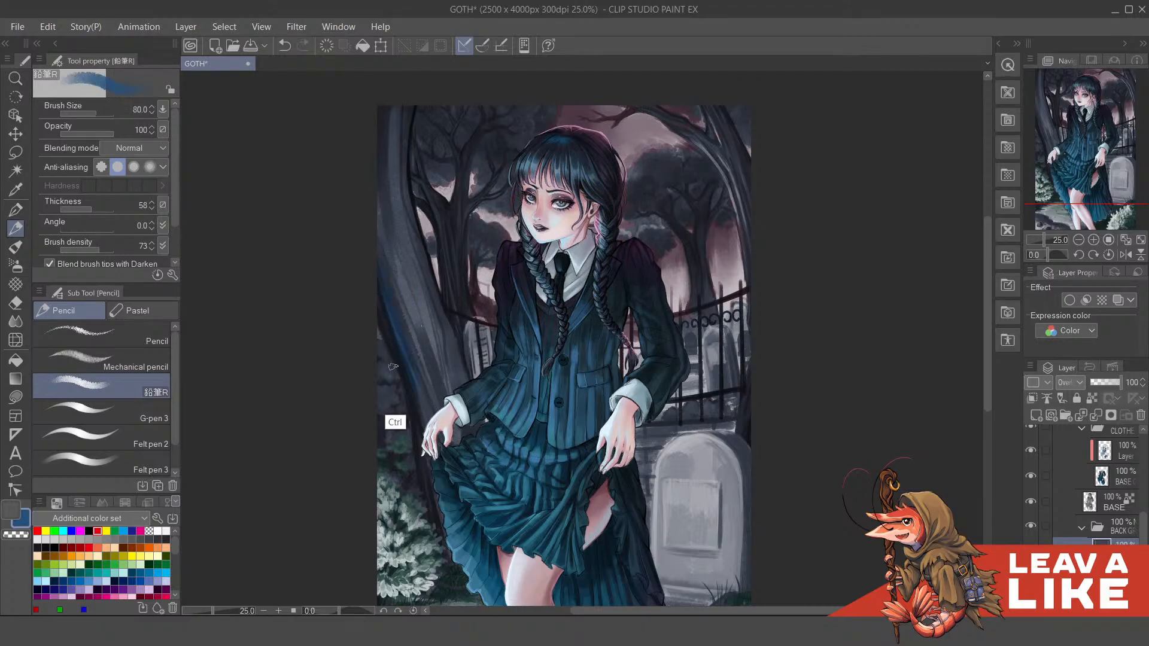
click(375, 222)
drag(419, 330, 431, 397)
drag(395, 187, 395, 302)
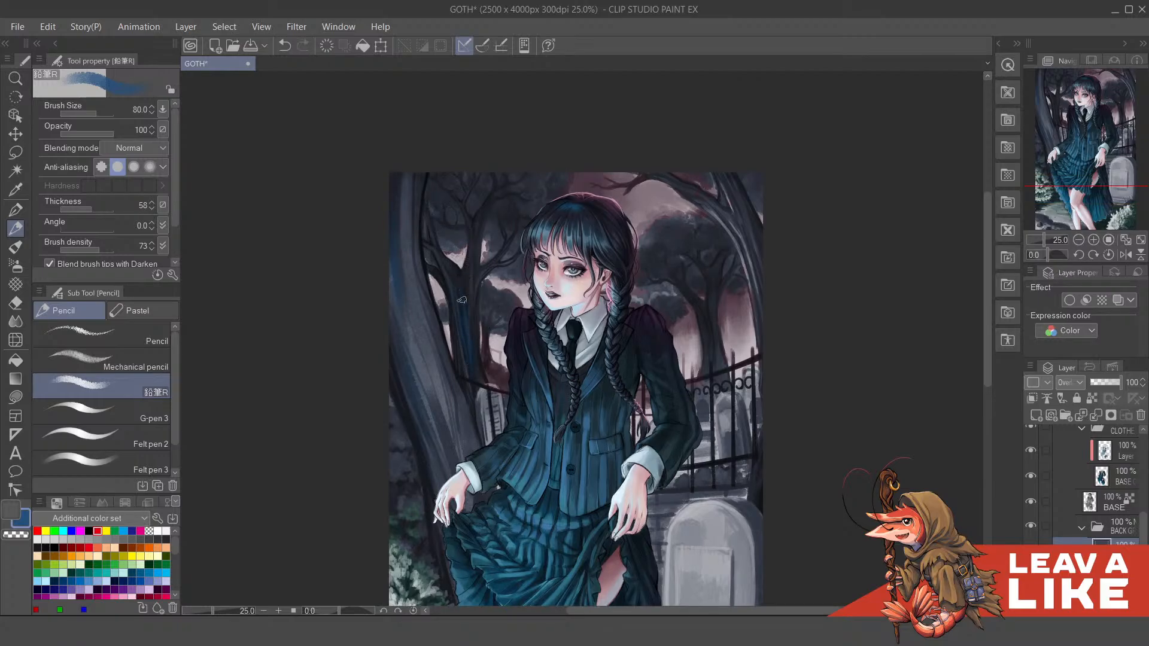
drag(468, 371, 411, 358)
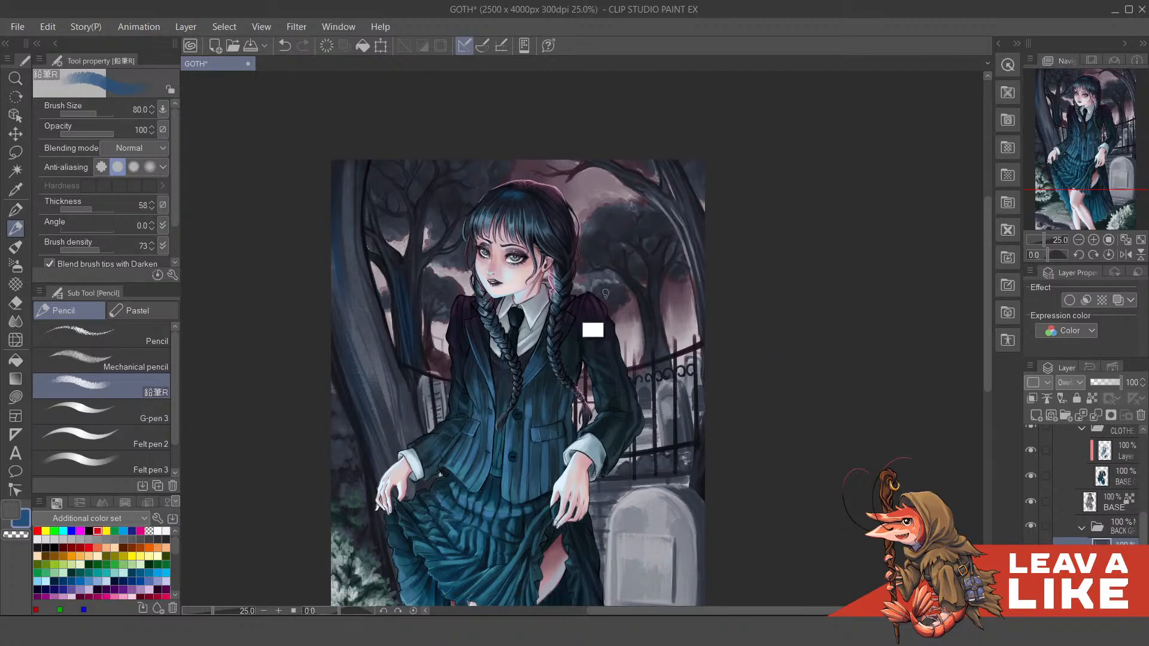
key(ctrl+z)
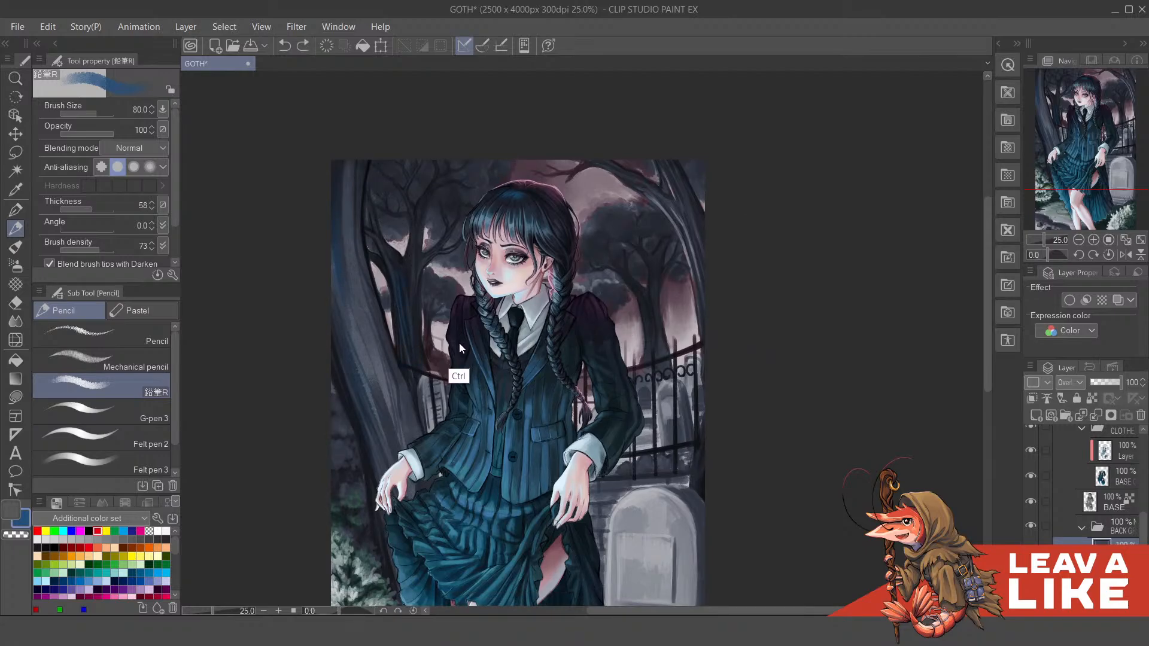
Step: Brush blue accents onto the trees behind the girl and along the curved tree beside the iron fence
drag(395, 319, 413, 400)
drag(404, 342, 433, 450)
drag(647, 280, 612, 264)
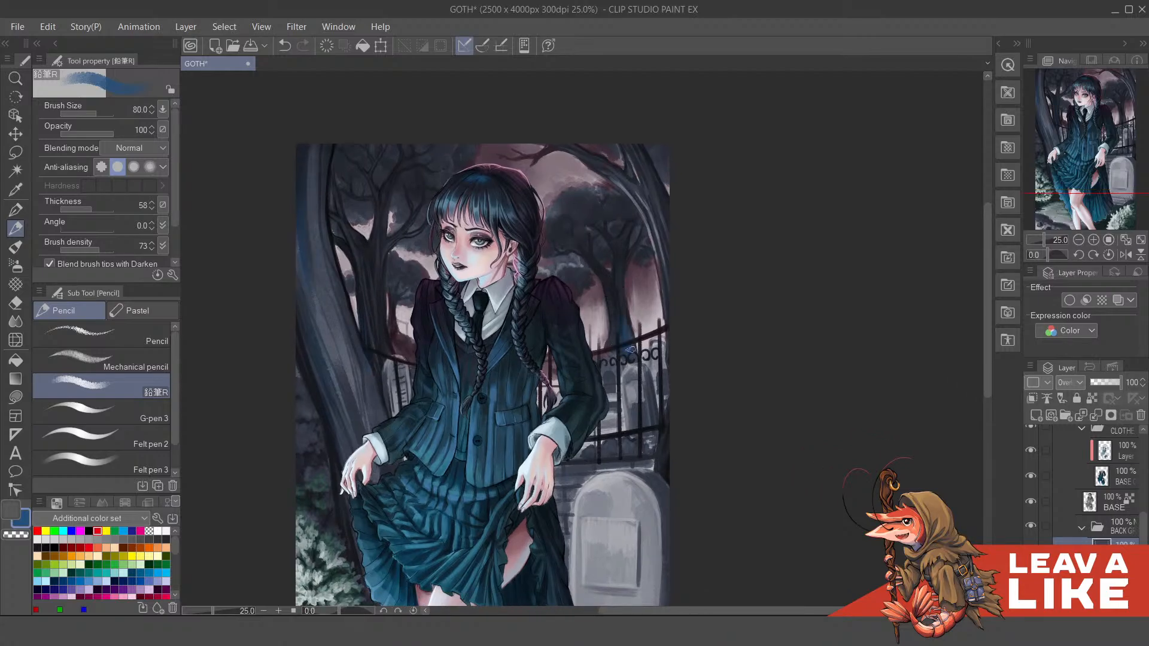
mouse_move(615, 339)
mouse_down()
mouse_move(667, 217)
mouse_move(645, 217)
mouse_move(633, 194)
mouse_move(670, 339)
mouse_move(658, 246)
mouse_up()
drag(604, 185, 617, 227)
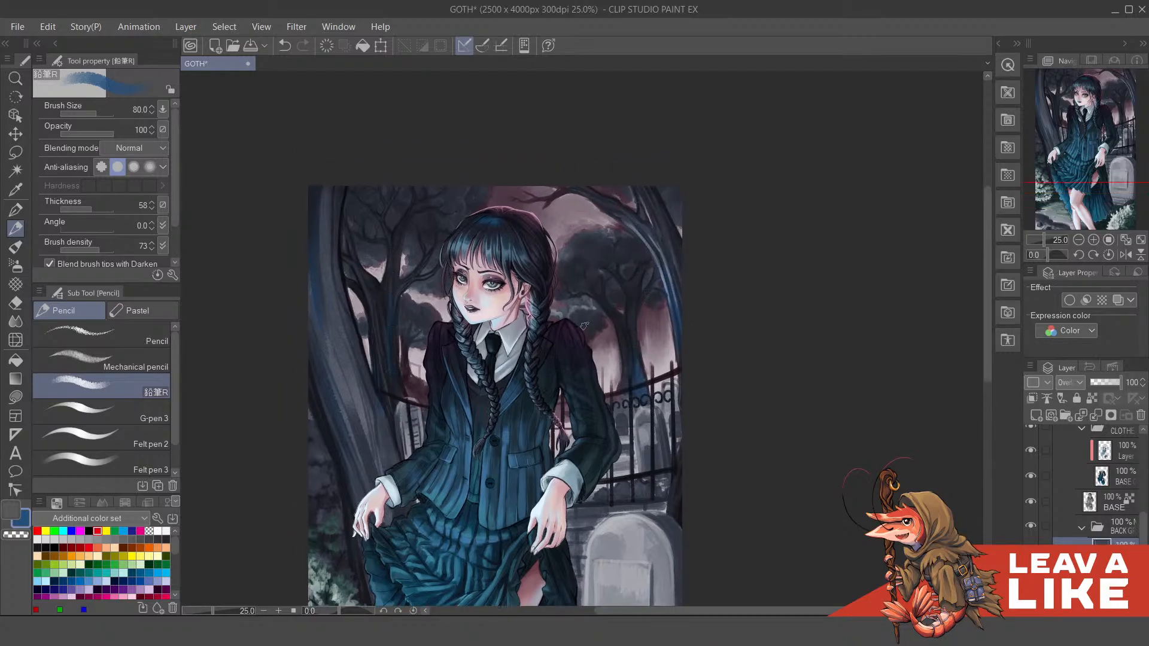
scroll(686, 159, down, 2)
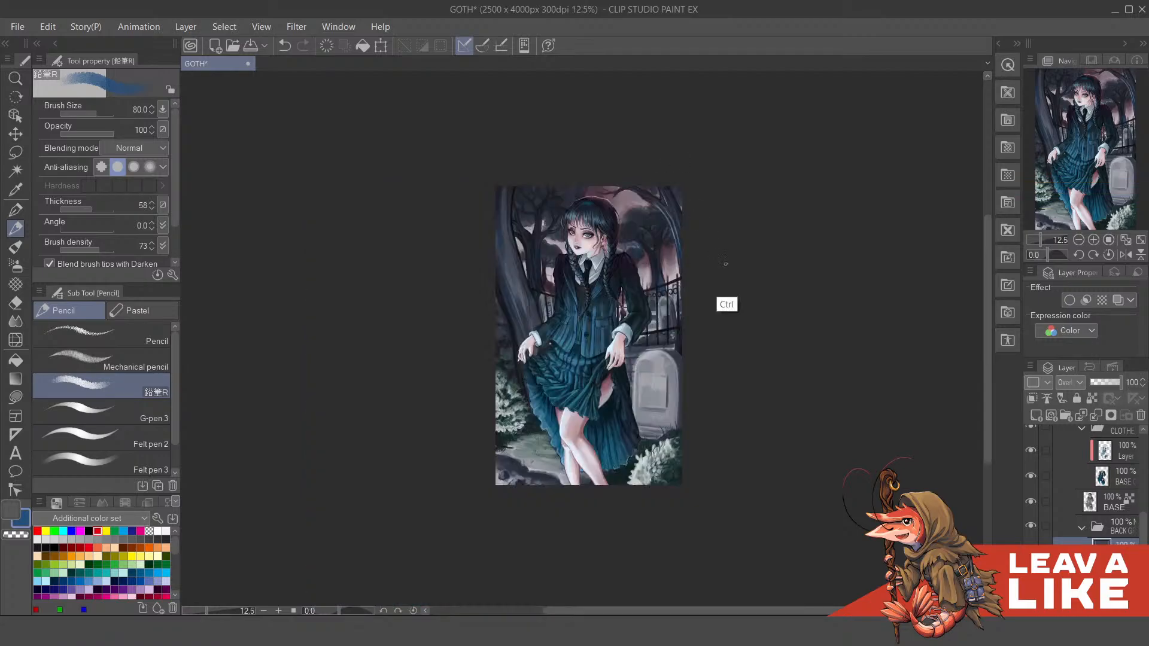
key(ctrl+z)
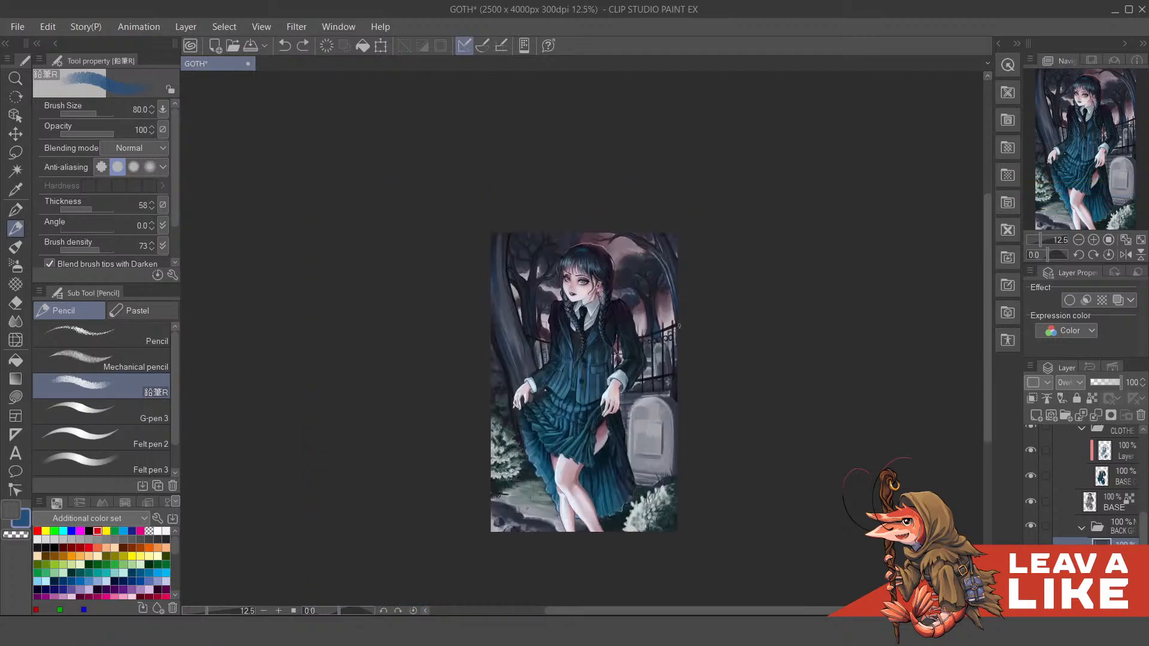
Step: Tint the face of the large gravestone beside the skirt with the same blue
scroll(688, 374, up, 2)
drag(665, 420, 694, 272)
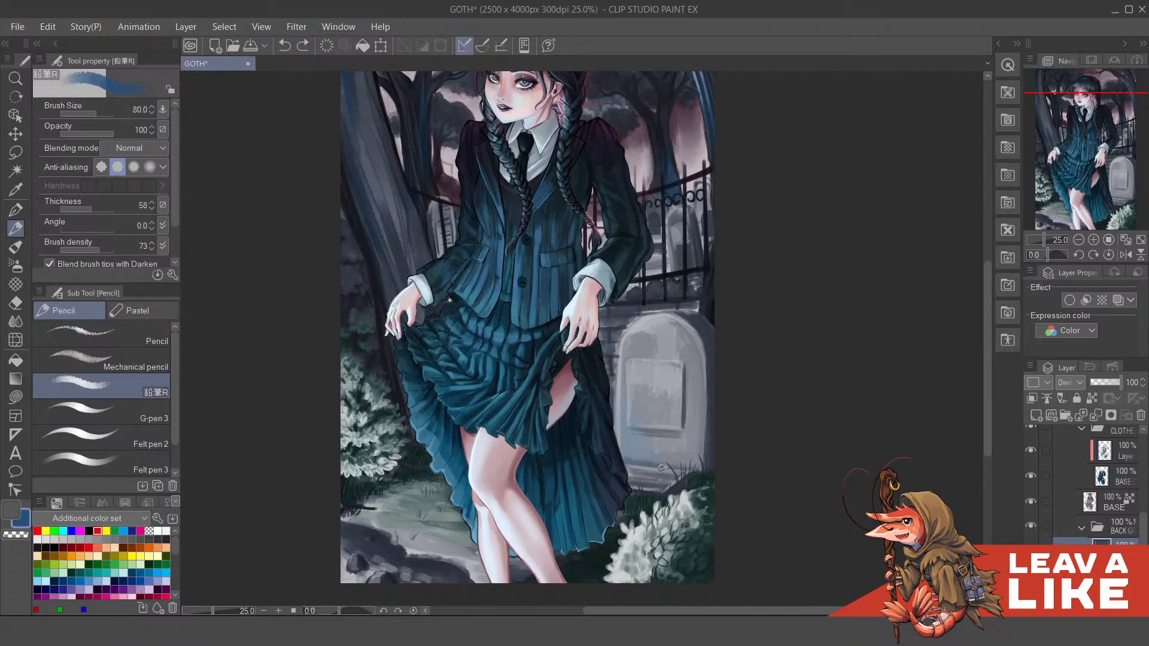
drag(651, 389, 635, 390)
Step: Change the painting colour to a muted reddish brown and tint the brick wall behind the large gravestone
scroll(656, 406, up, 1)
key(c)
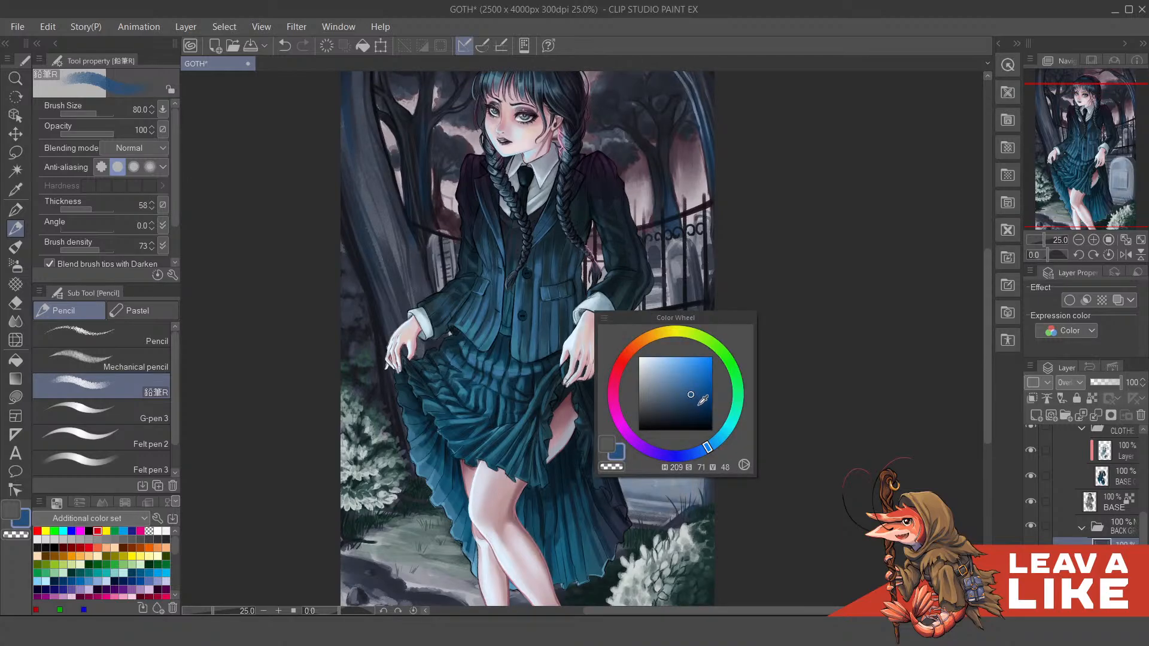
key(x)
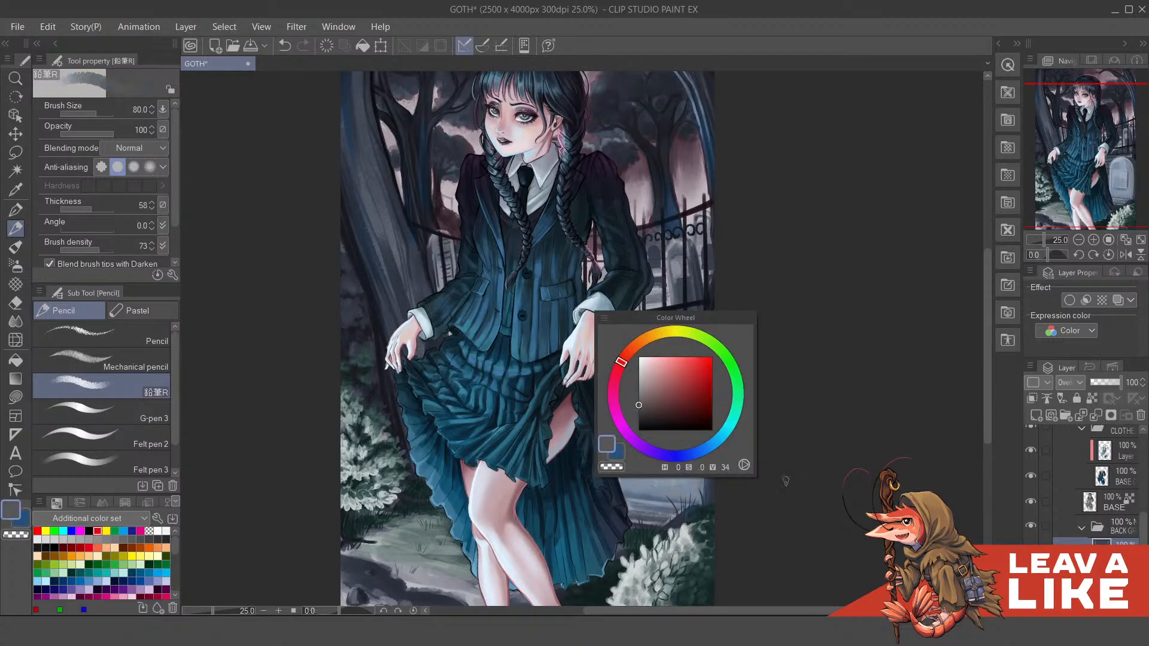
drag(686, 394, 669, 406)
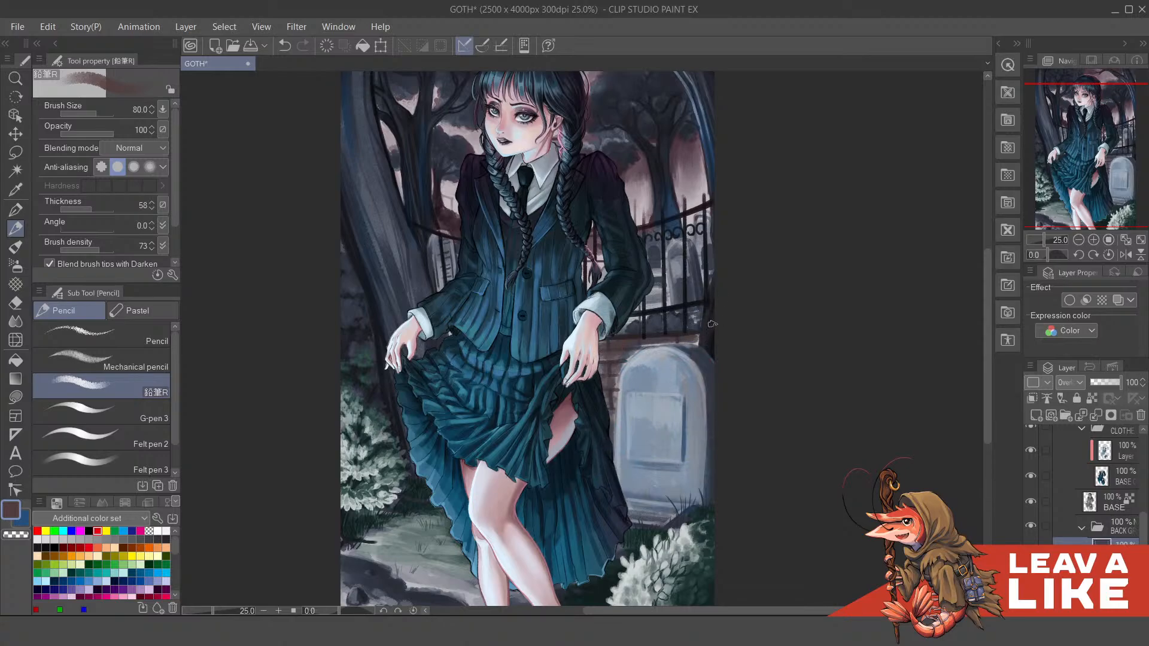
Step: Return to the blue colour and tint the small gravestones behind the iron fence
scroll(651, 279, up, 3)
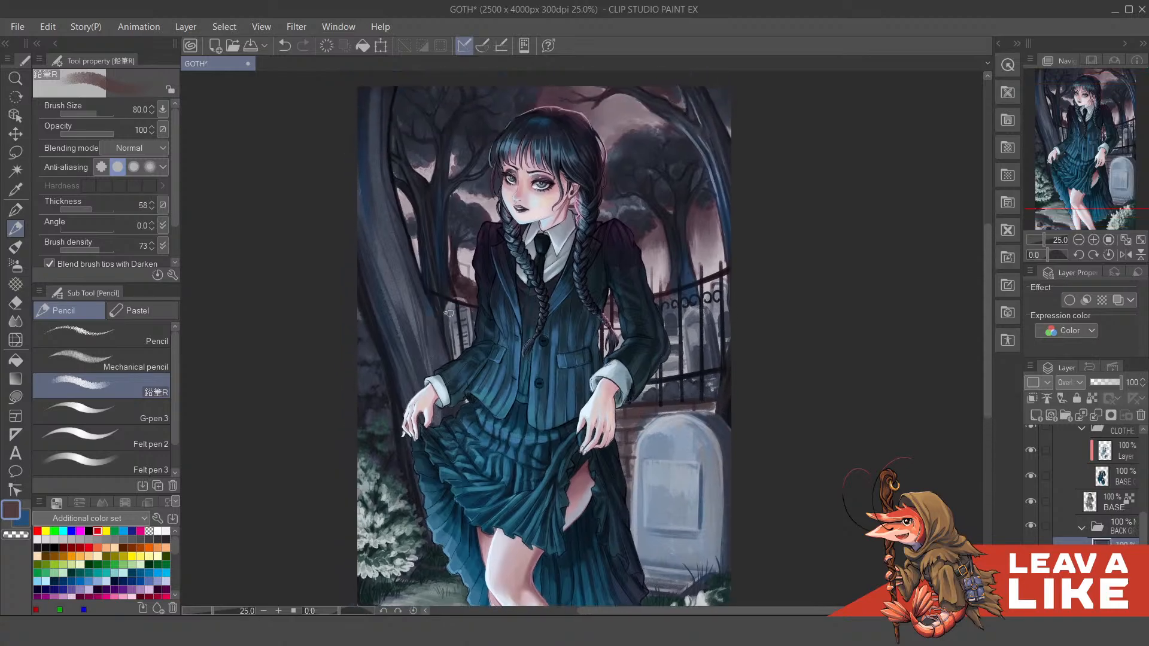
alt+click(587, 331)
click(466, 322)
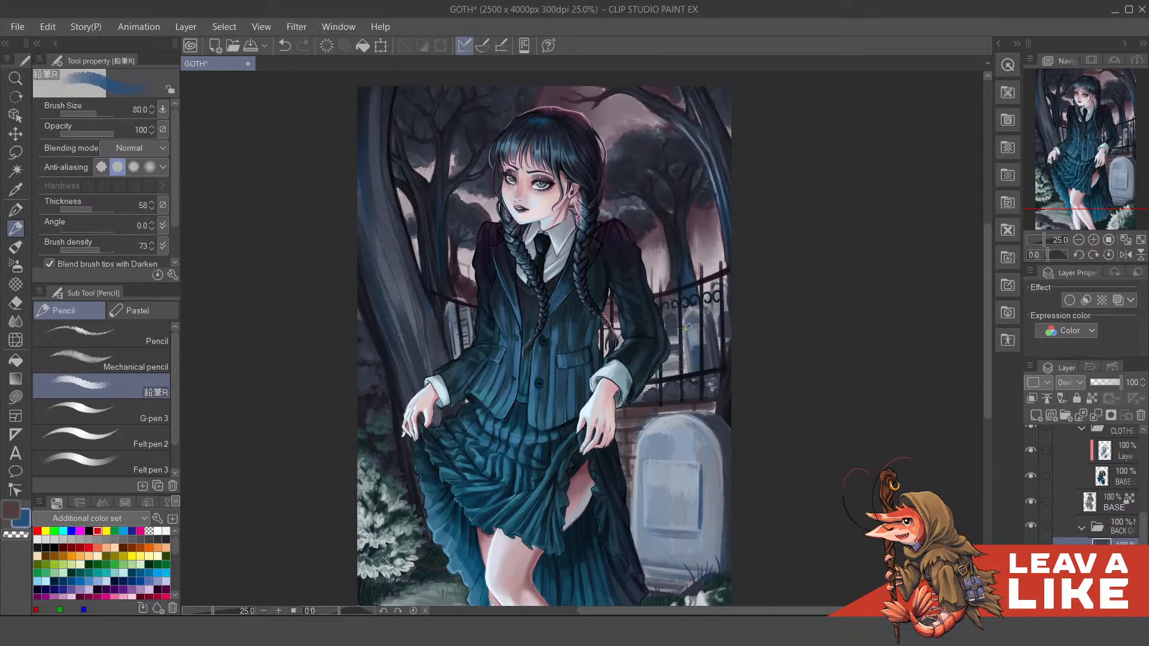
key(ctrl+z)
Step: Deepen the blue on the large gravestone's panel, edges and base near the grass
scroll(724, 389, down, 4)
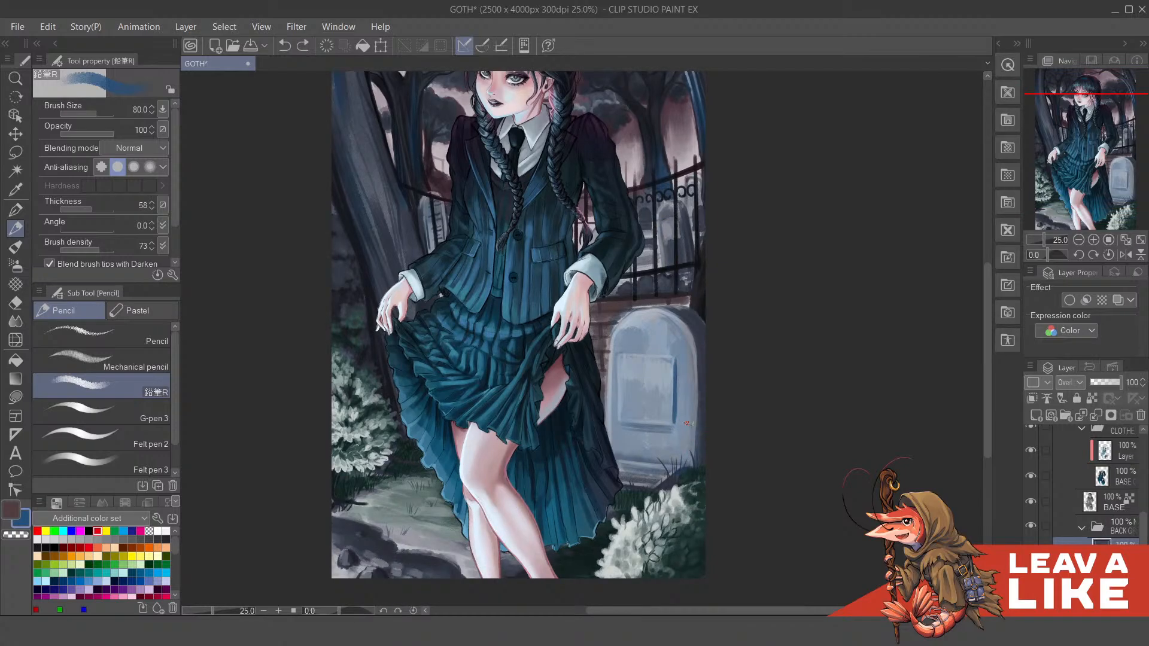
drag(665, 461, 669, 468)
scroll(678, 354, down, 5)
scroll(685, 354, up, 5)
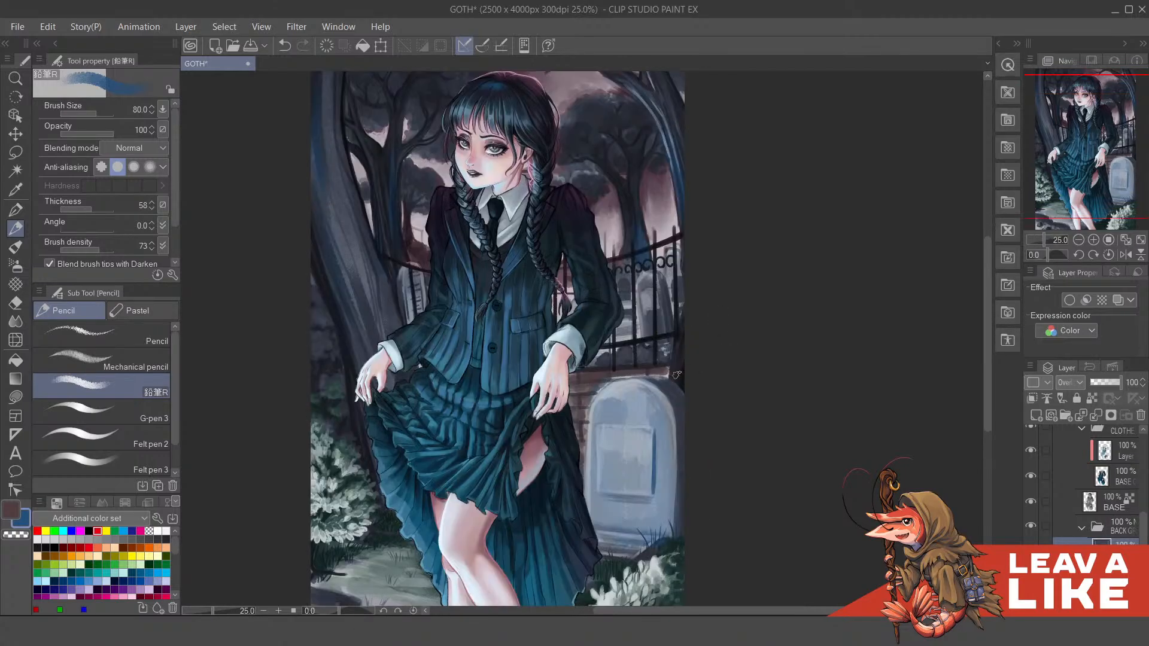
drag(590, 490, 629, 462)
scroll(630, 461, down, 3)
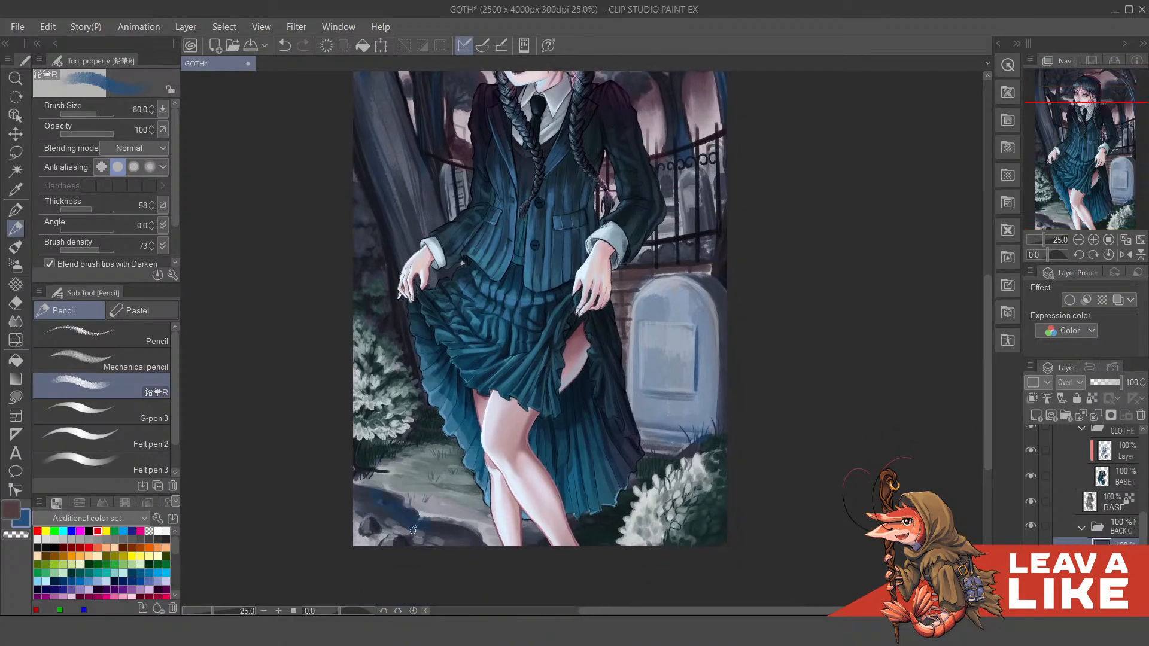
Step: Tint the rocks and shadows on the foreground path blue and save the illustration
mouse_move(413, 530)
mouse_down()
mouse_move(364, 518)
mouse_move(397, 556)
mouse_move(361, 538)
mouse_up()
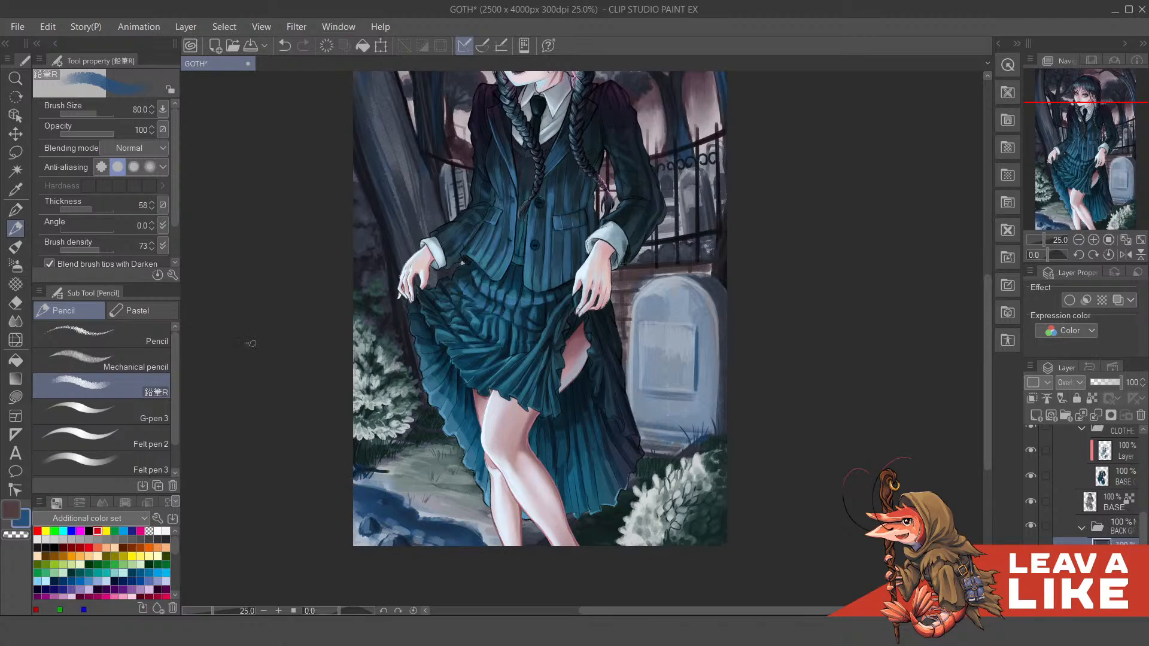
scroll(354, 344, down, 1)
drag(689, 469, 756, 493)
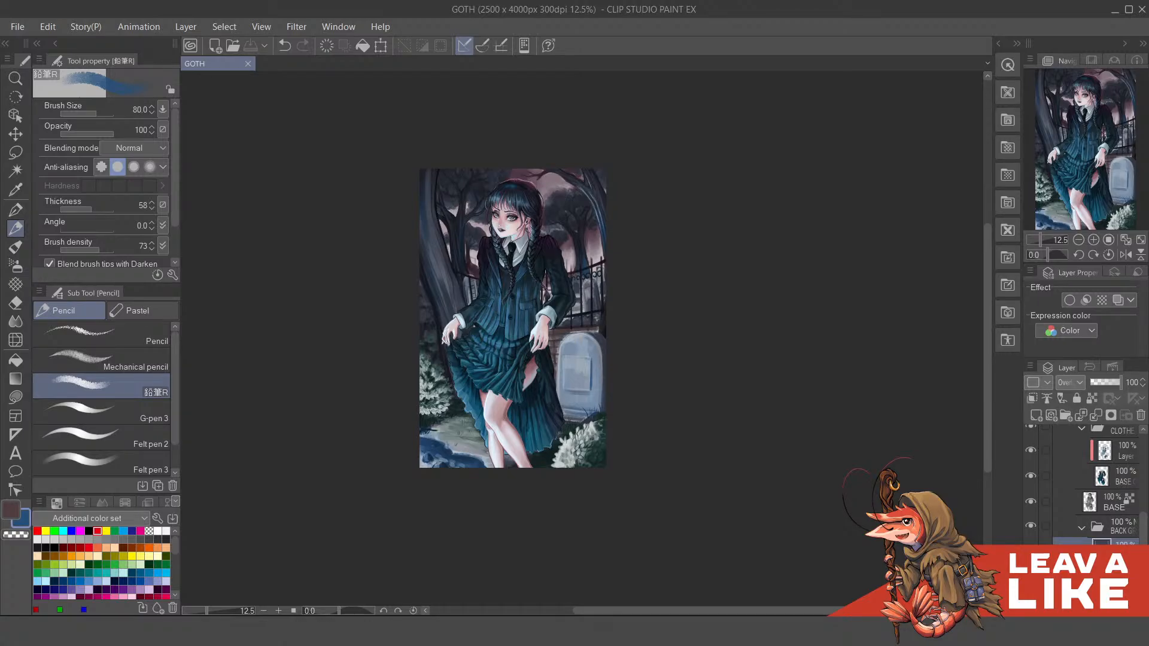
Step: Examine the tinted background across the whole illustration, from the trees down to the path and bushes
scroll(568, 407, up, 1)
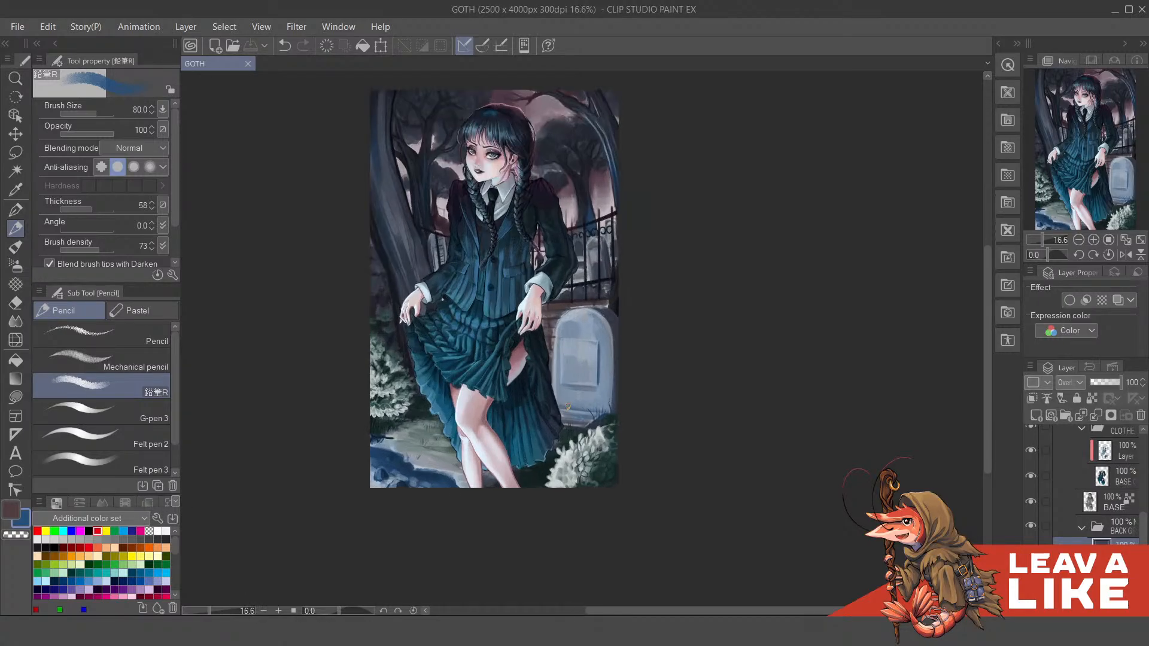
scroll(568, 407, up, 1)
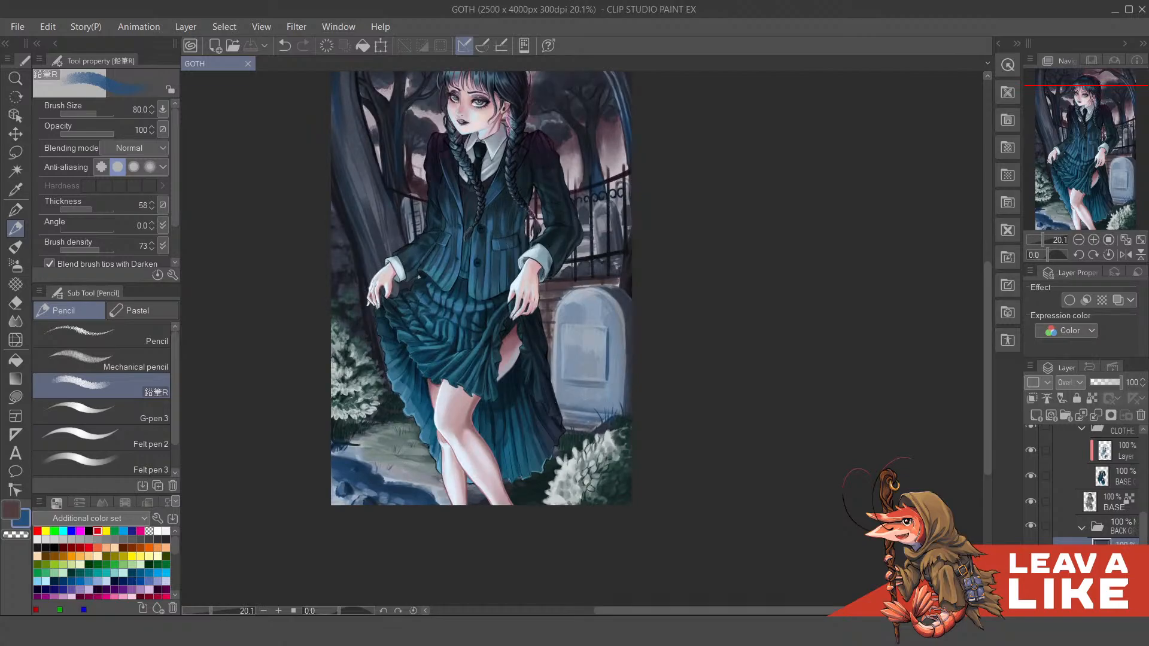
scroll(593, 312, up, 1)
drag(763, 318, 941, 469)
scroll(642, 398, down, 1)
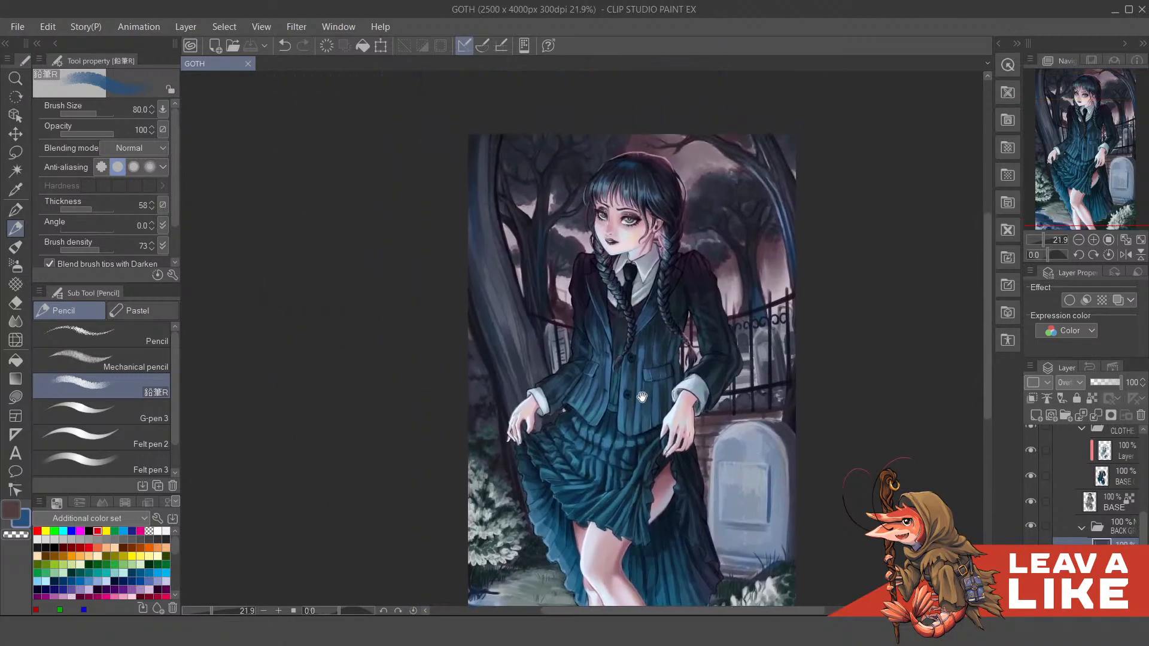
drag(642, 397, 653, 376)
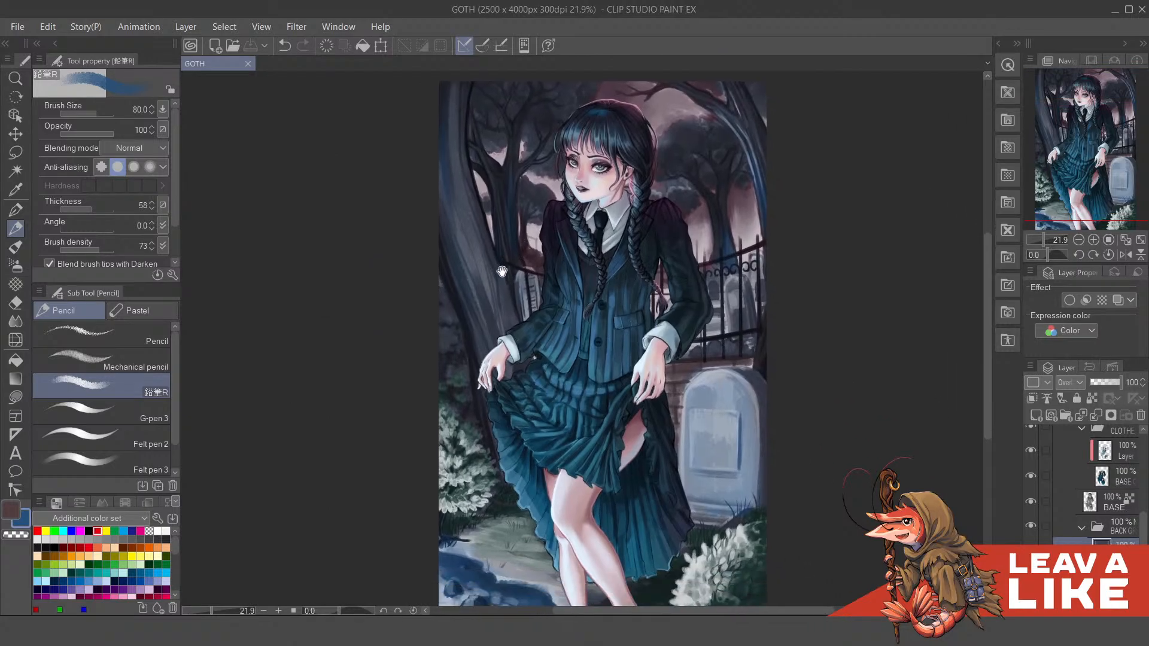
drag(538, 307, 503, 275)
Step: Add a new layer for the background, reduce the pencil to size 40 and paint leaf details on the foreground bush
key(ctrl+shift+n)
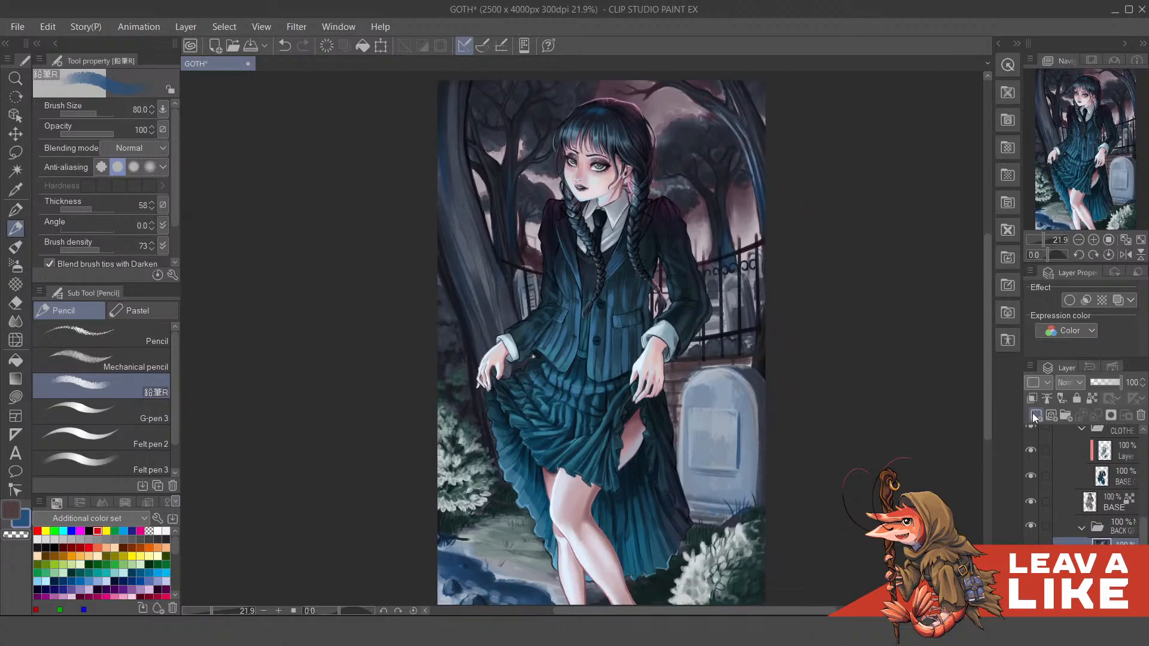
drag(713, 499, 757, 413)
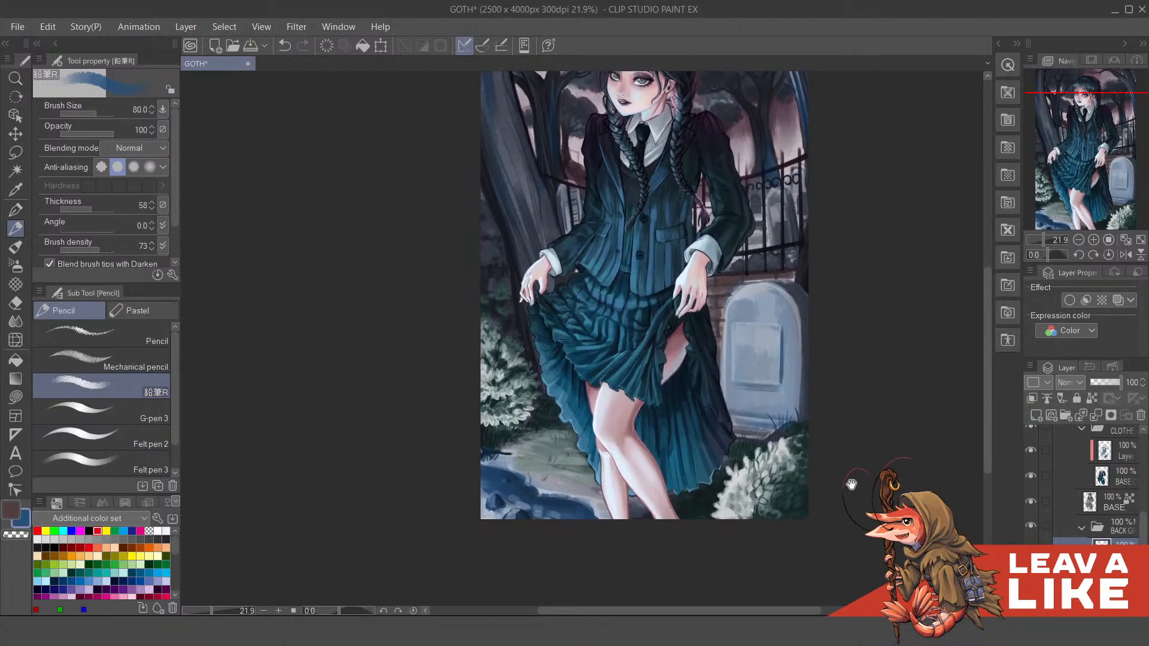
scroll(741, 459, up, 4)
scroll(741, 458, up, 1)
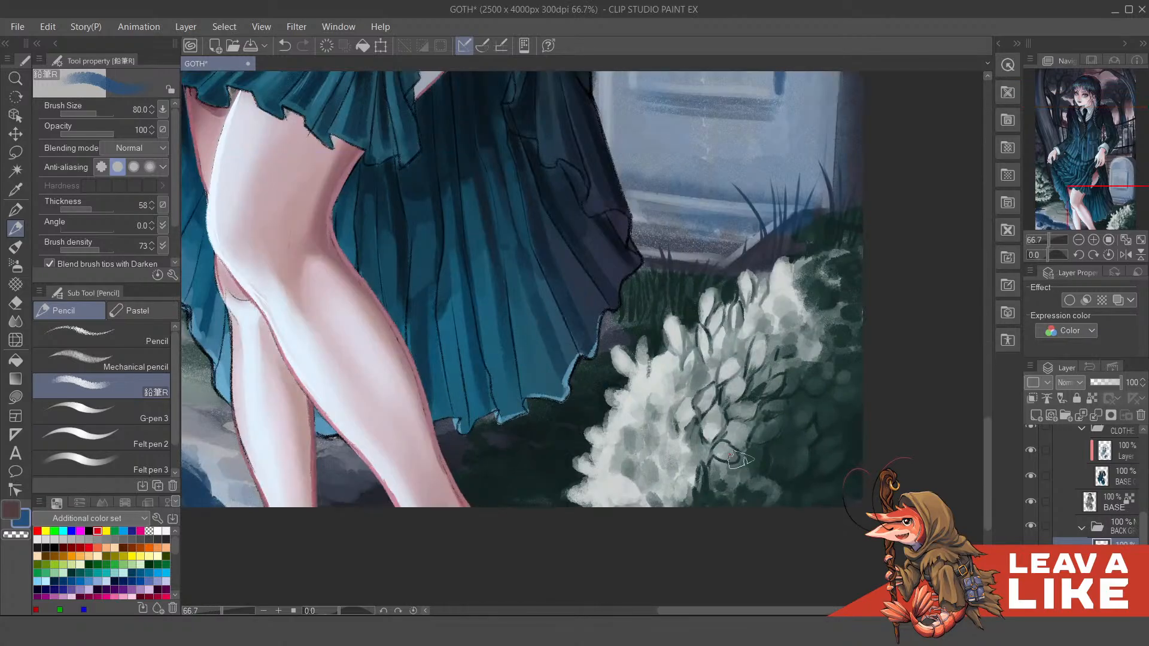
key(bracketleft)
key(bracketleft)
key(bracketleft)
key(bracketleft)
drag(734, 399, 732, 418)
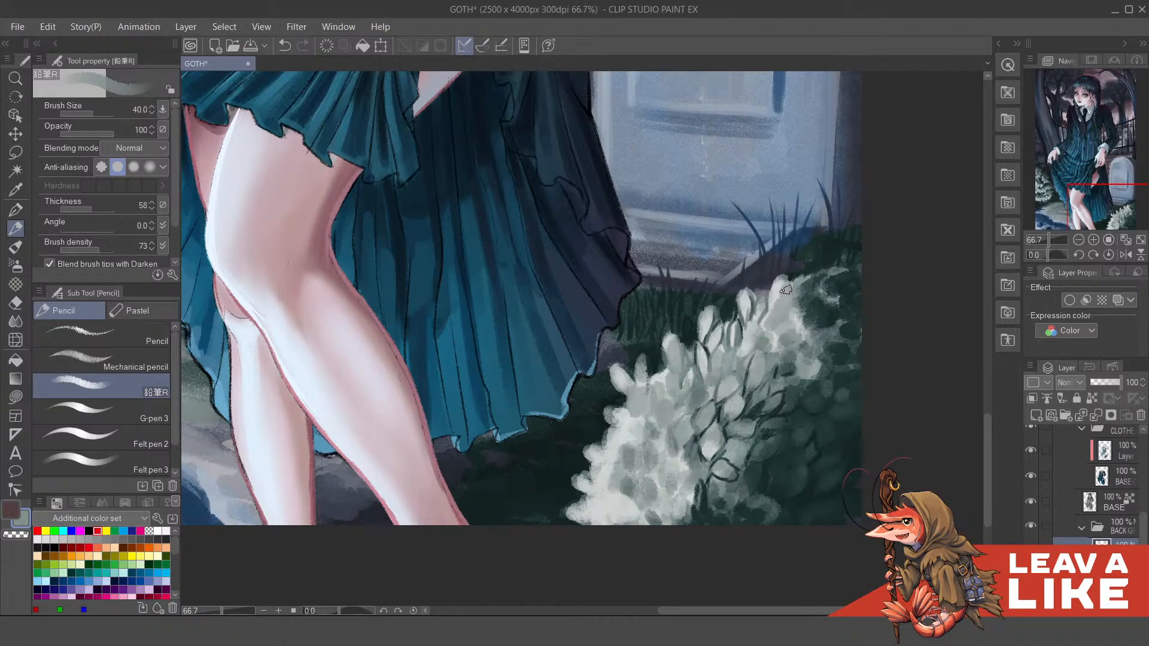
mouse_move(798, 319)
mouse_down()
mouse_move(803, 308)
mouse_move(827, 319)
mouse_up()
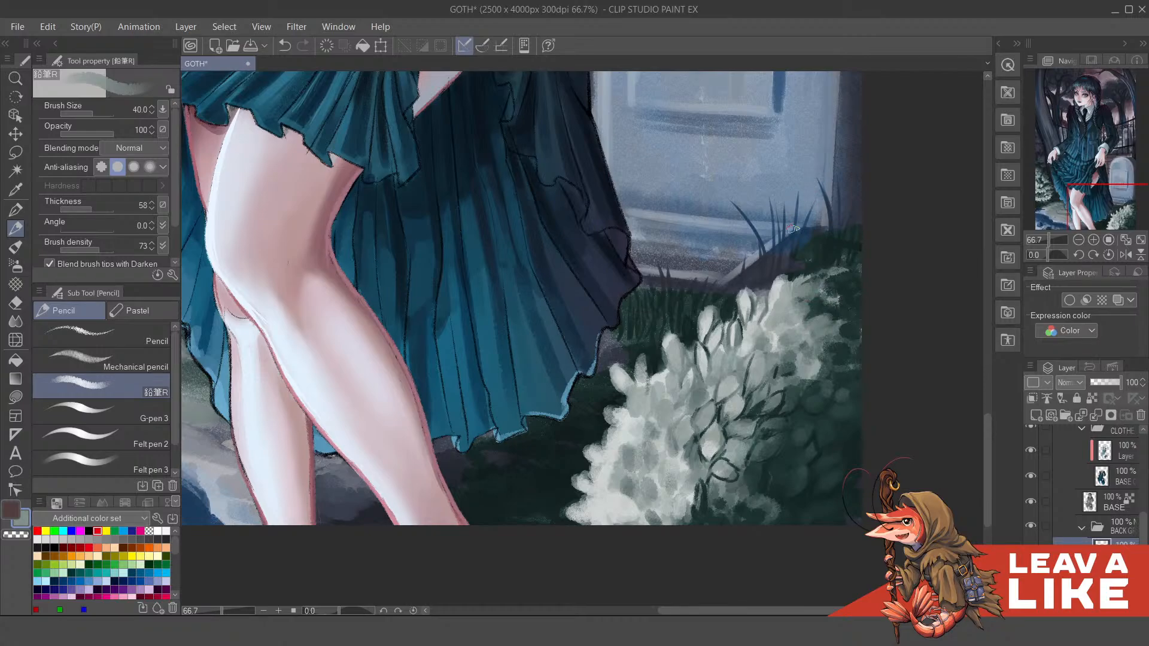
Step: Flip the canvas view horizontally and paint leaves in light grey-green across the middle of the foreground bush
key(h)
drag(493, 435, 533, 482)
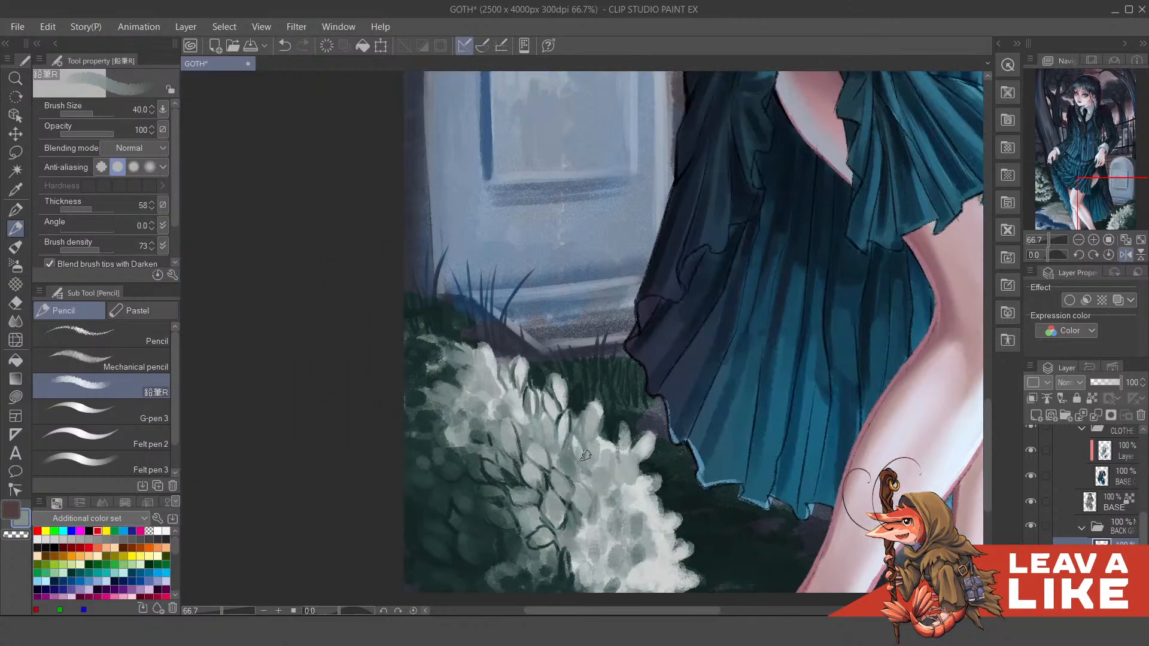
mouse_move(566, 485)
mouse_down()
mouse_move(573, 492)
mouse_move(599, 447)
mouse_up()
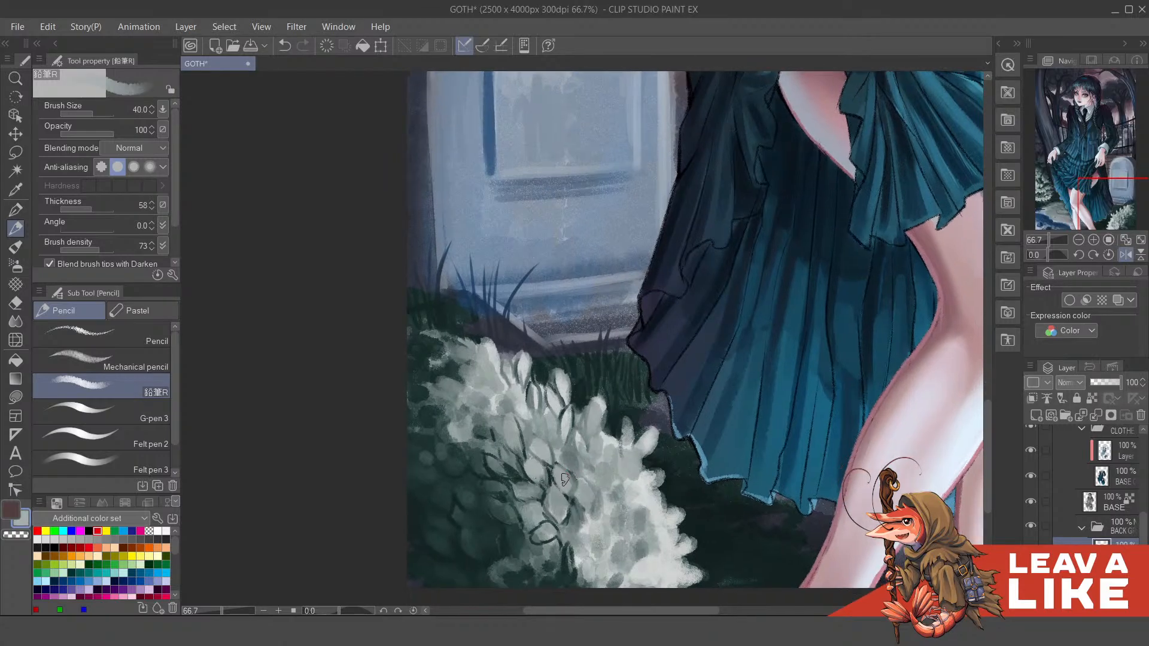
mouse_move(603, 494)
mouse_down()
mouse_move(573, 486)
mouse_move(613, 464)
mouse_move(615, 514)
mouse_move(542, 515)
mouse_move(546, 486)
mouse_move(556, 516)
mouse_move(560, 480)
mouse_move(569, 499)
mouse_move(566, 474)
mouse_up()
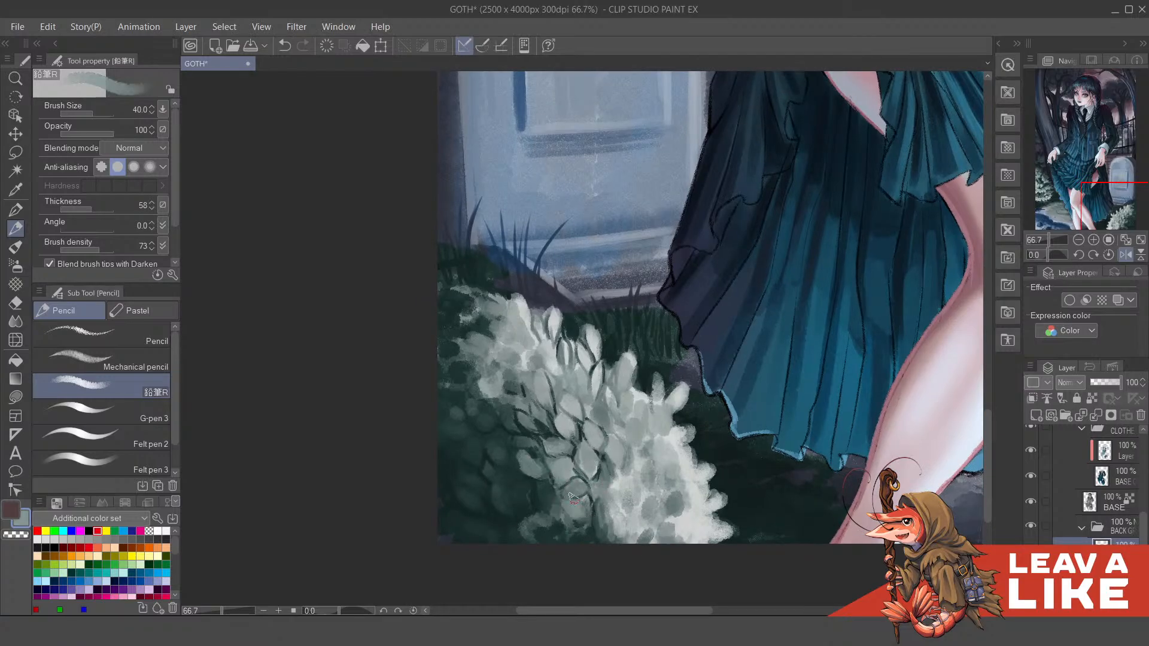
drag(619, 471, 609, 460)
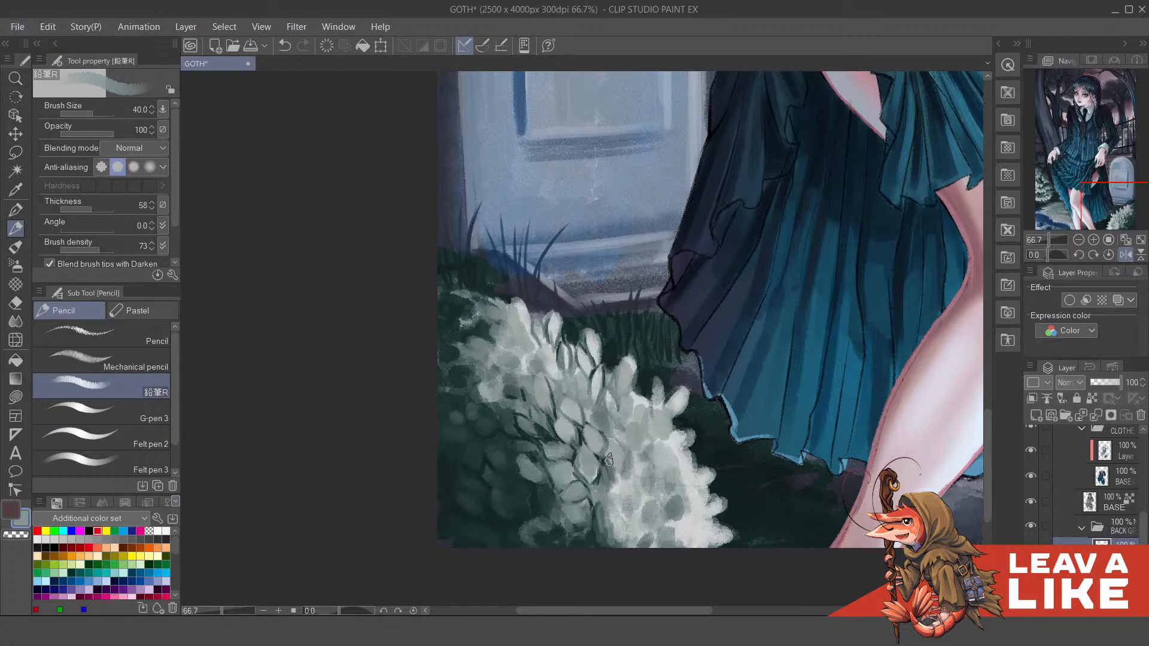
Step: Sample greens from the foreground bush and define more leaves and gaps toward its shadowed side
alt+click(520, 388)
mouse_move(549, 422)
mouse_down()
mouse_move(523, 430)
mouse_move(534, 417)
mouse_up()
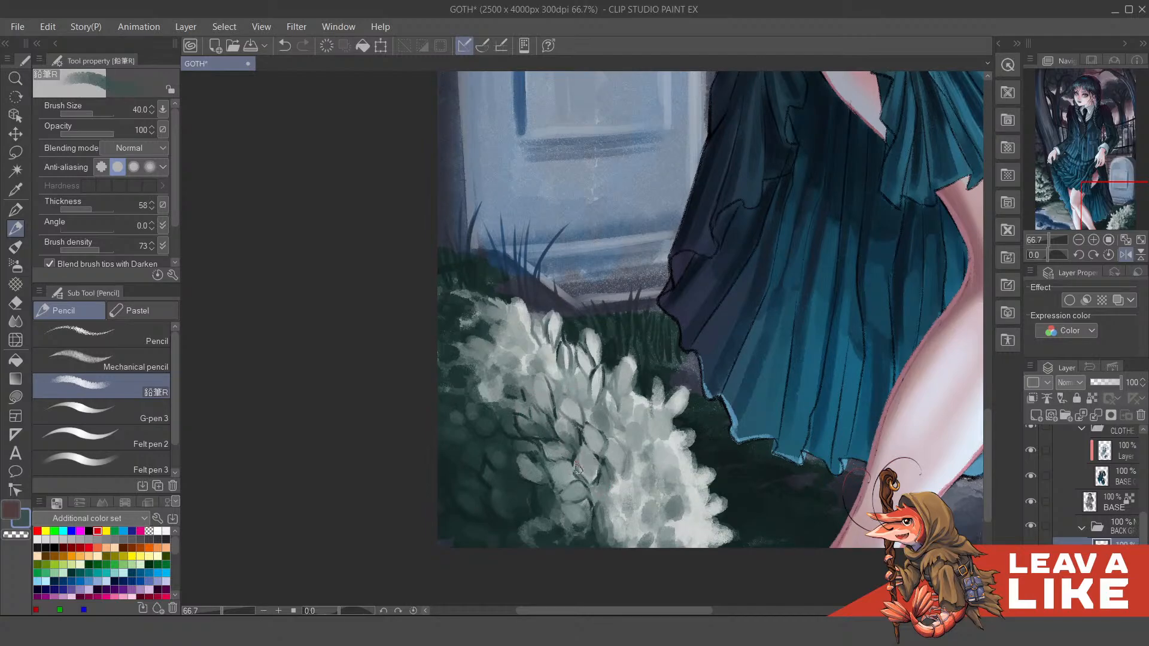
mouse_move(592, 476)
mouse_down()
mouse_move(591, 500)
mouse_move(562, 485)
mouse_up()
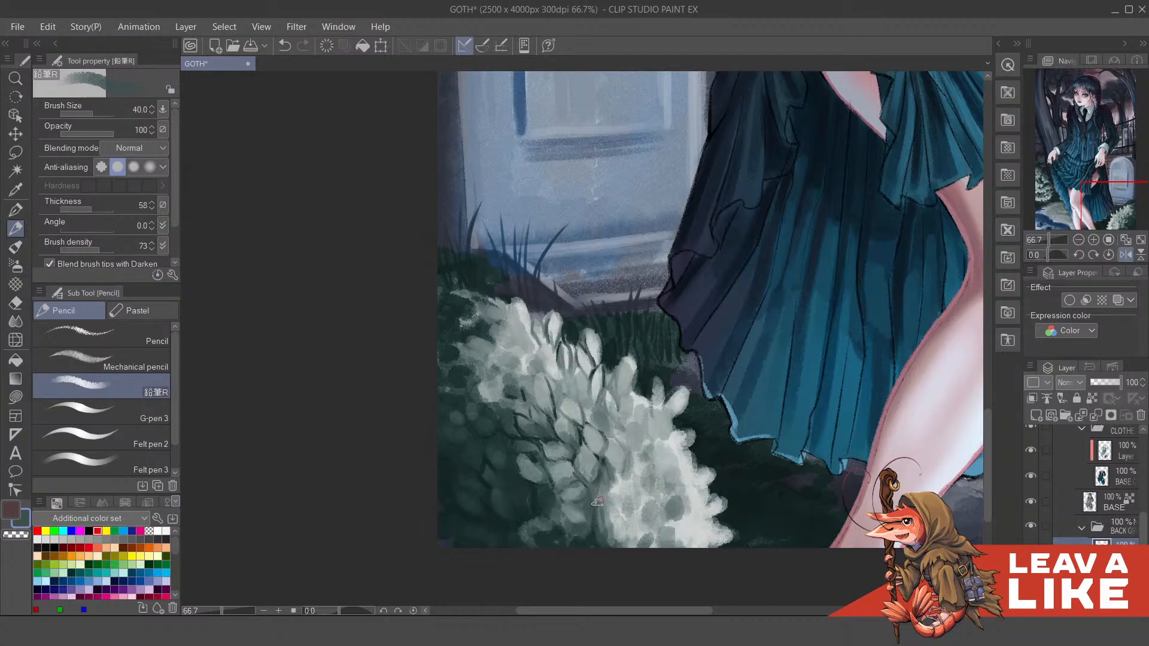
drag(588, 513, 586, 510)
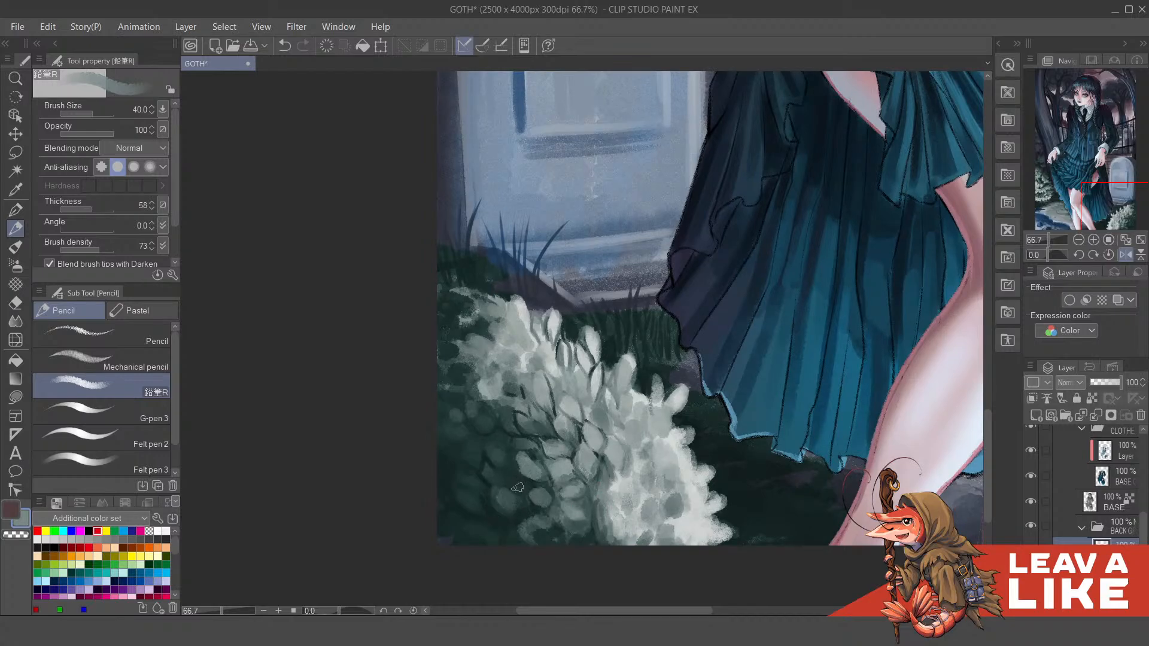
drag(525, 477, 530, 497)
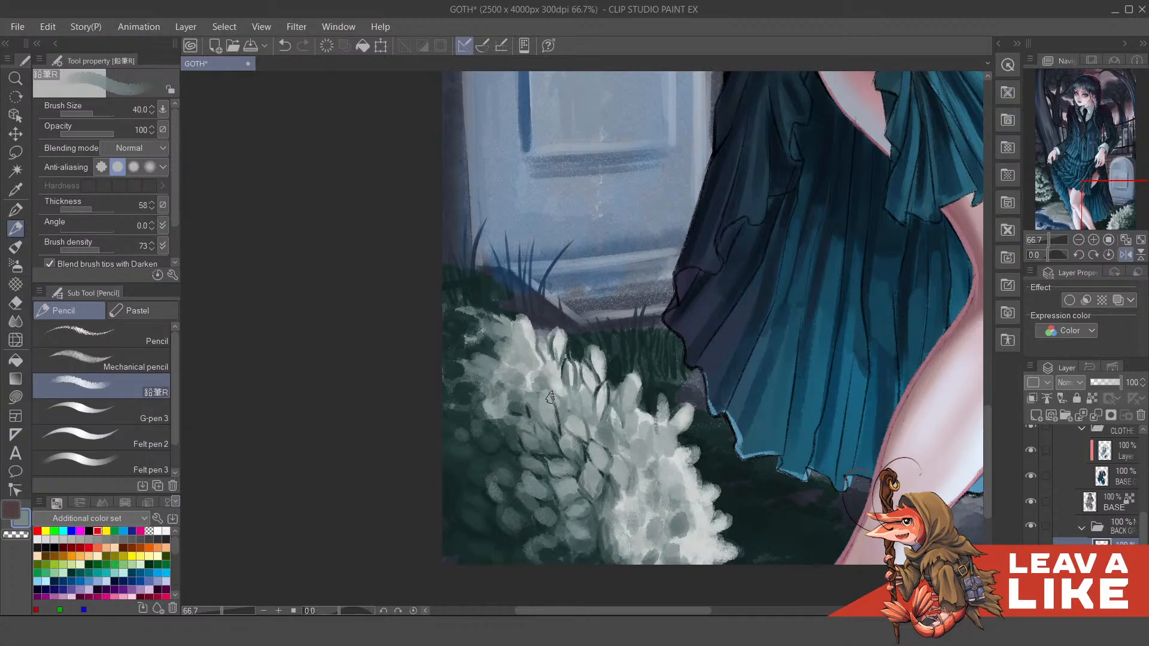
scroll(737, 257, down, 2)
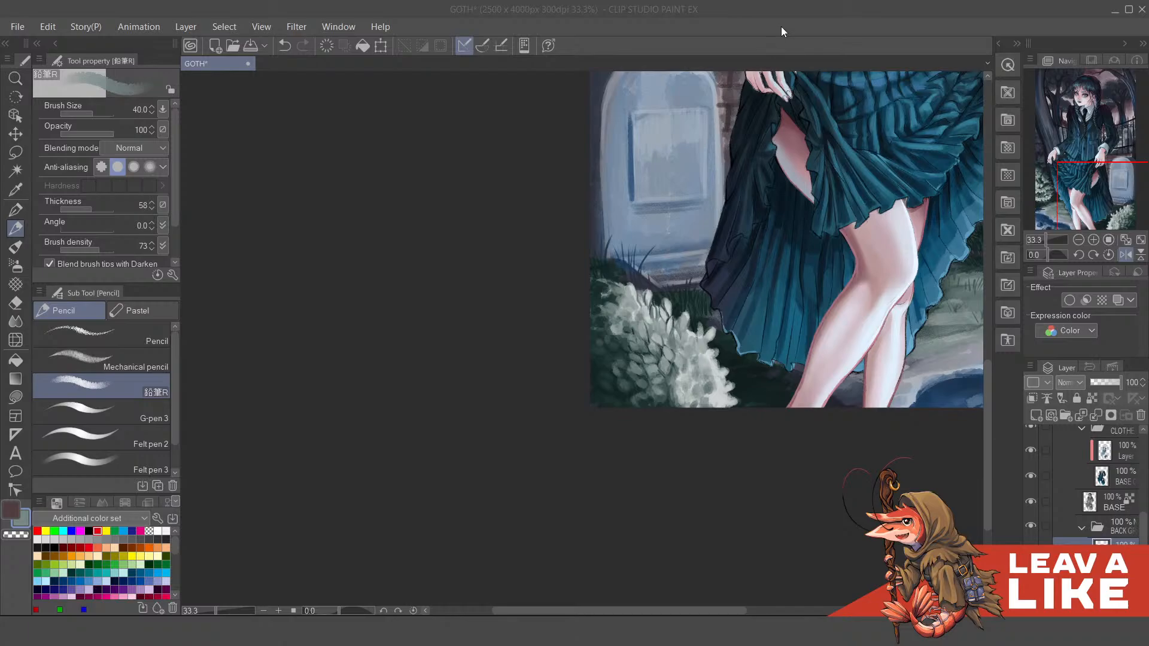
drag(721, 323, 683, 350)
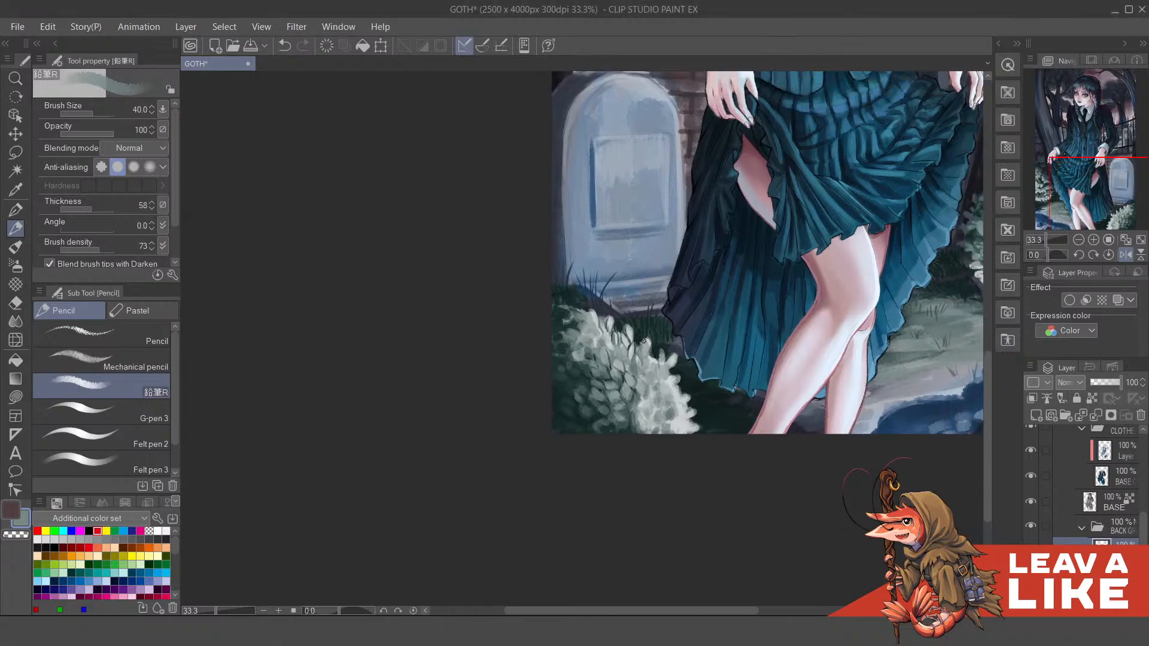
scroll(644, 342, up, 2)
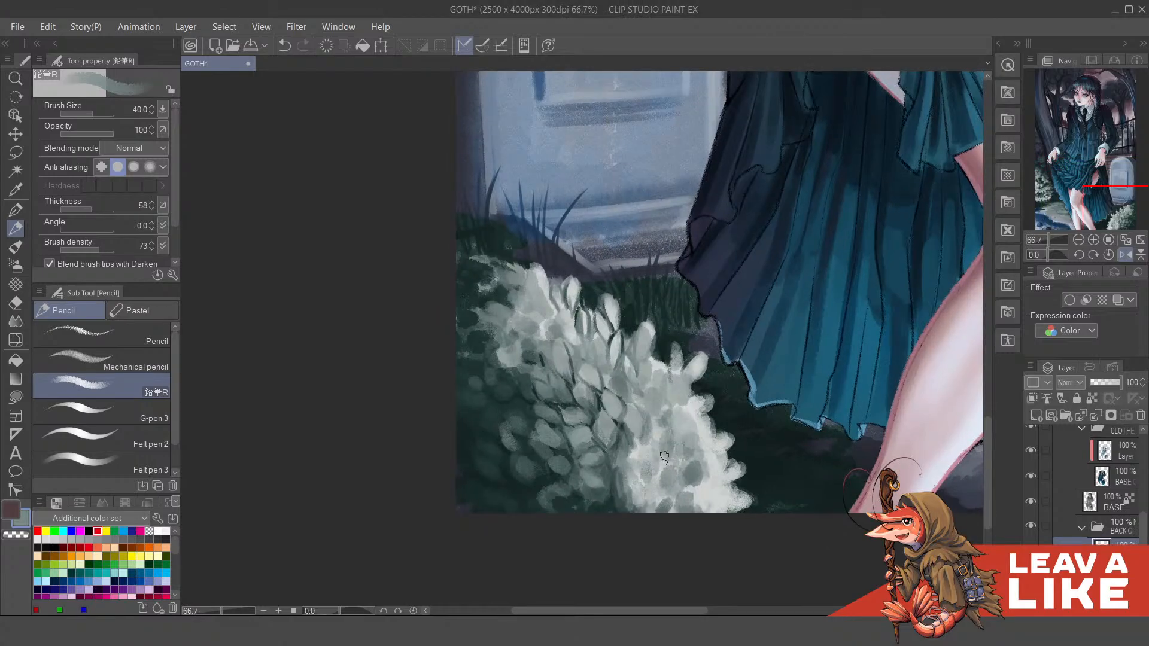
Step: Sample a mid grey-green and paint over the bright leaves in the middle of the foreground bush
drag(637, 418, 646, 443)
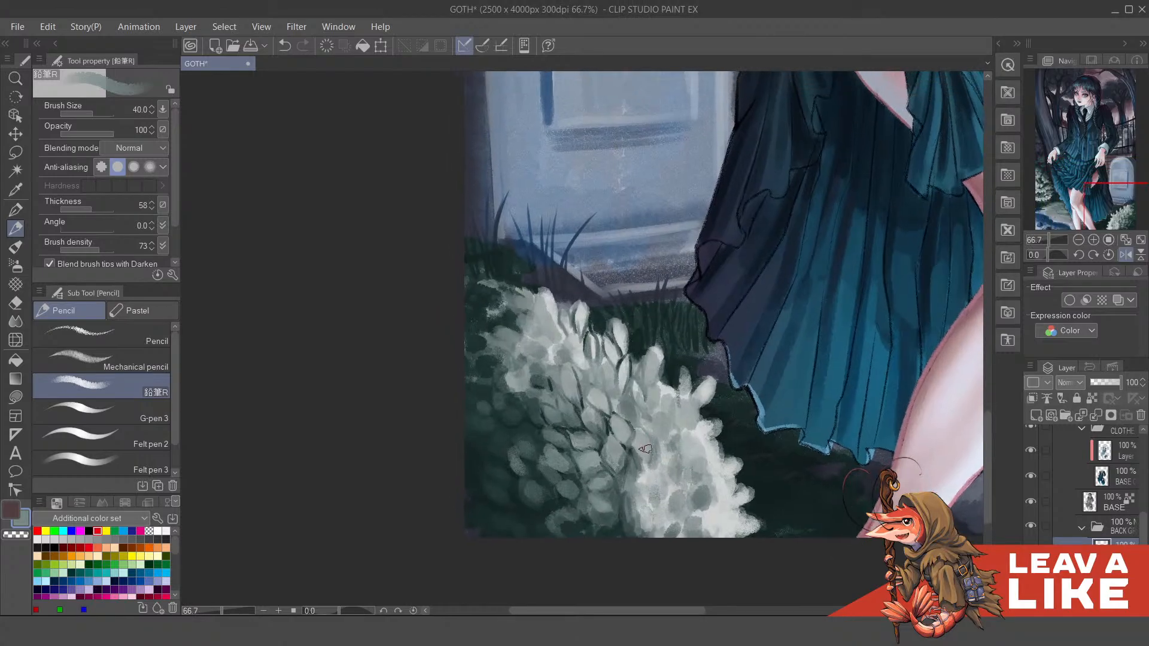
key(c)
mouse_move(621, 465)
mouse_down()
mouse_move(622, 435)
mouse_move(653, 532)
mouse_move(627, 502)
mouse_move(632, 530)
mouse_up()
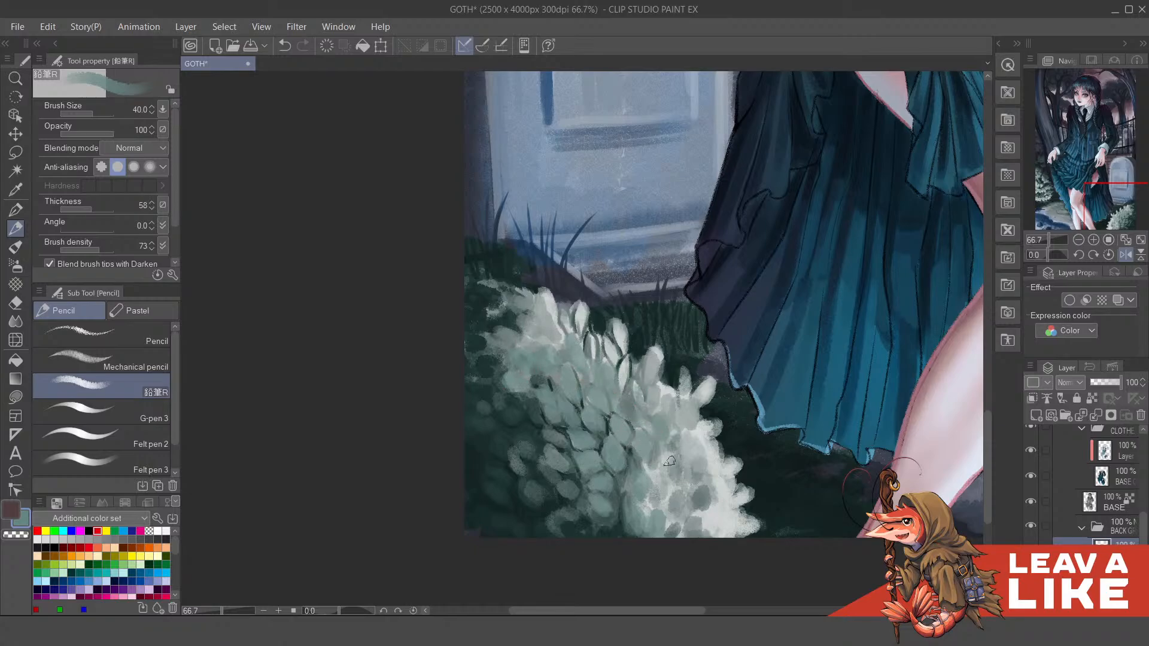
Step: Restore the unflipped canvas view and soften the white highlights on the foreground bush's lit edge and crown with grey-green leaf strokes
key(h)
scroll(720, 188, down, 1)
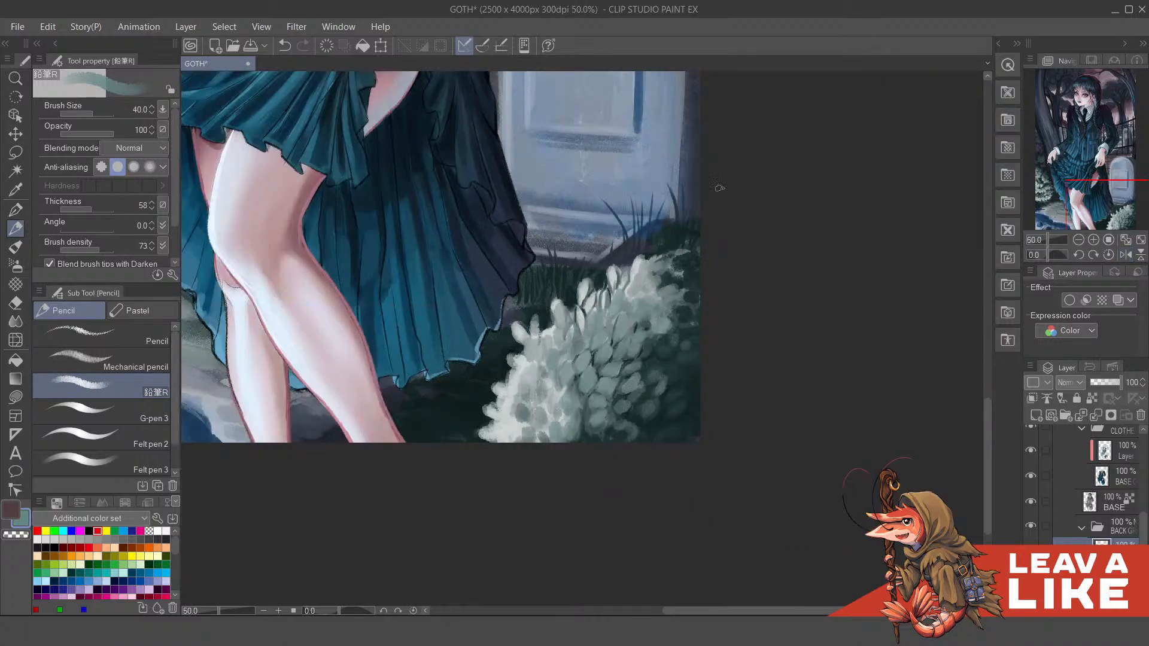
scroll(741, 278, down, 2)
scroll(626, 371, up, 3)
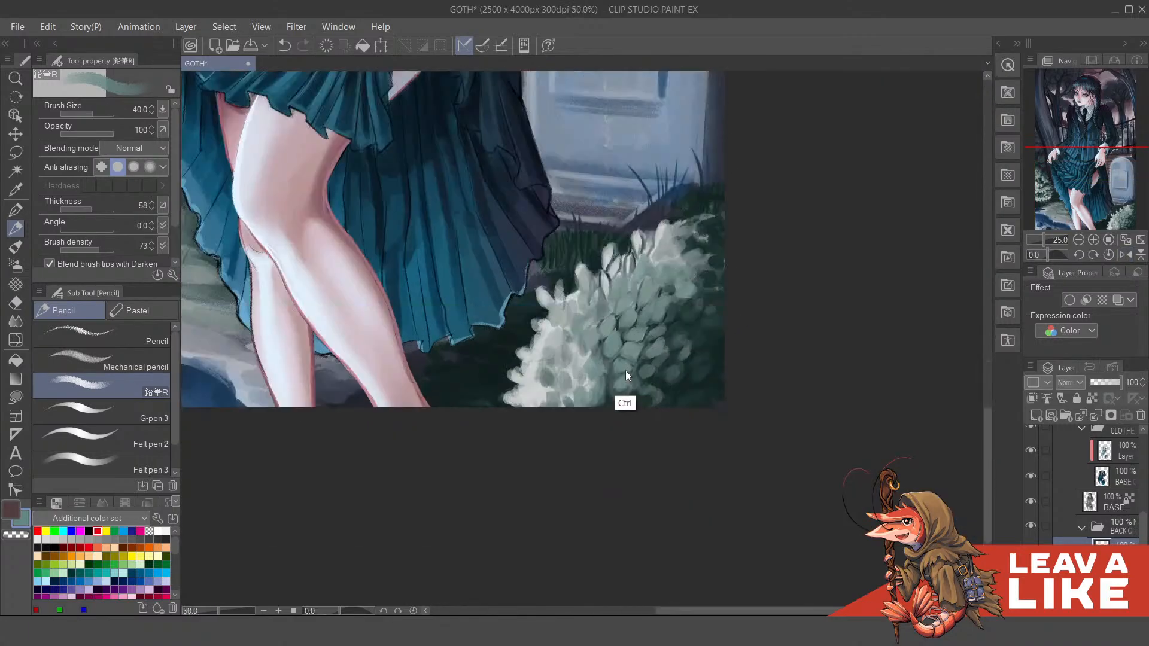
mouse_move(583, 382)
mouse_down()
mouse_move(585, 359)
mouse_move(577, 378)
mouse_move(556, 371)
mouse_move(546, 391)
mouse_move(544, 380)
mouse_up()
mouse_move(559, 423)
mouse_down()
mouse_move(554, 396)
mouse_move(582, 376)
mouse_move(562, 348)
mouse_move(558, 372)
mouse_move(548, 342)
mouse_move(531, 360)
mouse_move(535, 336)
mouse_move(515, 397)
mouse_move(498, 410)
mouse_move(513, 419)
mouse_up()
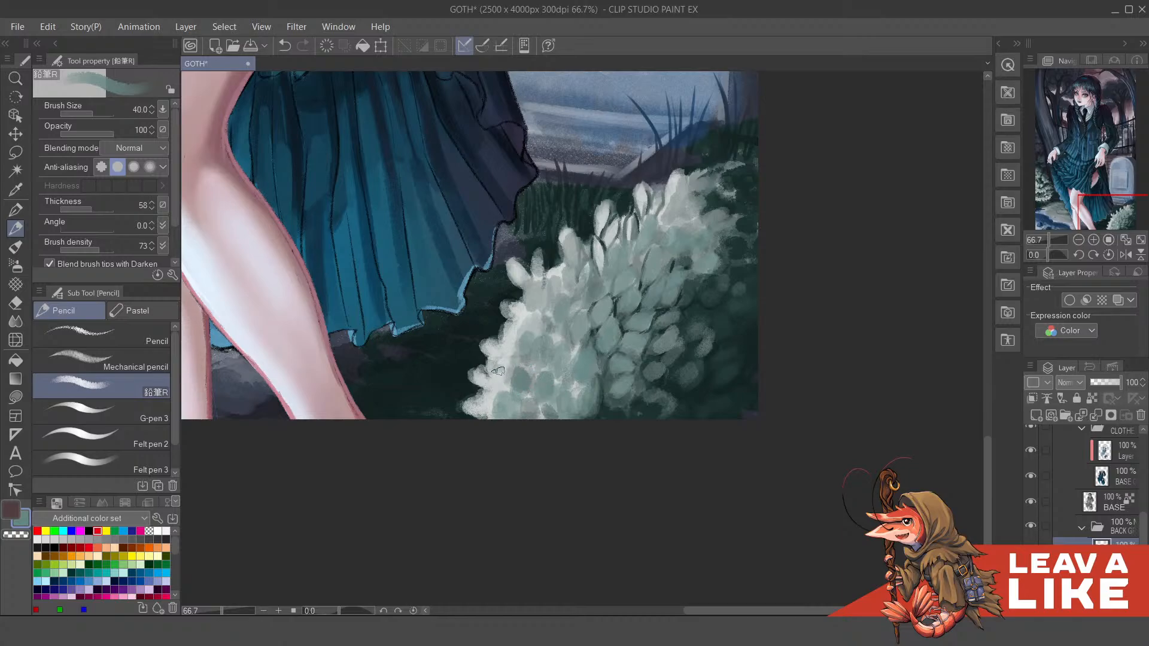
mouse_move(498, 371)
mouse_down()
mouse_move(499, 390)
mouse_move(523, 342)
mouse_move(581, 287)
mouse_move(599, 304)
mouse_up()
scroll(506, 379, up, 1)
mouse_move(619, 264)
mouse_down()
mouse_move(609, 274)
mouse_move(631, 252)
mouse_move(606, 234)
mouse_up()
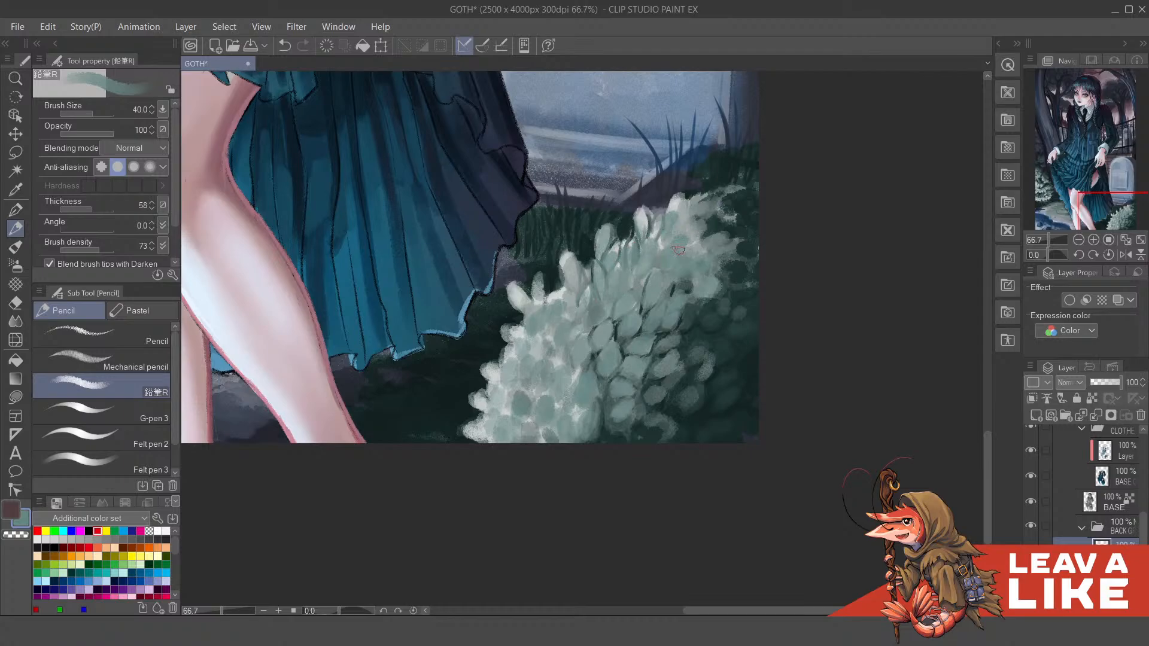
drag(731, 214, 740, 208)
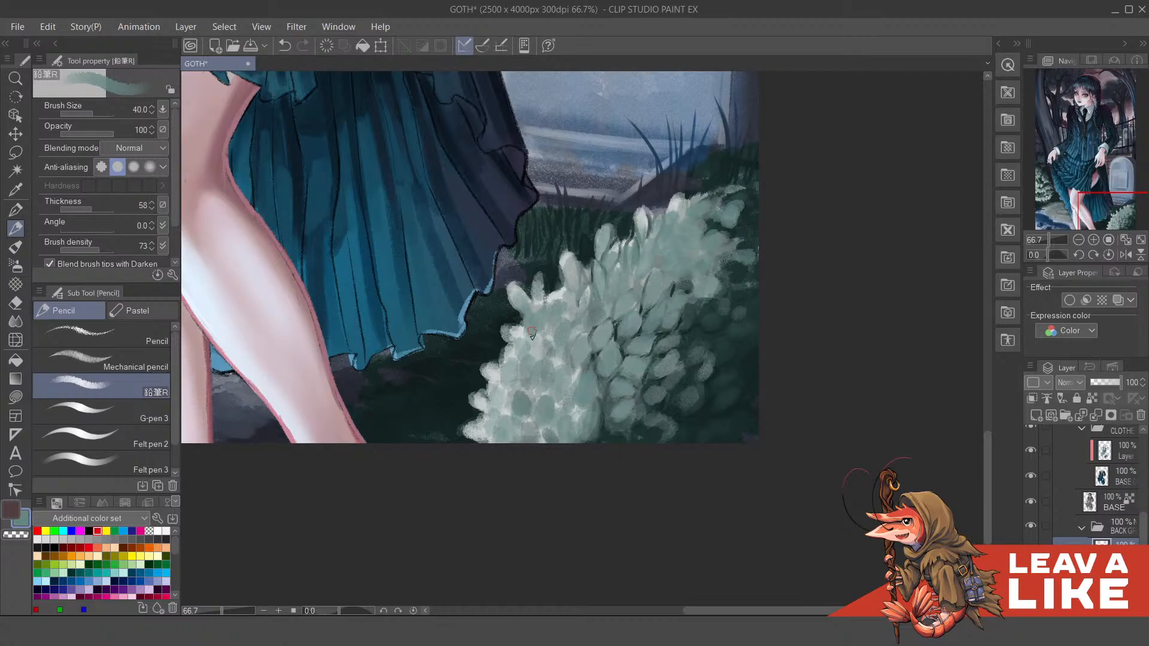
Step: Cover the remaining white patches on the foreground bush's lit side and add muted green leaves in its shadowed lower corner
scroll(807, 113, down, 3)
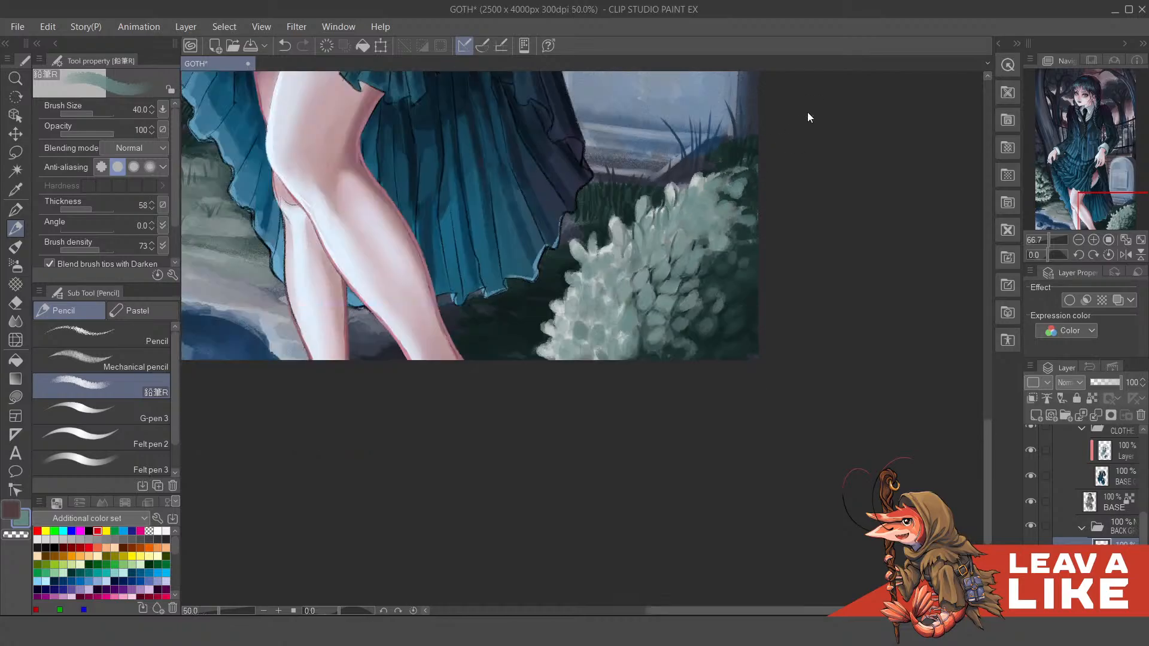
scroll(636, 288, up, 3)
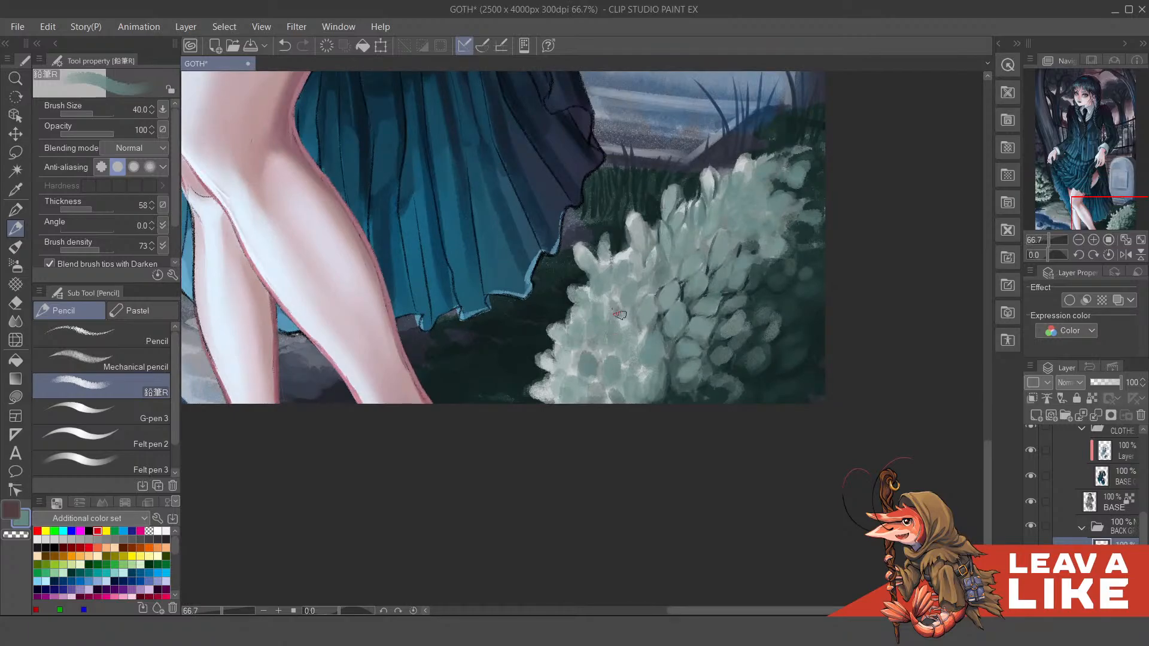
mouse_move(653, 359)
mouse_down()
mouse_move(633, 389)
mouse_move(603, 357)
mouse_move(583, 365)
mouse_move(547, 399)
mouse_up()
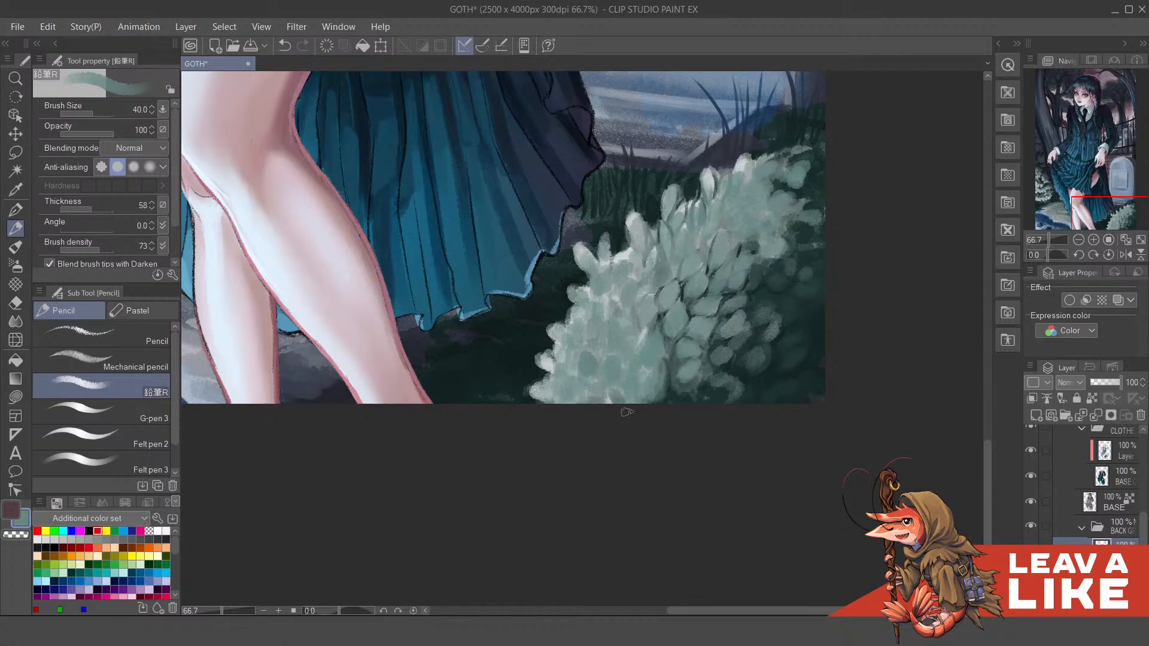
mouse_move(720, 361)
mouse_down()
mouse_move(727, 401)
mouse_move(780, 384)
mouse_move(769, 396)
mouse_move(744, 387)
mouse_up()
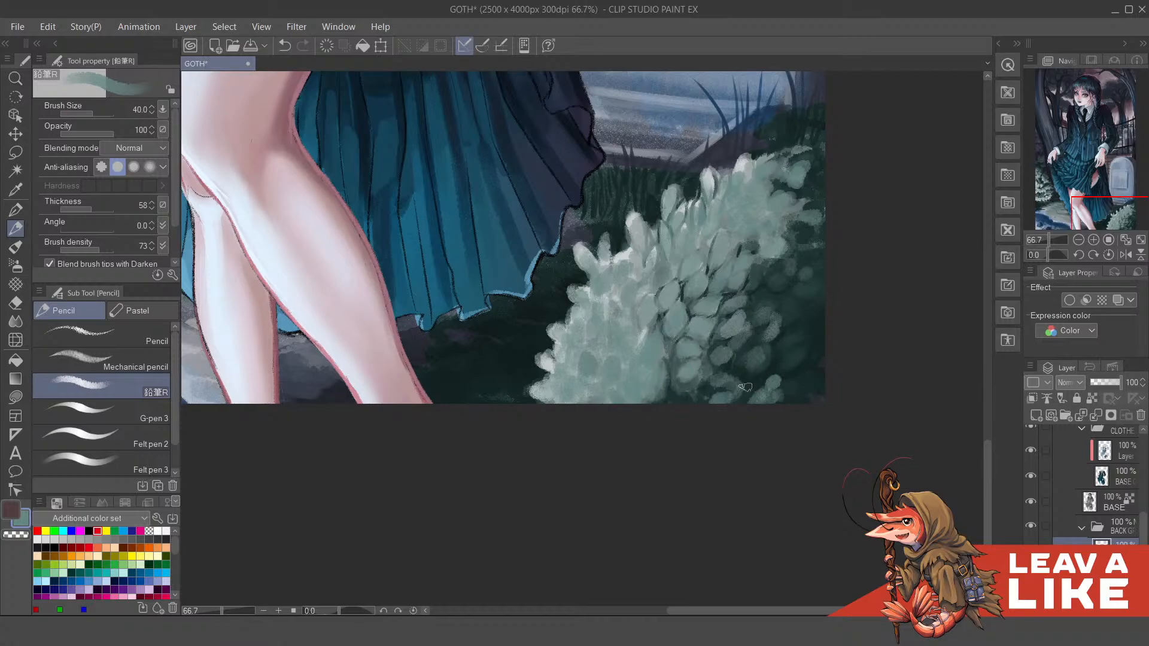
Step: Refine the leaves on the foreground bush's lit side and deepen the gaps between them with sampled greens
scroll(745, 387, down, 2)
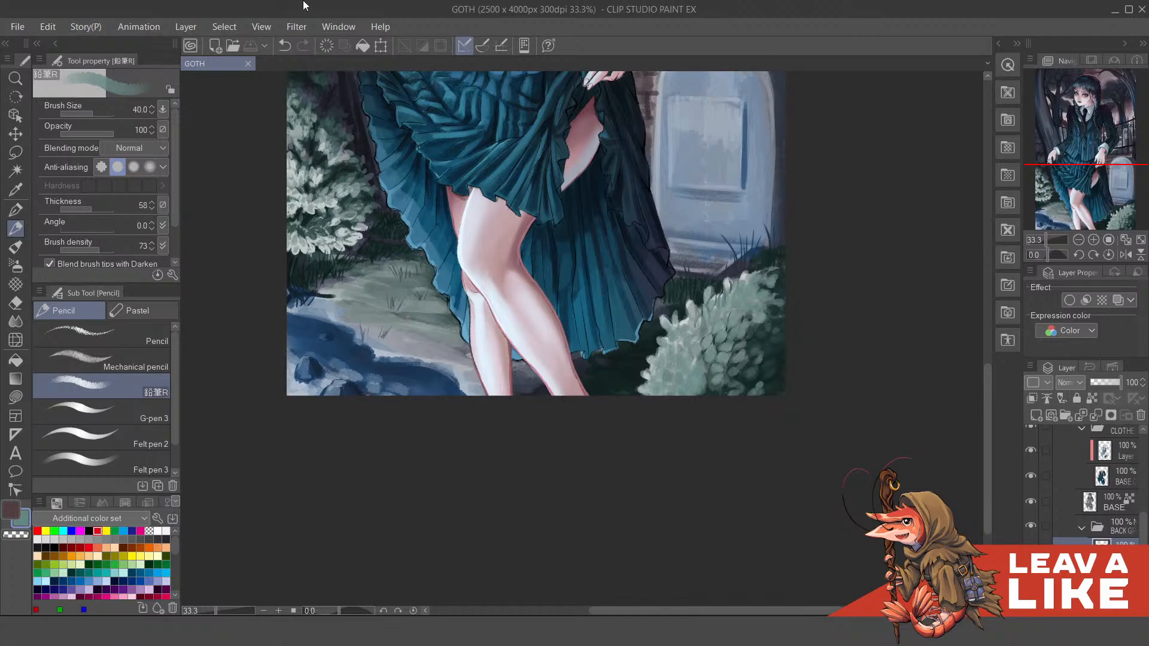
scroll(658, 187, up, 1)
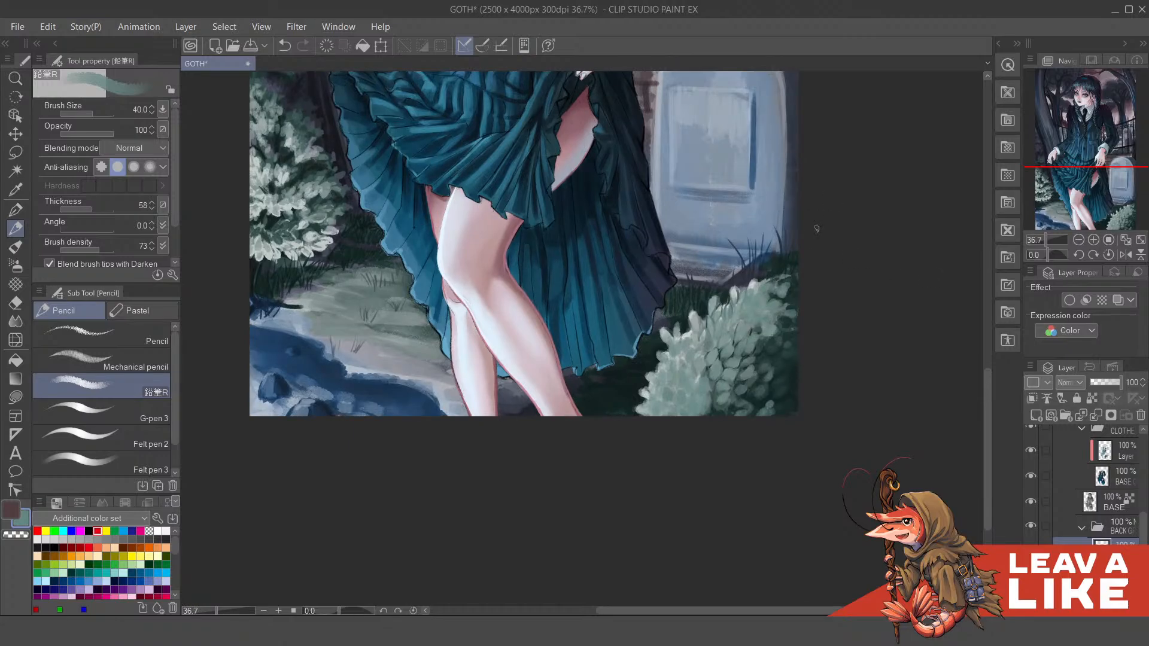
scroll(777, 457, up, 3)
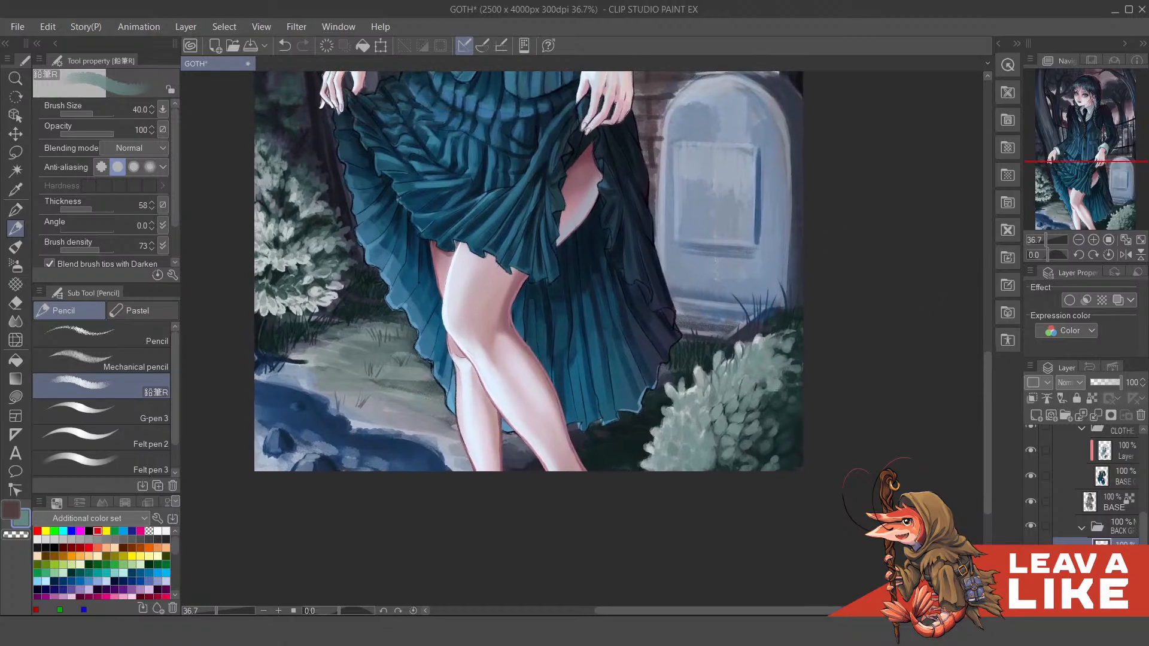
scroll(749, 418, up, 2)
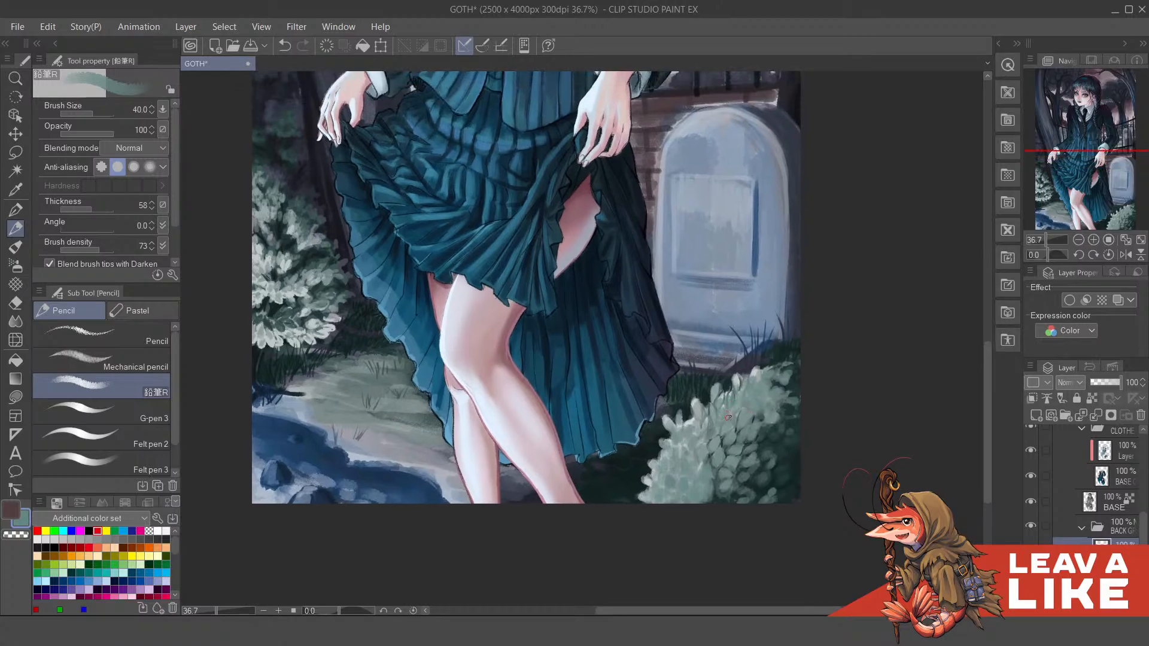
scroll(729, 417, right, 2)
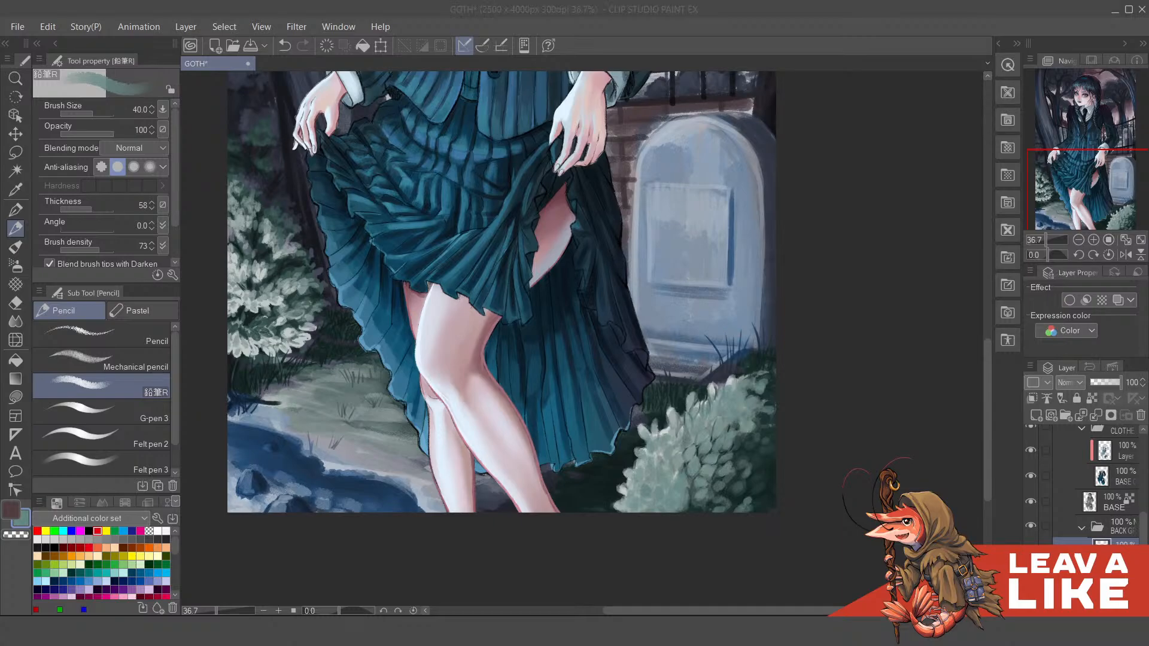
click(871, 343)
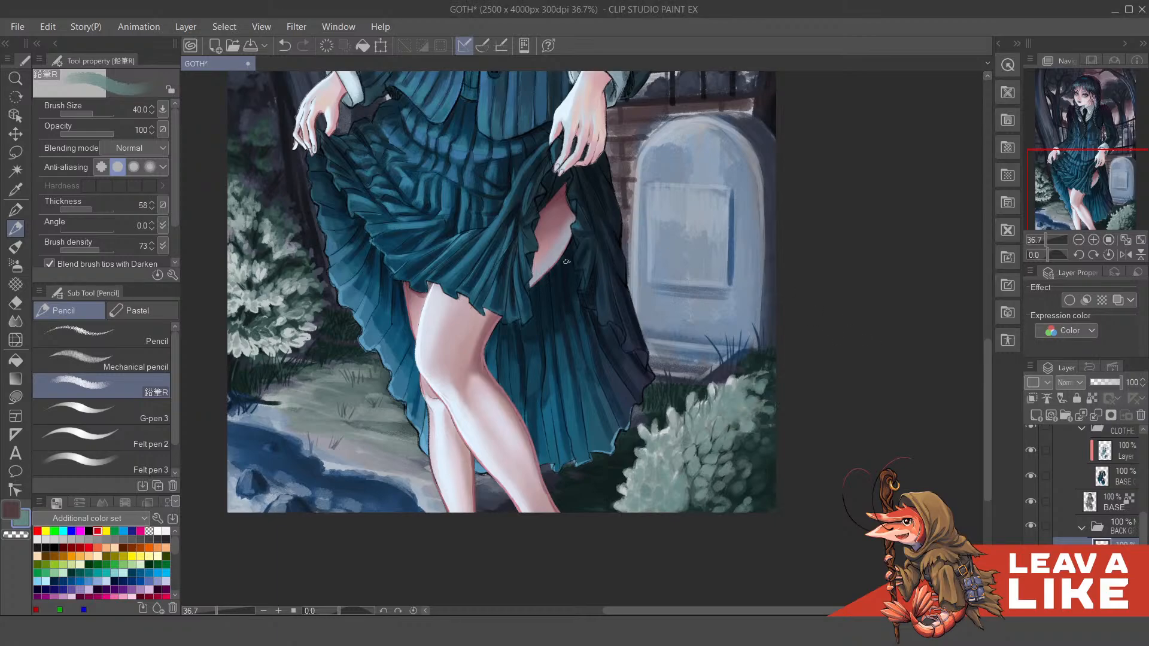
drag(563, 342, 610, 281)
drag(757, 389, 654, 351)
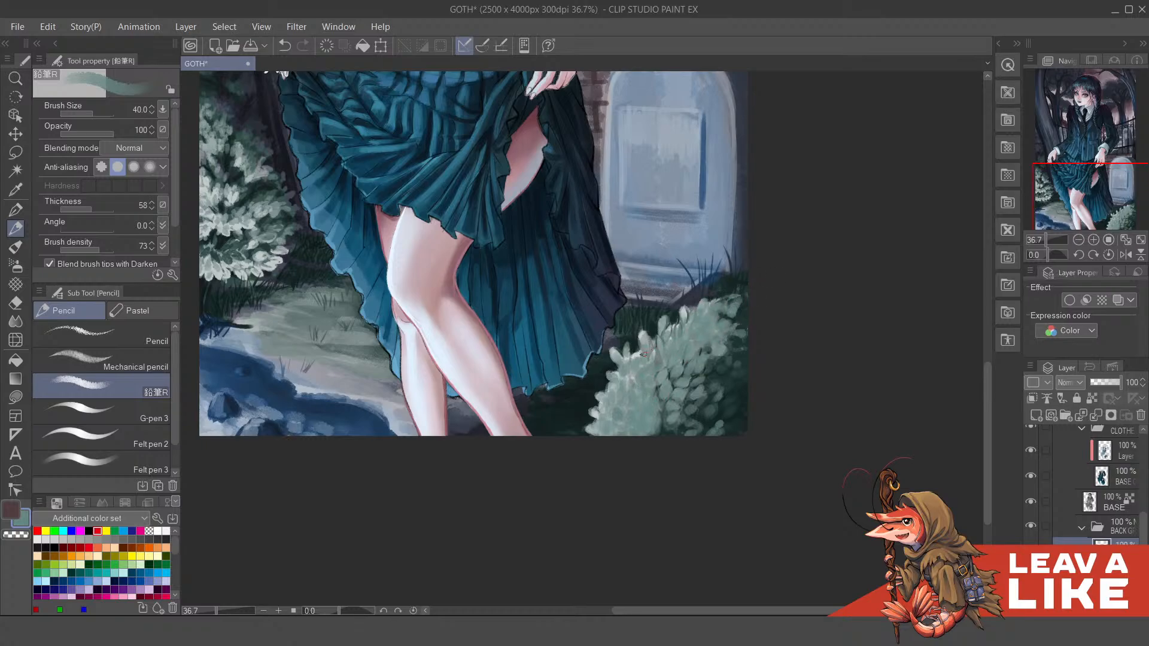
drag(636, 374, 626, 380)
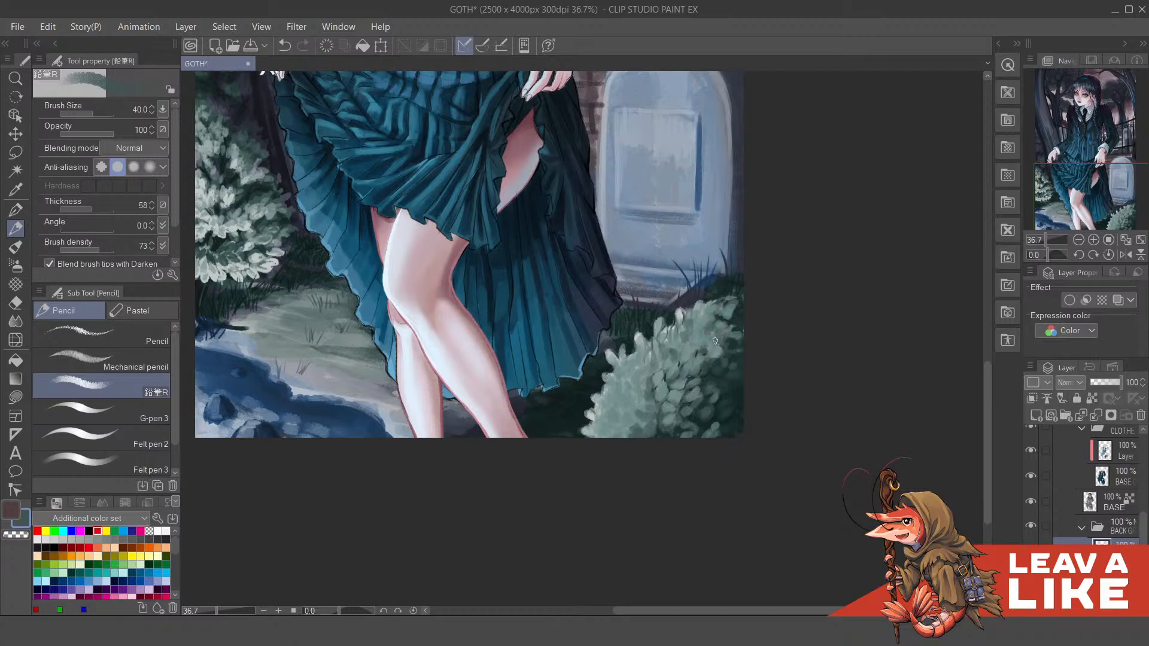
Step: Flip the canvas view horizontally, choose a muted blue and tint the foreground bush's leaves with it
key(h)
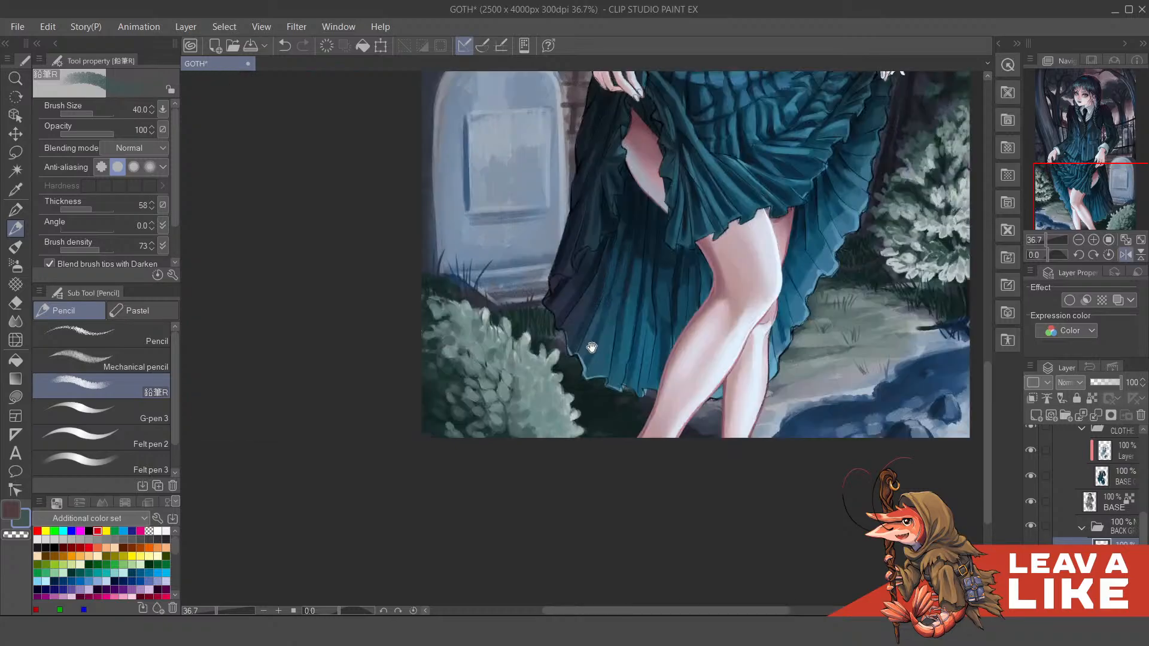
drag(592, 347, 598, 369)
key(c)
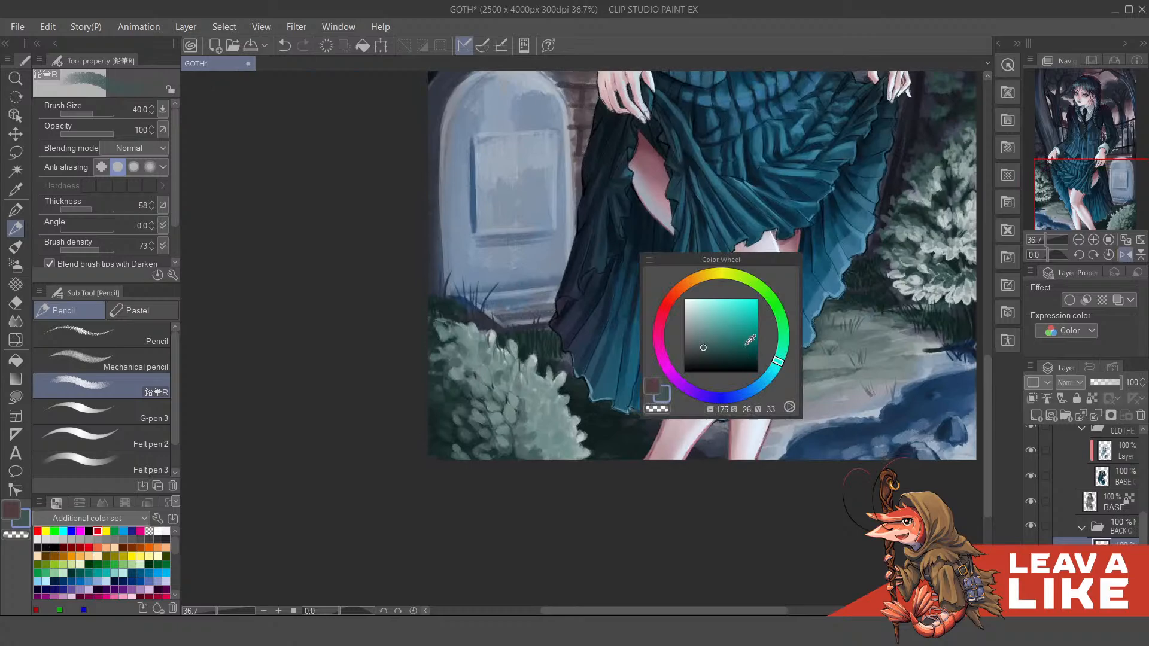
click(765, 382)
drag(744, 341, 735, 329)
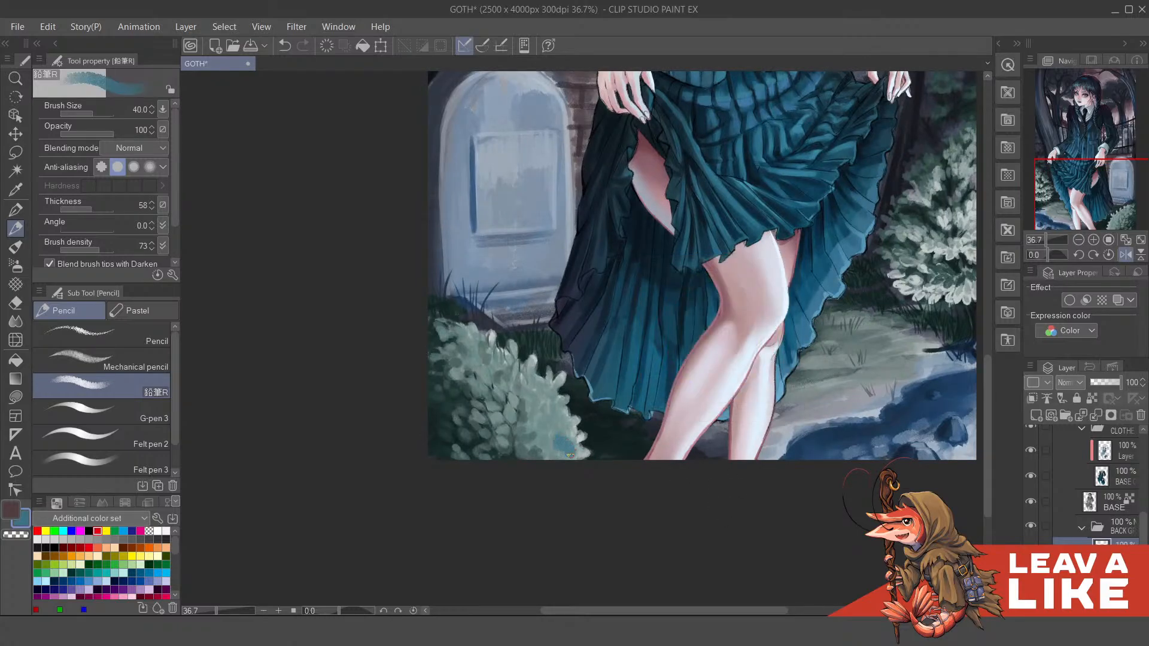
drag(770, 356, 749, 368)
drag(572, 448, 576, 450)
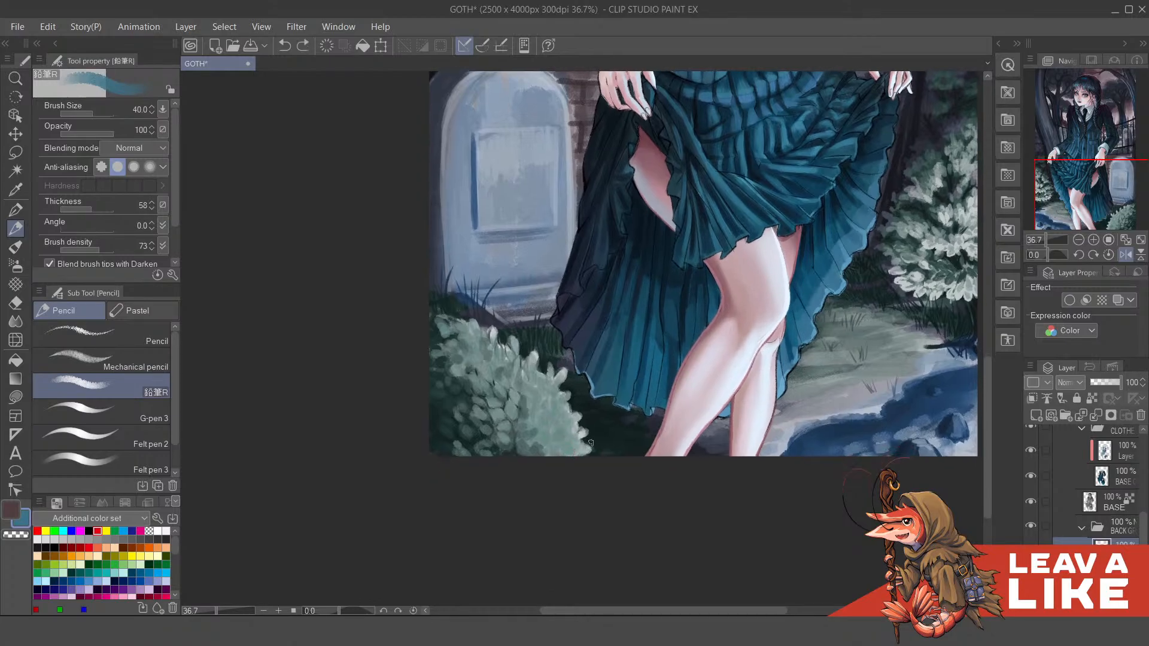
key(c)
click(586, 430)
mouse_move(549, 445)
mouse_down()
mouse_move(572, 411)
mouse_move(549, 448)
mouse_move(537, 435)
mouse_move(545, 450)
mouse_move(536, 410)
mouse_move(534, 425)
mouse_move(555, 432)
mouse_move(530, 403)
mouse_move(553, 413)
mouse_move(525, 406)
mouse_move(529, 390)
mouse_move(548, 405)
mouse_move(520, 401)
mouse_up()
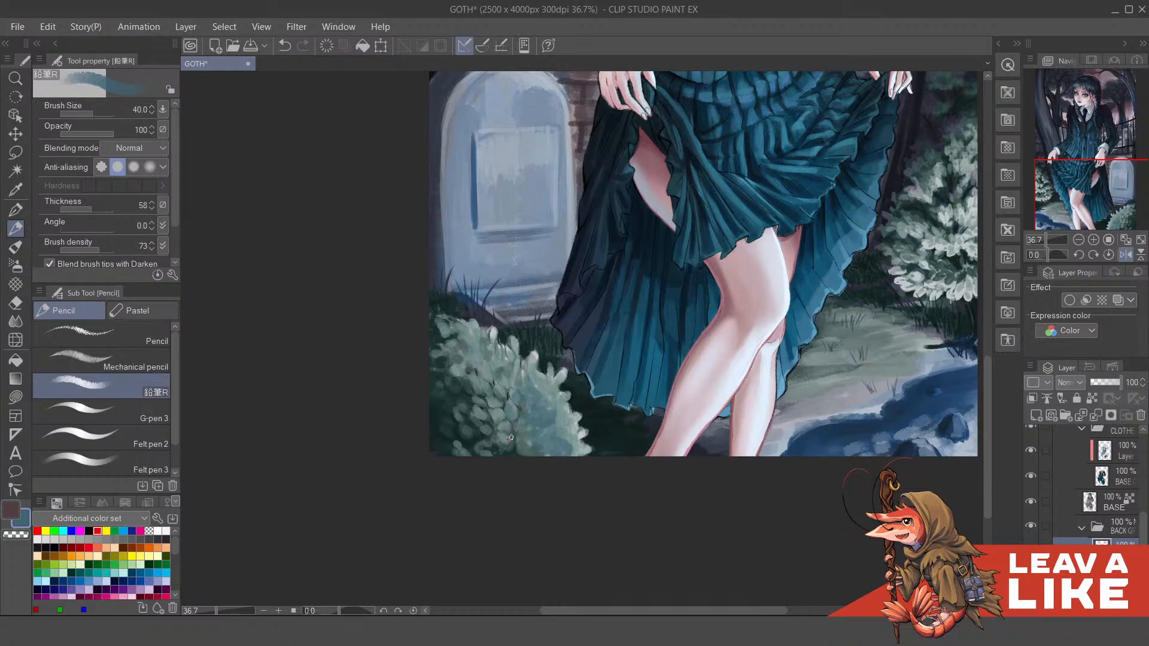
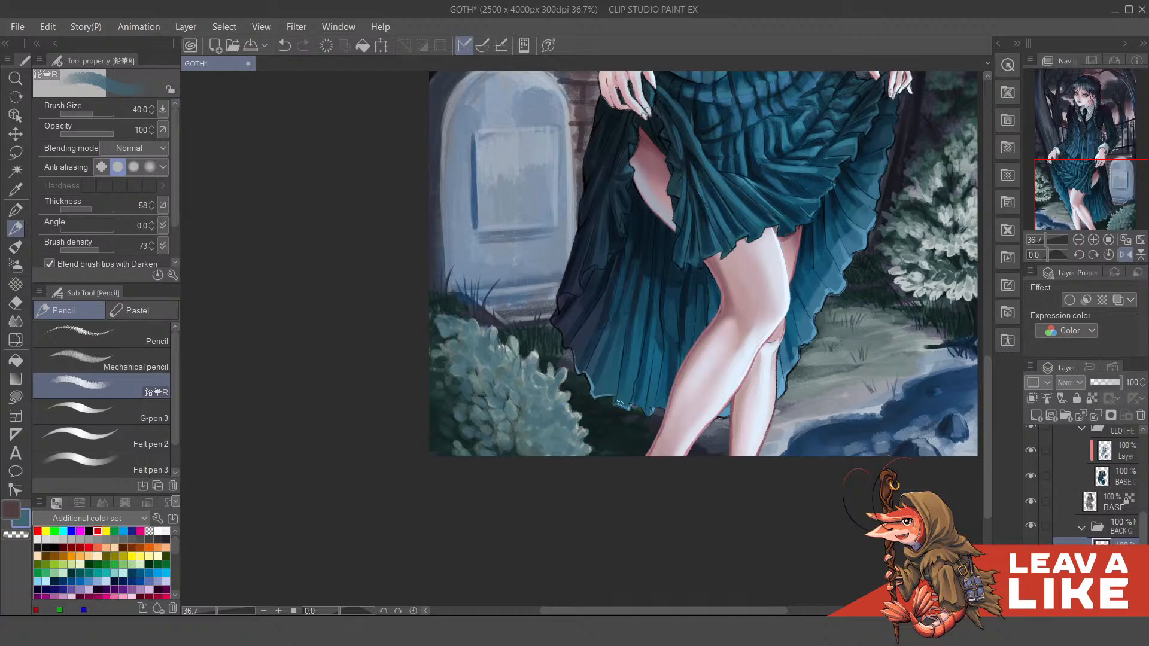
Step: Restore the unflipped canvas view, reduce the pencil to size 20 and paint pale highlights on leaf tips along the foreground bush's lit edge
key(h)
scroll(749, 239, down, 1)
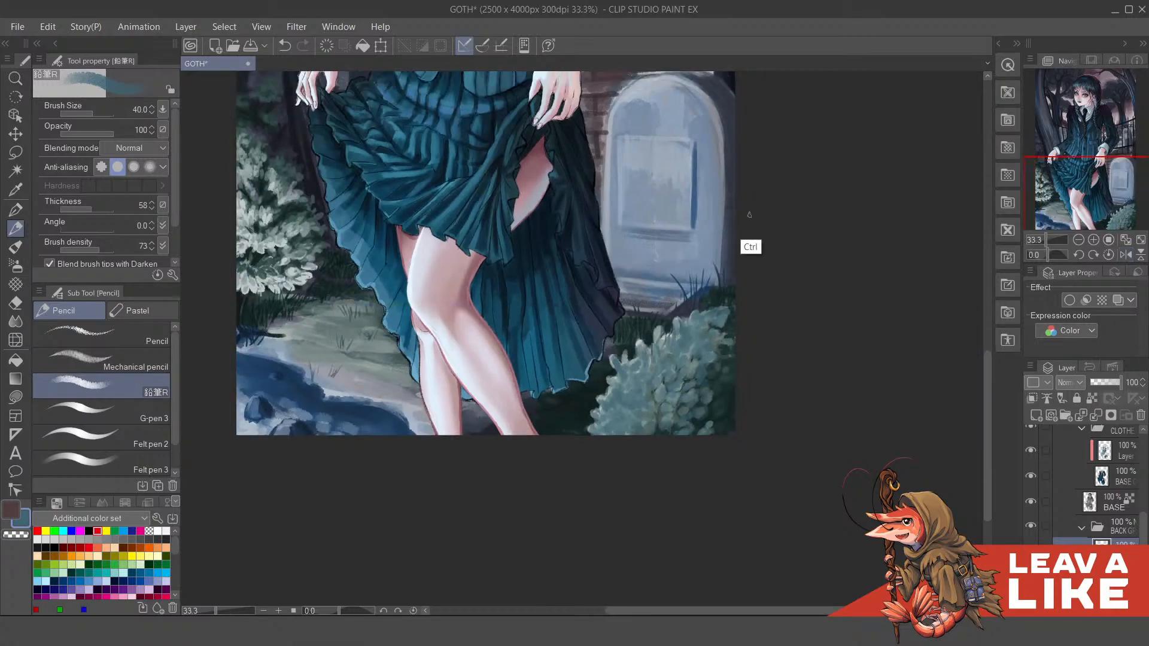
scroll(750, 214, down, 1)
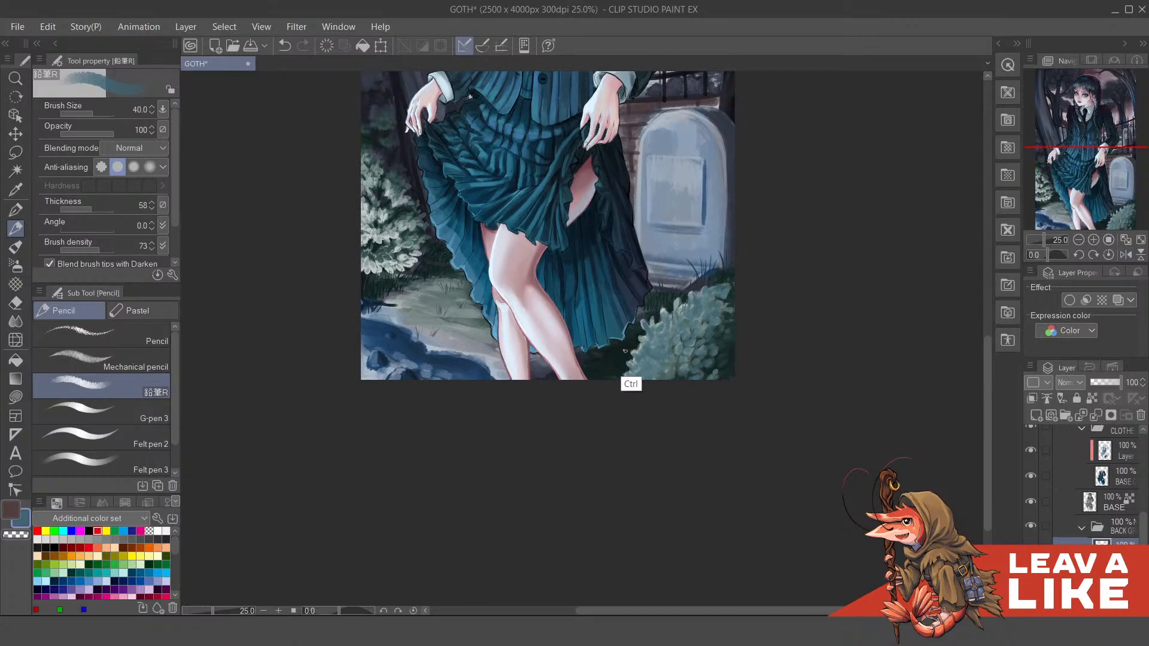
scroll(628, 378, up, 2)
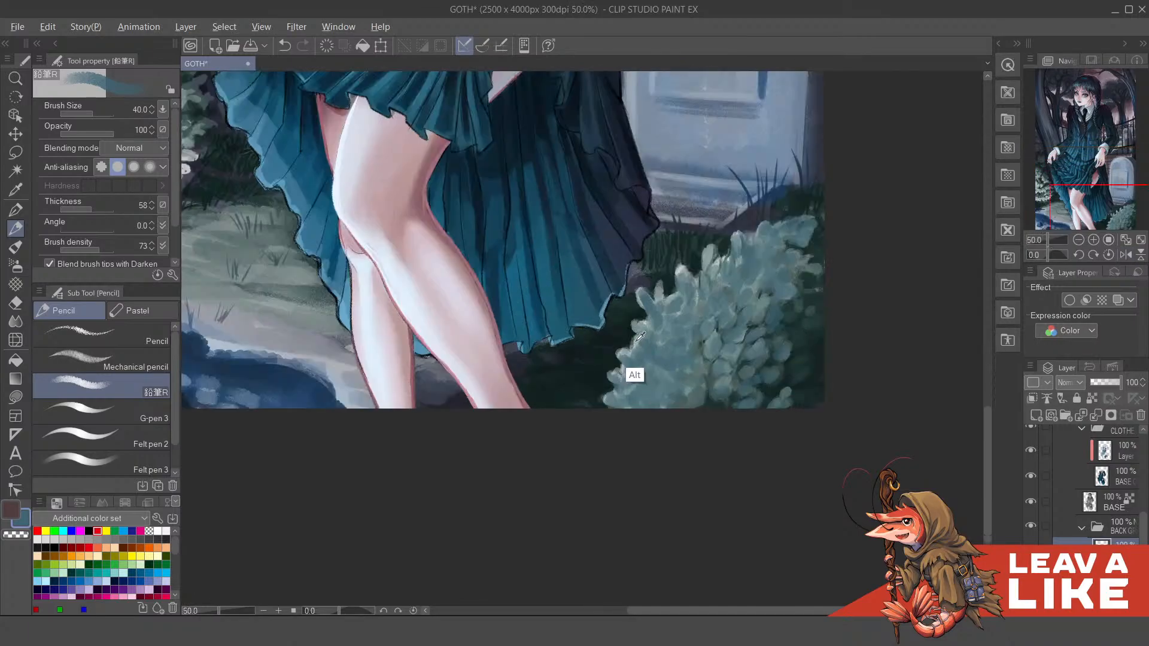
key(bracketleft)
key(bracketleft)
key(bracketleft)
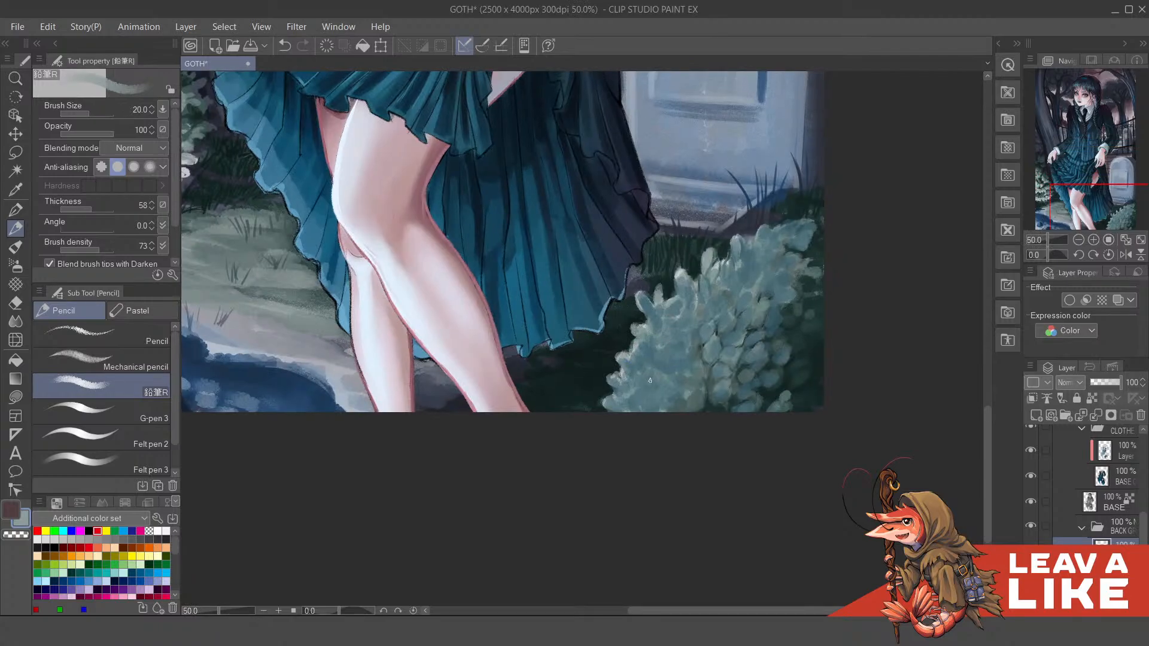
key(ctrl+z)
mouse_move(657, 290)
mouse_down()
mouse_move(641, 312)
mouse_move(676, 338)
mouse_move(681, 314)
mouse_move(664, 315)
mouse_up()
key(ctrl+z)
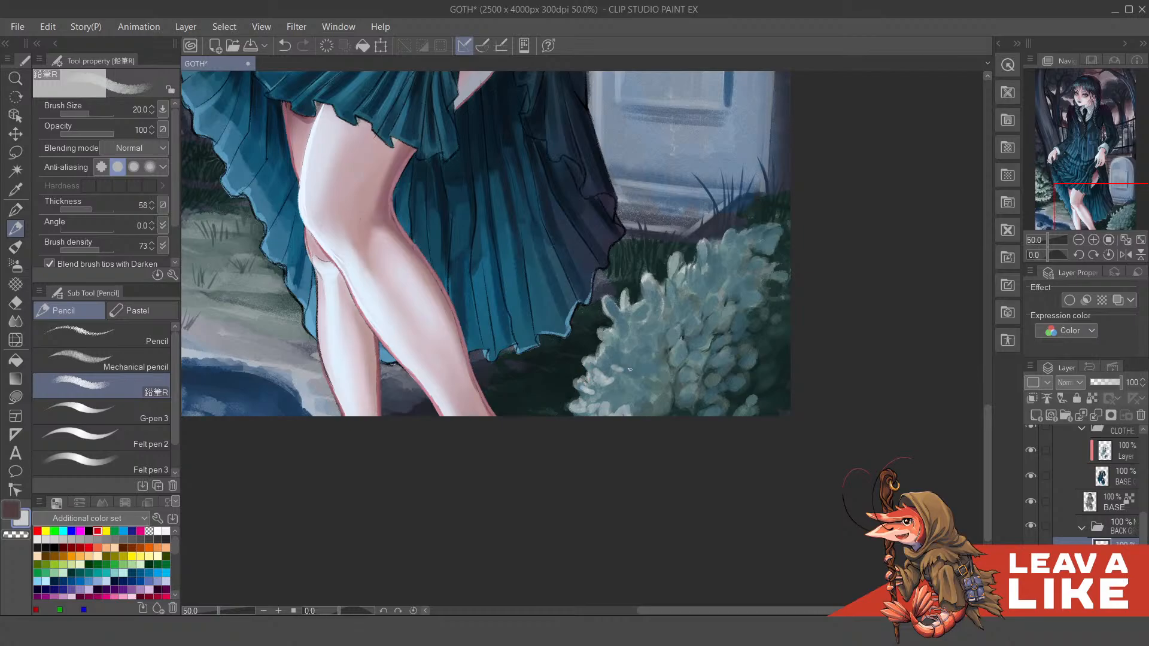
key(ctrl+z)
Step: Flip the canvas view horizontally, sample a blue-green from the foreground bush and tint the bush behind the skirt with the pencil at size 60
key(h)
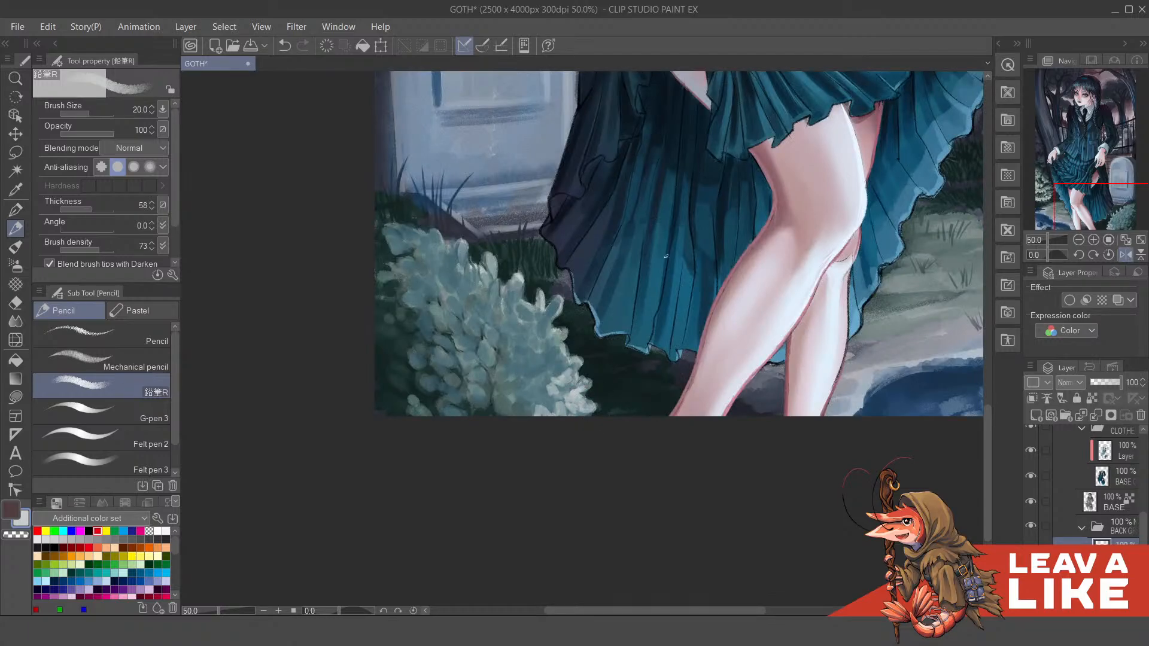
scroll(708, 297, down, 2)
drag(818, 396, 672, 429)
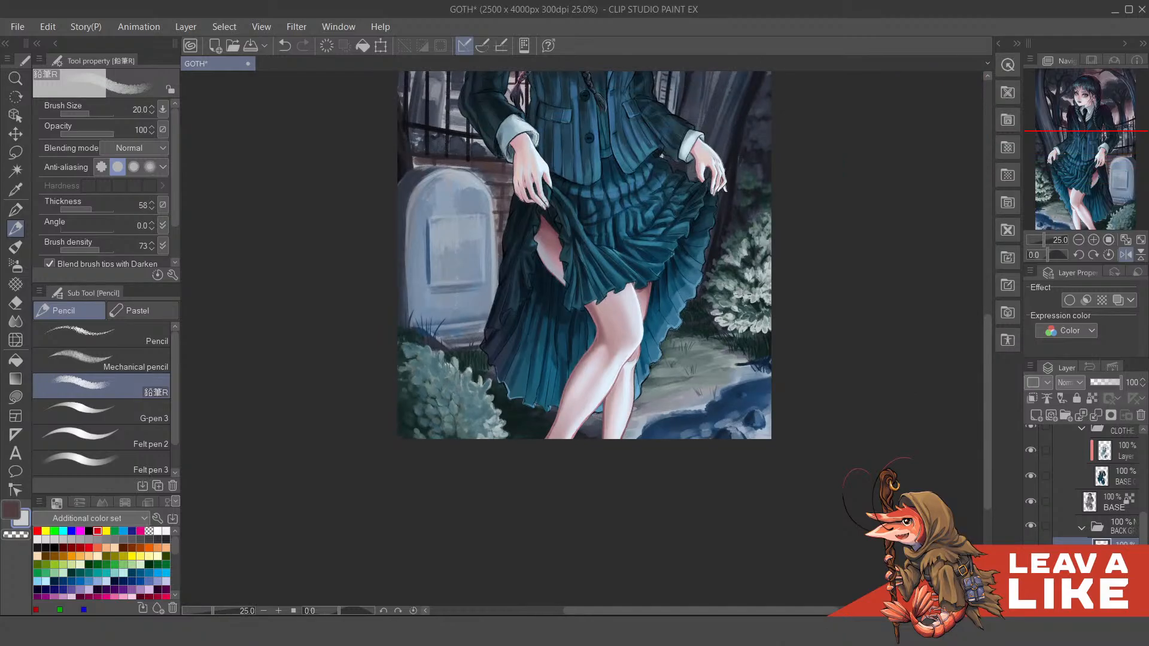
scroll(642, 360, up, 1)
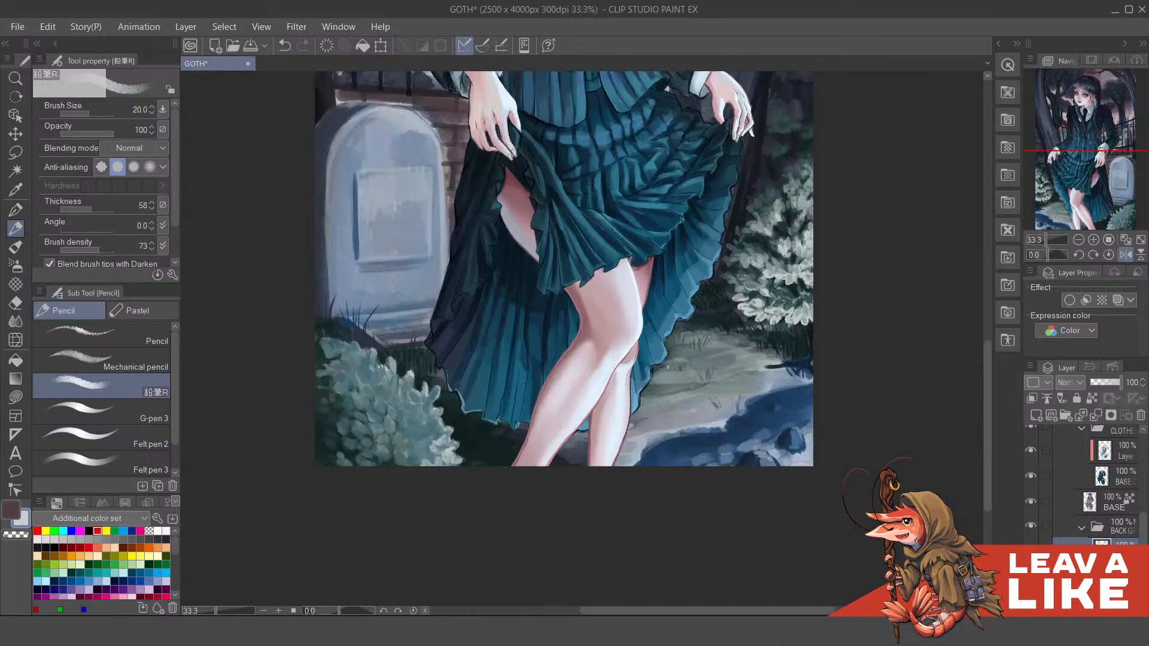
drag(613, 409, 613, 428)
alt+click(411, 449)
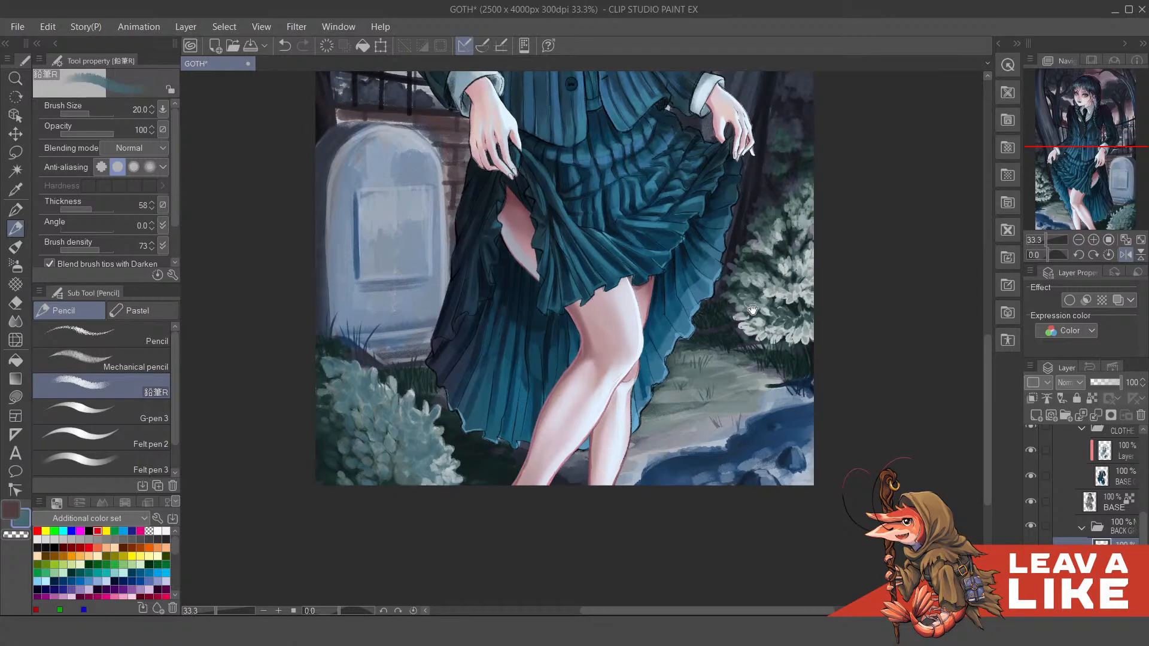
drag(814, 323, 717, 342)
key(bracketright)
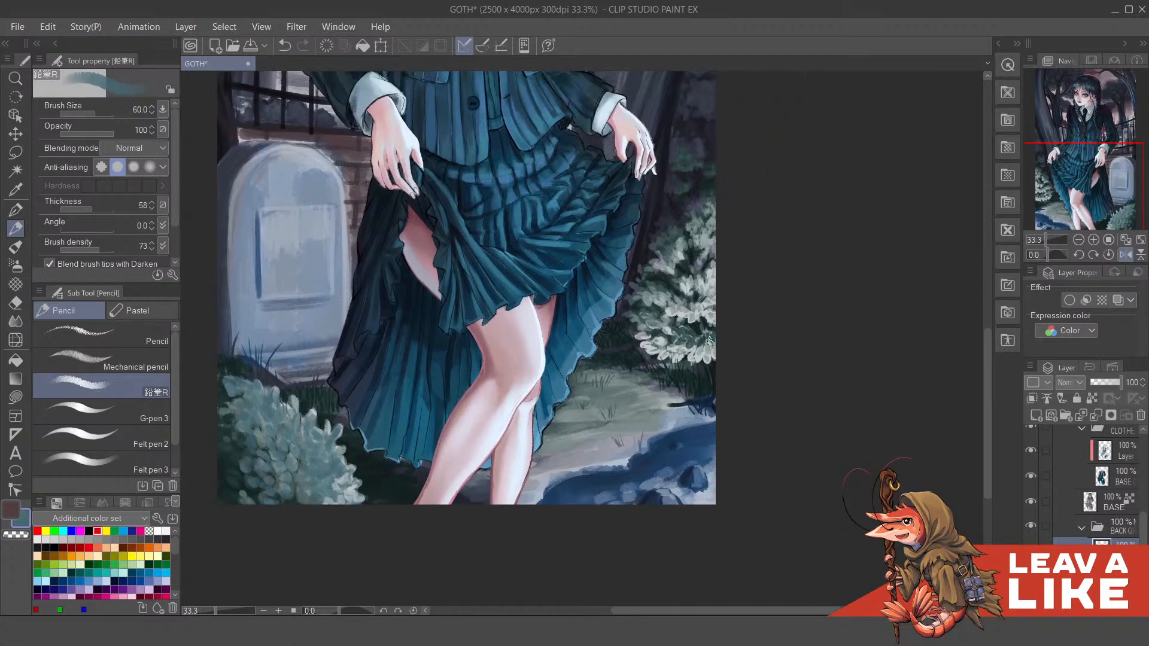
scroll(718, 339, up, 1)
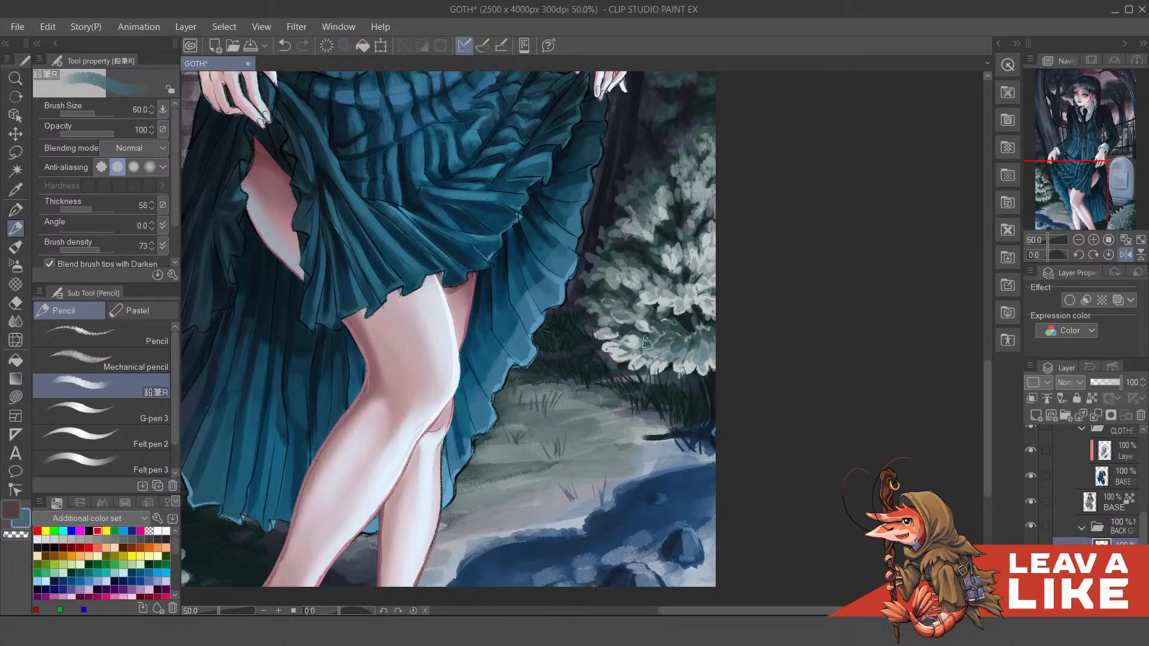
mouse_move(648, 332)
mouse_down()
mouse_move(600, 333)
mouse_move(605, 349)
mouse_move(618, 347)
mouse_move(614, 321)
mouse_move(647, 306)
mouse_move(637, 302)
mouse_move(687, 287)
mouse_move(679, 304)
mouse_move(670, 302)
mouse_move(687, 289)
mouse_move(634, 286)
mouse_move(604, 305)
mouse_move(629, 275)
mouse_move(650, 263)
mouse_up()
scroll(646, 281, up, 2)
mouse_move(658, 344)
mouse_down()
mouse_move(670, 326)
mouse_move(676, 341)
mouse_move(706, 302)
mouse_move(700, 323)
mouse_move(688, 296)
mouse_move(702, 276)
mouse_move(689, 260)
mouse_move(706, 242)
mouse_move(700, 209)
mouse_up()
mouse_move(702, 258)
mouse_down()
mouse_move(691, 246)
mouse_move(665, 256)
mouse_up()
mouse_move(662, 290)
mouse_down()
mouse_move(651, 264)
mouse_move(632, 294)
mouse_move(611, 296)
mouse_move(629, 274)
mouse_up()
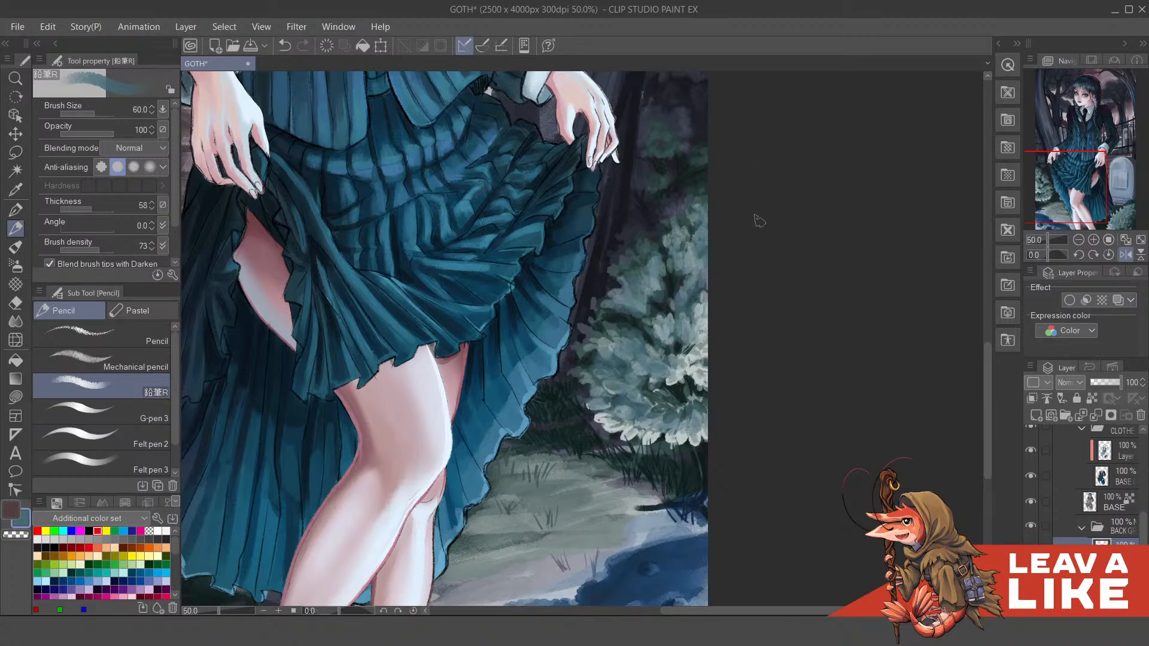
Step: Restore the unflipped canvas view and extend the blue-green tint over the upper leaves of the bush behind the skirt
scroll(757, 225, down, 1)
key(h)
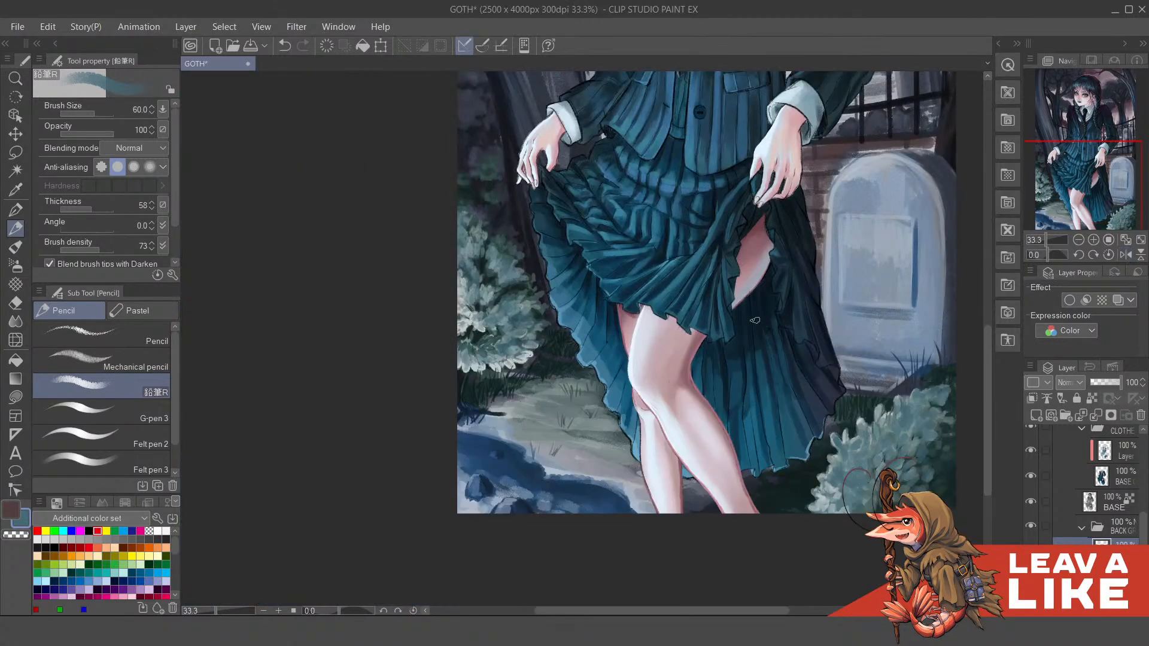
scroll(729, 321, up, 1)
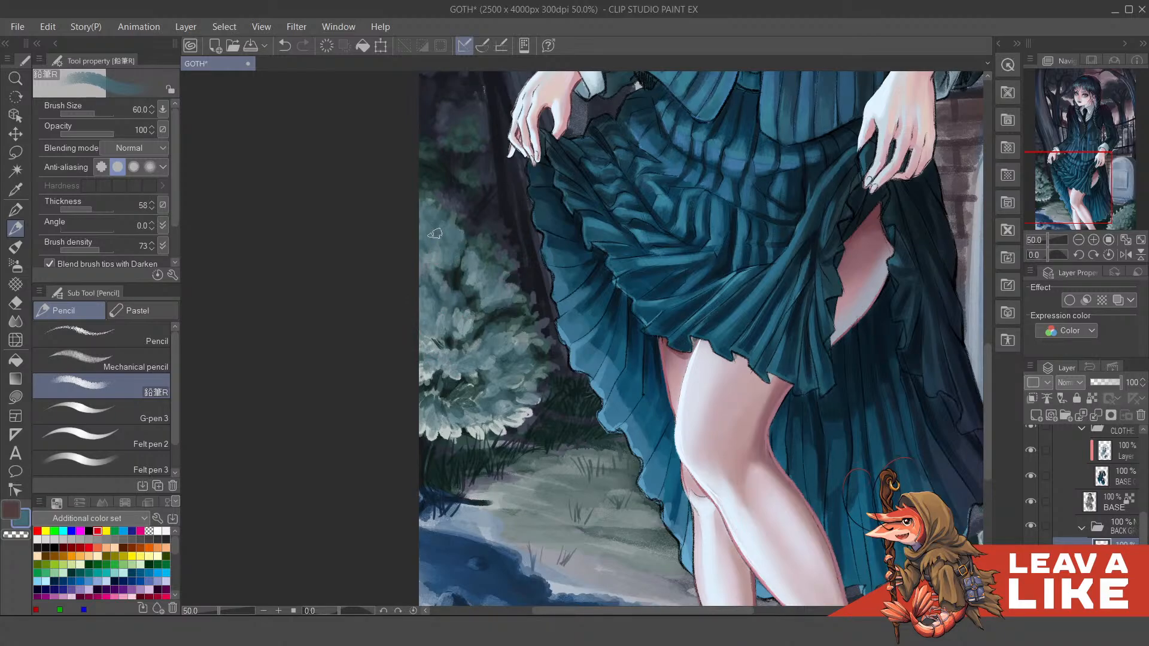
scroll(526, 224, down, 2)
scroll(514, 220, up, 2)
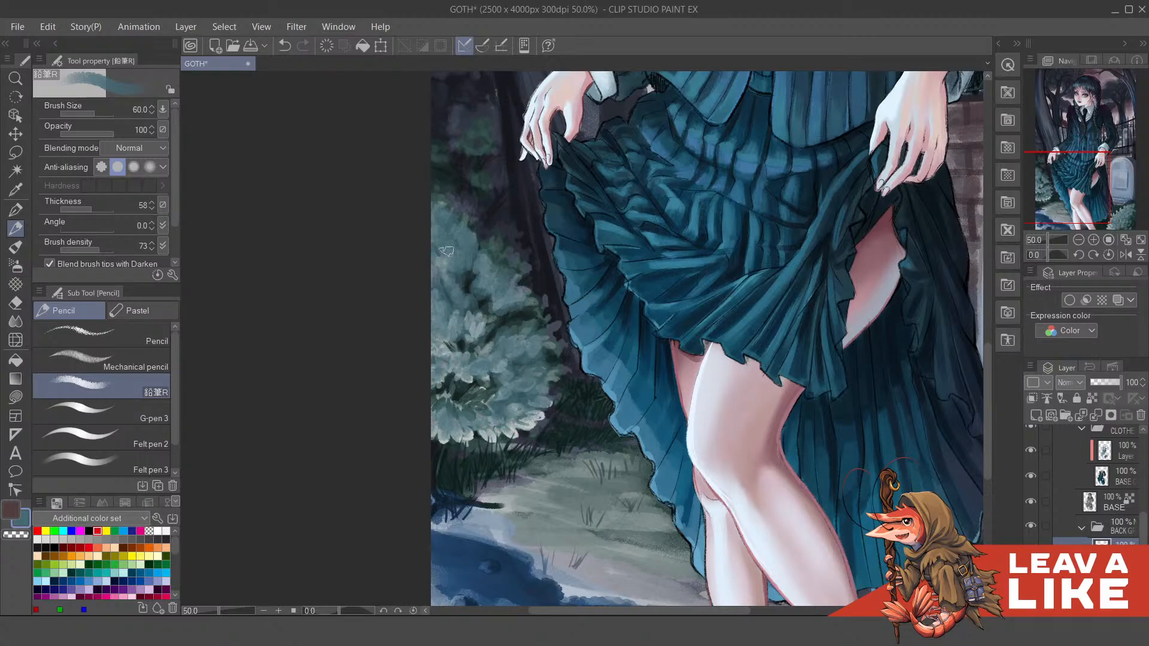
scroll(663, 197, down, 1)
scroll(662, 198, down, 3)
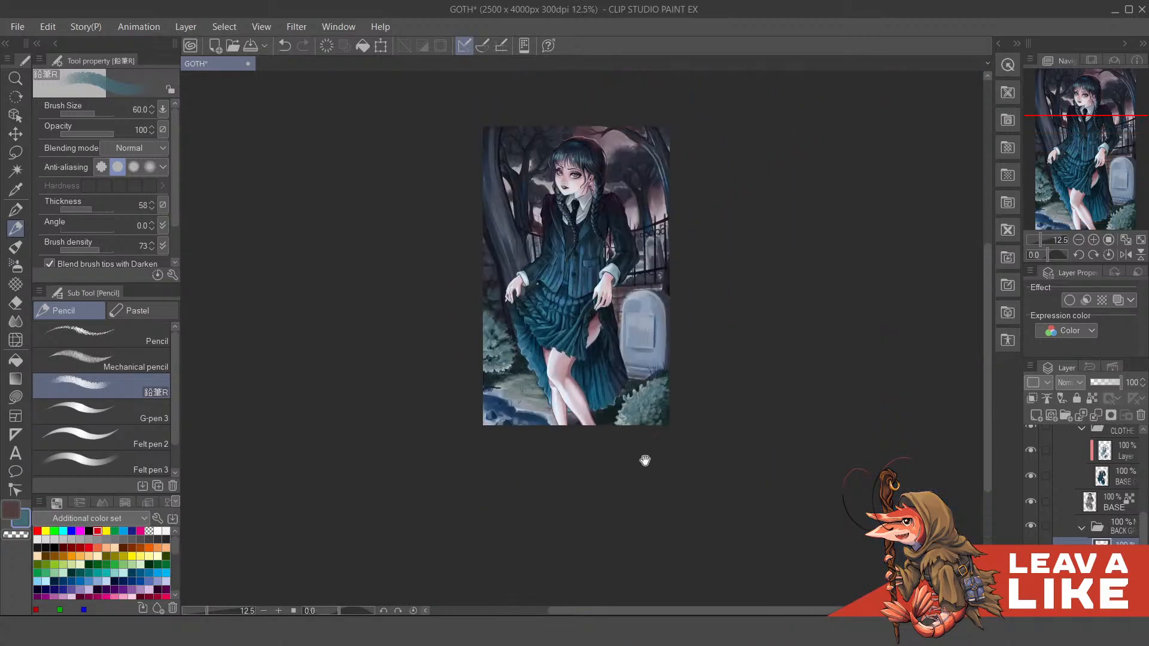
scroll(631, 354, up, 2)
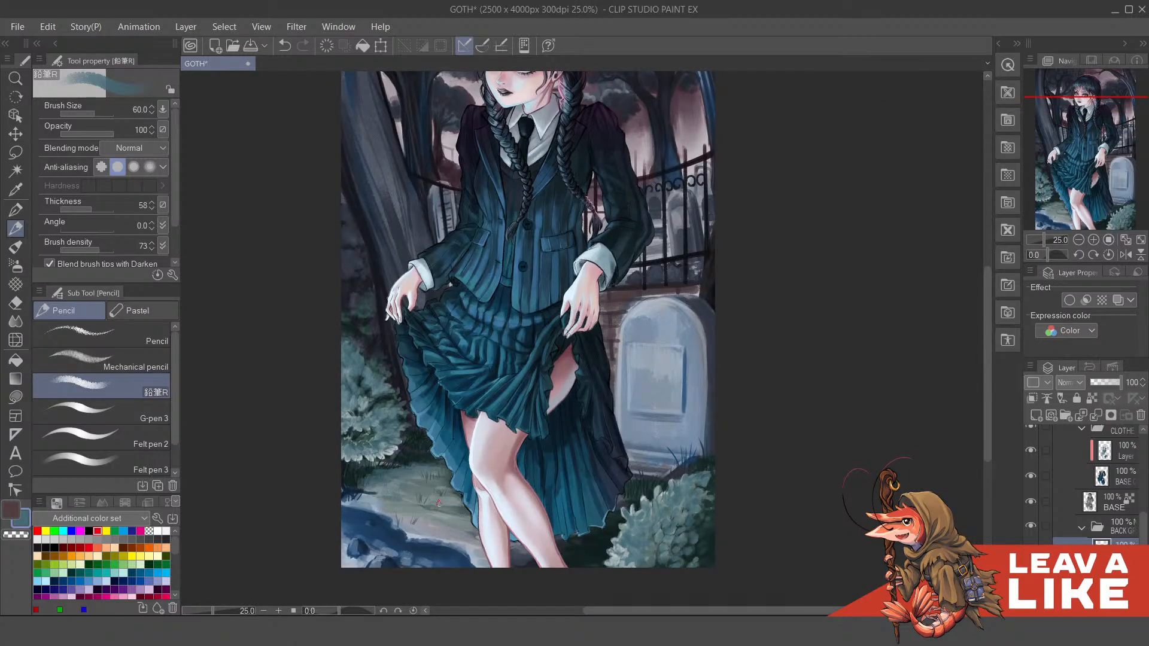
mouse_move(393, 517)
mouse_down()
mouse_move(459, 533)
mouse_move(399, 496)
mouse_up()
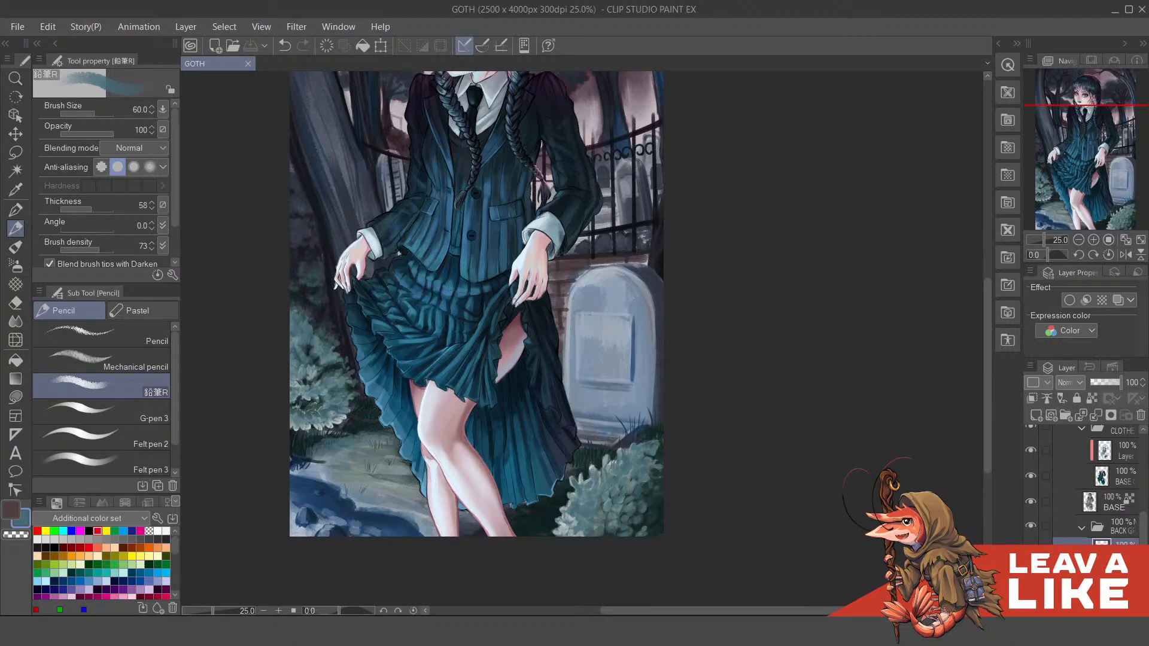
Step: Try the Gauze cloud decoration brush at size 500 over the skirt's pleats
scroll(731, 276, down, 3)
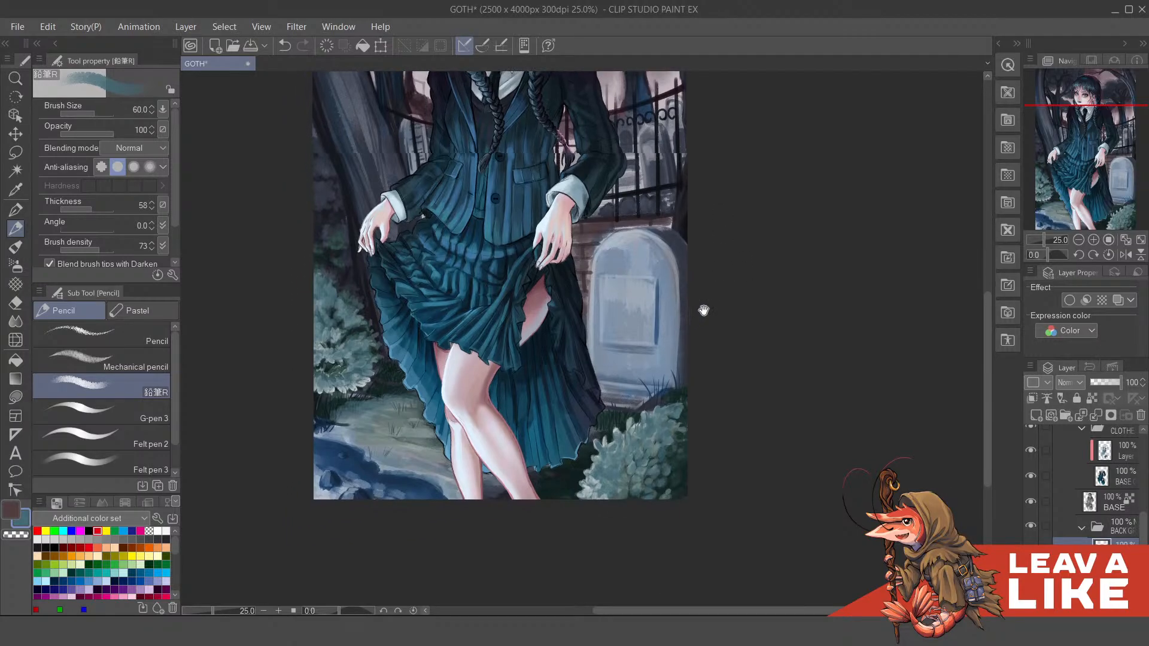
scroll(619, 438, up, 2)
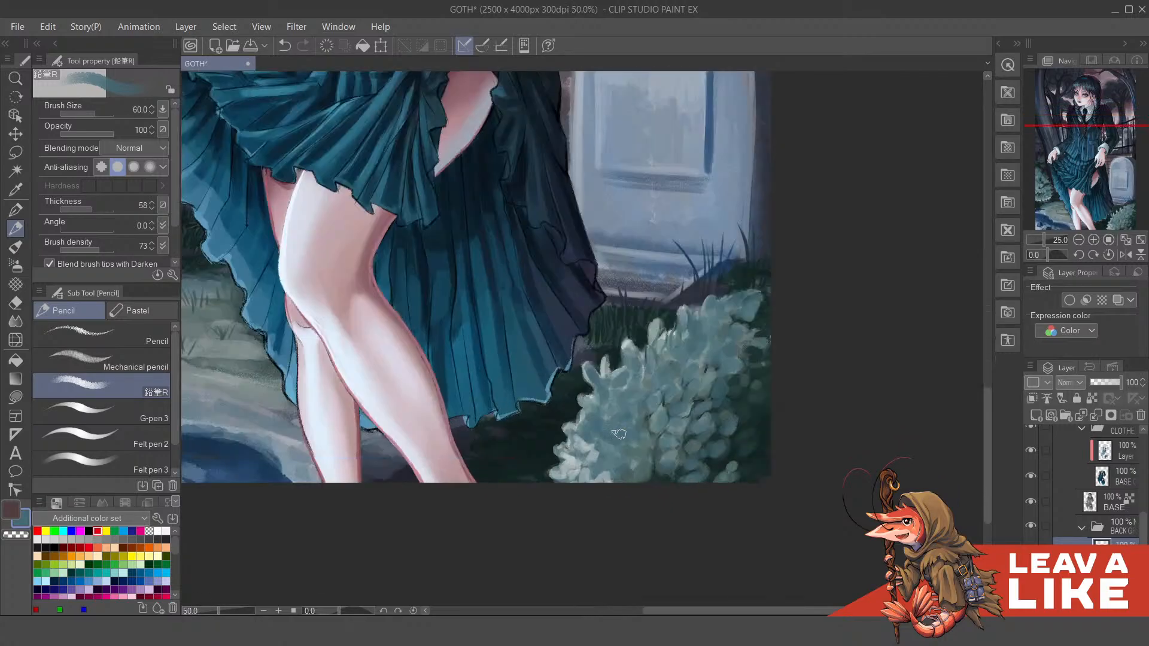
drag(598, 426, 629, 423)
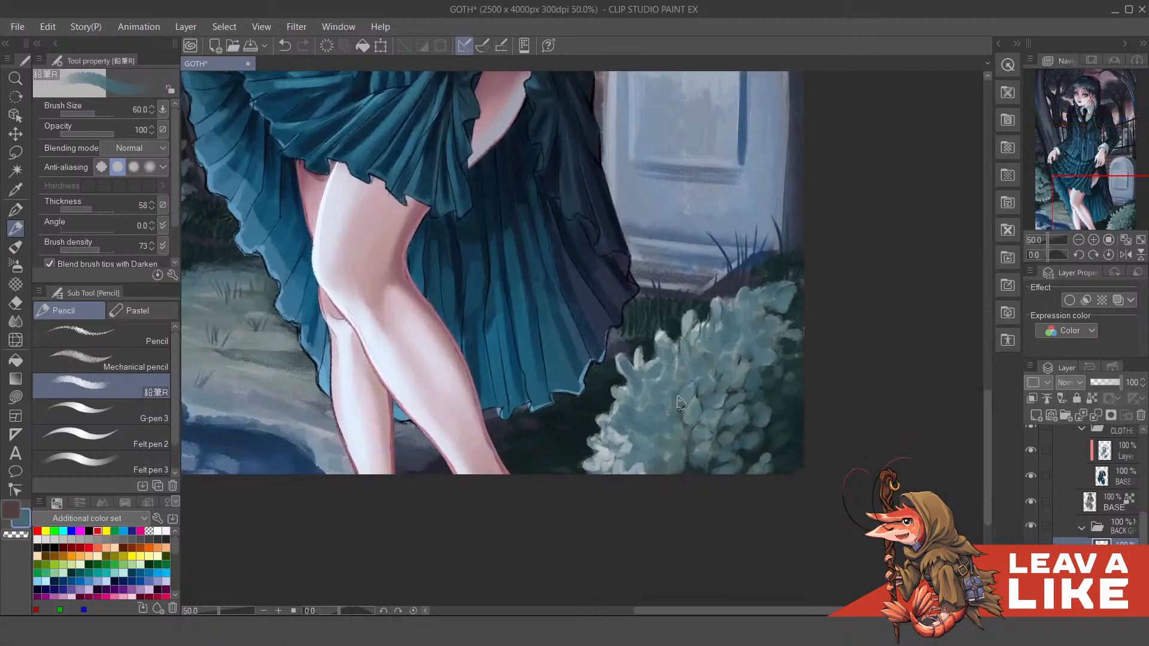
drag(423, 330, 649, 401)
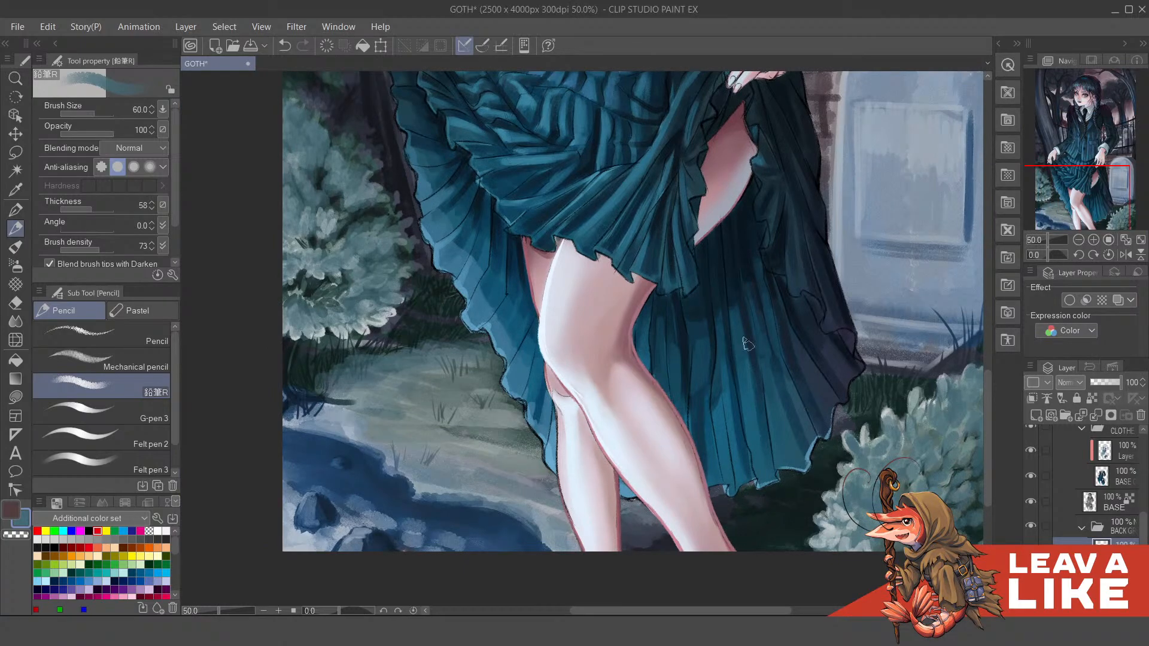
key(b)
key(b)
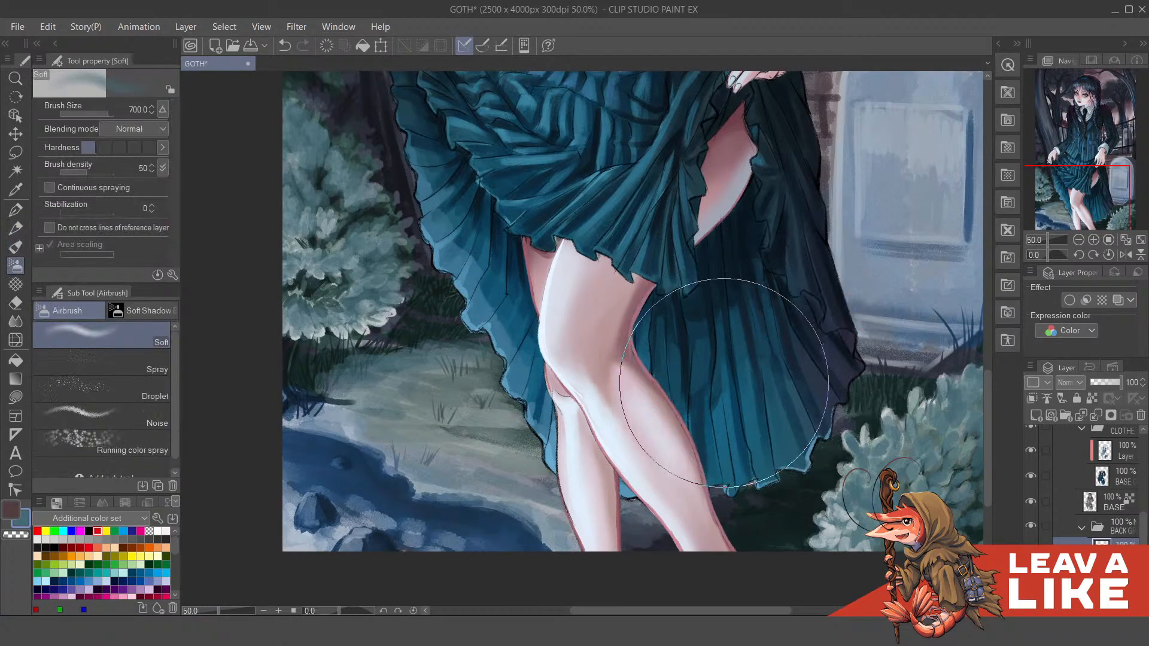
key(b)
drag(664, 443, 784, 329)
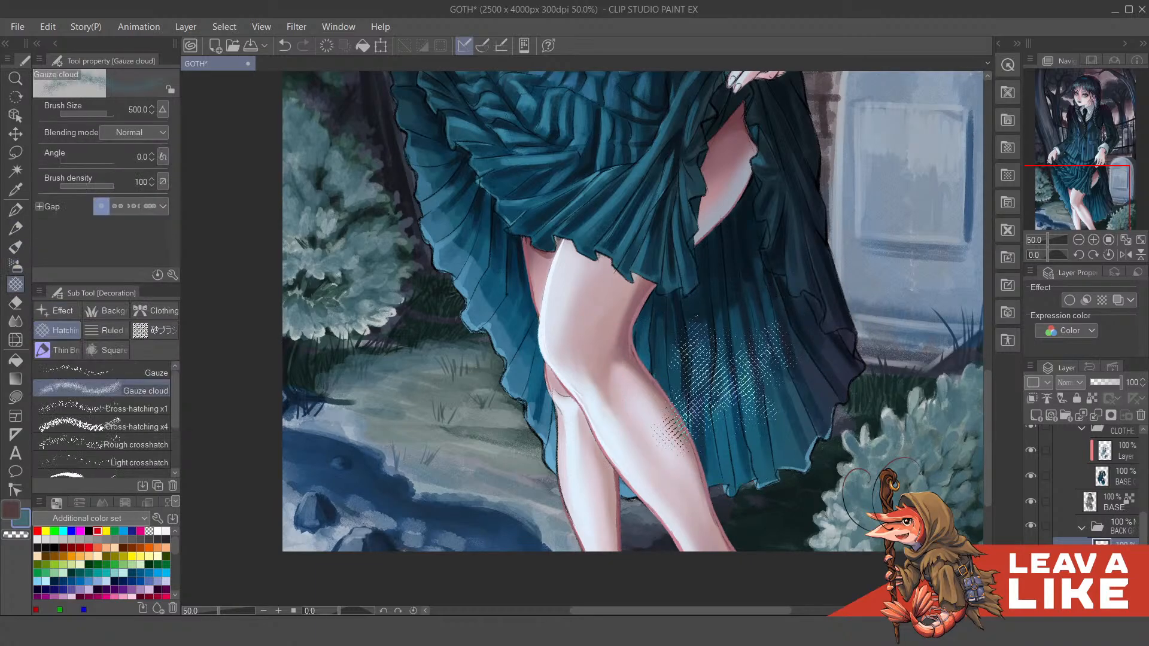
key(ctrl+z)
Step: Try the Pointillism brush at size 50 in Screen blending mode on the foreground bush's lit side
key(b)
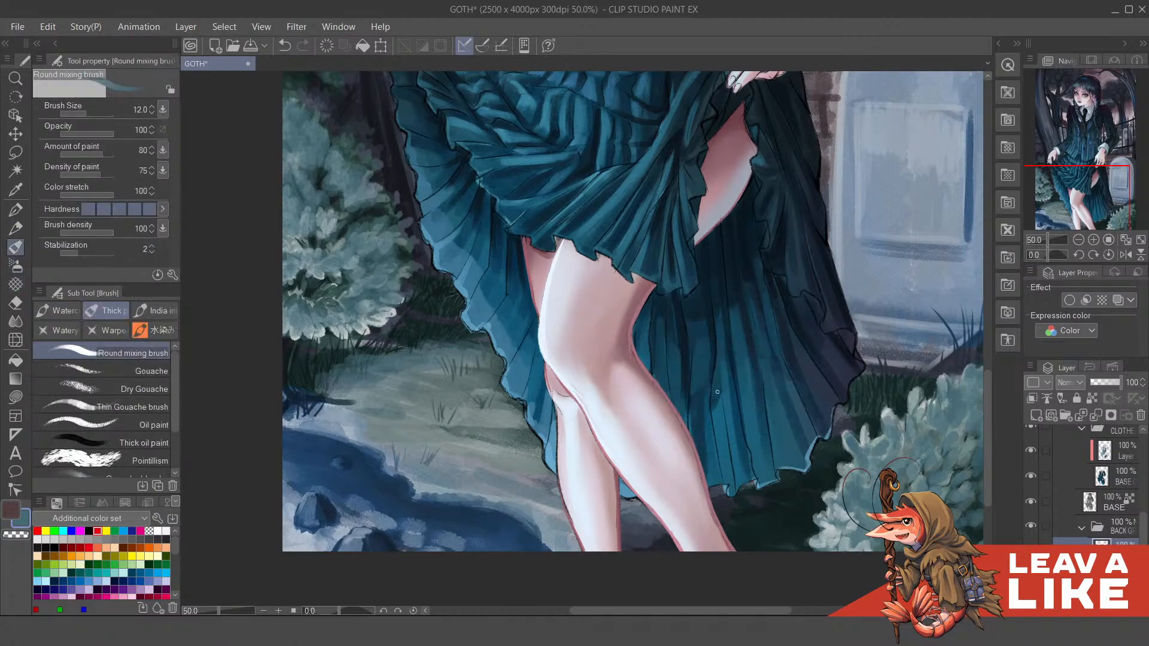
click(144, 458)
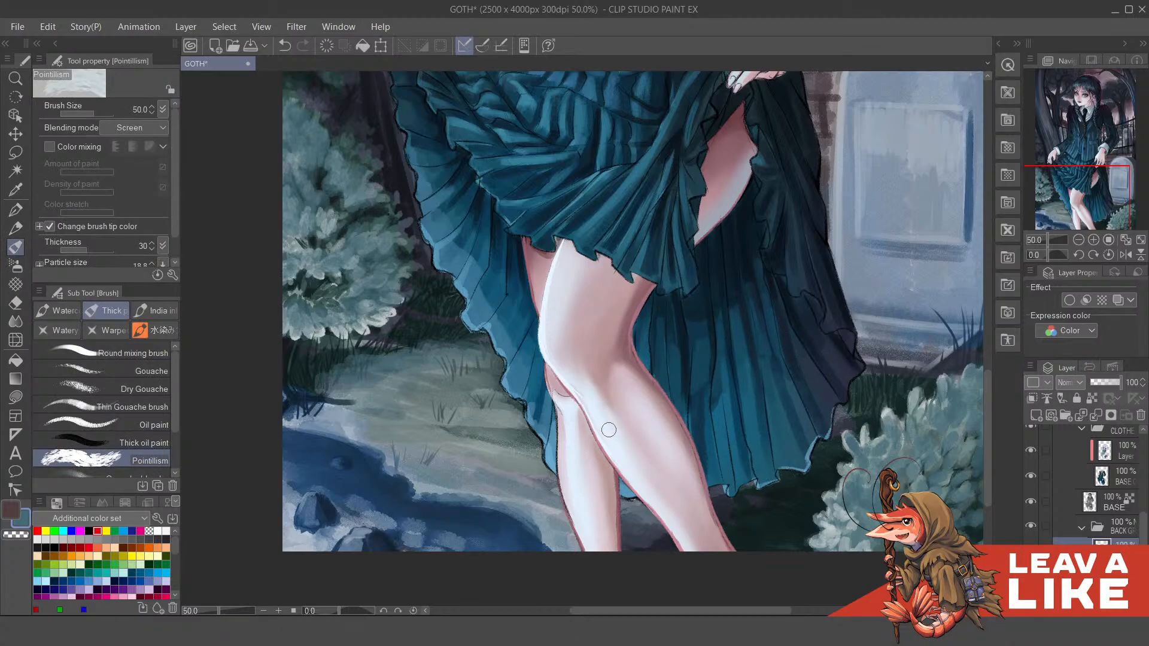
scroll(744, 411, right, 5)
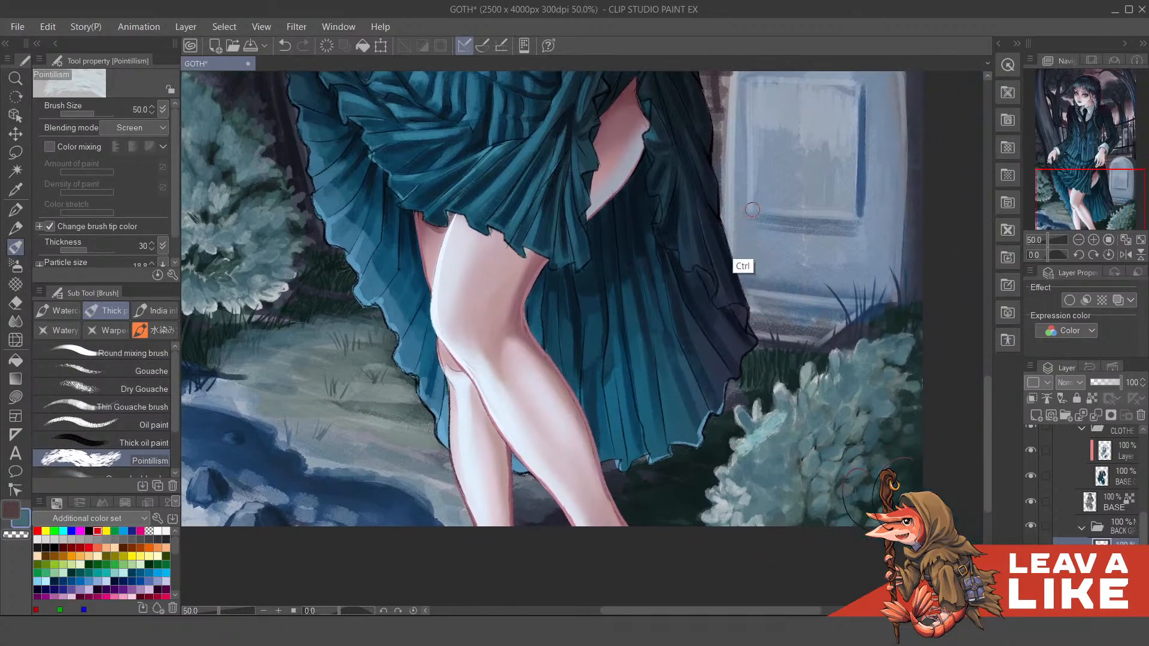
scroll(711, 405, down, 2)
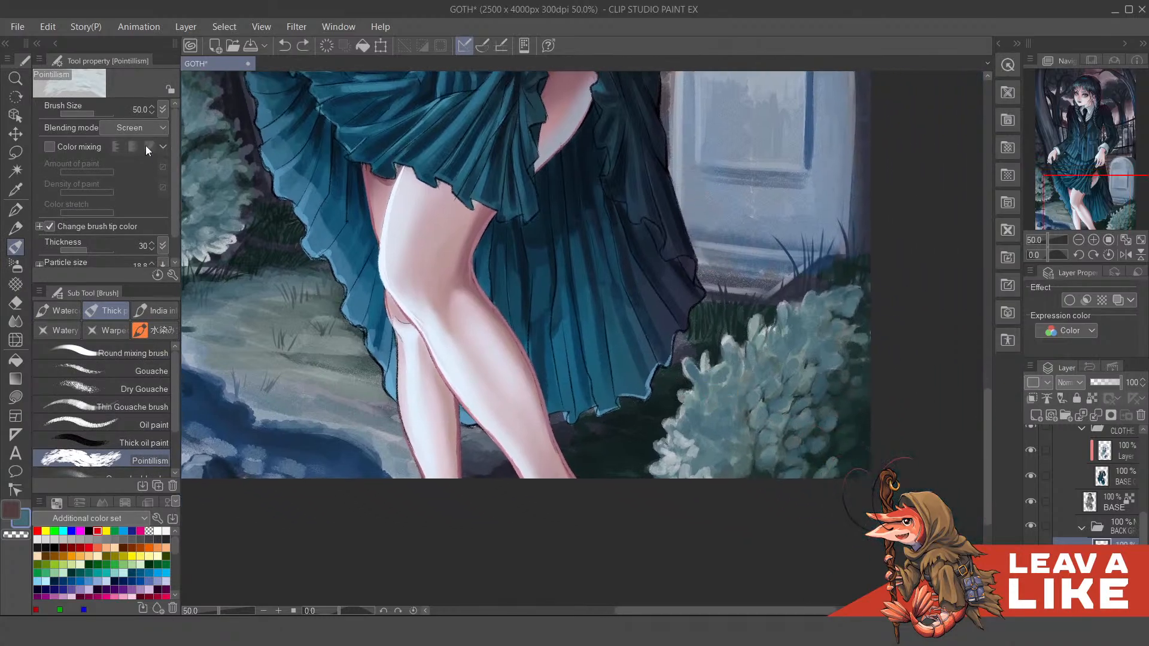
Step: Try the Pointillism brush in Multiply blending mode on the foreground bush, enlarging it to size 200
click(157, 130)
scroll(144, 156, up, 1)
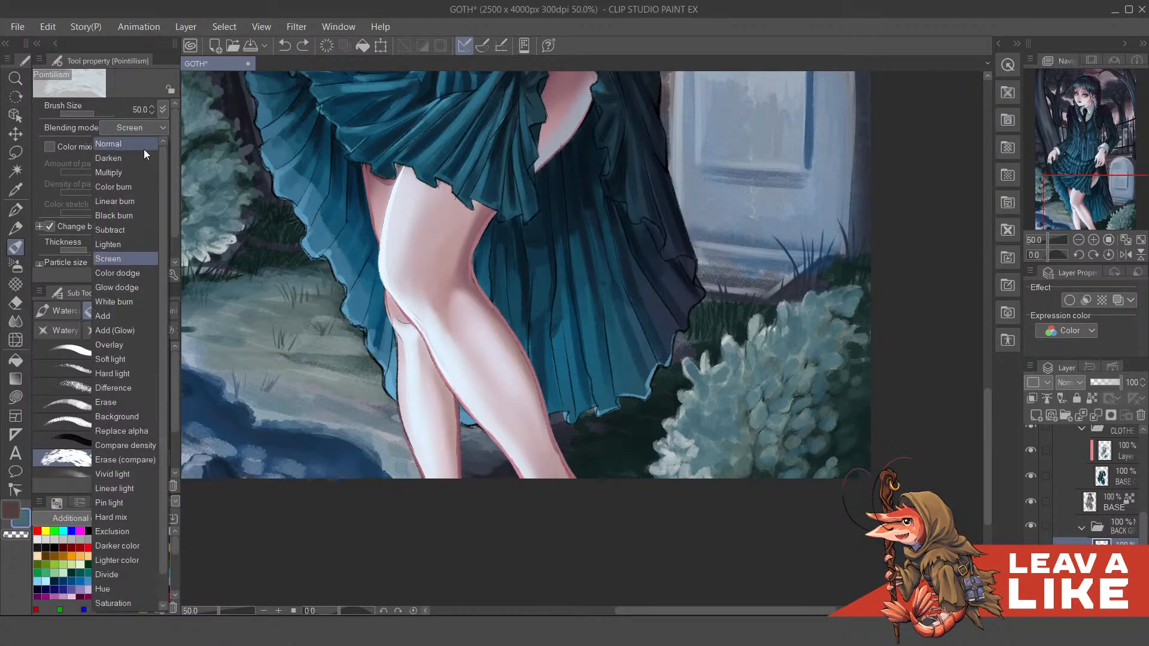
click(142, 171)
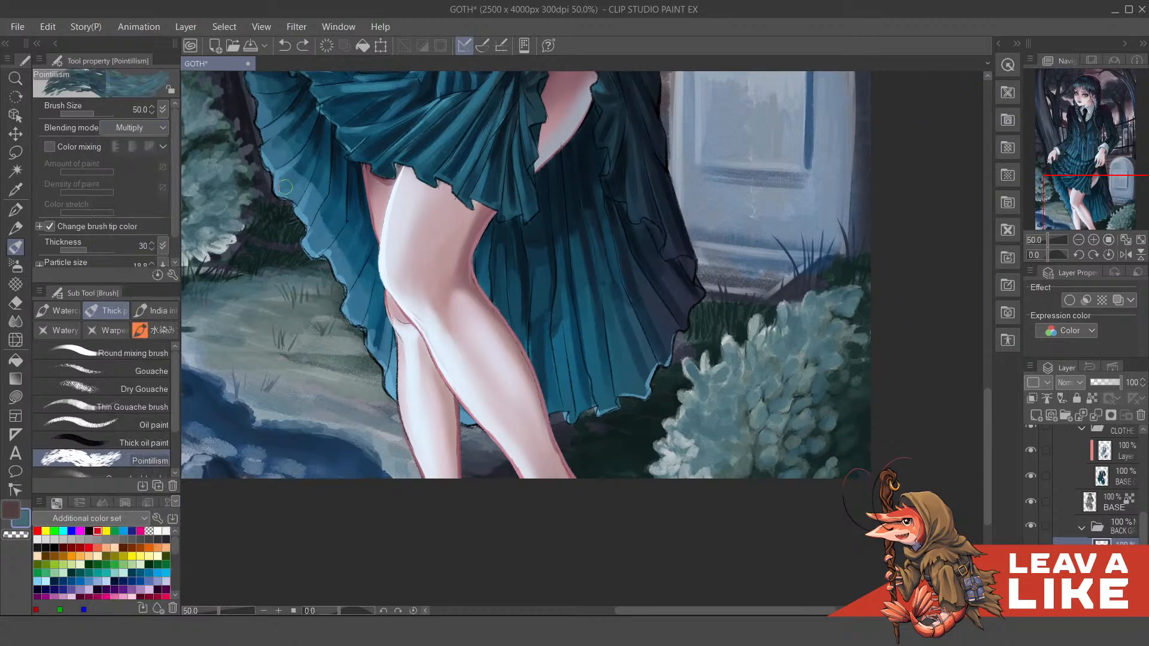
mouse_move(710, 400)
mouse_down()
mouse_move(706, 422)
mouse_move(733, 399)
mouse_move(760, 428)
mouse_up()
key(bracketright)
key(bracketright)
key(bracketright)
key(bracketright)
key(bracketright)
key(bracketright)
key(bracketright)
key(ctrl+z)
mouse_move(278, 273)
mouse_down()
mouse_move(316, 369)
mouse_move(441, 362)
mouse_up()
key(ctrl+z)
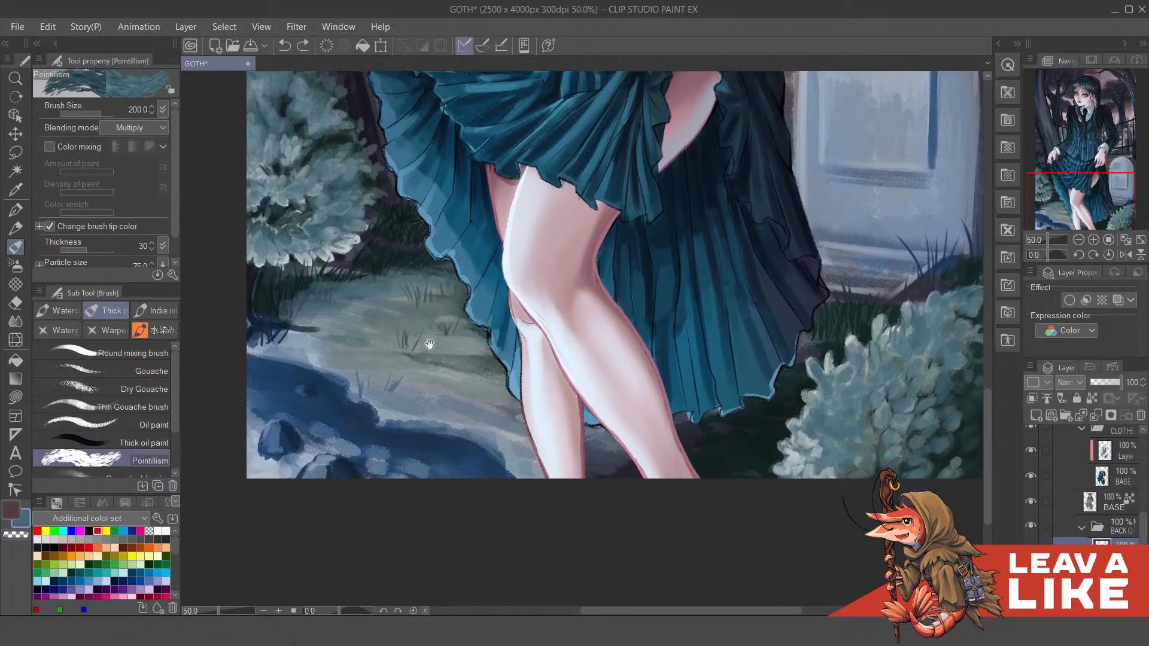
Step: Set the Pointillism brush's blending mode to Normal and try strokes over the foreground bush's leaves
scroll(359, 269, down, 1)
click(152, 127)
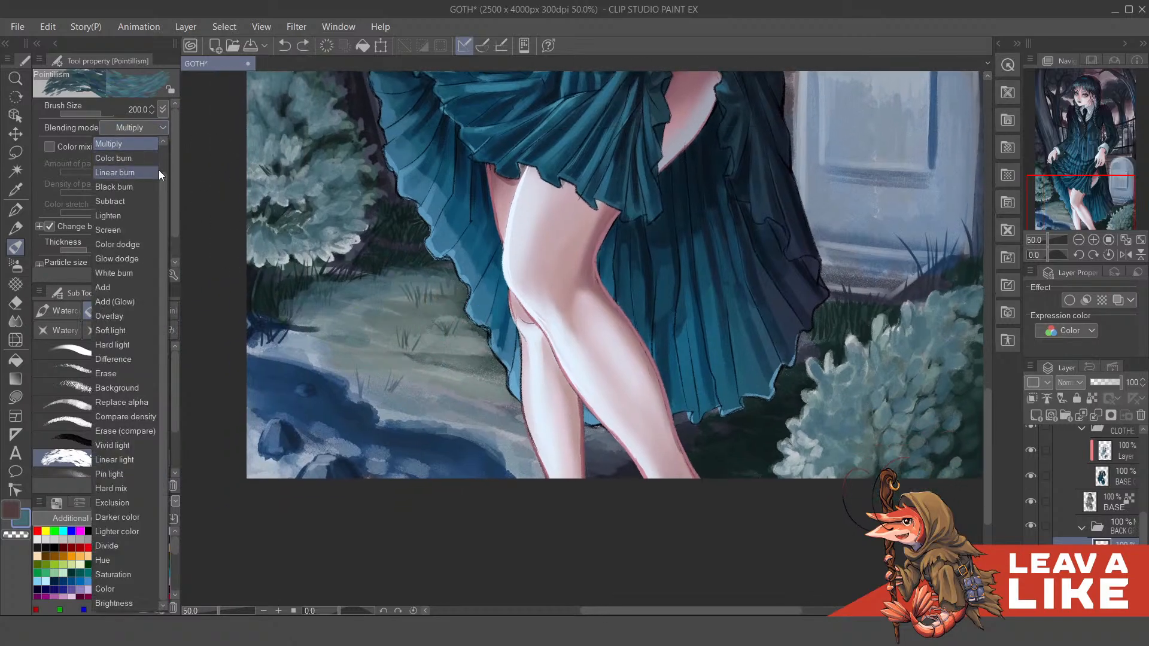
click(108, 144)
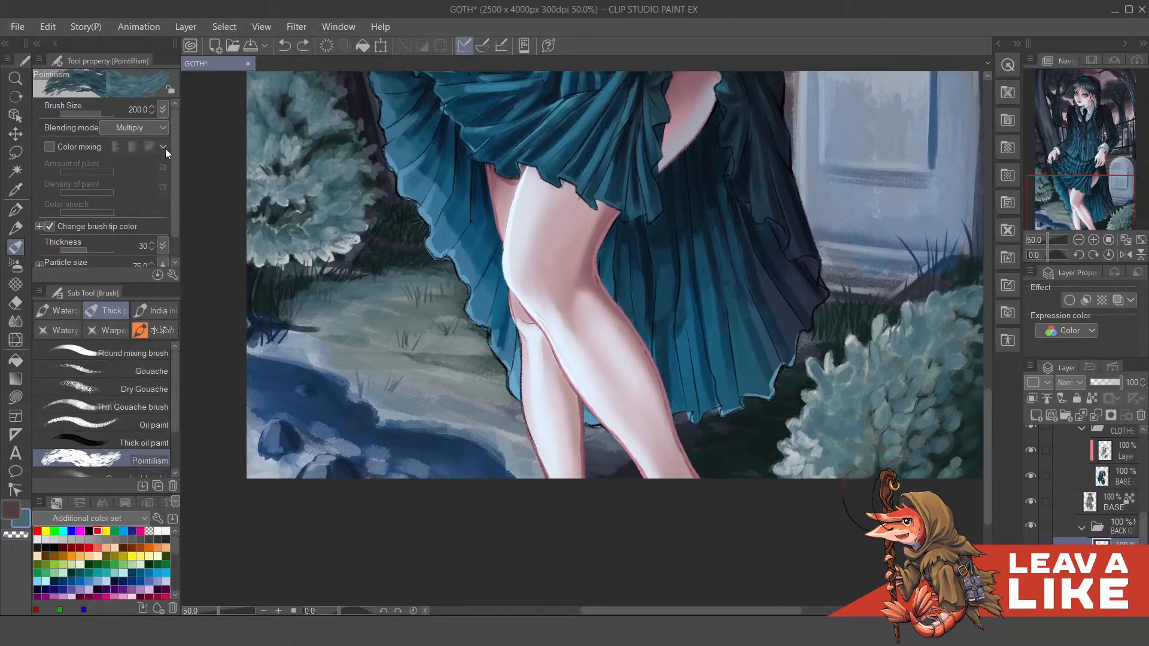
click(829, 413)
drag(859, 415, 767, 395)
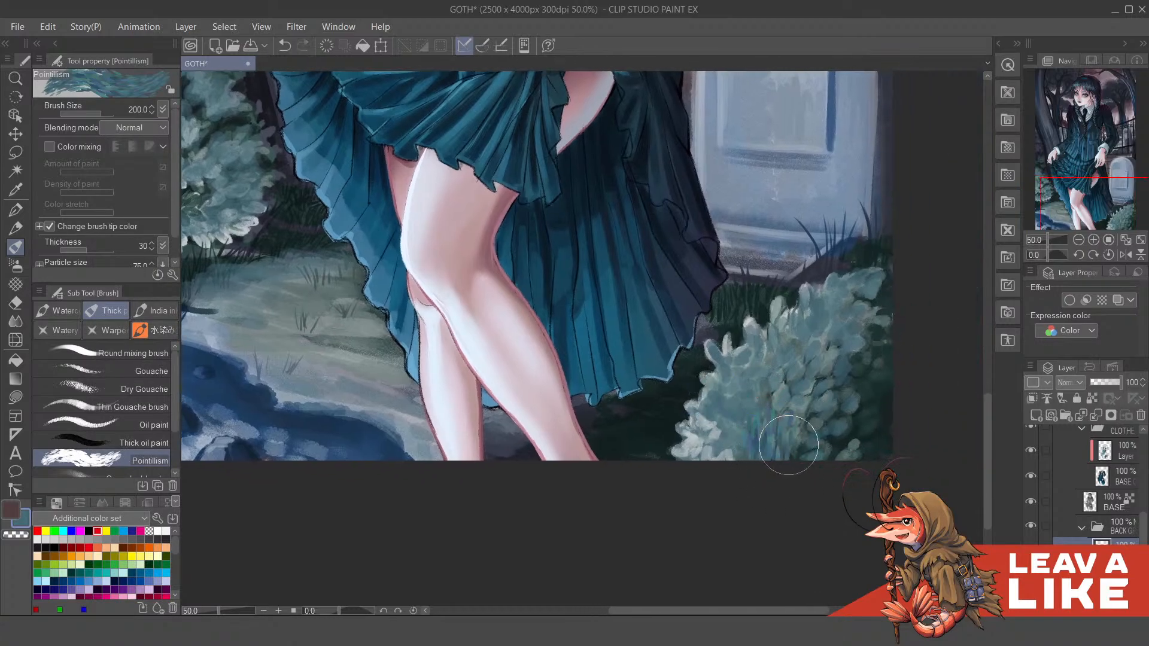
mouse_move(781, 450)
mouse_down()
mouse_move(741, 446)
mouse_move(833, 454)
mouse_move(816, 419)
mouse_move(847, 354)
mouse_up()
key(ctrl+z)
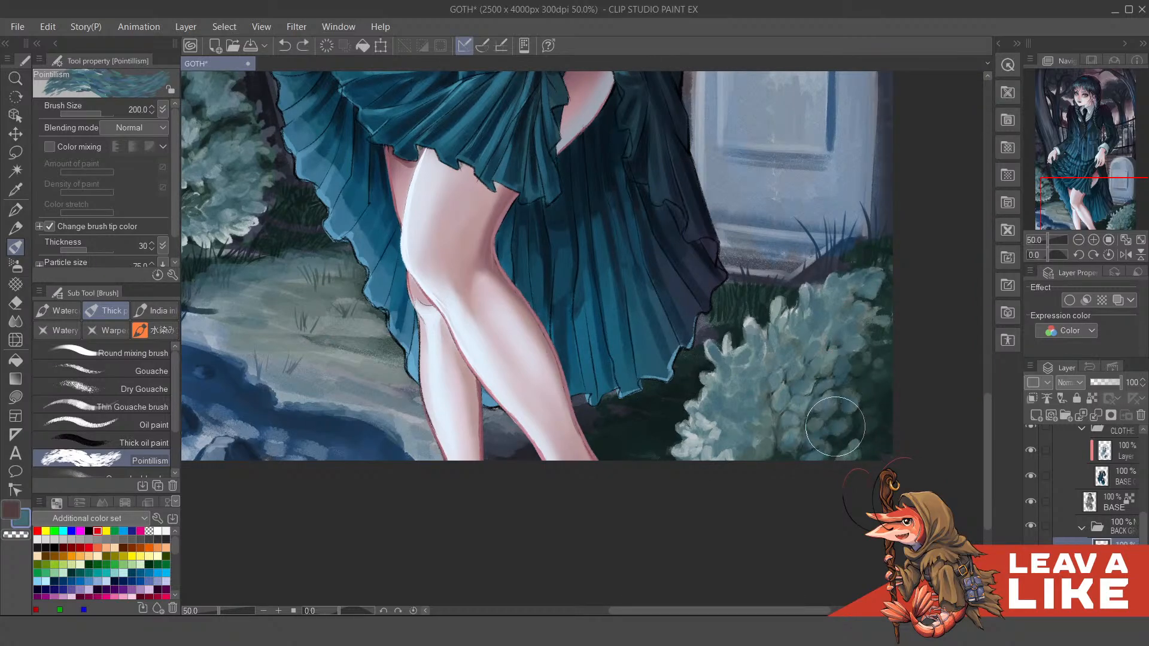
Step: Enlarge the Pointillism brush to size 700 and try broad strokes over the foreground bush
key(bracketright)
key(bracketright)
key(bracketright)
key(bracketright)
key(bracketright)
key(bracketright)
drag(805, 458, 808, 401)
drag(862, 449, 856, 372)
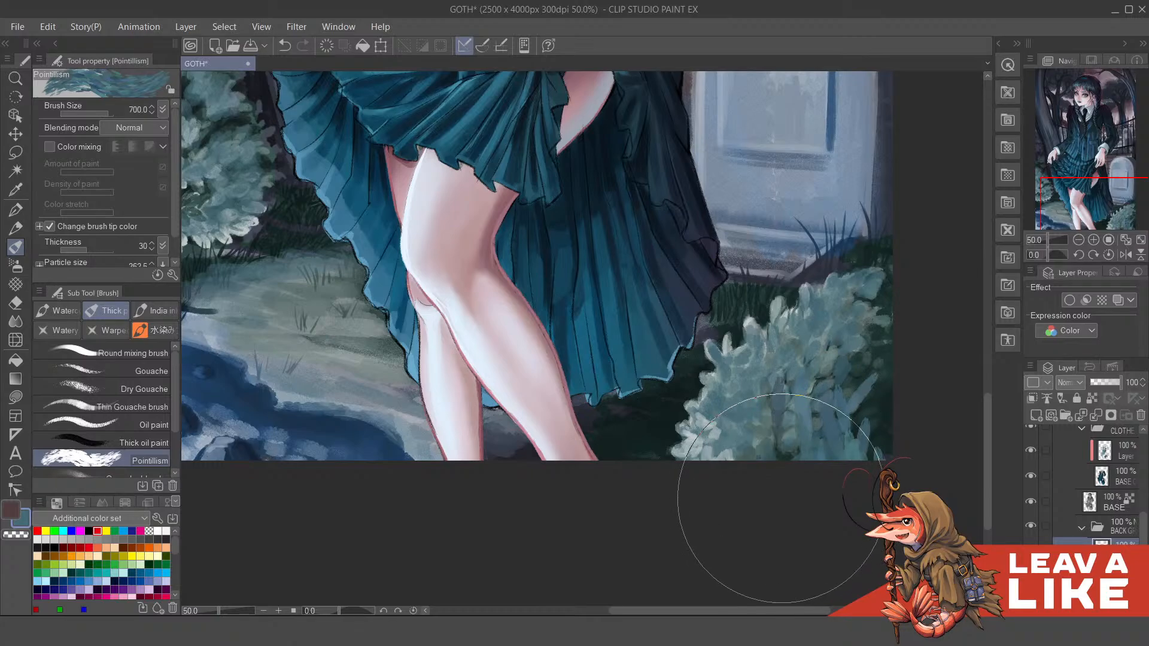
drag(770, 513, 863, 426)
key(ctrl+minus)
key(ctrl+minus)
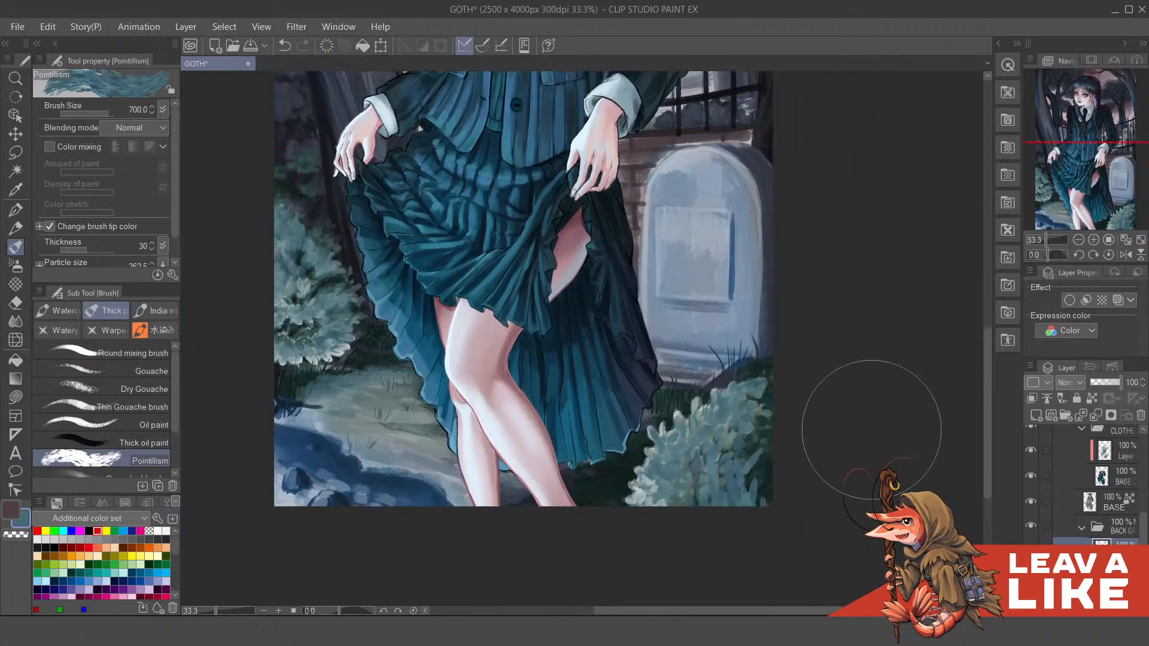
scroll(770, 469, down, 1)
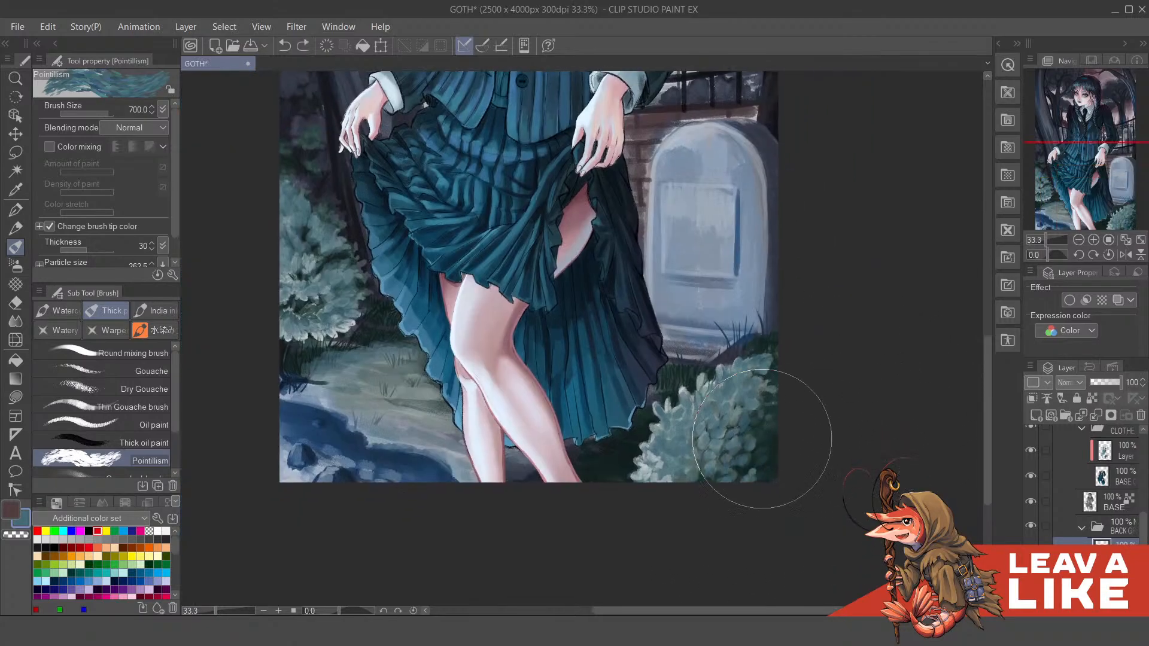
Step: Try the Dry Gouache brush on the grassy ground, and switch to the Round mixing brush
mouse_move(703, 366)
mouse_down()
mouse_move(737, 400)
mouse_move(724, 396)
mouse_up()
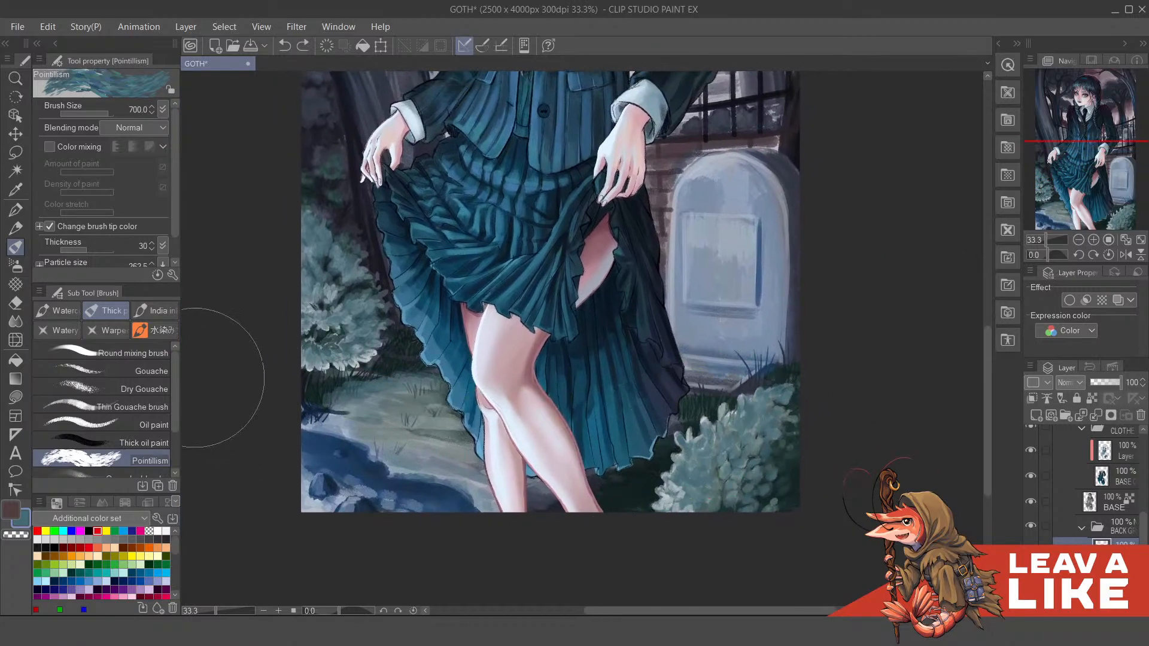
mouse_move(173, 394)
mouse_down()
mouse_move(174, 432)
mouse_move(168, 376)
mouse_up()
click(122, 390)
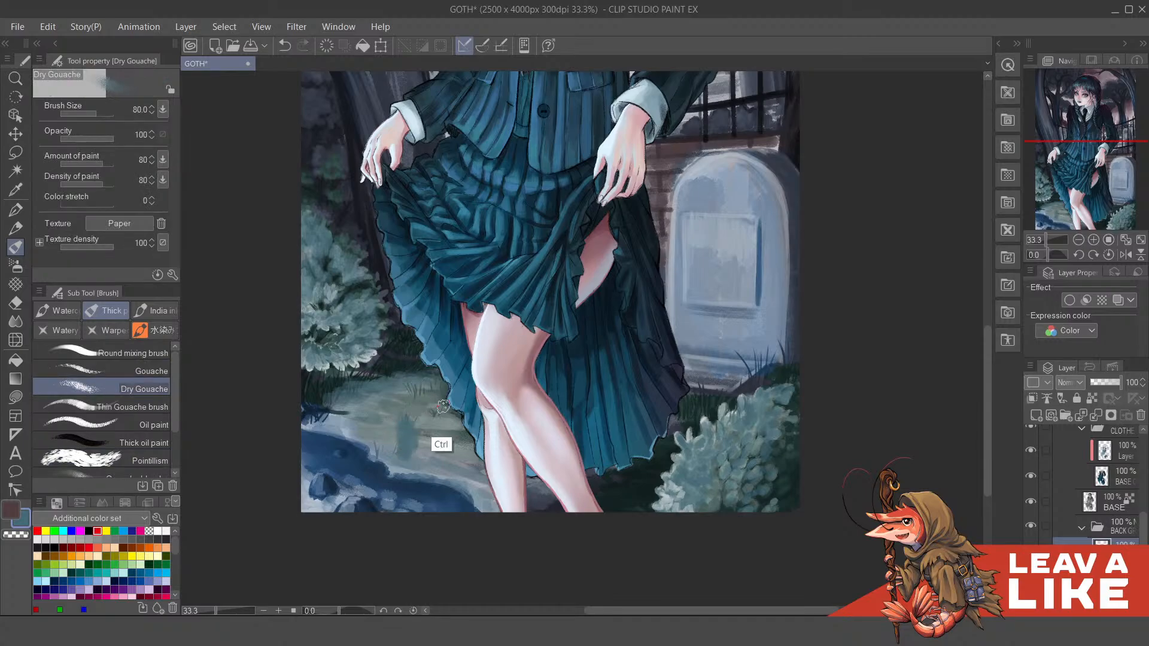
click(120, 355)
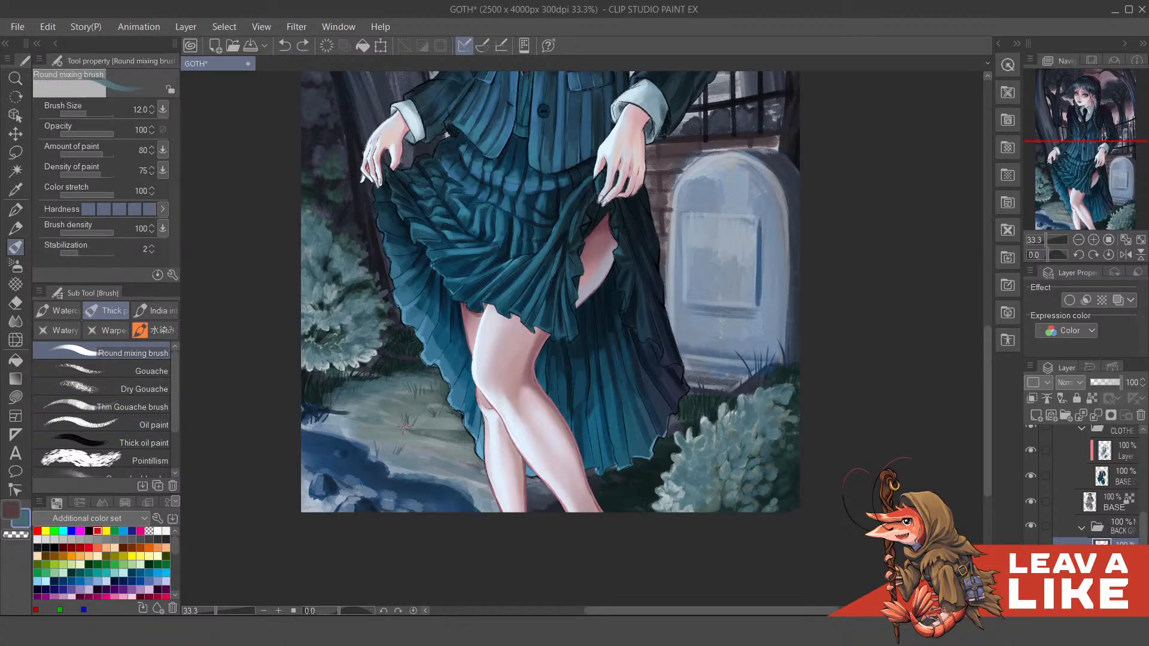
Step: Try a blue-green dab on the ground path with the Round mixing brush enlarged to size 40
scroll(403, 428, up, 4)
key(bracketright)
key(bracketright)
key(bracketright)
key(bracketright)
key(bracketright)
key(bracketright)
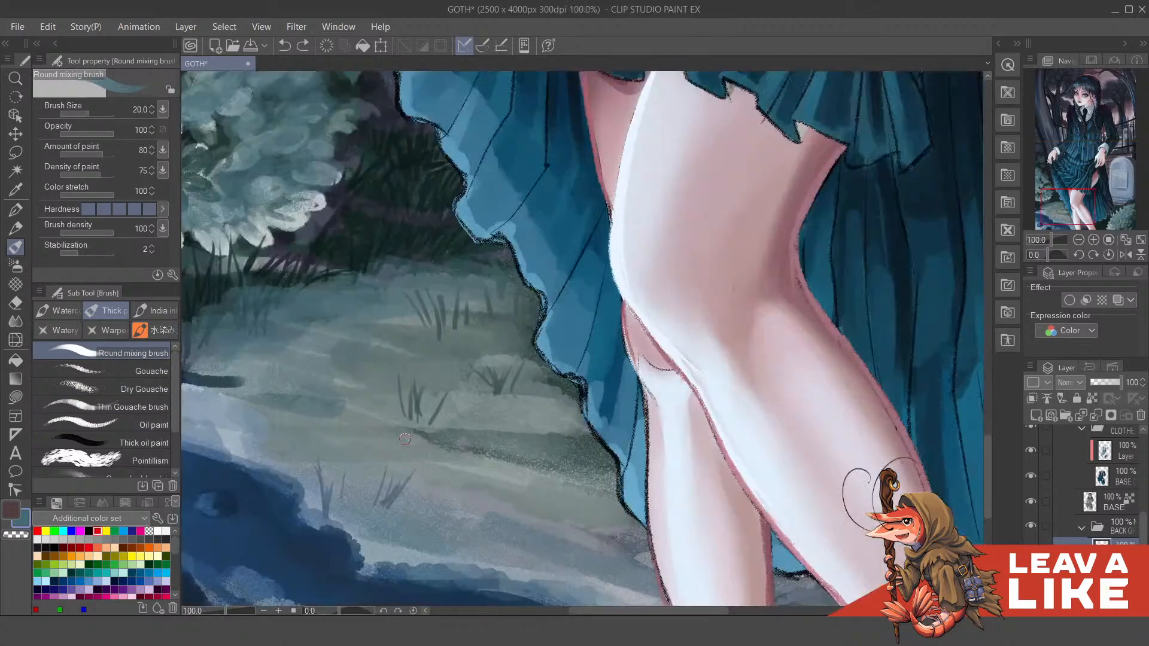
mouse_move(400, 436)
mouse_down()
mouse_move(390, 444)
mouse_move(416, 452)
mouse_up()
scroll(466, 407, down, 1)
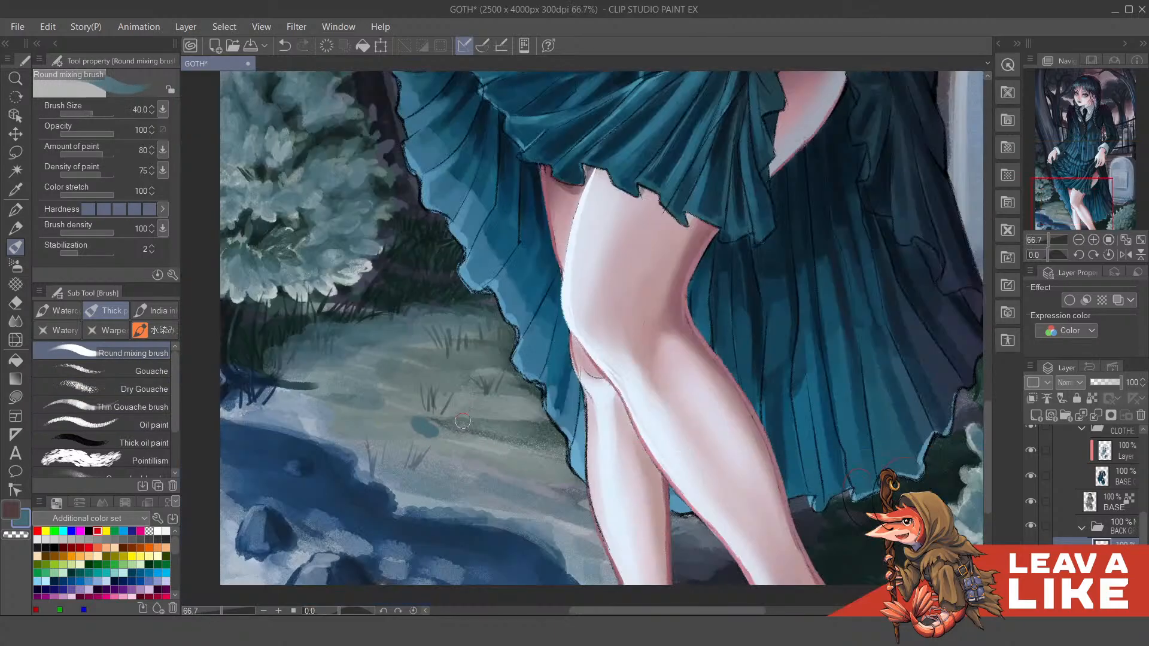
key(ctrl+z)
Step: Paint broad blue-green leaf strokes over the middle of the foreground bush at brush size 40
mouse_move(751, 436)
mouse_down()
mouse_move(481, 359)
mouse_move(386, 316)
mouse_up()
drag(625, 431, 616, 444)
drag(690, 403, 674, 400)
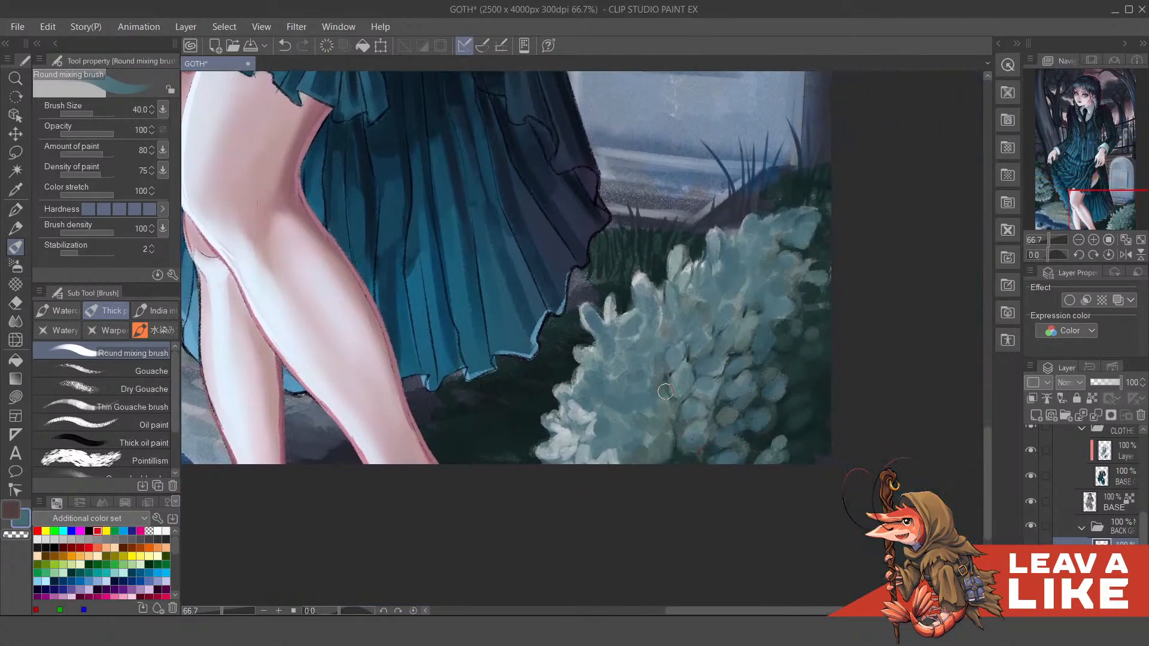
mouse_move(606, 433)
mouse_down()
mouse_move(584, 416)
mouse_move(593, 397)
mouse_move(580, 412)
mouse_move(607, 386)
mouse_move(580, 392)
mouse_move(598, 374)
mouse_move(589, 363)
mouse_move(615, 378)
mouse_up()
Step: Sample a pale leaf tone, reduce the brush to size 17 and paint small light leaves on the foreground bush's lit side
alt+click(593, 461)
key(bracketleft)
key(bracketleft)
key(bracketleft)
key(bracketleft)
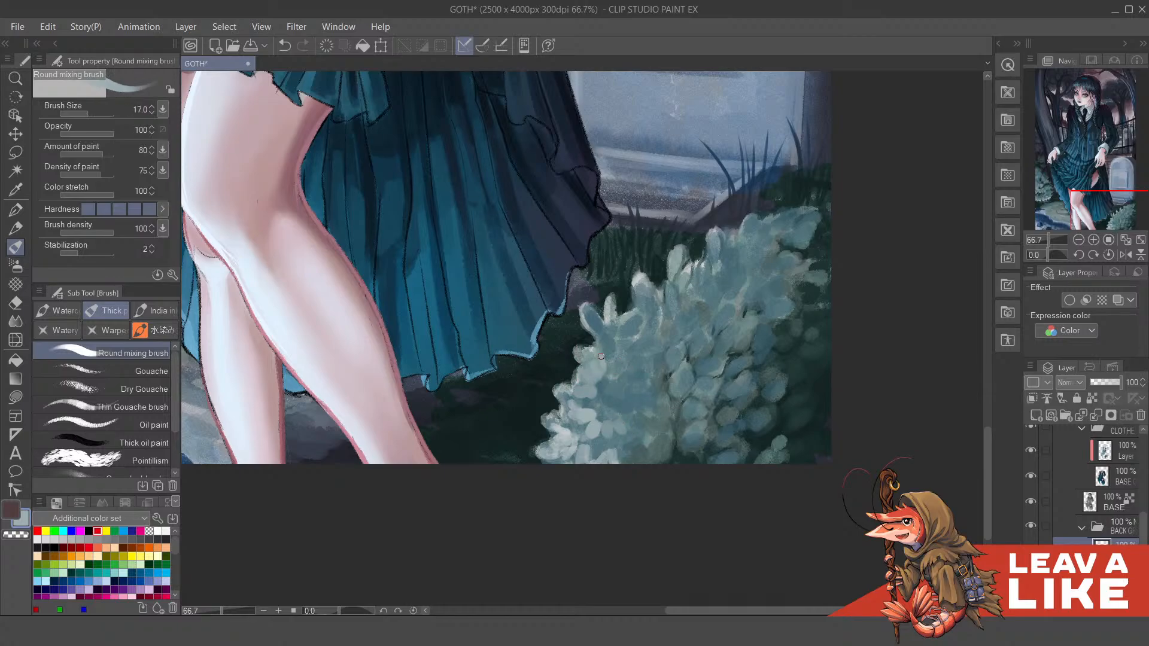
mouse_move(594, 326)
mouse_down()
mouse_move(645, 354)
mouse_move(610, 344)
mouse_move(610, 354)
mouse_move(602, 340)
mouse_move(623, 370)
mouse_up()
scroll(716, 269, down, 2)
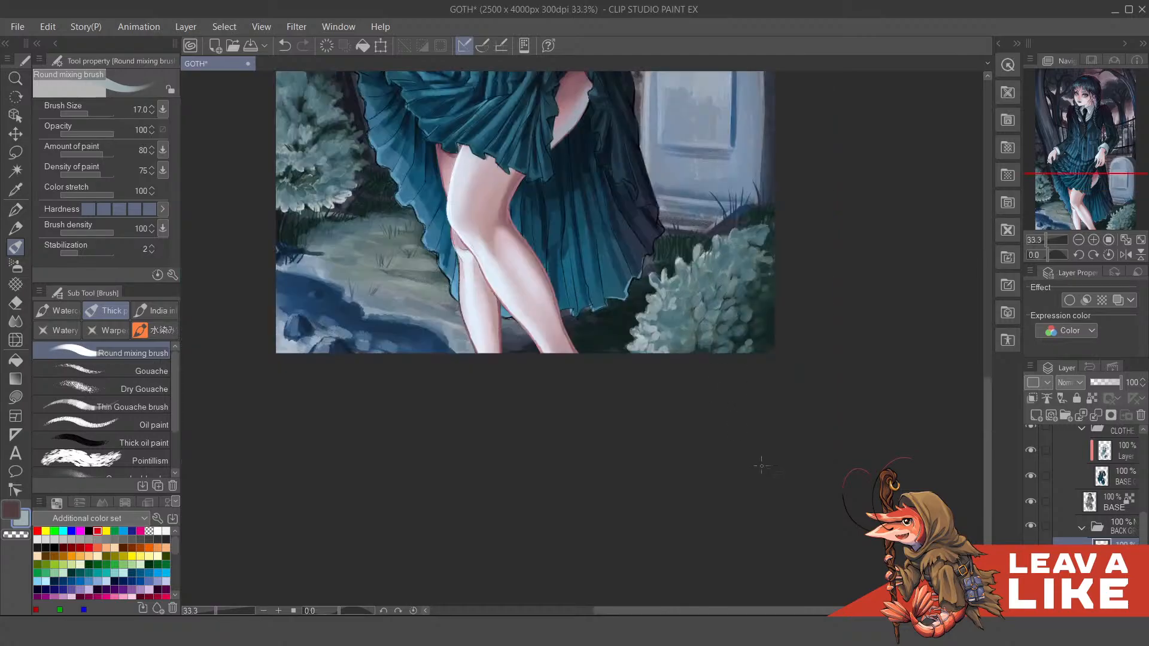
Step: Mirror the canvas view and paint individual leaves in a sampled blue-green on the foreground bush's shaded side
key(h)
scroll(543, 189, up, 1)
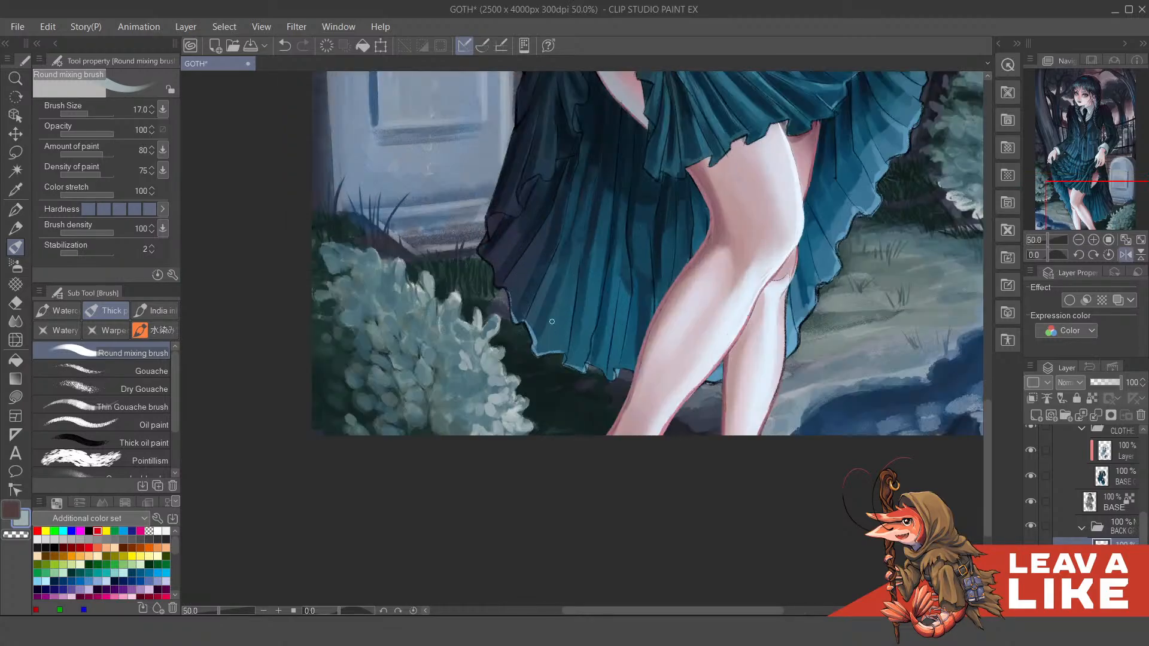
mouse_move(526, 331)
mouse_down()
mouse_move(580, 344)
mouse_move(635, 407)
mouse_up()
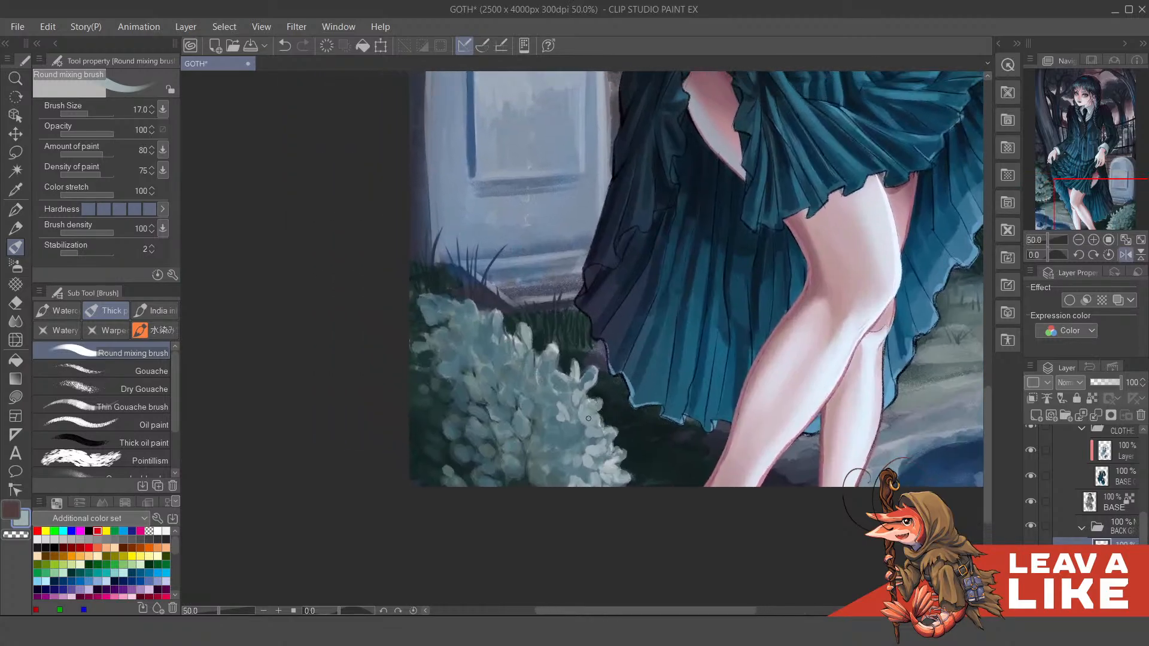
key(ctrl+z)
alt+click(454, 425)
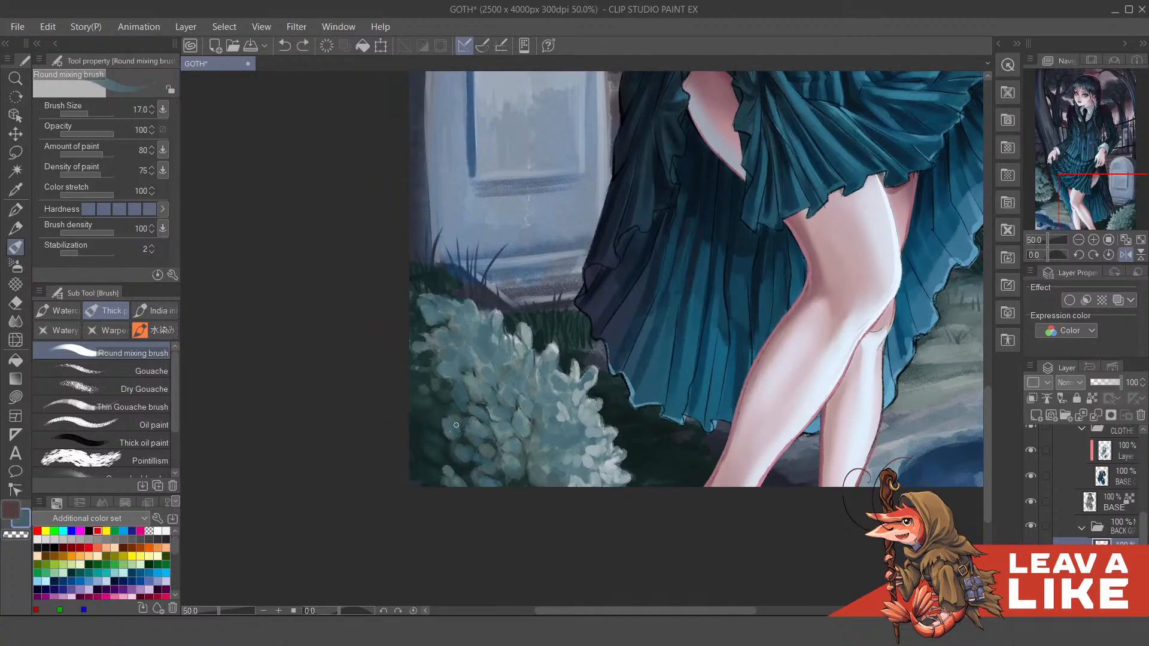
drag(456, 426, 462, 402)
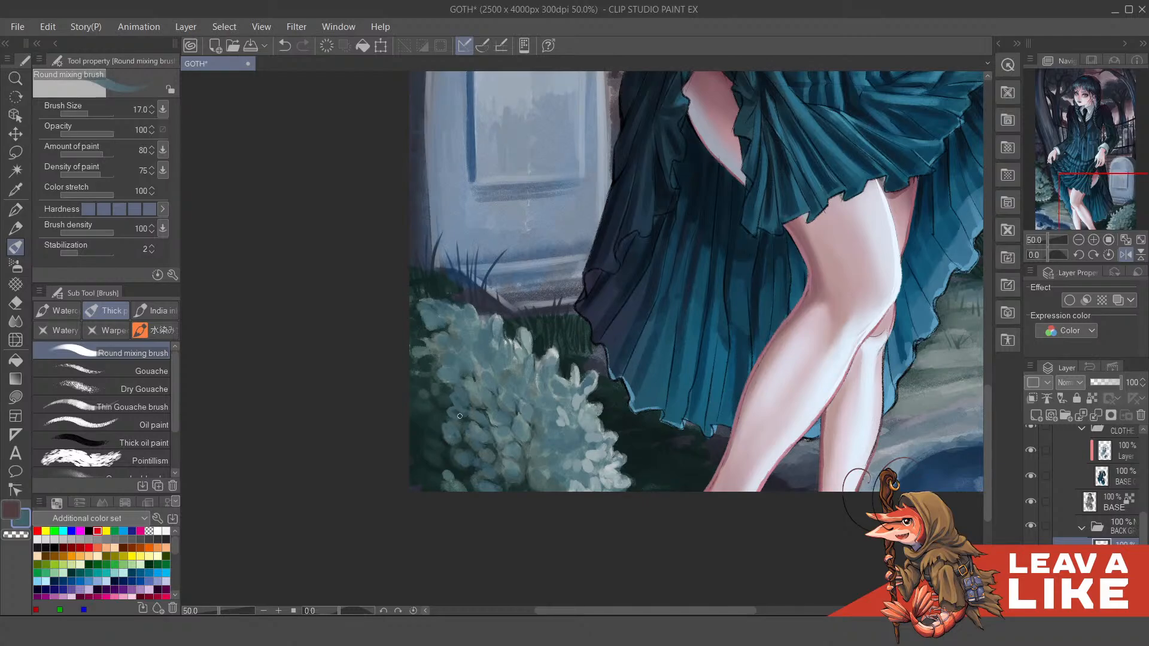
drag(465, 419, 457, 405)
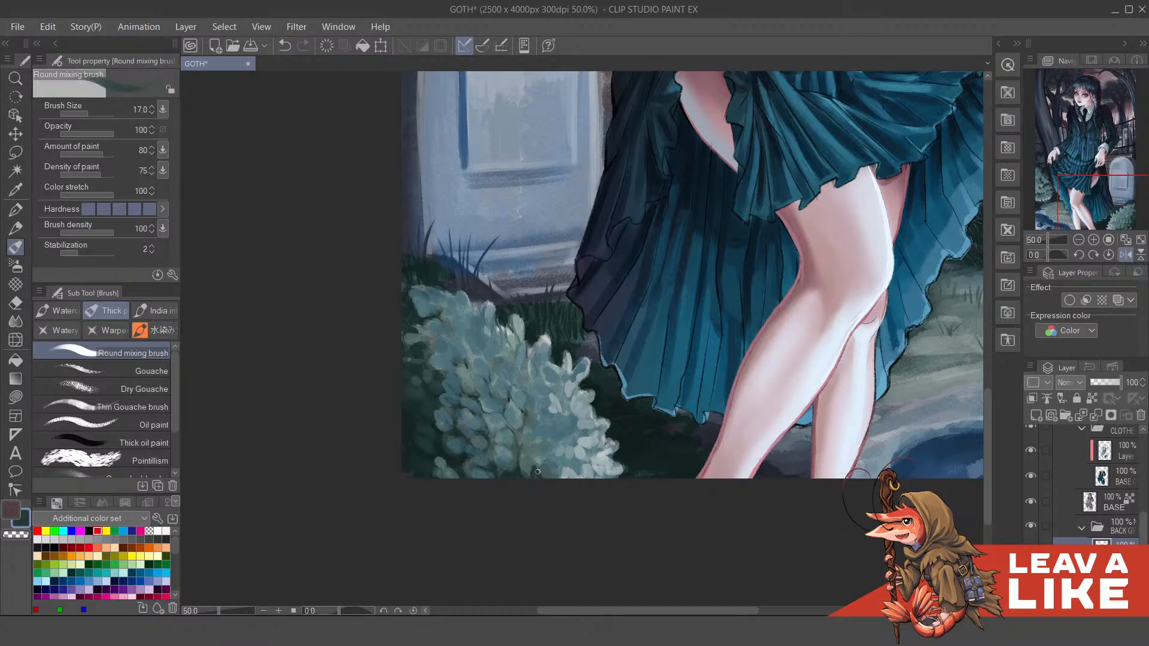
Step: Paint dark teal shadow gaps between the leaf clusters in the lower part of the foreground bush
drag(548, 424, 561, 448)
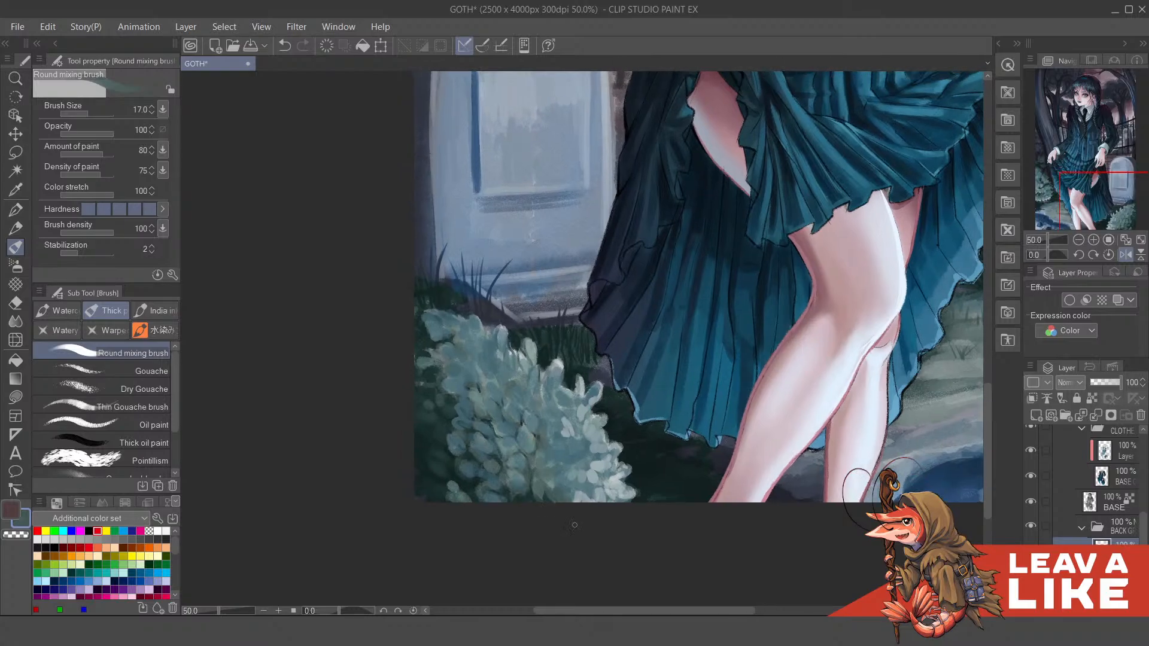
drag(552, 508, 538, 489)
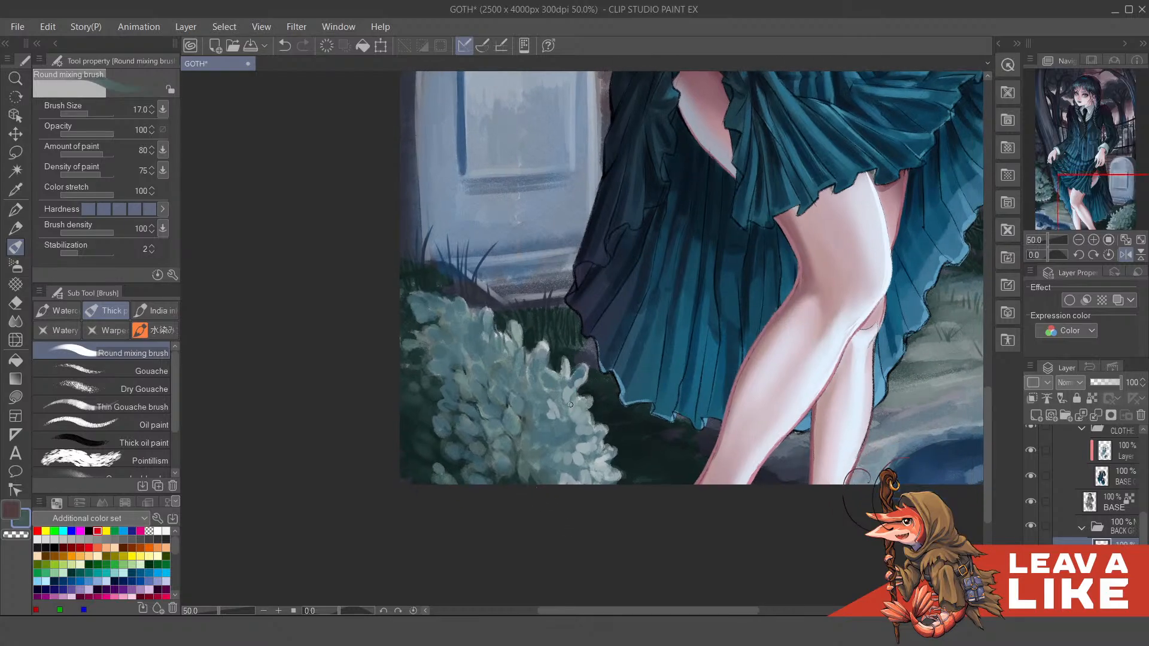
drag(546, 432, 463, 449)
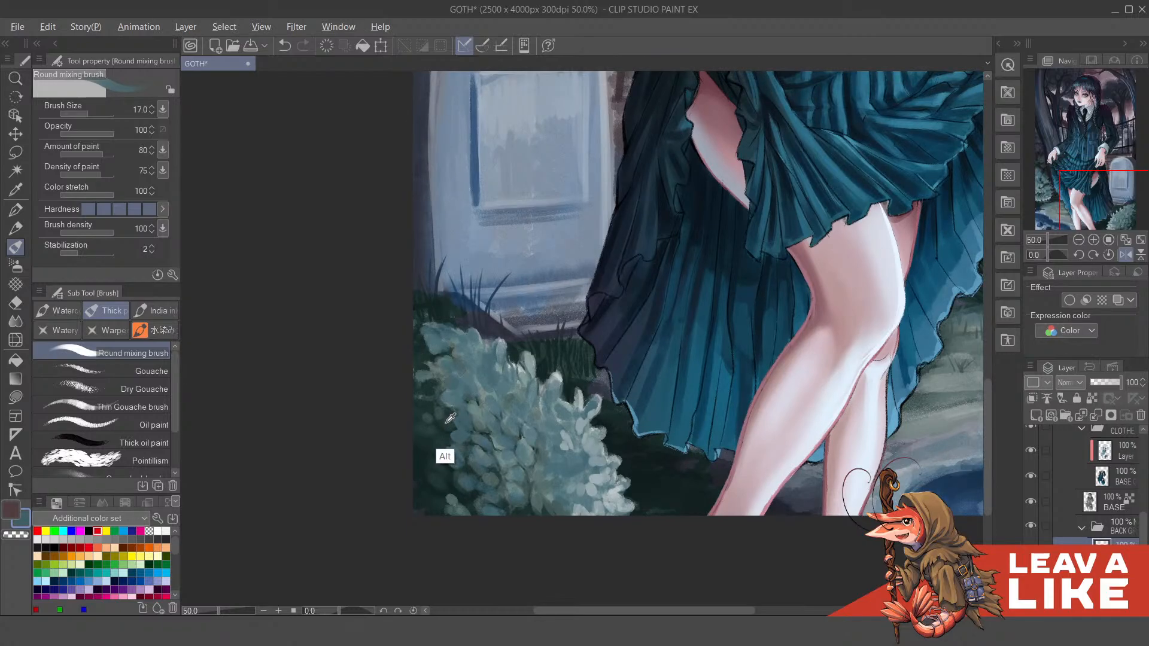
Step: Sample a muted green from the foreground bush and add shaded leaves along its dark outer edge
alt+click(445, 421)
drag(429, 465, 440, 468)
drag(428, 466, 439, 477)
scroll(515, 338, down, 1)
Step: Define the leaves at the top of the foreground bush below the tombstone, using blue-green tones sampled from the foliage
drag(778, 300, 744, 348)
scroll(444, 390, up, 2)
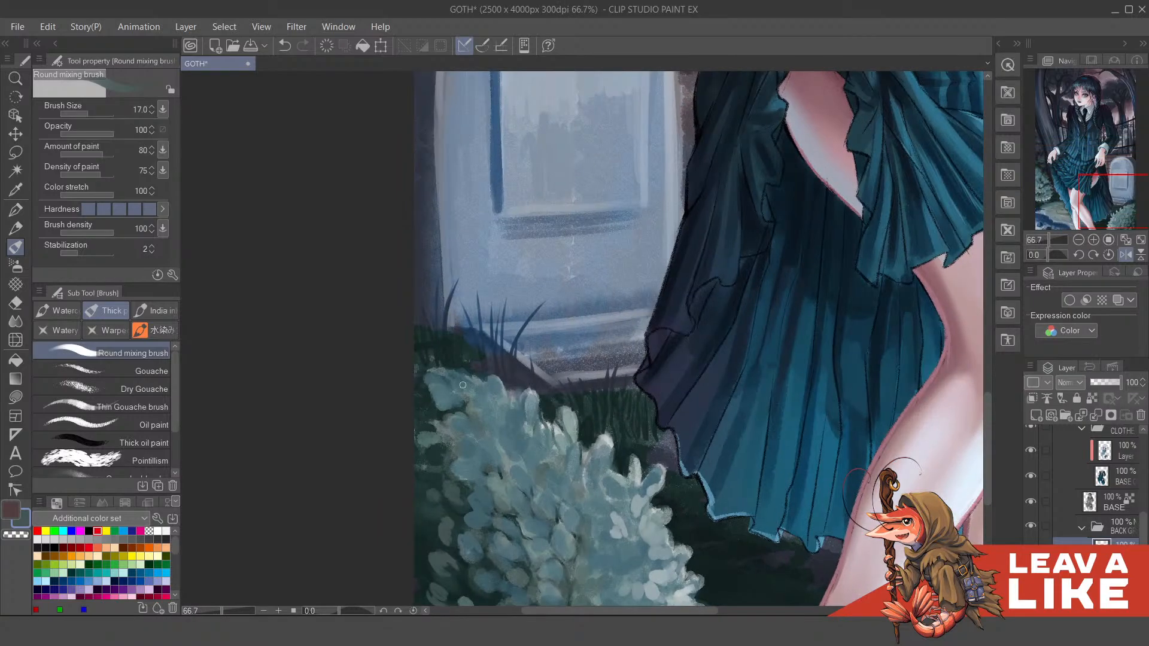
key(alt)
drag(471, 432, 466, 400)
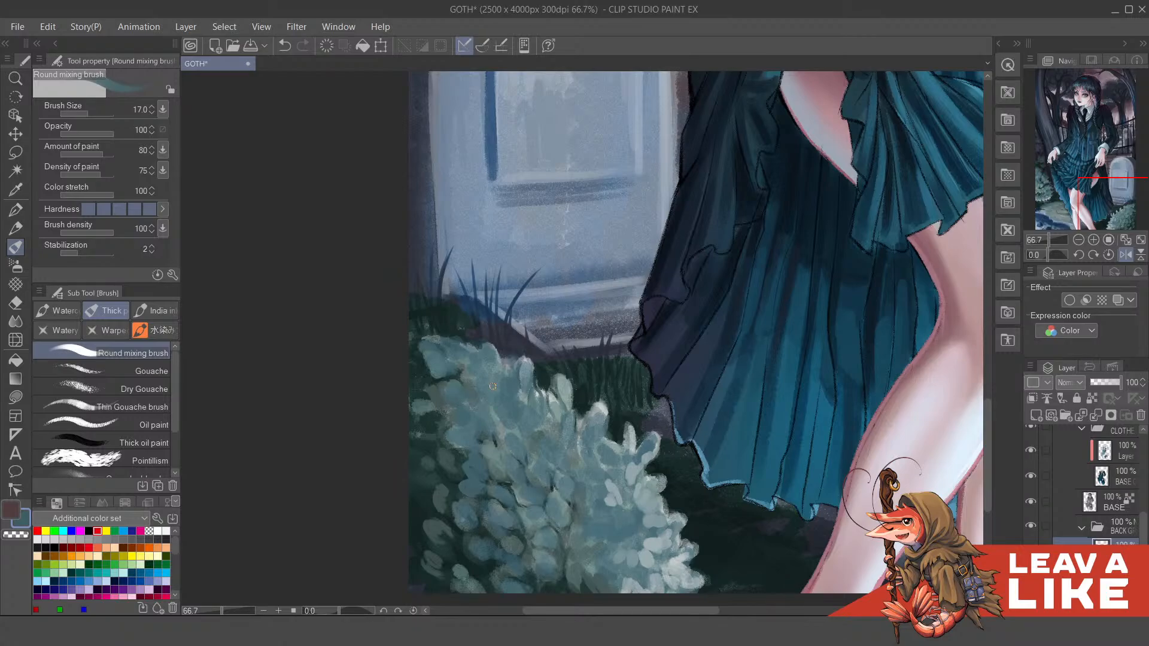
drag(455, 362, 461, 376)
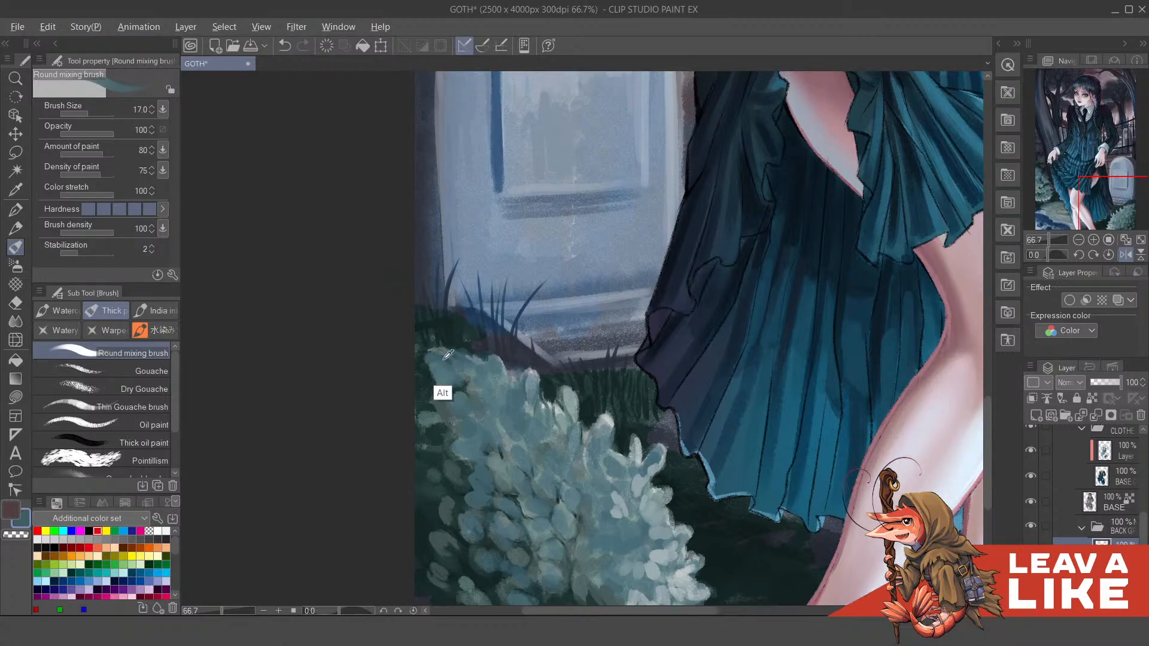
alt+click(425, 370)
drag(434, 350, 441, 373)
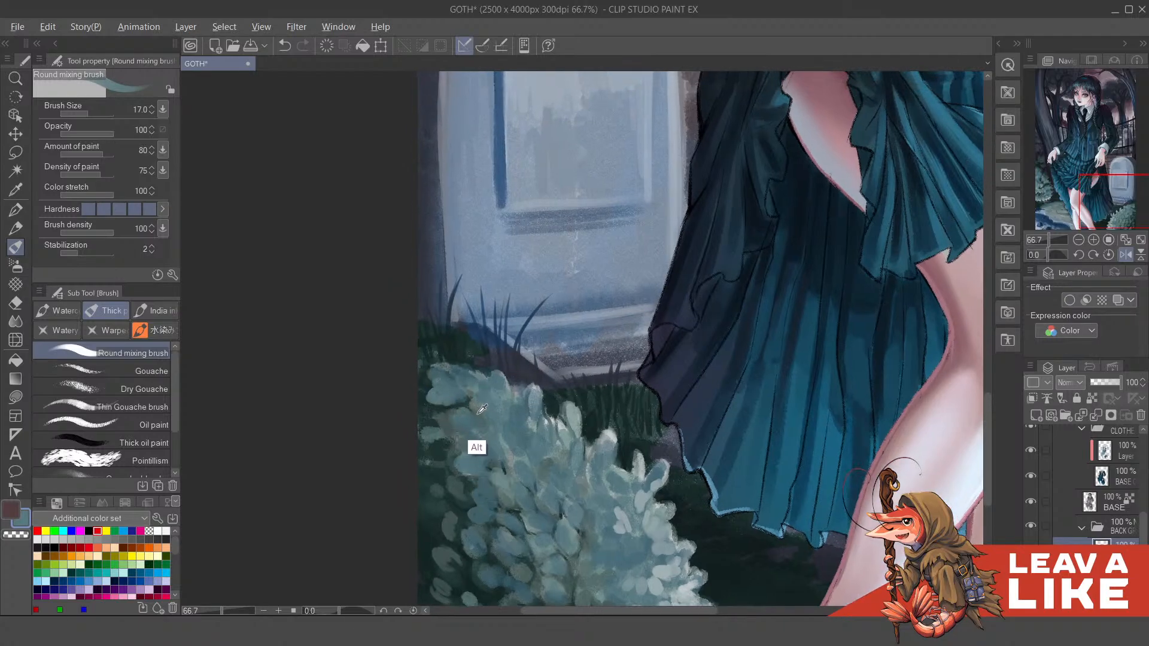
alt+click(453, 520)
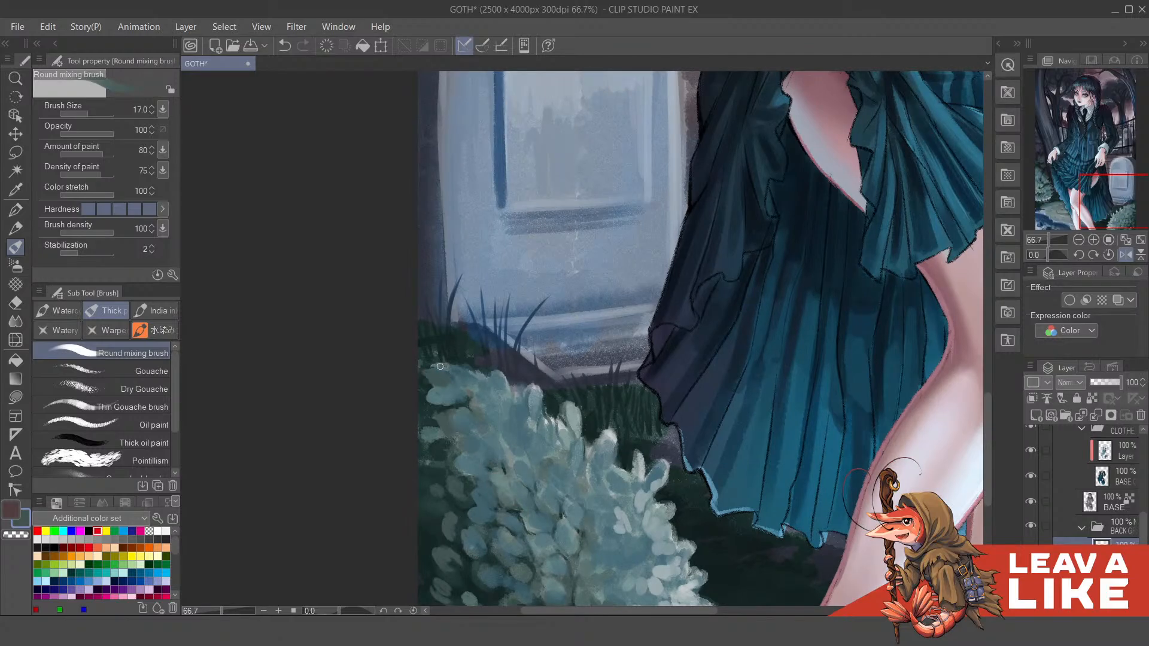
Step: Paint pale highlights on the leaves along the foreground bush's lit edge with the size 17 brush
scroll(565, 302, down, 3)
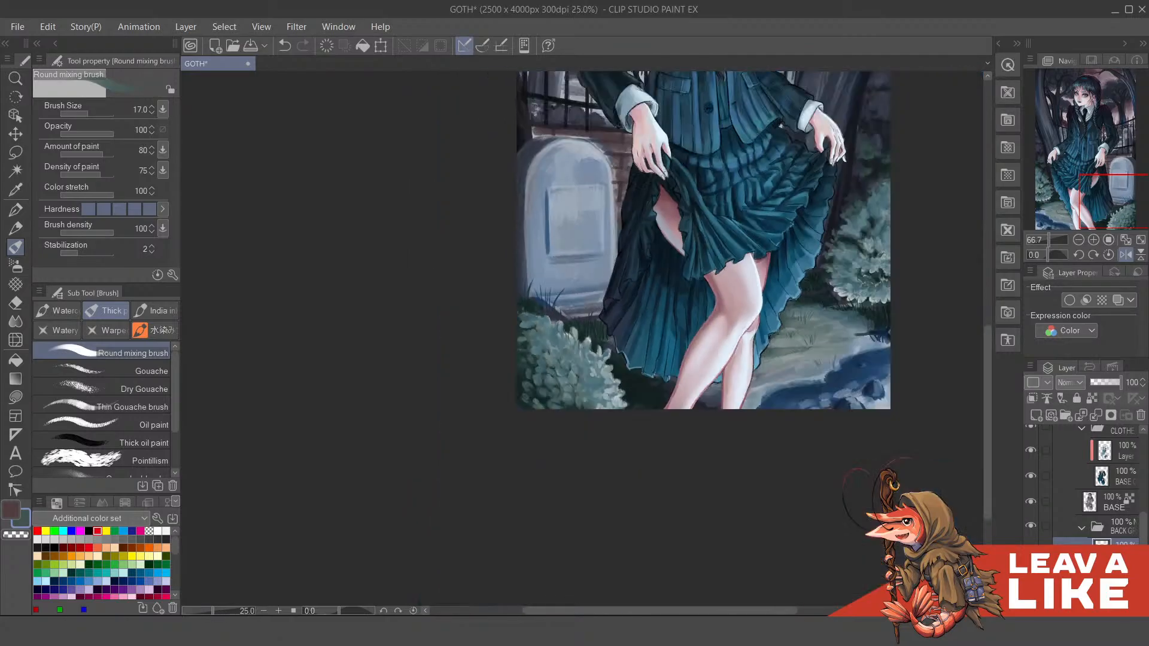
drag(708, 270, 615, 237)
scroll(615, 236, down, 3)
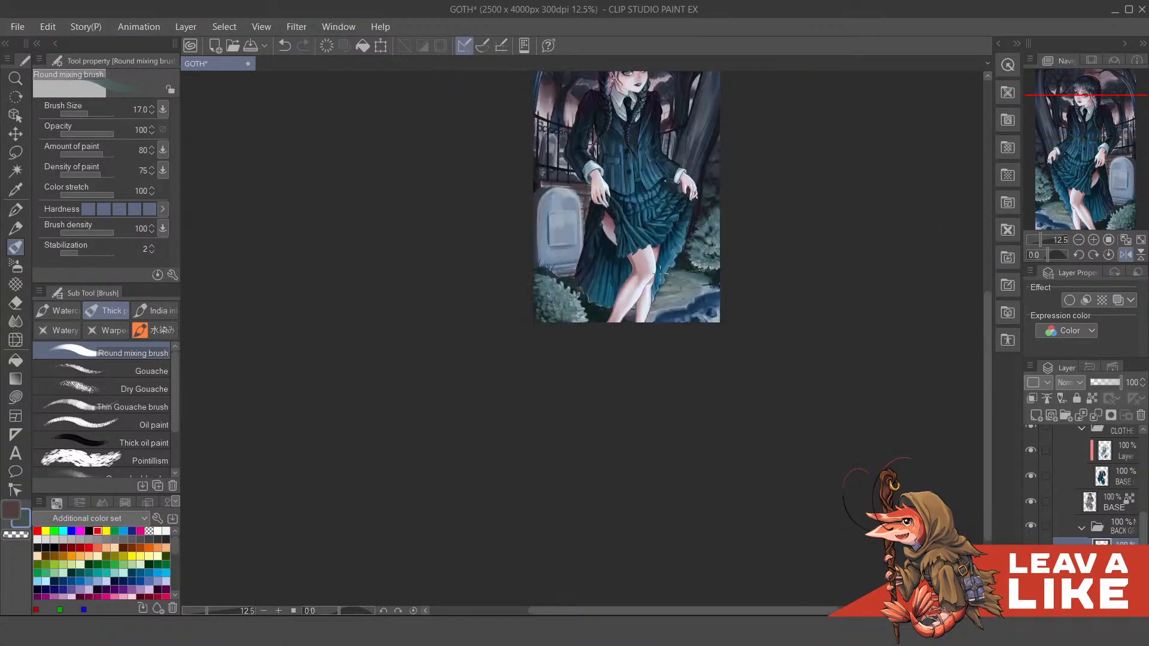
scroll(586, 320, up, 6)
drag(584, 320, 580, 375)
mouse_move(549, 279)
mouse_down()
mouse_move(528, 319)
mouse_move(508, 303)
mouse_move(511, 325)
mouse_move(512, 292)
mouse_move(496, 319)
mouse_move(473, 279)
mouse_move(489, 275)
mouse_move(465, 304)
mouse_move(480, 277)
mouse_move(480, 321)
mouse_up()
mouse_move(482, 275)
mouse_down()
mouse_move(481, 313)
mouse_move(549, 358)
mouse_move(535, 359)
mouse_move(542, 349)
mouse_move(534, 371)
mouse_move(547, 348)
mouse_move(532, 351)
mouse_move(535, 381)
mouse_move(542, 370)
mouse_move(541, 392)
mouse_move(563, 390)
mouse_move(558, 413)
mouse_move(577, 420)
mouse_move(560, 436)
mouse_move(574, 460)
mouse_move(569, 438)
mouse_move(579, 455)
mouse_move(550, 460)
mouse_up()
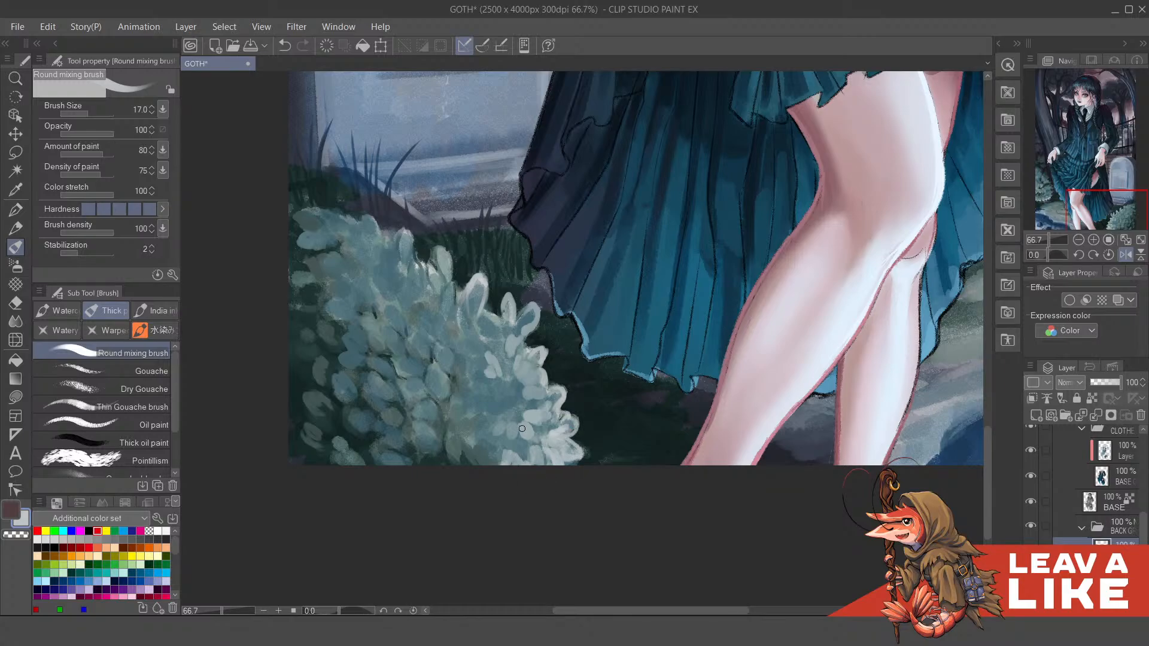
Step: Add pale leaf highlights to the lower clusters of the background bush beside the skirt
scroll(662, 275, down, 2)
drag(753, 304, 474, 417)
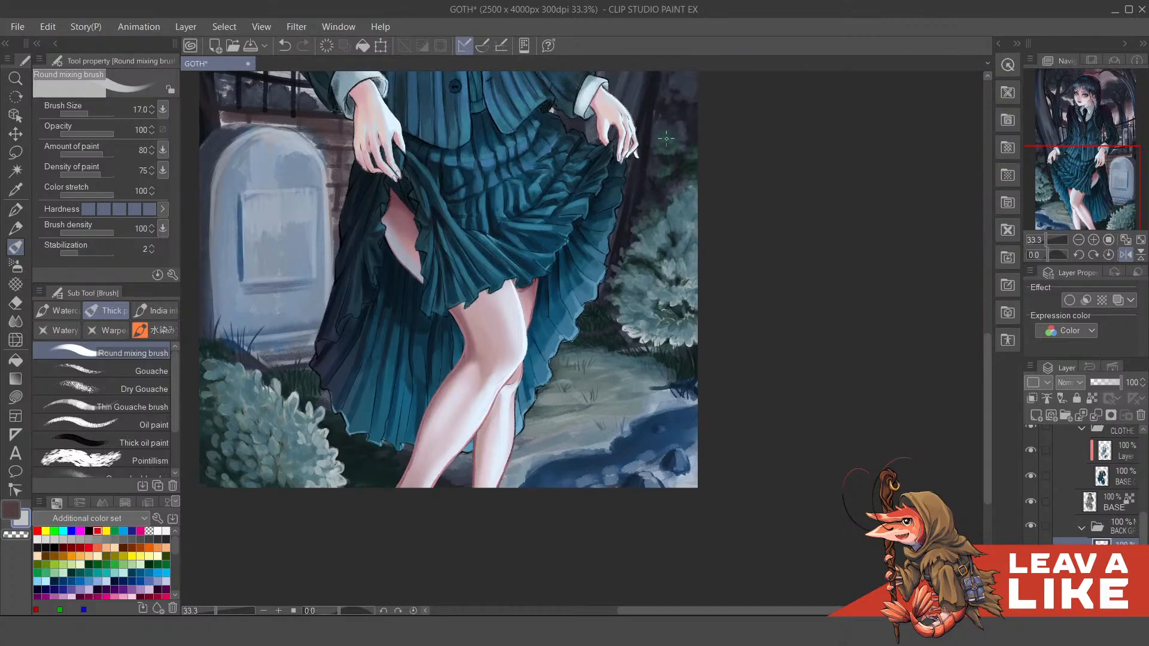
scroll(667, 347, up, 3)
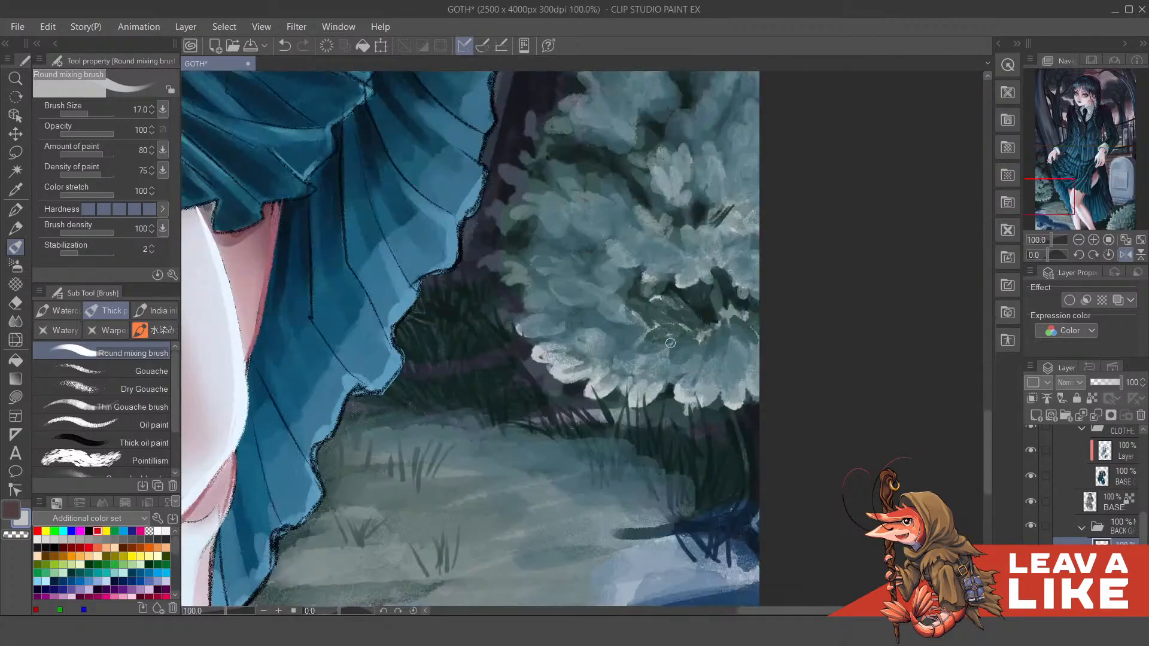
scroll(592, 358, up, 1)
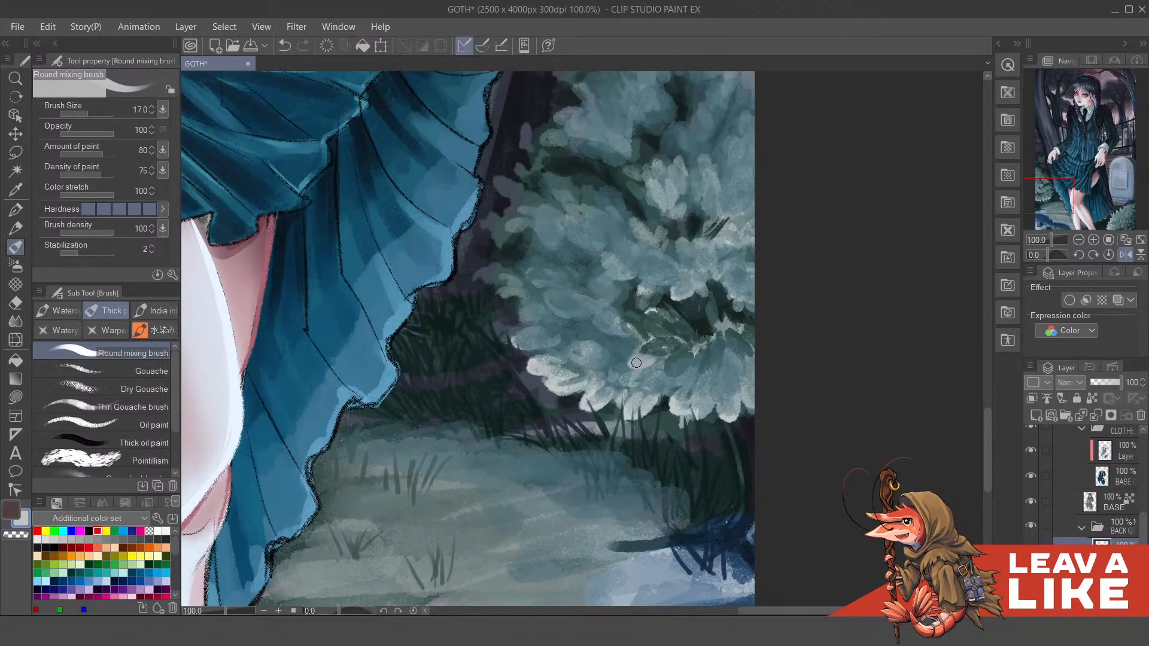
drag(675, 290, 689, 292)
scroll(745, 300, up, 1)
mouse_move(738, 407)
mouse_down()
mouse_move(713, 386)
mouse_move(731, 376)
mouse_move(719, 396)
mouse_move(708, 387)
mouse_move(751, 367)
mouse_move(705, 391)
mouse_move(722, 361)
mouse_move(673, 392)
mouse_up()
drag(738, 373, 752, 383)
scroll(801, 253, down, 4)
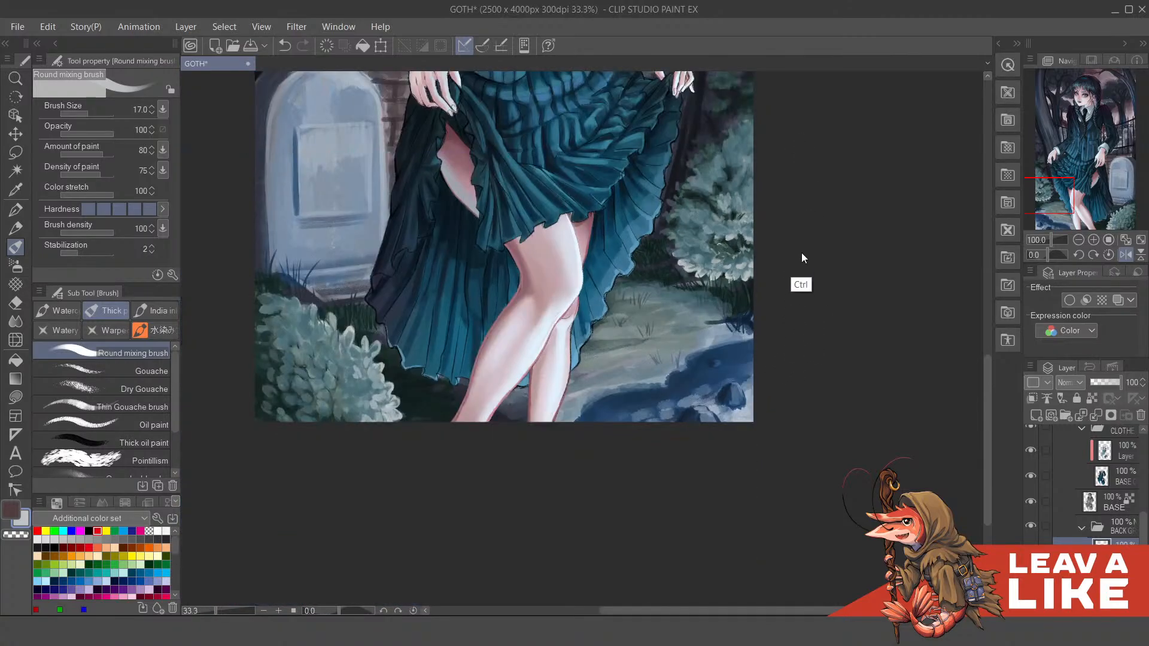
Step: Return the canvas to its unmirrored view and examine the background bush and the foliage around the skirt
key(h)
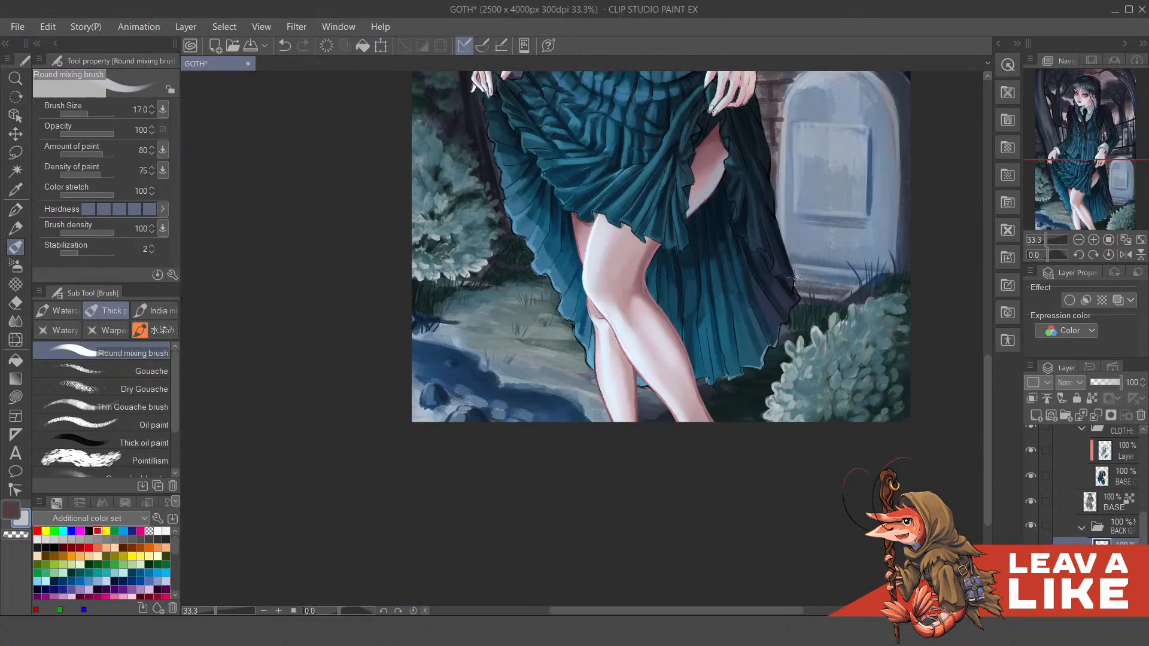
scroll(386, 237, up, 2)
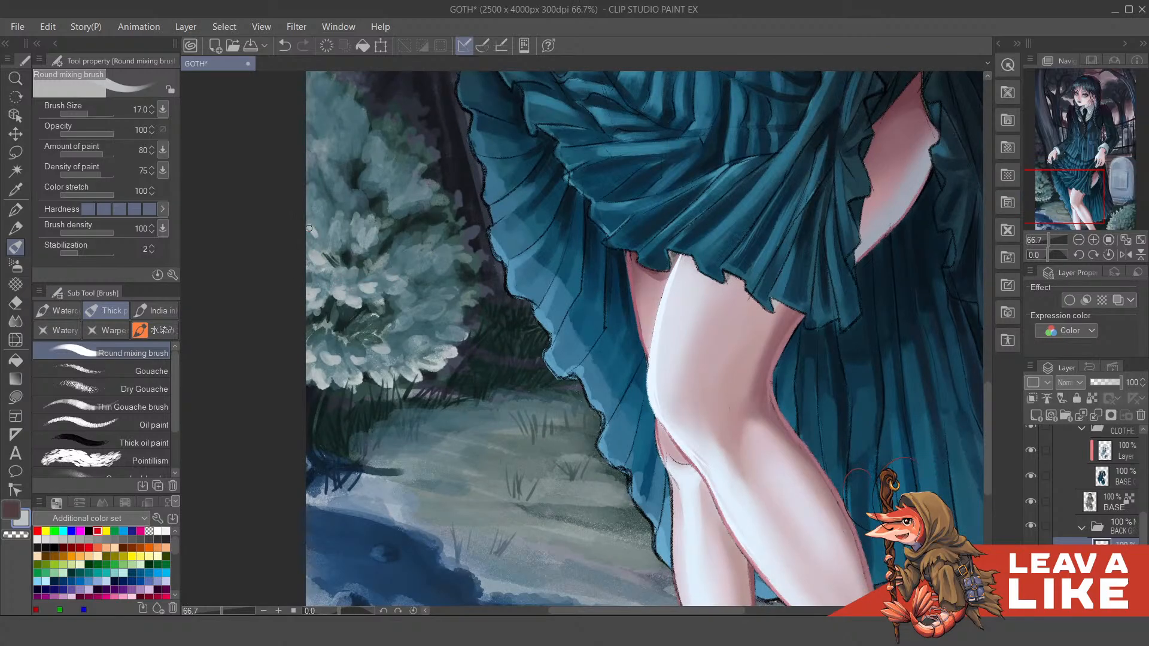
scroll(335, 162, up, 1)
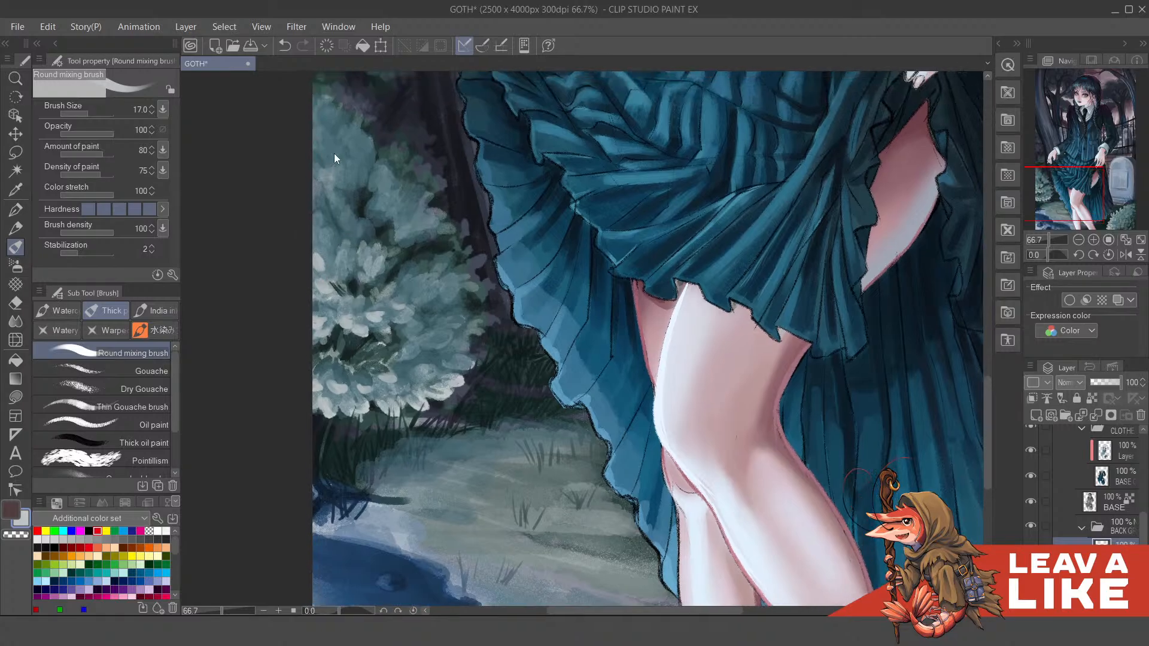
scroll(334, 153, down, 2)
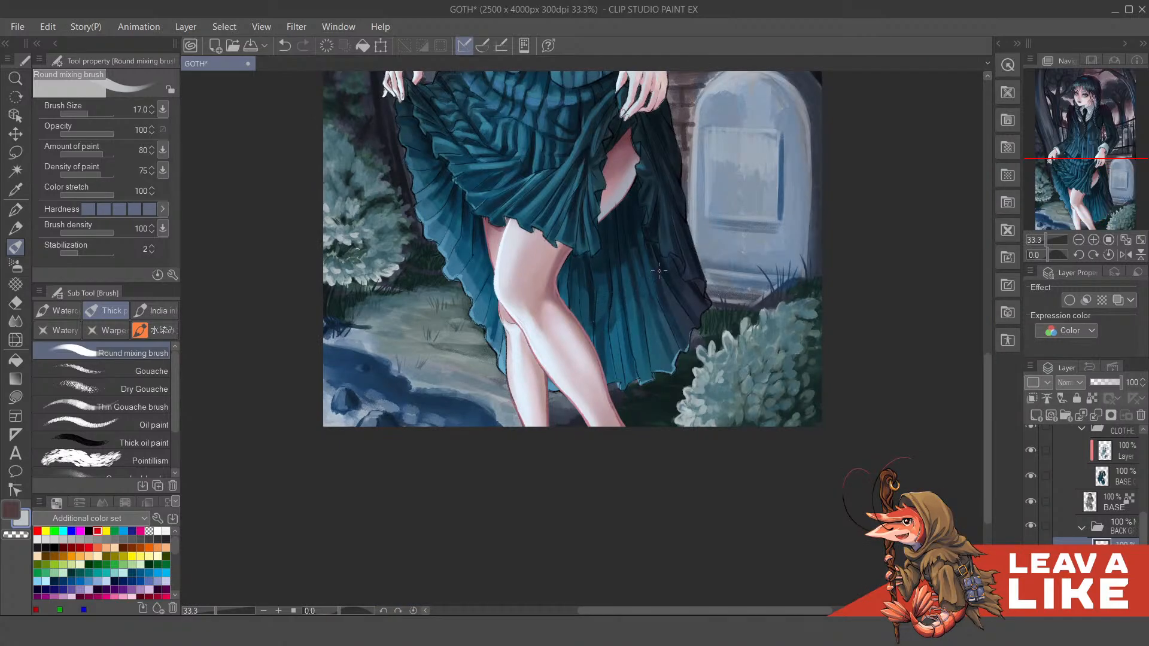
drag(658, 344, 691, 377)
drag(629, 440, 727, 601)
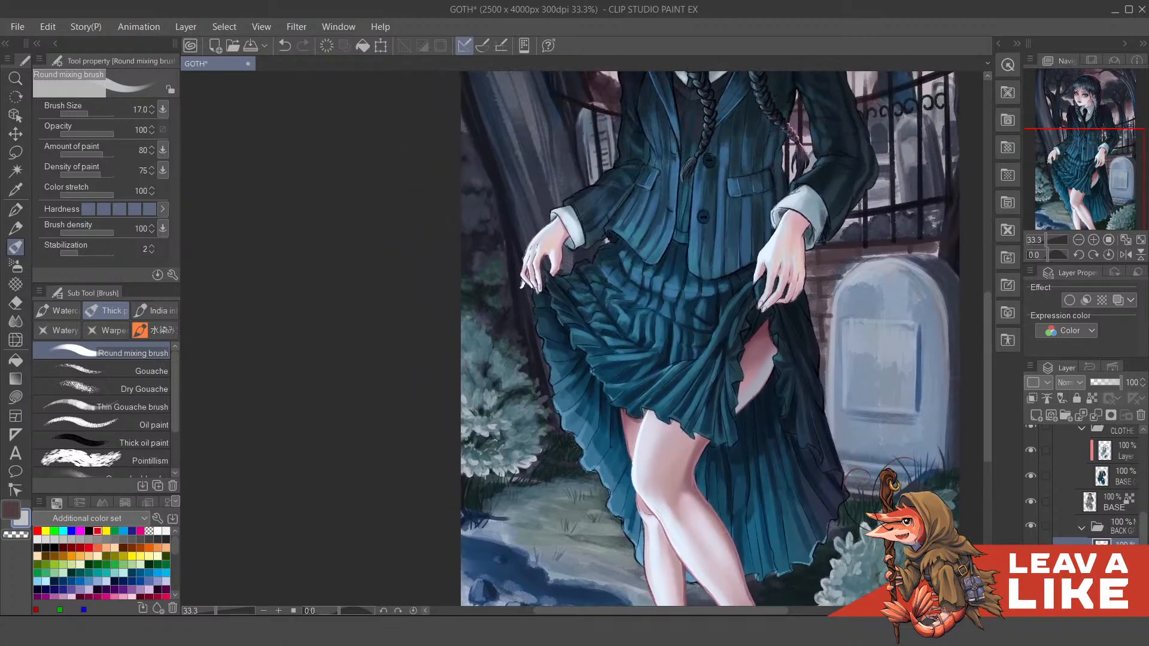
scroll(510, 295, up, 2)
scroll(510, 296, down, 2)
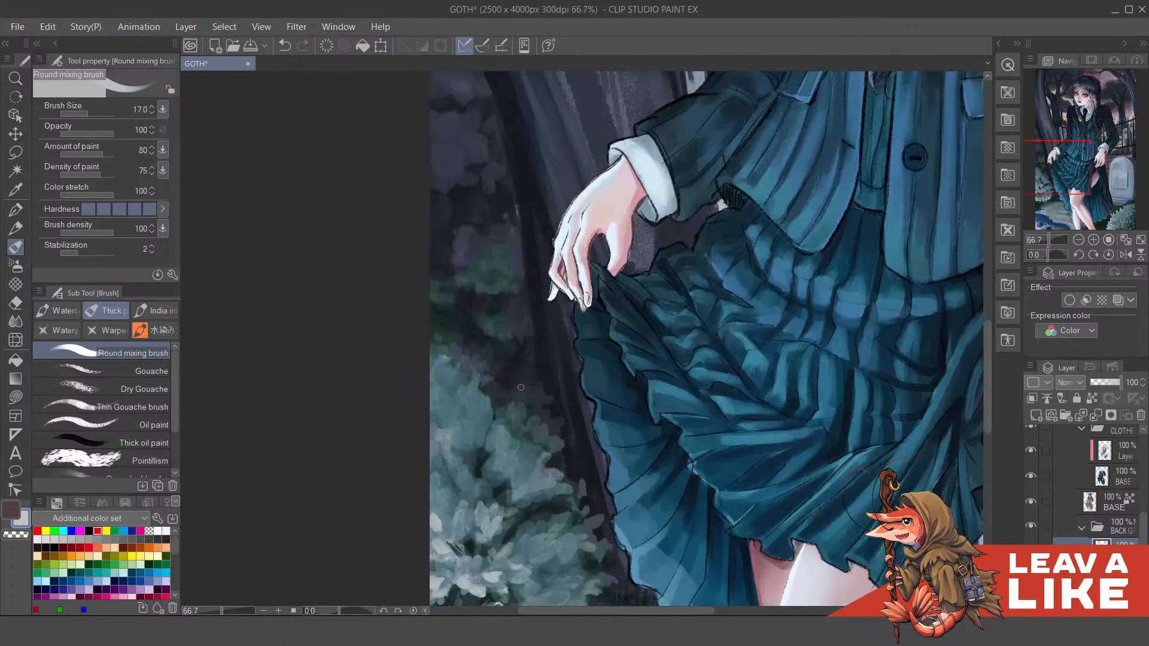
scroll(523, 413, down, 1)
mouse_move(484, 371)
mouse_down()
mouse_move(524, 315)
mouse_move(526, 346)
mouse_up()
scroll(530, 344, down, 1)
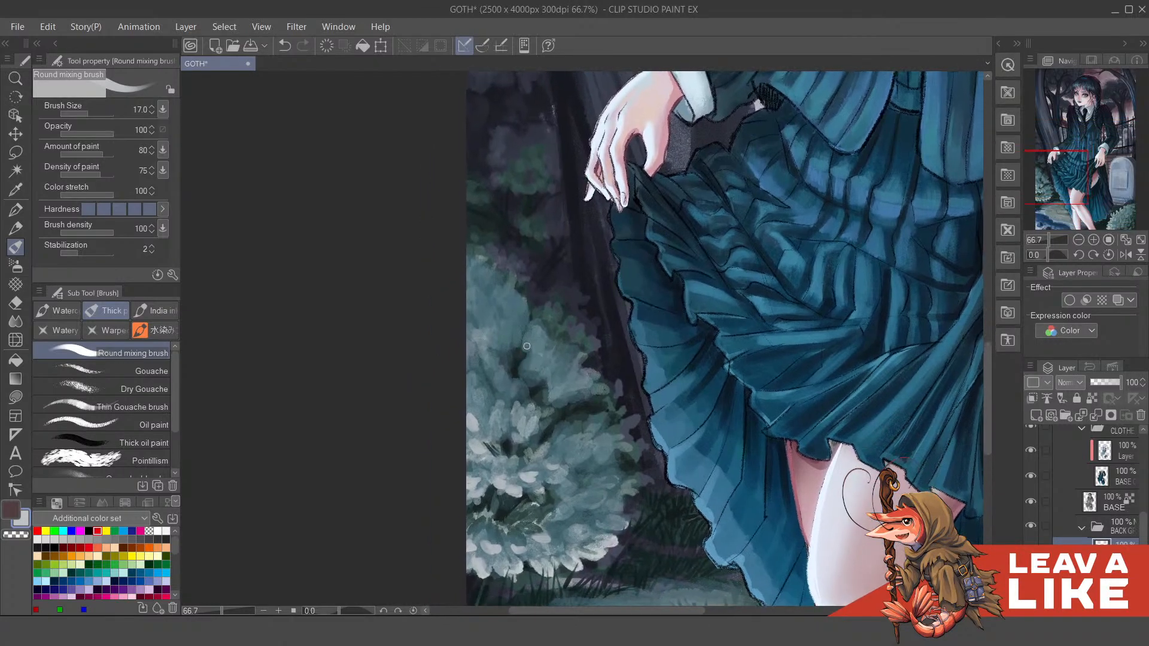
Step: Paint dark blue-green leaves over the upper part of the background bush beside the skirt with the size 17 brush
mouse_move(593, 345)
mouse_down()
mouse_move(559, 376)
mouse_move(554, 356)
mouse_up()
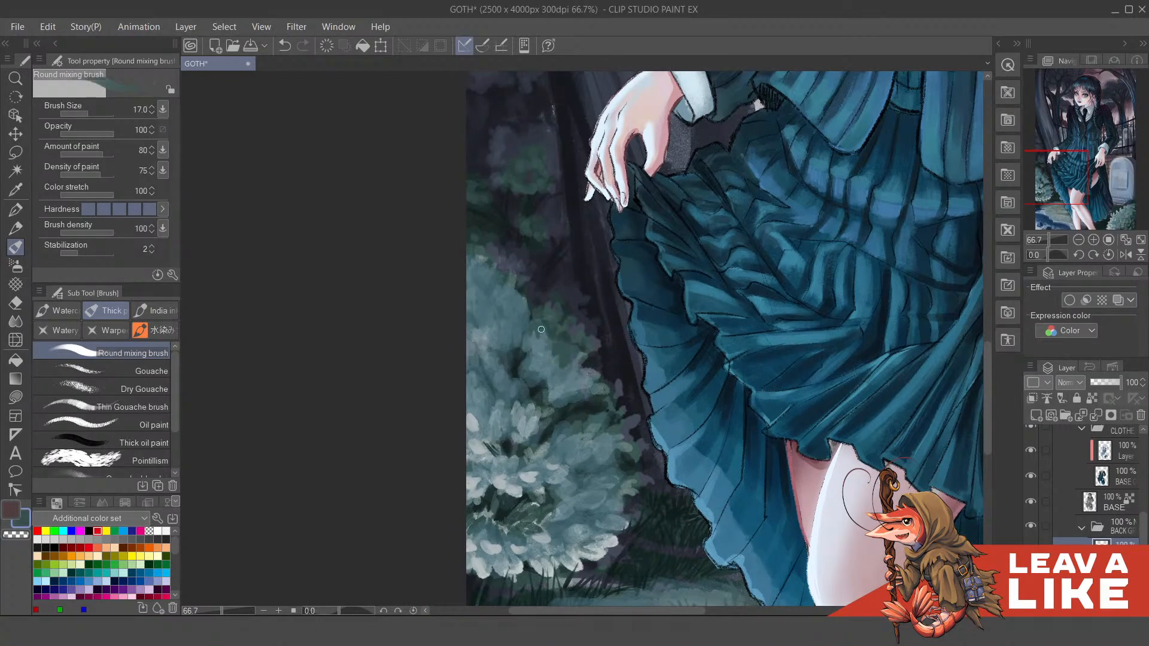
drag(499, 301, 525, 317)
mouse_move(472, 270)
mouse_down()
mouse_move(482, 280)
mouse_move(473, 273)
mouse_move(483, 263)
mouse_move(487, 275)
mouse_move(472, 268)
mouse_move(505, 287)
mouse_move(490, 287)
mouse_up()
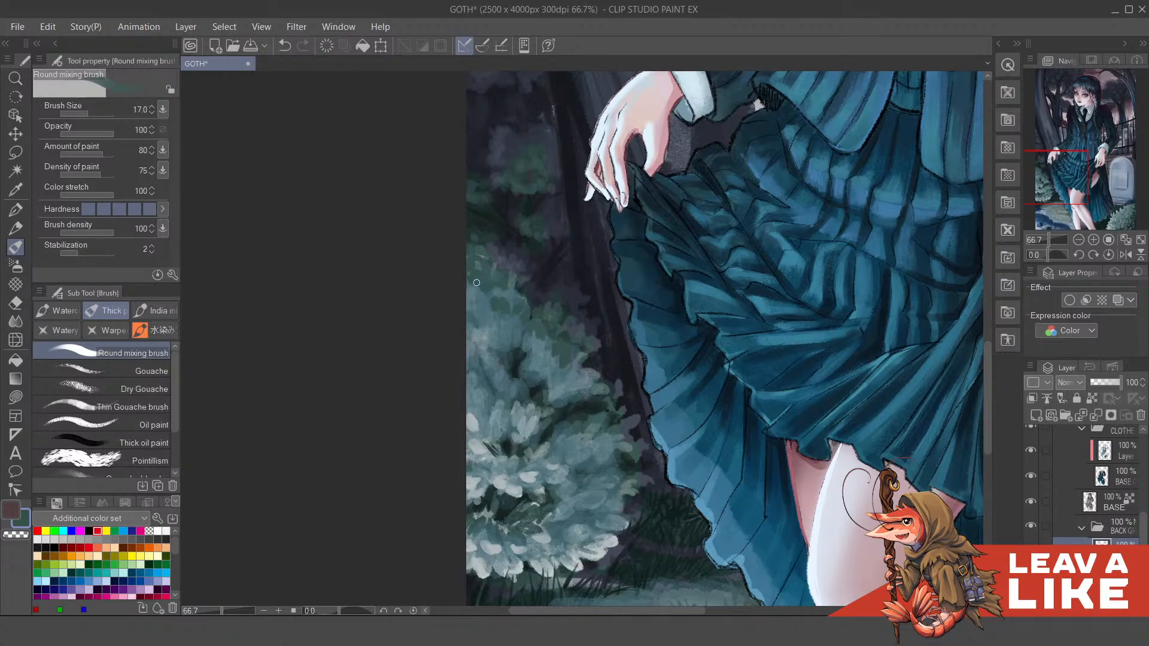
Step: Mirror the canvas view and examine the background bush up close and within the lower half of the illustration
key(h)
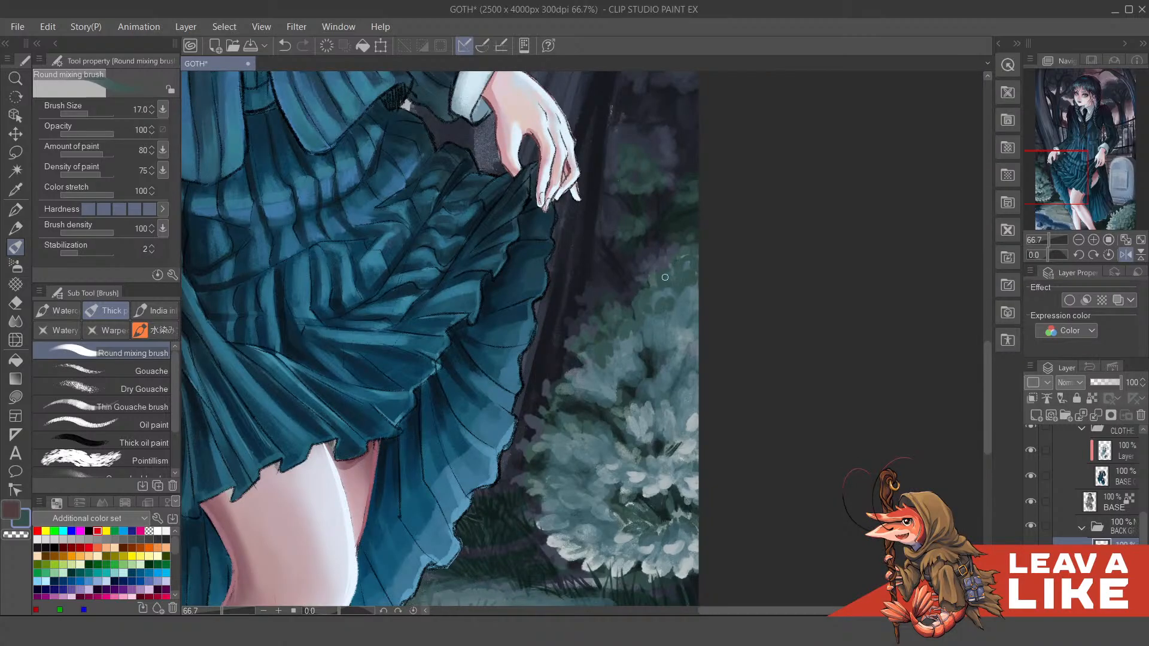
scroll(718, 210, up, 1)
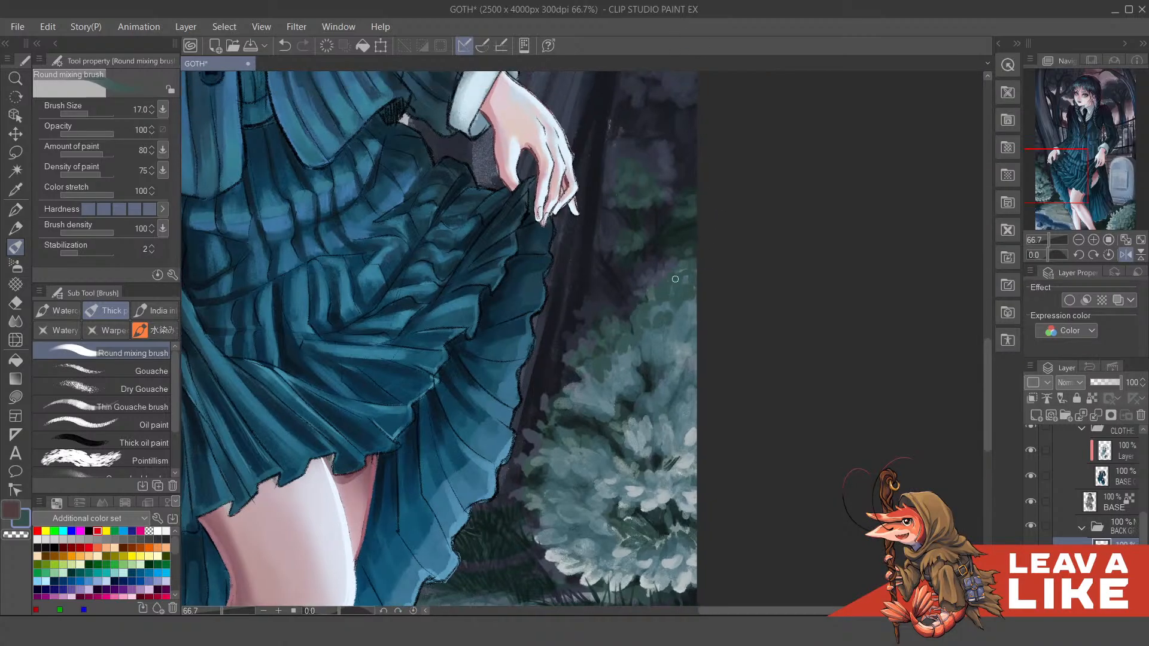
key(ctrl)
scroll(703, 307, down, 2)
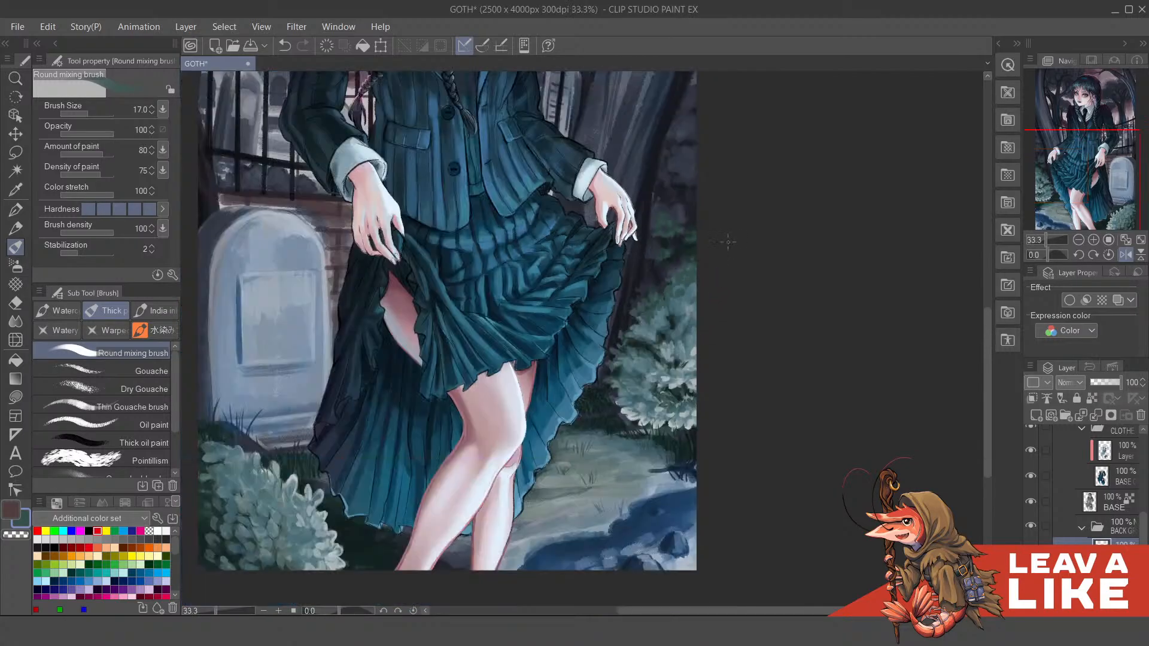
scroll(713, 282, up, 1)
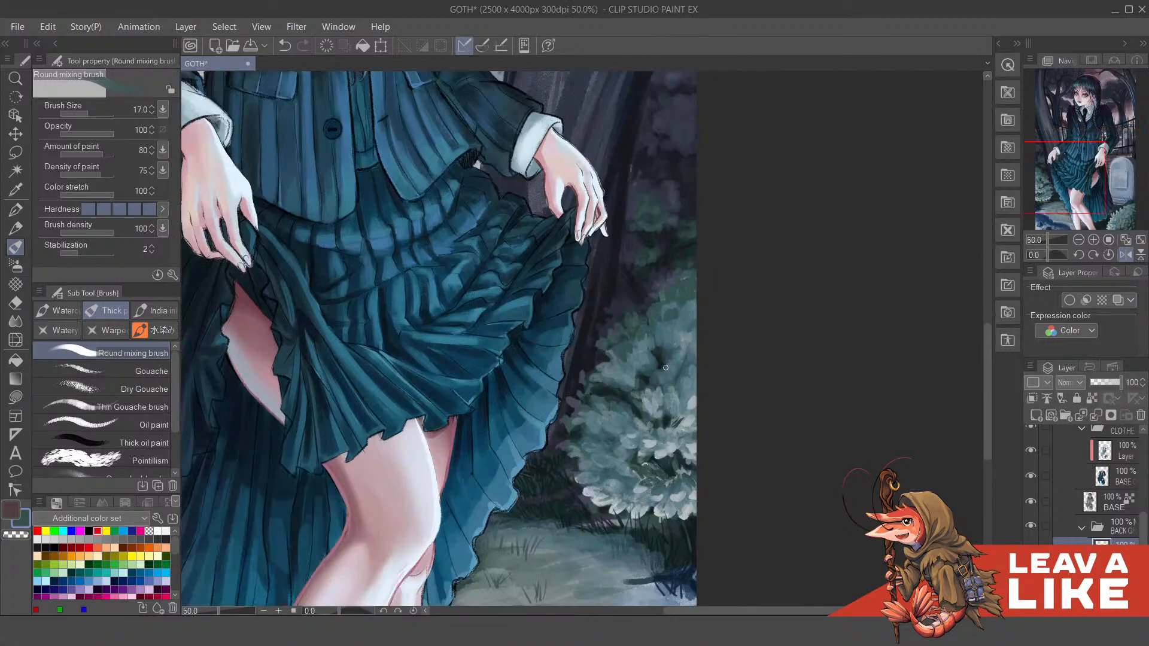
scroll(666, 368, up, 1)
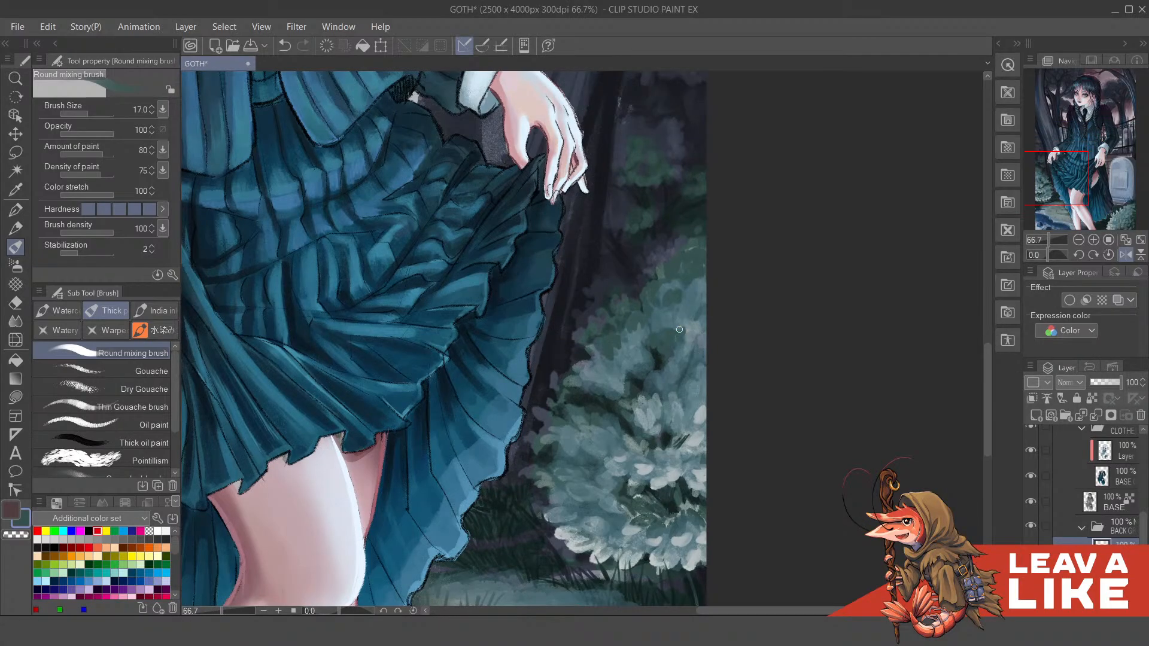
scroll(772, 188, down, 2)
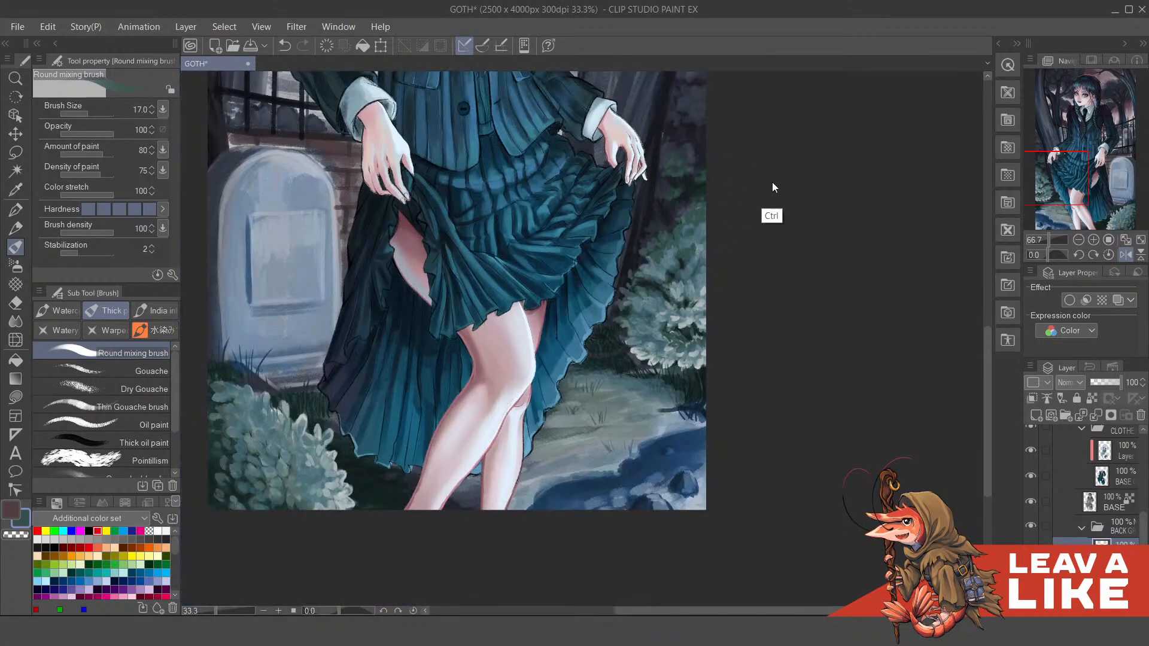
Step: Set the brush size to 25 and paint dark blue-green leaves along the background bush's edge facing the skirt
key(bracketright)
key(bracketright)
scroll(715, 258, up, 1)
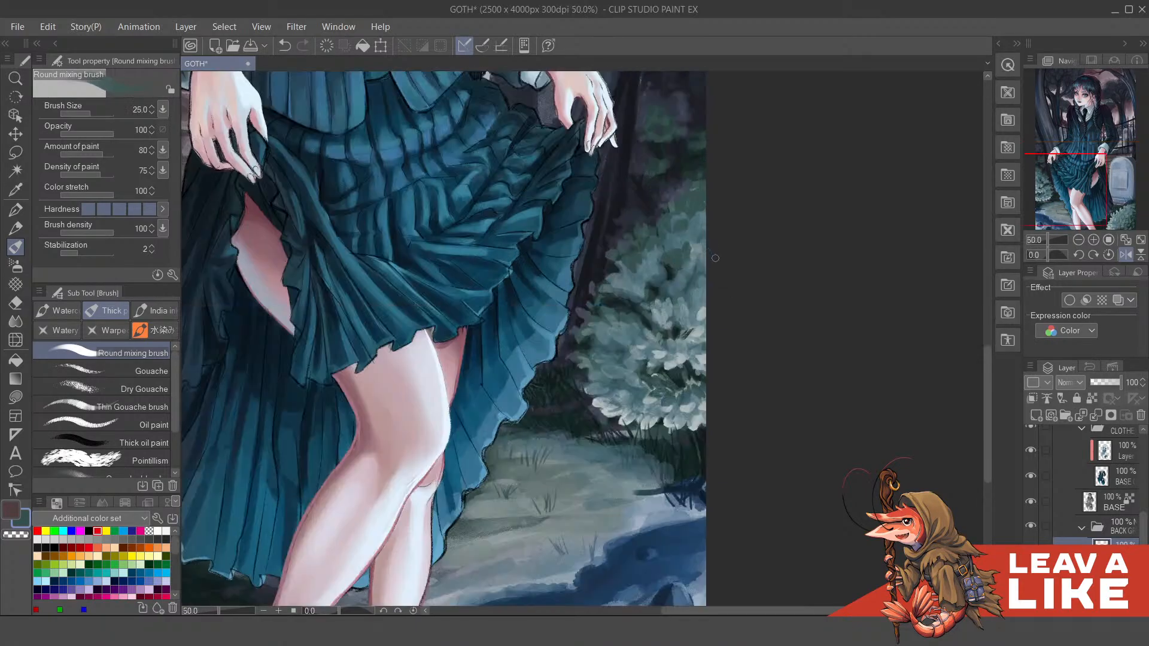
scroll(715, 258, up, 1)
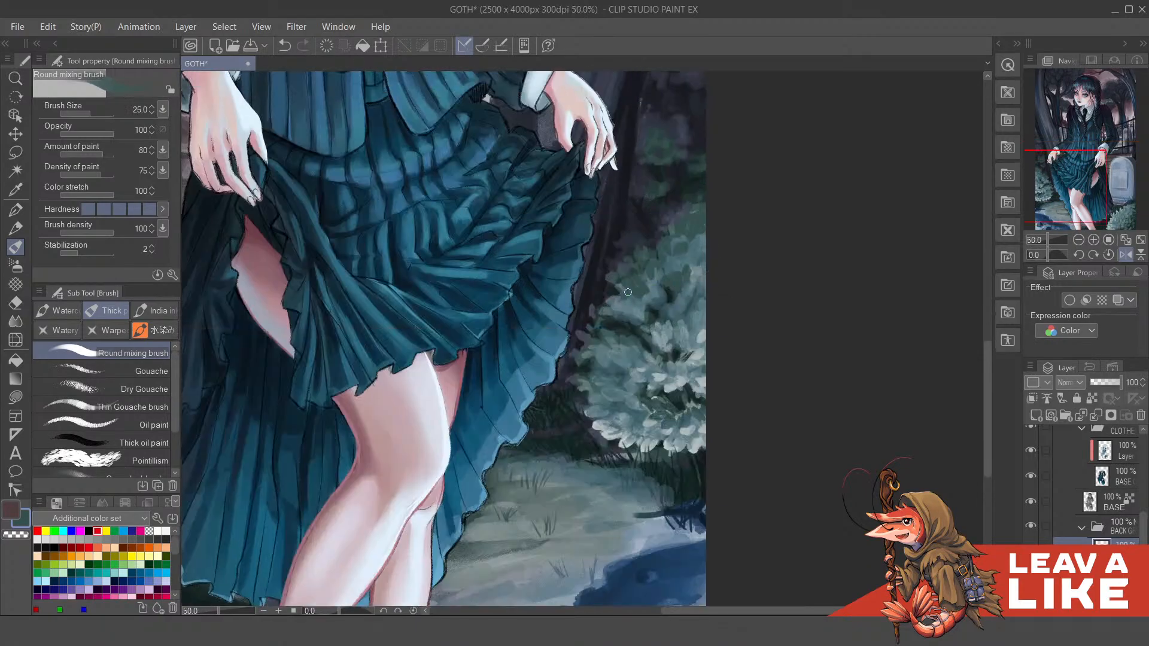
mouse_move(628, 292)
mouse_down()
mouse_move(615, 296)
mouse_move(626, 269)
mouse_up()
scroll(736, 210, down, 1)
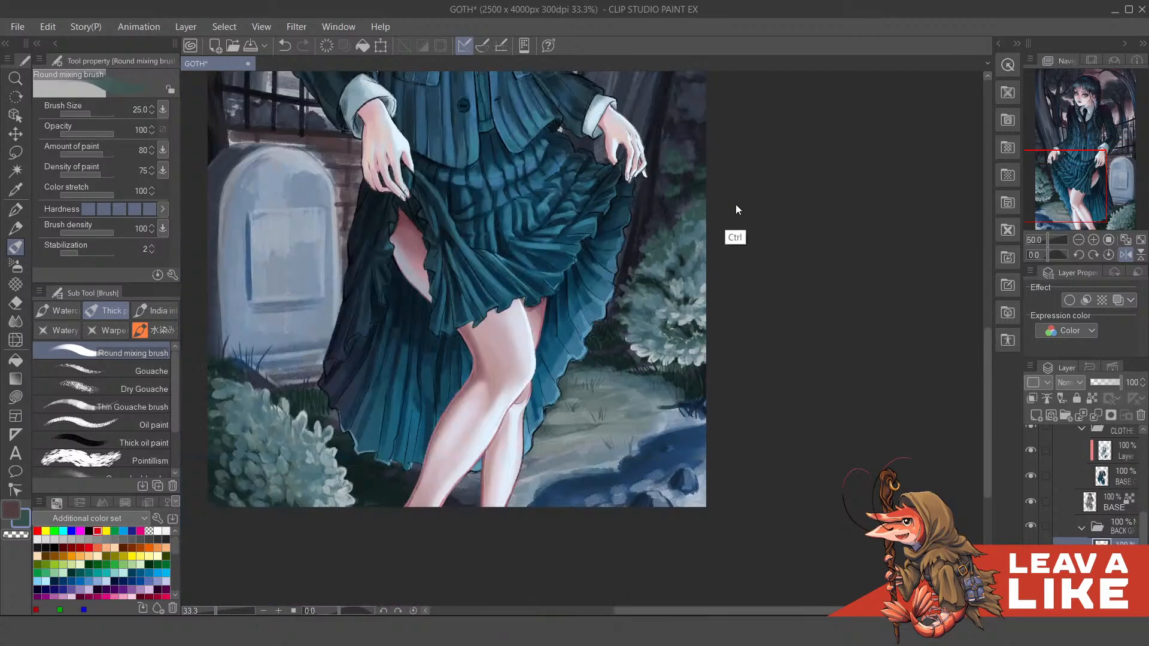
scroll(680, 245, up, 1)
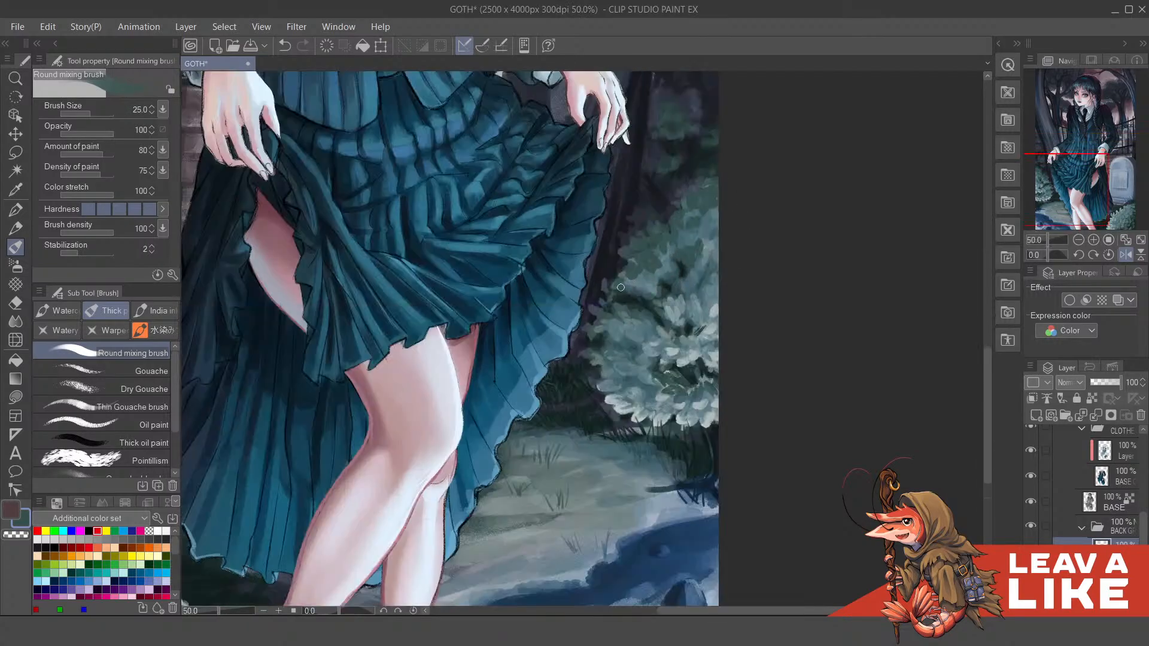
mouse_move(620, 287)
mouse_down()
mouse_move(633, 277)
mouse_move(619, 272)
mouse_move(618, 290)
mouse_move(637, 276)
mouse_move(638, 256)
mouse_up()
scroll(701, 251, up, 2)
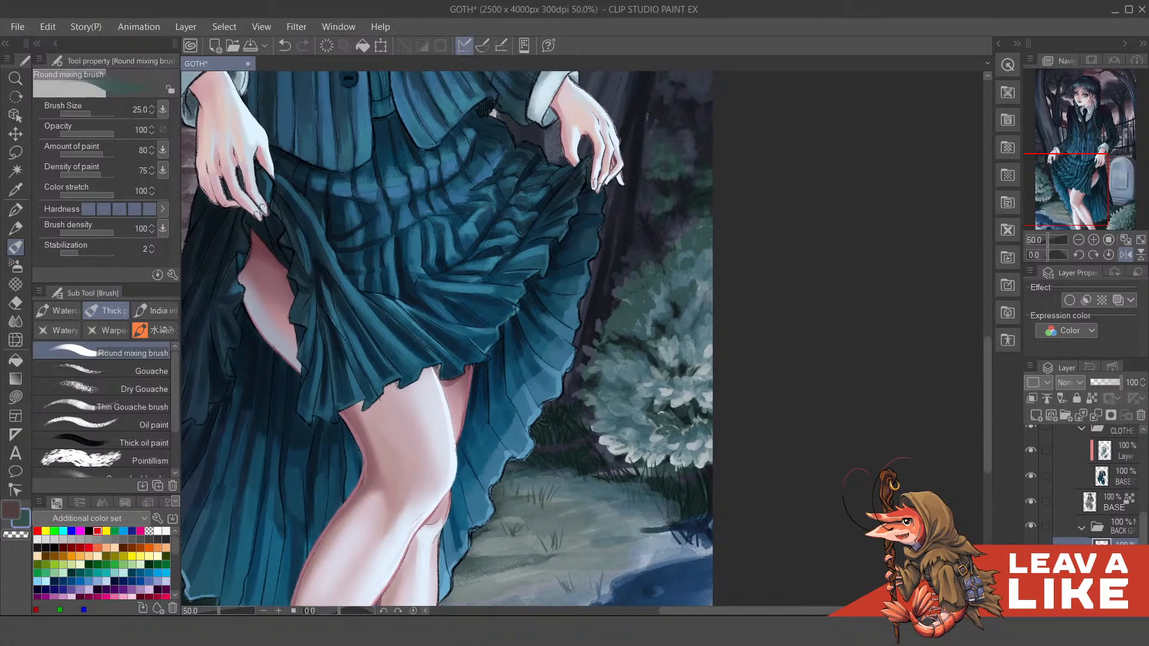
scroll(690, 296, up, 1)
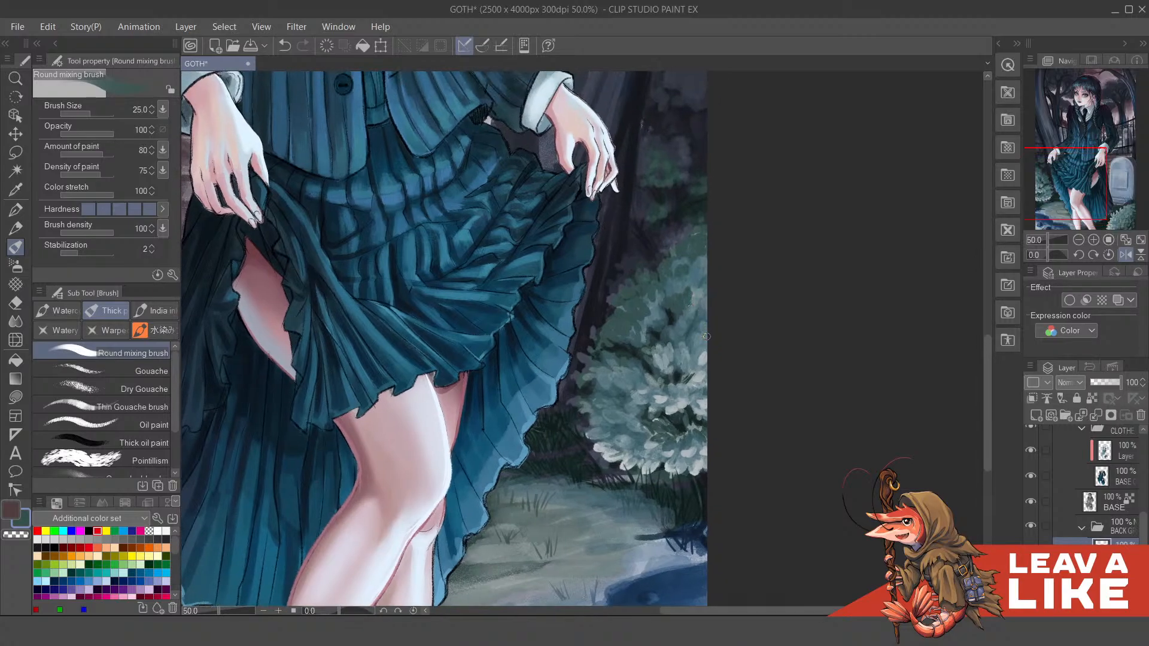
Step: Sample lighter blue-green tones from the background bush and paint leaves across its middle and skirt-side clusters
alt+click(675, 366)
alt+click(708, 307)
alt+click(698, 329)
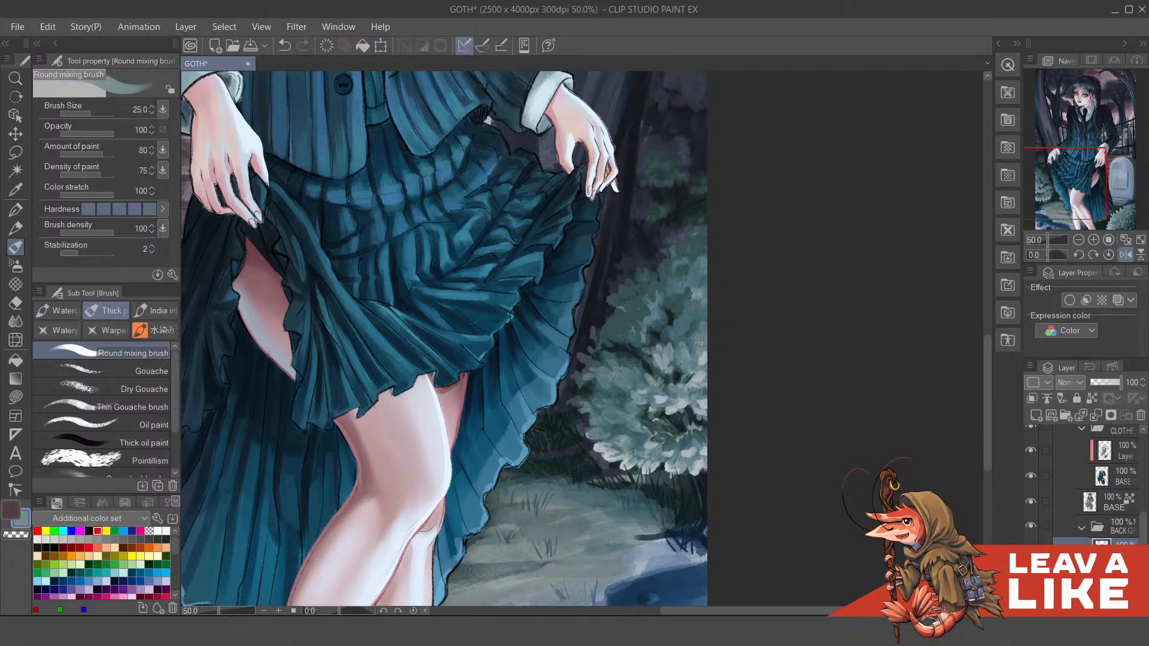
key(ctrl+z)
click(698, 342)
mouse_move(626, 394)
mouse_down()
mouse_move(596, 389)
mouse_move(597, 379)
mouse_up()
scroll(629, 389, up, 1)
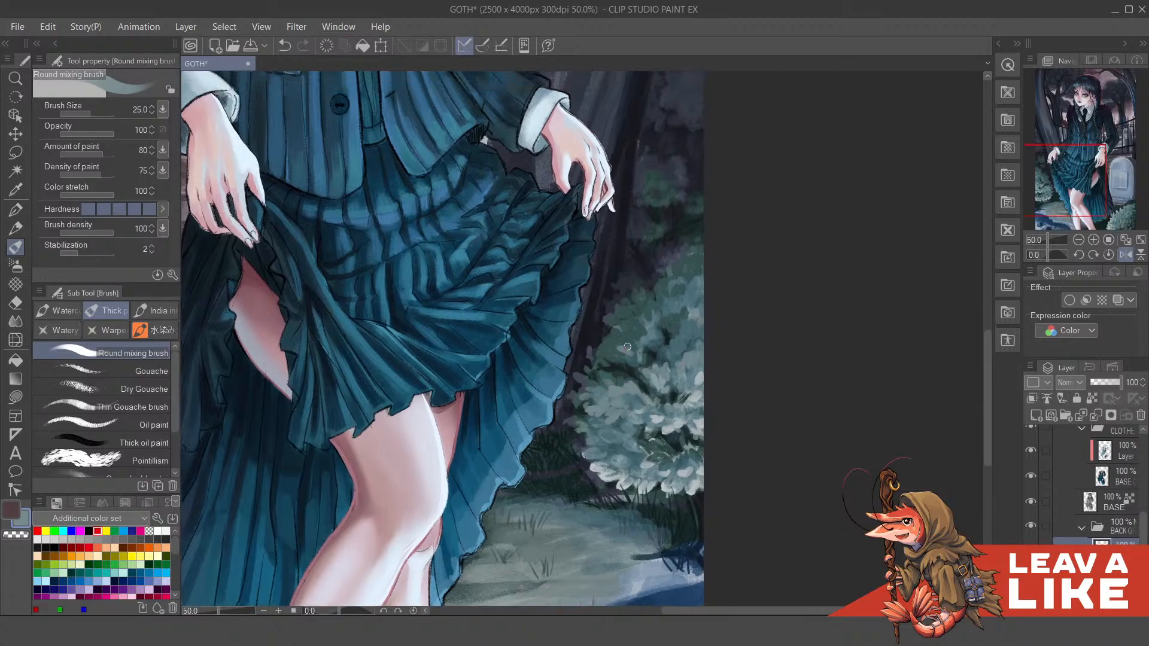
drag(628, 347, 632, 330)
Step: Define leaves in the dark foliage above the background bush, beside the hand, with a dark green sampled from it
scroll(742, 204, down, 2)
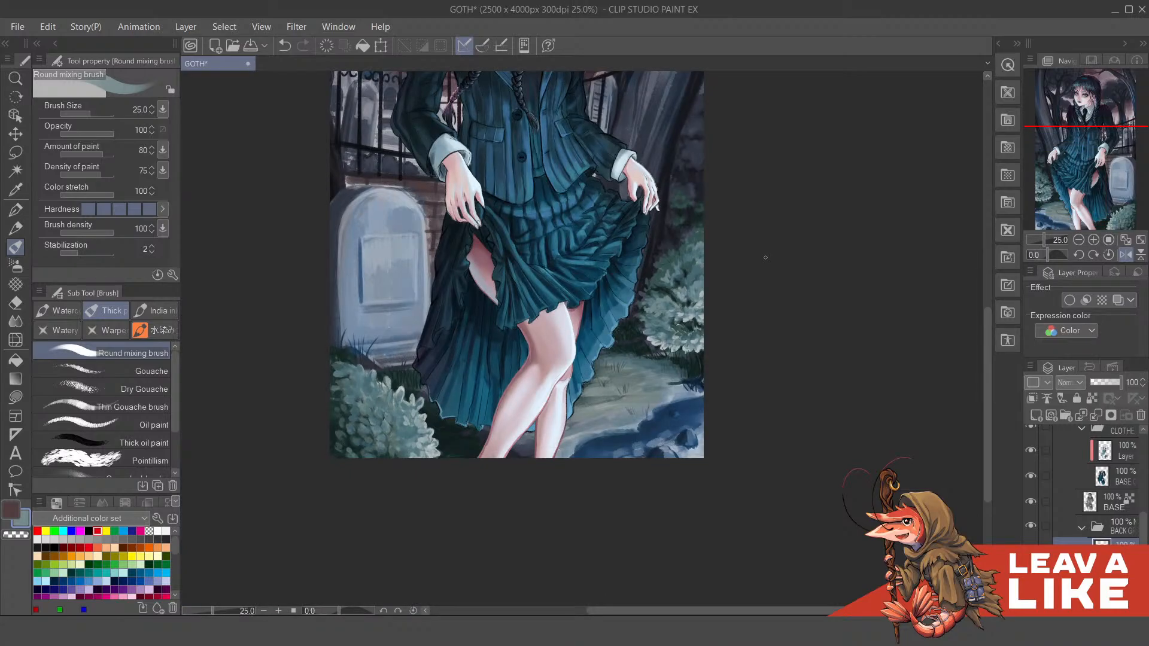
scroll(765, 263, up, 5)
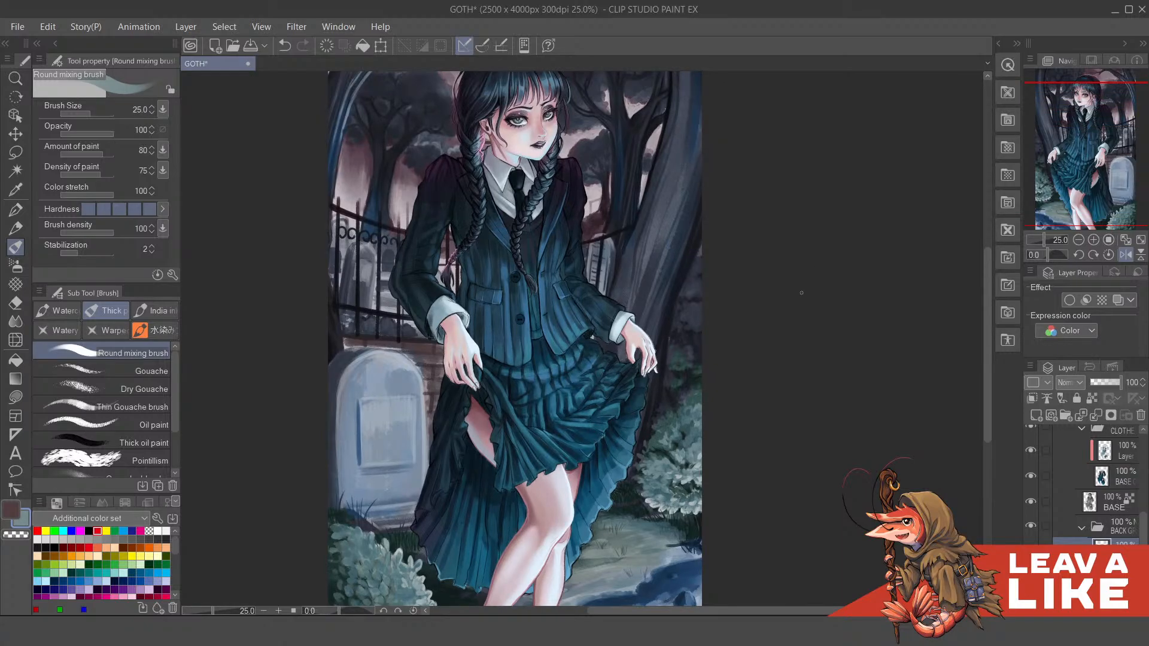
scroll(714, 367, up, 3)
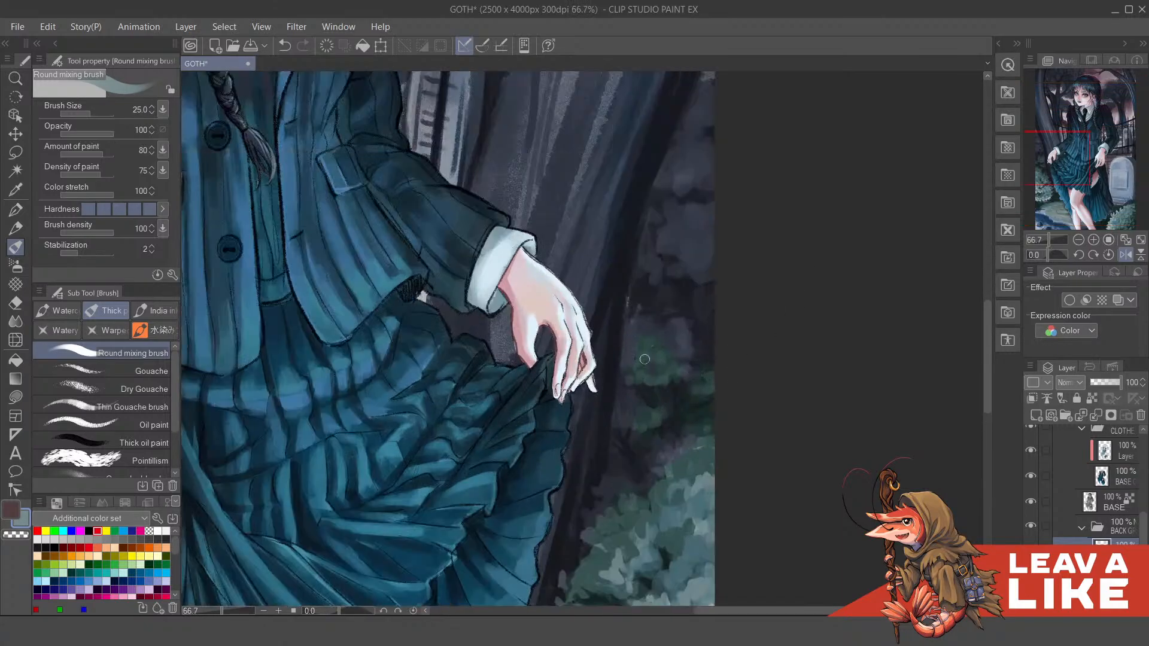
alt+click(646, 412)
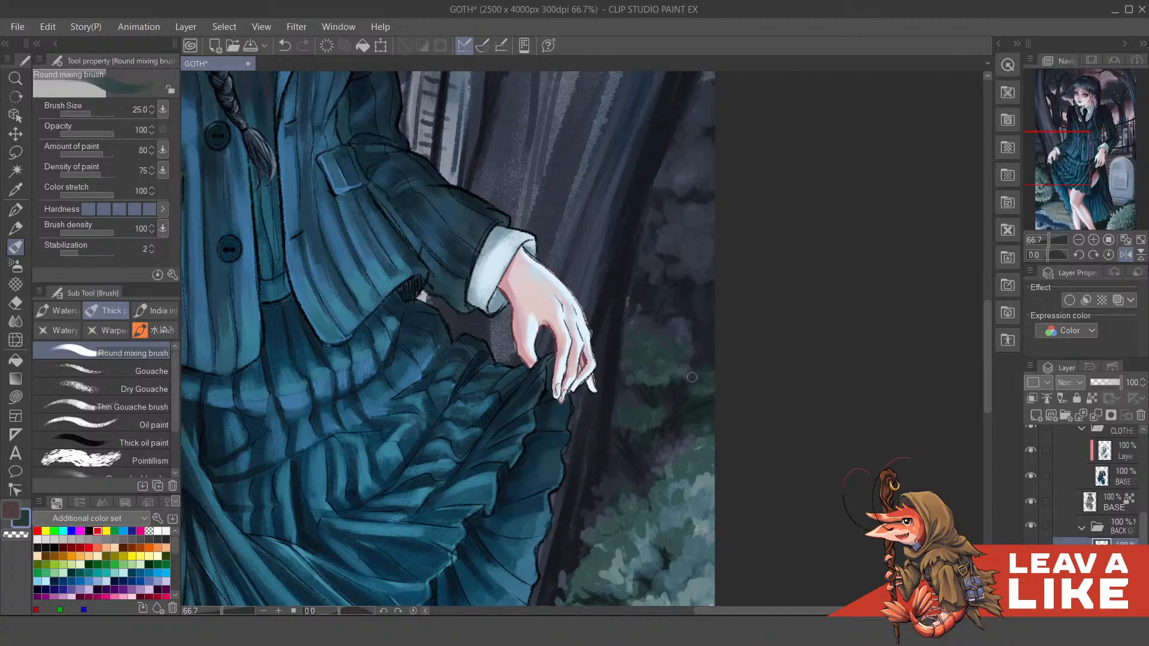
scroll(748, 294, down, 2)
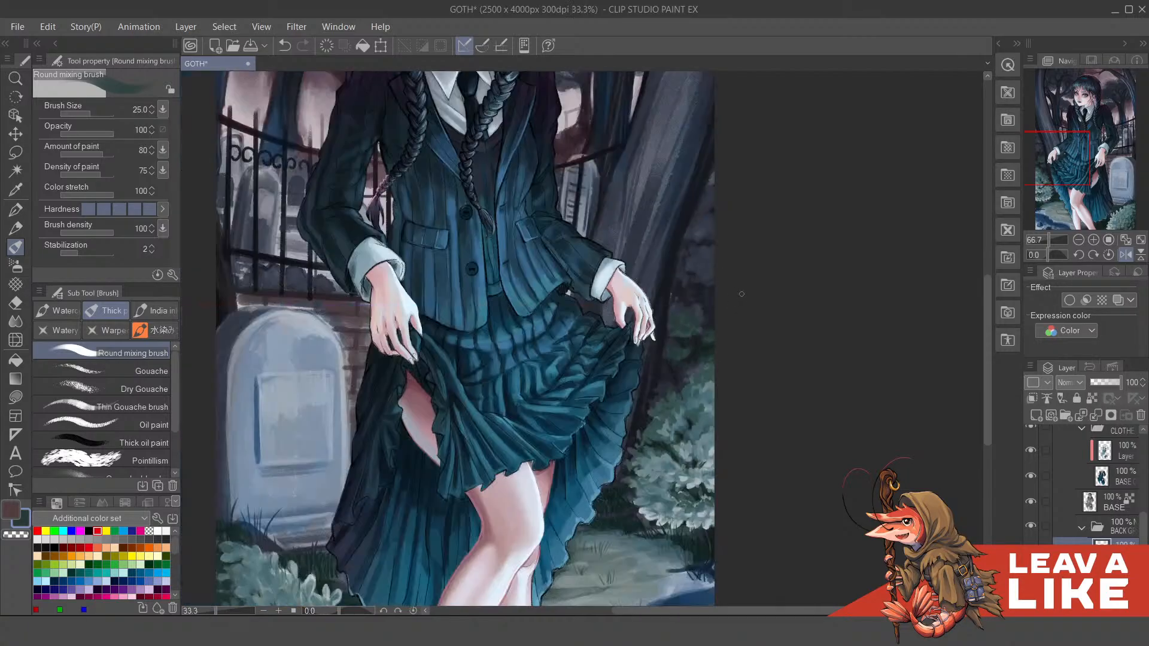
scroll(698, 280, up, 1)
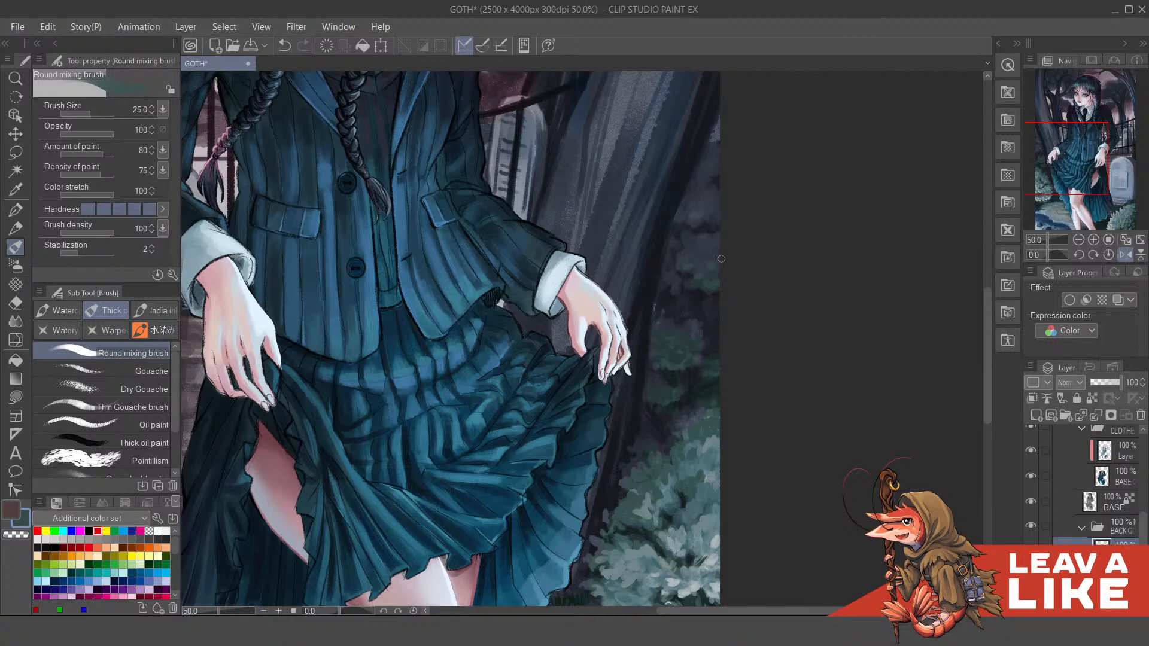
Step: Return the canvas to its unmirrored view and shape more leaf clusters in the dark foliage beside the hand
key(h)
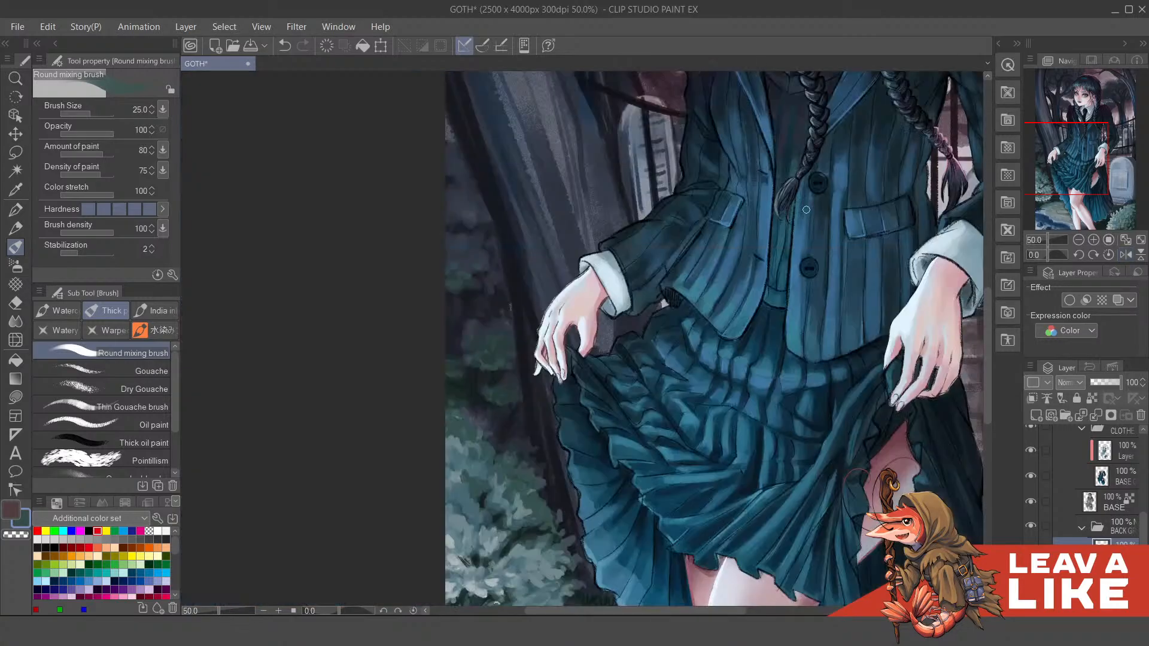
scroll(796, 203, down, 1)
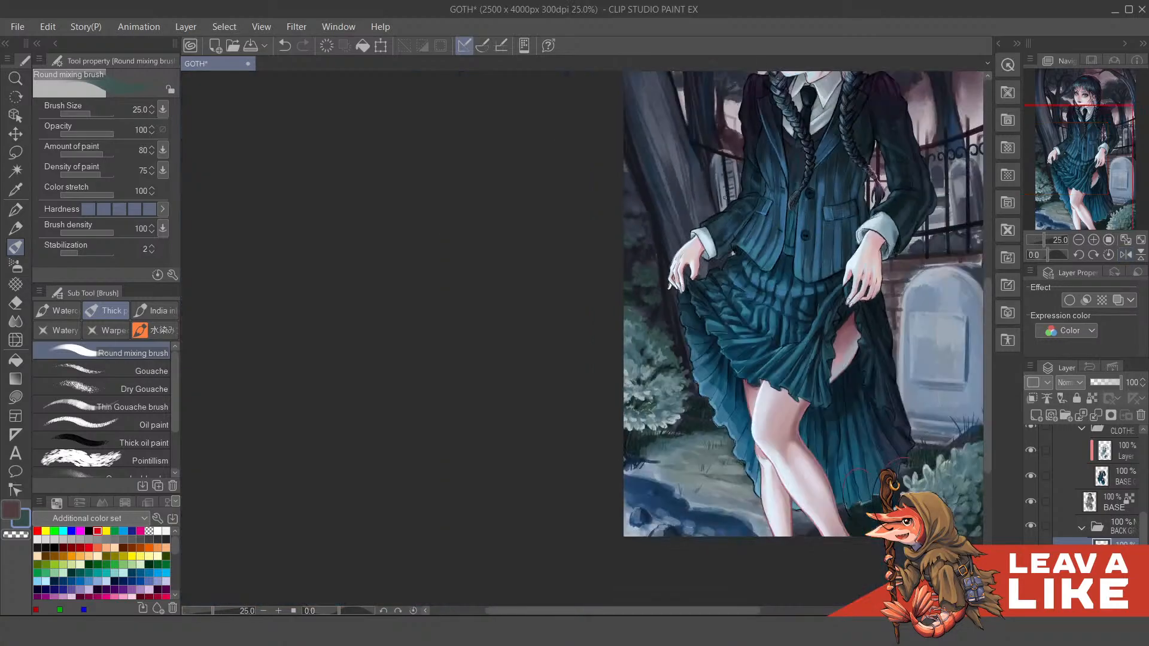
scroll(723, 268, up, 1)
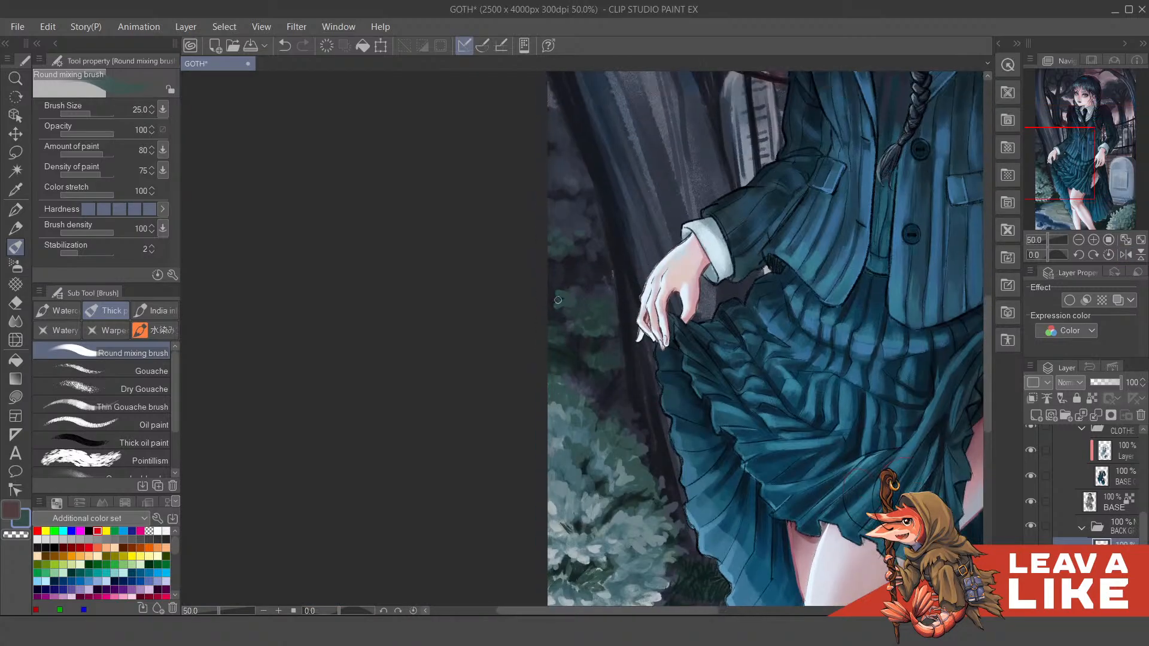
mouse_move(558, 300)
mouse_down()
mouse_move(572, 289)
mouse_move(568, 318)
mouse_move(561, 308)
mouse_move(571, 318)
mouse_up()
key(ctrl+z)
drag(592, 366, 580, 359)
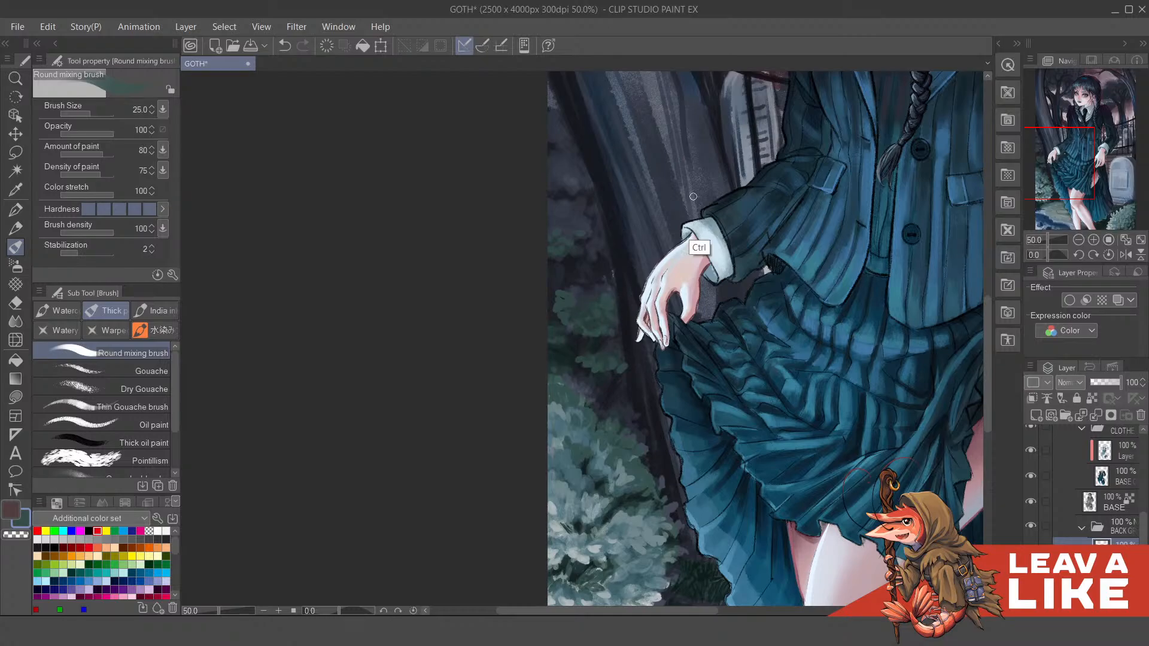
Step: Reduce the brush size to 12 and paint thin grass blades in the shadow beneath the background bush
scroll(694, 248, down, 2)
scroll(747, 256, up, 1)
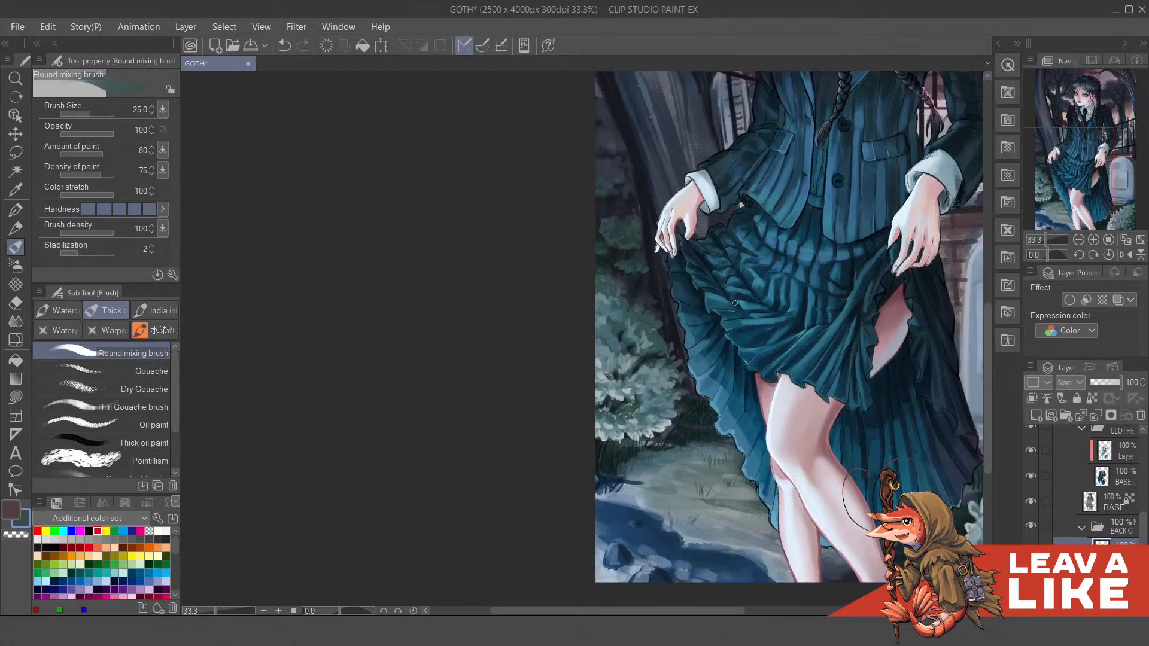
scroll(734, 303, down, 1)
scroll(637, 90, right, 1)
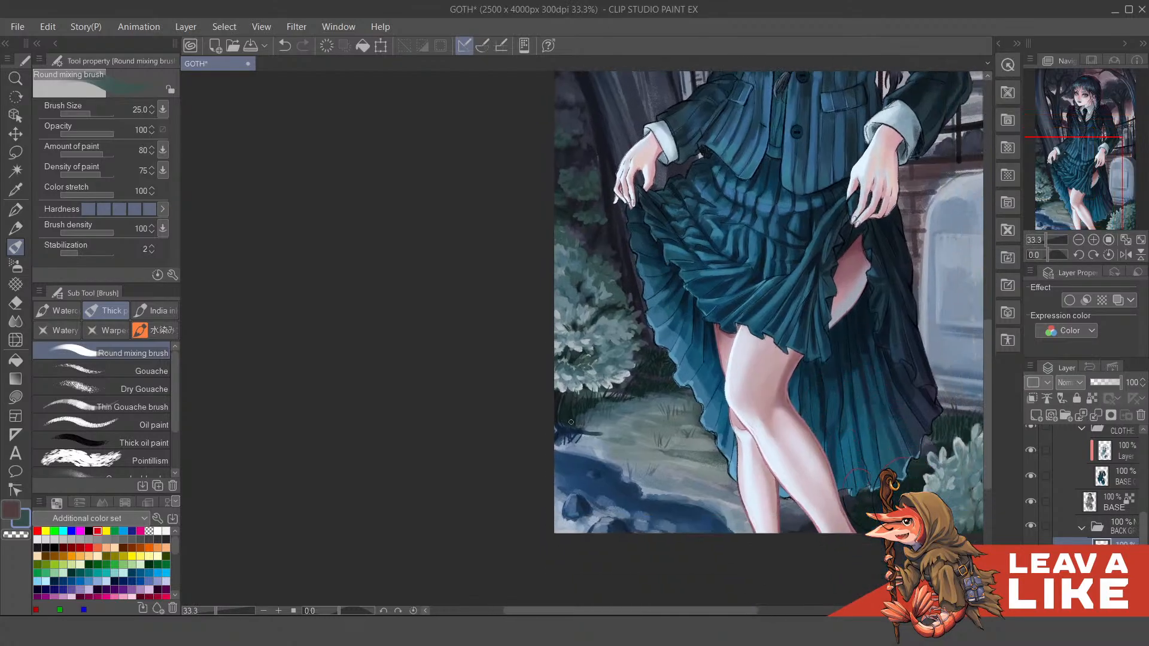
scroll(571, 422, up, 2)
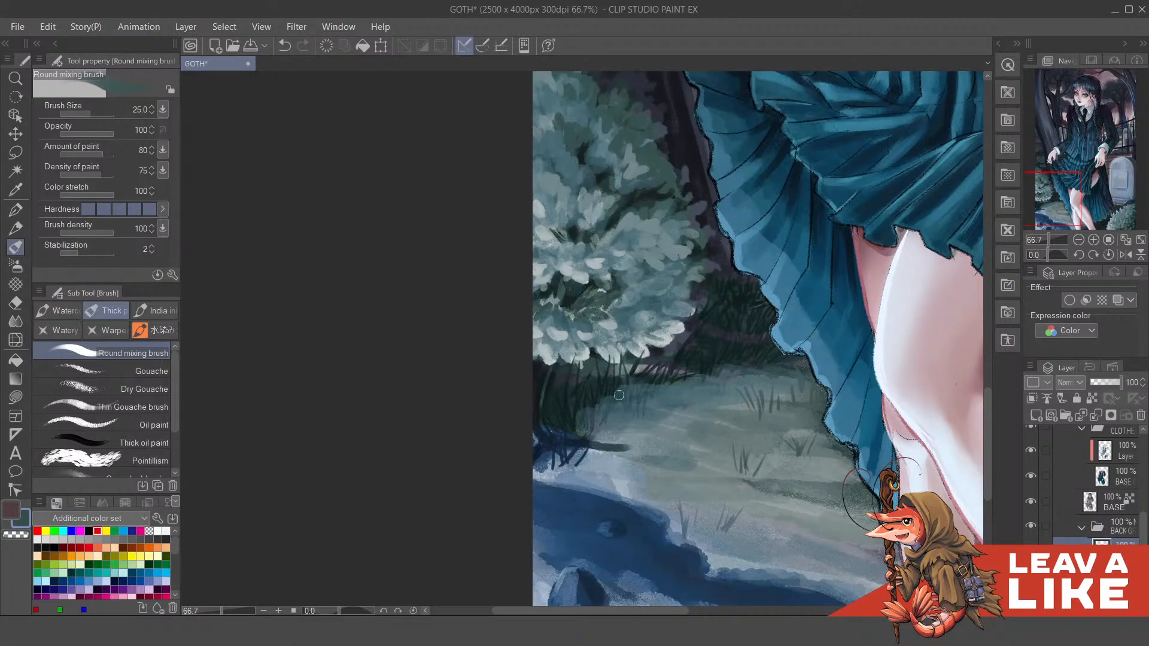
key(bracketleft)
key(bracketleft)
key(bracketleft)
key(bracketleft)
mouse_move(572, 428)
mouse_down()
mouse_move(593, 416)
mouse_move(565, 383)
mouse_move(594, 382)
mouse_up()
key(ctrl+z)
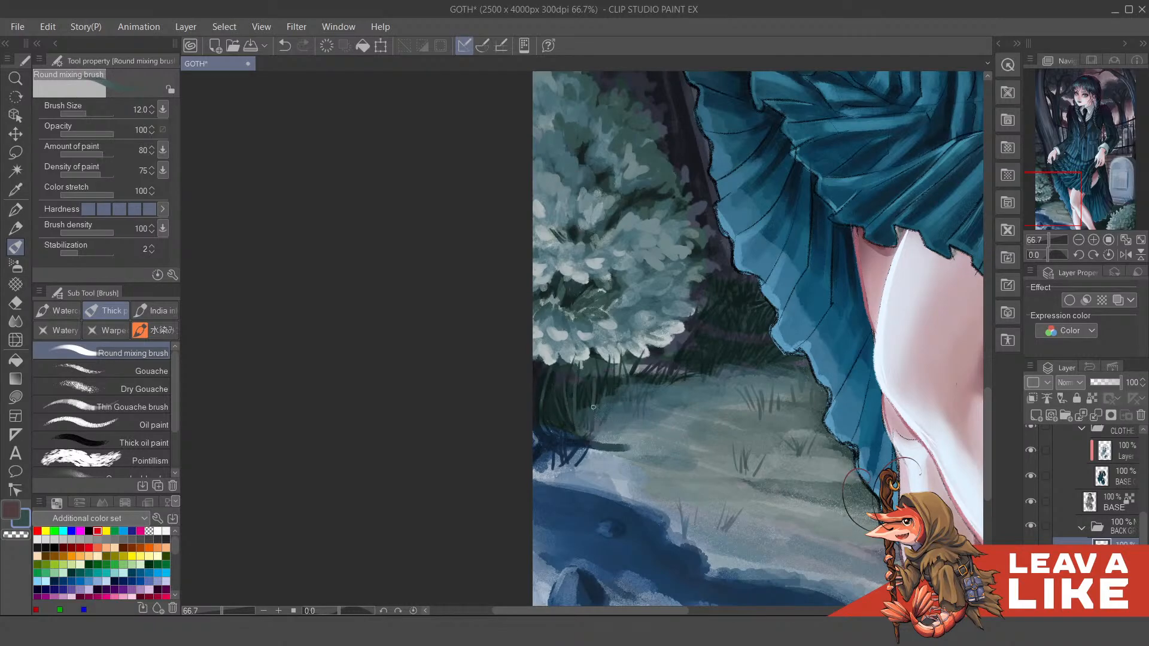
Step: Paint dark grass blades beneath the bush and along the grassy path's upper edge with the Round mixing brush
key(x)
key(x)
mouse_move(546, 411)
mouse_down()
mouse_move(535, 385)
mouse_move(547, 443)
mouse_move(607, 451)
mouse_move(646, 371)
mouse_move(692, 338)
mouse_move(747, 333)
mouse_up()
key(ctrl+z)
key(ctrl+z)
key(ctrl+z)
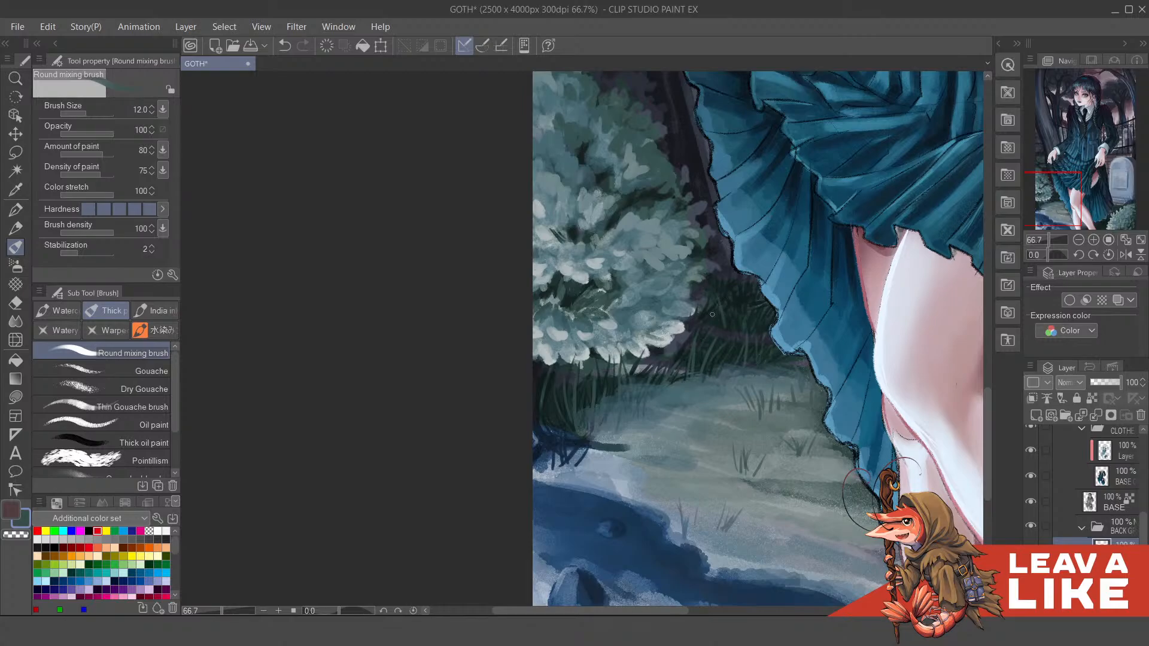
scroll(782, 203, down, 1)
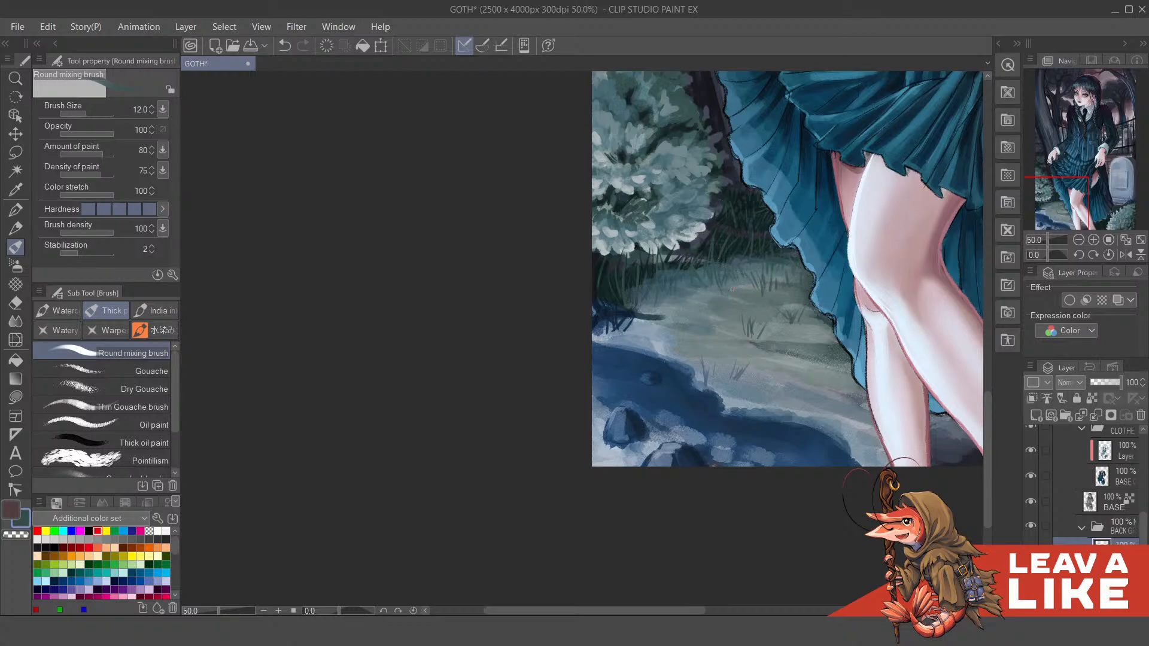
drag(744, 291, 741, 270)
scroll(802, 208, down, 1)
Step: Mirror the canvas view, paint grass blades on the dark ground between the skirt hem and the lower bush, and restore the view
drag(794, 223, 129, 161)
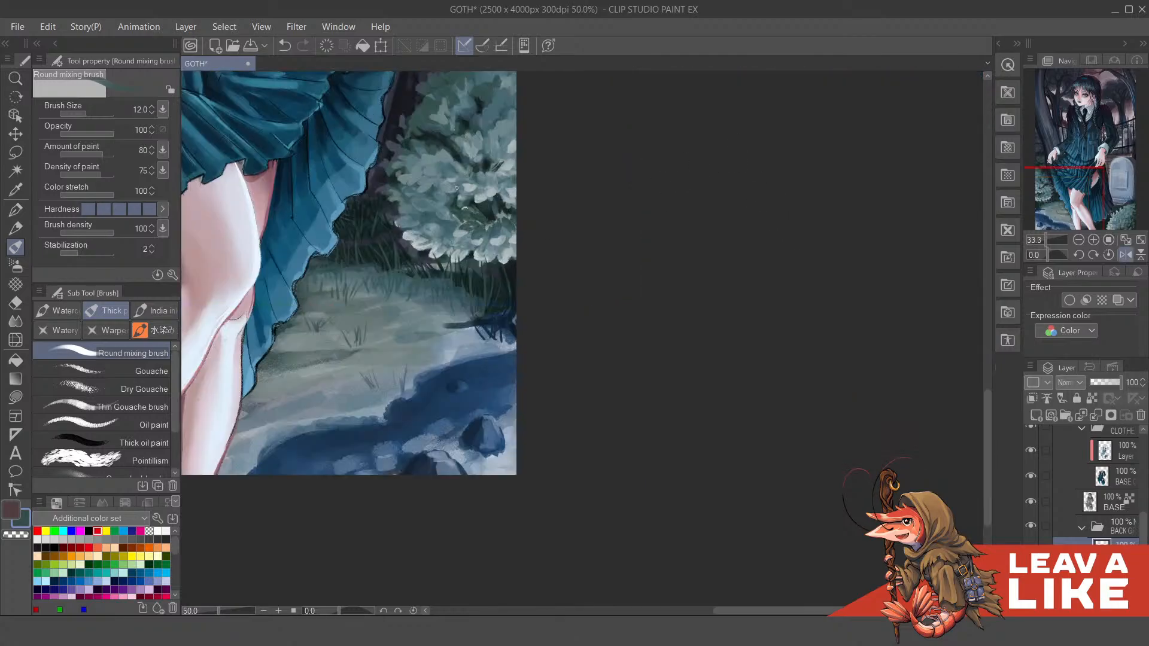
scroll(781, 279, up, 1)
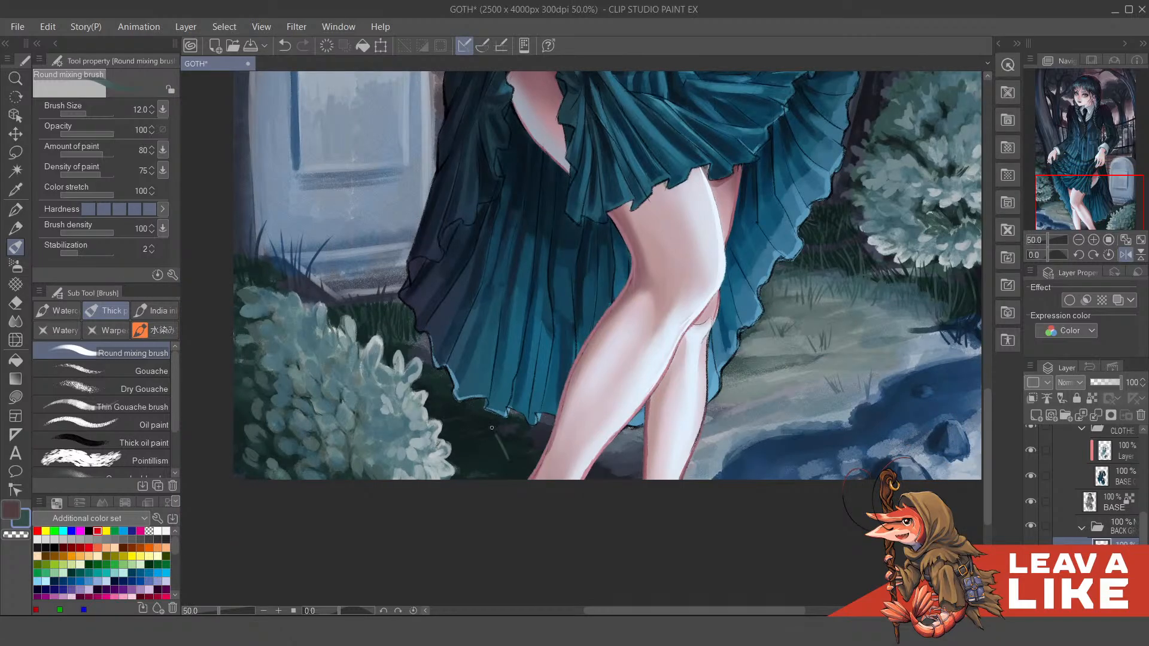
key(ctrl+z)
scroll(522, 439, up, 1)
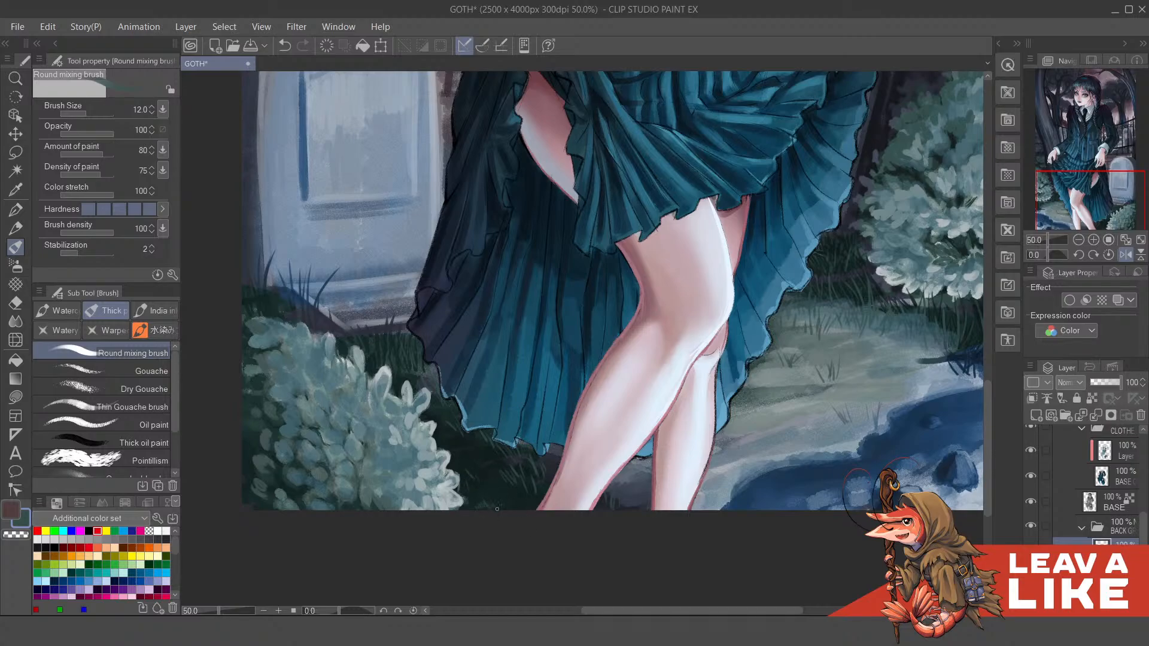
scroll(694, 395, down, 1)
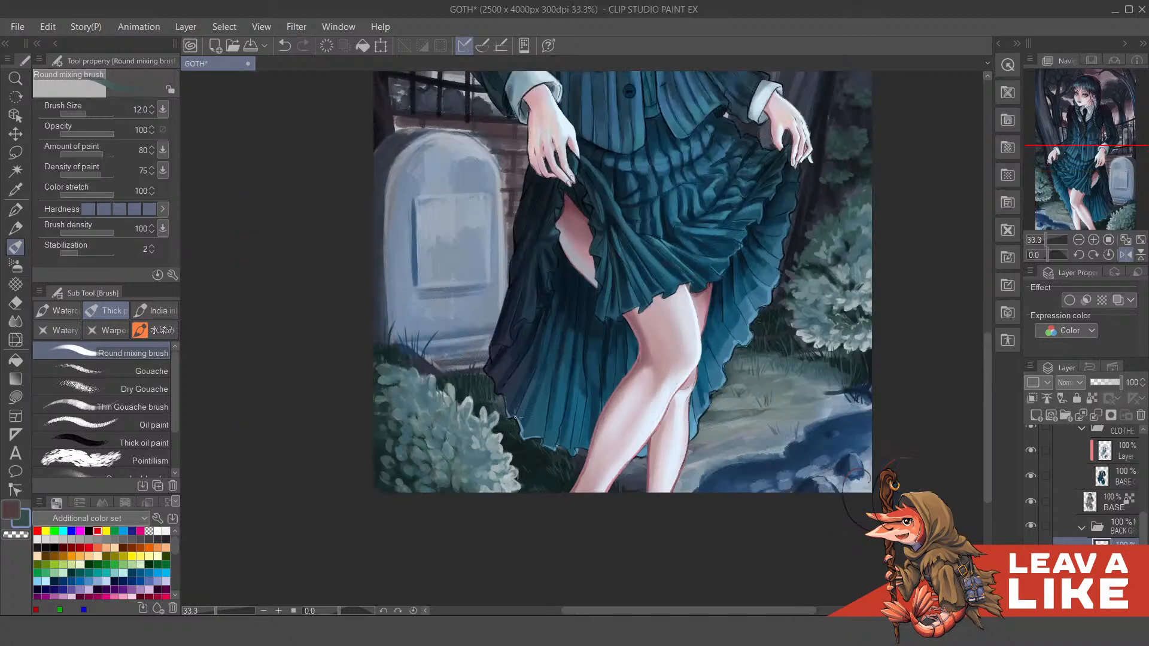
key(h)
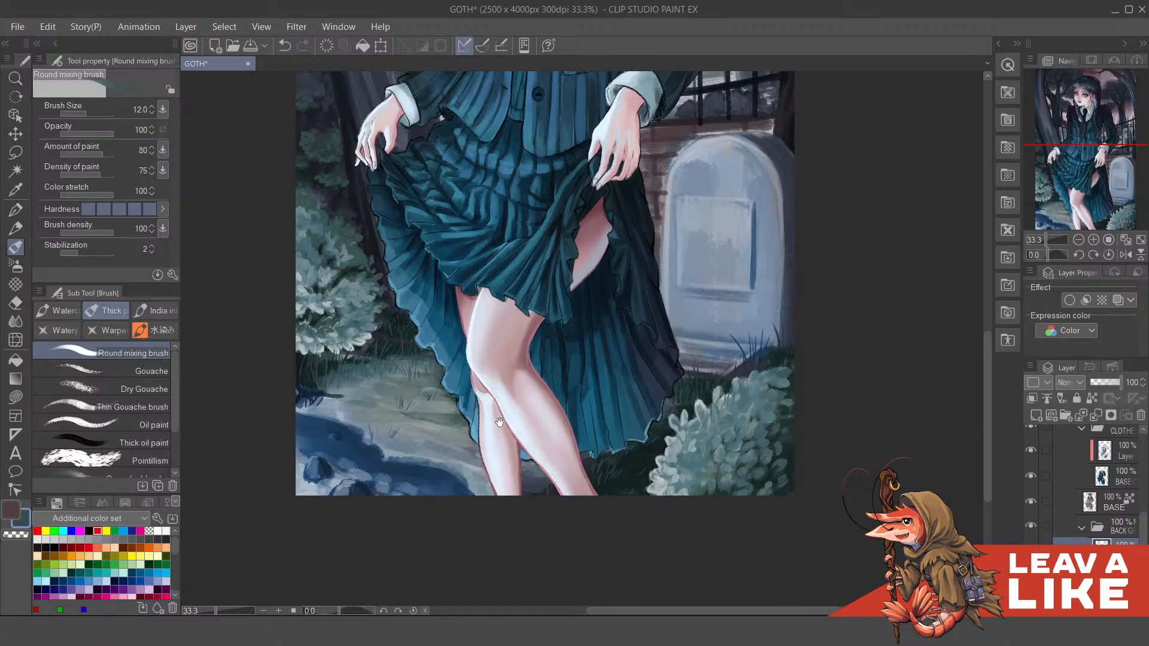
Step: Sample the stream's dark blue and sketch a first oval ripple in the water beside the small stone
drag(499, 423, 611, 389)
scroll(432, 398, up, 2)
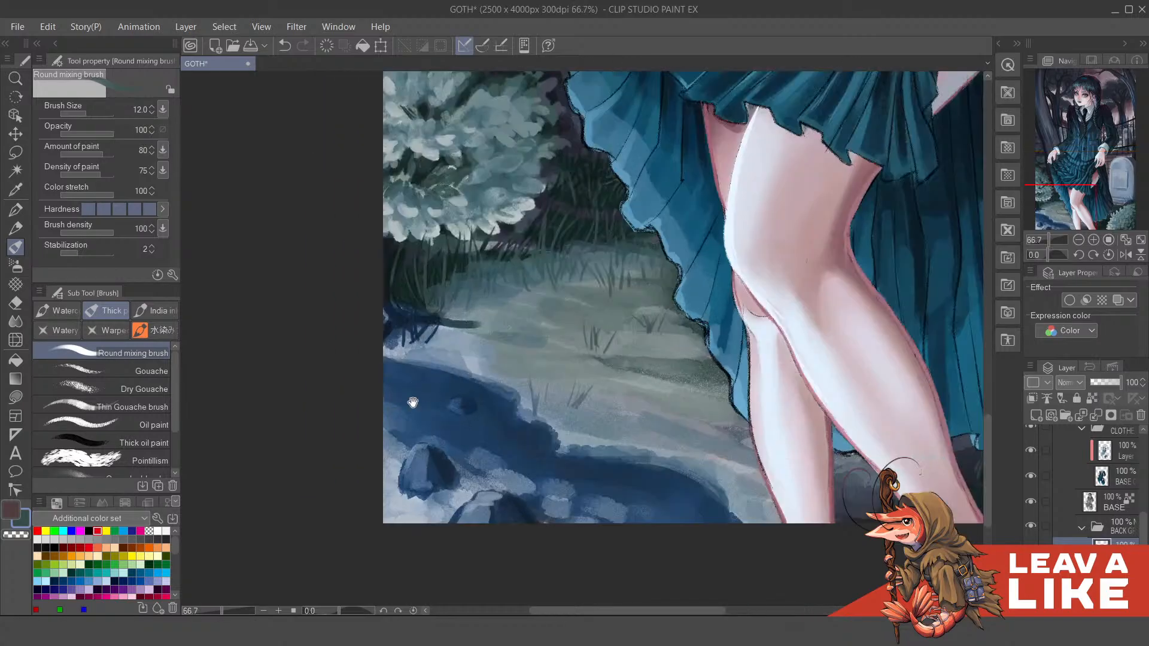
key(ctrl+z)
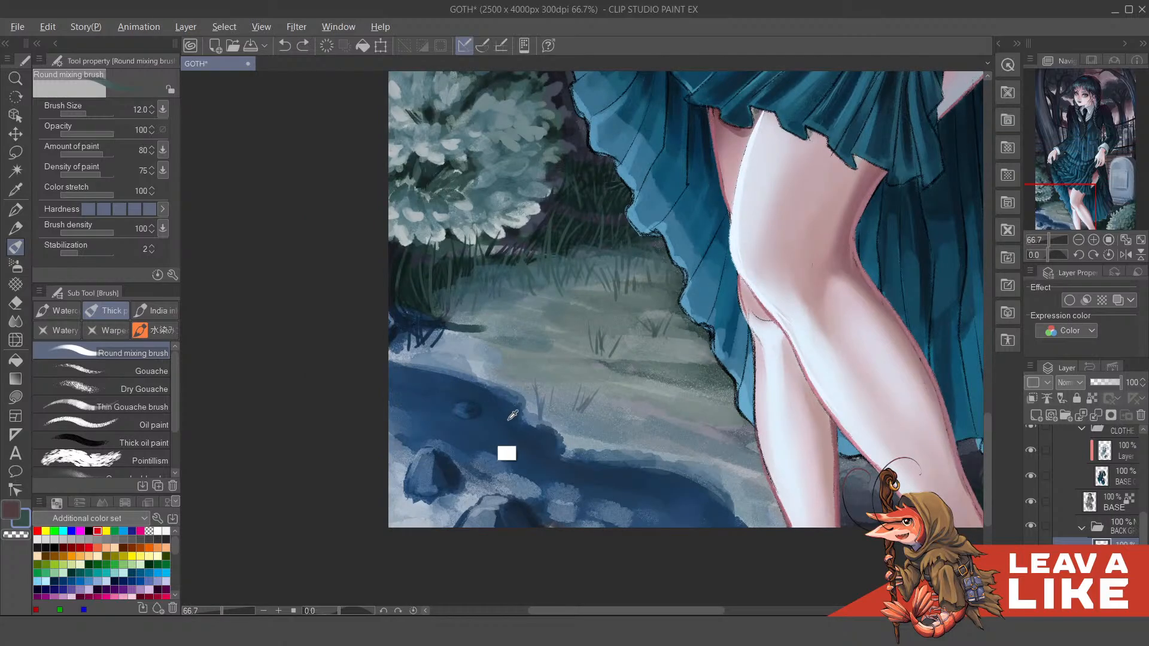
drag(415, 414, 420, 402)
key(ctrl+z)
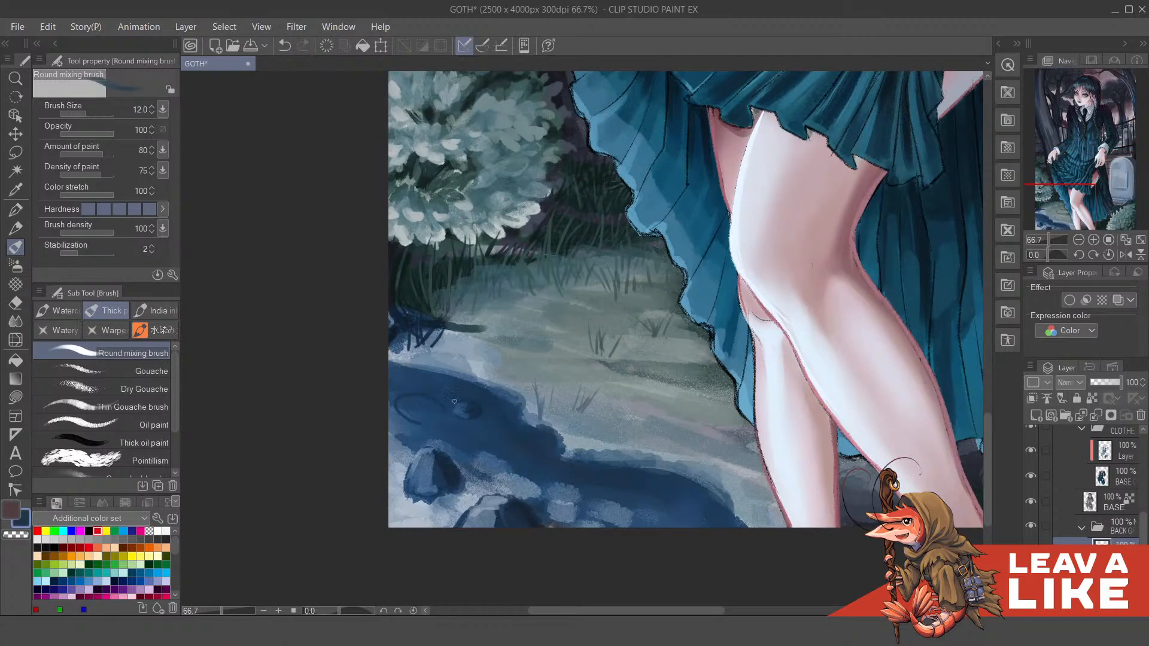
key(ctrl+z)
drag(525, 420, 465, 384)
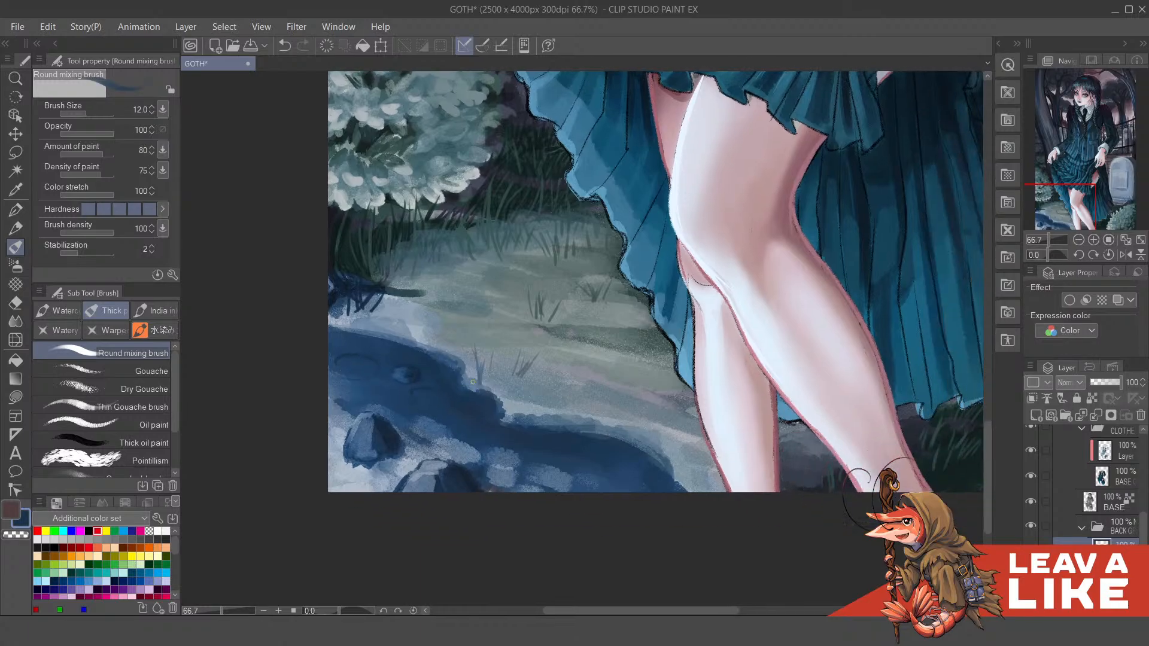
Step: Darken the blue brush colour and paint ripple lines over the upper part of the stream
key(ctrl+z)
key(c)
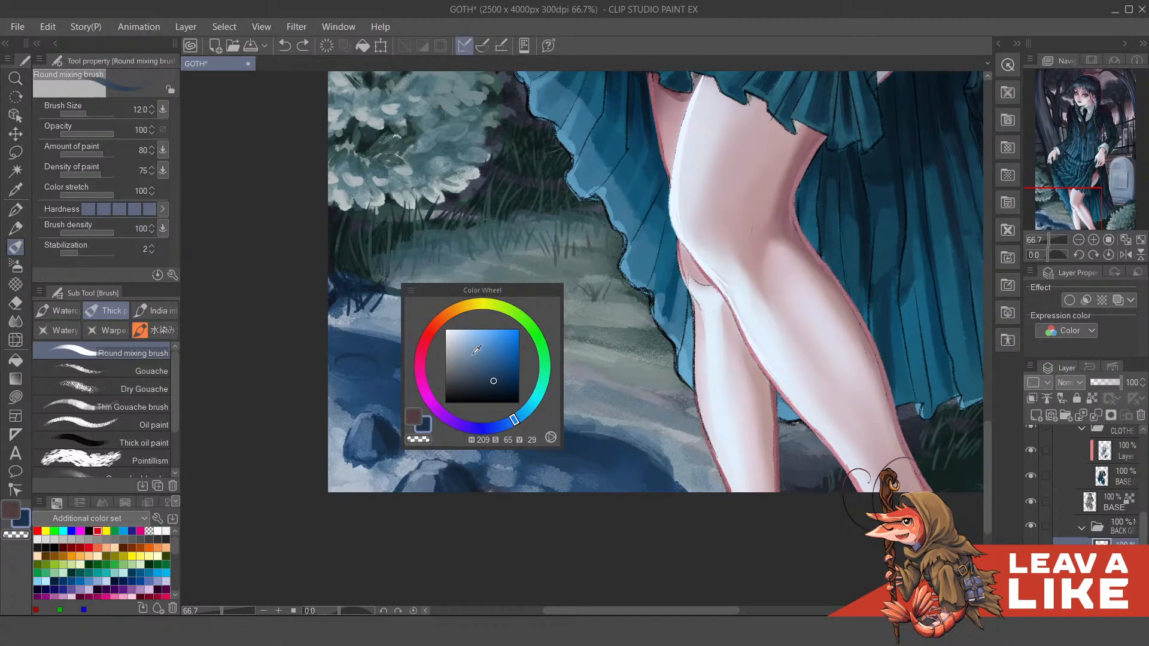
click(494, 388)
key(c)
mouse_move(406, 404)
mouse_down()
mouse_move(448, 407)
mouse_move(418, 398)
mouse_up()
key(ctrl+z)
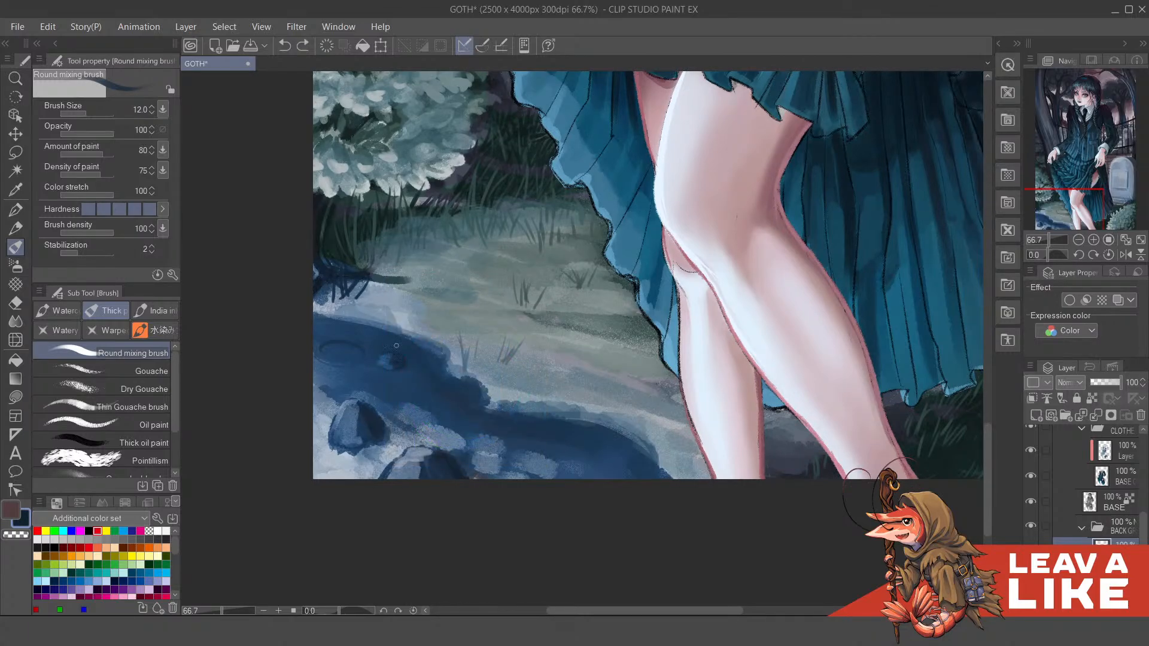
Step: Resample the stream's blue, darken it to H 211, S 64, V 22, and paint ripple strokes near the stones
key(ctrl+z)
key(alt)
alt+click(453, 394)
key(c)
click(478, 385)
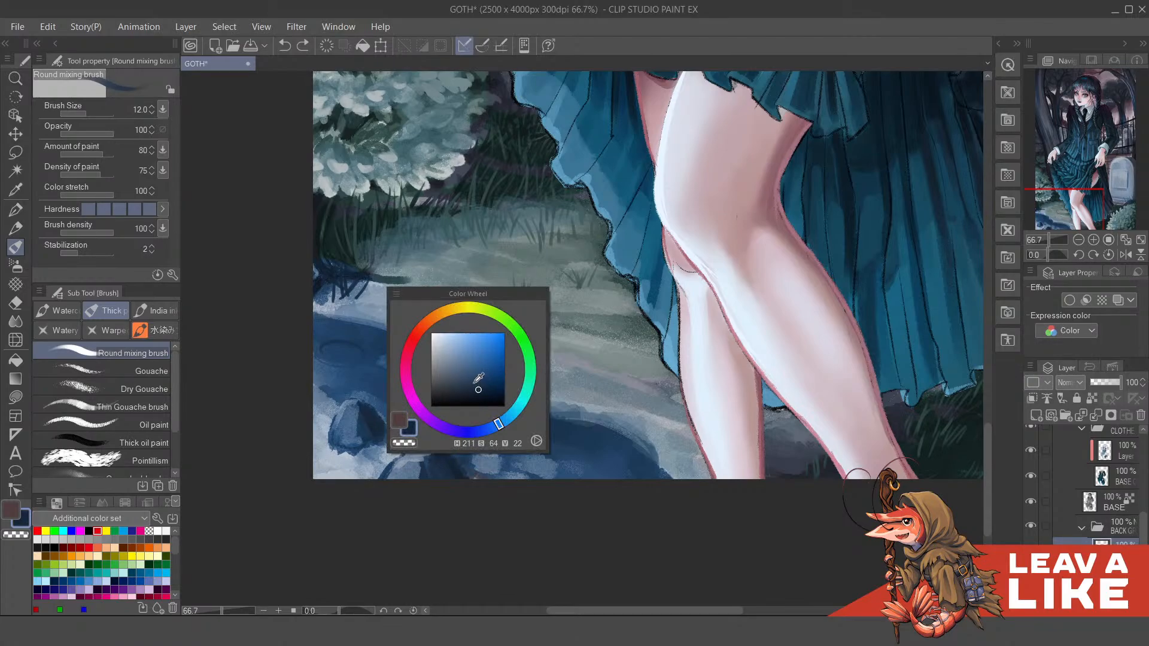
key(c)
drag(414, 390, 425, 384)
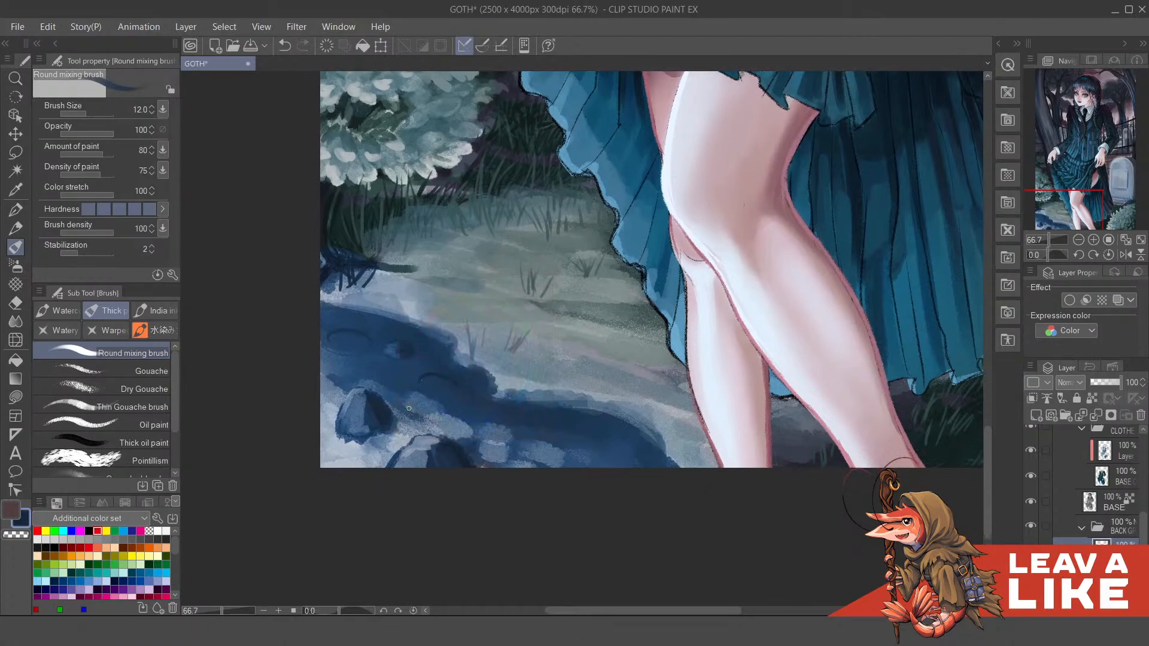
Step: Paint concentric ripple rings at the stream's outer edge and a larger ring below the small stone
drag(366, 333, 377, 349)
mouse_move(415, 382)
mouse_down()
mouse_move(402, 375)
mouse_move(407, 400)
mouse_move(452, 416)
mouse_move(446, 377)
mouse_move(481, 394)
mouse_up()
key(ctrl+z)
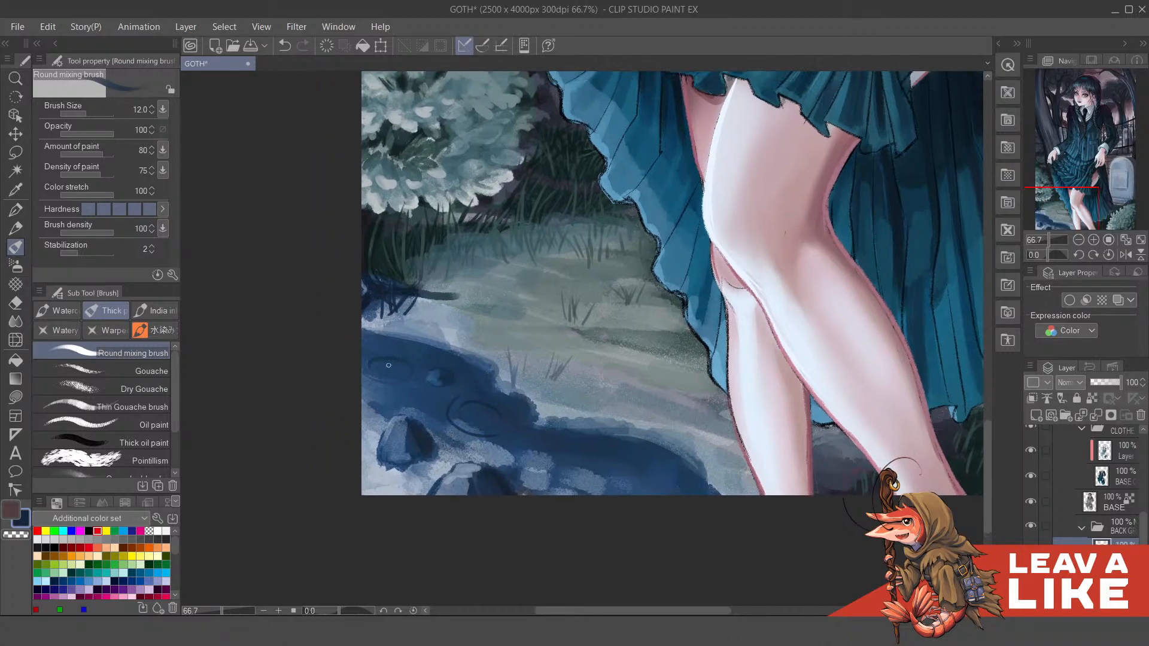
key(ctrl+z)
drag(390, 367, 384, 369)
key(ctrl+z)
mouse_move(366, 360)
mouse_down()
mouse_move(382, 376)
mouse_move(417, 364)
mouse_move(411, 352)
mouse_move(424, 343)
mouse_move(410, 377)
mouse_move(419, 364)
mouse_up()
key(ctrl+z)
key(ctrl+z)
key(ctrl+z)
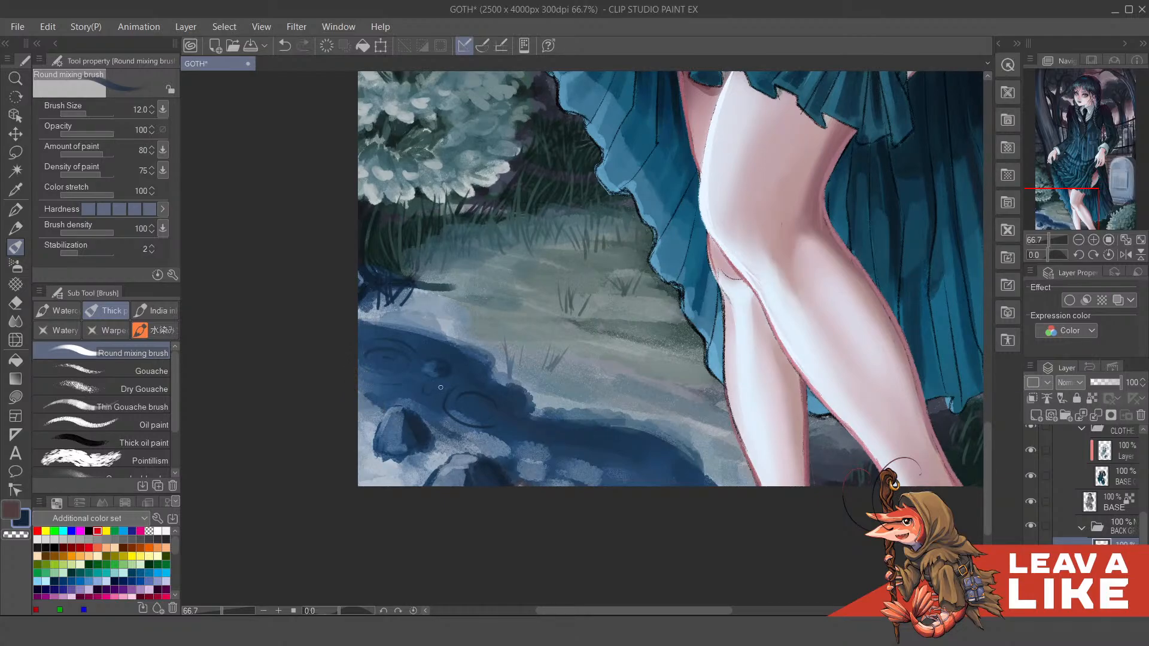
Step: Add a small ripple ring between the two larger rings in the stream
key(ctrl+z)
mouse_move(416, 426)
mouse_down()
mouse_move(437, 419)
mouse_move(420, 386)
mouse_move(428, 418)
mouse_move(421, 388)
mouse_move(466, 368)
mouse_up()
key(ctrl+z)
key(ctrl+z)
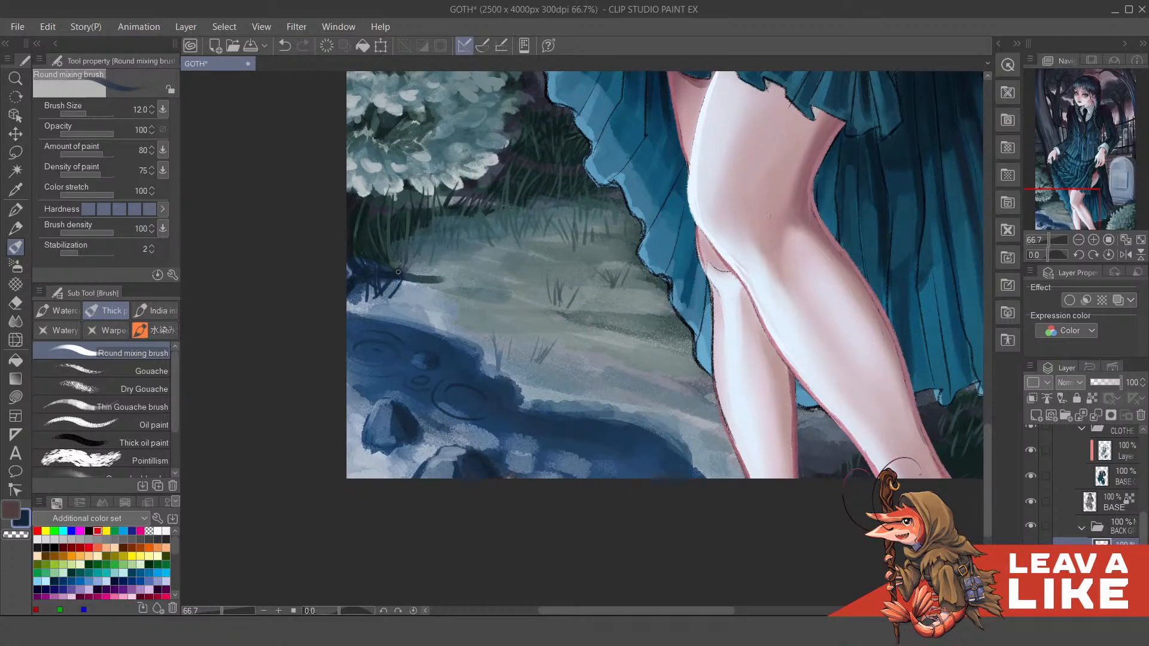
drag(584, 354, 605, 337)
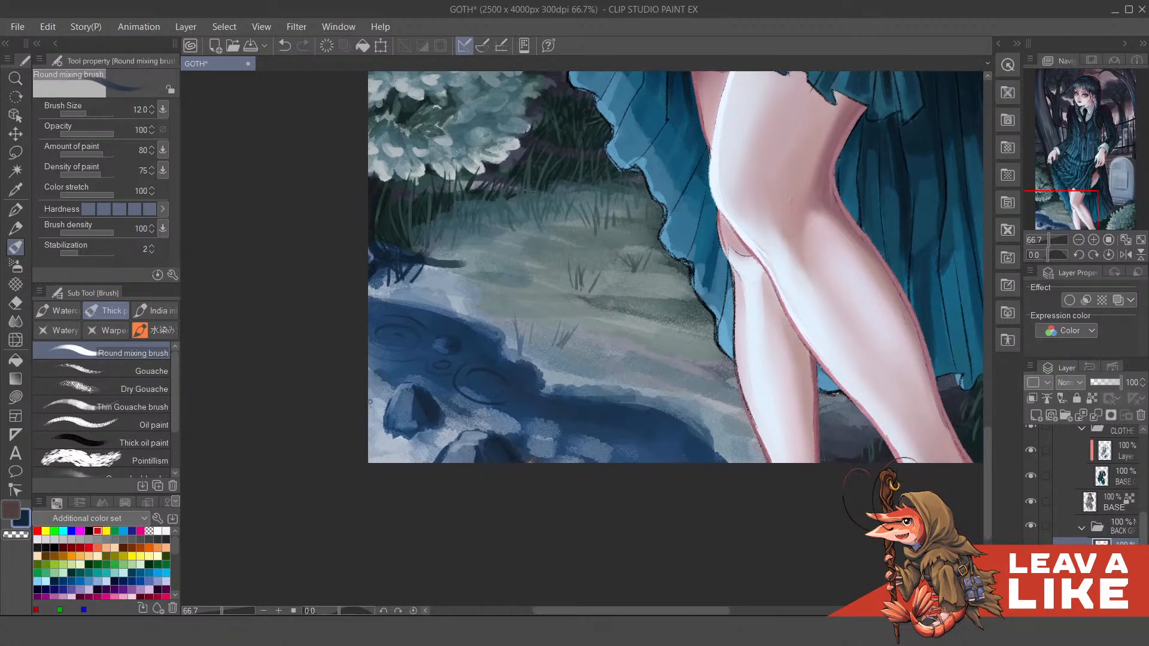
Step: Paint curved ripples in the pale water at the canvas corner and a wide ring in the lower stream
drag(369, 430, 413, 462)
drag(573, 450, 562, 445)
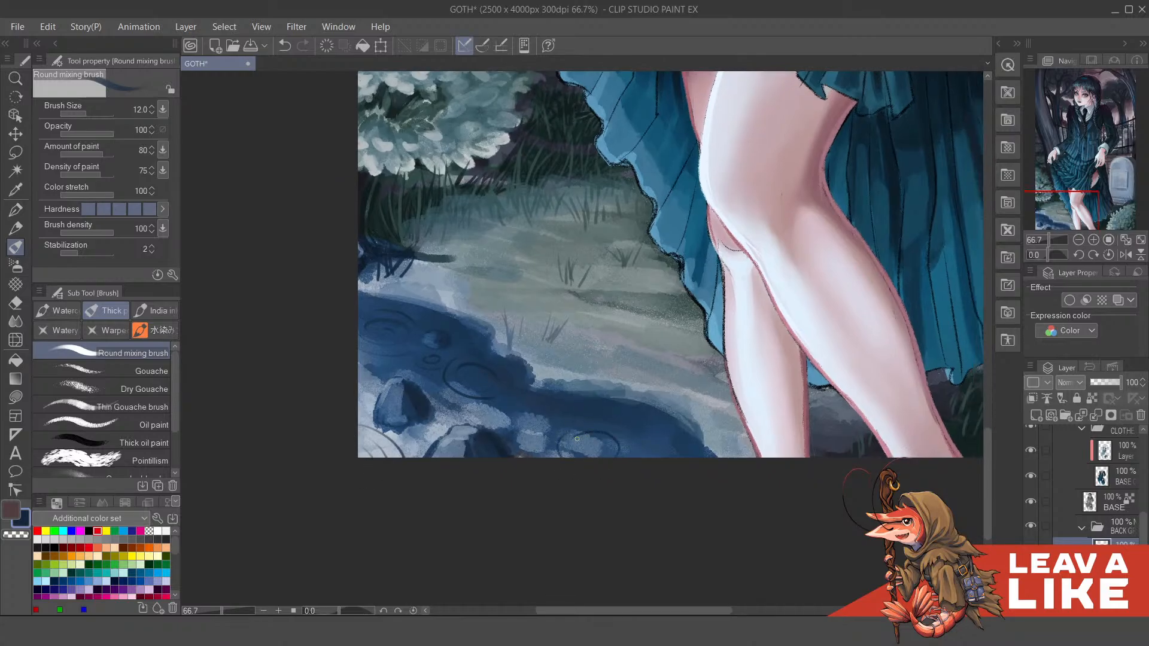
key(ctrl+z)
drag(612, 442, 595, 423)
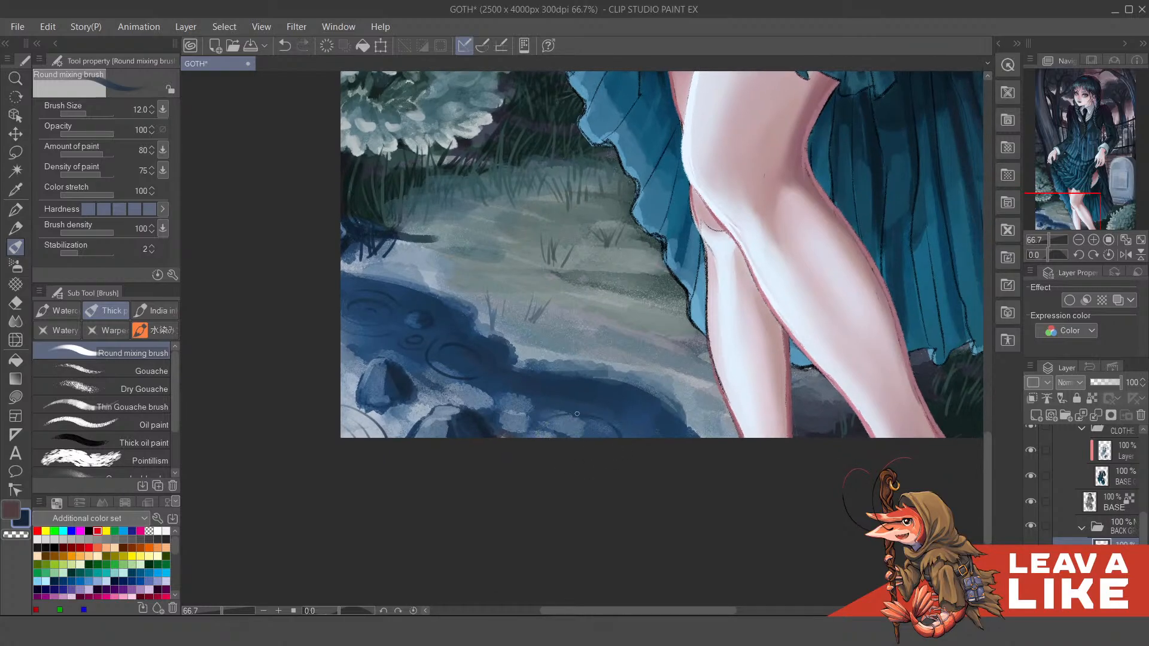
mouse_move(533, 432)
mouse_down()
mouse_move(565, 421)
mouse_move(528, 437)
mouse_up()
key(ctrl+z)
key(ctrl+z)
Step: Mirror the canvas view and paint flowing dark lines along the middle and upper bank of the stream
key(h)
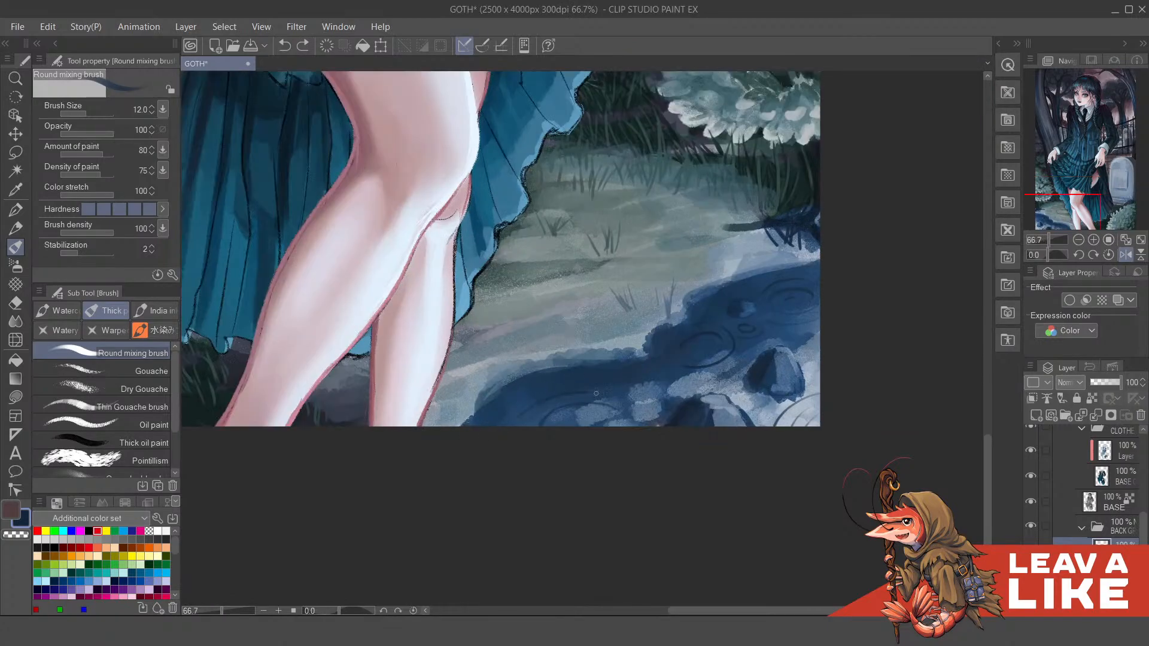
drag(596, 394, 609, 383)
scroll(598, 359, right, 3)
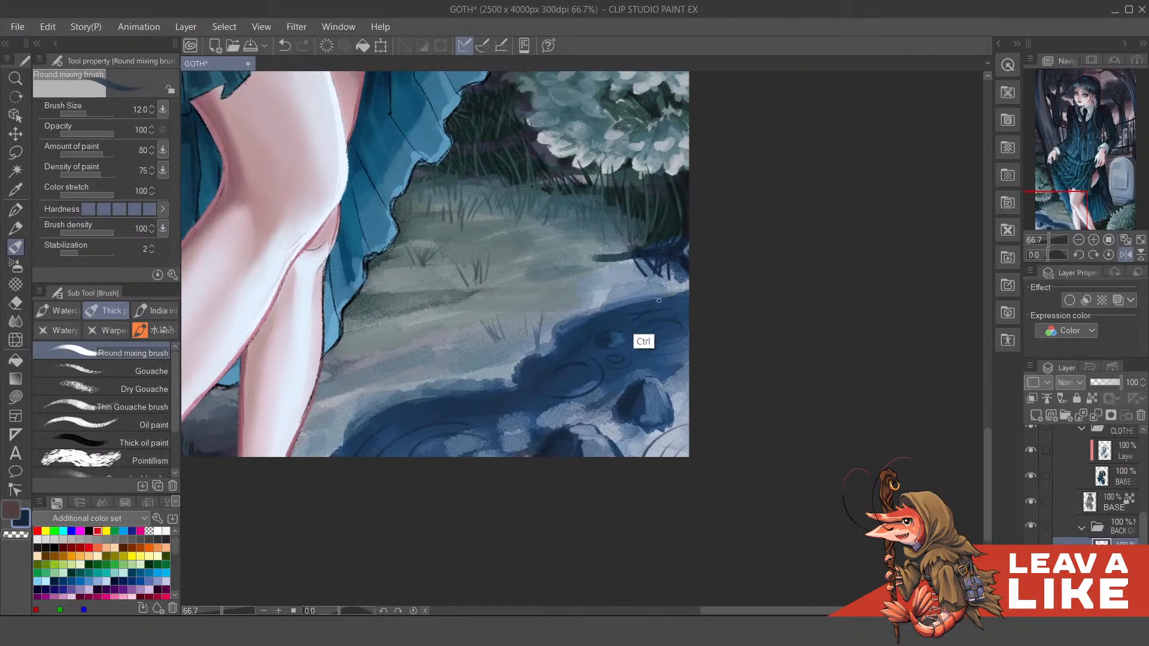
key(ctrl+z)
drag(687, 291, 667, 293)
scroll(582, 342, left, 2)
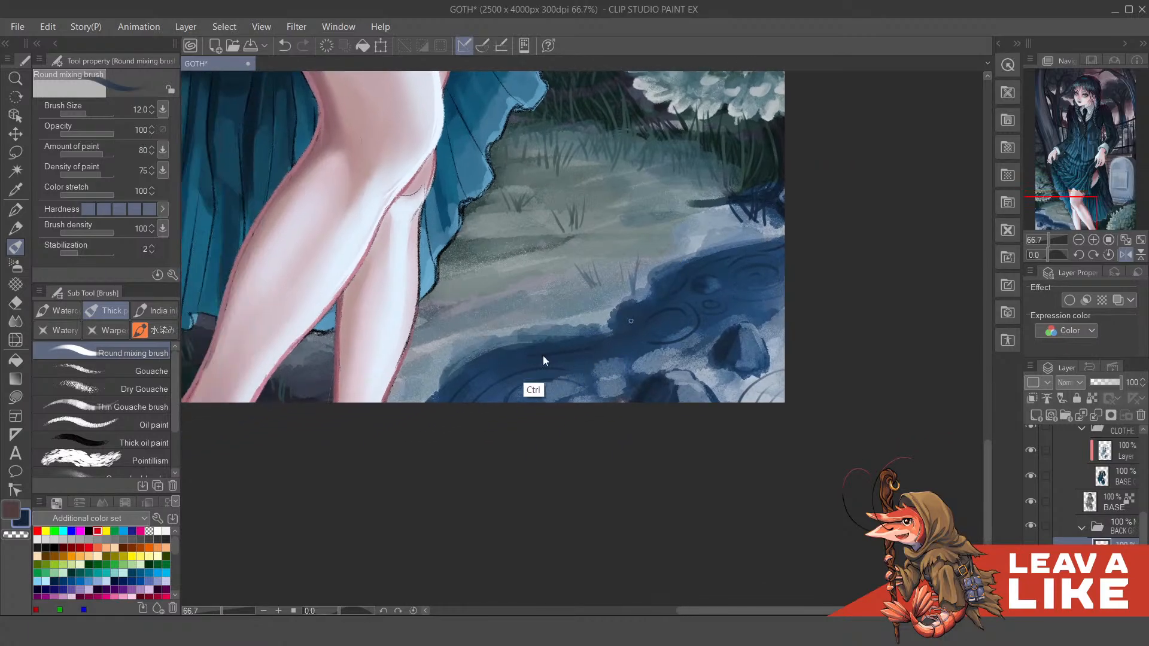
key(ctrl+z)
drag(626, 310, 618, 320)
drag(726, 256, 669, 281)
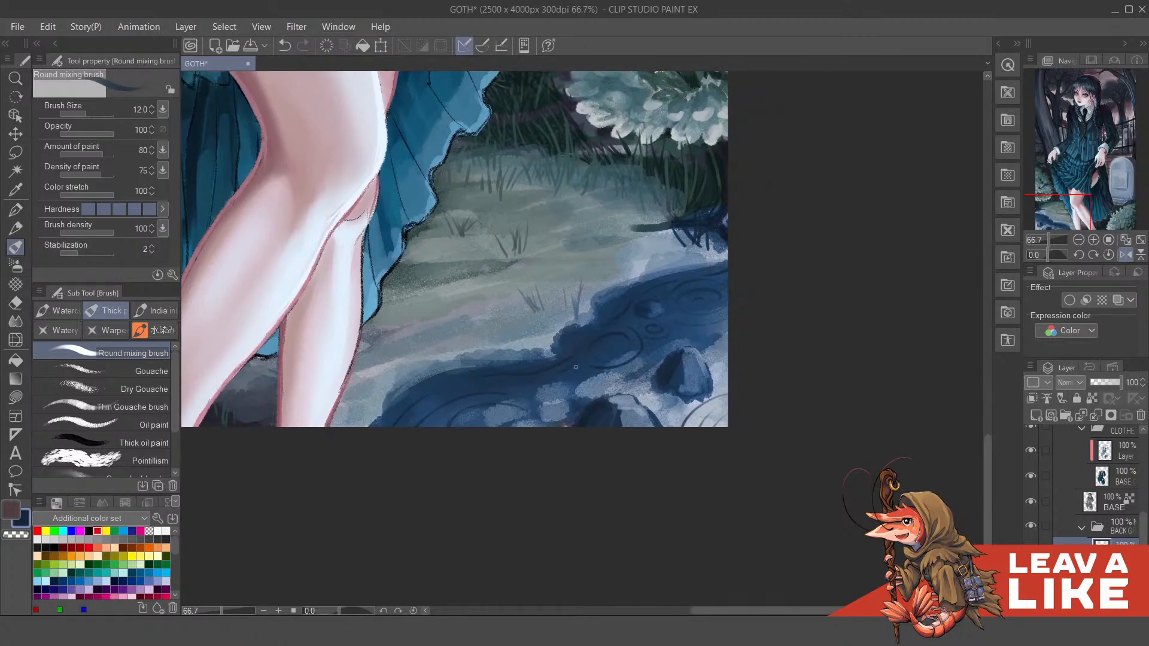
Step: Paint dark ripple arcs in the water between the upright rock and the canvas edge
drag(569, 382, 590, 400)
drag(717, 337, 708, 340)
key(ctrl+z)
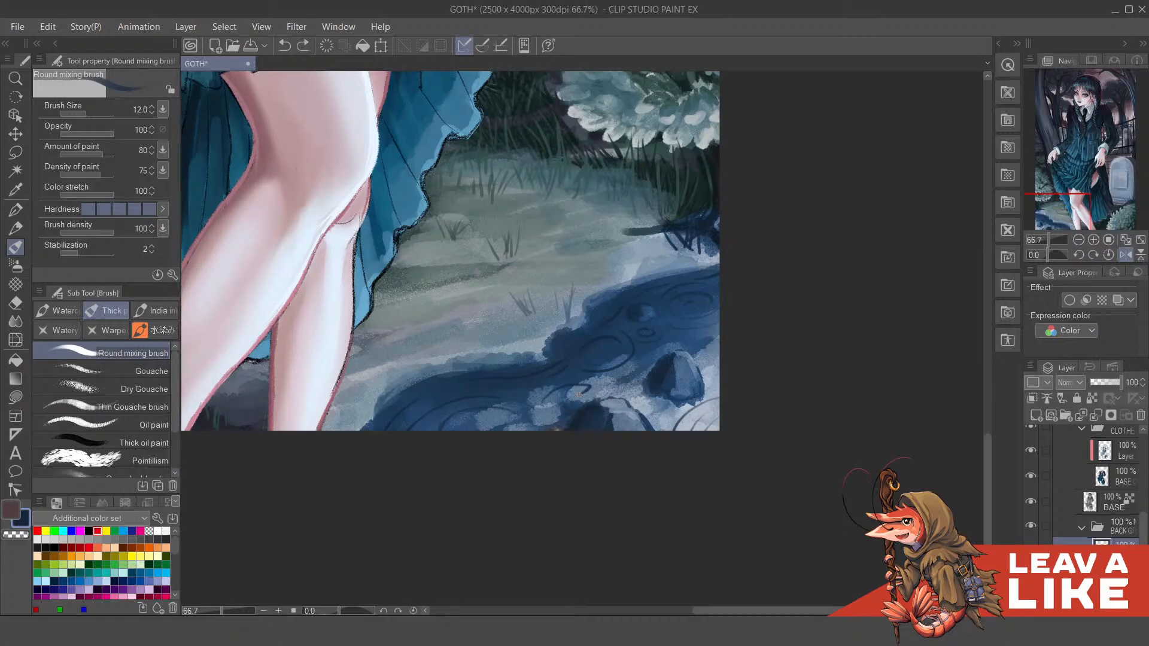
mouse_move(640, 402)
mouse_down()
mouse_move(667, 433)
mouse_move(706, 398)
mouse_move(712, 363)
mouse_up()
key(ctrl+z)
key(ctrl+z)
drag(718, 334, 719, 349)
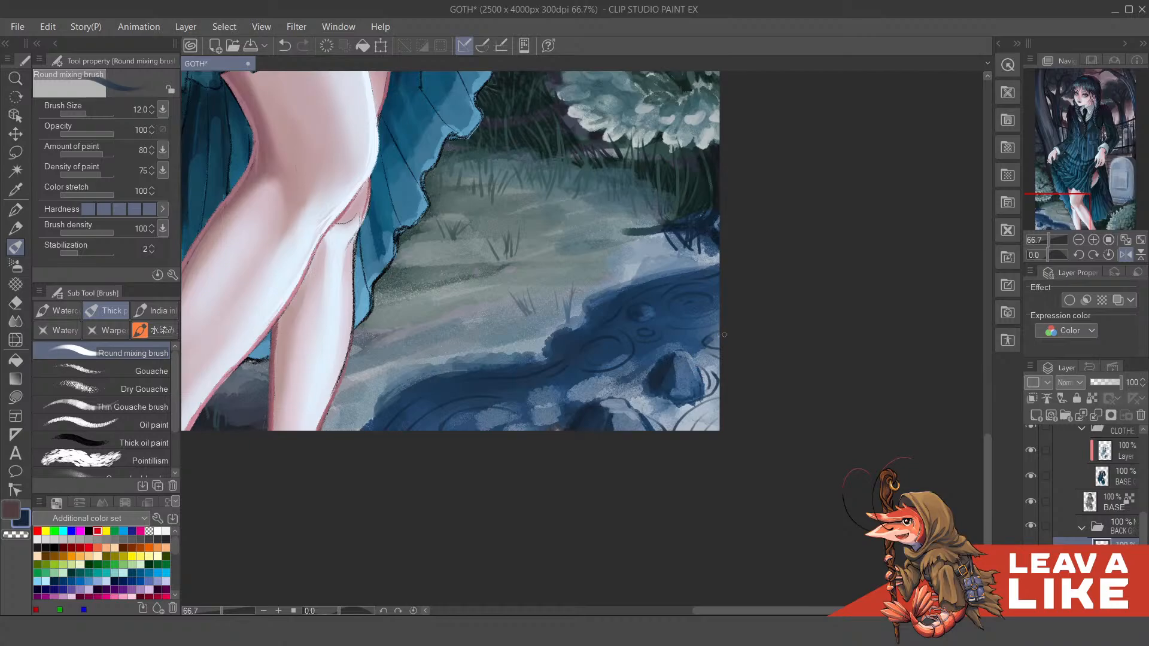
Step: Sample the pale blue of the water and refine the ripples between the upright rock and the canvas edge
scroll(765, 289, down, 1)
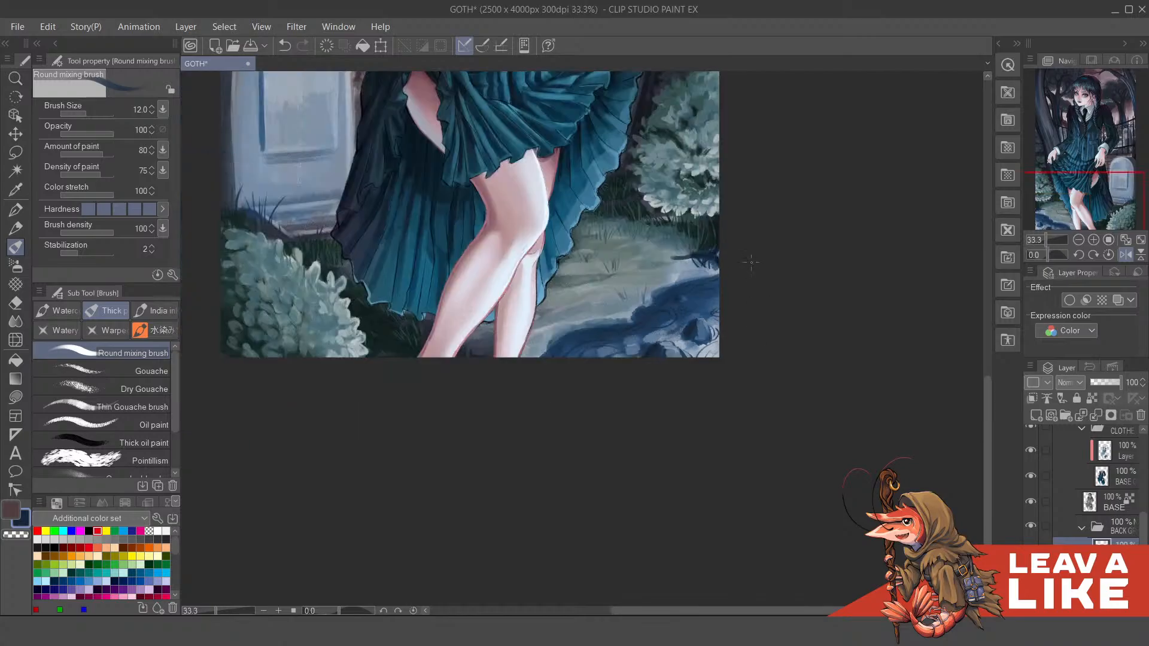
mouse_move(635, 289)
mouse_down()
mouse_move(699, 340)
mouse_move(662, 301)
mouse_up()
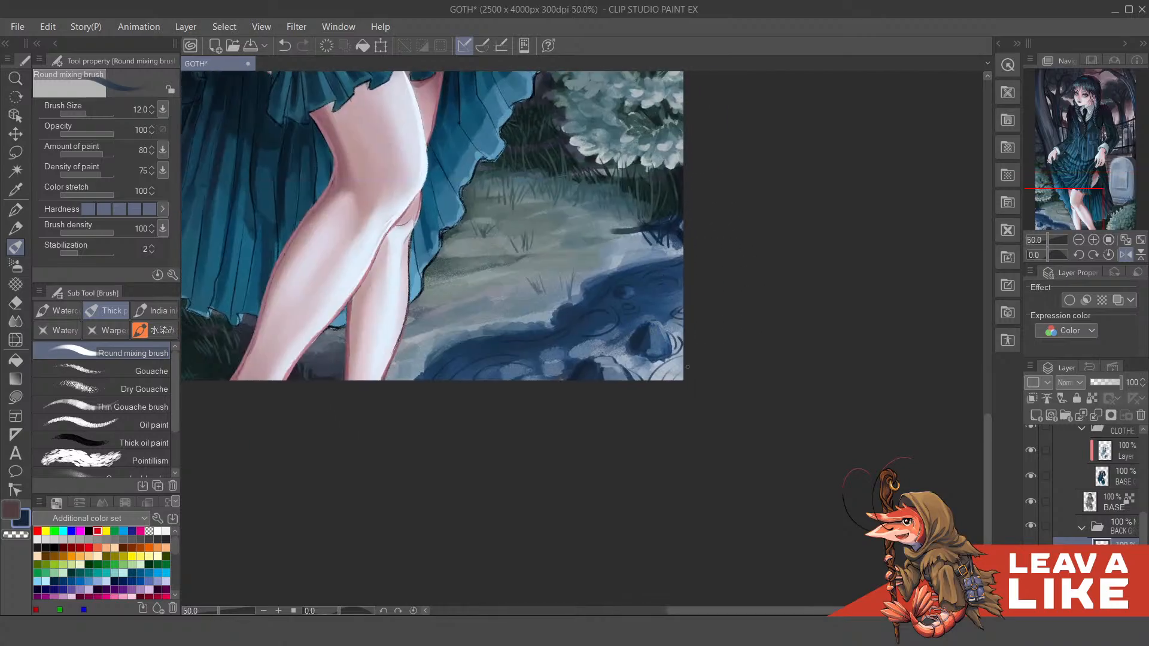
alt+click(676, 367)
scroll(669, 366, up, 1)
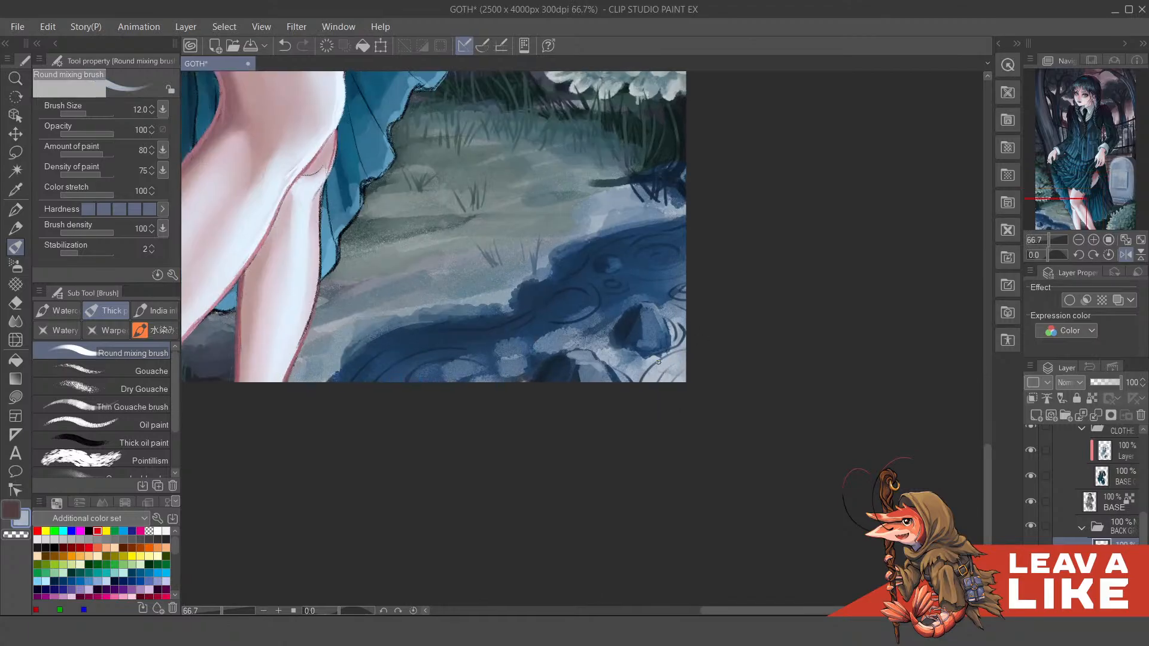
key(ctrl+z)
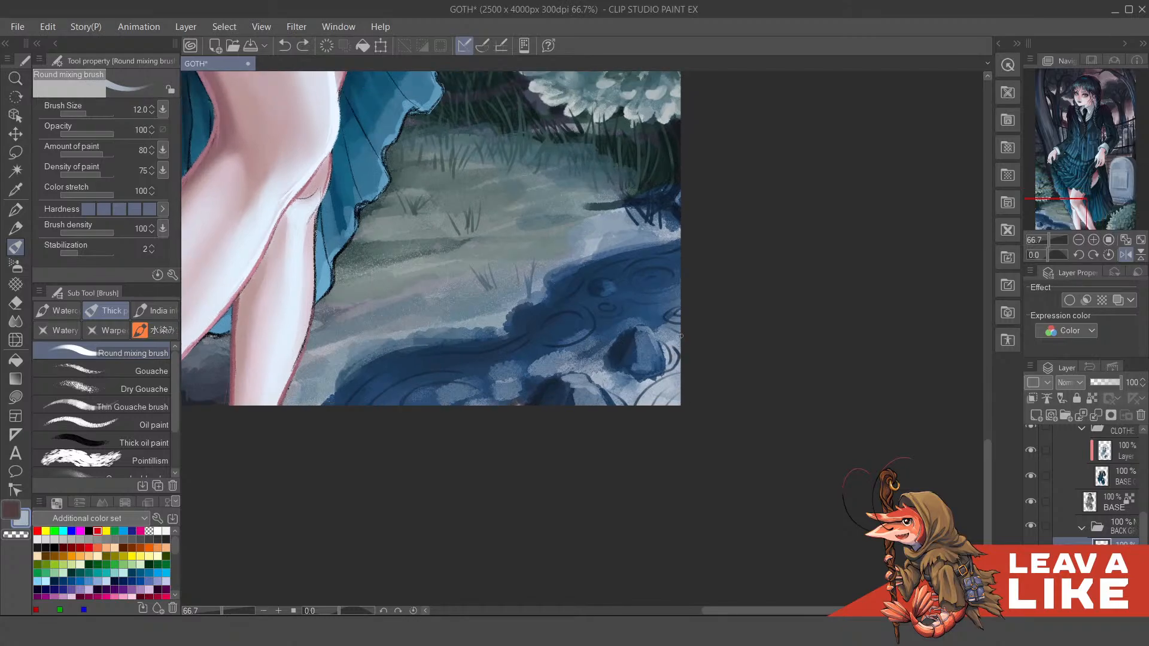
scroll(681, 343, up, 1)
key(ctrl+y)
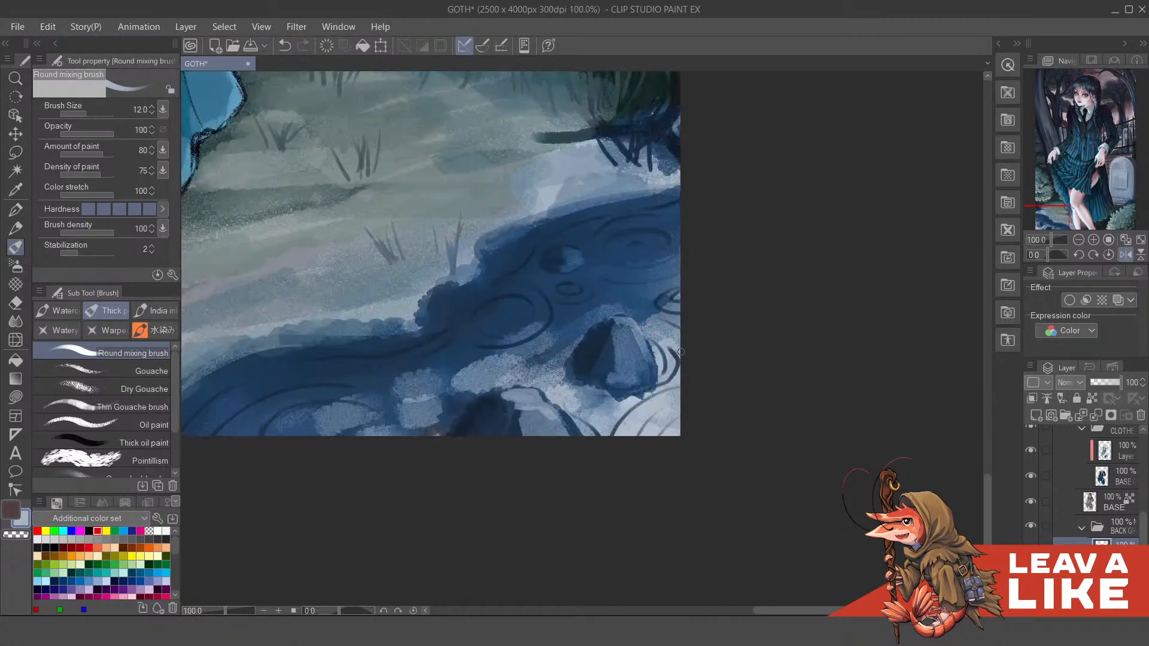
key(ctrl+z)
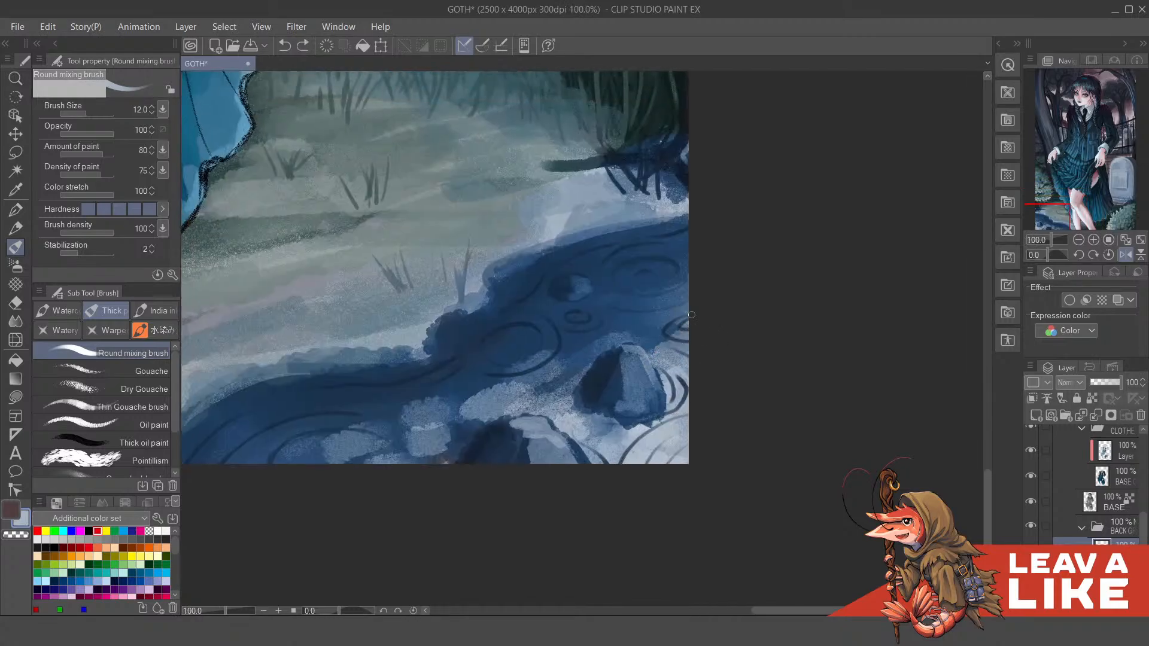
Step: Reduce the brush size to 7, try pale highlight lines on the ripple above the rock, and unmirror the canvas view
key(bracketleft)
key(bracketleft)
key(bracketleft)
key(ctrl+y)
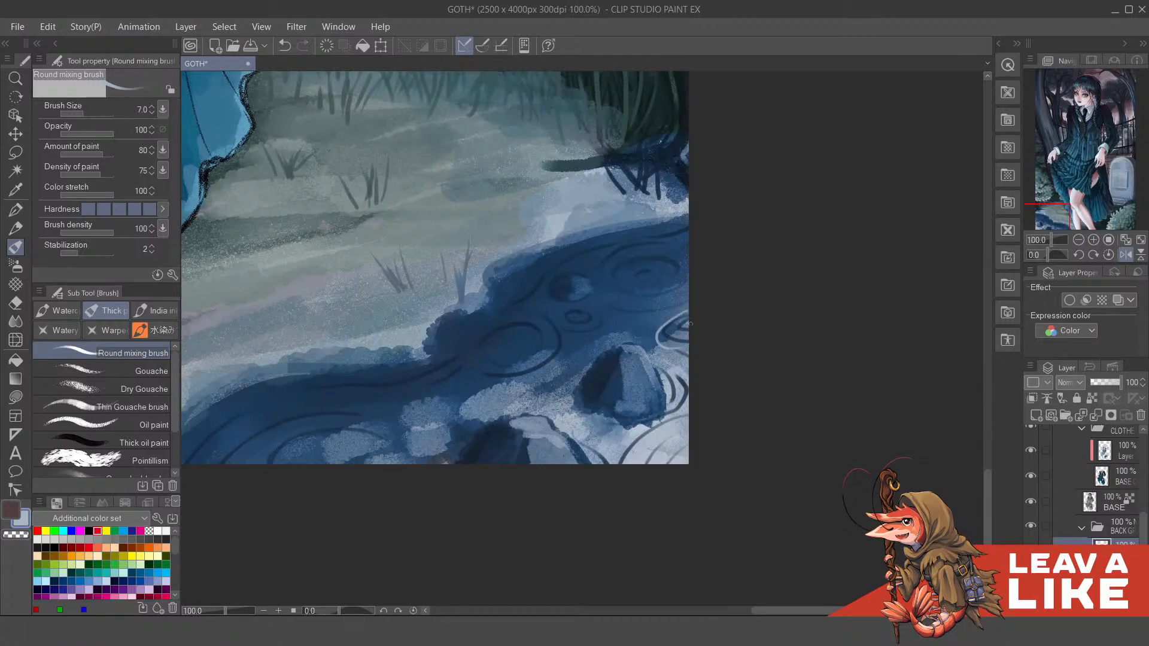
key(ctrl+z)
key(ctrl+y)
key(ctrl+y)
key(ctrl+z)
key(ctrl+y)
key(h)
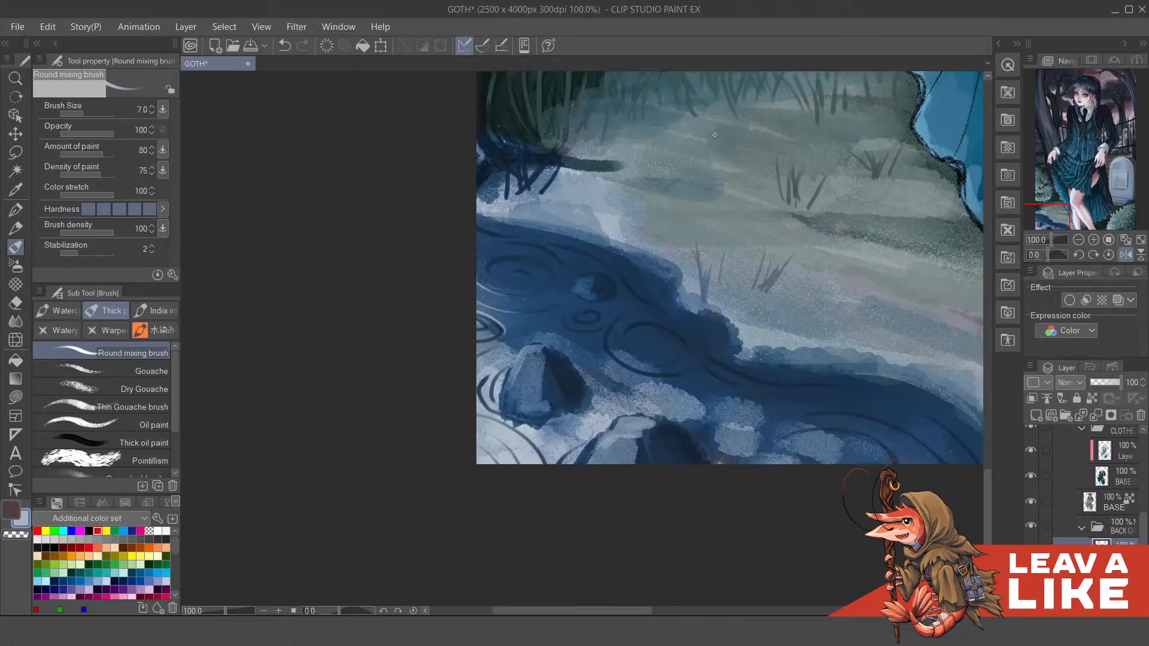
Step: Paint pale highlight curves along the rings of the large ripple beyond the upright rock
scroll(615, 202, down, 2)
scroll(647, 241, up, 2)
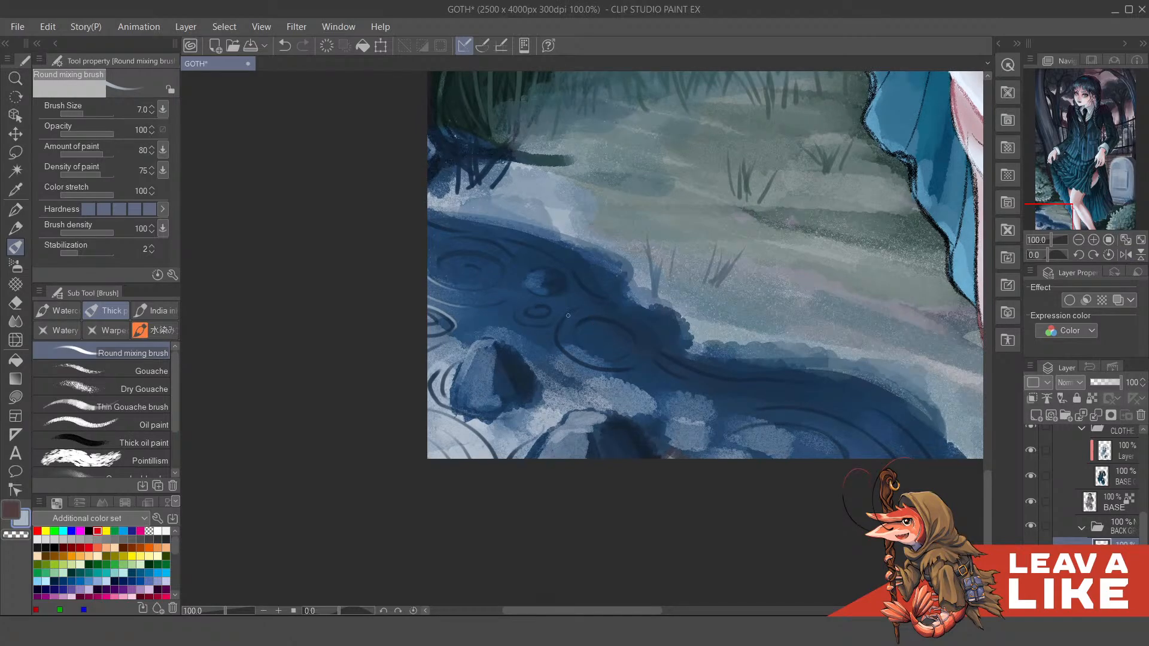
mouse_move(568, 315)
mouse_down()
mouse_move(584, 363)
mouse_move(638, 340)
mouse_move(628, 359)
mouse_up()
key(ctrl+z)
mouse_move(576, 328)
mouse_down()
mouse_move(620, 359)
mouse_move(578, 342)
mouse_move(628, 358)
mouse_up()
key(ctrl+z)
mouse_move(577, 327)
mouse_down()
mouse_move(591, 347)
mouse_move(629, 323)
mouse_move(597, 334)
mouse_move(590, 327)
mouse_move(621, 322)
mouse_move(611, 312)
mouse_move(615, 339)
mouse_move(596, 334)
mouse_move(627, 311)
mouse_move(632, 320)
mouse_move(585, 319)
mouse_move(636, 353)
mouse_move(594, 316)
mouse_move(620, 325)
mouse_move(620, 339)
mouse_move(599, 324)
mouse_move(623, 348)
mouse_move(619, 331)
mouse_move(603, 325)
mouse_move(626, 336)
mouse_up()
key(ctrl+z)
key(ctrl+z)
key(ctrl+z)
key(ctrl+z)
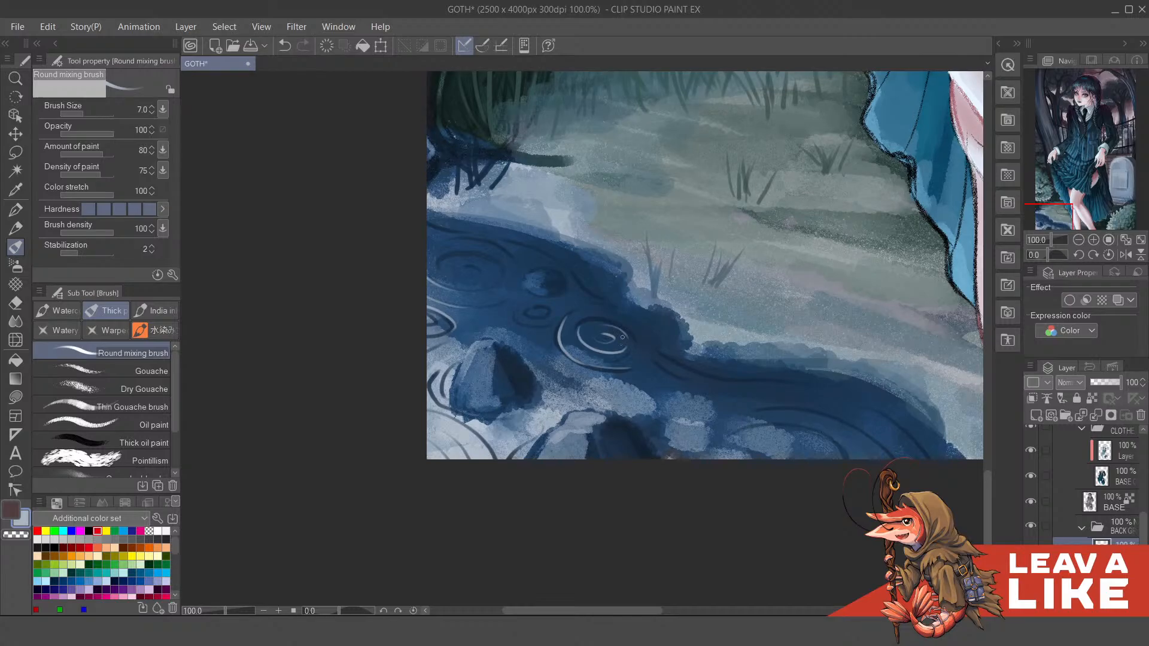
Step: Try a long pale highlight line along the stream's bend past the large ripple
scroll(735, 249, down, 2)
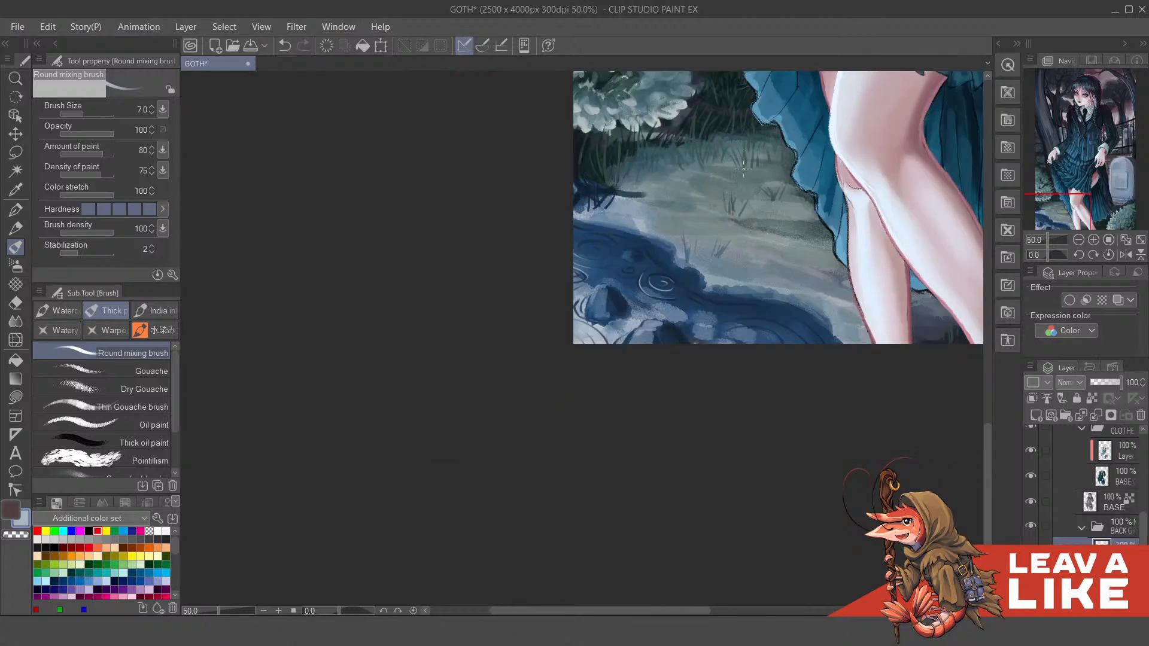
scroll(787, 329, up, 2)
drag(682, 281, 689, 305)
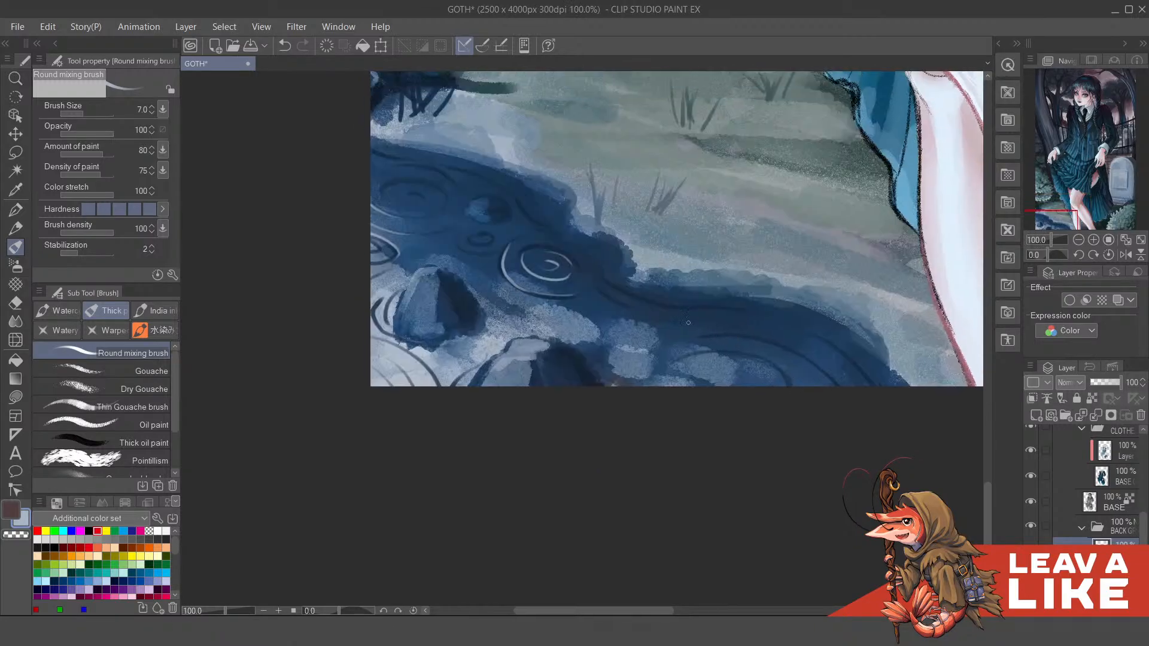
drag(591, 276, 693, 309)
key(ctrl+z)
drag(606, 286, 772, 323)
key(ctrl+z)
drag(607, 286, 770, 310)
key(ctrl+z)
drag(602, 285, 769, 316)
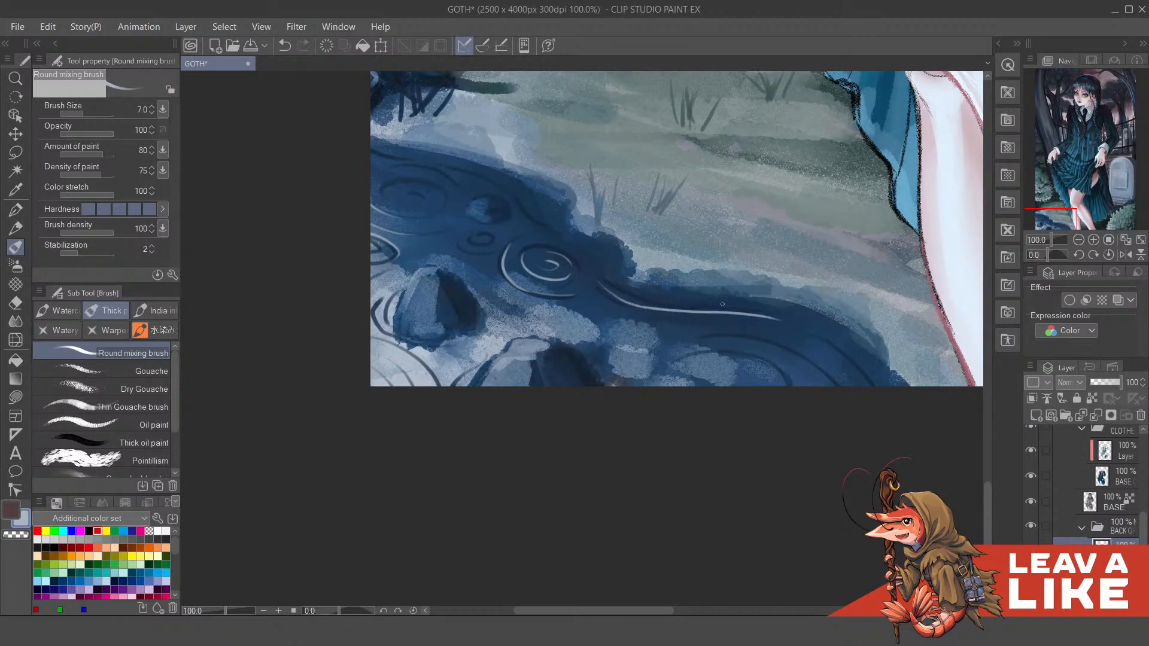
key(ctrl+z)
drag(600, 286, 766, 321)
key(ctrl+z)
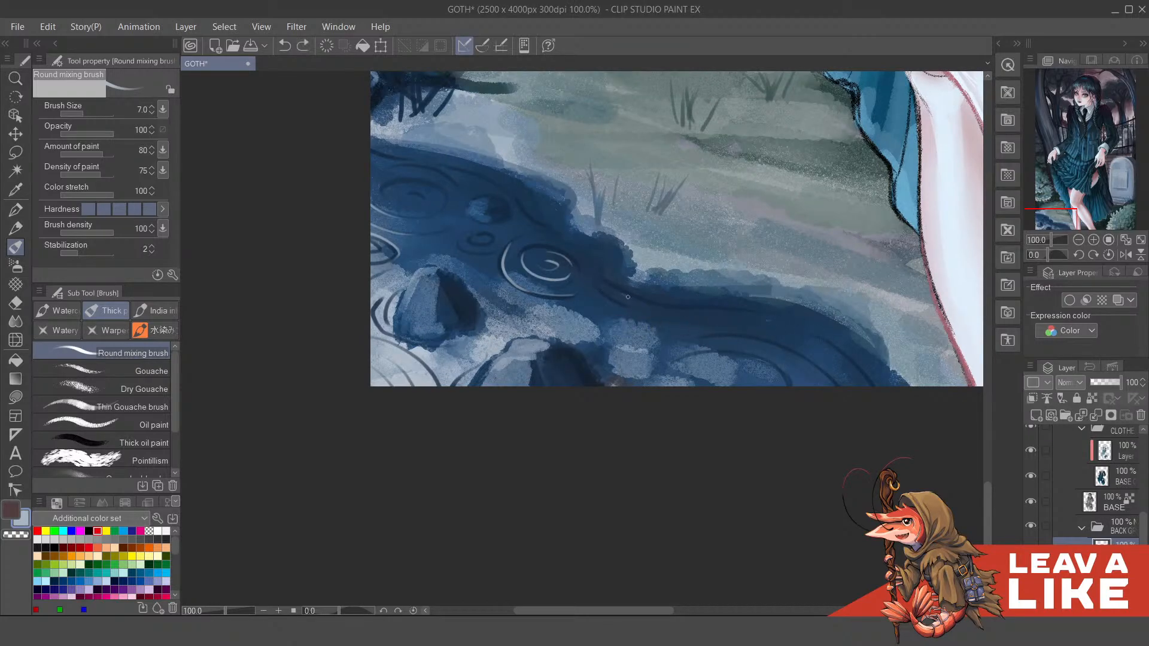
drag(605, 286, 774, 311)
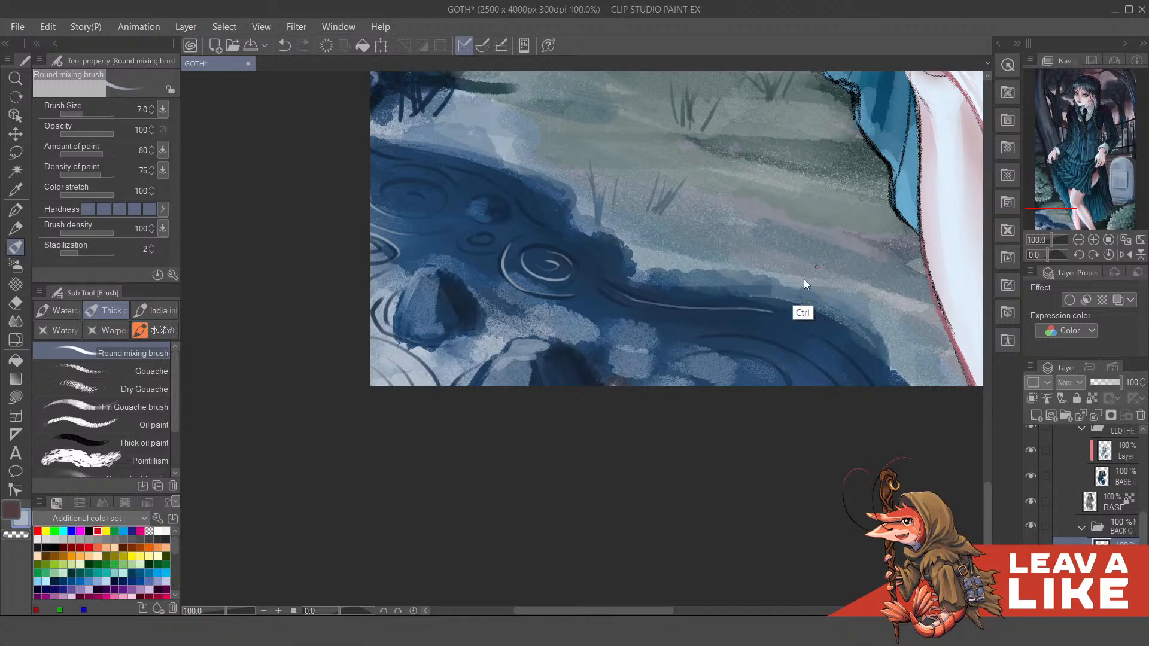
scroll(803, 287, up, 1)
key(ctrl+z)
Step: Paint two short pale highlight curves in the water just beyond the large ripple
mouse_move(485, 278)
mouse_down()
mouse_move(615, 336)
mouse_move(515, 304)
mouse_move(575, 322)
mouse_up()
key(ctrl+z)
drag(485, 301, 545, 330)
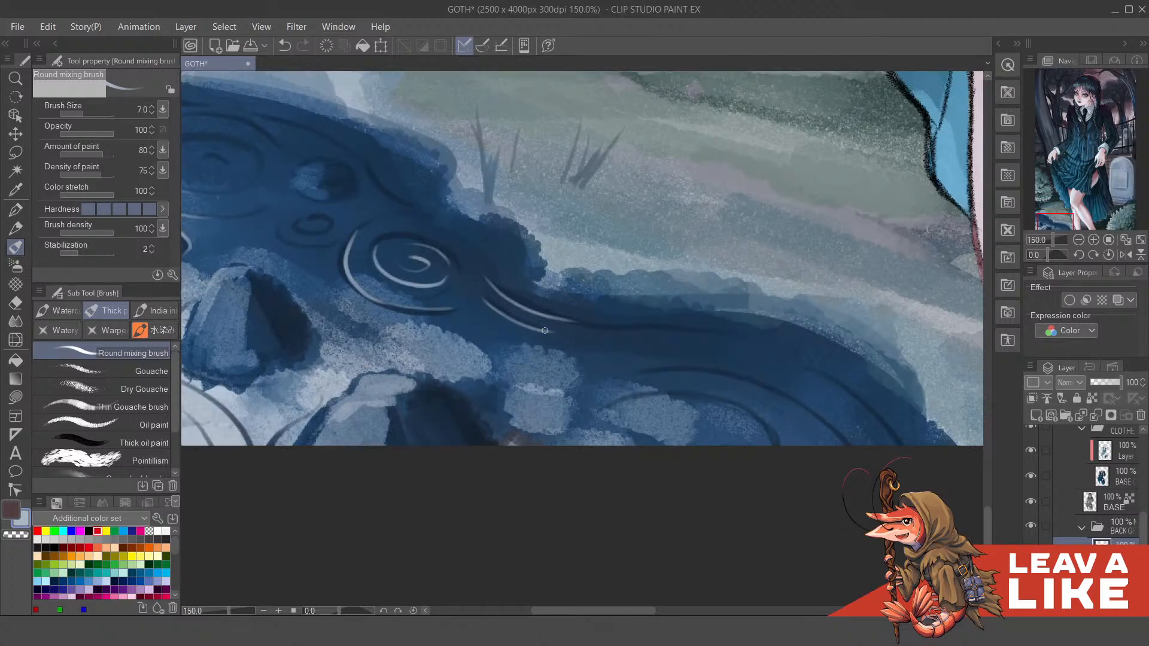
Step: Rotate the canvas view and paint pale highlights along the dark flow line following the stream's outer bank to the canvas edge
key(asciicircum)
key(asciicircum)
key(asciicircum)
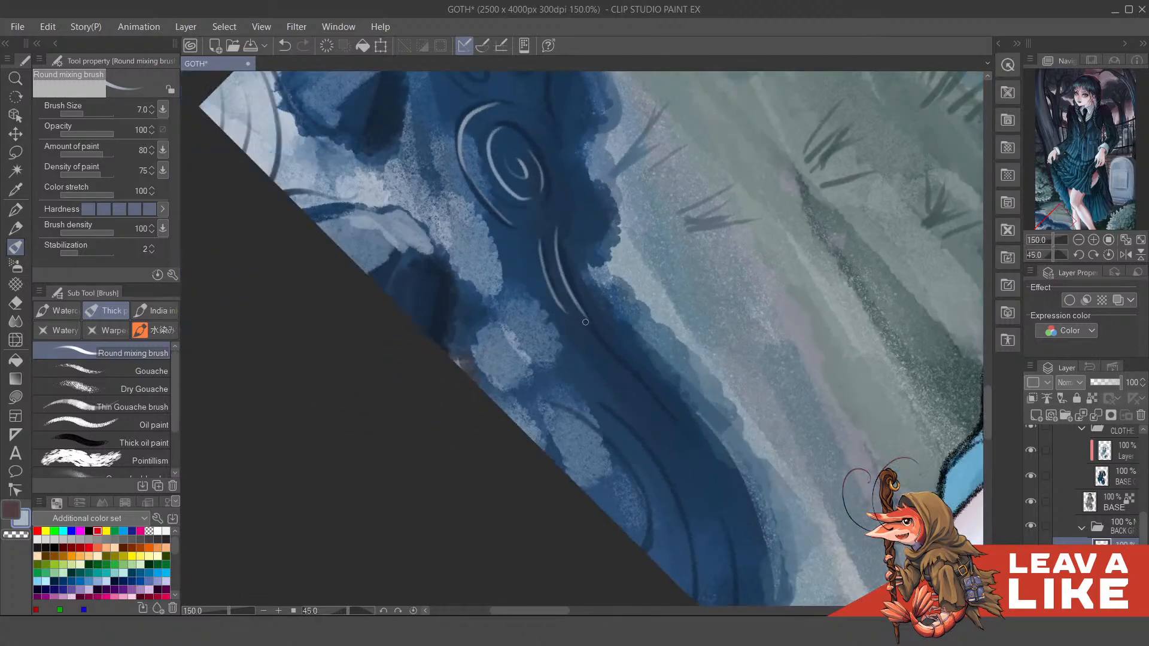
drag(596, 334, 711, 482)
scroll(696, 434, down, 3)
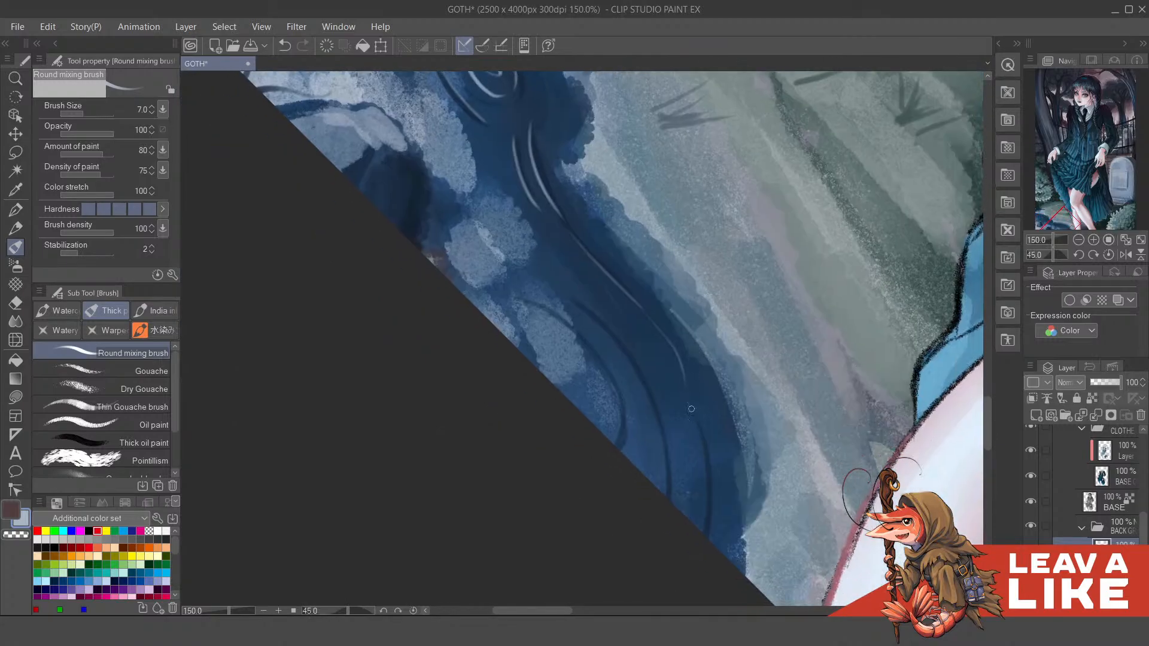
drag(691, 412, 709, 532)
key(ctrl+z)
key(ctrl+z)
mouse_move(602, 269)
mouse_down()
mouse_move(685, 376)
mouse_move(692, 502)
mouse_up()
scroll(676, 365, down, 1)
key(ctrl+z)
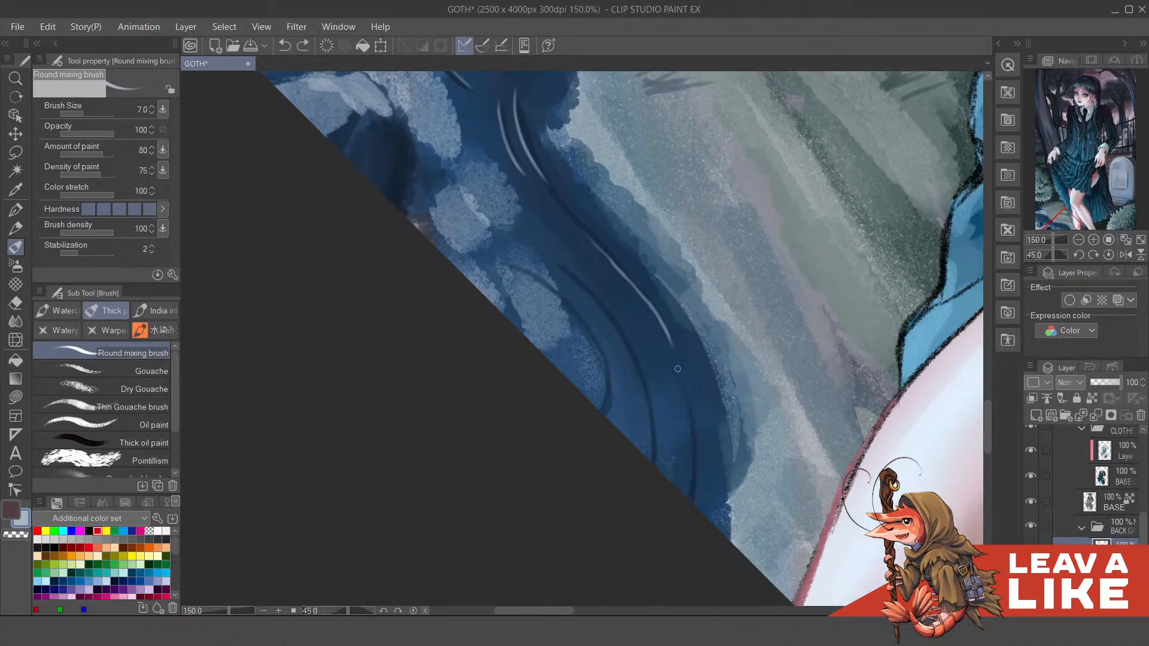
key(ctrl+y)
Step: Paint a pale highlight on the inner dark flow line where the stream meets the canvas edge
drag(622, 340, 651, 461)
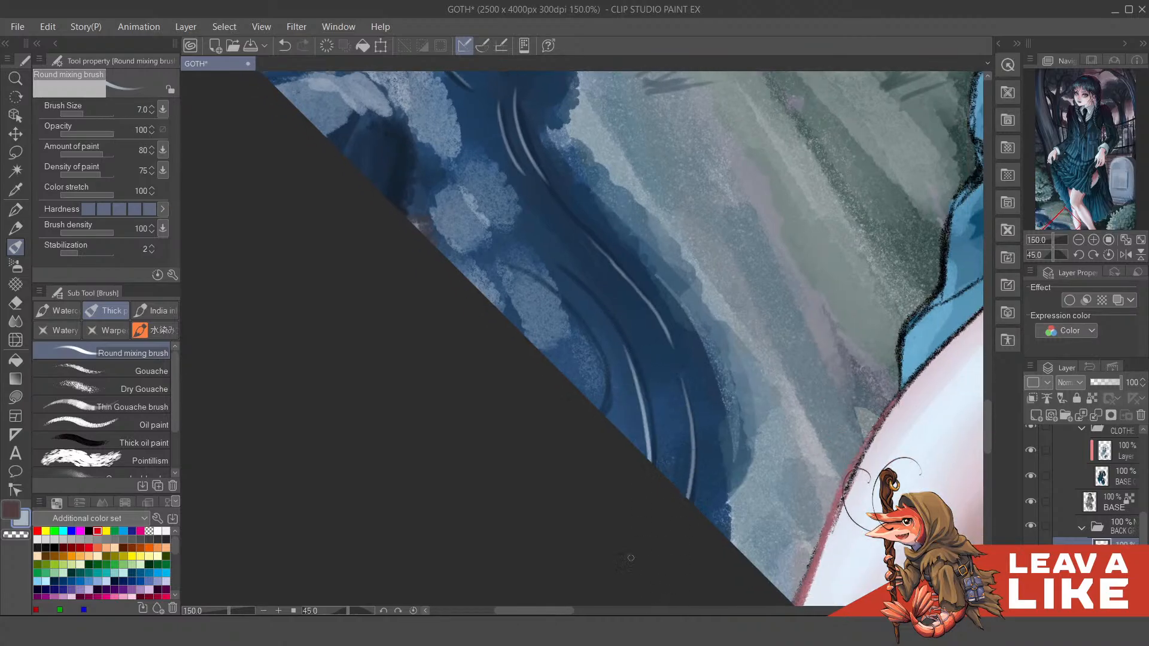
key(ctrl+z)
drag(635, 360, 654, 462)
key(ctrl+z)
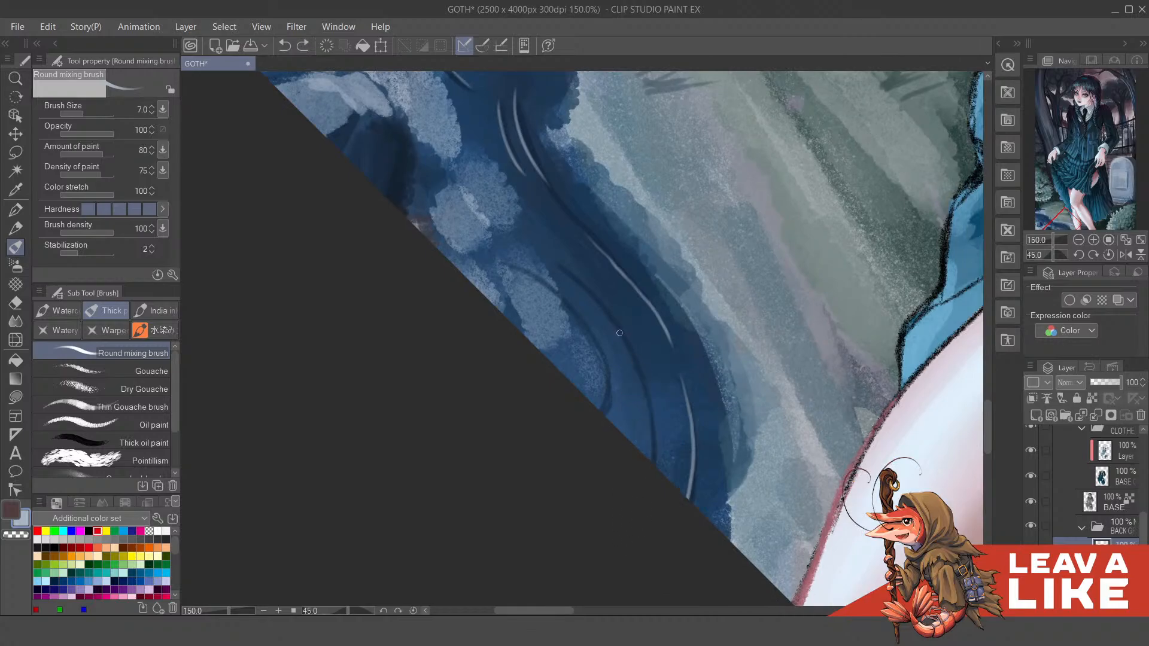
drag(634, 360, 655, 465)
scroll(729, 270, down, 4)
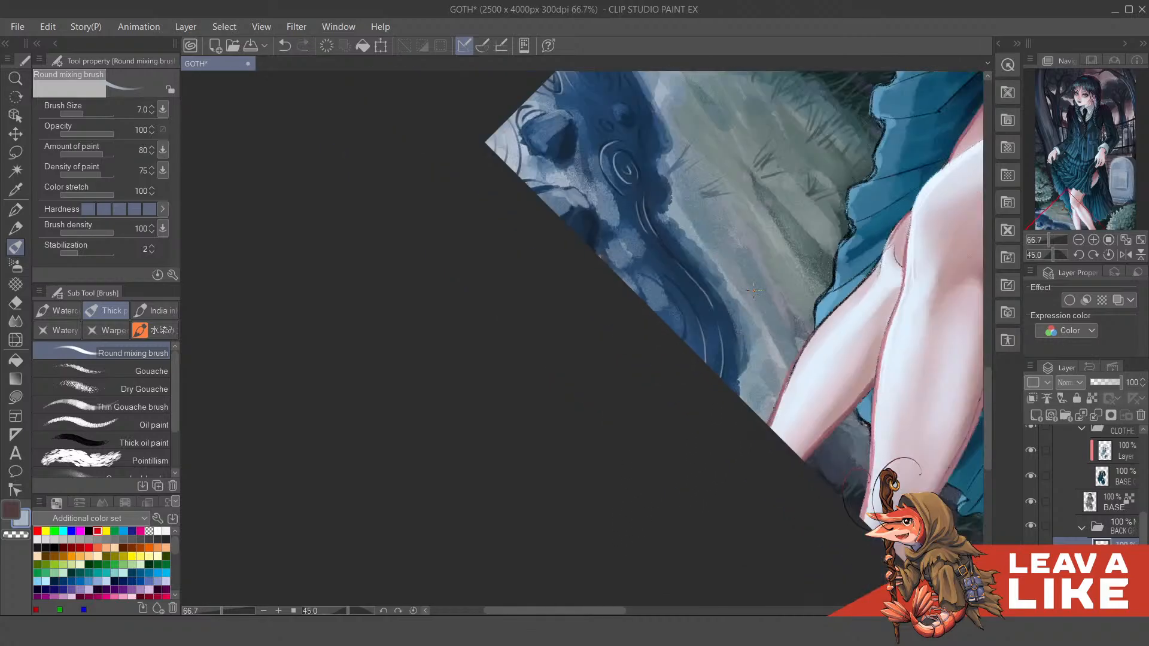
Step: Rotate the view the opposite way and paint a pale arc around the outer ring of the ripple at the canvas edge
scroll(665, 302, up, 4)
drag(557, 247, 631, 336)
key(minus)
key(minus)
key(minus)
key(minus)
key(minus)
key(minus)
key(minus)
key(minus)
key(minus)
key(minus)
key(minus)
key(minus)
key(minus)
key(minus)
key(minus)
key(minus)
key(minus)
key(minus)
key(minus)
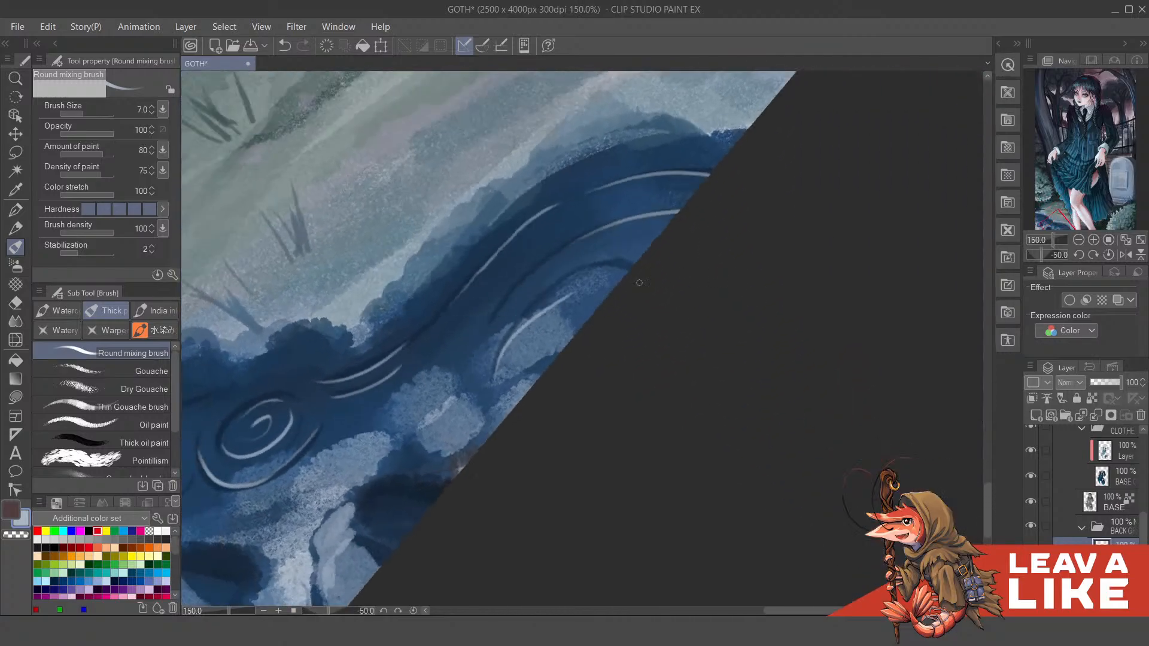
key(ctrl+z)
key(ctrl+y)
key(ctrl+z)
drag(505, 344, 507, 413)
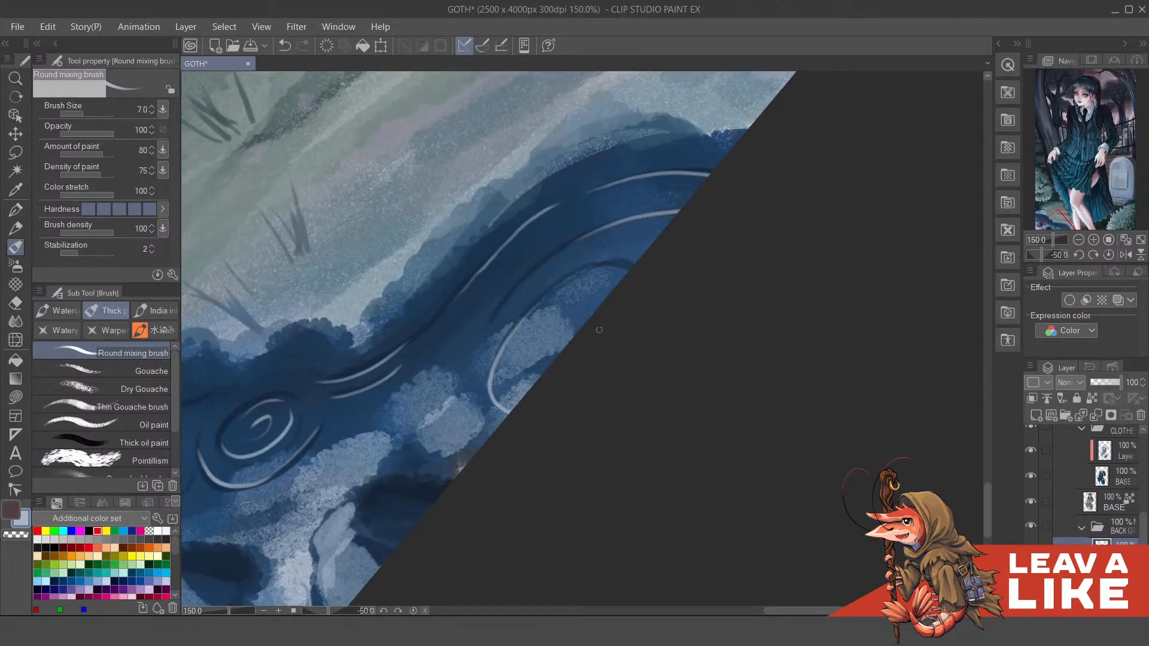
Step: Paint a pale inner arc in the edge ripple and touch it up with dark blue sampled from the water
drag(526, 371, 546, 317)
key(ctrl+z)
drag(530, 362, 589, 303)
alt+click(531, 302)
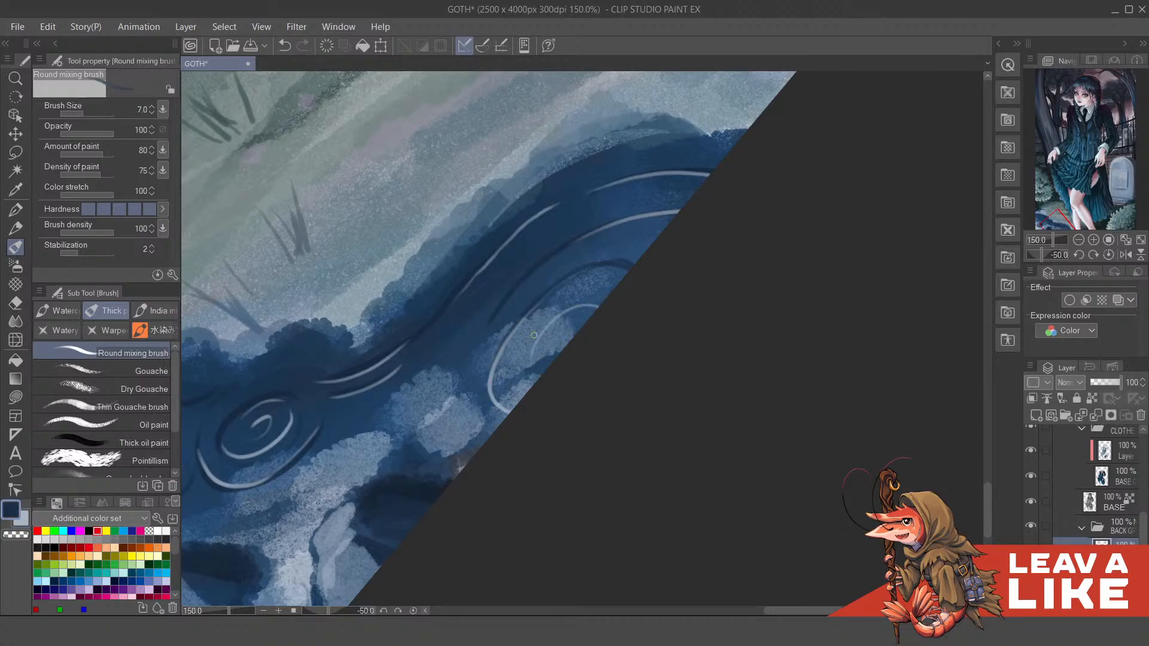
drag(558, 312, 612, 322)
Step: Rotate the view to -5 degrees and add a pale highlight arc outside the ripple at the canvas edge
scroll(687, 215, down, 3)
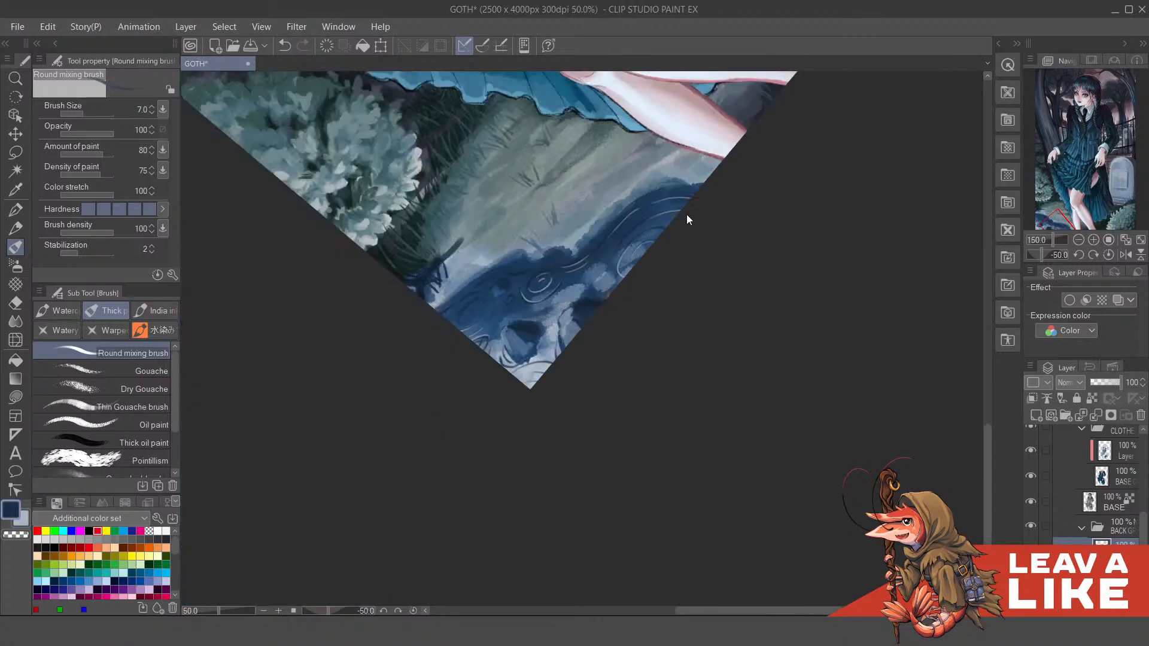
key(^)
key(^)
key(^)
key(^)
key(^)
key(^)
key(^)
key(^)
key(^)
scroll(659, 321, up, 3)
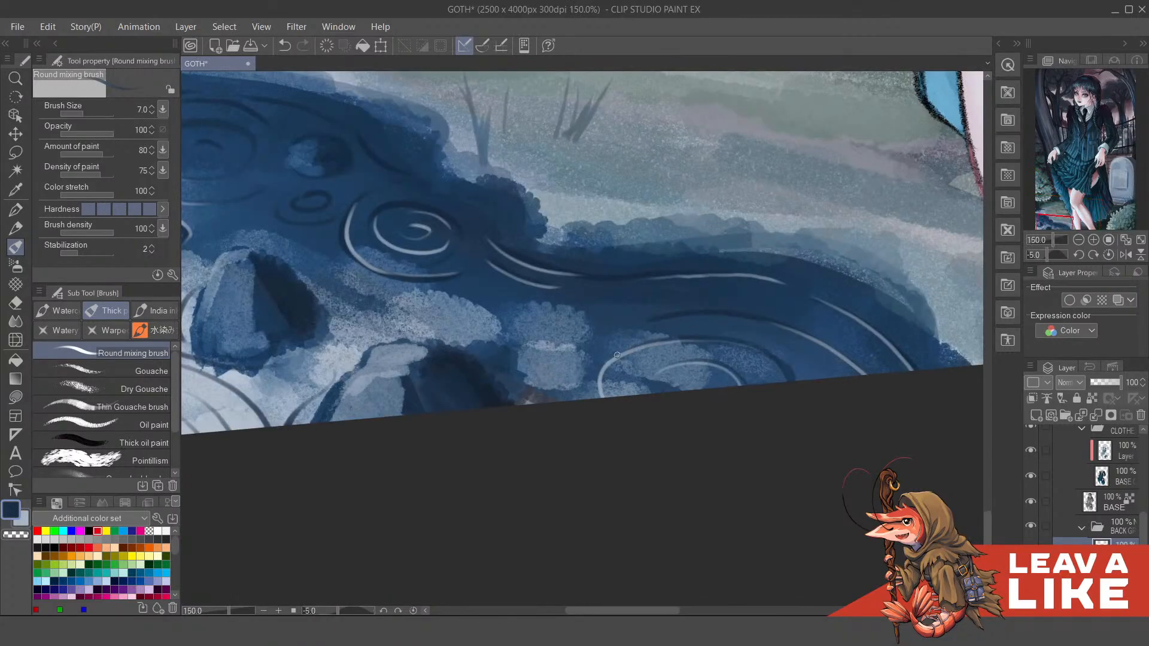
key(x)
drag(592, 355, 572, 403)
key(ctrl+z)
mouse_move(575, 362)
mouse_down()
mouse_move(606, 421)
mouse_move(580, 365)
mouse_move(554, 414)
mouse_up()
key(x)
key(ctrl+z)
drag(575, 363, 551, 404)
scroll(748, 197, down, 3)
scroll(781, 216, up, 1)
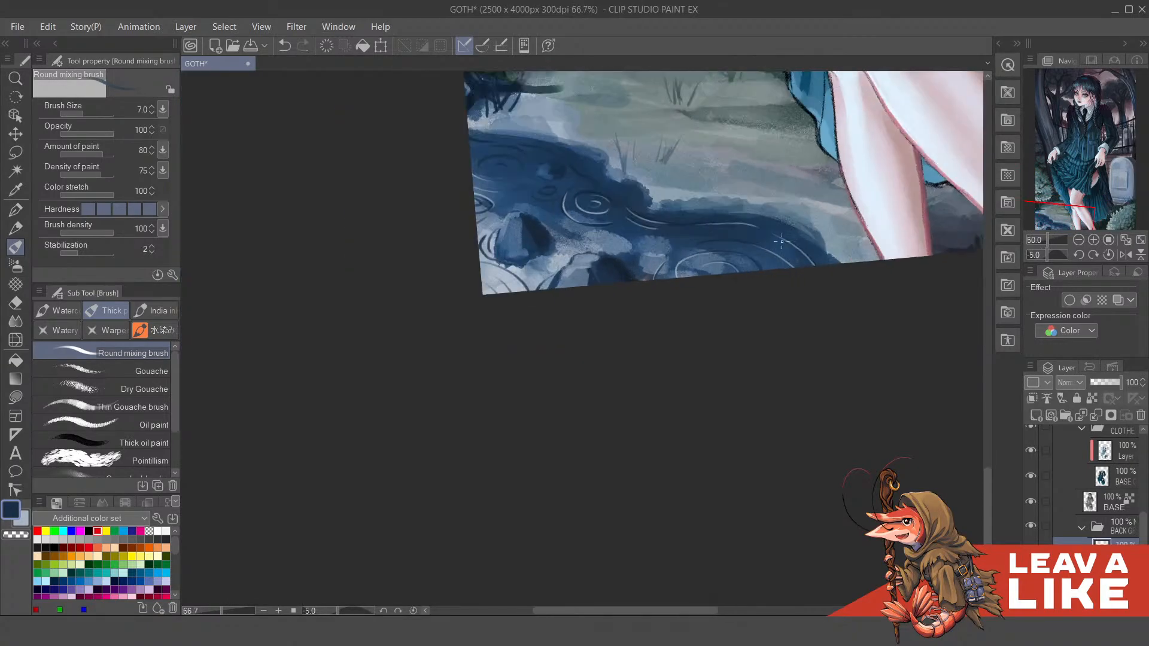
Step: Reduce the brush size to 4 and paint pale highlights on the small ripple beside the round rock
scroll(556, 158, up, 2)
scroll(515, 230, up, 2)
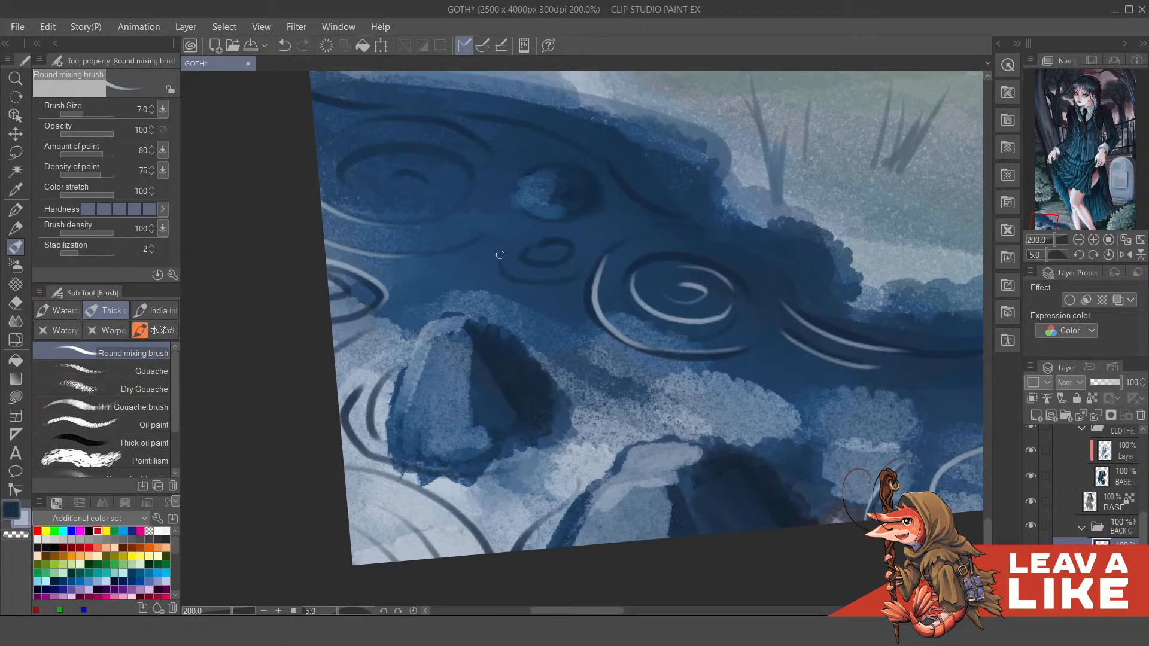
mouse_move(506, 247)
mouse_down()
mouse_move(528, 284)
mouse_move(546, 284)
mouse_up()
key(ctrl+z)
key(bracketleft)
mouse_move(549, 281)
mouse_down()
mouse_move(583, 274)
mouse_move(569, 252)
mouse_move(596, 244)
mouse_move(631, 333)
mouse_up()
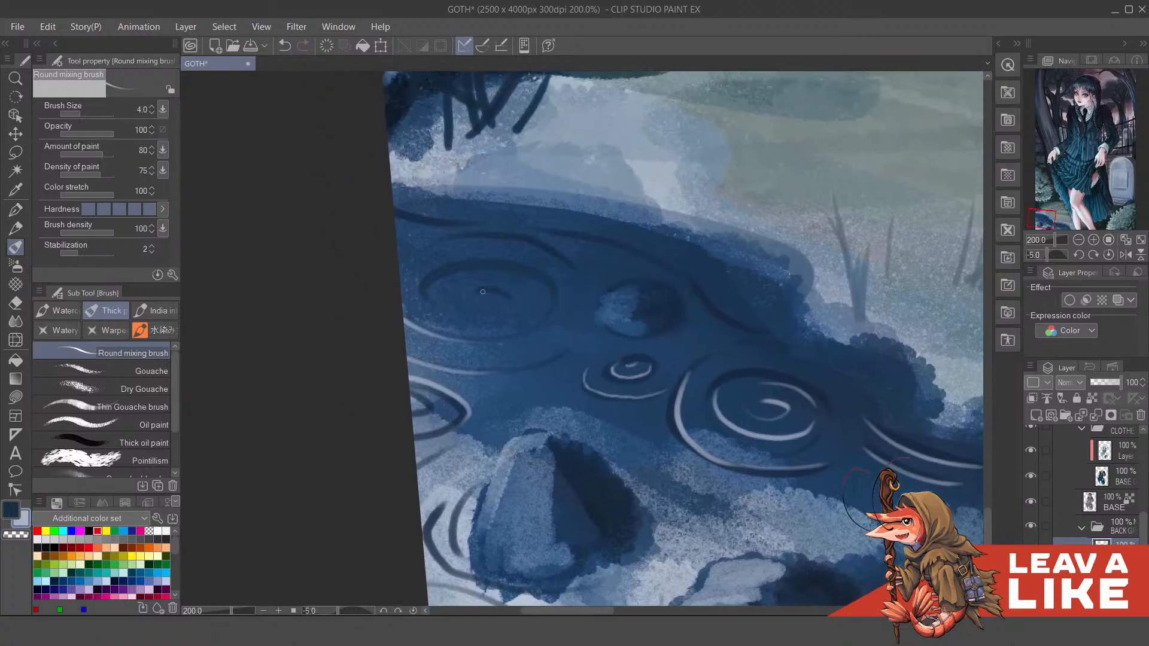
Step: Paint a pale center swirl and upper arc highlights on the wide ripple at the stream's far end
drag(468, 299, 506, 302)
key(ctrl+z)
key(ctrl+y)
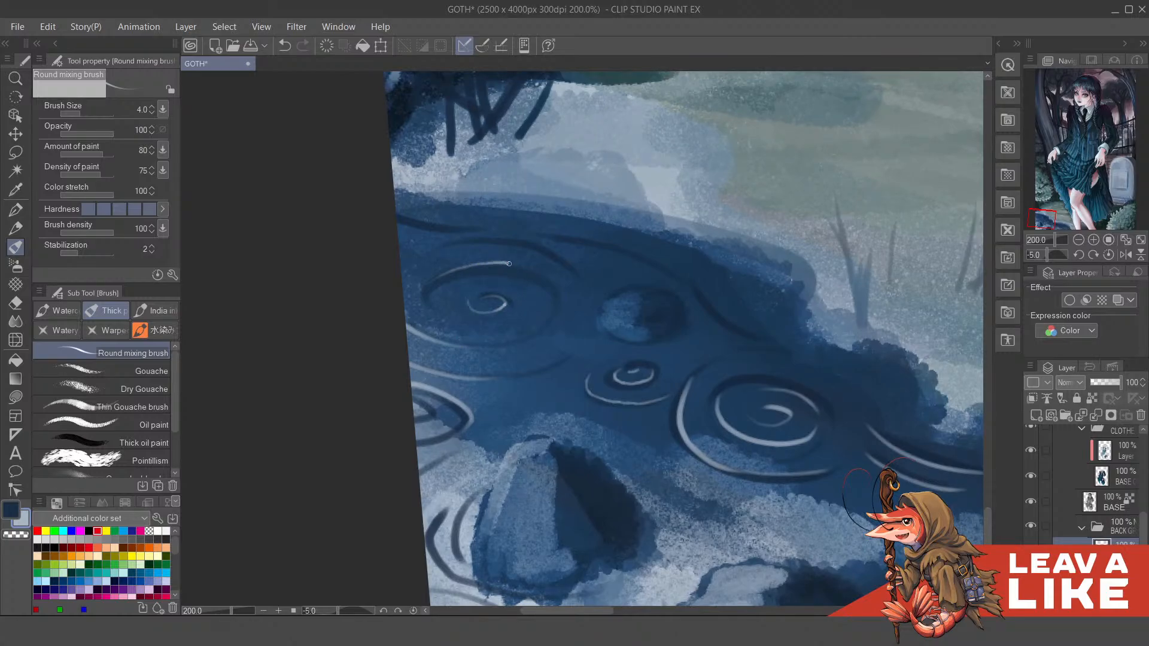
drag(541, 273, 559, 296)
drag(517, 256, 528, 274)
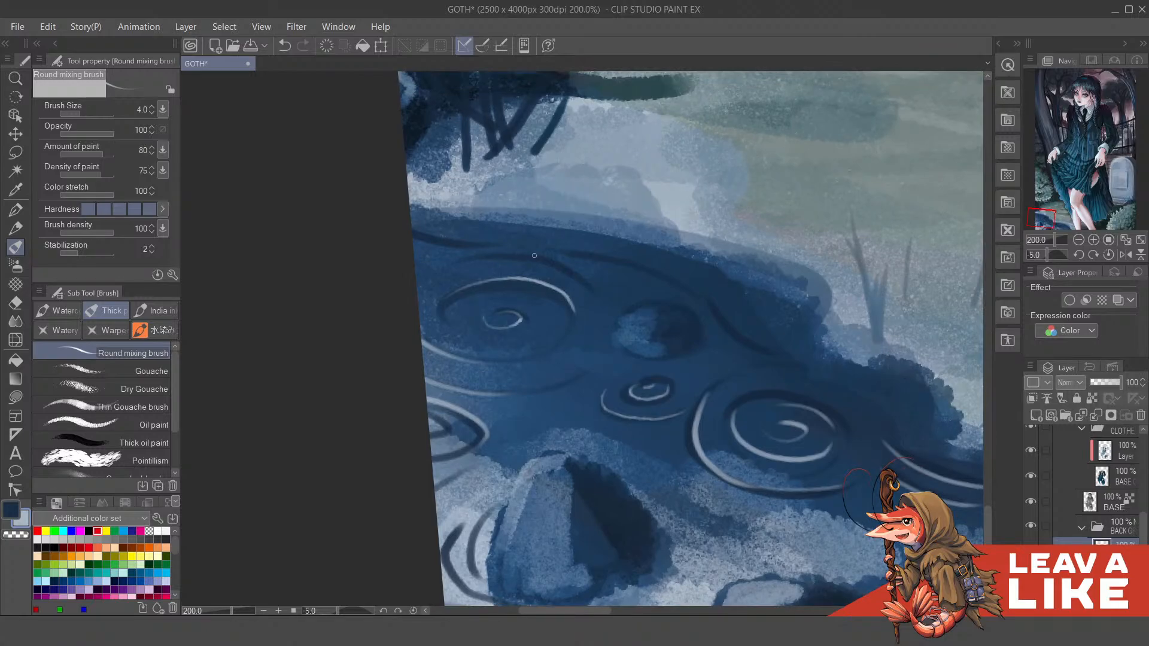
drag(528, 278, 571, 298)
Step: Paint pale highlights on the outer flow lines above the wide ripple and the round rock
mouse_move(484, 253)
mouse_down()
mouse_move(544, 259)
mouse_move(590, 286)
mouse_up()
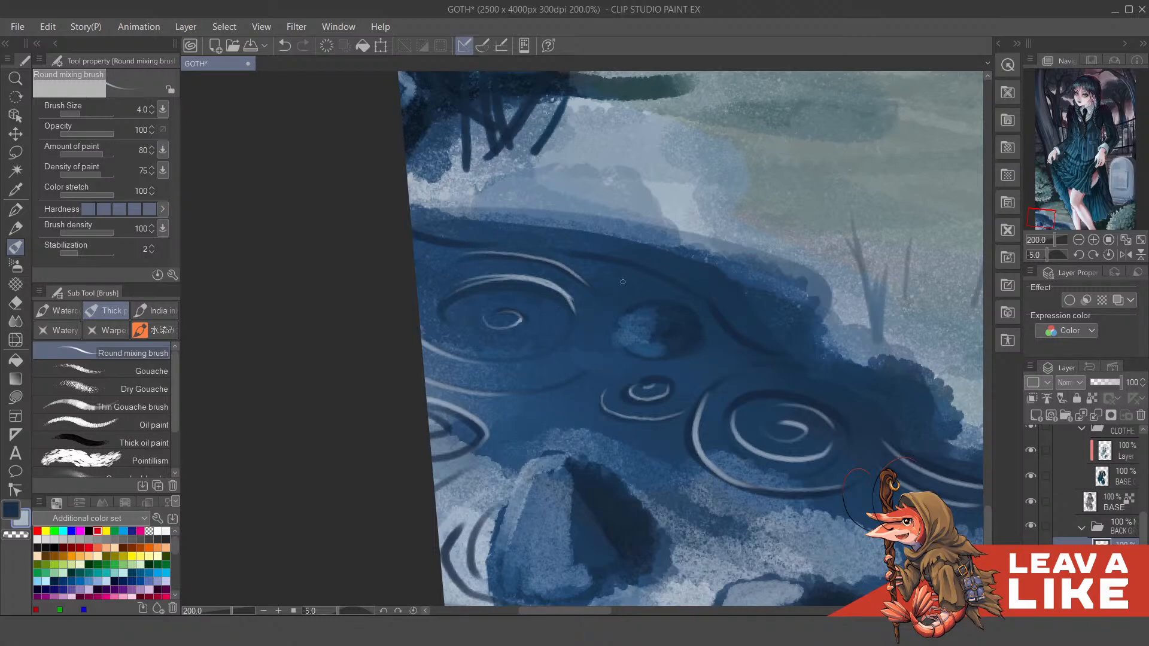
drag(541, 252, 660, 280)
drag(537, 248, 620, 332)
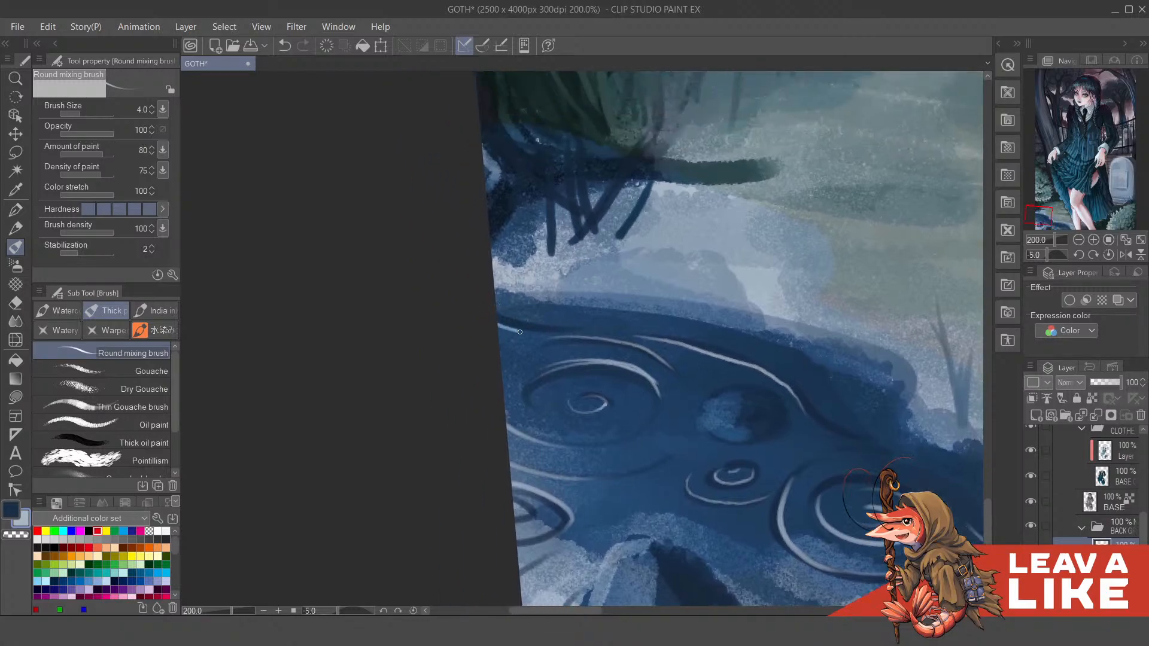
Step: Paint a pale highlight along the upper bank's dark line and a short curve in the shadowed water beyond the round rock
drag(520, 333, 591, 337)
key(ctrl+z)
drag(498, 323, 590, 331)
key(ctrl+z)
key(ctrl+z)
mouse_move(608, 318)
mouse_down()
mouse_move(677, 321)
mouse_move(817, 366)
mouse_move(683, 345)
mouse_move(722, 359)
mouse_move(540, 302)
mouse_move(610, 340)
mouse_up()
key(ctrl+z)
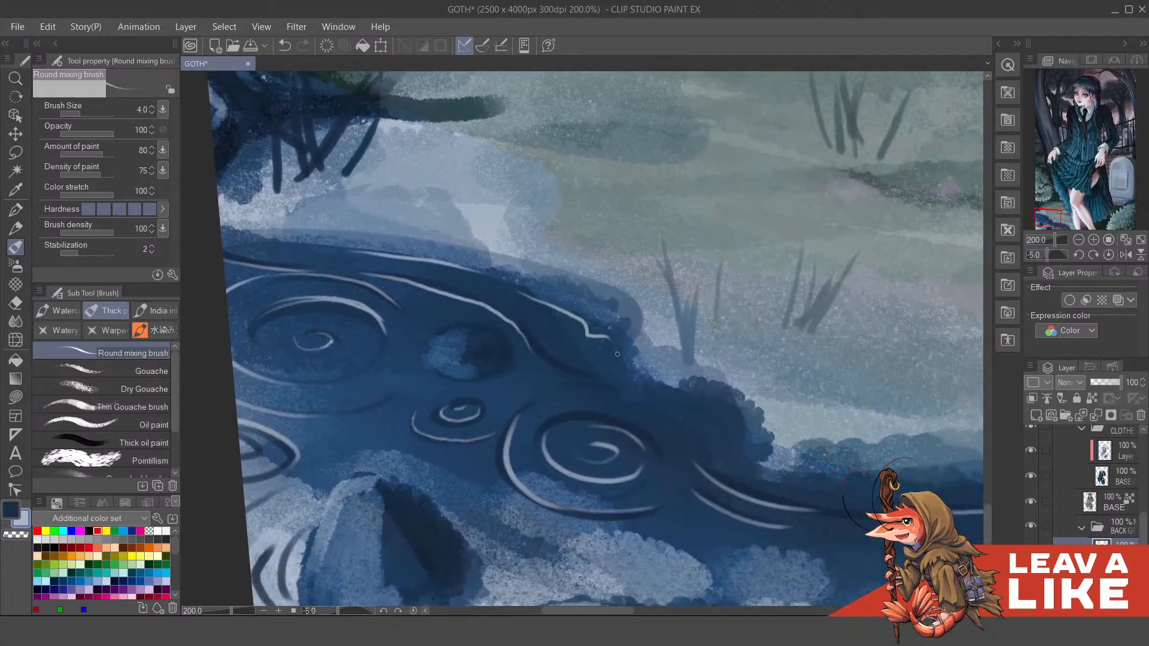
key(ctrl+z)
key(ctrl+z)
drag(544, 299, 608, 378)
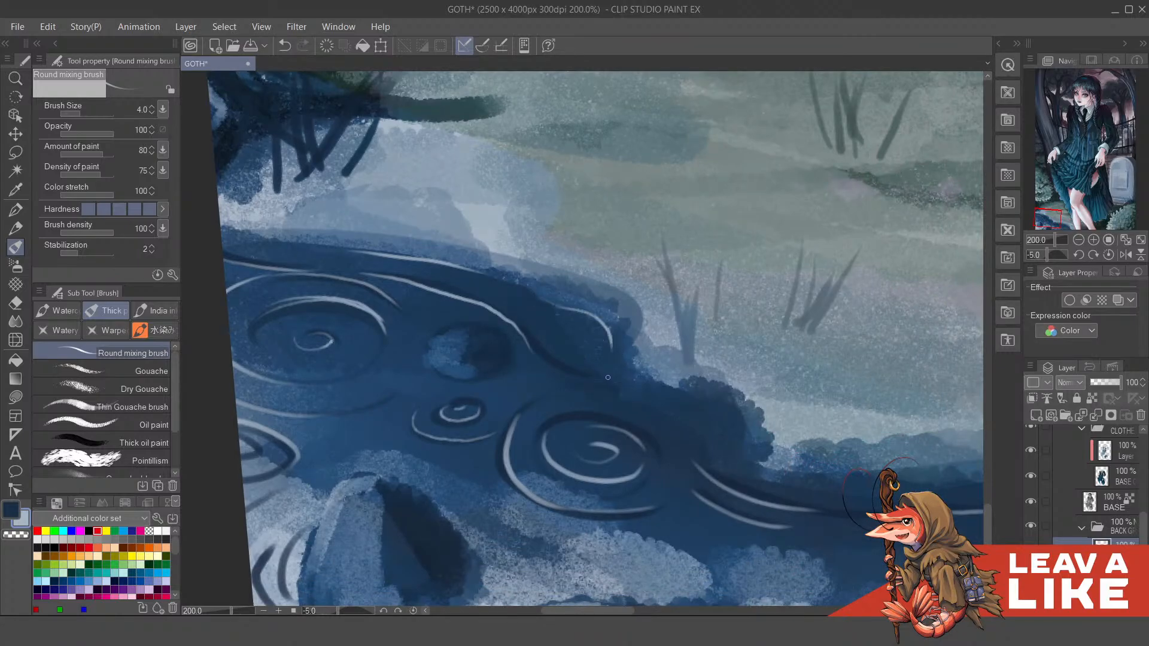
Step: Undo the last two changes, mirror the canvas view and reset its rotation
scroll(538, 248, down, 4)
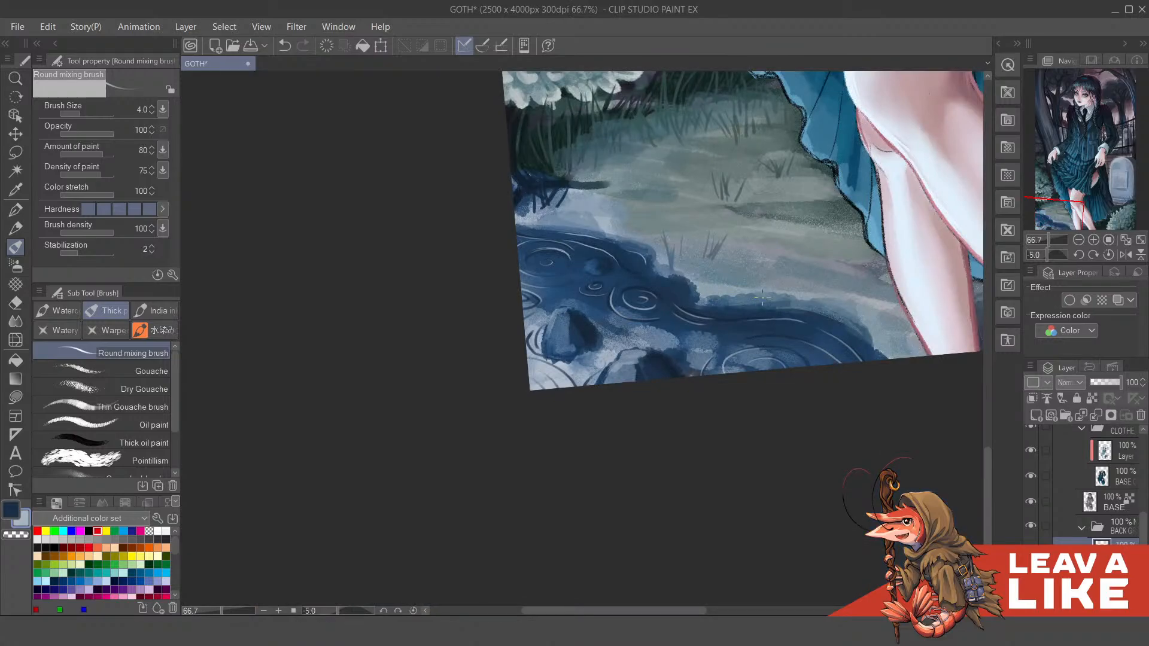
scroll(735, 272, up, 3)
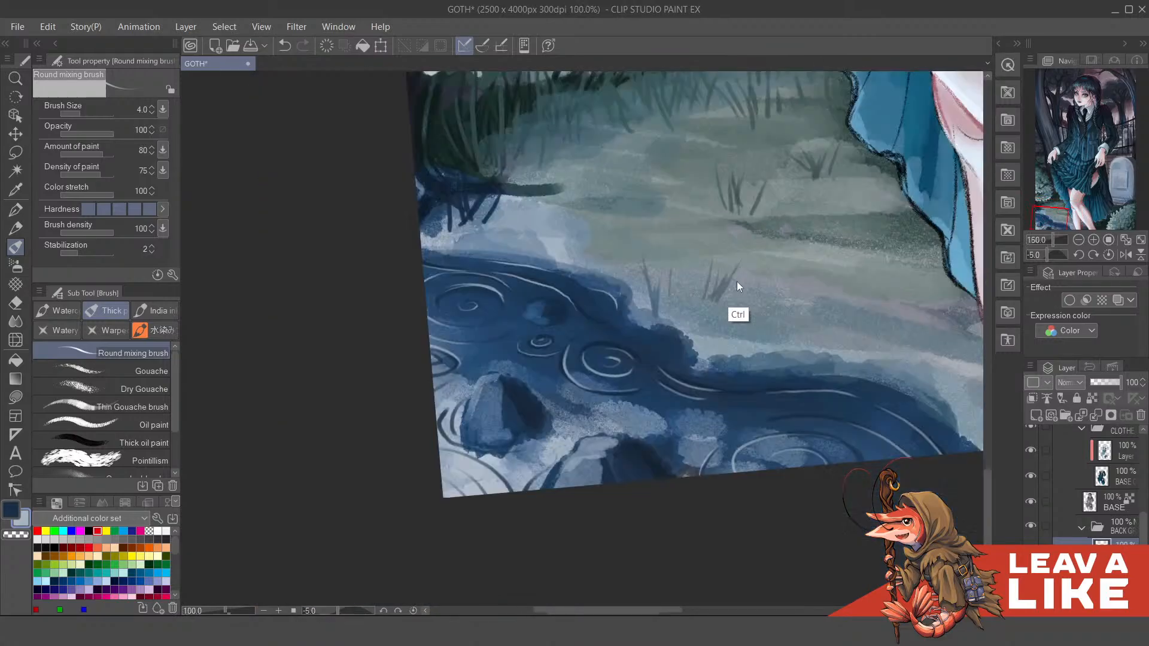
scroll(738, 281, down, 2)
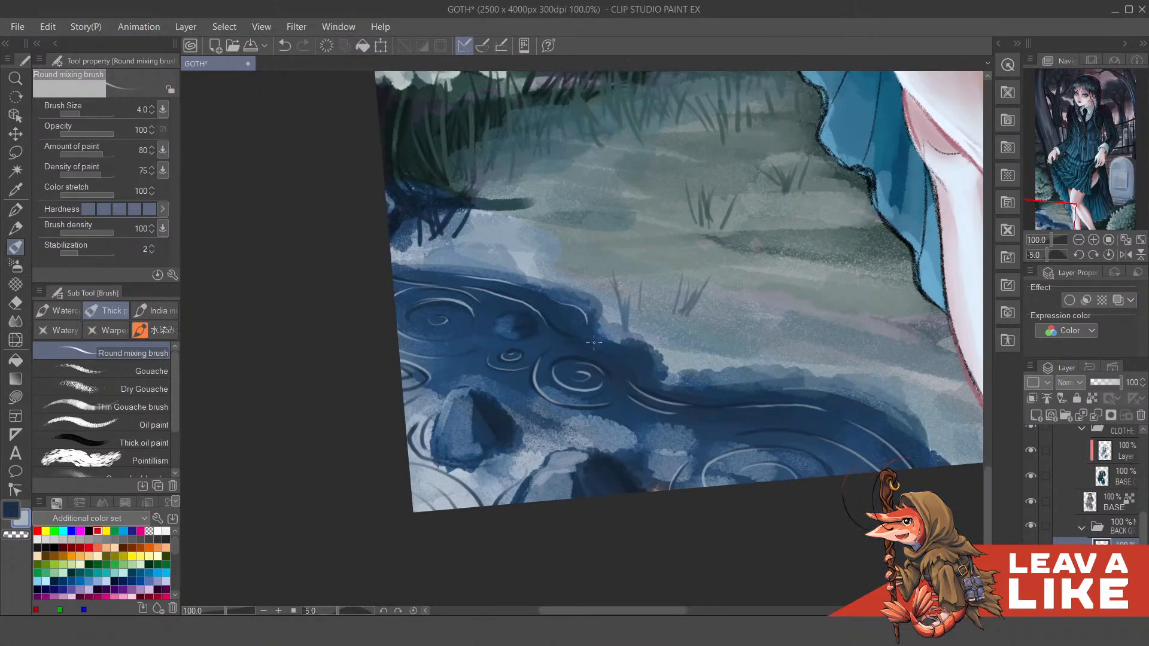
key(ctrl+z)
key(ctrl+z)
scroll(588, 230, down, 2)
key(h)
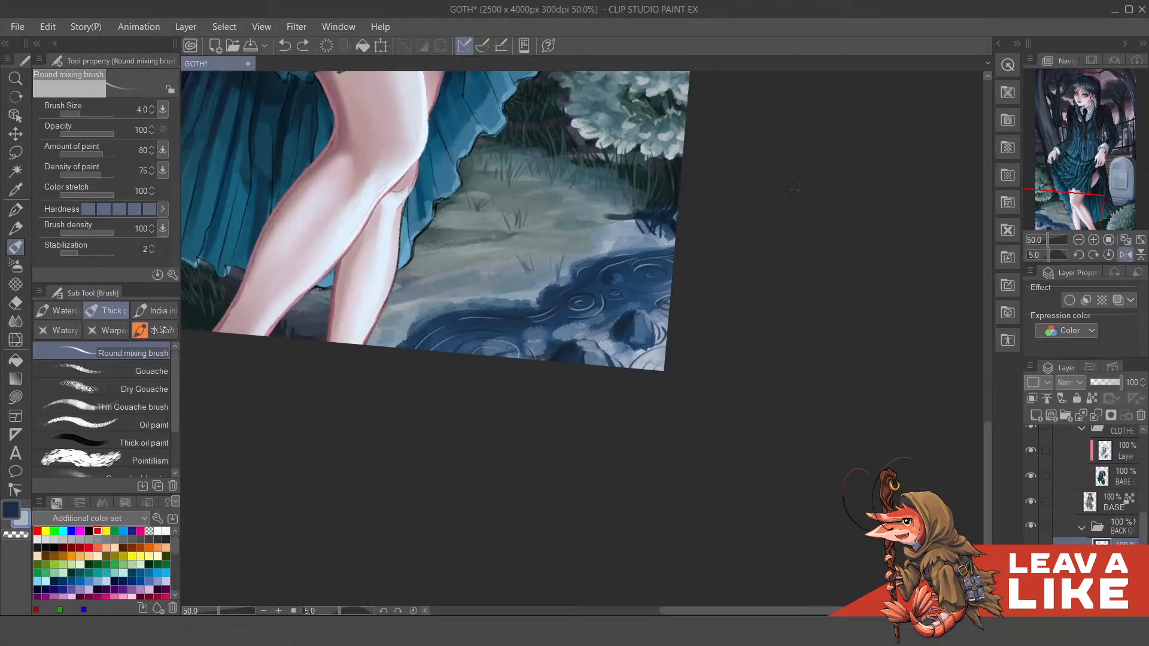
scroll(798, 190, down, 1)
key(ctrl+at)
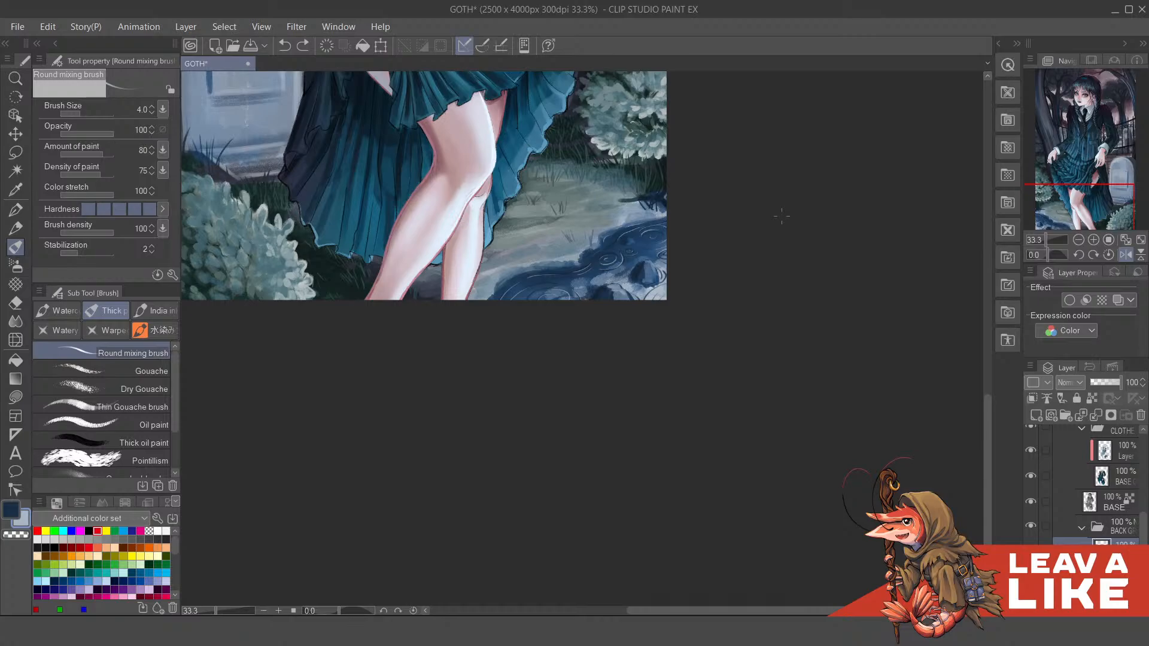
Step: Set the Textured pen to size 25, sample the stream's dark blue, and undo the trial stroke on the water
scroll(634, 257, up, 4)
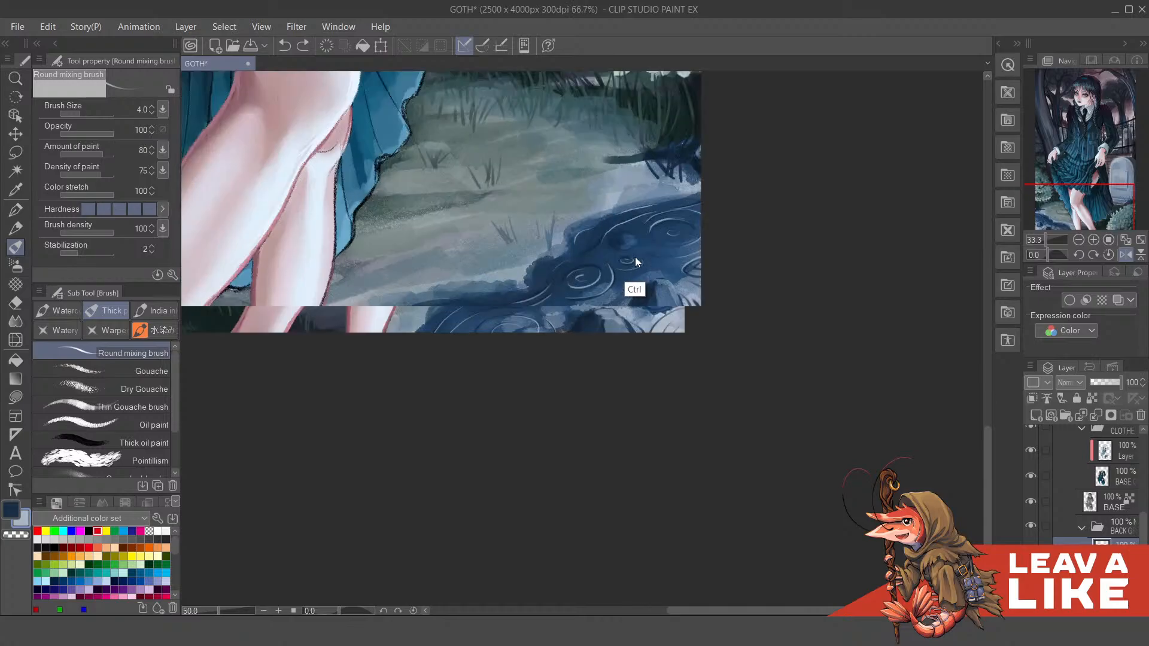
drag(620, 265, 636, 290)
key(p)
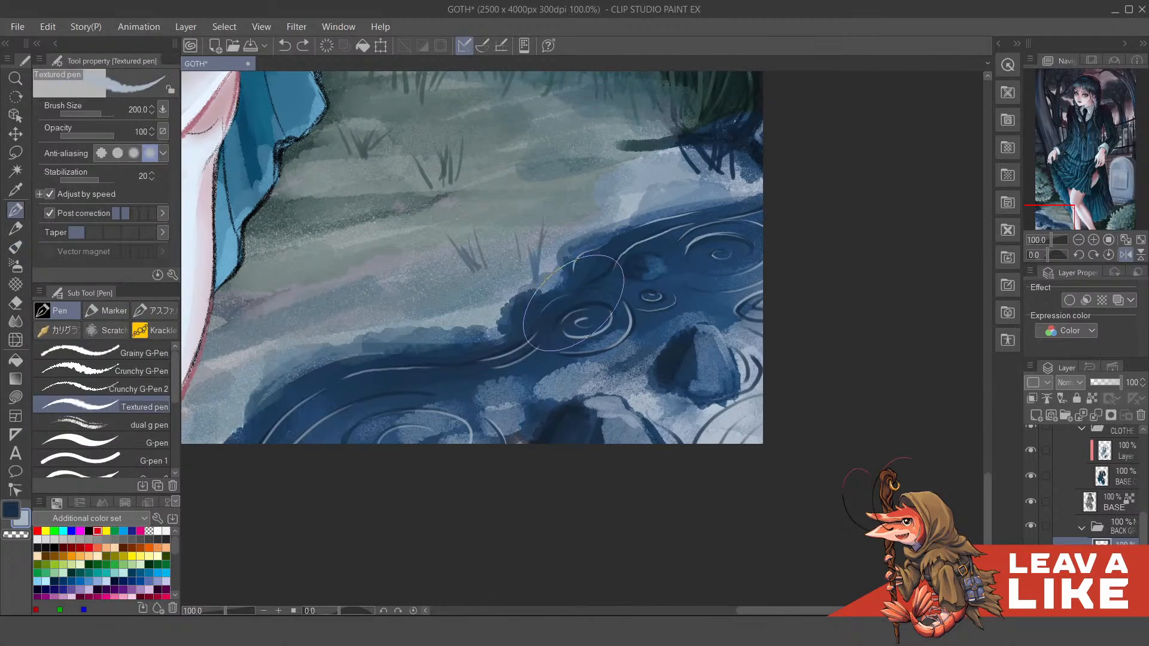
key(bracketleft)
key(bracketleft)
key(bracketleft)
key(bracketleft)
key(bracketleft)
key(bracketleft)
key(bracketleft)
key(bracketleft)
key(bracketleft)
key(bracketleft)
mouse_move(570, 320)
mouse_down()
mouse_move(605, 317)
mouse_move(426, 404)
mouse_move(451, 356)
mouse_move(494, 332)
mouse_up()
alt+click(426, 404)
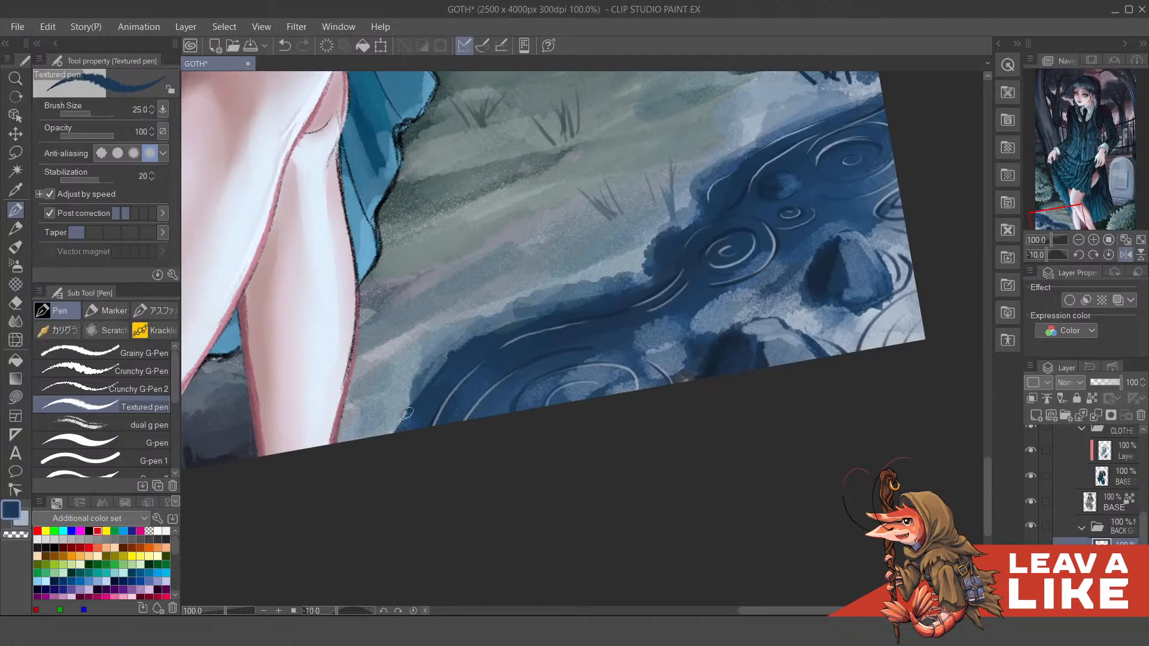
key(ctrl+z)
Step: Choose a darker navy (H 210, S 62, V 25) and paint a rough line along the stream bank nearest the leg
drag(743, 228, 707, 265)
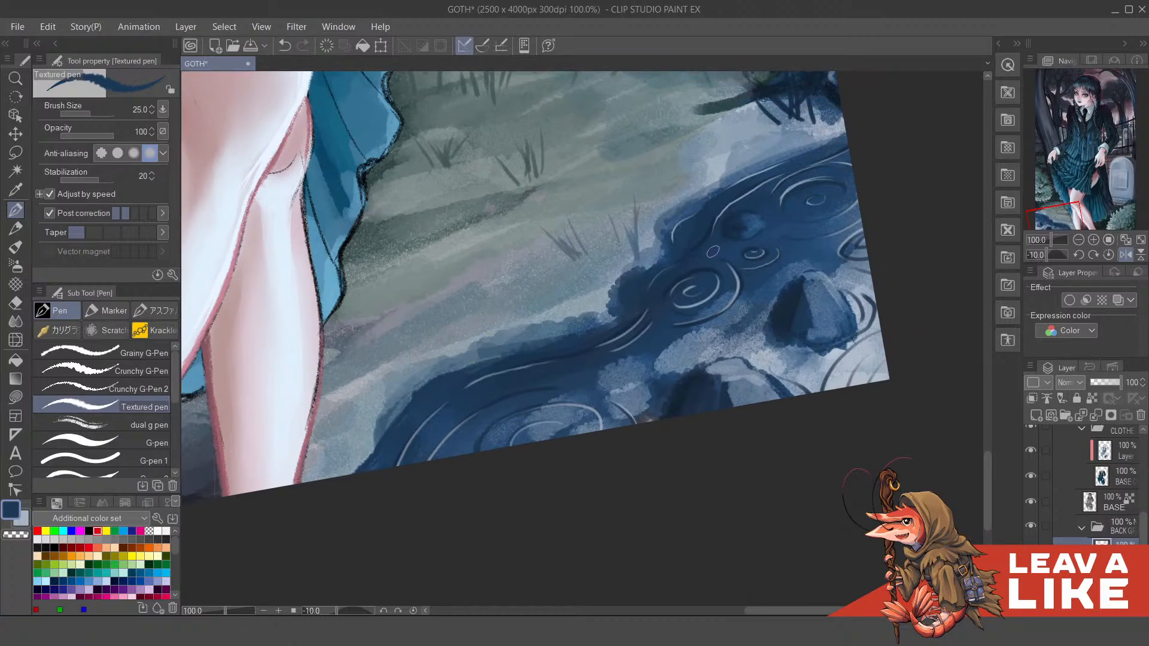
key(q)
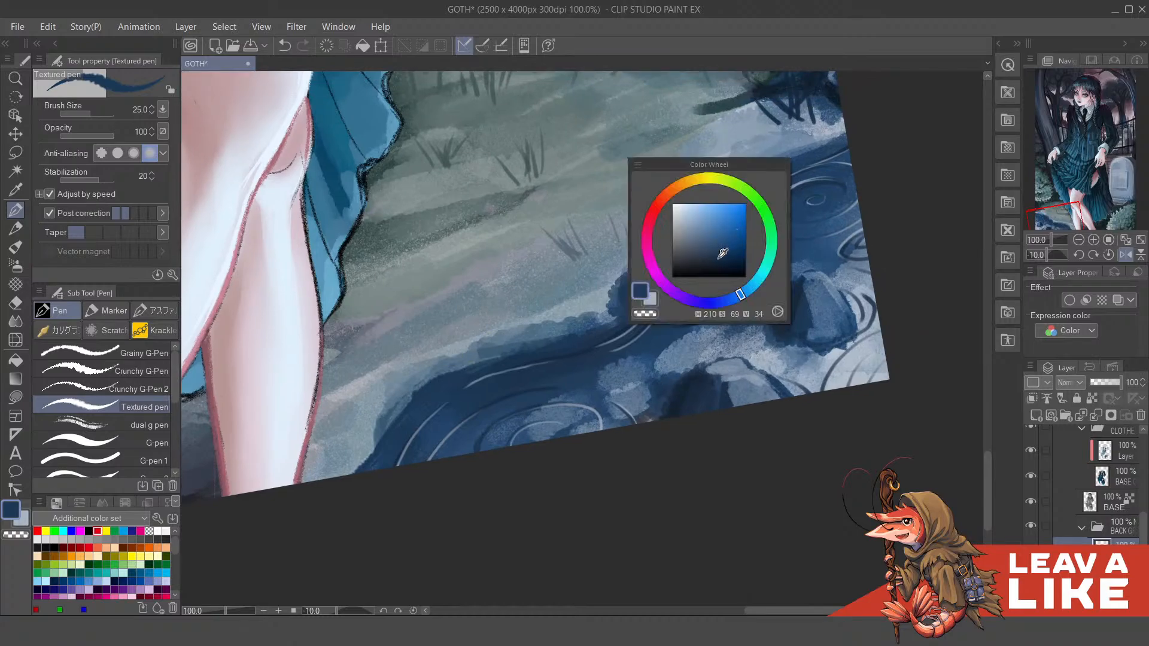
click(722, 253)
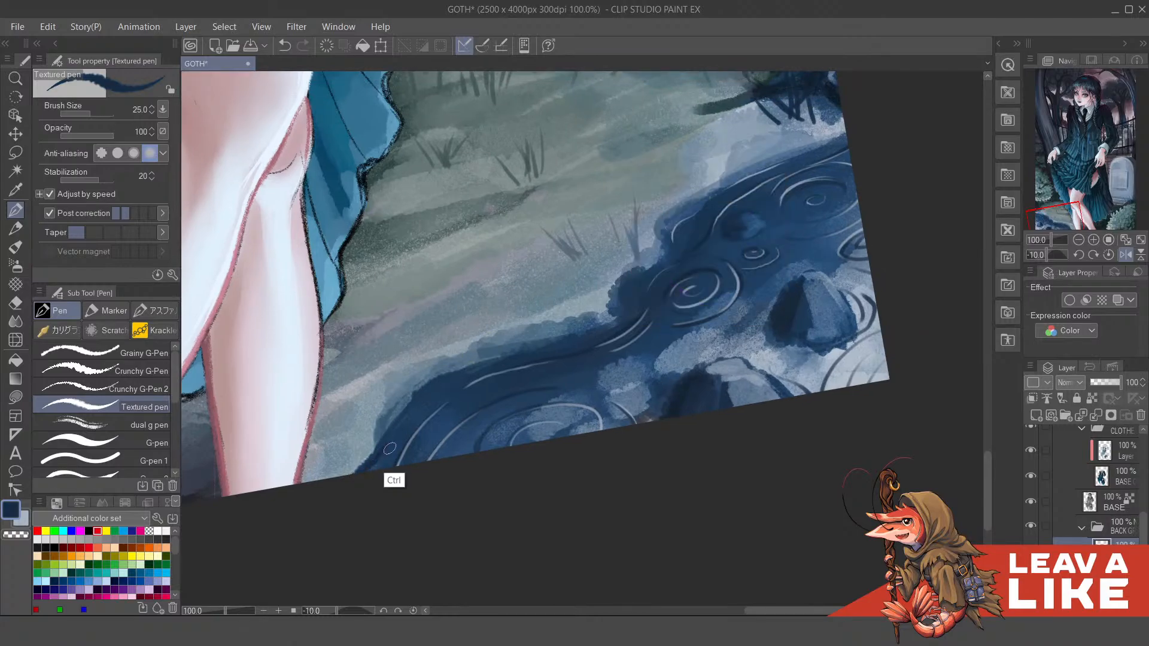
key(ctrl+z)
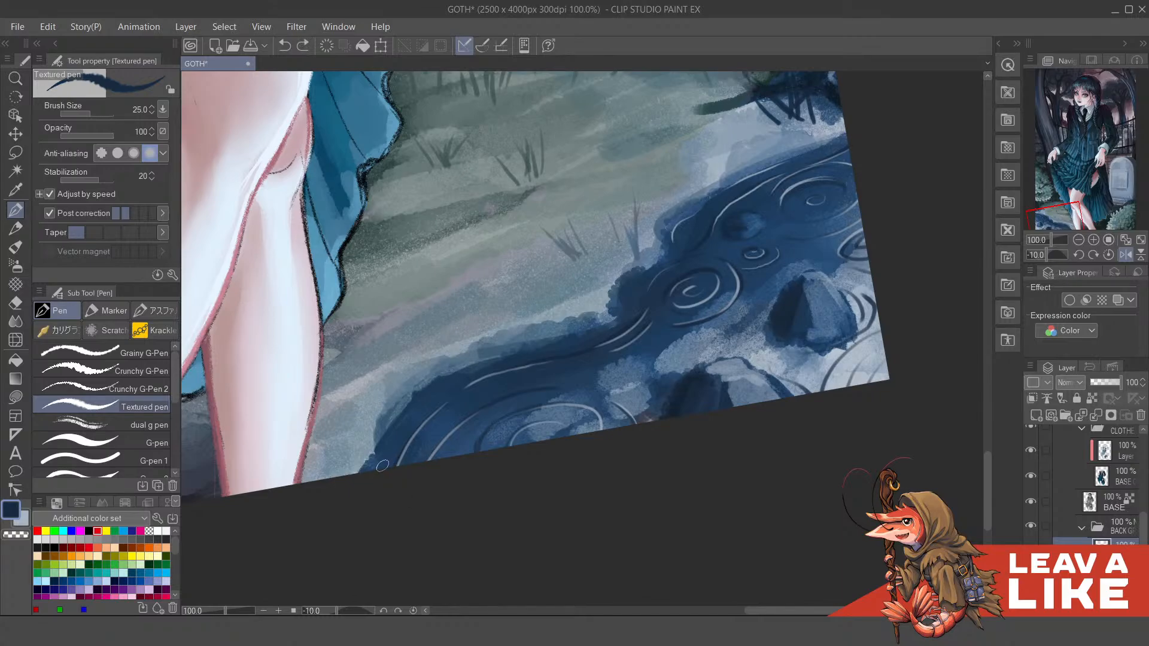
mouse_move(382, 465)
mouse_down()
mouse_move(375, 445)
mouse_move(402, 409)
mouse_move(476, 363)
mouse_up()
Step: Mirror the canvas view and paint rough navy outlines along the grassy bank from the middle bend to the bank beside the leg
key(h)
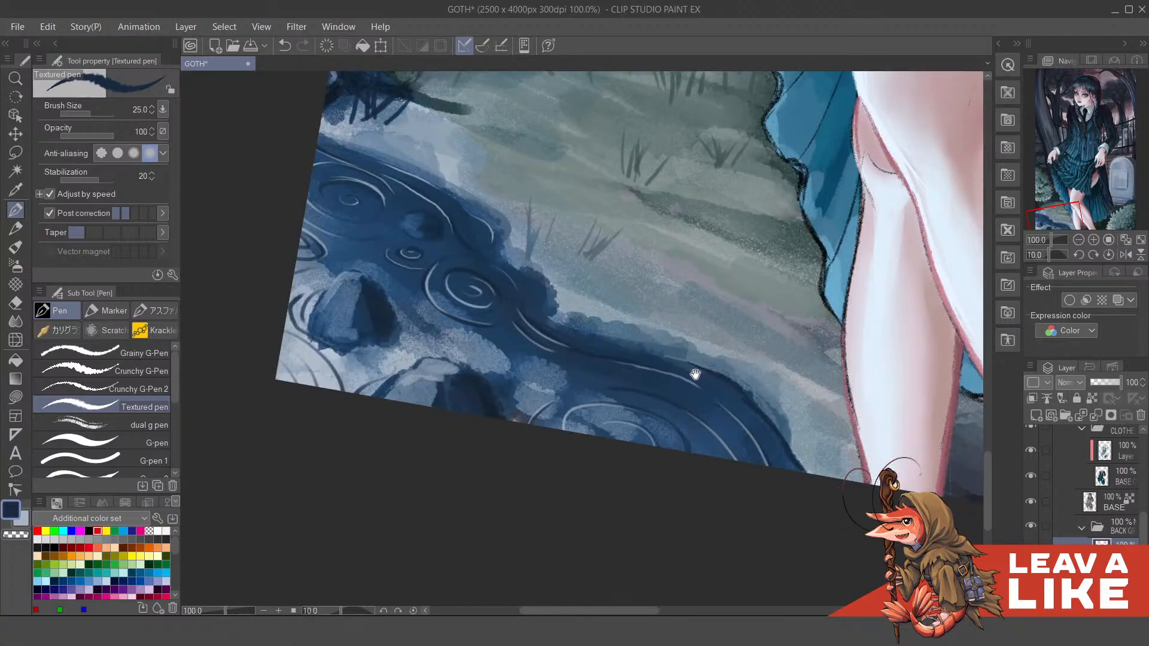
drag(696, 387, 721, 424)
mouse_move(530, 335)
mouse_down()
mouse_move(633, 377)
mouse_move(594, 373)
mouse_move(694, 399)
mouse_move(614, 384)
mouse_up()
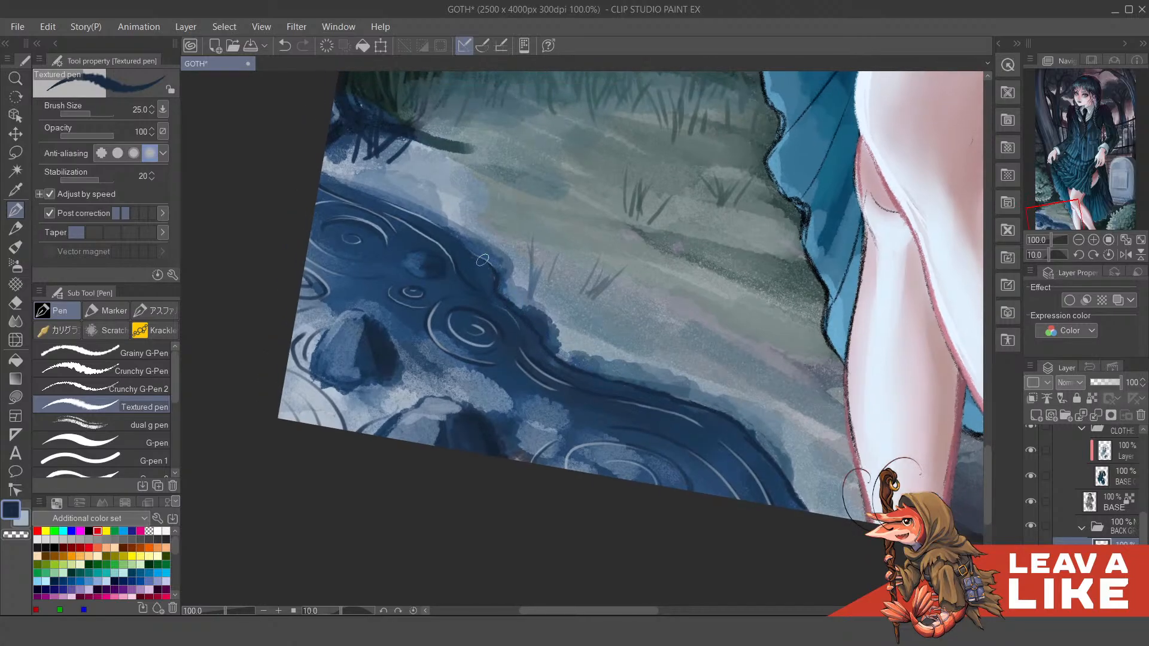
key(ctrl)
mouse_move(488, 263)
mouse_down()
mouse_move(571, 360)
mouse_move(529, 323)
mouse_move(560, 358)
mouse_move(691, 401)
mouse_move(606, 378)
mouse_move(751, 449)
mouse_move(647, 341)
mouse_up()
mouse_move(709, 389)
mouse_down()
mouse_move(809, 495)
mouse_move(782, 471)
mouse_move(824, 502)
mouse_move(783, 466)
mouse_up()
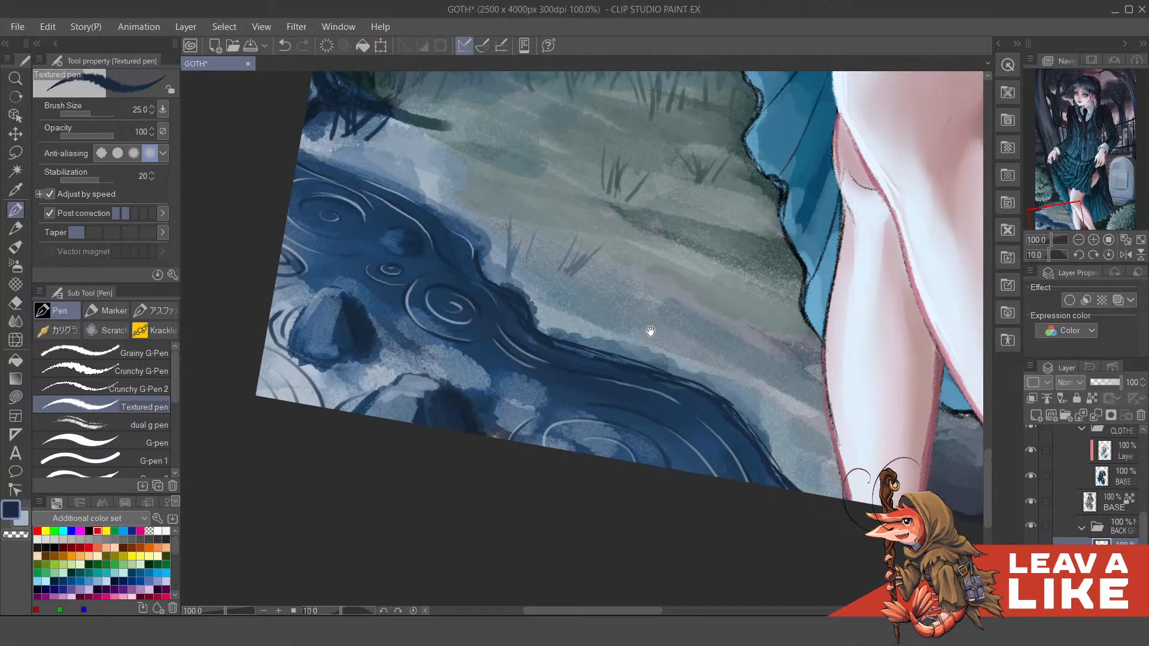
Step: Extend the navy outline along the upper bank past the bend towards the canvas edge, and undo the last change
drag(472, 259, 526, 349)
mouse_move(475, 287)
mouse_down()
mouse_move(521, 320)
mouse_move(494, 328)
mouse_move(487, 303)
mouse_move(535, 336)
mouse_up()
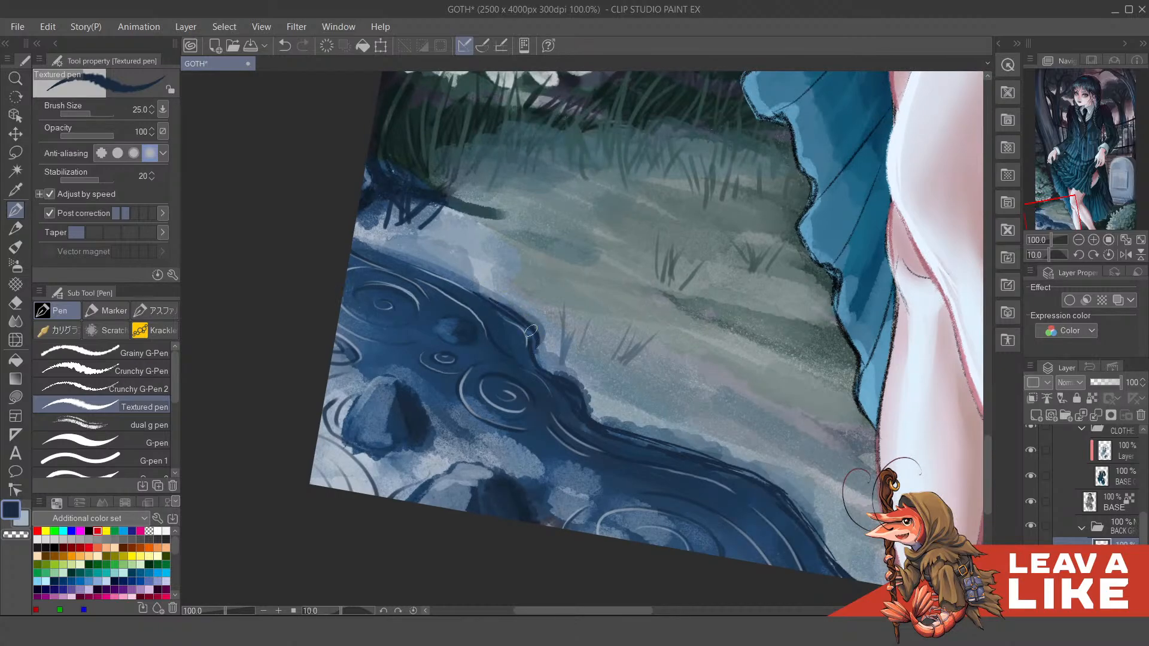
drag(460, 277, 490, 311)
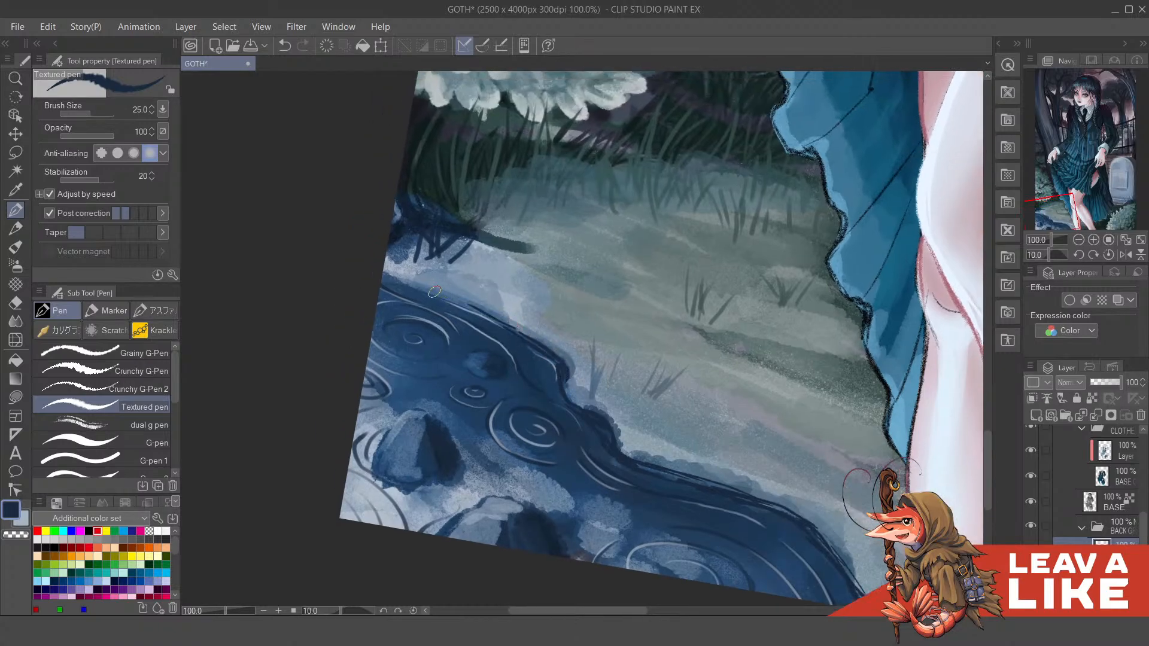
mouse_move(426, 290)
mouse_down()
mouse_move(551, 372)
mouse_move(455, 326)
mouse_move(571, 380)
mouse_move(449, 320)
mouse_up()
key(ctrl+z)
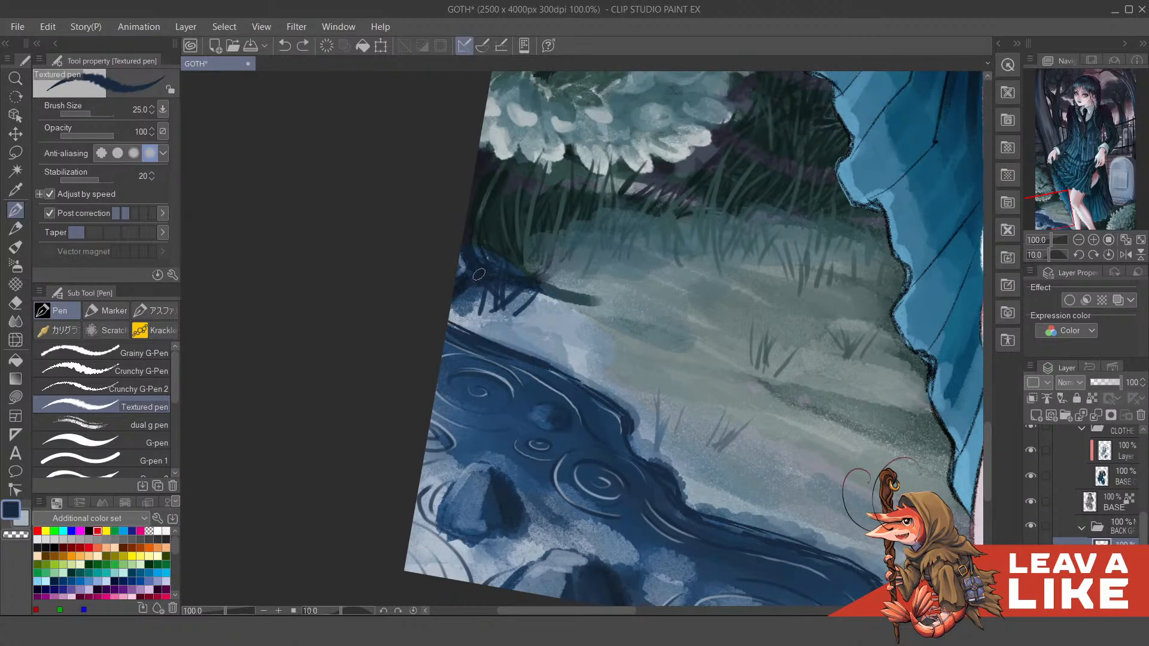
Step: Mirror the canvas view without rotation and set the Round mixing brush to size 20
scroll(820, 337, down, 3)
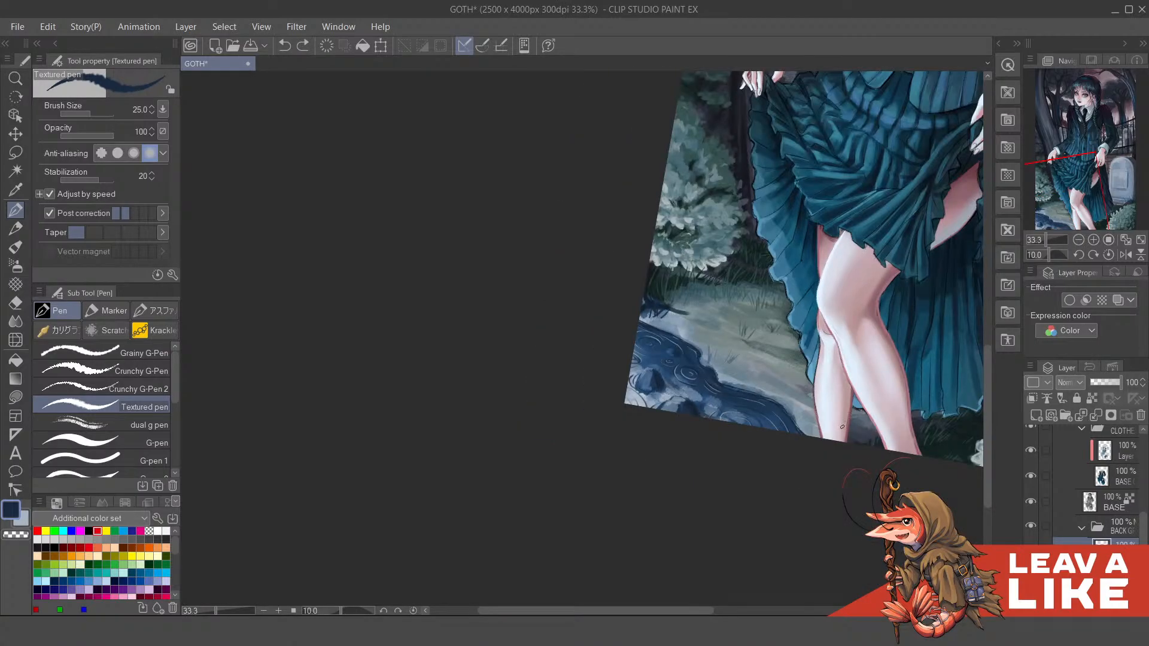
key(h)
drag(615, 328, 787, 441)
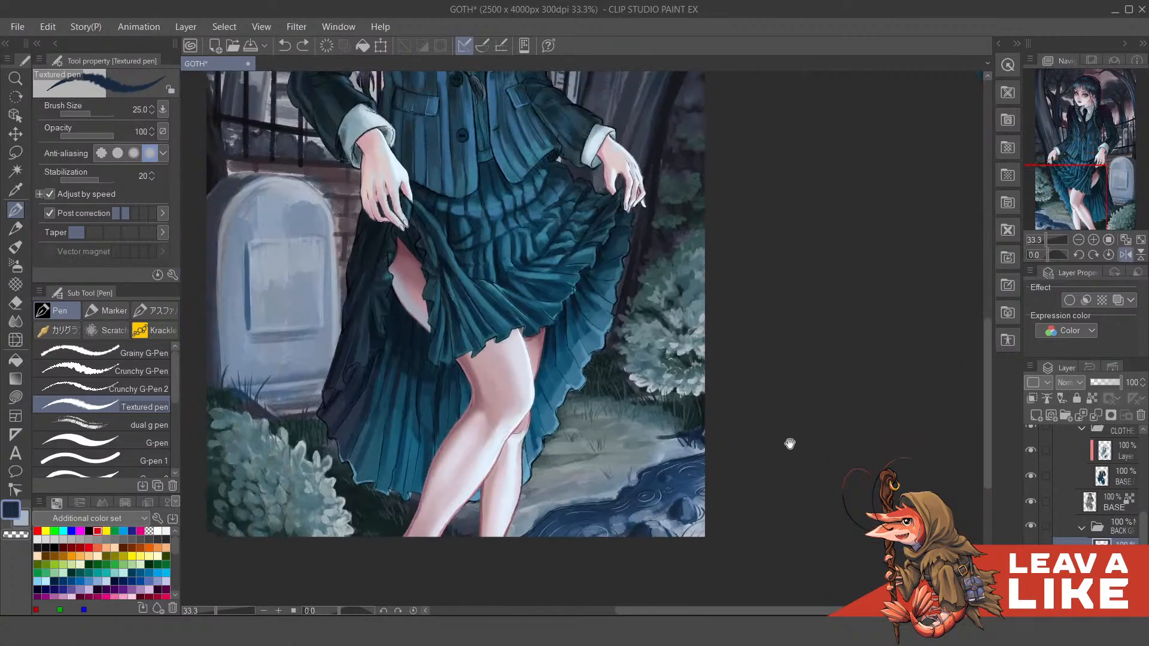
scroll(710, 488, up, 2)
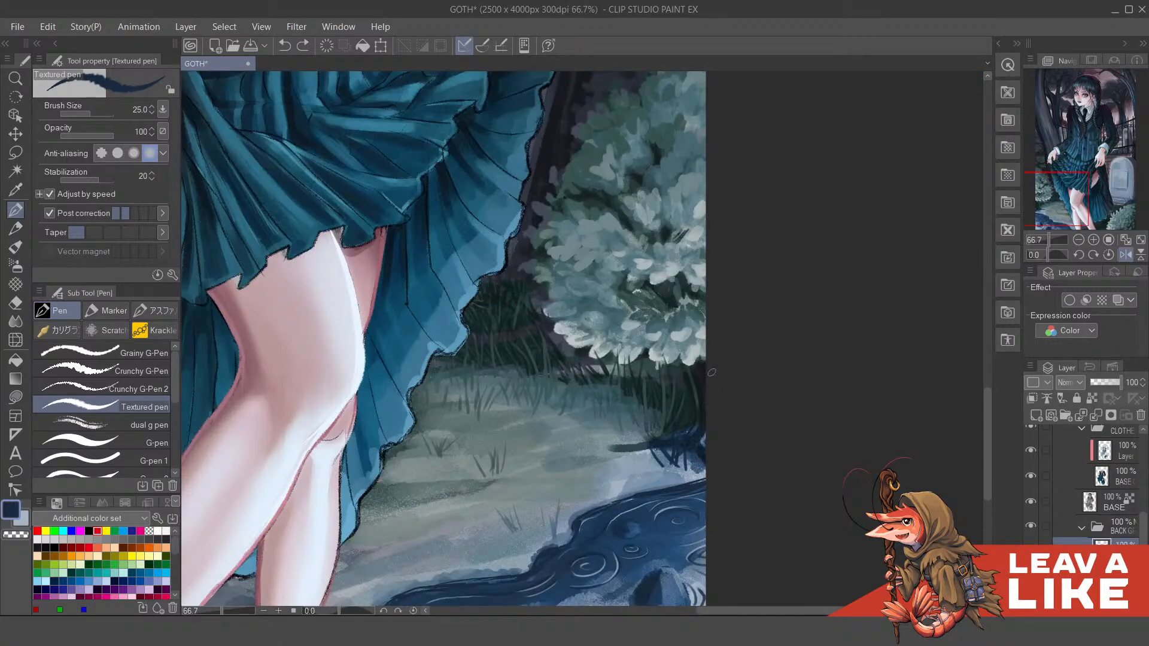
drag(659, 425, 763, 347)
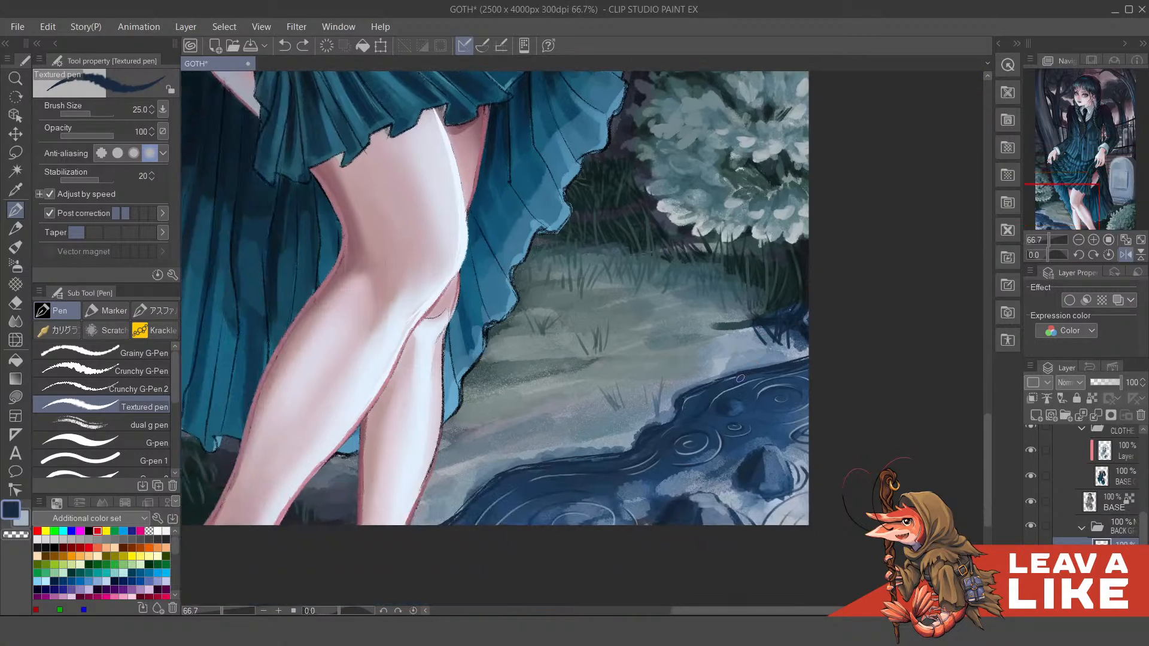
key(b)
key(b)
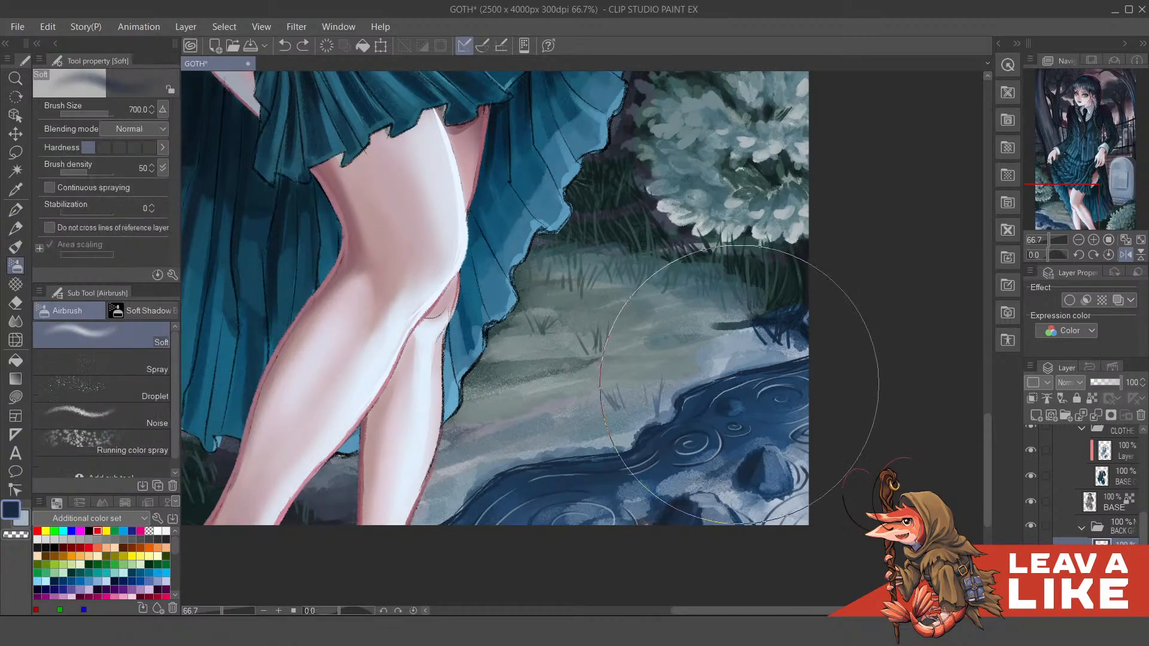
key(b)
key(b)
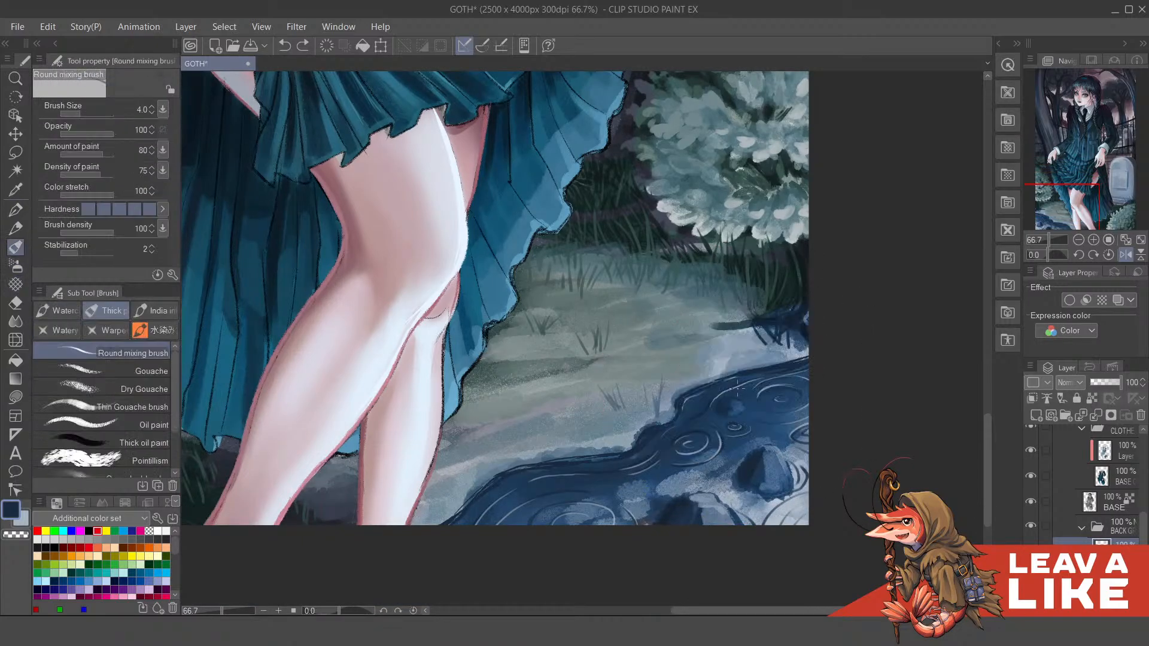
scroll(755, 454, up, 1)
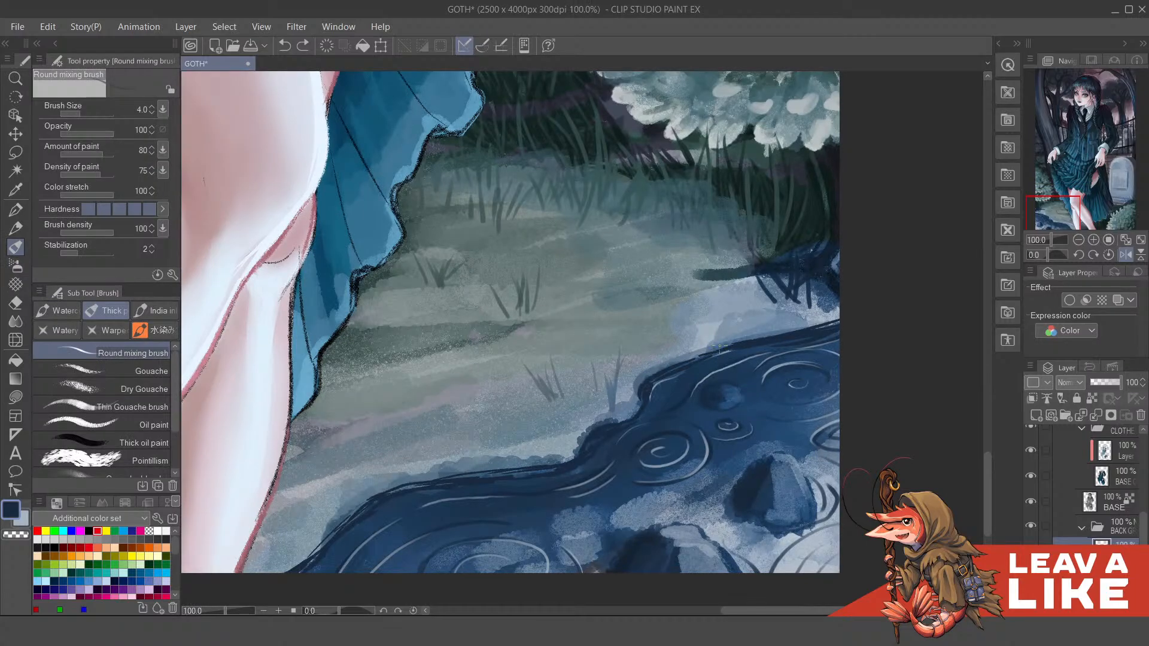
drag(725, 404, 725, 378)
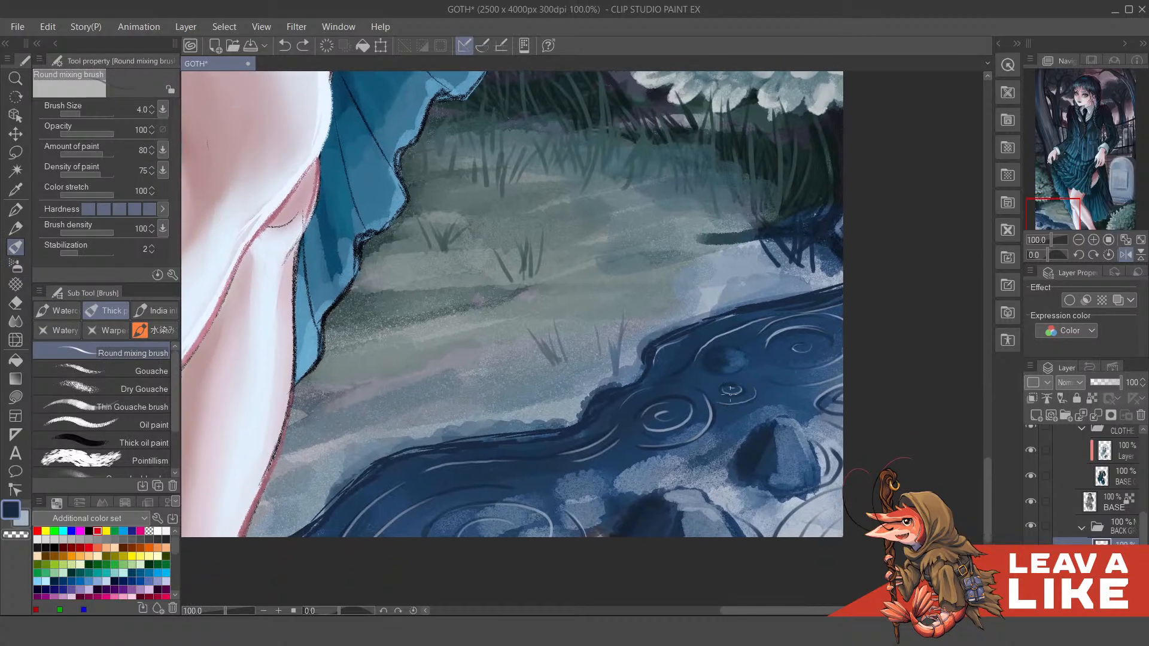
key(bracketright)
key(bracketright)
key(bracketright)
key(bracketright)
key(bracketright)
key(bracketright)
key(bracketright)
key(bracketright)
key(bracketright)
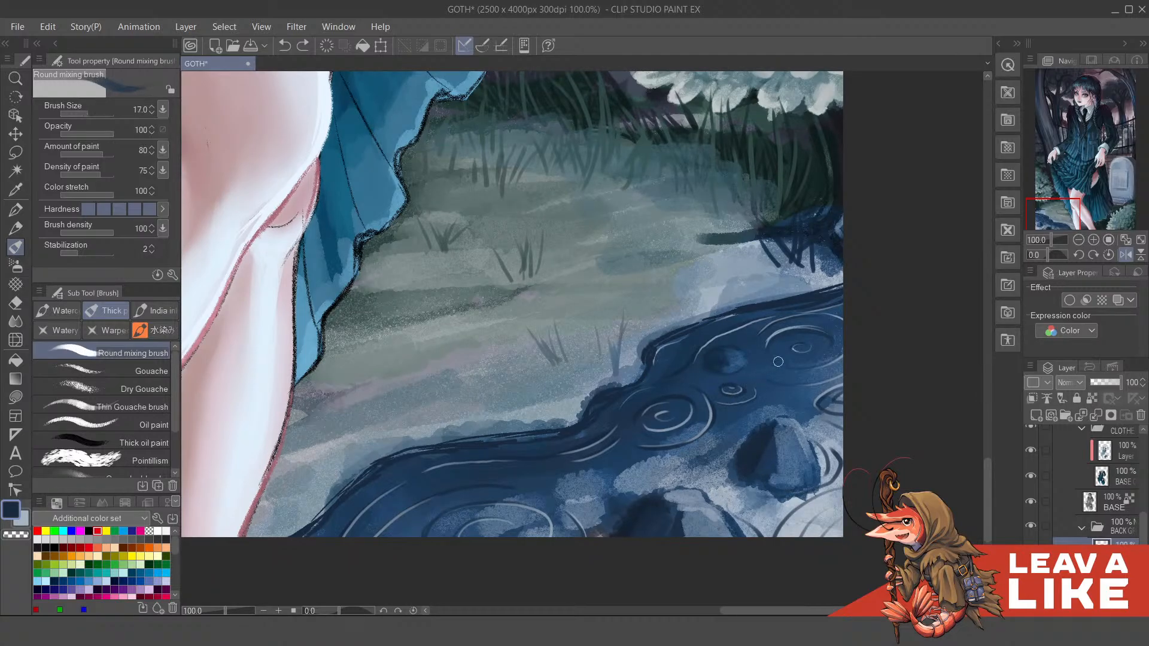
drag(839, 343, 804, 366)
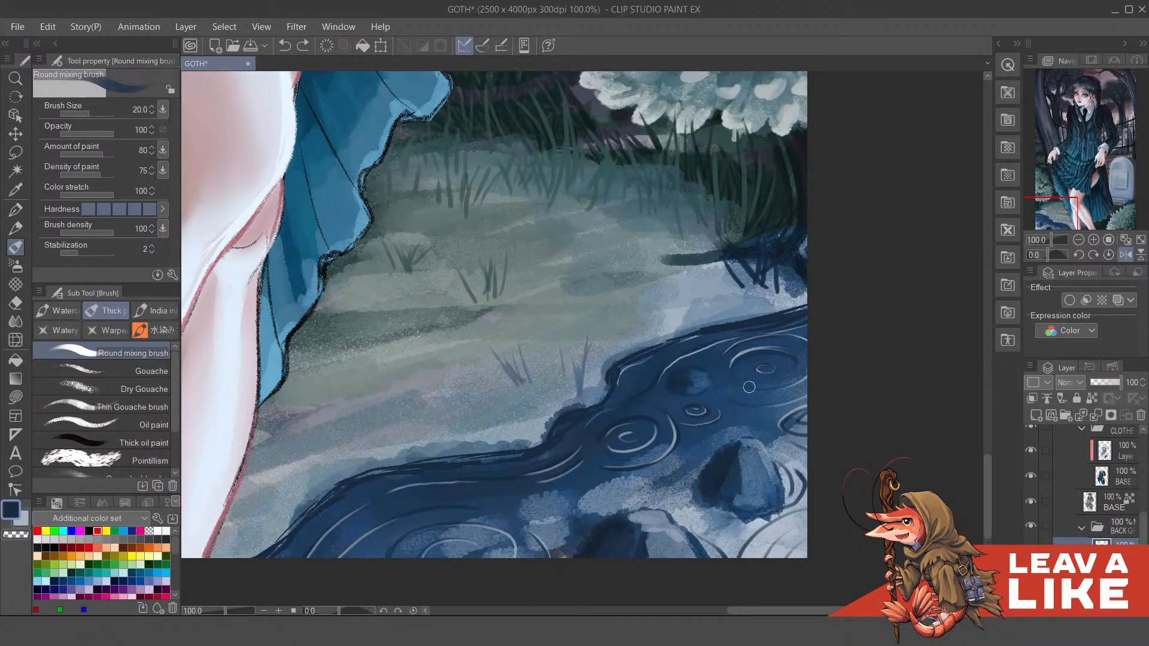
drag(754, 300, 747, 349)
Step: Choose a teal (H 185, S 71, V 45), try dabs beside the far ripple, and undo them
key(F7)
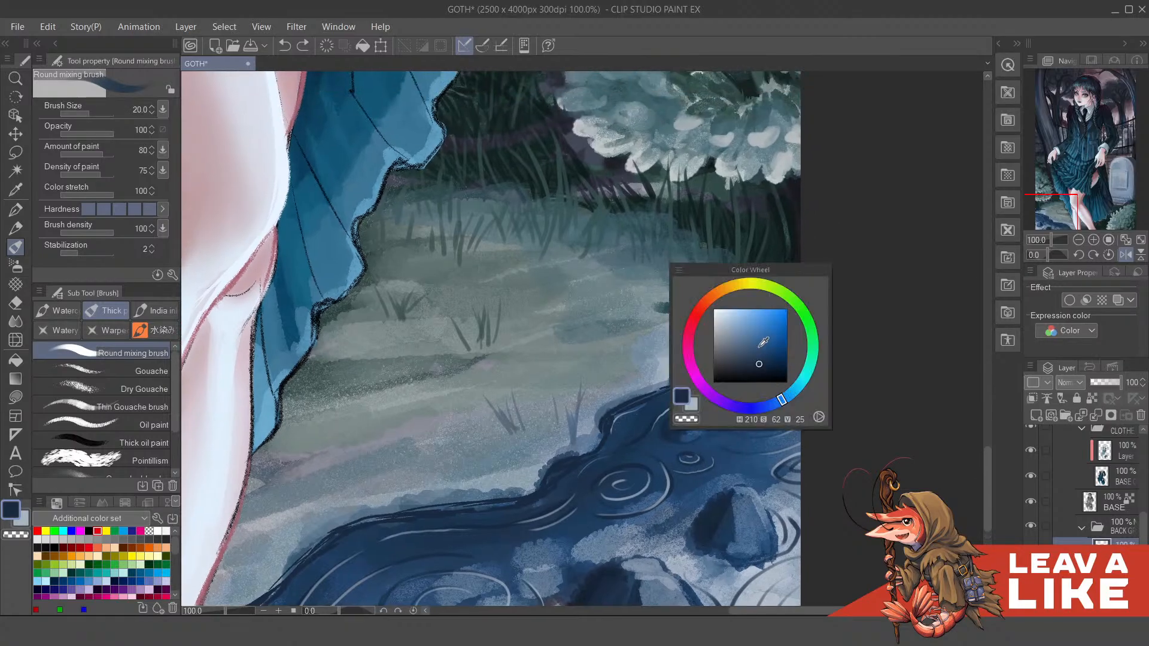
click(810, 378)
click(768, 346)
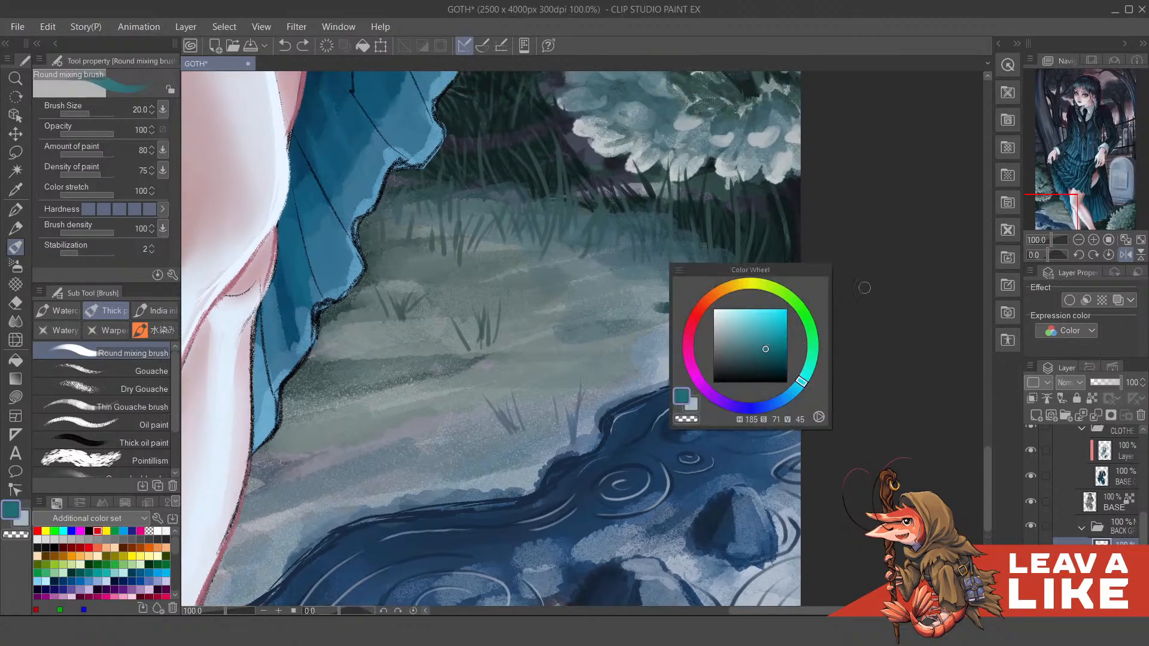
mouse_move(725, 415)
mouse_down()
mouse_move(752, 411)
mouse_move(739, 418)
mouse_up()
key(ctrl+z)
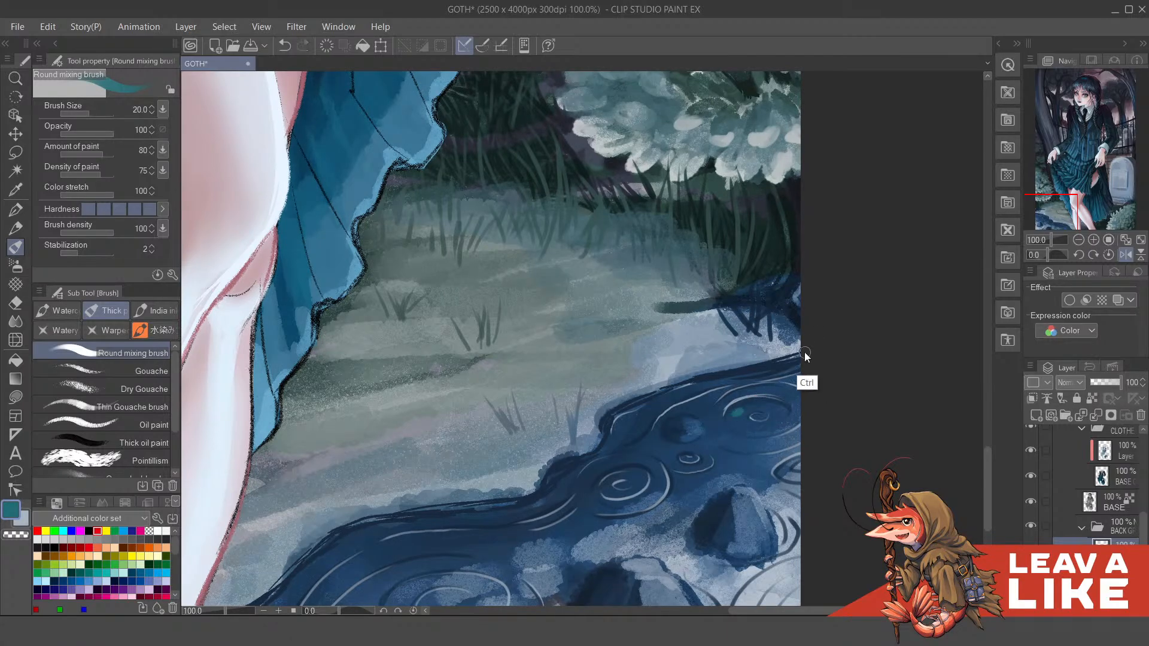
scroll(825, 339, down, 2)
key(ctrl+z)
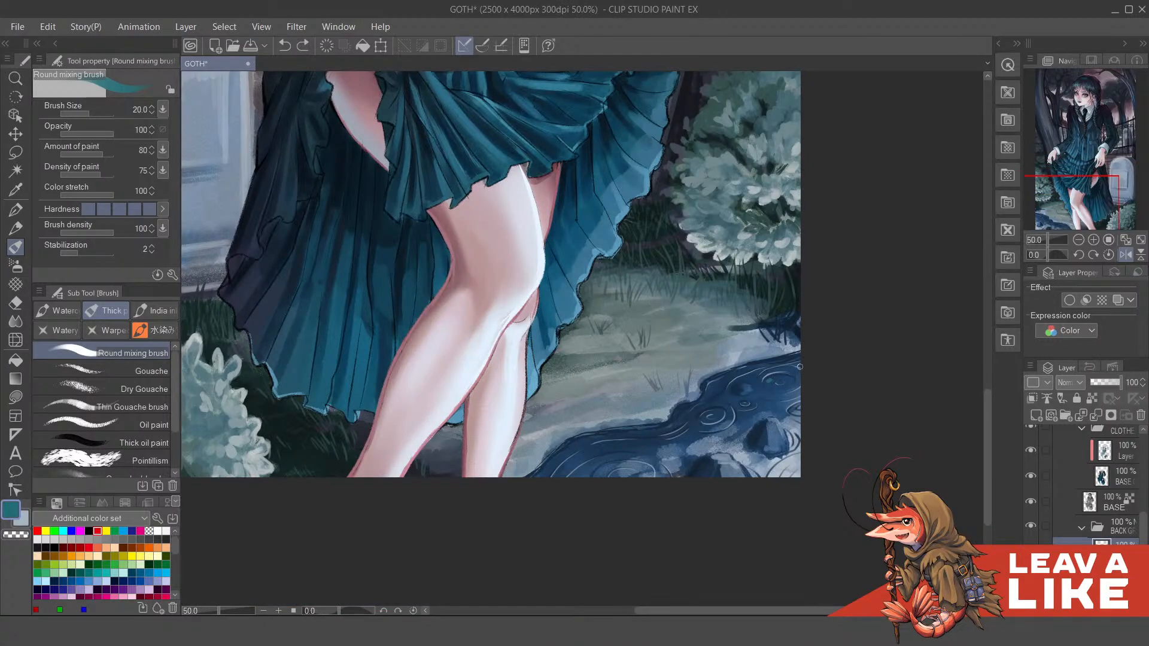
Step: Choose a darker, muted teal and paint green patches between the far ripple, the small round rock and the upper bank
drag(813, 363, 804, 385)
key(F1)
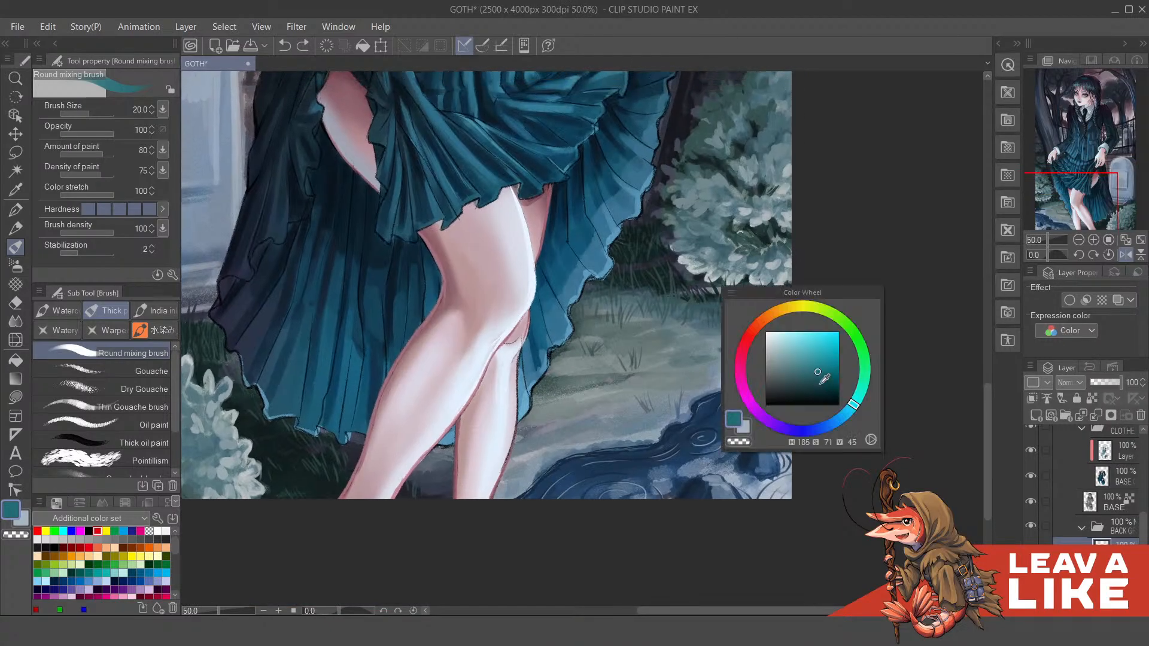
click(803, 382)
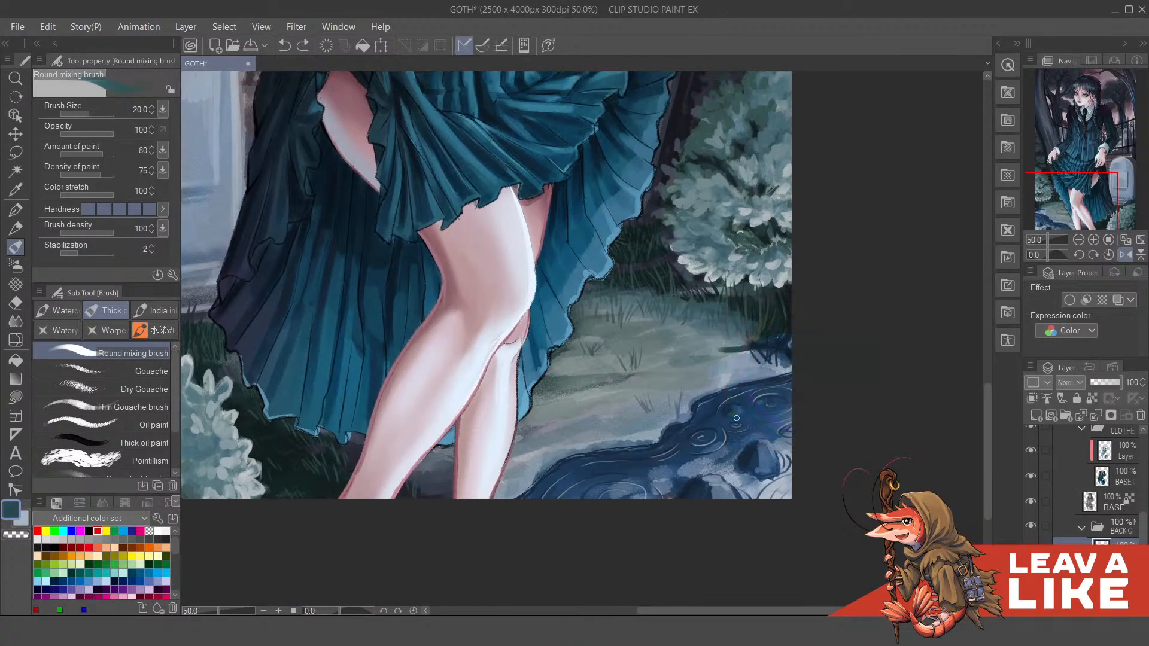
scroll(769, 398, up, 2)
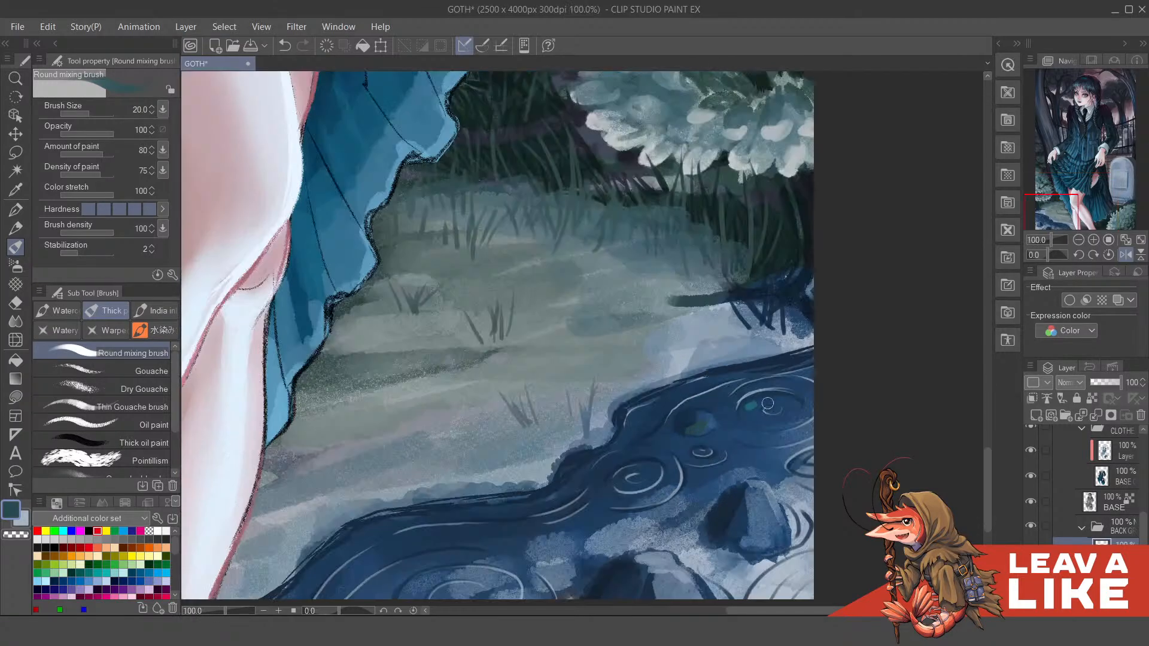
drag(756, 409, 749, 413)
drag(694, 403, 718, 403)
drag(669, 401, 651, 408)
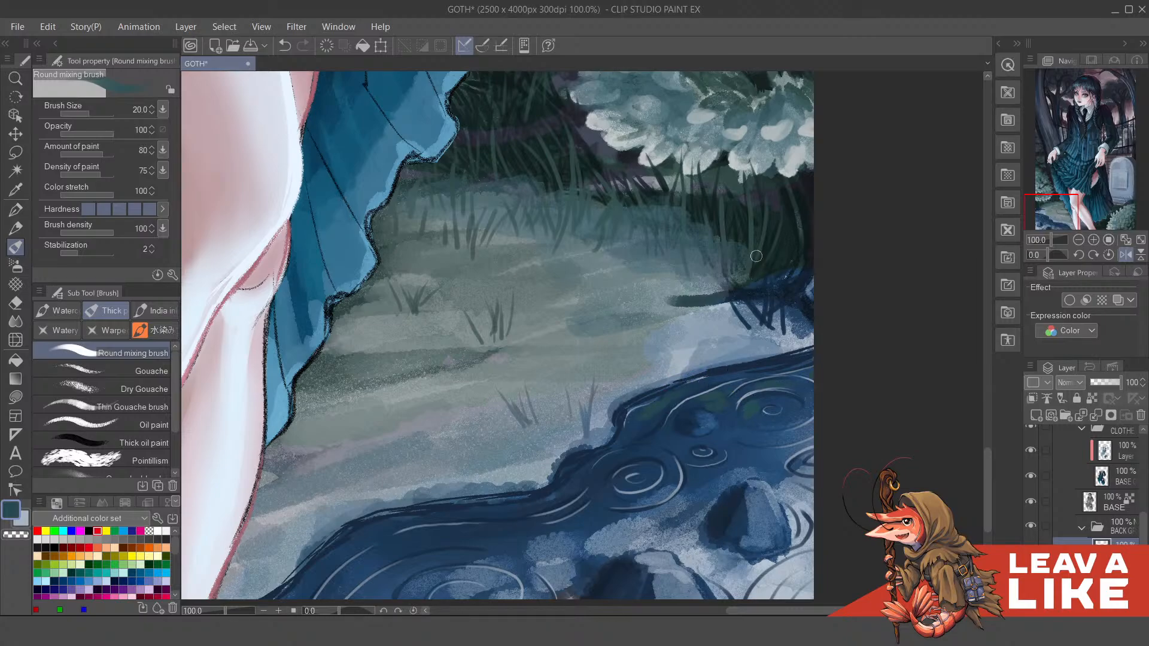
Step: Mirror the canvas view and paint more dark green patches along the stream's flow lines, from the far bend down to the near ripple
key(h)
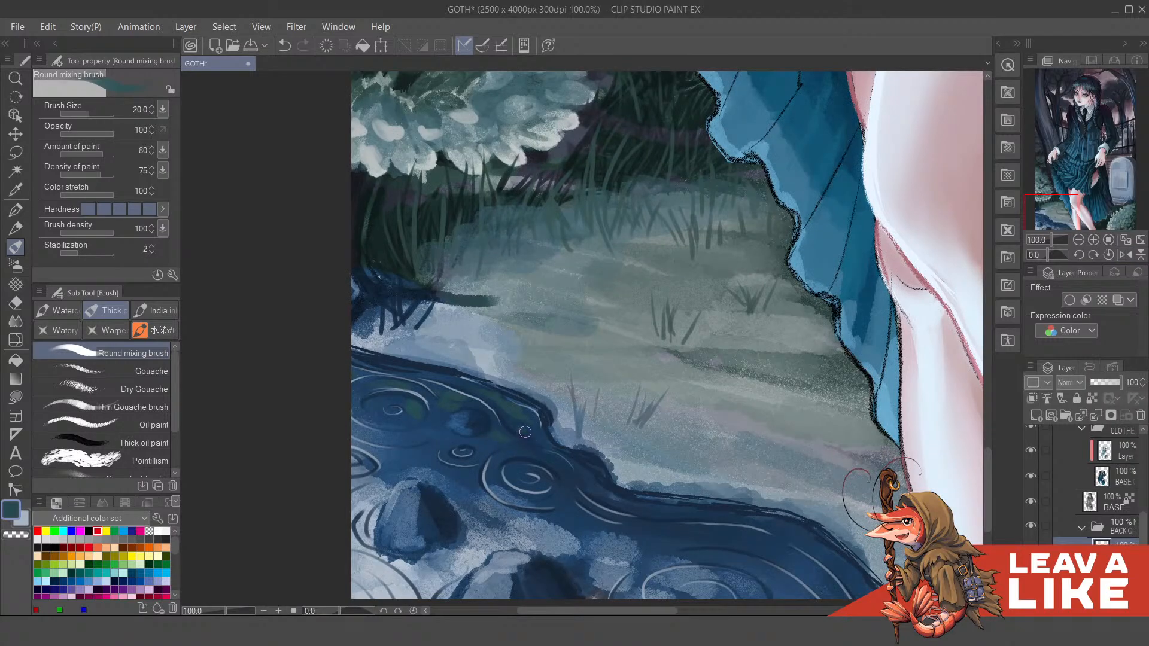
mouse_move(535, 435)
mouse_down()
mouse_move(501, 405)
mouse_move(489, 444)
mouse_up()
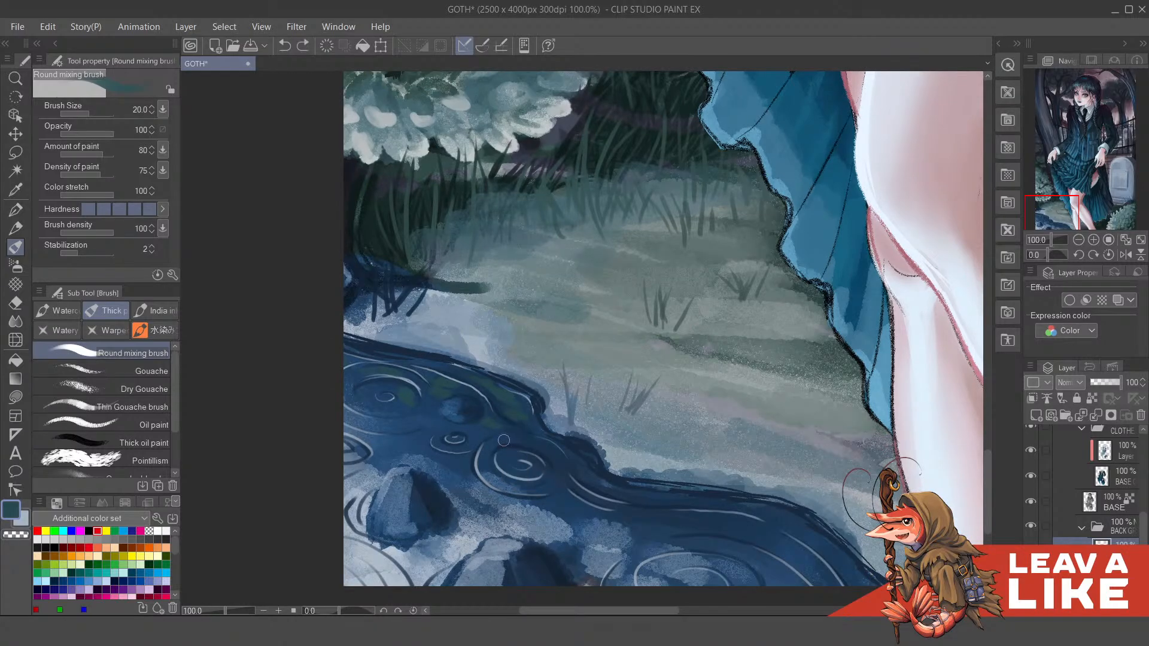
mouse_move(589, 449)
mouse_down()
mouse_move(542, 422)
mouse_move(494, 430)
mouse_up()
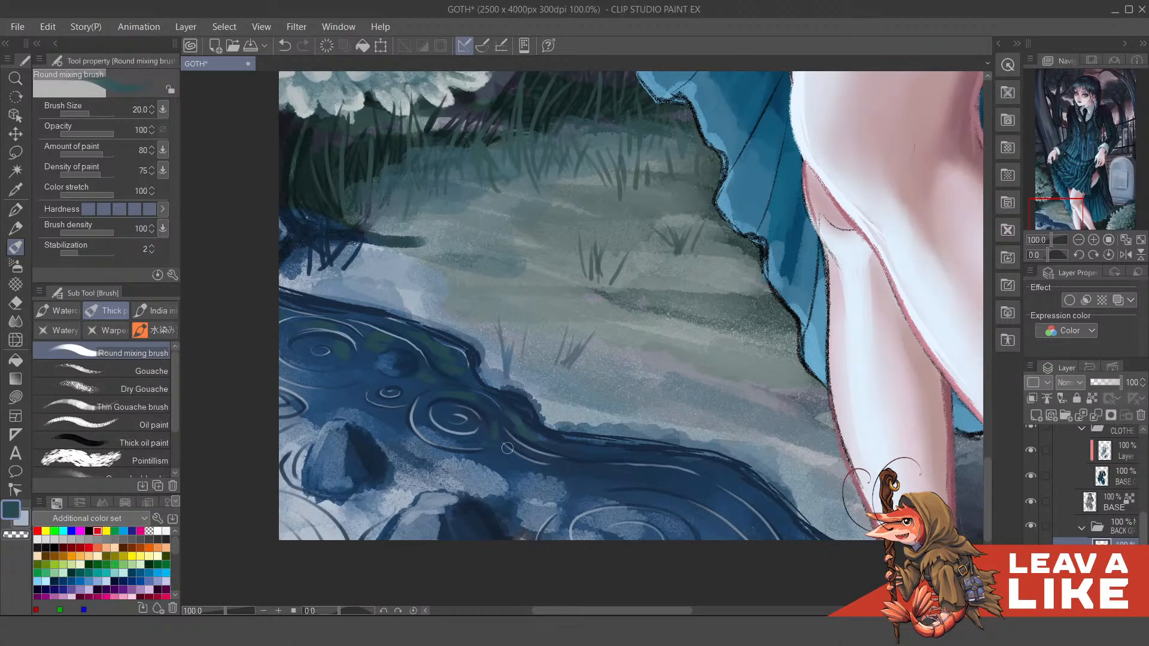
mouse_move(586, 467)
mouse_down()
mouse_move(563, 454)
mouse_move(526, 470)
mouse_move(607, 466)
mouse_move(596, 439)
mouse_move(602, 452)
mouse_move(580, 439)
mouse_move(638, 462)
mouse_move(616, 427)
mouse_up()
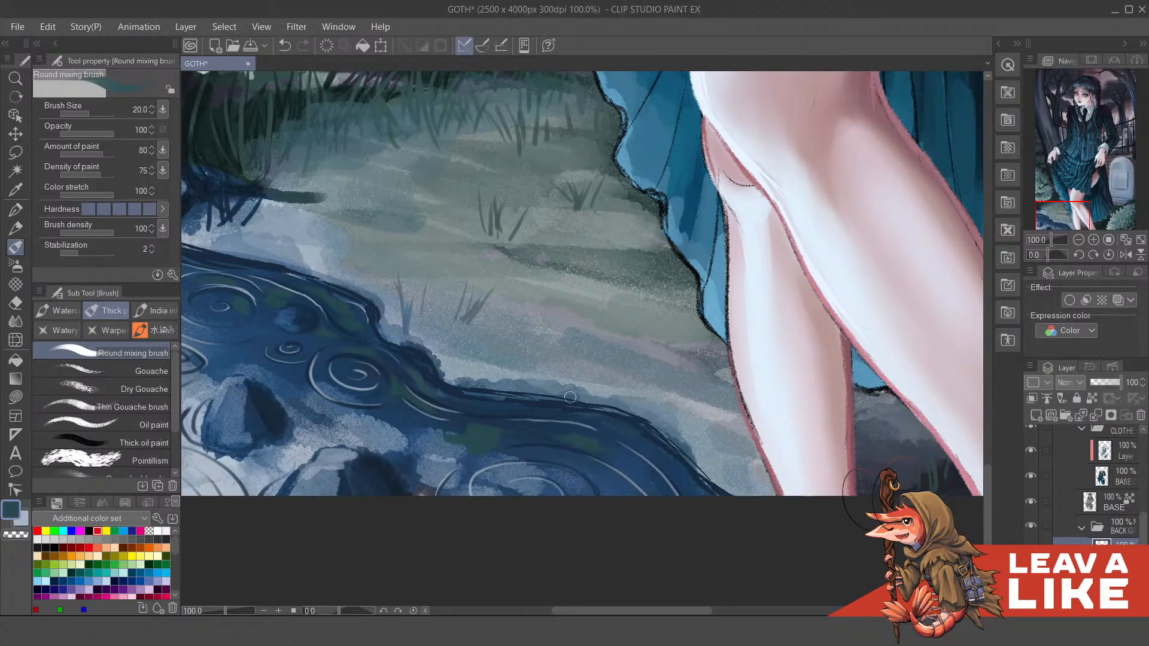
Step: Choose a lighter, brighter blue, try a stroke on the stream below the spiral ripple, and undo it
scroll(473, 202, down, 3)
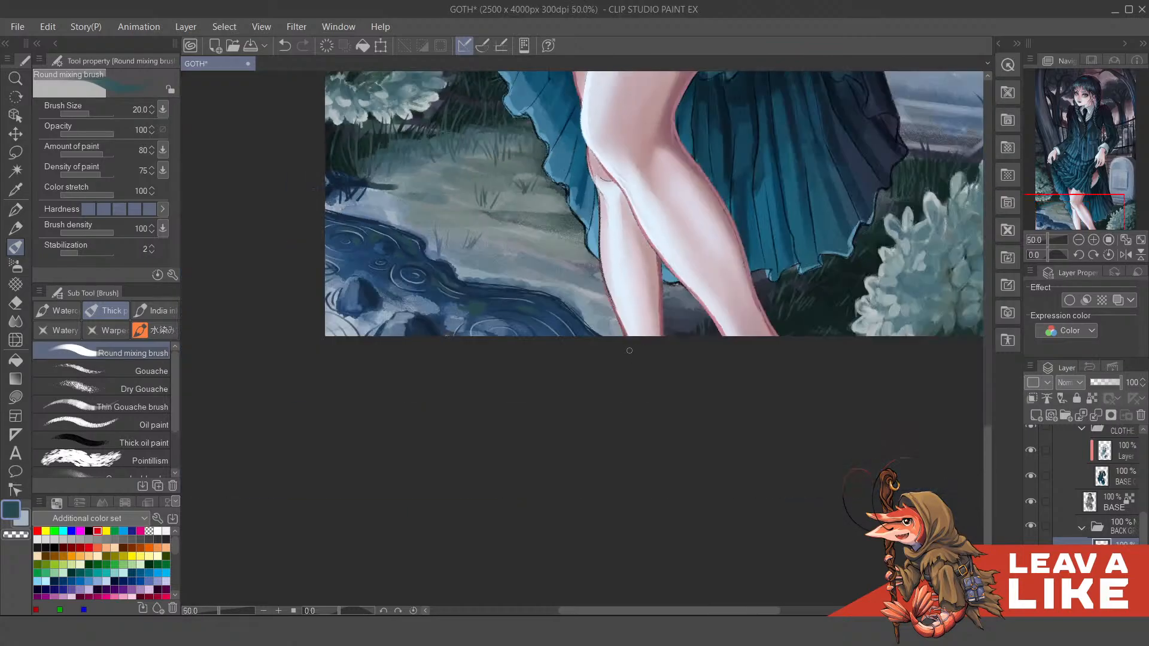
key(^)
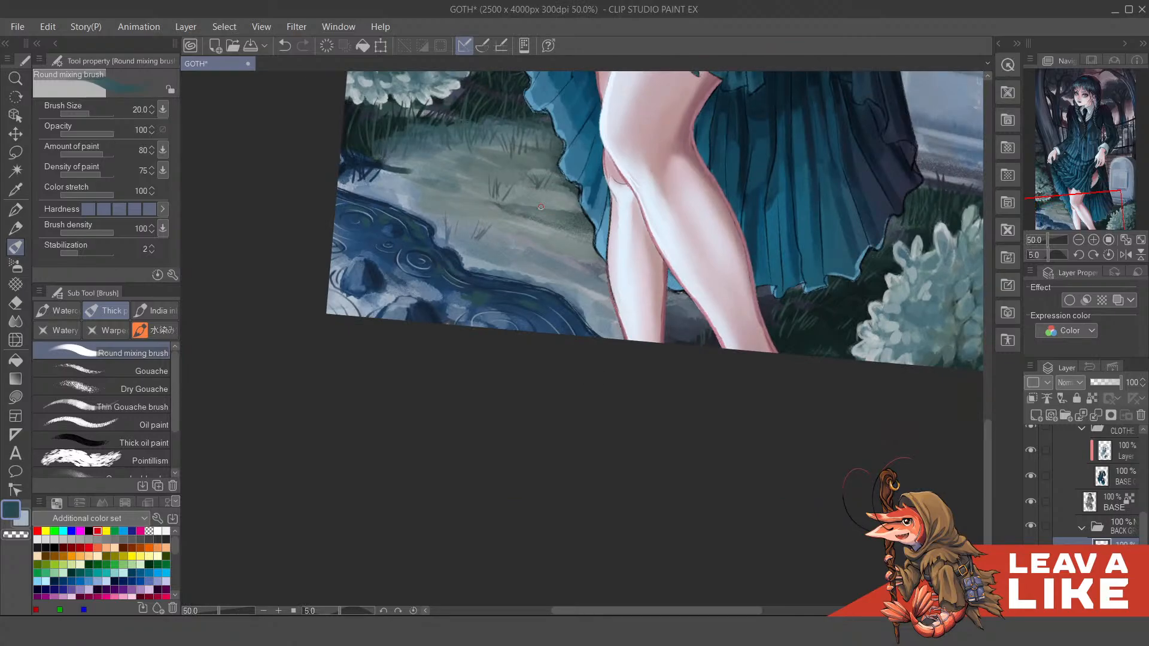
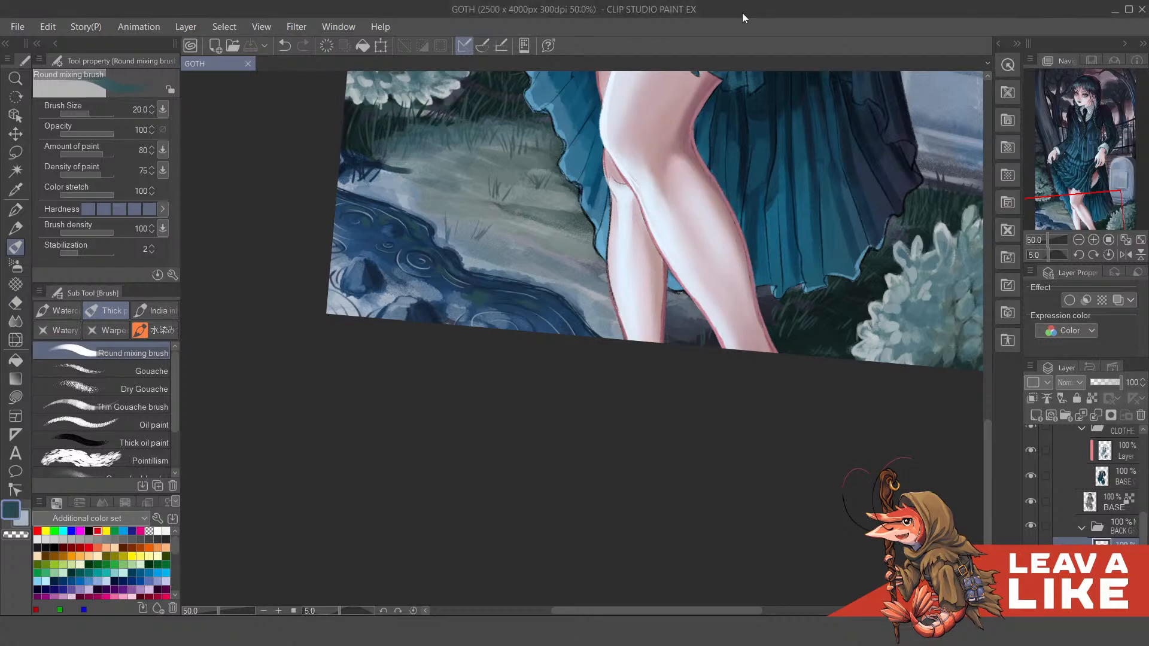
mouse_move(686, 186)
mouse_down()
mouse_move(658, 282)
mouse_move(642, 435)
mouse_move(637, 426)
mouse_up()
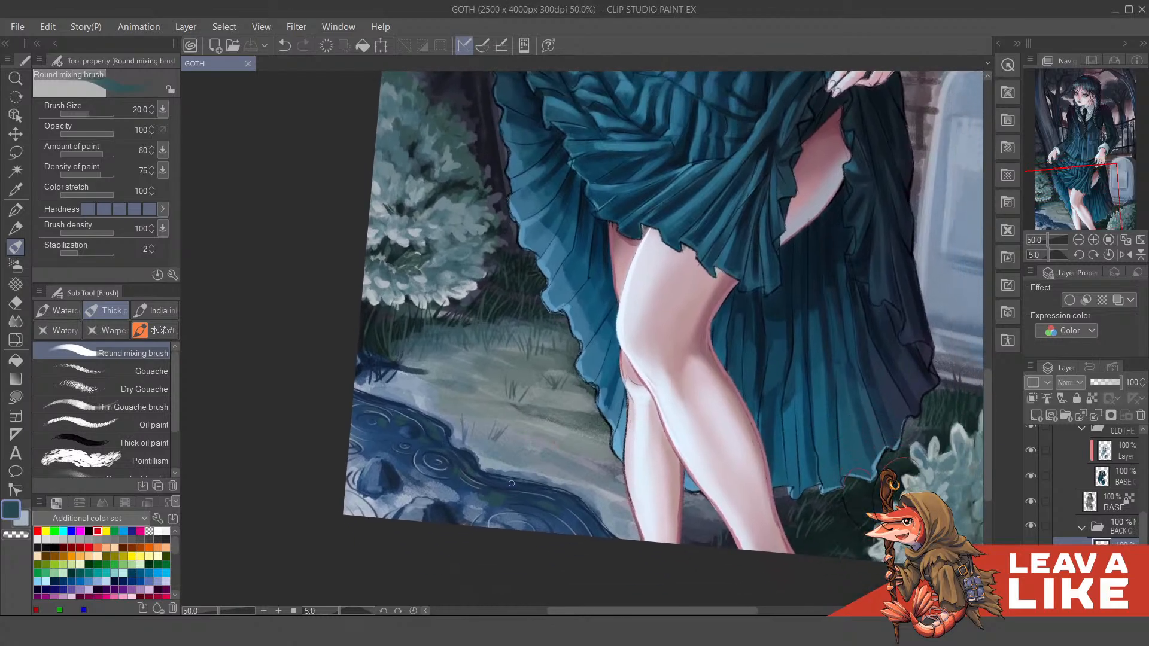
scroll(529, 519, up, 1)
drag(459, 453, 497, 475)
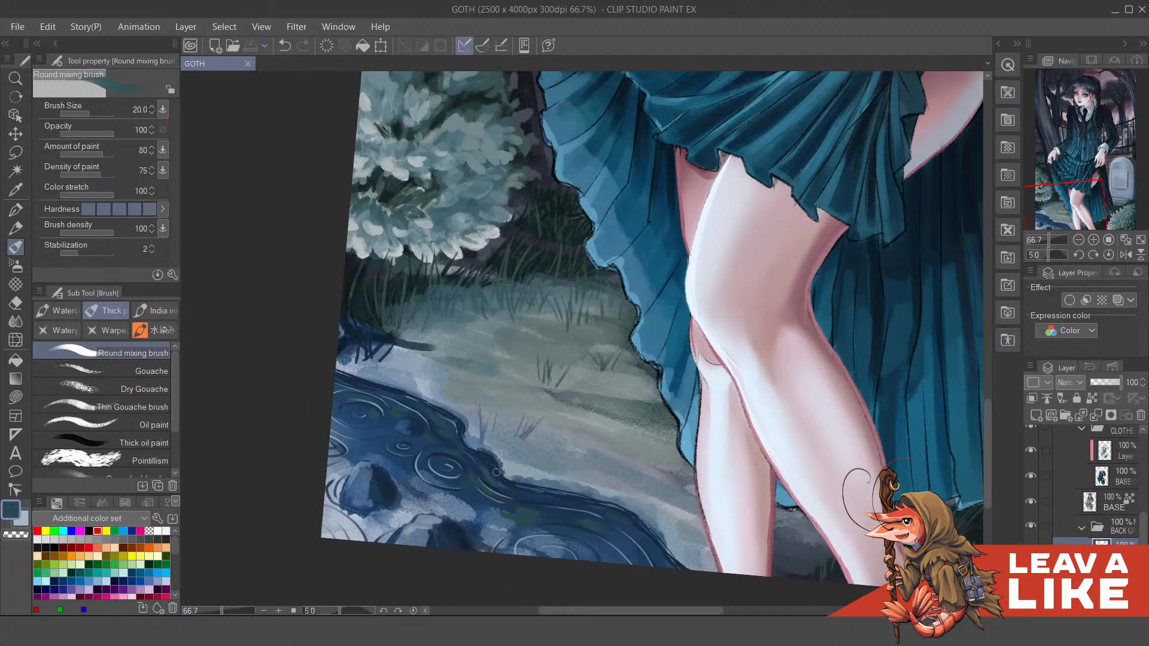
drag(609, 516, 545, 475)
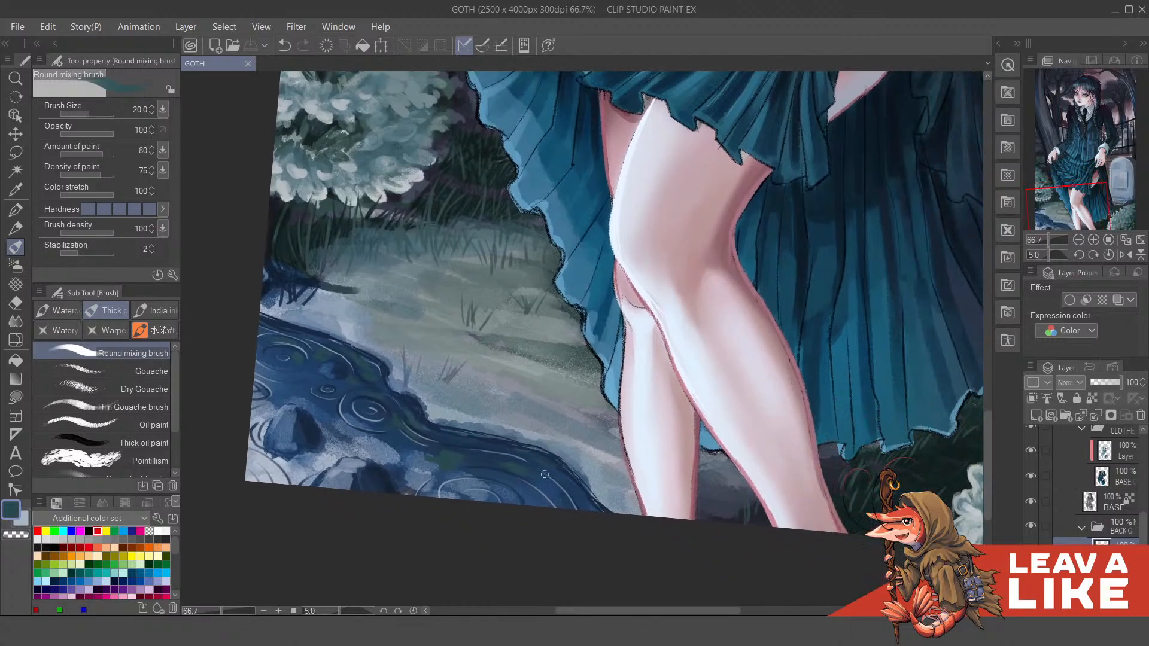
key(c)
click(583, 504)
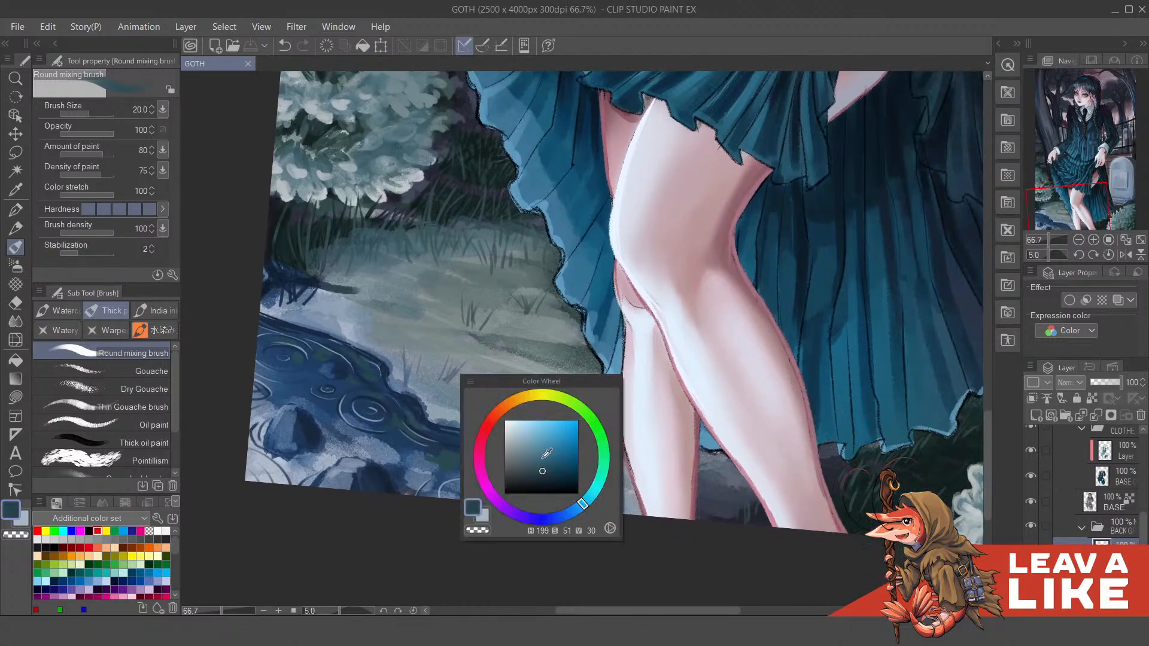
click(532, 444)
drag(359, 435, 383, 437)
key(ctrl+z)
Step: Choose a darker blue (H 199, S 62, V 40), try a dab in the shallows near the rocks, and undo it
key(c)
click(444, 384)
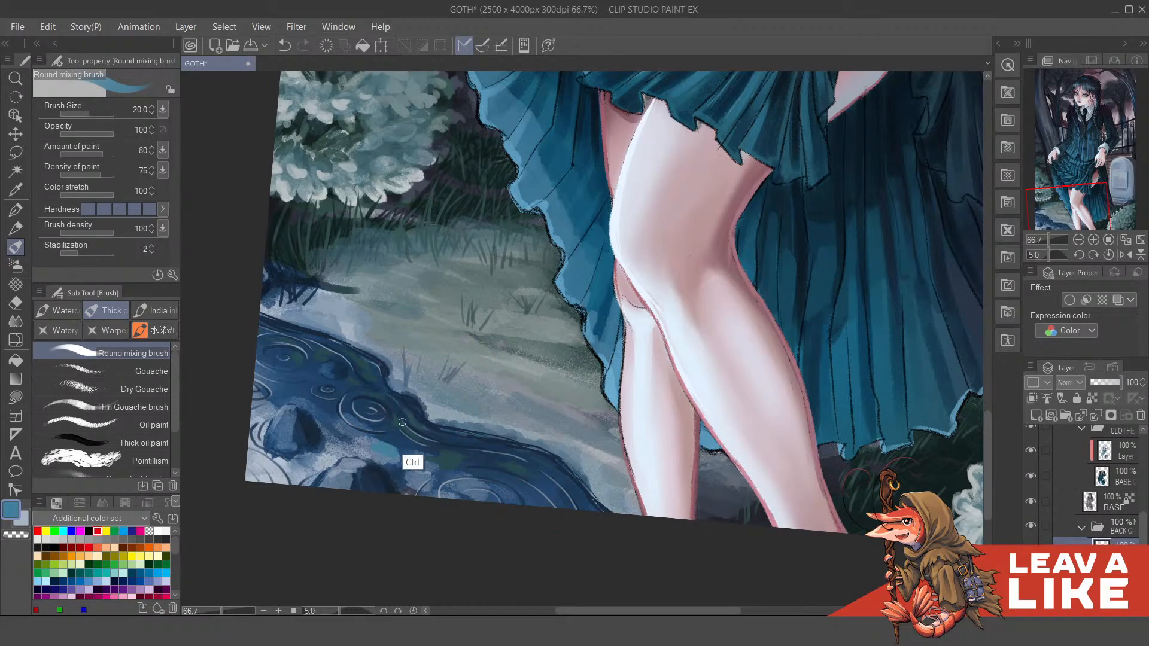
key(c)
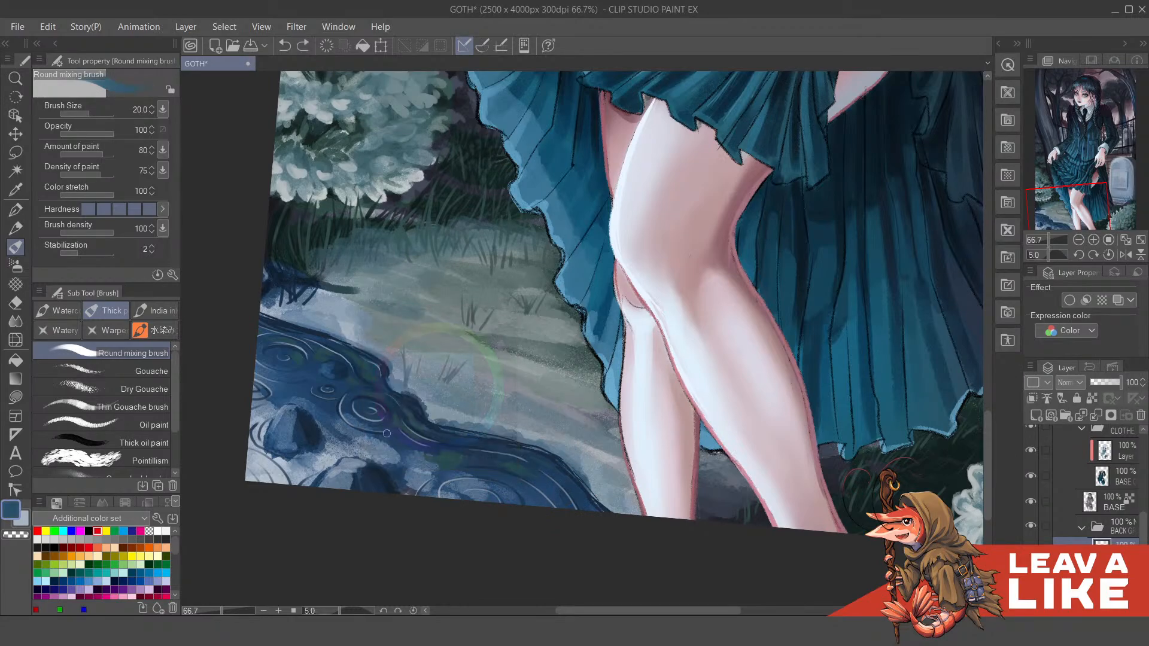
key(c)
drag(398, 449, 383, 445)
key(ctrl+z)
Step: Set the brush size to 60 and paint muted dark blue over the water between the spiral ripple and the rocks
key(c)
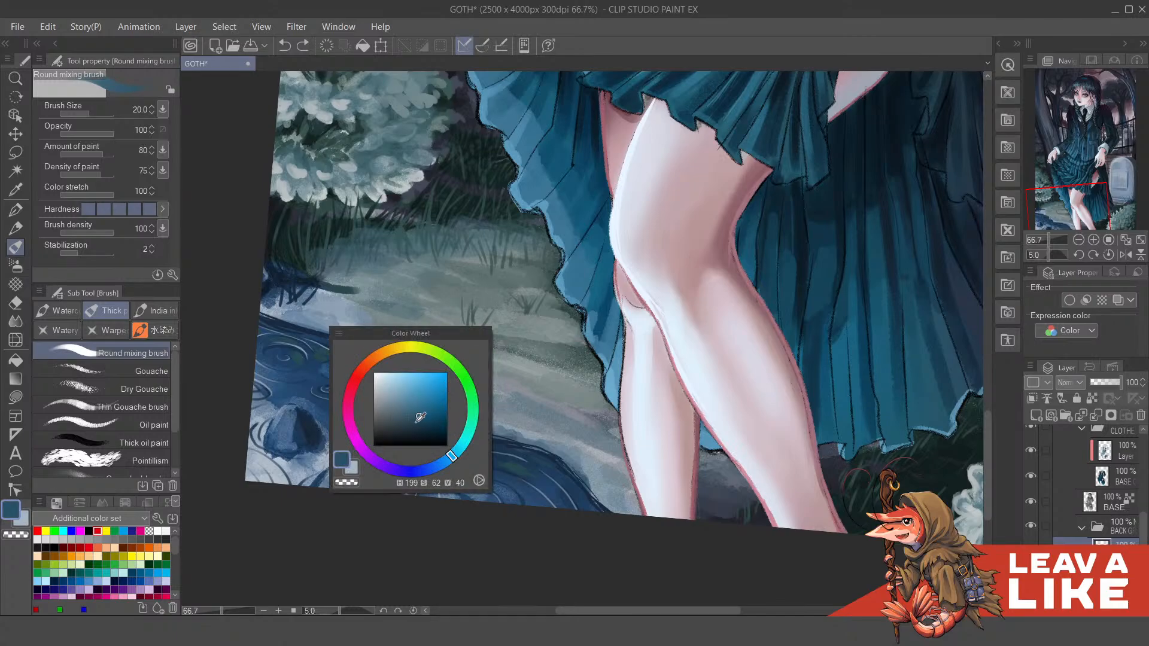
key(c)
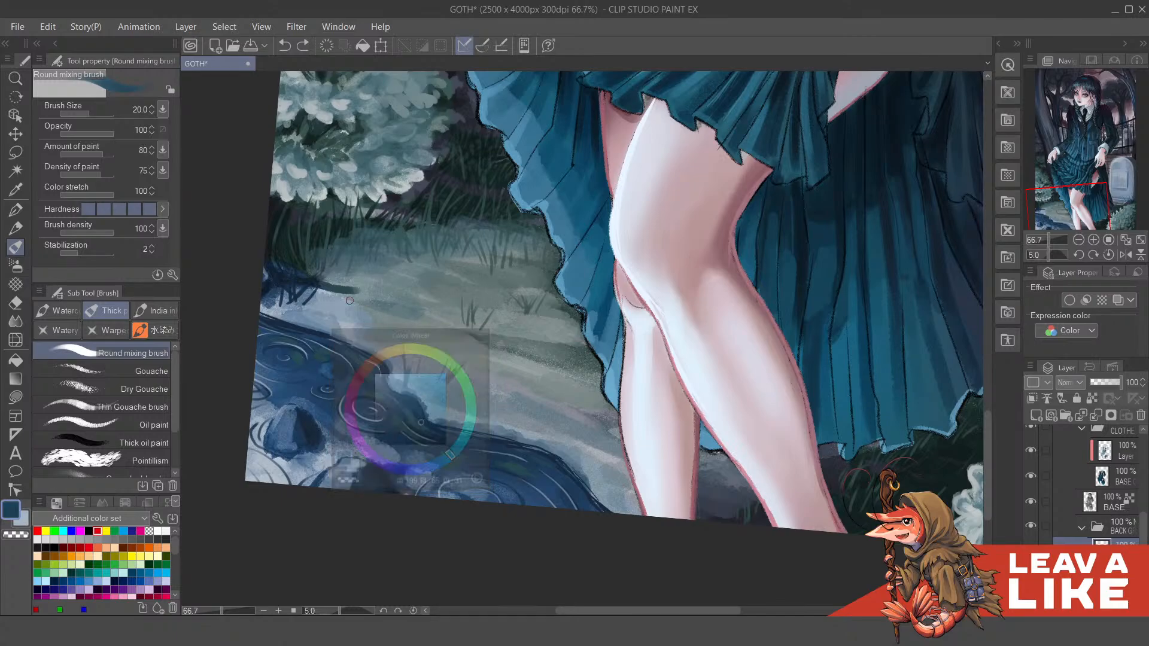
drag(372, 445, 383, 450)
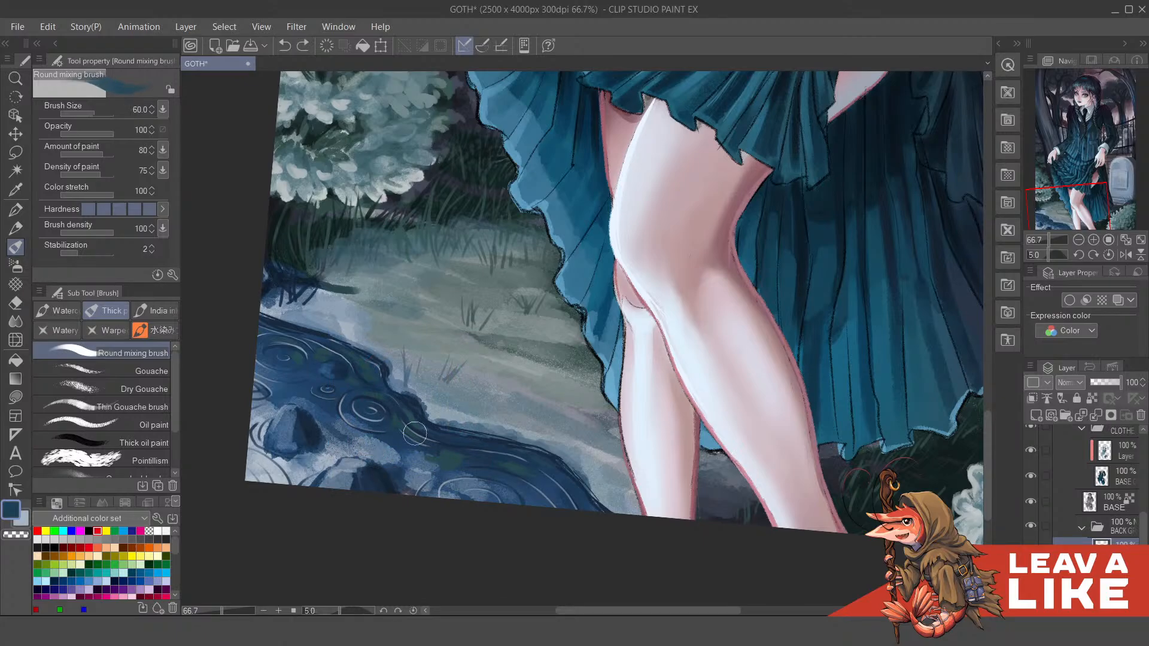
key(c)
mouse_move(430, 406)
mouse_down()
mouse_move(419, 429)
mouse_move(370, 444)
mouse_up()
key(c)
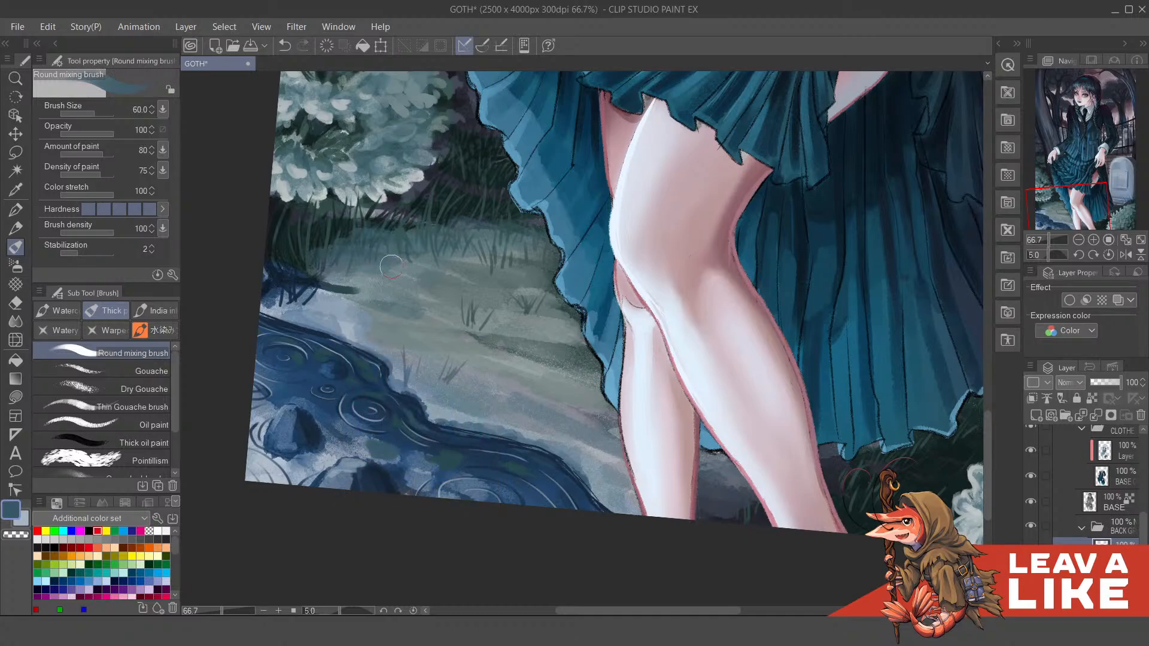
Step: Undo a trial stroke beside the small ripple, choose a more saturated blue, and paint the shallows between the spiral ripple and the front rock
drag(319, 400, 346, 420)
key(ctrl+z)
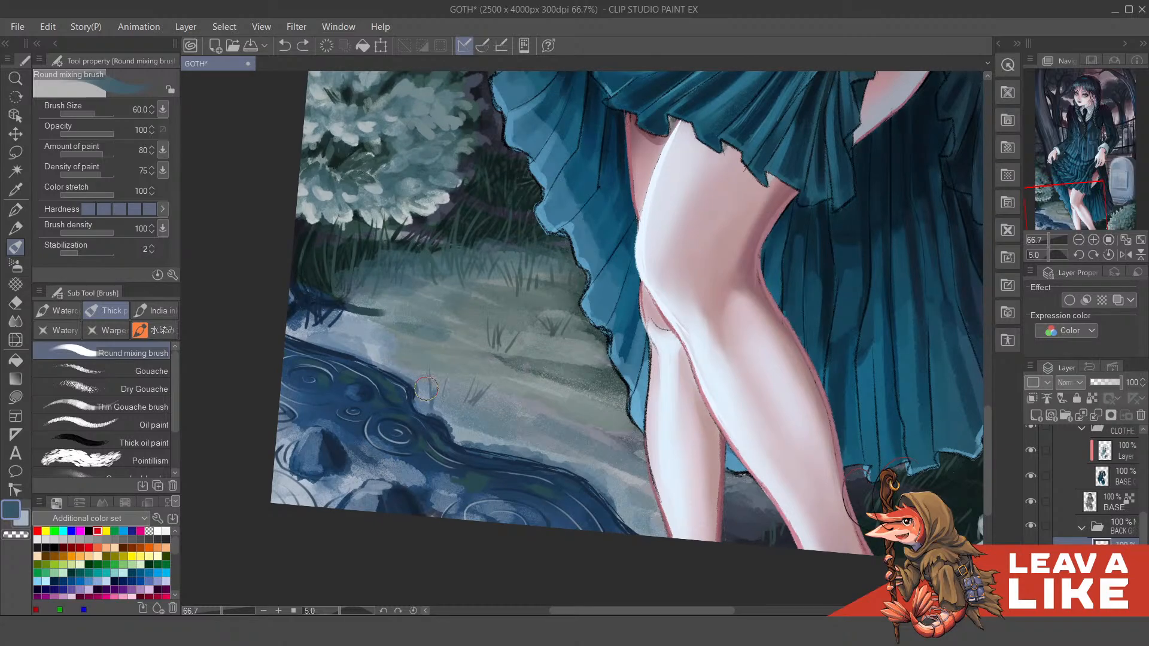
key(F6)
drag(462, 427, 458, 427)
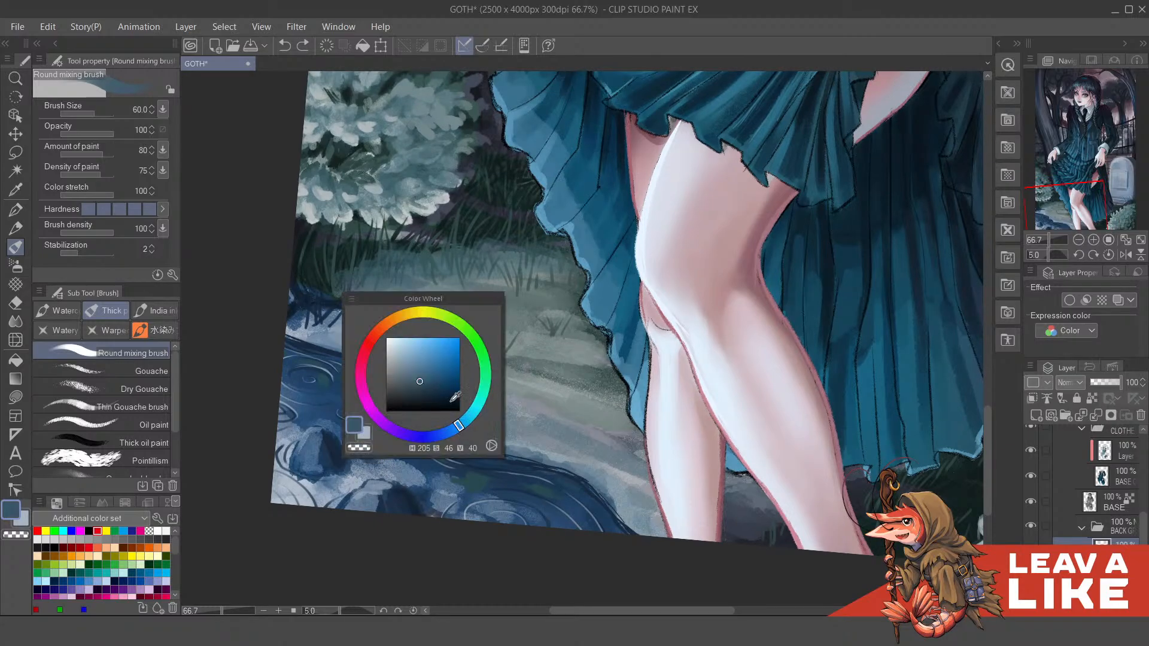
key(F6)
drag(394, 466, 420, 474)
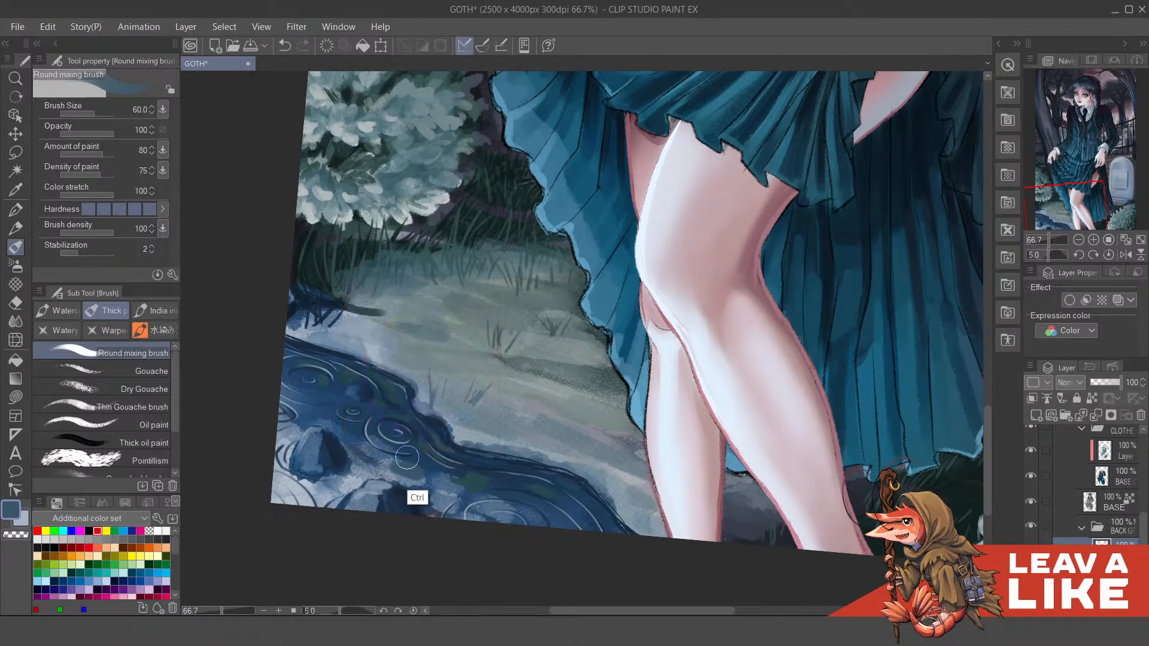
key(F6)
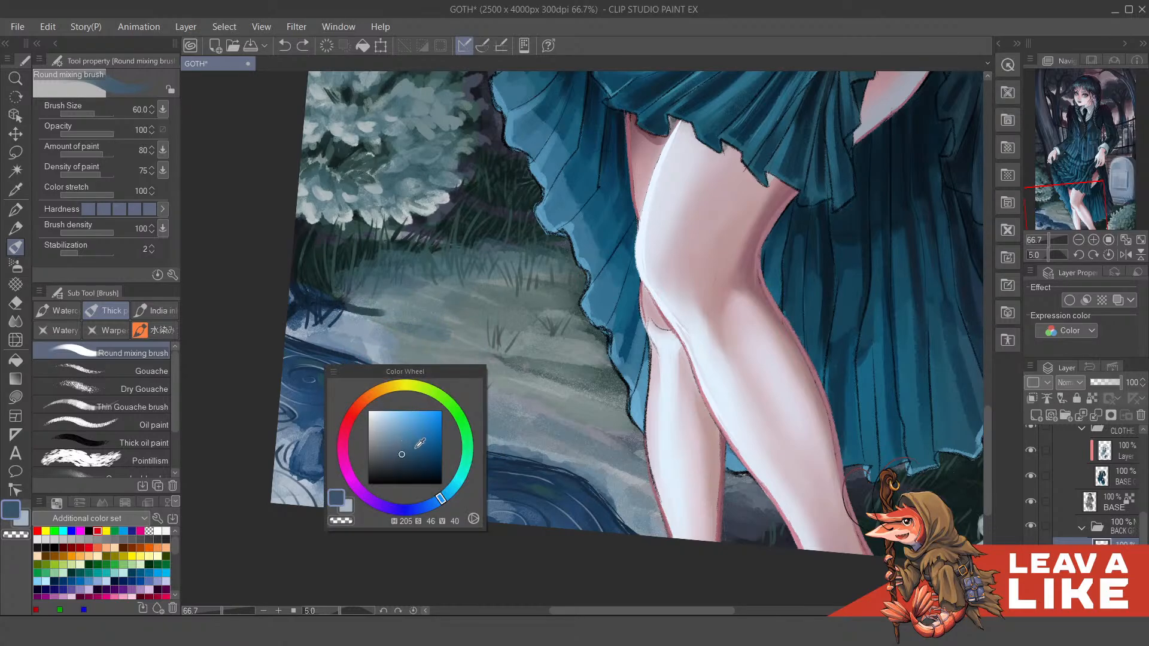
drag(396, 469, 422, 476)
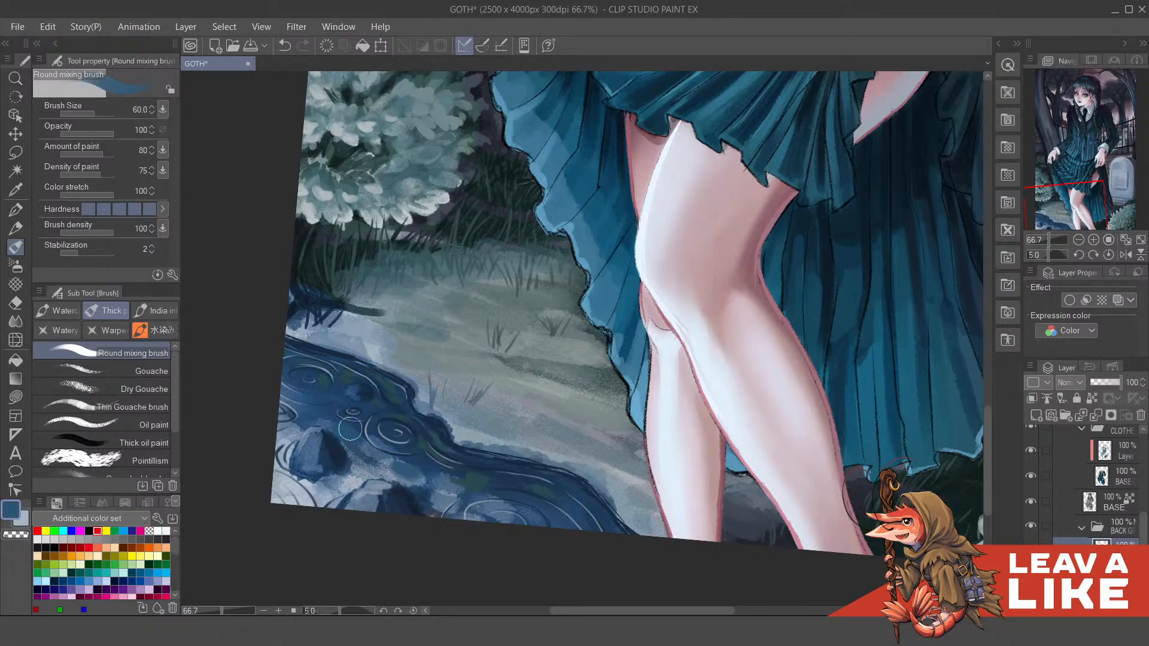
Step: Choose a lighter blue (H 205, S 55, V 61) and paint patches on the water around the small ripple and above the left rock
mouse_move(312, 391)
mouse_down()
mouse_move(339, 399)
mouse_move(327, 393)
mouse_up()
key(ctrl+z)
key(c)
click(368, 368)
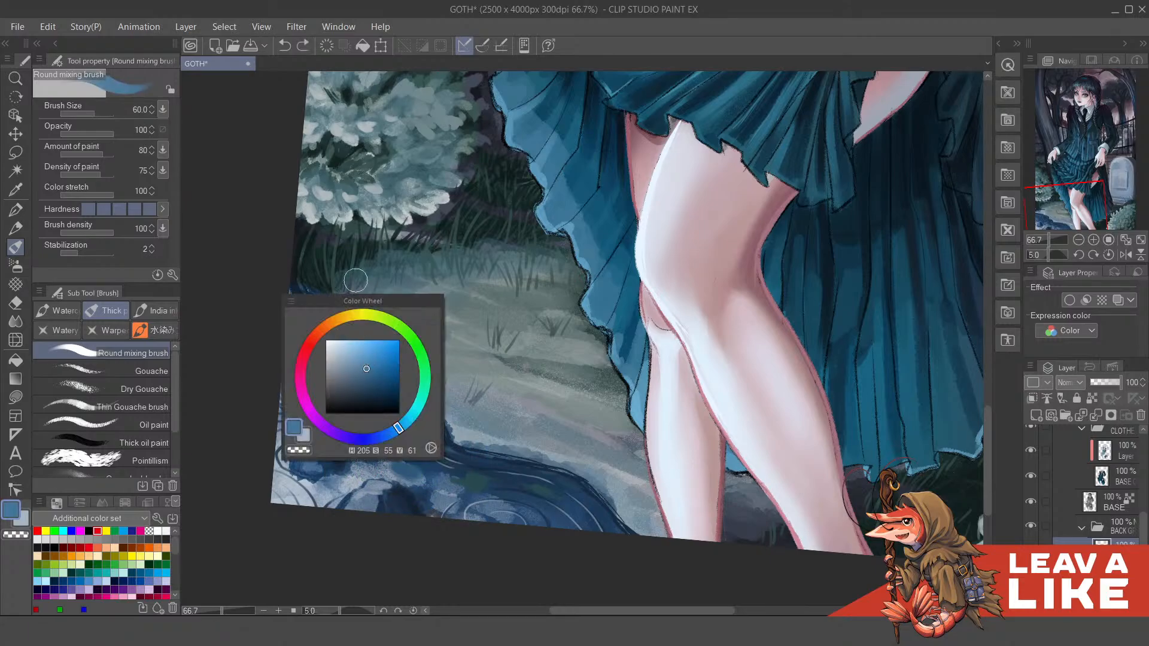
mouse_move(361, 389)
mouse_down()
mouse_move(309, 398)
mouse_move(329, 394)
mouse_move(312, 401)
mouse_move(335, 419)
mouse_move(304, 418)
mouse_up()
Step: Reduce the brush size to 20 and paint lighter blue dabs in the shallows between the spiral ripple and the front rock
key(bracketleft)
key(bracketleft)
key(bracketleft)
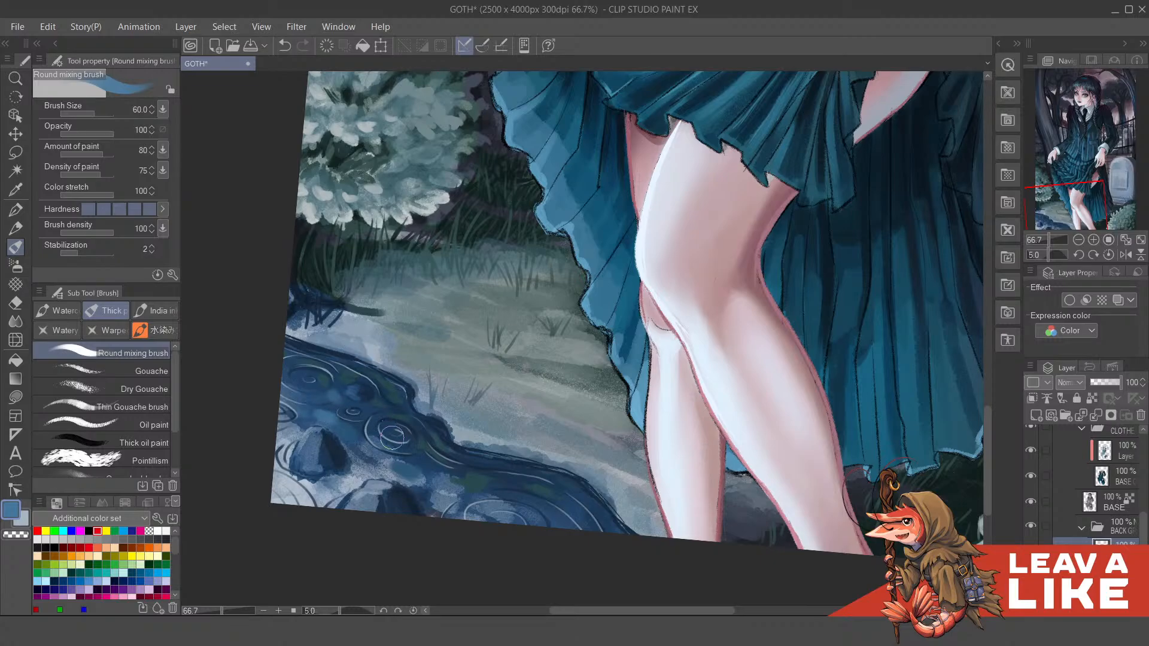
key(bracketleft)
key(bracketleft)
mouse_move(401, 470)
mouse_down()
mouse_move(437, 488)
mouse_move(350, 438)
mouse_move(414, 474)
mouse_move(415, 463)
mouse_move(460, 477)
mouse_up()
drag(359, 417, 397, 453)
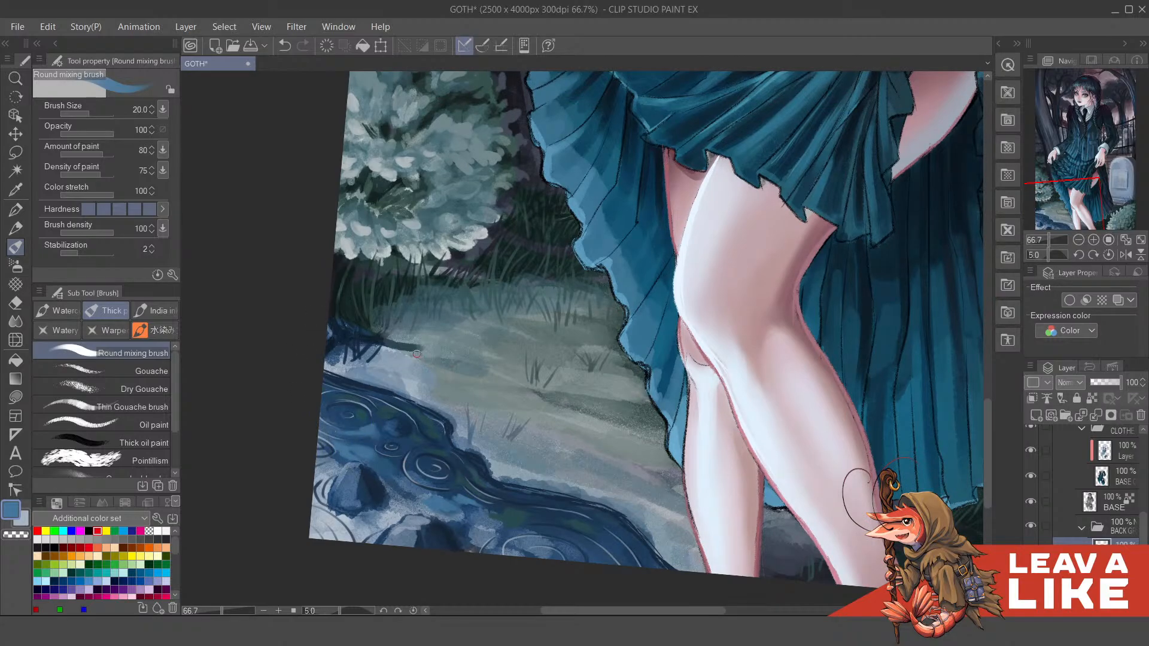
Step: Choose a pale blue (H 205, S 43, V 73) and paint highlights in the water around the rock near the canvas corner
scroll(421, 362, down, 3)
scroll(463, 425, up, 2)
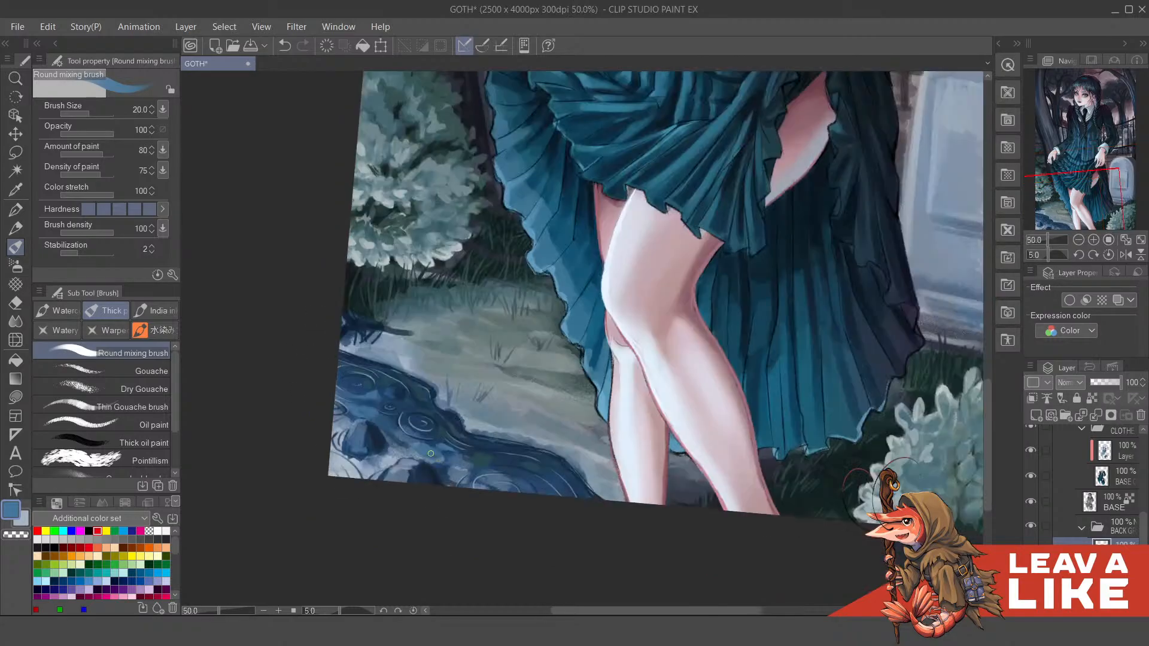
scroll(353, 484, up, 2)
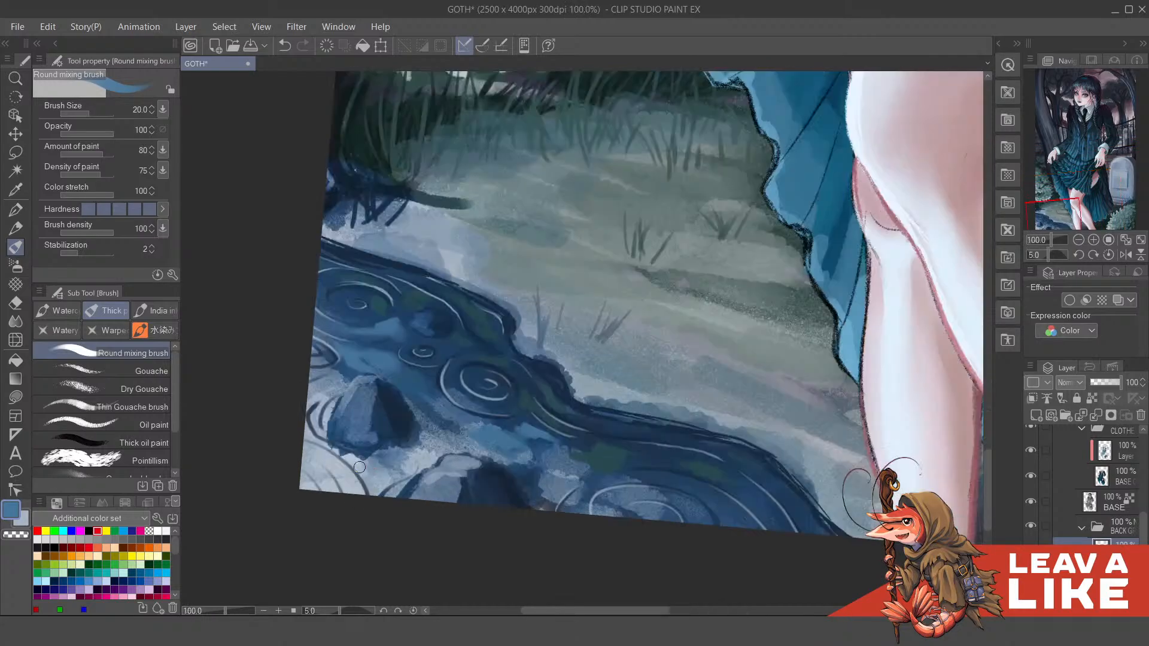
mouse_move(367, 484)
mouse_down()
mouse_move(326, 466)
mouse_move(348, 496)
mouse_up()
key(ctrl+z)
key(ctrl+z)
right_click(423, 430)
click(416, 412)
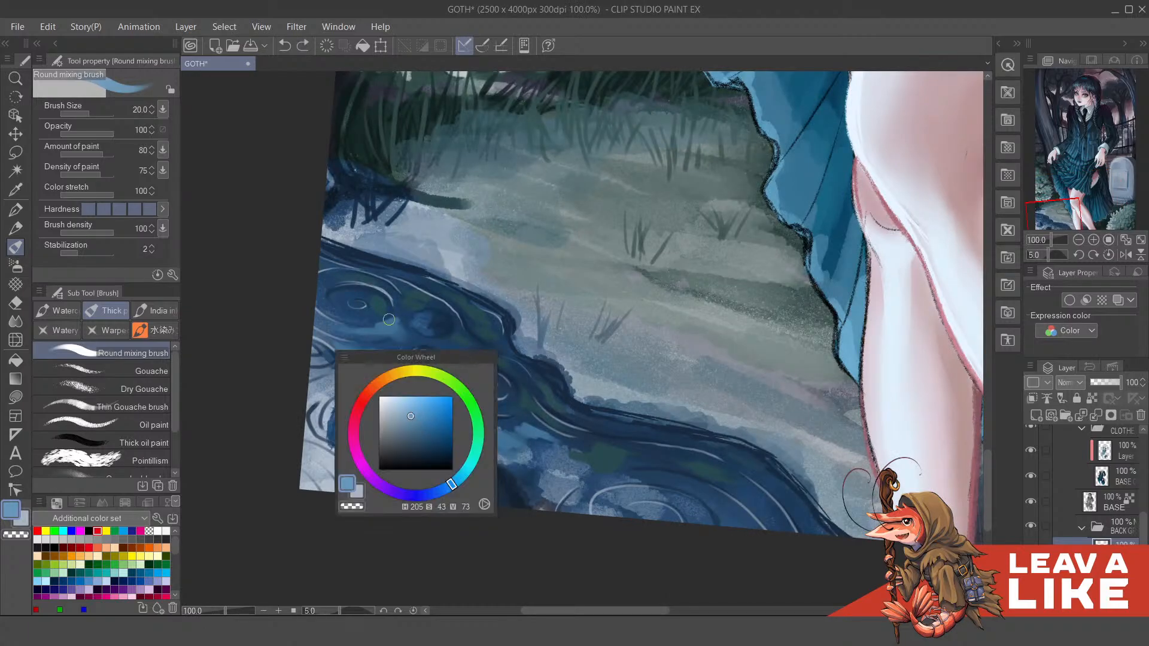
mouse_move(344, 473)
mouse_down()
mouse_move(357, 504)
mouse_move(340, 466)
mouse_move(353, 482)
mouse_move(364, 466)
mouse_move(353, 456)
mouse_move(386, 464)
mouse_up()
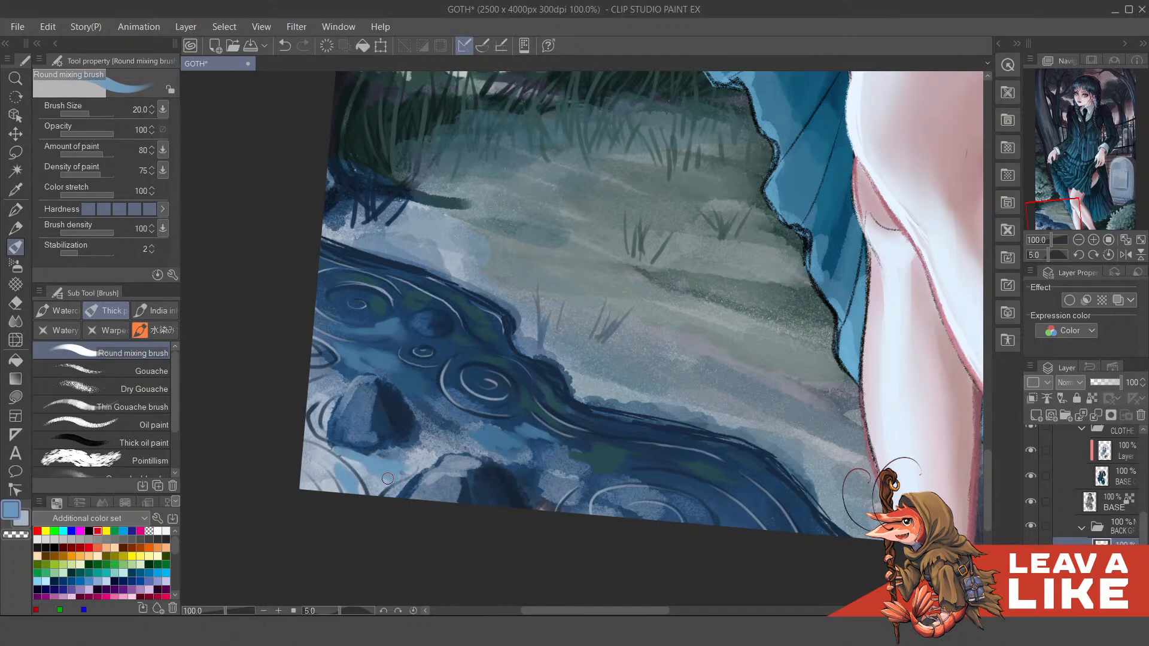
Step: Mirror the canvas view, sample blues from the stream, and paint the water around the edges of the corner rock
key(h)
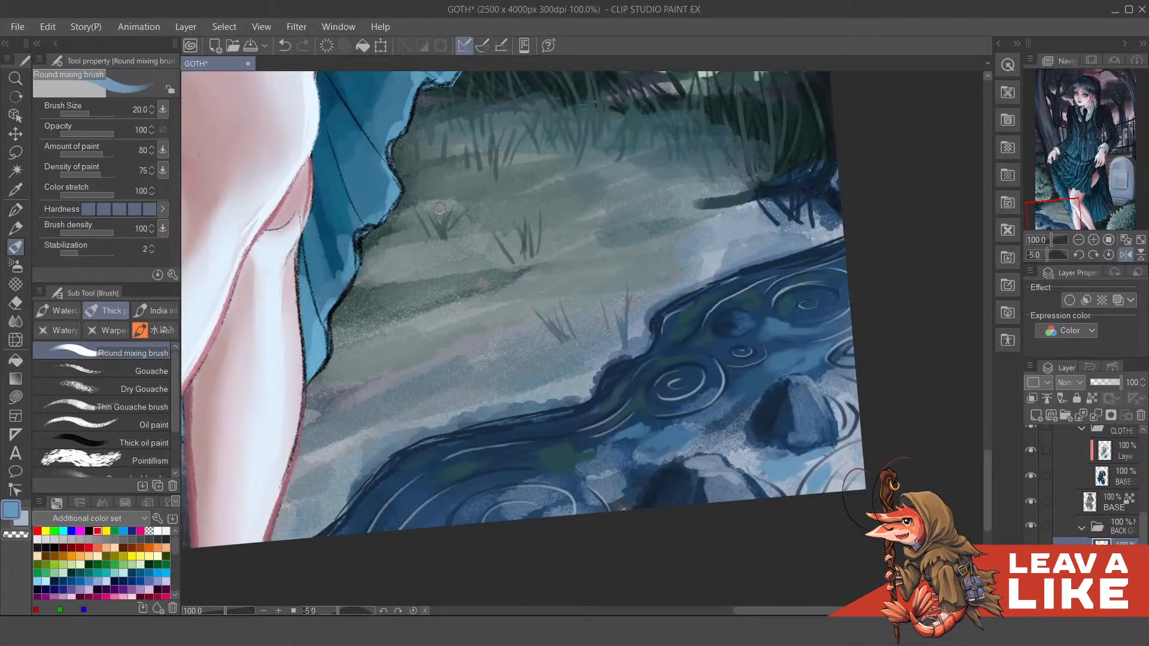
drag(822, 454, 782, 470)
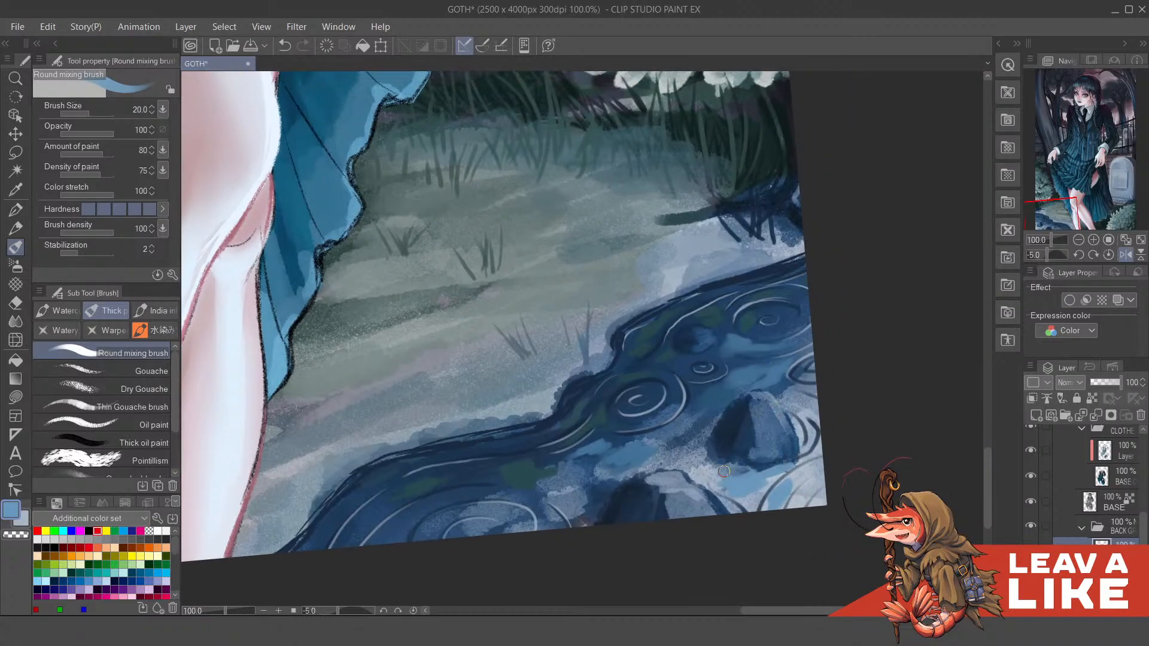
key(alt)
alt+click(700, 427)
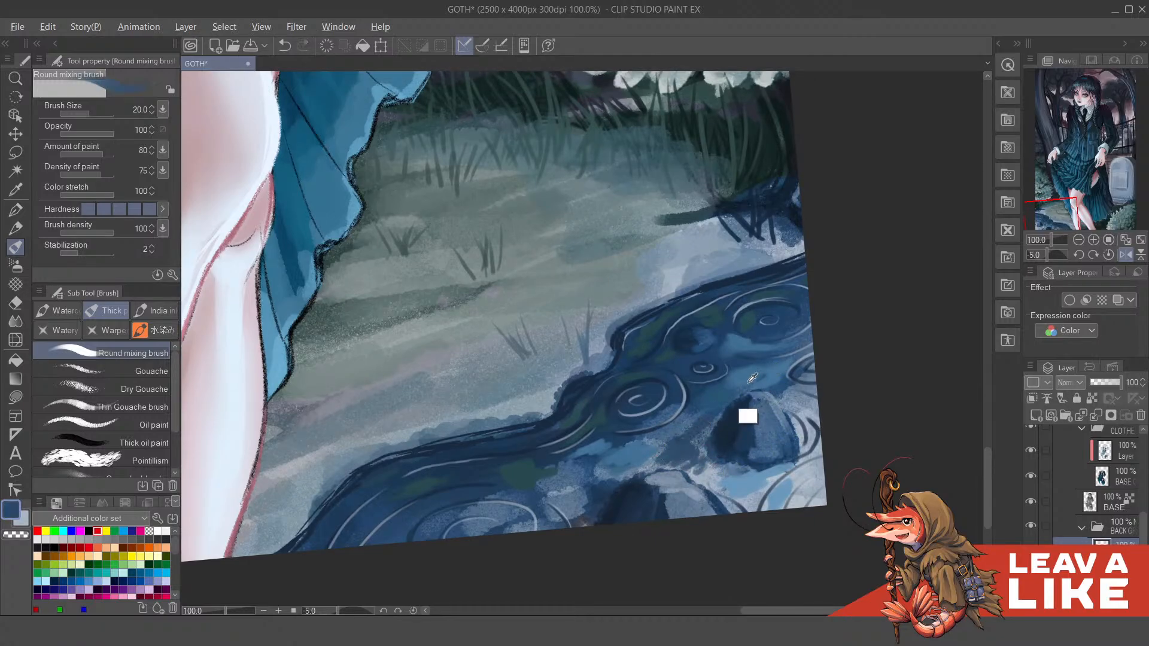
alt+click(745, 413)
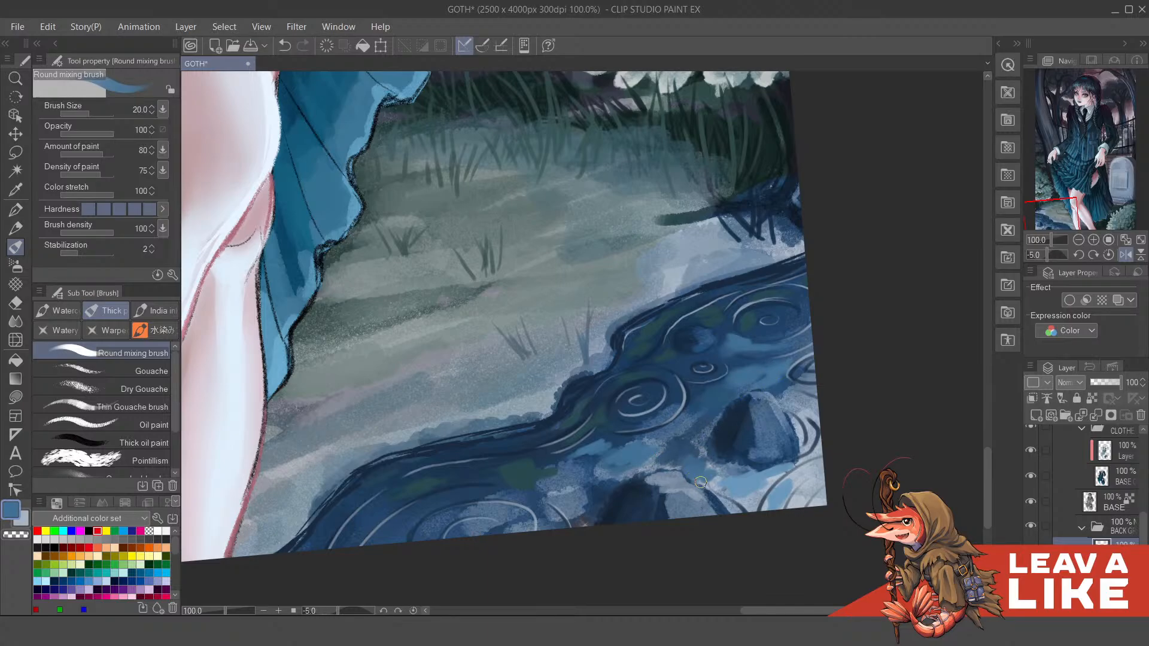
key(ctrl+z)
mouse_move(694, 470)
mouse_down()
mouse_move(689, 449)
mouse_move(701, 429)
mouse_up()
mouse_move(804, 404)
mouse_down()
mouse_move(776, 397)
mouse_move(813, 404)
mouse_move(831, 389)
mouse_move(792, 385)
mouse_move(821, 392)
mouse_move(775, 389)
mouse_up()
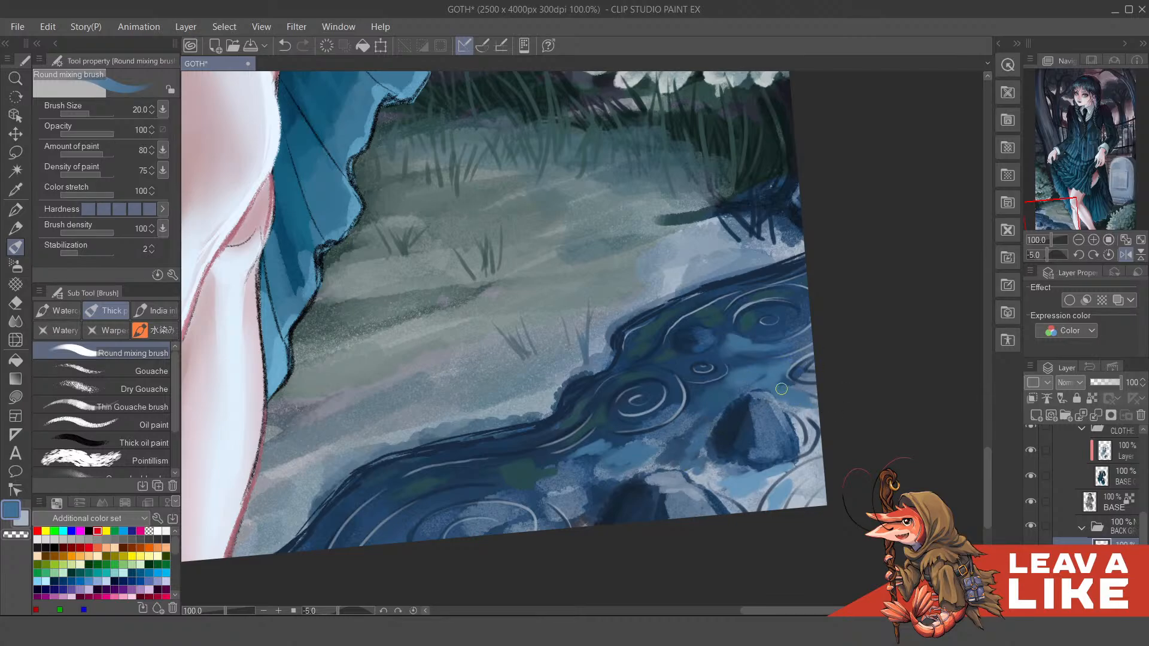
Step: Paint medium blue strokes around the large near ripple and along the flow lines beside it
scroll(842, 328, down, 1)
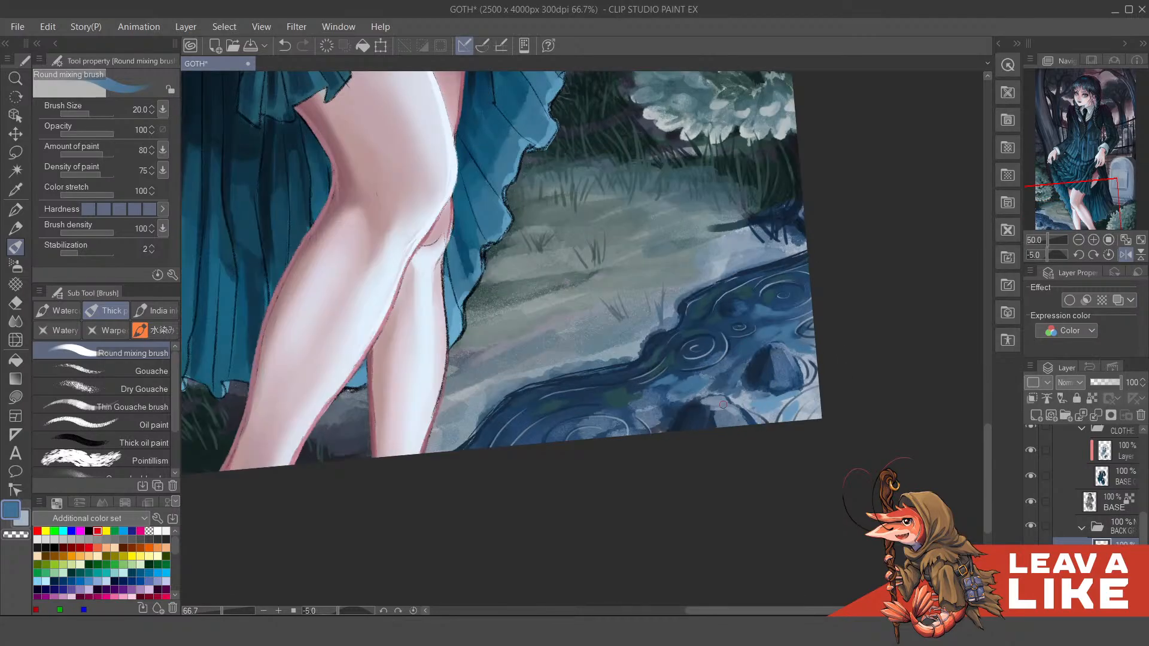
scroll(697, 383, up, 1)
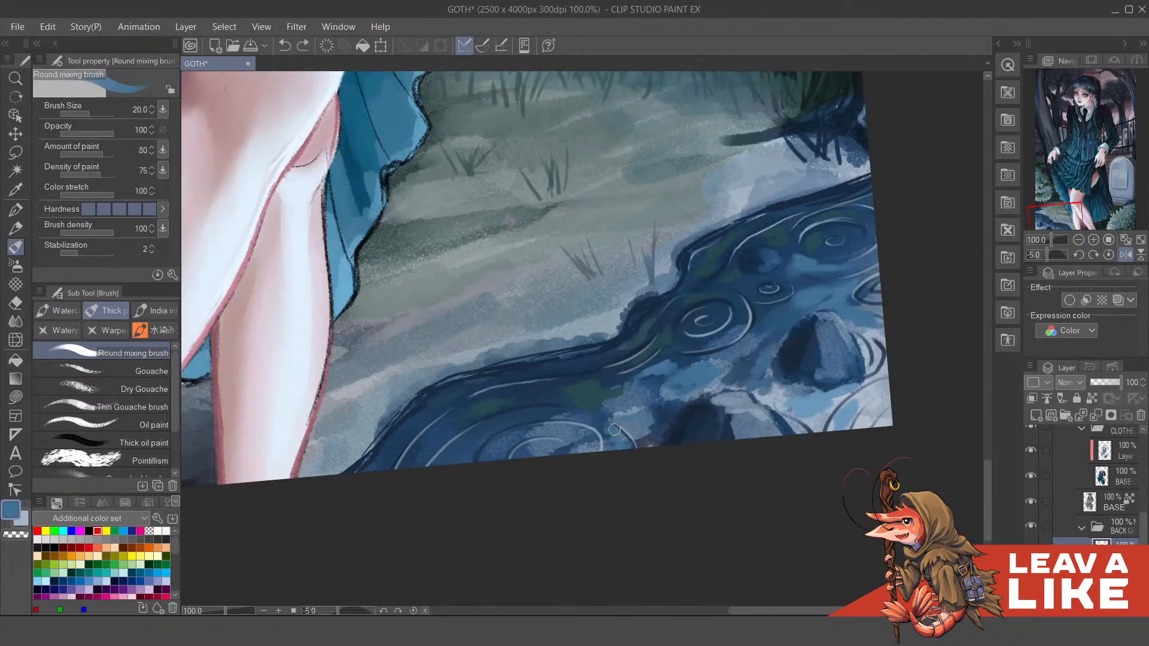
drag(611, 455, 597, 418)
scroll(783, 337, left, 1)
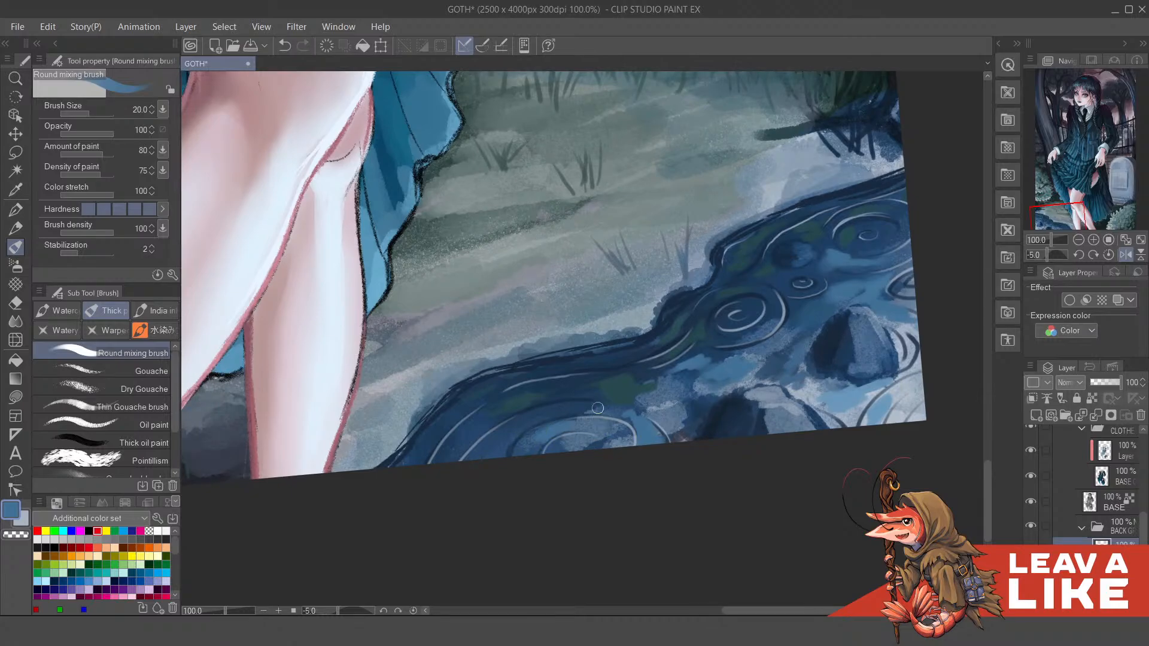
drag(516, 426, 500, 448)
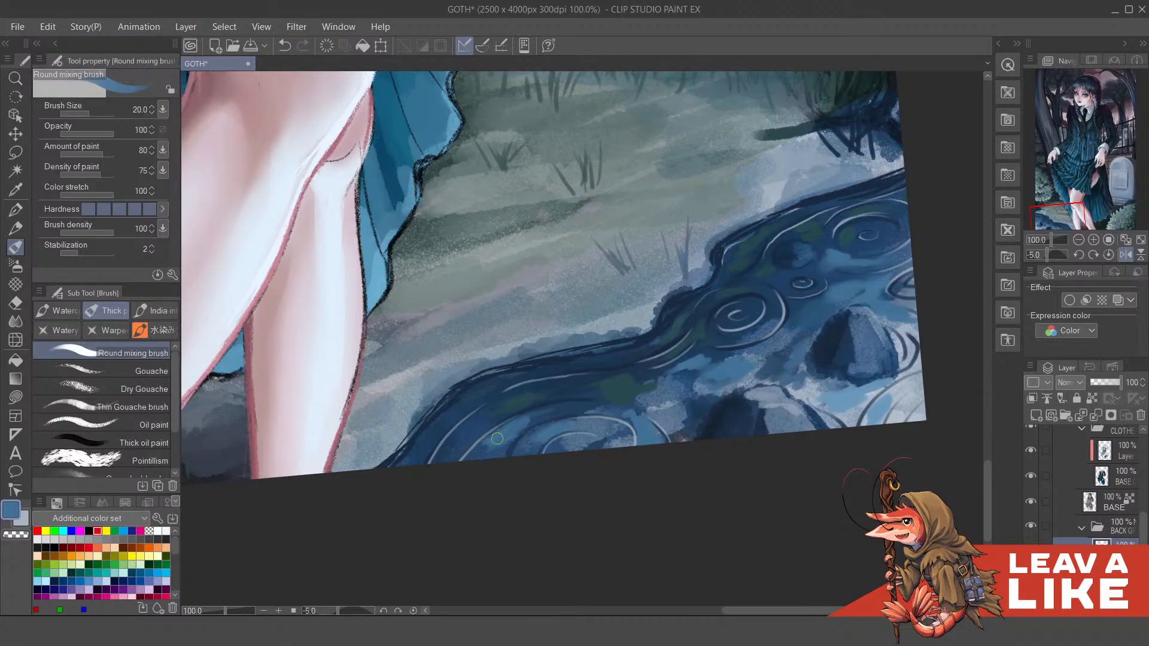
key(ctrl)
scroll(862, 254, down, 3)
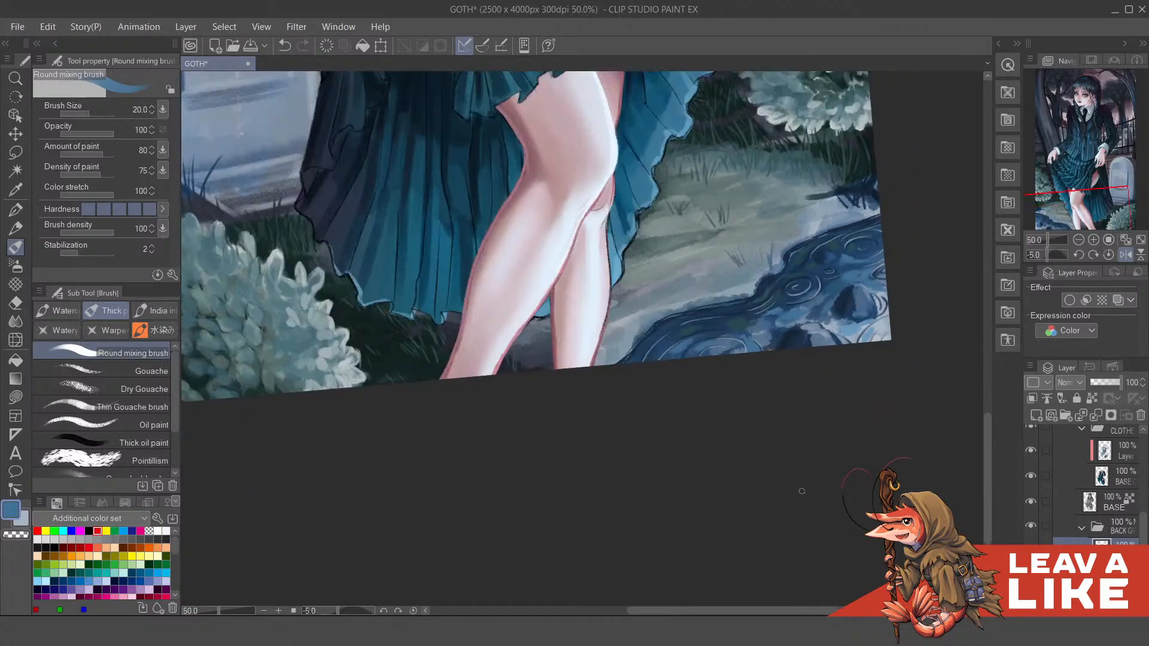
Step: Unmirror the canvas view, pick a lighter teal at hue 185, and paint dabs over the green patch beside the large near ripple
key(h)
scroll(496, 340, up, 3)
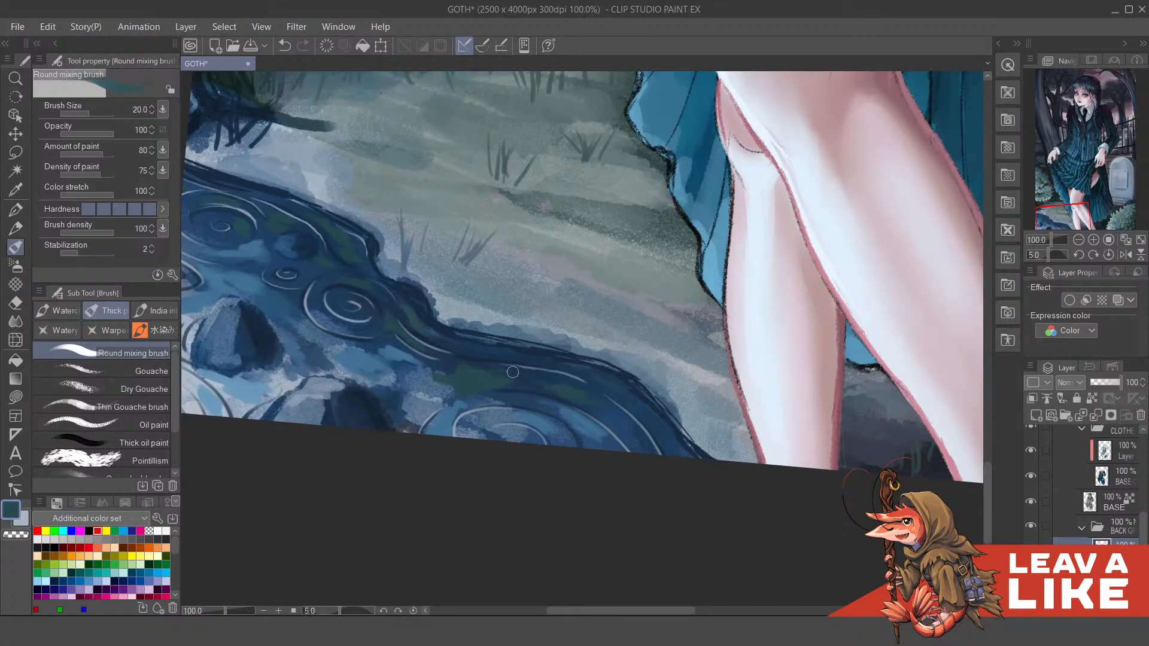
drag(543, 391, 585, 420)
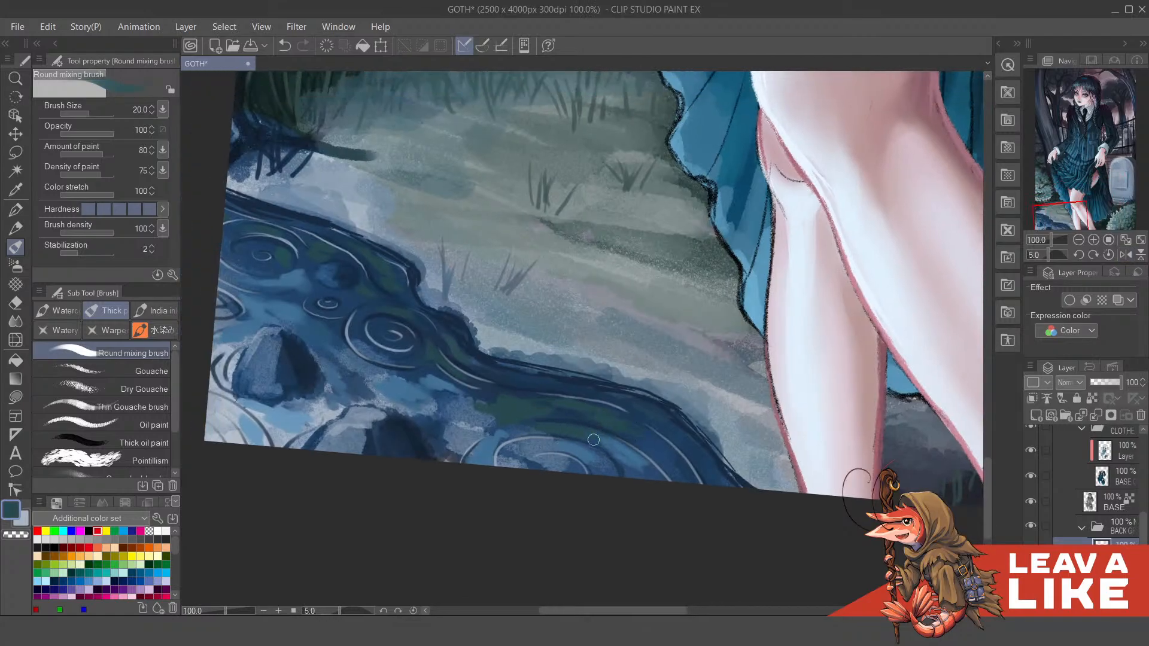
key(F4)
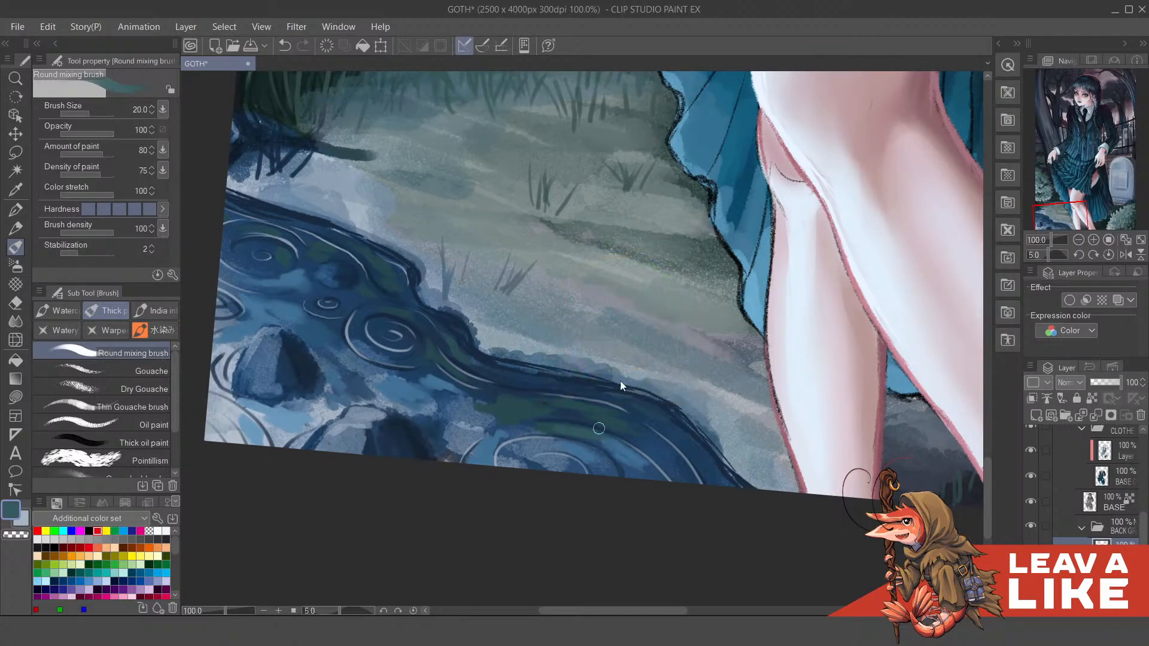
key(ctrl+z)
key(F4)
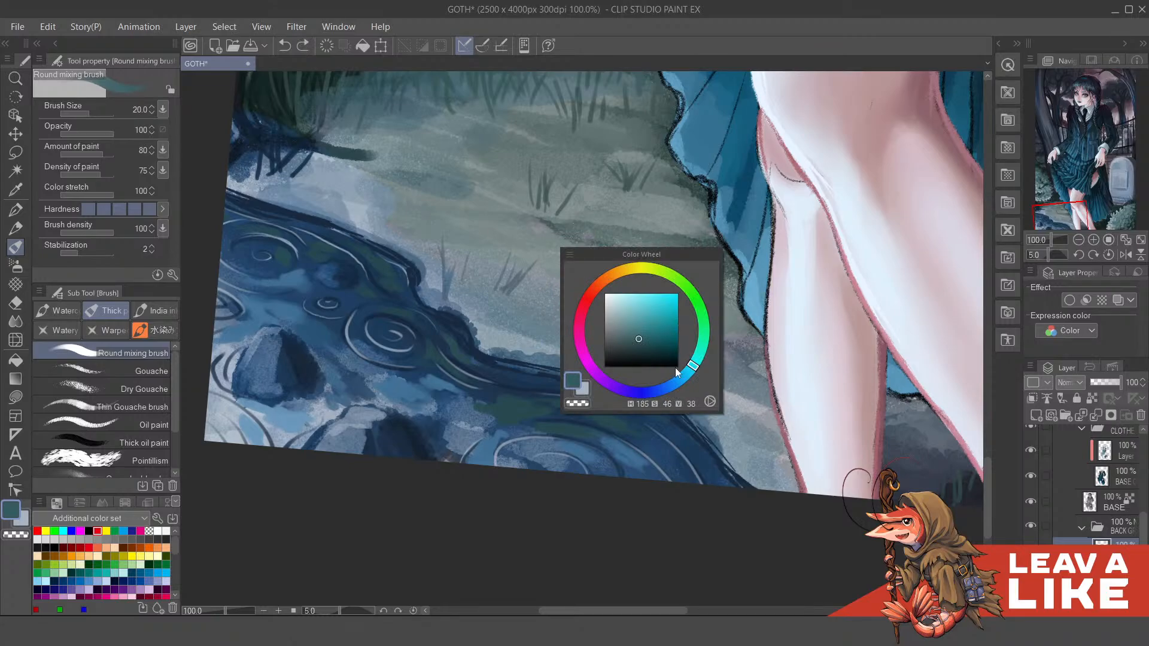
click(633, 330)
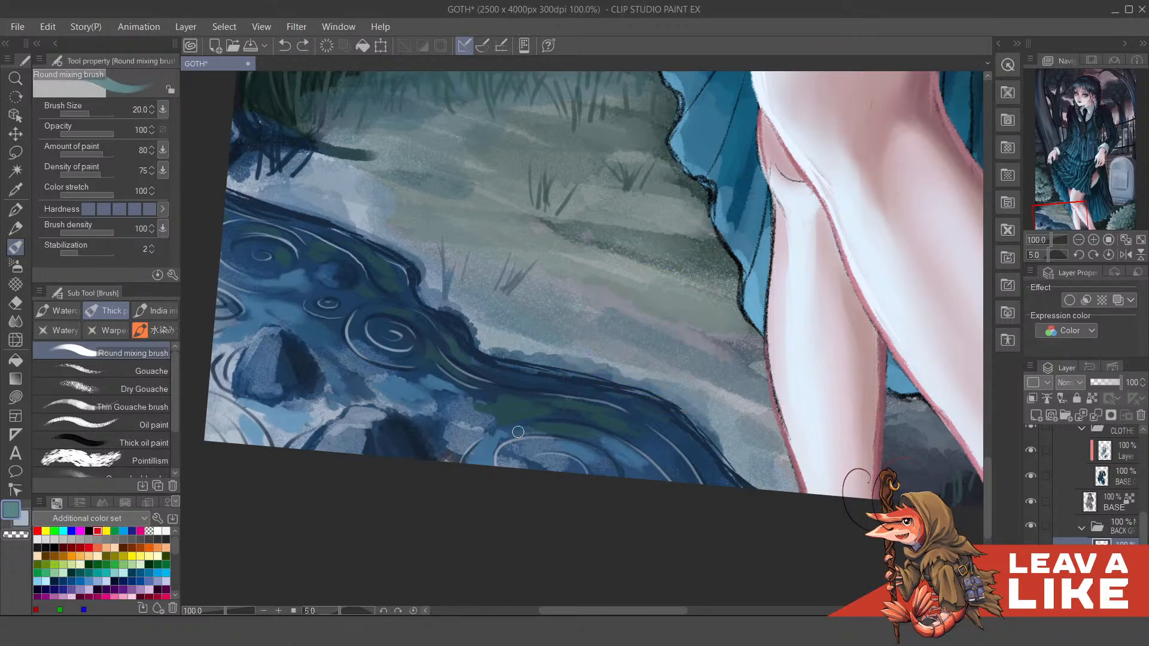
mouse_move(518, 432)
mouse_down()
mouse_move(555, 415)
mouse_move(542, 405)
mouse_move(594, 413)
mouse_up()
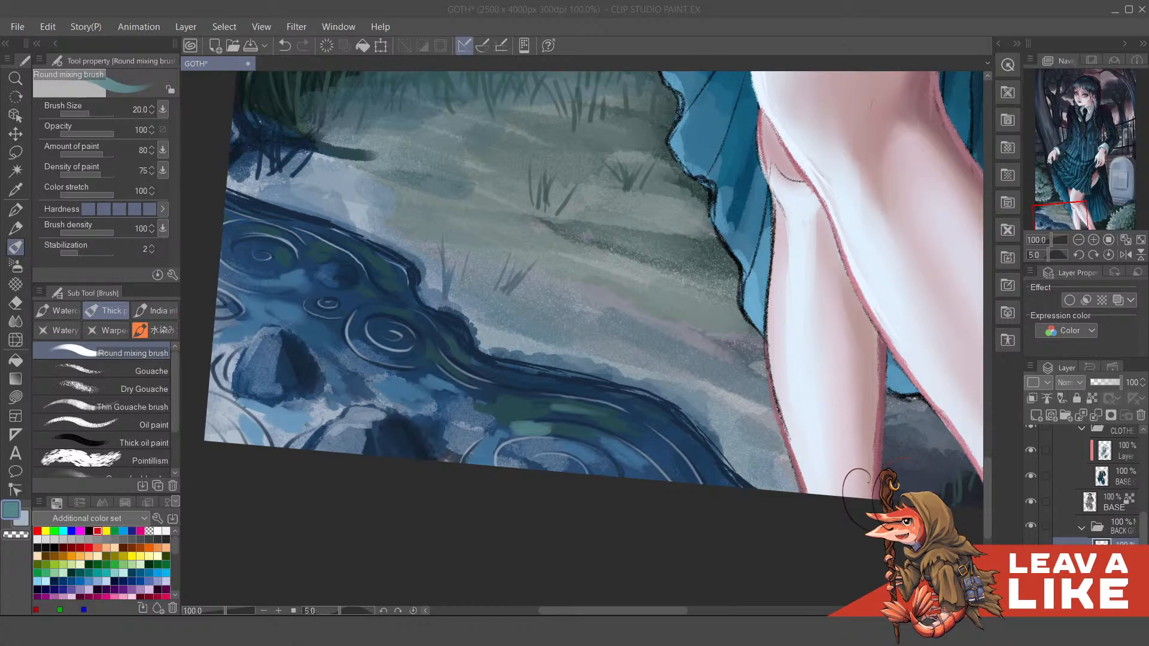
Step: Paint light teal dabs along the flow lines between the large near ripple and the middle spiral ripple
scroll(597, 479, up, 3)
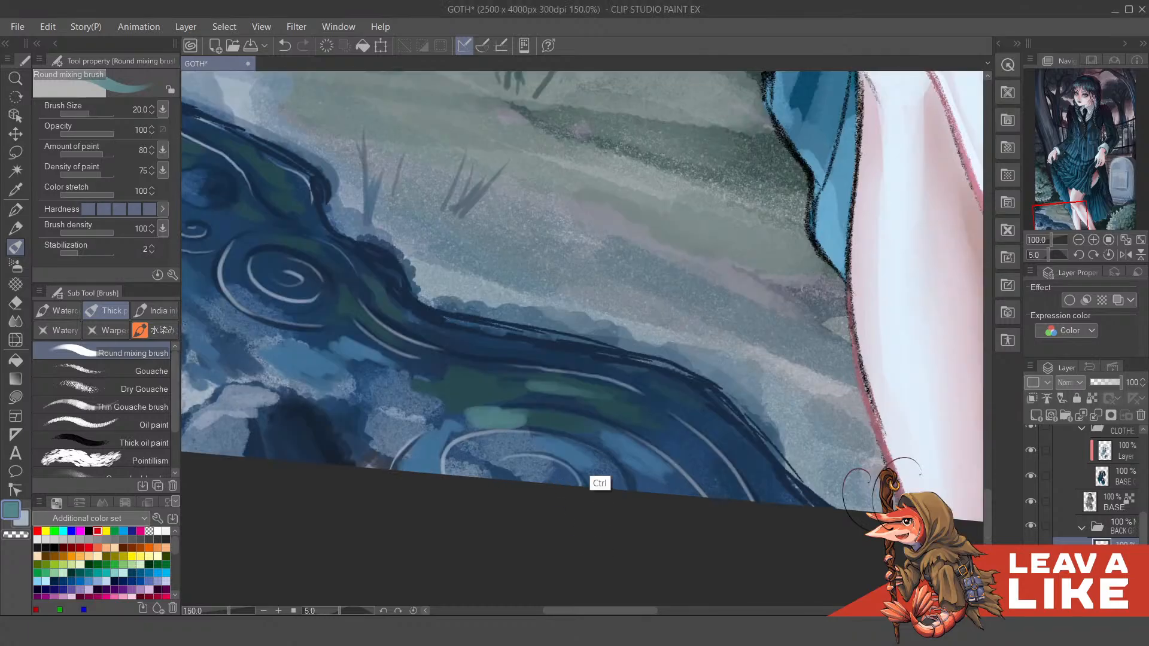
mouse_move(580, 226)
mouse_down()
mouse_move(653, 415)
mouse_move(623, 451)
mouse_move(641, 479)
mouse_move(688, 500)
mouse_up()
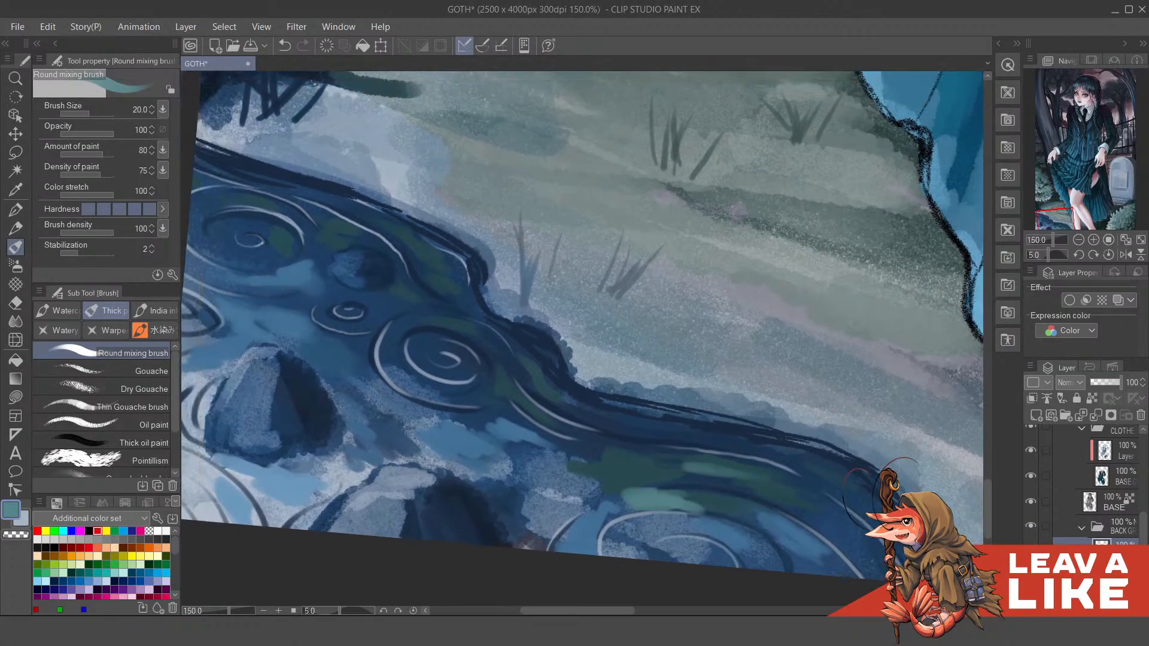
mouse_move(565, 456)
mouse_down()
mouse_move(600, 468)
mouse_move(594, 452)
mouse_move(550, 434)
mouse_move(601, 460)
mouse_move(590, 478)
mouse_move(600, 493)
mouse_move(628, 476)
mouse_up()
scroll(724, 329, down, 3)
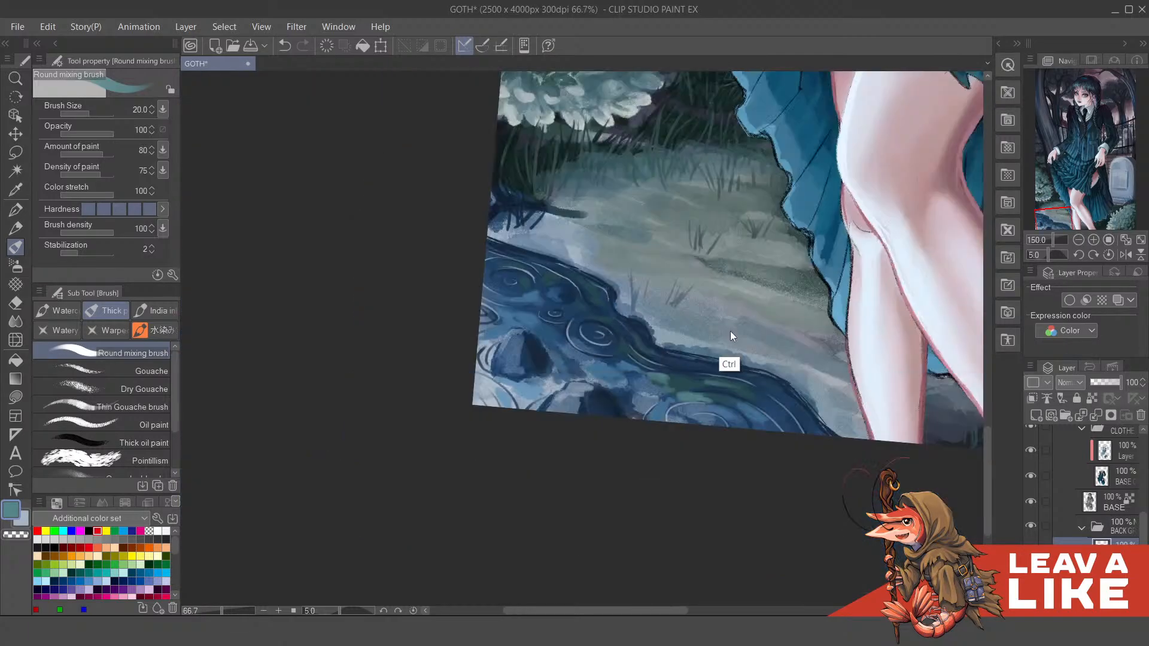
scroll(731, 347, up, 2)
scroll(721, 352, up, 1)
drag(679, 414, 753, 467)
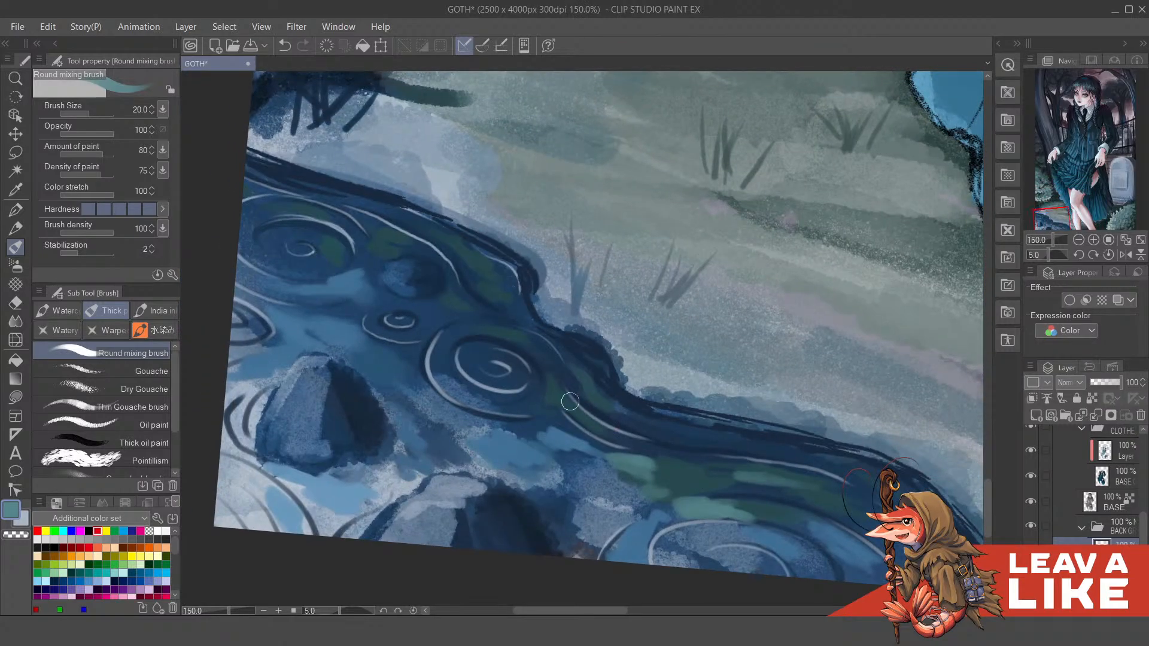
mouse_move(579, 384)
mouse_down()
mouse_move(683, 442)
mouse_move(703, 438)
mouse_up()
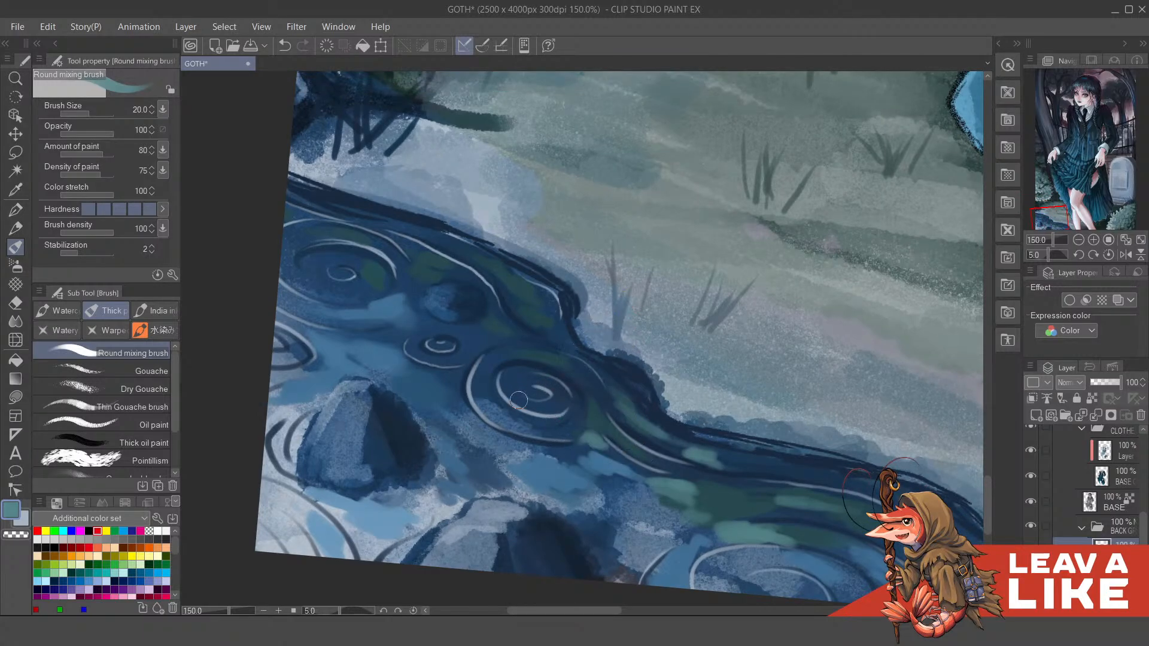
Step: Add light teal accents inside the rings of the middle spiral ripple
mouse_move(515, 398)
mouse_down()
mouse_move(547, 407)
mouse_move(528, 405)
mouse_up()
scroll(606, 257, down, 3)
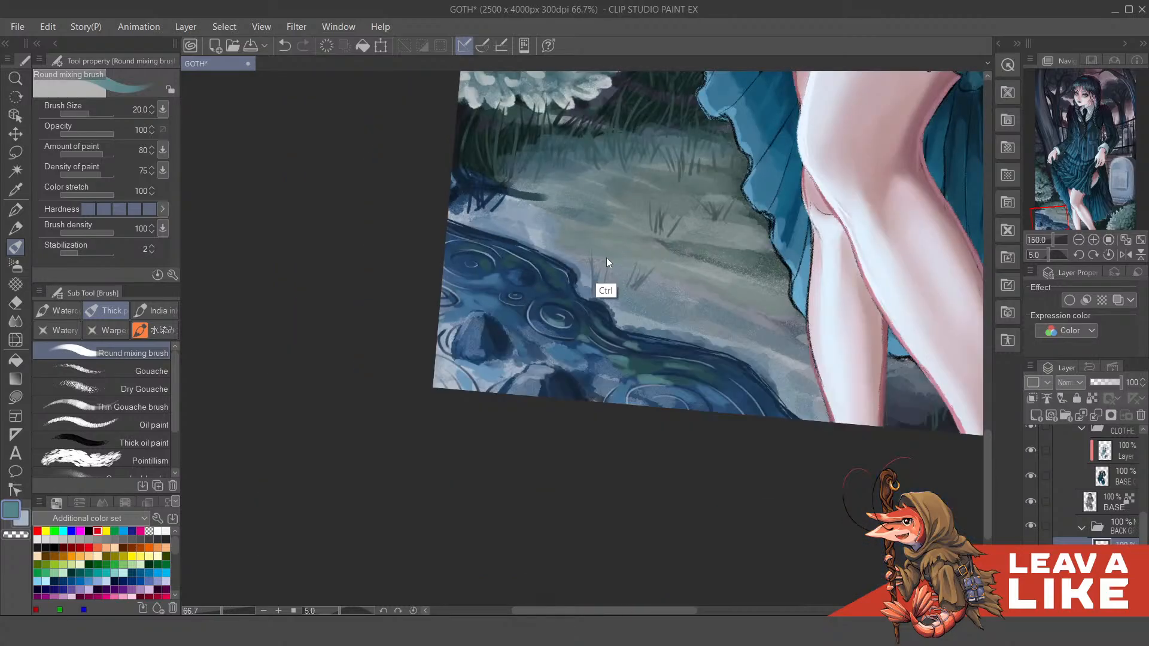
scroll(609, 263, up, 2)
drag(623, 288, 618, 418)
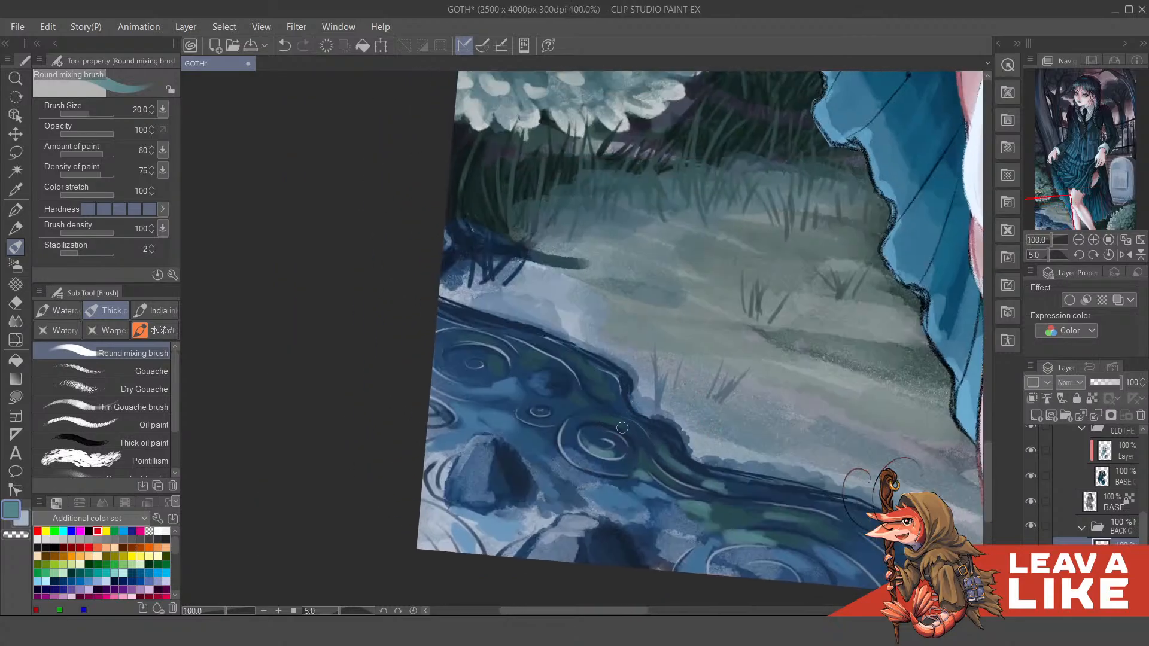
drag(591, 456, 606, 463)
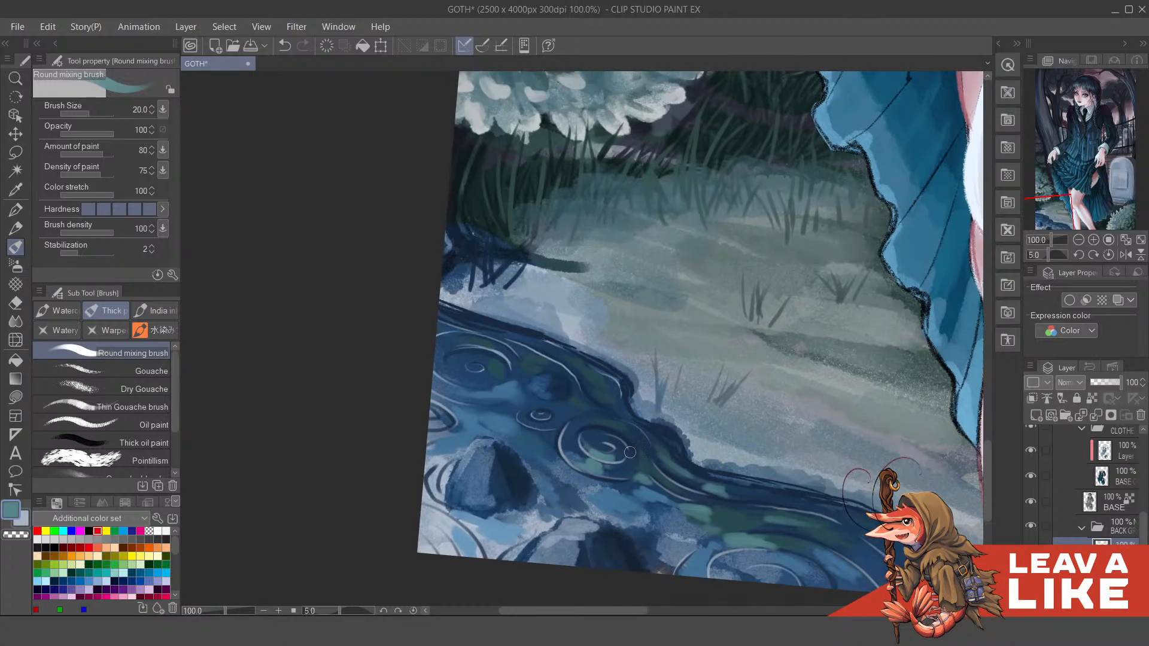
Step: Paint light teal dabs over the green patches at the stream's inner bank bend and beside the far ripple
mouse_move(588, 406)
mouse_down()
mouse_move(599, 417)
mouse_move(583, 402)
mouse_move(617, 401)
mouse_move(626, 421)
mouse_up()
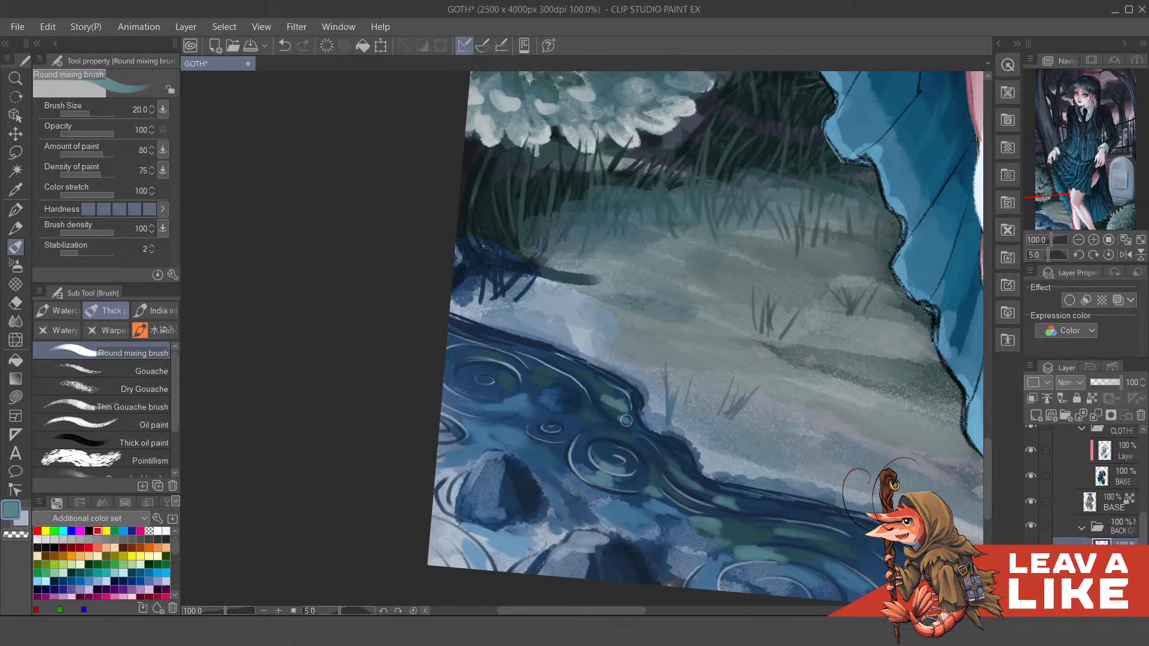
scroll(688, 347, down, 2)
scroll(669, 346, up, 2)
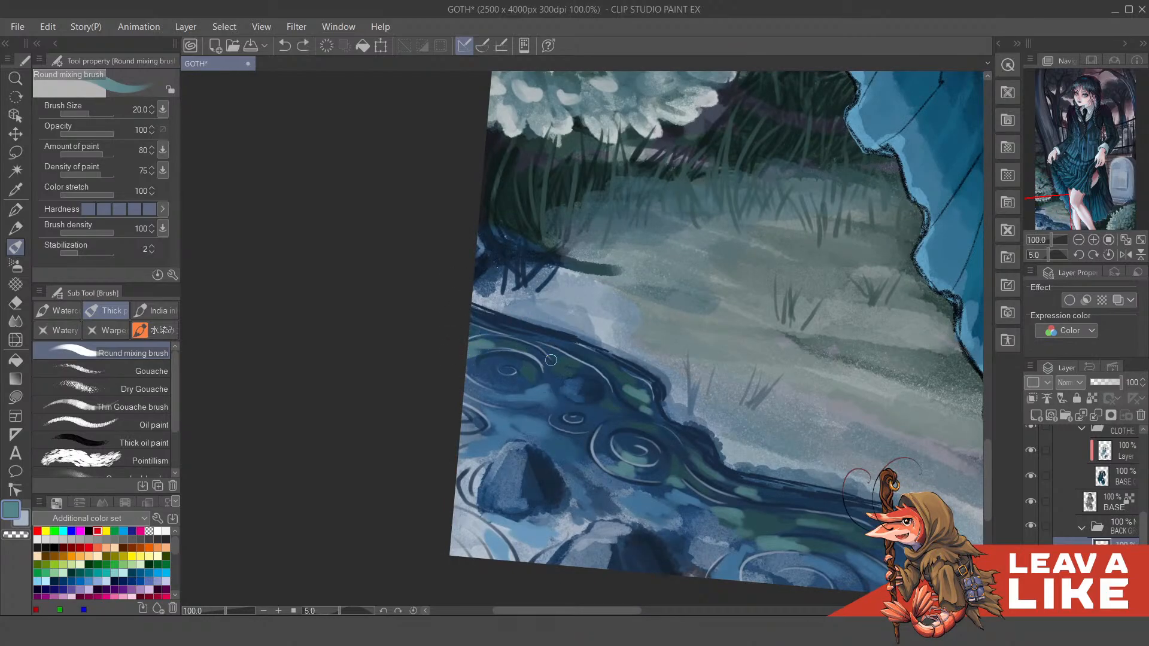
drag(551, 360, 562, 357)
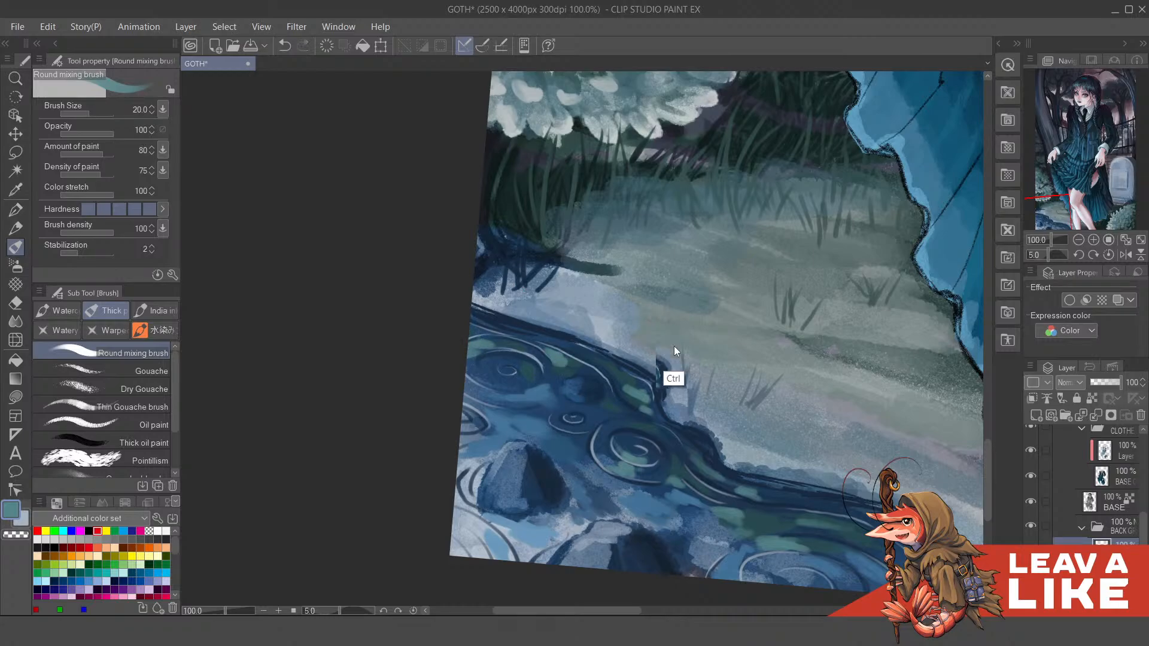
scroll(674, 346, down, 2)
scroll(627, 410, up, 2)
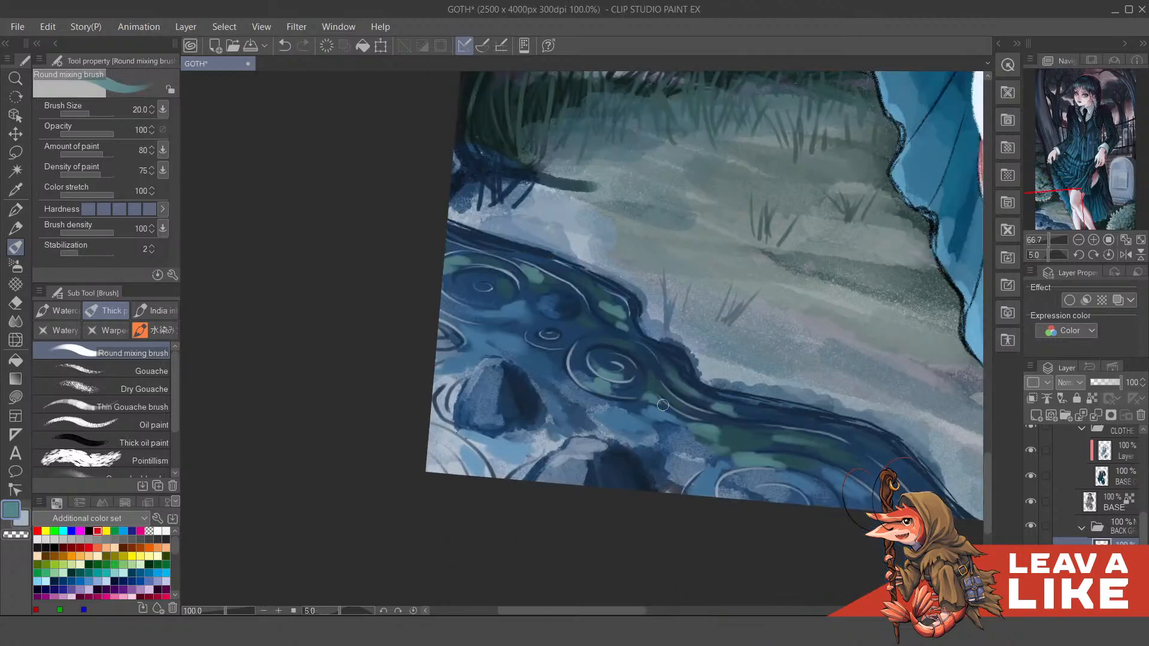
Step: Paint light teal strokes in the water around the corner rock and in the shallows reaching toward the large near ripple
drag(582, 445, 568, 456)
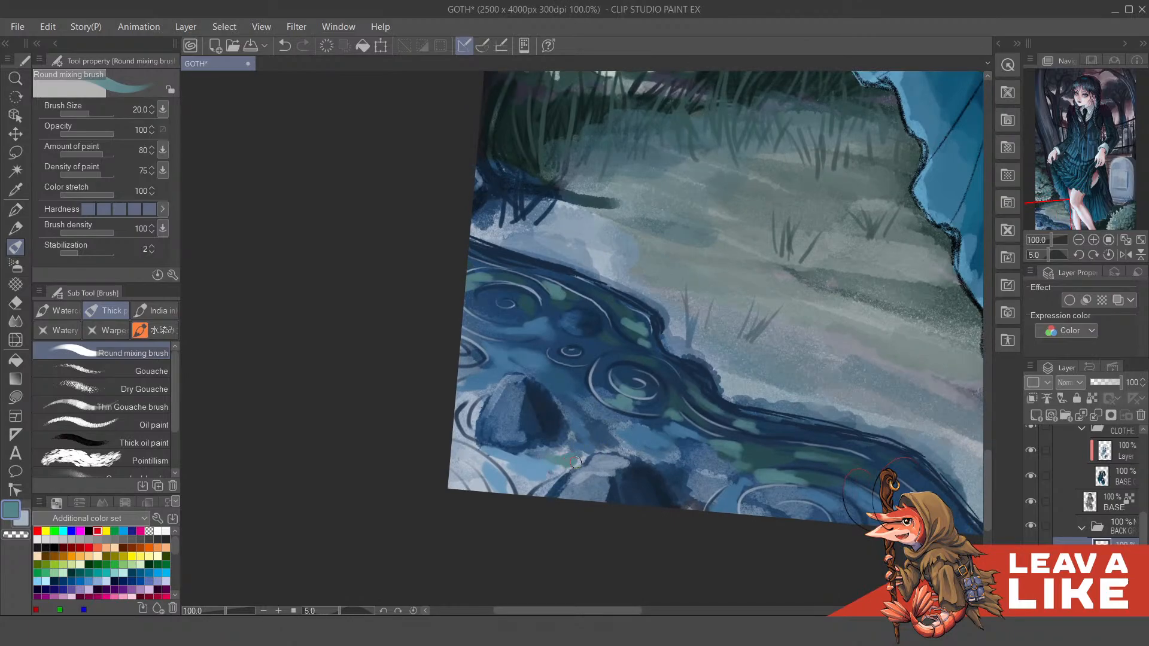
drag(571, 413, 607, 448)
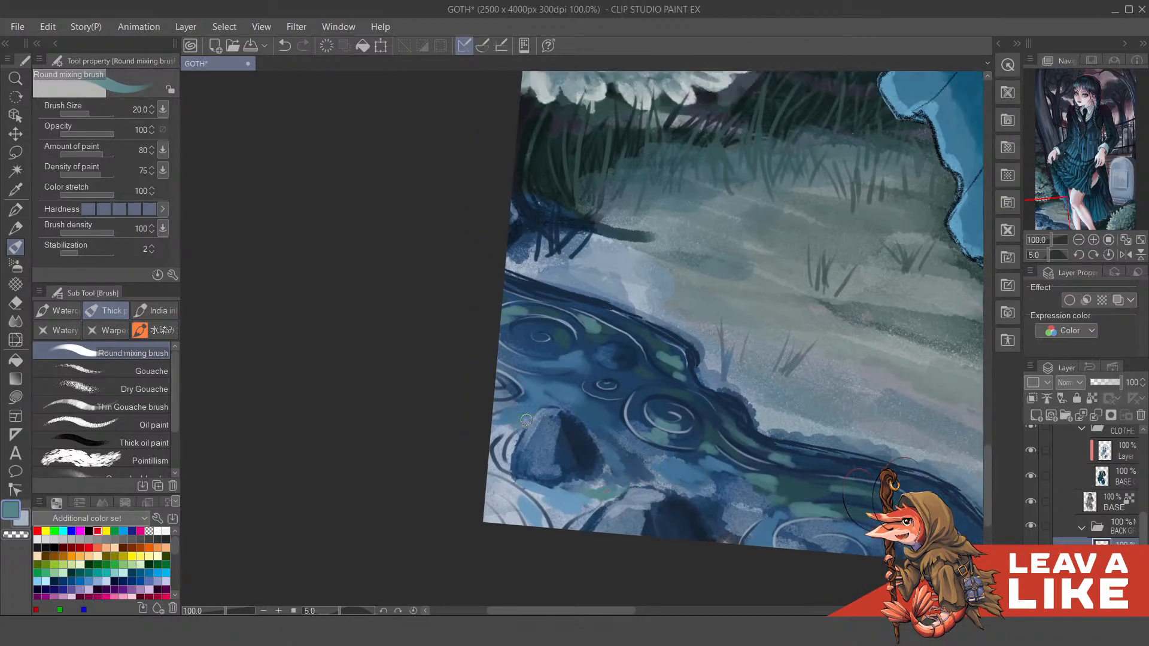
mouse_move(513, 428)
mouse_down()
mouse_move(524, 406)
mouse_move(496, 413)
mouse_move(533, 400)
mouse_move(527, 392)
mouse_move(557, 391)
mouse_move(533, 379)
mouse_move(586, 380)
mouse_move(577, 369)
mouse_move(521, 370)
mouse_up()
scroll(636, 325, down, 3)
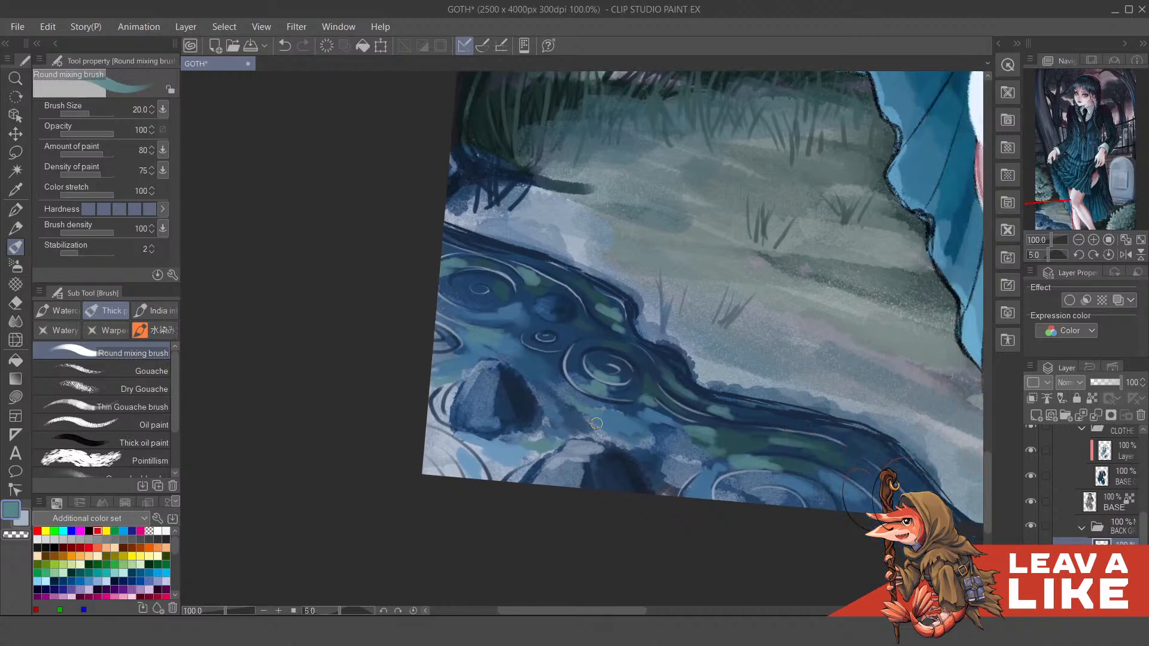
mouse_move(580, 406)
mouse_down()
mouse_move(541, 383)
mouse_move(573, 401)
mouse_move(642, 398)
mouse_move(578, 398)
mouse_move(599, 411)
mouse_move(578, 412)
mouse_move(551, 395)
mouse_up()
scroll(648, 412, down, 2)
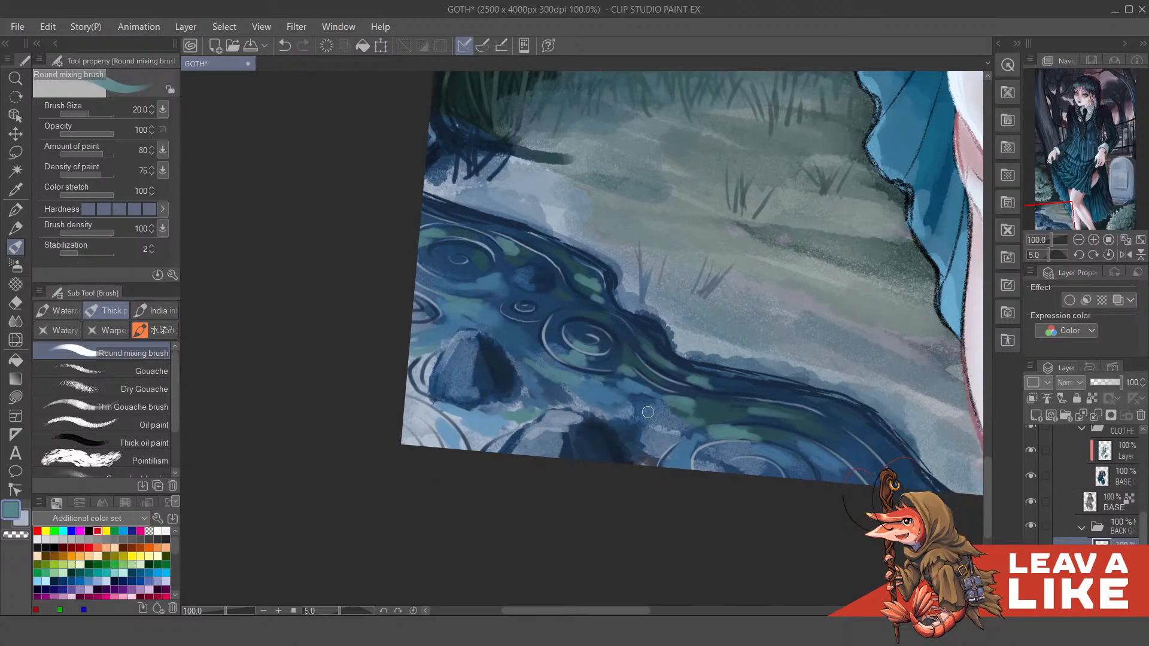
mouse_move(638, 418)
mouse_down()
mouse_move(605, 421)
mouse_move(663, 432)
mouse_move(711, 403)
mouse_move(638, 423)
mouse_move(692, 423)
mouse_move(653, 402)
mouse_move(648, 384)
mouse_move(687, 403)
mouse_up()
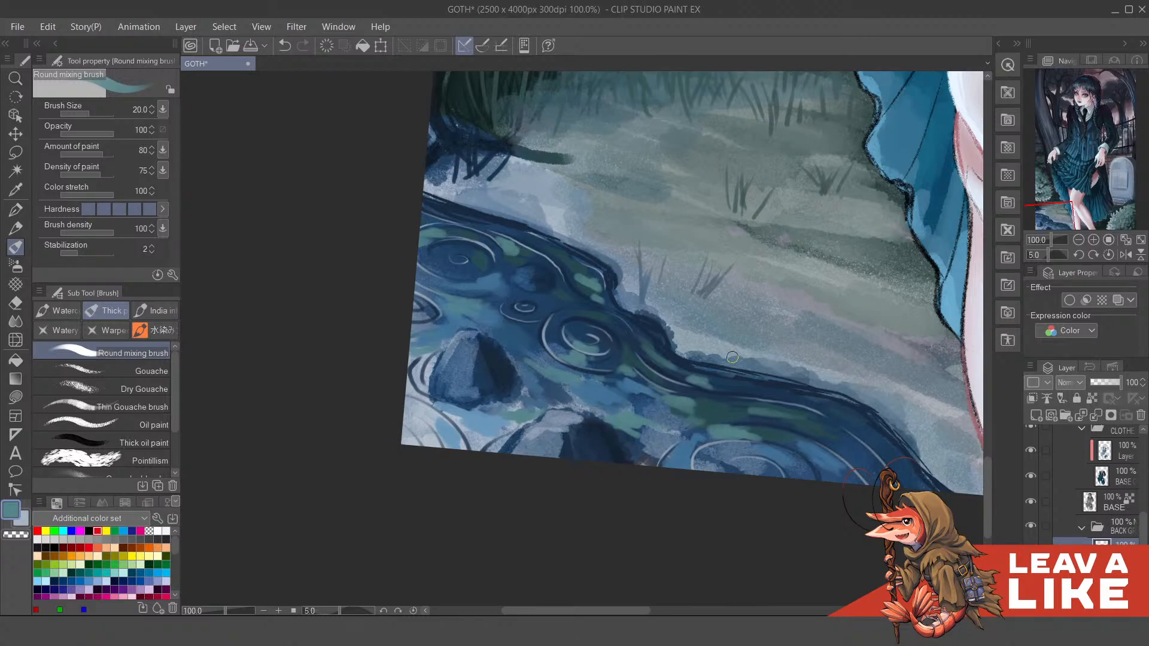
Step: Mirror the canvas view and examine how the stream's teal reflections sit within the lower part of the illustration
scroll(744, 411, down, 2)
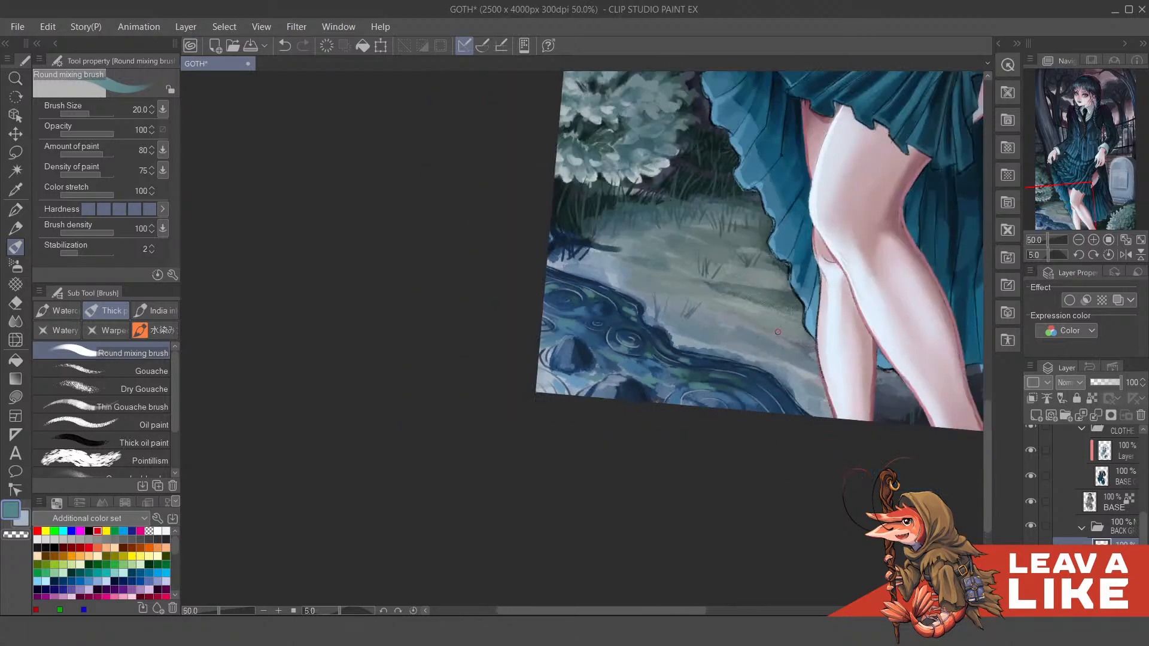
key(h)
scroll(585, 261, up, 2)
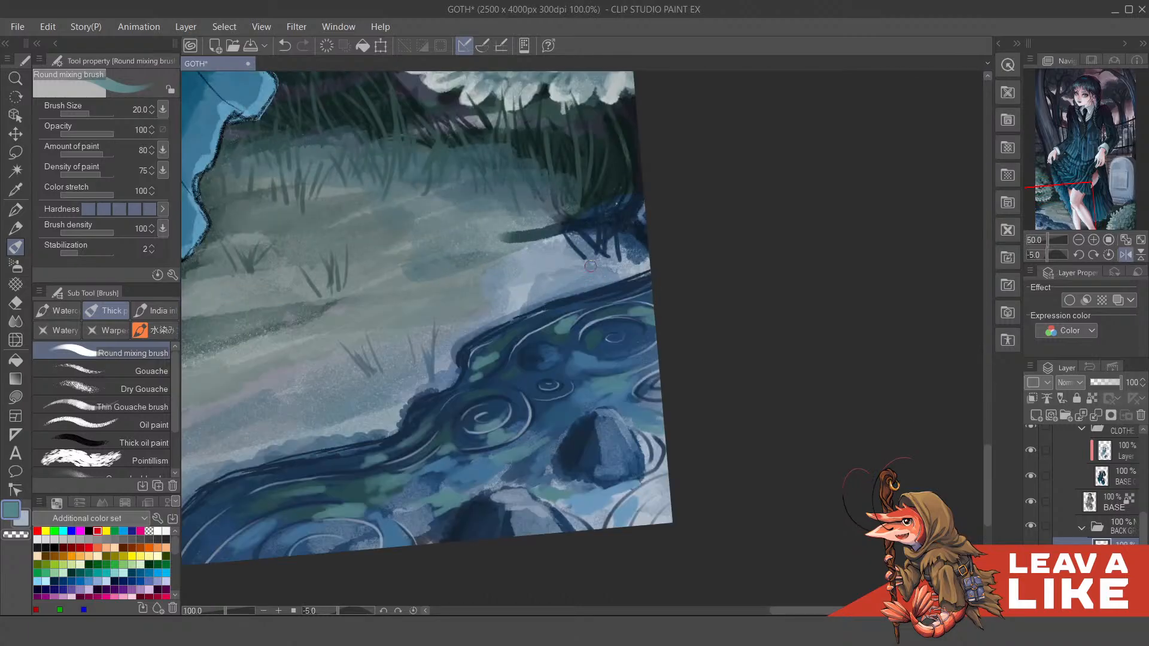
drag(506, 428, 699, 334)
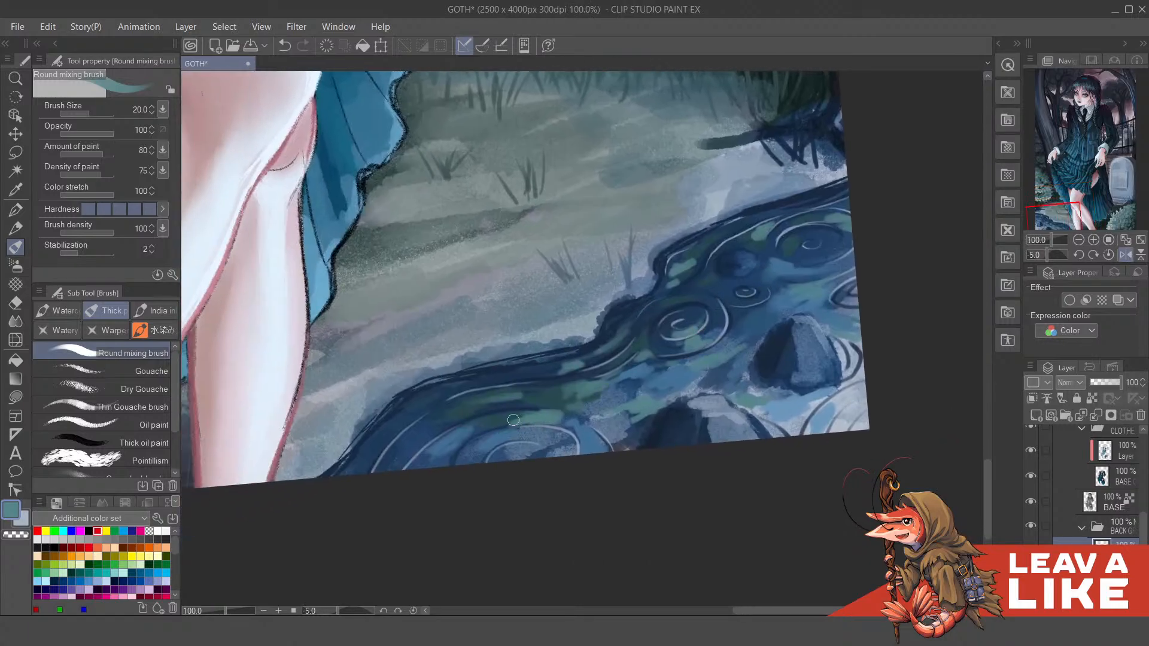
scroll(838, 246, down, 2)
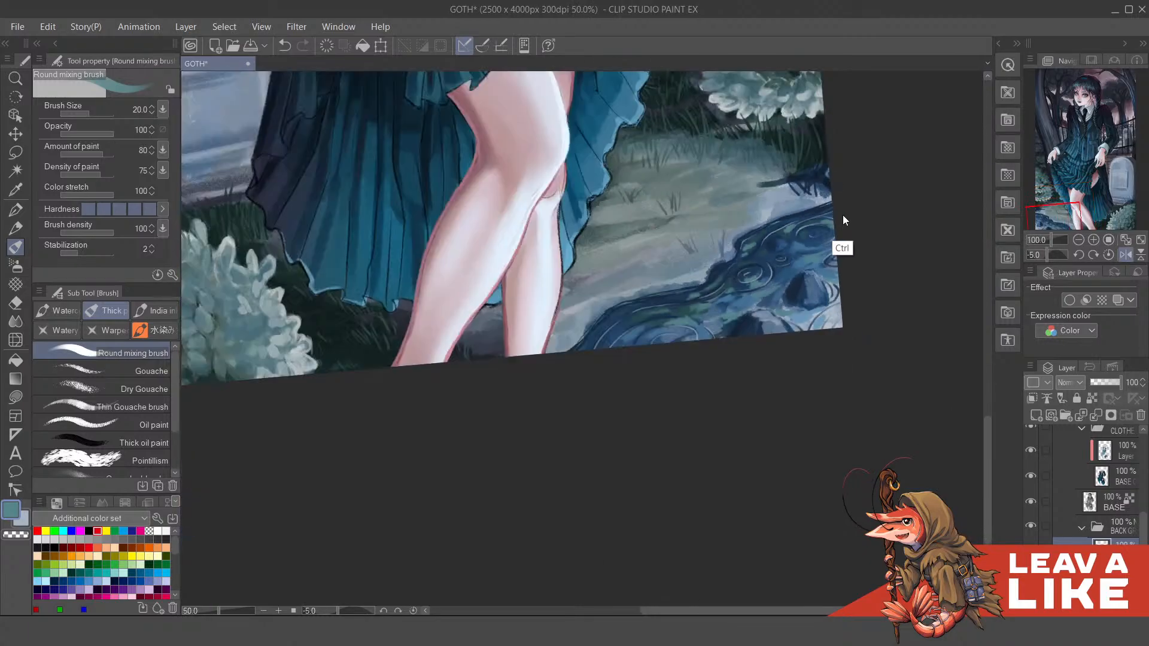
scroll(890, 423, down, 2)
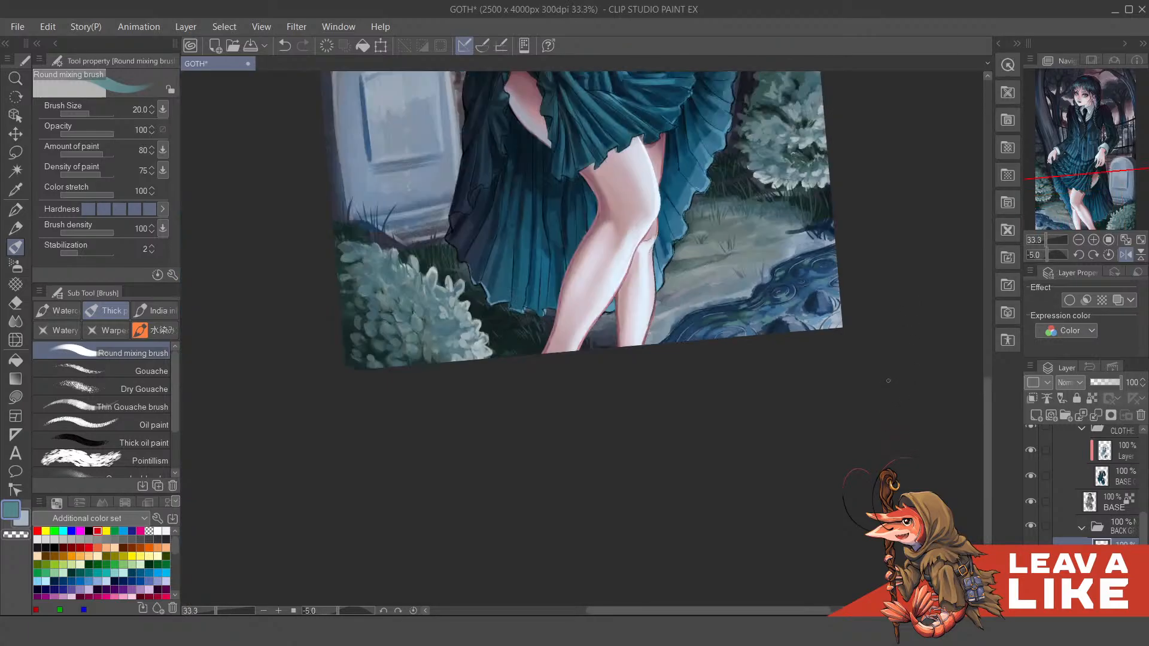
scroll(740, 347, up, 2)
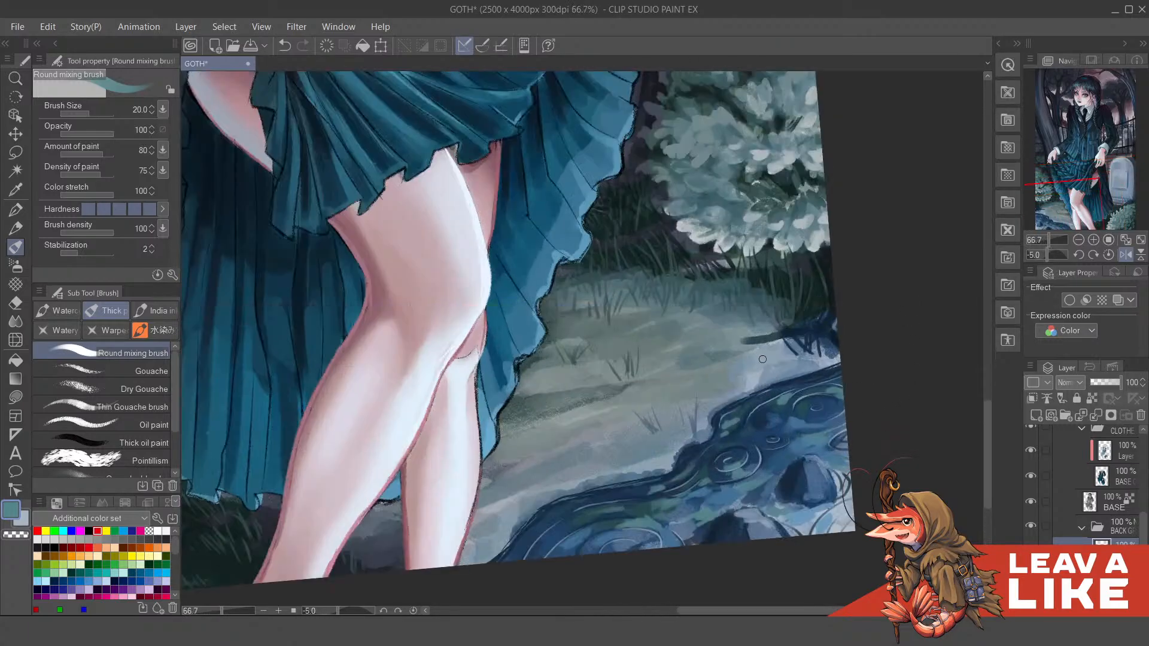
scroll(781, 373, up, 1)
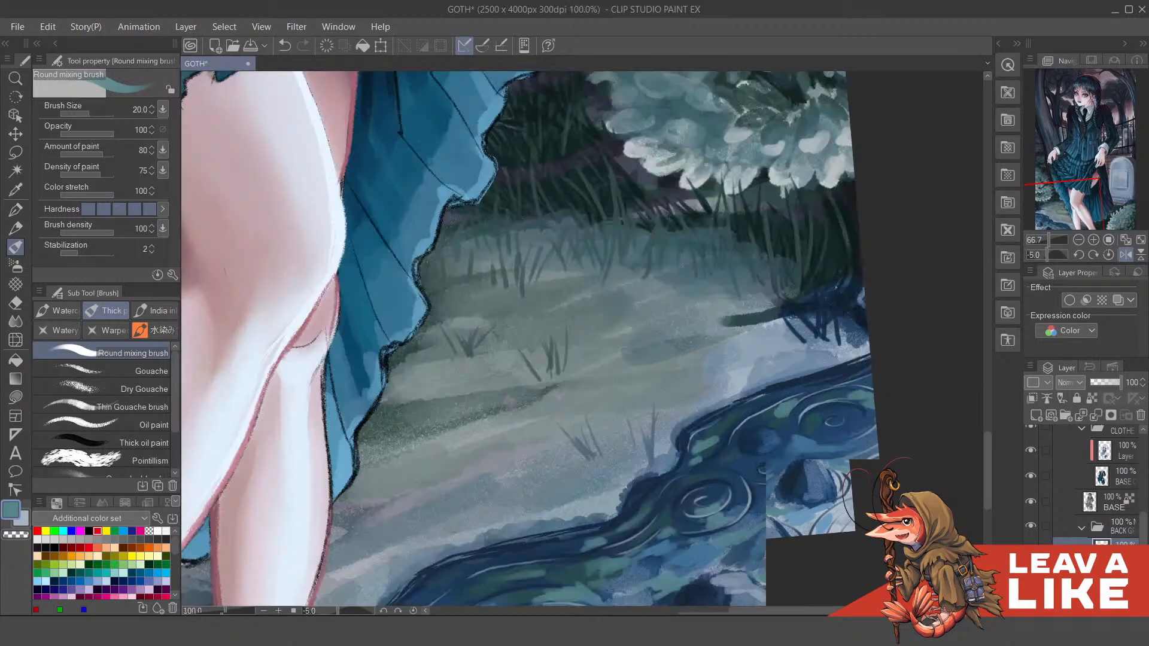
Step: Paint light teal dabs in the pale water at the canvas corner below the rock
drag(811, 527, 812, 286)
drag(882, 279, 879, 294)
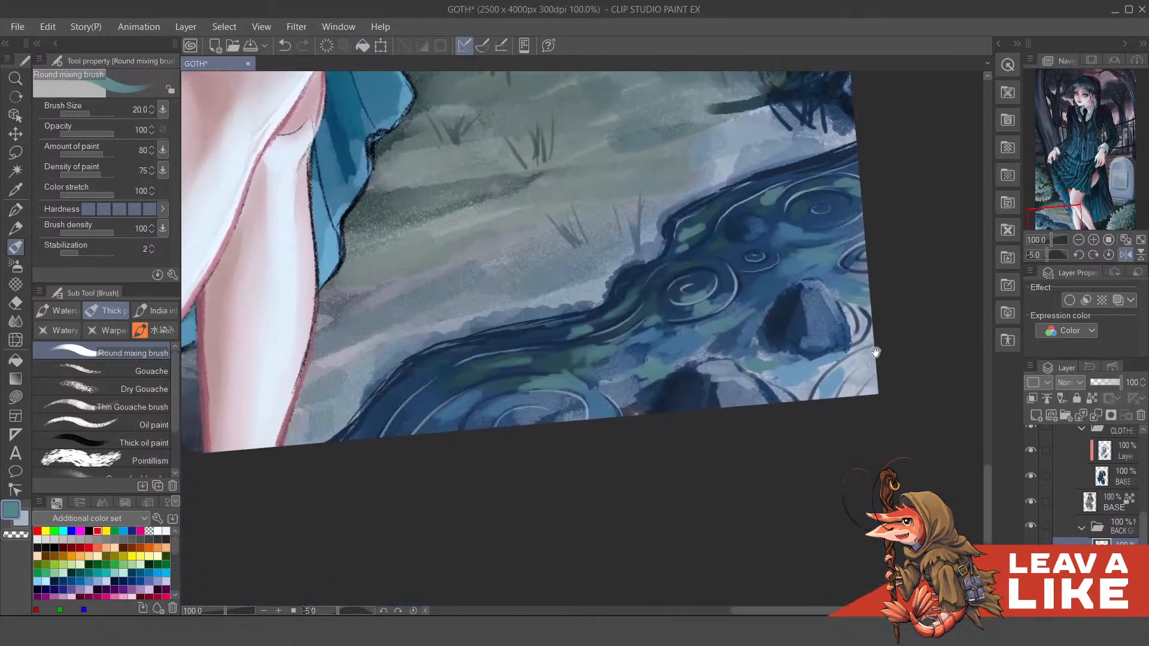
mouse_move(876, 352)
mouse_down()
mouse_move(854, 350)
mouse_move(793, 395)
mouse_up()
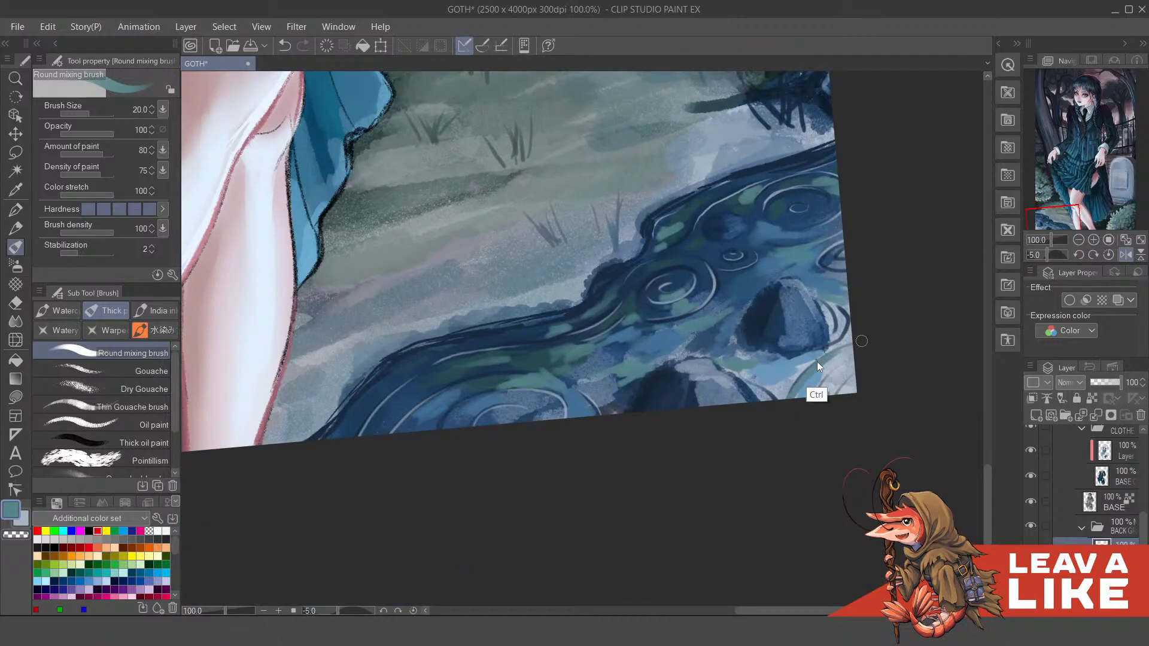
drag(832, 352, 793, 402)
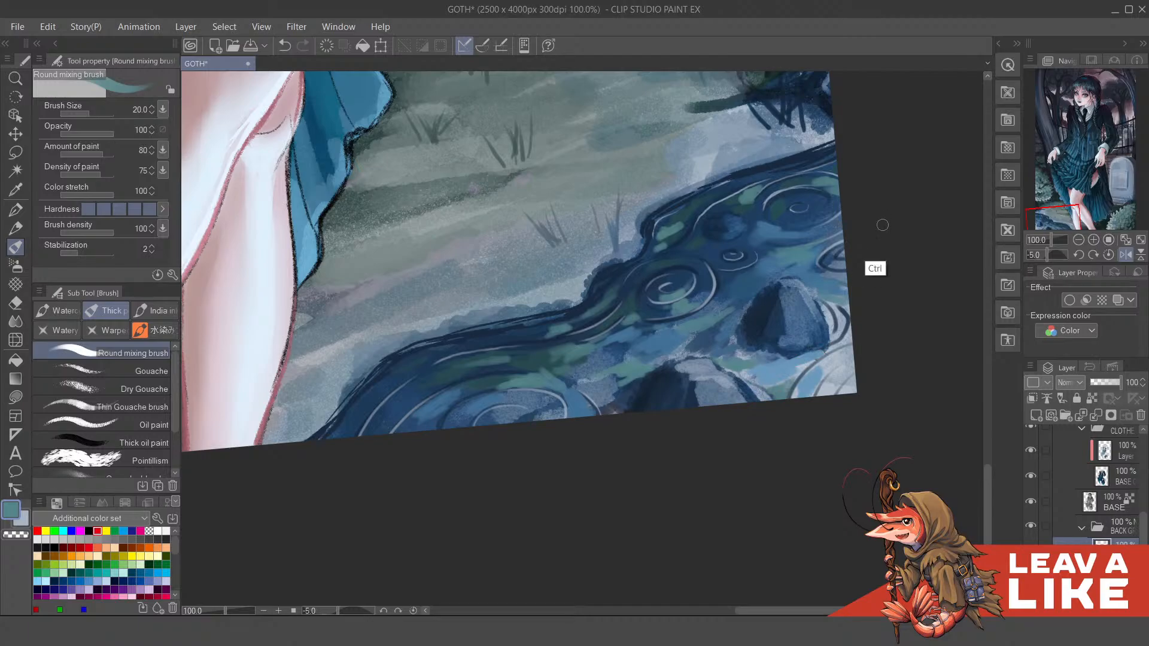
key(ctrl+minus)
key(ctrl+plus)
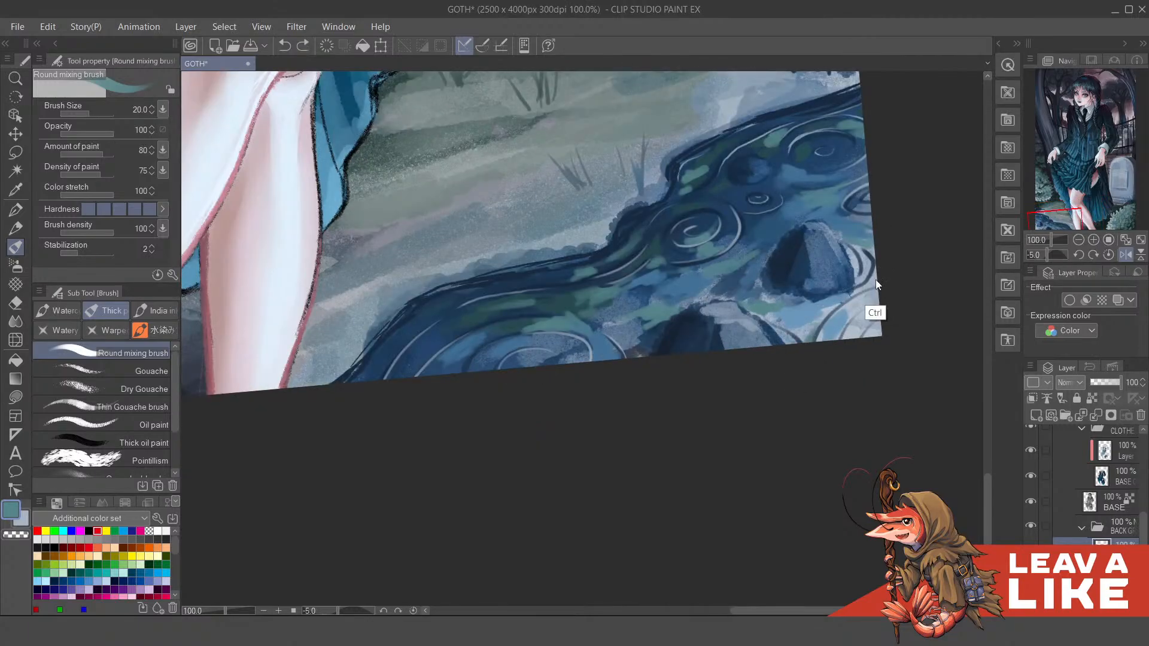
drag(877, 280, 796, 364)
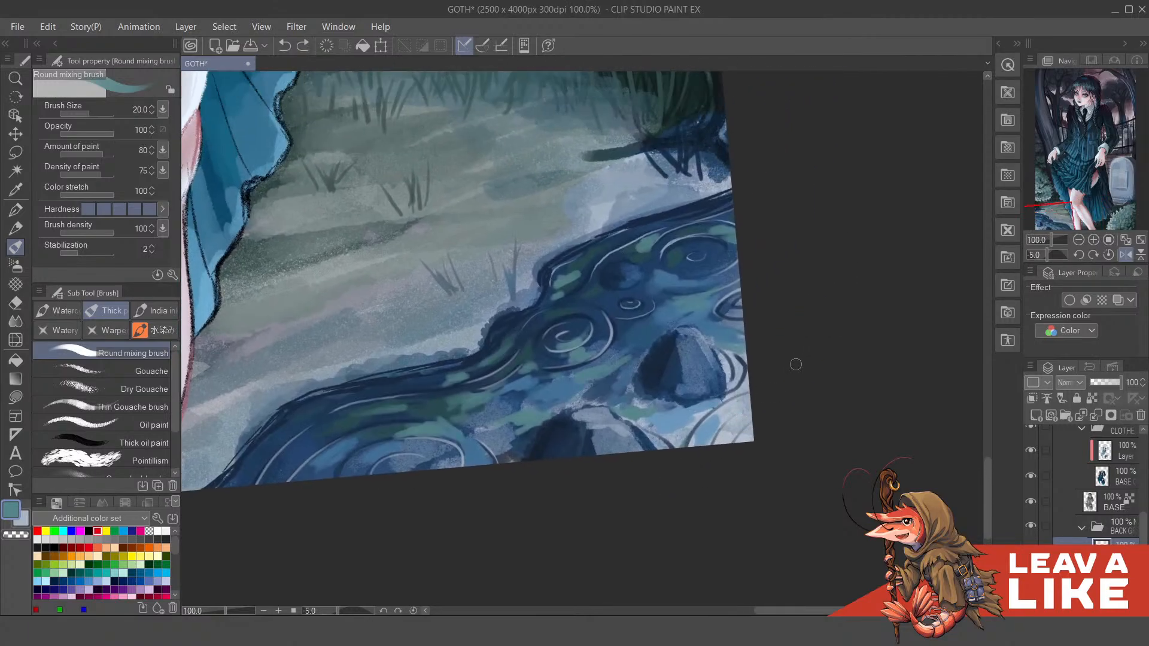
Step: Examine the stream's teal reflections against the skirt, bush and gravestone across the lower half of the illustration
scroll(797, 363, up, 2)
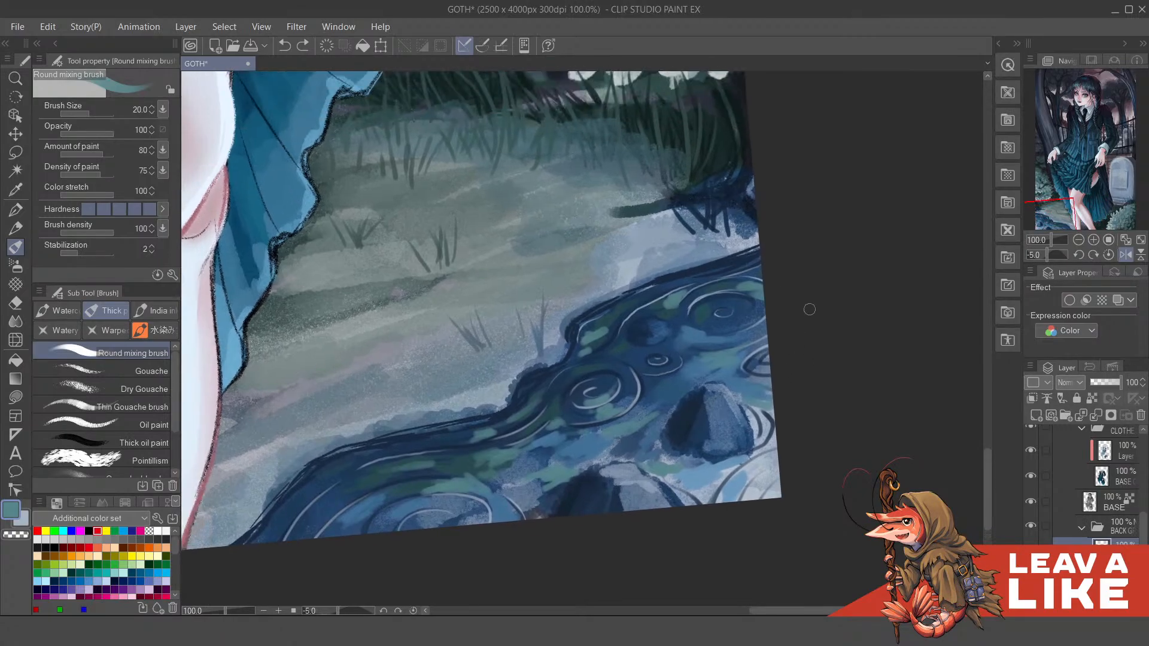
key(ctrl+minus)
key(ctrl+minus)
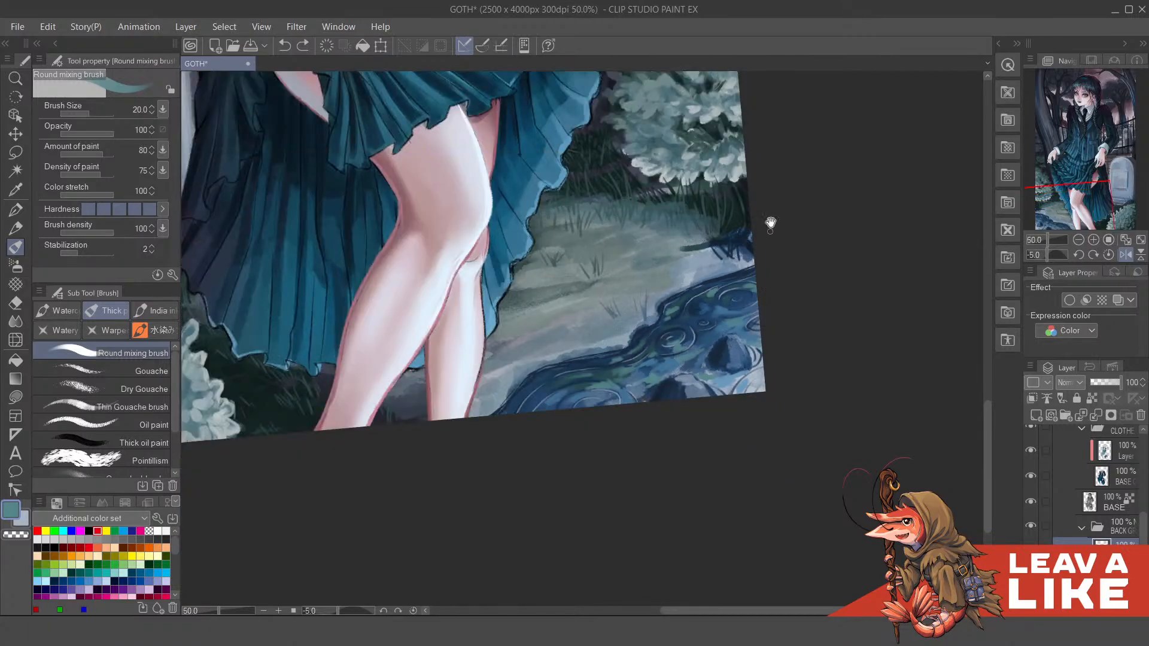
mouse_move(767, 223)
mouse_down()
mouse_move(804, 340)
mouse_move(784, 340)
mouse_up()
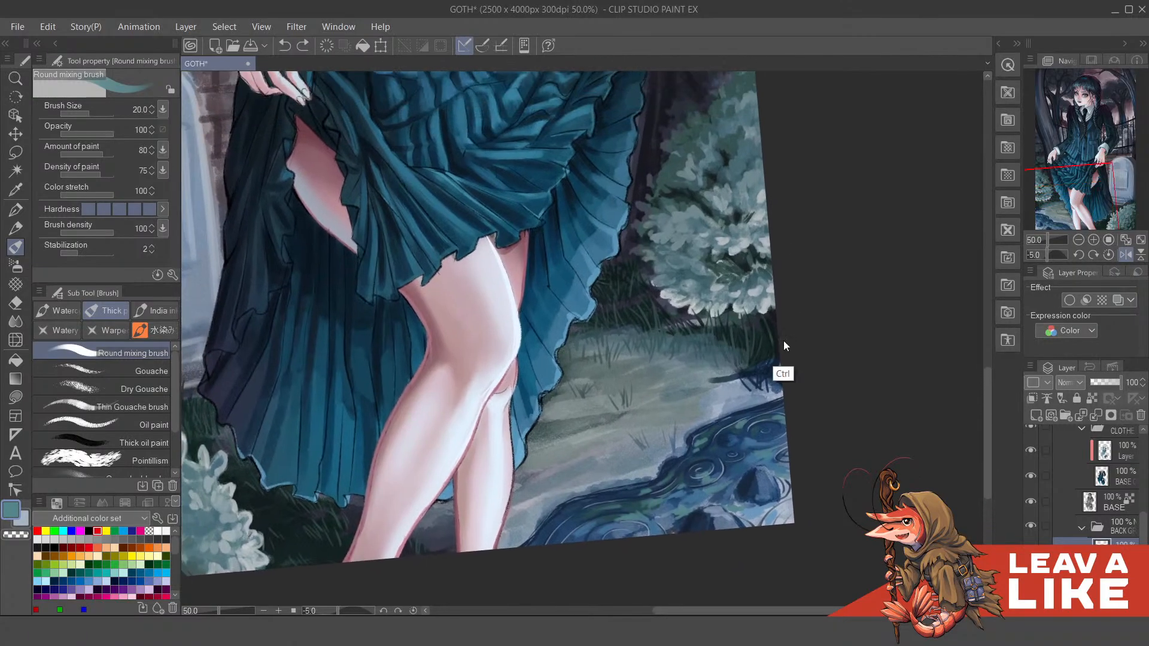
key(ctrl+minus)
key(ctrl+minus)
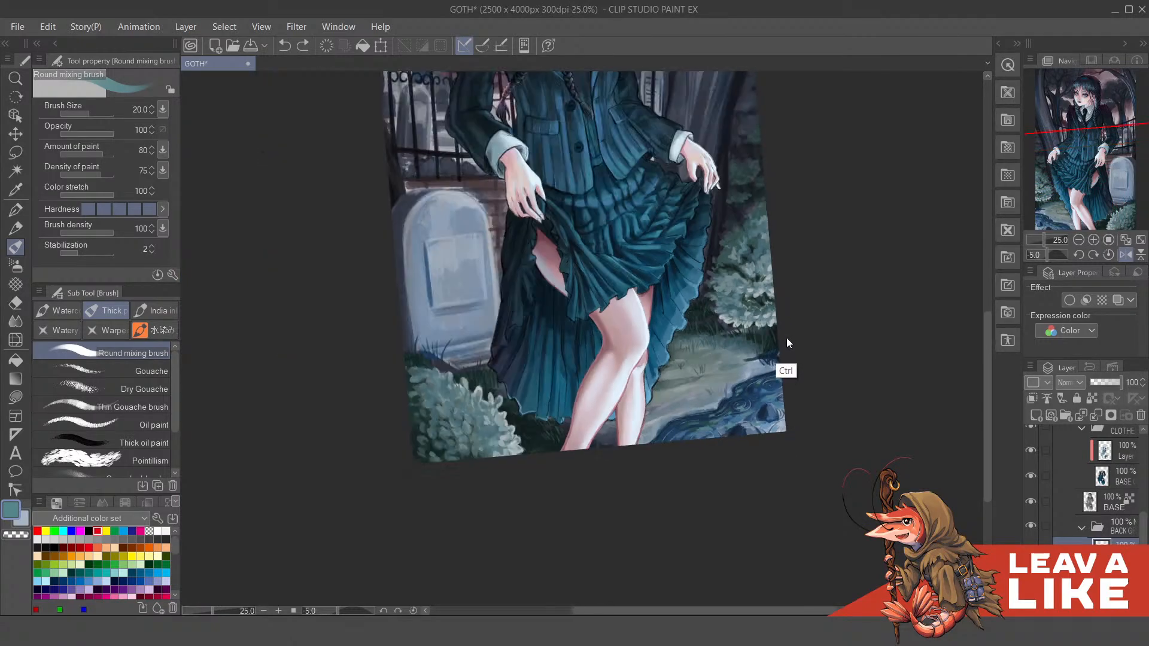
key(ctrl+plus)
key(ctrl+plus)
scroll(806, 430, up, 2)
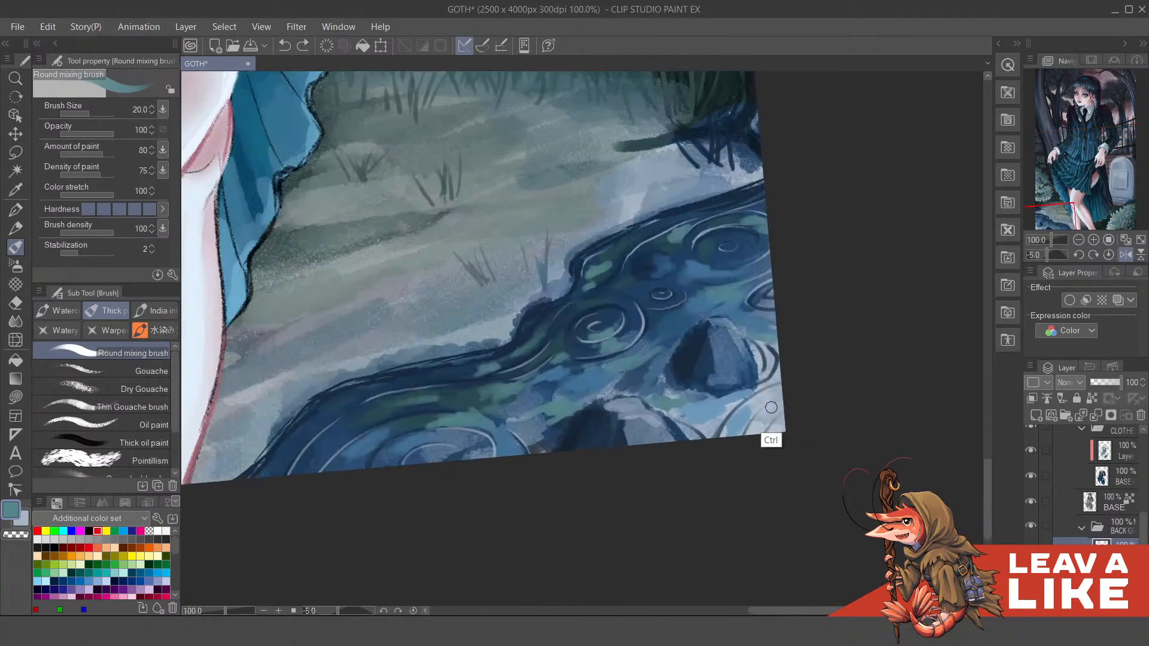
Step: Paint sampled light blue strokes over the pale water at the canvas corner, below and beside the corner rock
scroll(776, 405, up, 1)
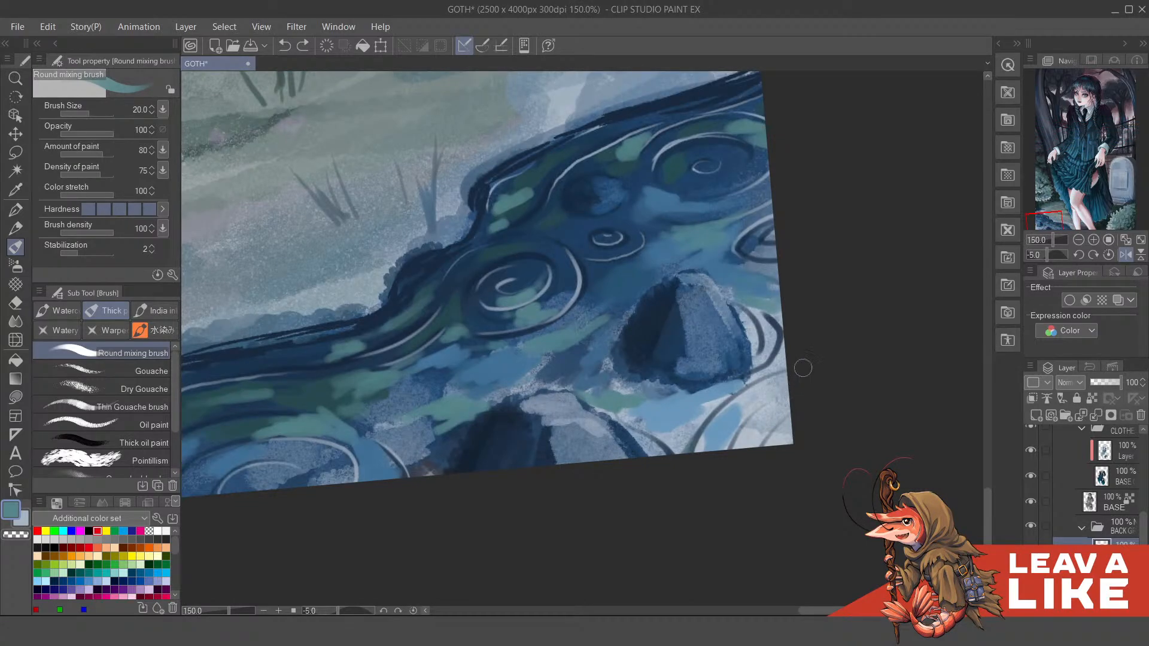
scroll(808, 287, up, 1)
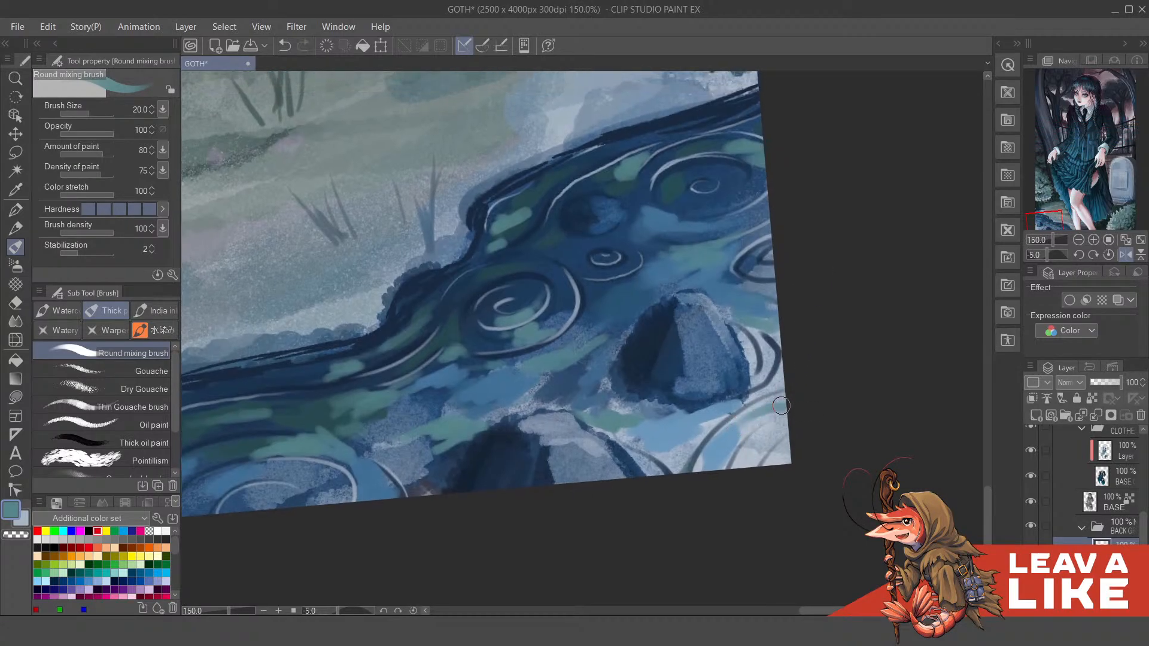
alt+click(736, 432)
mouse_move(736, 432)
mouse_down()
mouse_move(783, 401)
mouse_move(740, 421)
mouse_move(770, 405)
mouse_move(773, 418)
mouse_move(766, 389)
mouse_move(788, 343)
mouse_move(777, 367)
mouse_move(784, 334)
mouse_move(772, 332)
mouse_move(781, 349)
mouse_move(757, 335)
mouse_move(763, 353)
mouse_move(754, 331)
mouse_move(768, 368)
mouse_move(758, 368)
mouse_move(719, 305)
mouse_up()
mouse_move(768, 421)
mouse_down()
mouse_move(754, 461)
mouse_move(695, 464)
mouse_move(620, 444)
mouse_up()
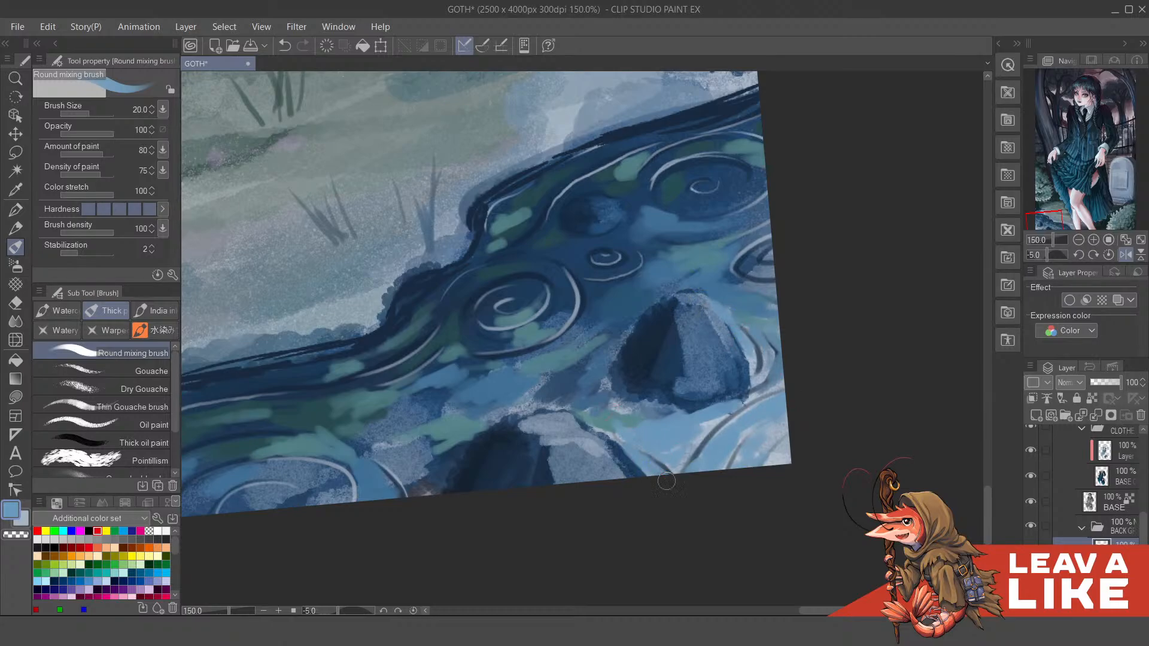
Step: Check the corner water at a distance and flip the mirrored canvas back to its normal orientation
scroll(742, 292, down, 4)
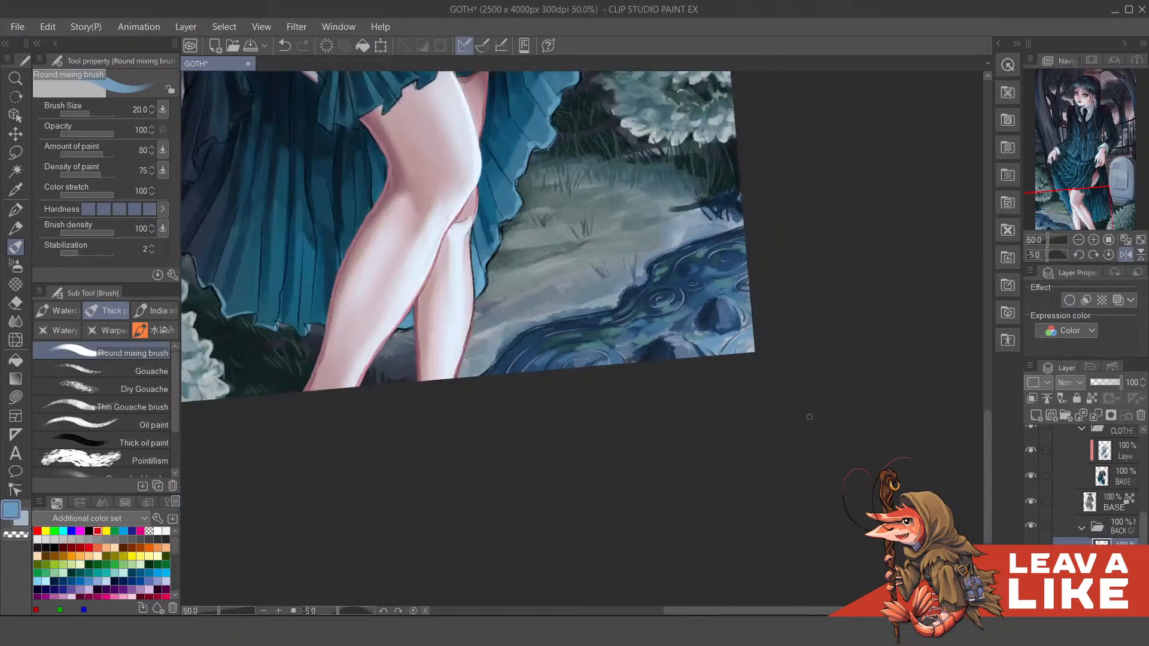
scroll(806, 412, down, 1)
scroll(799, 401, up, 2)
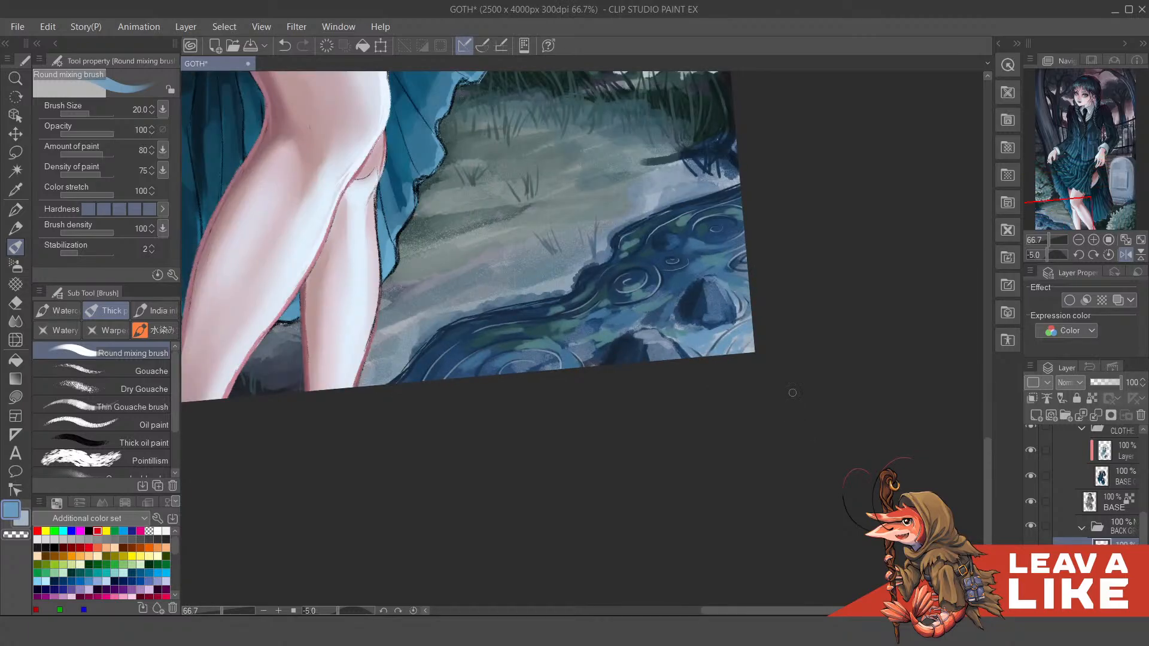
key(h)
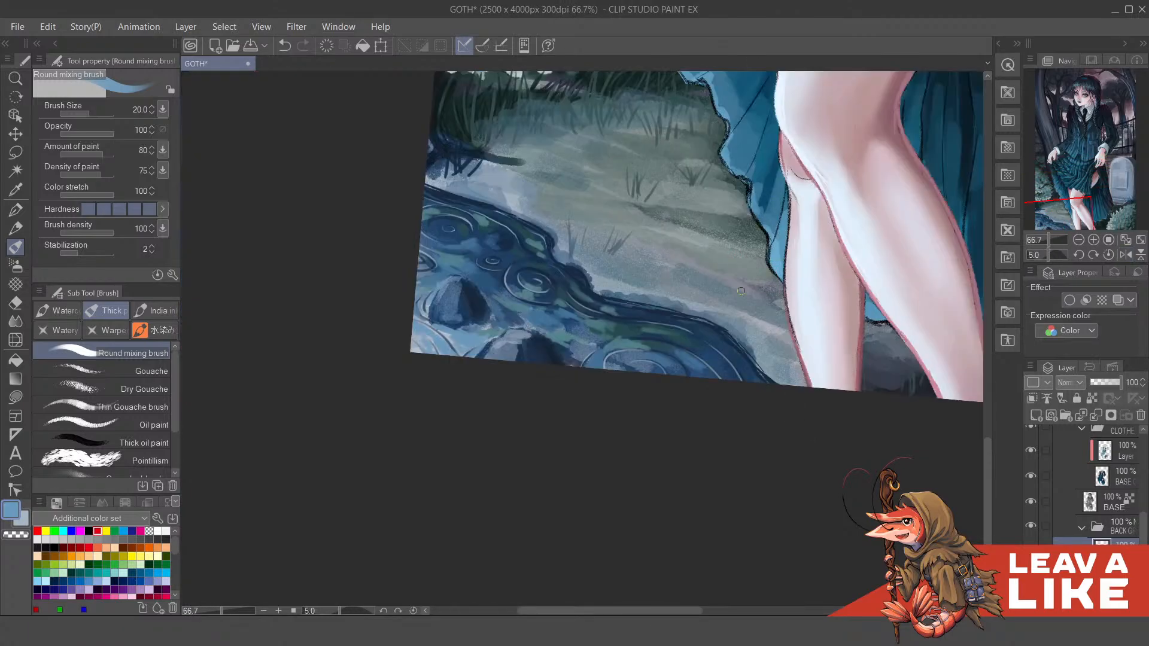
Step: Tone down the light lines of the mid-stream spiral and the far ripple with sampled medium blue strokes
scroll(647, 329, up, 4)
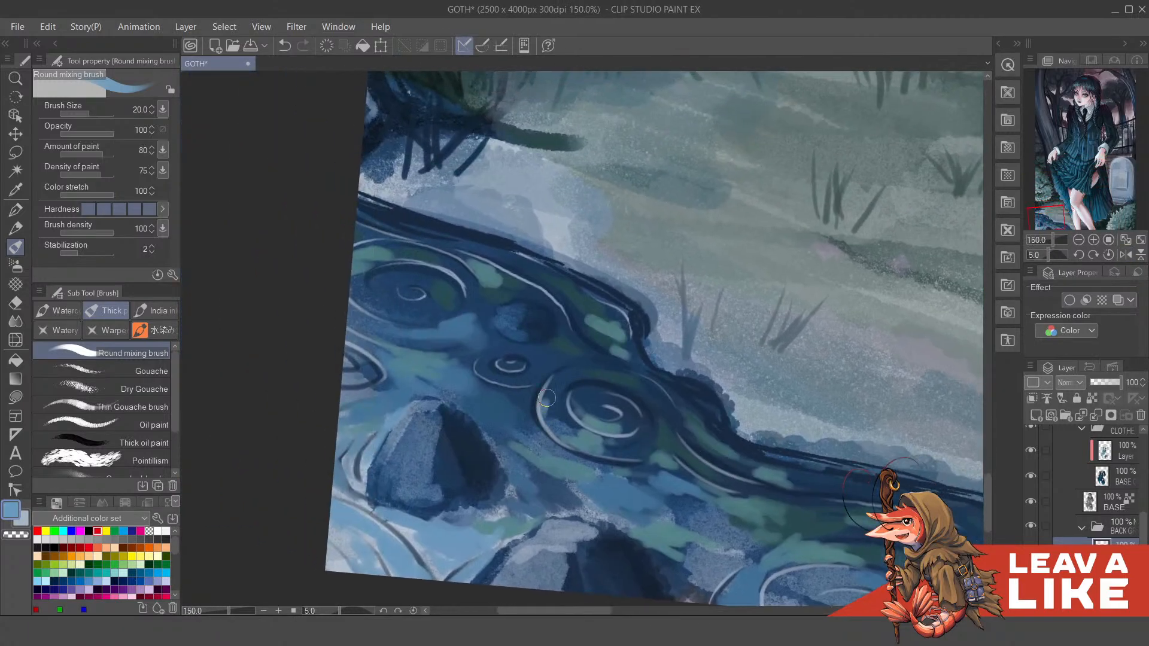
alt+click(555, 454)
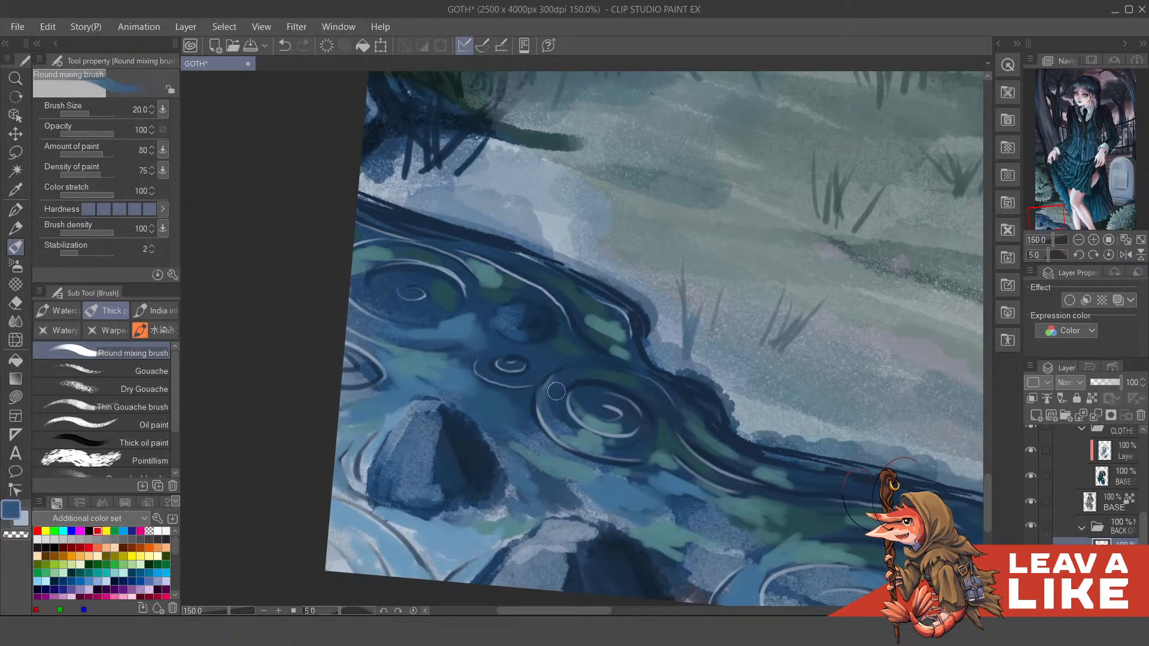
mouse_move(556, 392)
mouse_down()
mouse_move(566, 371)
mouse_move(553, 377)
mouse_move(555, 356)
mouse_move(512, 354)
mouse_move(565, 355)
mouse_move(654, 410)
mouse_up()
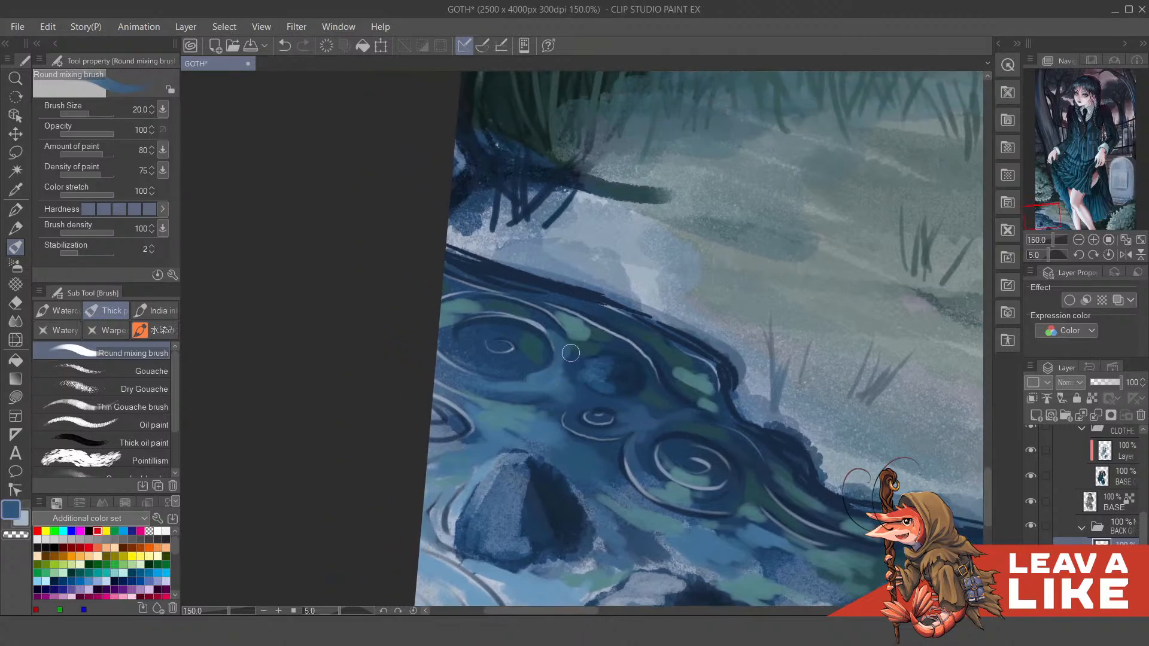
drag(571, 353, 599, 385)
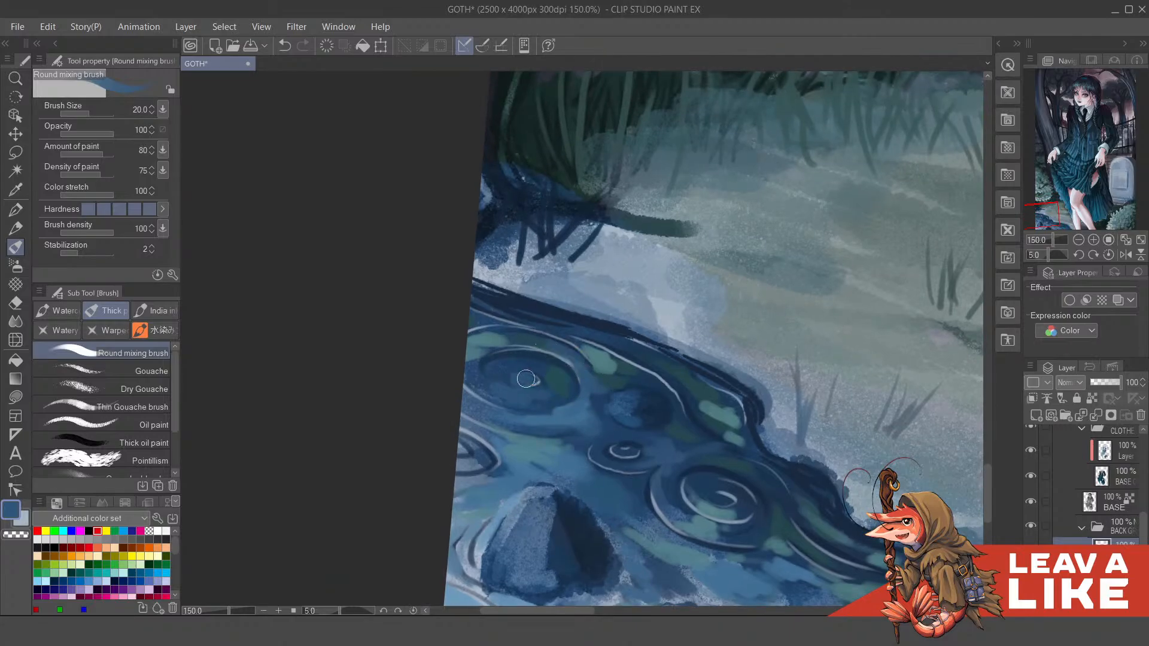
drag(514, 373, 467, 380)
scroll(758, 456, down, 3)
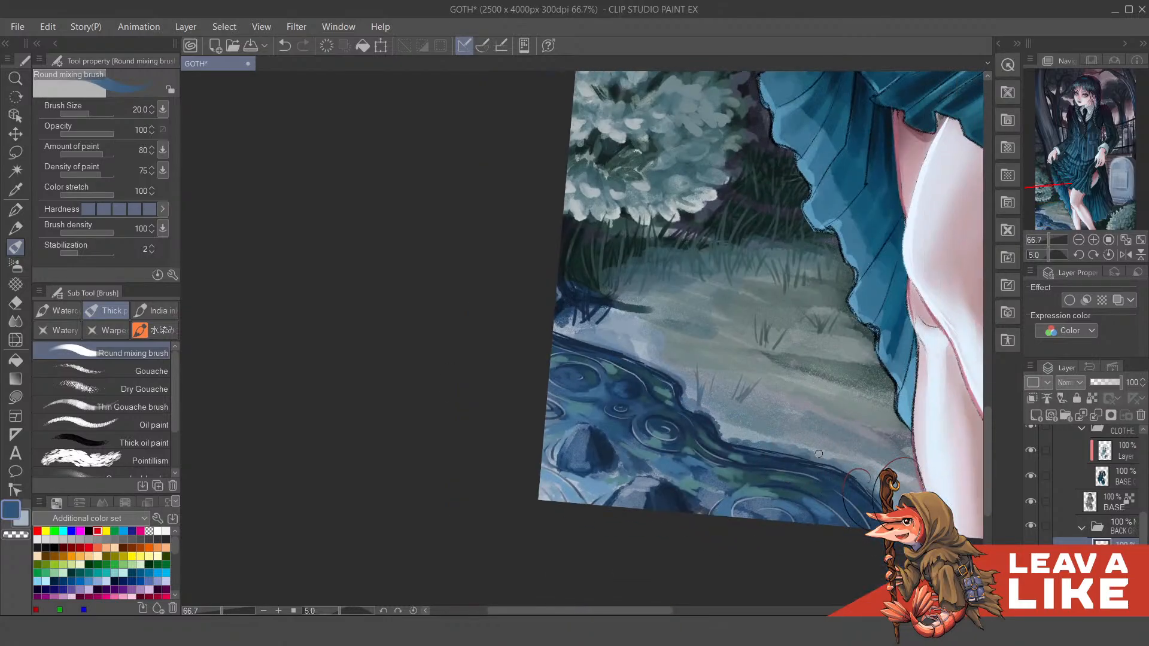
Step: Paint blue and teal dabs in the water between the second rock and the large near ripple
scroll(828, 476, up, 2)
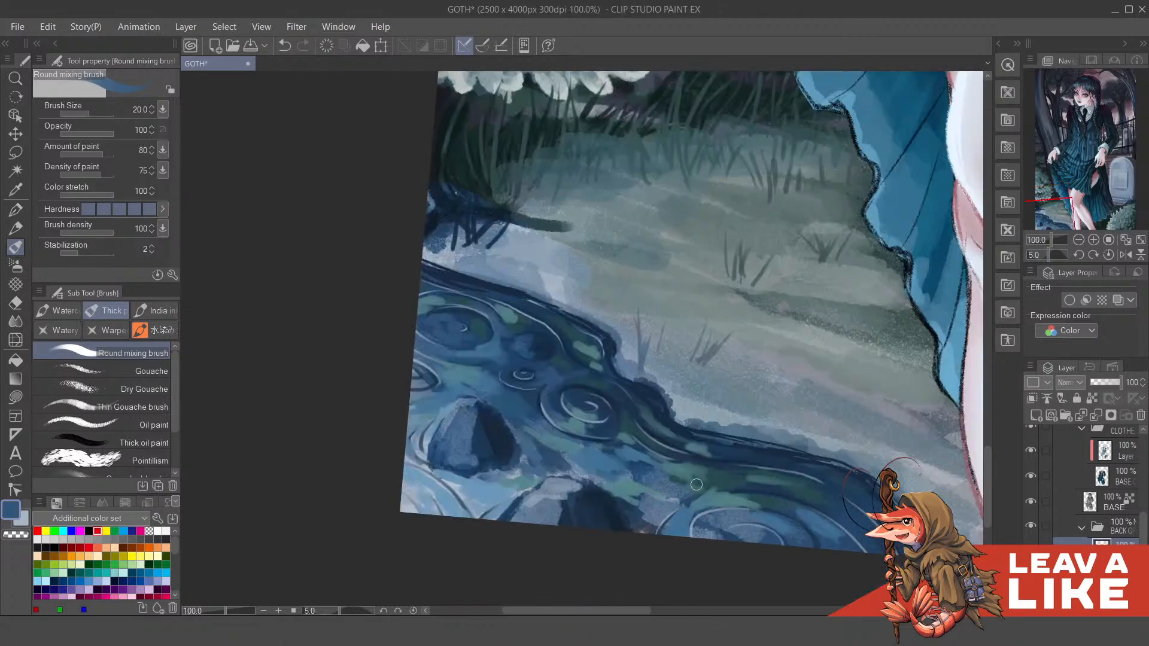
mouse_move(696, 484)
mouse_down()
mouse_move(658, 463)
mouse_move(690, 479)
mouse_move(652, 482)
mouse_move(653, 517)
mouse_move(713, 492)
mouse_move(701, 487)
mouse_up()
alt+click(700, 536)
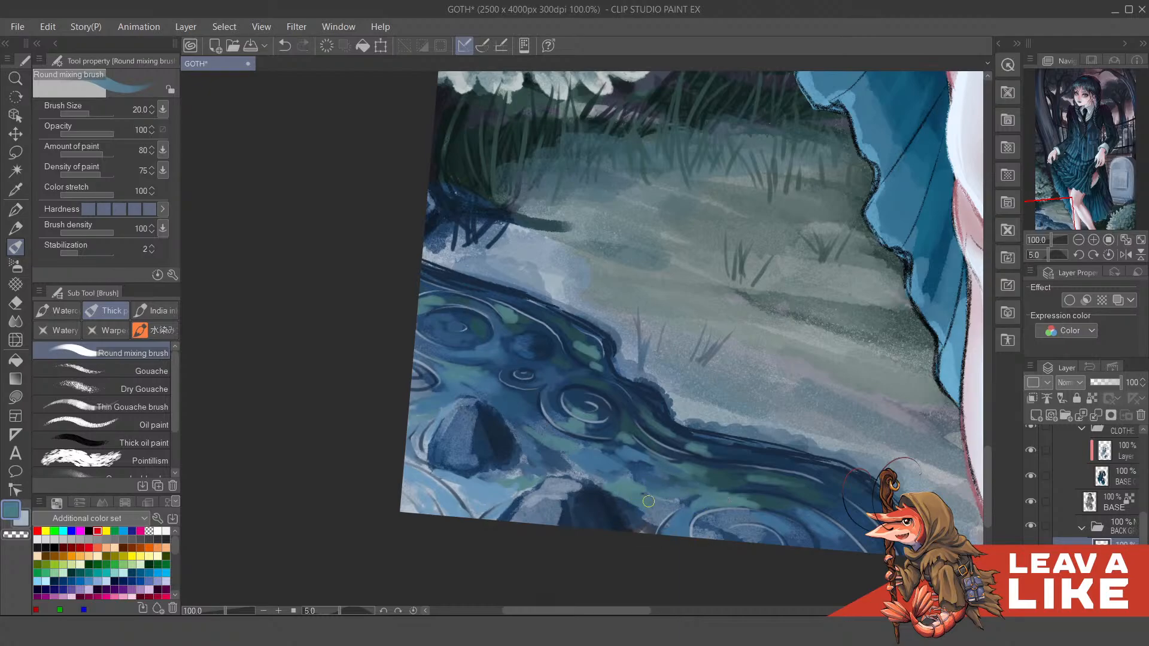
alt+click(648, 495)
drag(821, 455, 751, 435)
mouse_move(793, 472)
mouse_down()
mouse_move(757, 490)
mouse_move(714, 471)
mouse_move(759, 491)
mouse_up()
Step: Blend the water between the large near ripple and the inner bank with sampled blue and teal strokes
alt+click(727, 516)
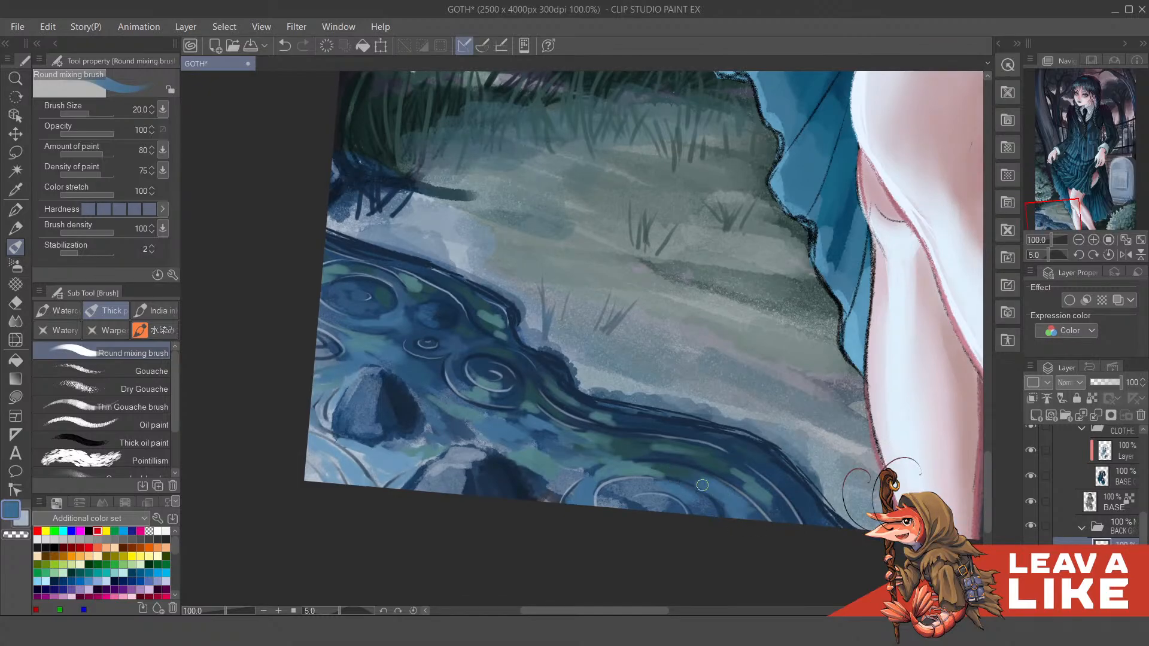
alt+click(727, 505)
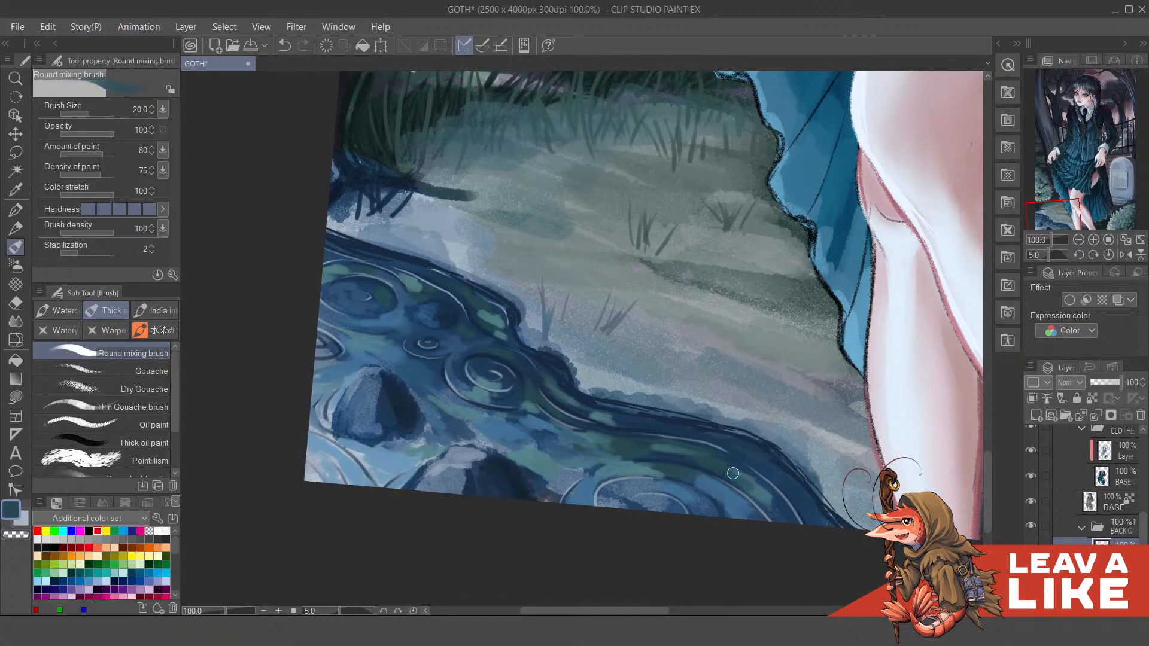
alt+click(762, 498)
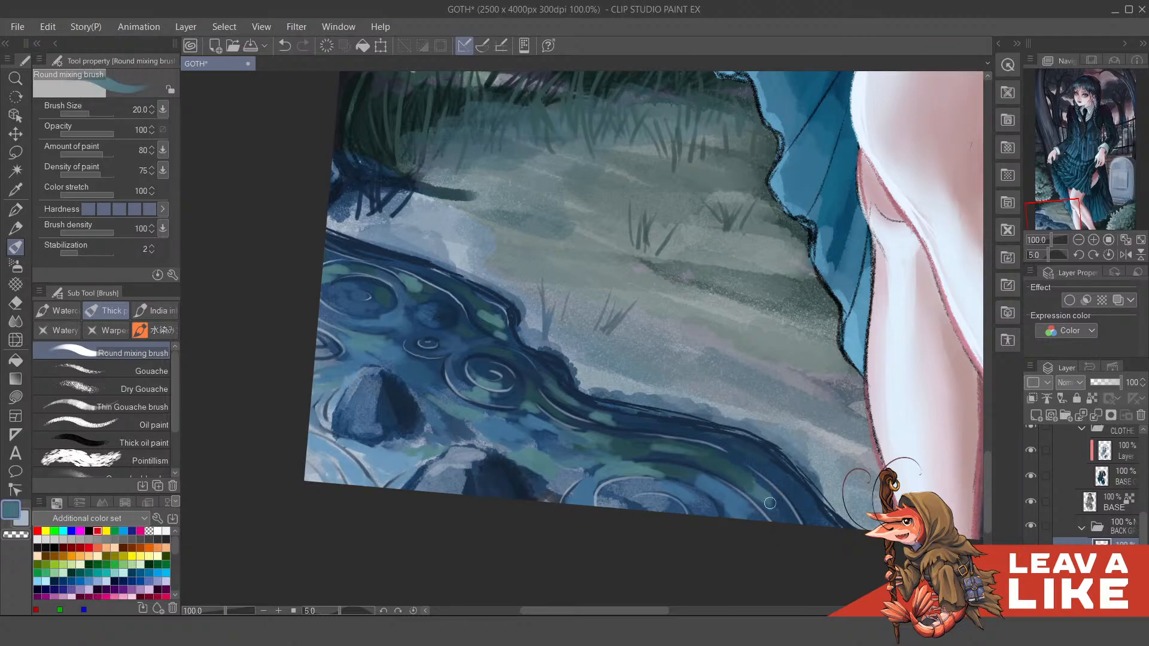
alt+click(716, 499)
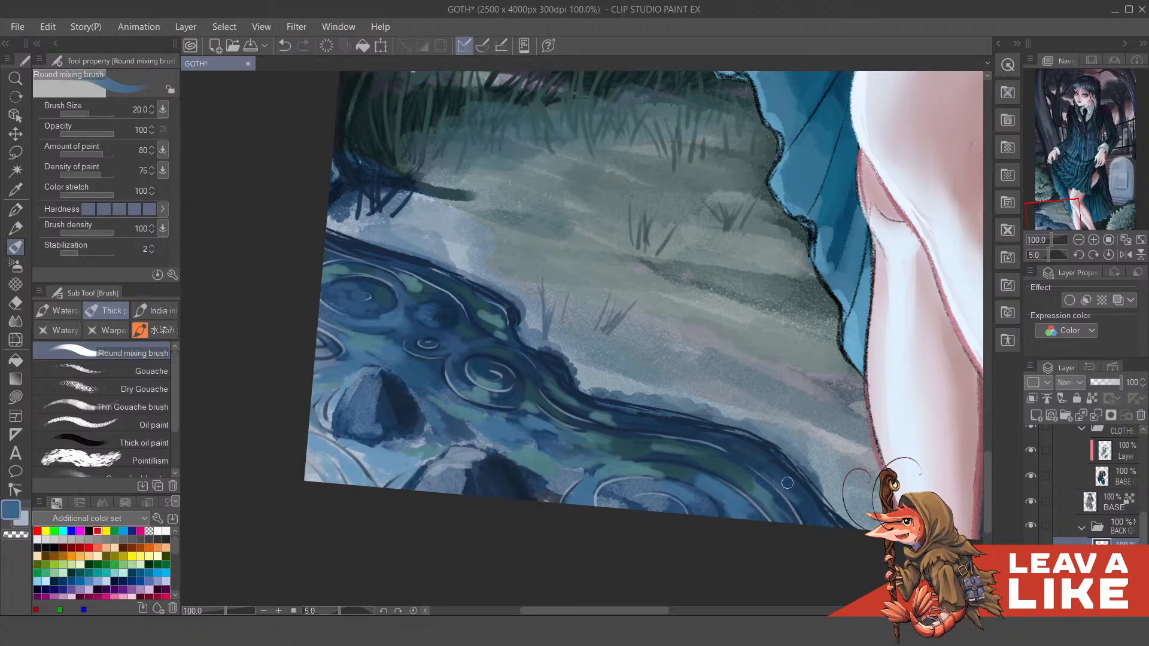
mouse_move(788, 483)
mouse_down()
mouse_move(735, 456)
mouse_move(760, 461)
mouse_up()
Step: Examine how the repainted stream and its bank sit beside the legs, skirt and bush
scroll(778, 386, down, 2)
scroll(739, 414, up, 2)
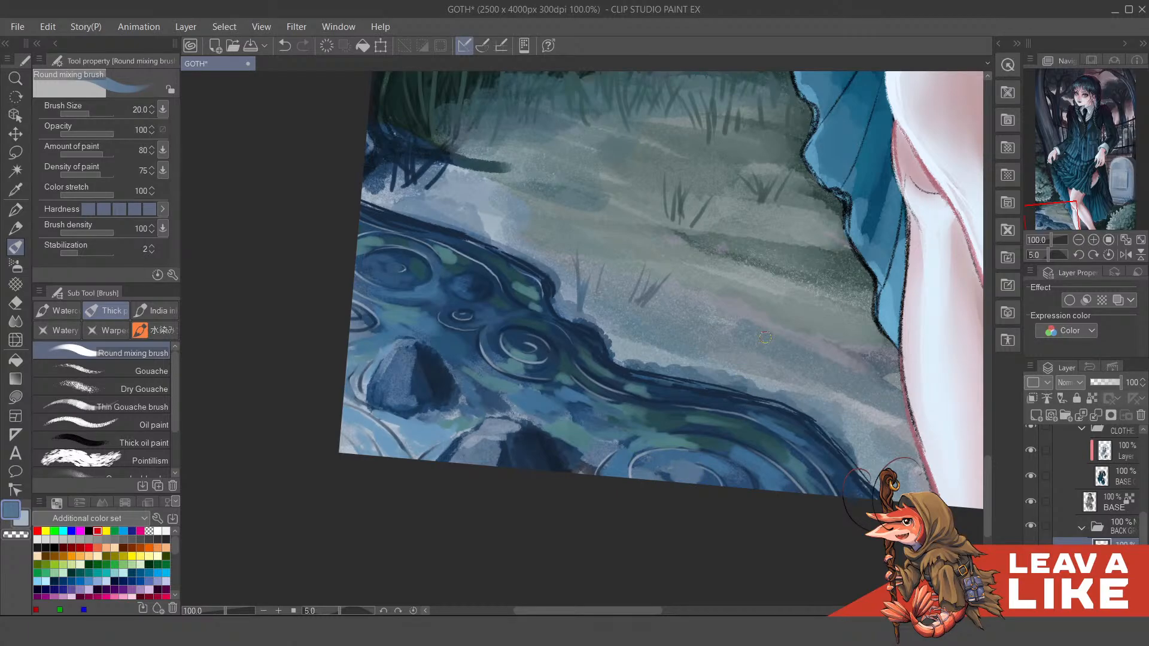
scroll(765, 337, down, 2)
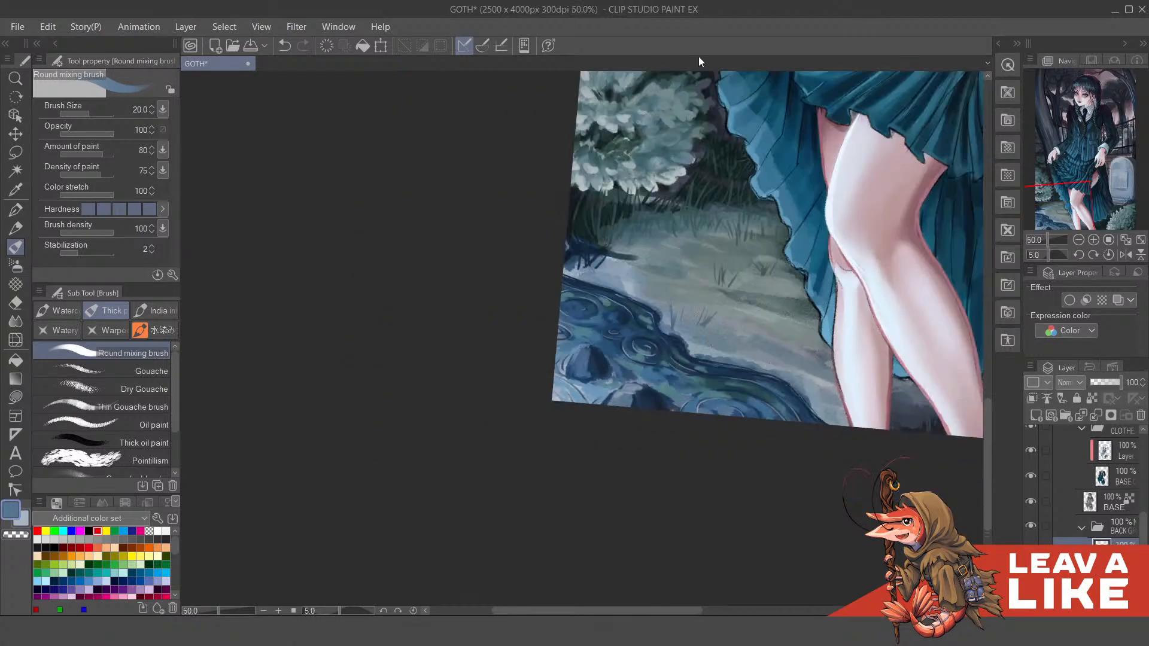
drag(768, 207, 684, 261)
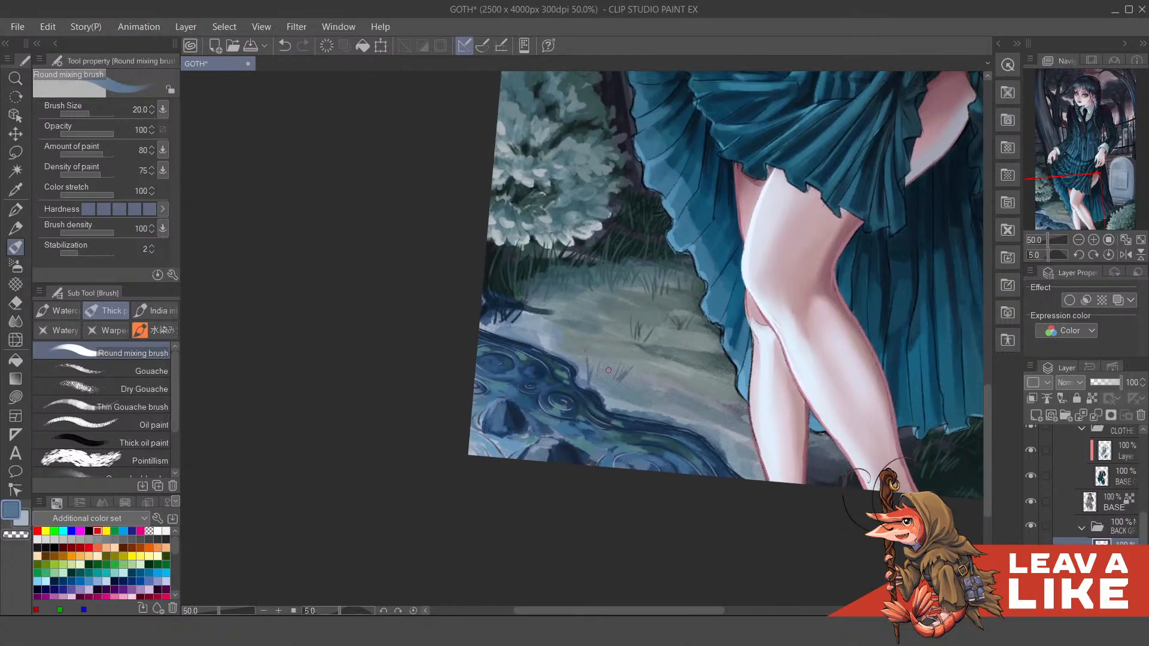
scroll(554, 425, up, 1)
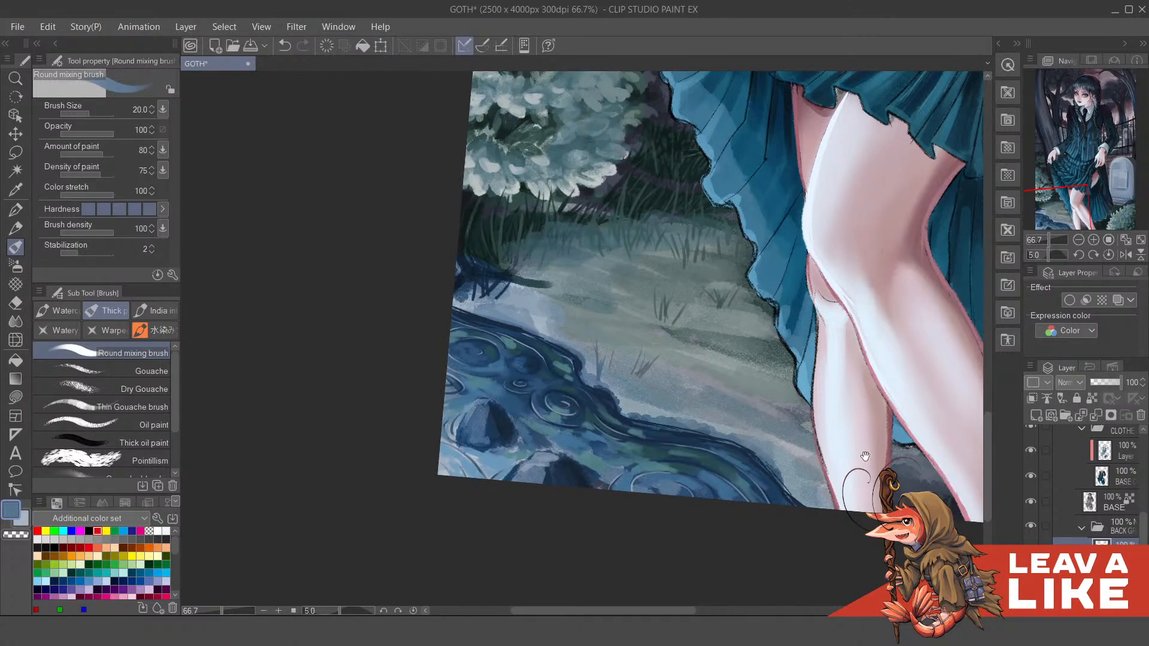
drag(850, 315, 801, 355)
scroll(784, 497, down, 2)
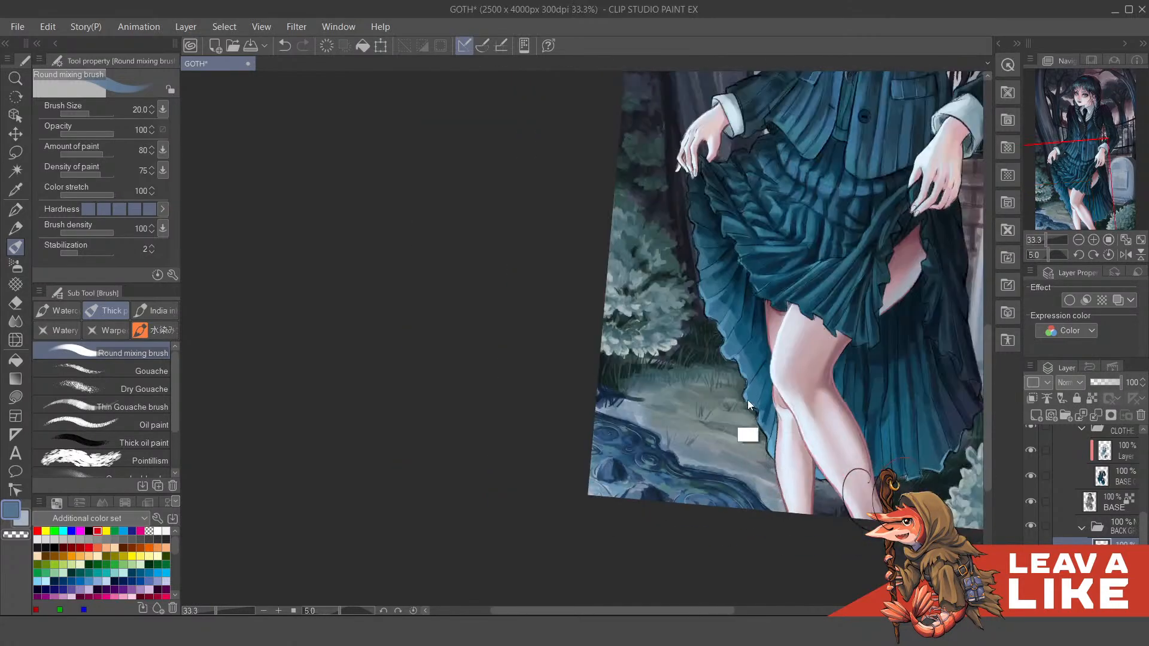
scroll(742, 434, up, 2)
drag(536, 433, 599, 470)
Step: Cover the pale bluish patch on the far bank with sampled grey-green tones using the 鉛筆R pencil at size 60
alt+click(629, 471)
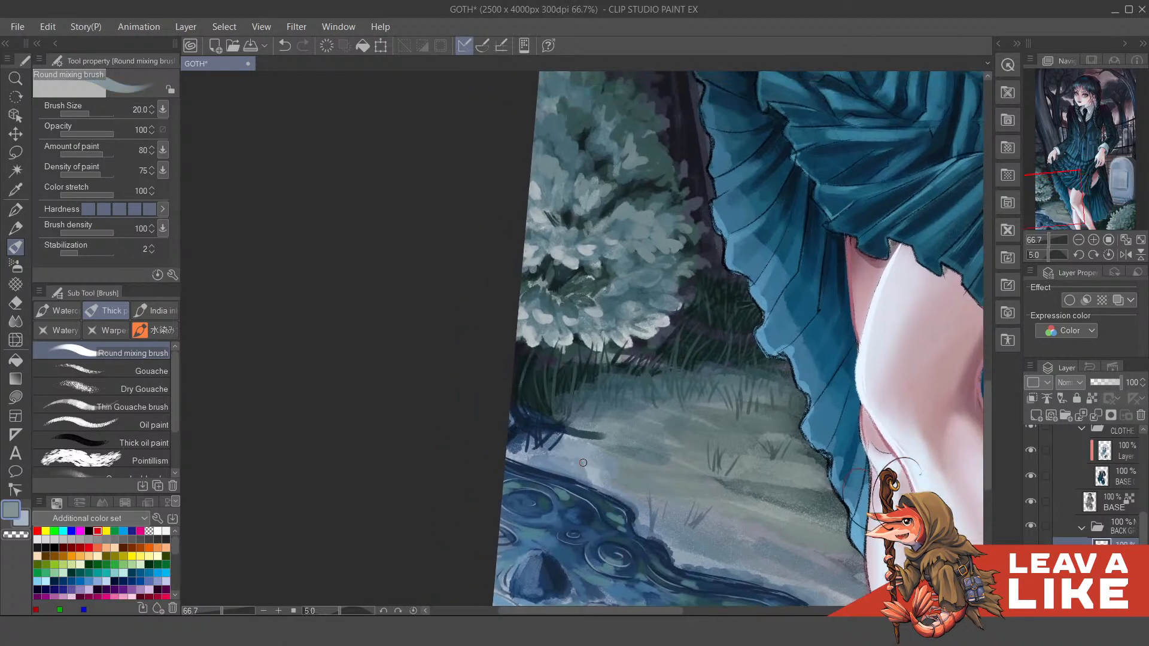
key(p)
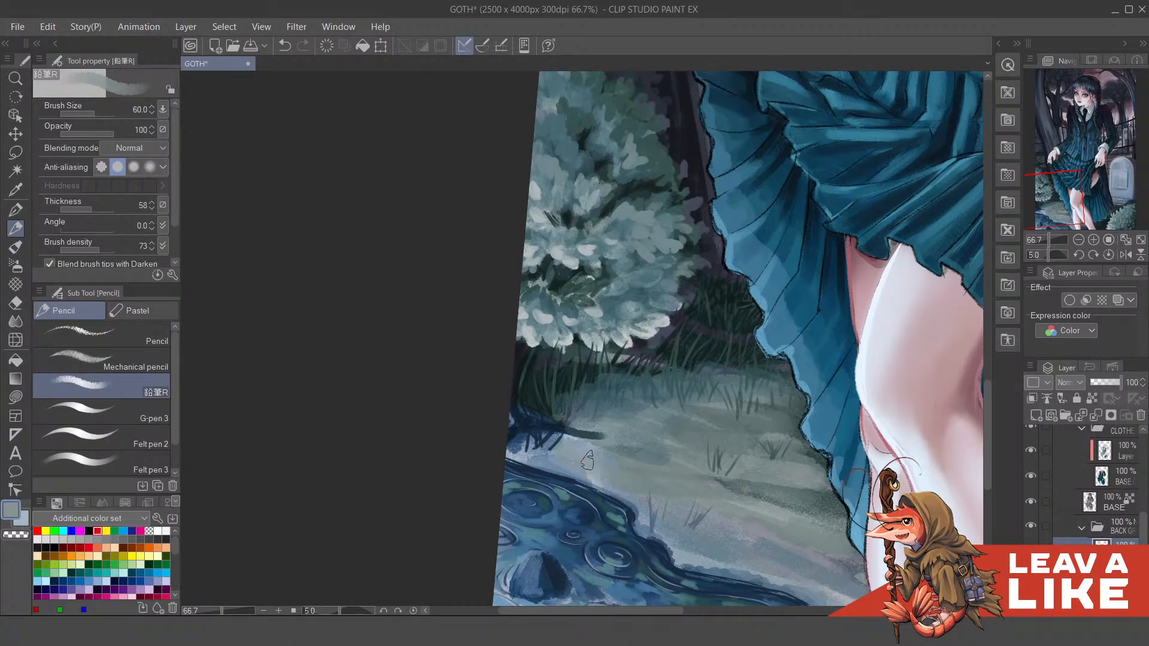
alt+click(634, 484)
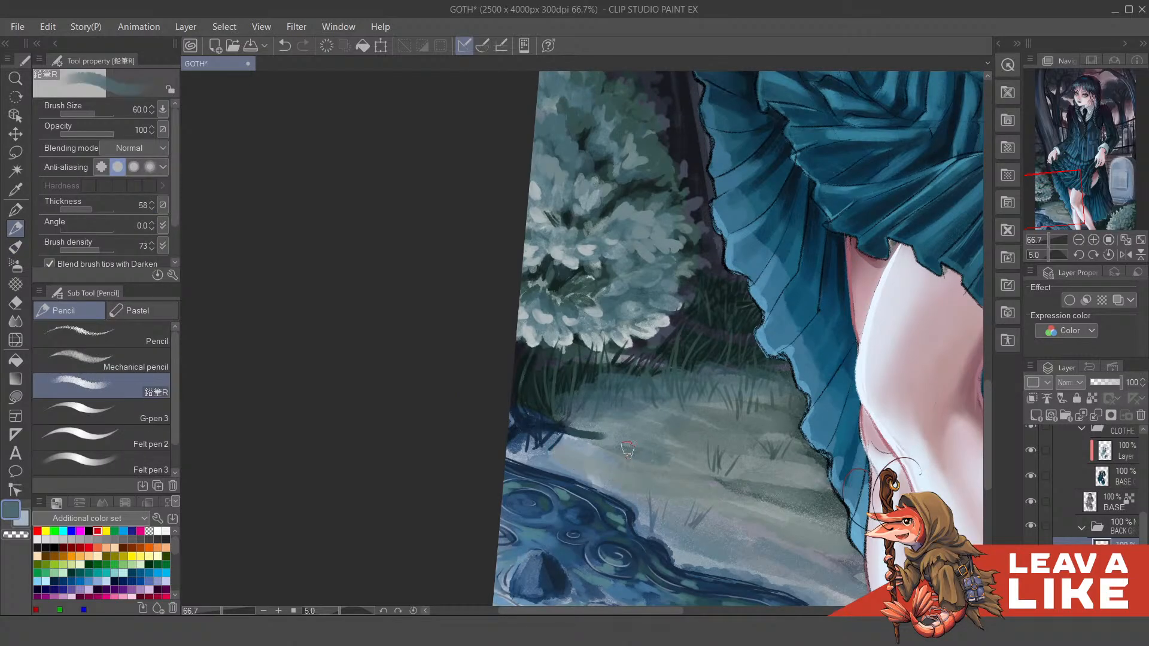
mouse_move(578, 455)
mouse_down()
mouse_move(508, 456)
mouse_move(592, 479)
mouse_up()
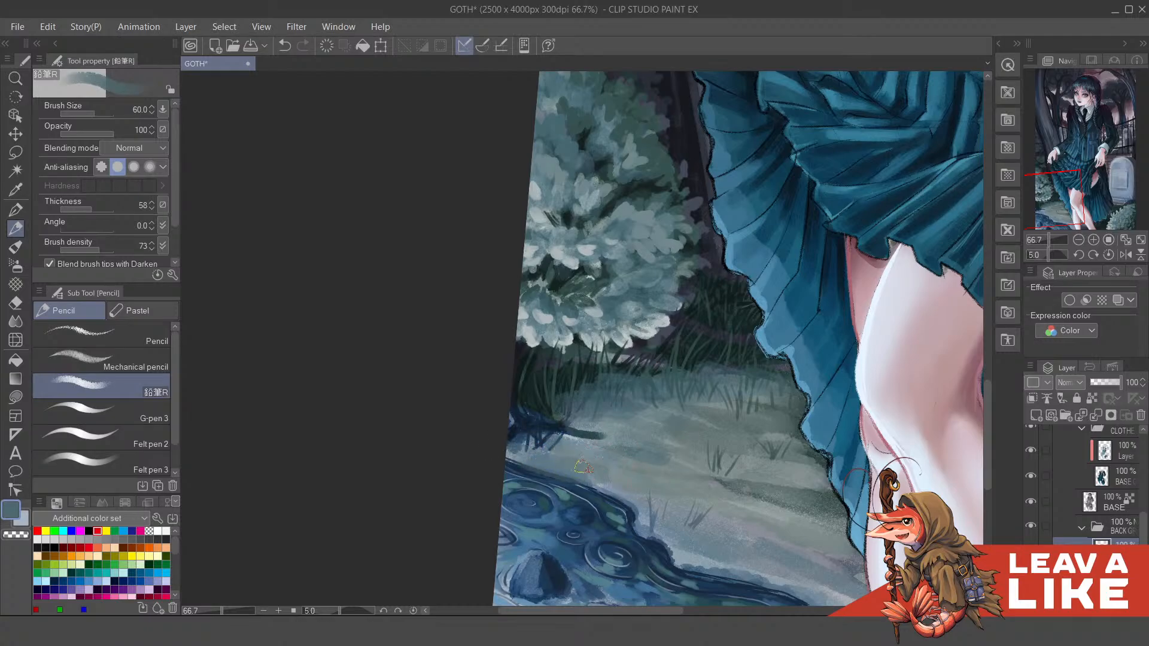
Step: Shade the ground along the stream's inner bank toward the feet with sampled grey-blue and grey-green pencil strokes
drag(762, 536, 660, 482)
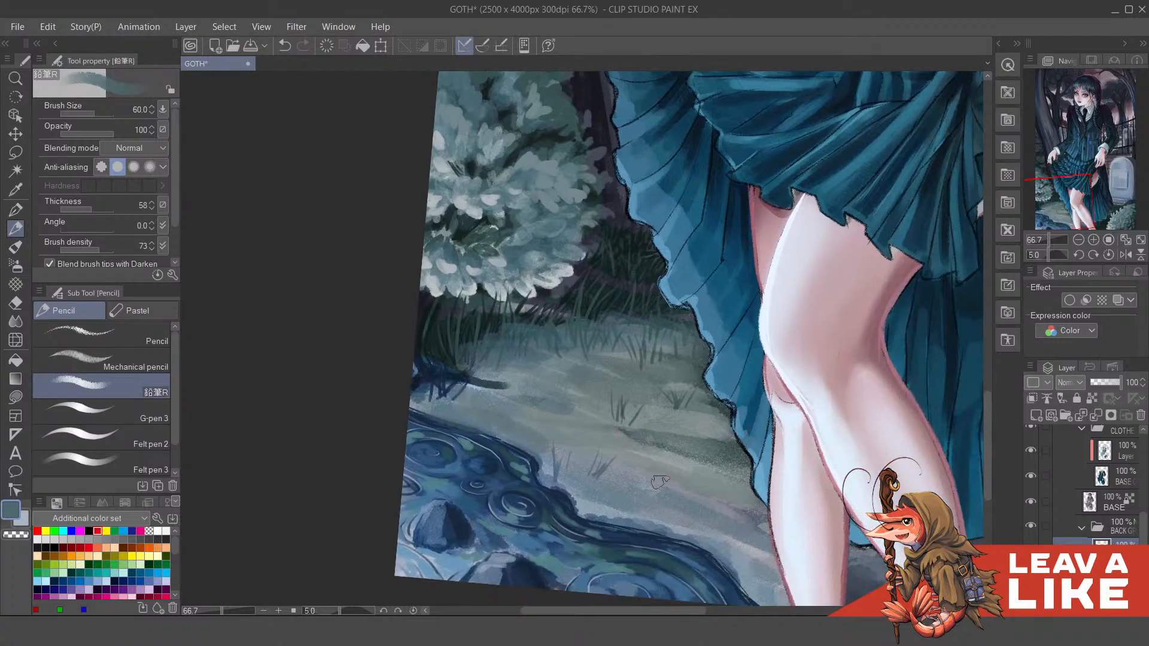
drag(724, 505, 640, 484)
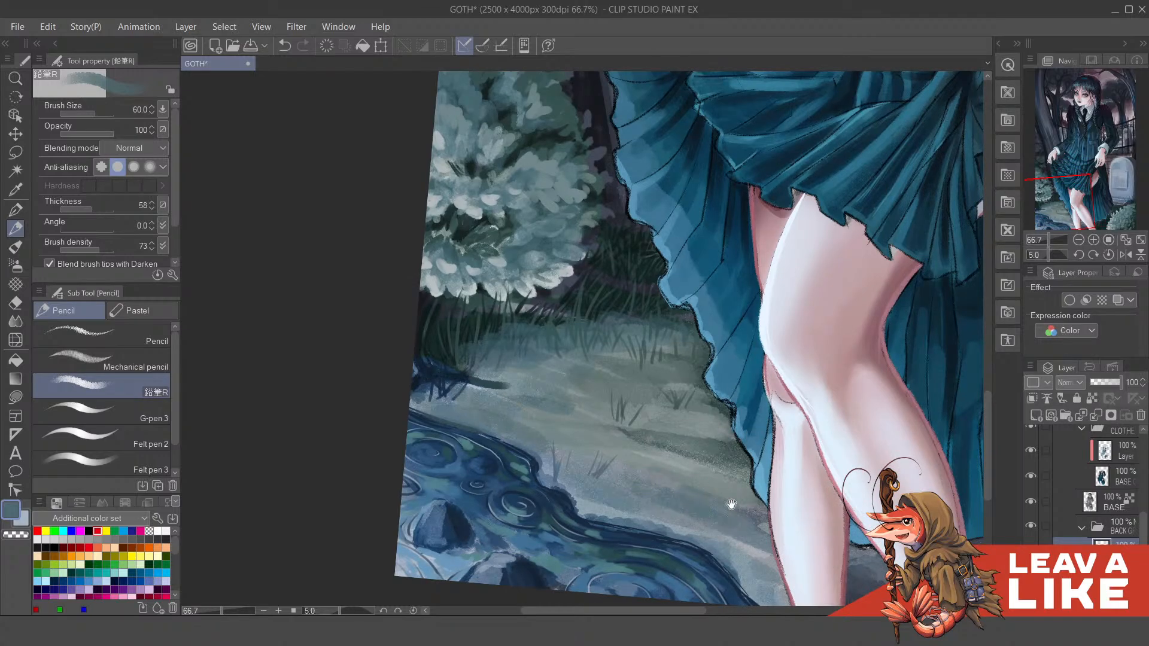
drag(731, 504, 697, 492)
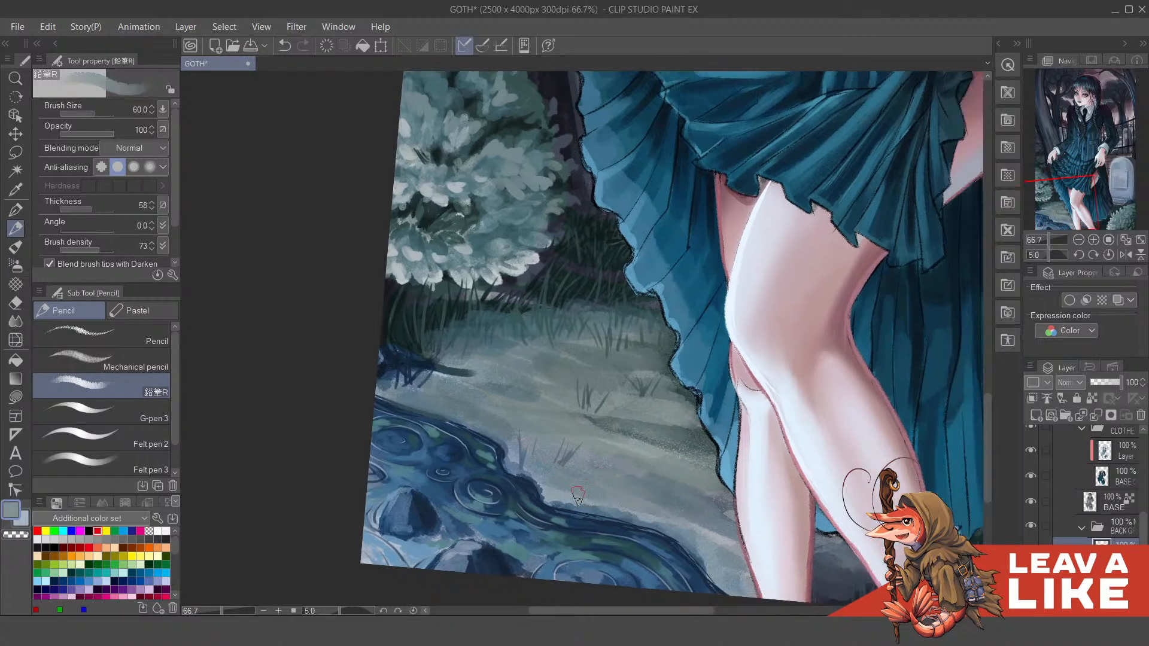
mouse_move(578, 500)
mouse_down()
mouse_move(694, 531)
mouse_move(642, 485)
mouse_up()
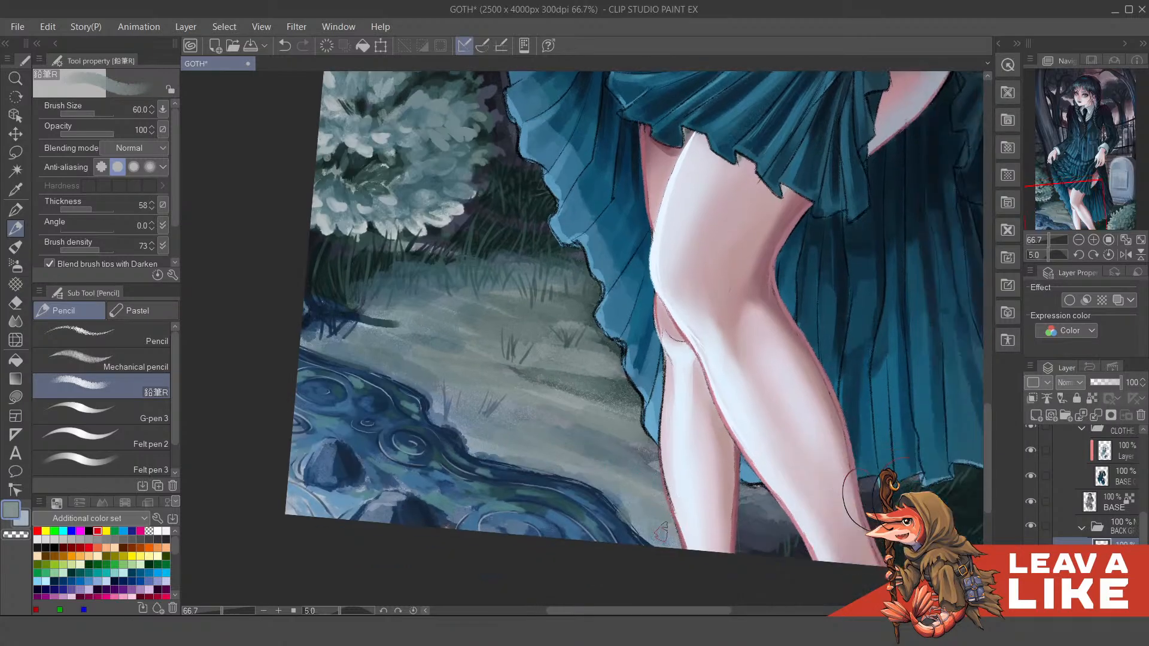
Step: Touch up the ground beside the lower leg and stream bank with a sampled dark blue-grey
alt+click(751, 545)
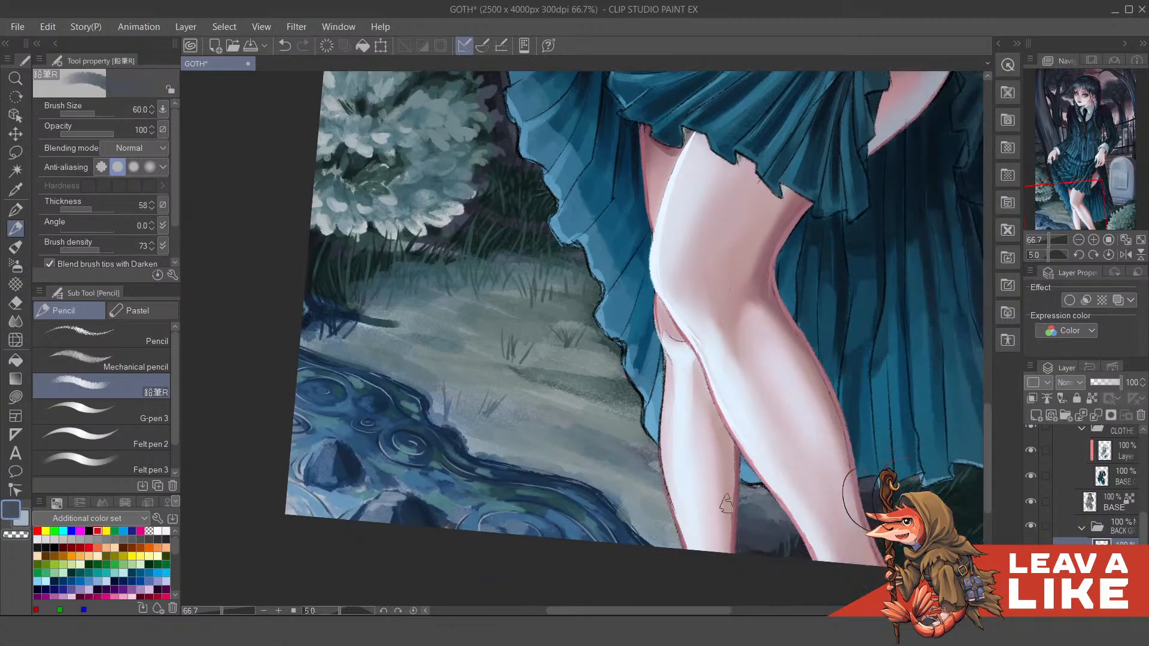
alt+click(701, 529)
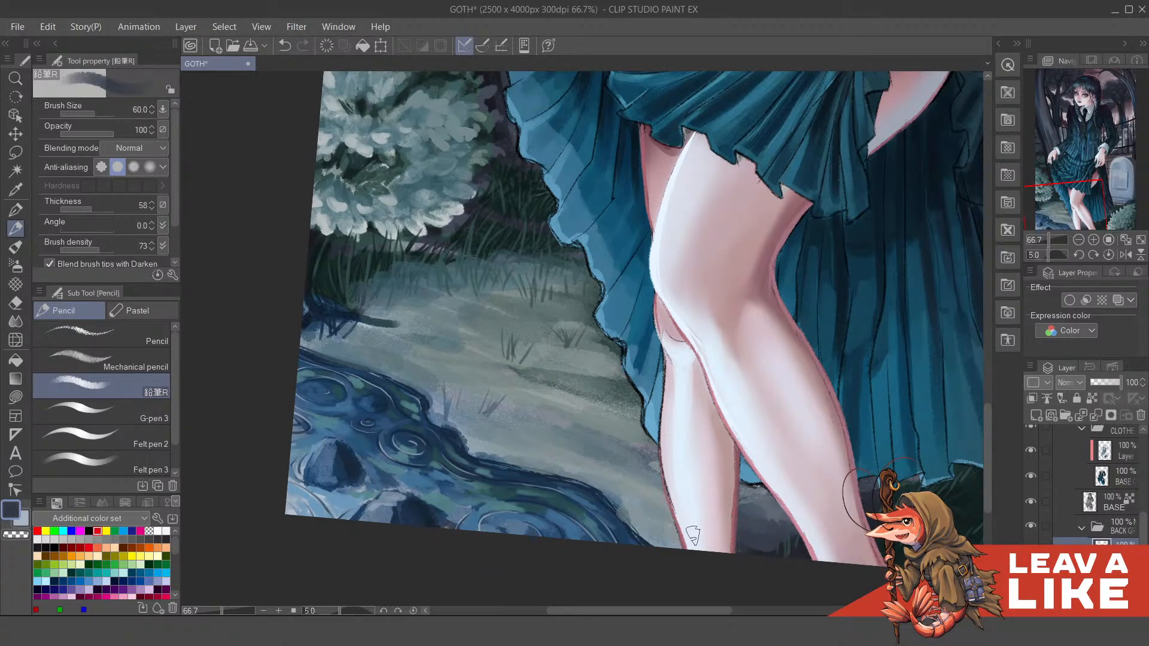
key(ctrl+z)
drag(670, 538, 658, 524)
scroll(710, 464, down, 2)
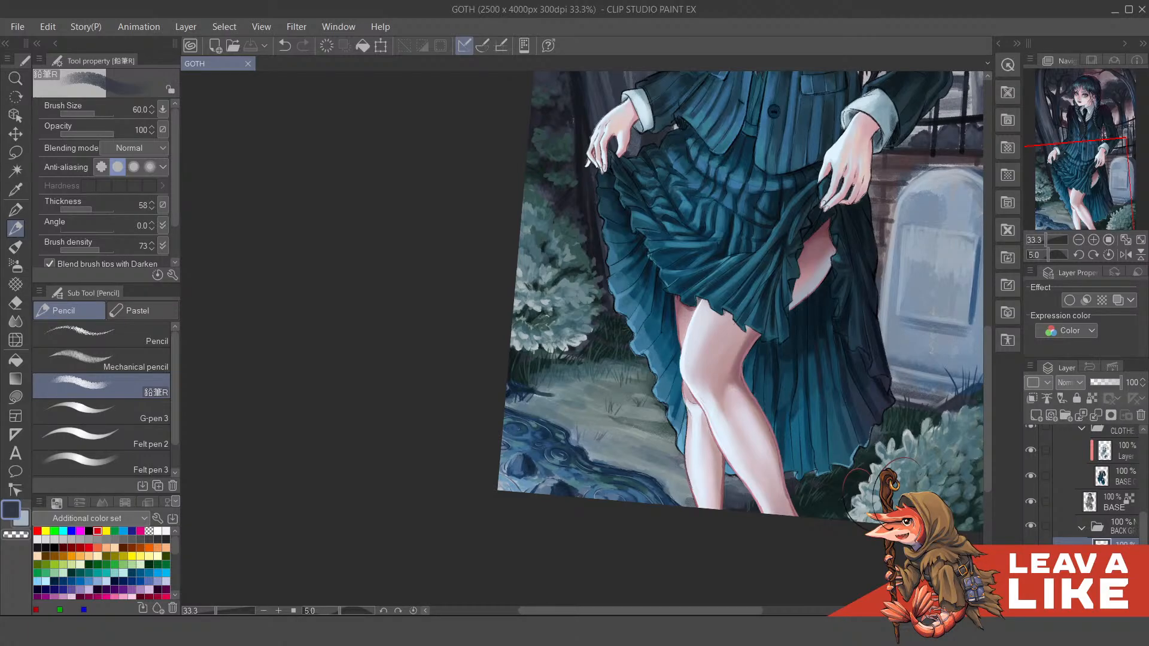
Step: Shade the large tree trunk beside the girl with long strokes of a sampled dark blue
drag(713, 281, 673, 333)
drag(801, 329, 778, 426)
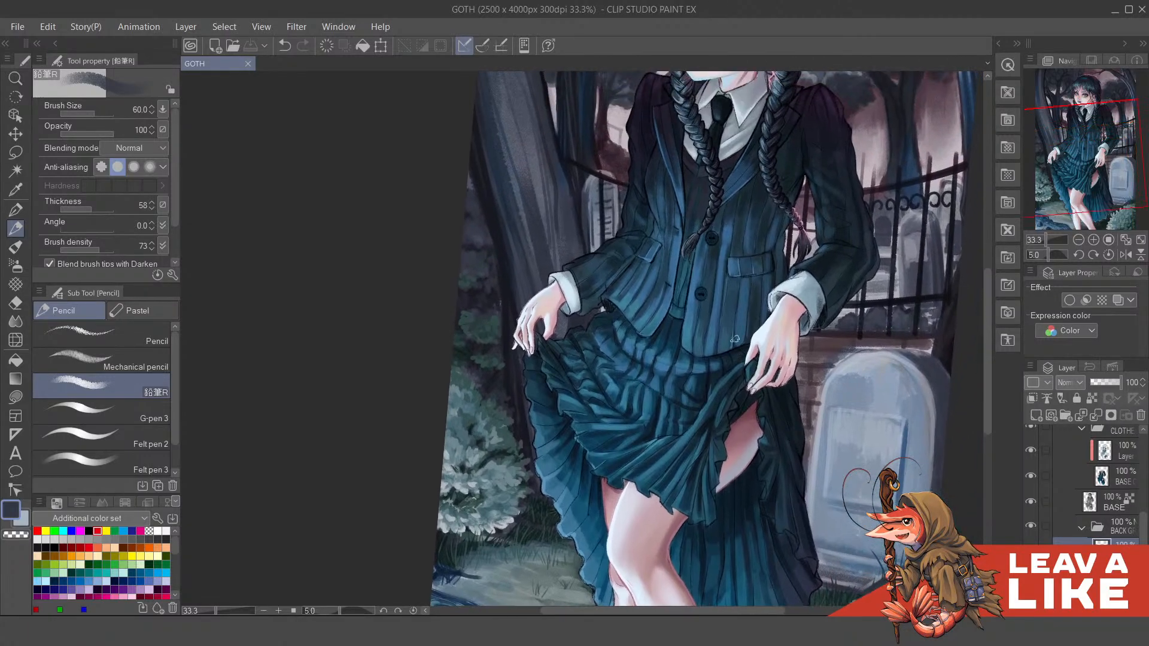
drag(724, 274, 718, 483)
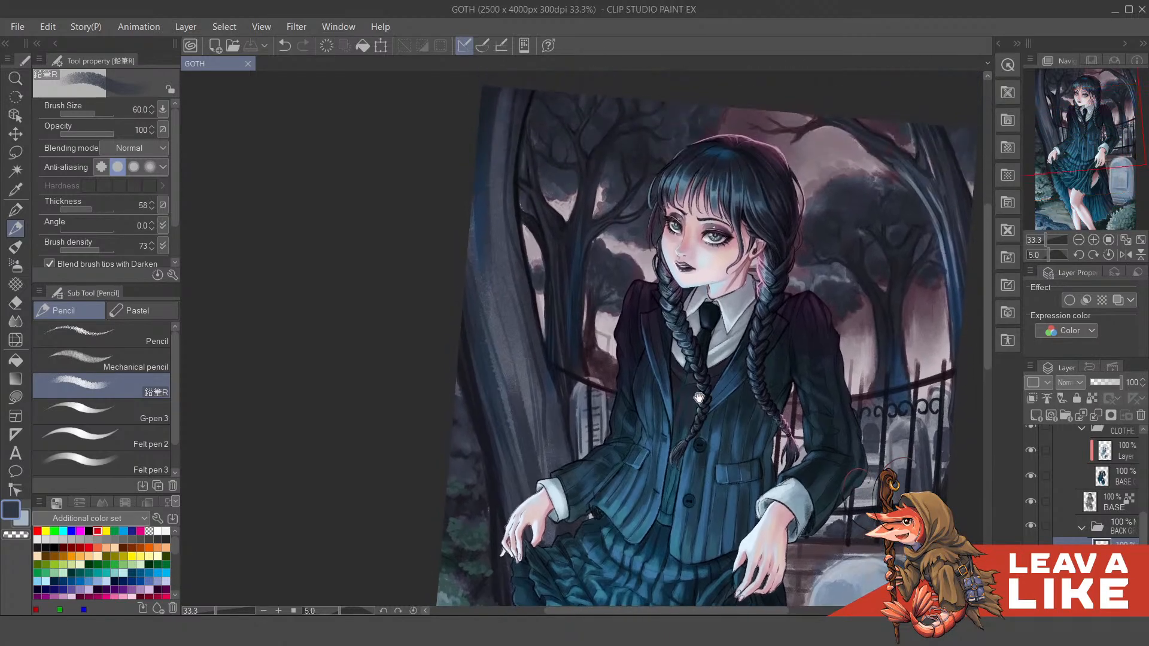
drag(556, 344, 573, 406)
alt+click(500, 308)
drag(504, 352, 514, 418)
drag(495, 314, 542, 489)
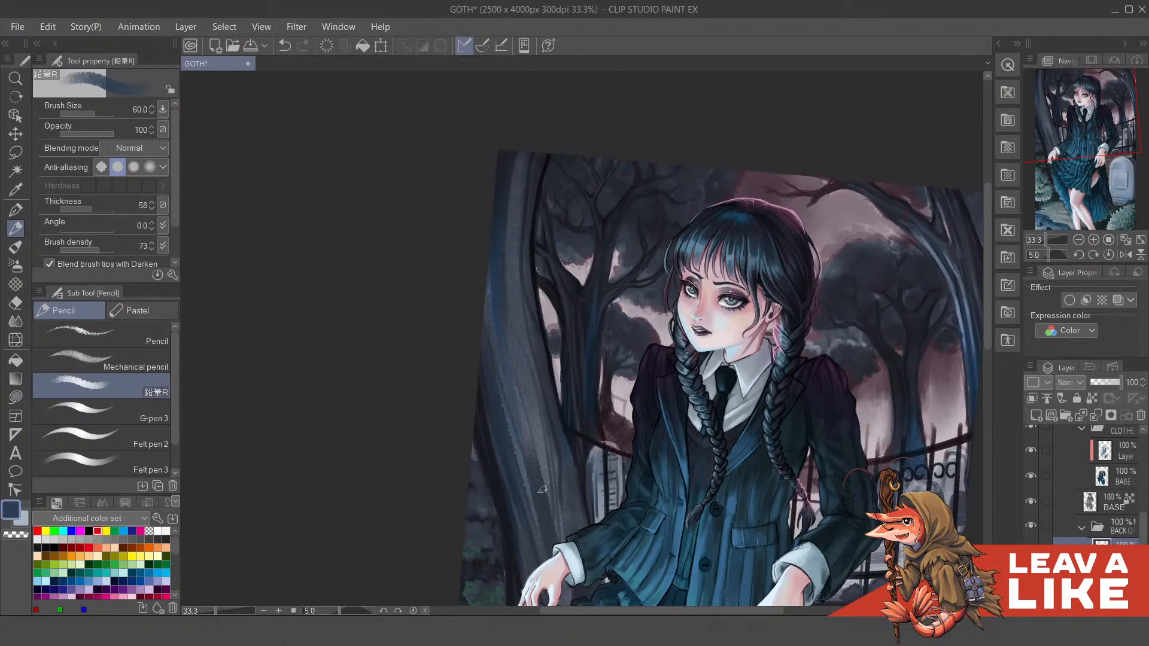
drag(485, 265, 528, 444)
Step: Add a brighter blue stroke and sampled grey-blue strokes along the lower part of the large trunk
key(F7)
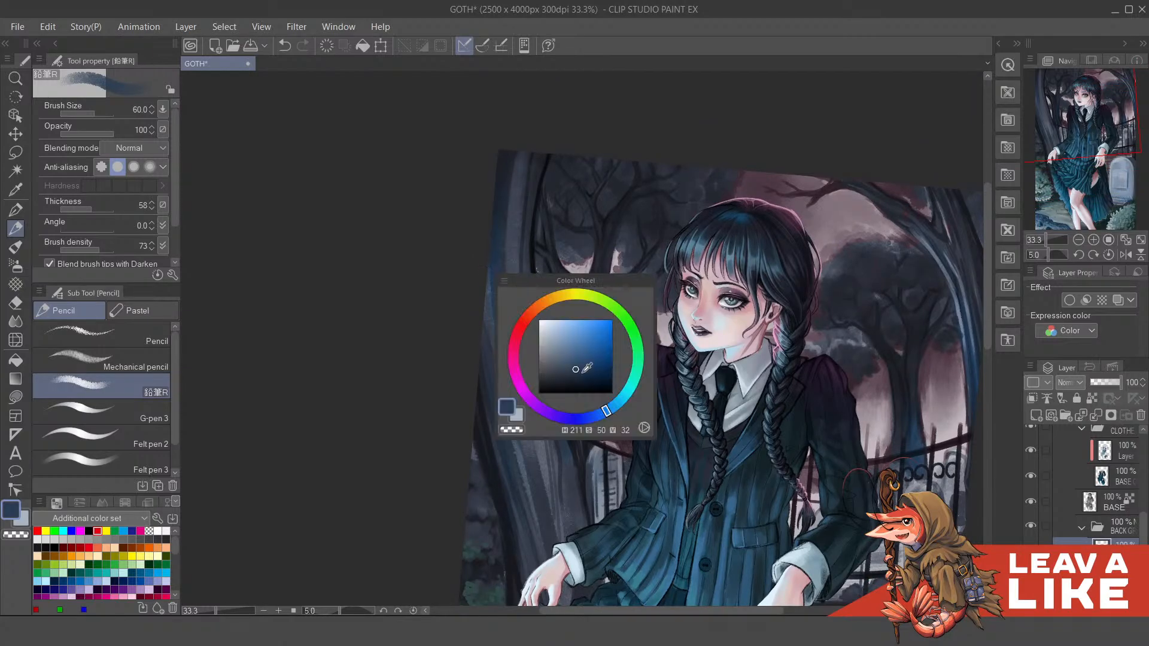
click(572, 339)
mouse_move(503, 348)
mouse_down()
mouse_move(551, 529)
mouse_move(514, 377)
mouse_up()
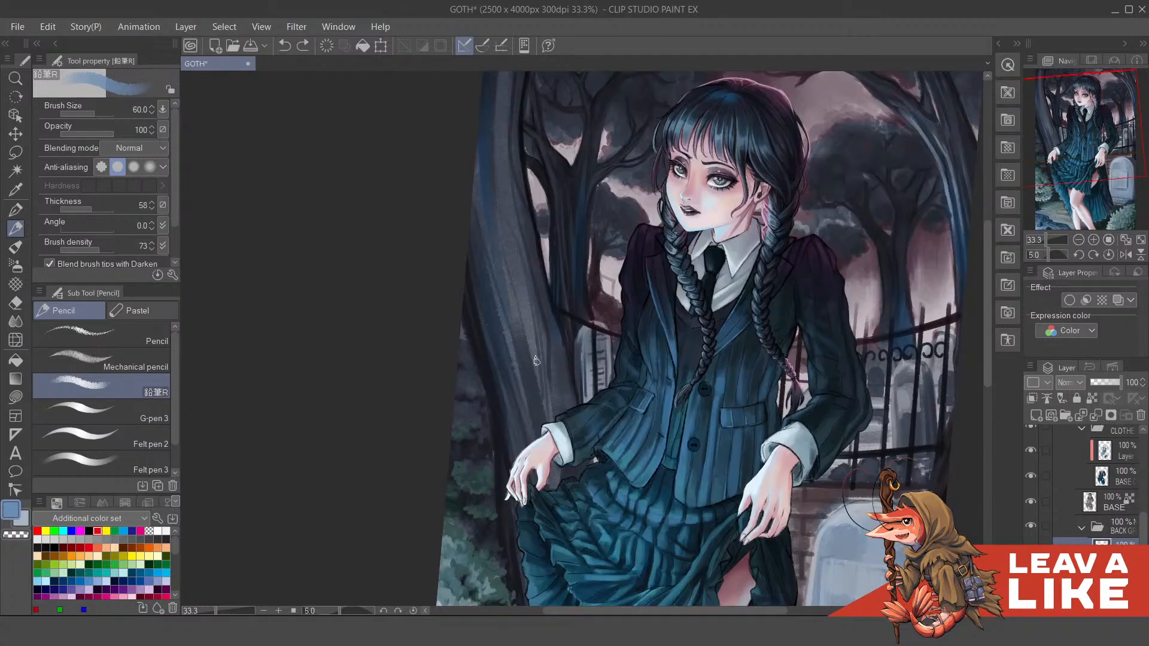
alt+click(503, 324)
drag(503, 331, 523, 420)
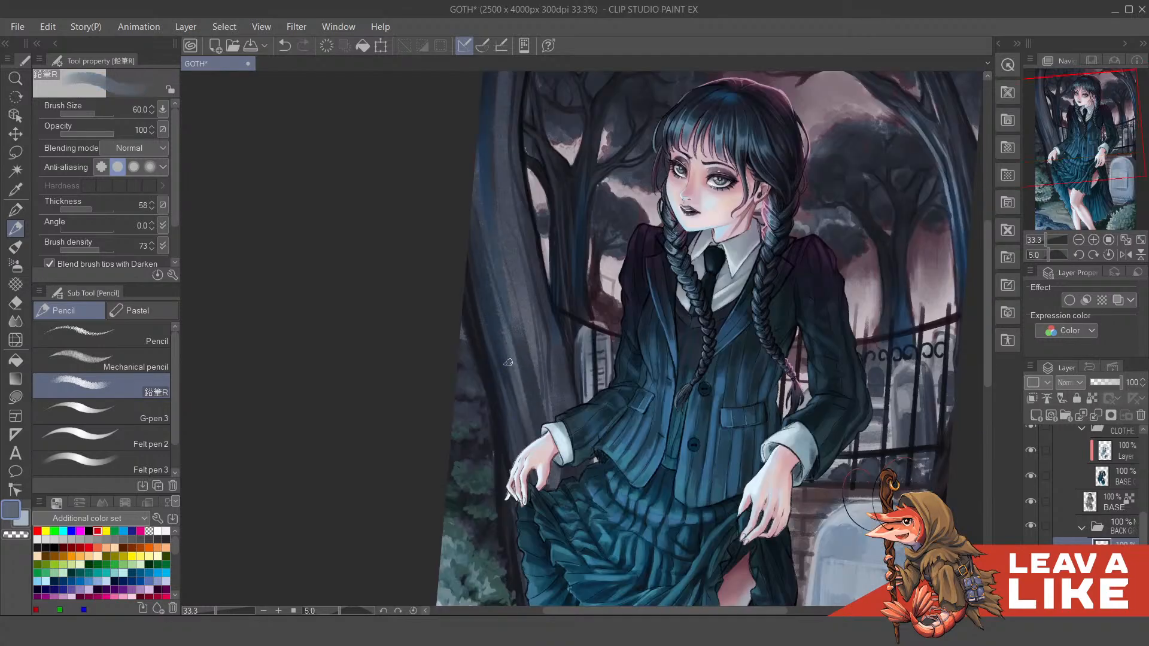
Step: Paint lighter grey-blue bark strokes of hue 204 on the lower trunk with the pencil at size 40
right_click(565, 348)
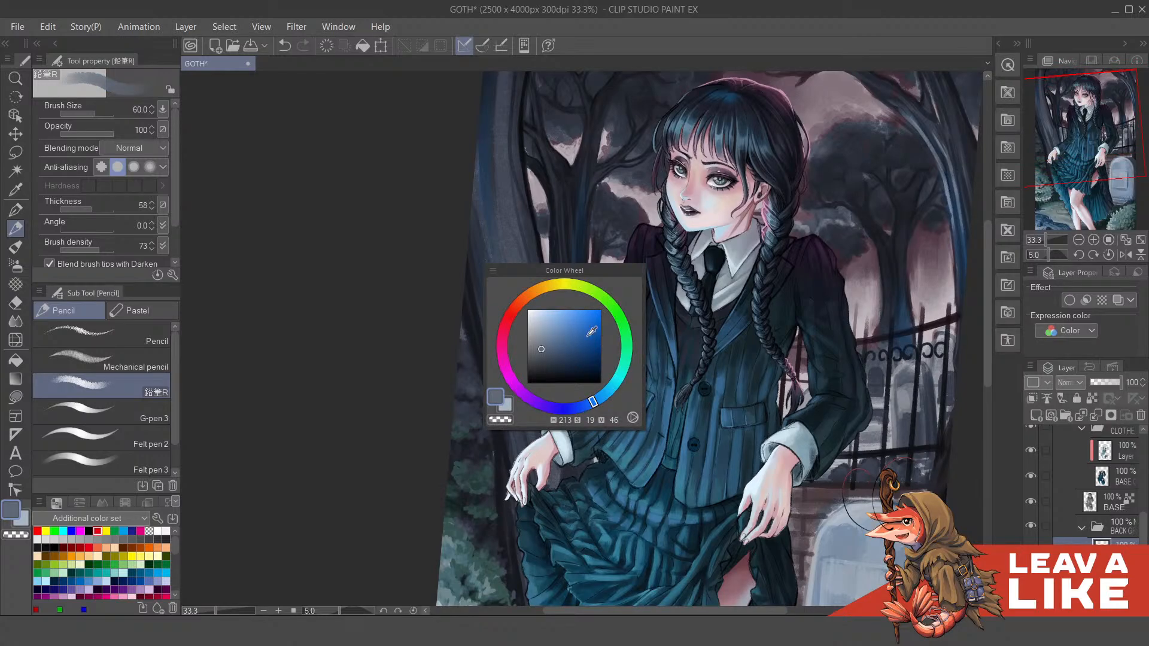
click(598, 394)
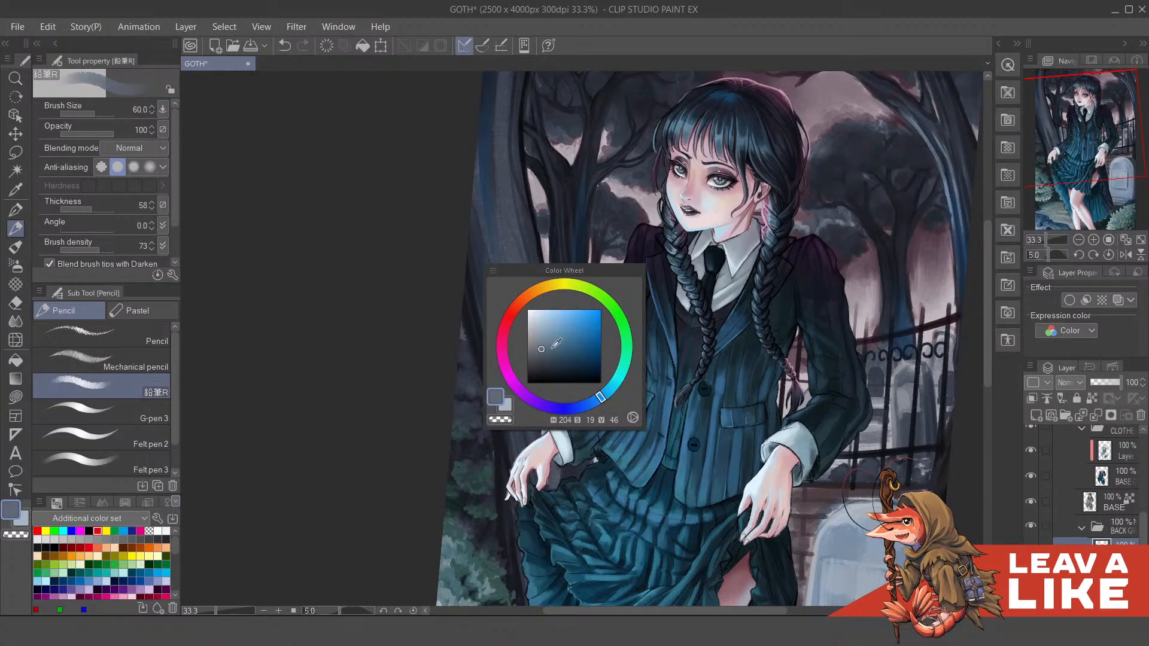
click(545, 334)
drag(511, 359, 529, 421)
key(ctrl+z)
key(bracketleft)
key(bracketleft)
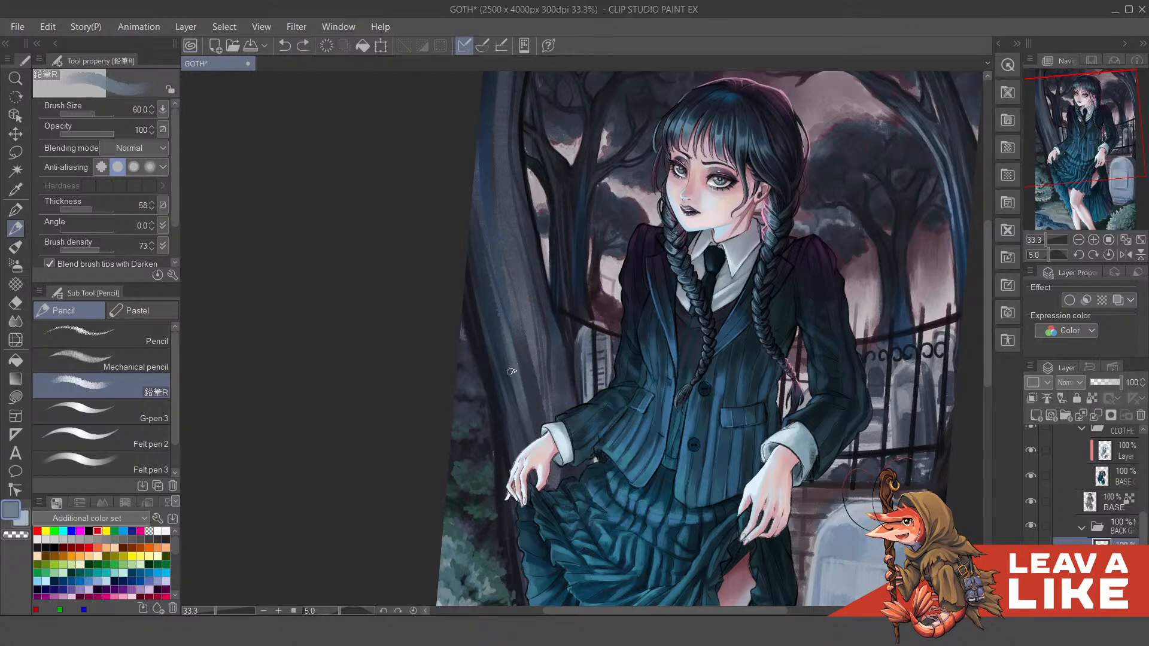
drag(512, 363, 520, 411)
drag(500, 372, 521, 450)
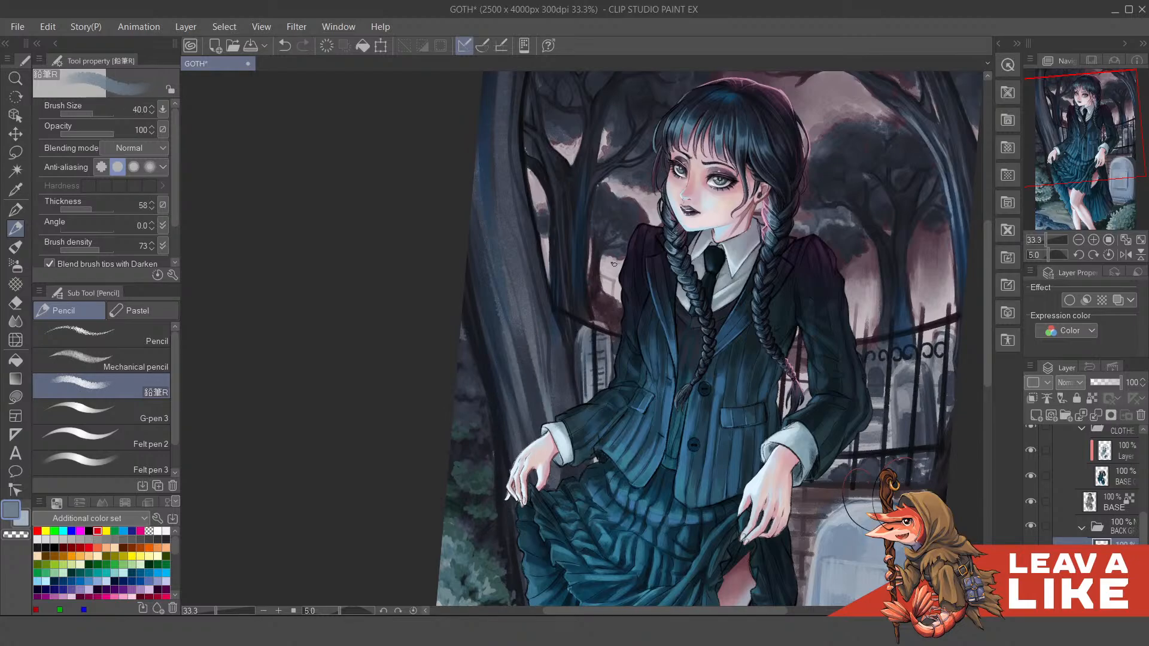
Step: Deepen the bark shadows midway down the large trunk with a sampled dark blue
scroll(640, 227, down, 3)
scroll(545, 353, up, 4)
scroll(546, 352, down, 1)
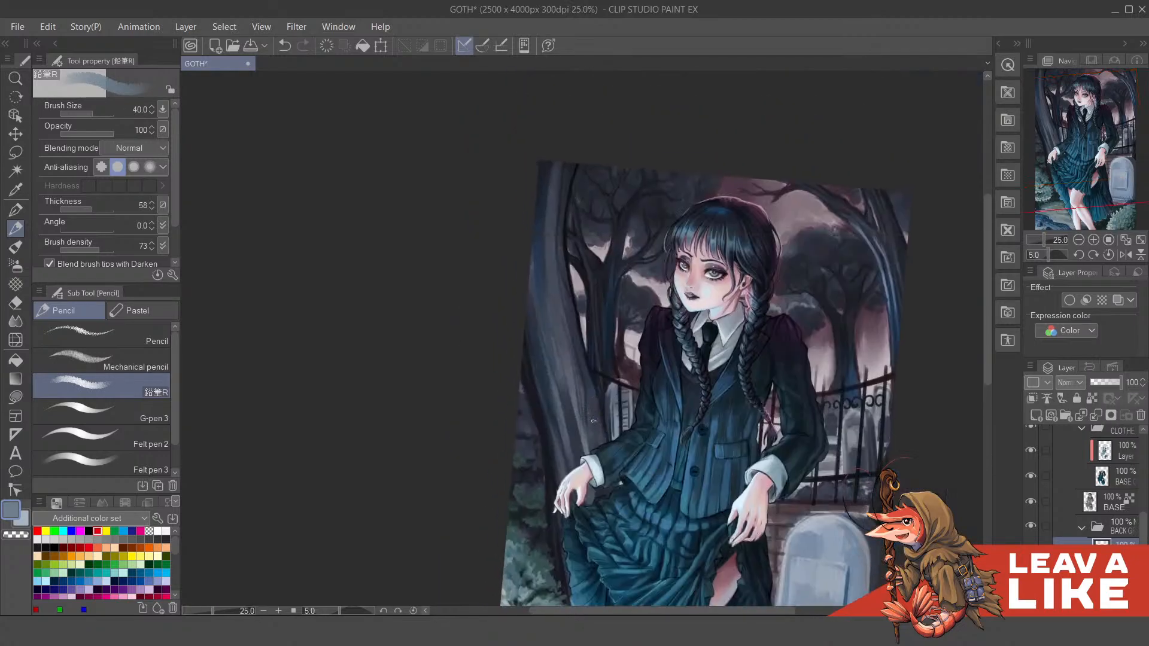
mouse_move(548, 323)
mouse_down()
mouse_move(556, 362)
mouse_move(555, 351)
mouse_up()
key(ctrl+z)
alt+click(548, 359)
drag(559, 344, 561, 380)
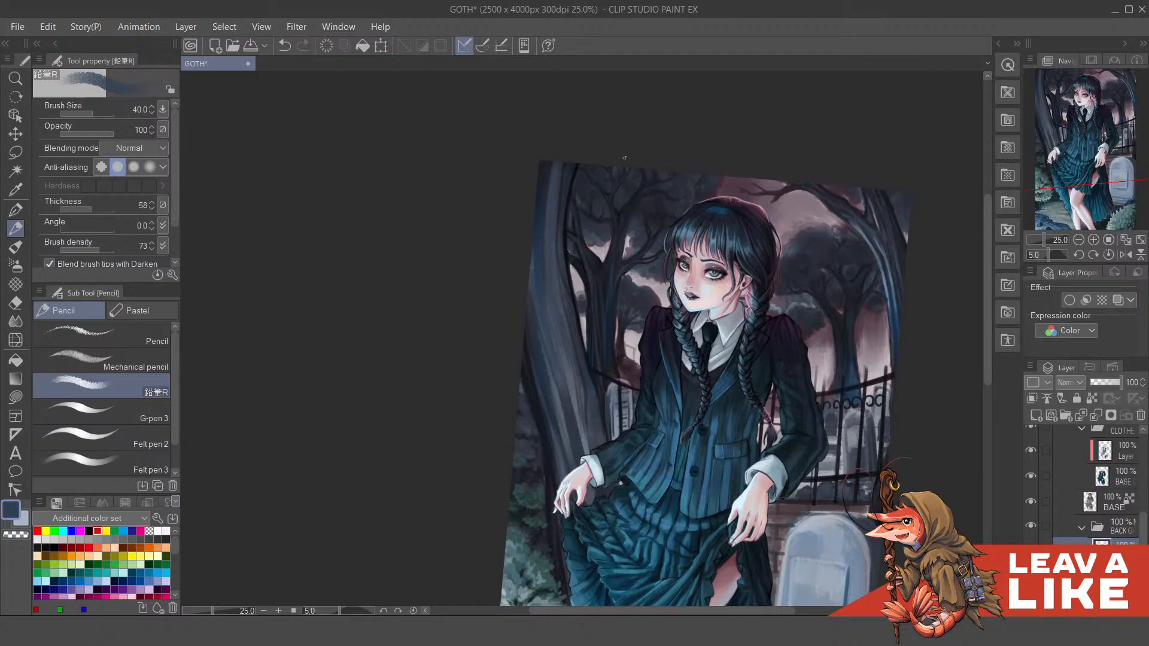
Step: Mirror the canvas view and add a dark blue stroke along the large trunk
key(h)
scroll(635, 270, down, 1)
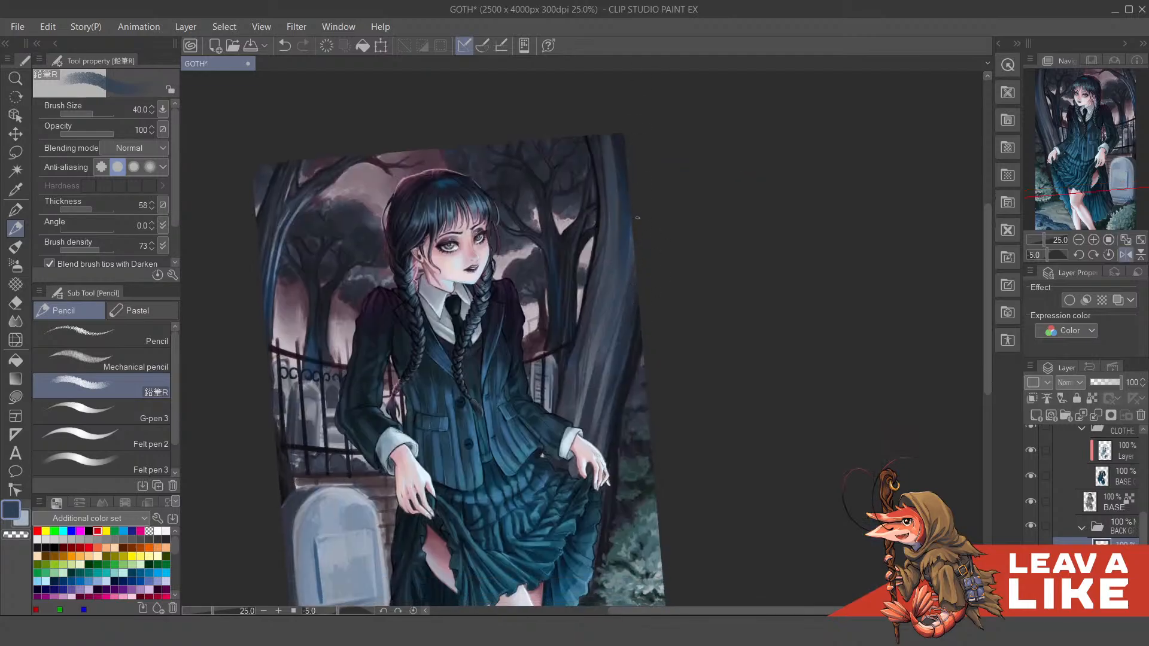
scroll(629, 283, down, 1)
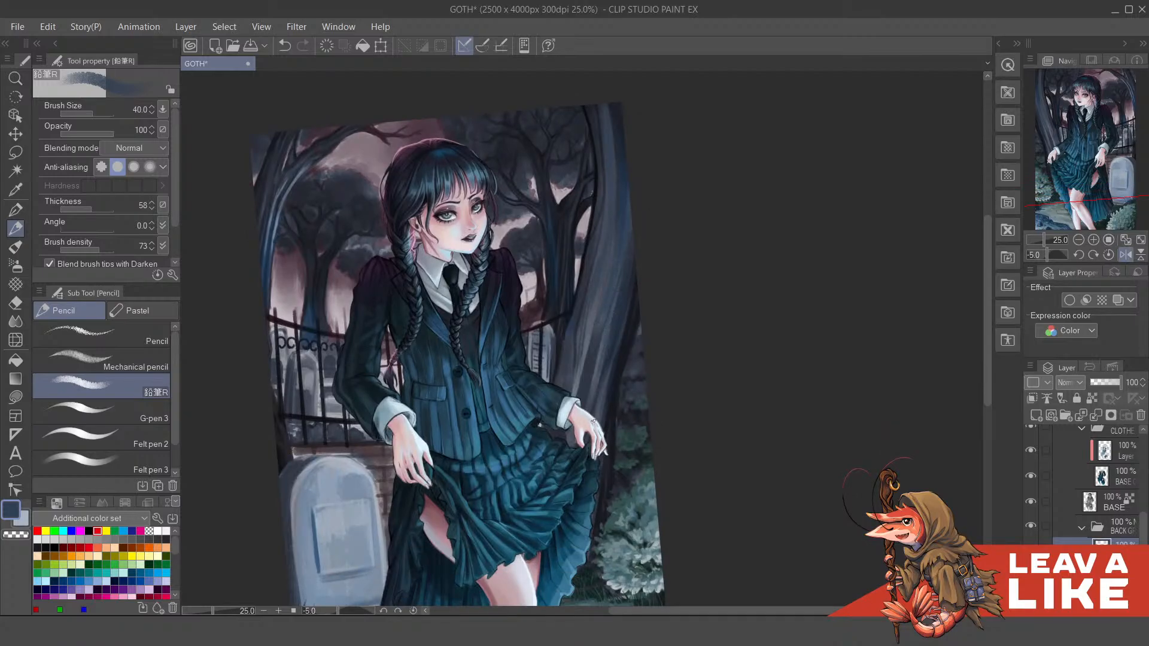
scroll(609, 357, down, 2)
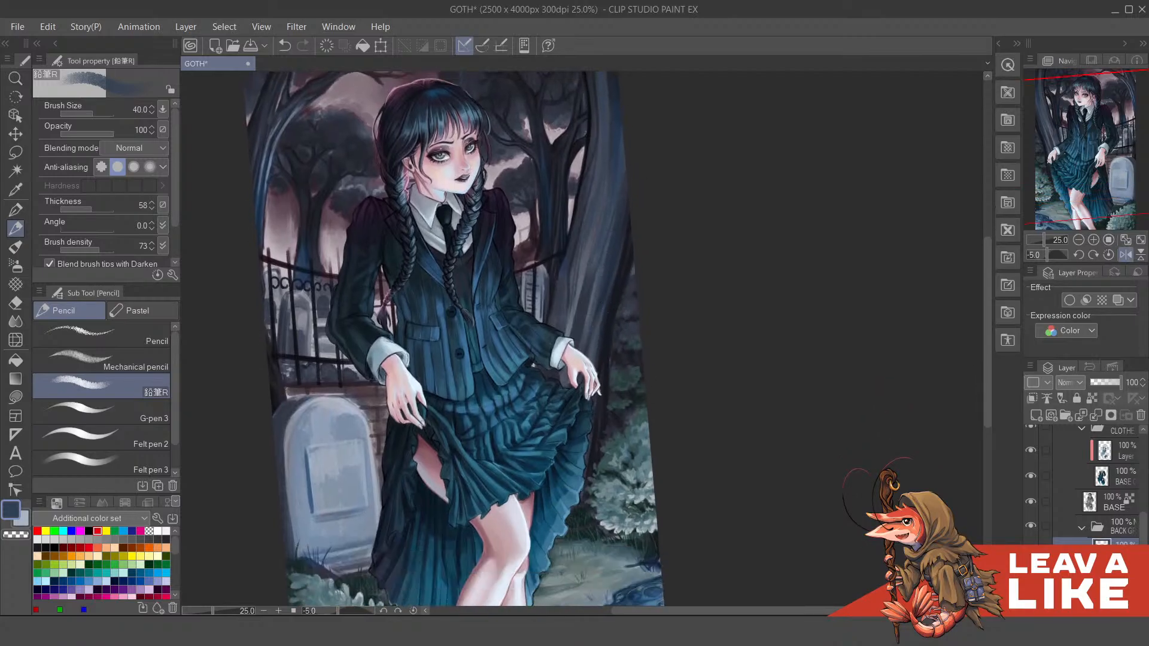
drag(591, 238, 579, 292)
Step: Paint short light grey-blue bark highlights over the mirrored trunk and flip the view back
key(c)
click(647, 202)
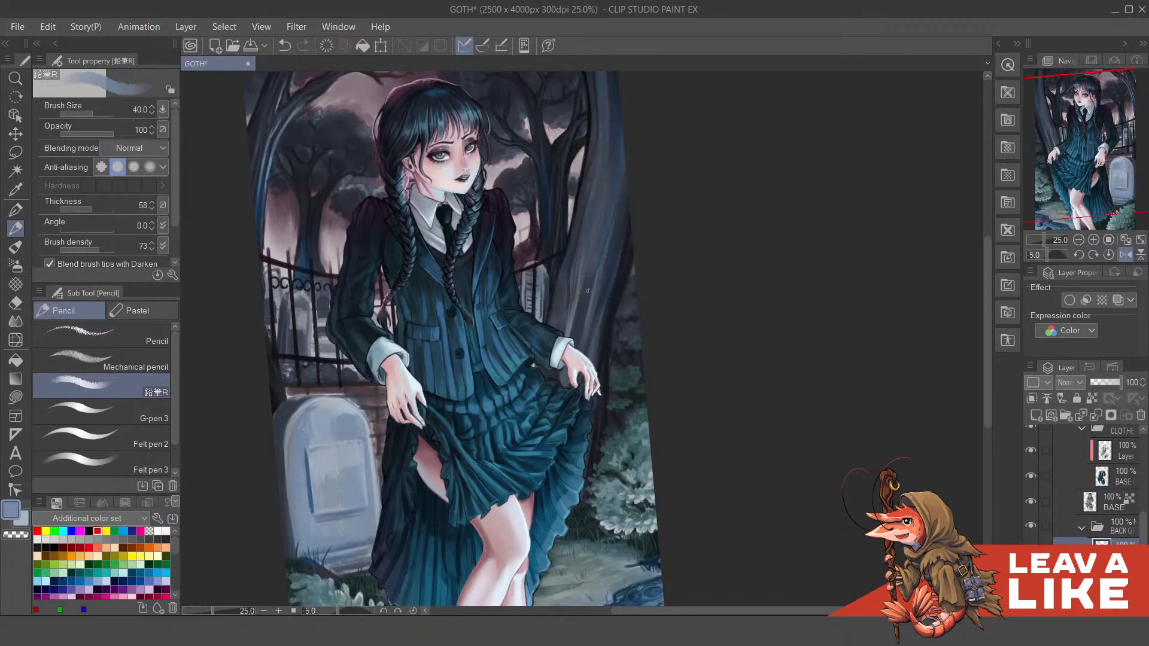
drag(591, 228, 577, 307)
key(ctrl+z)
drag(591, 230, 597, 200)
drag(604, 268, 610, 232)
drag(610, 292, 611, 277)
drag(625, 162, 621, 181)
drag(571, 288, 560, 331)
drag(579, 222, 576, 259)
drag(591, 186, 586, 209)
key(h)
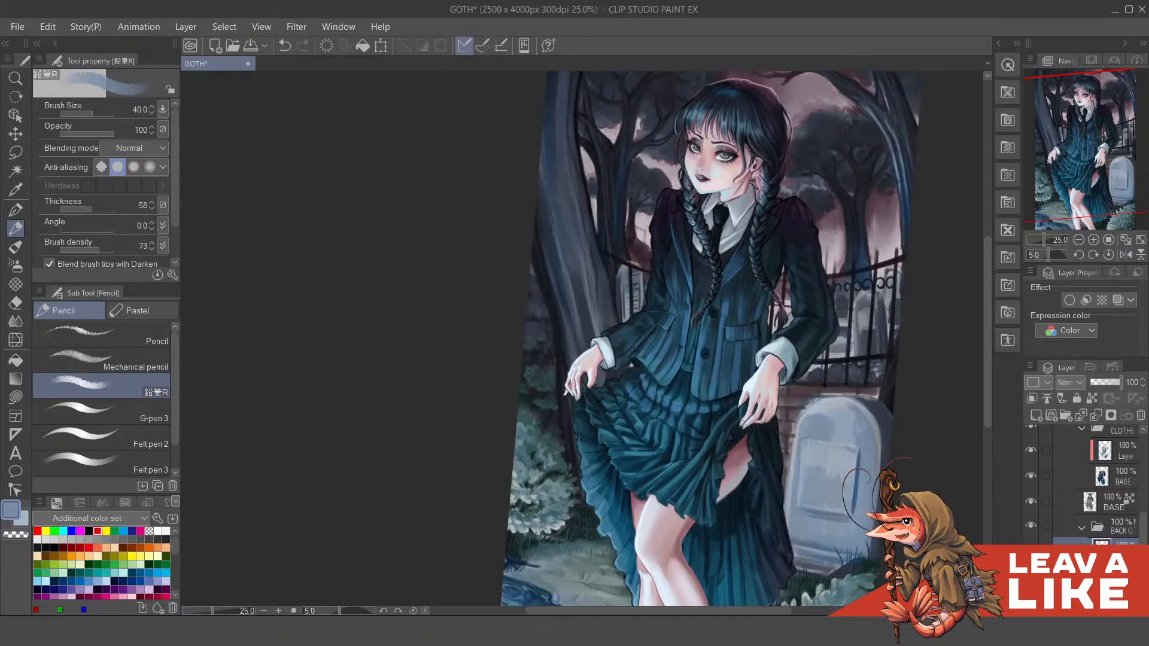
Step: Check the whole illustration at reduced size and save the file
key(ctrl+minus)
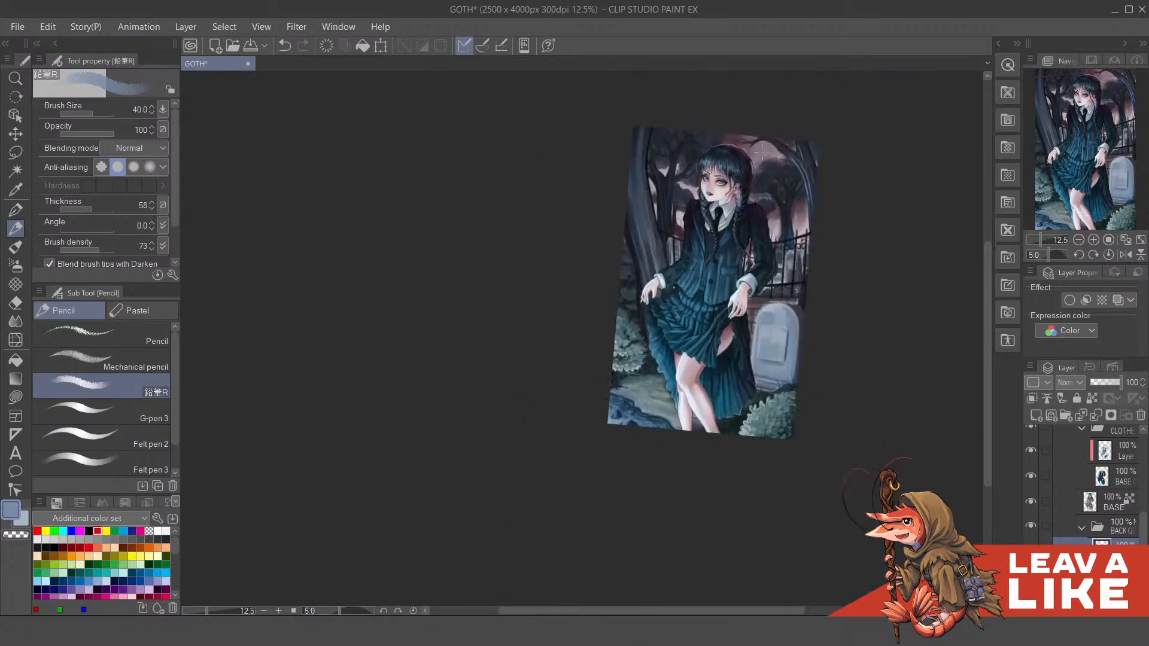
key(ctrl+plus)
mouse_move(807, 308)
mouse_down()
mouse_move(785, 354)
mouse_move(778, 437)
mouse_up()
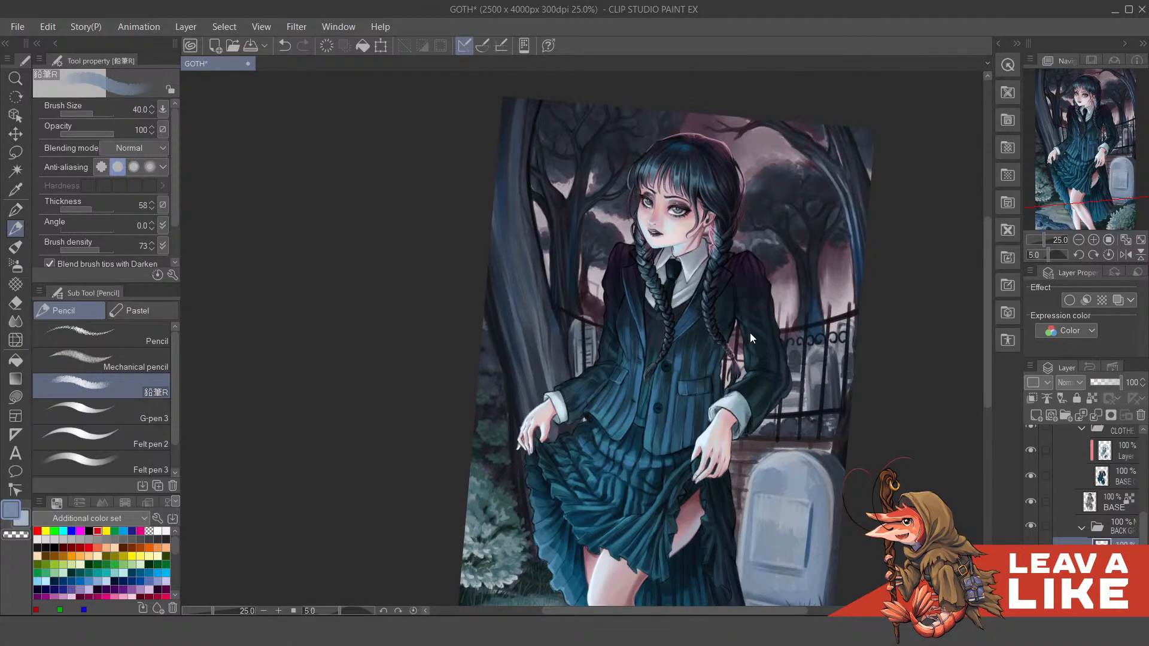
key(ctrl+s)
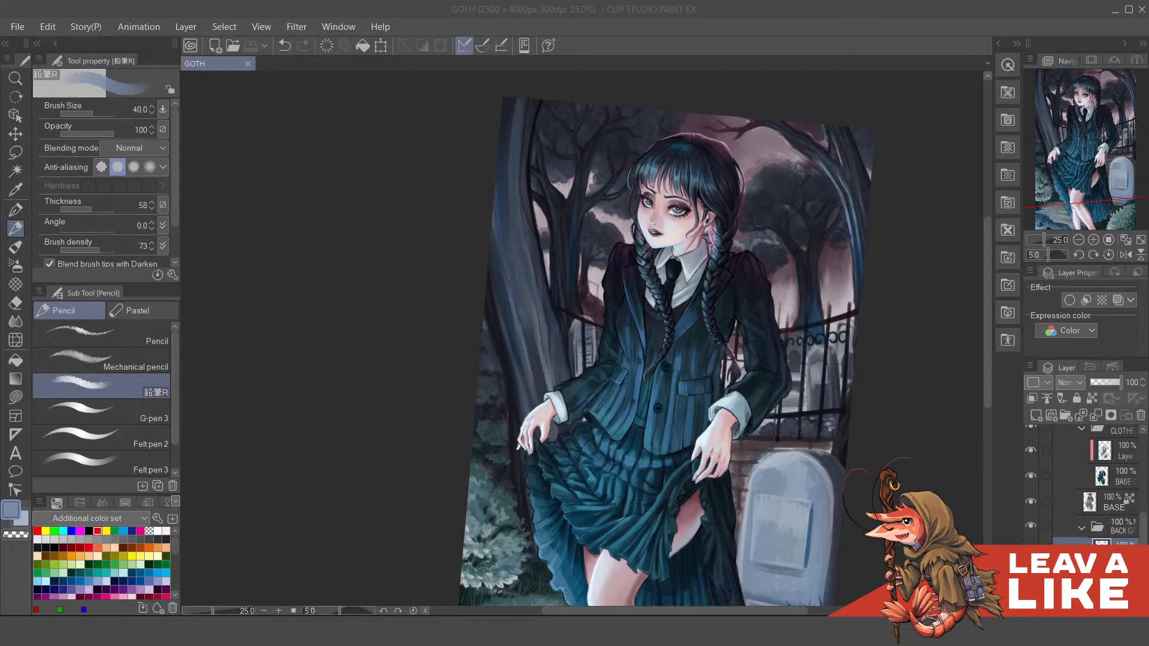
Step: Set the drawing colour to a pale blue (H 210, S 15, V 97) for highlighting the stream
scroll(820, 377, down, 5)
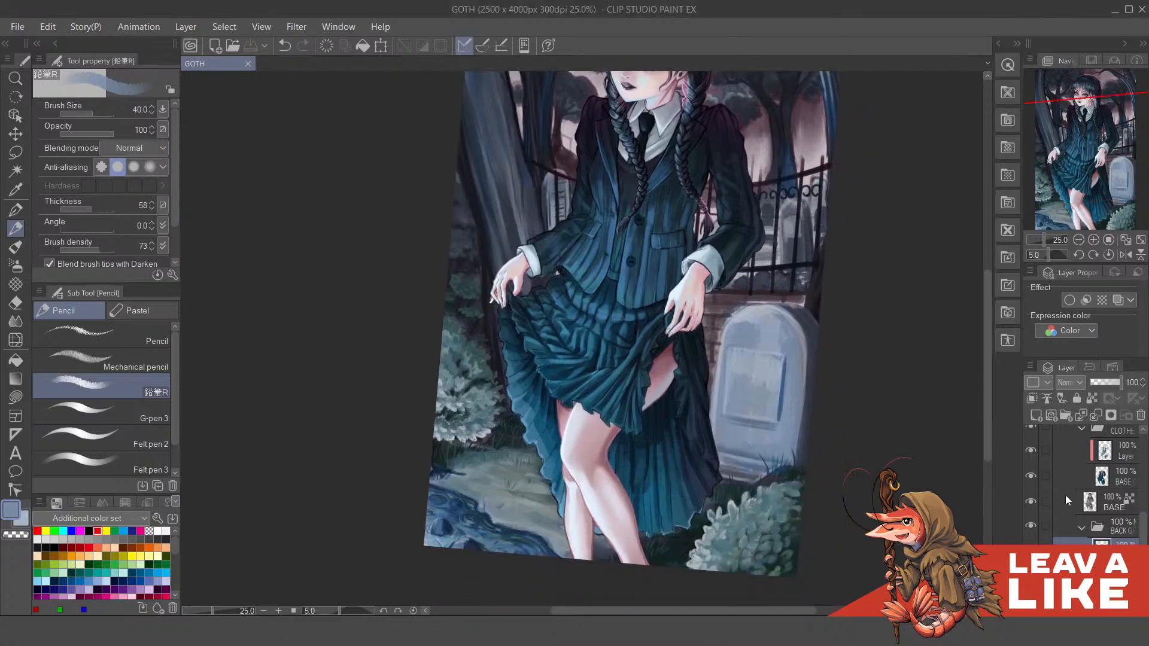
scroll(741, 395, down, 2)
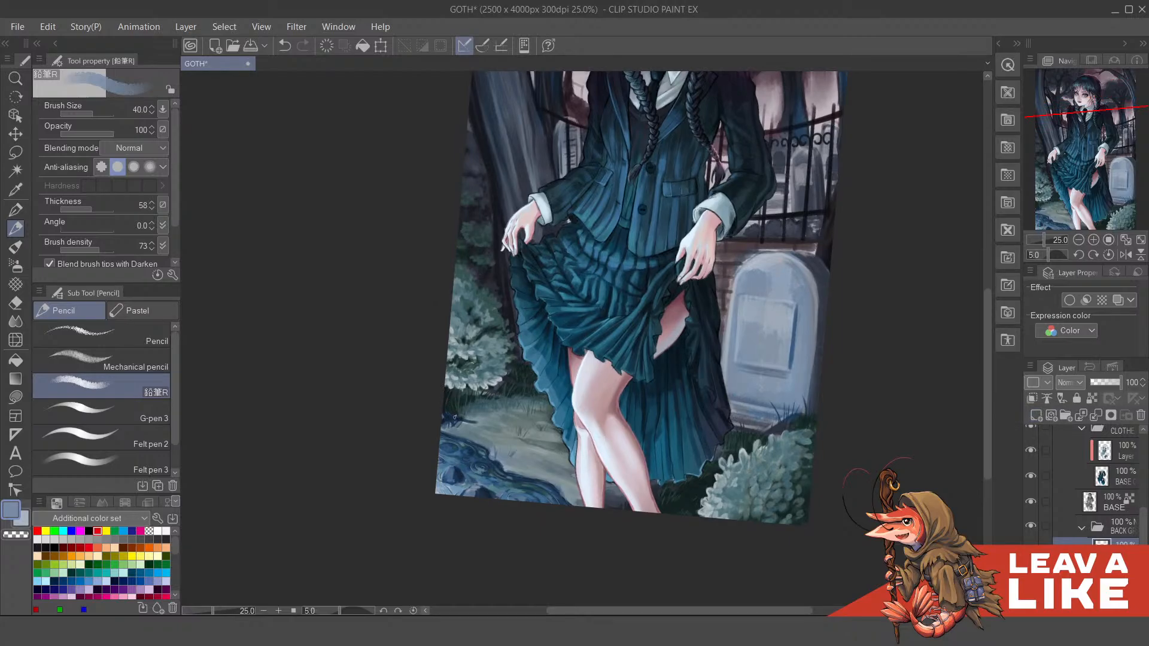
key(p)
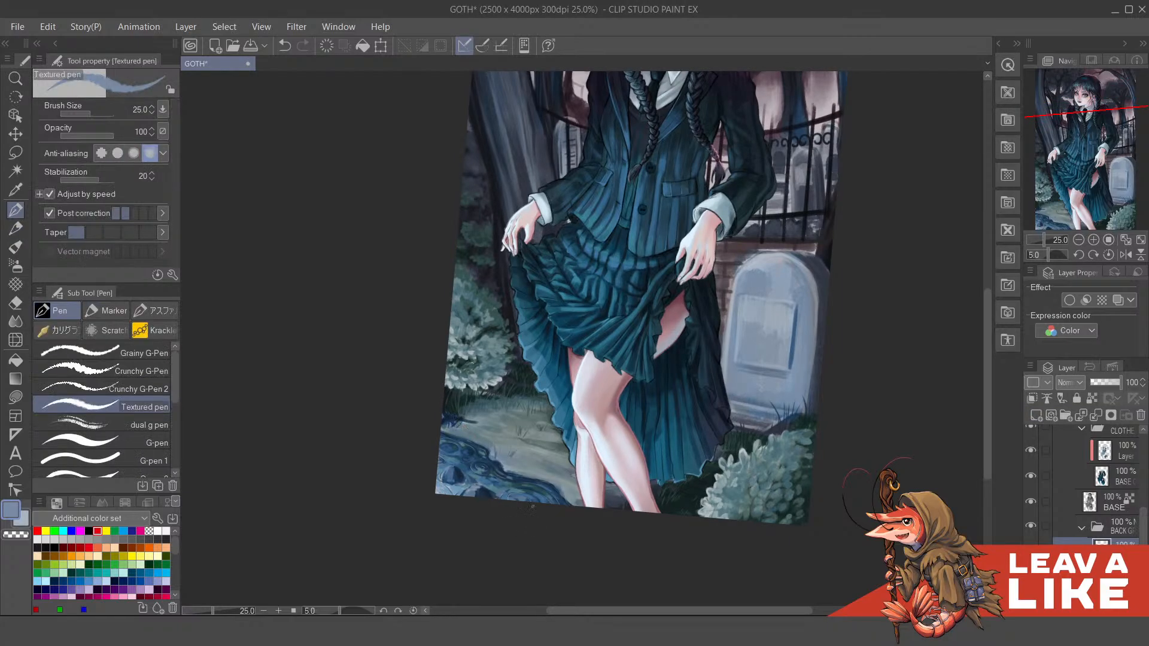
scroll(532, 506, up, 2)
key(shift+c)
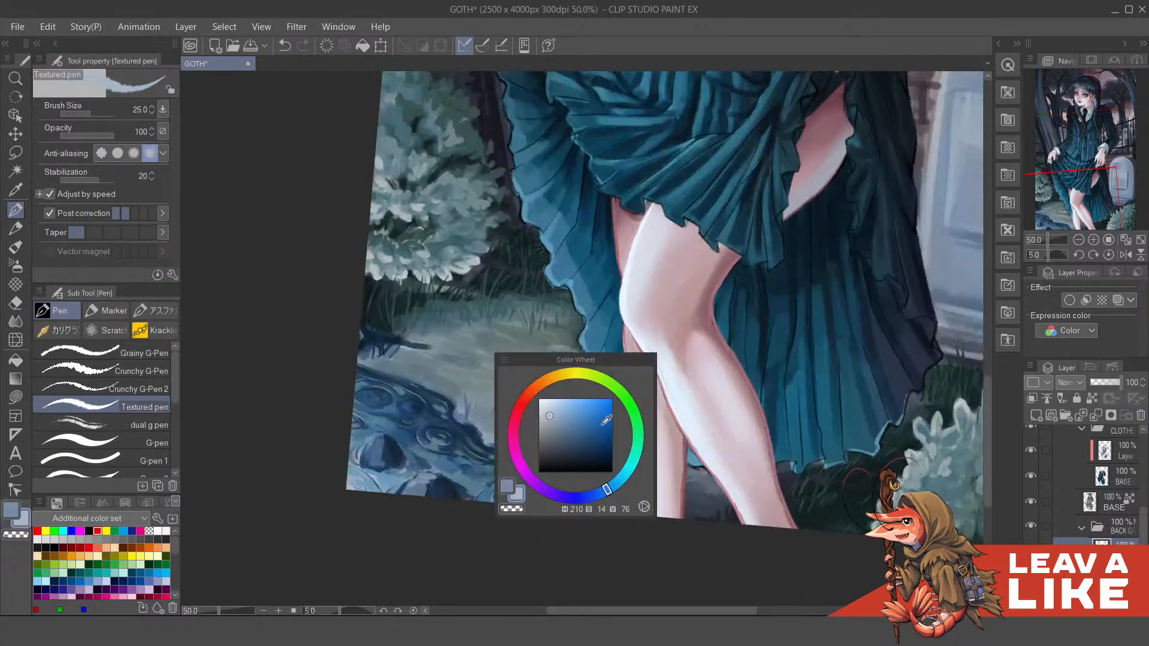
click(551, 399)
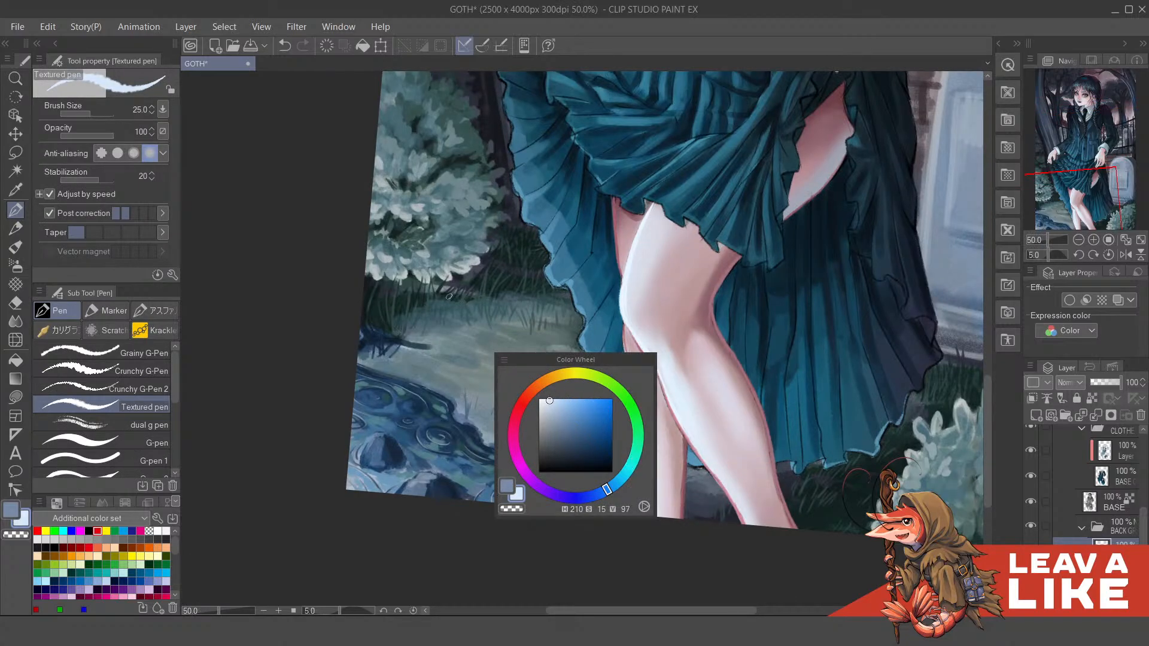
mouse_move(408, 434)
mouse_down()
mouse_move(485, 475)
mouse_move(449, 422)
mouse_up()
key(ctrl+z)
key(ctrl+z)
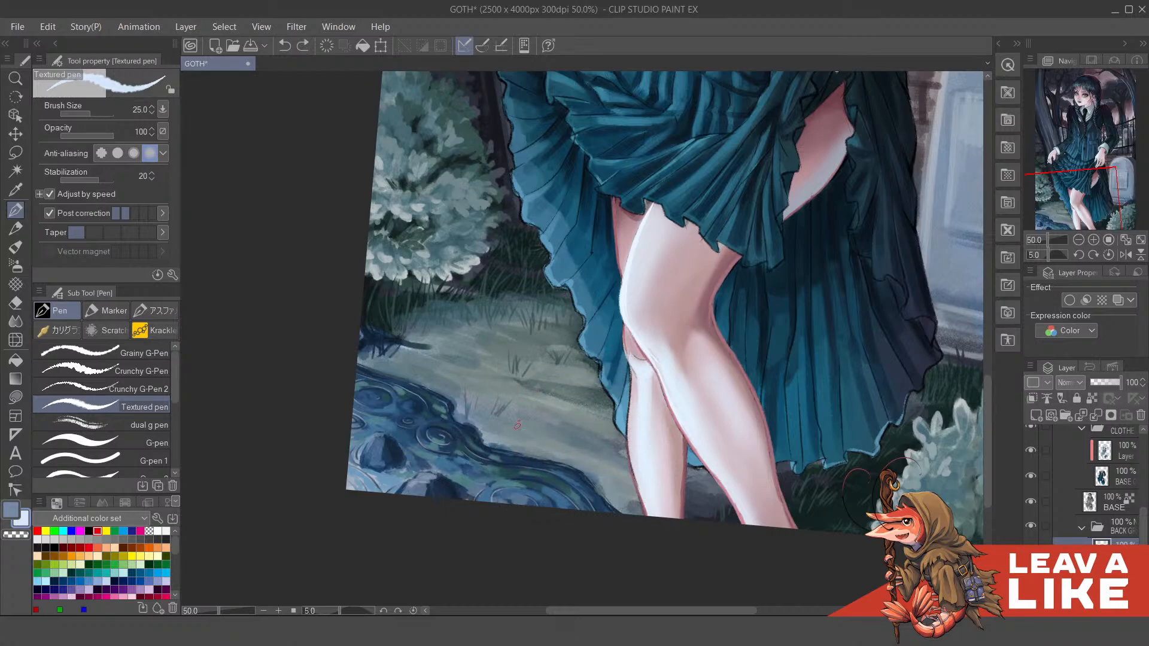
key(ctrl+z)
Step: Draw thin pale blue highlight lines along the current in the stream with Felt pen 2 at size 15
key(p)
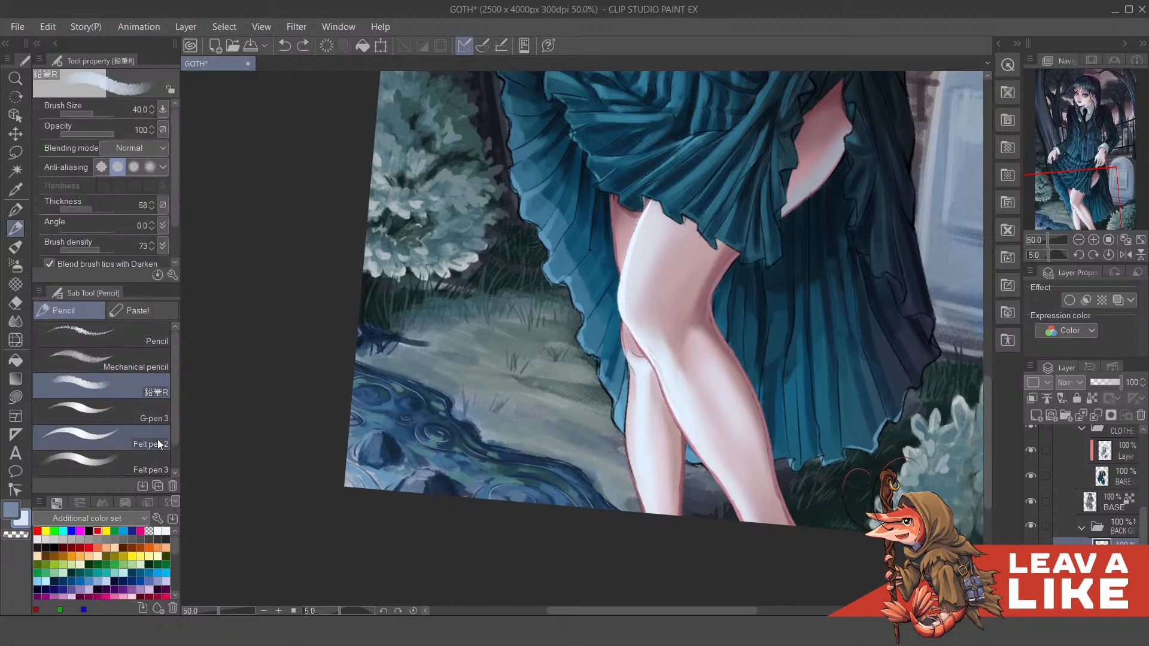
click(139, 439)
drag(410, 442, 472, 467)
key(ctrl+z)
key(ctrl+z)
drag(412, 446, 502, 450)
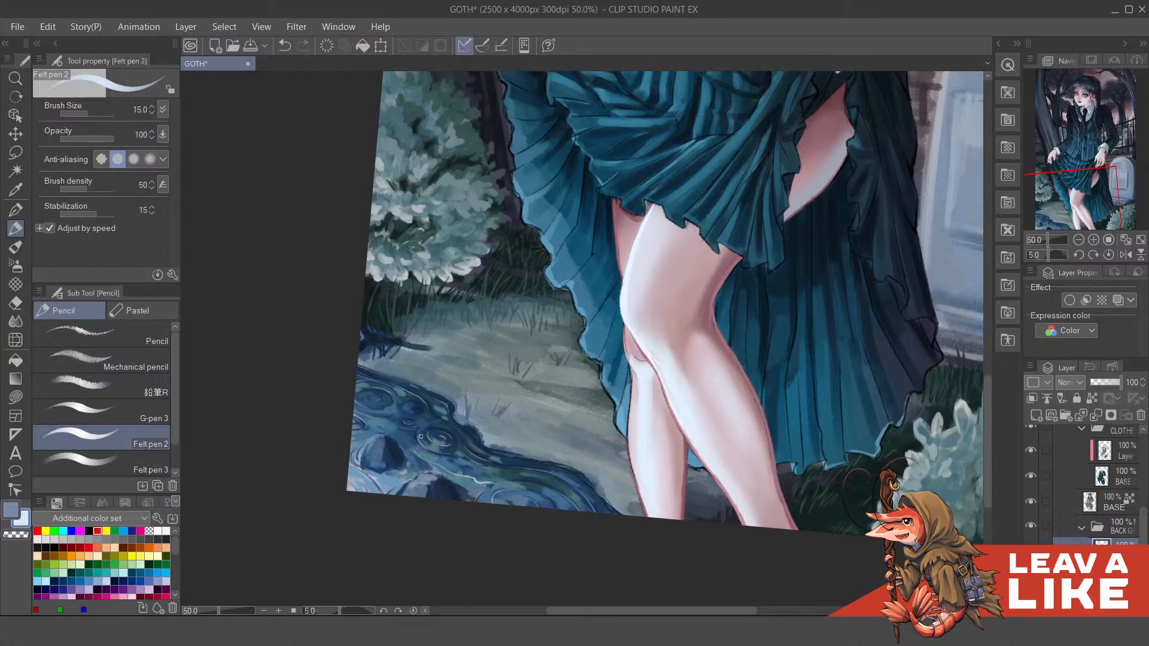
mouse_move(414, 437)
mouse_down()
mouse_move(463, 450)
mouse_move(415, 440)
mouse_move(506, 474)
mouse_up()
Step: Add pale blue water lines around the near rock and along the stream's near edge
mouse_move(416, 458)
mouse_down()
mouse_move(401, 473)
mouse_move(368, 473)
mouse_move(386, 475)
mouse_up()
key(ctrl+z)
drag(344, 473, 365, 492)
key(ctrl+z)
key(ctrl+y)
key(ctrl+z)
key(ctrl+y)
drag(521, 505, 508, 497)
key(ctrl+z)
key(ctrl+y)
Step: Trace the stream's round ripples and the curves between them with pale blue lines
mouse_move(429, 457)
mouse_down()
mouse_move(448, 471)
mouse_move(393, 435)
mouse_up()
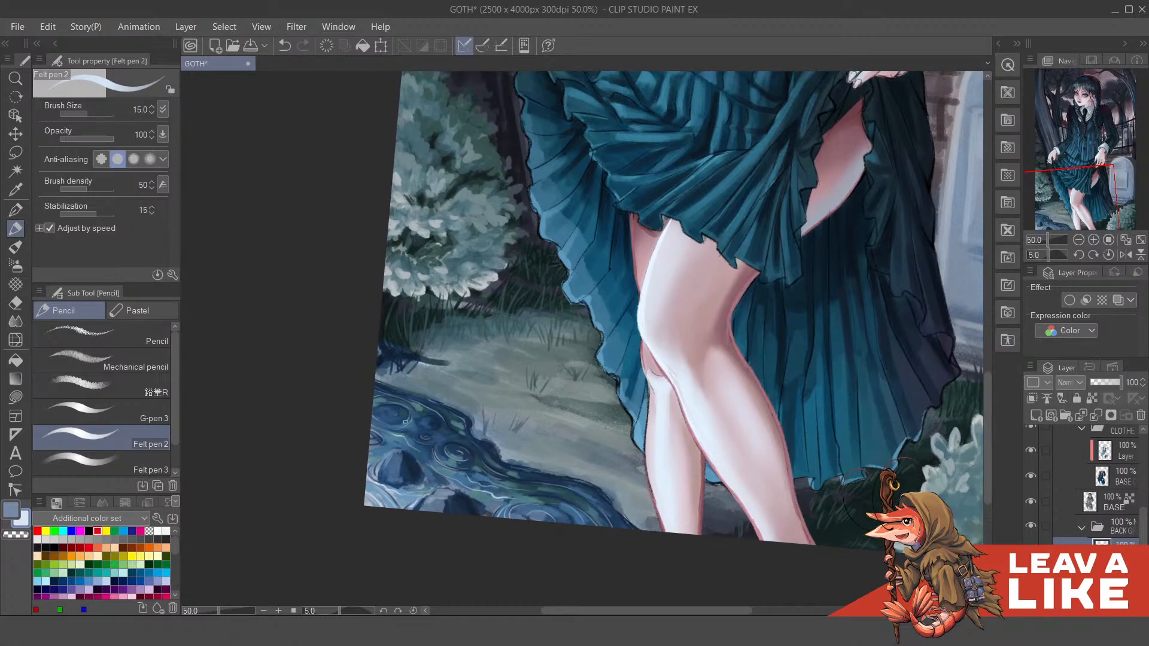
key(ctrl+z)
key(ctrl+z)
mouse_move(395, 411)
mouse_down()
mouse_move(383, 412)
mouse_move(395, 415)
mouse_move(383, 436)
mouse_move(372, 398)
mouse_up()
key(ctrl+z)
drag(442, 459, 418, 461)
key(ctrl+z)
drag(437, 423, 435, 423)
drag(489, 472, 473, 446)
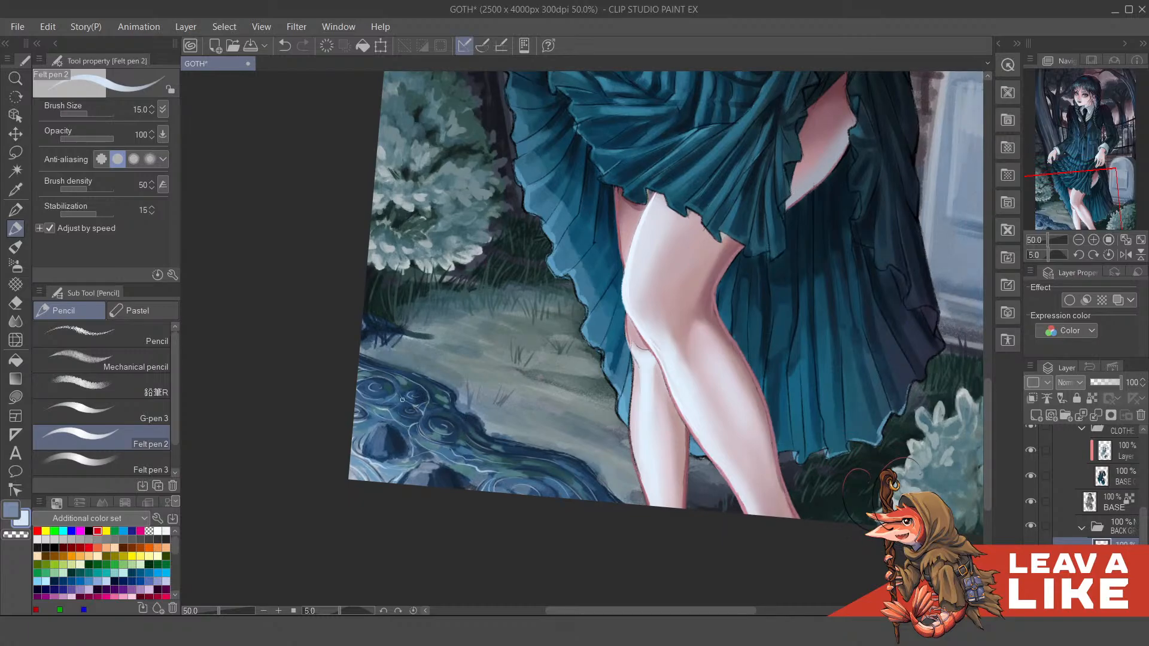
Step: Extend the pale blue water lines toward the end of the stream nearest the feet
key(ctrl+z)
key(ctrl+z)
key(ctrl+y)
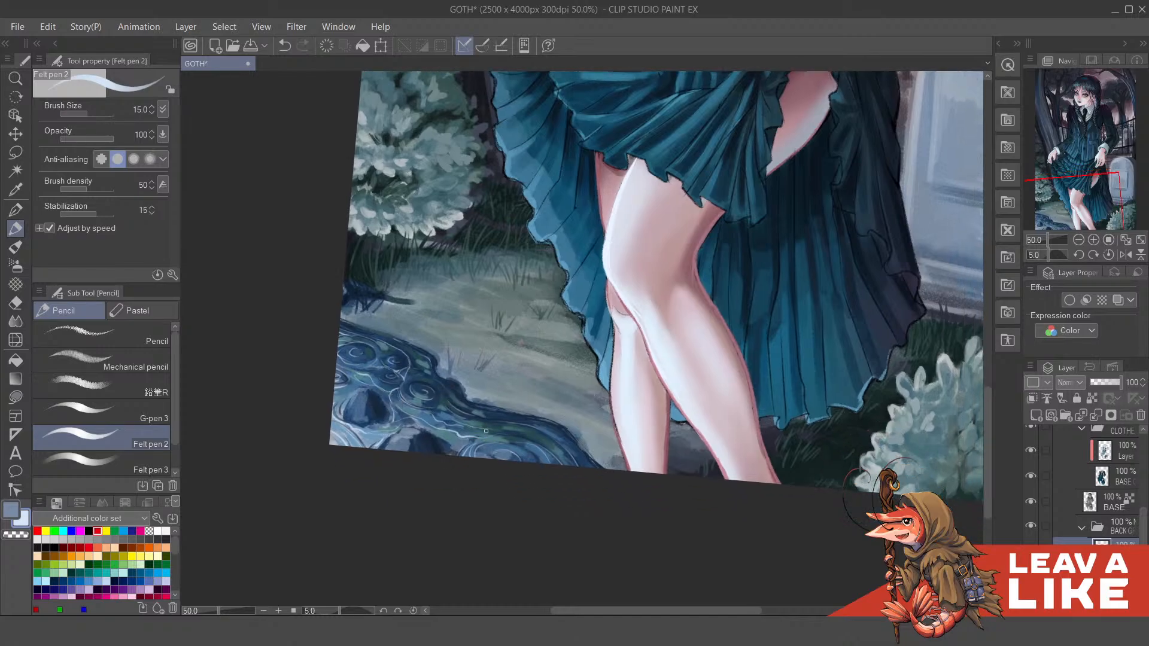
drag(557, 444, 573, 456)
drag(429, 432, 455, 456)
key(ctrl+z)
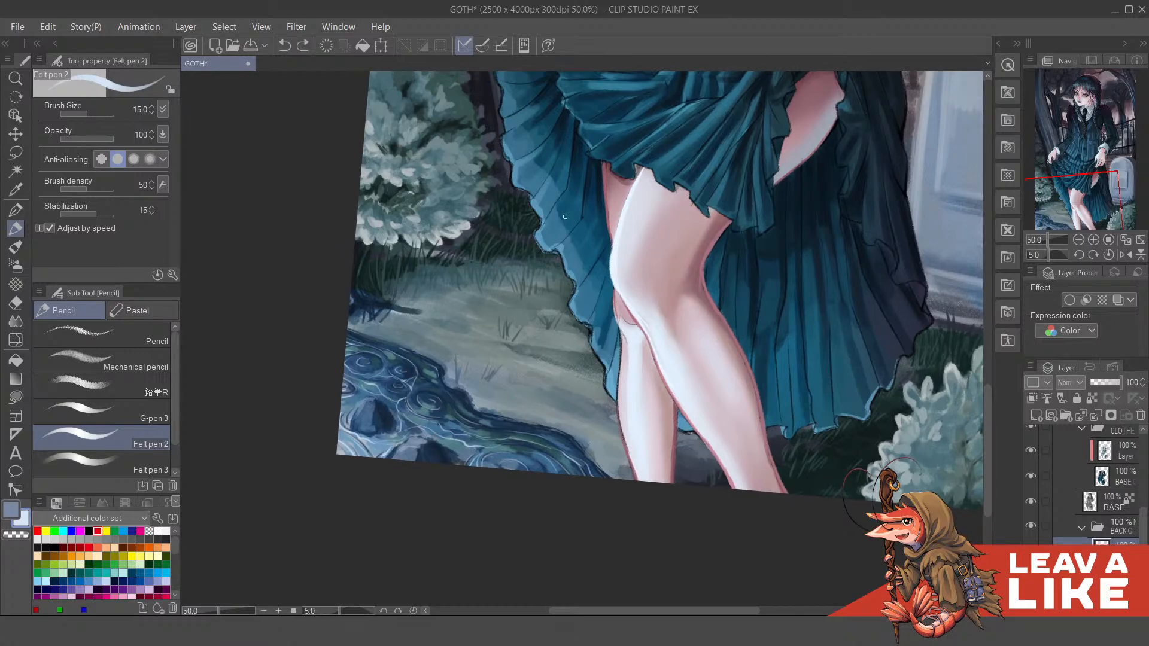
Step: Switch to the Round mixing brush at size 20 and paint over the path around the dark root beside the stream
scroll(565, 216, down, 2)
scroll(675, 350, up, 1)
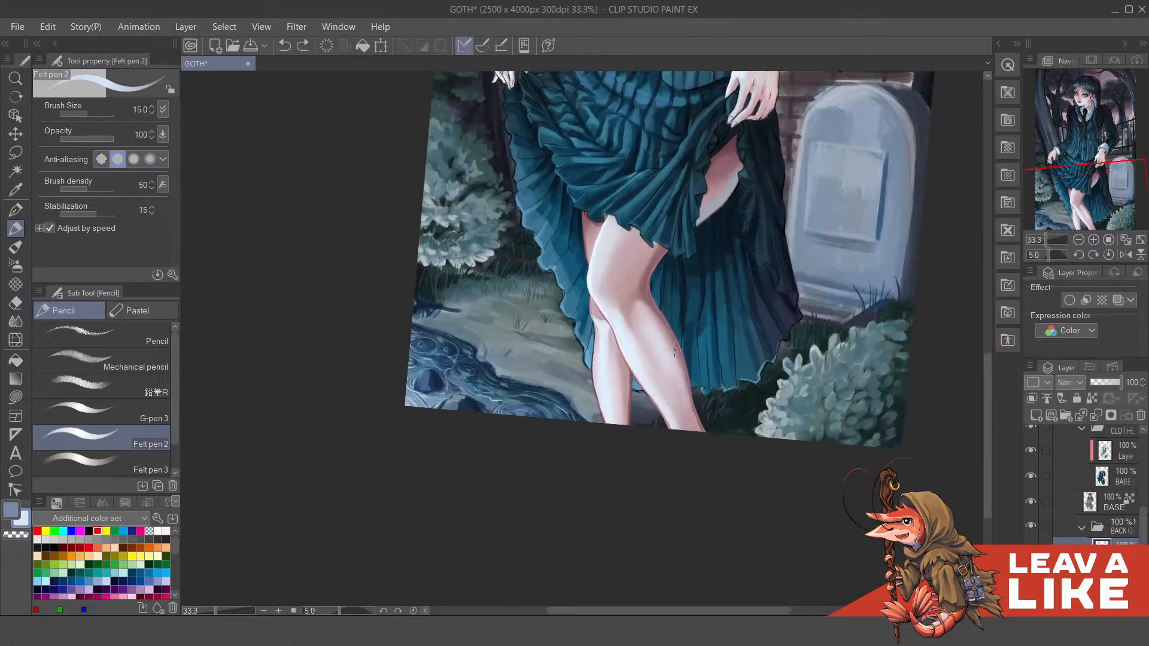
drag(609, 282, 648, 407)
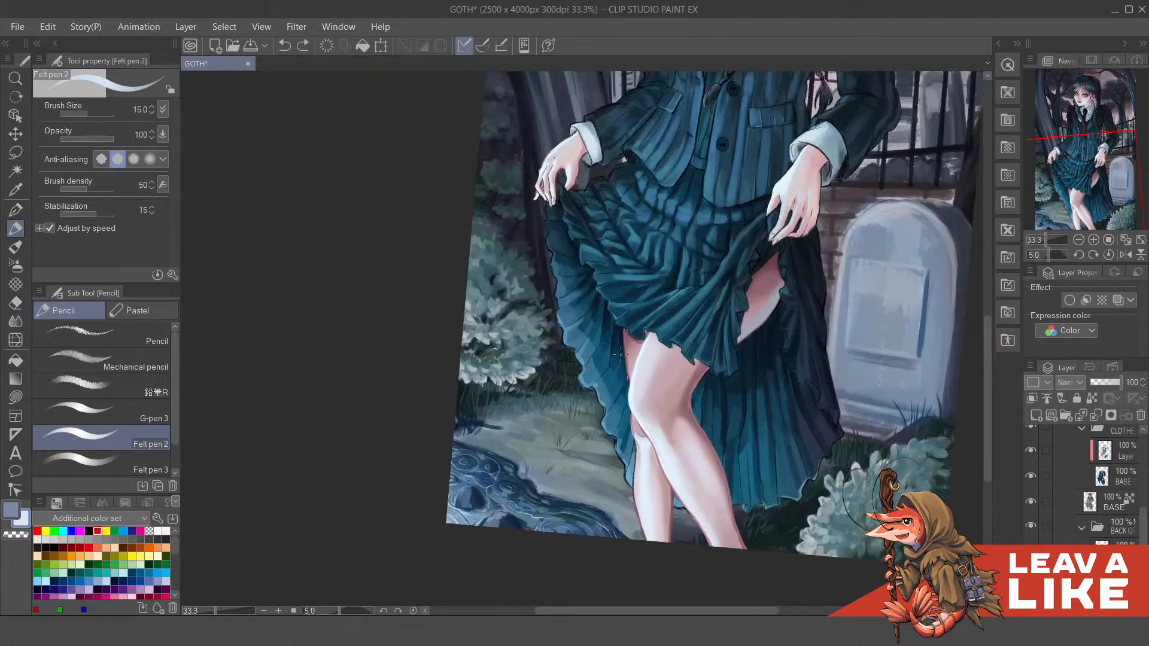
drag(614, 368, 612, 376)
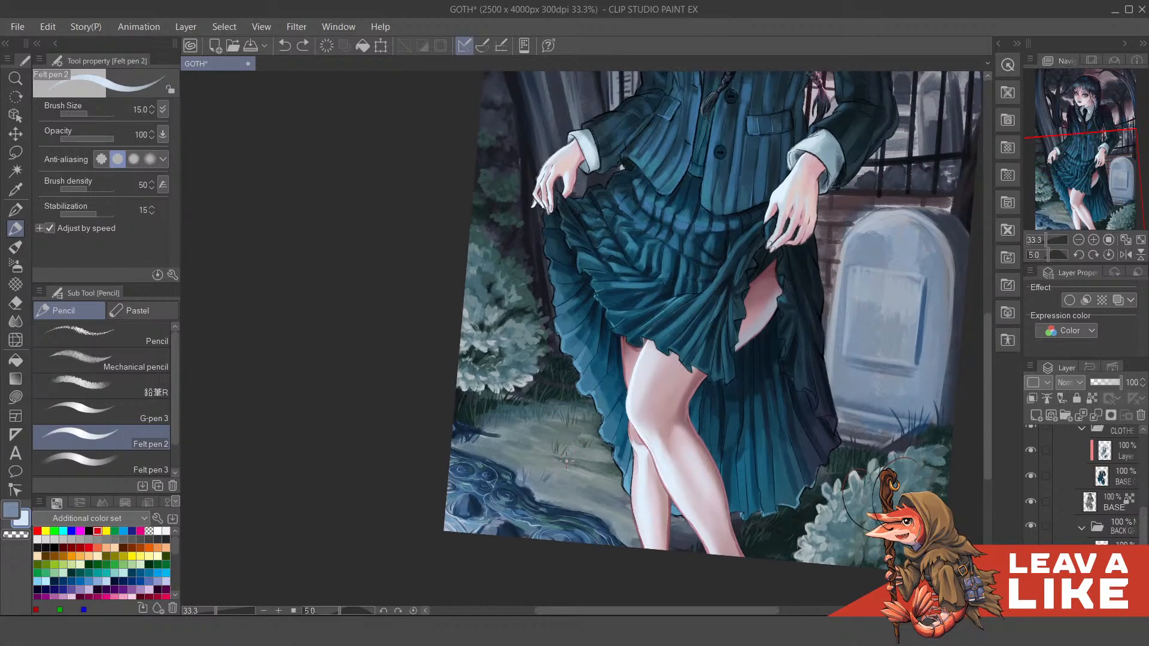
key(b)
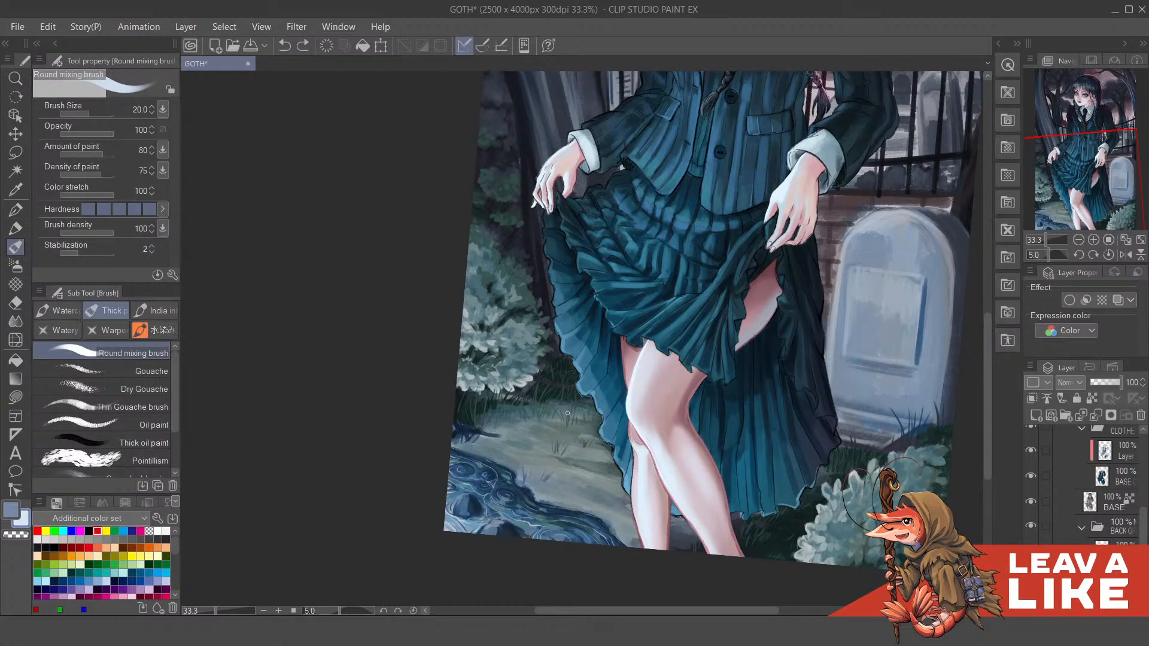
drag(576, 489, 573, 477)
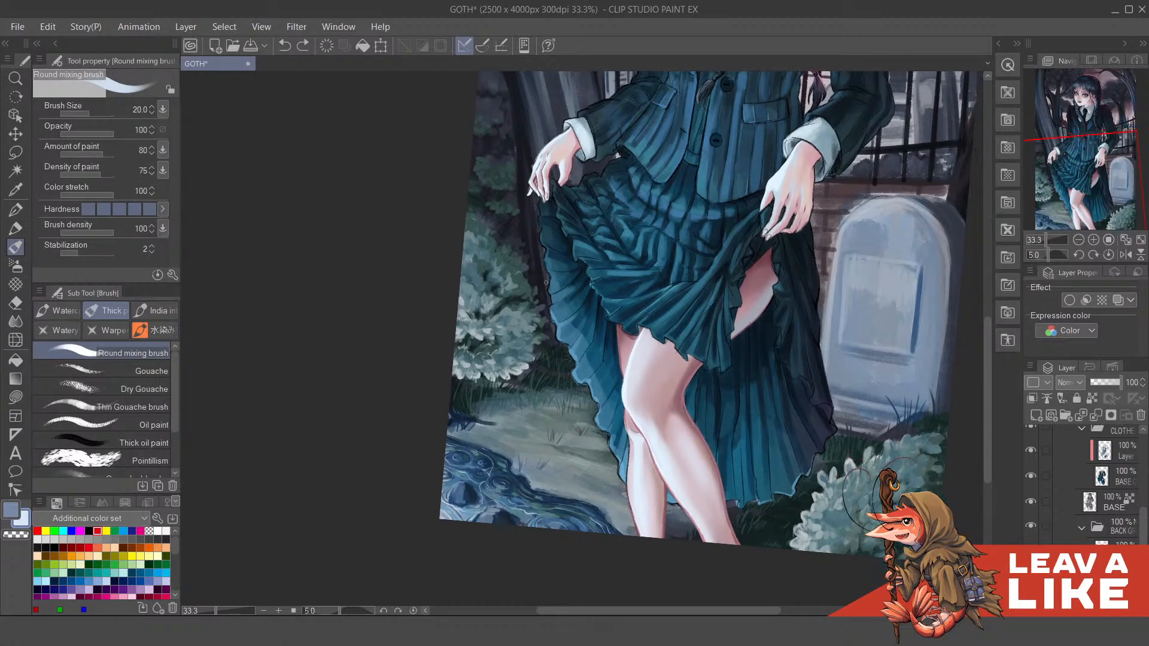
scroll(565, 403, up, 1)
drag(614, 438, 545, 462)
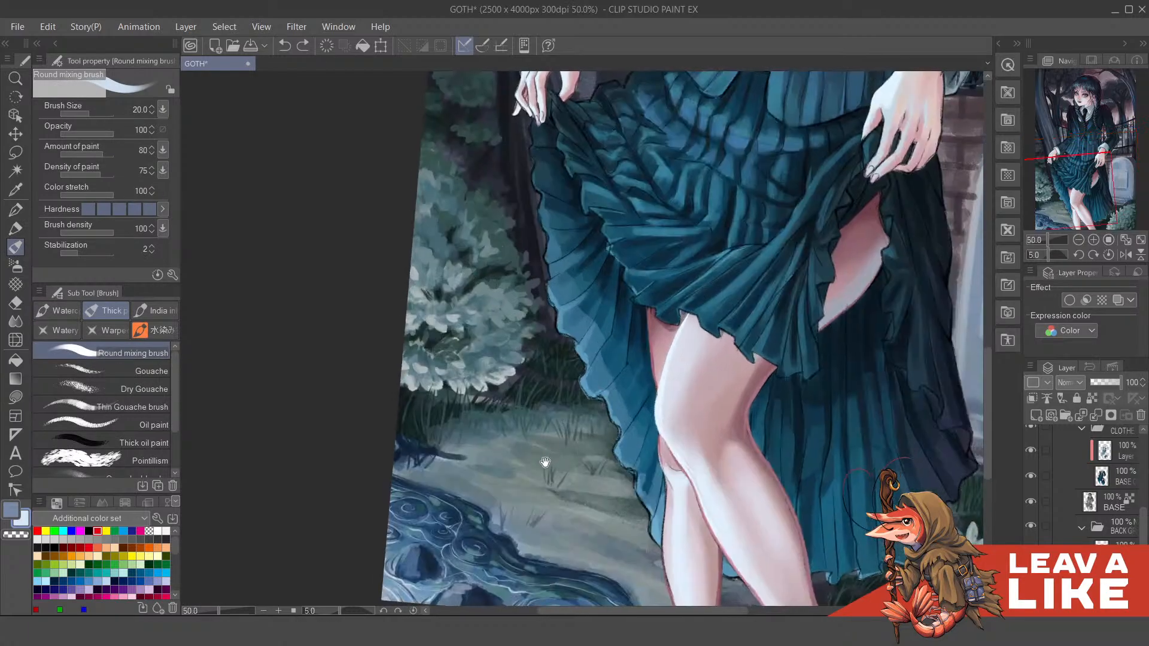
drag(464, 477, 467, 516)
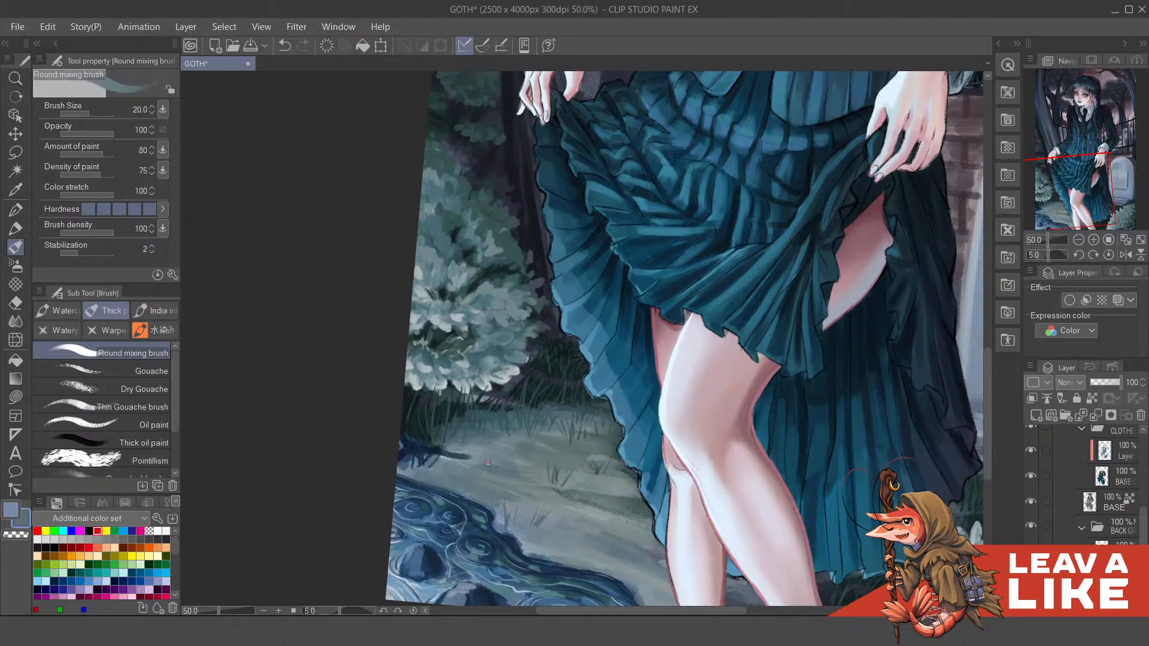
mouse_move(497, 453)
mouse_down()
mouse_move(478, 449)
mouse_move(533, 421)
mouse_up()
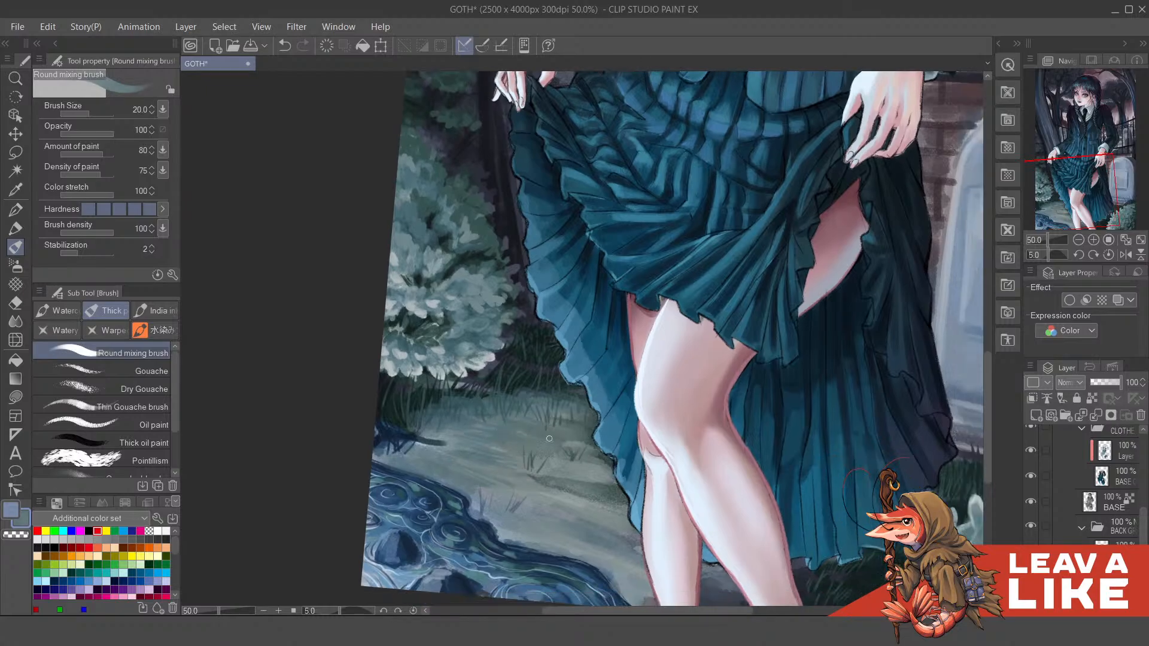
Step: Rework the dark root's thin tip across the path with sampled path and shadow colours
alt+click(552, 501)
mouse_move(545, 453)
mouse_down()
mouse_move(584, 451)
mouse_move(580, 438)
mouse_up()
key(ctrl+z)
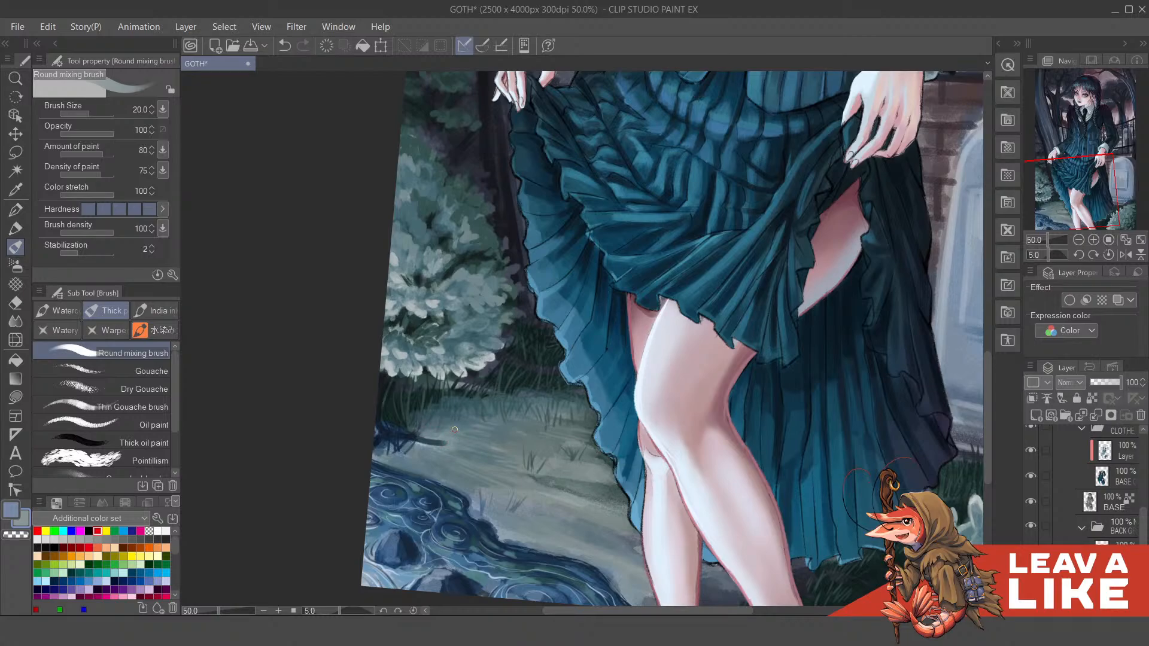
drag(455, 443, 464, 447)
alt+click(398, 388)
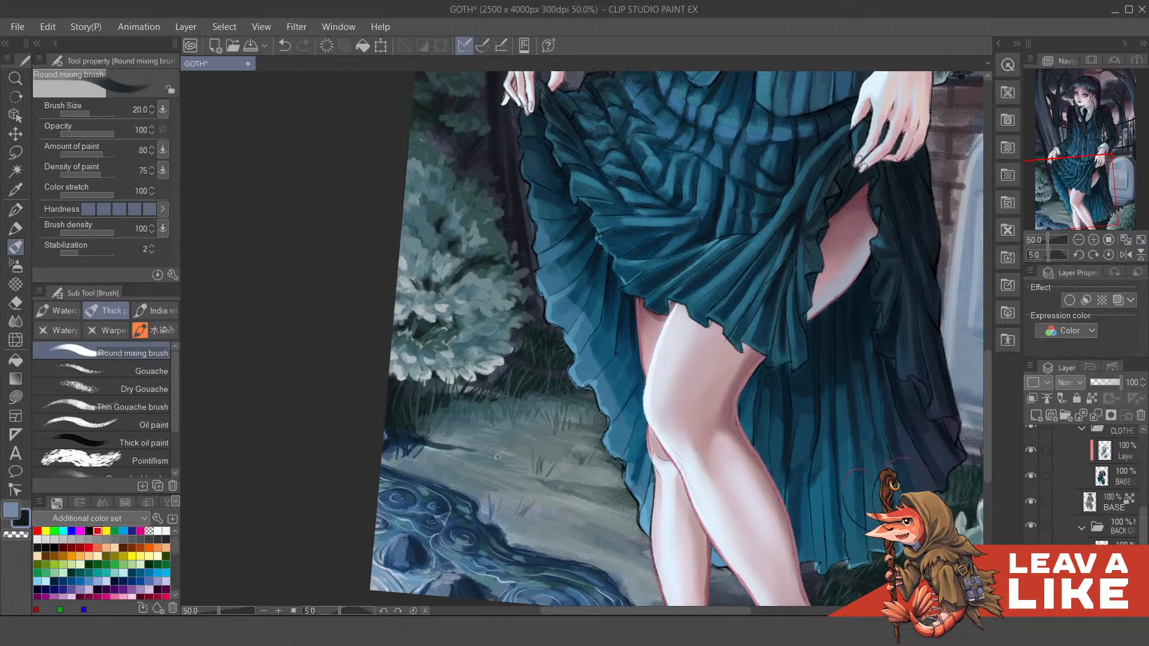
mouse_move(477, 452)
mouse_down()
mouse_move(394, 439)
mouse_move(387, 428)
mouse_up()
key(ctrl+z)
click(425, 446)
drag(454, 458, 484, 468)
key(ctrl+z)
Step: Reduce the brush size to 12 and paint a forked branch on the dark root
key(bracketleft)
key(bracketleft)
key(bracketleft)
scroll(454, 455, up, 2)
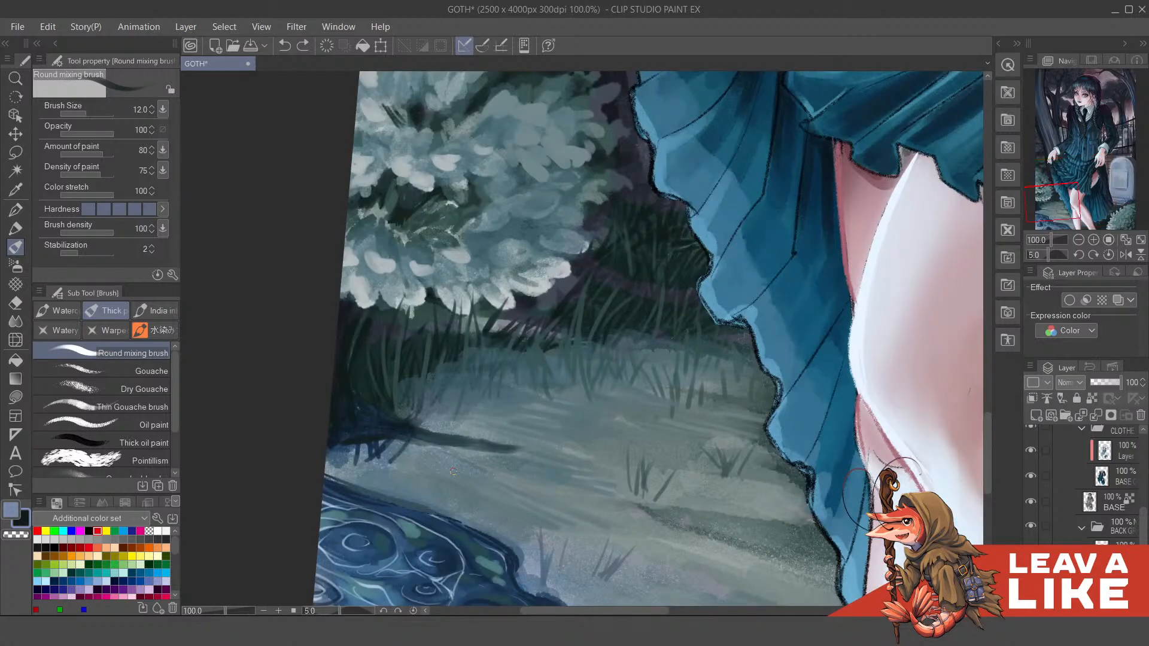
mouse_move(423, 445)
mouse_down()
mouse_move(485, 461)
mouse_move(382, 458)
mouse_up()
key(ctrl+z)
drag(443, 452, 473, 452)
key(alt)
alt+click(452, 440)
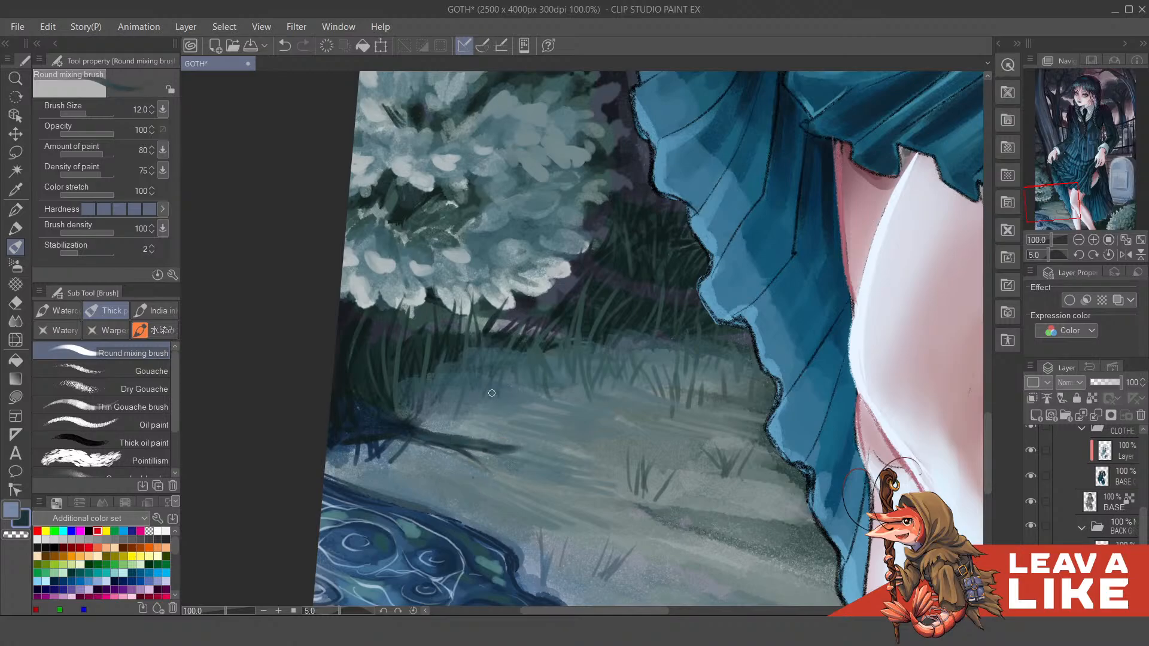
Step: Lengthen the root's forked tip across the path using a dark colour sampled from the shaded grass
drag(474, 405, 483, 412)
key(alt)
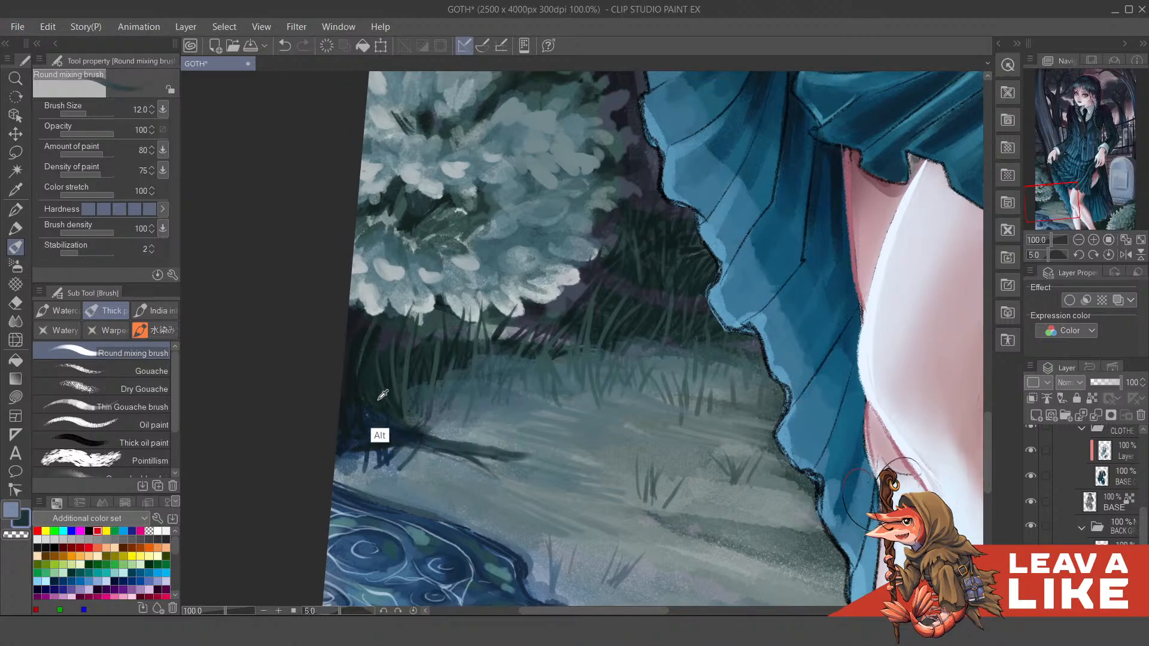
alt+click(348, 372)
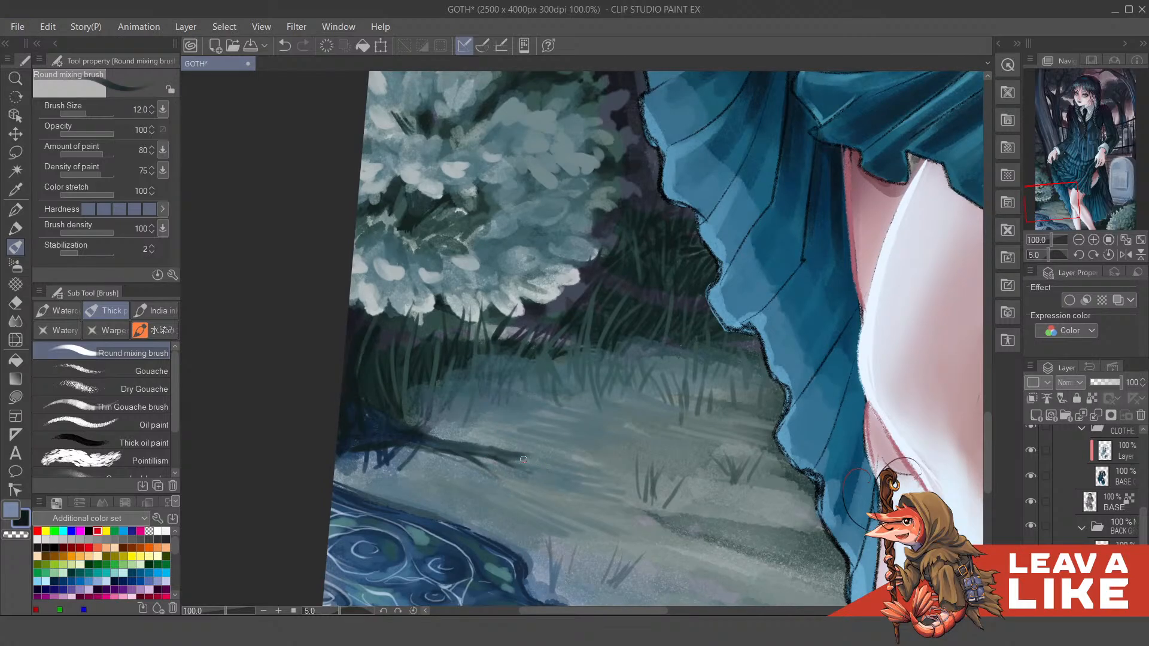
drag(524, 460, 568, 467)
Step: Flip the canvas view horizontally and try a dark stroke in the shaded grass at the root's base
key(ctrl+minus)
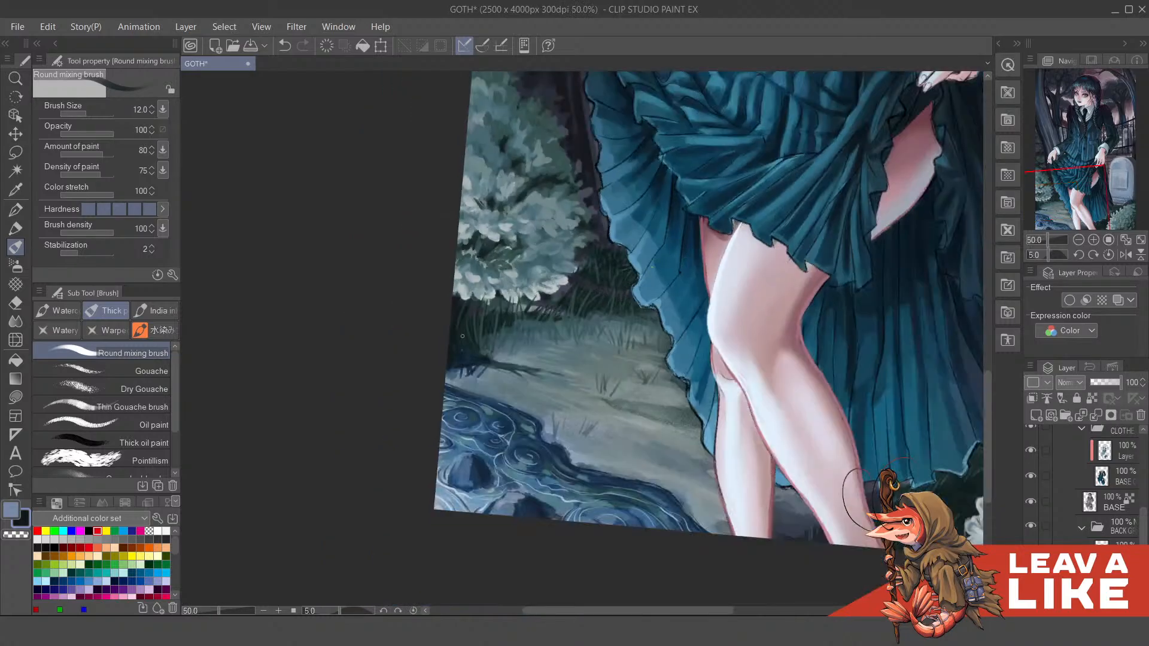
key(h)
key(ctrl+plus)
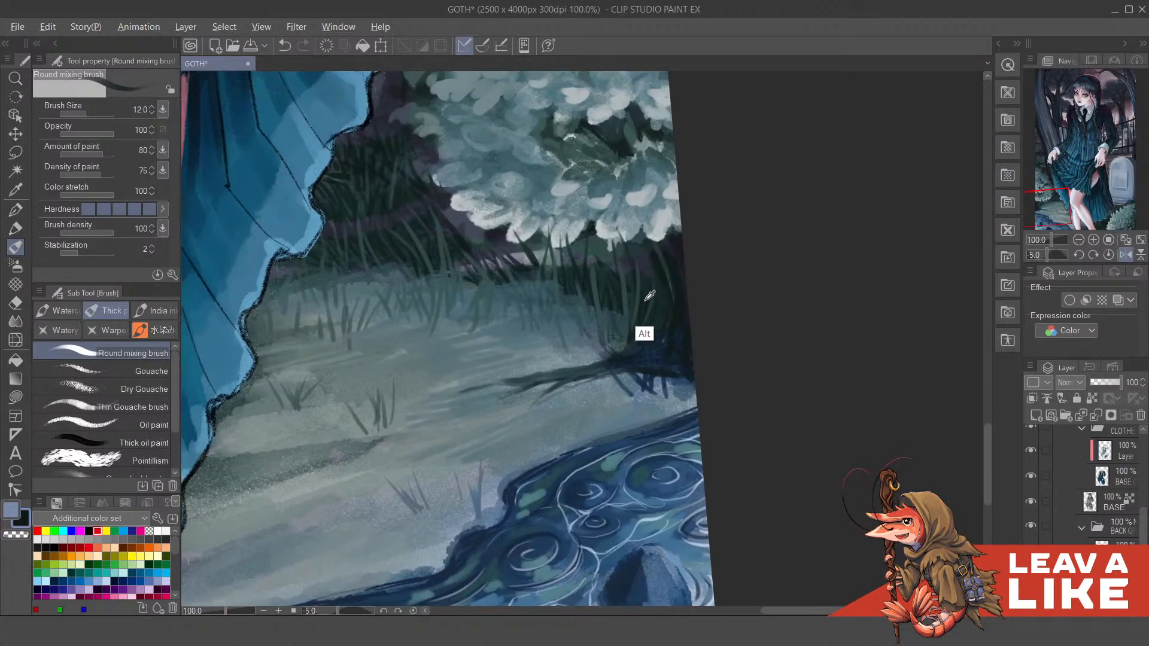
scroll(642, 323, down, 1)
mouse_move(657, 375)
mouse_down()
mouse_move(680, 362)
mouse_move(668, 329)
mouse_up()
key(ctrl+z)
key(ctrl+z)
scroll(658, 369, up, 2)
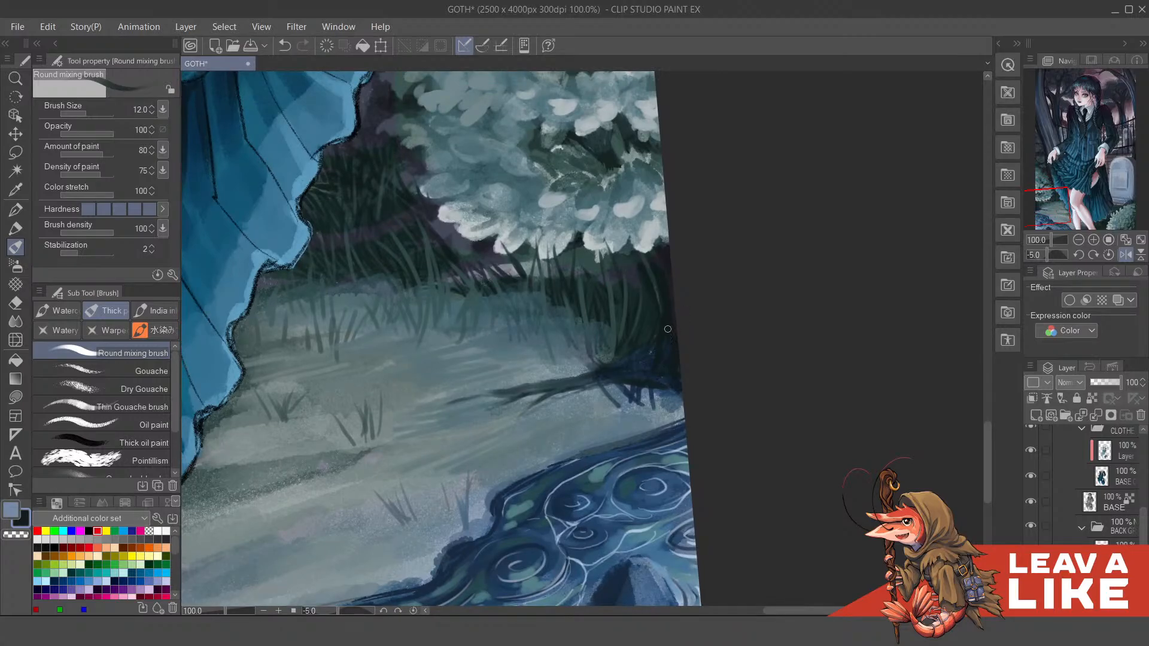
Step: Paint a small blue-grey stone on the bank below the root, between the dark grass and the stream
drag(659, 415, 662, 422)
alt+click(571, 354)
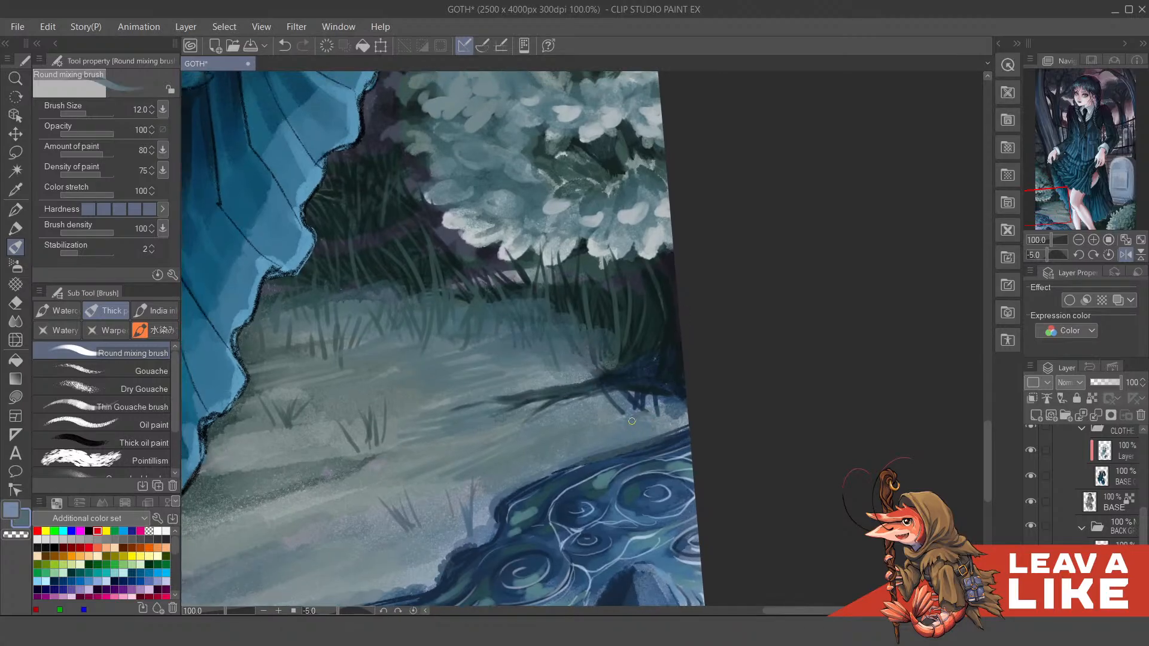
alt+click(604, 325)
mouse_move(645, 412)
mouse_down()
mouse_move(656, 412)
mouse_move(634, 422)
mouse_move(652, 421)
mouse_move(629, 419)
mouse_up()
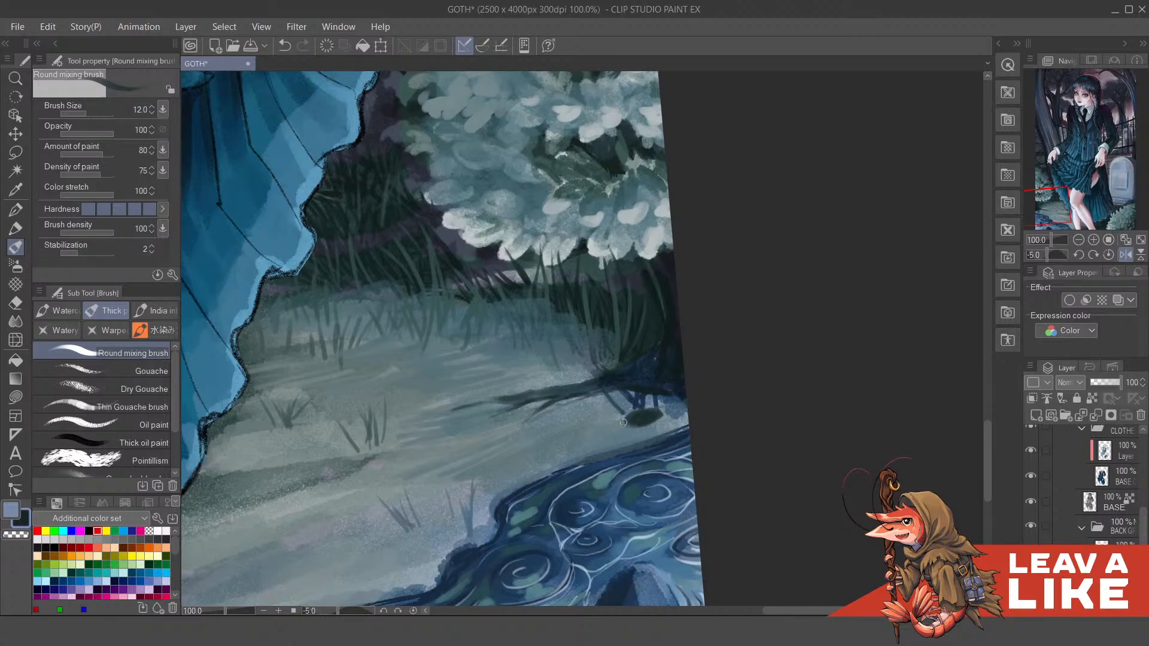
key(ctrl+z)
mouse_move(660, 382)
mouse_down()
mouse_move(702, 370)
mouse_move(683, 350)
mouse_up()
drag(670, 574, 655, 590)
mouse_move(665, 396)
mouse_down()
mouse_move(702, 388)
mouse_move(666, 407)
mouse_up()
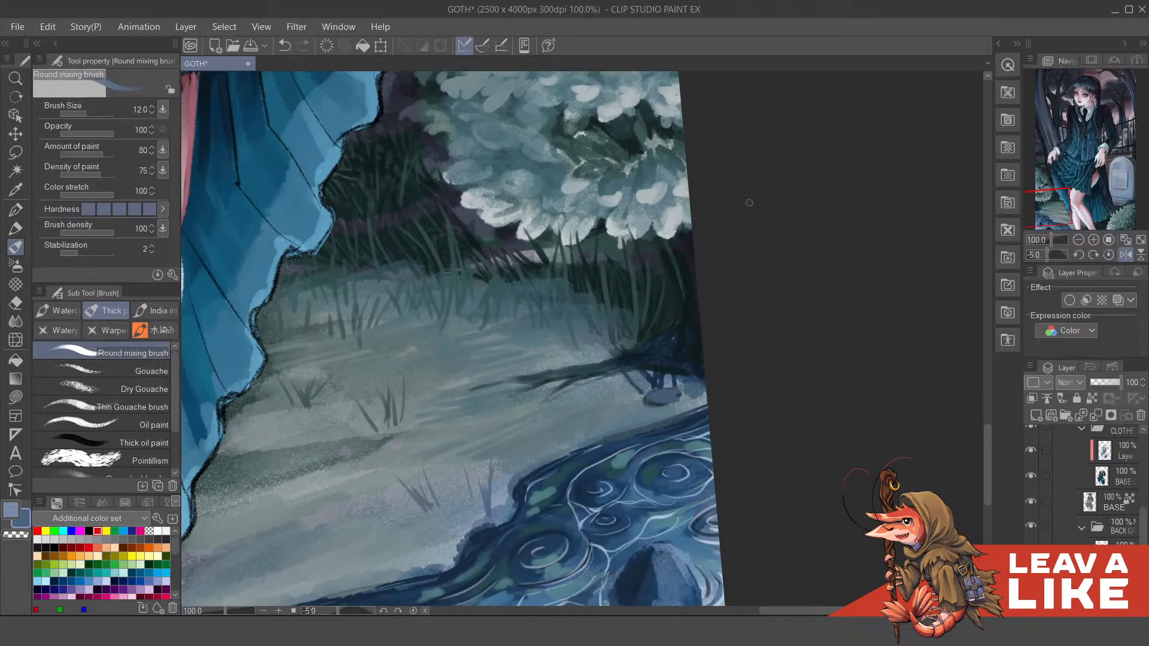
Step: Reset the canvas rotation and paint a second stone at the canvas edge with blue-grey tones picked from the Color Wheel
key(ctrl+minus)
key(asciicircum)
key(ctrl+plus)
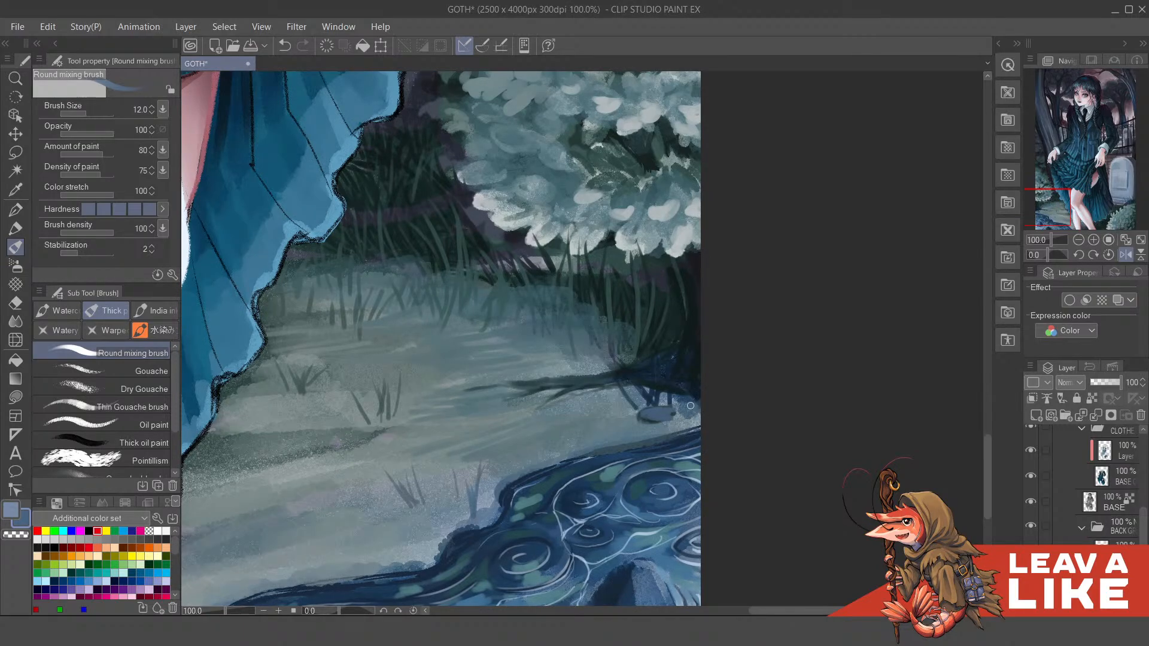
scroll(643, 557, down, 1)
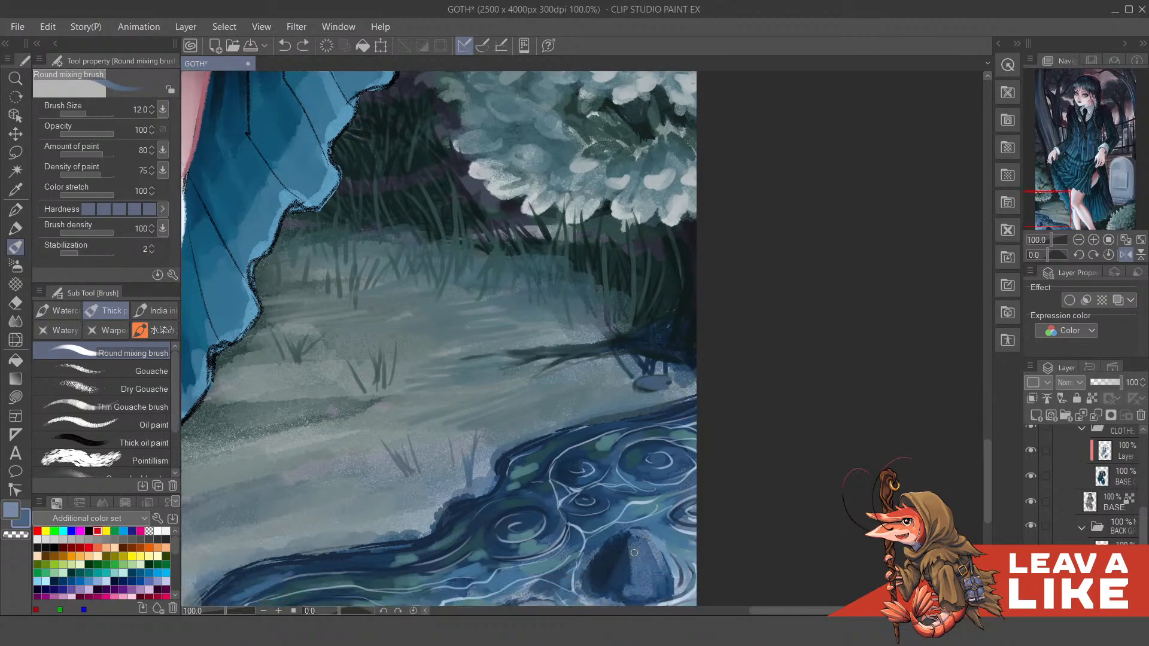
key(c)
click(683, 419)
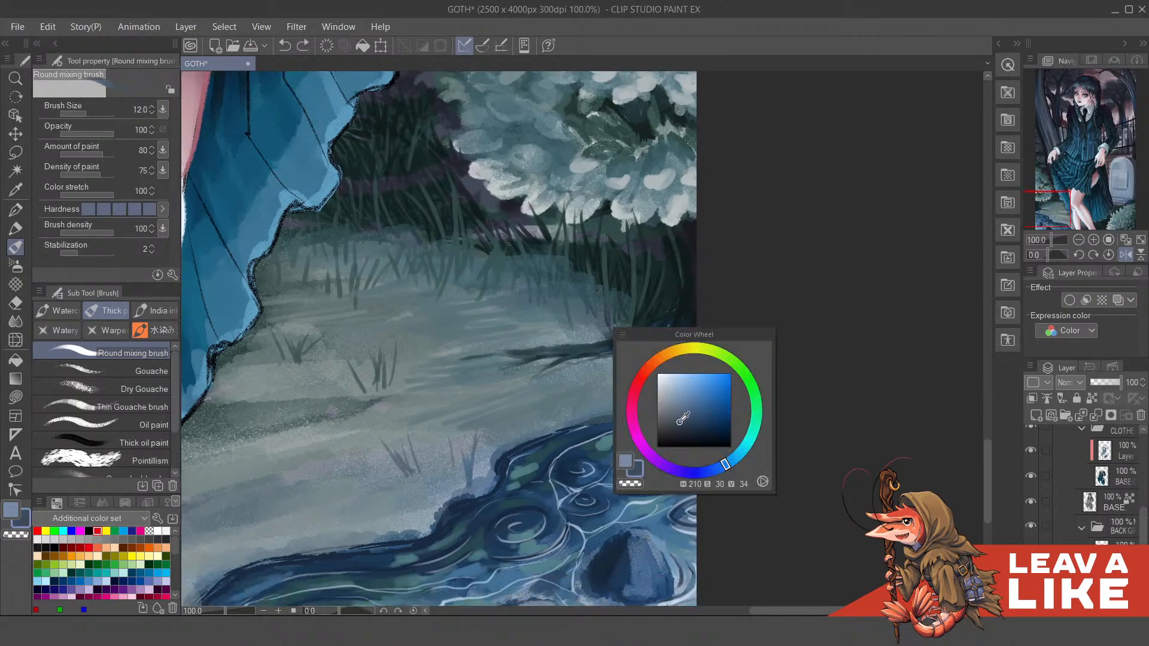
mouse_move(678, 382)
mouse_down()
mouse_move(689, 377)
mouse_move(679, 386)
mouse_move(692, 392)
mouse_up()
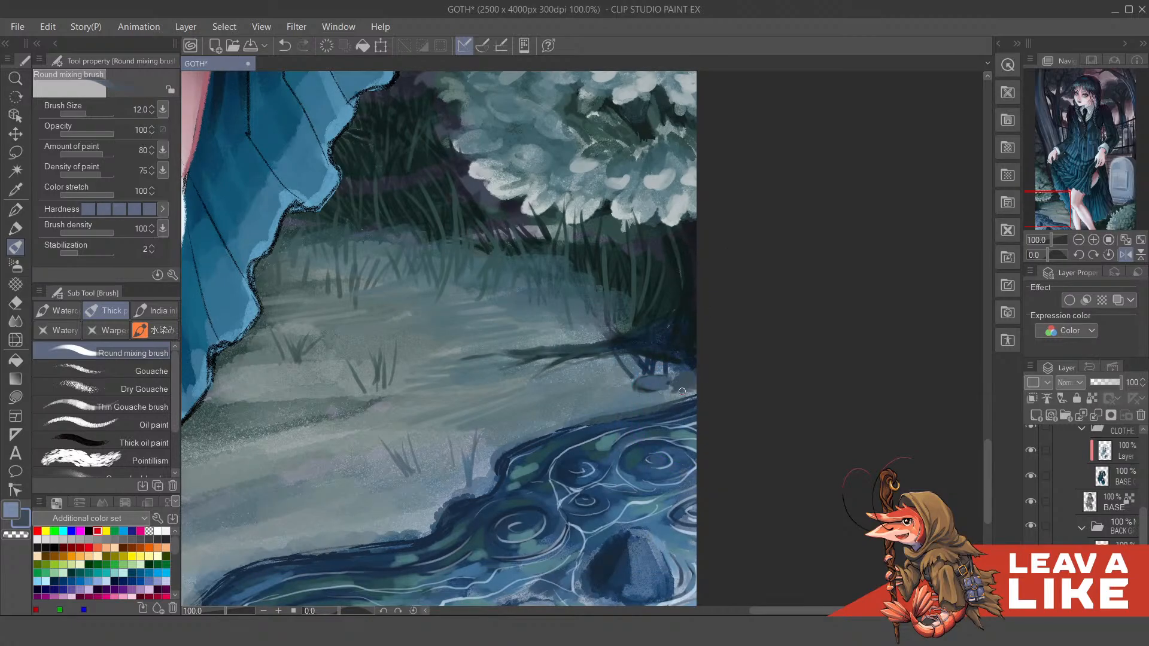
key(c)
click(707, 375)
drag(683, 380, 691, 372)
Step: Flip the canvas view back and draw thin grass blades behind the stones with the brush at size 7
key(h)
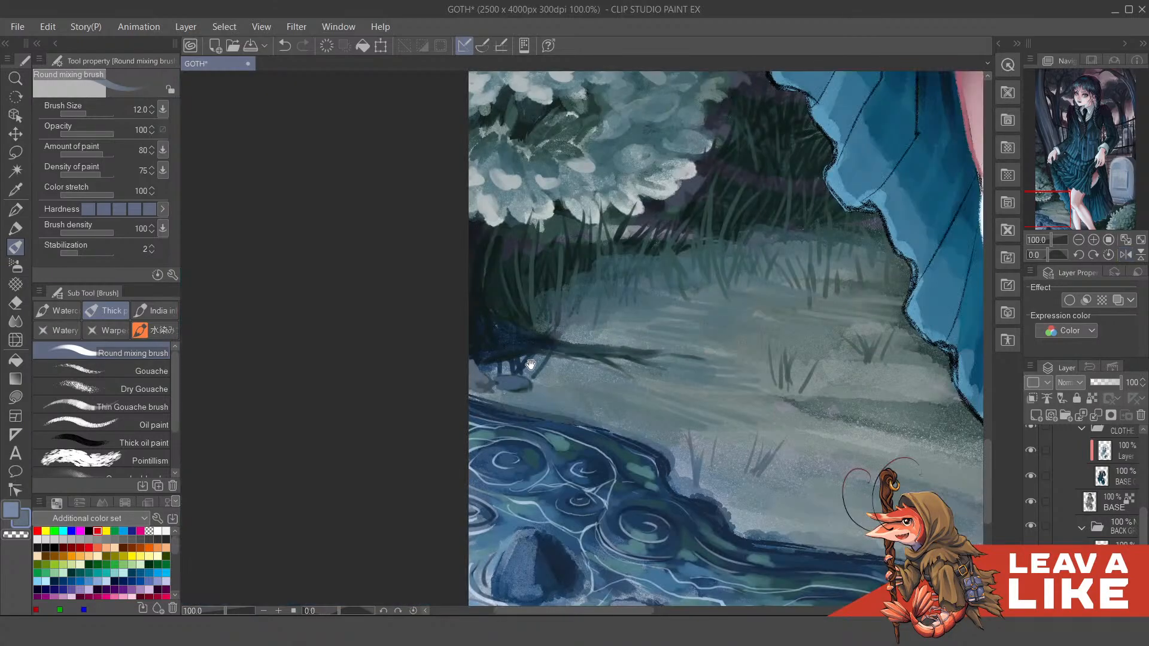
mouse_move(509, 394)
mouse_down()
mouse_move(529, 410)
mouse_move(508, 412)
mouse_move(507, 399)
mouse_up()
alt+click(506, 379)
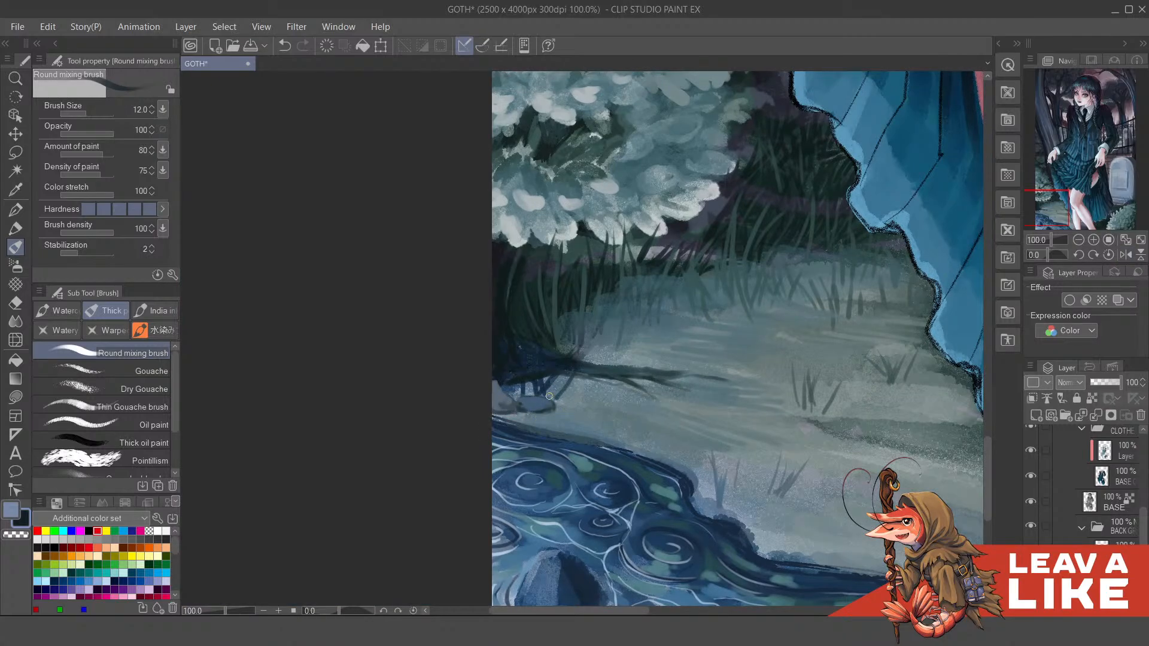
key(ctrl)
key(ctrl+z)
alt+click(554, 321)
drag(543, 394, 542, 331)
key(bracketleft)
key(bracketleft)
key(bracketleft)
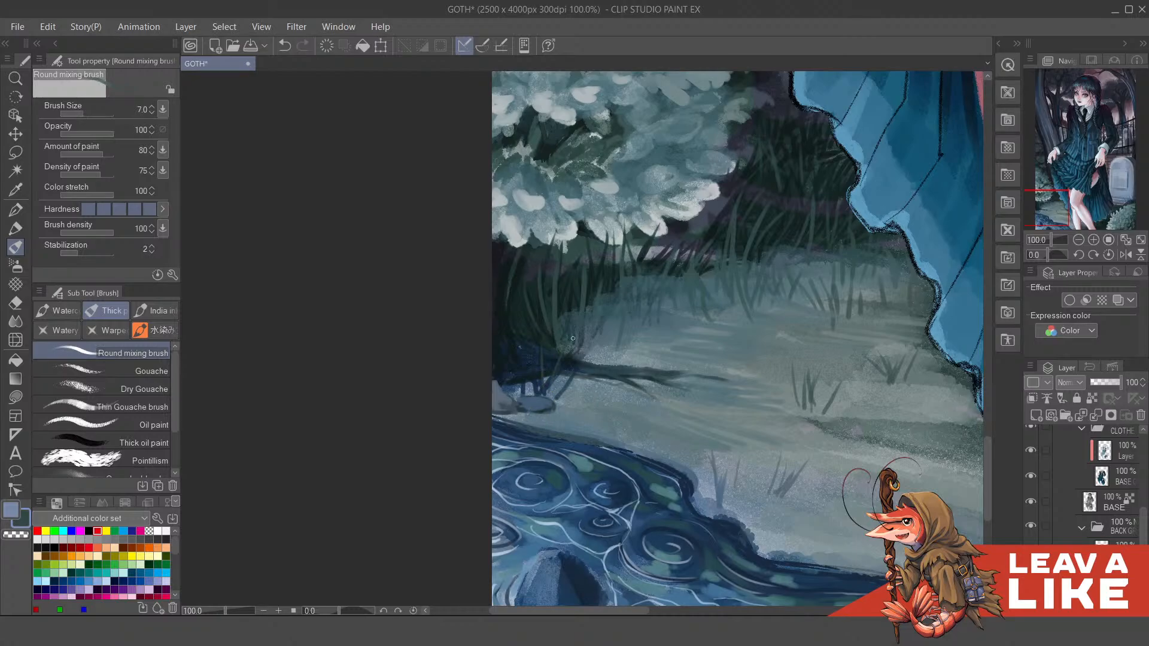
mouse_move(531, 395)
mouse_down()
mouse_move(537, 314)
mouse_move(526, 395)
mouse_move(504, 362)
mouse_move(526, 393)
mouse_move(483, 371)
mouse_move(515, 390)
mouse_move(522, 359)
mouse_move(501, 364)
mouse_move(513, 400)
mouse_move(494, 361)
mouse_up()
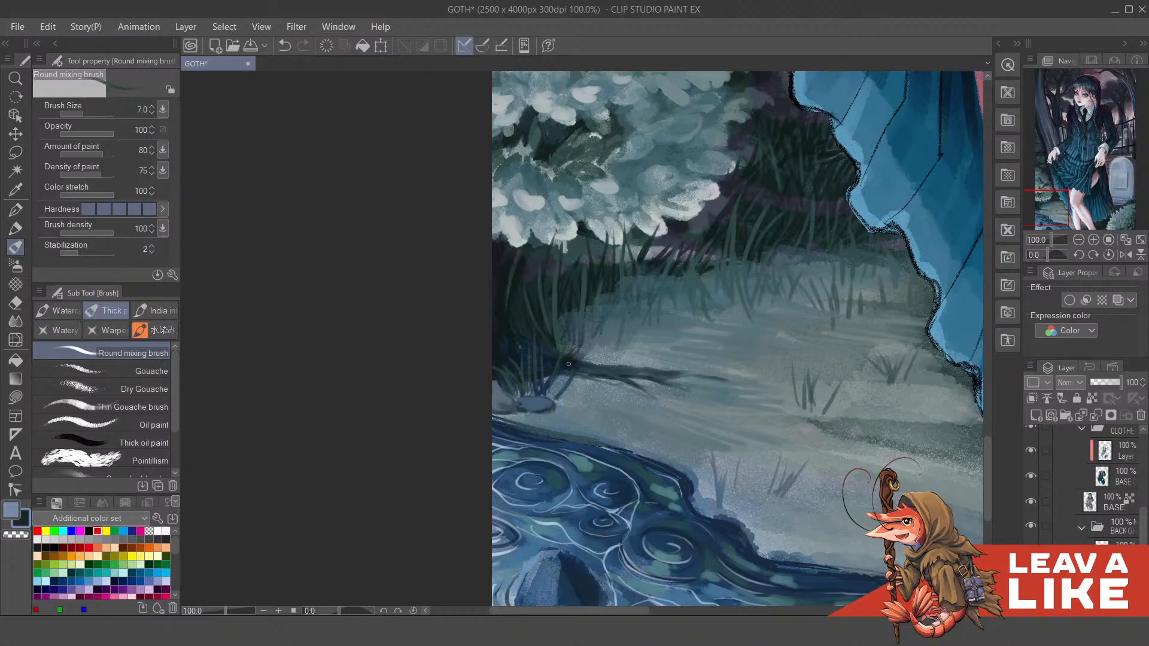
Step: Add thin dark shadow strokes around the stones and along the underside of the root
alt+click(502, 432)
key(F7)
drag(582, 382, 547, 377)
alt+click(514, 449)
mouse_move(557, 420)
mouse_down()
mouse_move(587, 410)
mouse_move(553, 402)
mouse_move(619, 388)
mouse_up()
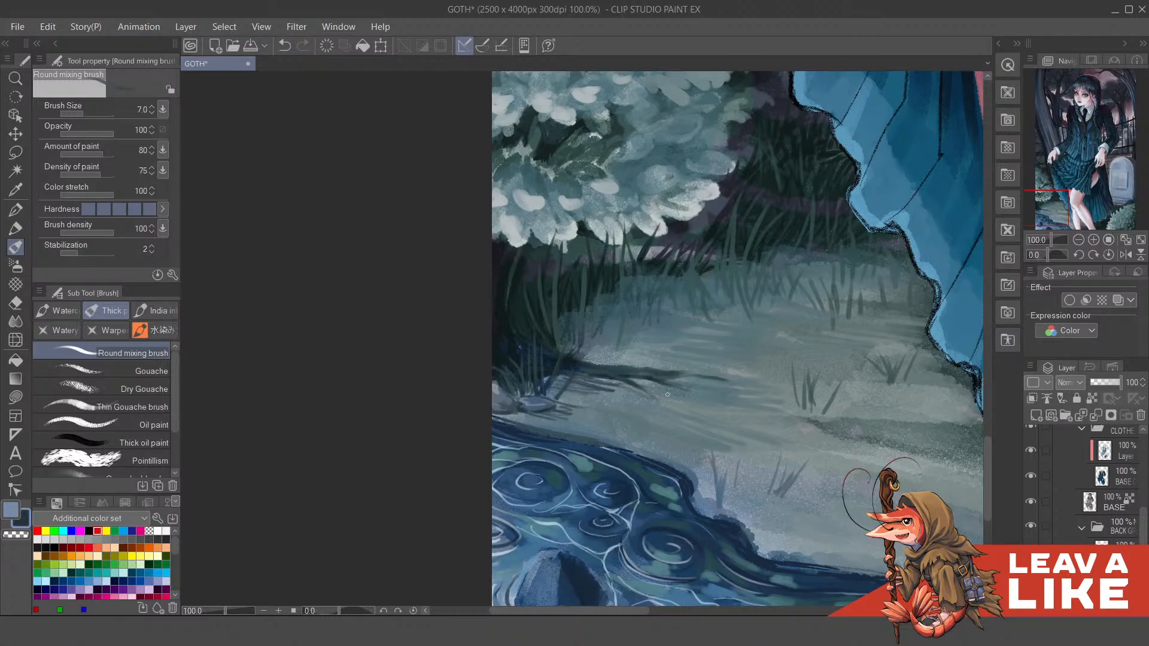
Step: Draw thin dark lines along the stream's bank from the stones toward the legs
scroll(667, 394, down, 1)
drag(864, 451, 726, 385)
scroll(758, 392, down, 1)
scroll(502, 335, up, 2)
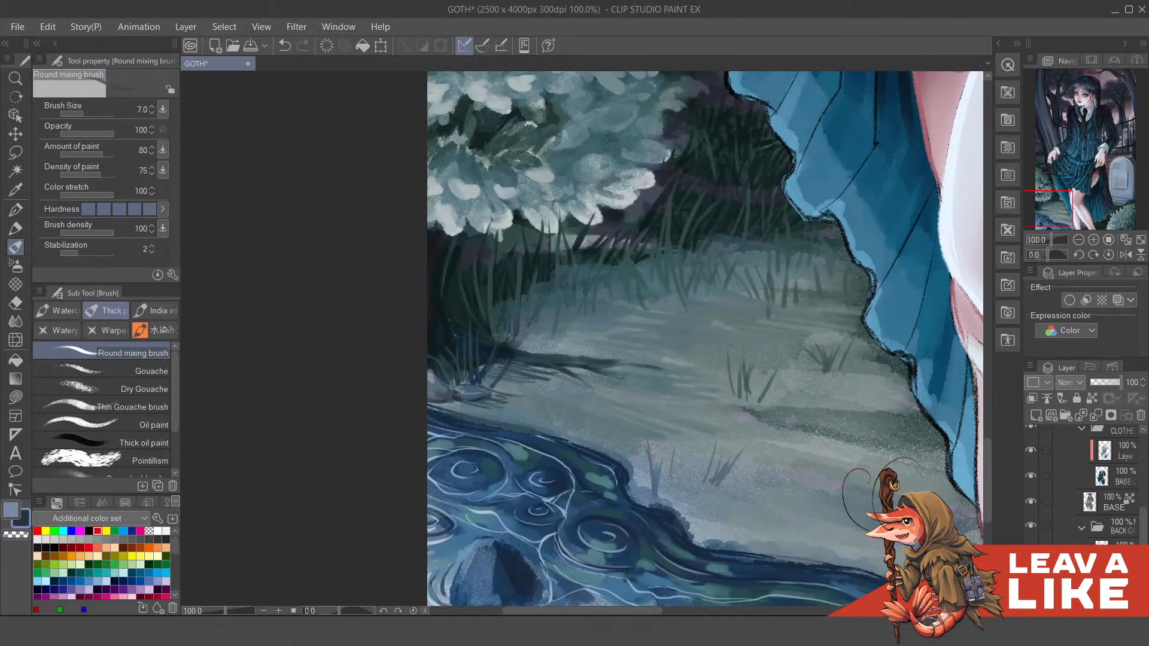
drag(447, 406, 658, 488)
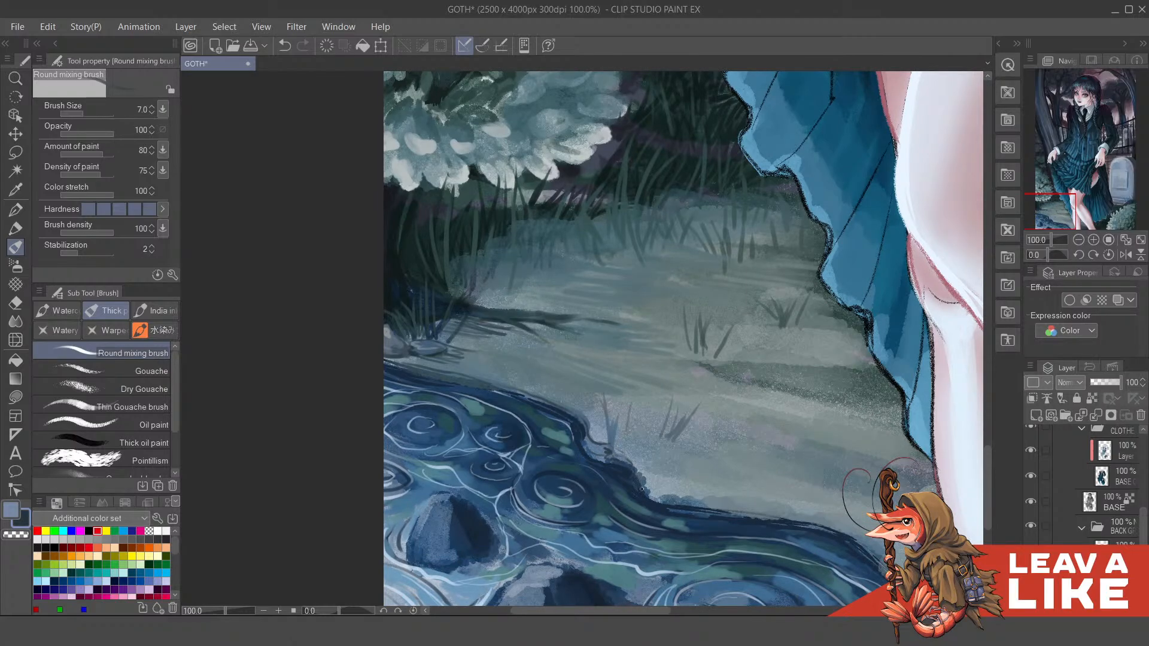
mouse_move(636, 468)
mouse_down()
mouse_move(650, 492)
mouse_move(671, 458)
mouse_move(815, 489)
mouse_move(733, 441)
mouse_move(821, 504)
mouse_move(764, 483)
mouse_up()
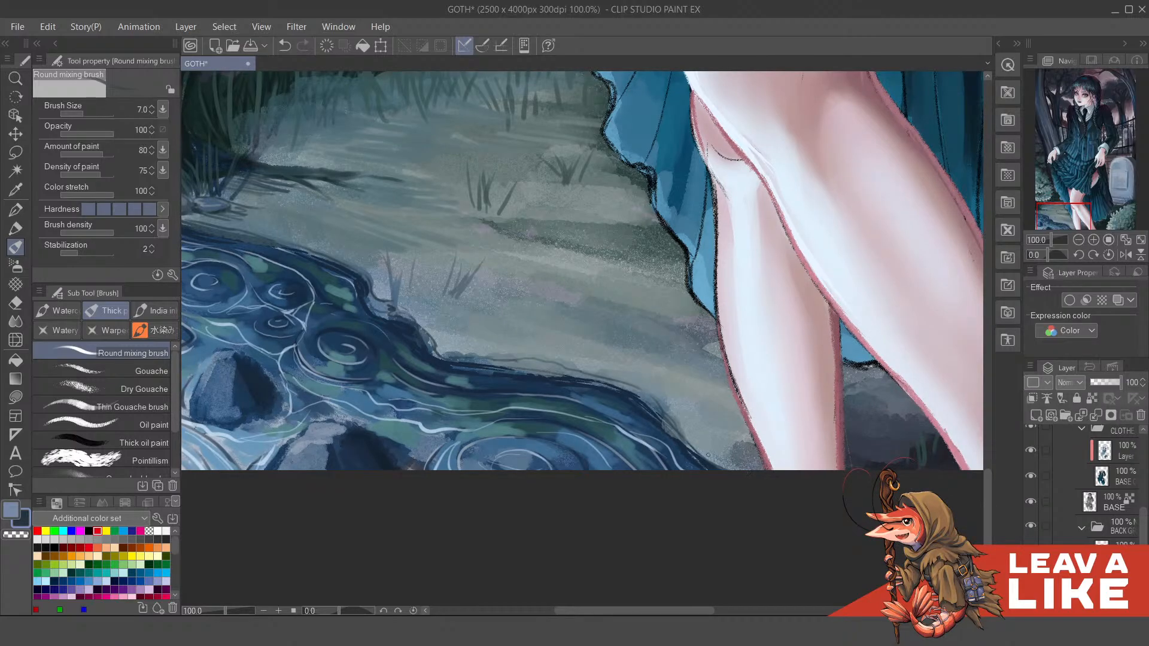
Step: Paint faint grass tufts and short ground strokes on the bank between the stream and the skirt
mouse_move(698, 395)
mouse_down()
mouse_move(651, 425)
mouse_move(658, 443)
mouse_up()
drag(630, 418, 626, 381)
key(ctrl+z)
drag(611, 434, 615, 404)
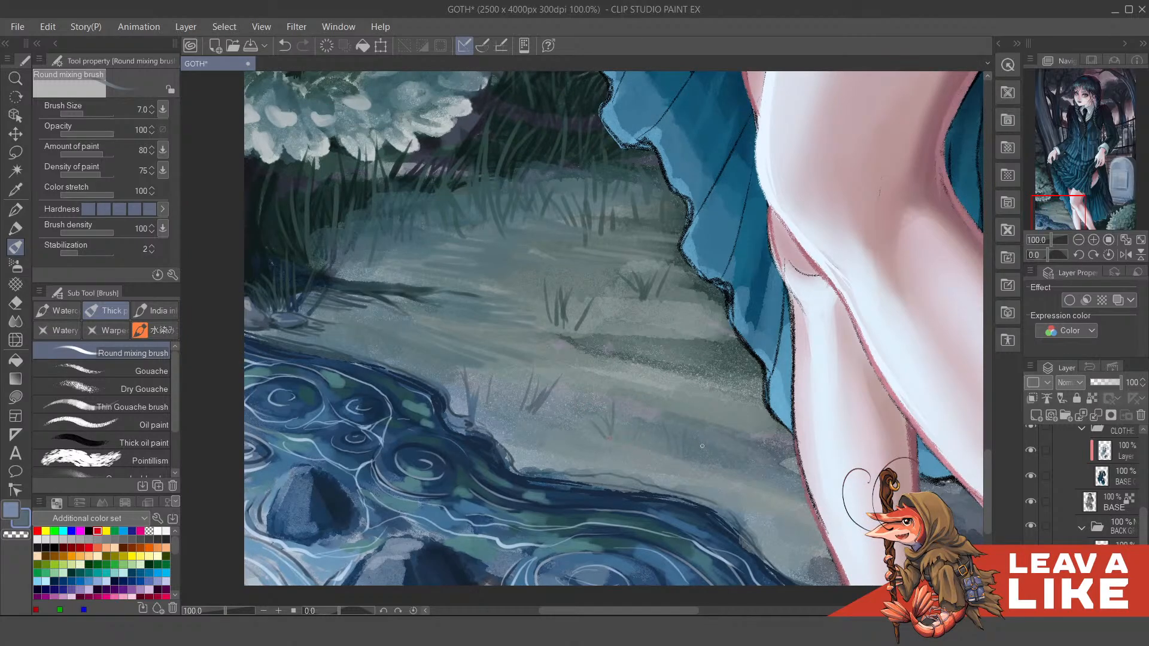
drag(639, 356, 644, 364)
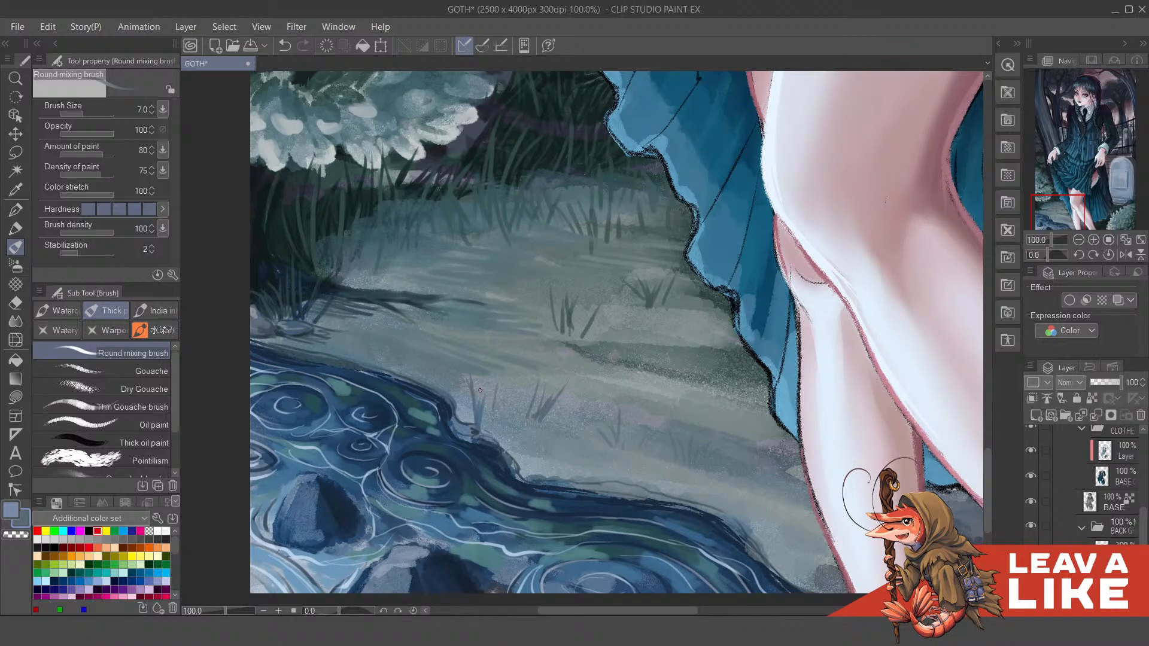
drag(480, 390, 483, 401)
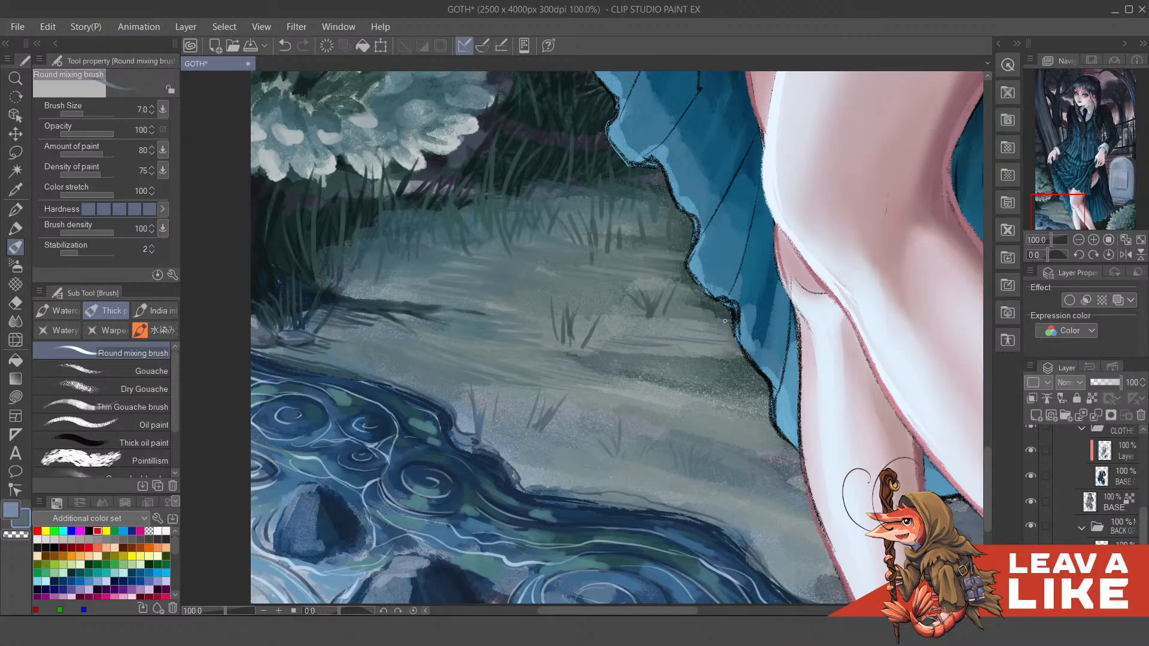
Step: Examine the skirt, legs, stream bank and tombstone up close and at full-picture size to judge the background
scroll(725, 321, down, 4)
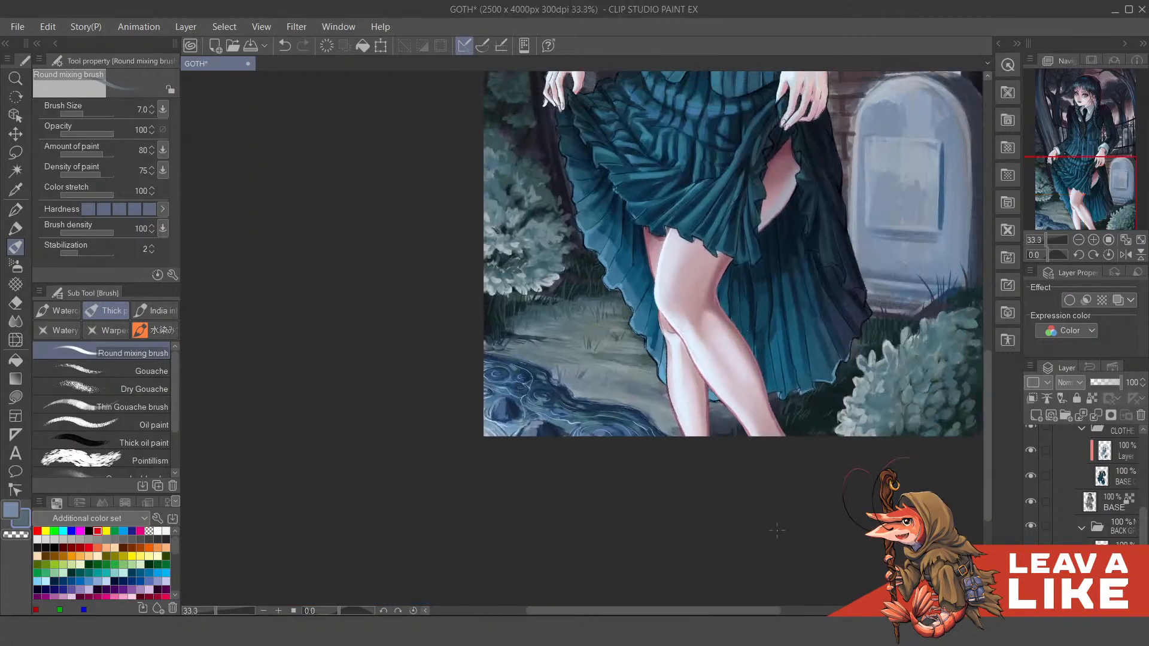
drag(862, 413, 802, 484)
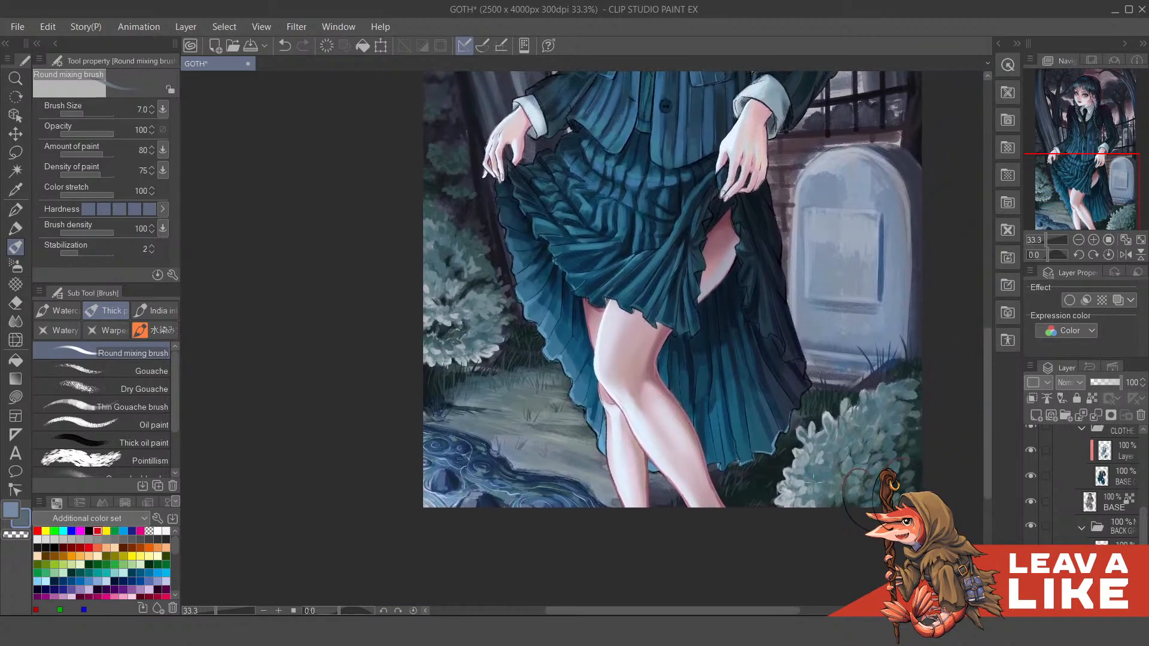
drag(815, 437, 788, 495)
drag(818, 371, 686, 419)
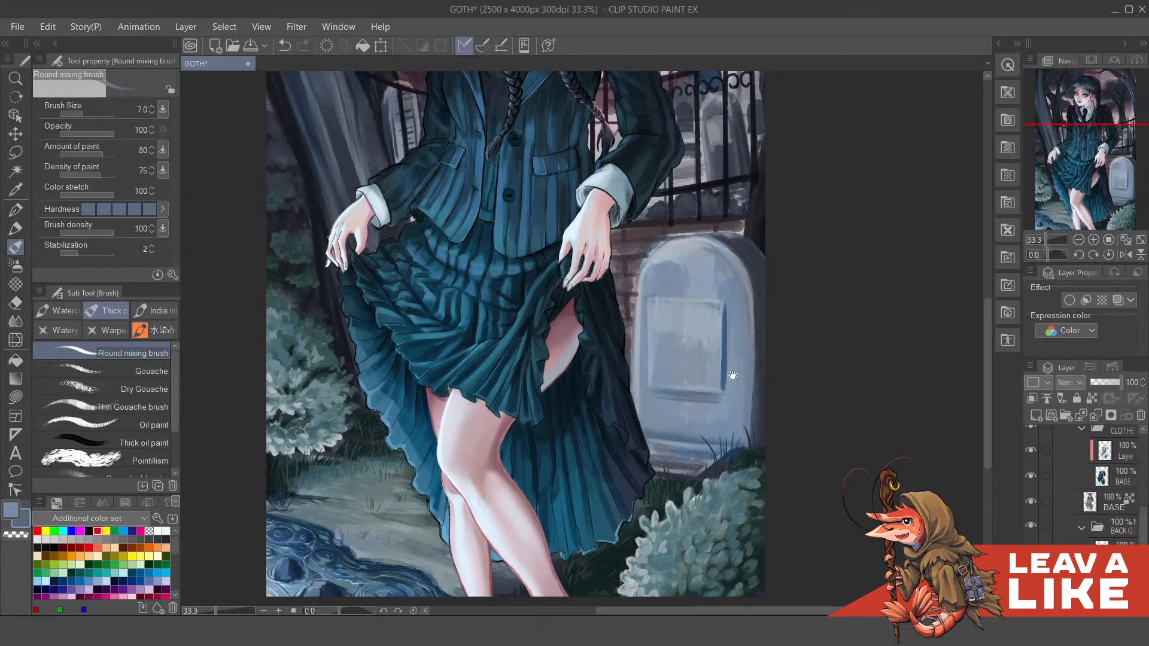
drag(734, 368, 693, 319)
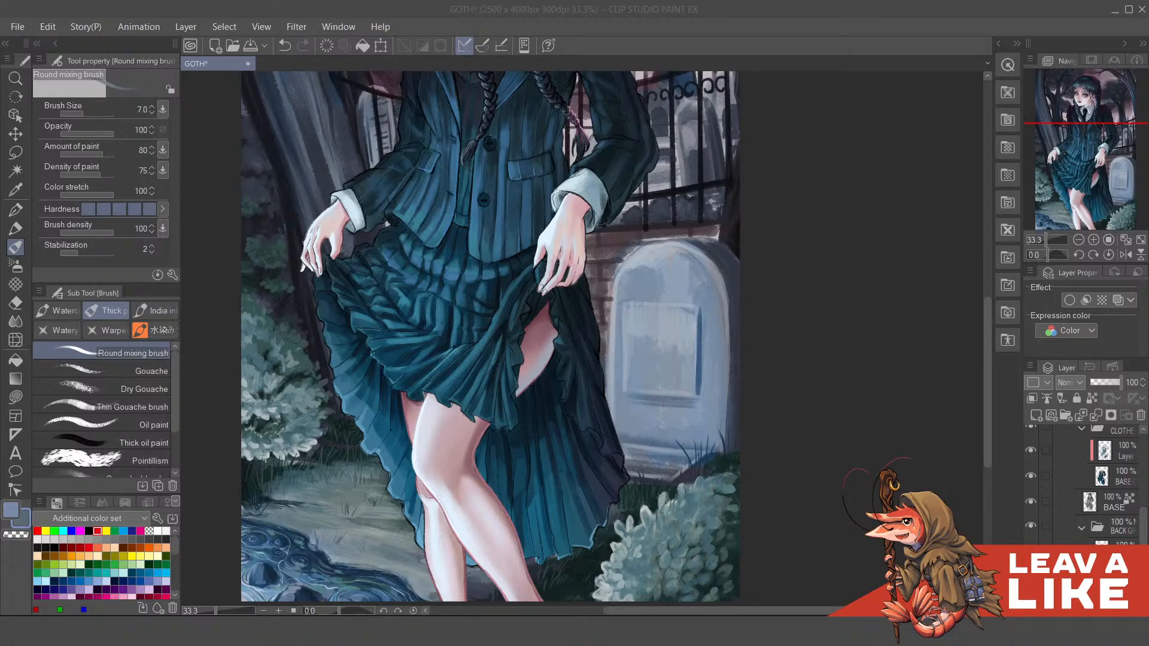
click(813, 361)
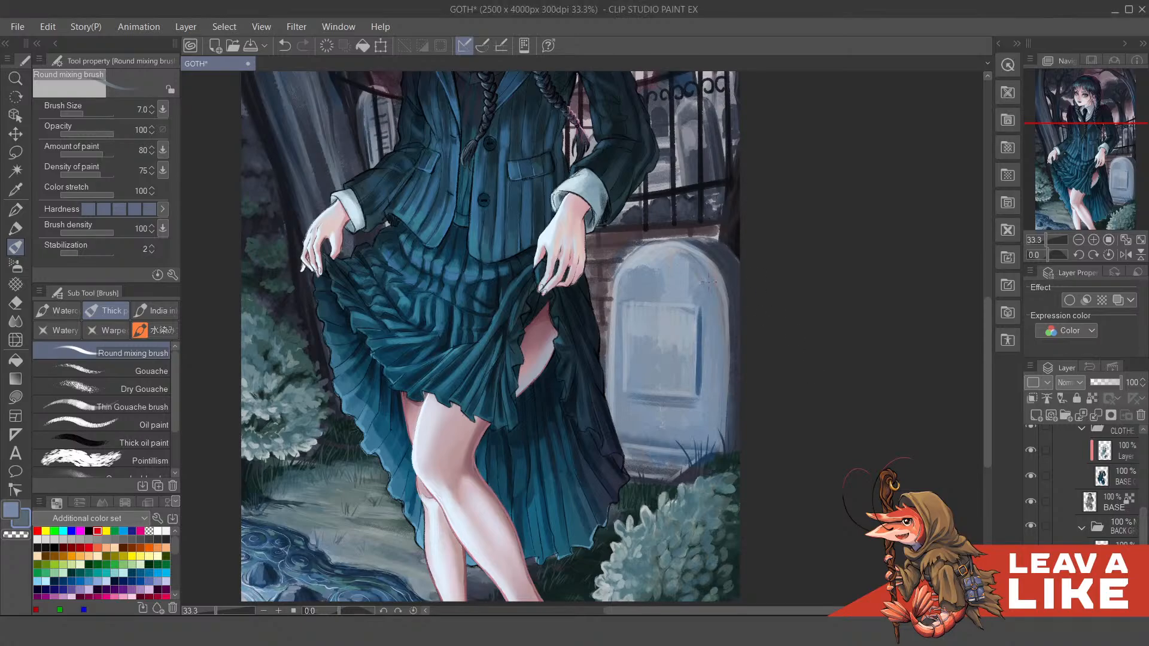
scroll(637, 375, up, 1)
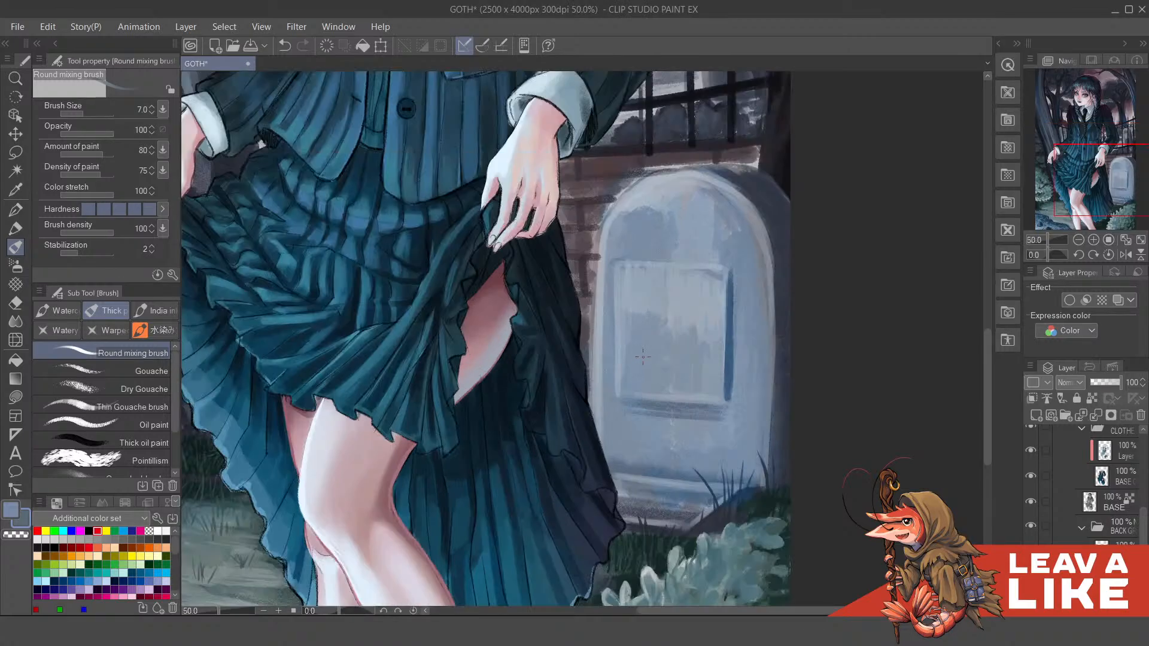
scroll(634, 360, up, 1)
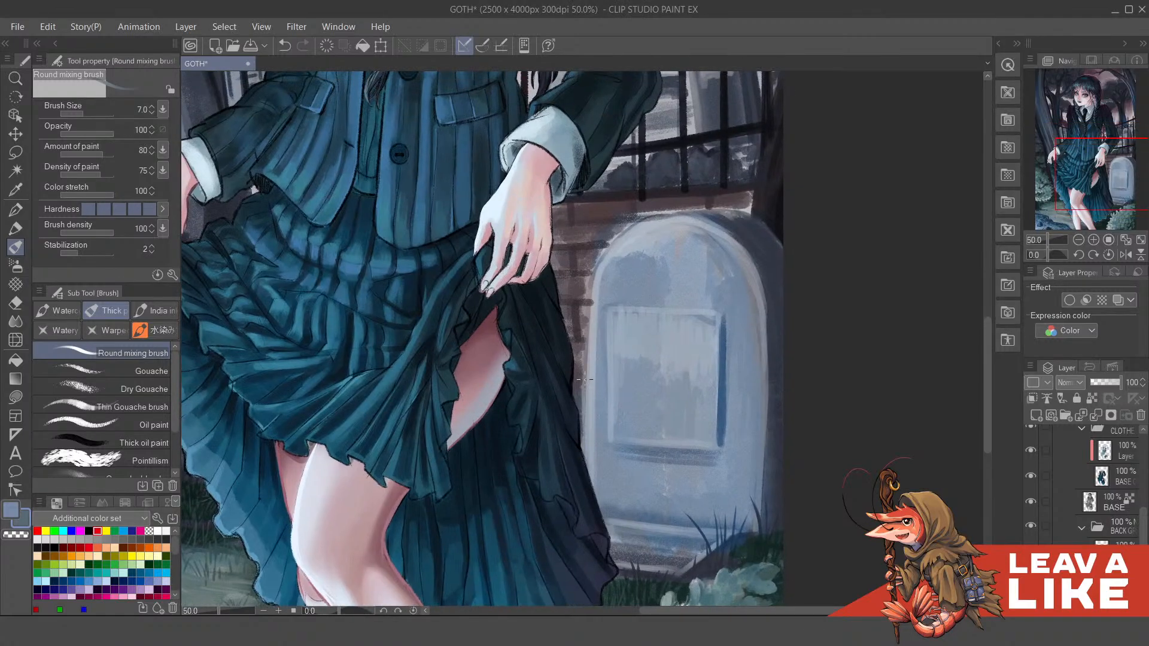
scroll(639, 383, down, 2)
scroll(667, 328, down, 2)
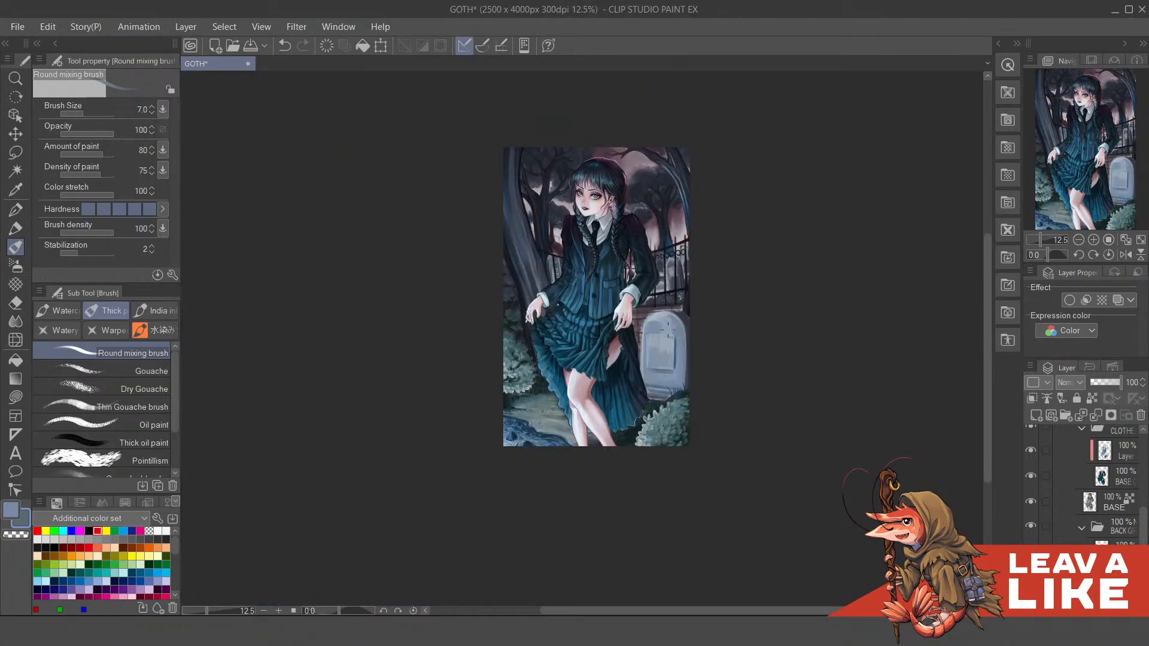
Step: Examine the tree trunk, the girl's face and jacket, the fence and the tombstone across the illustration
scroll(509, 257, up, 3)
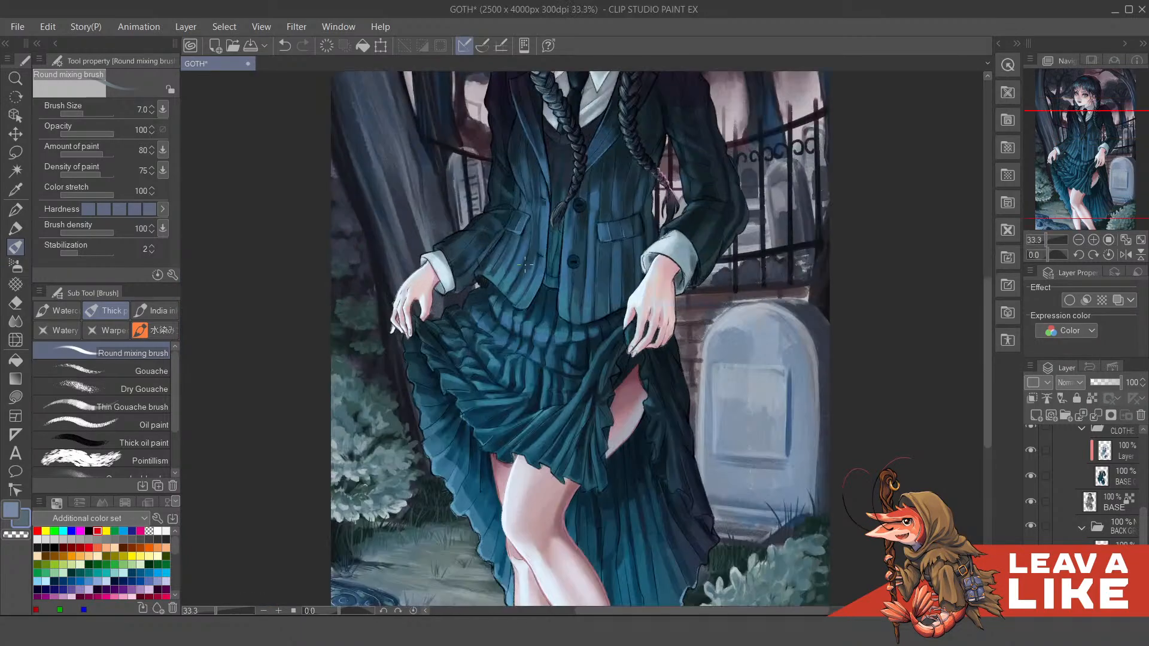
scroll(508, 257, down, 1)
drag(394, 414, 479, 377)
scroll(479, 377, up, 2)
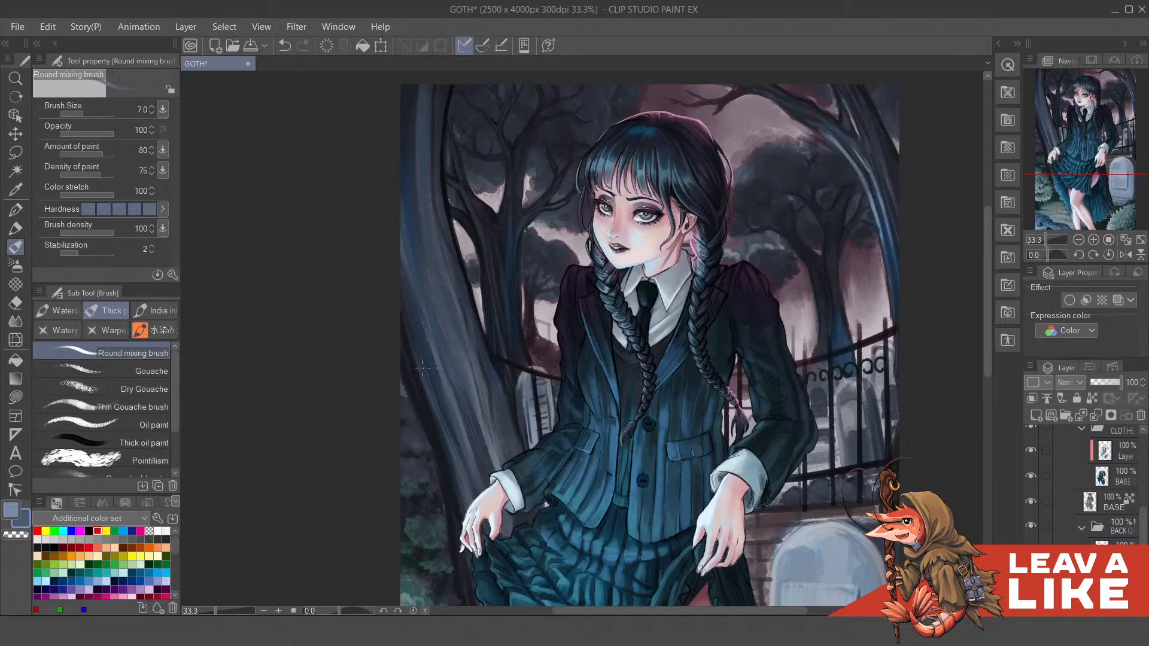
scroll(457, 427, up, 2)
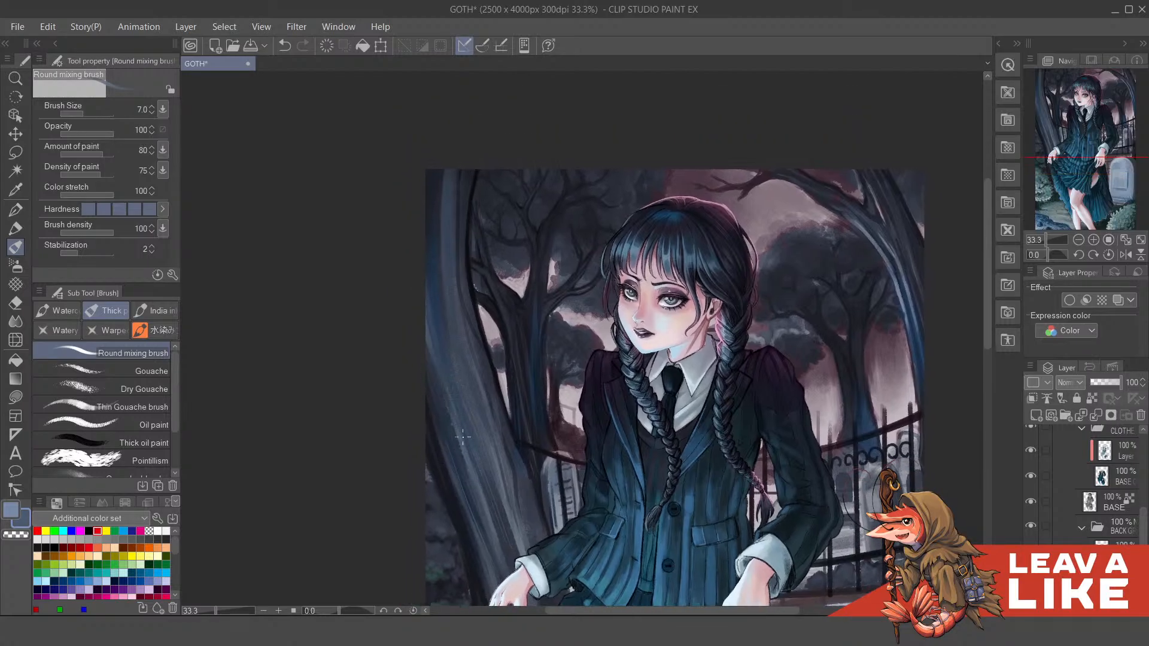
scroll(444, 334, up, 1)
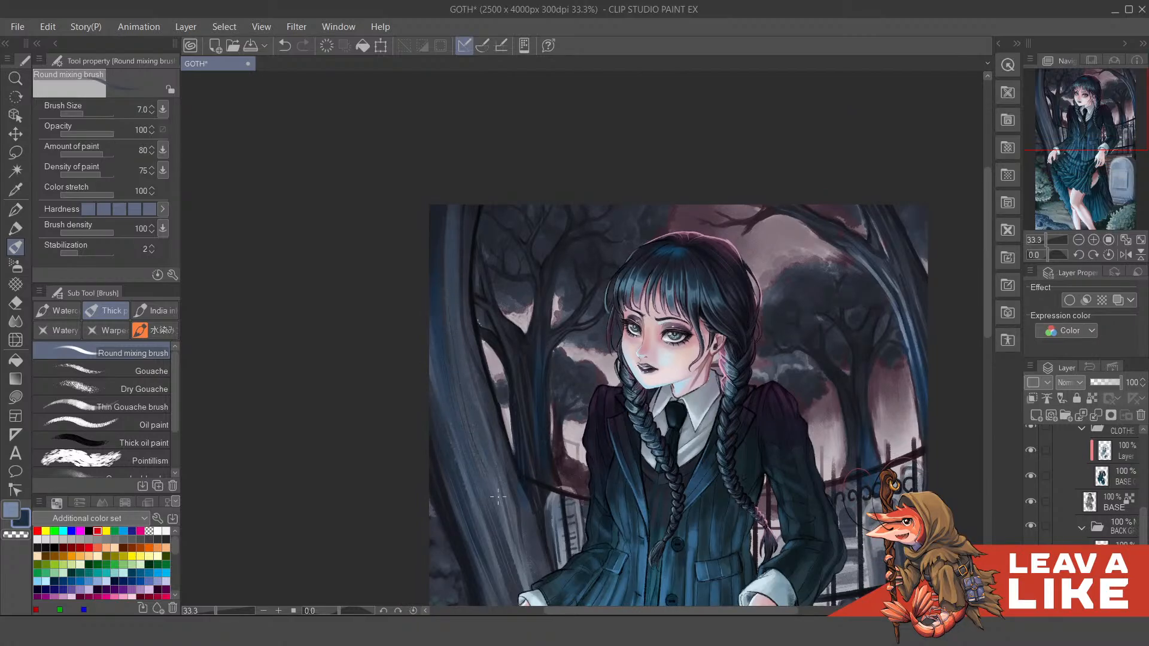
drag(488, 472, 437, 337)
scroll(463, 415, down, 2)
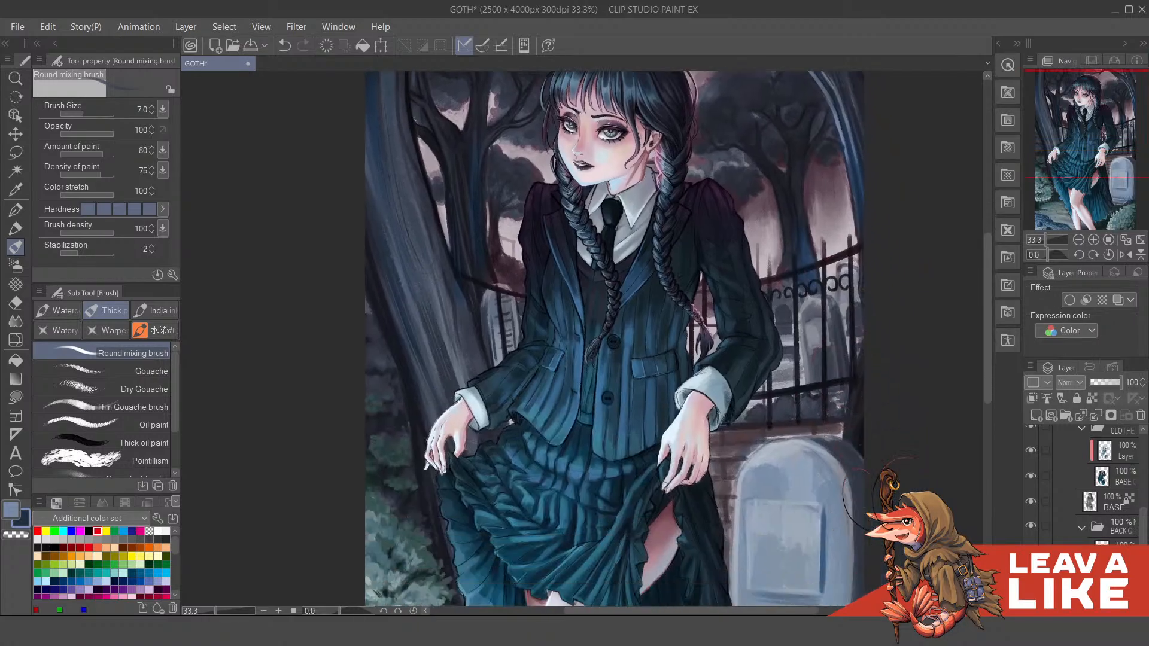
key(ctrl+minus)
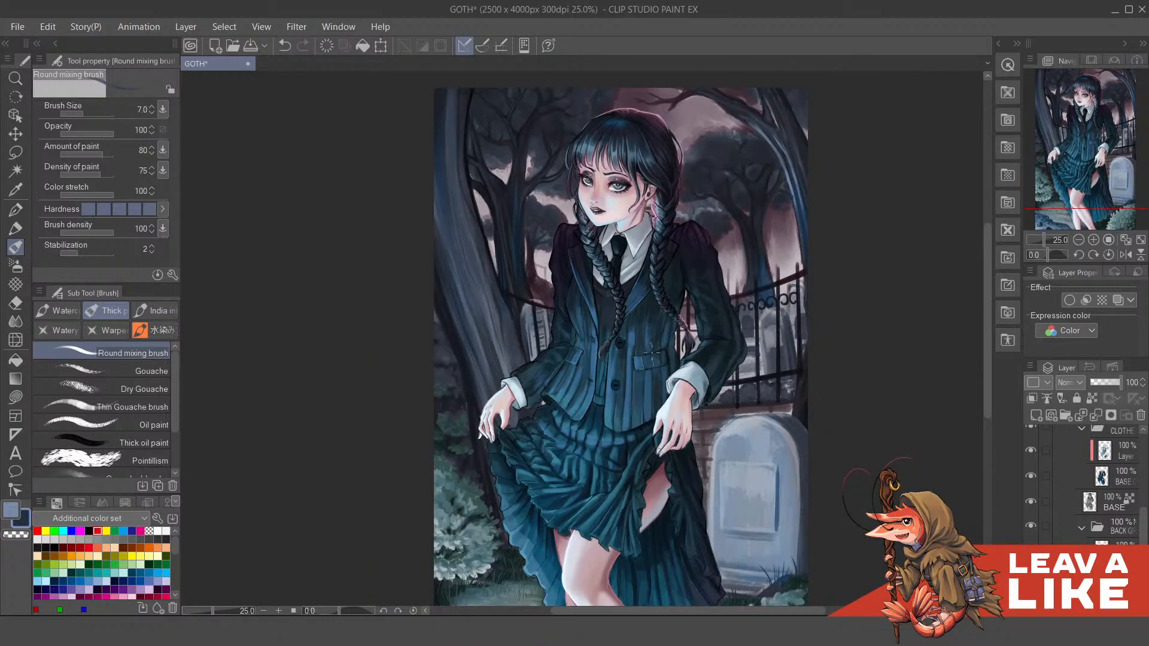
scroll(595, 364, down, 3)
key(ctrl+plus)
scroll(595, 419, up, 2)
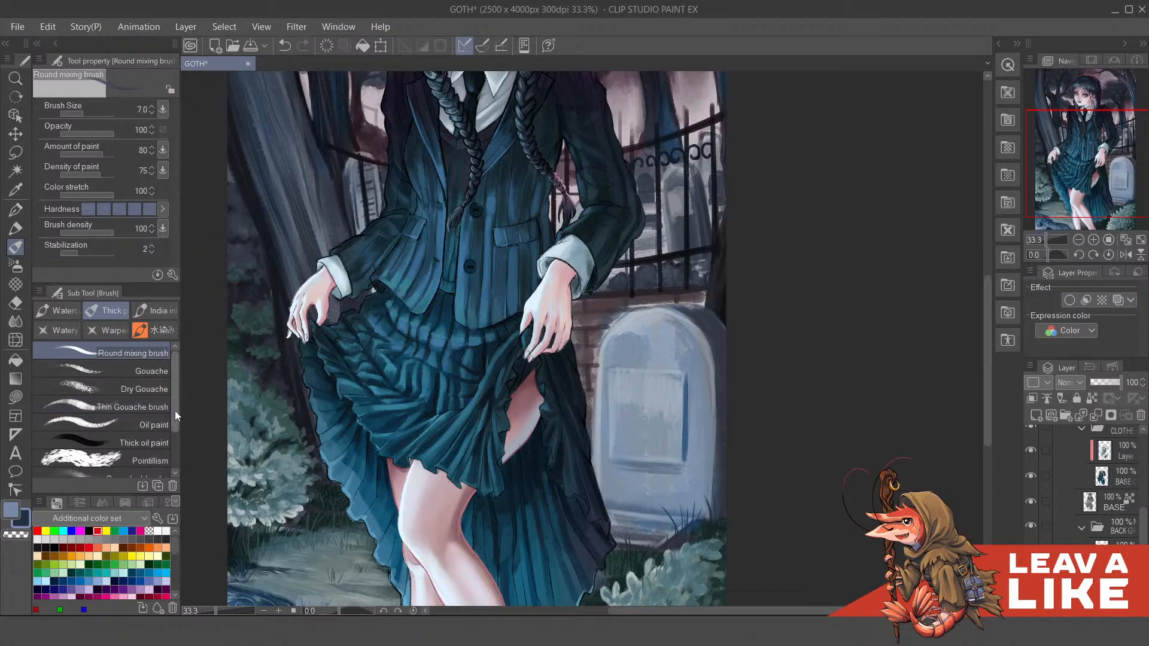
Step: Try the Gauze cloud decoration brush at size 500 on the tombstone, undoing the test marks
key(b)
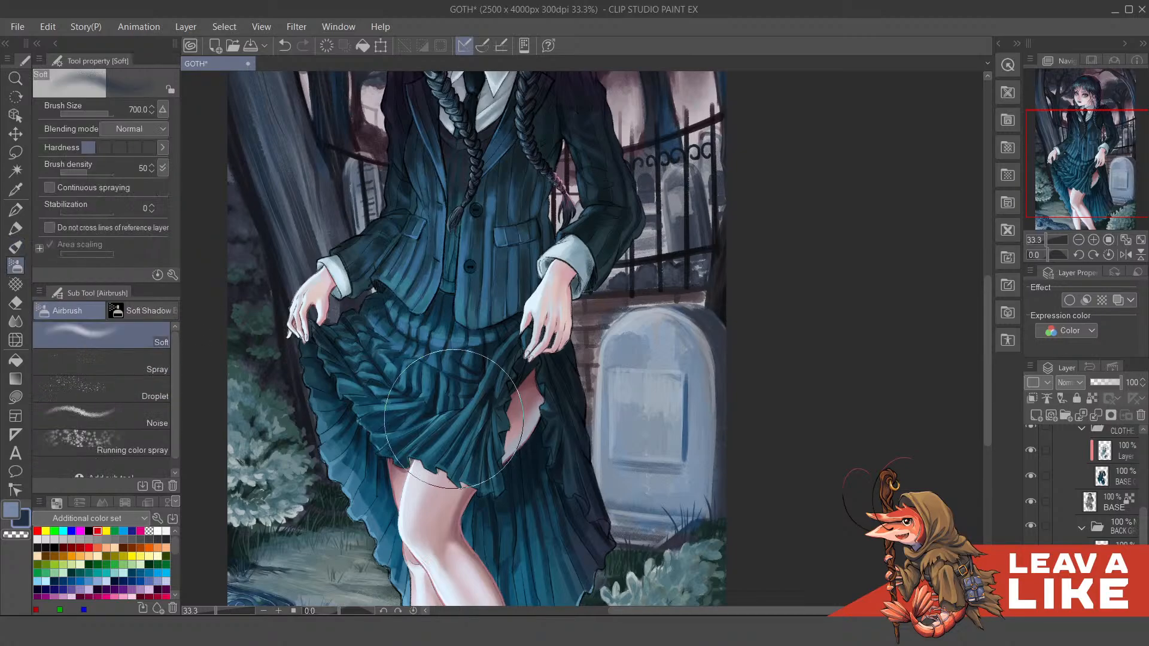
key(b)
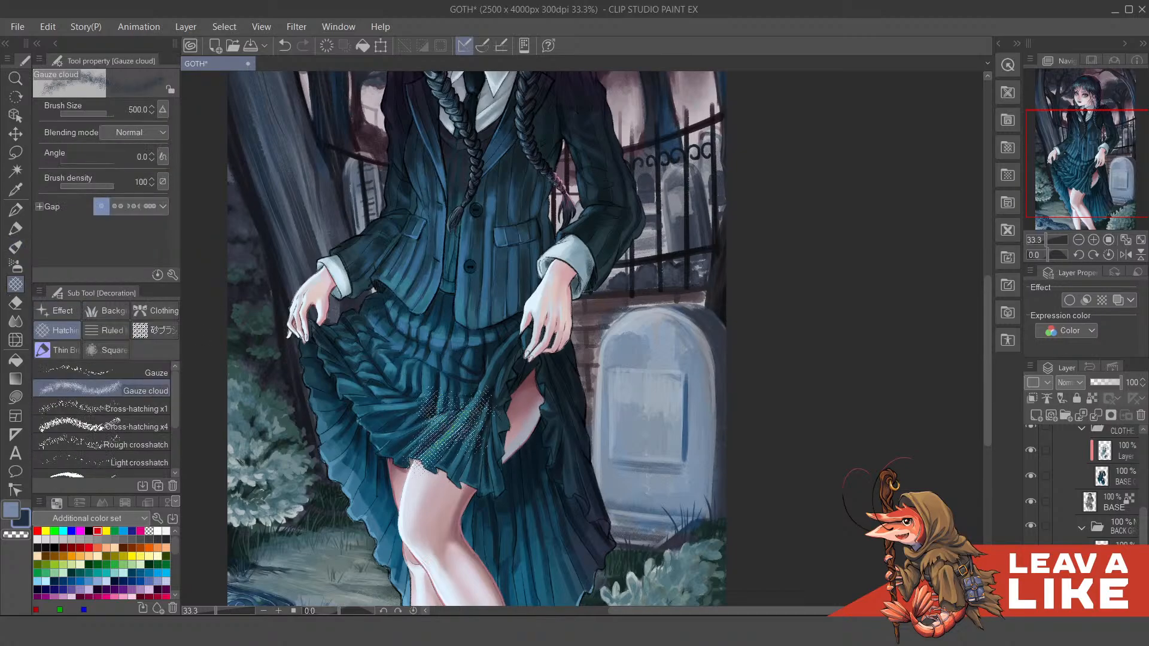
mouse_move(632, 376)
mouse_down()
mouse_move(711, 409)
mouse_move(661, 383)
mouse_up()
key(ctrl+z)
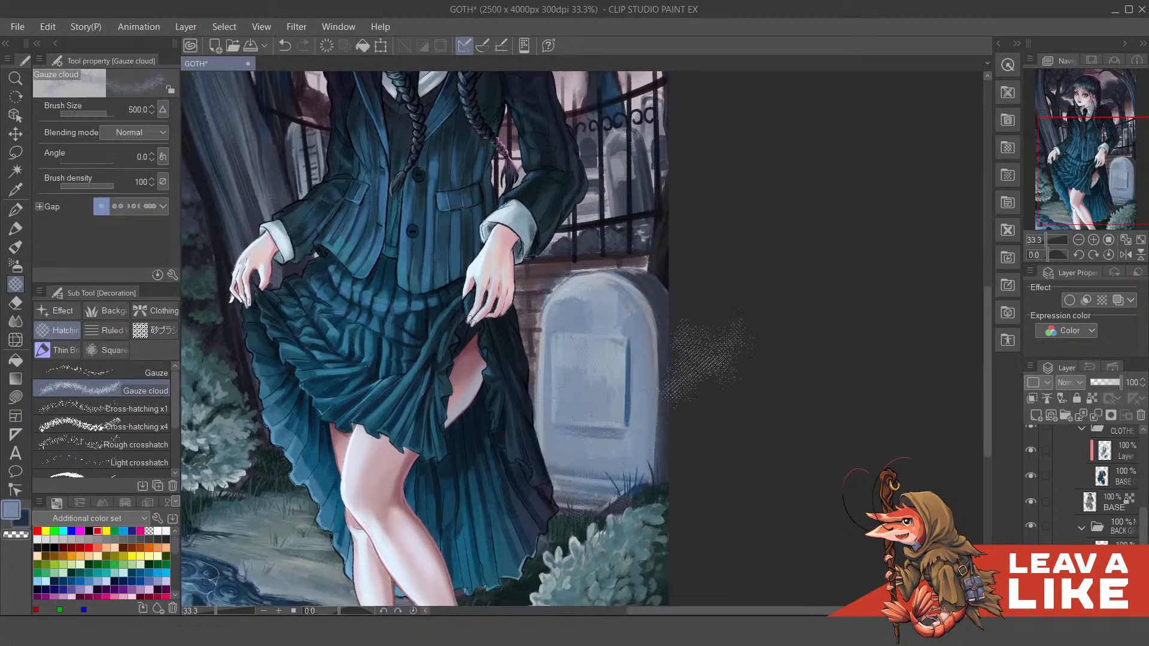
key(ctrl+z)
drag(613, 421, 609, 492)
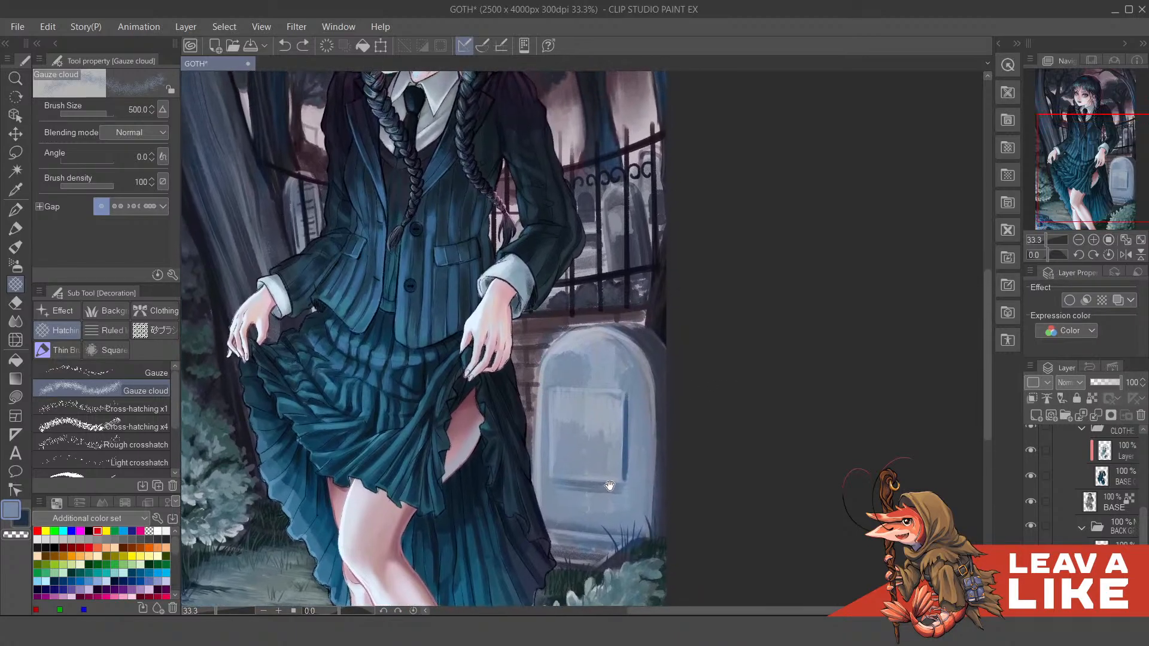
drag(606, 335, 601, 498)
scroll(601, 499, down, 5)
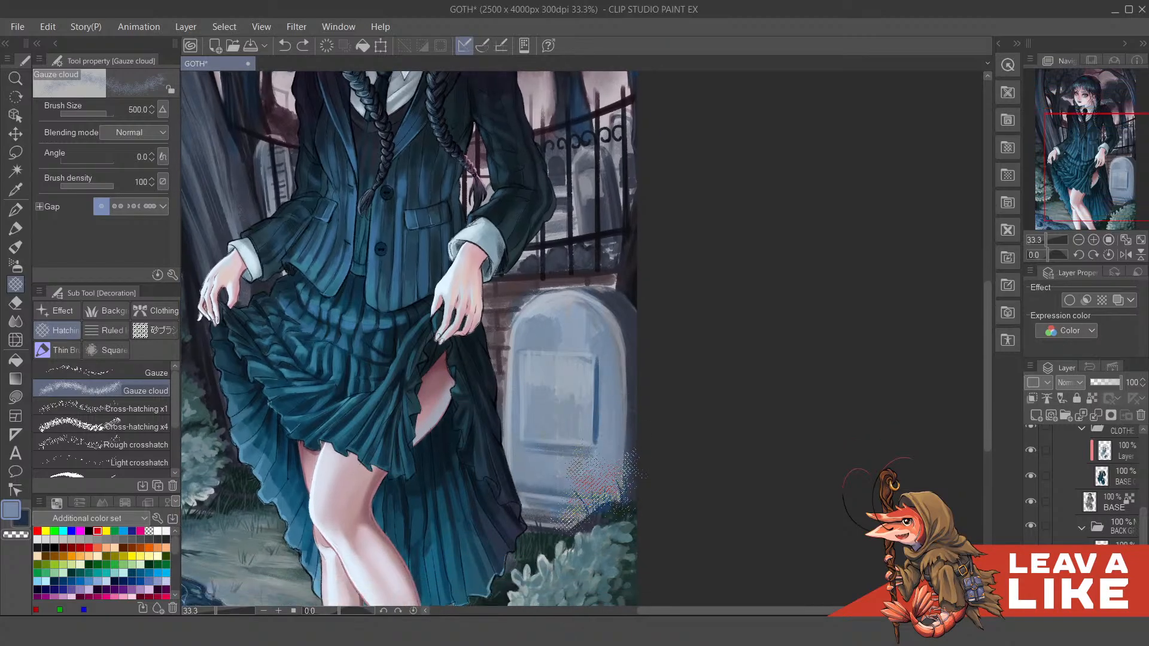
drag(543, 423, 542, 429)
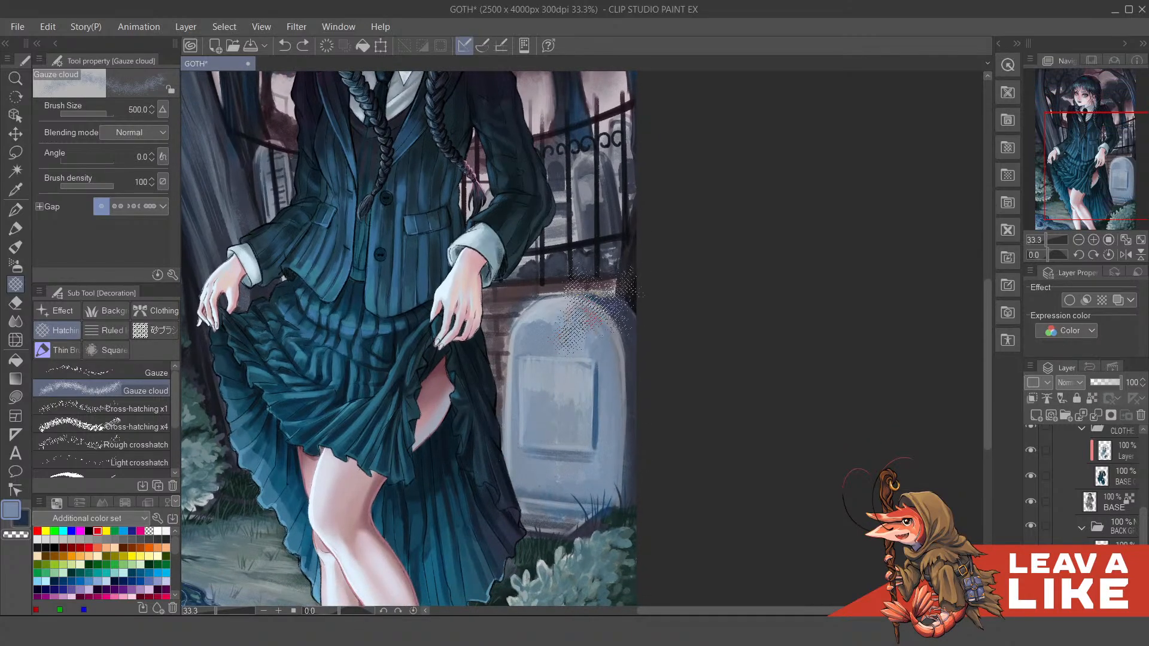
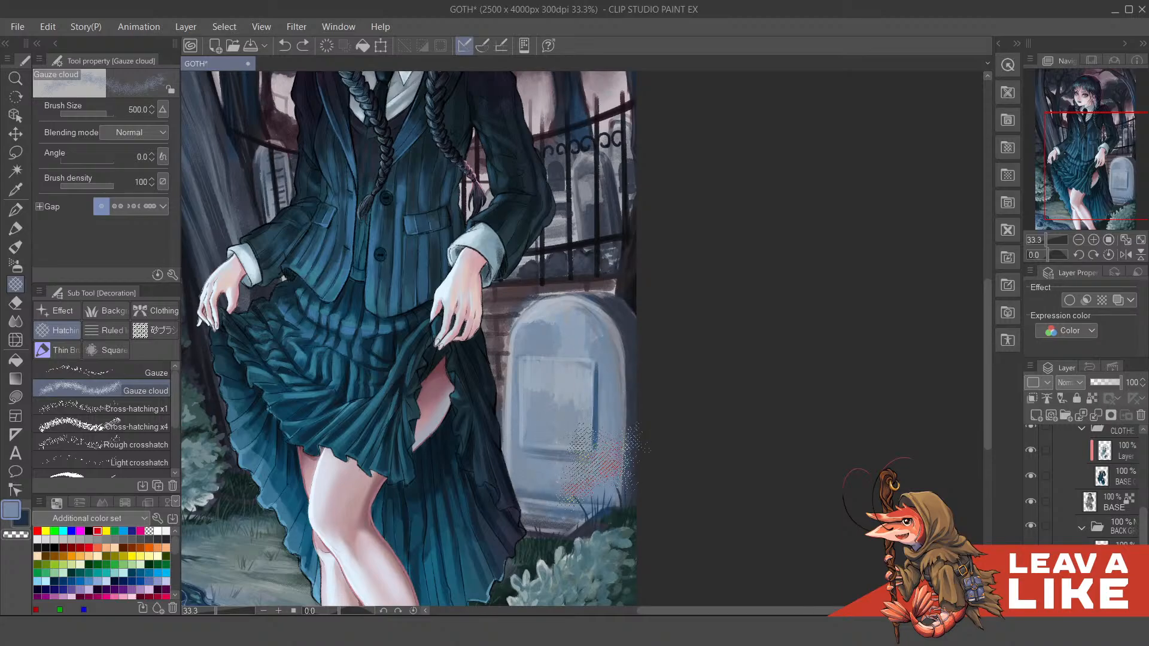
drag(602, 465, 606, 417)
Step: Switch to the Felt pen 3 pencil and reduce its brush size to 50
key(b)
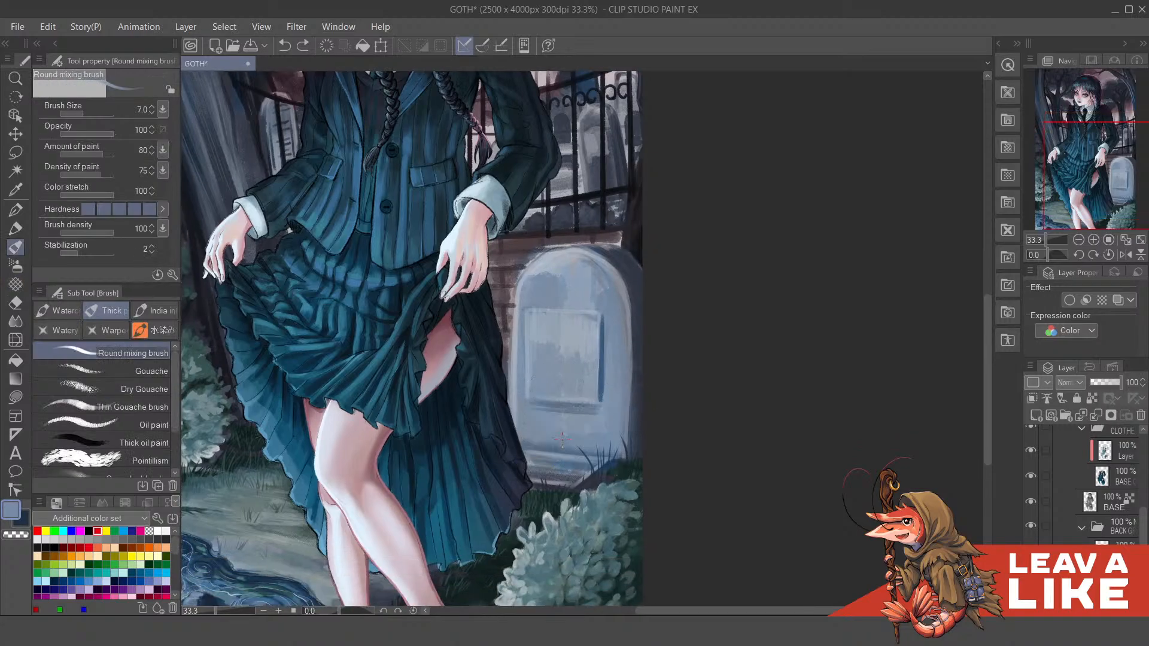
key(p)
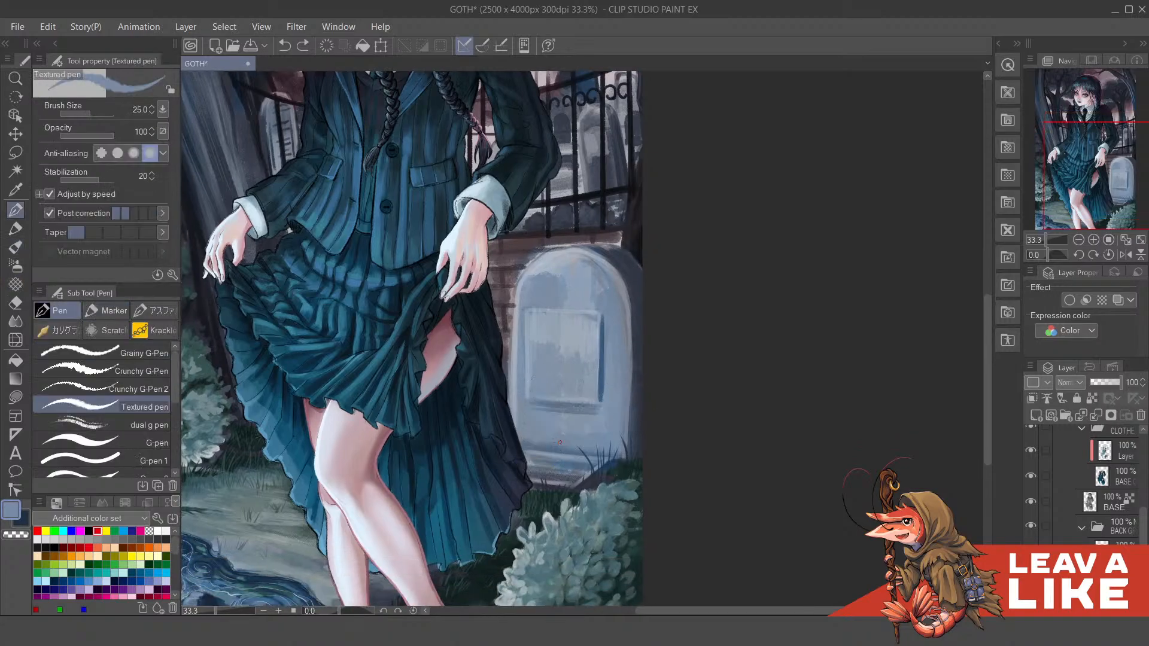
key(p)
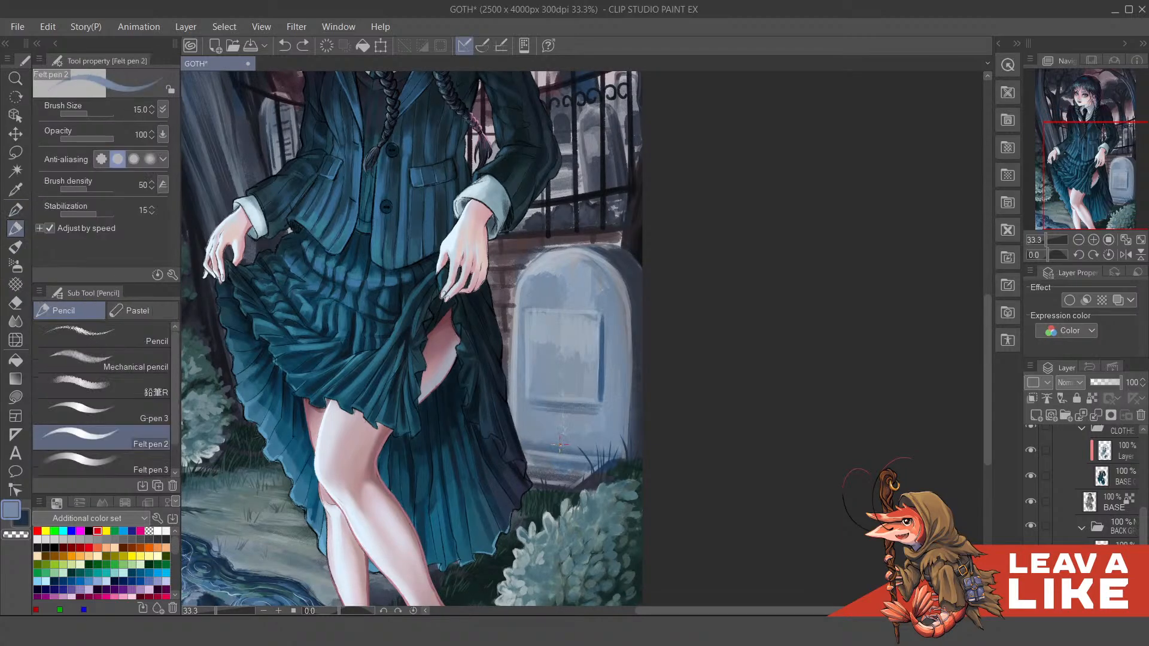
click(134, 462)
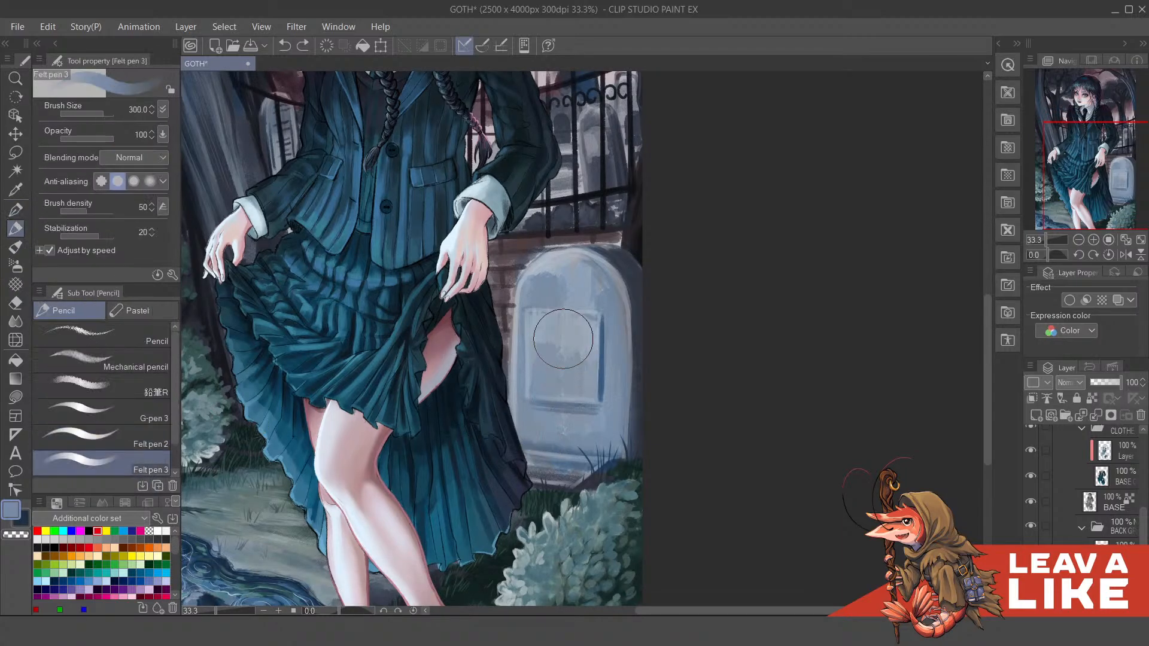
key(ctrl+z)
key(bracketleft)
key(bracketleft)
key(bracketleft)
key(bracketleft)
key(bracketleft)
key(bracketleft)
Step: Paint over the tombstone's edge beside the skirt with a pale tone sampled from the stone
scroll(542, 349, up, 1)
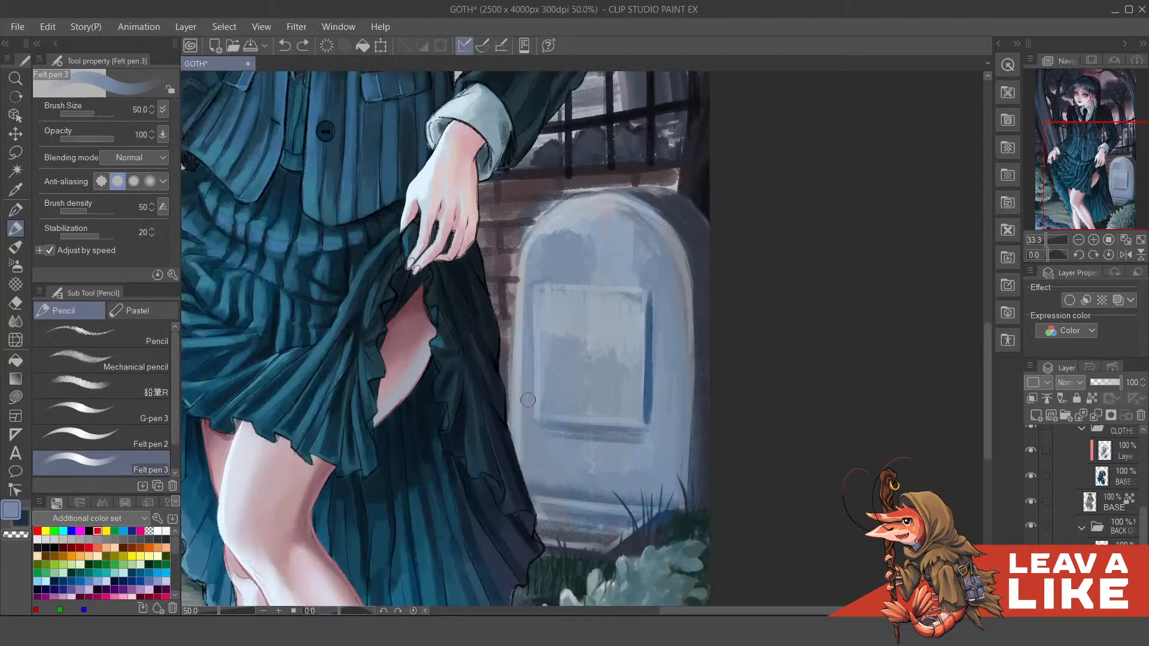
scroll(517, 452, up, 1)
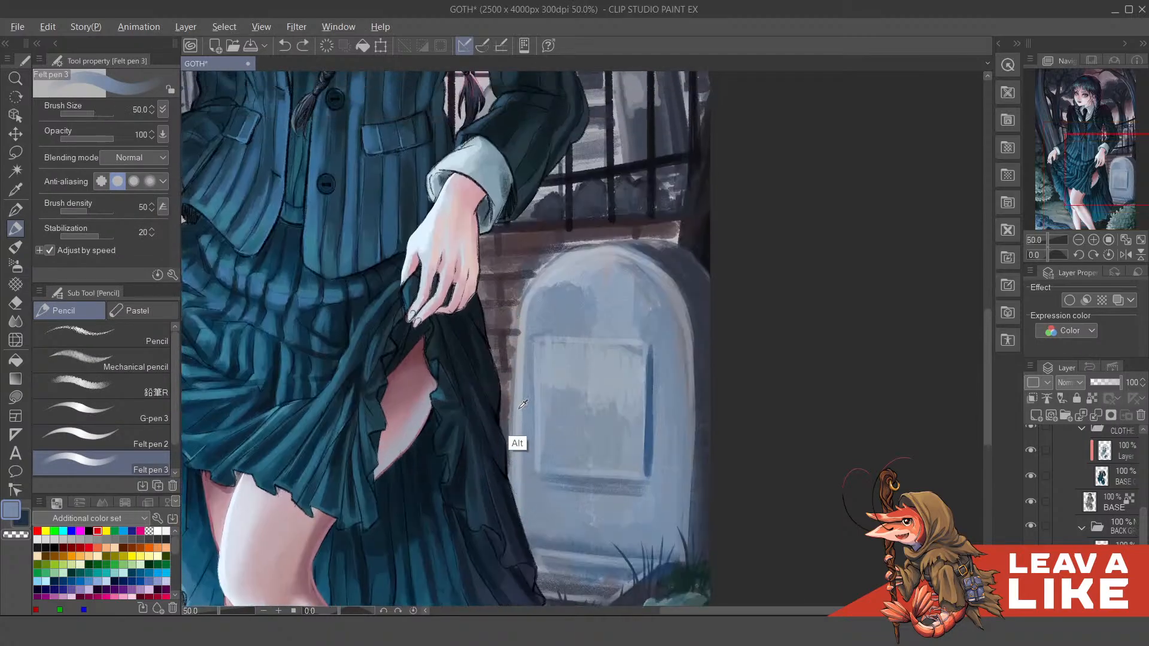
alt+click(519, 456)
drag(520, 459, 523, 320)
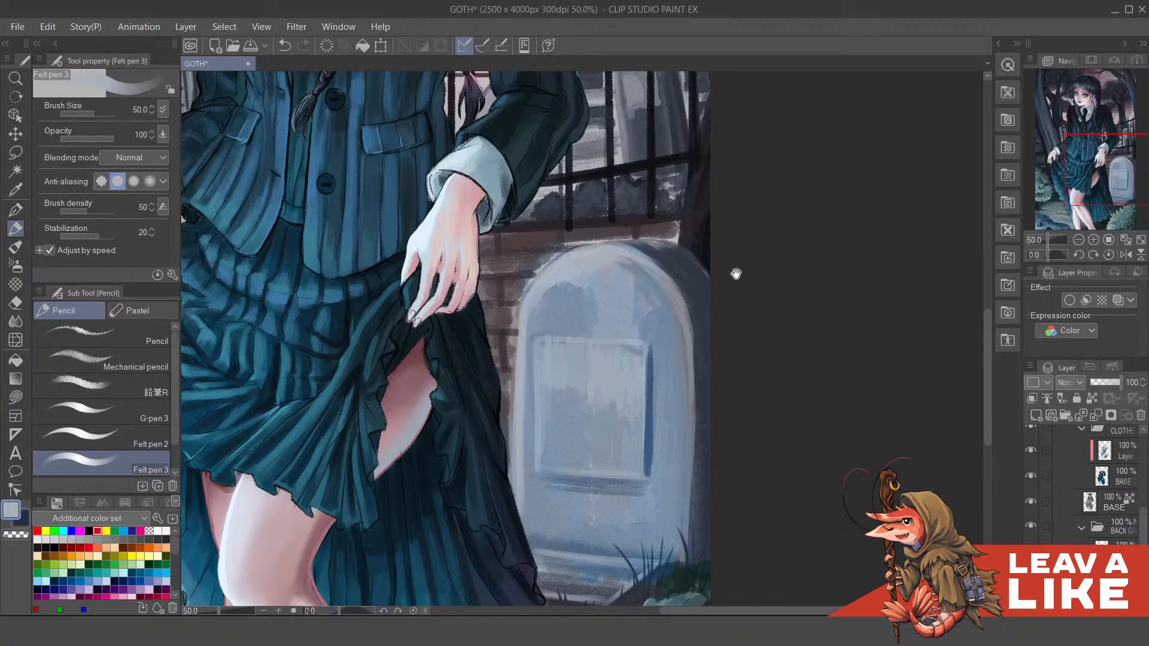
Step: Blend the patches on the tombstone's rounded top and its shoulder facing the canvas edge using sampled blue-grey tones
drag(642, 226, 566, 264)
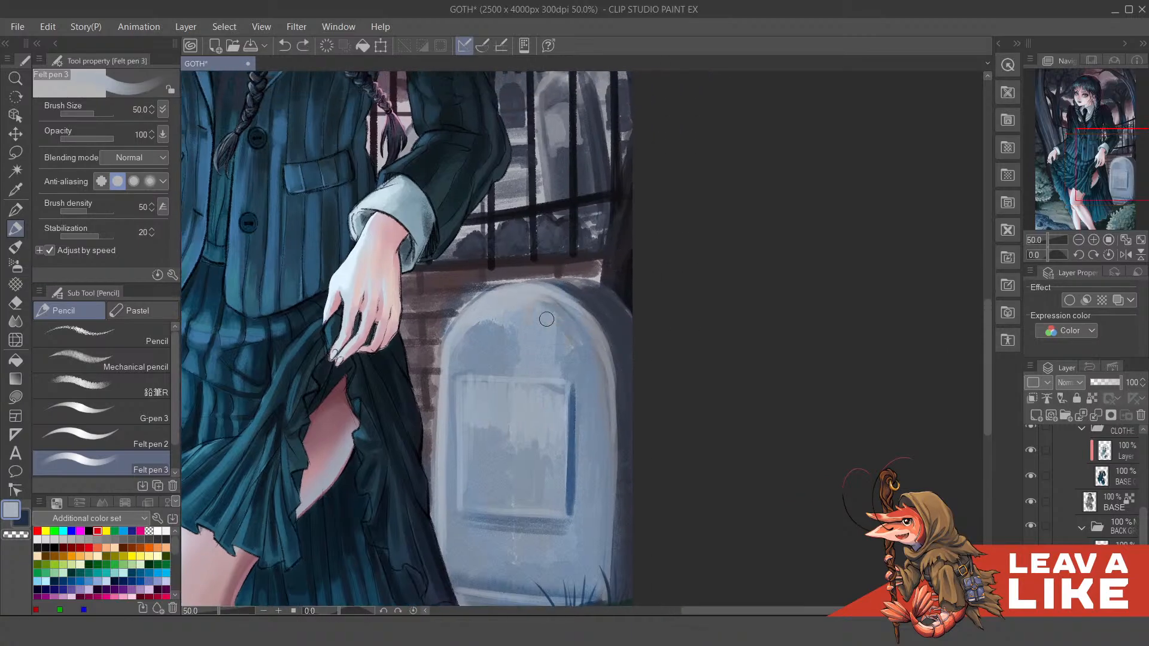
alt+click(530, 329)
mouse_move(536, 306)
mouse_down()
mouse_move(557, 345)
mouse_move(557, 327)
mouse_move(571, 333)
mouse_up()
alt+click(558, 307)
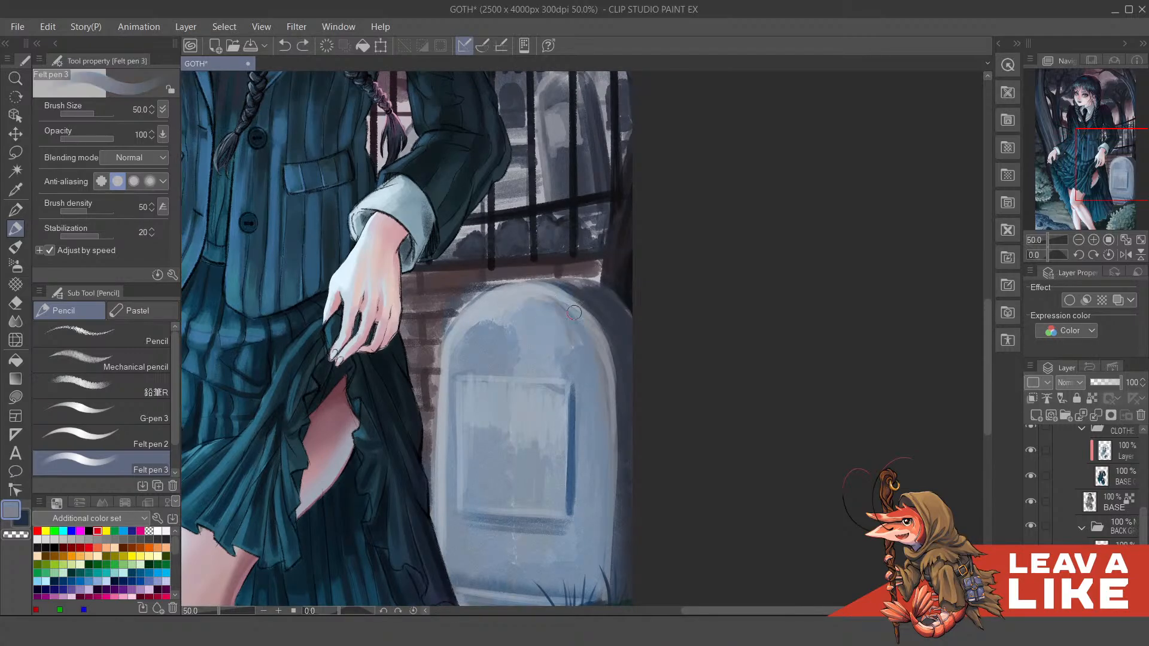
mouse_move(575, 335)
mouse_down()
mouse_move(571, 311)
mouse_move(552, 303)
mouse_move(571, 325)
mouse_up()
Step: Smooth the surface and rough edges of the tombstone's rectangular panel with blue-grey tones sampled from the stone
scroll(526, 367, down, 1)
alt+click(499, 471)
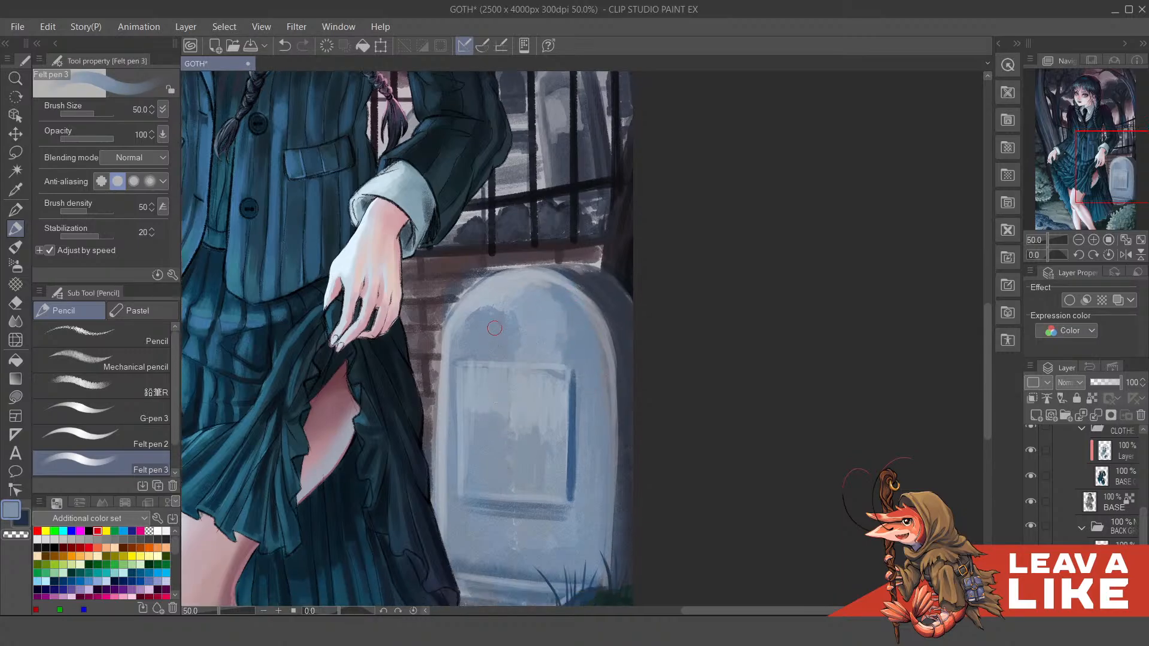
alt+click(516, 444)
mouse_move(468, 442)
mouse_down()
mouse_move(464, 387)
mouse_move(465, 484)
mouse_move(463, 369)
mouse_move(470, 475)
mouse_move(476, 428)
mouse_up()
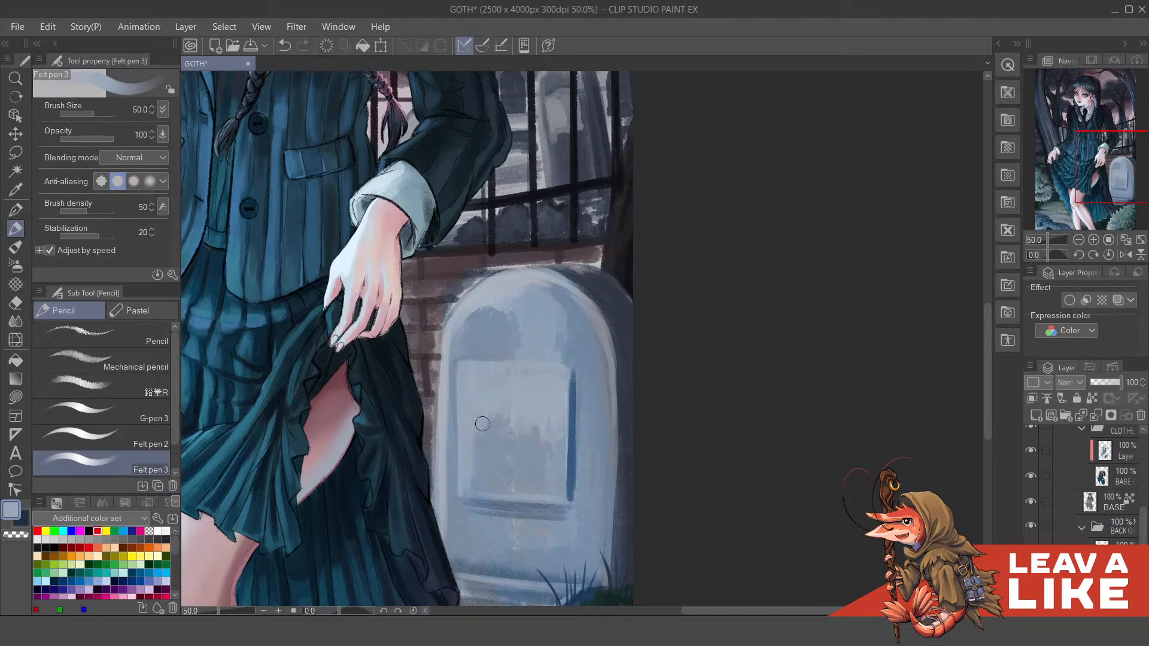
mouse_move(486, 425)
mouse_down()
mouse_move(475, 463)
mouse_move(503, 417)
mouse_move(524, 476)
mouse_move(545, 428)
mouse_move(555, 455)
mouse_up()
alt+click(485, 485)
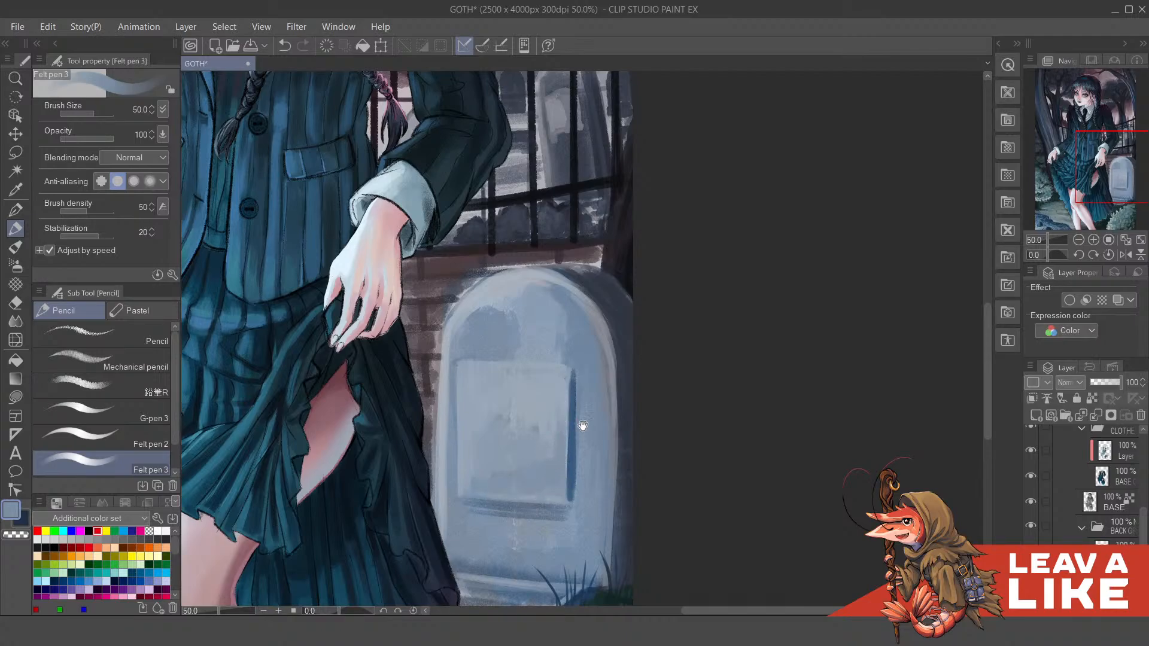
drag(582, 426, 567, 404)
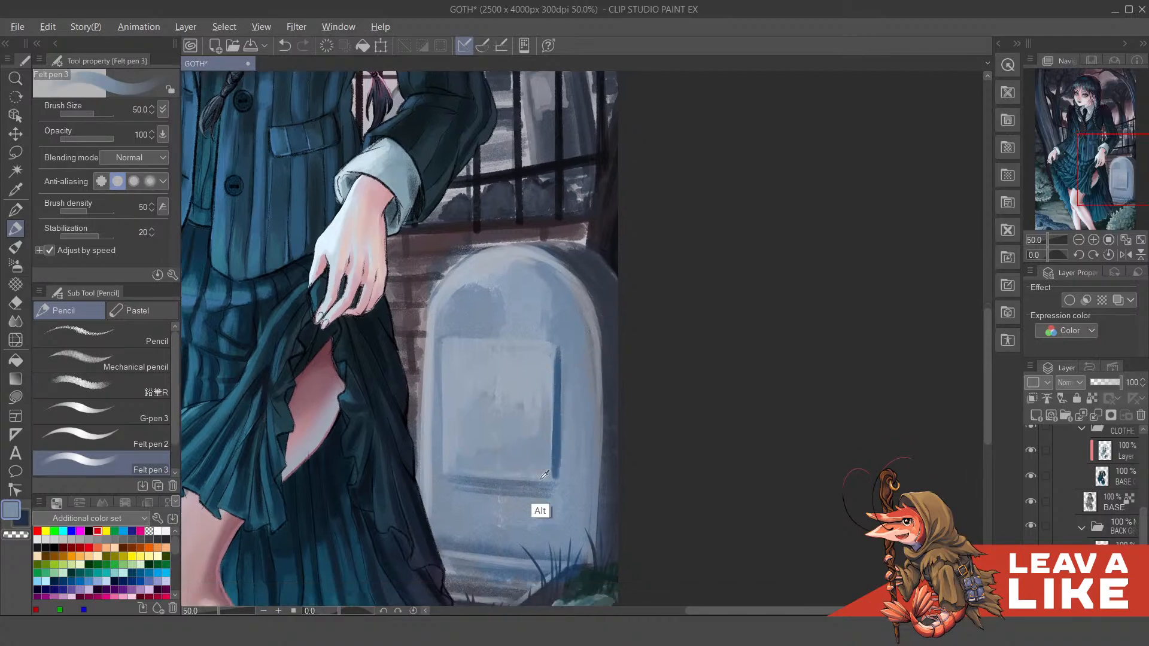
Step: Soften the dark shadow strip on the panel's canvas-edge side with blue-grey tones sampled from the stone
alt+click(519, 487)
drag(562, 397, 561, 476)
key(ctrl+z)
alt+click(557, 415)
mouse_move(557, 377)
mouse_down()
mouse_move(557, 447)
mouse_move(555, 354)
mouse_up()
alt+click(556, 401)
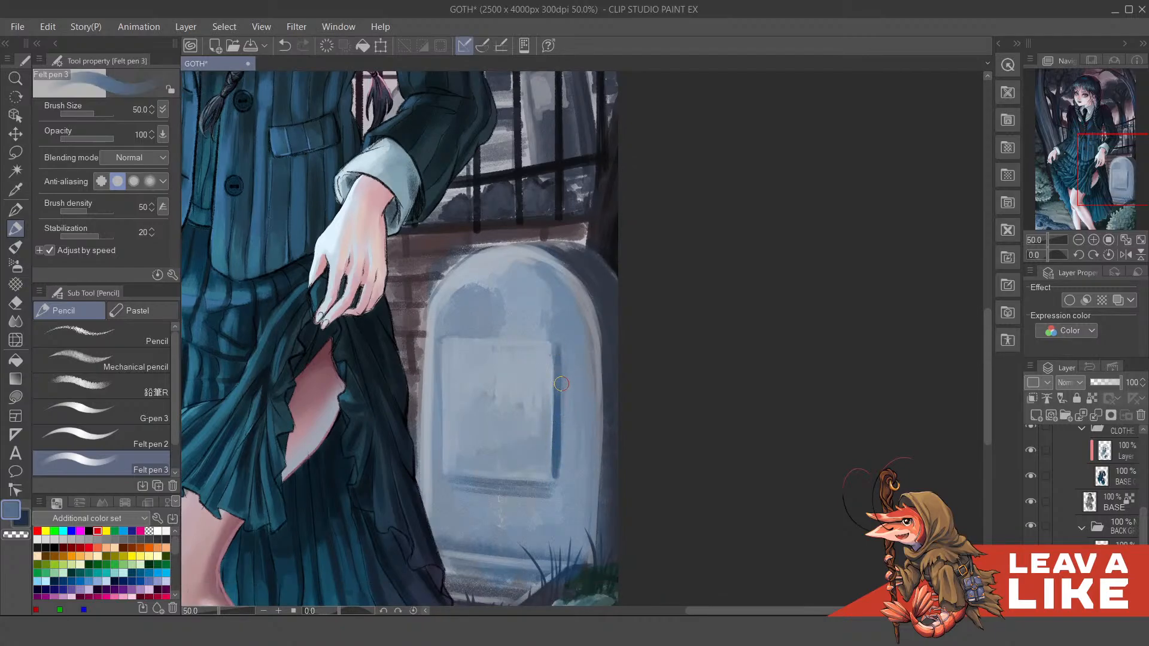
Step: Reduce the brush size to 20, mirror the canvas view and refine the dark shadow line along the panel's side
key(bracketleft)
key(bracketleft)
key(bracketleft)
key(bracketleft)
key(h)
drag(638, 130, 636, 8)
drag(709, 293, 711, 383)
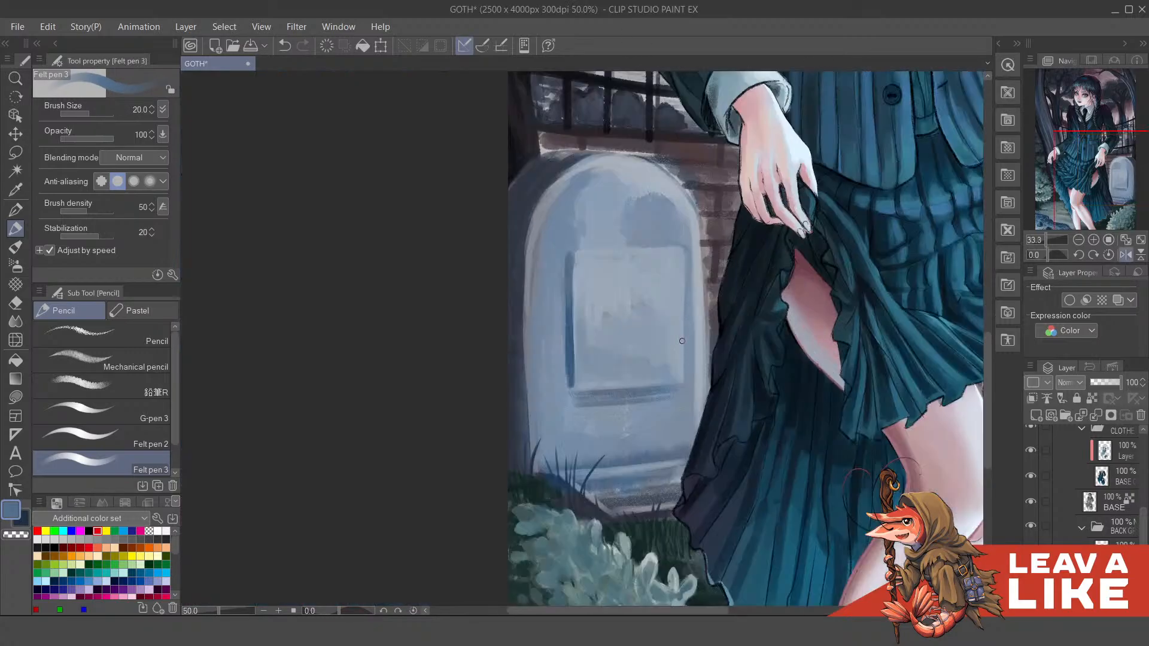
drag(567, 307, 580, 401)
drag(624, 332, 622, 345)
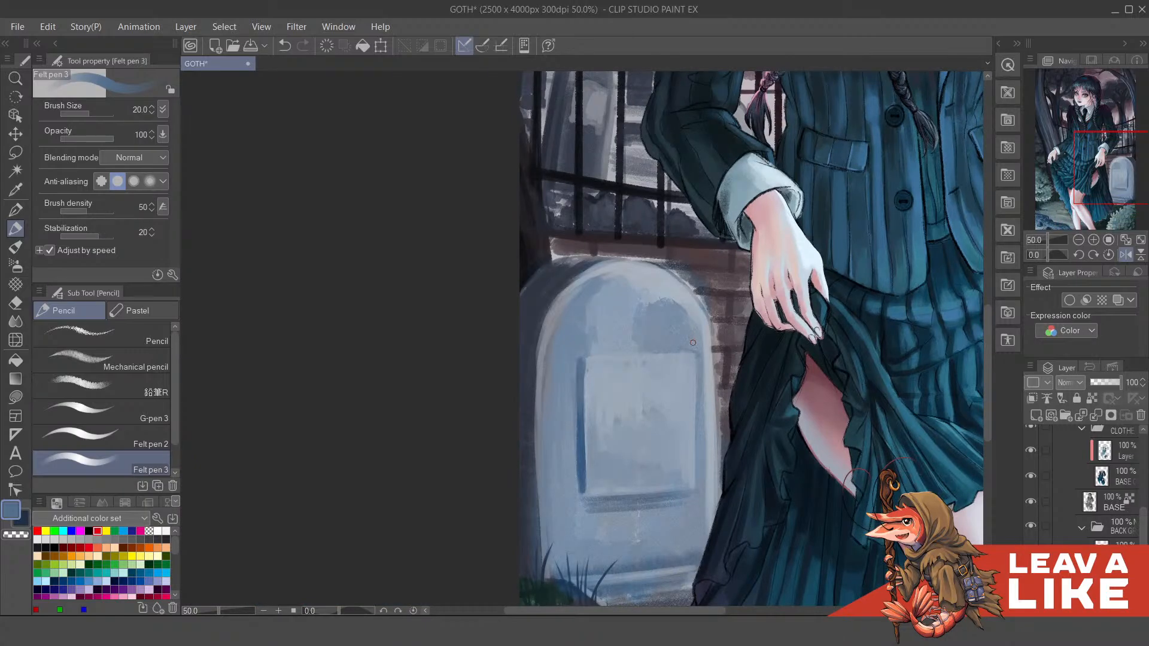
alt+click(690, 361)
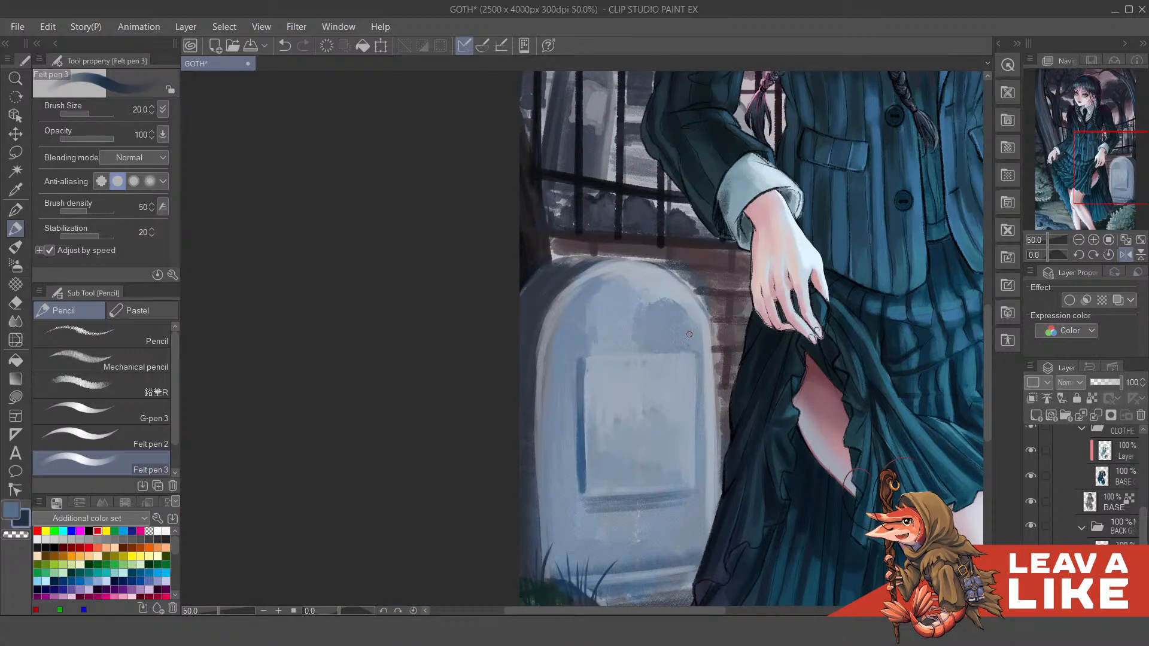
Step: Choose a paler blue from the sampled stone tone and paint a thin highlight along the tombstone's rim facing the canvas edge
alt+click(659, 310)
key(c)
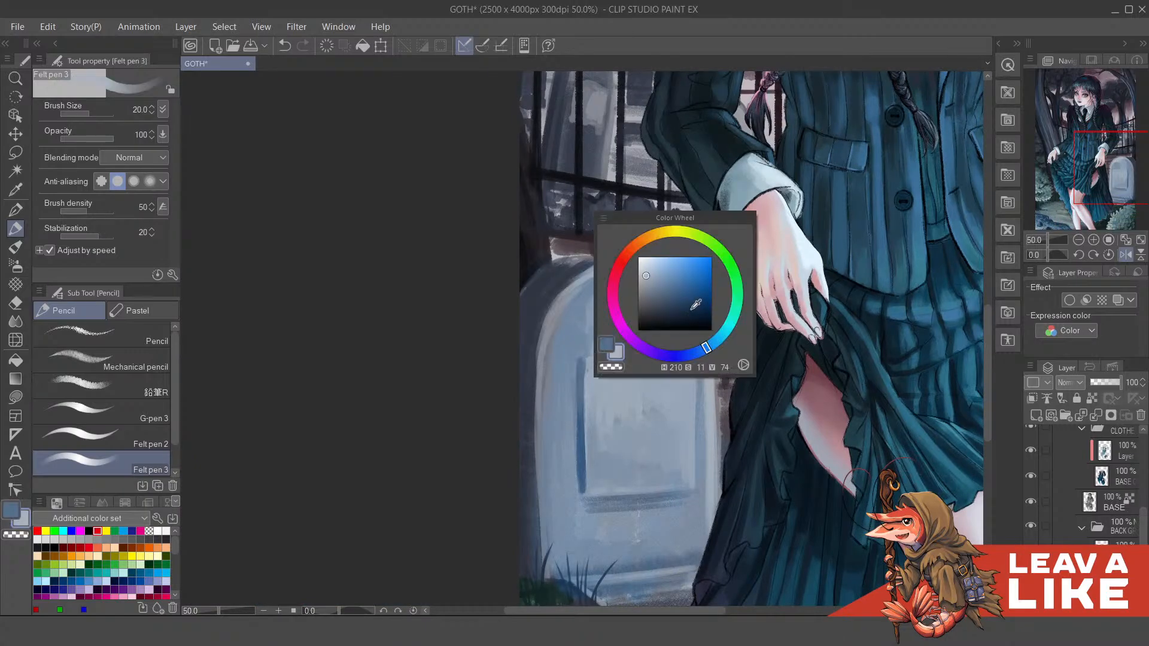
click(657, 258)
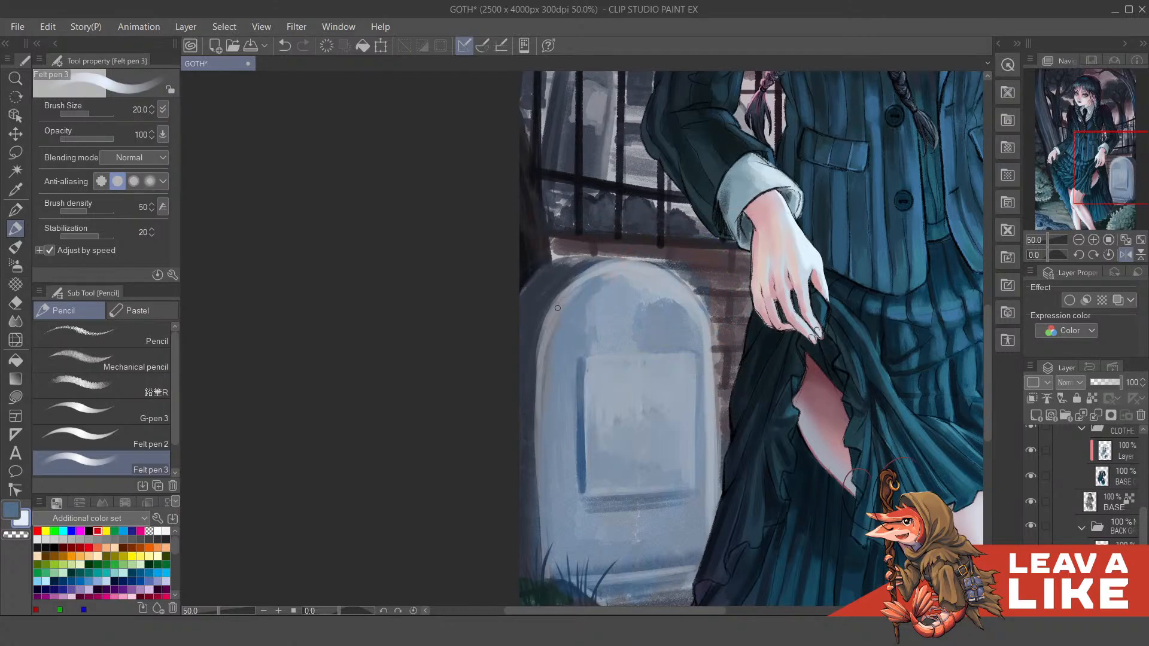
drag(569, 285, 553, 429)
drag(566, 305, 540, 368)
key(ctrl+z)
mouse_move(560, 302)
mouse_down()
mouse_move(585, 295)
mouse_move(576, 283)
mouse_move(590, 291)
mouse_move(612, 271)
mouse_up()
key(ctrl+z)
mouse_move(556, 301)
mouse_down()
mouse_move(667, 270)
mouse_move(588, 282)
mouse_move(673, 282)
mouse_move(568, 289)
mouse_move(679, 283)
mouse_move(642, 275)
mouse_move(650, 265)
mouse_move(711, 350)
mouse_up()
key(ctrl+z)
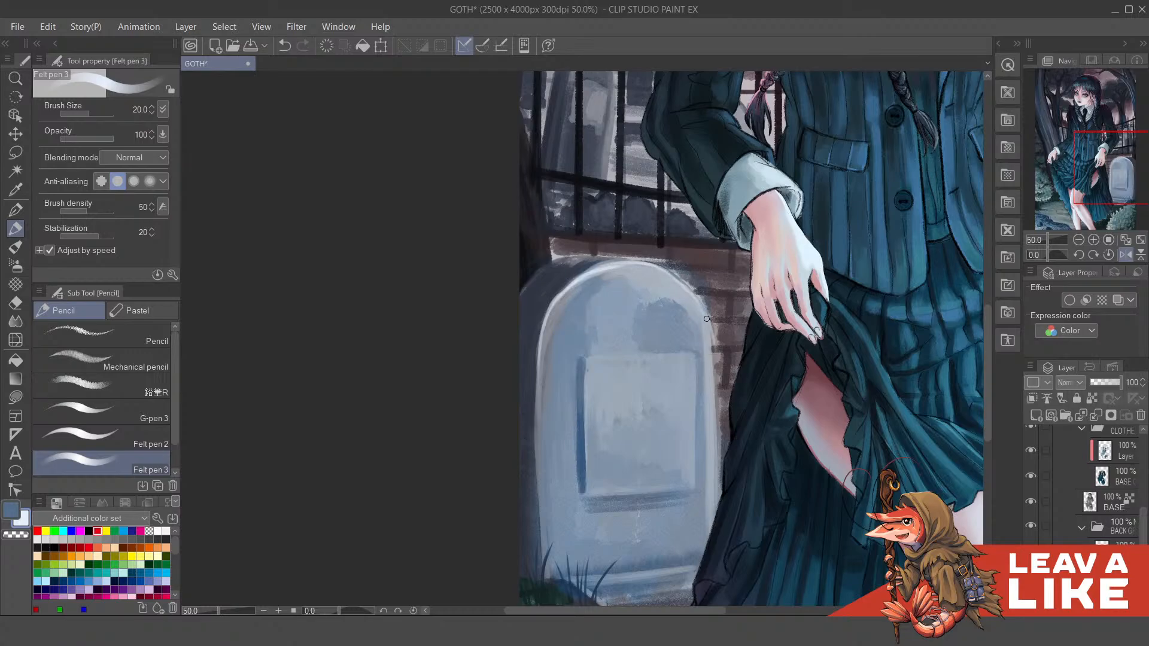
Step: Paint a thin pale highlight down the tombstone's edge beside the skirt
key(ctrl+z)
drag(699, 298, 714, 359)
drag(707, 314, 714, 416)
drag(709, 341, 716, 429)
drag(711, 373, 717, 470)
mouse_move(715, 401)
mouse_down()
mouse_move(707, 365)
mouse_move(711, 464)
mouse_move(710, 451)
mouse_up()
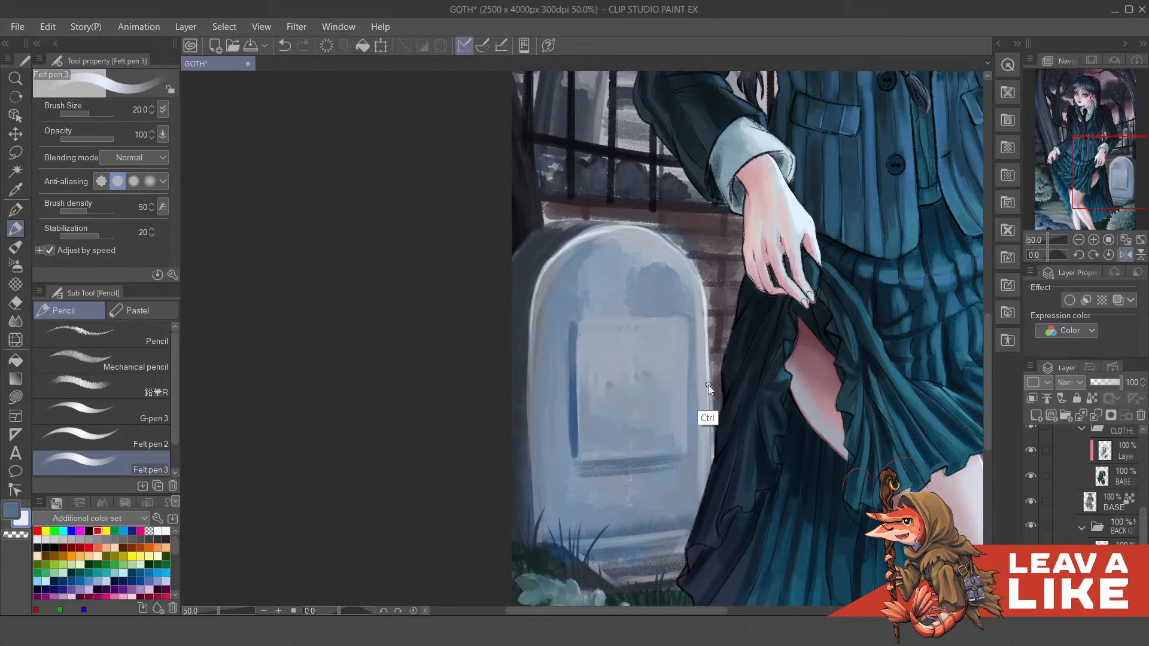
key(ctrl+z)
drag(708, 357, 708, 479)
Step: Unmirror the canvas, set the brush size to 40 and blend the stone around and below the panel with sampled blue-grey tones
key(h)
scroll(663, 339, down, 1)
scroll(659, 351, up, 1)
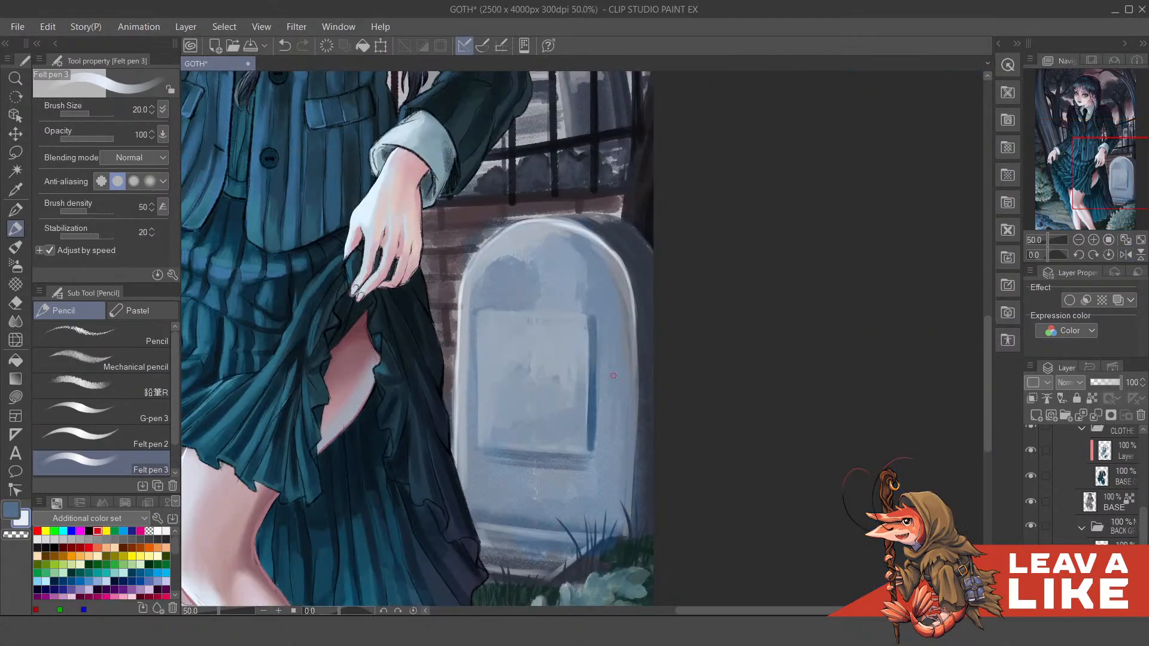
mouse_move(529, 410)
mouse_down()
mouse_move(547, 411)
mouse_move(494, 443)
mouse_up()
key(bracketright)
key(bracketright)
key(bracketright)
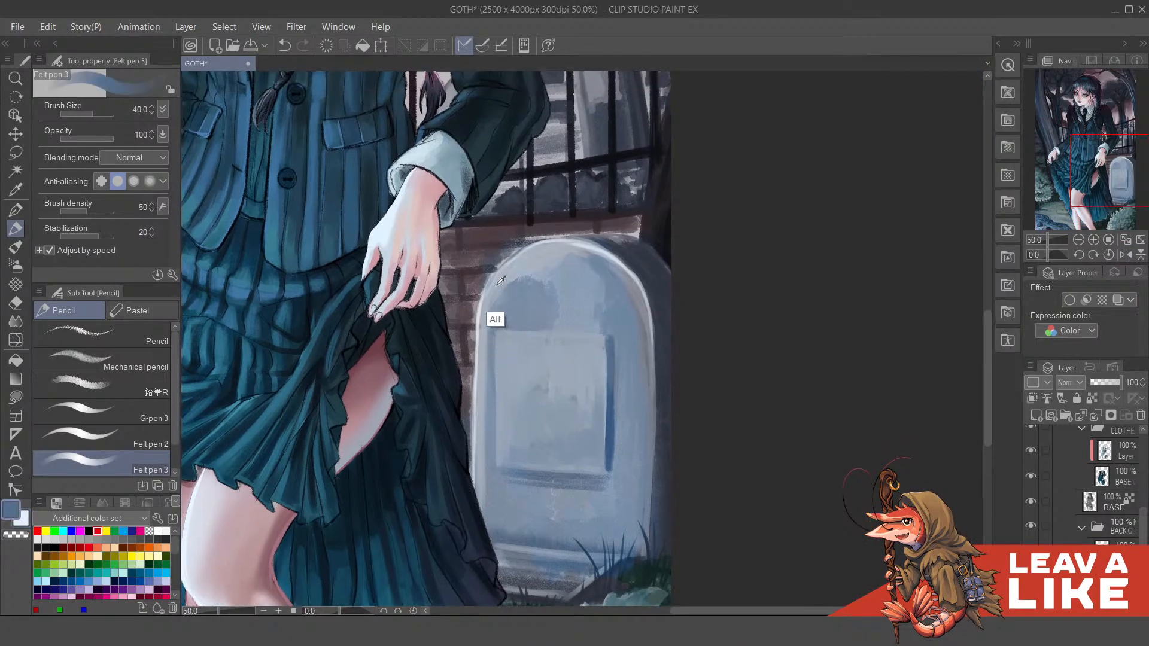
alt+click(497, 316)
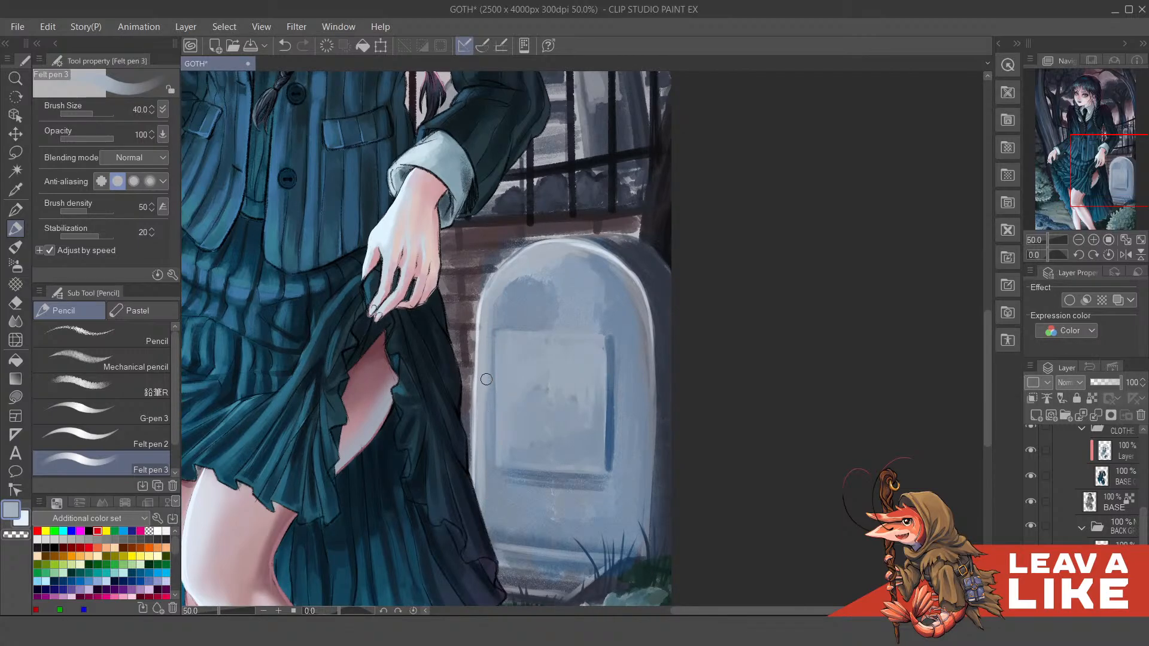
scroll(529, 483, down, 1)
alt+click(524, 490)
alt+click(521, 556)
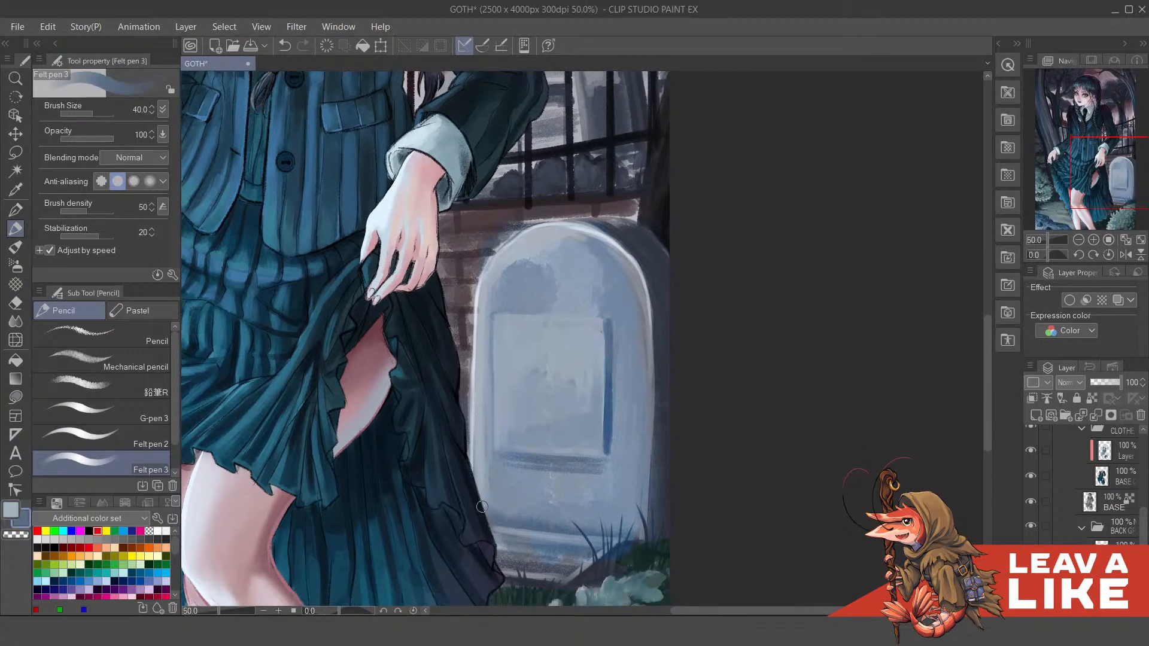
drag(481, 506, 502, 523)
mouse_move(591, 520)
mouse_down()
mouse_move(615, 532)
mouse_move(628, 515)
mouse_up()
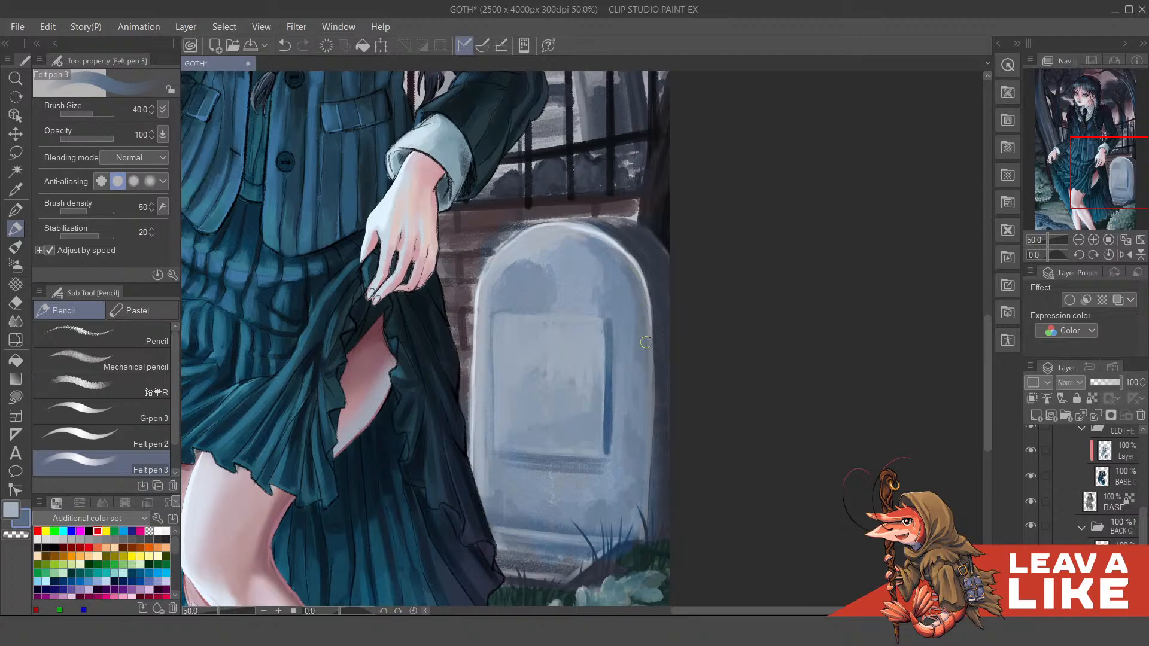
Step: Blend the darker patches on the tombstone's rounded top above the panel with tones sampled from the surrounding stone
scroll(683, 251, up, 1)
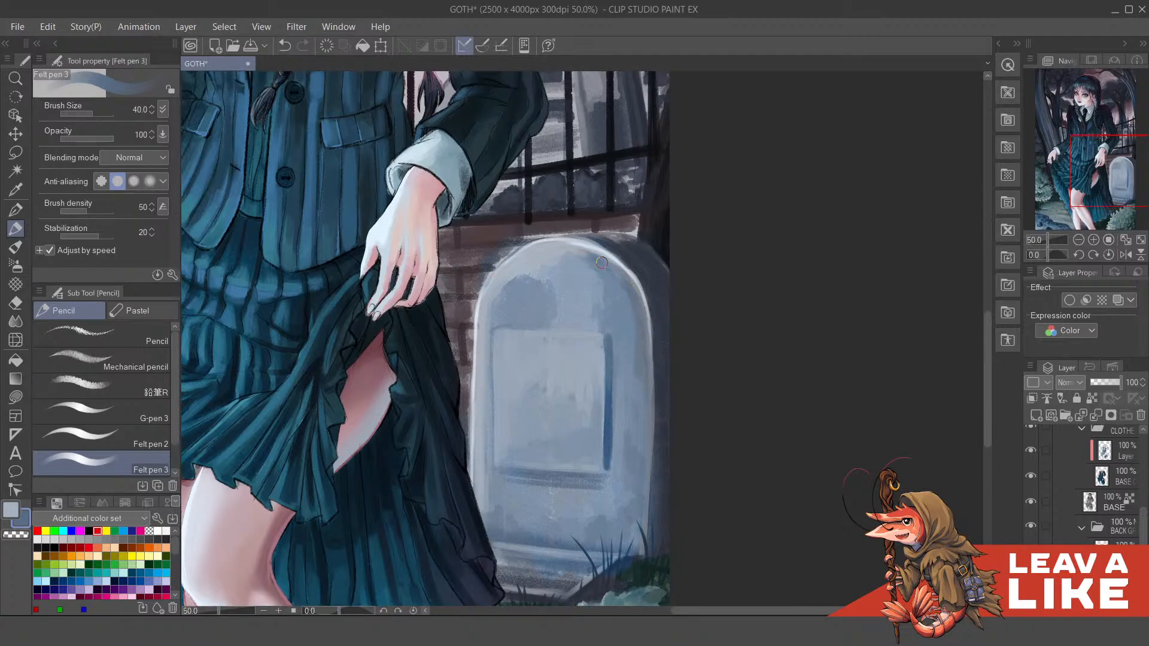
mouse_move(601, 262)
mouse_down()
mouse_move(579, 252)
mouse_move(590, 242)
mouse_move(569, 255)
mouse_move(593, 272)
mouse_move(593, 255)
mouse_move(607, 272)
mouse_move(558, 268)
mouse_move(549, 289)
mouse_up()
key(ctrl+z)
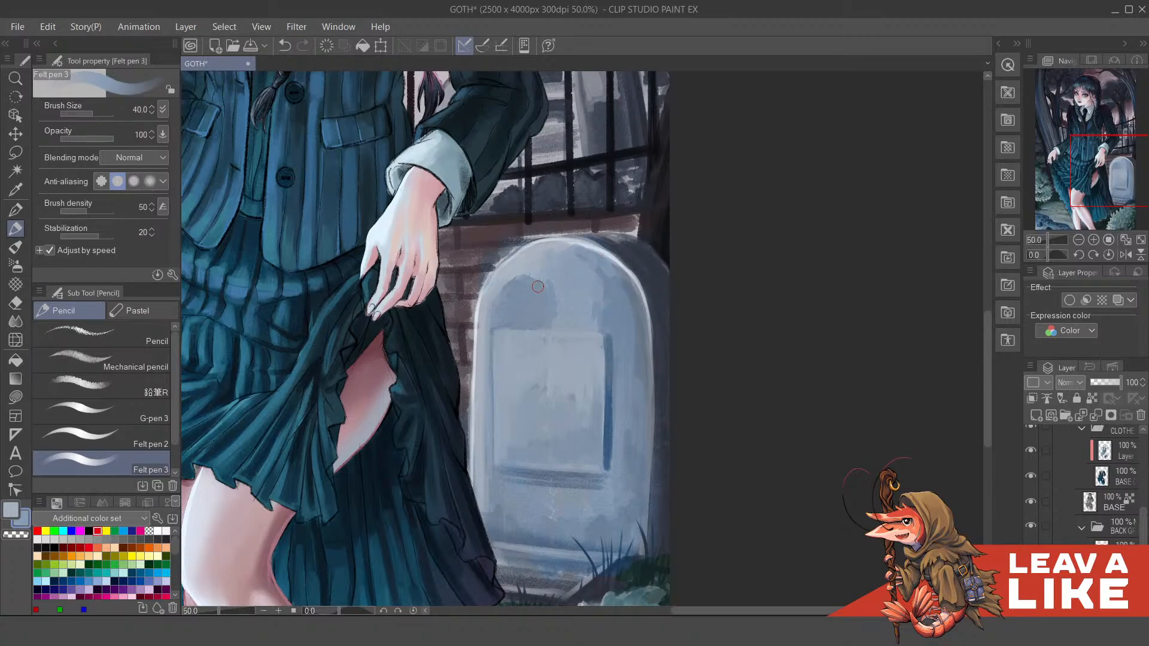
alt+click(525, 303)
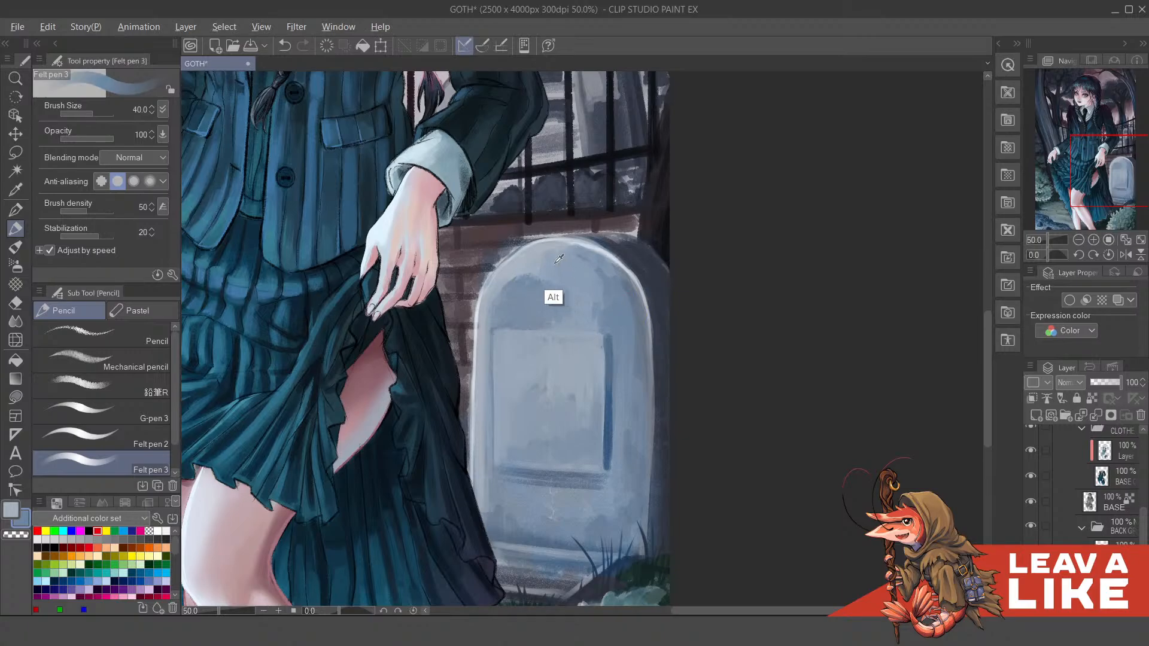
alt+click(555, 298)
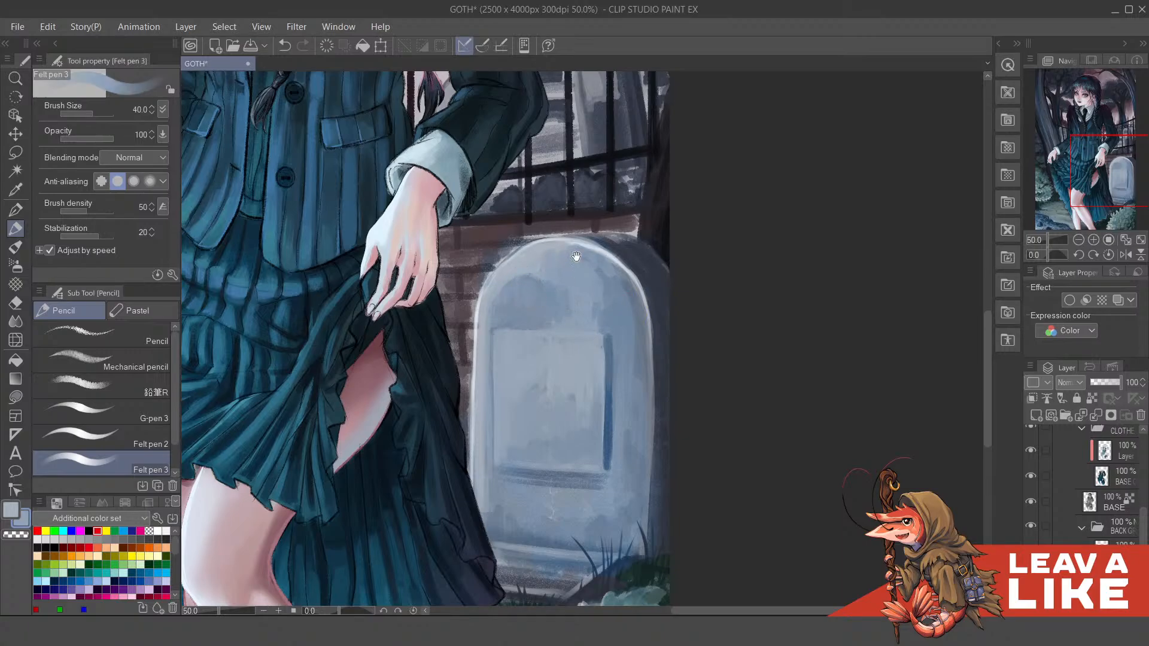
drag(577, 257, 580, 285)
alt+click(527, 328)
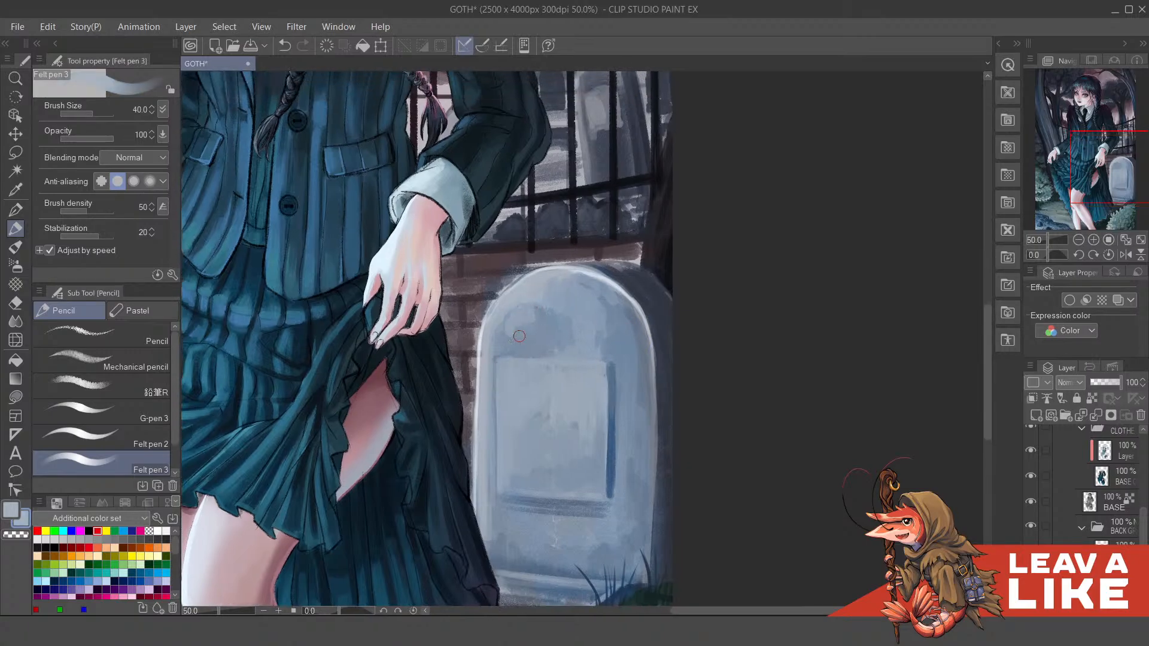
alt+click(532, 330)
alt+click(542, 325)
scroll(683, 203, down, 2)
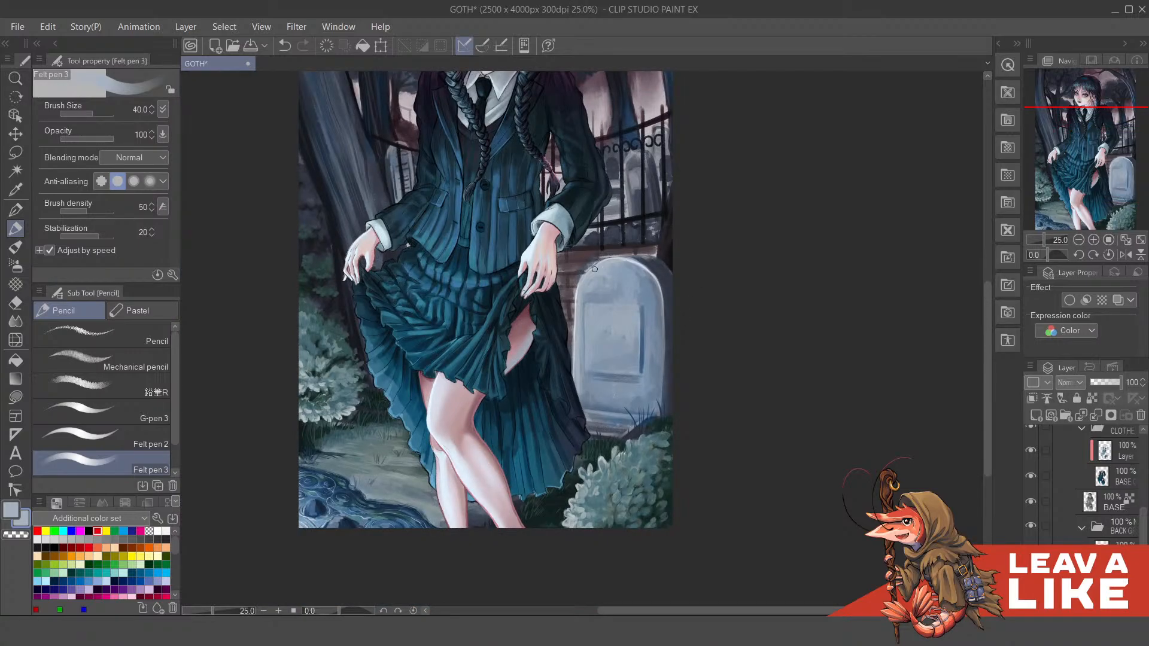
scroll(594, 269, up, 1)
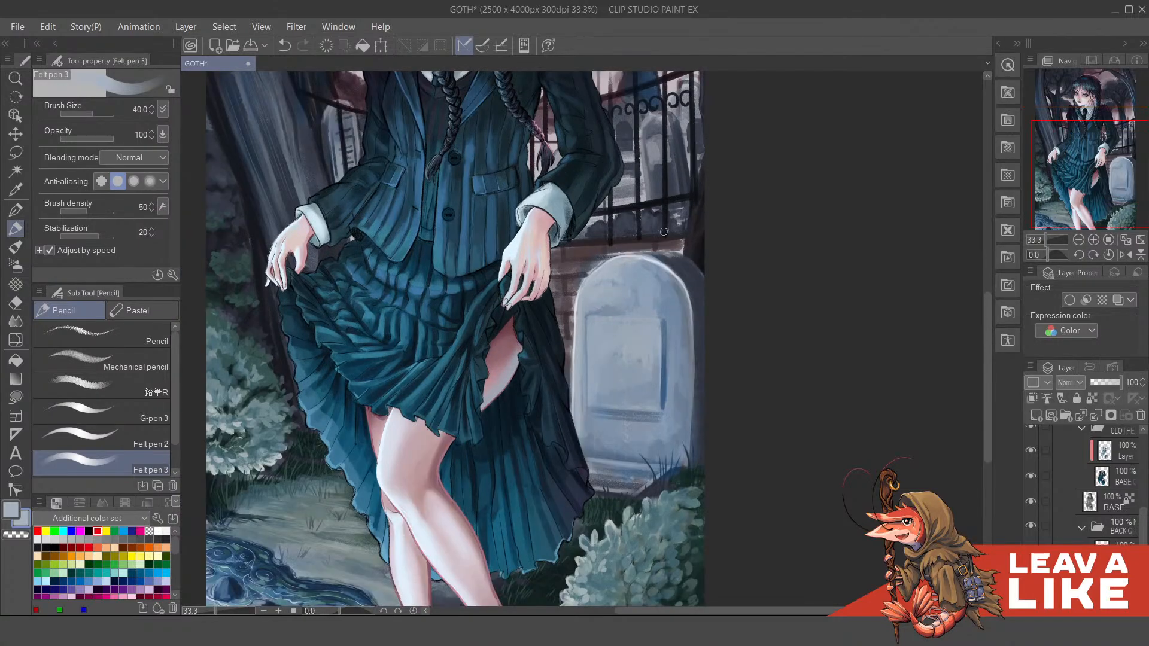
scroll(642, 280, up, 1)
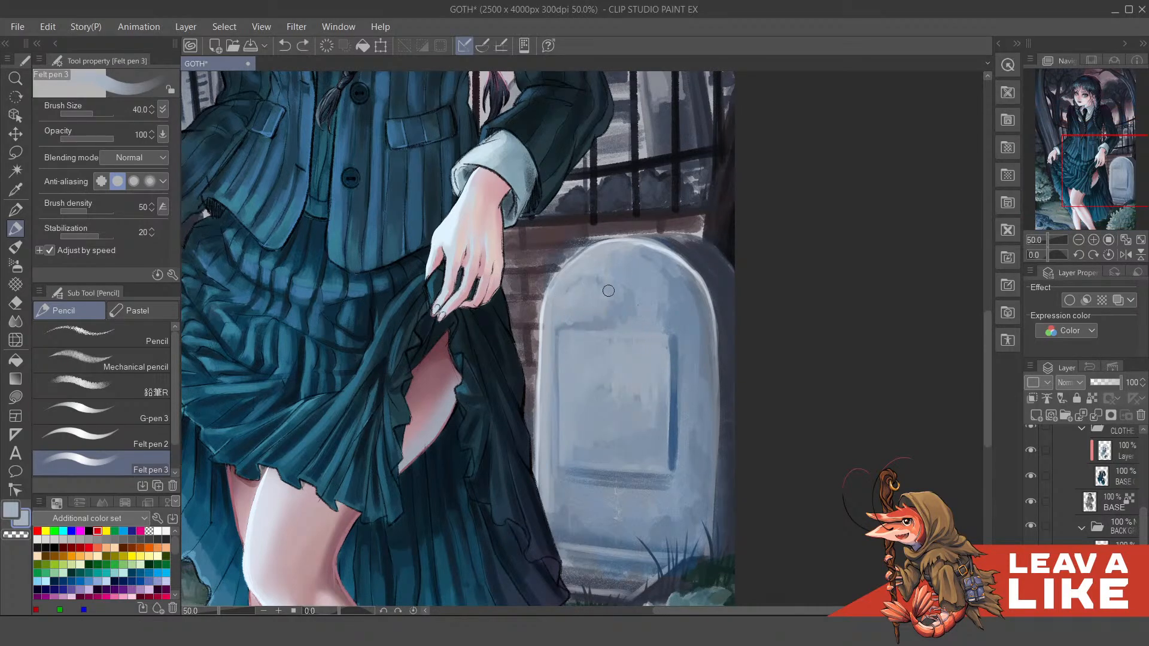
drag(613, 304, 606, 315)
Step: Reduce the brush size to 17 and brighten the tombstone's skirt-side edge with a pale blue of hue 210, saturation 20, value 100
key(bracketleft)
key(bracketleft)
key(bracketleft)
key(bracketleft)
drag(593, 331, 591, 363)
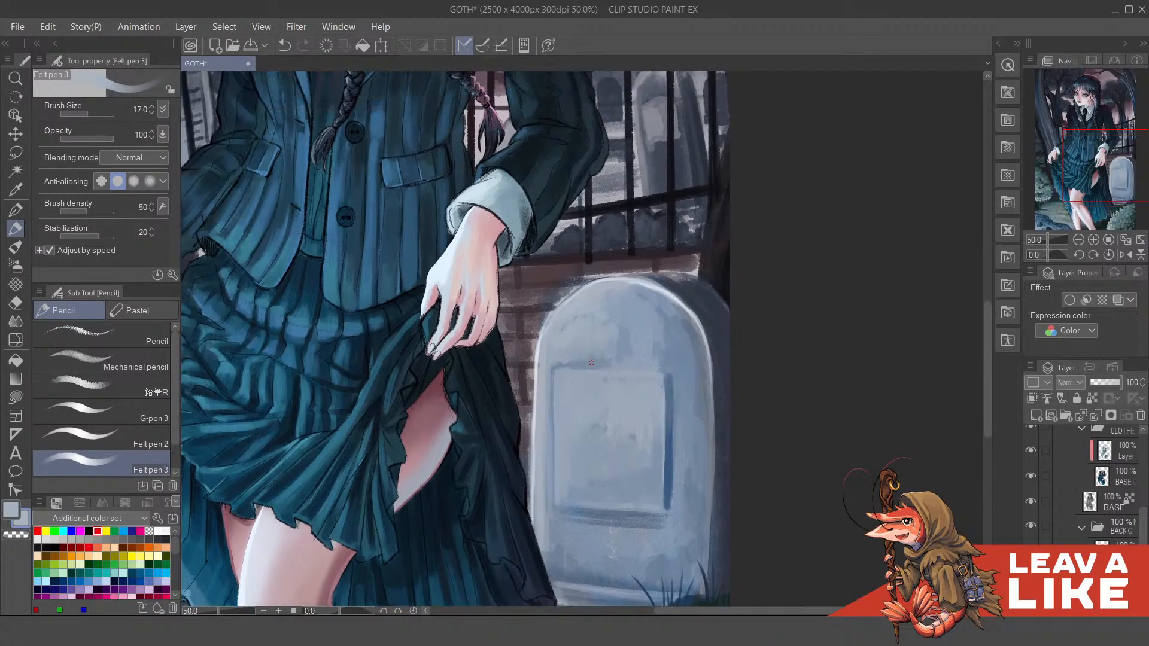
key(shift+c)
click(570, 312)
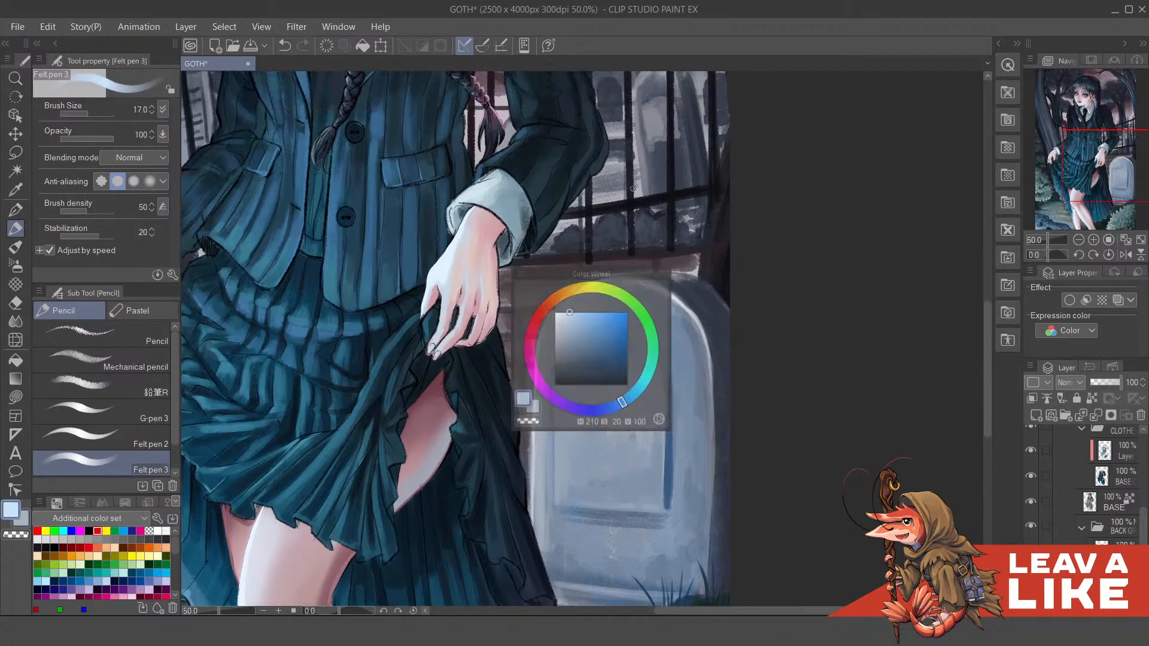
drag(542, 333, 542, 358)
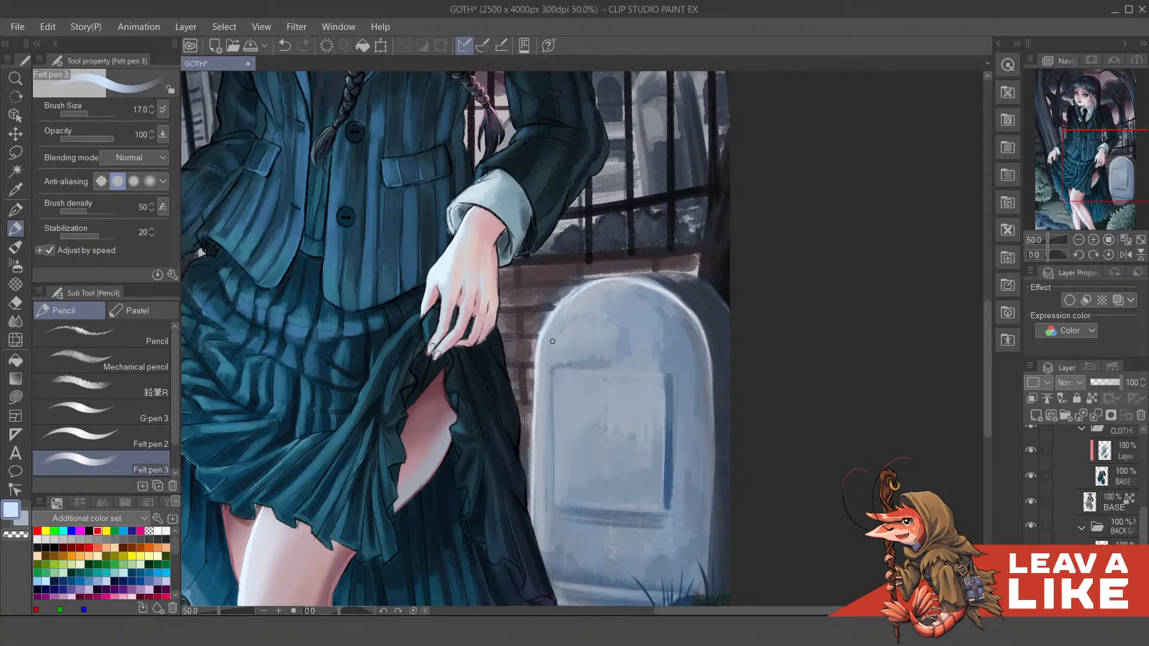
key(ctrl+z)
drag(543, 338, 538, 410)
drag(539, 461, 533, 335)
key(ctrl+z)
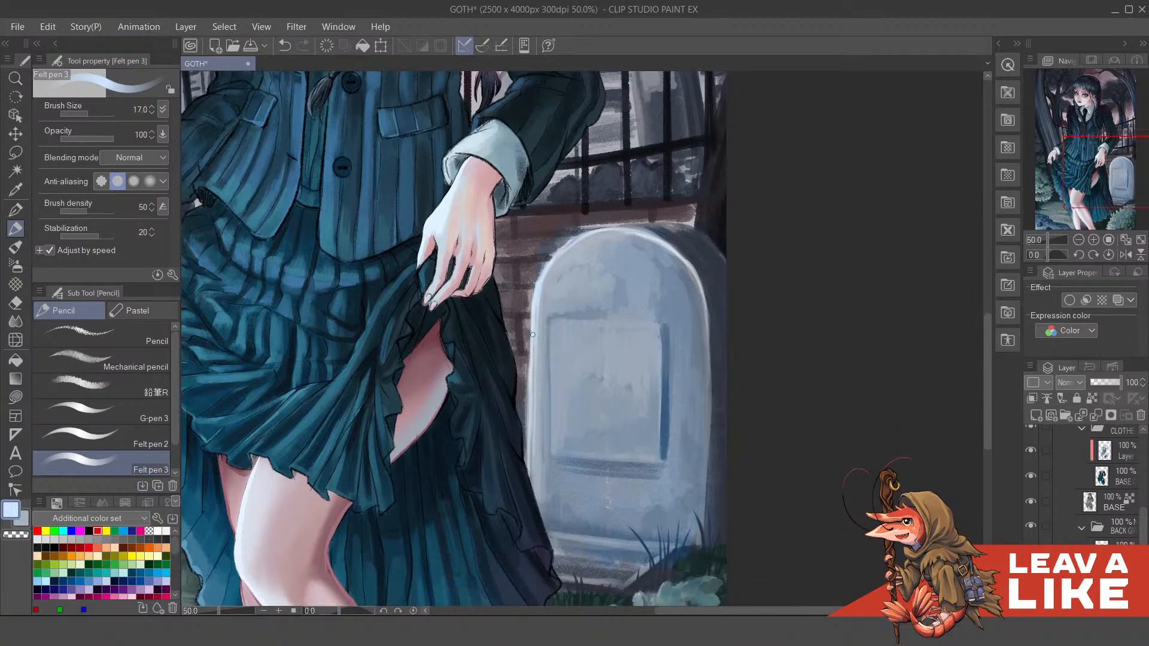
drag(532, 383, 532, 483)
Step: Paint crisp pale-blue highlights along the panel's upper edge and its edge facing the skirt
drag(550, 328, 554, 473)
key(ctrl+z)
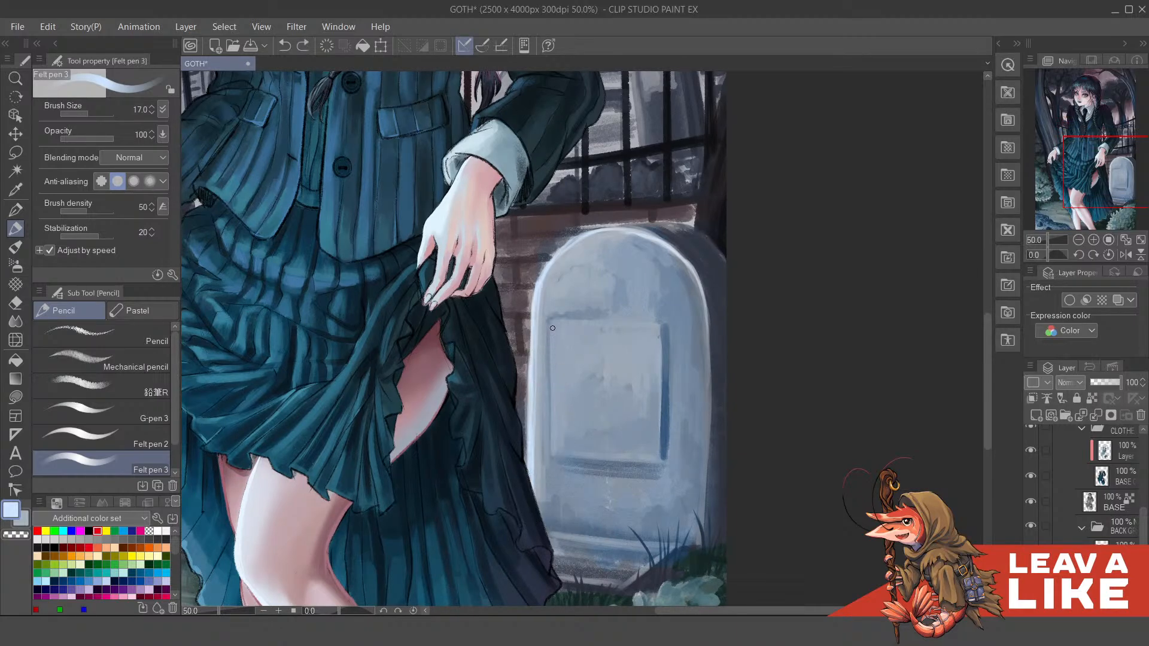
drag(552, 318, 552, 458)
drag(550, 360, 551, 384)
key(ctrl+z)
mouse_move(551, 322)
mouse_down()
mouse_move(671, 298)
mouse_move(561, 326)
mouse_move(669, 322)
mouse_move(553, 328)
mouse_move(555, 361)
mouse_move(572, 323)
mouse_move(567, 385)
mouse_move(573, 327)
mouse_move(592, 347)
mouse_move(575, 327)
mouse_move(553, 411)
mouse_move(578, 340)
mouse_move(596, 362)
mouse_move(603, 353)
mouse_move(583, 328)
mouse_move(653, 327)
mouse_move(607, 337)
mouse_move(615, 362)
mouse_move(642, 353)
mouse_up()
key(ctrl+z)
key(ctrl+z)
Step: Increase the brush size to 60 and lighten the upper part of the panel with the pale blue
key(bracketright)
key(bracketright)
key(bracketright)
key(bracketright)
key(bracketright)
key(bracketright)
key(bracketright)
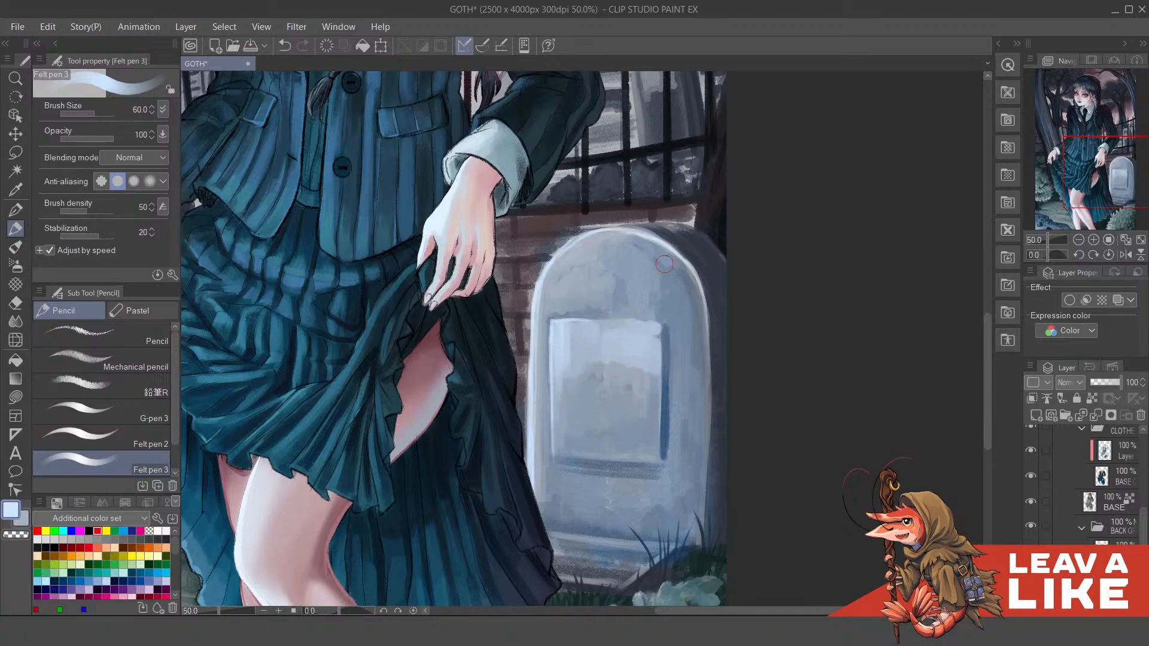
Step: Mirror the canvas view, undo the last stroke and brush pale blue over the tombstone's rounded top and panel
scroll(668, 265, down, 1)
scroll(668, 265, down, 1)
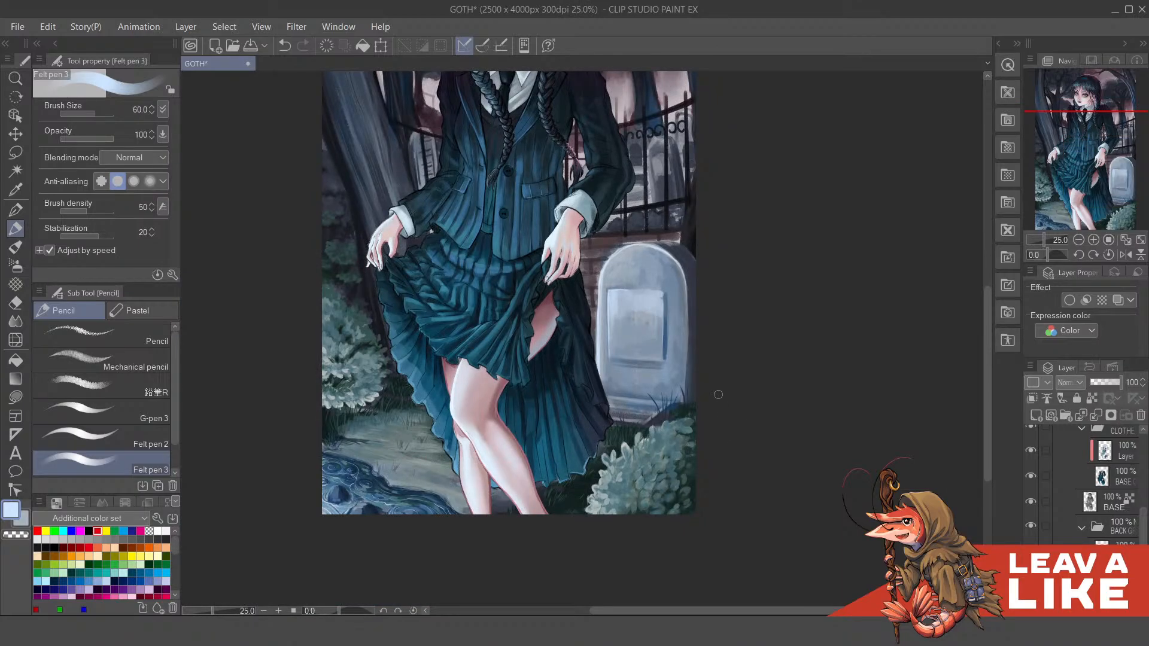
key(h)
scroll(656, 204, up, 1)
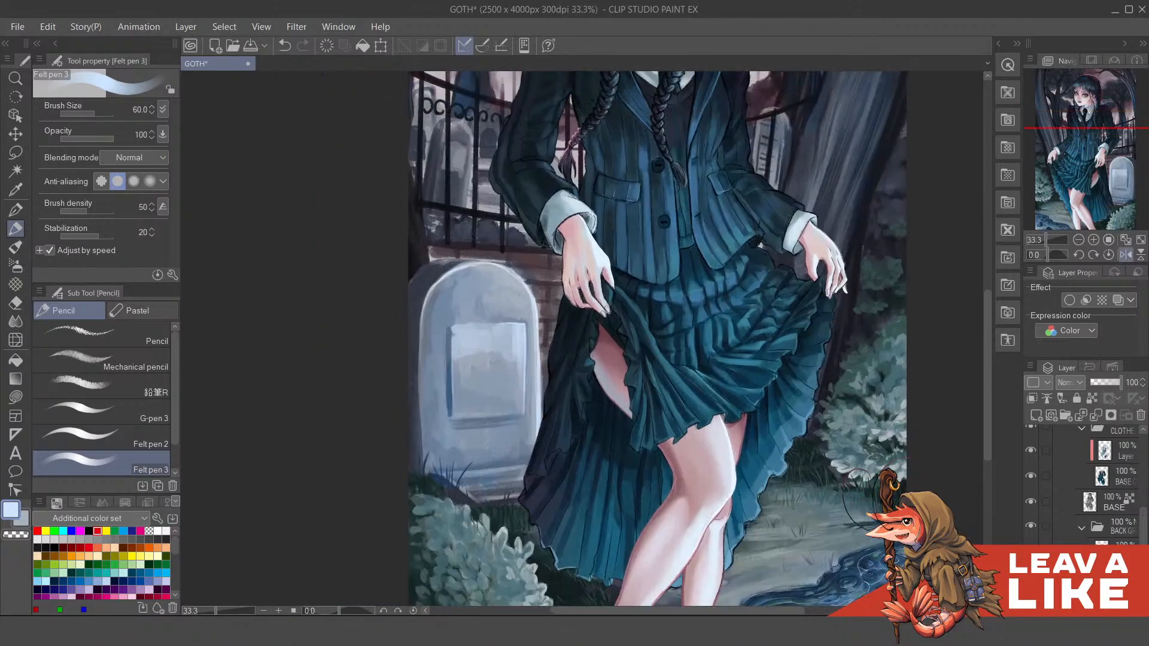
key(ctrl+z)
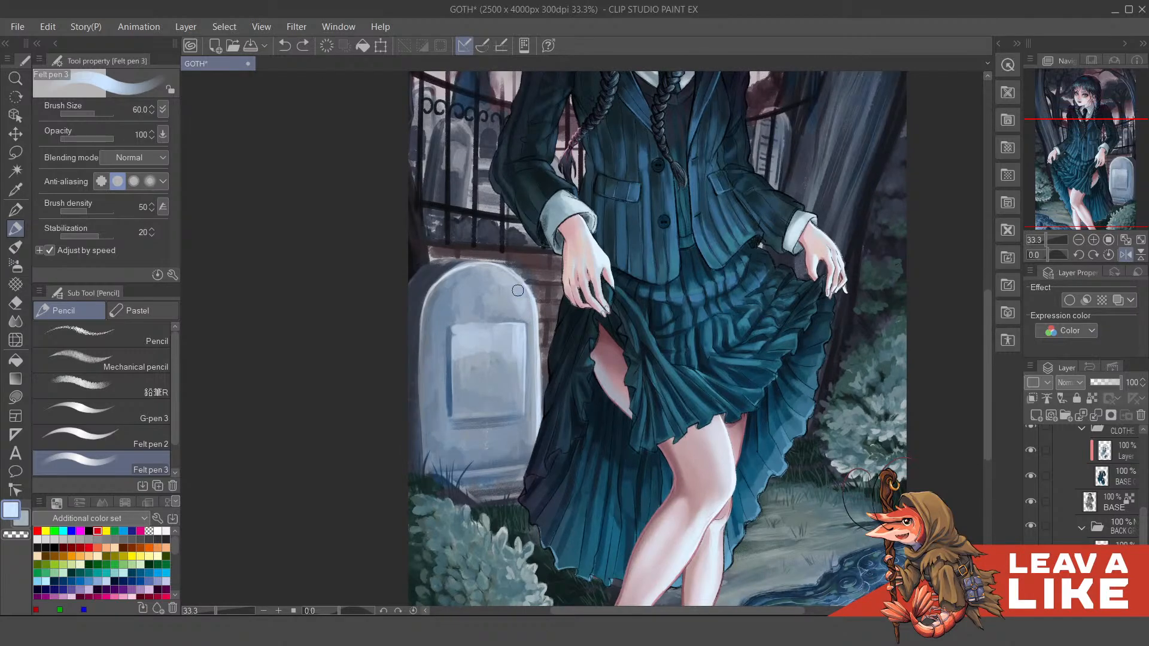
mouse_move(495, 295)
mouse_down()
mouse_move(531, 317)
mouse_move(532, 451)
mouse_move(528, 427)
mouse_move(525, 442)
mouse_move(506, 450)
mouse_move(497, 436)
mouse_move(495, 448)
mouse_move(500, 435)
mouse_move(513, 446)
mouse_move(519, 426)
mouse_move(529, 440)
mouse_move(535, 424)
mouse_move(488, 337)
mouse_move(511, 407)
mouse_move(520, 372)
mouse_move(512, 359)
mouse_move(494, 398)
mouse_move(481, 356)
mouse_move(472, 385)
mouse_move(500, 359)
mouse_up()
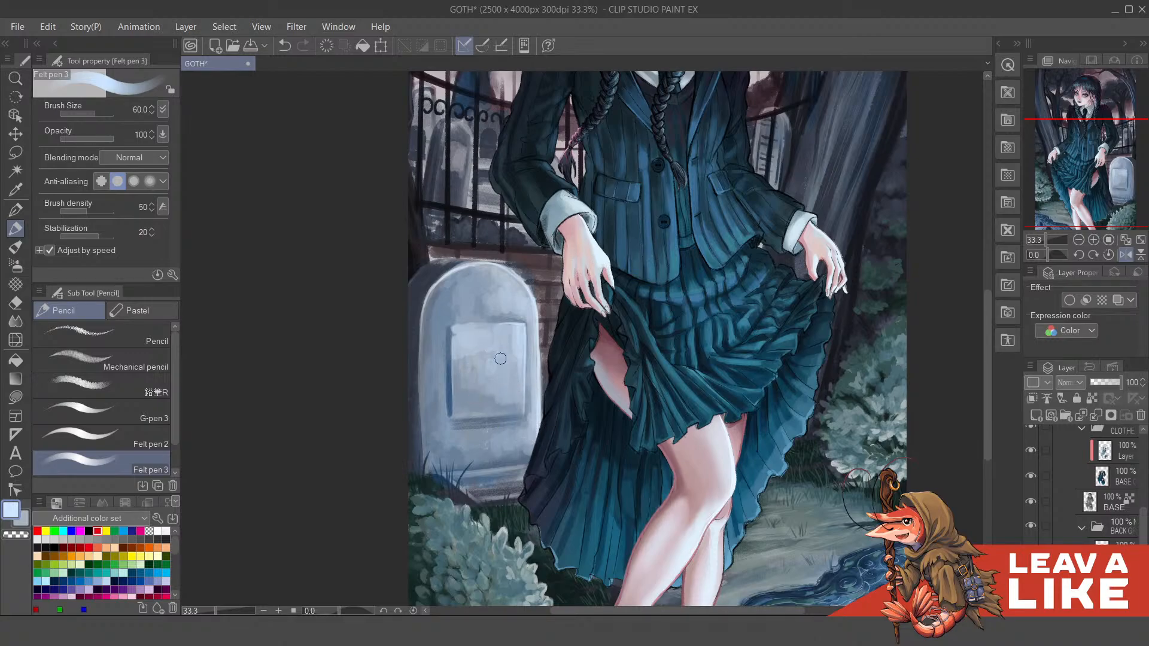
scroll(647, 259, down, 3)
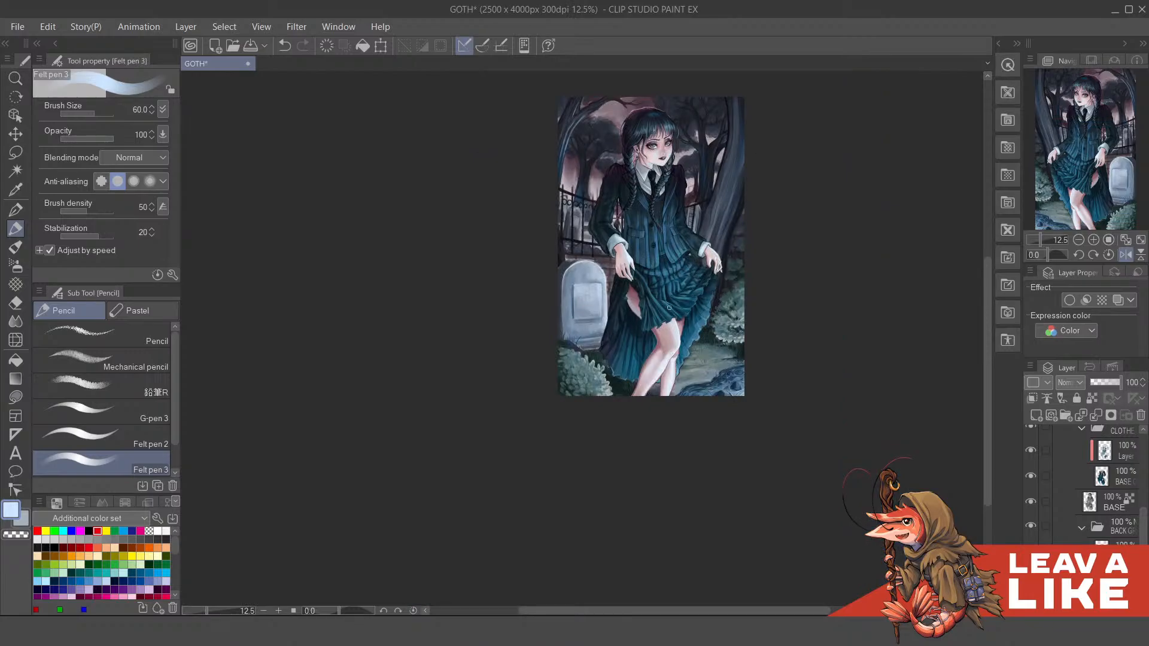
Step: Choose a dark blue and brush it over the background wall around the tombstone's rounded top, undoing unwanted strokes
drag(777, 293, 684, 359)
scroll(592, 366, up, 2)
alt+click(688, 364)
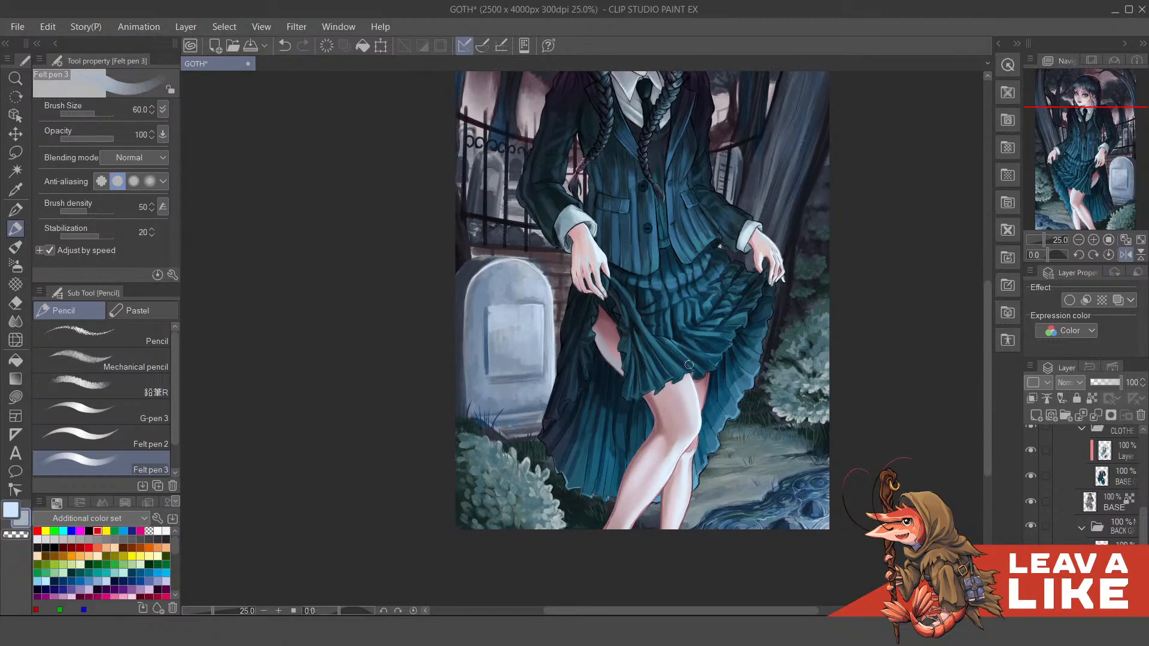
click(711, 355)
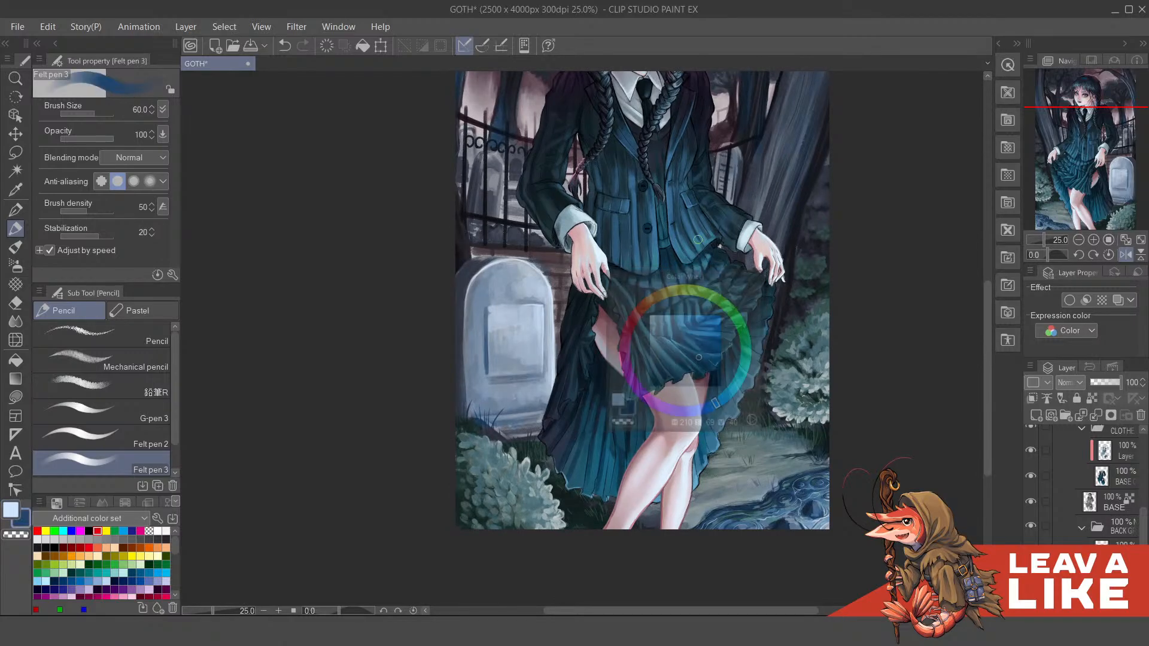
key(ctrl+z)
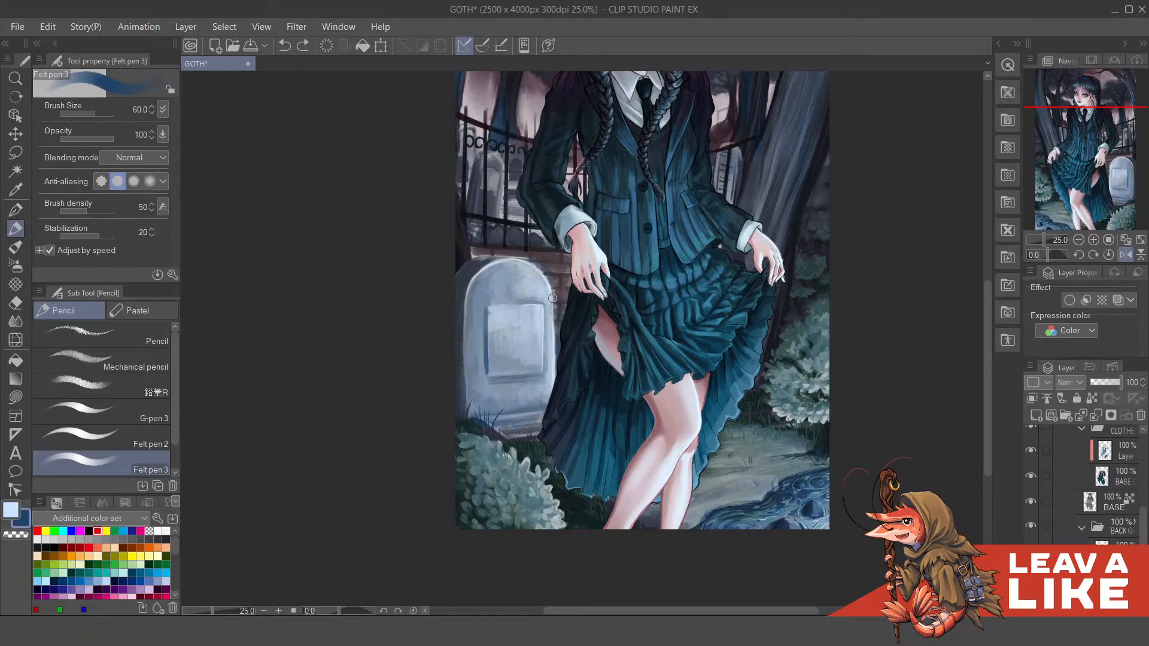
drag(576, 296, 587, 283)
drag(704, 251, 710, 287)
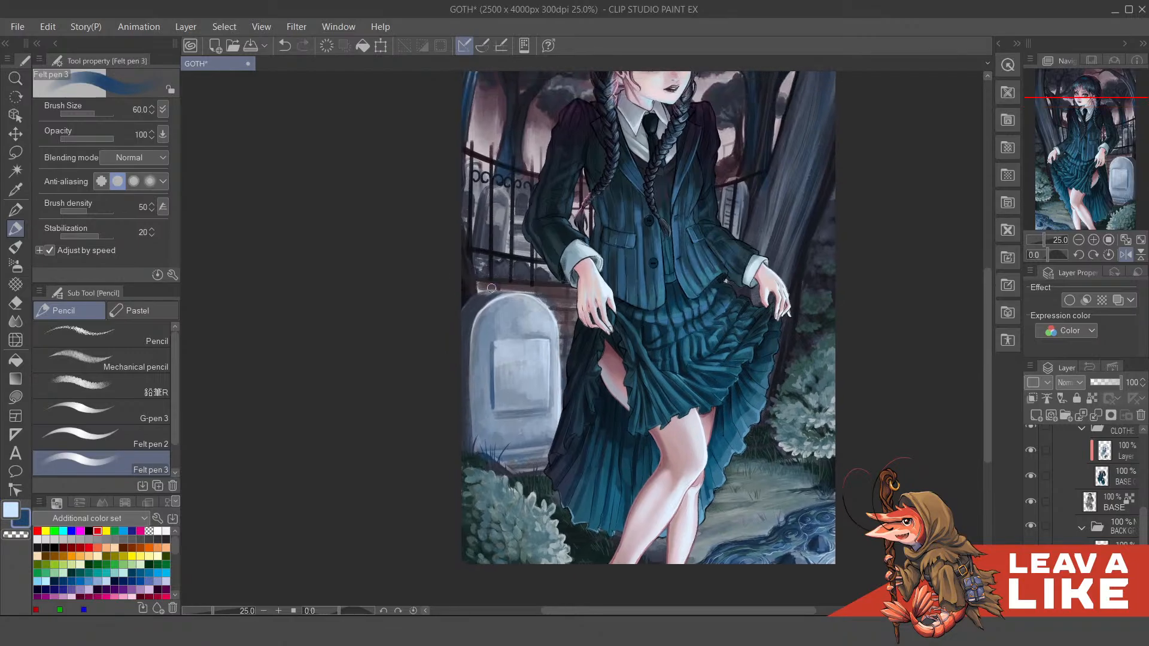
key(ctrl+z)
drag(488, 294, 533, 291)
Step: Mirror the canvas view, undo the last two strokes and brush dark blue over the wall above the tombstone
key(h)
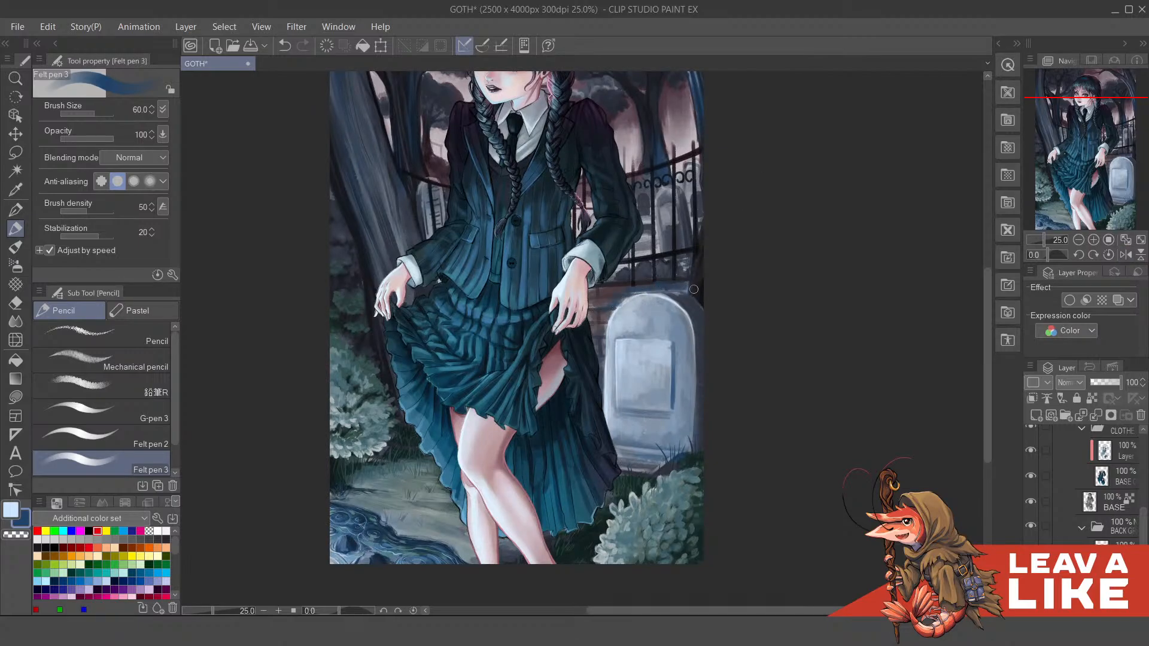
scroll(695, 287, up, 2)
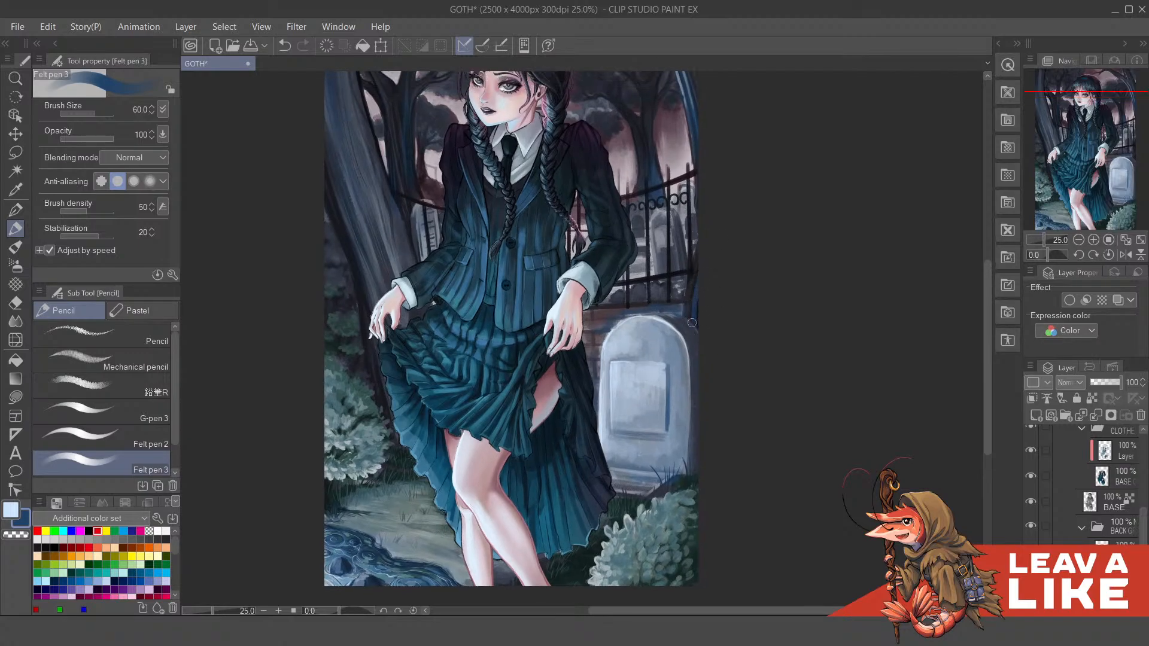
scroll(715, 272, up, 1)
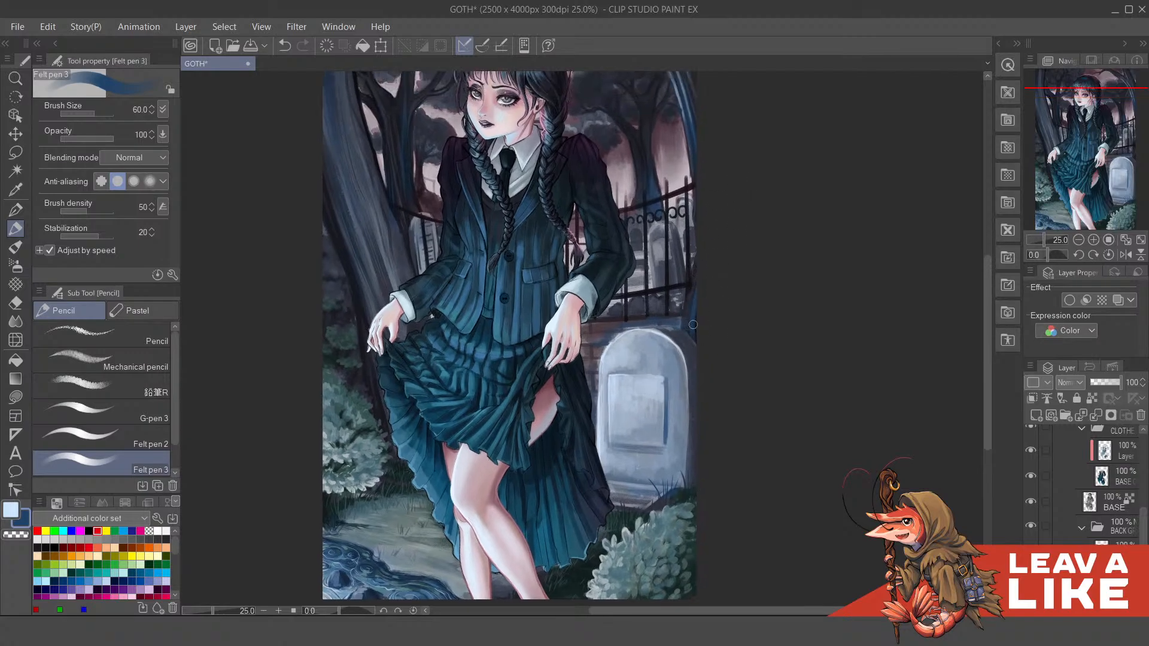
key(ctrl+z)
key(ctrl+z)
drag(612, 327, 621, 322)
key(h)
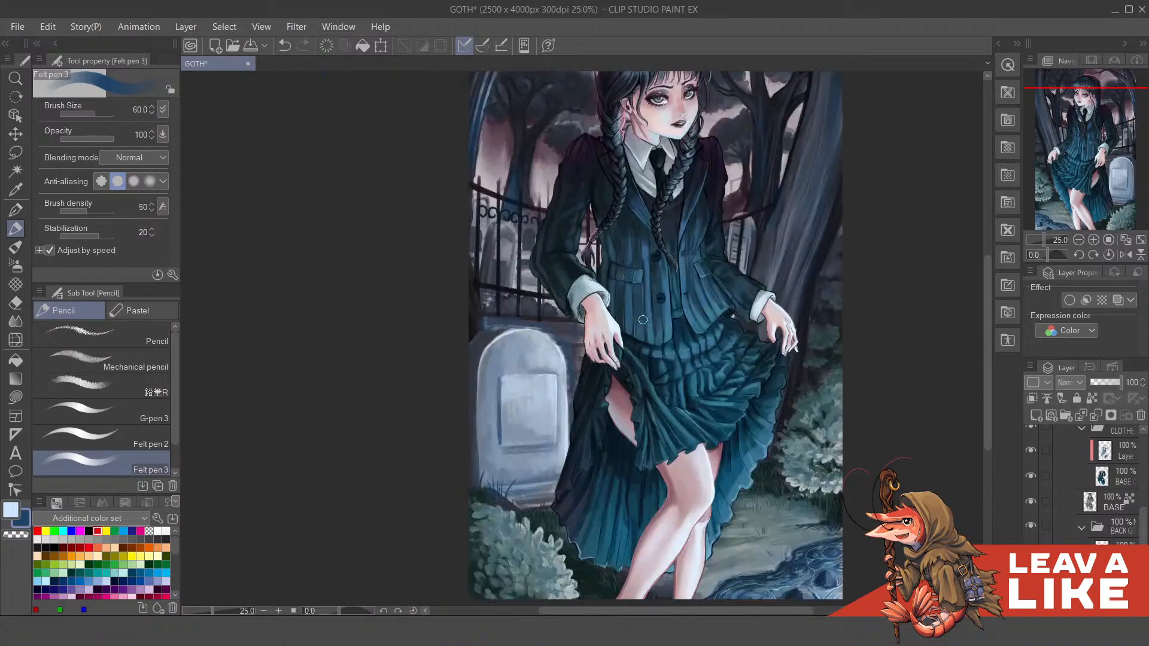
Step: Rotate the canvas to 50 degrees and brush dark purple over the wall between the tombstone's rounded top and the girl's hand
key(asciicircum)
scroll(627, 417, up, 2)
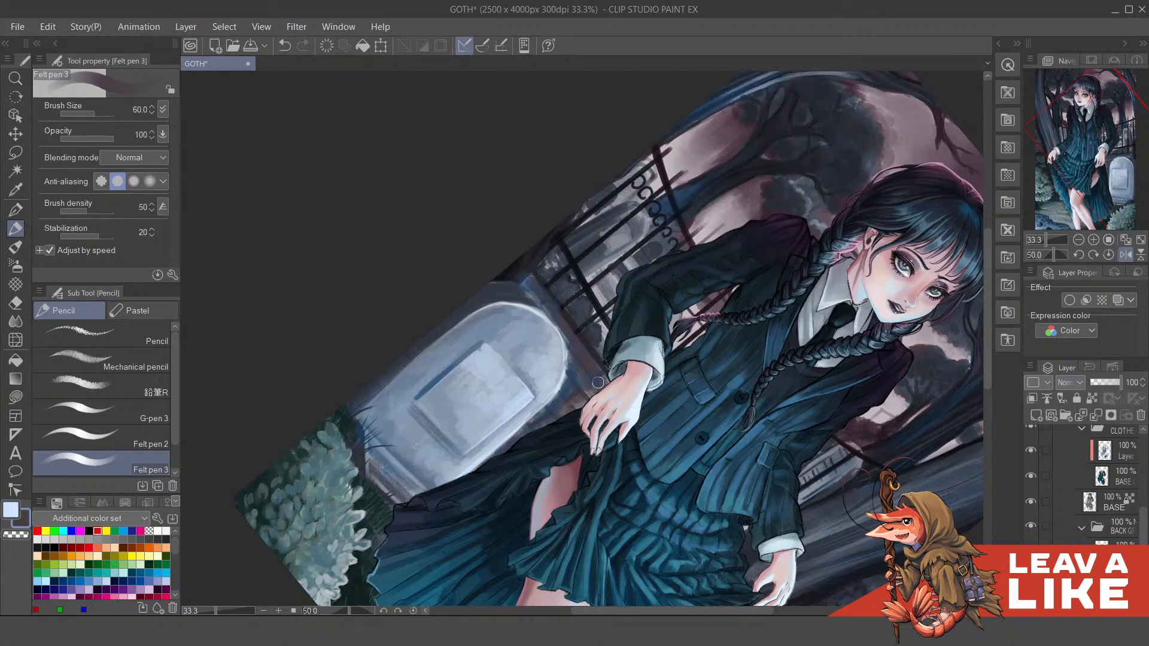
drag(597, 382, 587, 358)
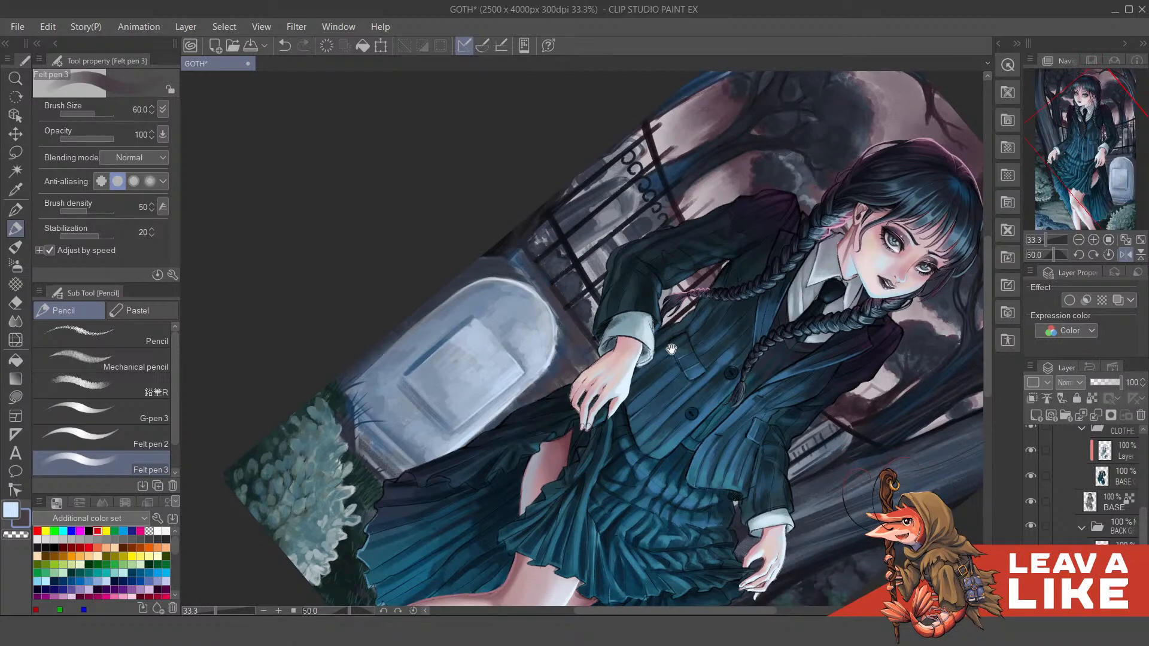
scroll(605, 330, down, 2)
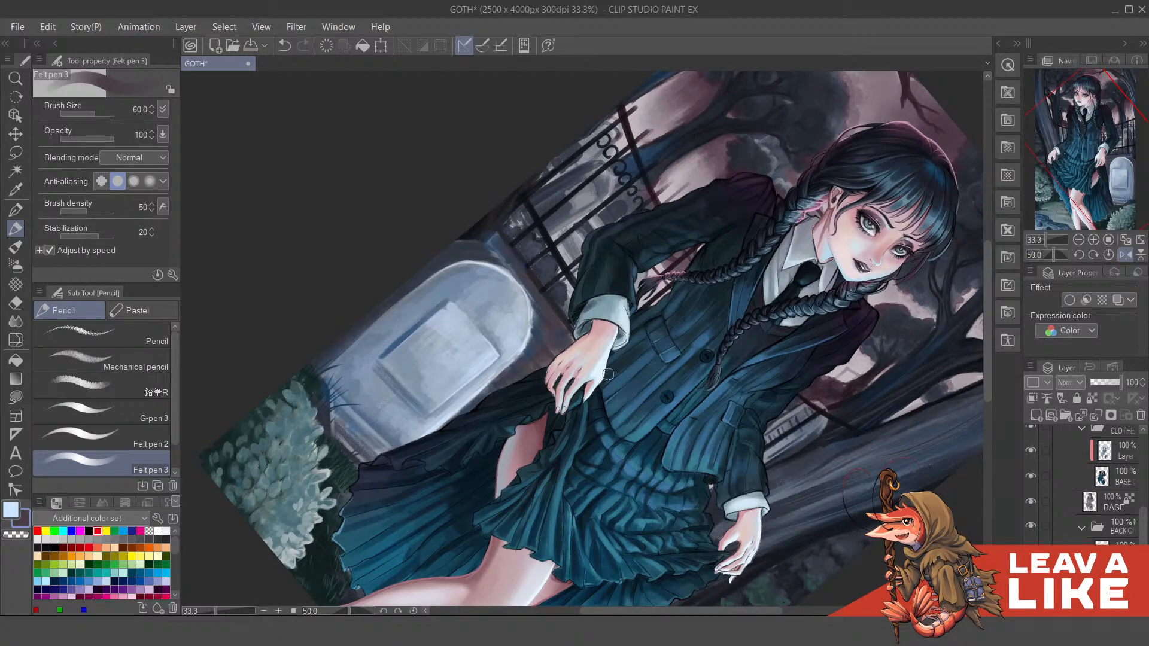
Step: Sample a dark tone beside the large tree trunk, adjust it to a muted plum of hue 326 and brush it along the trunk
key(ctrl+minus)
key(ctrl+minus)
key(minus)
key(minus)
key(minus)
key(minus)
key(minus)
key(minus)
key(minus)
key(minus)
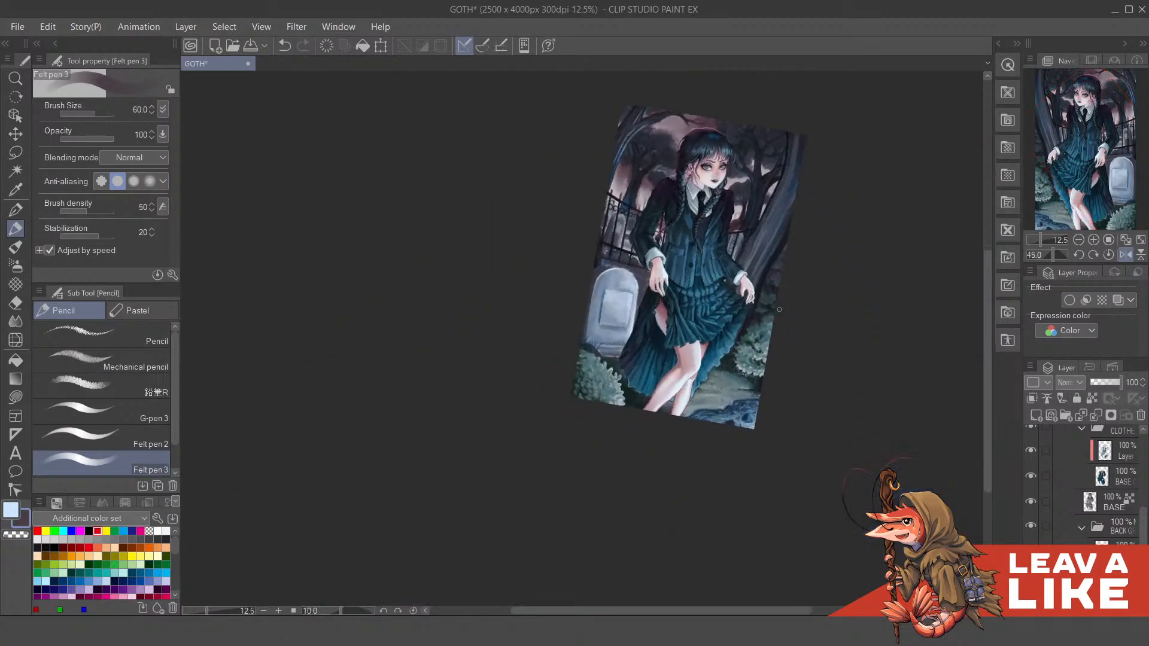
scroll(779, 302, up, 3)
drag(780, 216, 632, 335)
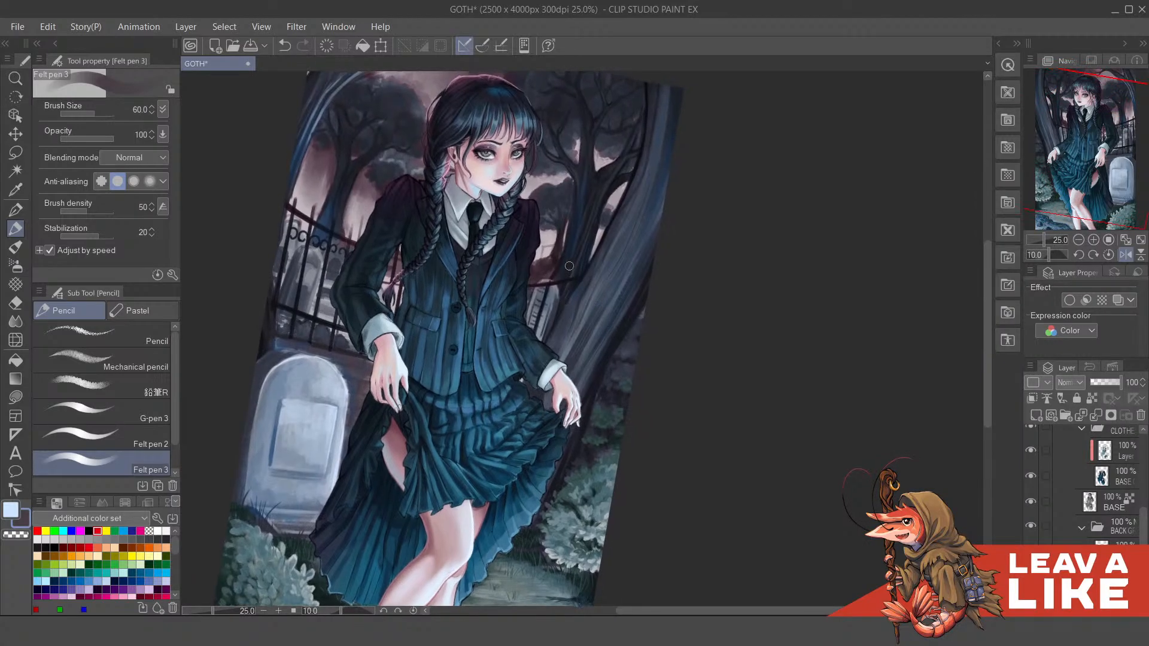
alt+click(548, 302)
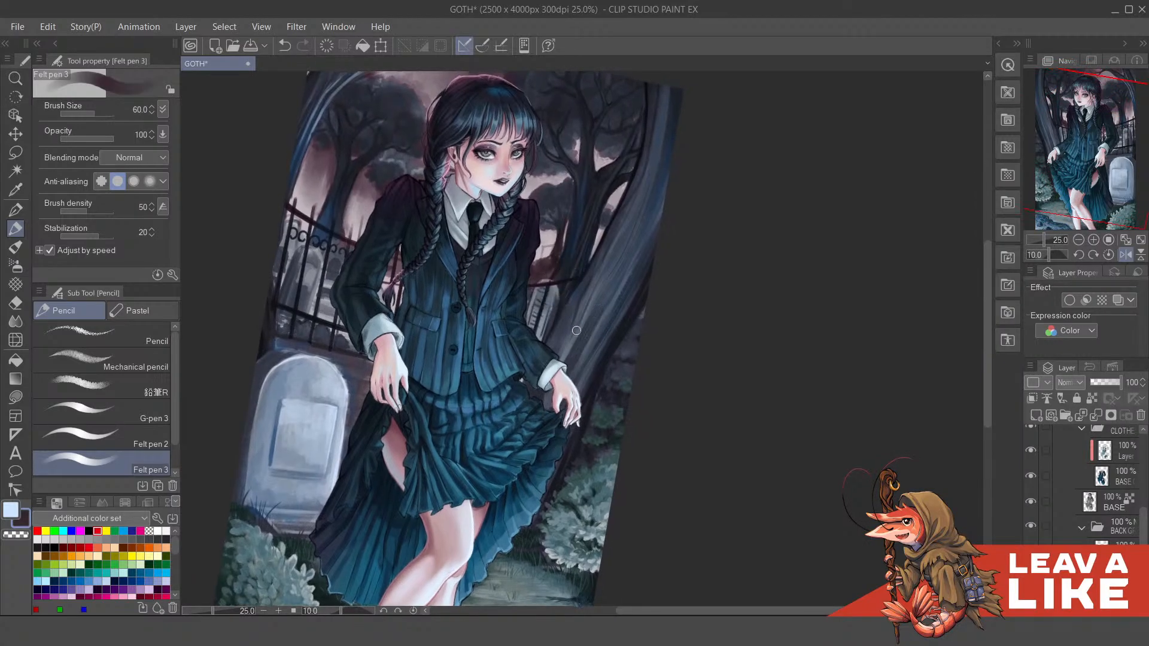
key(c)
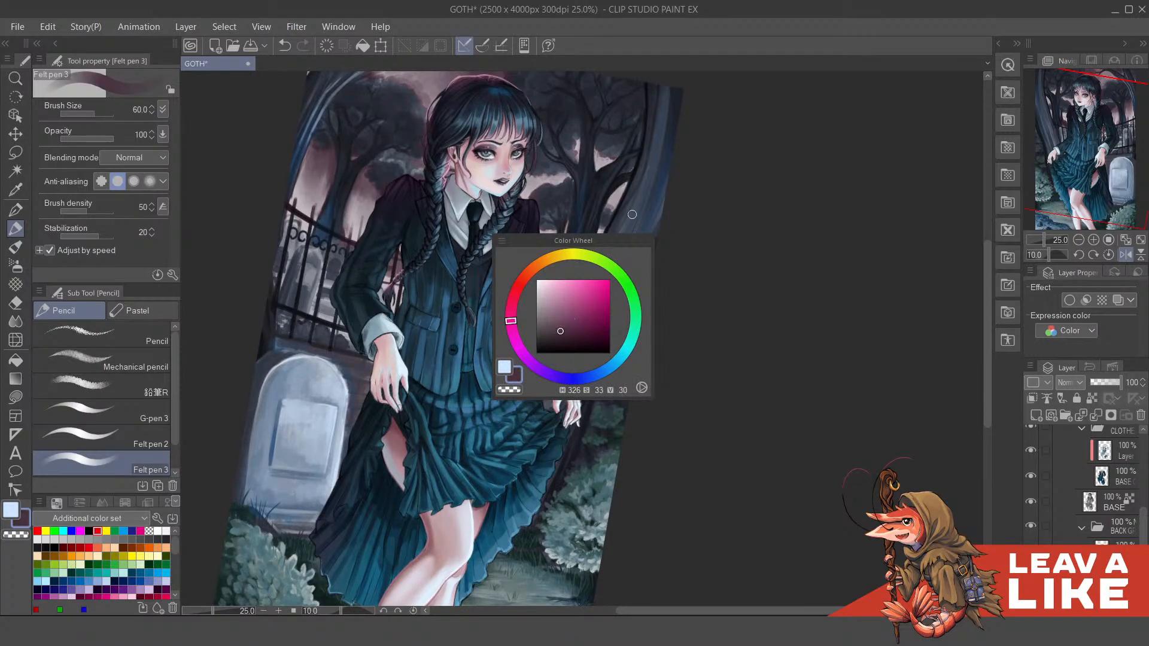
click(559, 329)
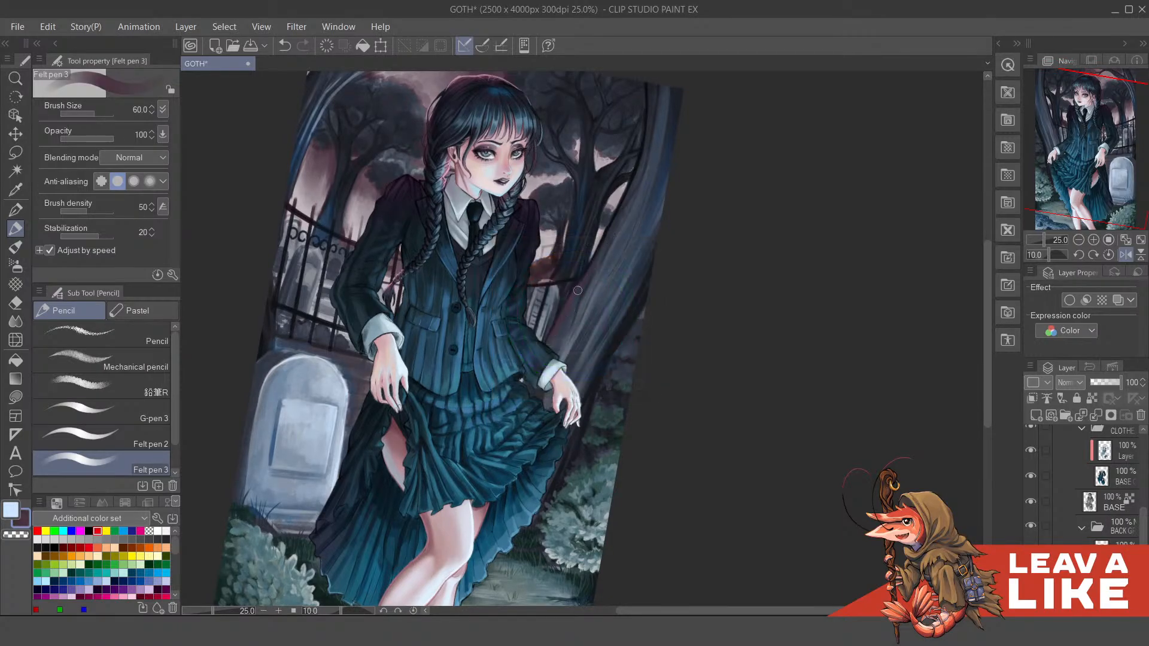
drag(632, 181, 646, 127)
Step: Extend the muted plum tint along the large trunk's girl-side edge up to the top of the picture
scroll(643, 151, down, 2)
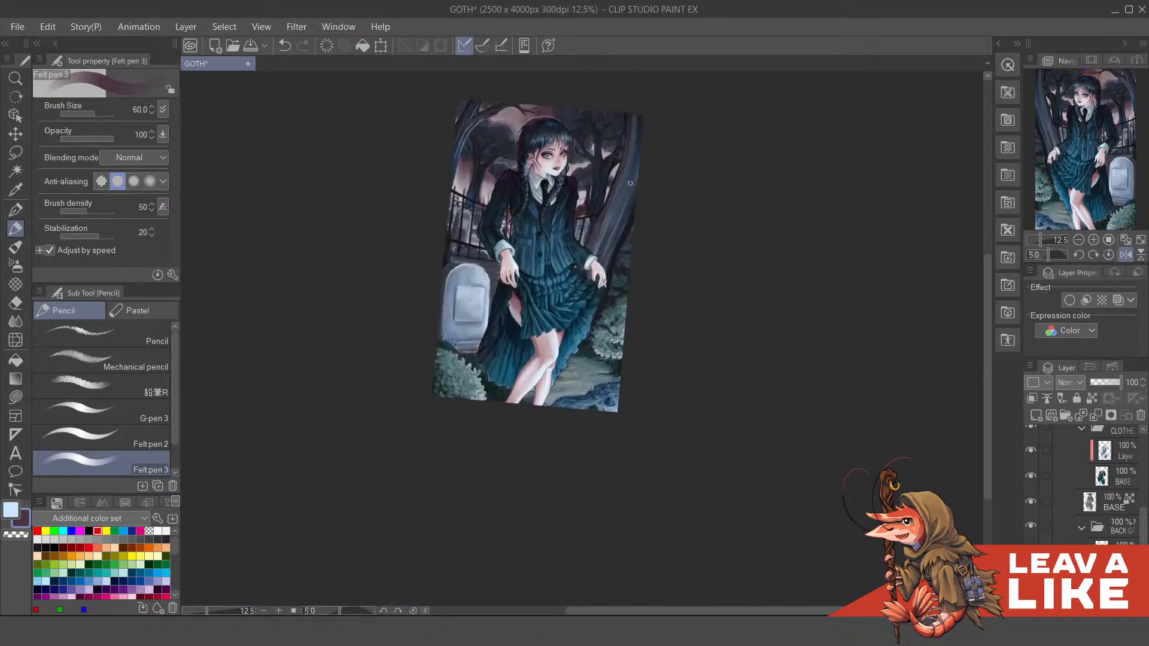
scroll(630, 183, up, 3)
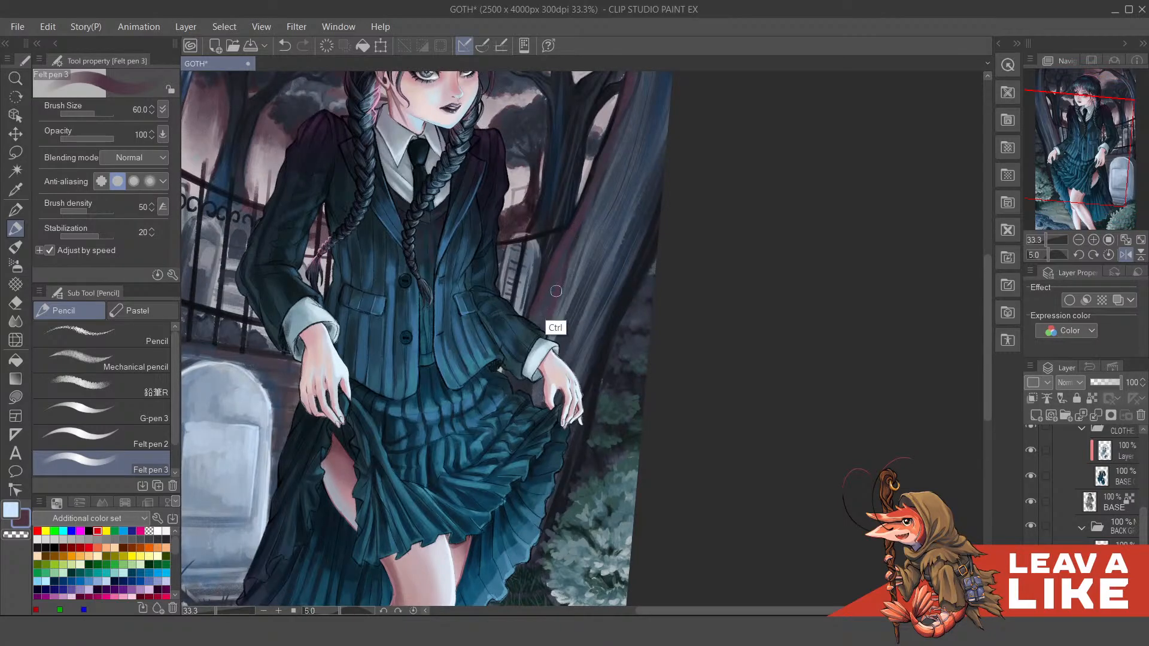
drag(611, 188, 582, 258)
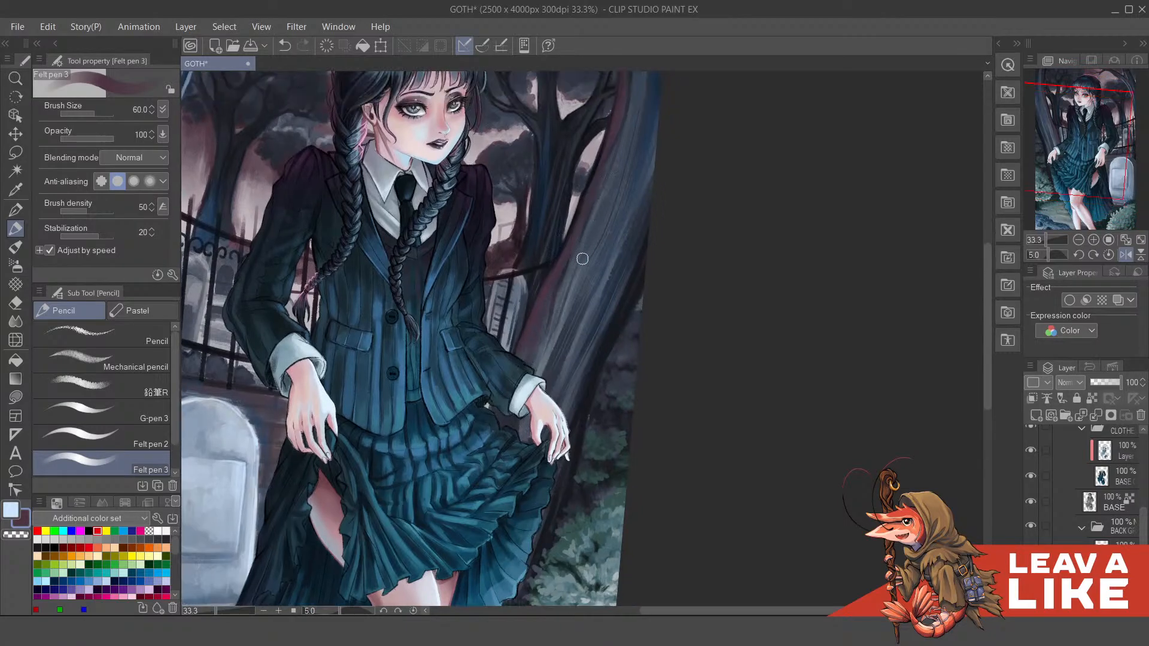
drag(619, 123, 598, 231)
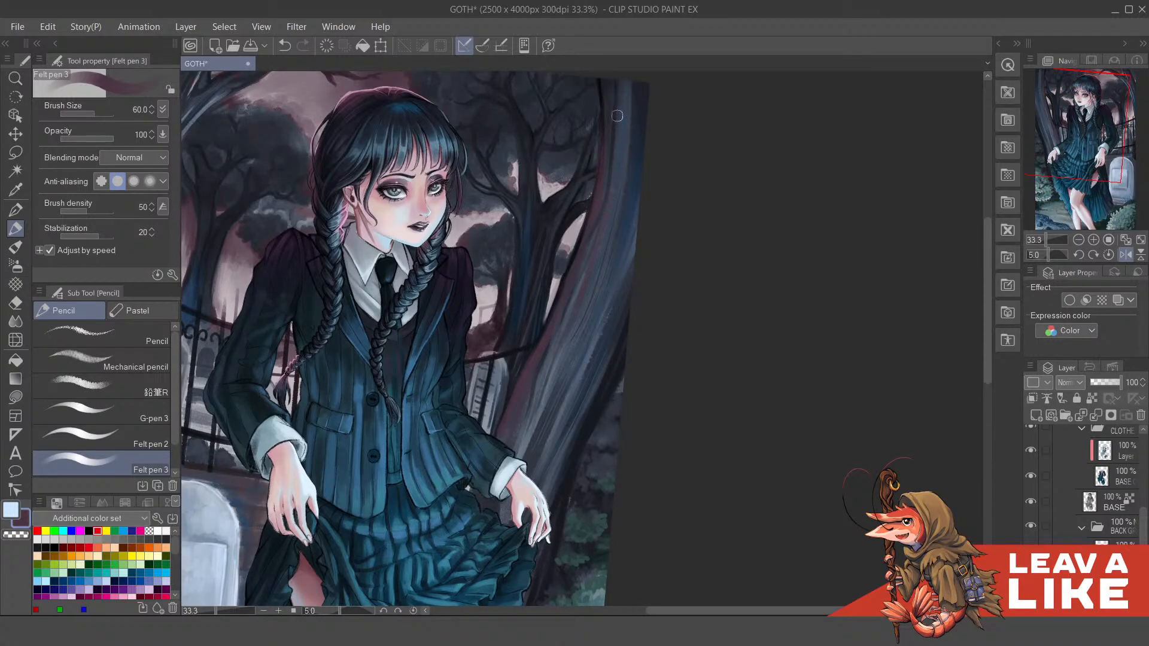
drag(617, 116, 588, 304)
drag(606, 226, 570, 365)
drag(589, 311, 547, 419)
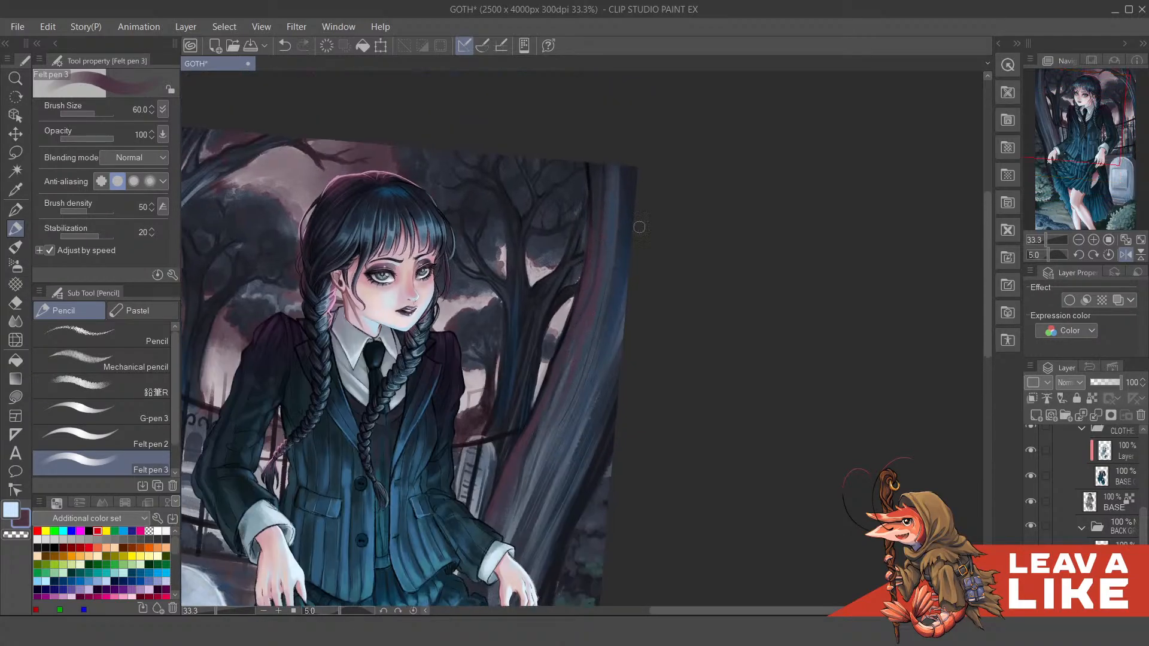
Step: Mirror the canvas view, reset its rotation to 0 and examine the balance of the whole illustration
scroll(702, 194, down, 3)
key(h)
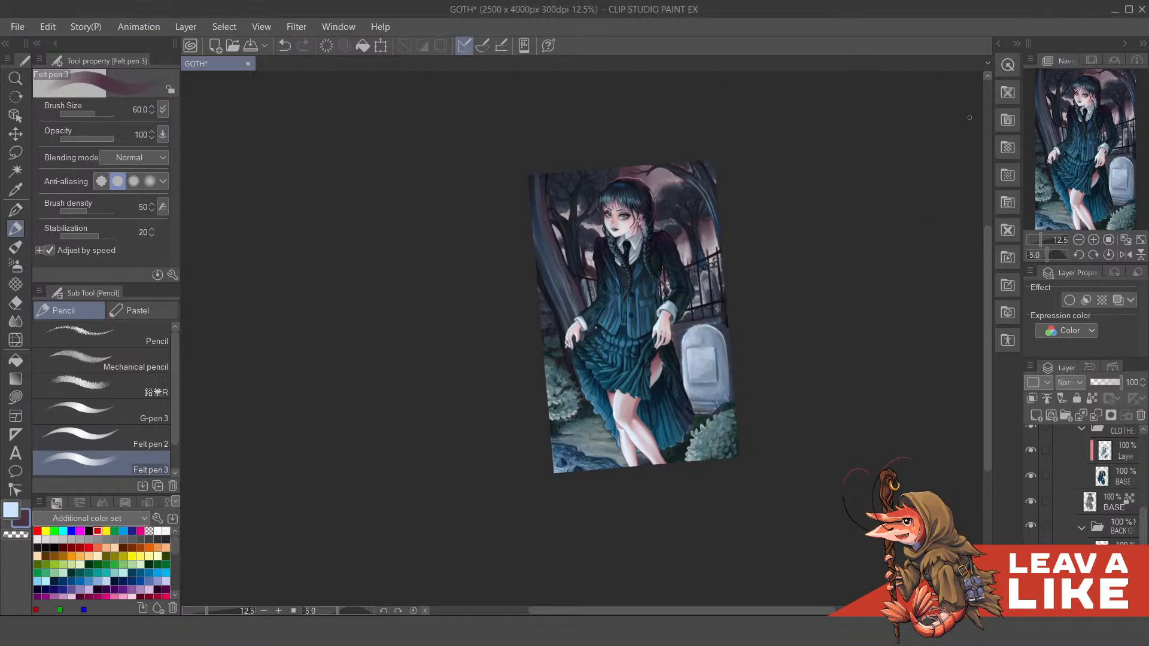
key(^)
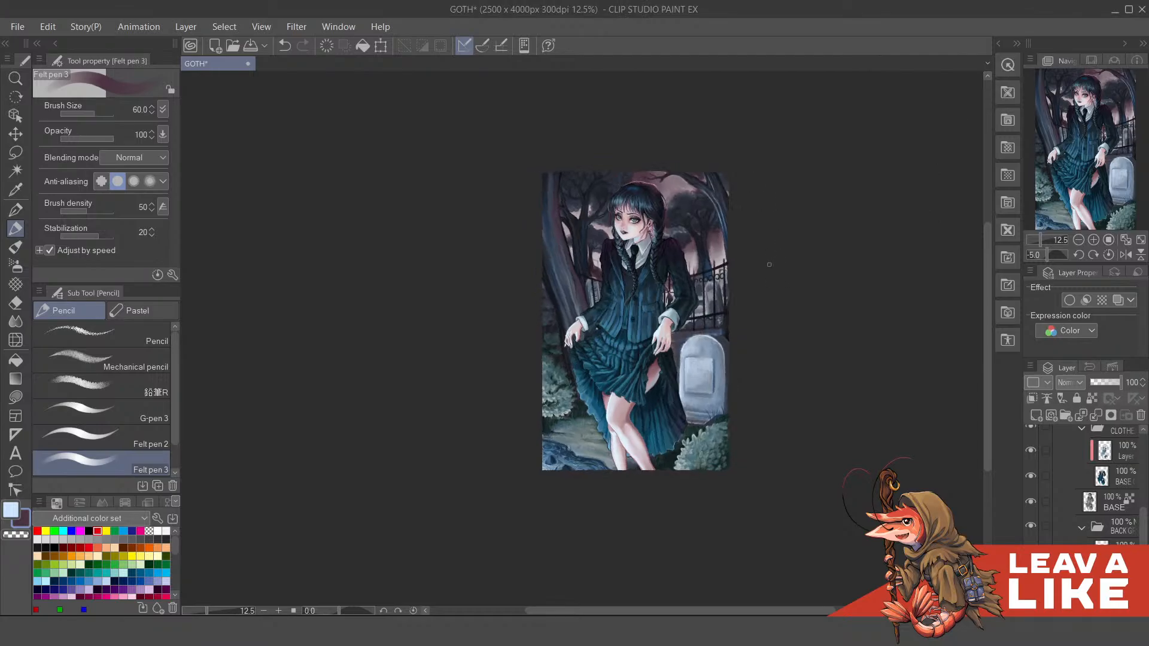
scroll(768, 266, up, 2)
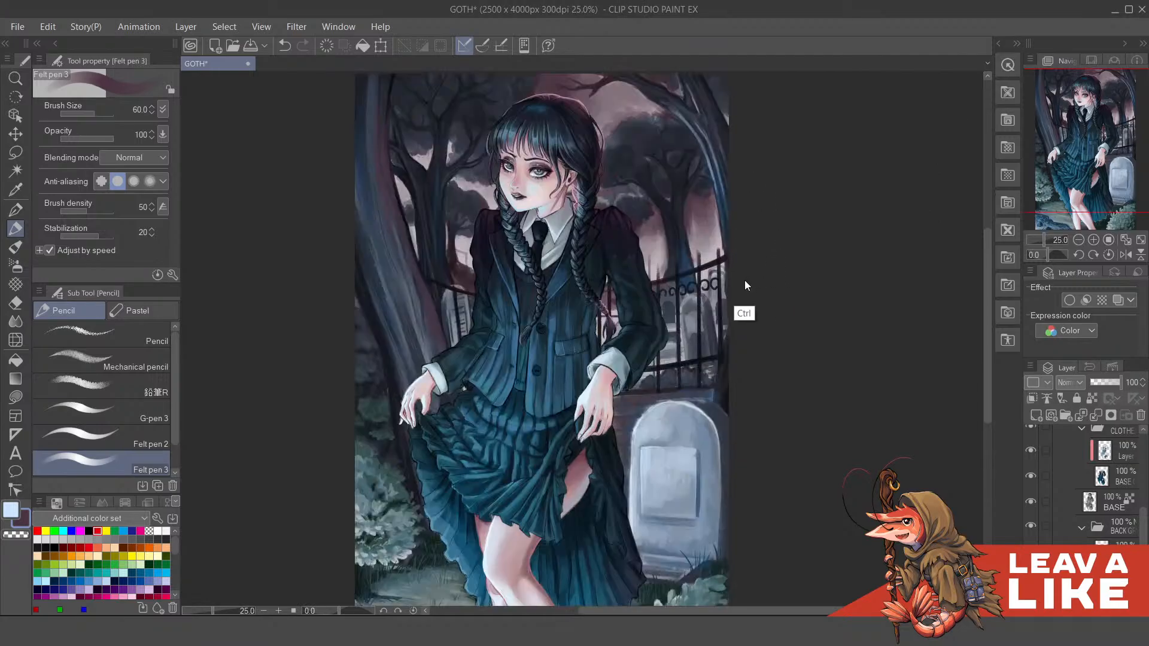
scroll(742, 293, down, 2)
scroll(717, 316, up, 2)
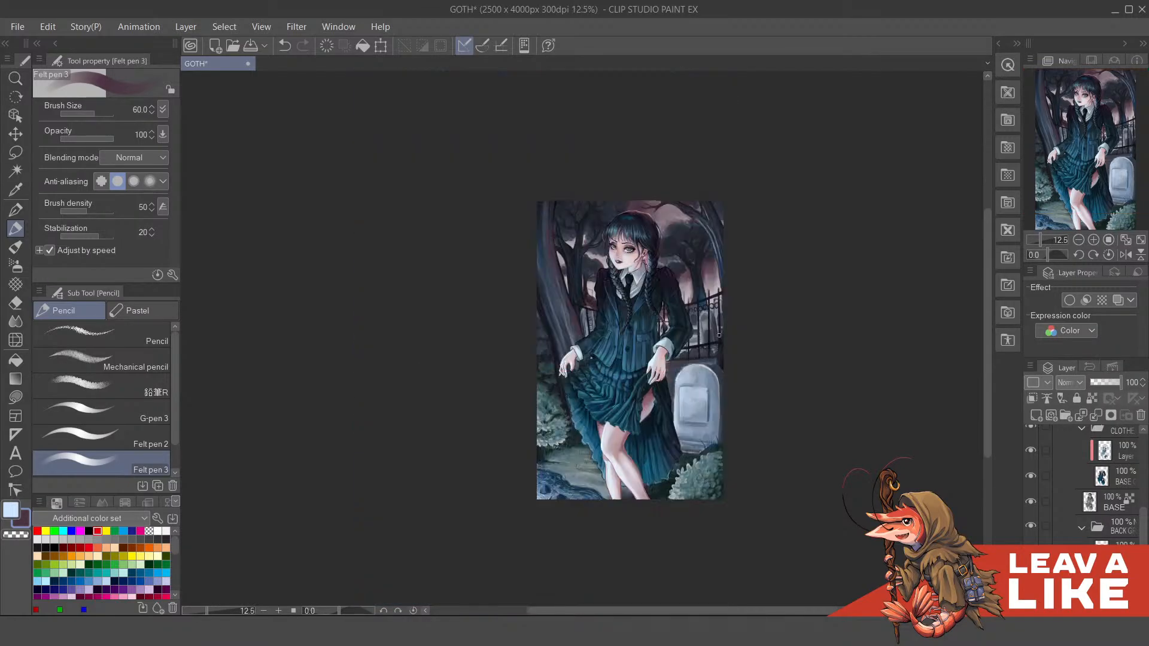
Step: Paint dark blue strokes on the wall behind the gravestone's upper edge with Felt pen 3
scroll(718, 385, up, 3)
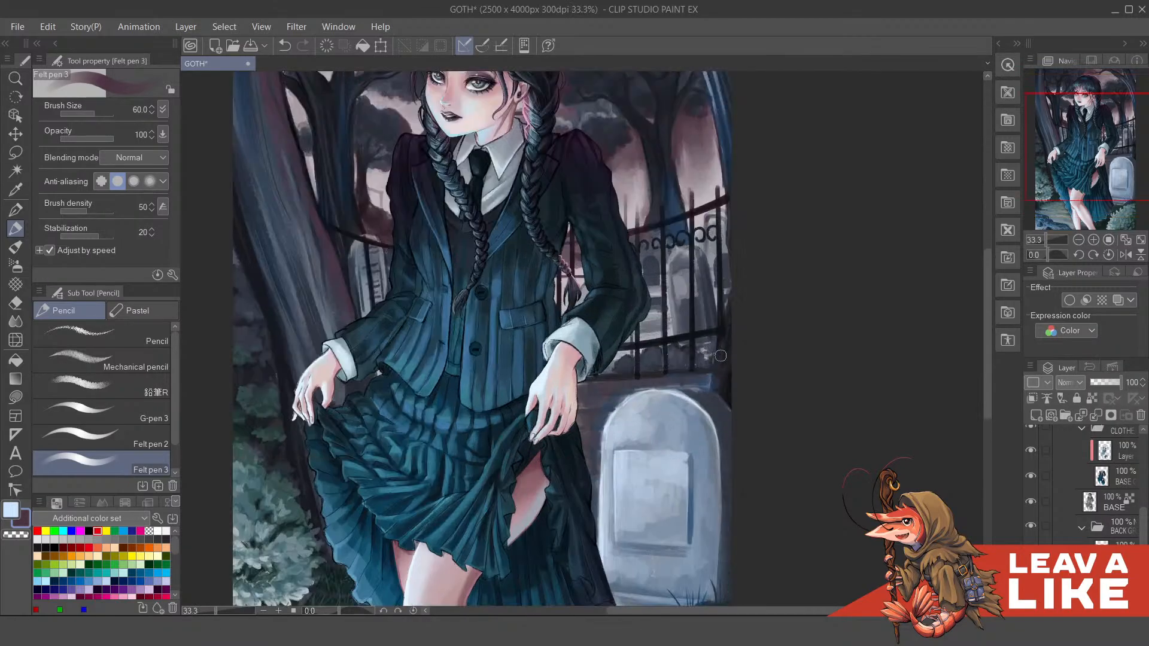
scroll(590, 354, up, 2)
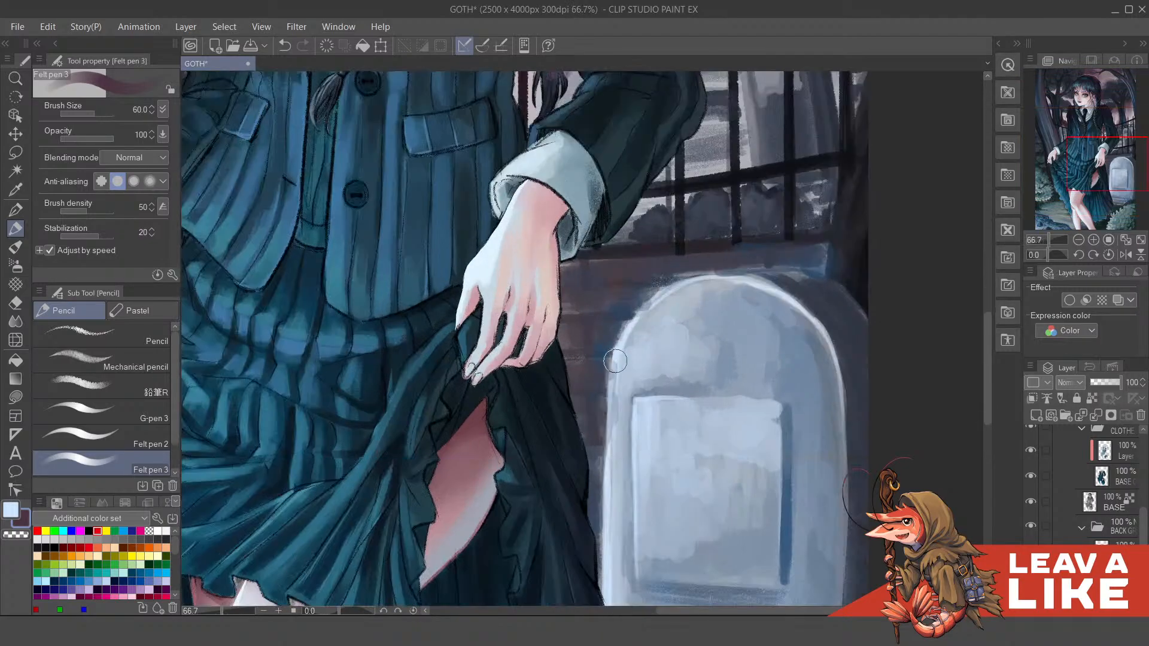
mouse_move(617, 371)
mouse_down()
mouse_move(612, 359)
mouse_move(683, 365)
mouse_move(740, 389)
mouse_move(730, 419)
mouse_move(633, 430)
mouse_move(657, 440)
mouse_up()
scroll(700, 477, up, 2)
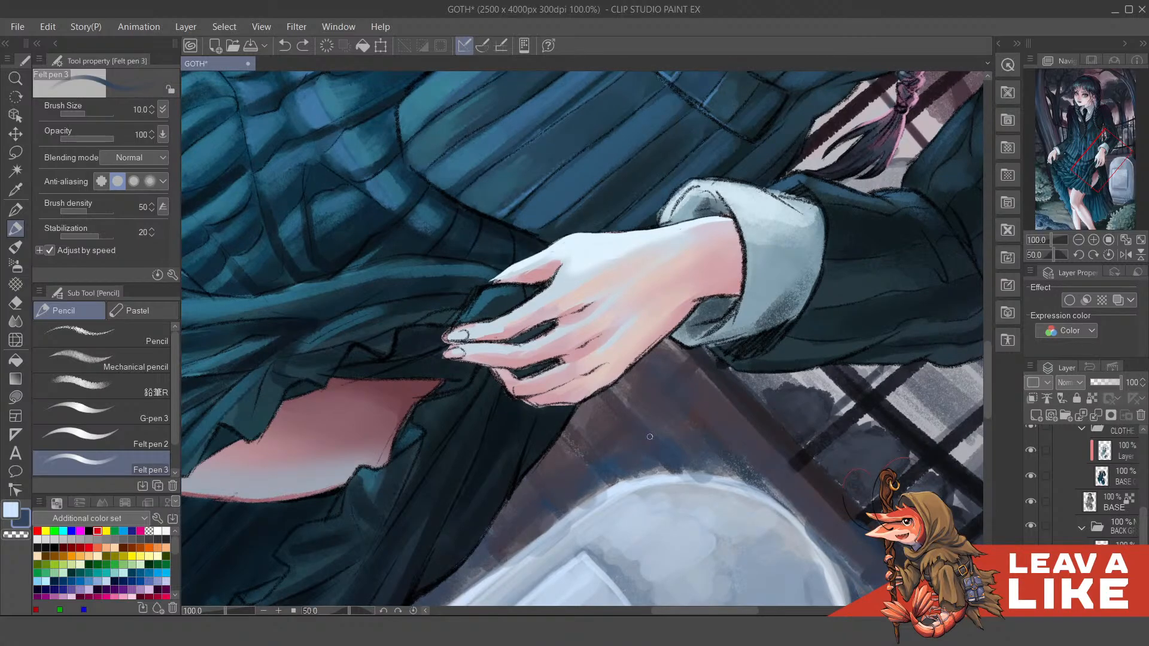
Step: Draw thin mortar lines in a lighter blue on the wall beneath the hand with the Round mixing brush
key(b)
drag(612, 389, 627, 405)
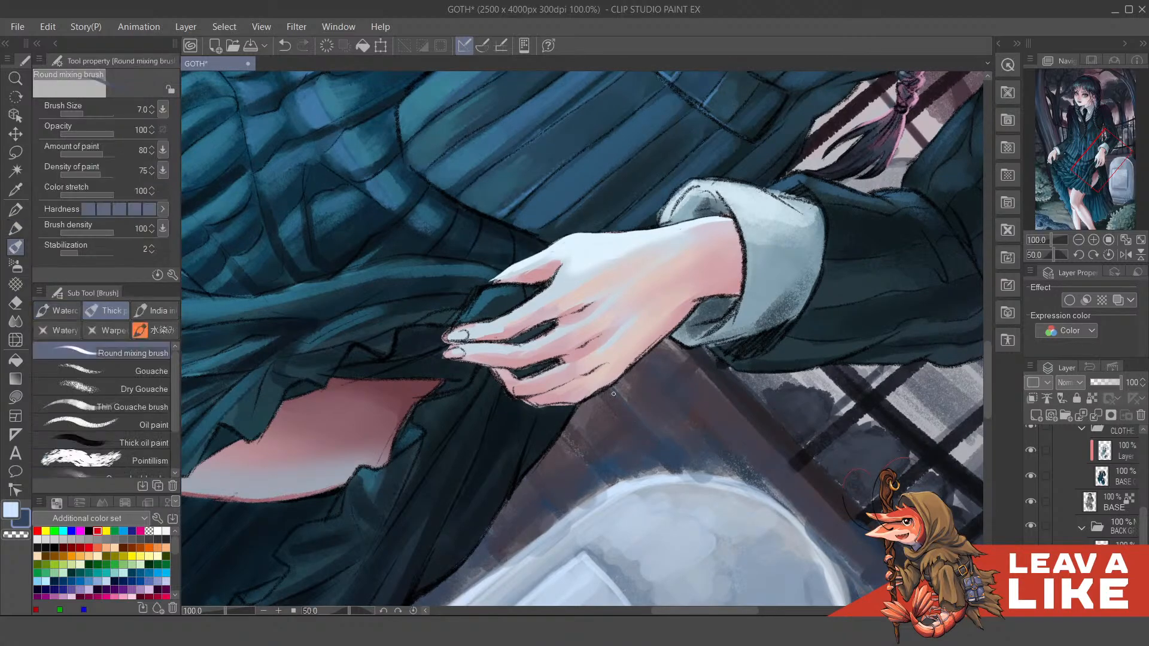
key(ctrl+z)
key(c)
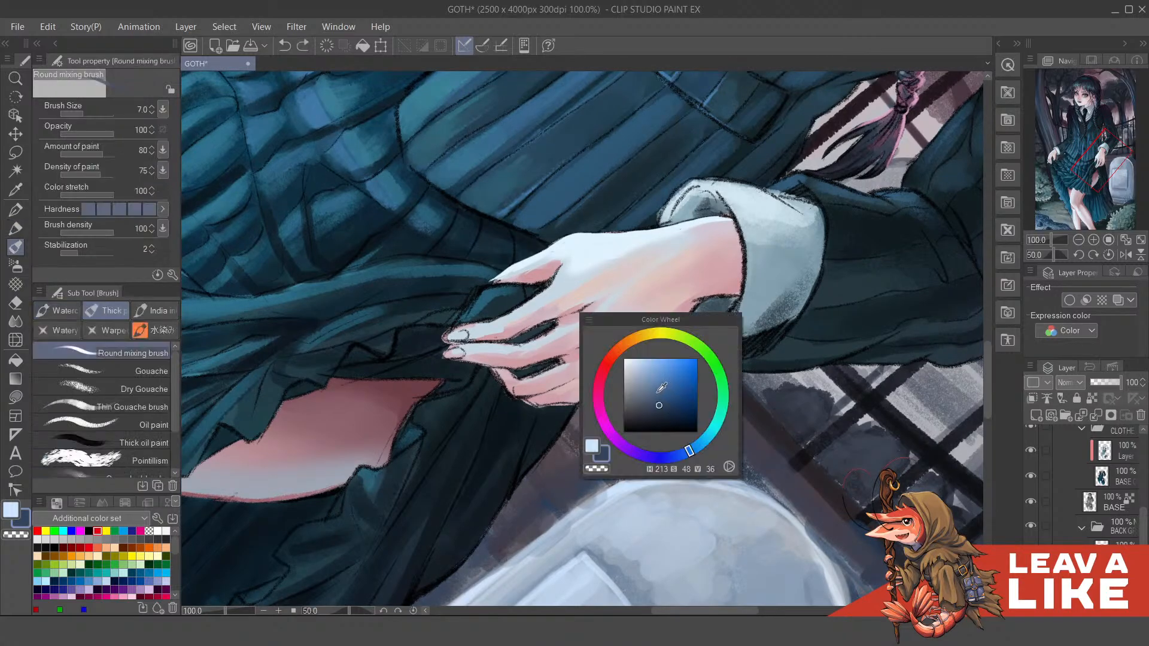
click(659, 388)
drag(620, 392, 655, 435)
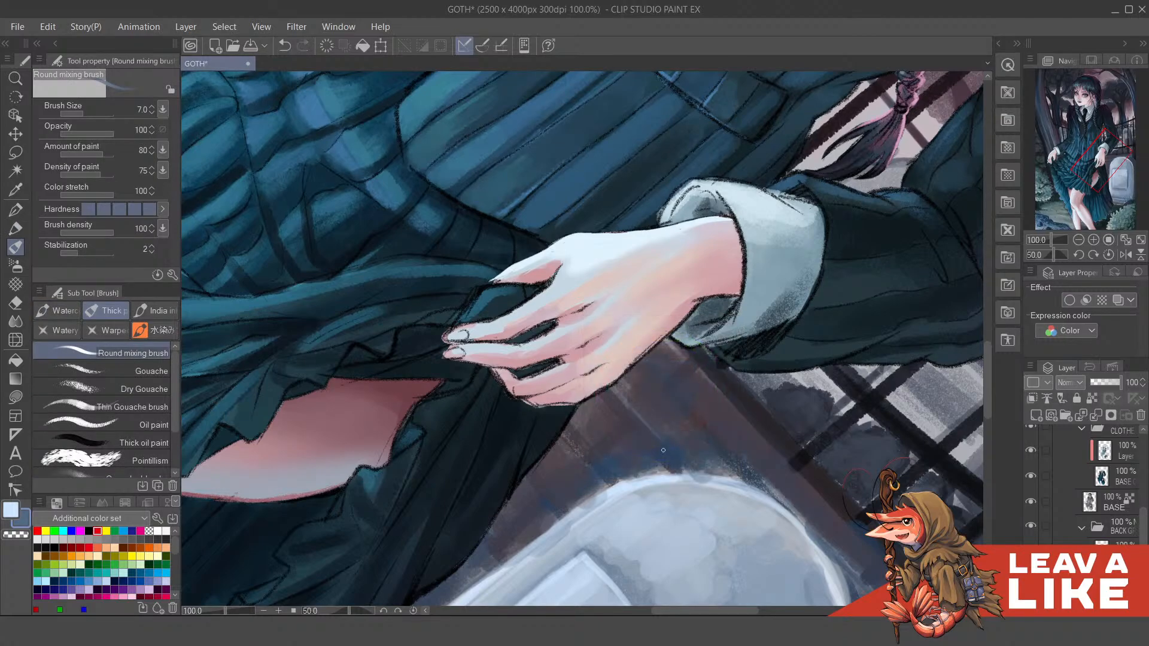
key(ctrl+z)
drag(616, 395, 675, 463)
scroll(597, 461, down, 1)
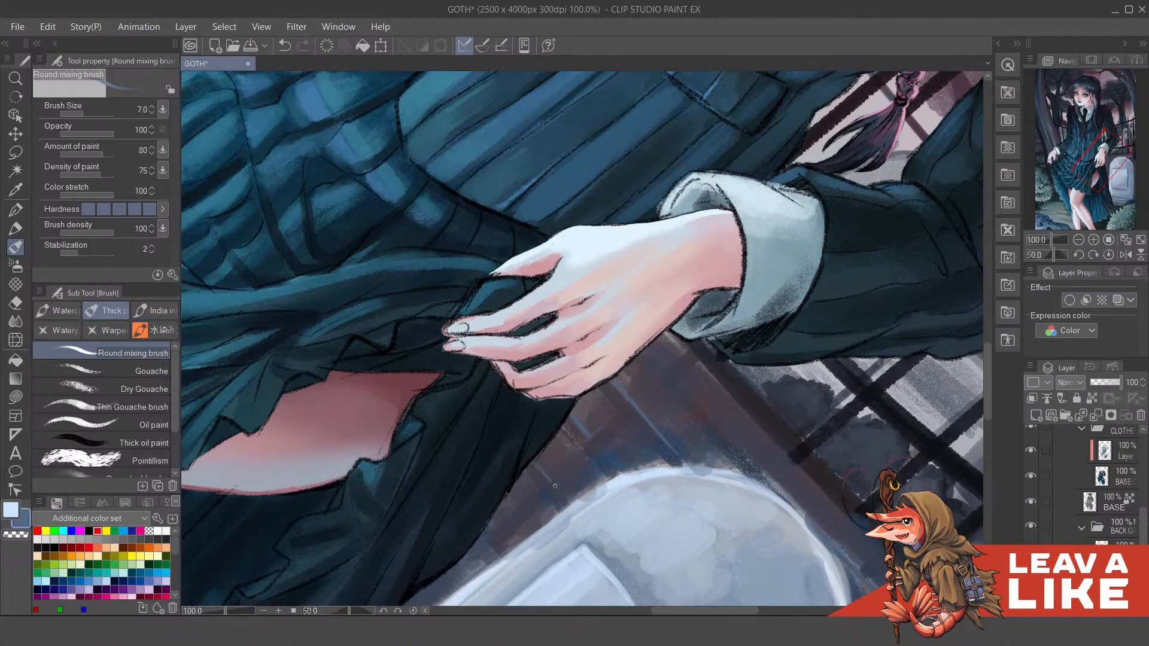
Step: Add brick joints on the narrow wall strip between the skirt's edge and the gravestone
scroll(522, 459, down, 3)
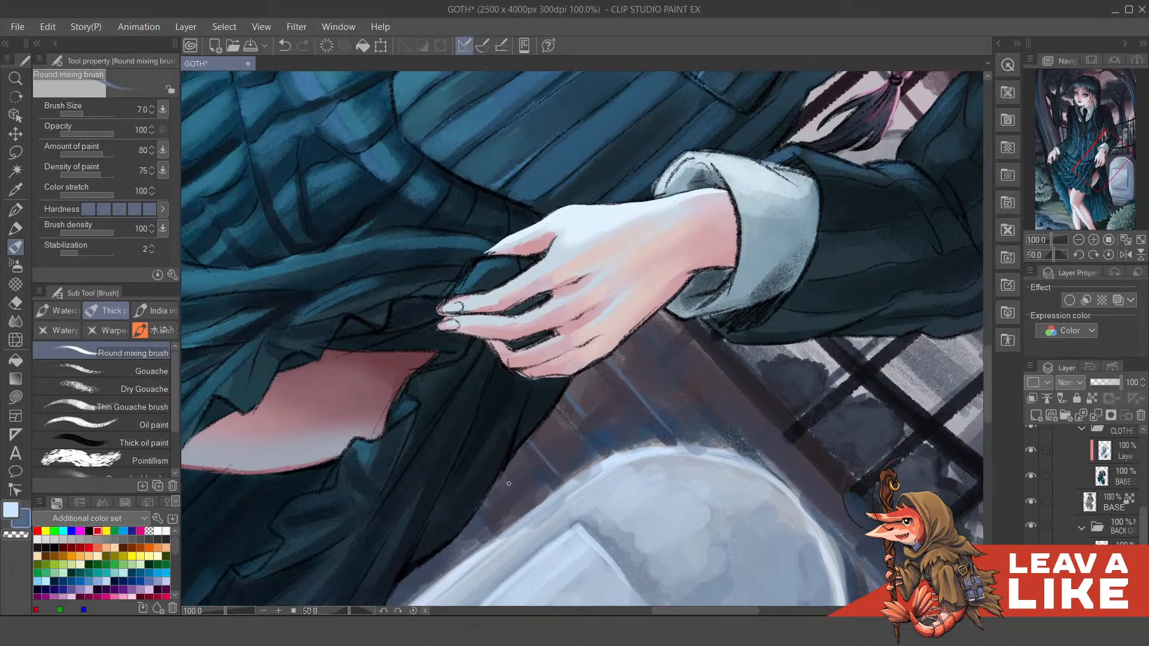
drag(501, 499, 524, 477)
scroll(491, 509, down, 6)
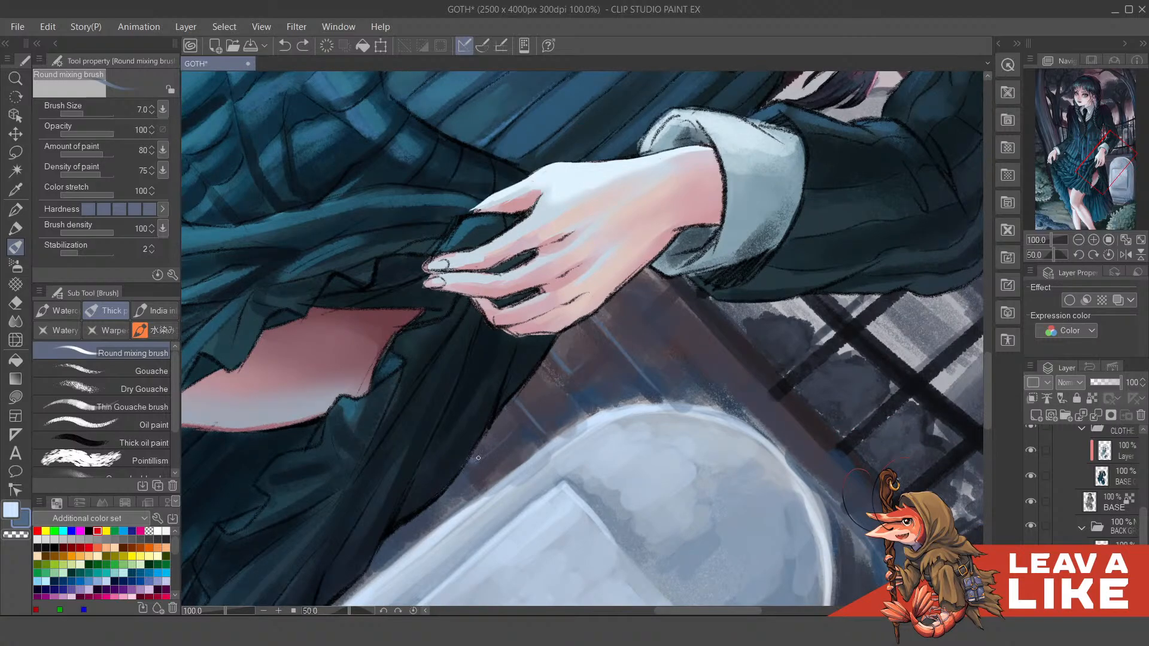
drag(478, 458, 483, 452)
key(ctrl+z)
key(ctrl+y)
scroll(723, 287, down, 3)
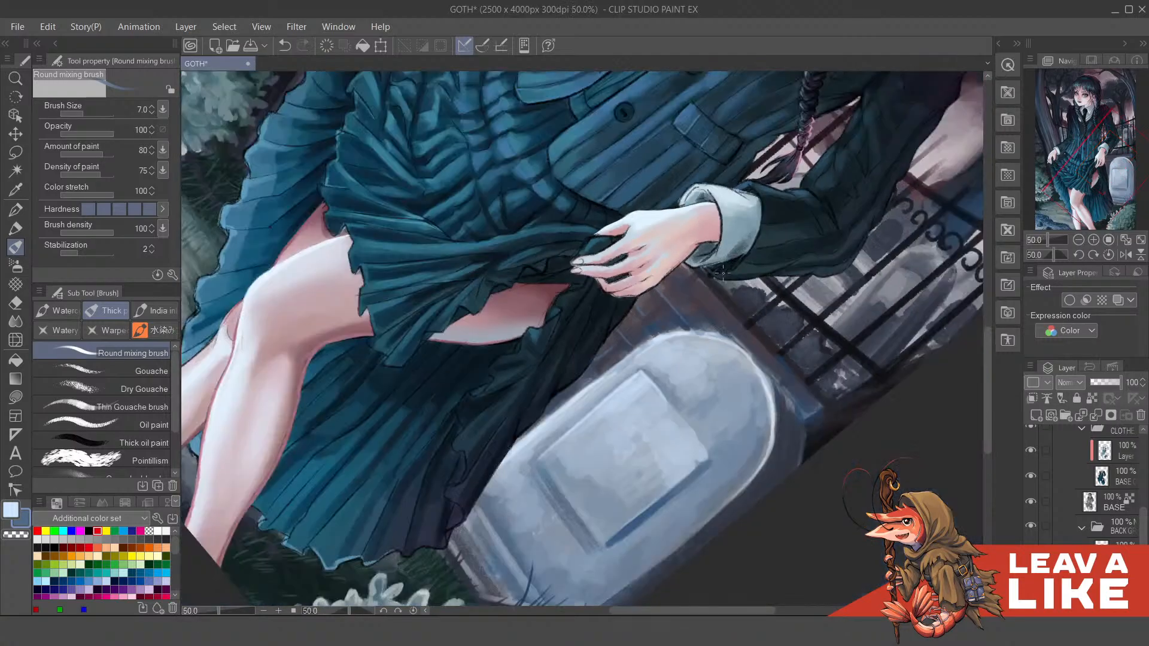
Step: Outline the bricks on the wall next to the hand and sleeve cuff with fine blue lines
scroll(730, 323, up, 3)
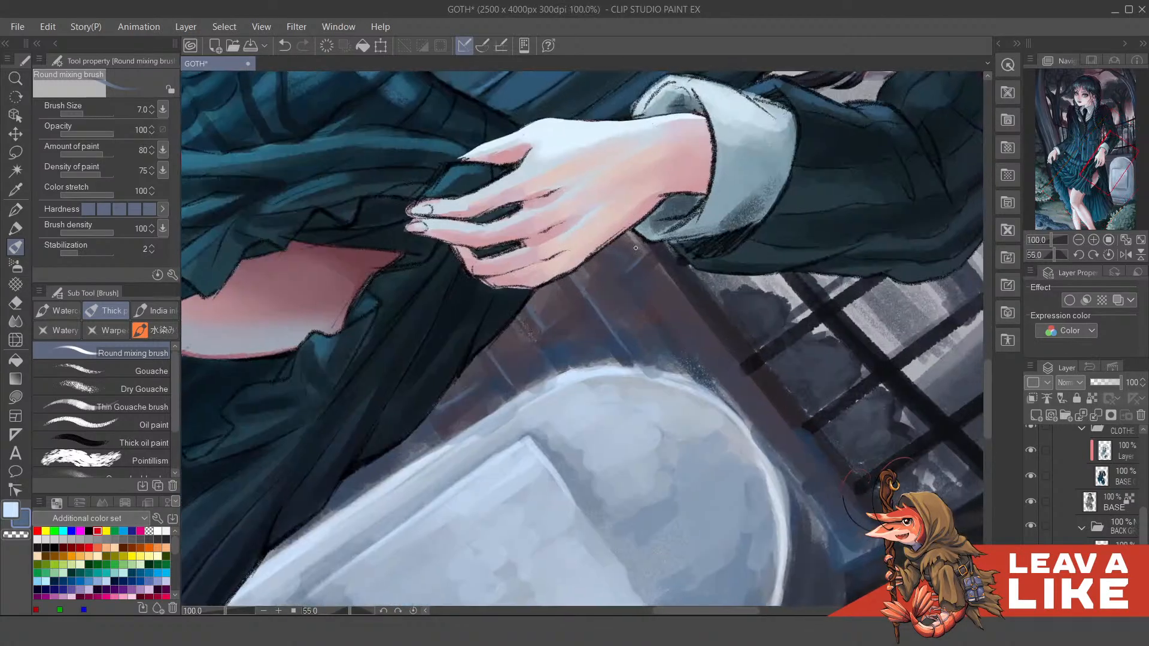
drag(606, 251, 622, 269)
drag(687, 348, 693, 344)
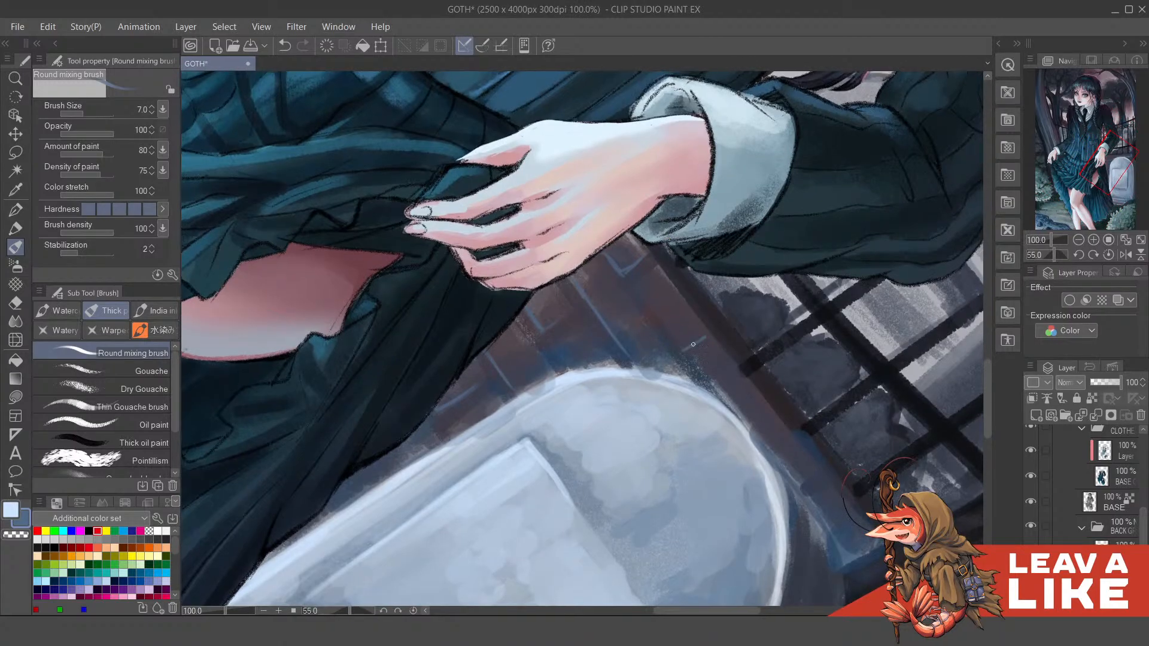
Step: Draw the horizontal and vertical mortar lines of the brick row above the gravestone's left shoulder
key(minus)
key(minus)
key(minus)
key(minus)
key(minus)
key(minus)
key(minus)
key(minus)
key(minus)
key(minus)
key(minus)
key(minus)
key(minus)
key(minus)
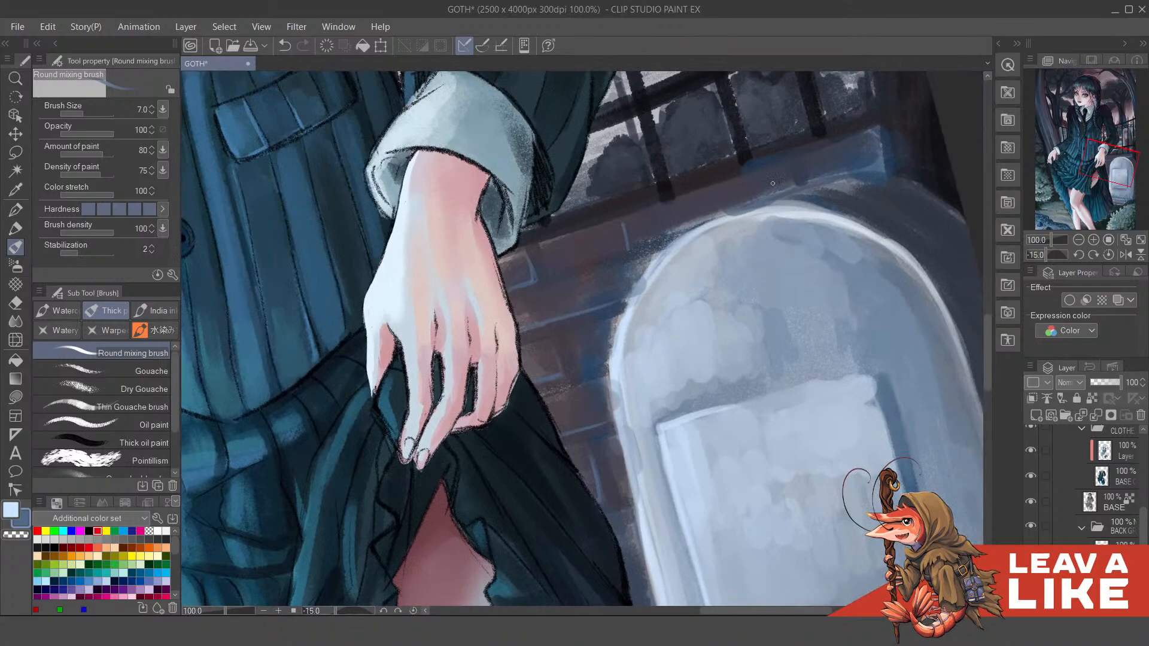
drag(740, 228, 753, 274)
drag(661, 205, 677, 318)
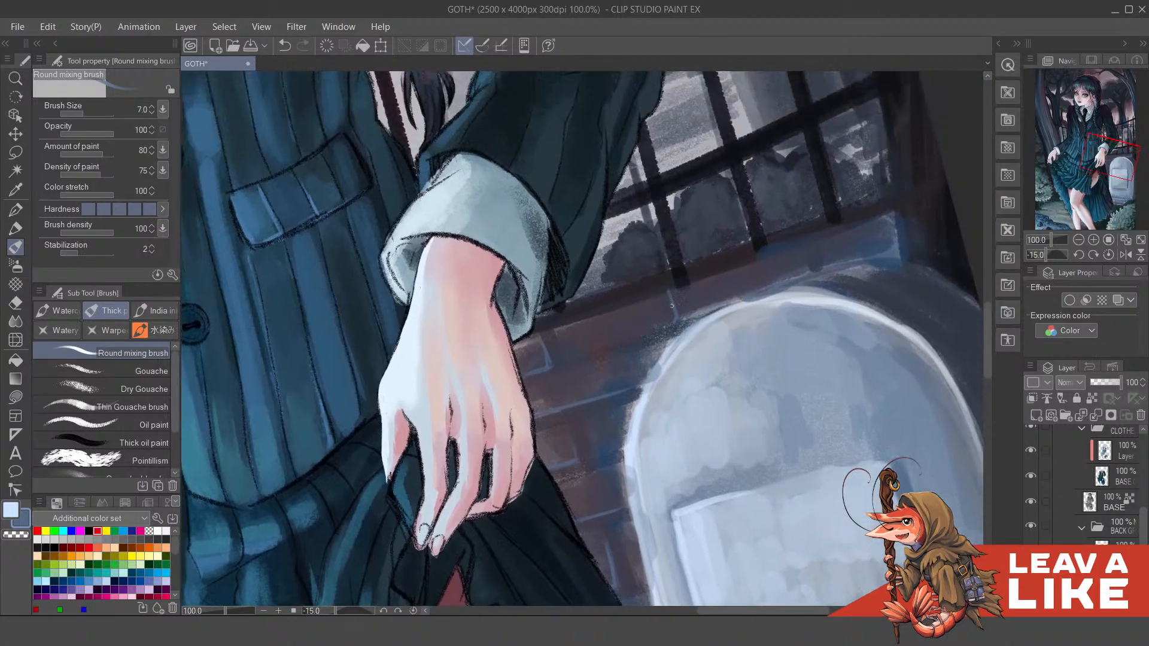
drag(595, 348, 658, 326)
scroll(700, 297, down, 1)
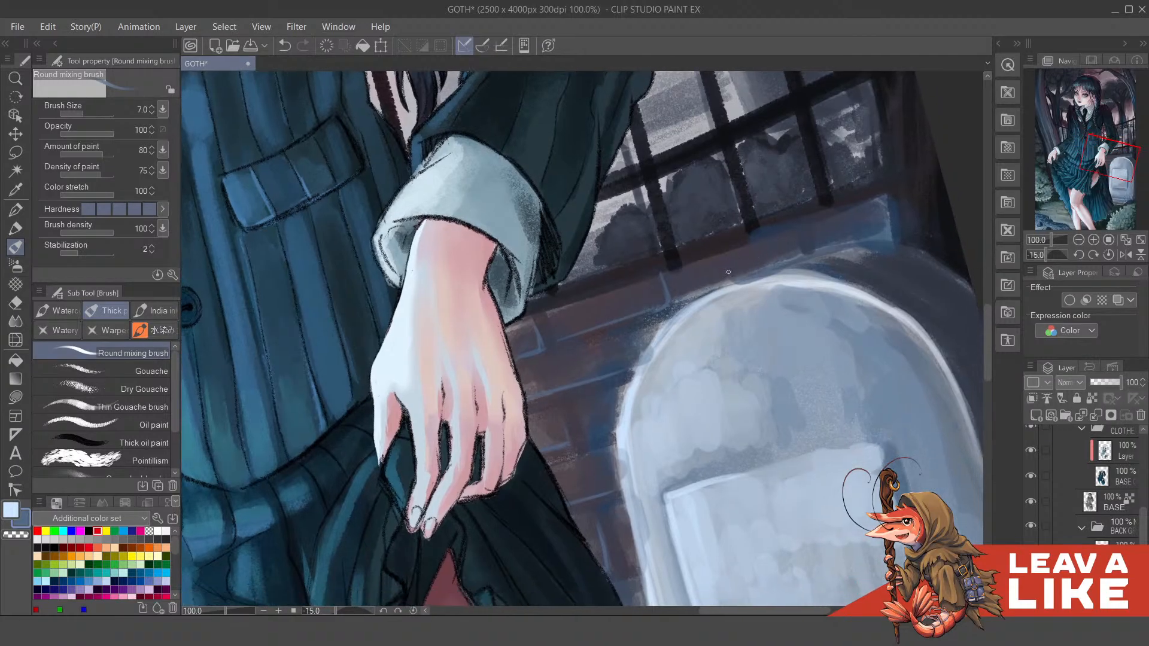
scroll(784, 202, down, 2)
key(asciicircum)
key(asciicircum)
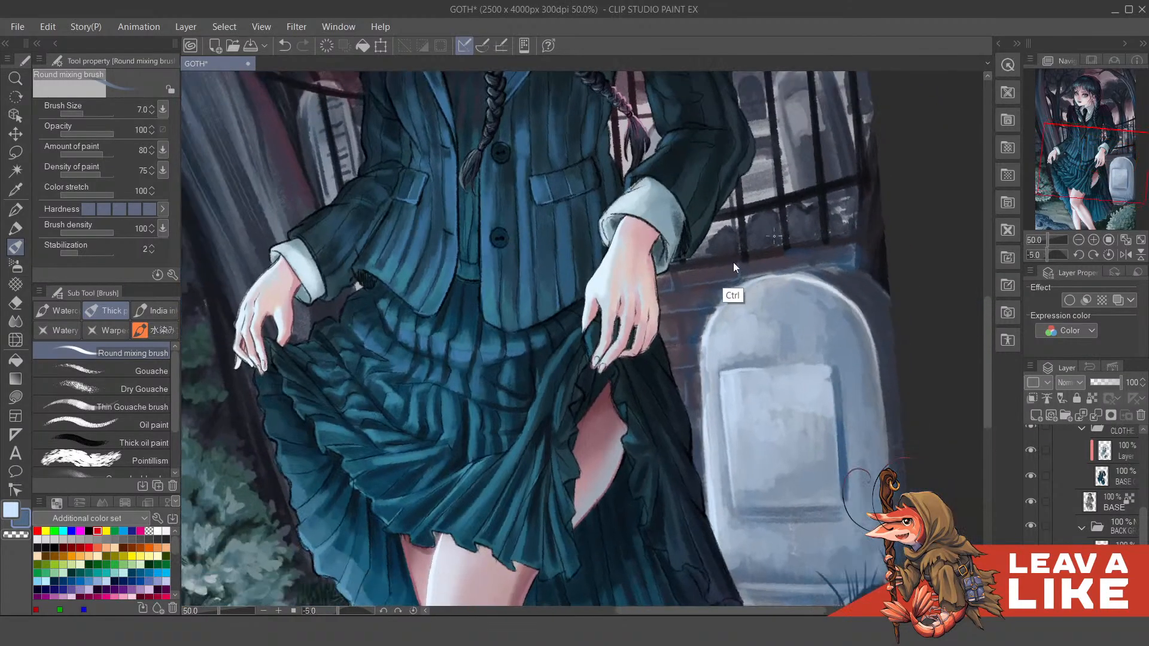
Step: Undo the last vertical joint, redraw it, and line the upper edge of the brick row below the fence
scroll(751, 249, up, 2)
key(ctrl+z)
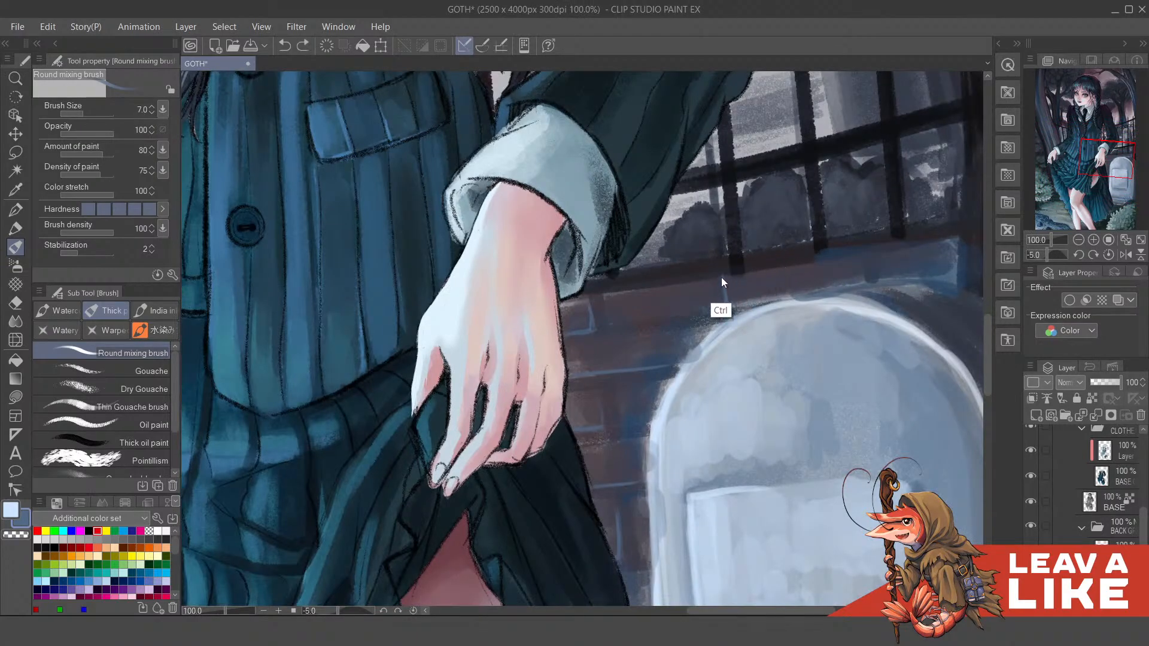
drag(746, 261, 745, 273)
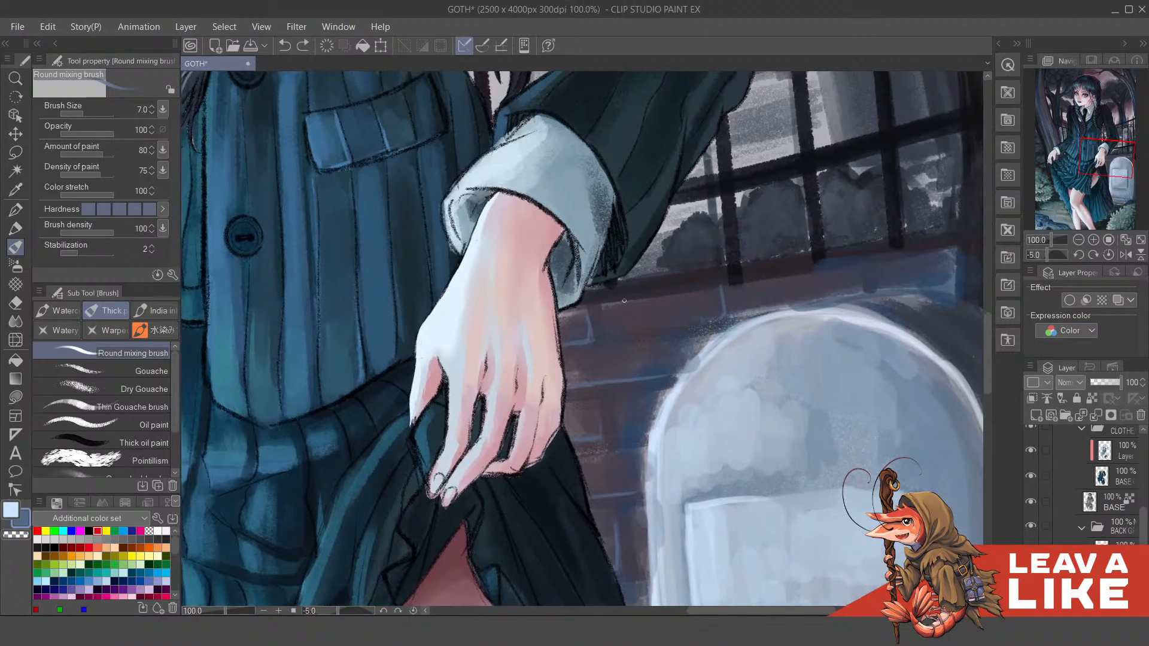
key(ctrl+z)
mouse_move(601, 304)
mouse_down()
mouse_move(606, 334)
mouse_move(654, 332)
mouse_up()
mouse_move(703, 294)
mouse_down()
mouse_move(707, 321)
mouse_move(714, 295)
mouse_up()
scroll(834, 267, right, 2)
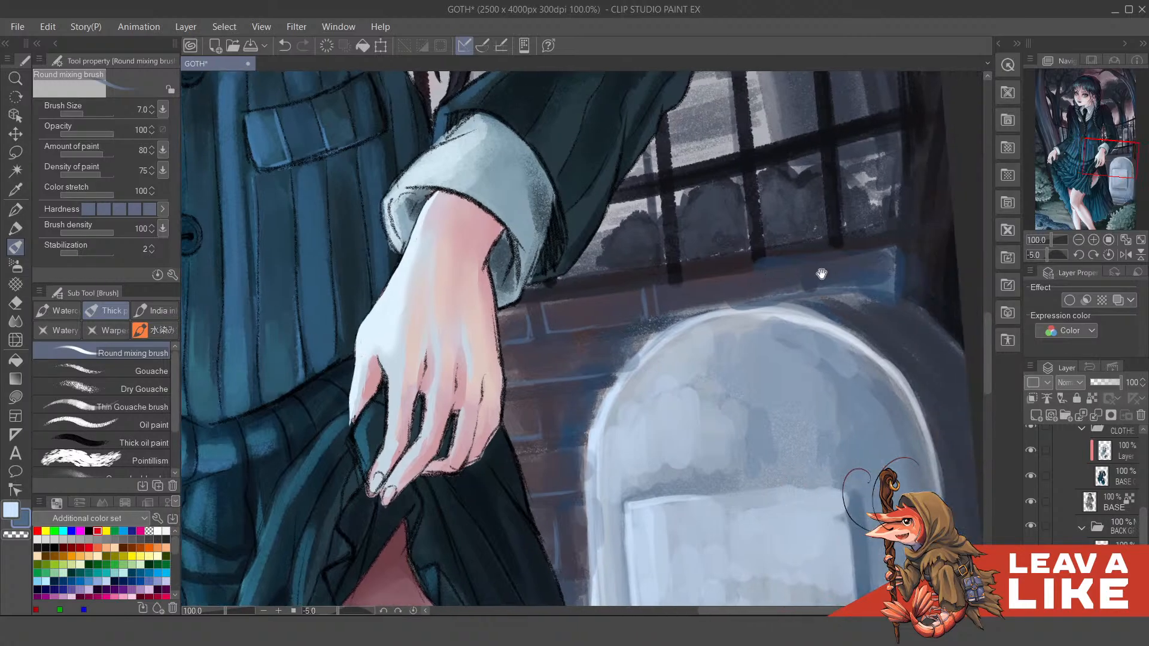
Step: Refine the joints of the brick row above the gravestone, replacing the vertical line under the fence bars
drag(822, 274, 814, 272)
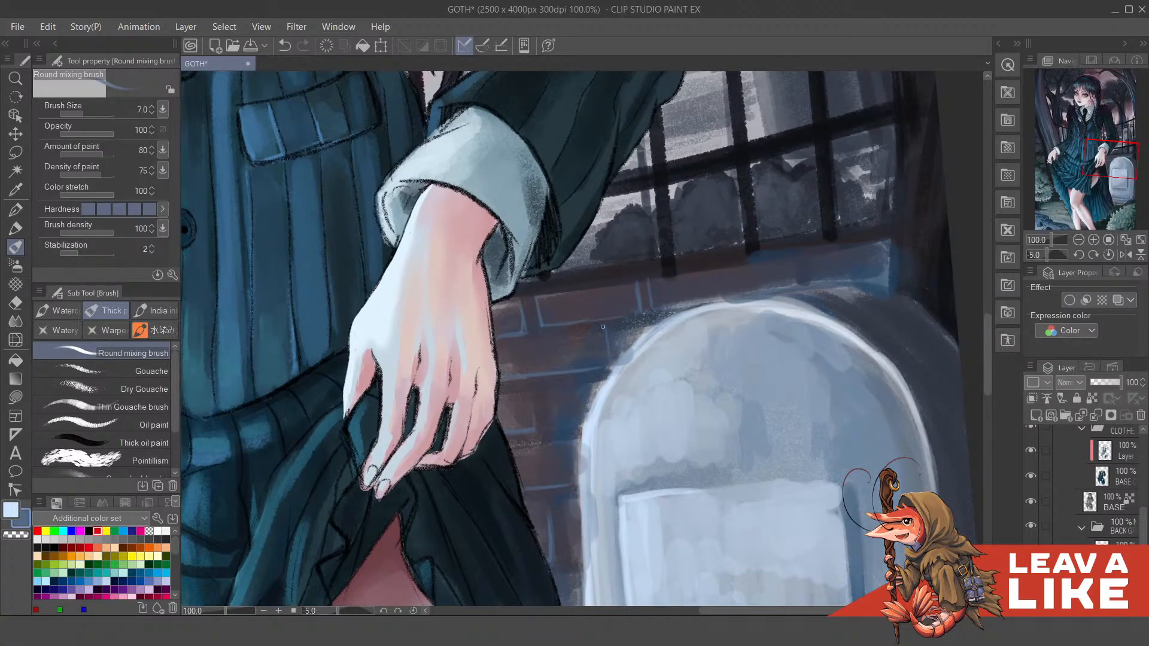
drag(789, 274, 772, 292)
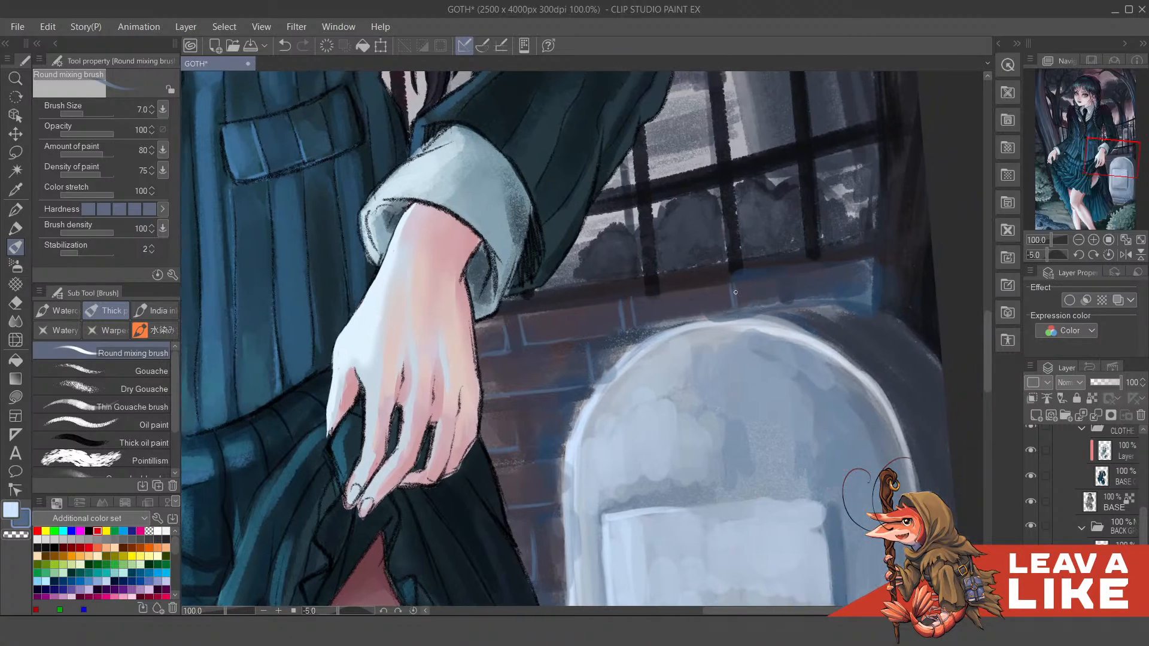
key(ctrl+z)
click(746, 283)
key(ctrl+z)
drag(693, 305, 703, 324)
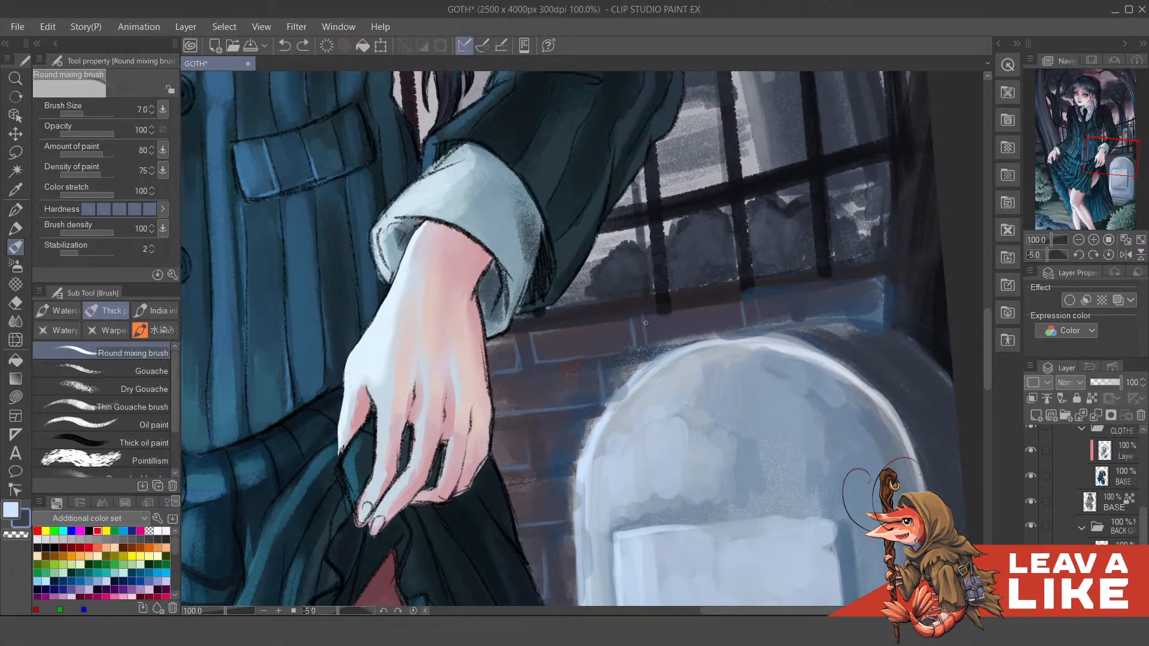
click(765, 299)
scroll(754, 303, down, 4)
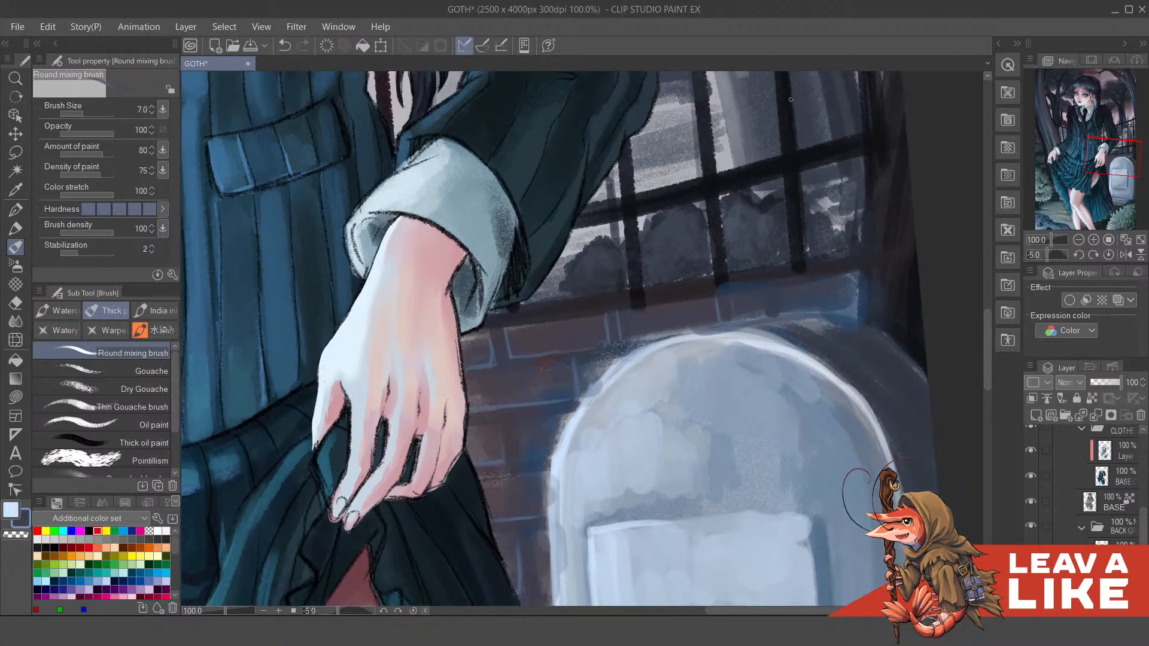
scroll(813, 202, down, 1)
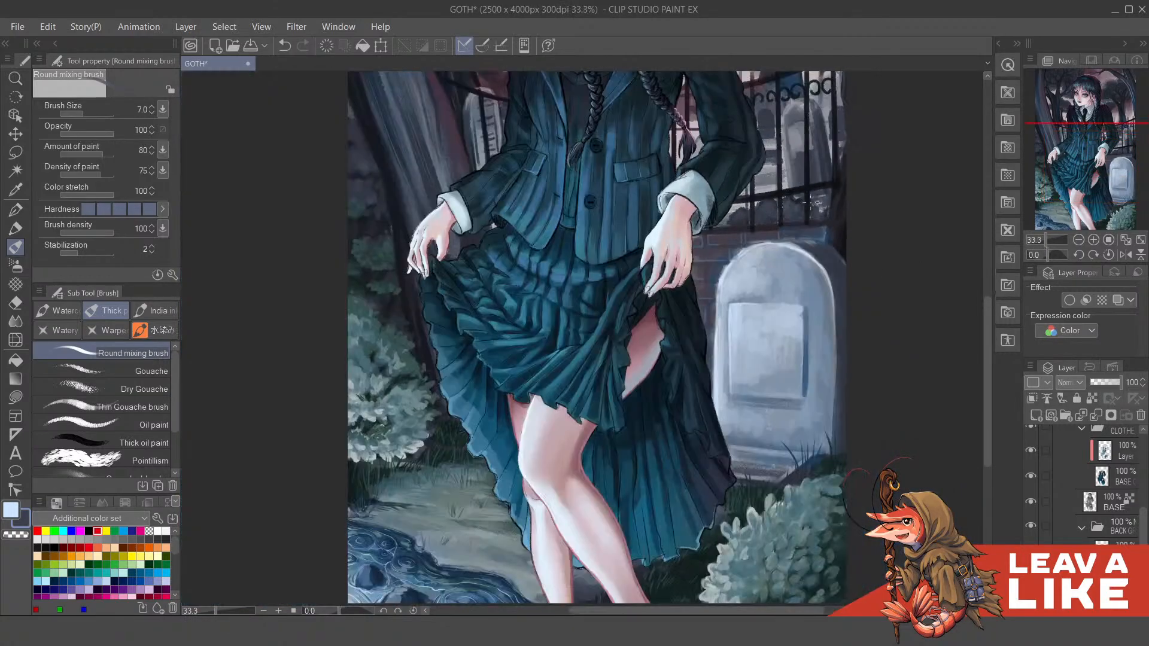
Step: Add further mortar lines to the bricks between the fingers and the gravestone's rounded edge
key(asciicircum)
key(asciicircum)
key(asciicircum)
key(asciicircum)
key(asciicircum)
key(asciicircum)
key(asciicircum)
scroll(727, 326, up, 3)
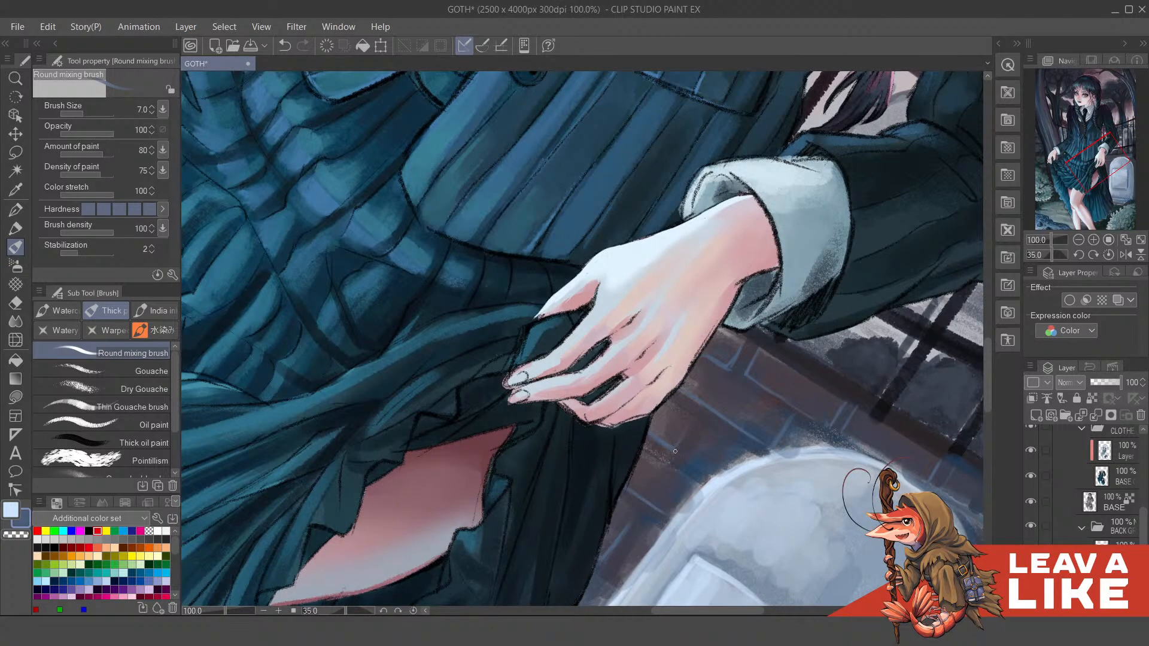
drag(666, 447, 661, 439)
drag(745, 394, 724, 390)
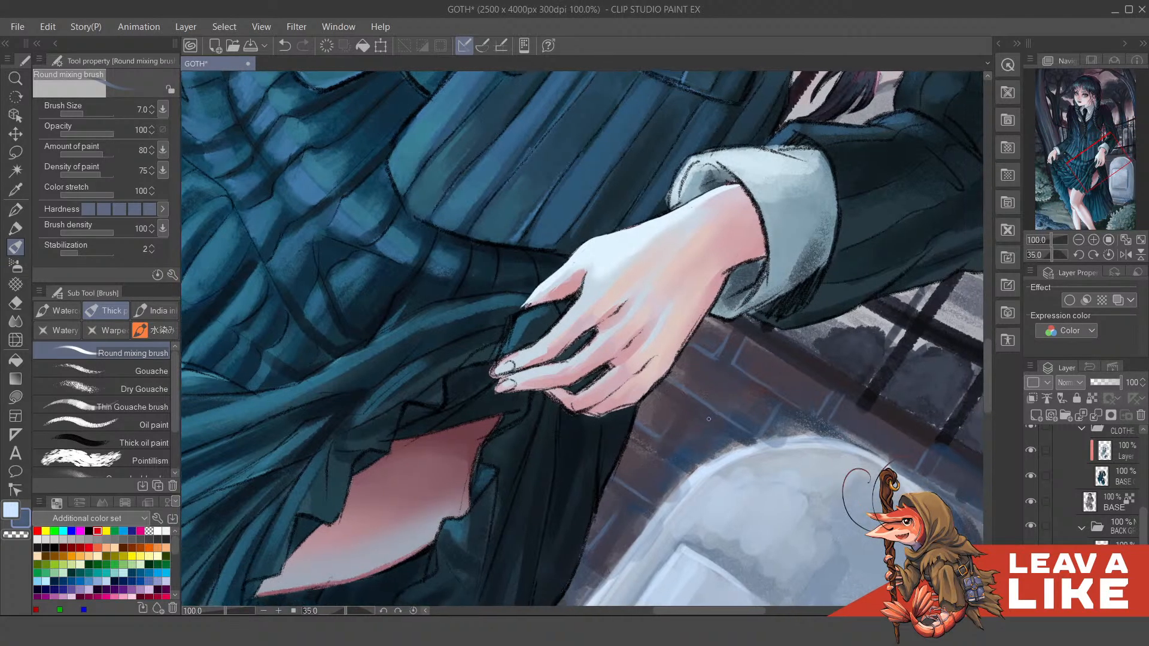
Step: Shade the bricks beside the hand with the 鉛筆R pencil at size 40, using a color sampled from the wall
key(bracketright)
key(bracketright)
key(bracketright)
key(p)
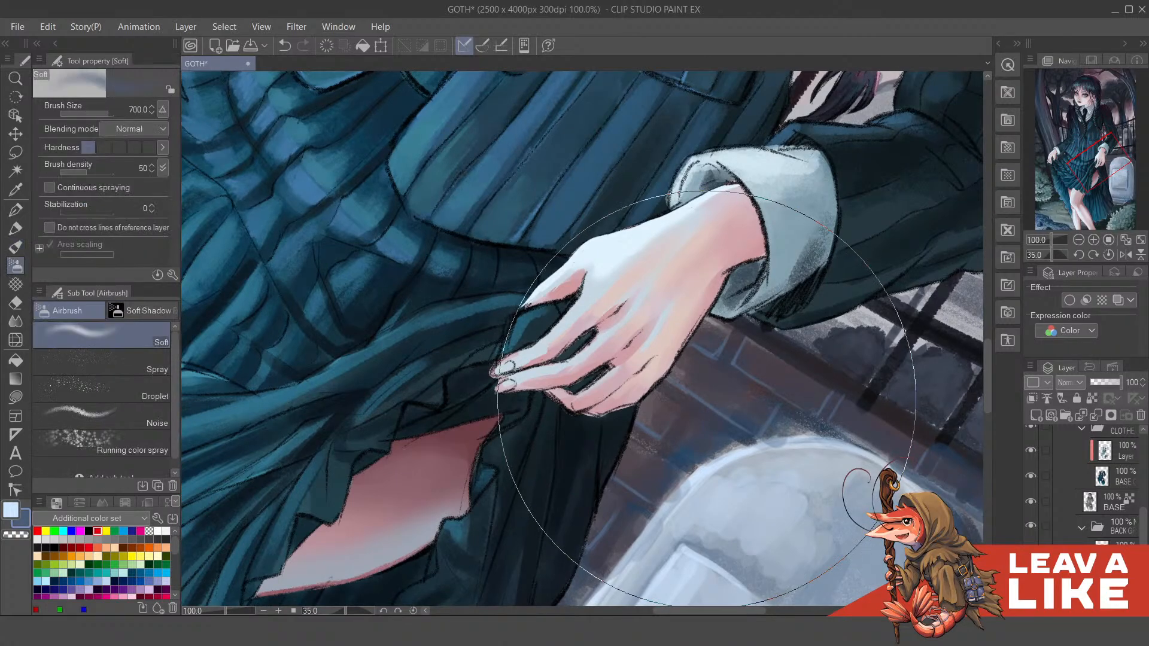
key(p)
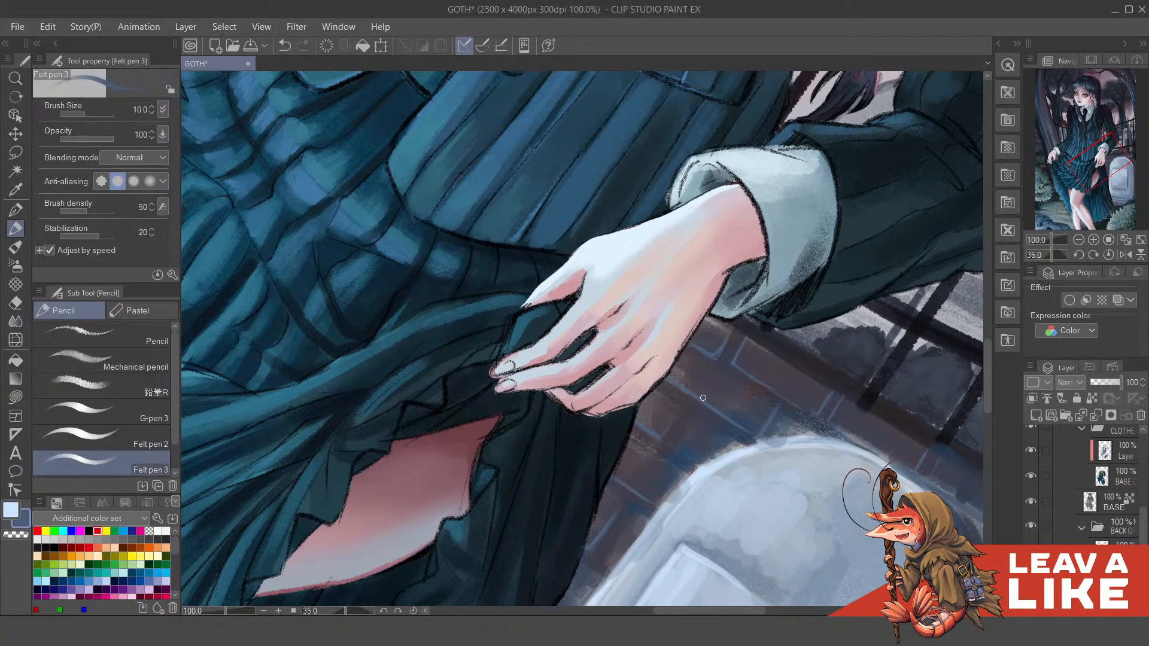
click(104, 384)
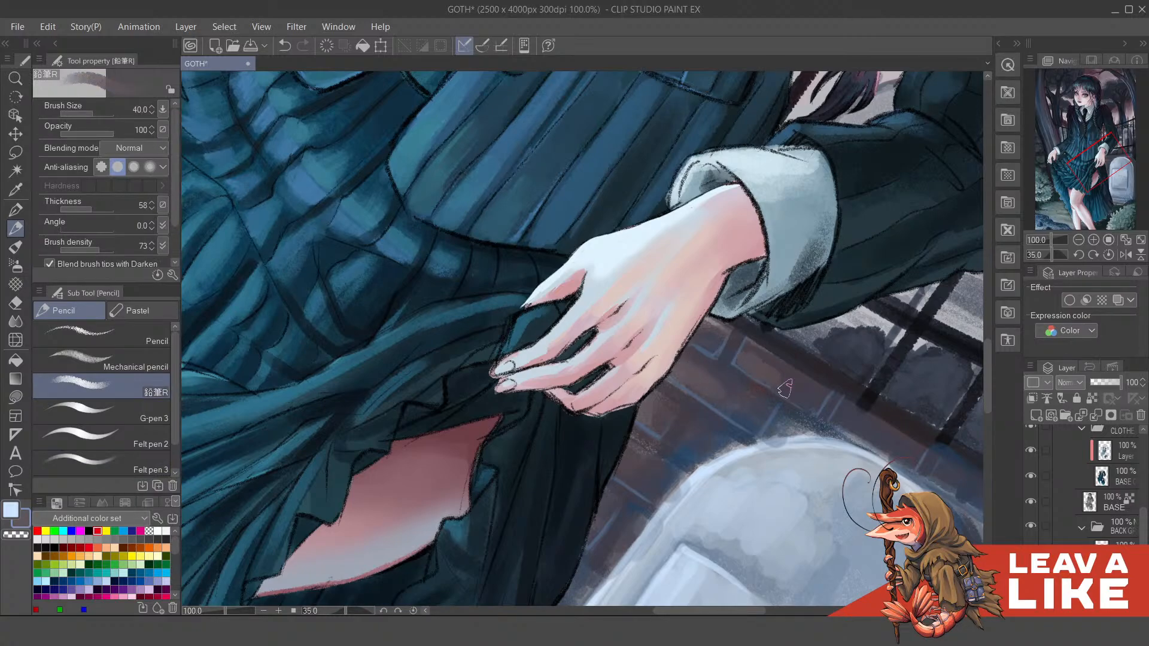
key(alt)
click(718, 347)
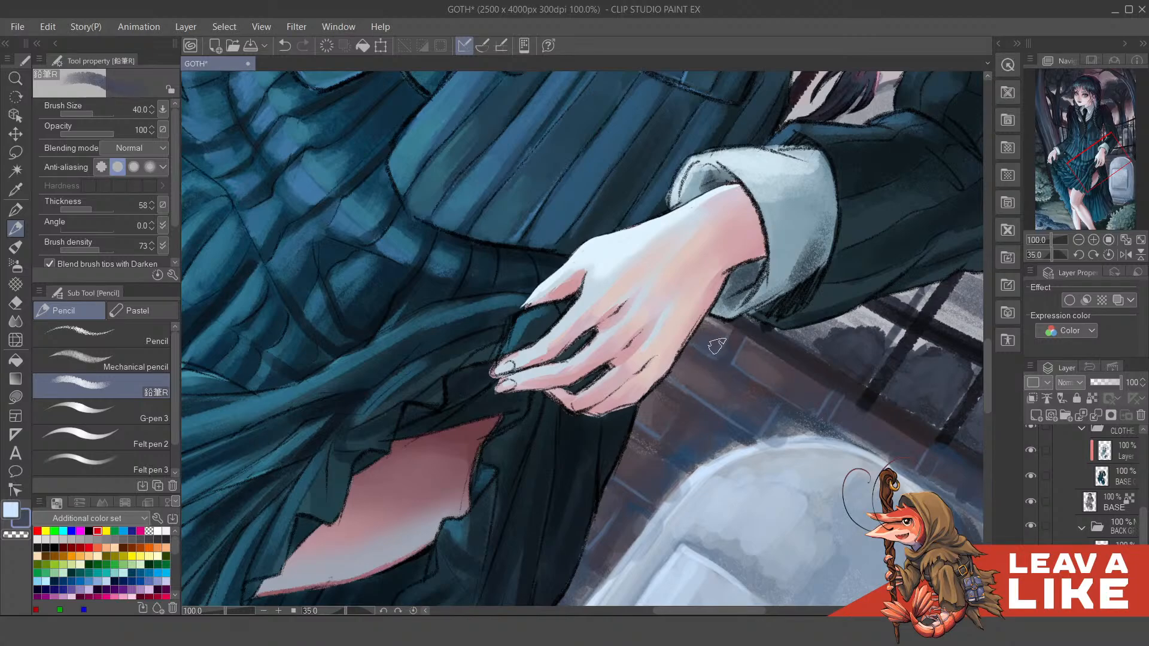
scroll(706, 335, up, 2)
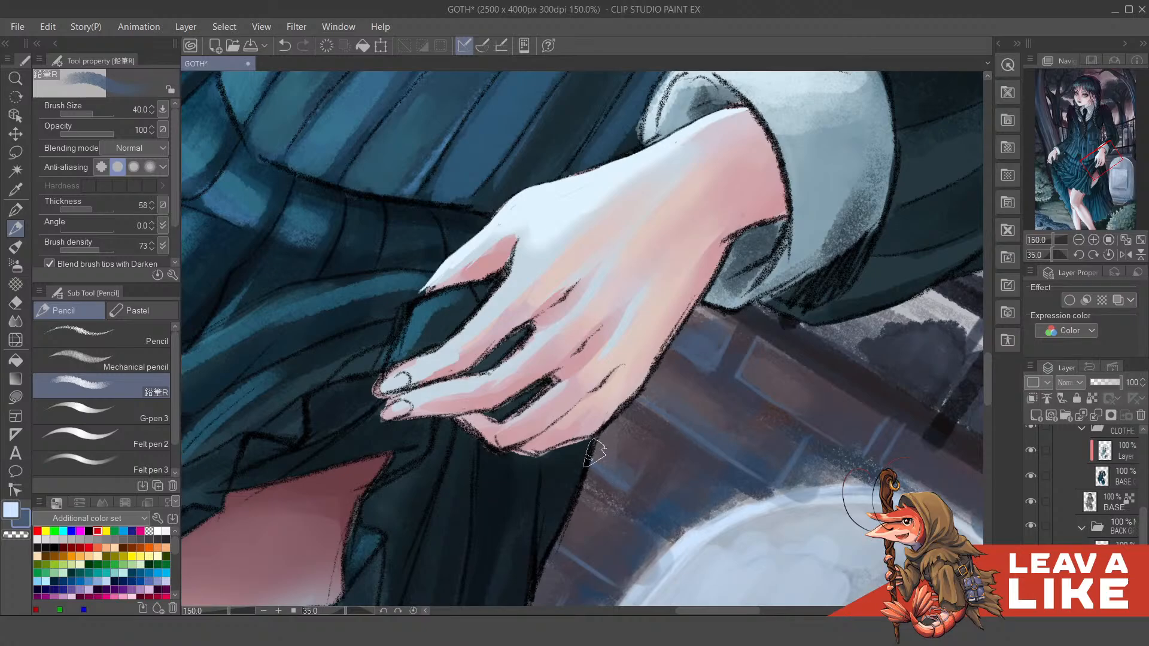
drag(617, 476, 603, 446)
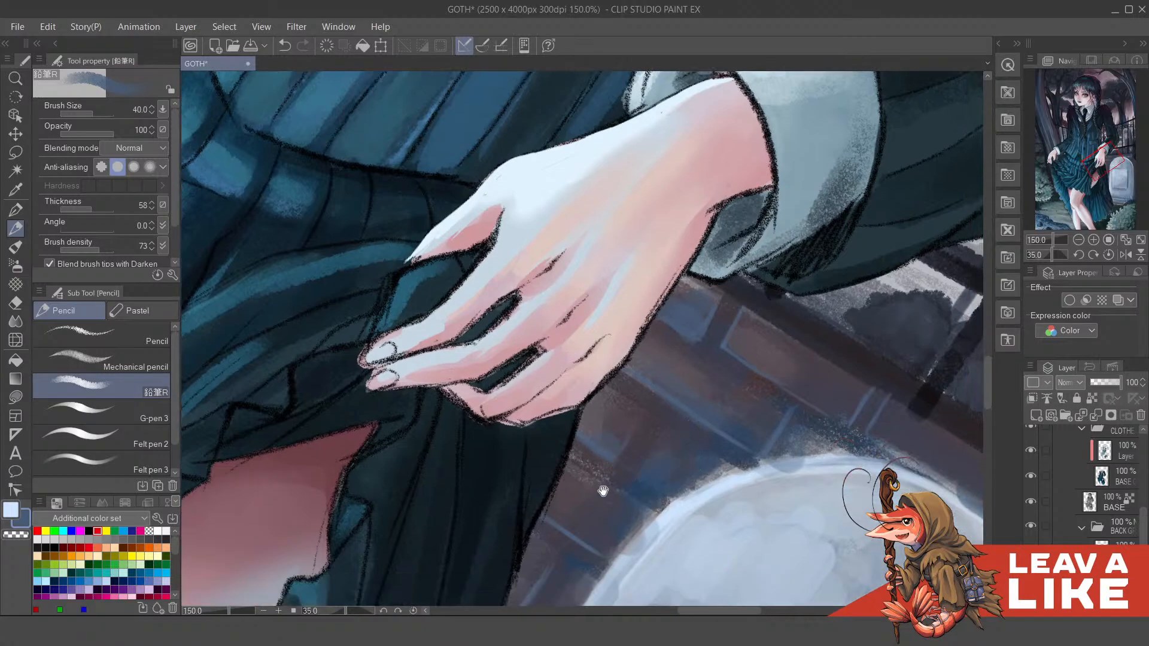
drag(616, 529, 532, 448)
drag(523, 526, 522, 467)
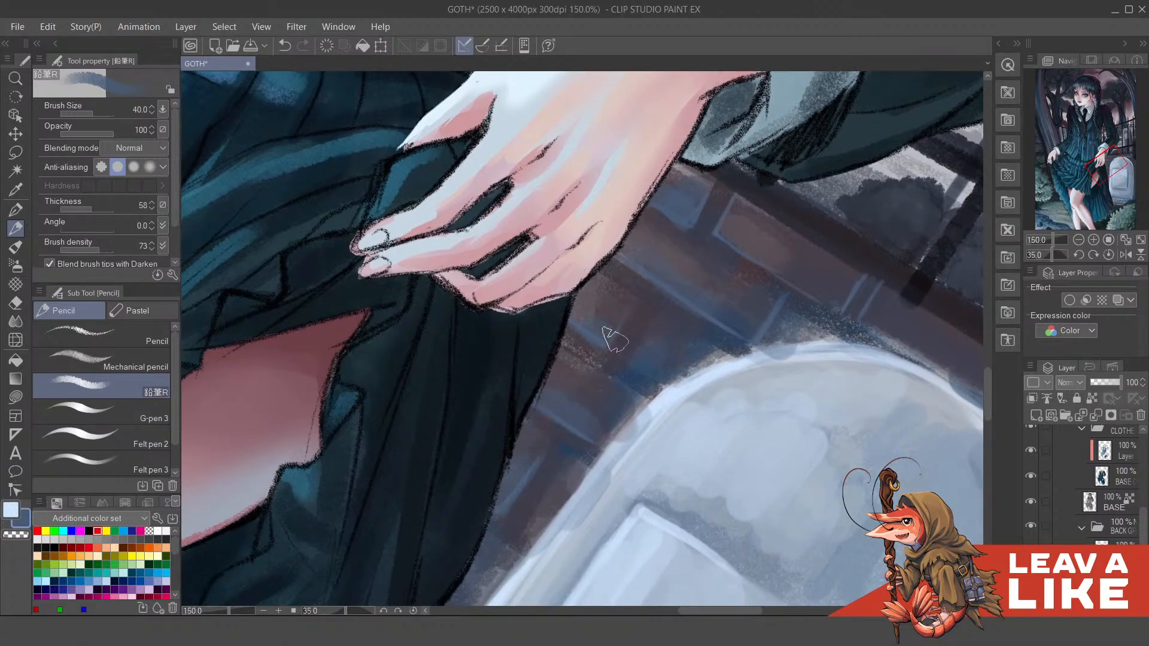
Step: Examine how the brick wall reads within the whole illustration
key(ctrl+minus)
key(ctrl+minus)
key(ctrl+minus)
key(minus)
key(minus)
key(minus)
key(minus)
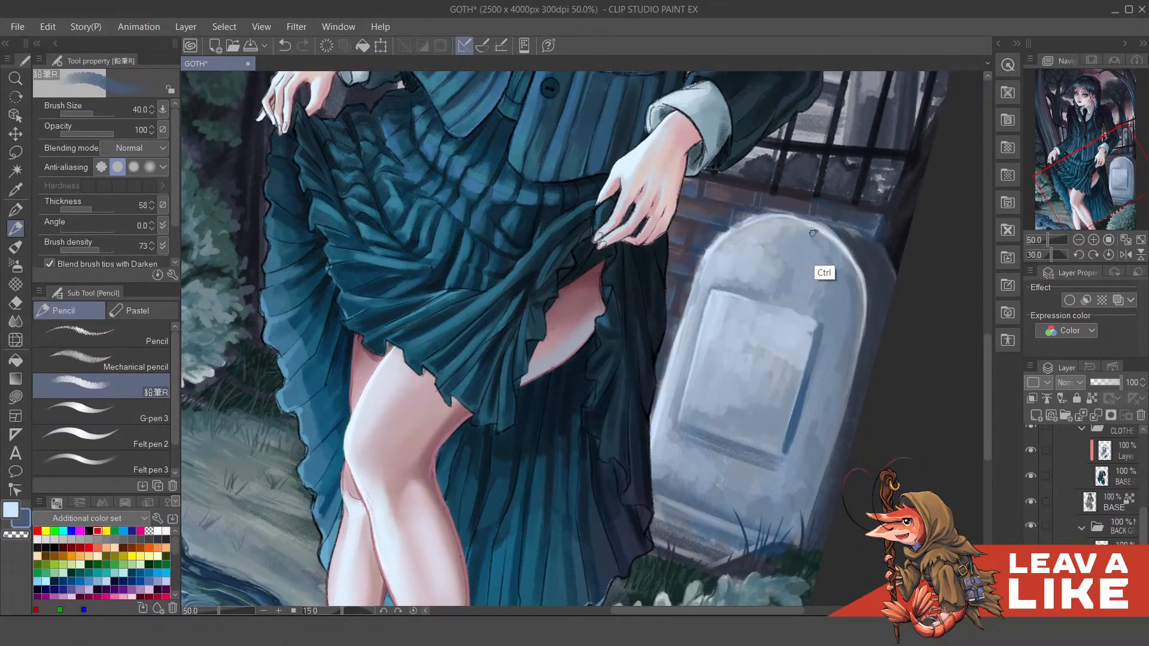
key(ctrl+minus)
key(minus)
drag(857, 228, 662, 410)
key(ctrl+minus)
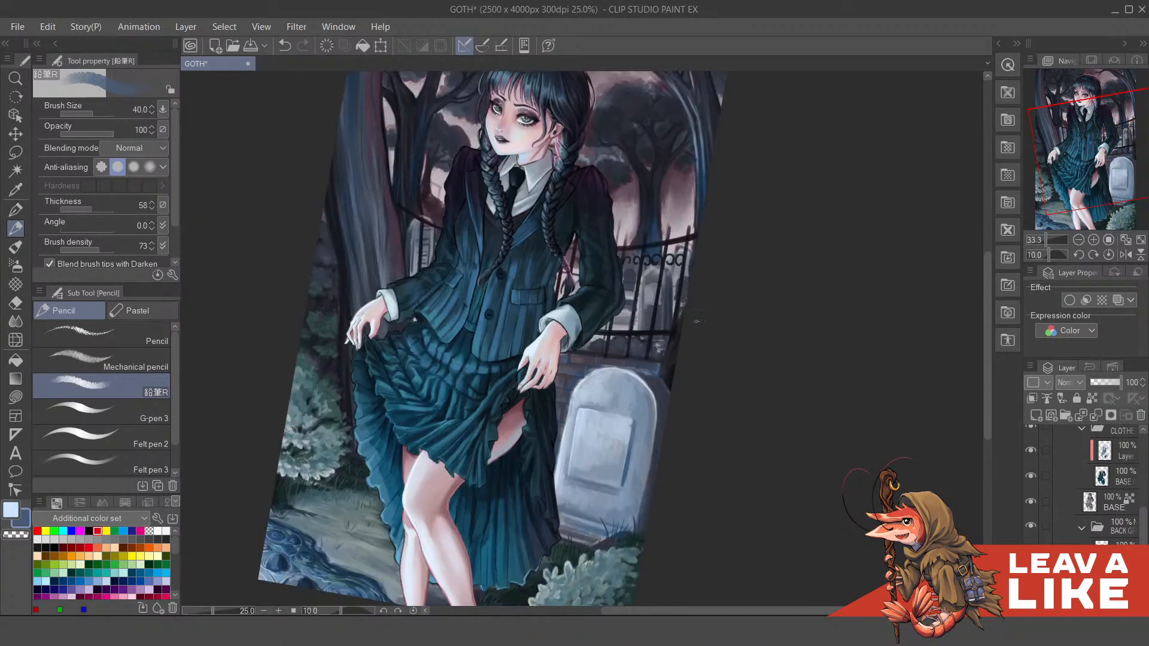
Step: Repaint the gravestone's rounded top edge with the 鉛筆R pencil at size 40, using a color sampled from its rim
key(asciicircum)
key(asciicircum)
key(asciicircum)
key(ctrl+plus)
key(ctrl+plus)
key(ctrl+plus)
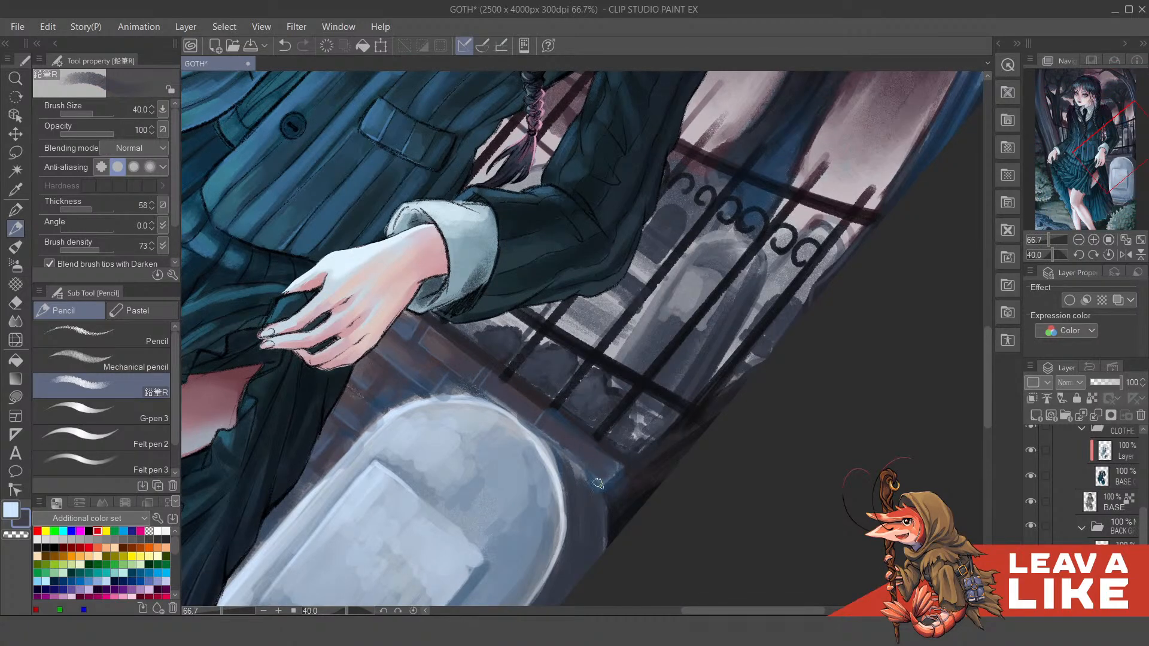
scroll(569, 464, down, 1)
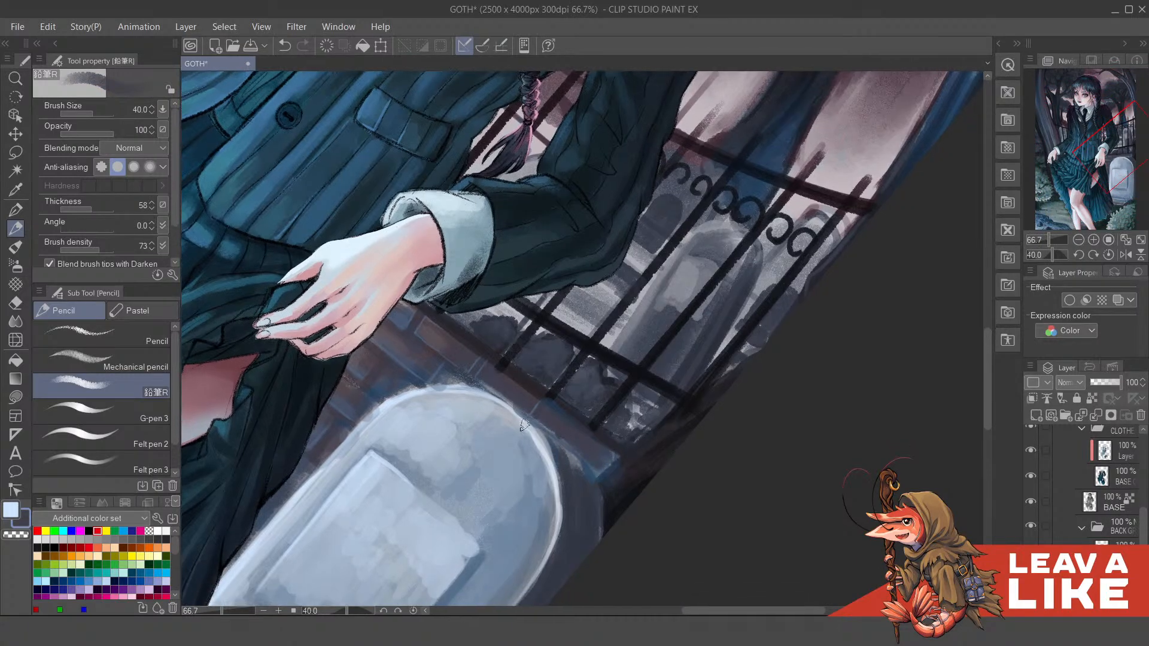
alt+click(497, 394)
mouse_move(515, 413)
mouse_down()
mouse_move(568, 463)
mouse_move(544, 439)
mouse_up()
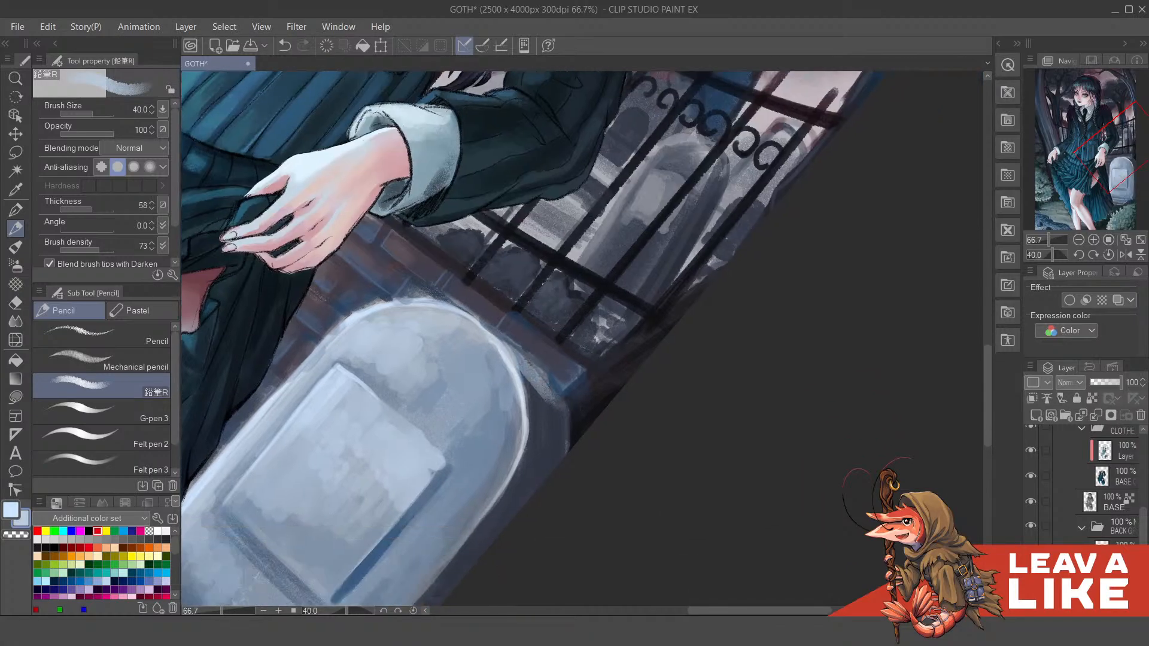
Step: Shade the gravestone's outer side below the wall corner with grey and blue tones sampled from the stone
scroll(547, 383, down, 2)
alt+click(501, 437)
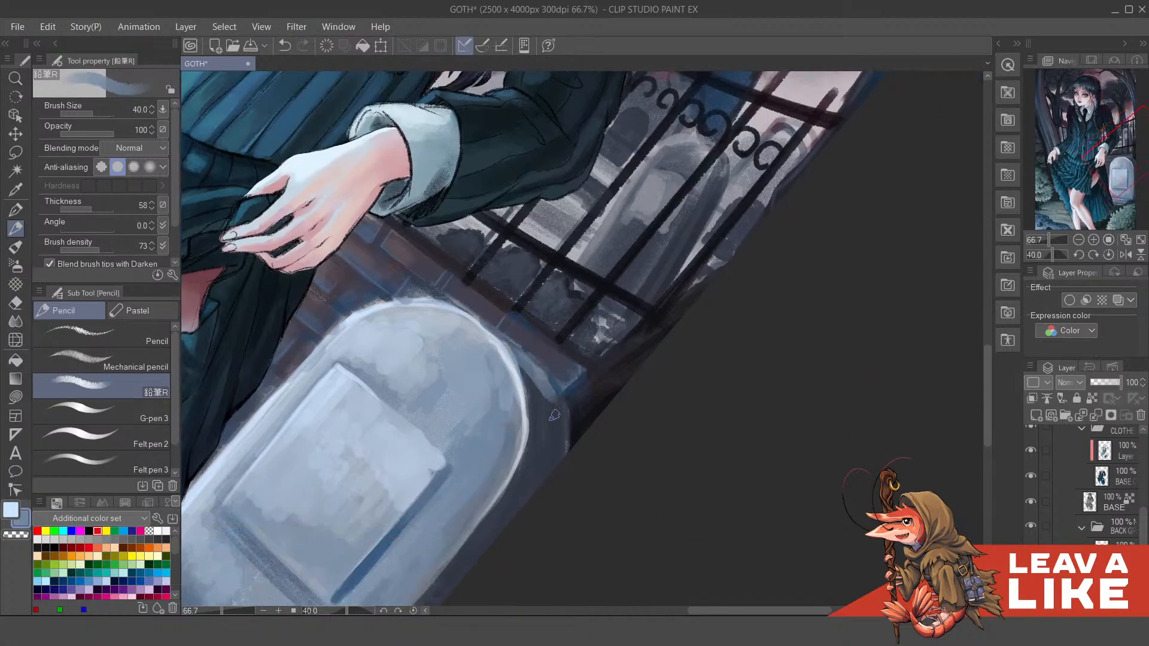
drag(575, 374, 538, 375)
alt+click(435, 495)
mouse_move(517, 362)
mouse_down()
mouse_move(552, 422)
mouse_move(537, 380)
mouse_move(533, 419)
mouse_move(553, 454)
mouse_move(546, 423)
mouse_up()
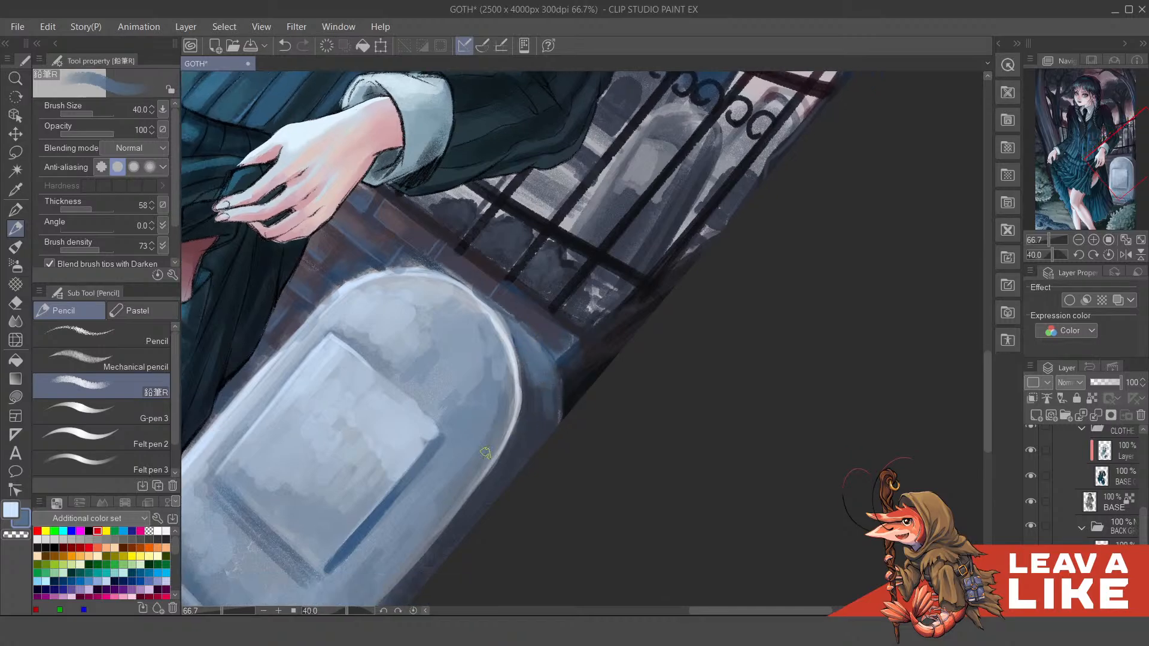
alt+click(356, 538)
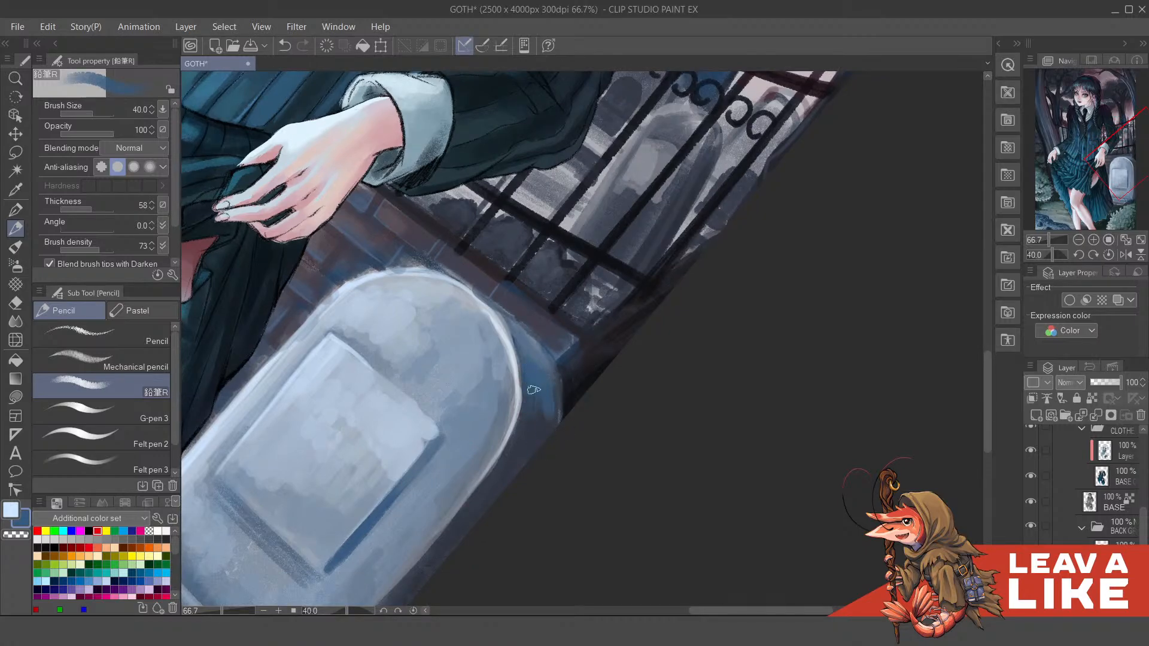
drag(534, 389, 548, 386)
Step: Examine how the shaded gravestone edge reads within the illustration
scroll(629, 304, down, 3)
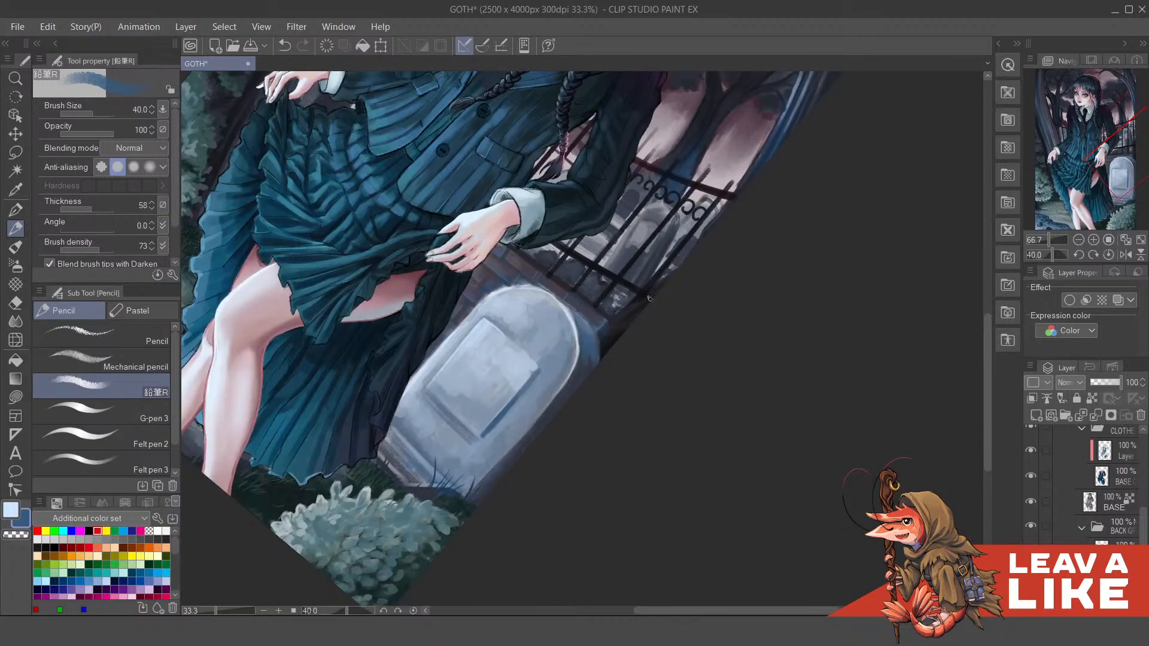
scroll(652, 300, down, 1)
key(minus)
key(minus)
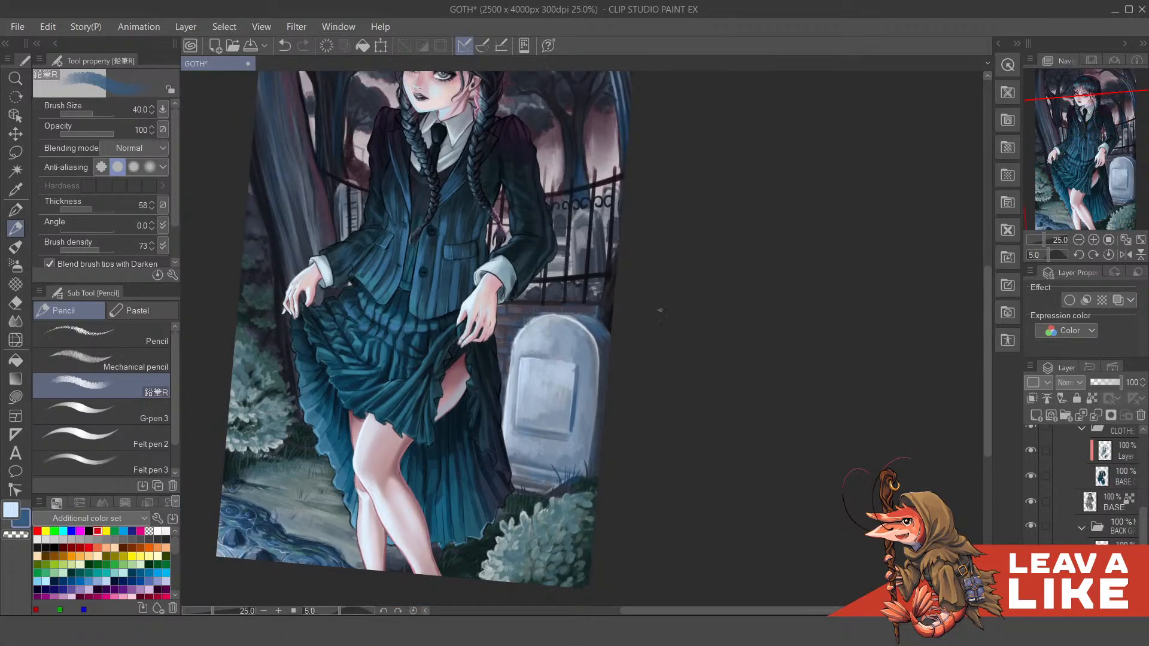
scroll(627, 304, up, 2)
scroll(602, 346, up, 1)
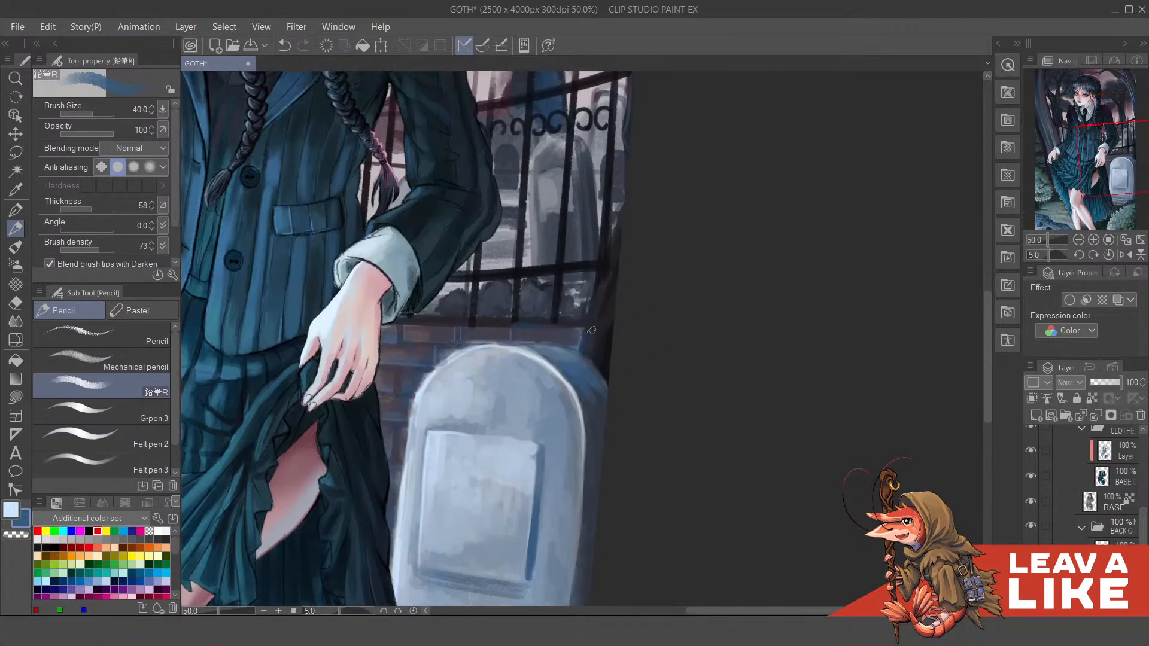
Step: Darken the brick wall just above the gravestone's rounded edge with a dark color, using the pencil at size 25
key(asciicircum)
key(asciicircum)
key(asciicircum)
key(asciicircum)
key(asciicircum)
key(asciicircum)
key(asciicircum)
mouse_move(582, 349)
mouse_down()
mouse_move(528, 314)
mouse_move(572, 362)
mouse_up()
scroll(528, 314, up, 1)
key(bracketleft)
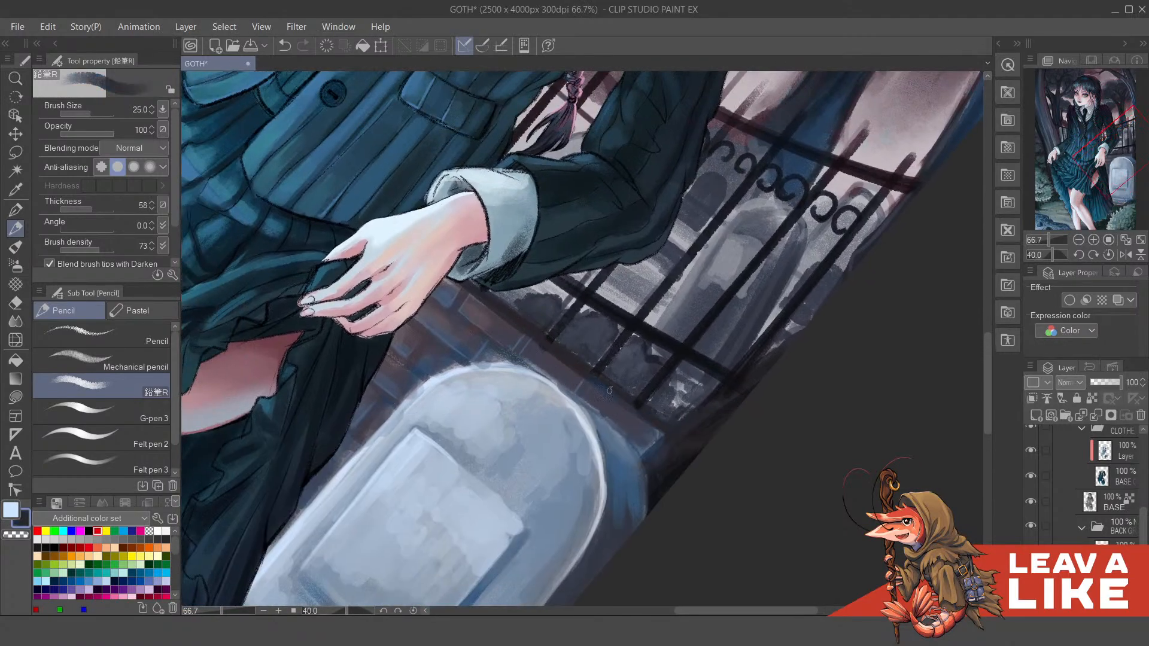
drag(564, 365, 596, 399)
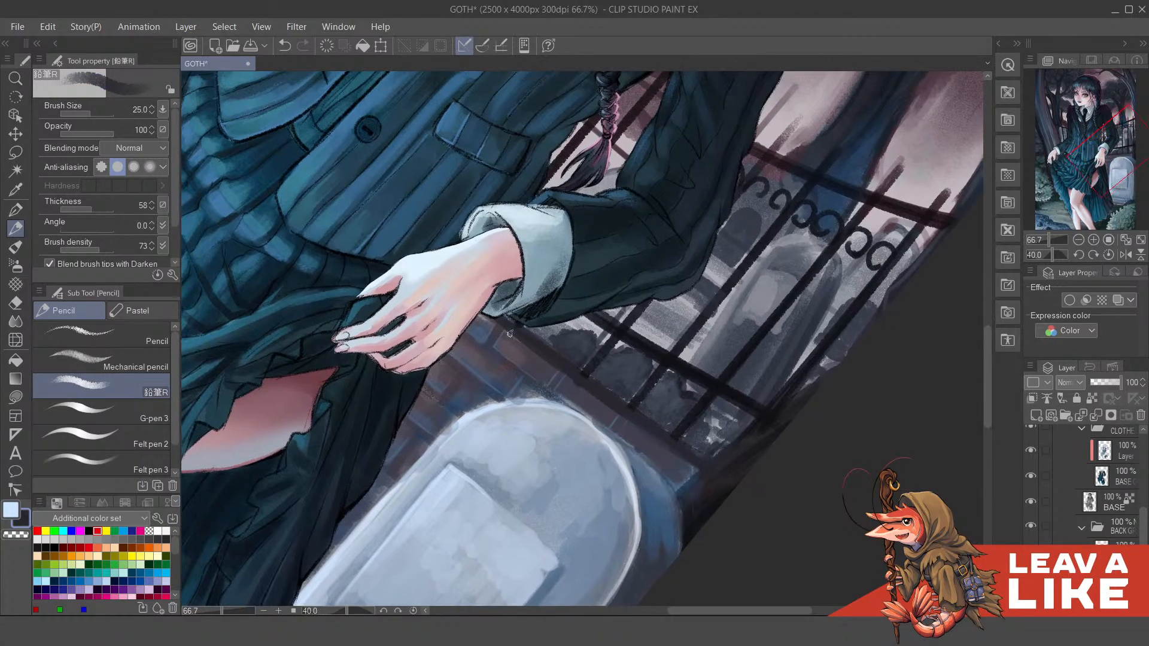
scroll(679, 381, up, 2)
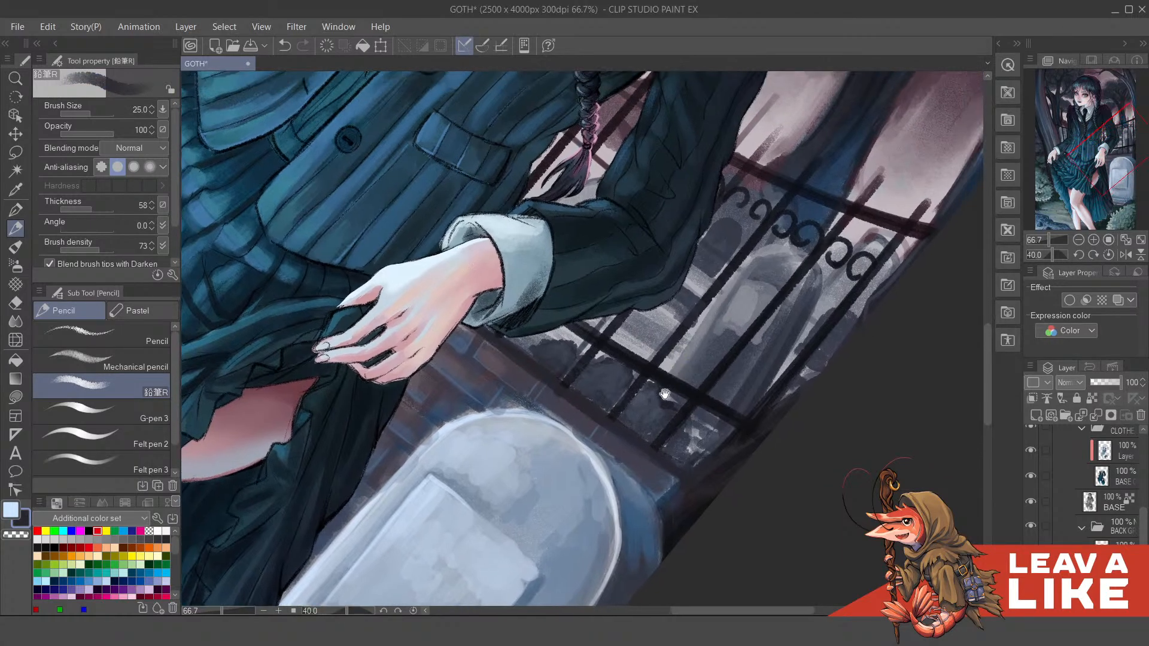
Step: Reduce the pencil's brush size to 10 for fine work on the iron fence bars
key(bracketleft)
key(bracketleft)
key(bracketleft)
key(bracketleft)
key(bracketleft)
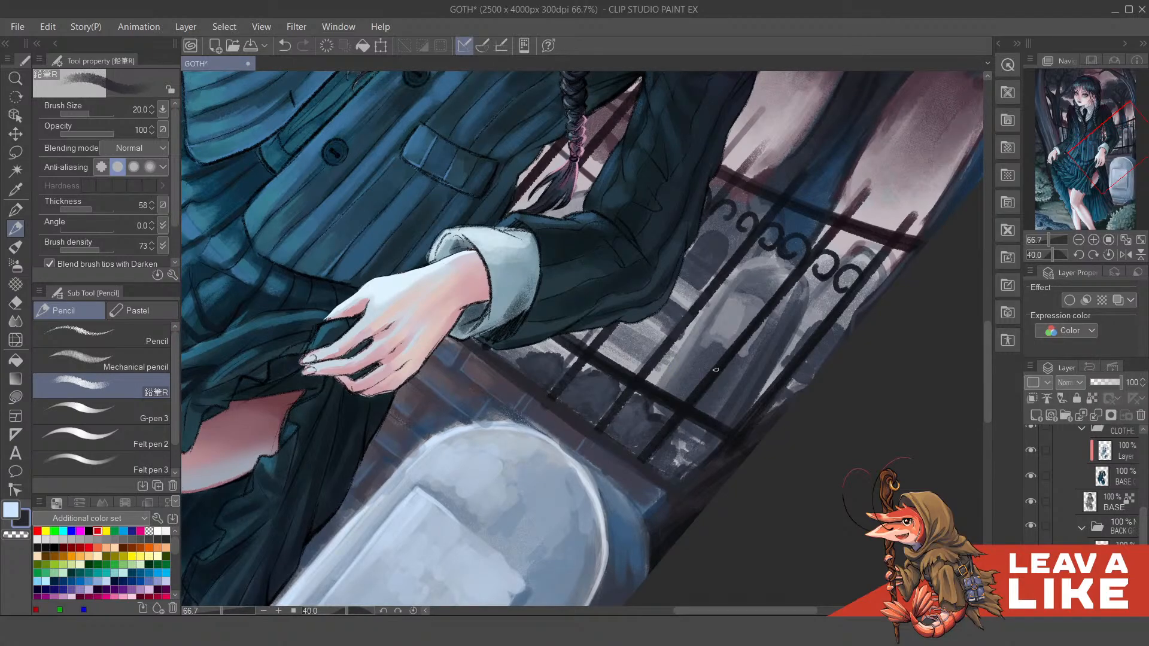
scroll(714, 370, up, 2)
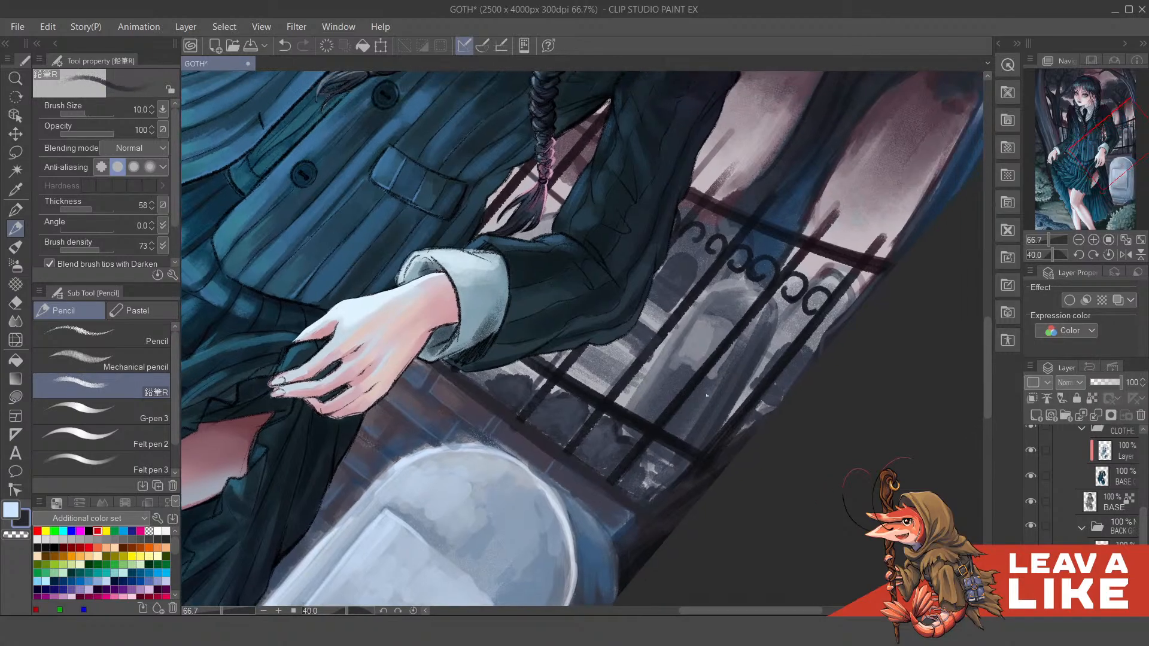
key(c)
scroll(703, 424, up, 2)
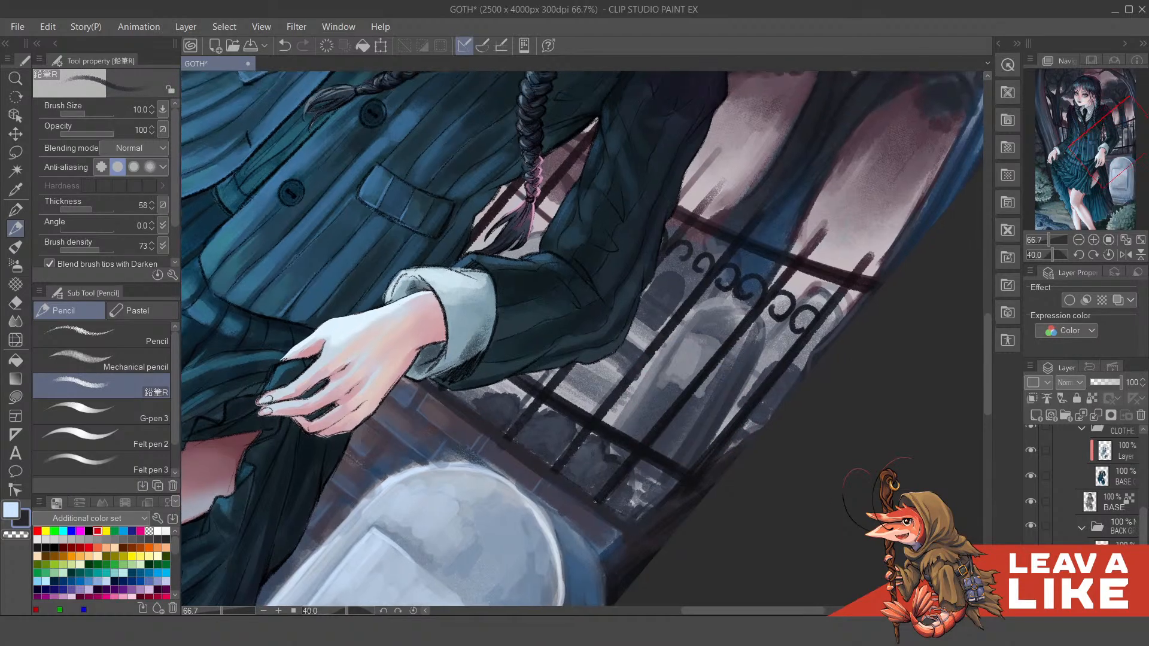
Step: Try a pale blue highlight along the fence bar in front of the distant gravestone
key(ctrl+z)
key(x)
drag(598, 502, 720, 352)
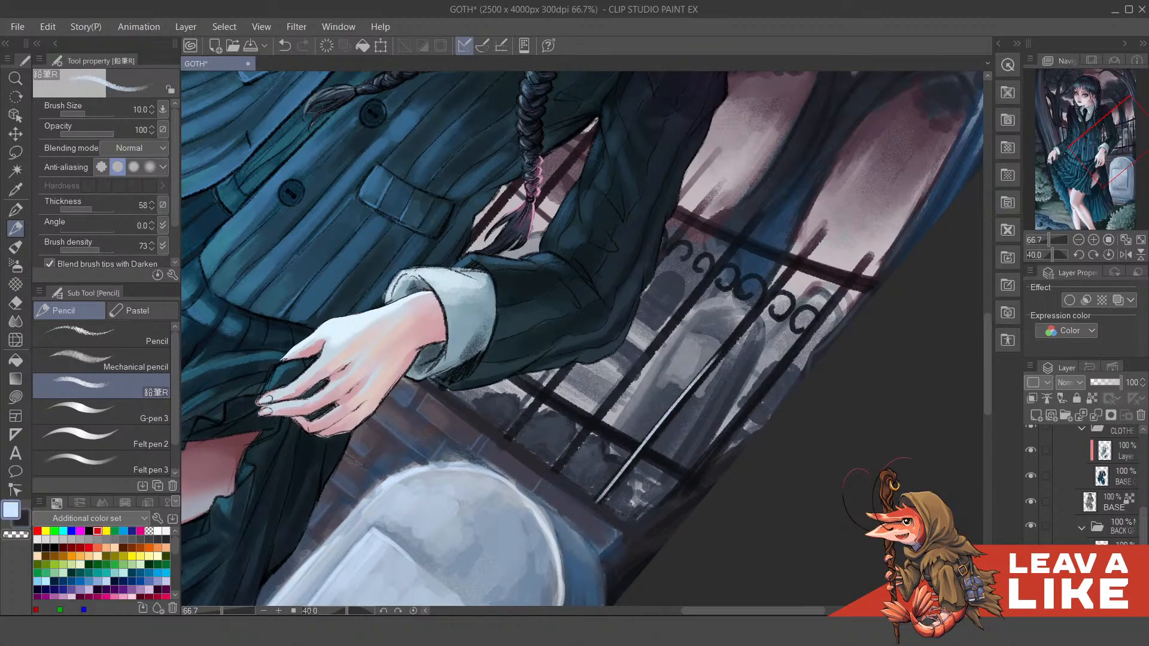
key(ctrl+z)
Step: Highlight the fence bar in front of the distant gravestone with a darker, muted blue chosen from the color wheel
key(F7)
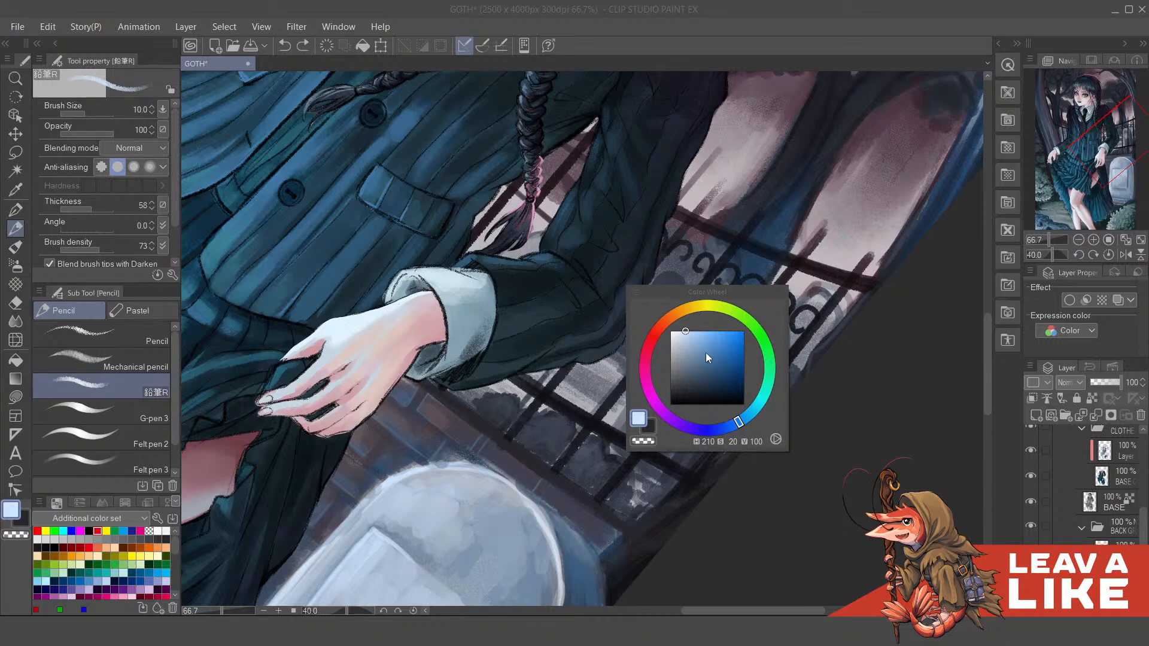
click(691, 354)
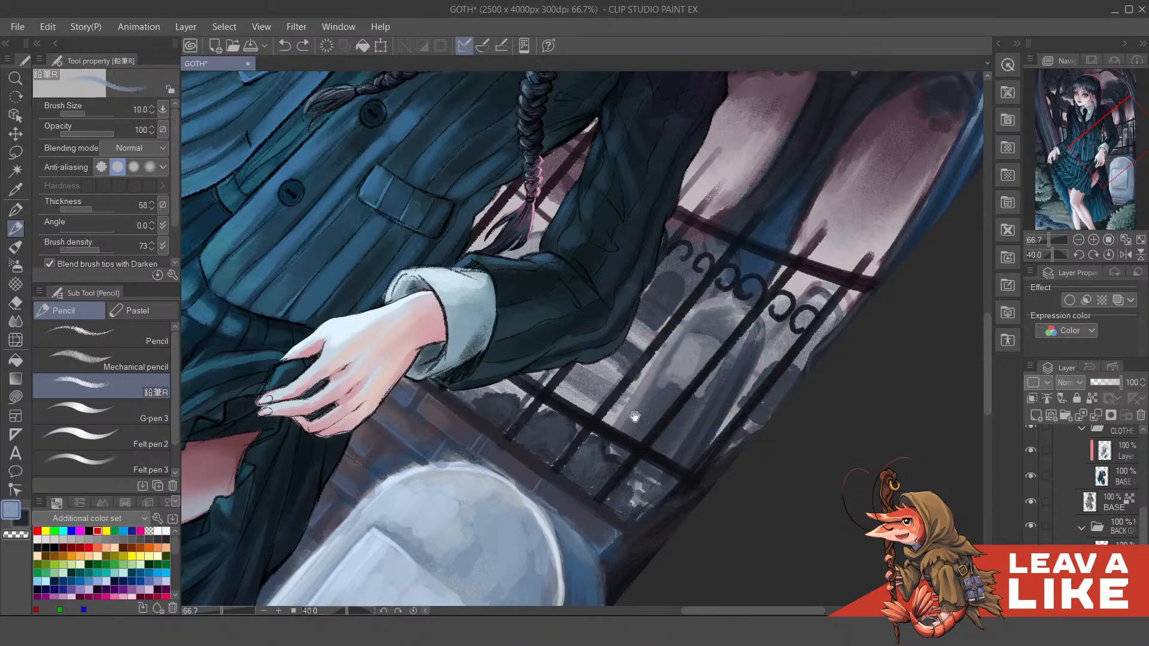
drag(635, 417, 516, 390)
drag(480, 469, 589, 331)
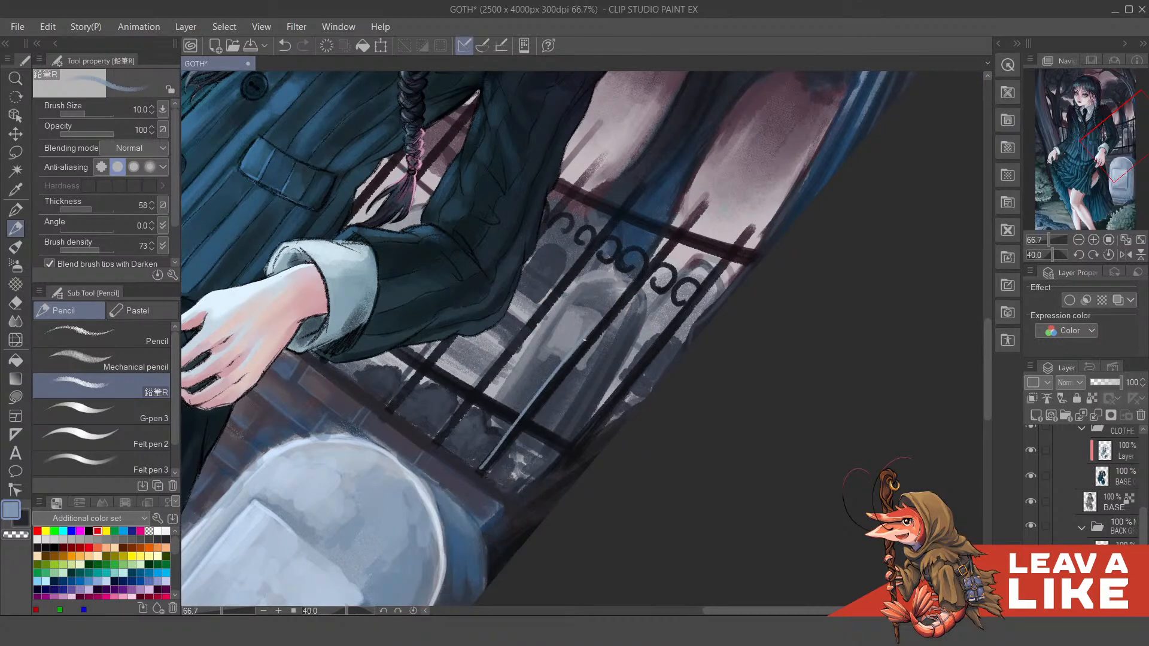
key(ctrl+z)
drag(482, 470, 570, 361)
key(ctrl+z)
drag(481, 471, 650, 273)
key(ctrl+z)
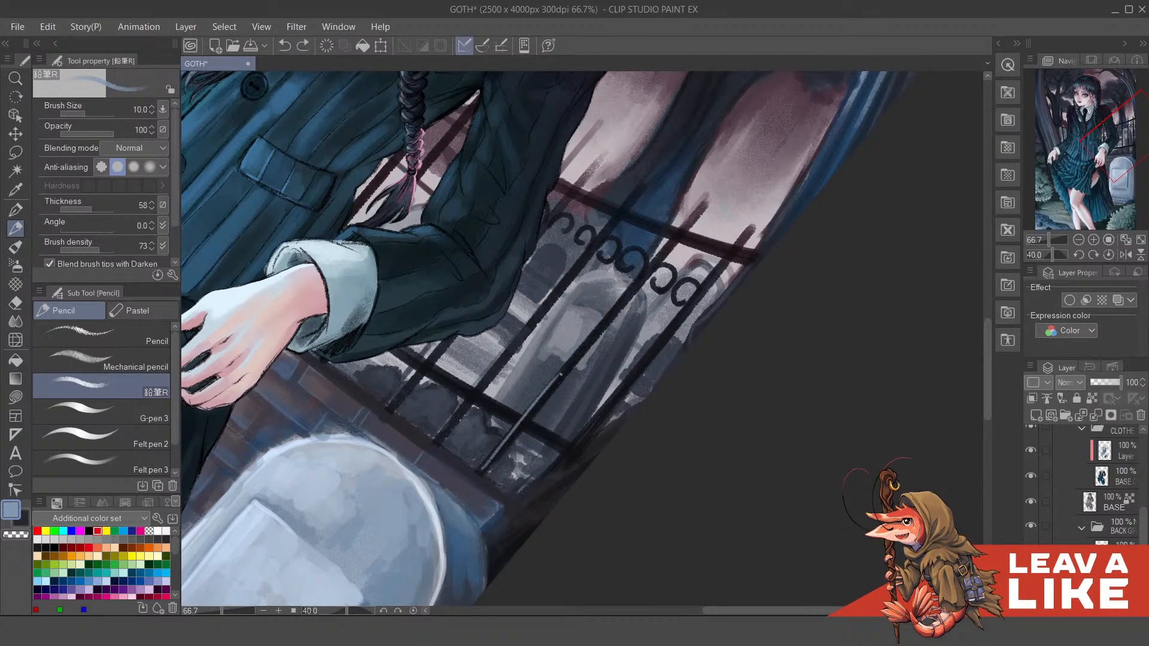
drag(567, 369, 628, 293)
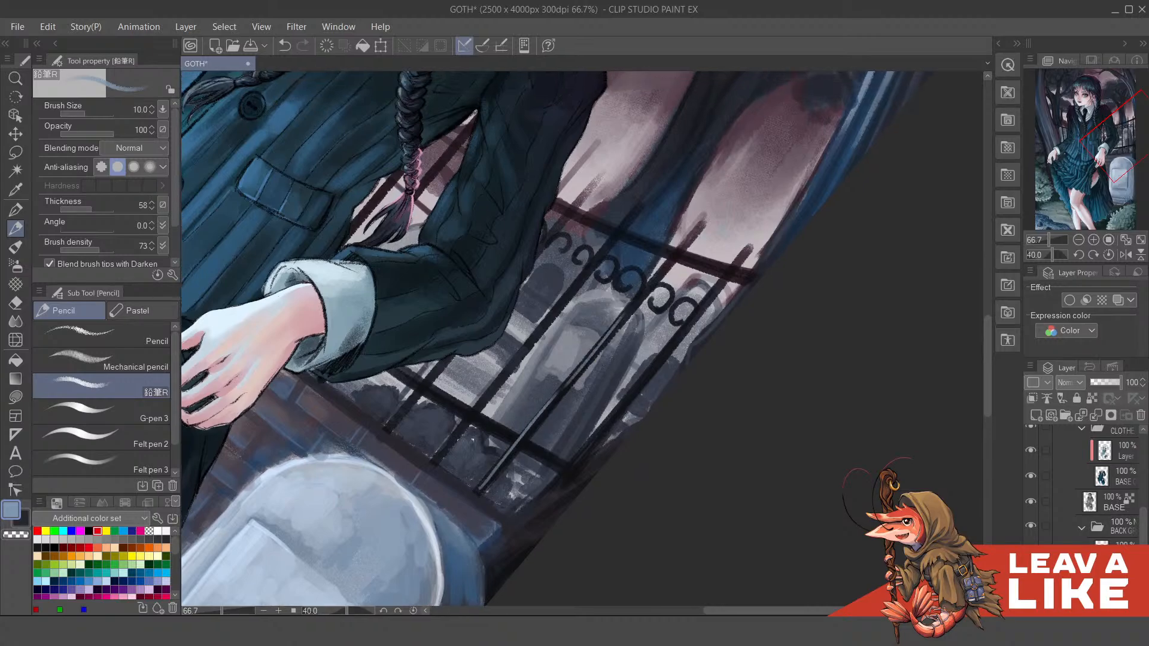
Step: Add the same muted blue highlights to the neighboring fence bars and to the bars beside the large tree trunk
scroll(596, 340, up, 1)
key(ctrl+z)
drag(441, 453, 562, 293)
scroll(514, 353, up, 1)
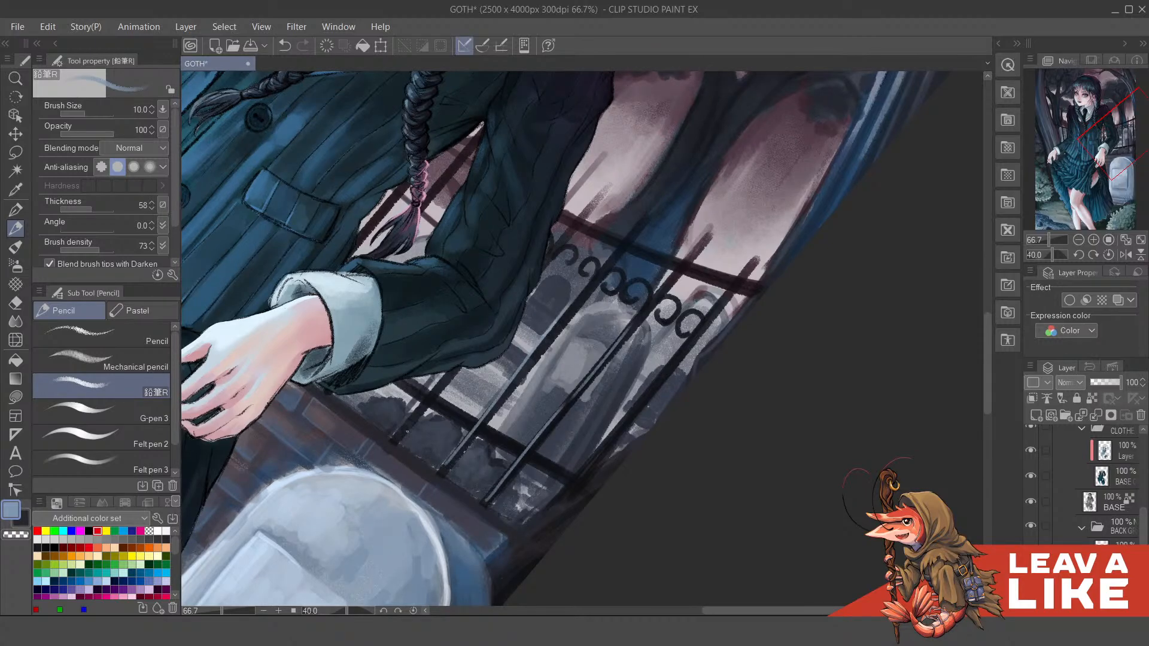
drag(399, 436, 449, 374)
mouse_move(501, 282)
mouse_down()
mouse_move(629, 308)
mouse_move(691, 329)
mouse_move(693, 343)
mouse_up()
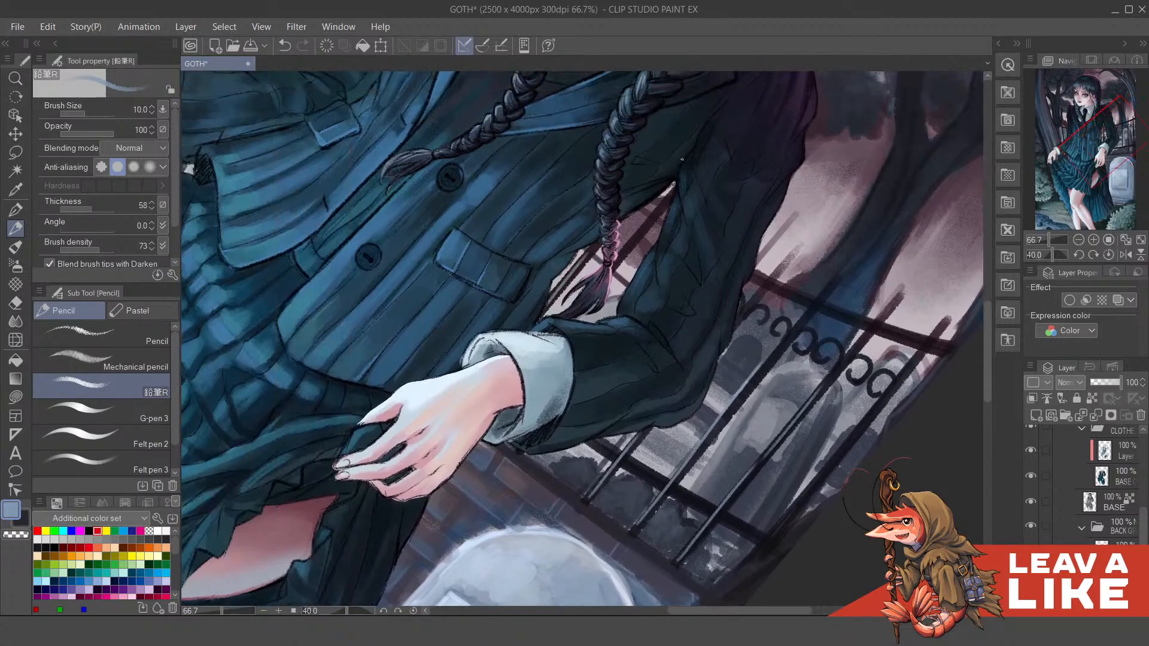
scroll(503, 365, up, 10)
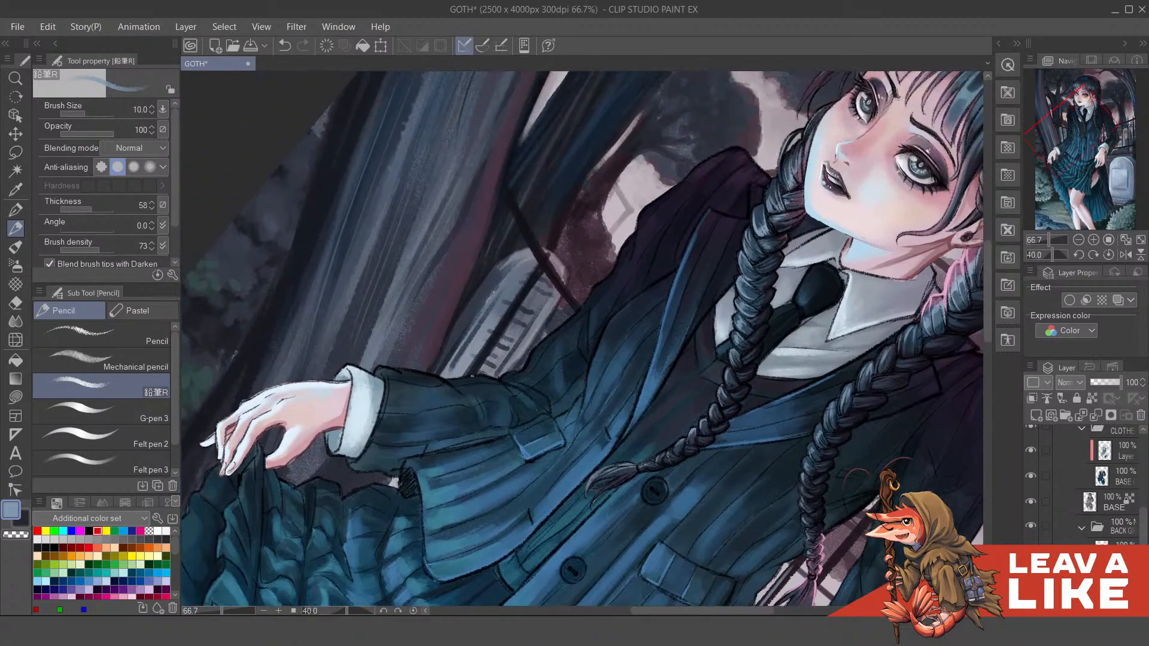
drag(472, 376, 511, 311)
Step: Examine how the highlighted fence bars read in the upright, full illustration
scroll(712, 122, down, 1)
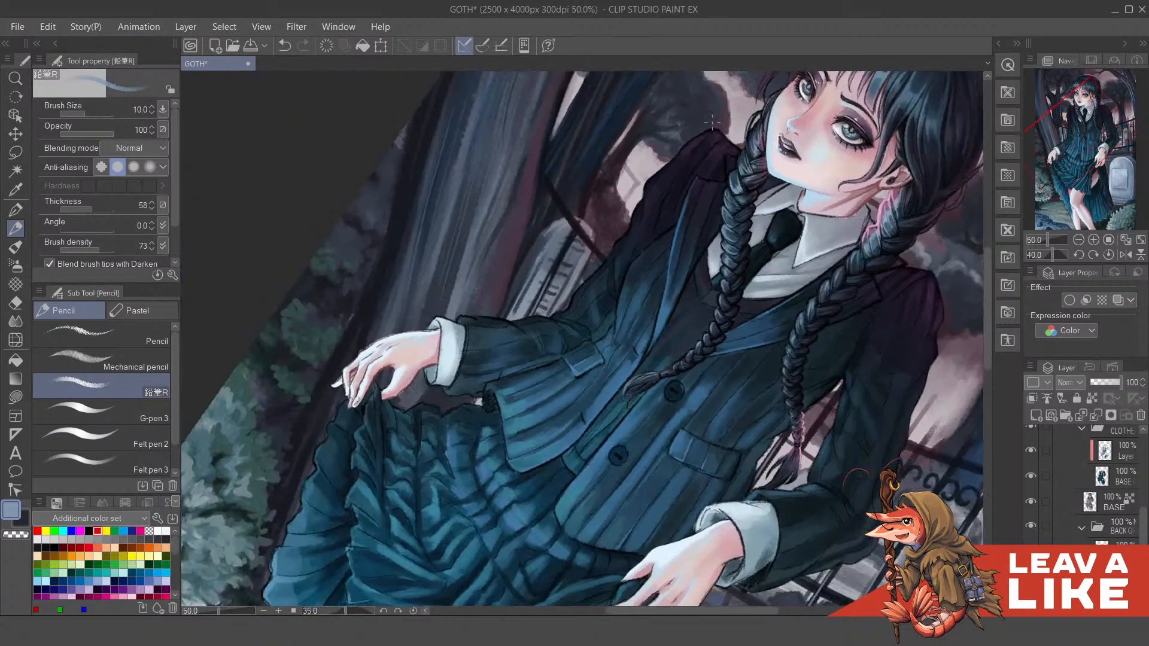
key(^)
drag(854, 446, 584, 250)
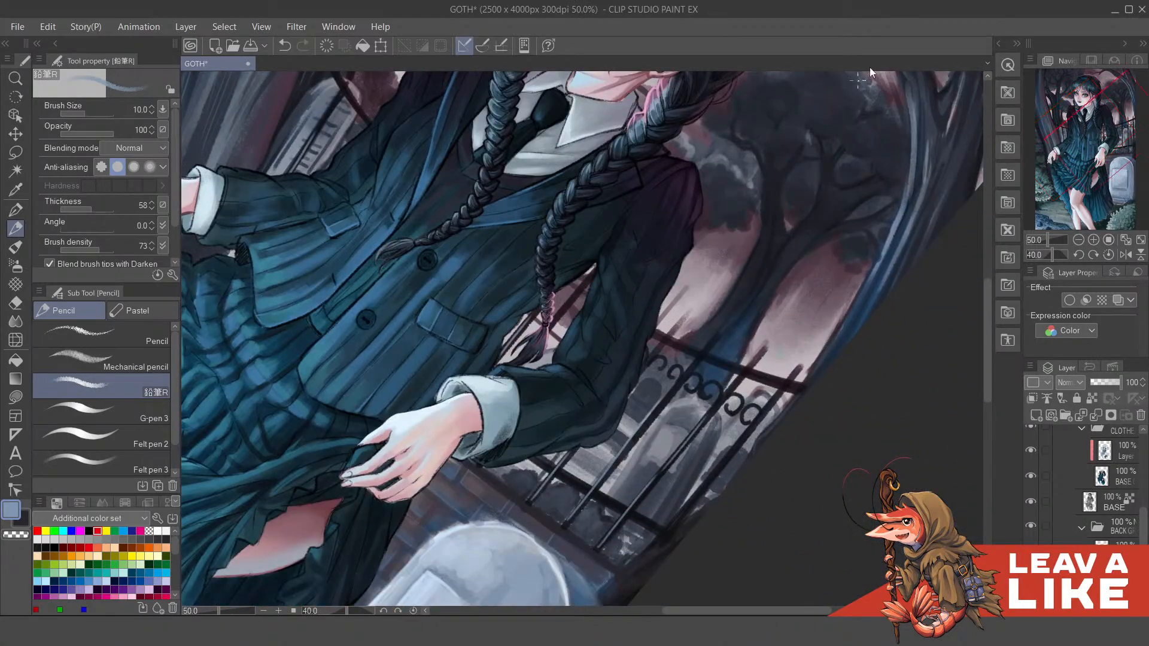
key(-)
key(ctrl+@)
scroll(828, 211, down, 1)
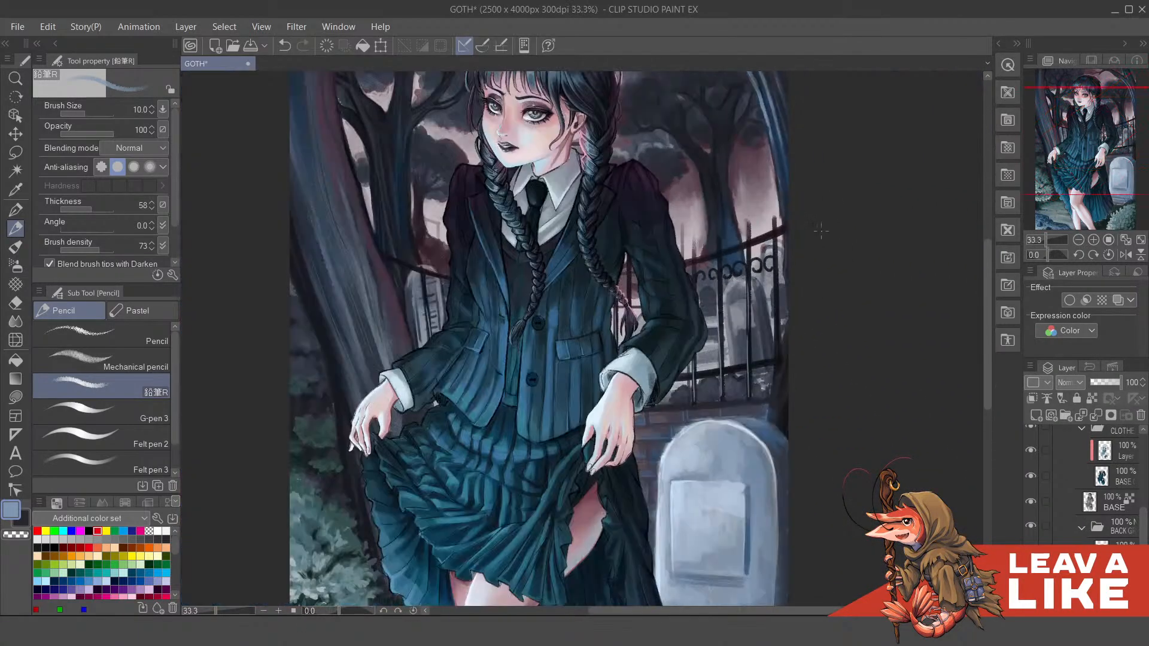
scroll(811, 252, up, 1)
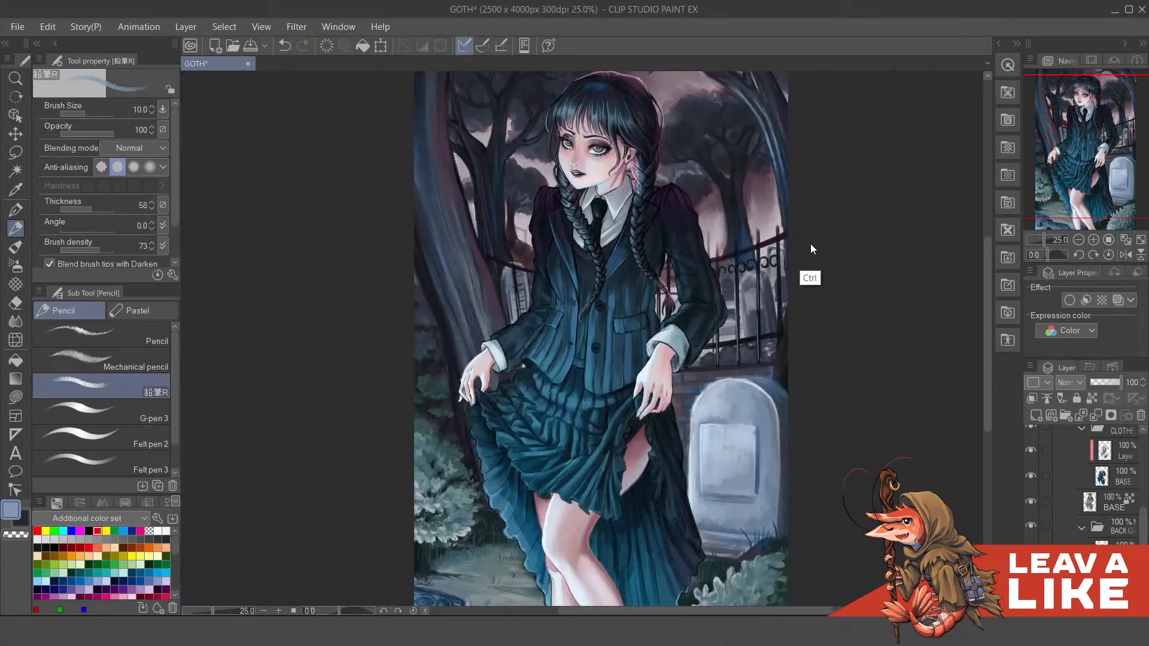
Step: Paint a pointed finial on the fence bar in front of the background tree, using a dark color sampled from the bar
scroll(811, 243, up, 1)
scroll(807, 266, up, 1)
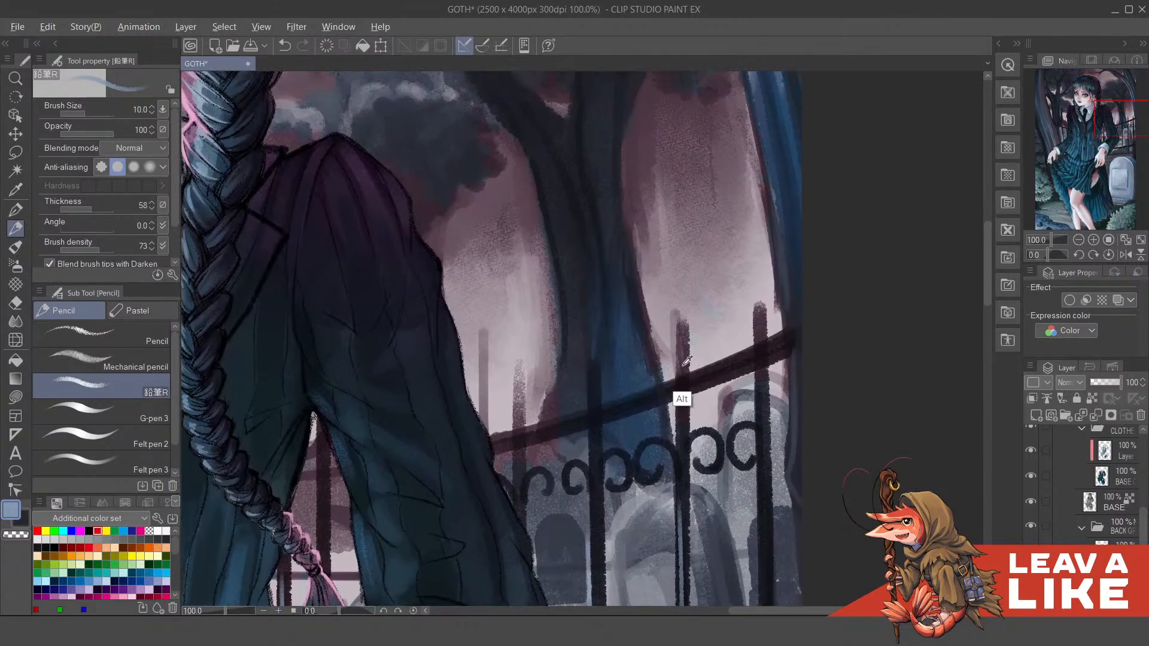
alt+click(680, 397)
drag(679, 357, 678, 377)
key(ctrl+z)
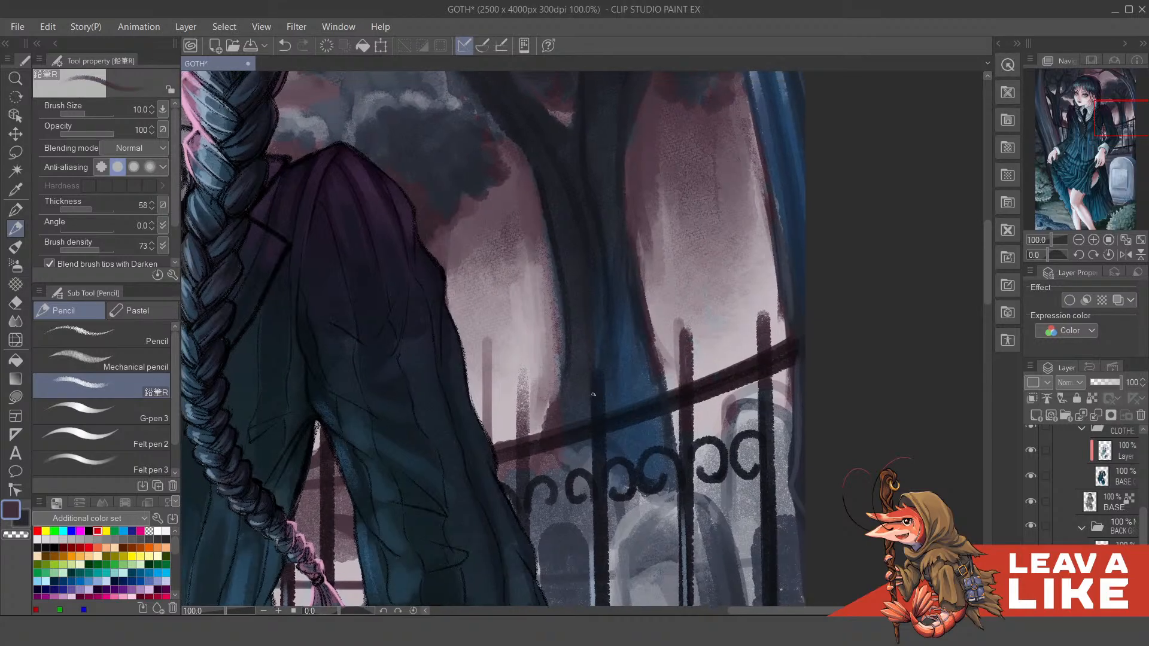
alt+click(594, 390)
drag(569, 407, 574, 400)
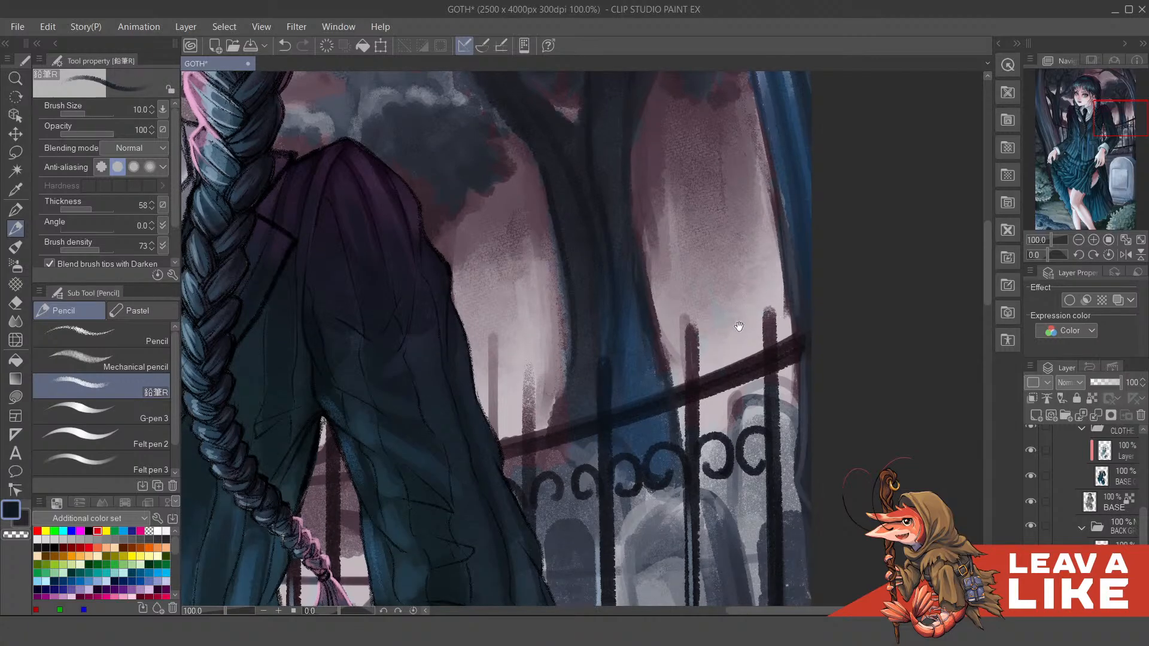
drag(739, 327, 739, 337)
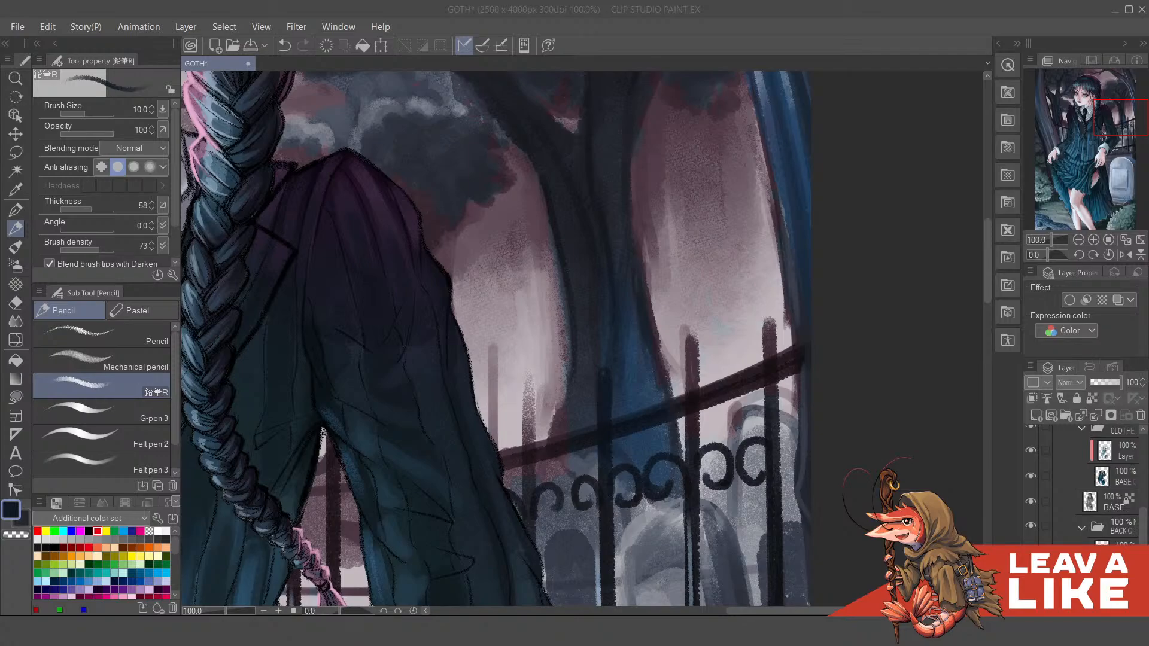
drag(753, 307, 741, 309)
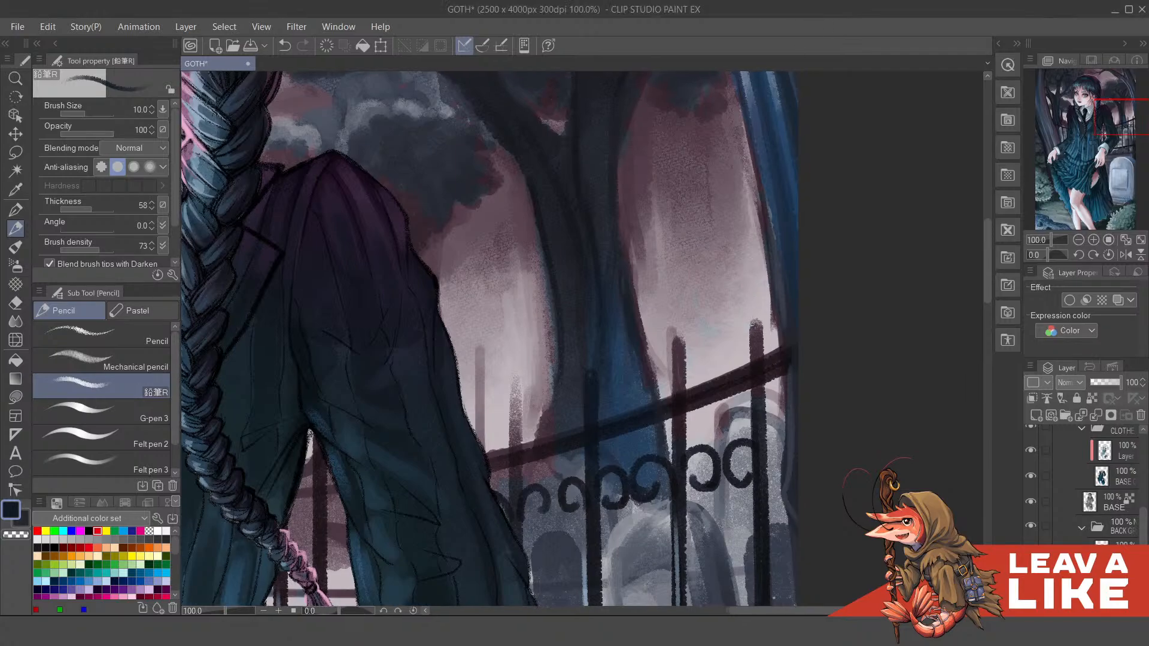
key(ctrl+z)
drag(582, 375, 591, 355)
Step: Paint pointed finials on the remaining fence bars between the jacket sleeve and the canvas edge, using a dark color sampled from the fence
mouse_move(703, 339)
mouse_down()
mouse_move(694, 358)
mouse_move(661, 361)
mouse_move(676, 357)
mouse_up()
alt+click(667, 403)
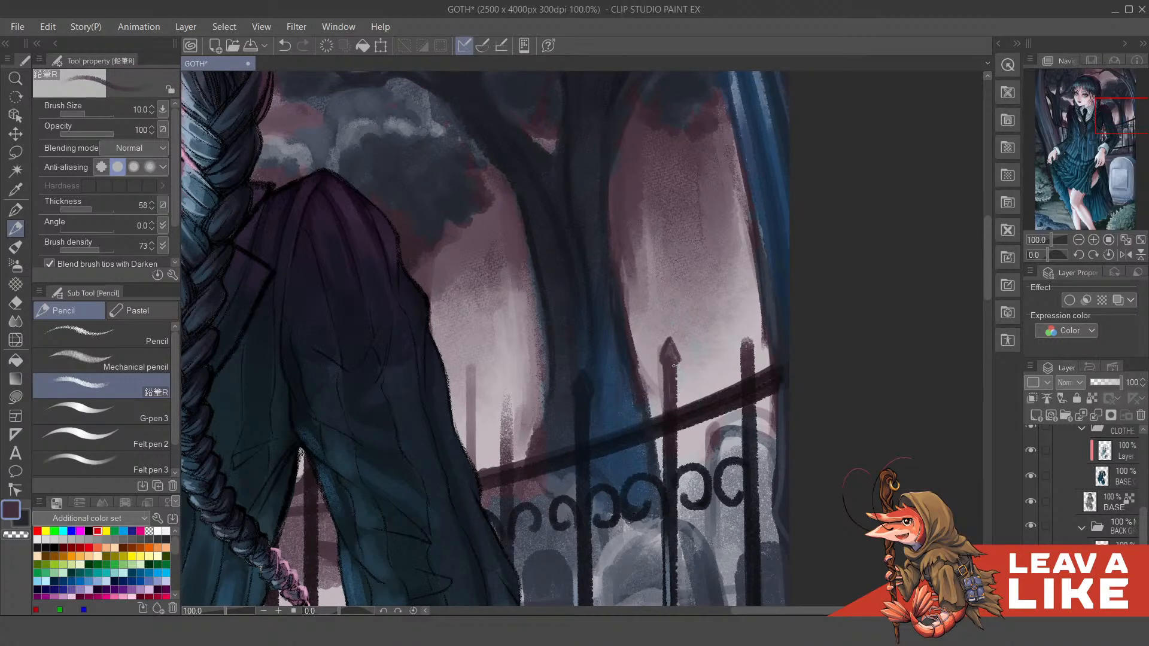
mouse_move(744, 337)
mouse_down()
mouse_move(719, 341)
mouse_move(720, 326)
mouse_move(727, 342)
mouse_up()
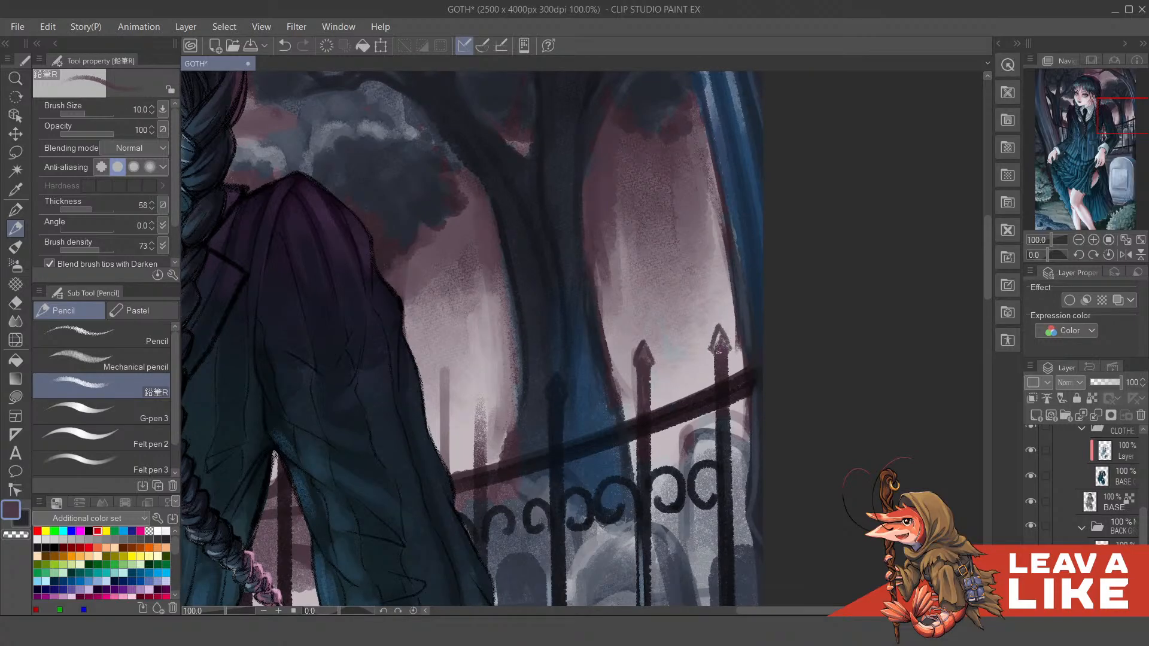
scroll(718, 278, left, 5)
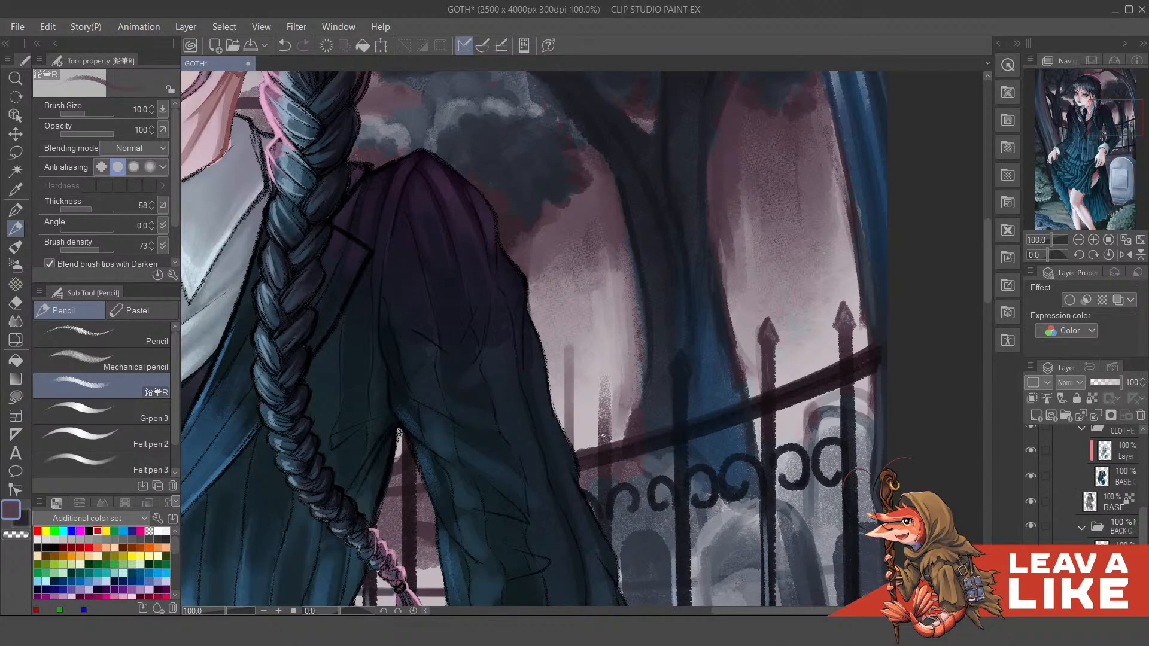
drag(606, 428, 607, 430)
drag(595, 375, 612, 375)
Step: Paint out the faint fence bar beside the jacket sleeve with the pale pink sampled from the sky around it
alt+click(579, 364)
drag(585, 329, 585, 404)
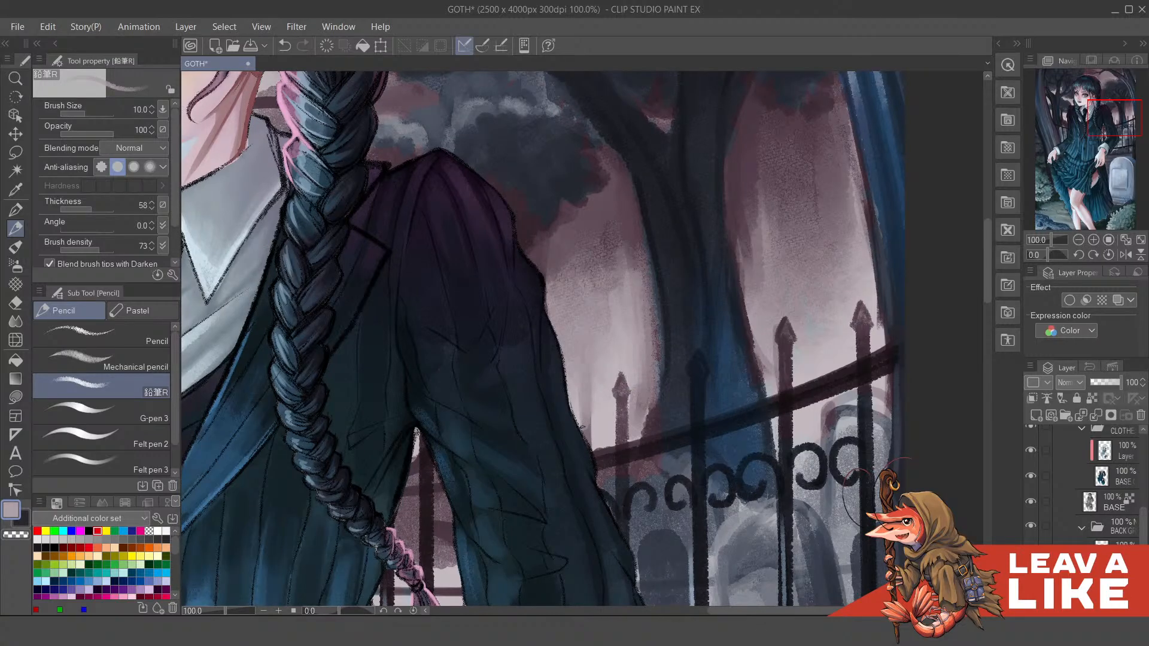
drag(588, 398, 589, 432)
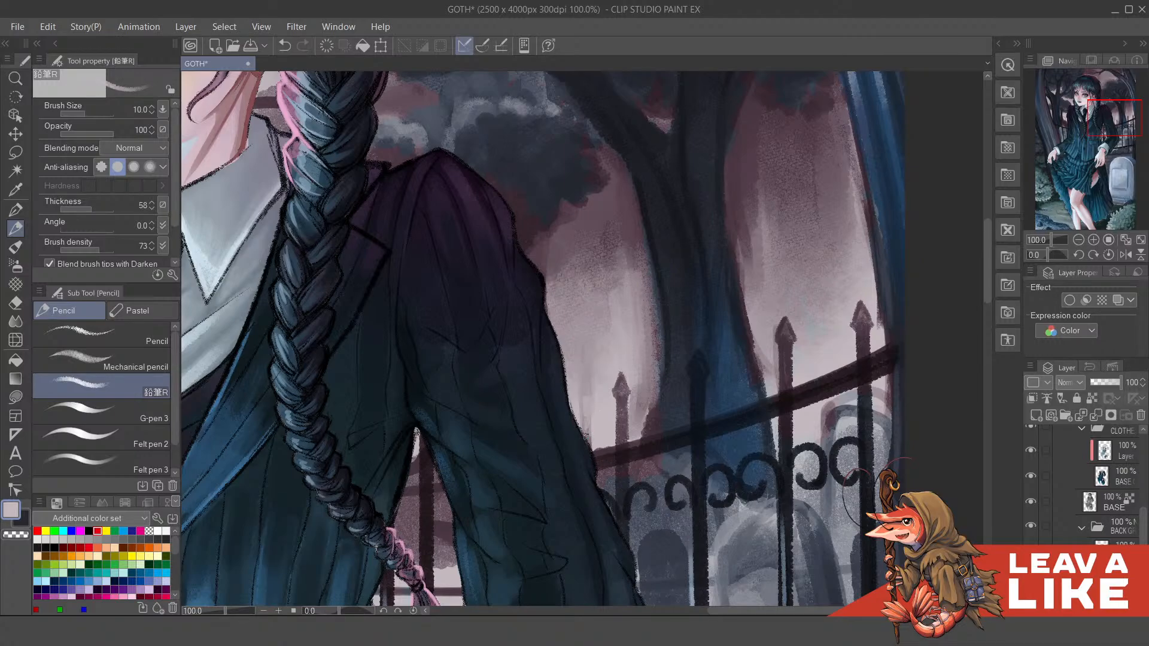
drag(589, 374, 594, 427)
drag(584, 383, 618, 367)
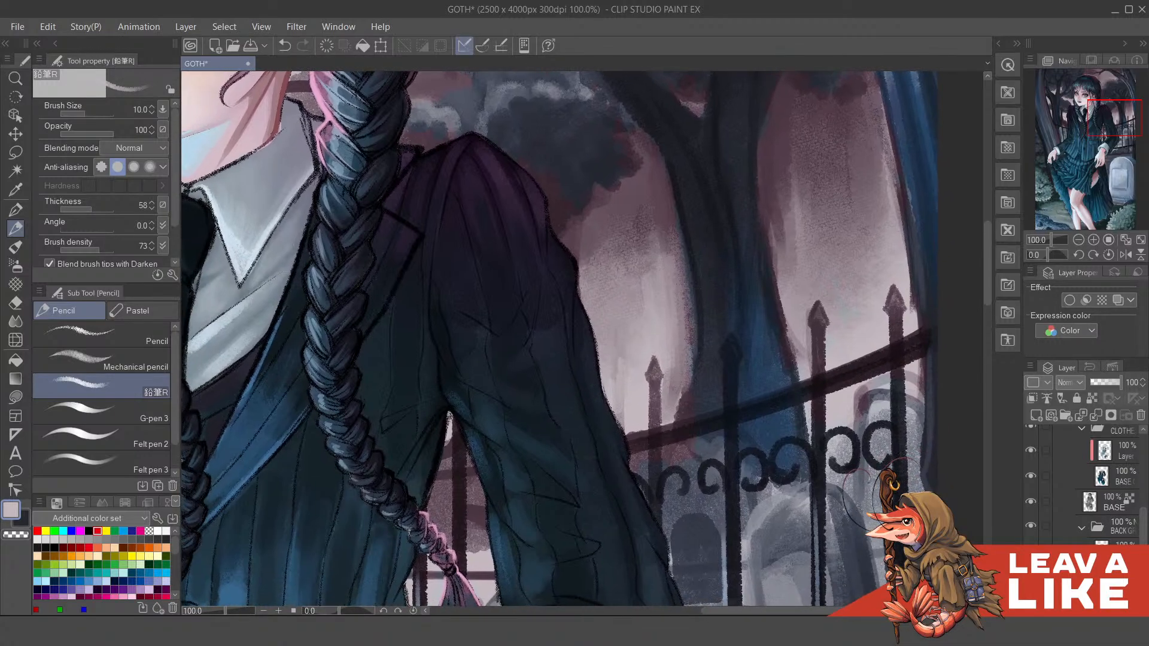
Step: Paint the upper end of the fence bar above the rail beside the large foreground trunk, using a sampled dark color
drag(781, 244, 680, 247)
scroll(748, 180, down, 1)
scroll(748, 181, down, 2)
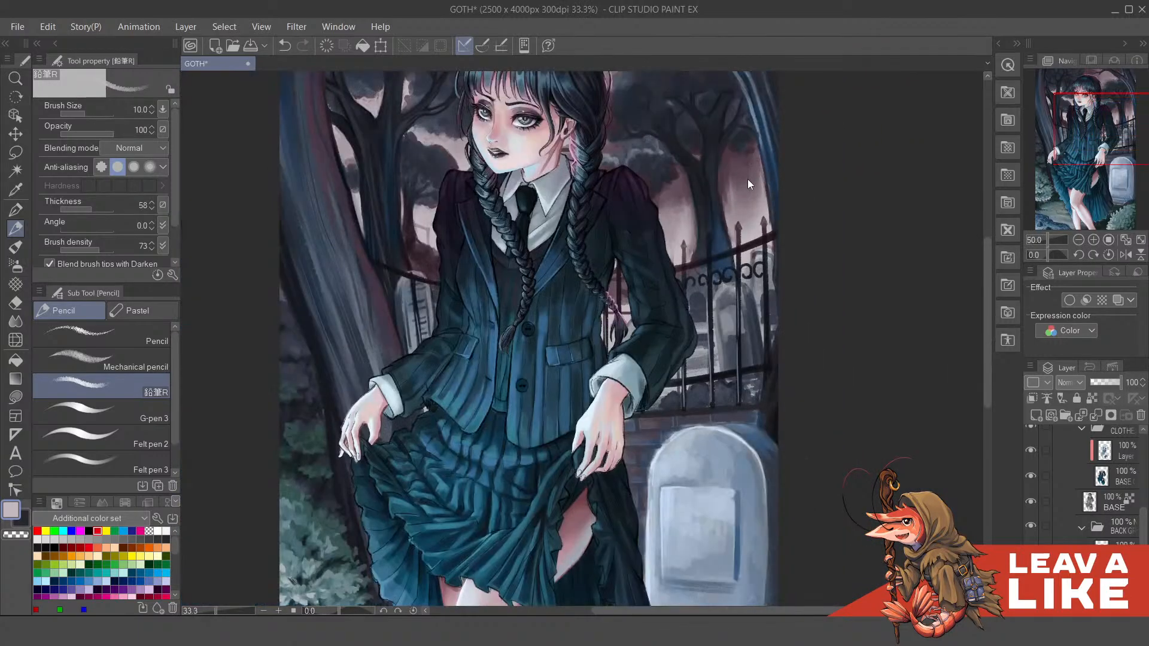
scroll(748, 180, up, 3)
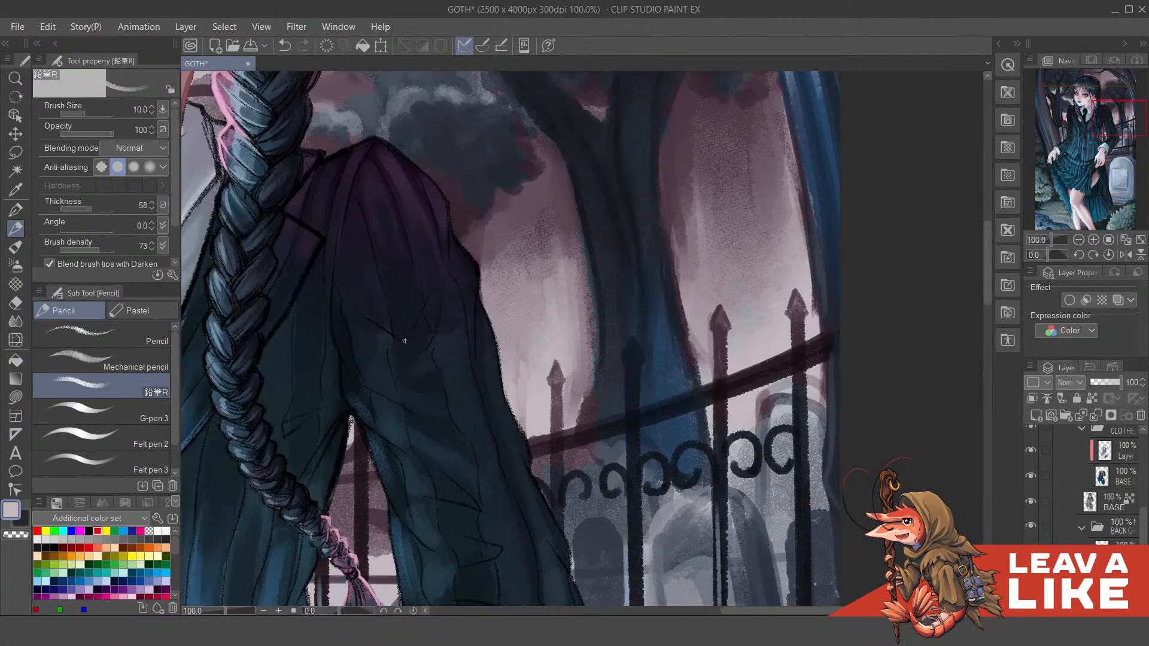
drag(302, 370, 769, 323)
mouse_move(409, 352)
mouse_down()
mouse_move(604, 378)
mouse_move(639, 363)
mouse_up()
alt+click(438, 411)
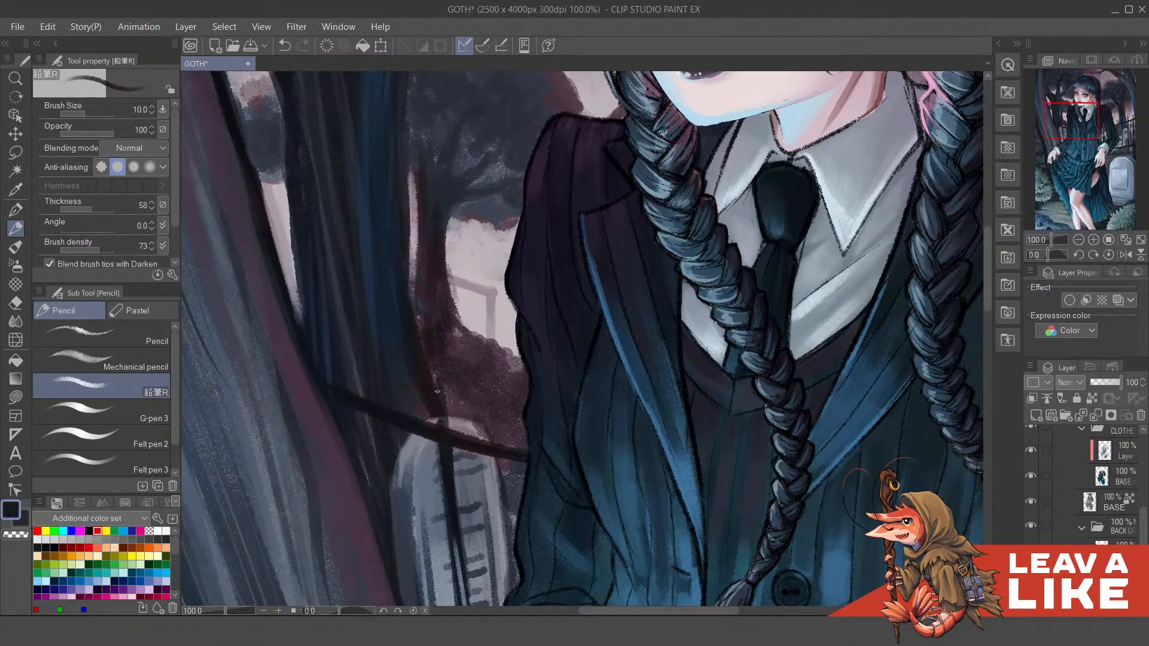
drag(442, 382, 447, 429)
Step: Examine the whole illustration at a slight rotation, including the fence and the curved tree trunk behind it
scroll(669, 190, down, 3)
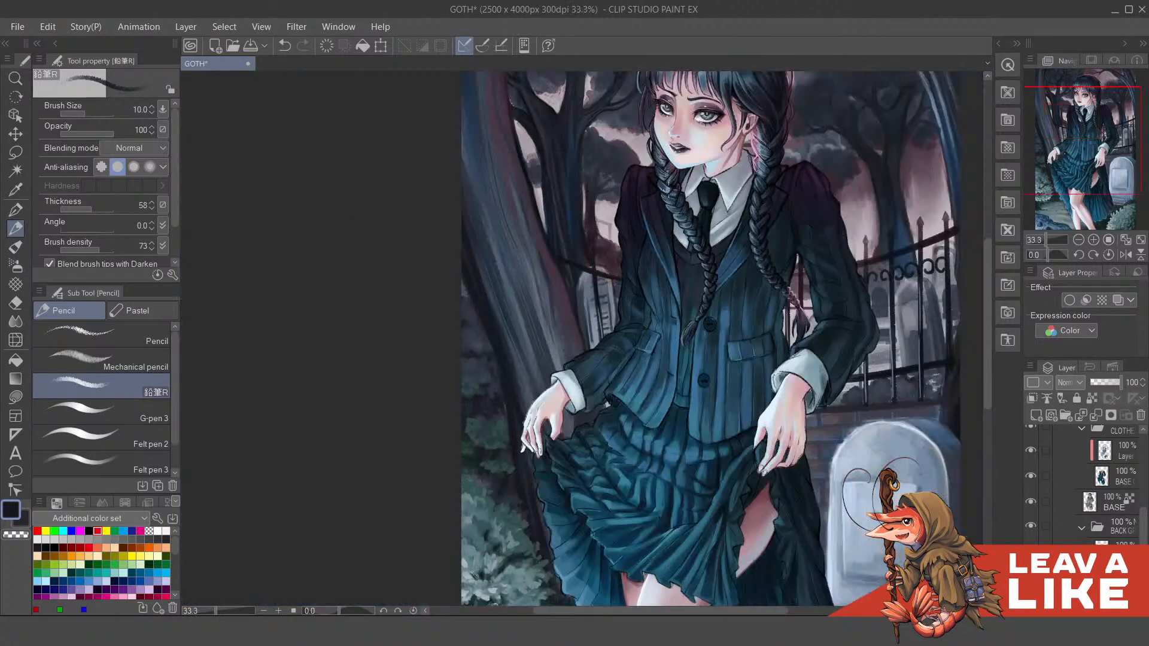
mouse_move(839, 322)
mouse_down()
mouse_move(610, 393)
mouse_move(585, 423)
mouse_up()
scroll(773, 269, down, 1)
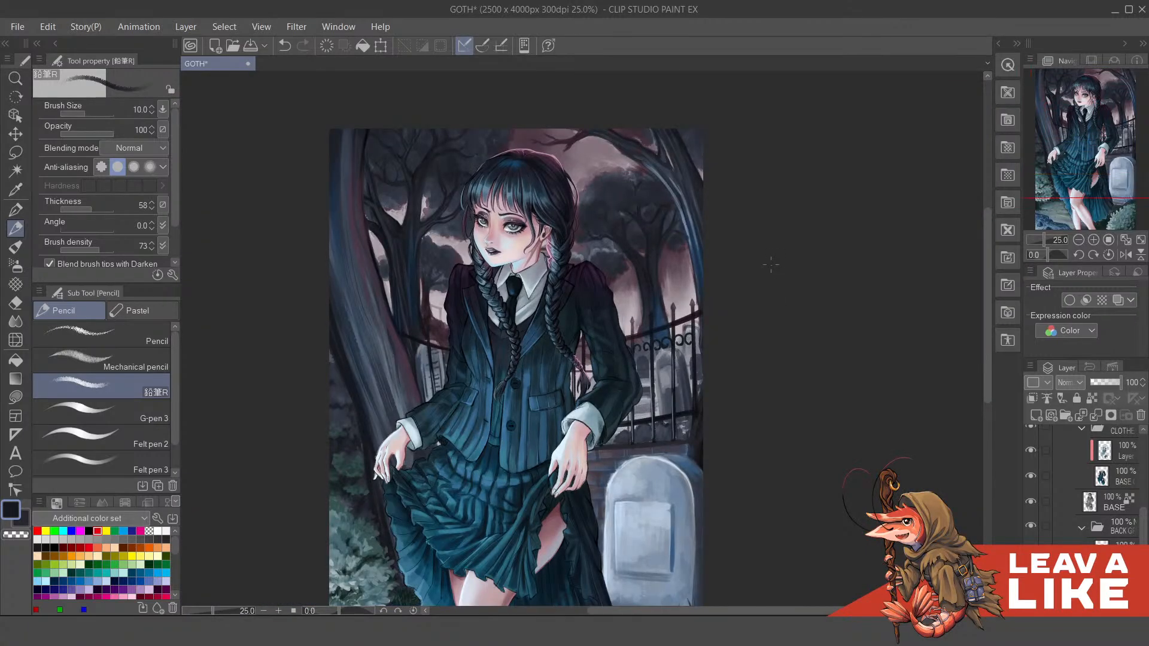
key(^)
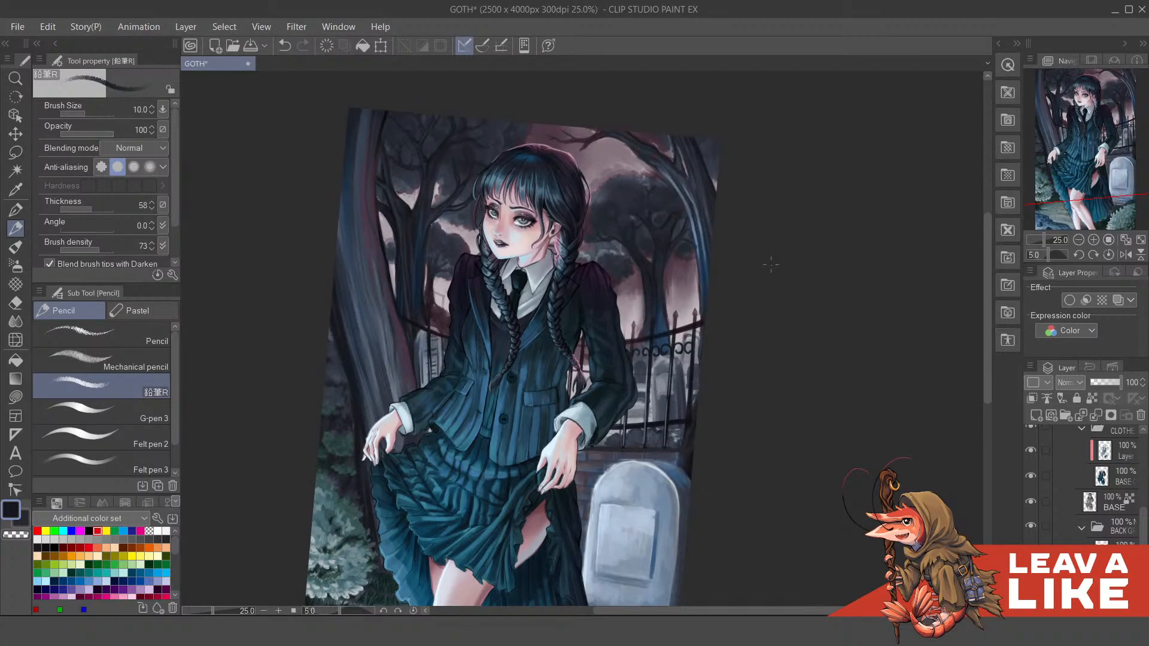
scroll(748, 287, up, 1)
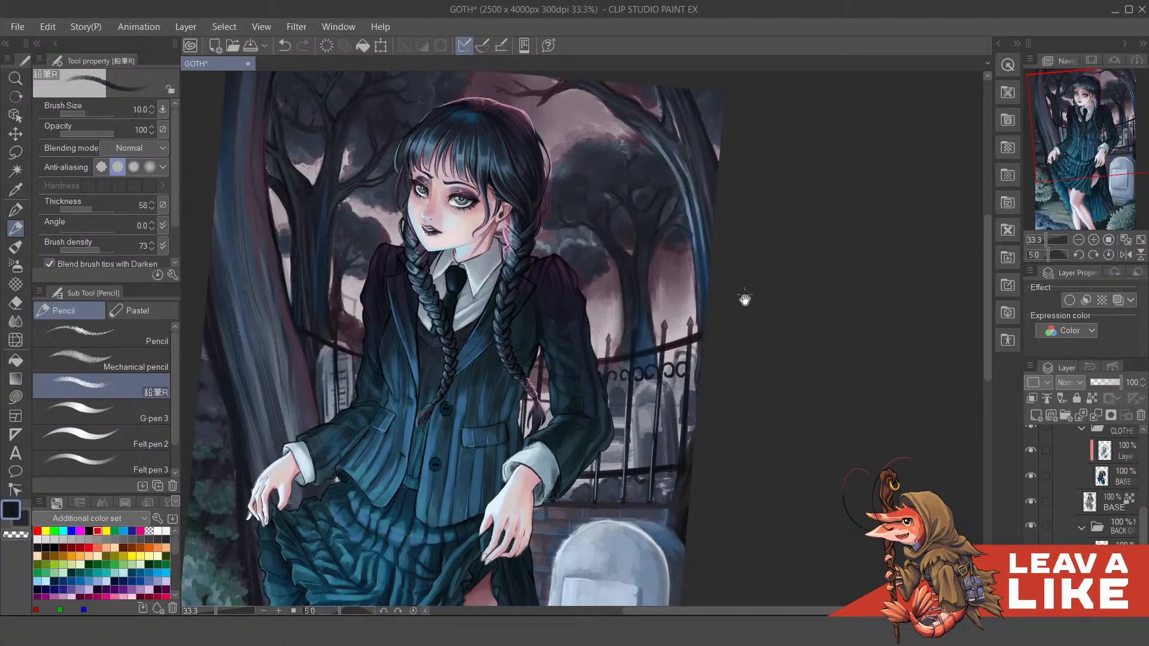
drag(744, 300, 744, 343)
scroll(749, 329, up, 1)
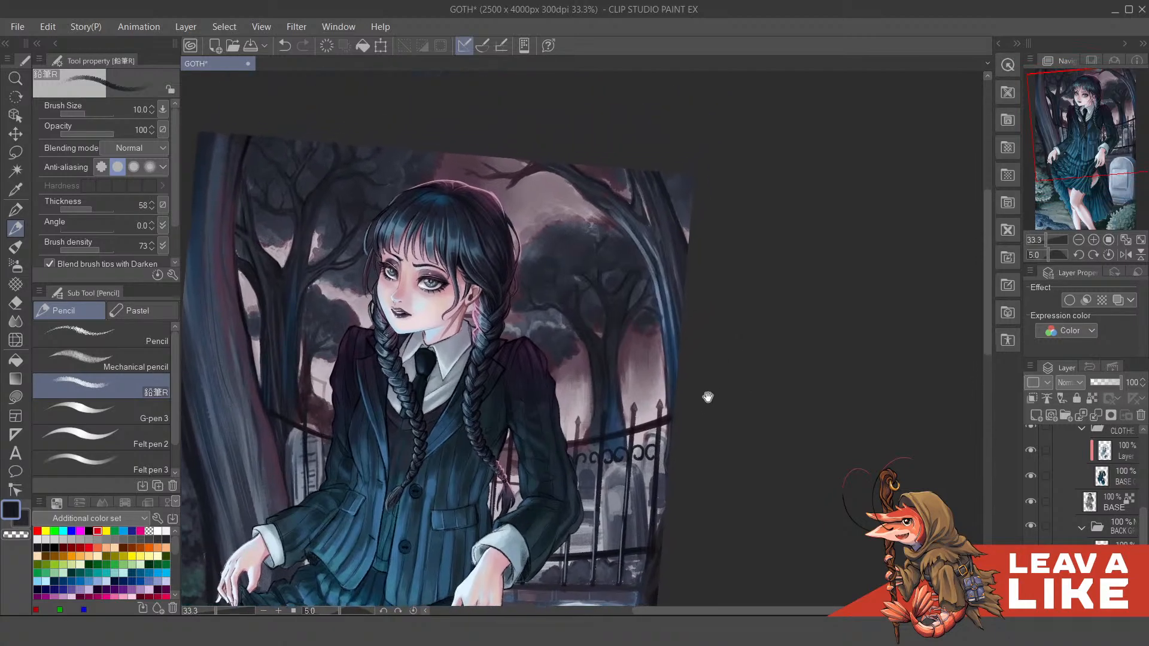
drag(673, 361, 670, 412)
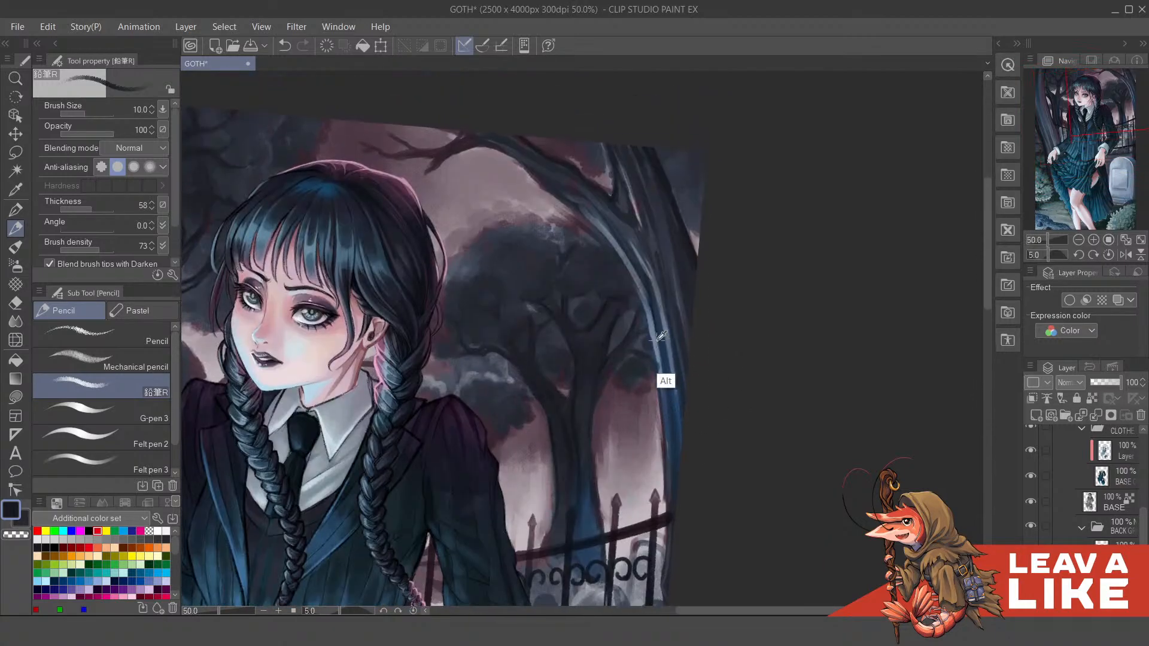
Step: Highlight the lit edge of the curved tree trunk above the fence with a light grayish blue sampled from the bark
alt+click(658, 346)
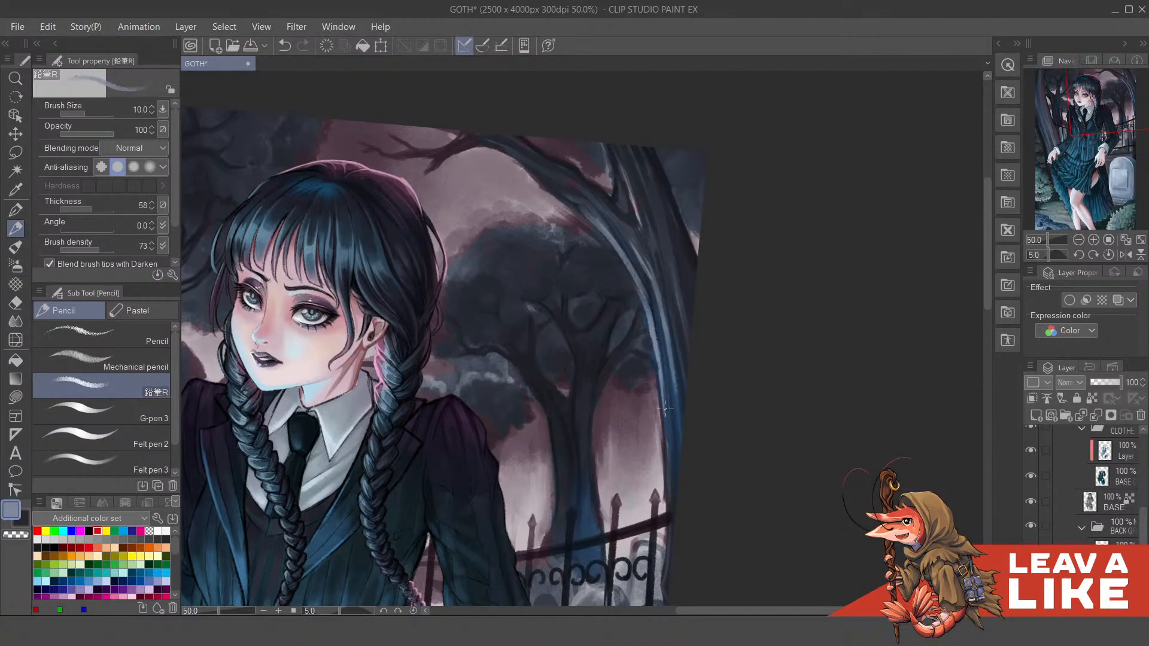
drag(665, 409, 669, 425)
drag(669, 350, 690, 460)
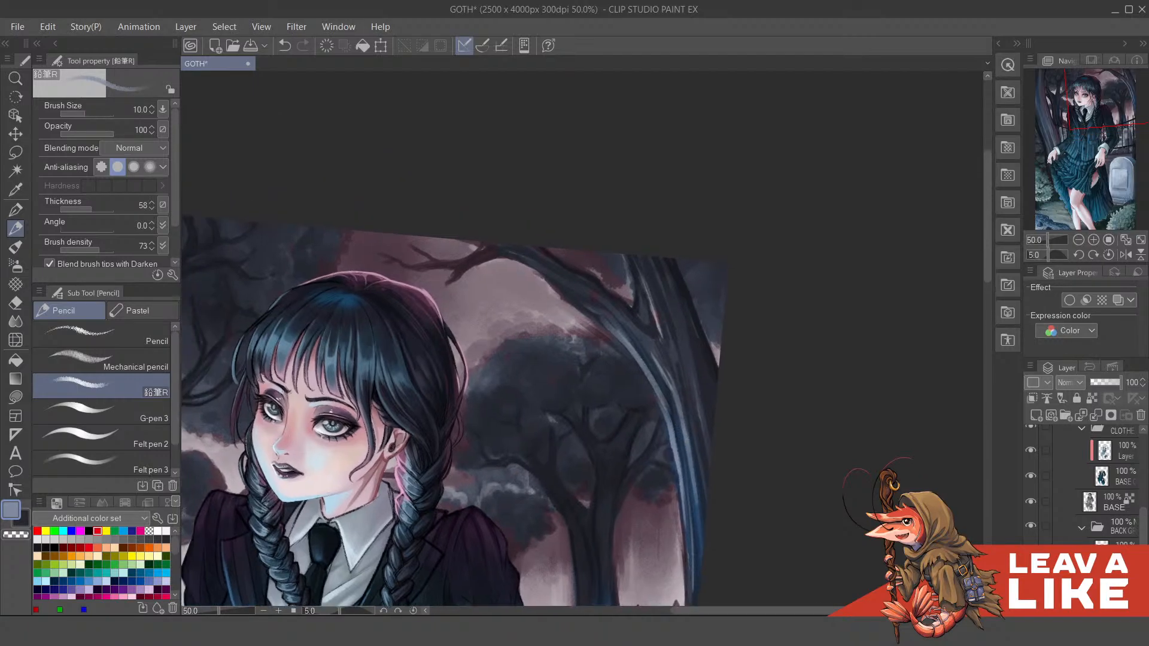
drag(668, 379, 682, 424)
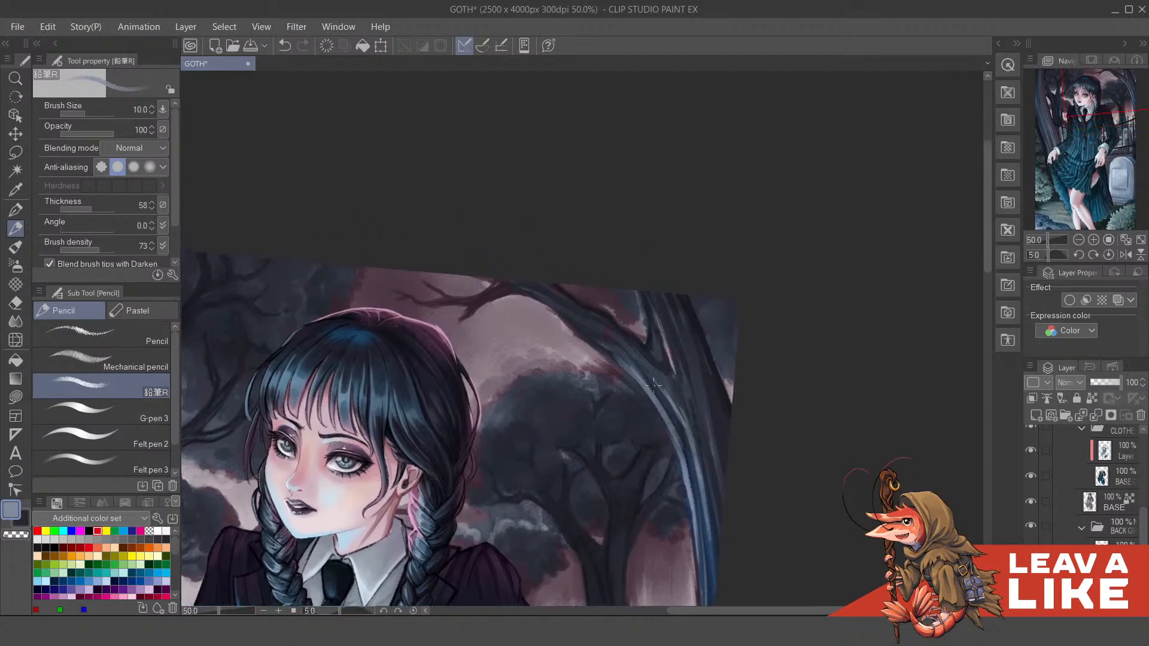
mouse_move(686, 423)
mouse_down()
mouse_move(677, 346)
mouse_move(690, 430)
mouse_up()
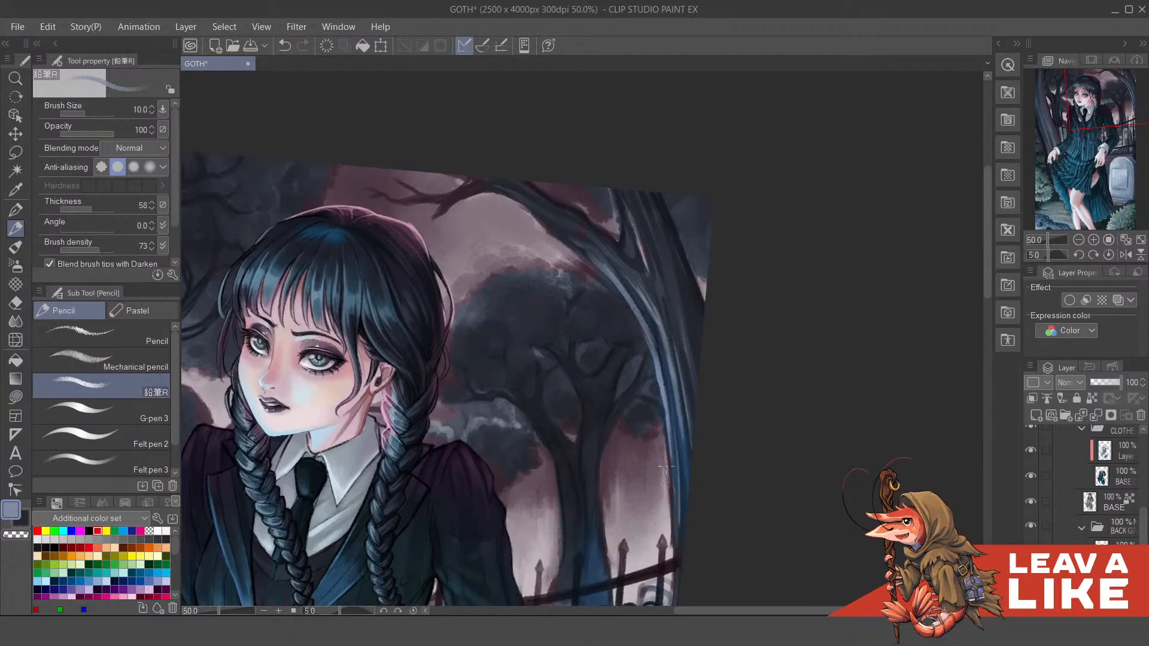
drag(665, 467, 675, 525)
drag(681, 342, 705, 454)
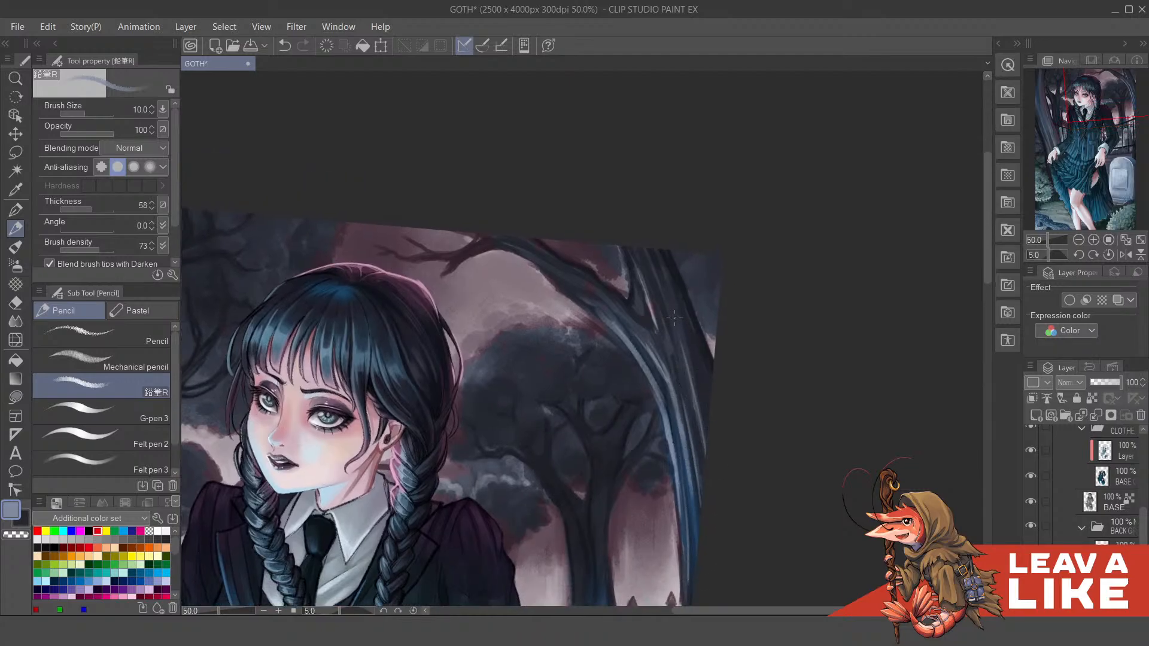
key(ctrl+z)
drag(676, 350, 693, 422)
drag(704, 472, 693, 412)
key(ctrl+z)
drag(730, 453, 733, 293)
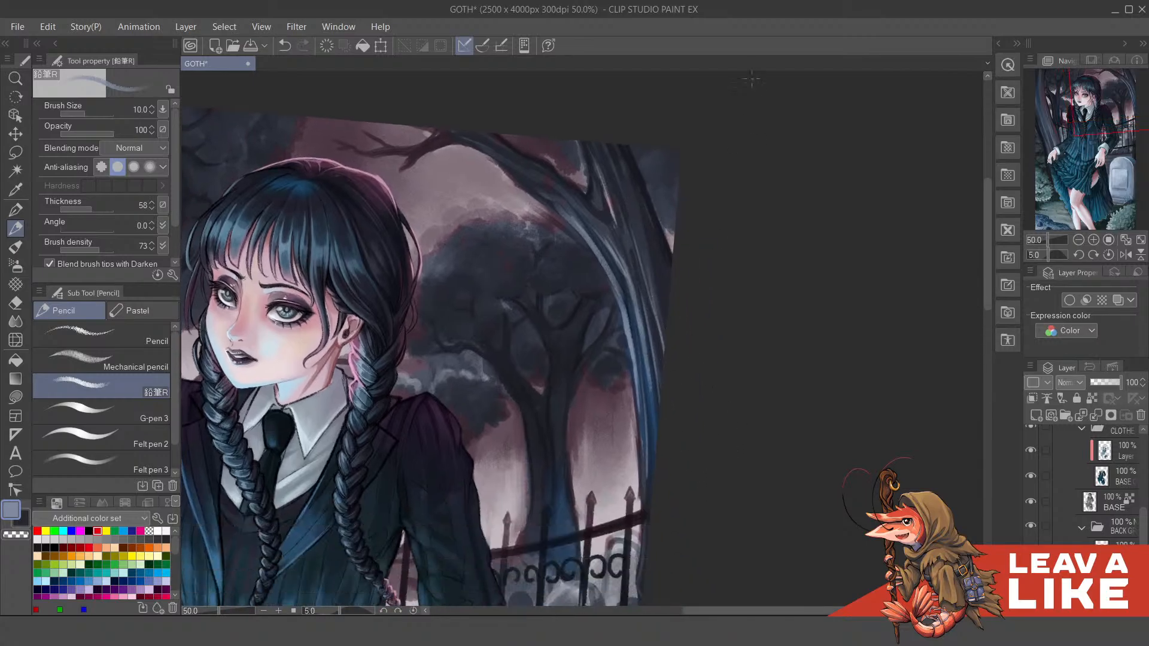
Step: Highlight the outer edges of the large gravestone in front of the brick wall with a light blue sampled from the stone
scroll(743, 269, down, 2)
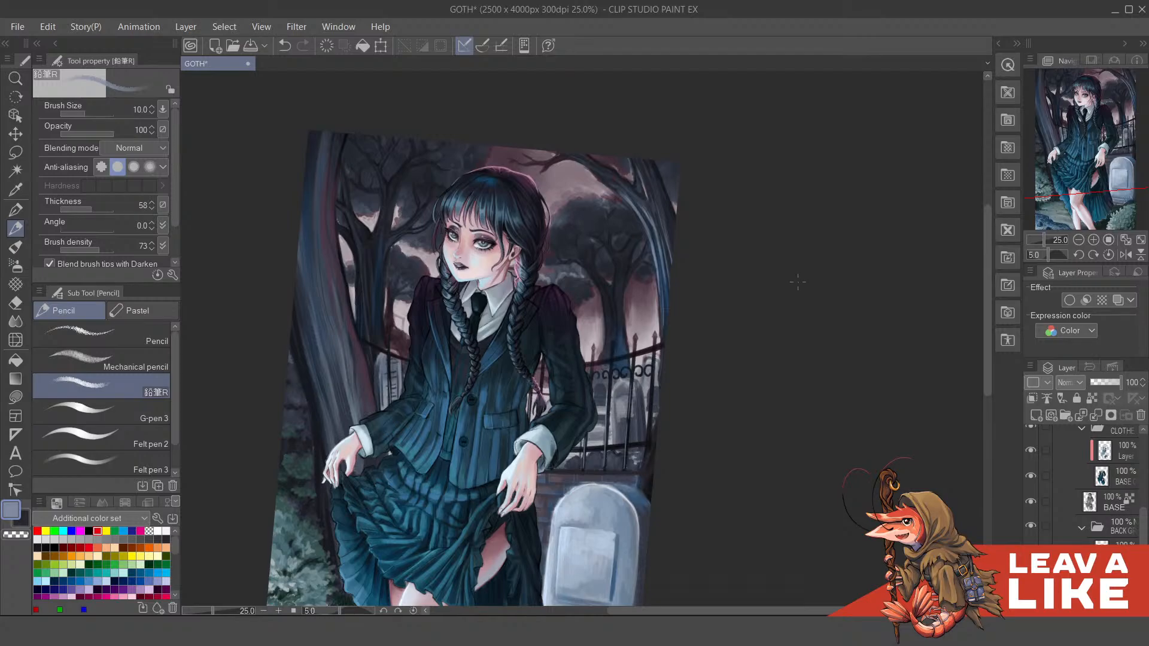
scroll(649, 359, up, 3)
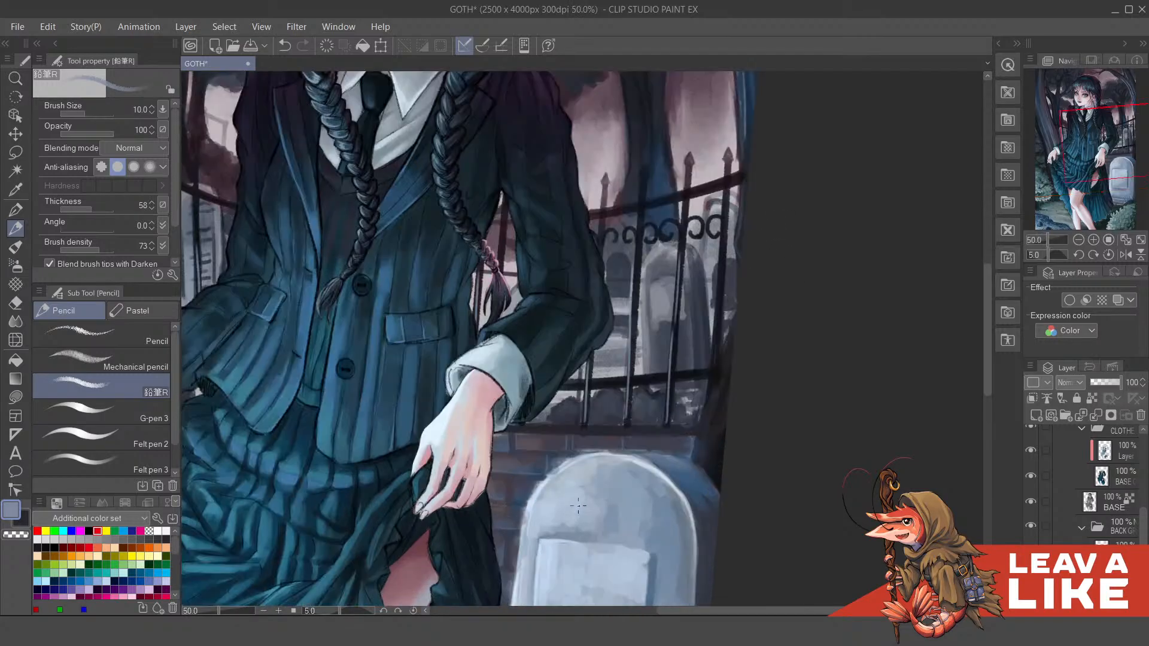
alt+click(569, 353)
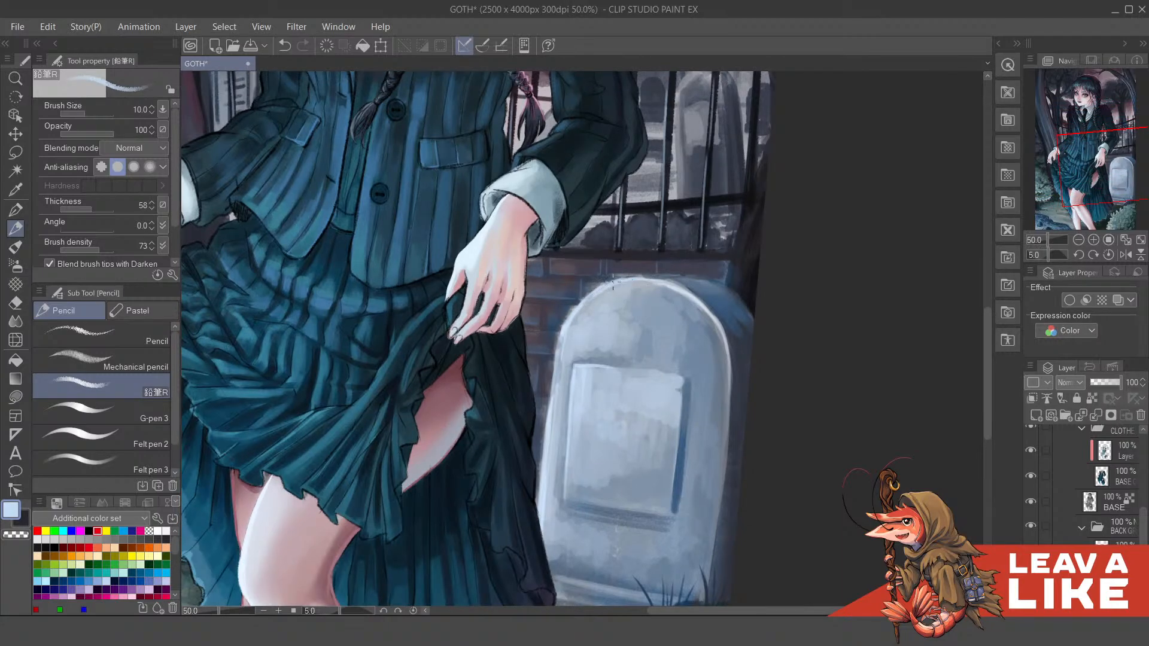
mouse_move(613, 280)
mouse_down()
mouse_move(713, 274)
mouse_move(751, 317)
mouse_up()
key(ctrl+z)
drag(716, 278, 739, 306)
key(ctrl+z)
key(ctrl+z)
mouse_move(562, 336)
mouse_down()
mouse_move(547, 401)
mouse_move(568, 377)
mouse_move(563, 341)
mouse_move(555, 386)
mouse_up()
key(ctrl+z)
Step: Examine how the gravestone and background read in the full illustration at different magnifications
scroll(653, 273, down, 2)
scroll(812, 272, up, 2)
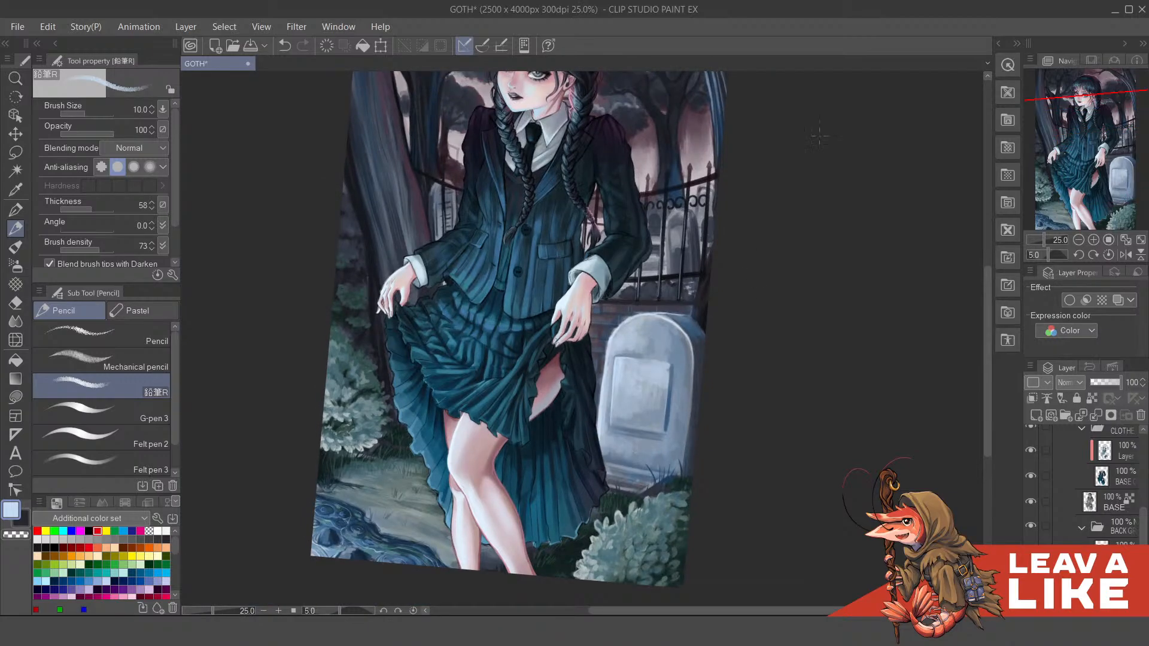
scroll(772, 326, up, 2)
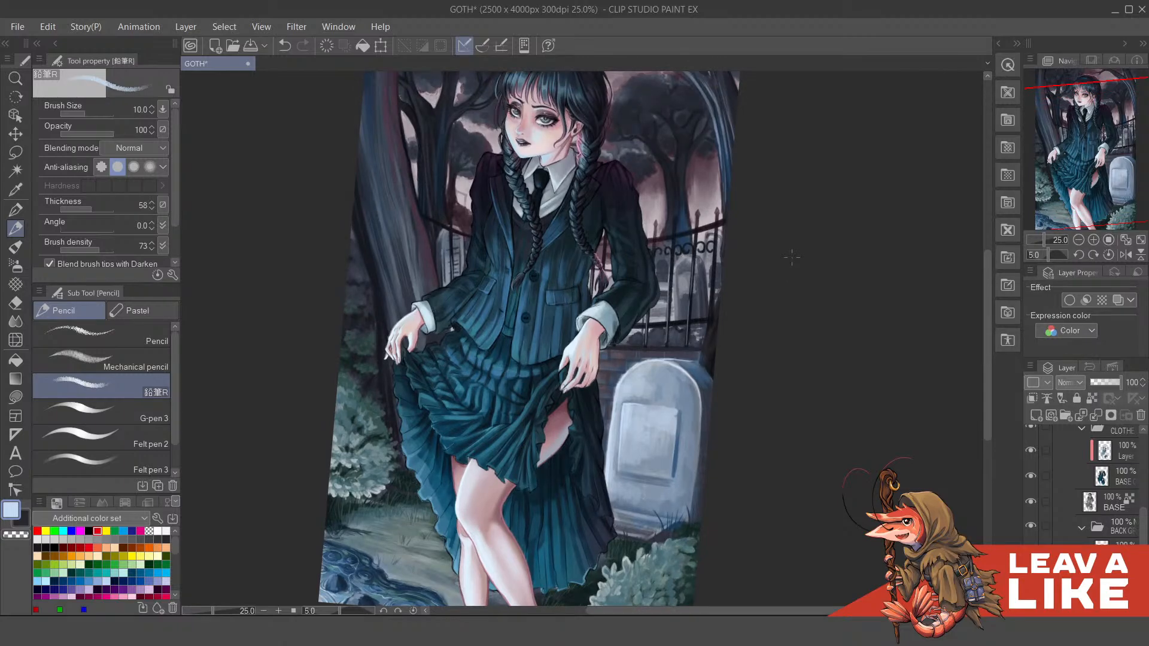
scroll(763, 207, down, 5)
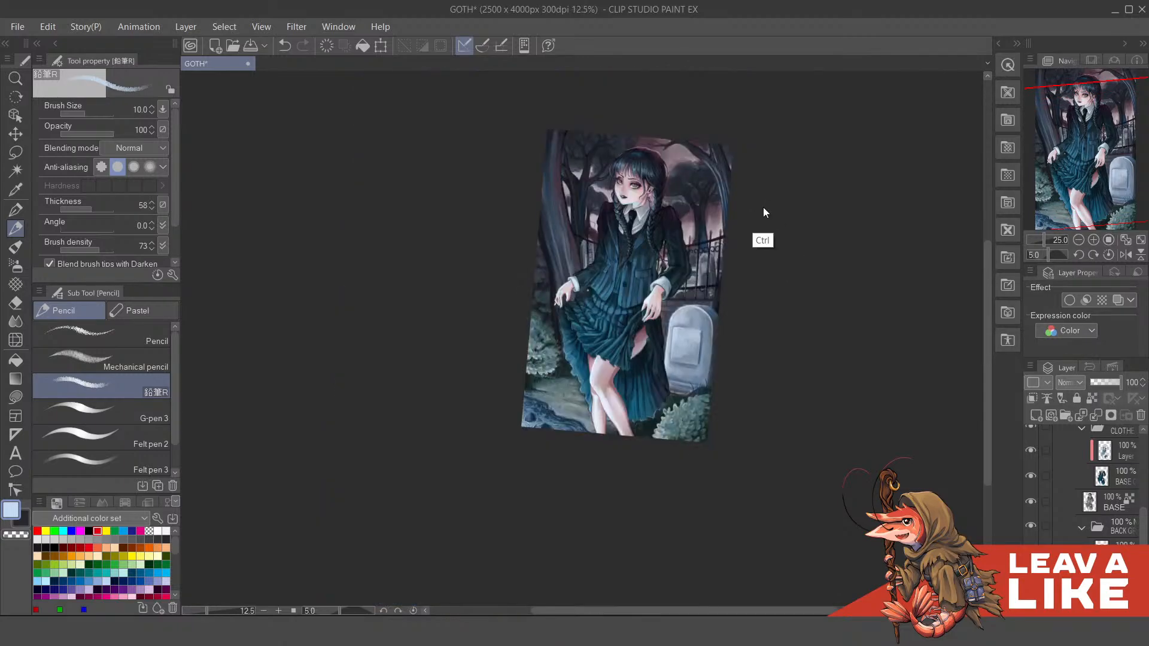
scroll(744, 264, up, 5)
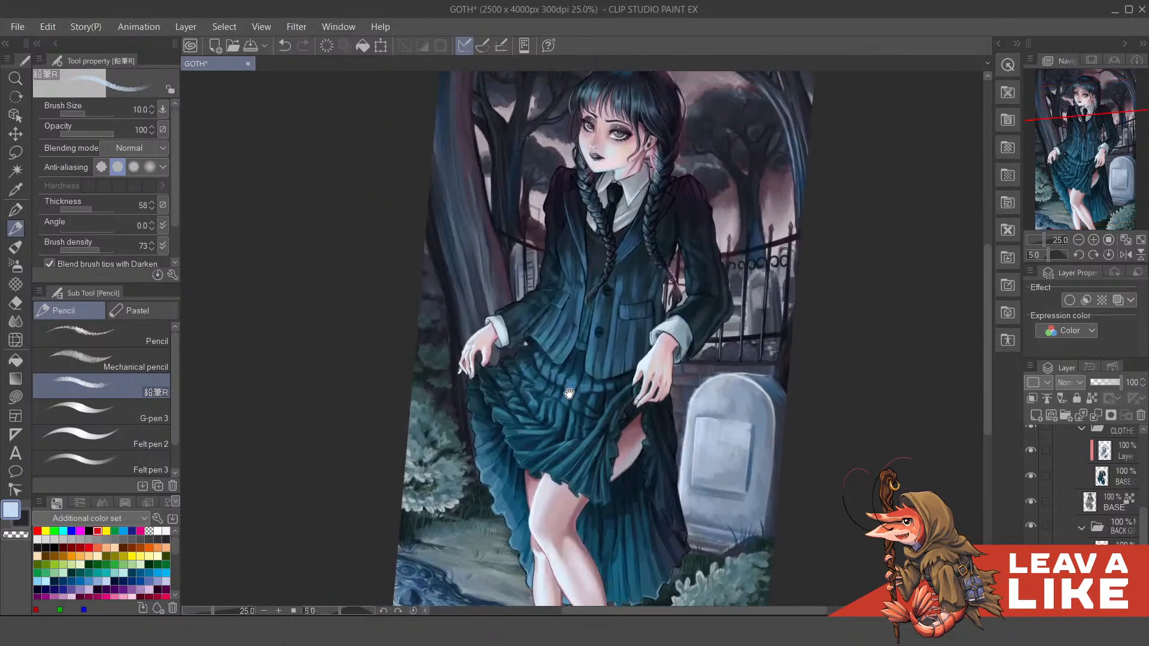
scroll(506, 248, up, 5)
Step: Try broad light blue pencil strokes at brush size 300 around the tree base and the skirt, and undo them
key(bracketright)
key(bracketright)
key(bracketright)
key(bracketright)
key(bracketright)
key(bracketright)
key(bracketright)
key(bracketright)
key(bracketright)
key(bracketright)
key(bracketright)
key(bracketright)
key(bracketright)
key(bracketright)
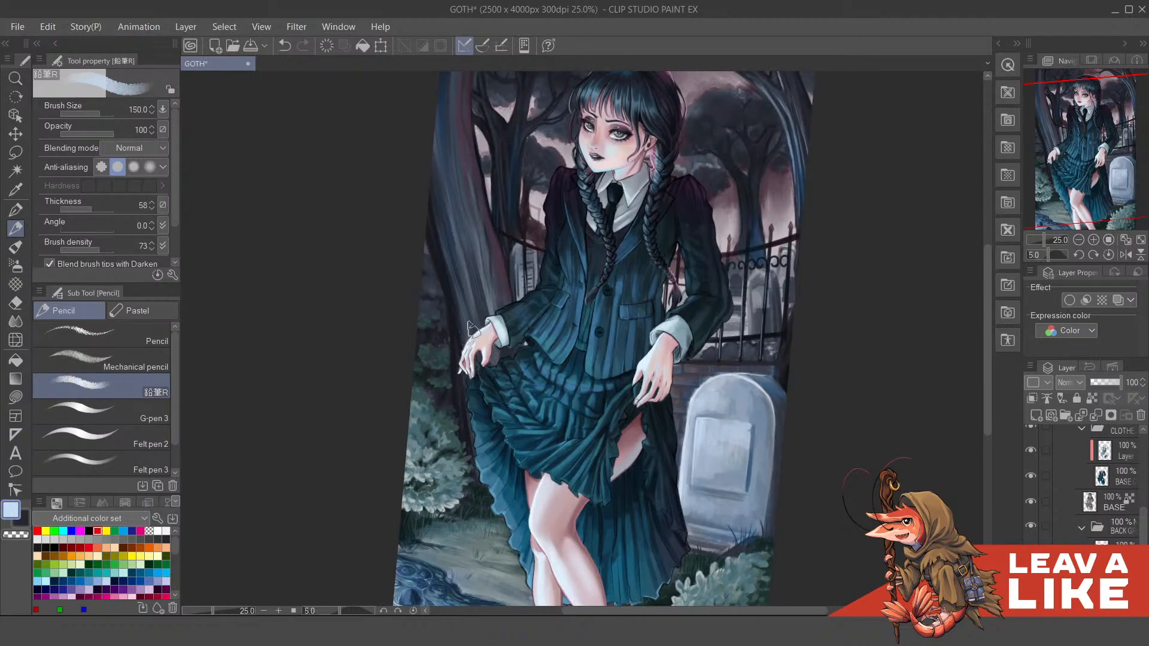
key(bracketright)
key(bracketright)
key(bracketright)
key(bracketright)
mouse_move(473, 323)
mouse_down()
mouse_move(472, 266)
mouse_move(491, 488)
mouse_up()
key(ctrl+z)
drag(554, 292, 541, 313)
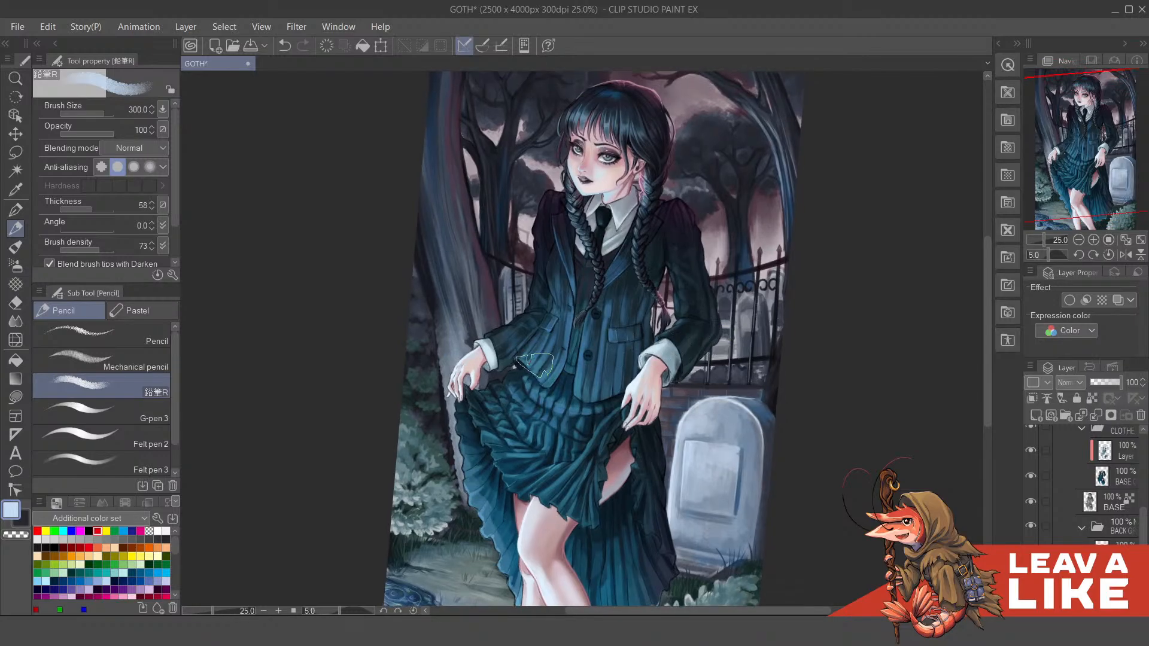
key(ctrl+z)
Step: Try a soft airbrush stroke of light blue at brush size 300 down the large tree trunk, and undo it
scroll(523, 377, down, 1)
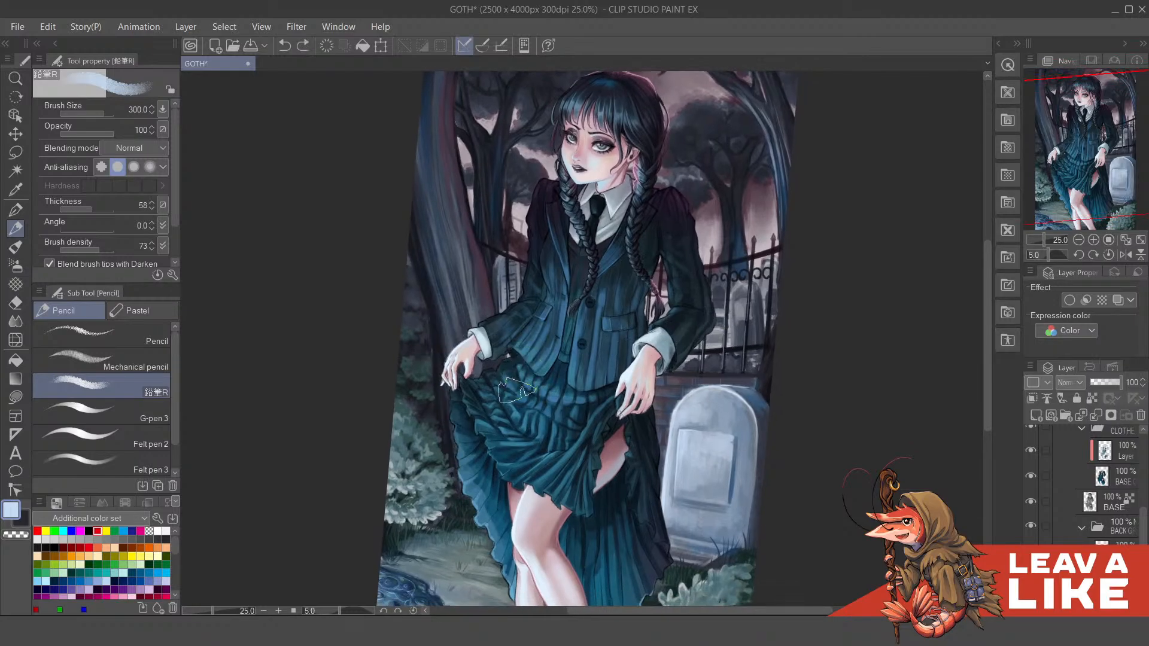
key(b)
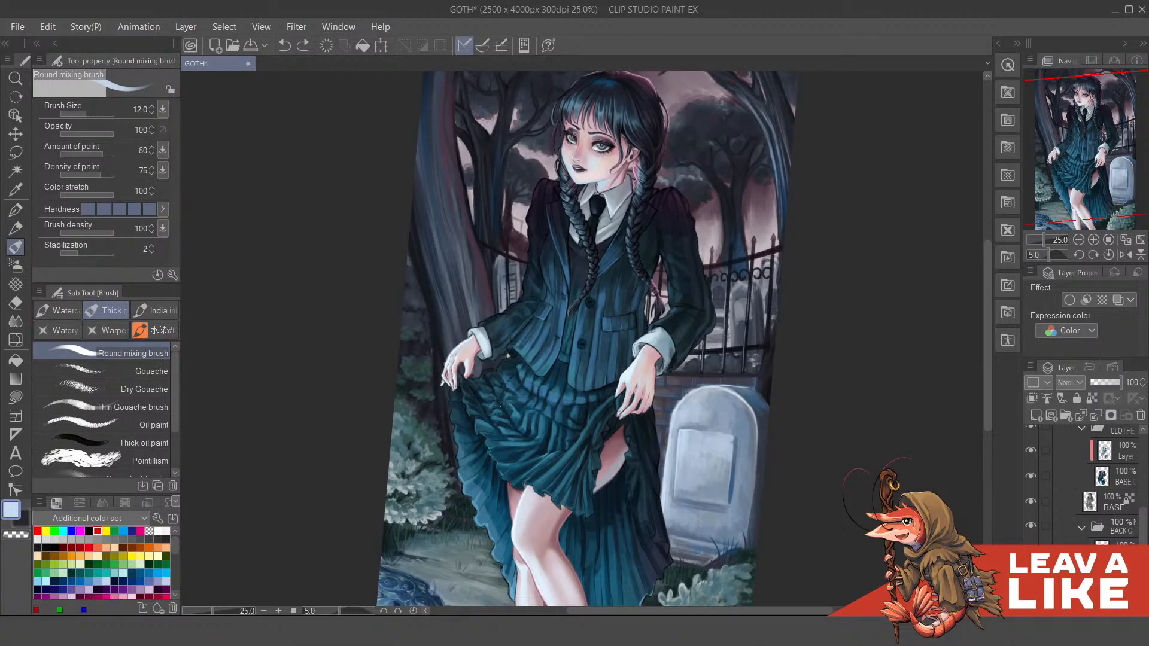
key(p)
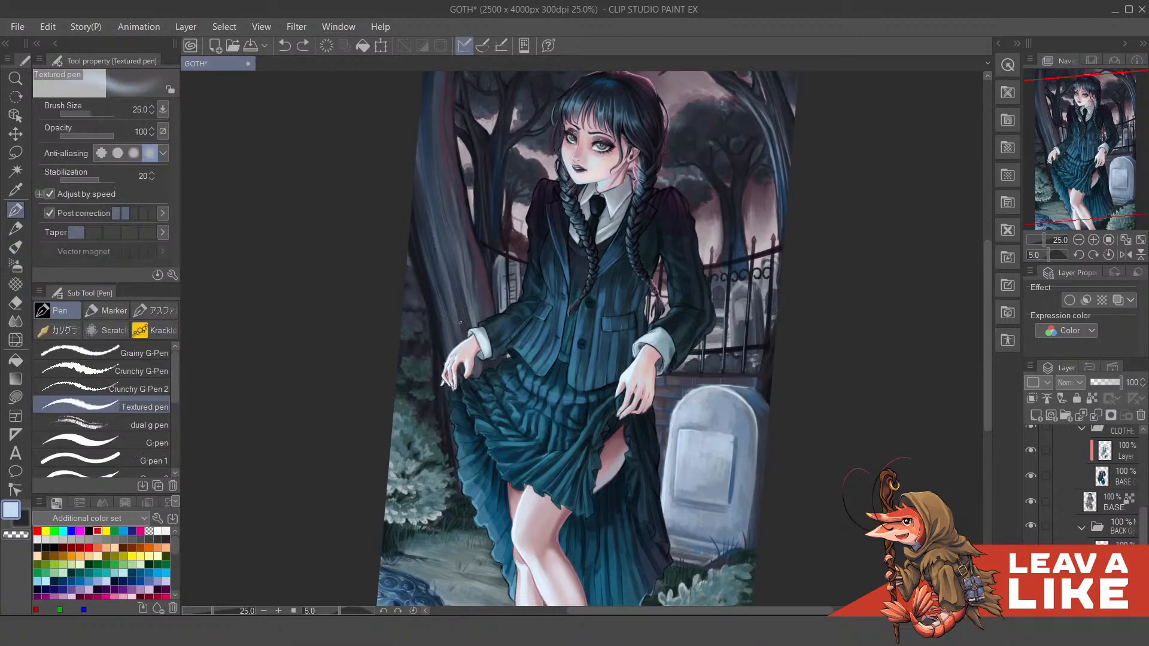
key(b)
key(b)
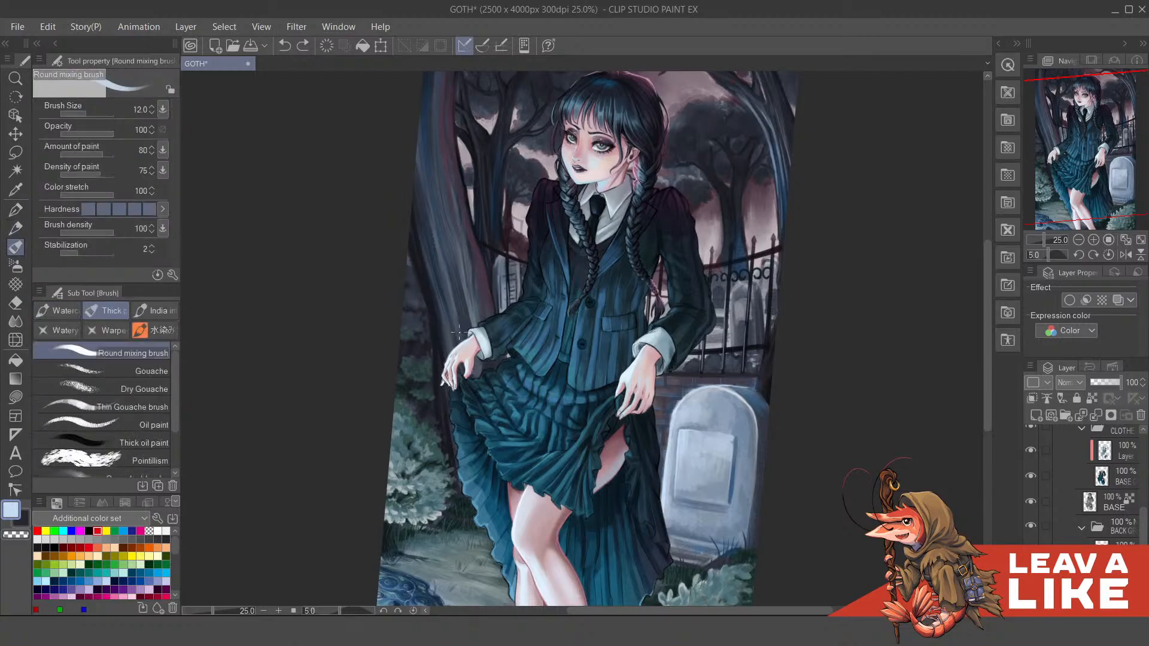
key(b)
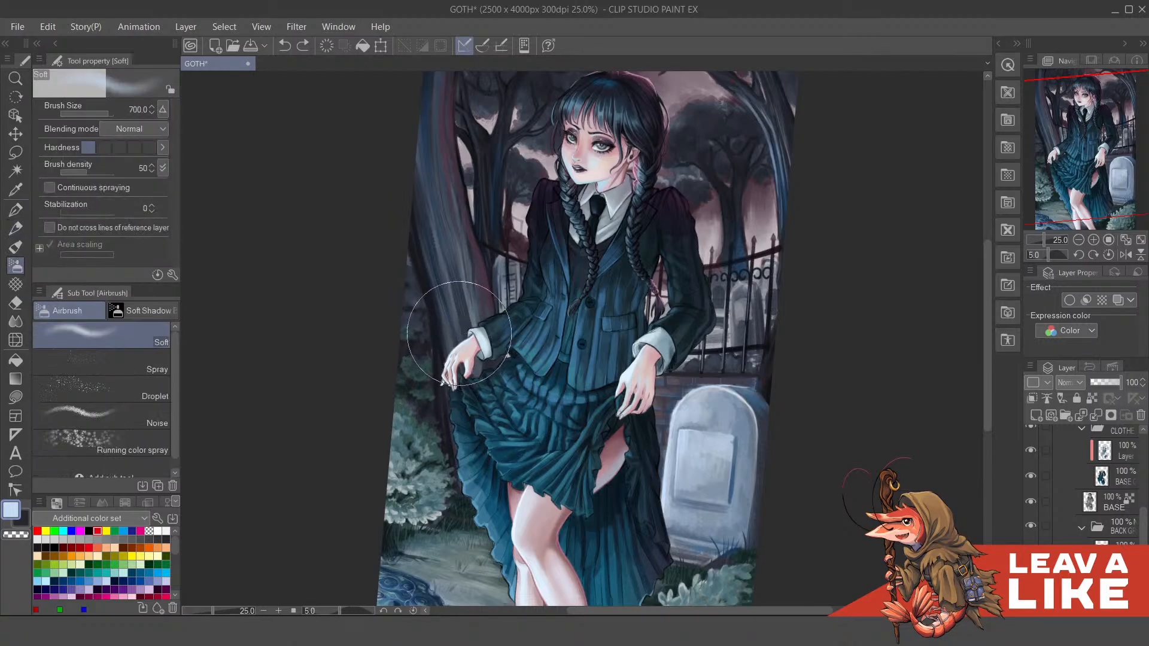
key(bracketleft)
key(bracketleft)
key(bracketleft)
key(bracketleft)
mouse_move(440, 221)
mouse_down()
mouse_move(453, 361)
mouse_move(491, 378)
mouse_up()
key(ctrl+z)
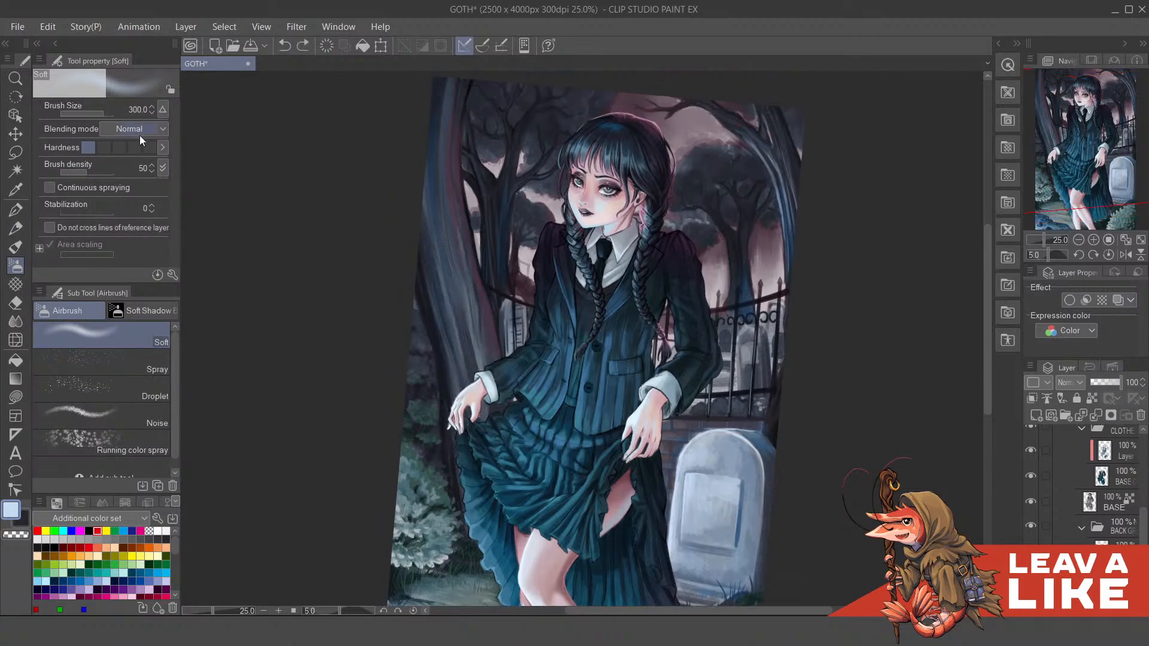
Step: Glaze the large tree trunk beside the girl's sleeve with a medium blue soft airbrush in Screen blending mode at size 300
click(142, 131)
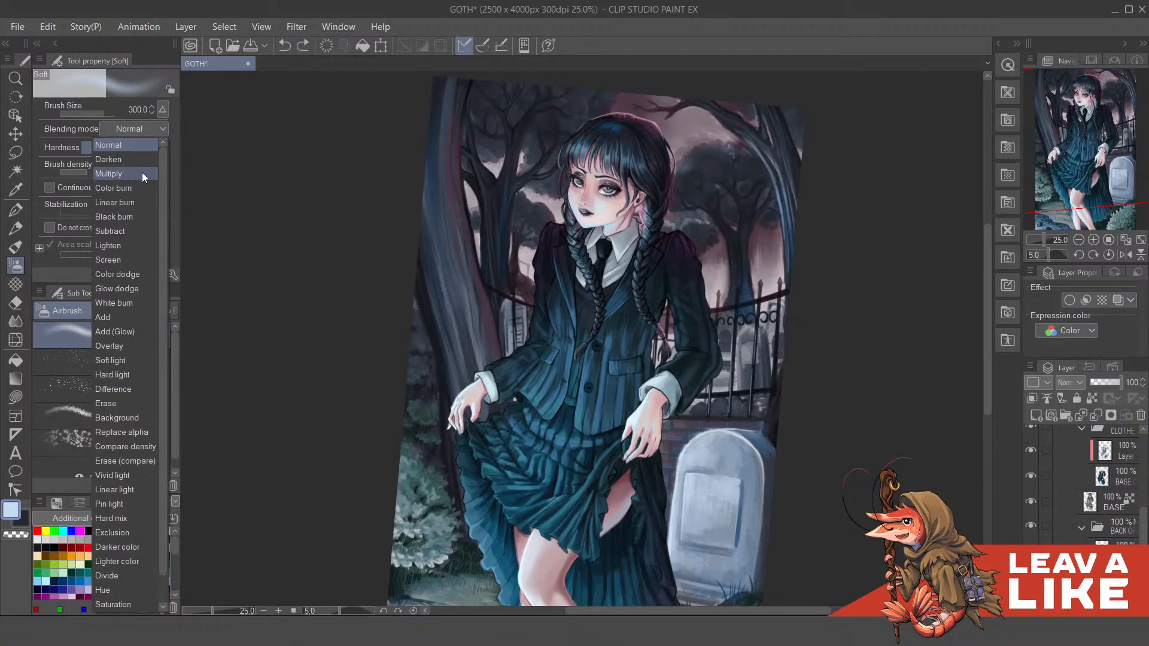
click(141, 259)
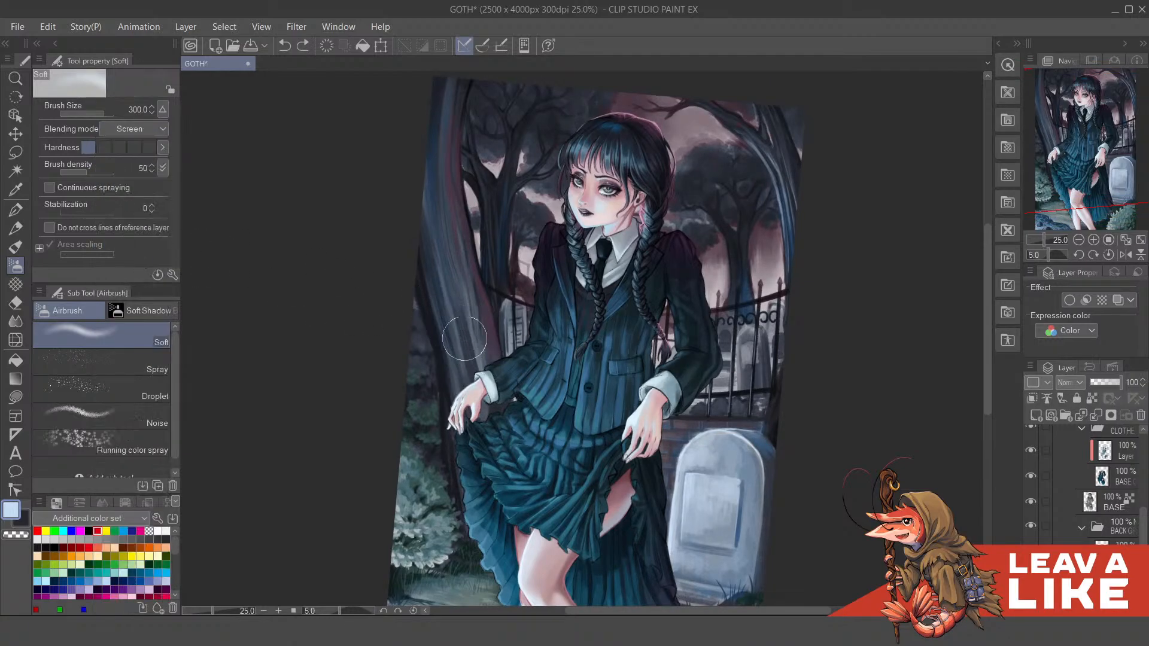
mouse_move(464, 422)
mouse_down()
mouse_move(449, 515)
mouse_move(457, 347)
mouse_move(473, 532)
mouse_up()
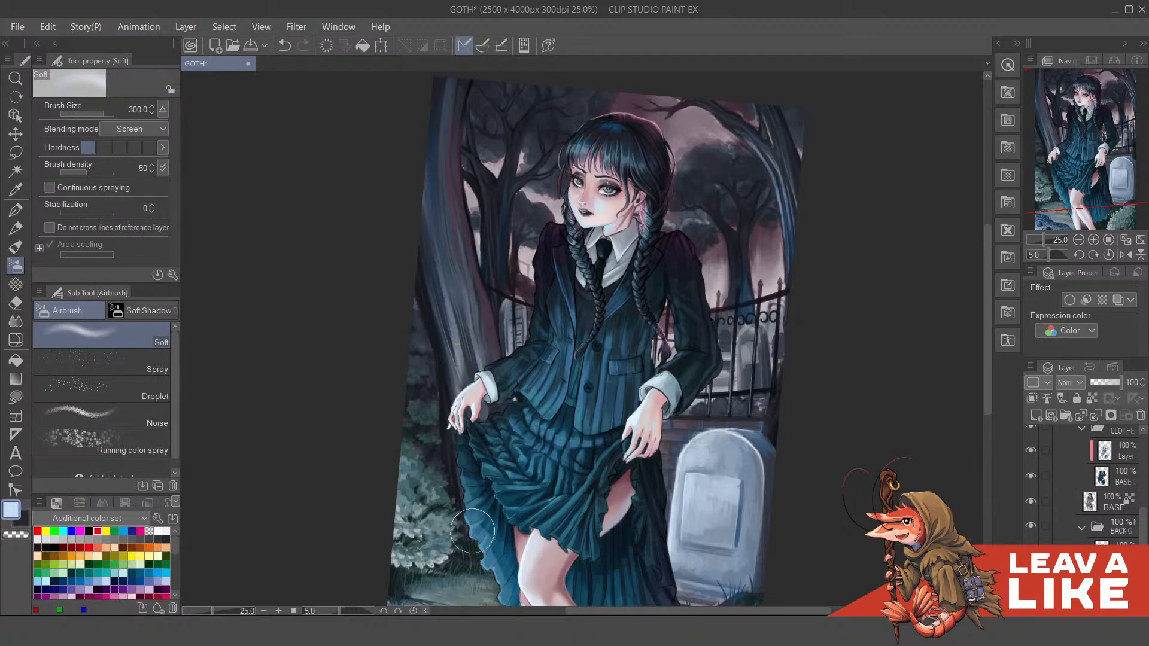
key(ctrl+z)
right_click(542, 333)
click(557, 328)
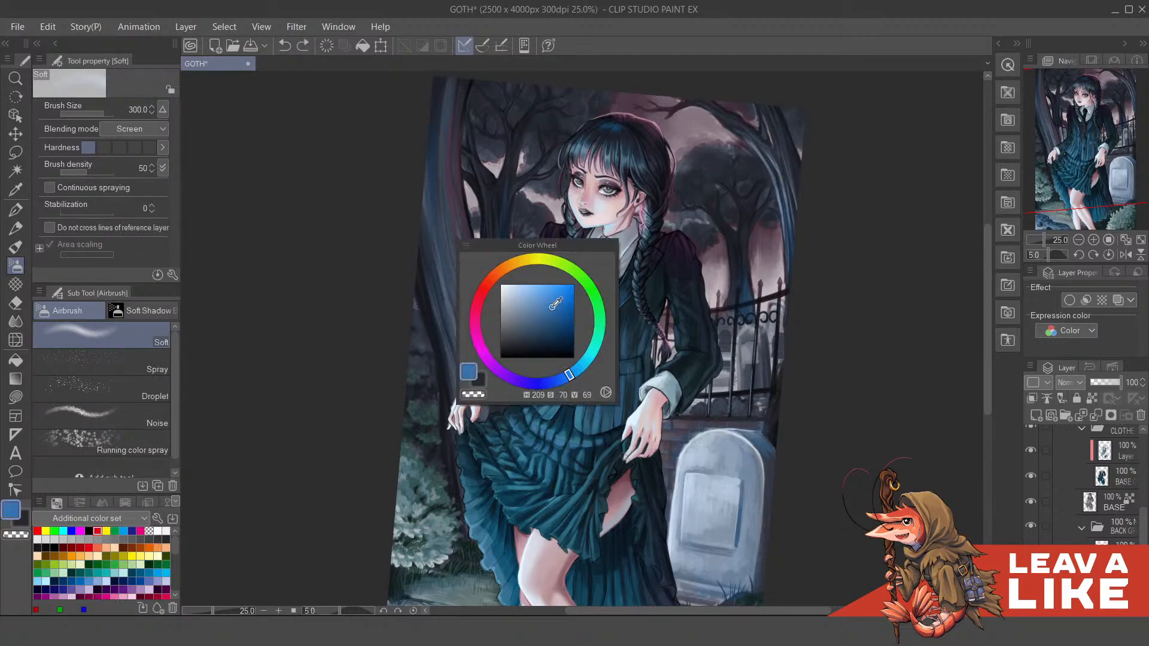
mouse_move(454, 300)
mouse_down()
mouse_move(472, 544)
mouse_move(451, 452)
mouse_move(449, 320)
mouse_move(461, 409)
mouse_up()
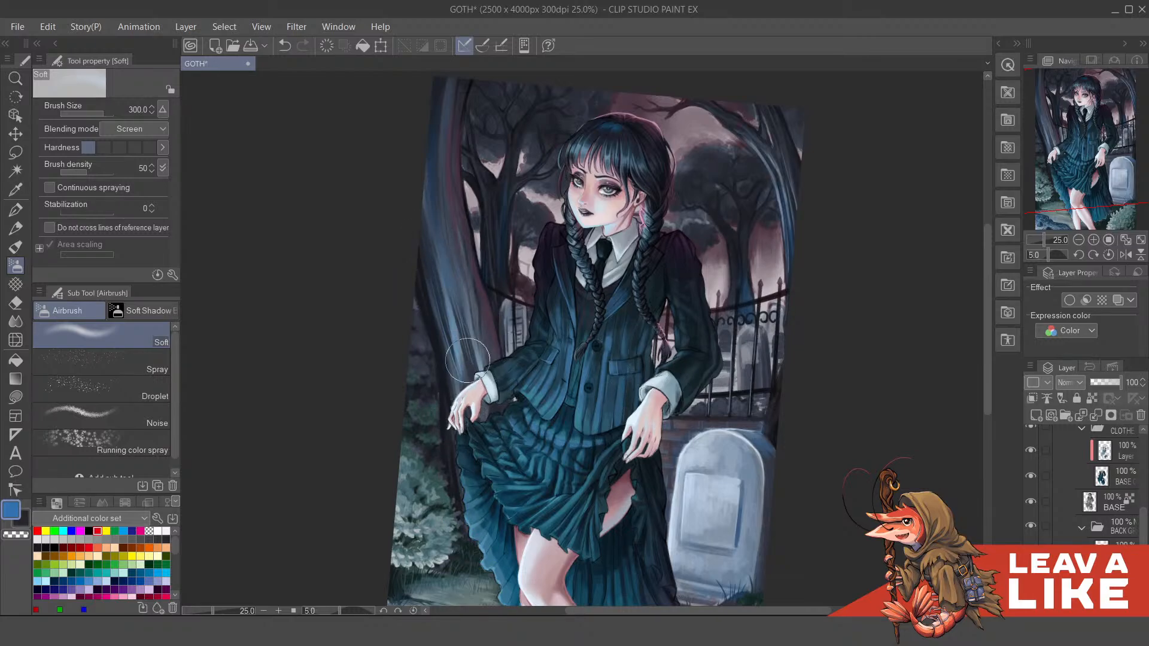
key(ctrl+z)
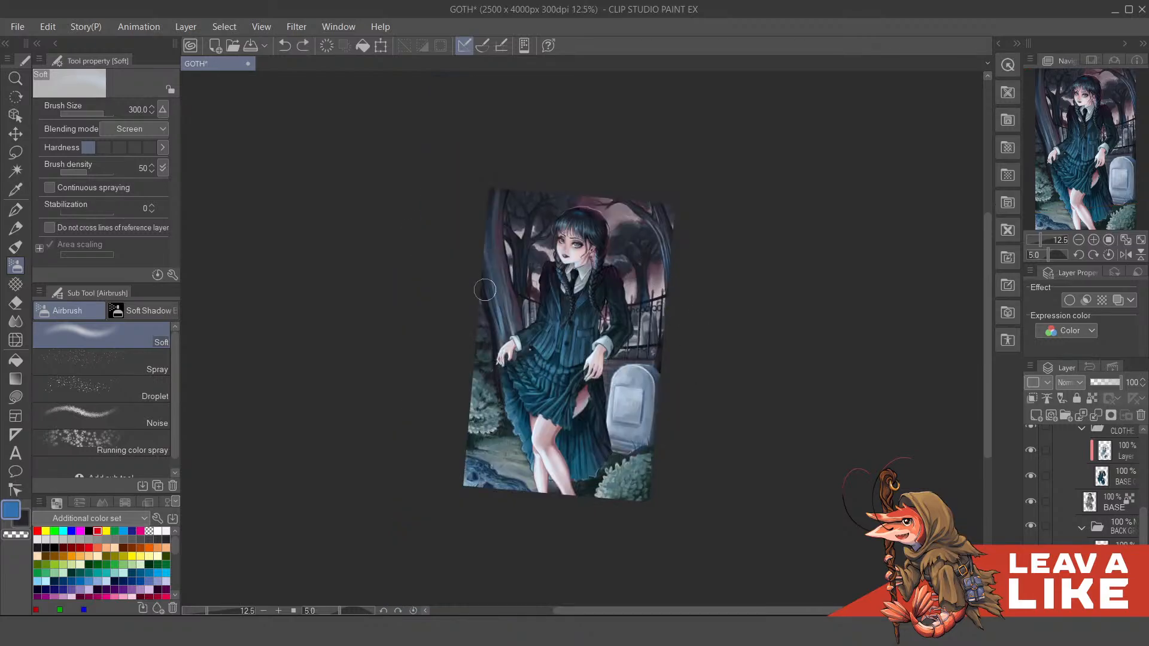
Step: Tone down the curved tree trunk above the fence with a sampled dark blue, using the soft airbrush in Normal mode at size 120
drag(705, 424, 685, 419)
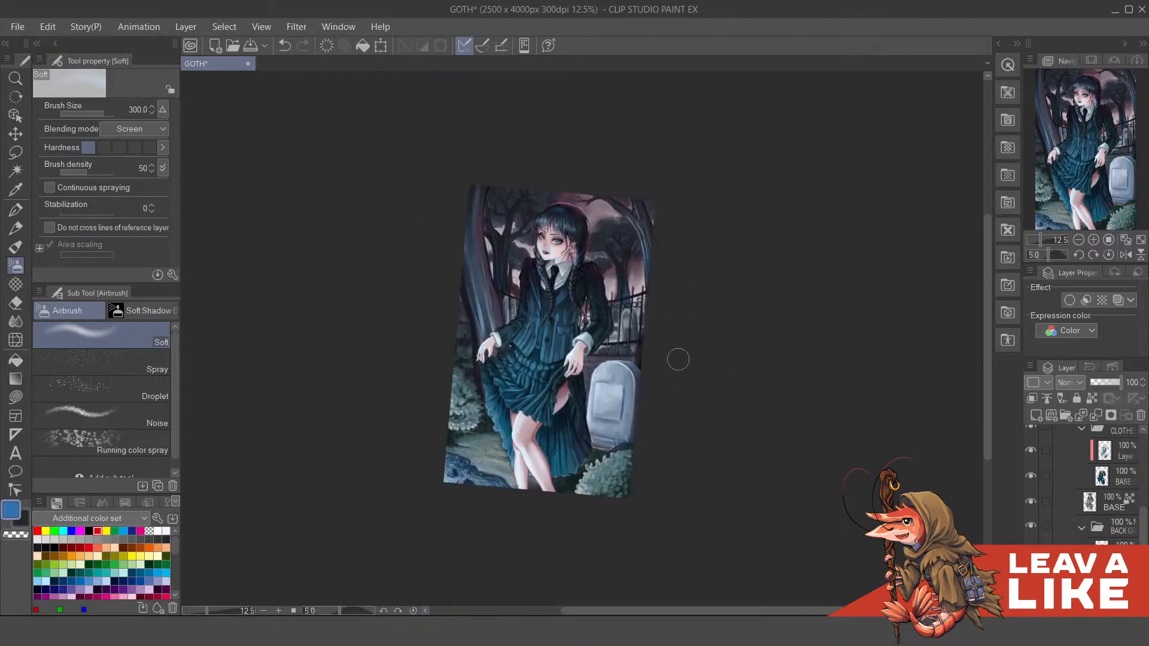
scroll(605, 153, up, 2)
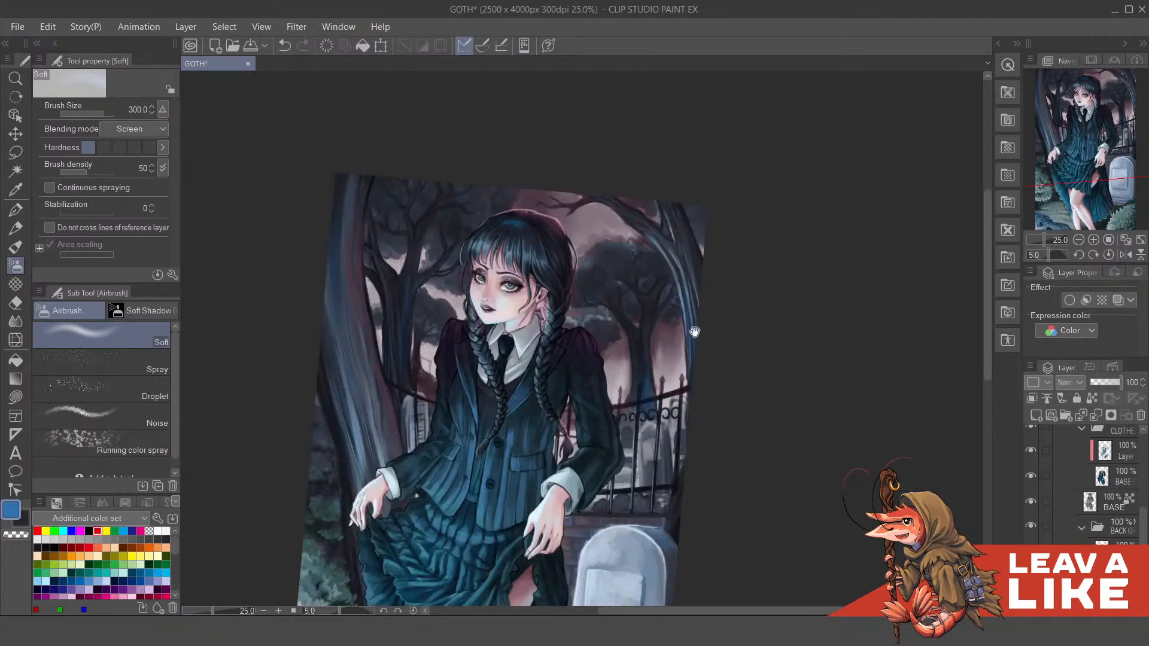
drag(697, 362, 691, 336)
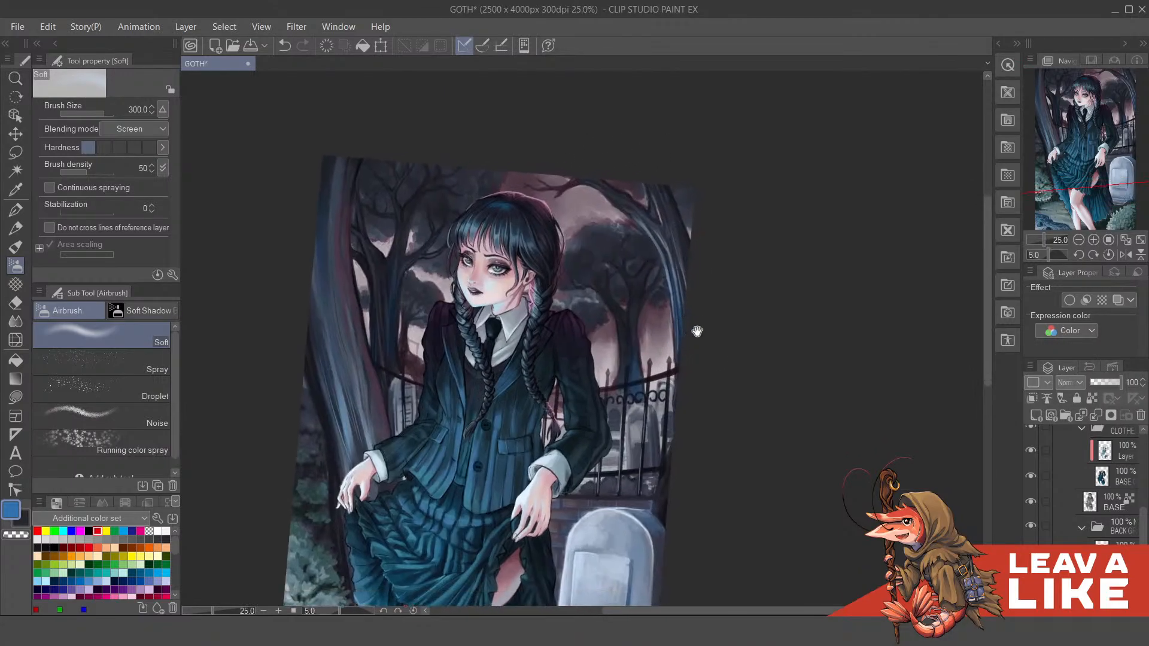
key(bracketleft)
key(bracketleft)
key(bracketleft)
key(bracketleft)
key(bracketleft)
scroll(689, 306, up, 1)
click(151, 129)
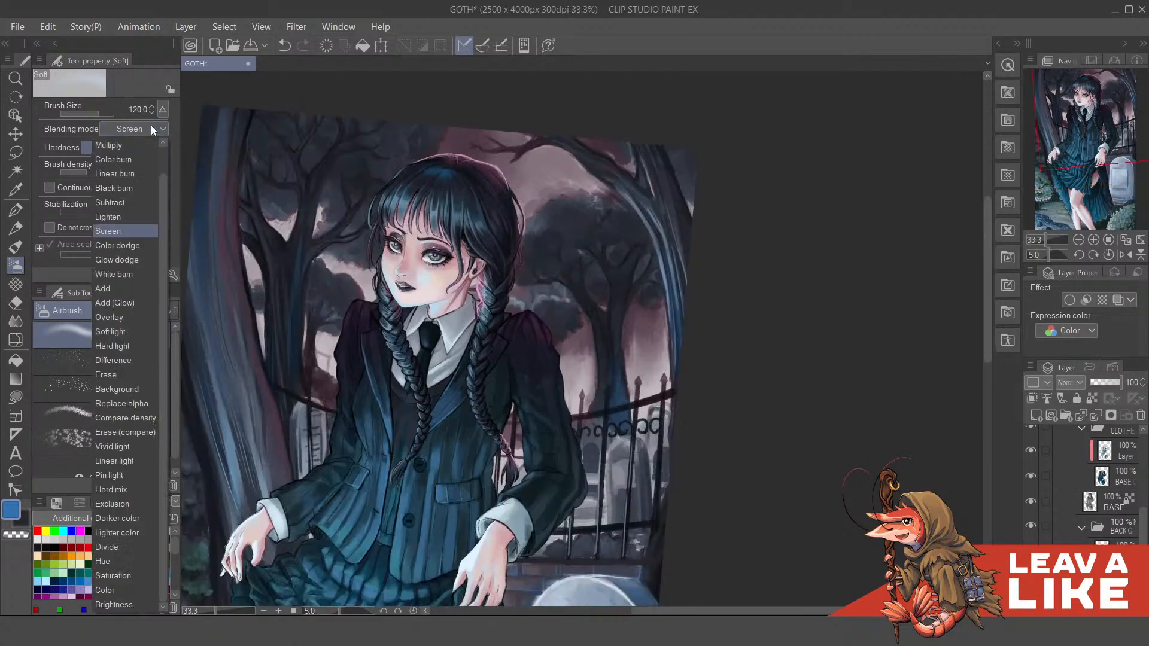
scroll(166, 178, up, 2)
click(141, 145)
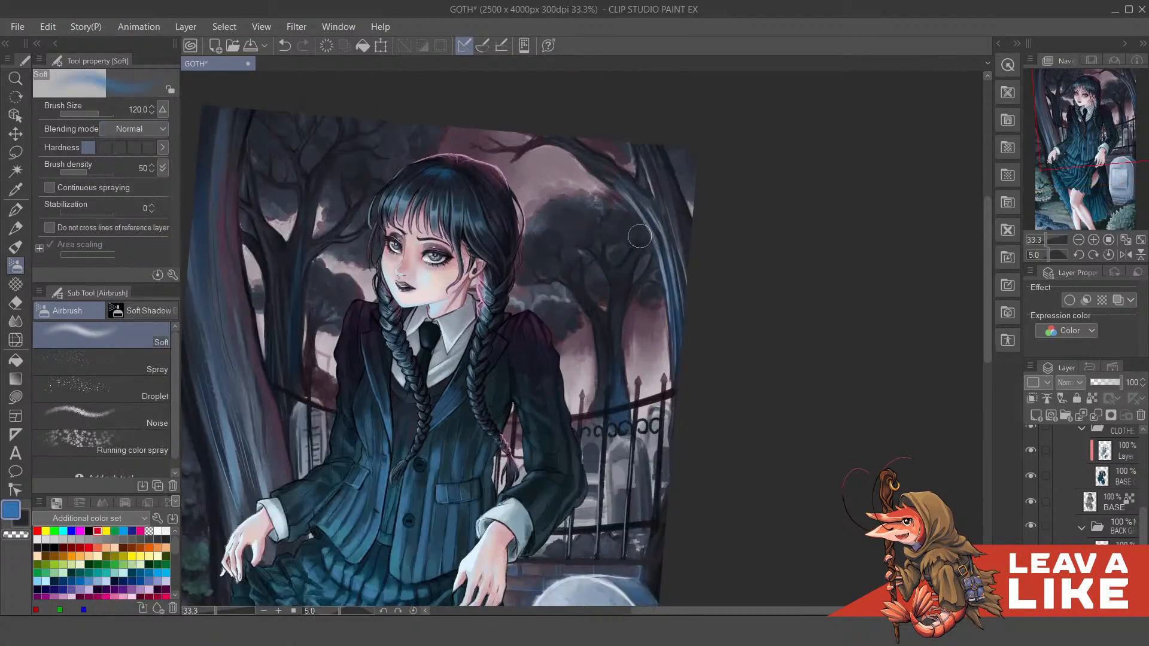
scroll(678, 220, up, 1)
alt+click(603, 215)
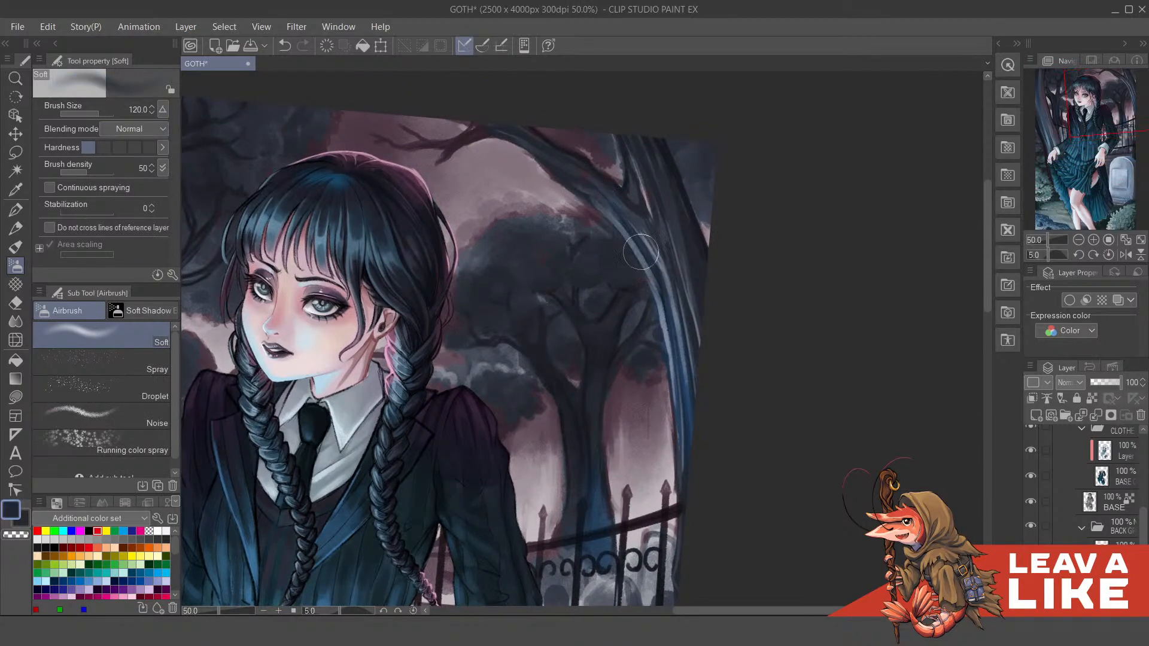
drag(633, 227, 659, 317)
drag(687, 389, 669, 347)
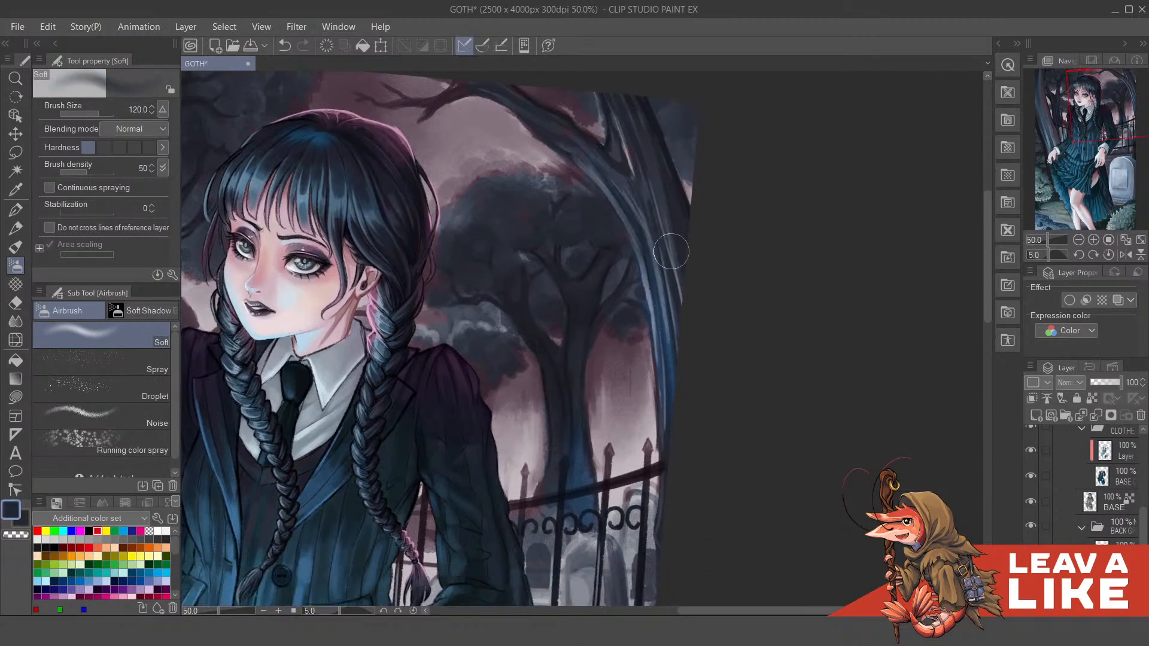
Step: Paint the low foliage behind the fence with a muted green sampled from the bushes, using the pencil at brush size 40
scroll(718, 290, down, 4)
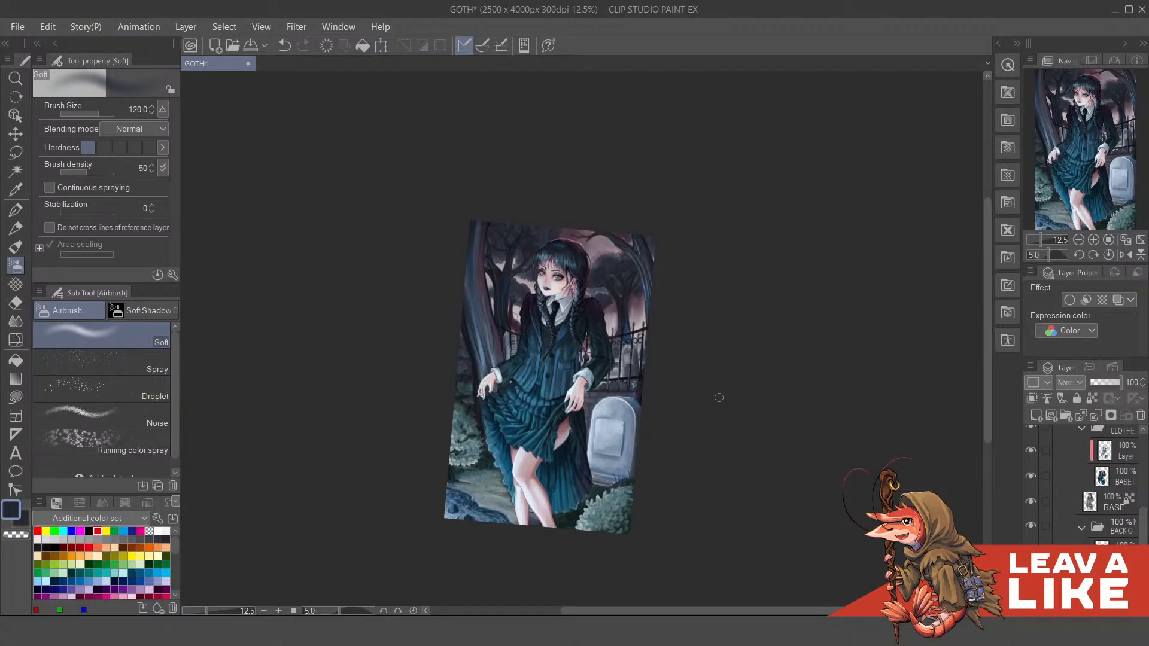
scroll(647, 367, up, 2)
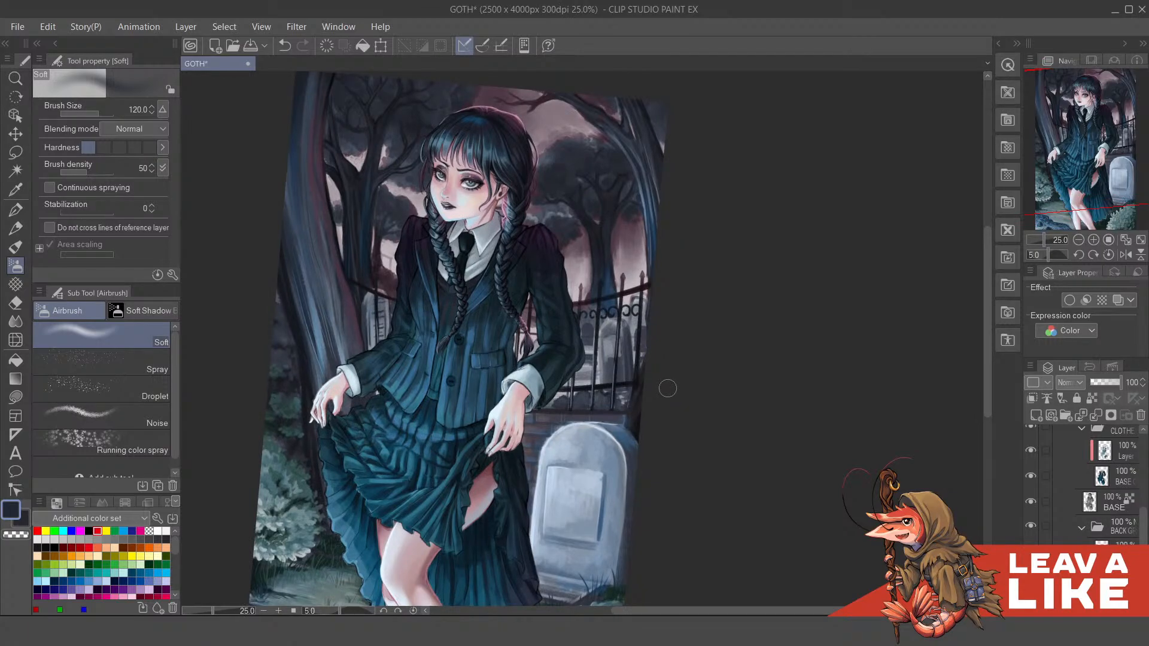
drag(464, 443, 577, 422)
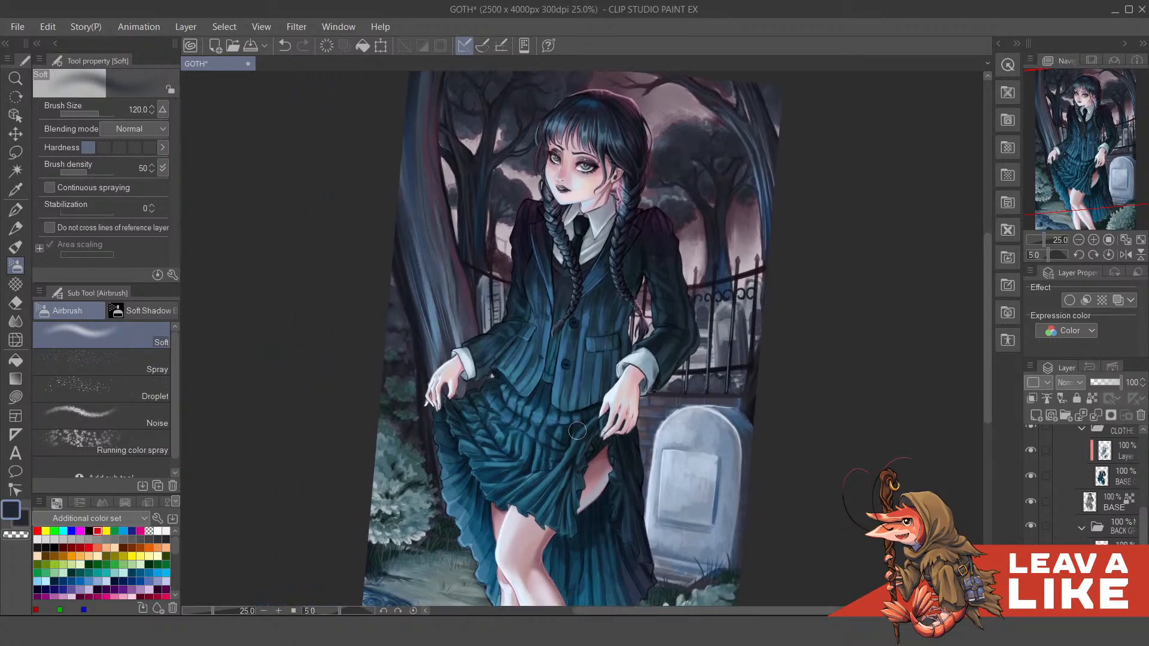
alt+click(426, 466)
drag(707, 397, 653, 389)
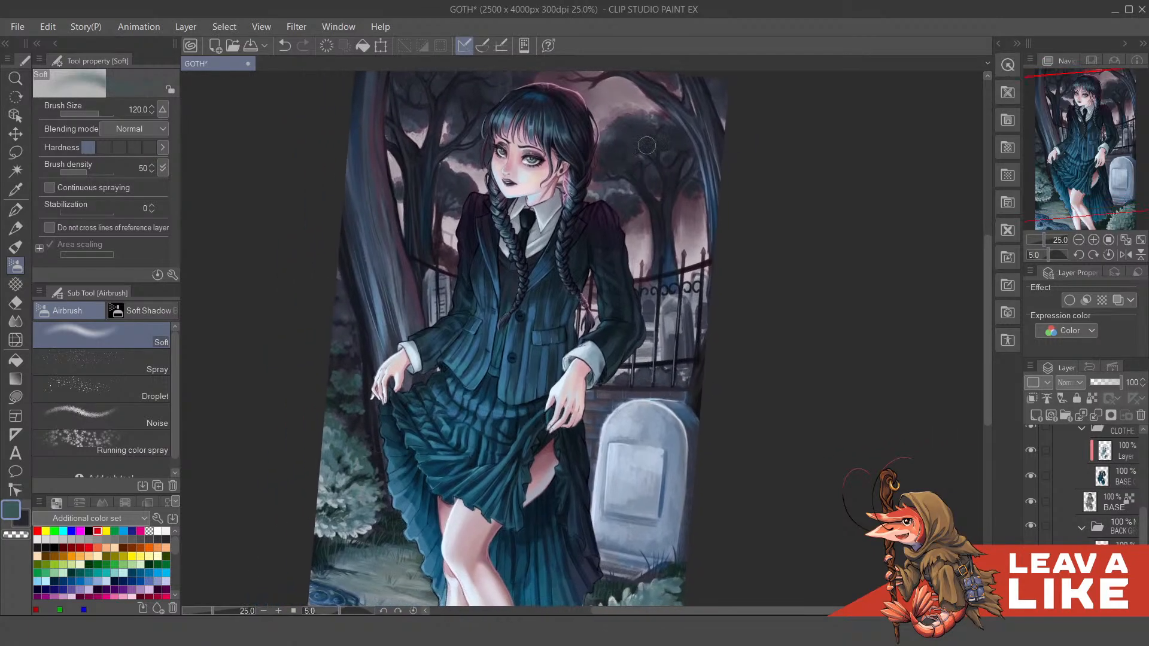
key(p)
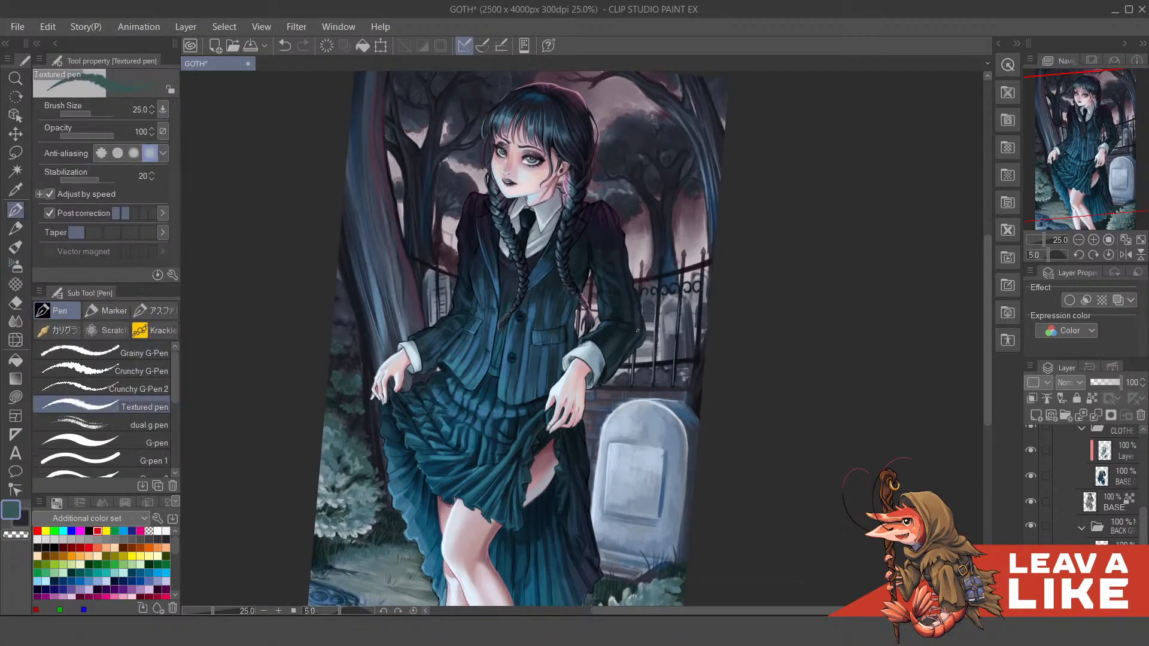
key(p)
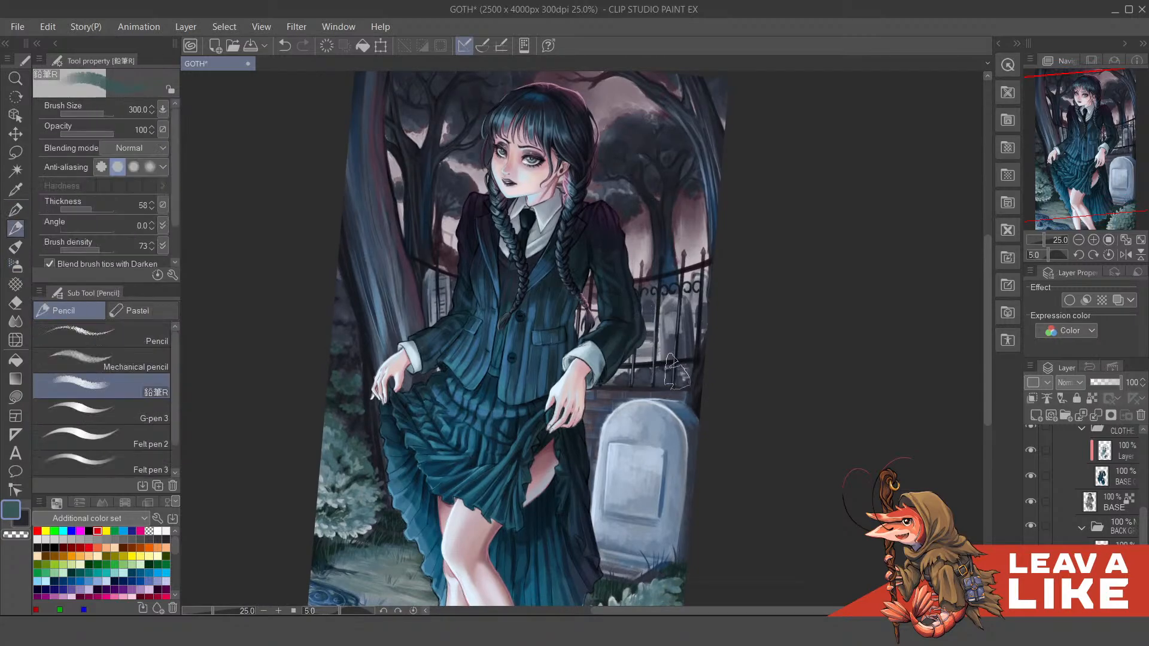
scroll(670, 377, up, 3)
key(bracketleft)
key(bracketleft)
key(bracketleft)
key(bracketleft)
key(bracketleft)
key(bracketleft)
key(bracketleft)
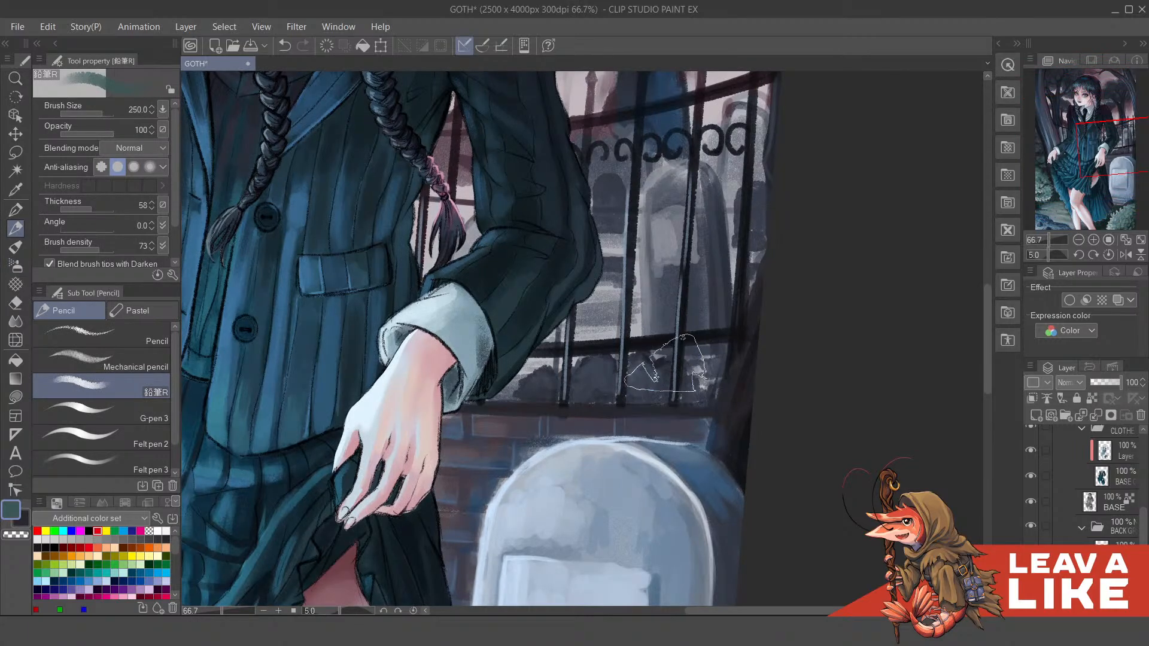
key(bracketleft)
key(bracketleft)
key(bracketleft)
key(bracketleft)
mouse_move(636, 381)
mouse_down()
mouse_move(653, 402)
mouse_move(645, 375)
mouse_move(657, 372)
mouse_move(690, 380)
mouse_move(700, 398)
mouse_move(693, 385)
mouse_move(704, 386)
mouse_move(663, 367)
mouse_up()
key(ctrl+z)
mouse_move(601, 377)
mouse_down()
mouse_move(598, 392)
mouse_move(584, 383)
mouse_move(604, 392)
mouse_move(581, 370)
mouse_move(603, 372)
mouse_move(526, 383)
mouse_move(538, 396)
mouse_move(520, 398)
mouse_move(527, 368)
mouse_up()
scroll(695, 218, down, 3)
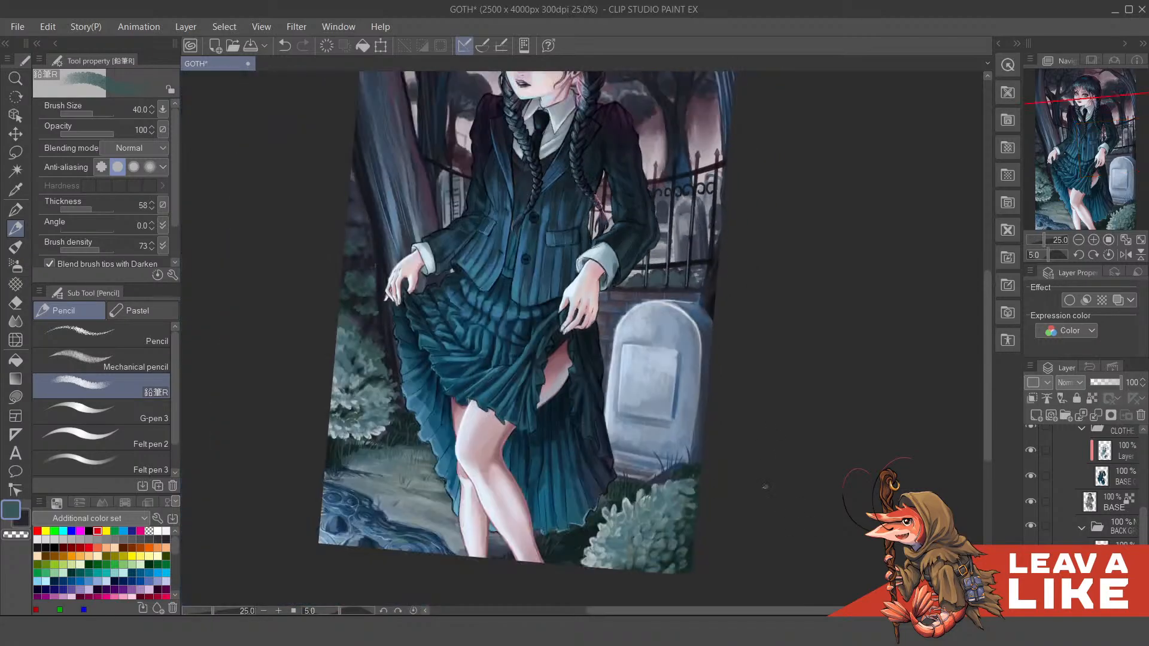
Step: Mirror the canvas view, straighten it to 0 degrees, and examine the composition of the figure and cemetery background
key(h)
drag(732, 338, 658, 455)
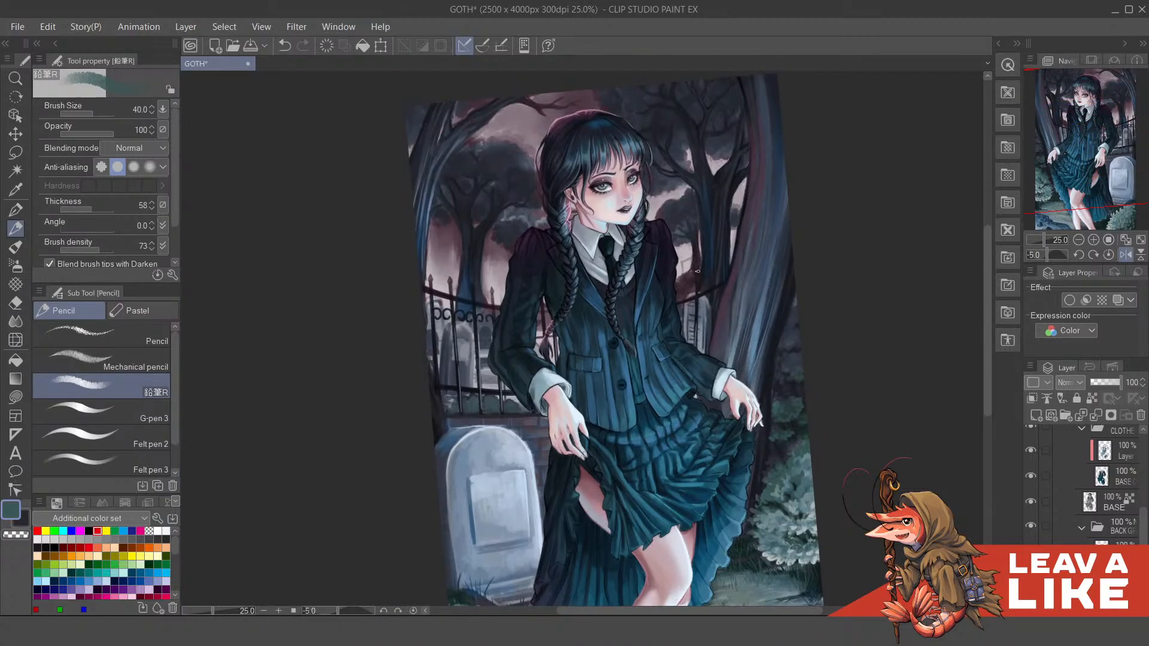
scroll(688, 285, up, 3)
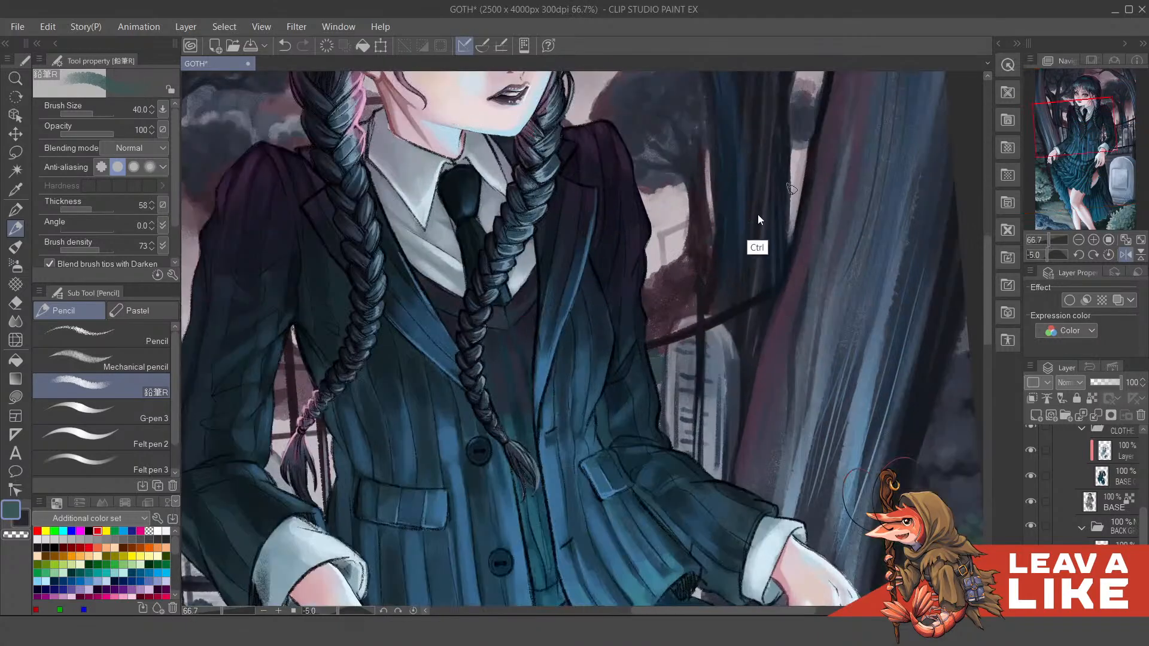
scroll(754, 233, down, 3)
scroll(748, 259, down, 2)
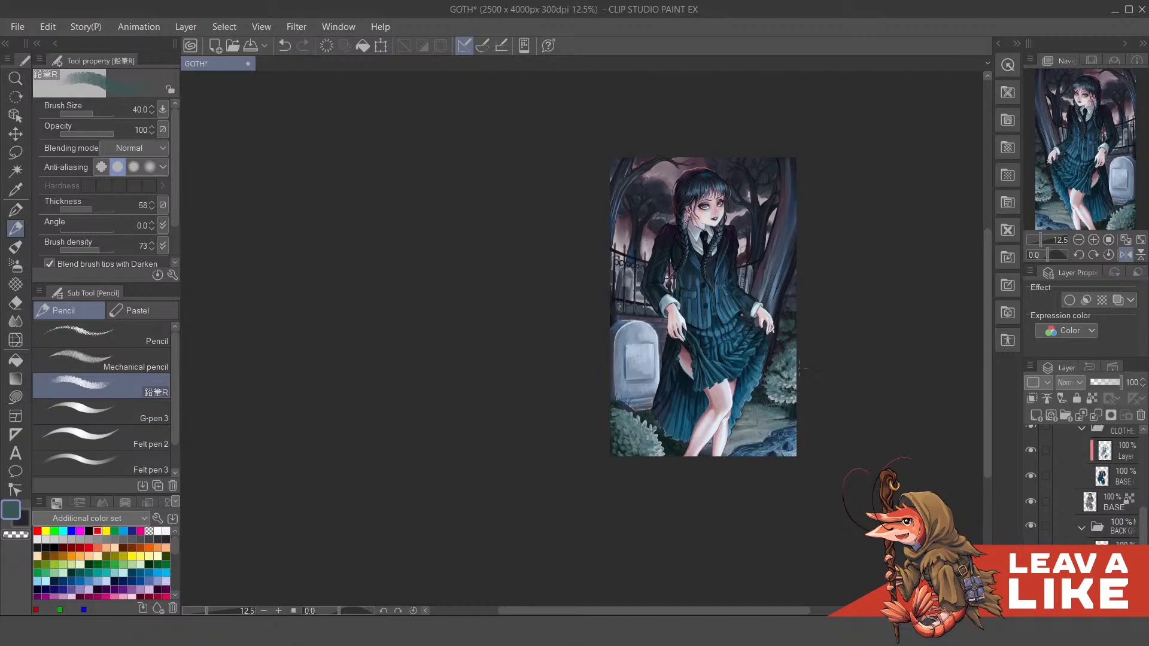
scroll(814, 289, up, 2)
drag(813, 289, 771, 379)
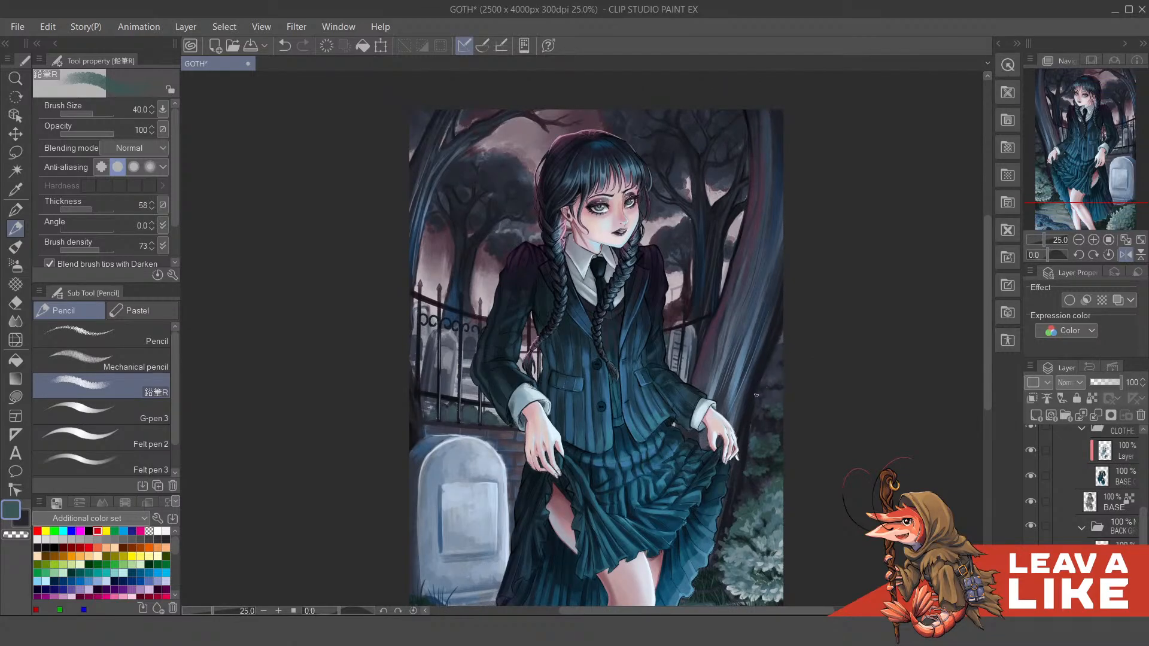
drag(728, 379, 704, 436)
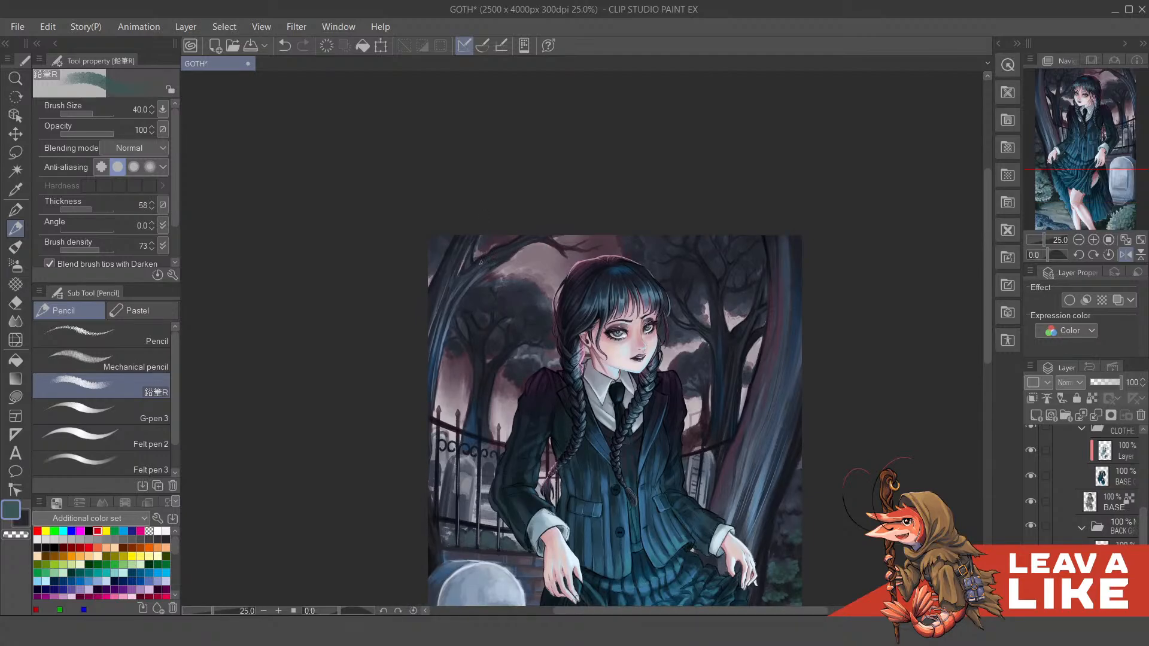
Step: Refine the overhanging branch above the girl's hair with a sampled dark blue, using the pencil at brush size 40
scroll(492, 264, up, 3)
drag(587, 191, 640, 326)
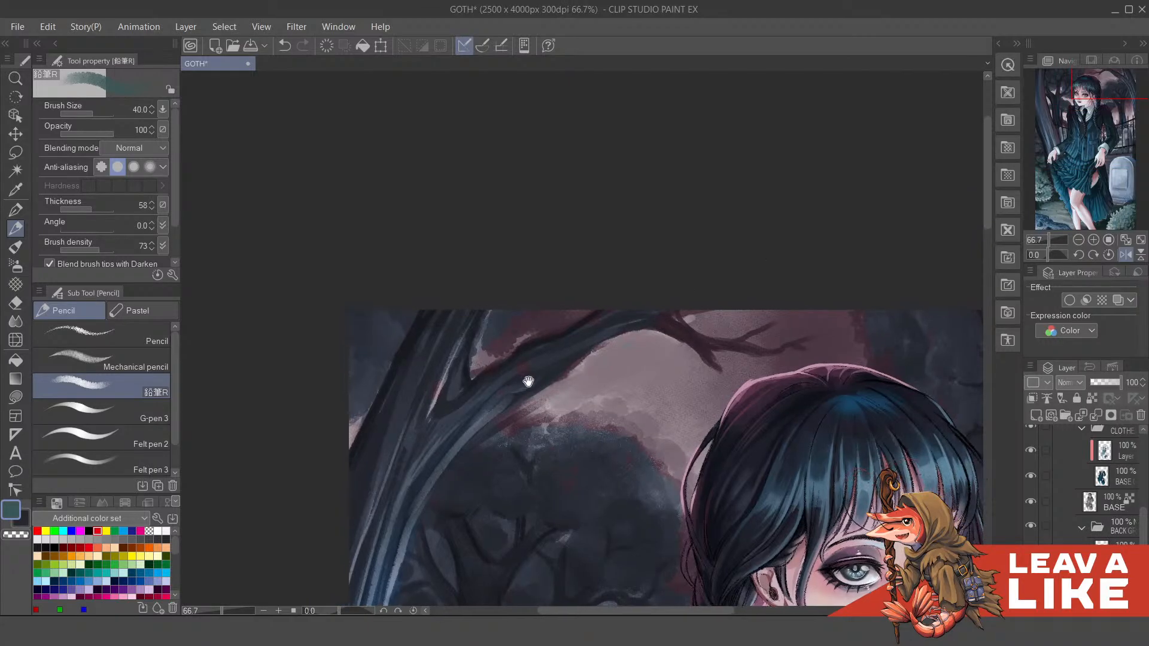
drag(525, 379, 551, 383)
alt+click(578, 353)
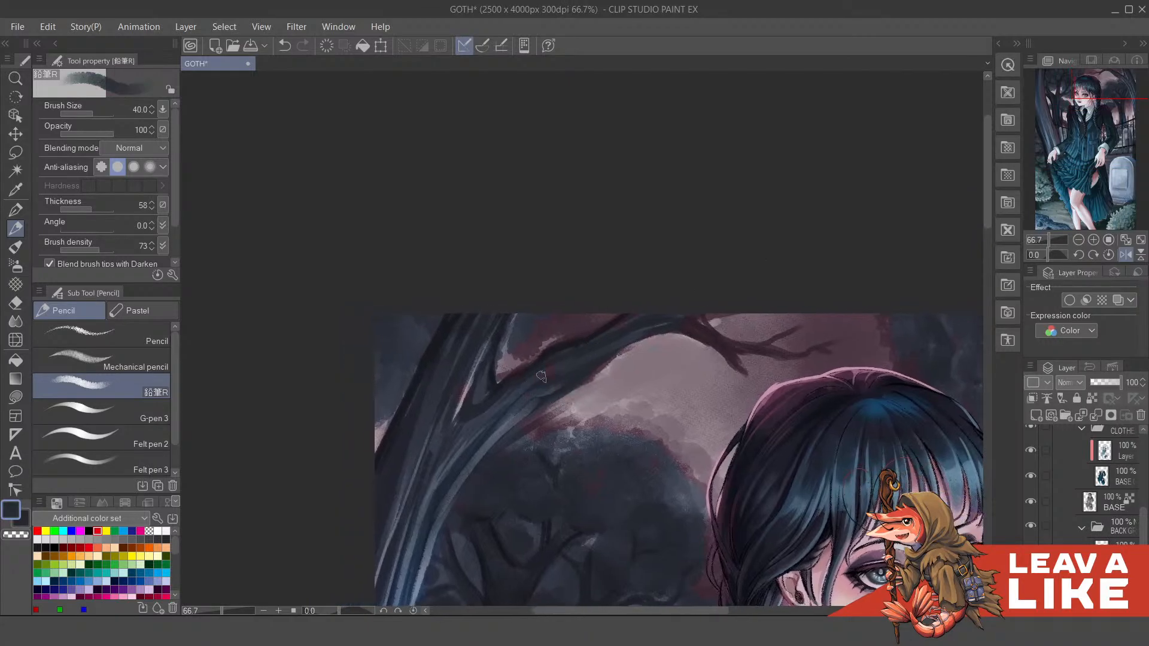
scroll(576, 353, up, 1)
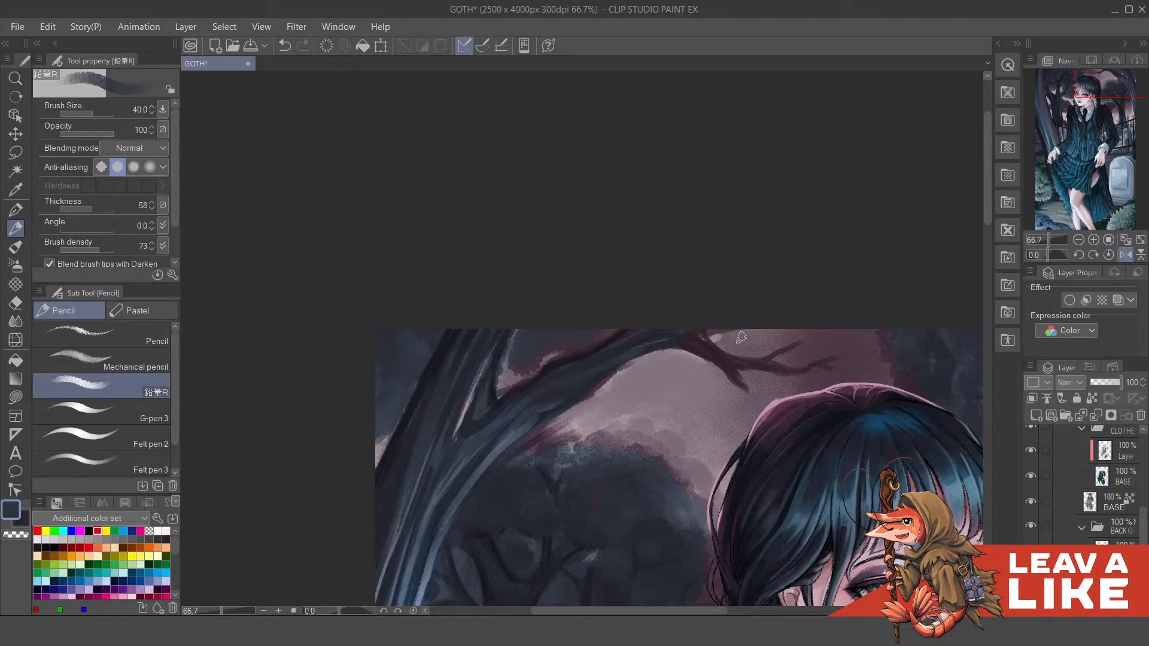
drag(765, 340, 659, 303)
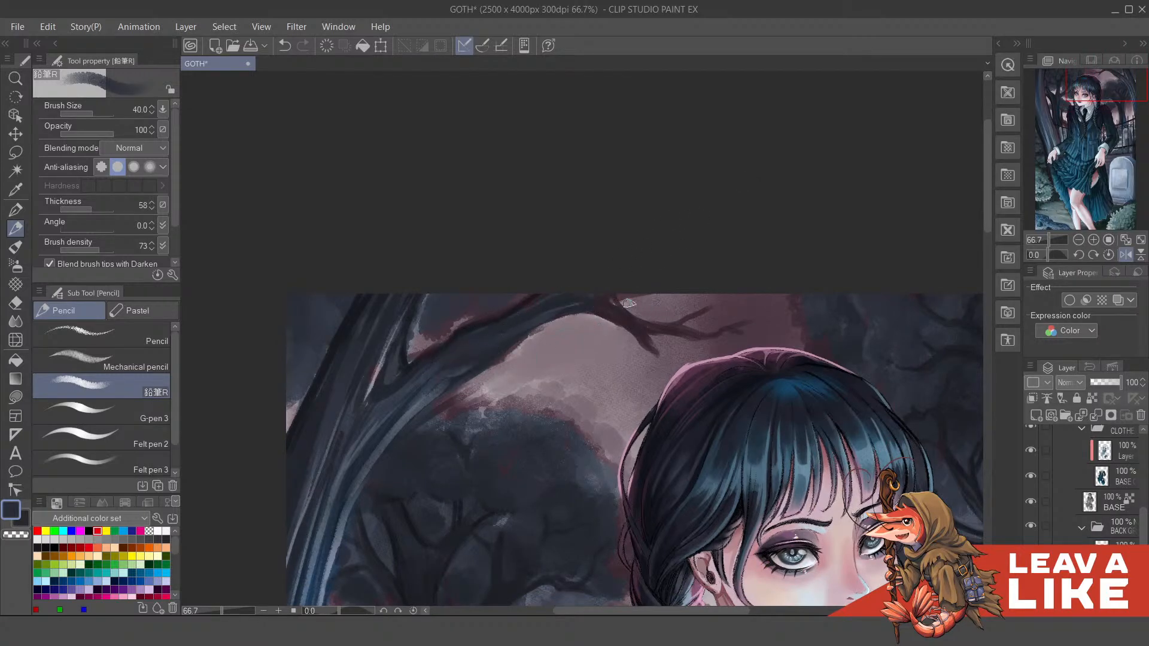
scroll(795, 221, down, 2)
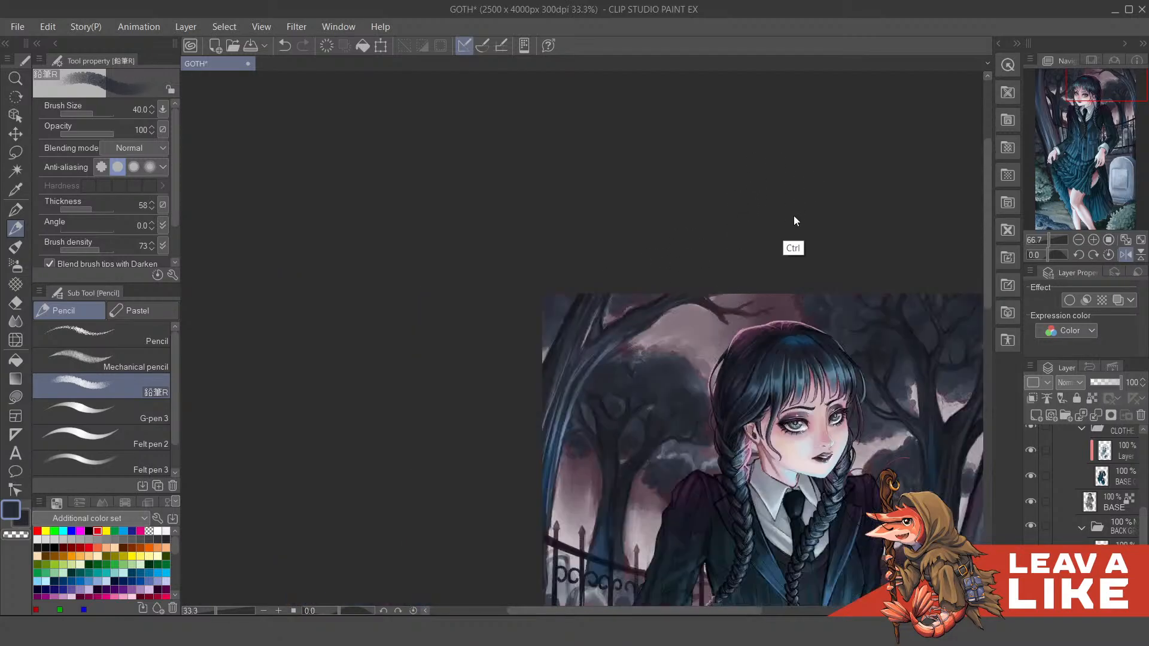
Step: Unmirror the canvas view, rotate it to 5 degrees, and touch up the background tree beside the large trunk with a sampled dark tone
key(h)
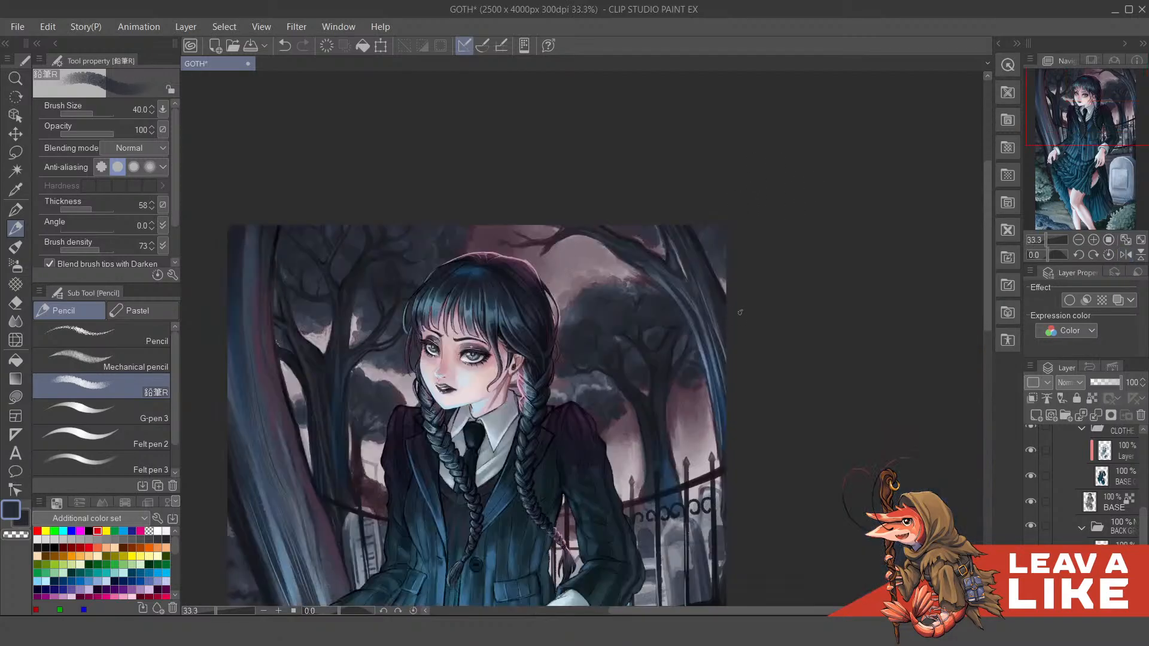
scroll(742, 318, down, 1)
key(asciicircum)
scroll(531, 393, up, 2)
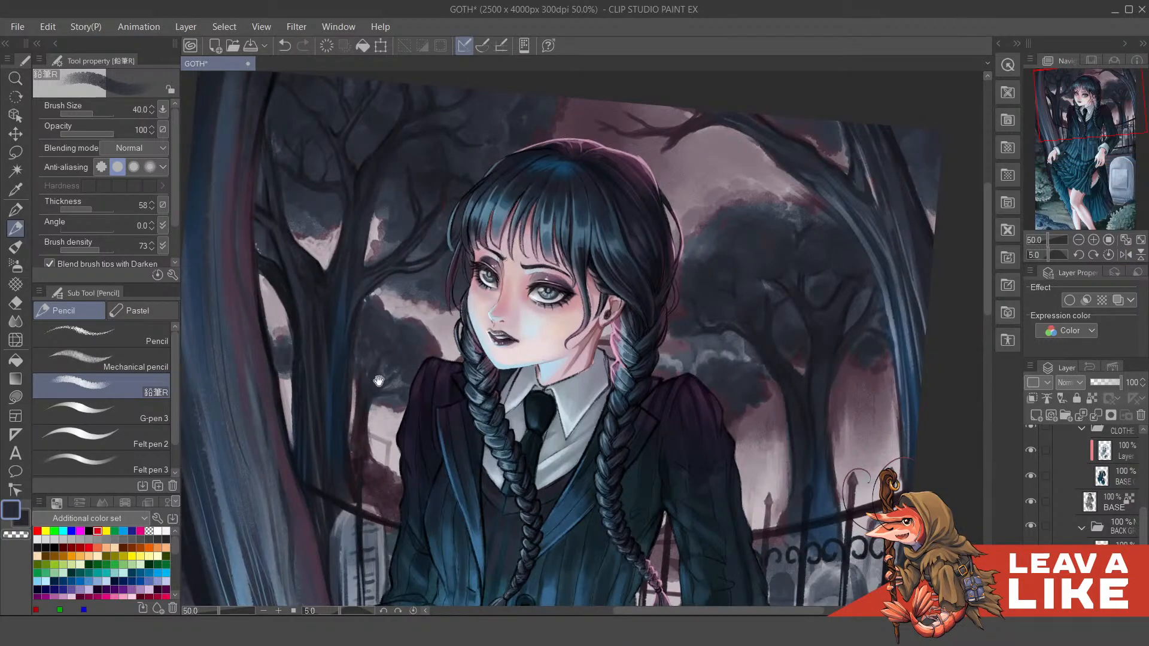
drag(345, 249, 447, 357)
alt+click(447, 357)
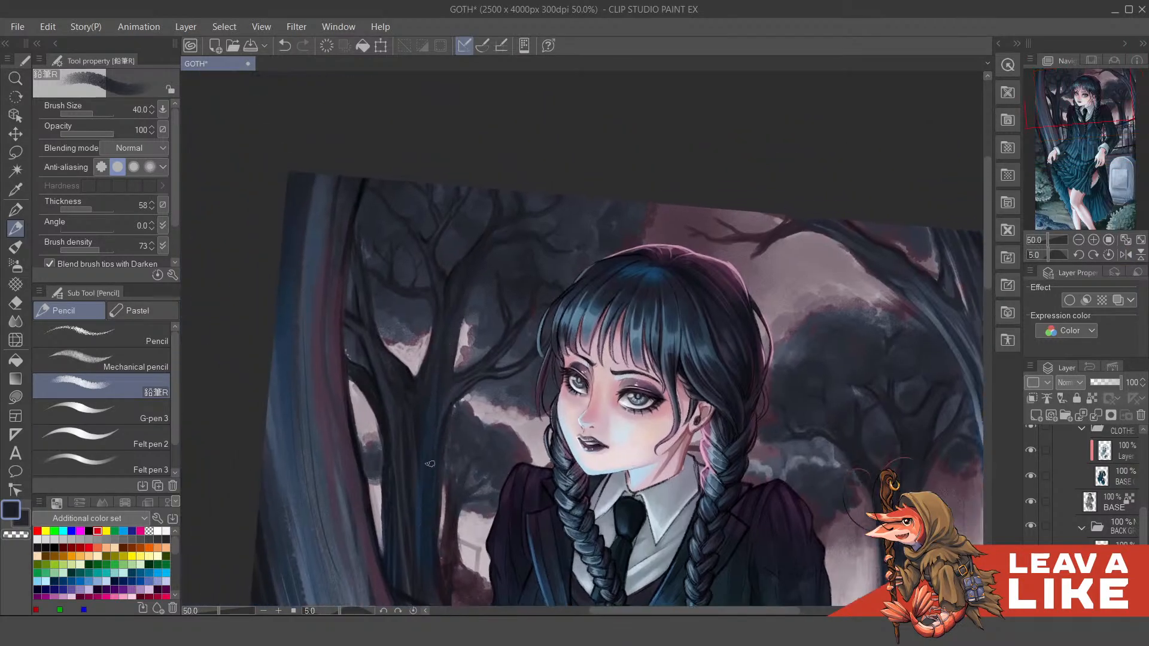
scroll(625, 220, down, 2)
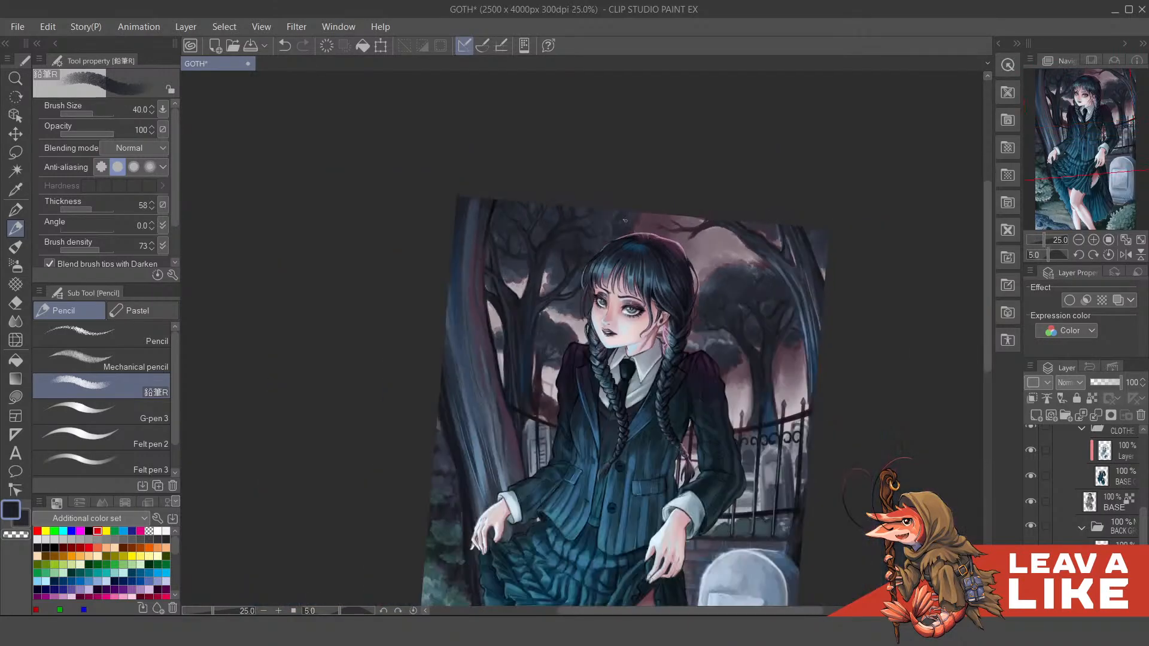
Step: Touch up the spiked fence posts behind the girl's sleeve with the dark pencil at brush size 25
scroll(626, 383, up, 3)
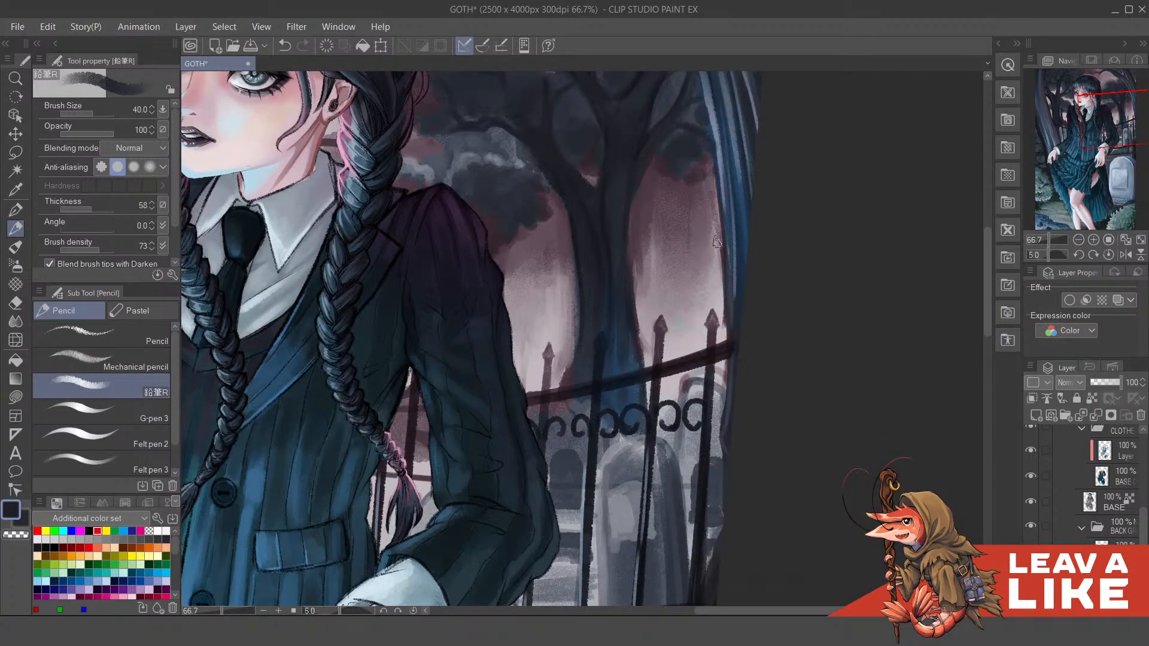
scroll(698, 249, down, 2)
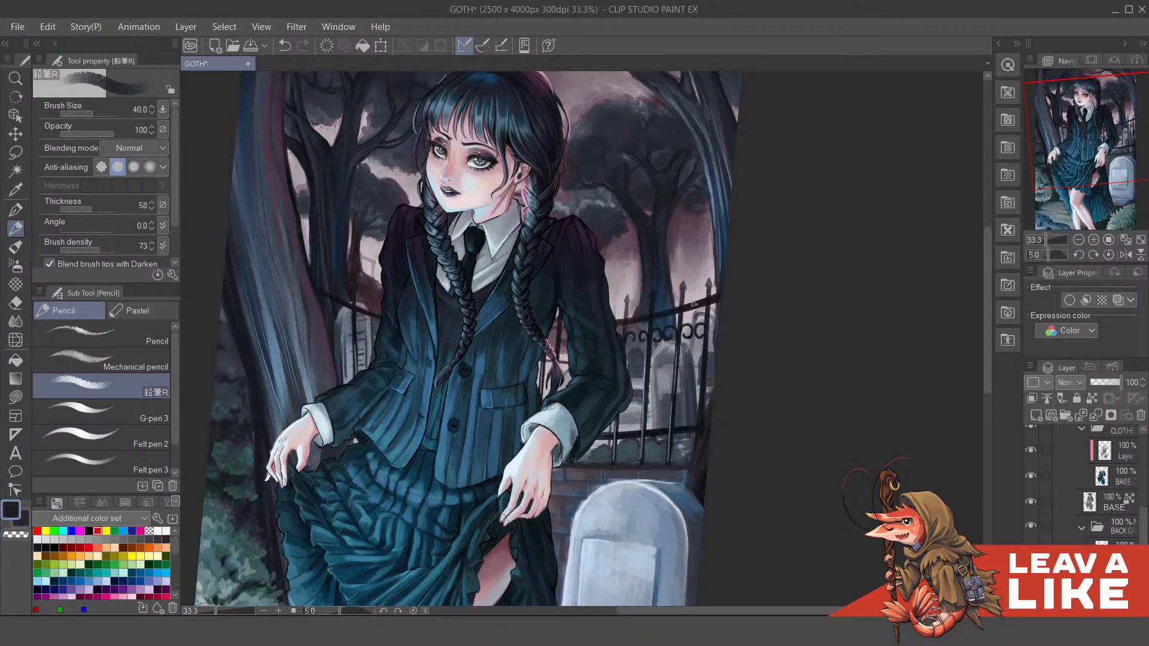
scroll(683, 283, up, 1)
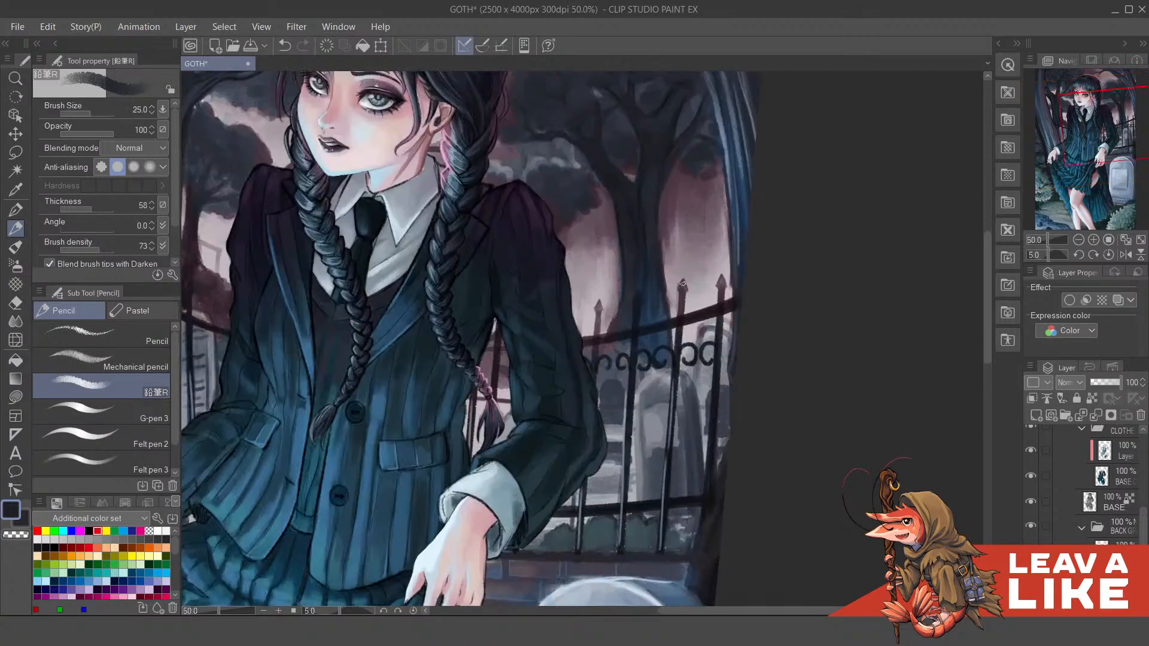
drag(679, 275, 647, 329)
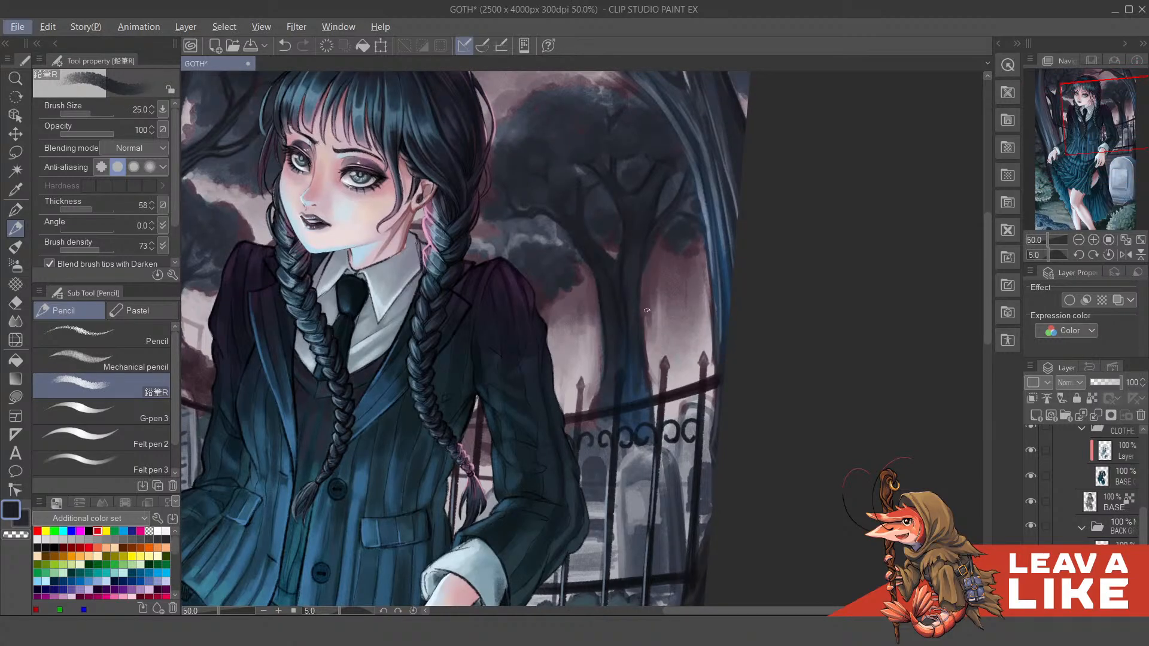
drag(640, 279, 640, 291)
Step: Pick a muted pink (H 330, S 49, V 59) and try accent strokes along the background tree trunk above the fence
alt+click(579, 324)
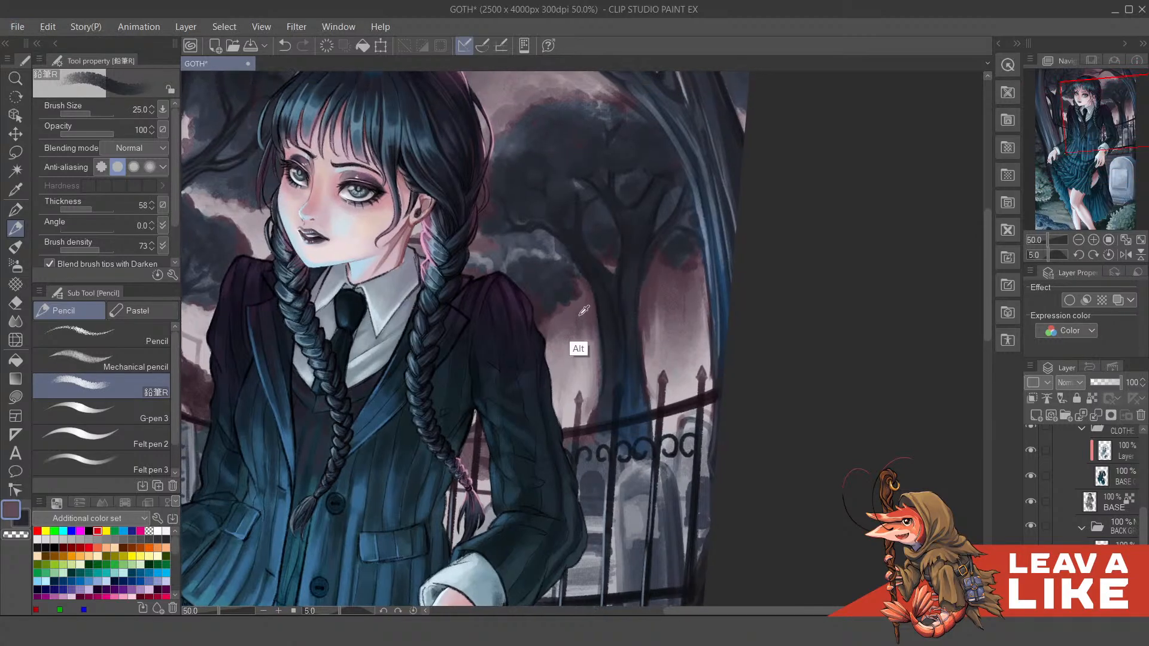
key(c)
click(628, 317)
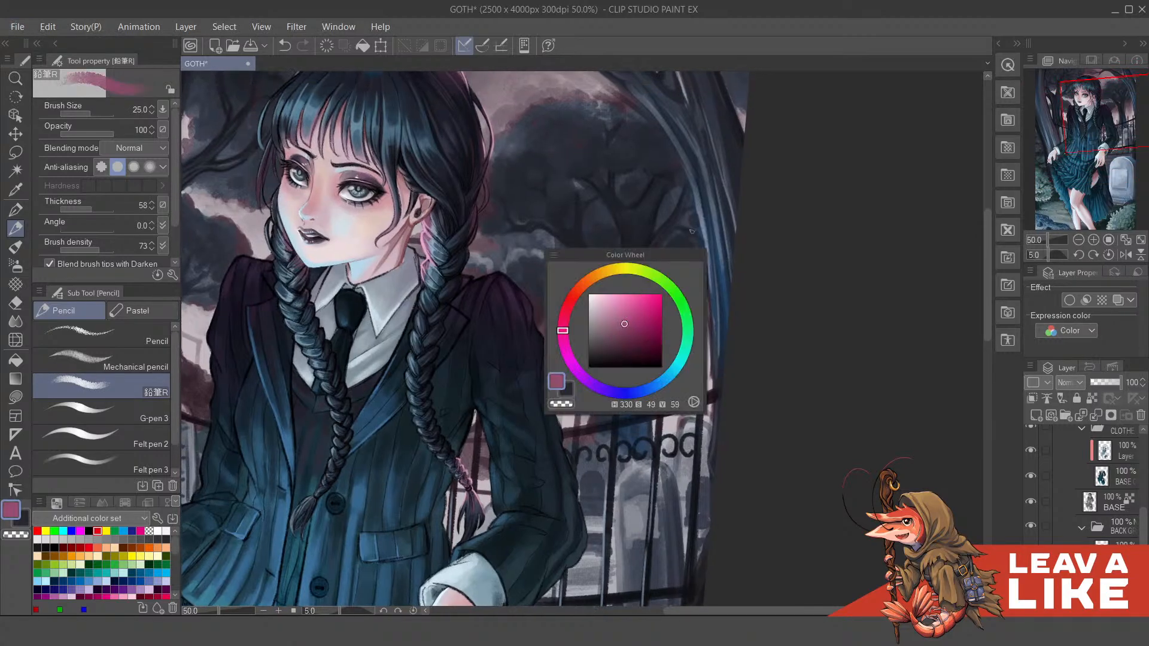
drag(636, 293, 641, 400)
key(ctrl+z)
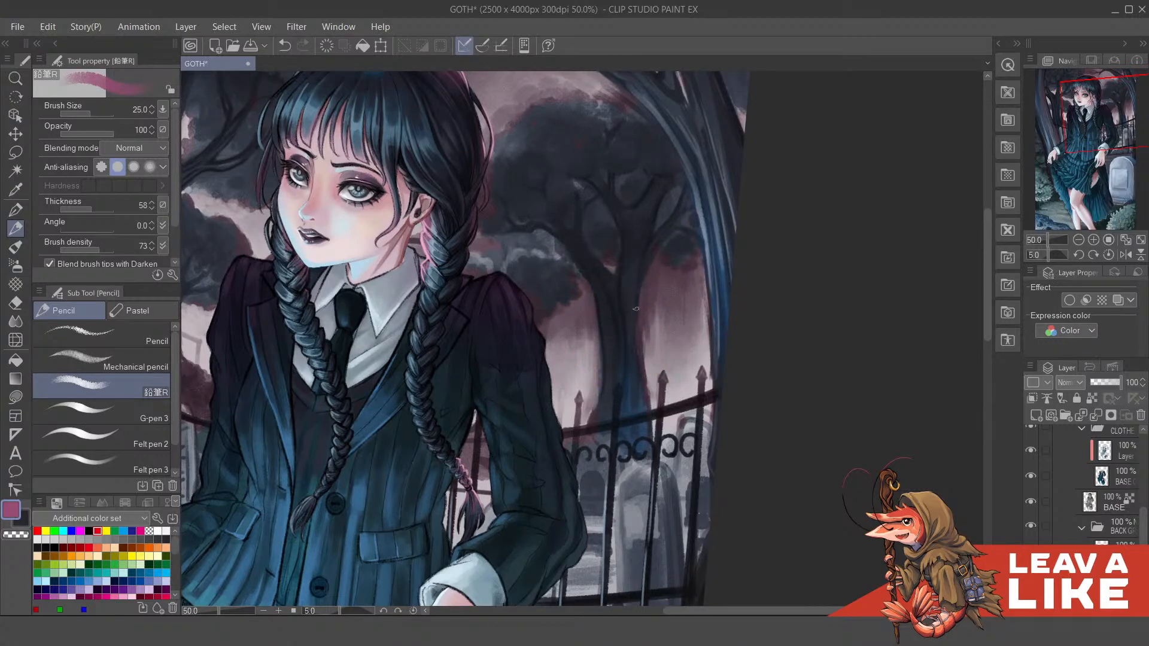
drag(636, 326, 656, 332)
key(ctrl+z)
mouse_move(673, 227)
mouse_down()
mouse_move(648, 259)
mouse_move(651, 298)
mouse_up()
key(ctrl+z)
Step: Paint thin muted pink accents along the edge of the background tree trunk with the pencil at brush size 17
key(bracketleft)
key(bracketleft)
drag(670, 228, 637, 308)
drag(652, 246, 644, 295)
Step: Examine the pink accents on the background trees against the figure, fence and gravestones
scroll(689, 168, down, 2)
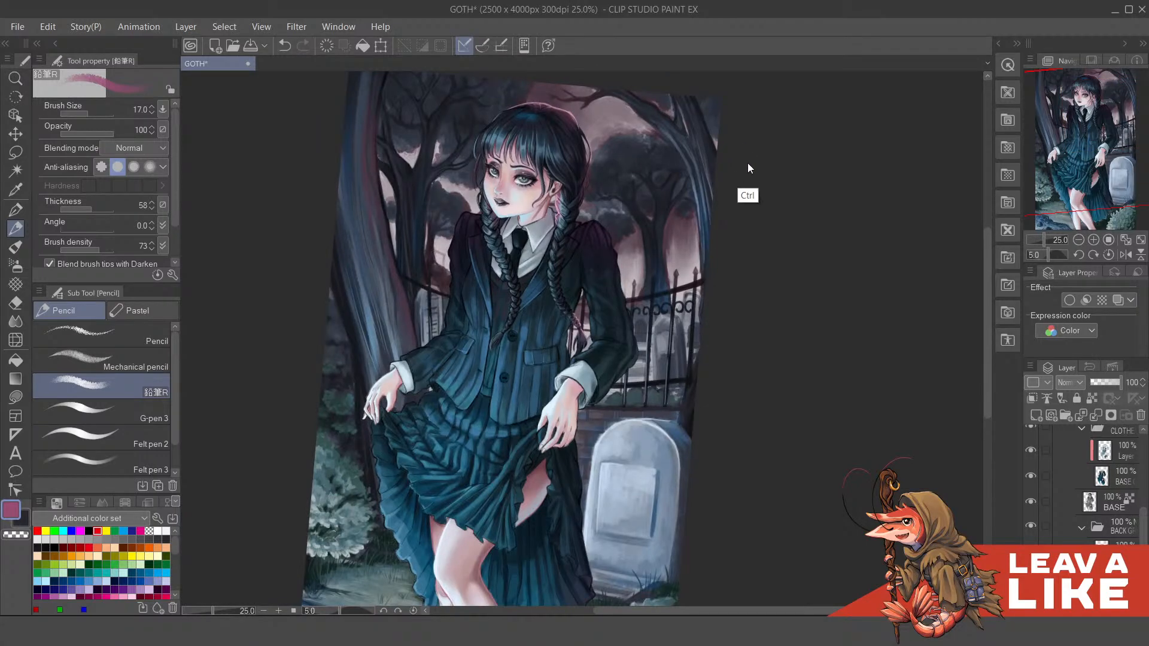
scroll(729, 192, up, 1)
drag(550, 274, 673, 366)
drag(609, 297, 602, 342)
drag(766, 262, 744, 300)
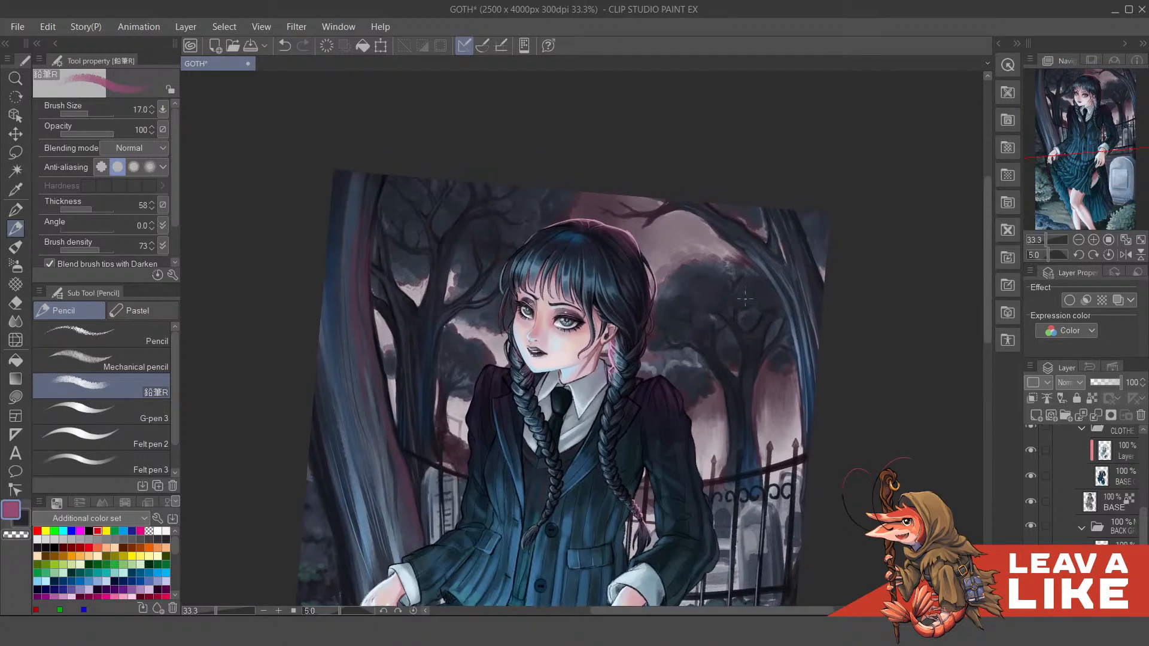
drag(794, 250, 779, 258)
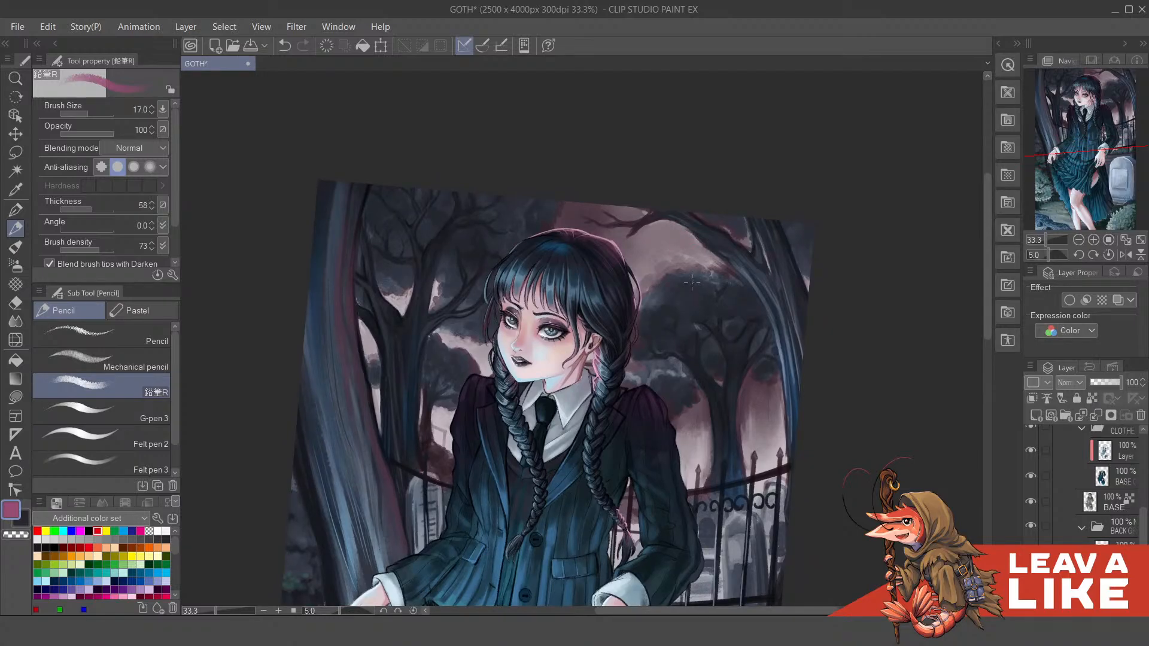
drag(735, 478, 586, 380)
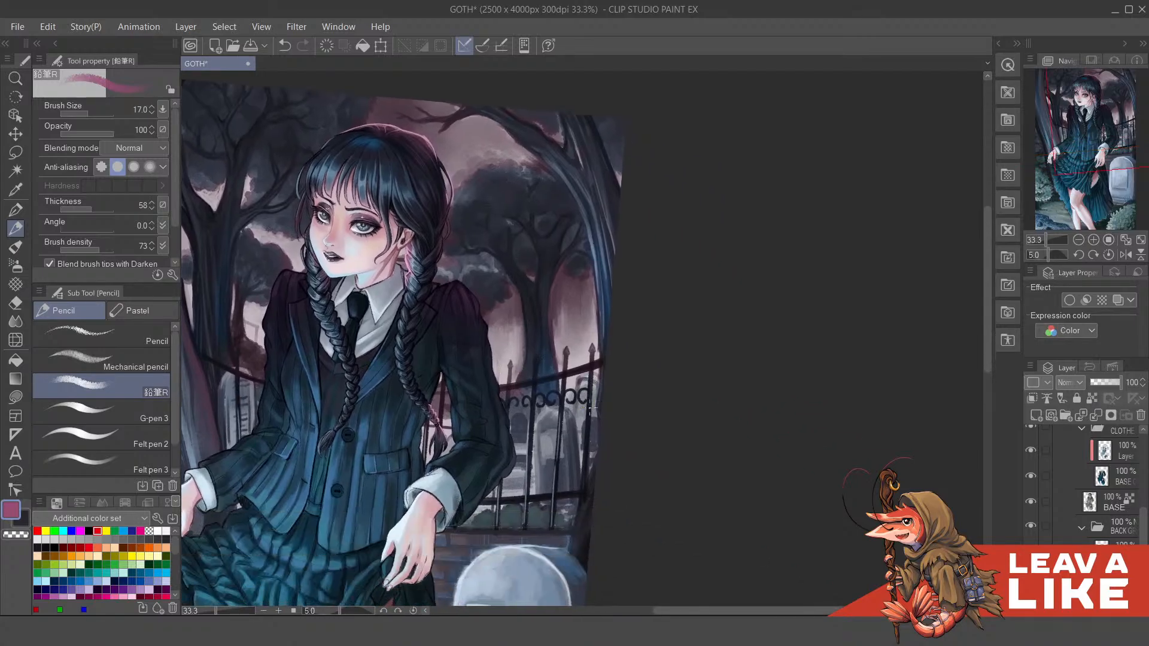
drag(561, 355, 582, 397)
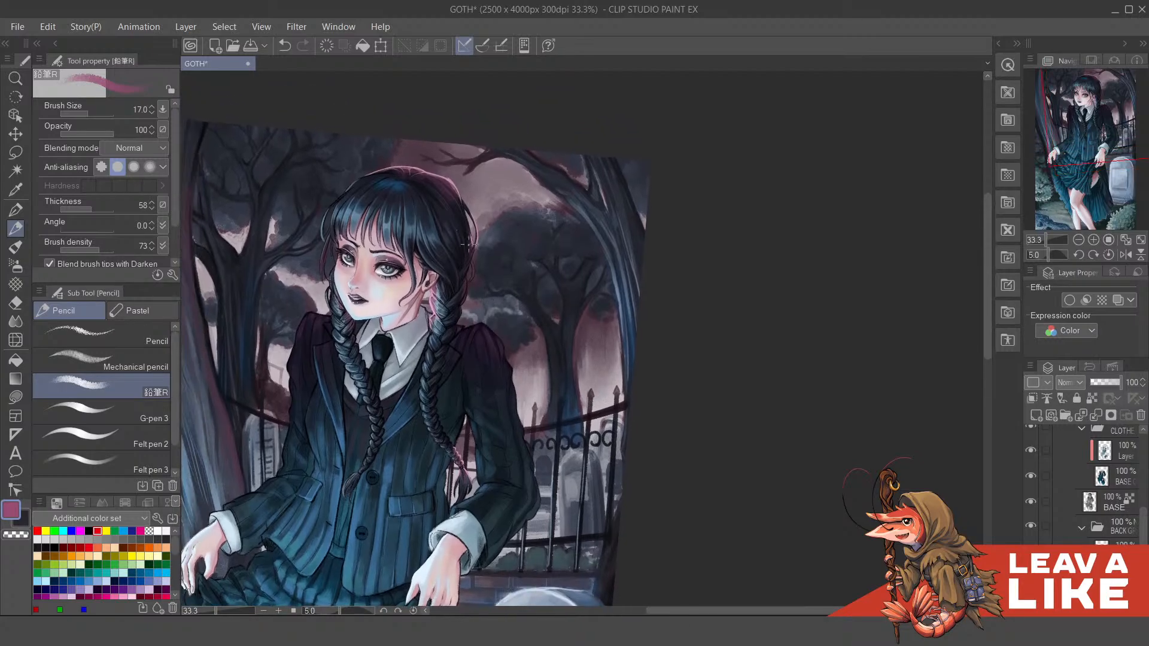
Step: Undo the last pink stroke and paint the background tree's crown with sampled dark blue-gray, using the pencil at brush sizes 30 and 50
scroll(473, 282, up, 2)
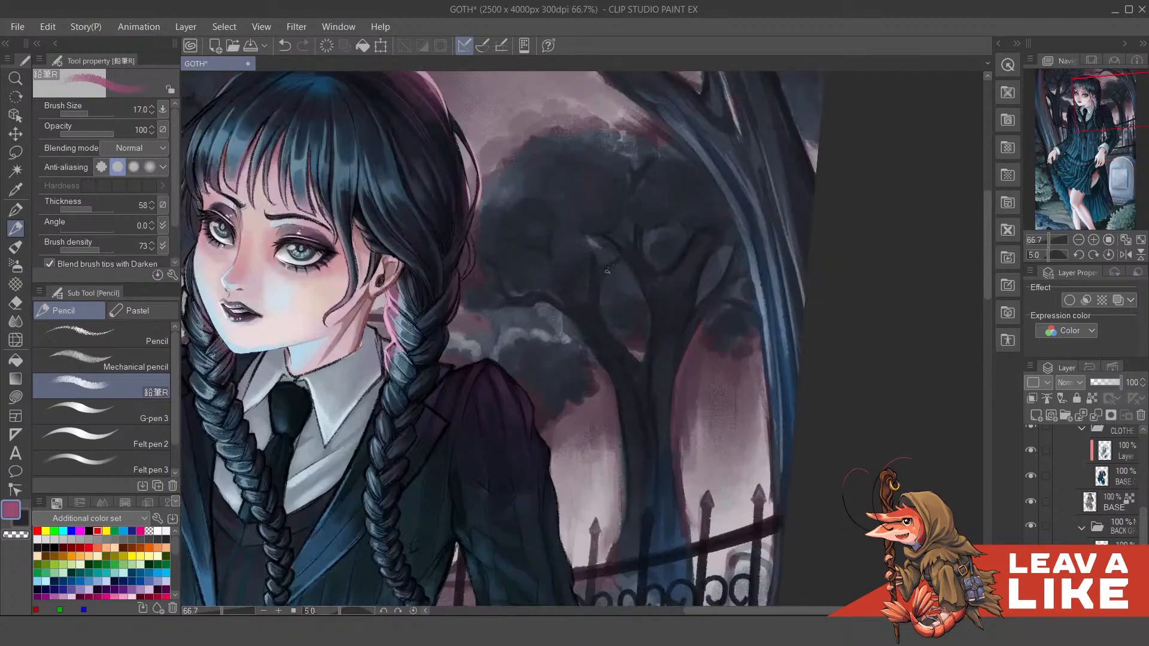
scroll(607, 276, up, 1)
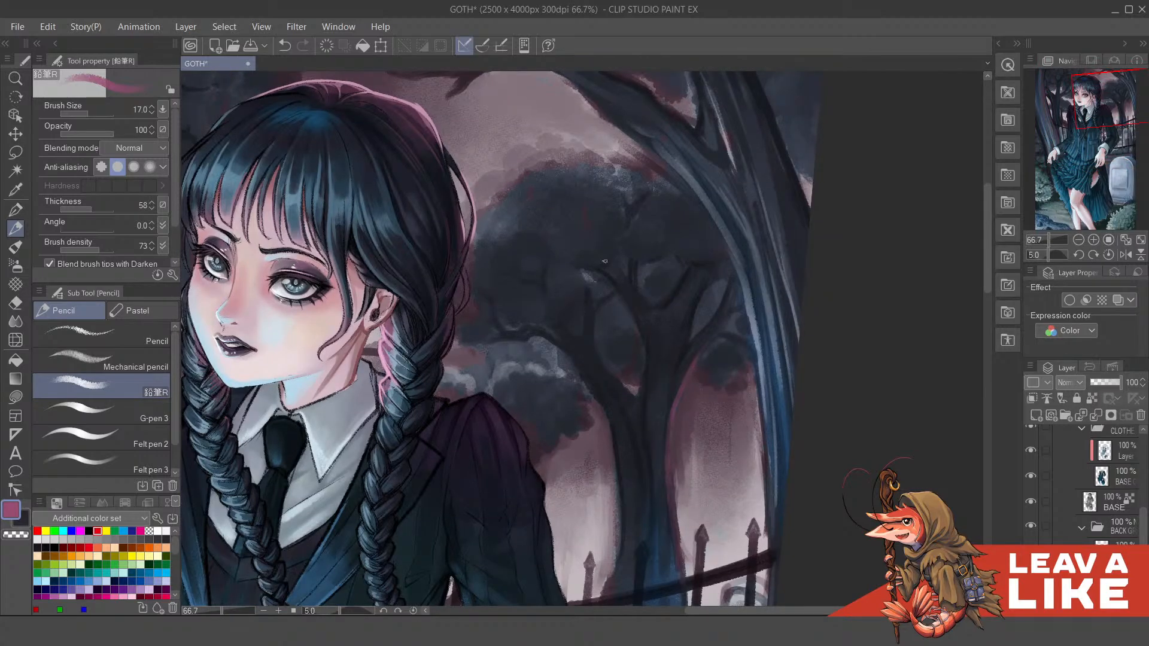
drag(605, 243, 605, 287)
key(ctrl+z)
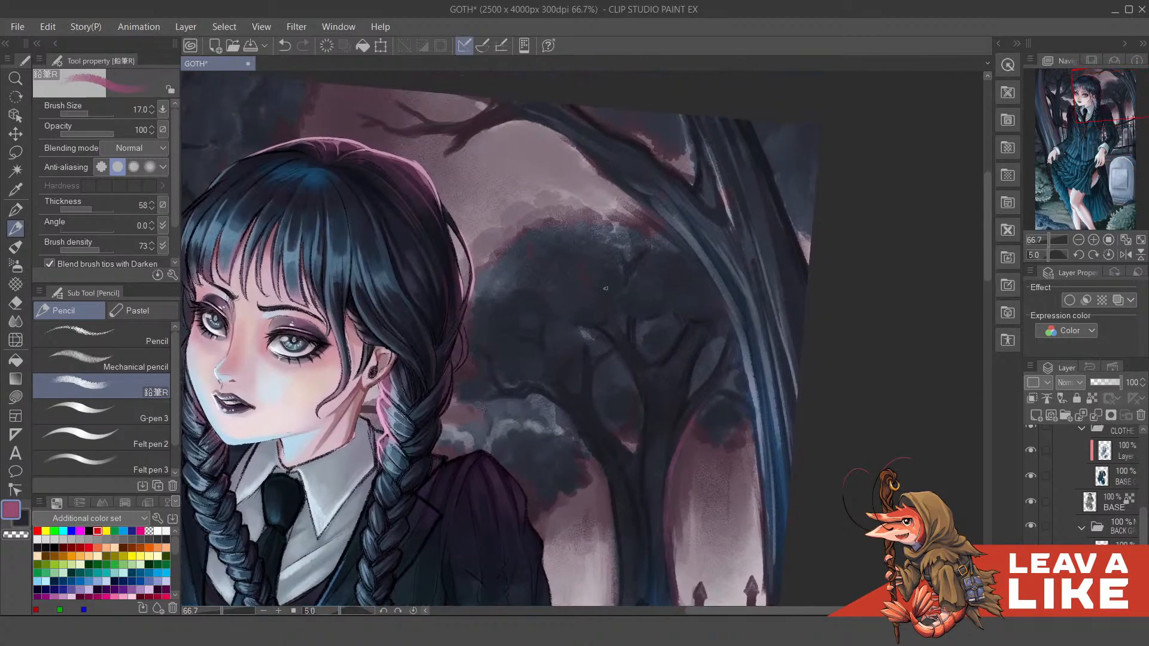
alt+click(597, 284)
key(bracketright)
key(bracketright)
key(bracketright)
key(bracketright)
key(bracketright)
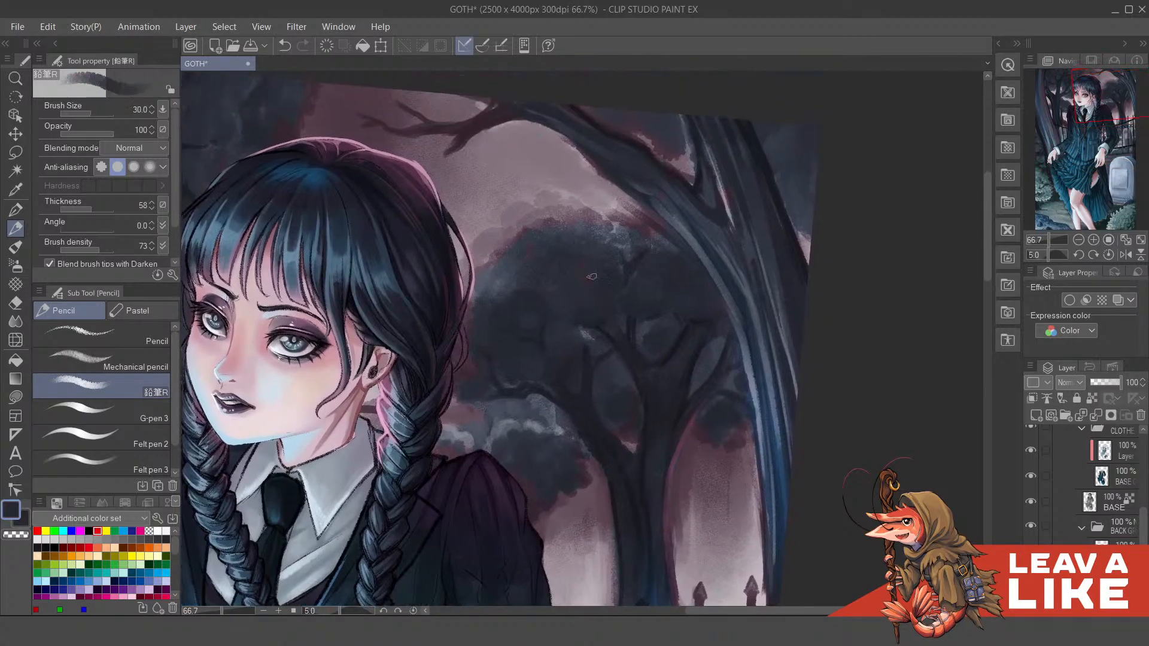
drag(607, 245, 605, 292)
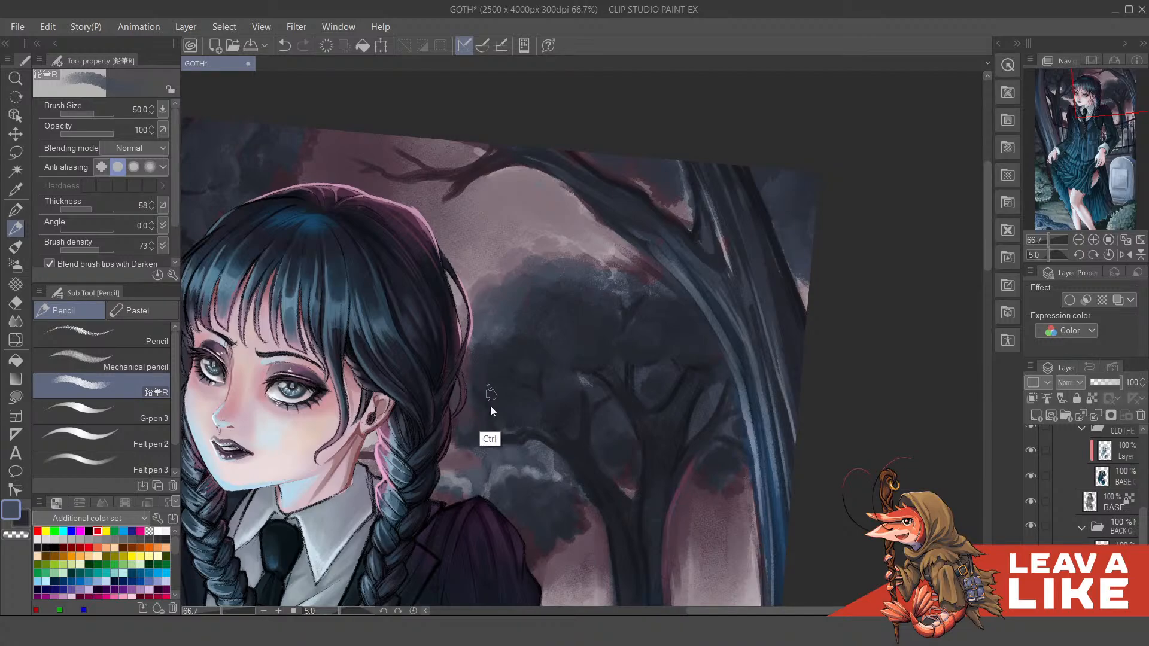
alt+click(470, 459)
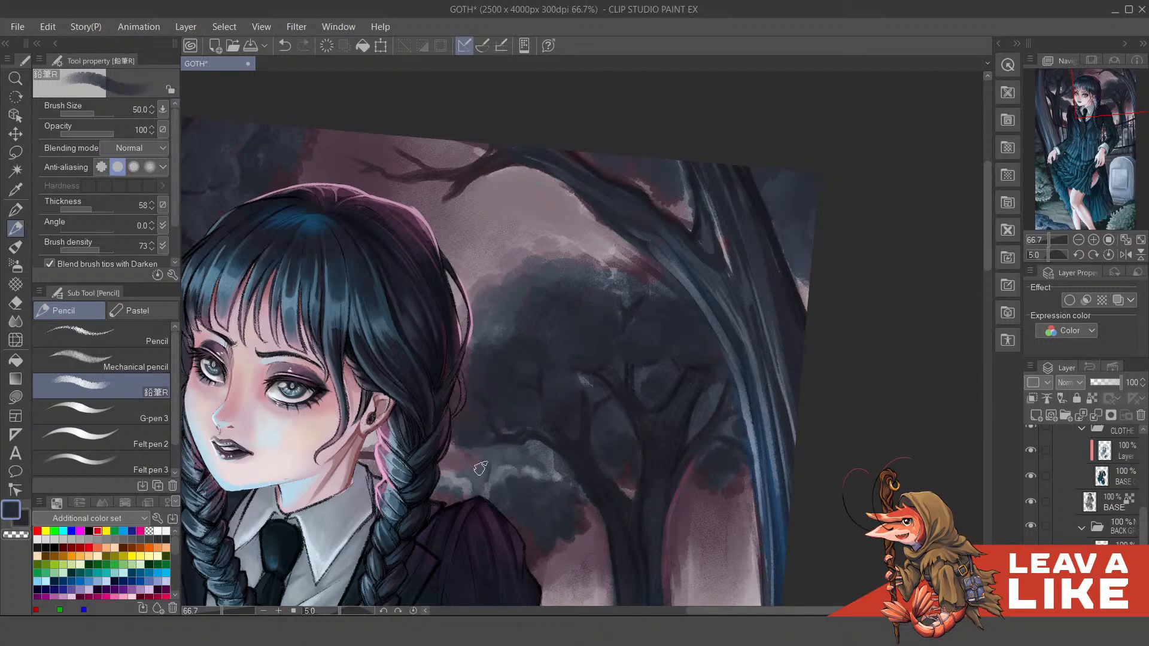
scroll(564, 311, down, 2)
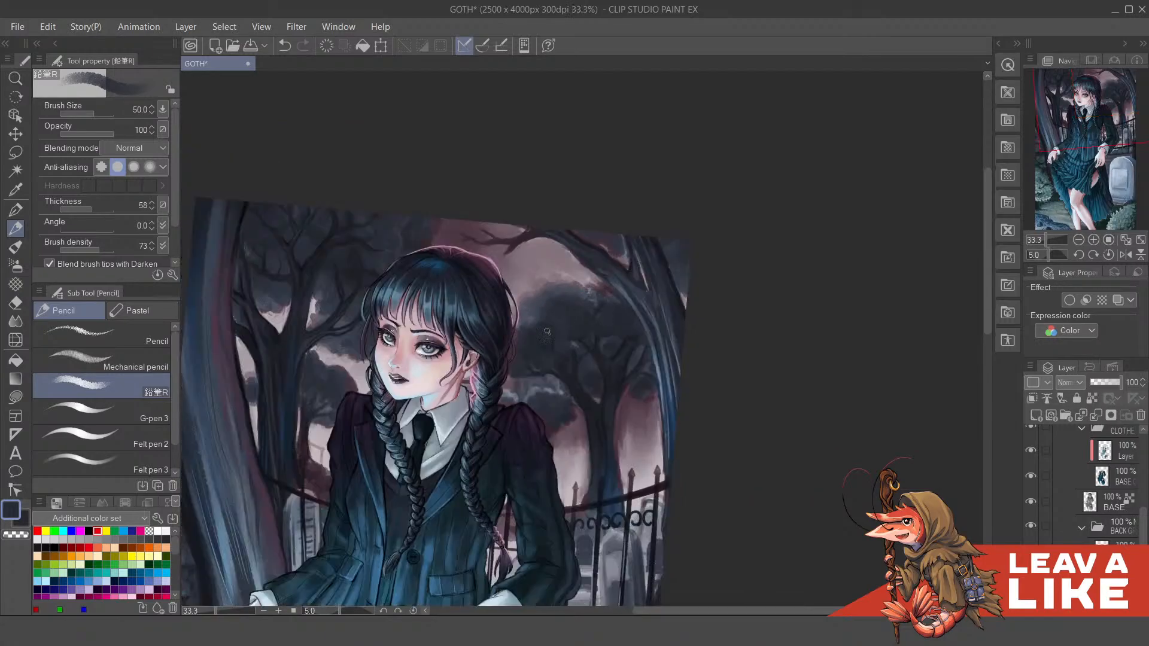
Step: Touch up the trees and dark foliage beside the girl's face with a sampled dark blue-gray pencil at brush size 50
scroll(313, 450, up, 2)
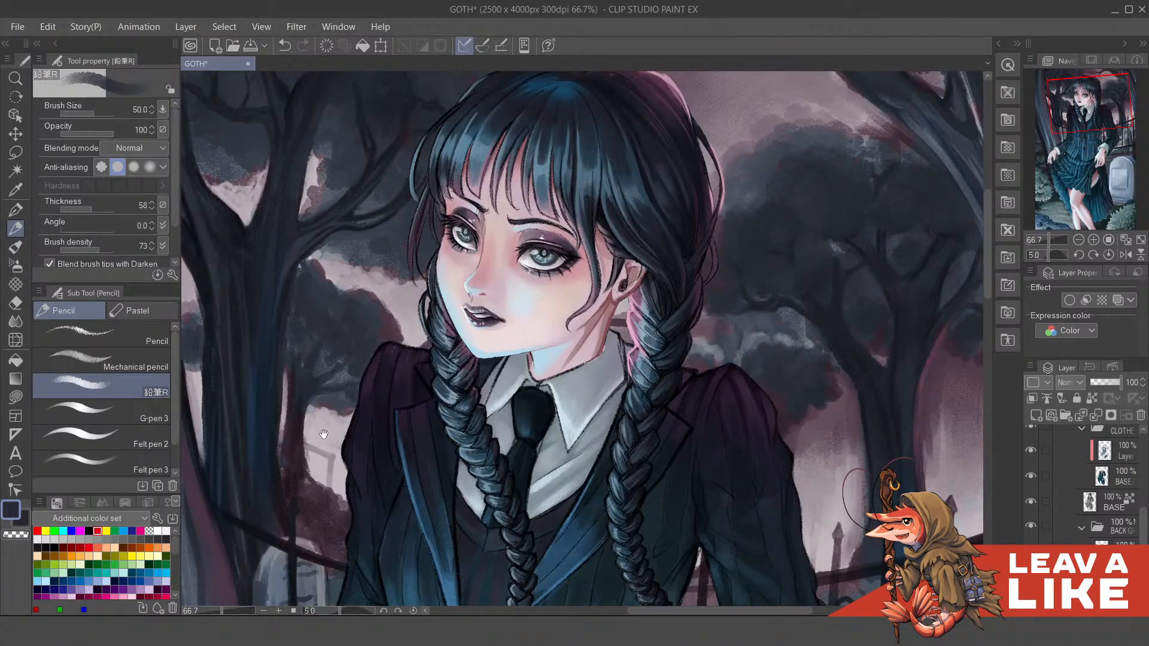
key(alt)
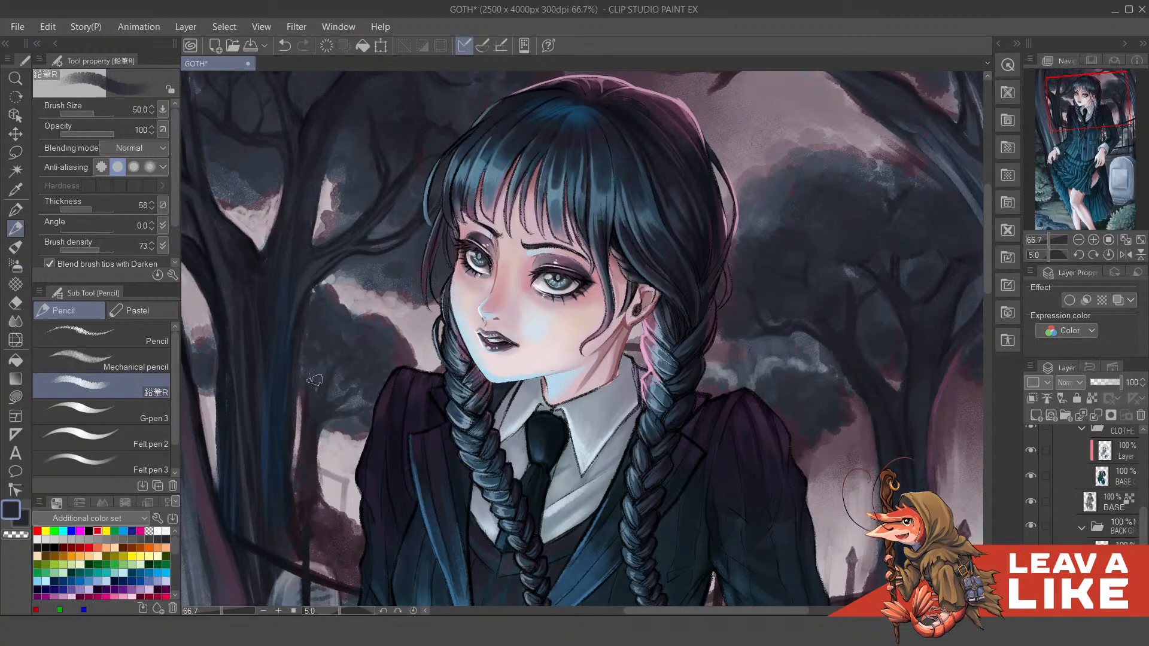
drag(398, 353, 453, 358)
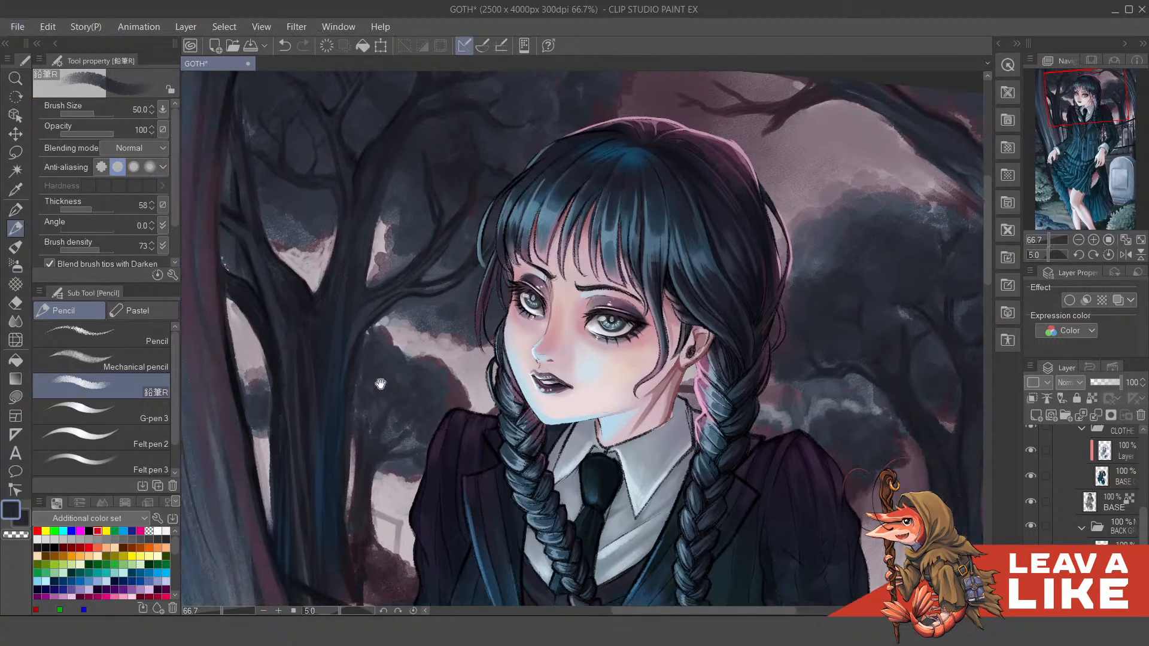
scroll(476, 262, down, 1)
scroll(478, 262, down, 1)
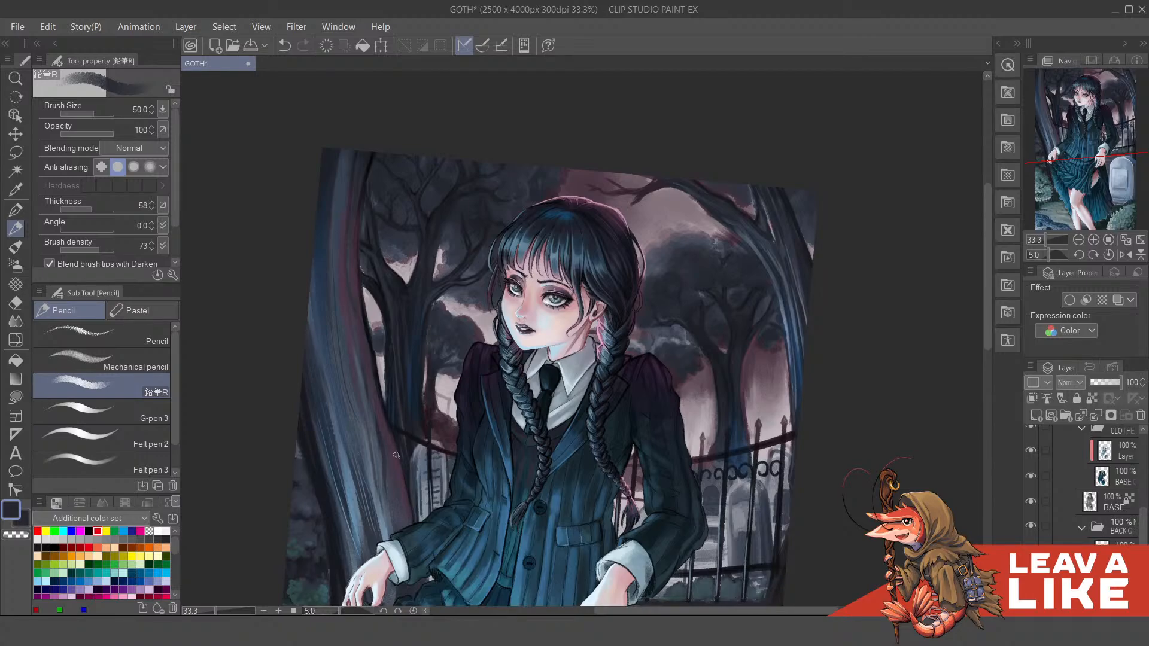
Step: Shade the background tree trunk's edge near the fence with dark purple sampled from the large tree, using the pencil at brush size 50
alt+click(391, 497)
drag(725, 384, 641, 378)
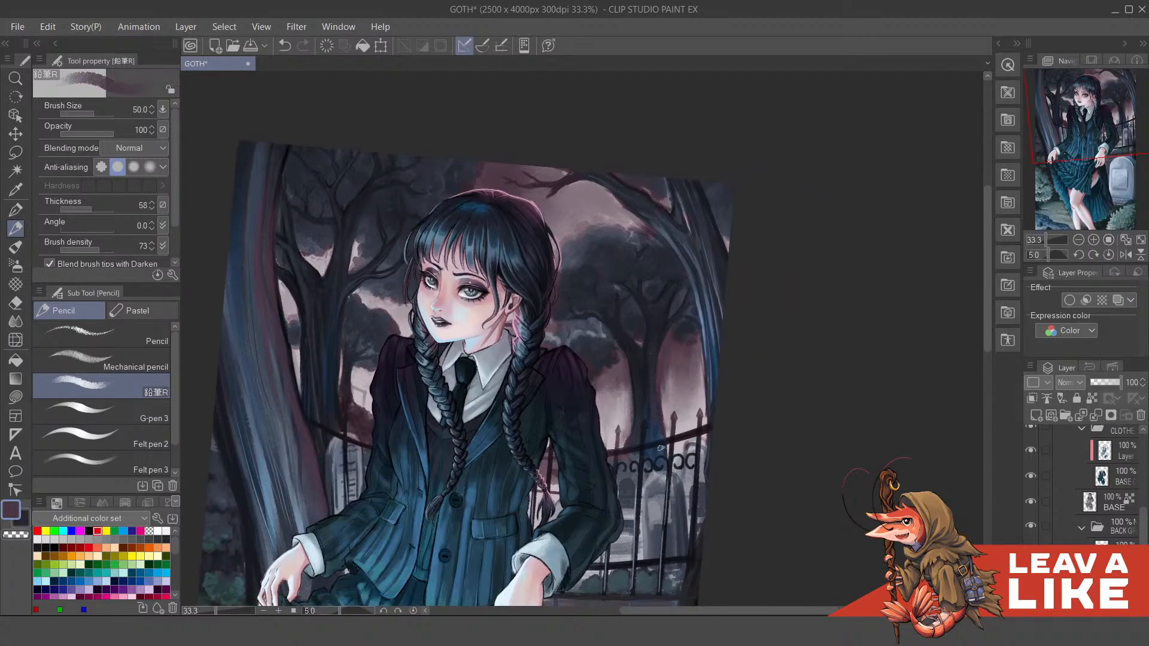
drag(661, 388, 662, 465)
scroll(663, 432, up, 2)
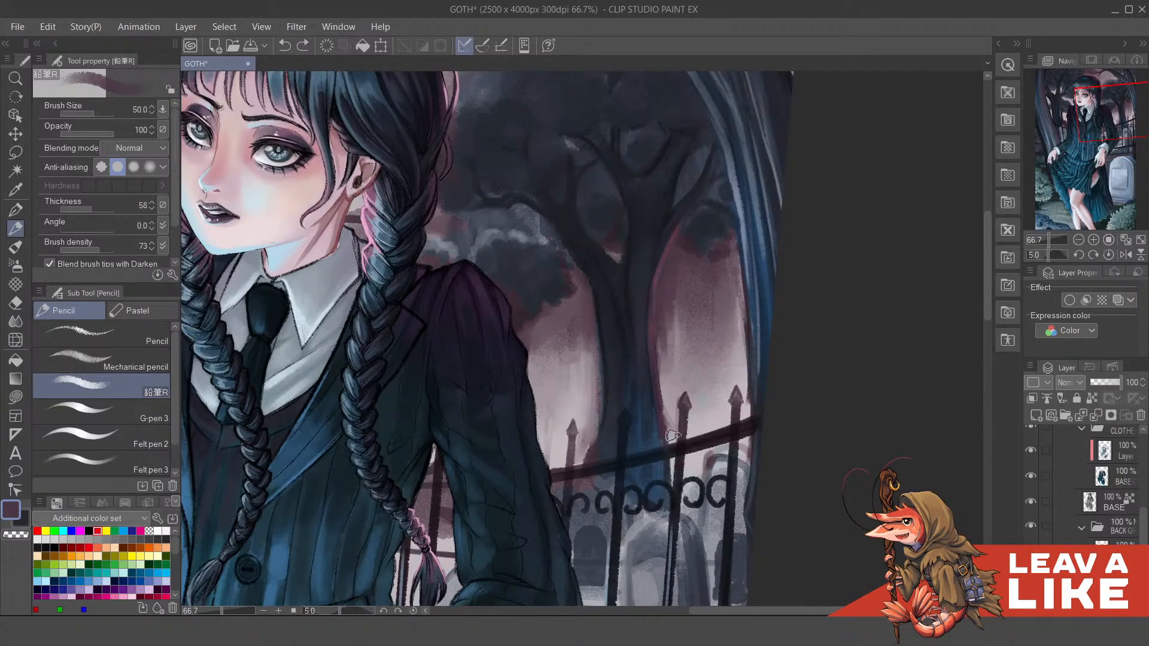
drag(665, 421, 673, 437)
mouse_move(737, 308)
mouse_down()
mouse_move(704, 353)
mouse_move(658, 365)
mouse_up()
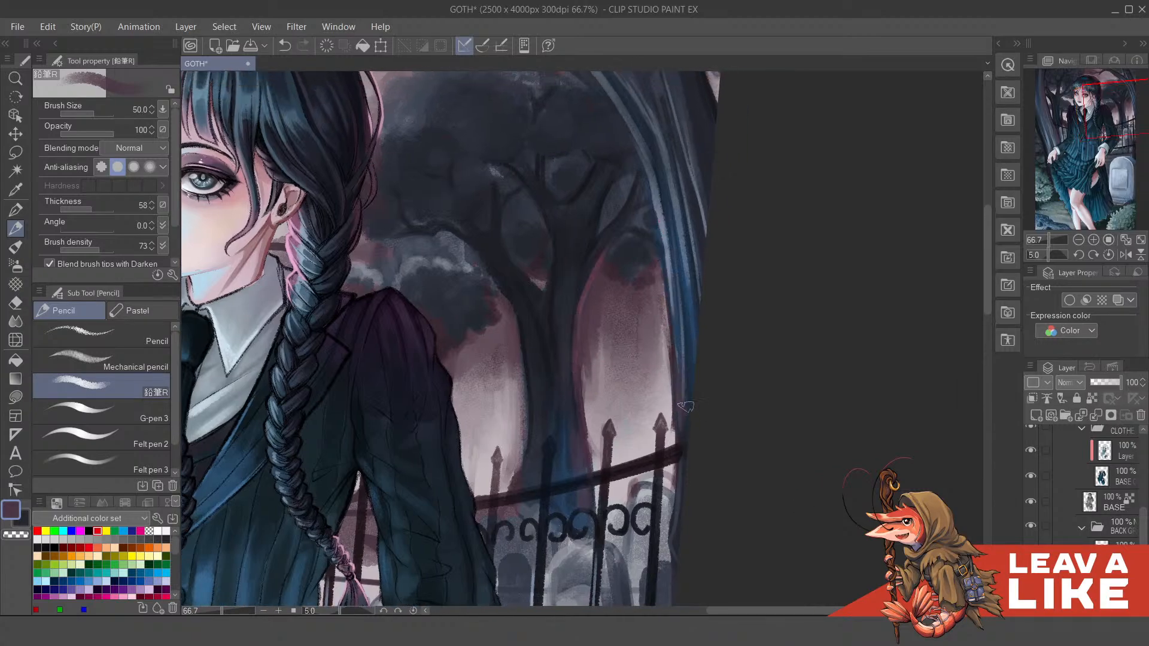
Step: Touch up the gravestones behind the fence with sampled gray-purple and dark blue-gray, using the pencil at brush size 20, and undo the last stroke
drag(698, 472, 665, 373)
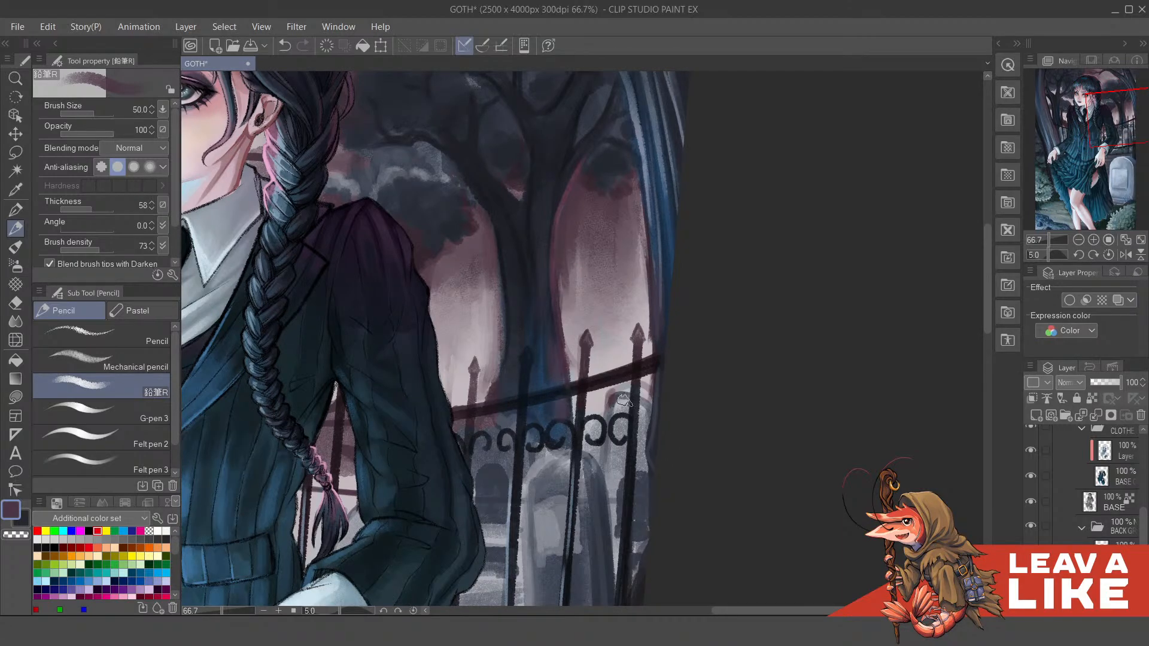
drag(628, 406, 627, 380)
alt+click(614, 442)
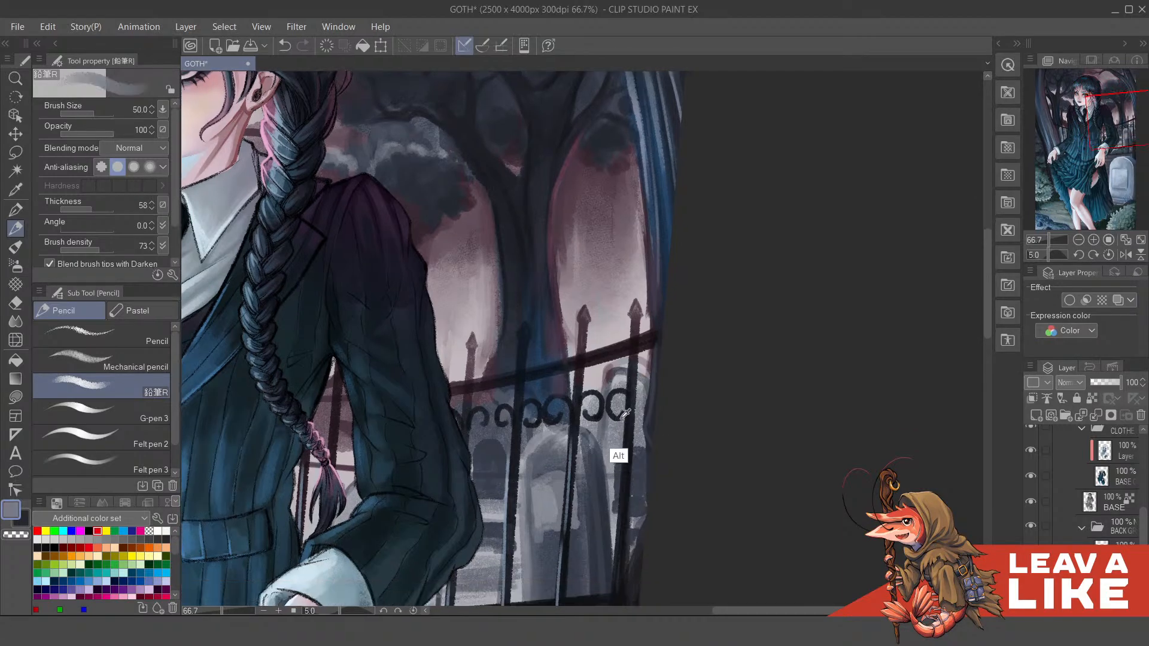
key(bracketleft)
key(bracketleft)
key(bracketleft)
key(bracketleft)
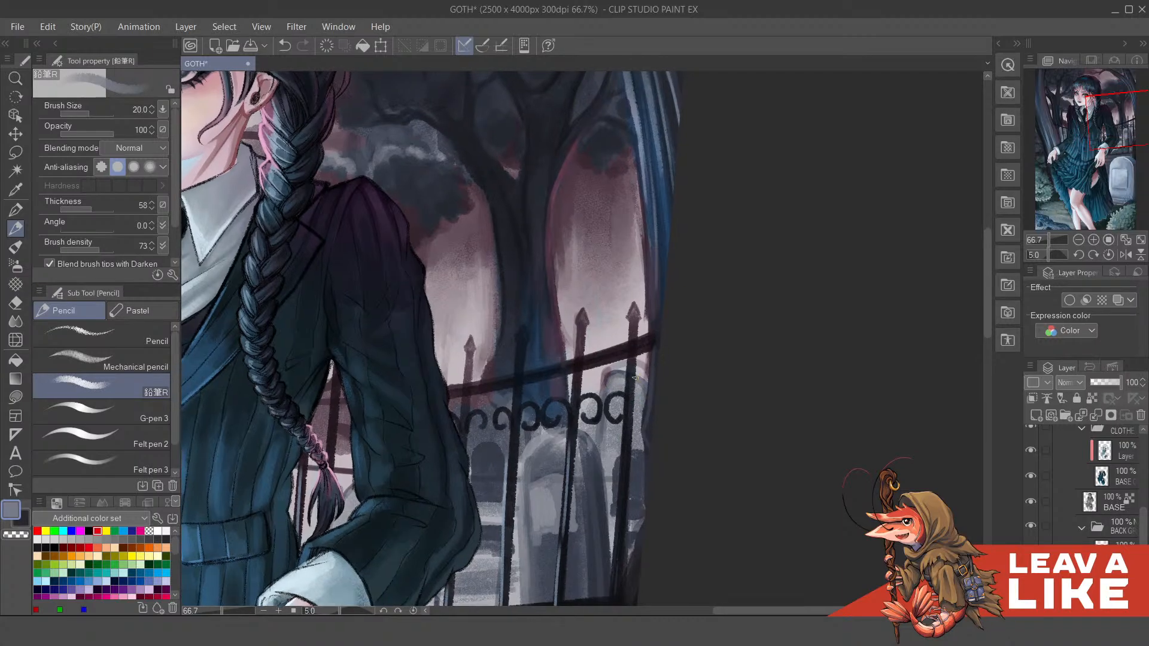
alt+click(556, 466)
alt+click(597, 455)
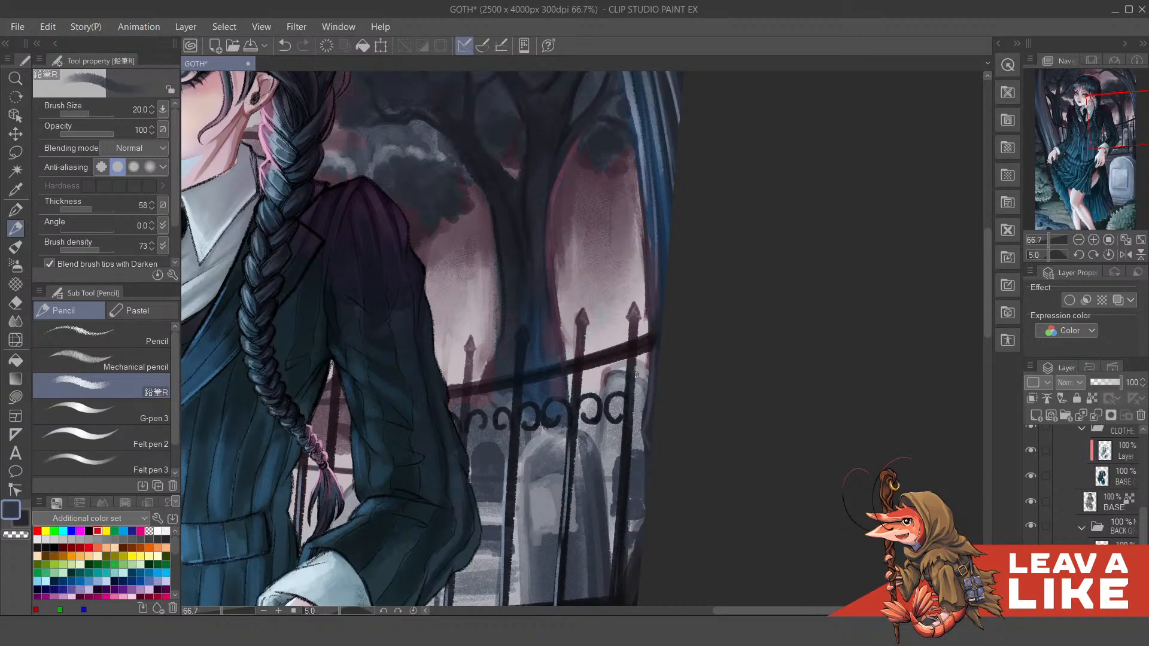
key(ctrl+z)
scroll(619, 328, up, 1)
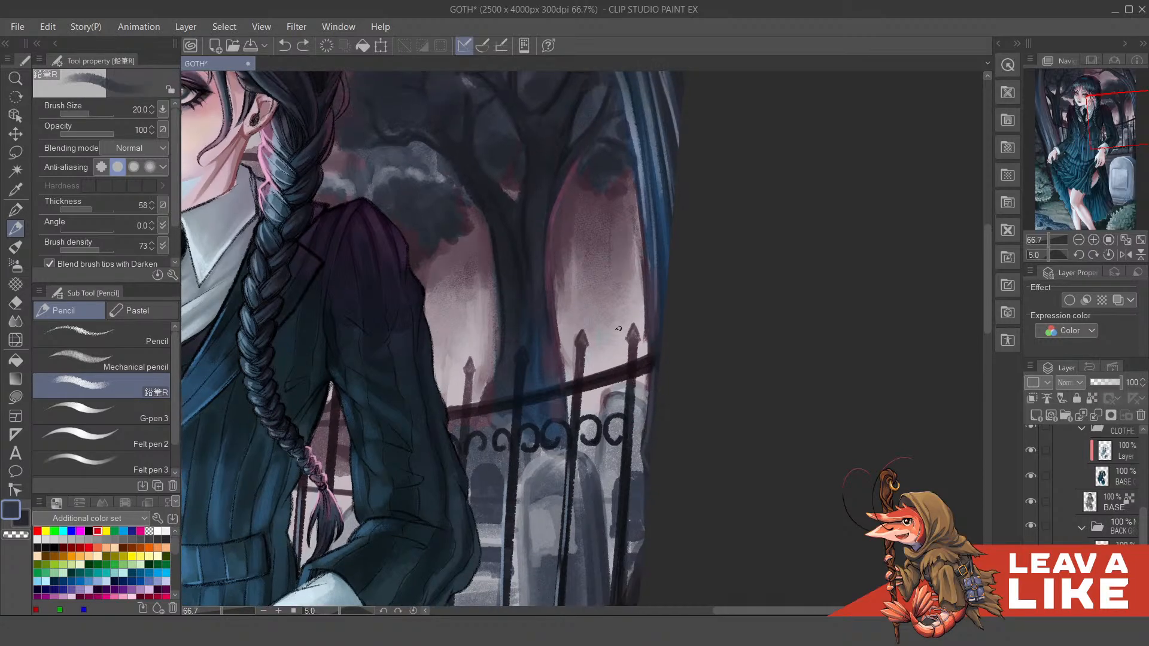
Step: Soften the sky above the fence with sampled mauve, and touch up the background foliage with sampled dark blue-gray in the mirrored canvas view
alt+click(620, 261)
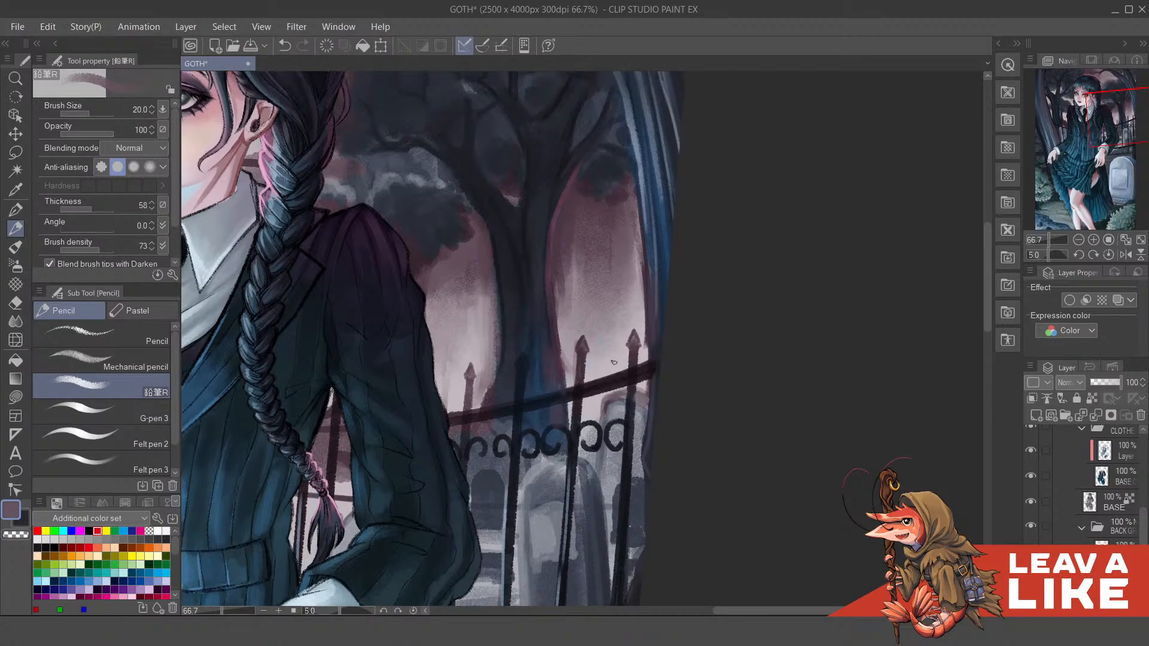
scroll(662, 298, down, 2)
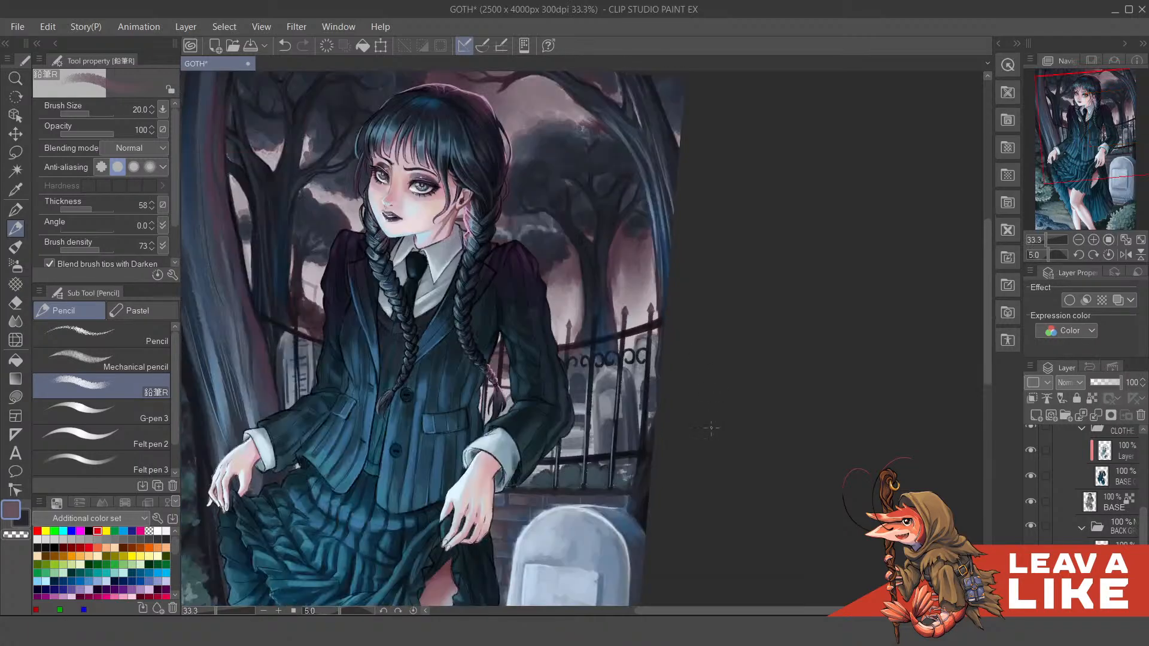
key(h)
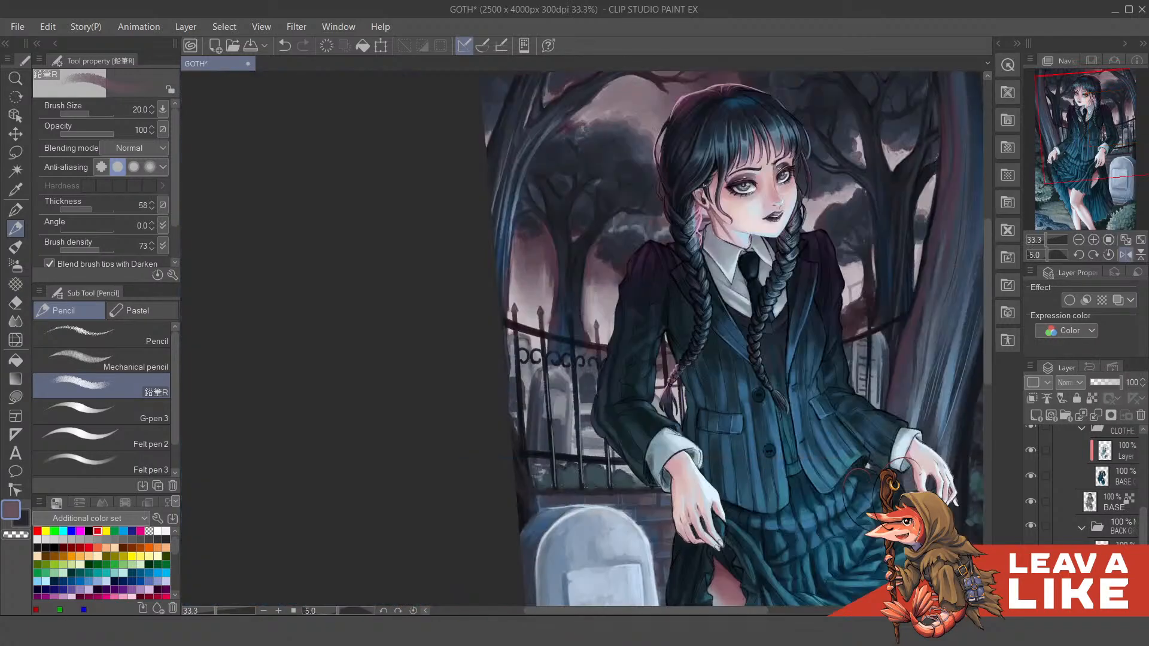
scroll(639, 265, up, 2)
drag(498, 288, 648, 343)
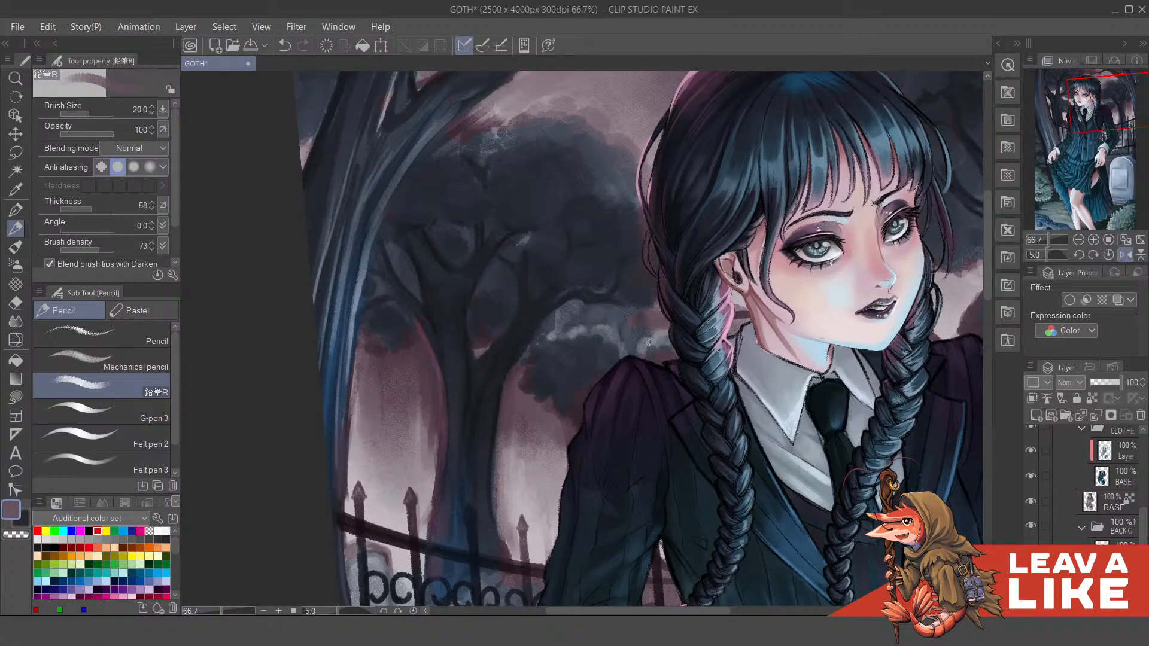
alt+click(637, 329)
Step: Examine the mirrored illustration as a whole, with the canvas rotation reset to 0, comparing the background trees on both sides of the girl
scroll(698, 249, down, 3)
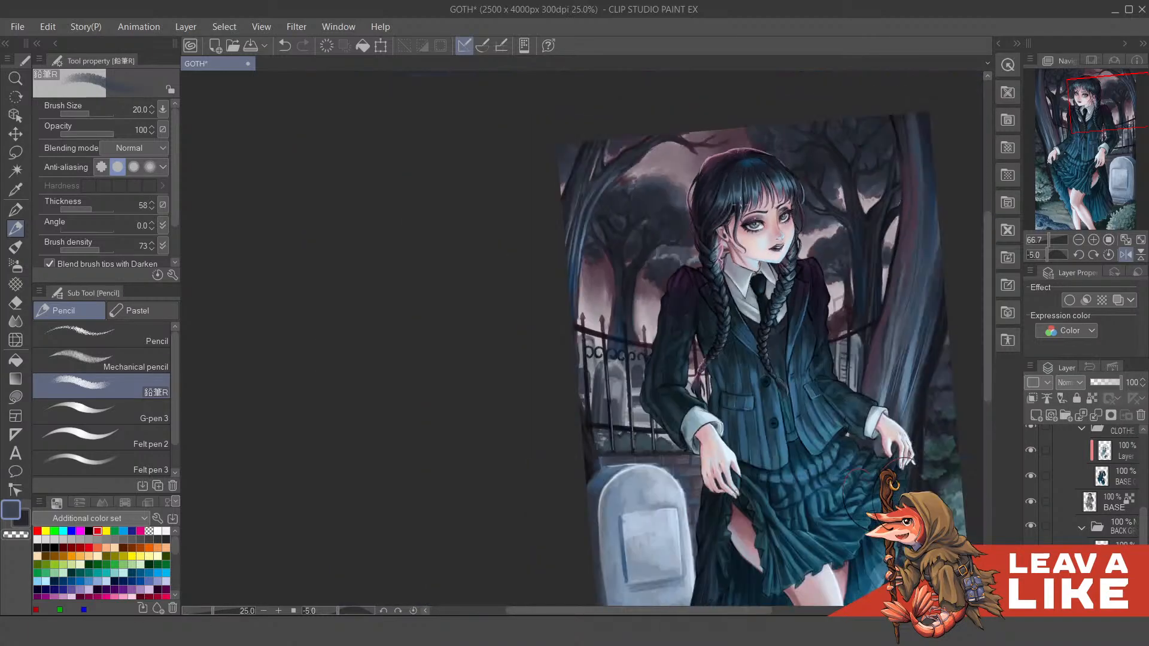
drag(819, 314, 754, 358)
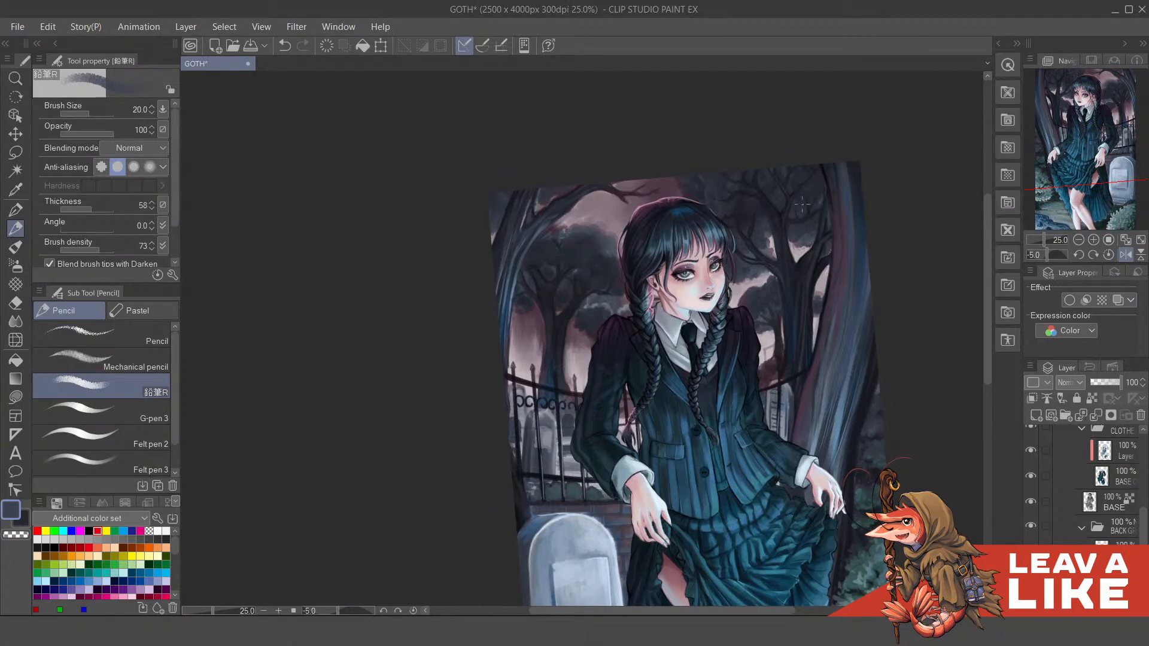
scroll(650, 316, up, 1)
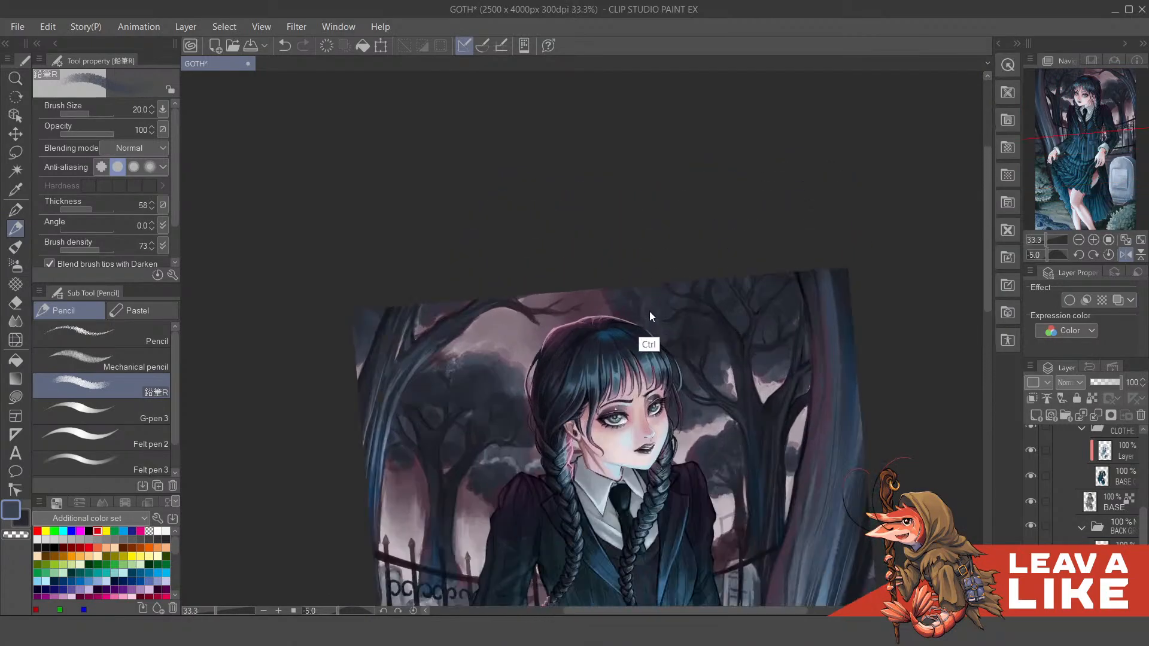
scroll(650, 315, down, 1)
key(^)
scroll(680, 294, down, 1)
scroll(717, 339, up, 1)
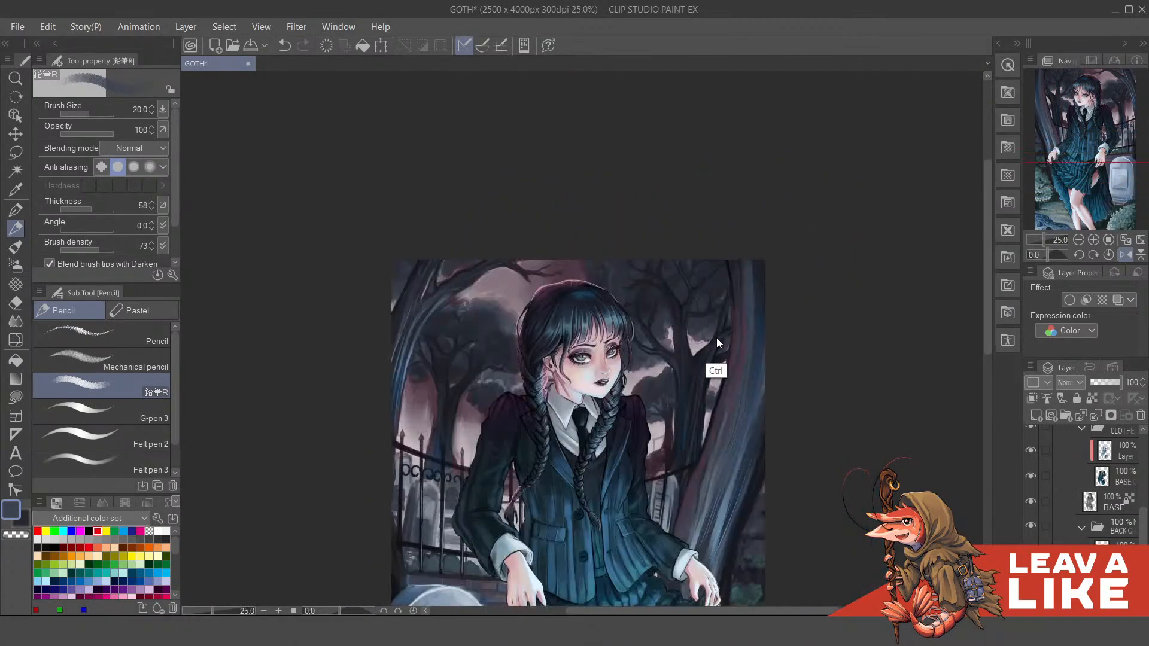
scroll(716, 337, up, 1)
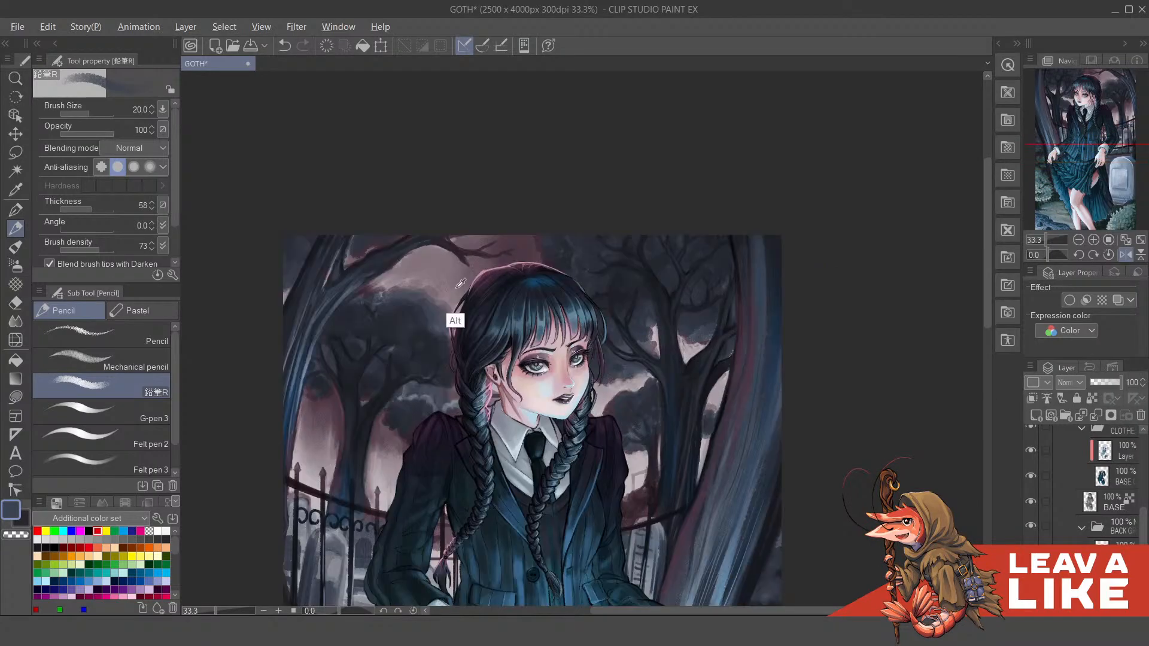
Step: Paint small sky gaps between the bare tree's branches beside the large trunk with mauve sampled from the sky, using the pencil at brush size 20
alt+click(413, 267)
scroll(486, 339, up, 1)
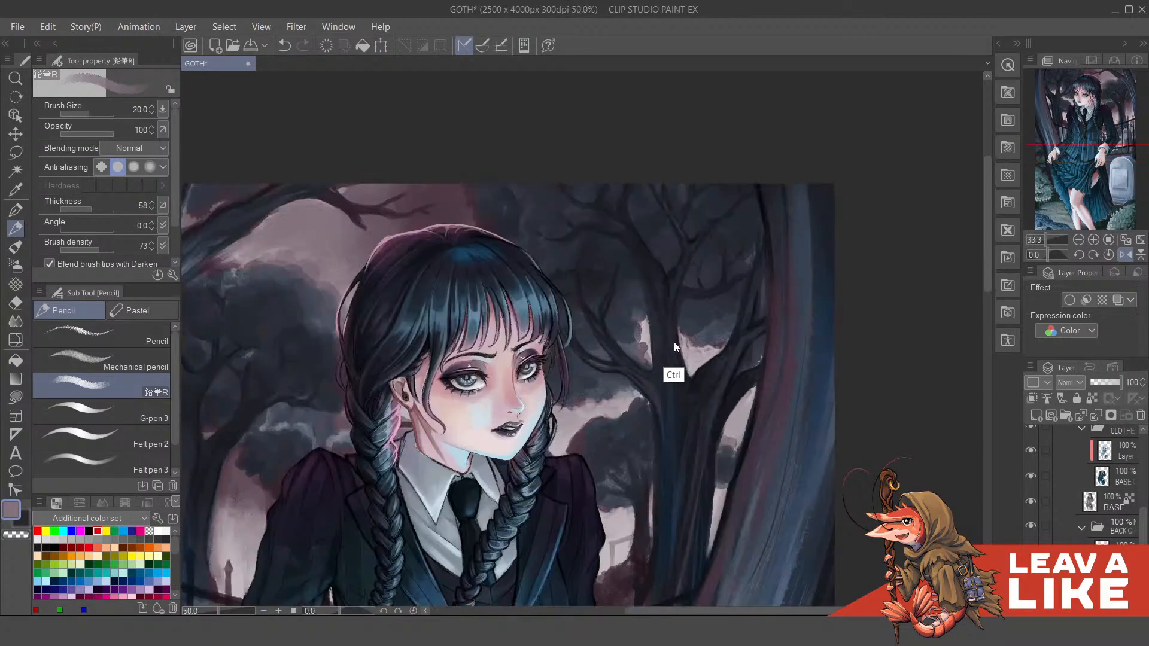
scroll(675, 344, up, 1)
drag(632, 337, 635, 316)
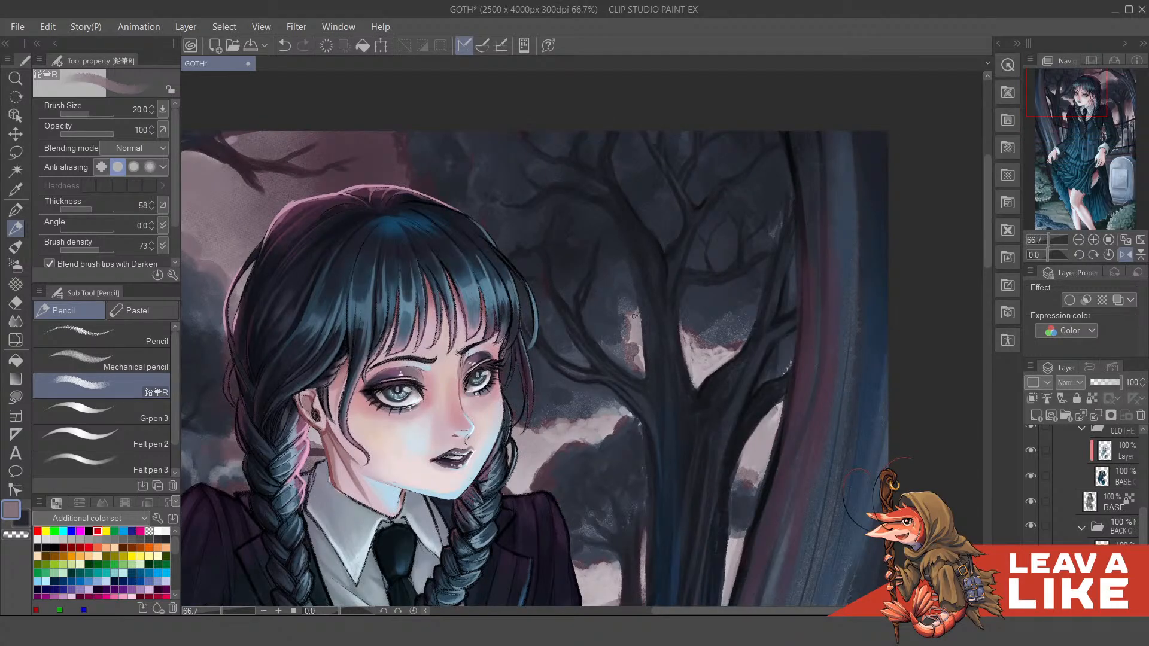
mouse_move(687, 352)
mouse_down()
mouse_move(699, 377)
mouse_move(704, 353)
mouse_move(689, 362)
mouse_move(698, 377)
mouse_move(725, 354)
mouse_up()
key(ctrl+z)
scroll(810, 330, right, 1)
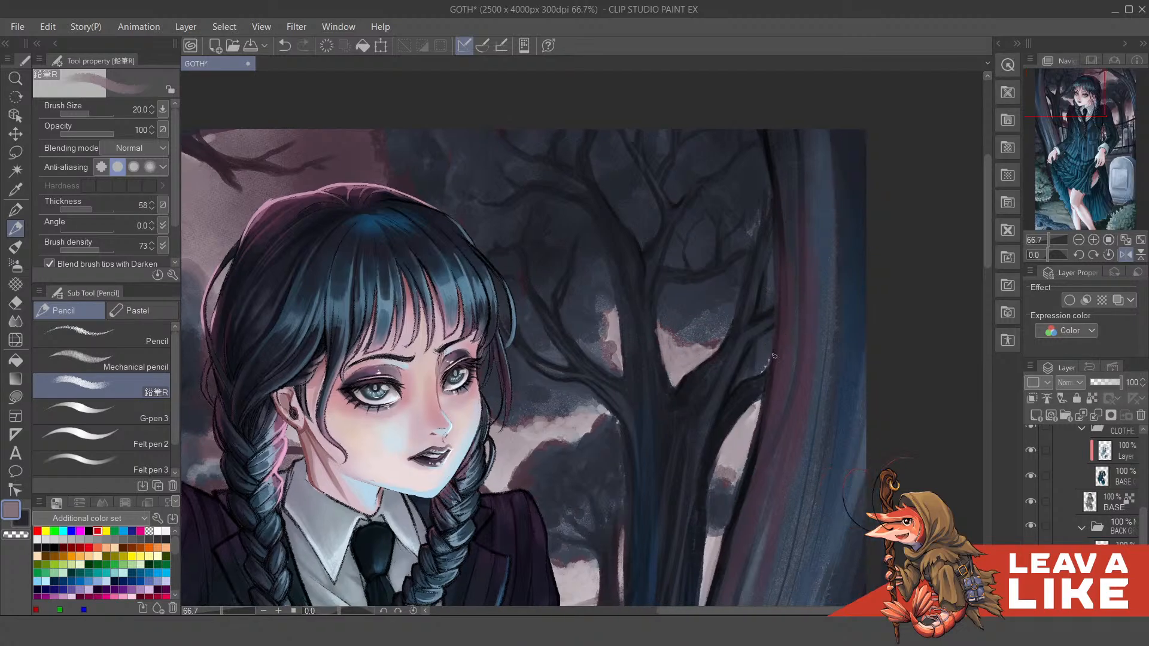
scroll(772, 368, down, 1)
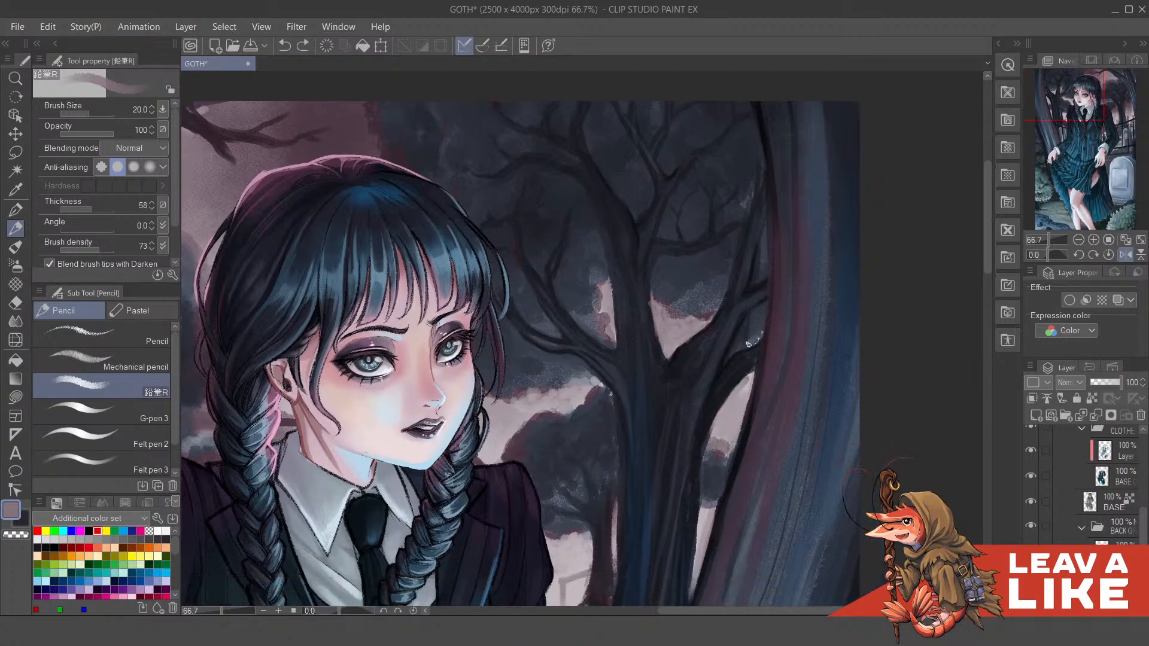
drag(747, 329, 737, 351)
mouse_move(757, 336)
mouse_down()
mouse_move(745, 339)
mouse_move(746, 327)
mouse_move(747, 349)
mouse_up()
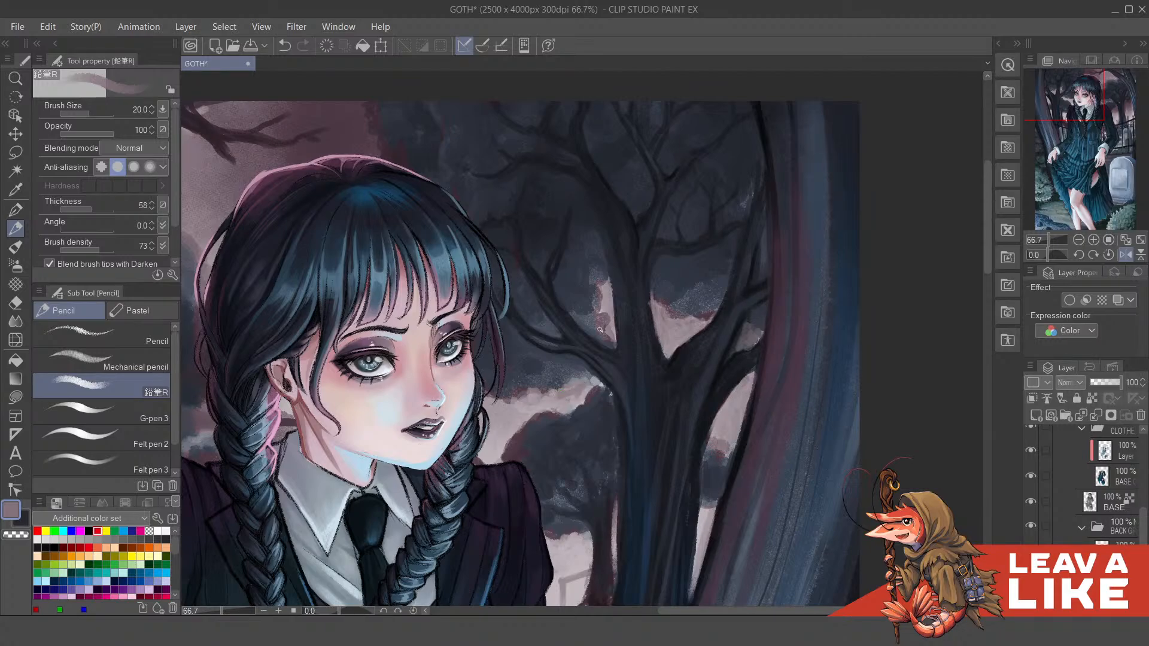
Step: Rotate the canvas and brighten the sky patch between the girl's face and the bare tree with pale pinkish gray at brush size 20
key(^)
key(^)
key(^)
key(^)
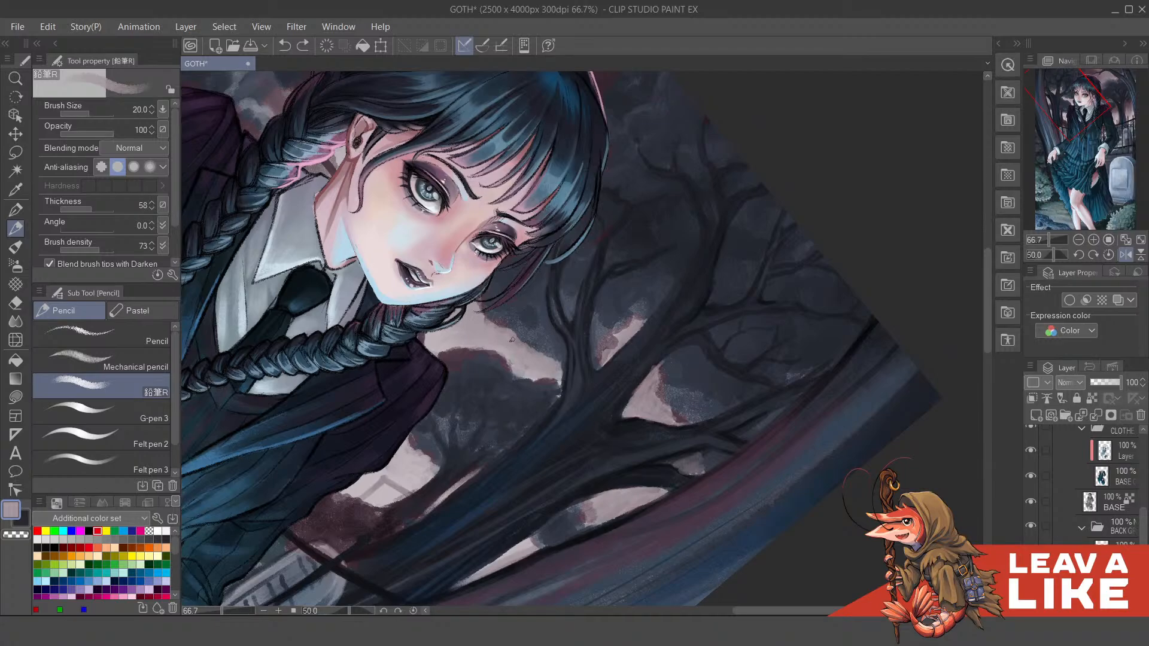
click(540, 353)
Step: Bring the canvas rotation back to 5 degrees and refine the pale sky's edge against the bare tree's trunk at brush size 20
scroll(539, 353, down, 1)
key(minus)
key(minus)
key(minus)
key(minus)
key(minus)
key(minus)
key(minus)
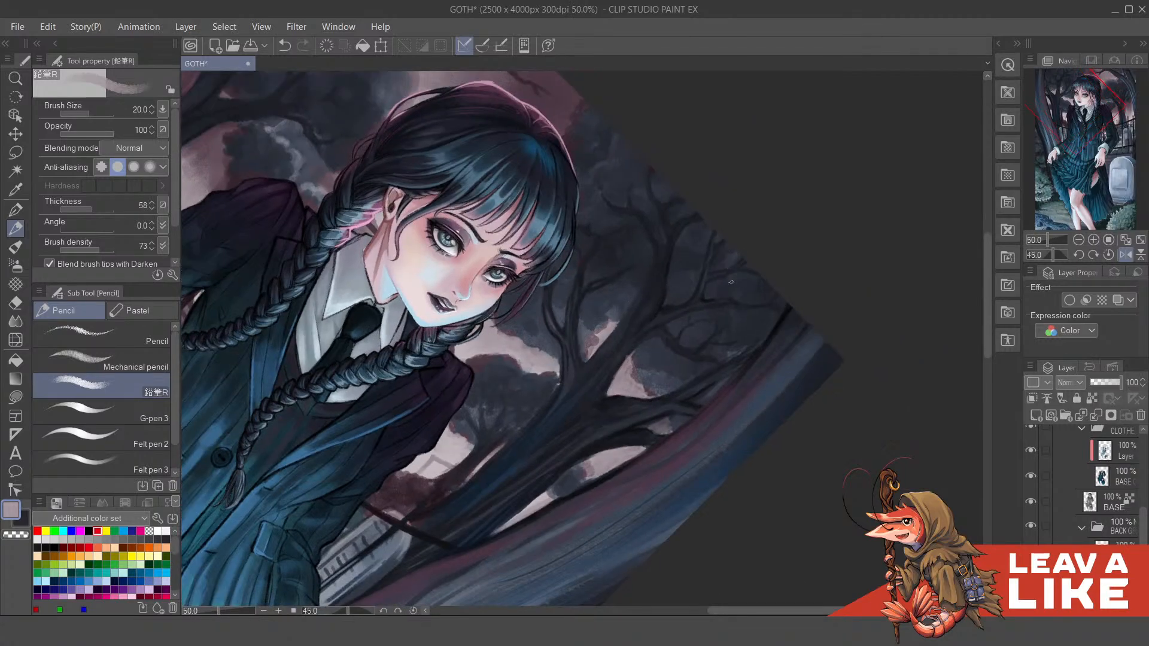
scroll(735, 288, down, 1)
key(minus)
key(minus)
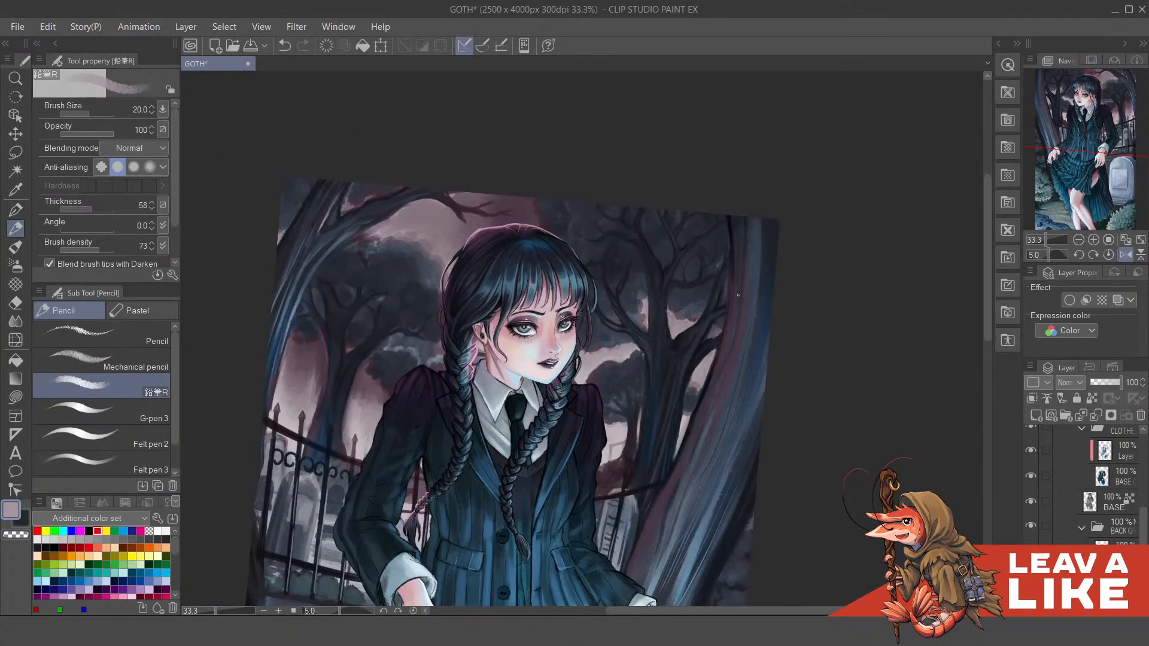
scroll(635, 316, up, 2)
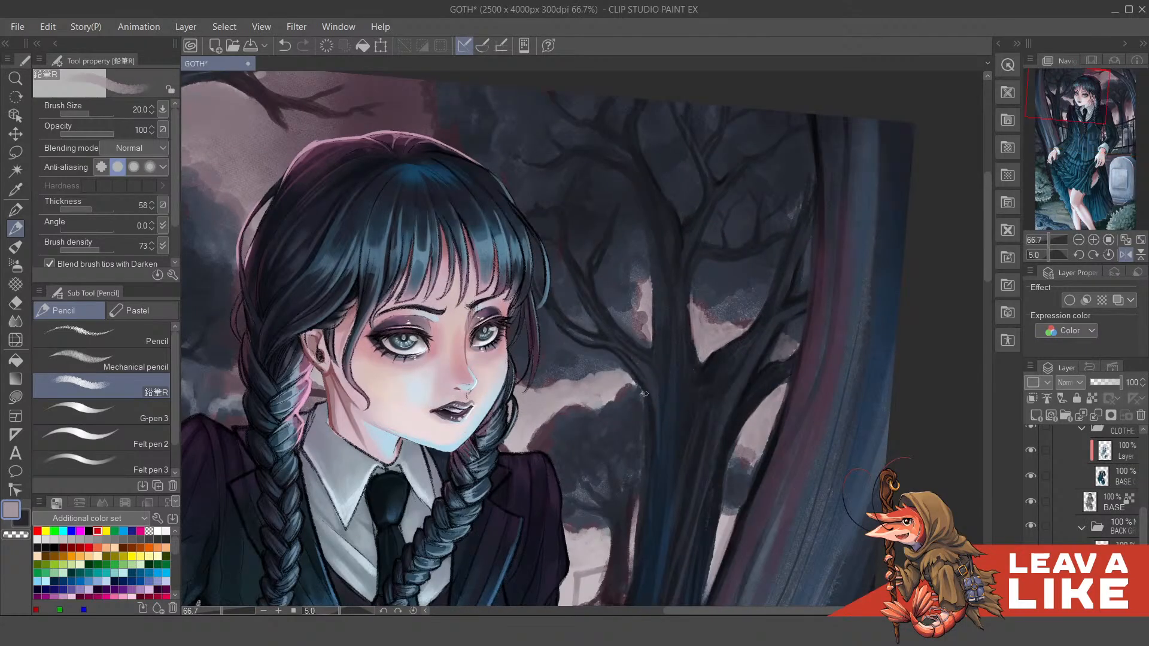
drag(614, 385, 619, 391)
Step: Rework the foliage around the bare tree's sky gap with sampled dark blue-gray and muted mauve, using the pencil at brush size 60
key(bracketright)
key(bracketright)
key(bracketright)
key(bracketright)
key(bracketright)
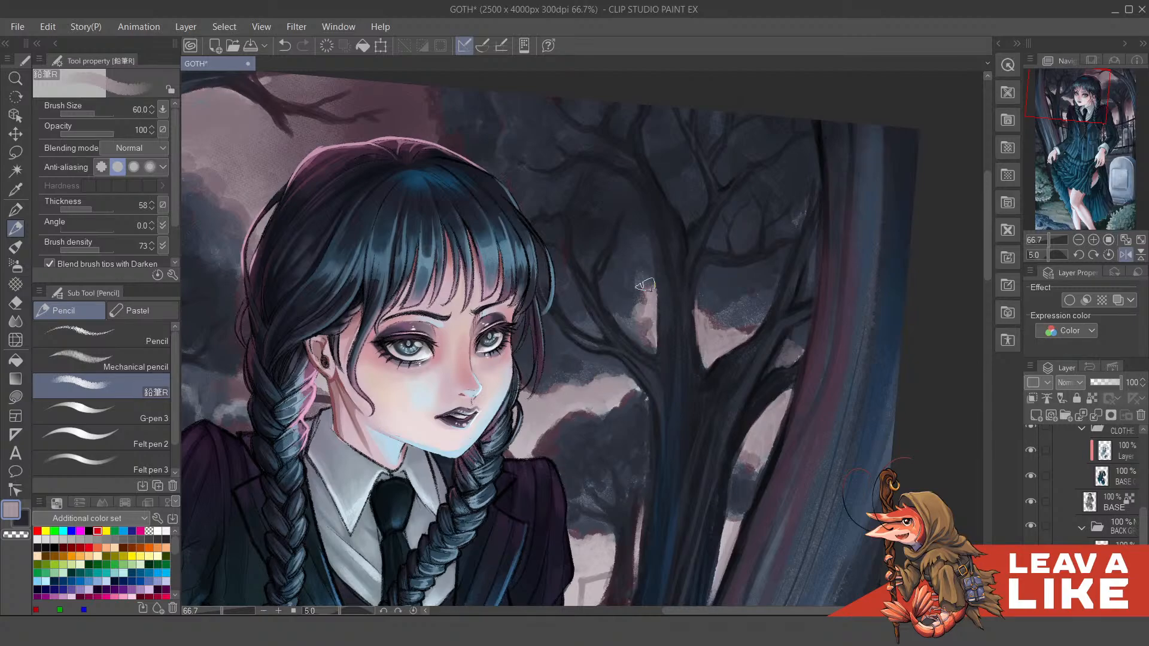
alt+click(633, 302)
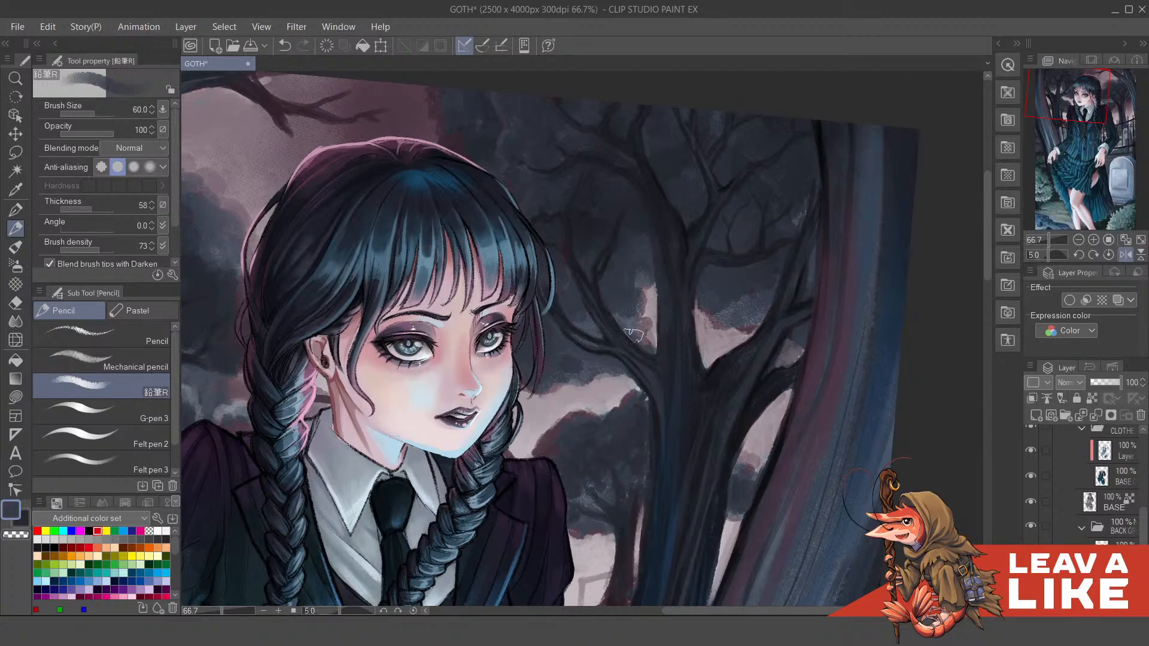
alt+click(645, 320)
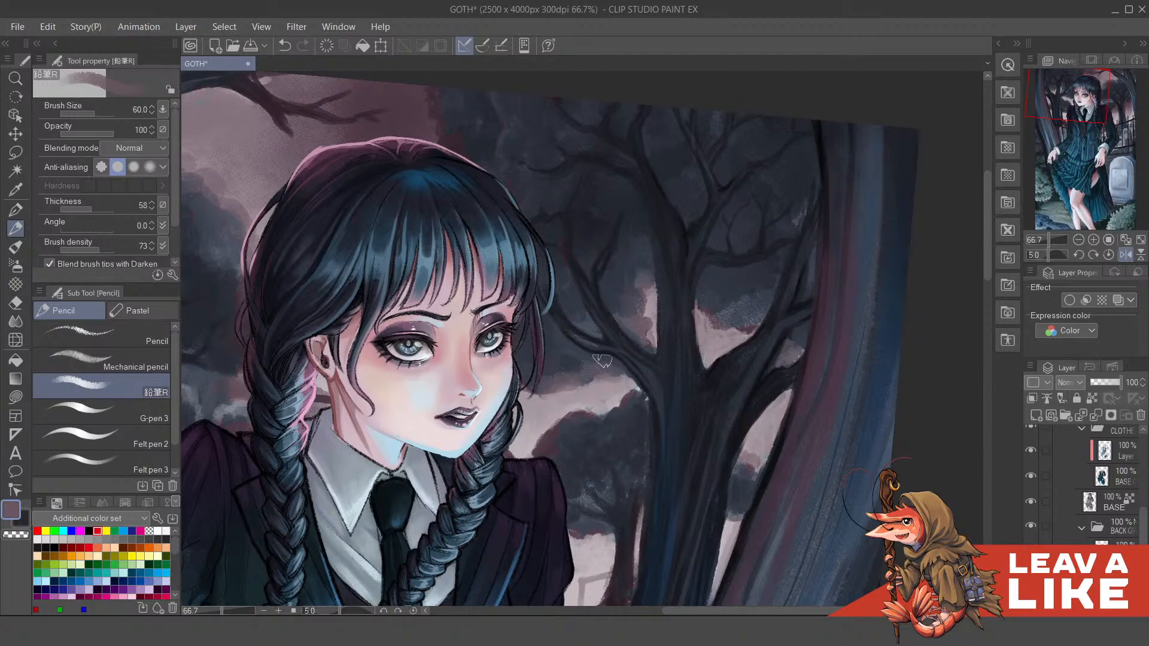
Step: Shade the dark foliage above the girl's head with sampled dark purple, using the pencil at brush size 60
scroll(761, 199, down, 2)
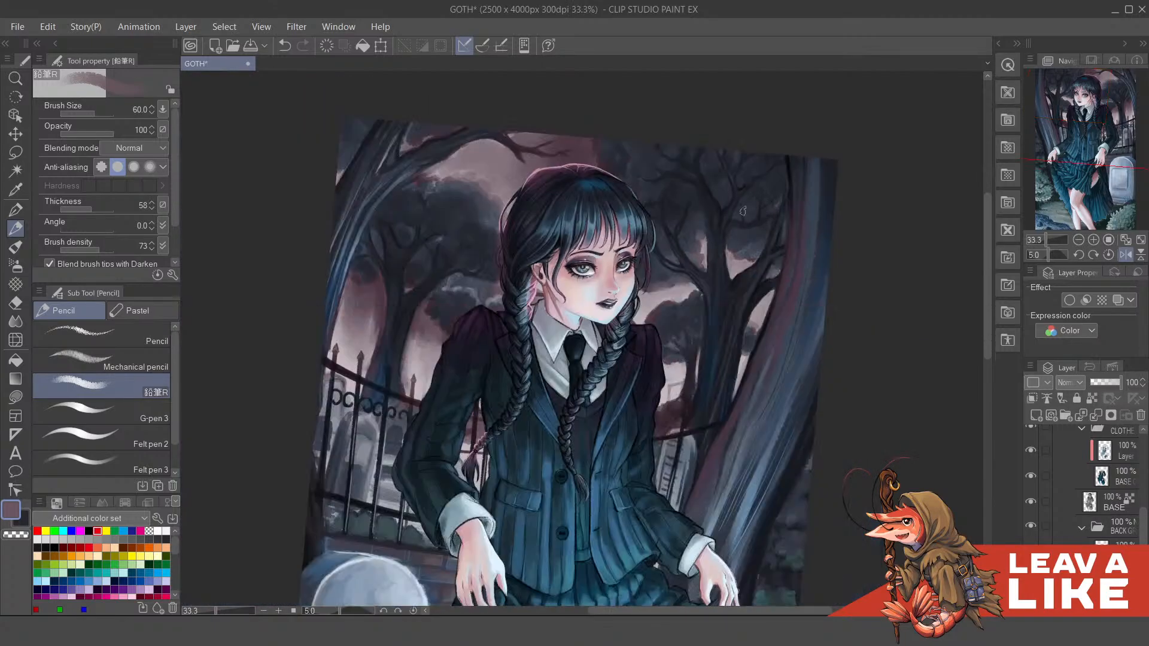
scroll(648, 163, up, 2)
drag(646, 177, 630, 268)
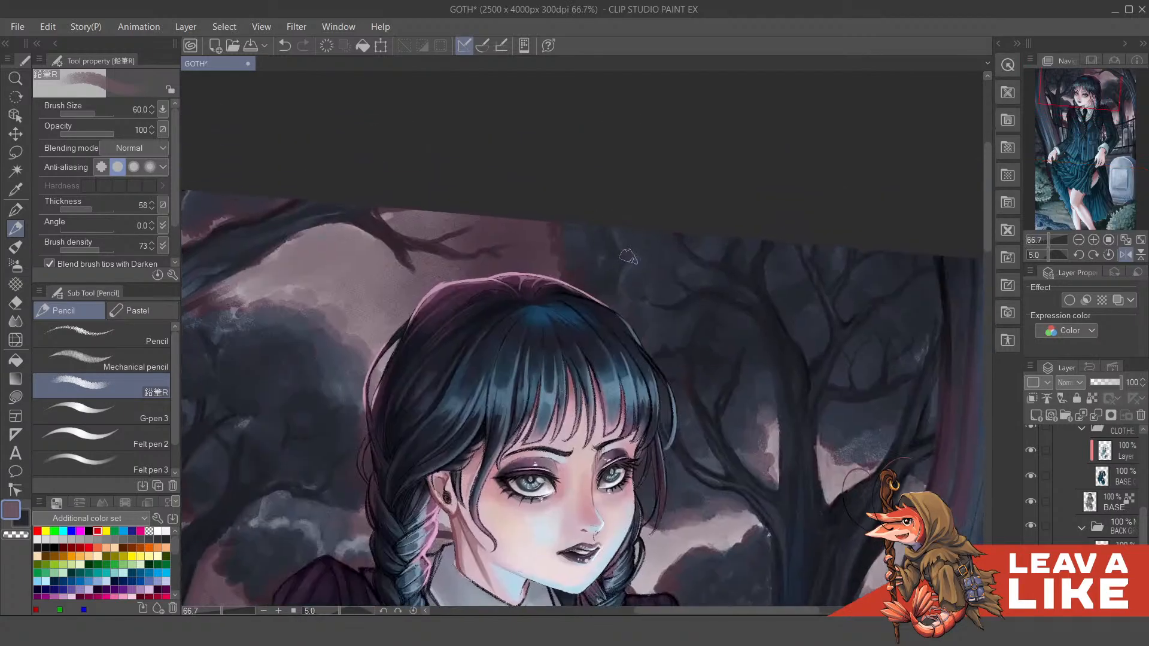
alt+click(577, 279)
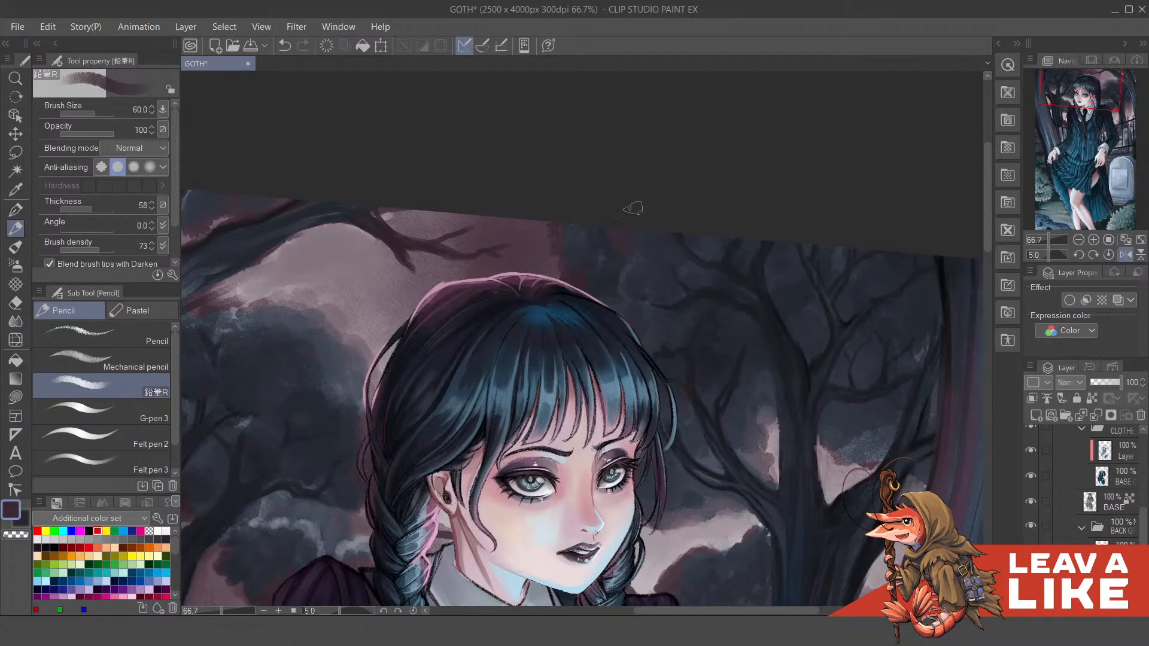
drag(596, 244, 599, 255)
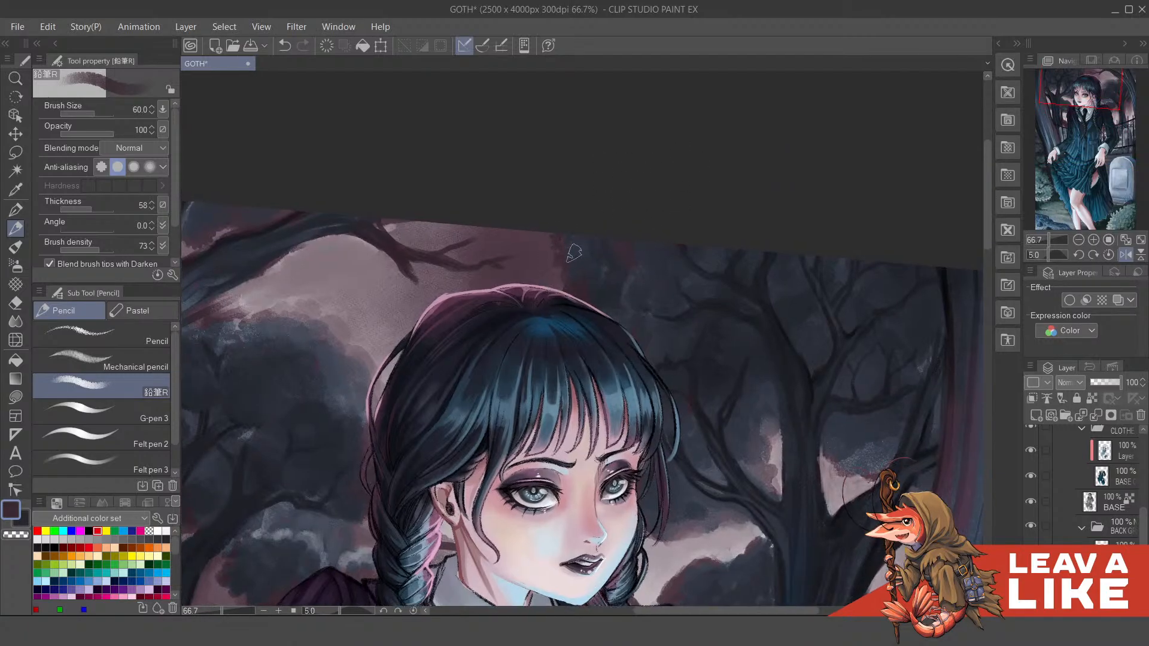
Step: Refine the foliage edge above the girl's head with mauve sampled from the sky at brush sizes down to 17, undoing the last stroke
key(ctrl)
key(alt)
alt+click(346, 326)
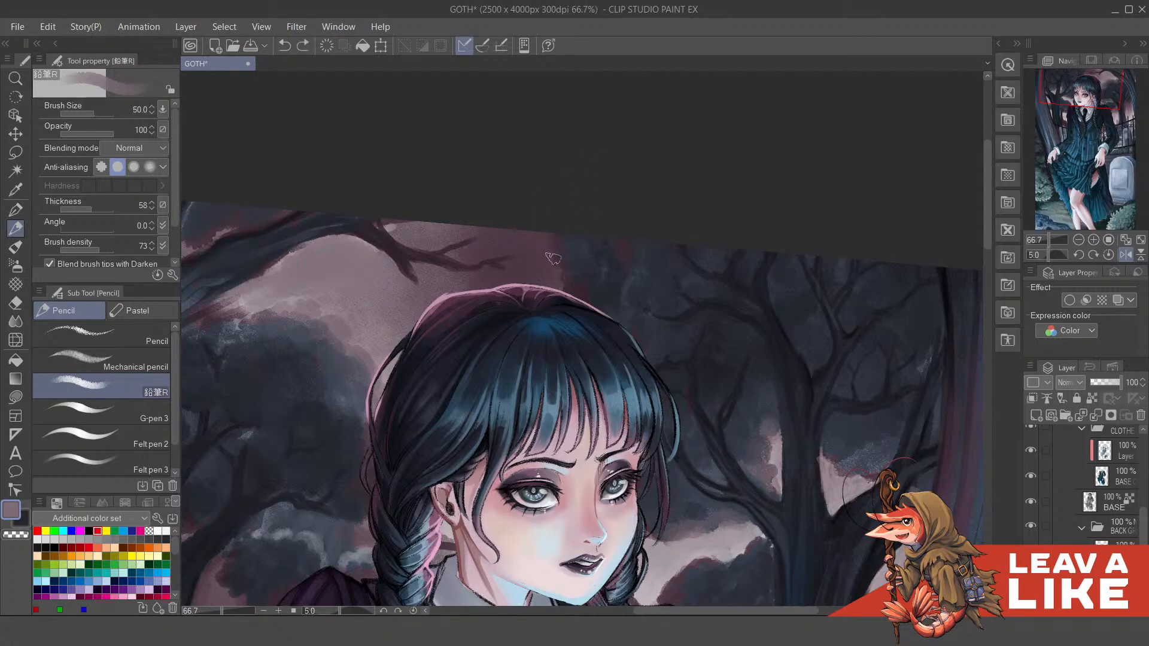
key(bracketleft)
key(bracketleft)
key(bracketleft)
key(bracketleft)
key(bracketleft)
key(bracketleft)
drag(556, 259, 549, 232)
key(ctrl+z)
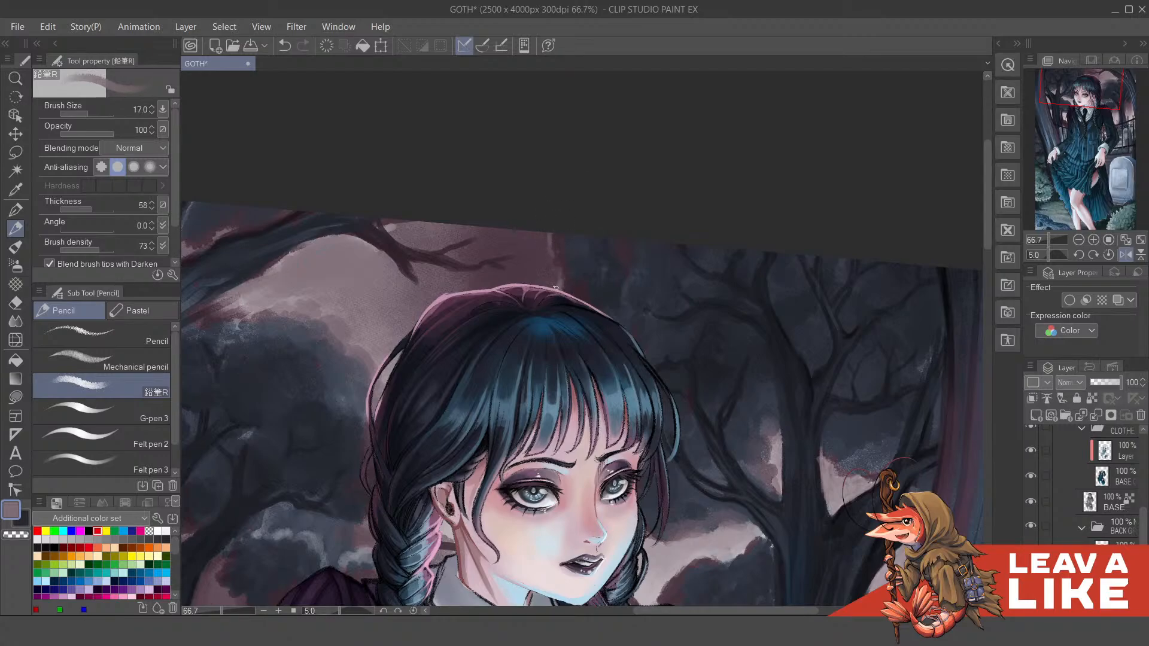
scroll(623, 160, down, 2)
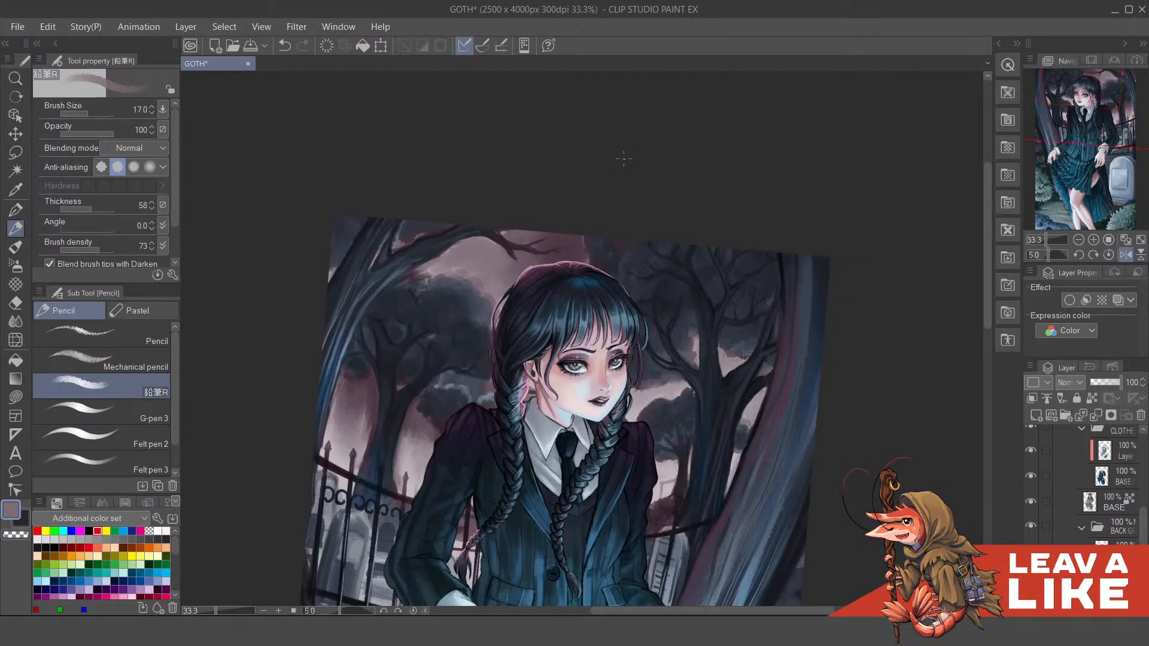
scroll(623, 159, down, 1)
key(minus)
drag(761, 414, 741, 362)
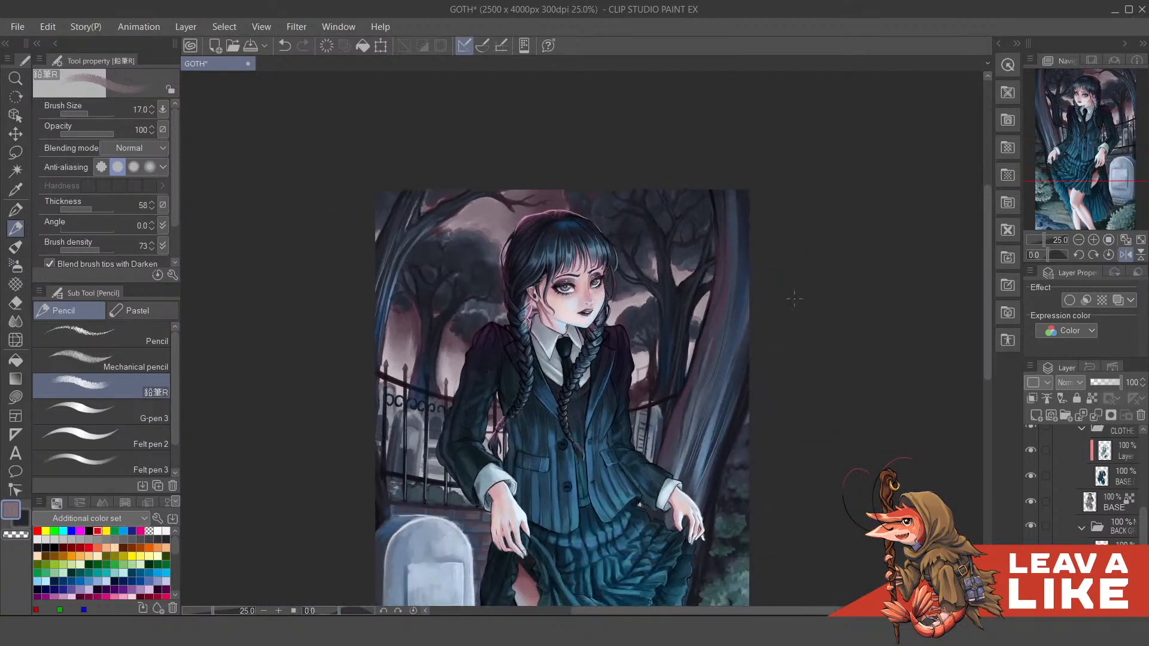
scroll(678, 297, up, 1)
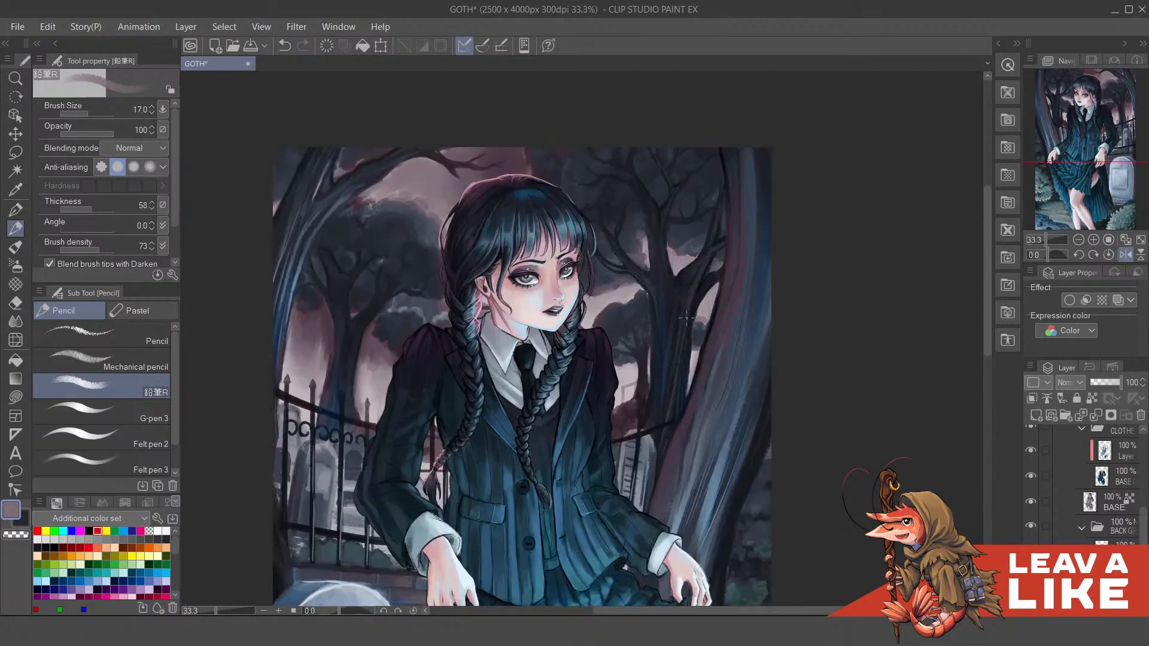
Step: Rework the edge of the sky gap beside the bare tree's trunk with sampled dark purple, using the pencil at brush size 40
scroll(674, 249, up, 2)
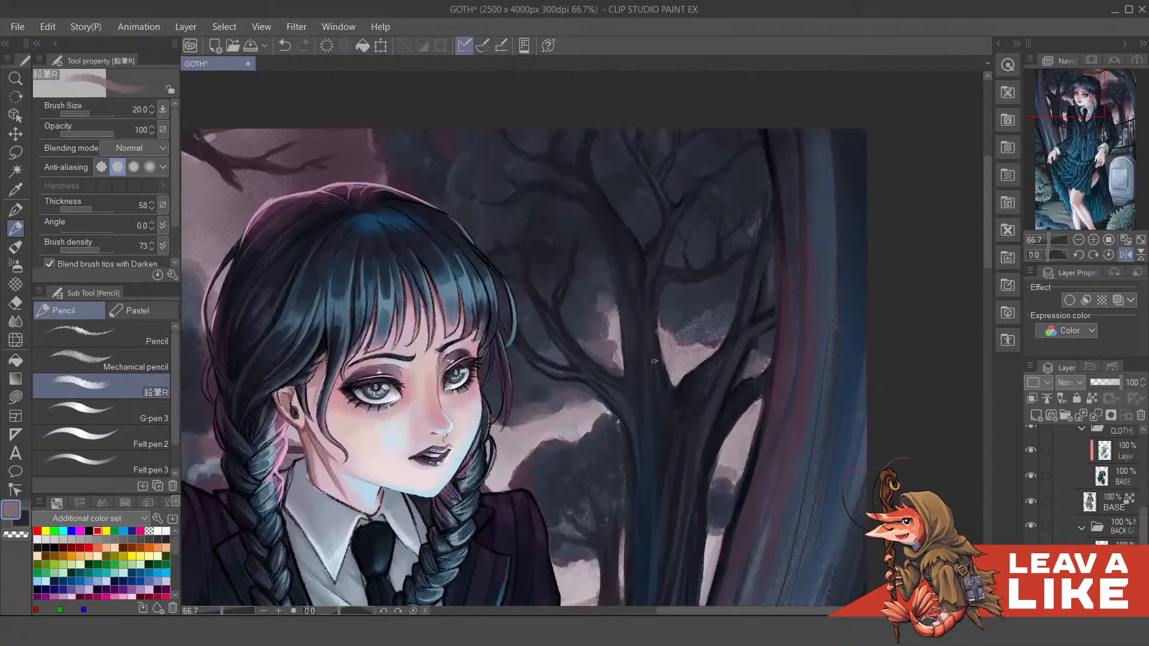
key(bracketright)
key(bracketright)
key(bracketright)
key(ctrl+z)
alt+click(772, 422)
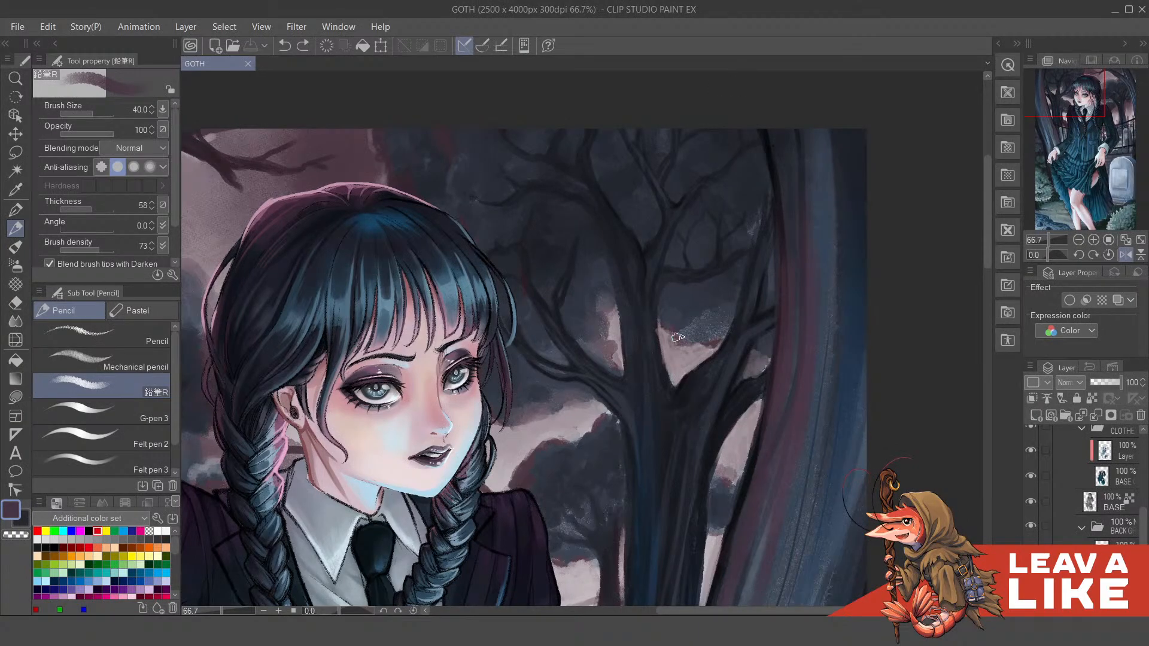
drag(721, 332, 722, 335)
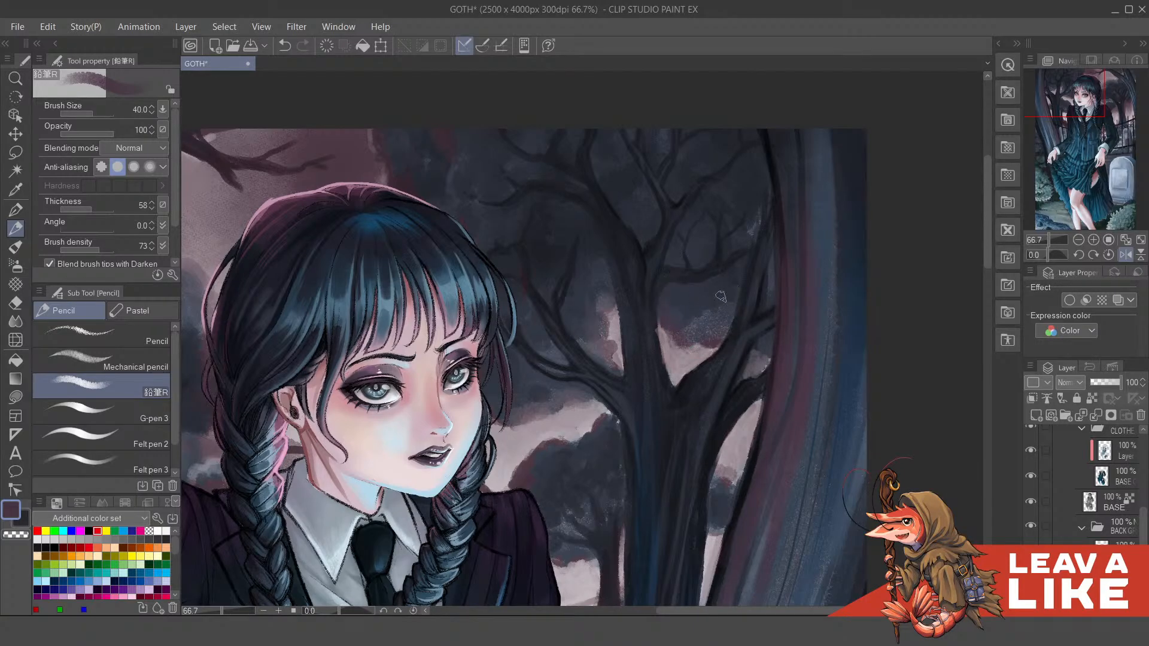
Step: Examine the dark foliage and sky gaps around the bare tree, up close and in the wider composition
scroll(802, 213, down, 2)
scroll(803, 213, up, 2)
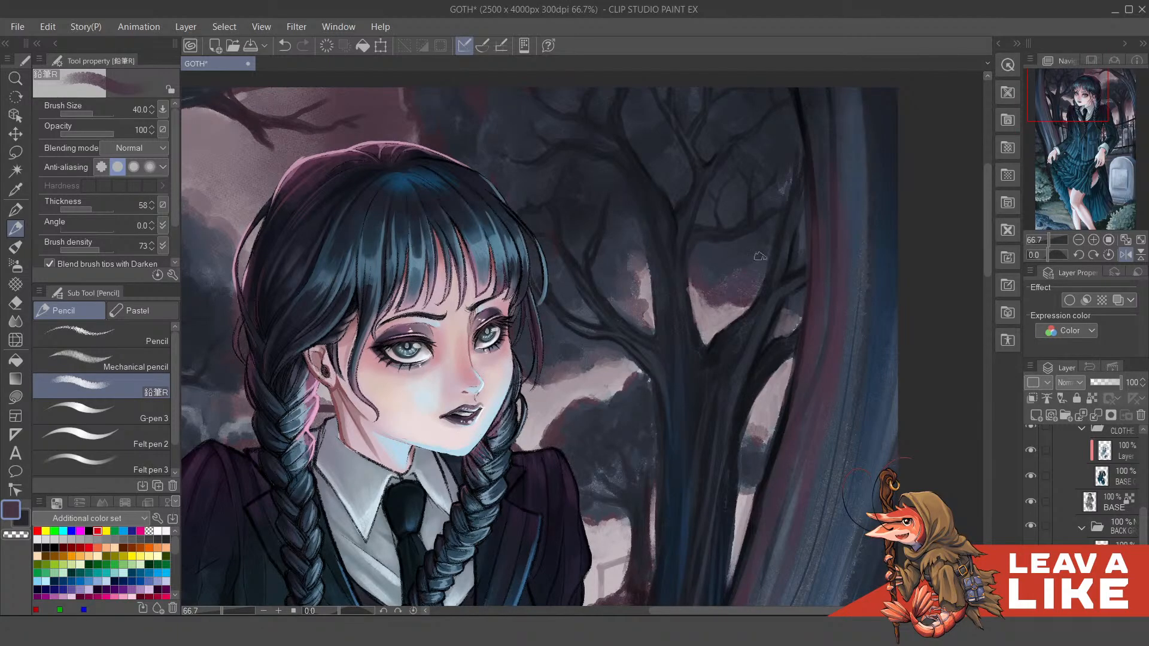
scroll(844, 176, down, 2)
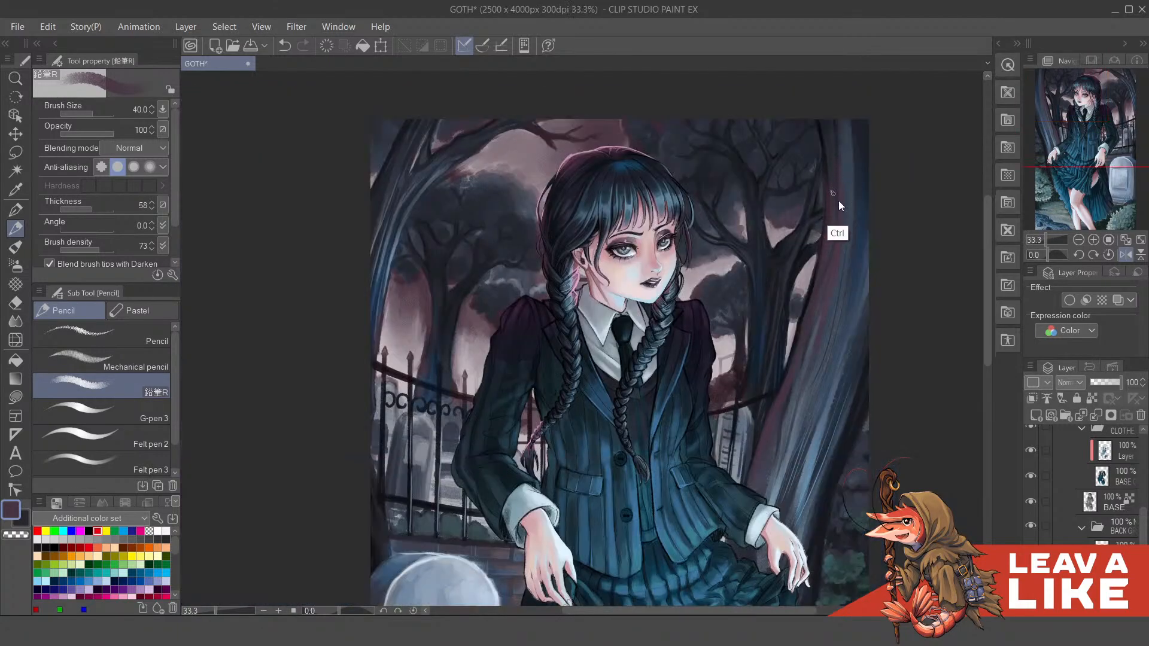
scroll(829, 251, up, 2)
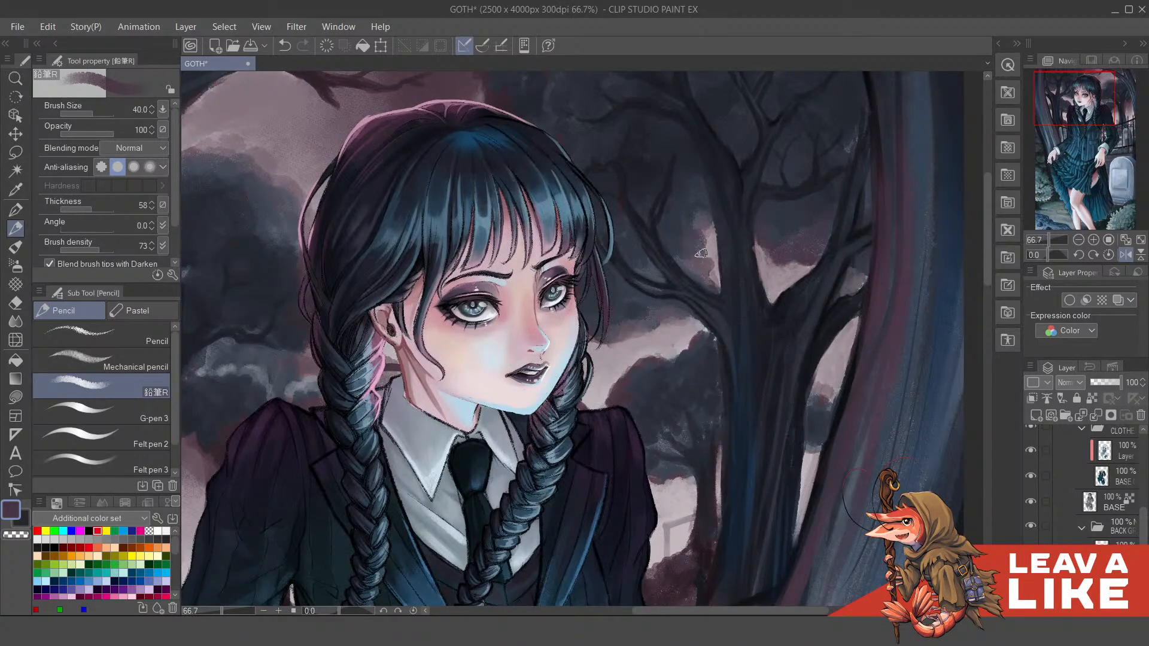
scroll(808, 177, down, 3)
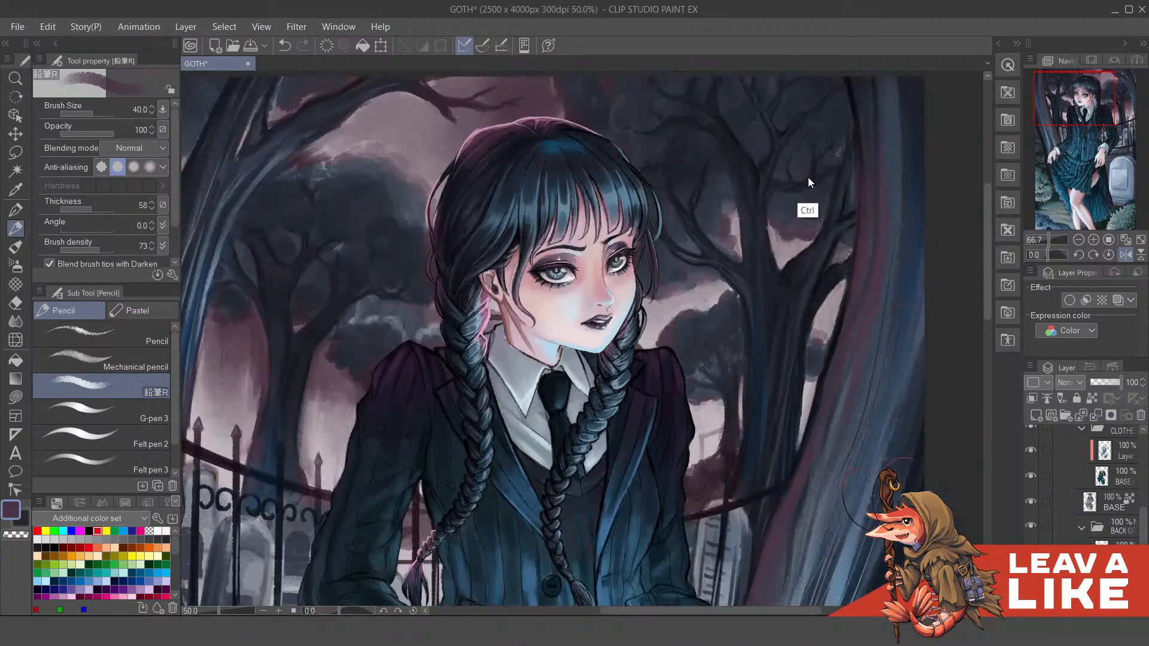
scroll(782, 213, up, 3)
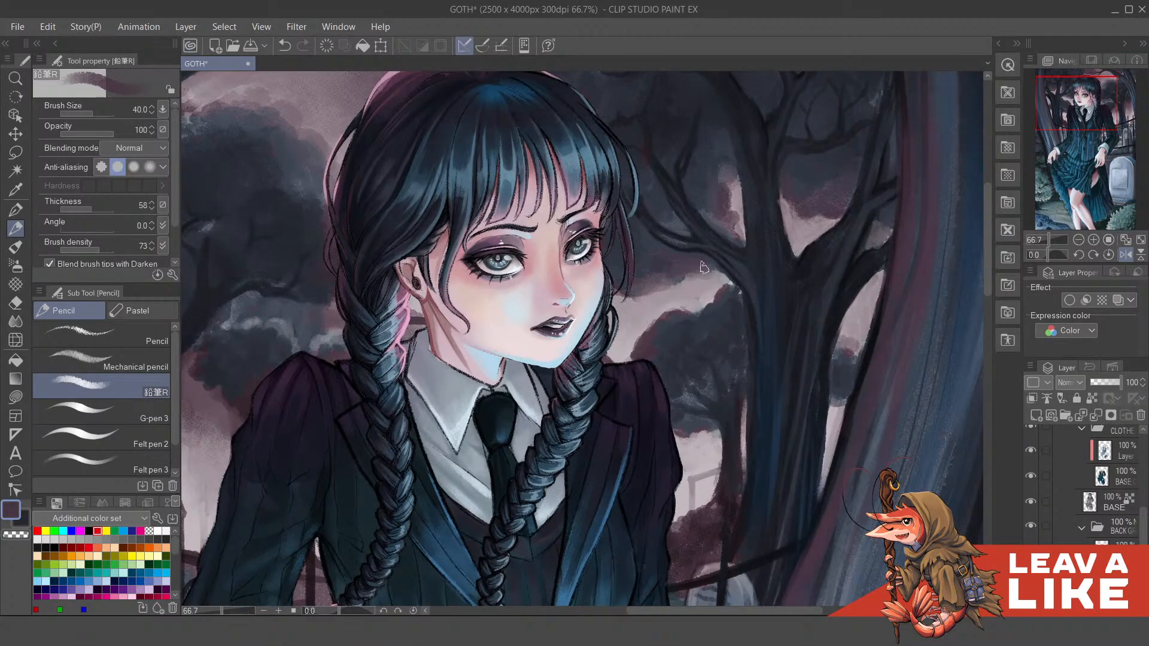
drag(783, 216, 729, 317)
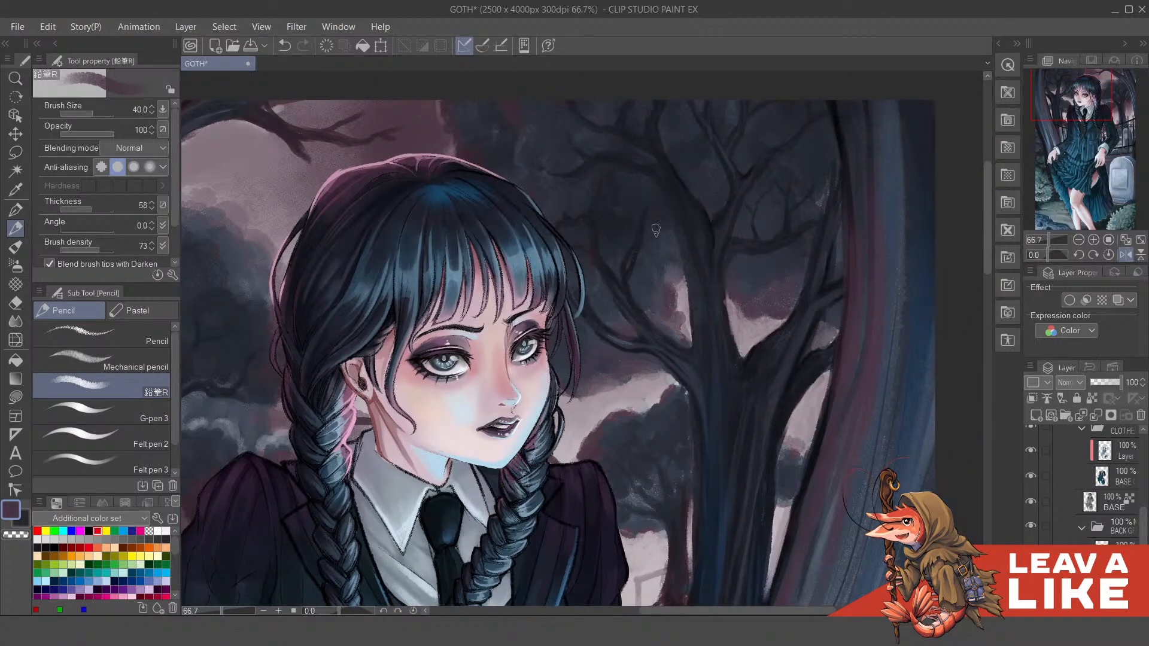
scroll(741, 227, down, 1)
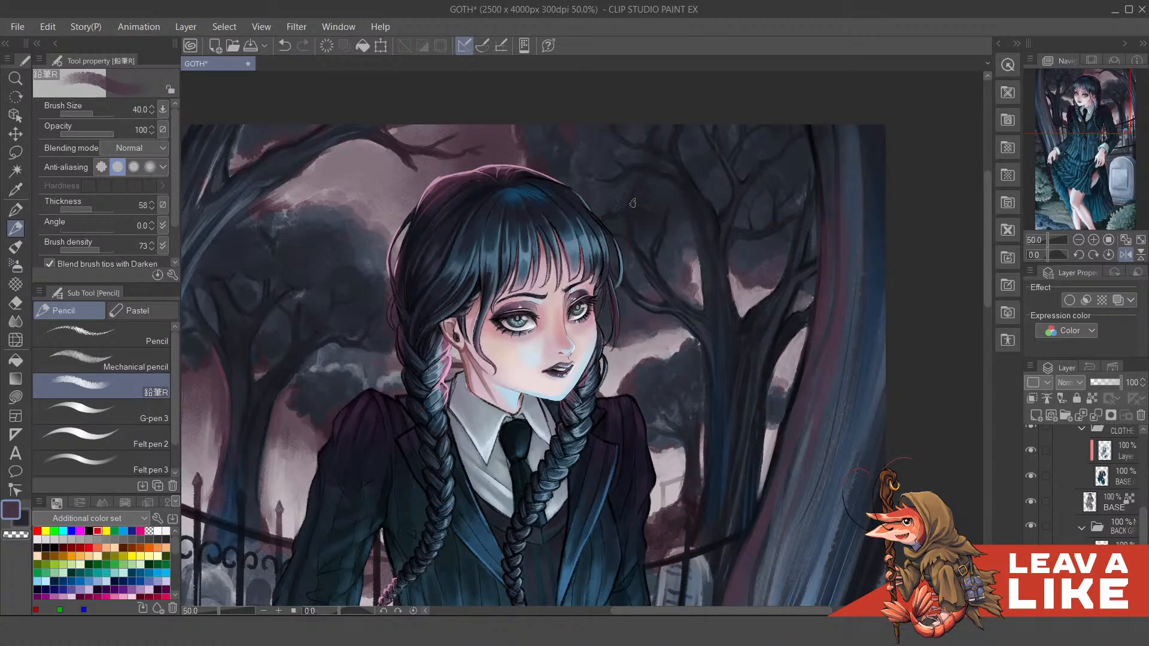
Step: Shade the small foliage clump and pale cloud edge behind the girl's shoulder with sampled dark blue-gray and muted tones at brush size 40
drag(404, 327, 609, 337)
scroll(553, 363, up, 2)
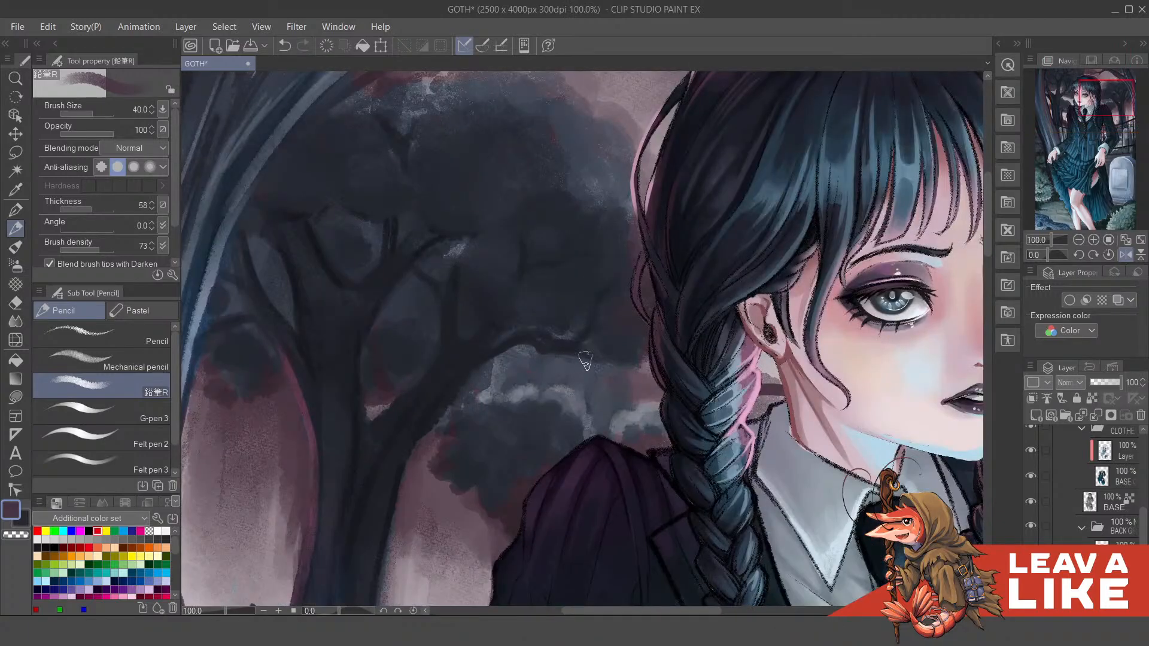
drag(640, 396, 628, 342)
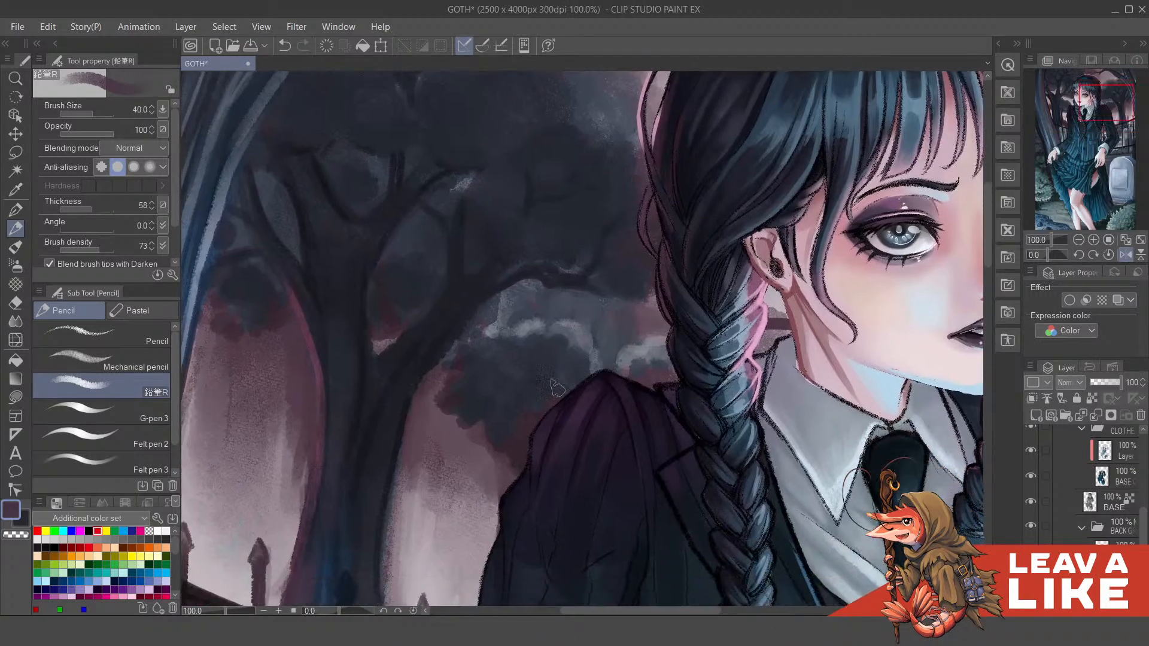
alt+click(518, 434)
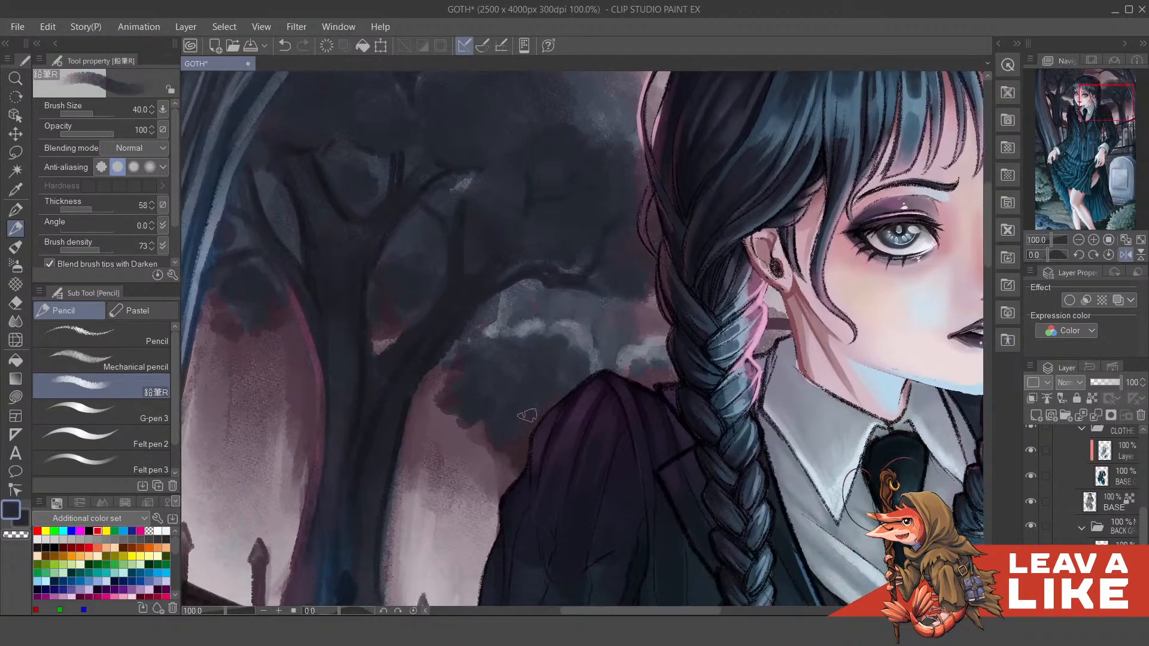
mouse_move(526, 416)
mouse_down()
mouse_move(510, 447)
mouse_move(489, 405)
mouse_move(476, 416)
mouse_move(471, 387)
mouse_move(459, 411)
mouse_up()
key(alt)
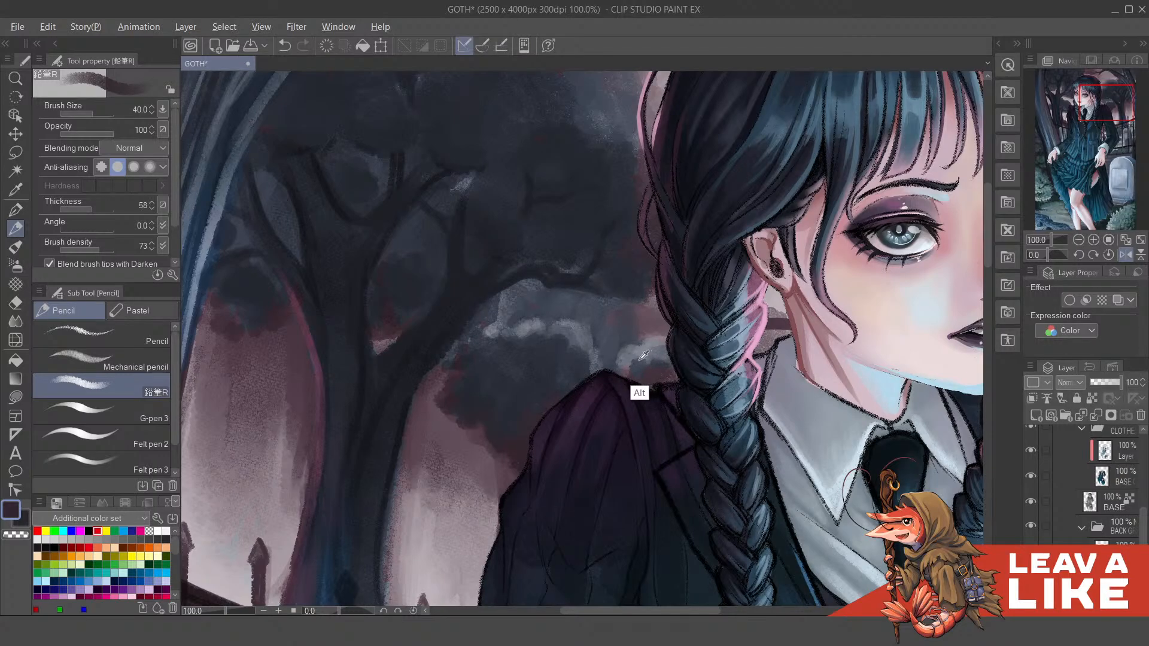
alt+click(644, 355)
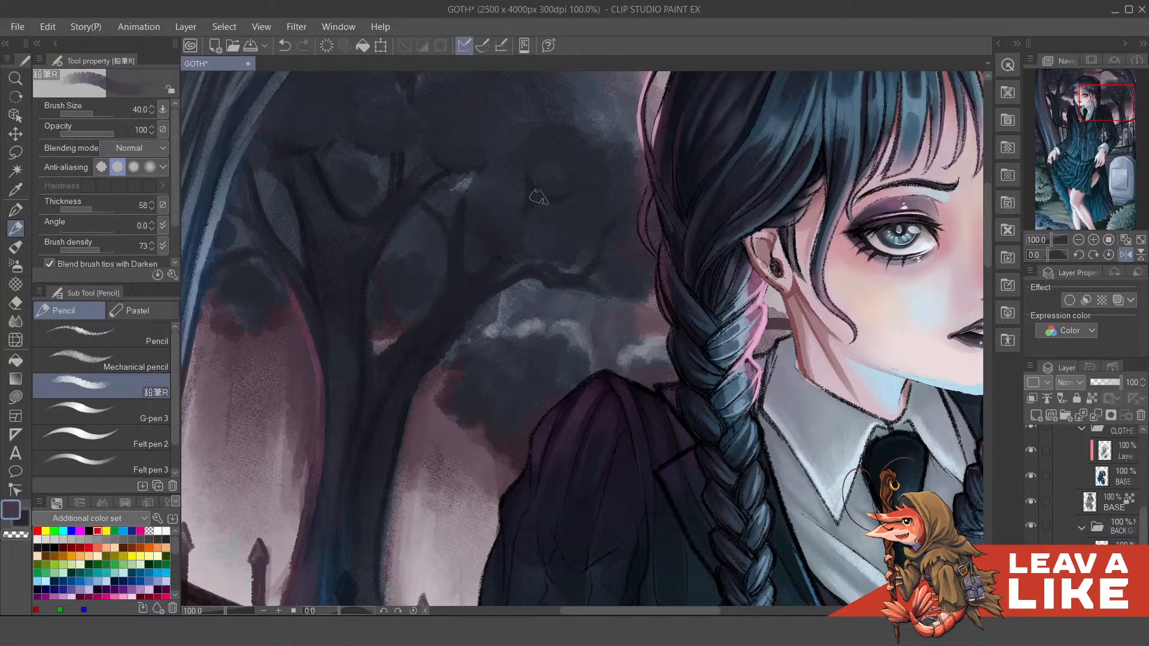
scroll(538, 198, down, 4)
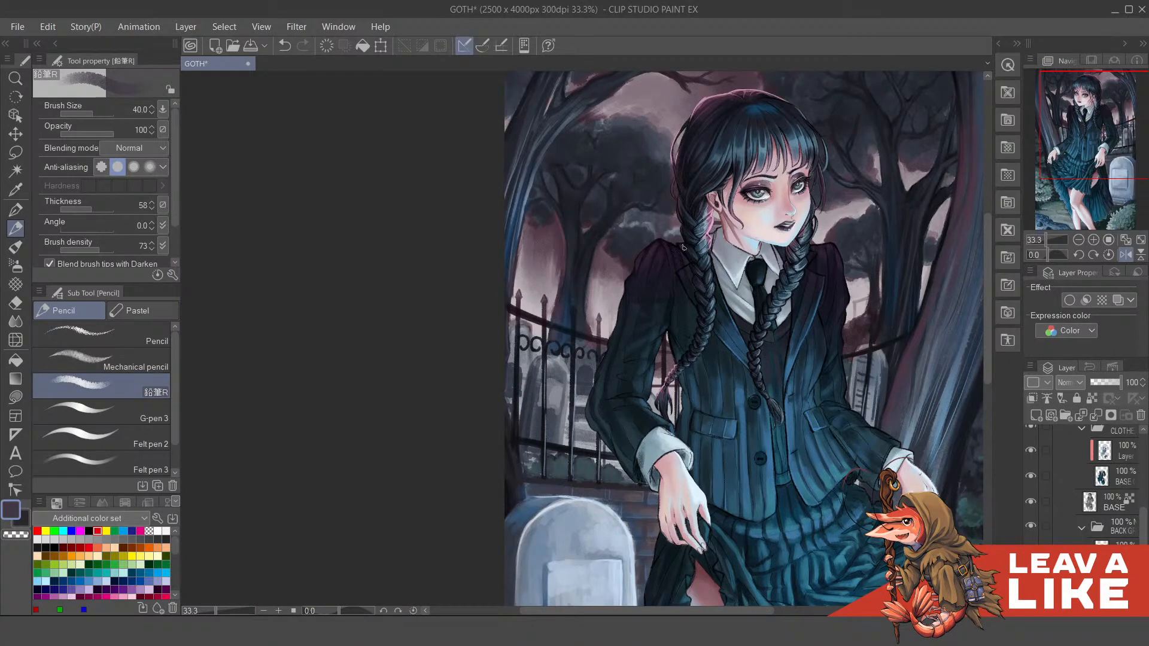
scroll(683, 246, up, 3)
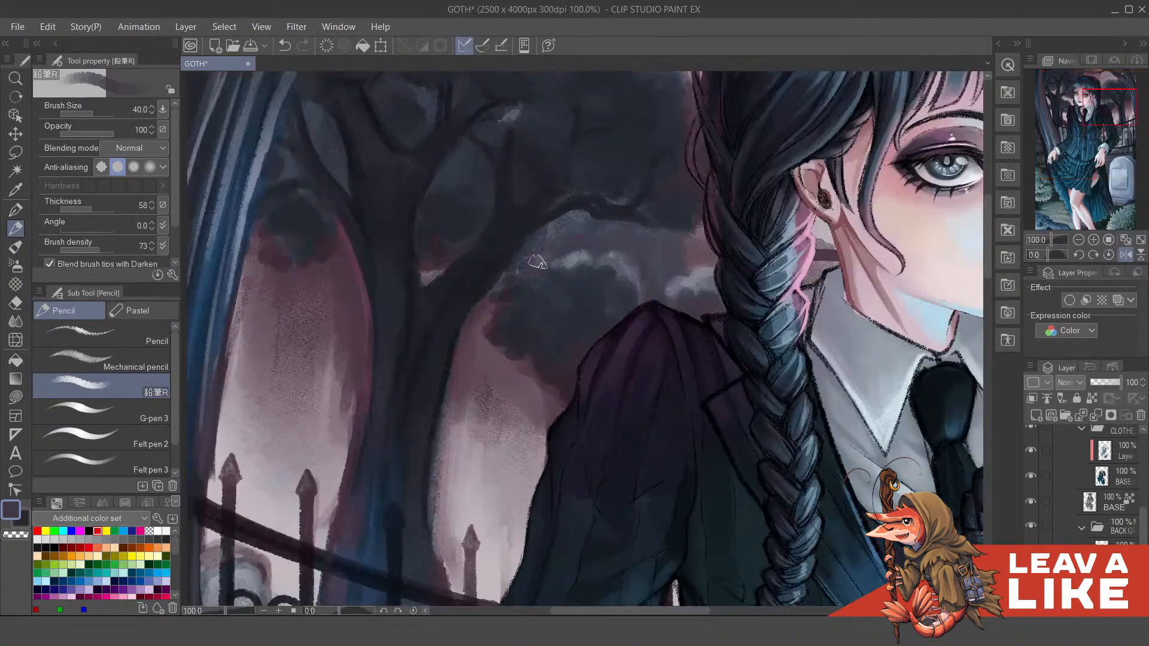
scroll(709, 227, down, 5)
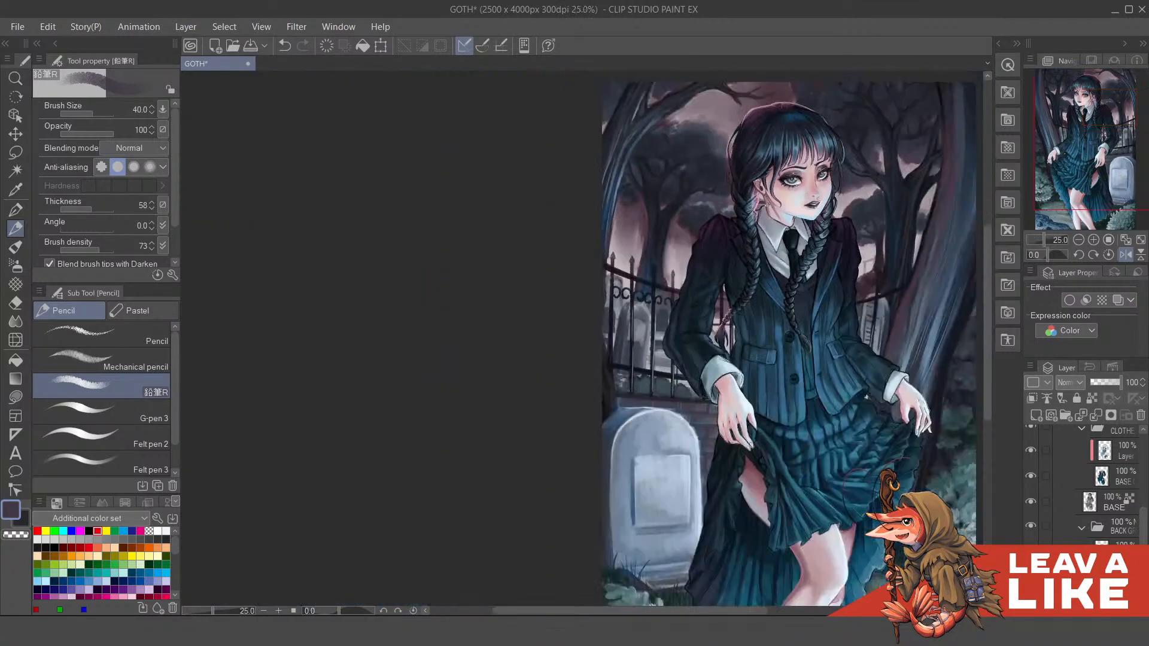
drag(895, 136, 717, 277)
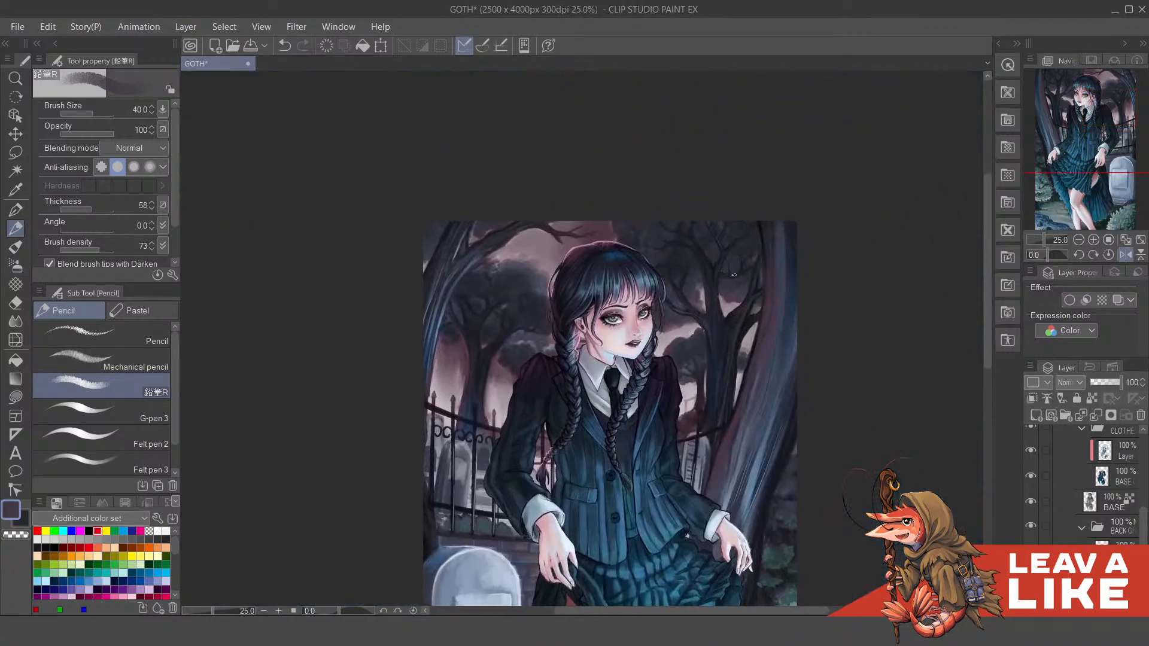
scroll(736, 300, up, 2)
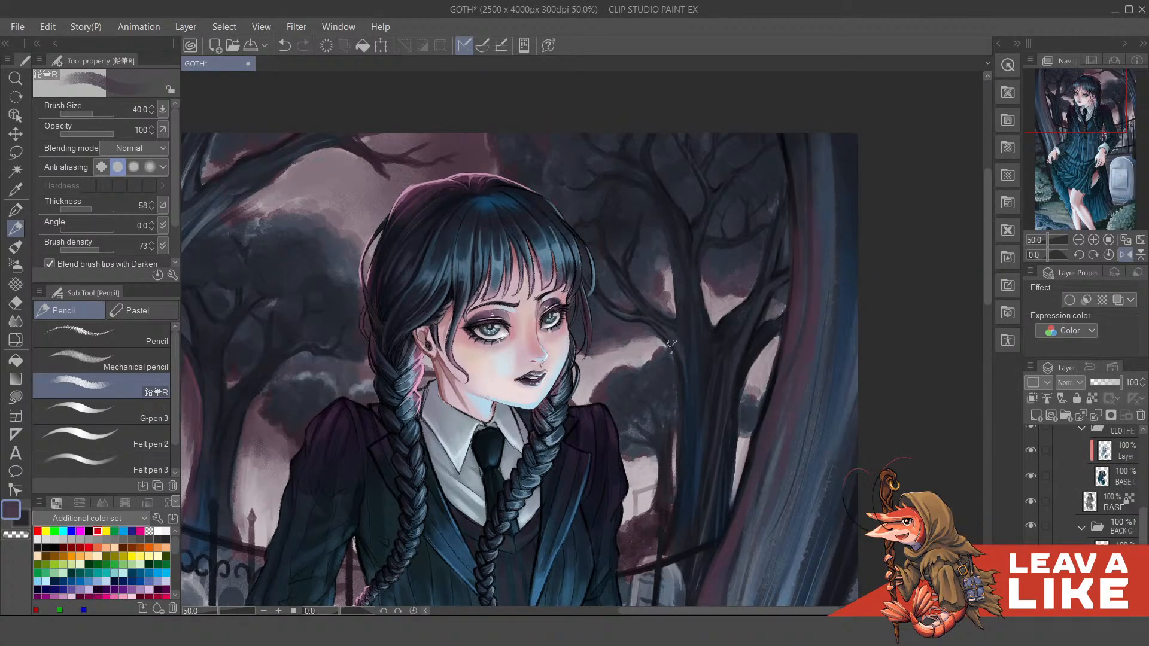
drag(687, 358, 686, 381)
key(ctrl+z)
mouse_move(666, 330)
mouse_down()
mouse_move(681, 397)
mouse_move(684, 386)
mouse_up()
key(ctrl+z)
key(ctrl+z)
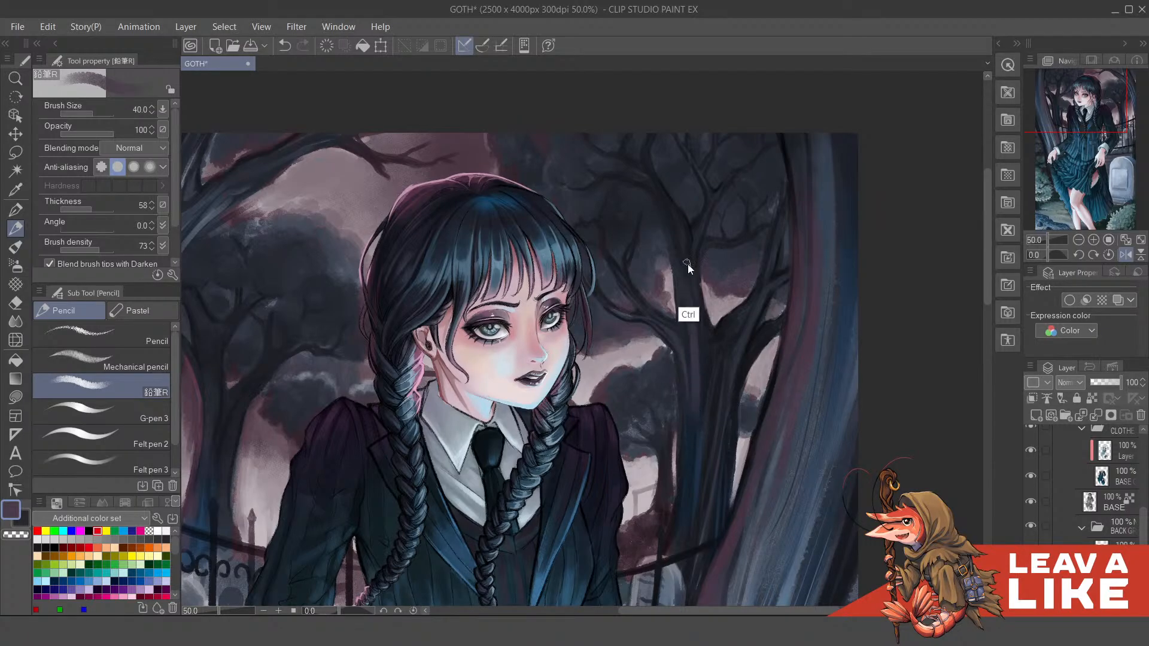
Step: Paint a muted purple stroke along the bare tree's upper trunk at brush size 40
drag(691, 294, 686, 329)
scroll(681, 288, up, 3)
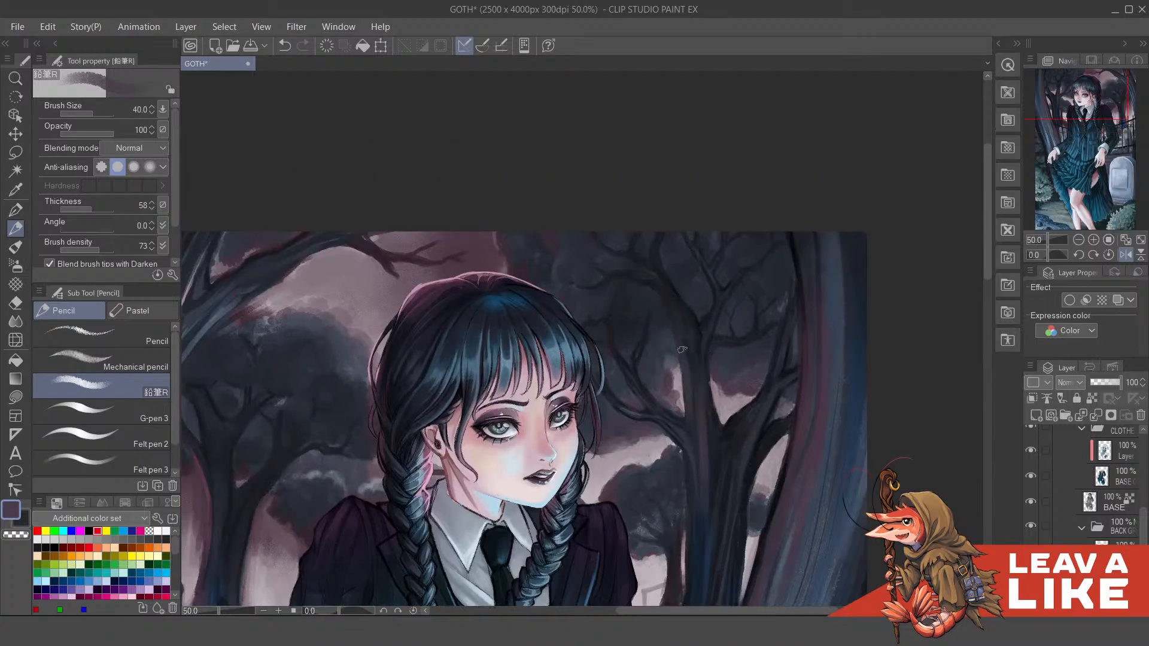
drag(703, 298, 701, 301)
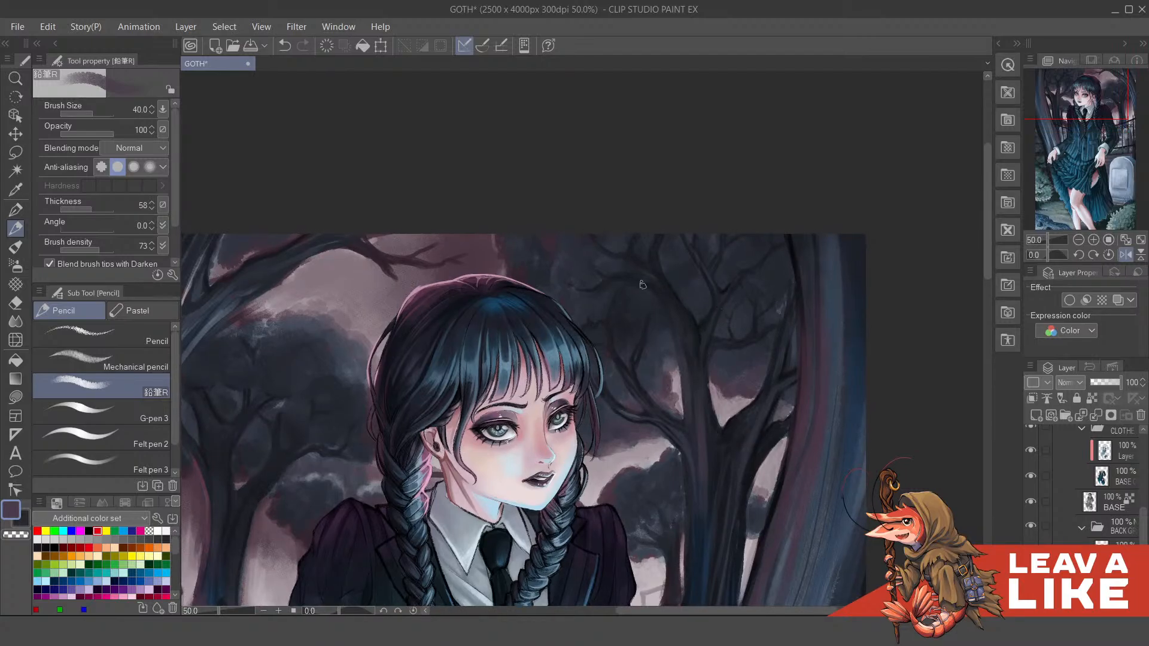
Step: Add muted purple highlights along the bare tree's trunk and branches with the pencil at brush size 20
key(bracketleft)
scroll(685, 271, up, 2)
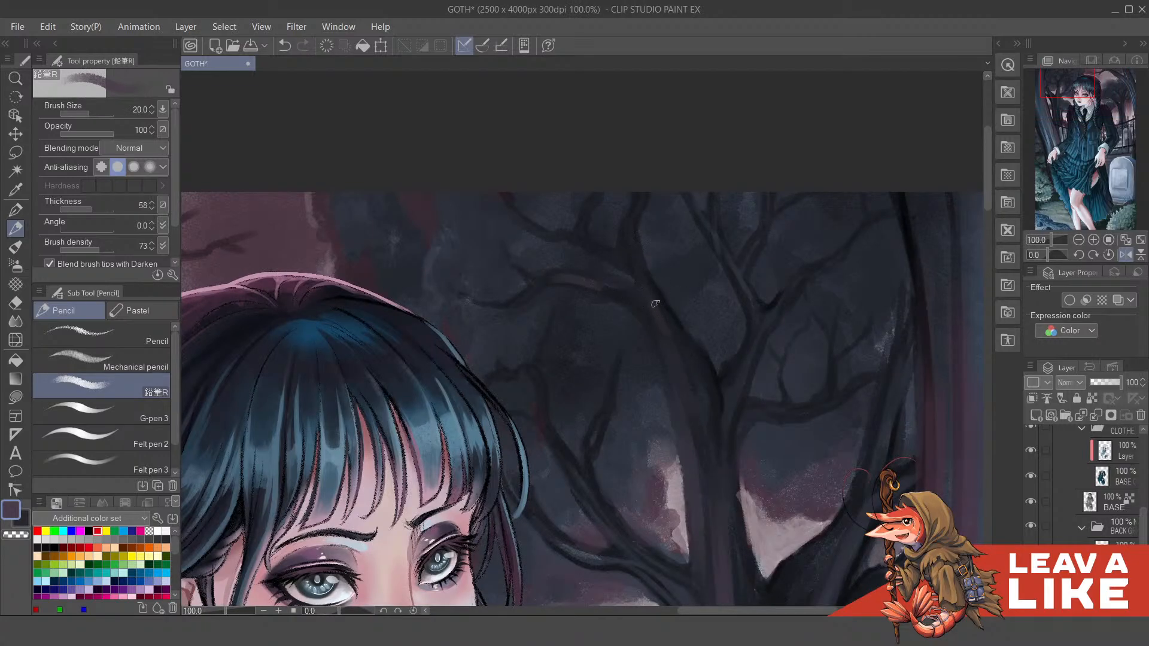
mouse_move(738, 325)
mouse_down()
mouse_move(686, 265)
mouse_move(697, 309)
mouse_up()
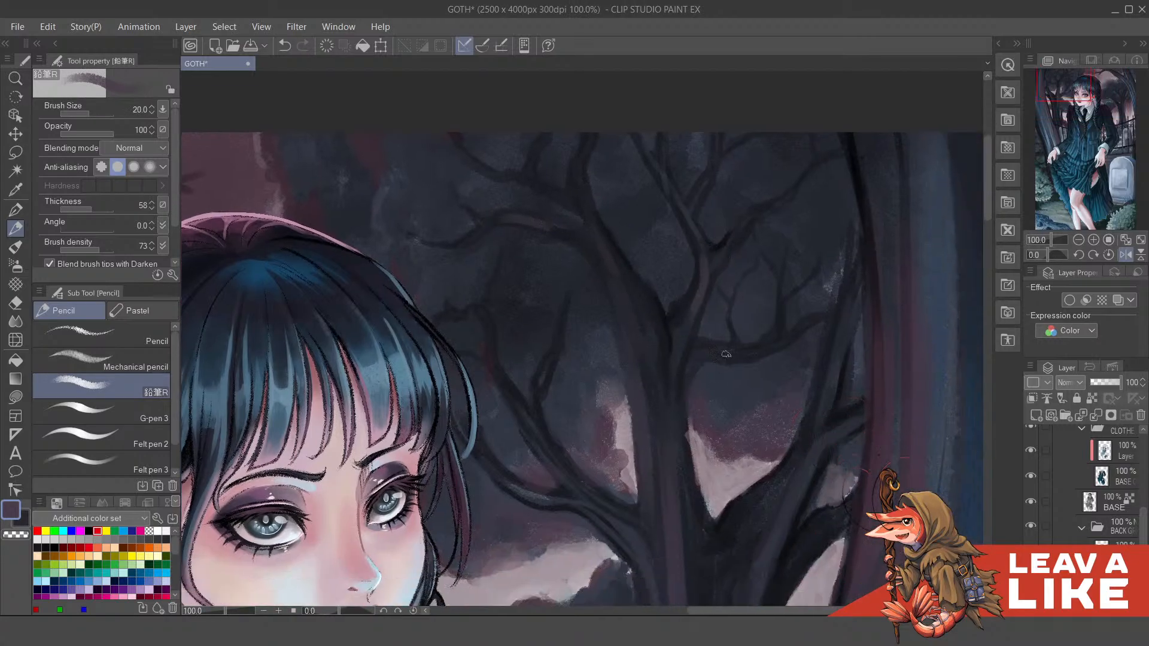
drag(726, 354, 697, 309)
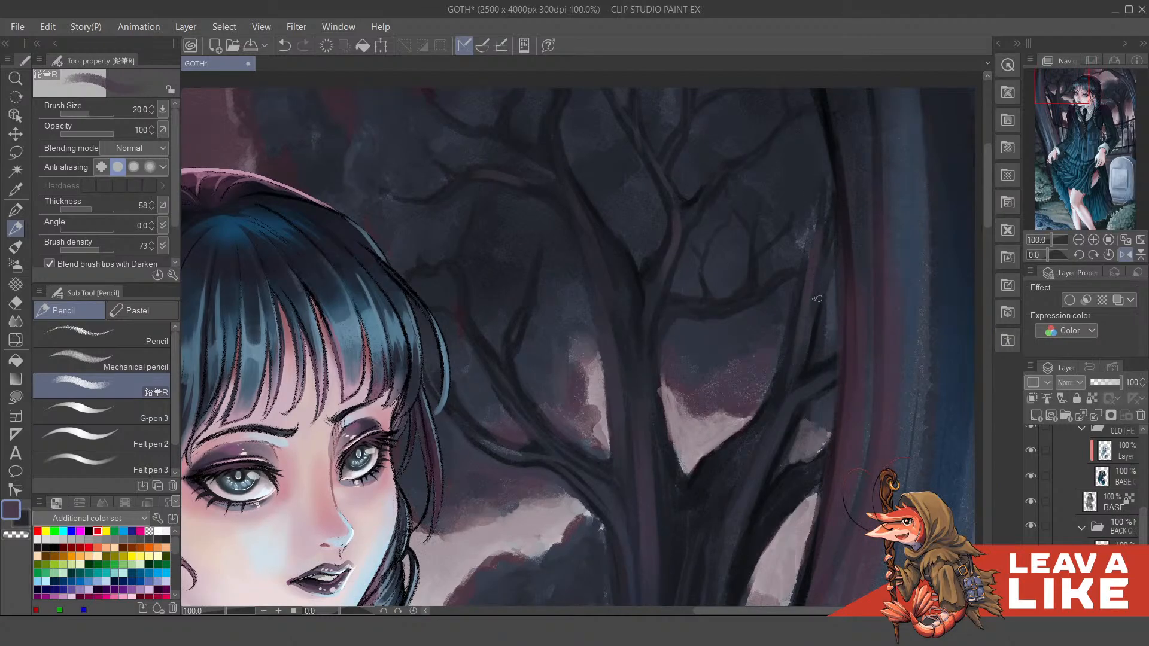
drag(824, 266, 832, 190)
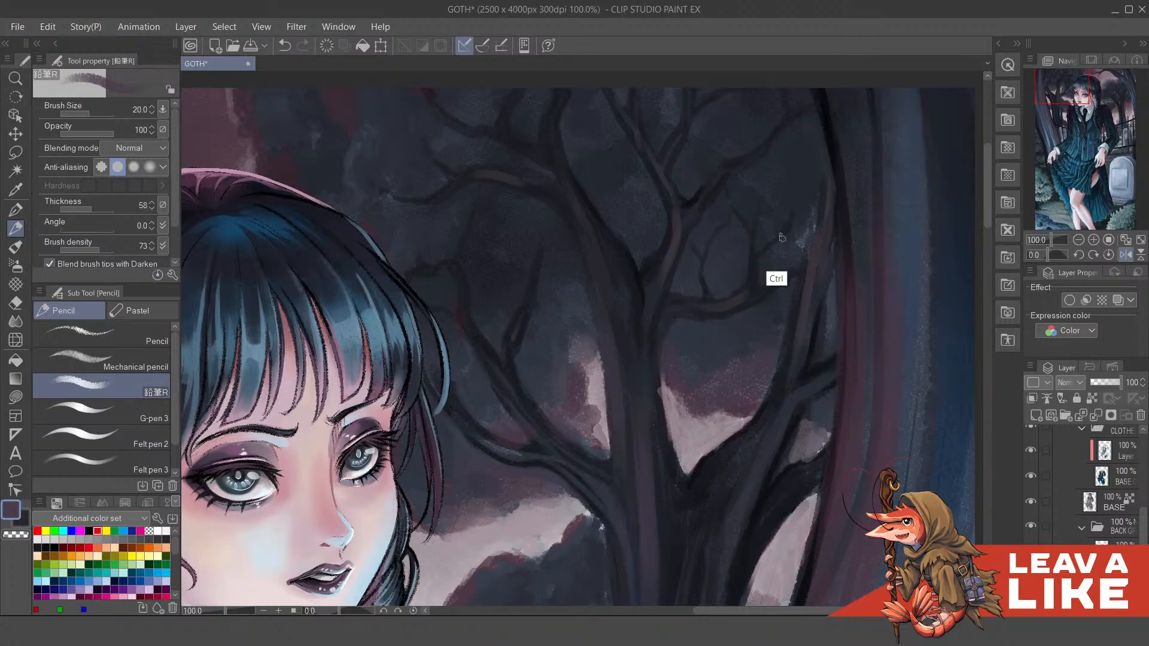
scroll(781, 239, down, 3)
scroll(790, 236, down, 1)
scroll(575, 281, up, 2)
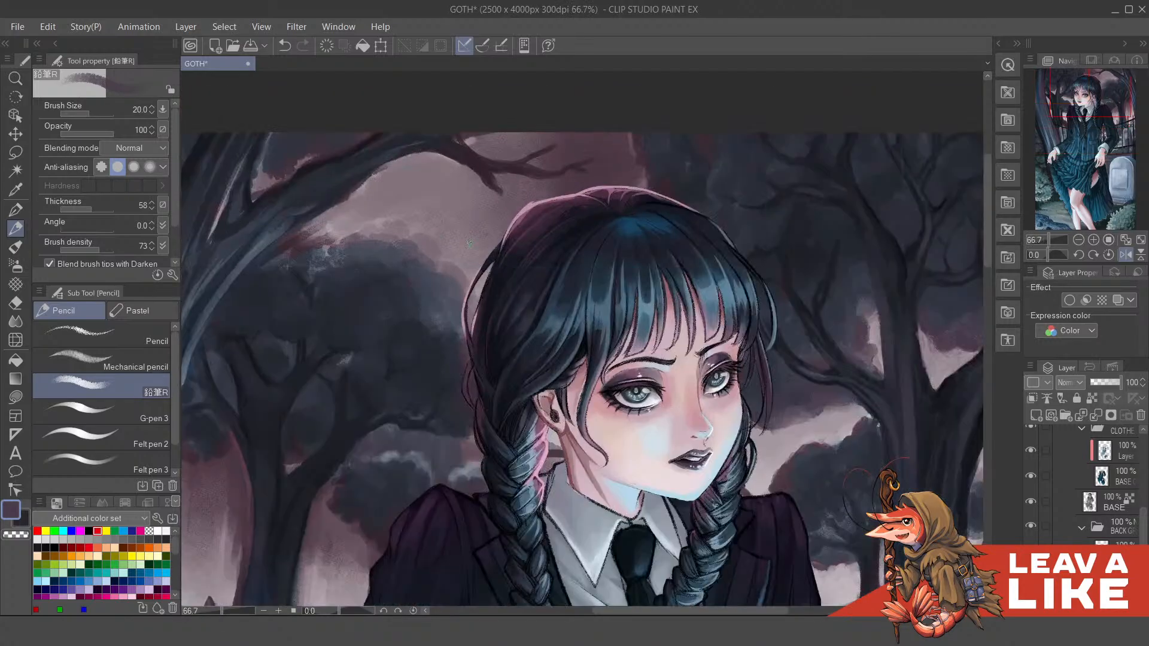
Step: Paint muted purple strokes on the upper trunk and branch of the large blue-lit tree at brush size 20, undoing and redoing one stroke
mouse_move(407, 144)
mouse_down()
mouse_move(644, 311)
mouse_move(742, 347)
mouse_up()
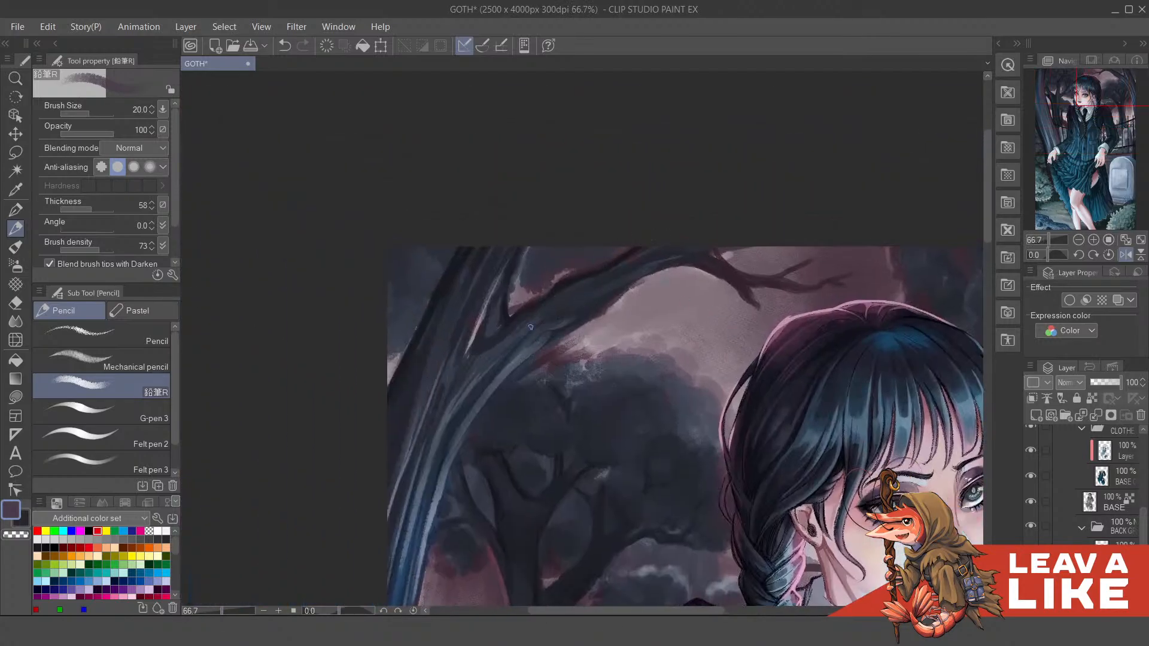
drag(608, 282, 553, 308)
drag(436, 382, 461, 439)
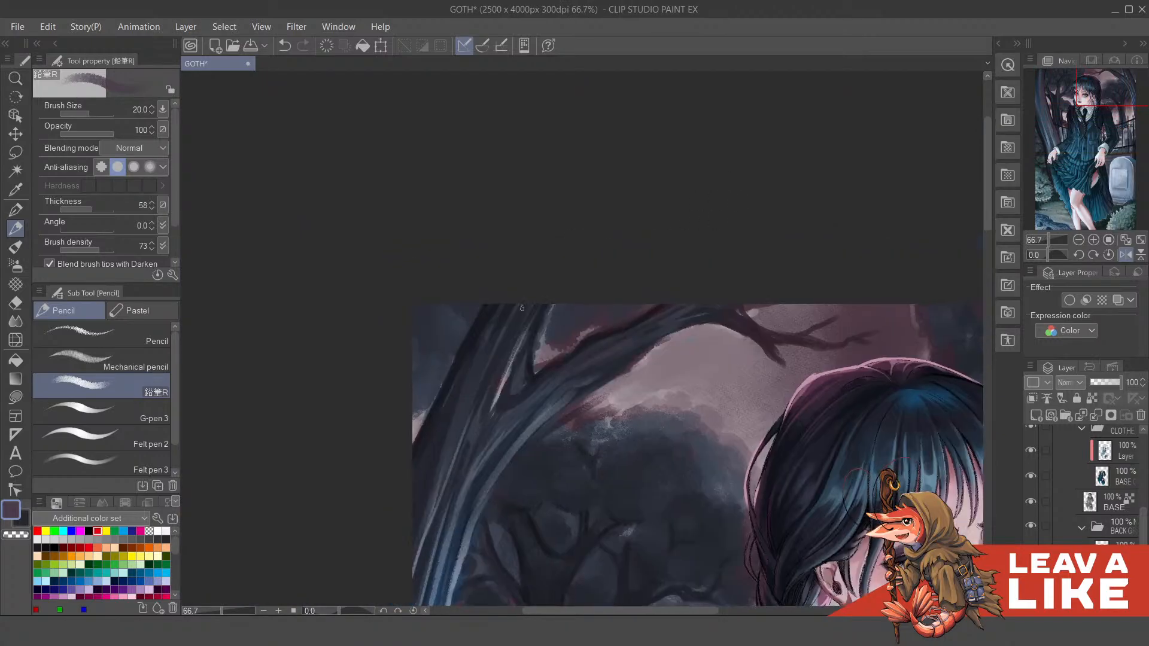
key(ctrl+z)
drag(522, 305, 502, 351)
scroll(685, 117, down, 2)
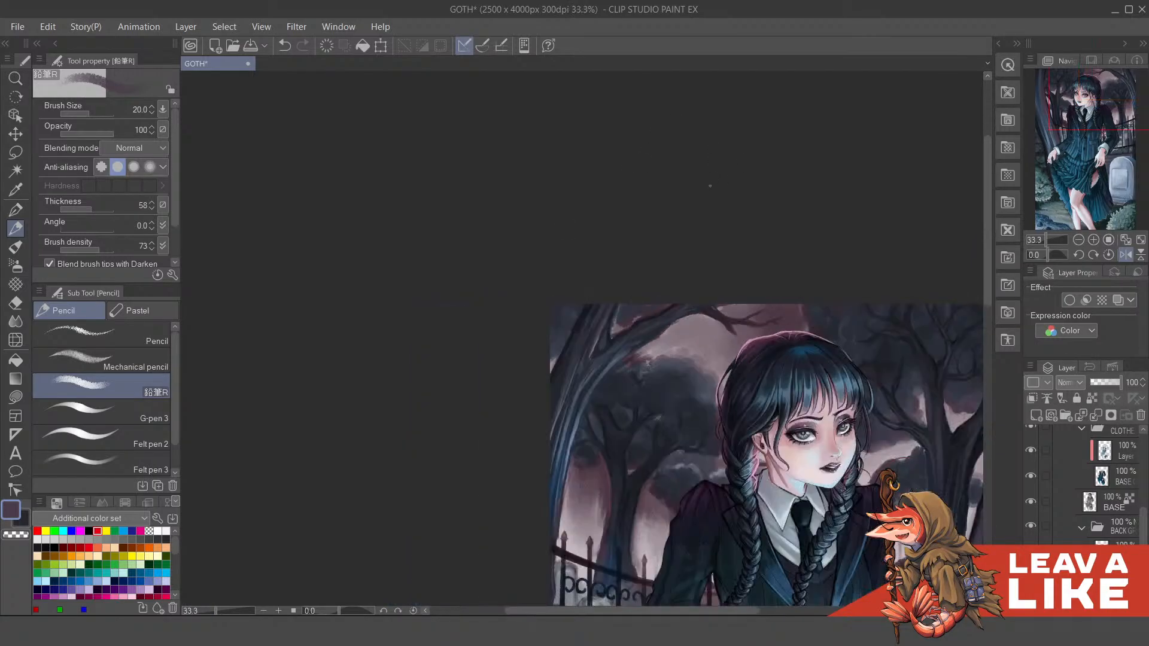
Step: Flip the canvas view horizontally and paint muted purple highlights on the background tree's trunk and forked branches at brush size 20
key(h)
drag(673, 425, 698, 390)
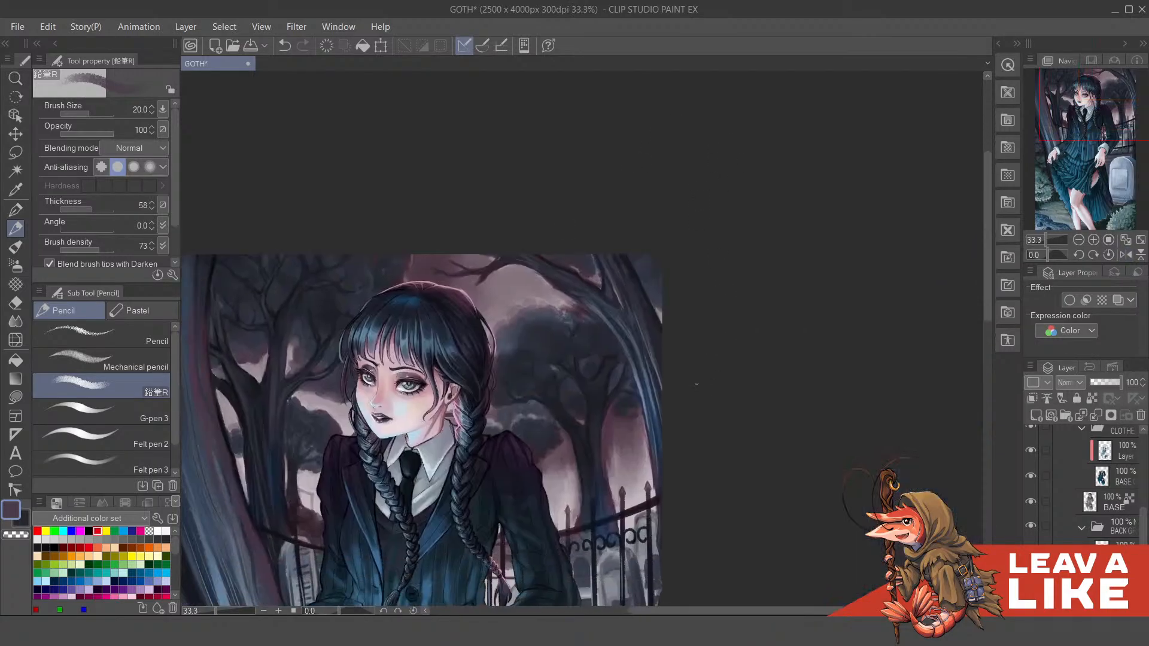
scroll(558, 413, up, 3)
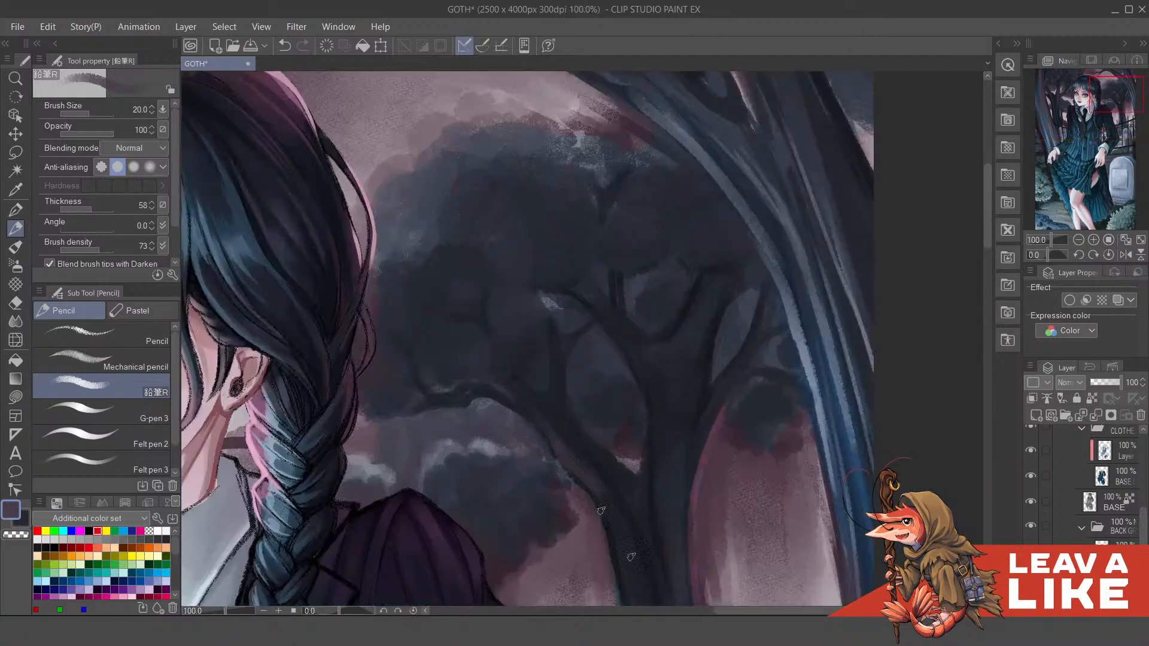
drag(709, 407, 690, 357)
mouse_move(633, 295)
mouse_down()
mouse_move(624, 426)
mouse_move(636, 440)
mouse_up()
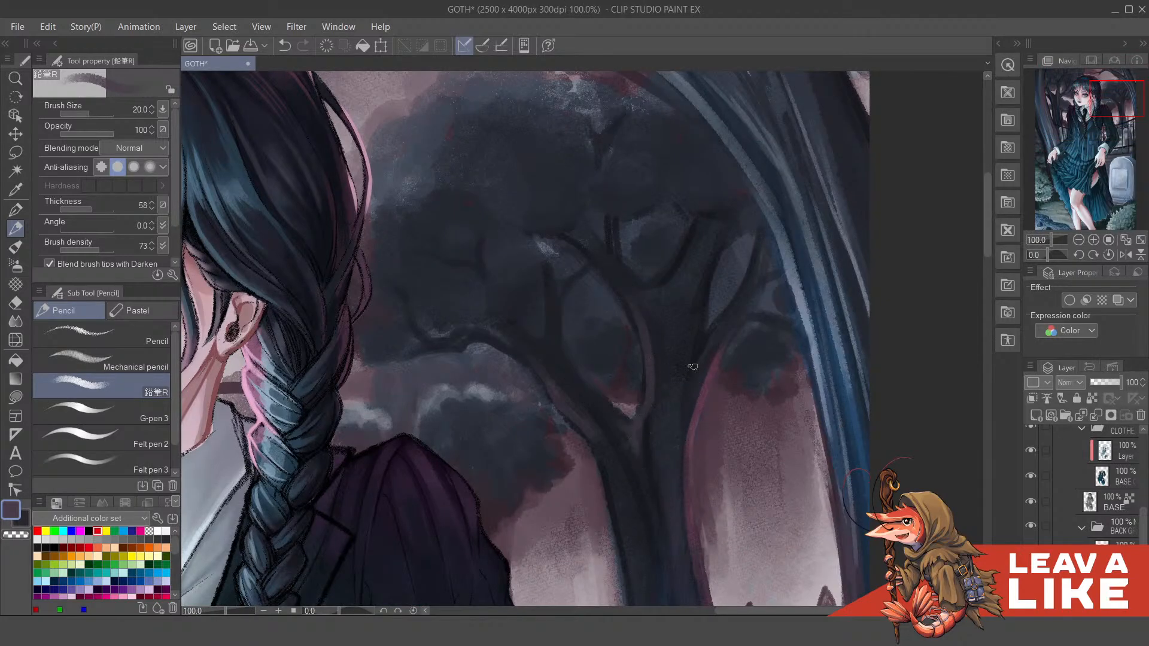
Step: Review the whole illustration, from the background trees down over the figure to the gravestone, path and stream
scroll(726, 349, down, 3)
key(^)
scroll(750, 315, down, 1)
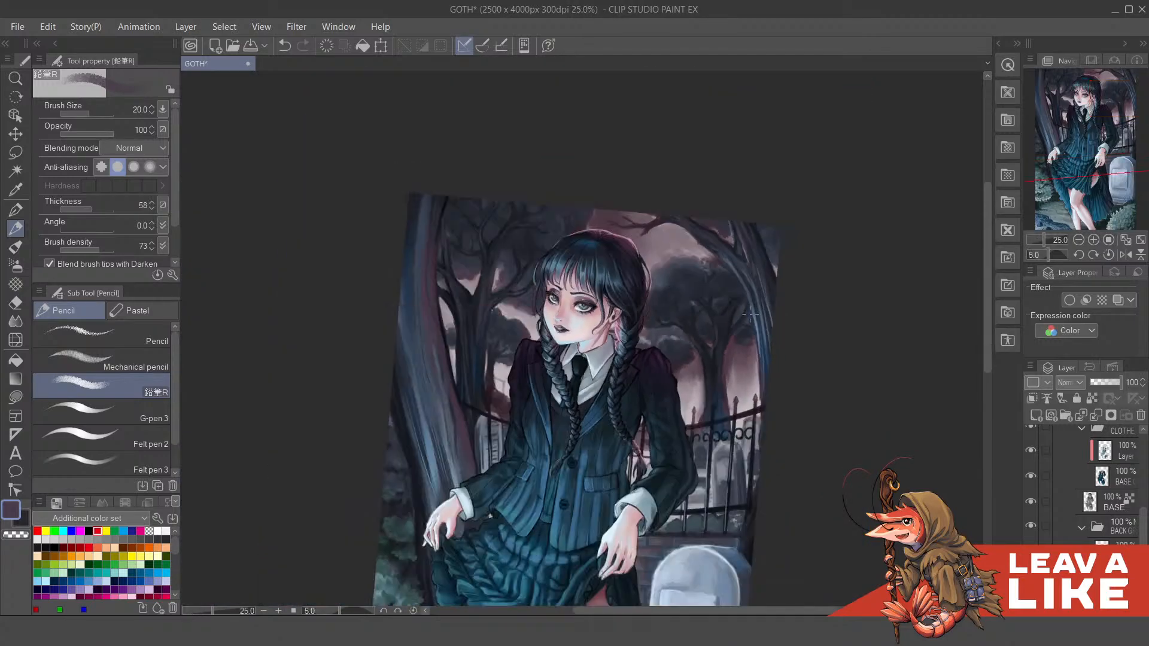
scroll(812, 462, down, 1)
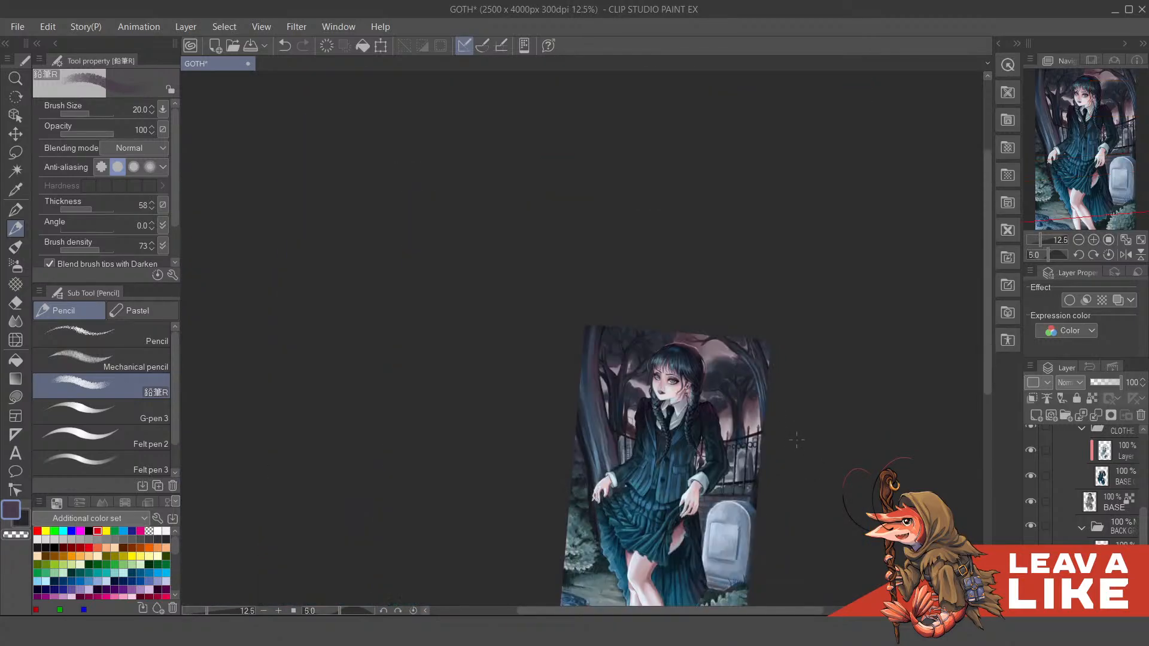
scroll(792, 436, up, 1)
key(-)
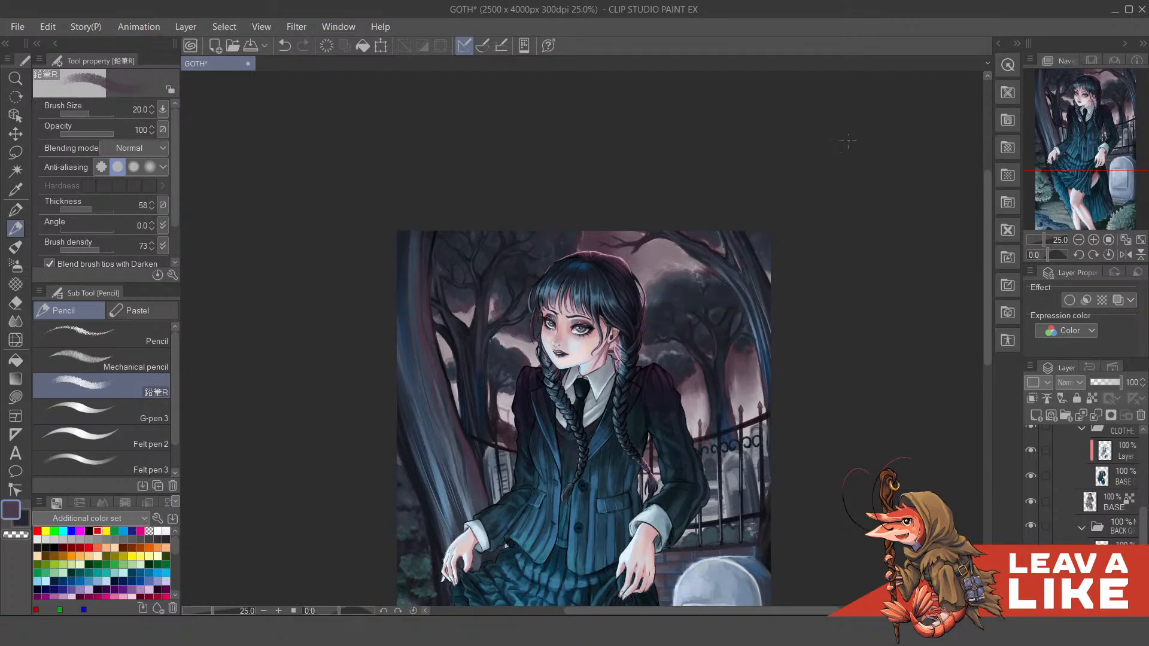
drag(778, 452, 784, 359)
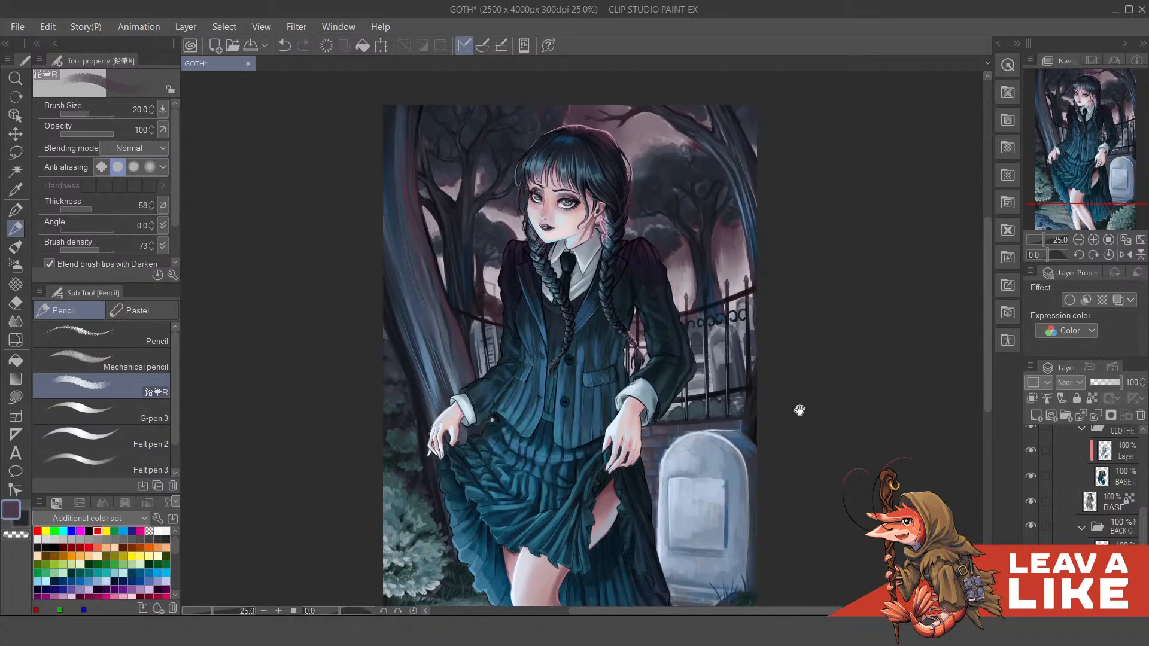
drag(800, 410, 788, 348)
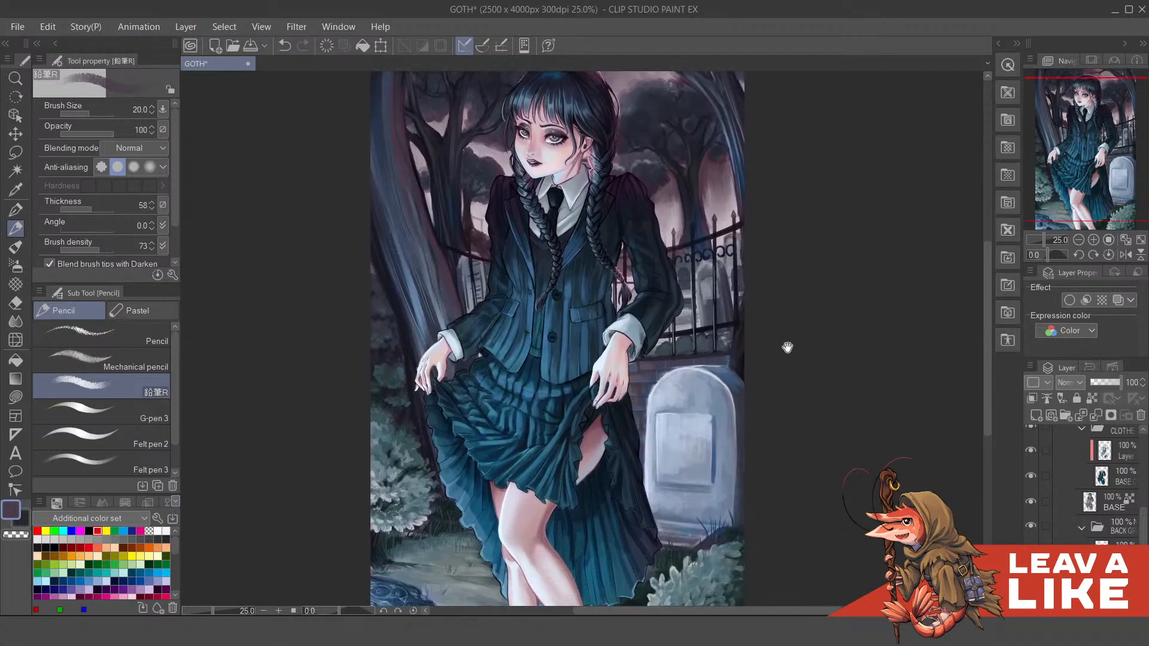
drag(777, 403, 784, 347)
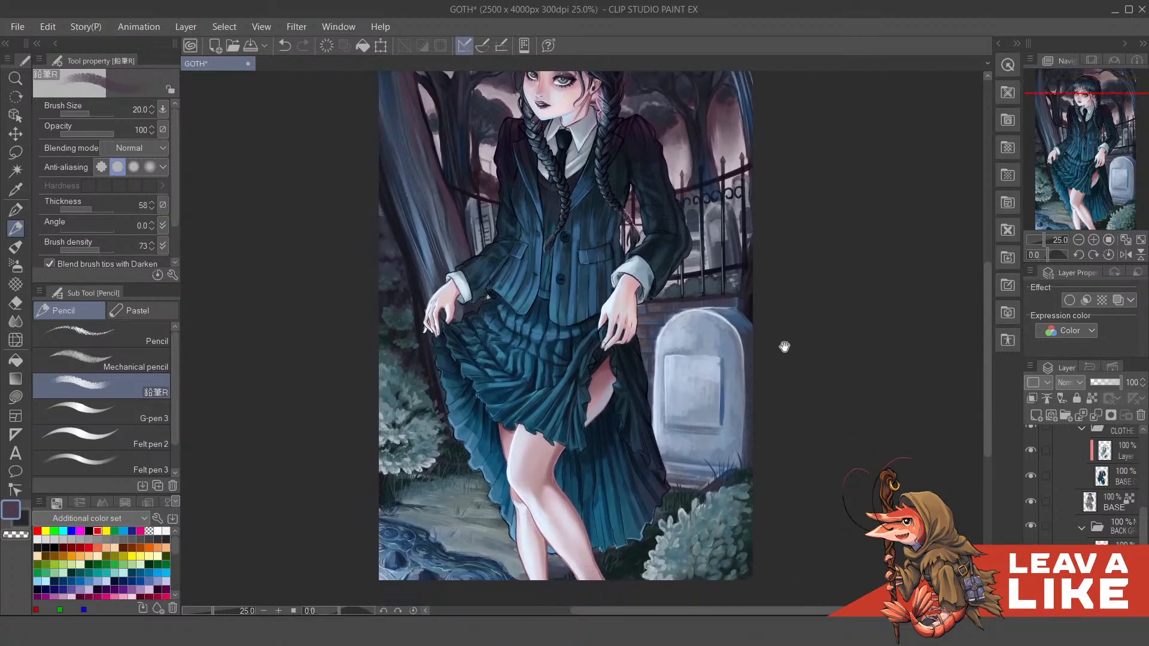
drag(675, 400, 738, 326)
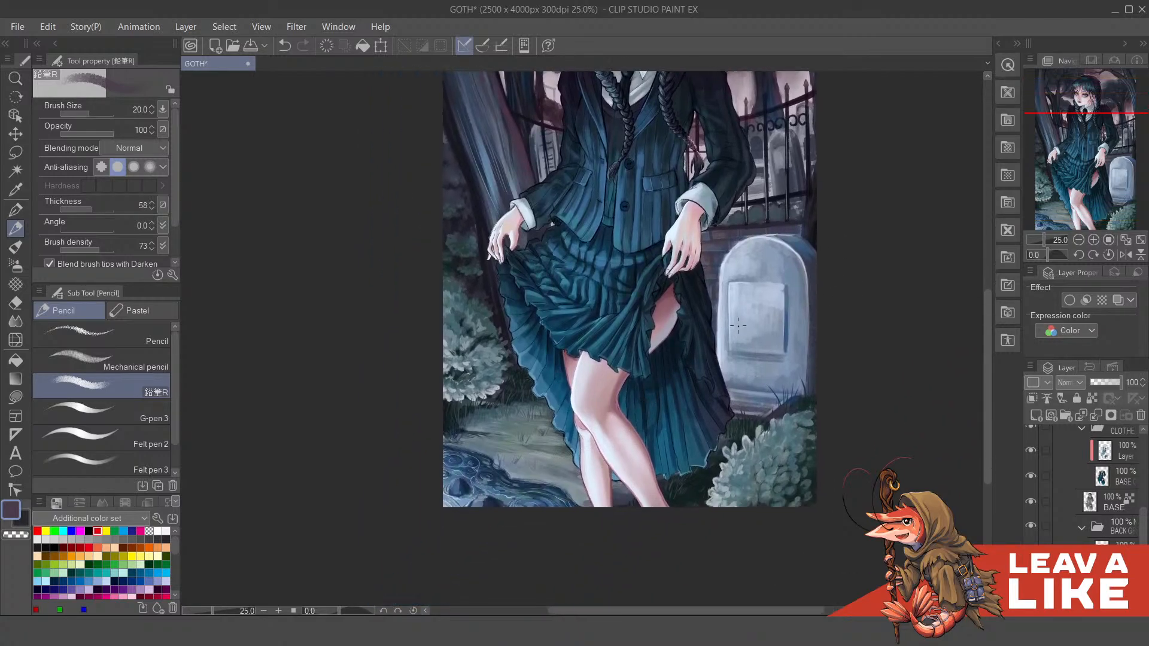
drag(673, 413, 690, 450)
Step: Set the Felt pen 2 brush to size 7 and mix a pale grey-green from a colour sampled on the path
scroll(545, 507, up, 4)
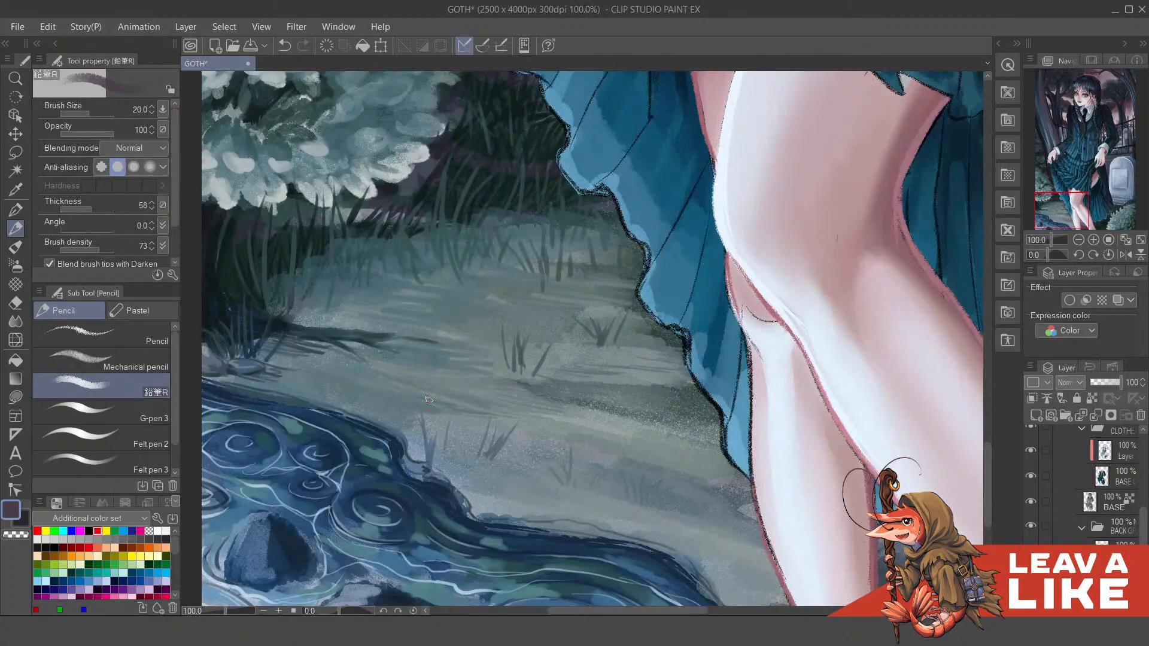
key(p)
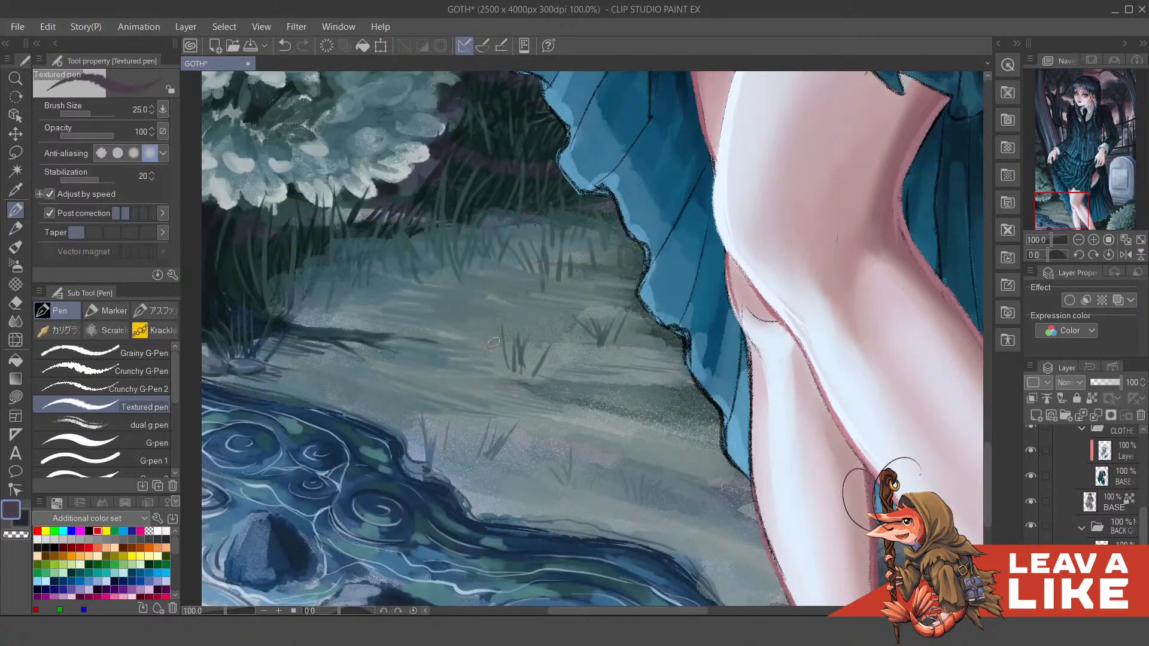
key(p)
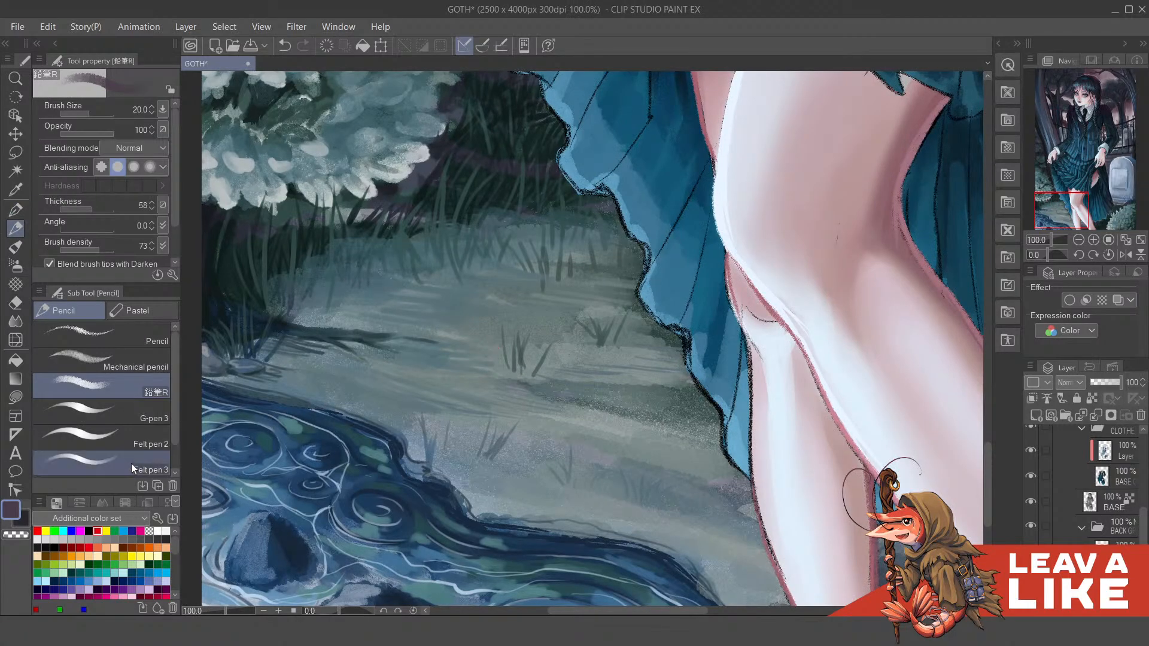
click(120, 437)
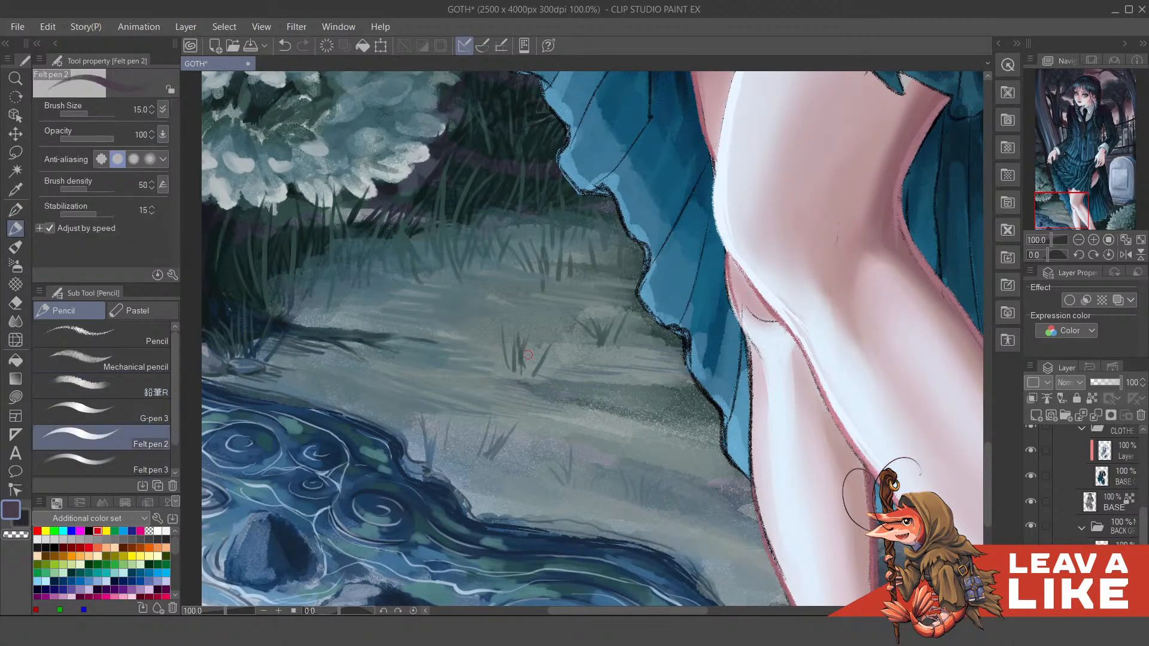
key(bracketleft)
key(bracketleft)
key(bracketleft)
key(bracketleft)
drag(531, 381, 544, 387)
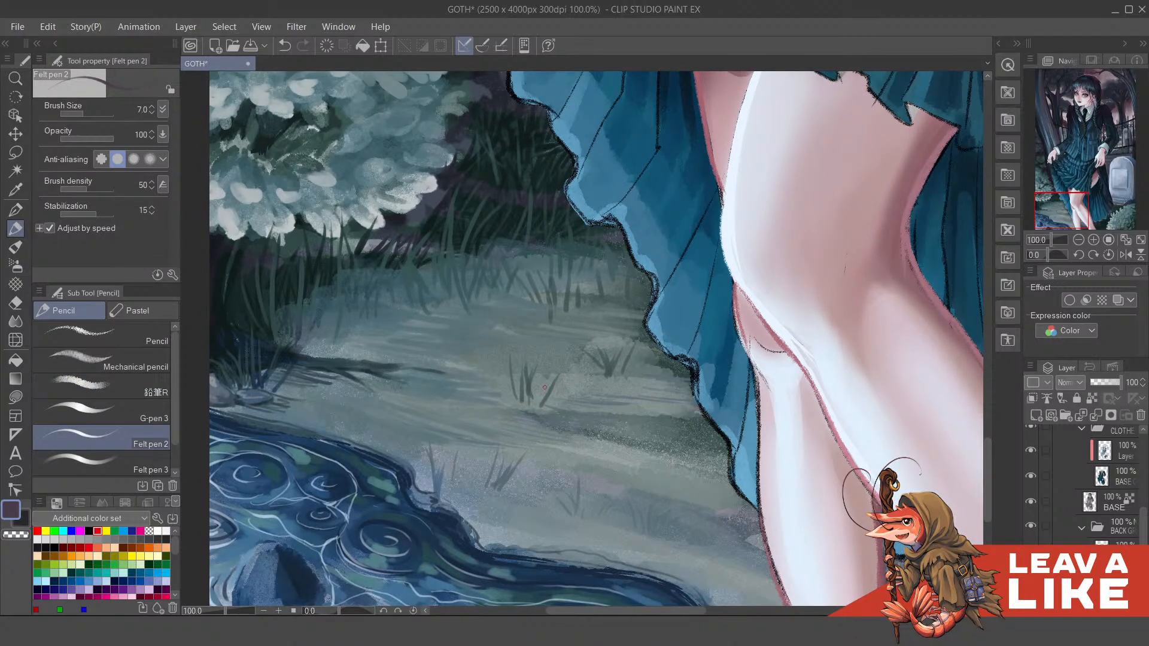
key(alt)
alt+click(576, 447)
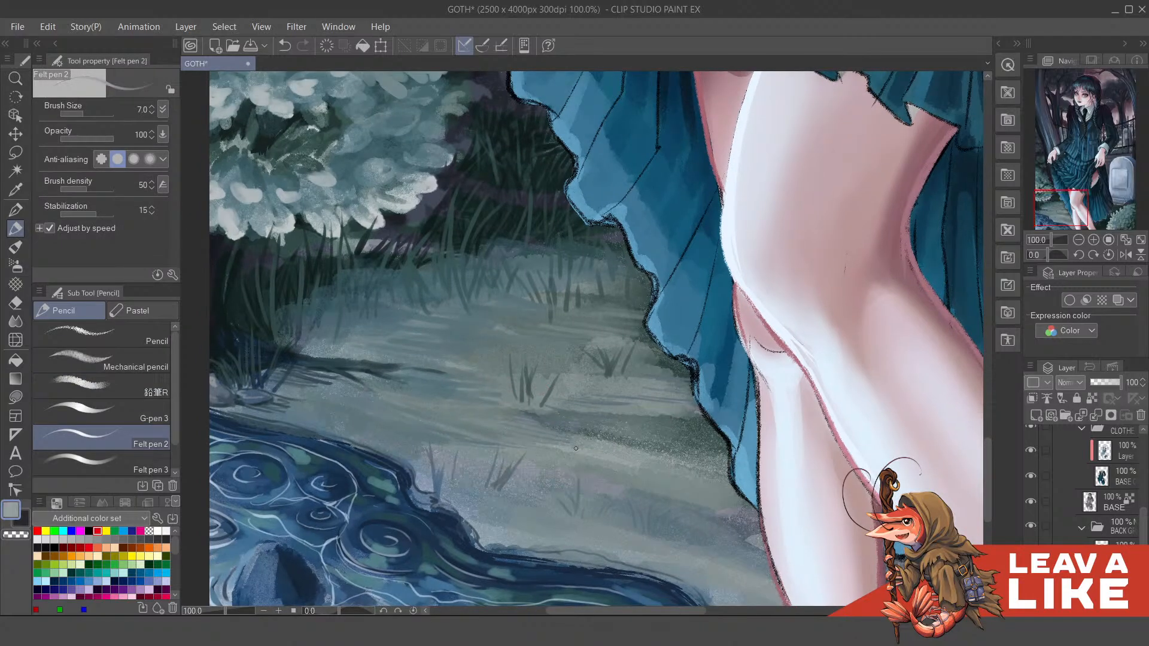
key(ctrl+z)
key(F7)
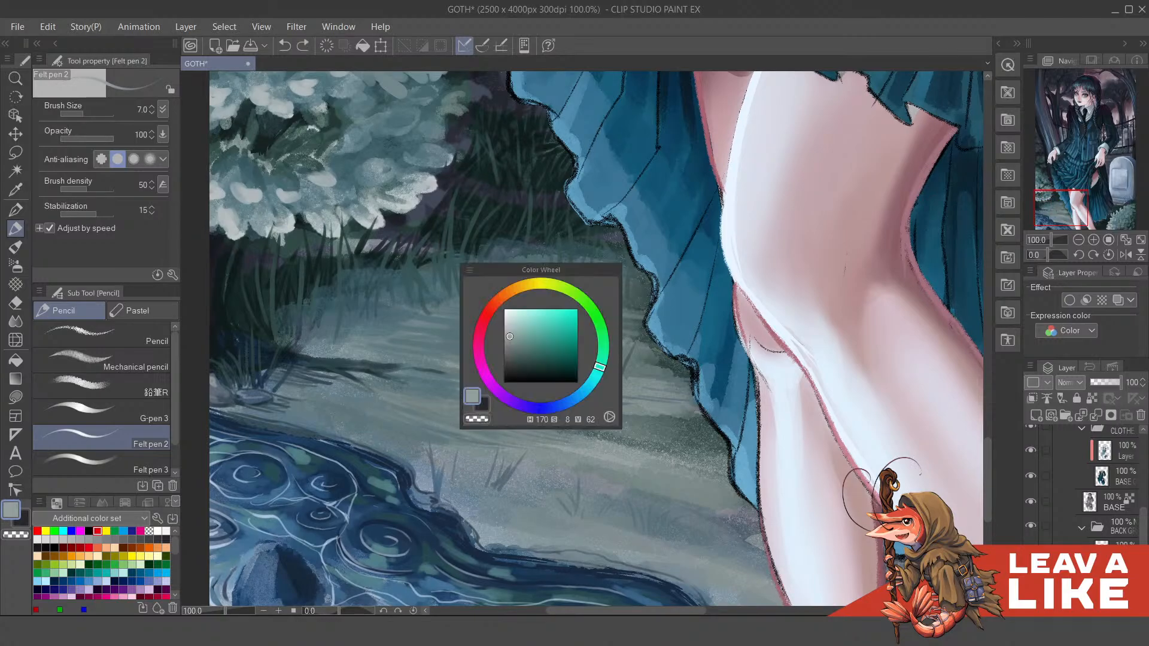
click(522, 315)
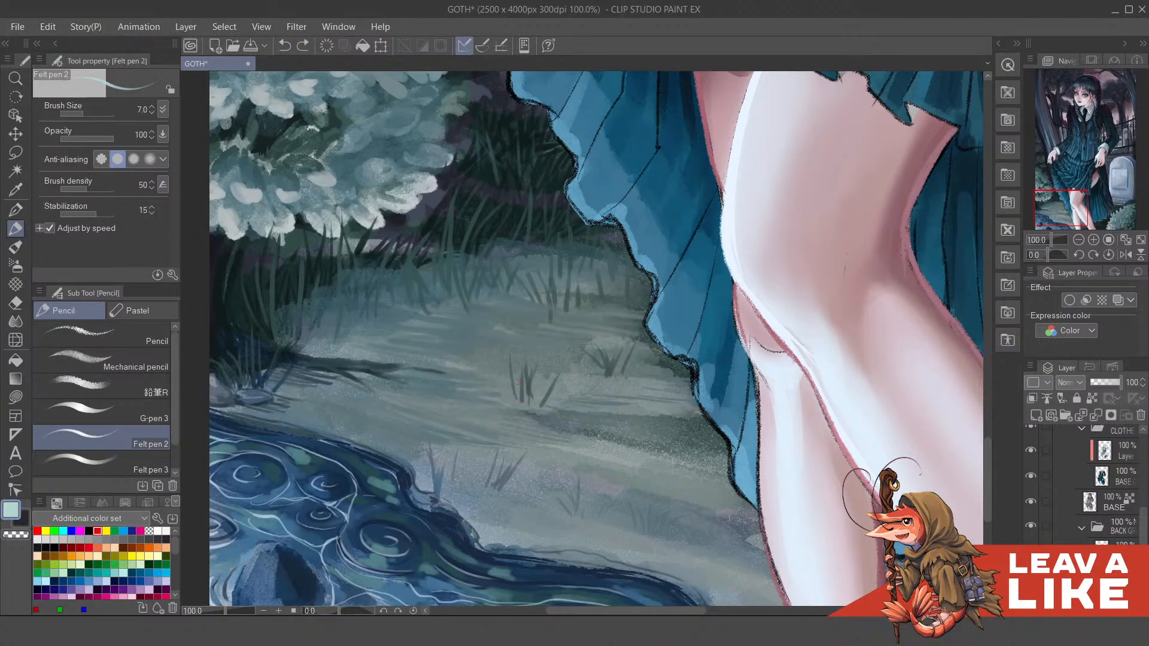
Step: Try pale grey-green blades on the grass tuft in the middle of the path, undoing each stroke
drag(516, 397, 512, 352)
key(ctrl+z)
drag(511, 401, 508, 352)
key(ctrl+z)
drag(515, 402, 508, 354)
key(ctrl+z)
Step: Set the colour to H 170, S 15, V 72 and paint highlight blades on the mid-path tuft and the tuft beside the skirt hem
right_click(579, 289)
click(540, 286)
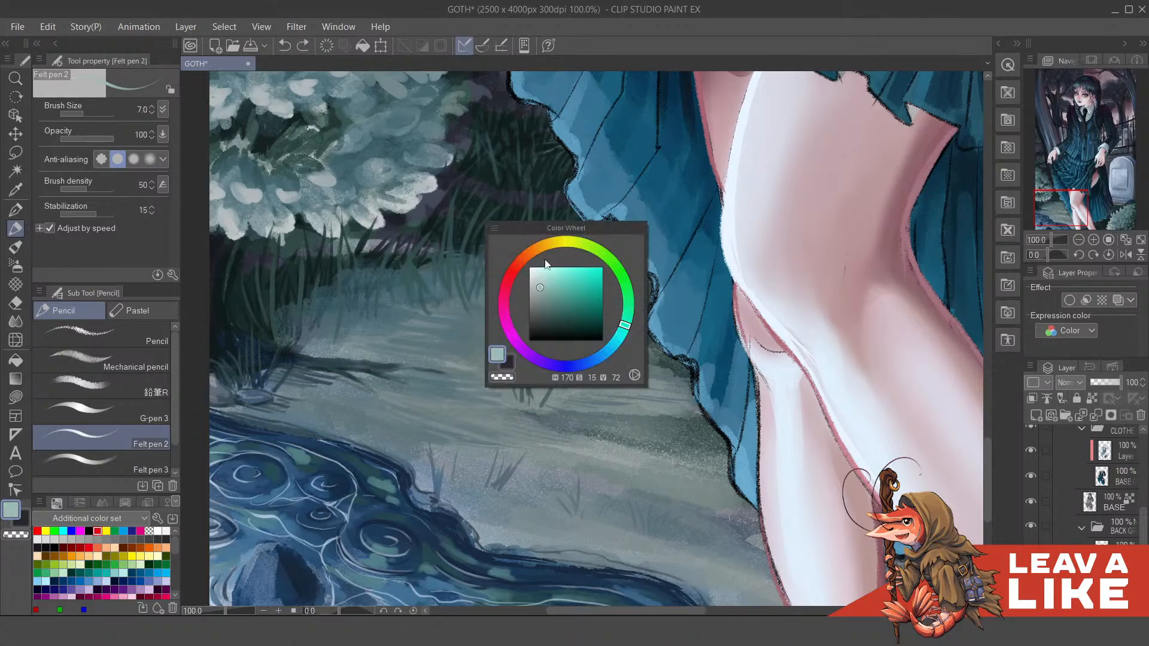
drag(517, 399, 509, 361)
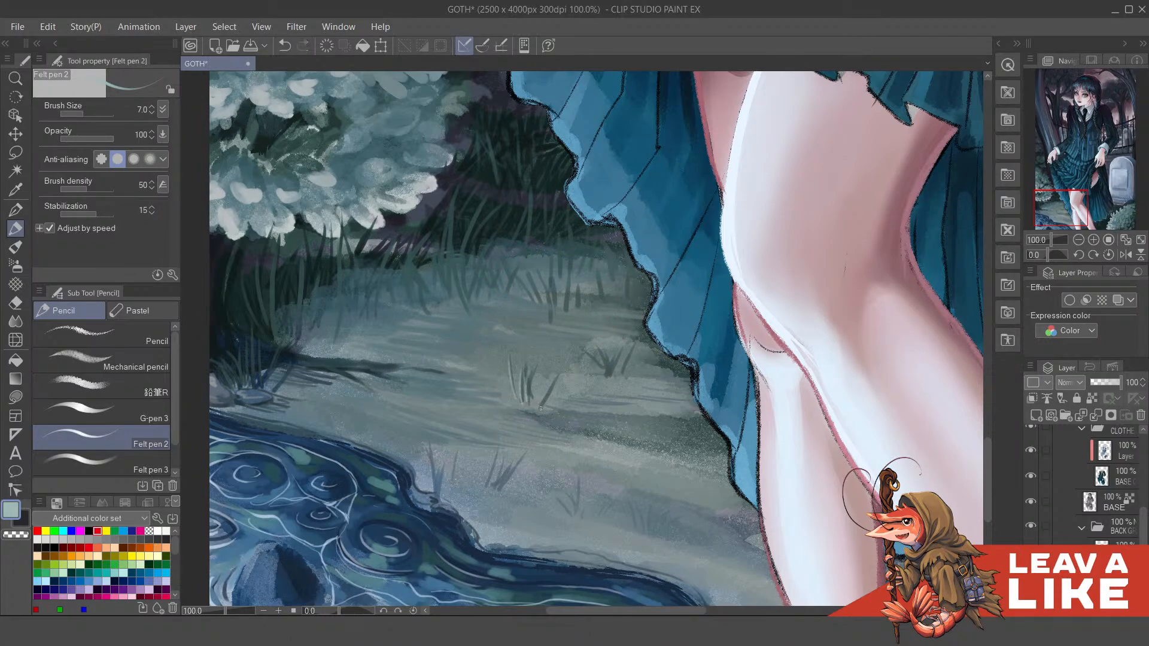
drag(604, 377, 590, 358)
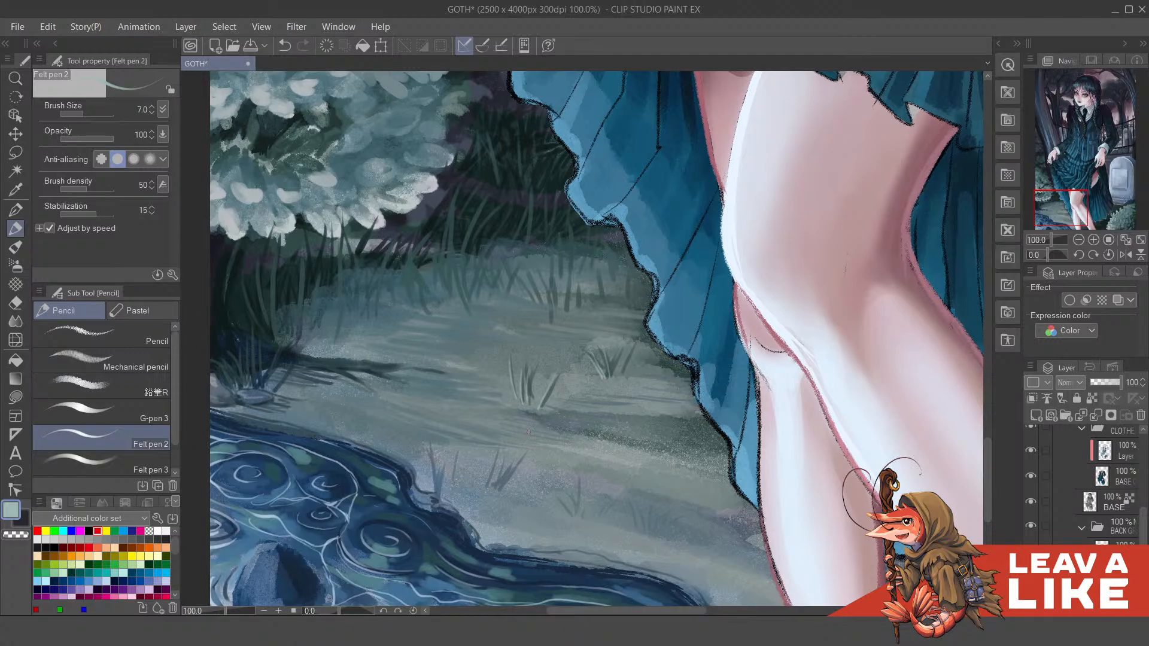
Step: Paint pale blades on the small grass tufts along the stream bank and near the leg
drag(492, 478, 494, 457)
drag(517, 446, 510, 434)
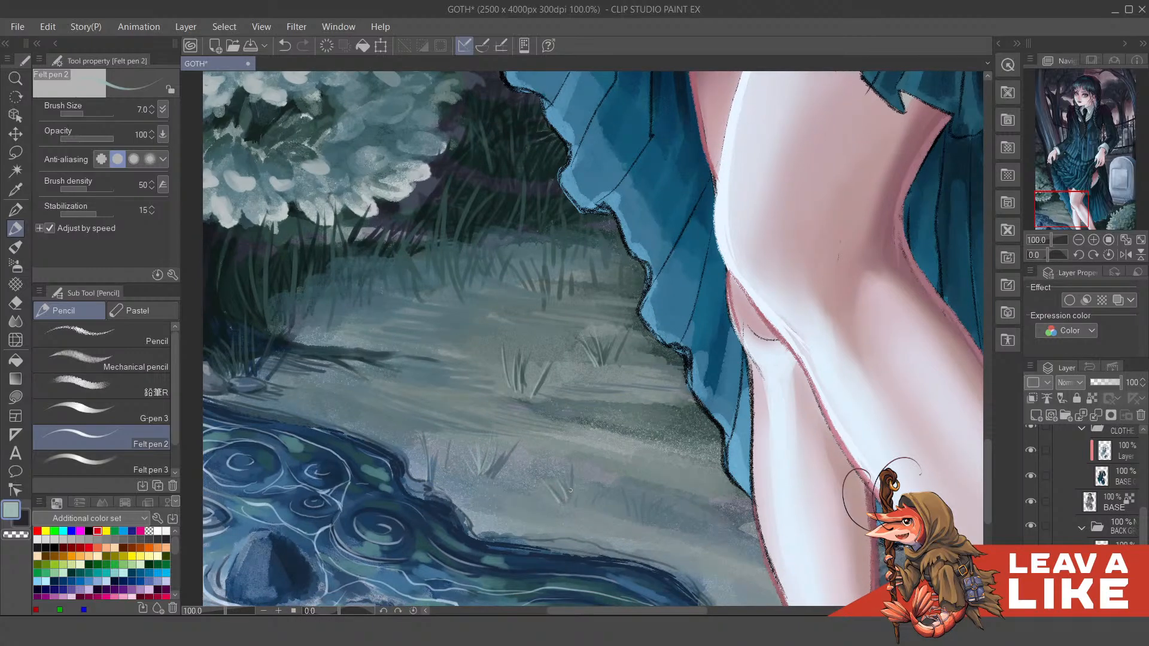
drag(603, 493, 587, 452)
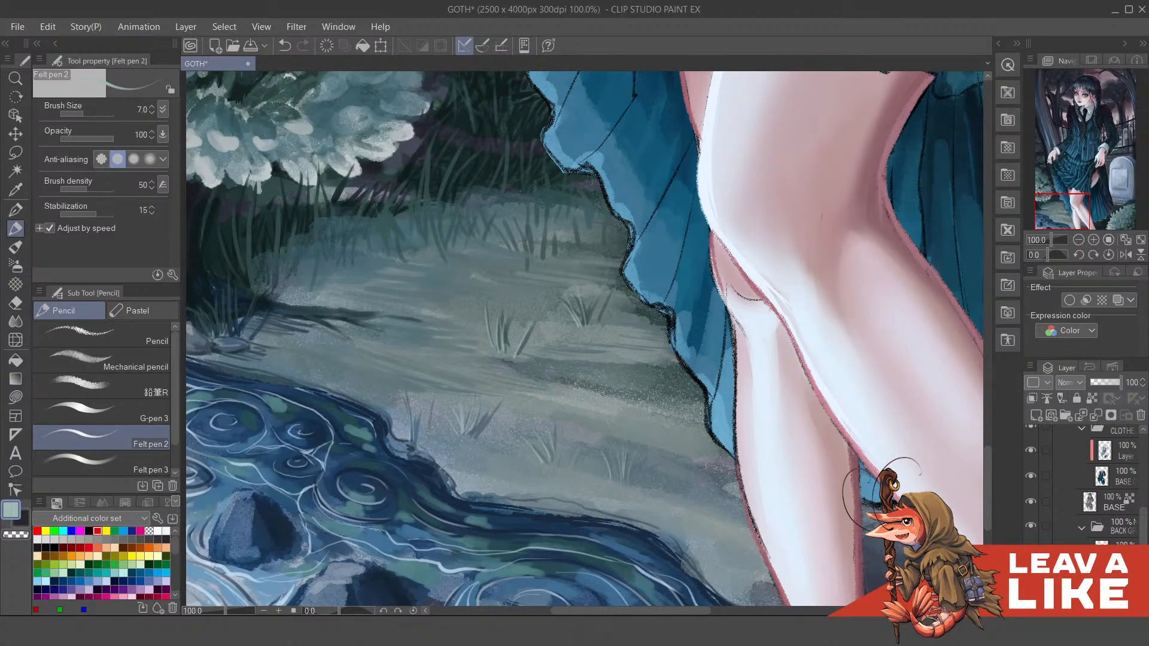
scroll(675, 328, down, 2)
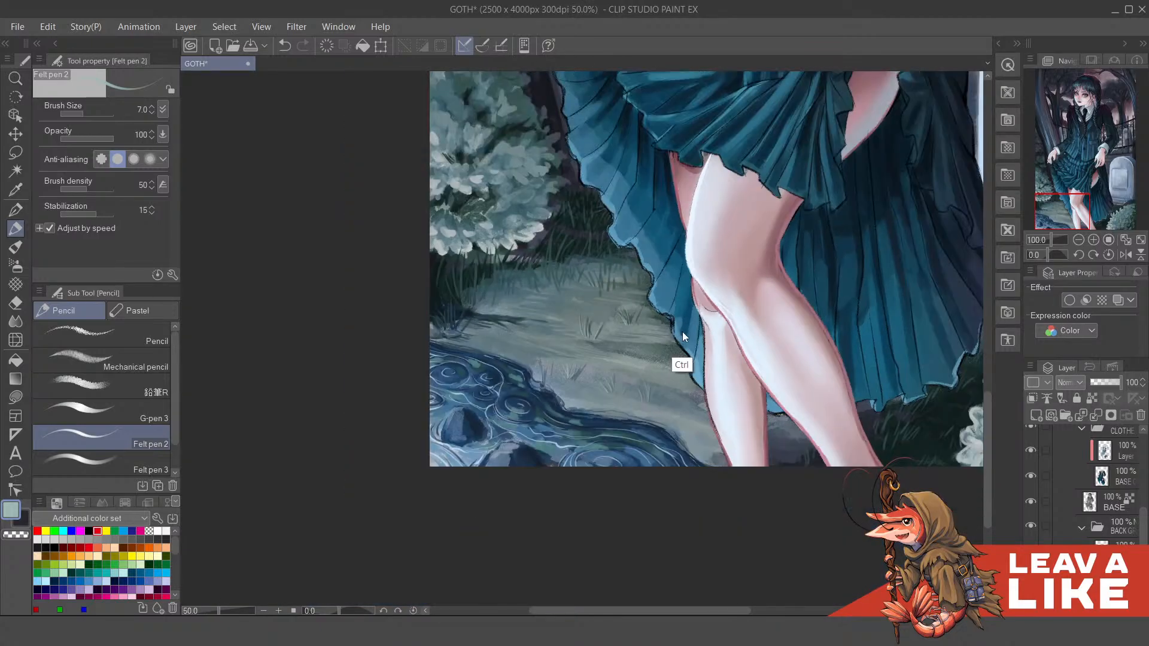
Step: Paint long pale grass blades beneath the bush along the path's far edge, undoing and repainting one stroke
scroll(569, 278, up, 2)
mouse_move(550, 310)
mouse_down()
mouse_move(539, 259)
mouse_move(588, 380)
mouse_move(583, 261)
mouse_up()
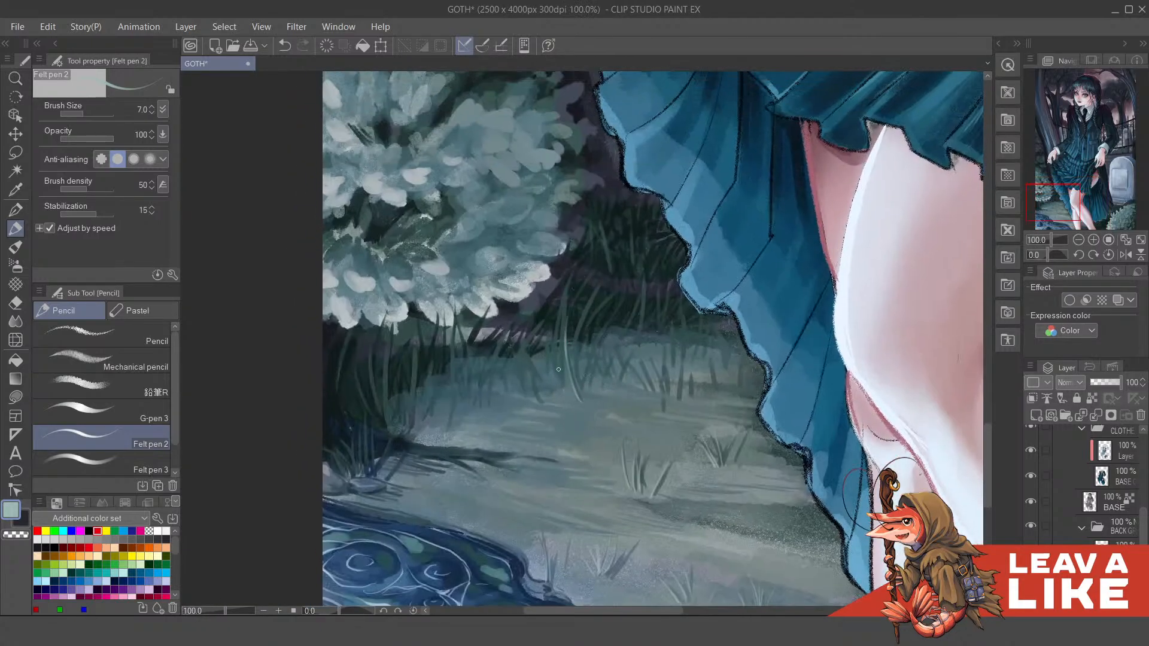
drag(562, 390, 570, 287)
key(ctrl+z)
drag(560, 388, 551, 303)
drag(544, 390, 524, 350)
drag(546, 392, 538, 353)
drag(524, 393, 535, 339)
drag(492, 408, 481, 347)
drag(471, 407, 479, 352)
drag(464, 411, 460, 352)
drag(448, 408, 443, 343)
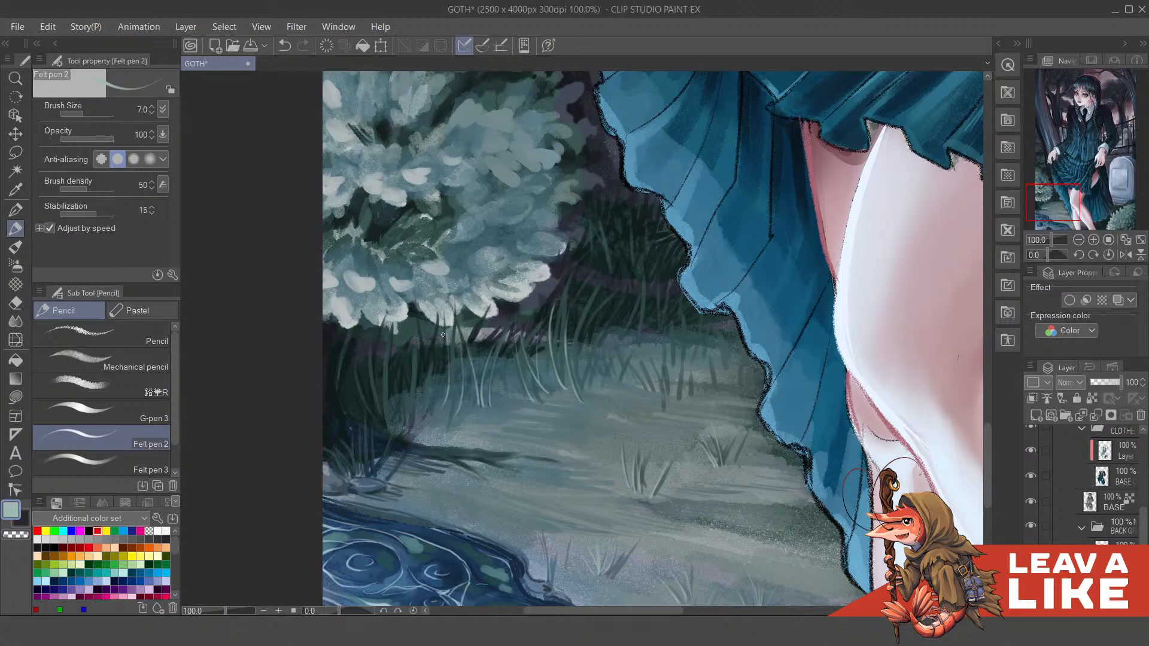
drag(435, 413, 439, 354)
drag(444, 397, 441, 352)
drag(421, 405, 425, 371)
drag(413, 422, 412, 355)
drag(406, 421, 407, 361)
drag(393, 423, 395, 368)
Step: Examine the painting from the foreground grass up over the skirt, gravestone and fence to the face and background trees
alt+click(708, 219)
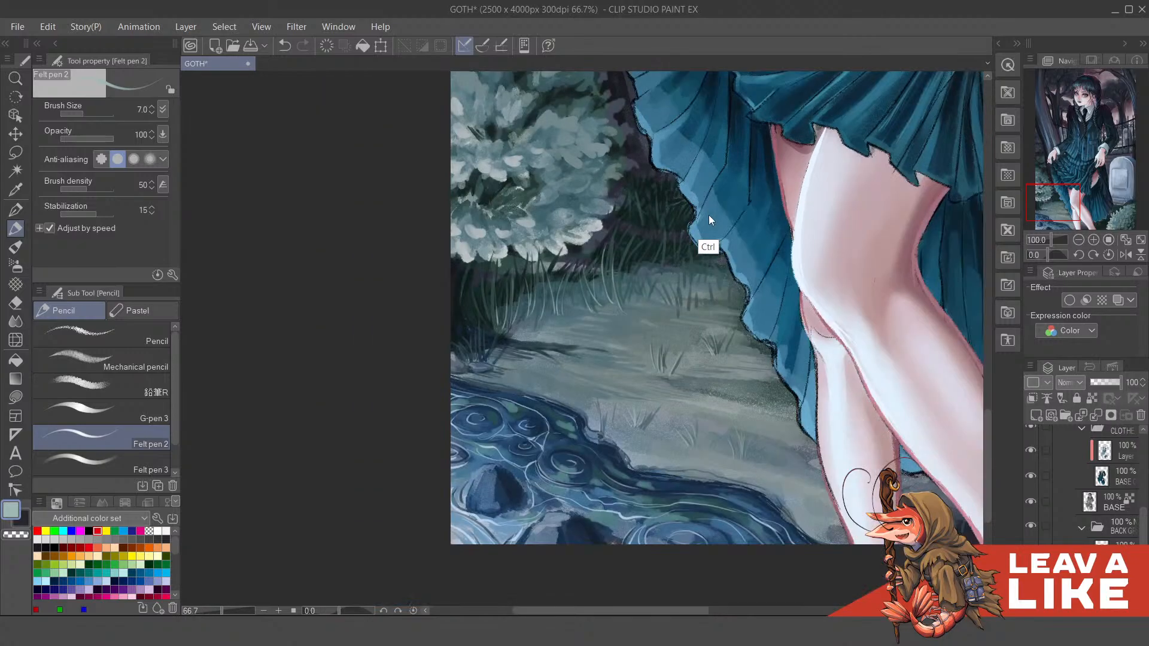
alt+click(707, 219)
drag(760, 293, 553, 377)
drag(788, 256, 724, 336)
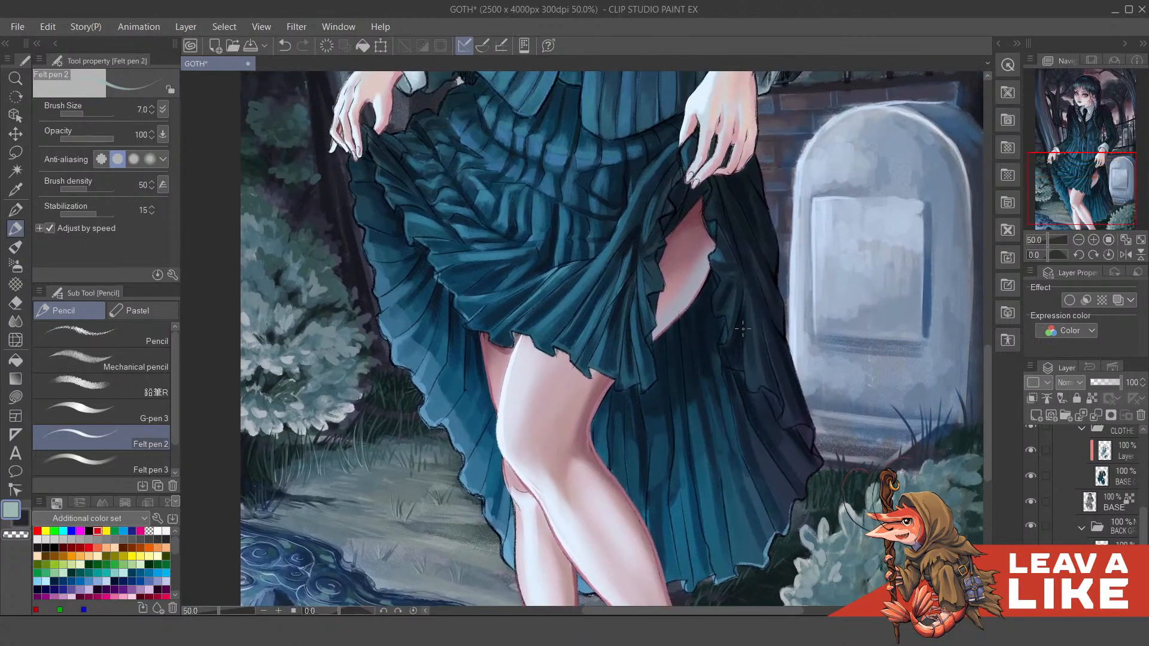
alt+click(724, 335)
drag(848, 318, 773, 548)
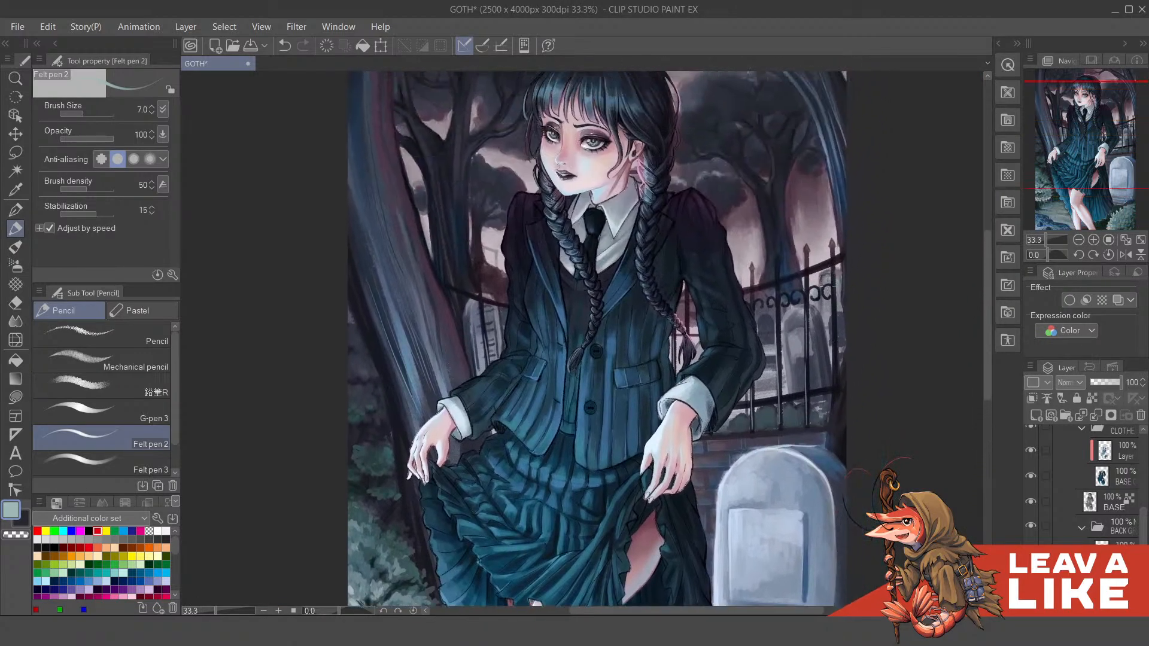
drag(801, 245, 797, 311)
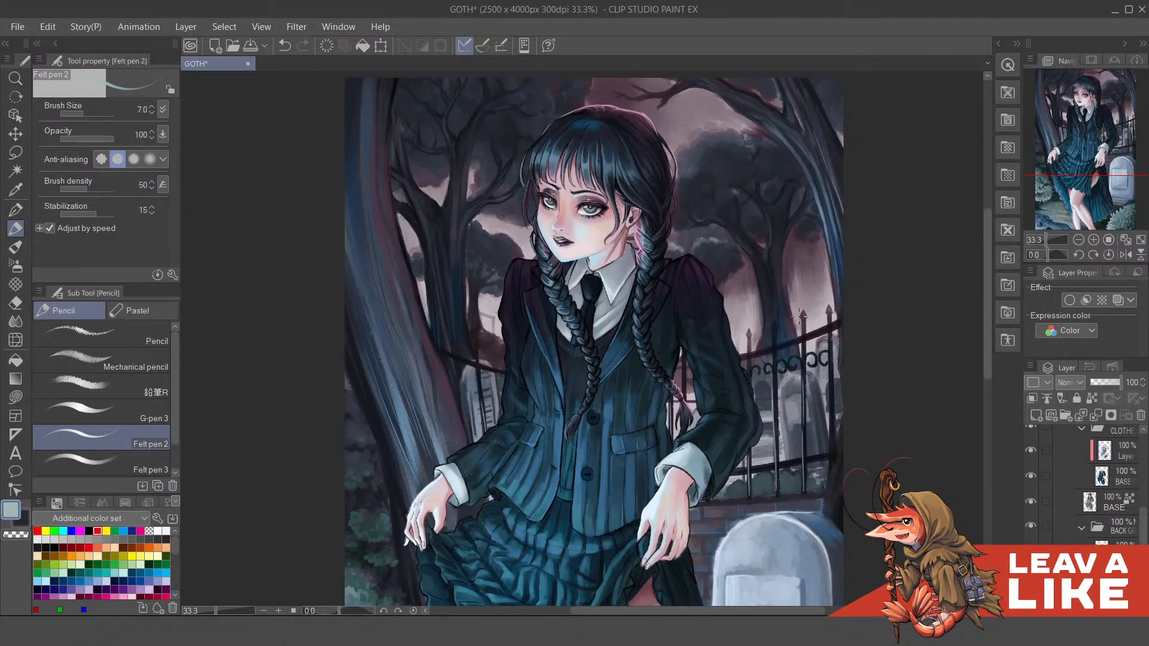
drag(816, 261, 798, 322)
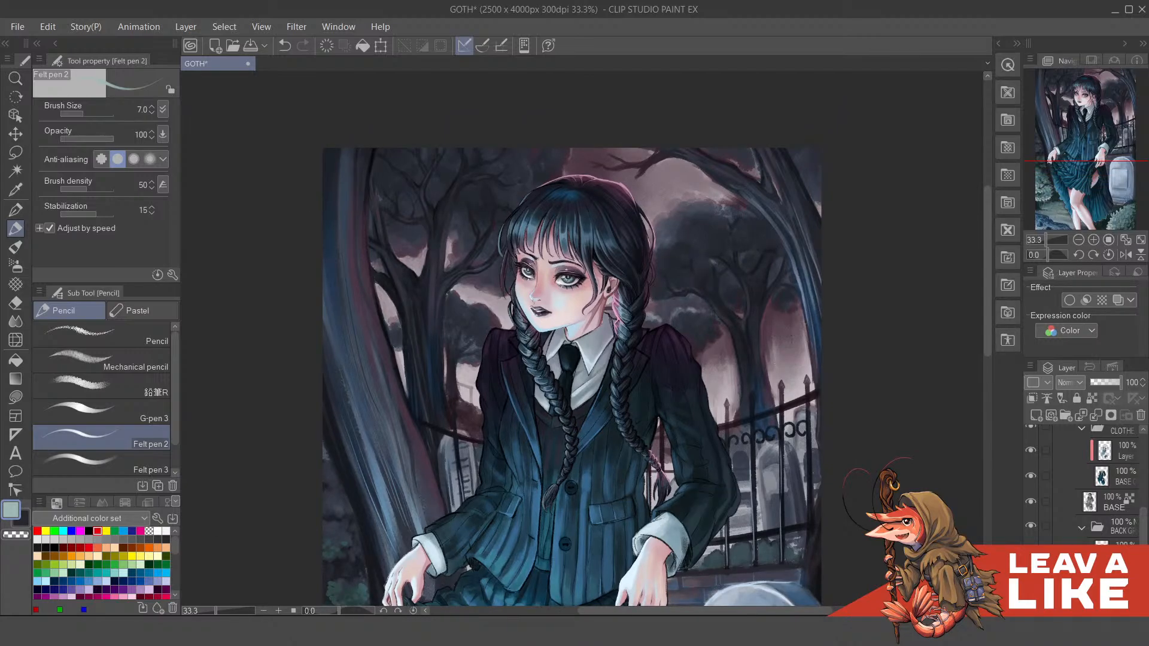
key(ctrl+s)
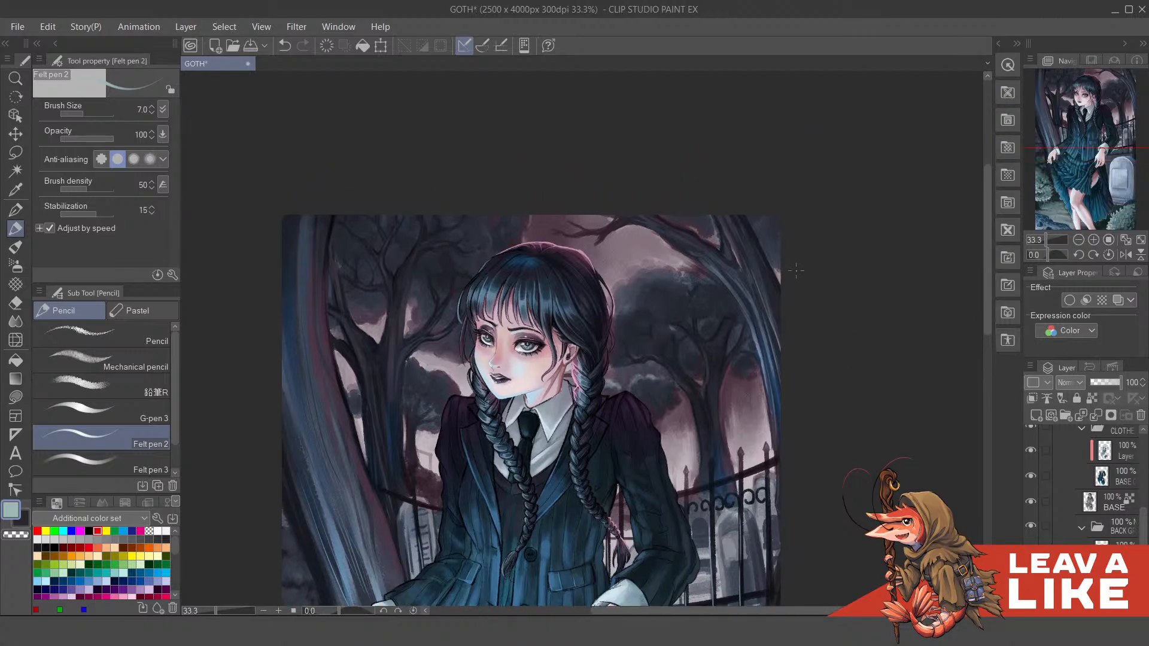
scroll(790, 299, down, 2)
scroll(785, 325, down, 3)
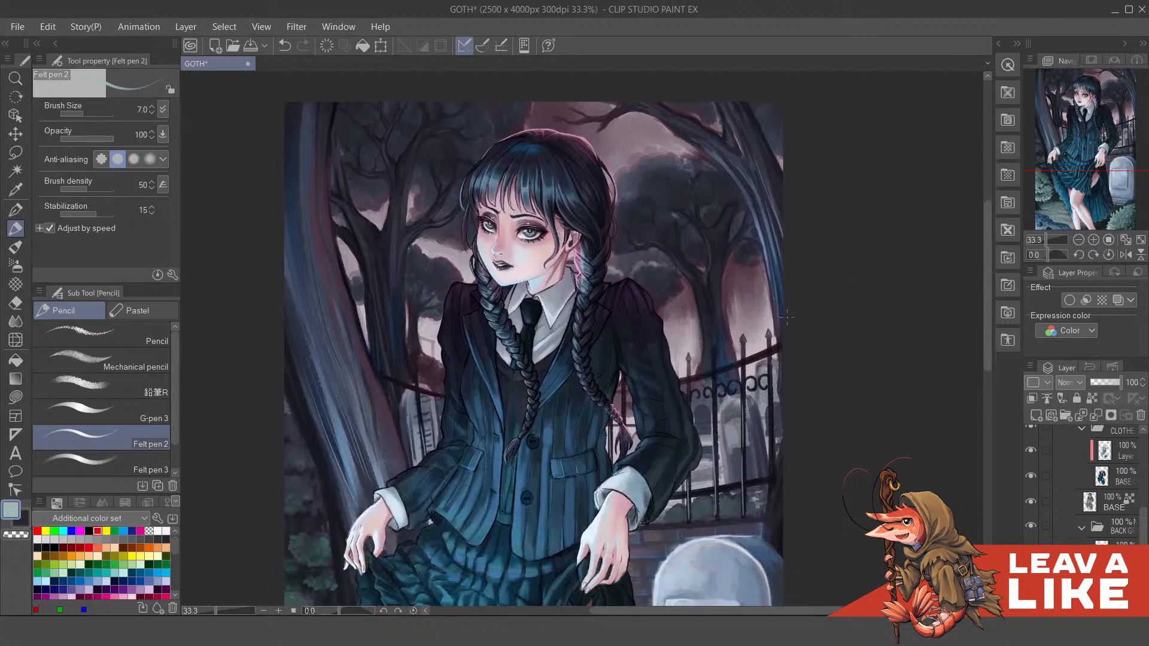
scroll(787, 323, down, 2)
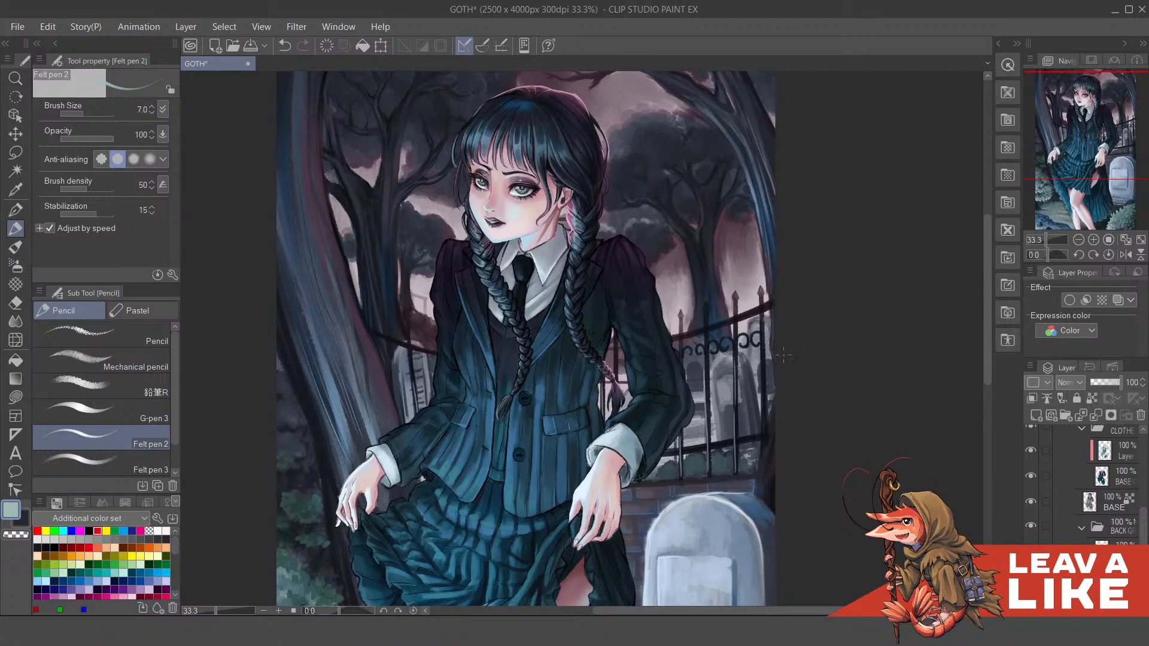
scroll(778, 367, down, 1)
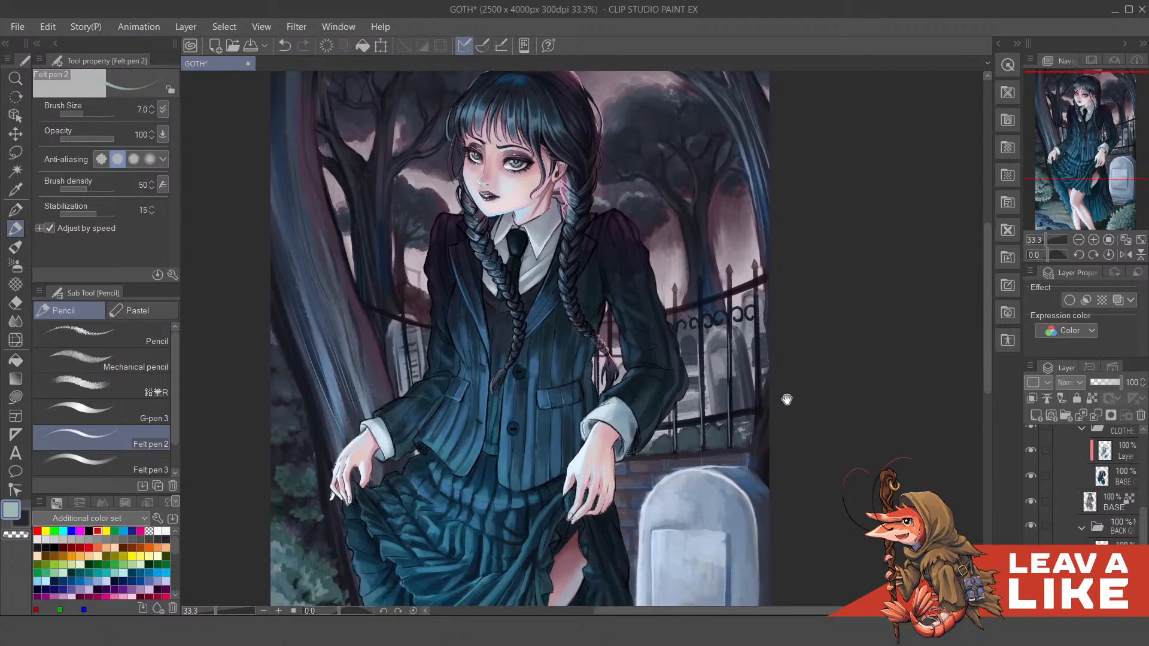
drag(776, 314, 773, 365)
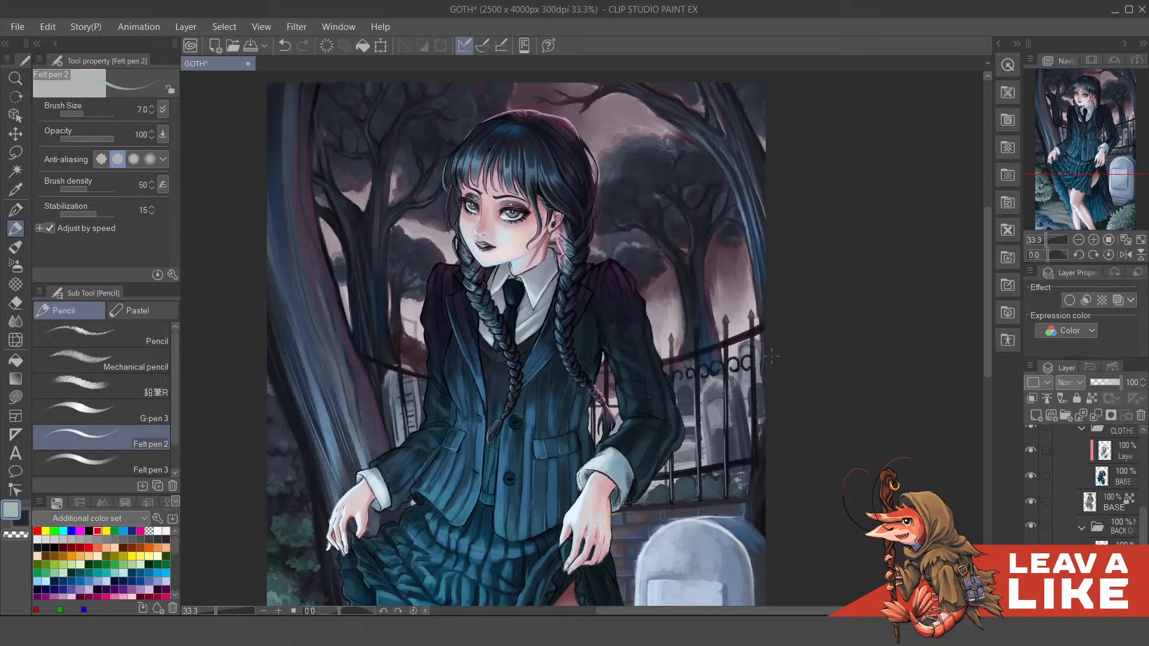
drag(777, 308, 780, 343)
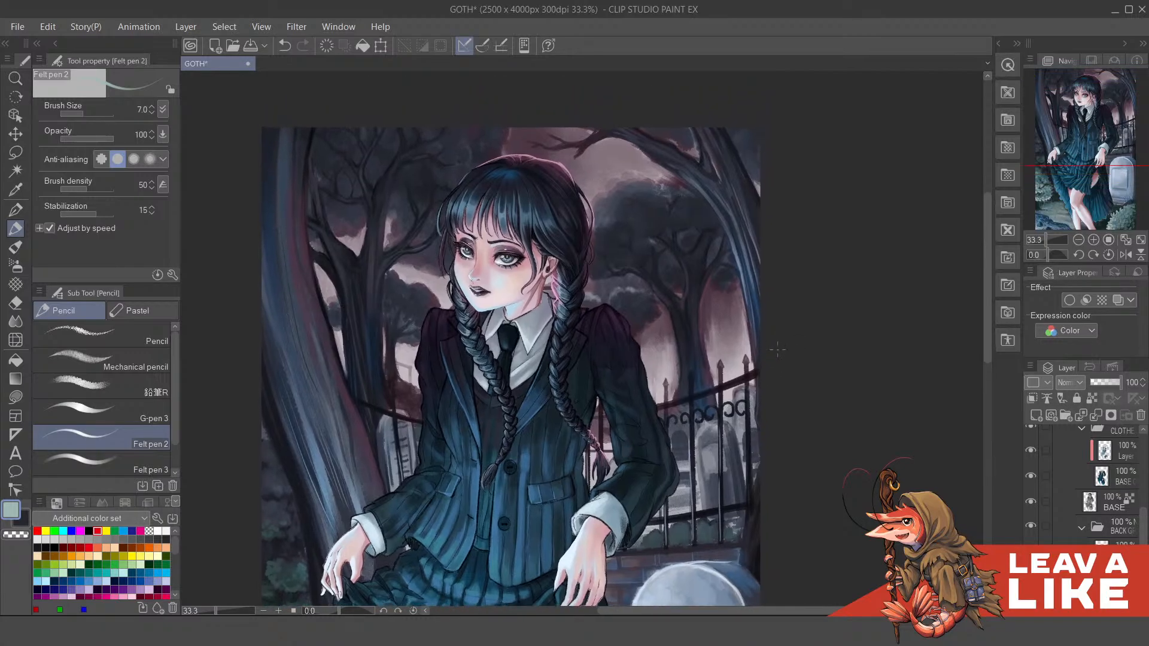
drag(795, 429, 783, 391)
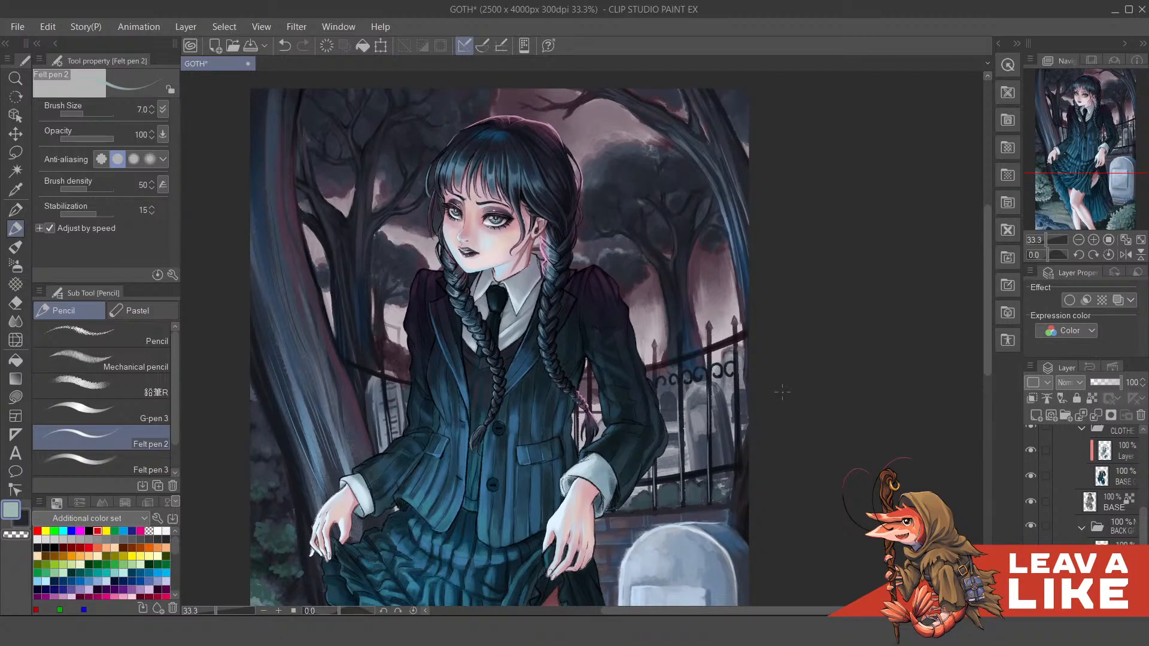
Step: Examine the upper half of the painting, covering the face, jacket, tree trunks, iron fence and gravestone
scroll(787, 344, up, 2)
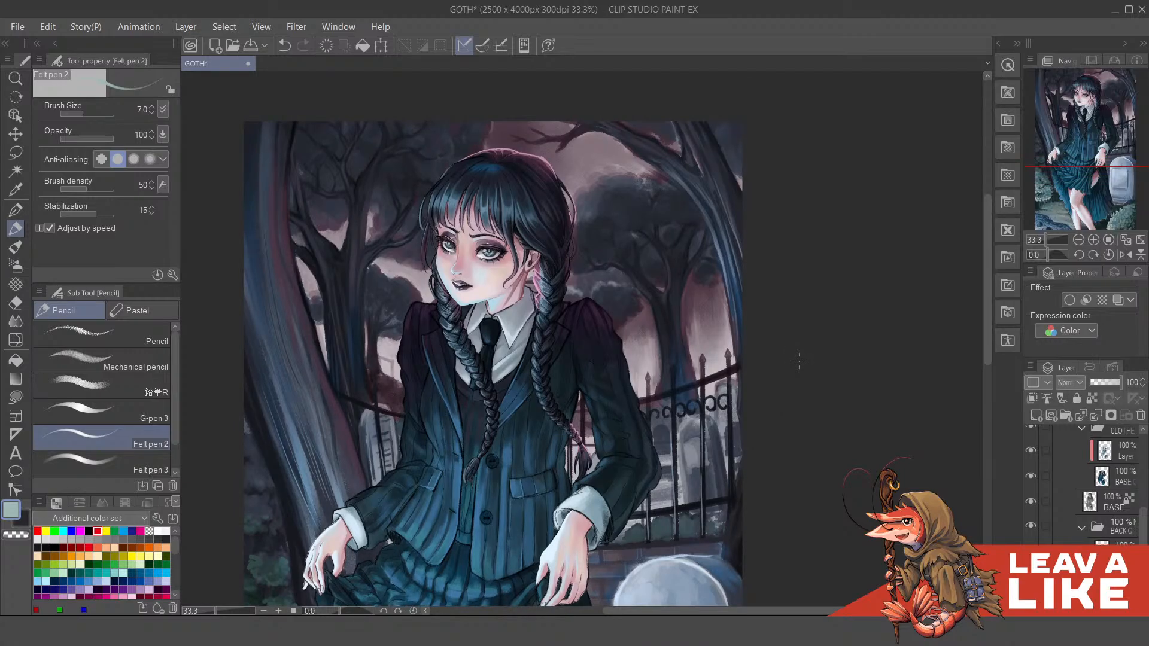
scroll(798, 363, down, 5)
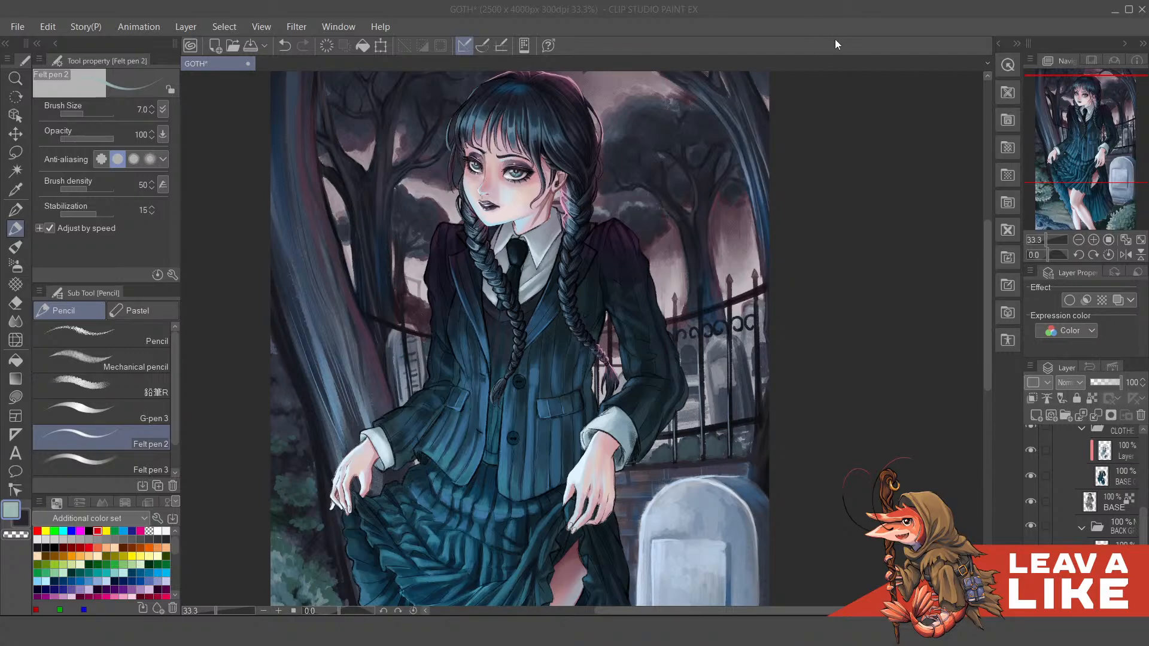
drag(759, 264, 843, 217)
drag(870, 162, 845, 293)
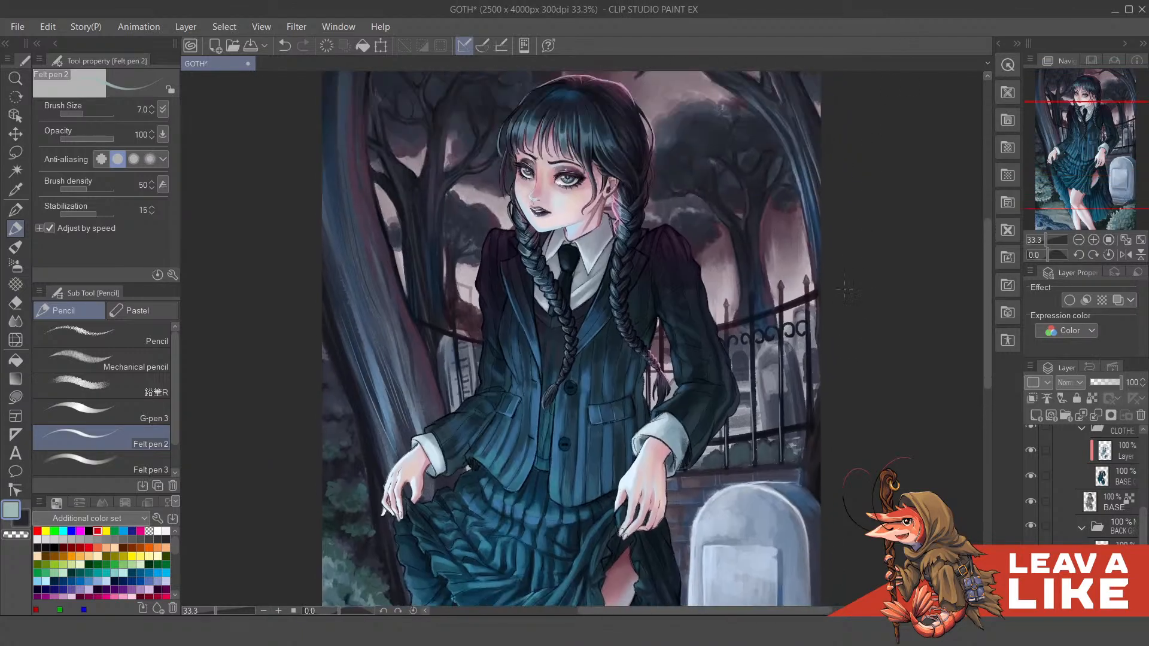
drag(877, 341, 864, 275)
scroll(862, 251, up, 3)
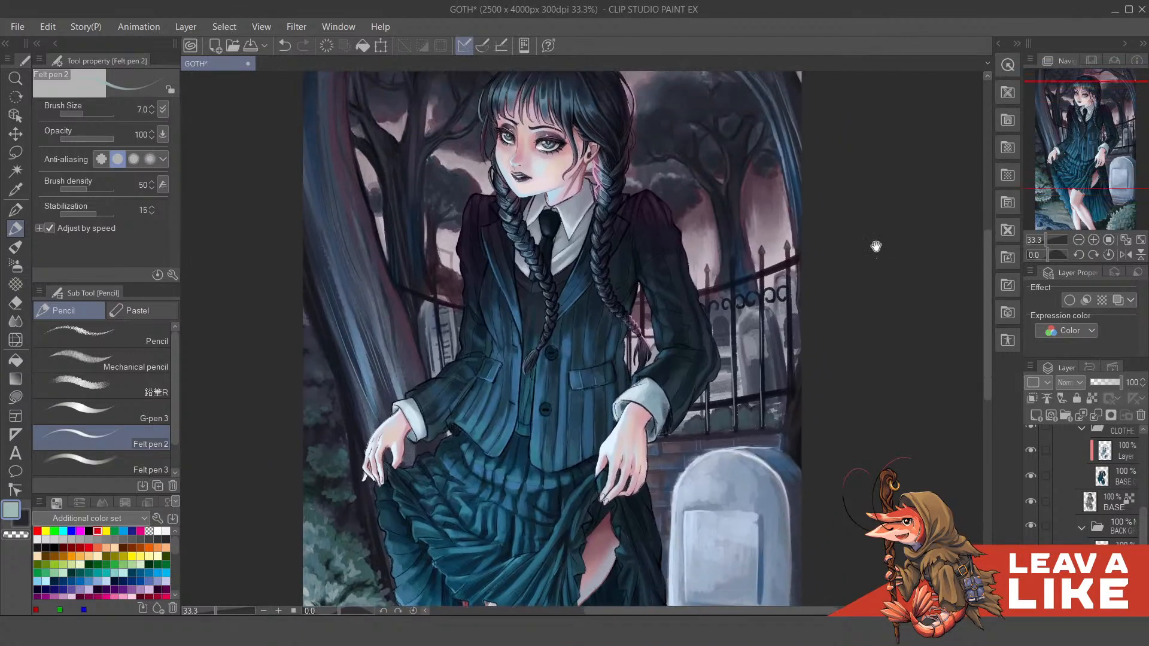
scroll(855, 353, down, 1)
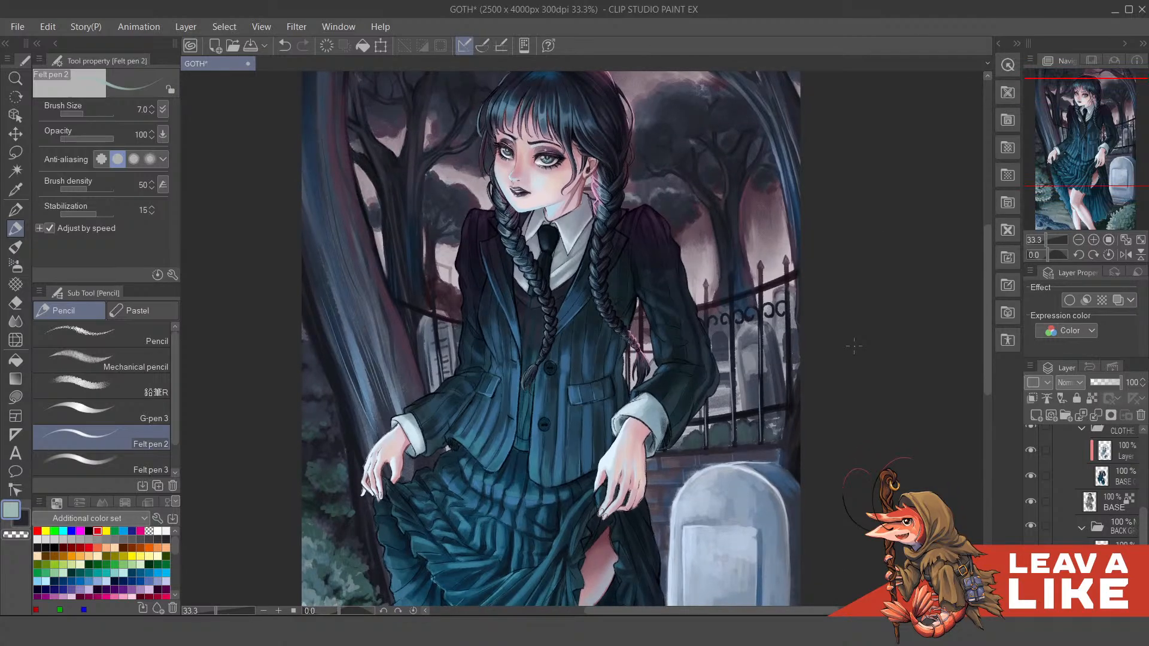
scroll(854, 350, down, 2)
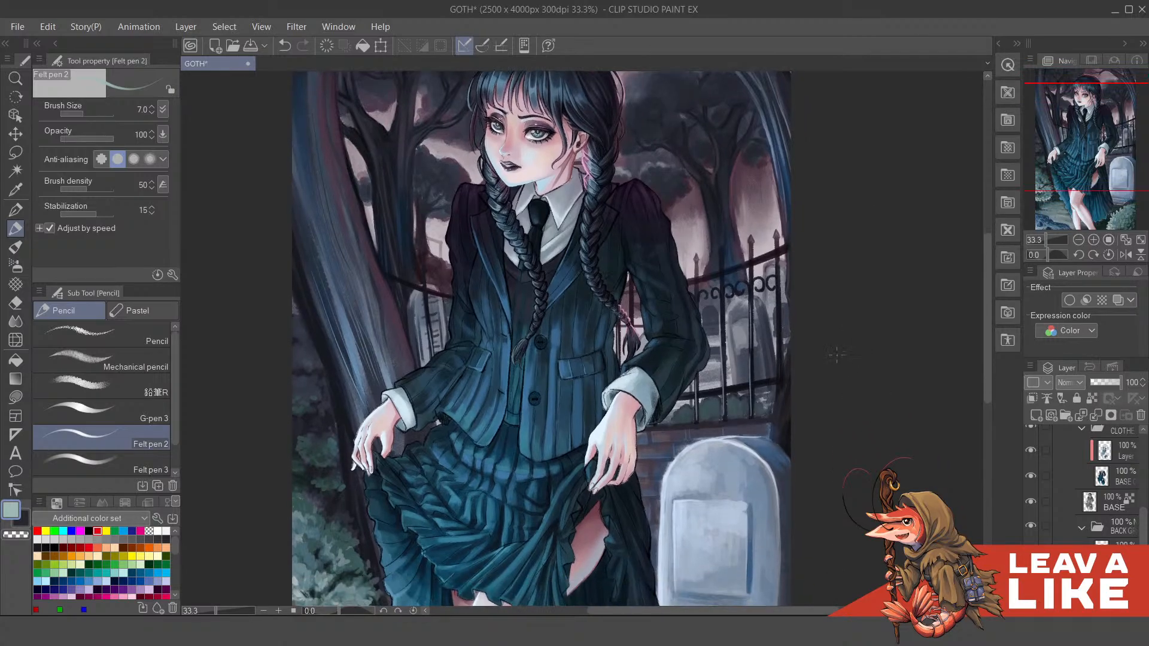
scroll(837, 354, down, 8)
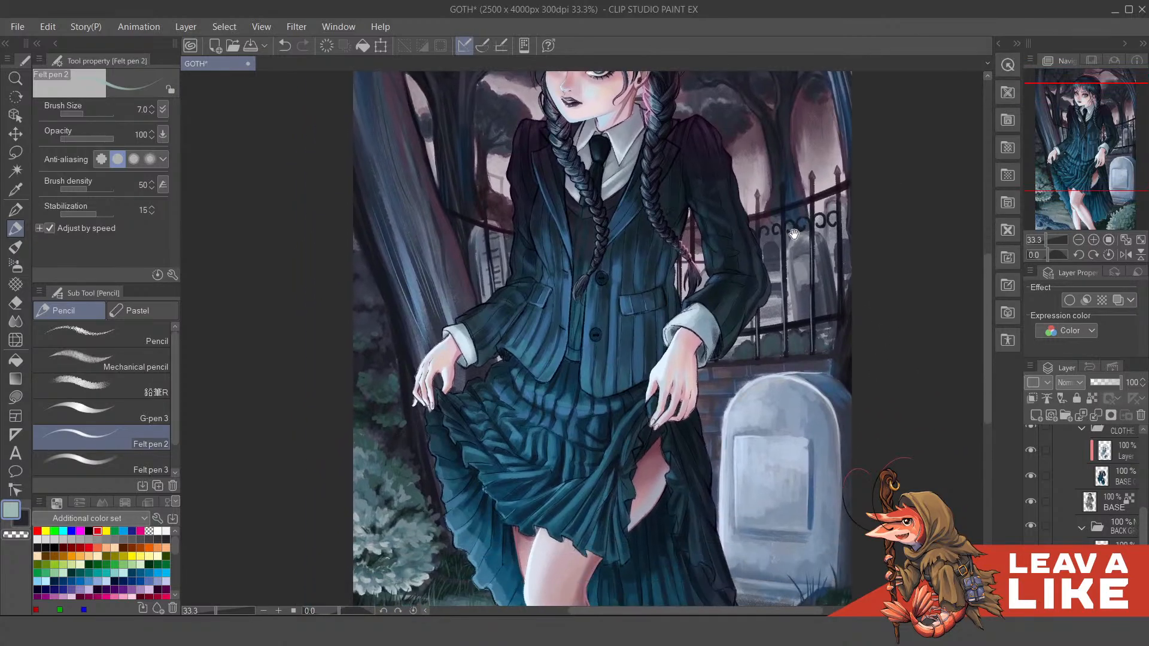
Step: Examine the lower half of the painting, covering the skirt, legs, stream, path grass, bushes and gravestone base
scroll(831, 270, down, 3)
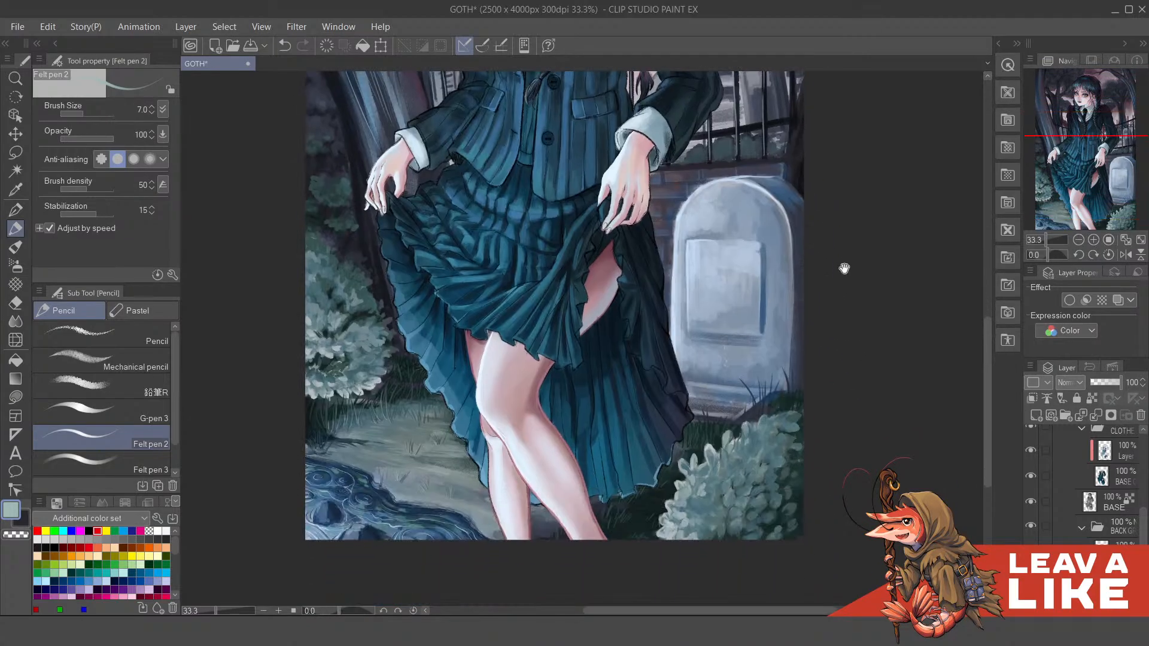
scroll(842, 264, up, 1)
scroll(846, 296, down, 1)
scroll(862, 239, up, 10)
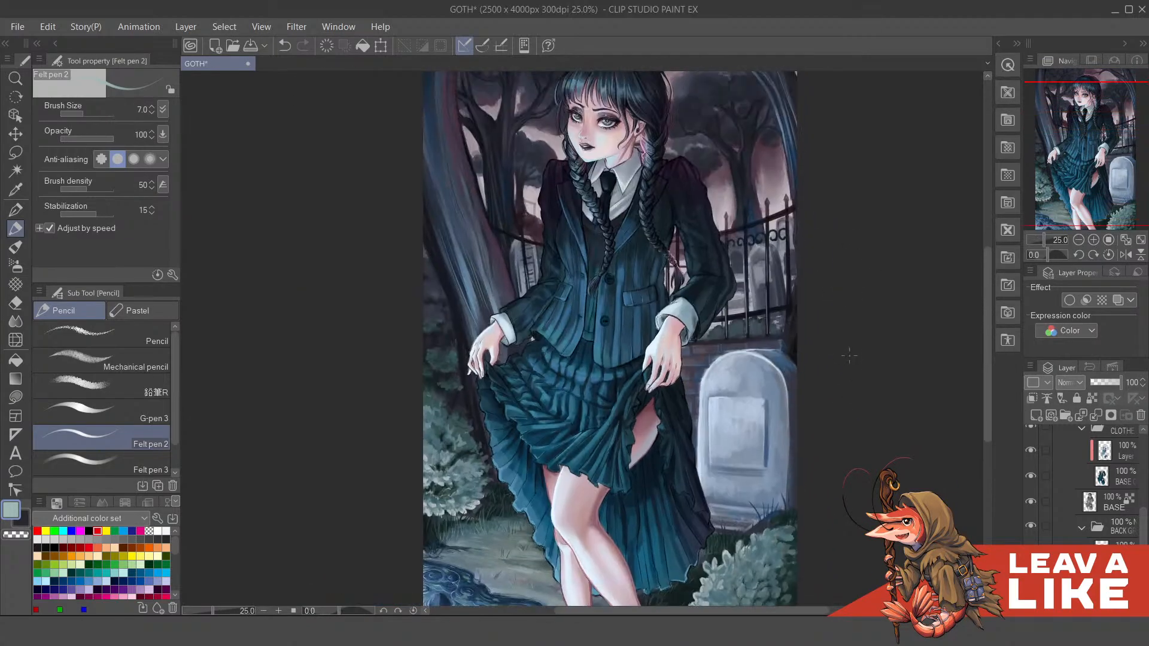
scroll(804, 273, down, 12)
scroll(788, 333, up, 1)
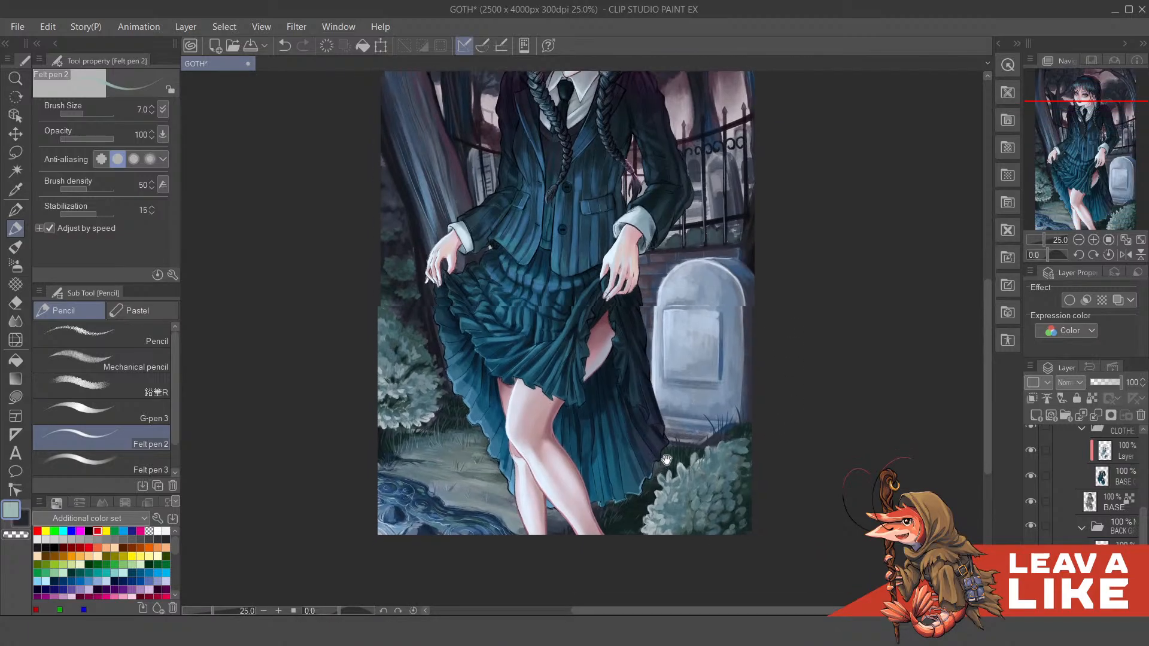
scroll(729, 425, down, 2)
scroll(519, 473, up, 2)
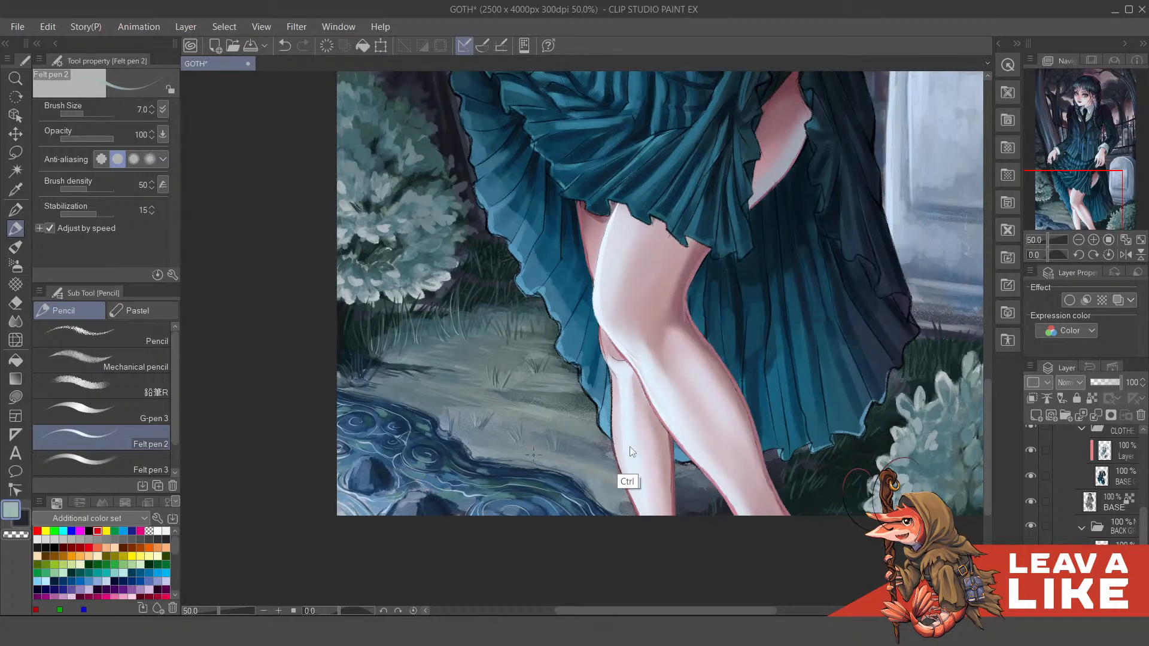
scroll(626, 479, down, 2)
scroll(649, 317, up, 3)
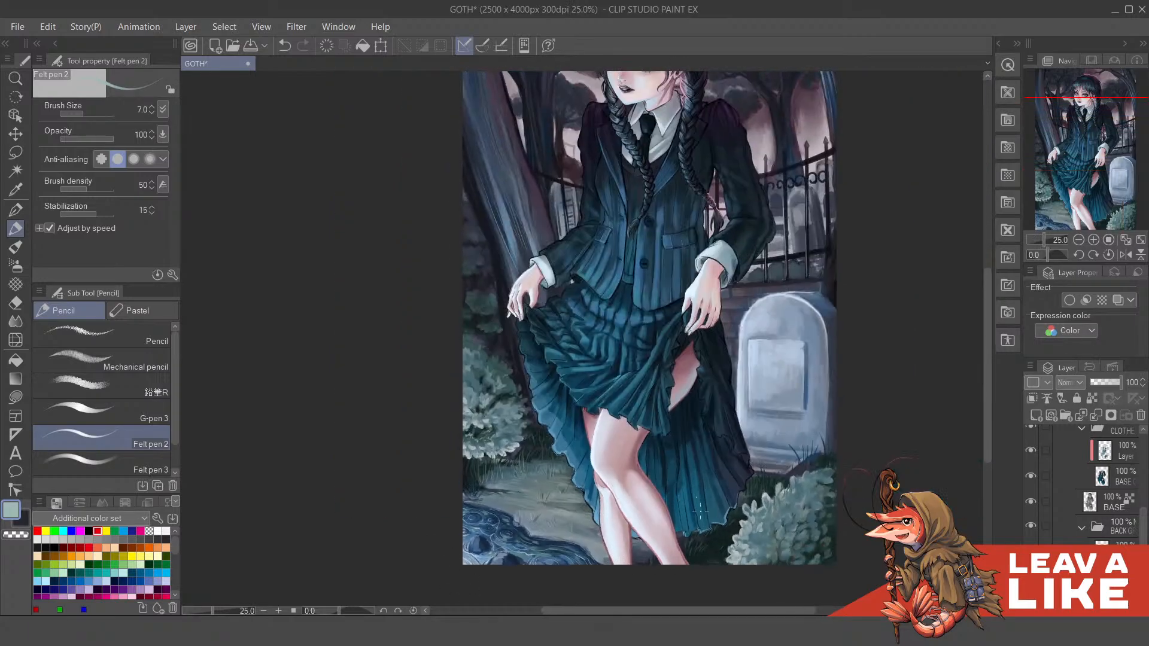
scroll(608, 335, up, 3)
scroll(681, 434, down, 4)
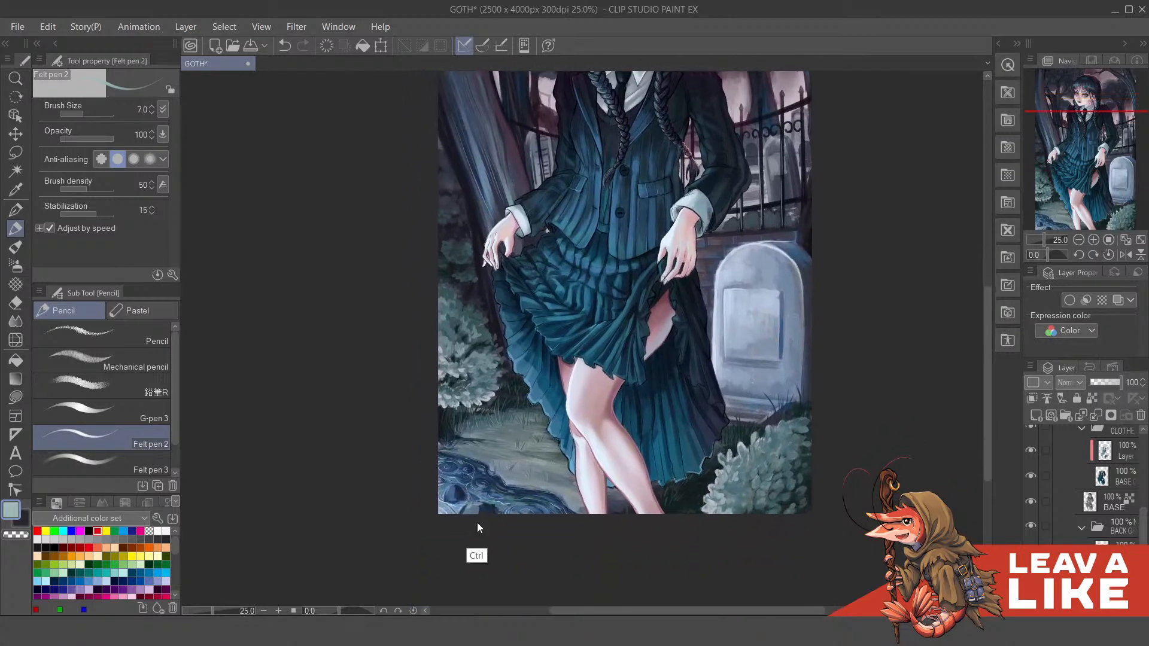
scroll(509, 553, up, 2)
scroll(659, 469, down, 3)
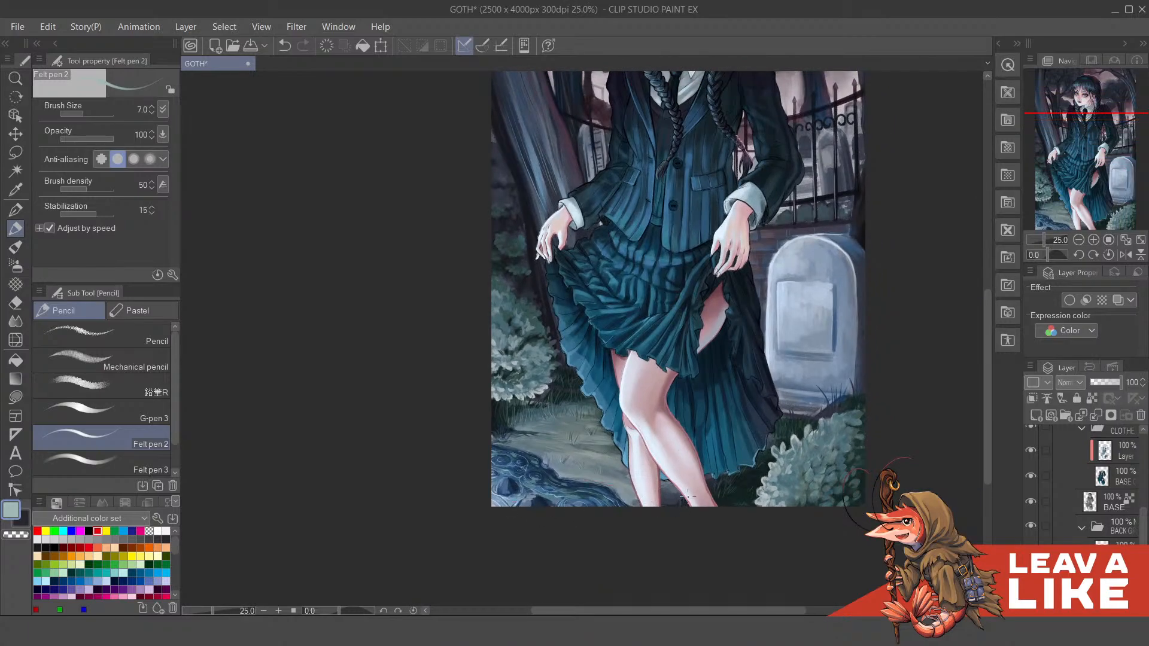
scroll(689, 498, up, 3)
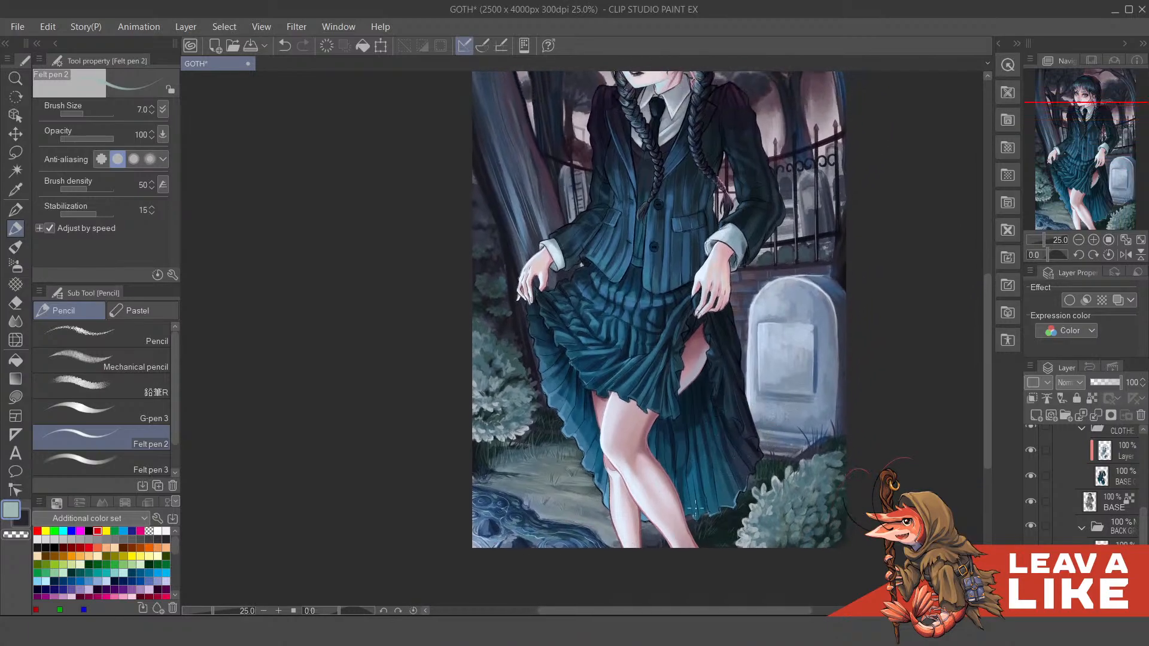
scroll(640, 498, down, 1)
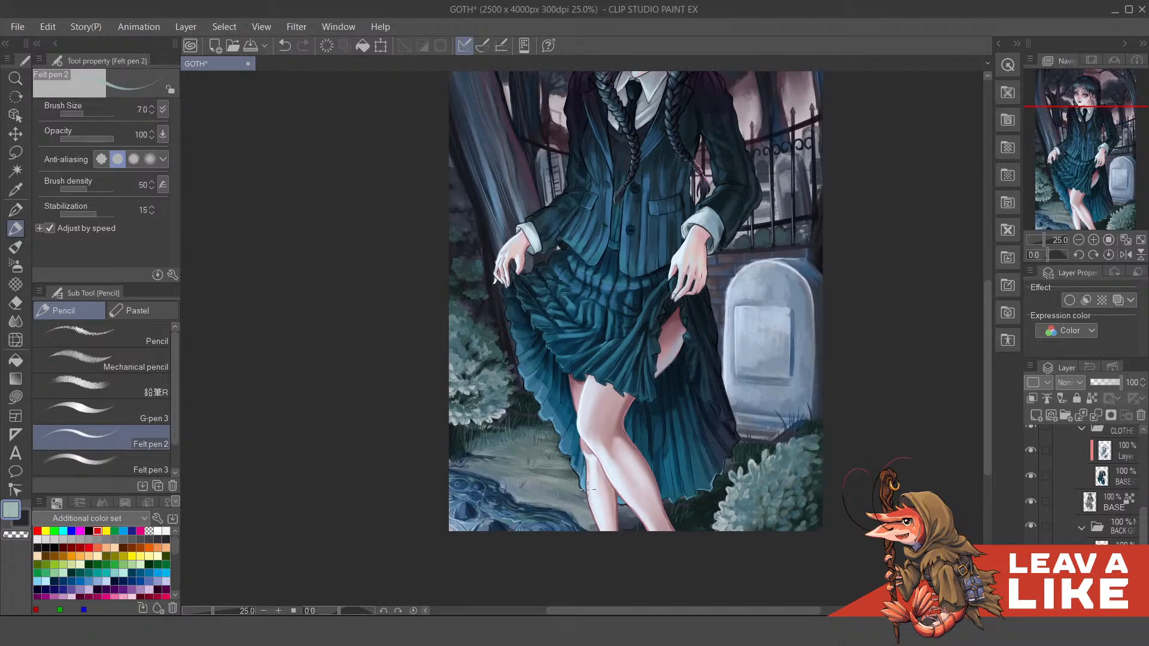
scroll(672, 403, up, 3)
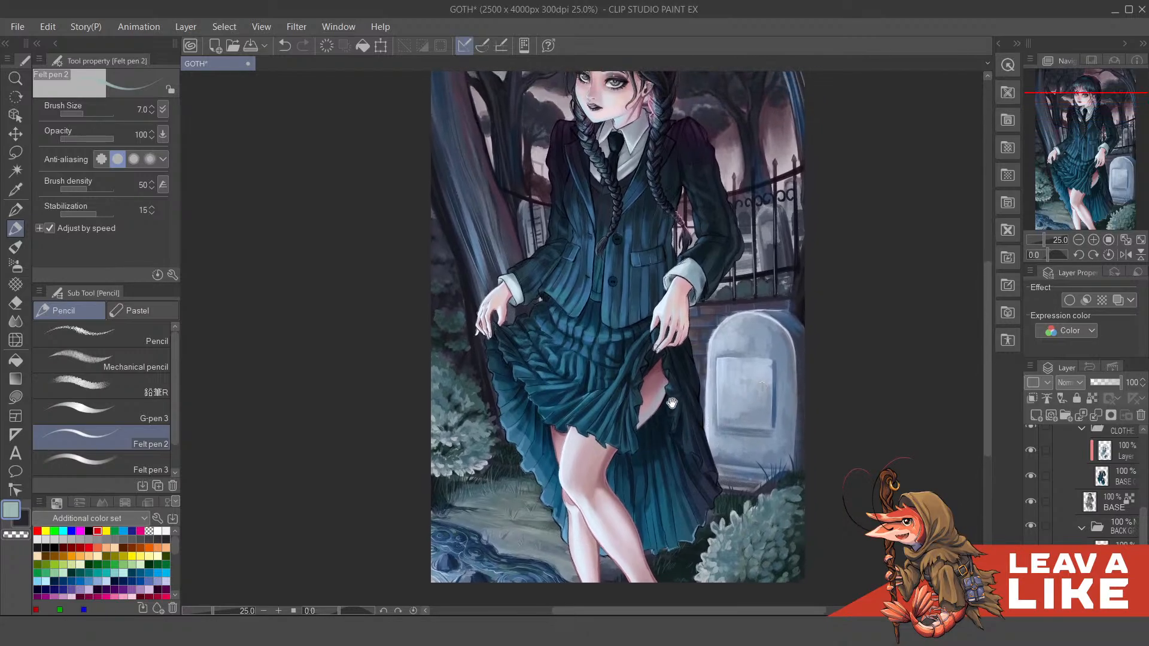
Step: Check the figure against the cemetery background from head to feet, including a closer look at the face and distant trees
scroll(672, 403, up, 4)
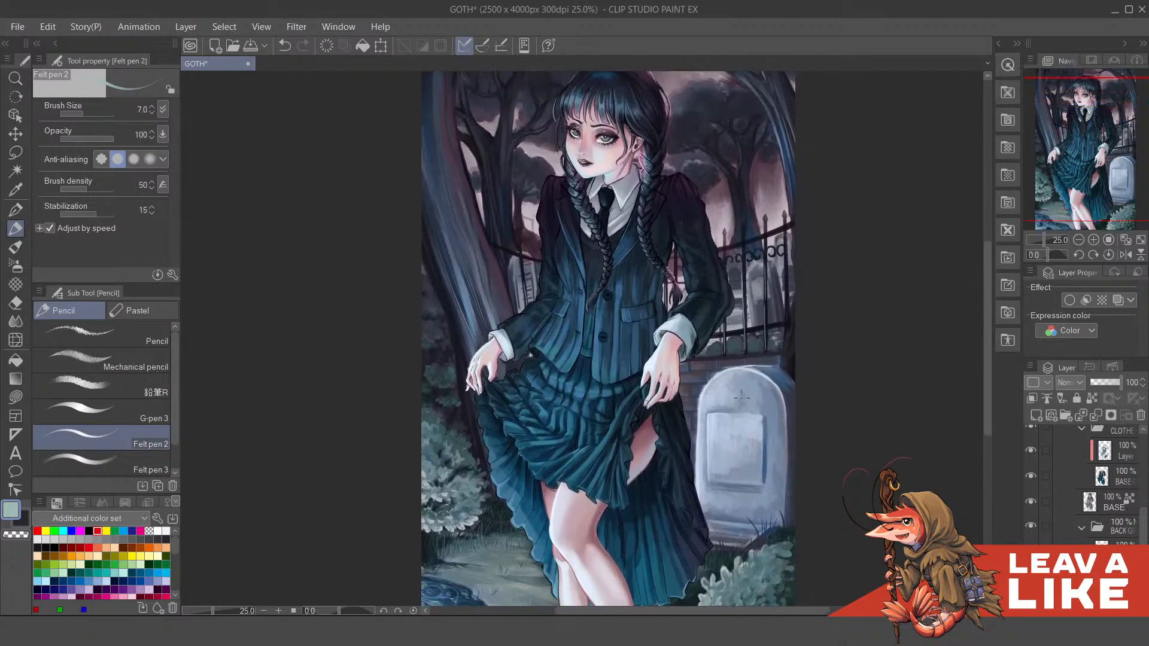
scroll(746, 408, down, 2)
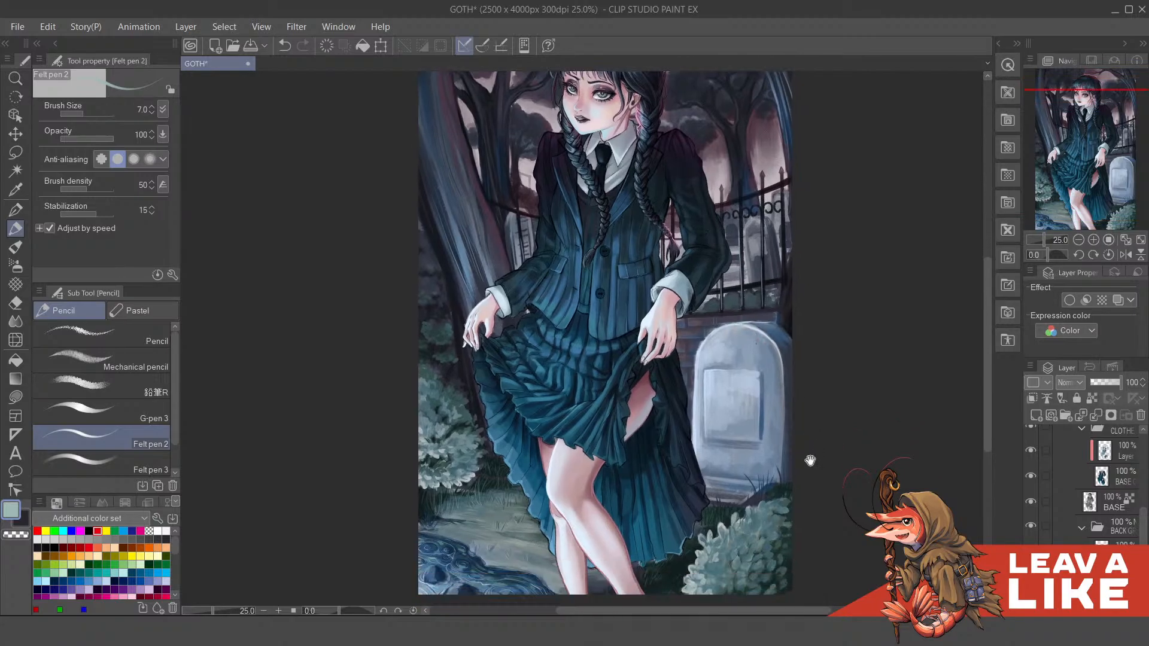
scroll(811, 461, down, 1)
scroll(790, 425, up, 3)
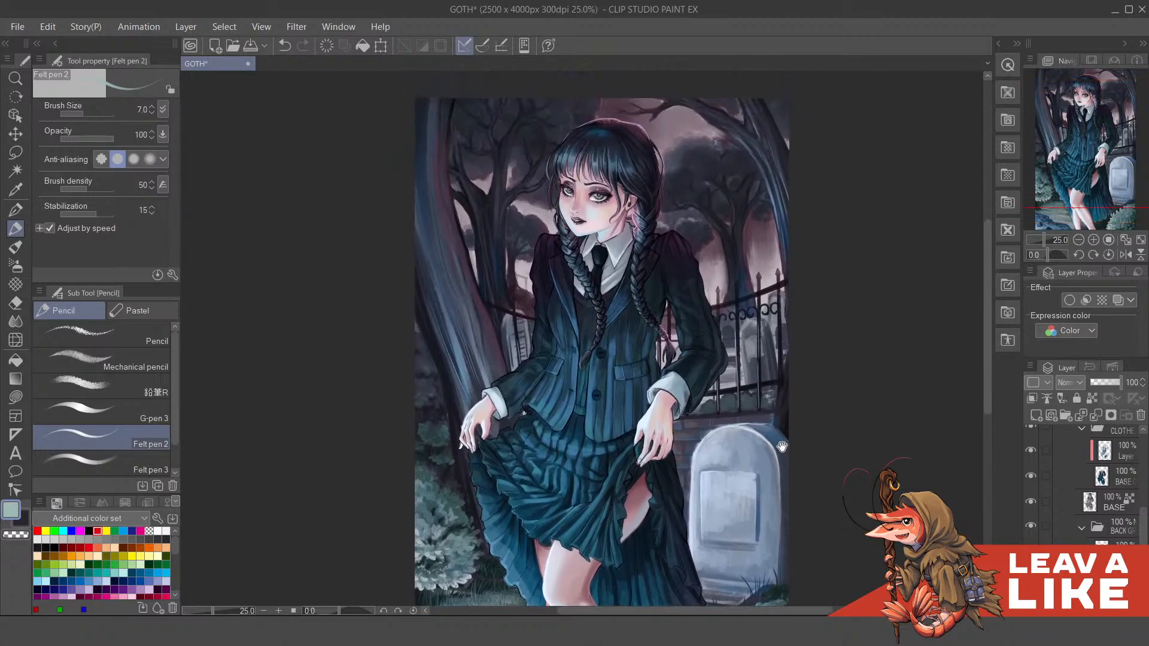
scroll(784, 398, down, 3)
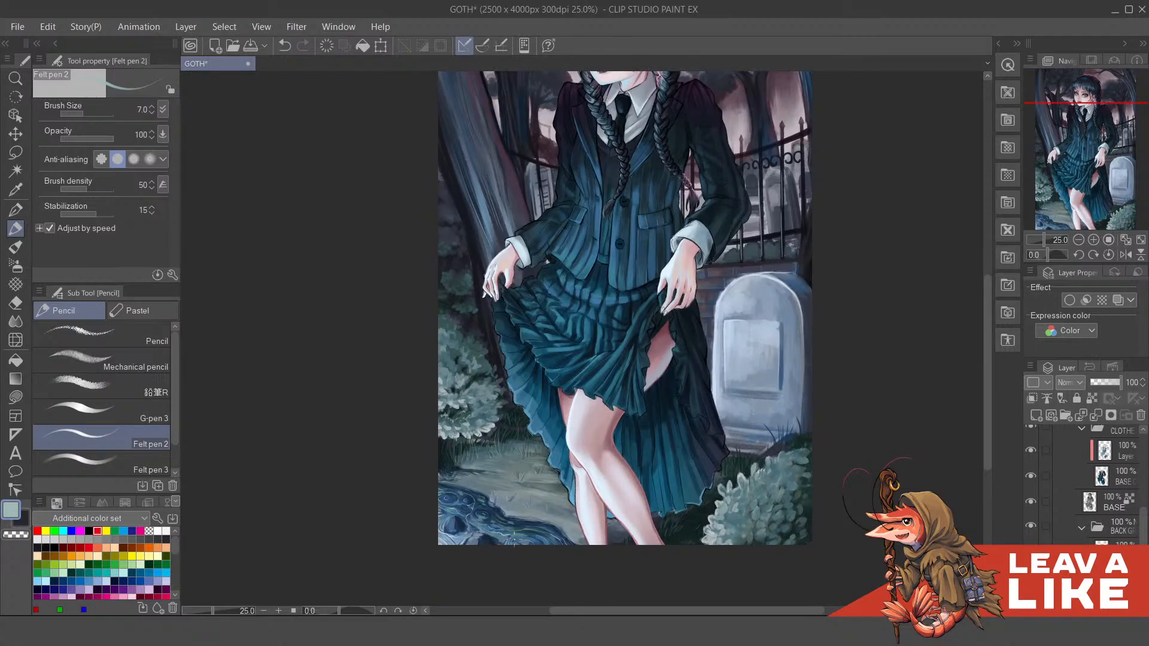
drag(631, 503, 628, 509)
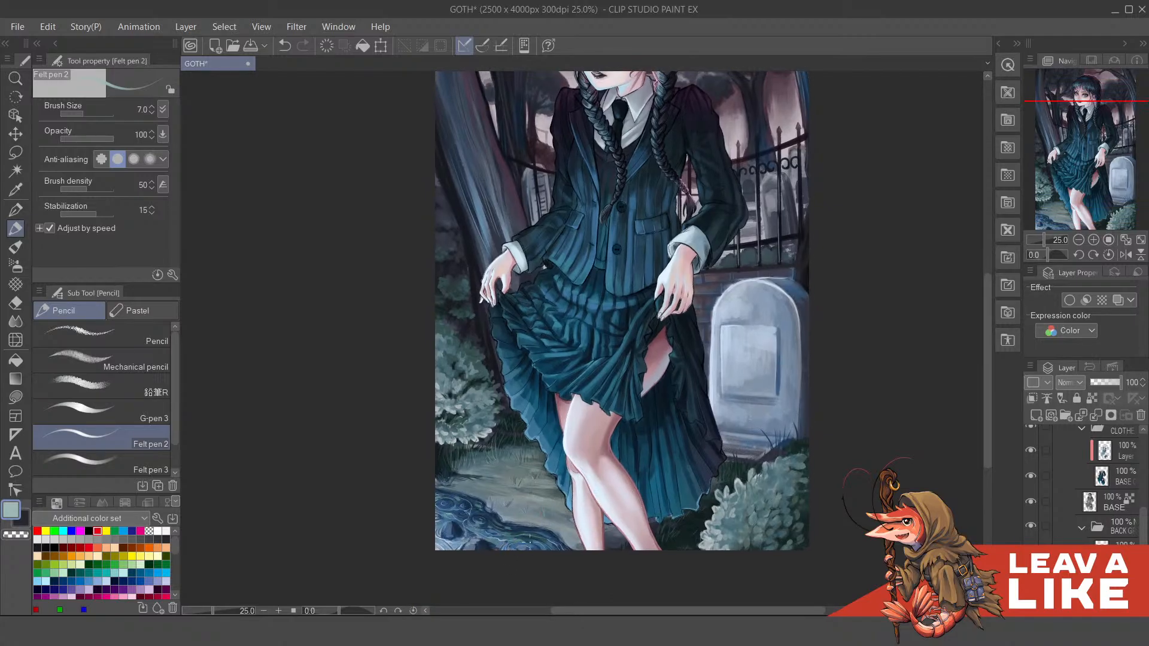
drag(745, 425, 737, 453)
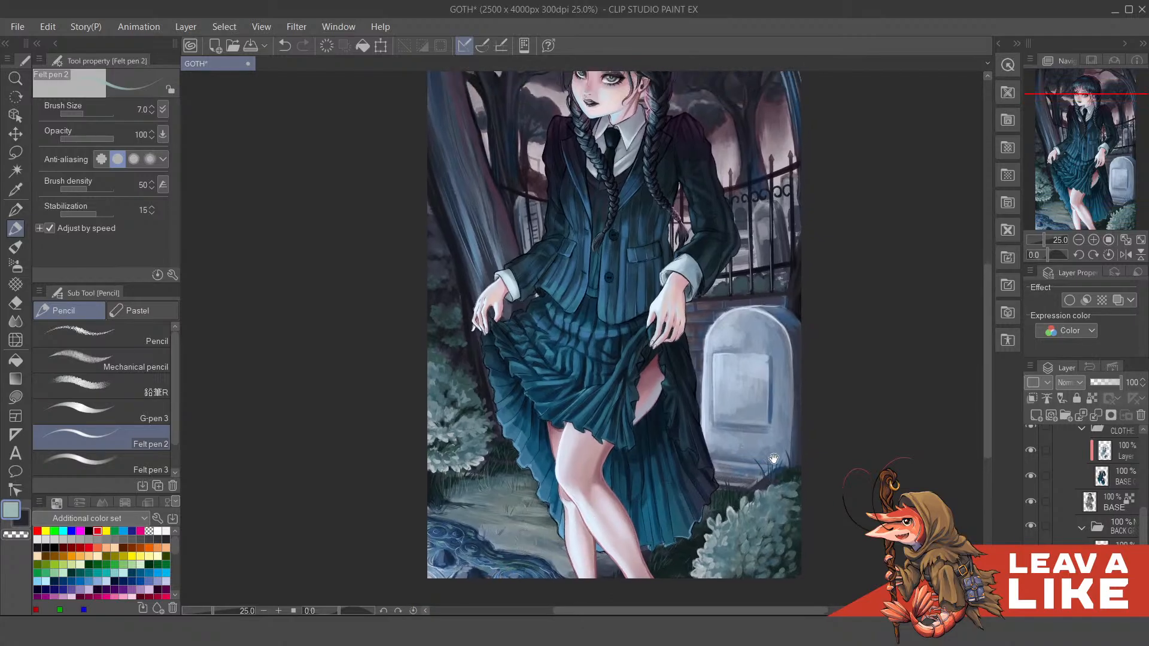
scroll(722, 377, up, 4)
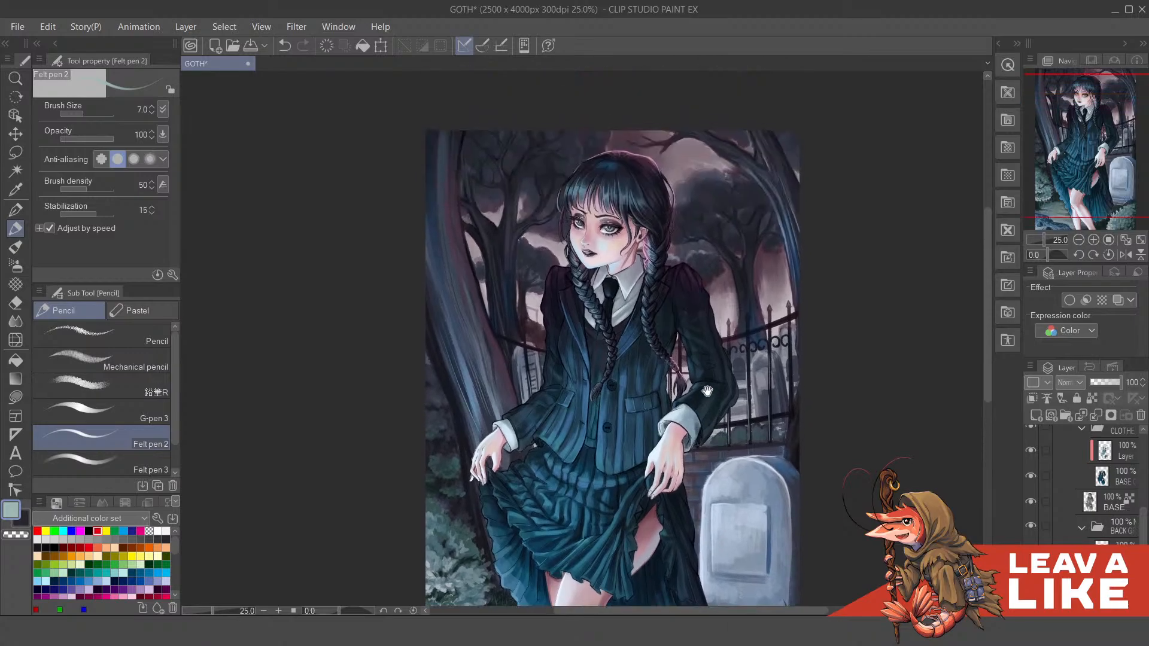
drag(817, 283, 803, 299)
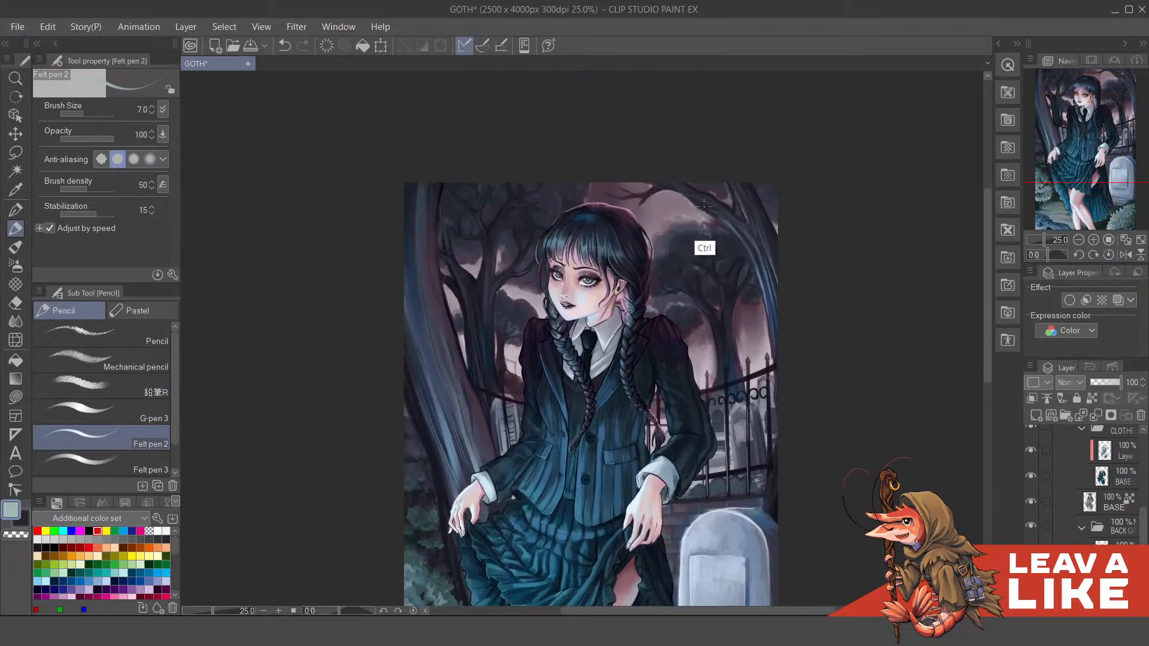
scroll(705, 245, up, 1)
scroll(789, 268, up, 1)
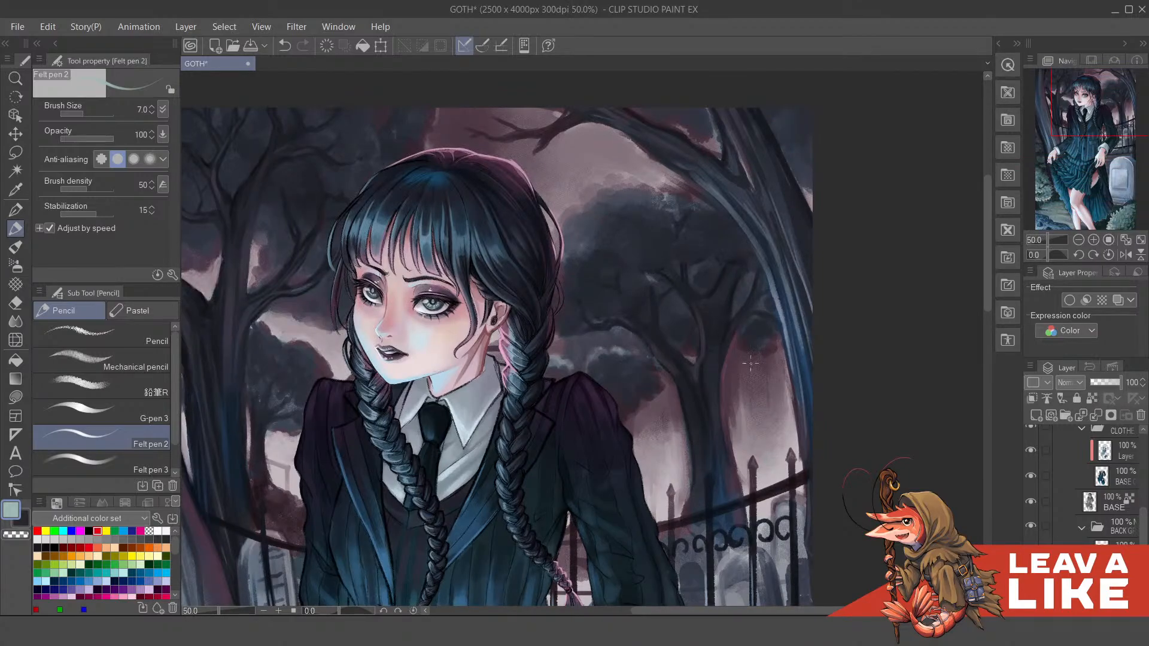
scroll(668, 260, down, 2)
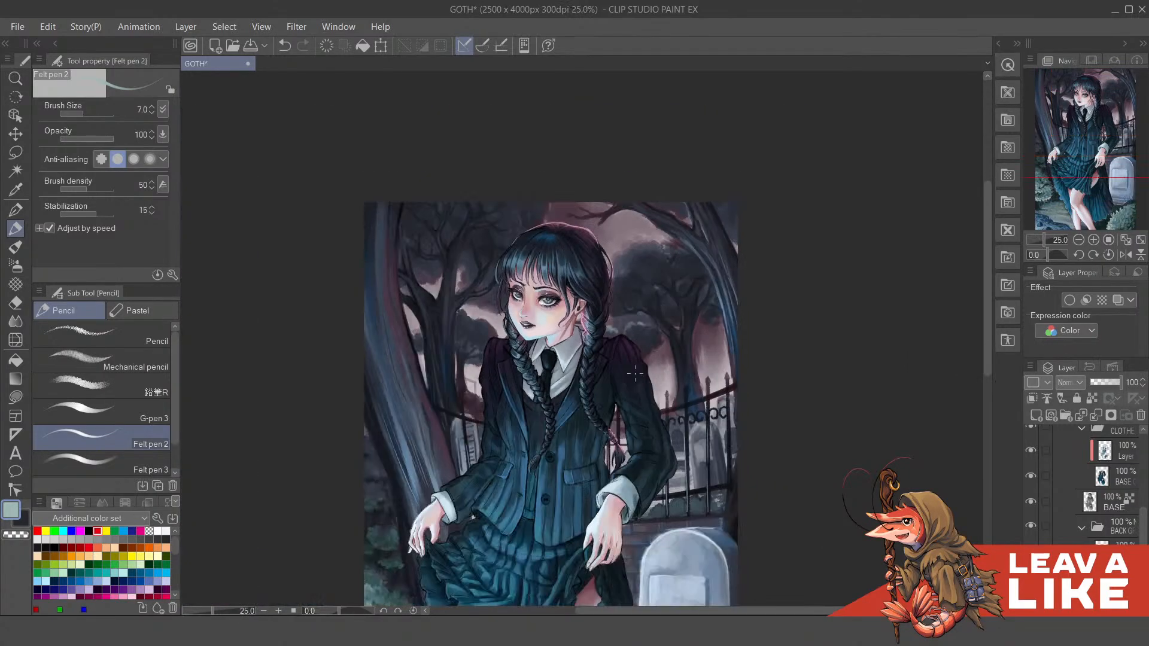
drag(742, 443, 783, 367)
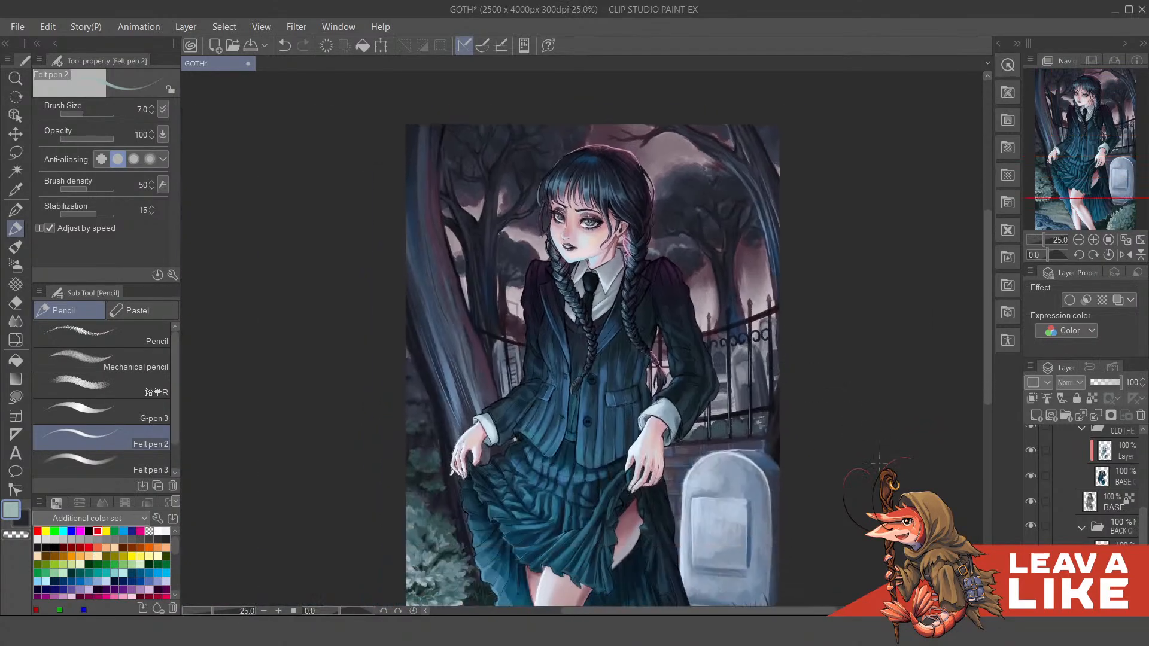
mouse_move(879, 461)
mouse_down()
mouse_move(843, 411)
mouse_move(825, 311)
mouse_up()
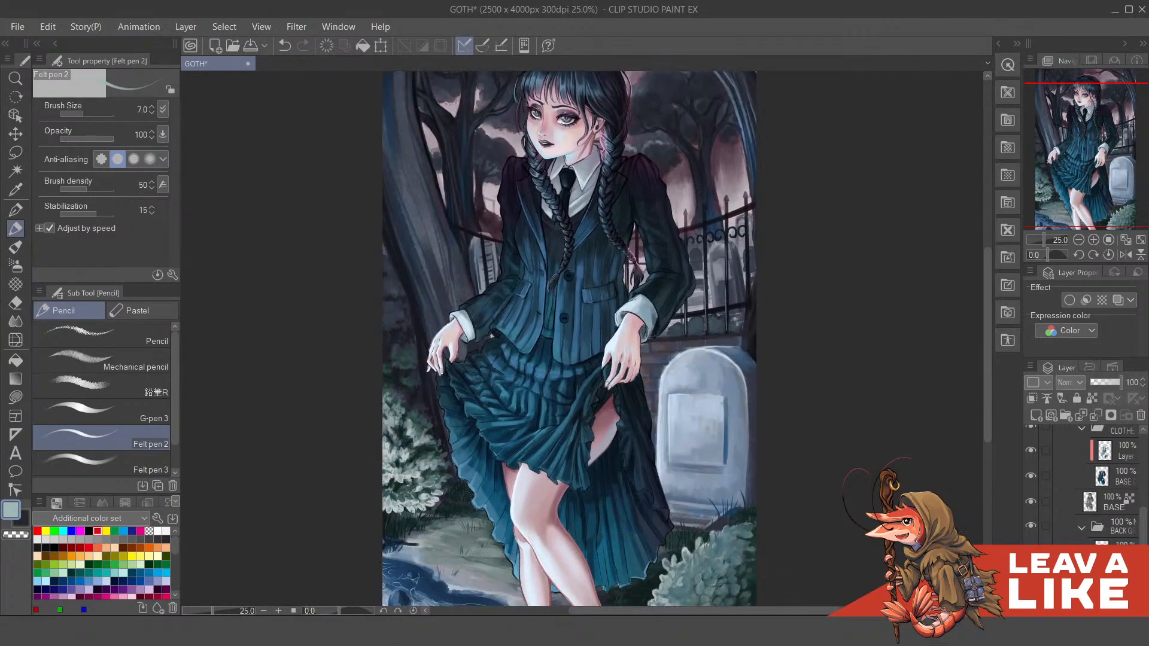
drag(808, 383, 753, 303)
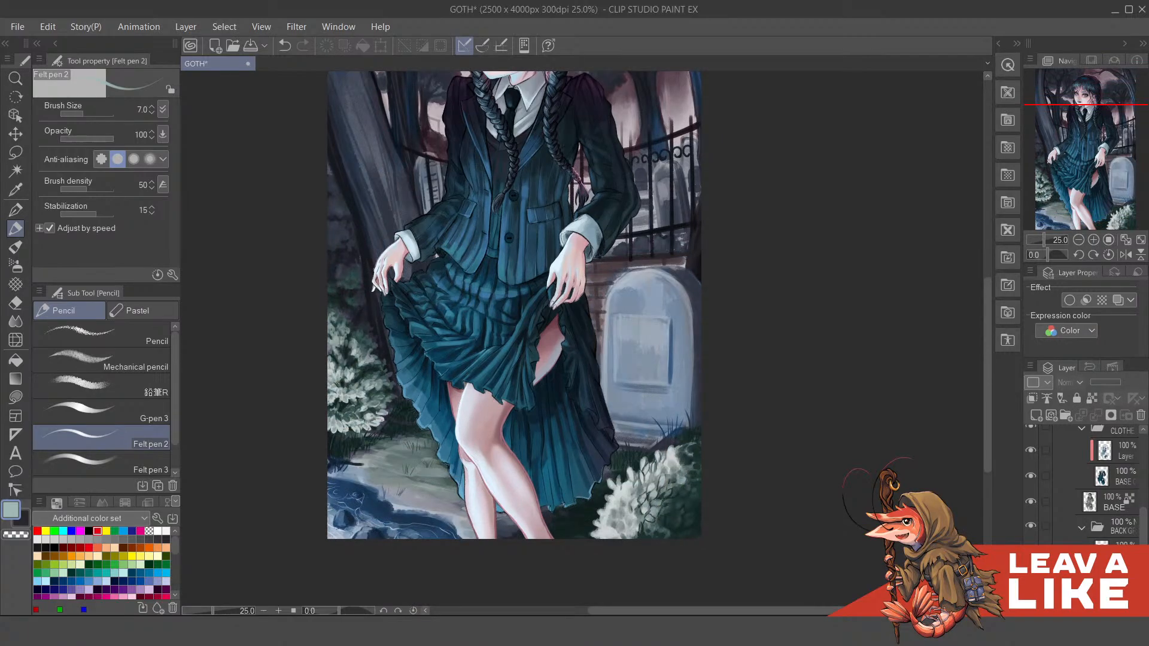
Step: Review the whole composition at reduced size, and inspect the large tree trunk and fence beside the figure up close
key(ctrl+minus)
key(ctrl+plus)
drag(796, 323, 851, 402)
key(ctrl+minus)
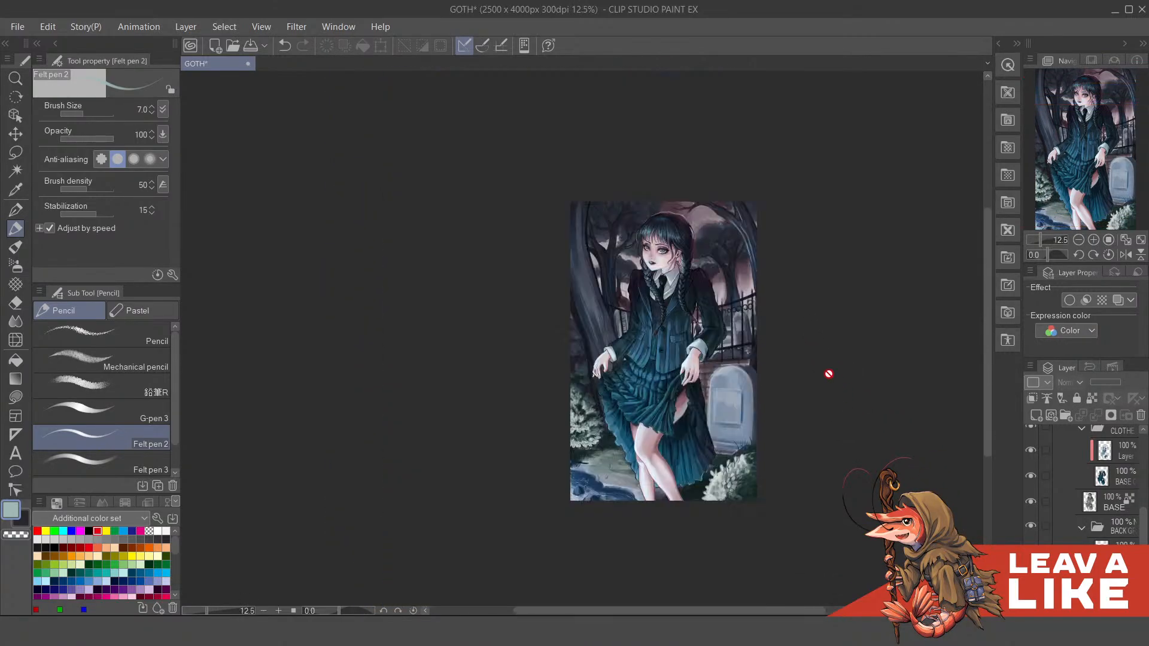
scroll(828, 374, up, 3)
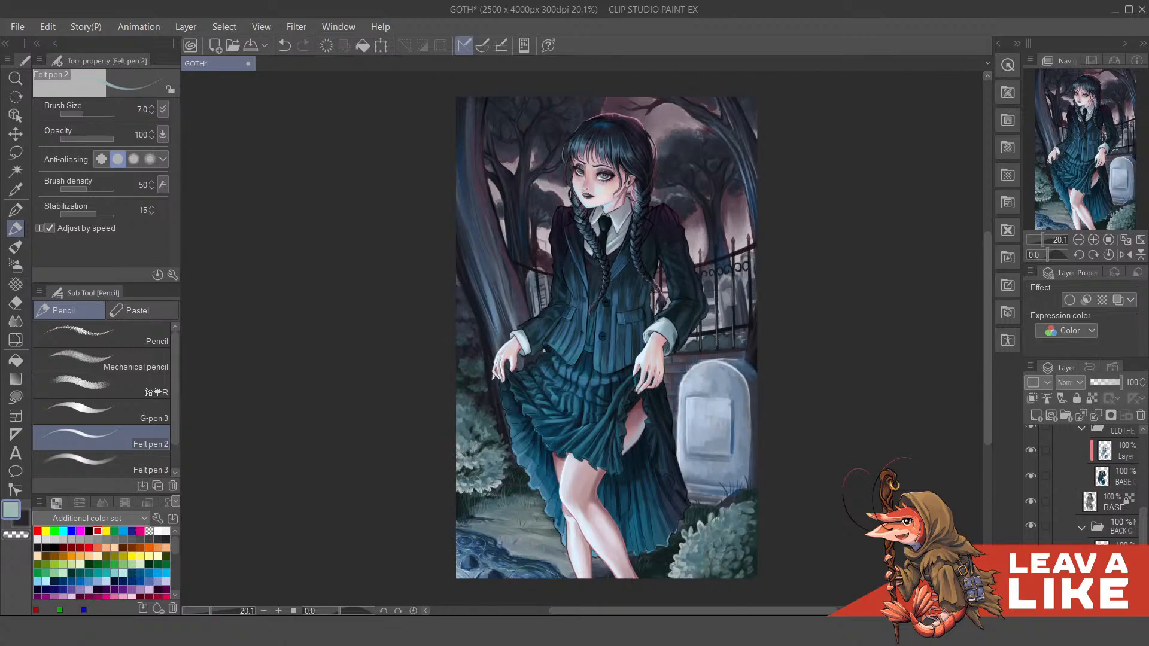
scroll(485, 304, up, 2)
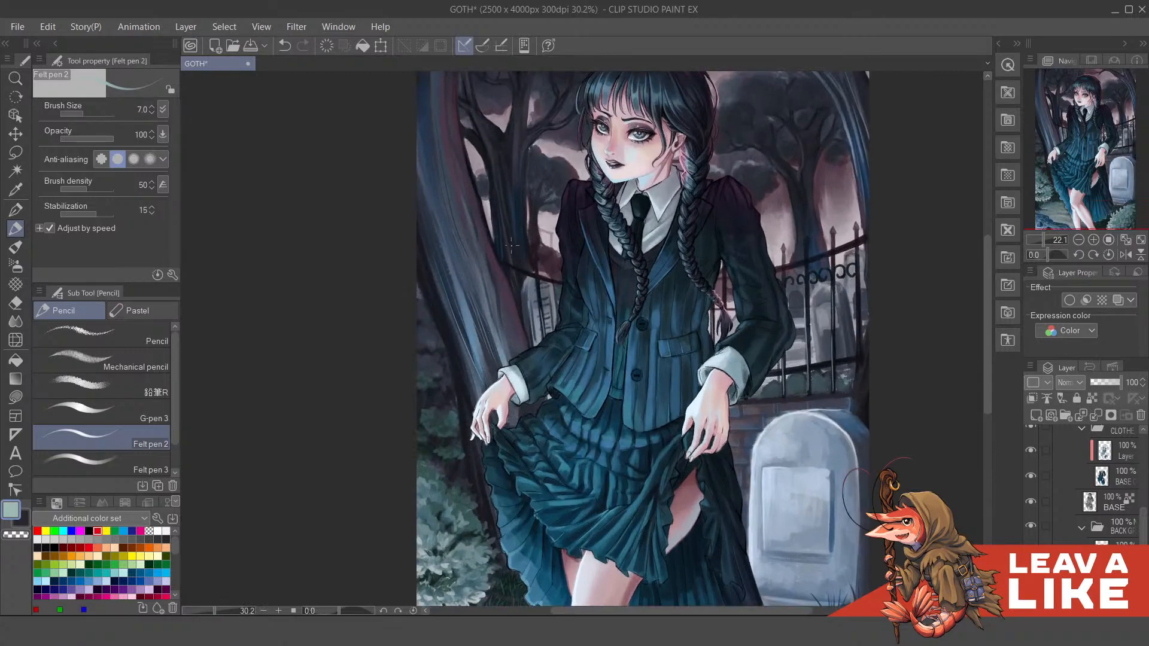
scroll(485, 304, up, 2)
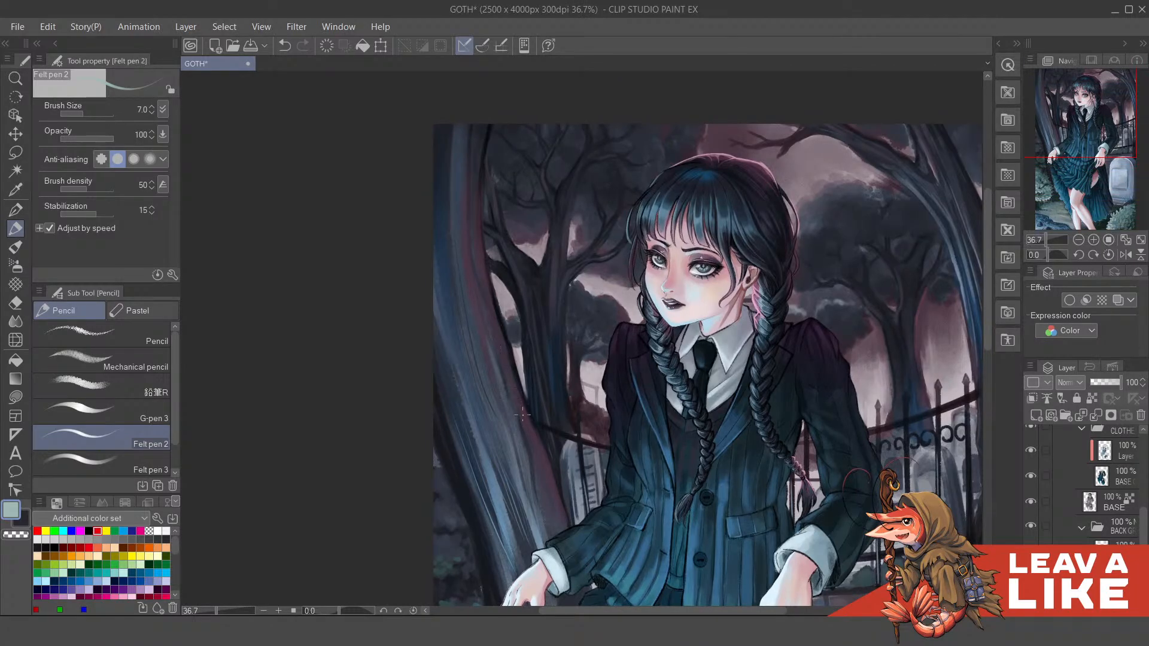
scroll(523, 415, up, 1)
scroll(522, 414, down, 2)
drag(548, 462, 548, 404)
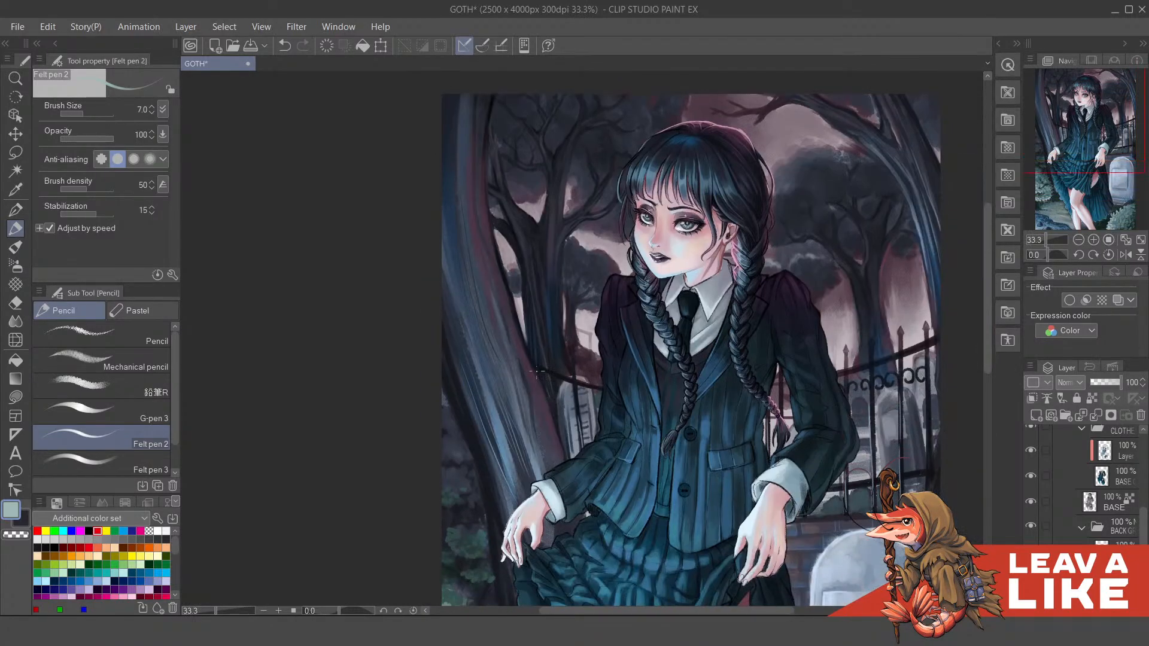
Step: Inspect the braids, jacket shoulder, distant tree and iron fence up close, and compare them with the upper composition
scroll(537, 371, down, 3)
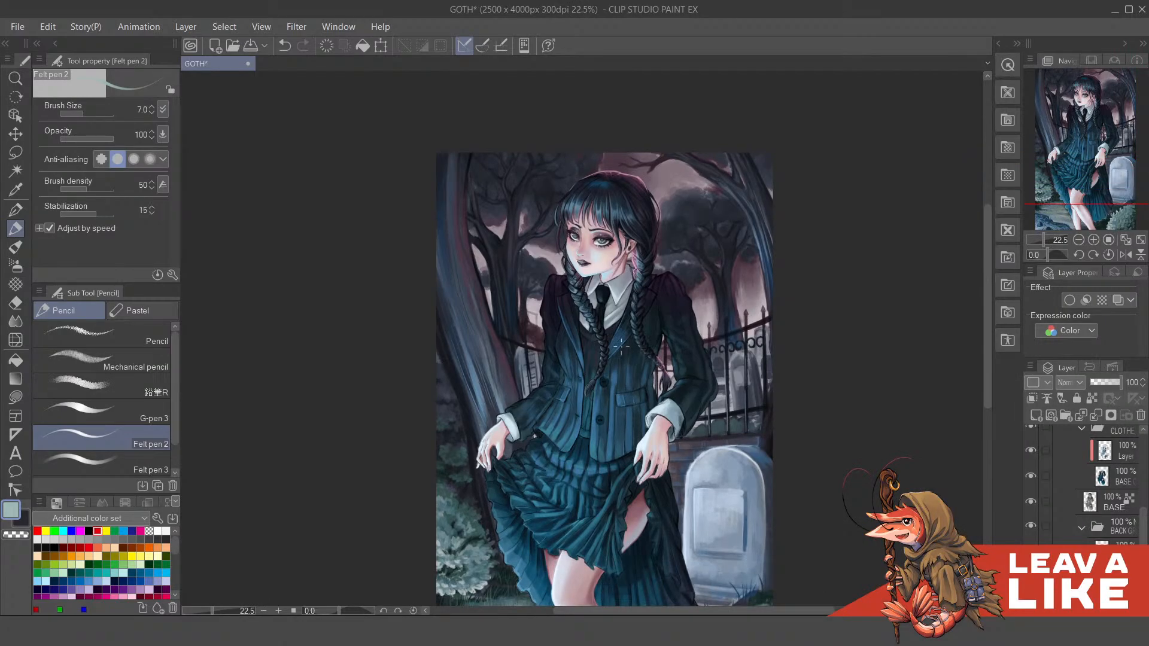
scroll(756, 386, up, 3)
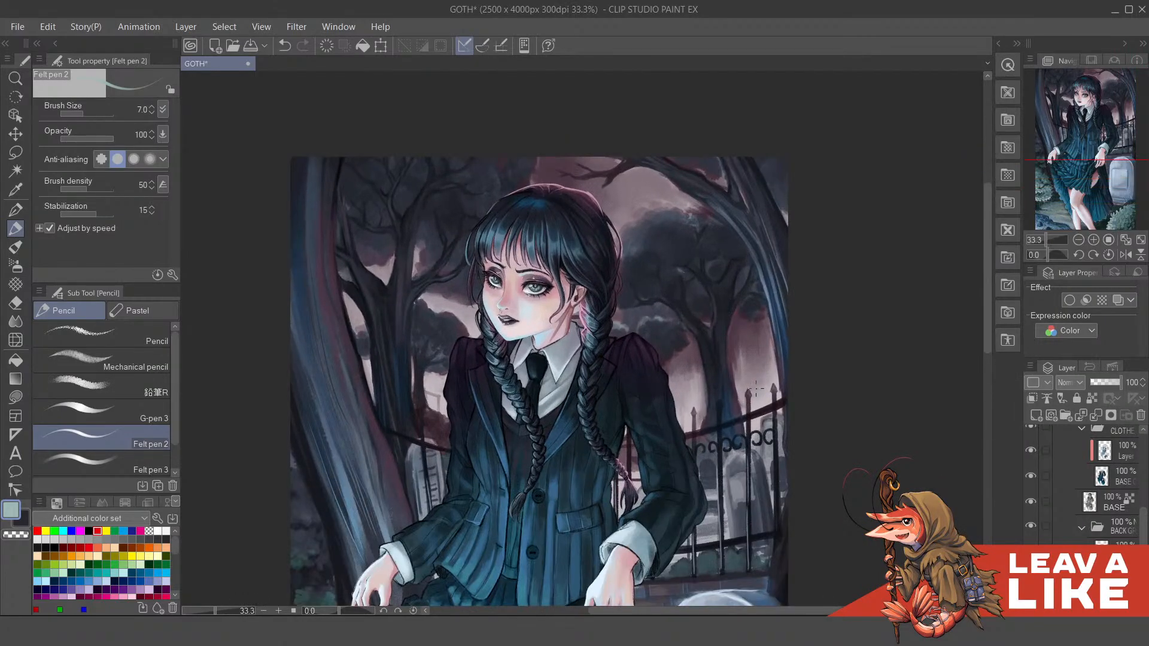
scroll(729, 409, up, 3)
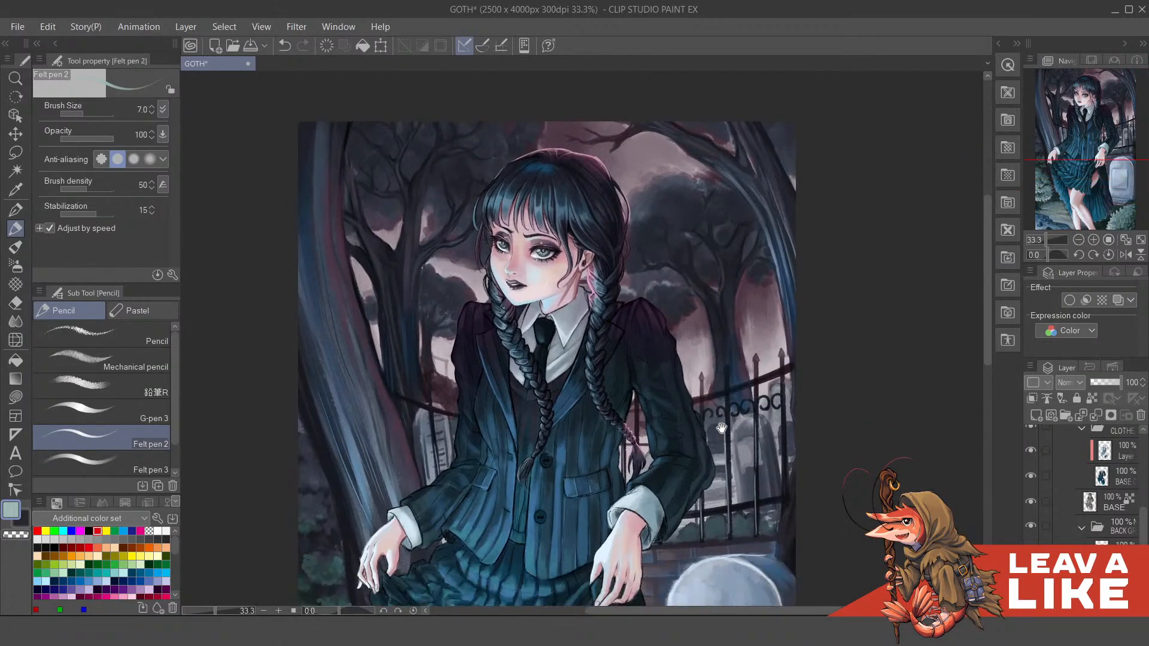
scroll(740, 345, up, 2)
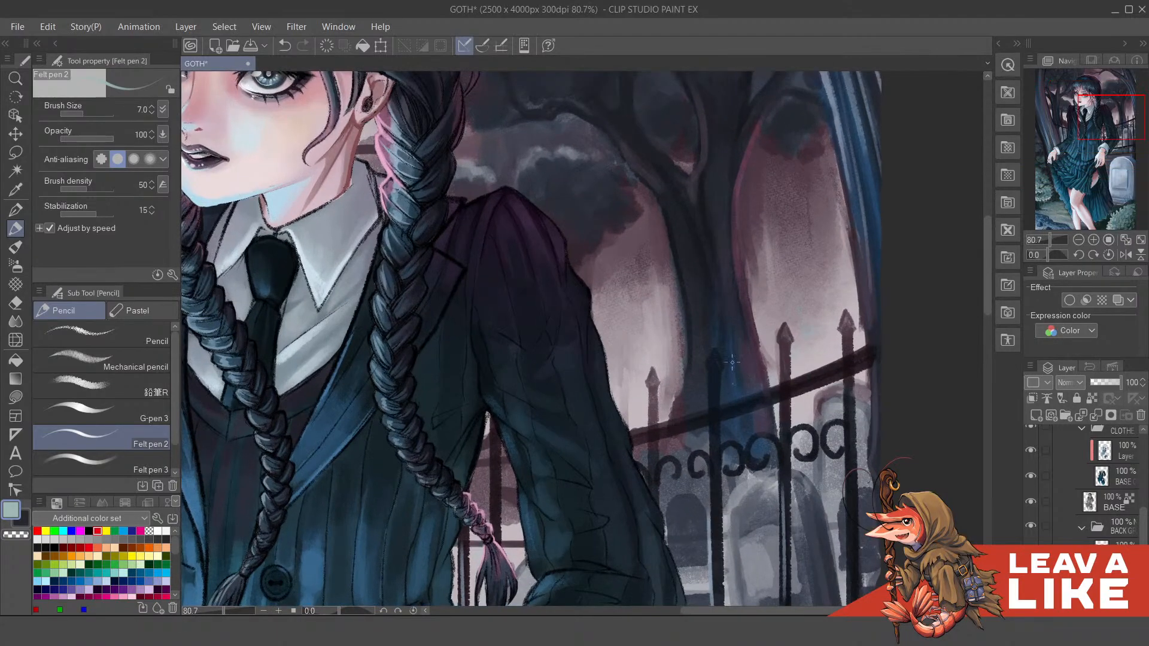
scroll(732, 362, down, 2)
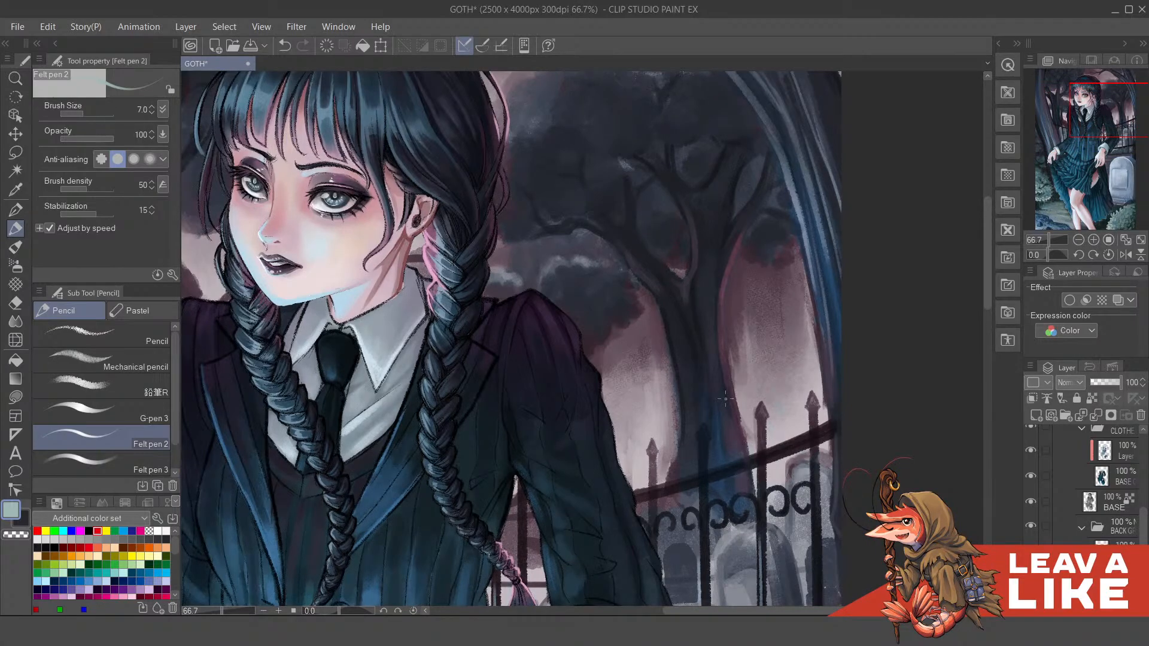
scroll(714, 357, up, 1)
scroll(723, 378, down, 3)
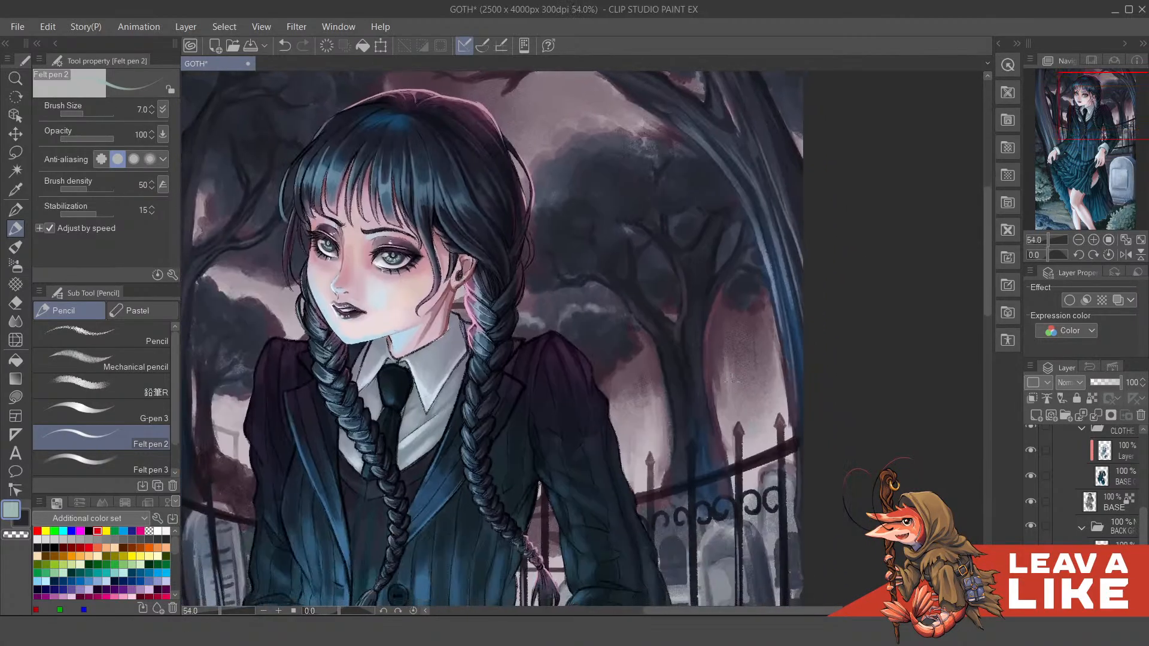
scroll(724, 377, down, 2)
scroll(714, 371, down, 2)
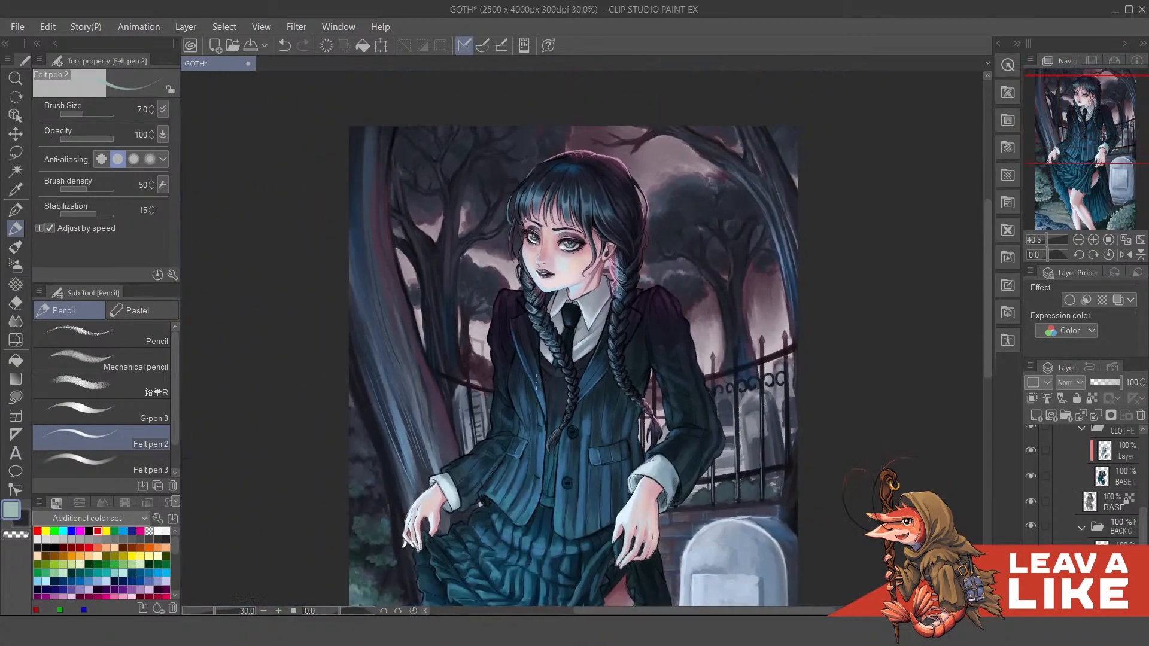
Step: Examine the jacket, hands and skirt against the gravestone, brick wall and fence behind the figure
drag(707, 417, 662, 321)
drag(706, 376, 677, 344)
scroll(677, 343, up, 1)
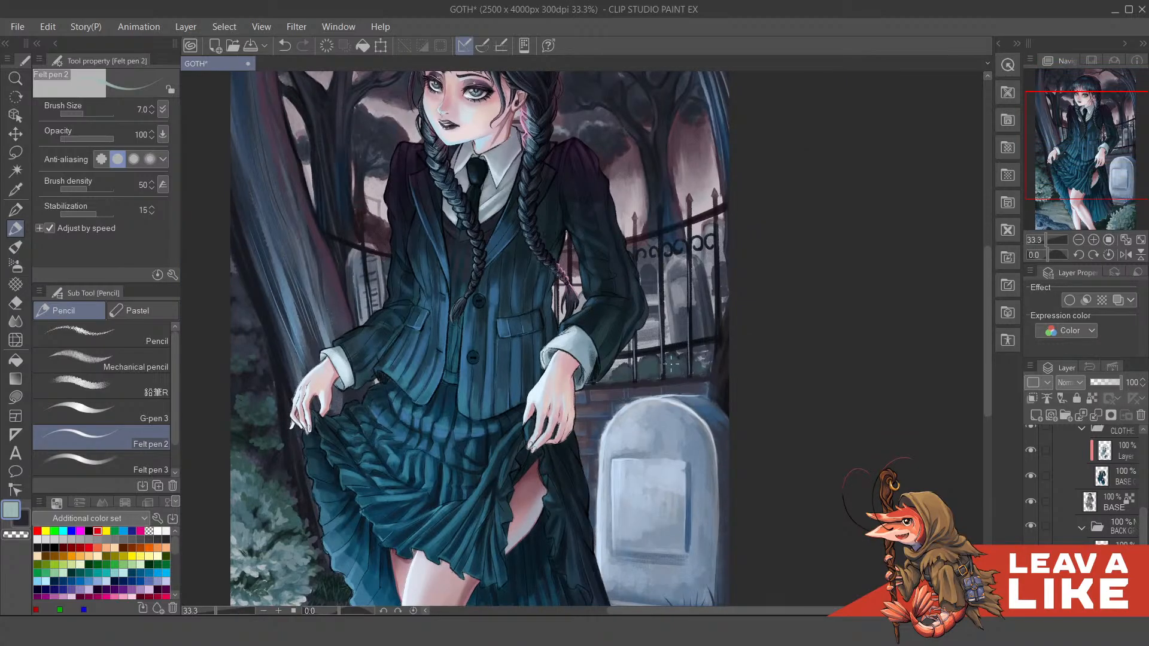
scroll(680, 338, up, 2)
scroll(696, 352, up, 2)
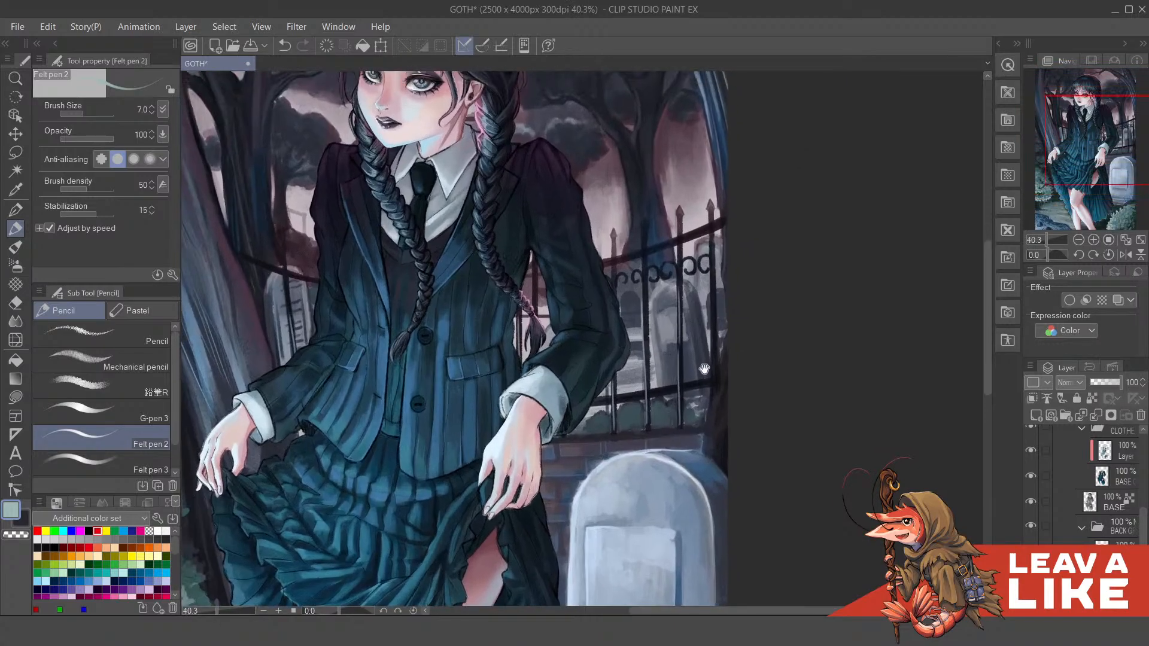
scroll(681, 364, up, 2)
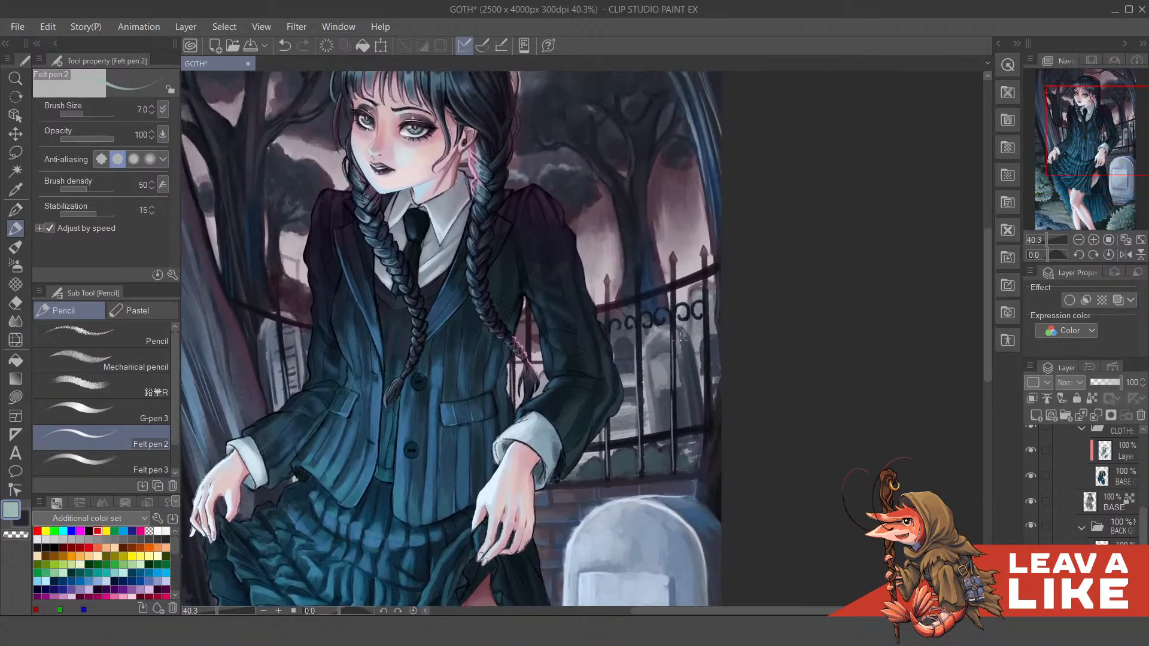
scroll(683, 359, up, 2)
scroll(683, 359, down, 5)
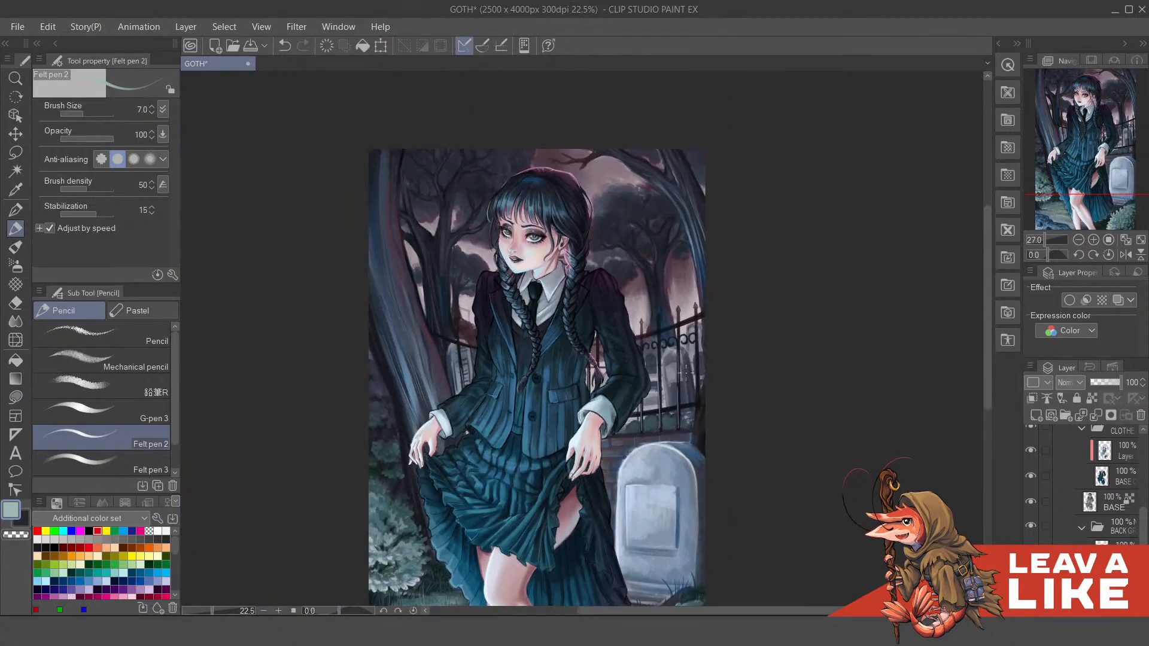
Step: Review the full painting at reduced size, comparing the figure with the trees, gravestone, bushes and stream
scroll(718, 376, down, 1)
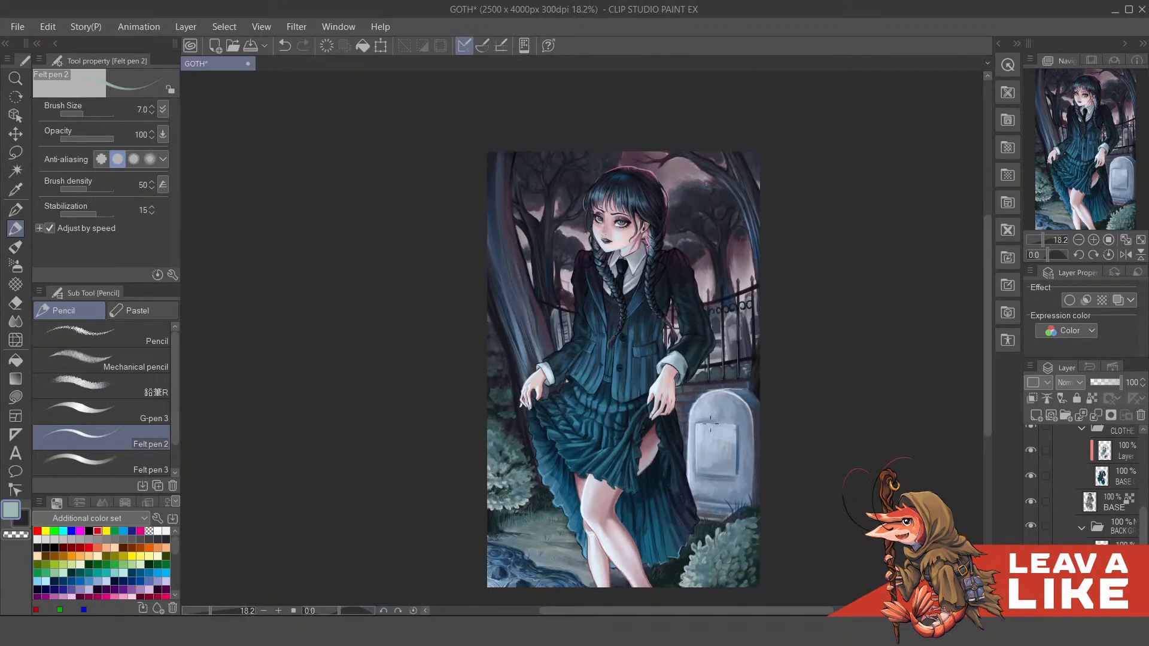
scroll(665, 297, up, 1)
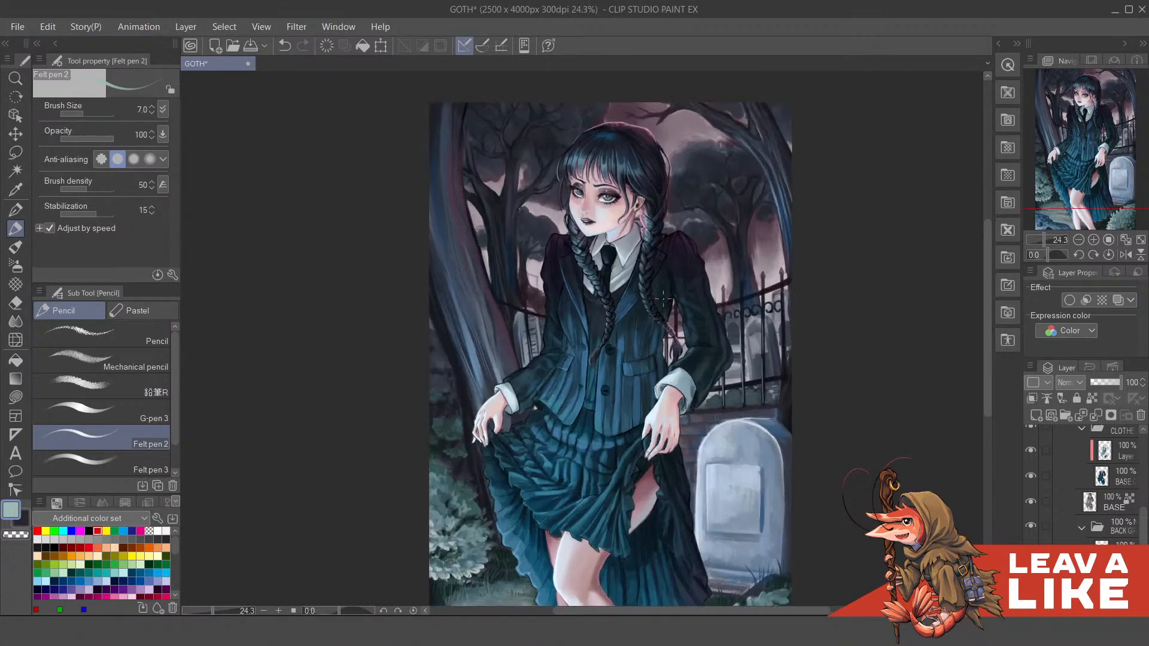
scroll(614, 313, down, 3)
scroll(502, 426, up, 3)
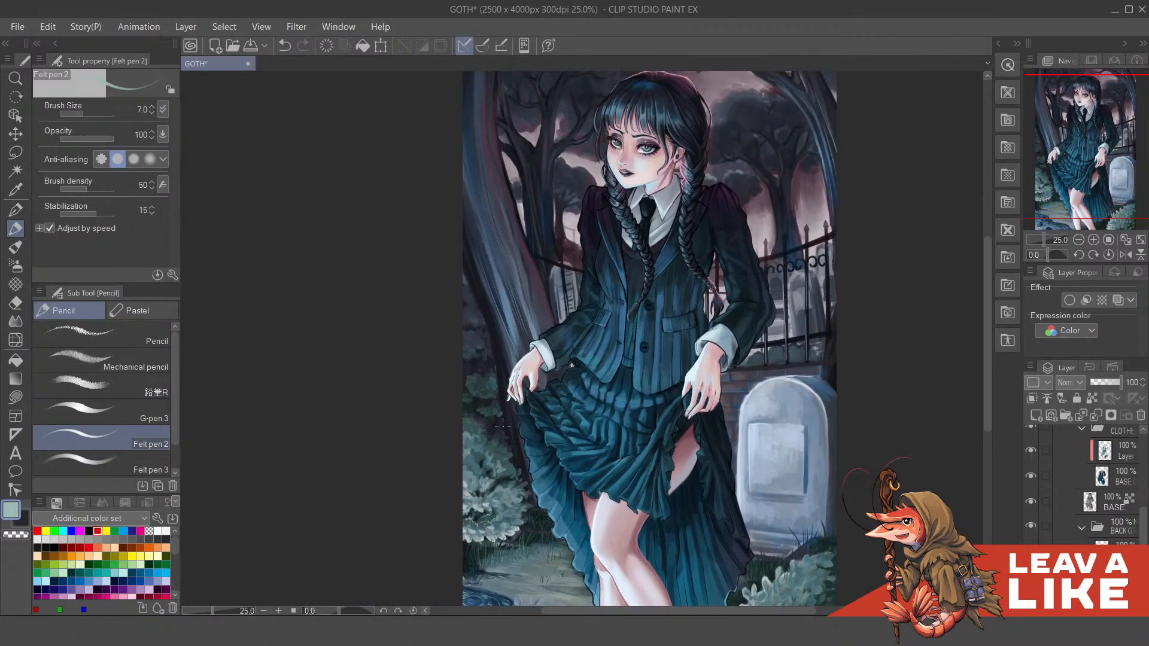
scroll(503, 427, down, 2)
scroll(503, 453, up, 1)
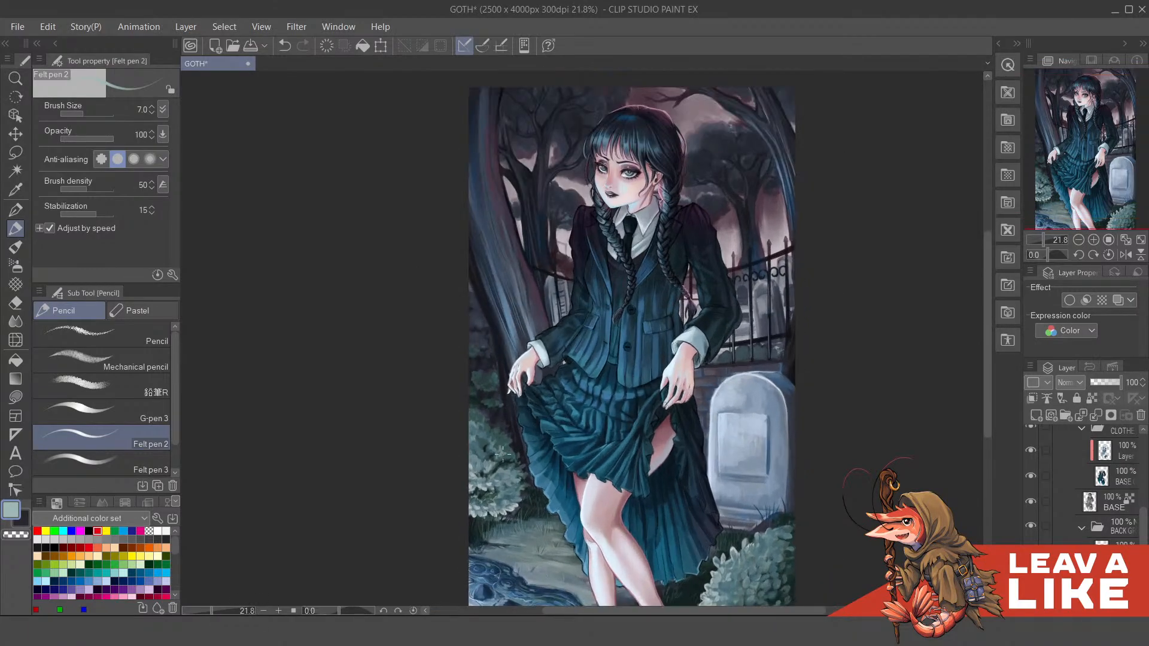
scroll(507, 496, up, 1)
scroll(503, 496, down, 2)
scroll(655, 521, up, 2)
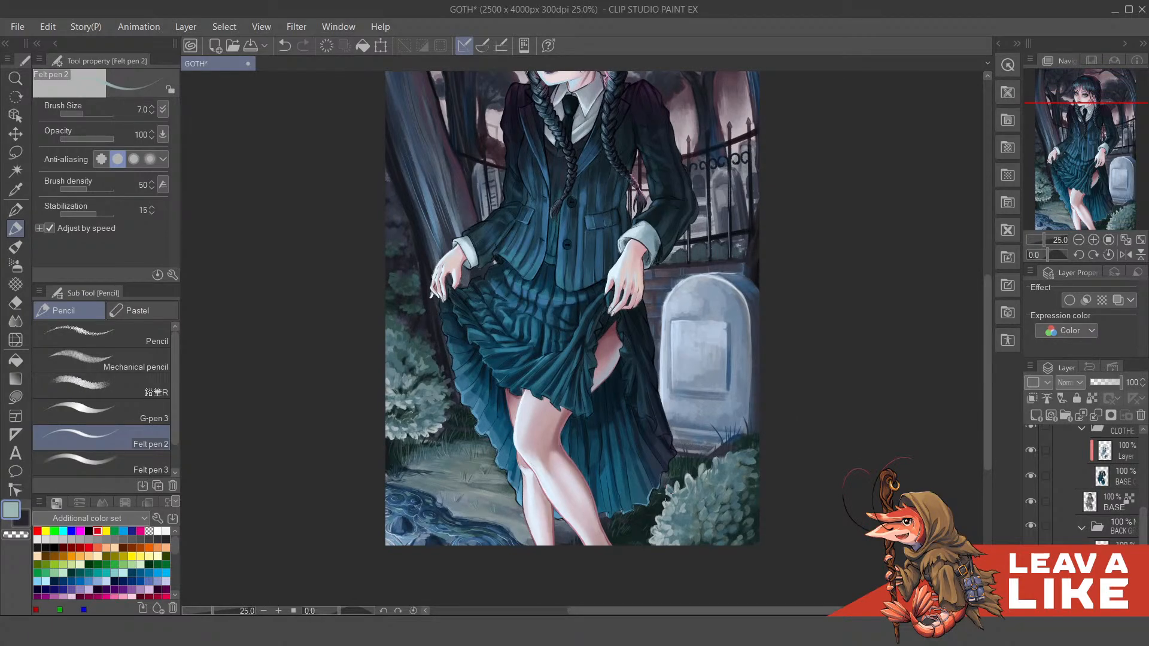
scroll(656, 361, down, 2)
scroll(655, 361, up, 1)
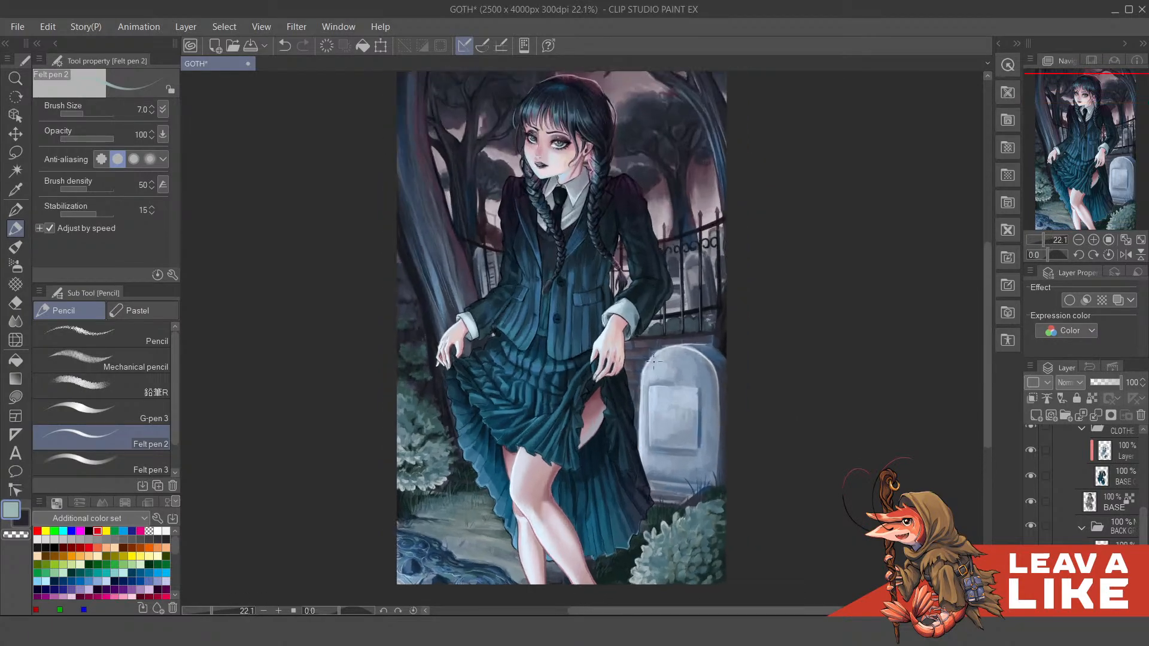
scroll(618, 446, down, 1)
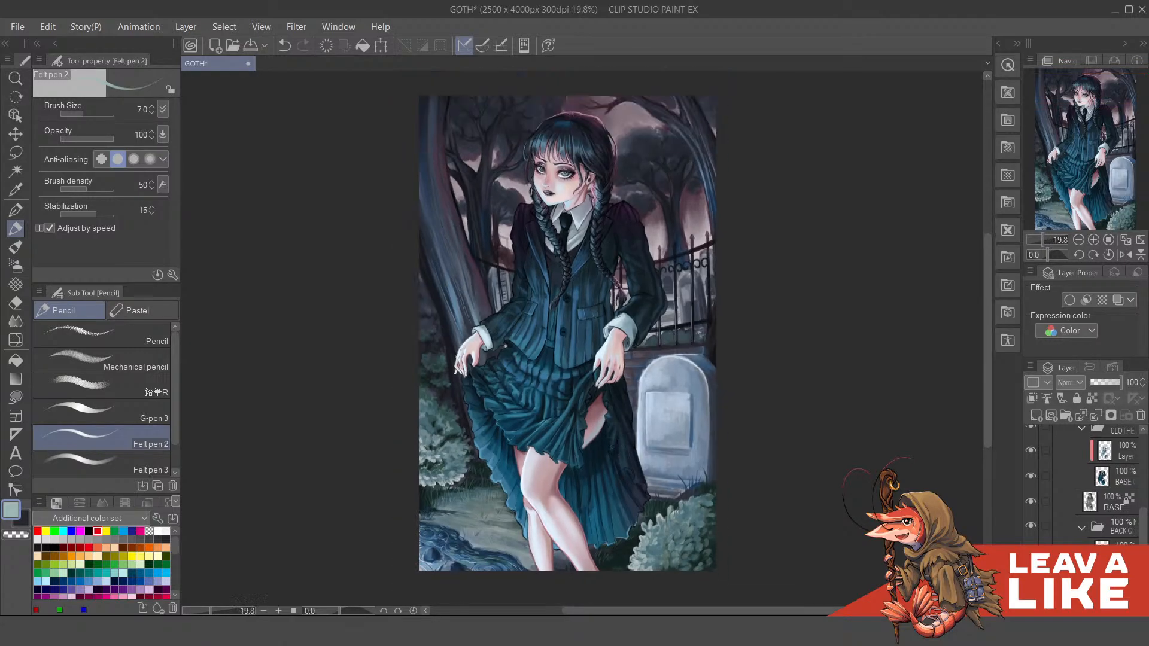
scroll(618, 445, up, 1)
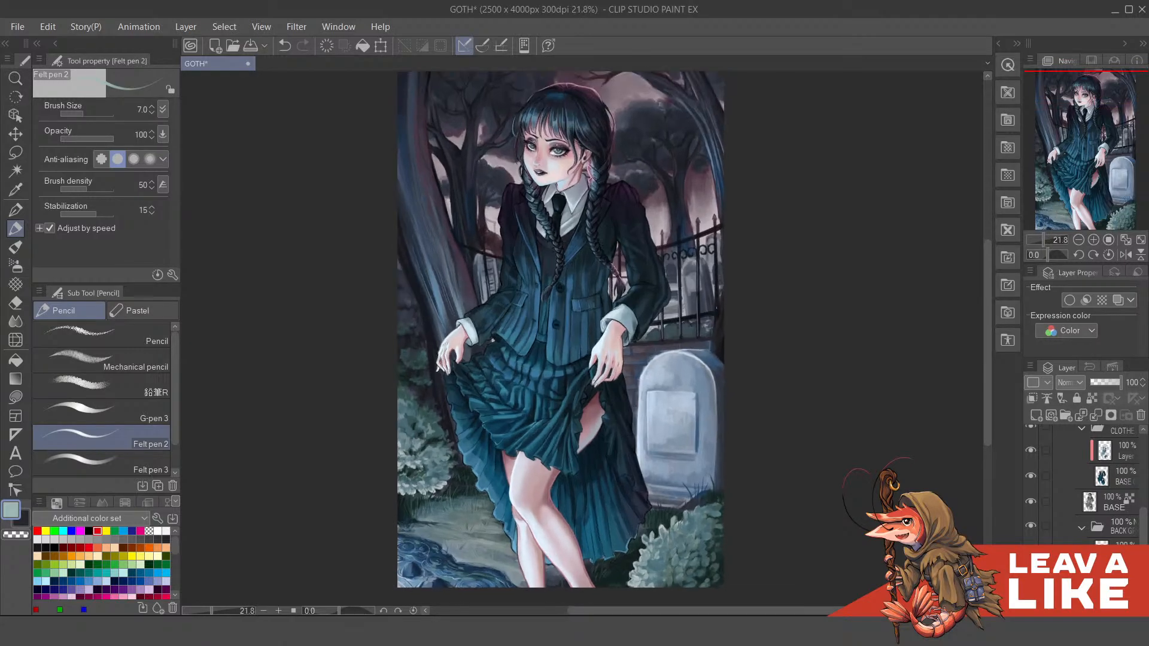
Step: Check the overall framing of the figure, and examine the face, hair and background trees more closely
drag(631, 414, 619, 432)
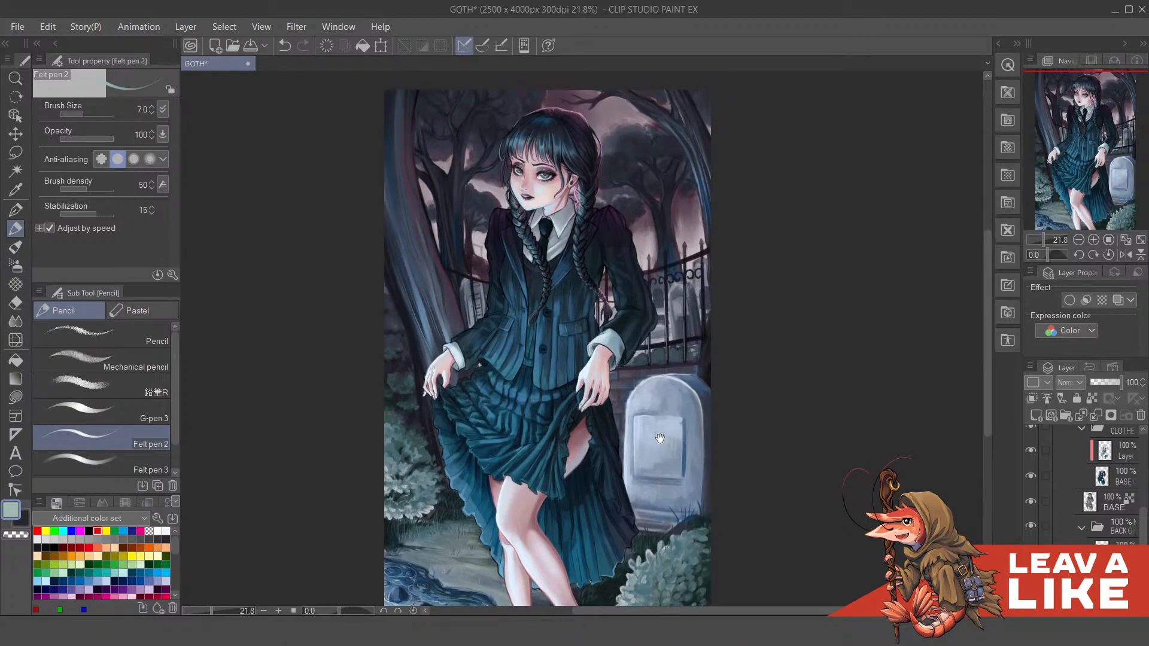
drag(607, 355, 575, 363)
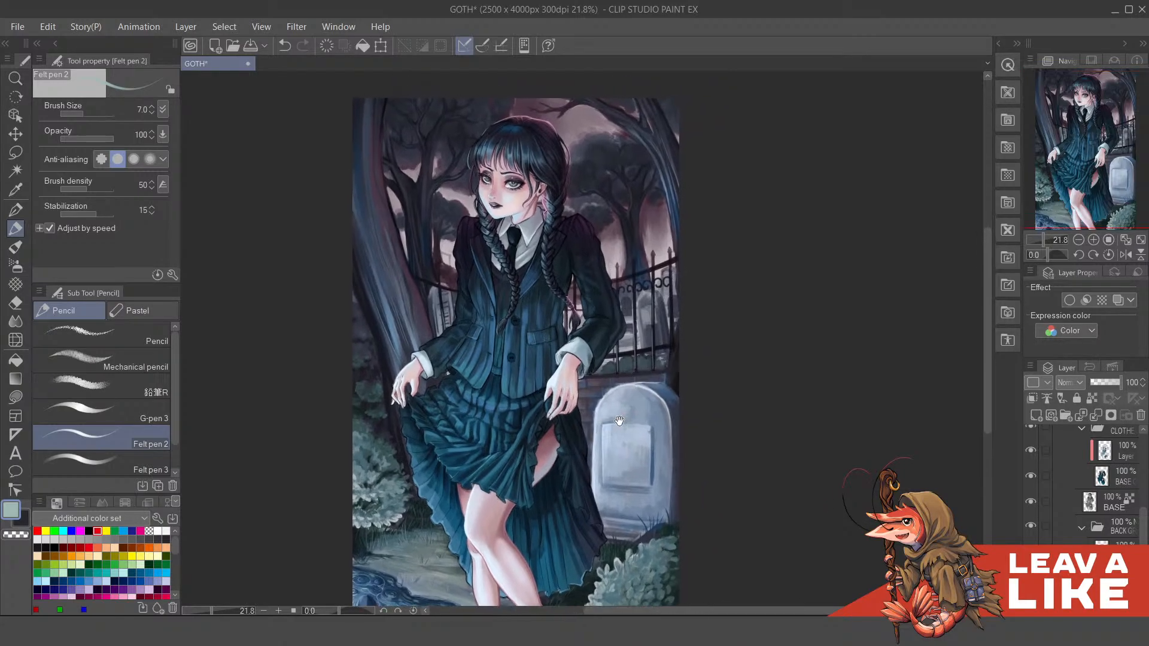
drag(619, 484, 652, 499)
drag(705, 295, 683, 359)
scroll(603, 323, up, 3)
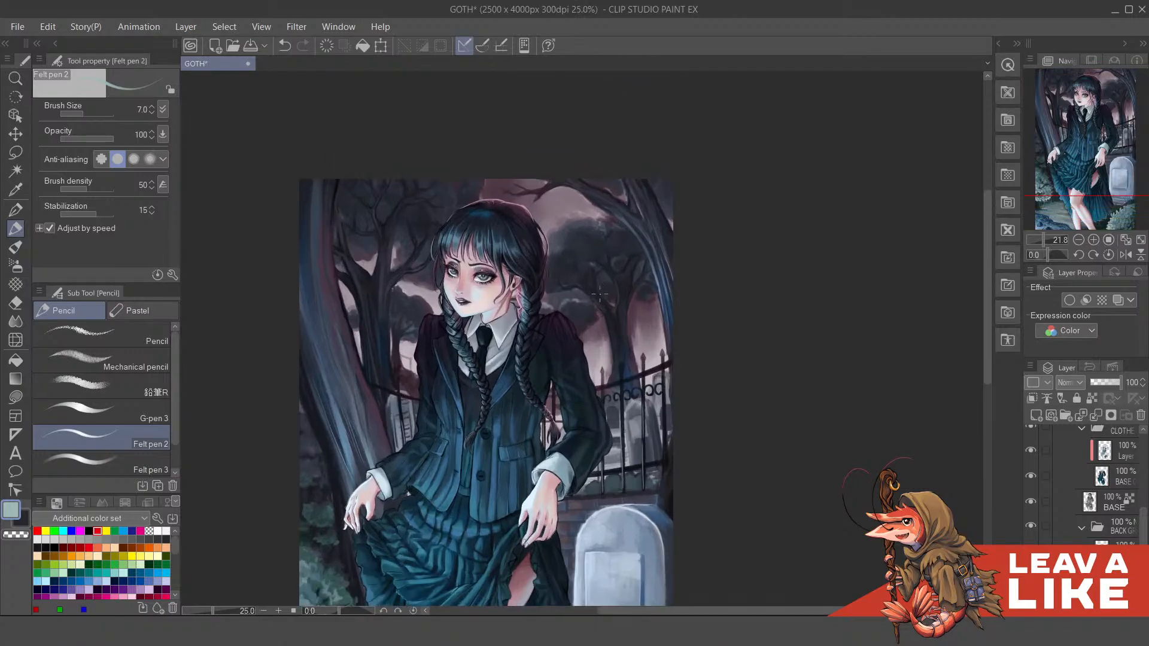
scroll(632, 328, up, 3)
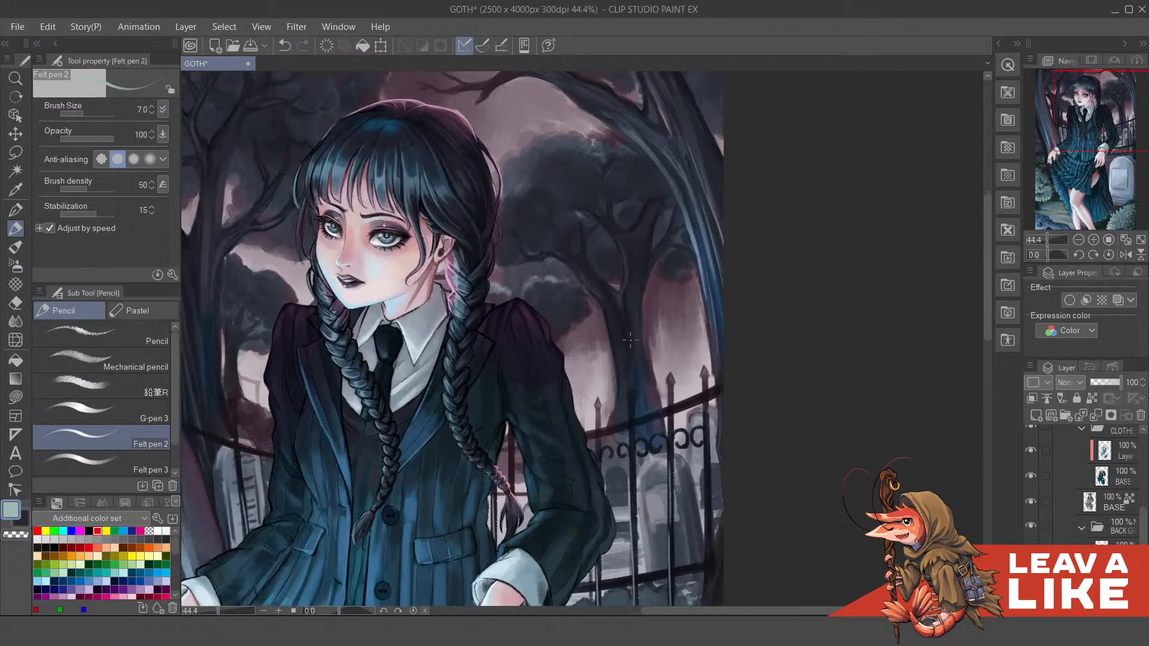
scroll(639, 346, down, 4)
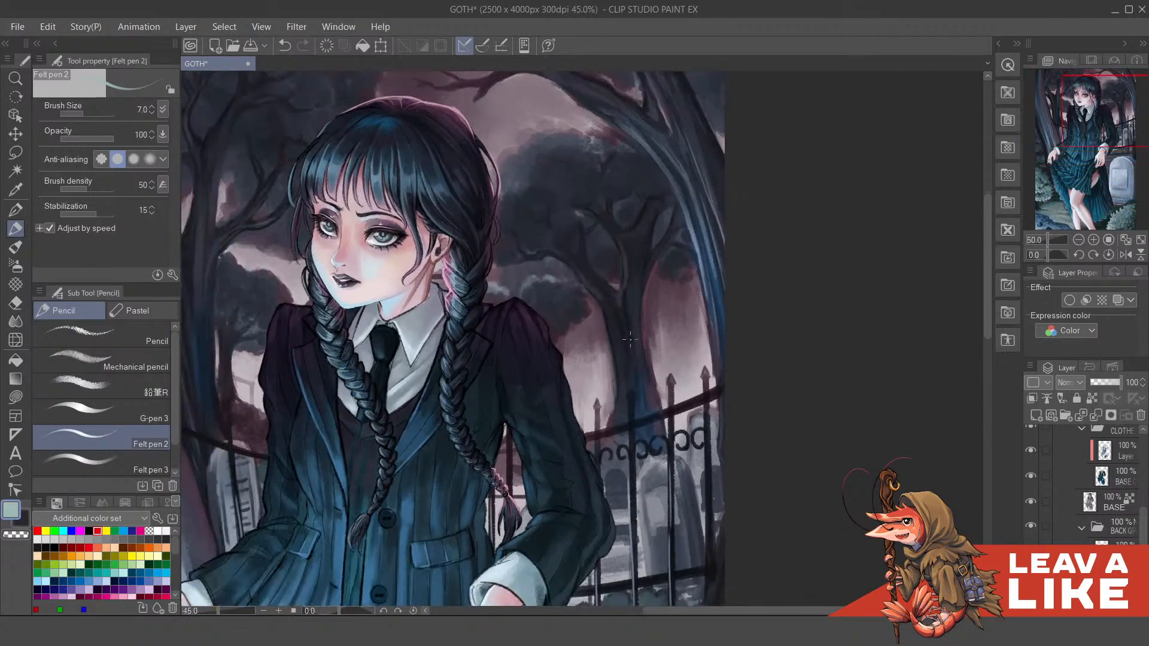
scroll(592, 347, up, 1)
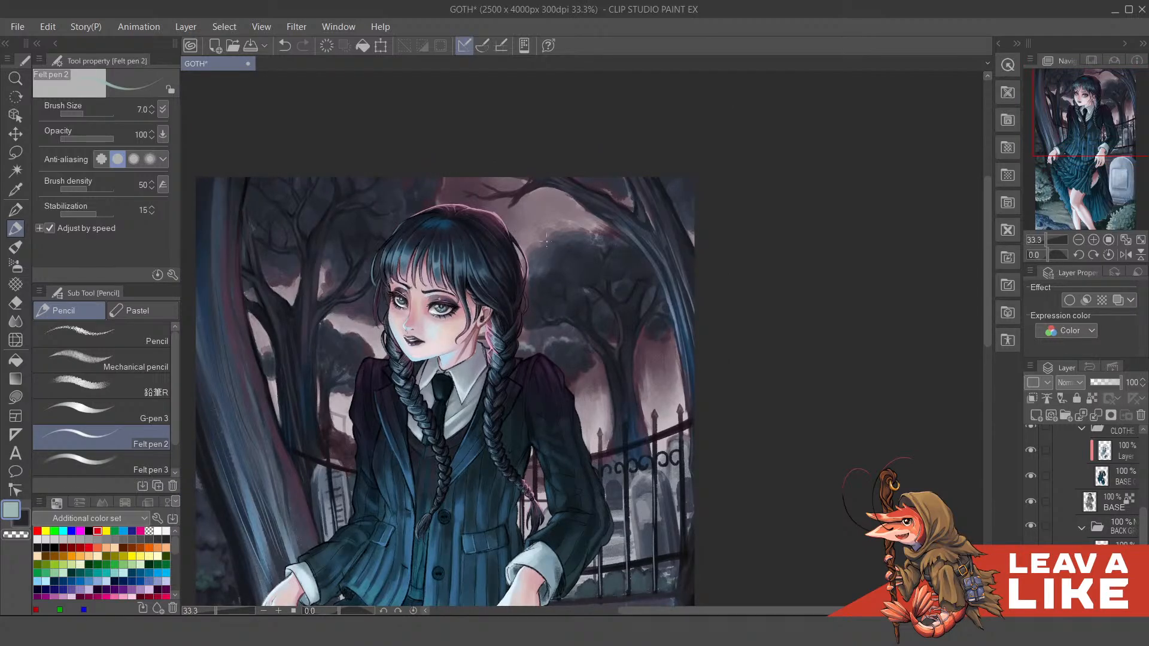
drag(655, 350, 662, 352)
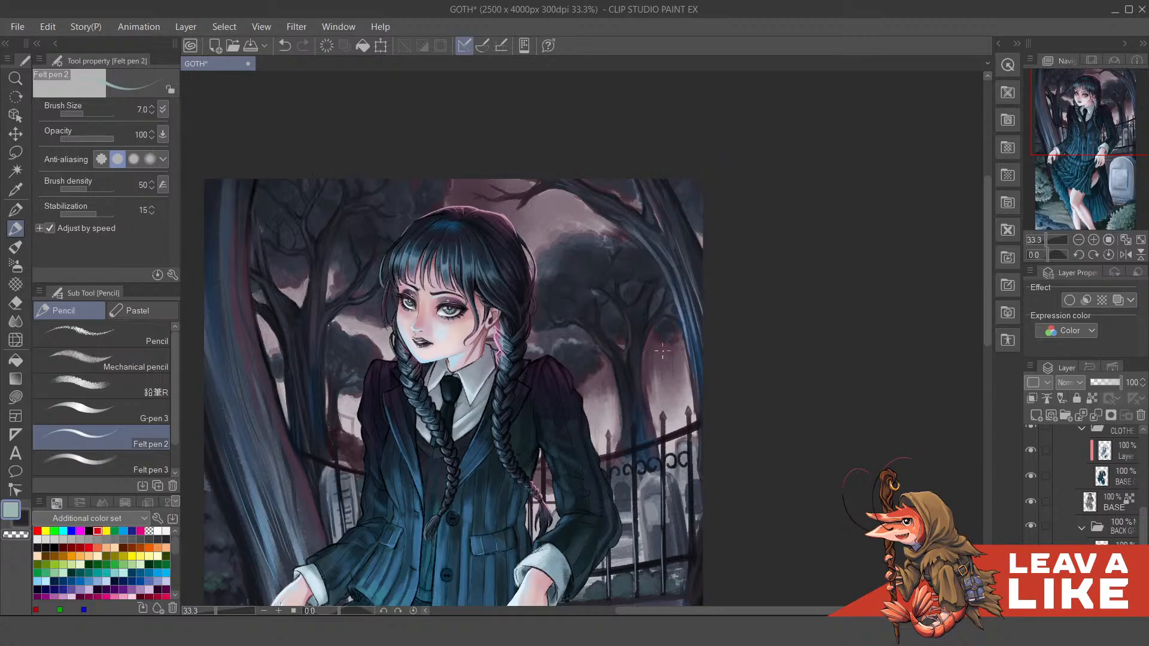
mouse_move(663, 350)
mouse_down()
mouse_move(730, 341)
mouse_move(695, 360)
mouse_move(678, 353)
mouse_up()
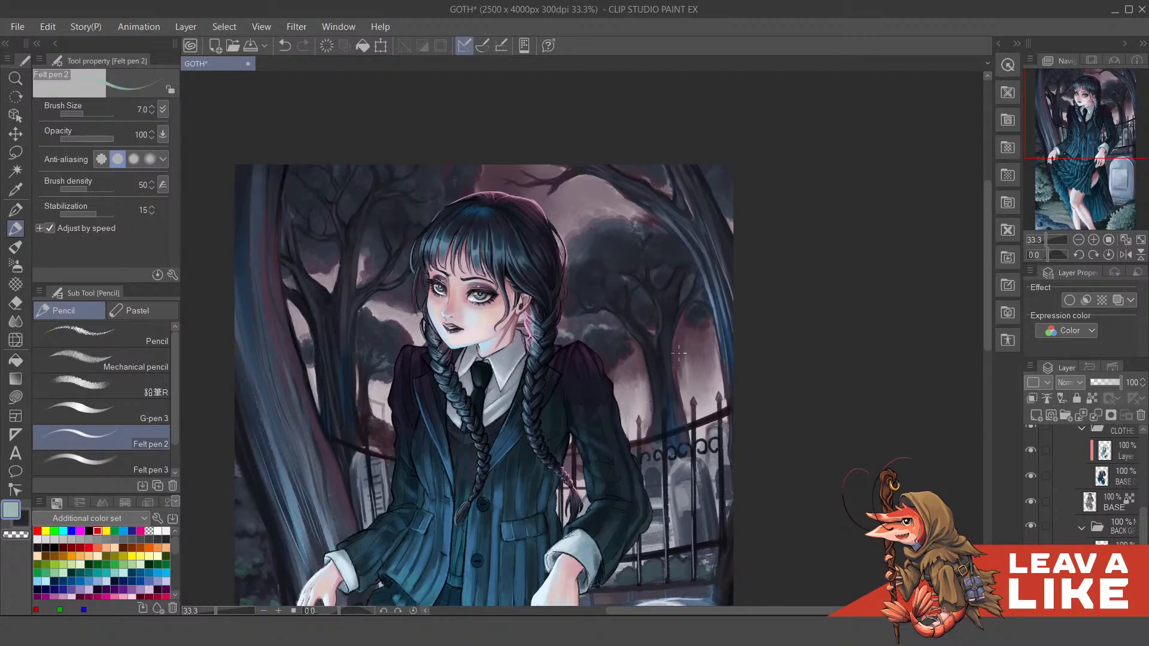
Step: Look over the painting from the head and arching trees down to the skirt, legs, gravestone, bushes and stream
scroll(636, 351, down, 2)
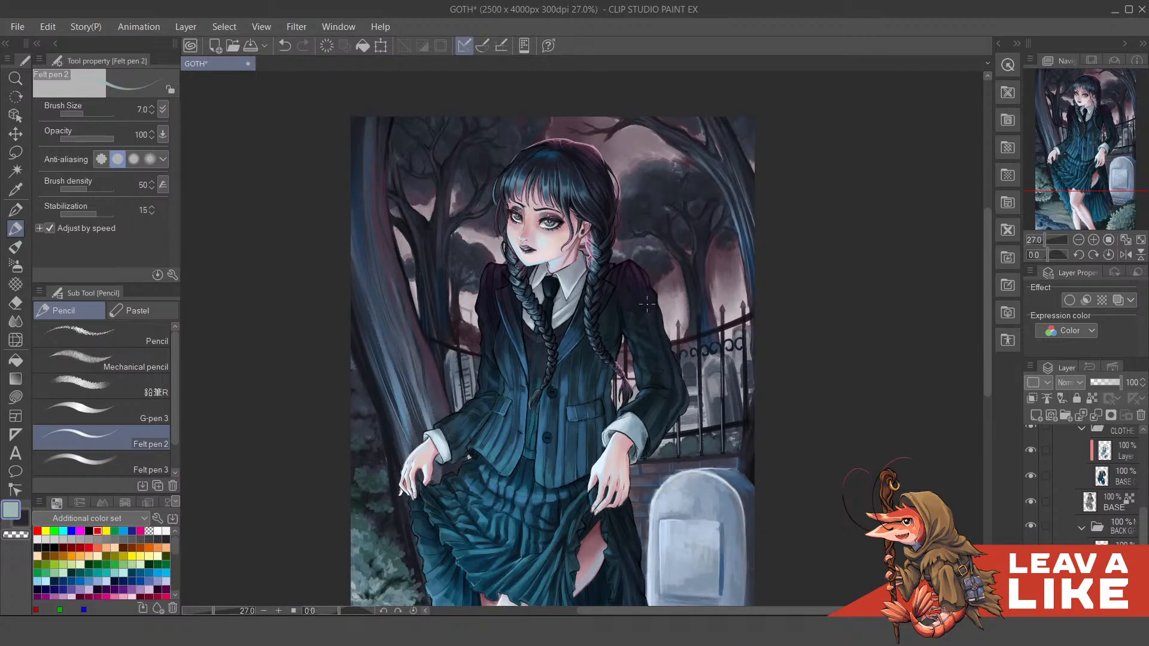
scroll(620, 213, up, 2)
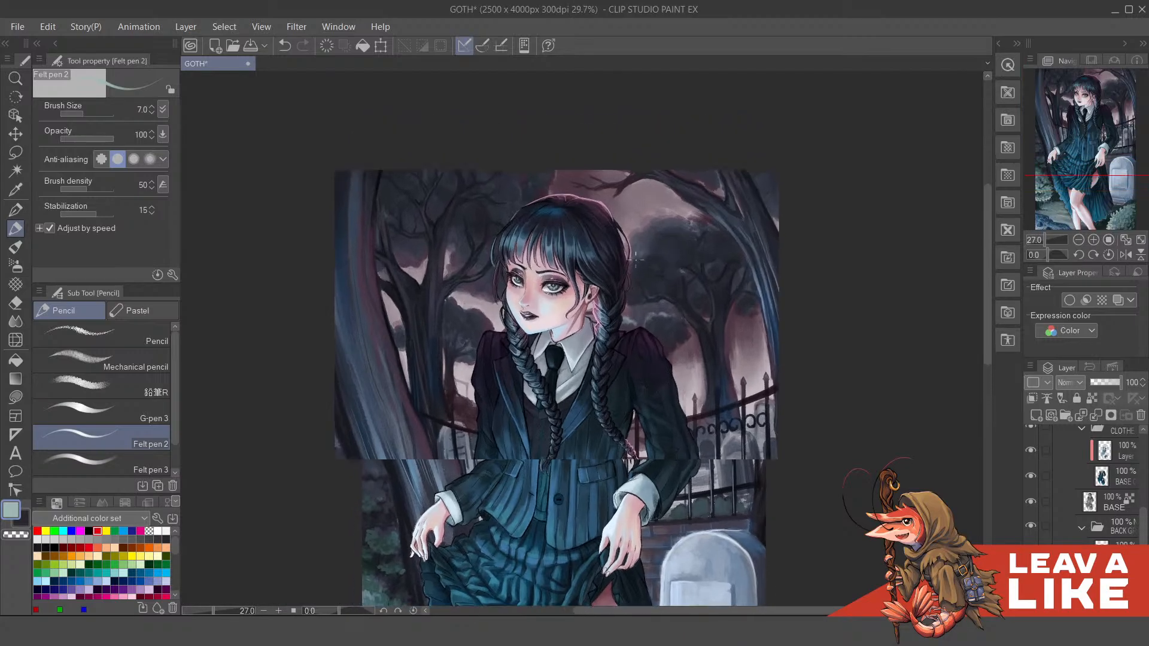
drag(808, 377, 766, 321)
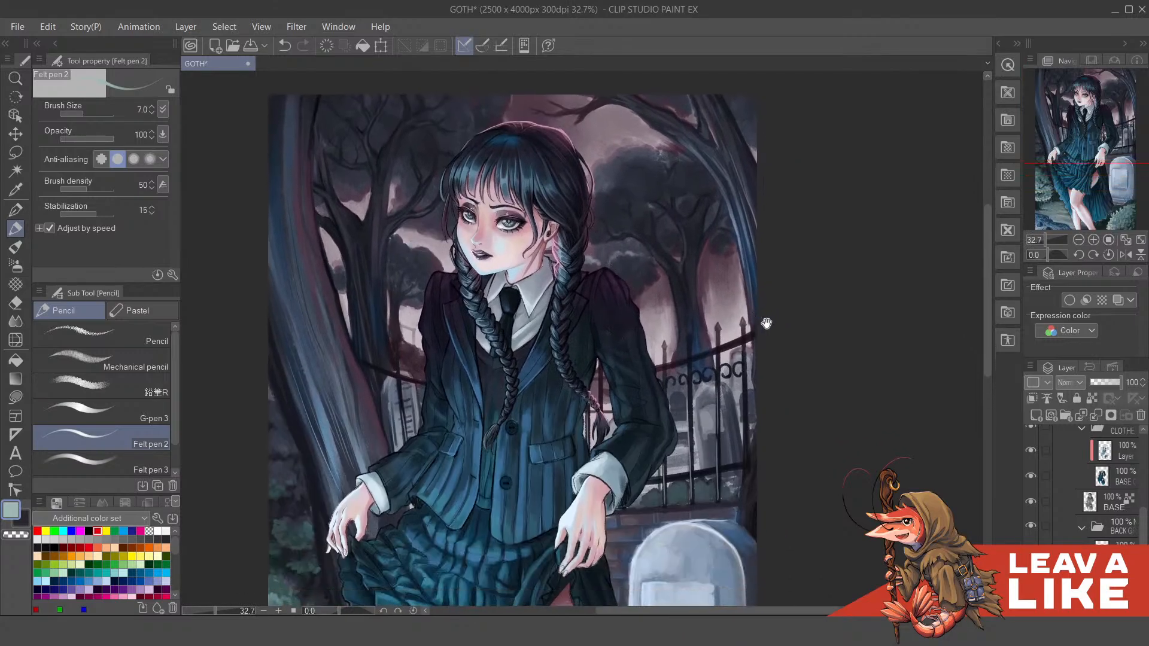
scroll(783, 374, up, 1)
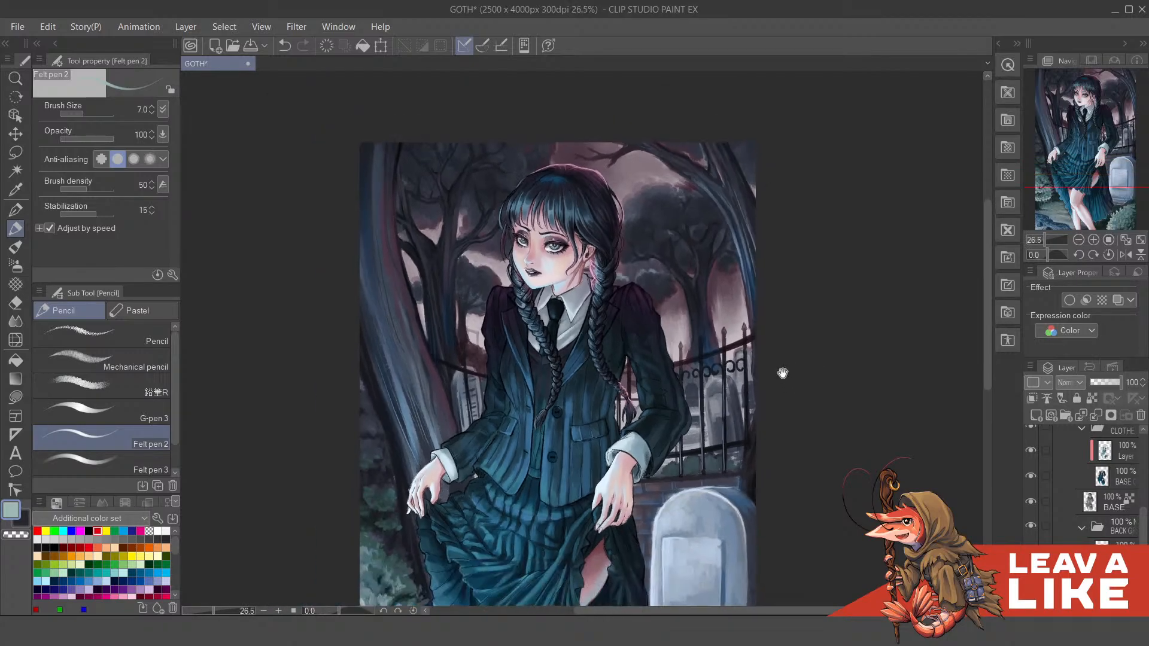
drag(647, 240, 642, 283)
scroll(643, 283, down, 2)
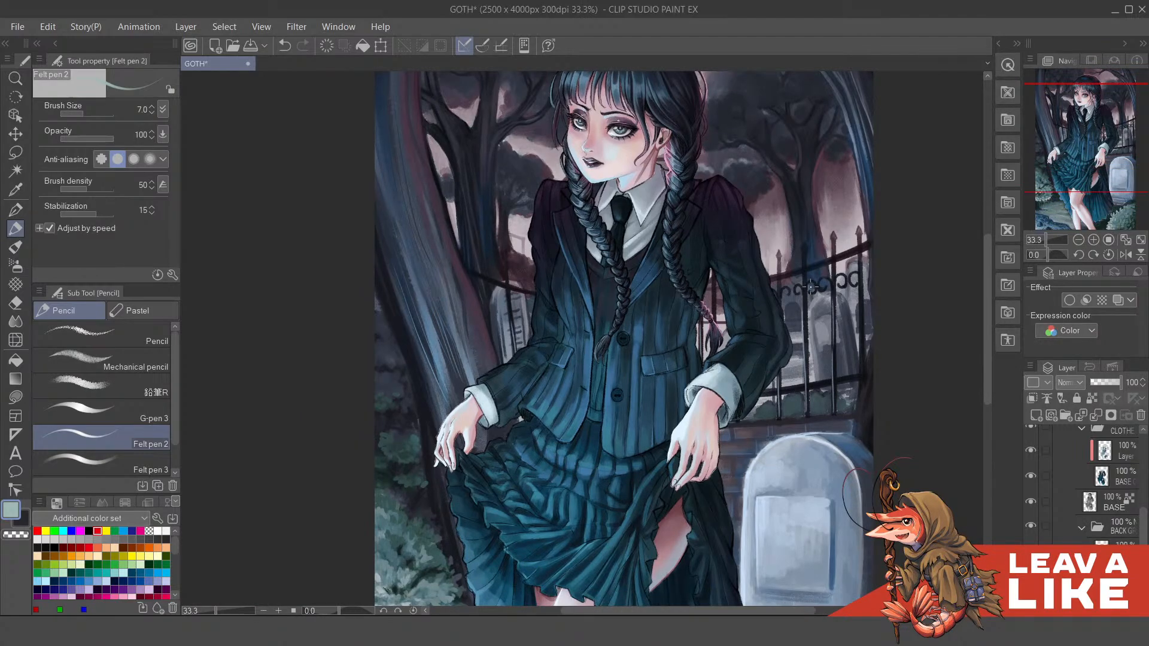
scroll(810, 287, down, 3)
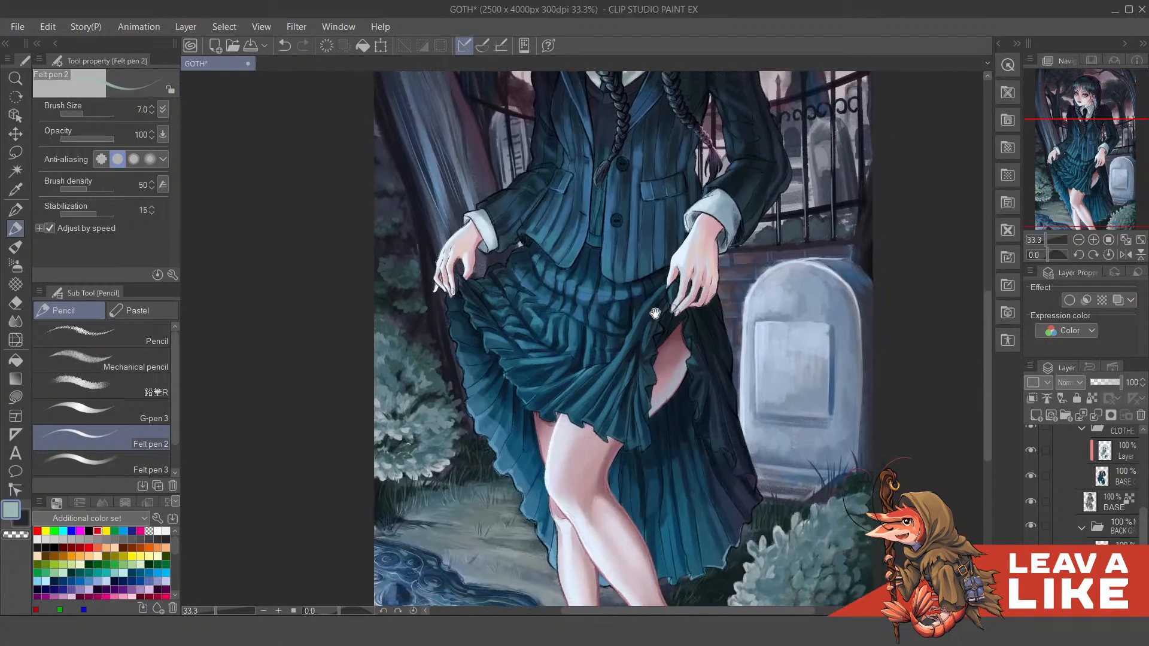
scroll(665, 290, down, 3)
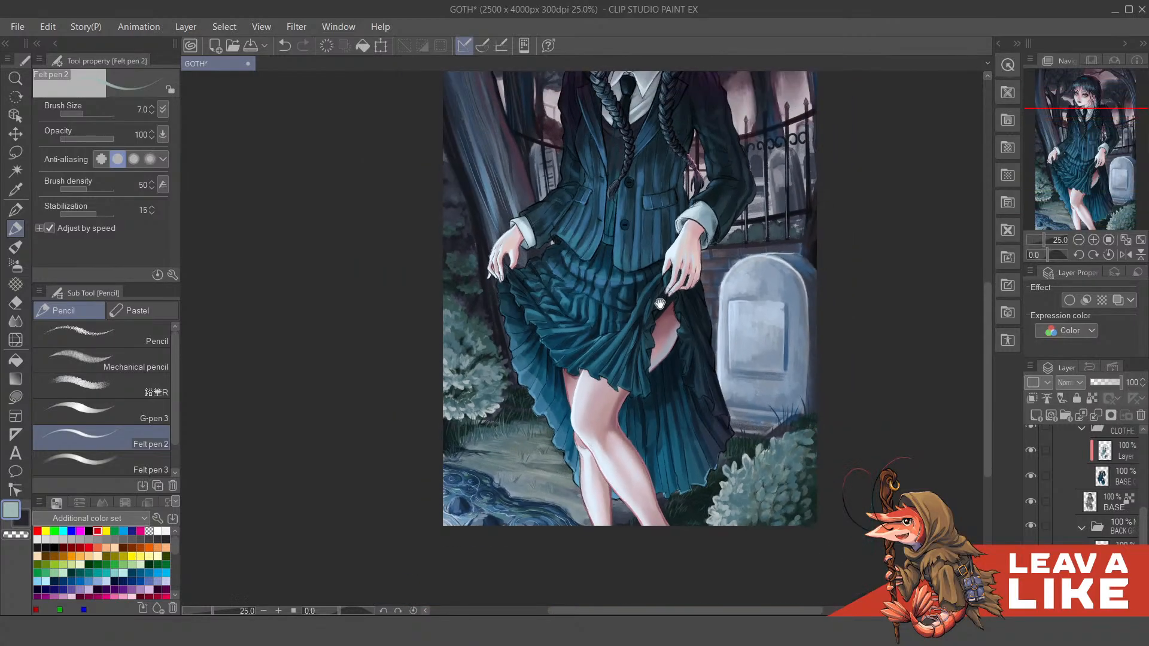
scroll(654, 298, up, 2)
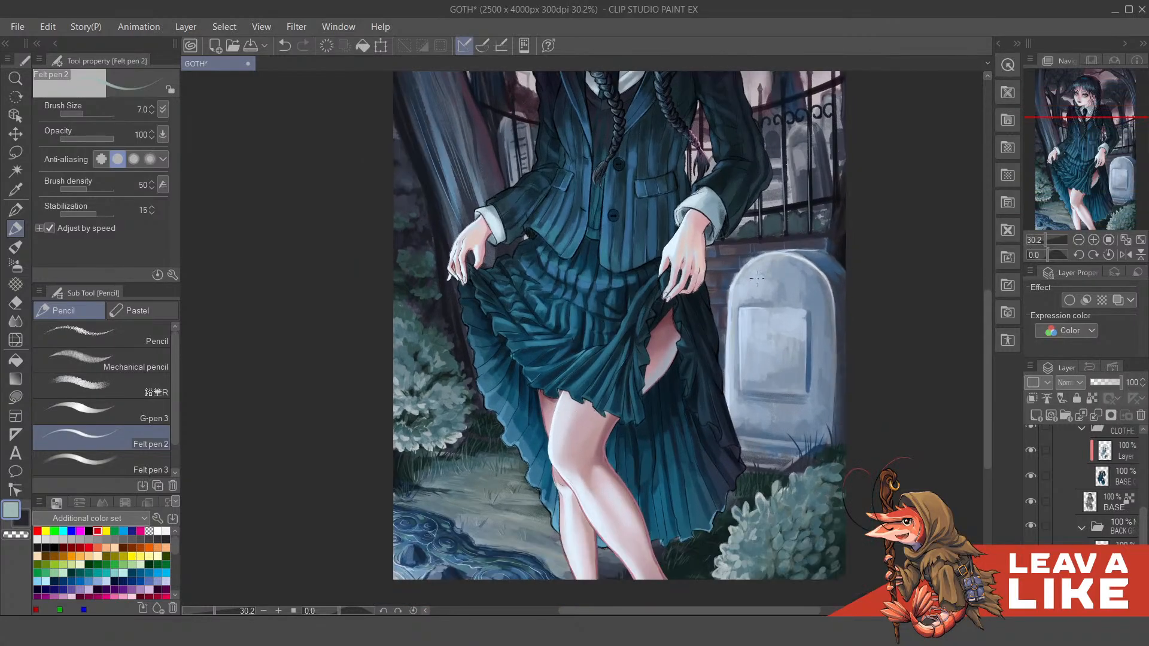
Step: Examine the figure from the skirt and gravestone up to the face and arching trees, and back down to the jacket and hands
drag(757, 277, 711, 372)
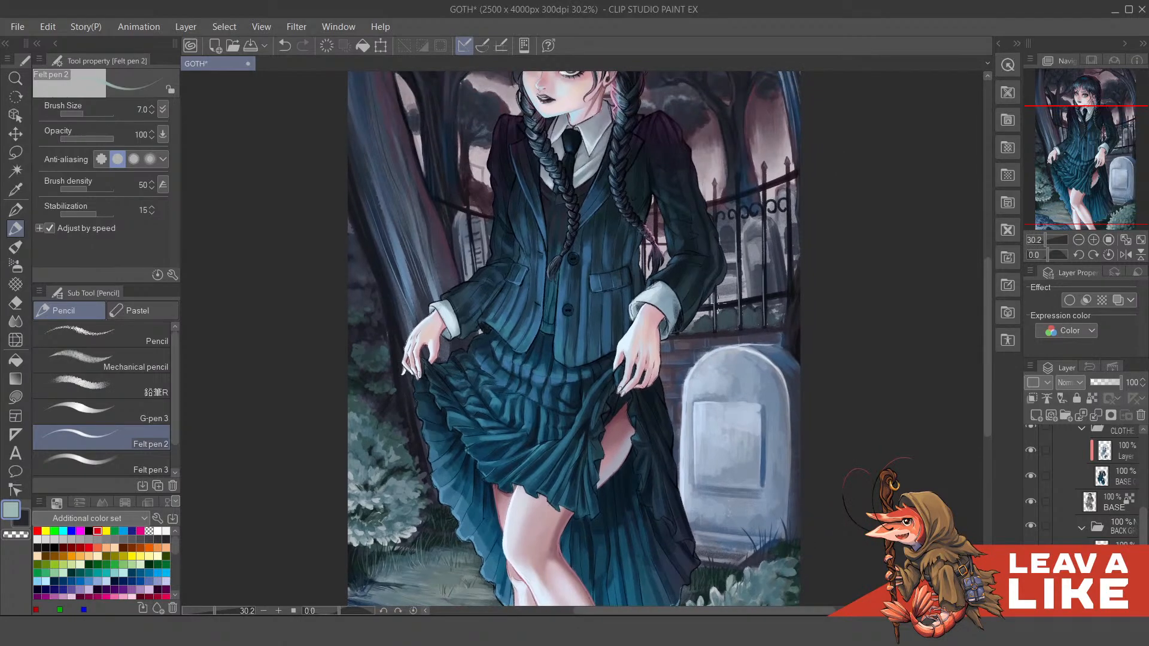
drag(719, 310, 683, 413)
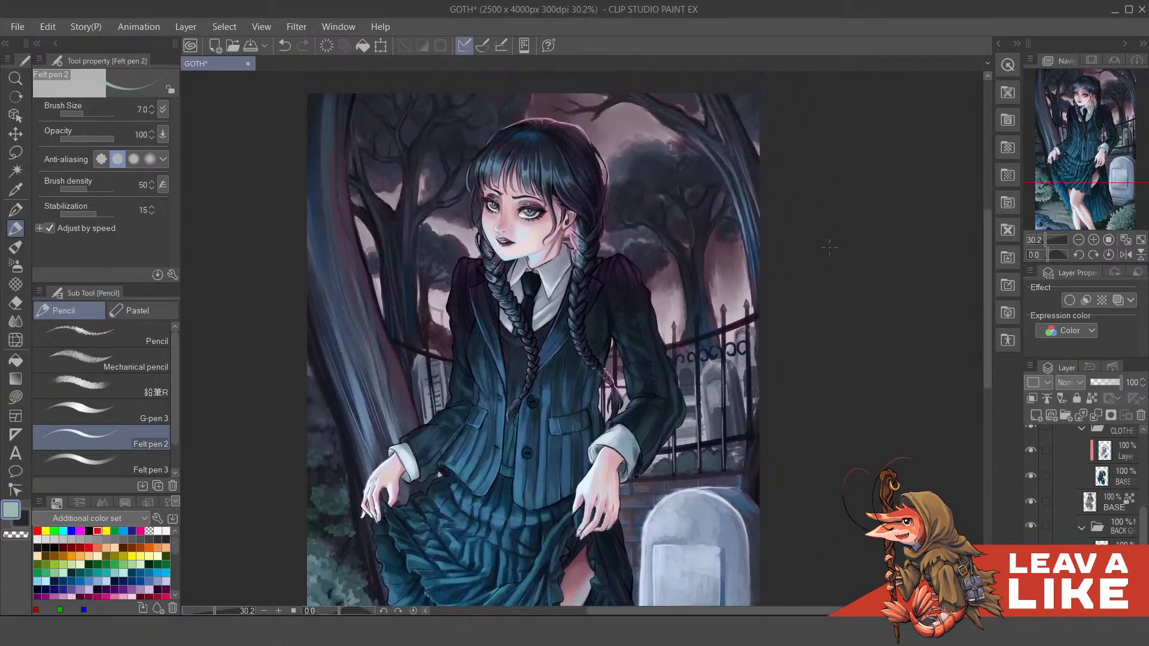
scroll(830, 247, down, 1)
drag(829, 247, 873, 141)
scroll(456, 384, up, 2)
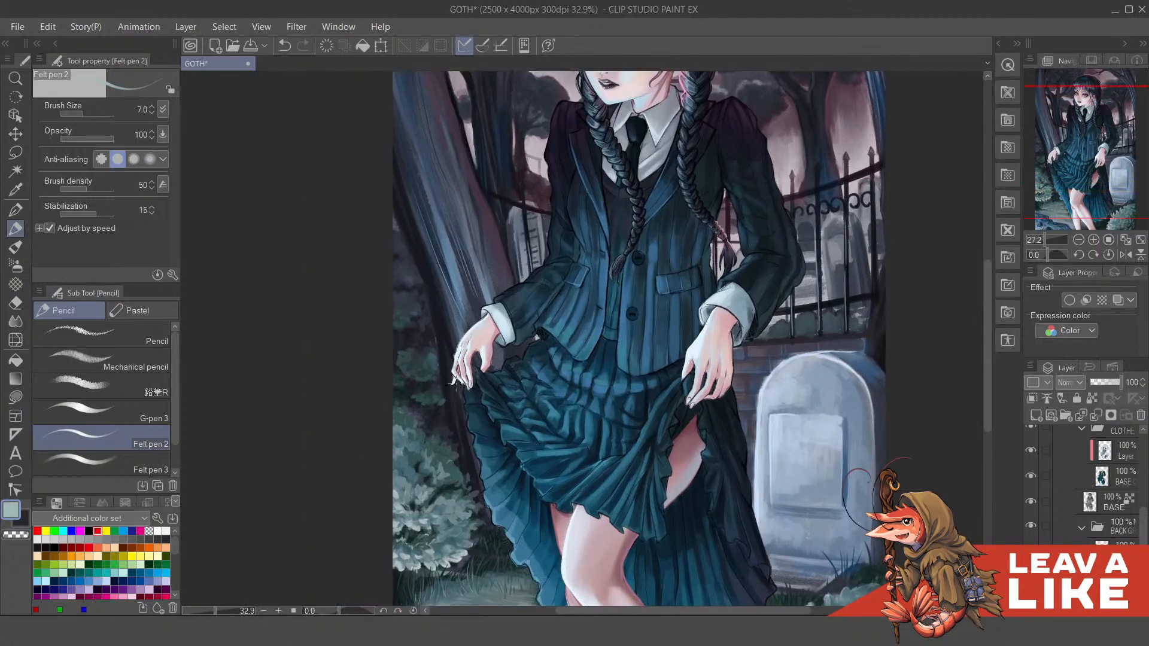
scroll(457, 384, up, 2)
scroll(454, 450, down, 1)
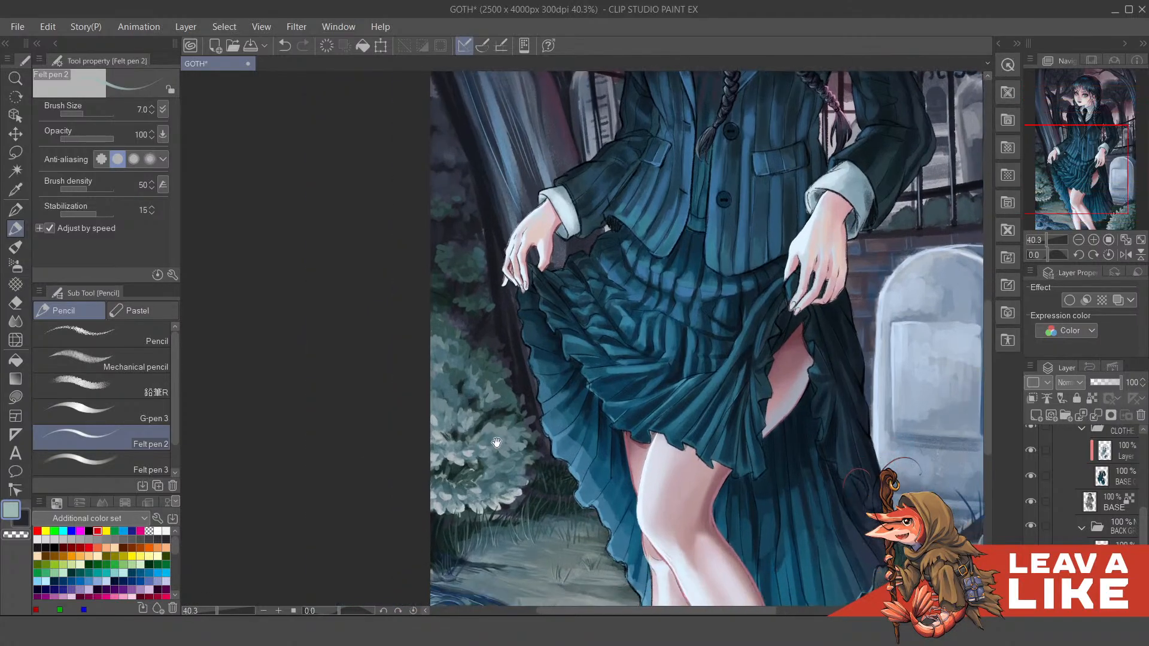
Step: Inspect the skirt hem and legs against the pale bushes, grassy path and stream at closer and wider zoom
scroll(466, 451, down, 2)
scroll(470, 453, down, 1)
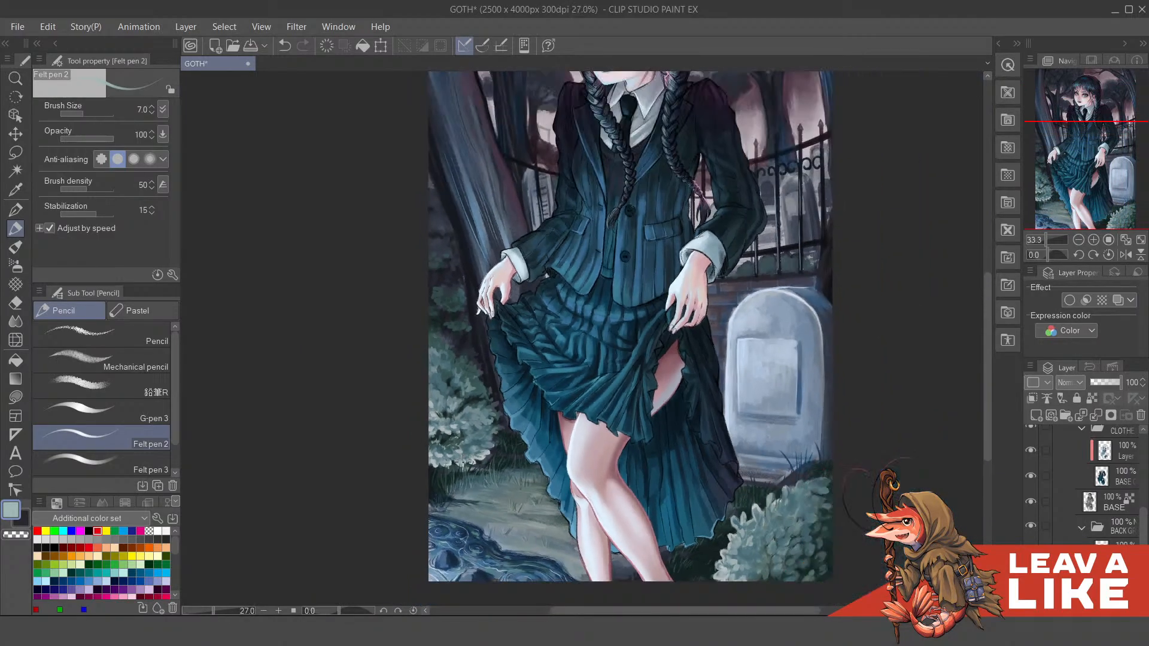
drag(470, 453, 479, 428)
scroll(478, 428, up, 2)
scroll(479, 426, up, 1)
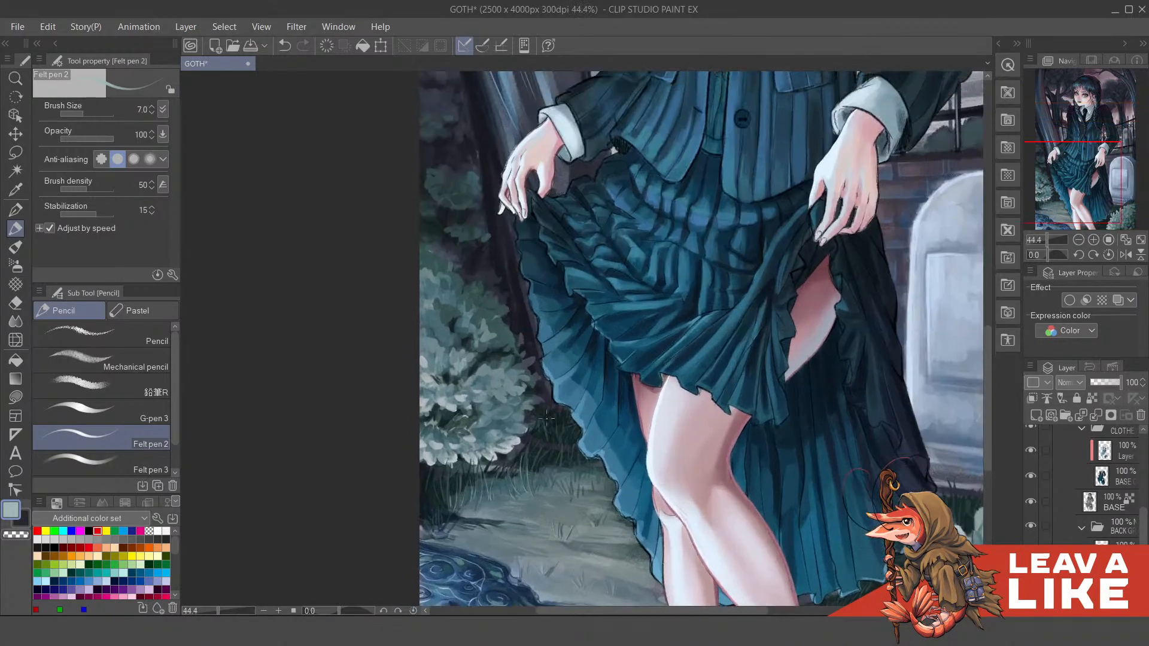
scroll(546, 418, down, 2)
scroll(508, 428, up, 4)
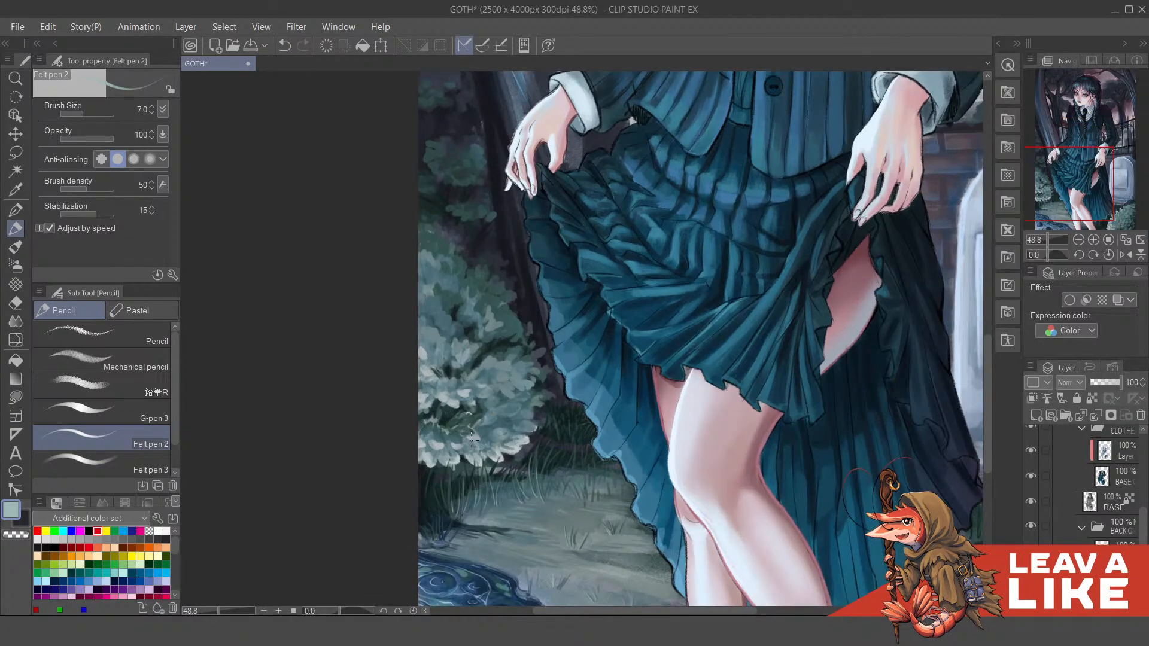
drag(472, 440, 485, 593)
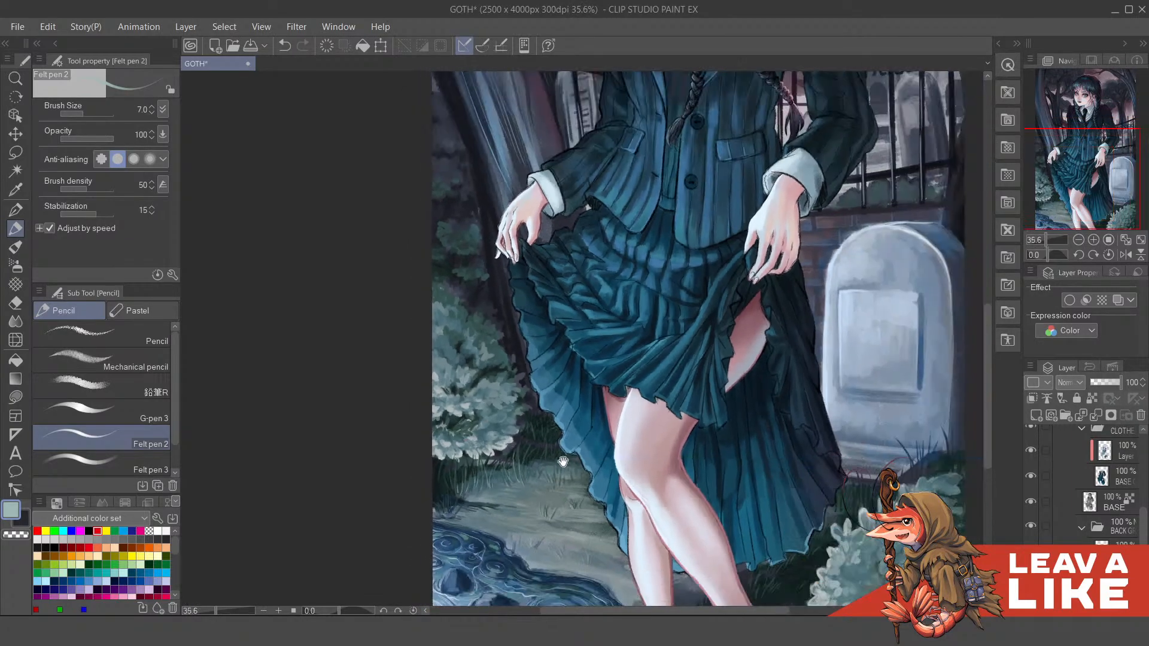
scroll(485, 592, down, 2)
scroll(507, 440, up, 1)
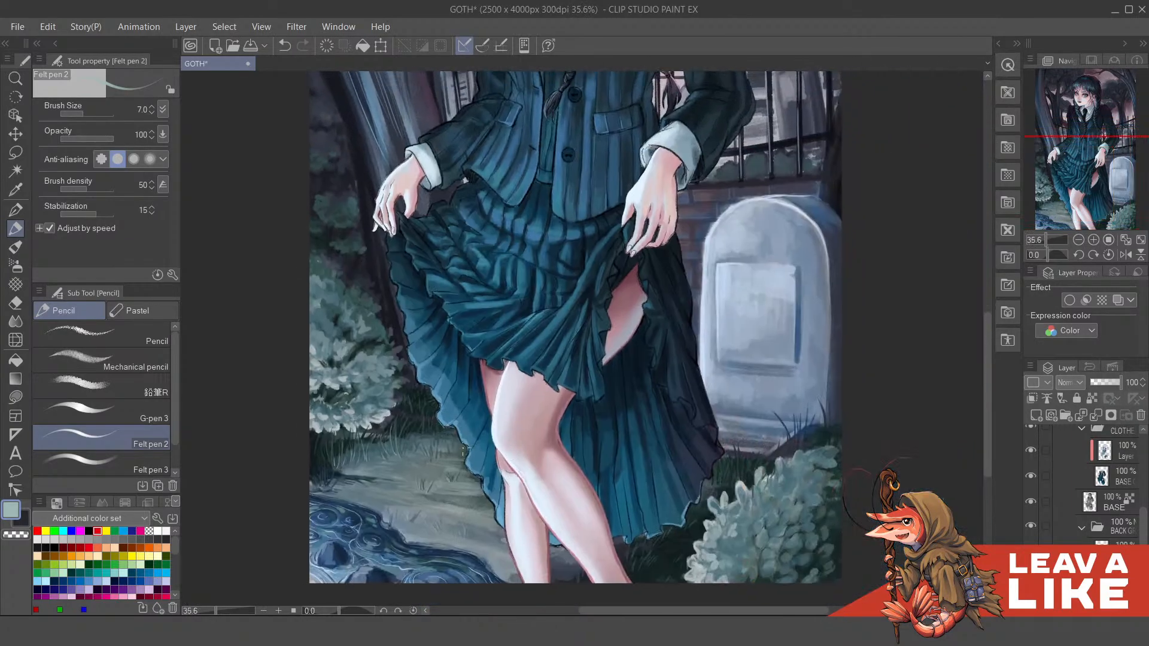
scroll(507, 440, down, 1)
scroll(745, 477, down, 1)
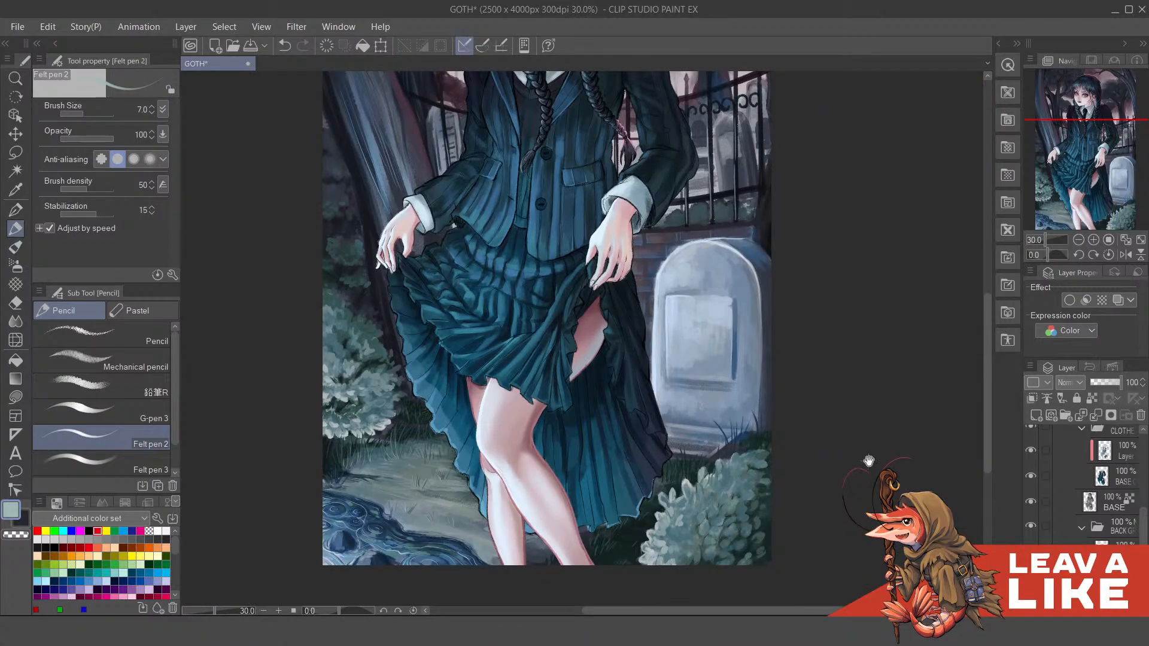
Step: Compare the gravestone and iron fence with the figure, alternating between closer views and the whole painting
scroll(862, 464, up, 2)
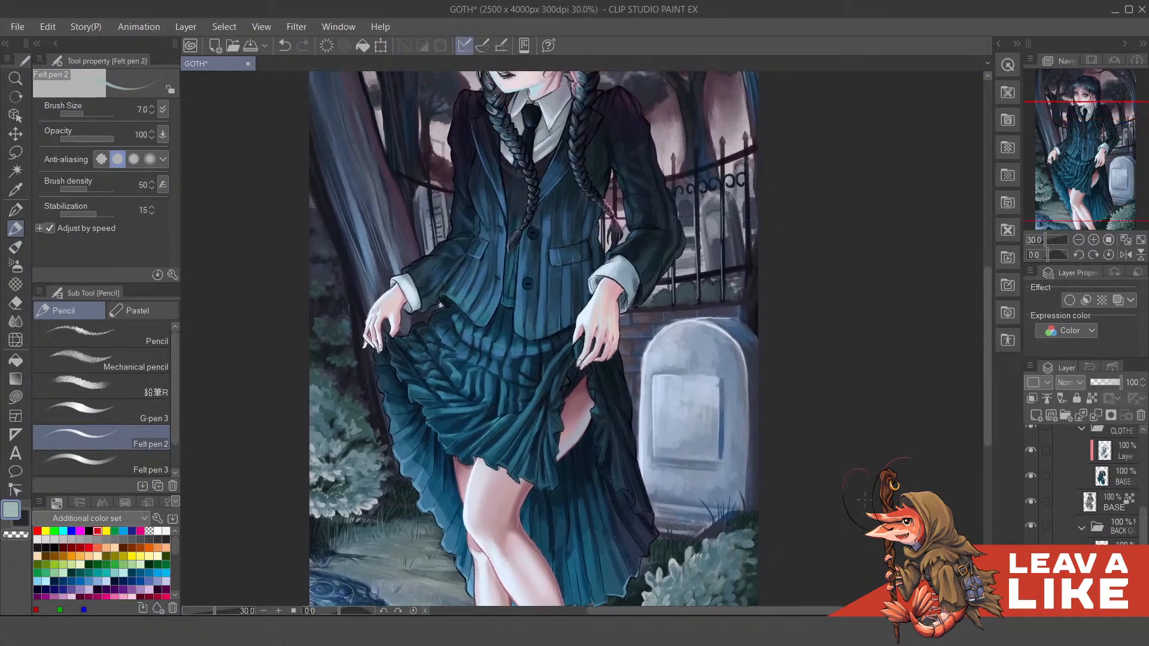
scroll(865, 500, down, 2)
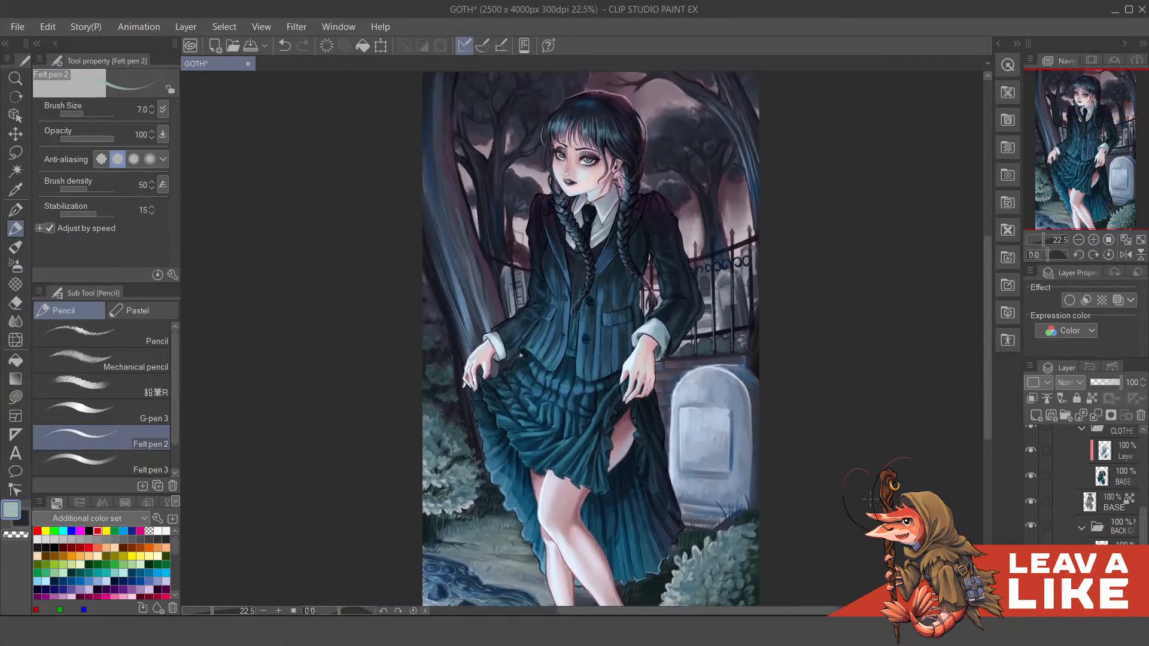
scroll(778, 467, up, 2)
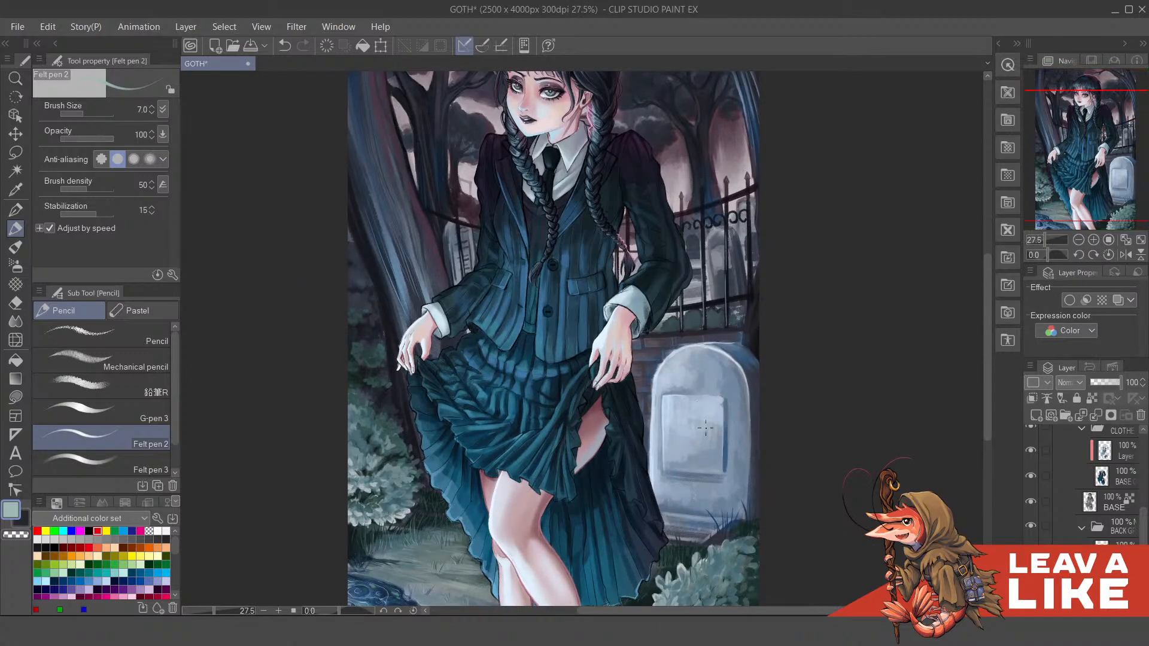
scroll(706, 425, down, 3)
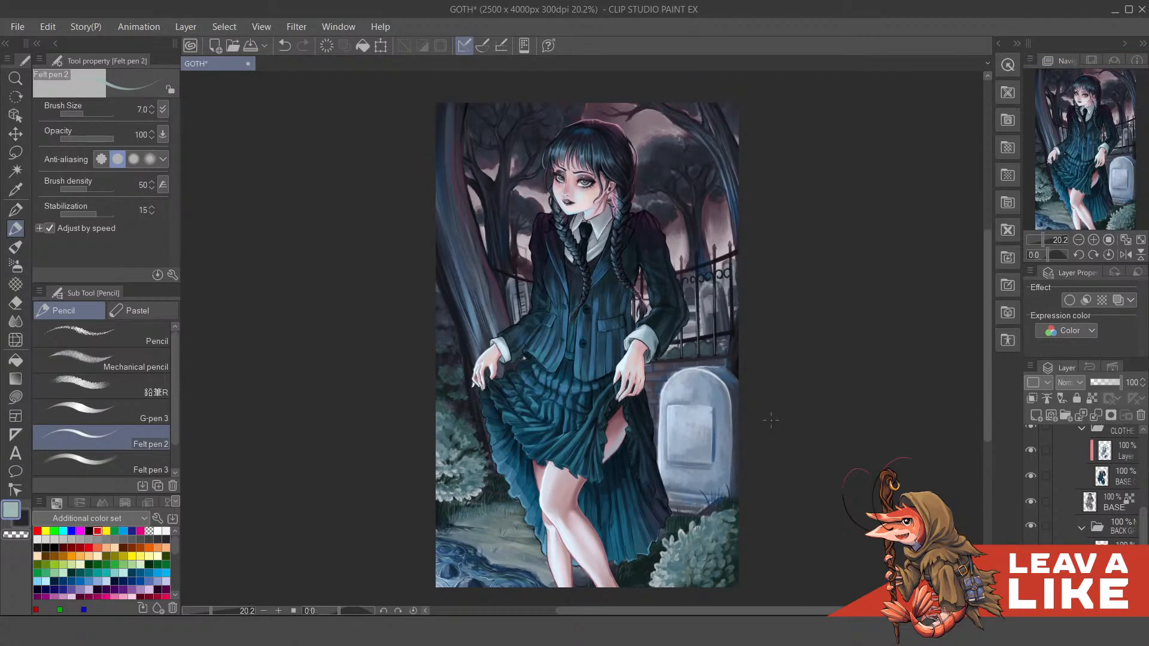
drag(771, 420, 753, 432)
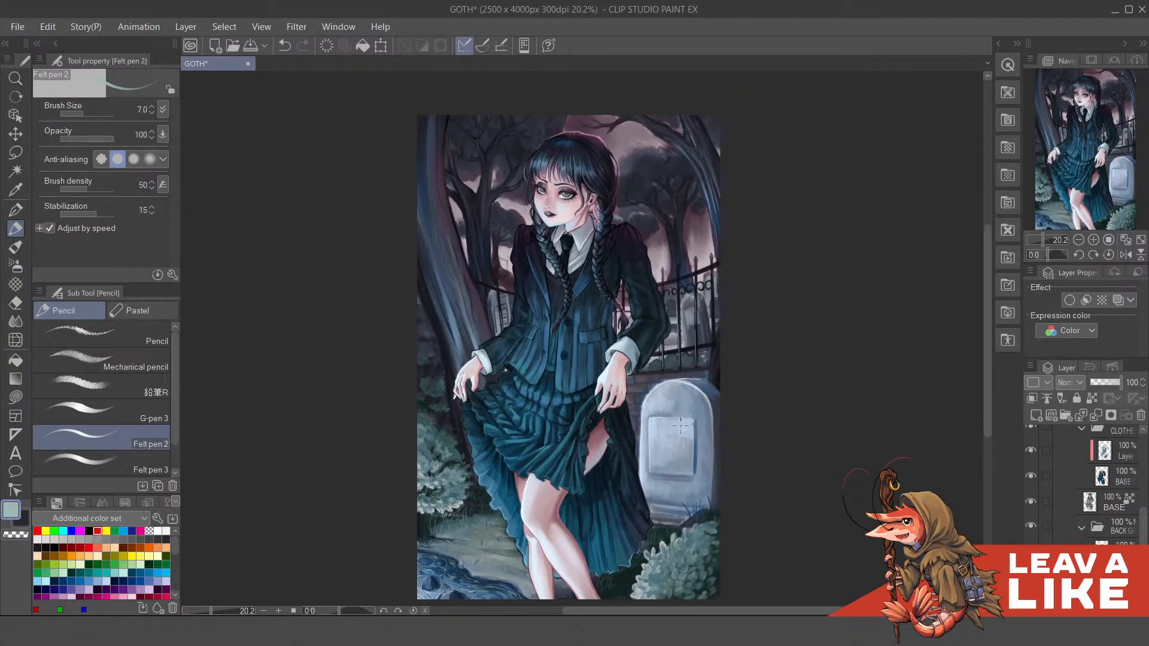
scroll(681, 425, up, 3)
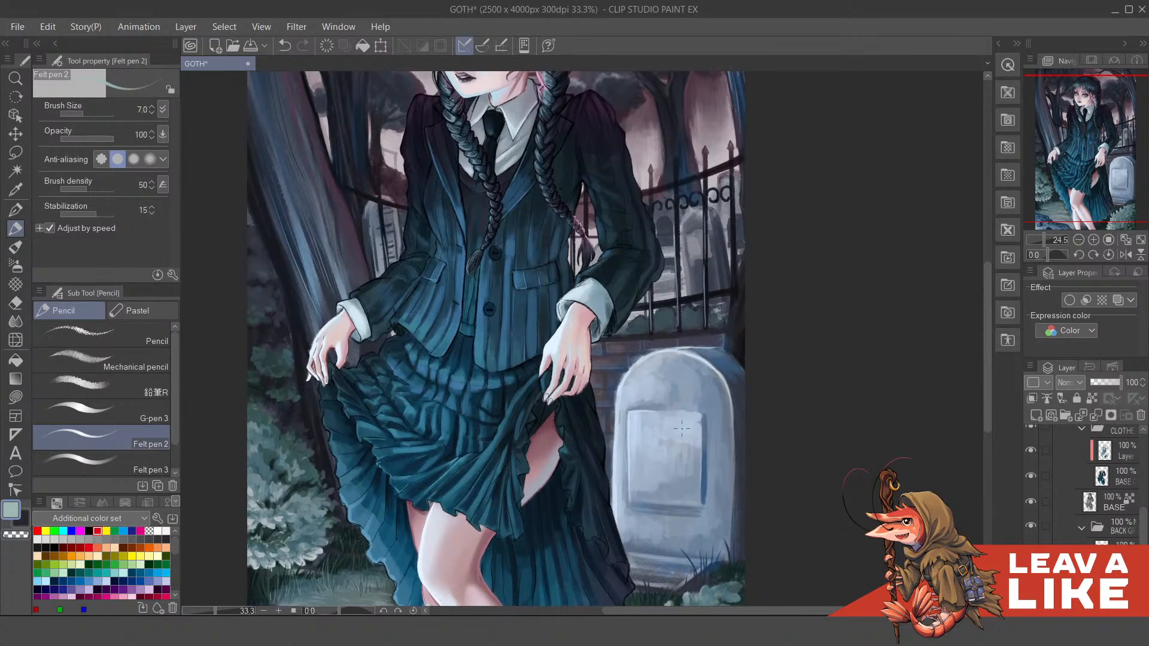
scroll(681, 428, down, 3)
drag(679, 446, 644, 441)
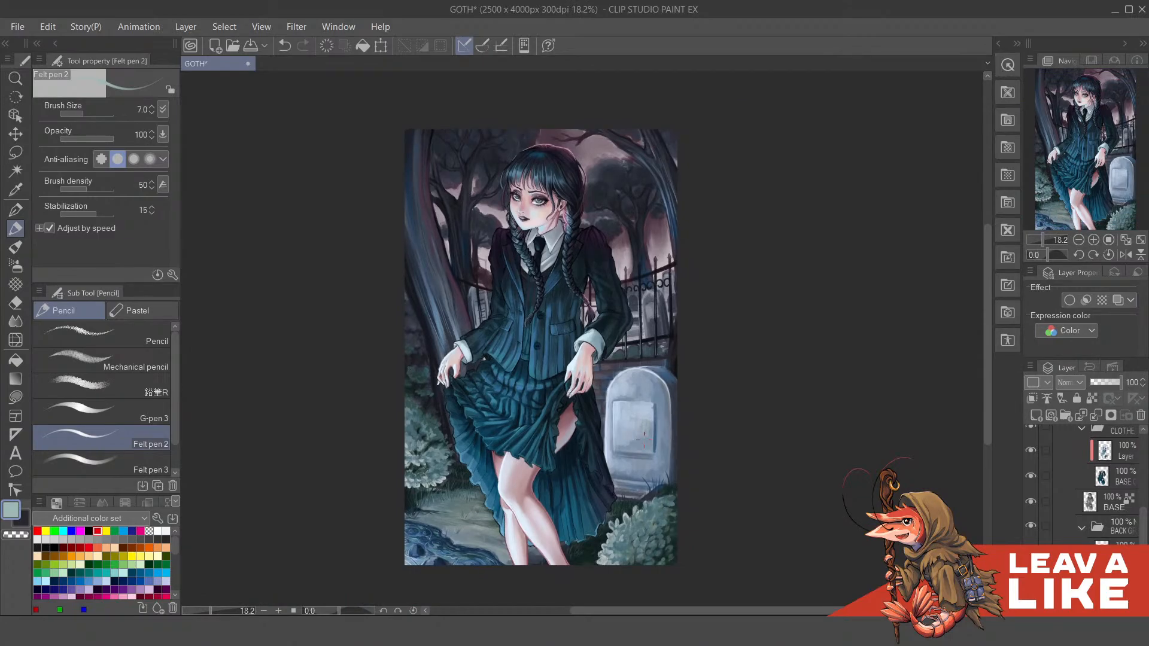
scroll(644, 440, up, 1)
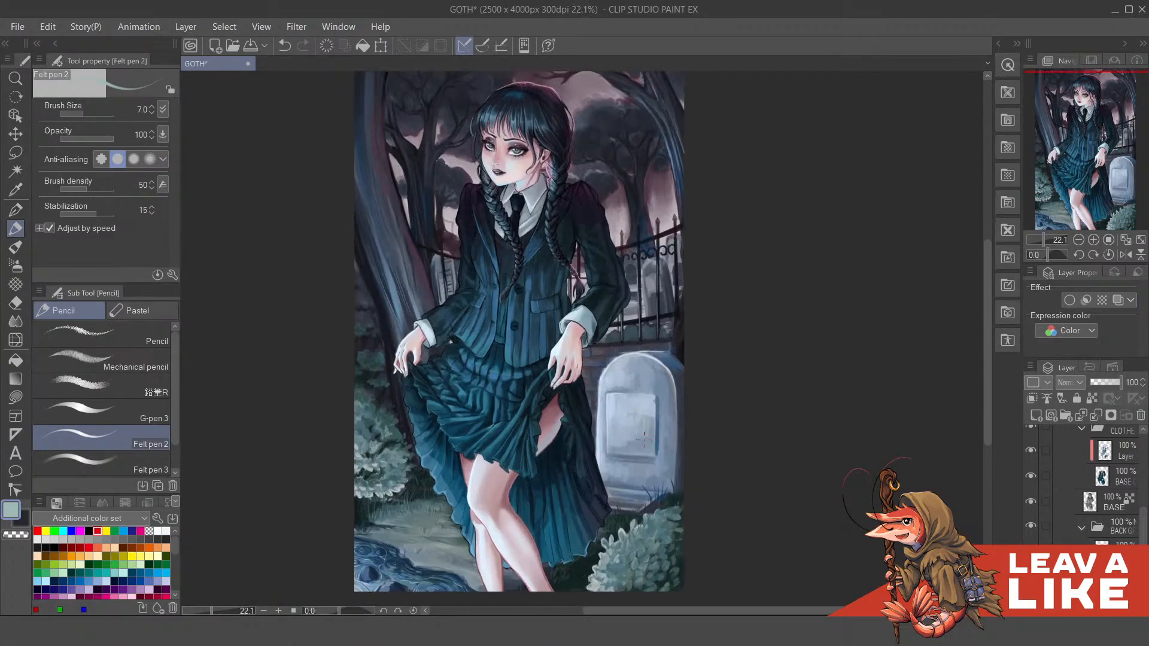
scroll(644, 440, down, 2)
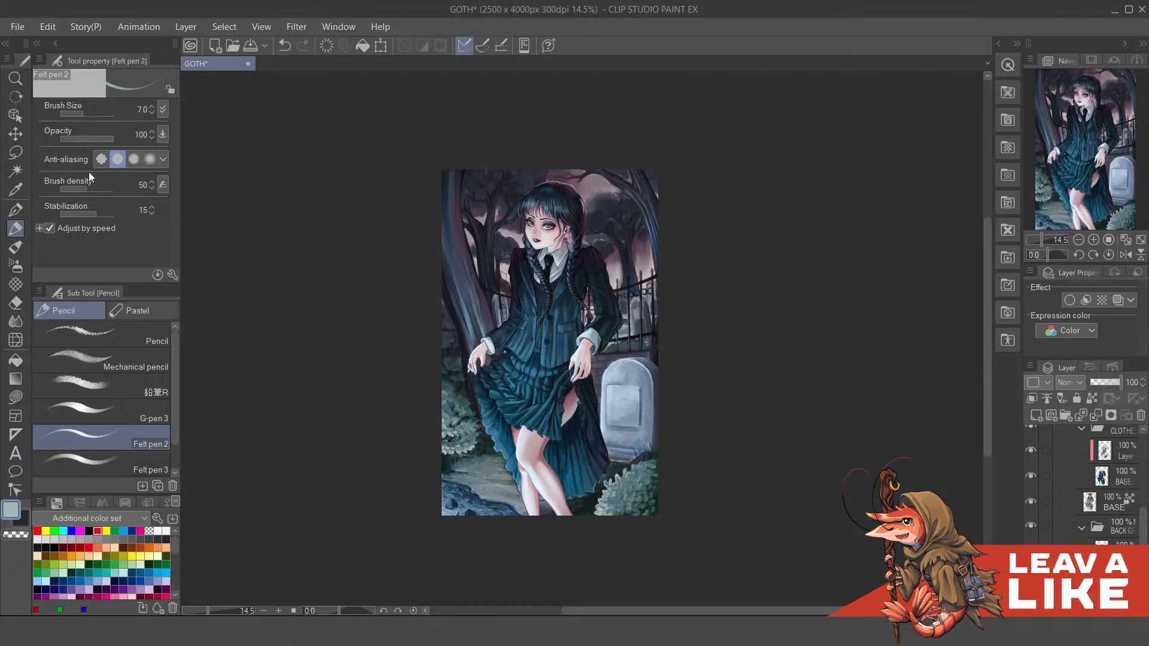
Step: Review the whole composition at several sizes, checking the face, braids and jacket against the background trees and sky
scroll(639, 120, up, 1)
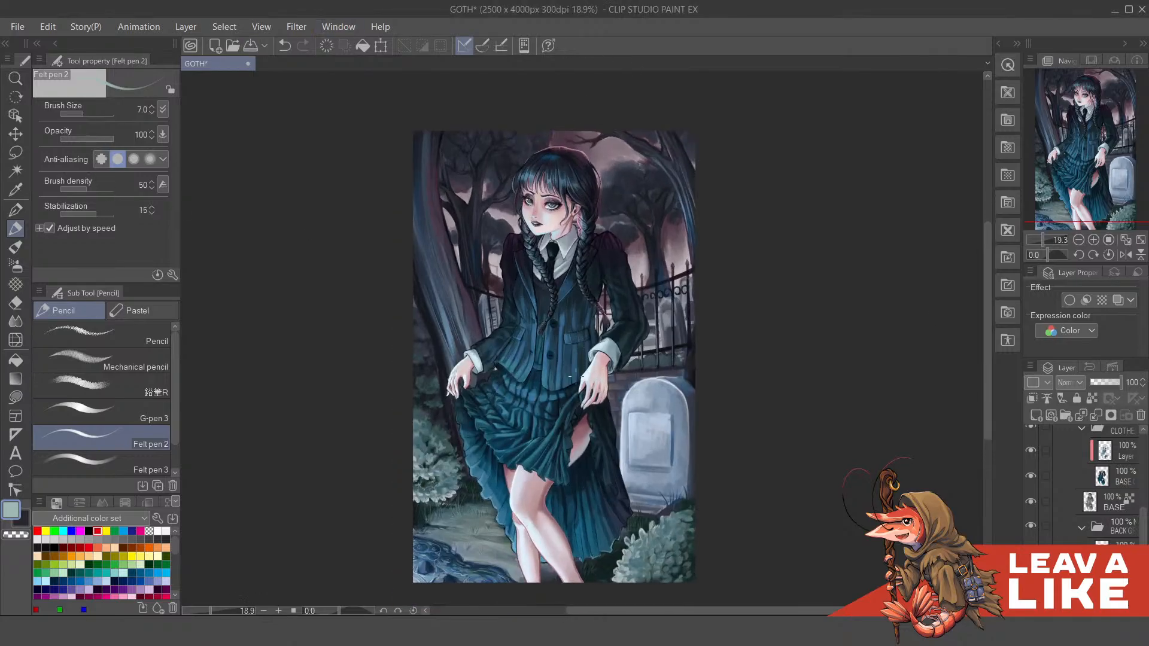
scroll(586, 317, up, 1)
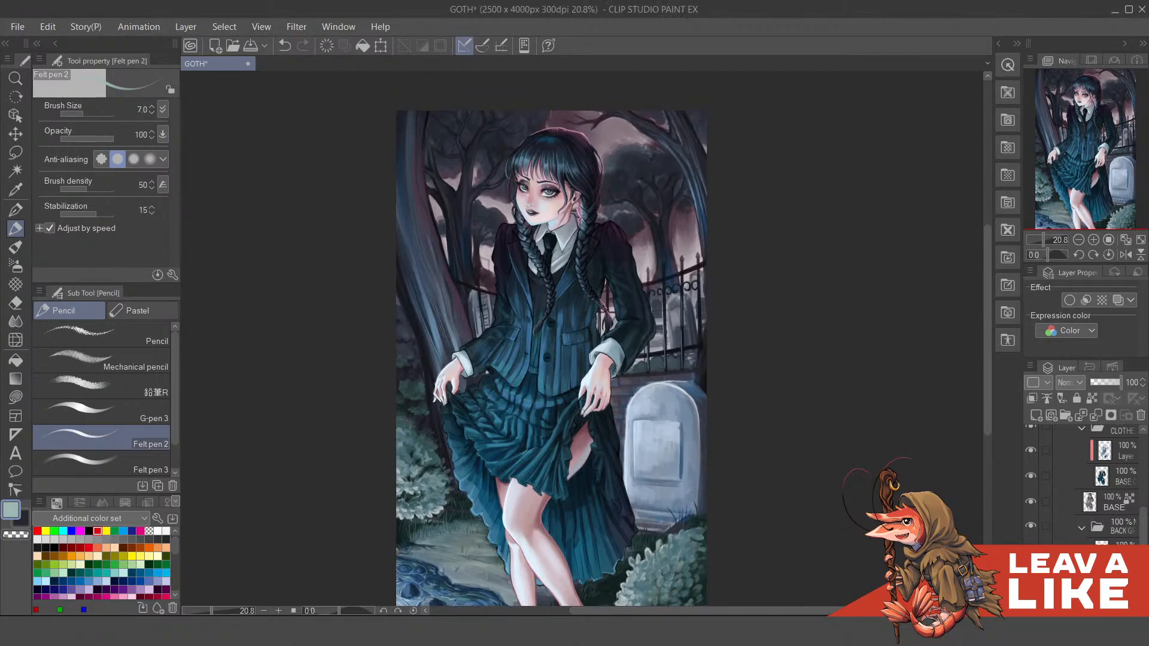
scroll(579, 426, down, 2)
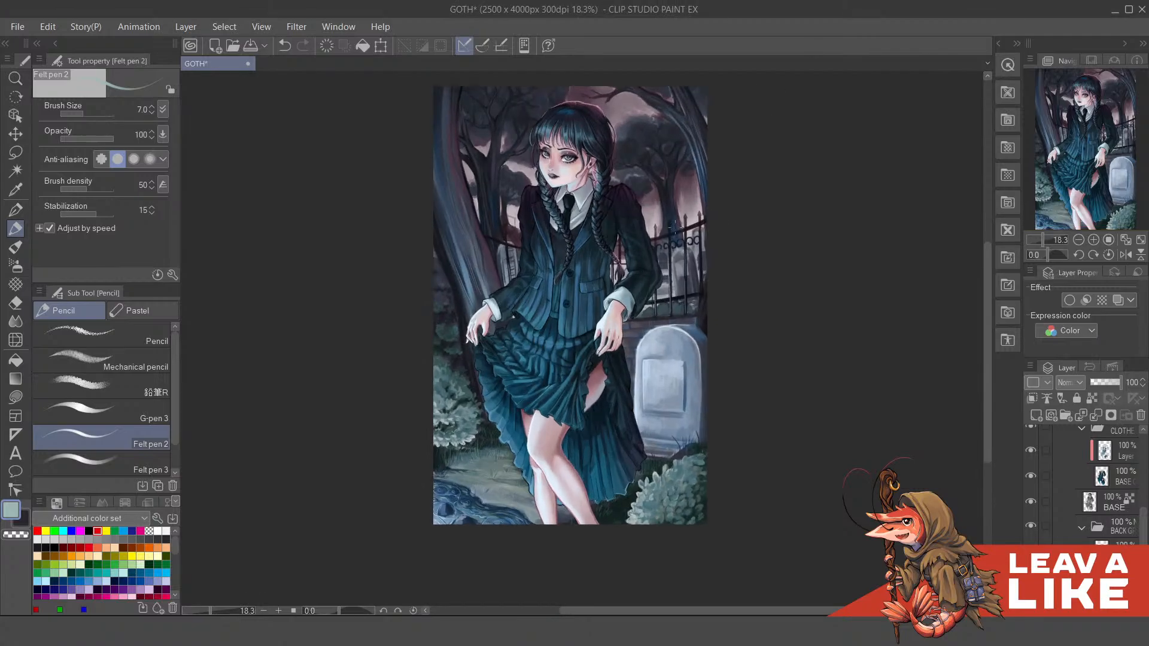
scroll(694, 452, up, 1)
scroll(694, 452, down, 1)
scroll(695, 452, up, 2)
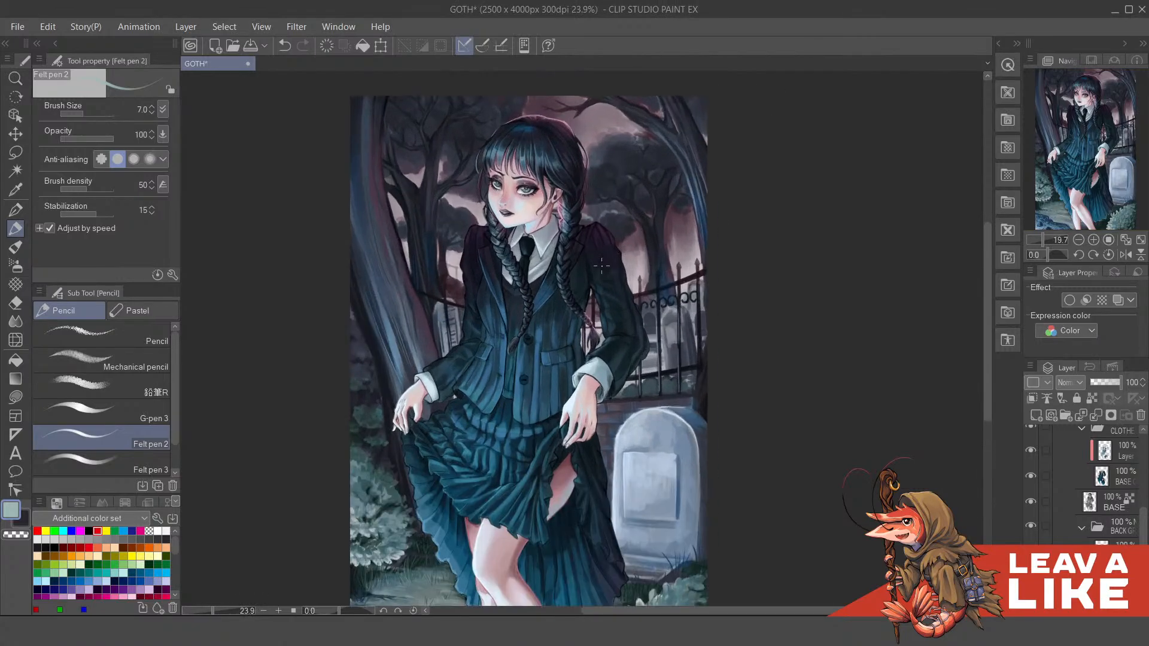
scroll(694, 452, up, 2)
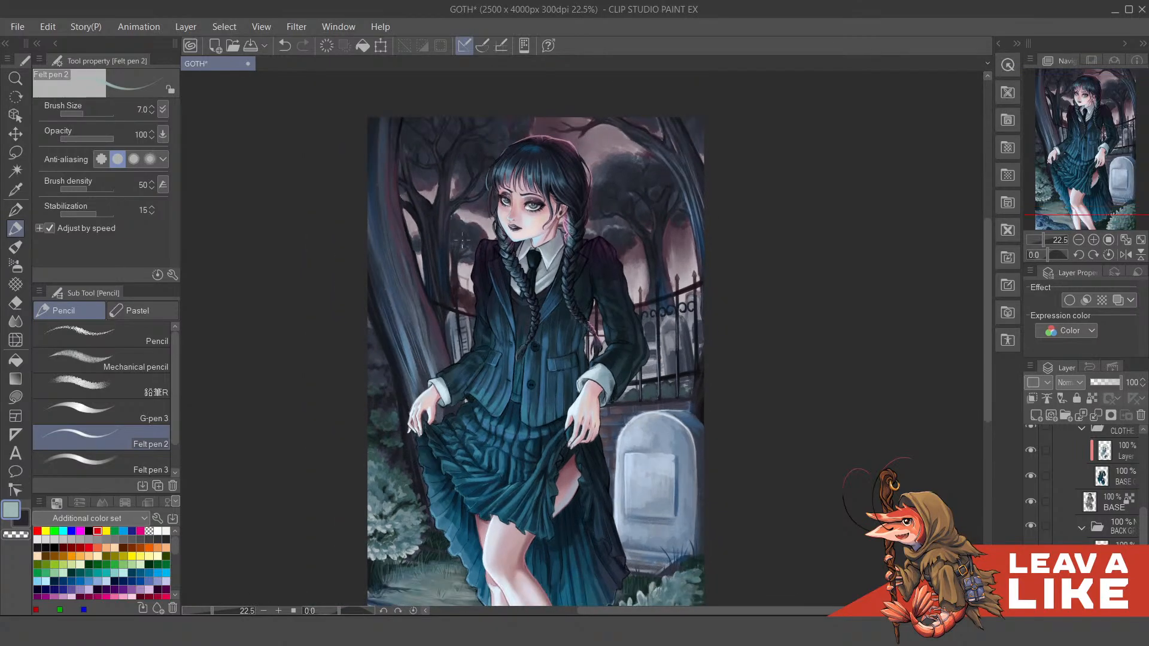
scroll(542, 224, down, 2)
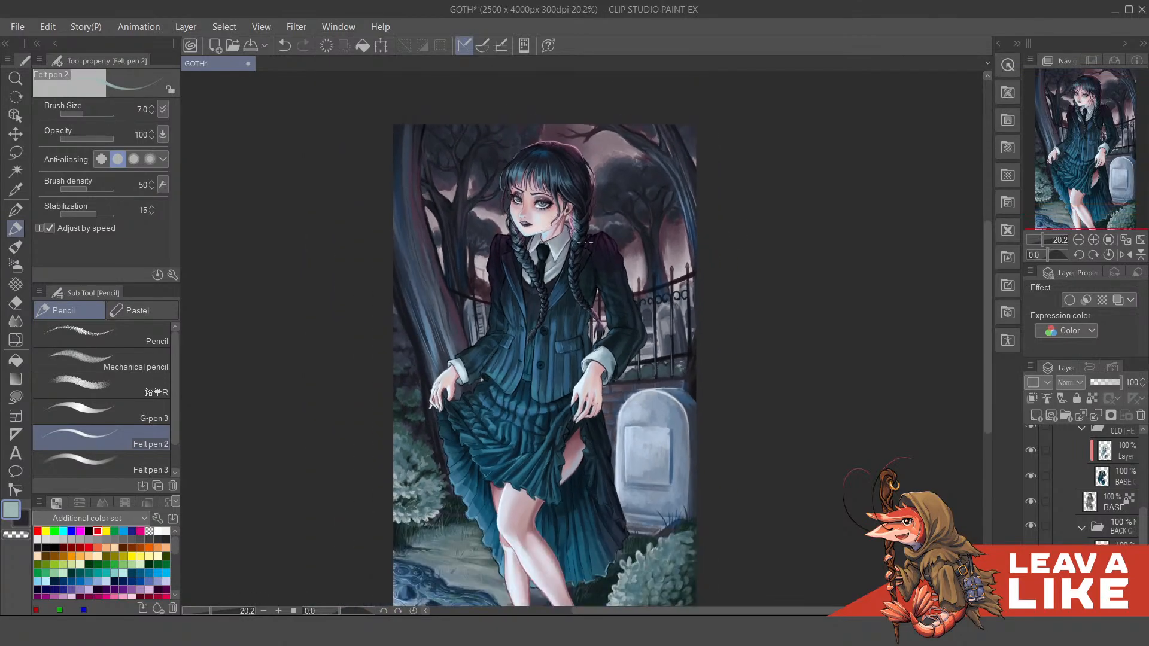
scroll(588, 241, up, 1)
scroll(636, 166, down, 2)
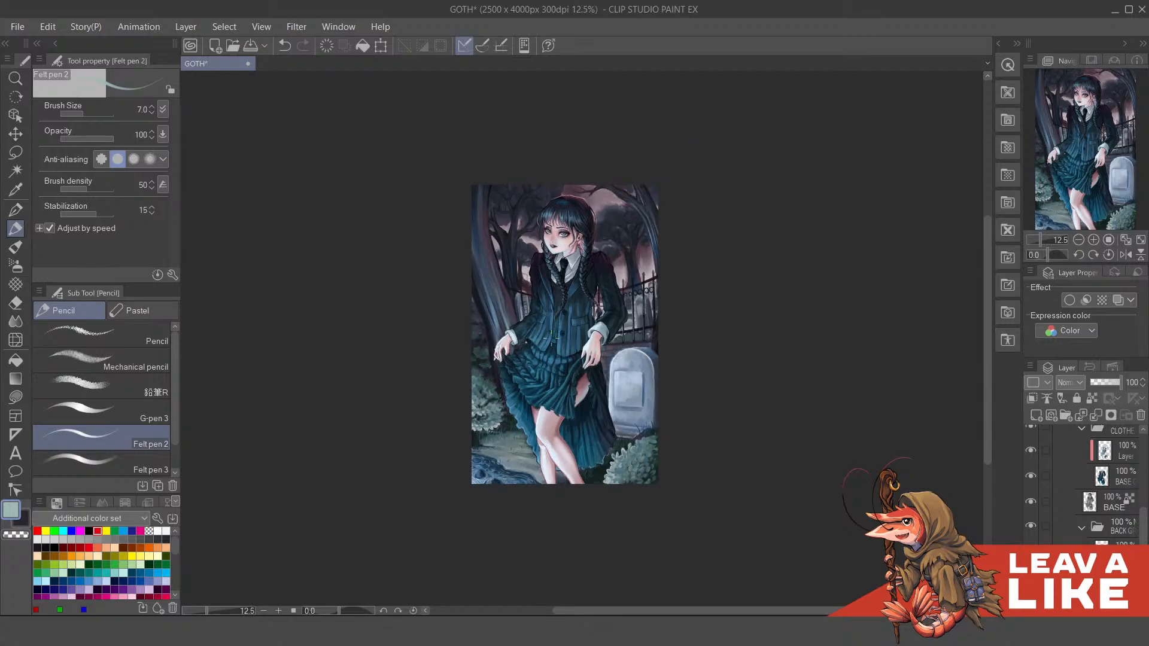
scroll(601, 233, up, 4)
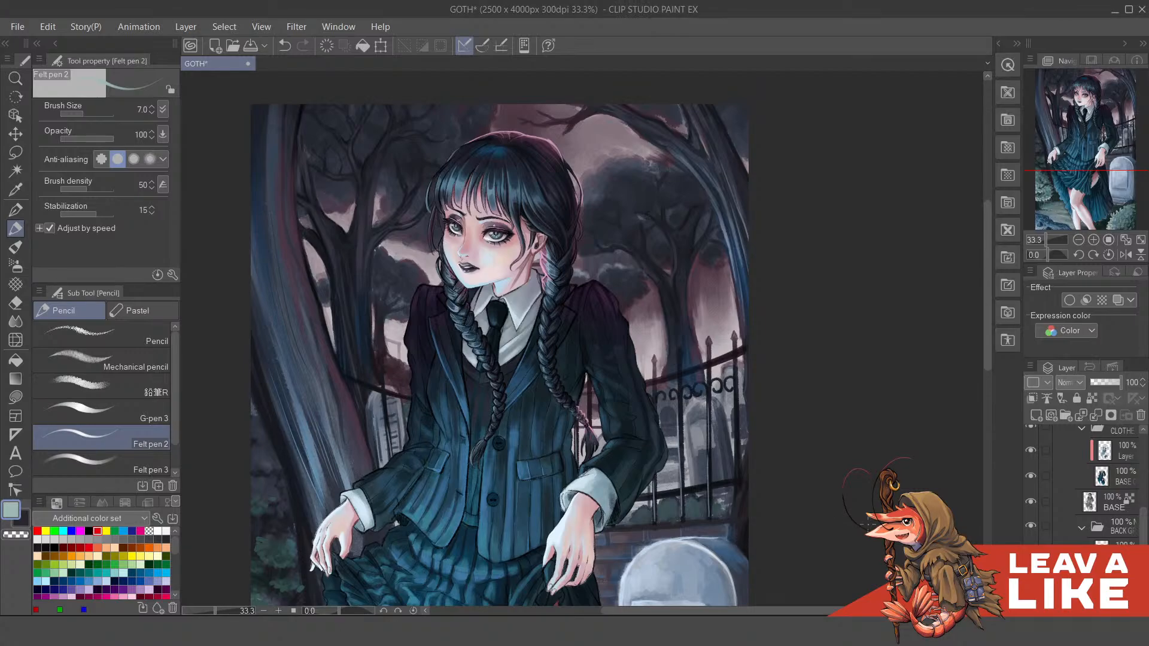
scroll(662, 258, down, 3)
scroll(662, 258, down, 2)
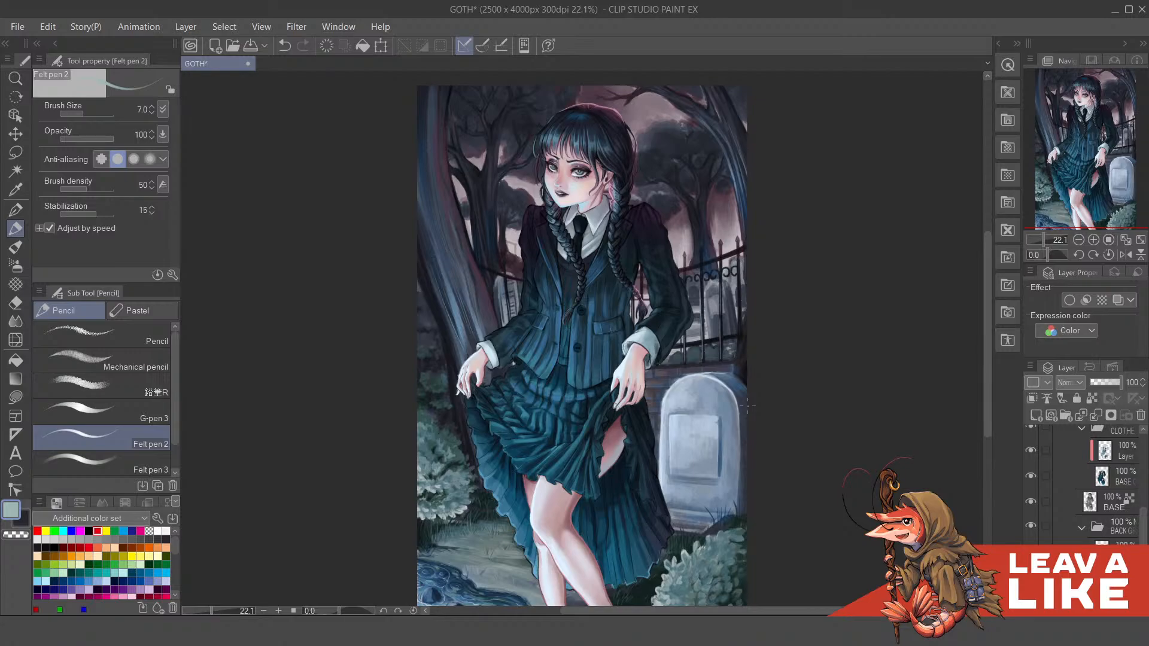
Step: Hide all the palettes and check the painting on a clear workspace, including a closer look at the skirt and gravestone
mouse_move(386, 631)
key(Tab)
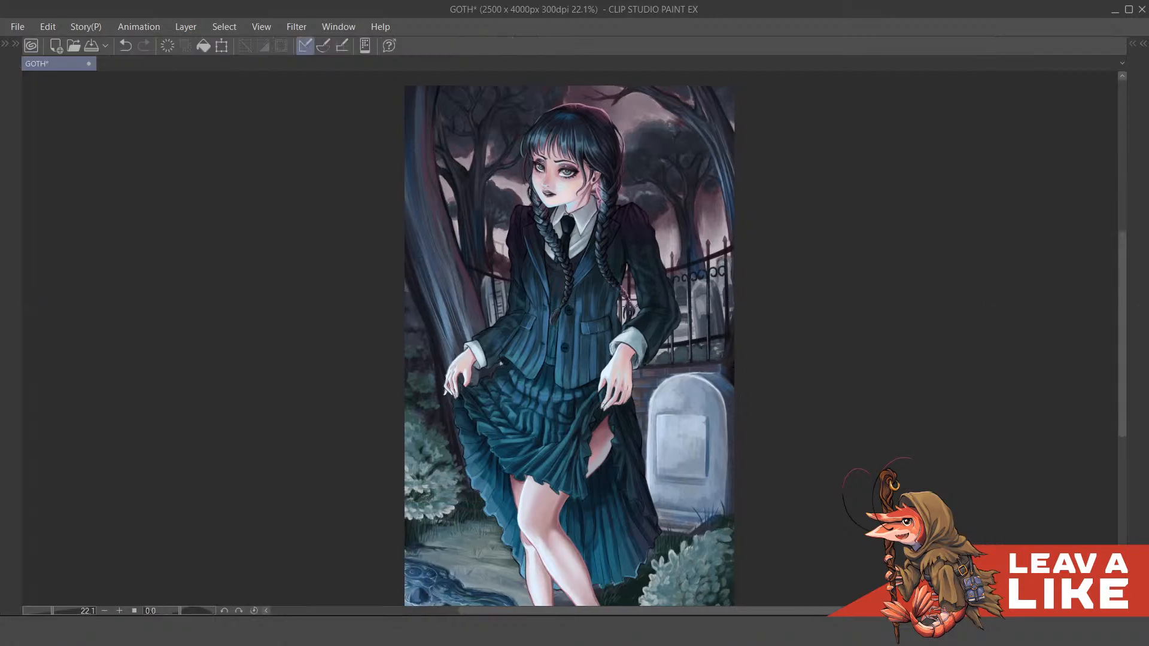
scroll(790, 312, down, 1)
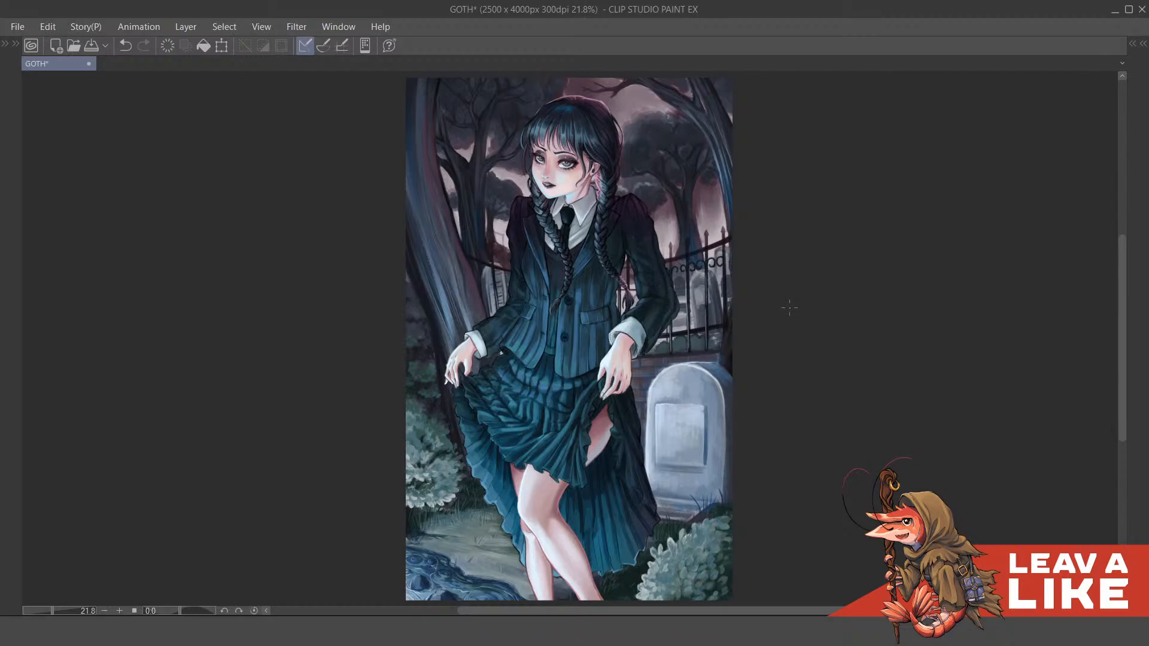
scroll(735, 526, up, 2)
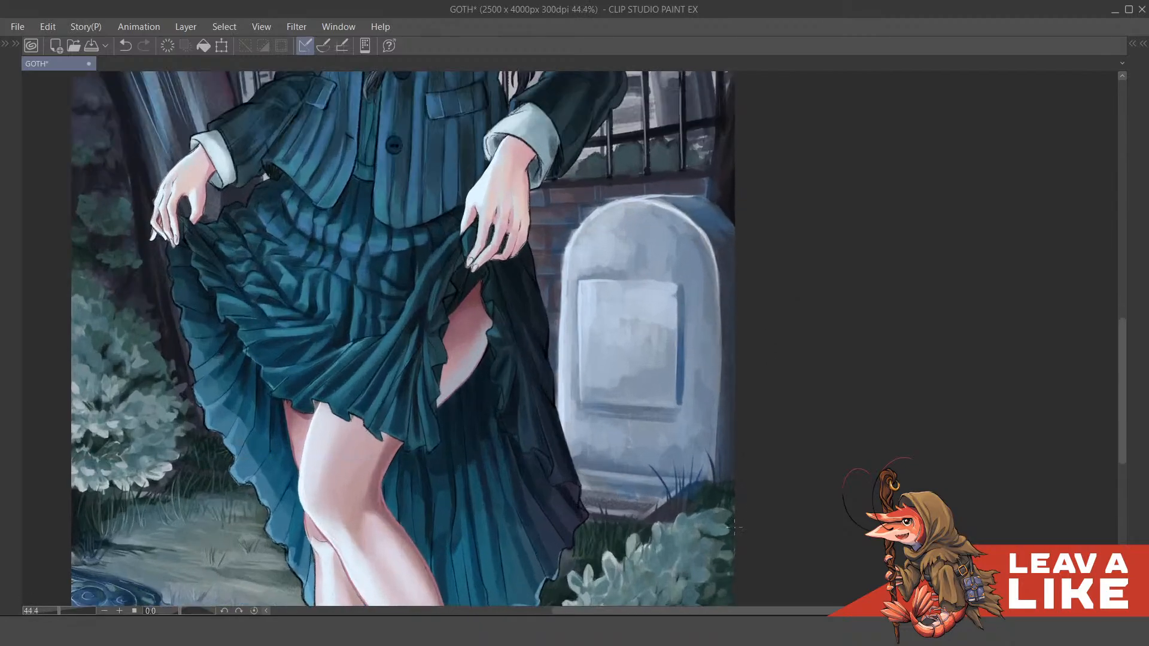
scroll(735, 527, down, 2)
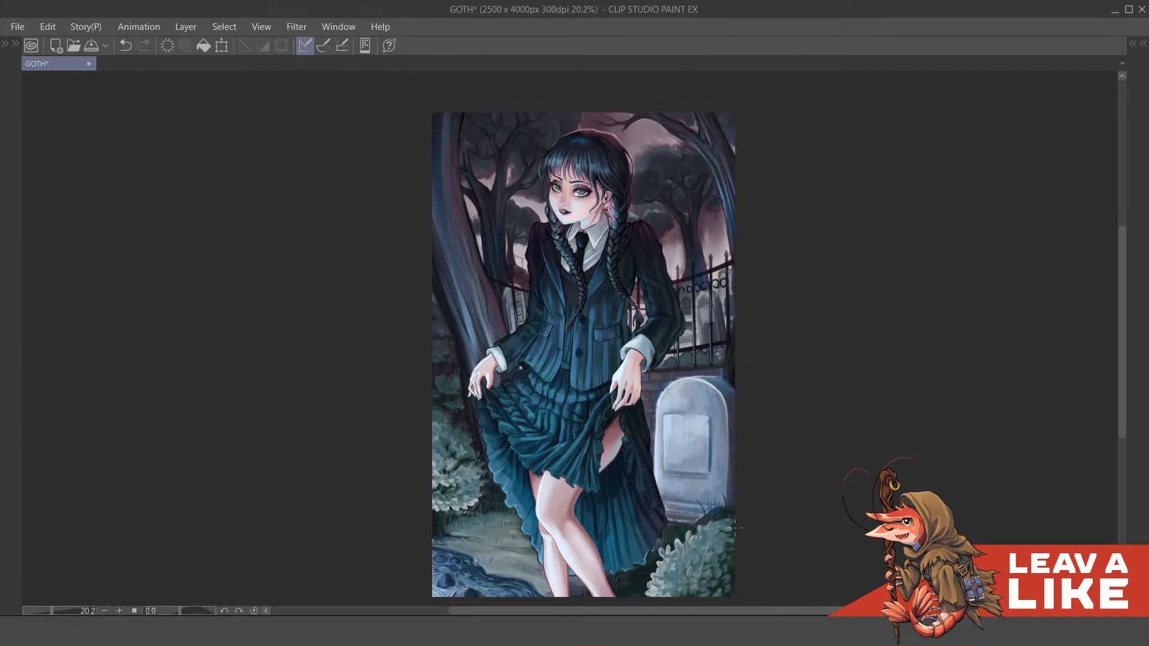